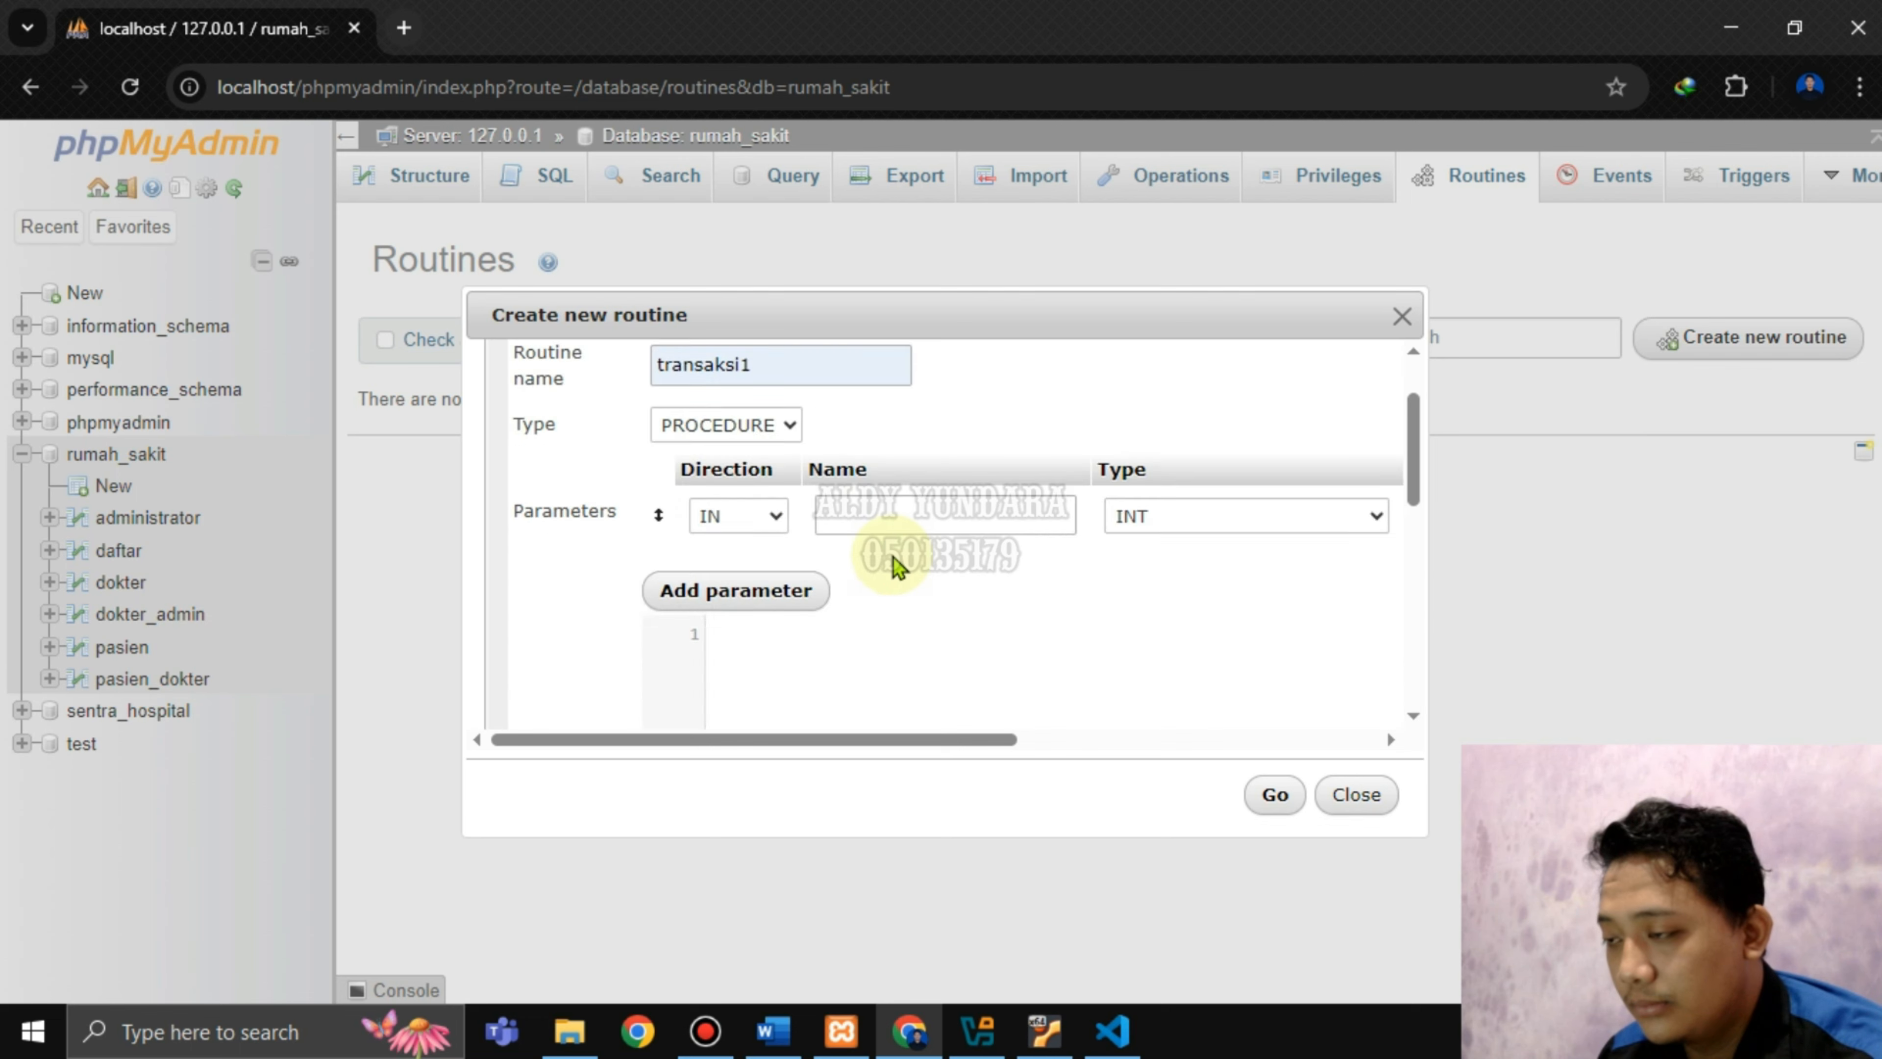
Remove the empty parameter row from the new routine form.
left_click_drag(921, 739, 1338, 654)
left_click(1350, 623)
scroll(796, 535, "down", 2)
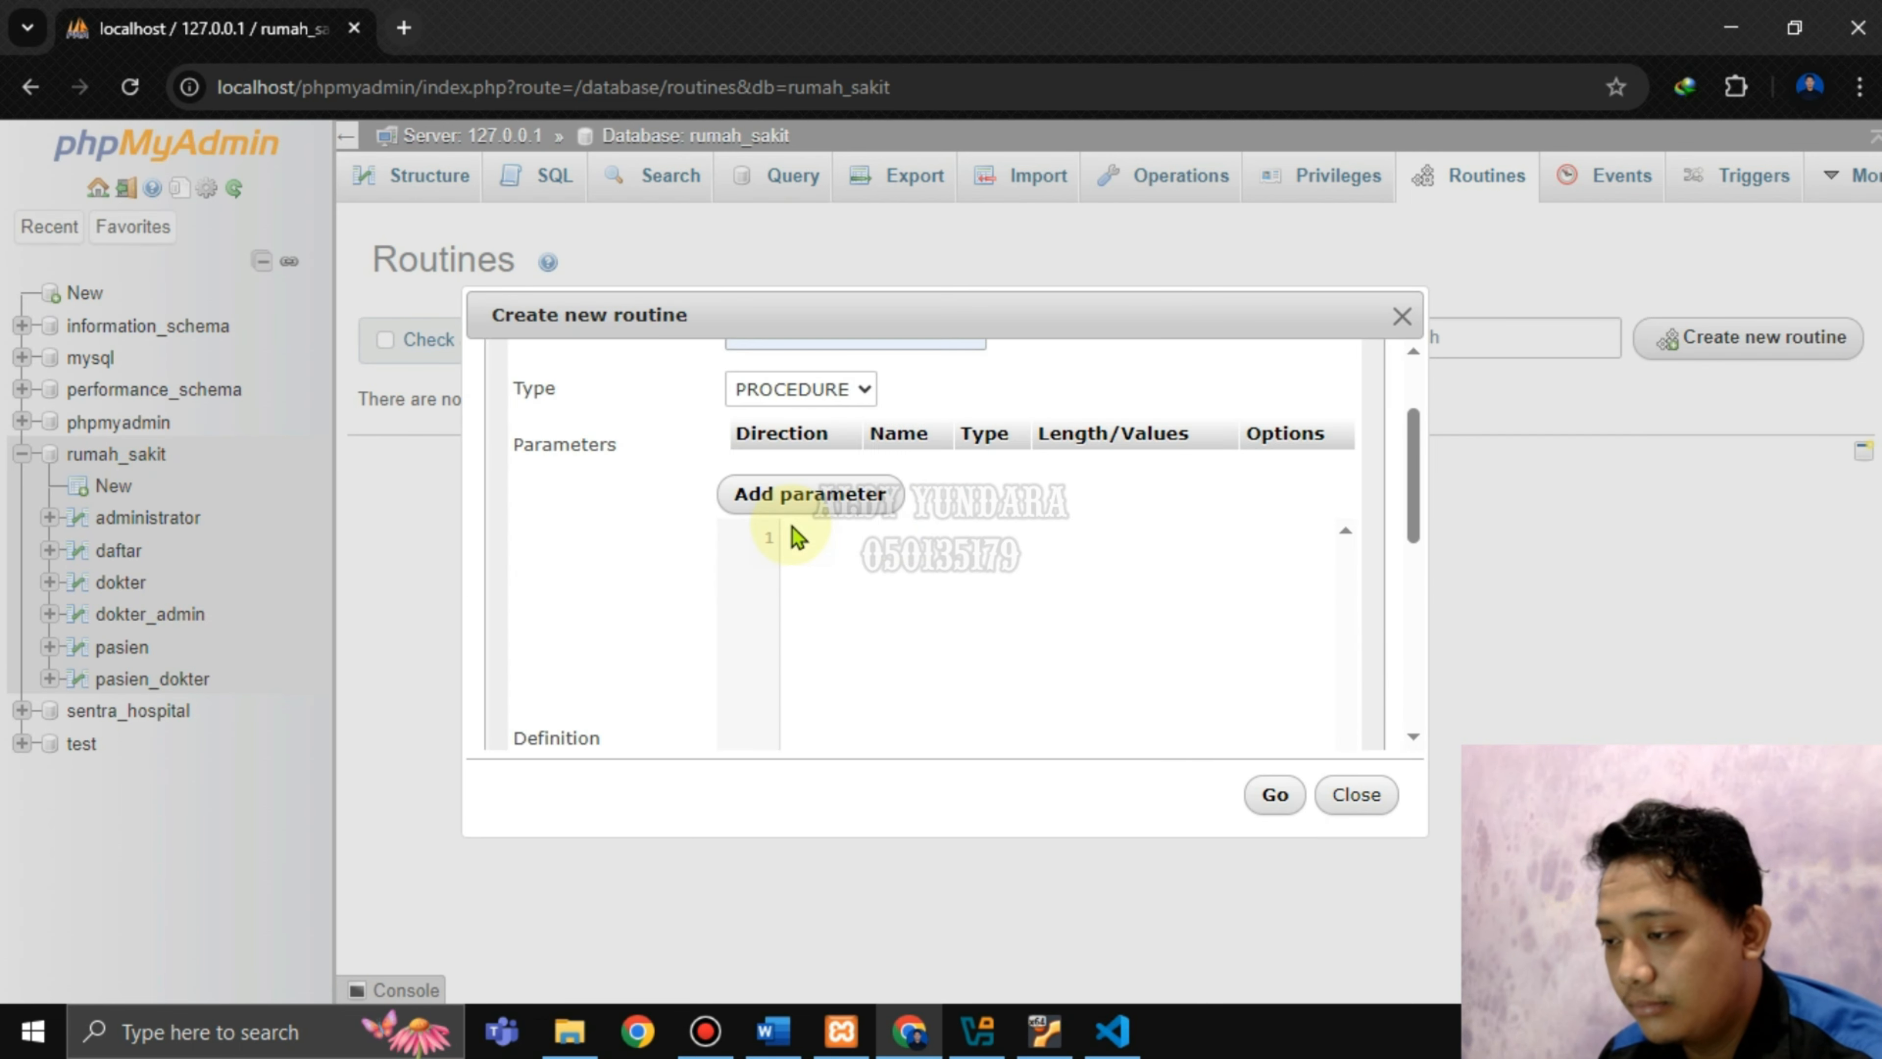
scroll(823, 507, "down", 2)
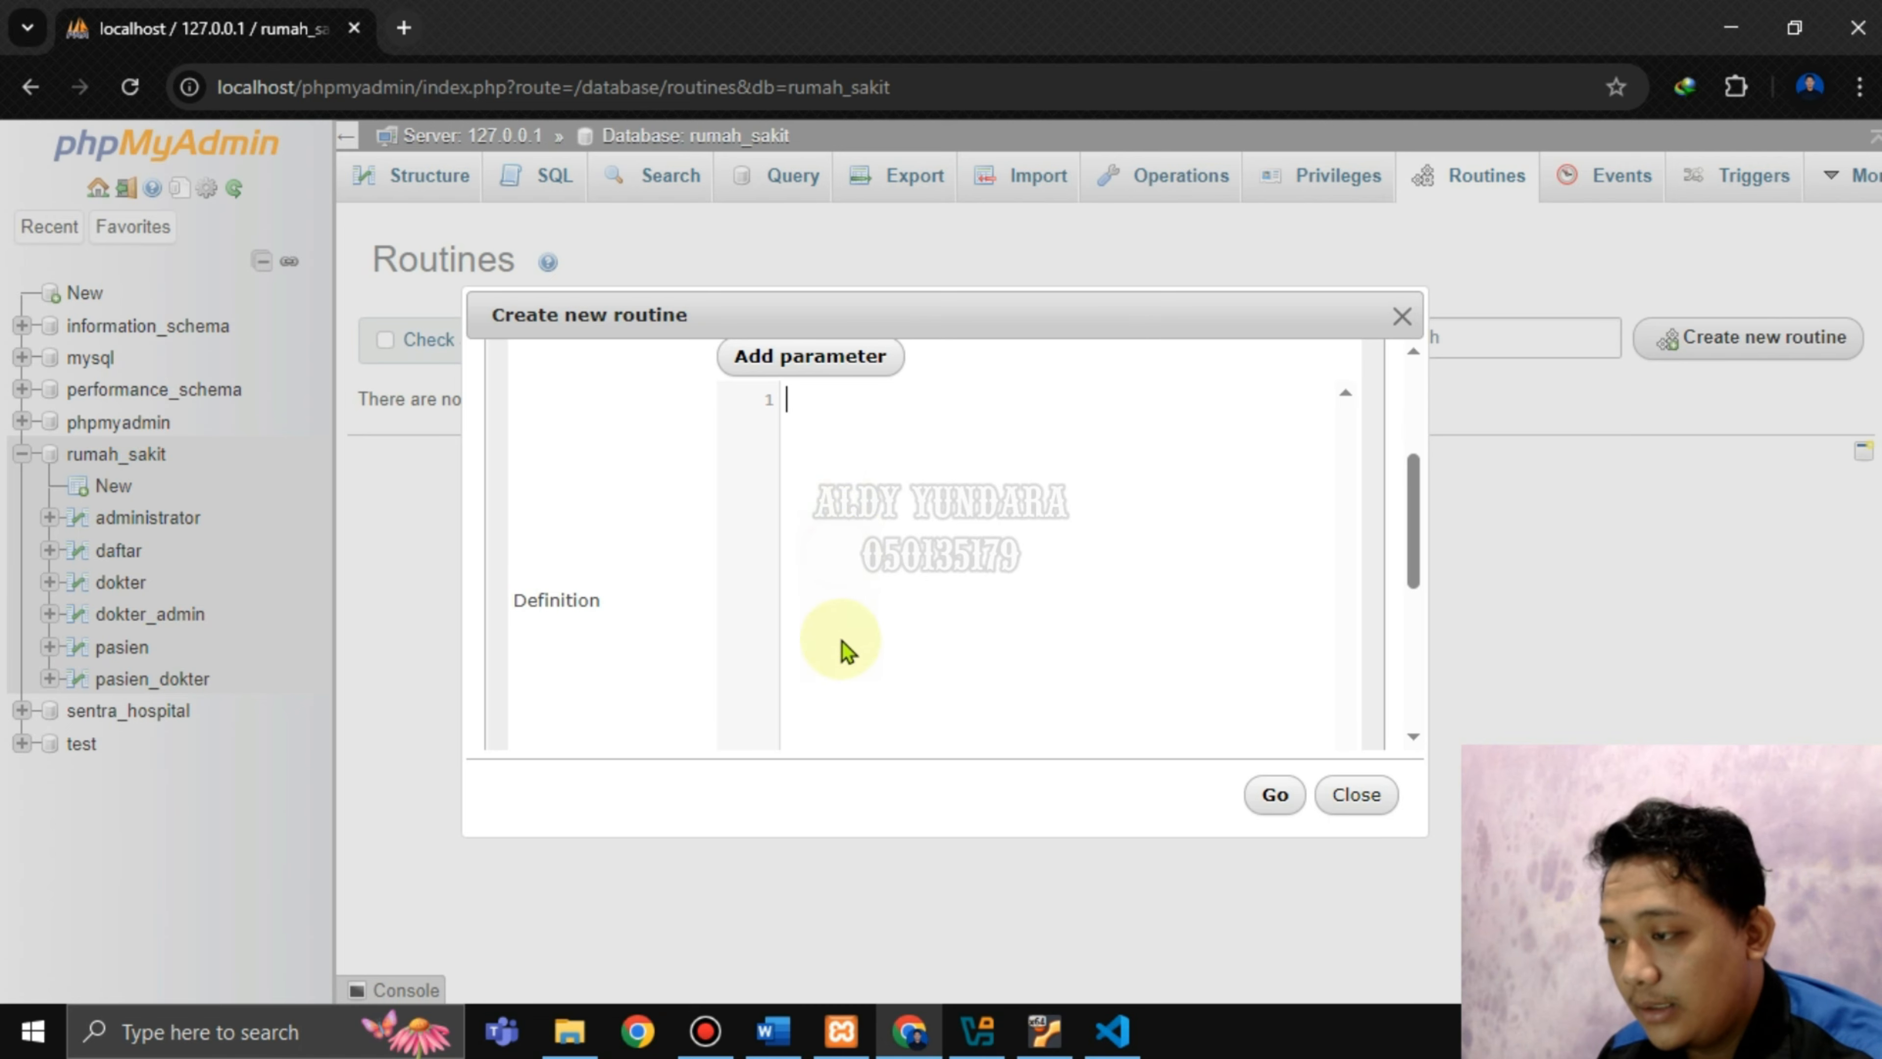
Paste the transaksi1 script from VS Code into Definition and save the routine.
left_click(1101, 1023)
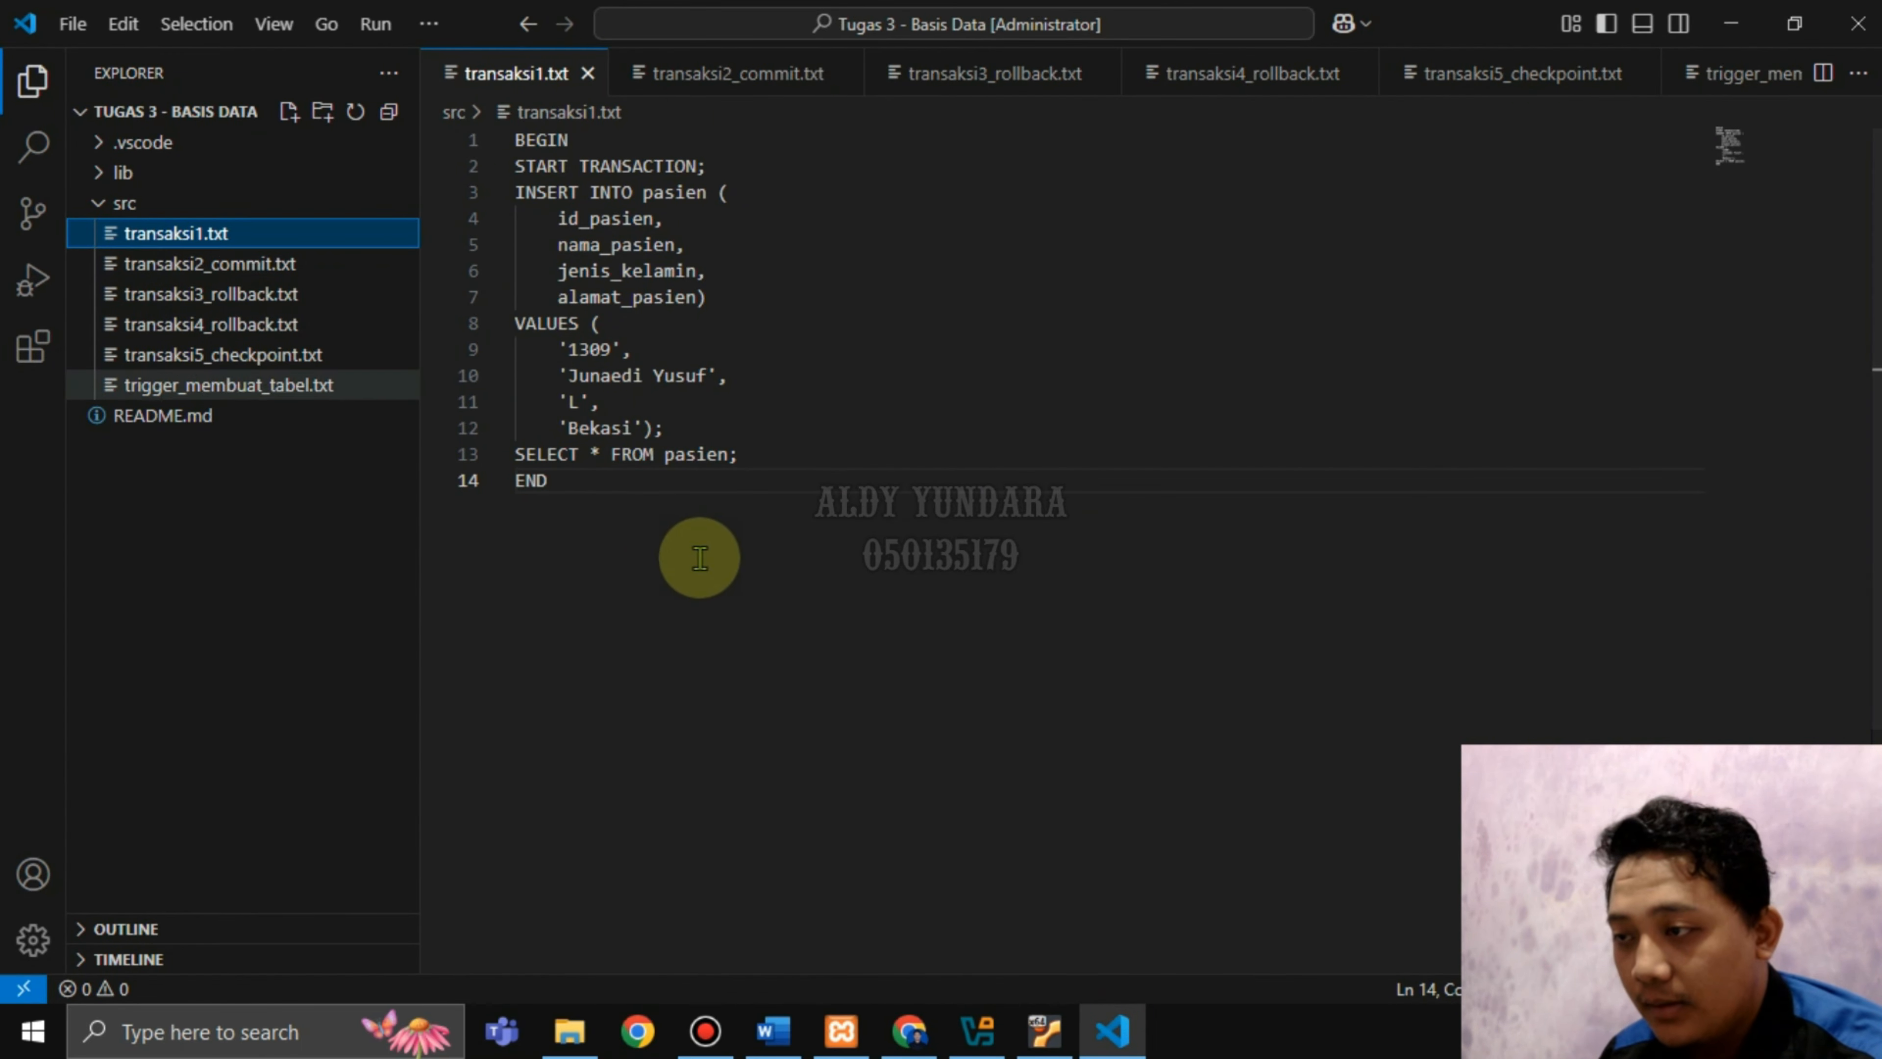
left_click_drag(567, 489, 503, 135)
key("ctrl+c")
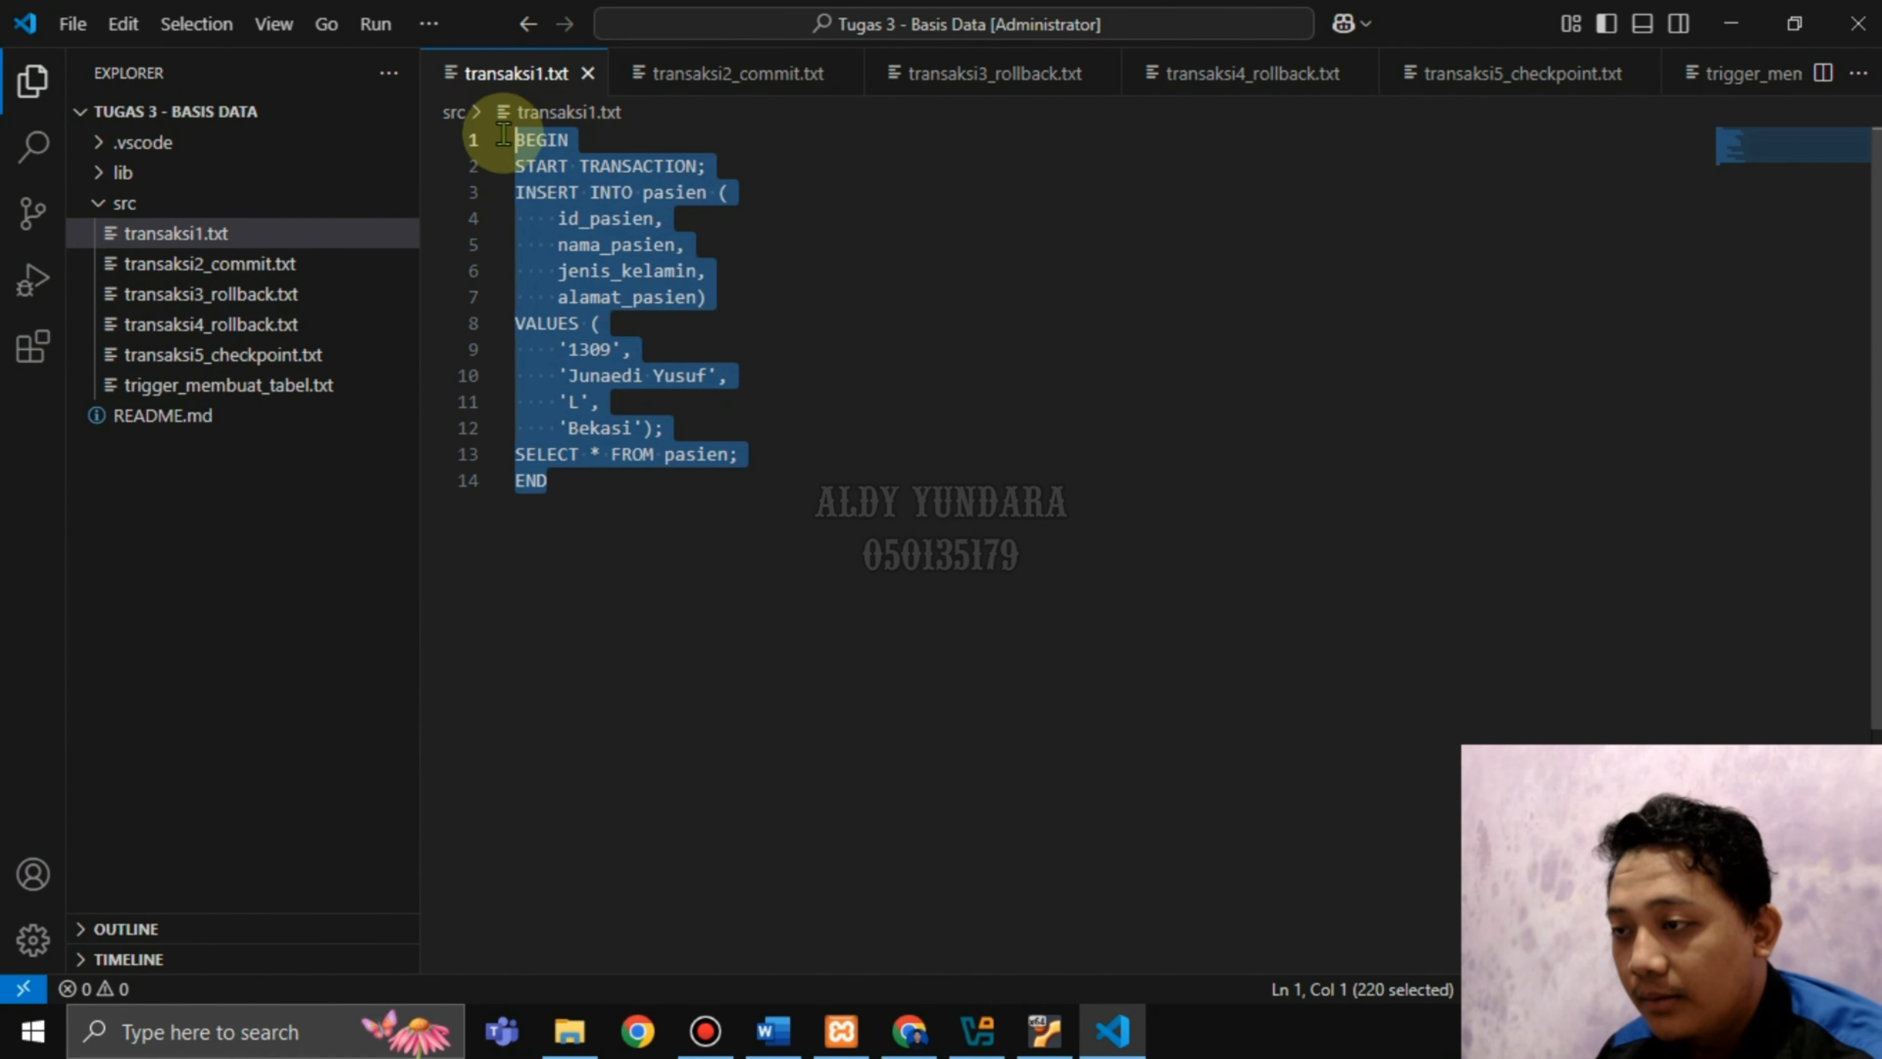
left_click(907, 1027)
key("ctrl+v")
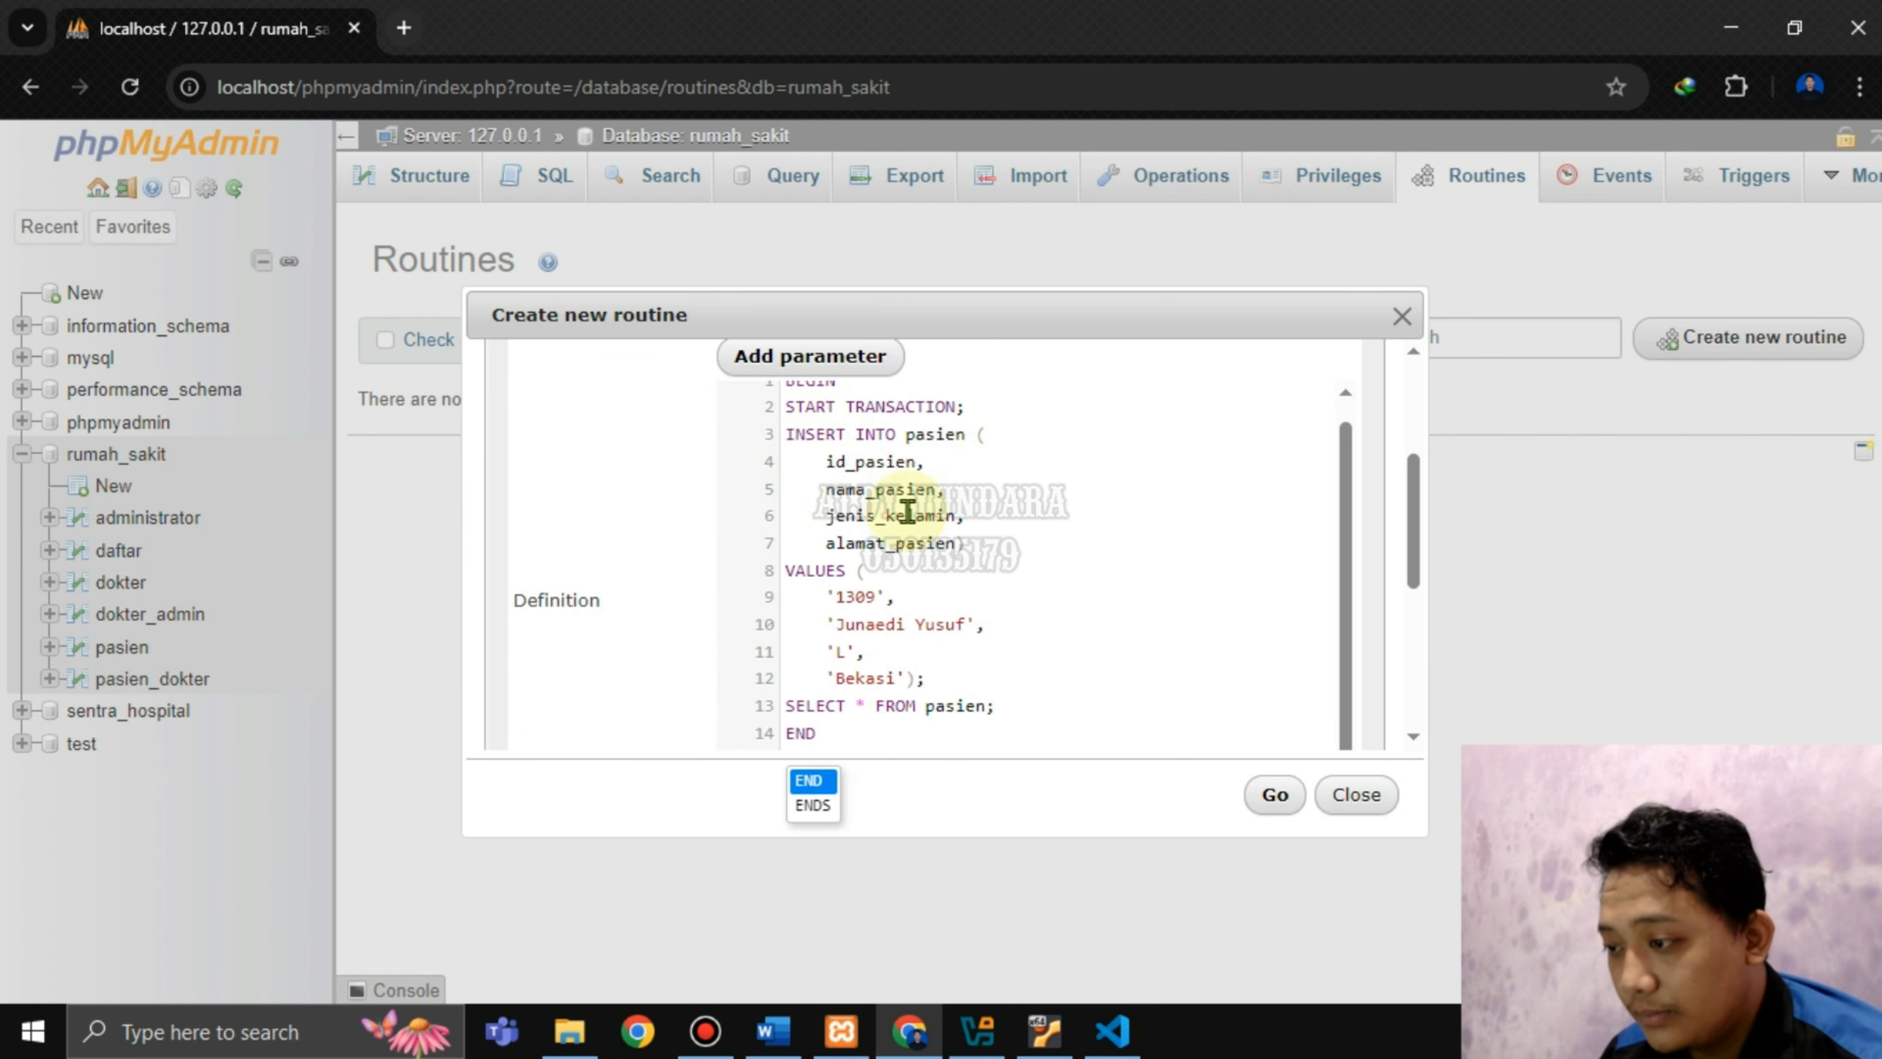
scroll(1146, 589, "down", 2)
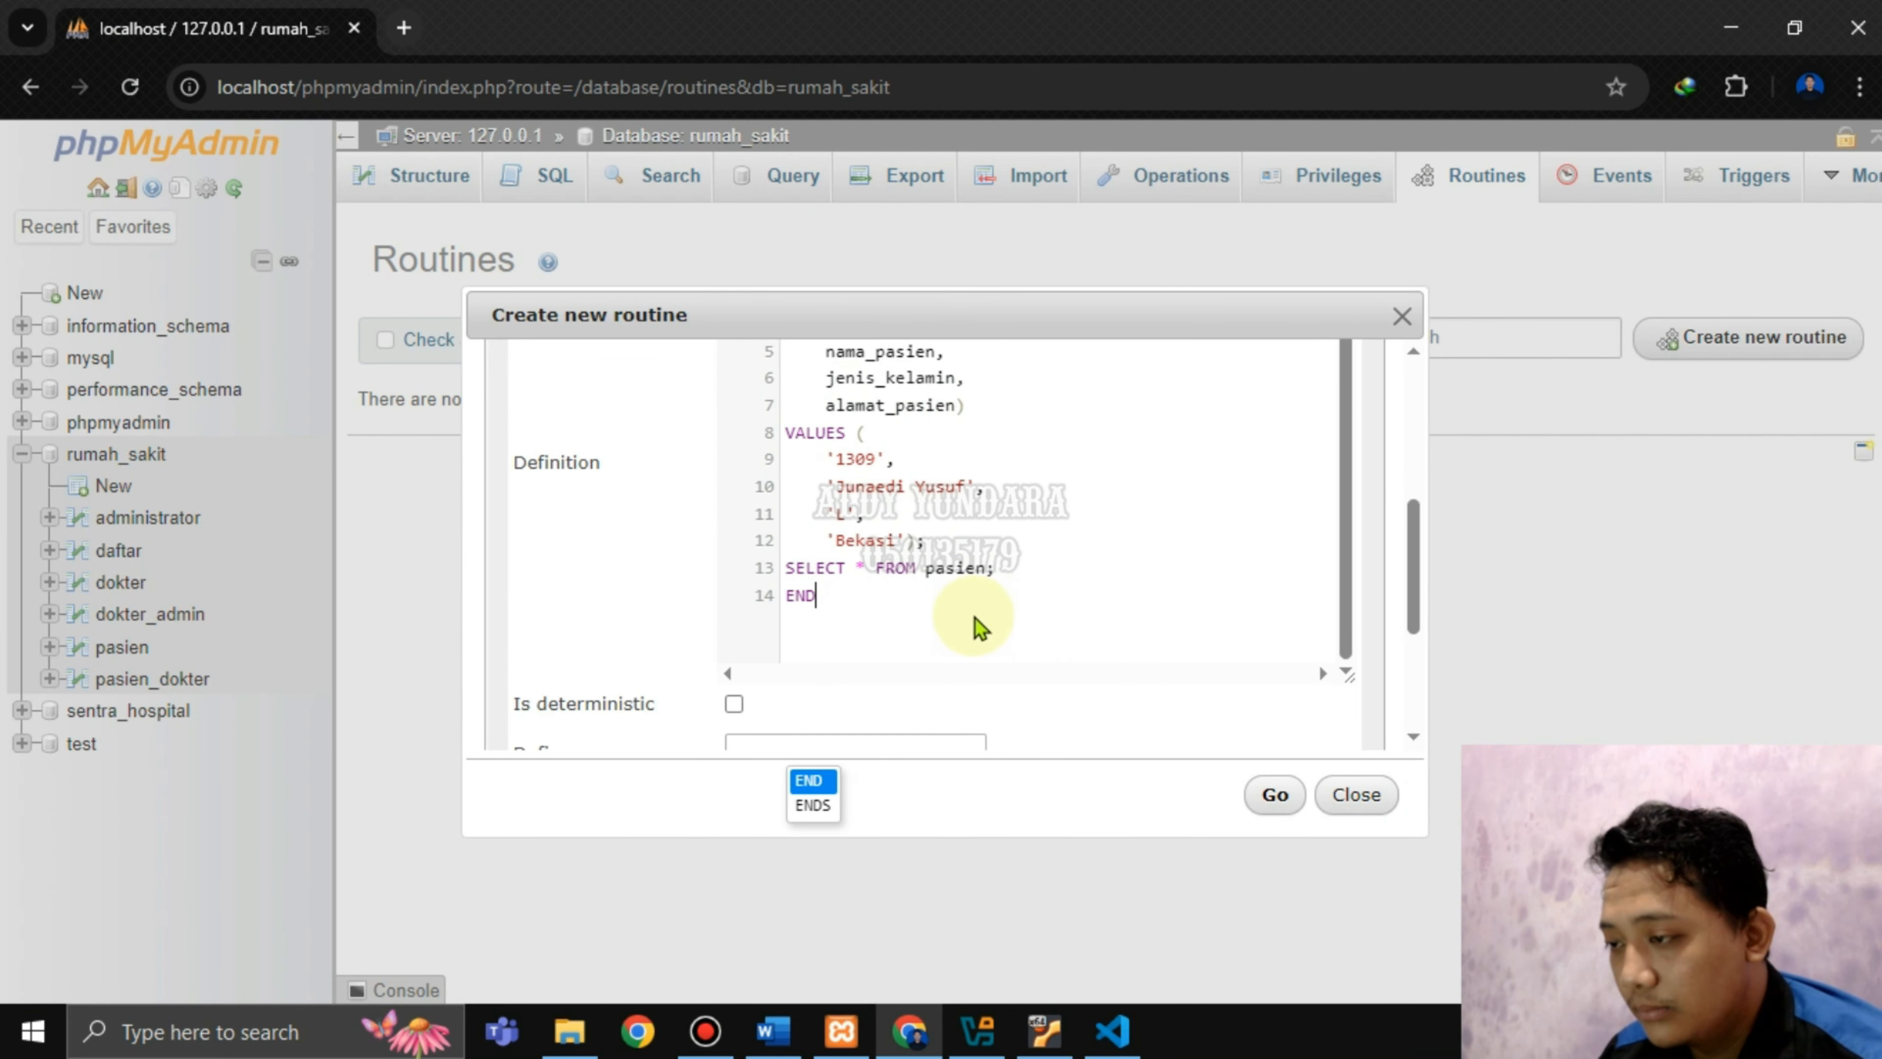
left_click(1027, 565)
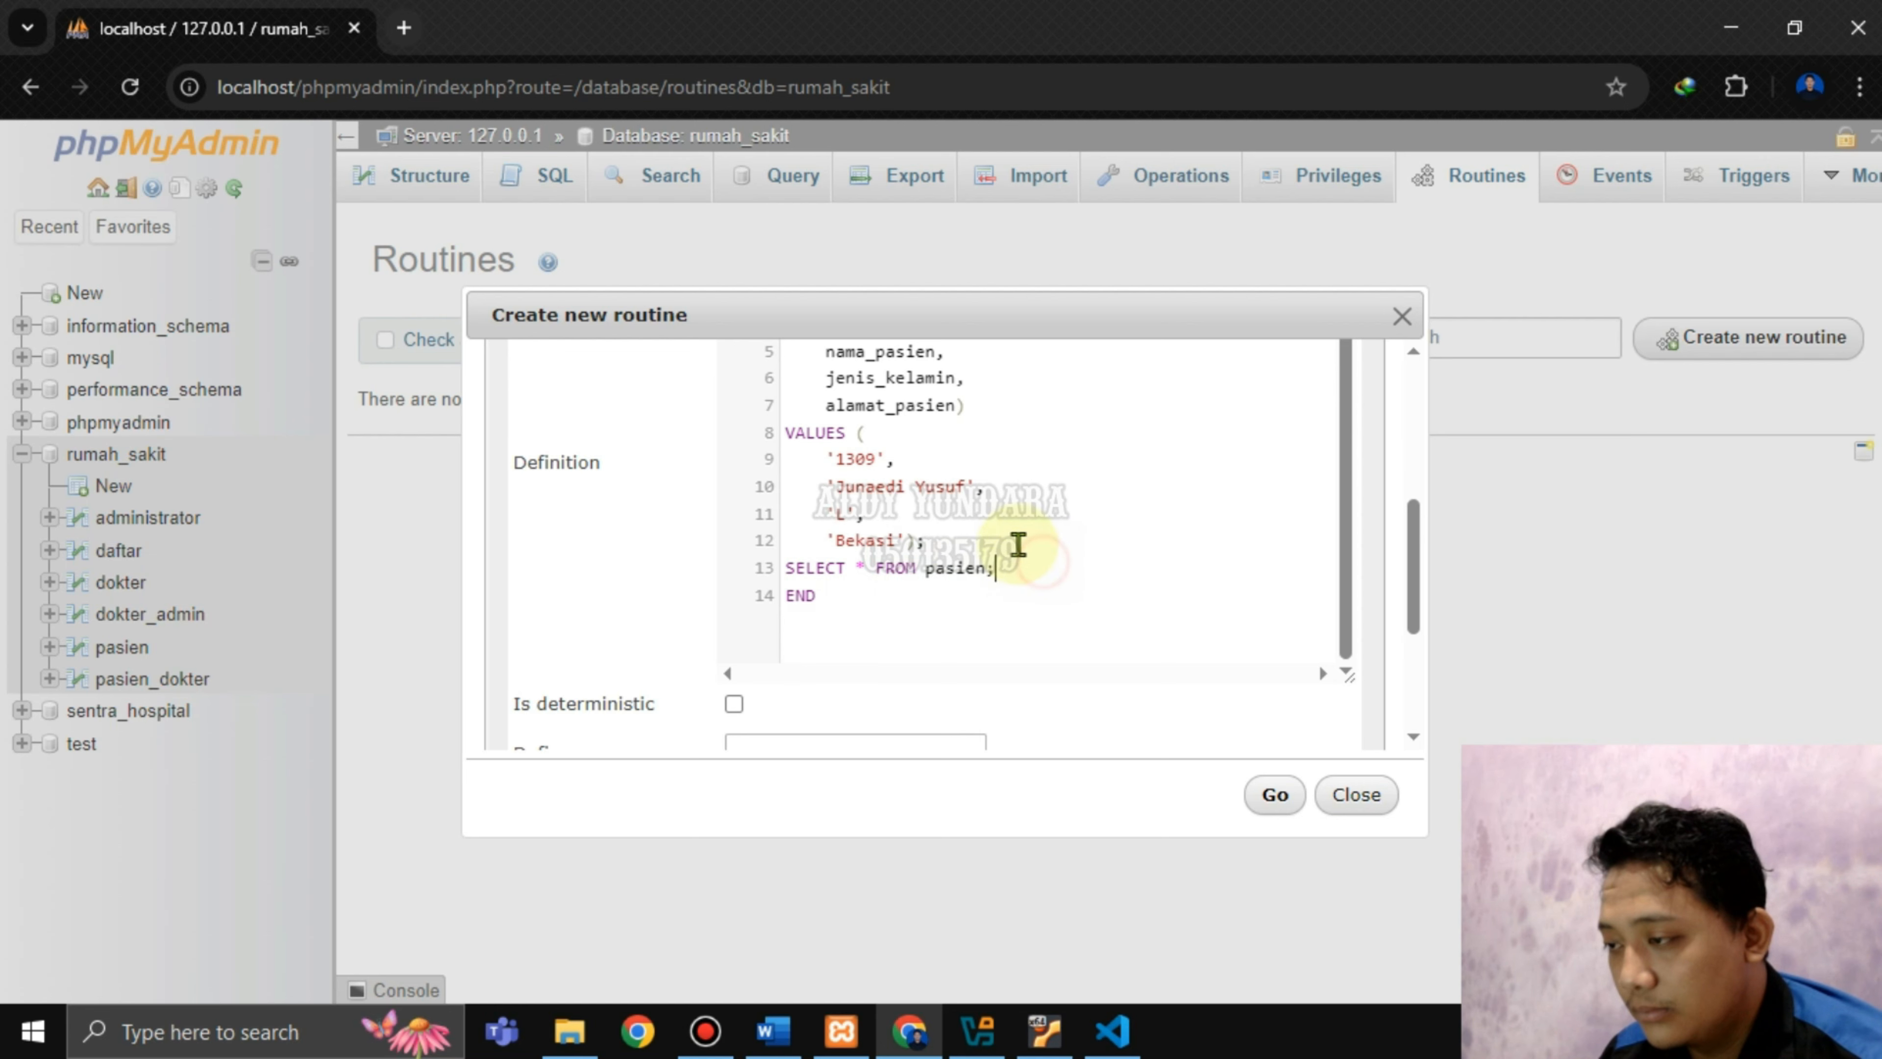
left_click(1273, 796)
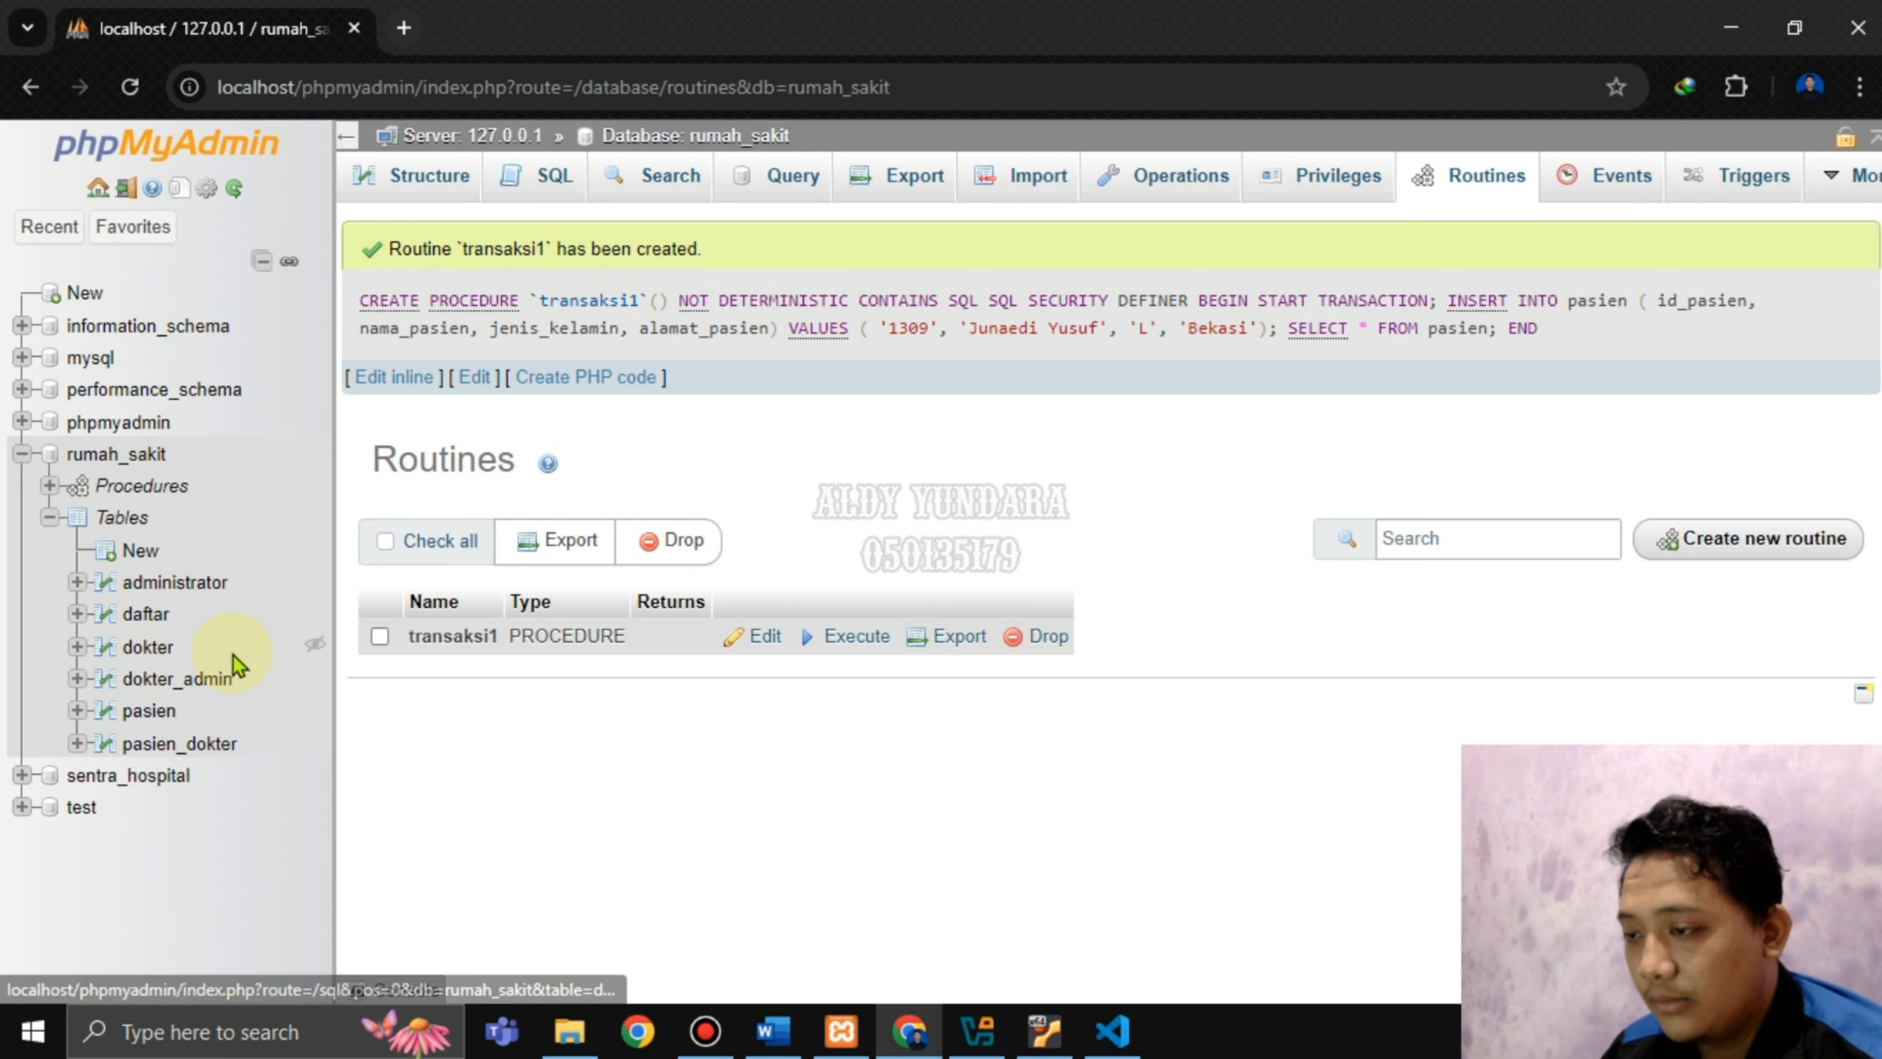
Scroll the Word report to the 'Klik execute' paragraph about comparing results with the pasien table.
left_click(787, 1031)
scroll(840, 671, "down", 10)
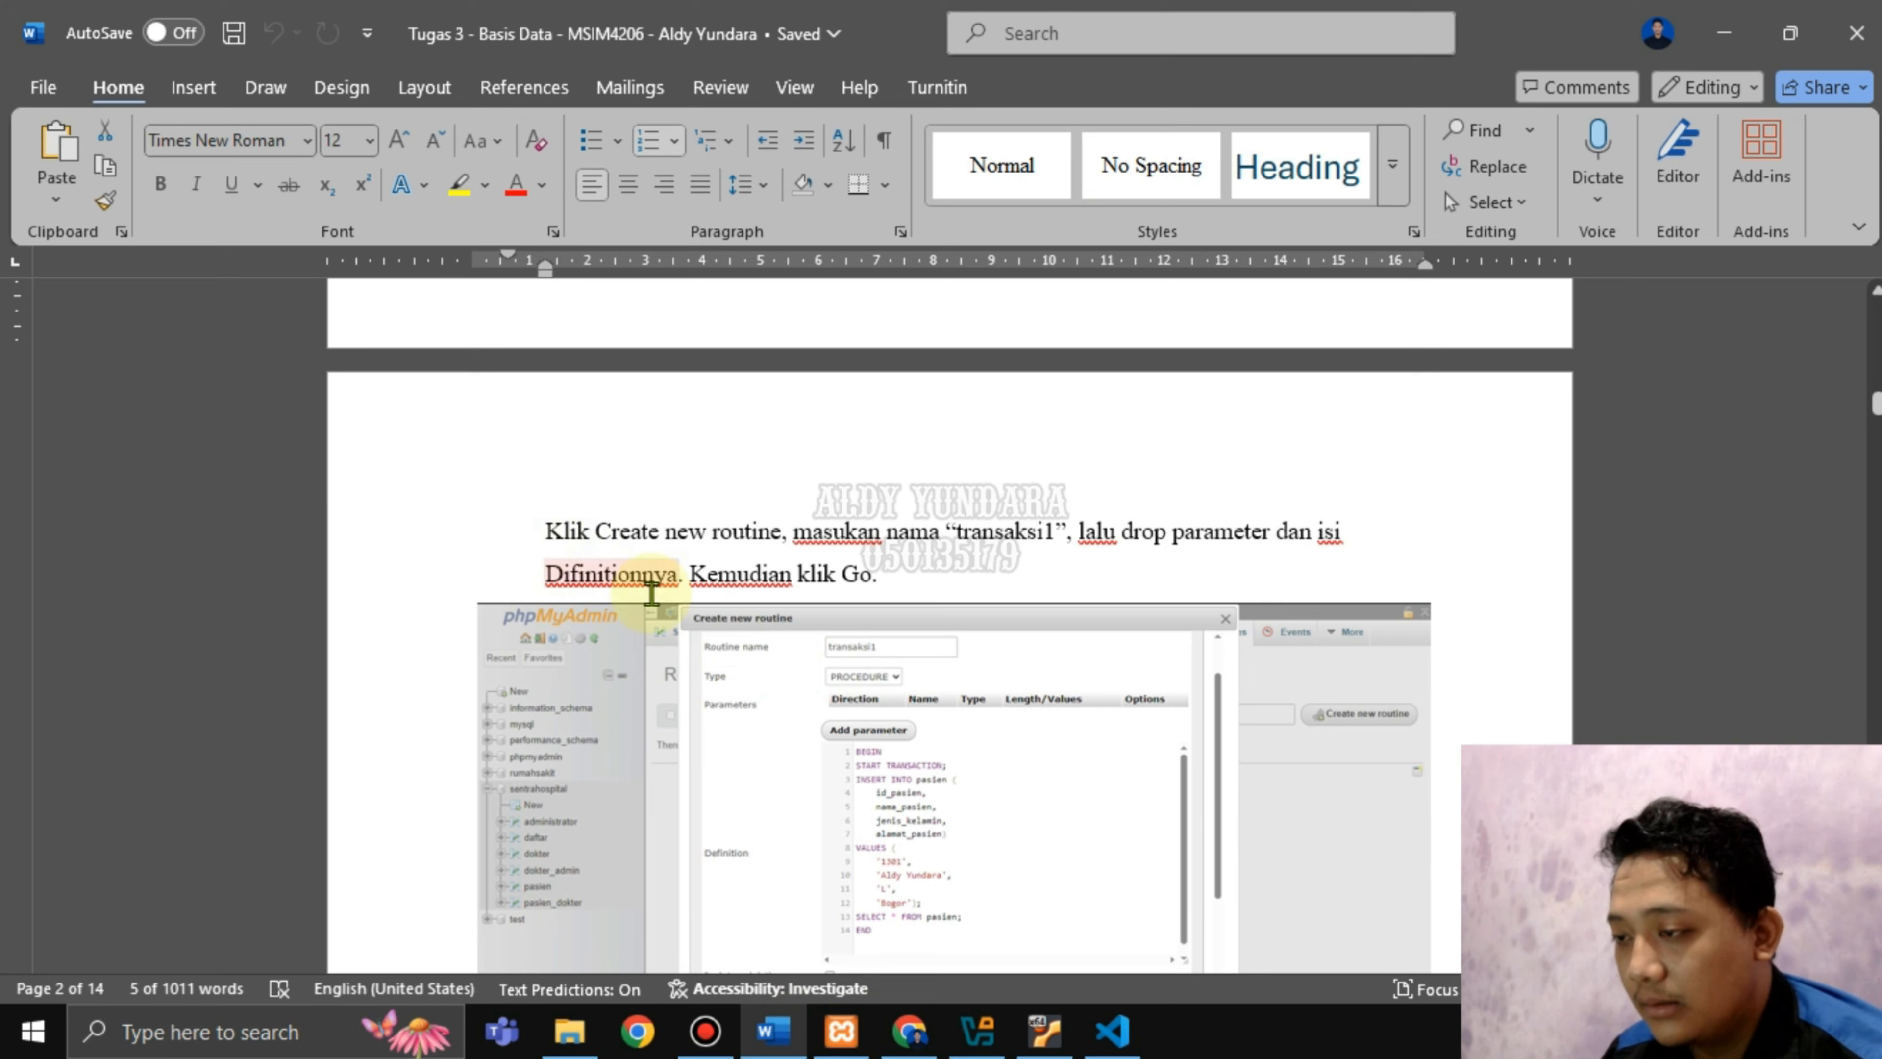
scroll(852, 622, "up", 8)
scroll(672, 505, "down", 8)
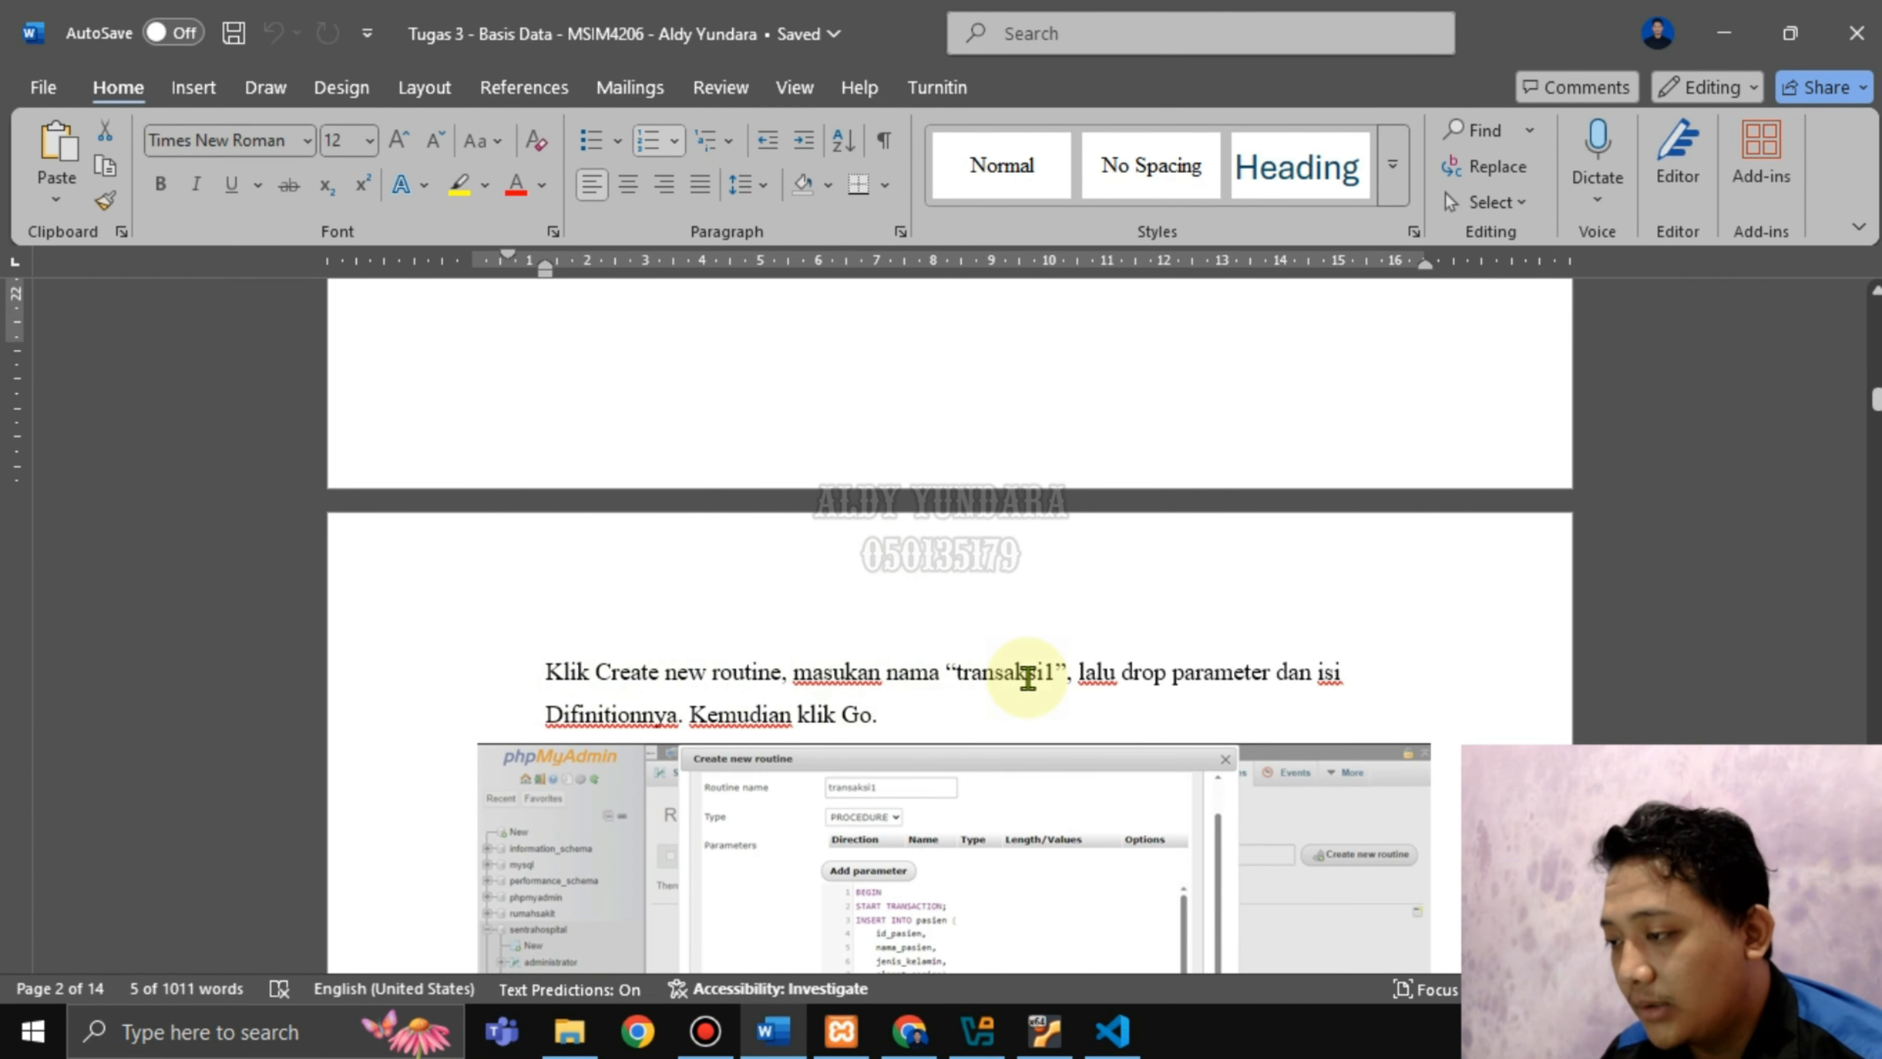
left_click_drag(1080, 684, 1307, 680)
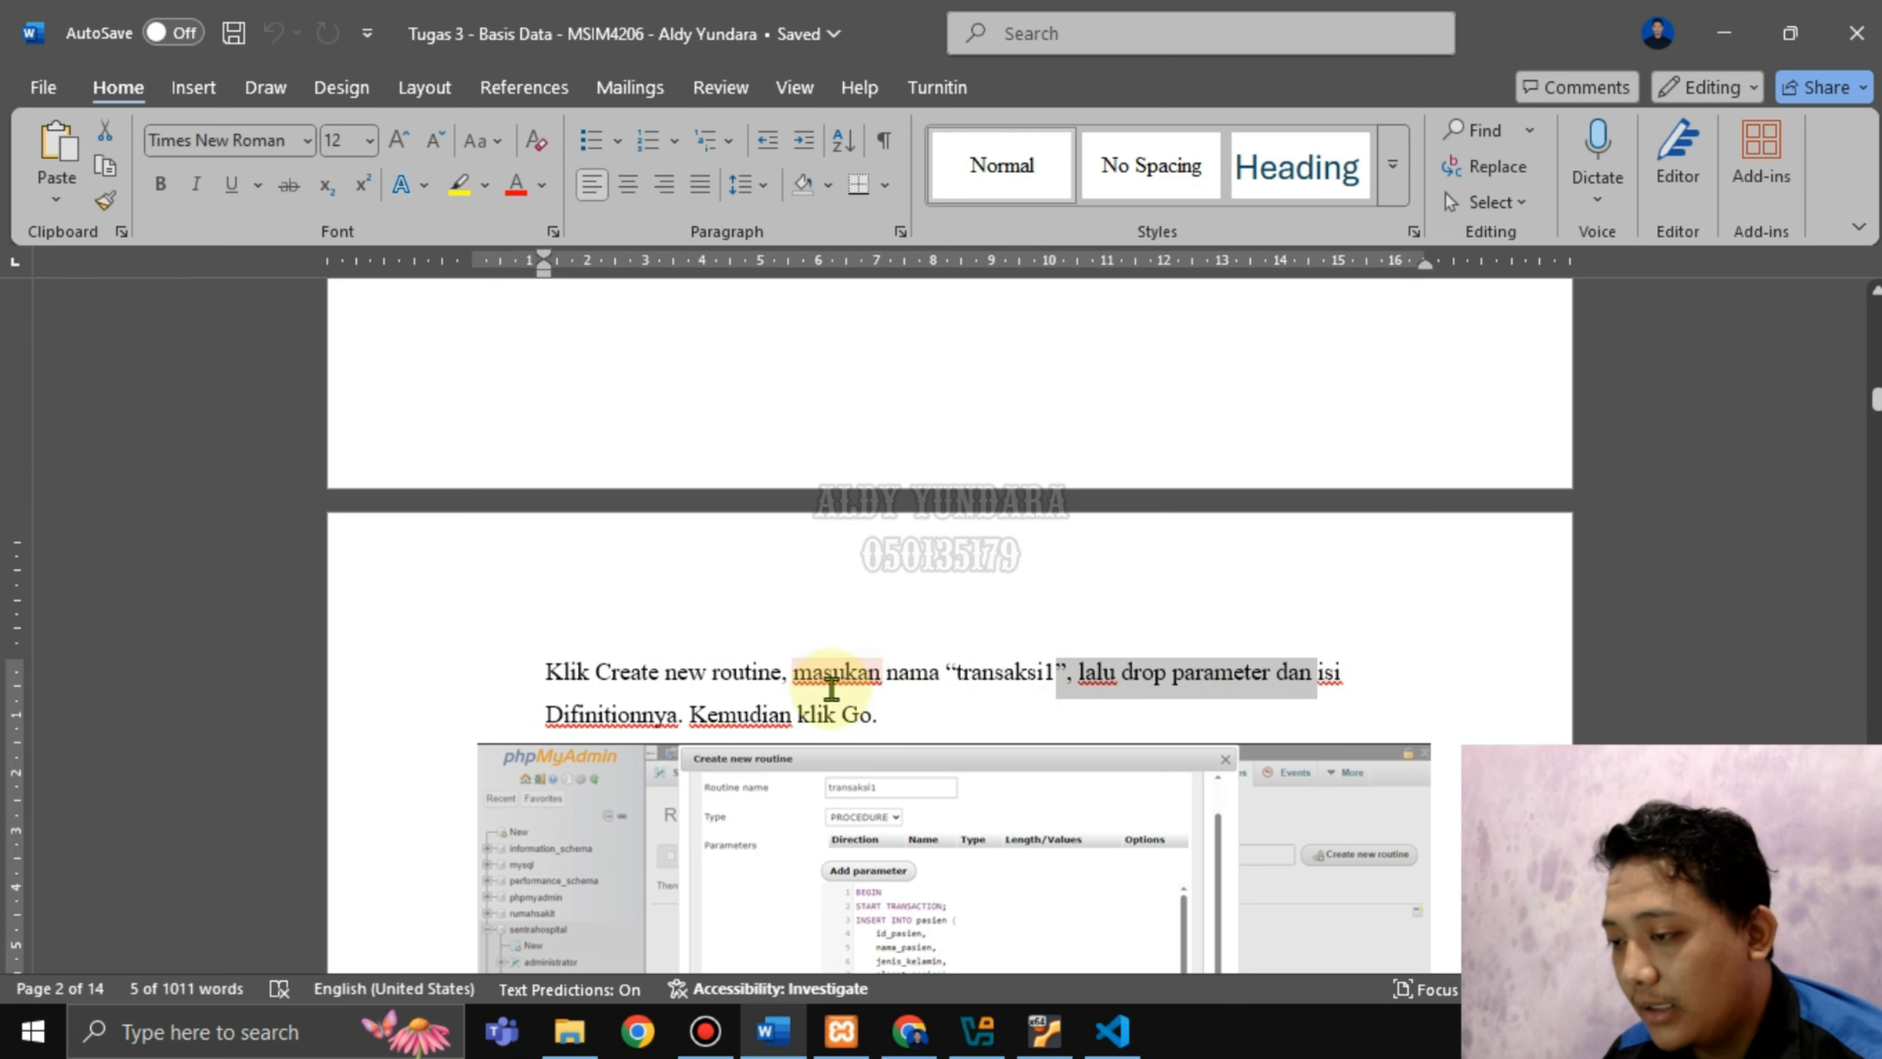
scroll(795, 719, "down", 3)
scroll(803, 701, "down", 4)
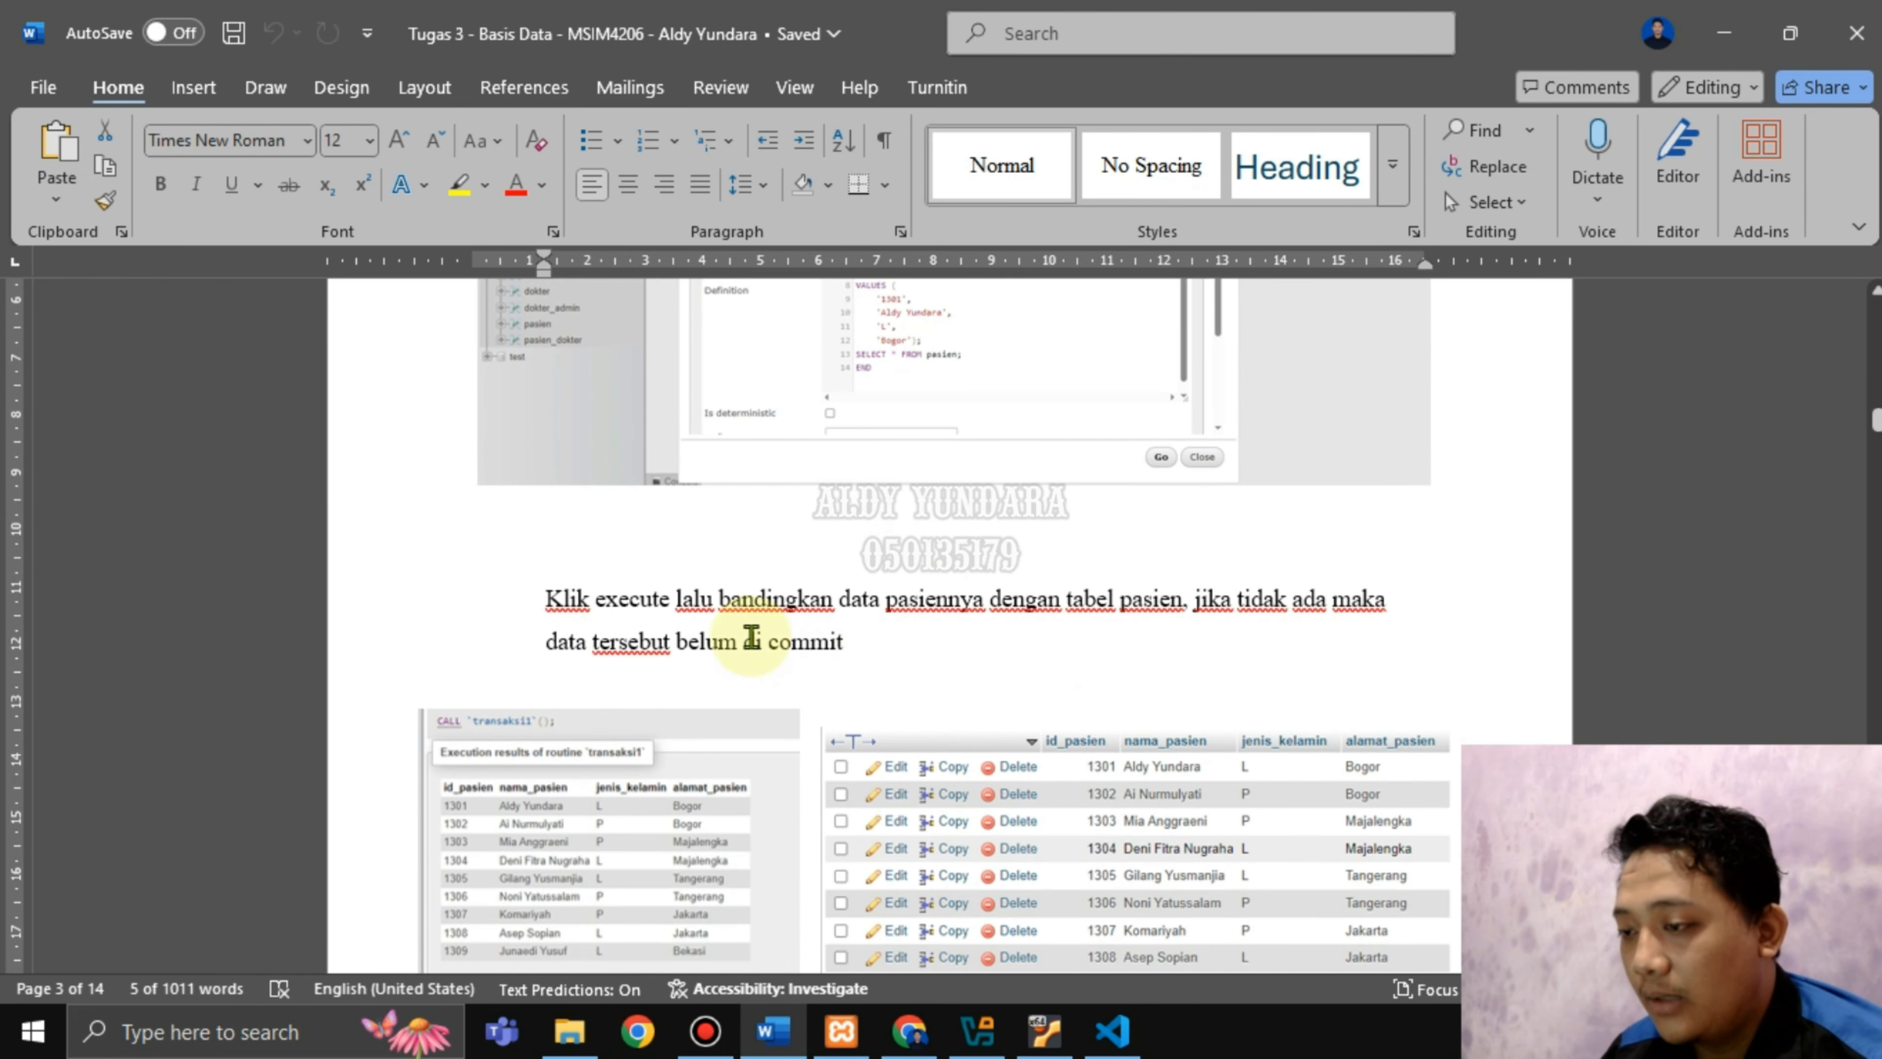
left_click_drag(646, 600, 1186, 604)
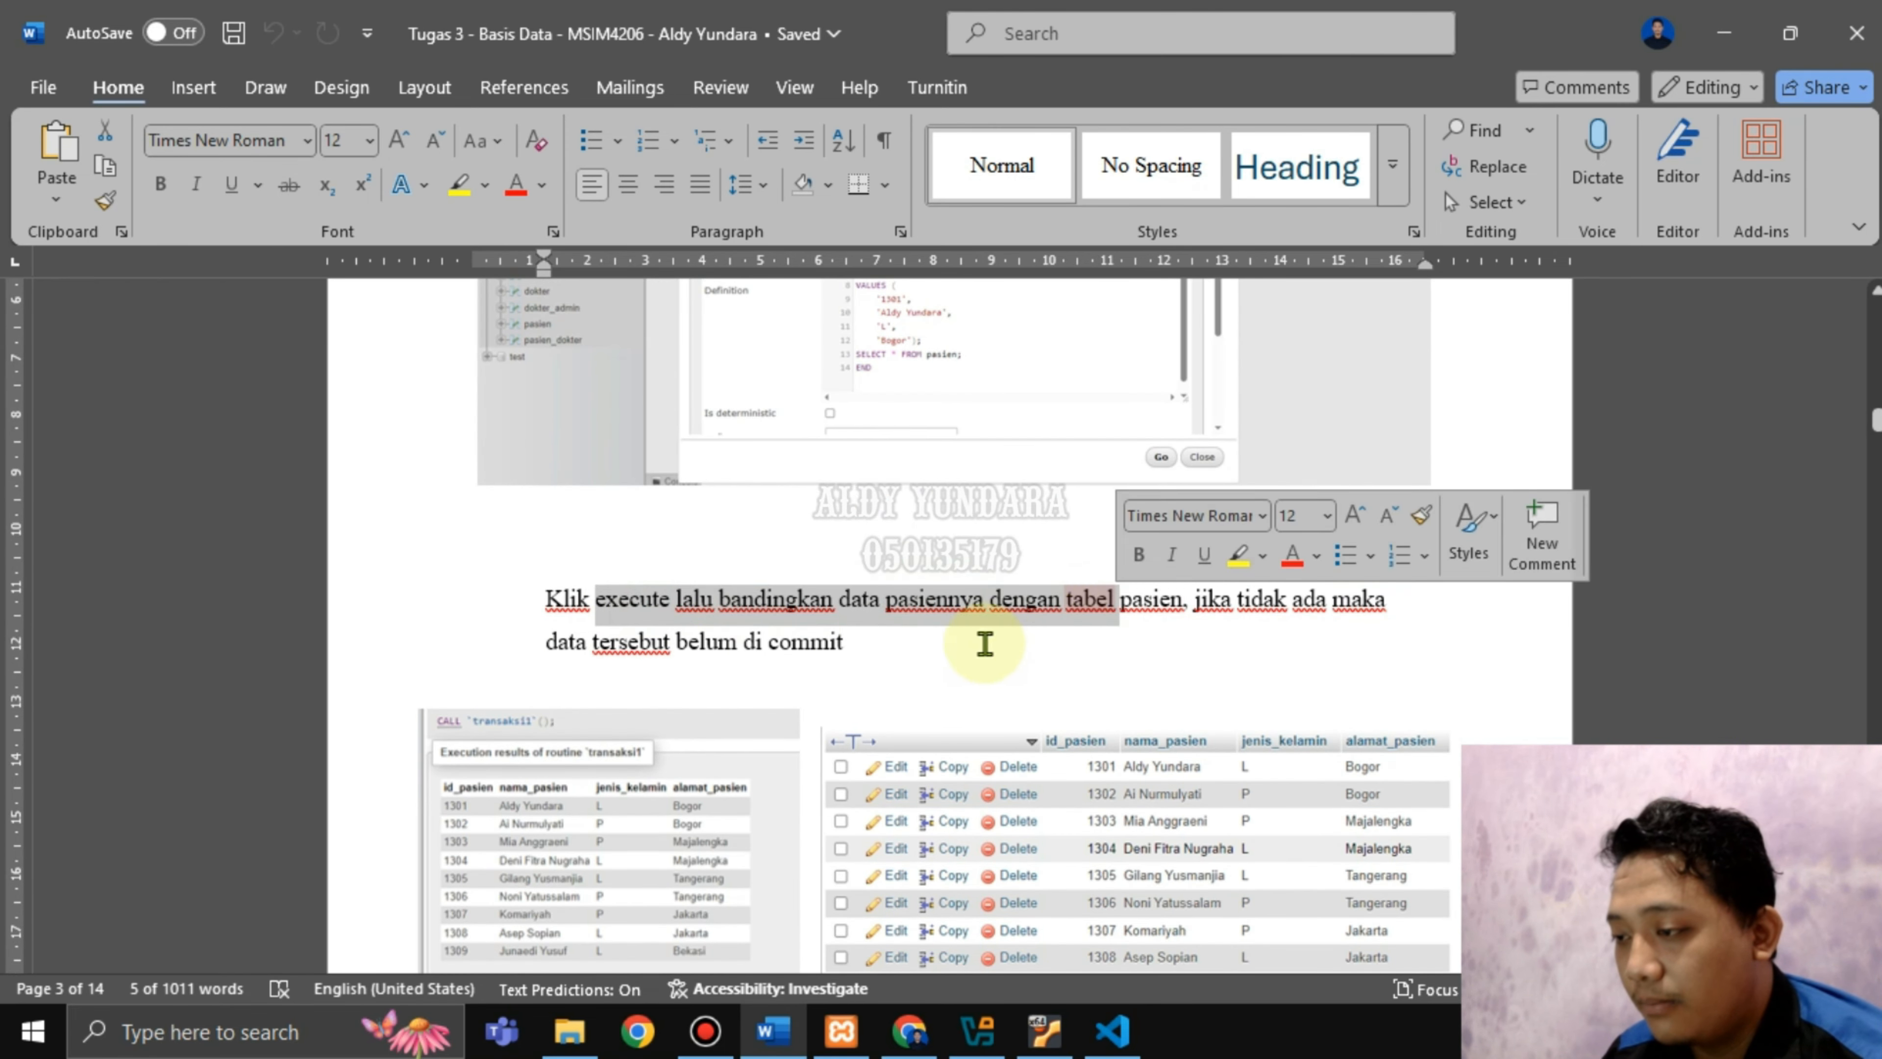
left_click(912, 654)
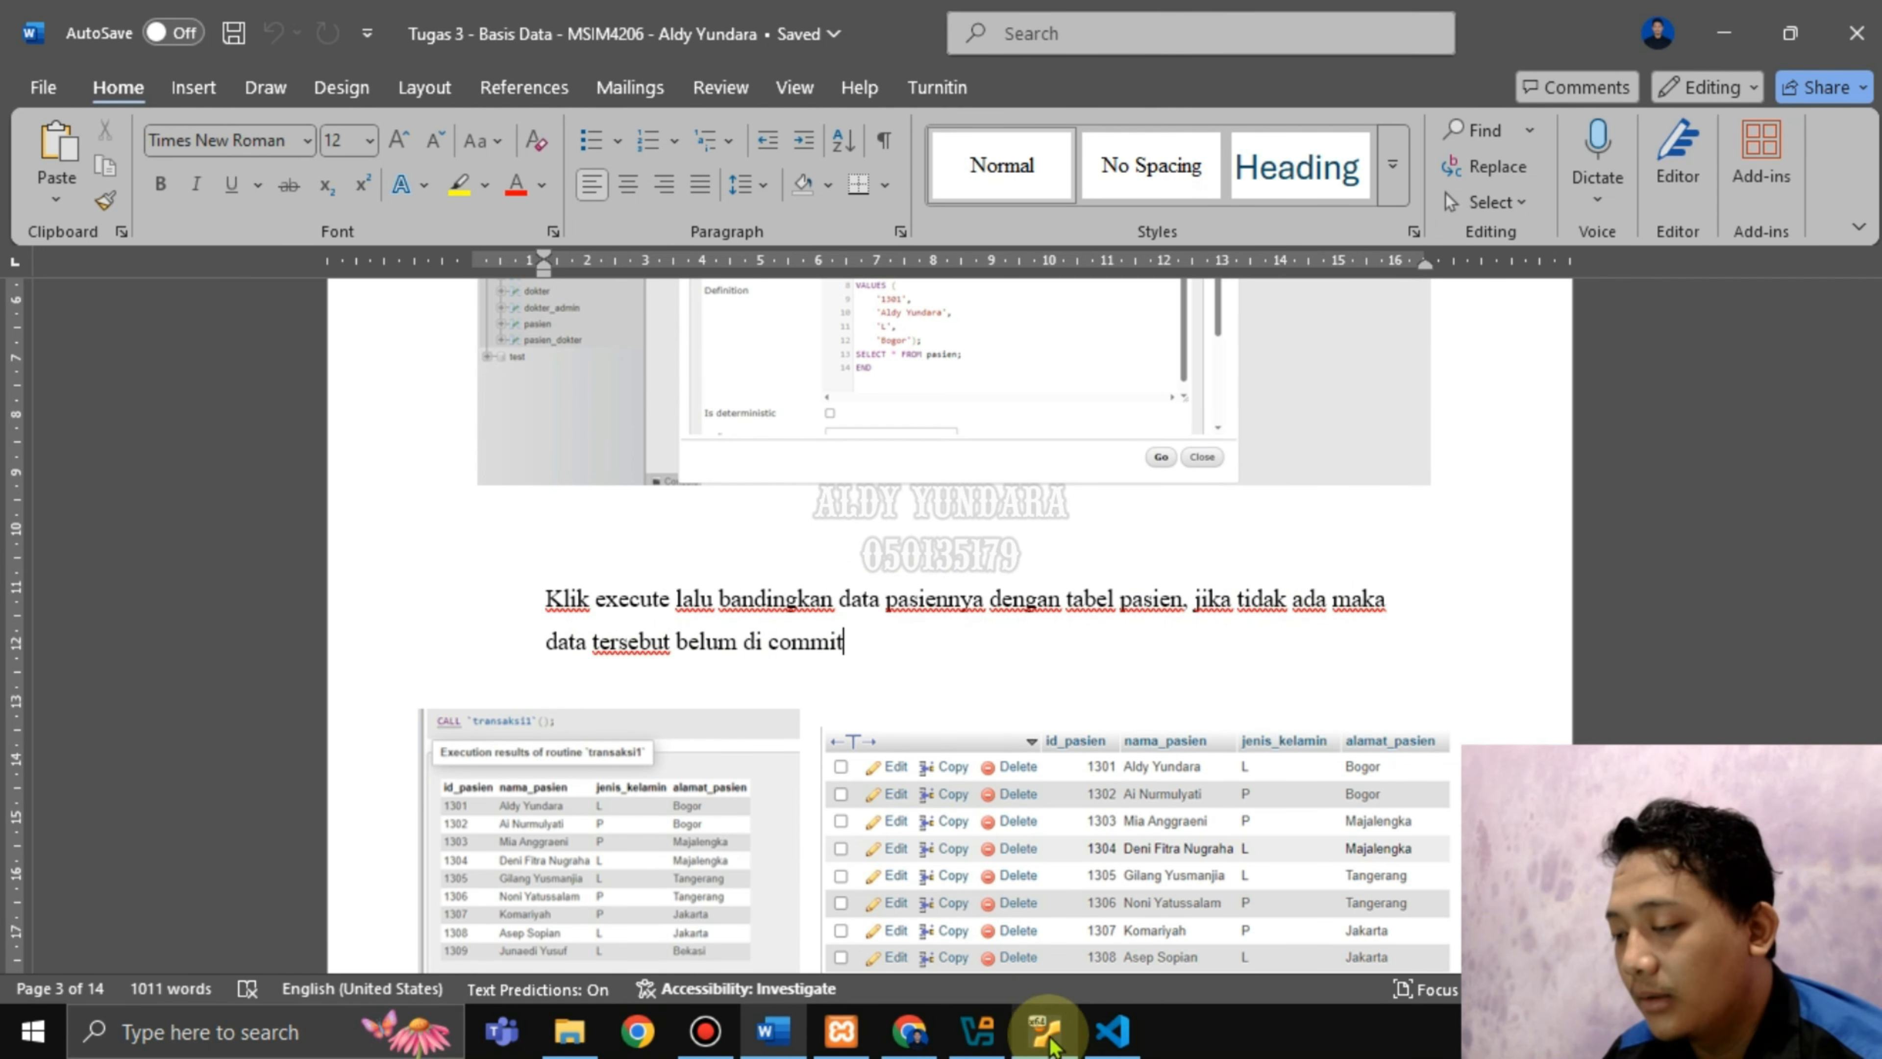
left_click(1111, 1033)
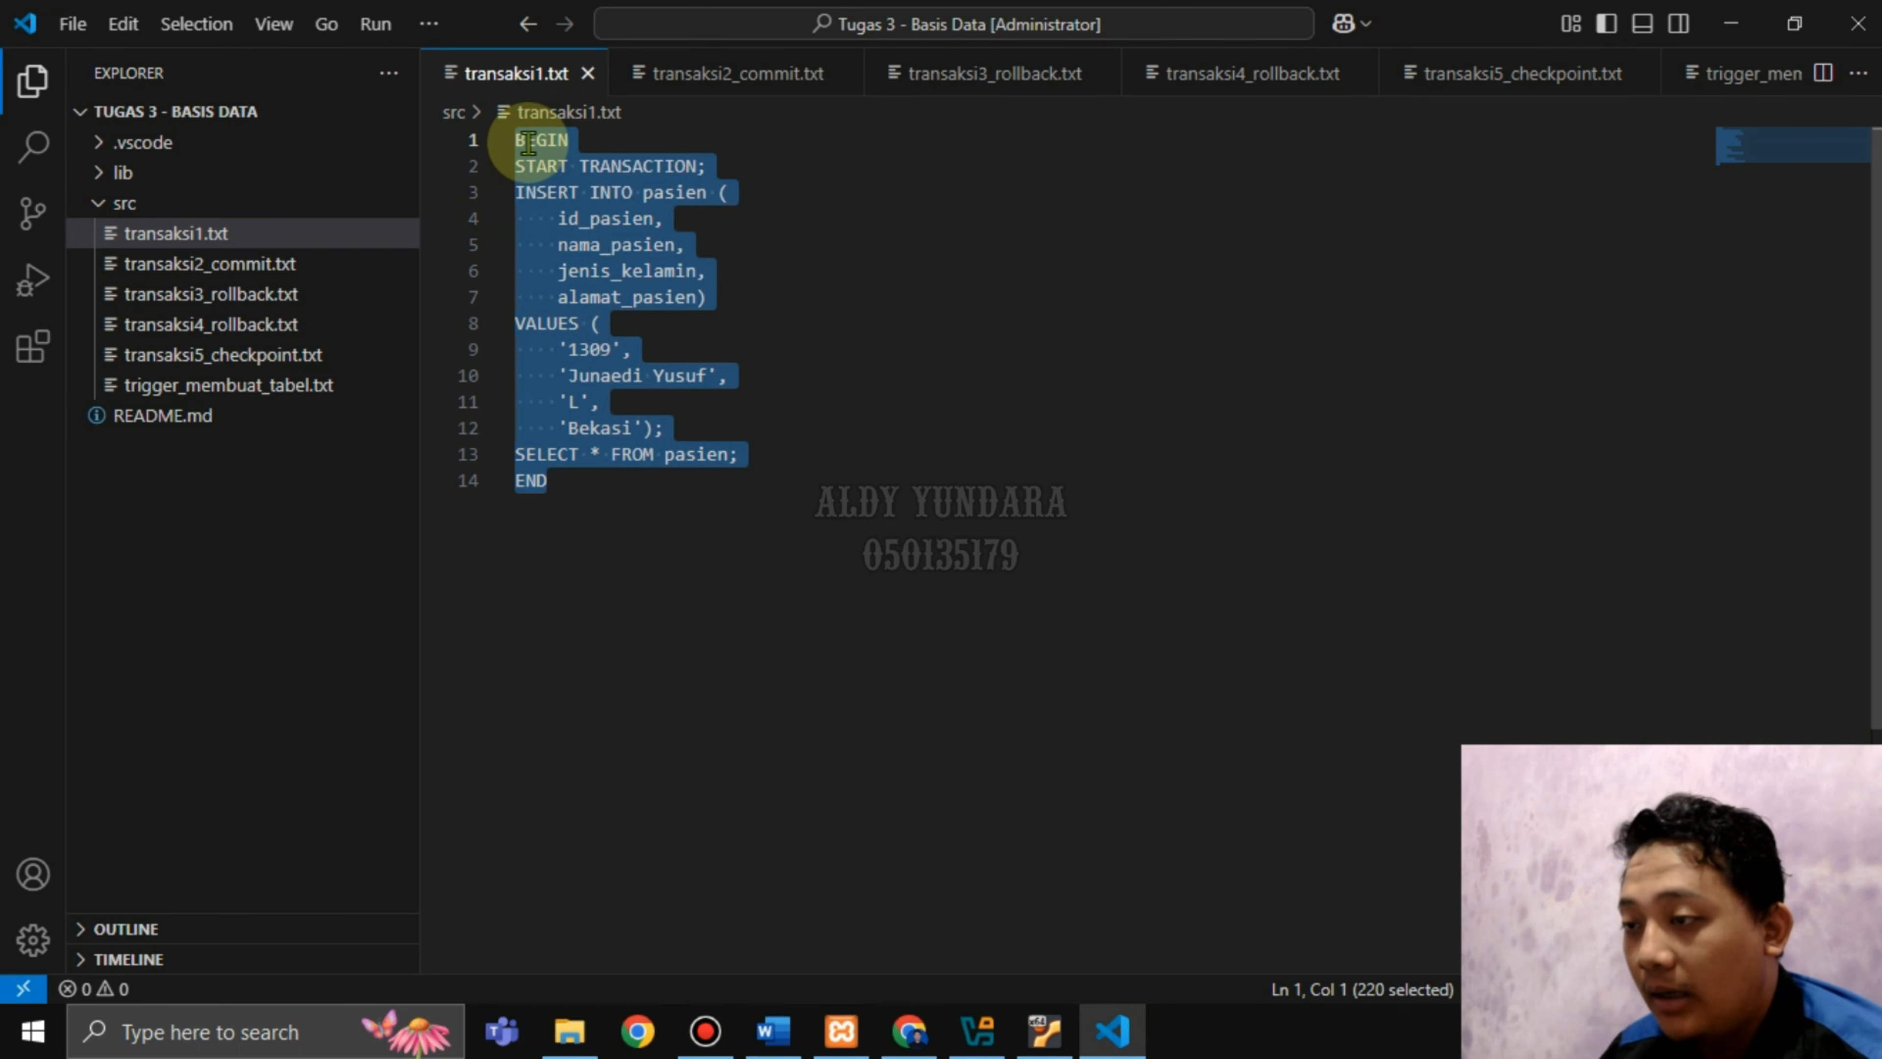
Check the inserted patient name and Bekasi address in transaksi1.txt, then return to phpMyAdmin Routines.
left_click(682, 330)
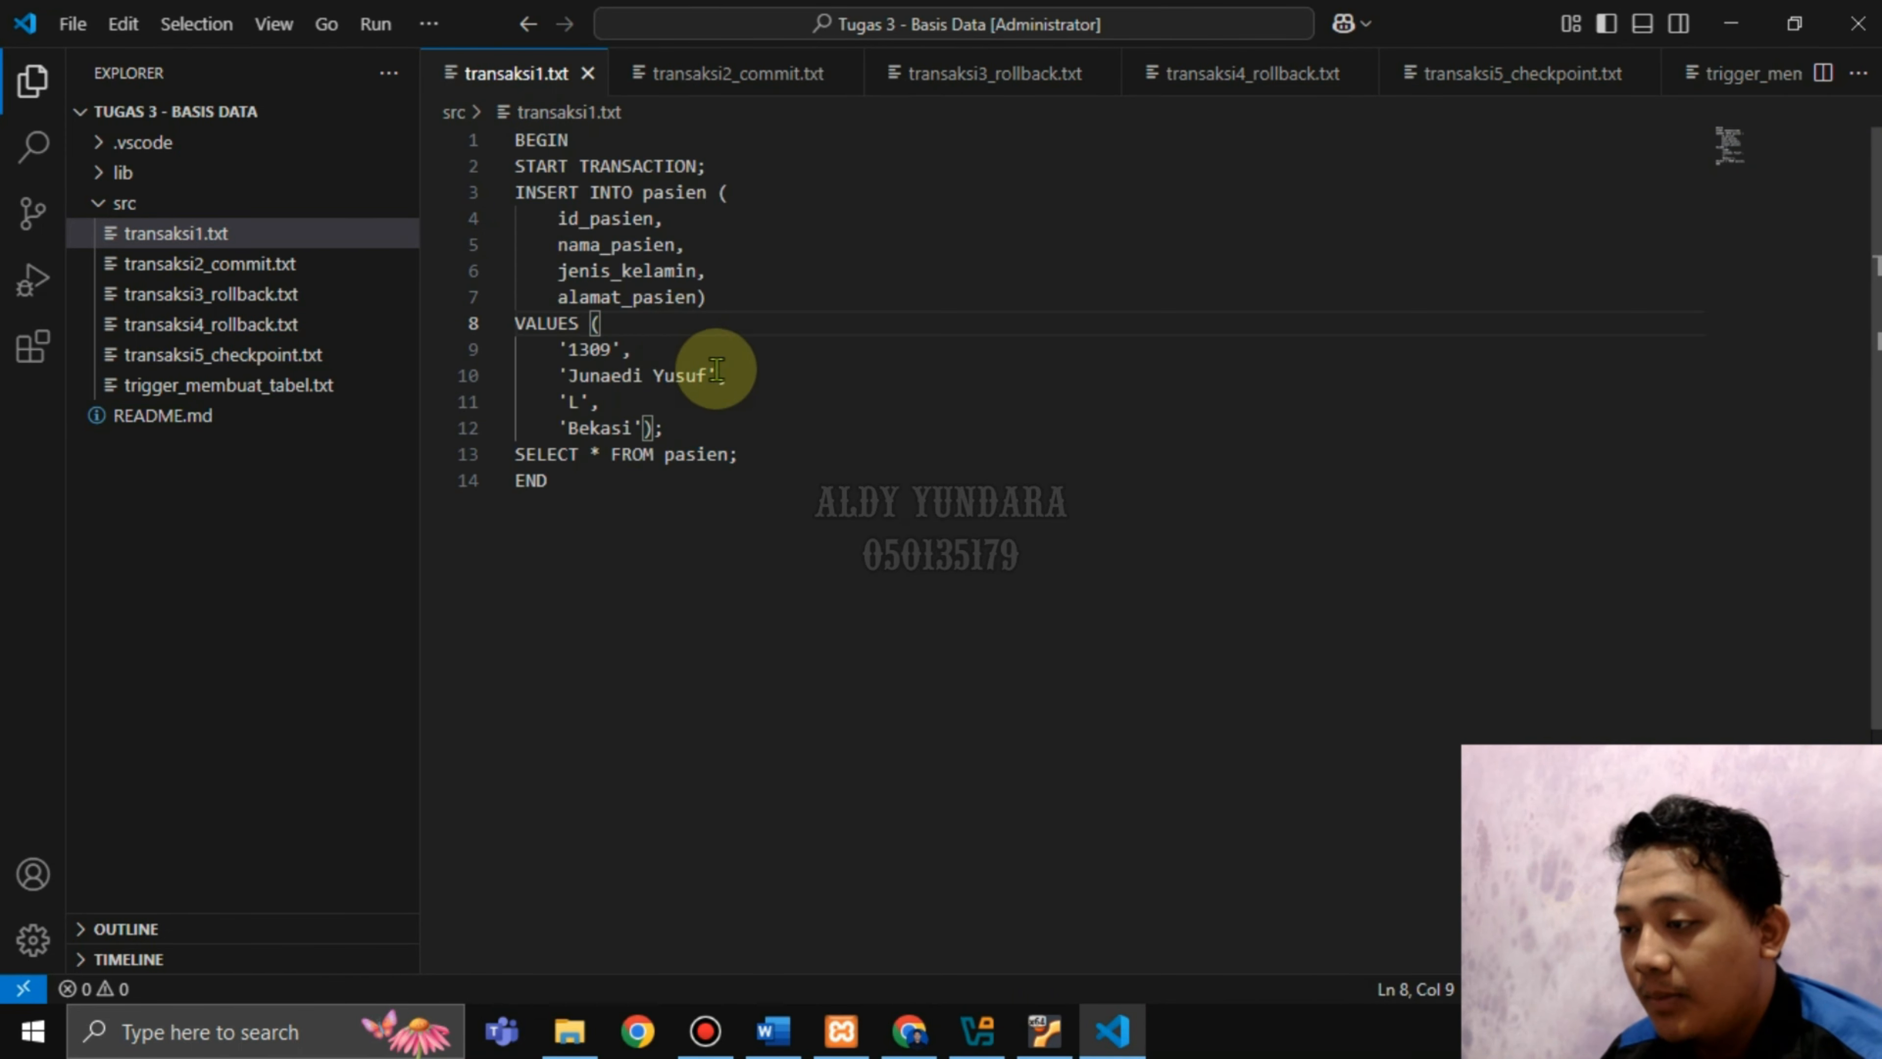
left_click(756, 384)
mouse_move(598, 377)
left_mouse_down()
mouse_move(644, 375)
mouse_move(615, 349)
left_mouse_up()
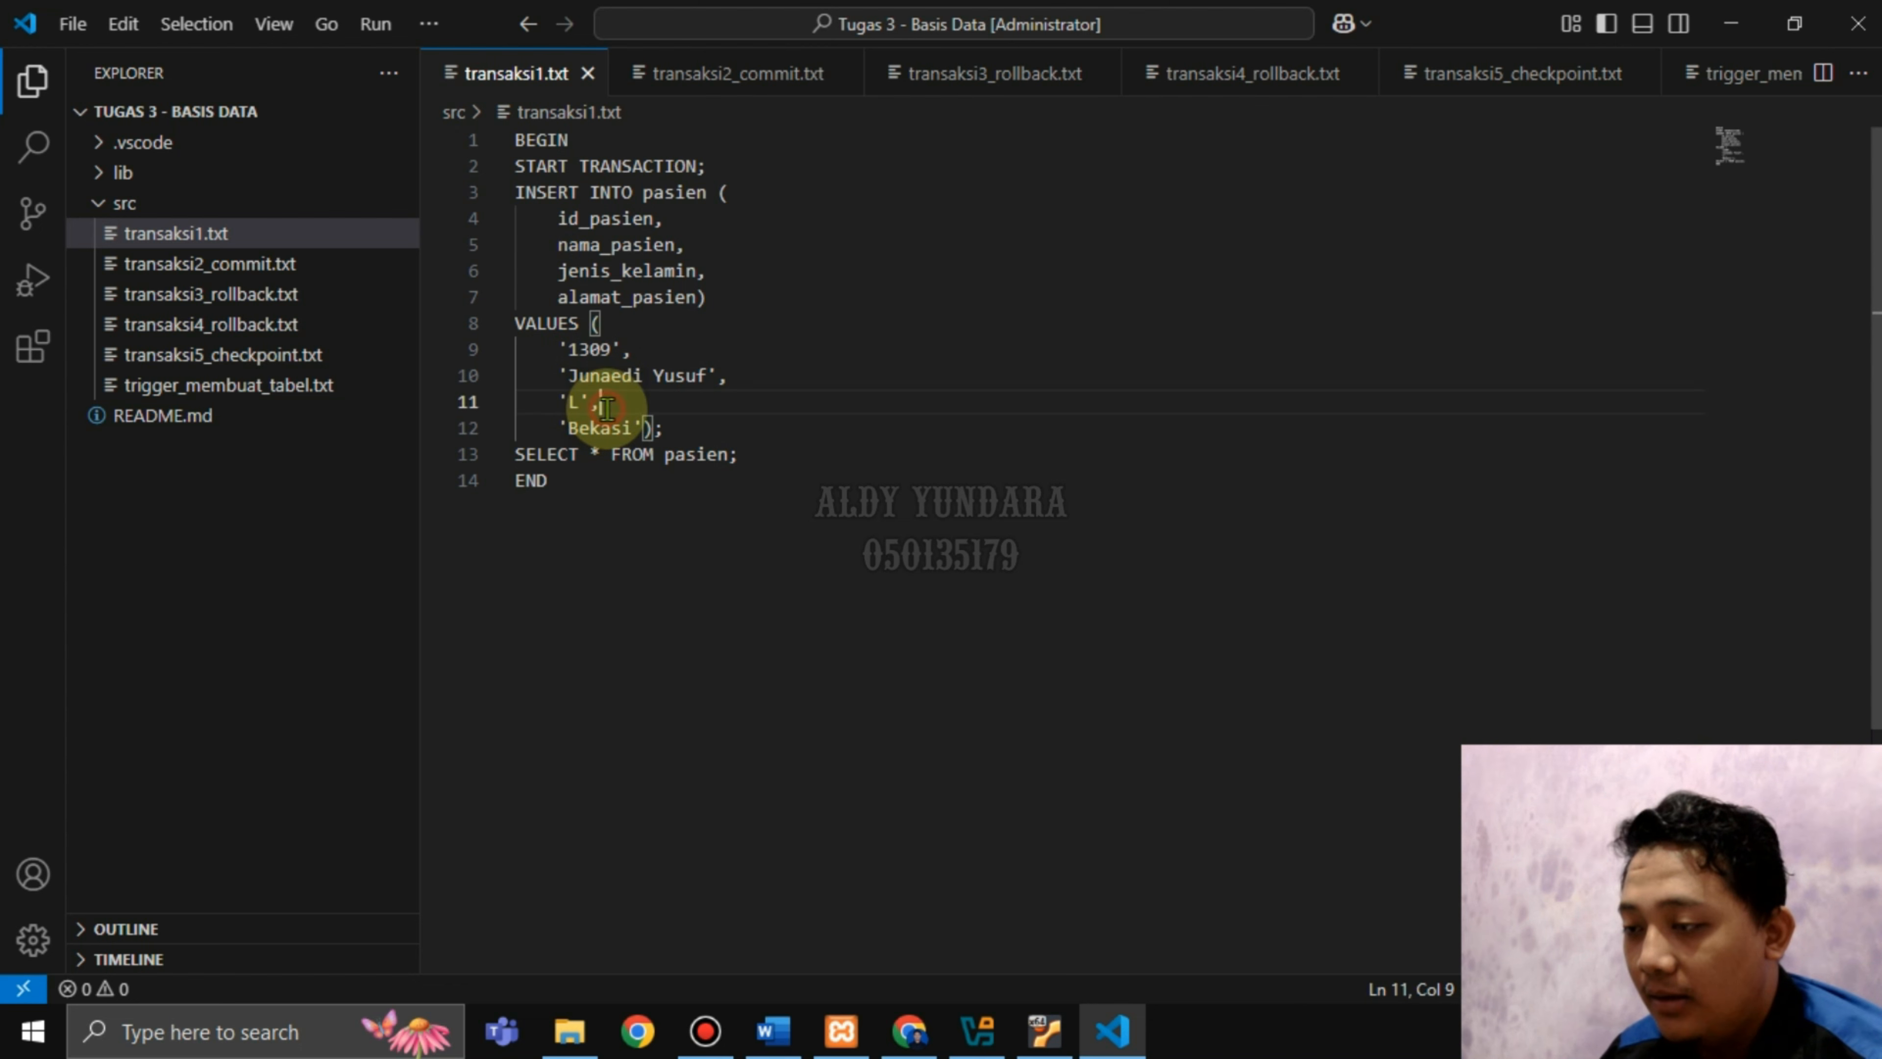
left_click_drag(578, 428, 620, 428)
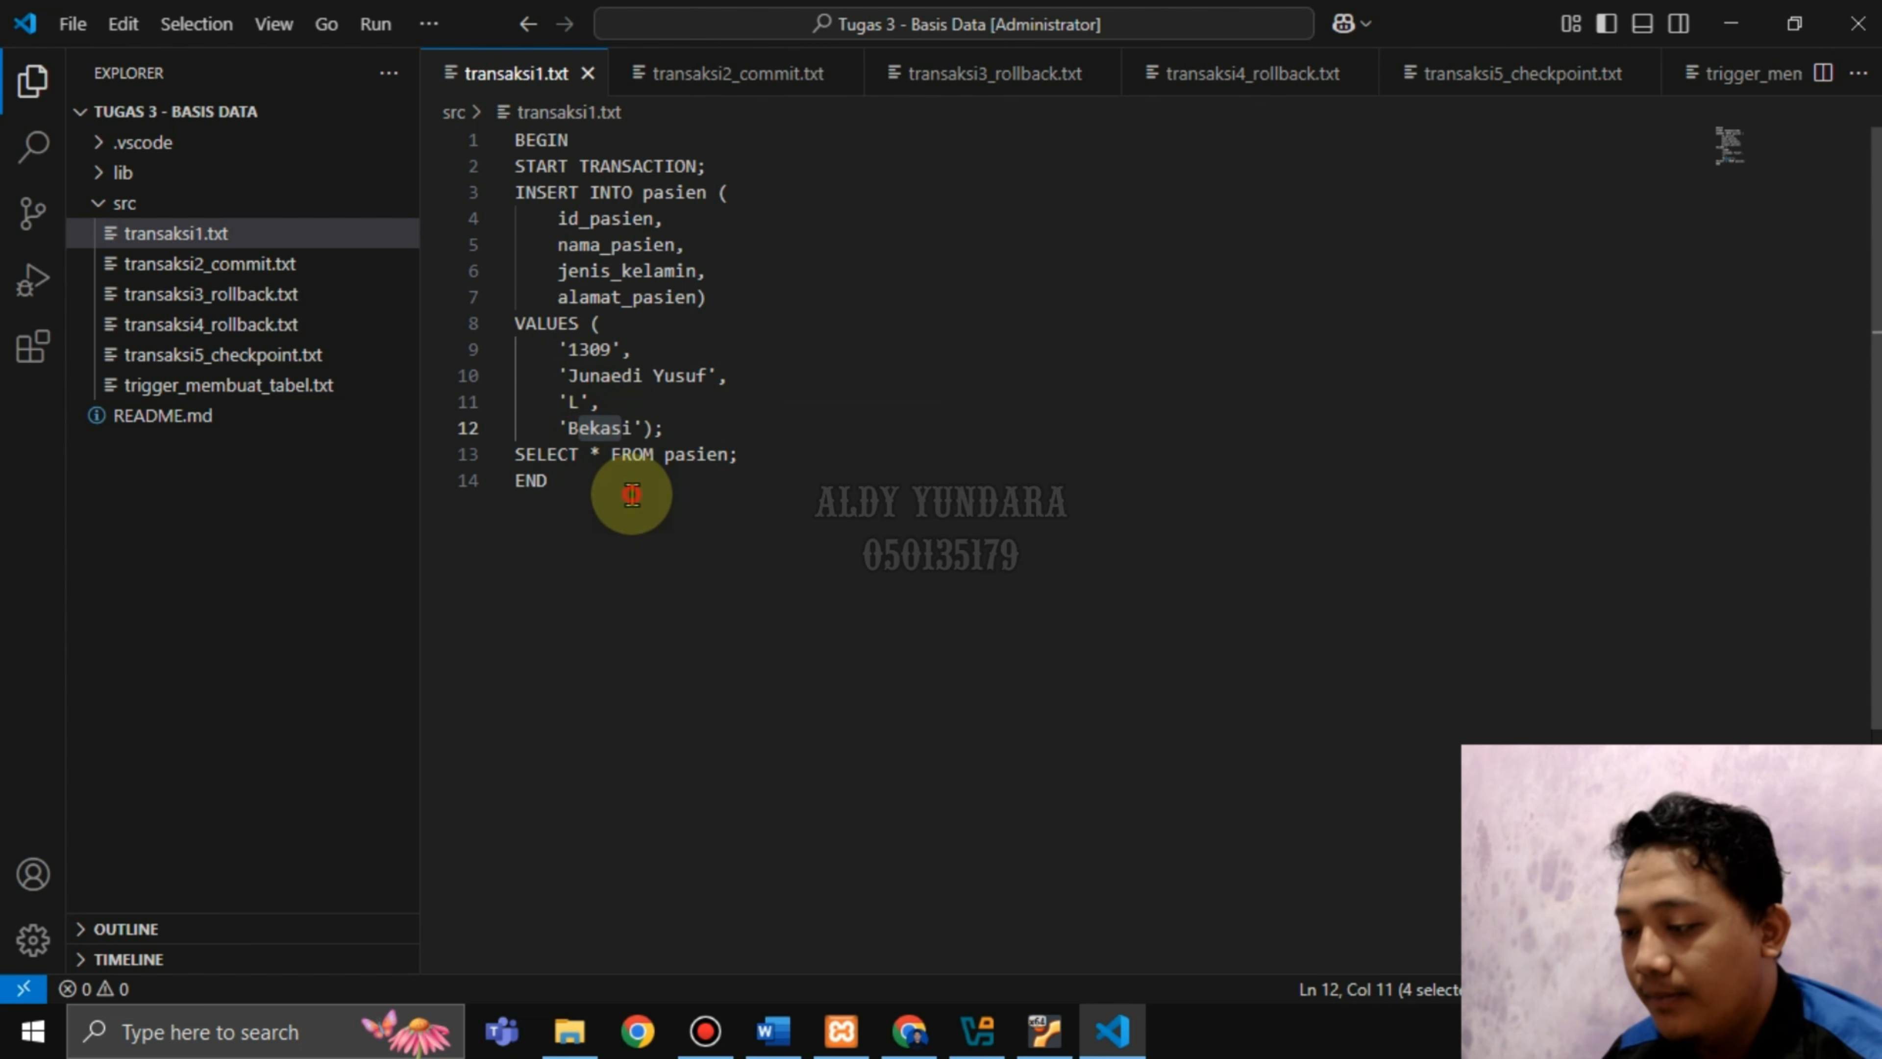
left_click(911, 1029)
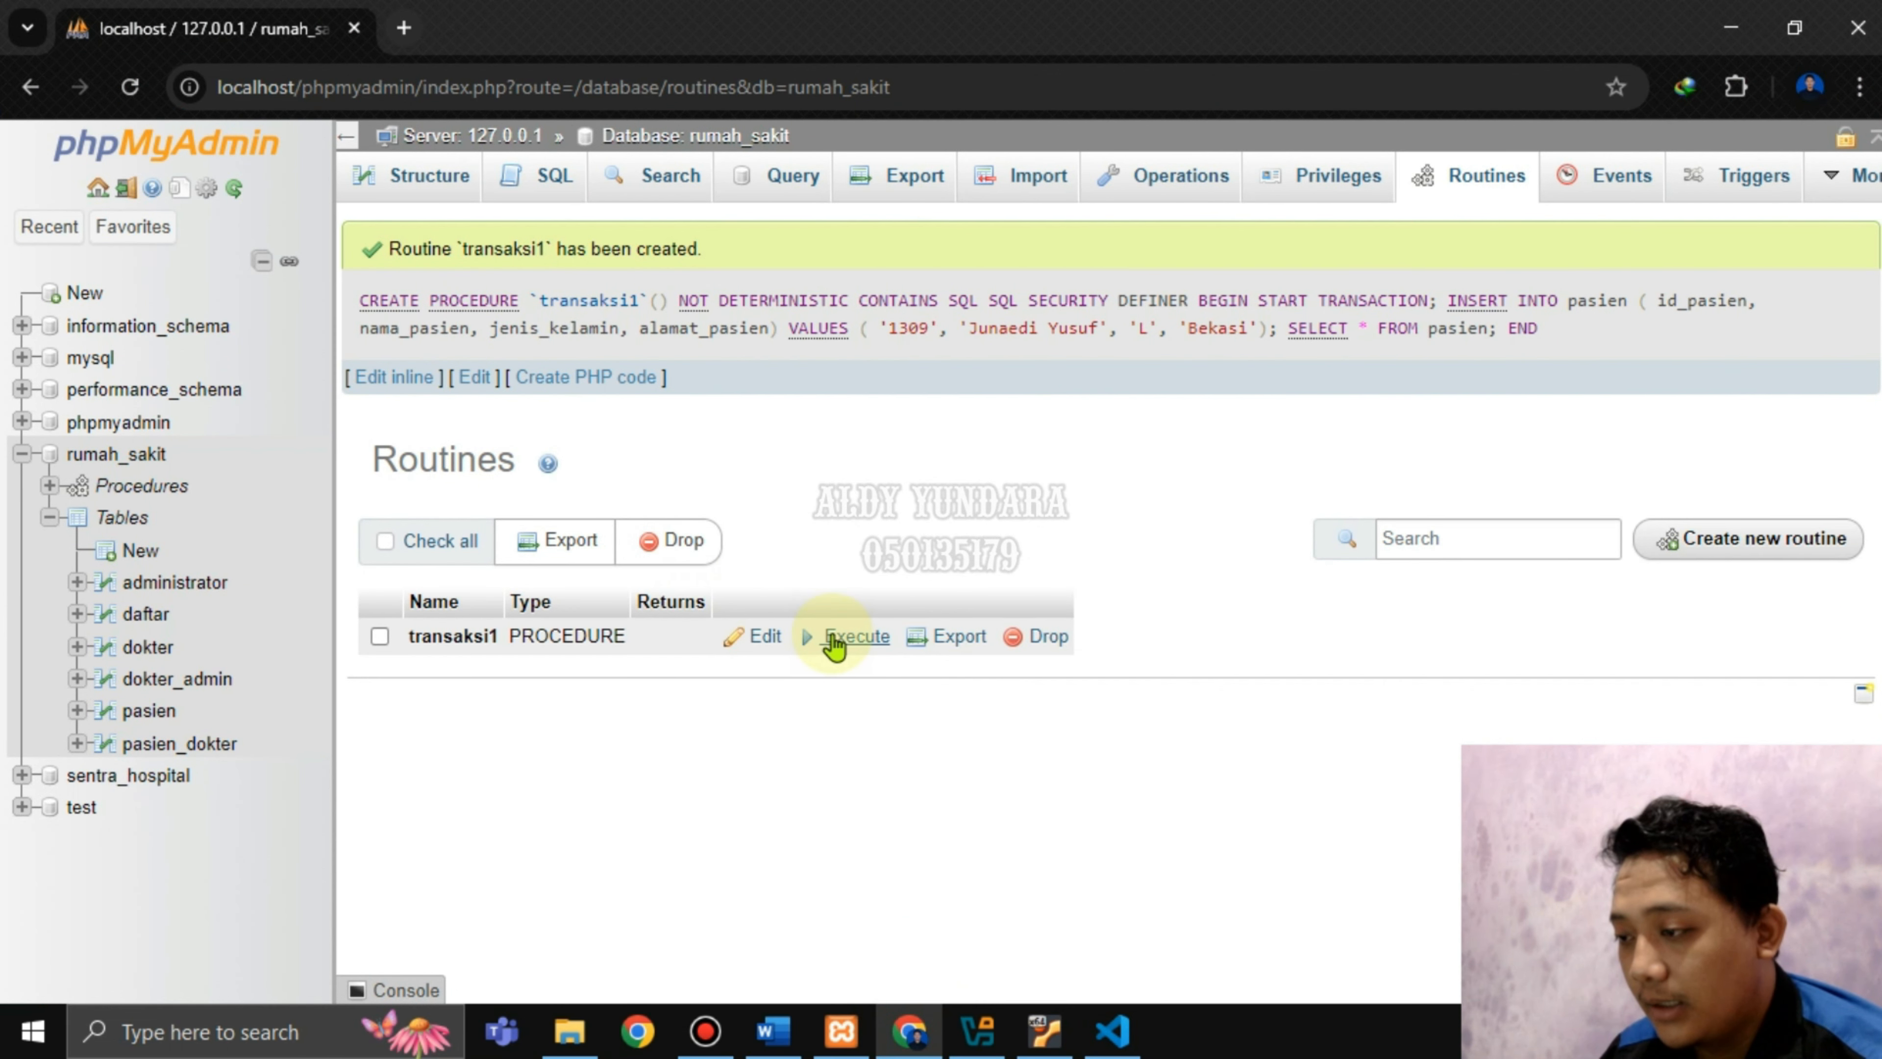
Execute transaksi1 (9 rows including 1309) and compare it with the pasien table's 8 rows.
left_click(853, 636)
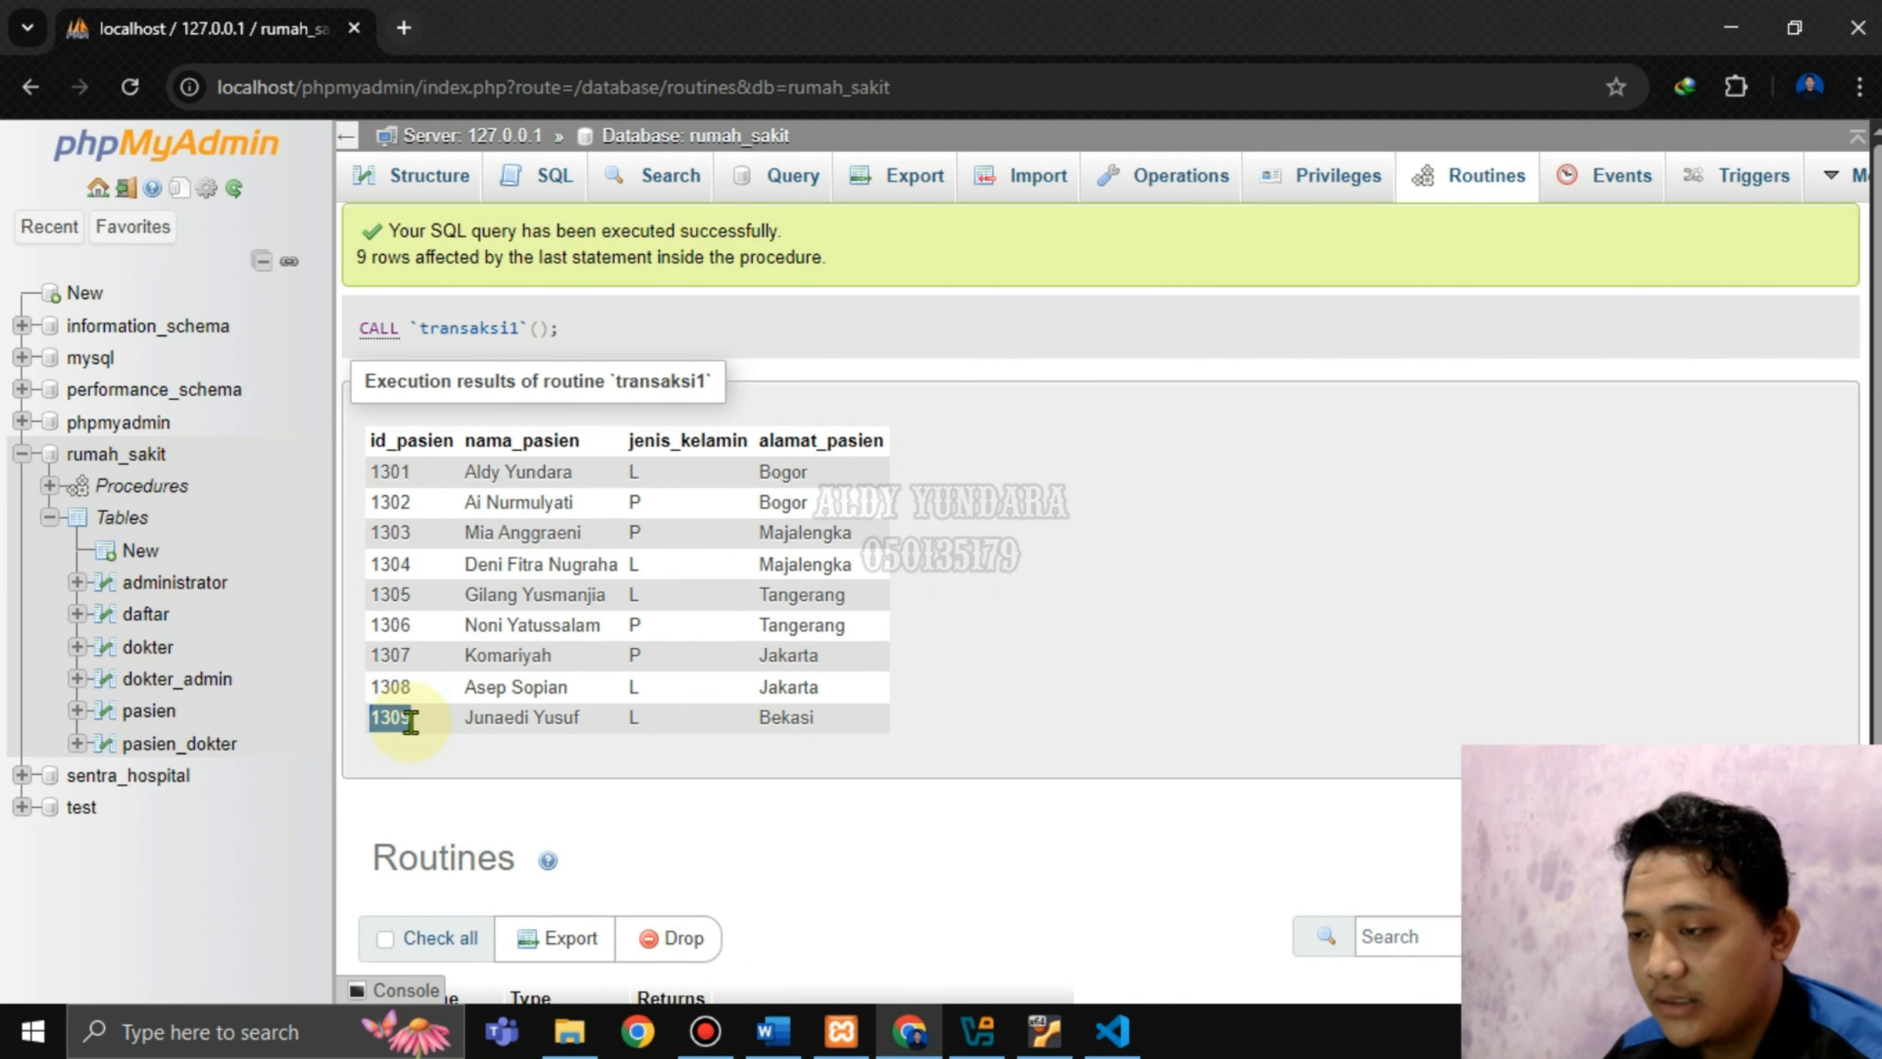
left_click(594, 739)
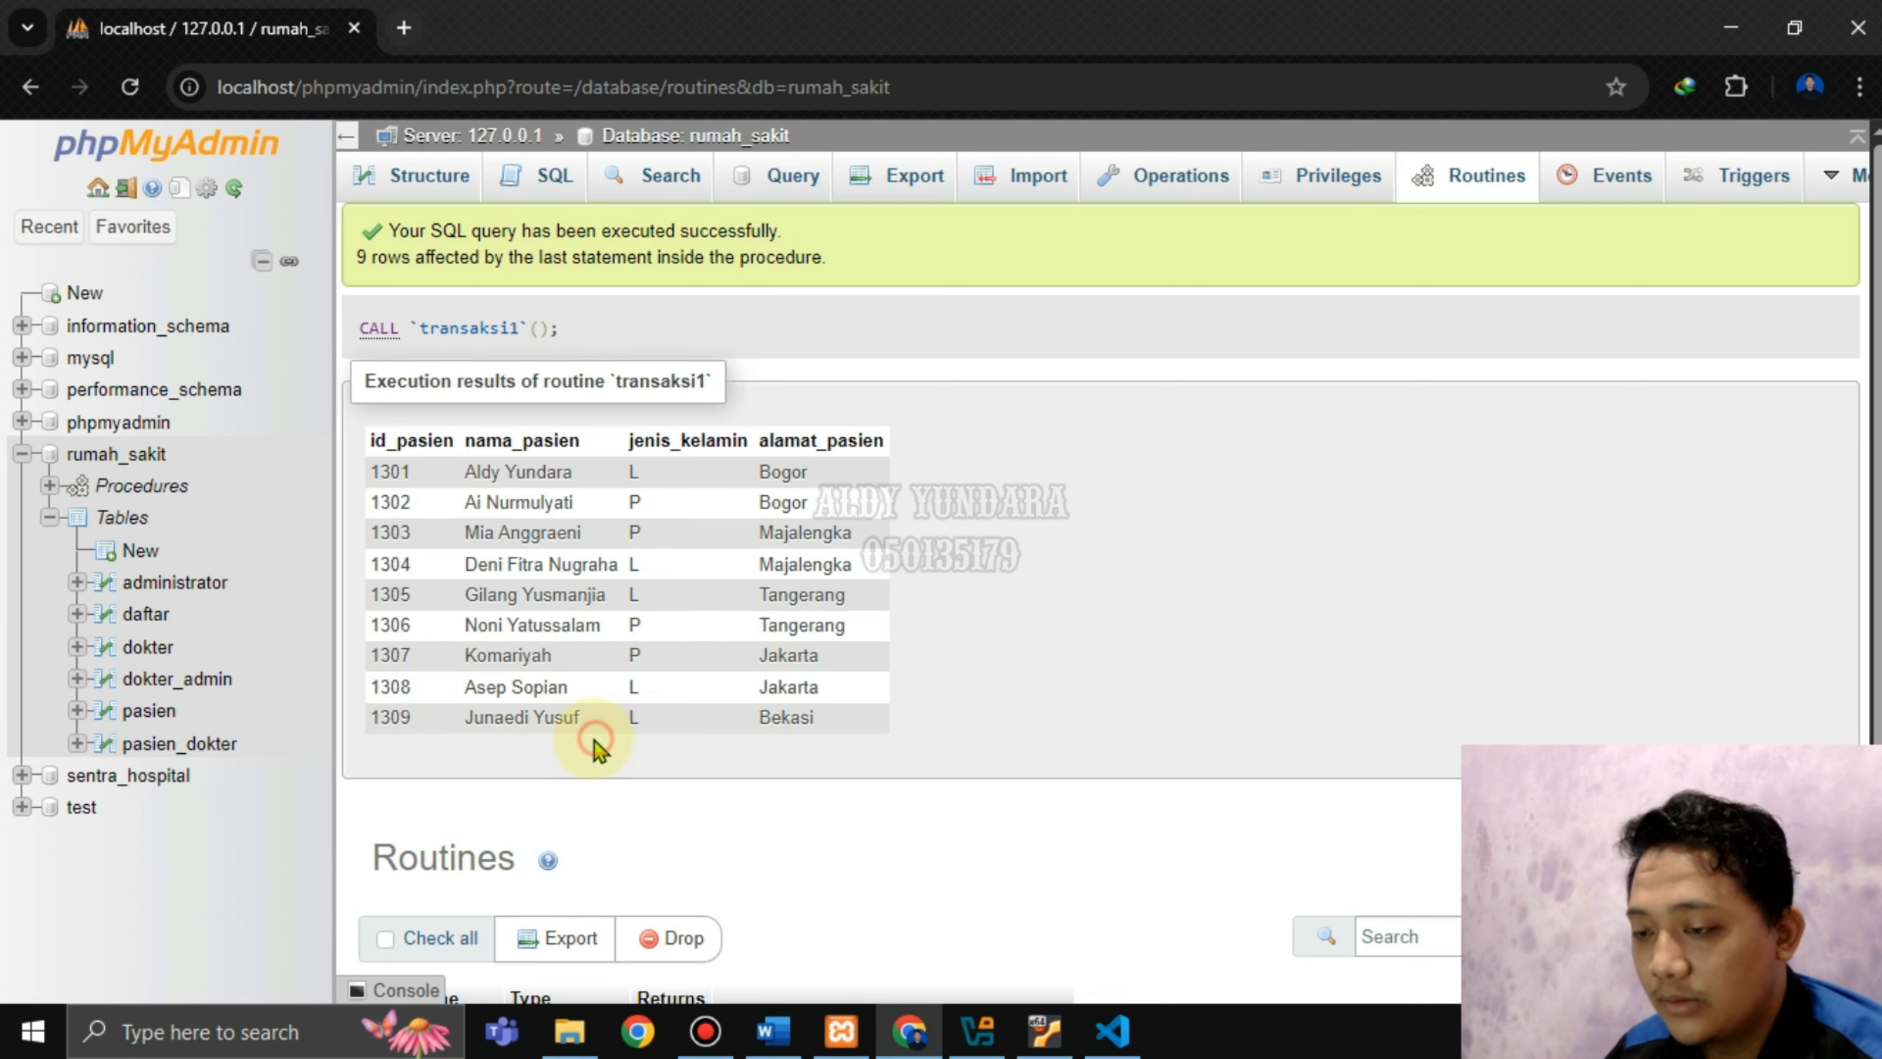
right_click(155, 725)
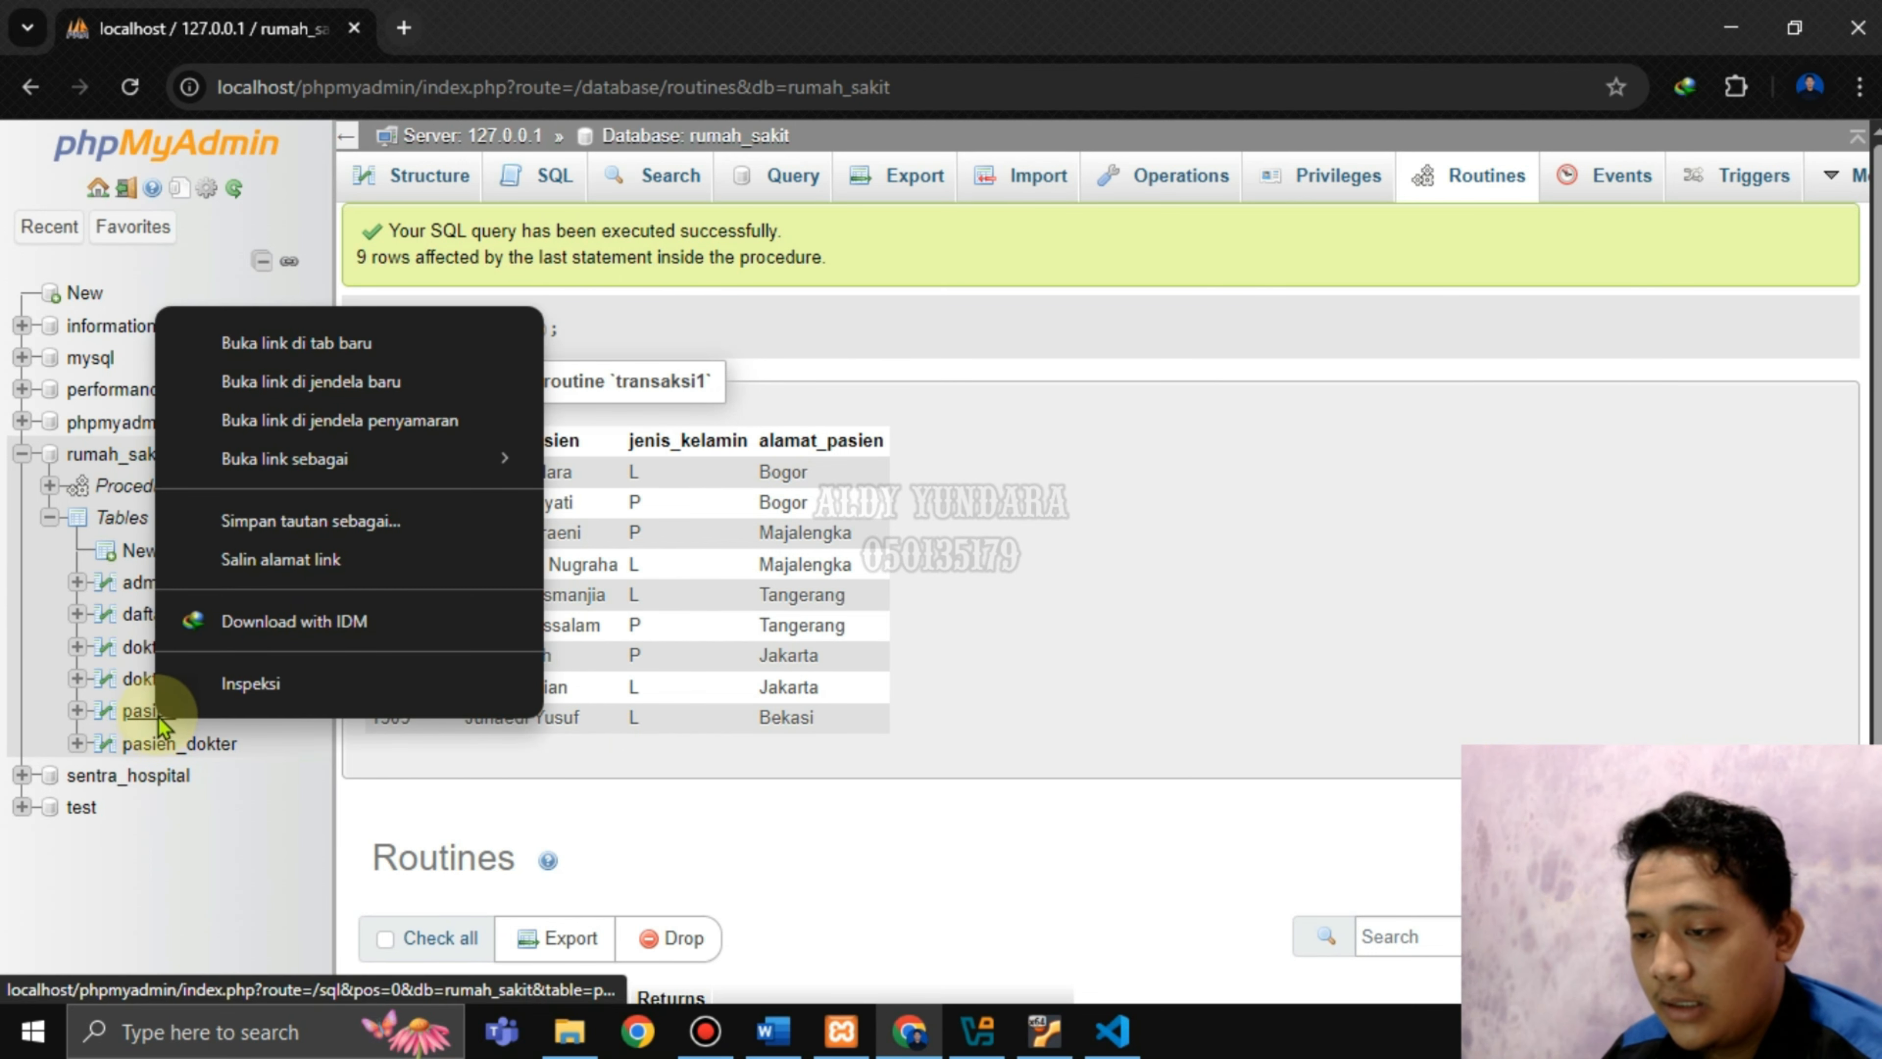
left_click(296, 338)
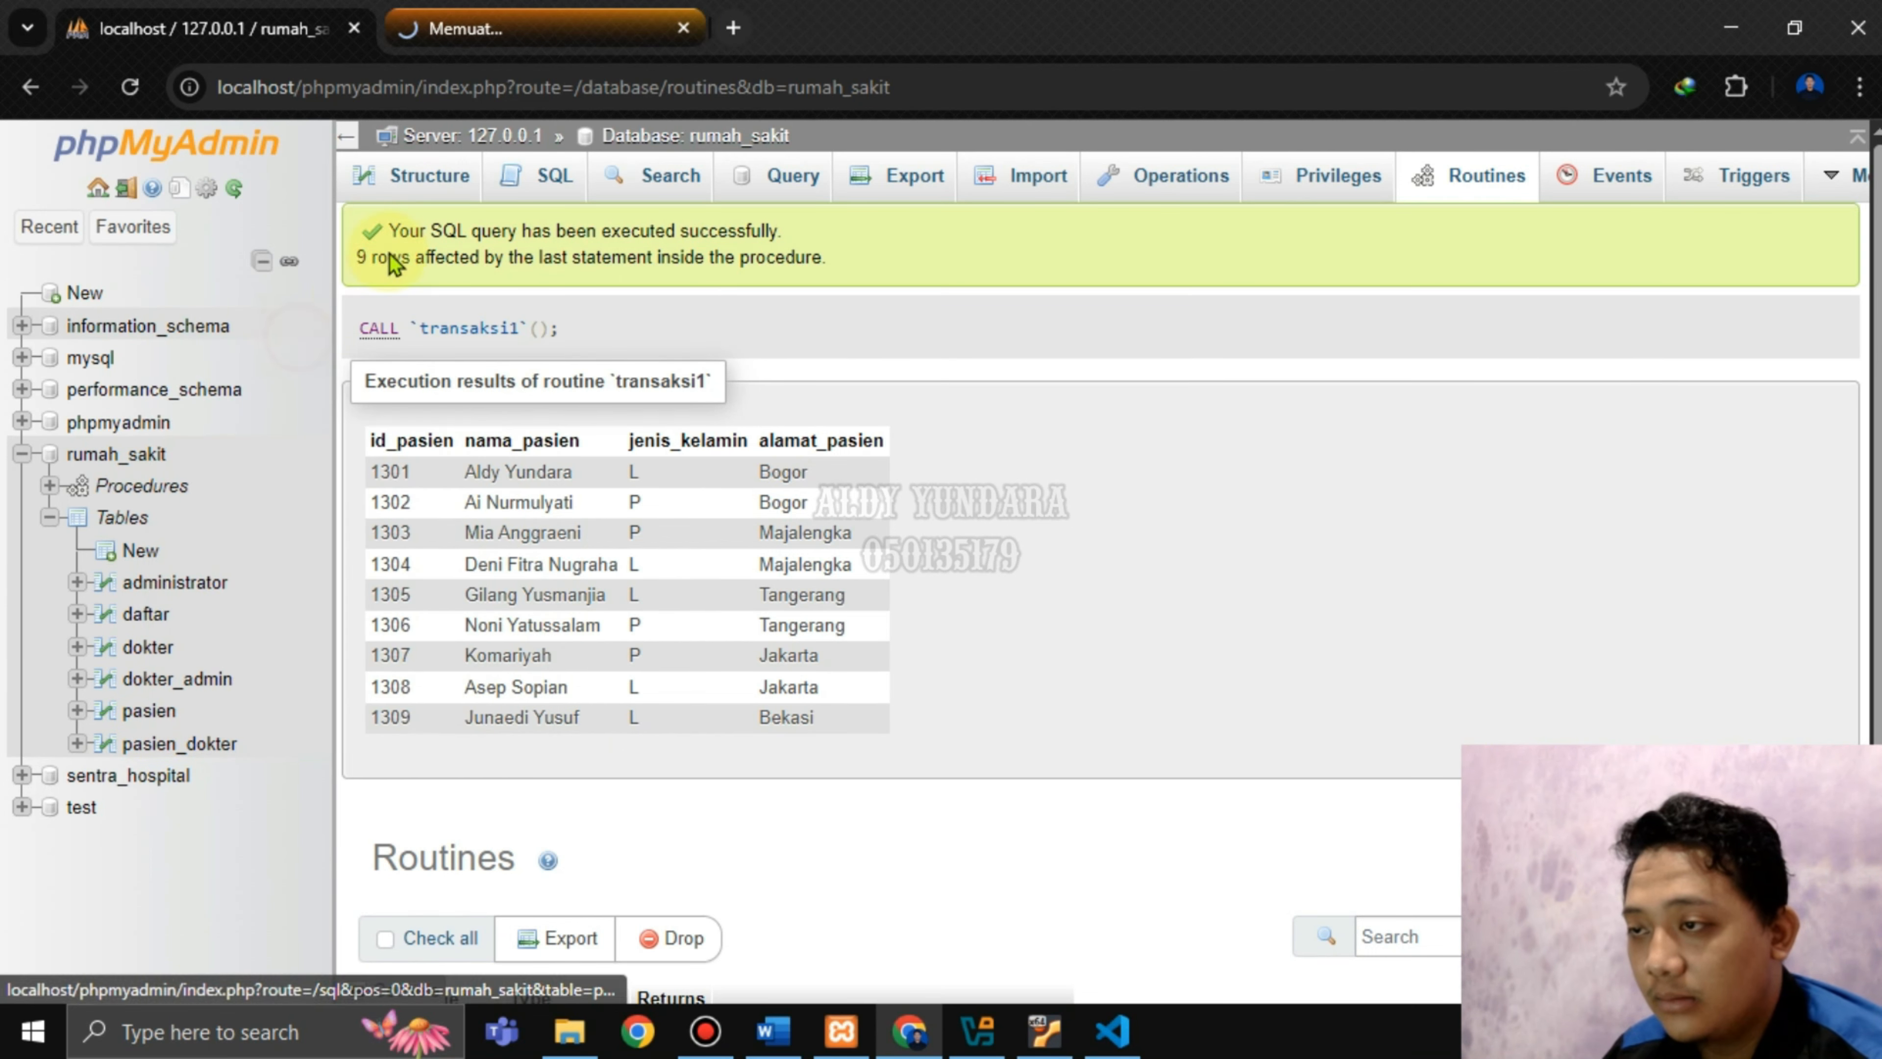
left_click(565, 14)
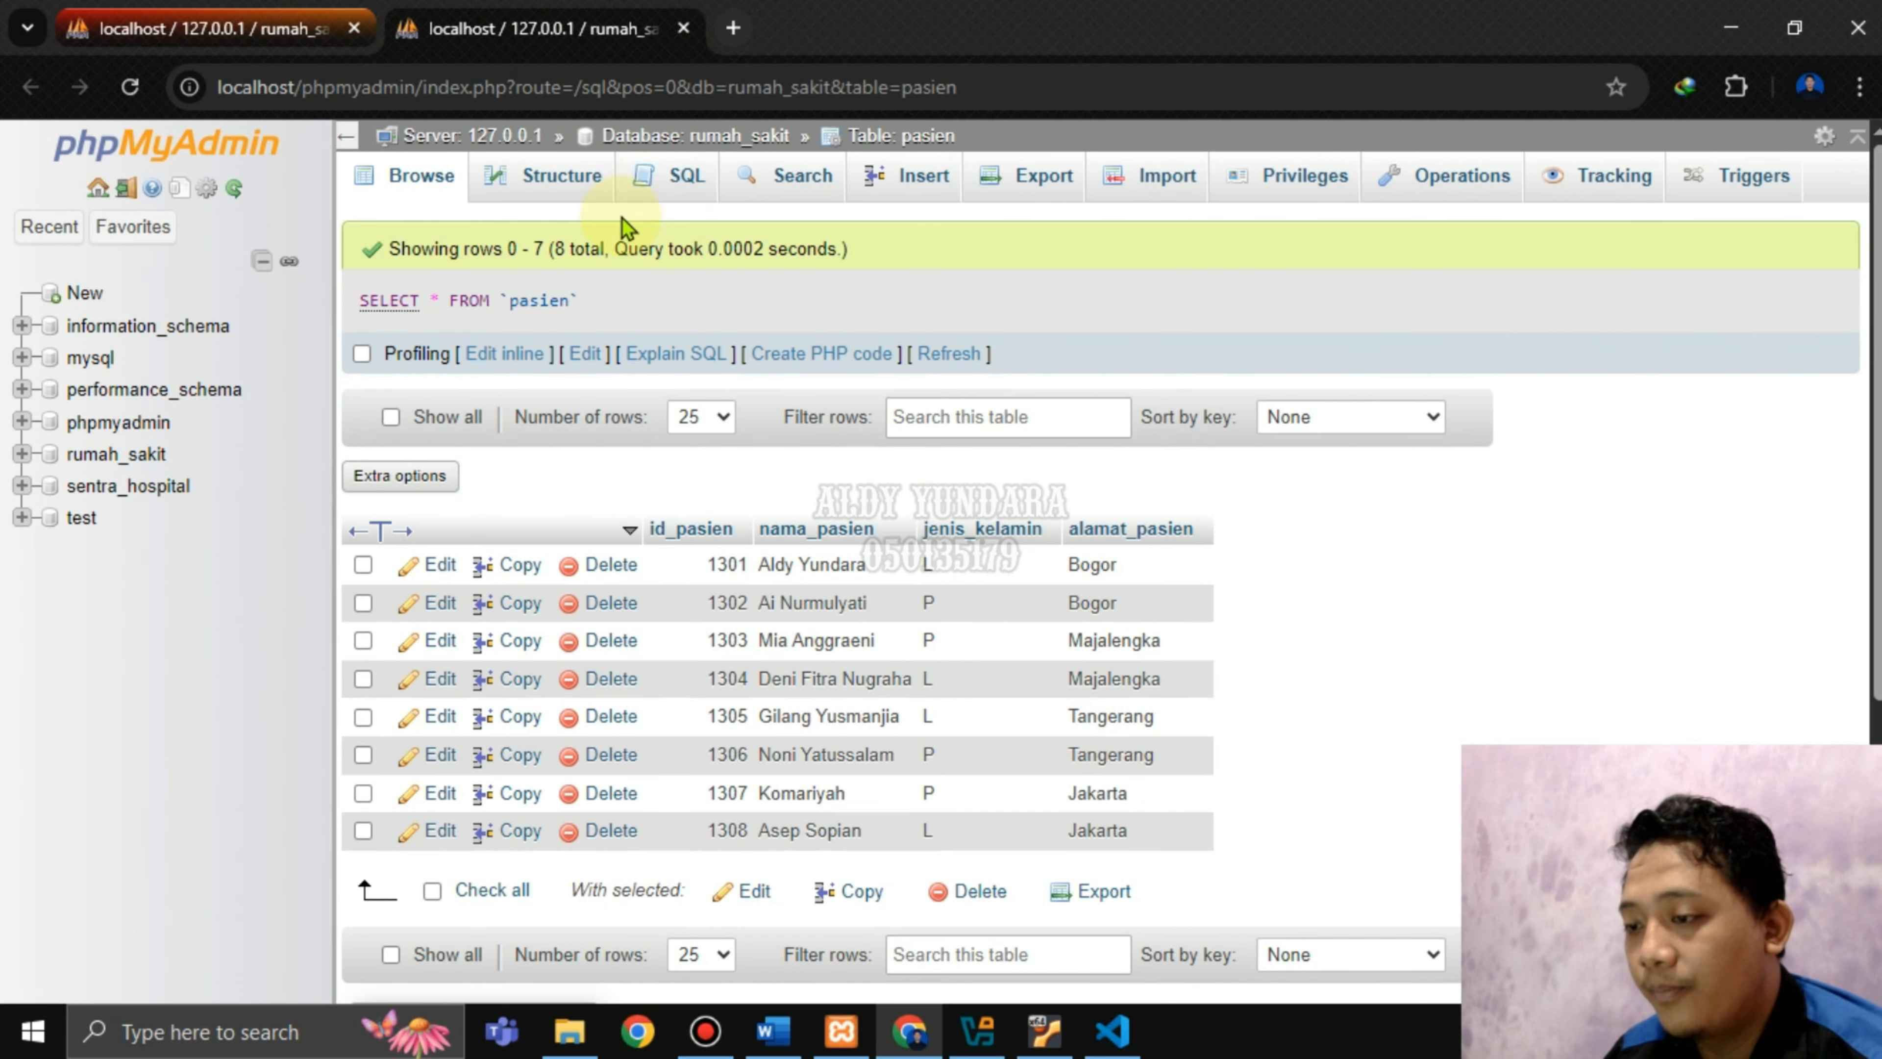
scroll(741, 652, "down", 2)
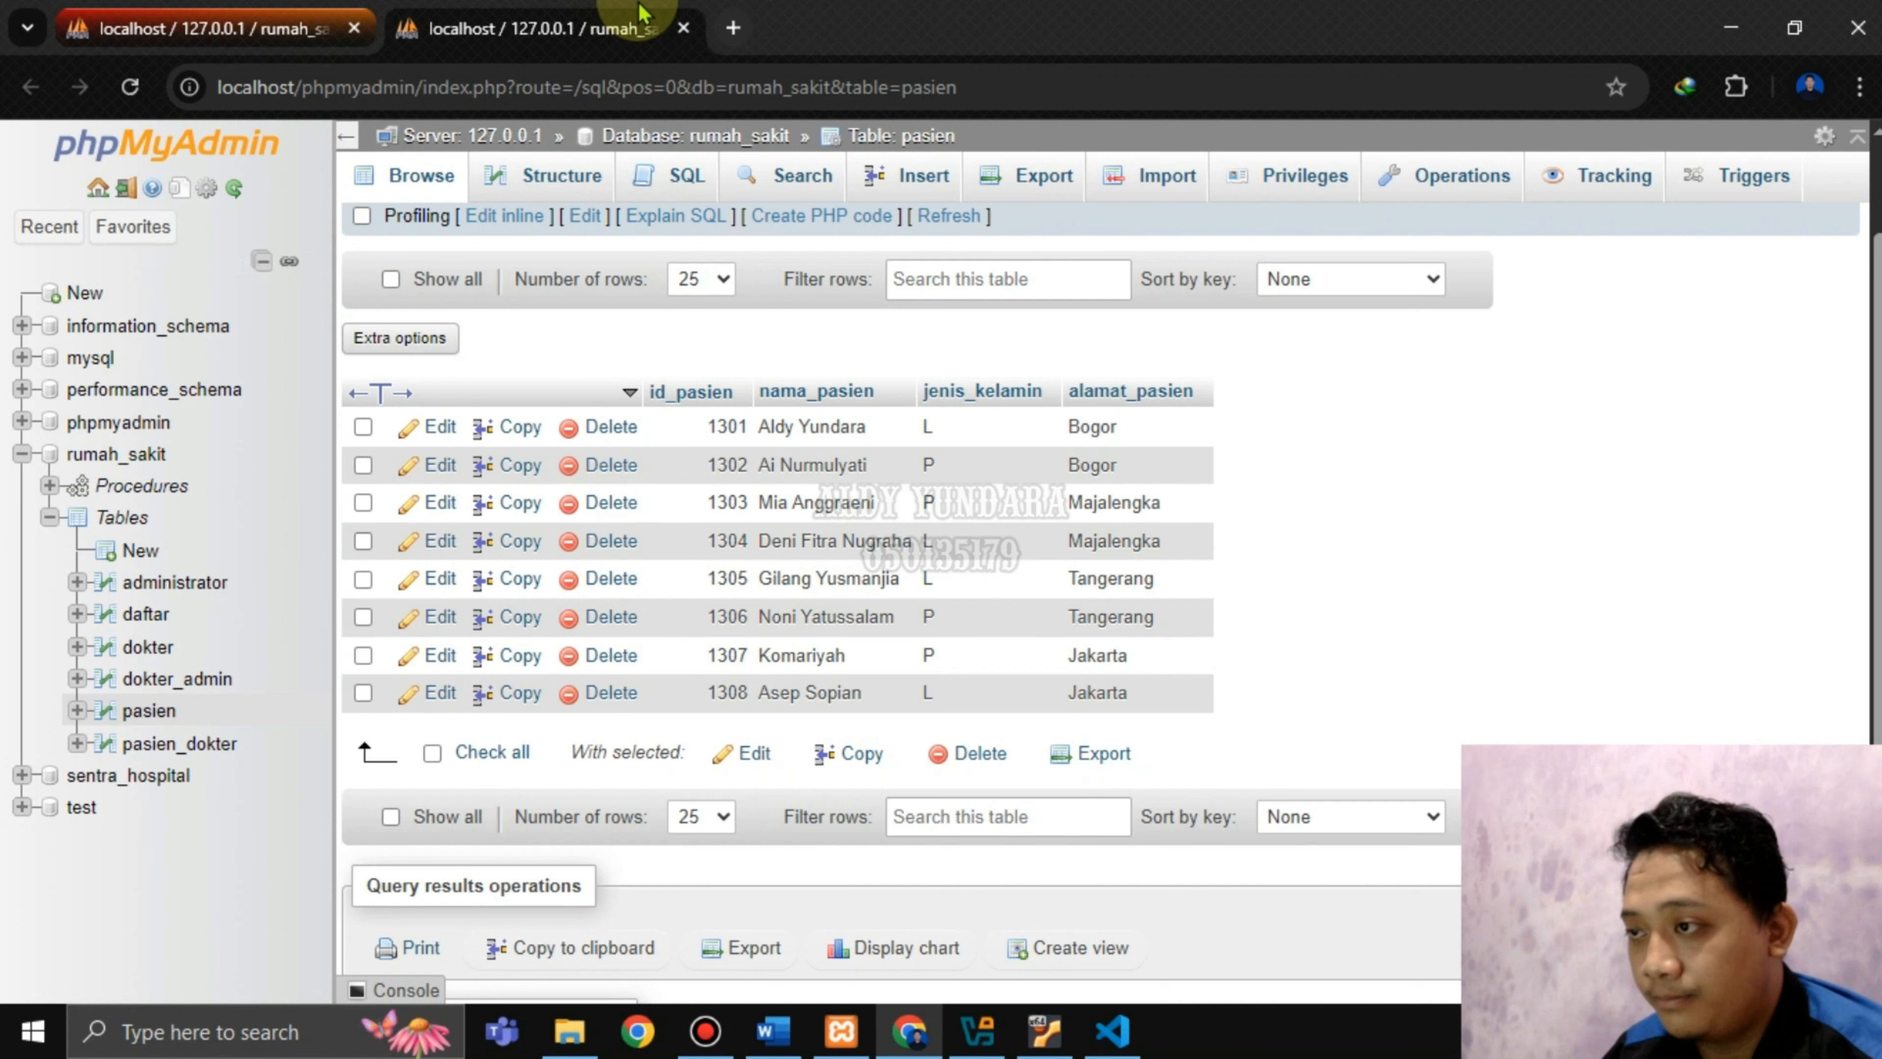
left_click(684, 28)
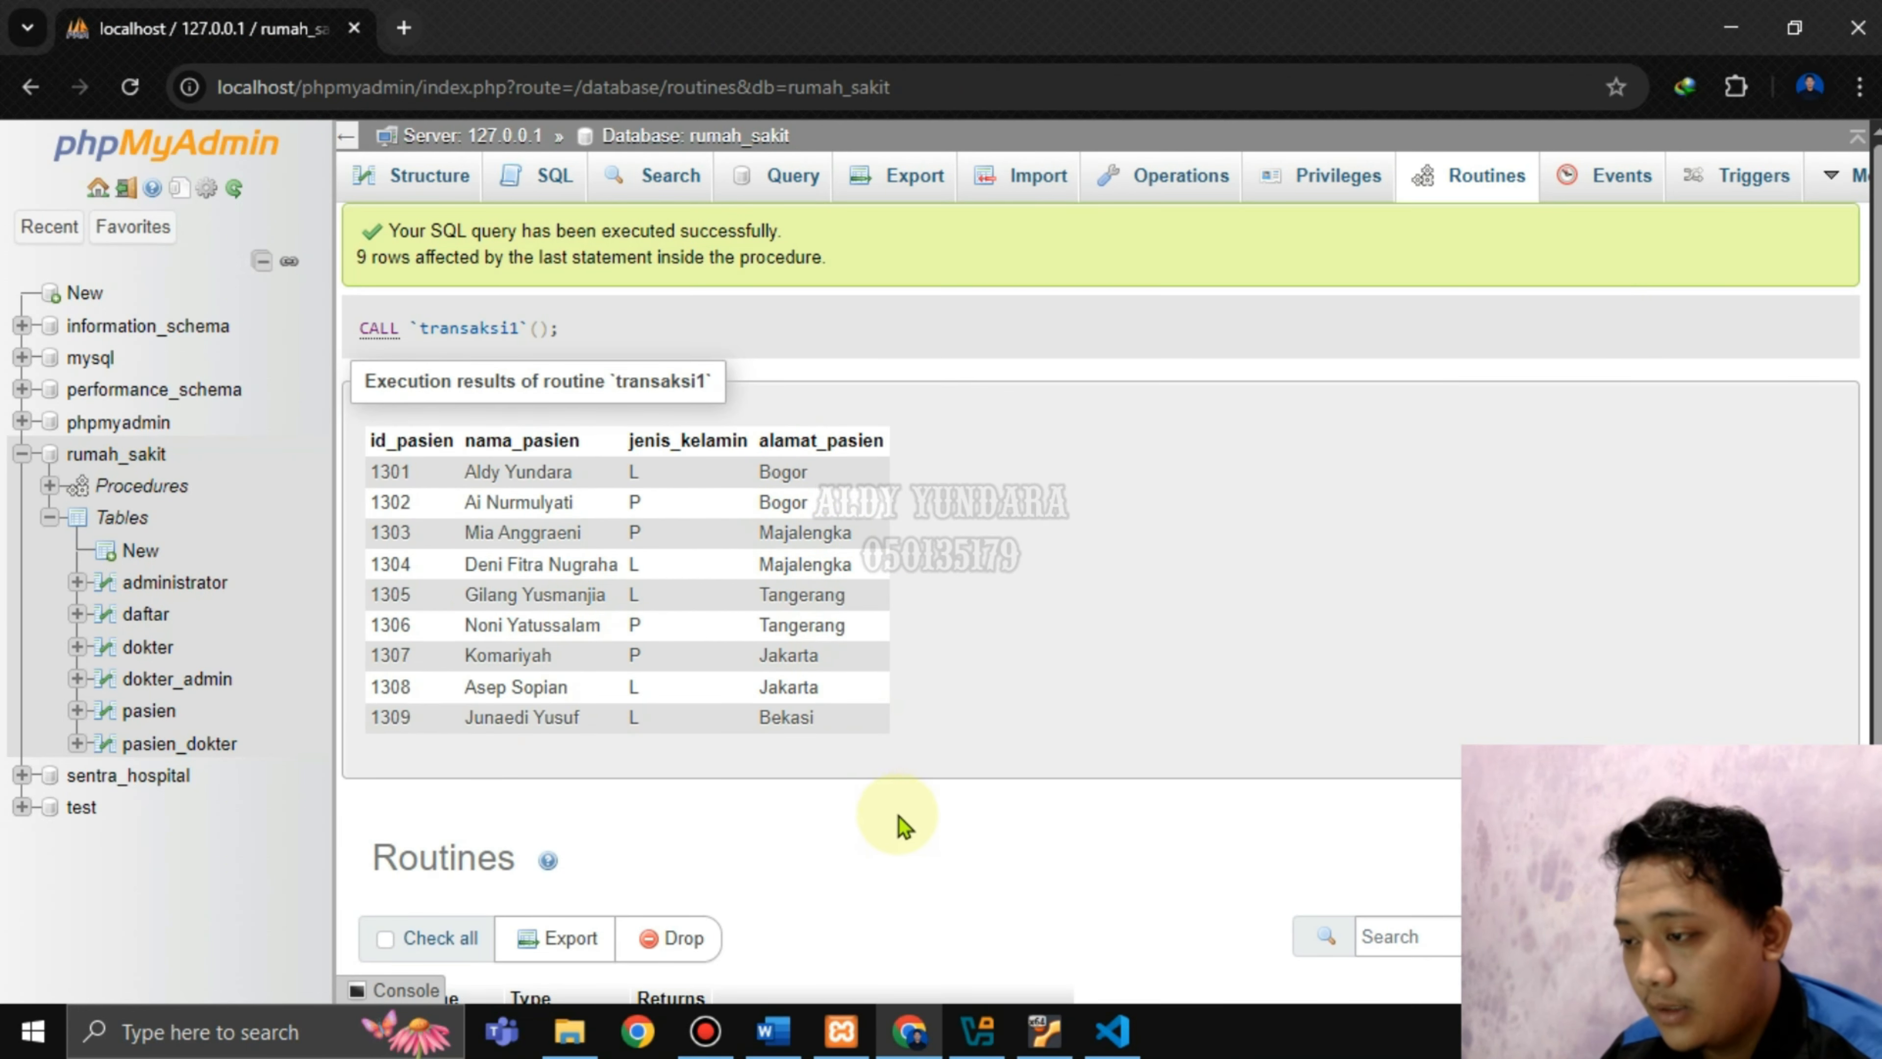
scroll(815, 740, "down", 2)
left_click(785, 1044)
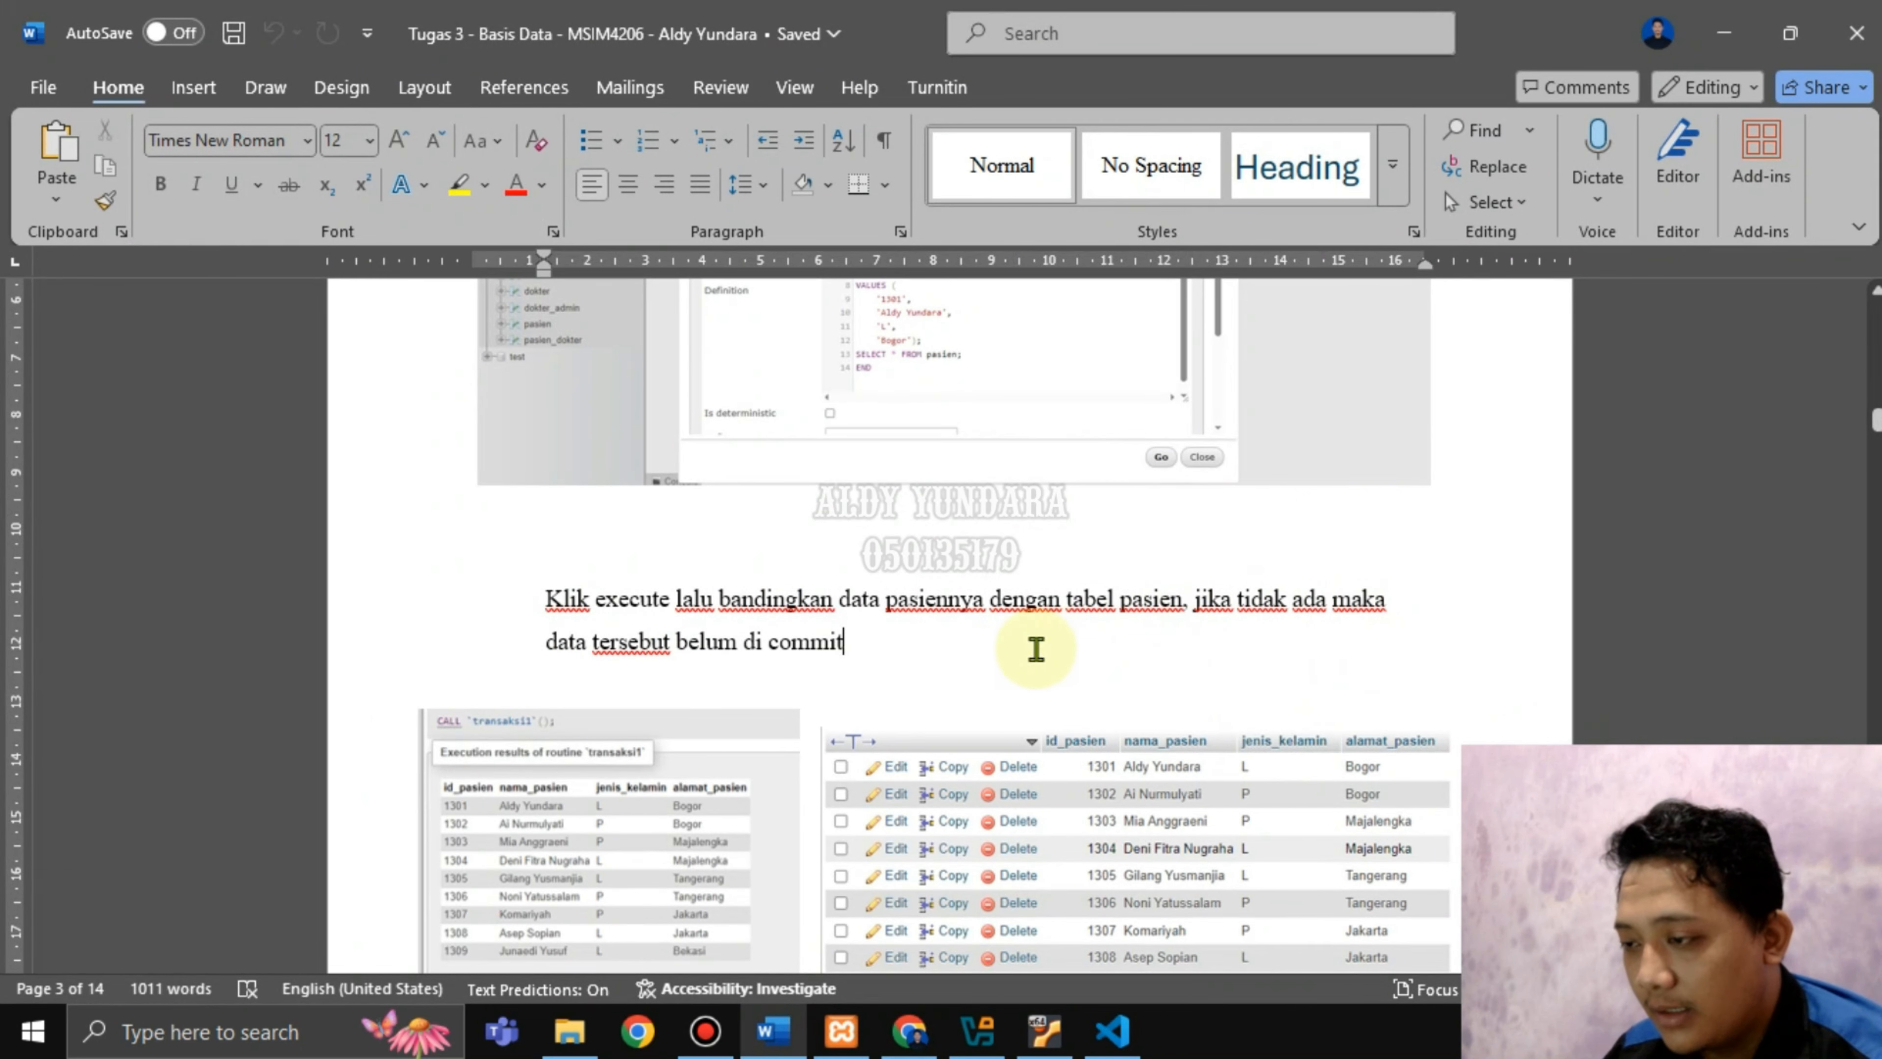
scroll(1026, 652, "down", 10)
scroll(980, 665, "down", 2)
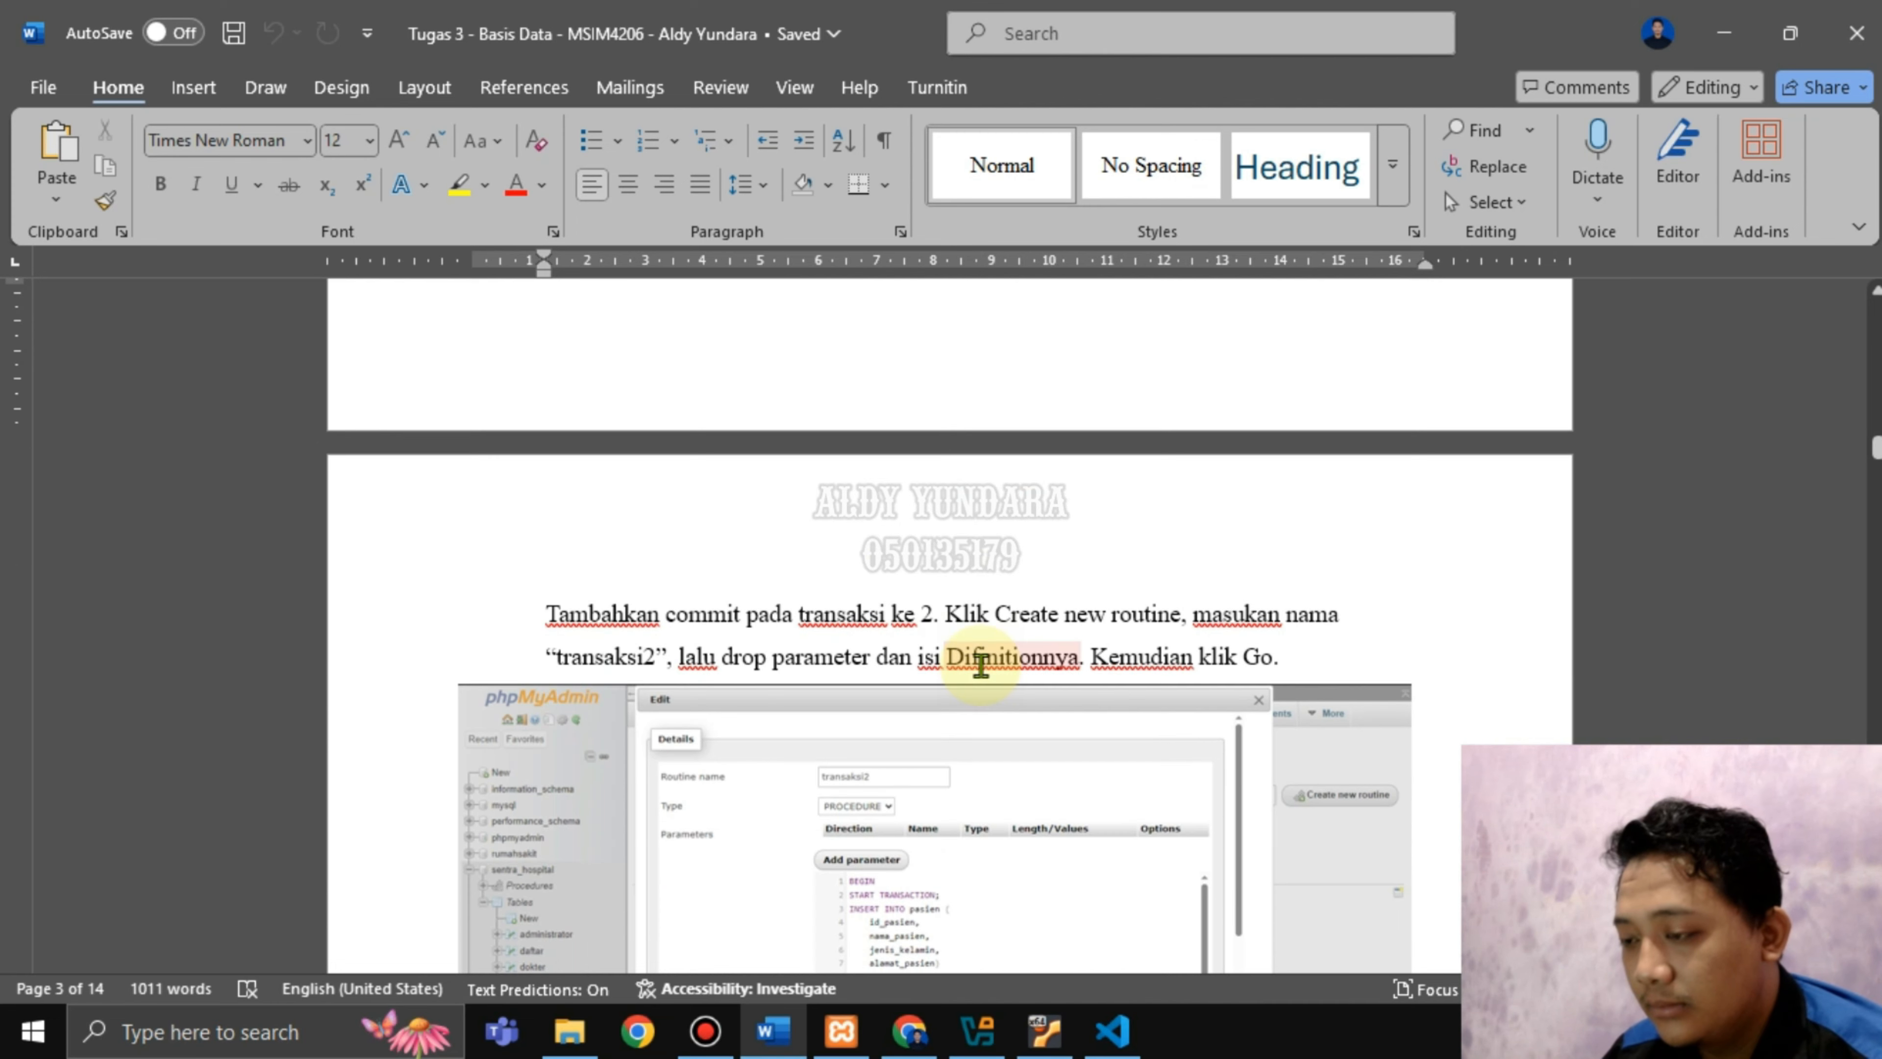
scroll(1092, 680, "up", 6)
scroll(1050, 681, "down", 4)
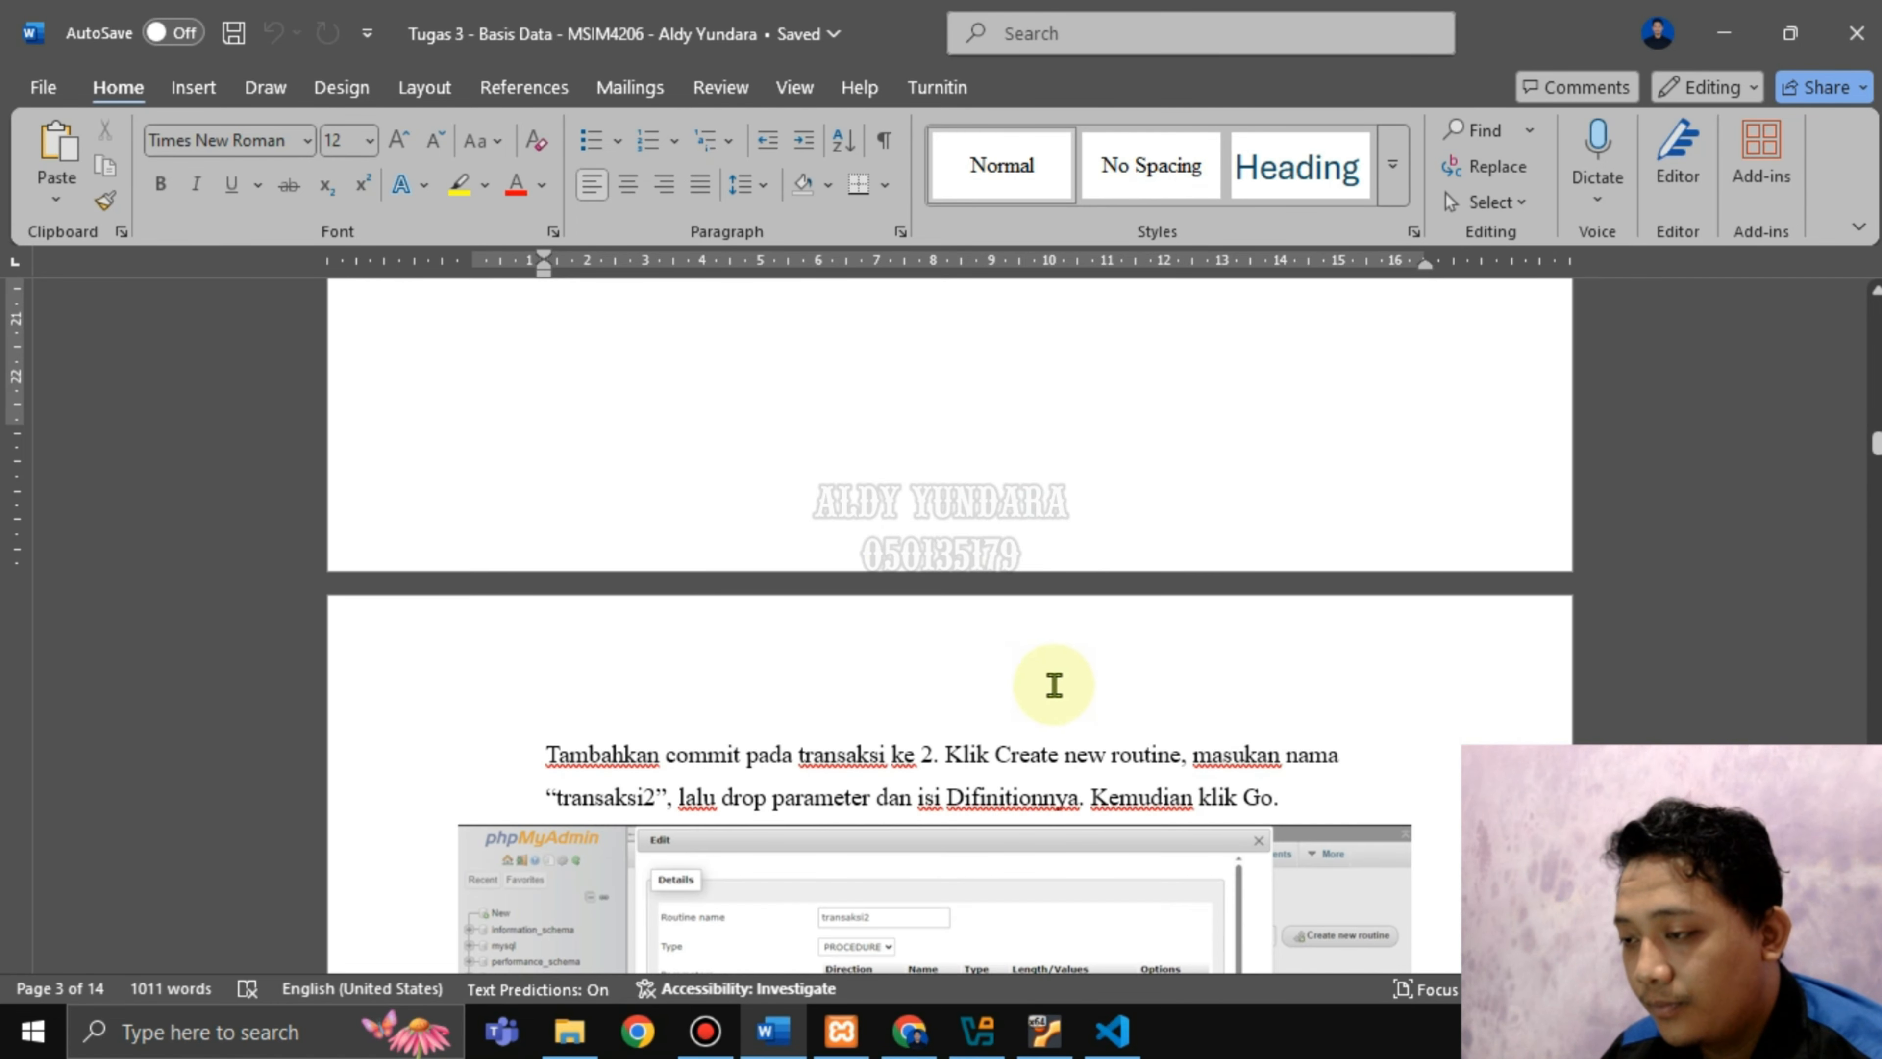
scroll(824, 720, "down", 1)
left_click_drag(799, 683, 1180, 688)
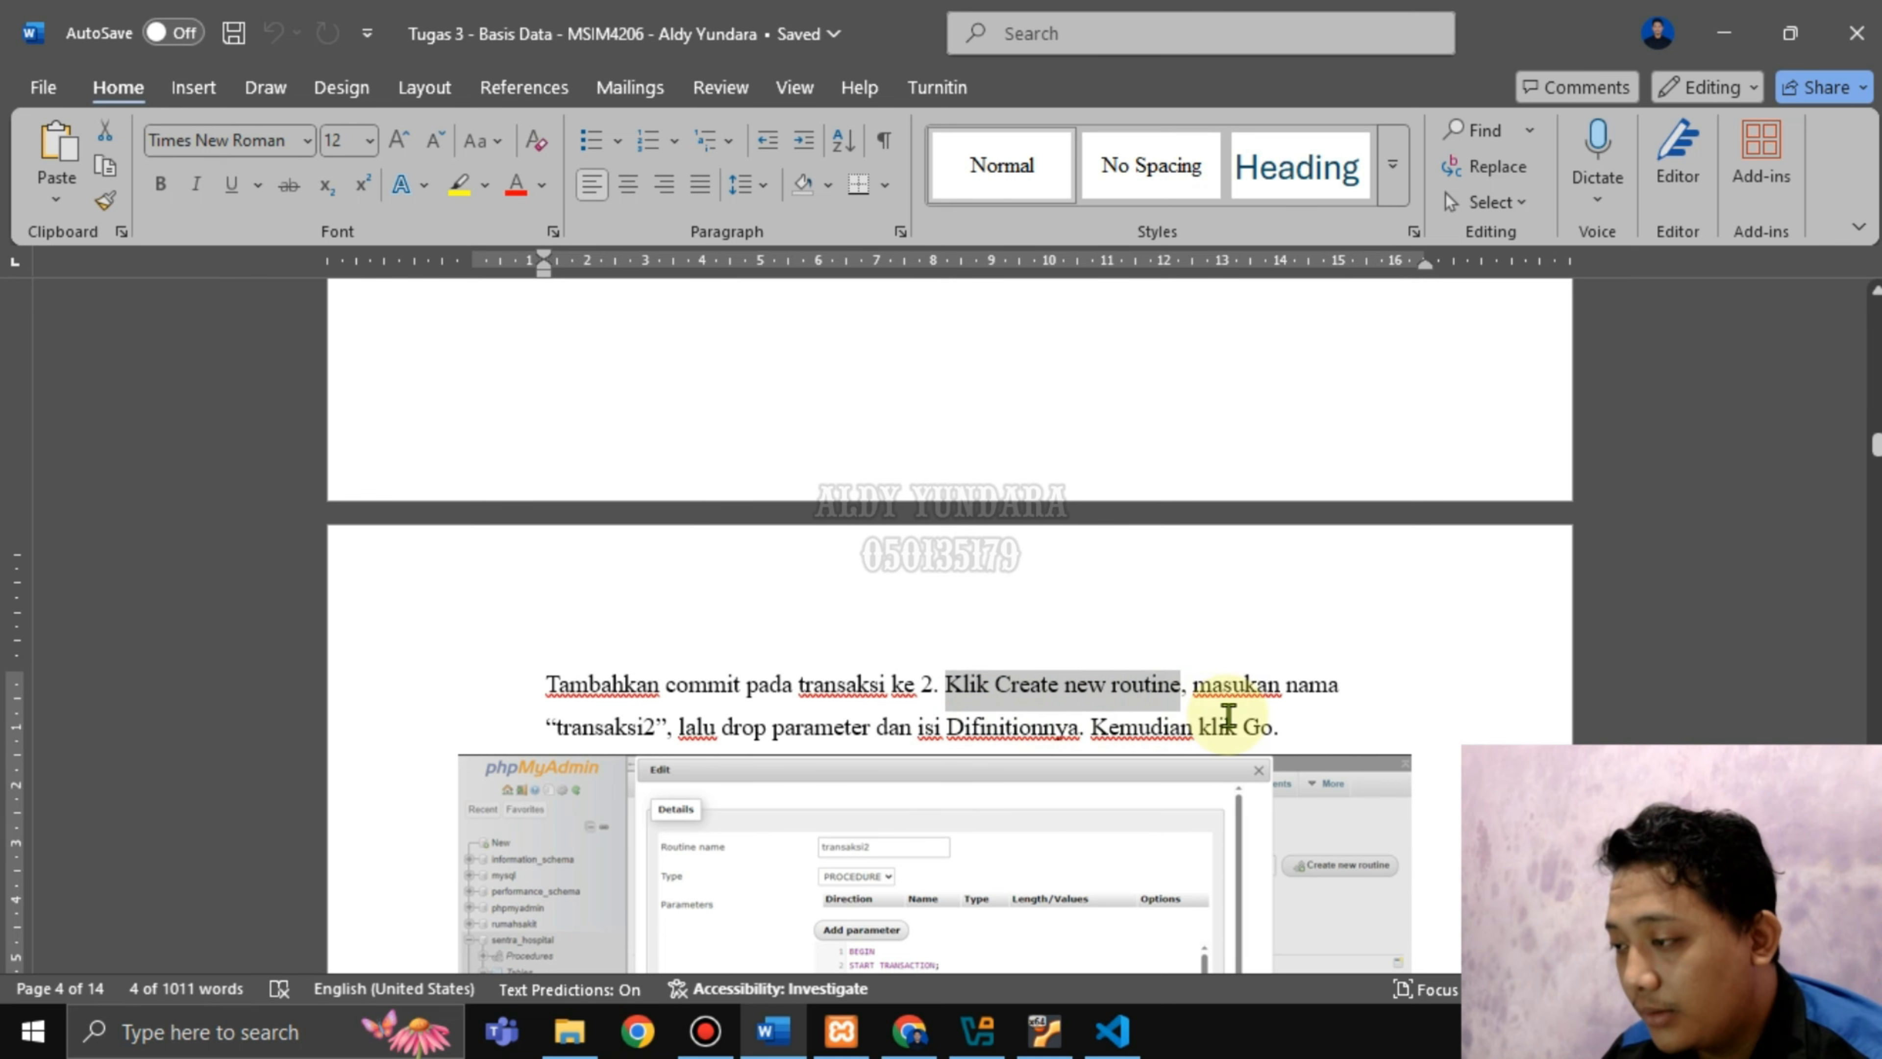
left_click_drag(676, 731, 1185, 726)
scroll(1060, 723, "down", 4)
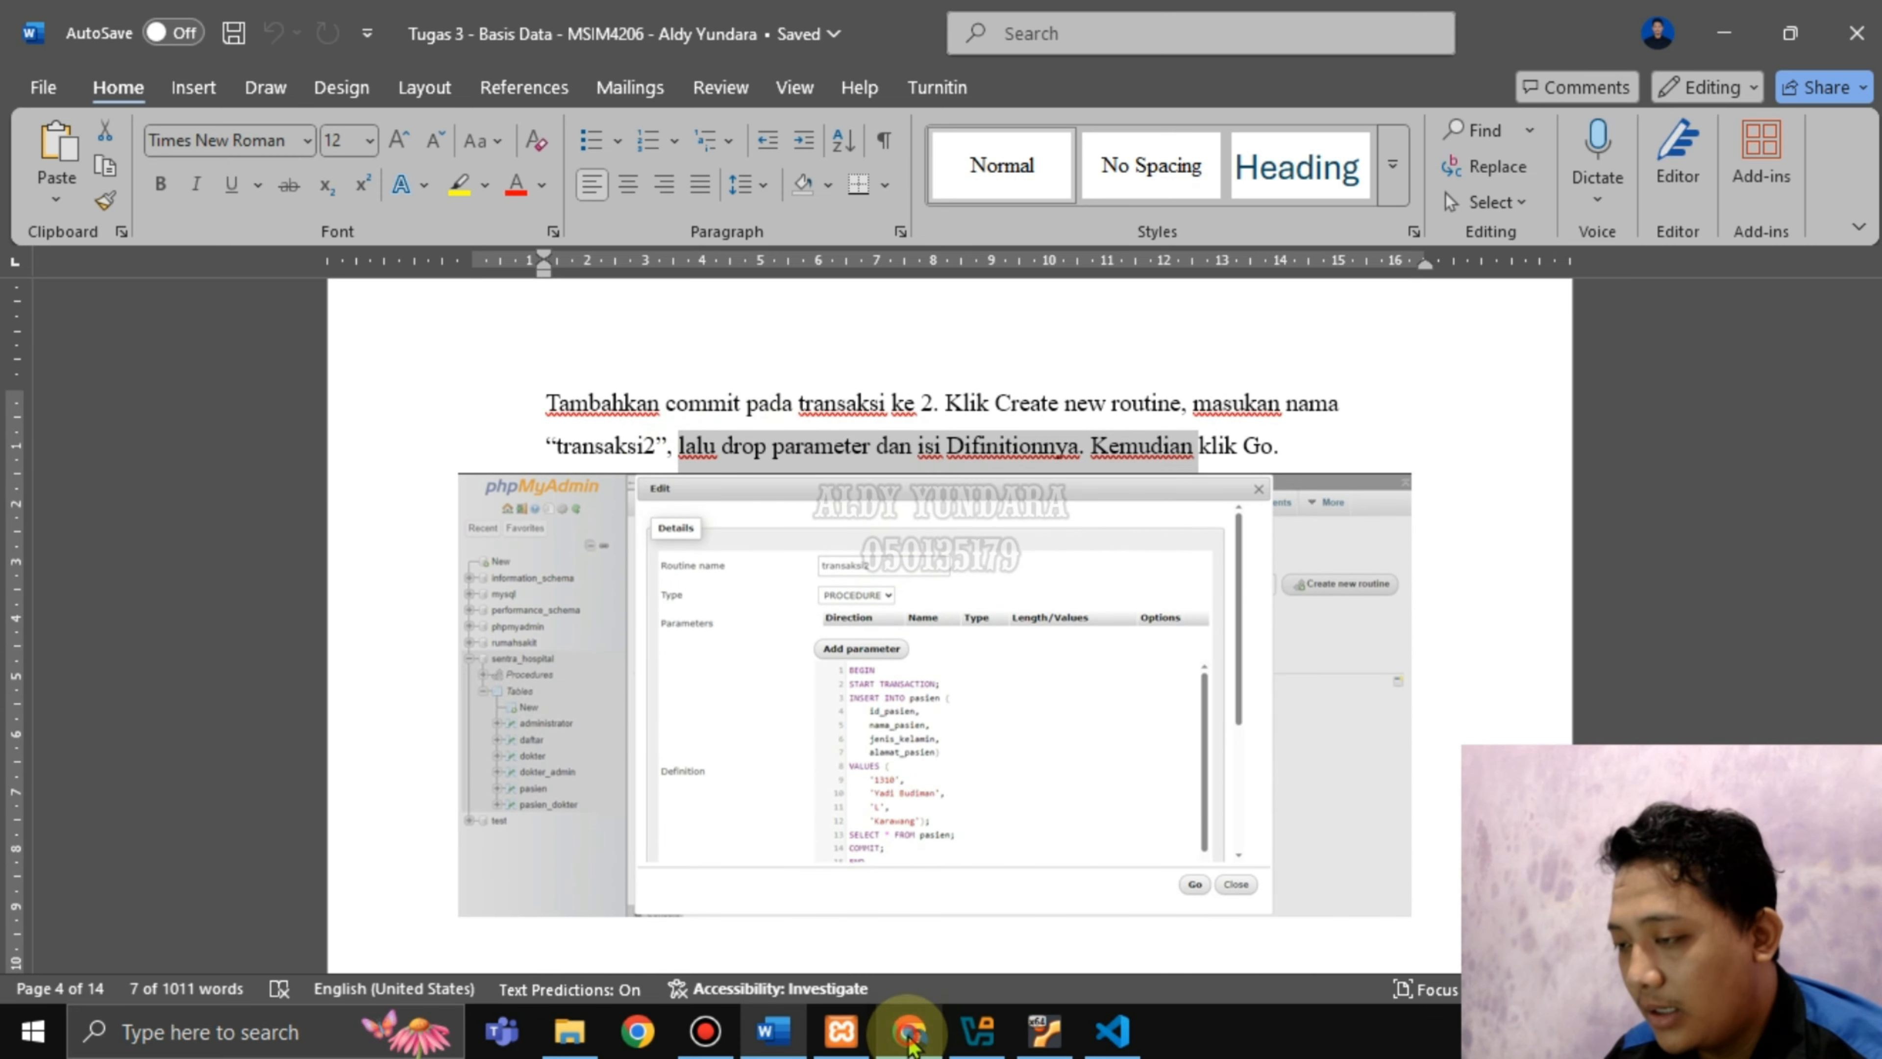
left_click(909, 1031)
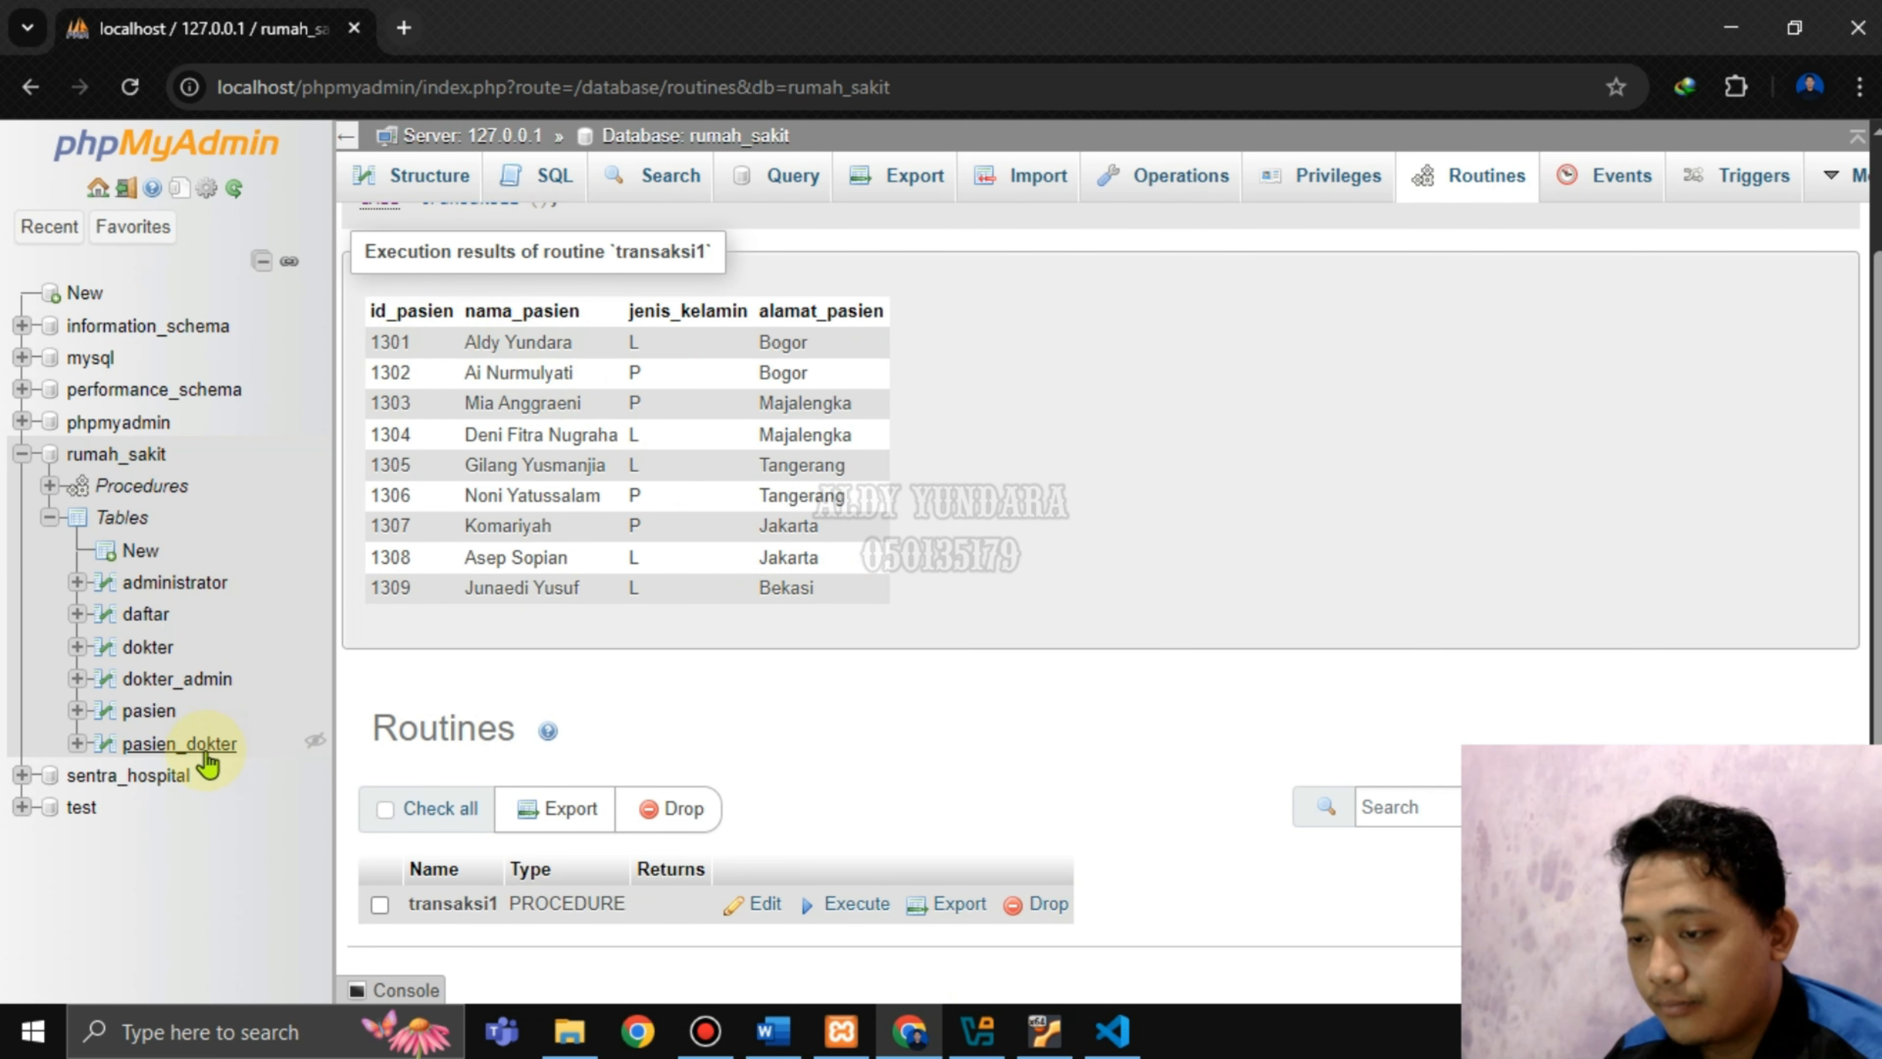
Start a new routine from the rumah_sakit database's Routines page.
left_click(135, 455)
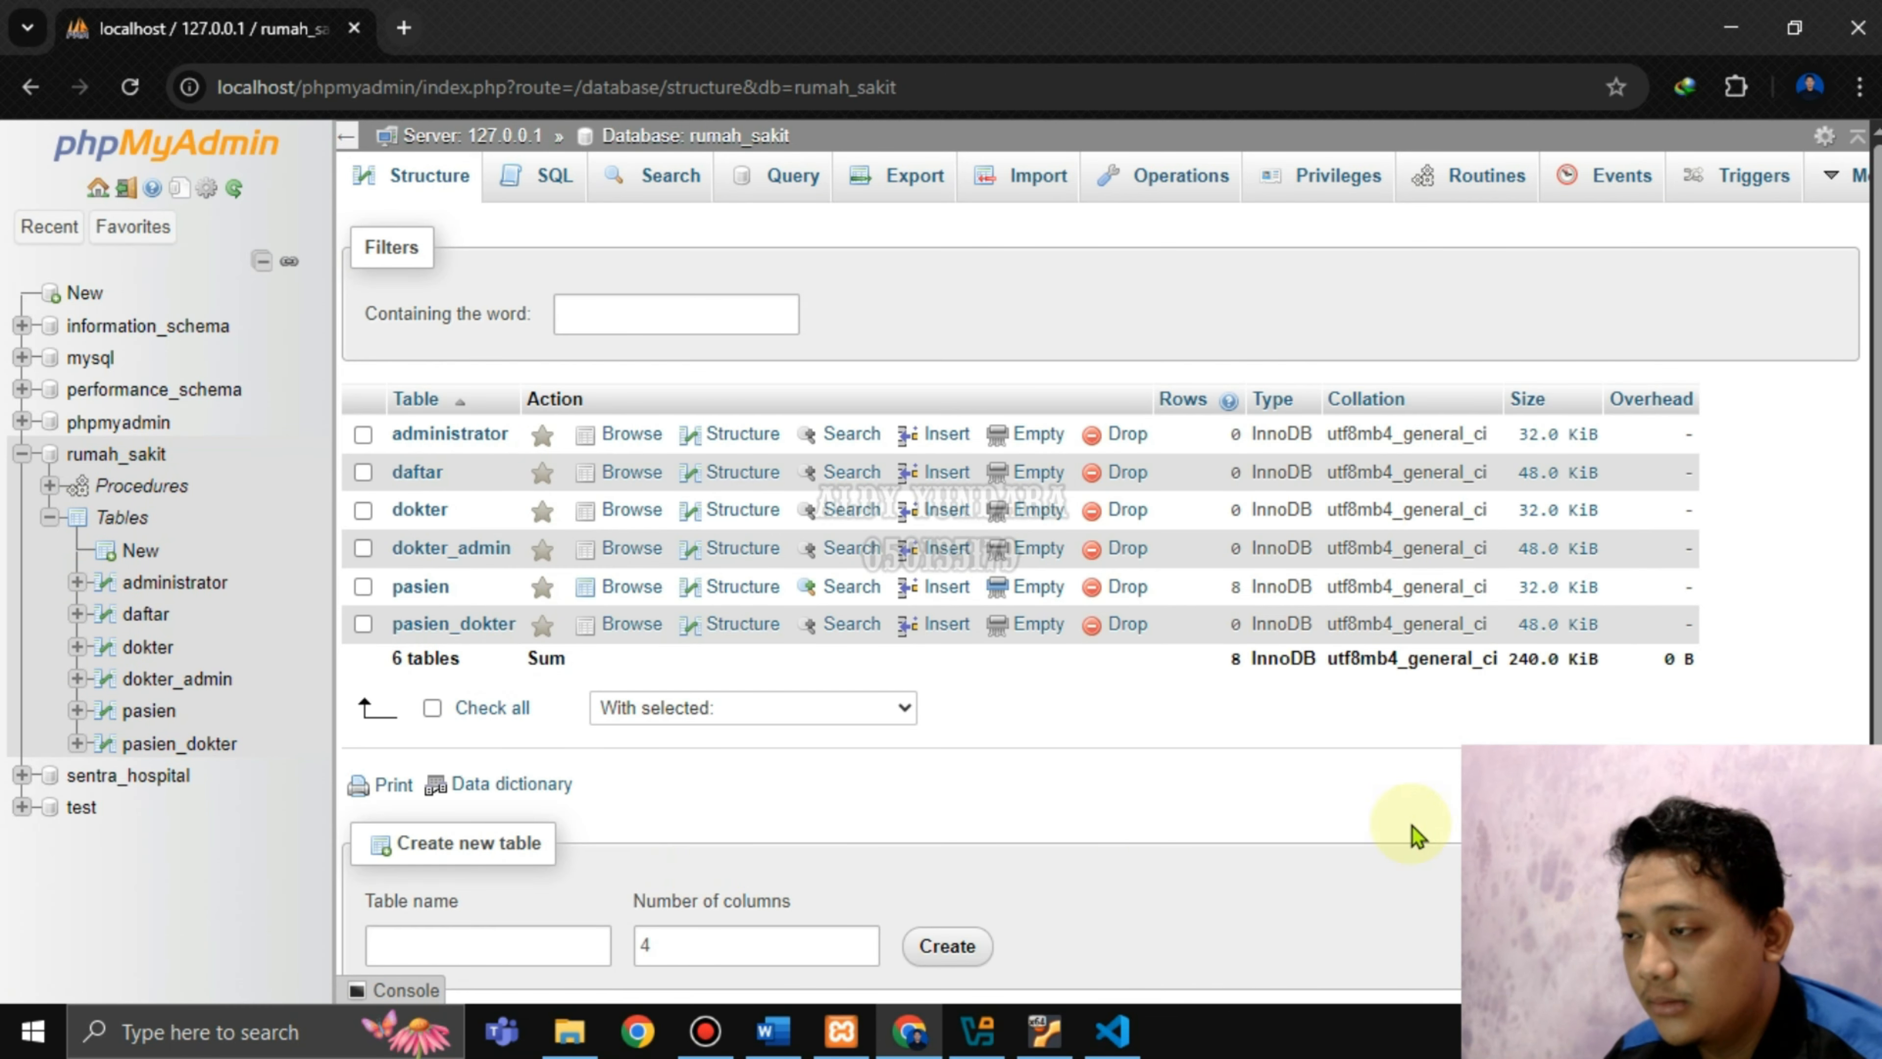
left_click(1488, 182)
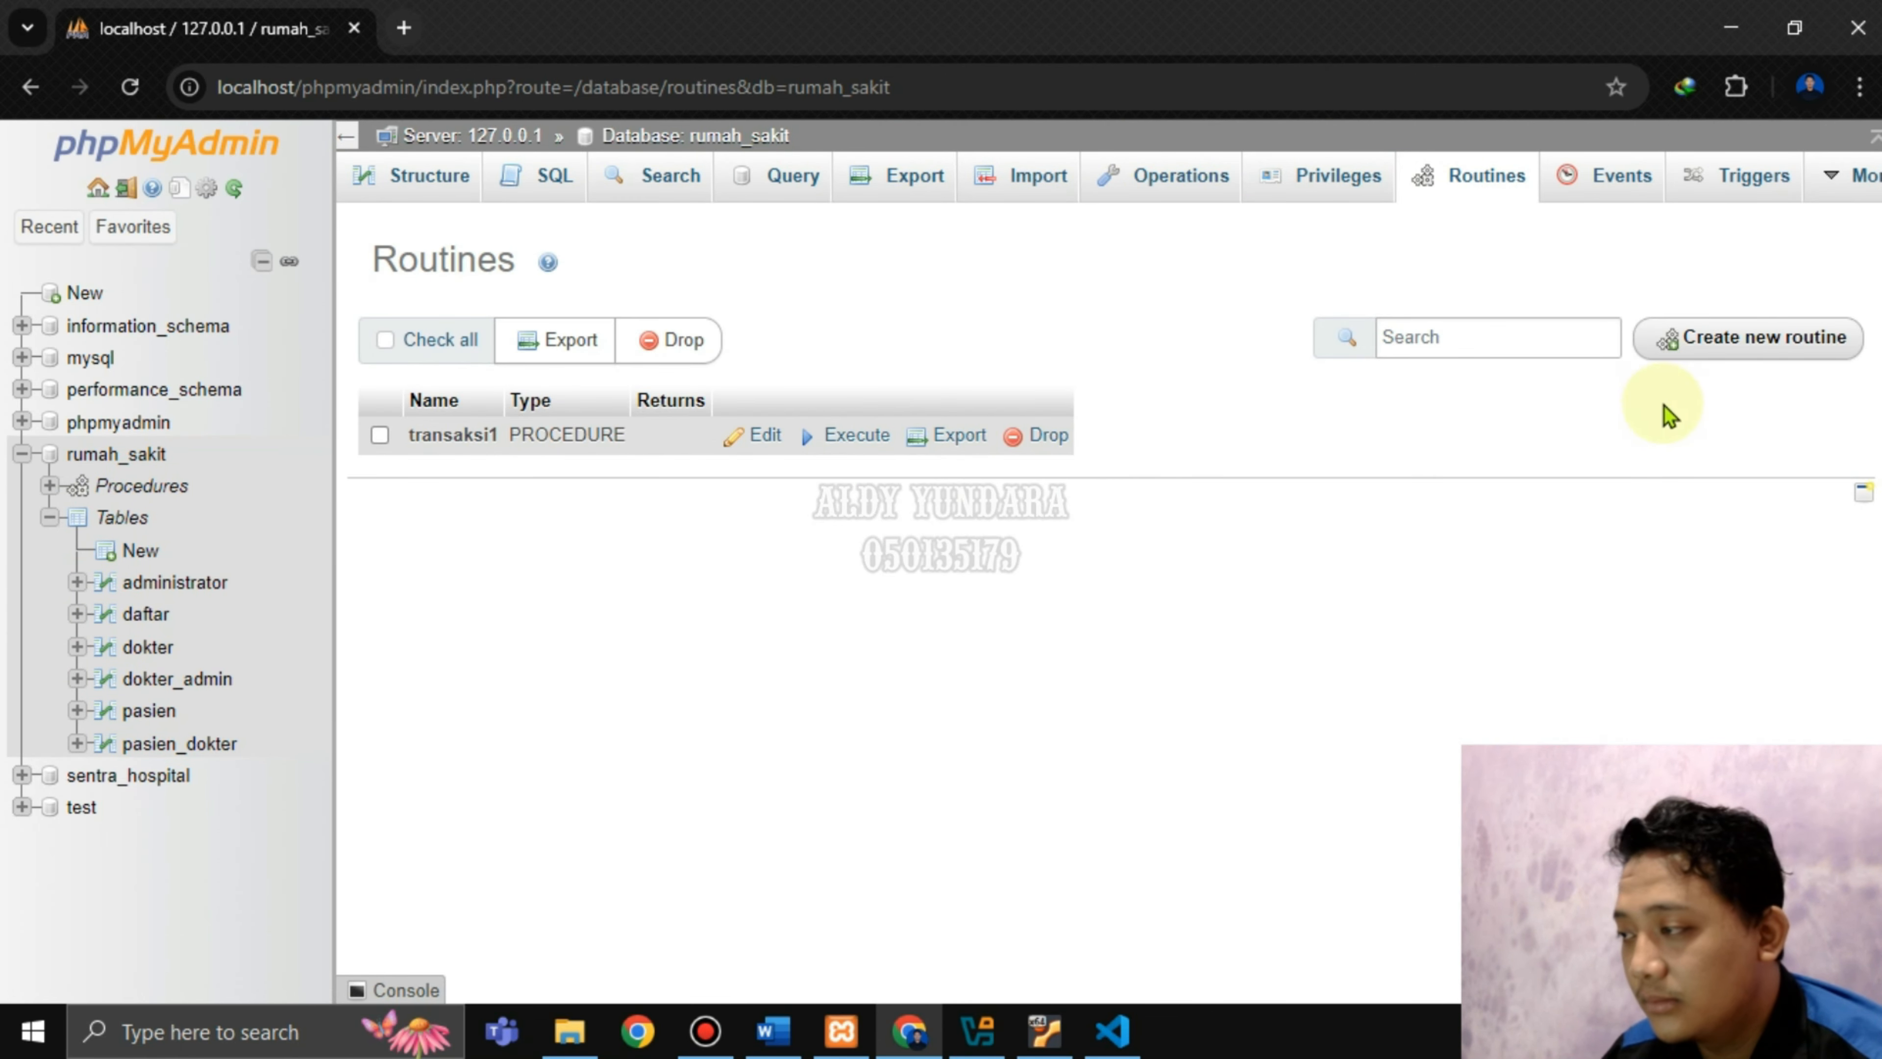
left_click(1778, 346)
Name the routine transaksi2 and remove its default parameter row.
left_click(691, 471)
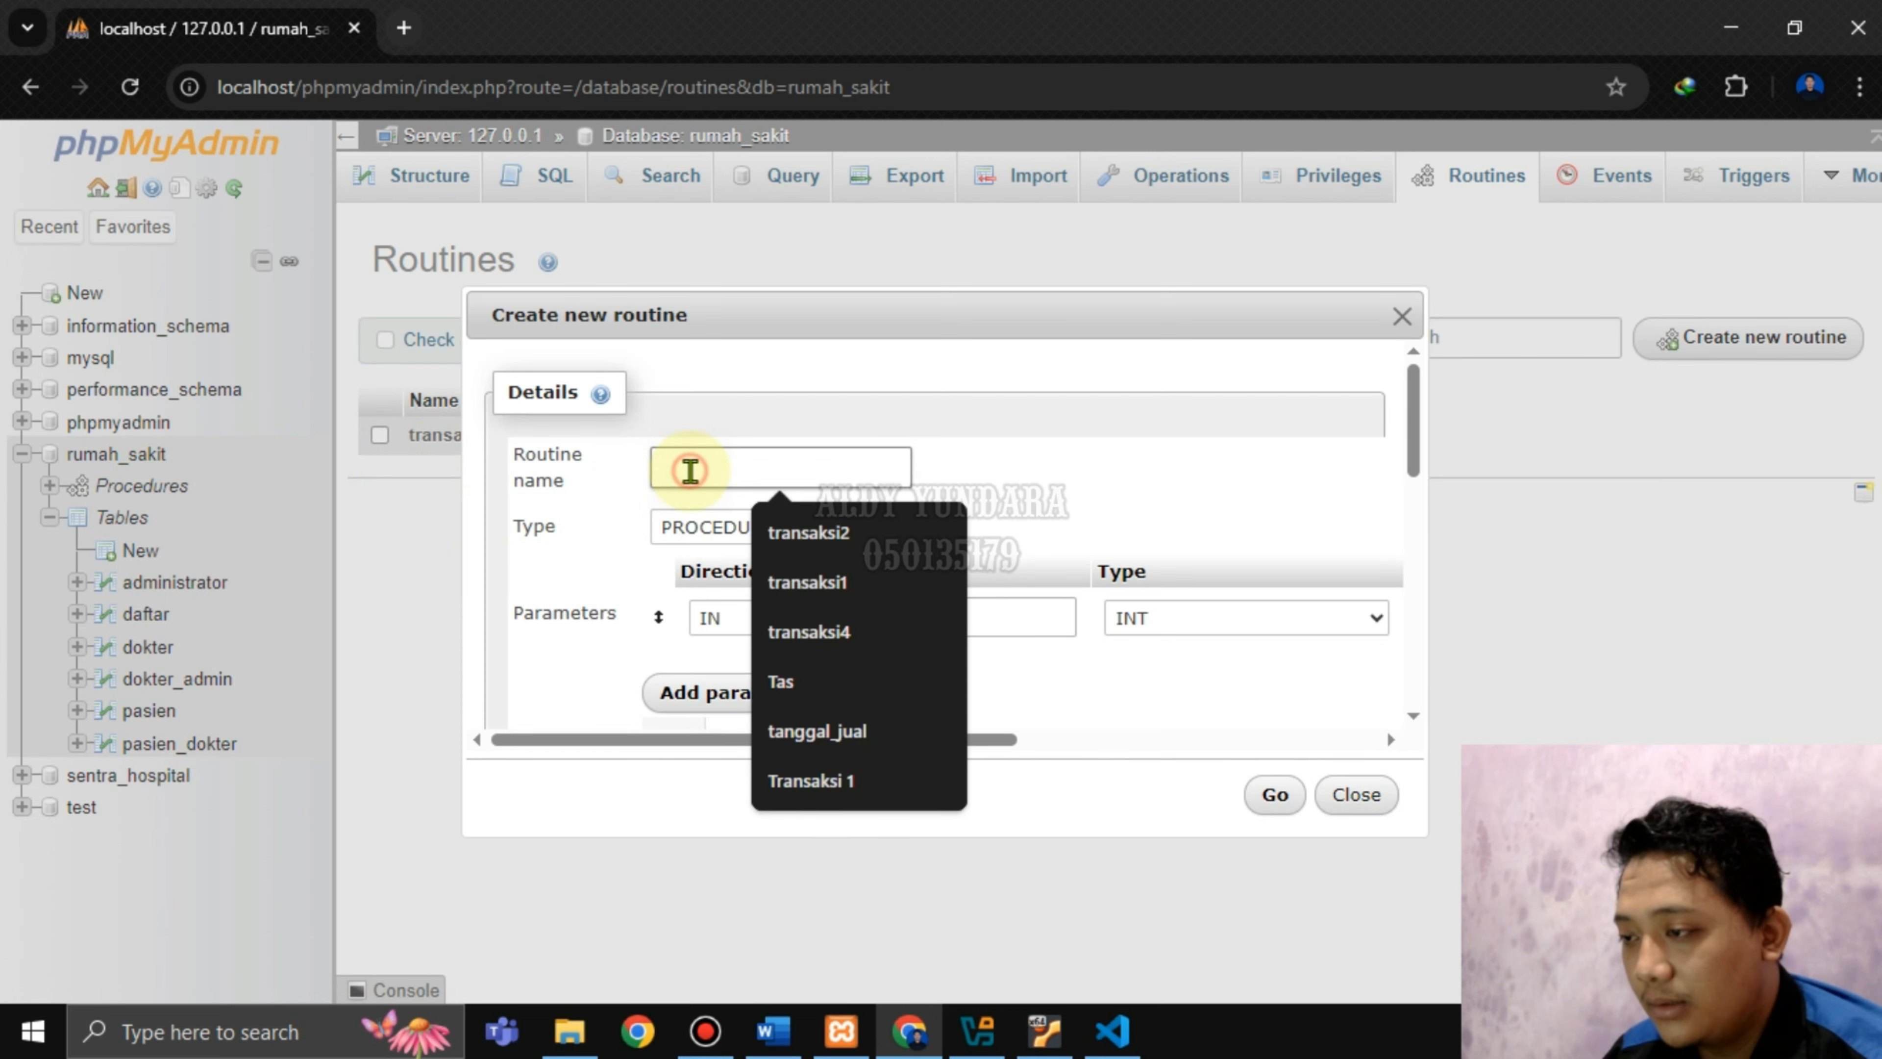
left_click(792, 536)
left_click_drag(904, 741, 1314, 697)
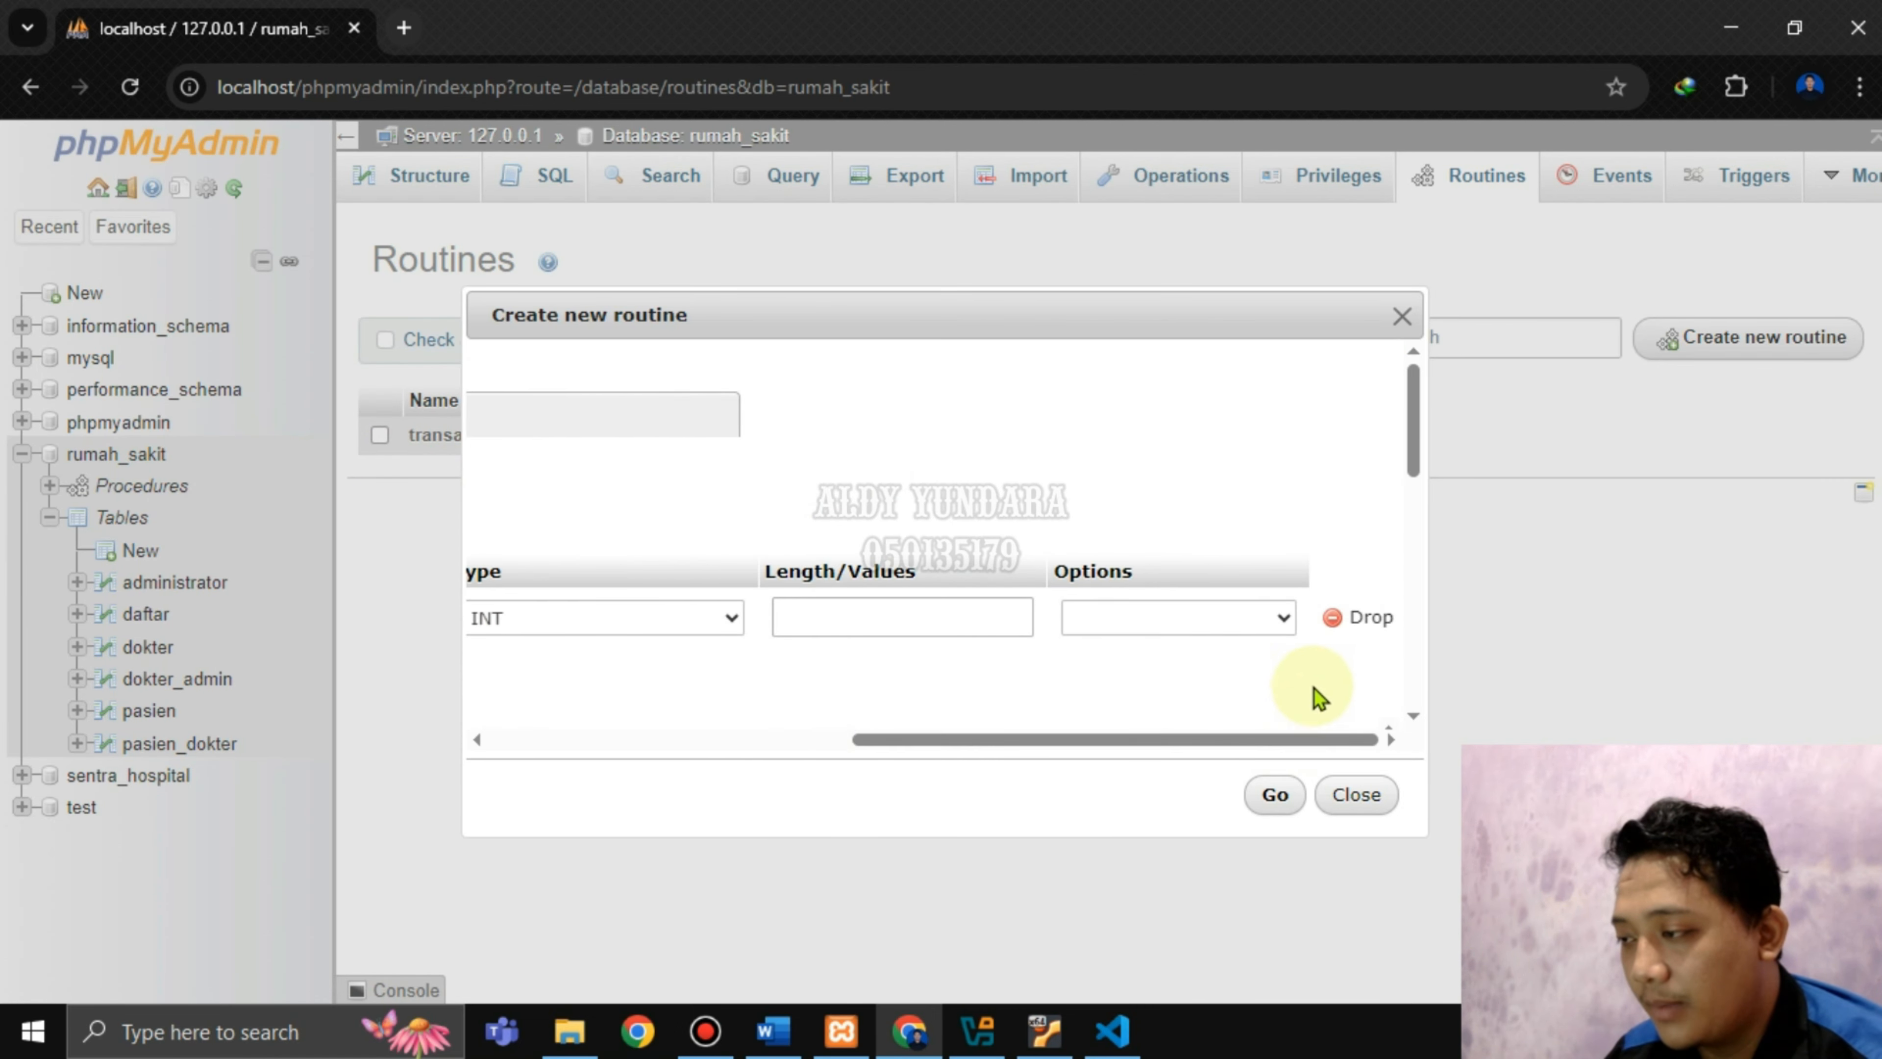
left_click(1356, 623)
scroll(777, 622, "down", 5)
scroll(844, 476, "up", 4)
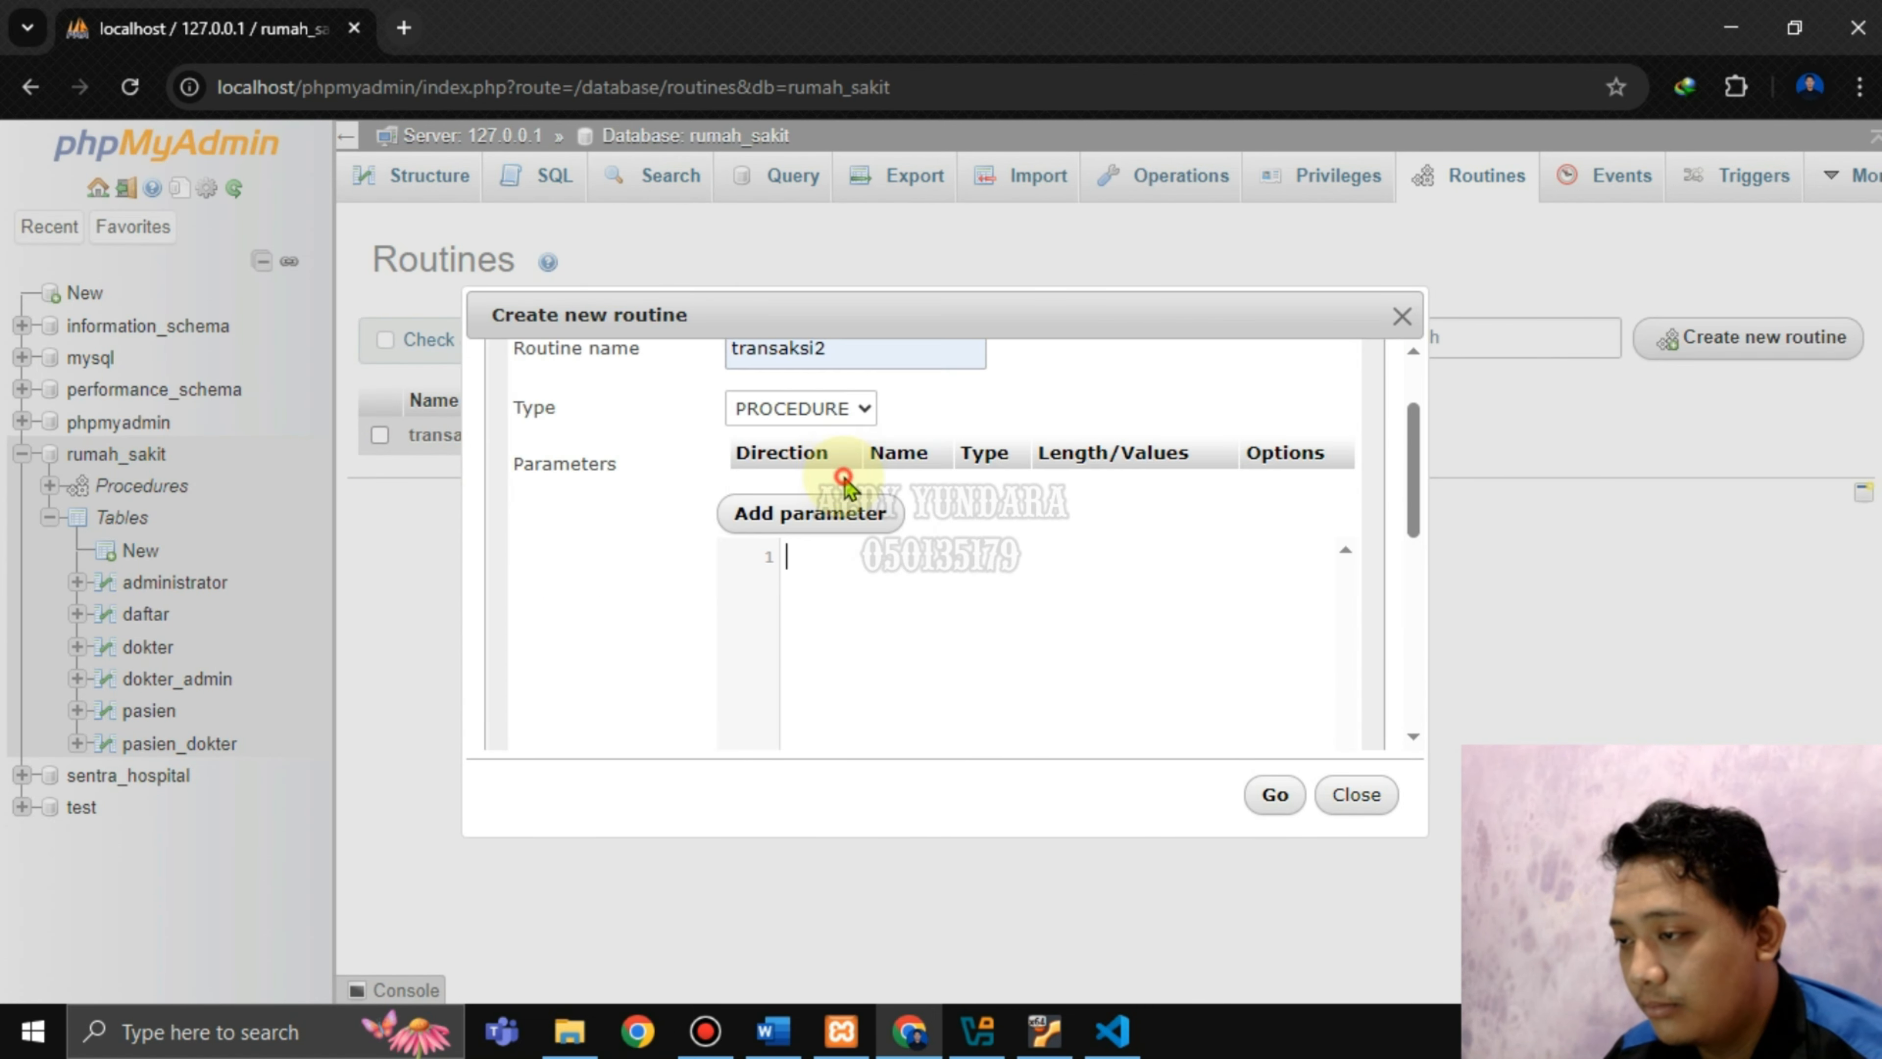
left_click(1112, 1031)
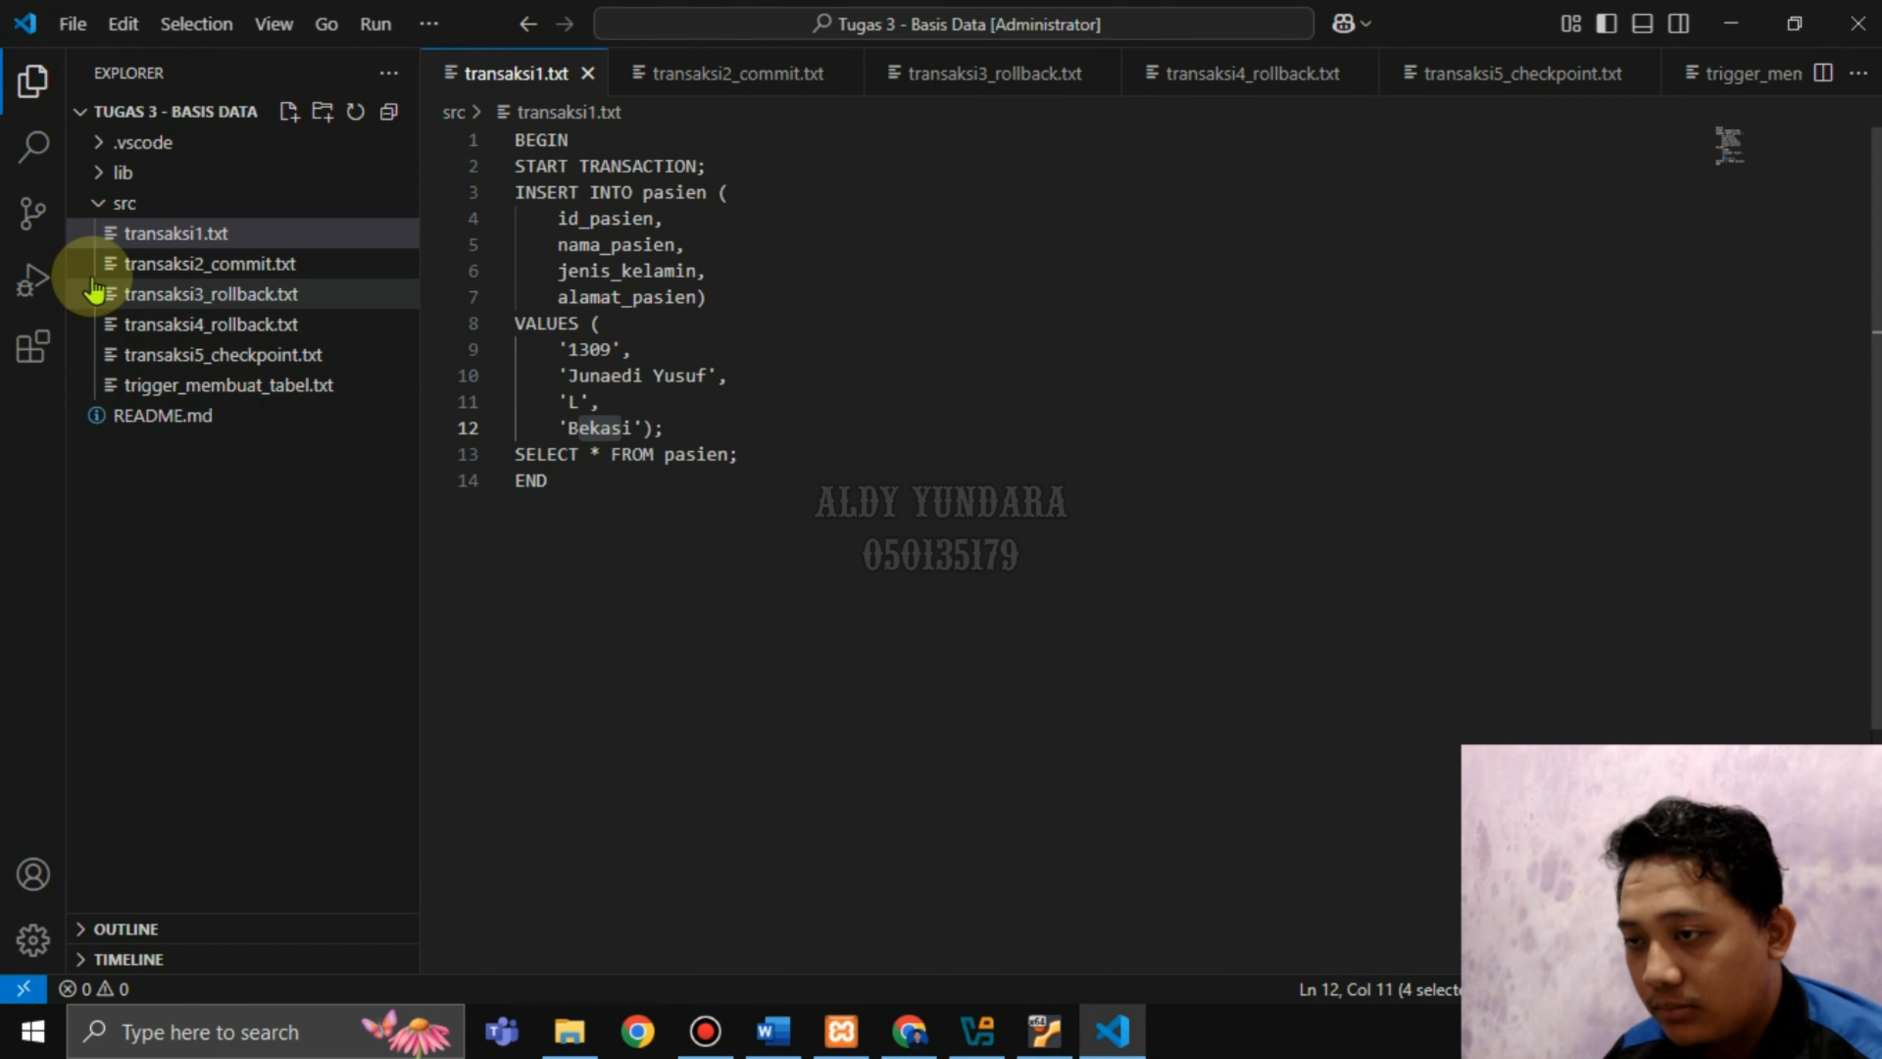
Open transaksi2_commit.txt and select its full procedure body from BEGIN to the final END.
left_click(170, 267)
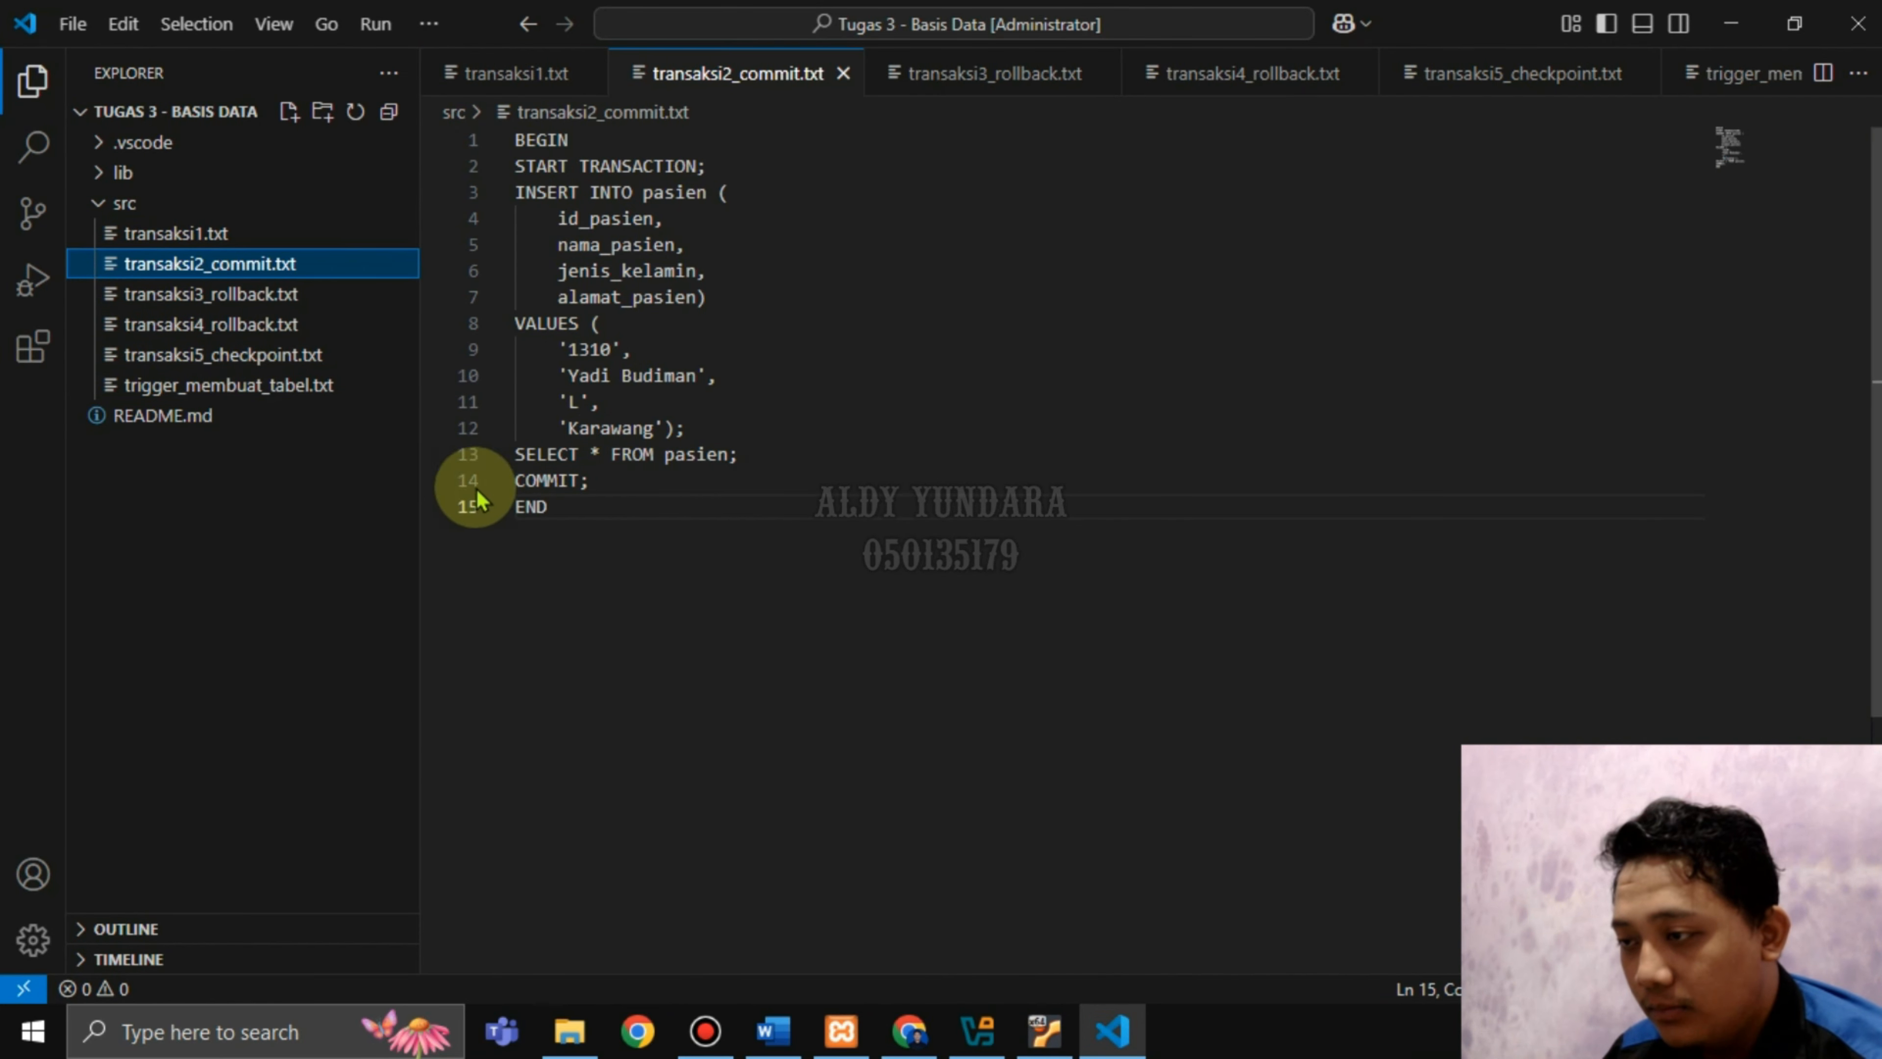
left_click(585, 528)
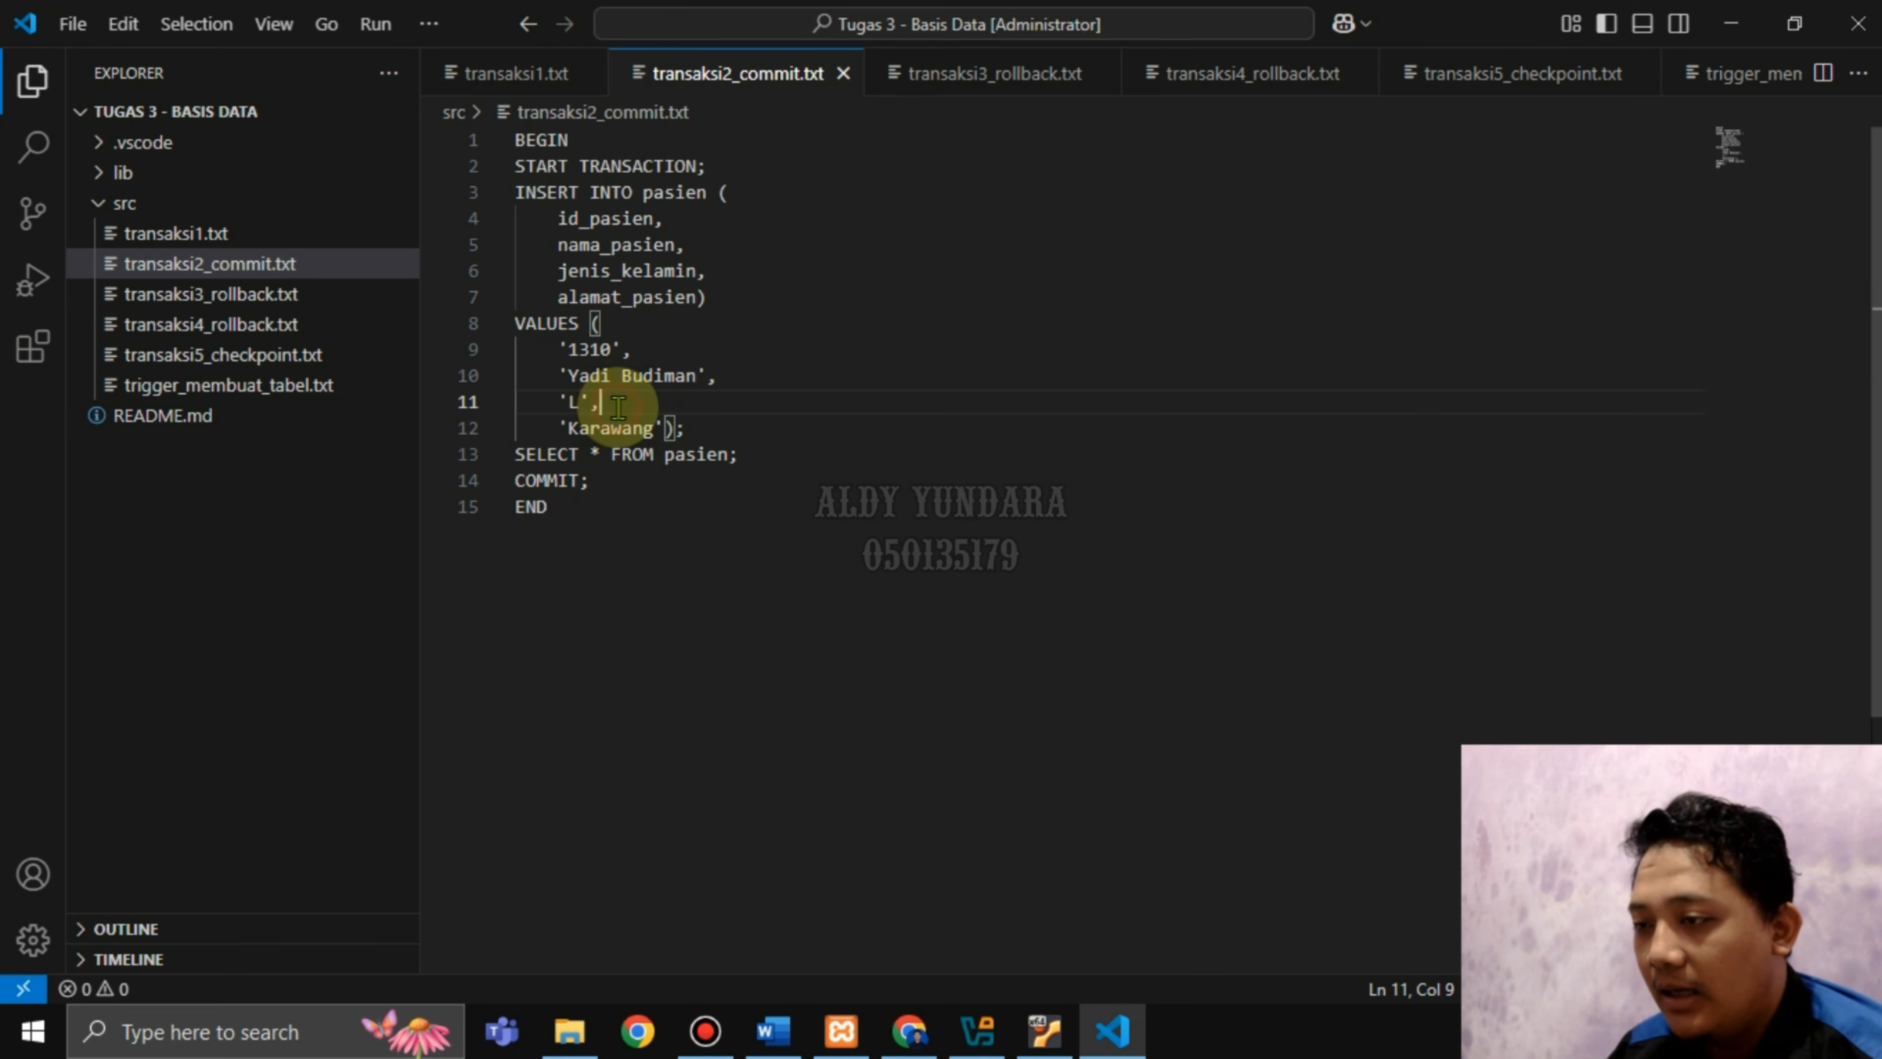
left_click(622, 511)
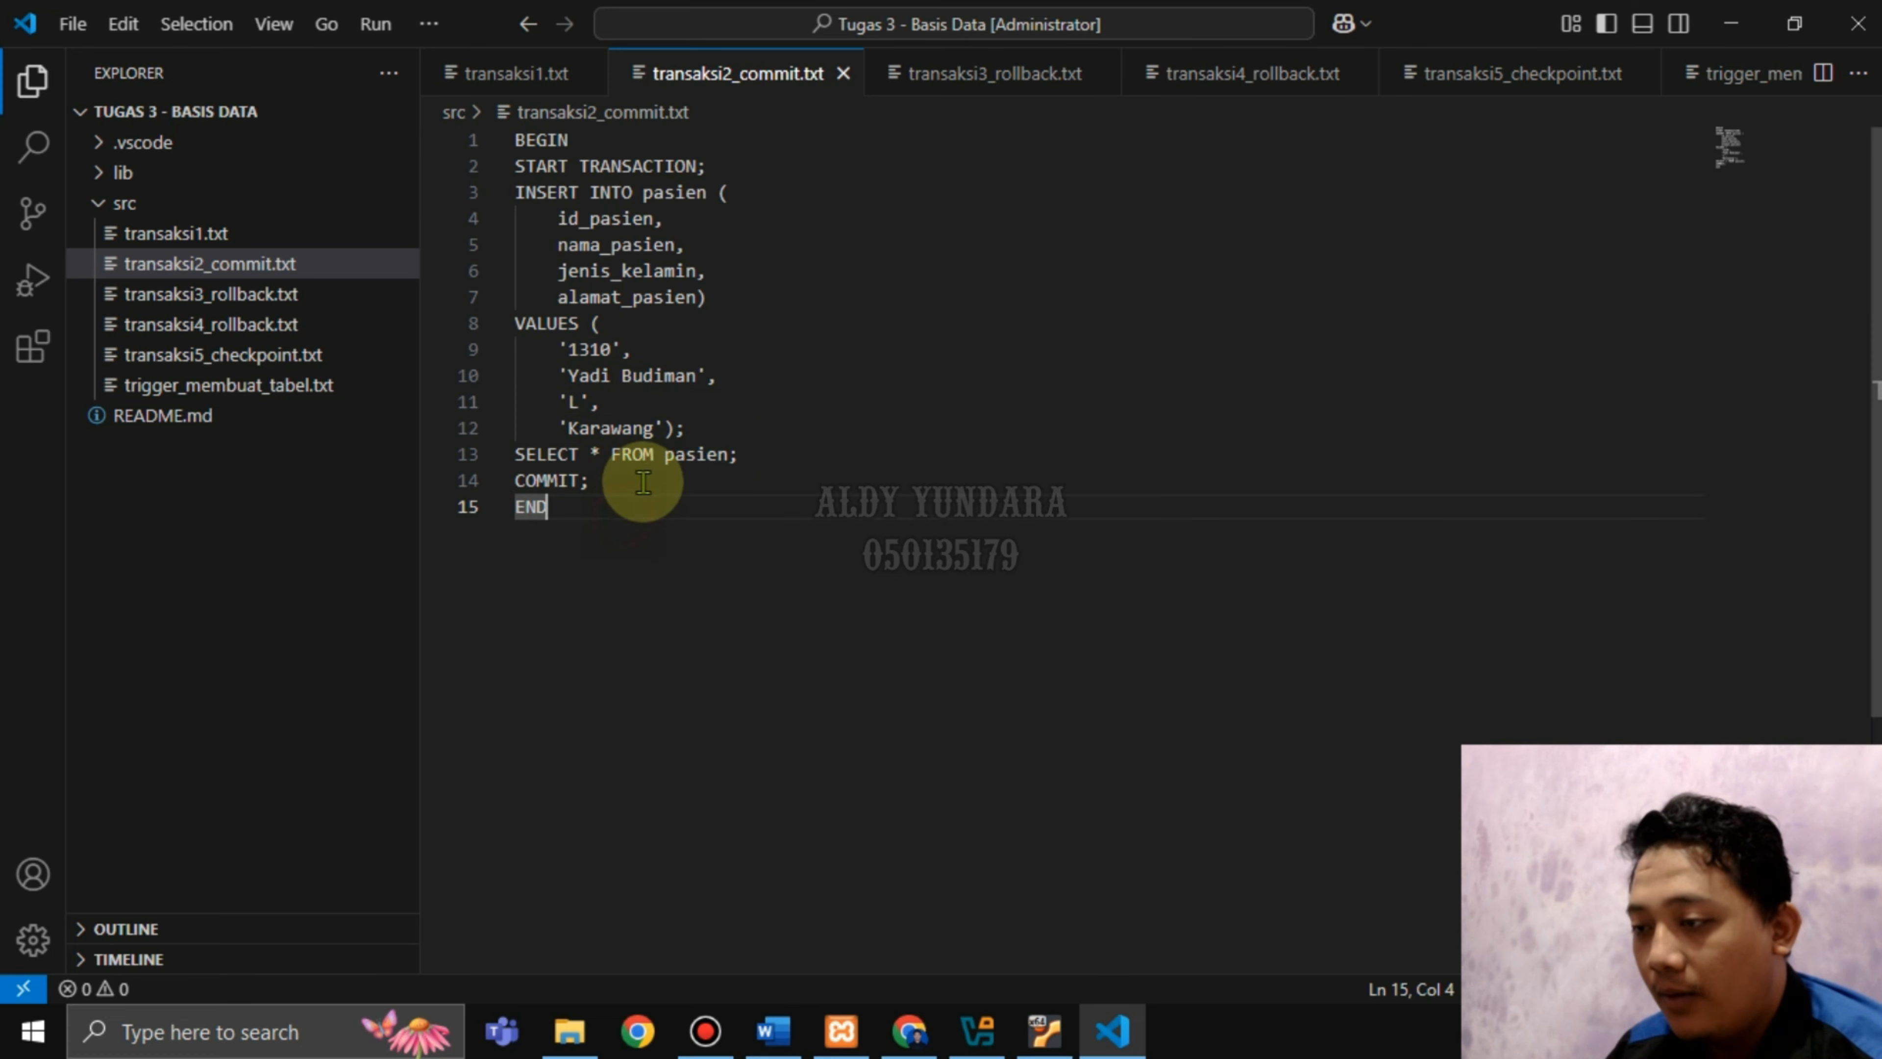
left_click_drag(569, 511, 513, 148)
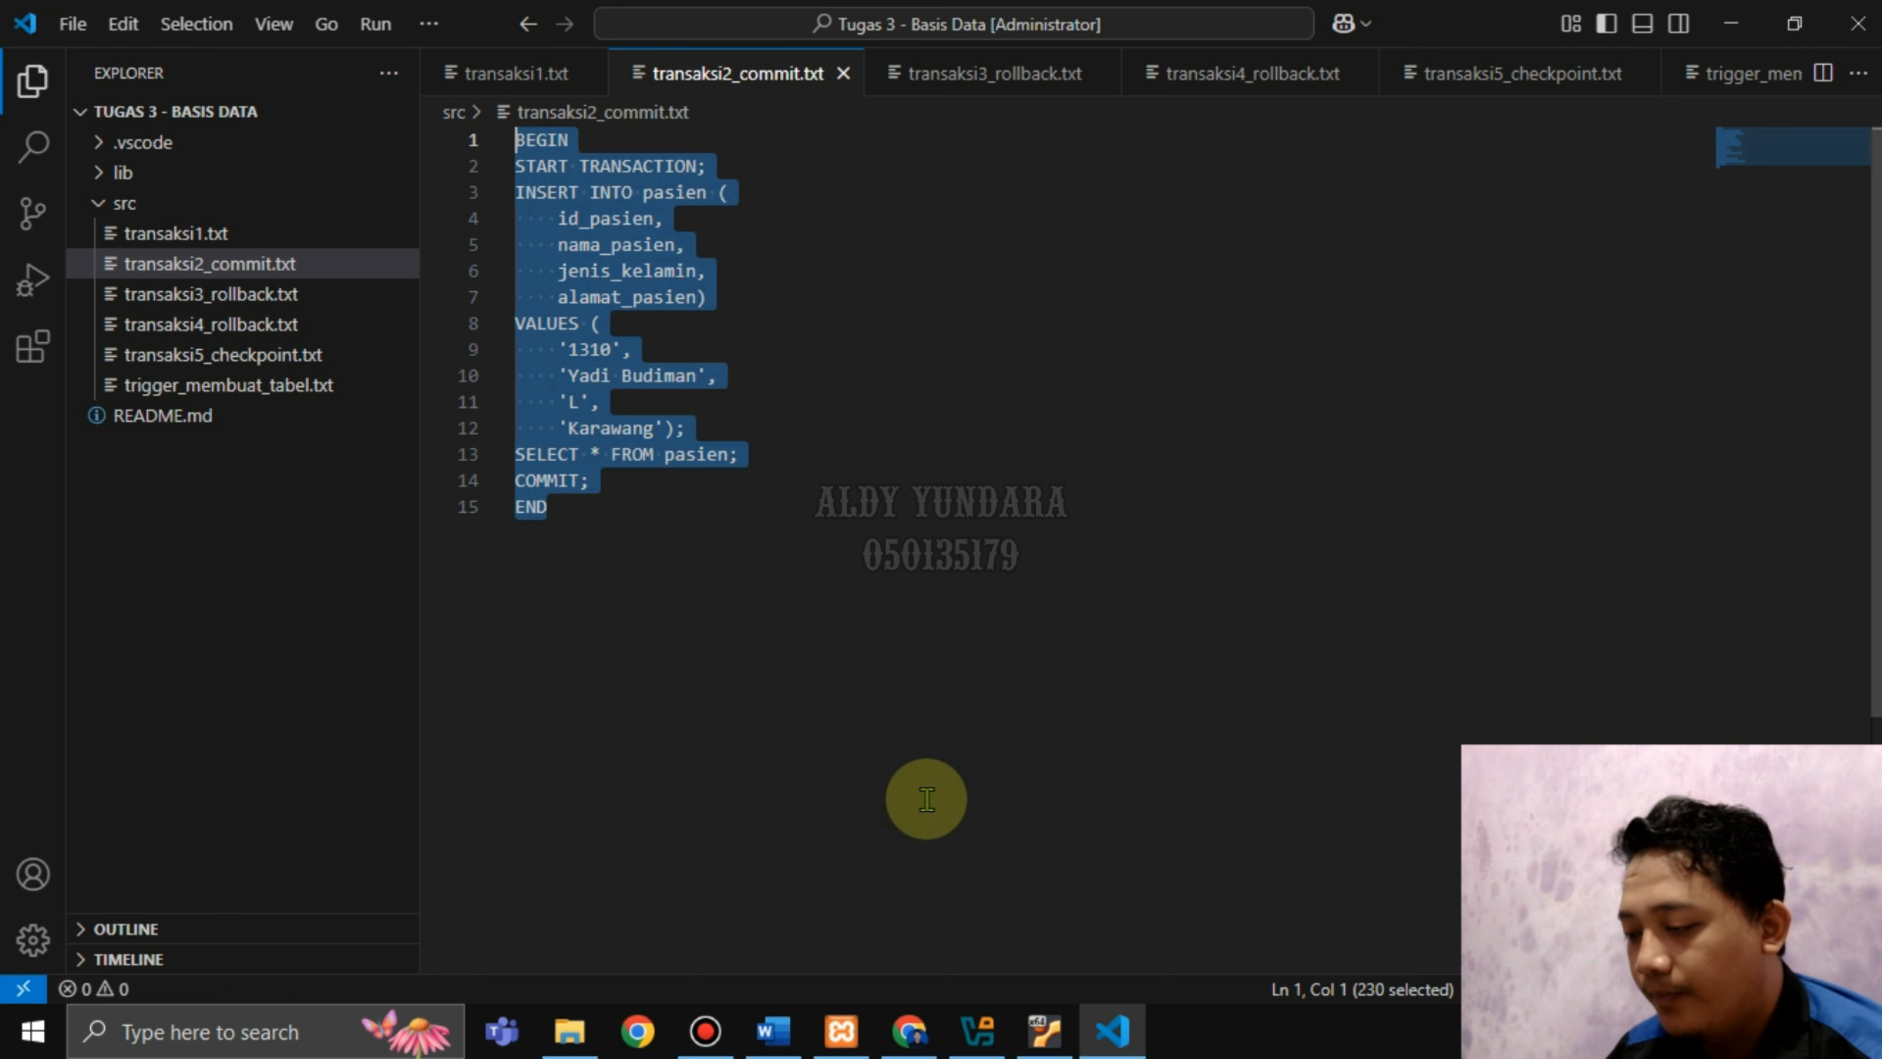
Paste the transaksi2 body into Definition and save the routine.
mouse_move(908, 1032)
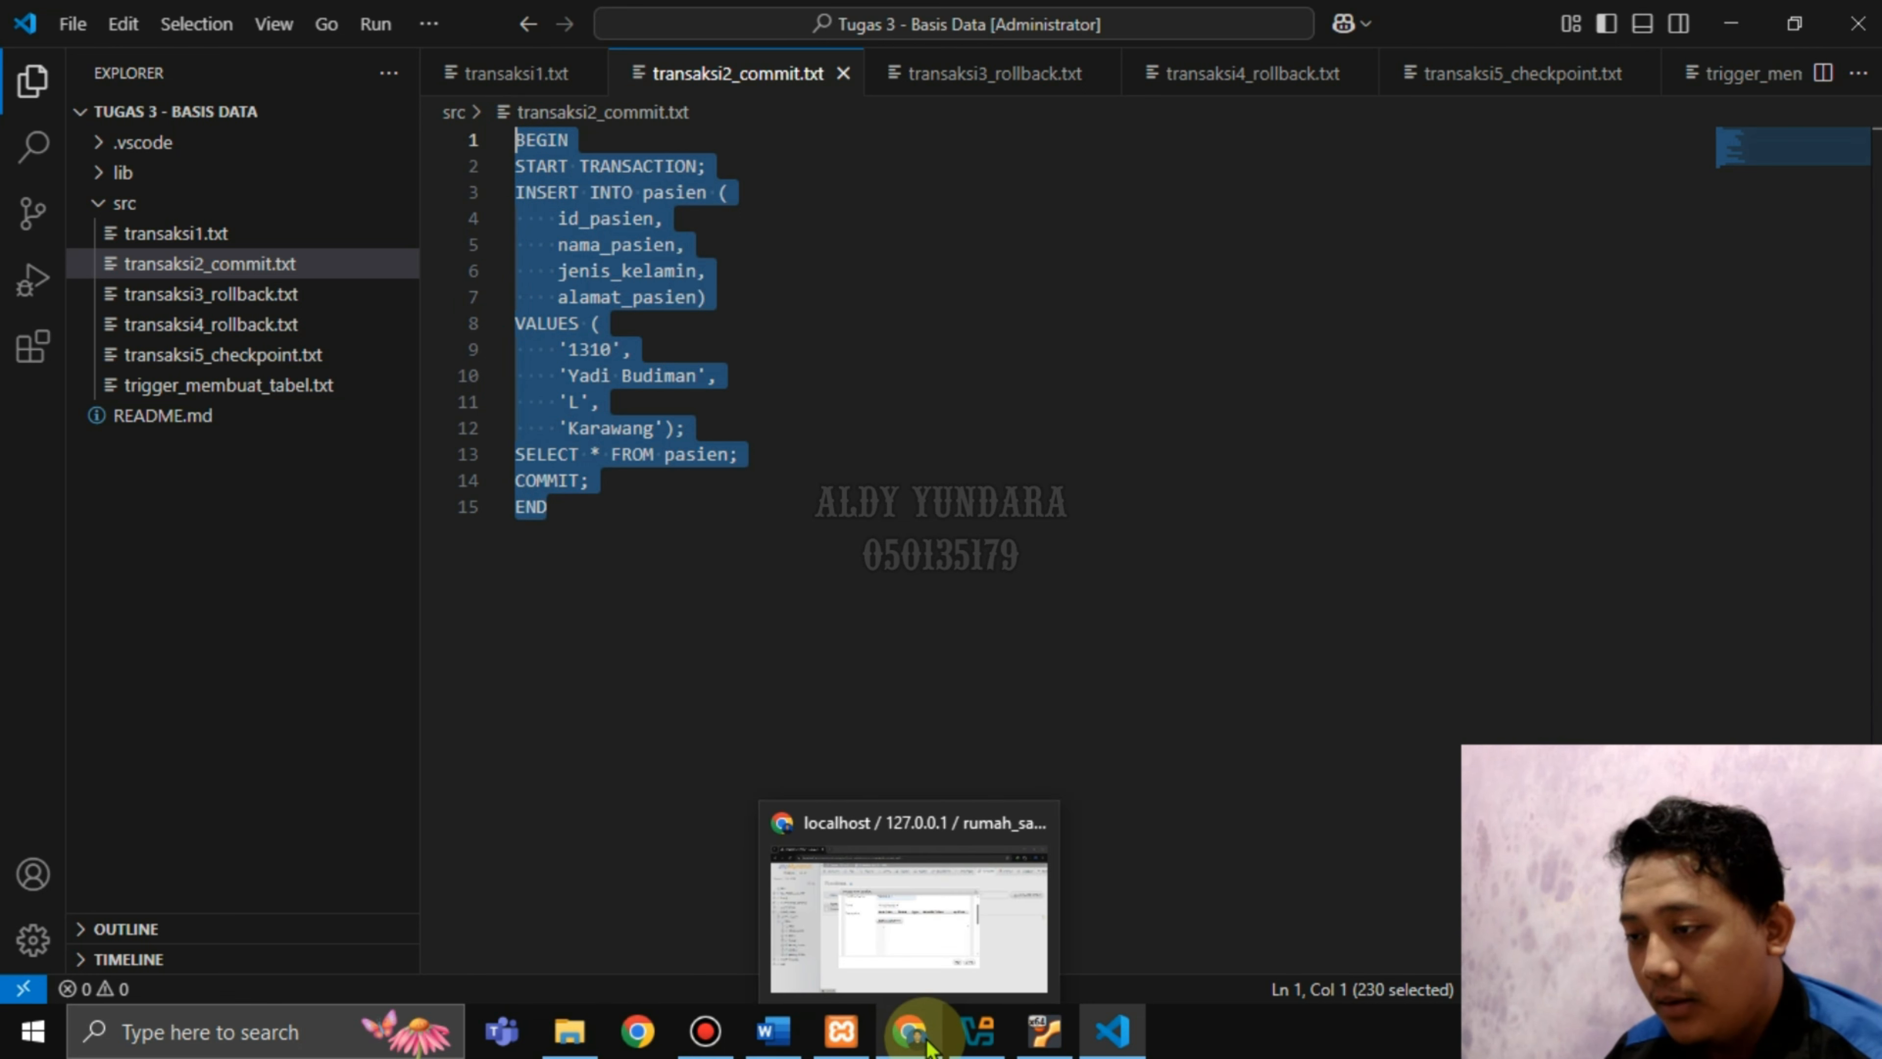
left_click(902, 912)
key("ctrl+v")
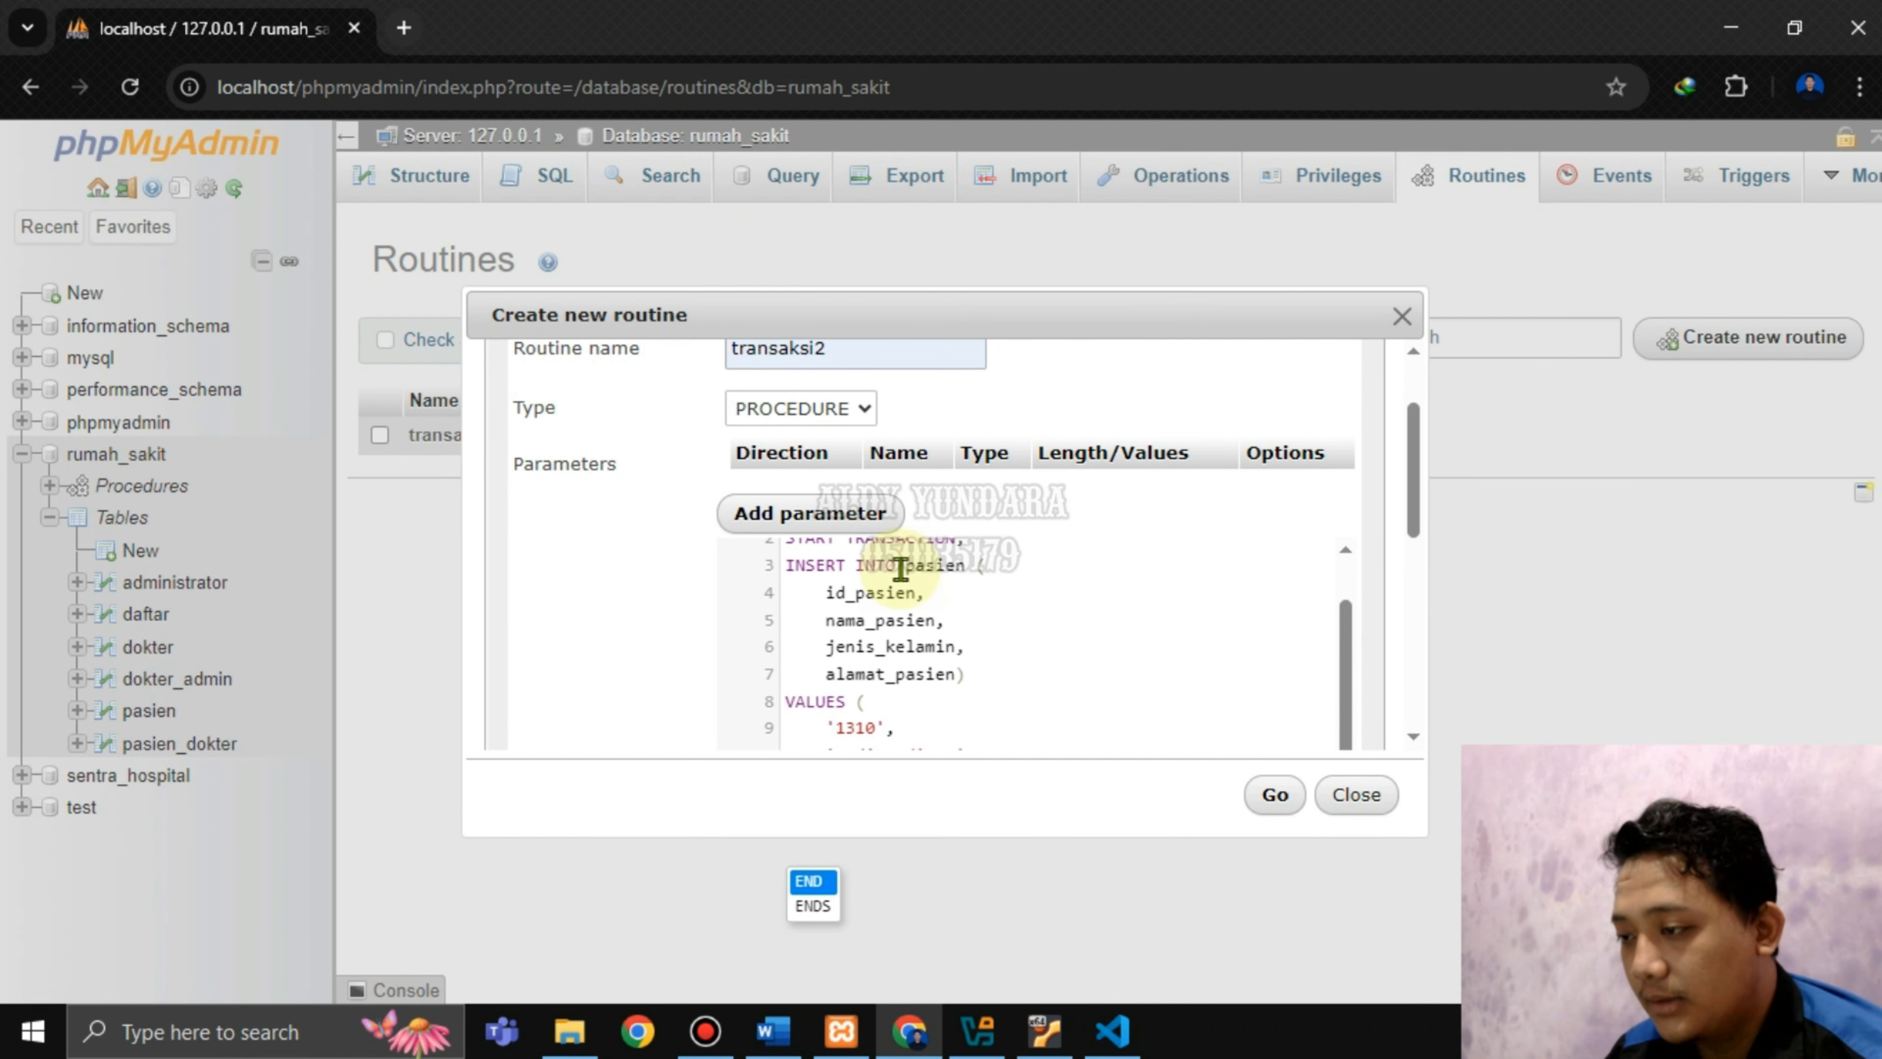
scroll(919, 690, "up", 1)
scroll(921, 673, "down", 5)
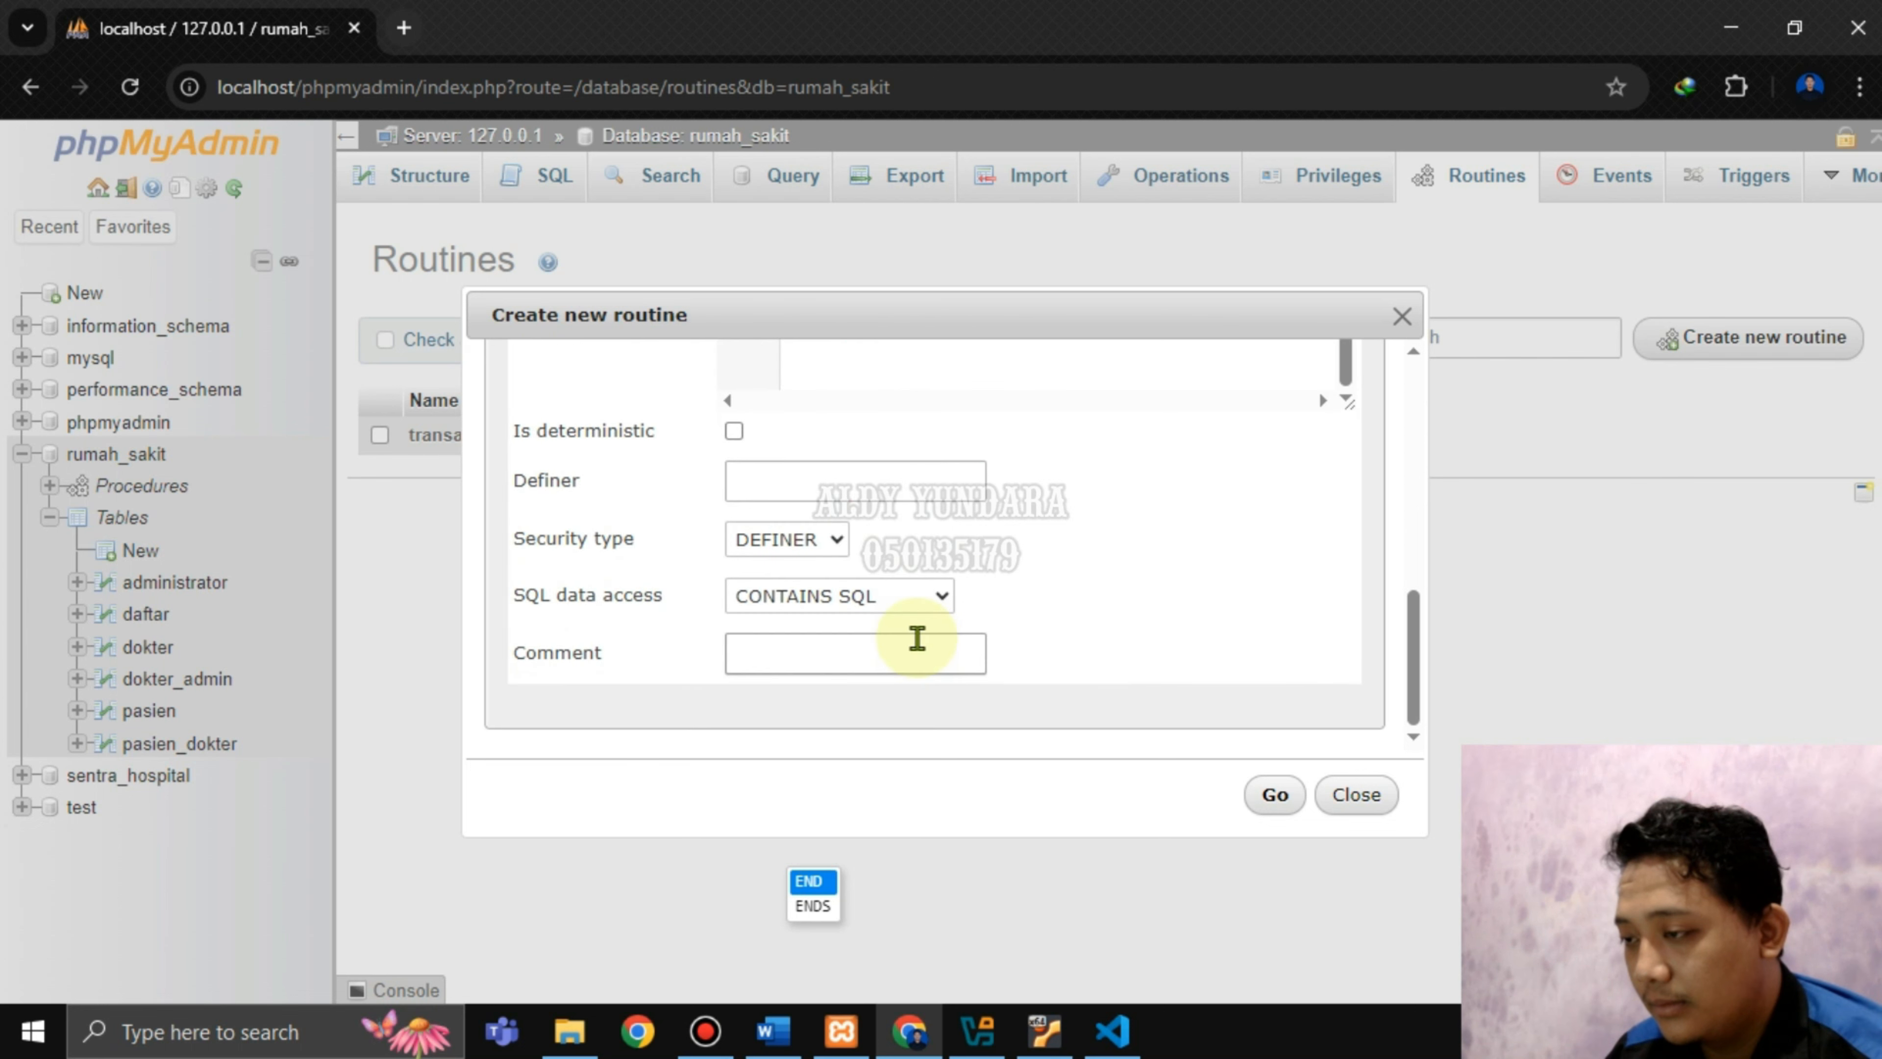
scroll(916, 639, "up", 3)
scroll(908, 611, "down", 1)
left_click(895, 573)
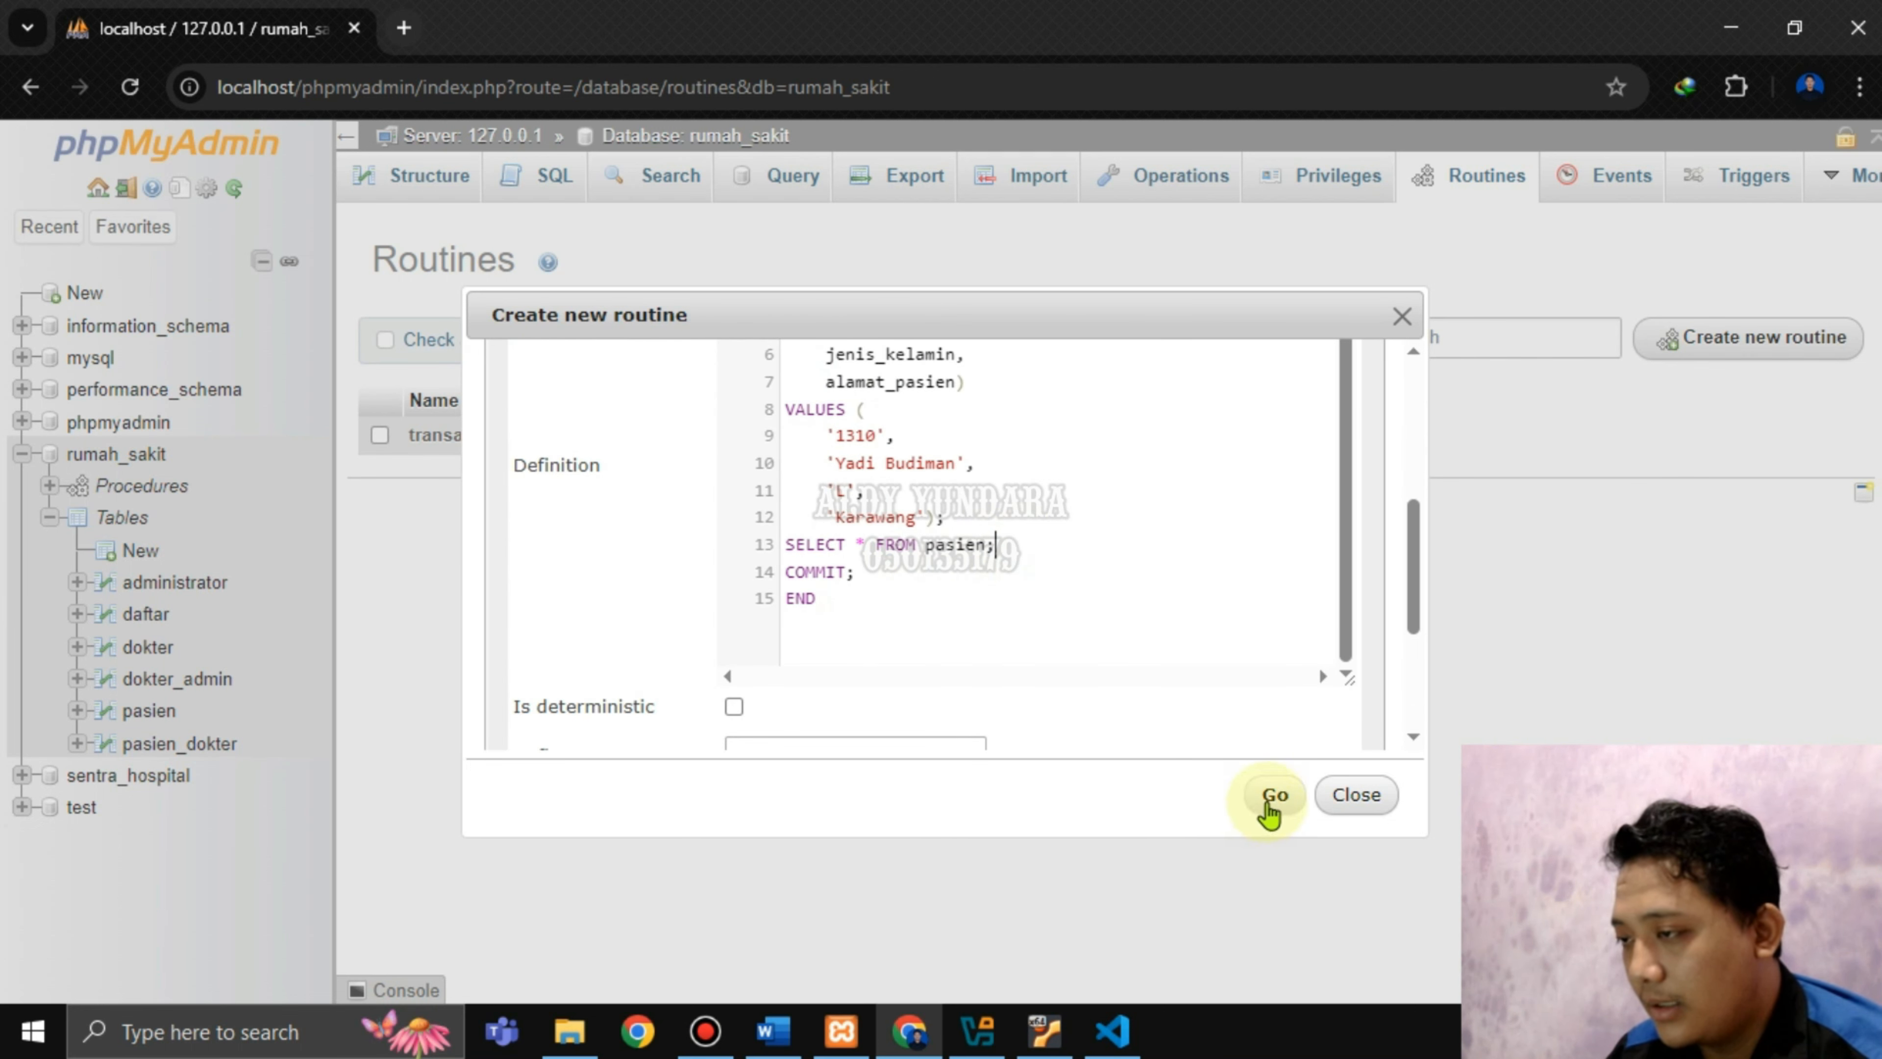
scroll(1038, 593, "up", 1)
scroll(1059, 586, "down", 1)
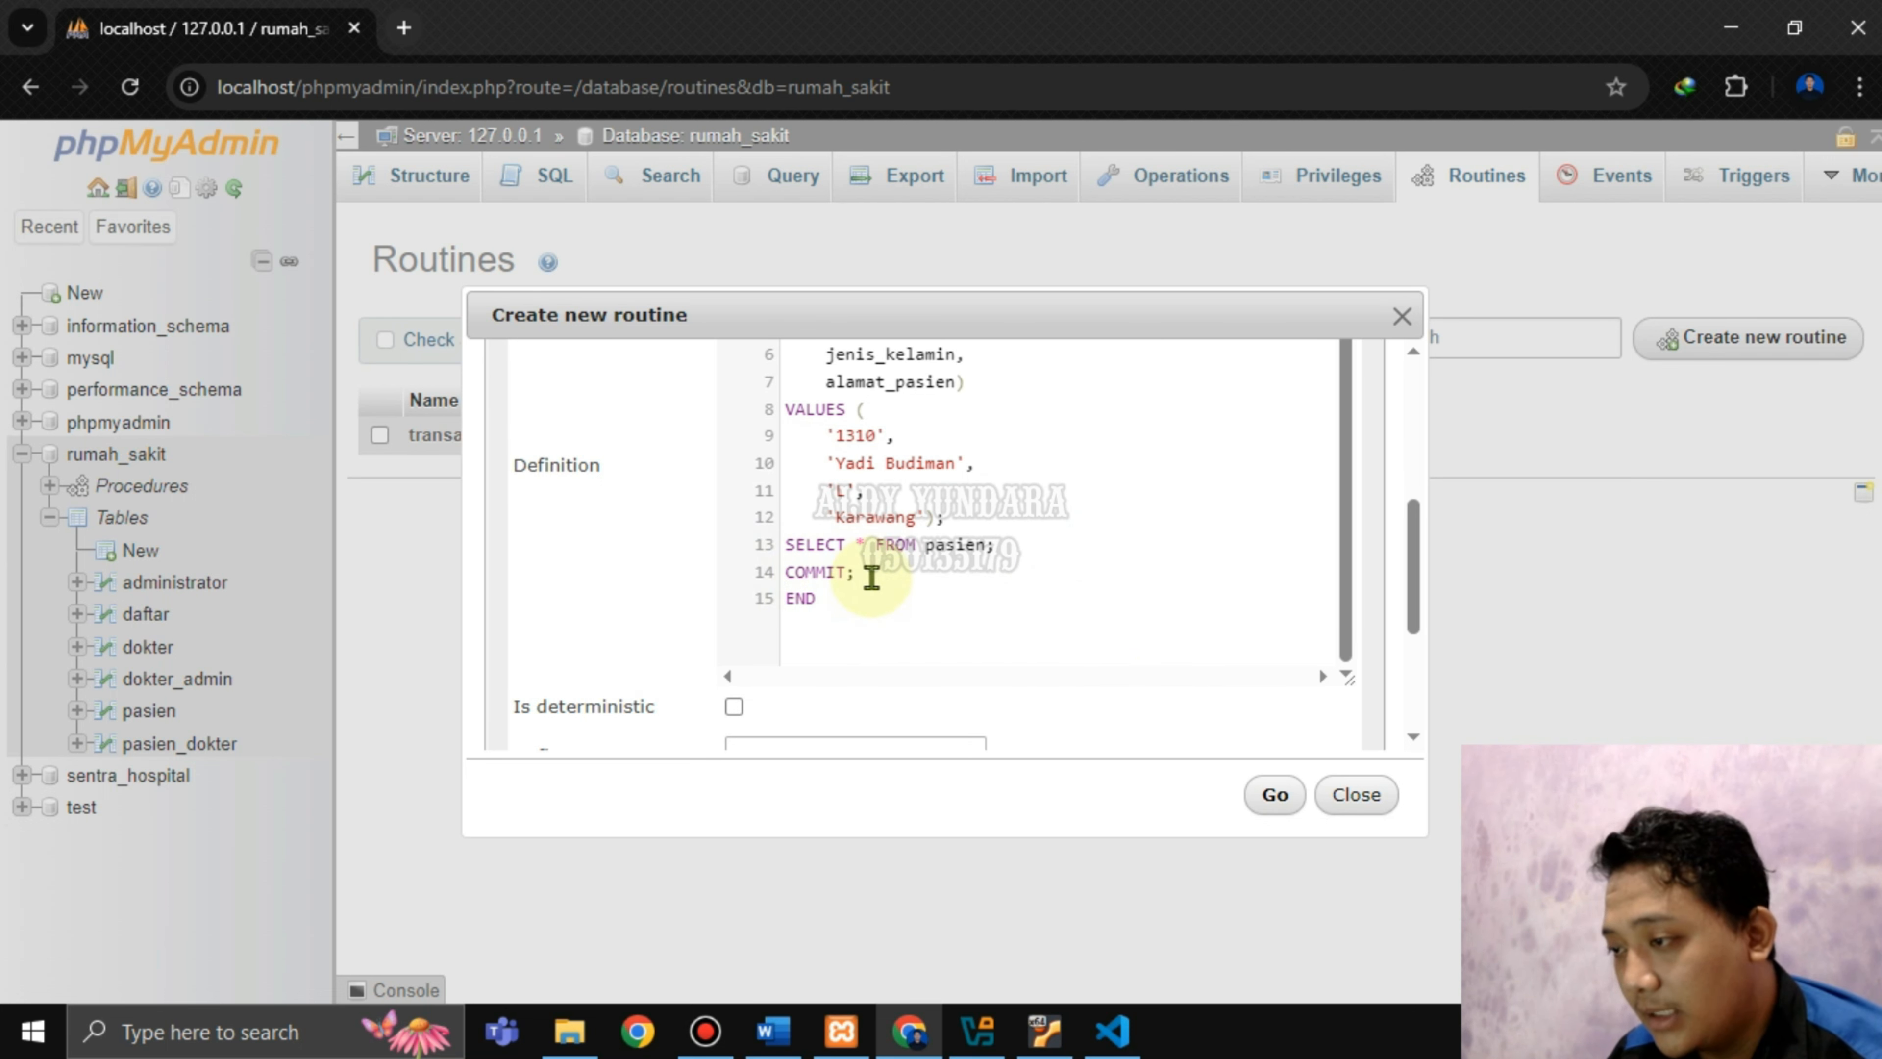
left_click(1276, 797)
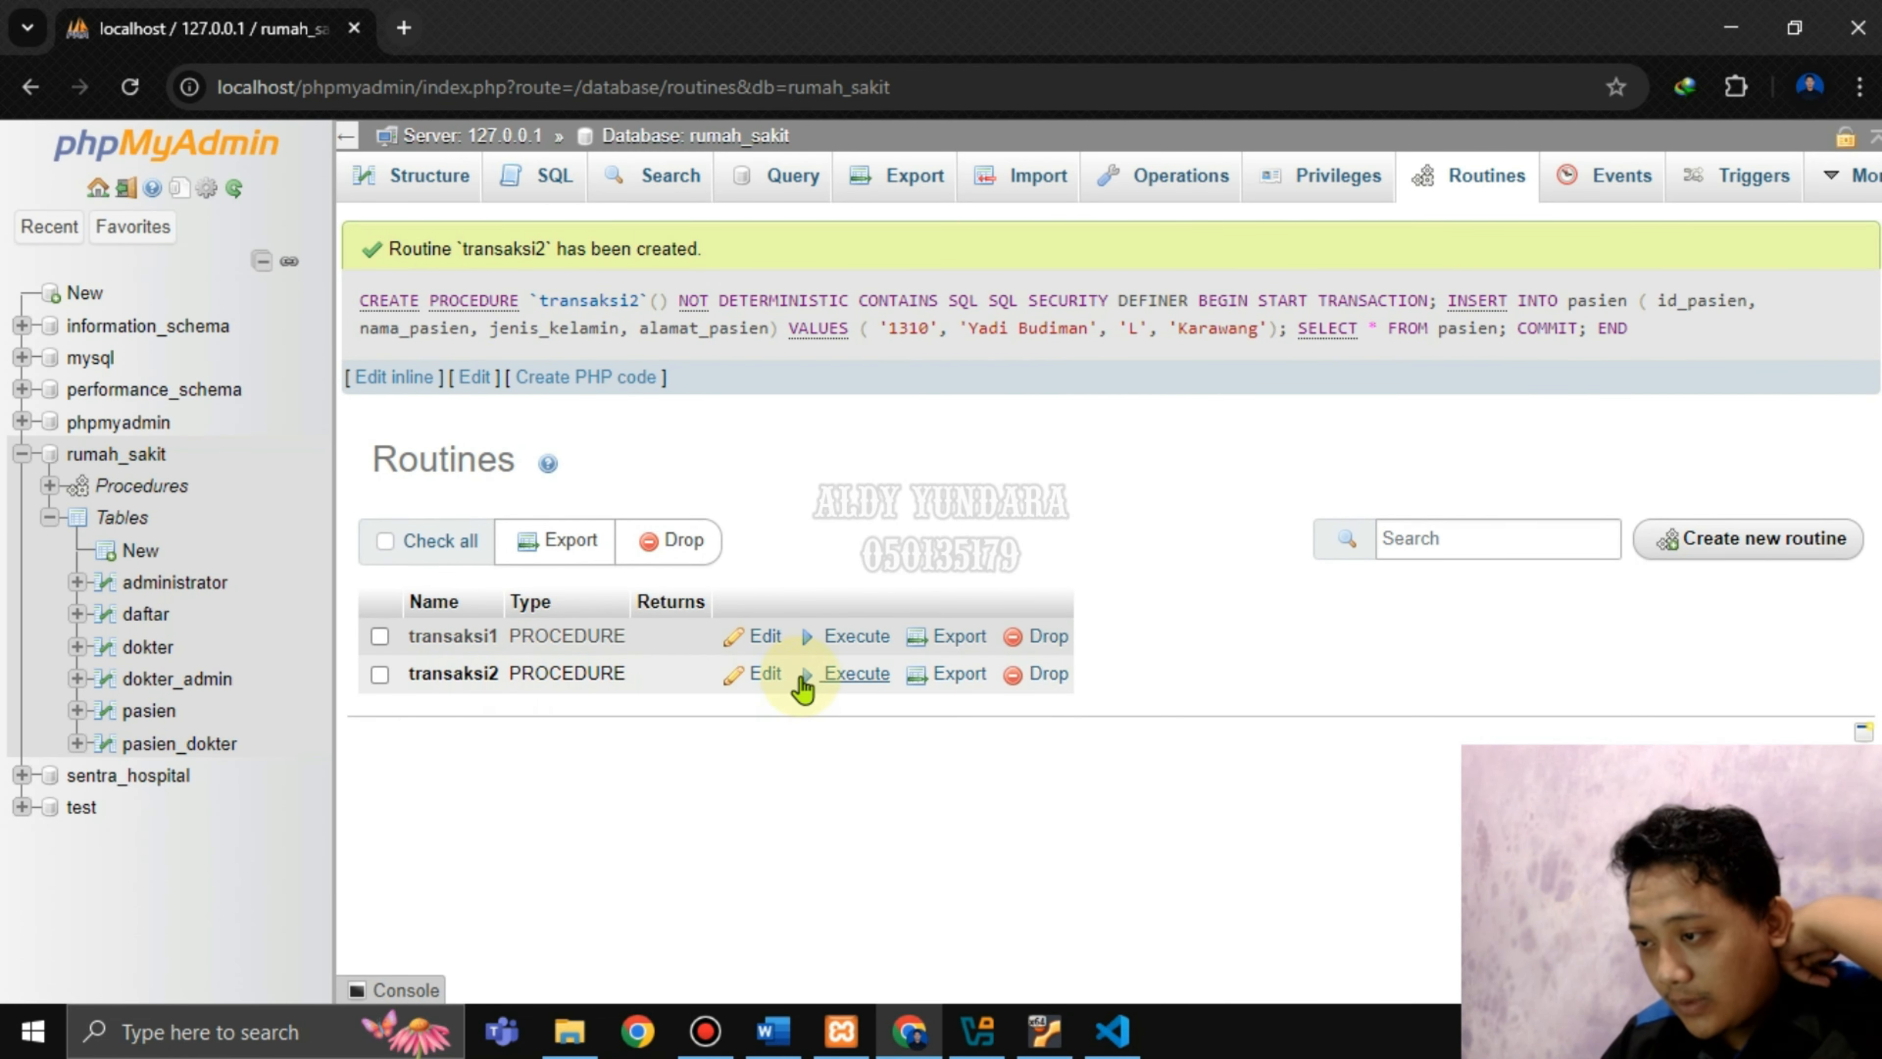
Execute transaksi2, returning 9 pasien rows including patient 1310 from Karawang.
left_click(848, 674)
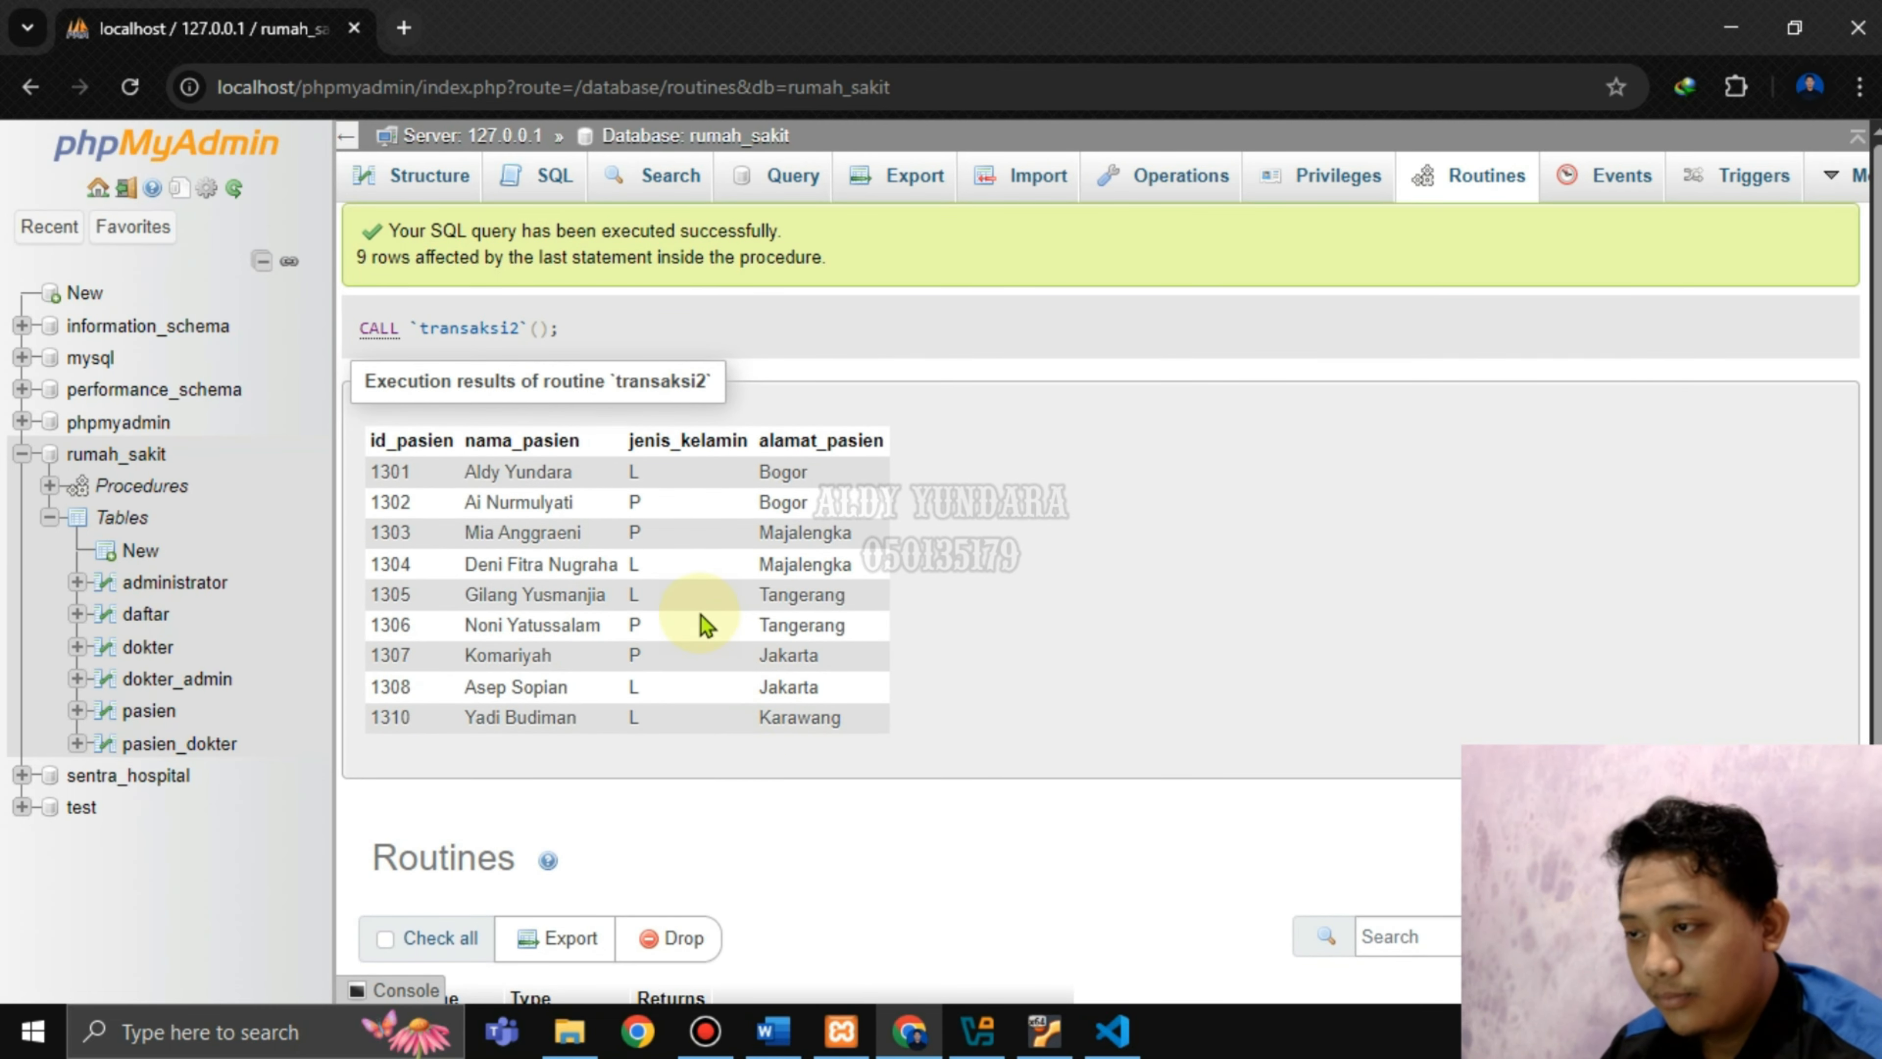
scroll(702, 615, "down", 3)
scroll(703, 605, "up", 3)
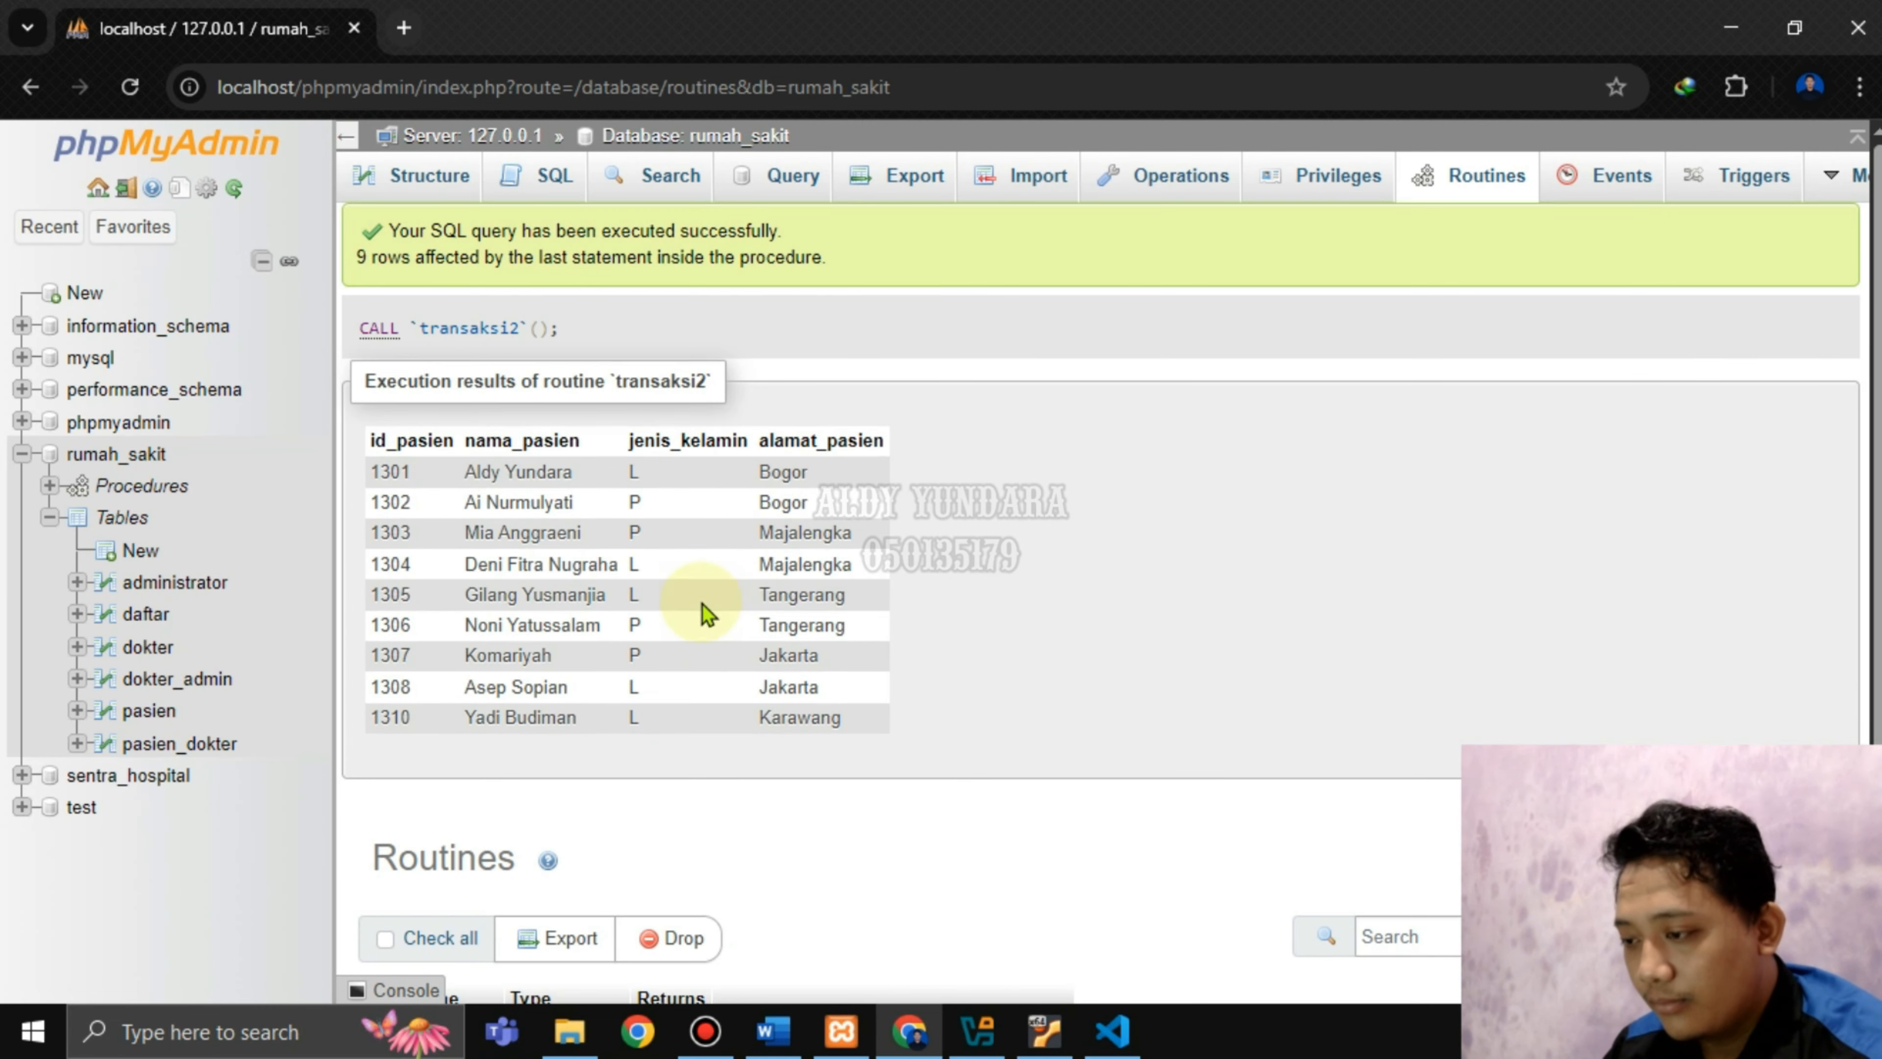
left_click(796, 1038)
left_click(1323, 447)
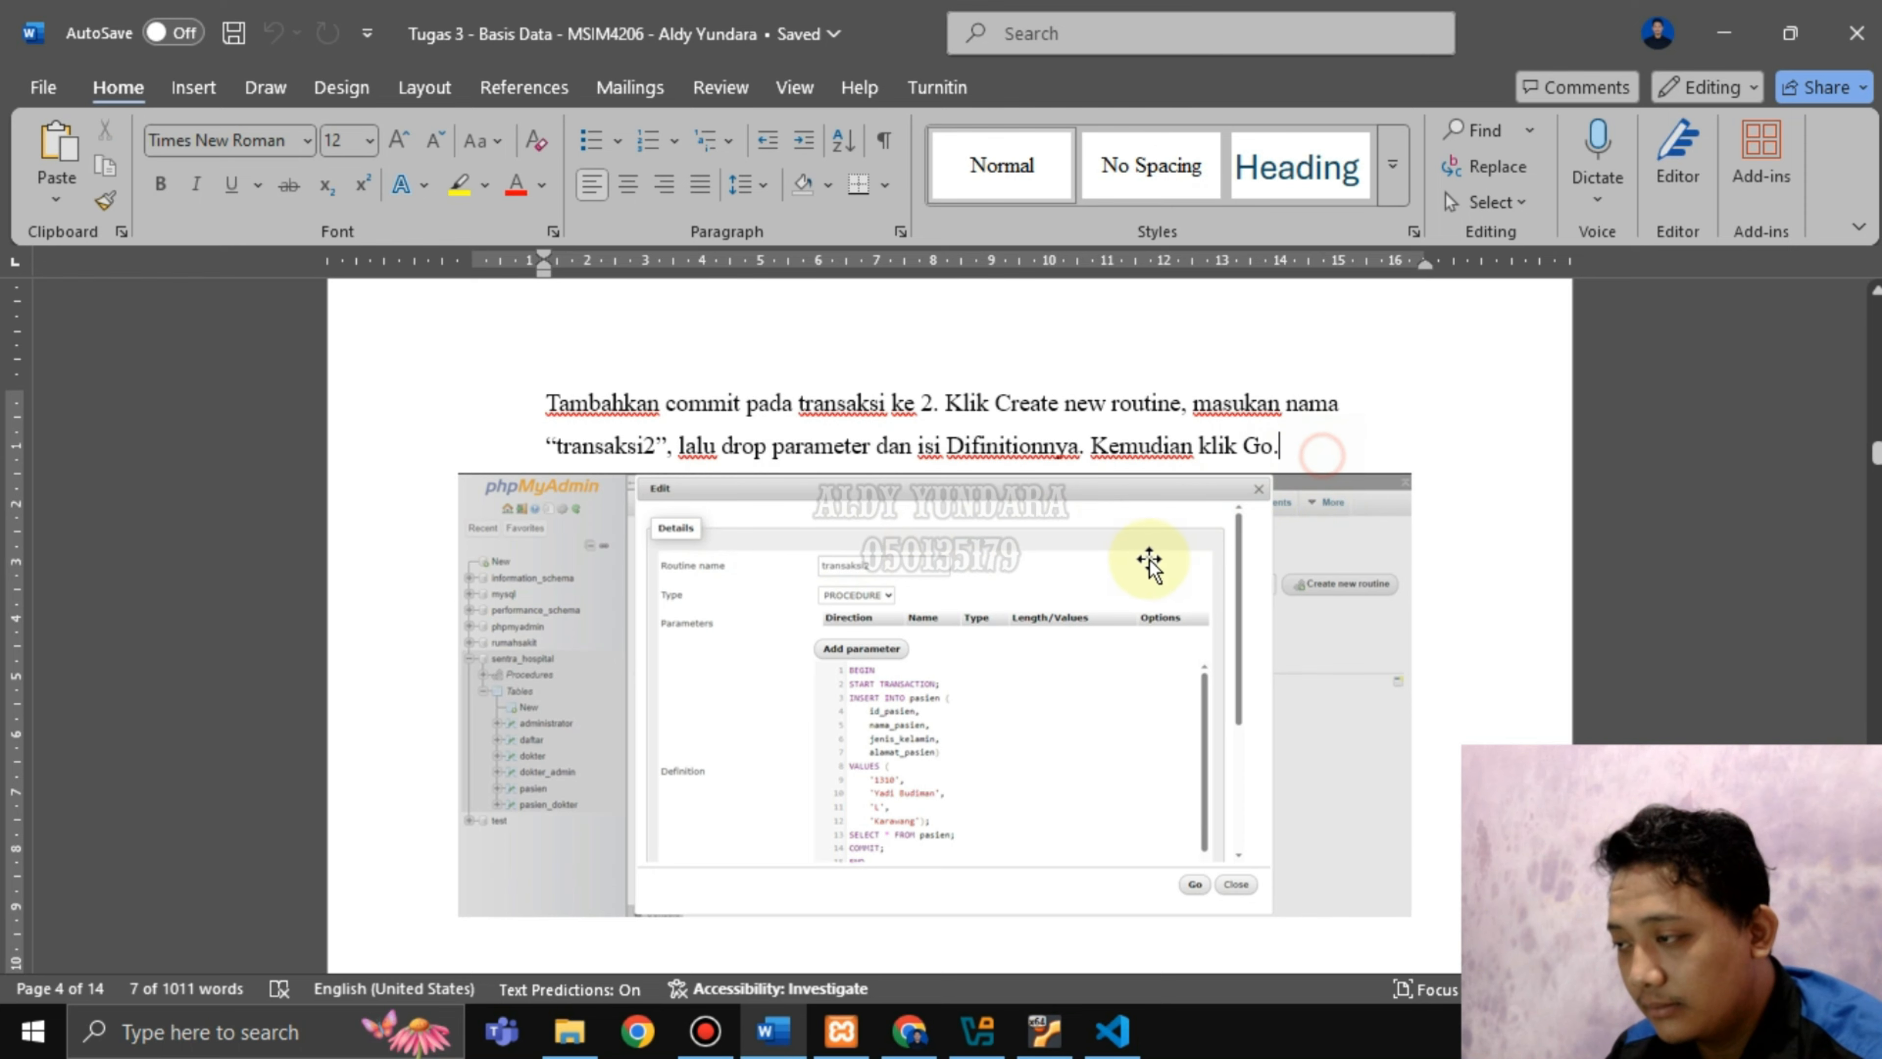
scroll(1143, 559, "down", 3)
scroll(1147, 562, "down", 1)
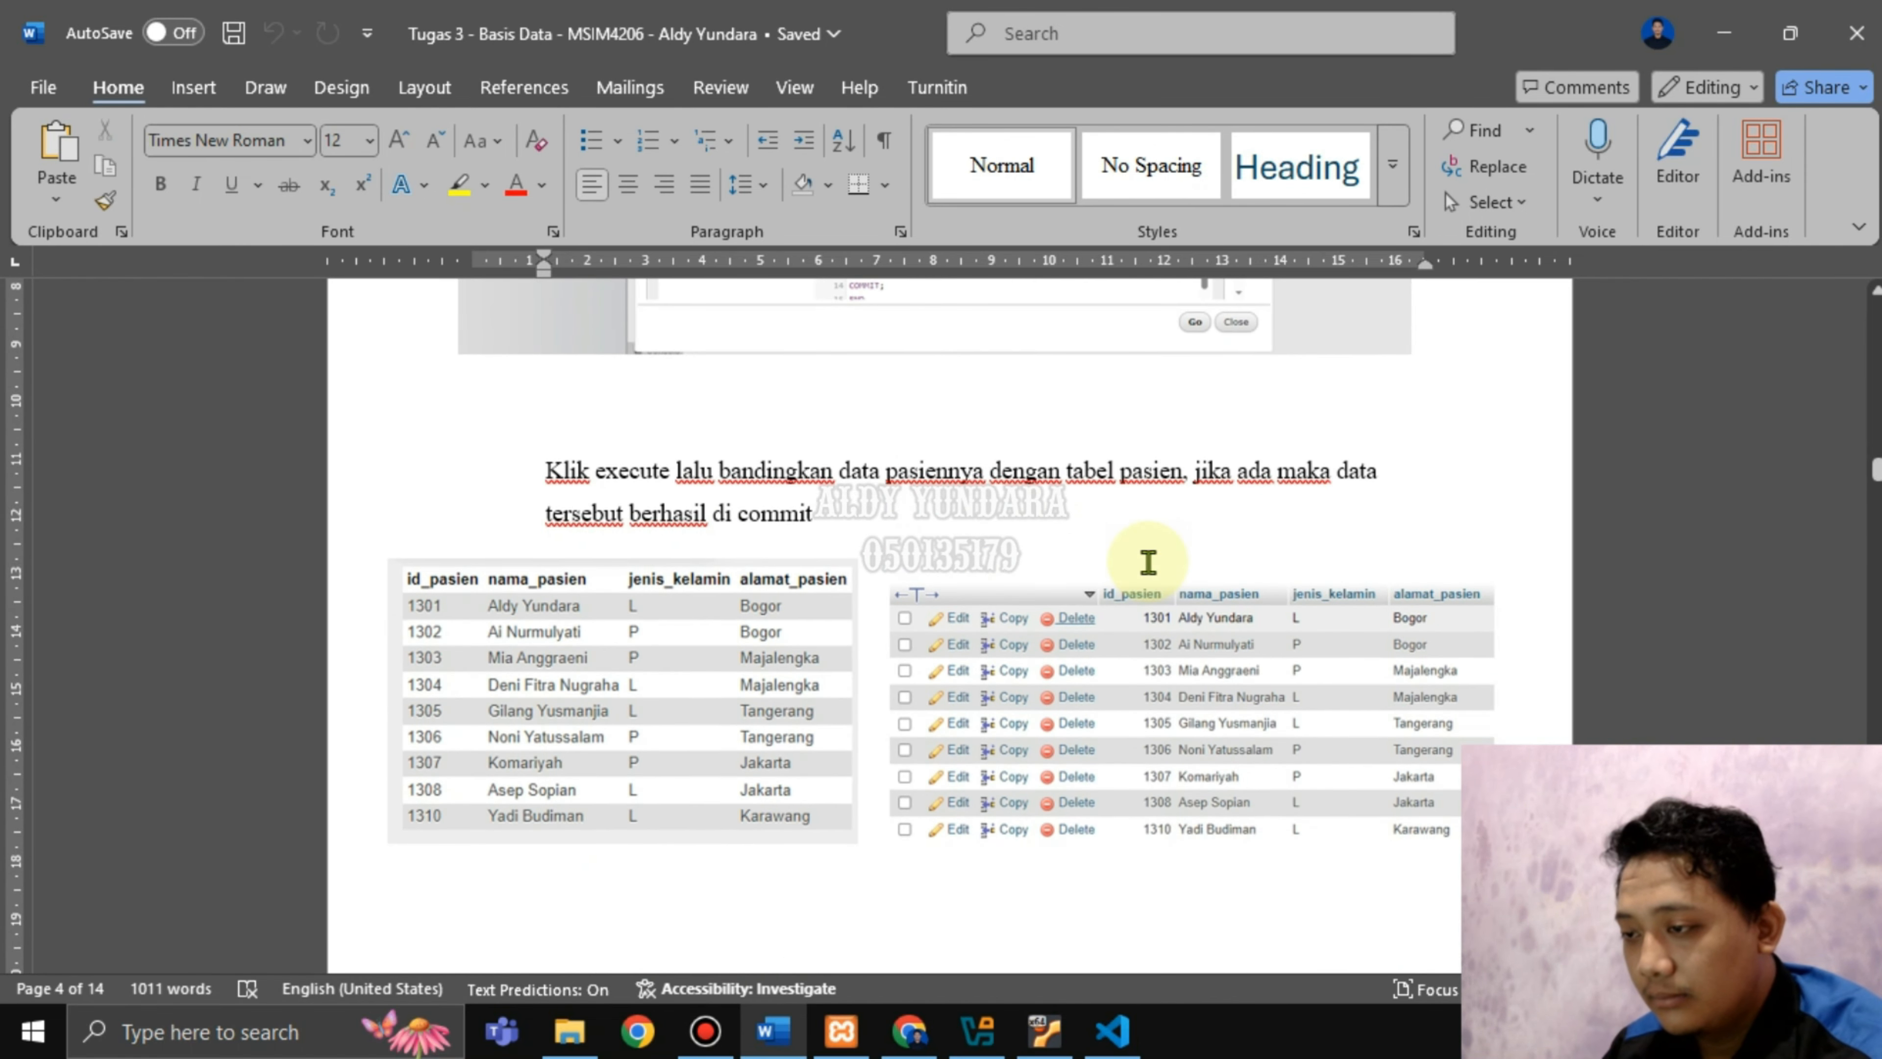
left_click_drag(734, 475, 952, 519)
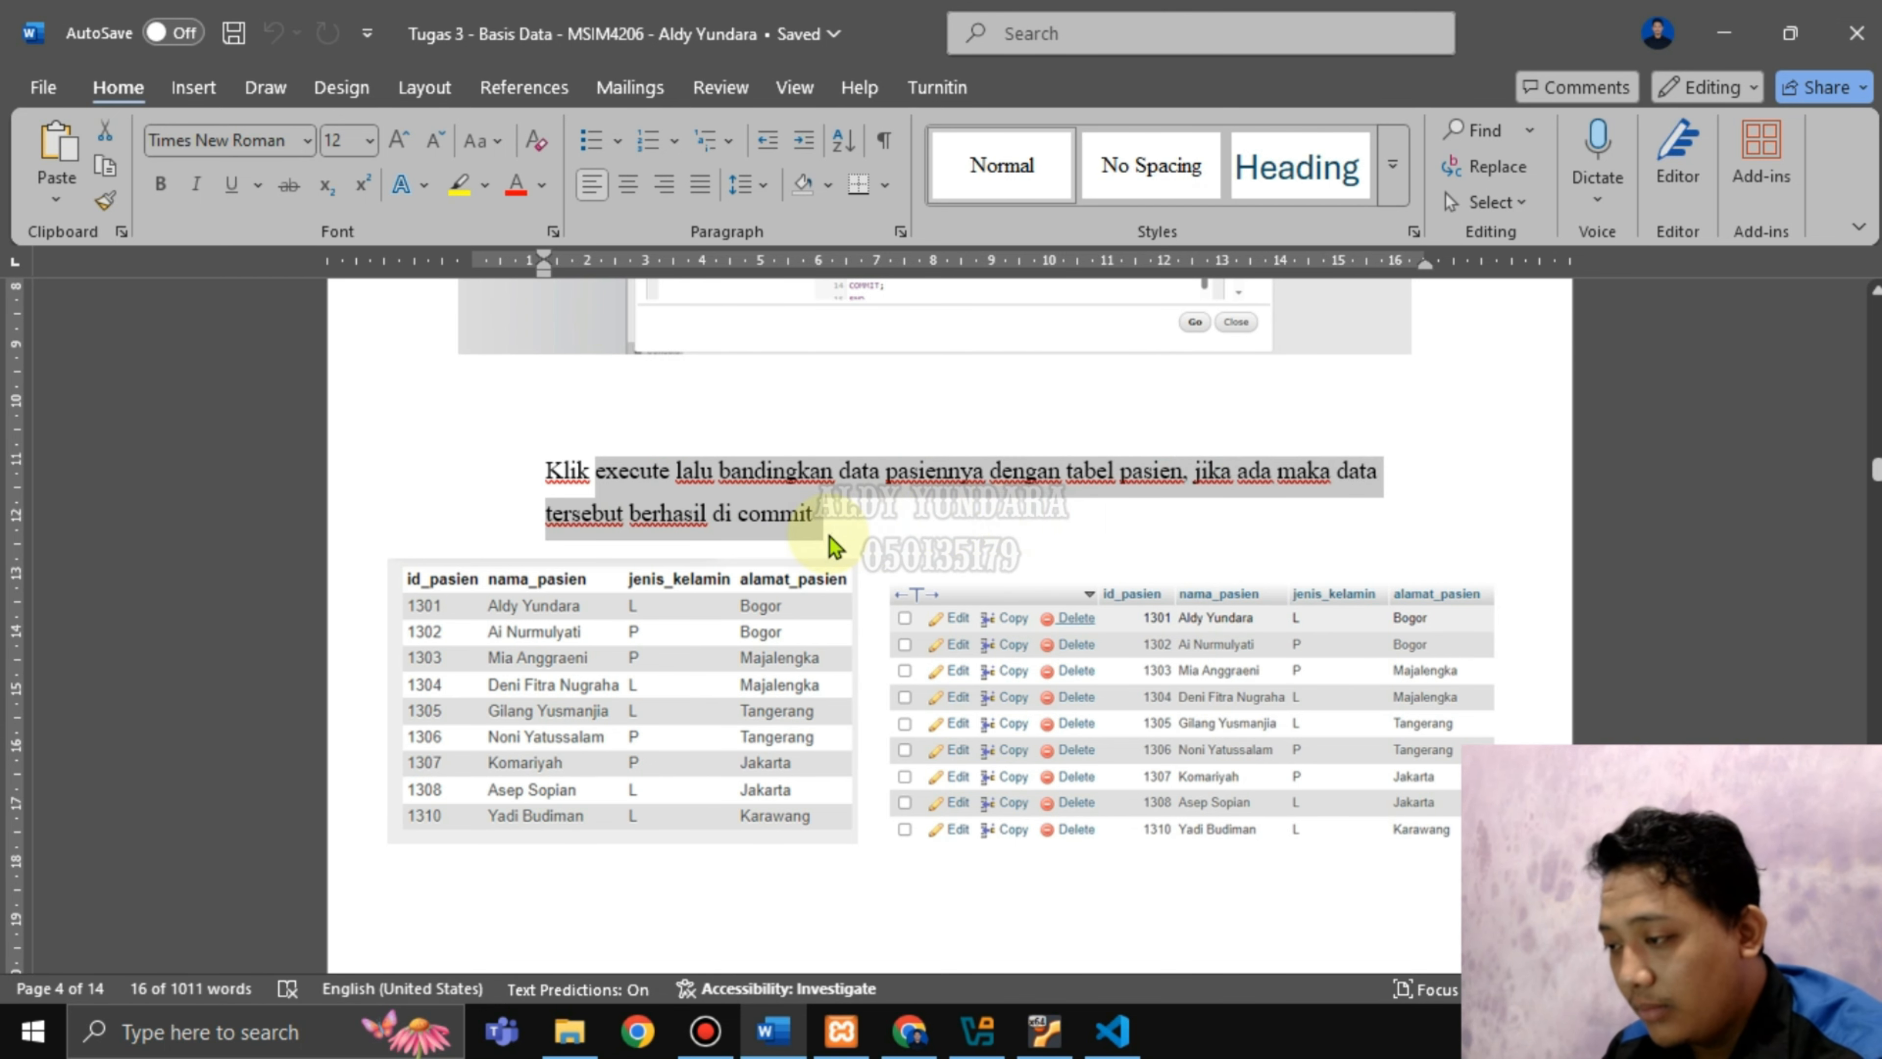
scroll(882, 585, "down", 1)
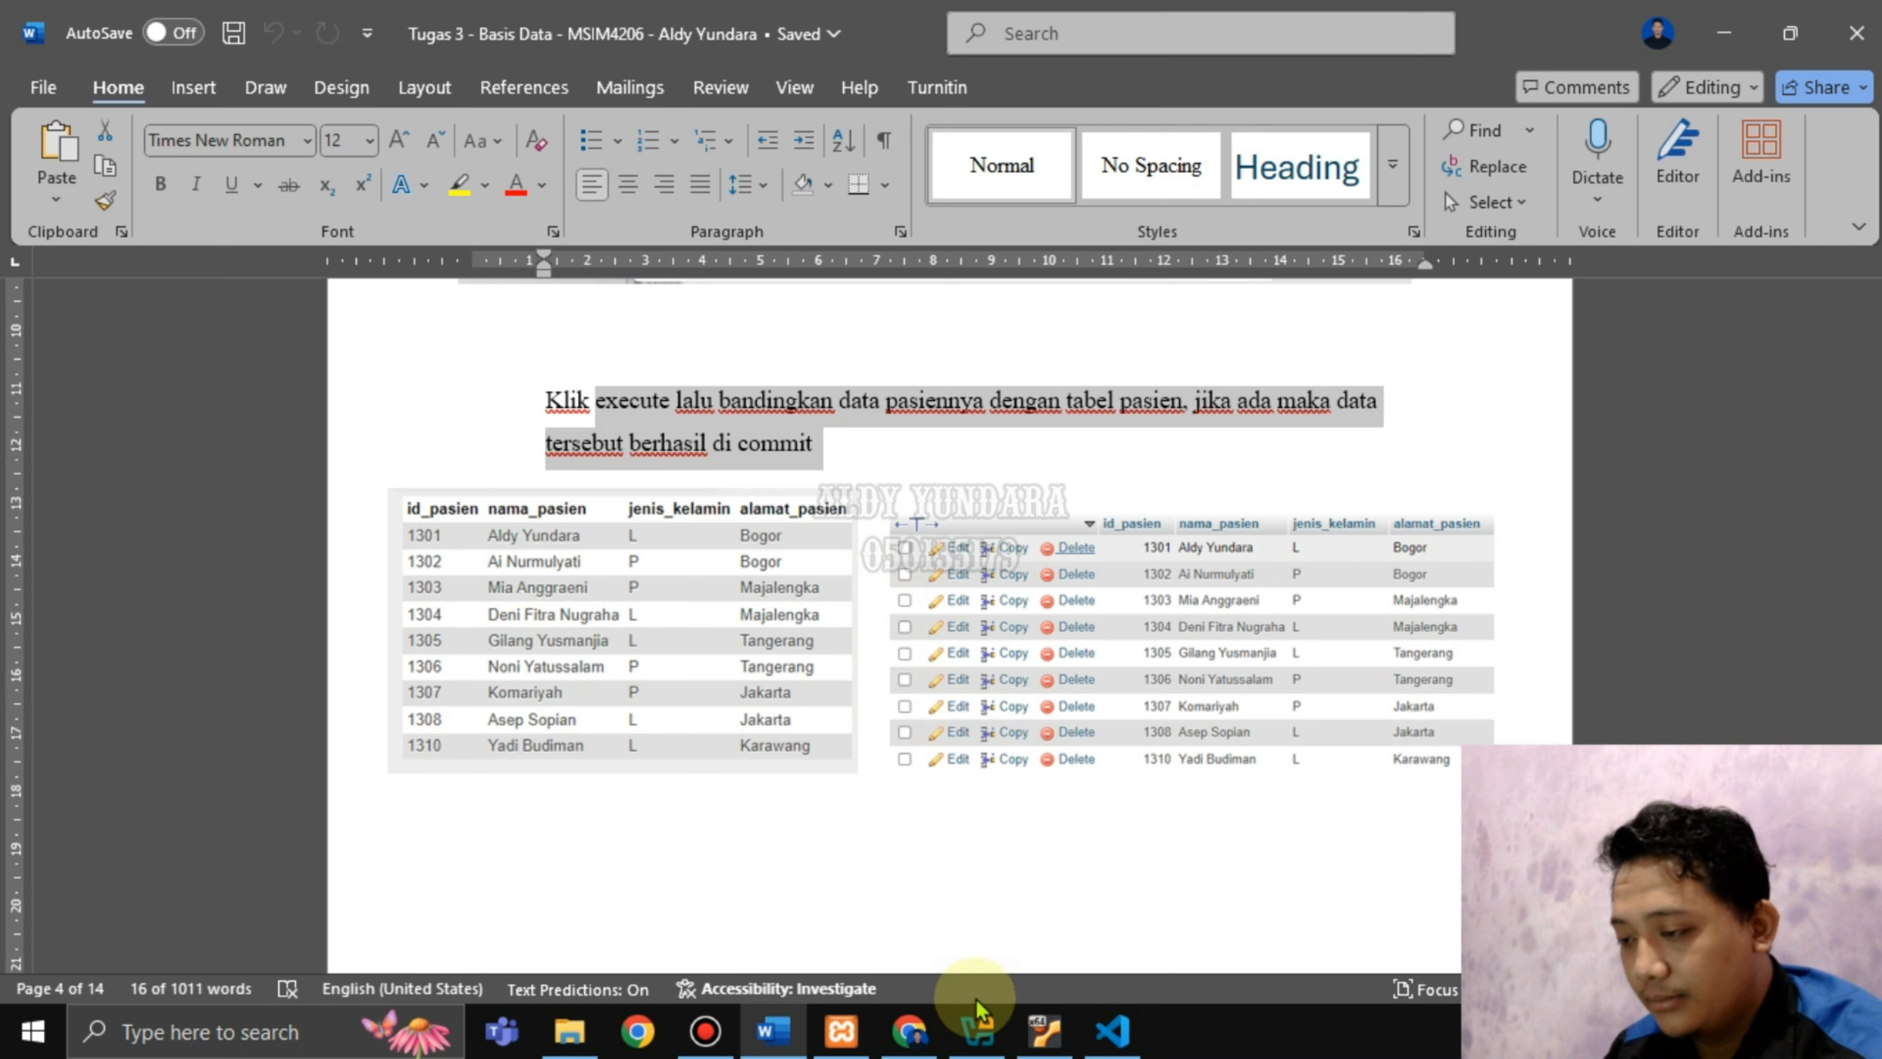
Open the pasien table in a new tab, confirming its 9 rows include committed patient 1310.
left_click(932, 1031)
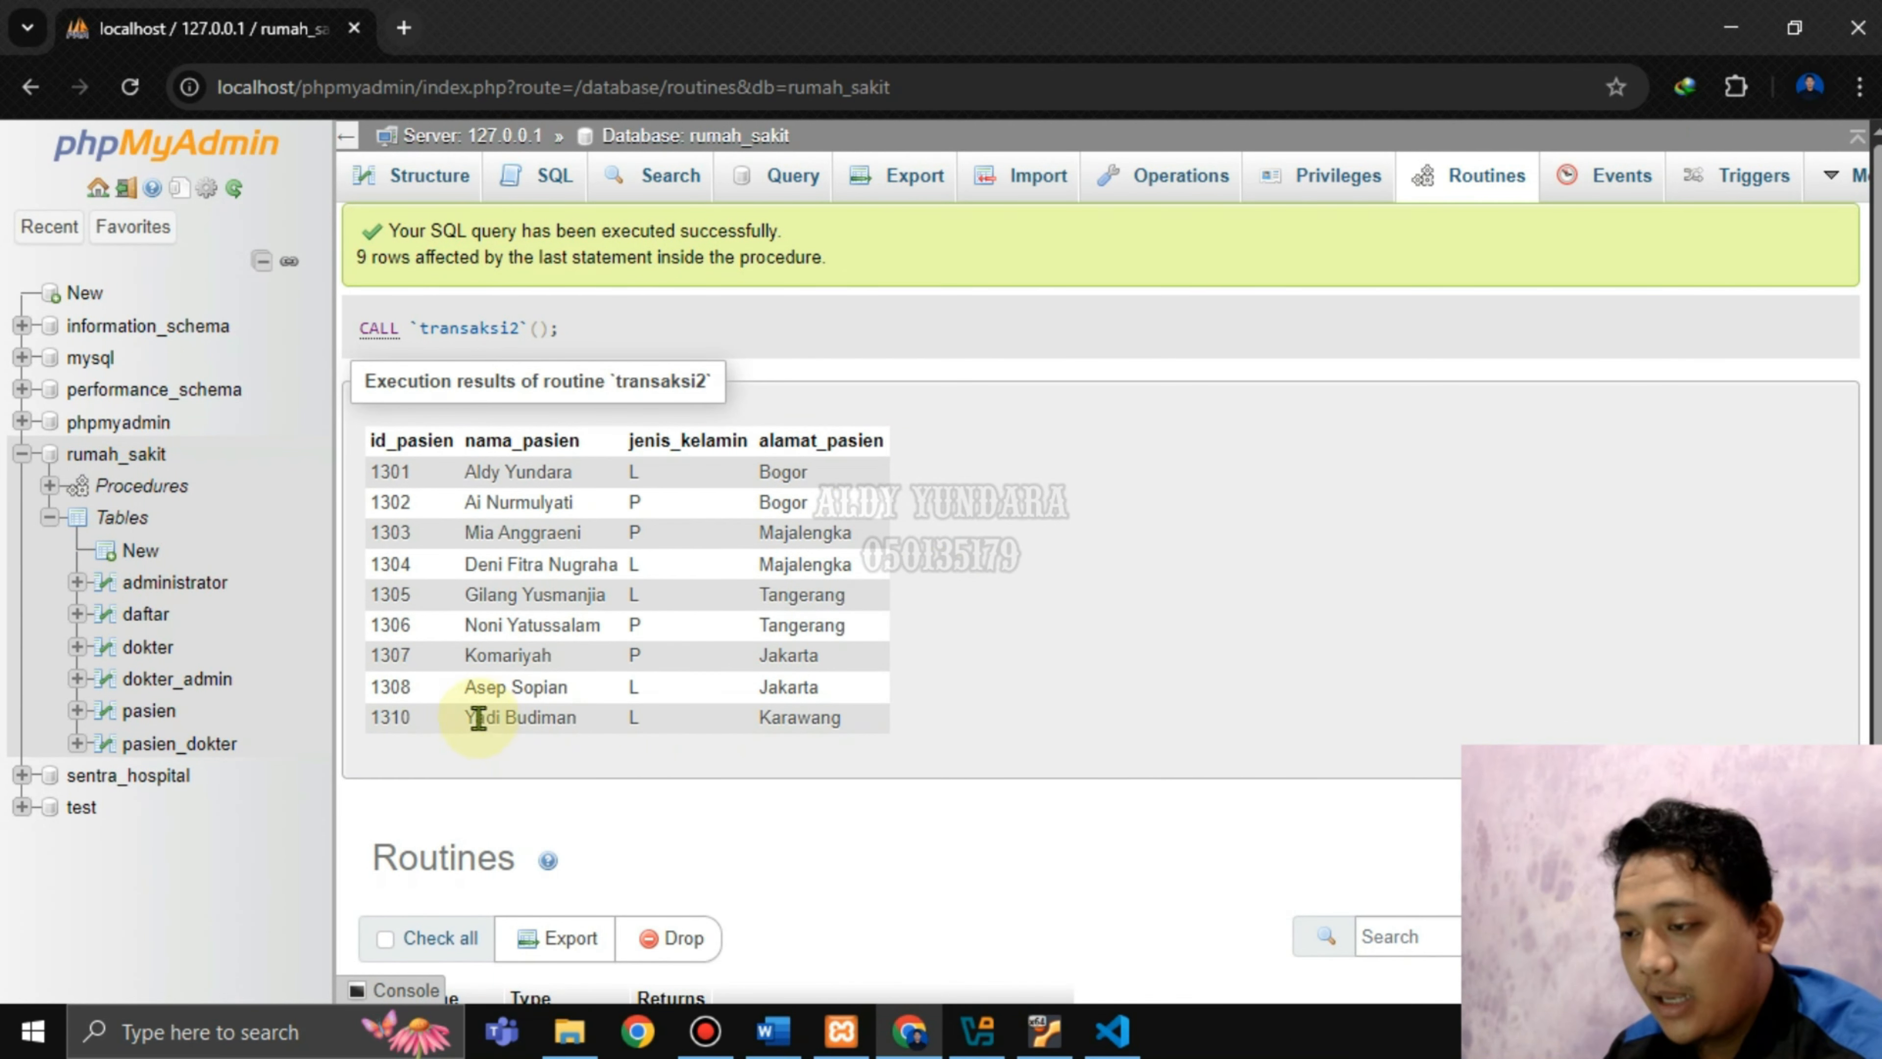
left_click_drag(476, 717, 578, 719)
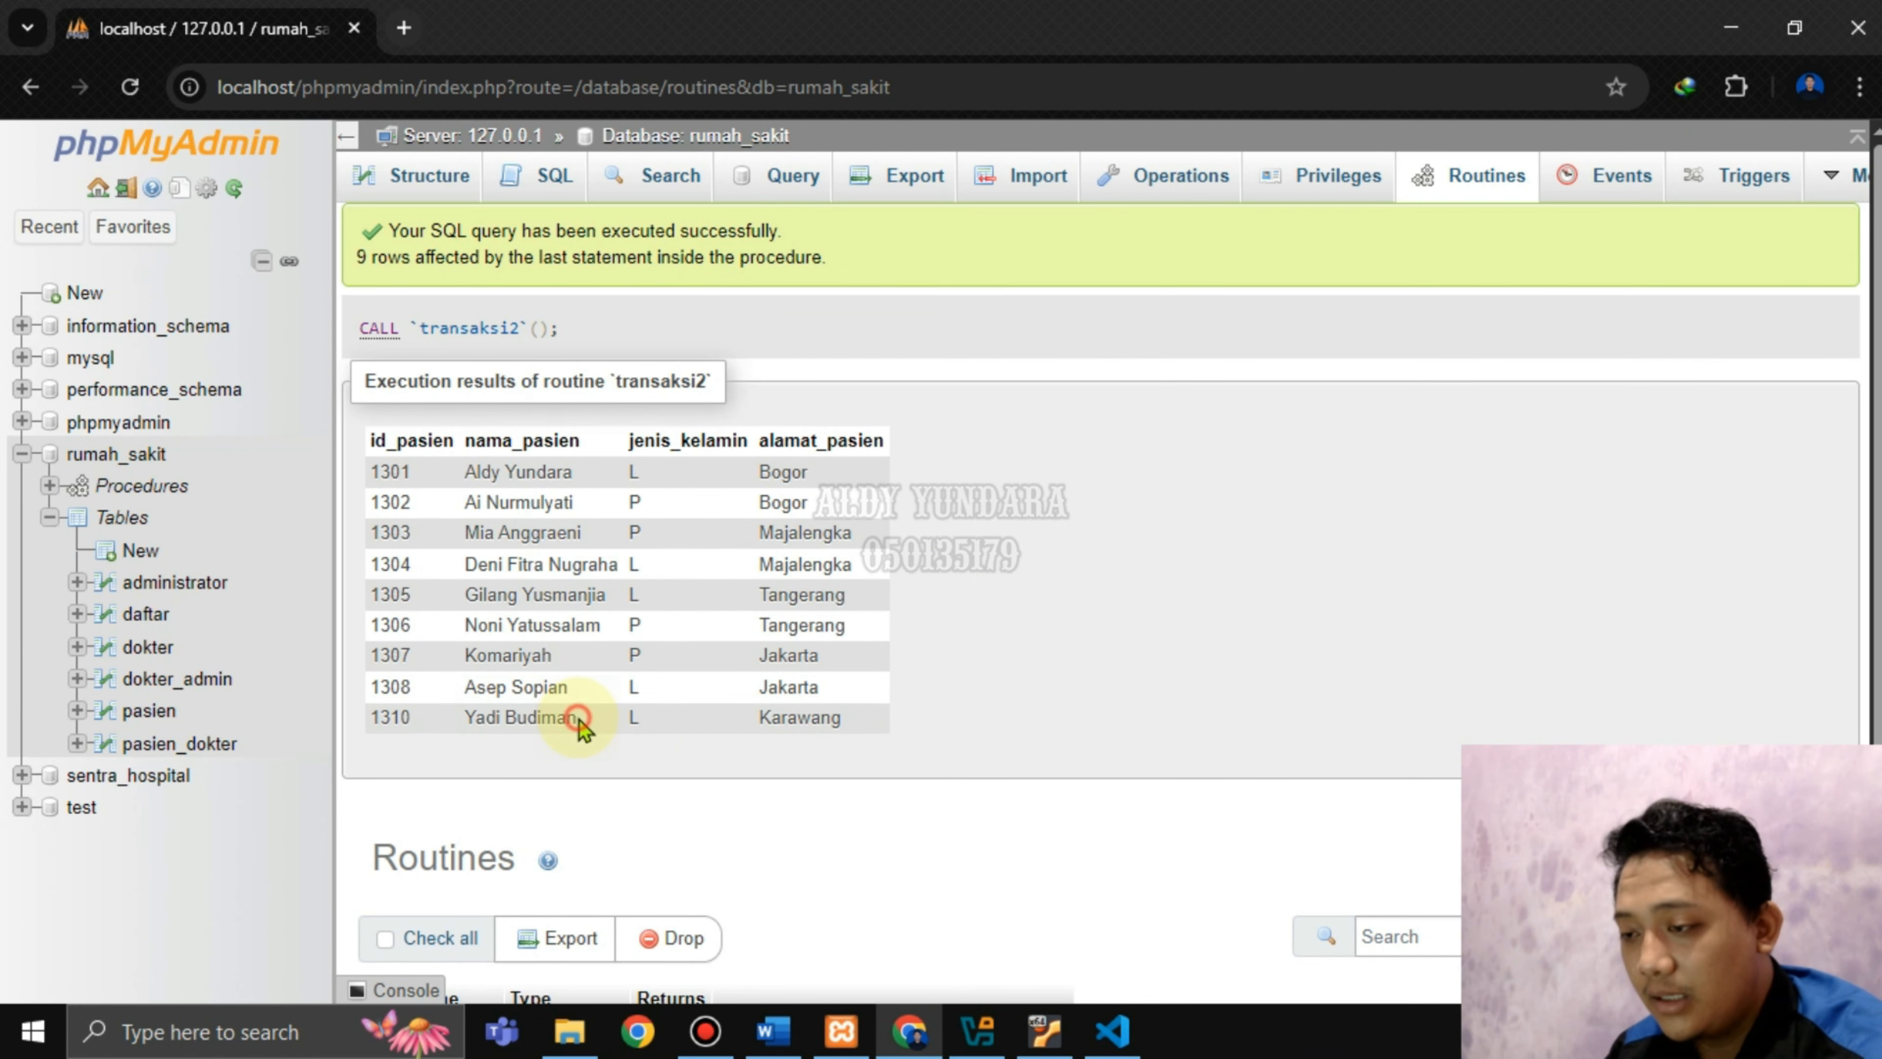
right_click(154, 711)
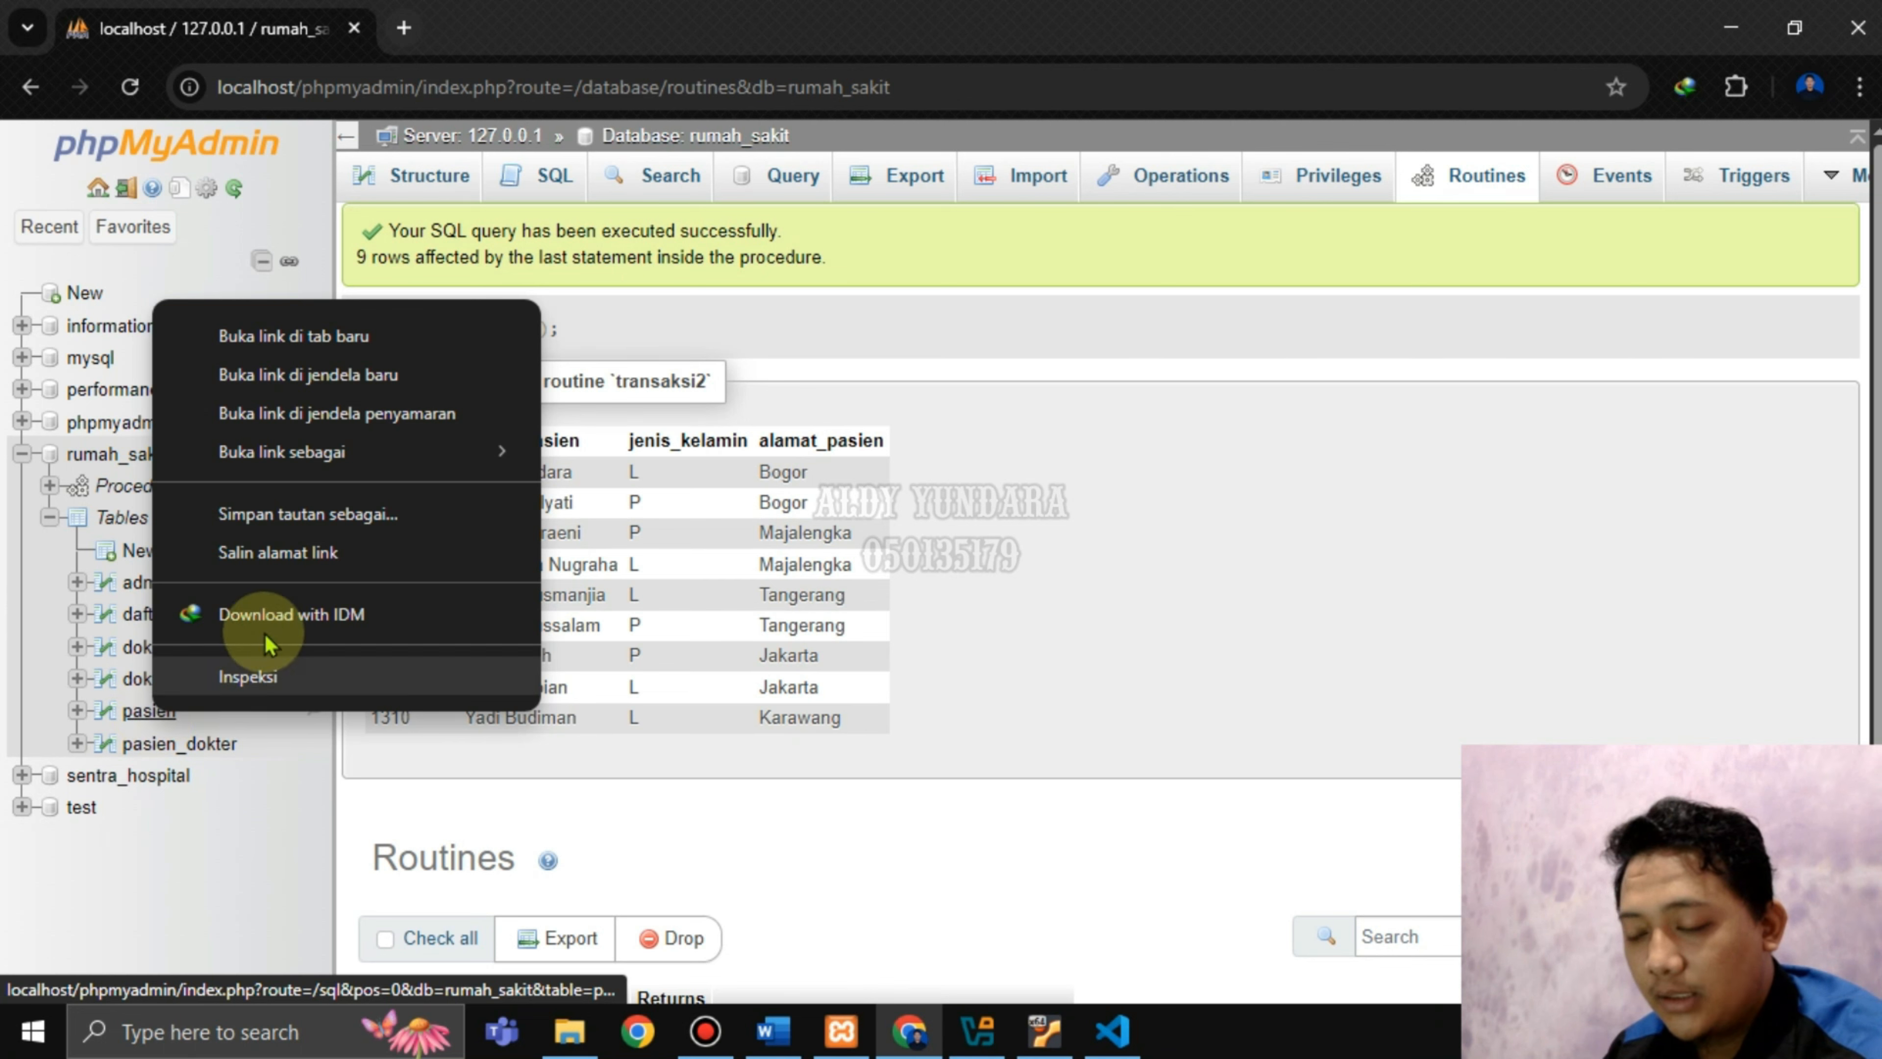
left_click(297, 335)
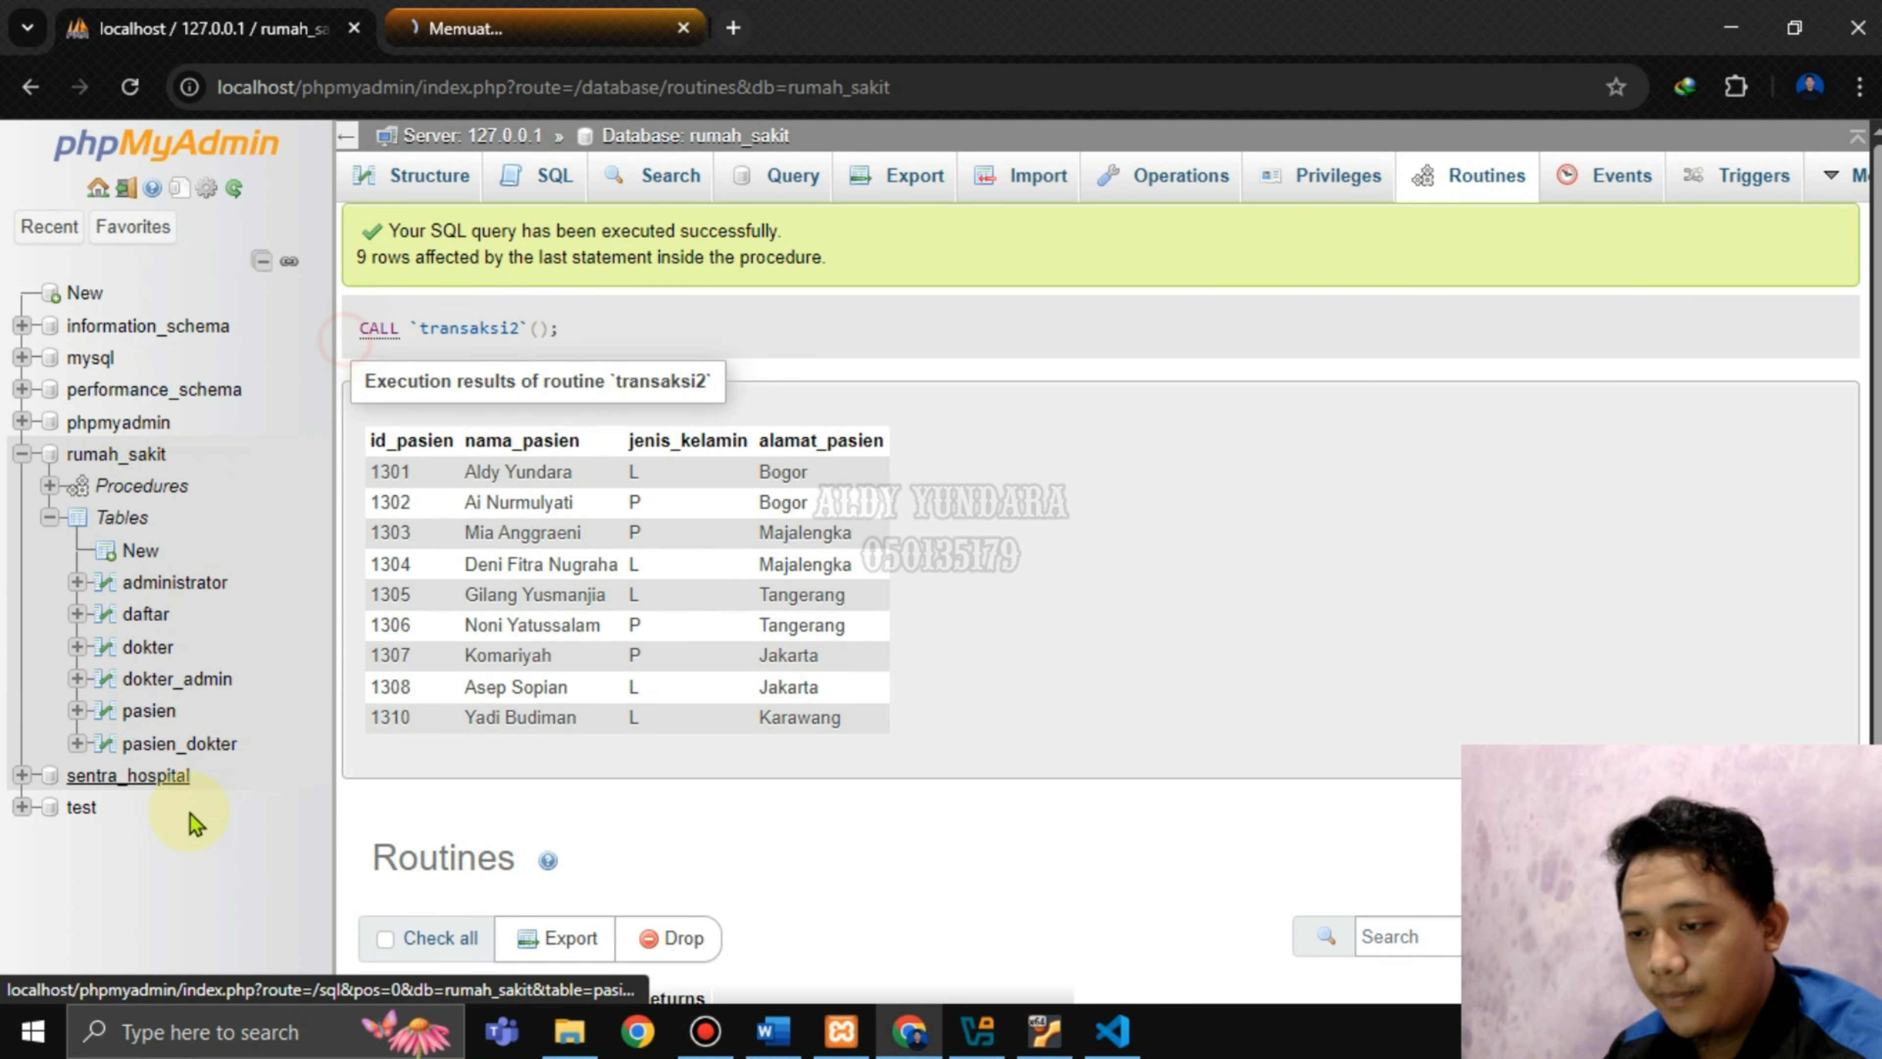
left_click(501, 59)
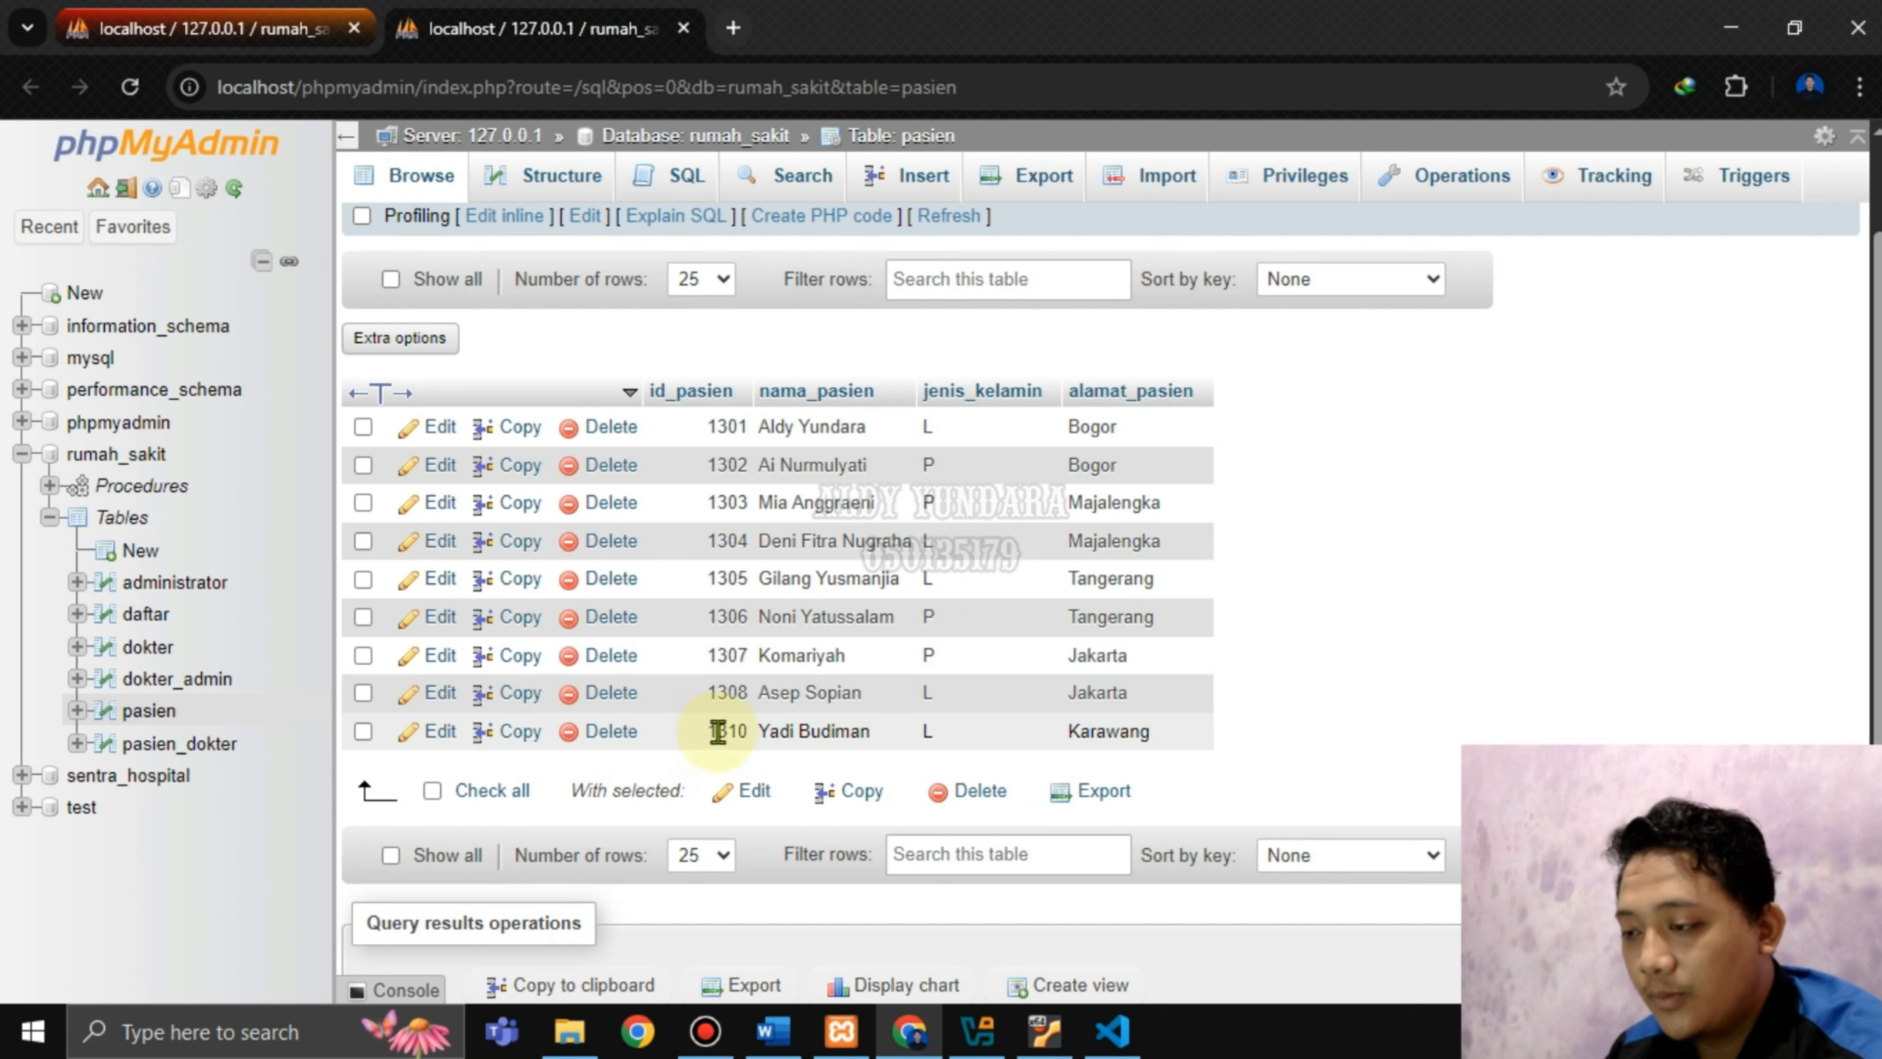
left_click(860, 732)
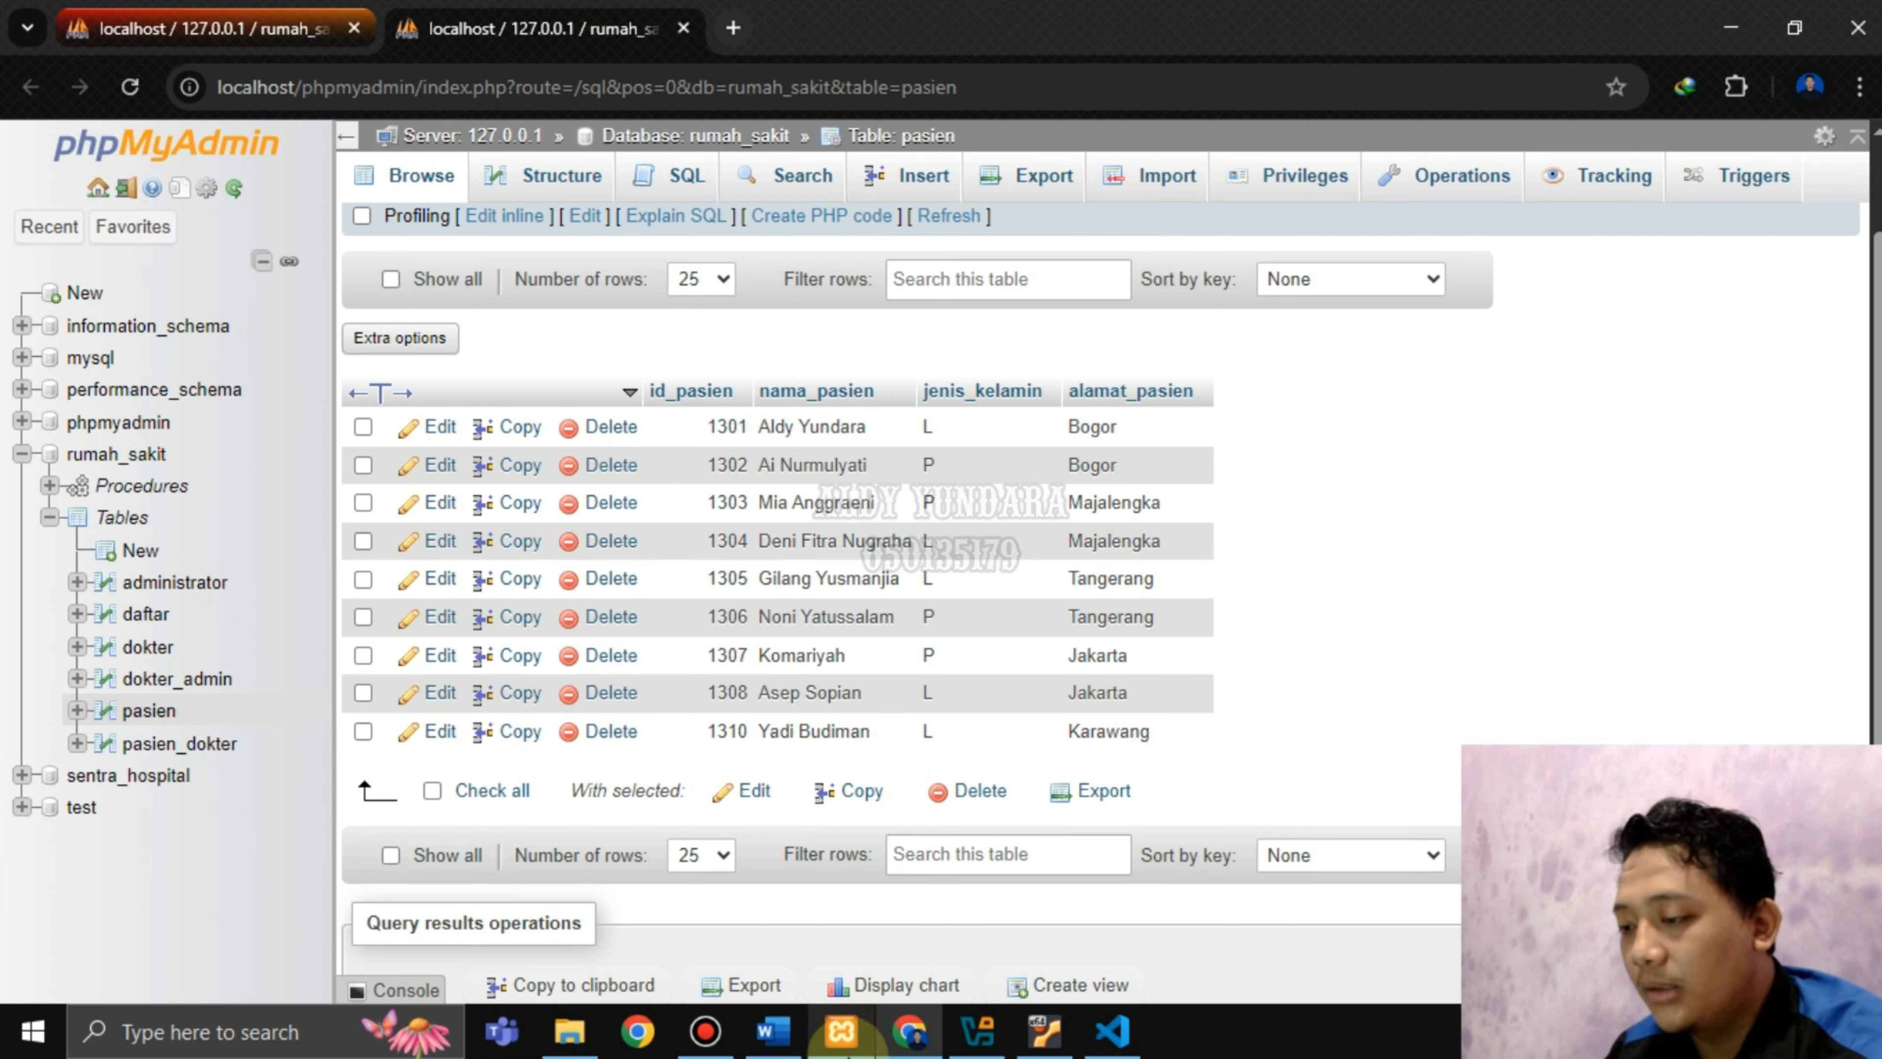
left_click(772, 1031)
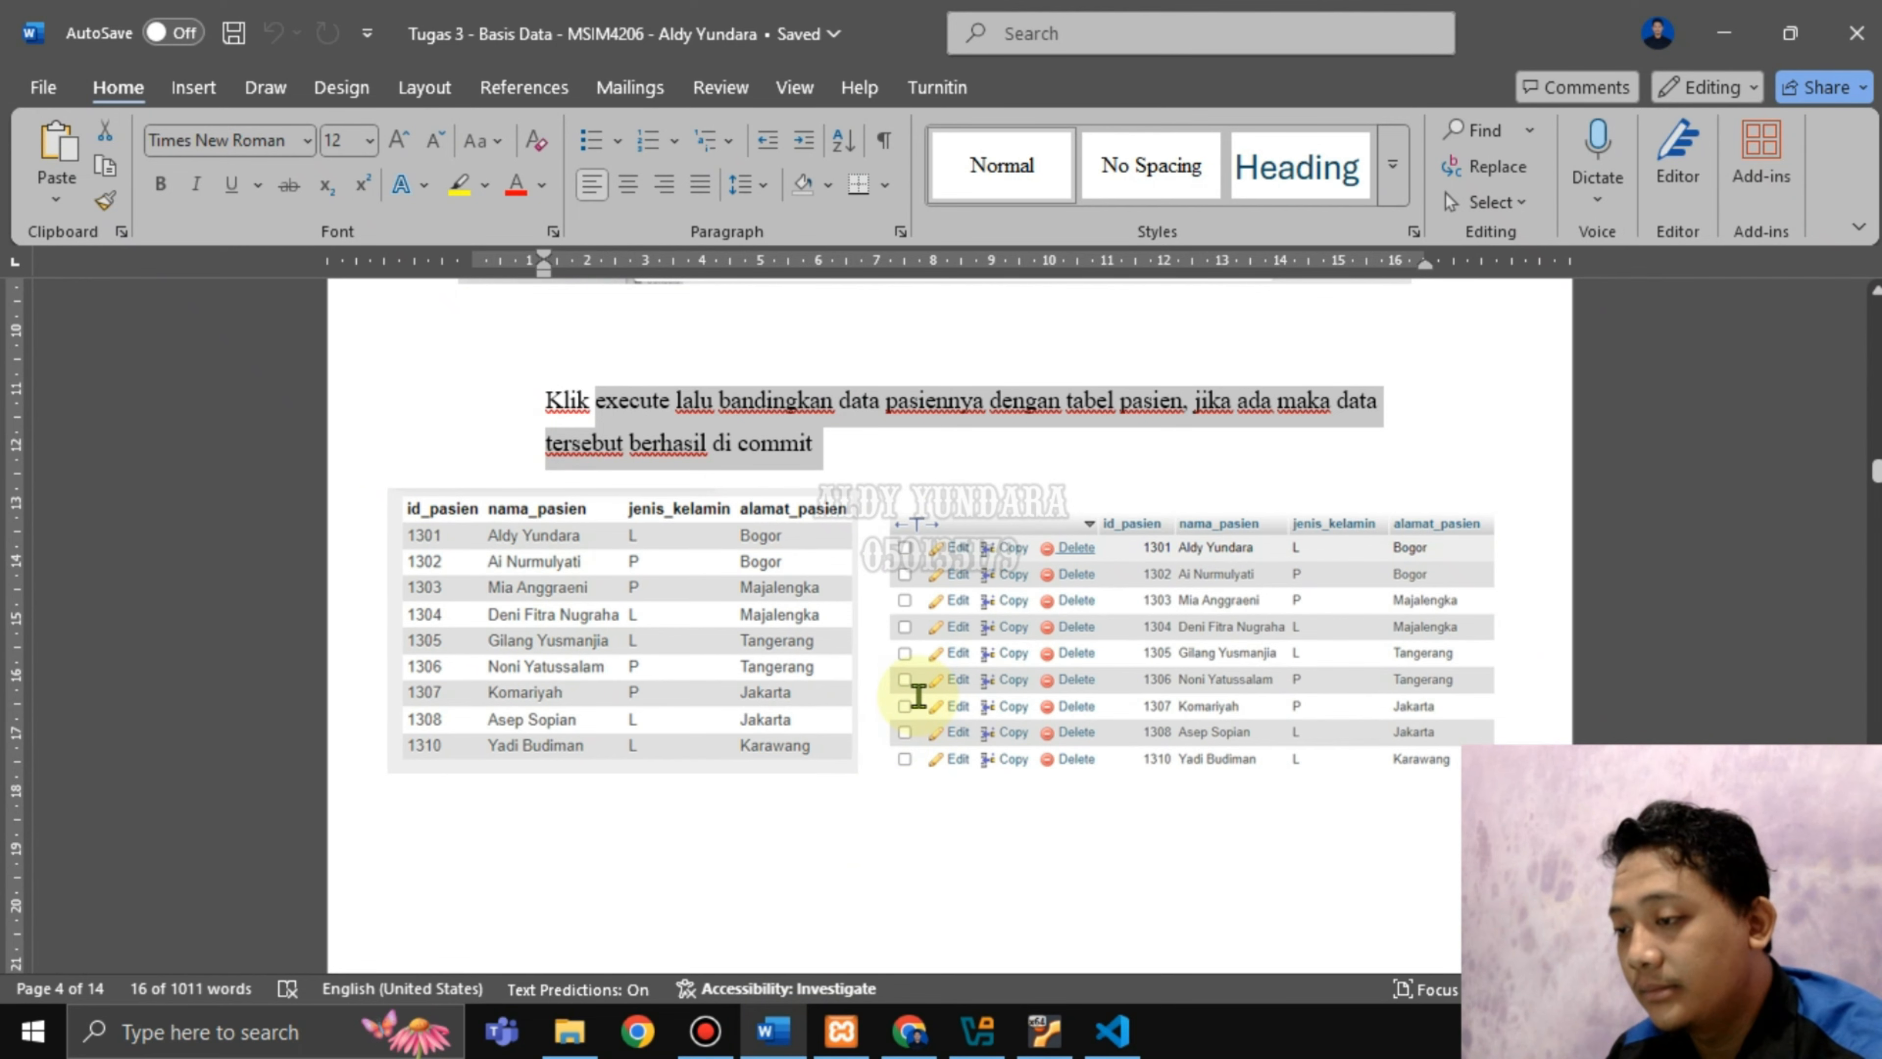
Scroll the Word report to section b) Rollback and its transaksi3 routine instructions.
scroll(916, 701, "down", 10)
scroll(919, 693, "down", 2)
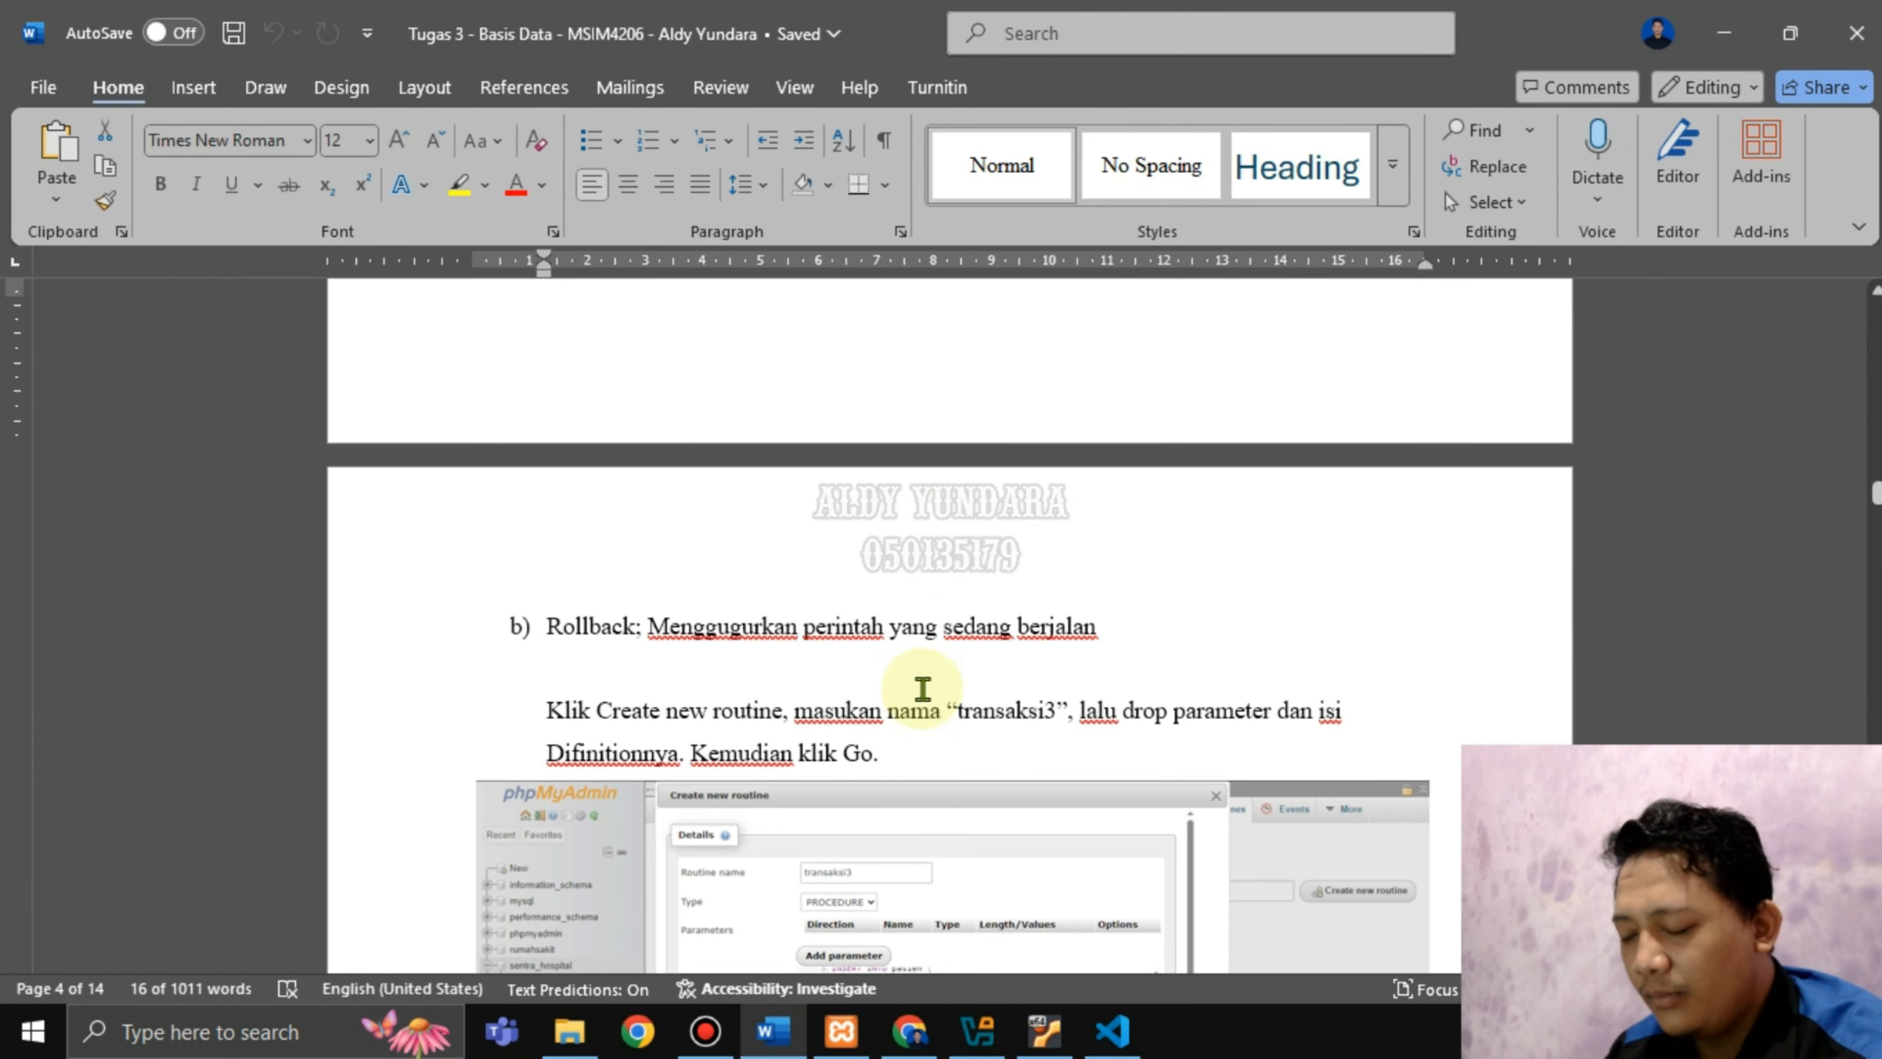
double_click(657, 630)
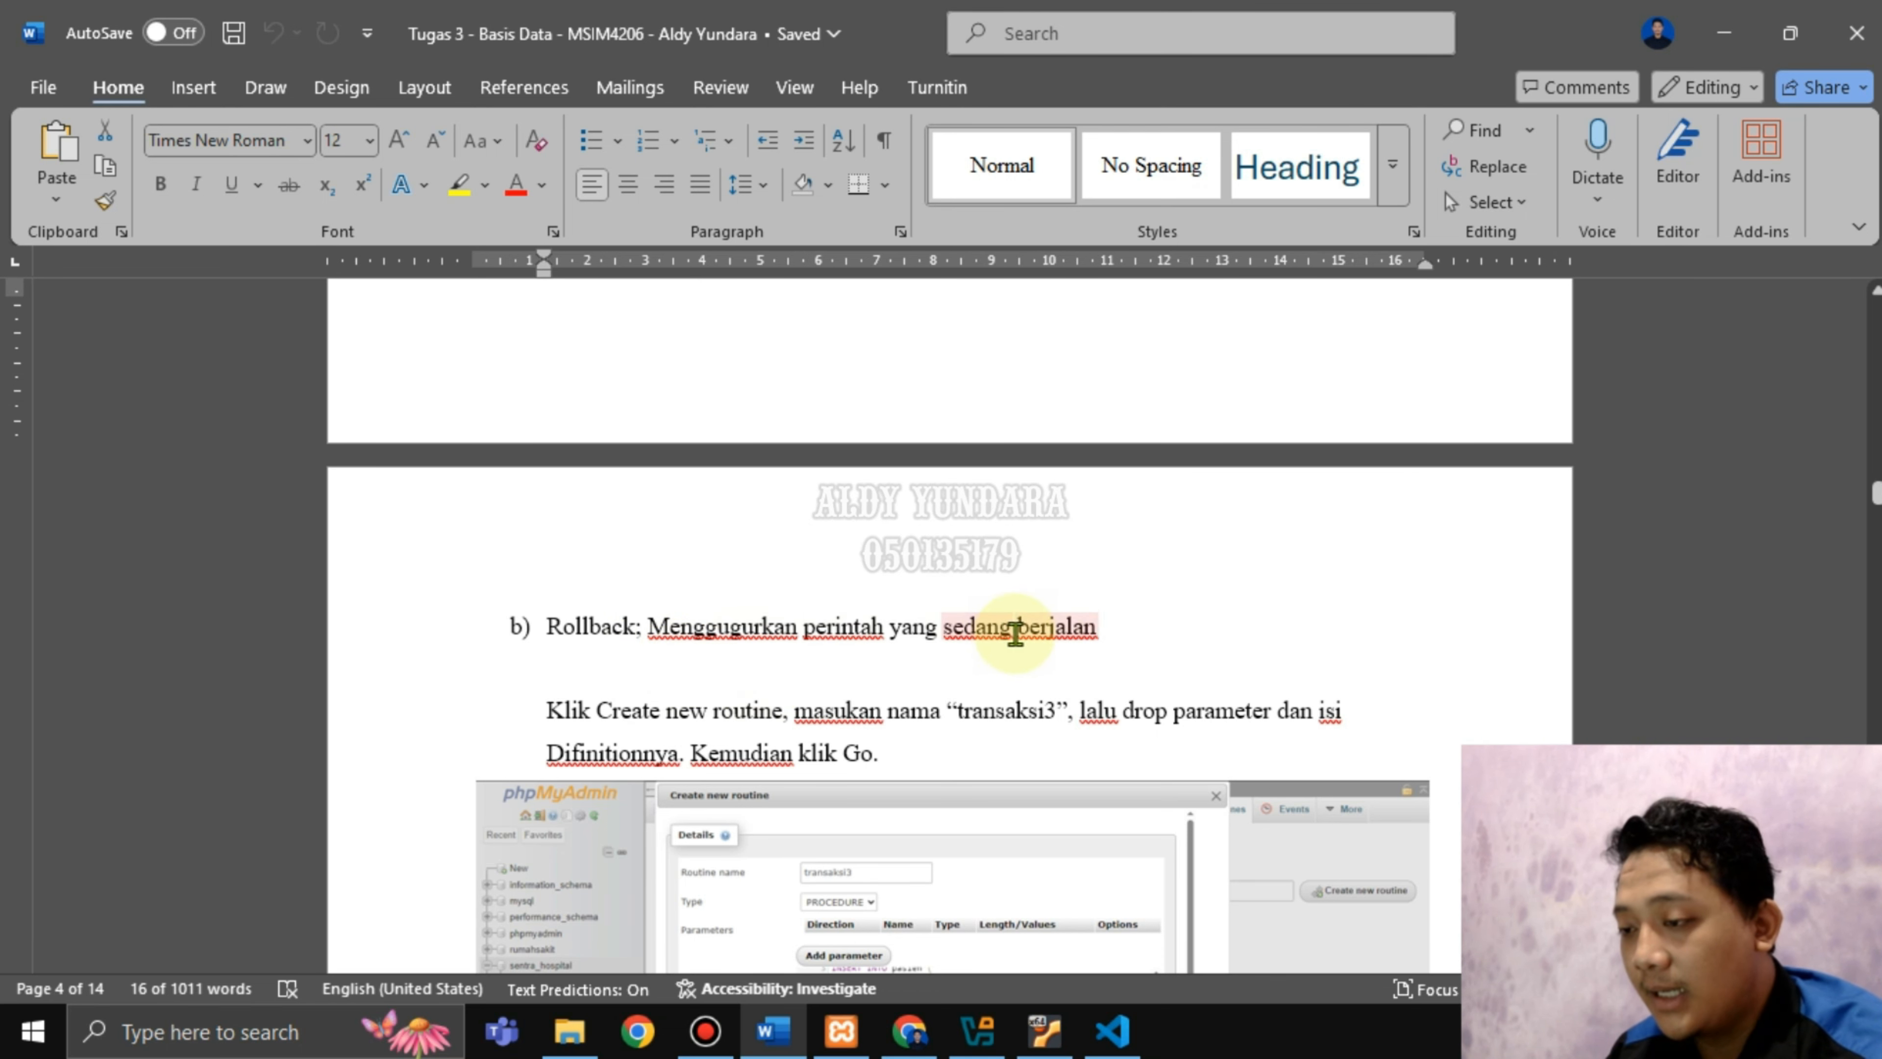
scroll(1045, 696, "down", 2)
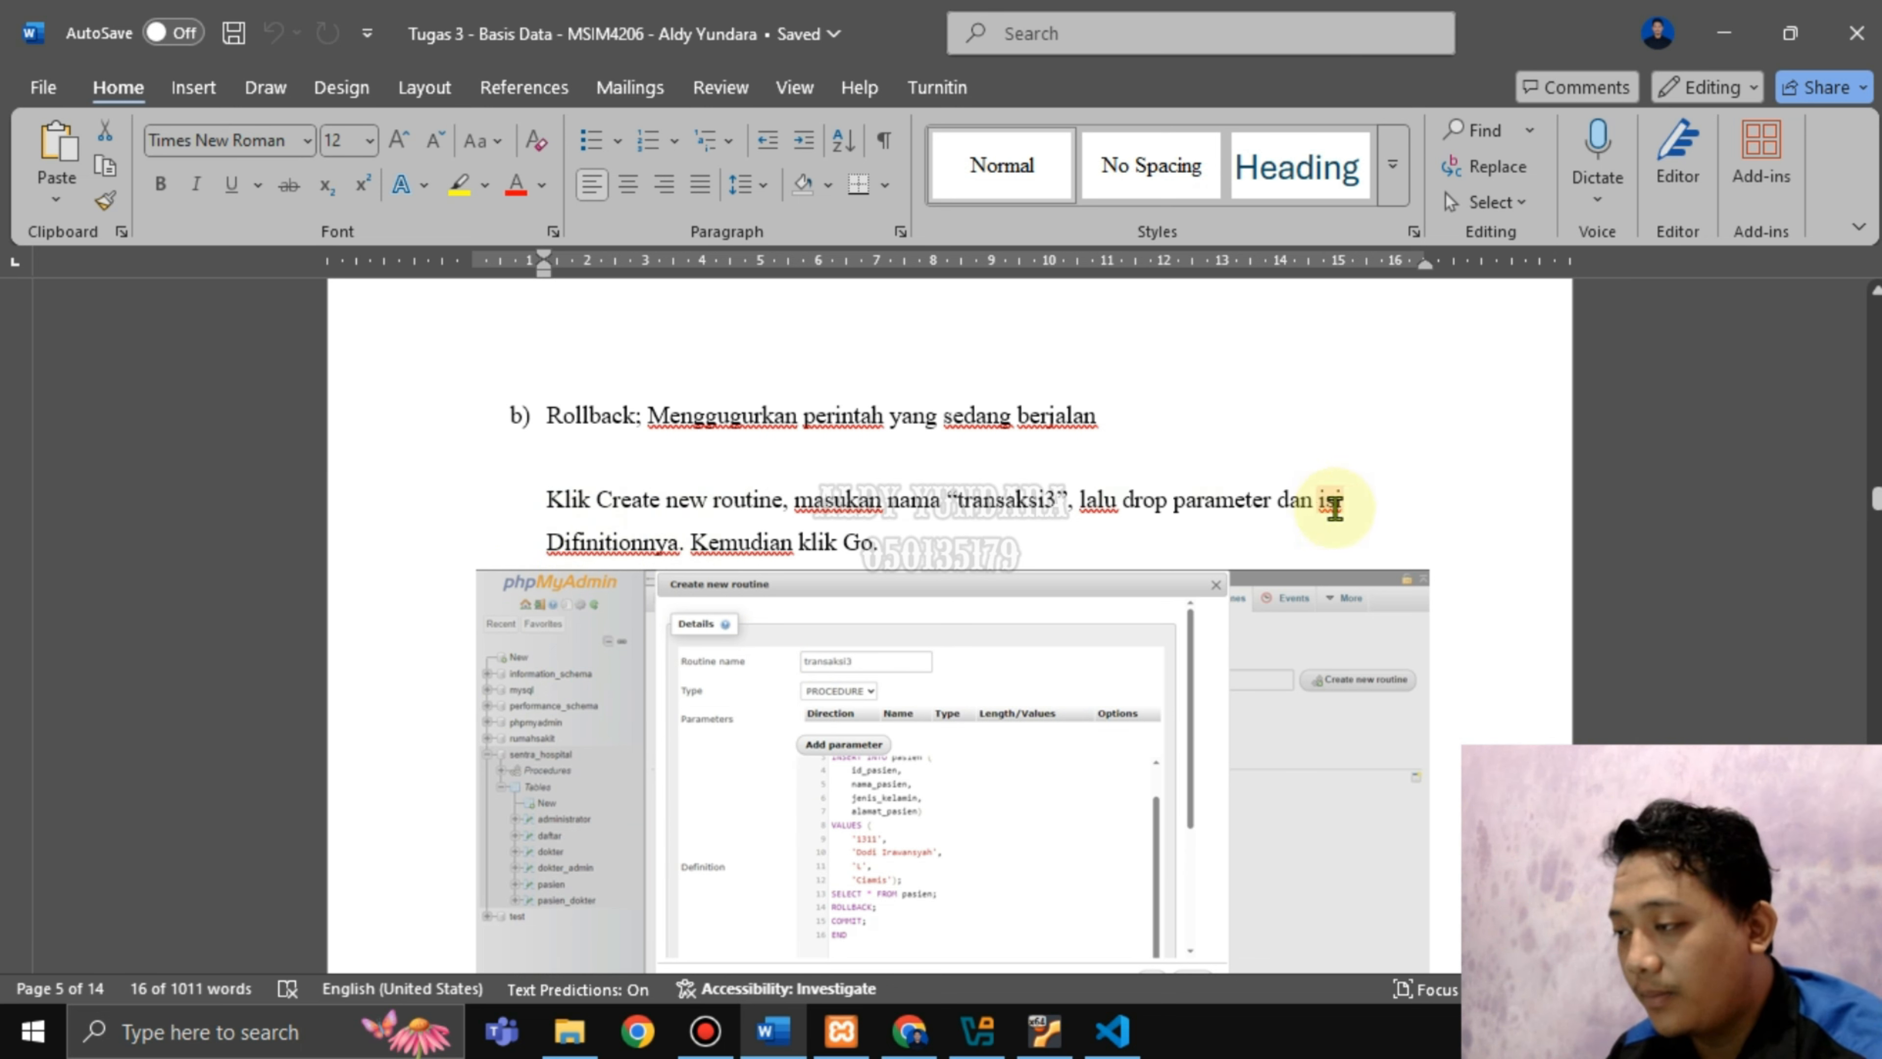
left_click_drag(735, 552, 837, 553)
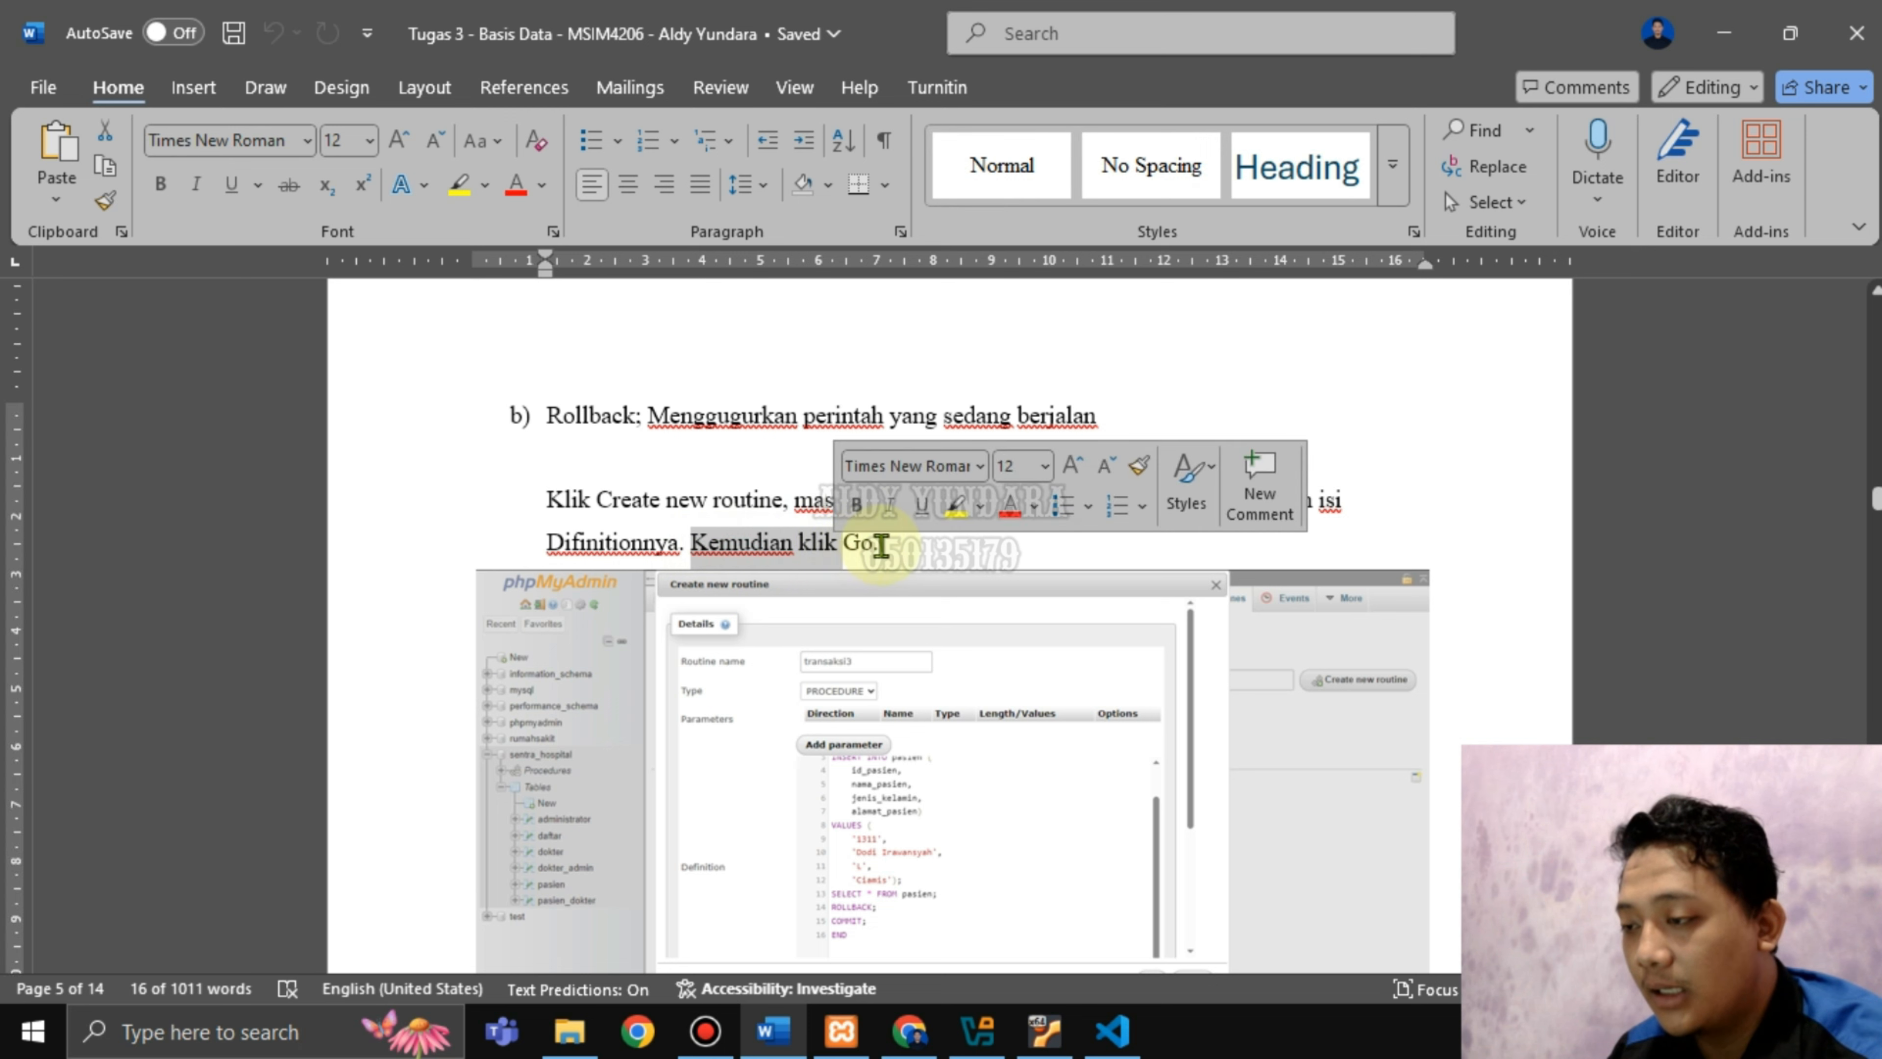
left_click(880, 547)
left_click(910, 1031)
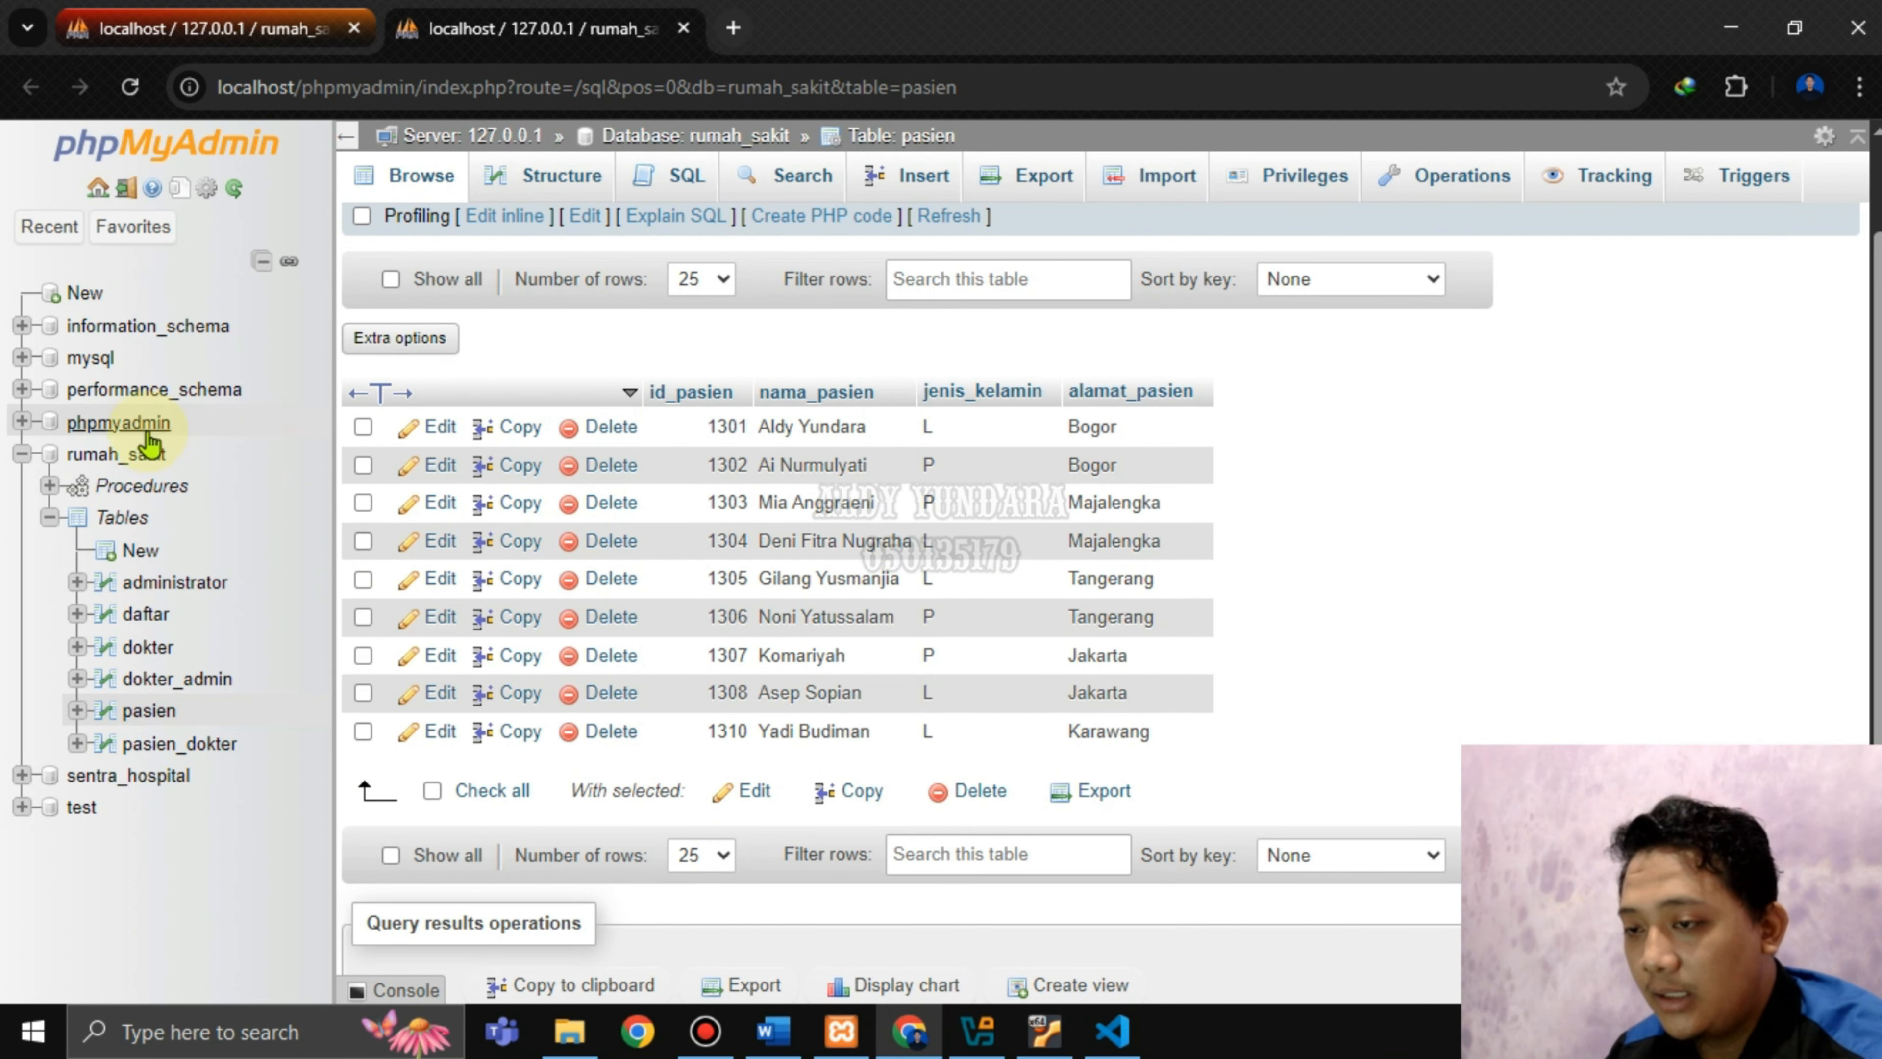
Start a new routine from the rumah_sakit database's Routines page.
left_click(122, 455)
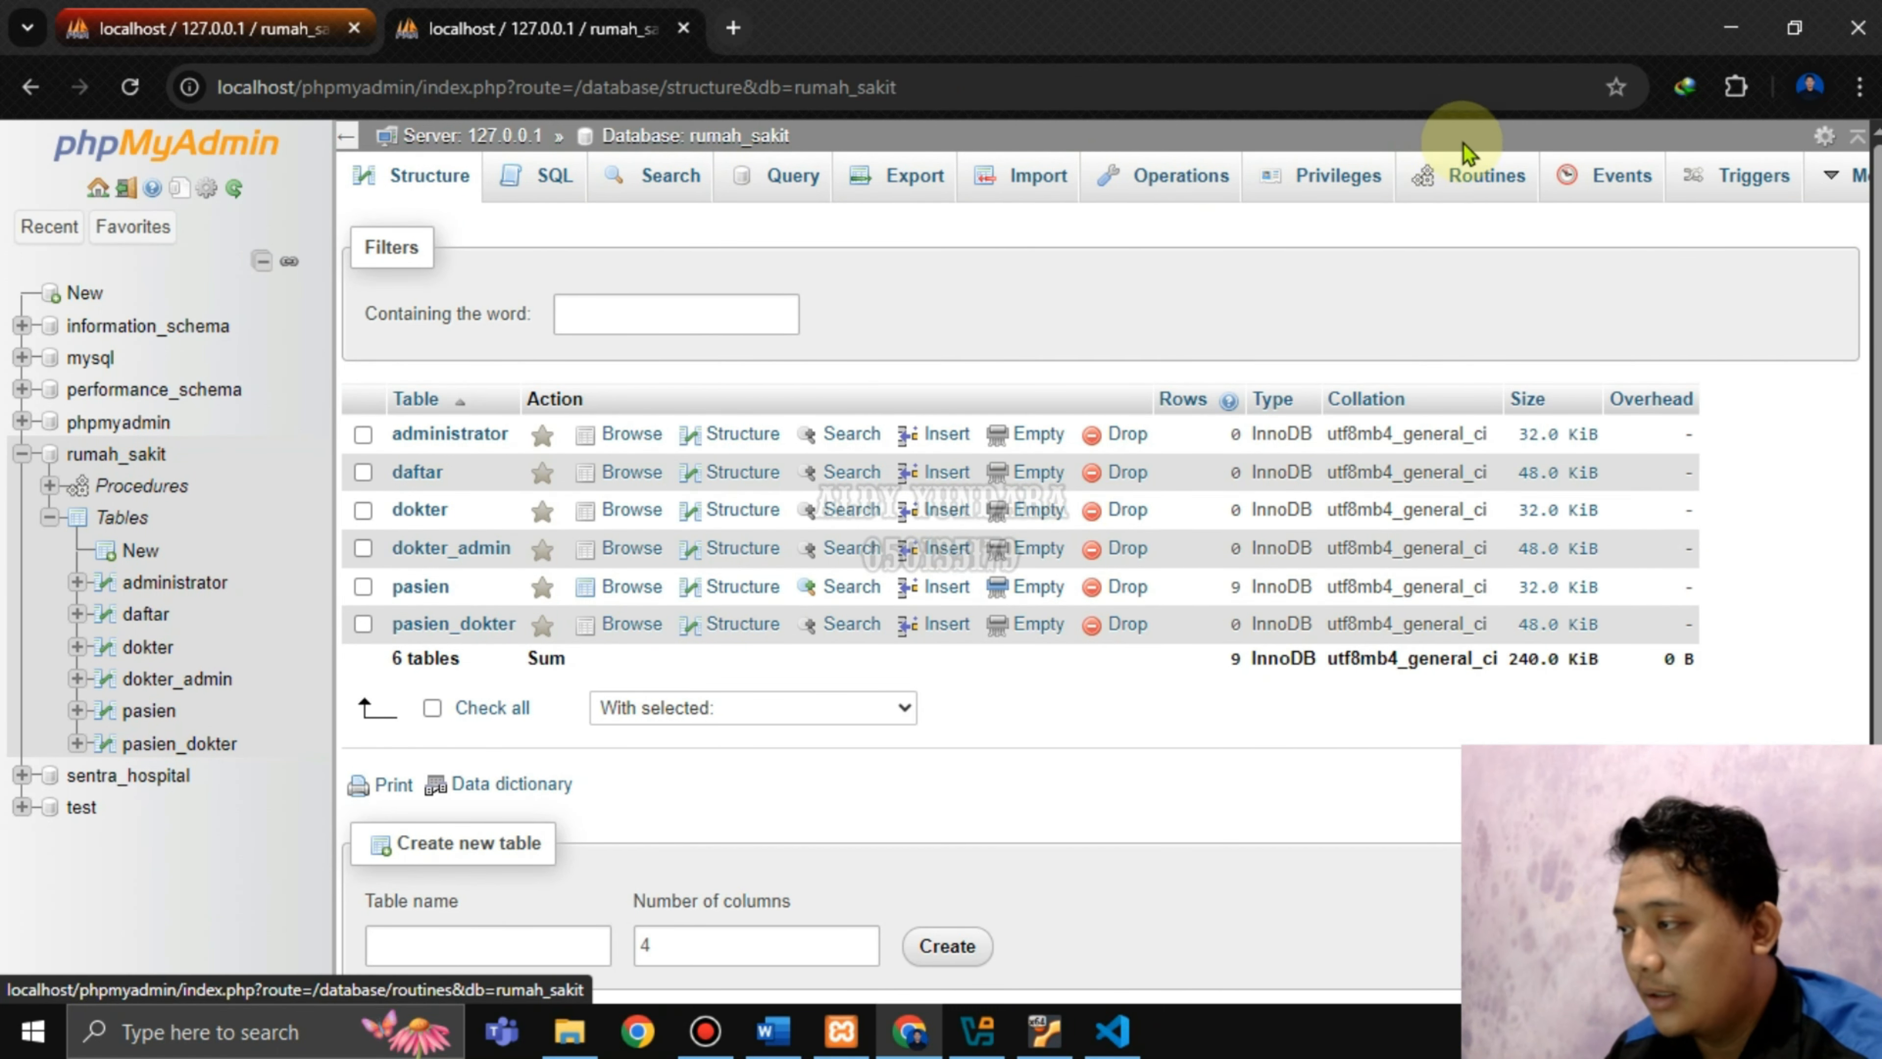
left_click(1478, 174)
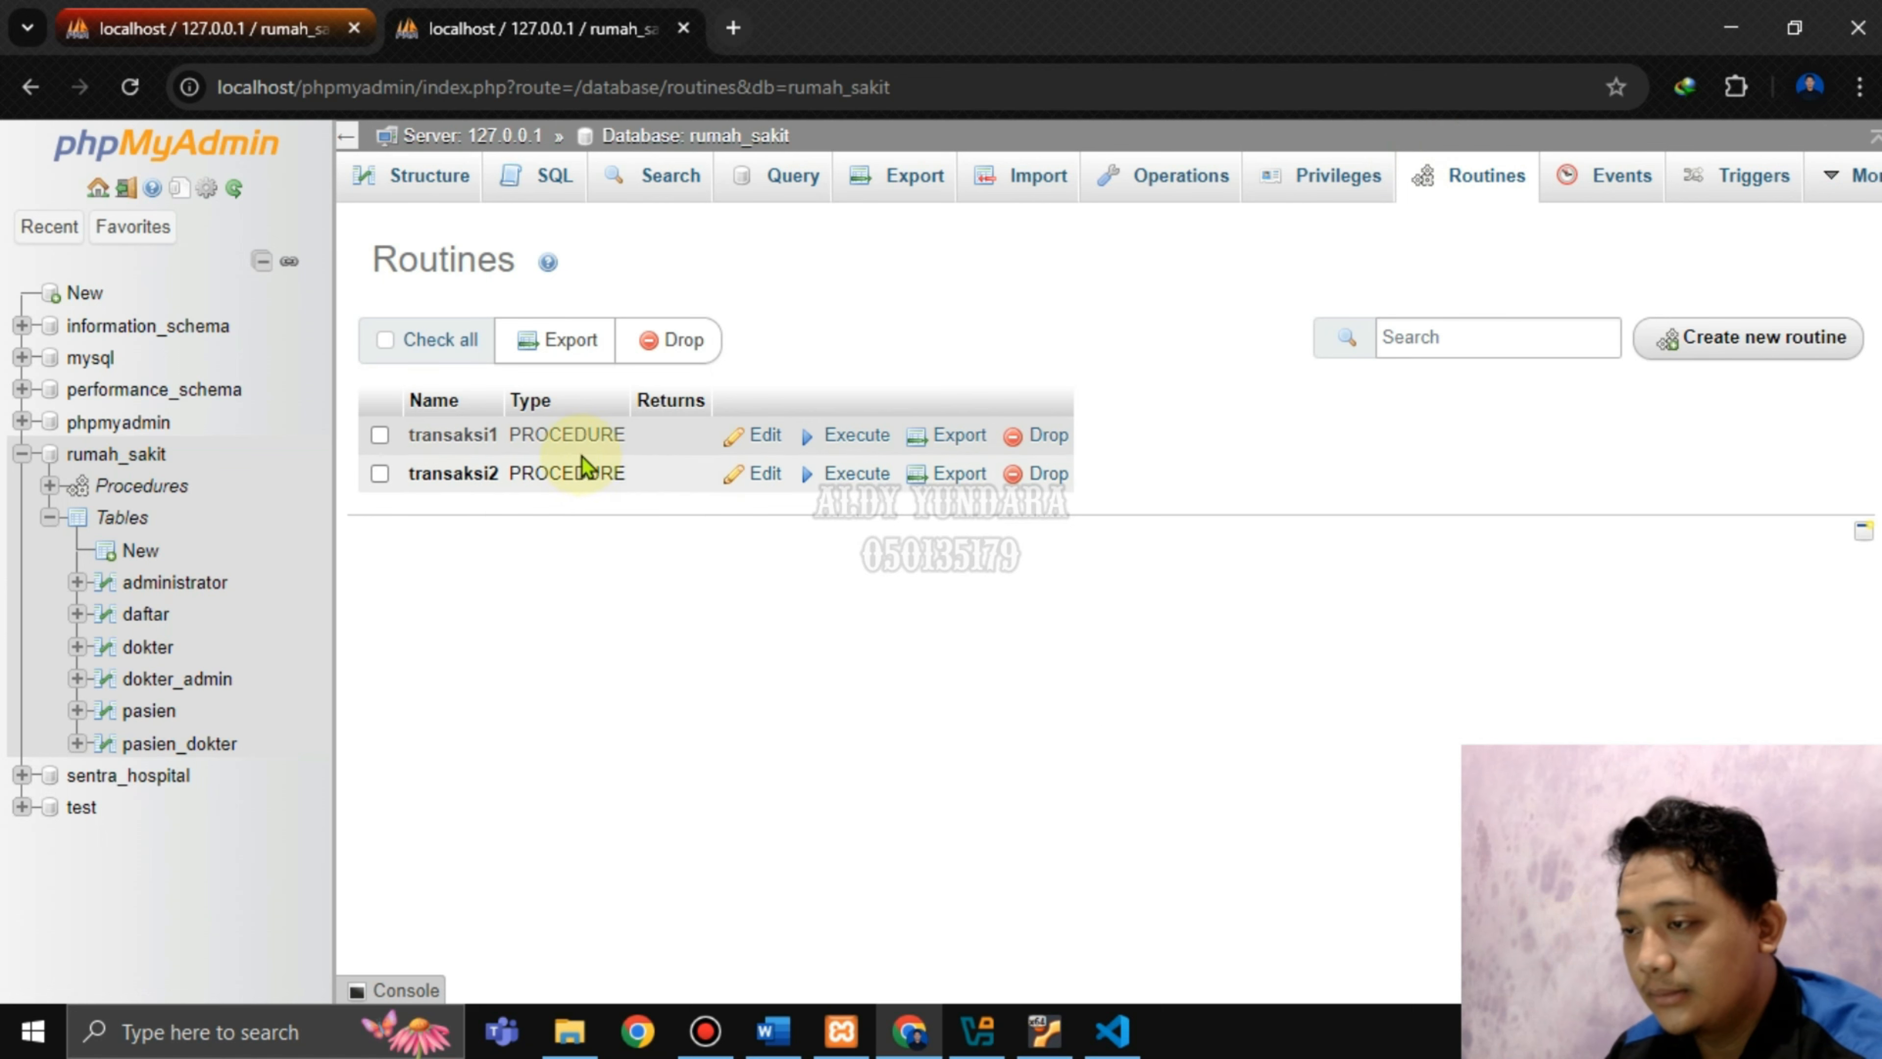
left_click(1791, 343)
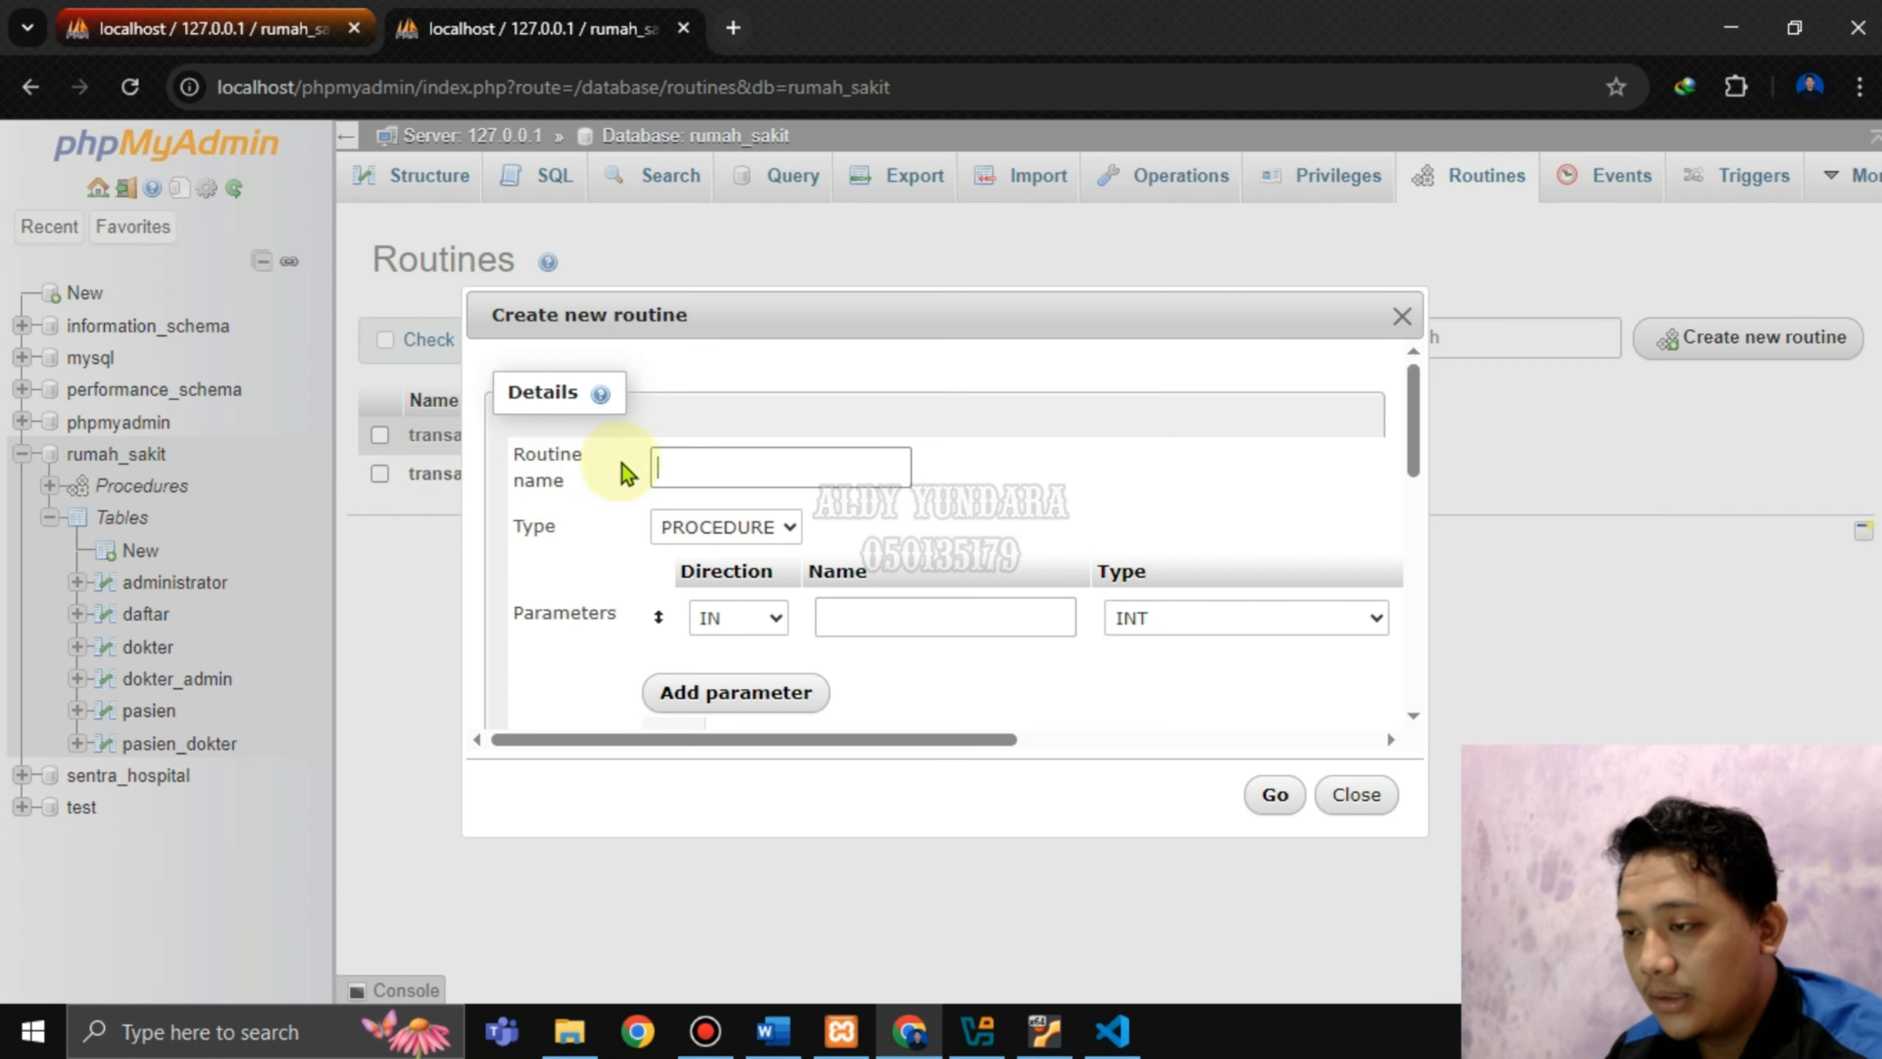
Name the routine transaksi3 and remove its empty parameter row.
left_click(710, 466)
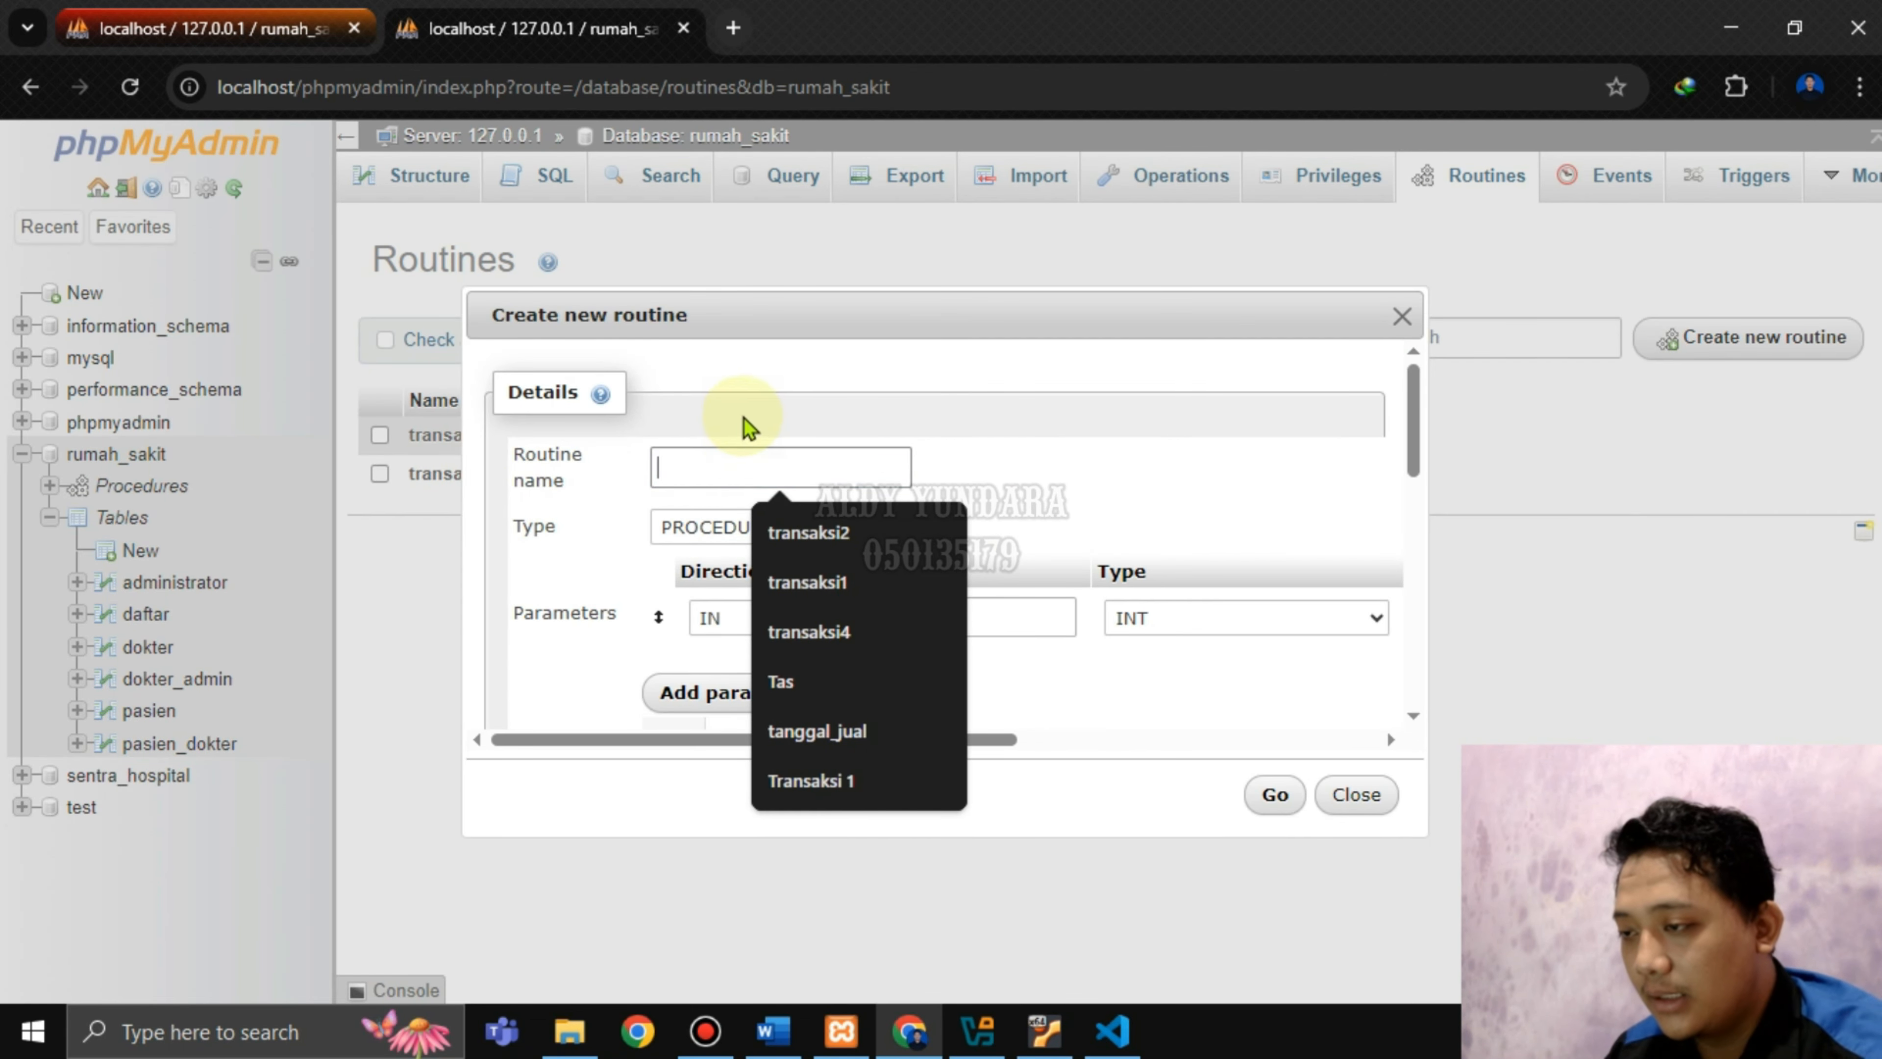
left_click(793, 534)
key("BackSpace")
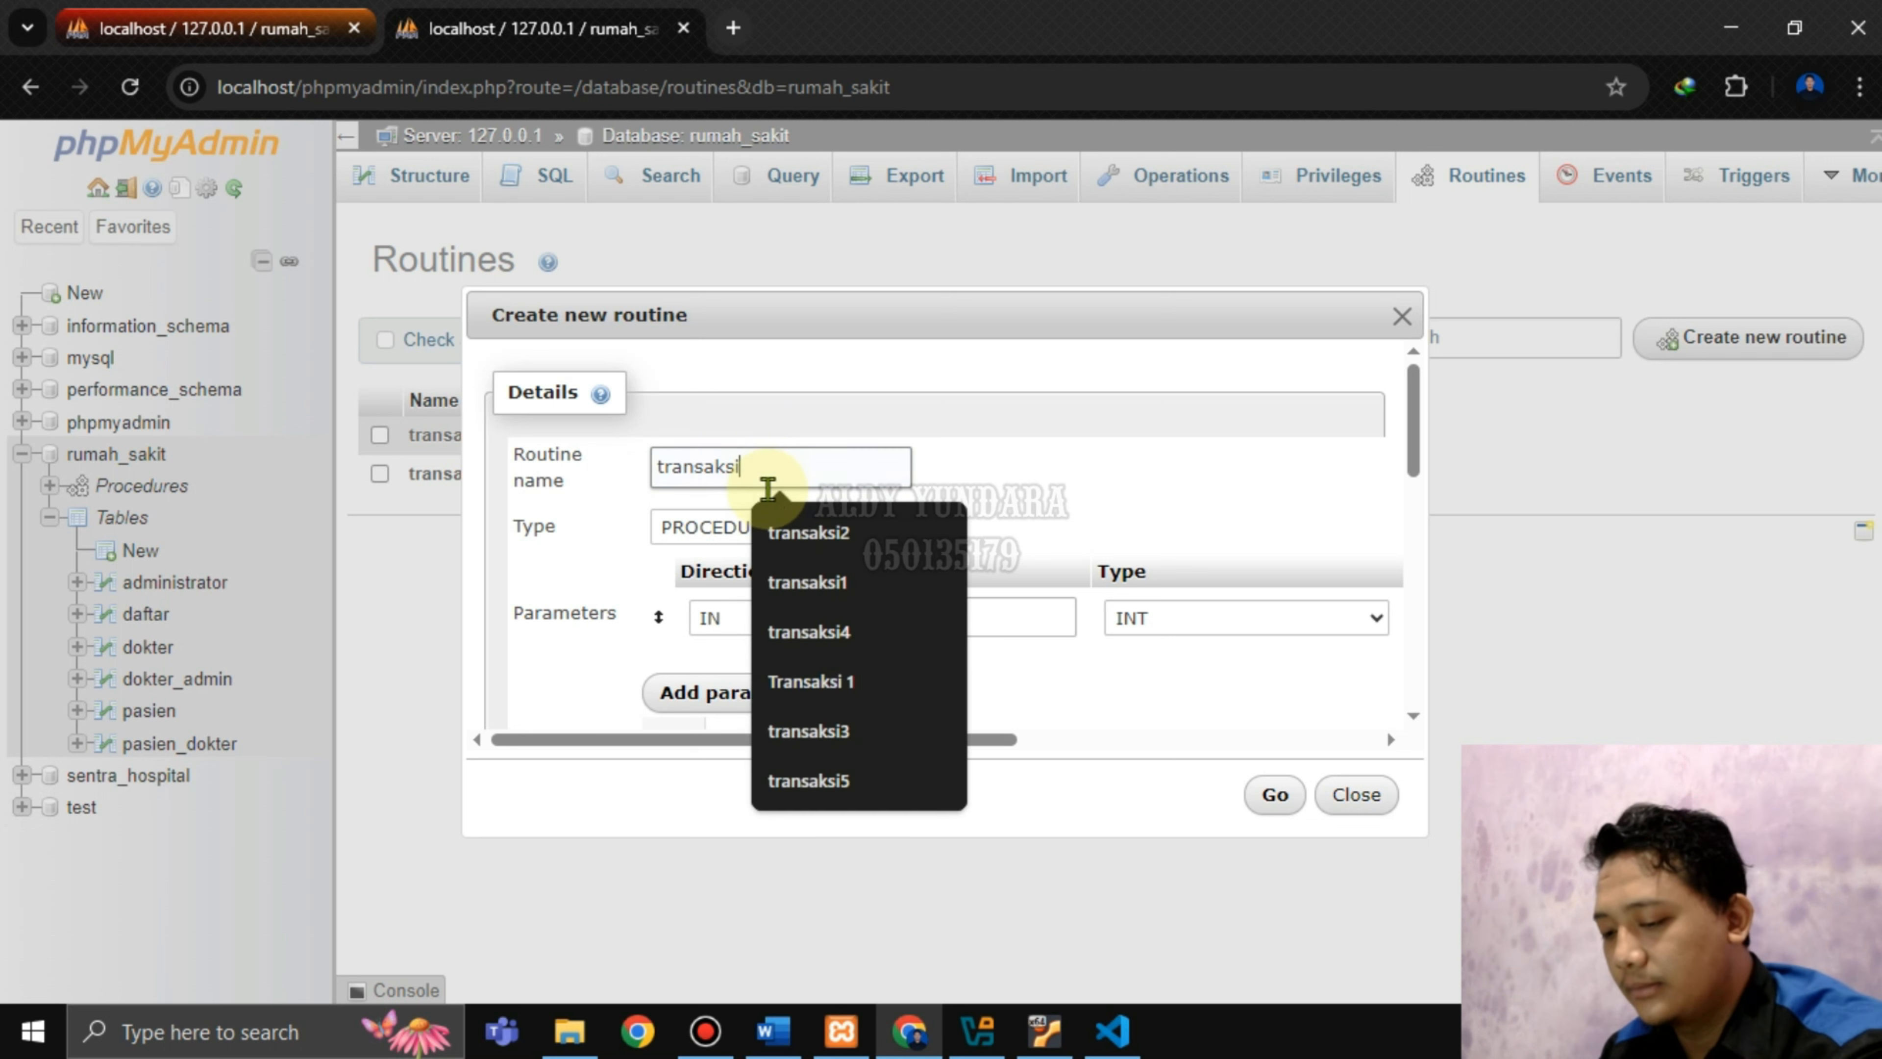
type("3")
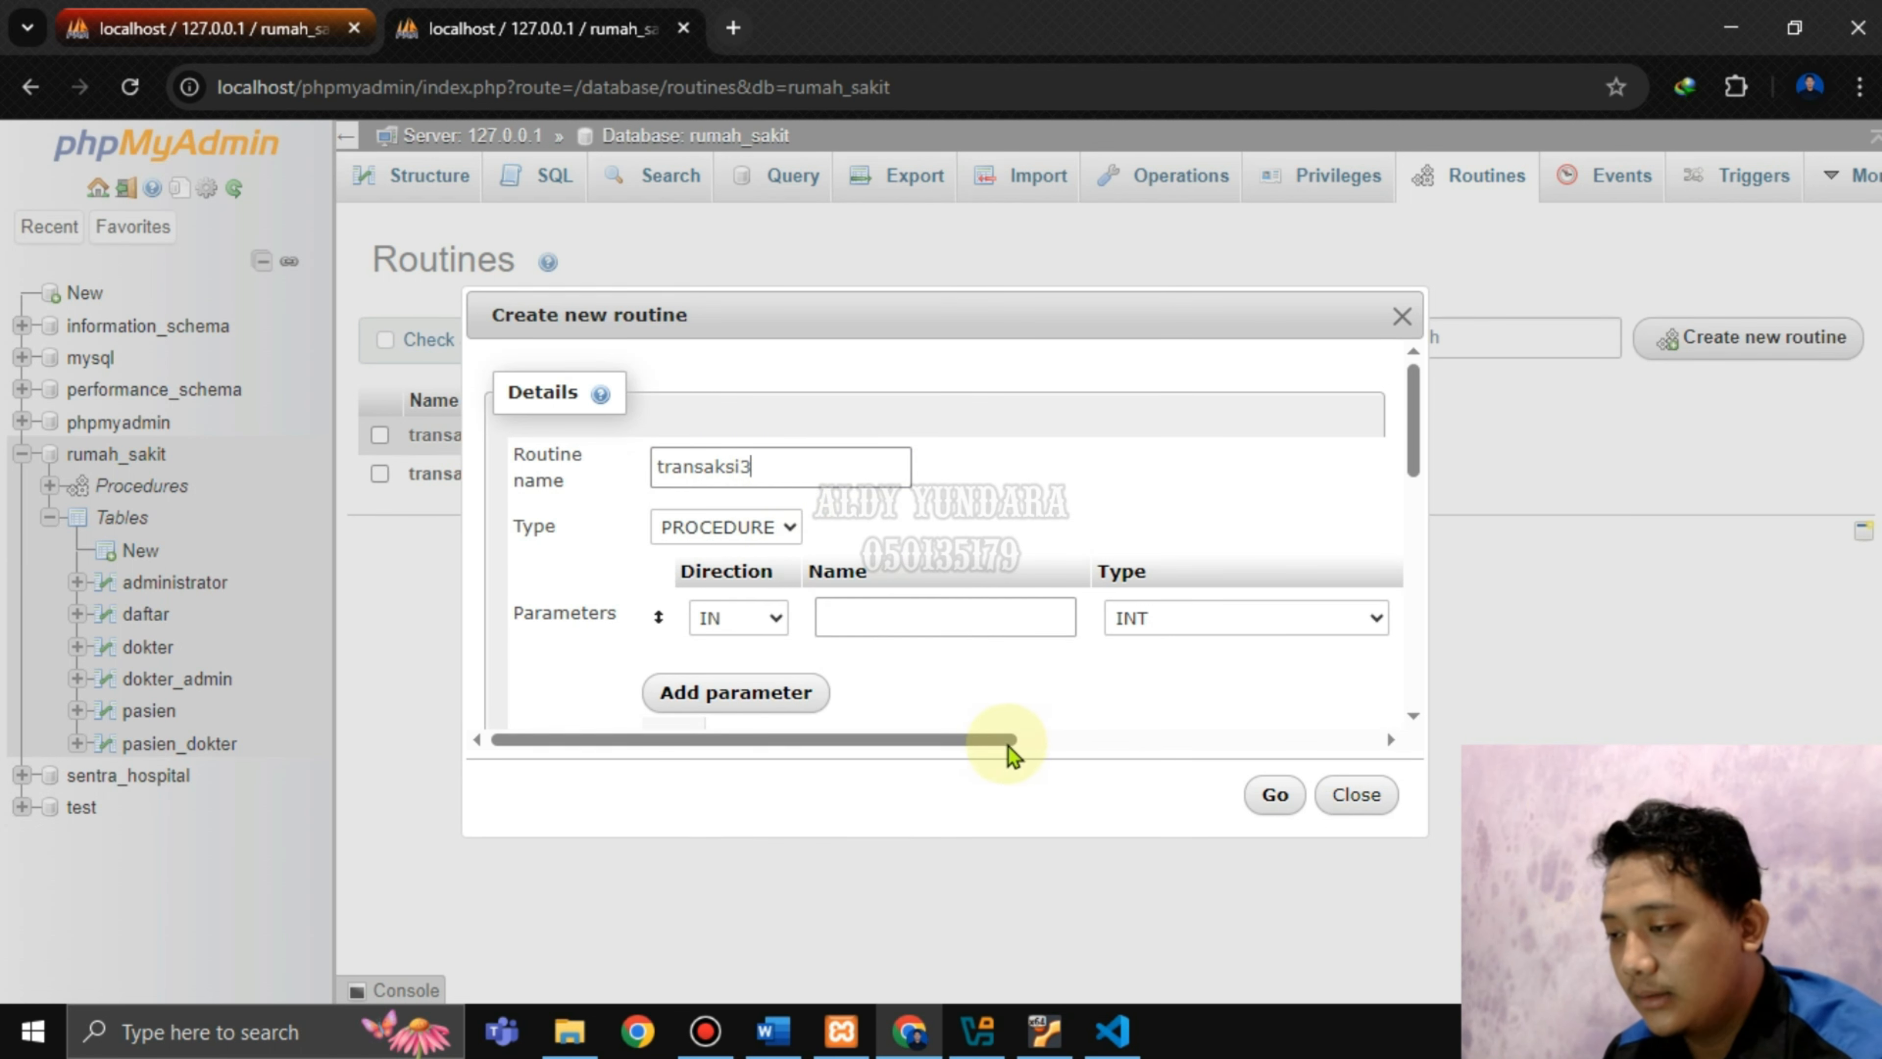
left_click_drag(998, 740, 1369, 743)
left_click(1360, 626)
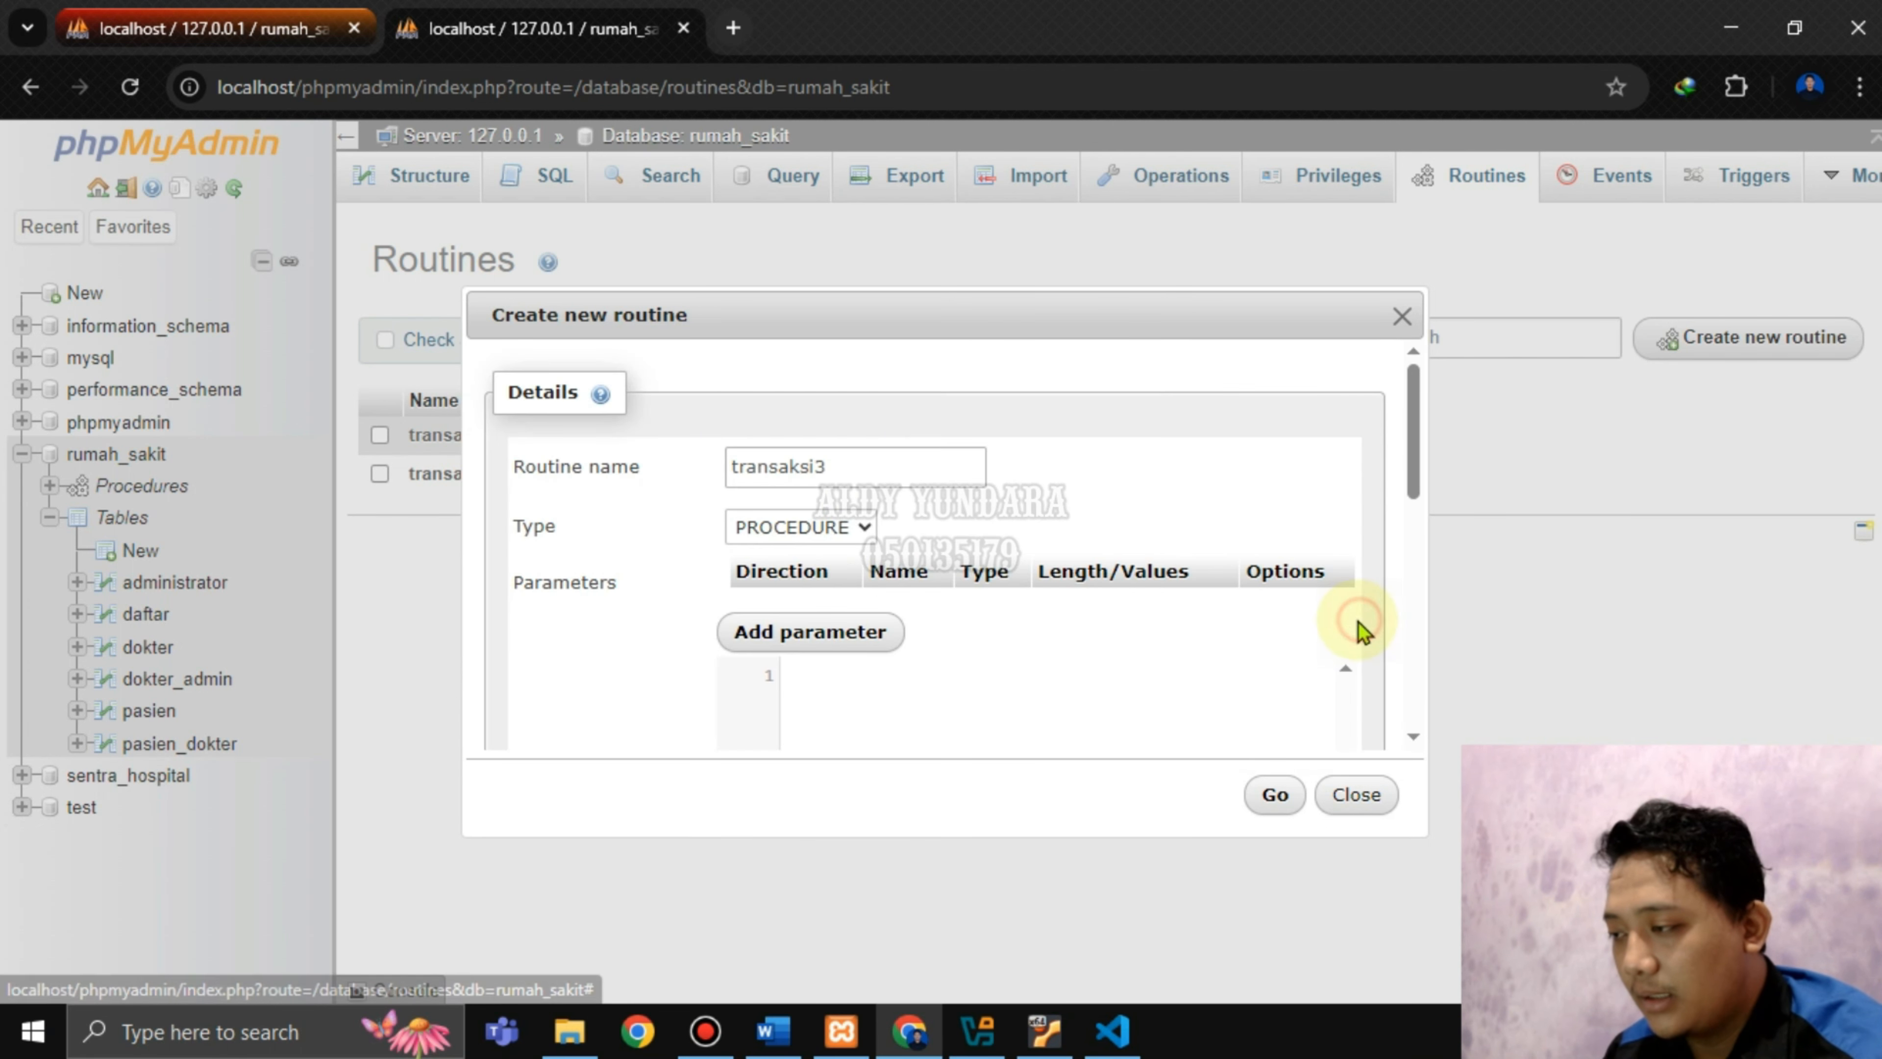
scroll(861, 589, "down", 2)
scroll(882, 685, "down", 2)
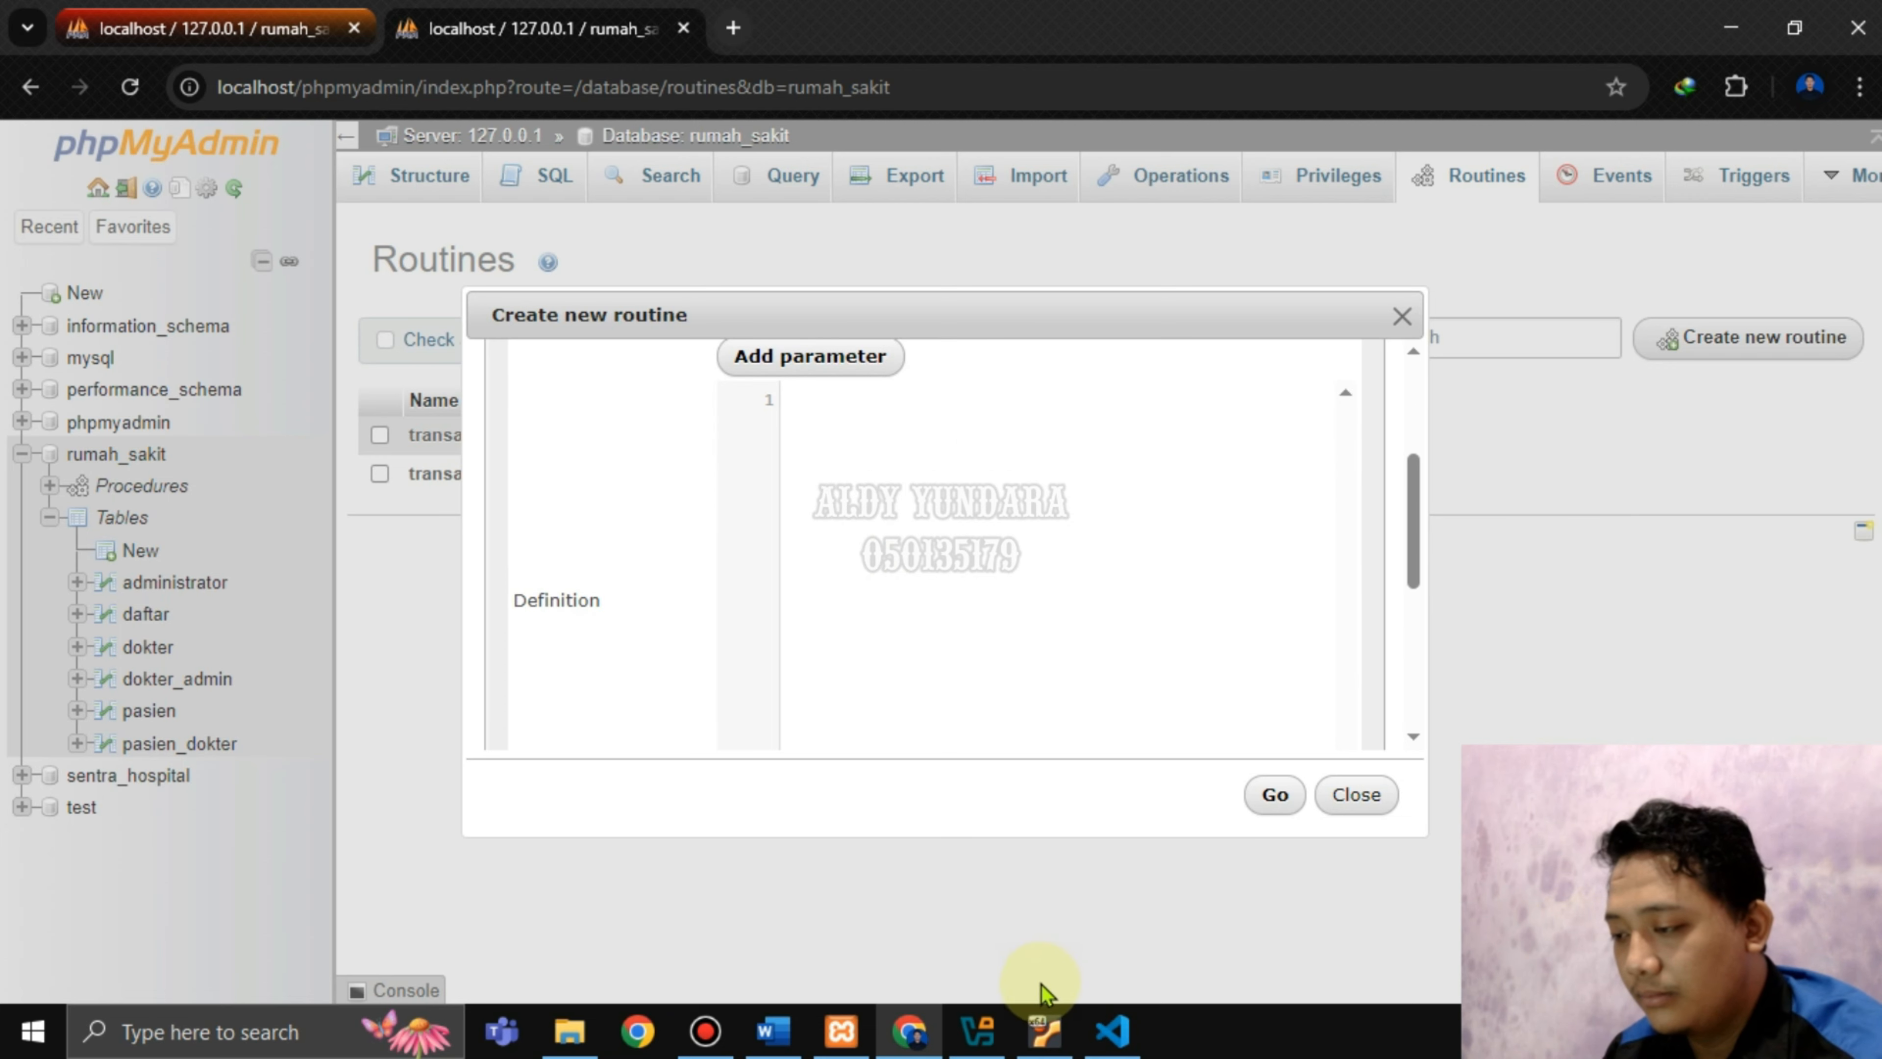
left_click(1112, 1031)
Copy the whole transaksi3_rollback.txt script, which inserts patient 1311, from VS Code.
left_click(218, 296)
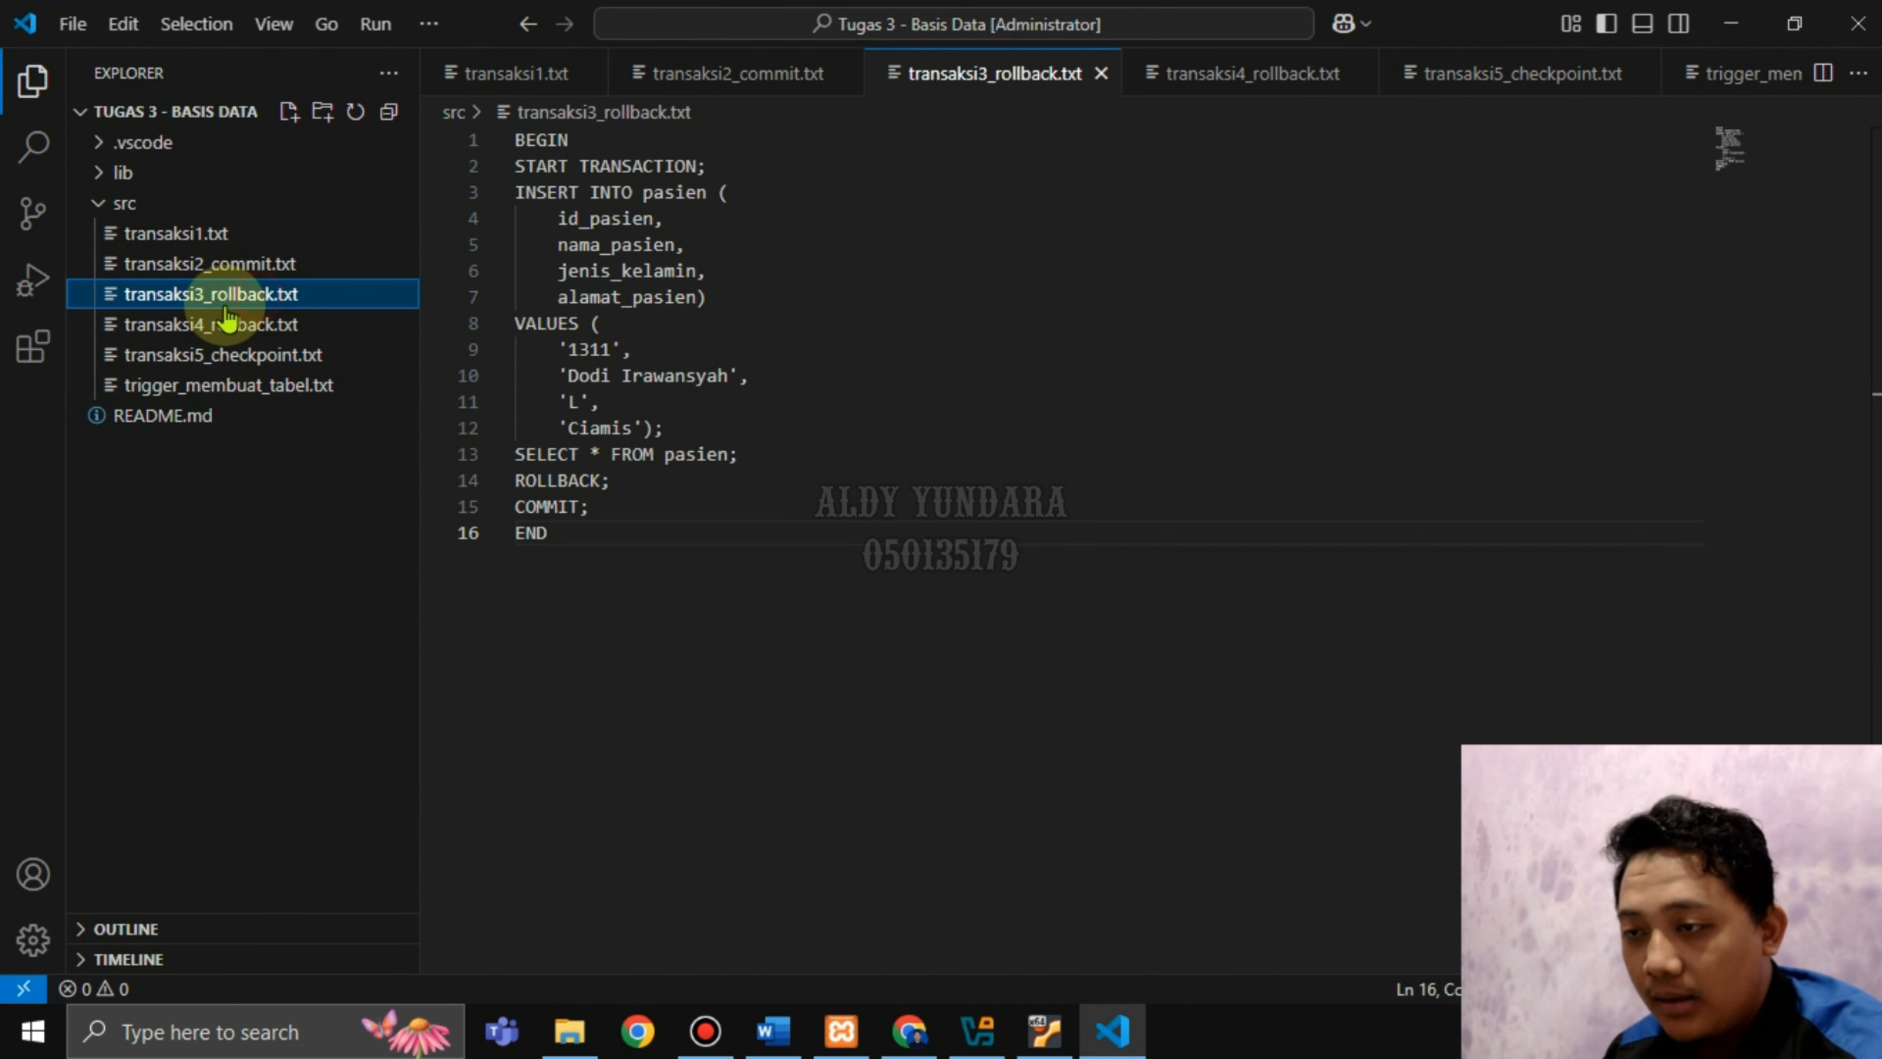
left_click(548, 532)
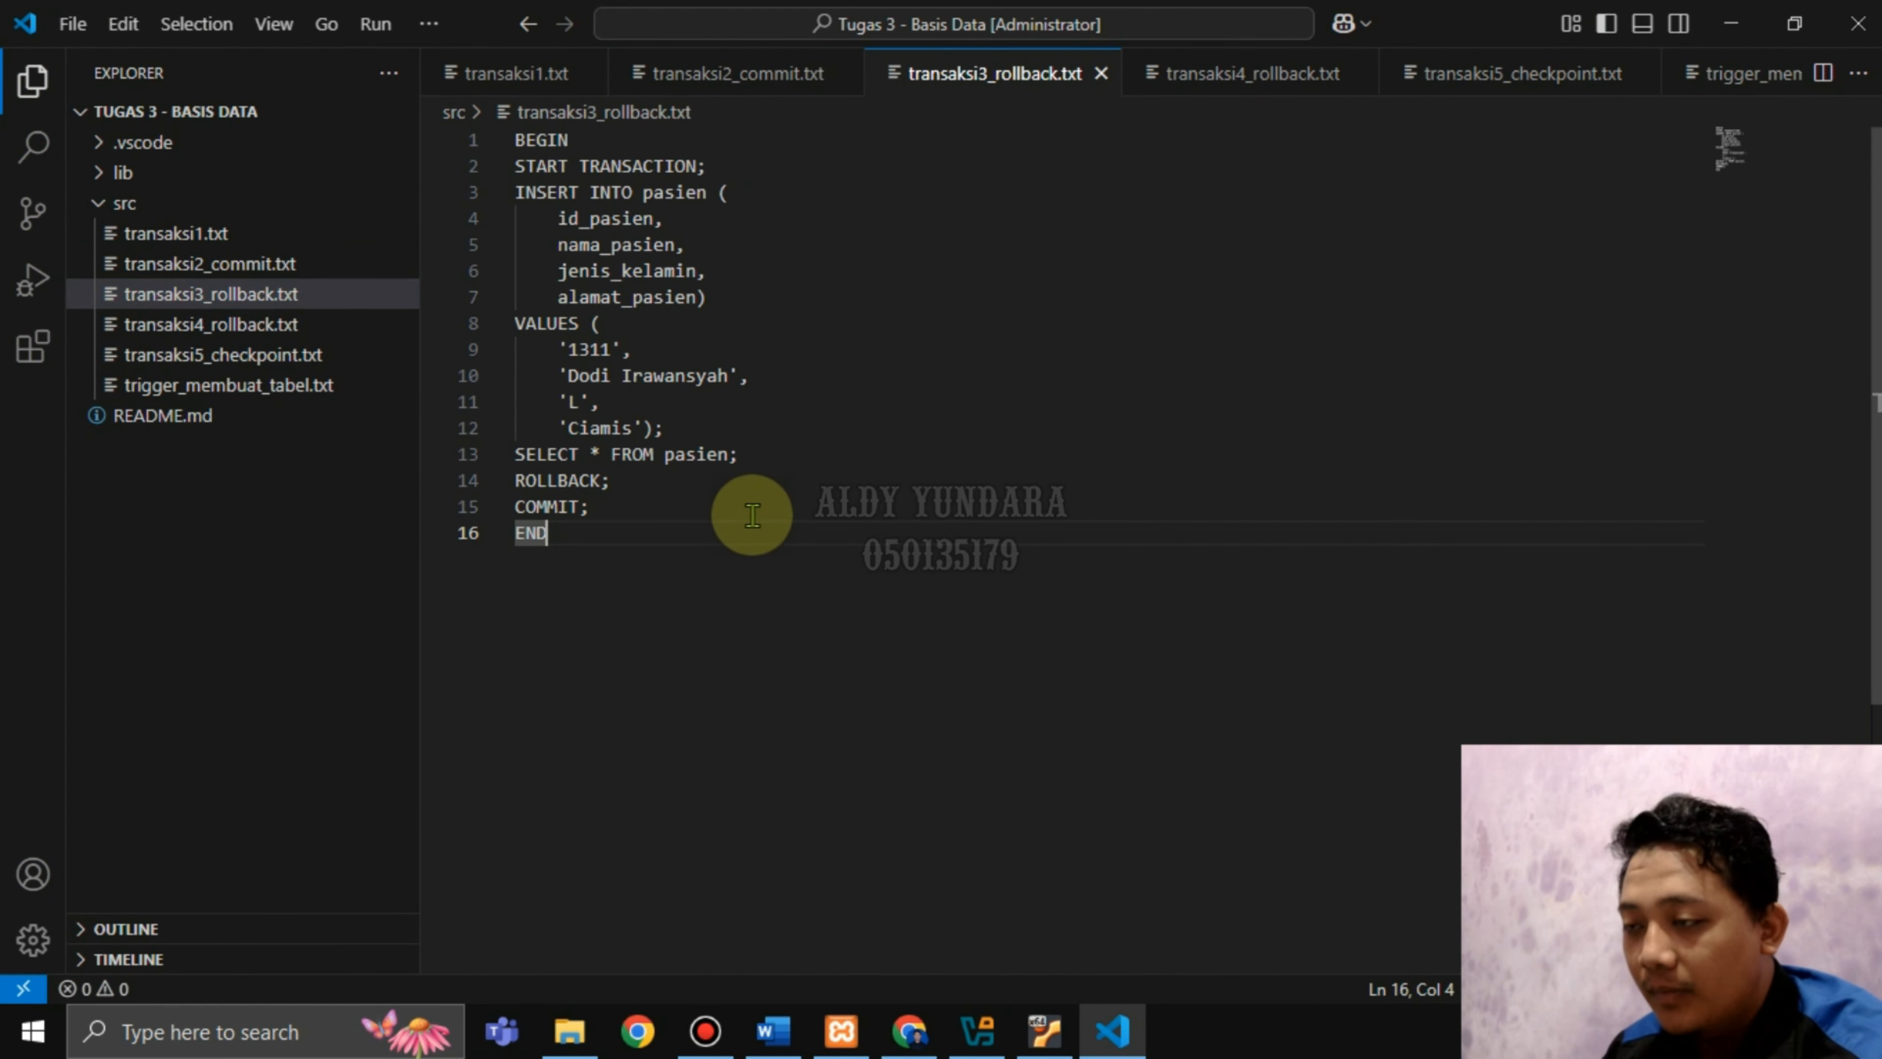
double_click(575, 350)
left_click_drag(570, 536, 513, 139)
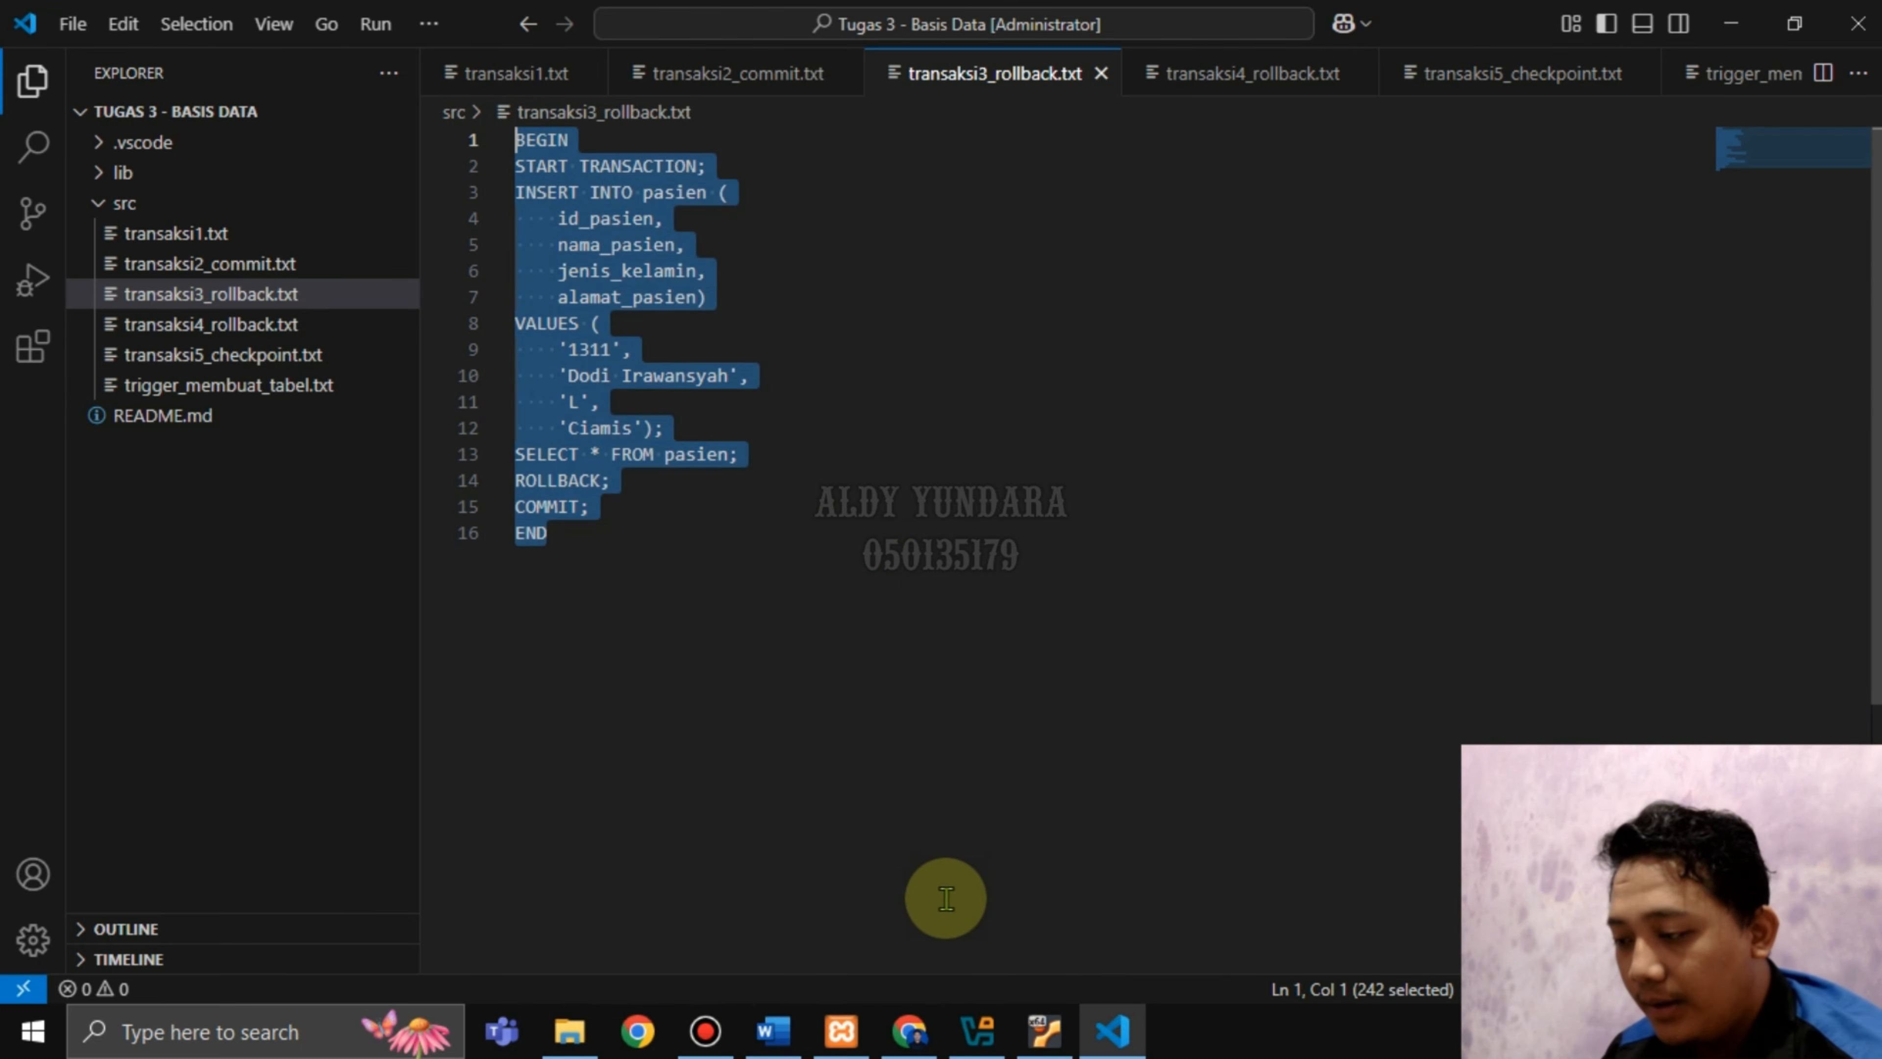
left_click(909, 1031)
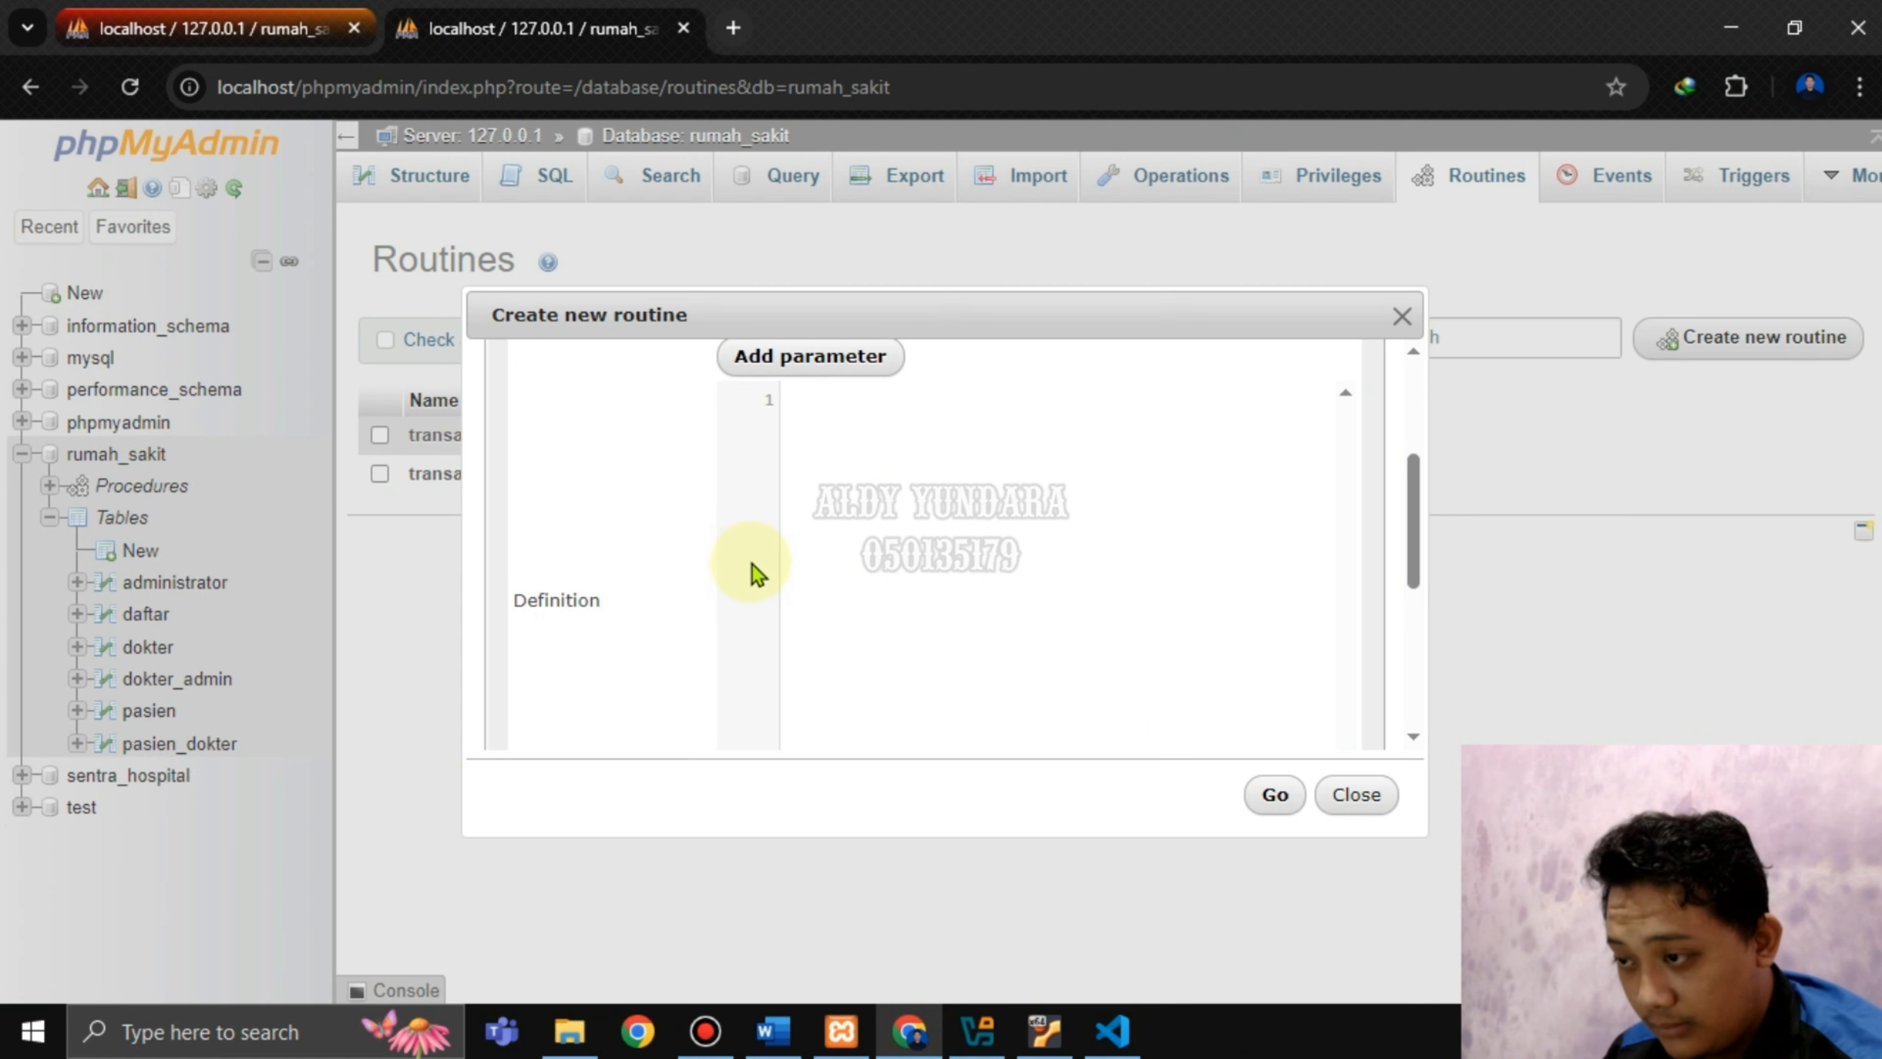
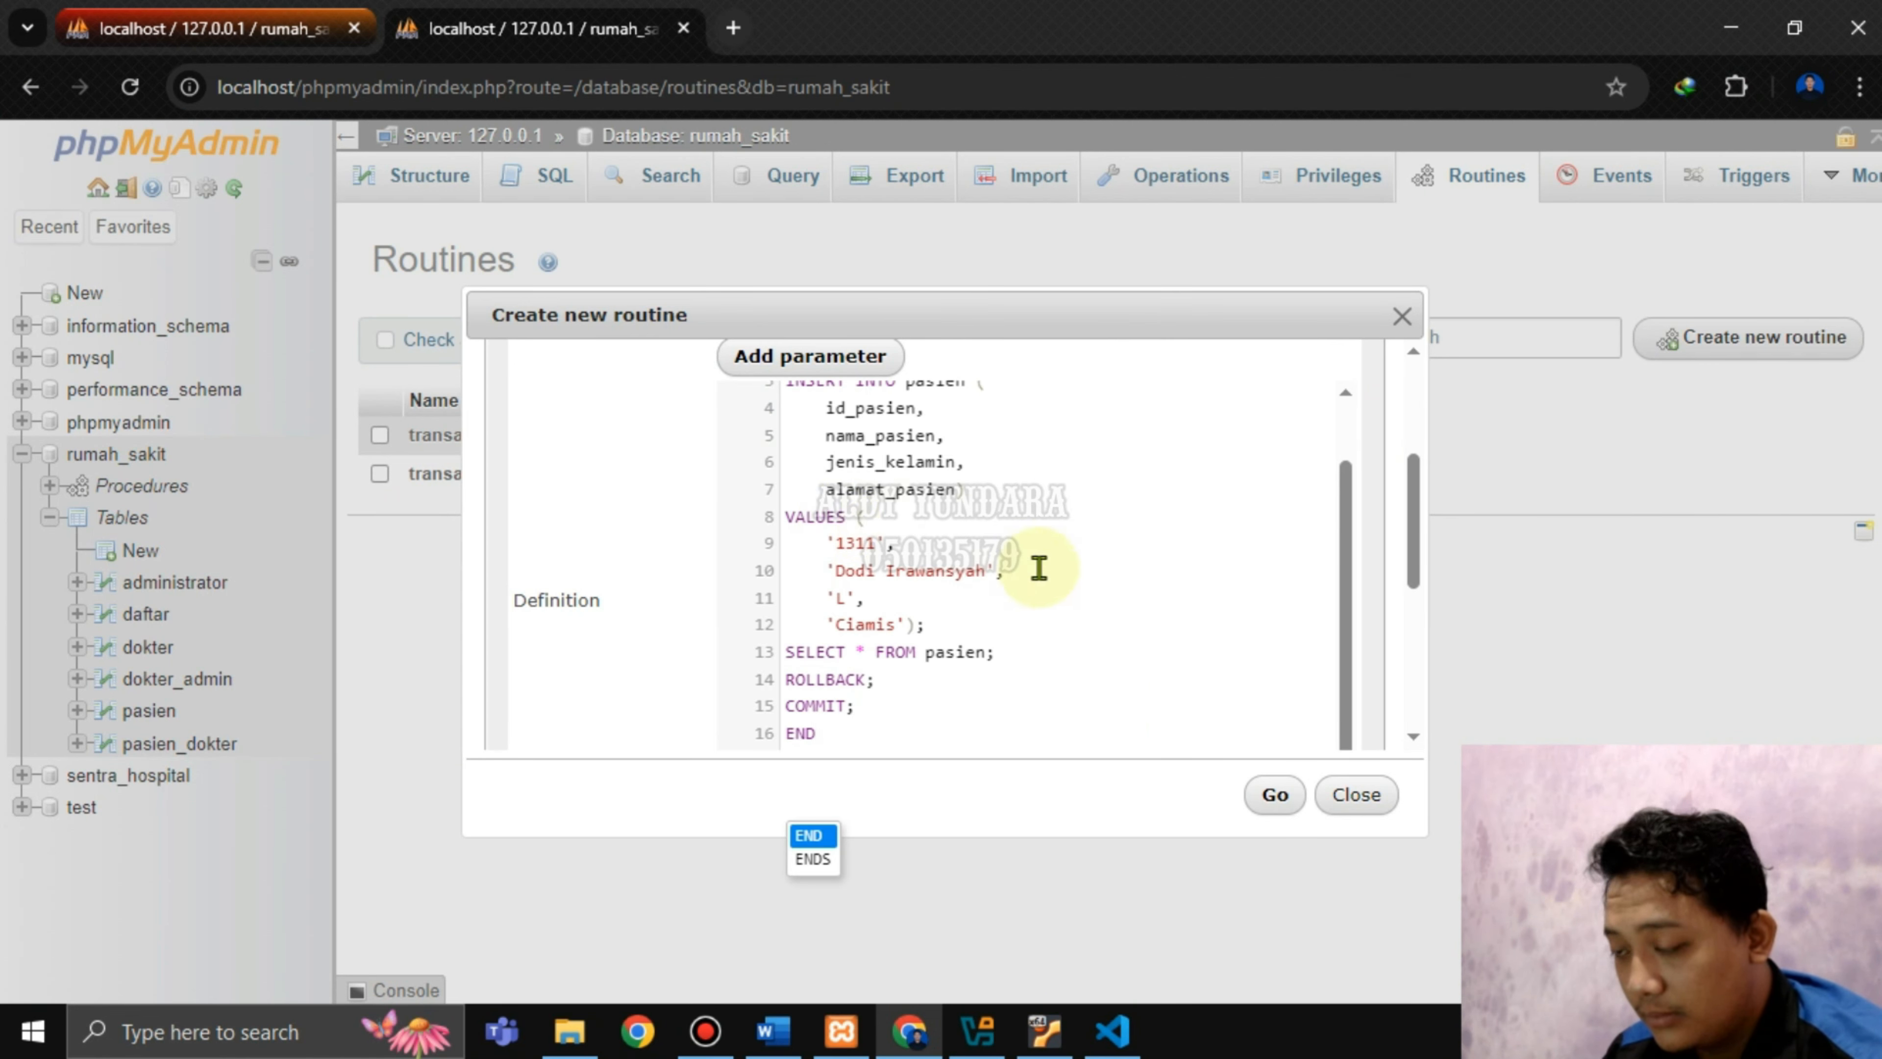
Paste the rollback script into the transaksi3 definition and save the procedure.
scroll(1037, 571, "down", 5)
scroll(955, 548, "up", 2)
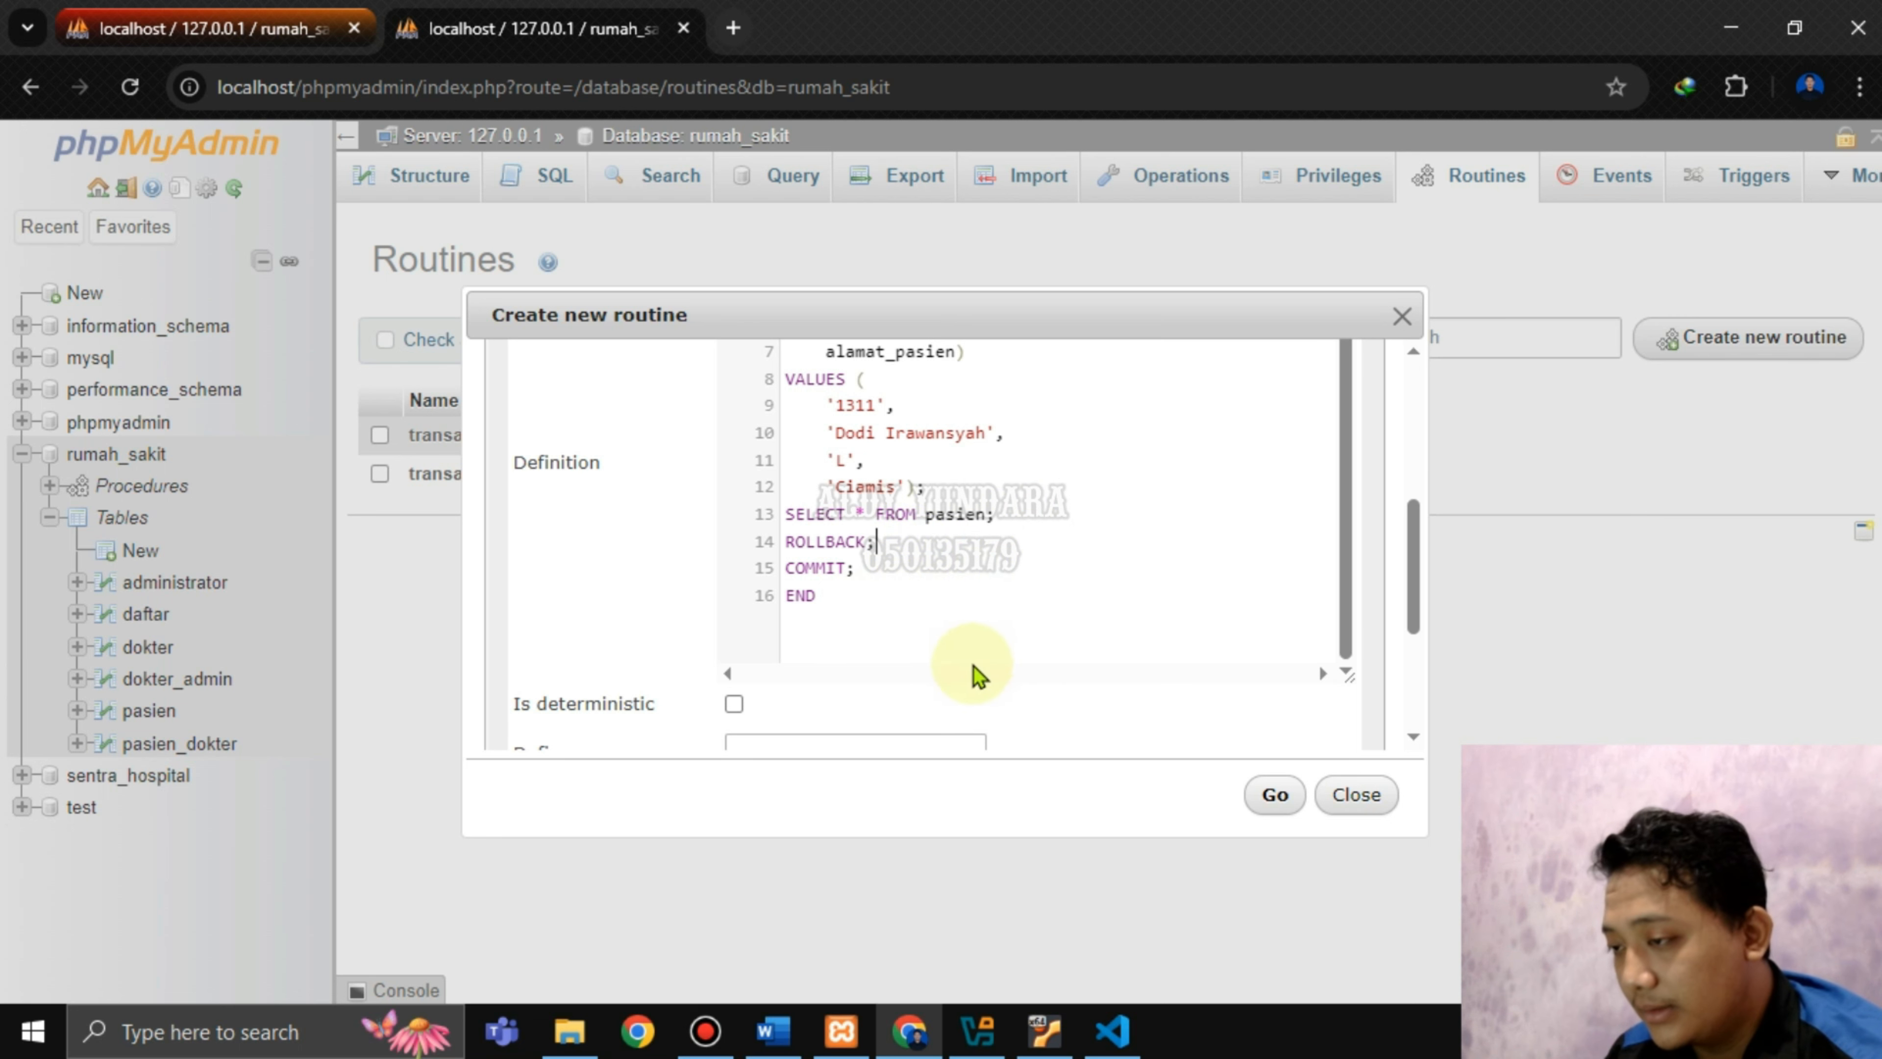
left_click(1271, 797)
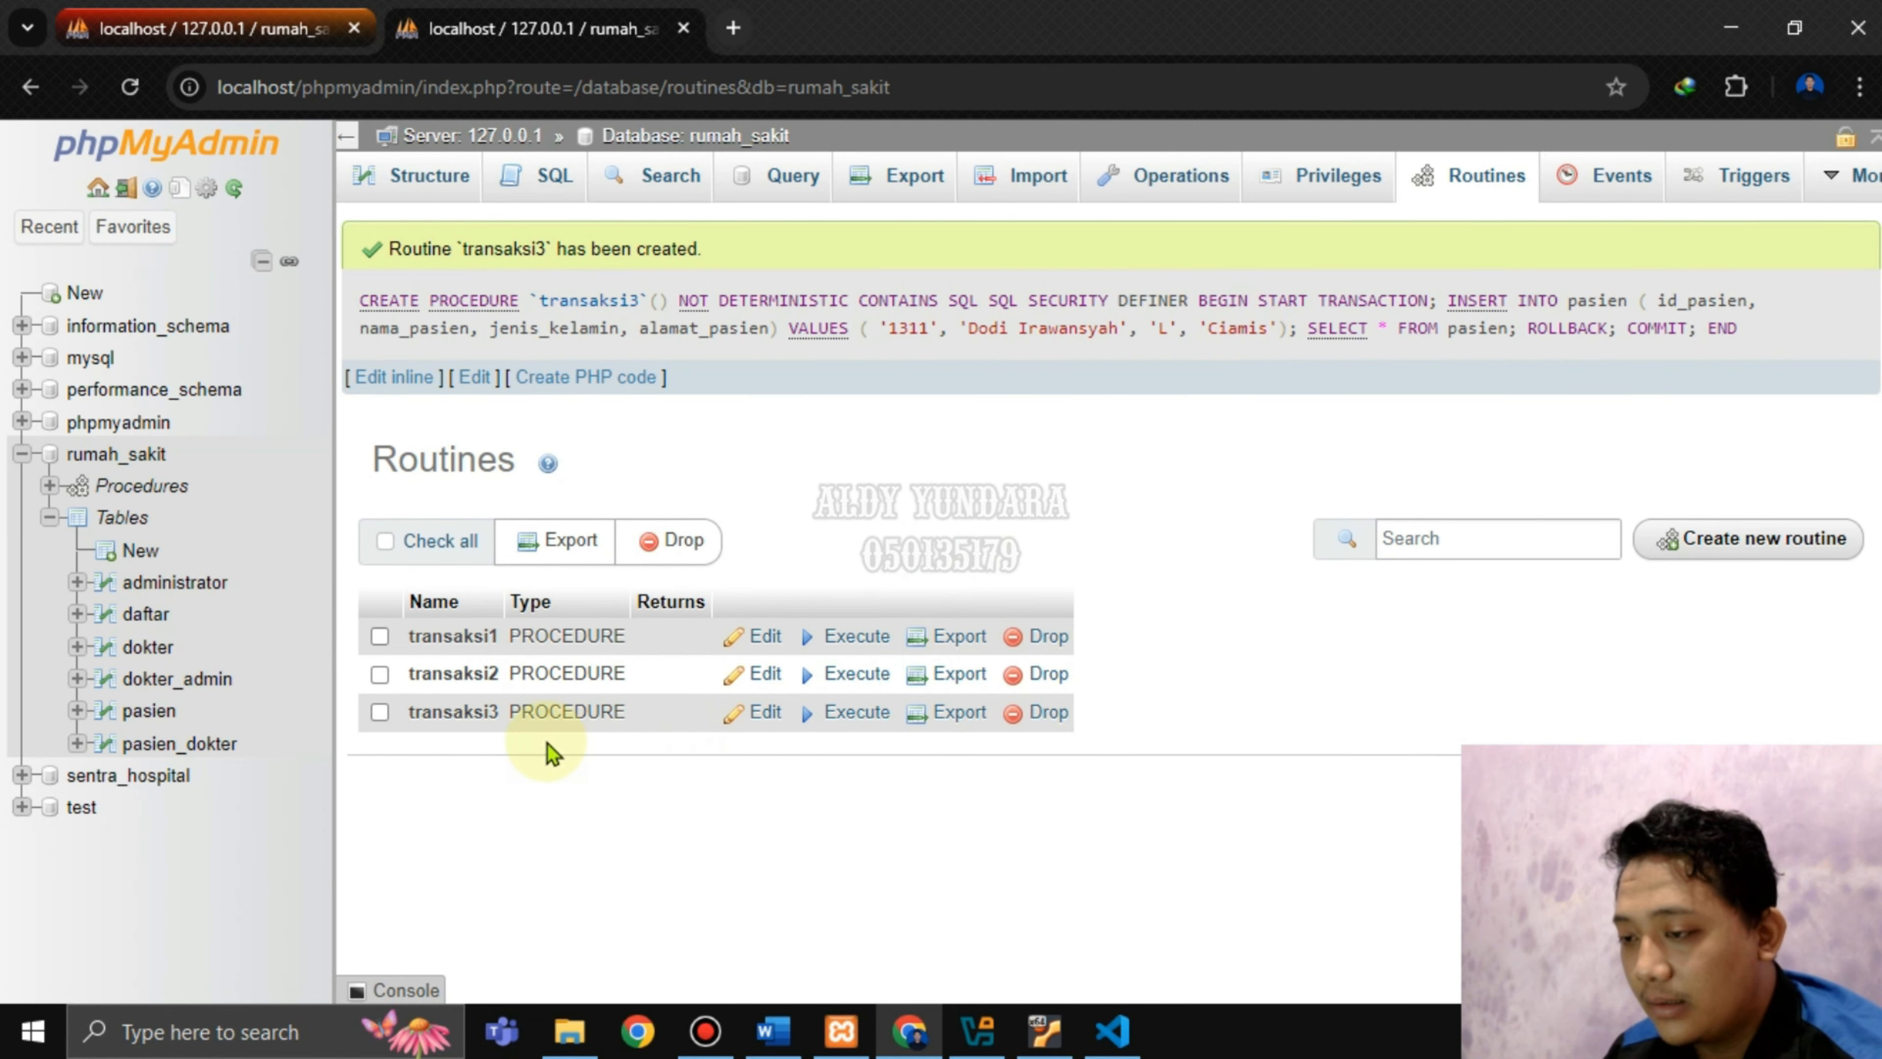
Execute transaksi3 and confirm patient 1311 appears among its 10 pasien result rows.
left_click(857, 712)
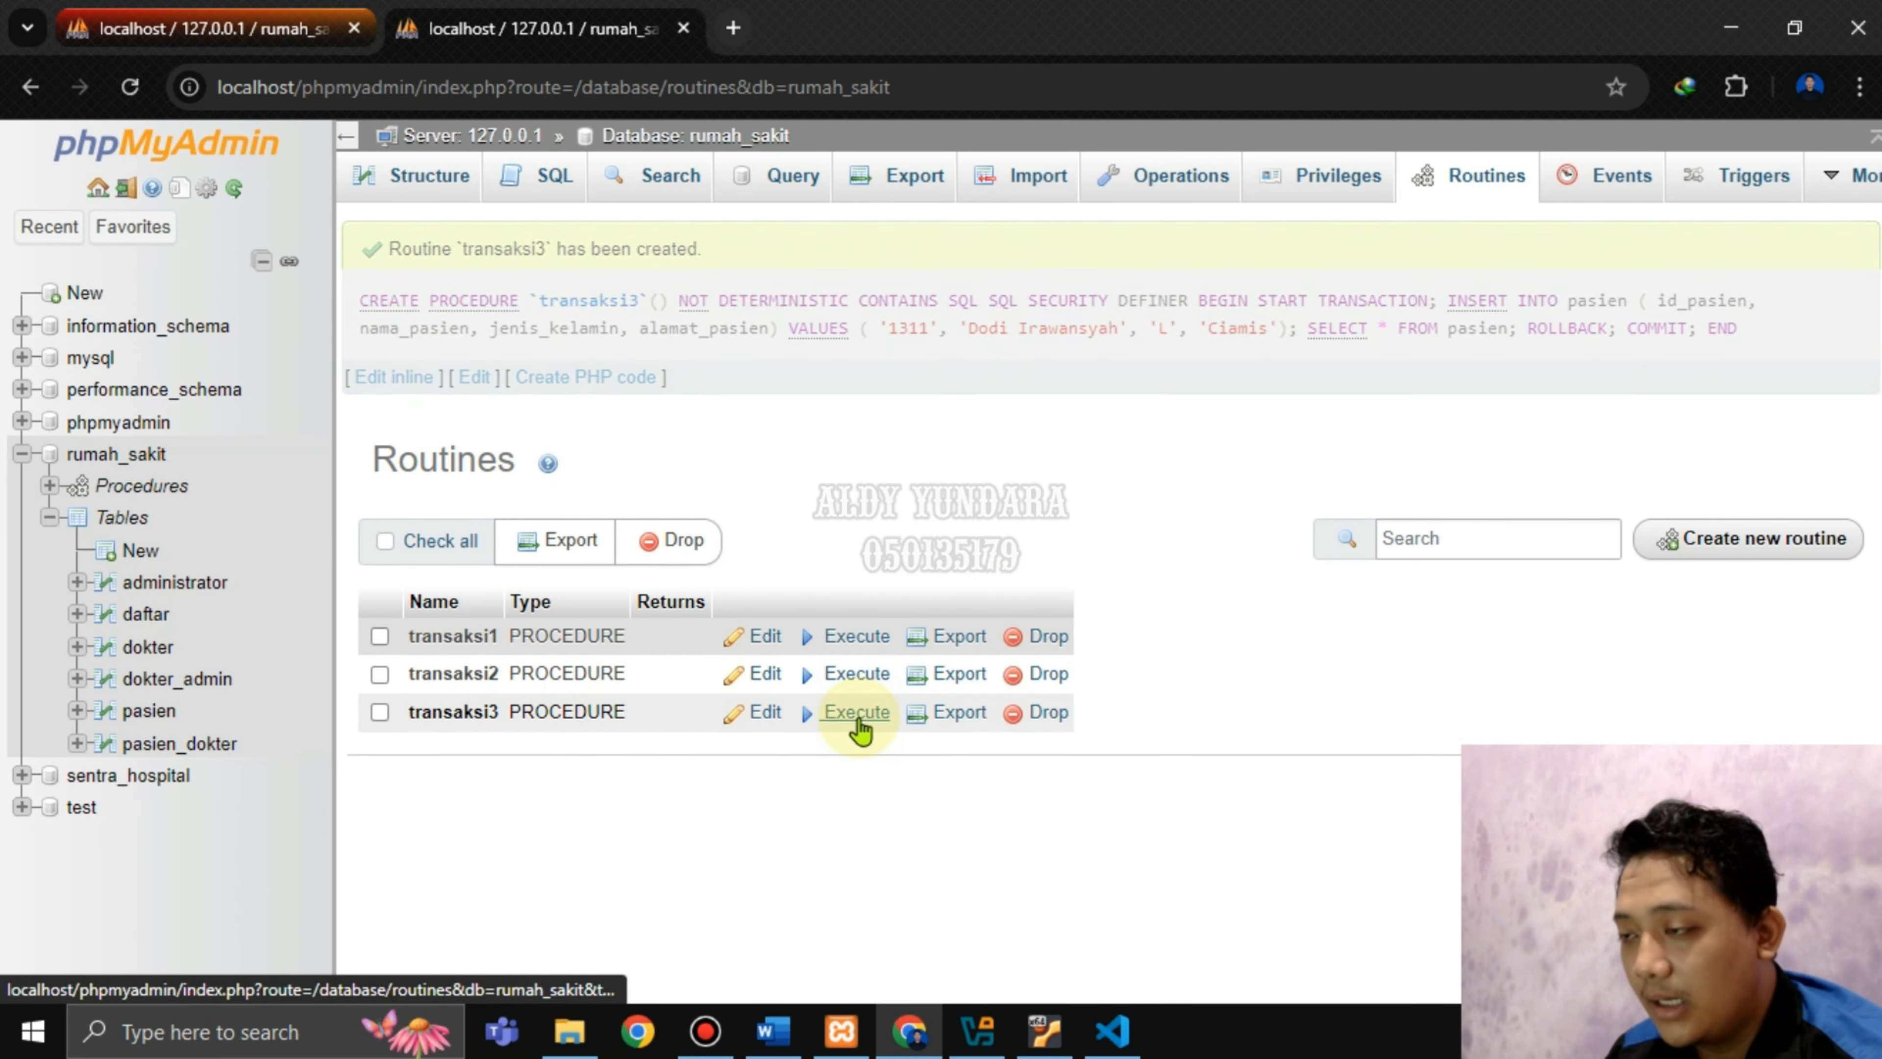
scroll(1000, 574, "down", 2)
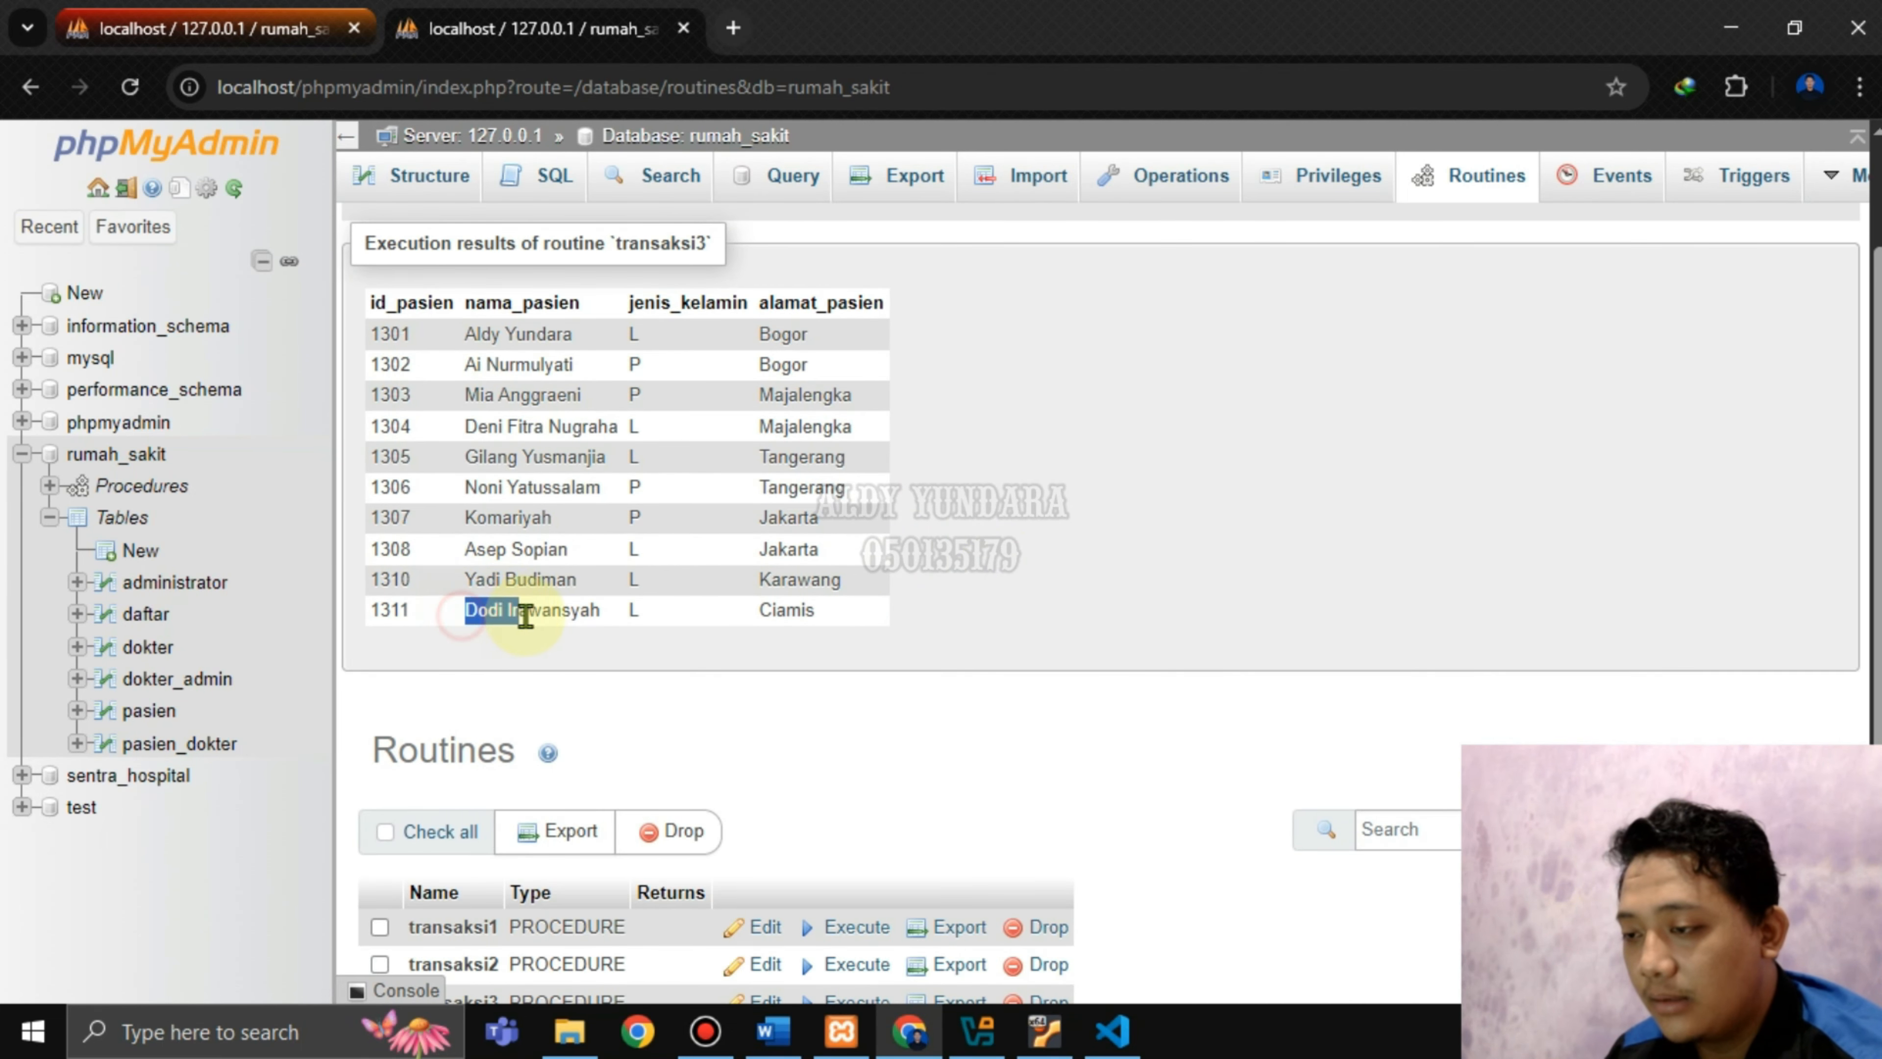
left_click_drag(370, 609, 400, 610)
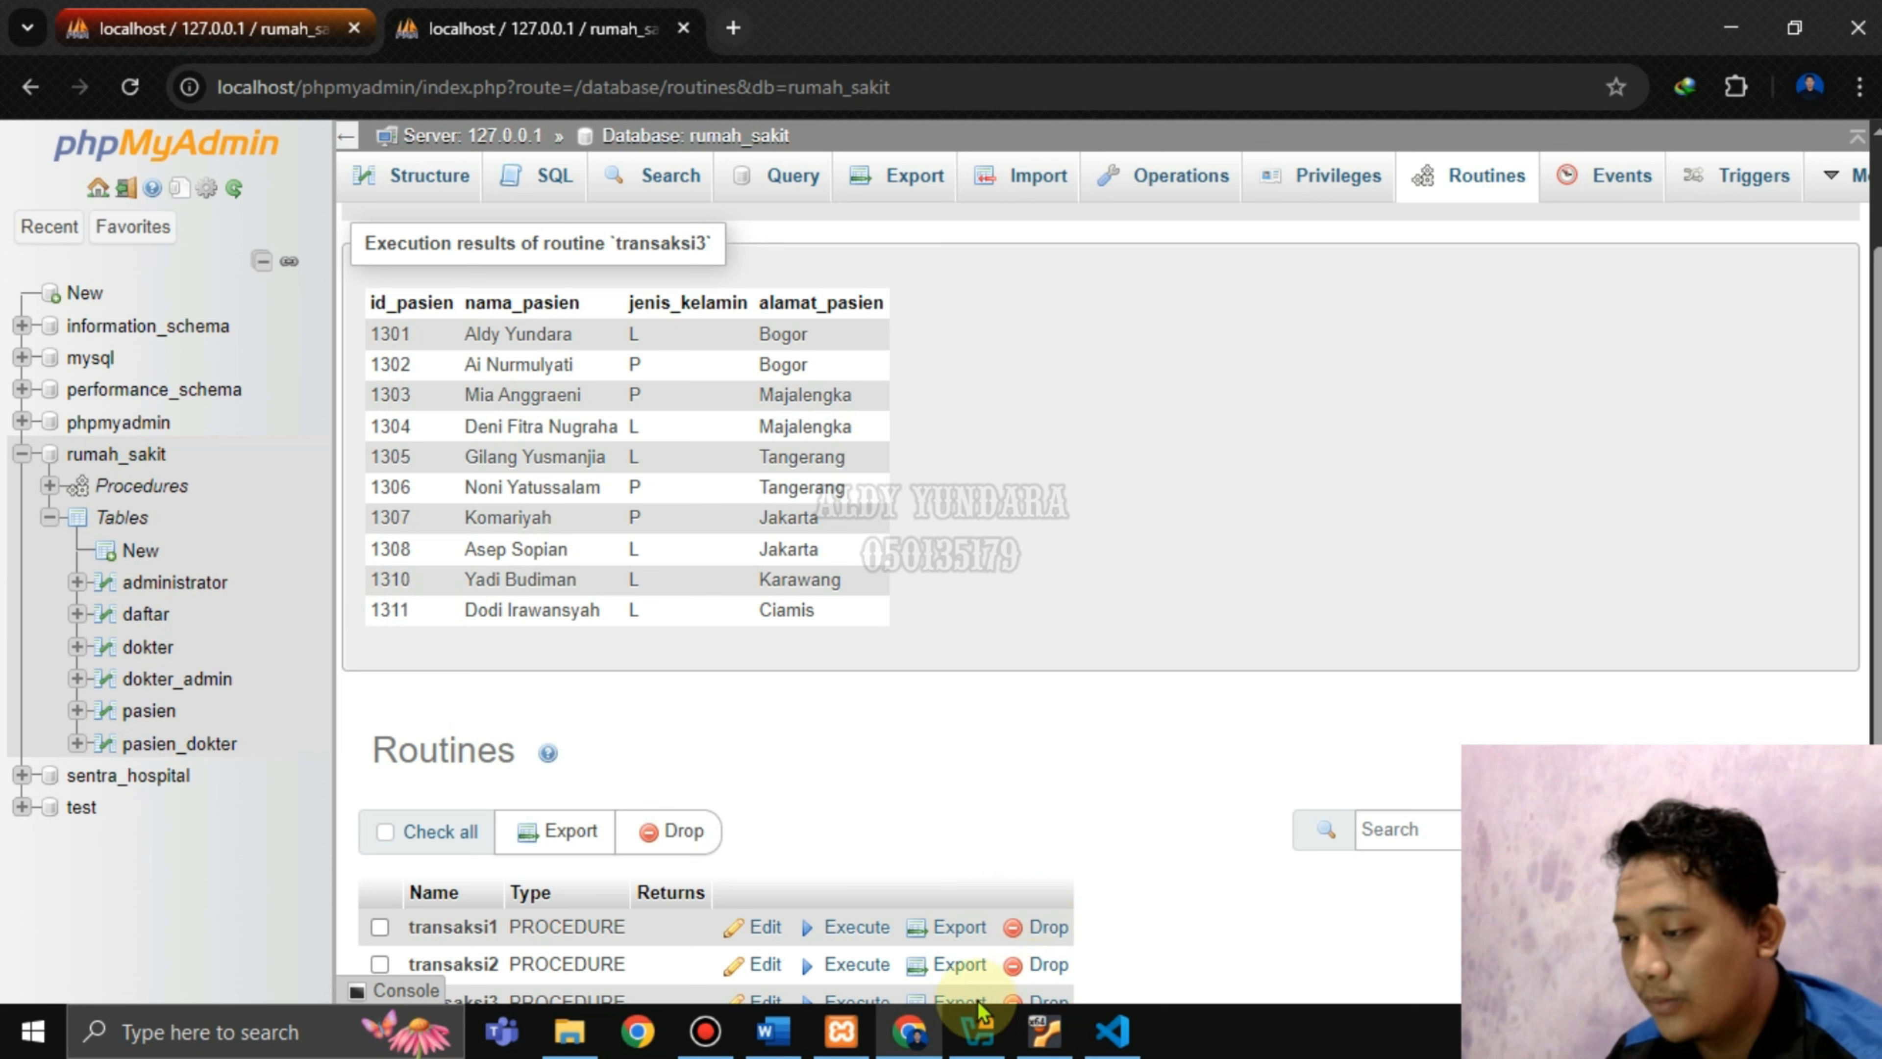
left_click(805, 1038)
scroll(900, 684, "down", 5)
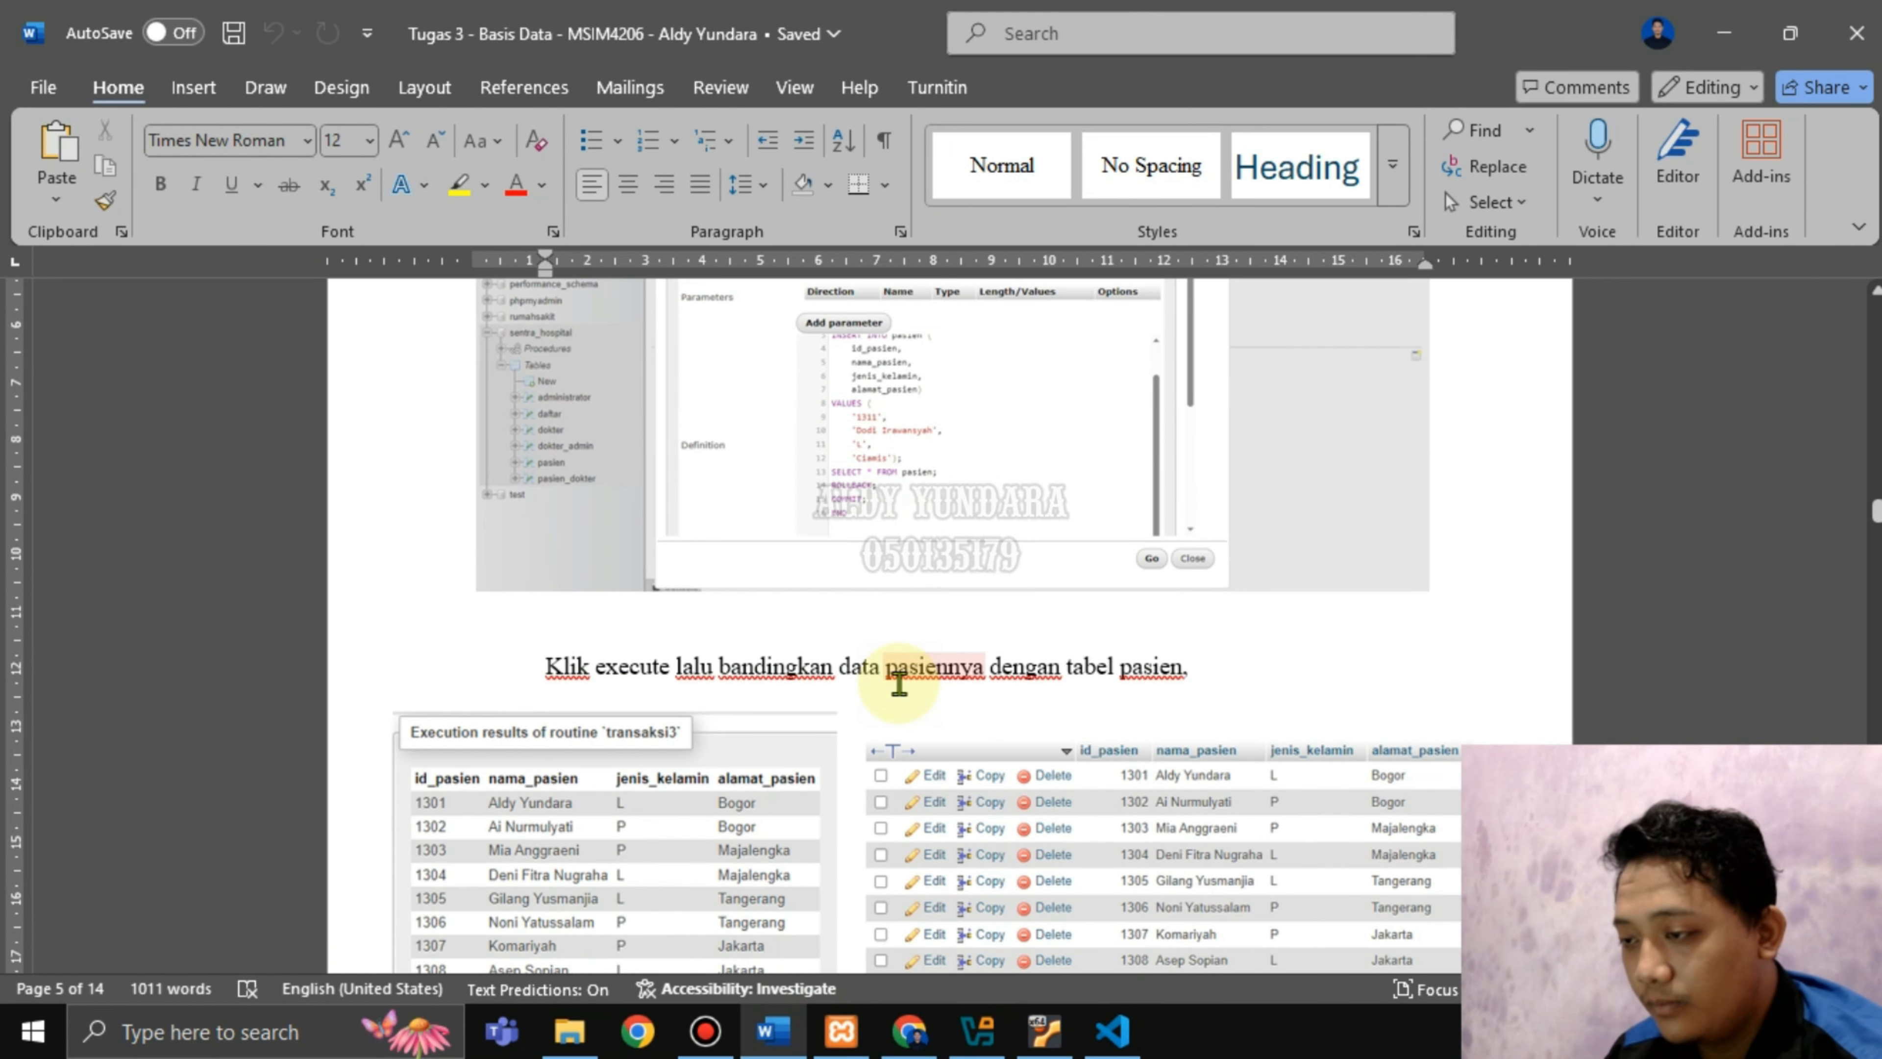
Read the report's explanation of why patient 1311 should not appear after the rollback.
scroll(907, 689, "down", 4)
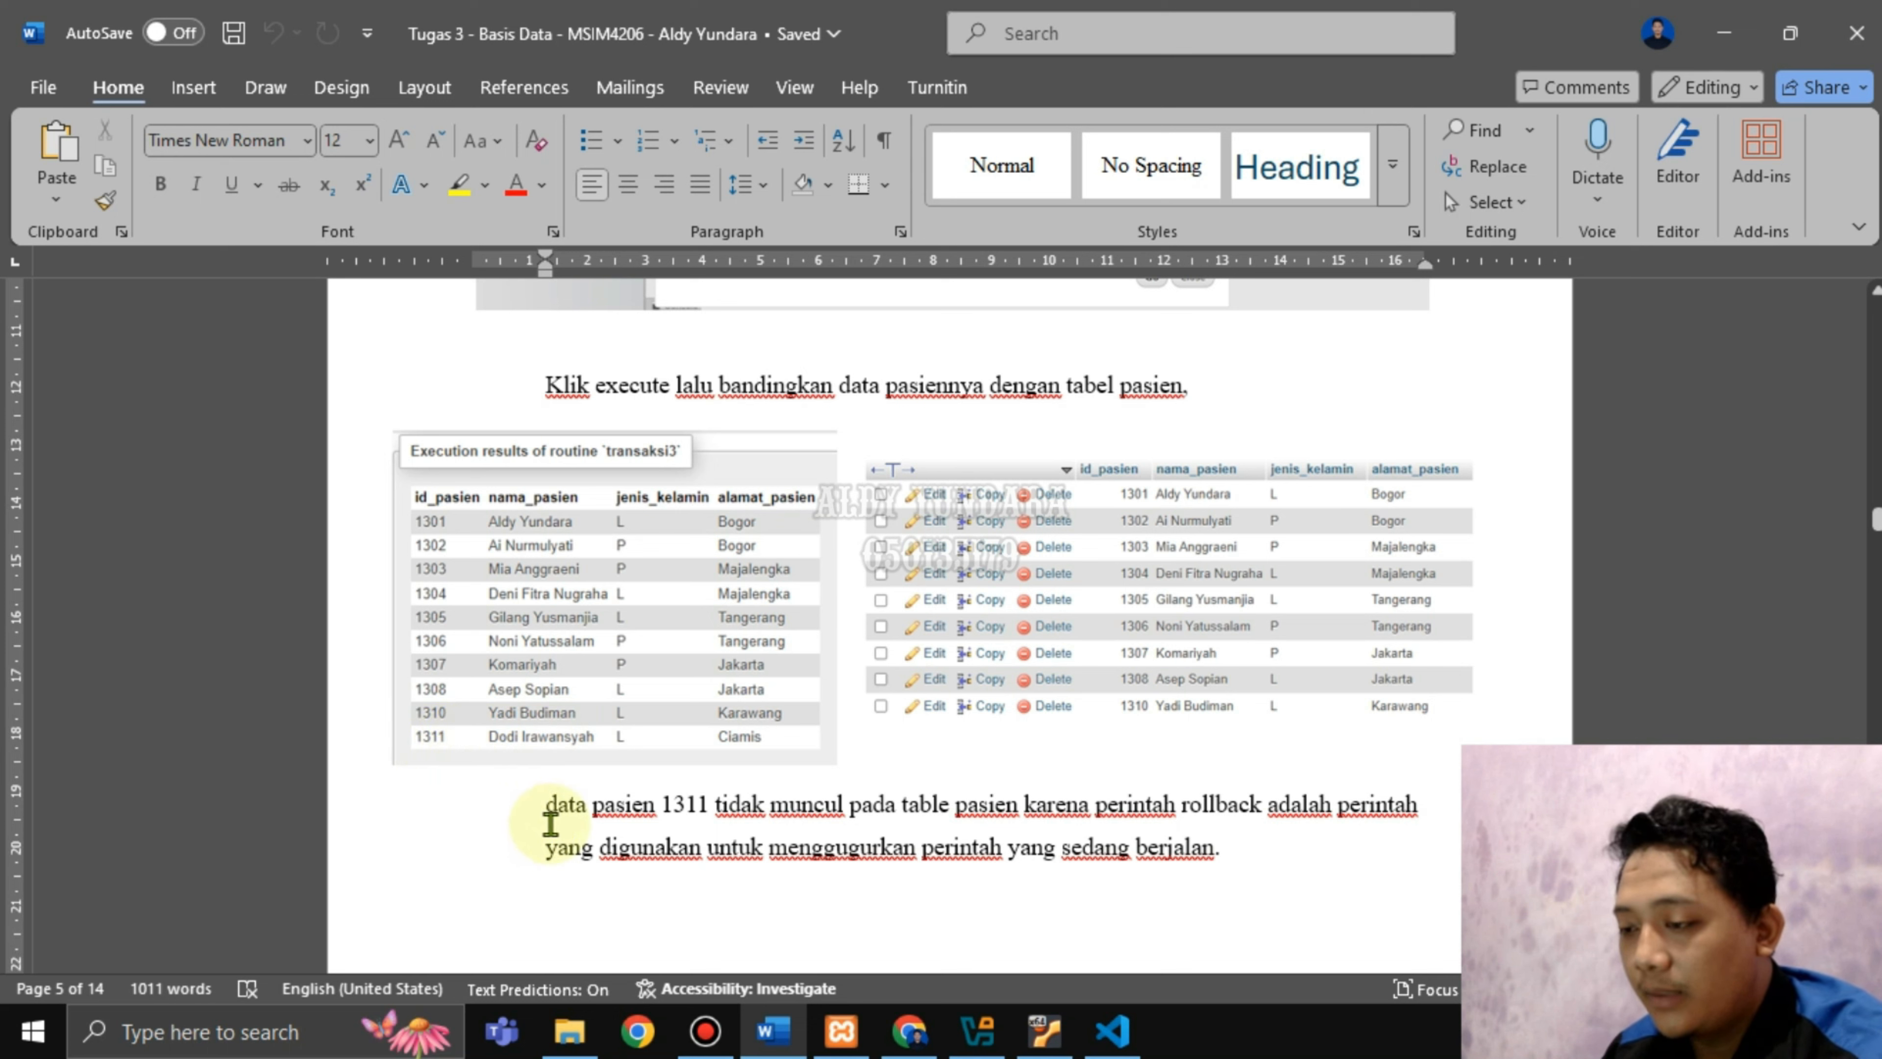
left_click_drag(667, 803, 1090, 804)
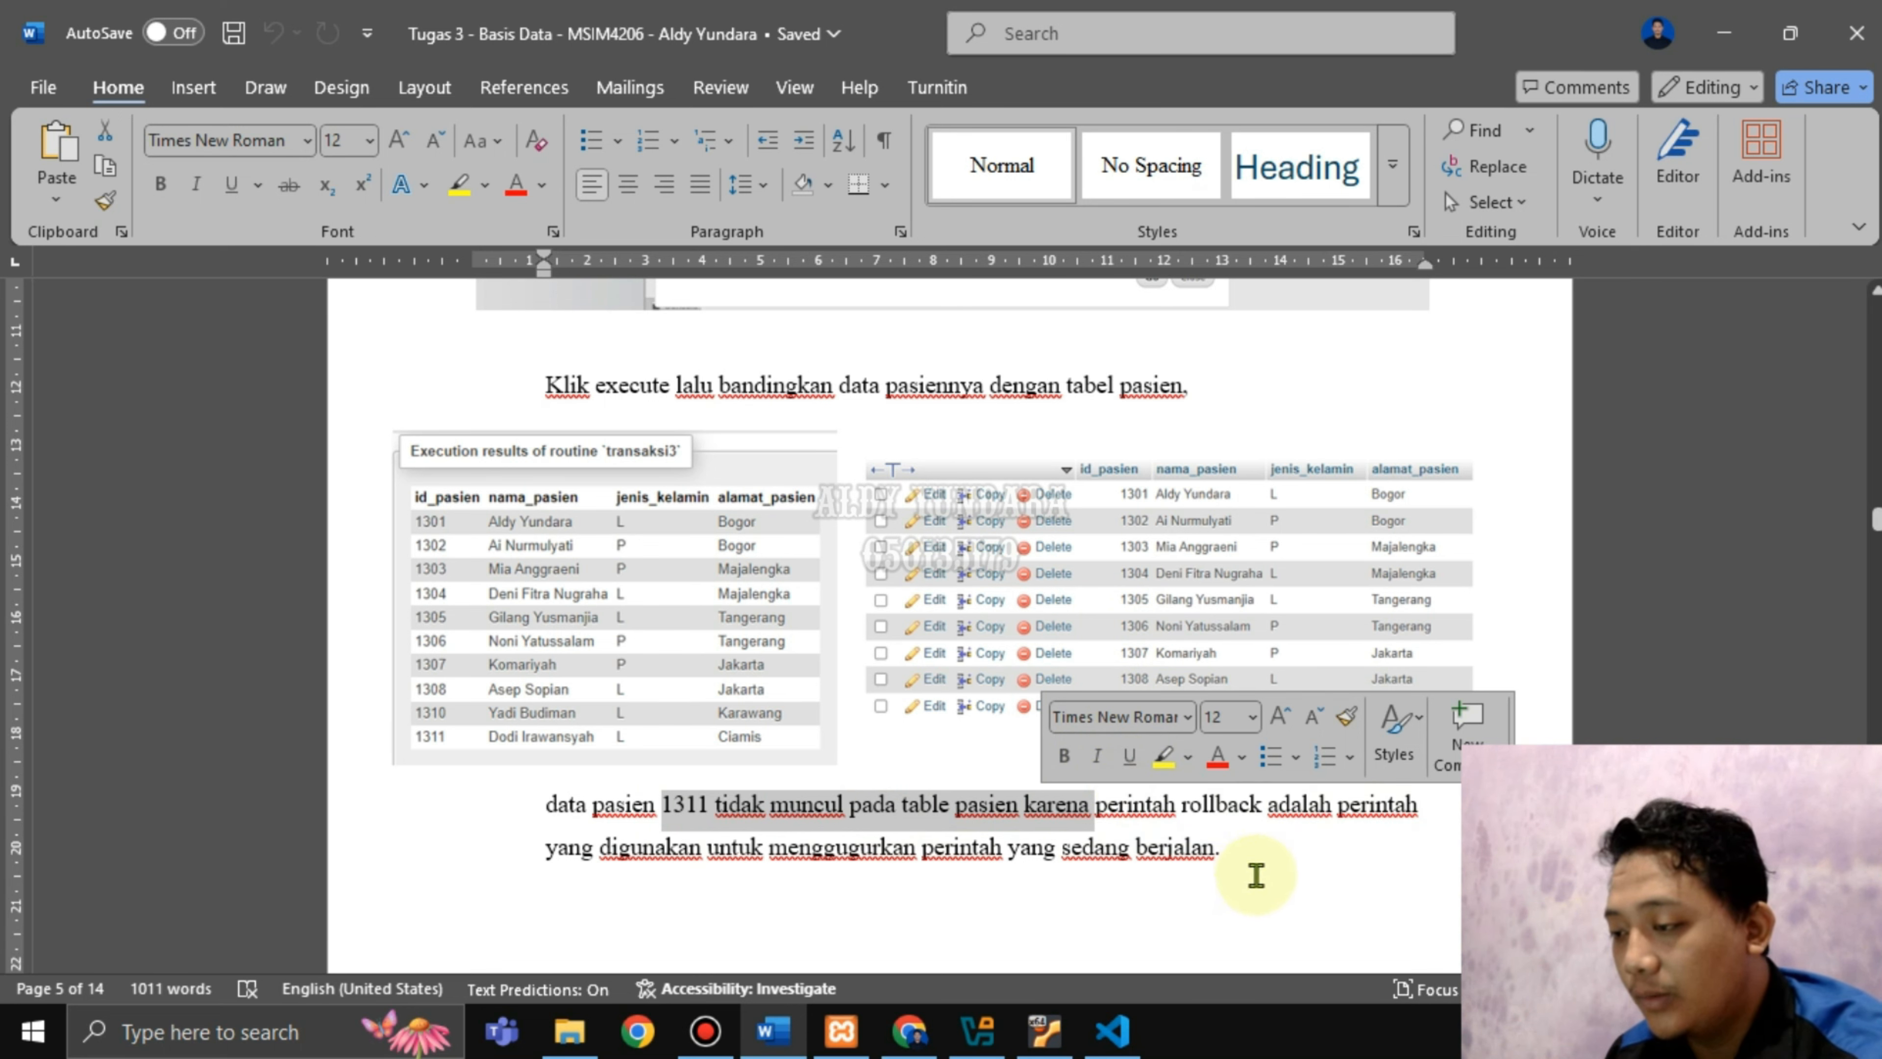
left_click(1272, 860)
left_click(910, 1030)
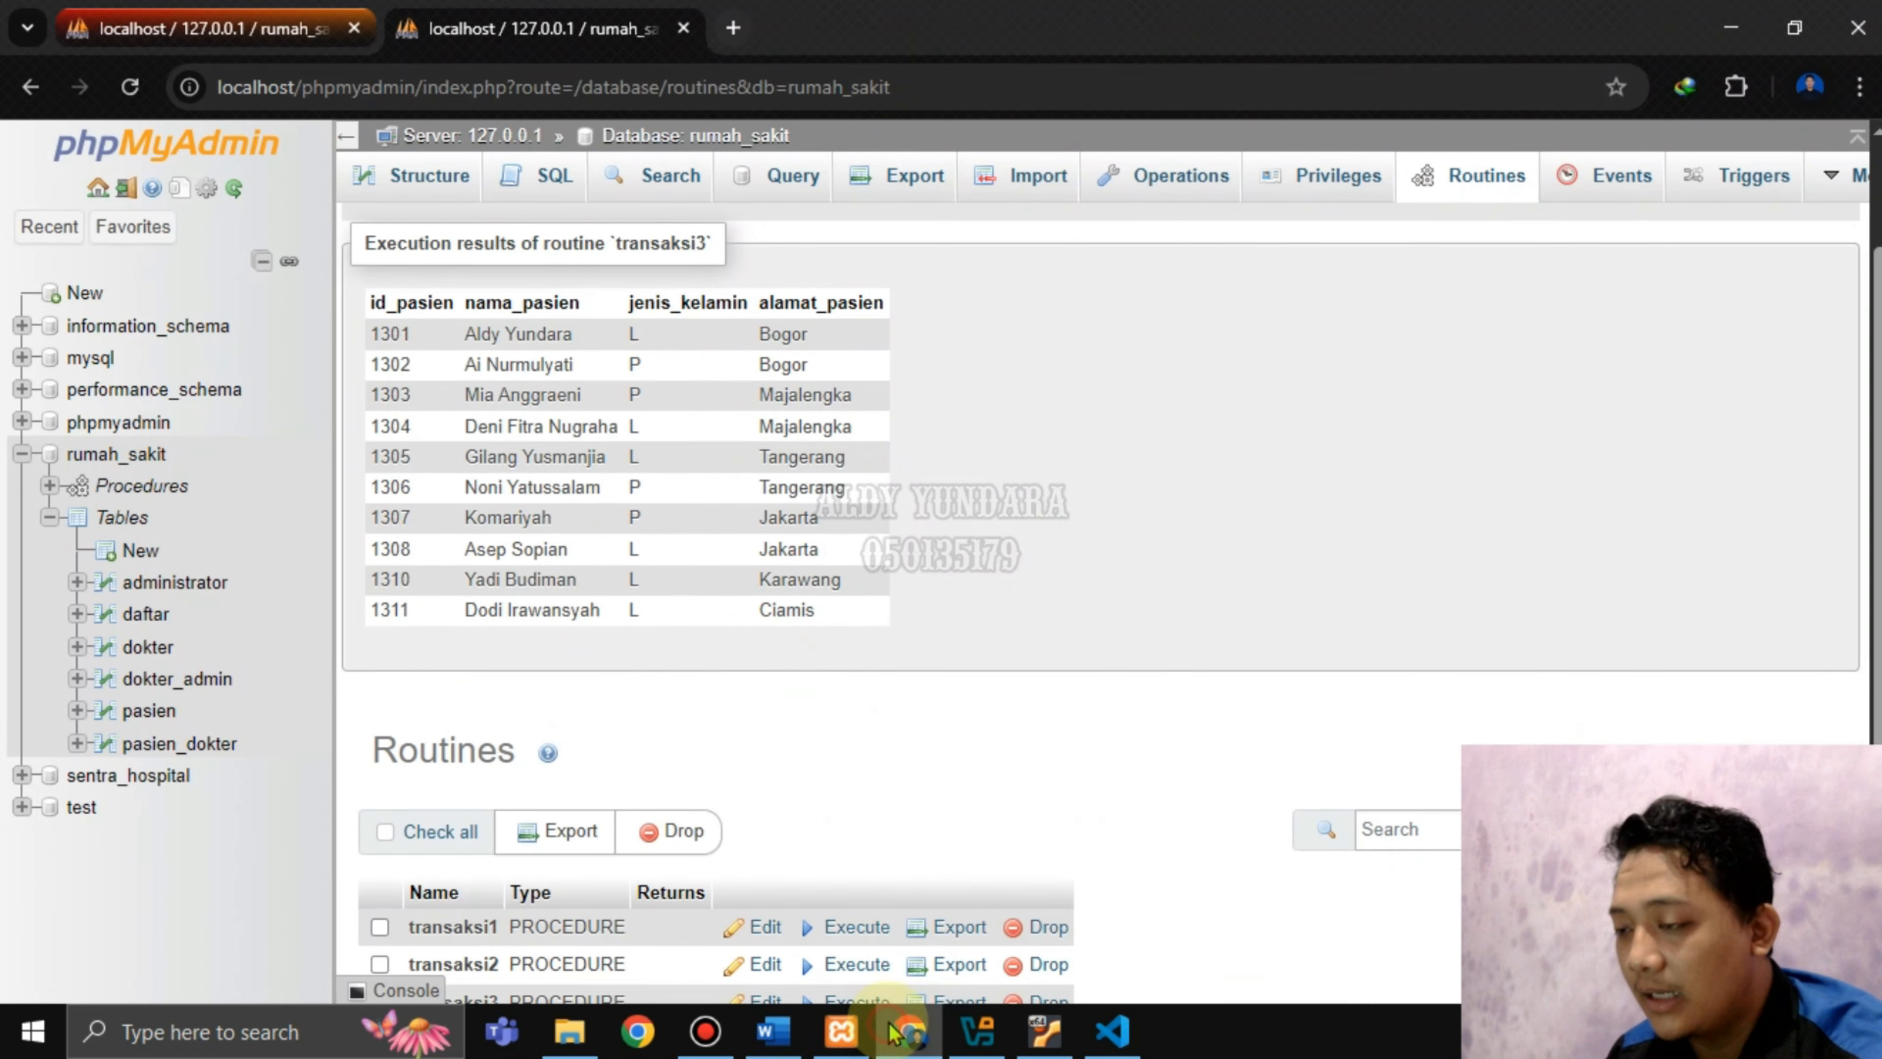
Open the pasien table in a new tab, showing 9 rows ending at 1310.
right_click(148, 713)
left_click(311, 329)
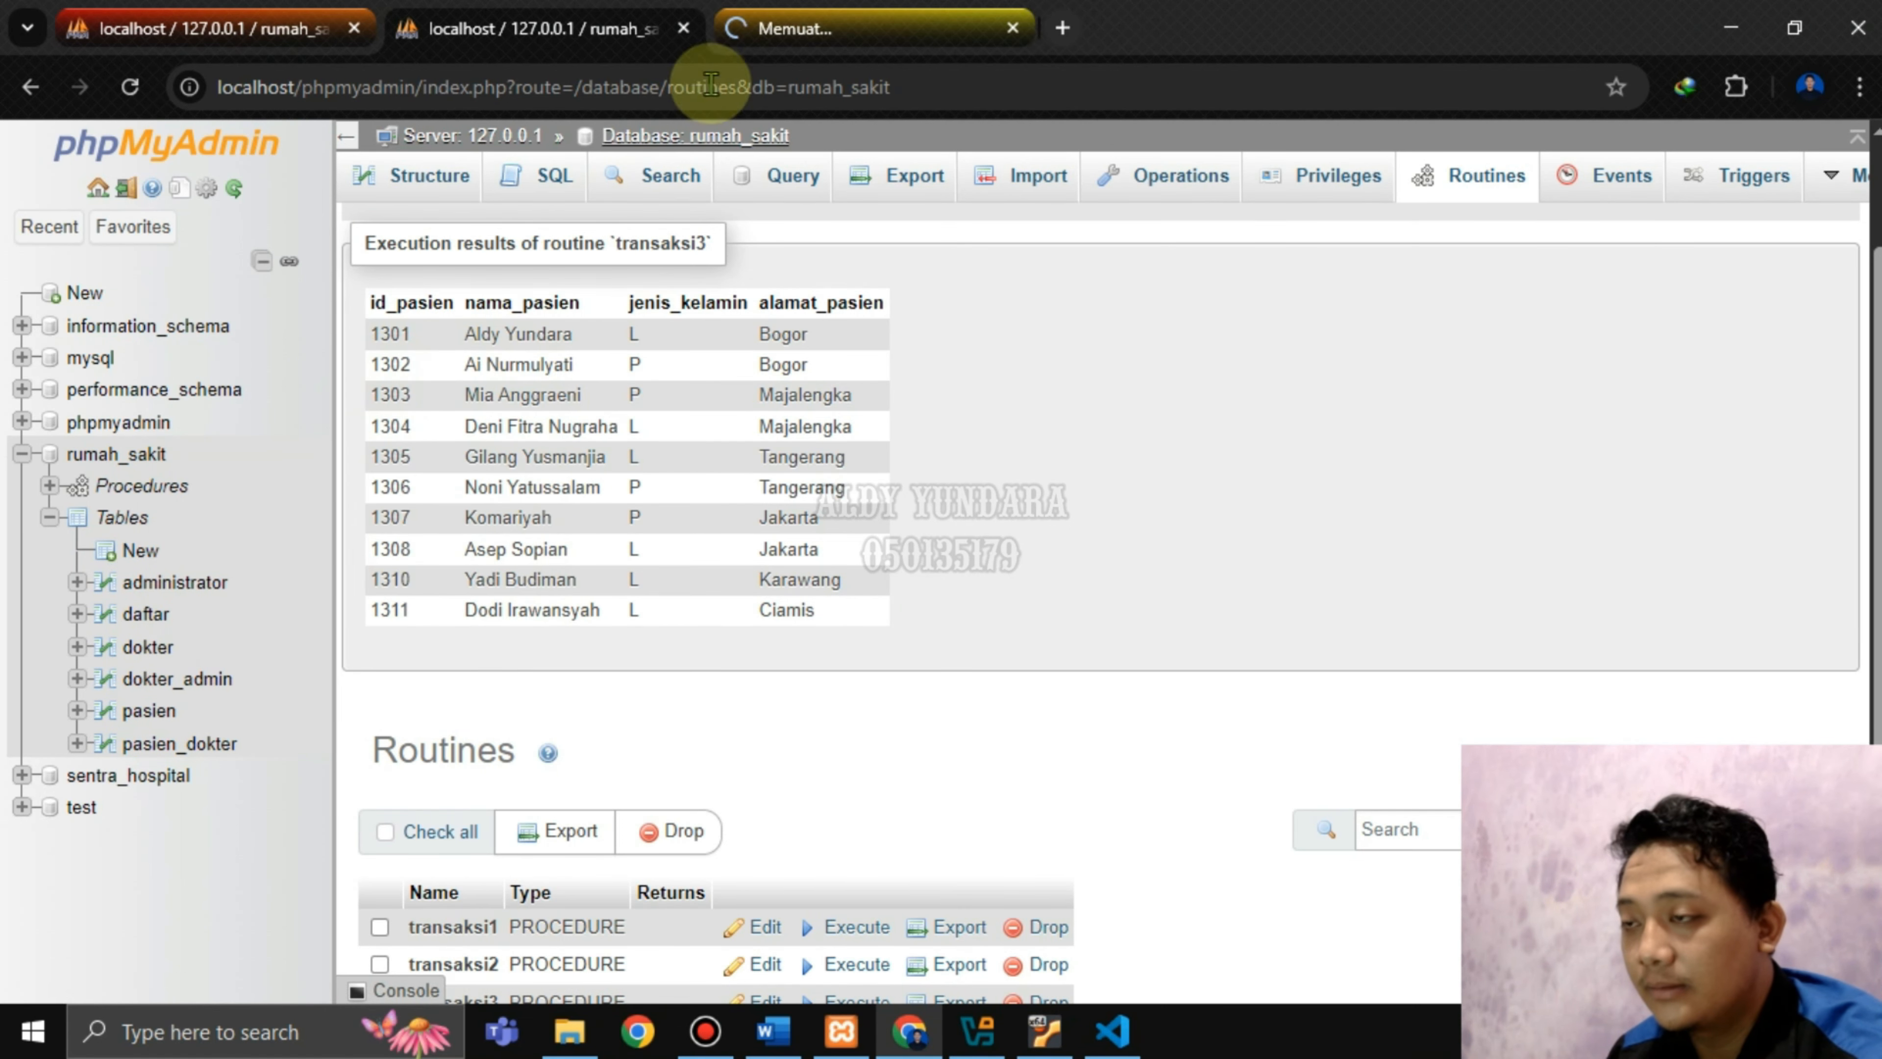
mouse_move(835, 14)
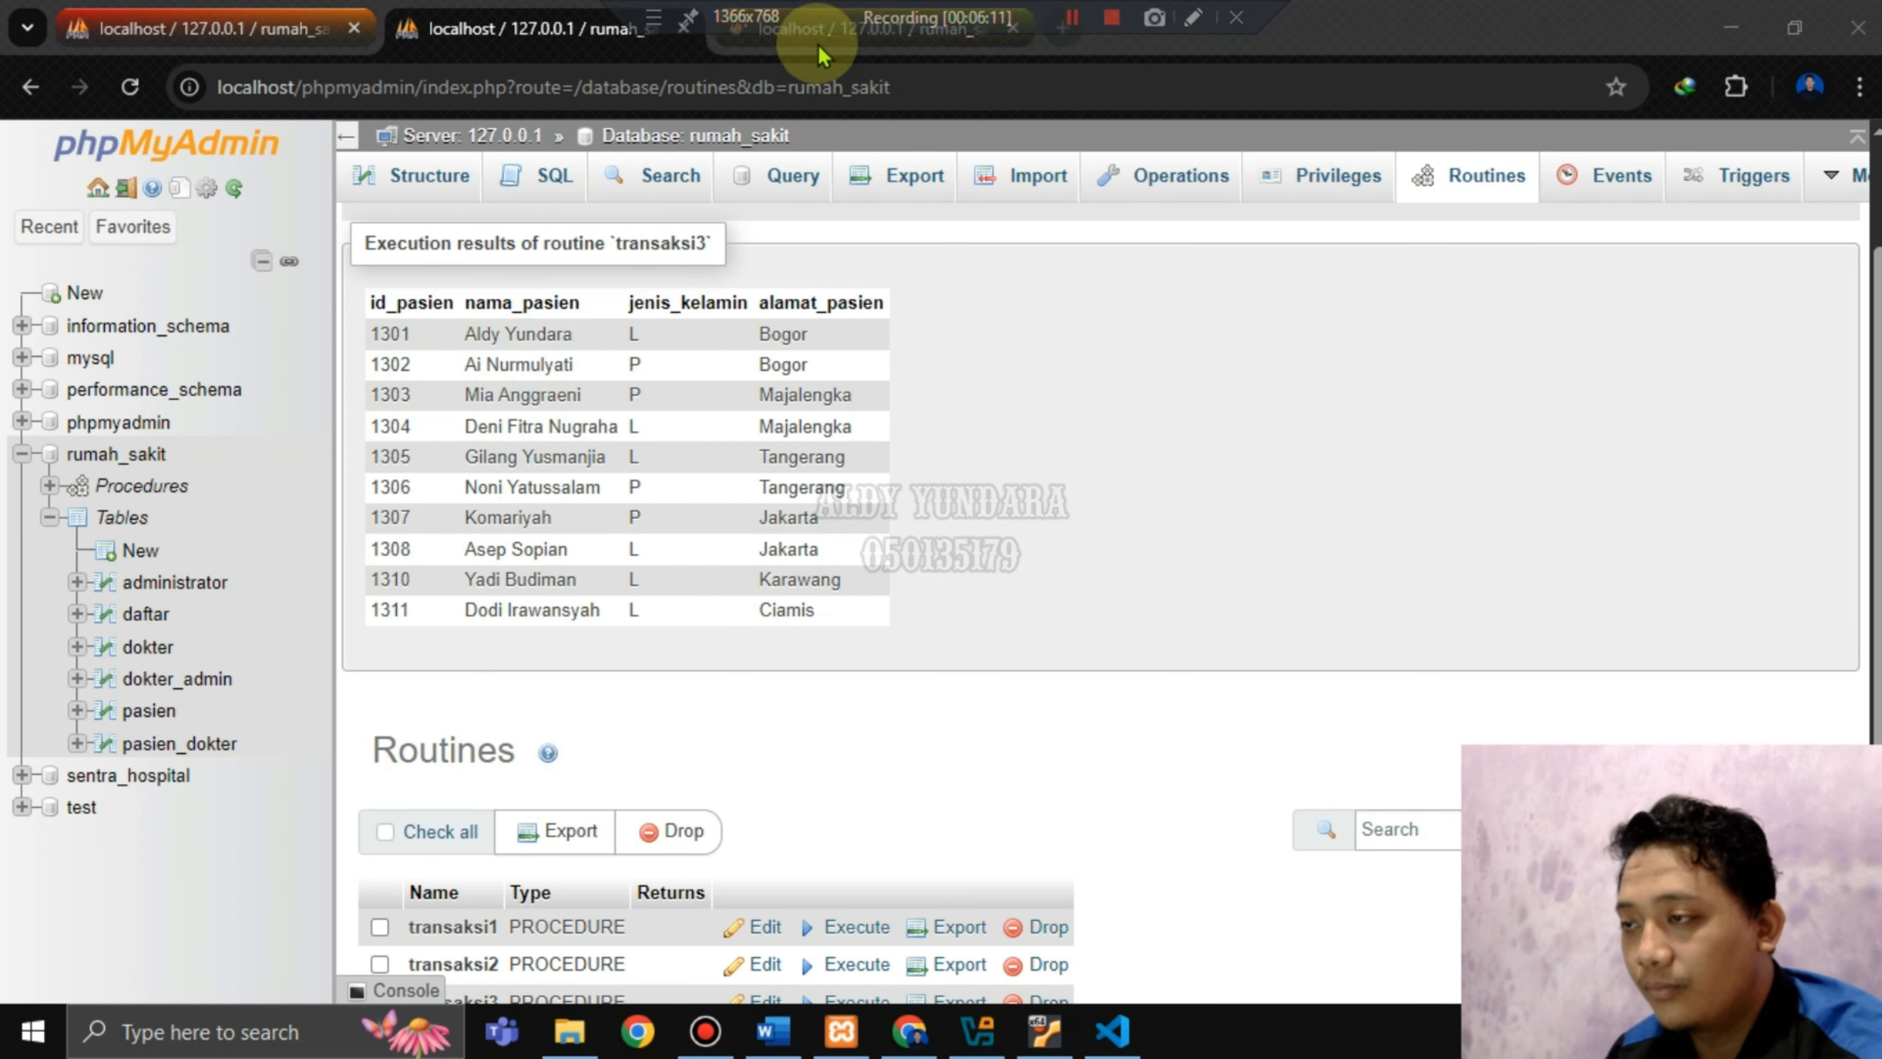
left_click(861, 33)
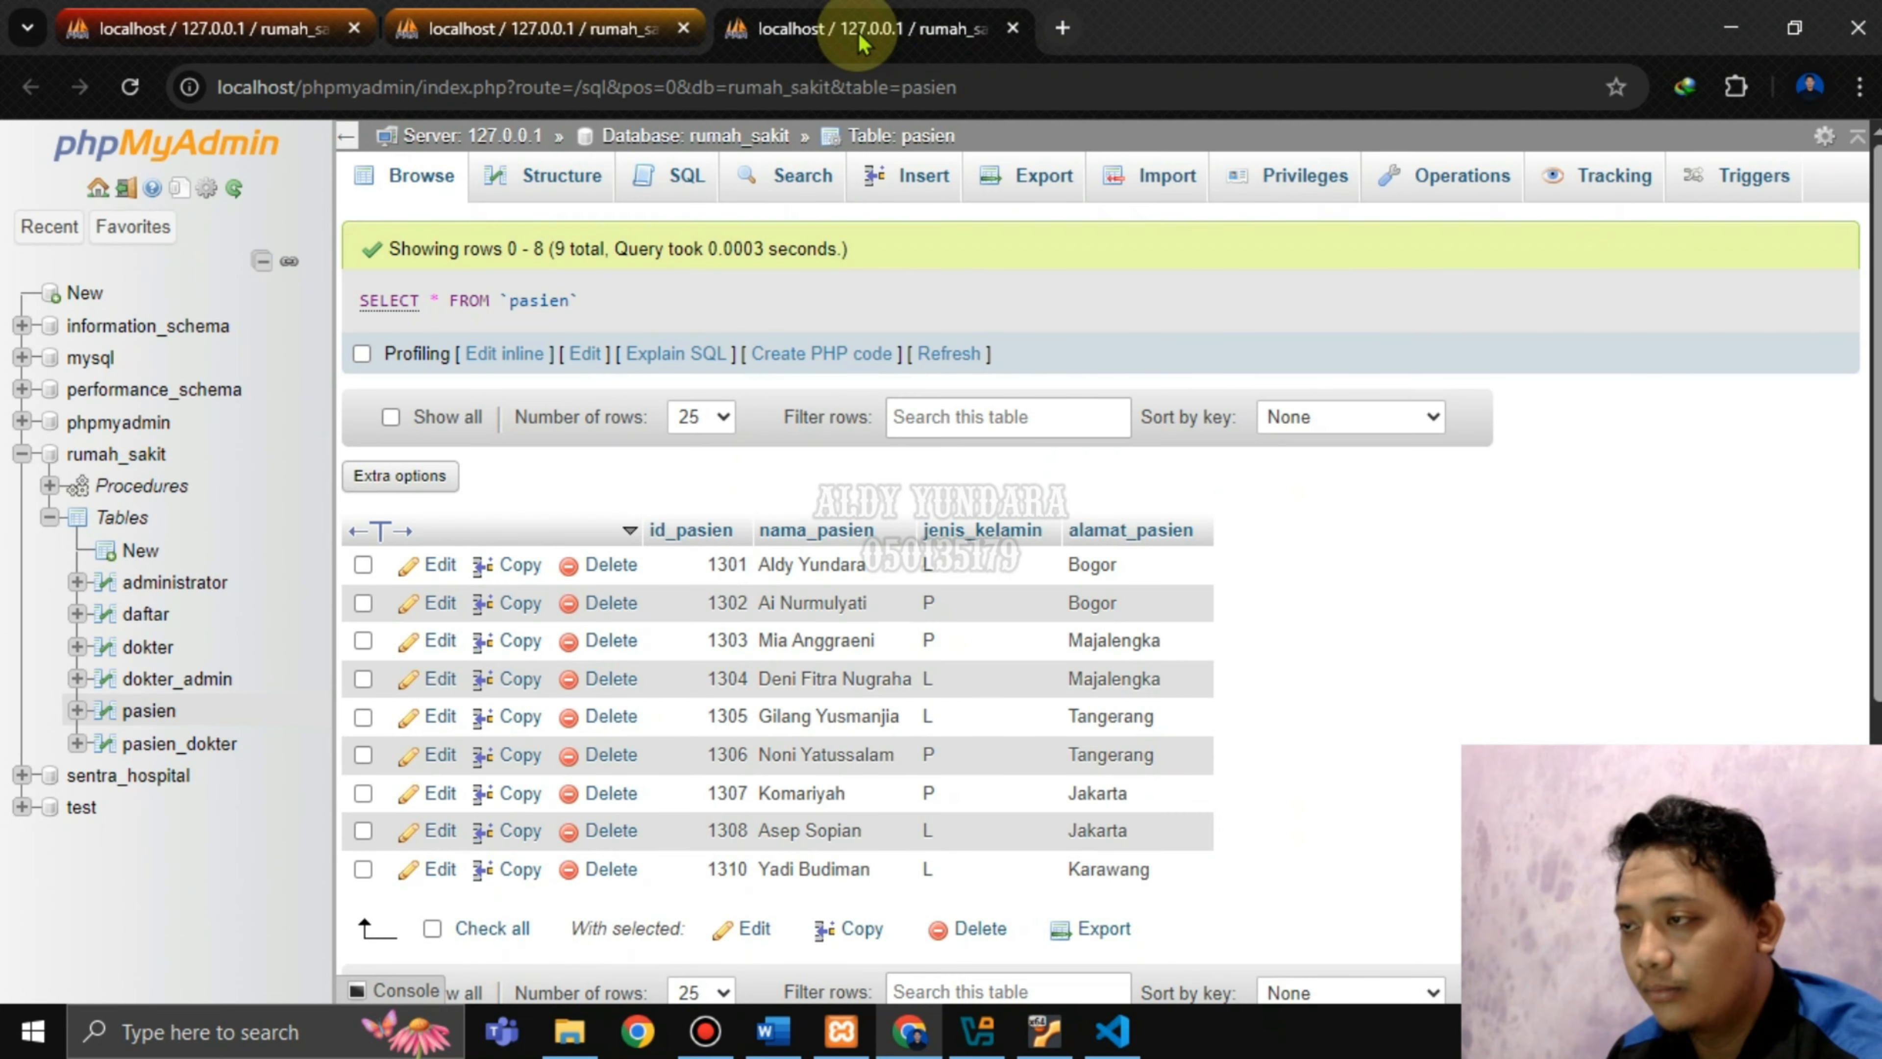
left_click(705, 1032)
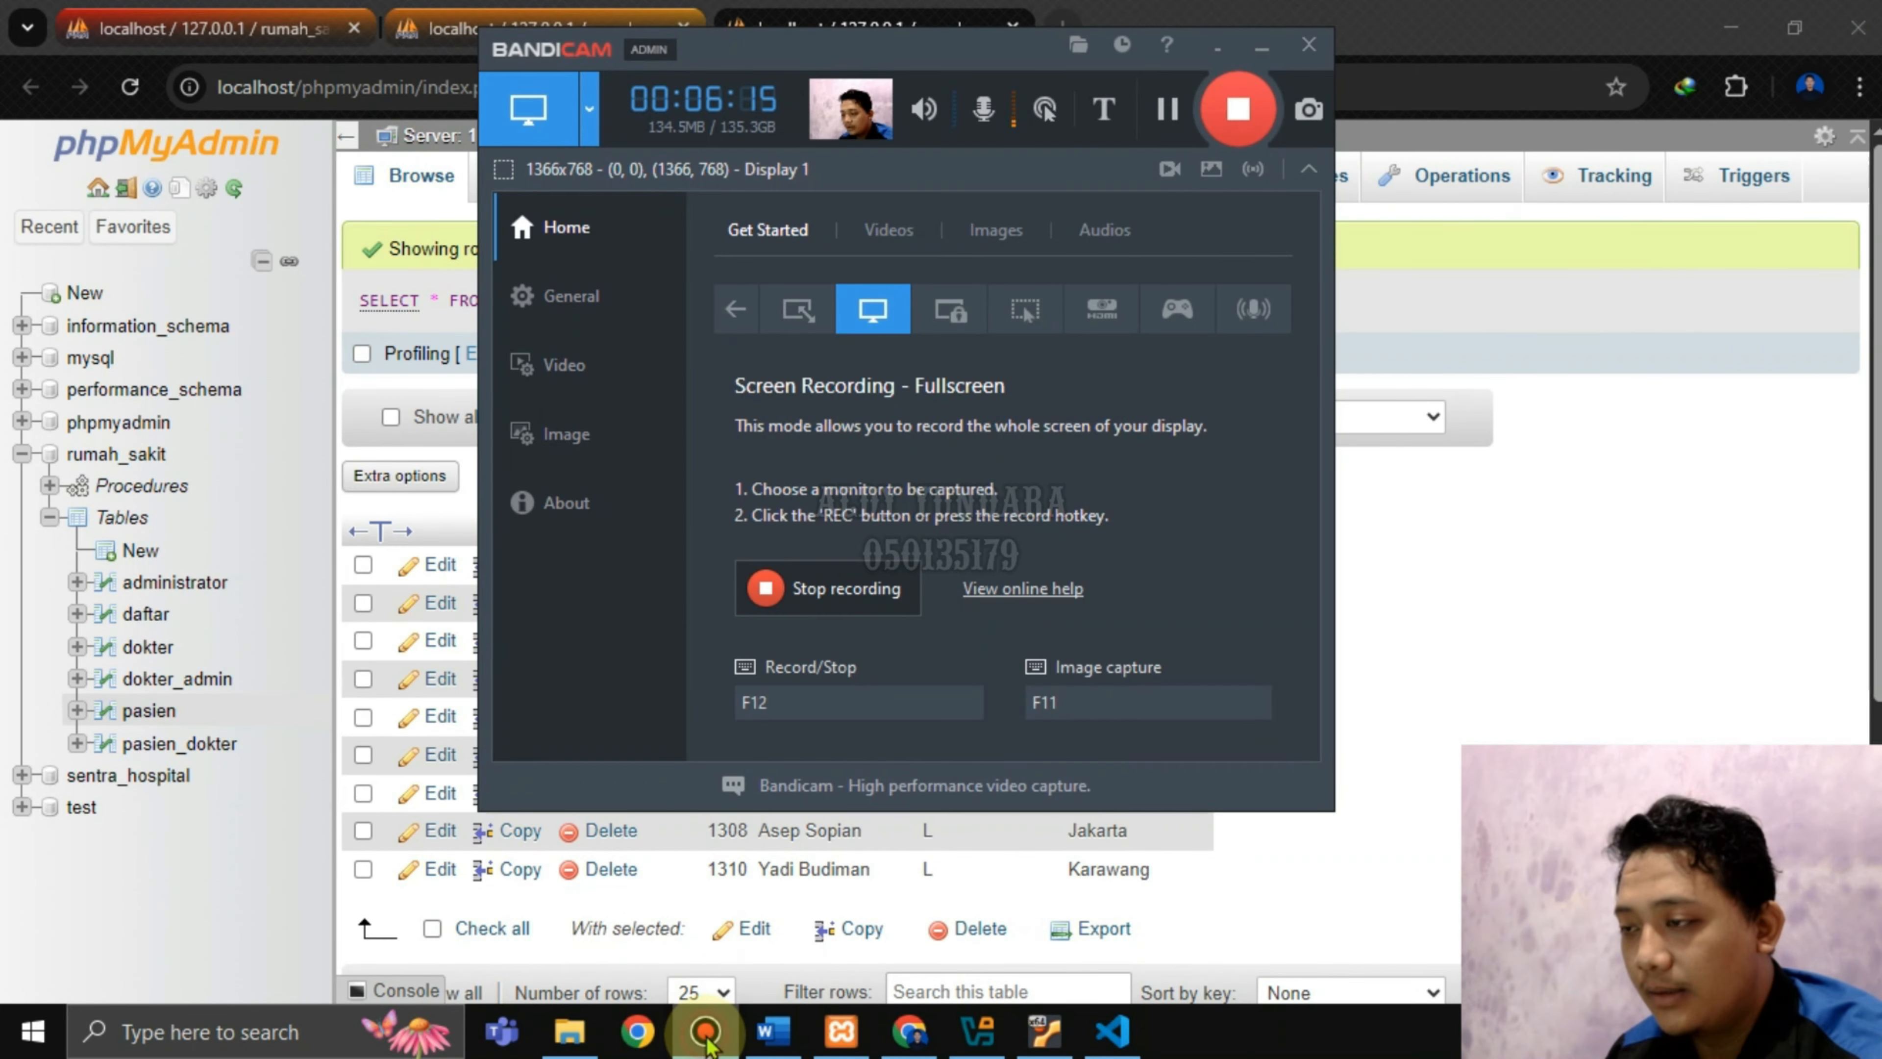
left_click(706, 1033)
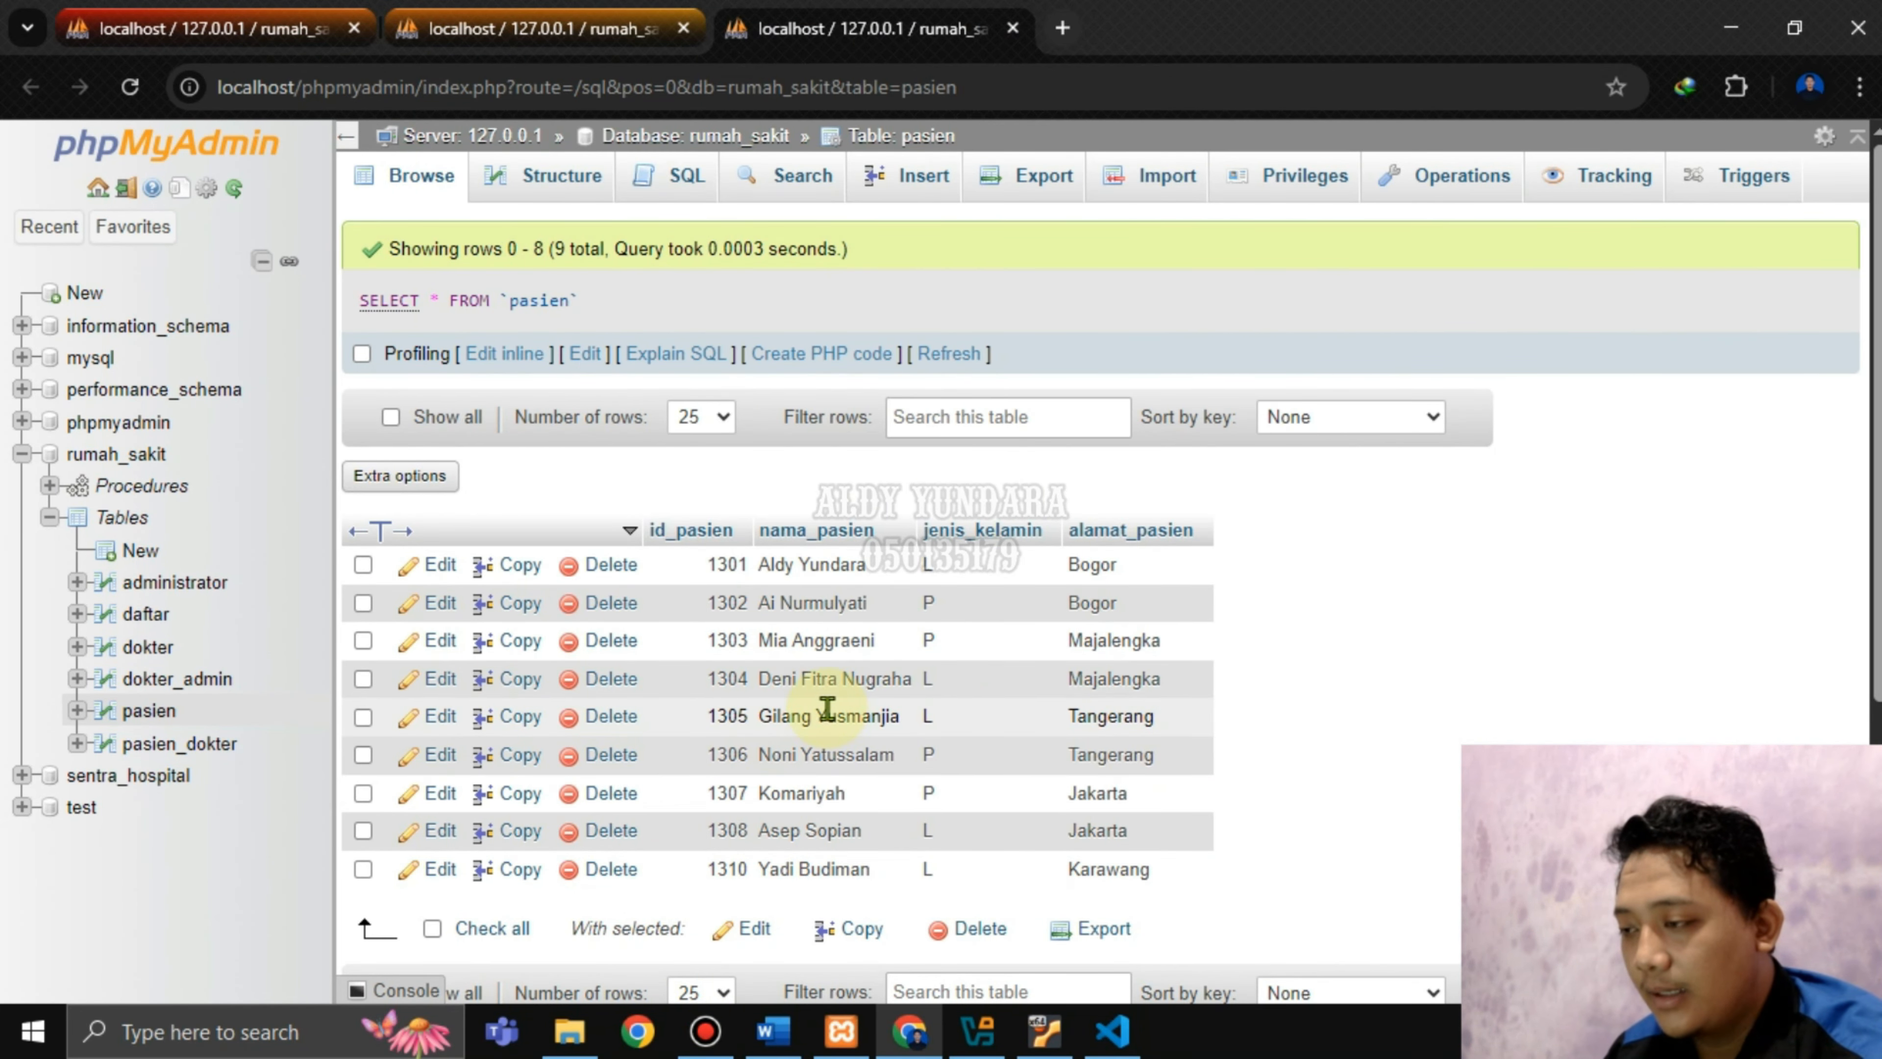
scroll(993, 679, "down", 2)
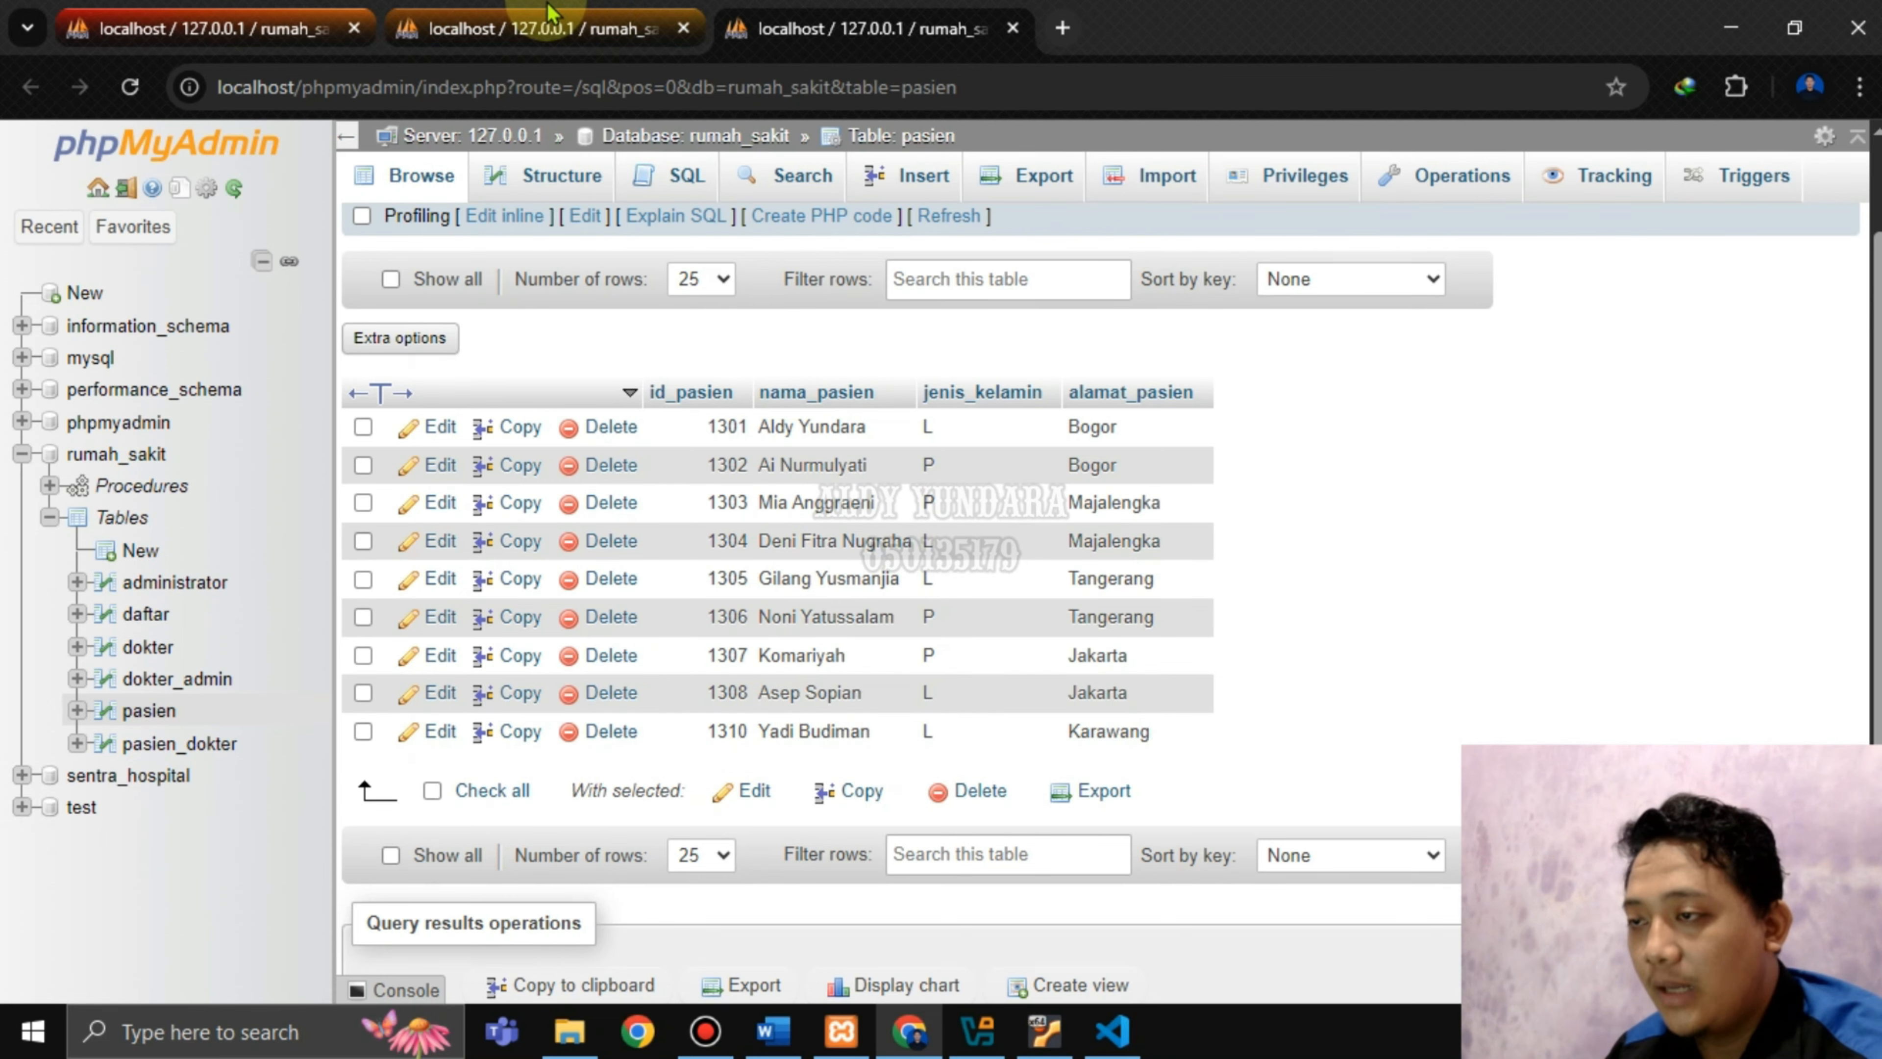
Compare pasien with the transaksi3 results, then close the other tabs, leaving only pasien.
left_click(637, 24)
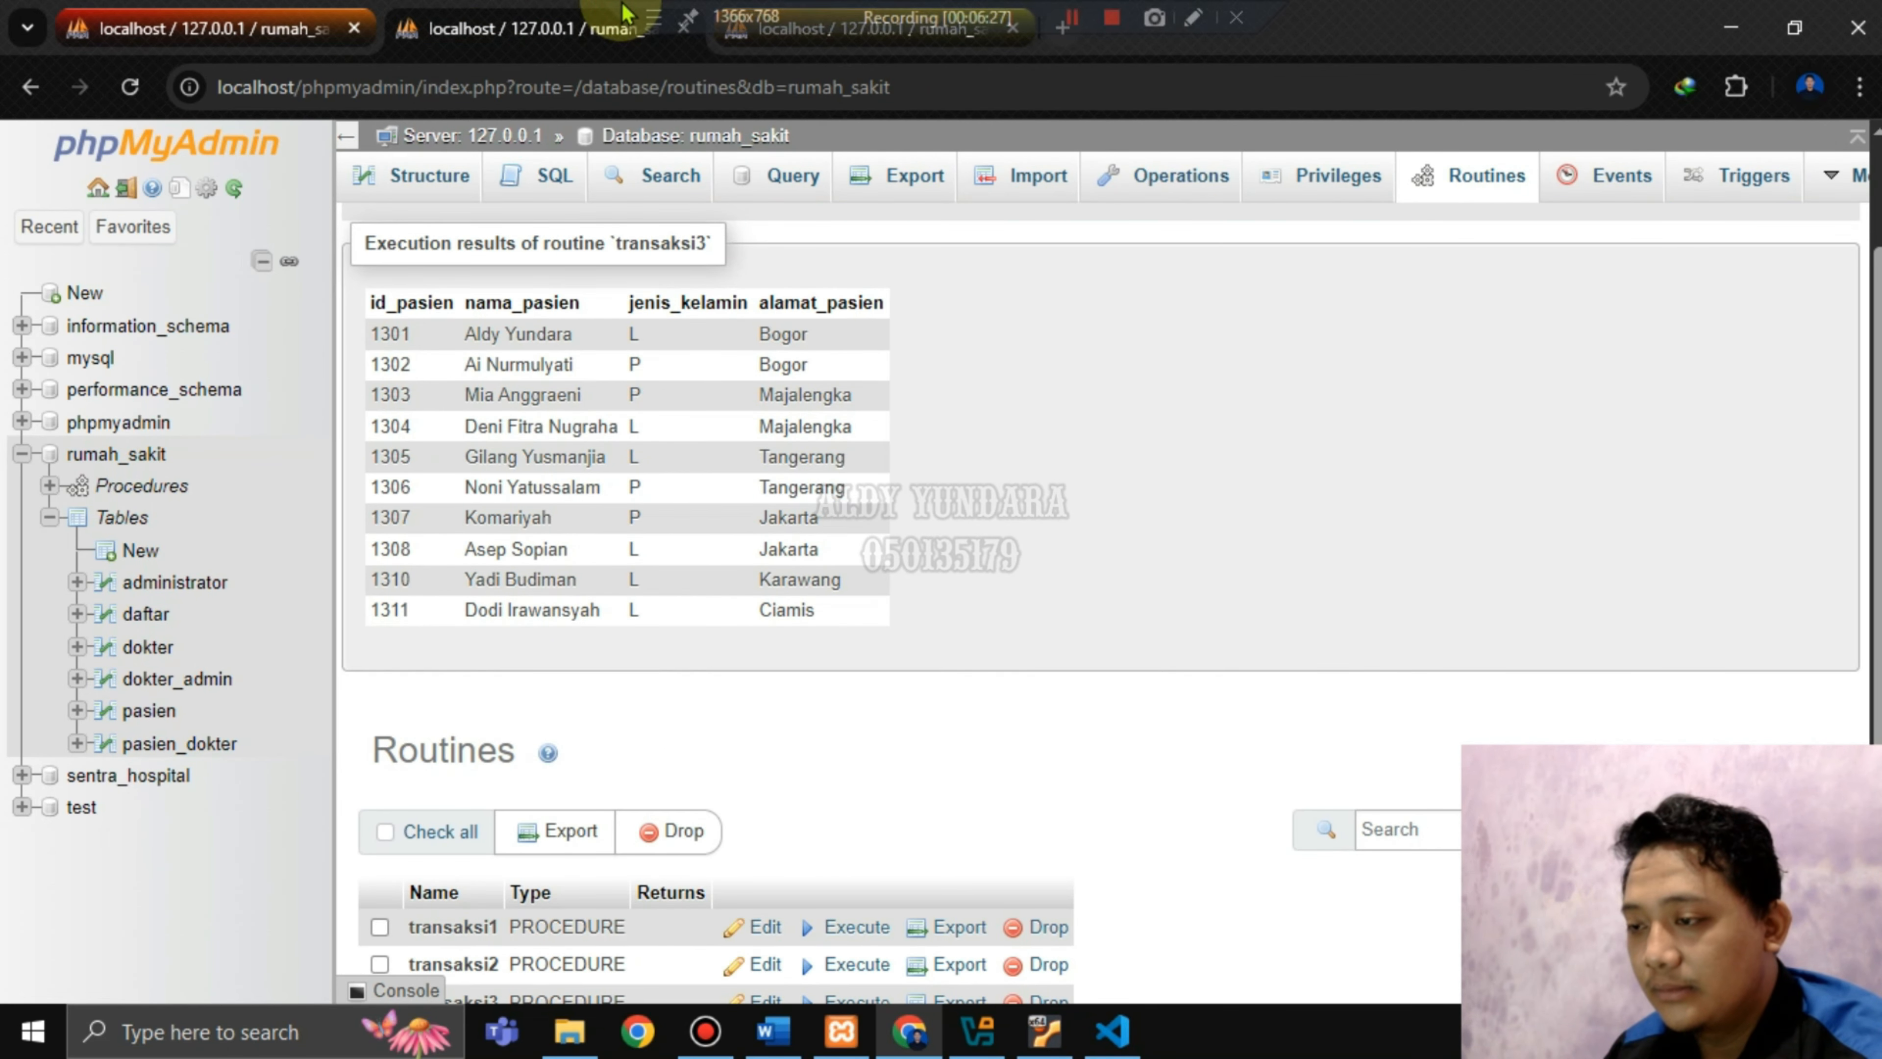
left_click(437, 15)
left_click(467, 12)
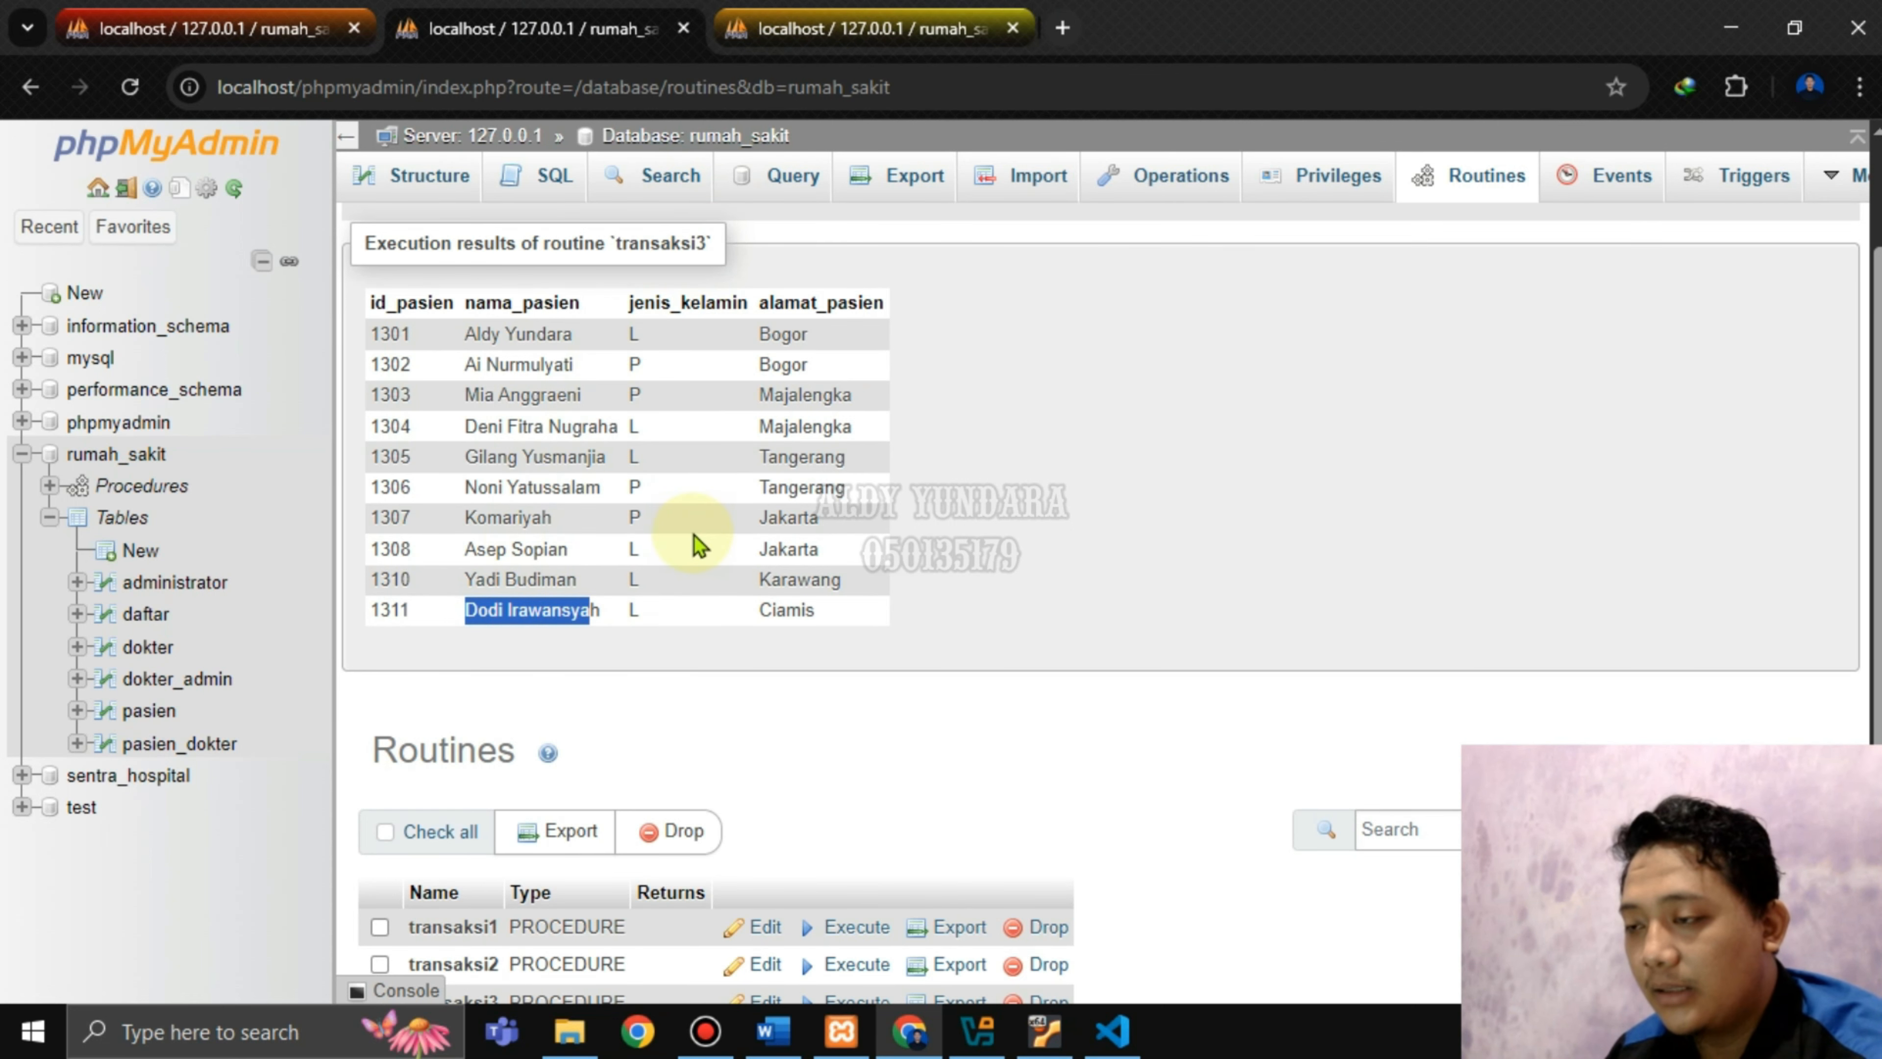
left_click(843, 12)
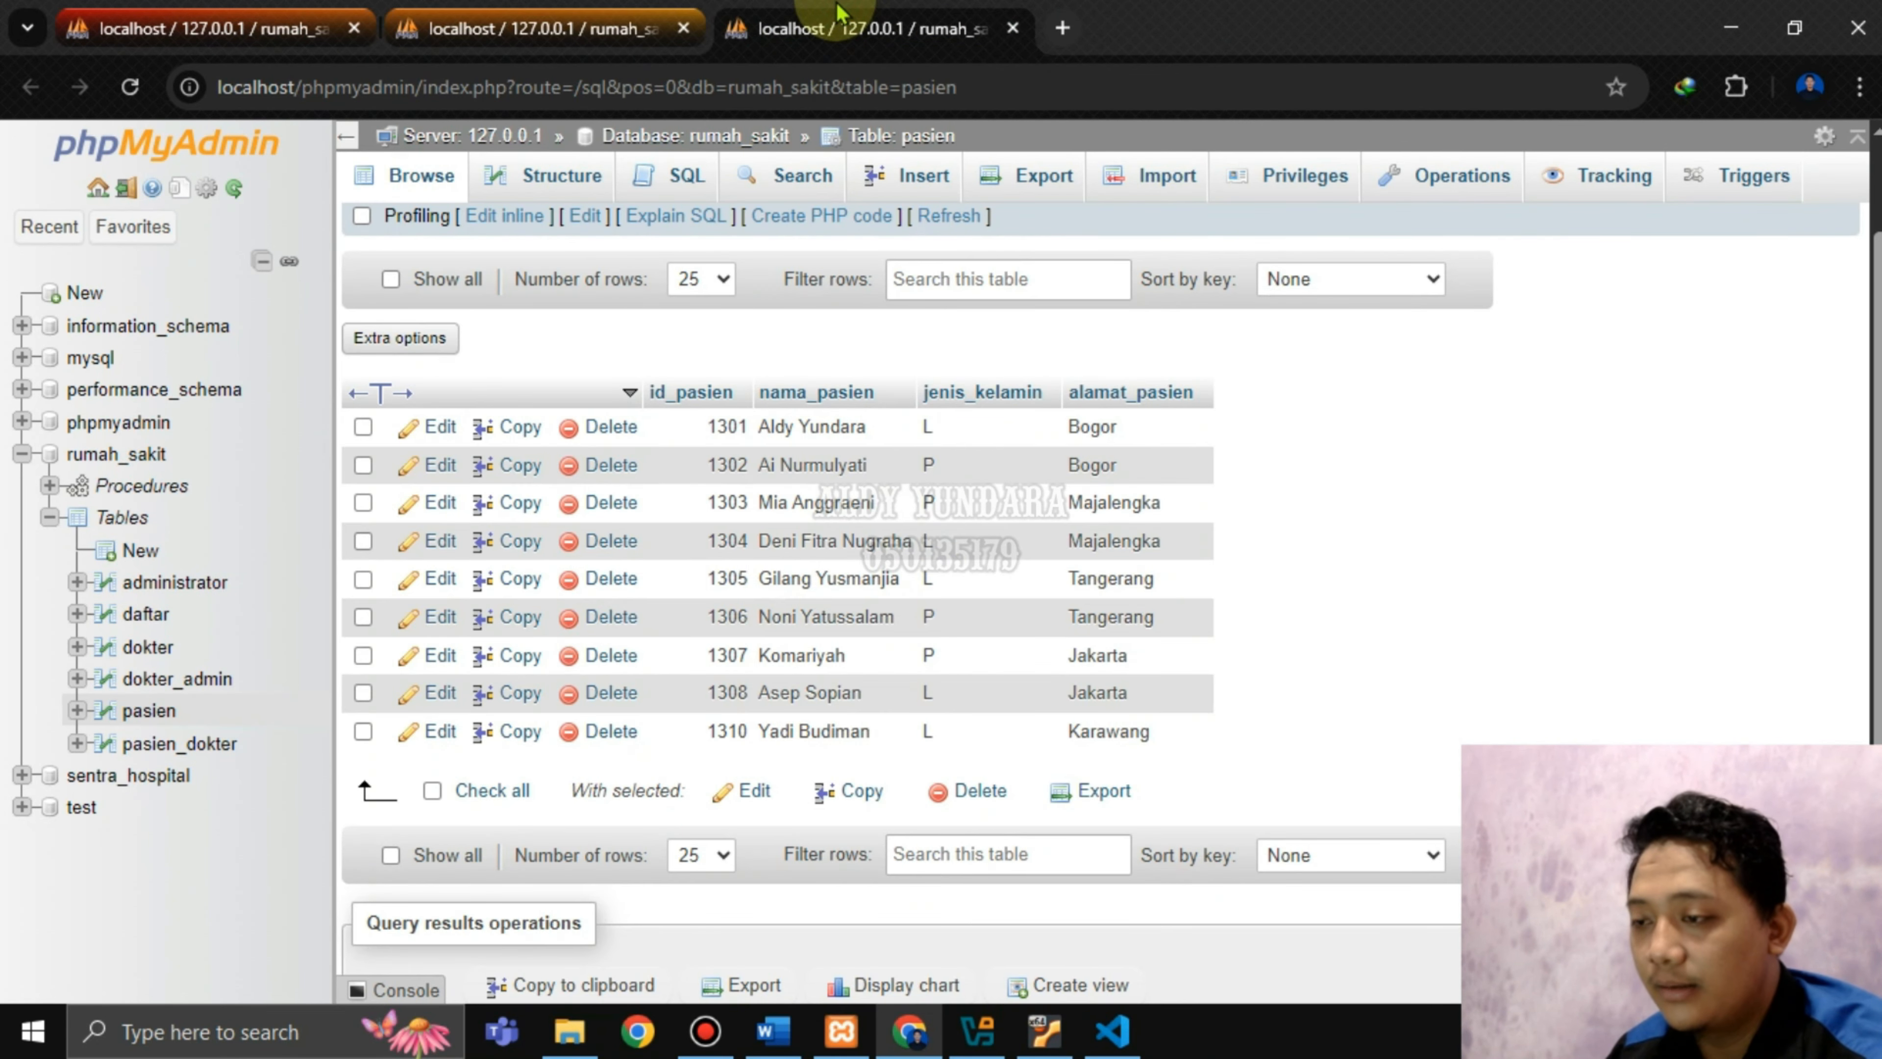
left_click(354, 29)
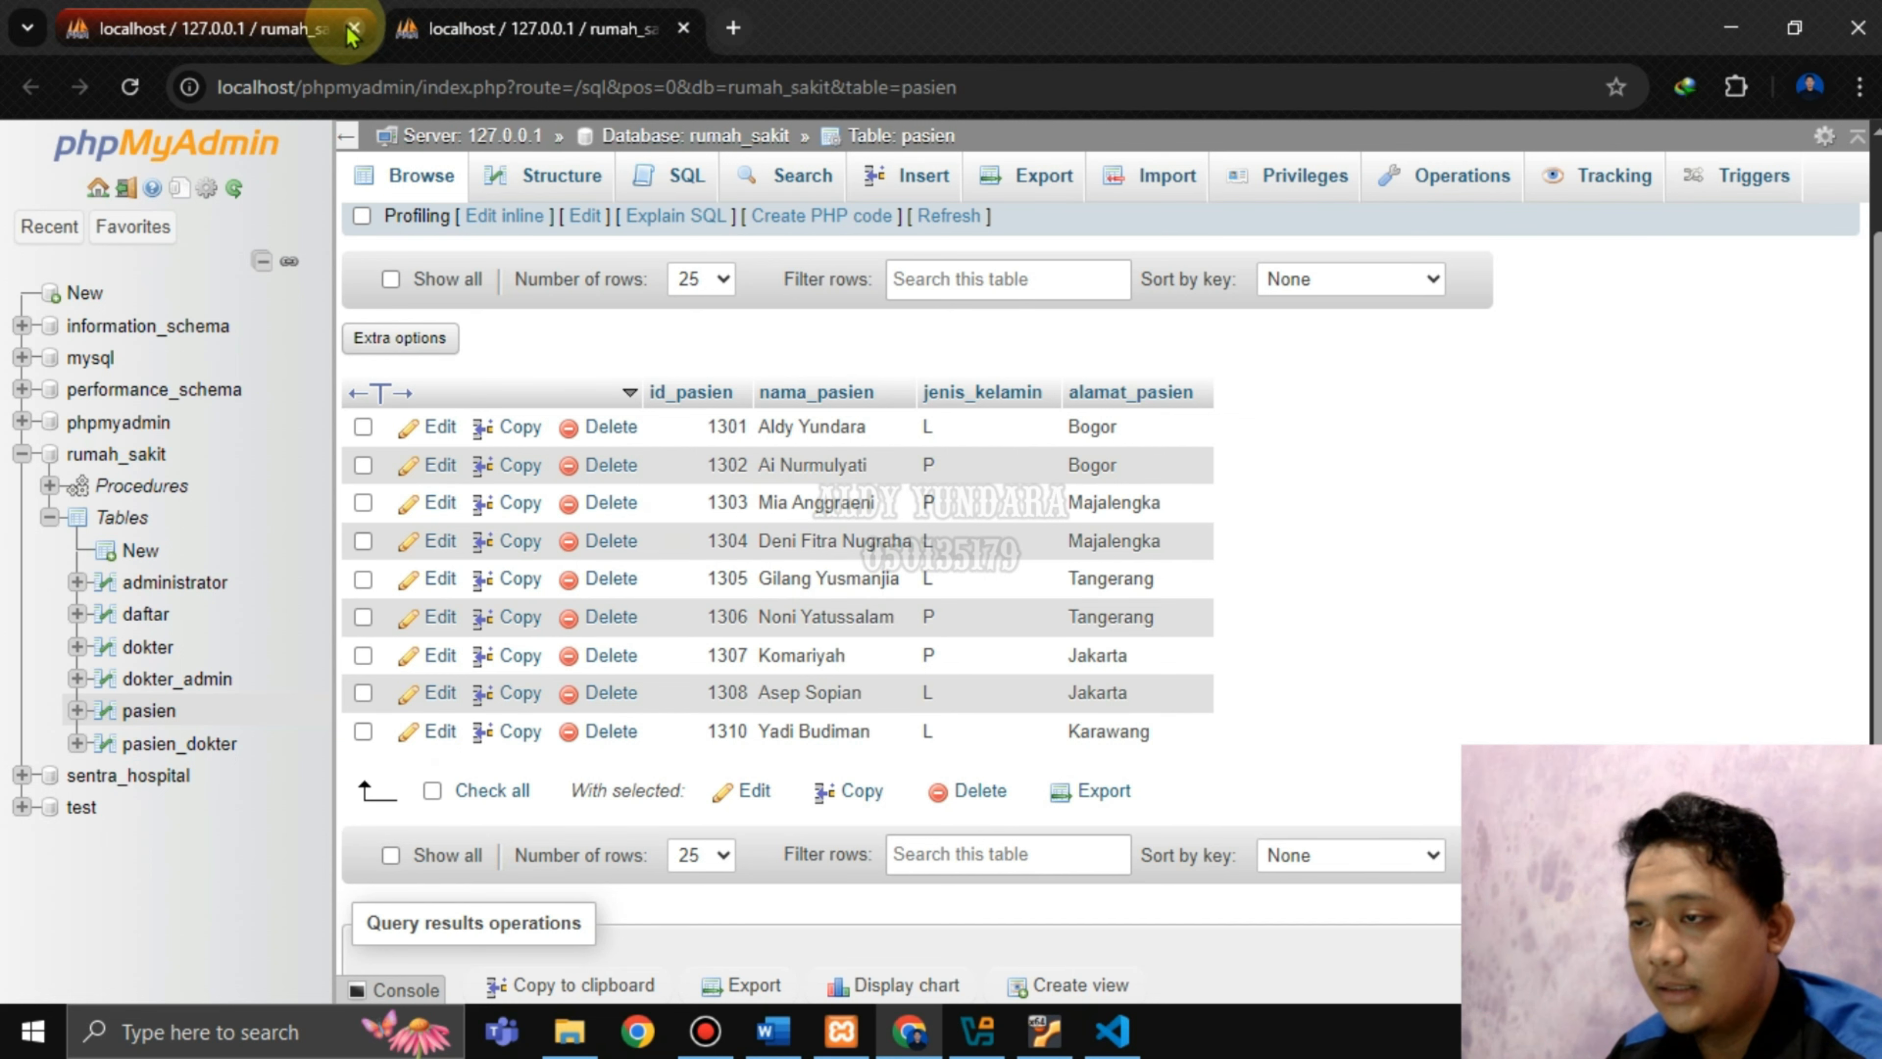
left_click(354, 29)
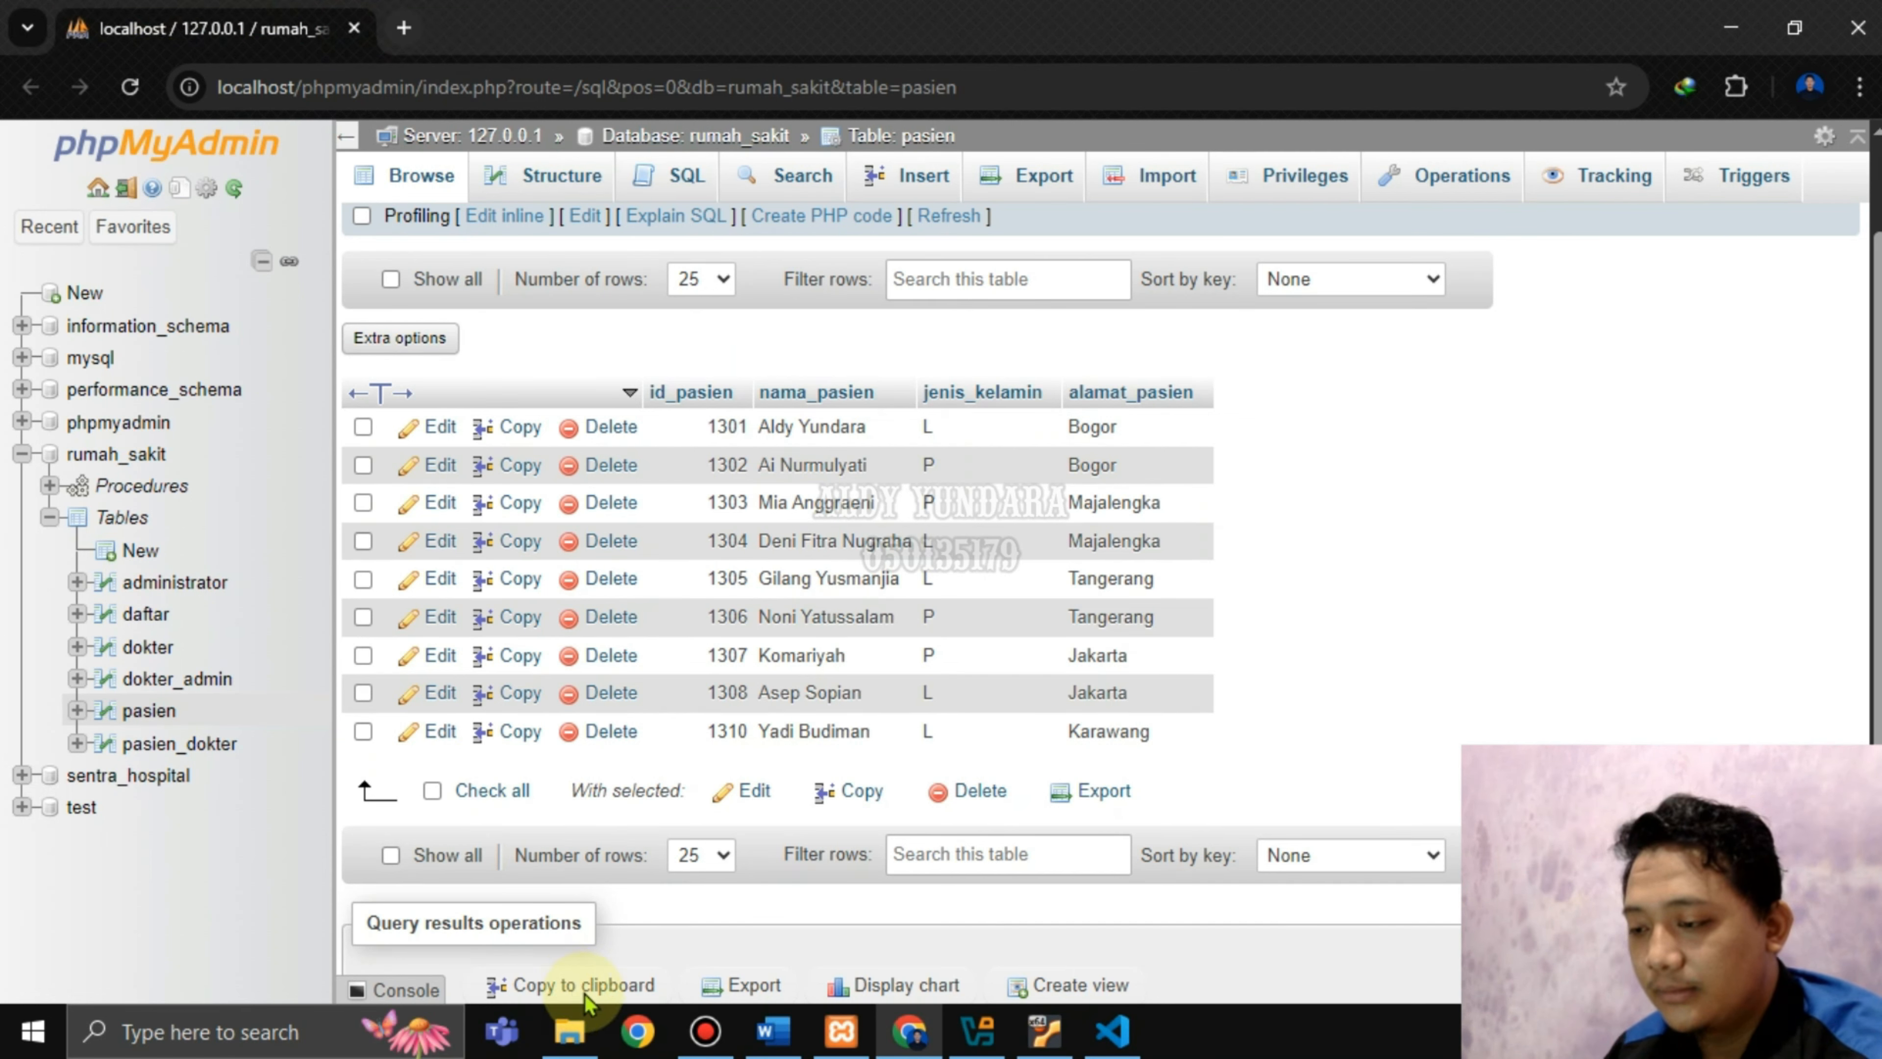
Scroll Word to the 'Buat transaksi ke 4' instruction that moves the rollback to line 13.
left_click(774, 1030)
scroll(853, 741, "down", 10)
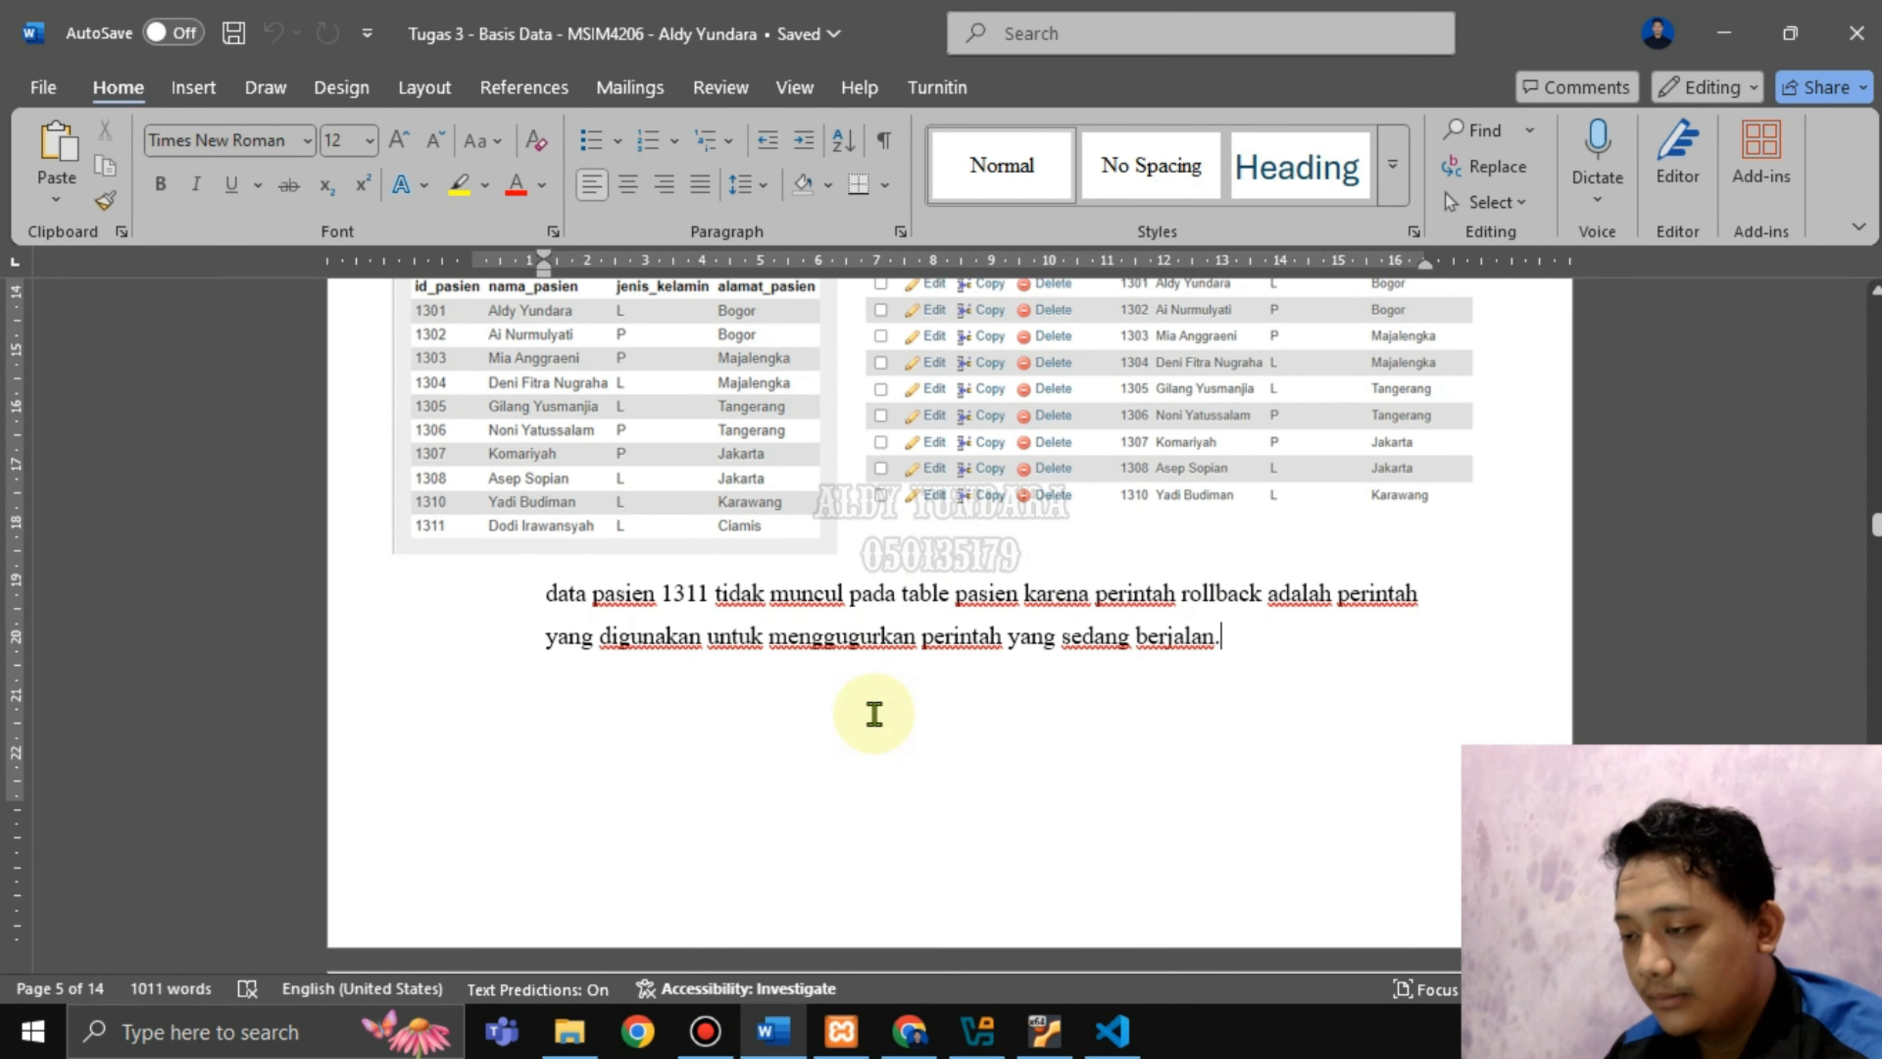
scroll(1046, 677, "down", 2)
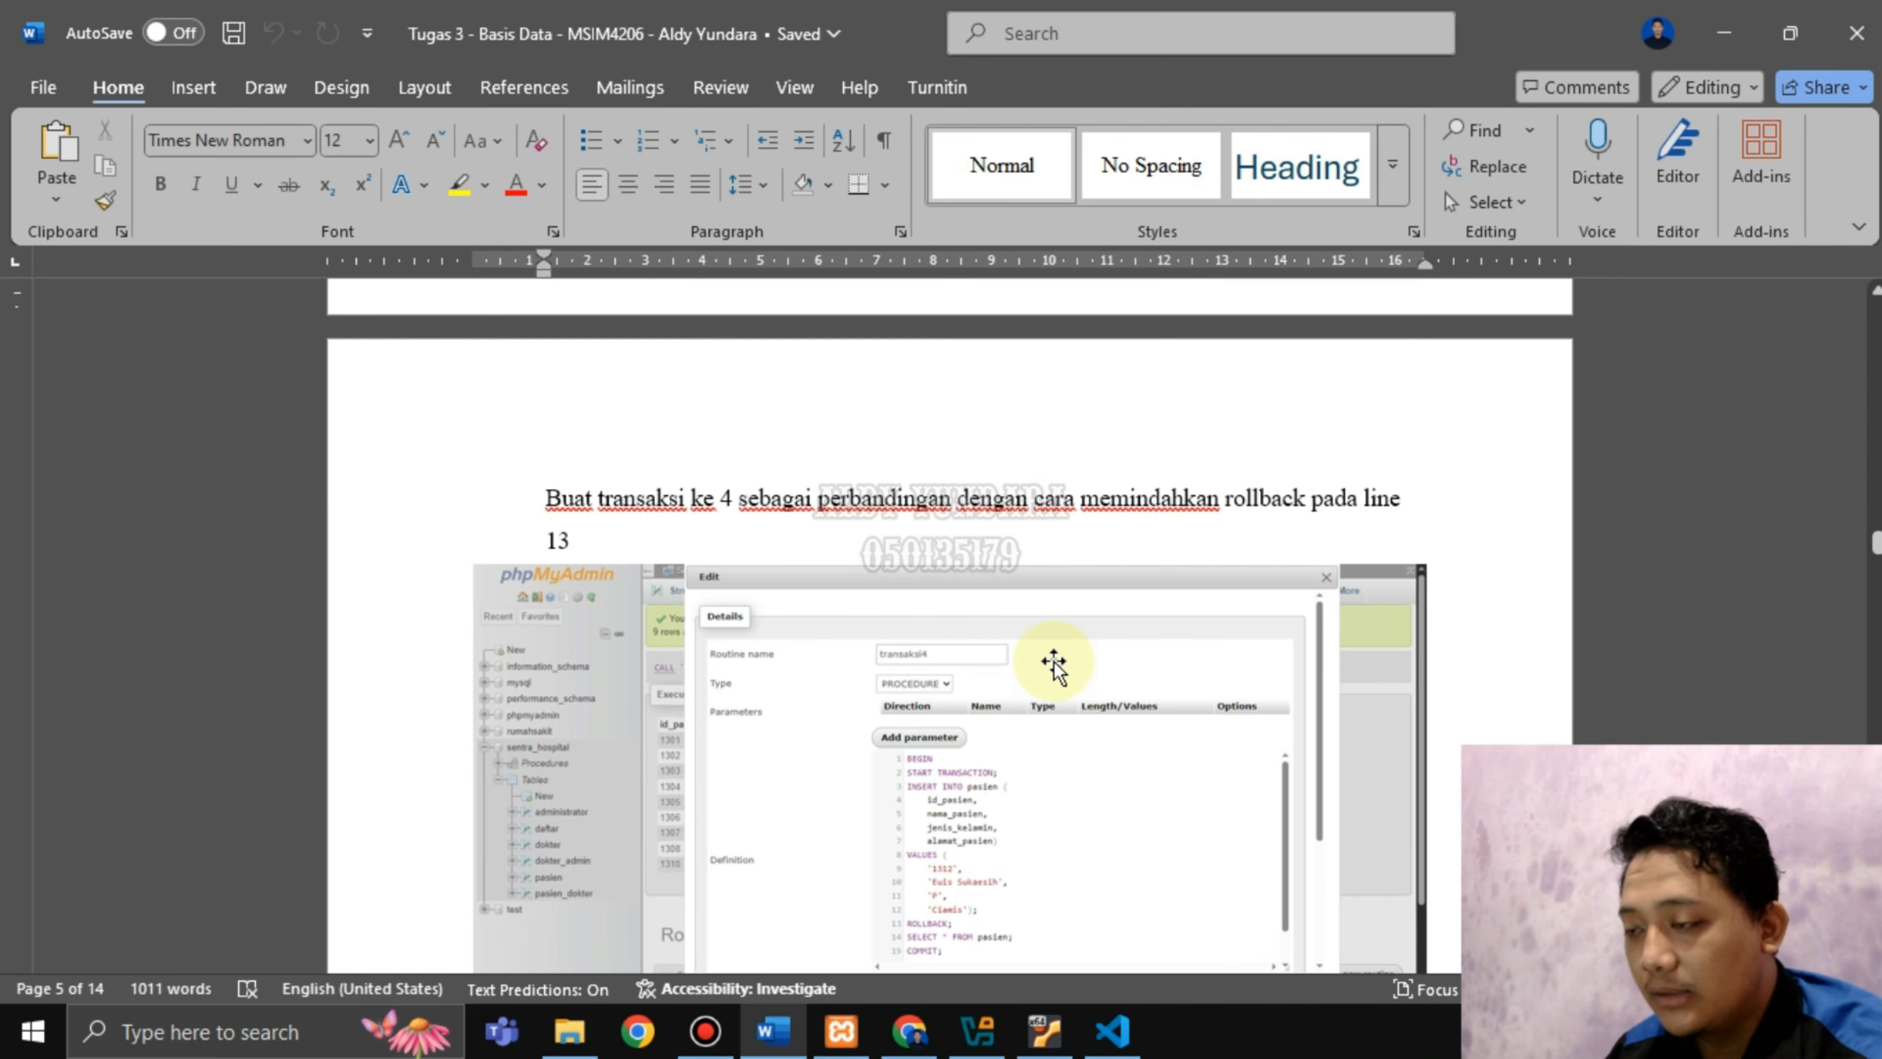
left_click_drag(914, 498, 1100, 503)
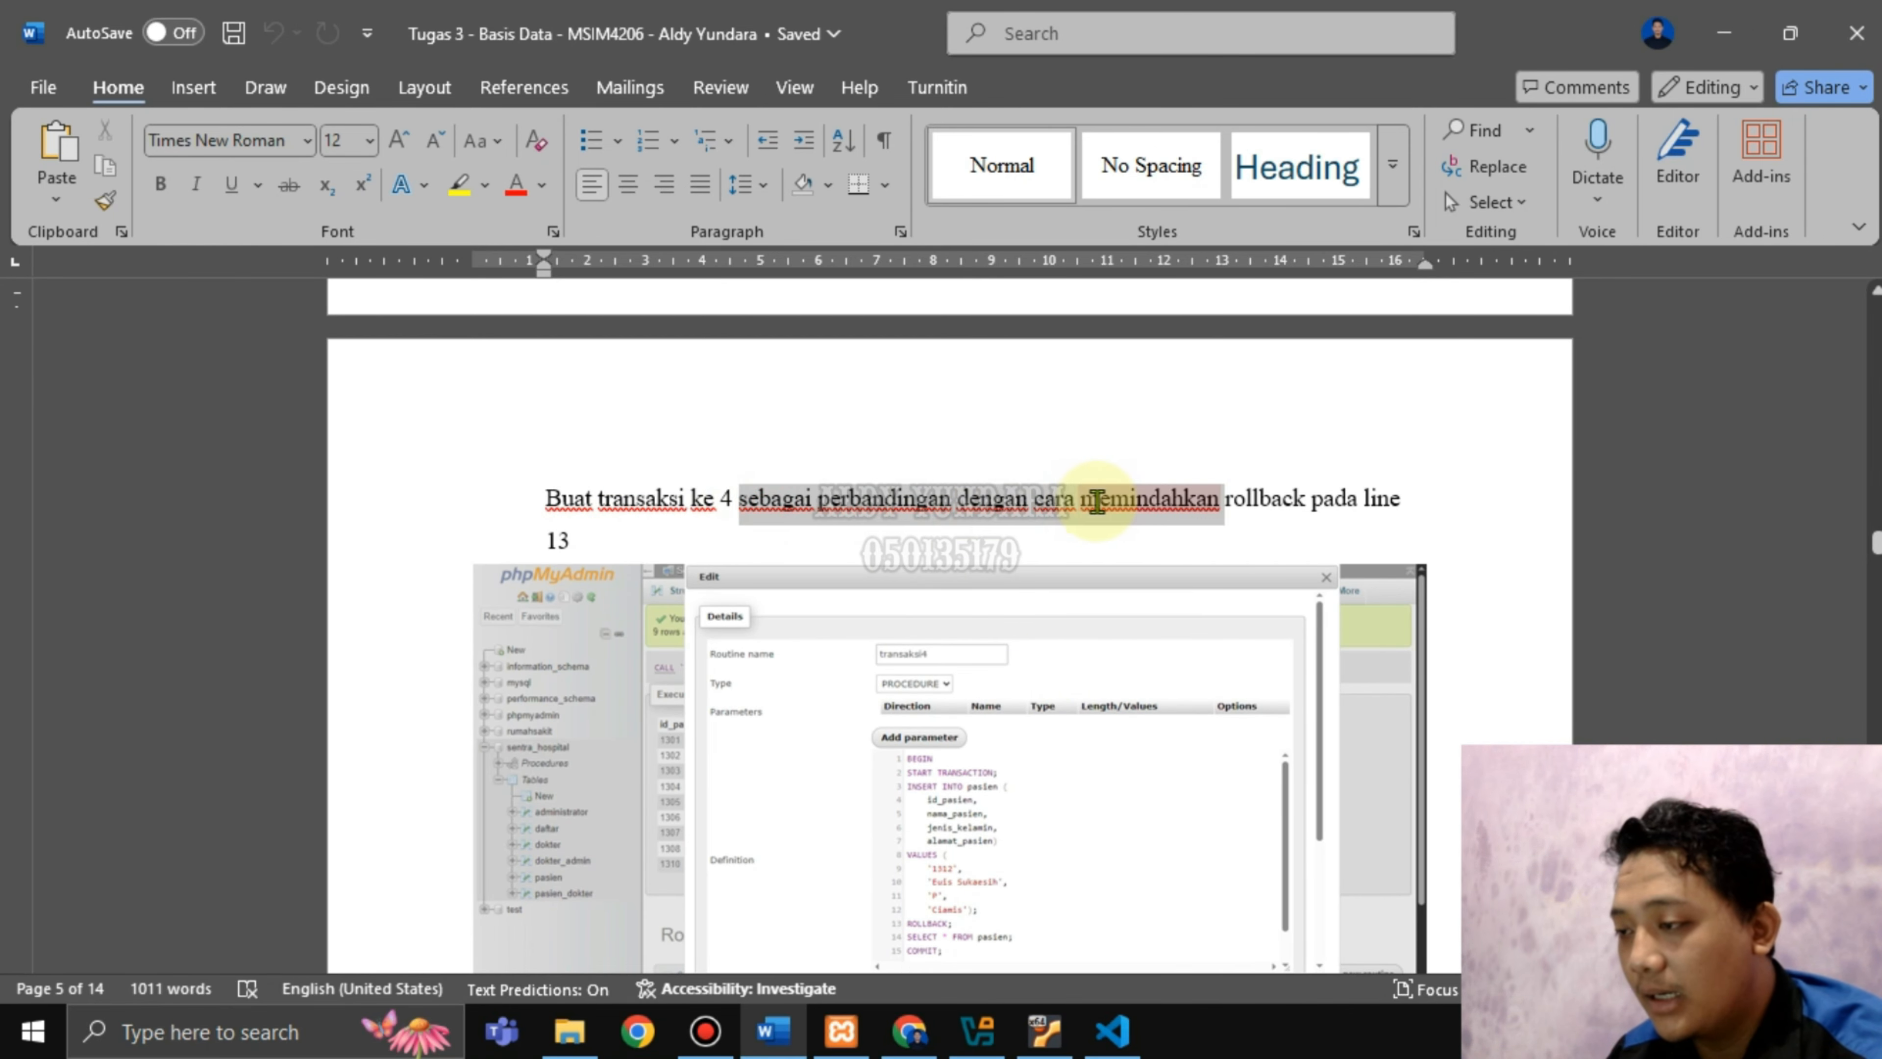
left_click(1064, 545)
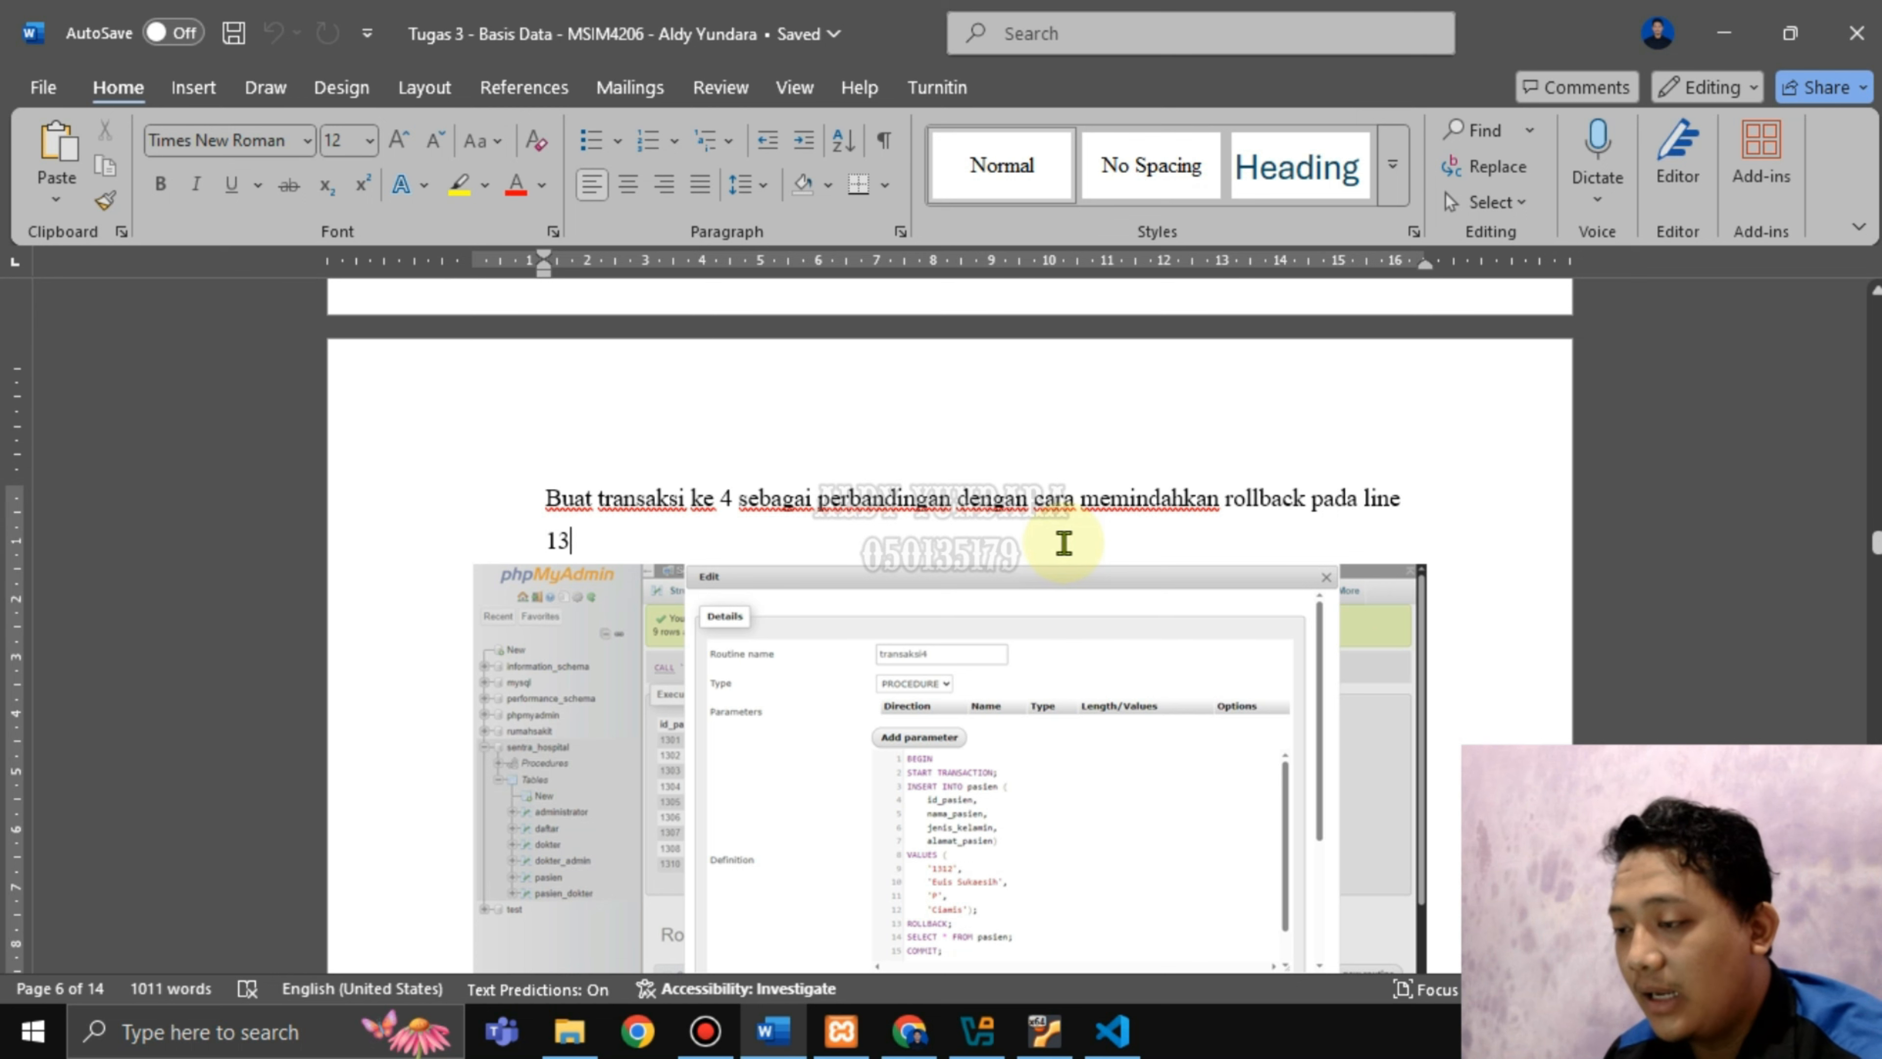
scroll(1064, 545, "down", 1)
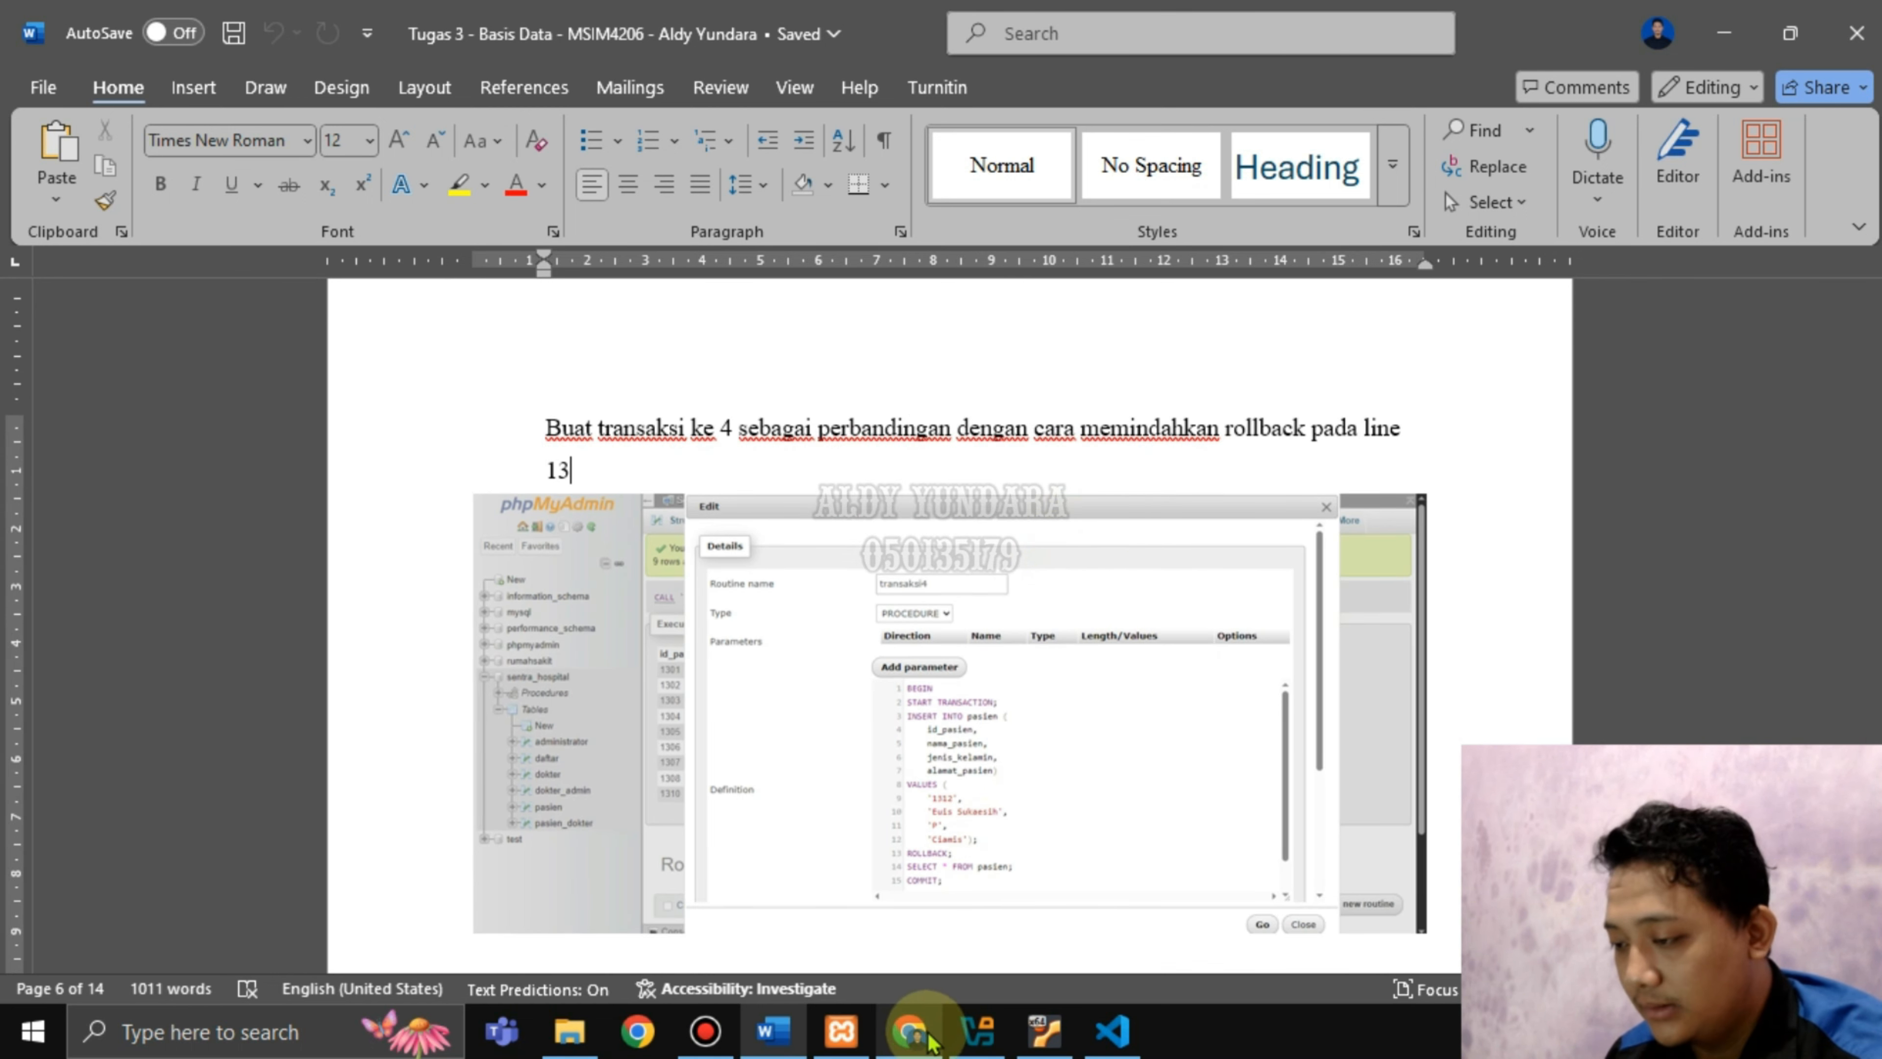
Start a new routine from the rumah_sakit database's Routines page.
left_click(909, 1031)
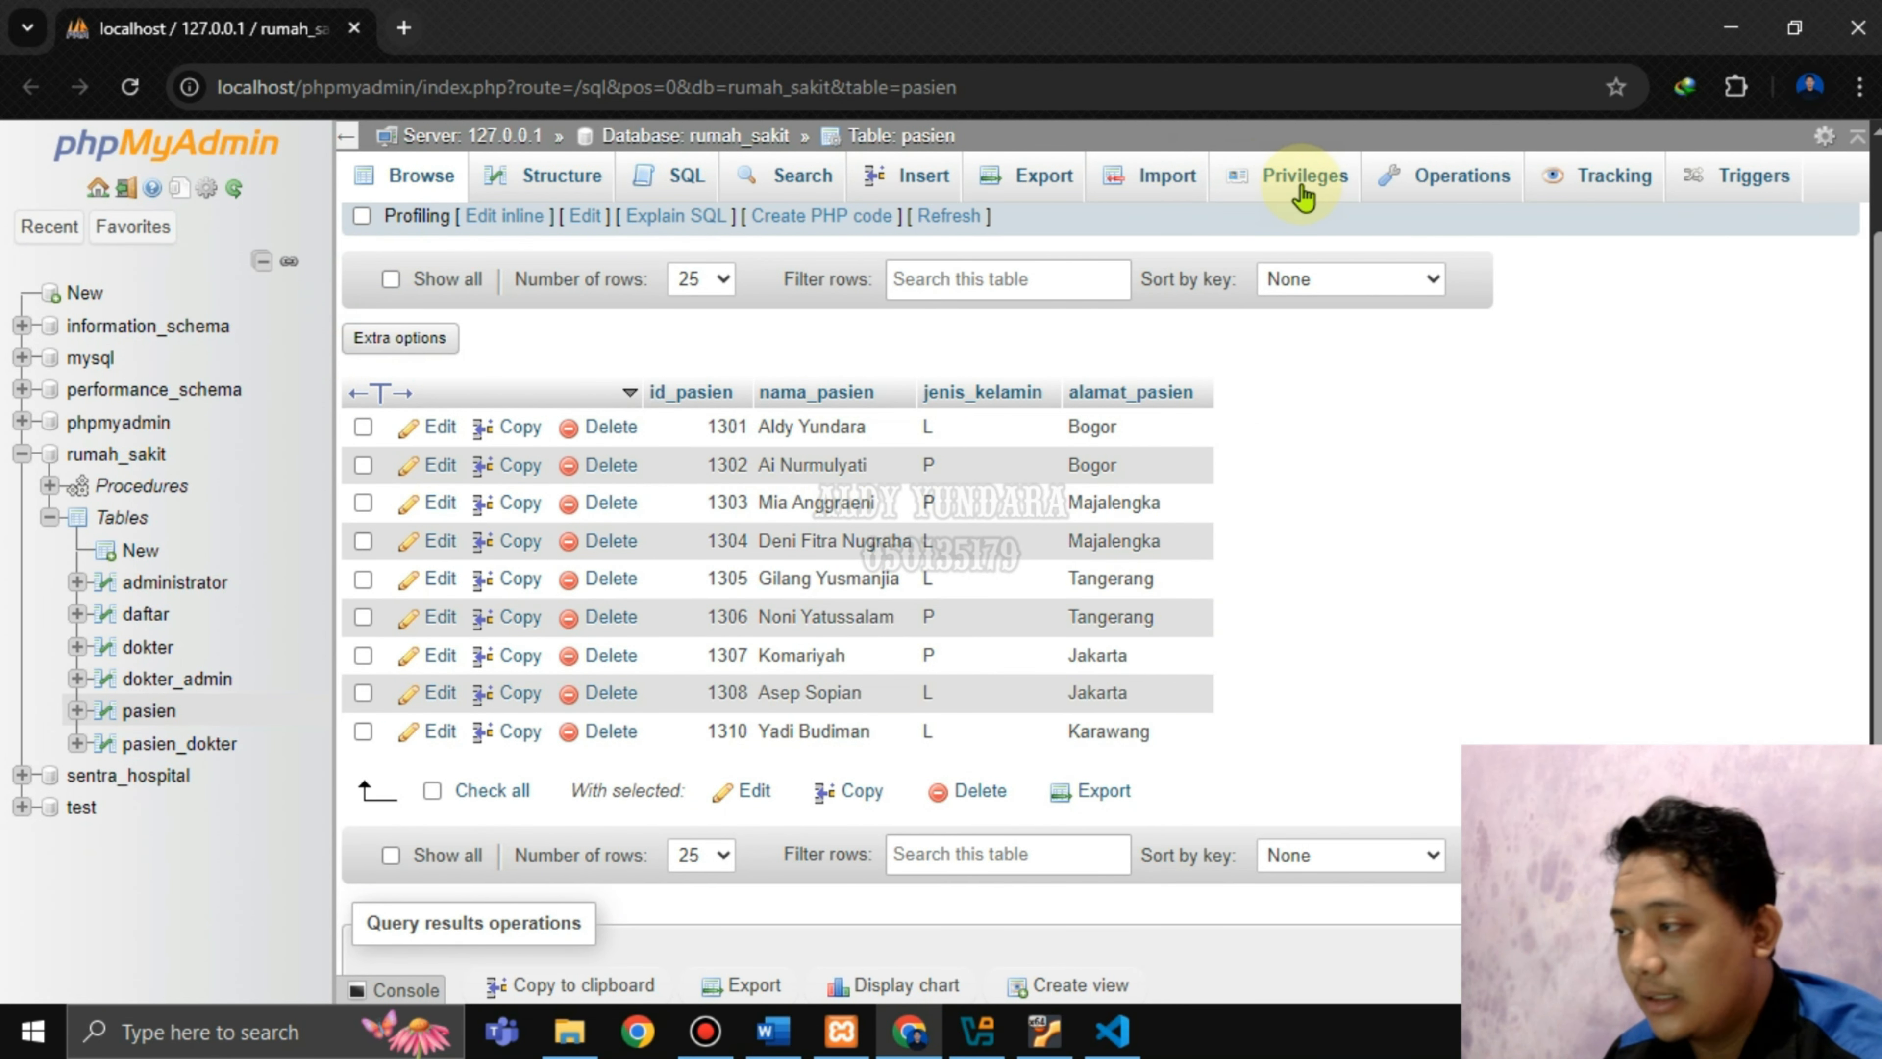
left_click(139, 461)
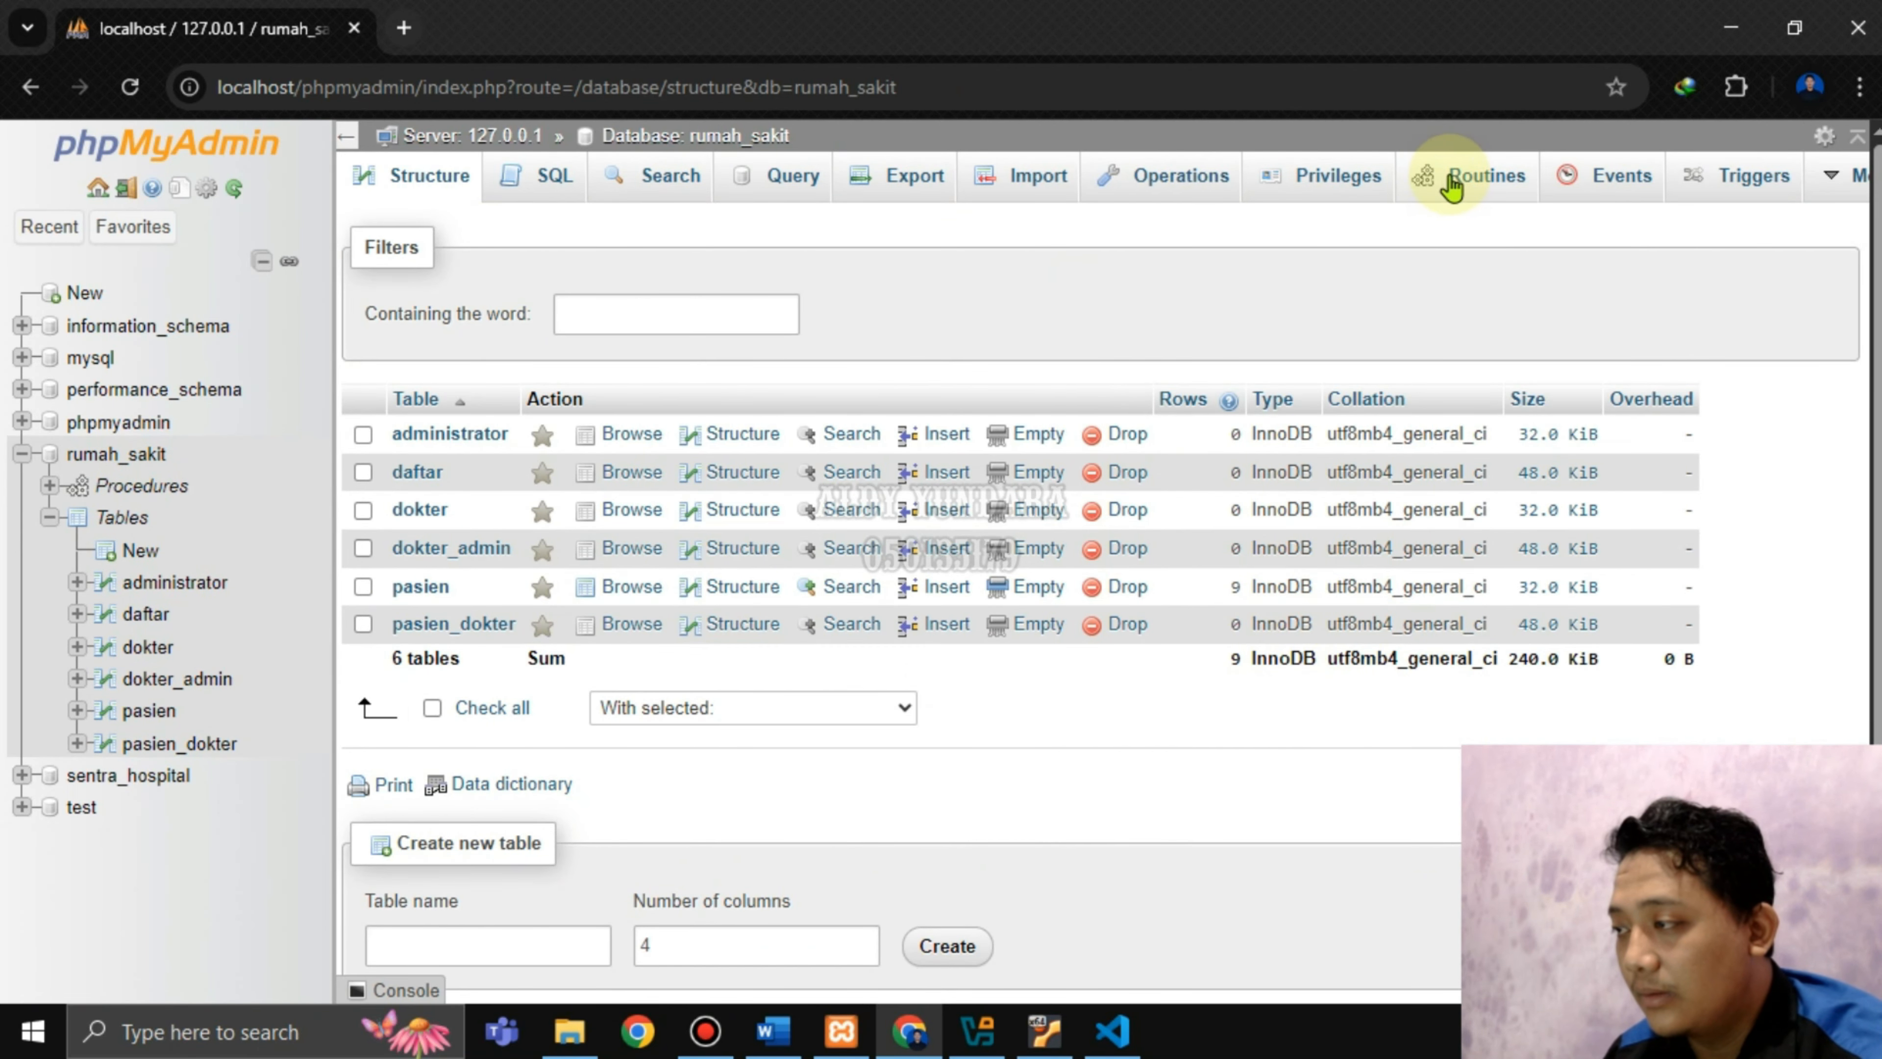
left_click(1451, 187)
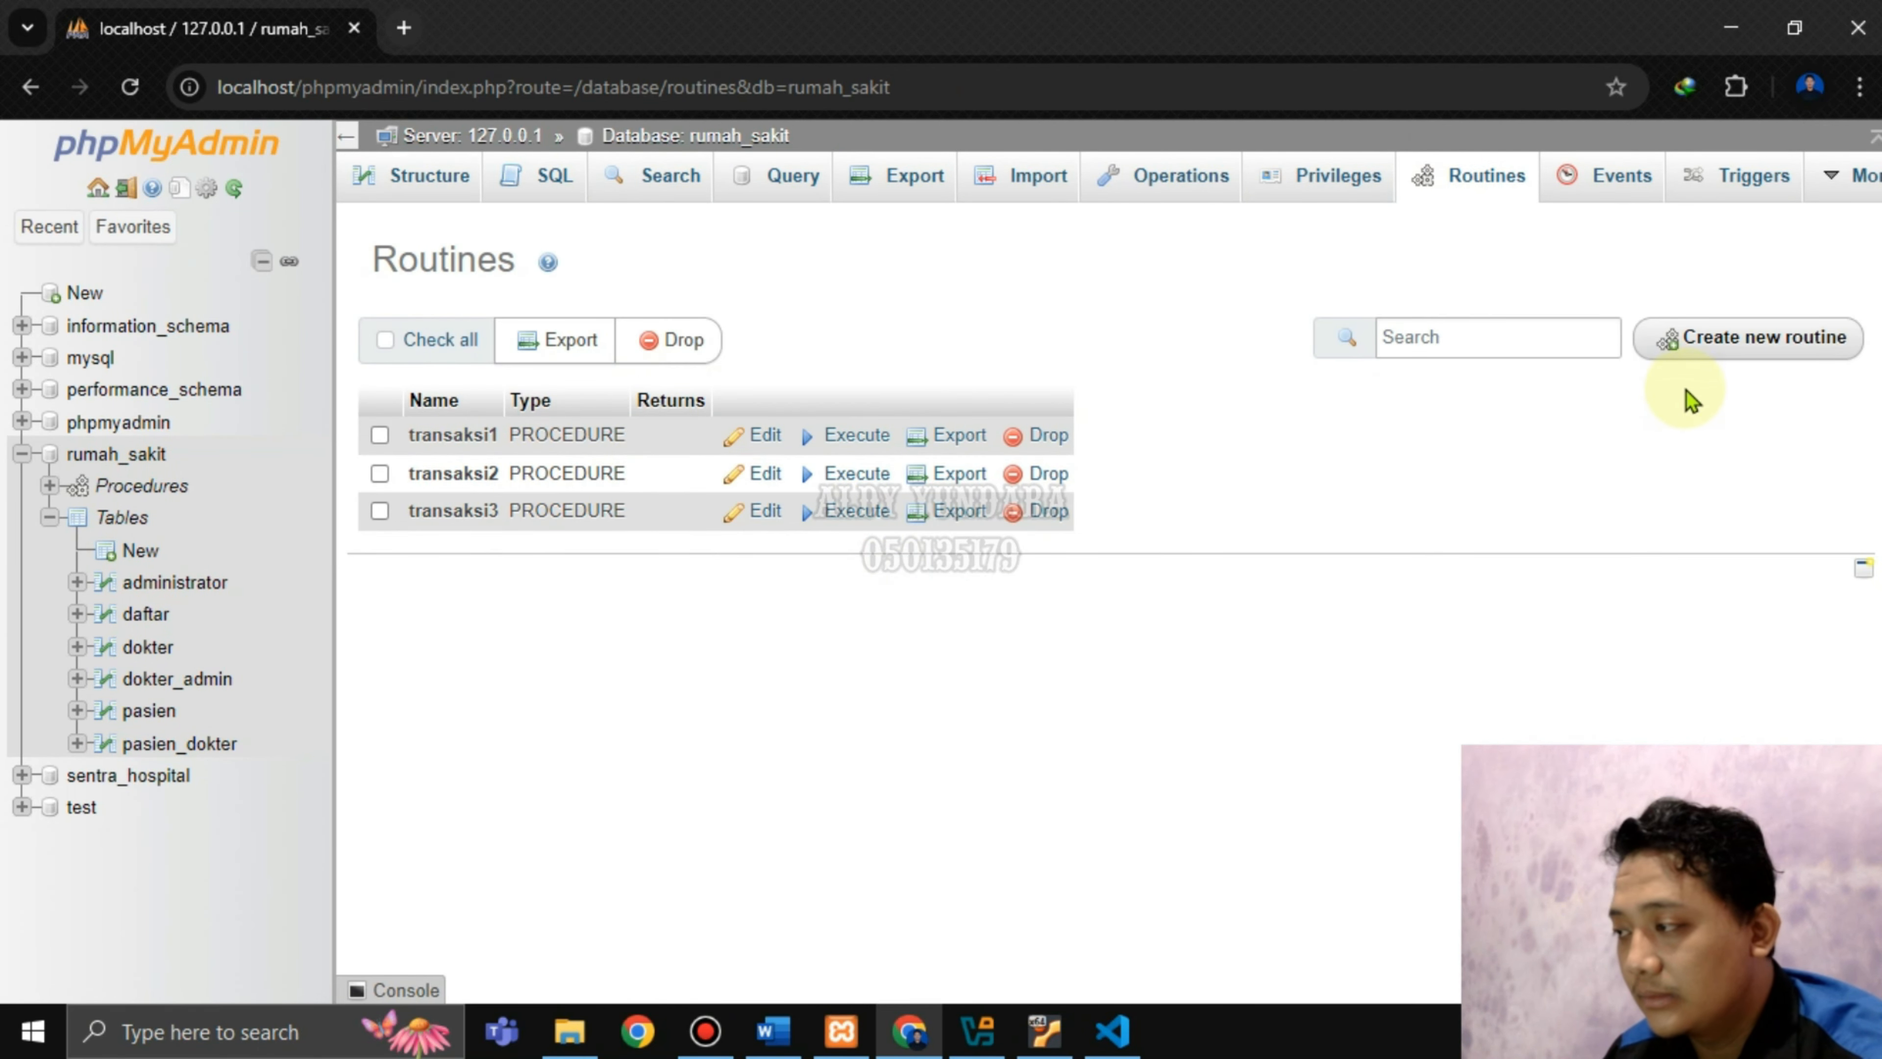
left_click(1704, 350)
Name the routine transaksi4 and remove its empty parameter row.
left_click(757, 473)
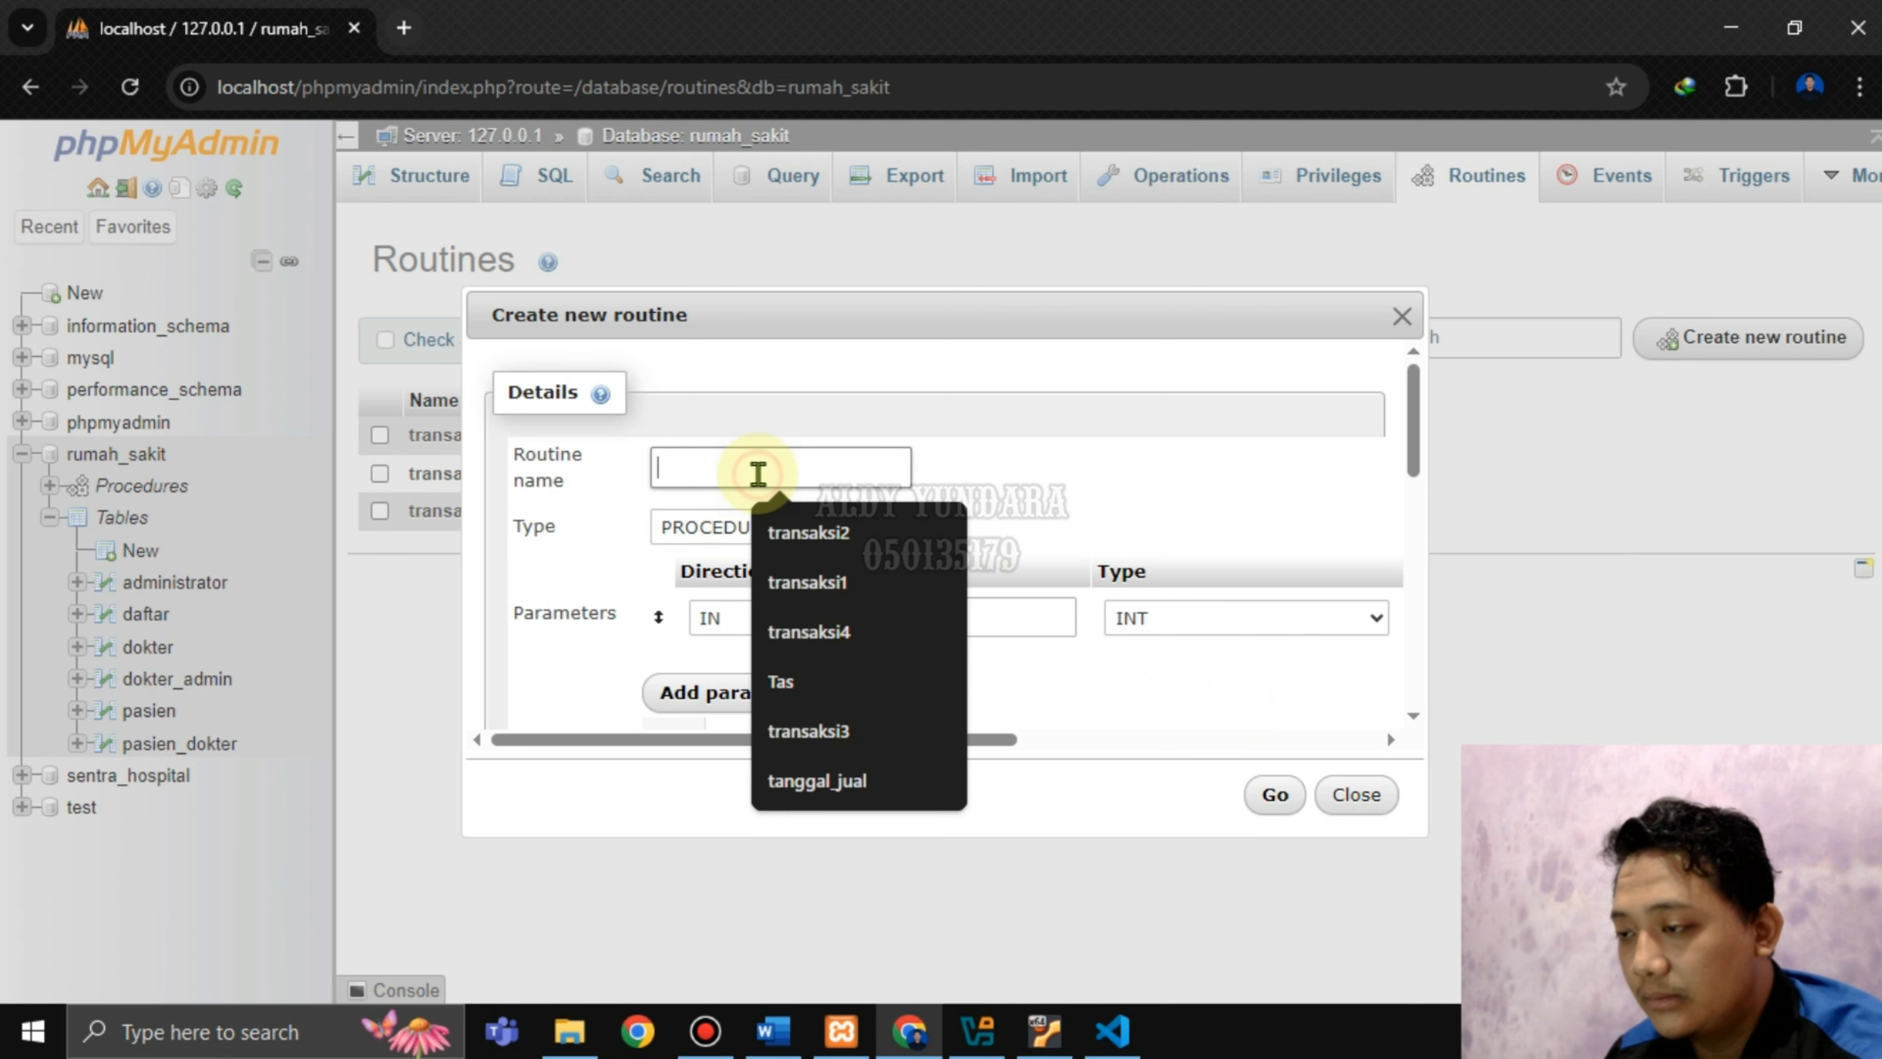
left_click(811, 628)
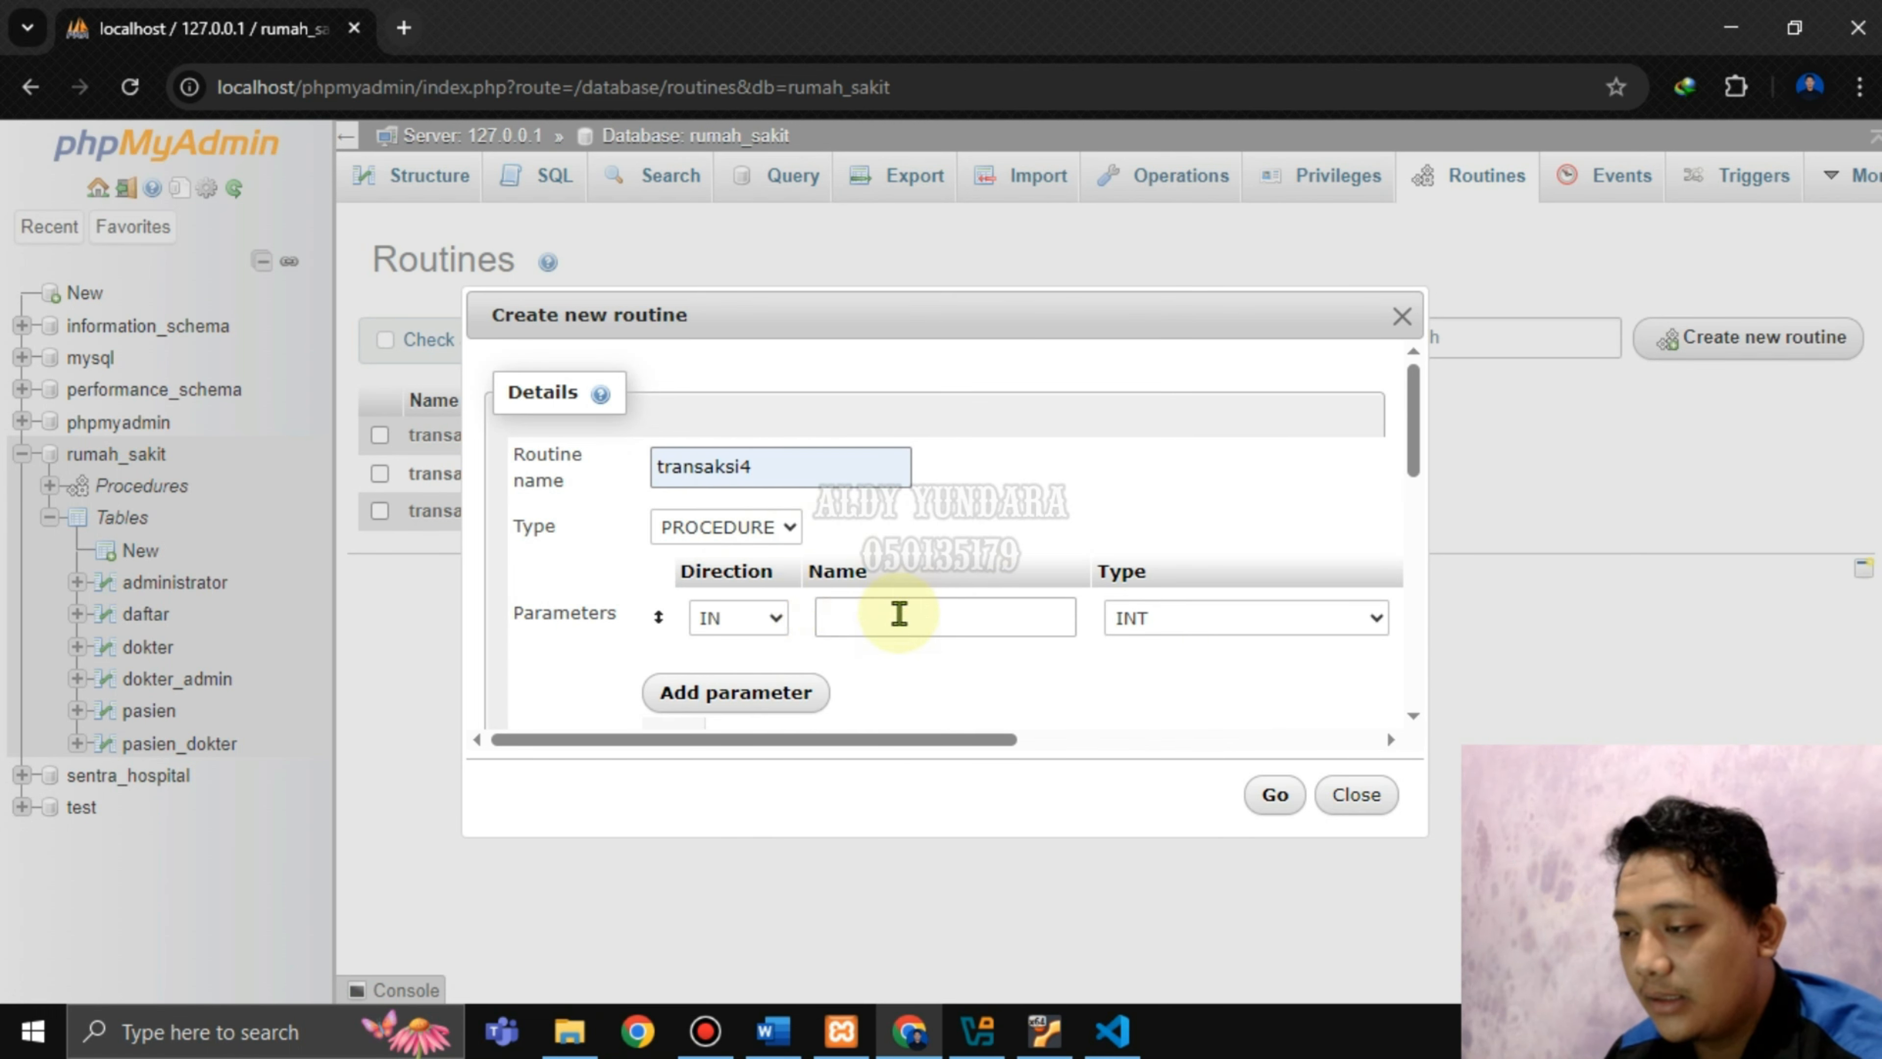
left_click_drag(912, 740, 1274, 741)
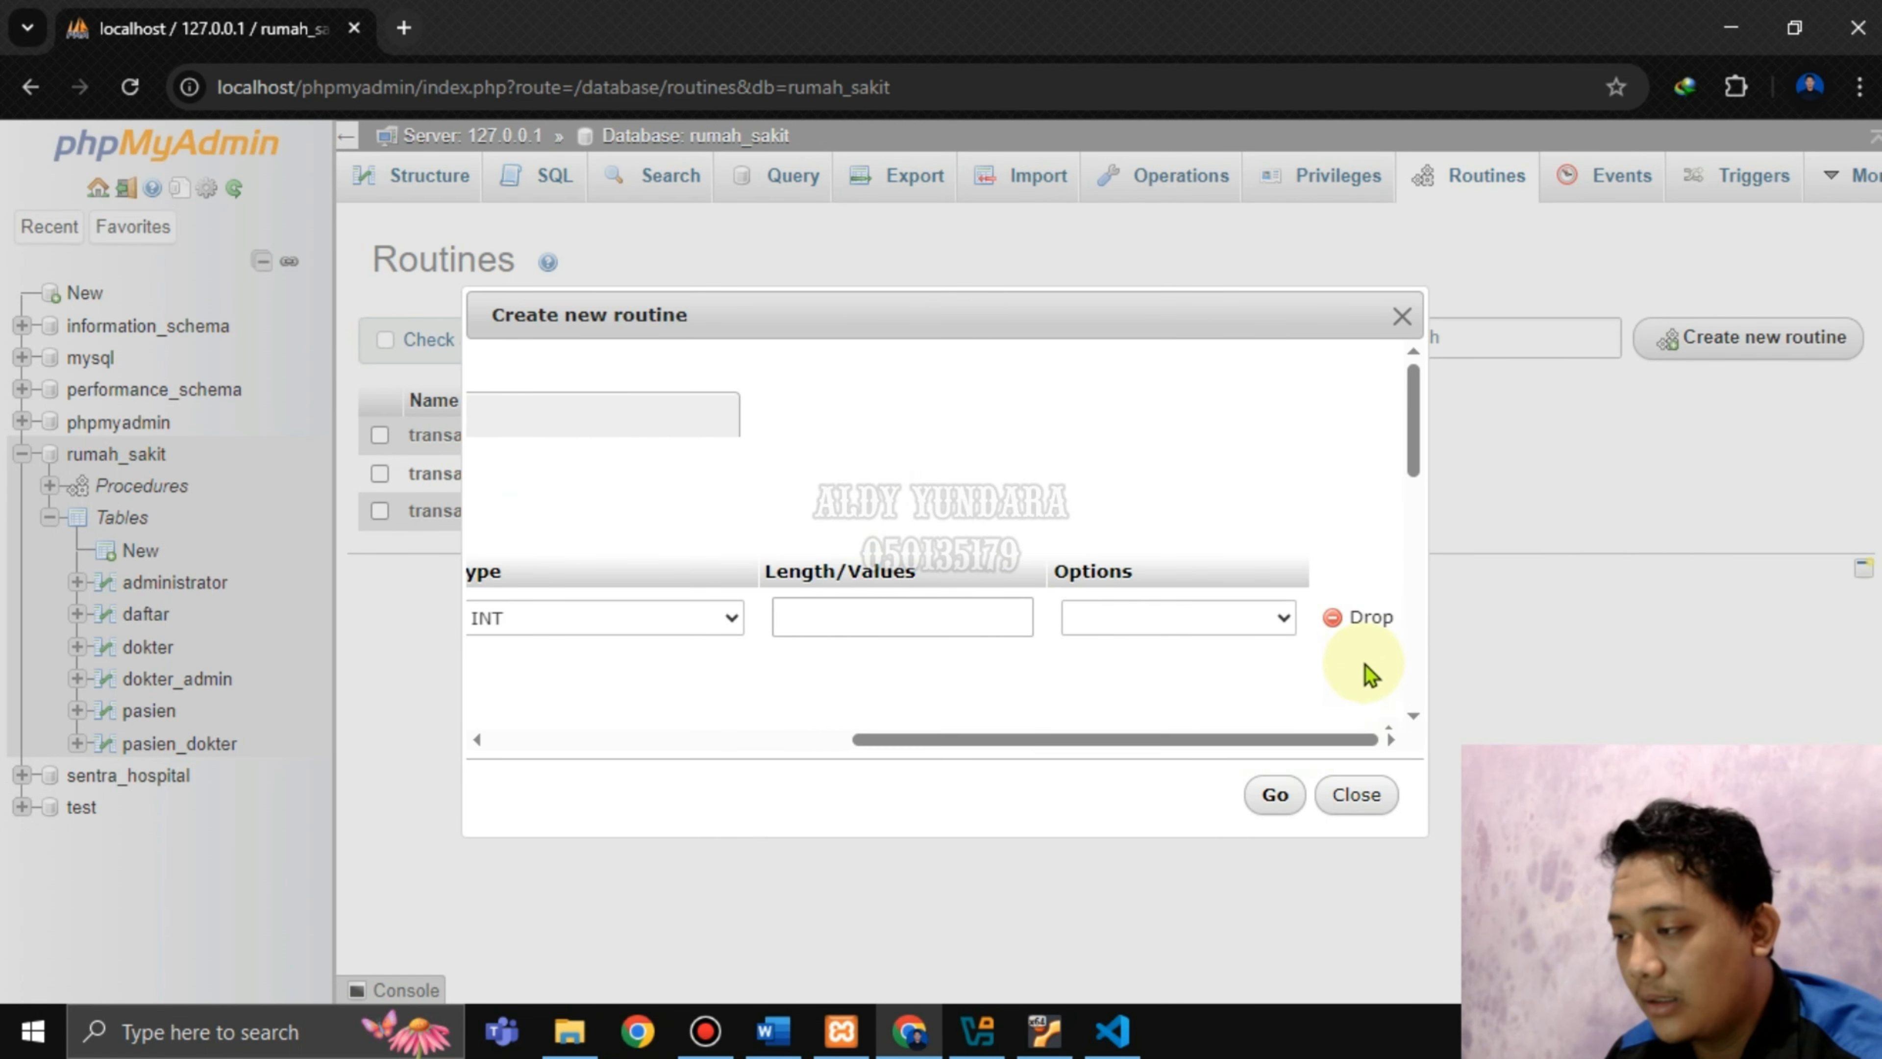
left_click(1366, 634)
scroll(811, 597, "down", 5)
scroll(895, 534, "up", 3)
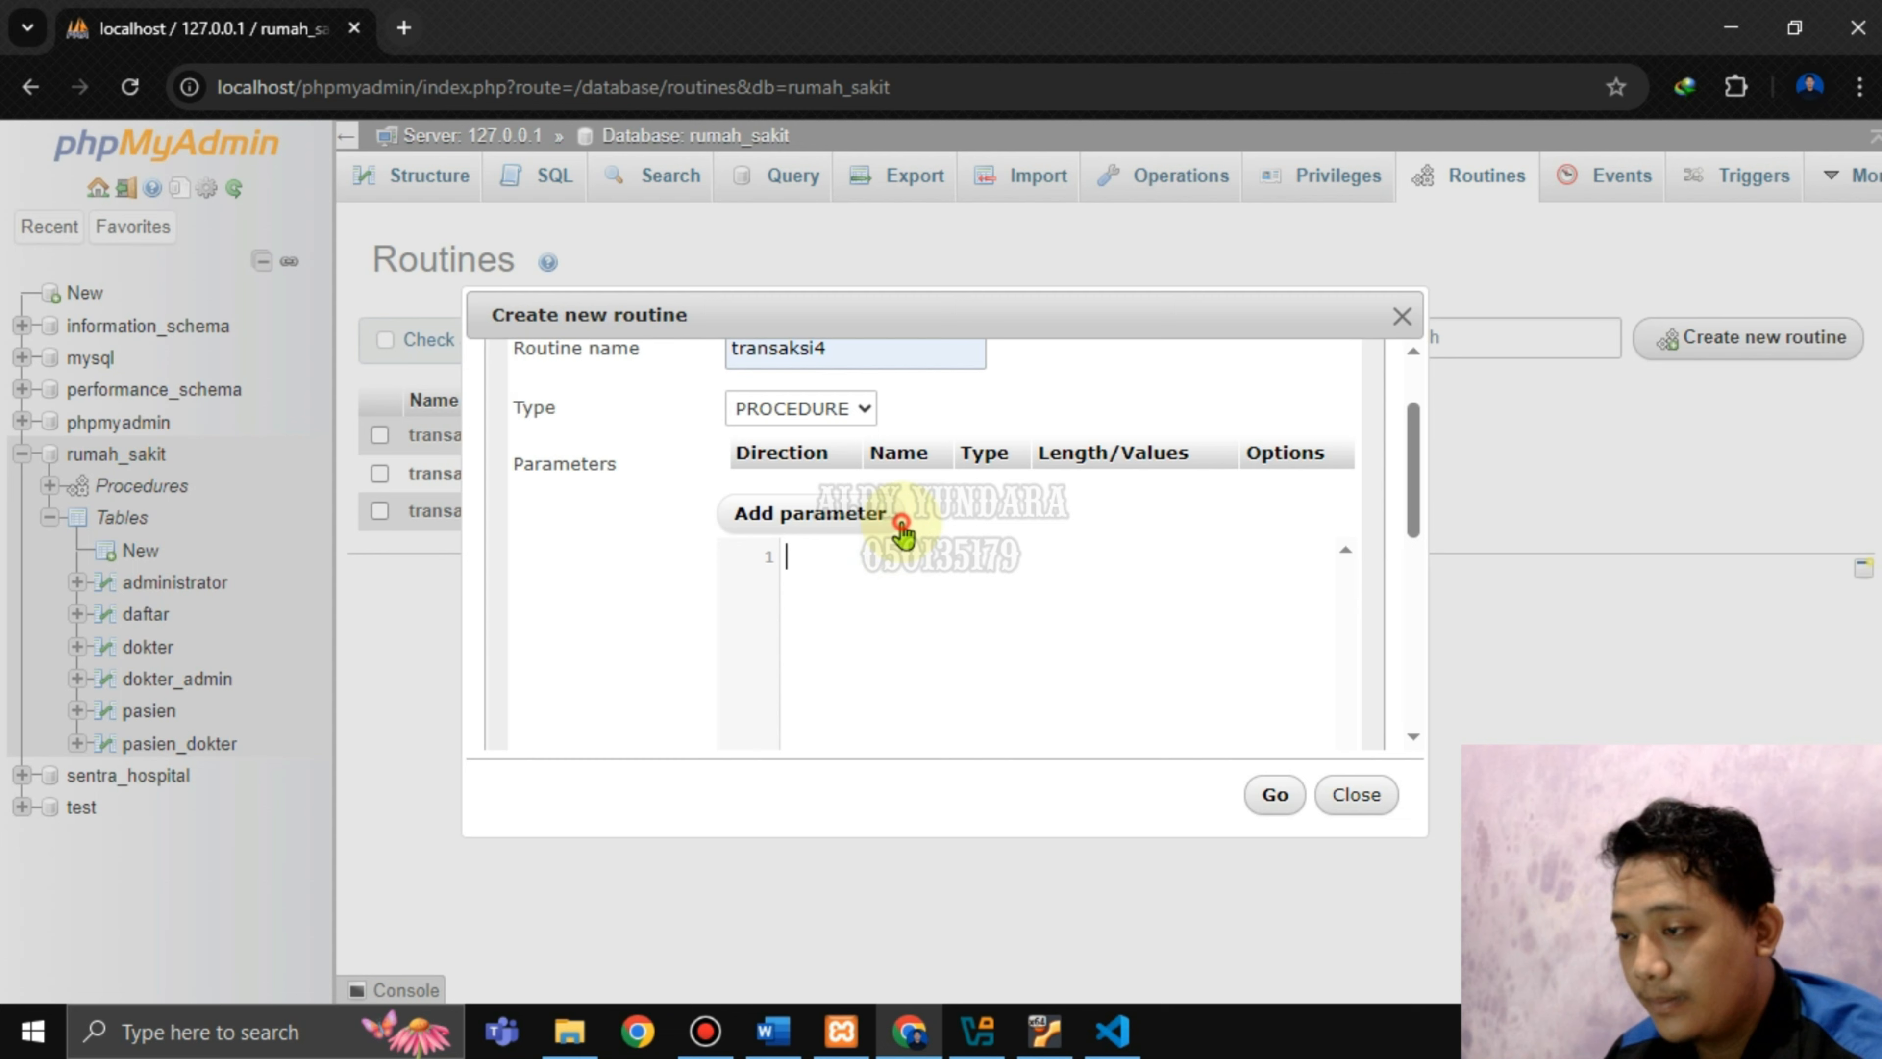
left_click(1058, 1038)
Select the whole transaksi4_rollback.txt script, which inserts patient 1312 before ROLLBACK.
left_click(278, 334)
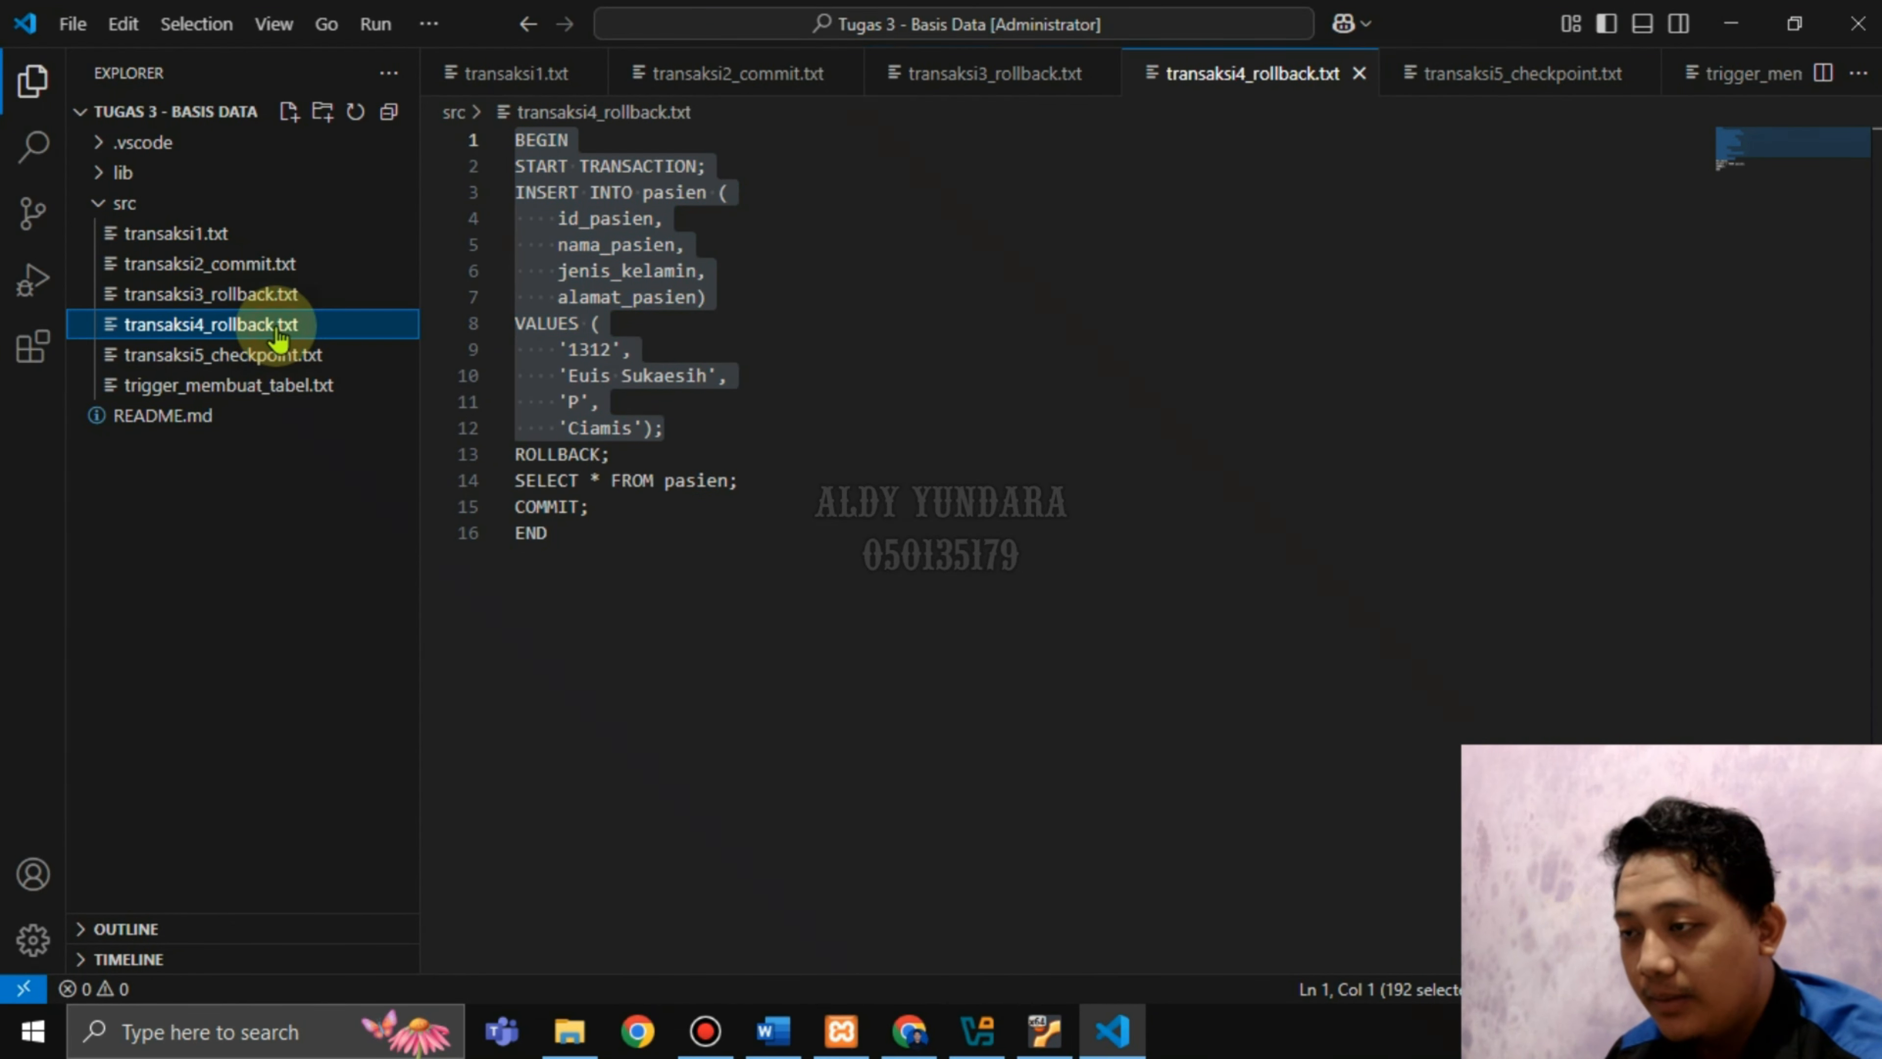
left_click(629, 540)
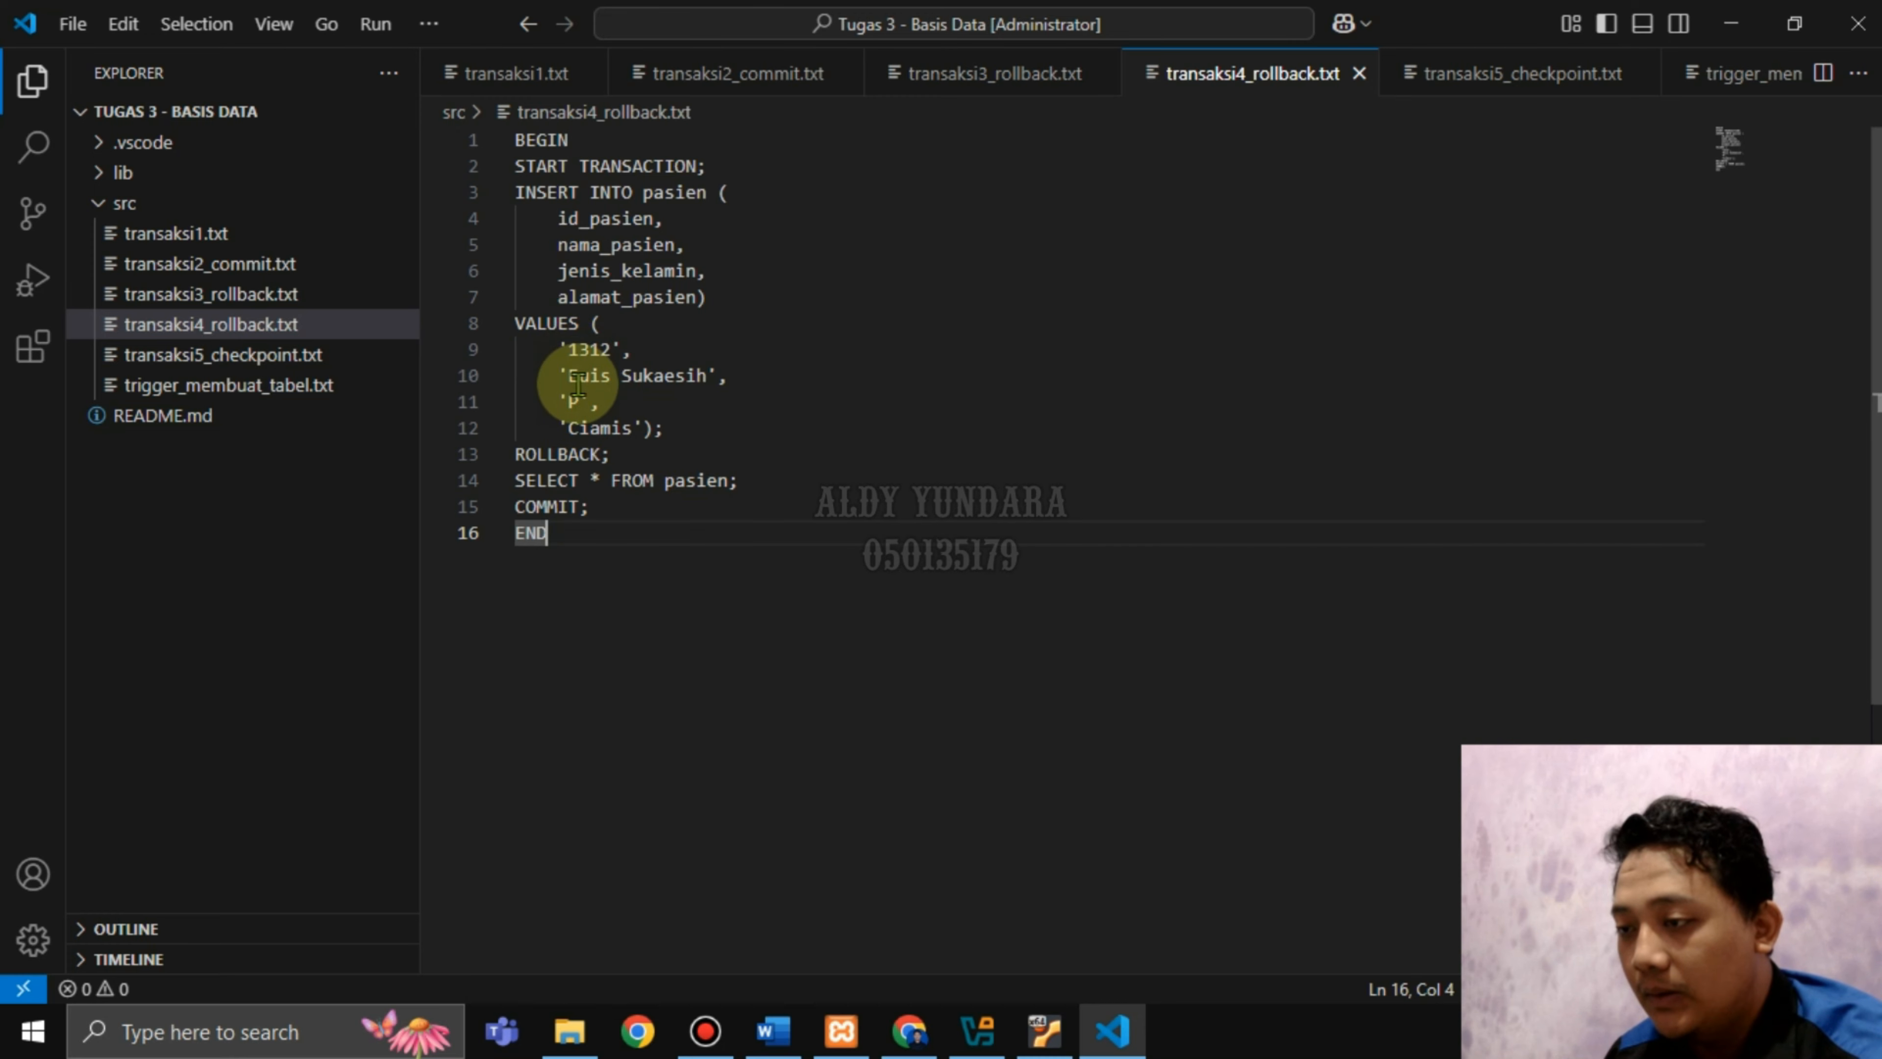
double_click(590, 349)
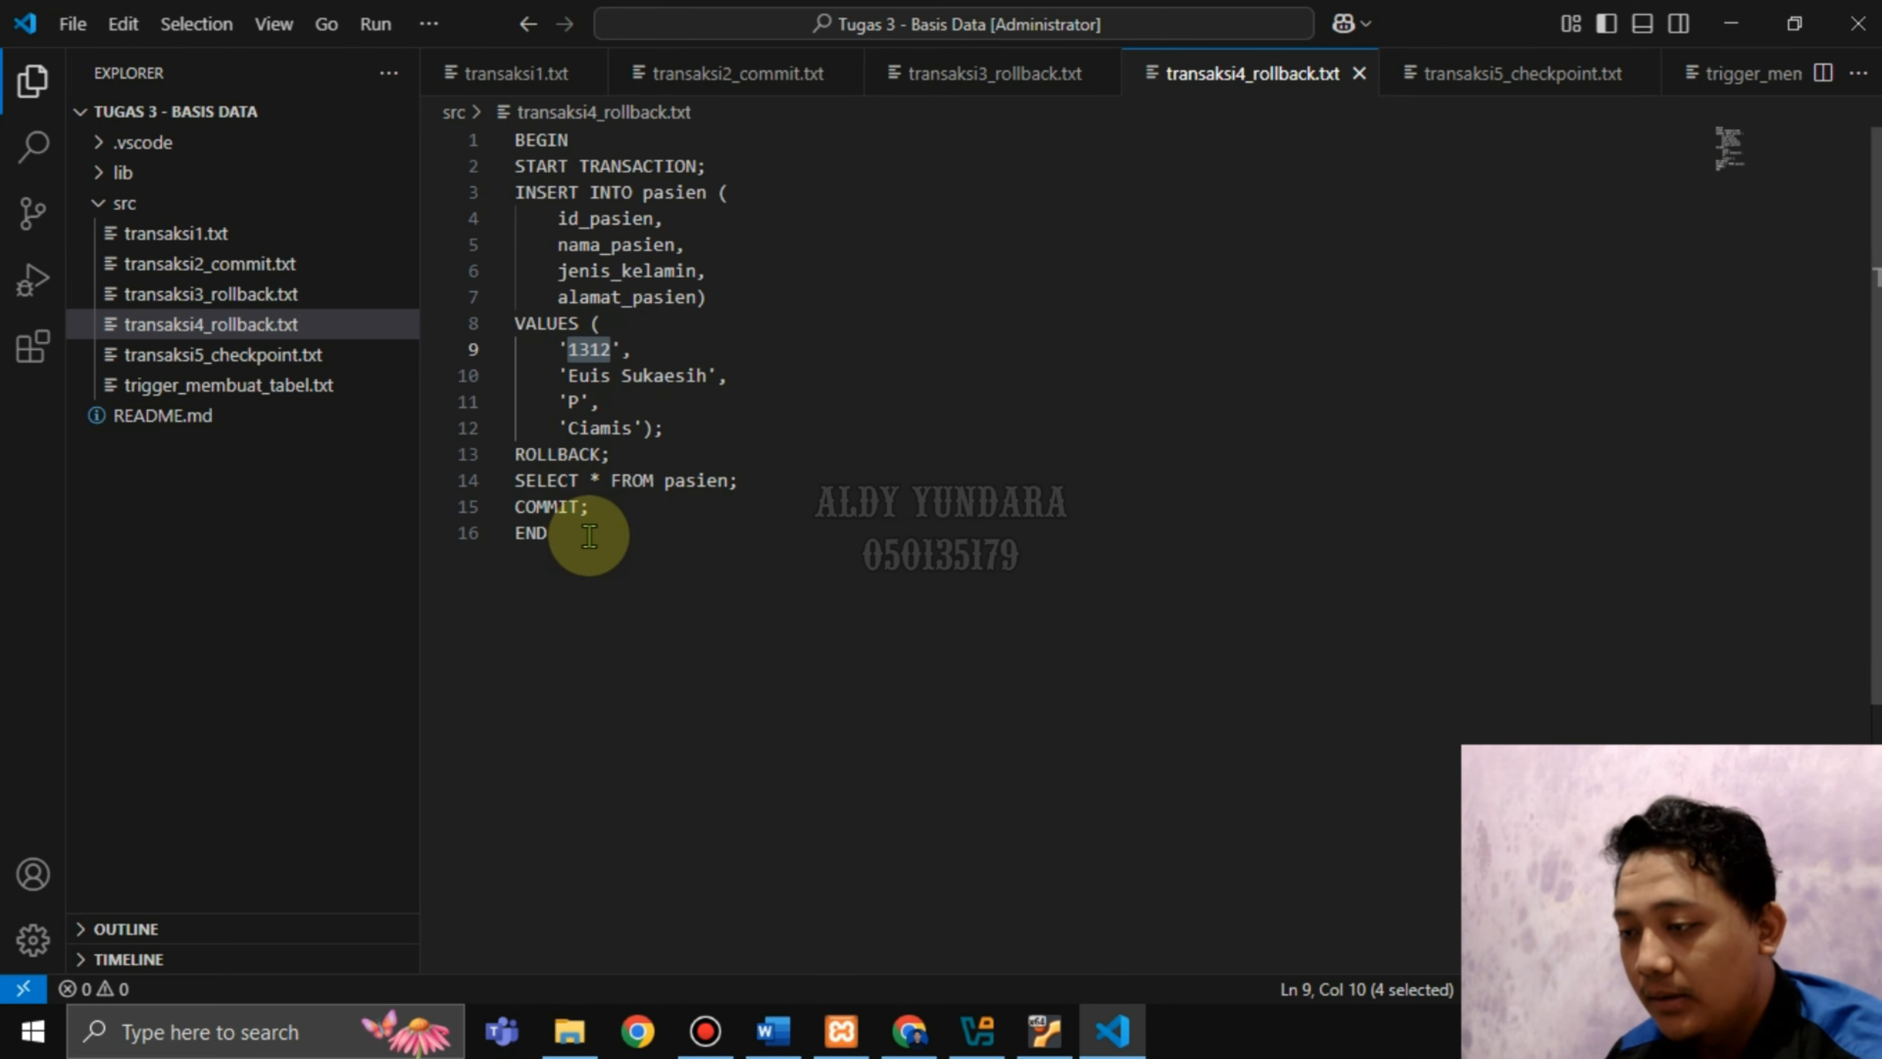
left_click_drag(587, 534, 543, 110)
key("ctrl+c")
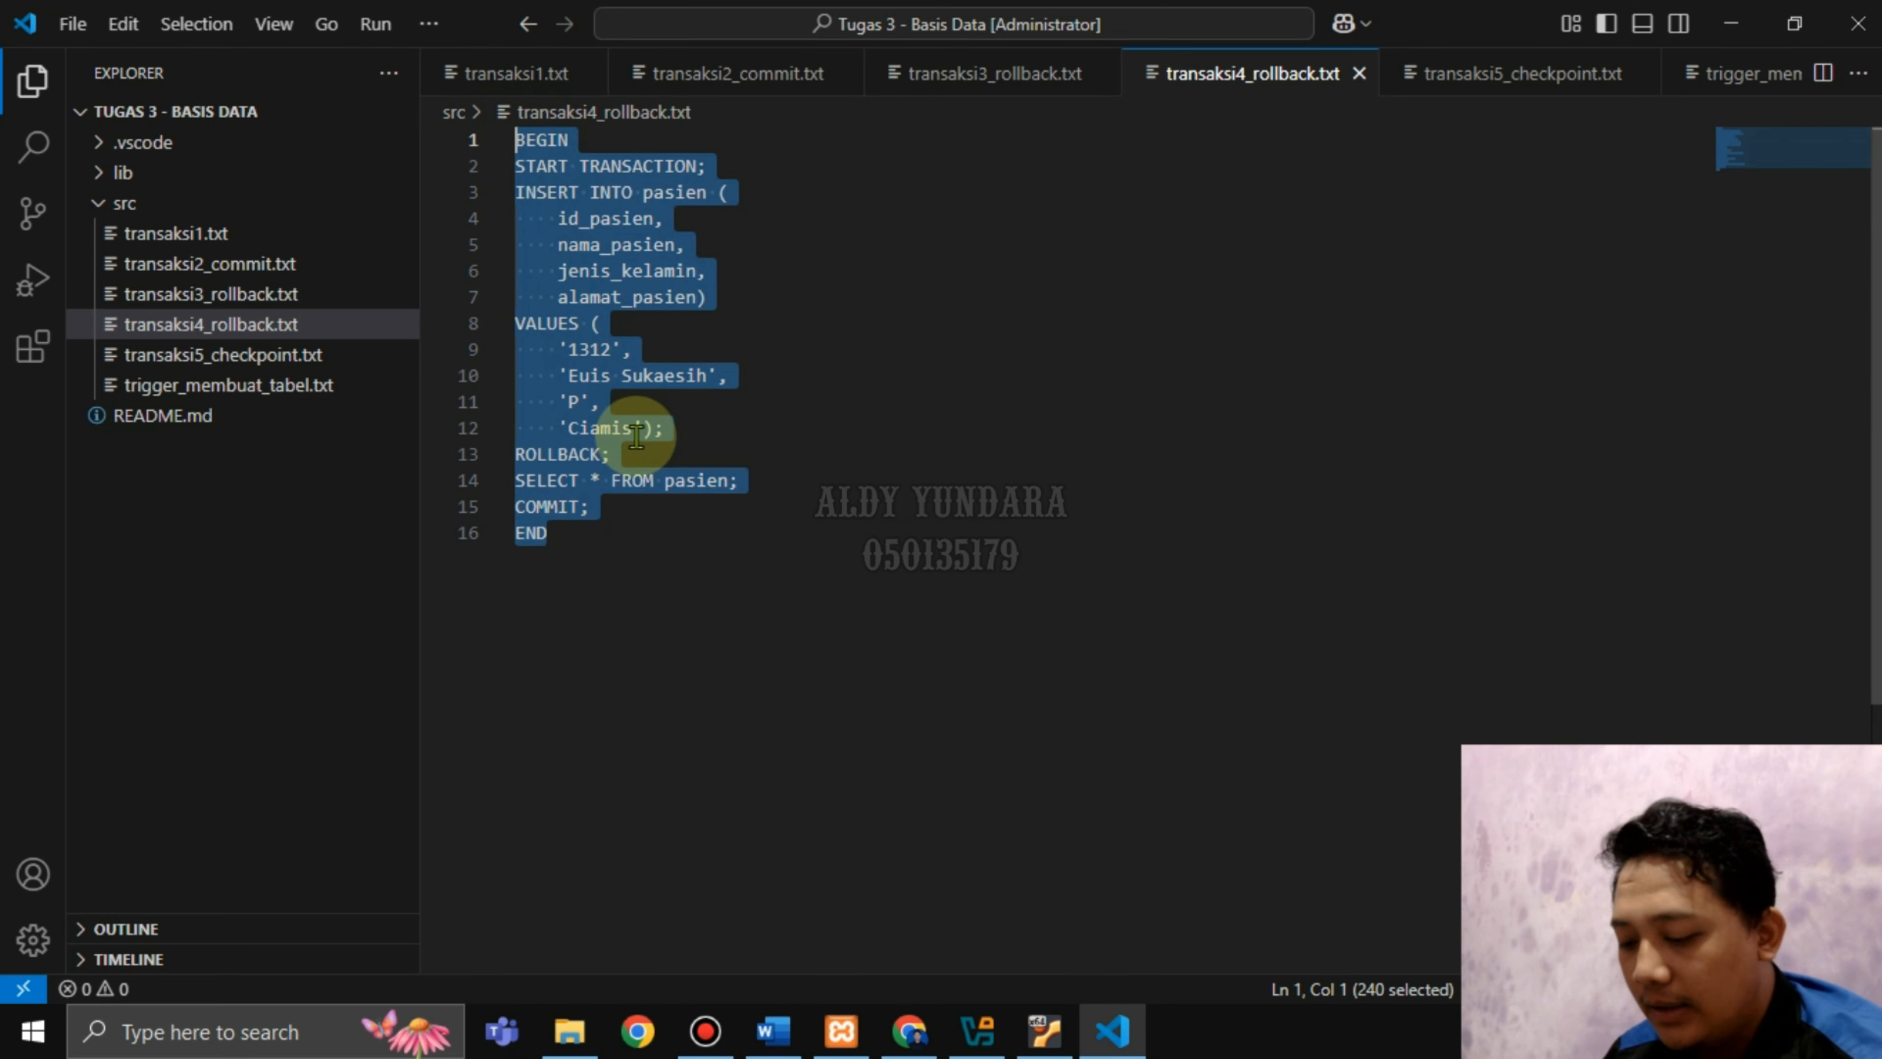
left_click(899, 1033)
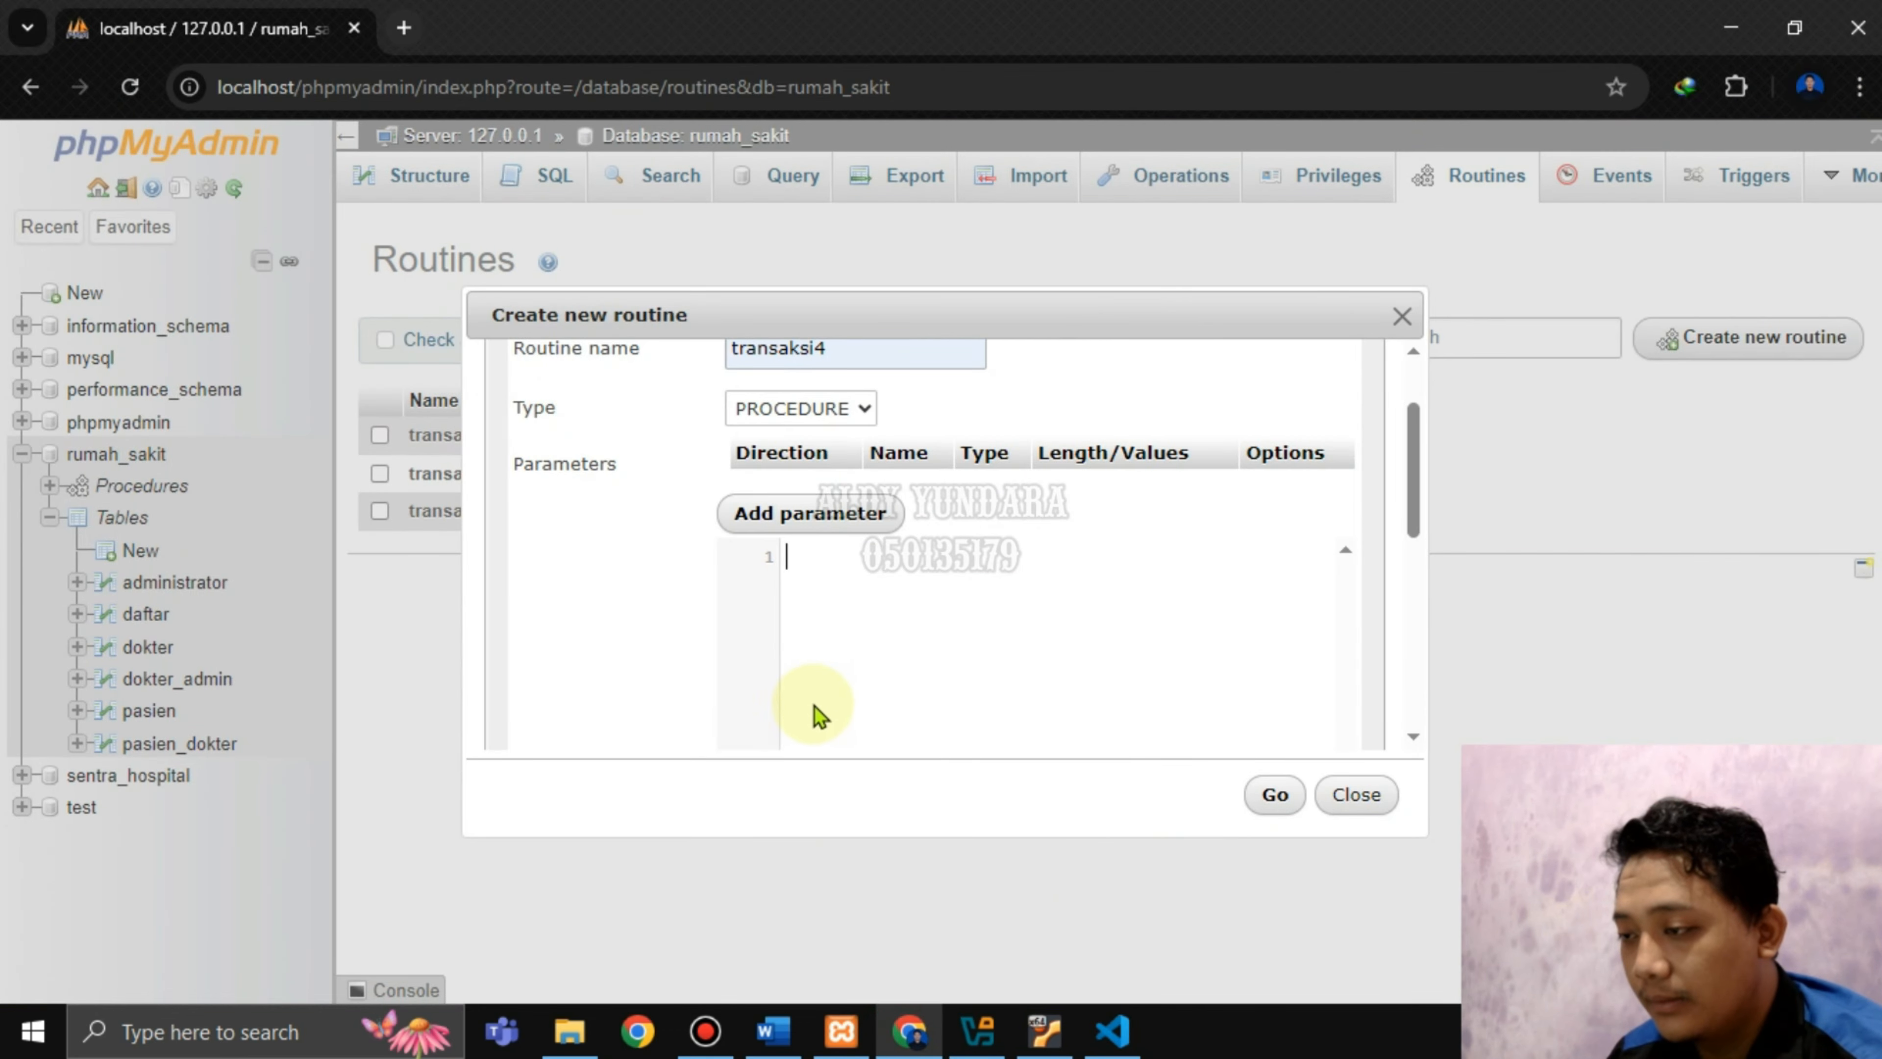
Paste the rollback SQL into the transaksi4 definition and save the procedure.
key("ctrl+v")
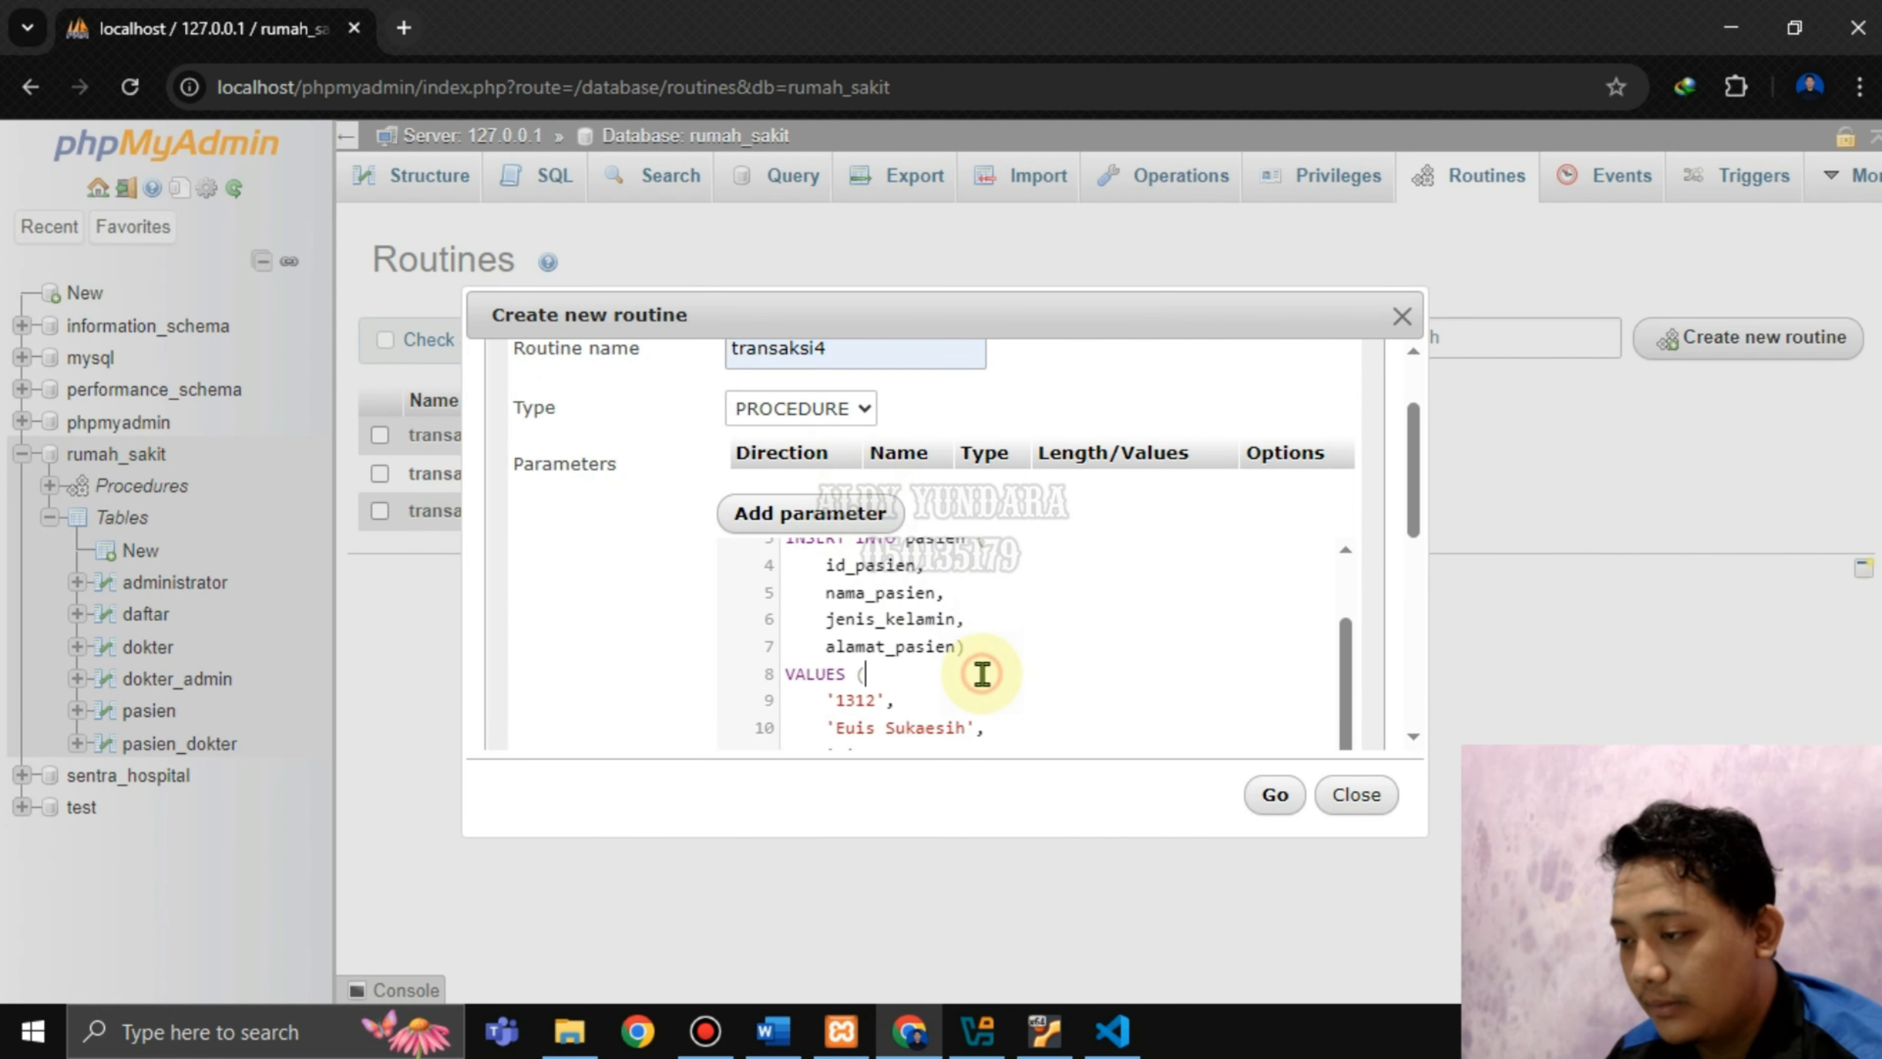
scroll(982, 673, "down", 3)
scroll(975, 631, "up", 1)
scroll(976, 631, "down", 1)
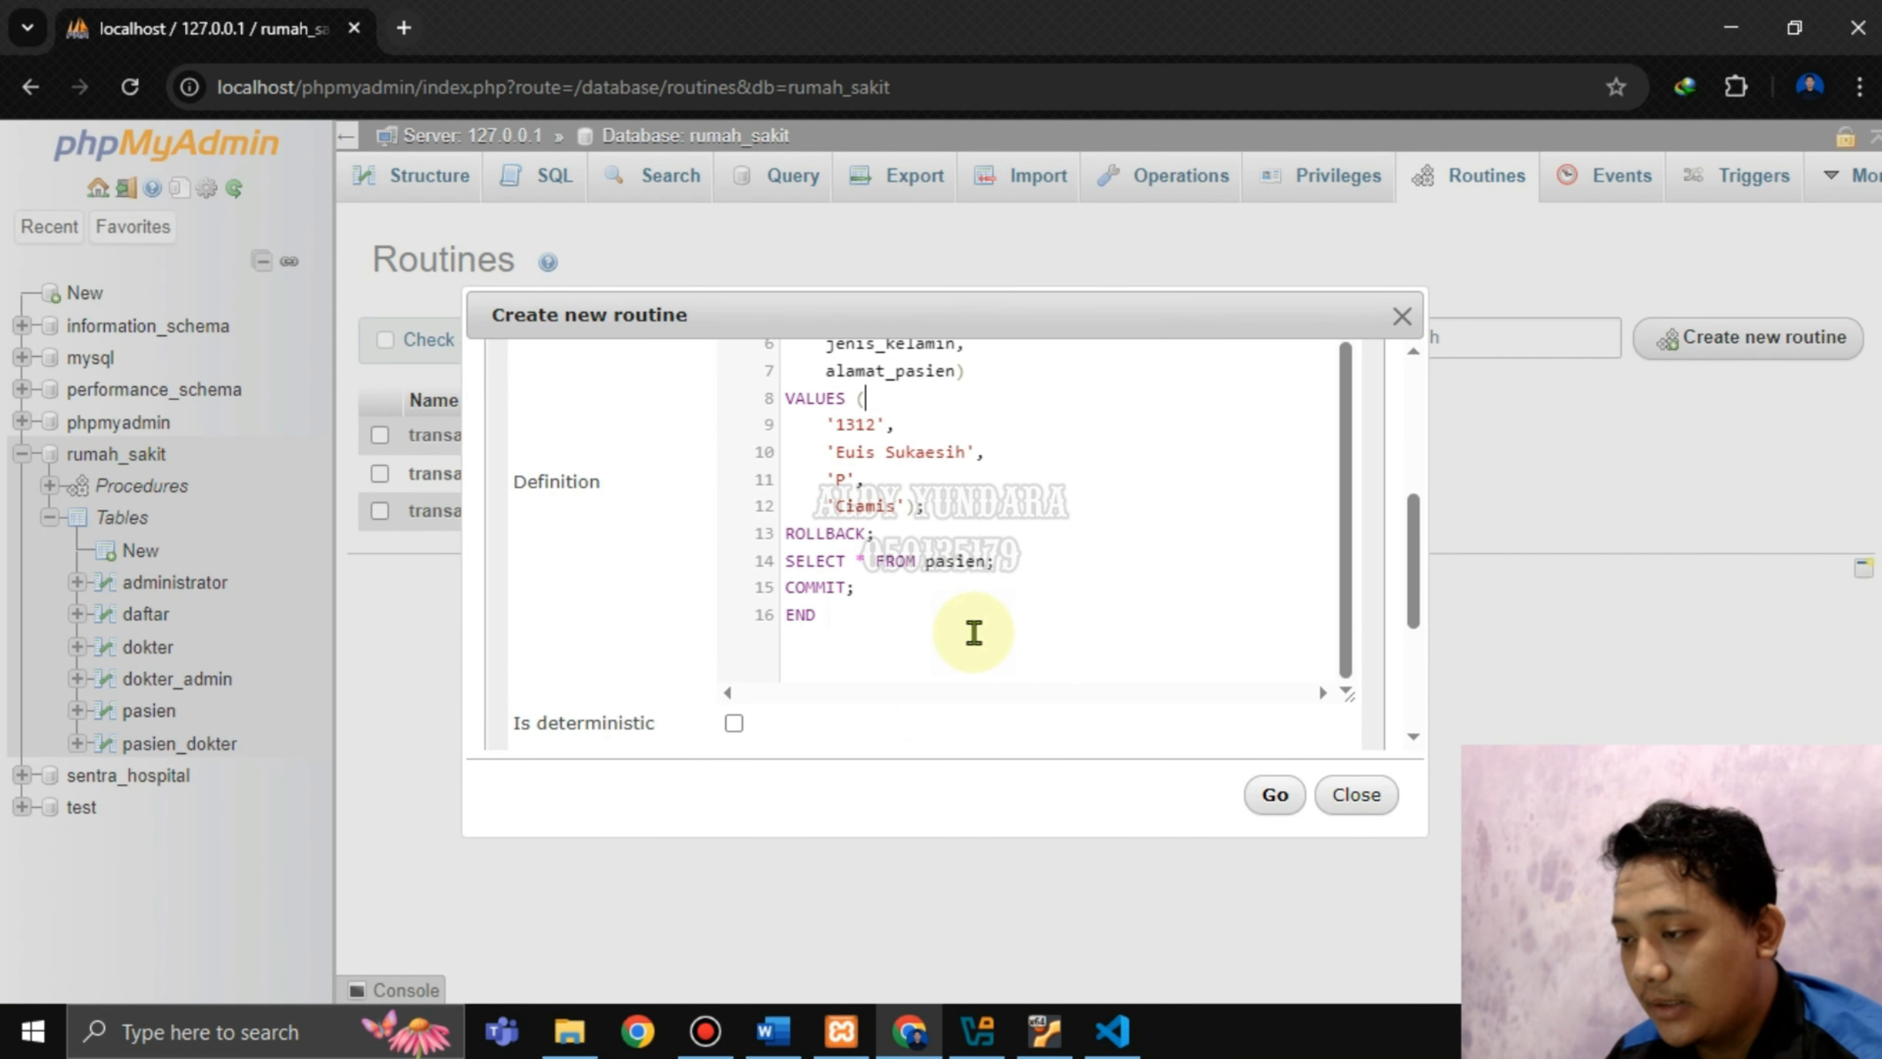
scroll(1052, 532, "down", 2)
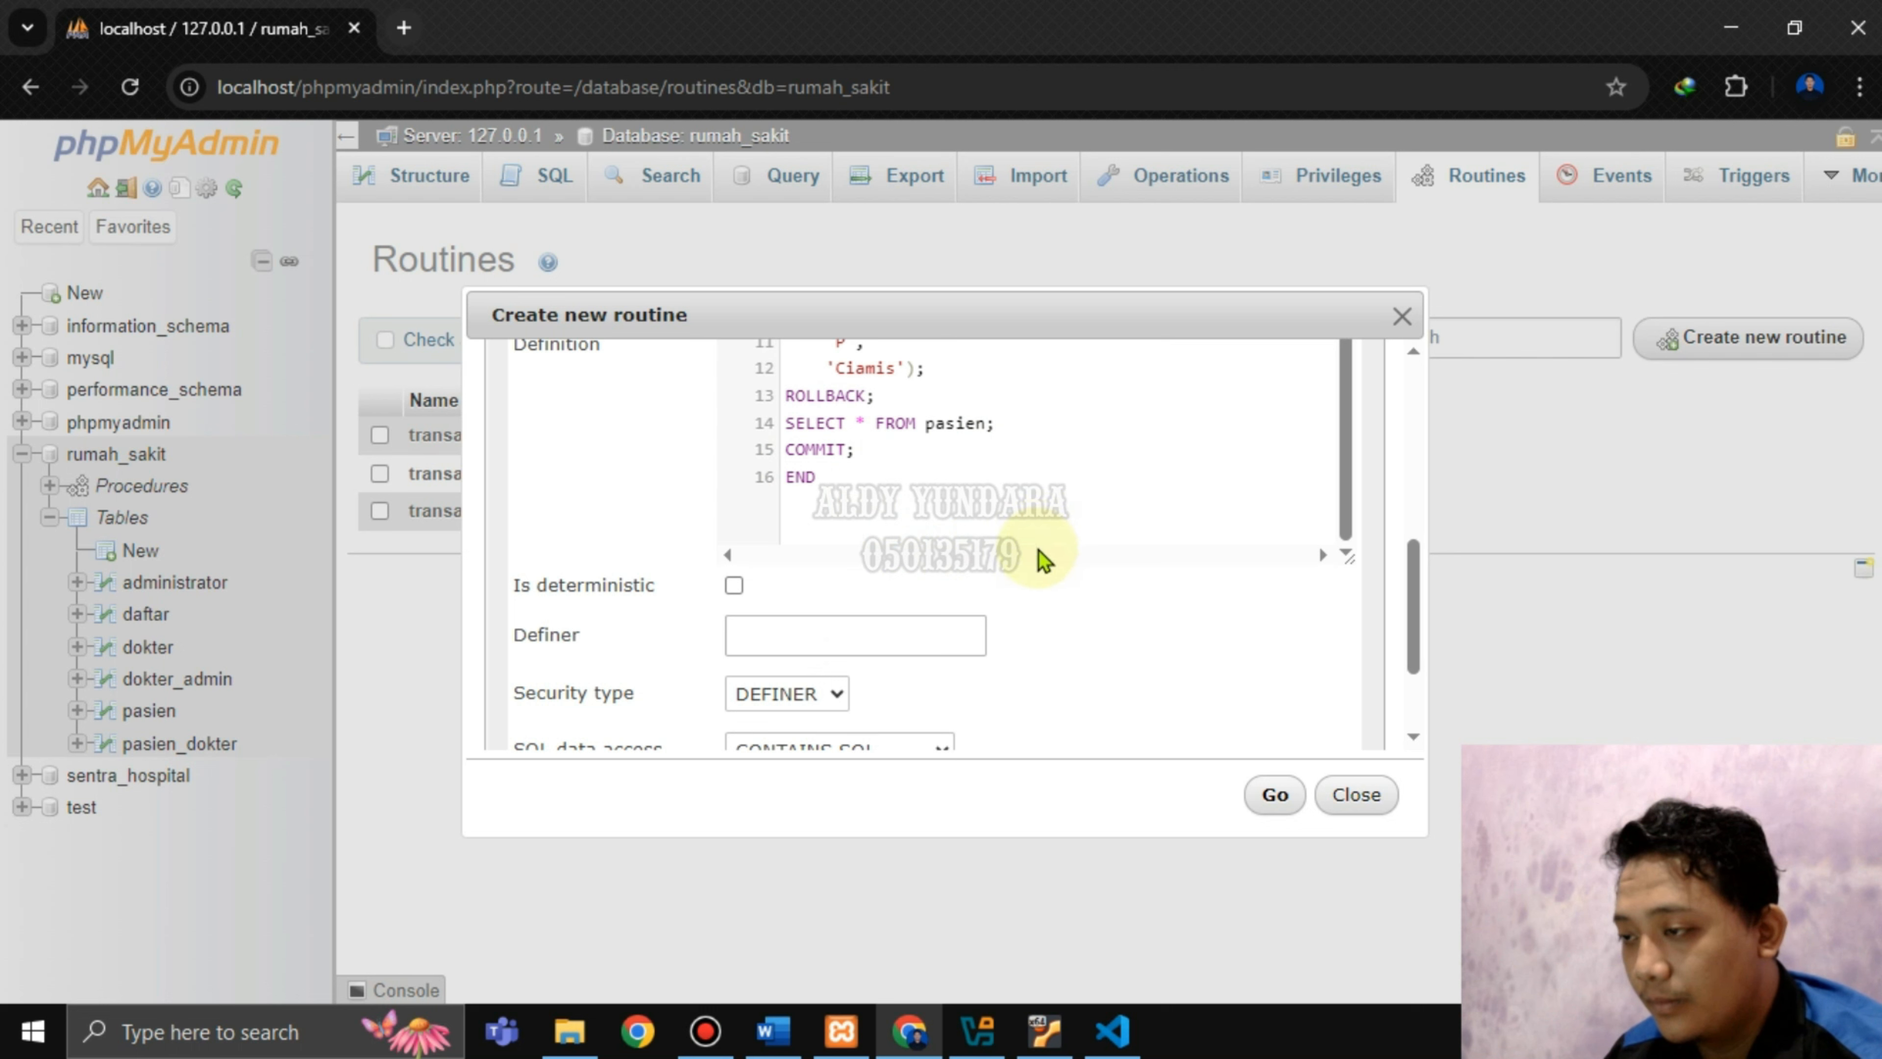
scroll(1038, 561, "up", 1)
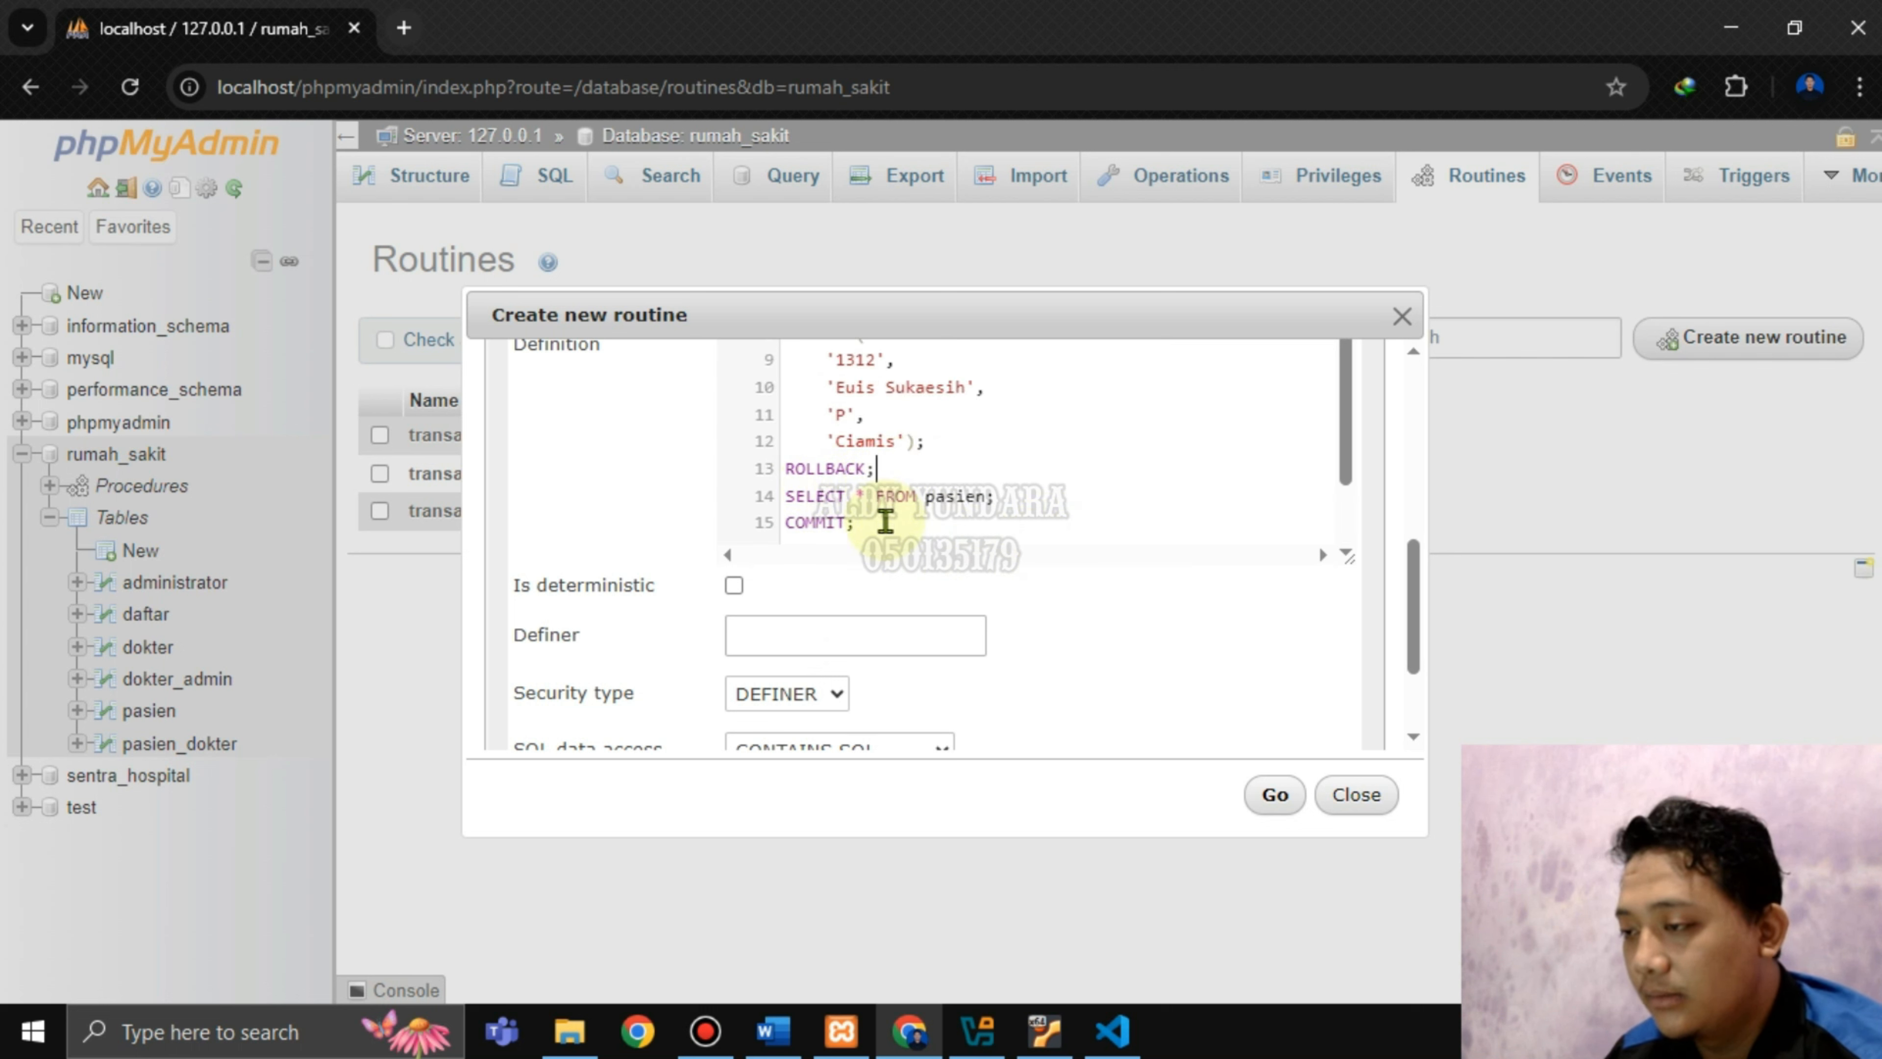
scroll(885, 521, "down", 1)
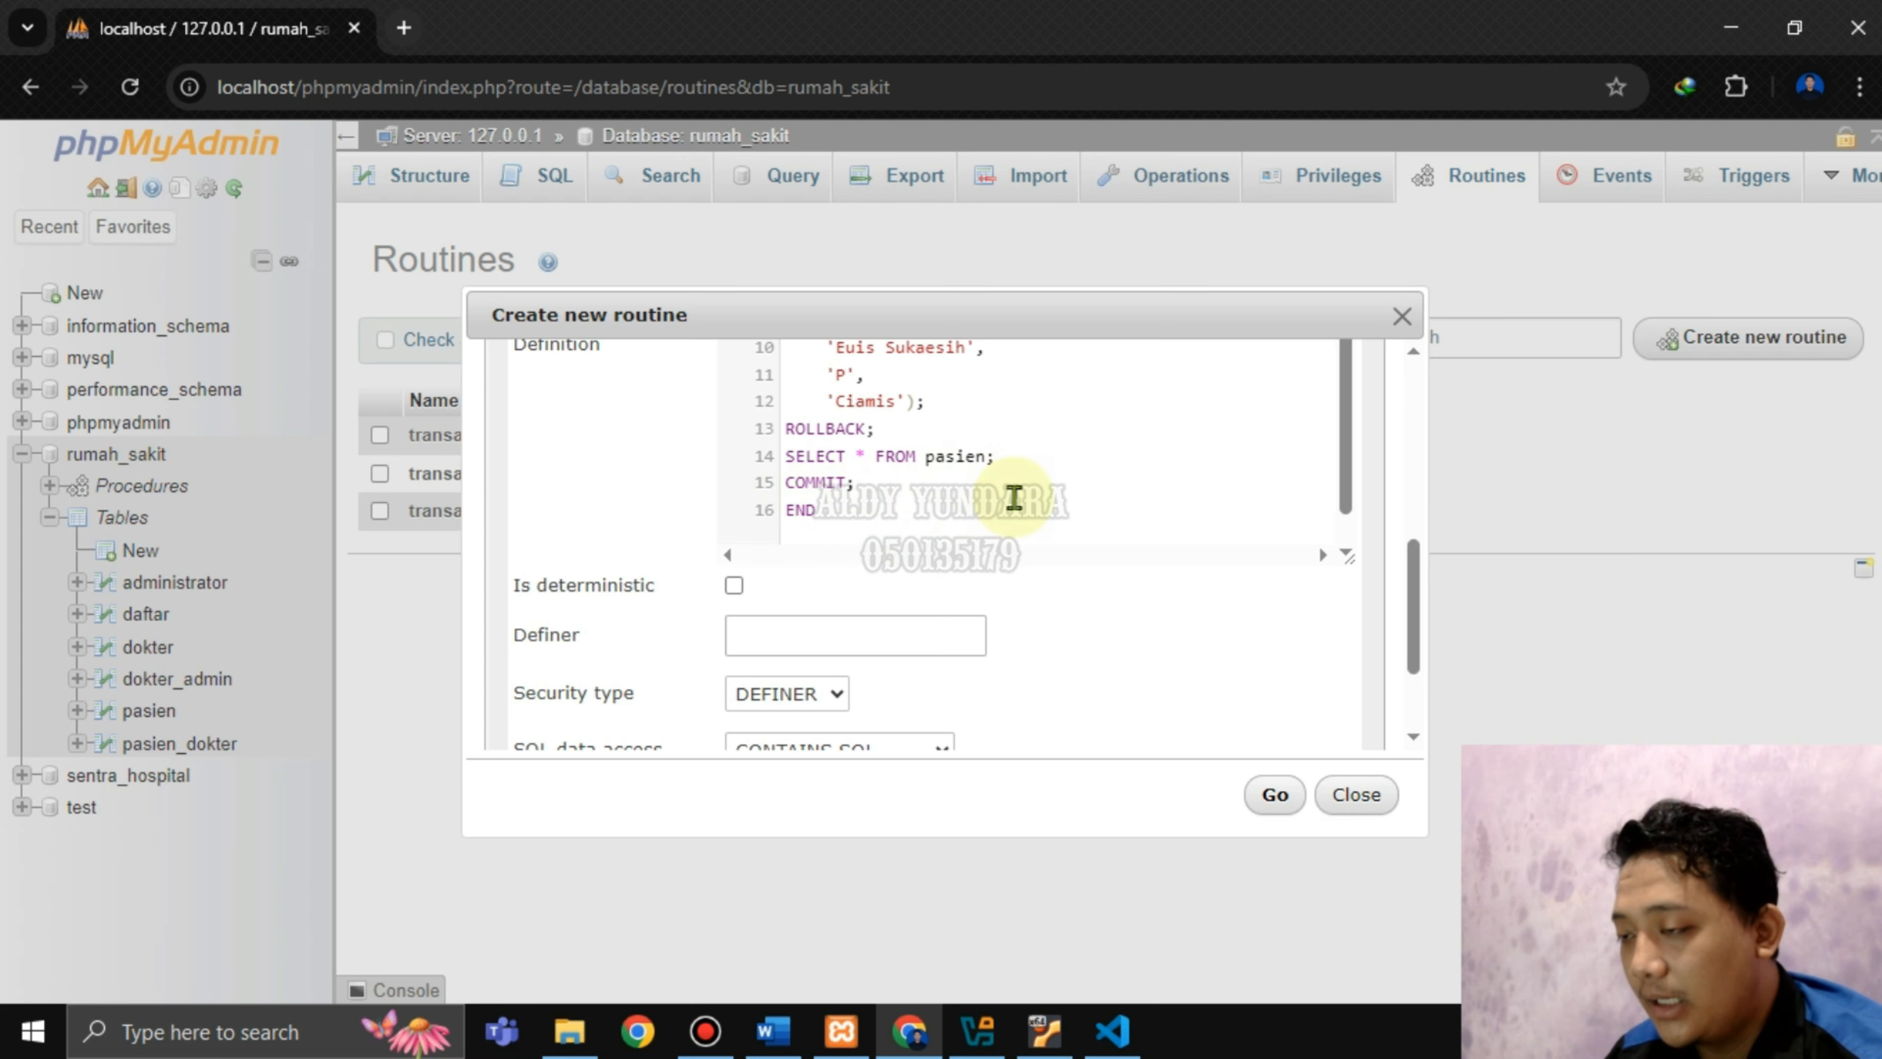
left_click(1269, 797)
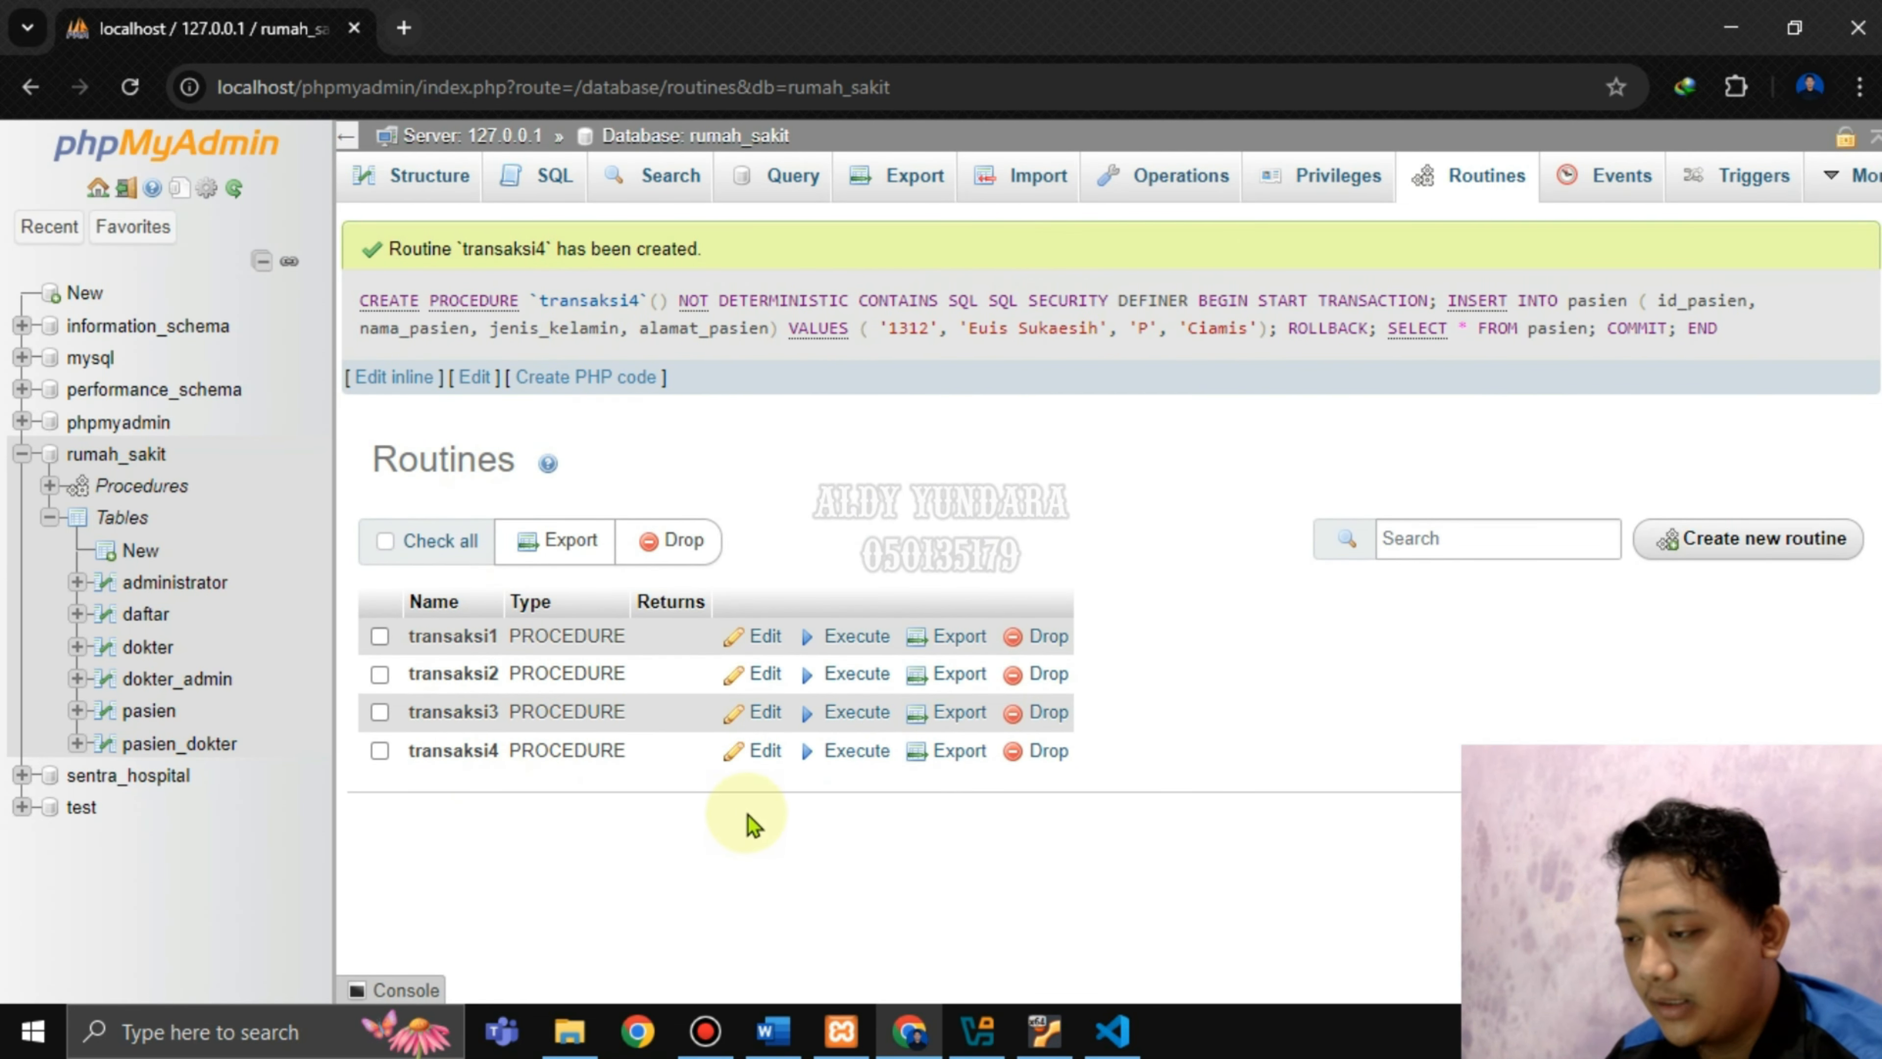
Execute transaksi4 and confirm it lists 9 pasien rows ending at 1310, without 1312.
left_click(865, 752)
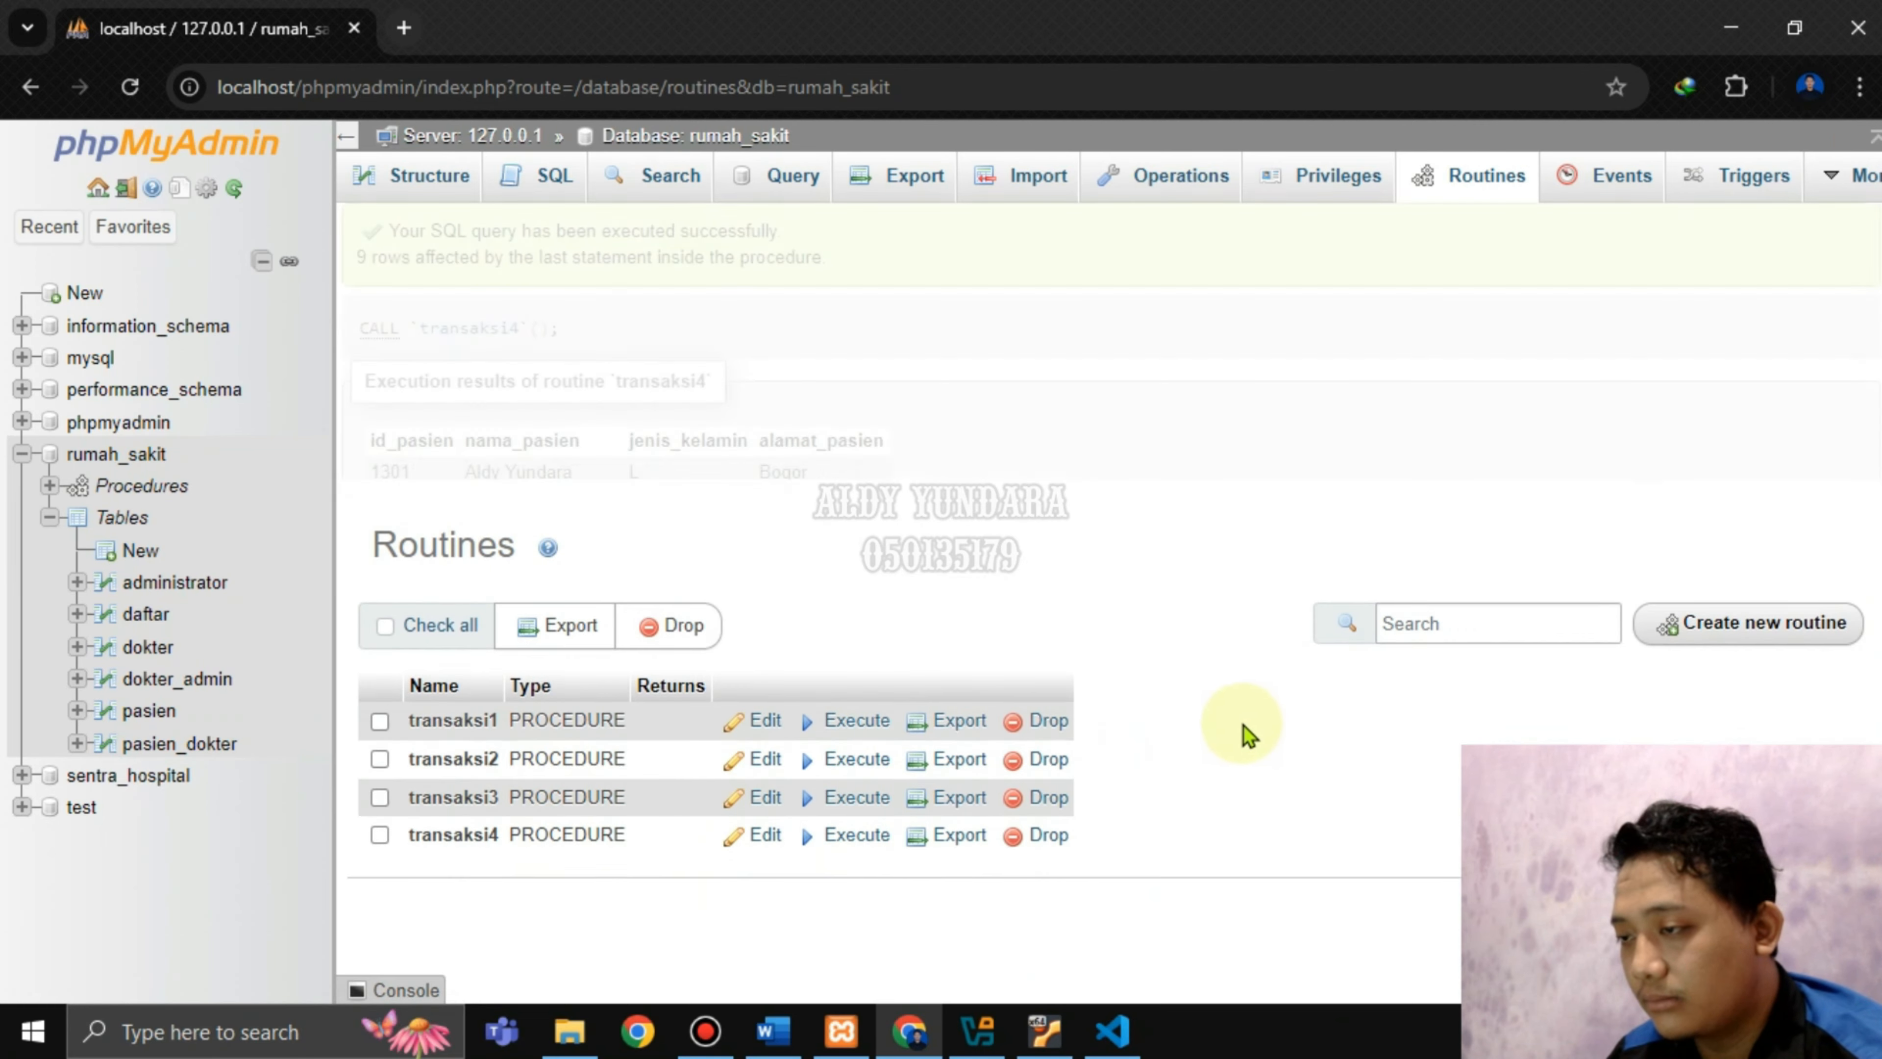
scroll(1115, 695, "down", 2)
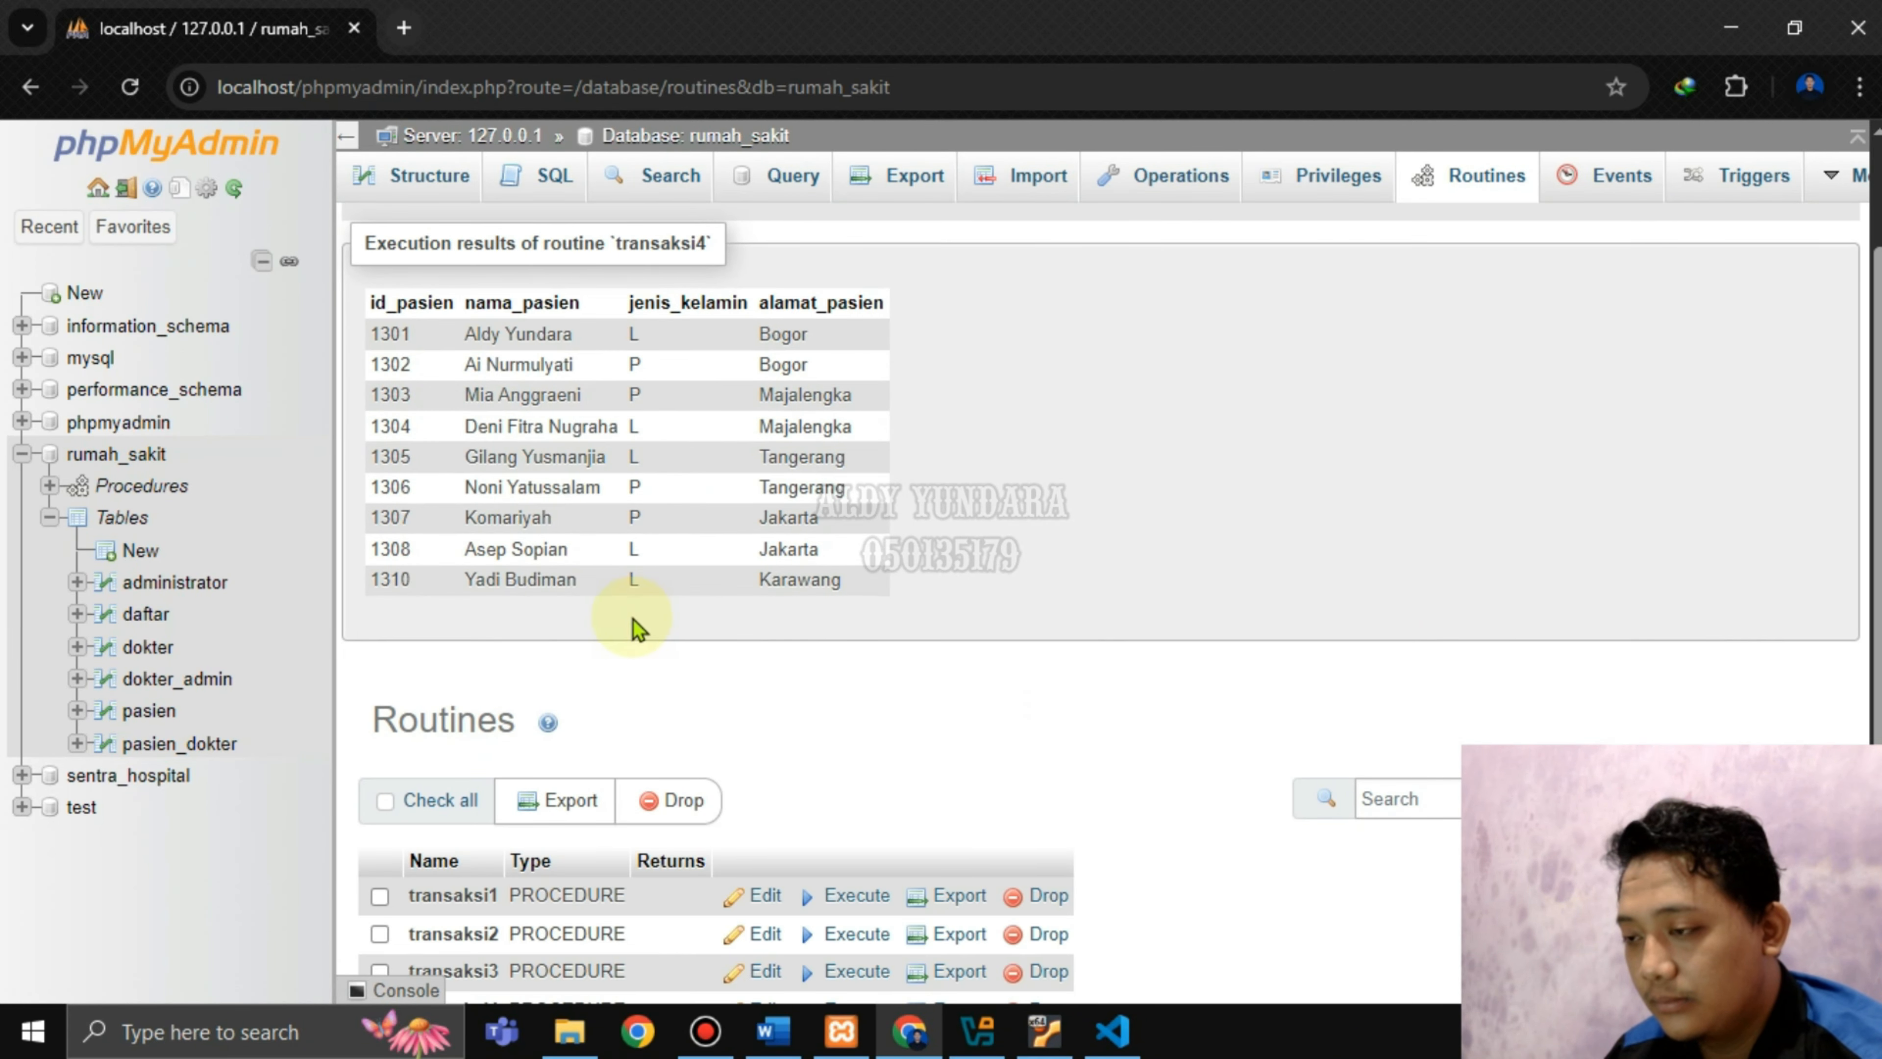
left_click(773, 1031)
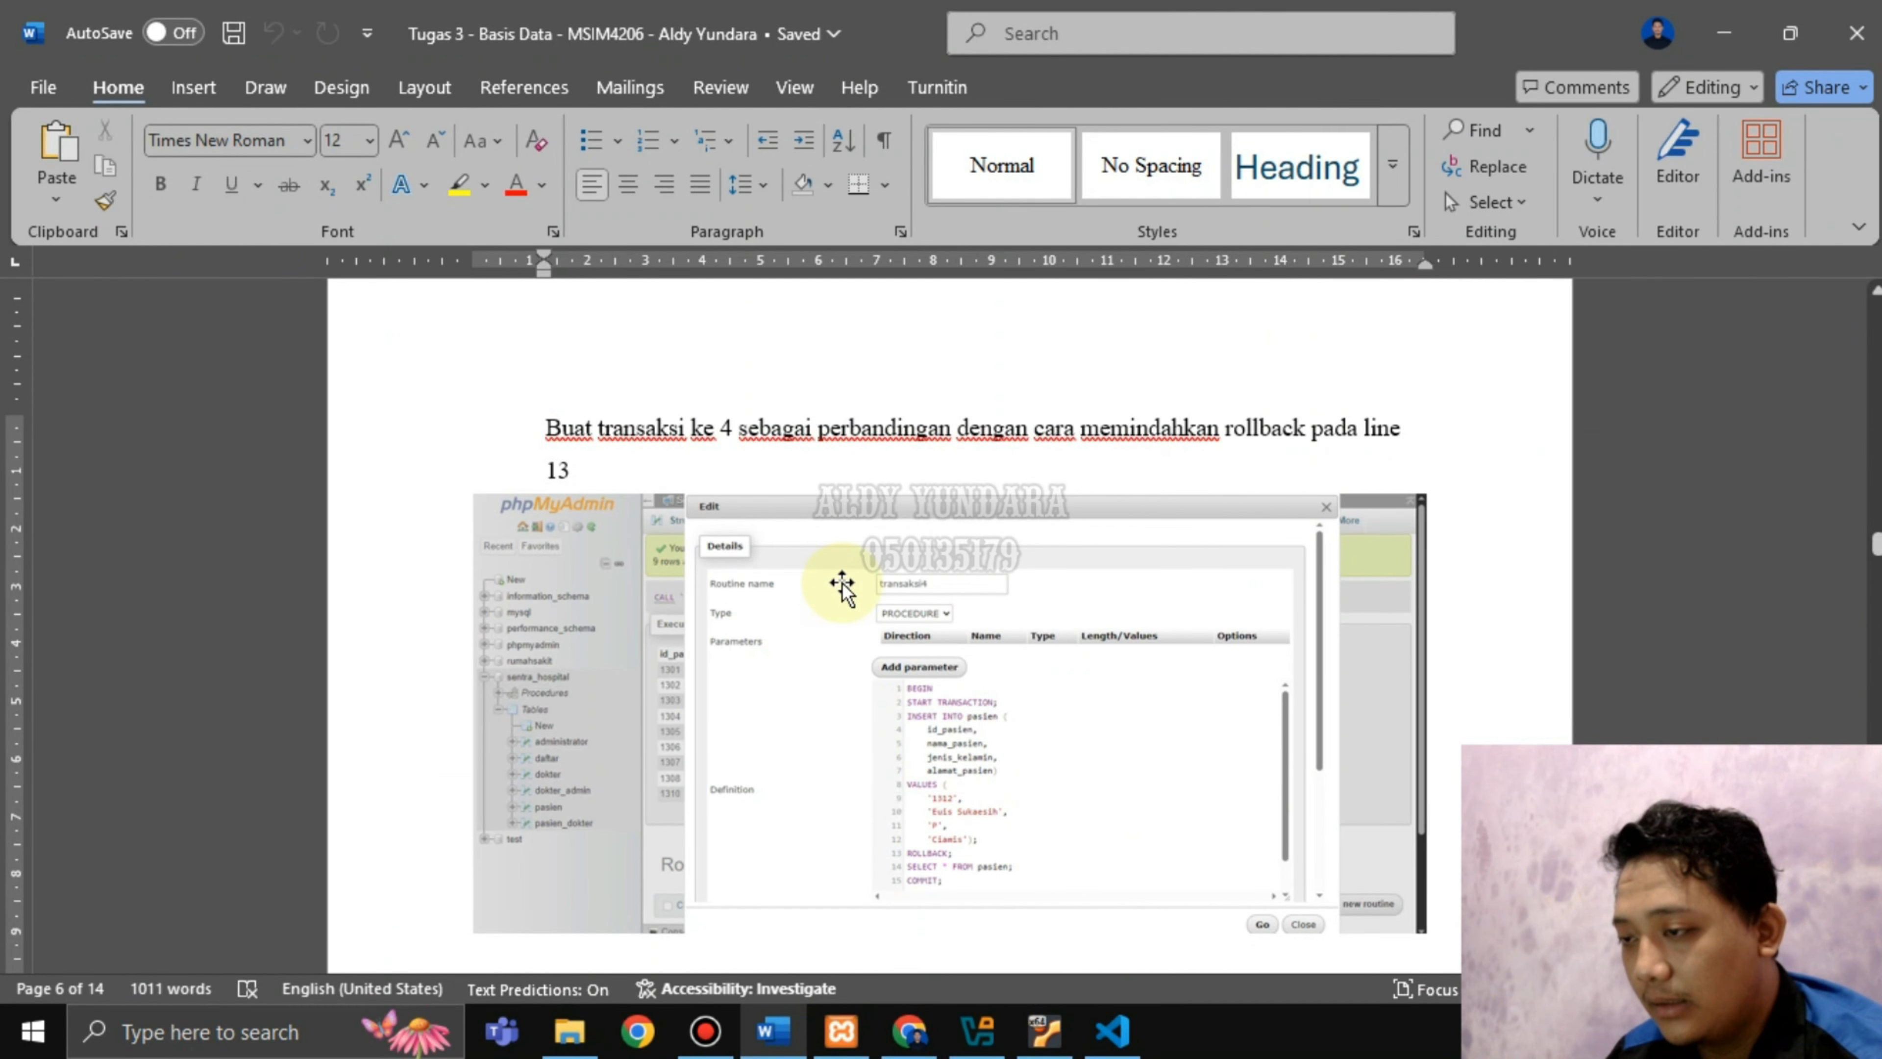
Read the report's explanation of why patient 1312 is missing after the rollback.
scroll(842, 586, "down", 10)
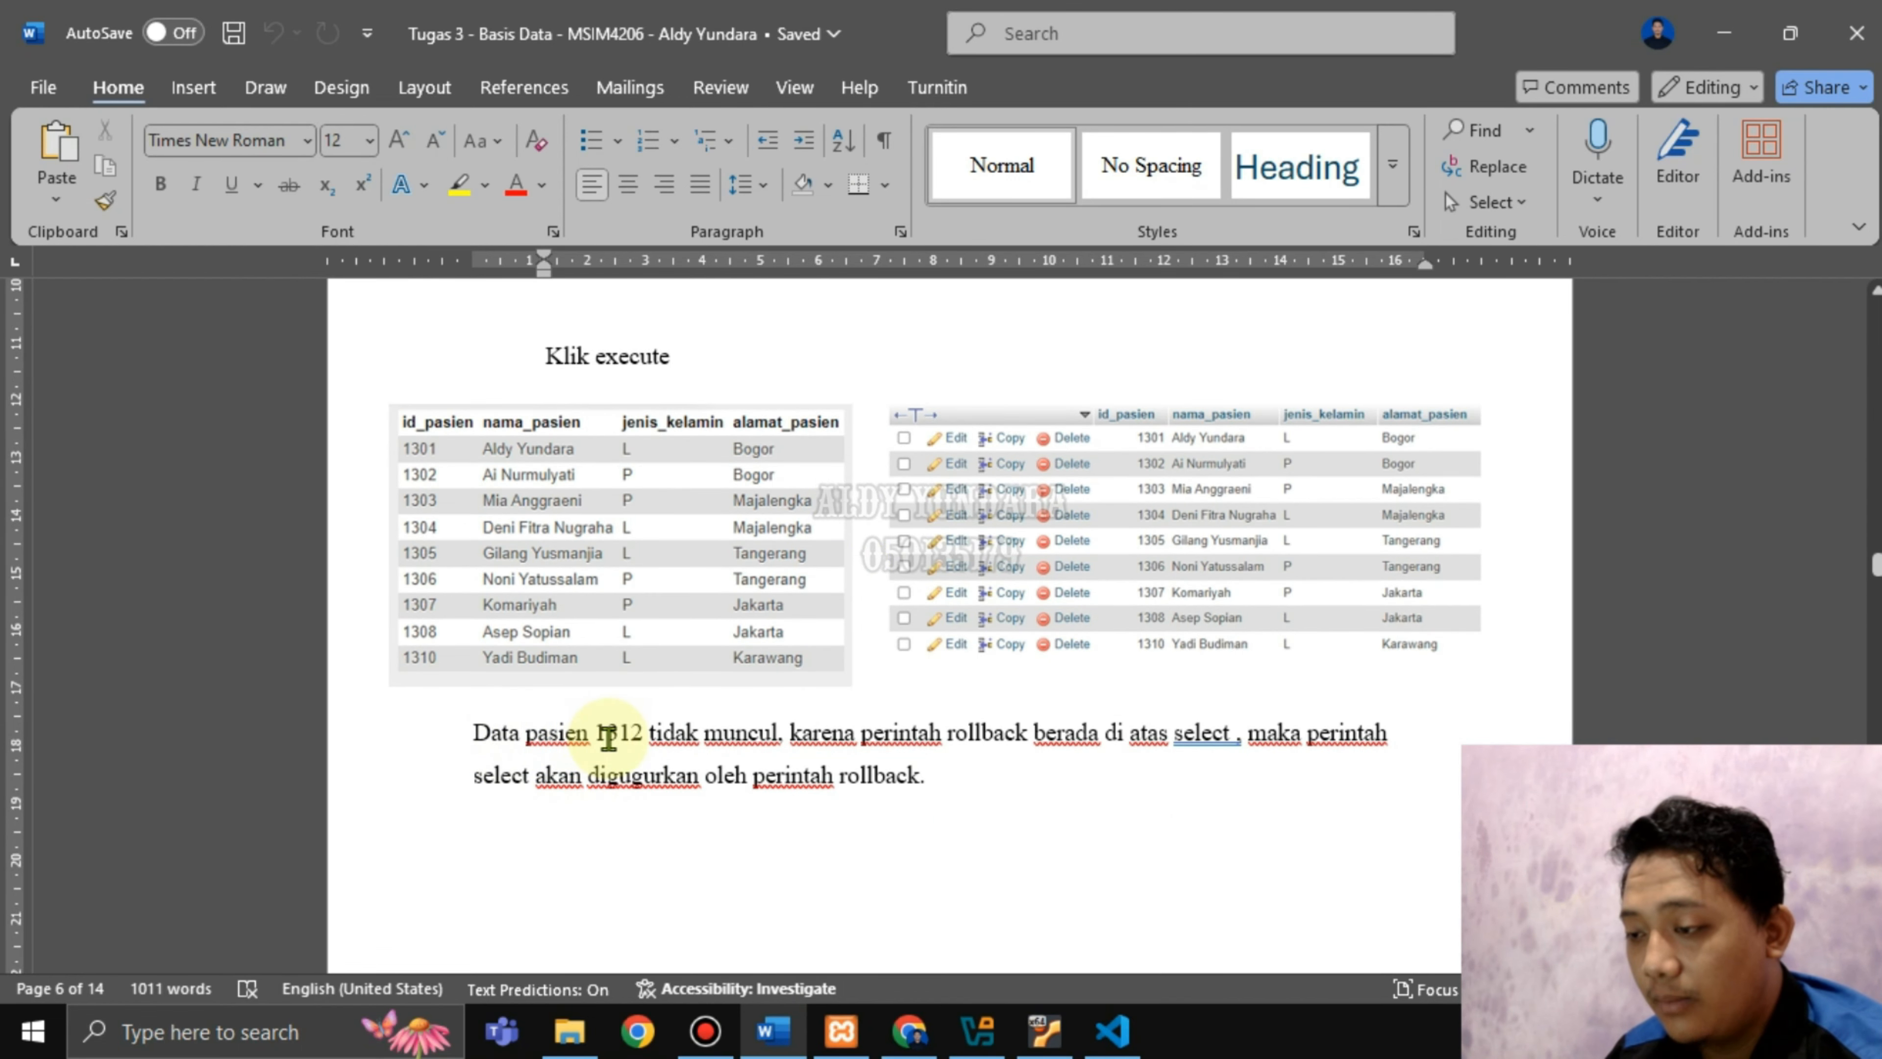
left_click_drag(655, 736, 1322, 752)
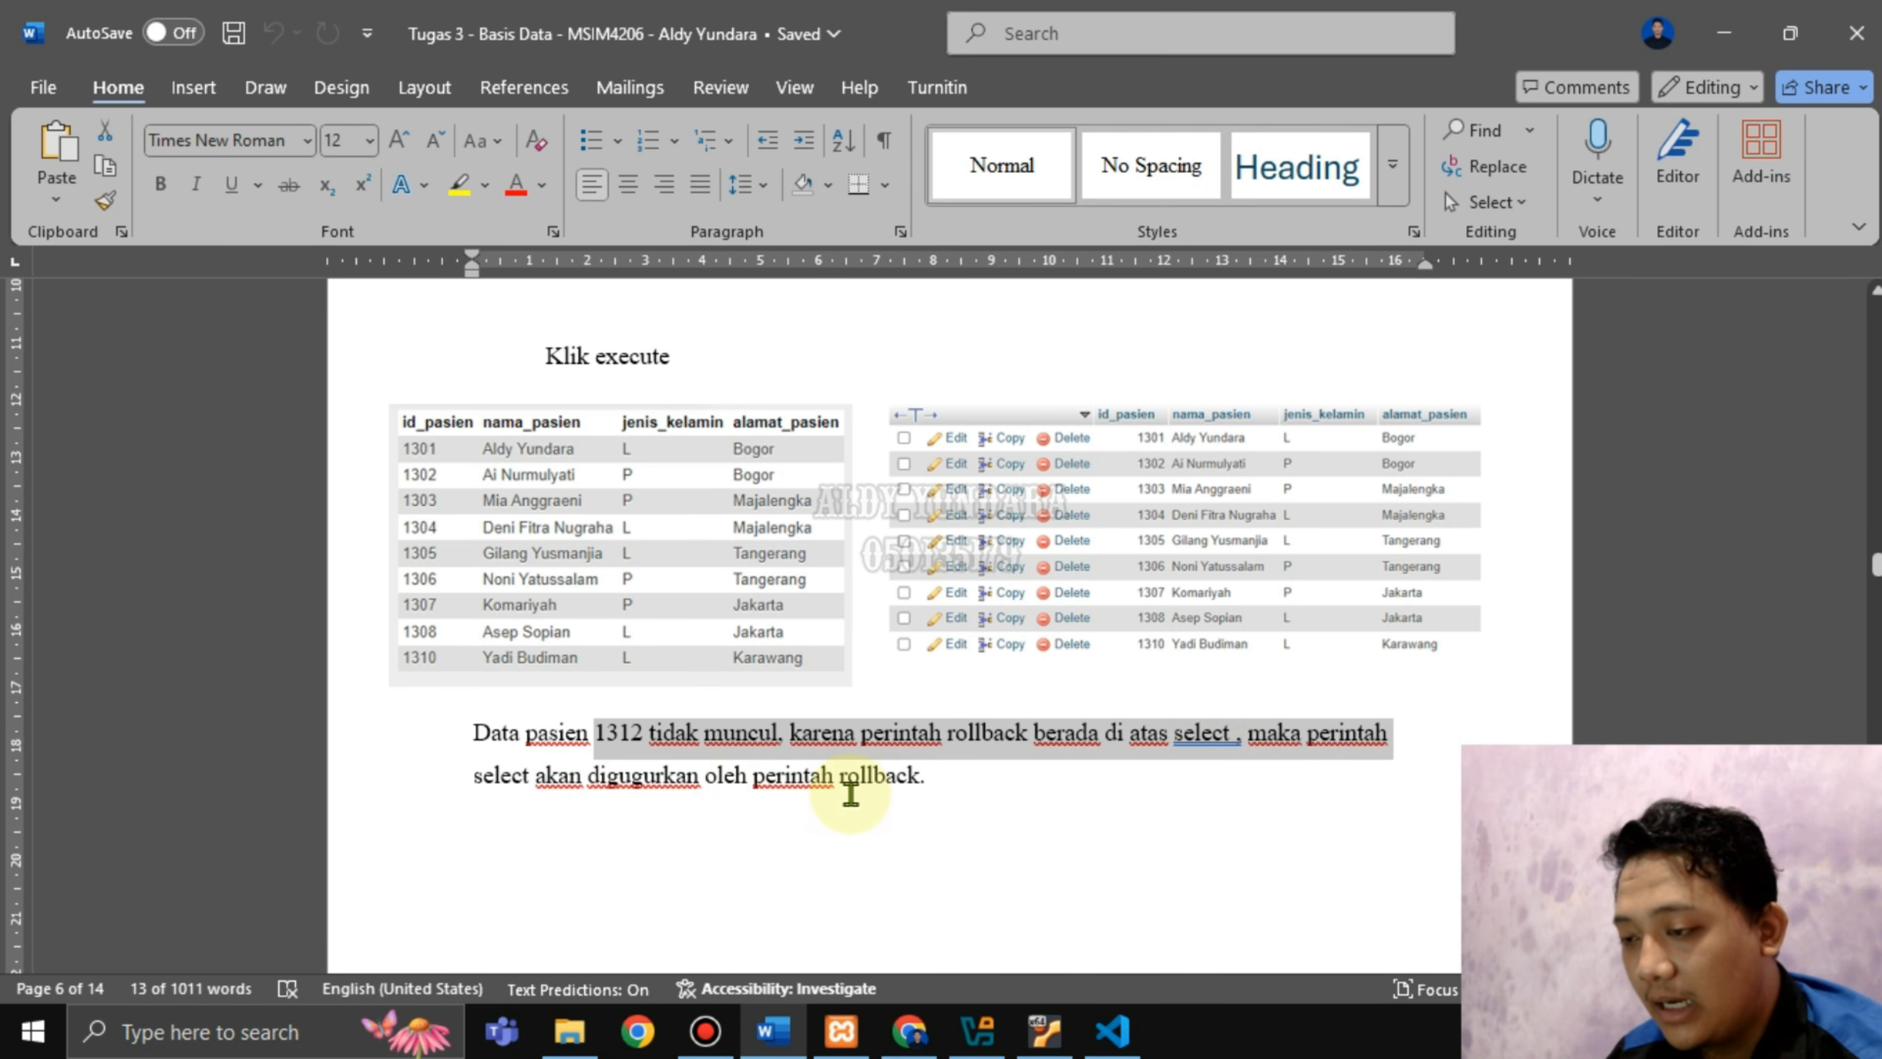
left_click(976, 789)
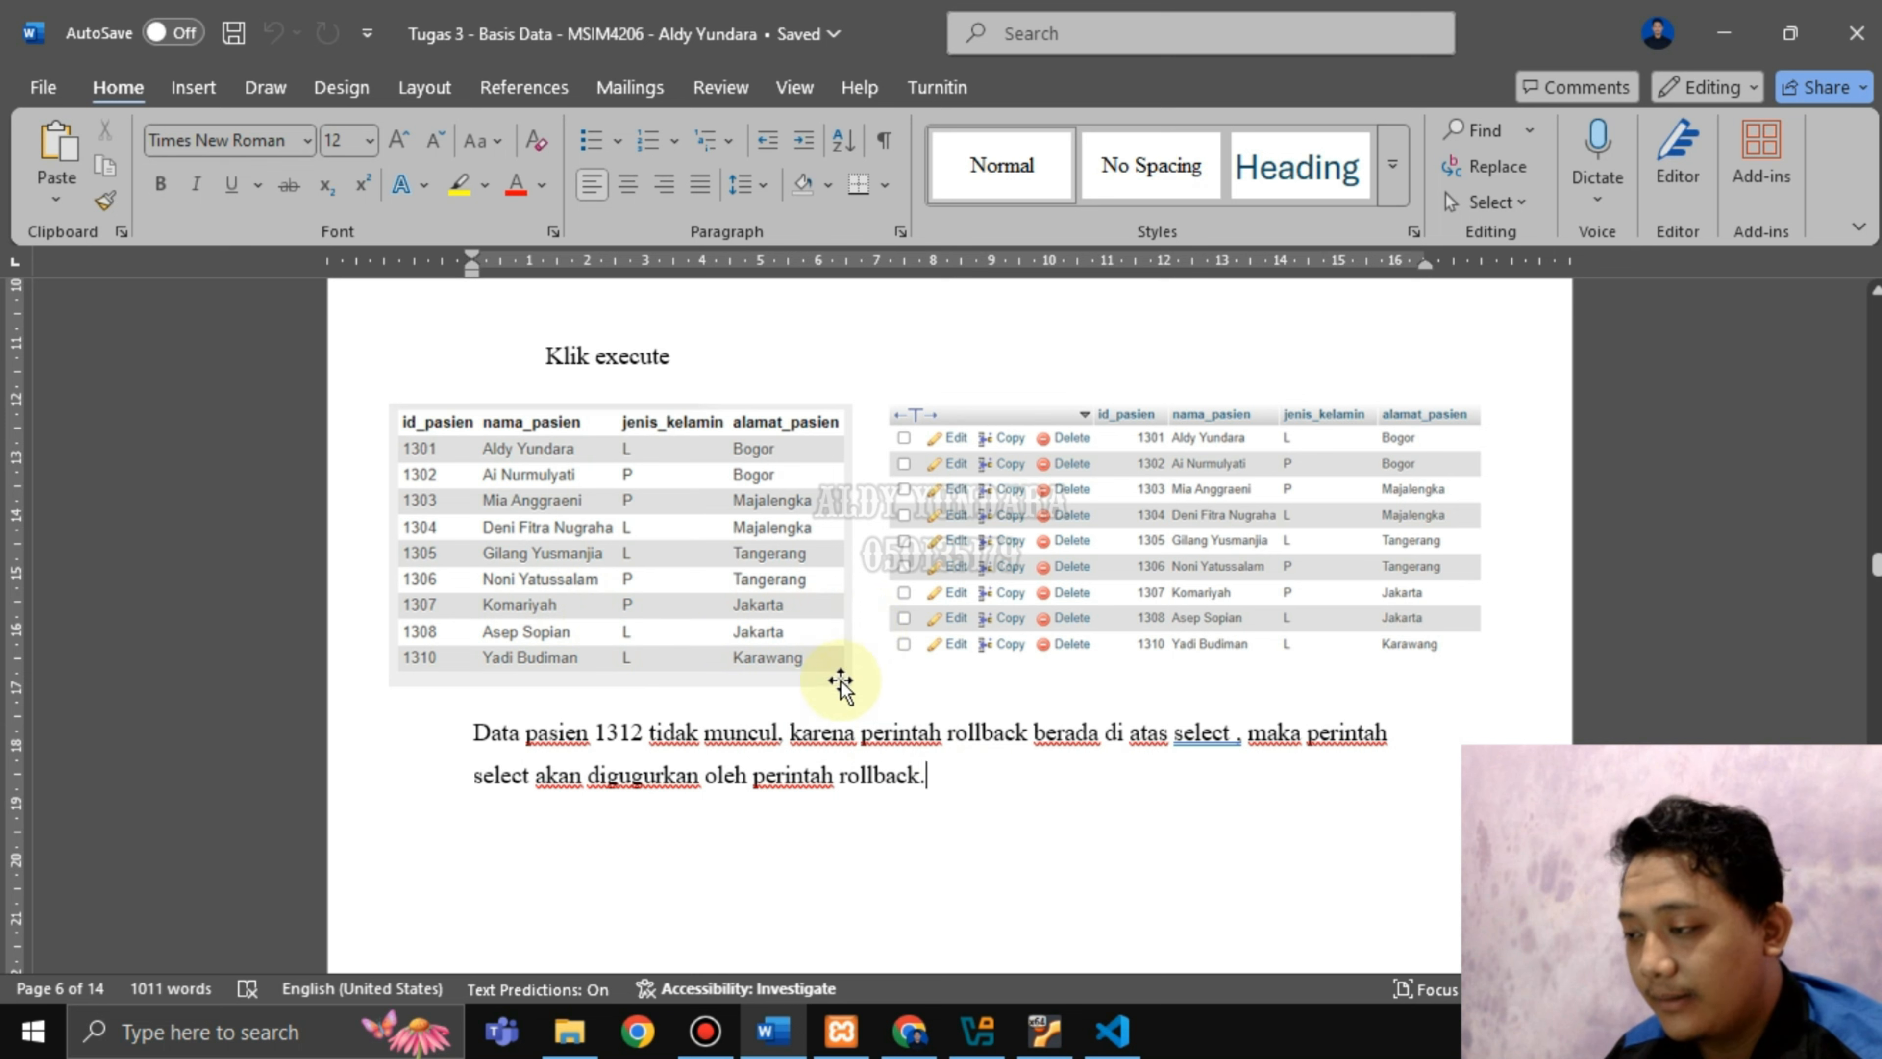
left_click(910, 1031)
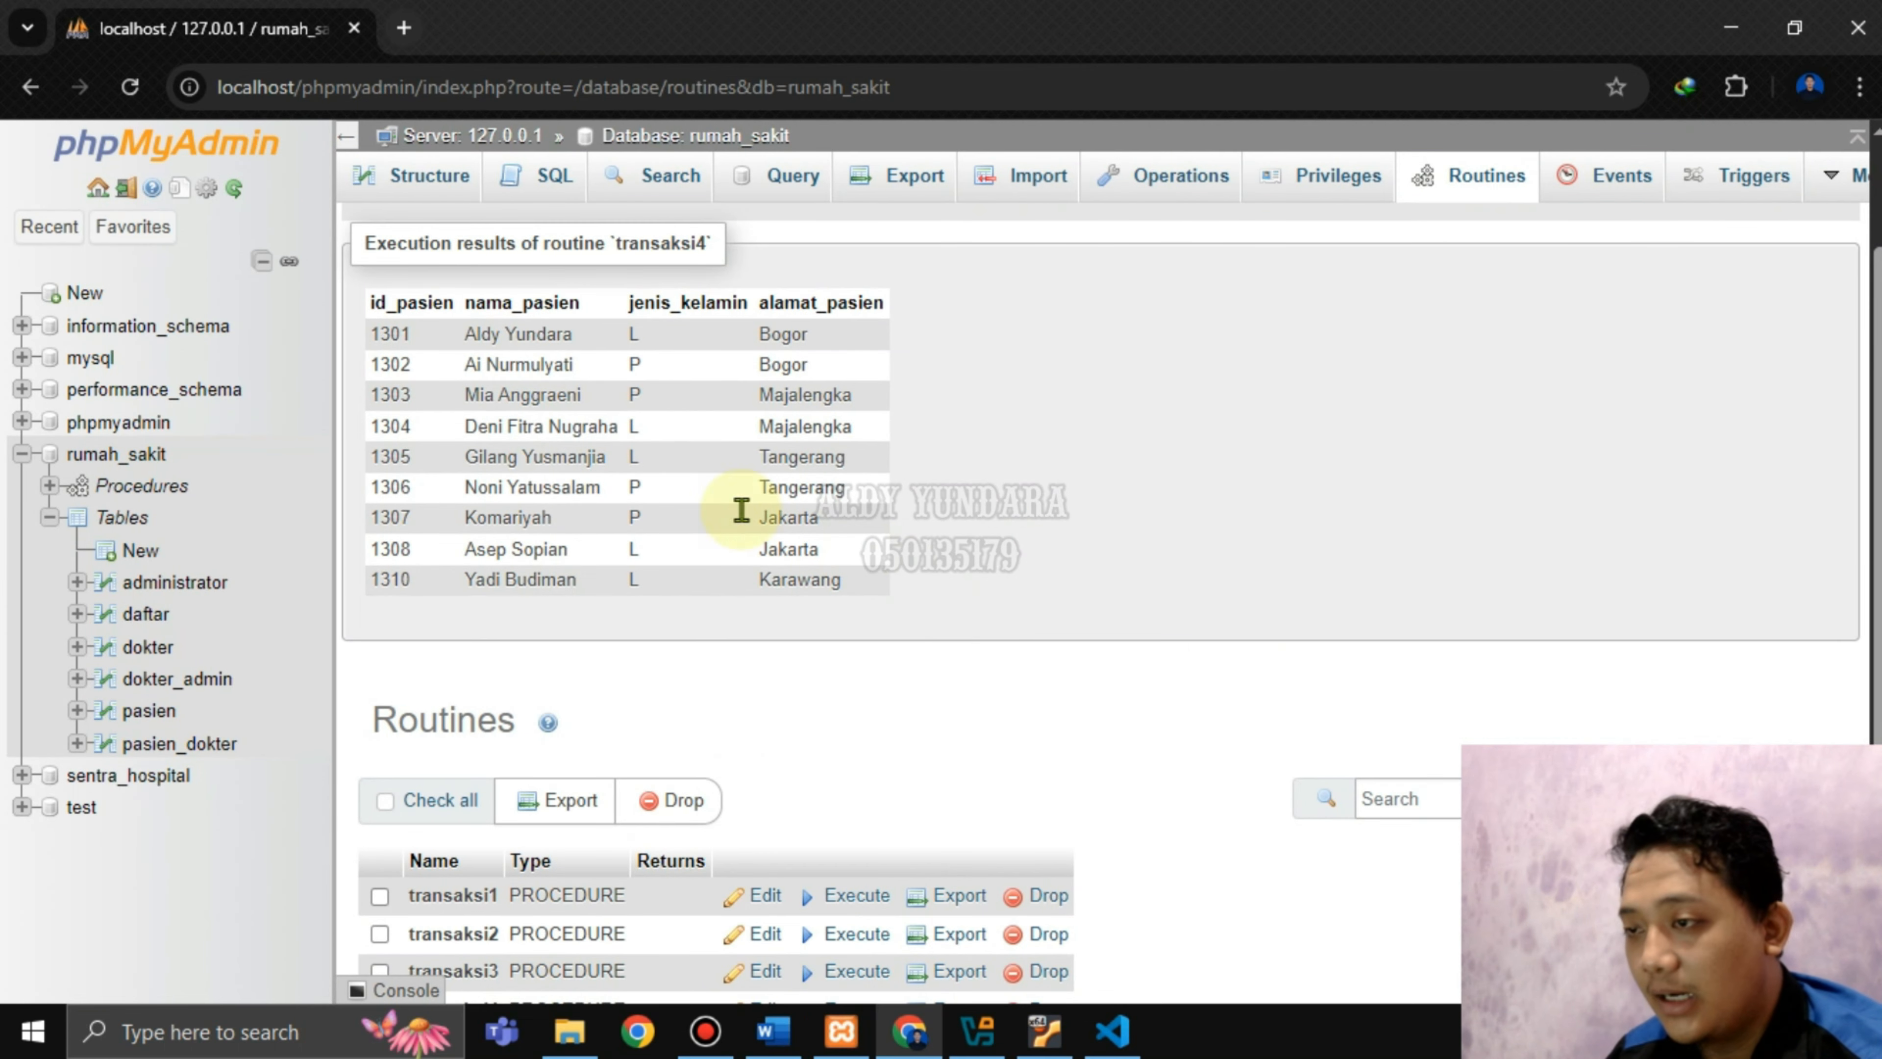
Open pasien in a new tab to confirm its 9 rows lack 1312, then close it.
right_click(165, 723)
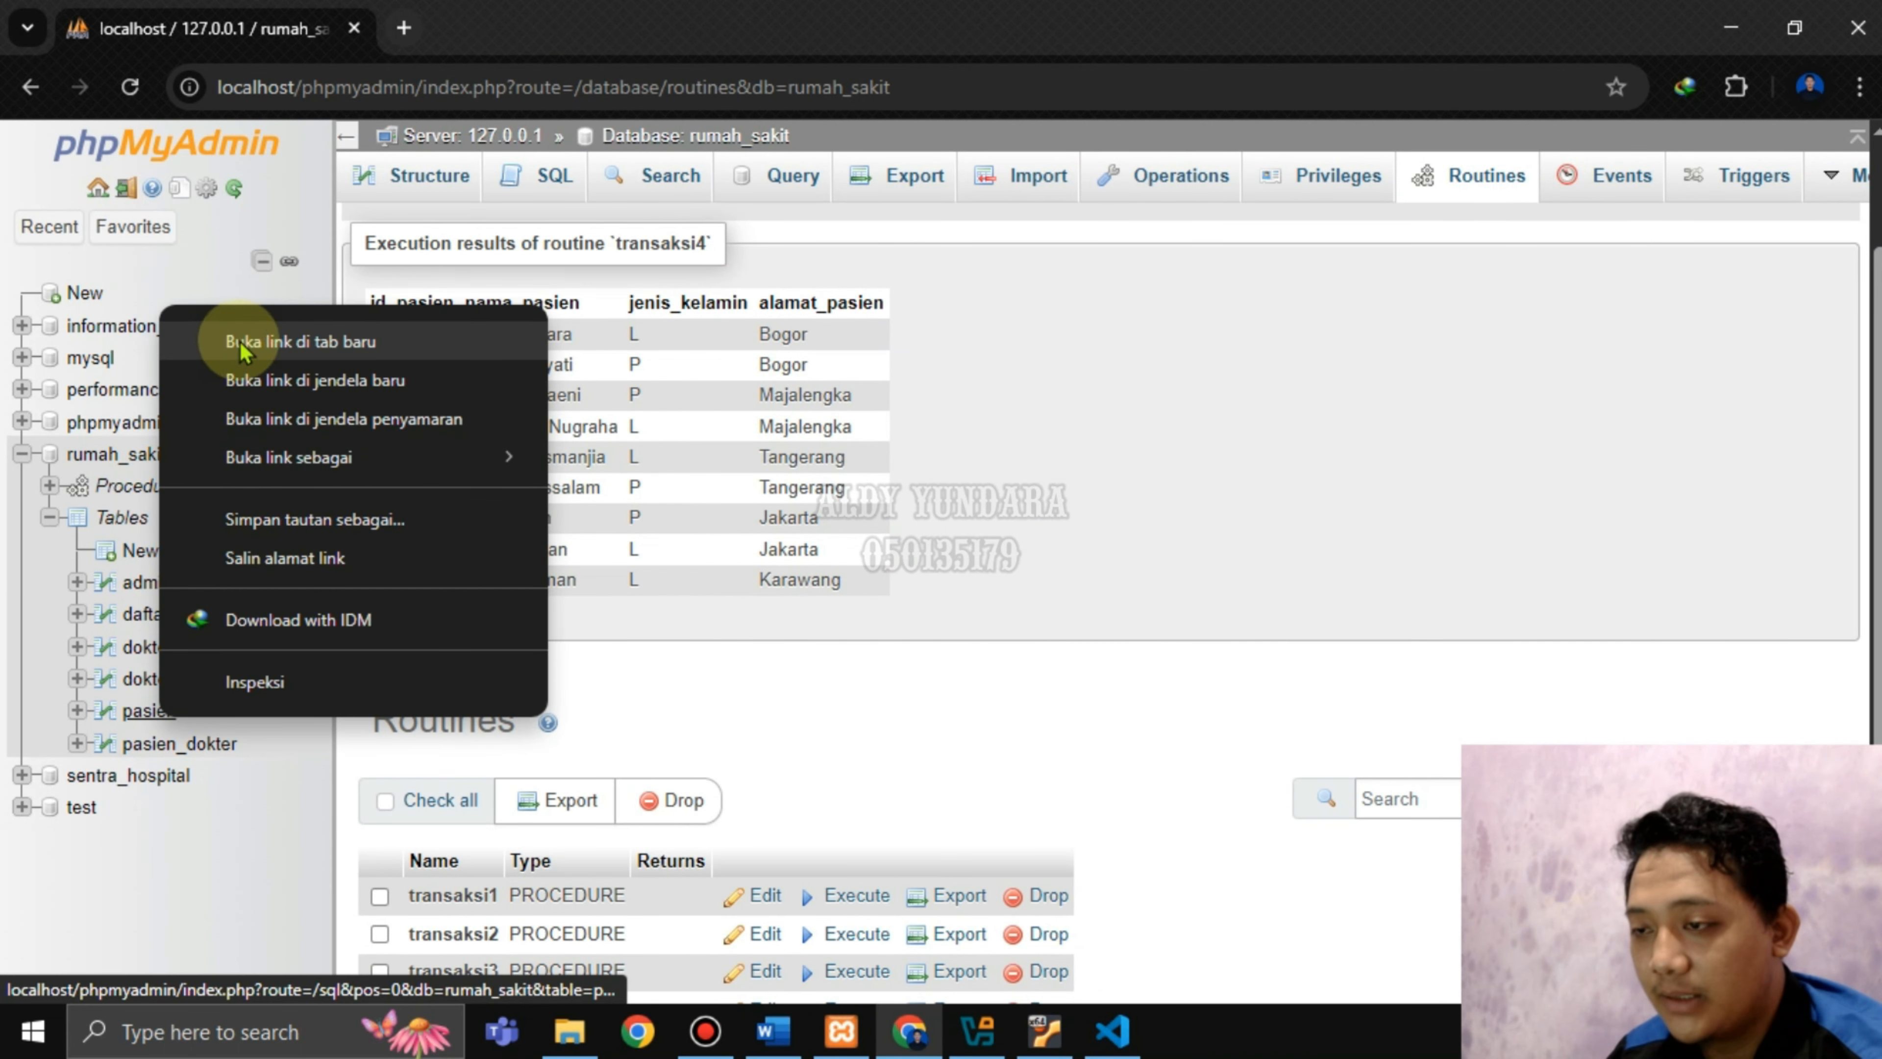
left_click(267, 344)
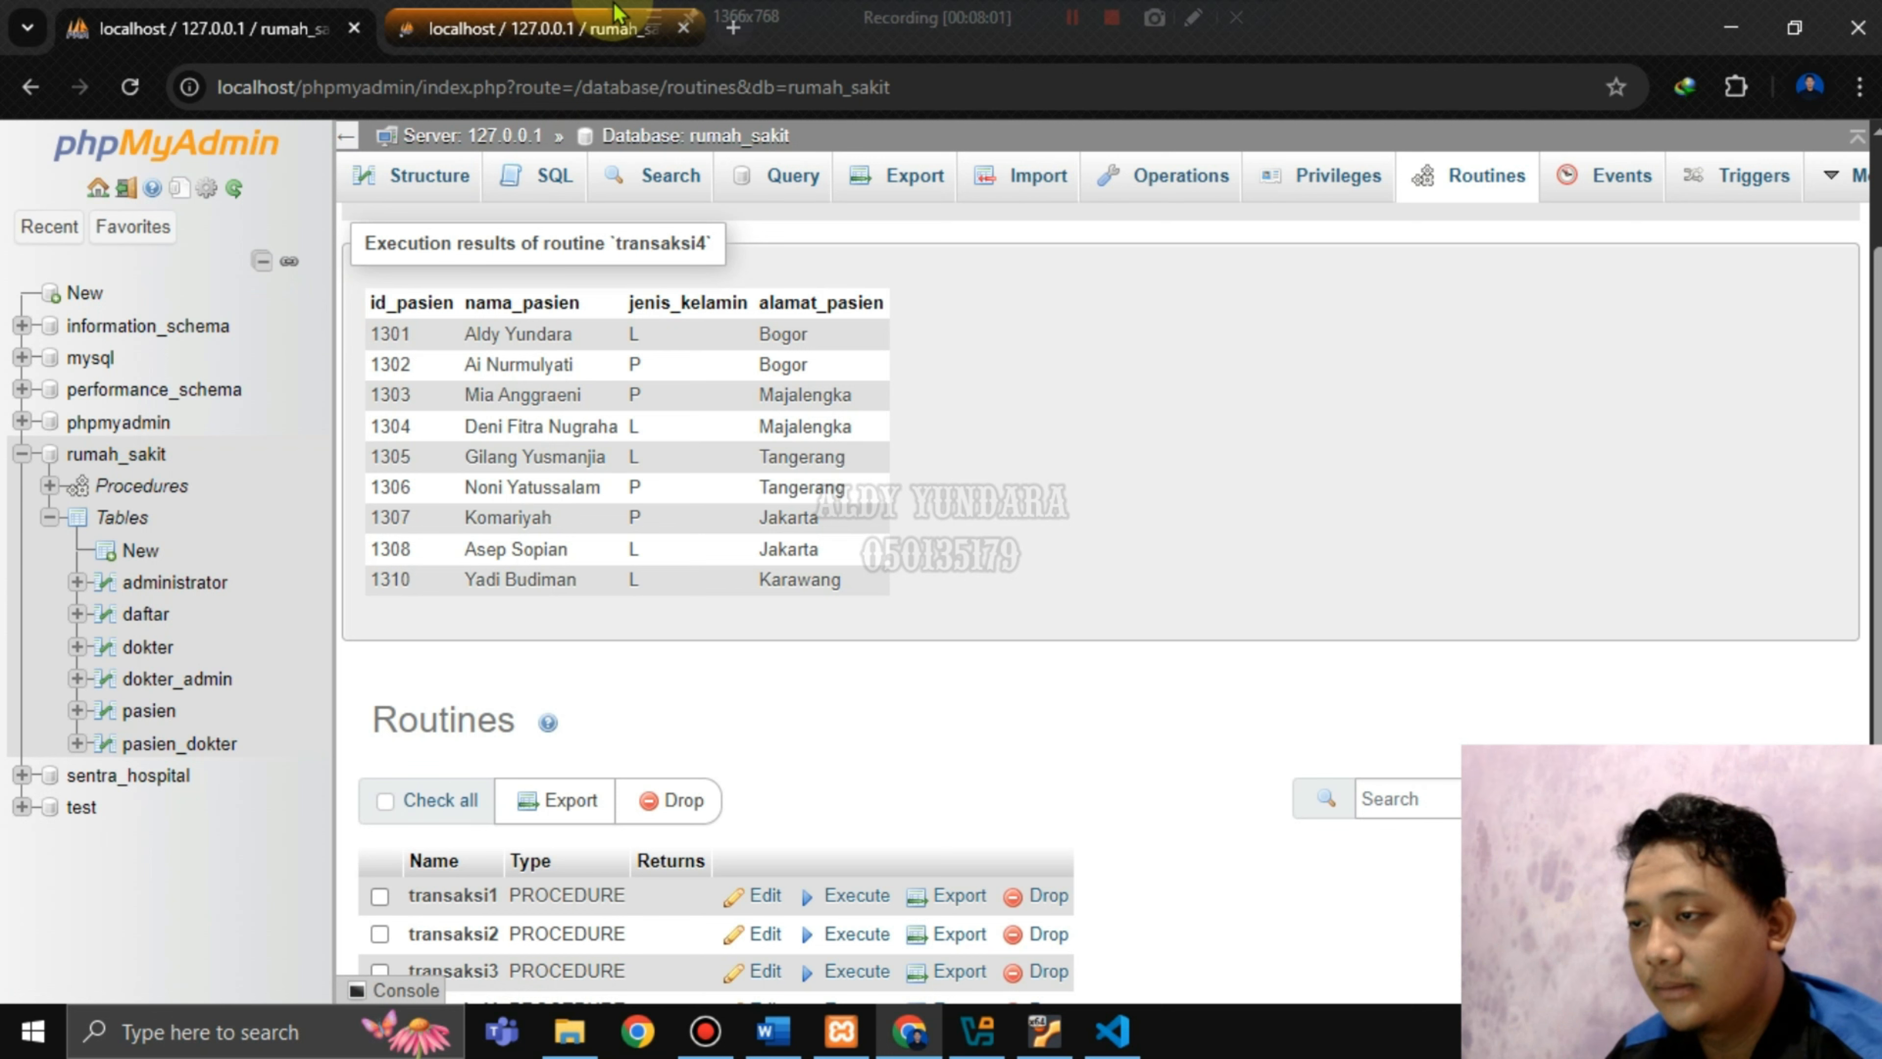
left_click(618, 16)
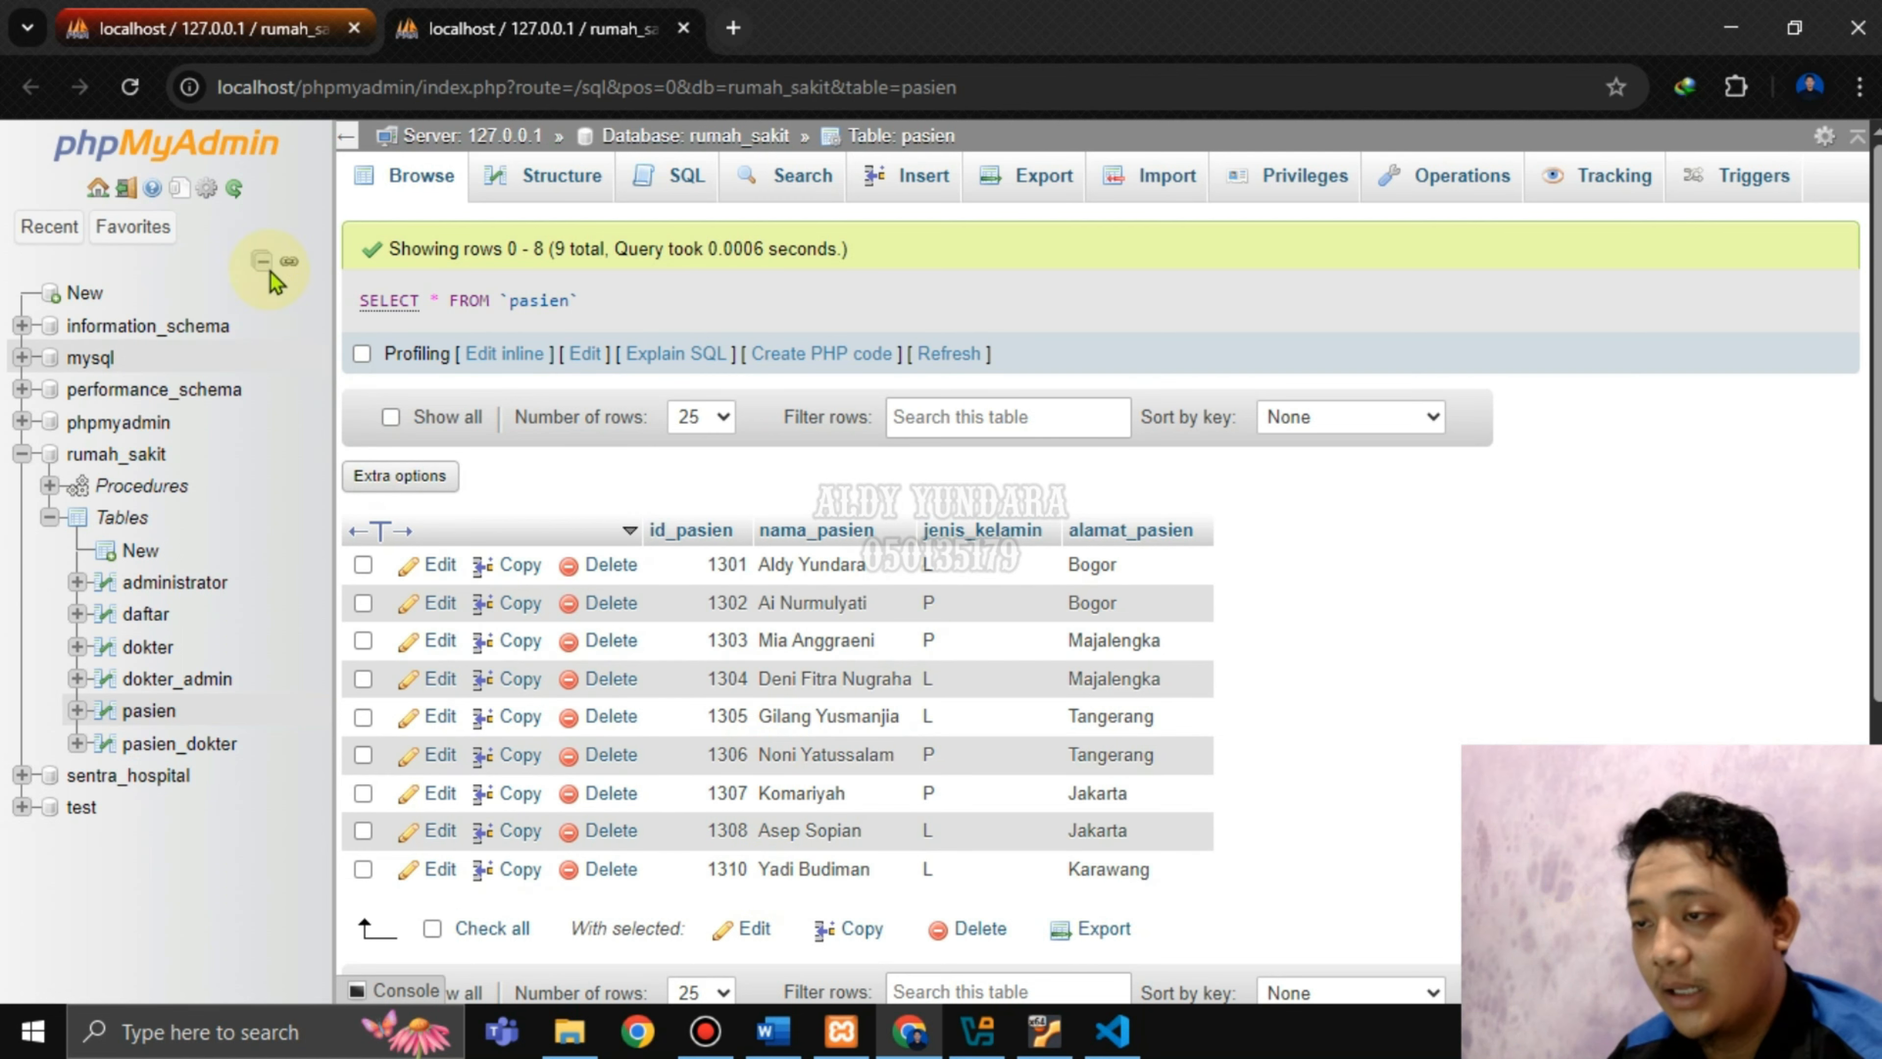
left_click(184, 30)
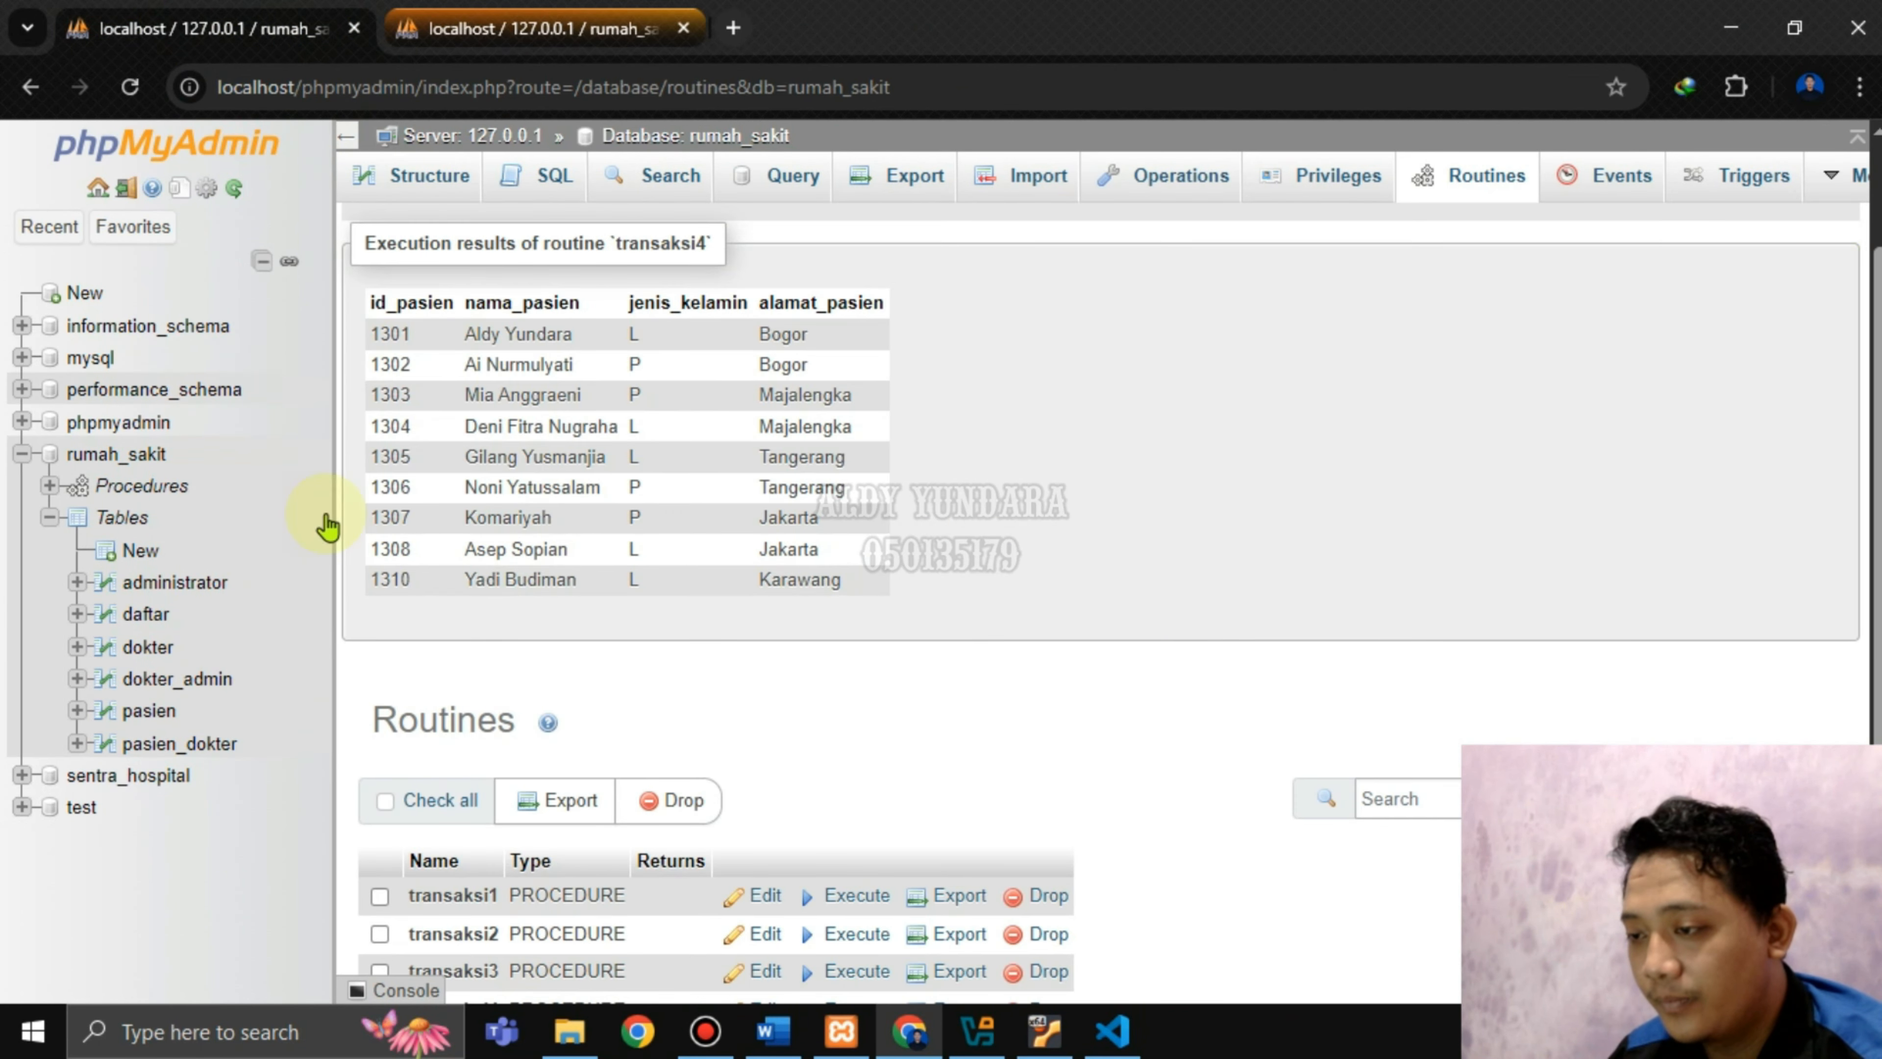
left_click(649, 34)
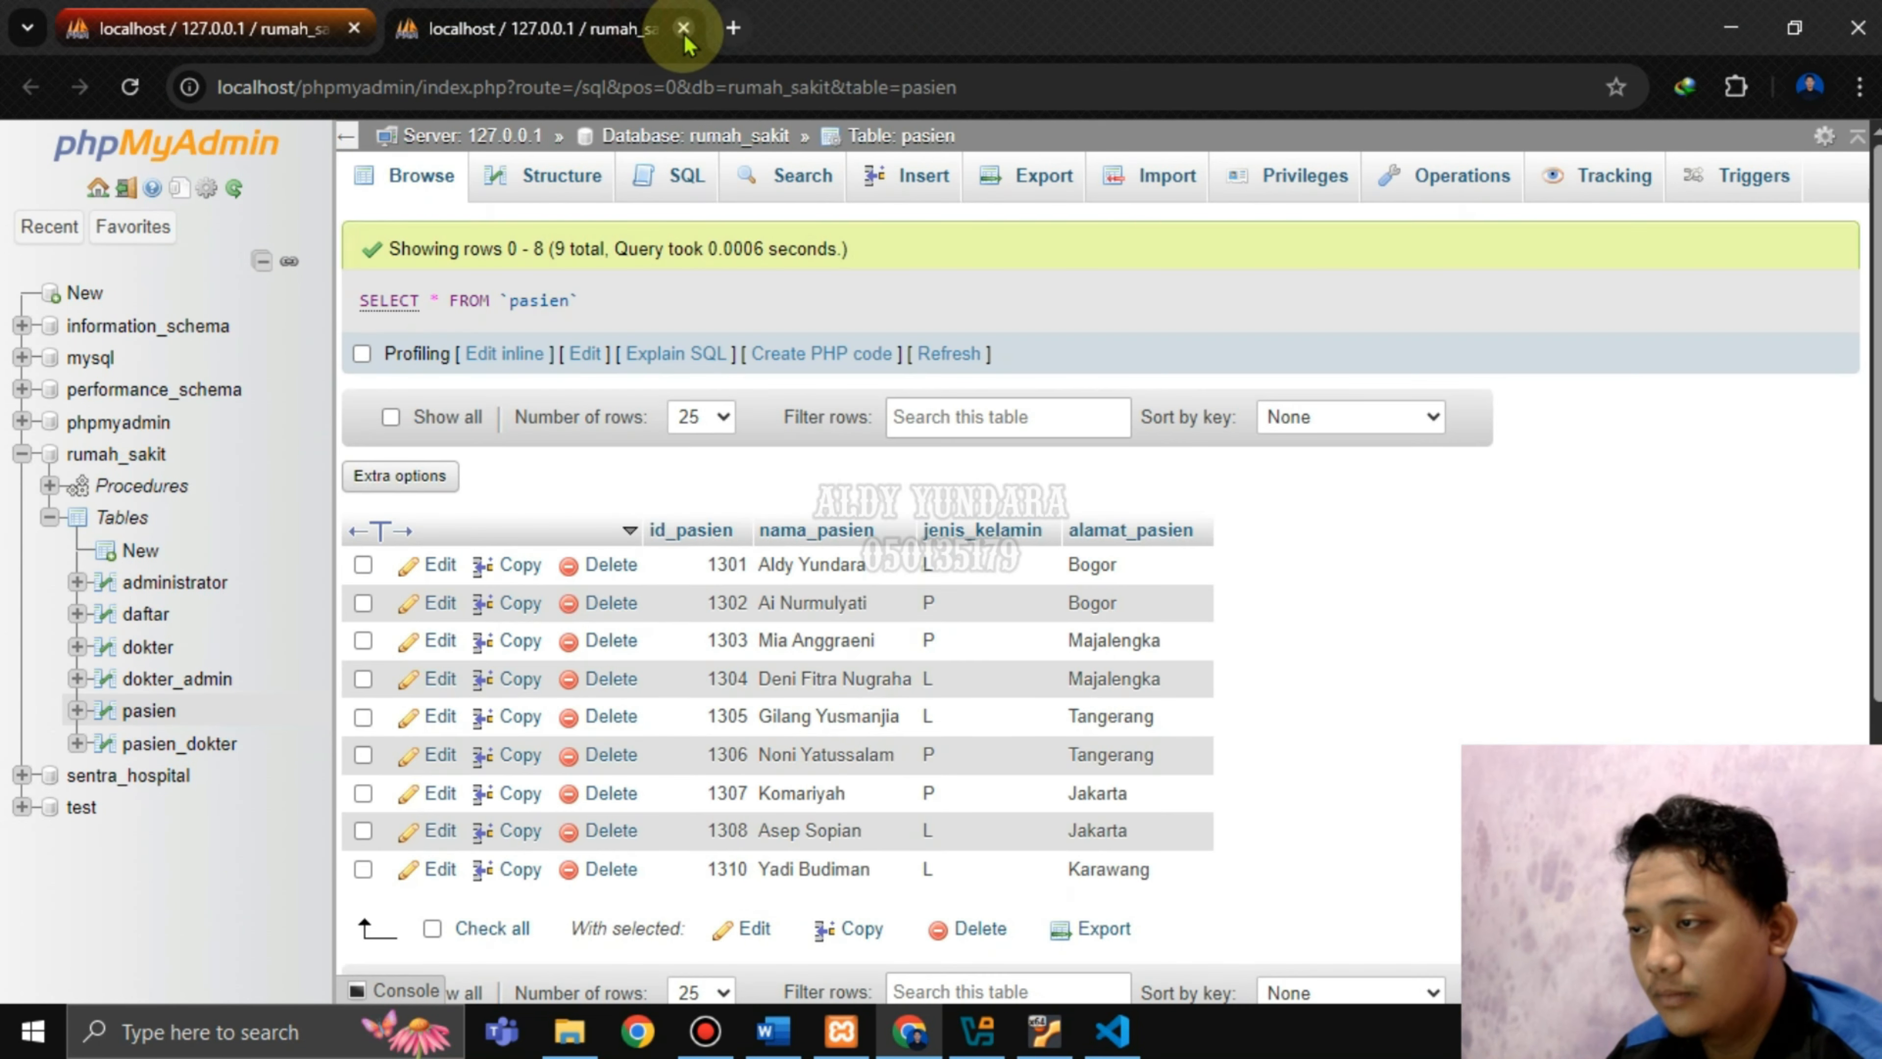
left_click(684, 30)
left_click(133, 456)
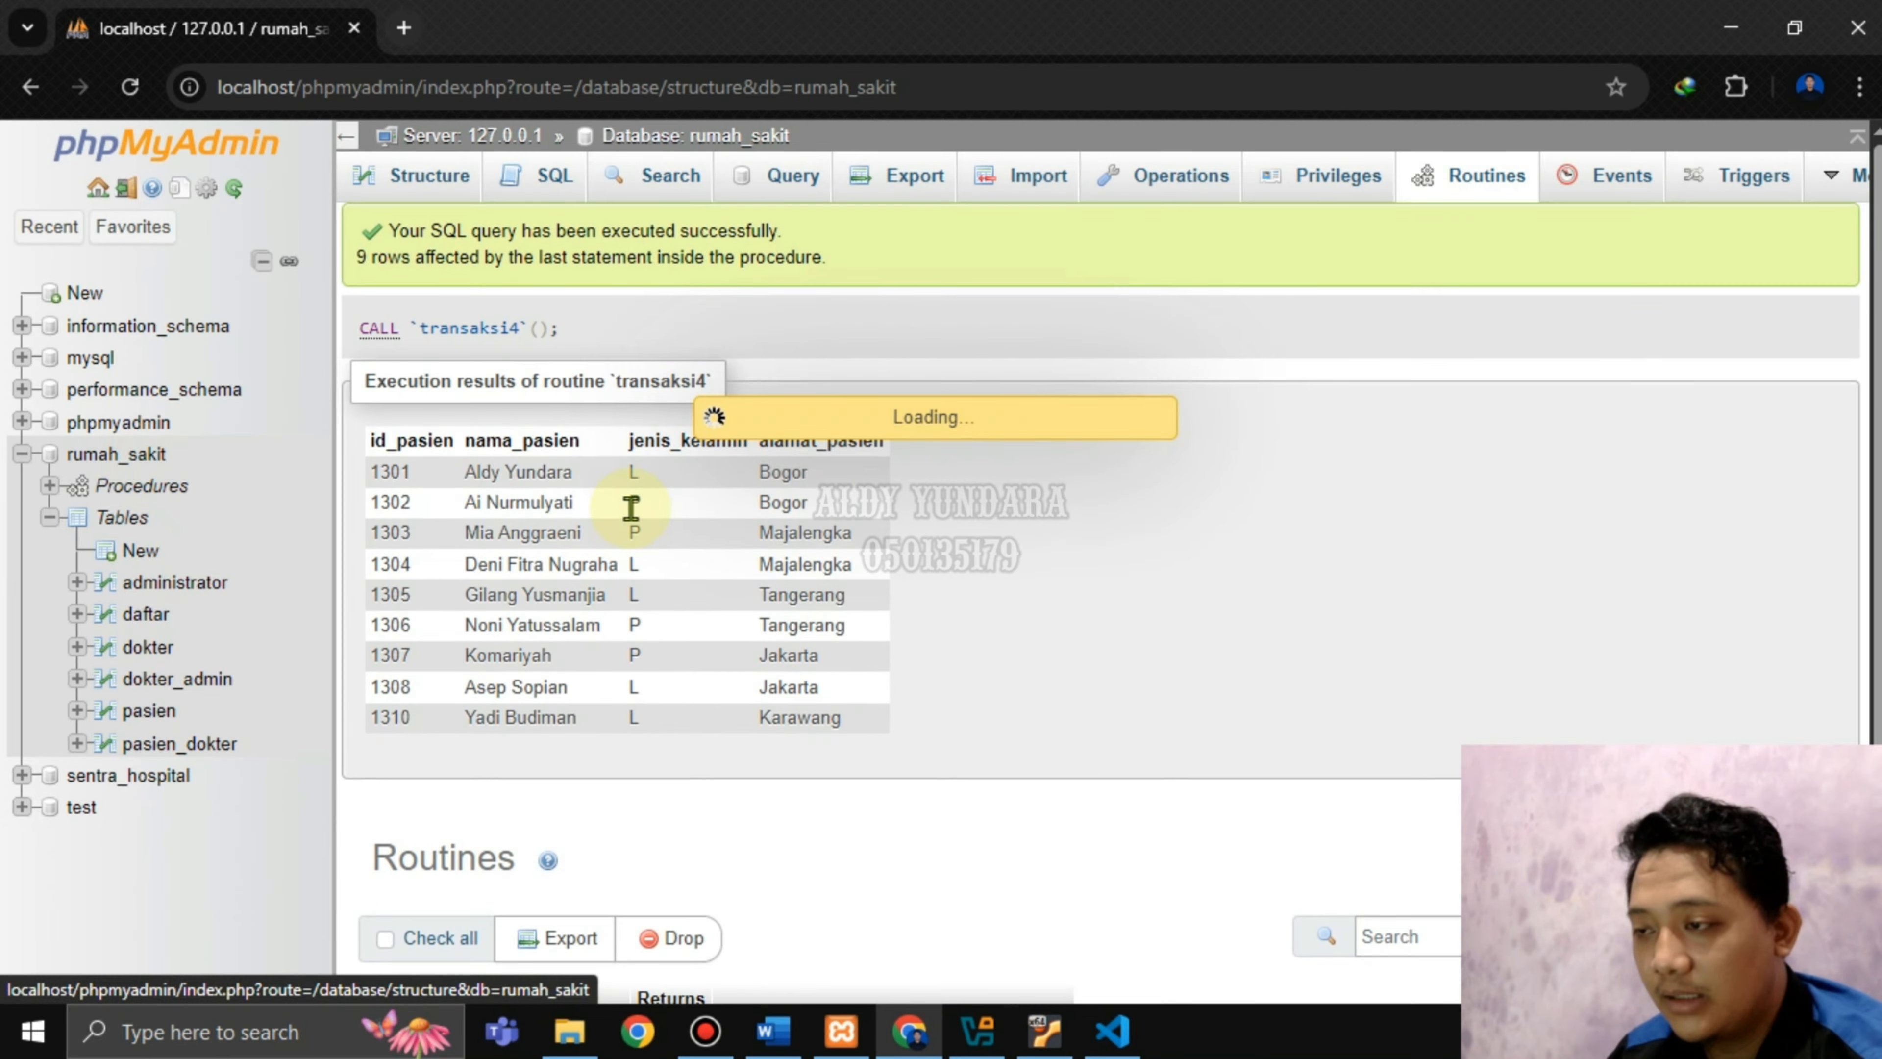
In the Word report, scroll to the c) Check Point heading and highlight it.
left_click(772, 1031)
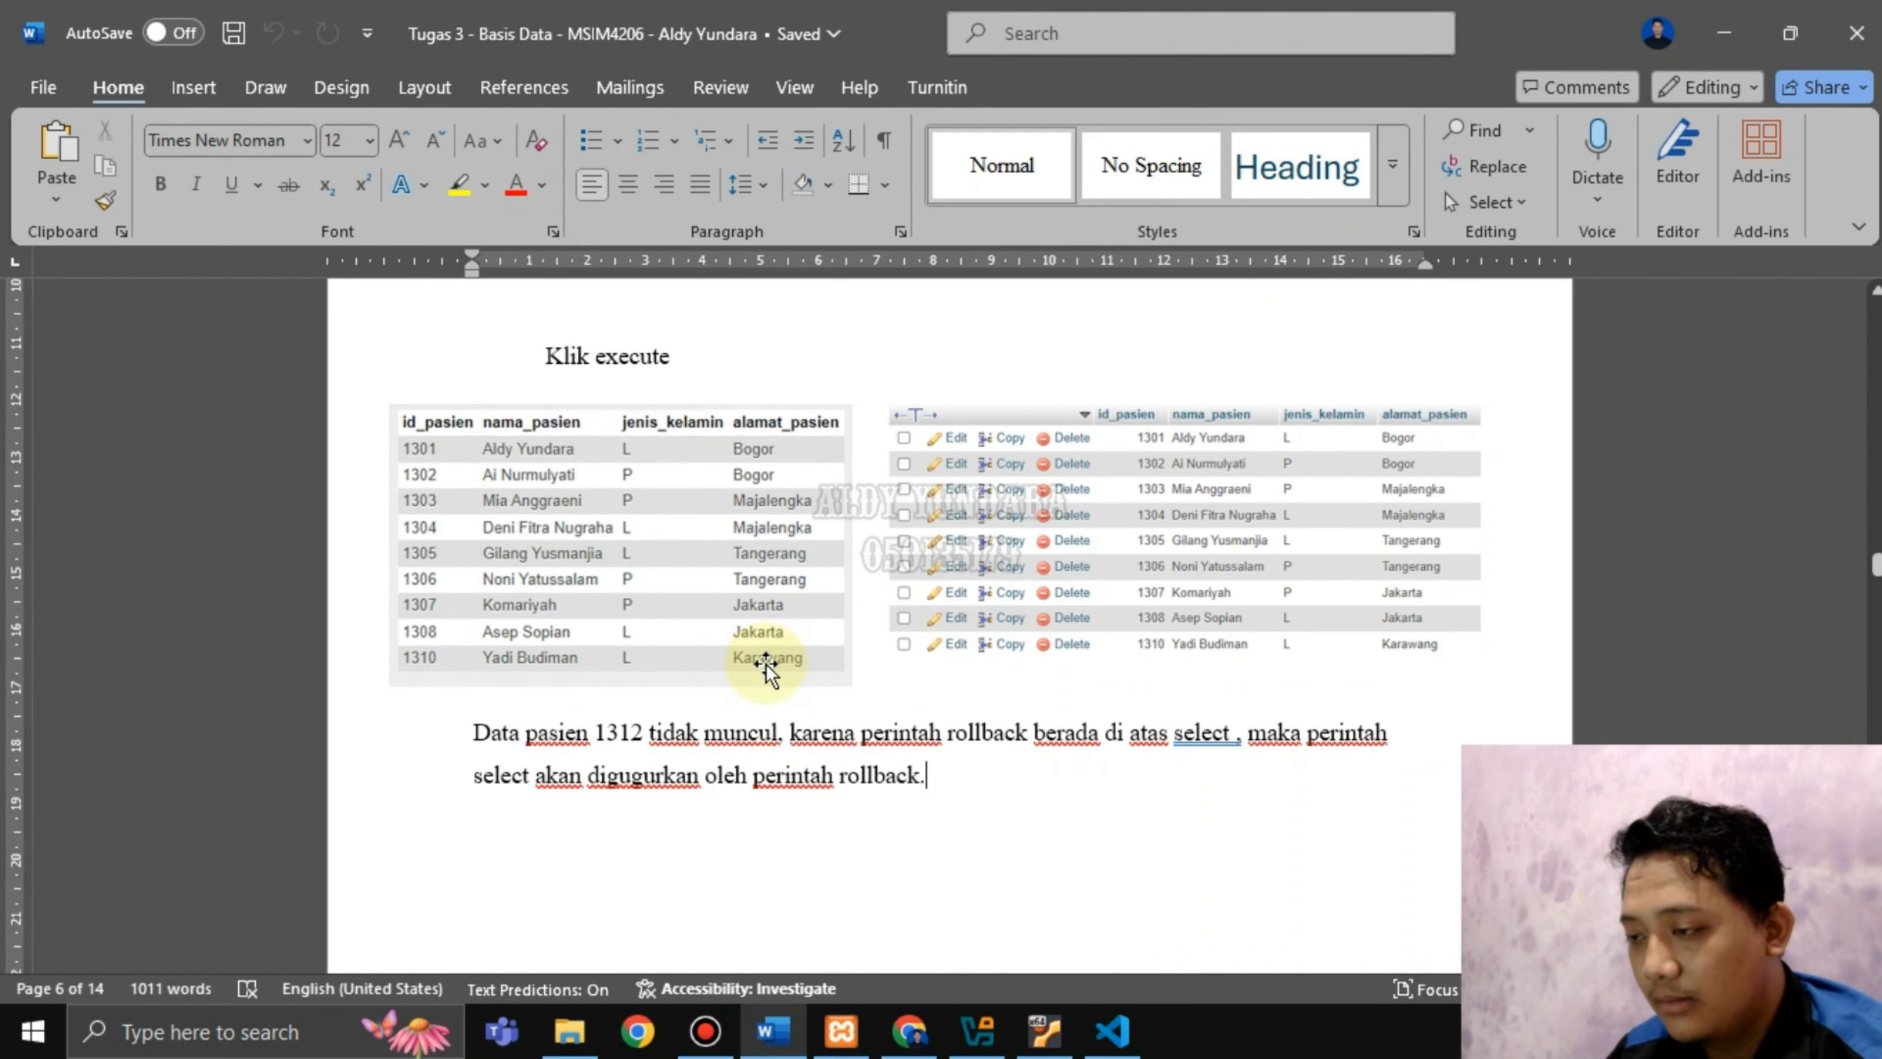
scroll(927, 699, "down", 3)
scroll(928, 699, "down", 6)
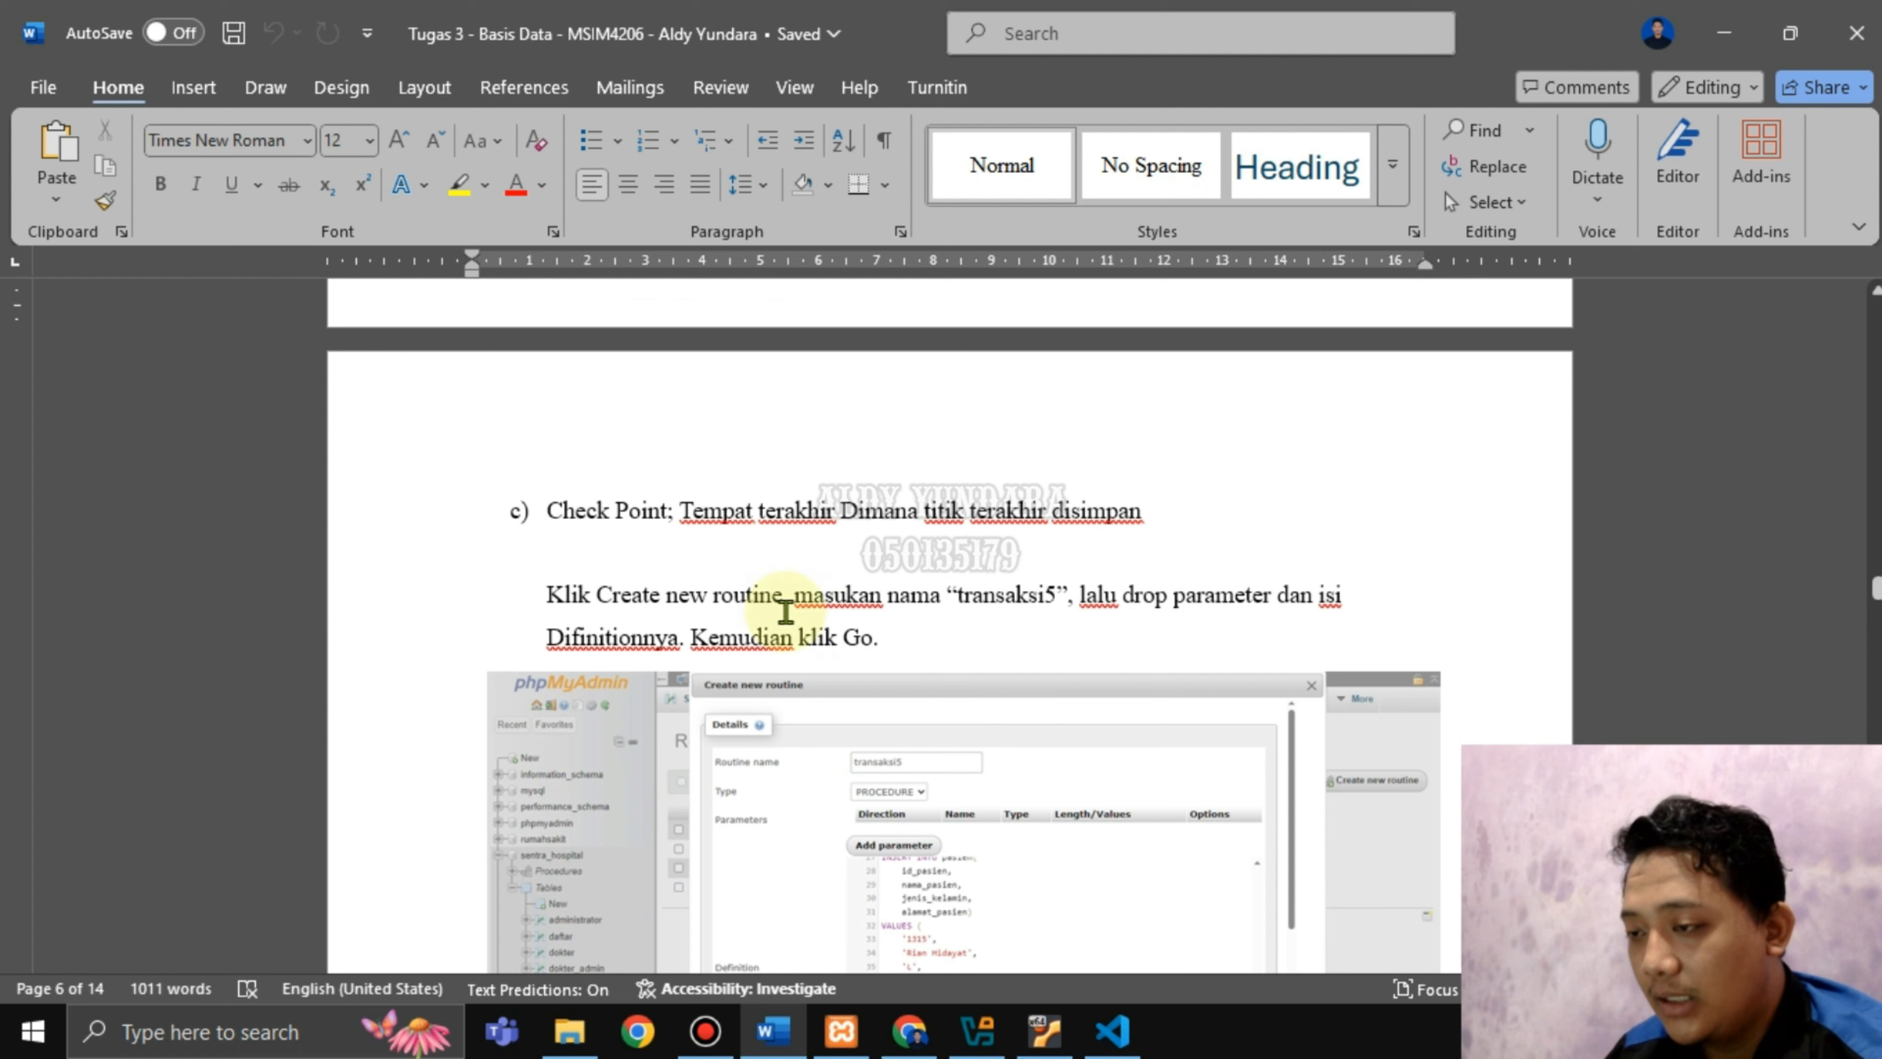
left_click_drag(553, 517, 672, 516)
left_click(701, 554)
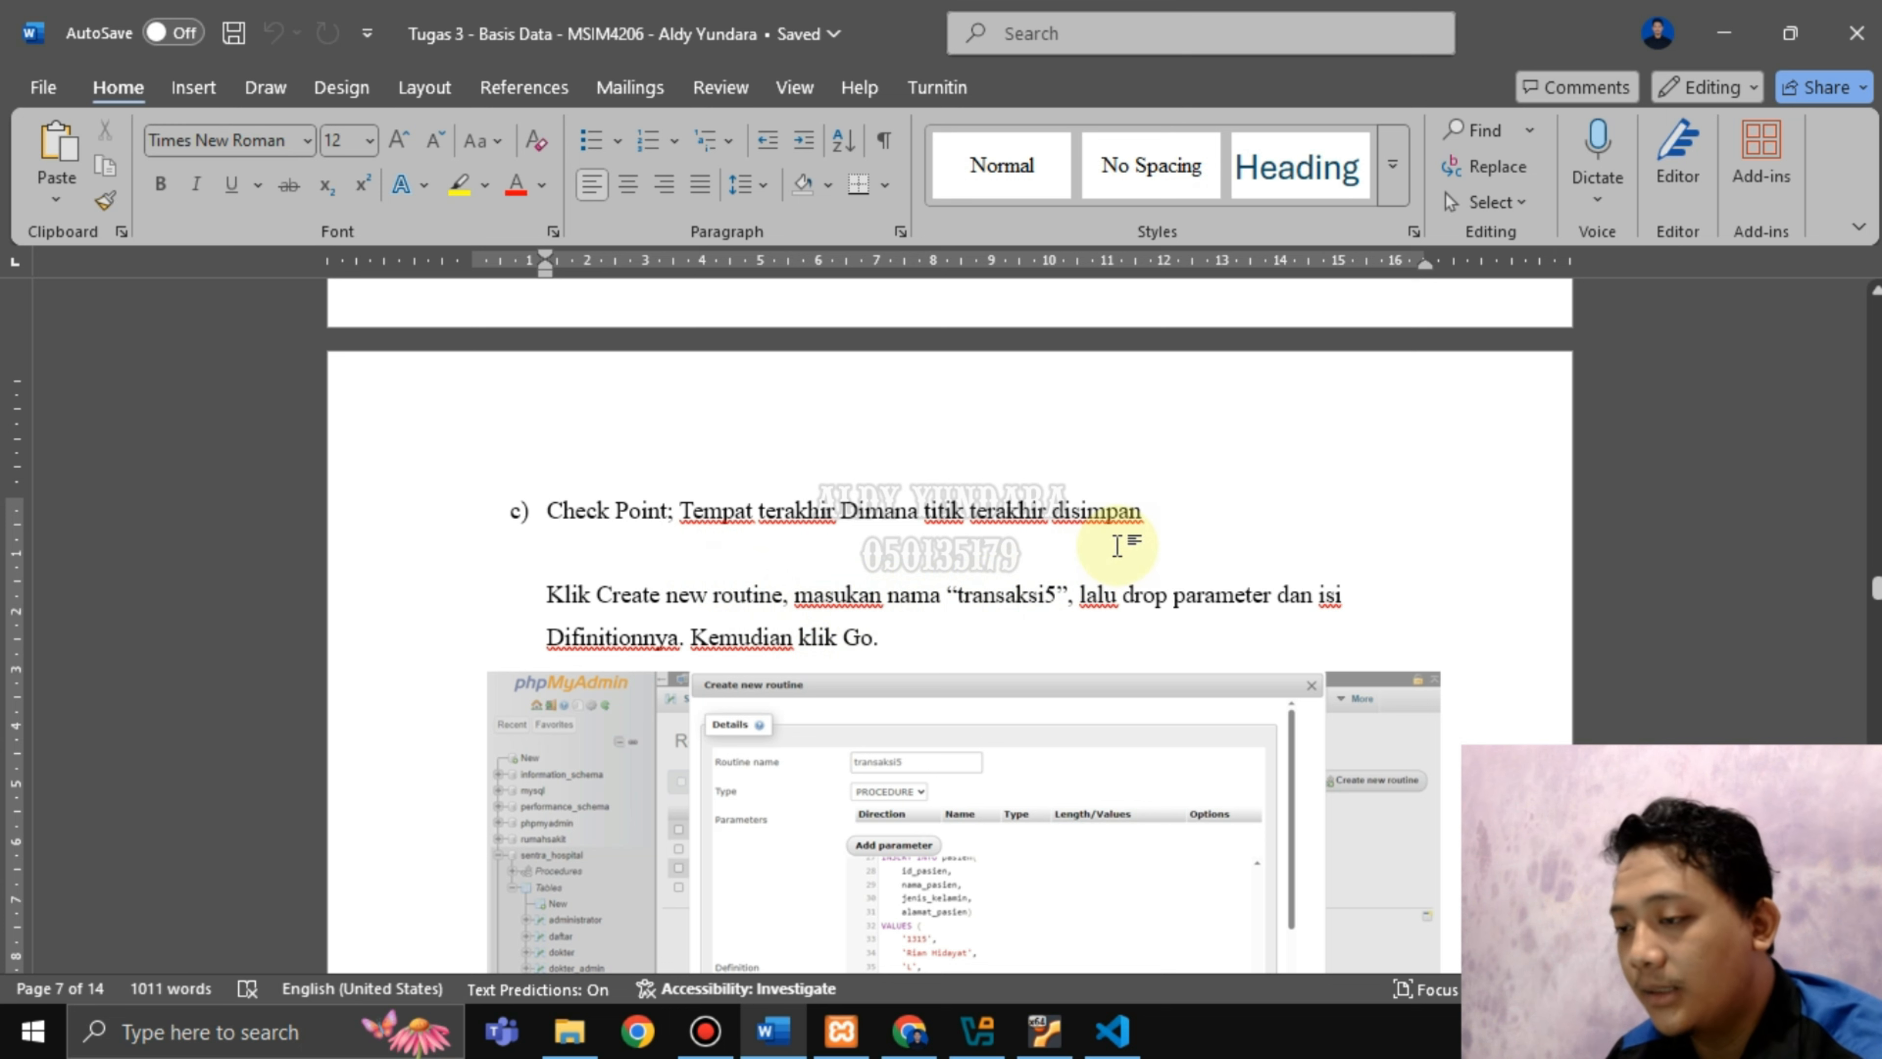
Read the instruction for creating transaksi5, then go back to phpMyAdmin.
scroll(750, 574, "down", 2)
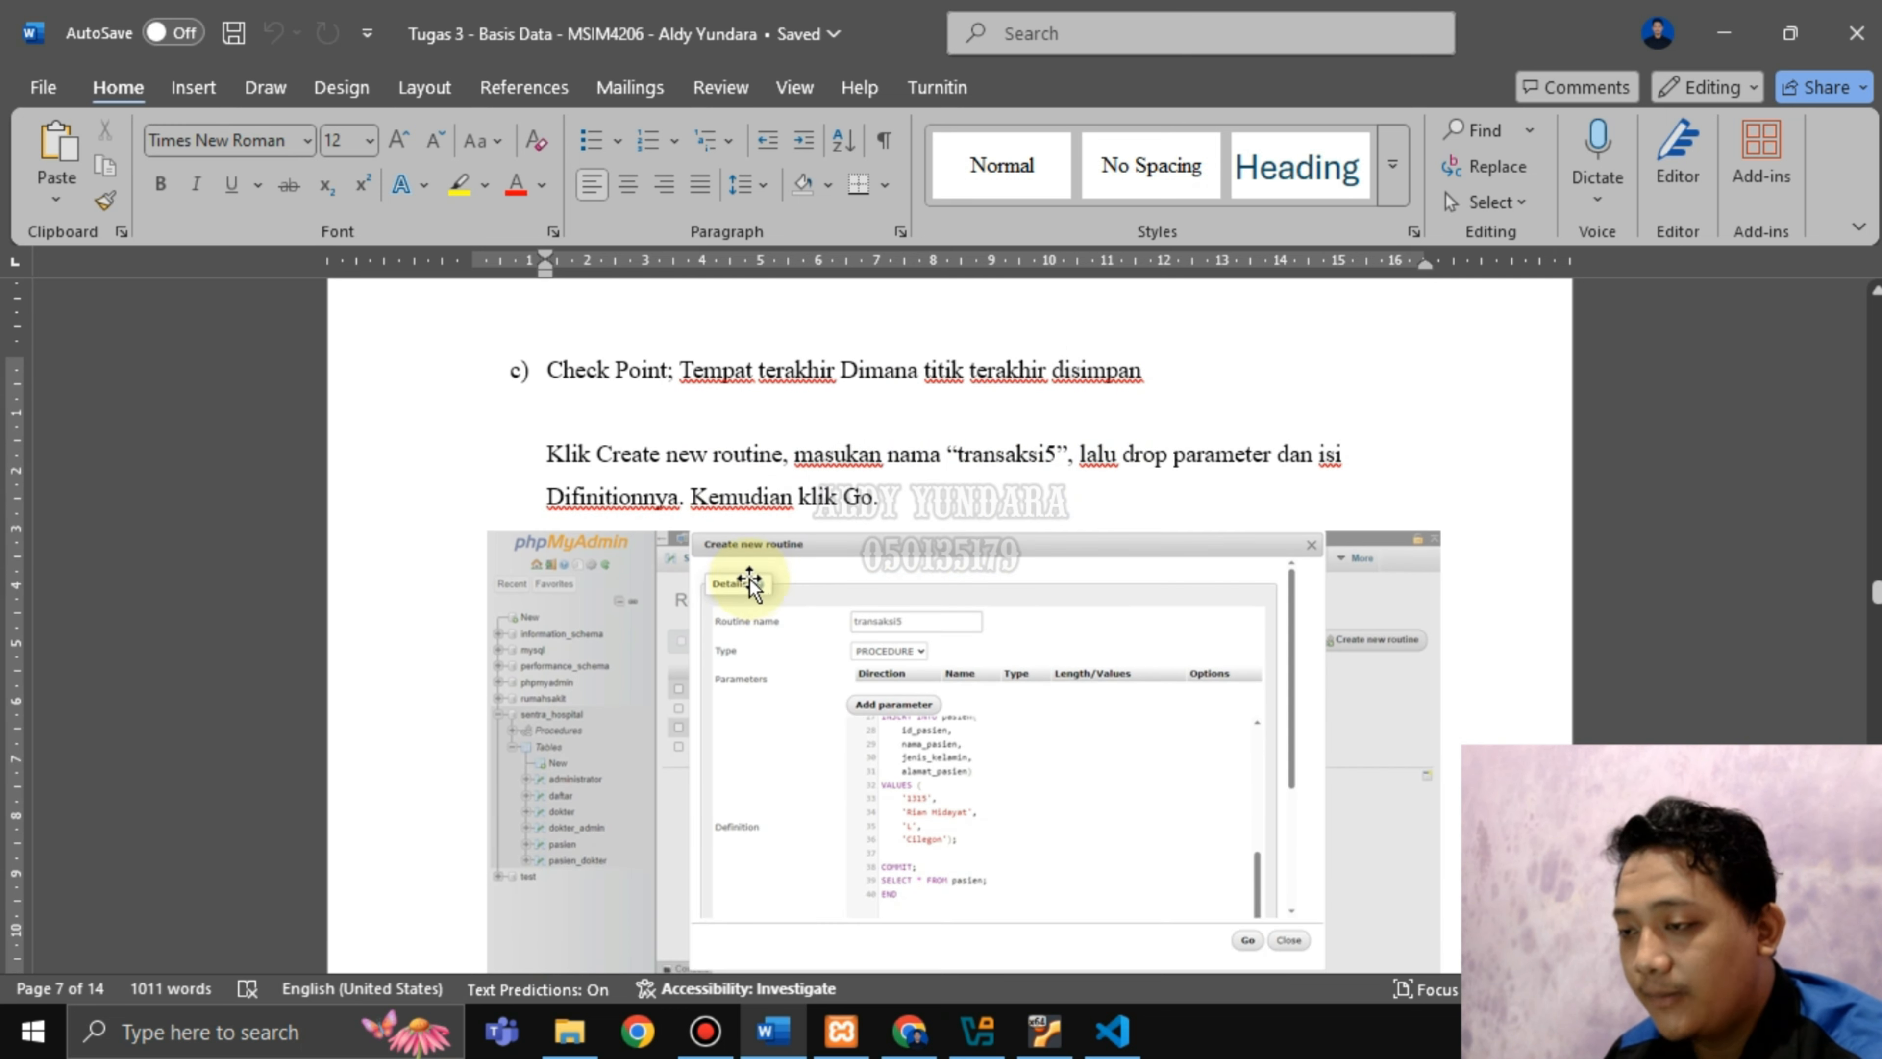
left_click_drag(567, 460, 1197, 474)
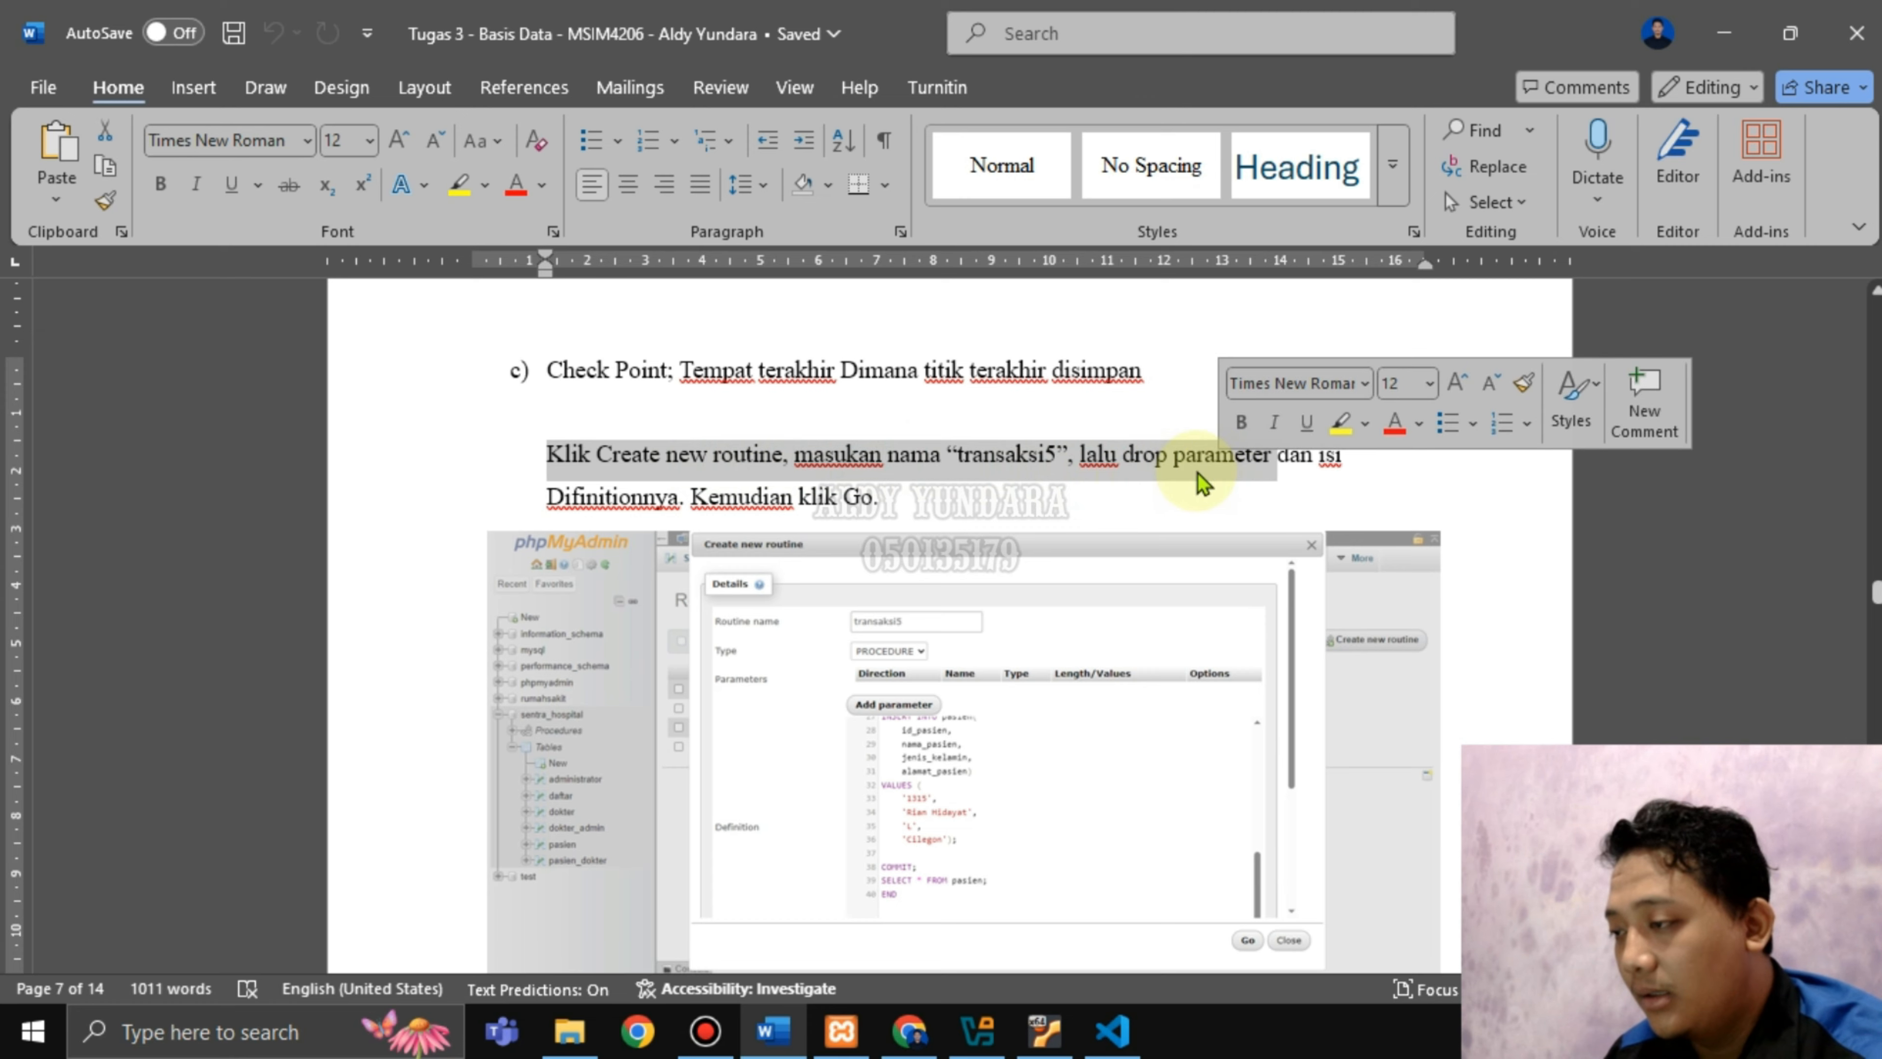
left_click(935, 508)
scroll(932, 496, "down", 5)
scroll(932, 496, "up", 3)
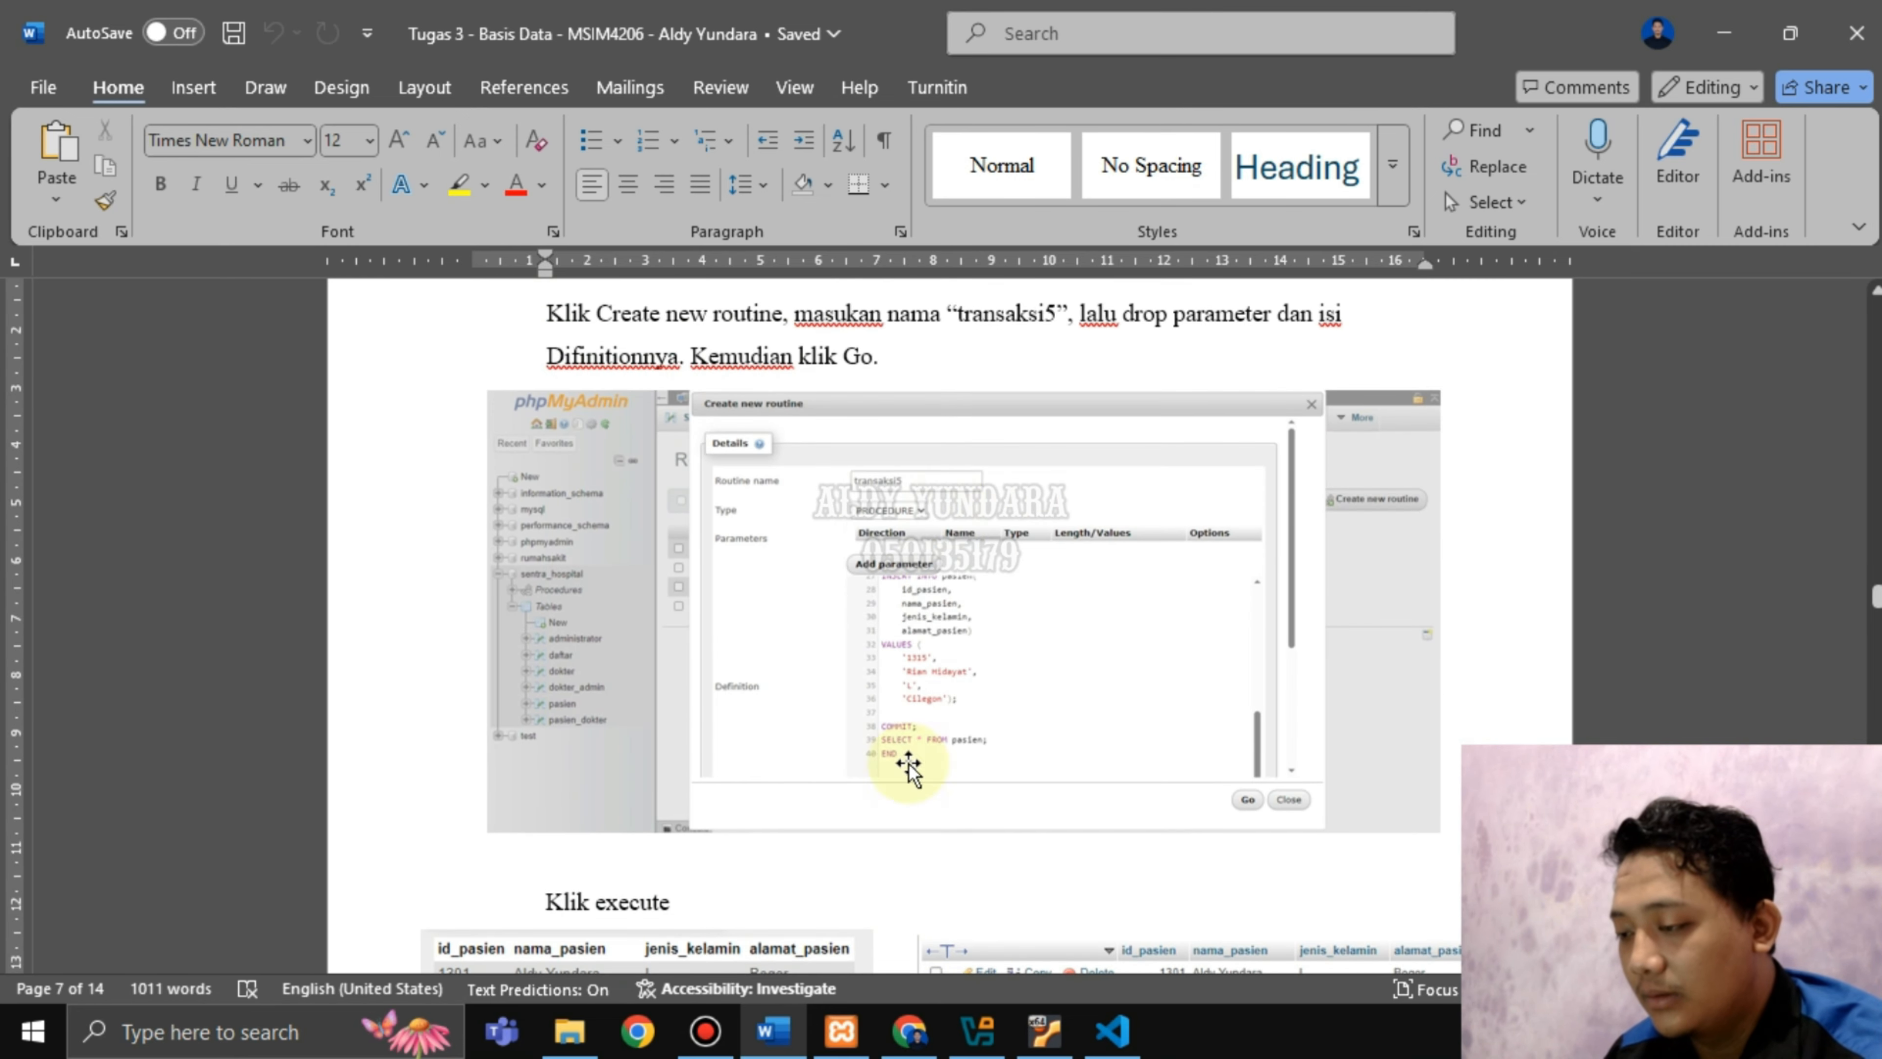
left_click(898, 1041)
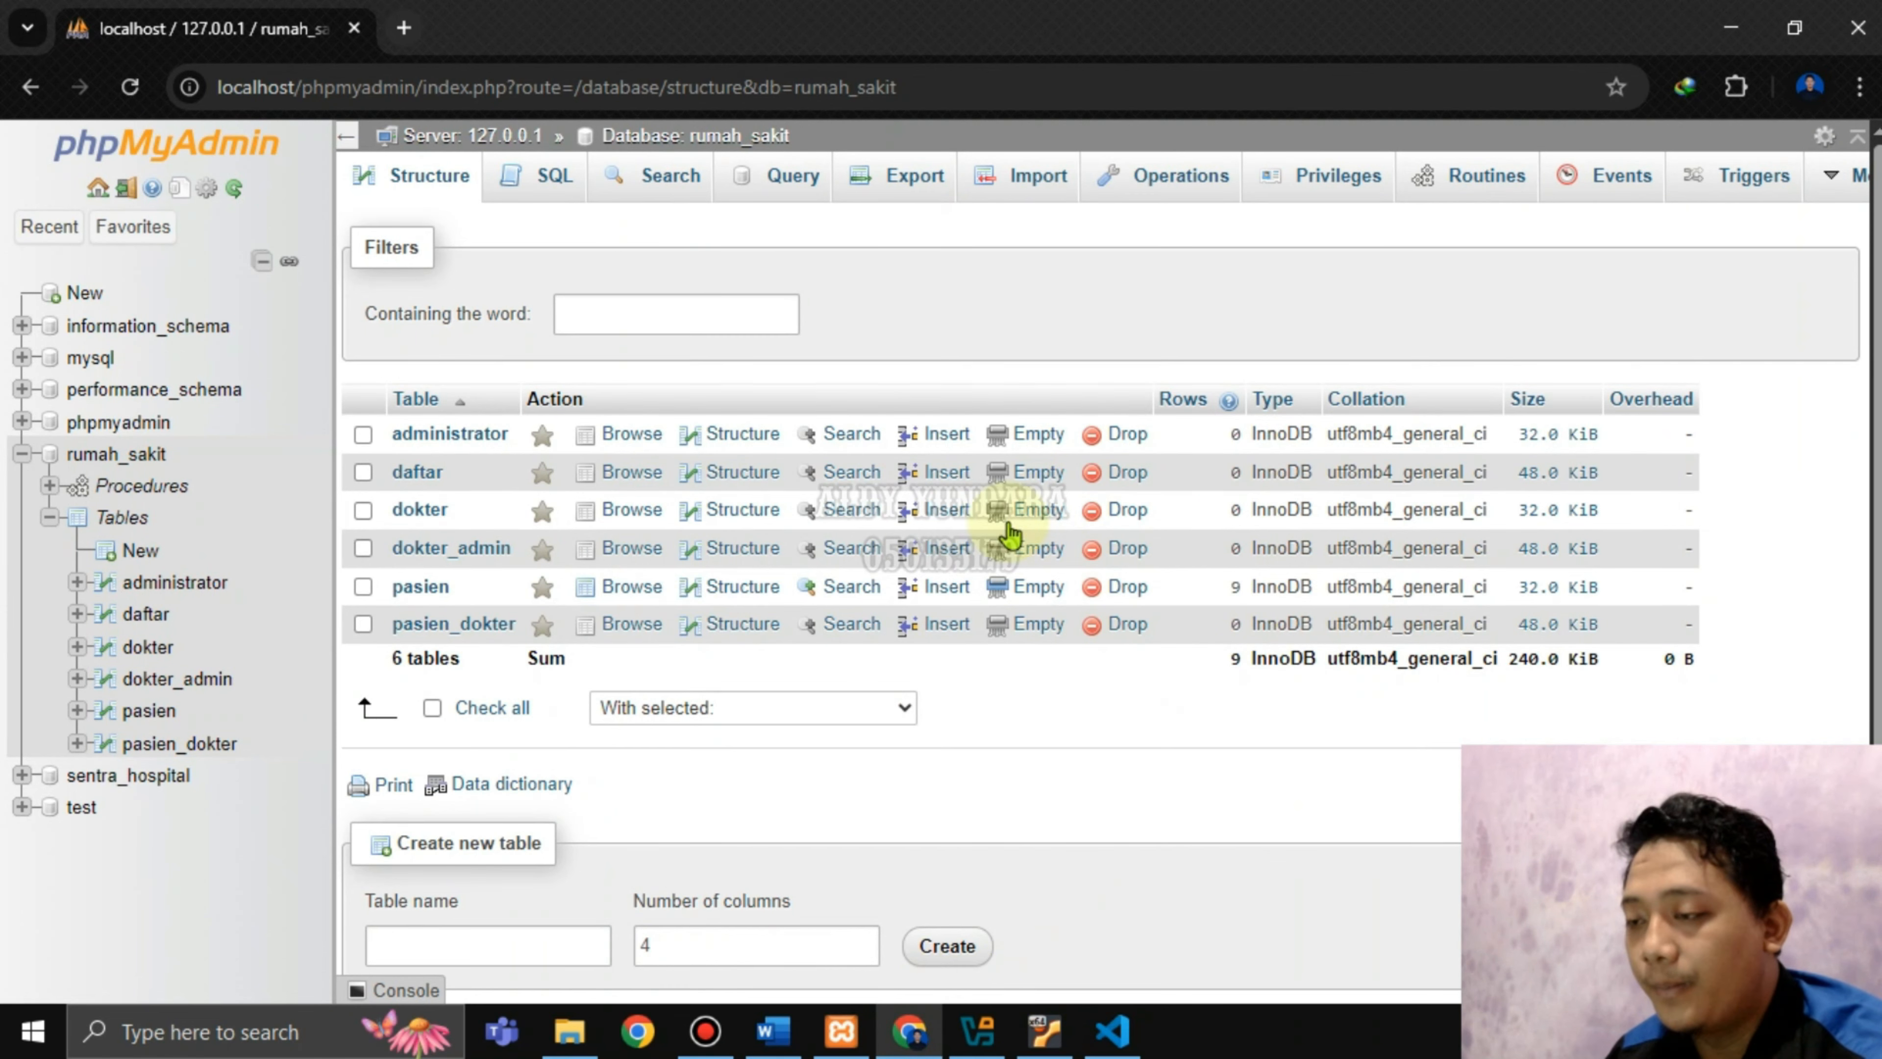
Open the rumah_sakit stored routines list and start a new routine.
left_click(146, 455)
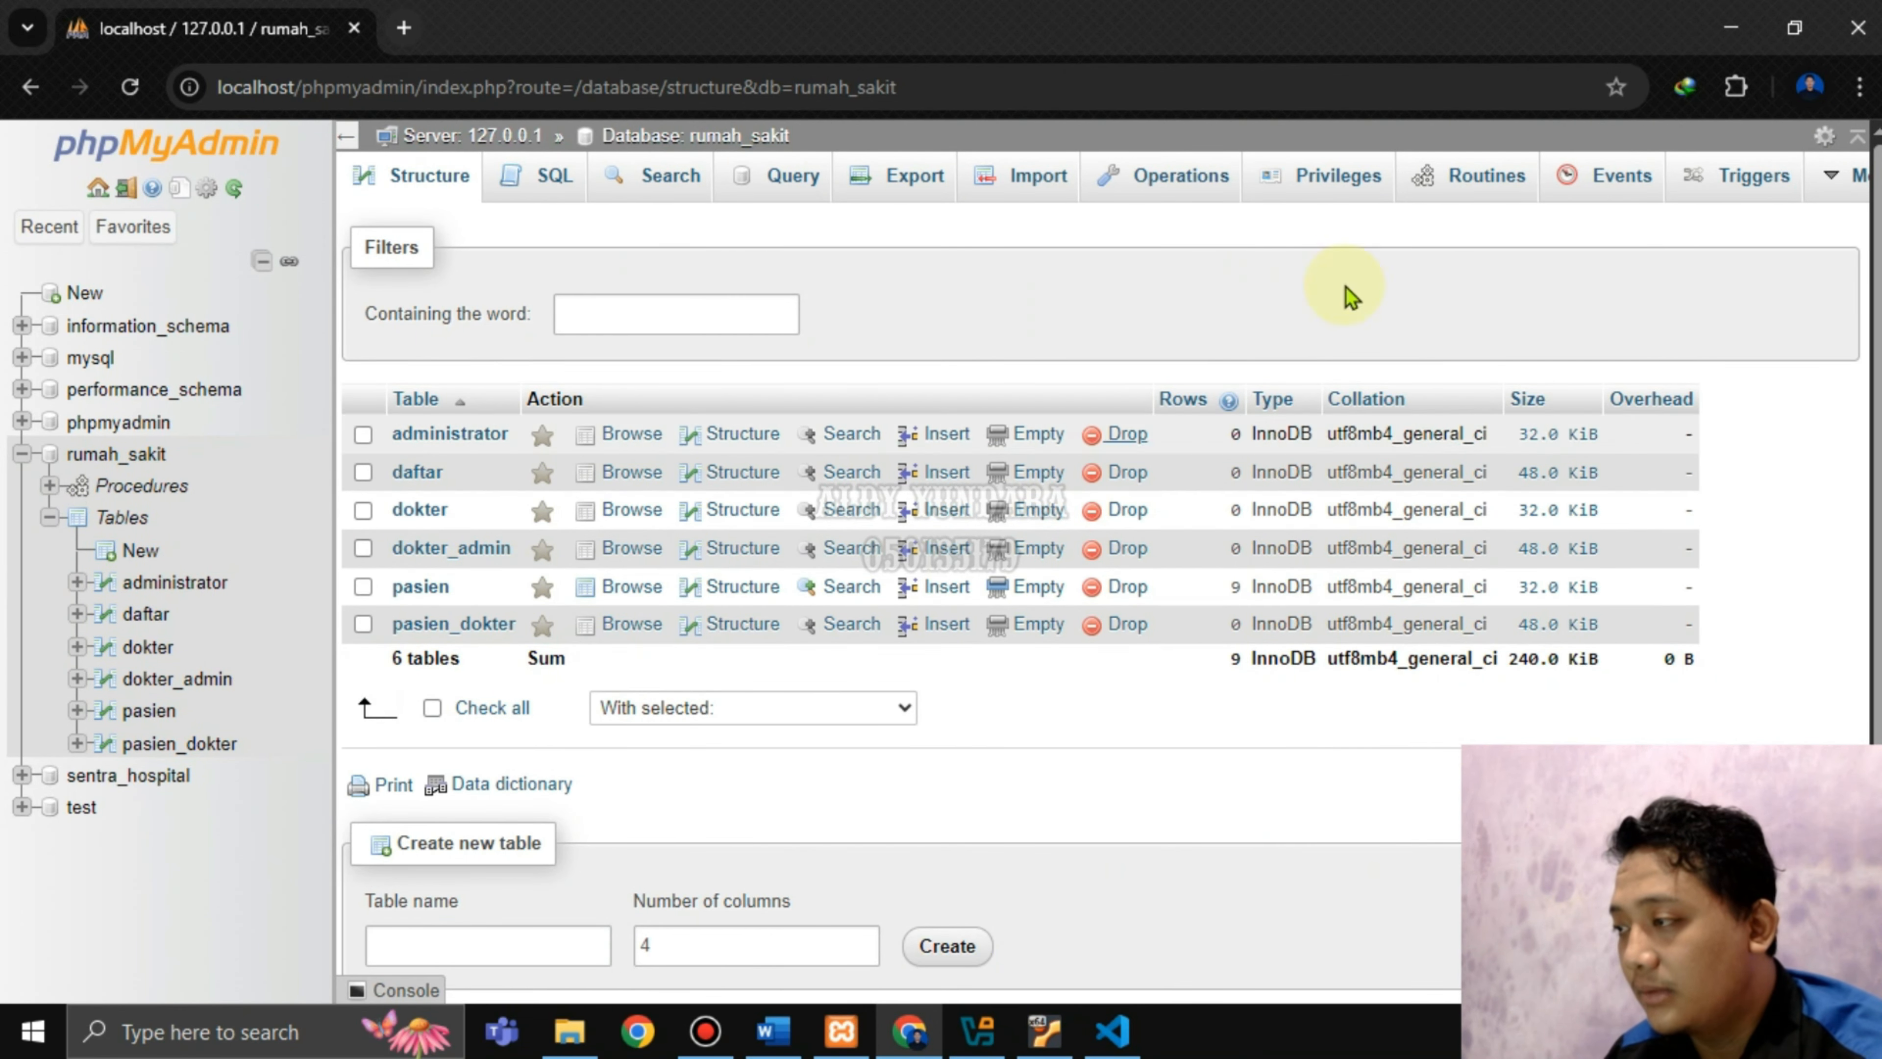
left_click(1428, 180)
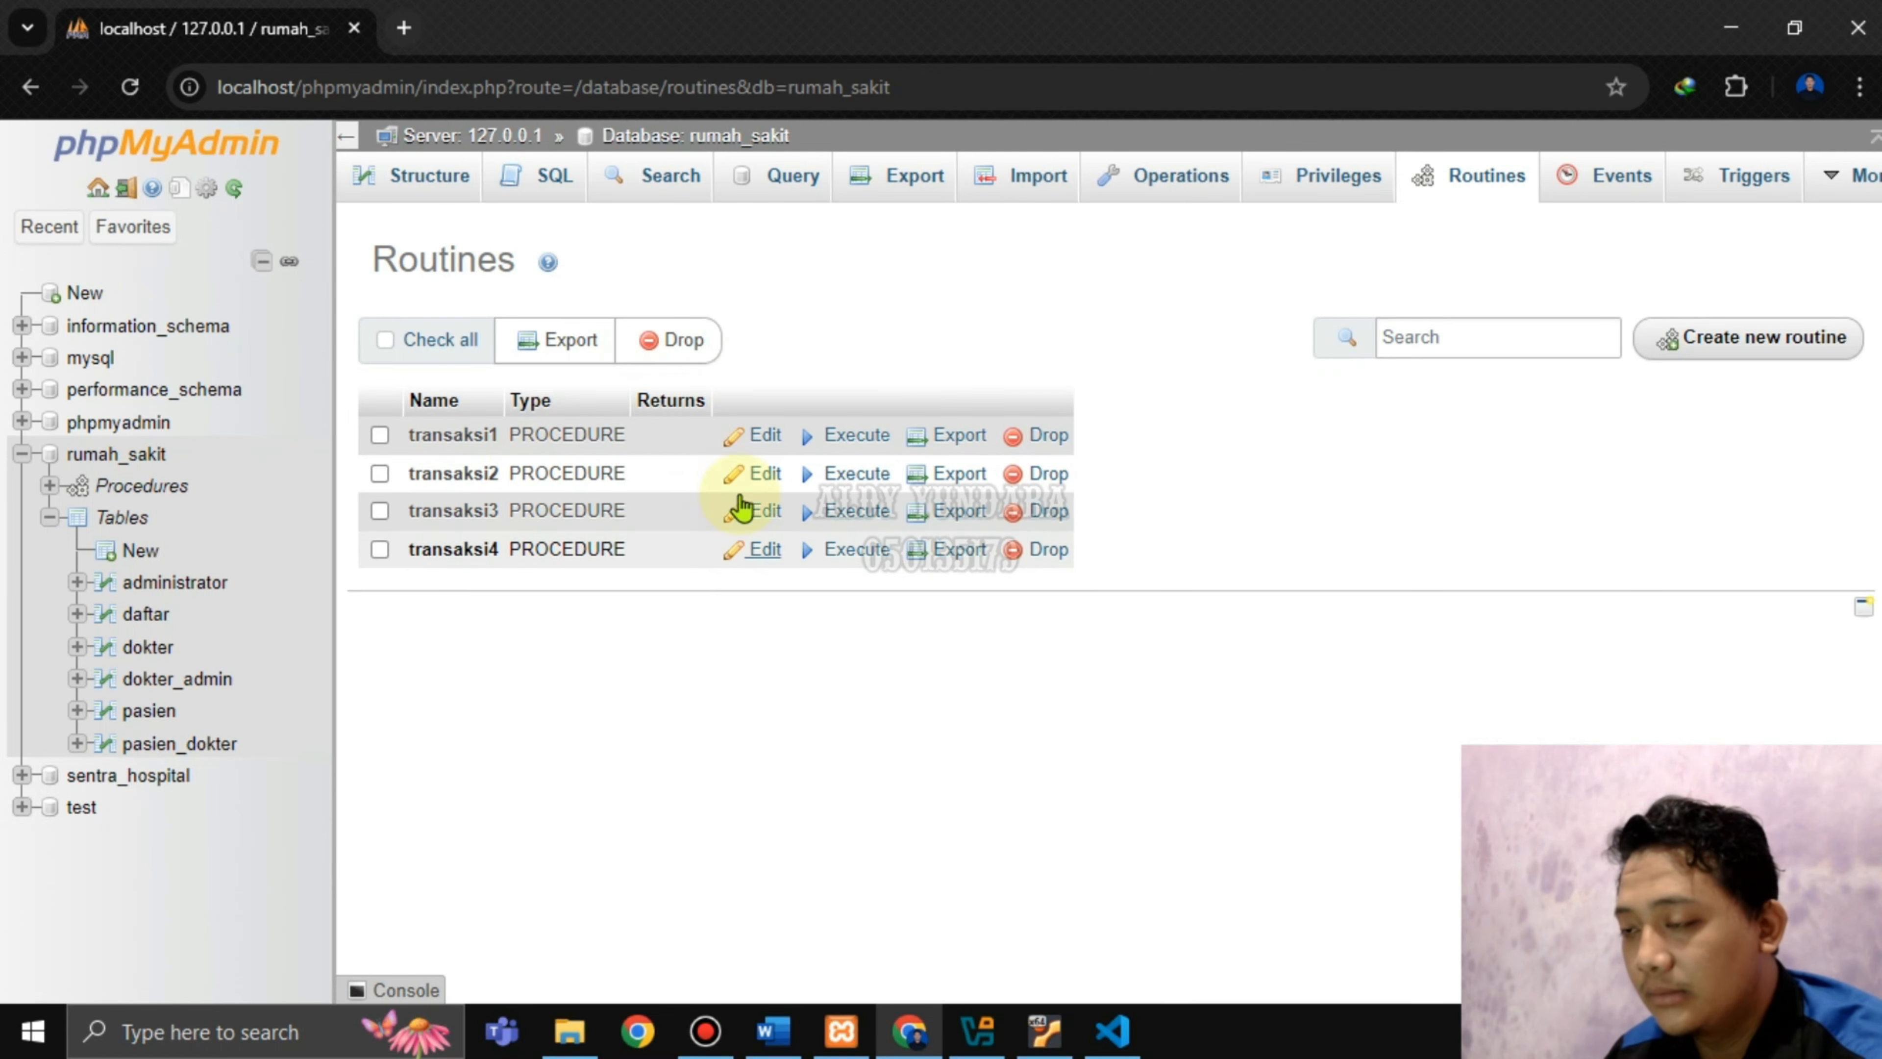
left_click(1748, 347)
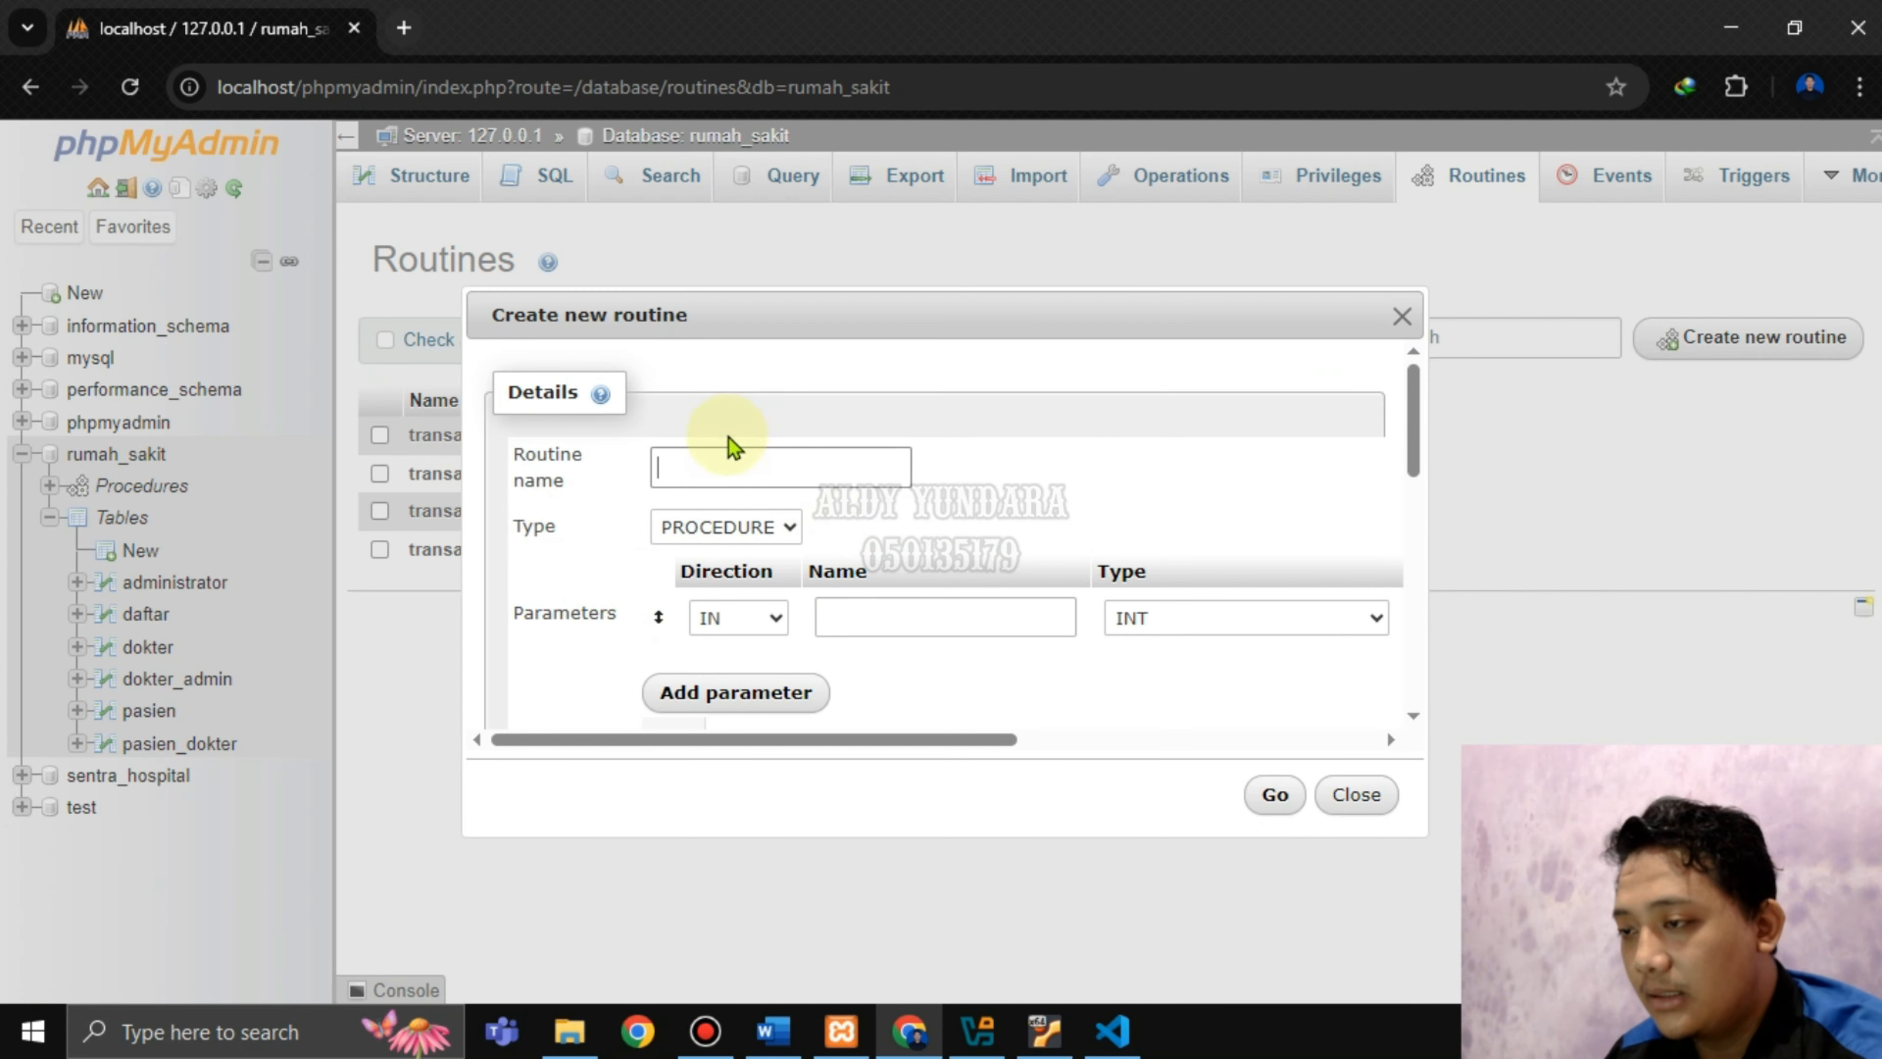
Name the routine transaksi5 and drop its empty default parameter row.
left_click(709, 478)
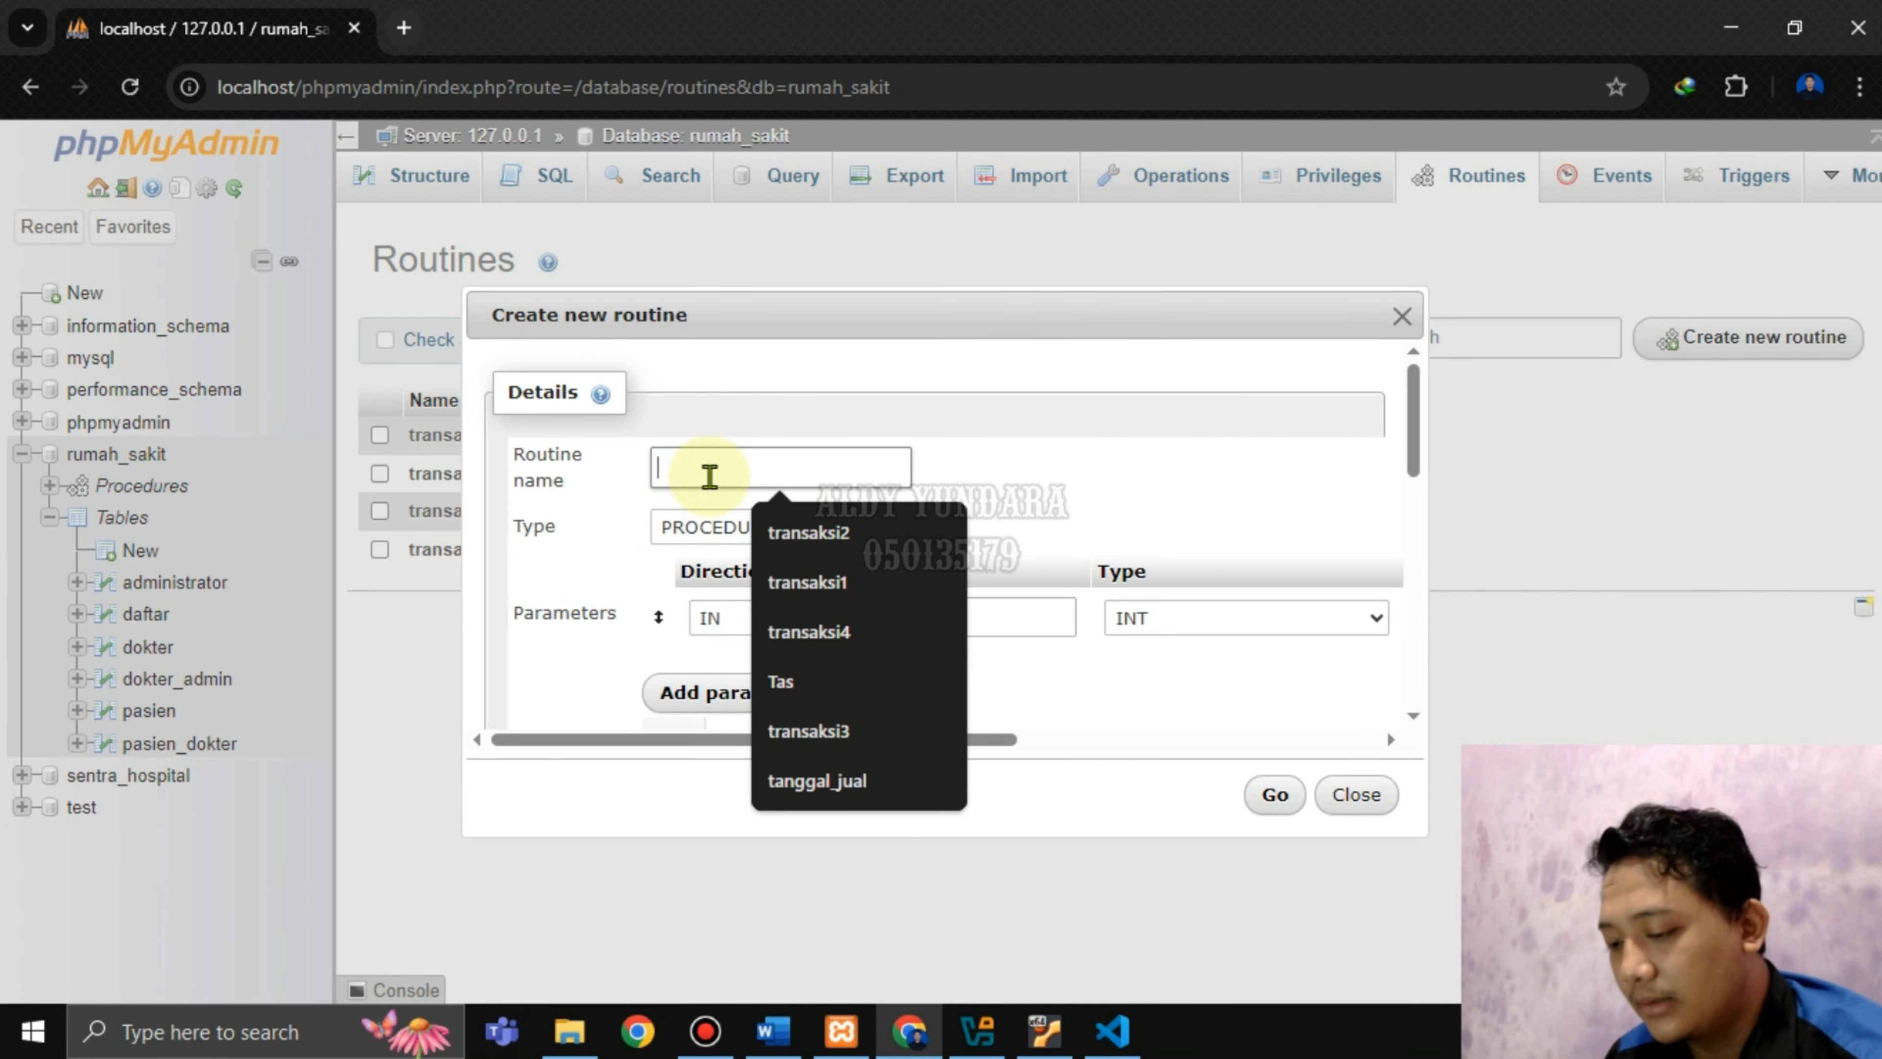
left_click(786, 531)
key("BackSpace")
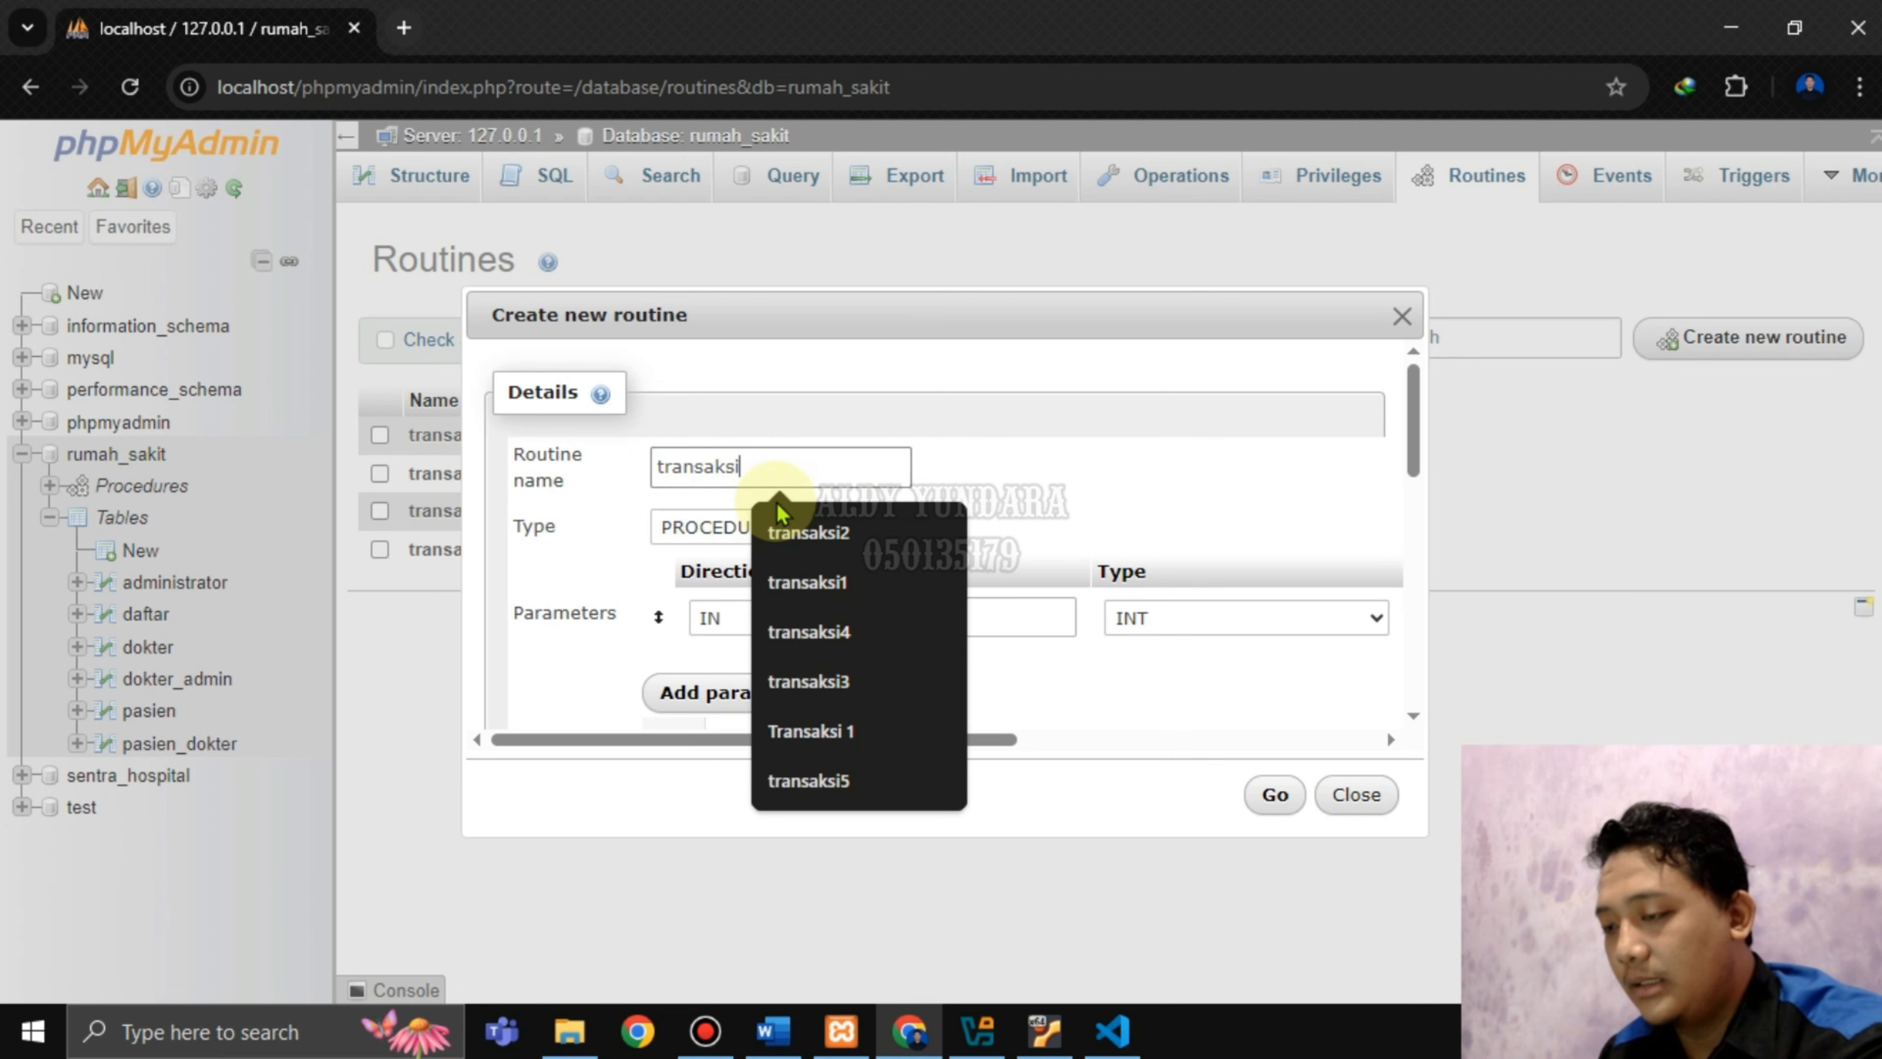
type("5")
left_click_drag(938, 744, 1371, 740)
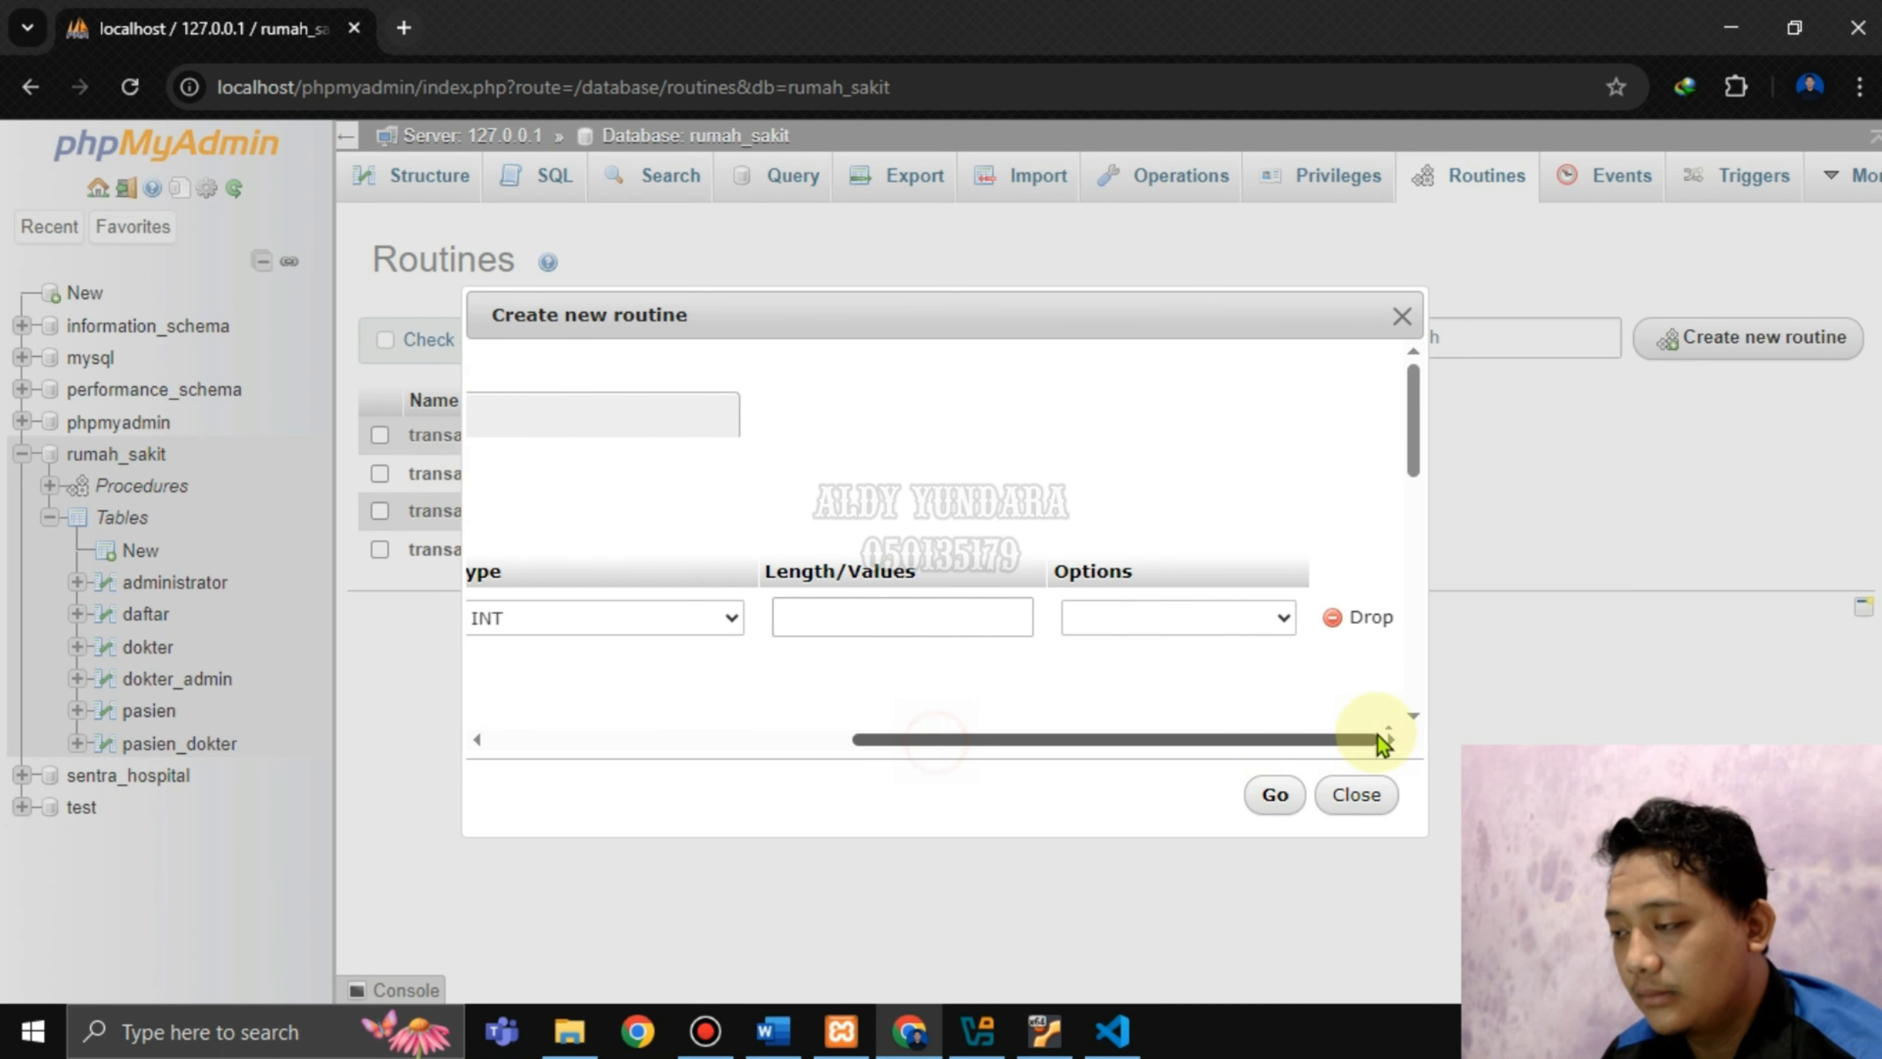
left_click(1360, 626)
scroll(888, 540, "down", 3)
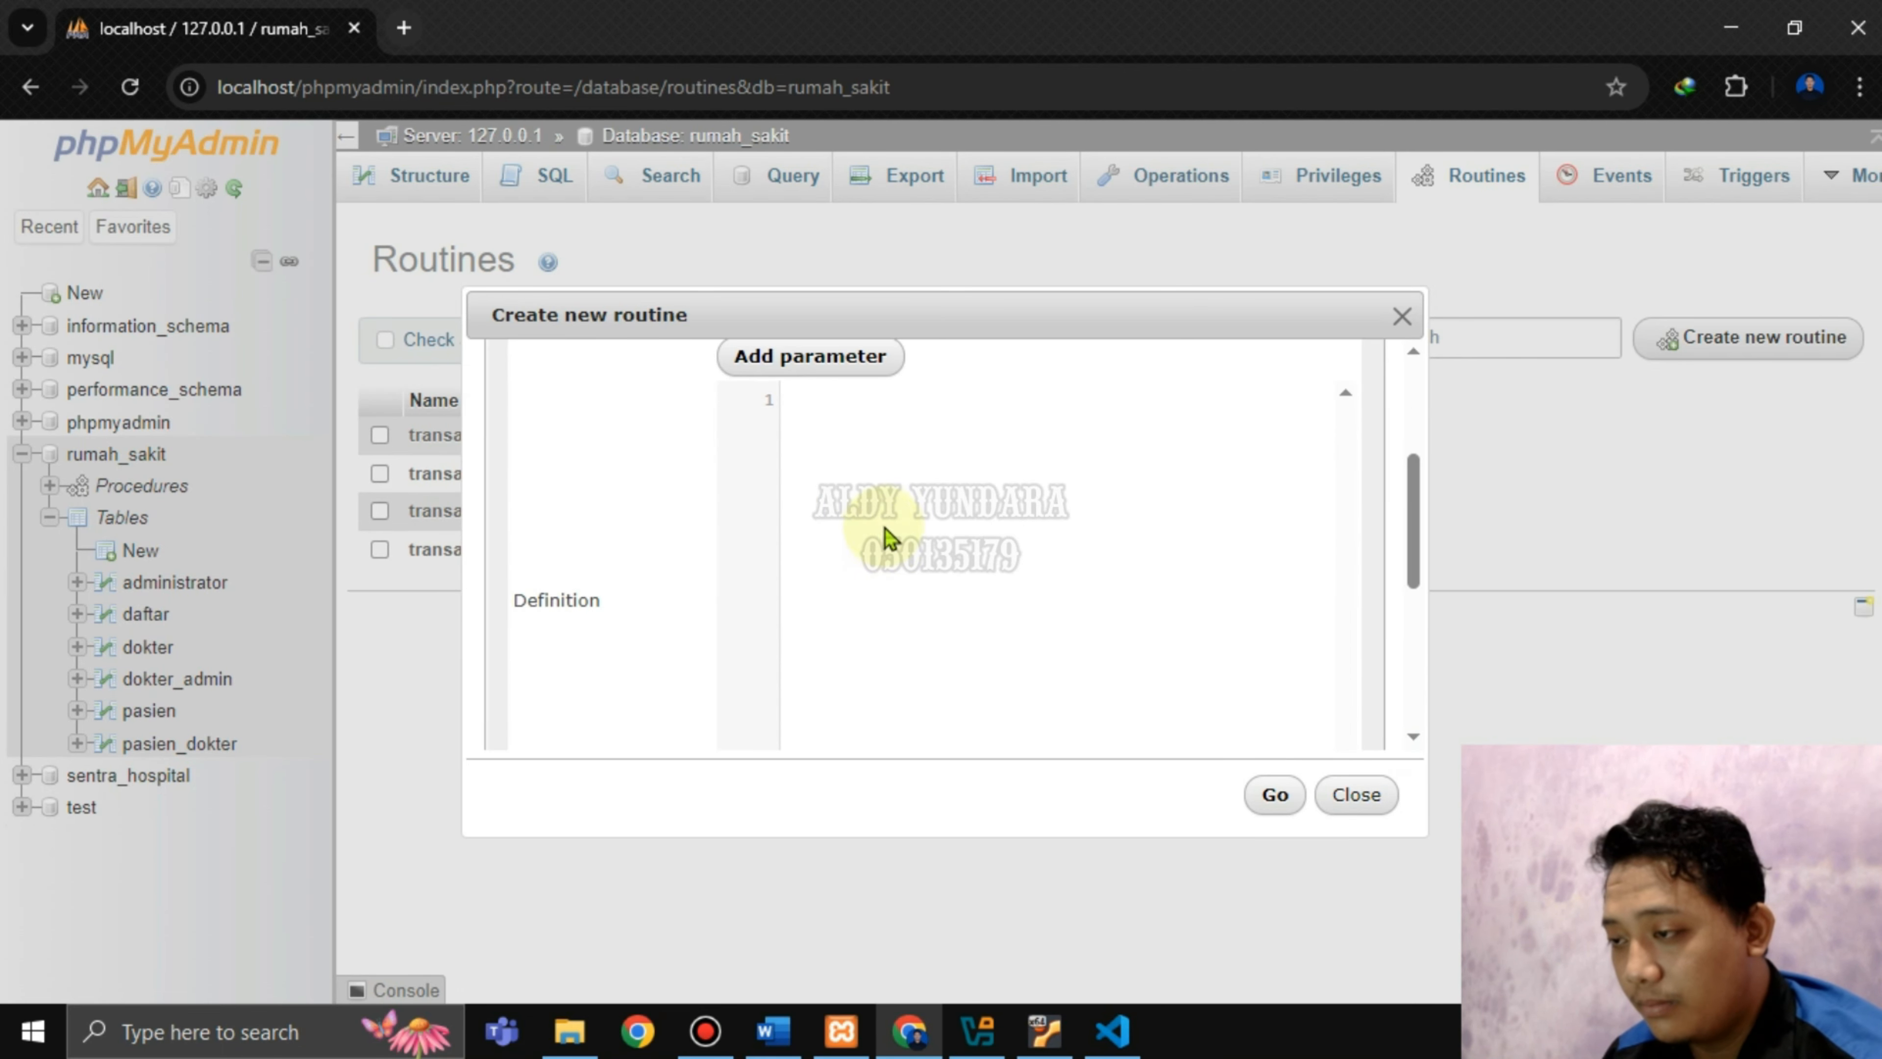
left_click(1096, 1034)
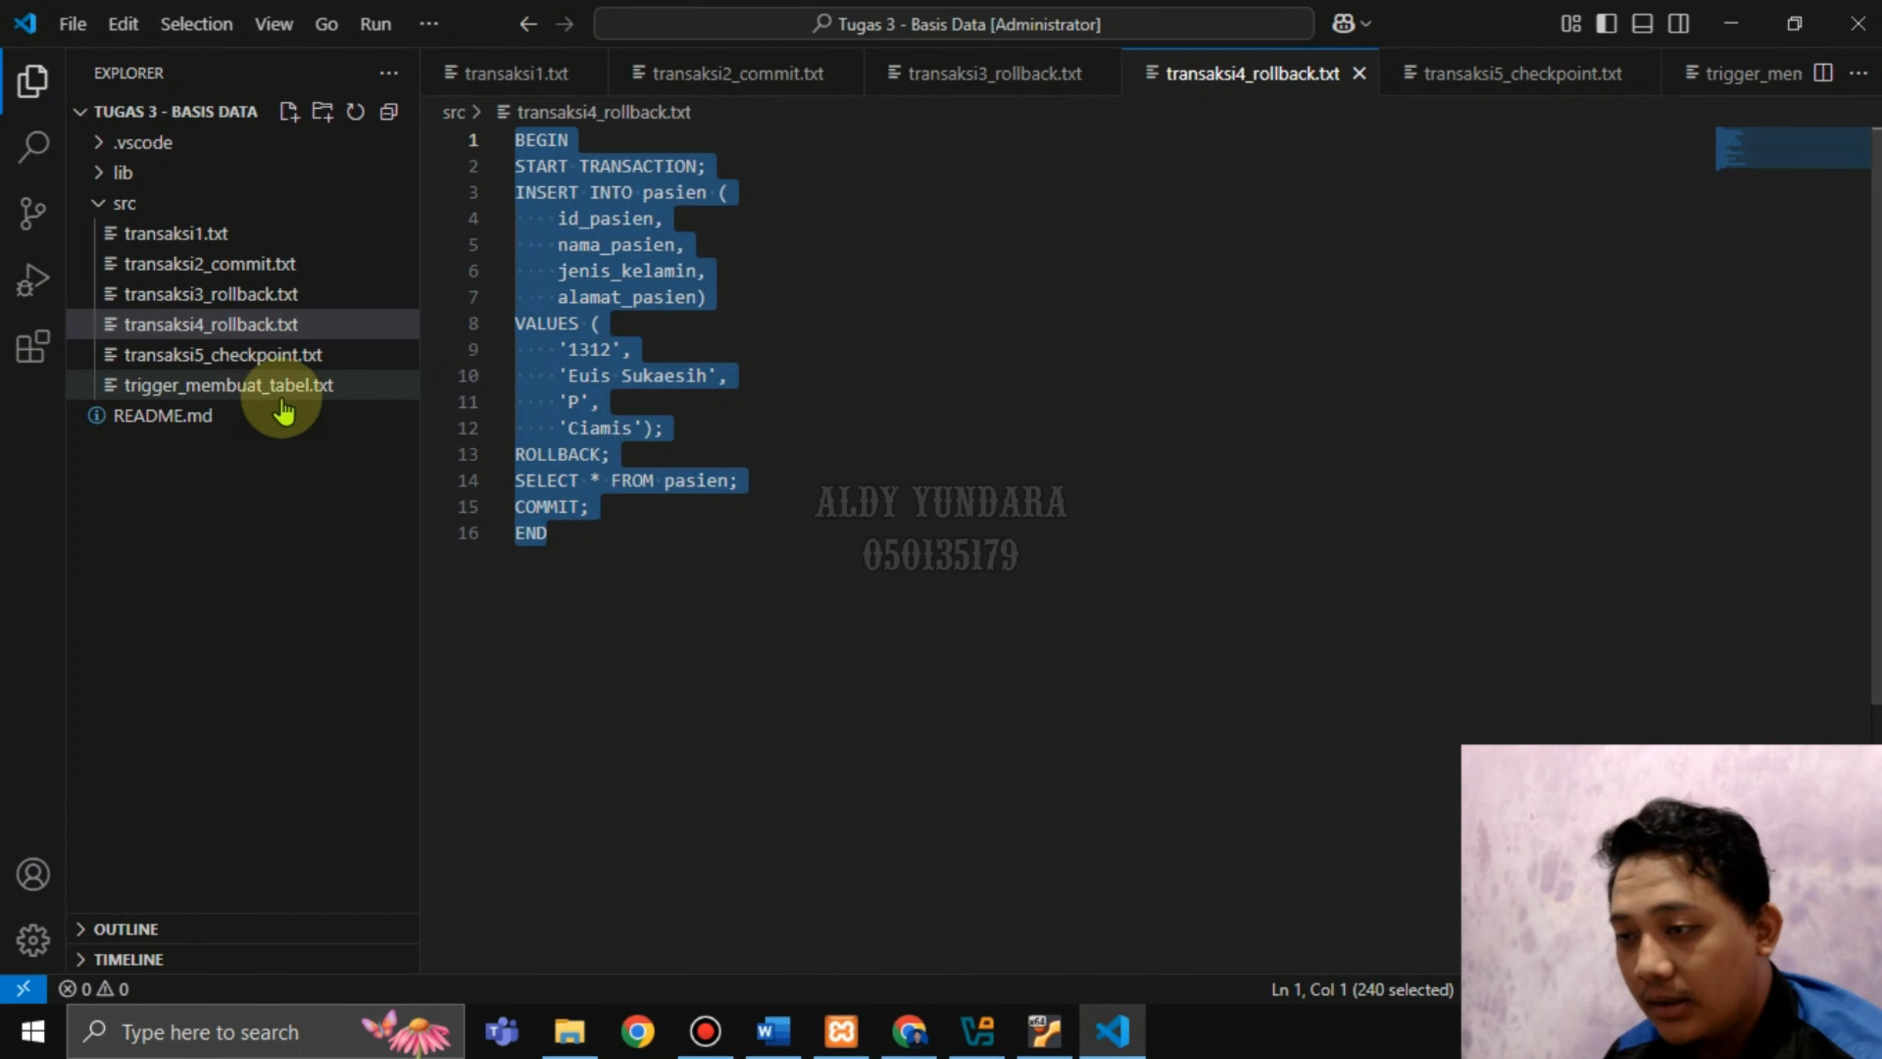
Open transaksi5_checkpoint.txt and locate patient ids 1313 (line 9) and 1314 (line 21).
left_click(271, 363)
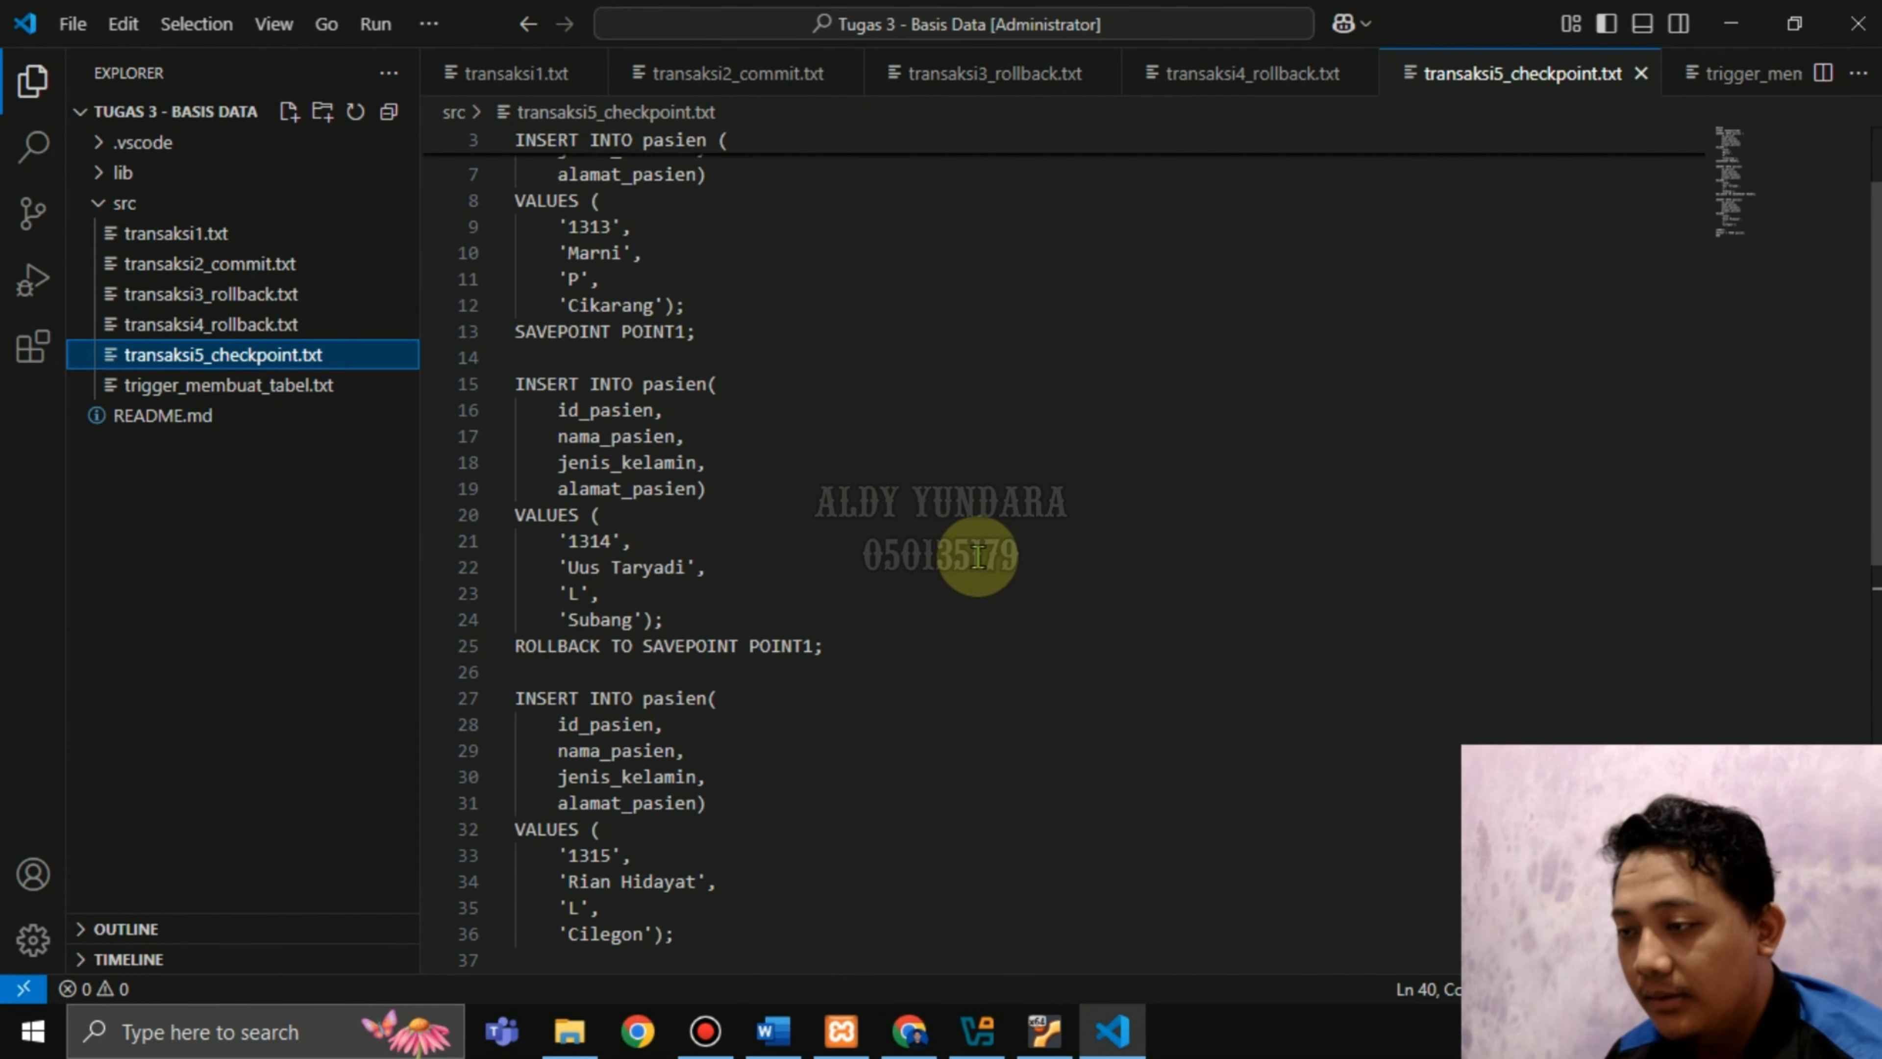
scroll(923, 582, "up", 2)
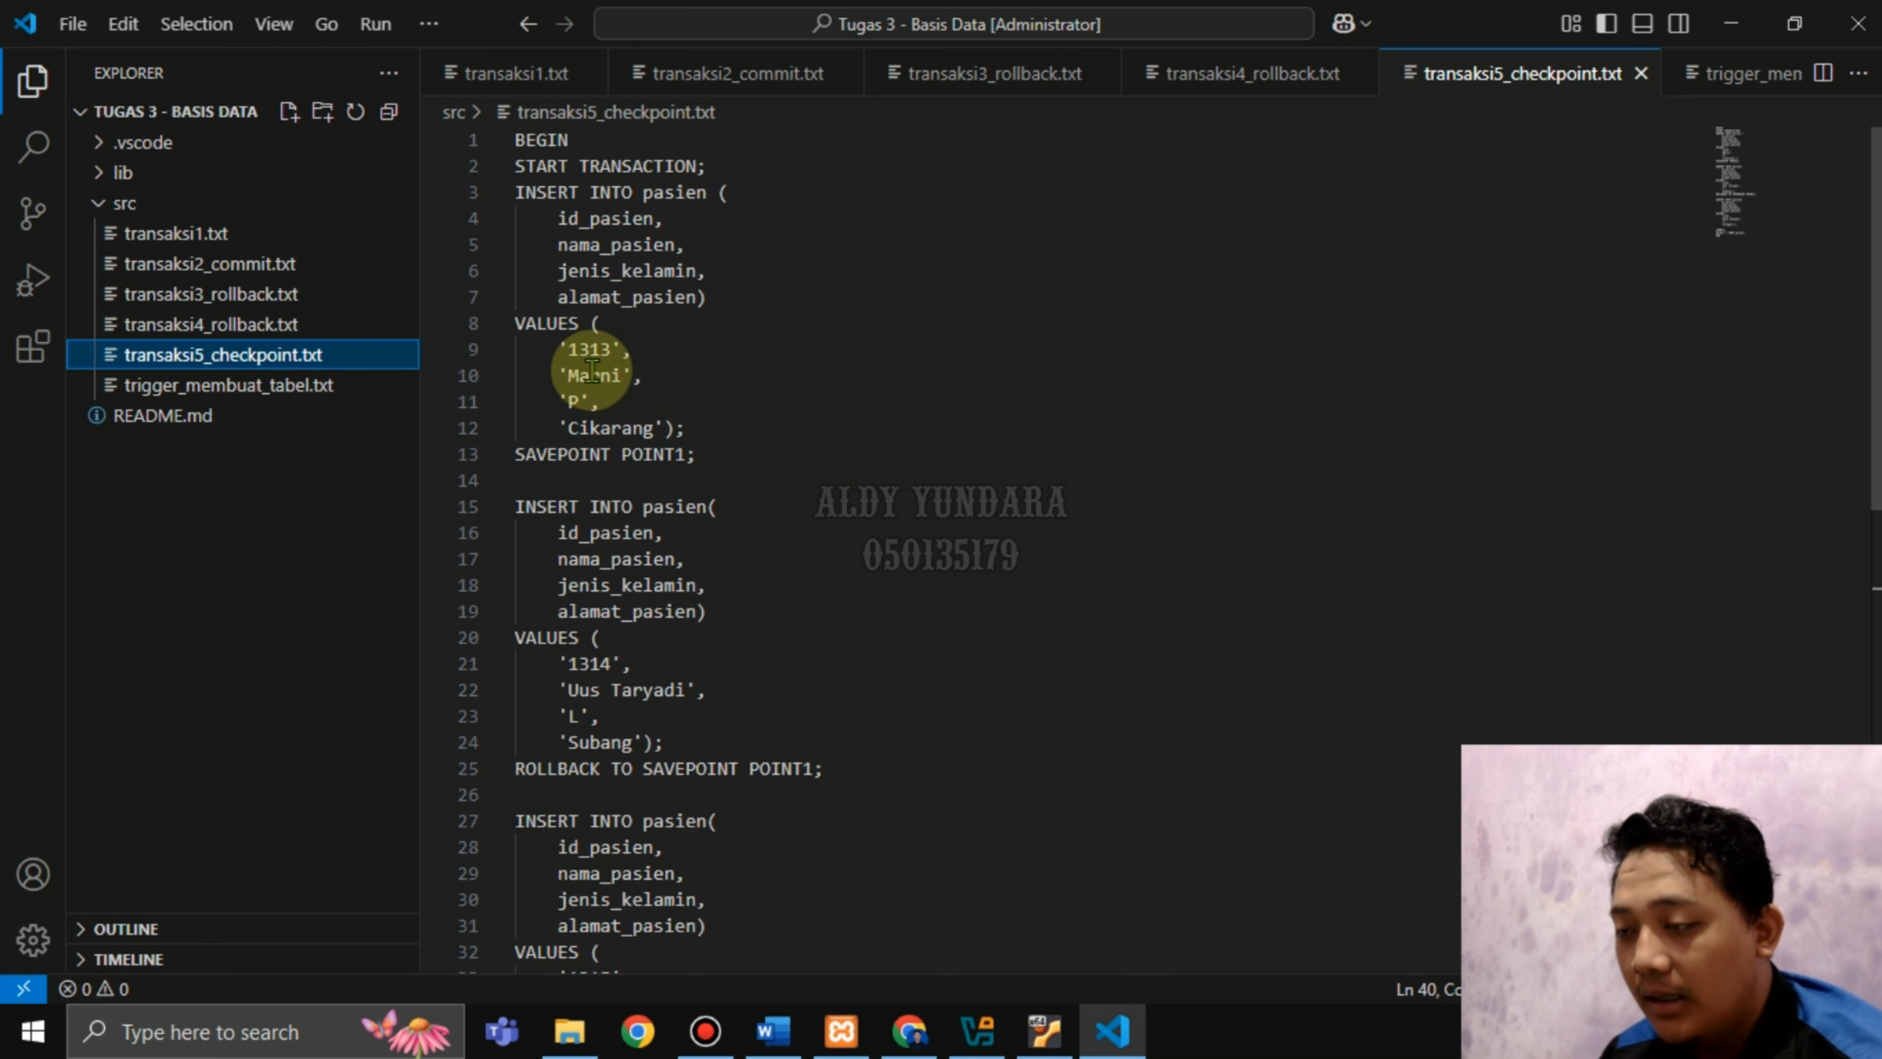
double_click(575, 349)
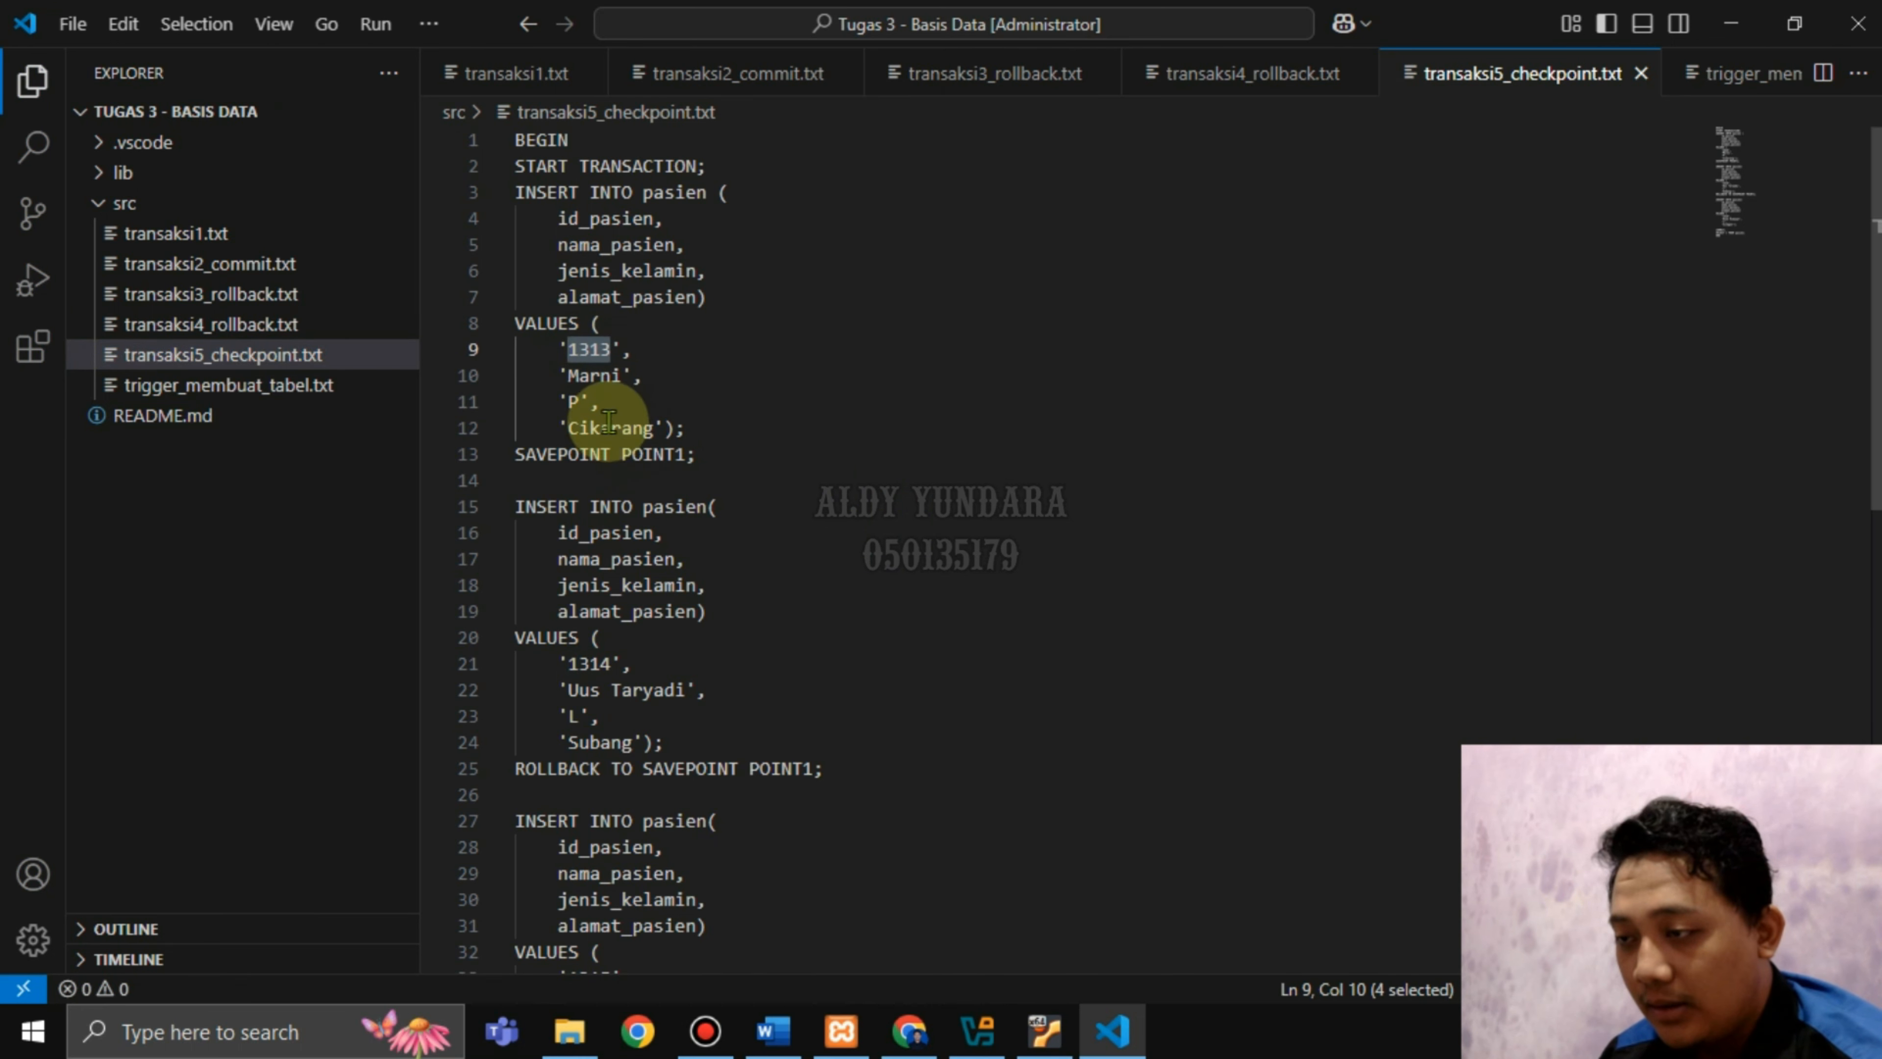
scroll(741, 585, "down", 1)
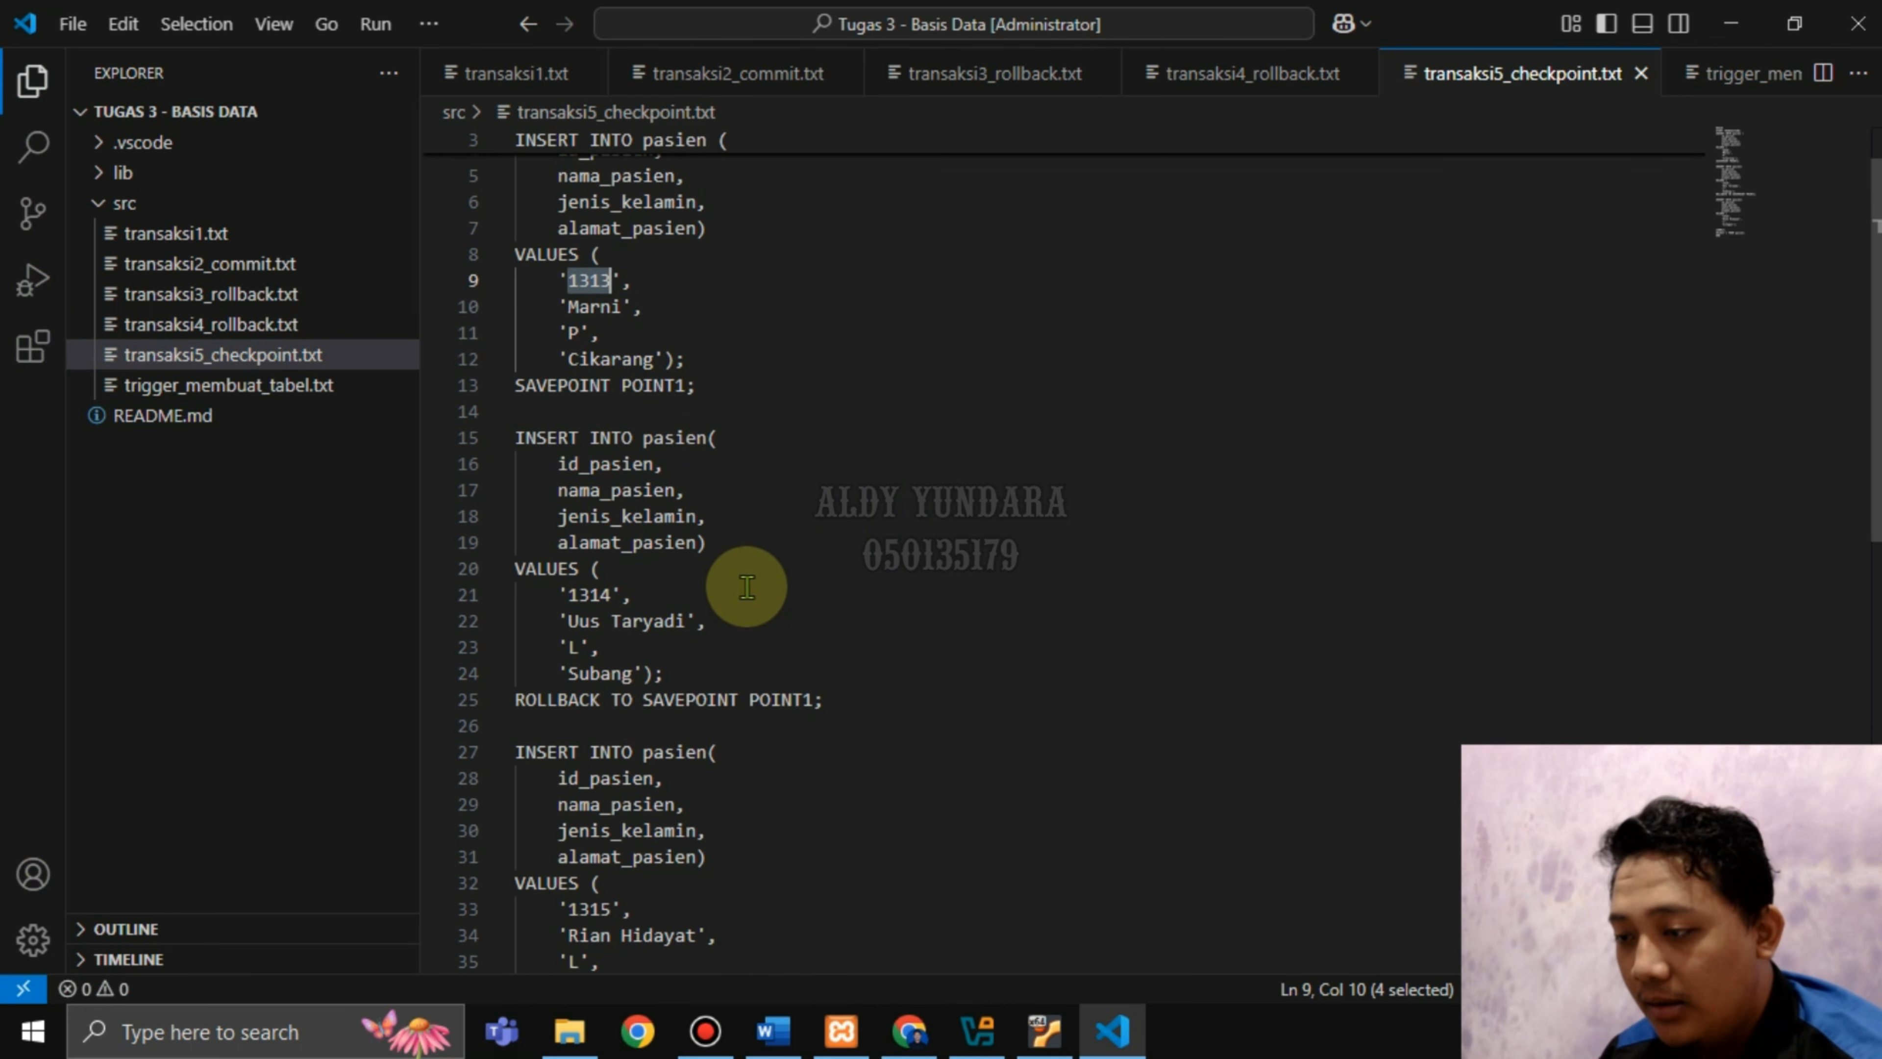
double_click(572, 594)
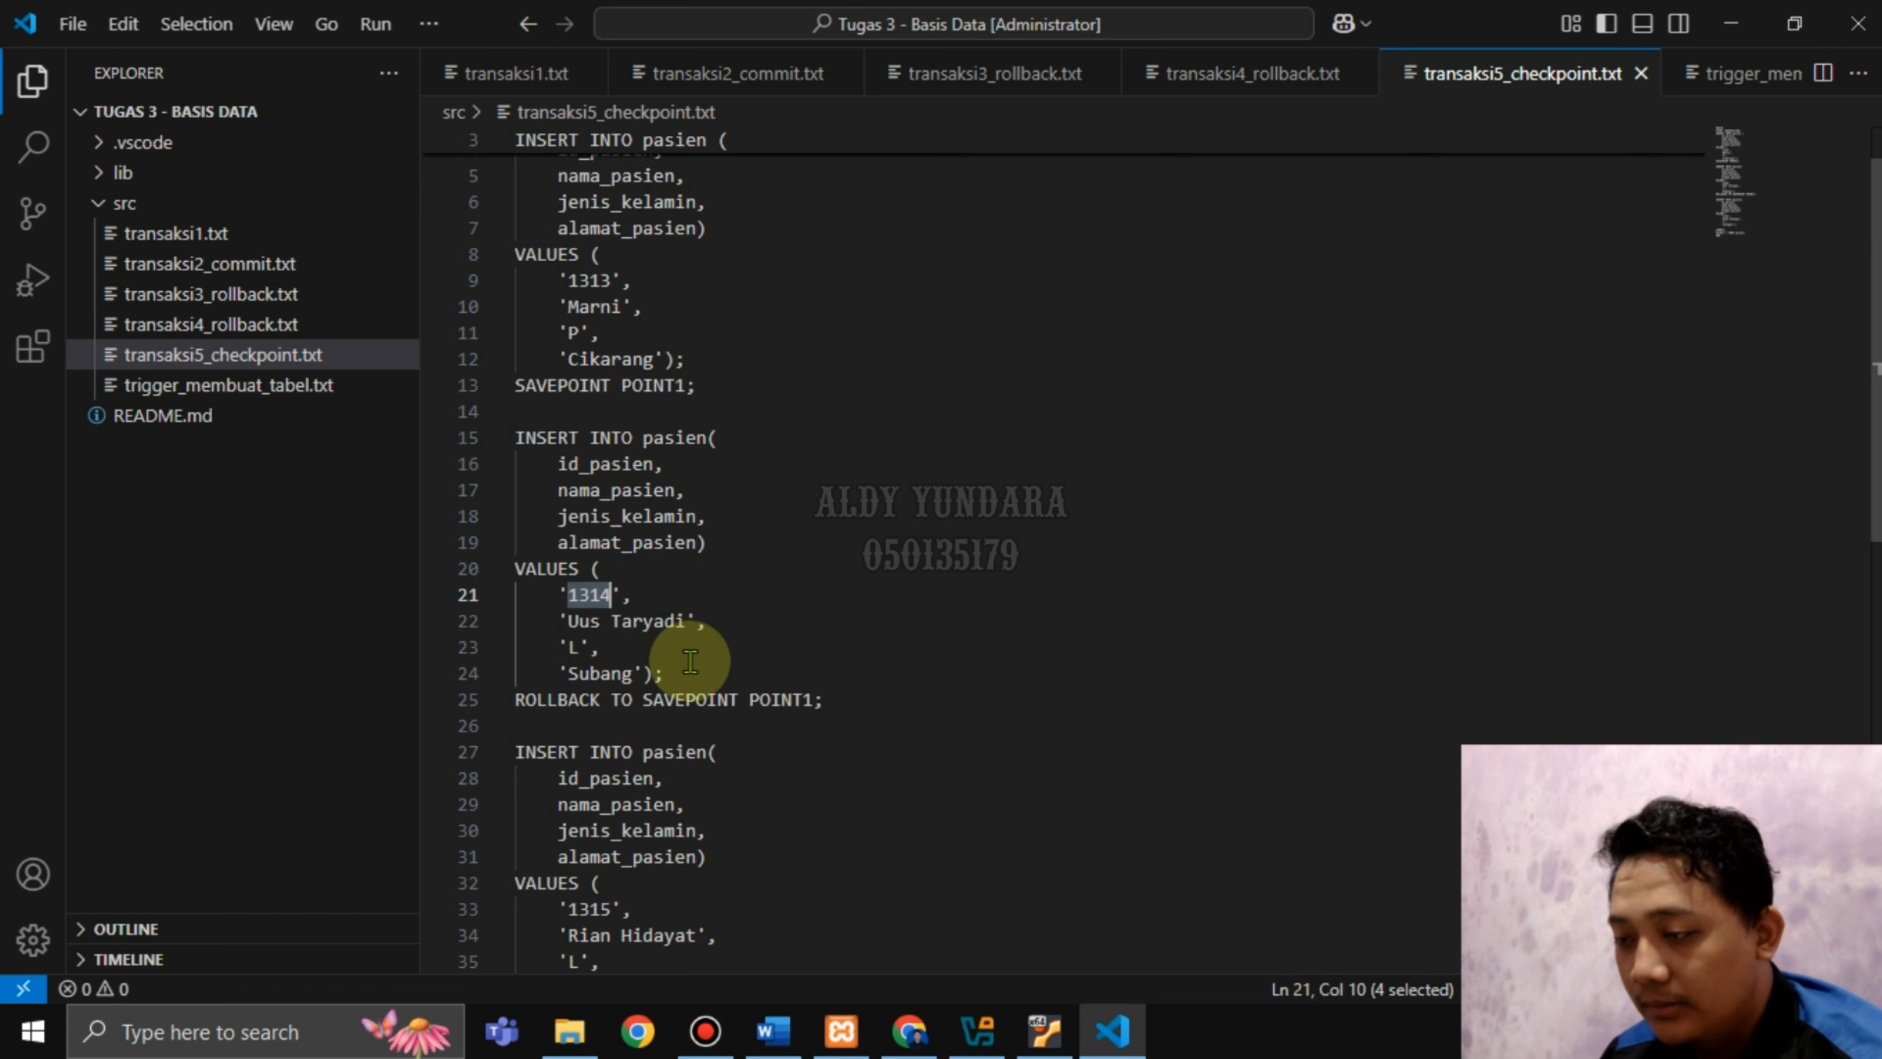
scroll(786, 779, "down", 1)
left_click_drag(579, 840, 600, 840)
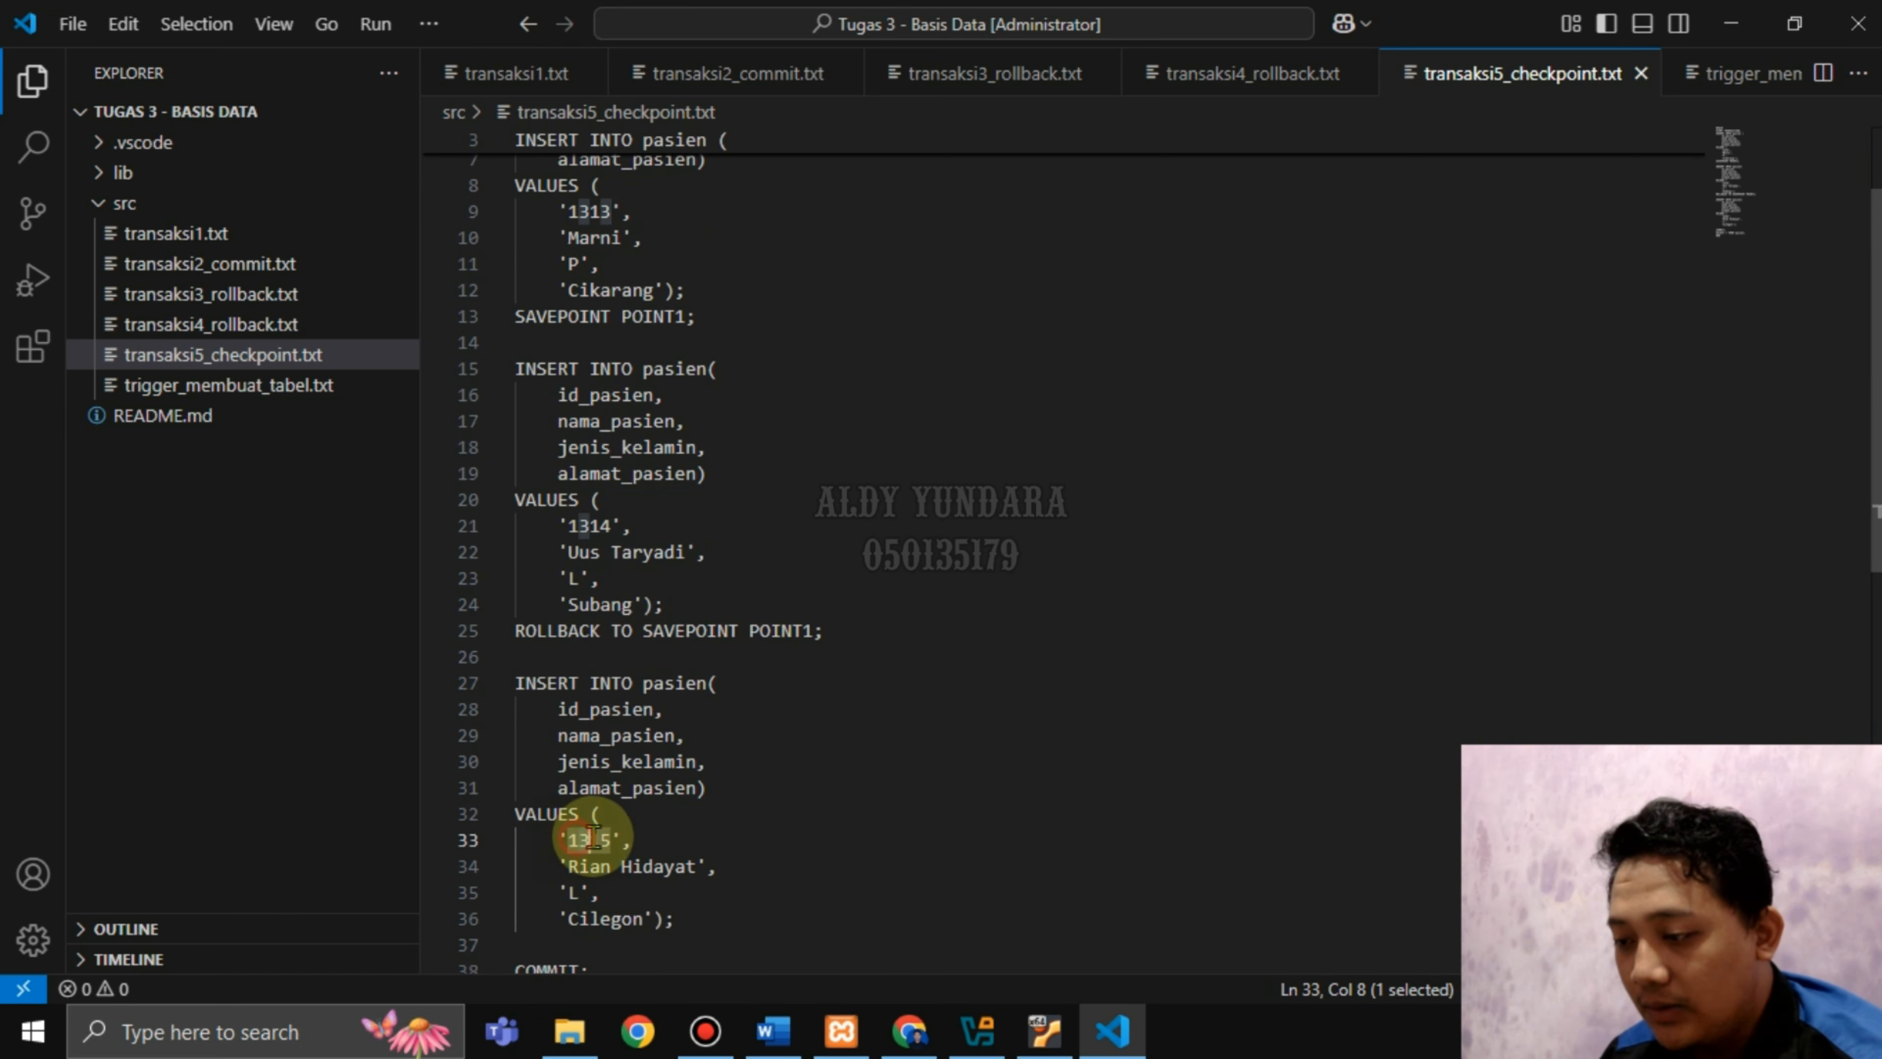
scroll(777, 886, "down", 1)
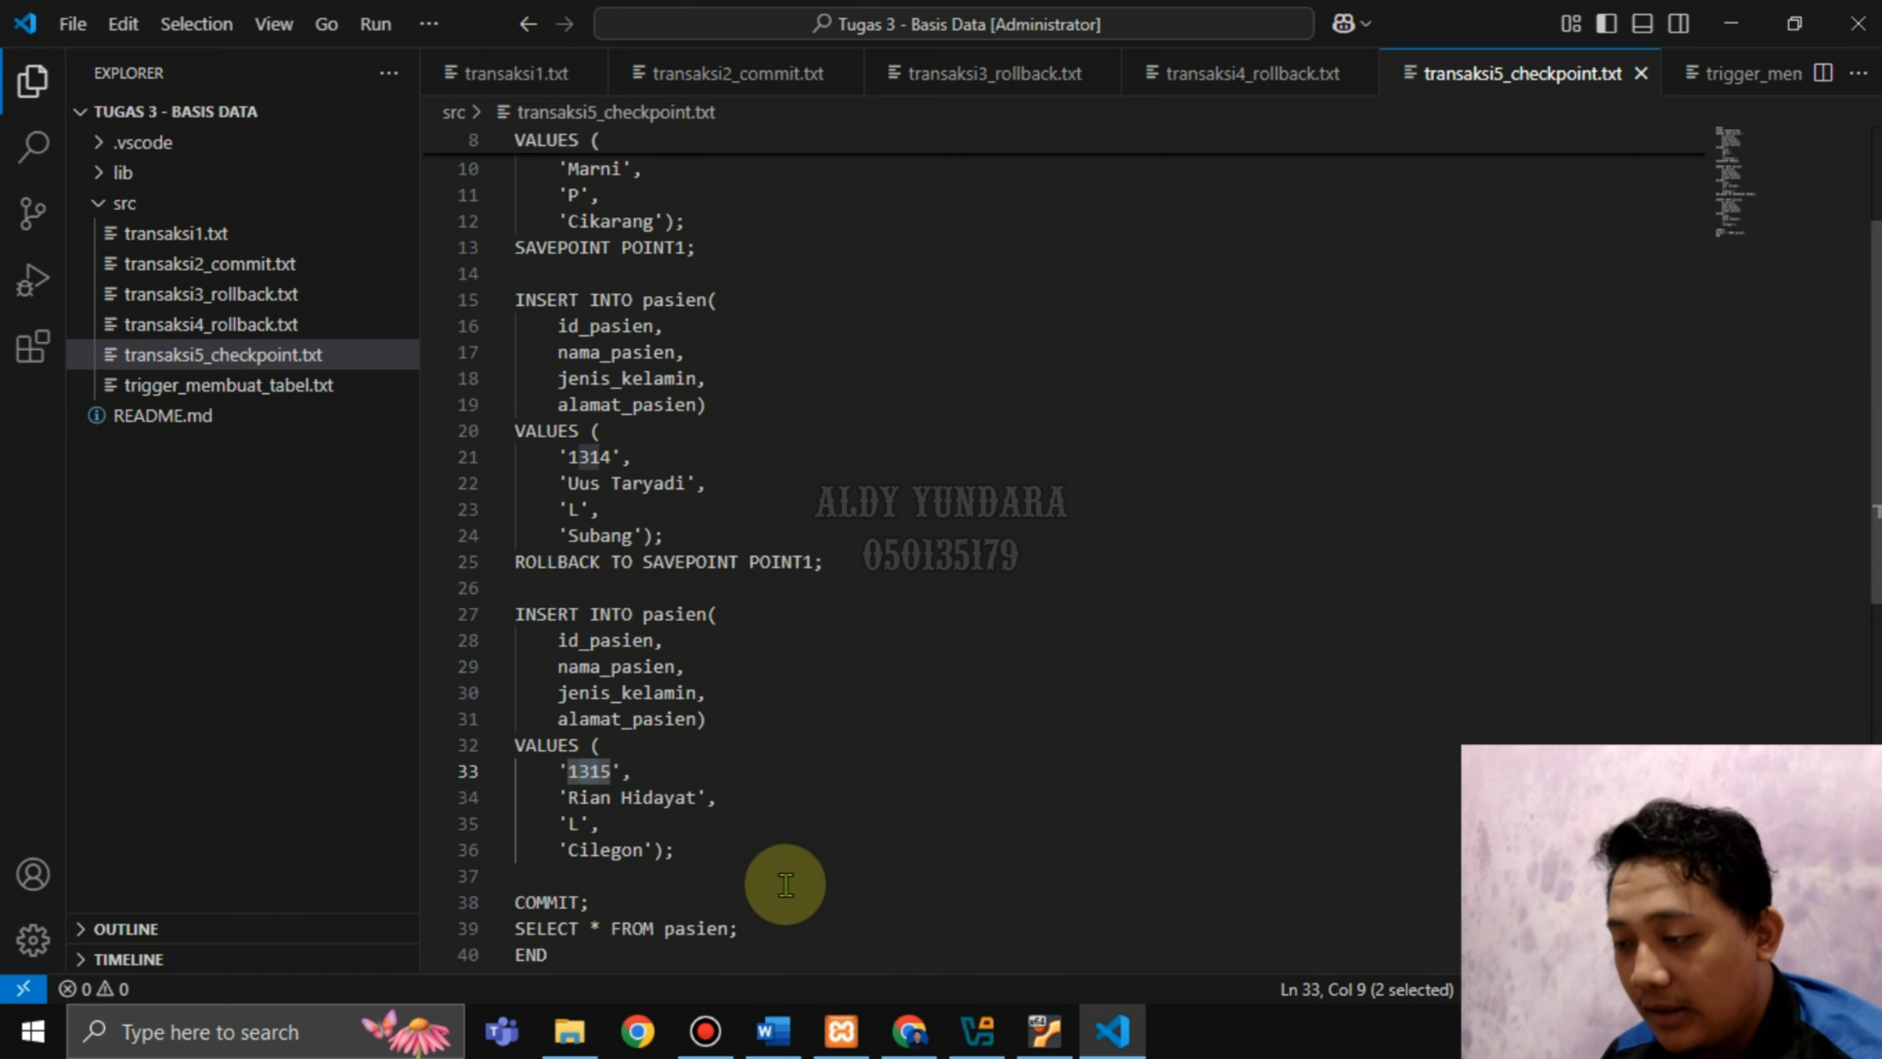
scroll(811, 741, "up", 3)
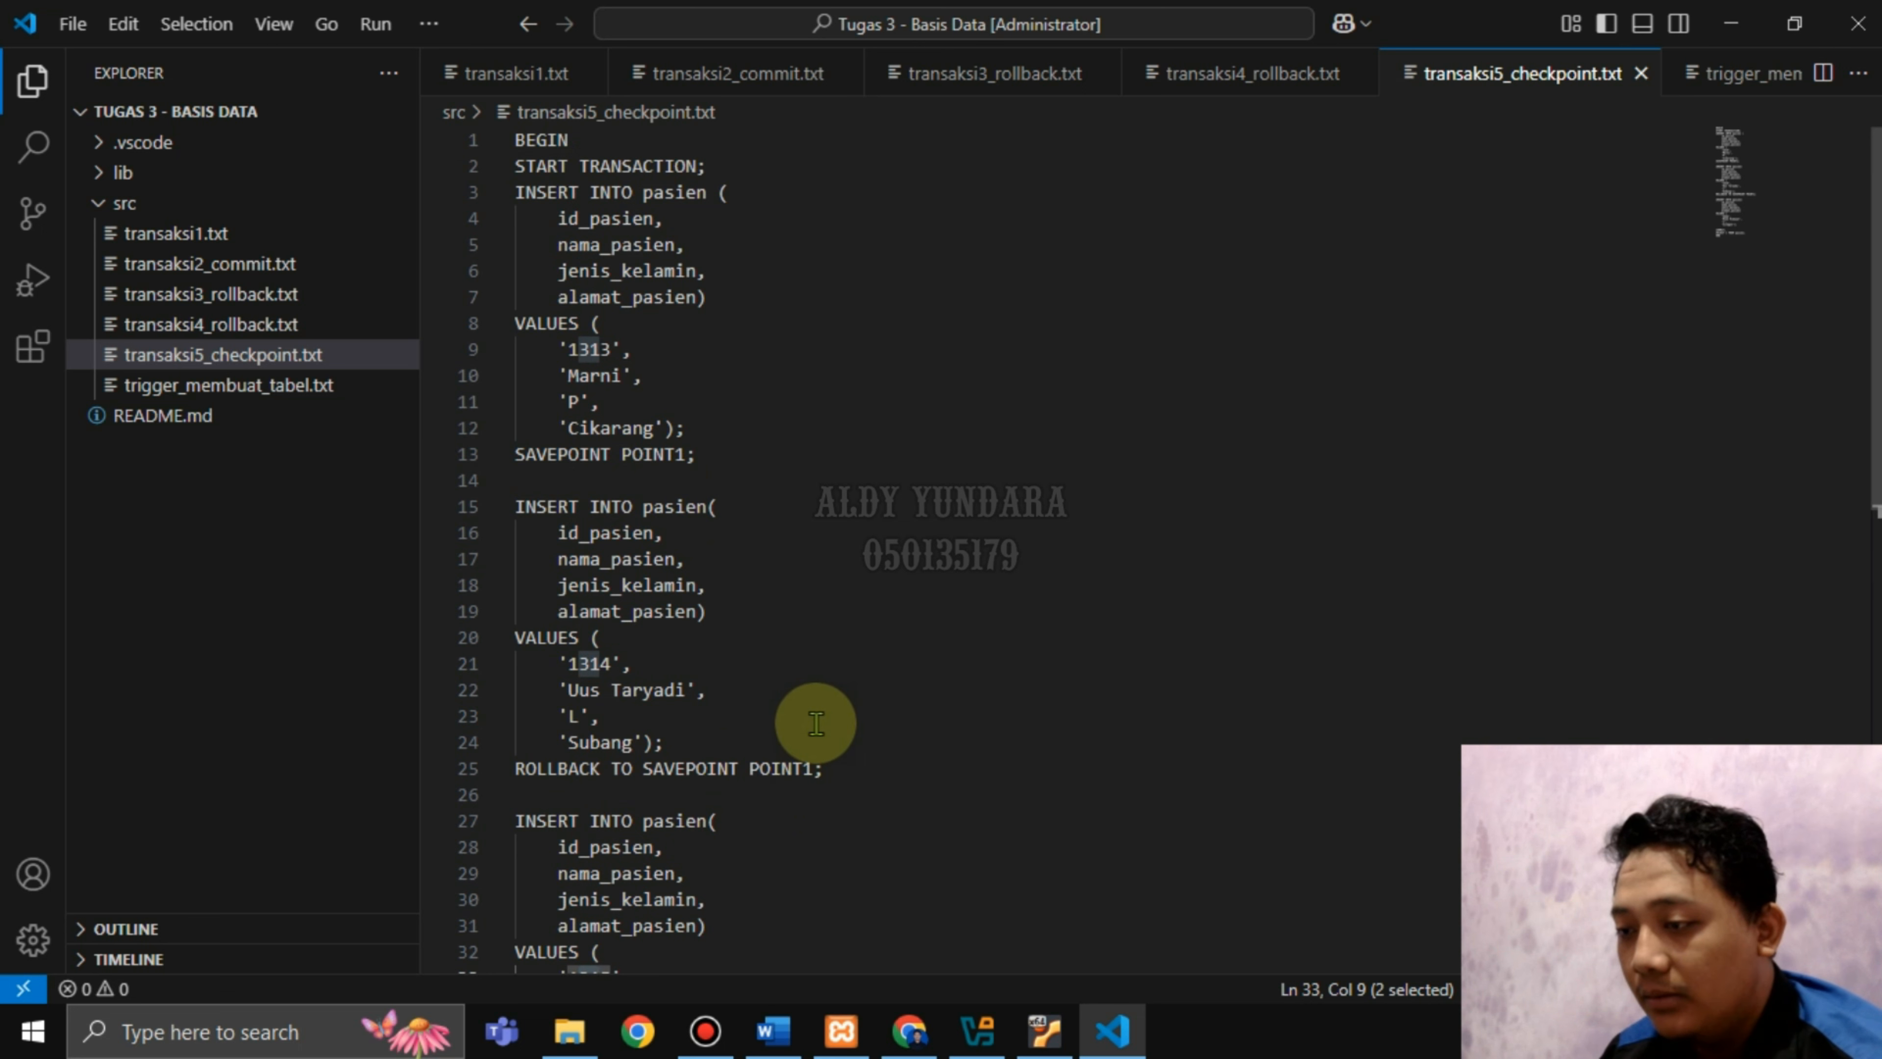
Check SAVEPOINT POINT1 on line 13 and the rollback on line 25, then select the whole script.
left_click(700, 452)
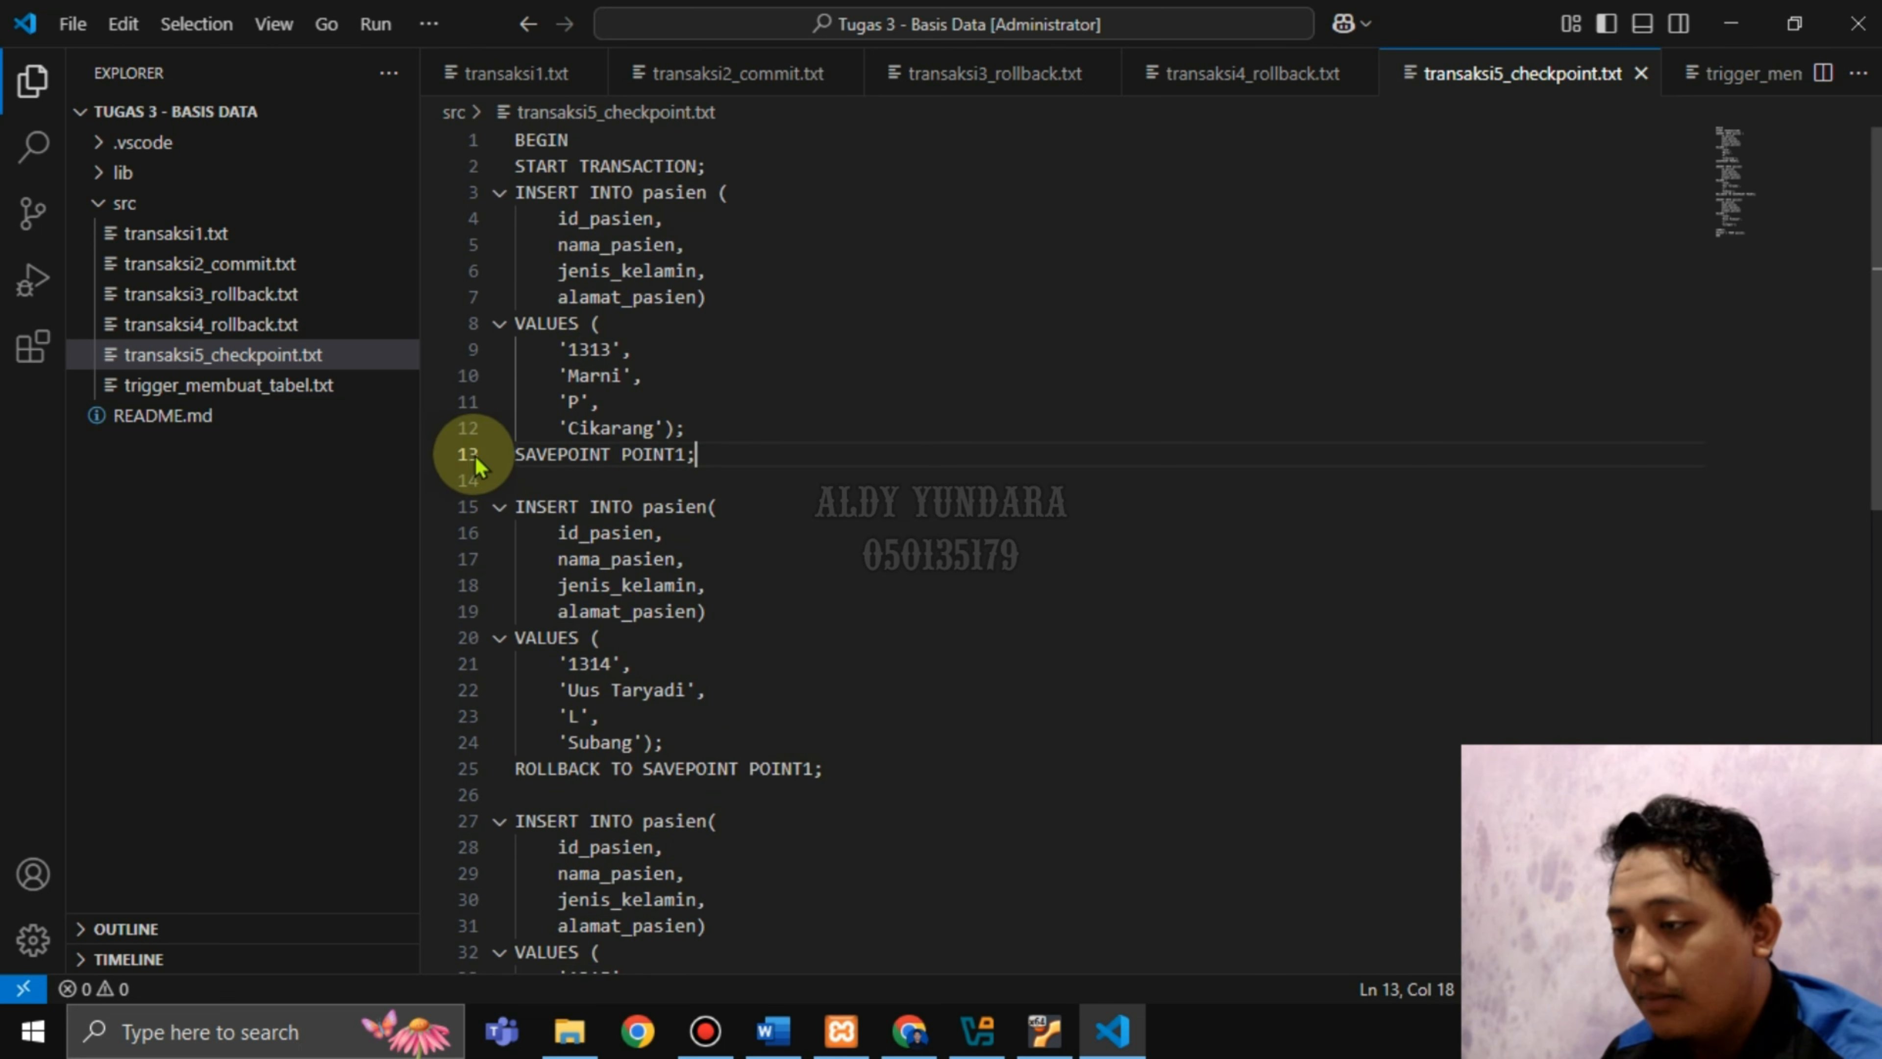
scroll(886, 454, "down", 1)
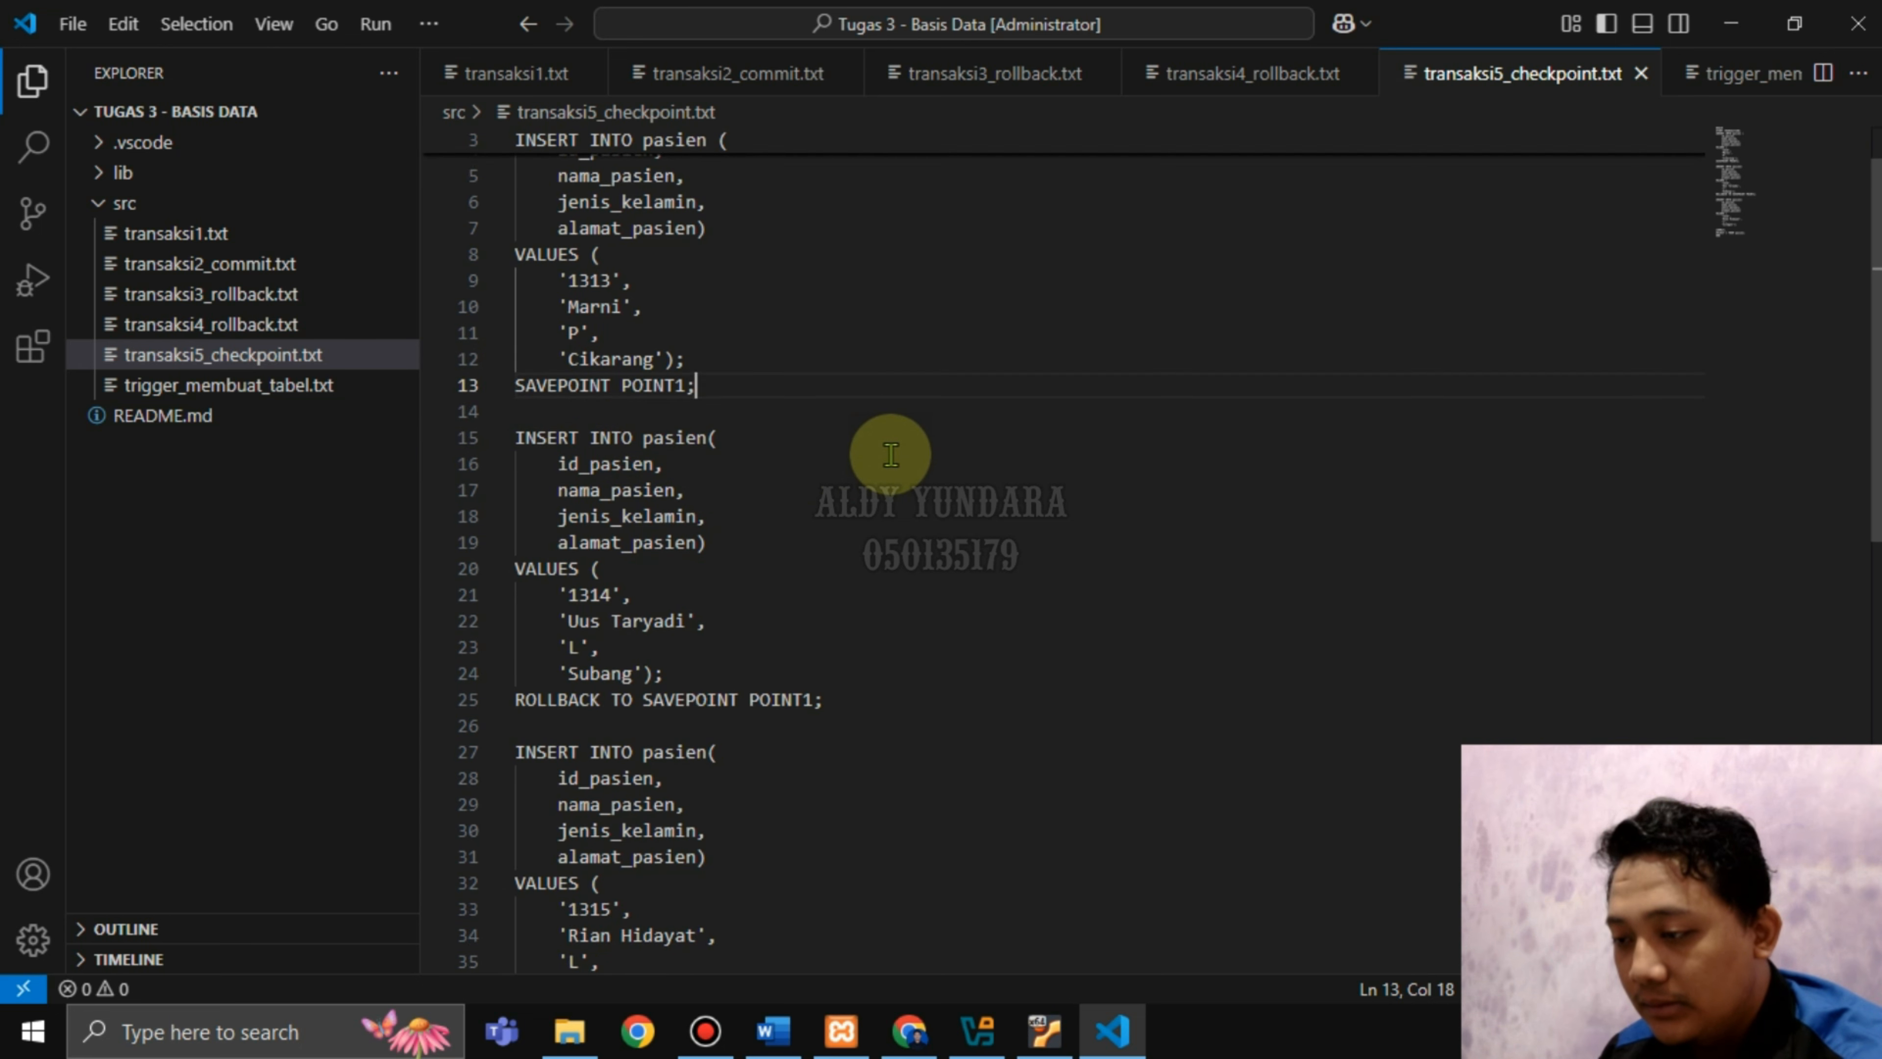
scroll(890, 453, "down", 1)
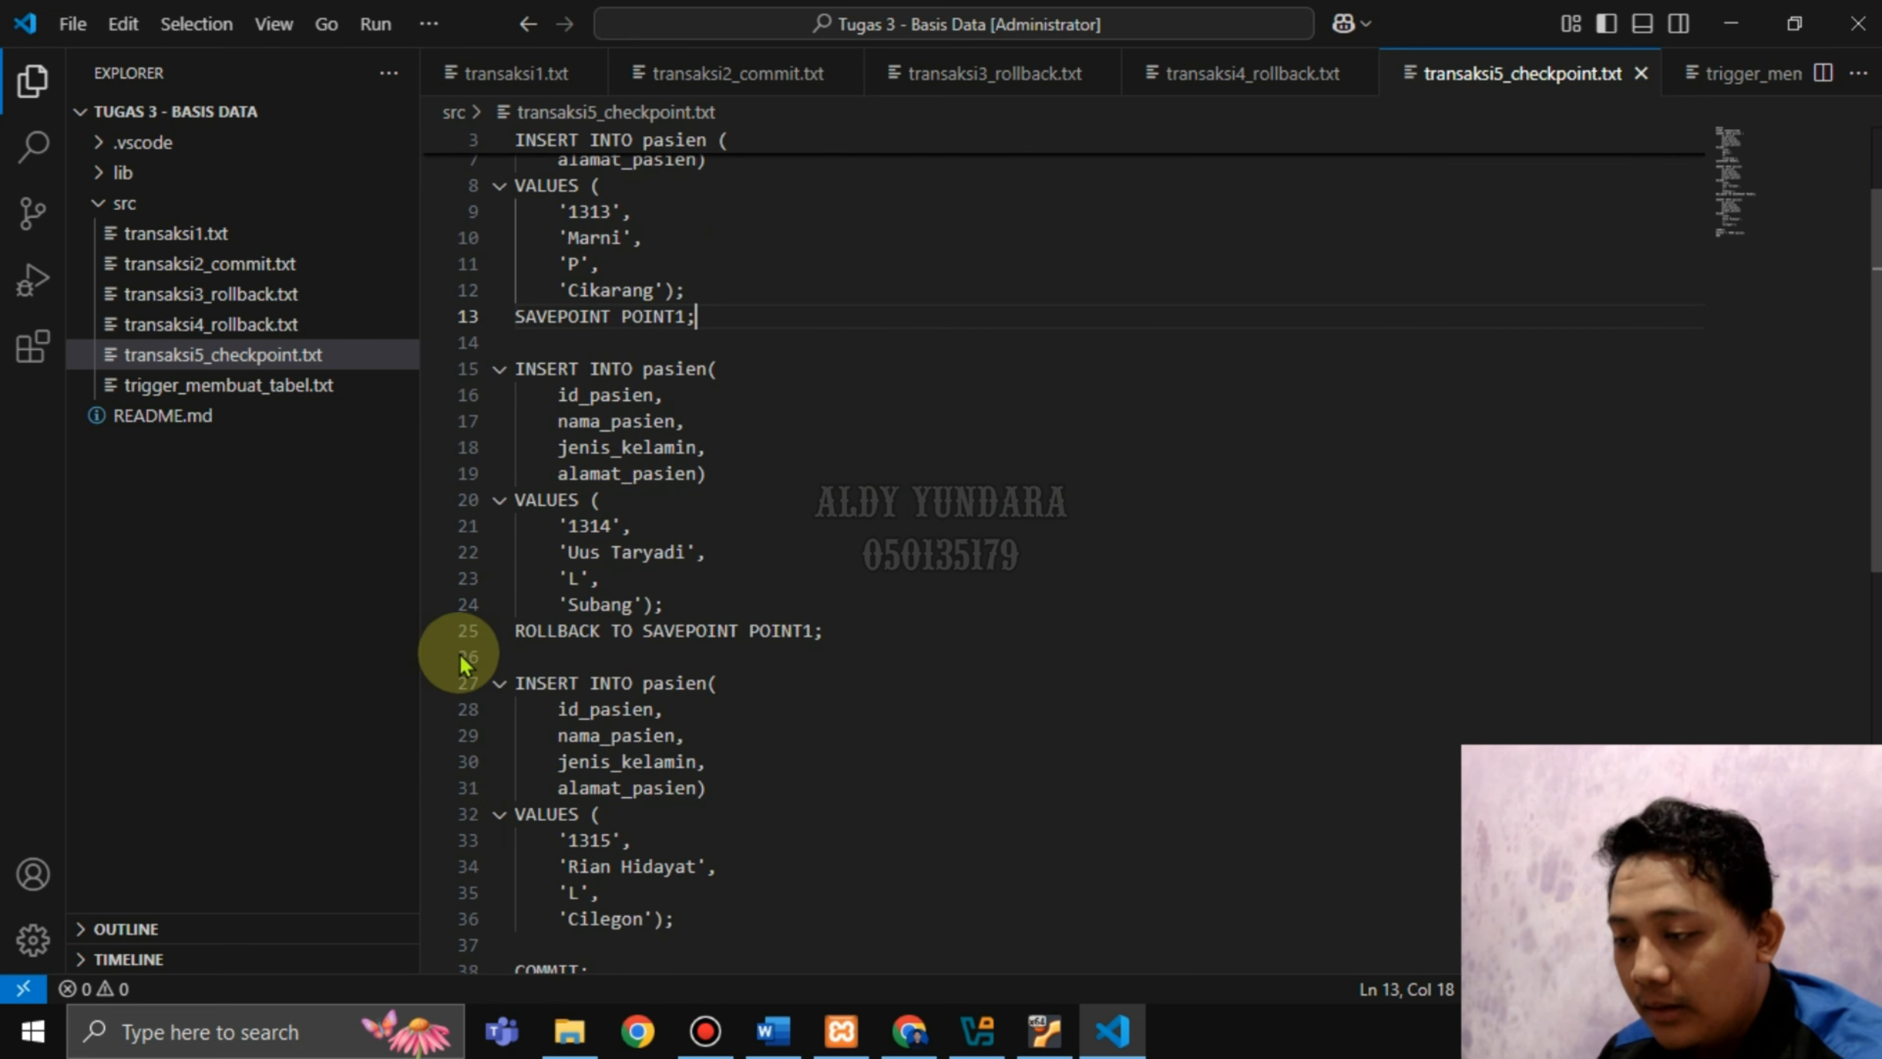
left_click_drag(517, 630, 778, 636)
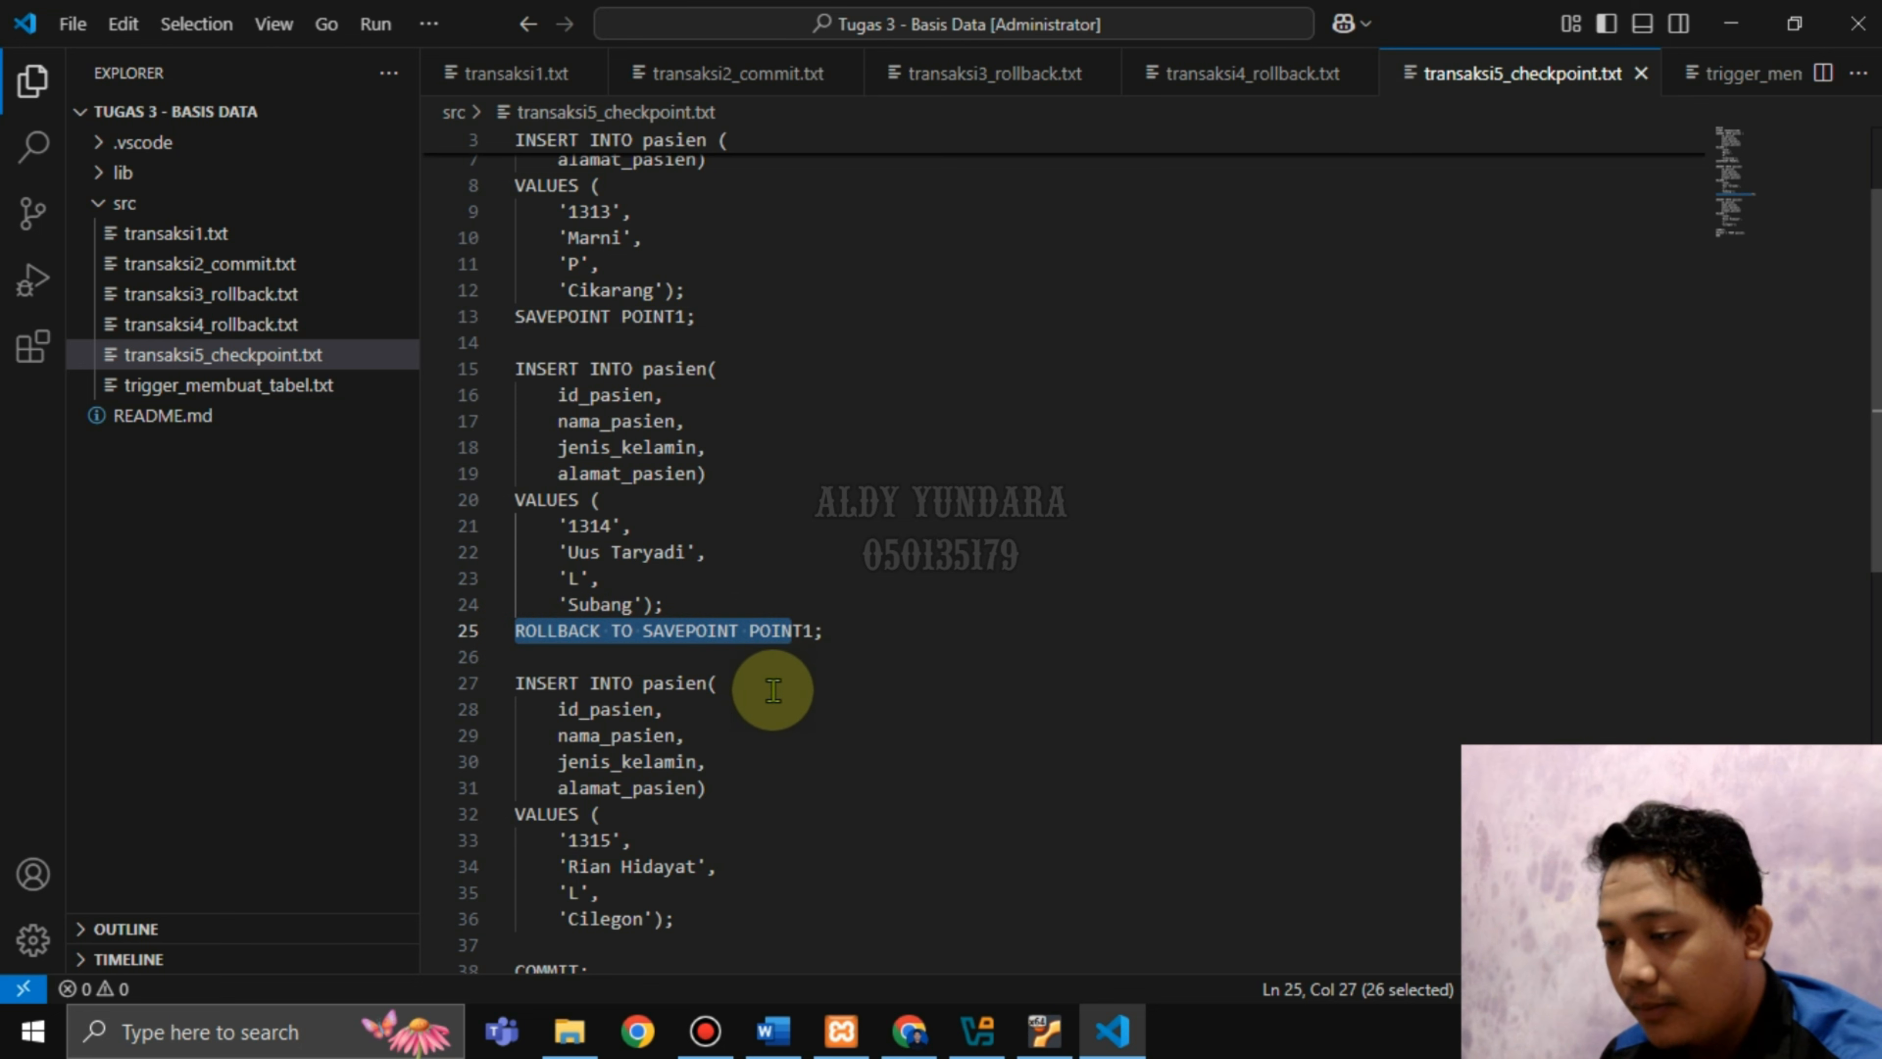
scroll(756, 773, "down", 1)
scroll(761, 769, "down", 1)
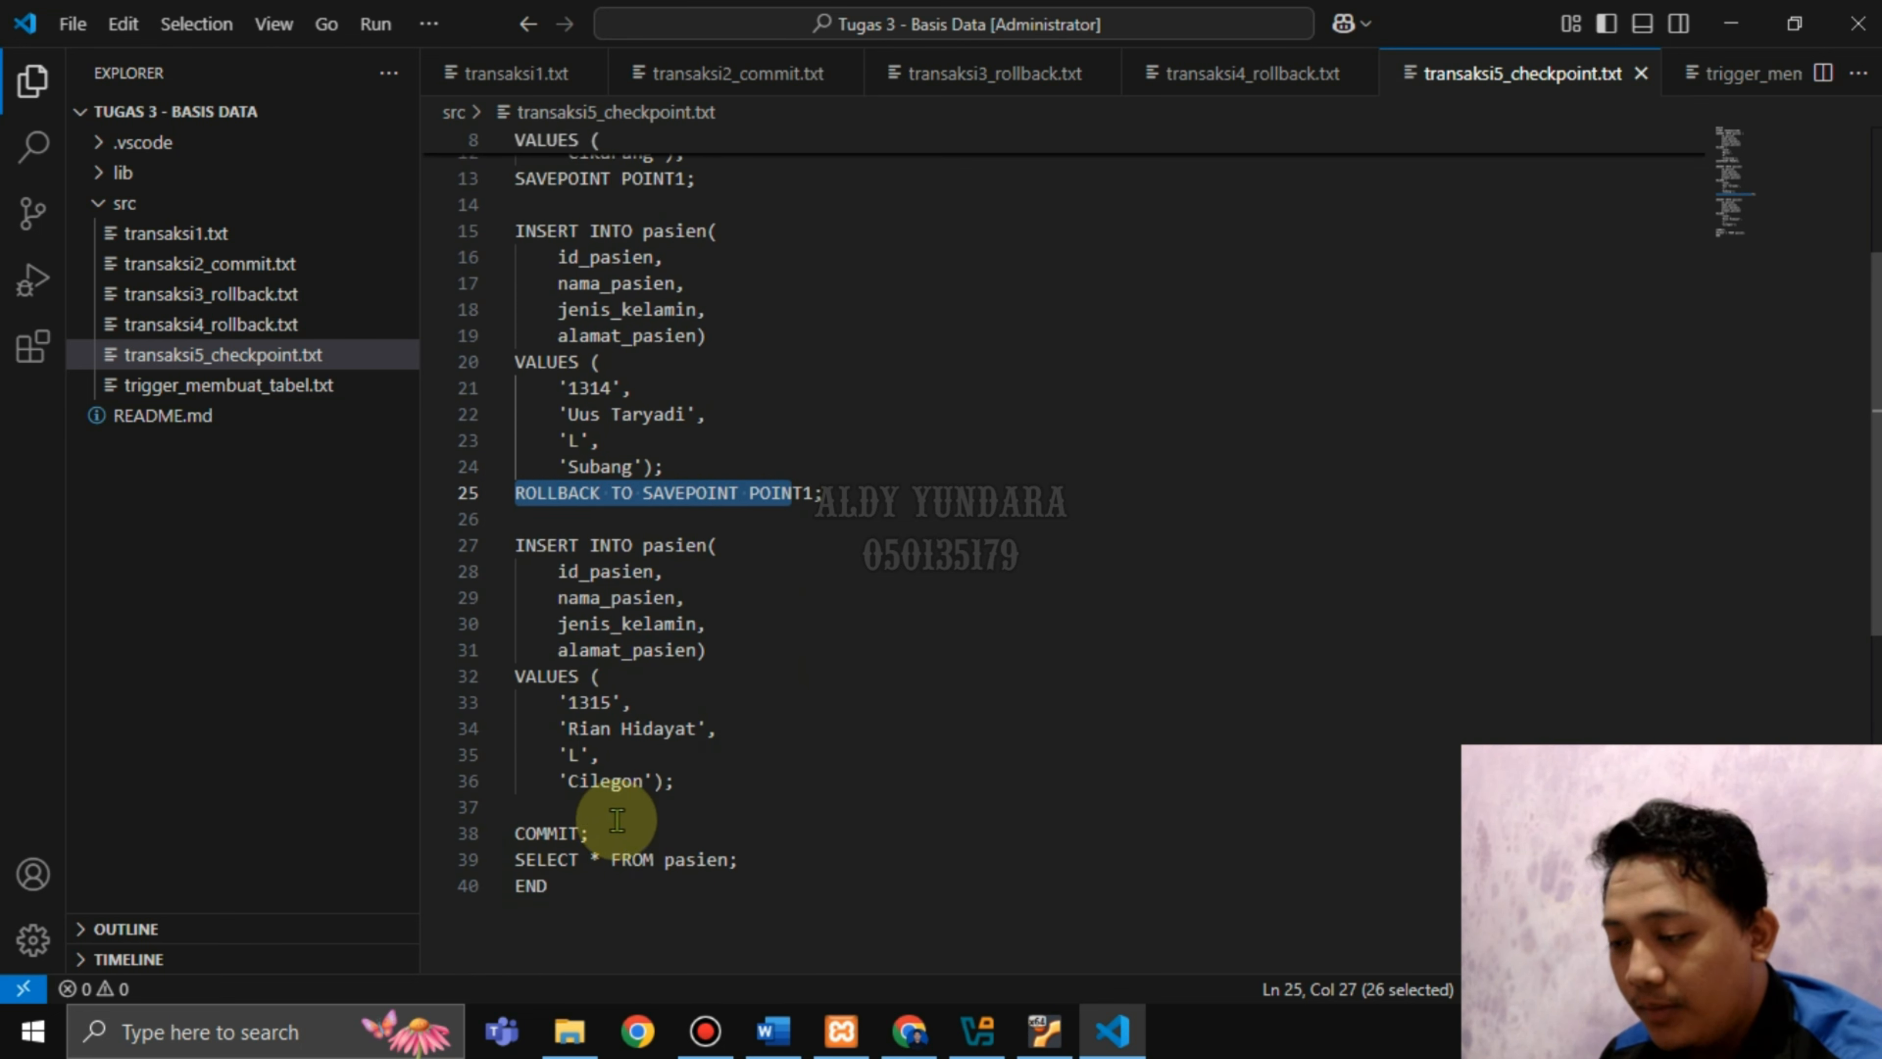
left_click_drag(564, 886, 646, 4)
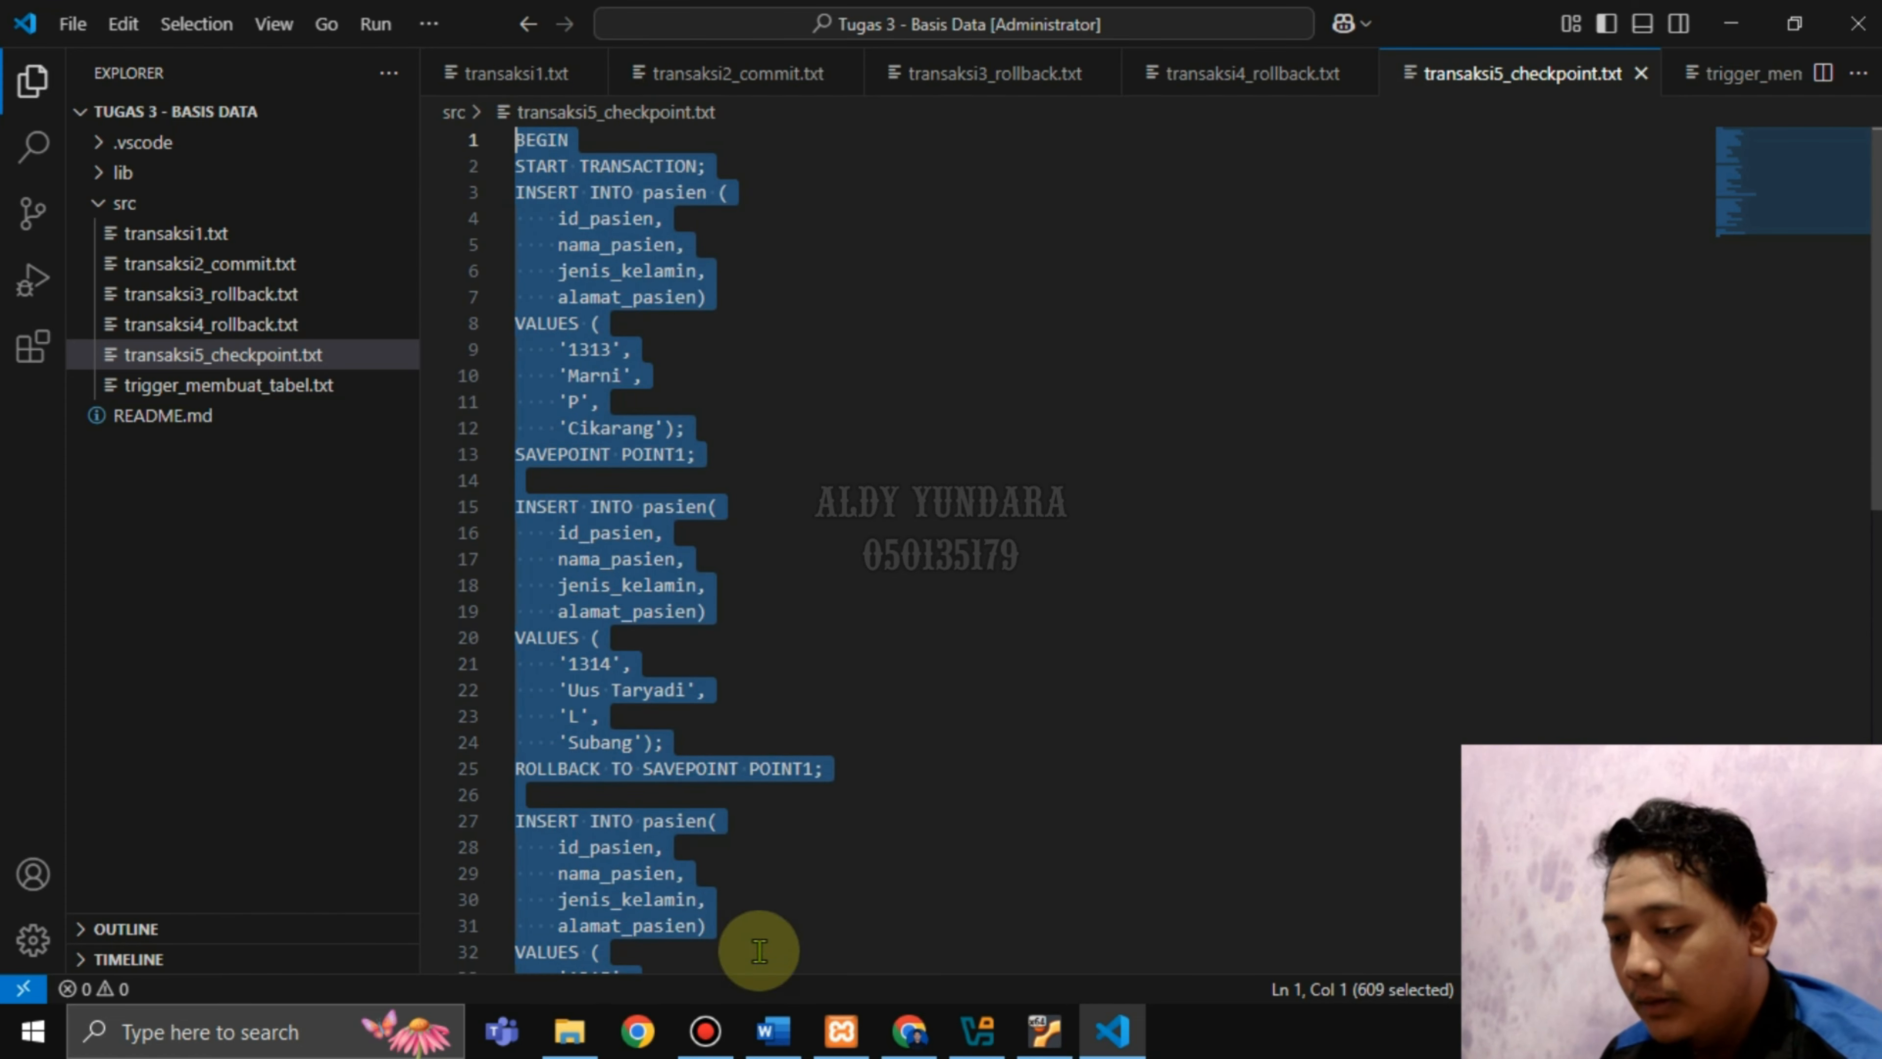
Paste the checkpoint script as the definition, save transaksi5, and execute it to list patients 1313 and 1315.
left_click(911, 1030)
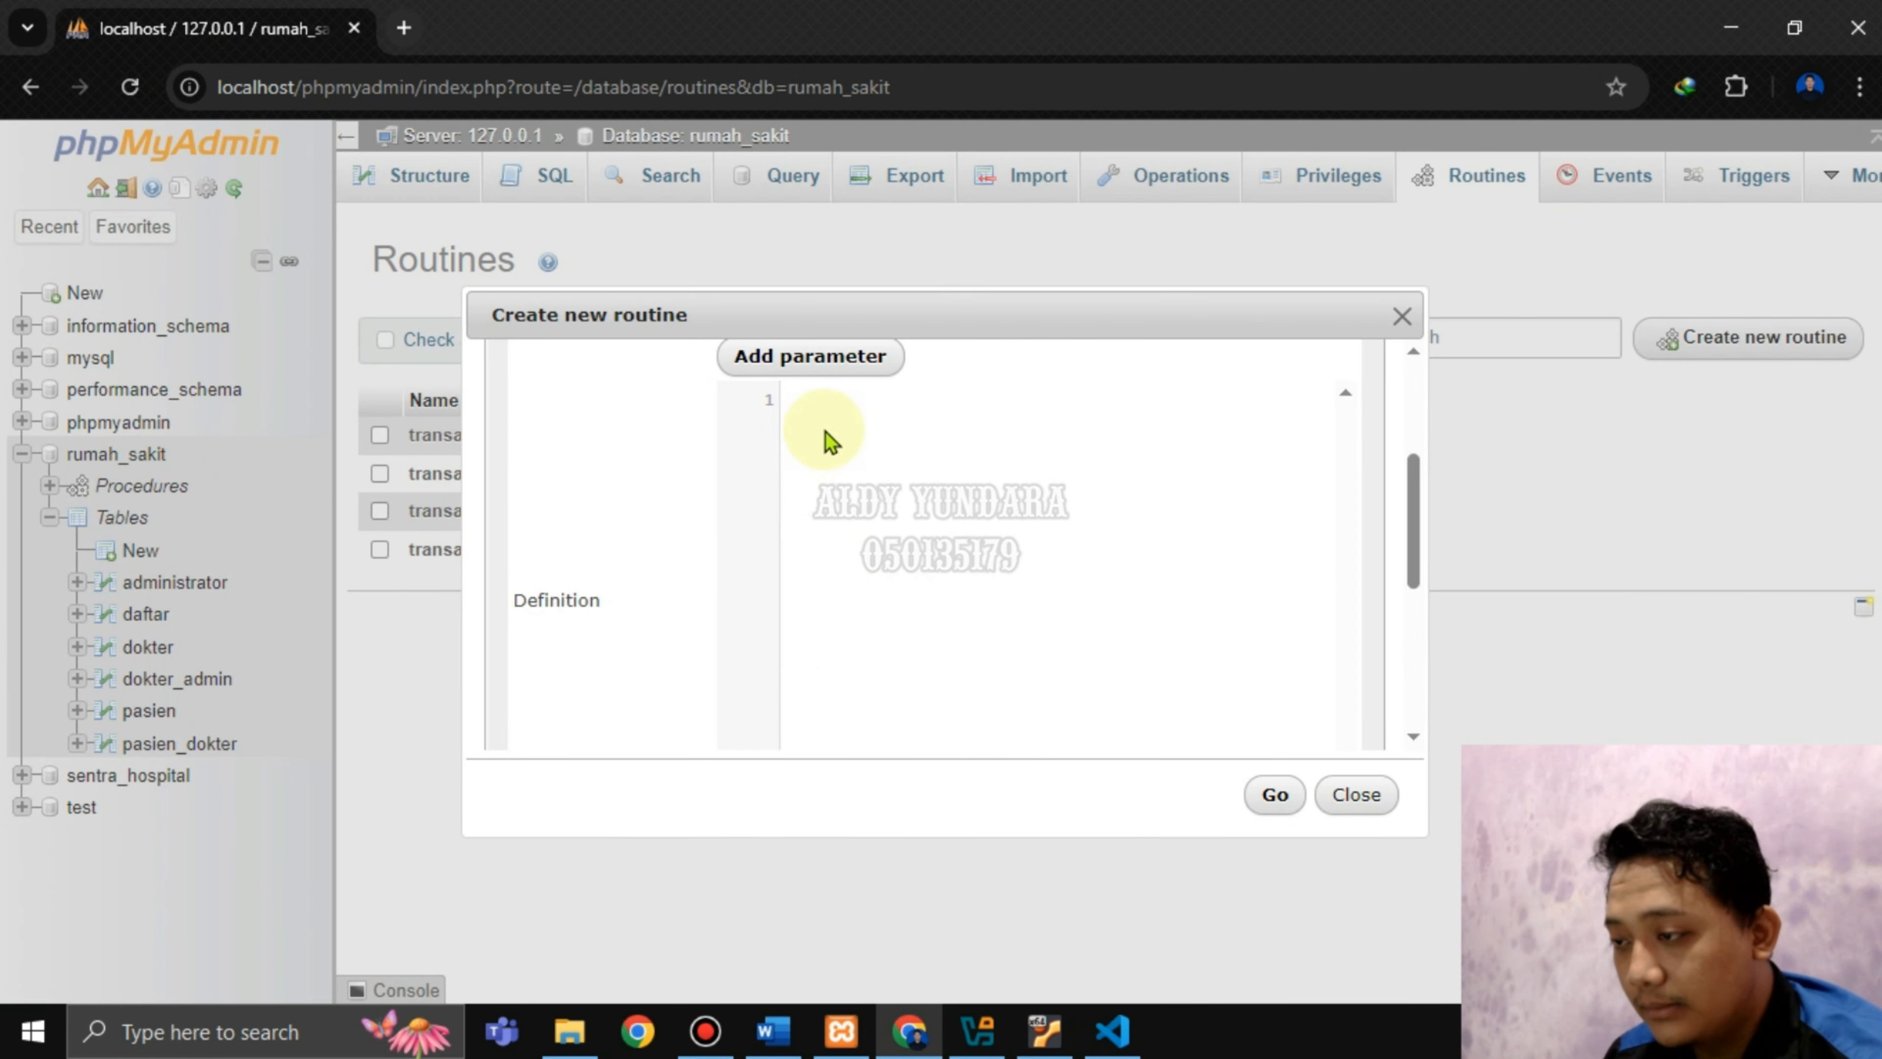
key("ctrl+v")
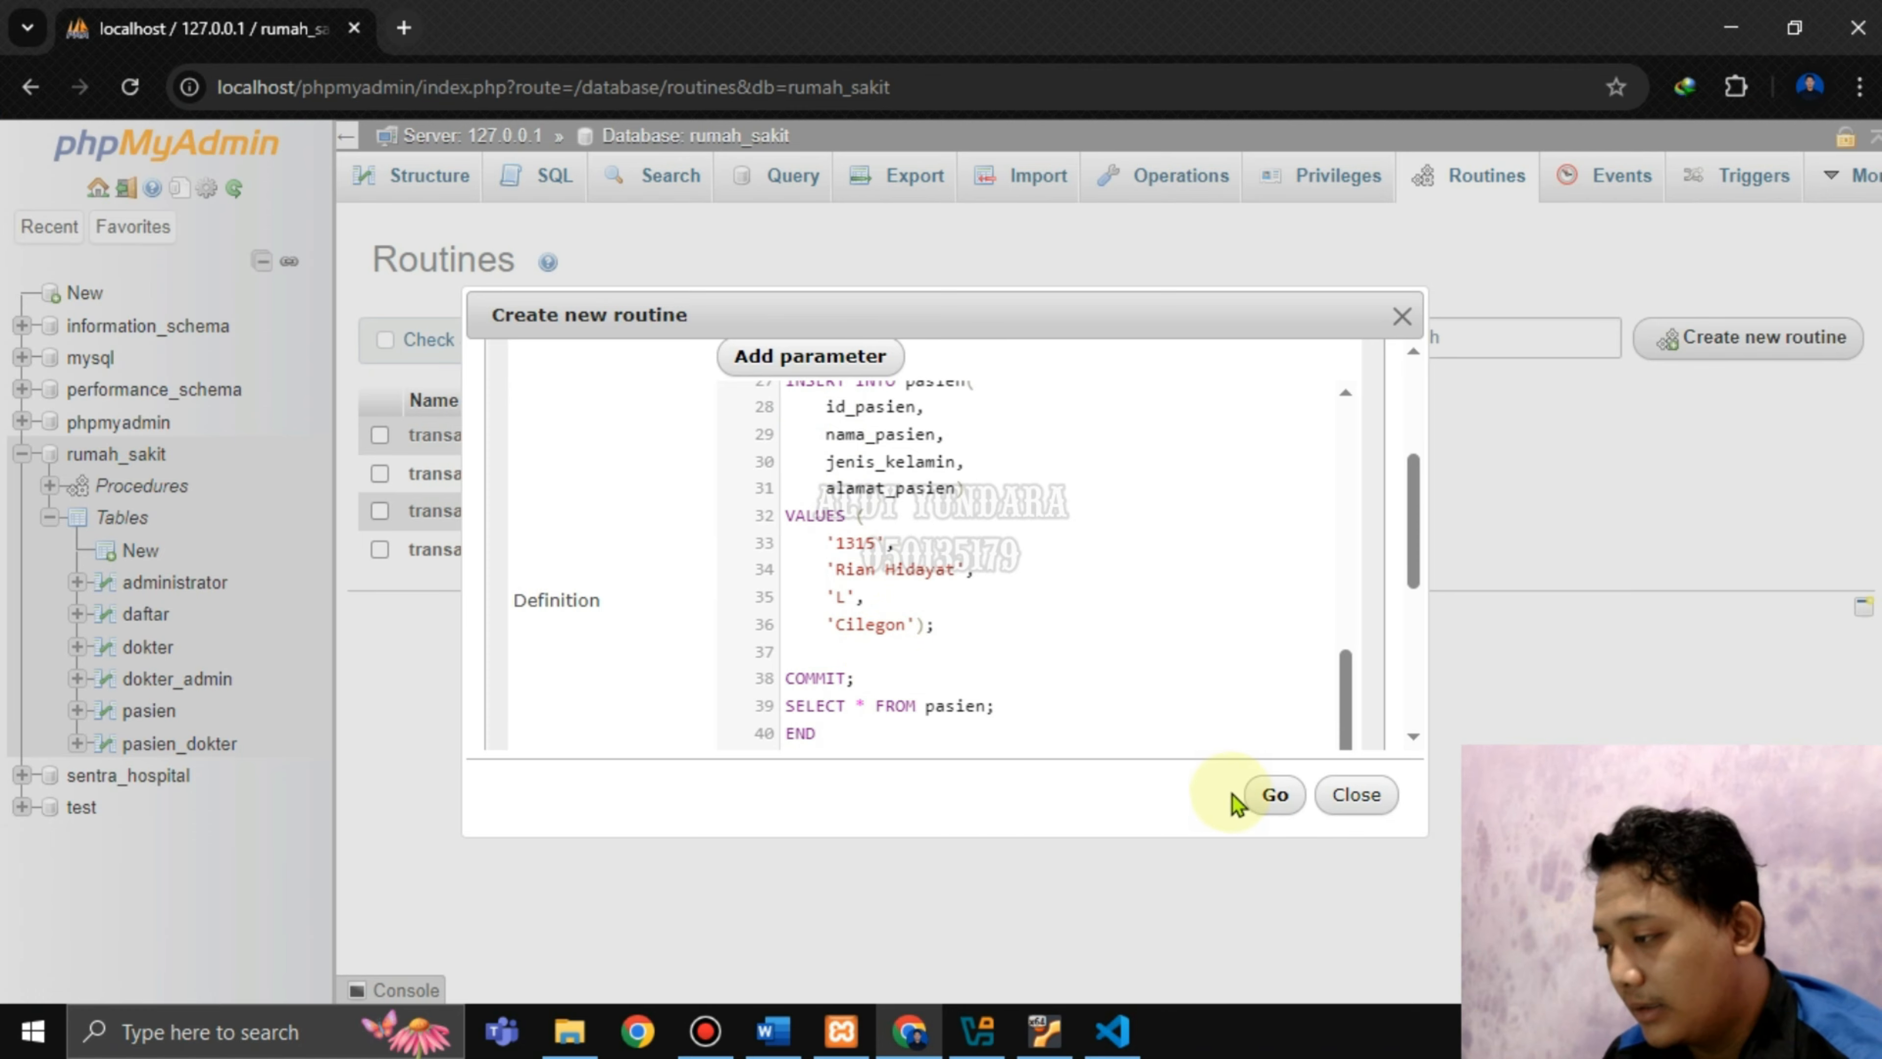
left_click(1271, 795)
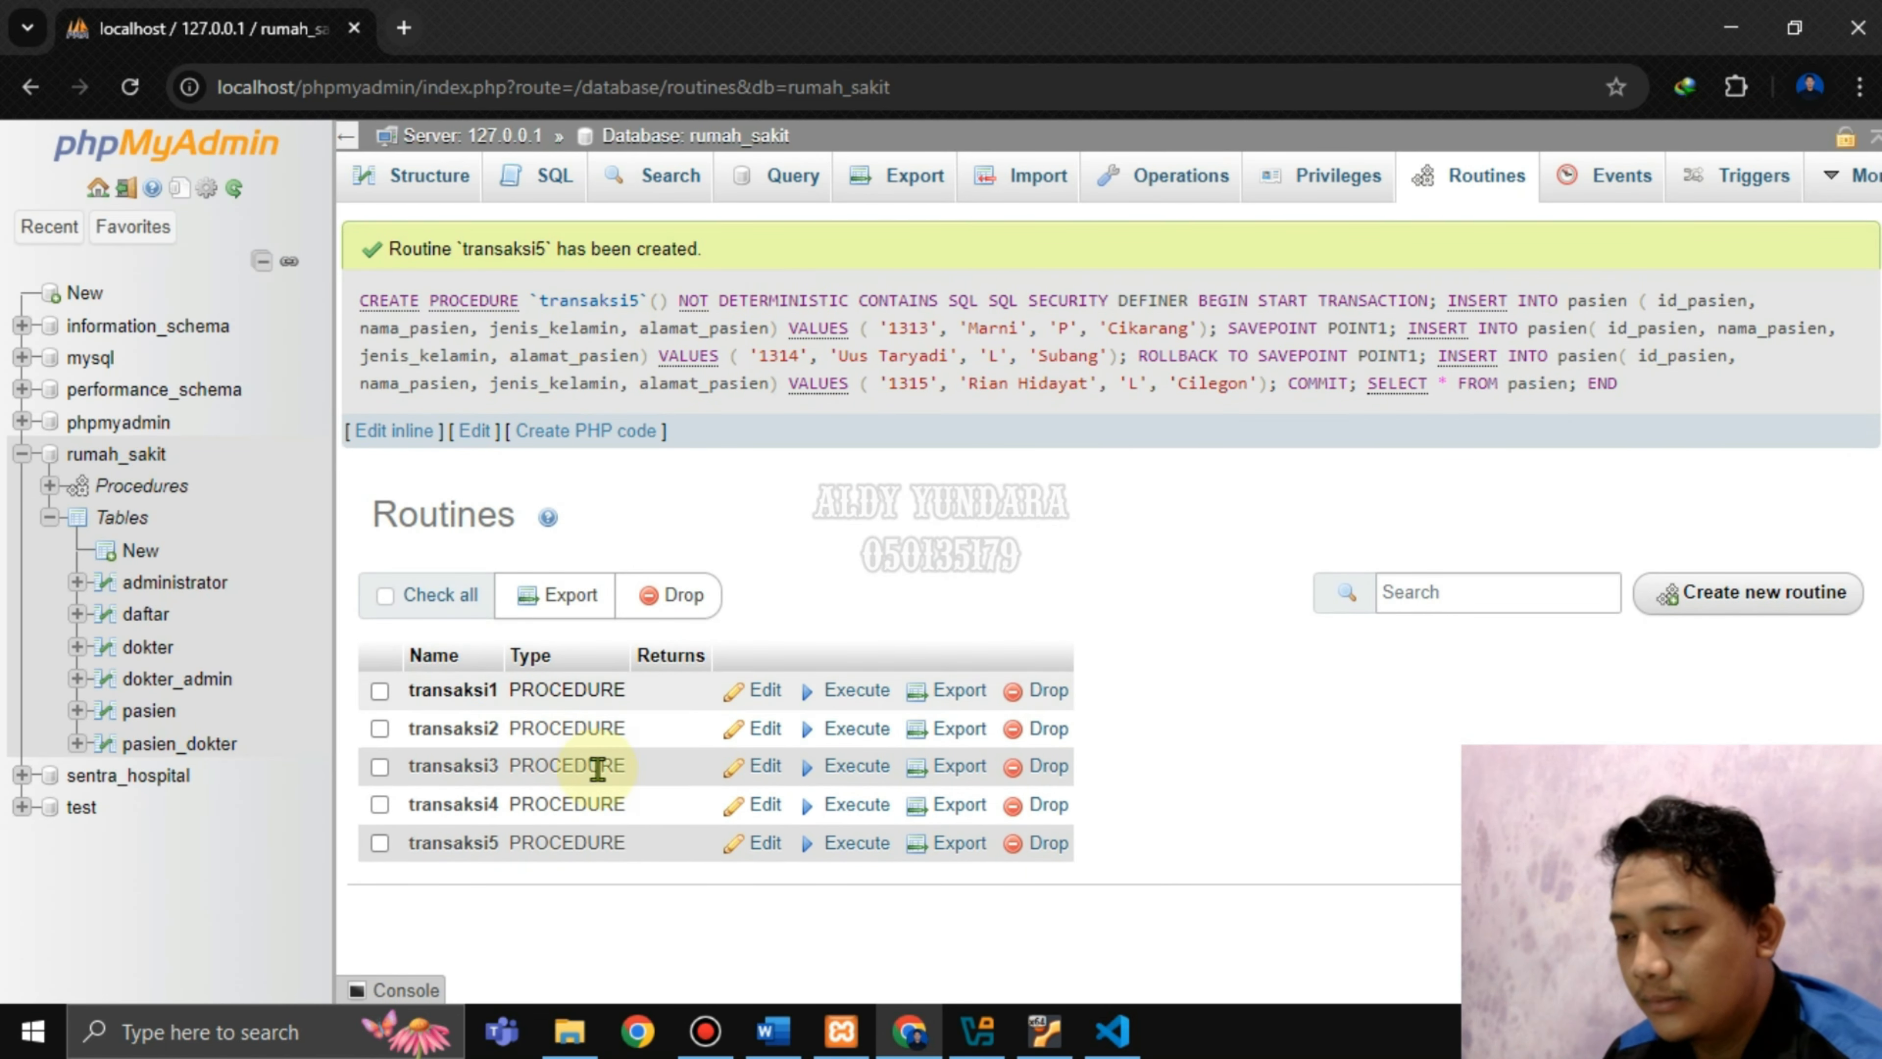
left_click(851, 848)
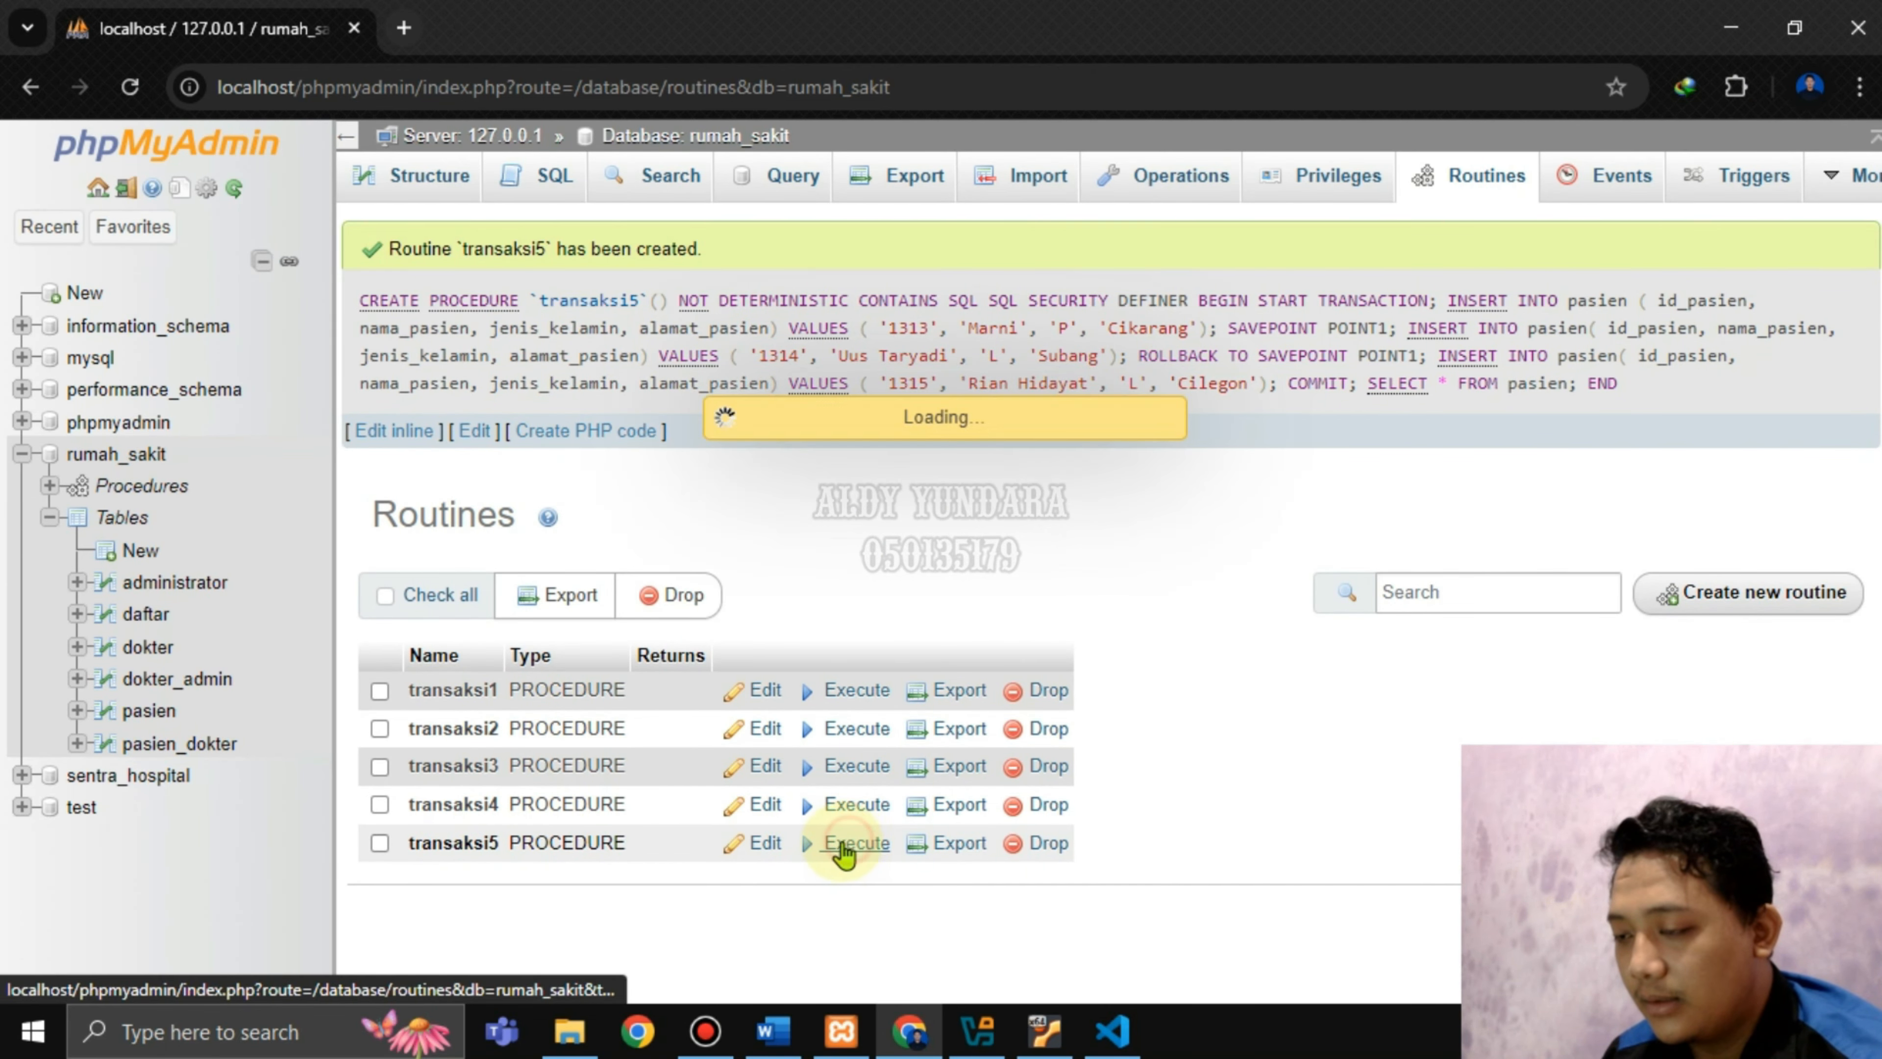
scroll(723, 664, "down", 2)
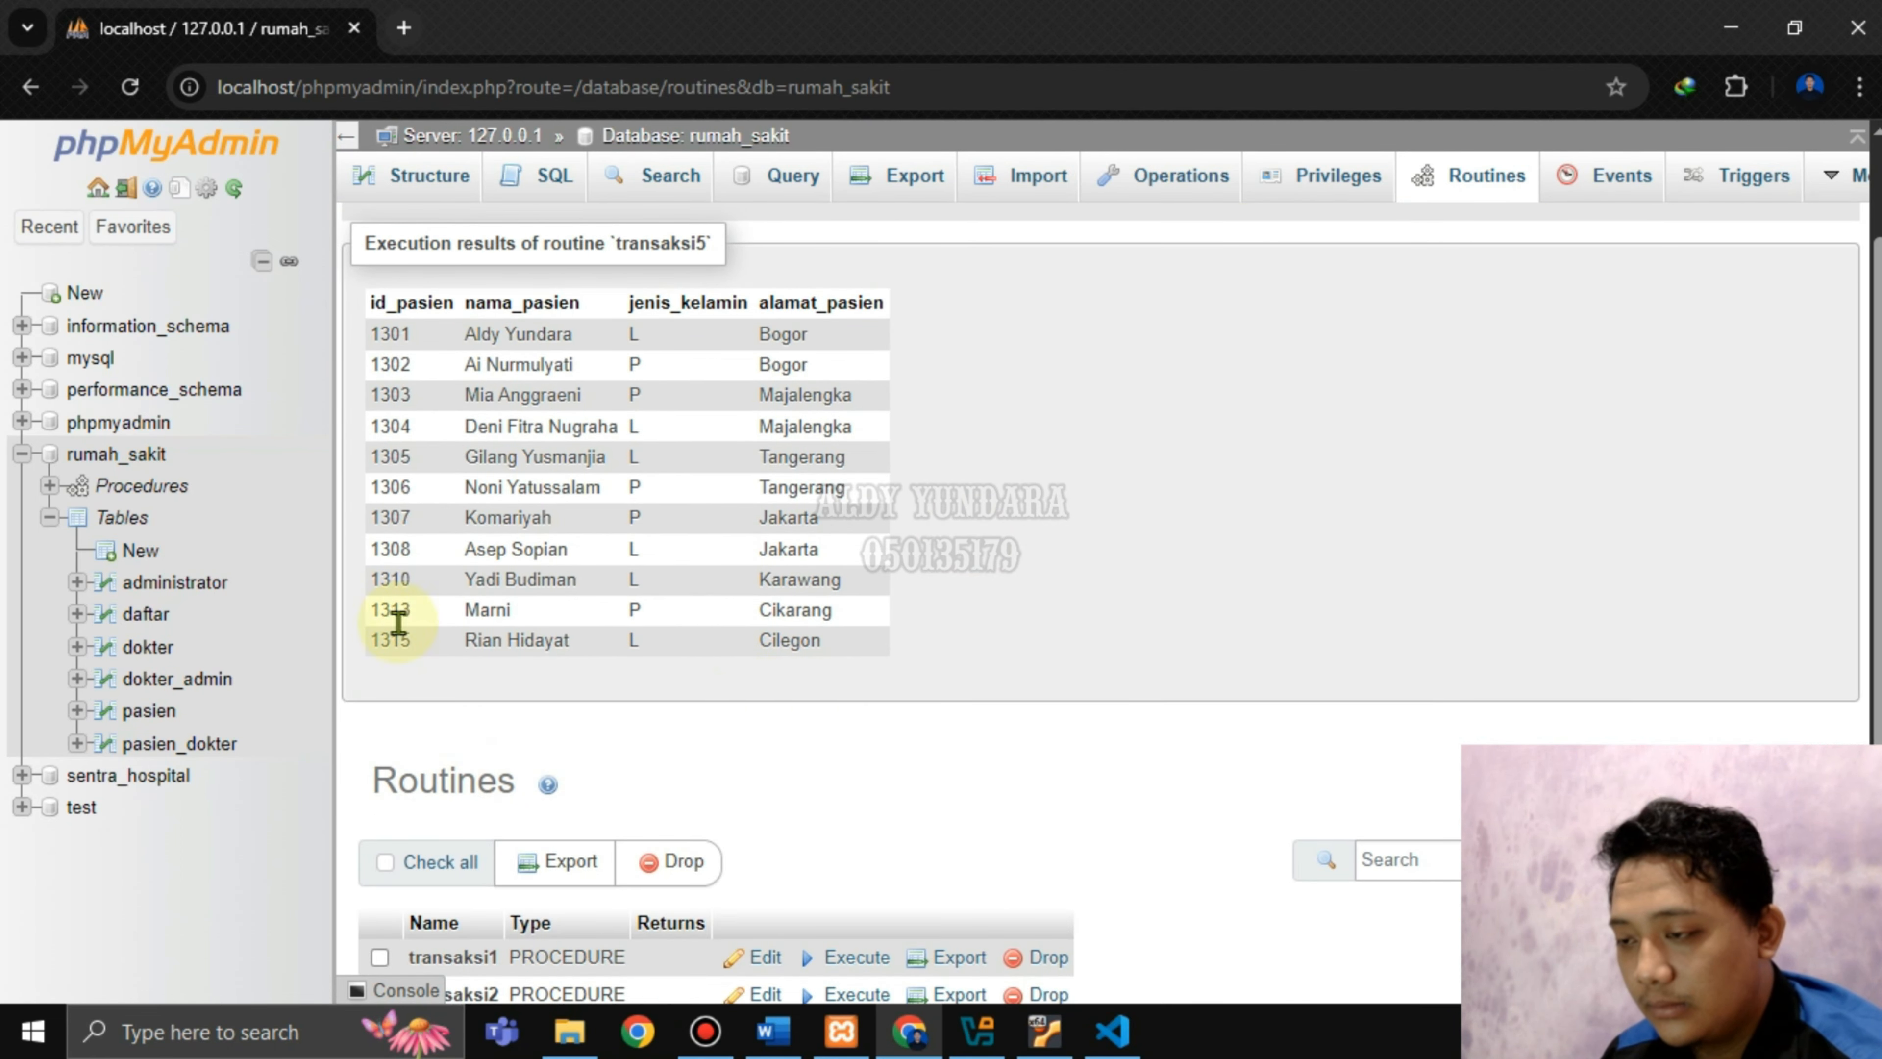
left_click(776, 1029)
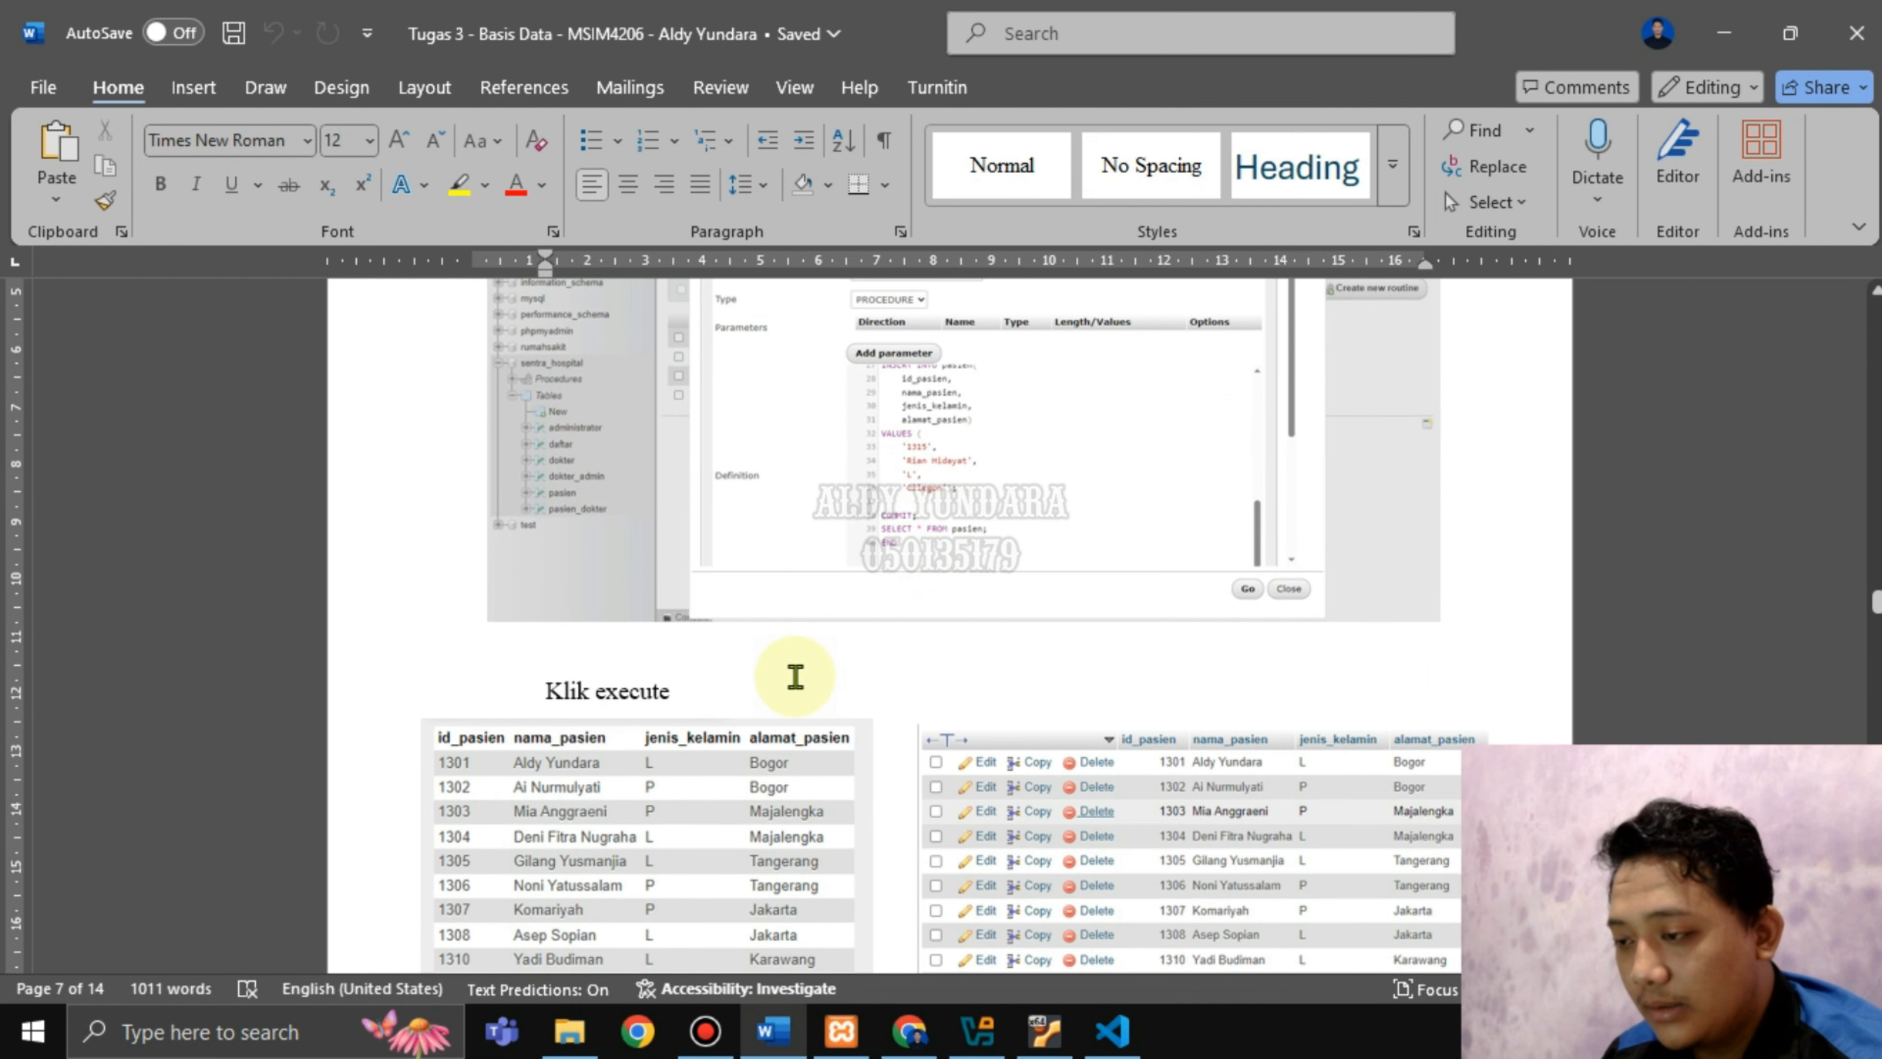
Match the report's explanation of missing patient 1314 to ROLLBACK on script line 25.
scroll(796, 677, "down", 2)
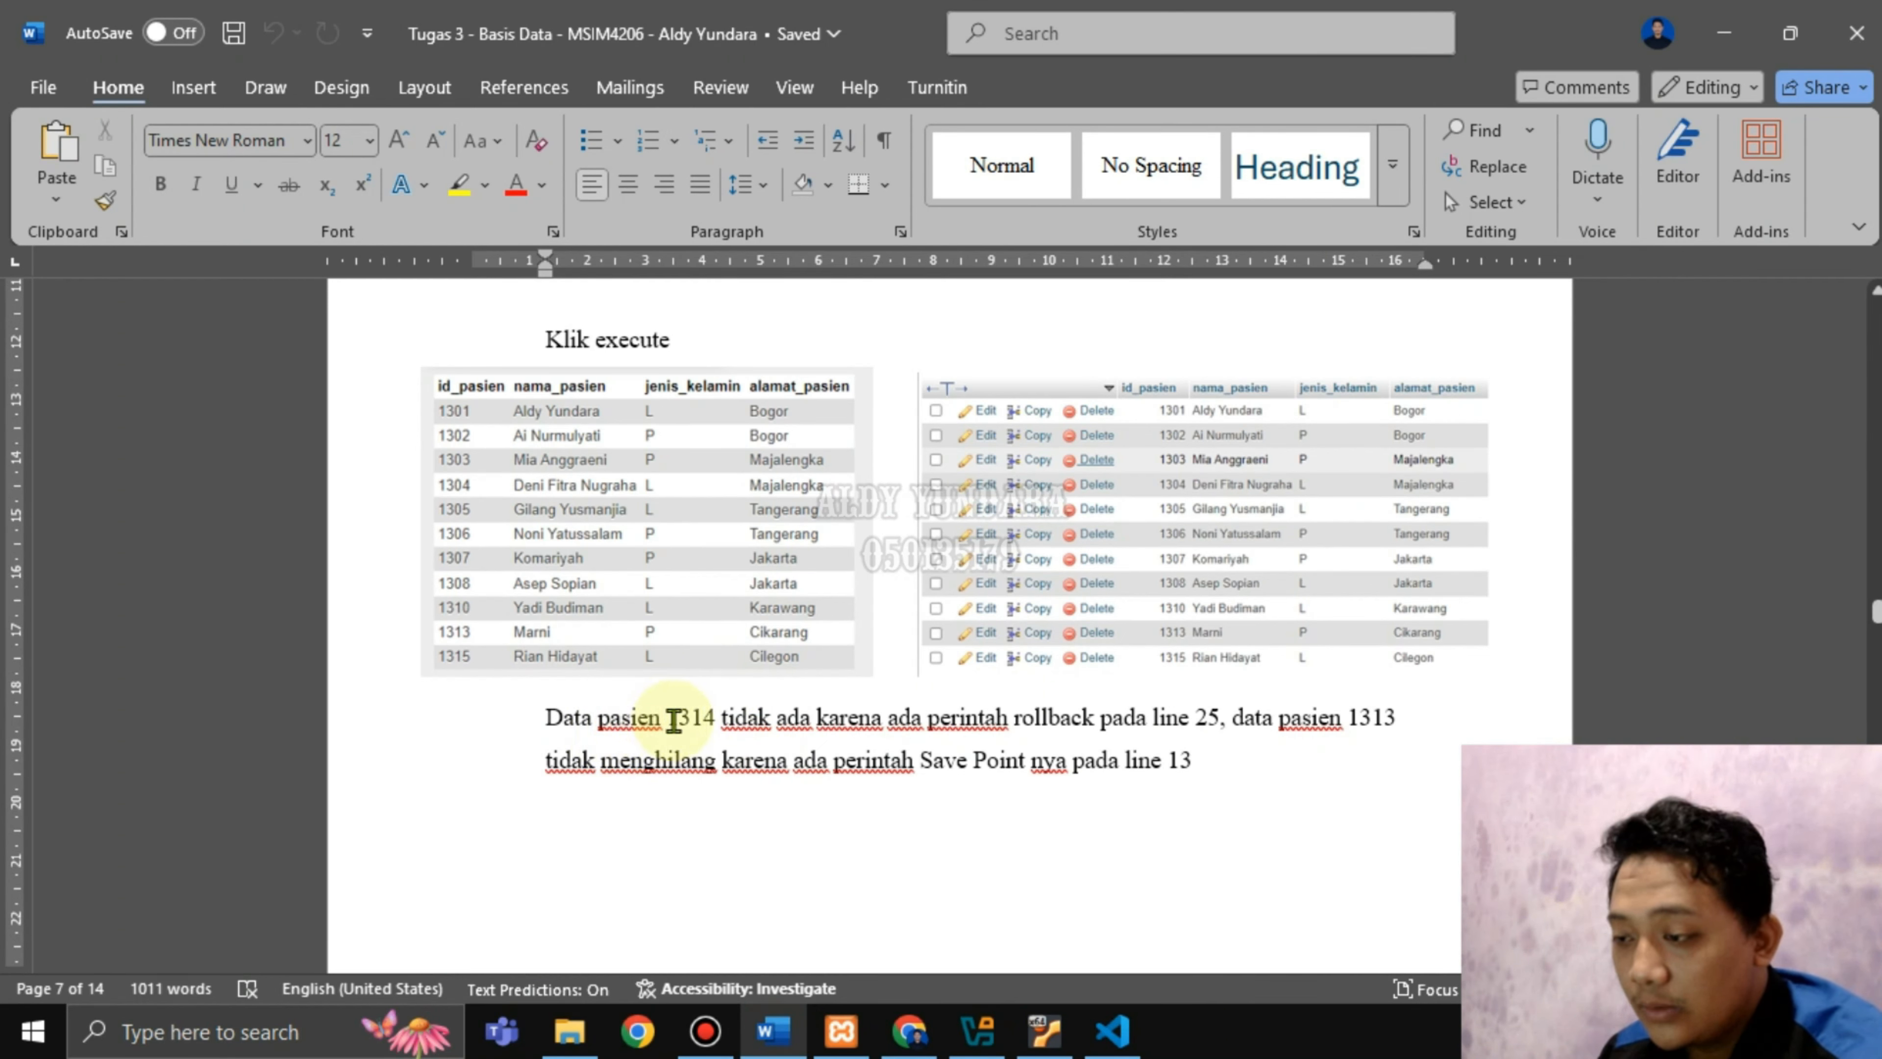
left_click_drag(711, 718, 1006, 733)
double_click(1206, 717)
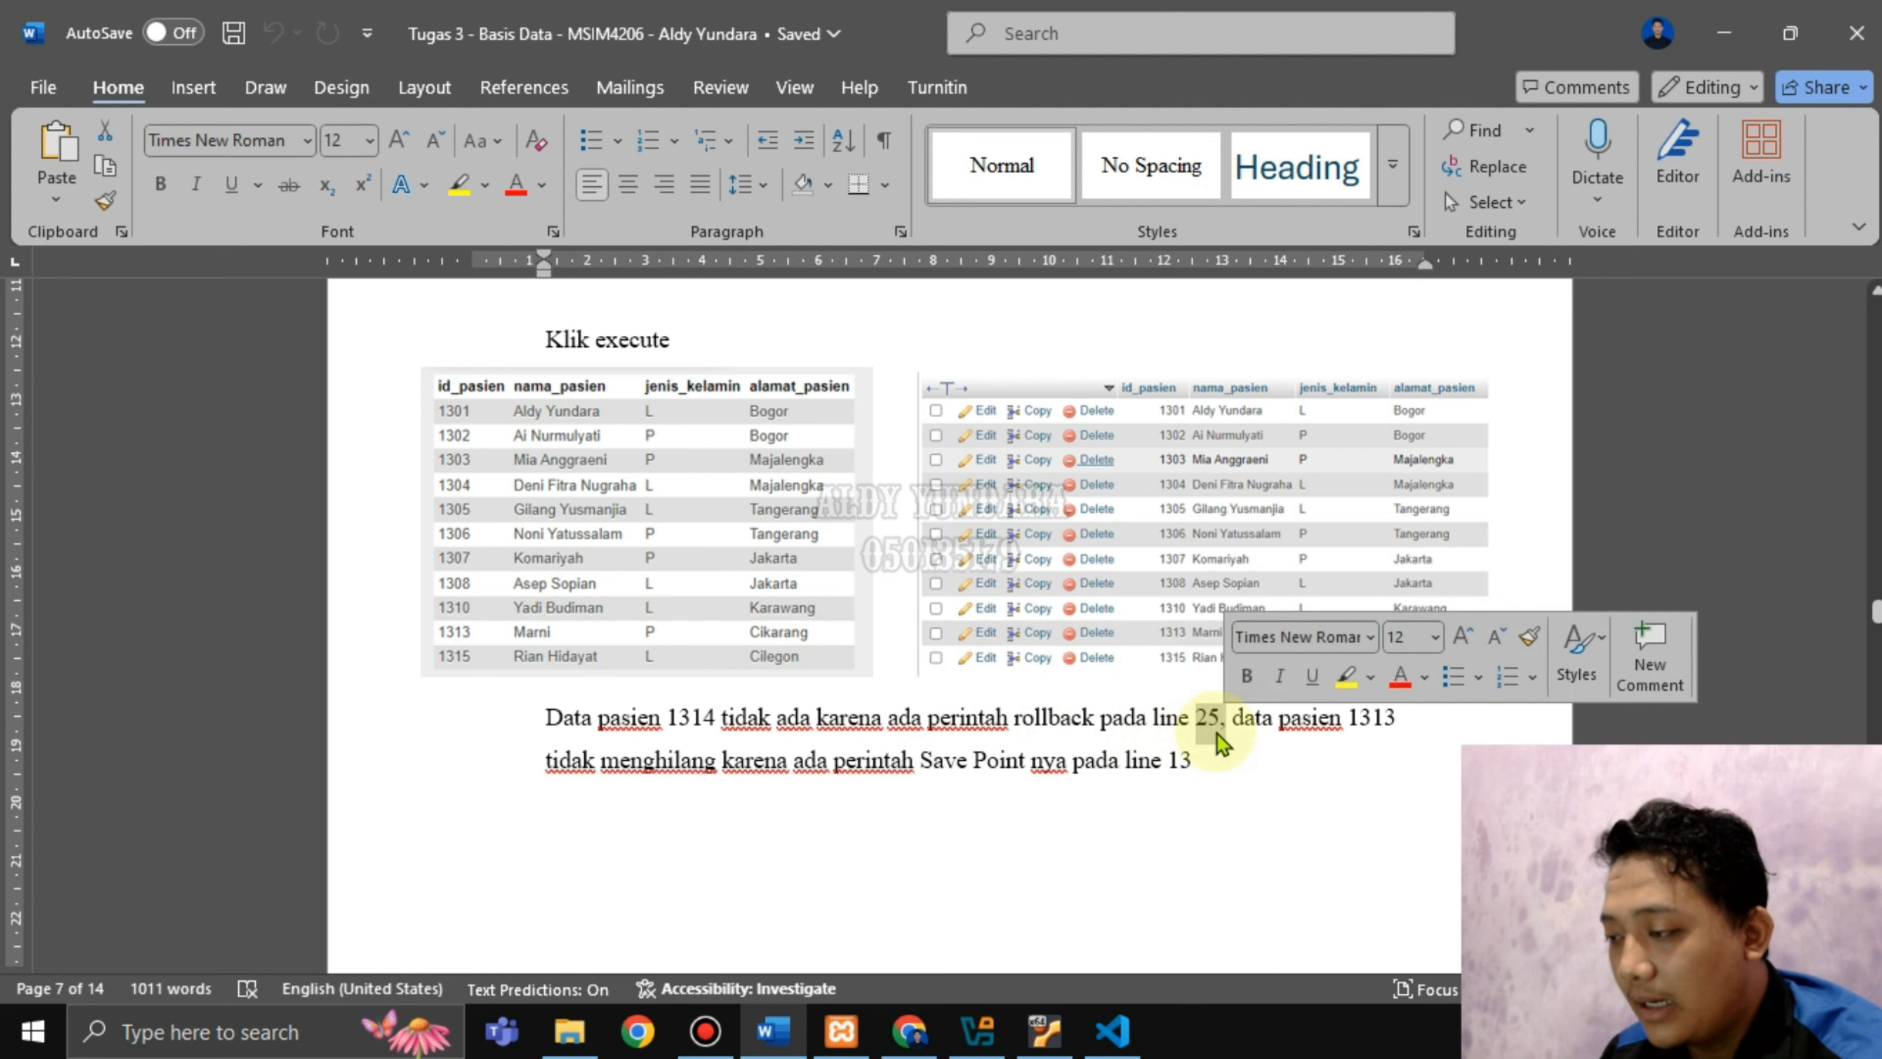
left_click(1112, 1030)
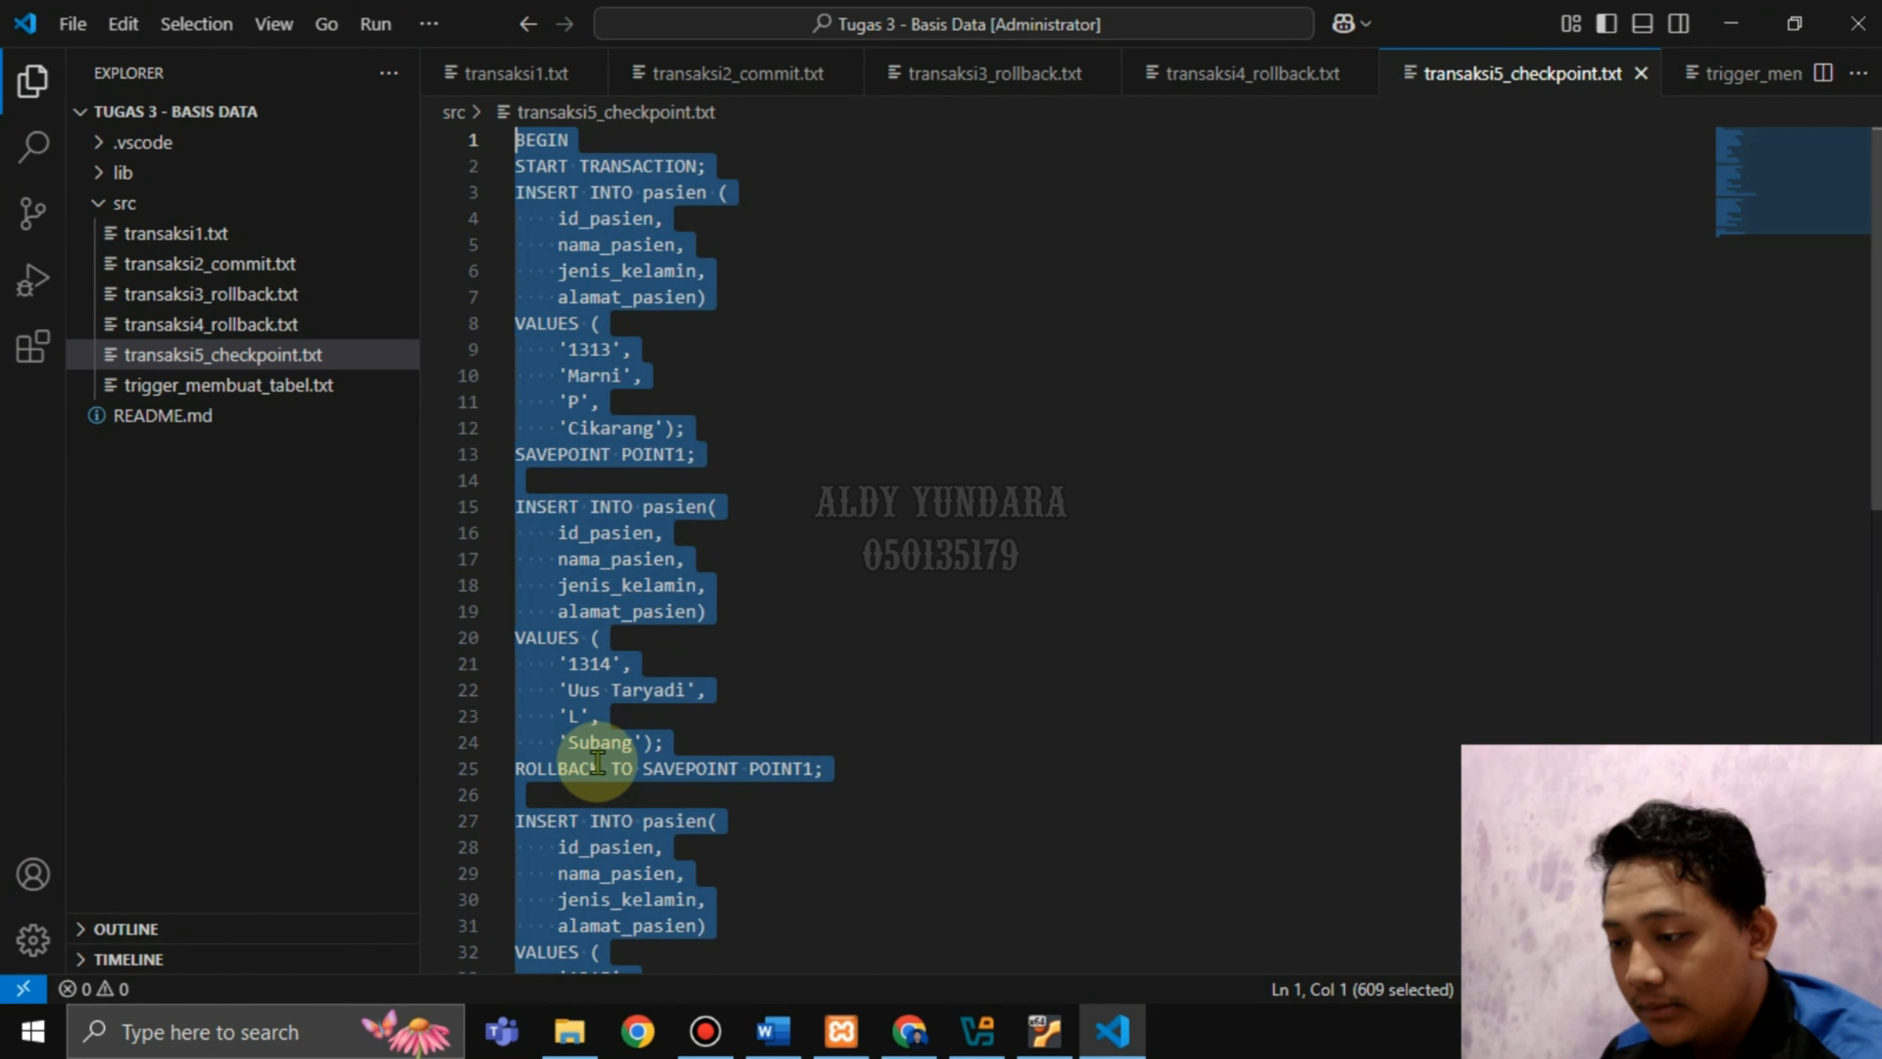
left_click(642, 768)
left_click_drag(516, 768, 599, 768)
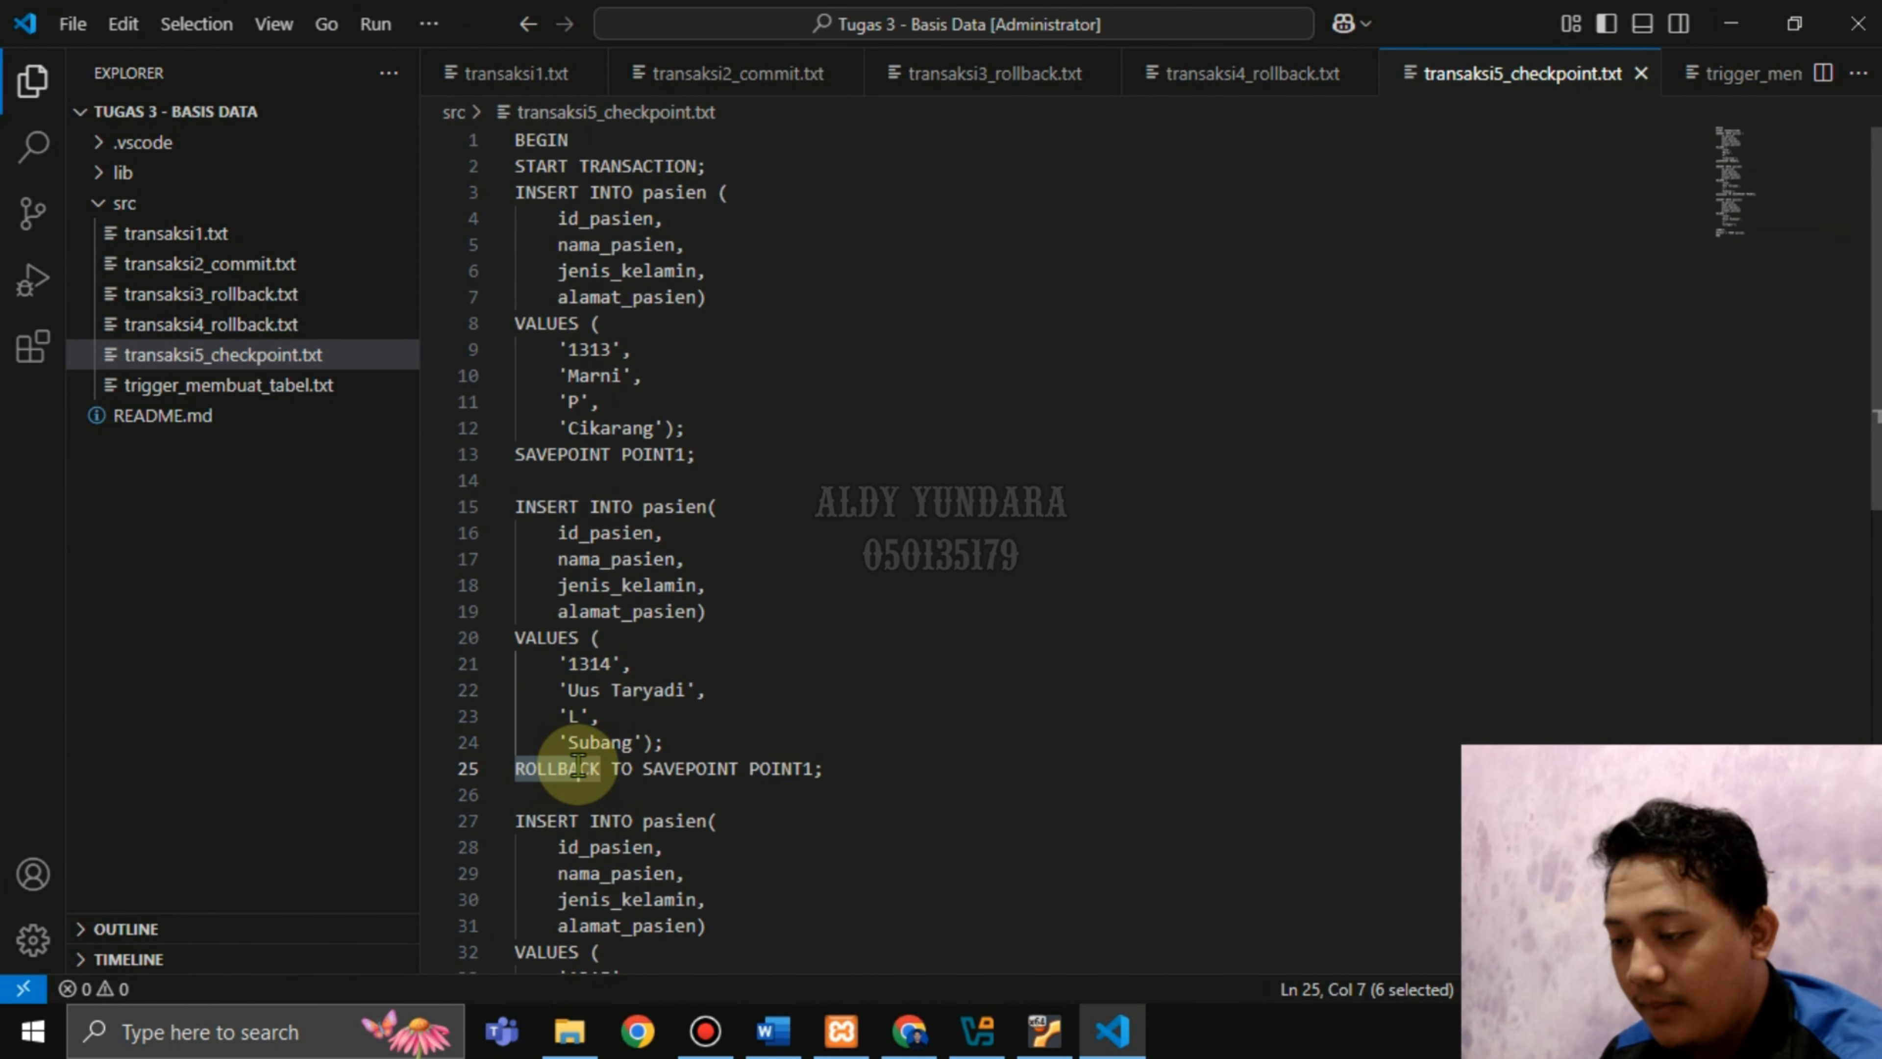
Highlight the report's notes on patient 1313 and the Save Point, then return to the script.
left_click(773, 1030)
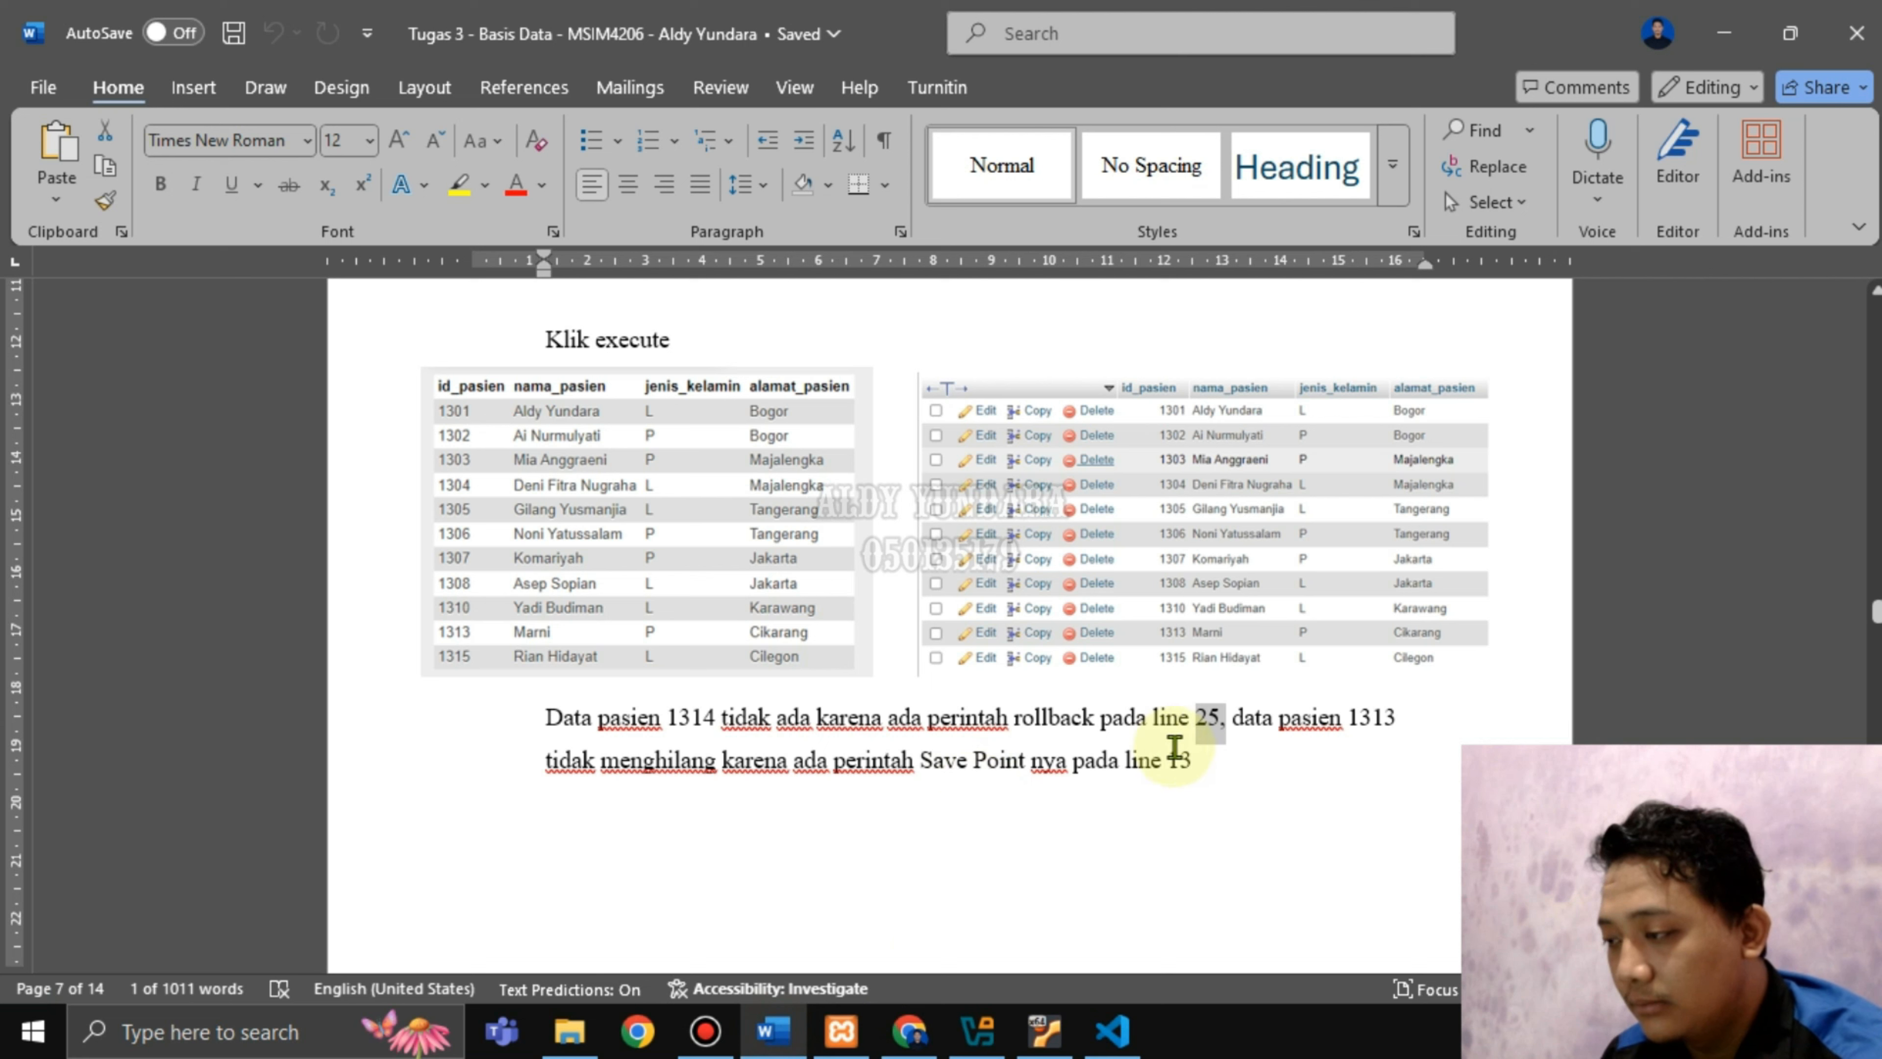
left_click_drag(1249, 723, 1323, 725)
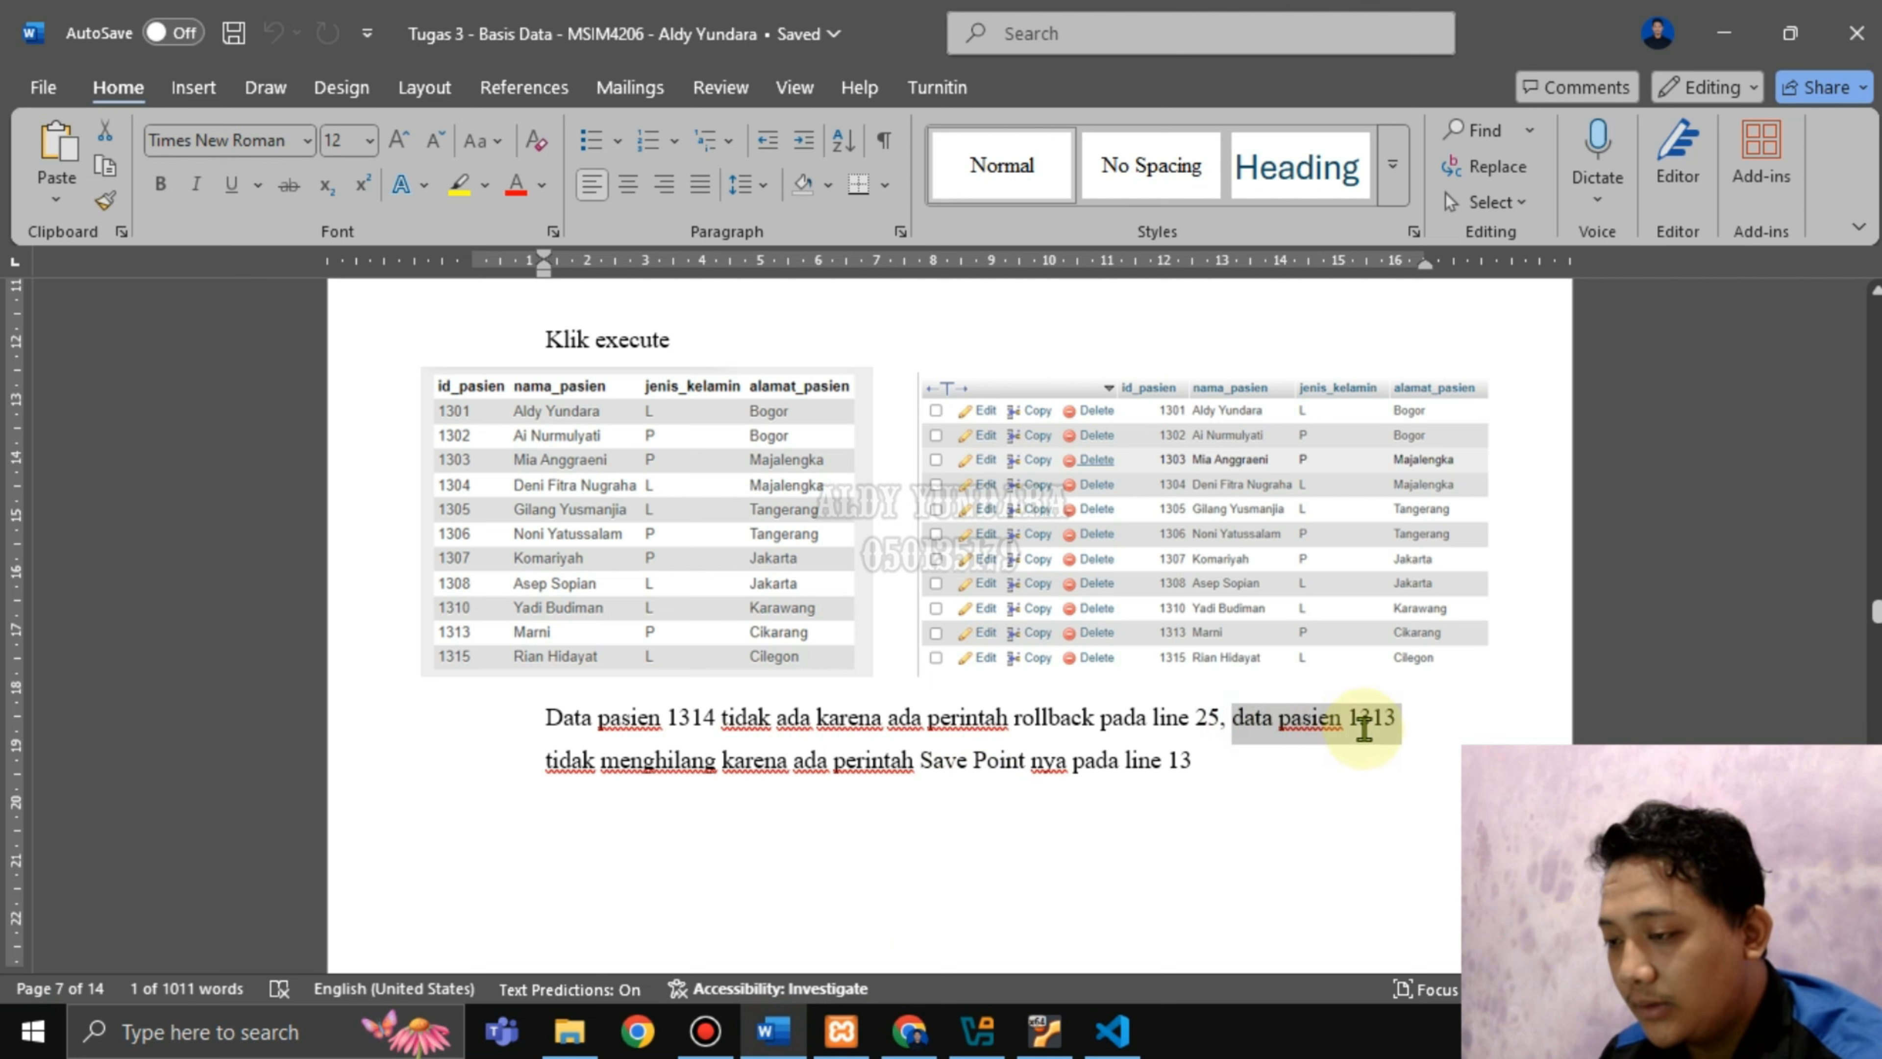
left_click_drag(601, 769, 1117, 764)
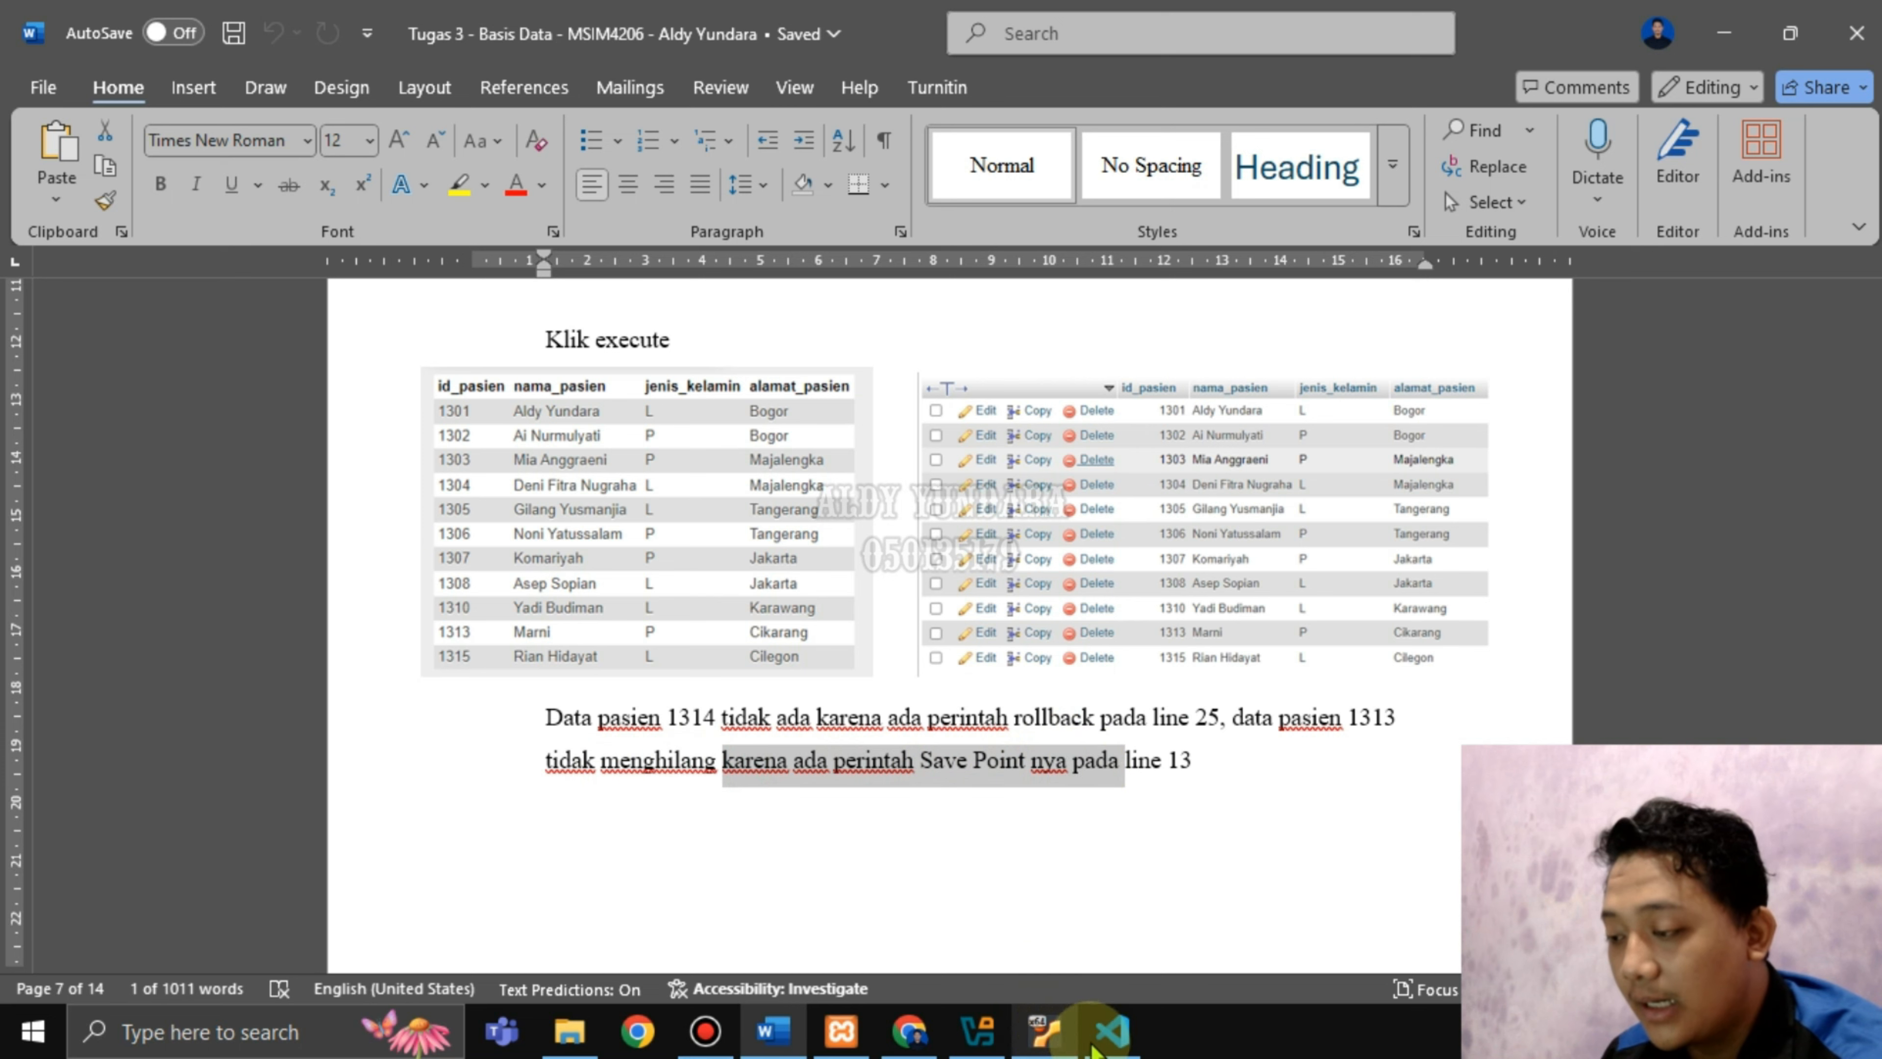
left_click(1094, 1045)
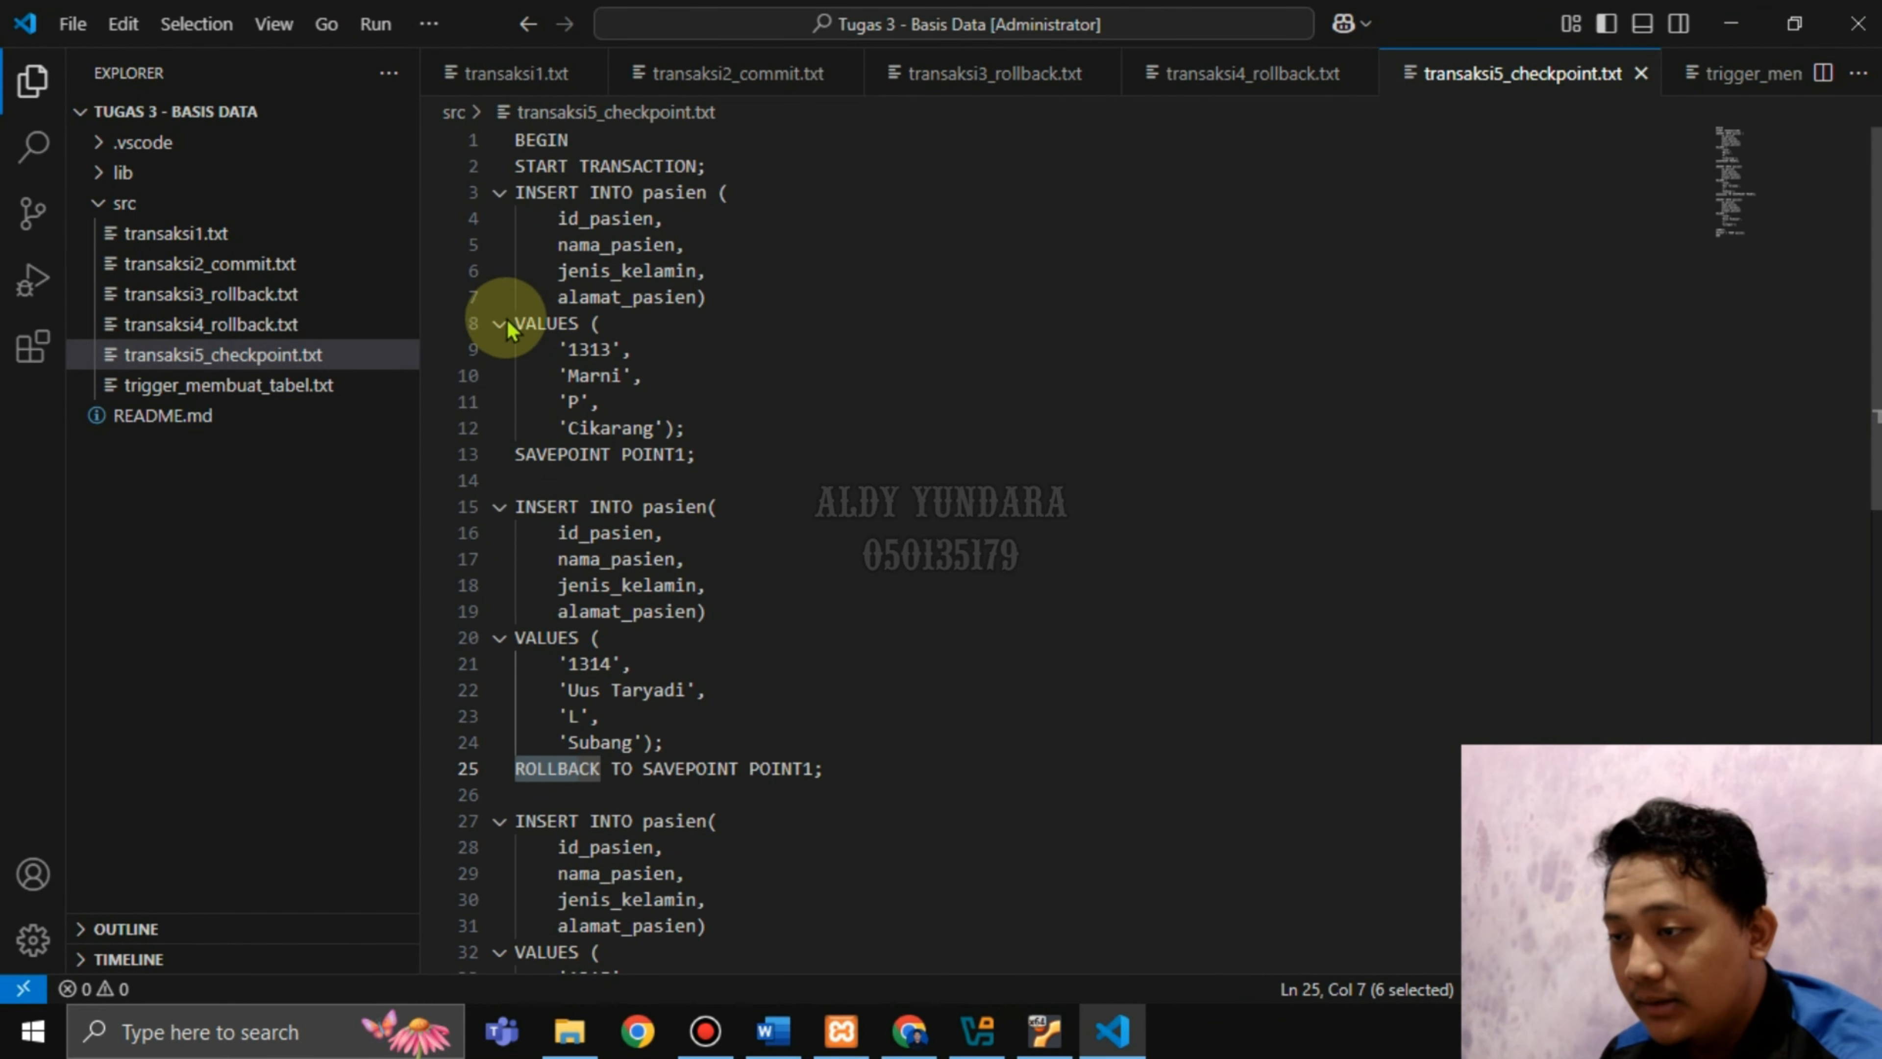
Highlight SAVEPOINT POINT1 on line 13, then scroll the Word report to section d) Trigger.
left_click_drag(515, 453, 685, 454)
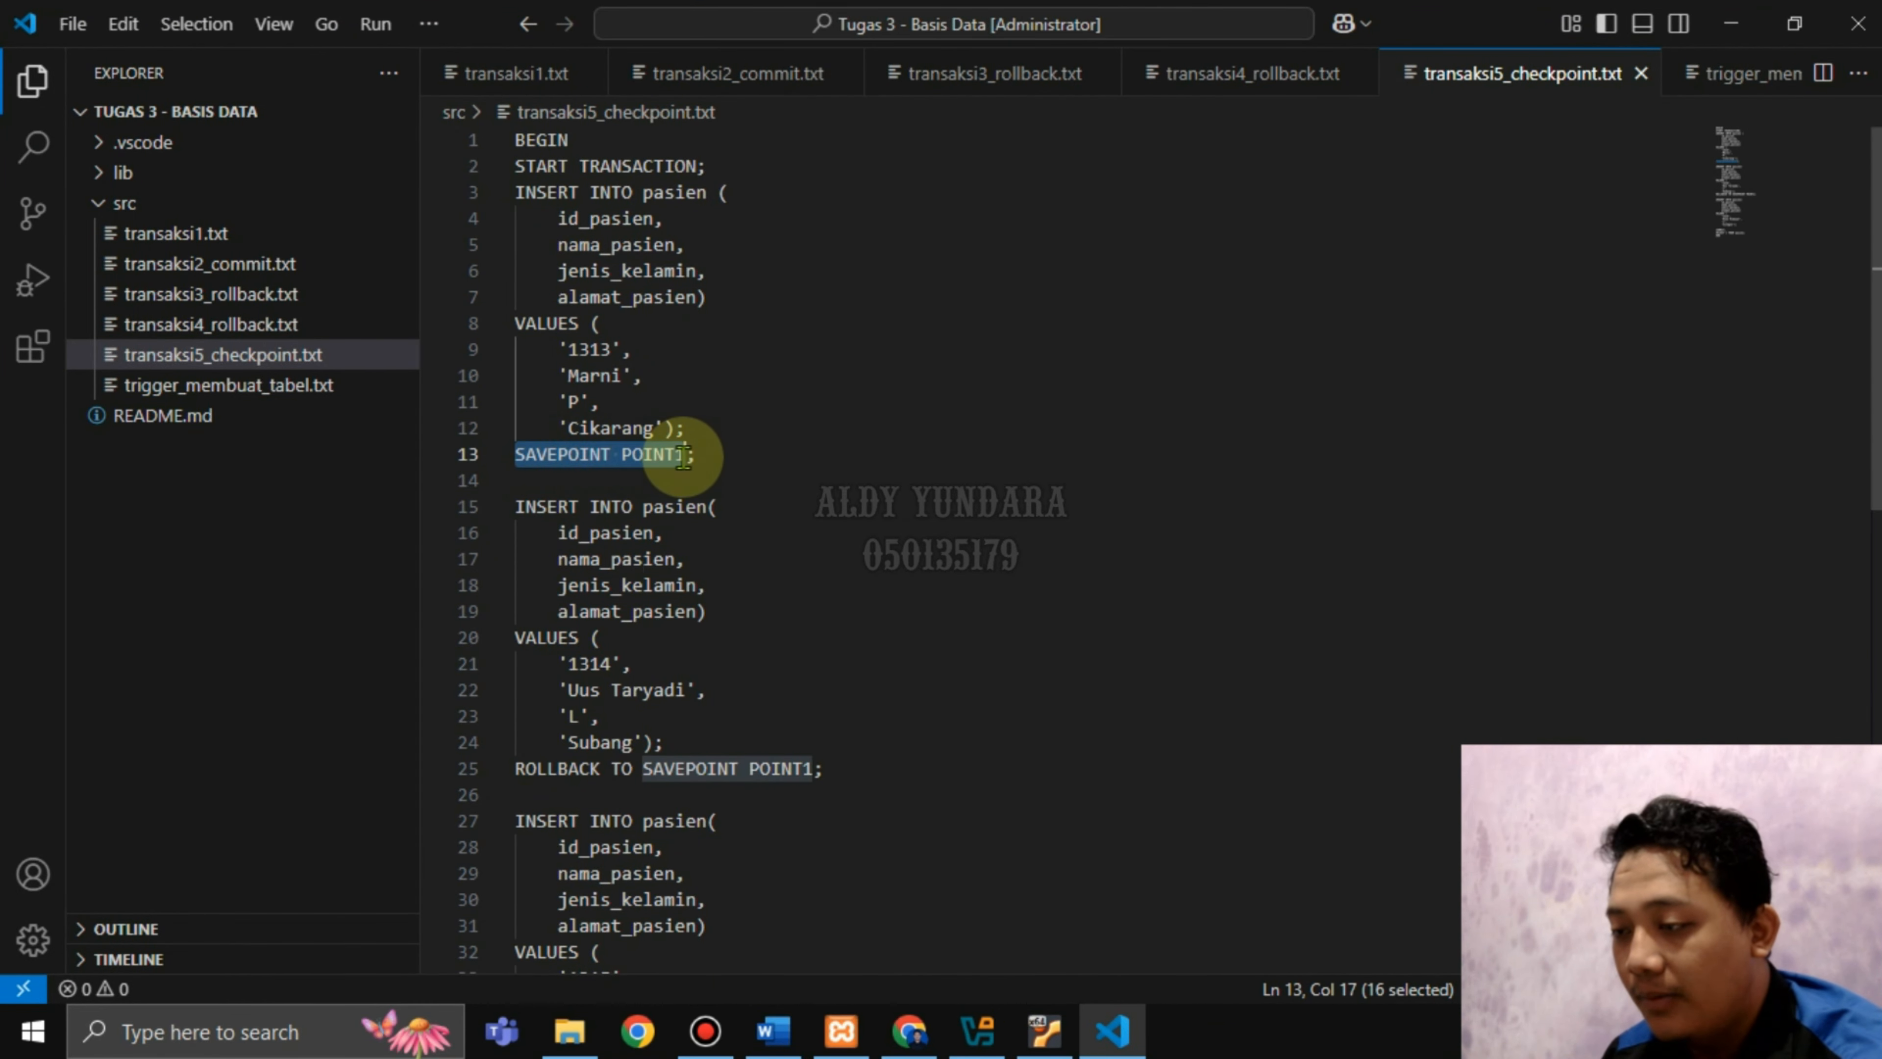
left_click(773, 1031)
scroll(883, 631, "down", 8)
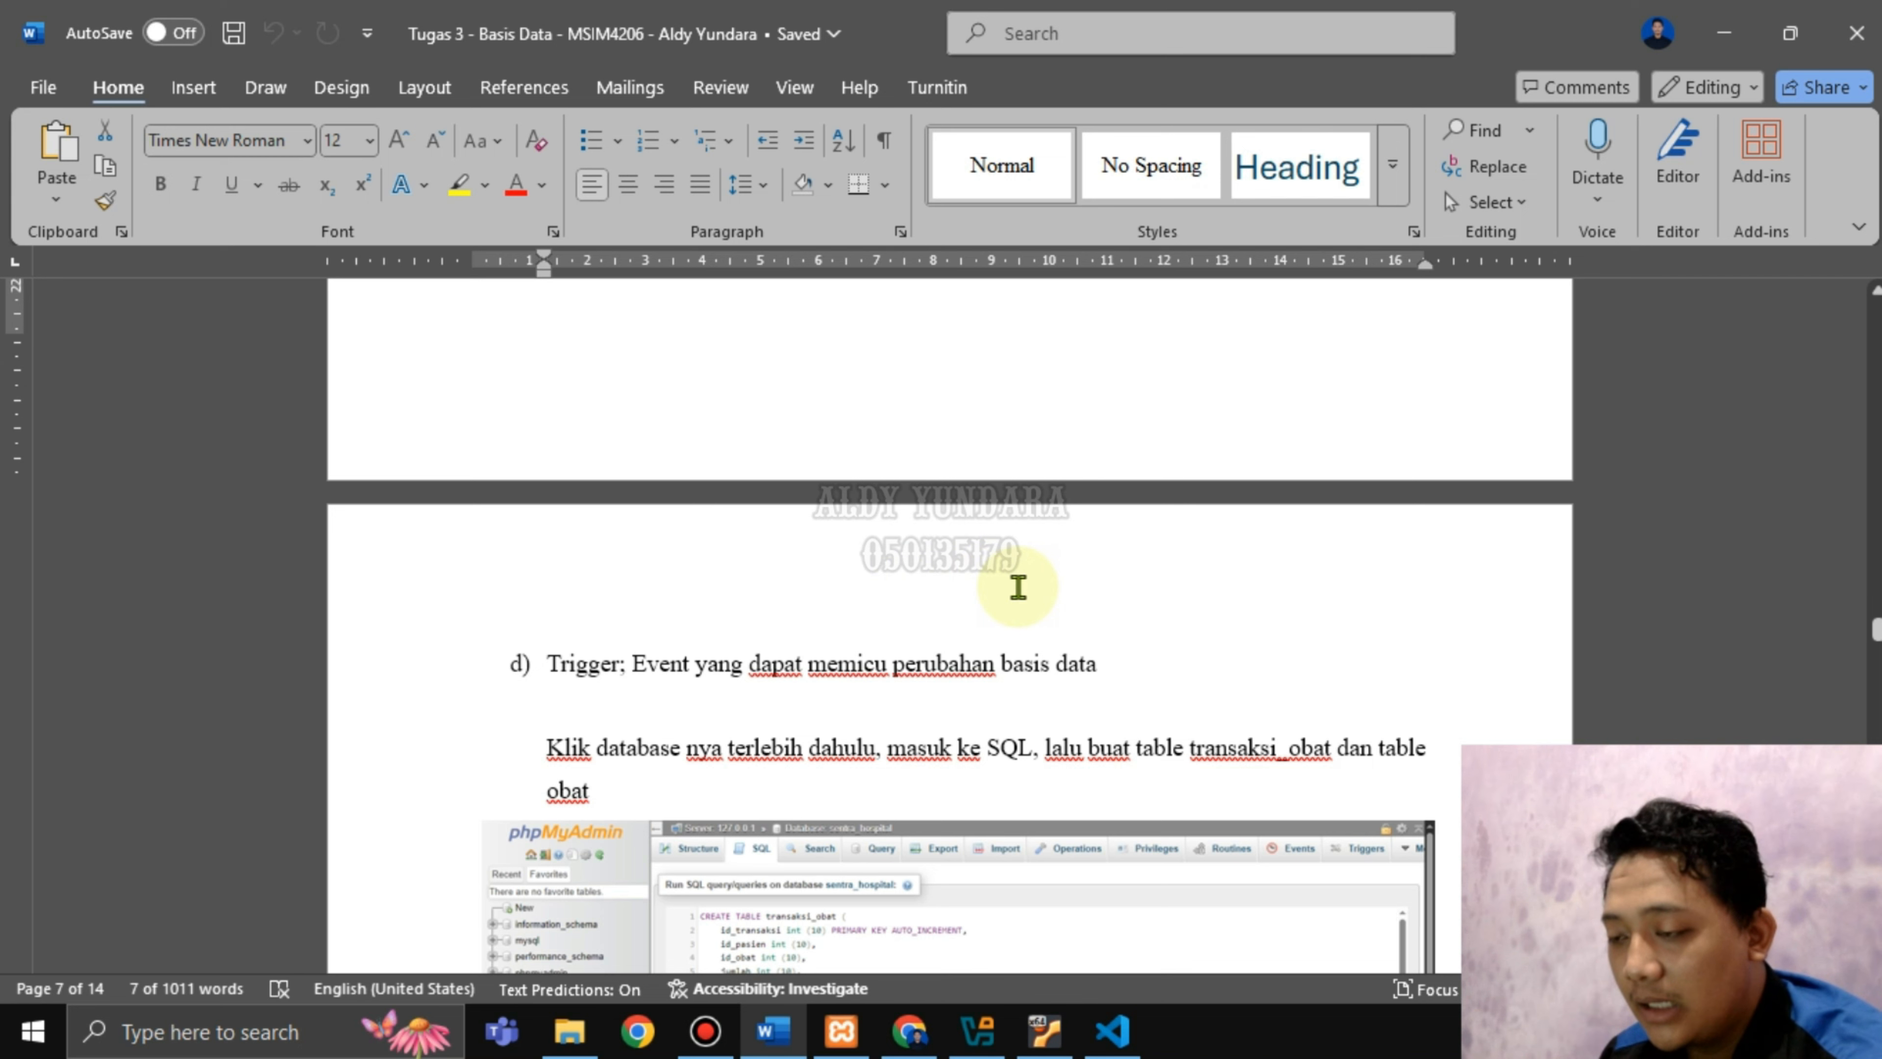
Read the Trigger definition and the step about opening the database's SQL, then switch to phpMyAdmin.
scroll(1022, 574, "down", 1)
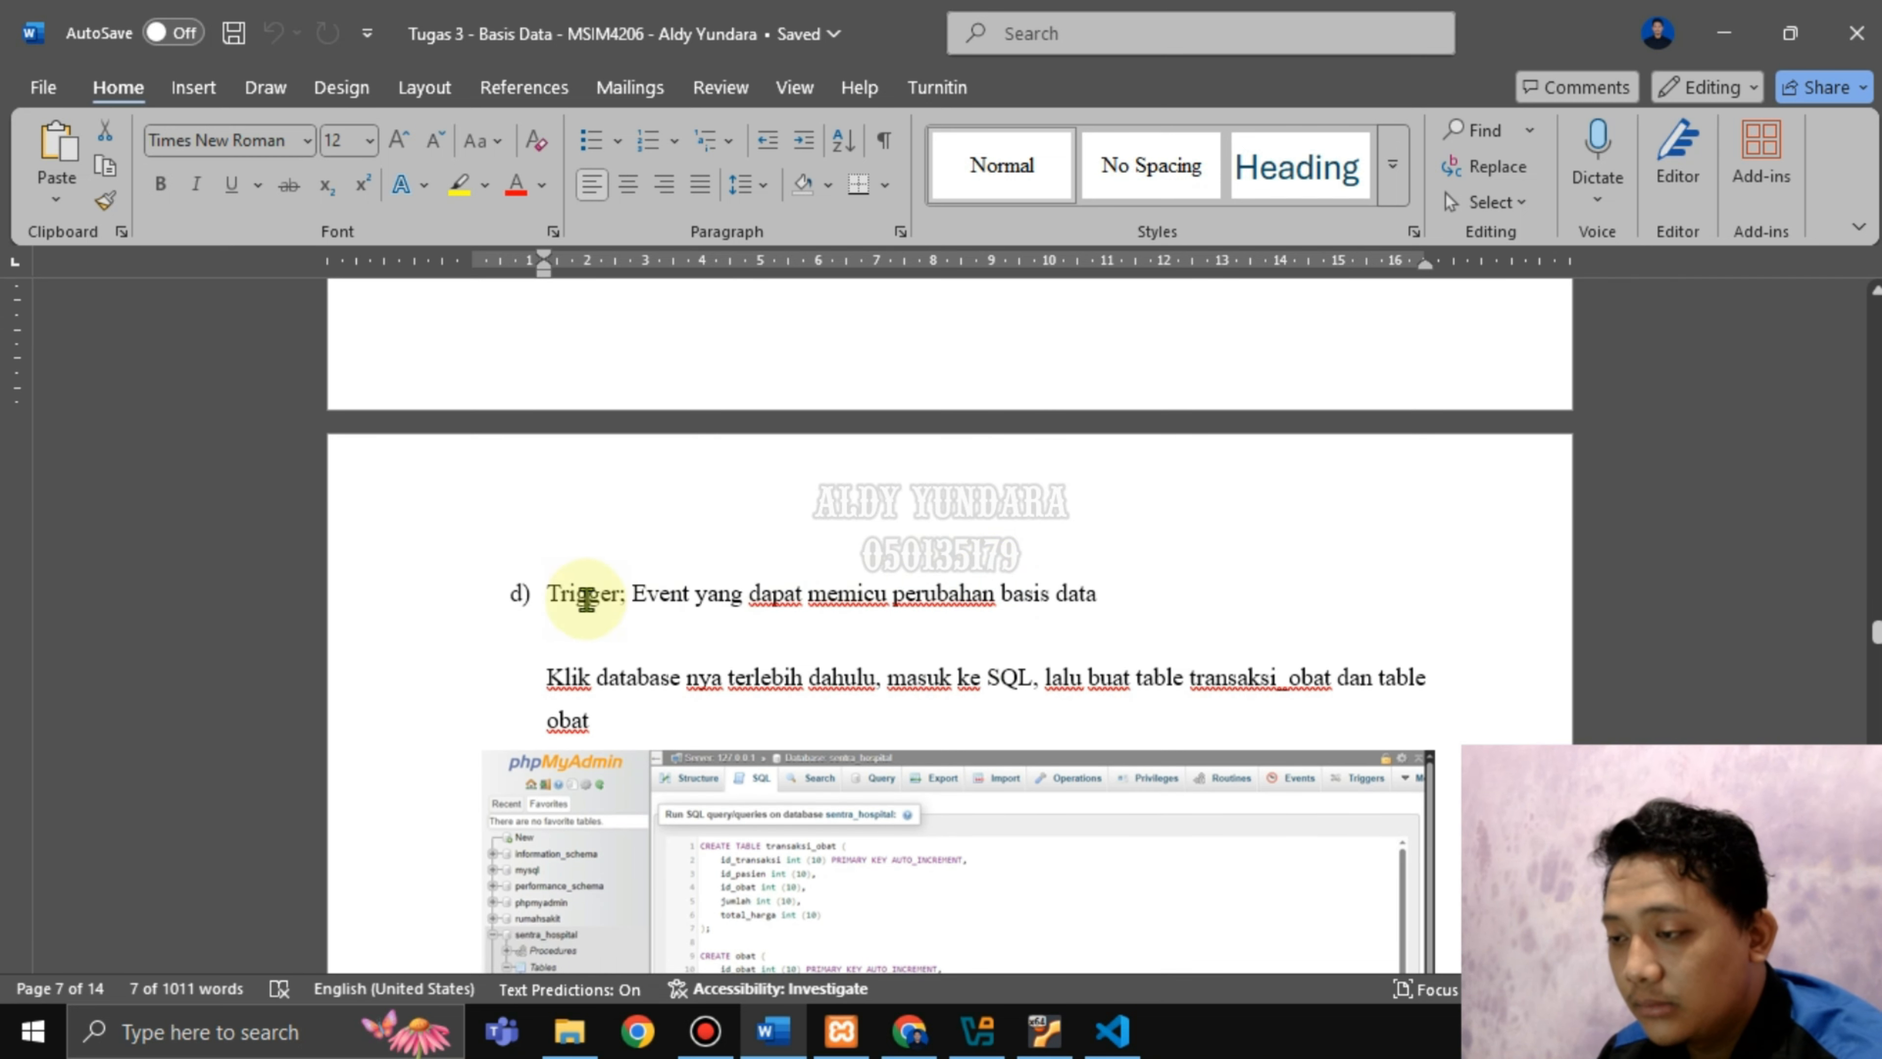
left_click_drag(633, 597, 1083, 597)
left_click(1099, 599)
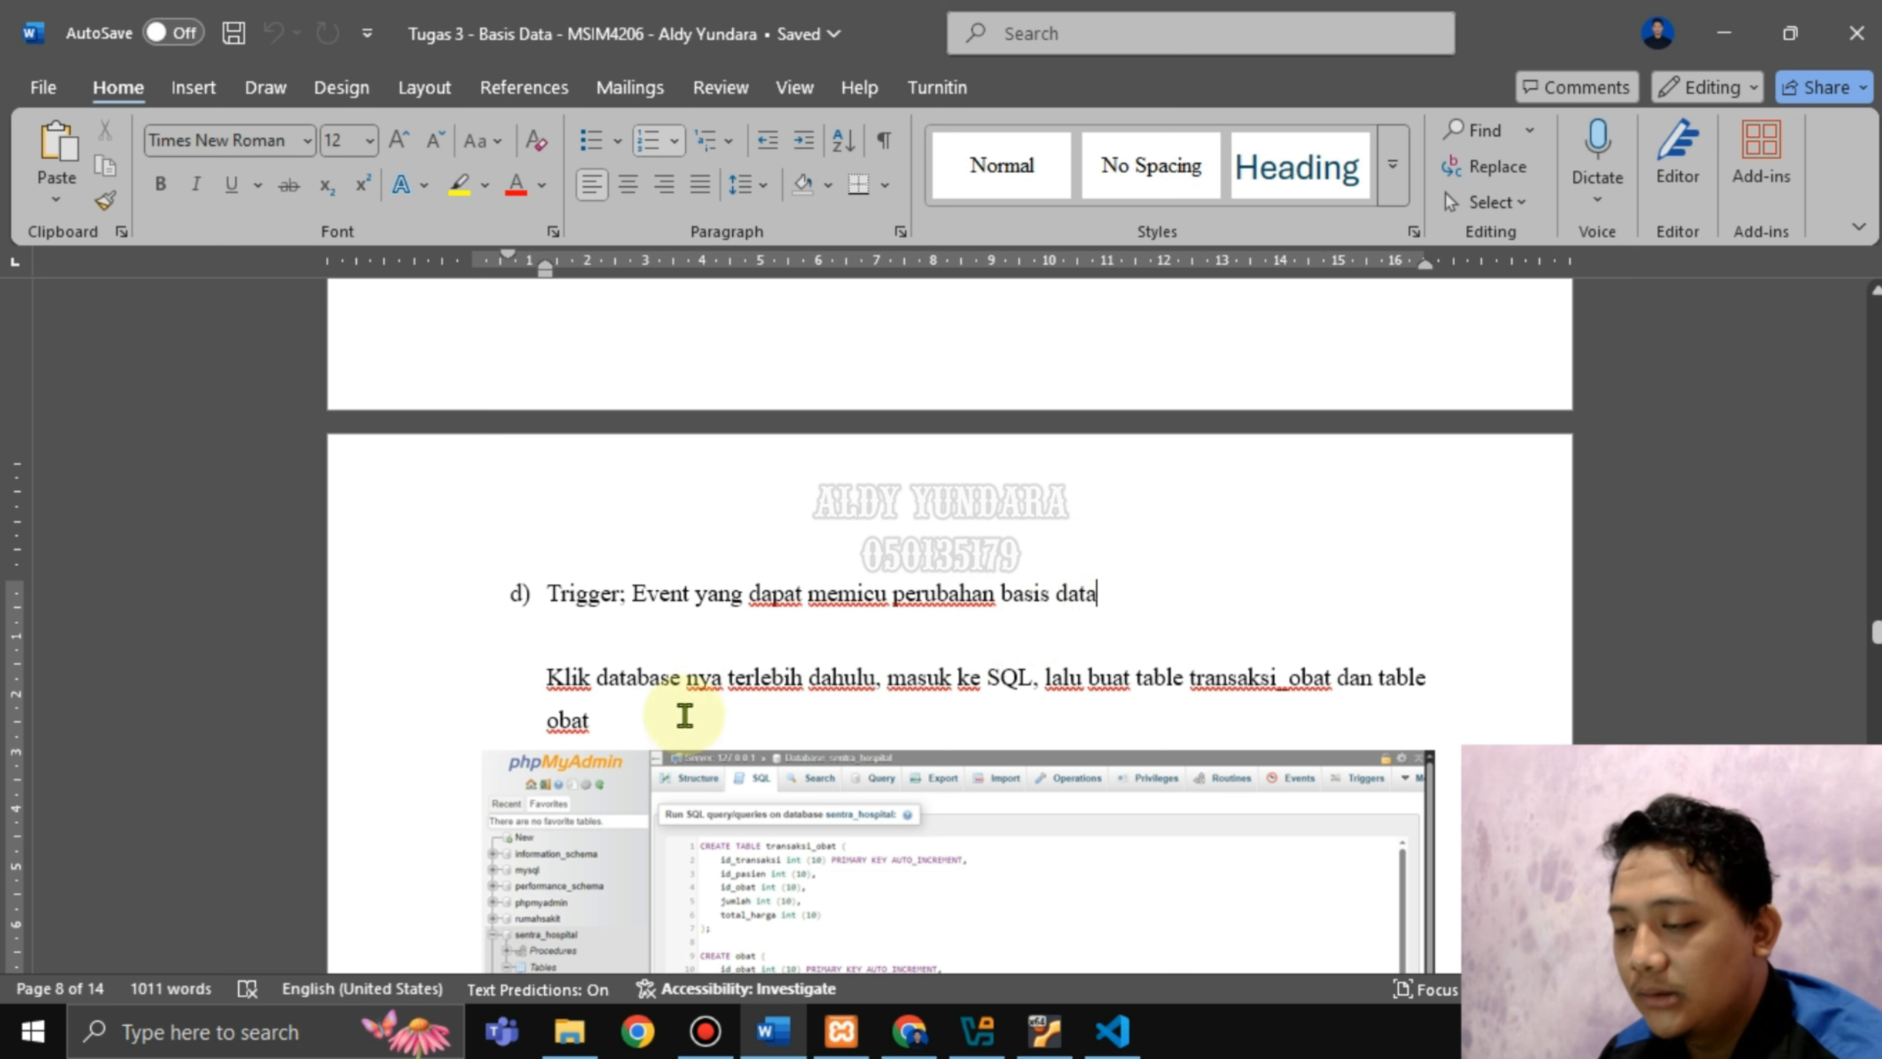
scroll(826, 660, "down", 2)
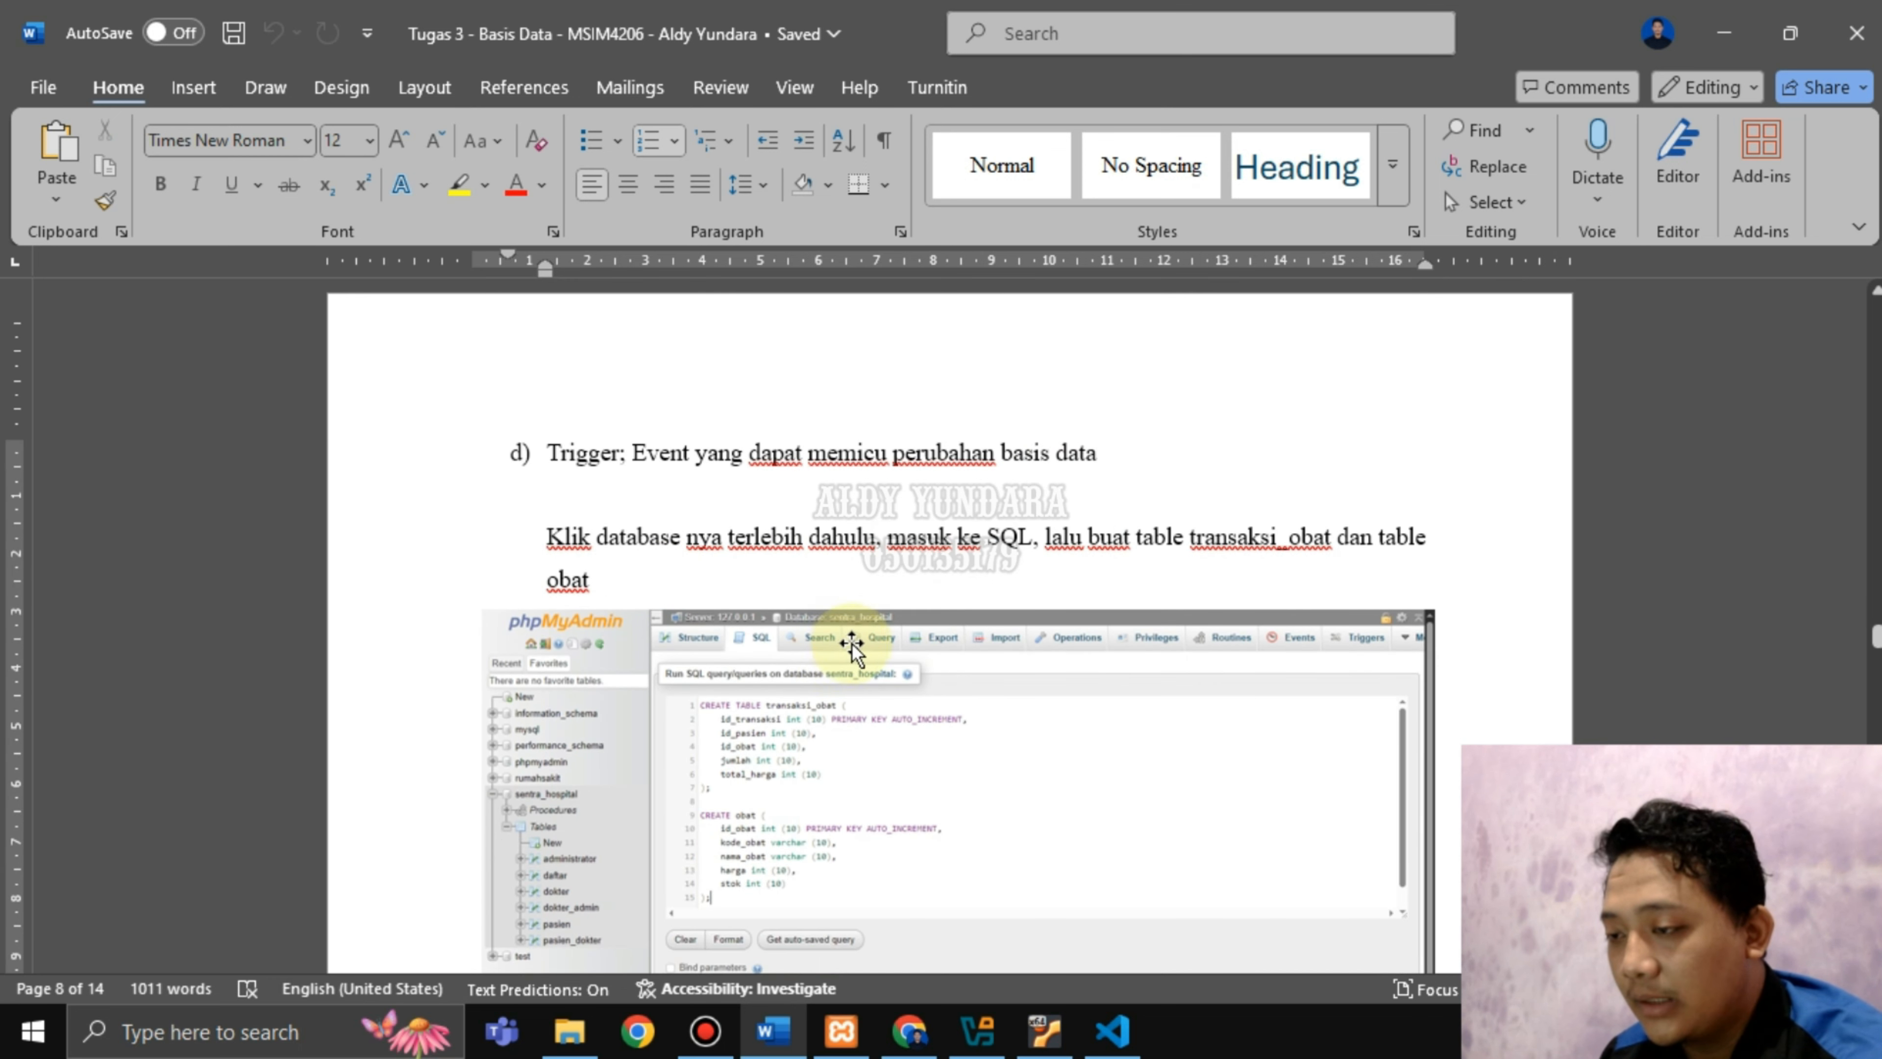
left_click_drag(631, 550, 979, 555)
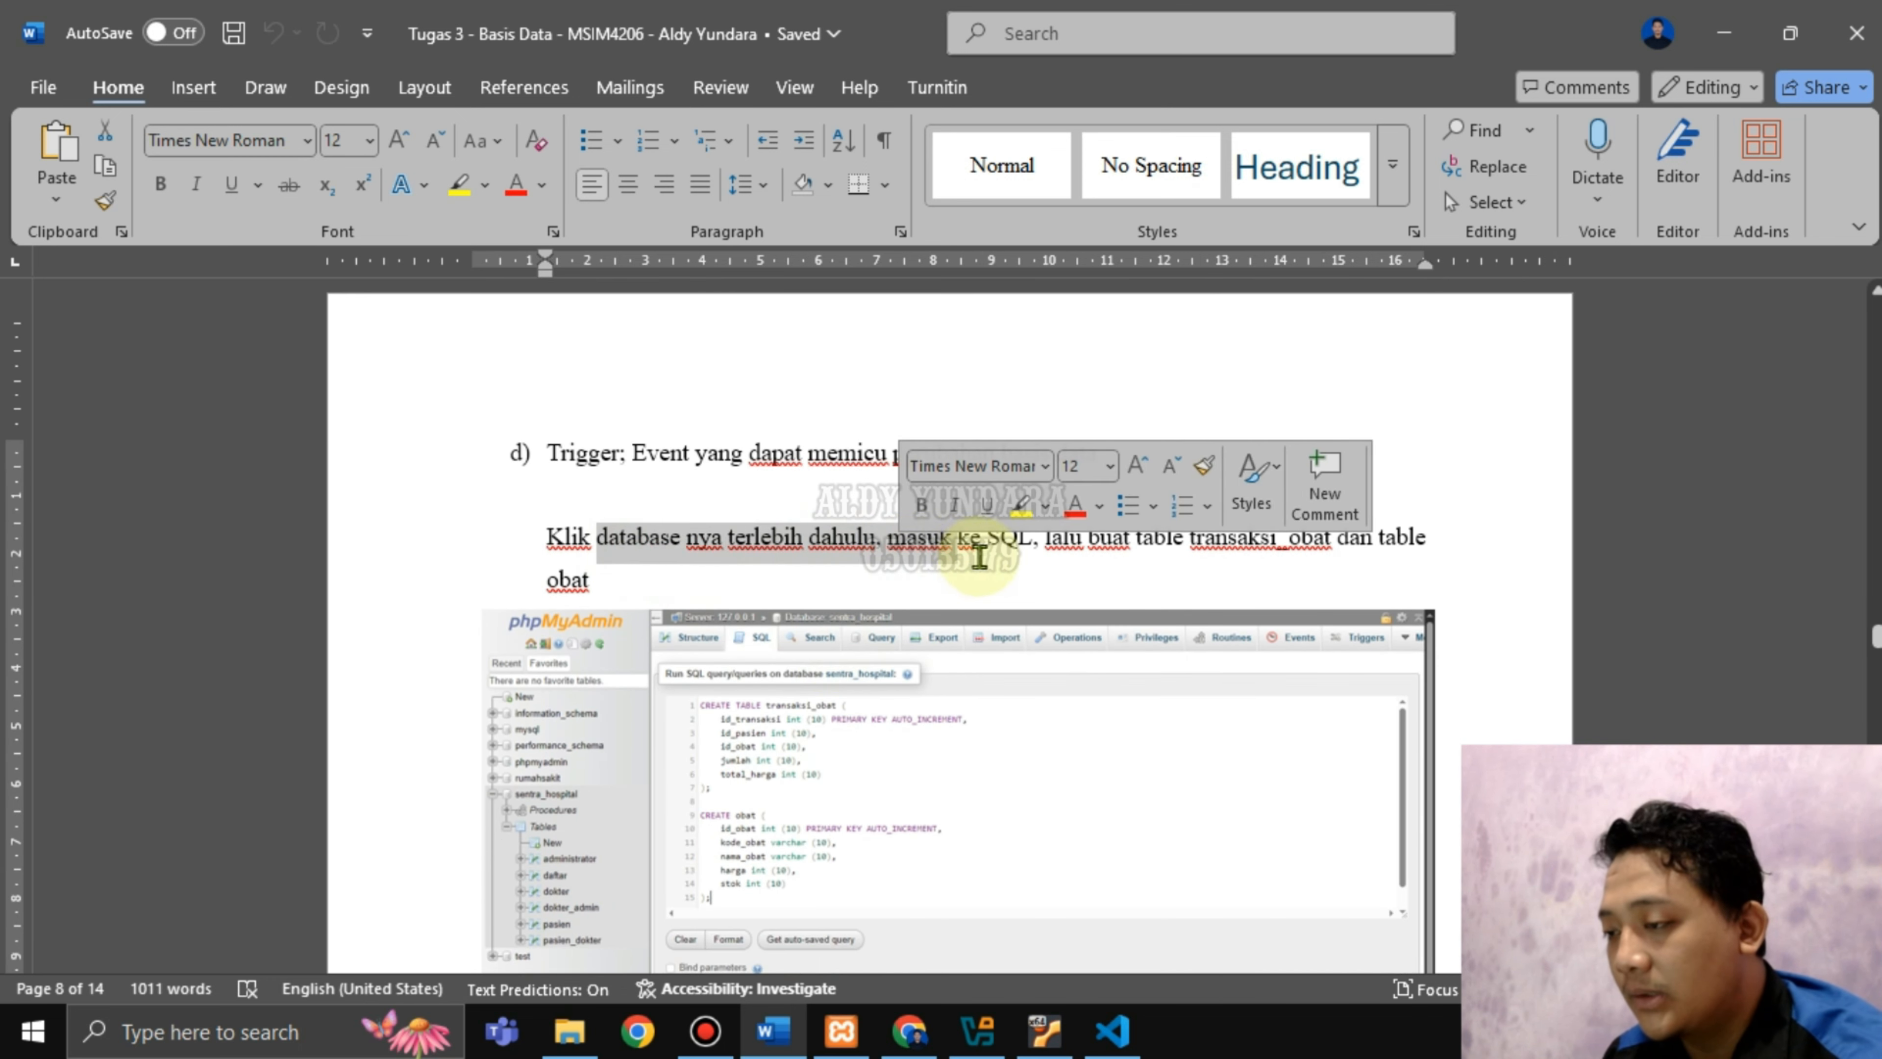
left_click(1025, 549)
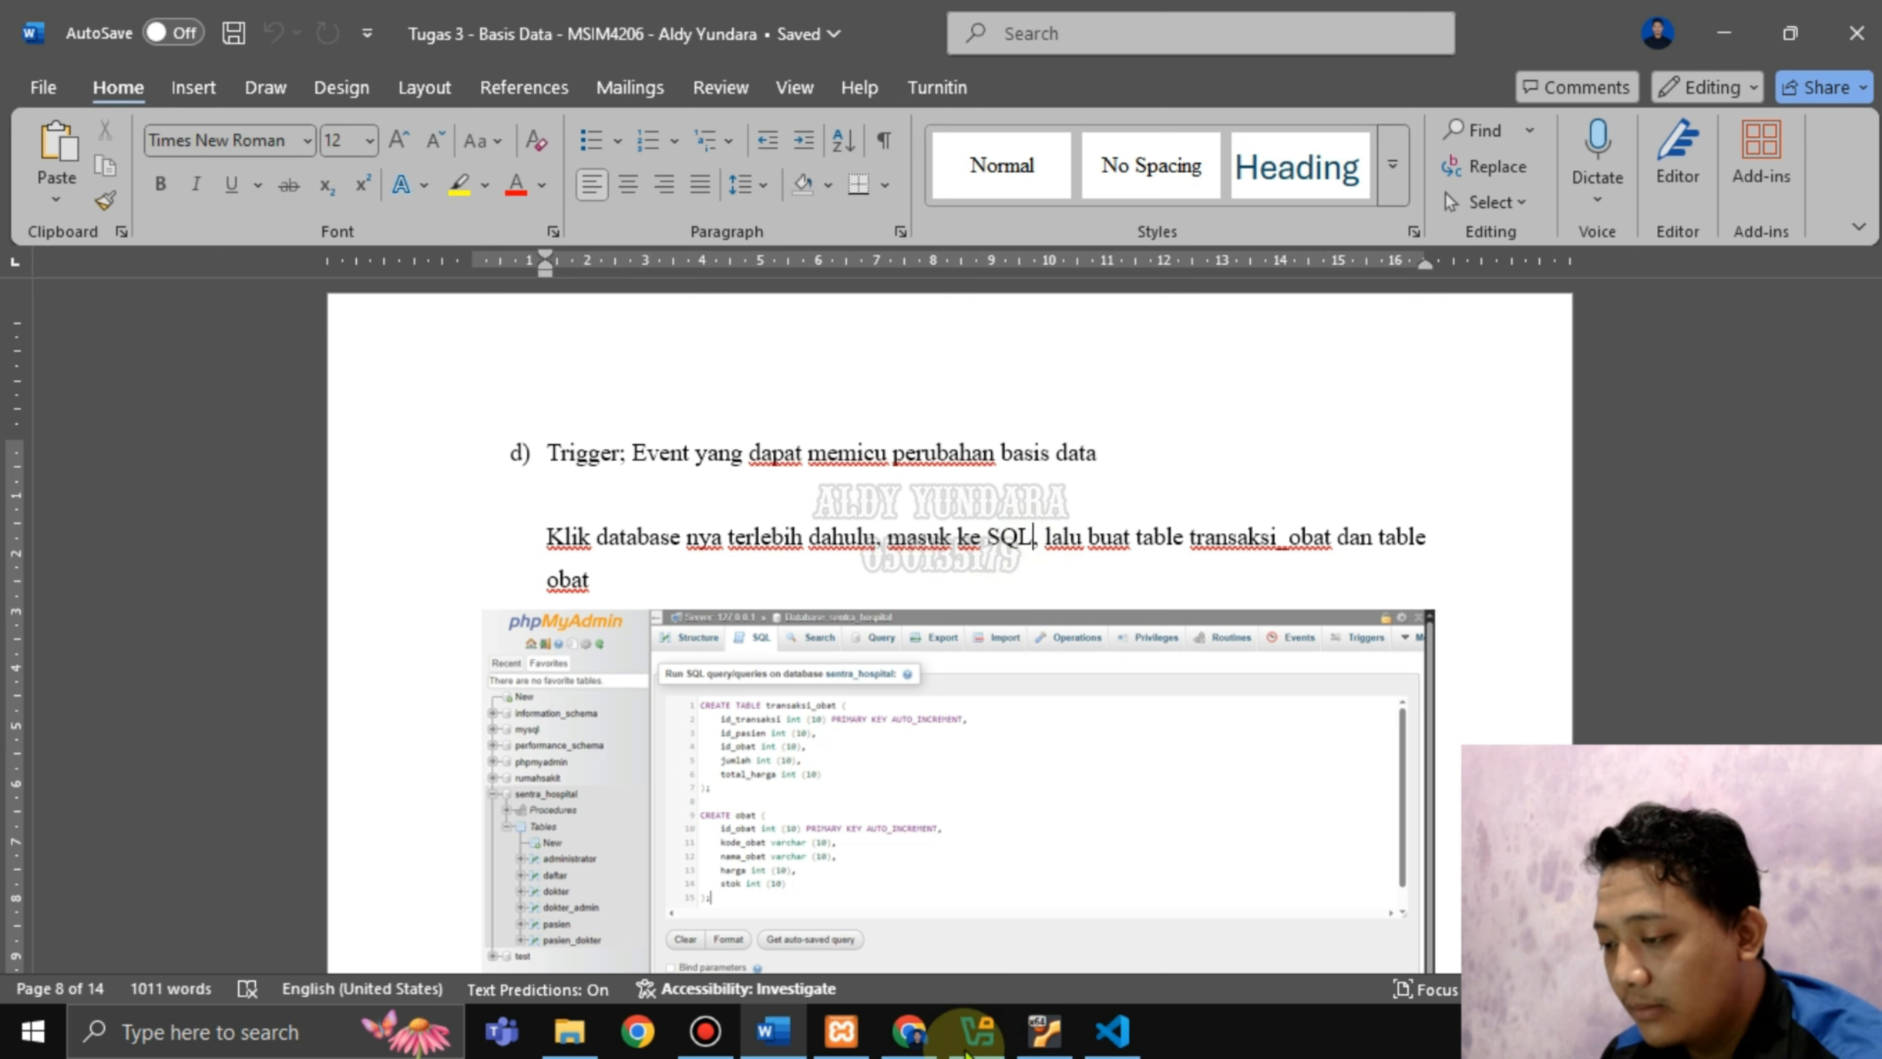
left_click(917, 1017)
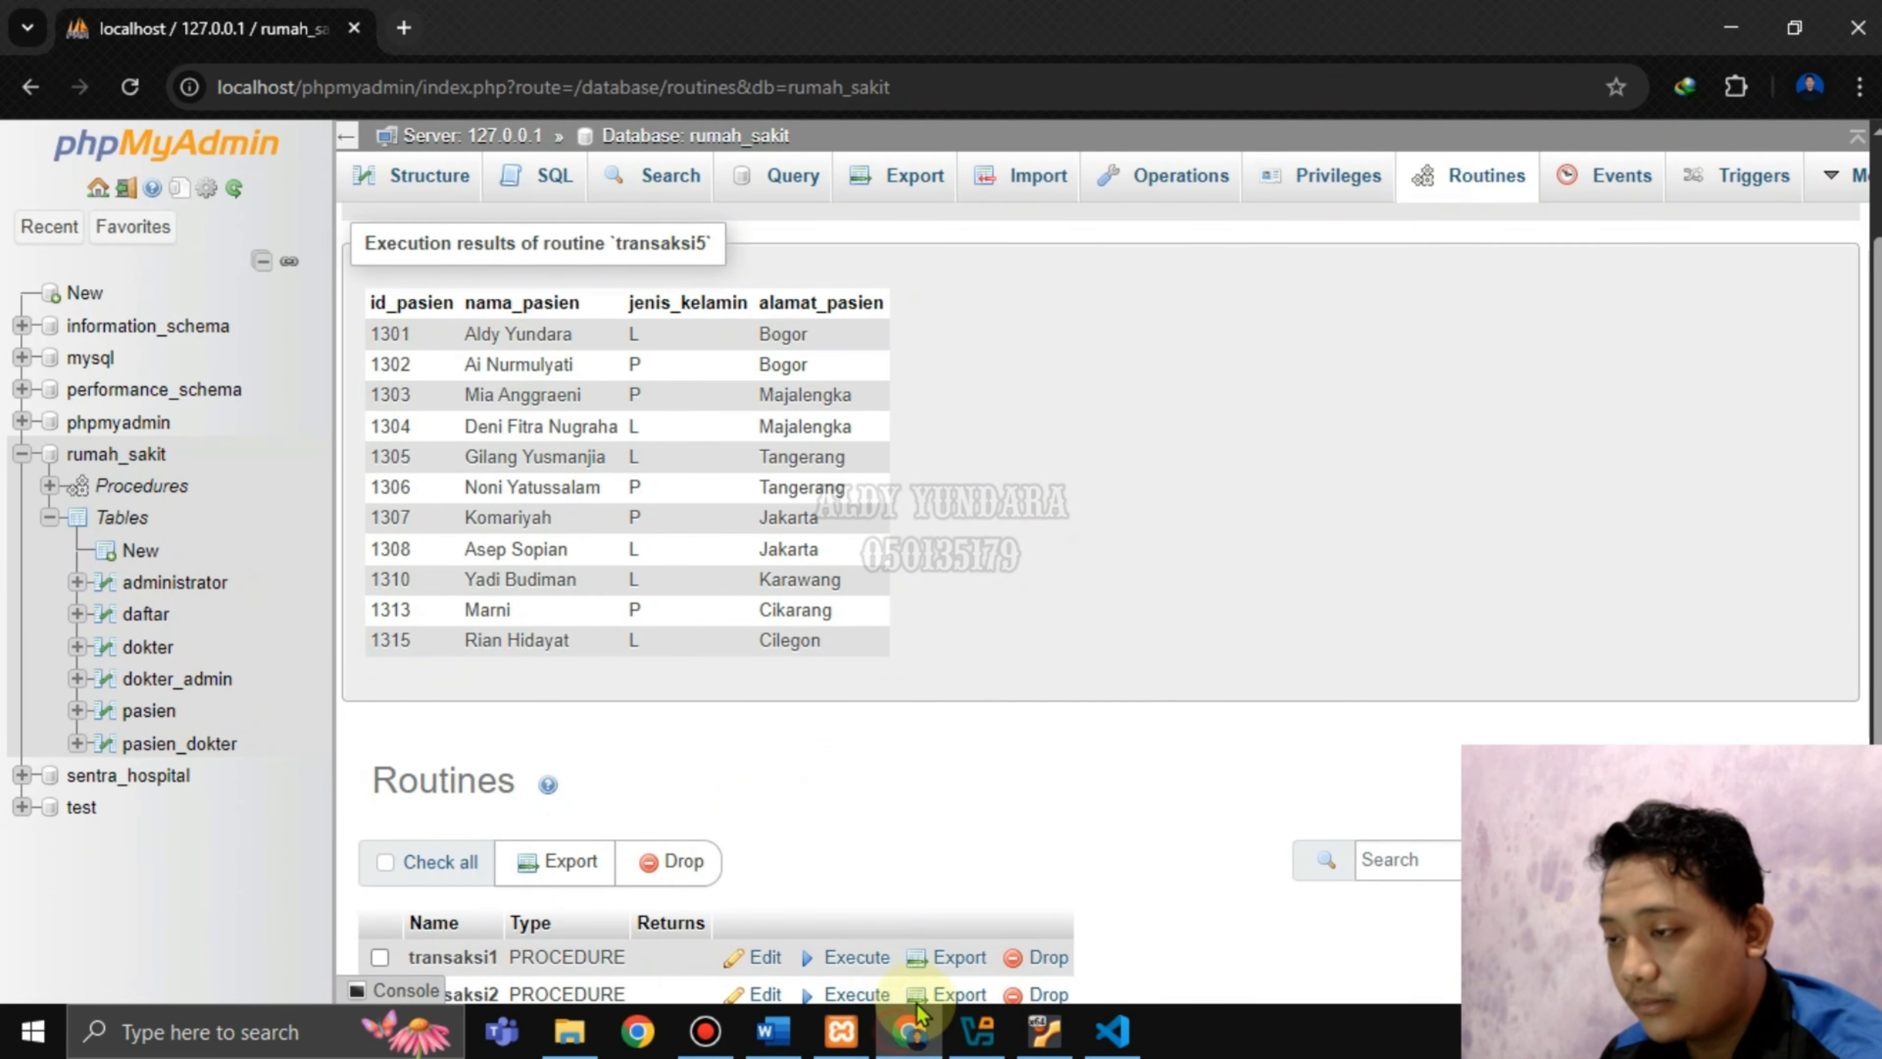
Open the SQL tab for rumah_sakit, then minimize the browser to show the Word report.
left_click(129, 455)
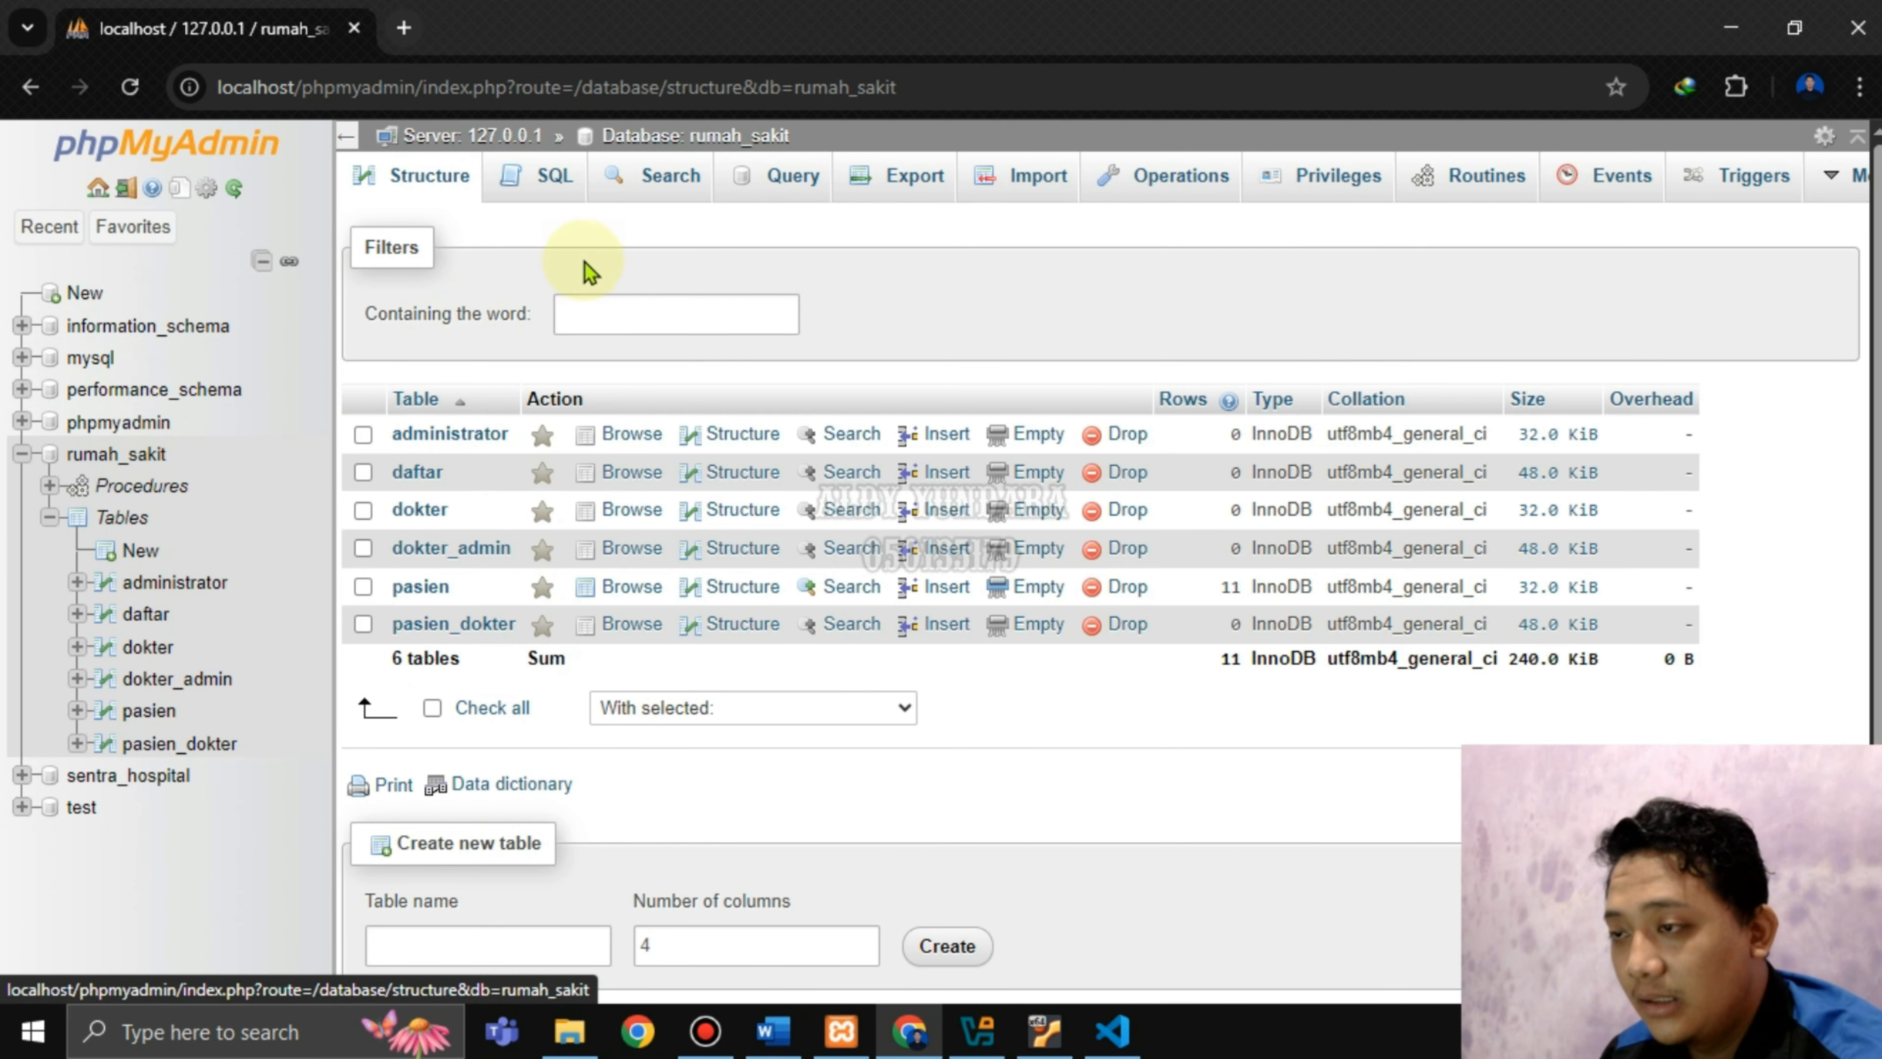
left_click(527, 176)
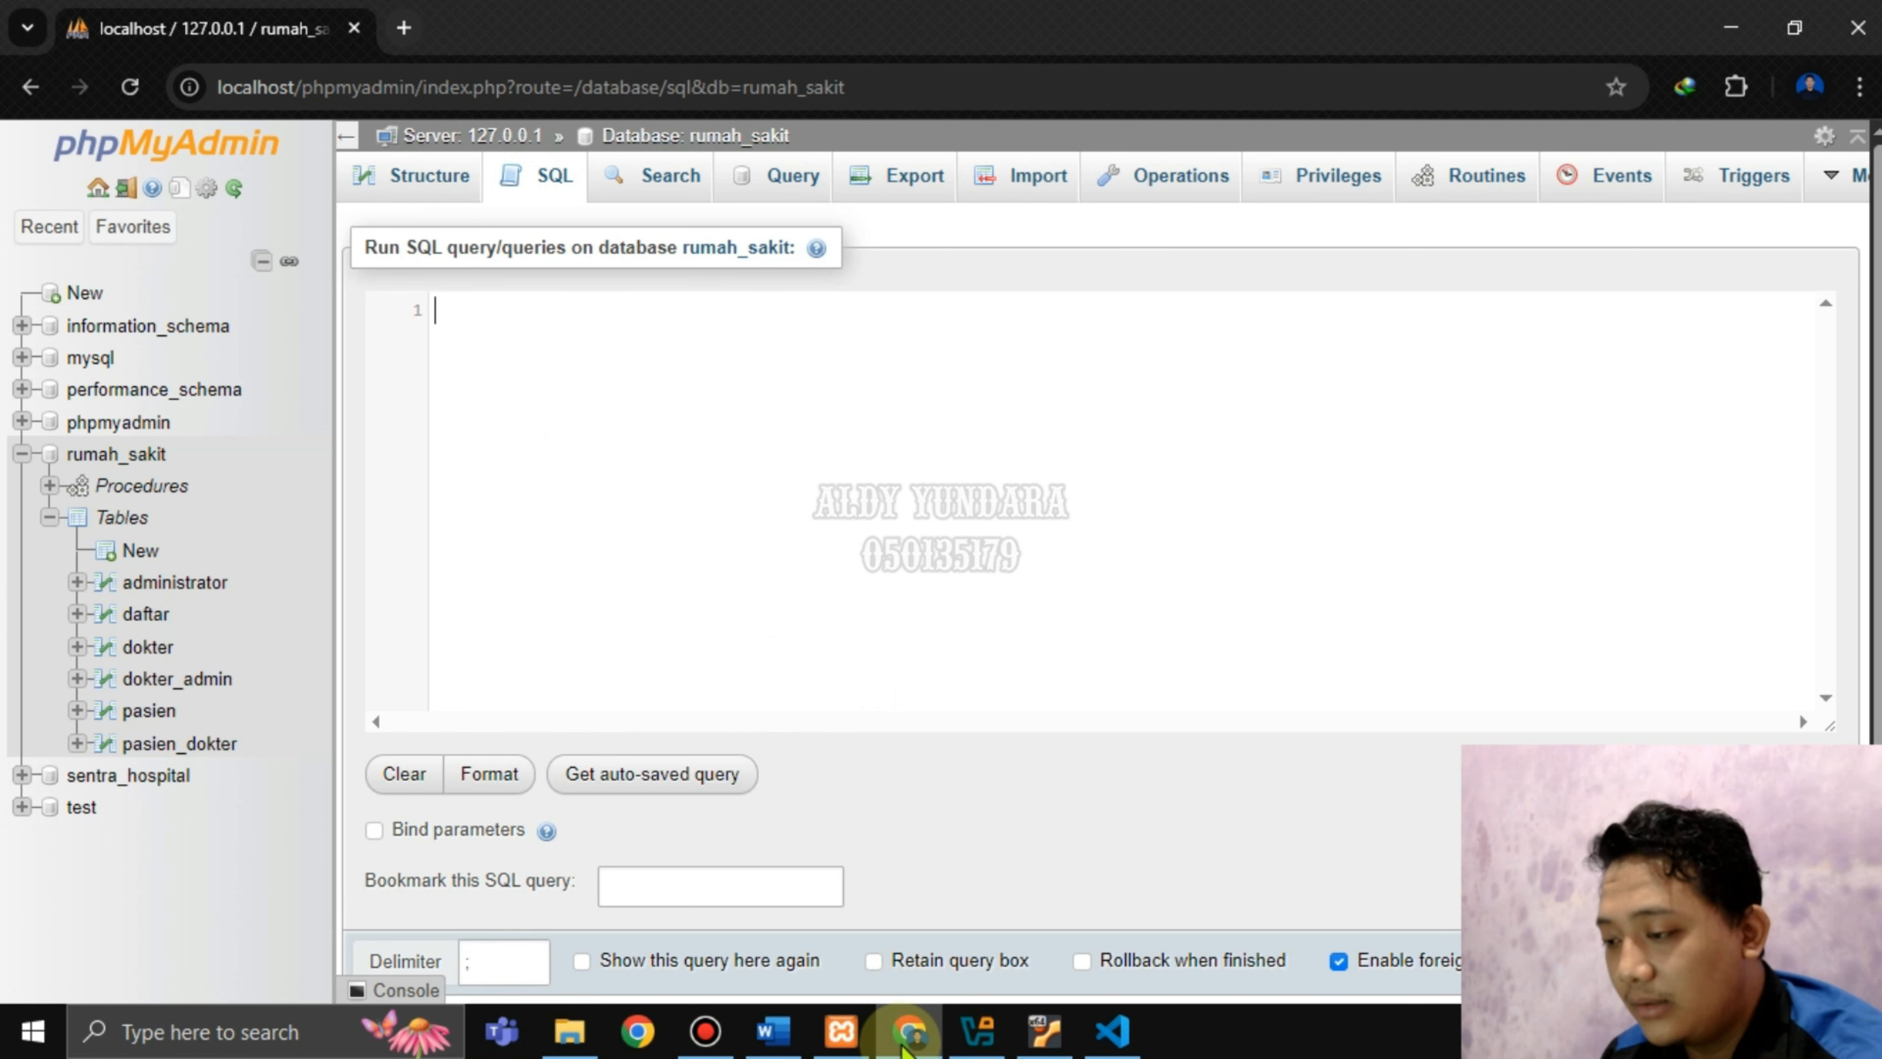
left_click(916, 1045)
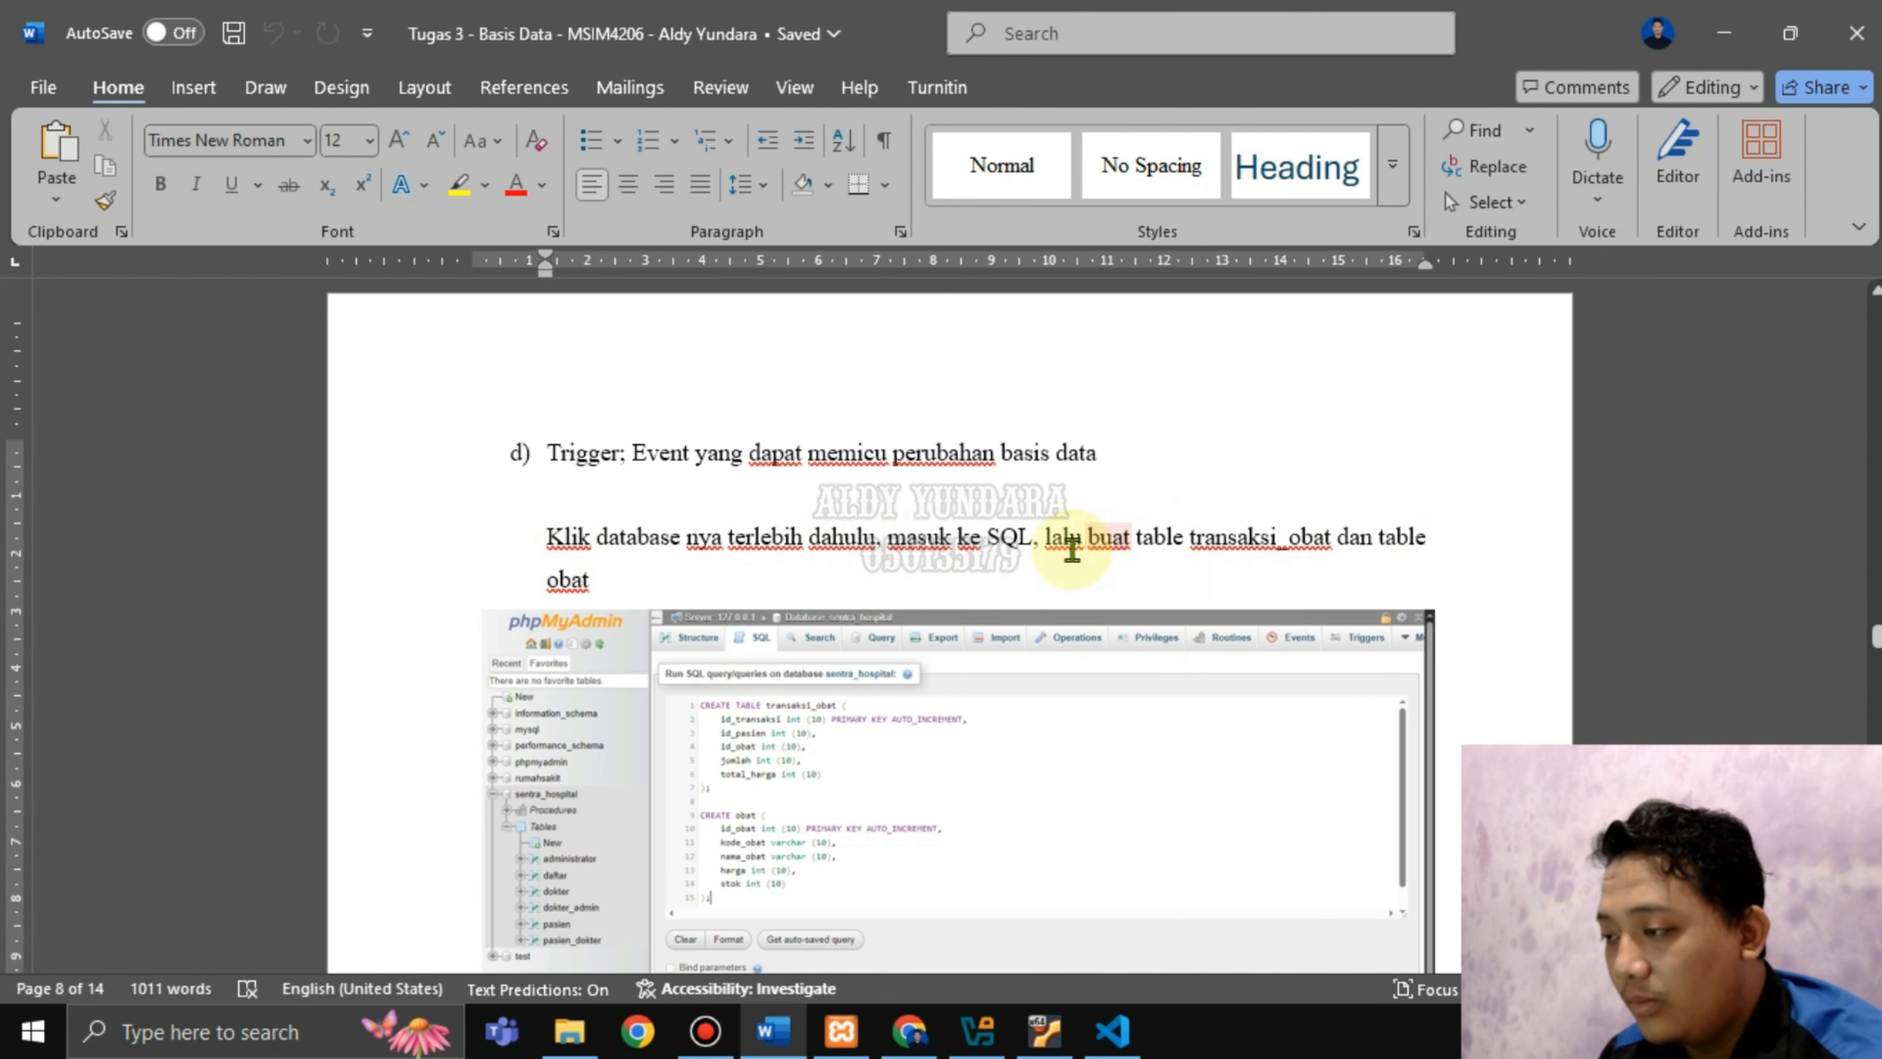
Read the Trigger steps for creating tables transaksi_obat and obat and indexing id_obat, then switch to VS Code.
left_click_drag(1095, 545, 1268, 546)
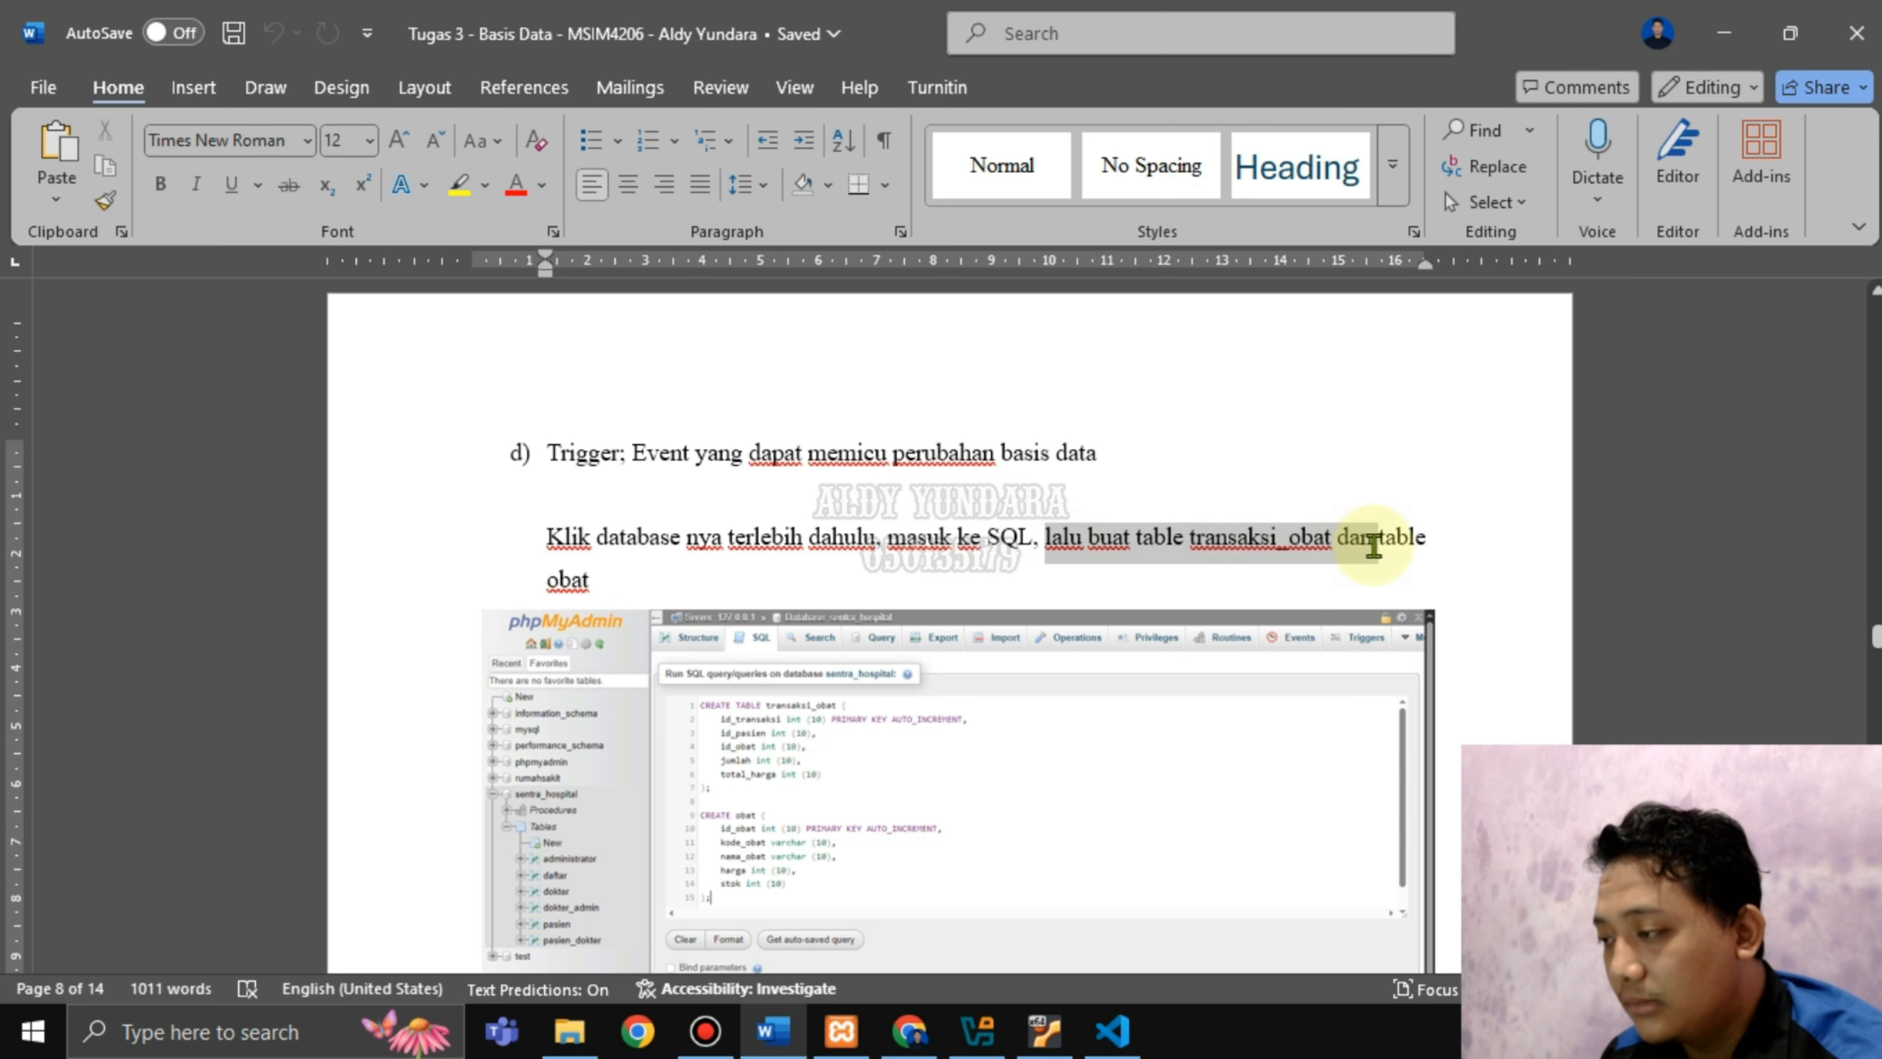
left_click(624, 582)
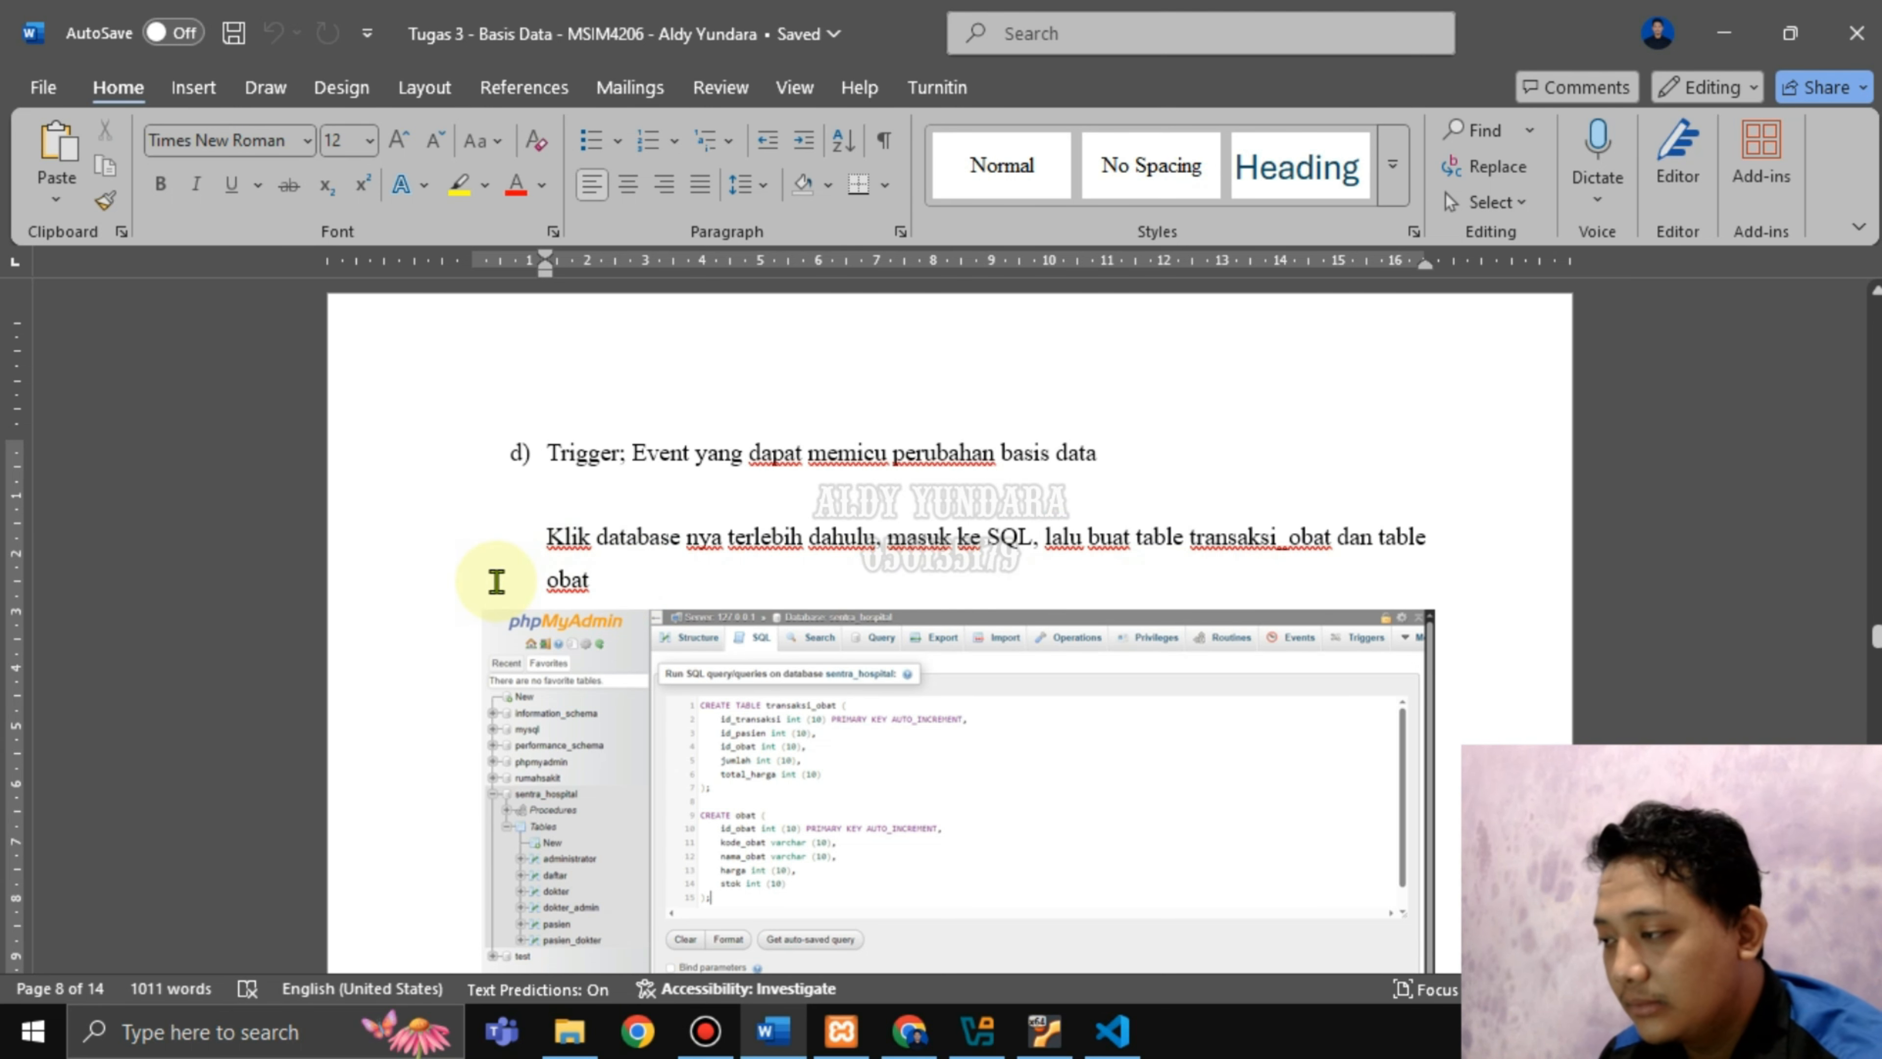
scroll(496, 582, "down", 1)
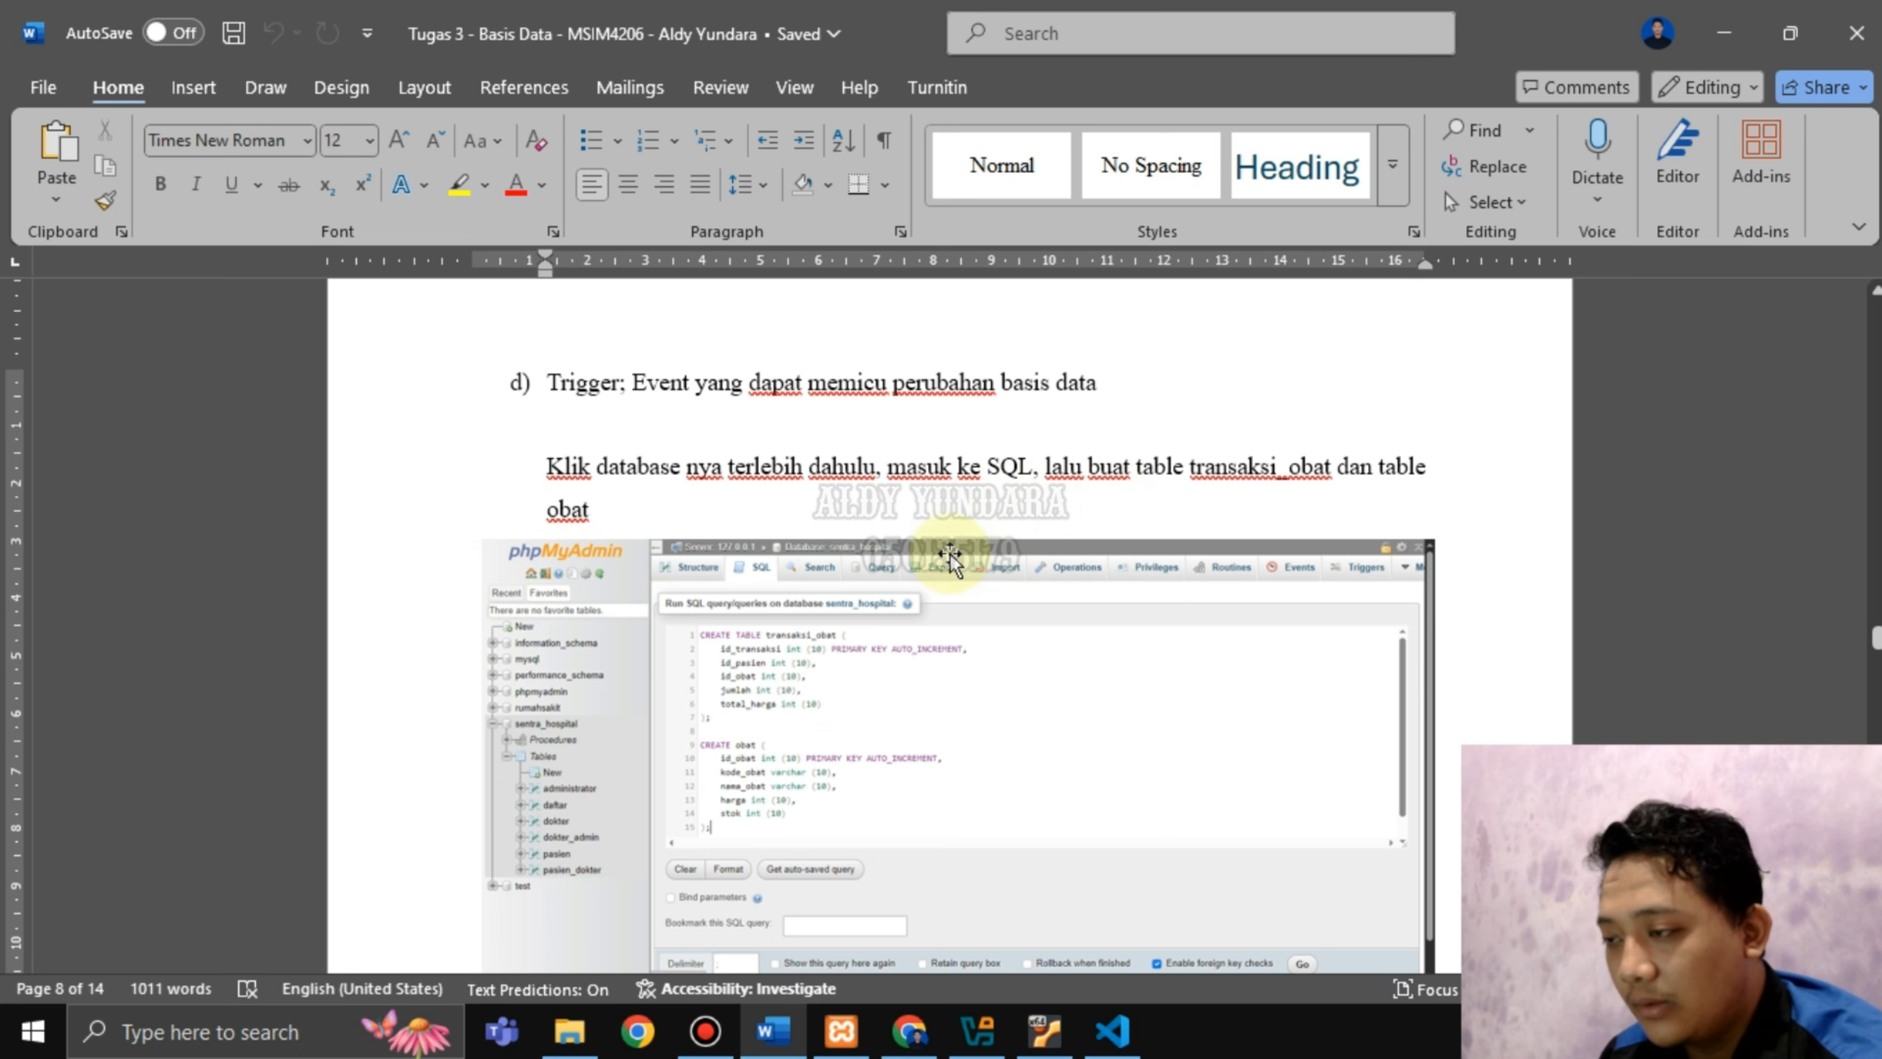
left_click_drag(1132, 470, 1333, 471)
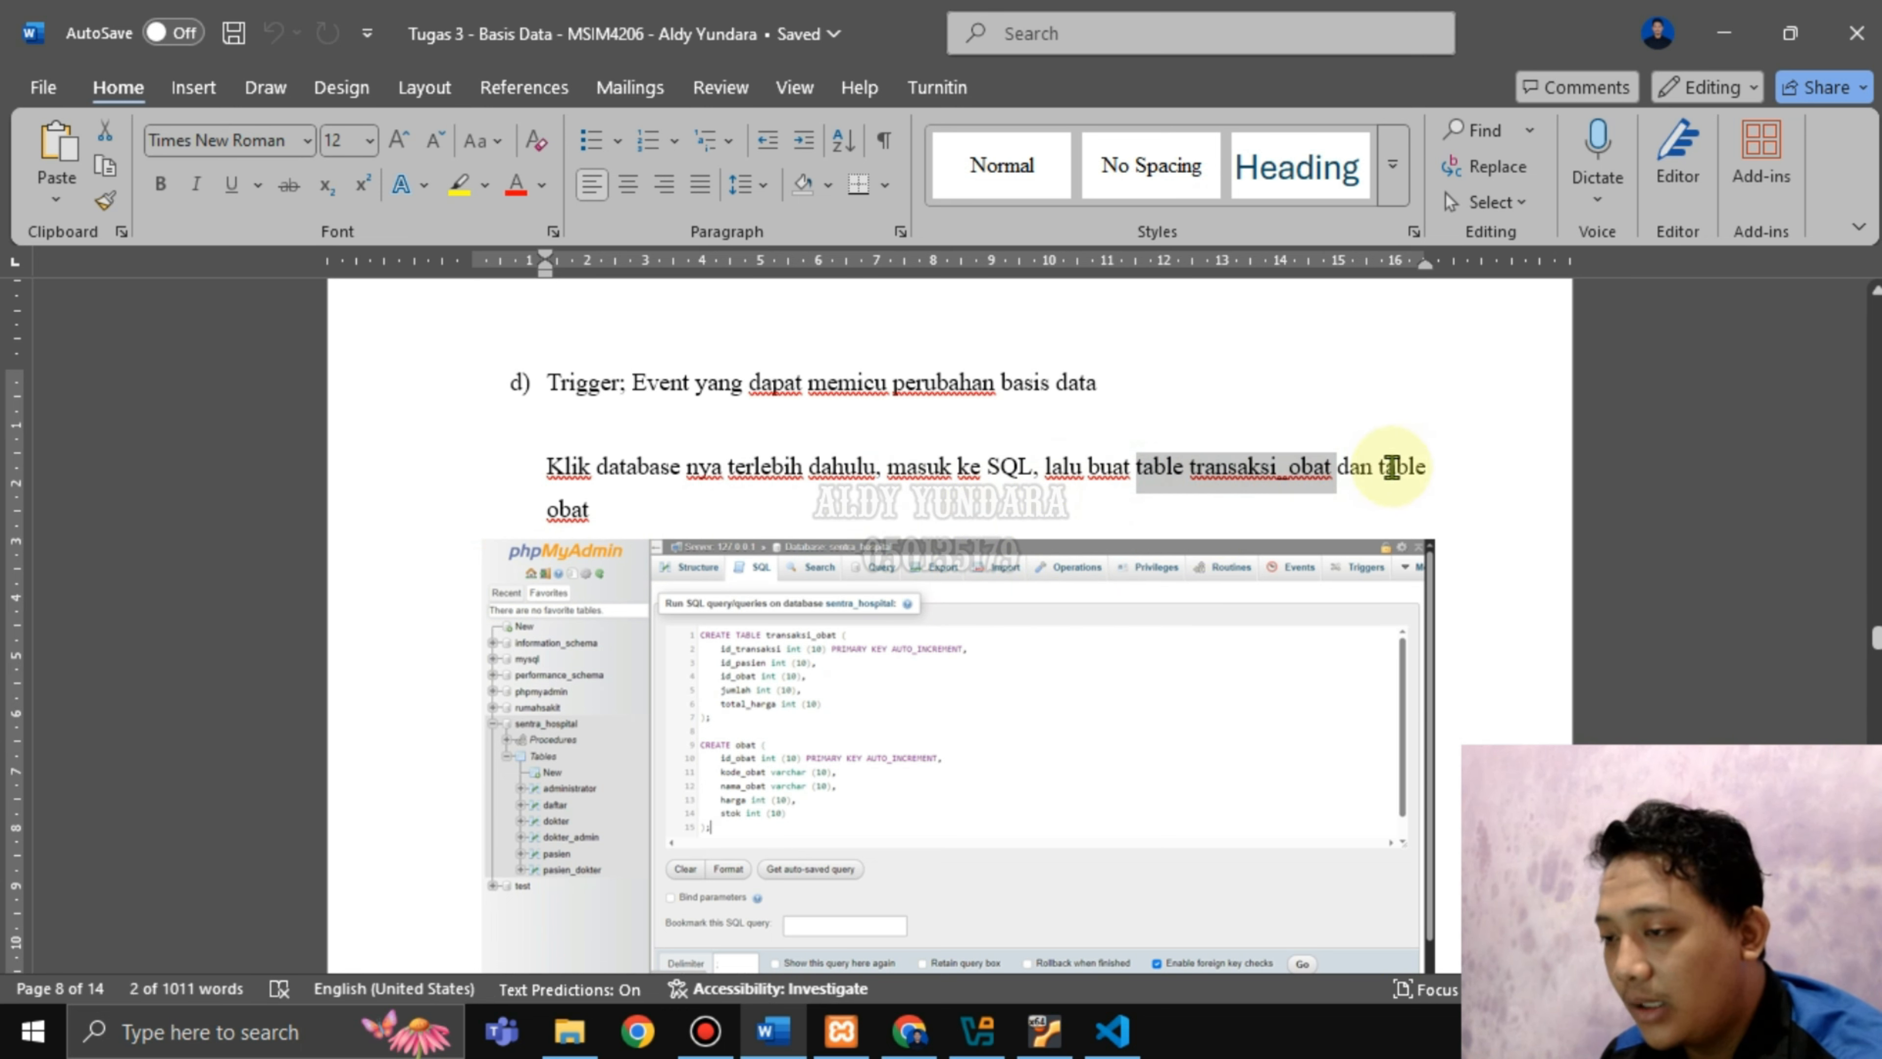
left_click(593, 510)
scroll(624, 512, "down", 1)
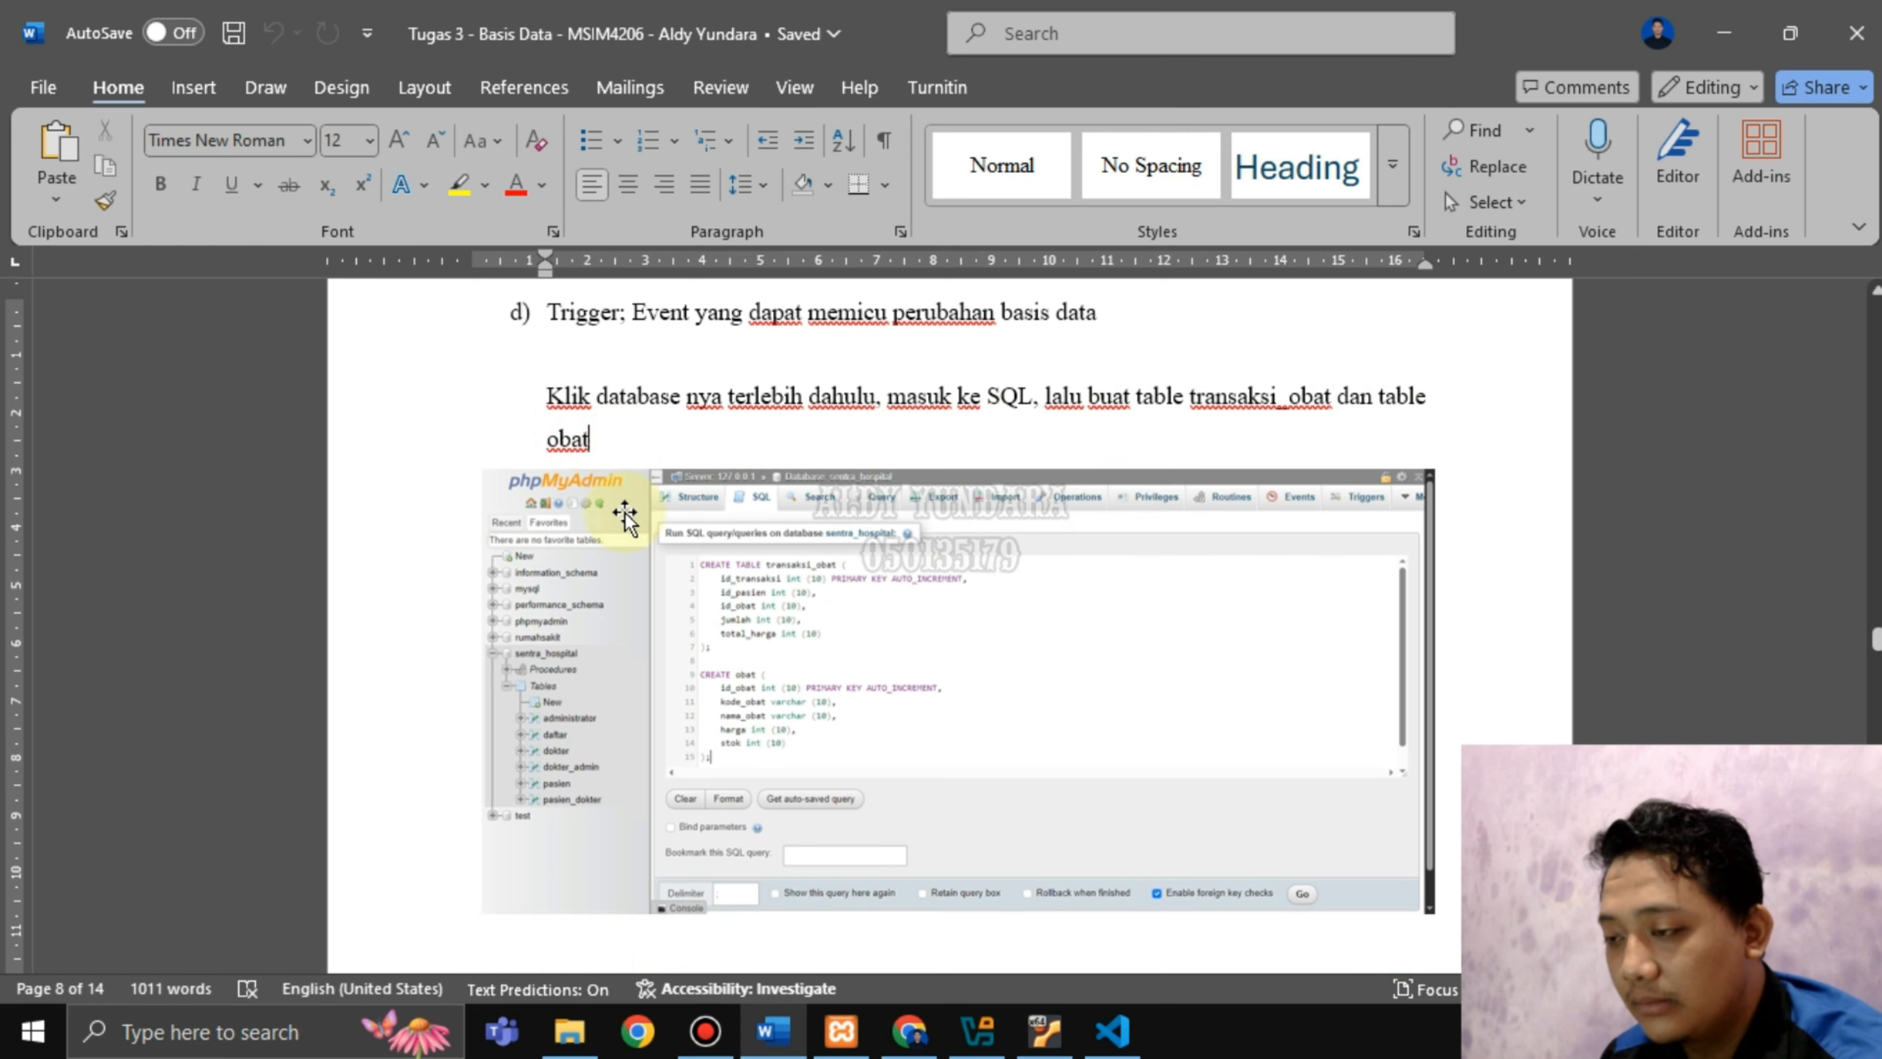
scroll(625, 512, "down", 4)
scroll(848, 660, "down", 4)
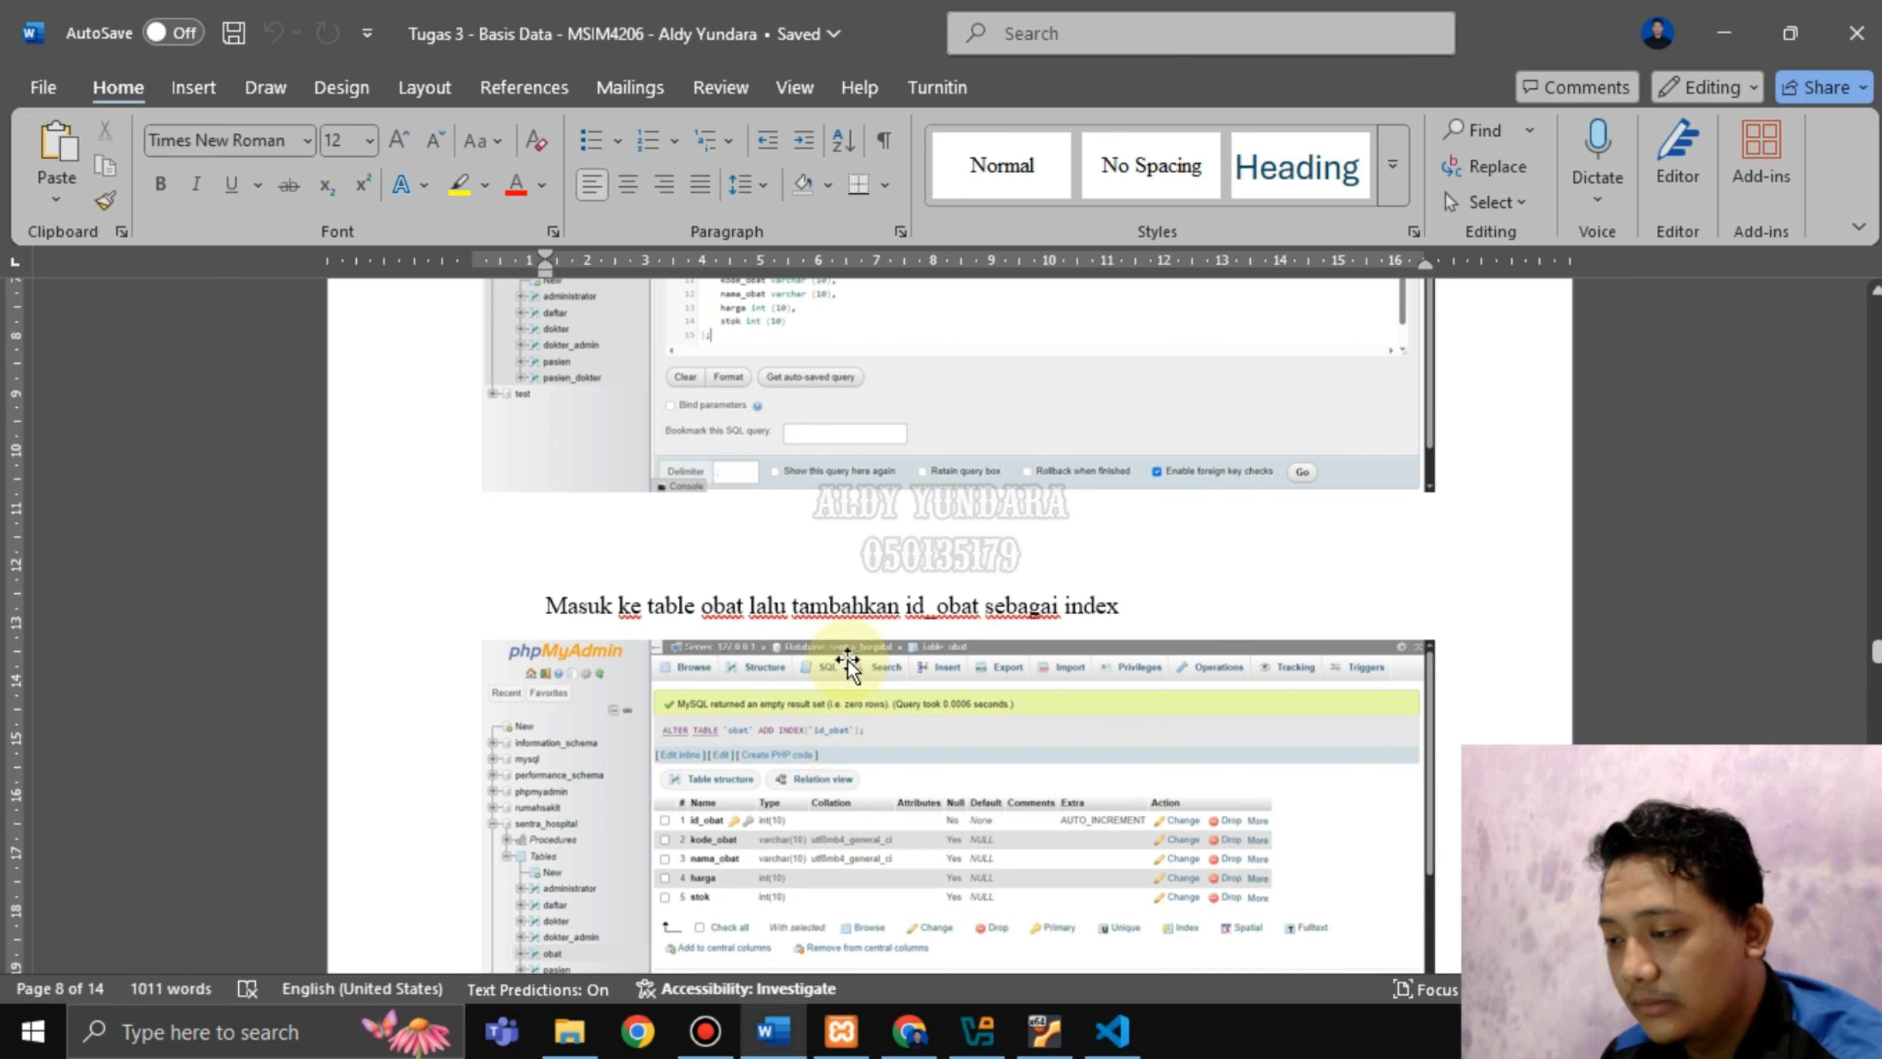
scroll(848, 660, "up", 8)
scroll(848, 660, "up", 2)
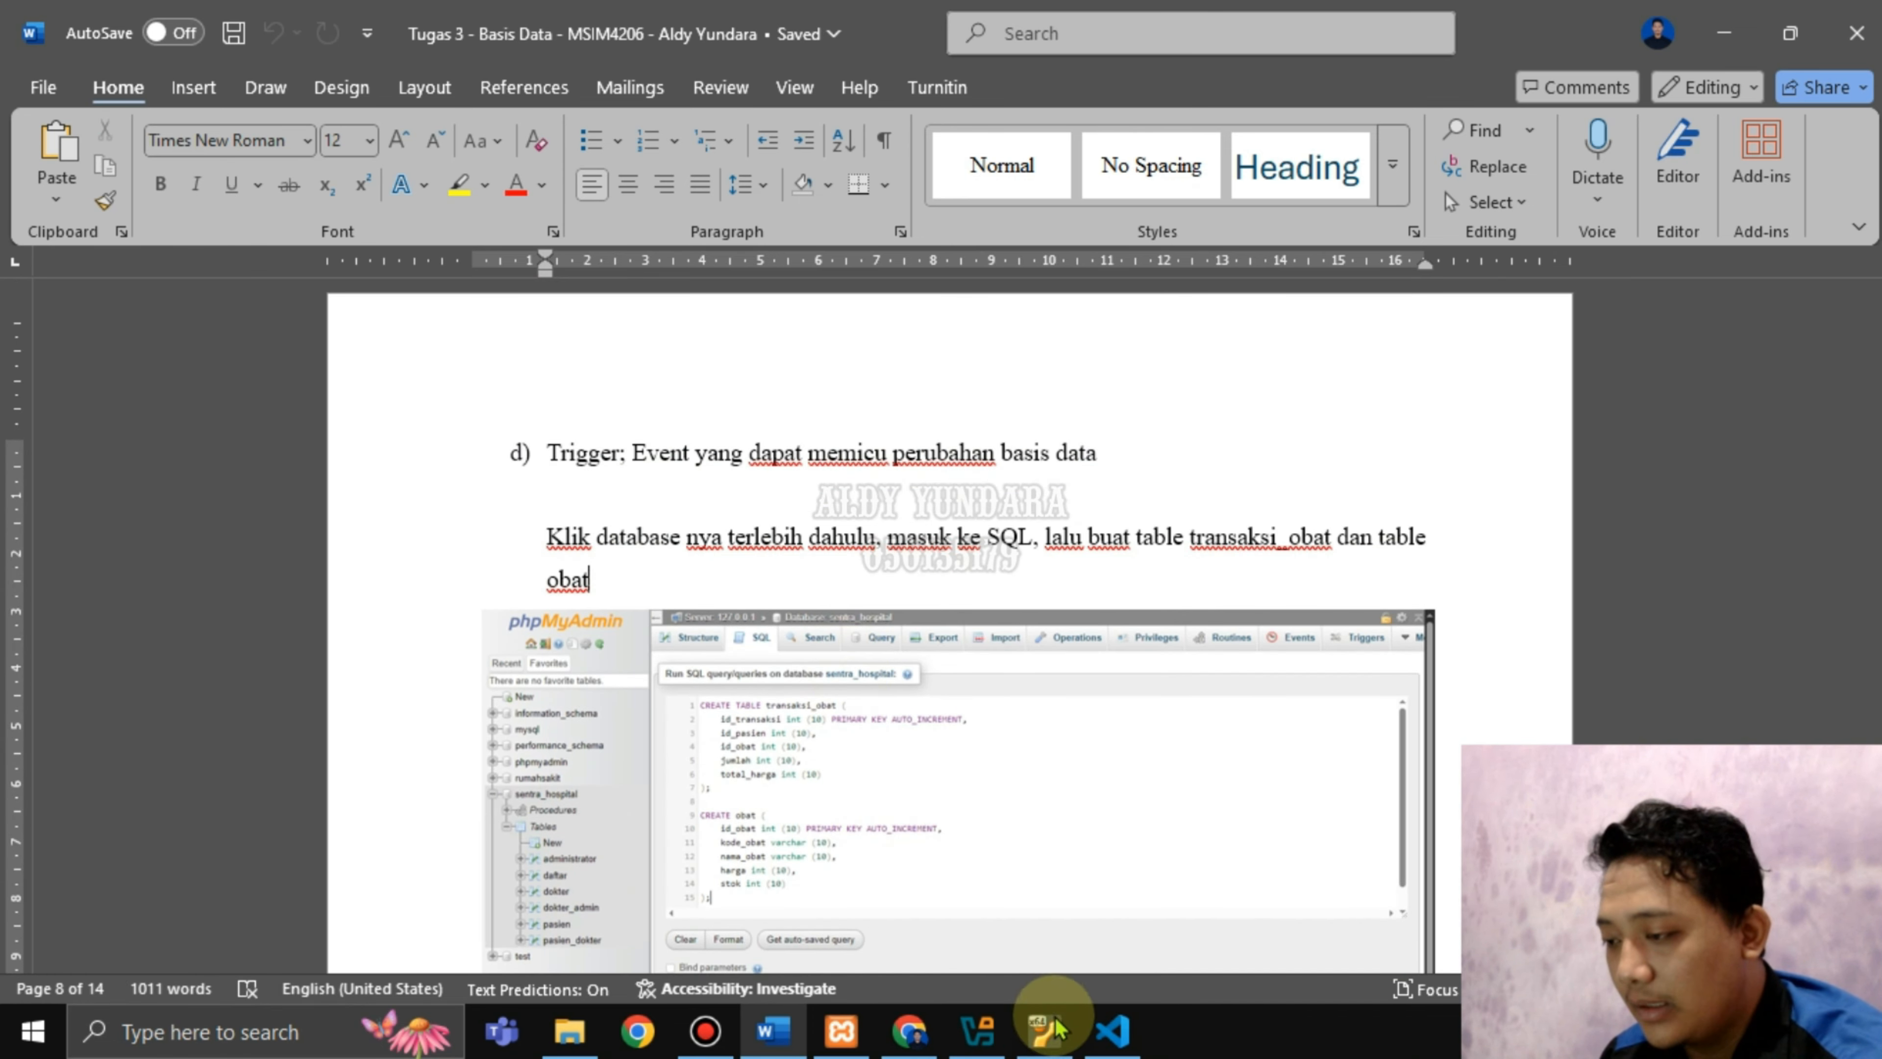
left_click(1112, 1030)
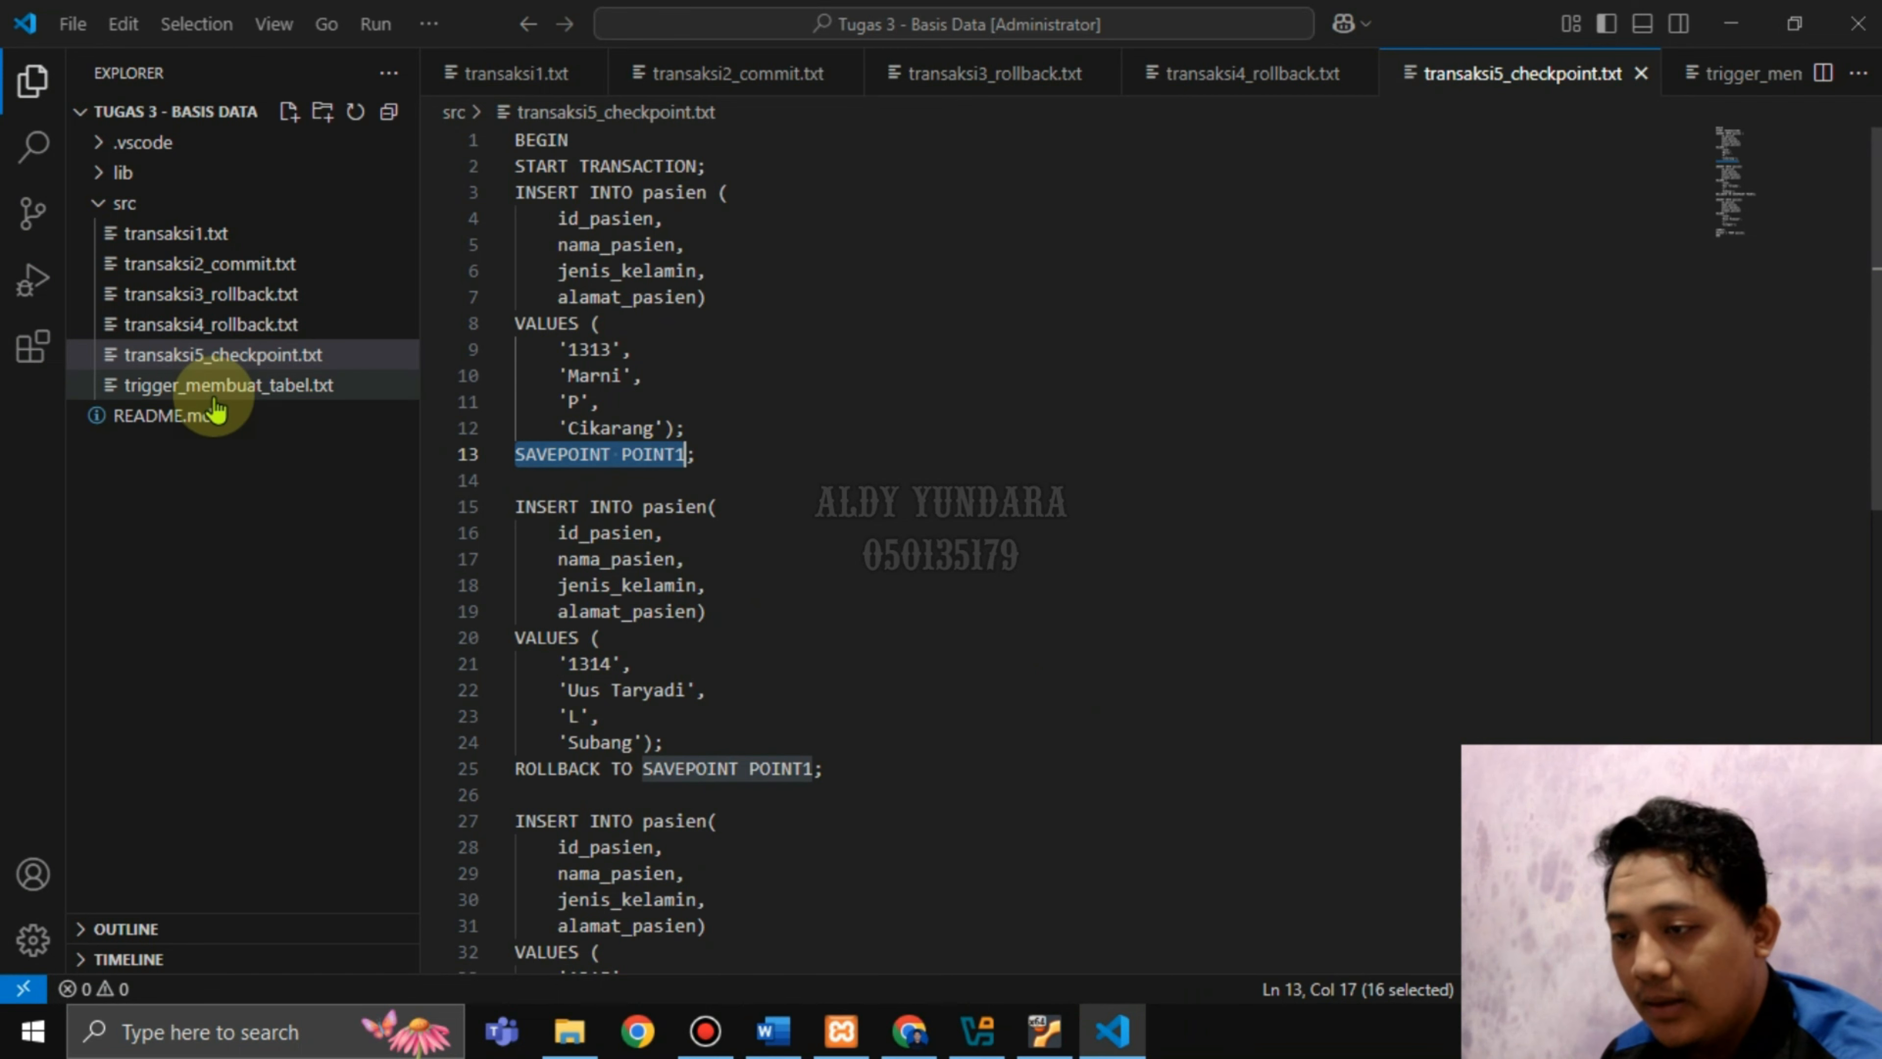
Open trigger_membuat_tabel.txt and select the CREATE TABLE transaksi_obat statement on lines 2–8.
left_click(237, 384)
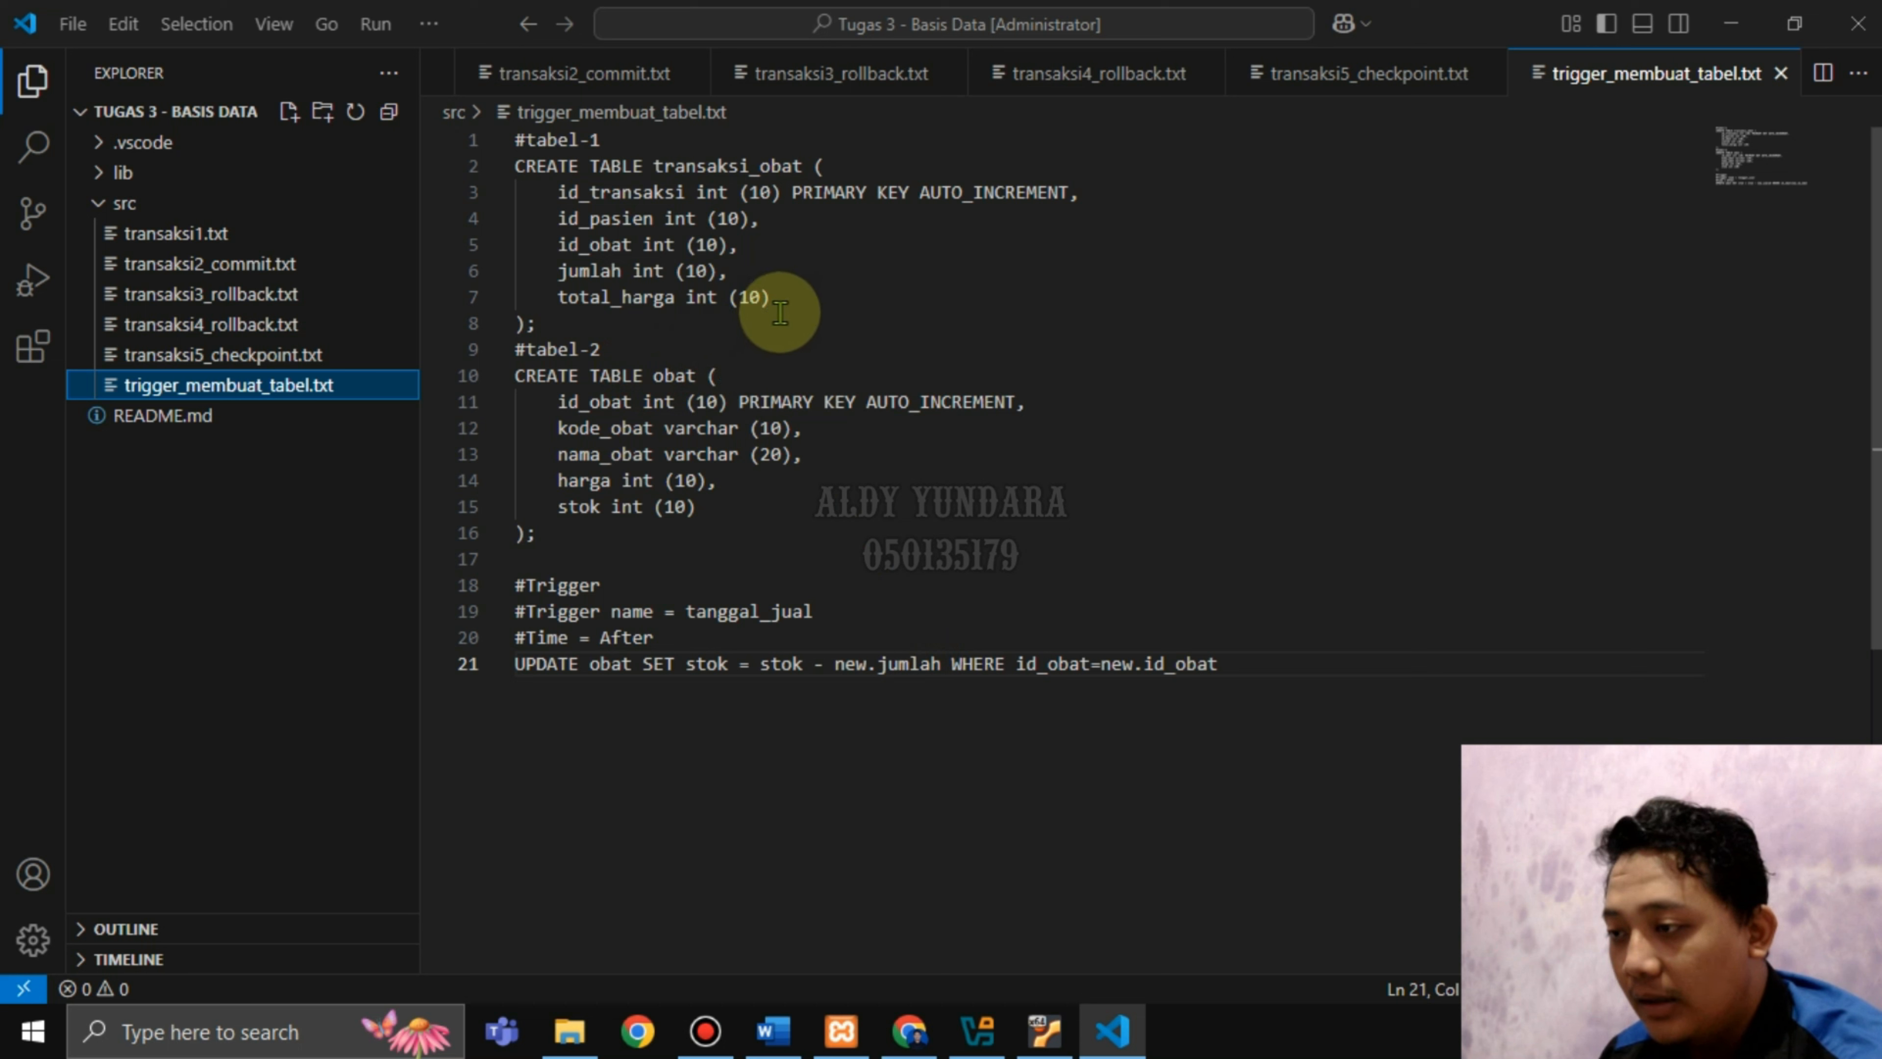
left_click_drag(546, 324, 521, 166)
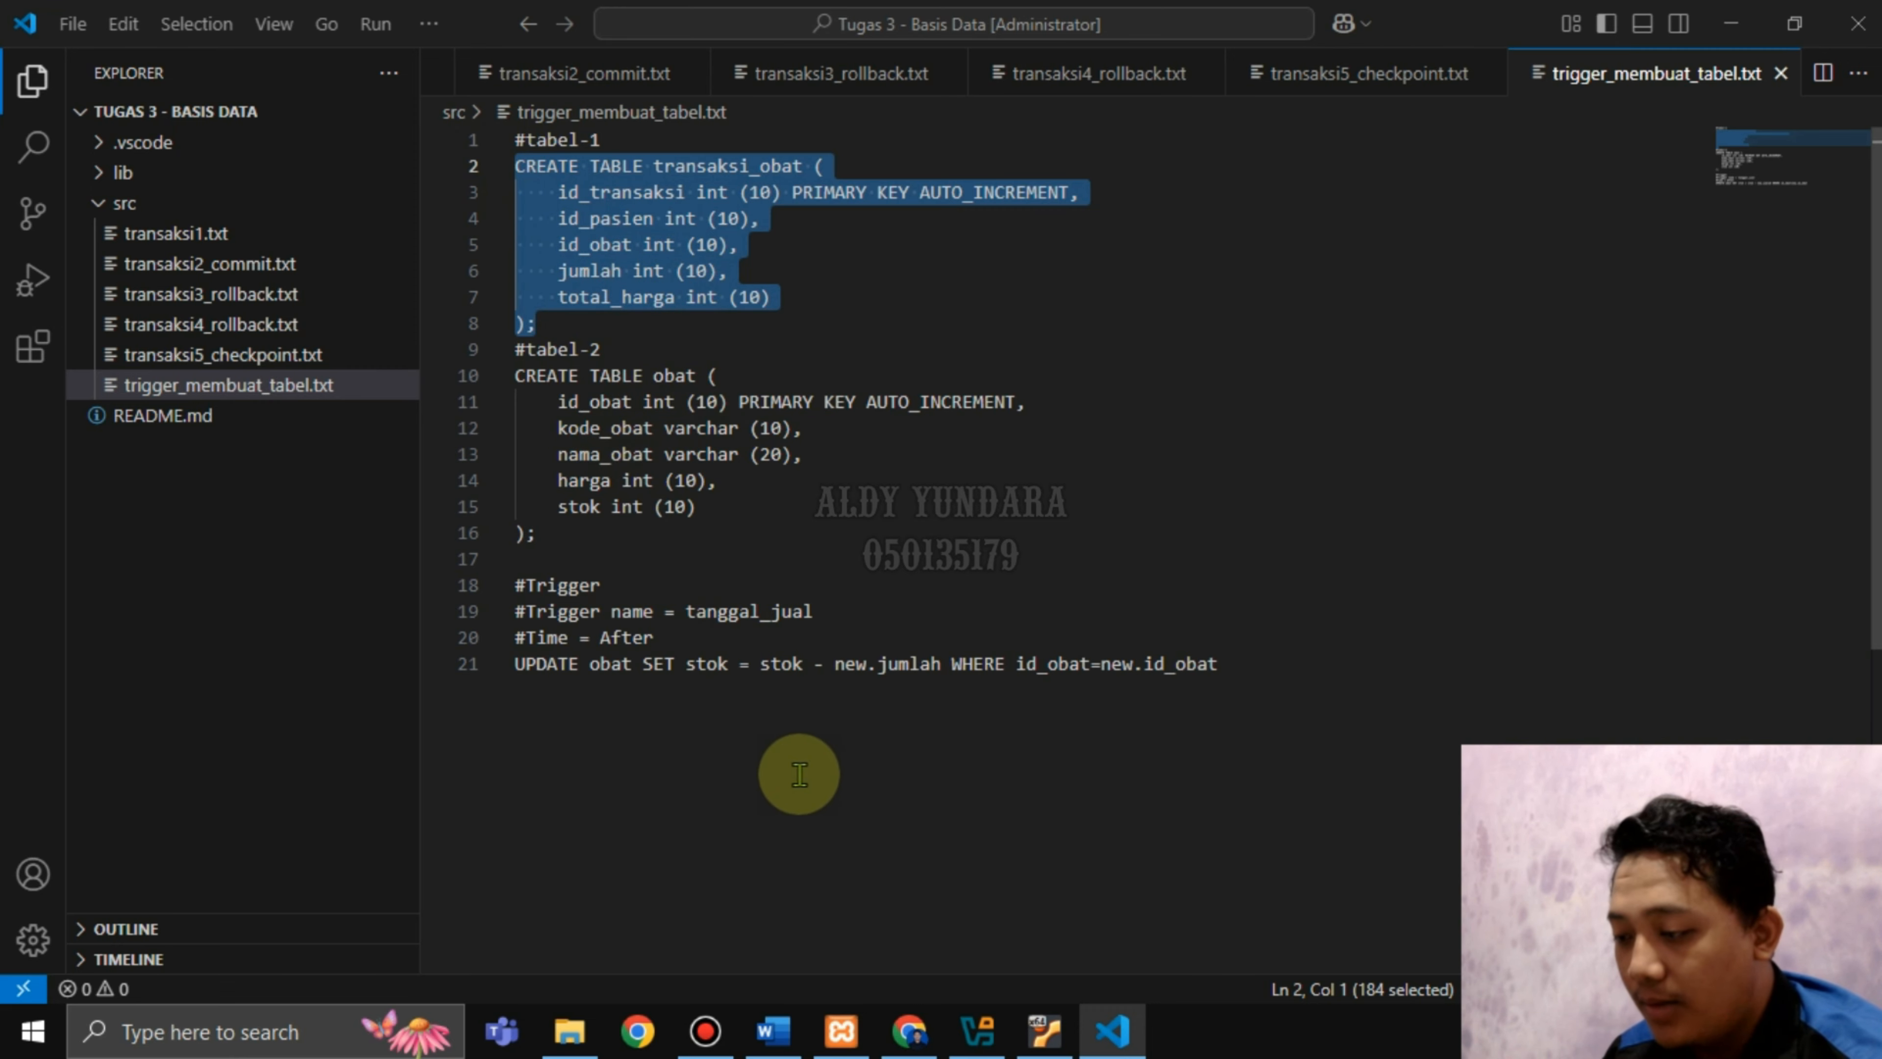
left_click(910, 1031)
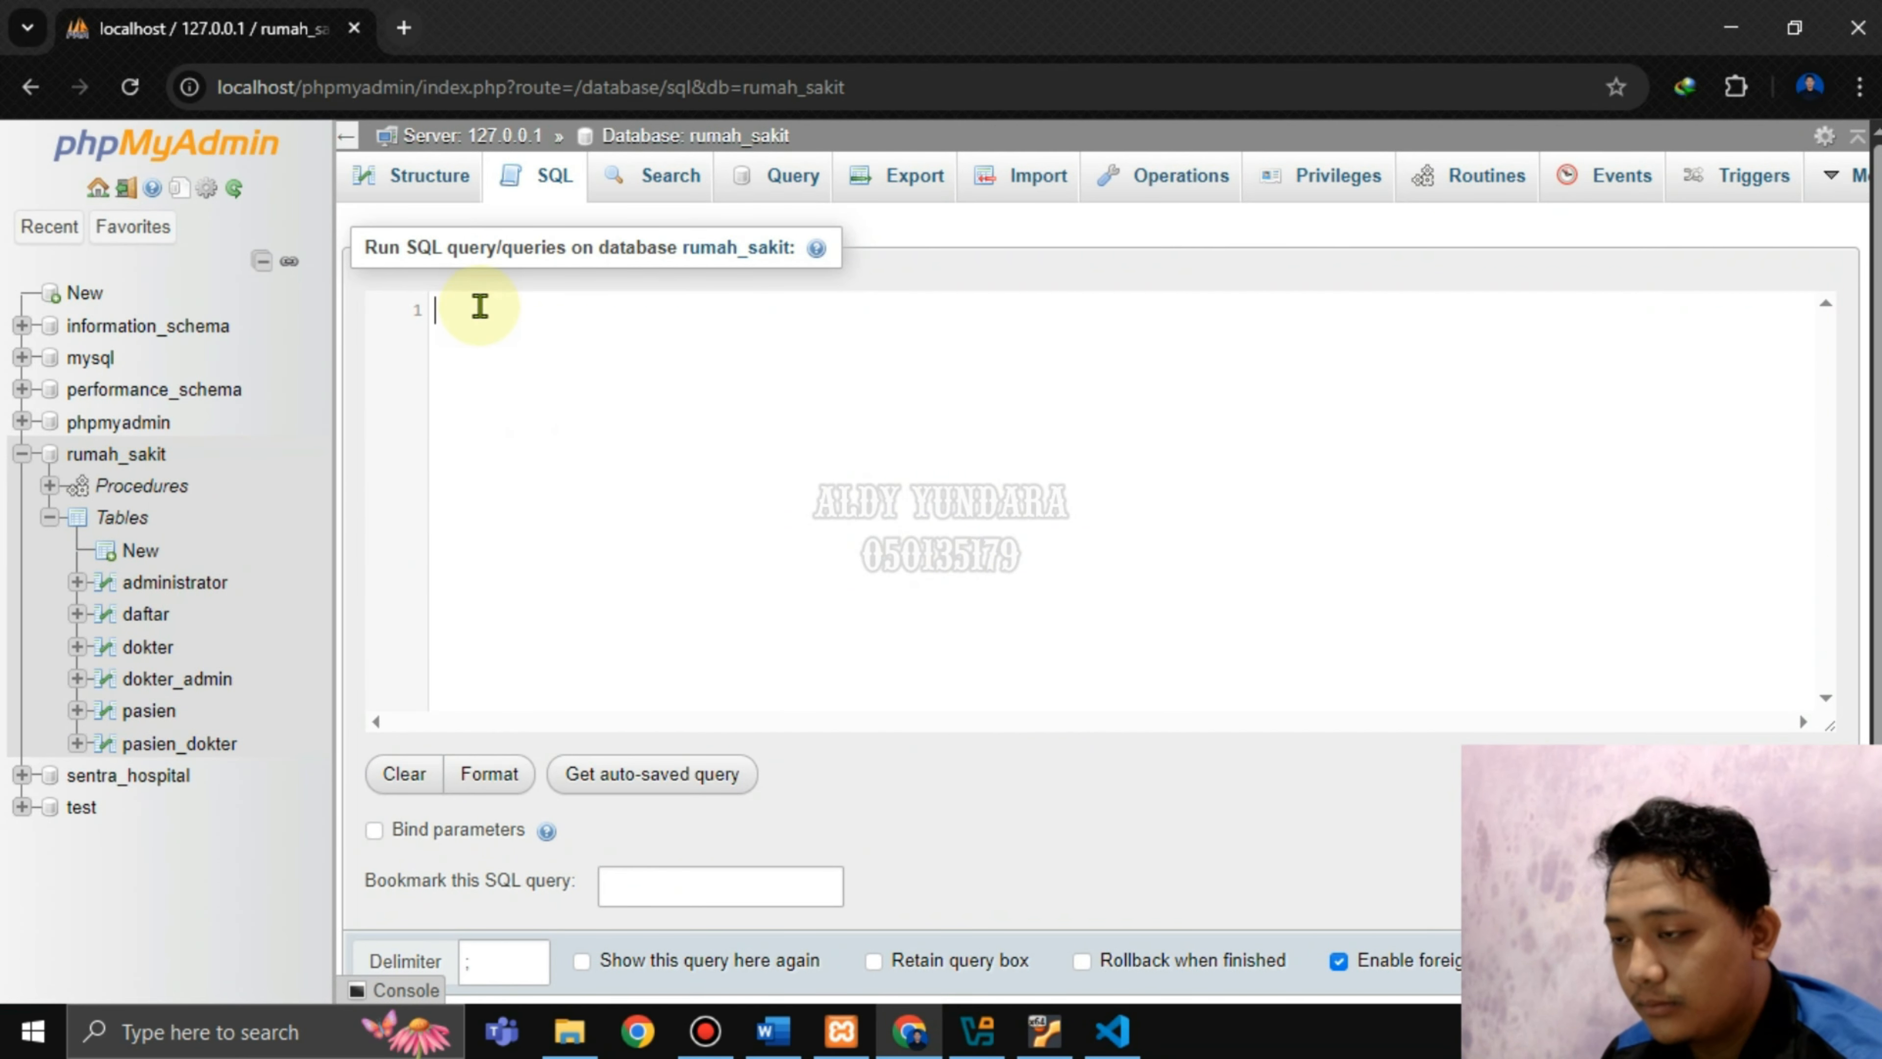
Paste the transaksi_obat and obat CREATE TABLE statements from the script into phpMyAdmin's SQL query.
type("CREATE TABLE transaksi_obat (     id_transaksi int (10) PRIMARY KEY AUTO_INCREMENT,     id_pasien int (10),     id_obat int (10),     jumlah int (10),     total_harga int (10) );")
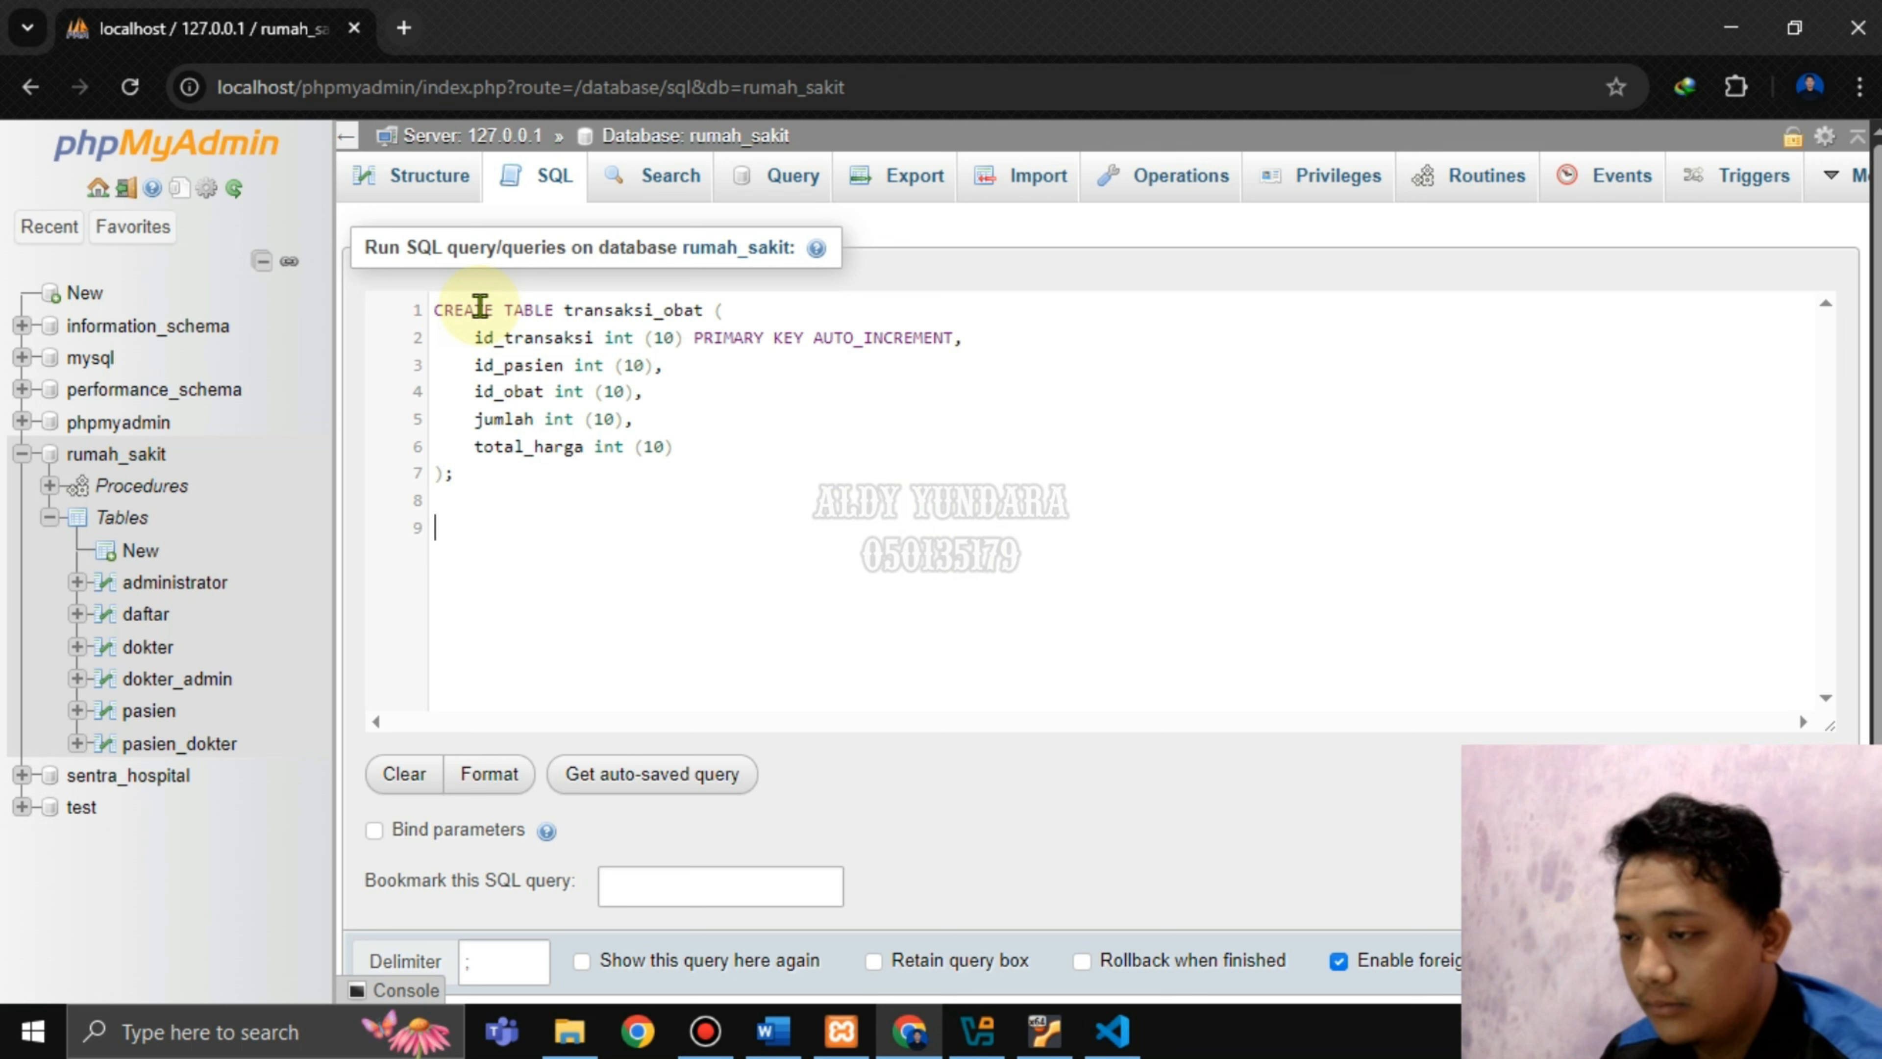
left_click(1109, 1031)
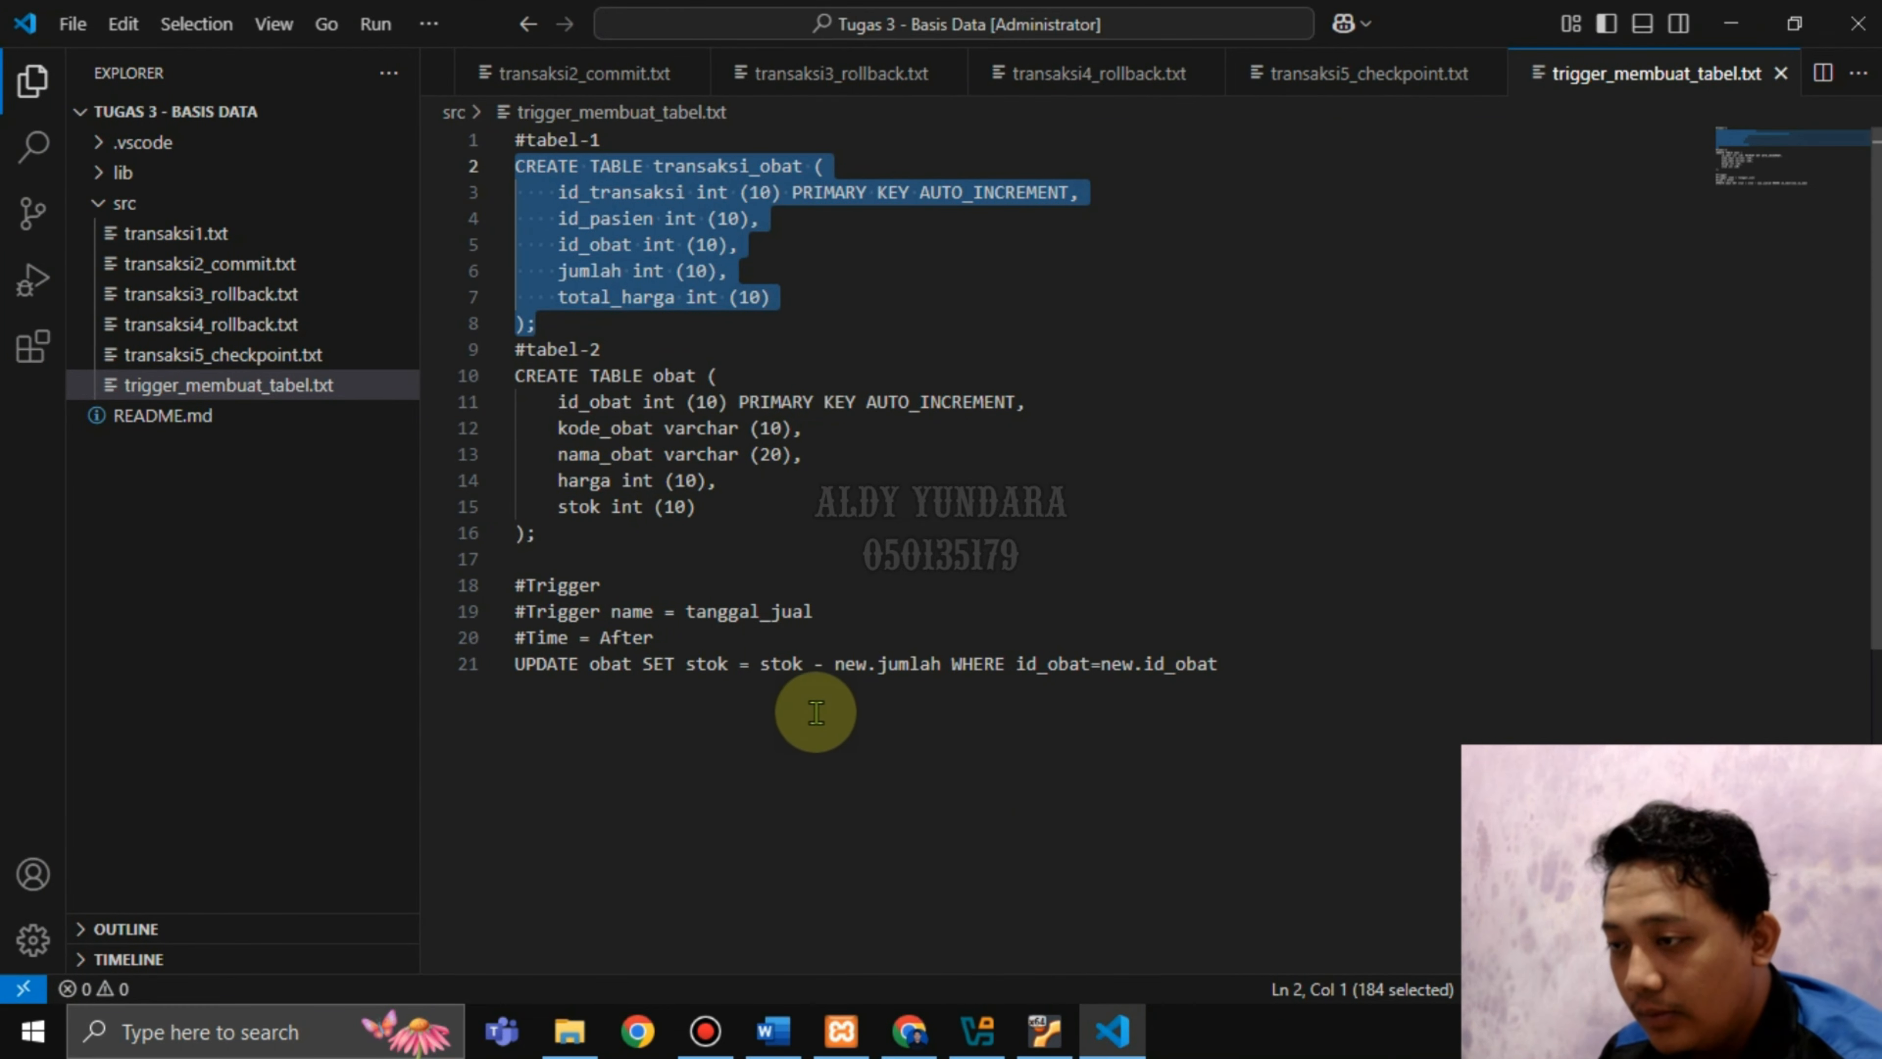
left_click_drag(549, 536, 511, 370)
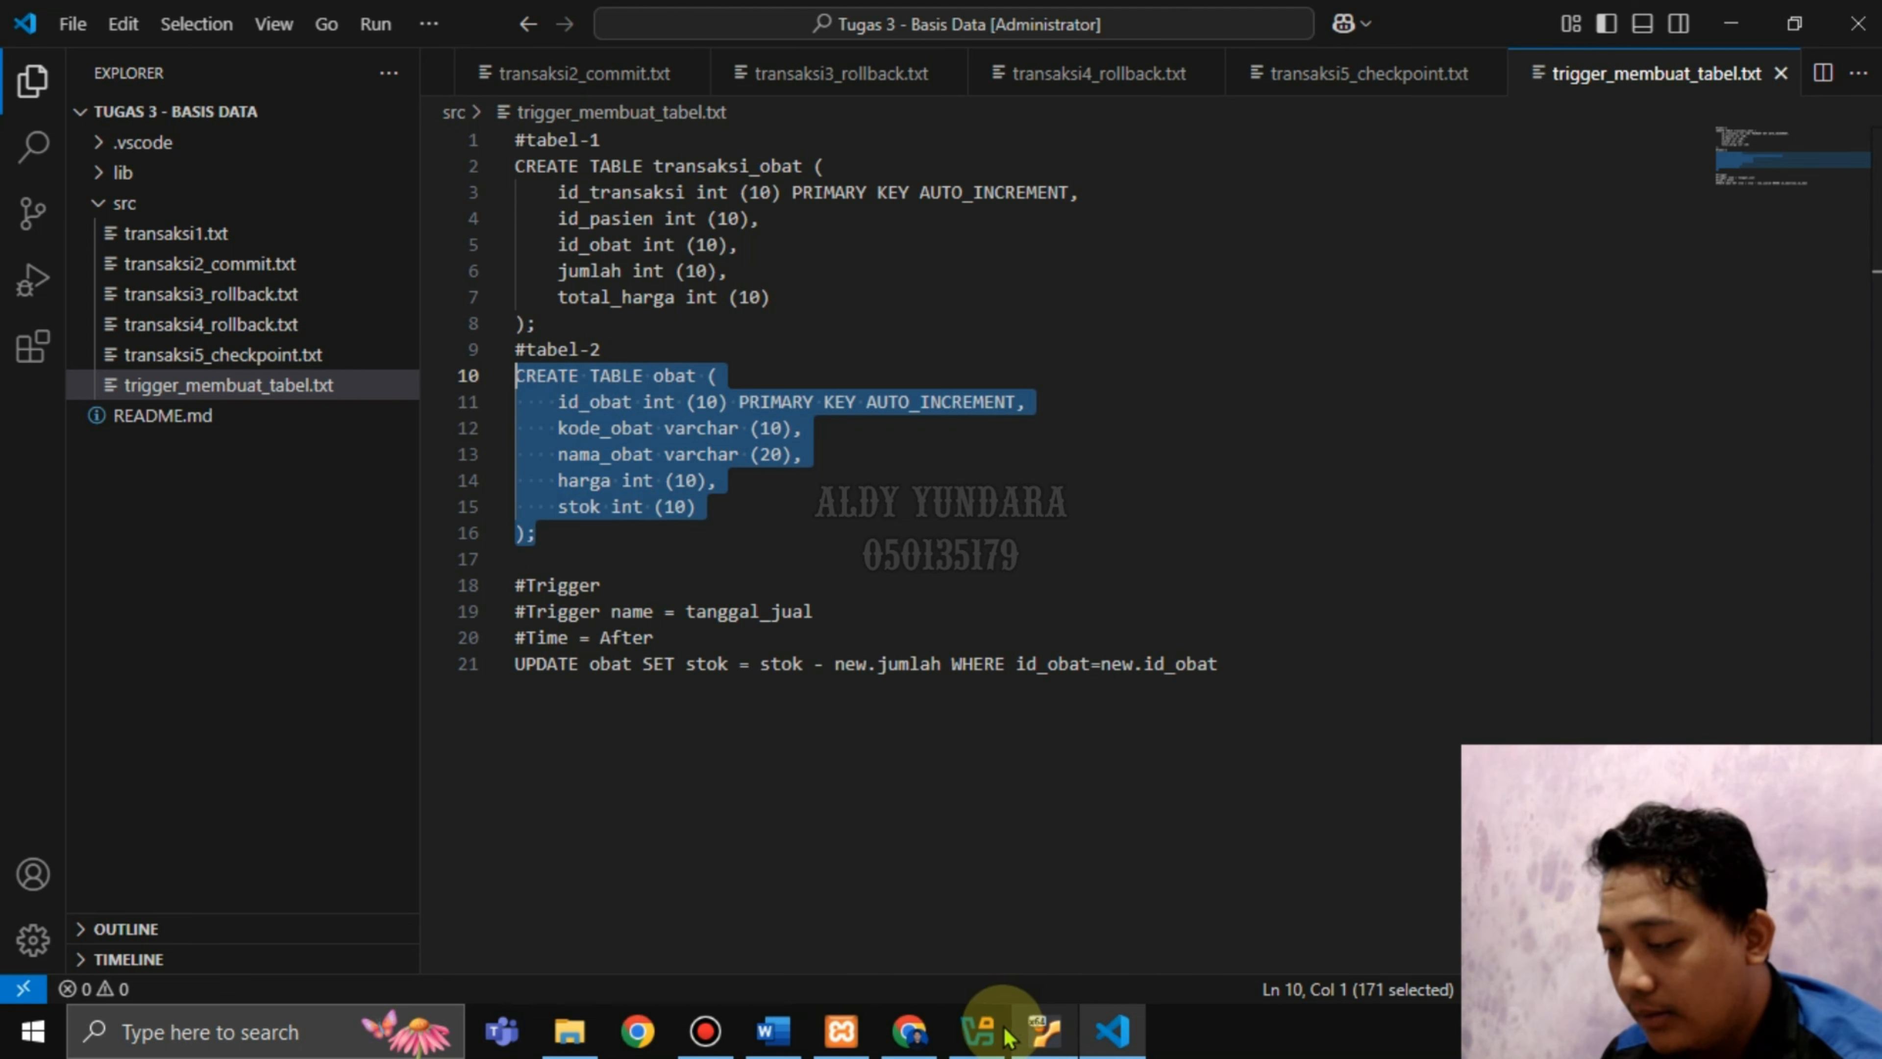
left_click(924, 1041)
type("CREATE TABLE obat (     id_obat int (10) PRIMARY KEY AUTO_INCREMENT,     kode_obat varchar (10),     nama_obat varchar (10),     harga int (10),     stok int (10) );")
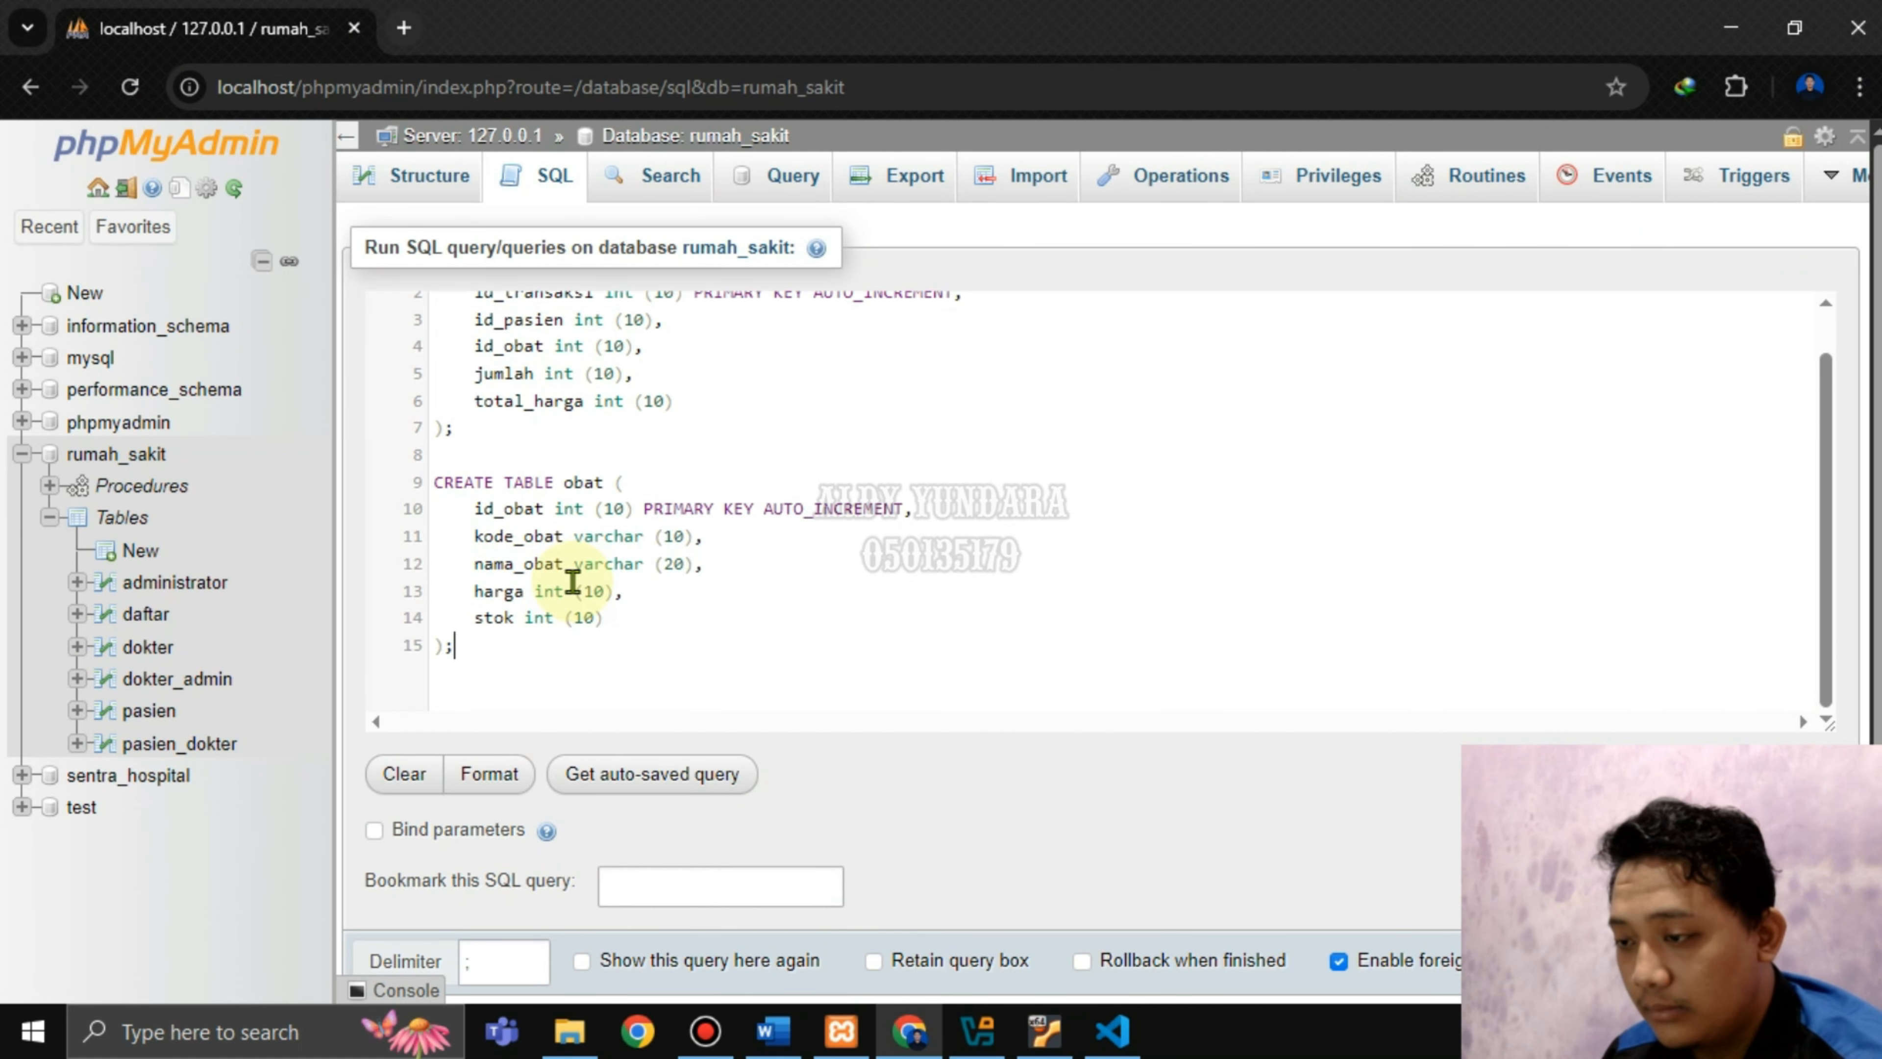
left_click(773, 1031)
scroll(989, 586, "down", 8)
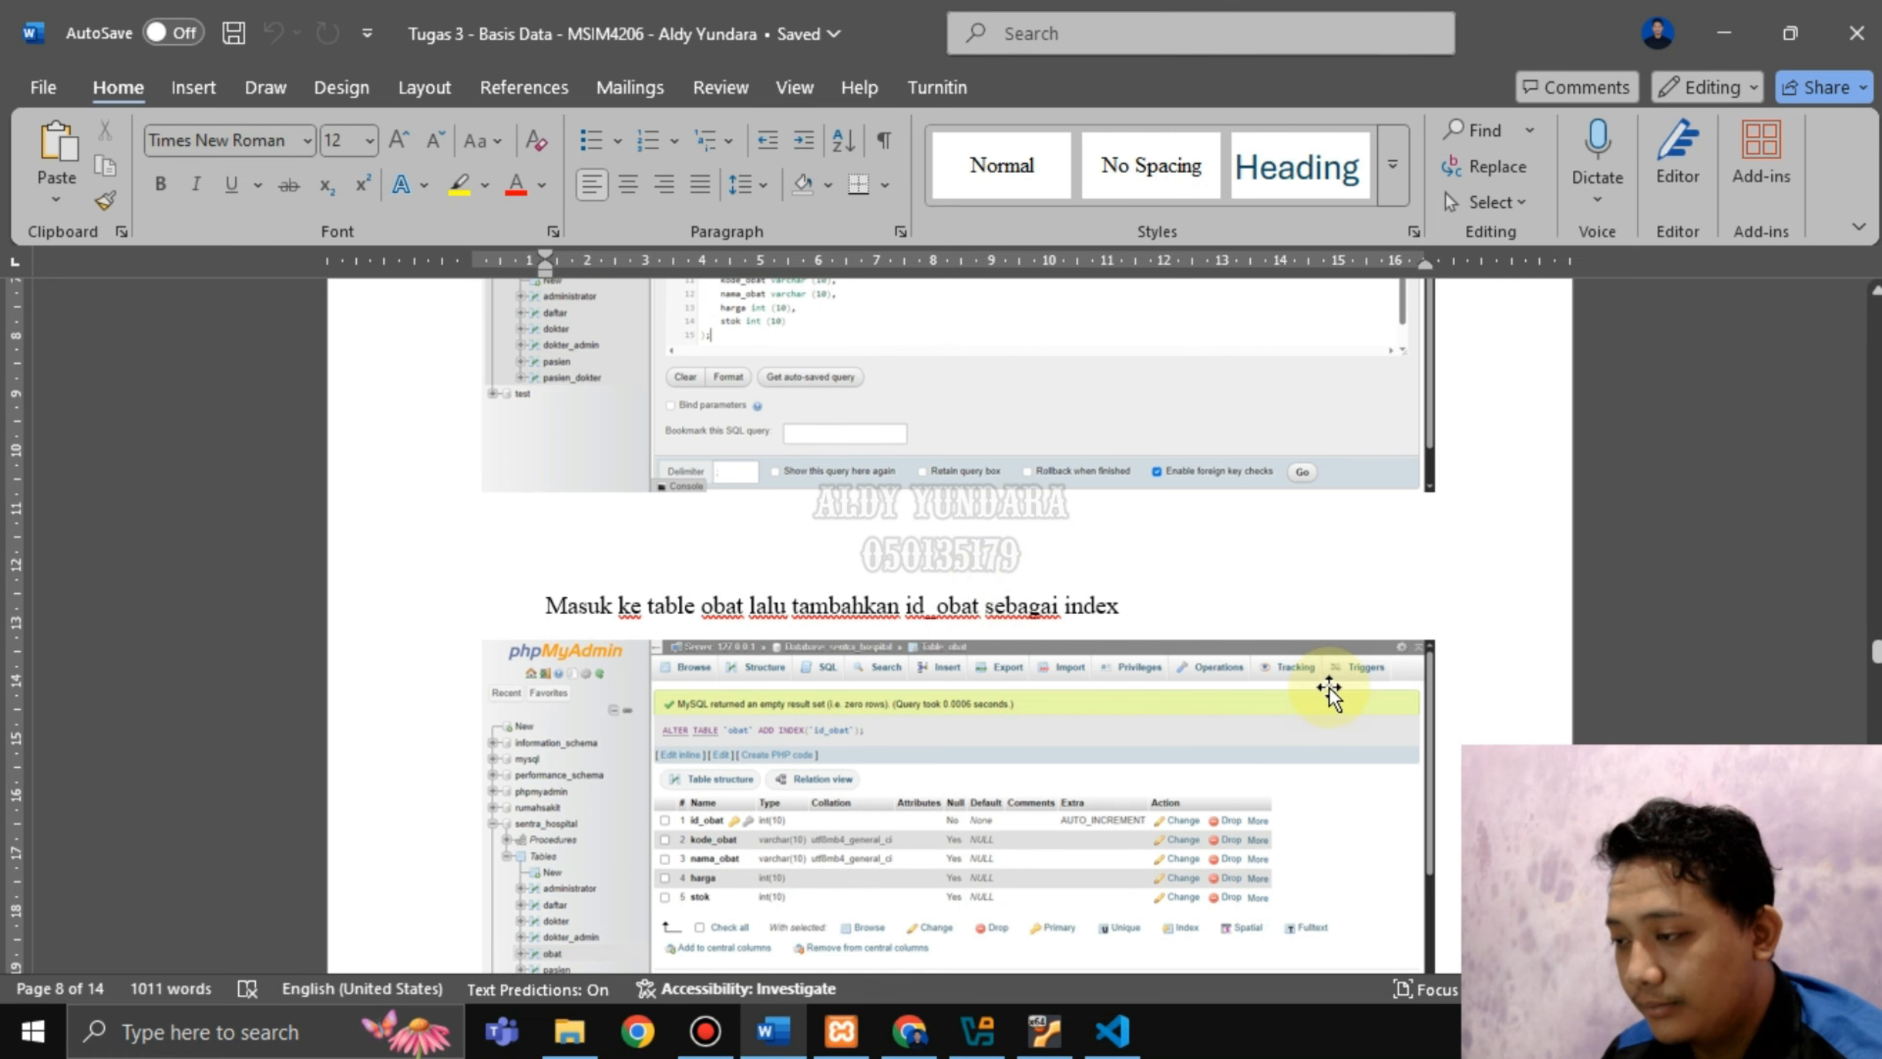
scroll(1327, 685, "down", 2)
left_click(1111, 1031)
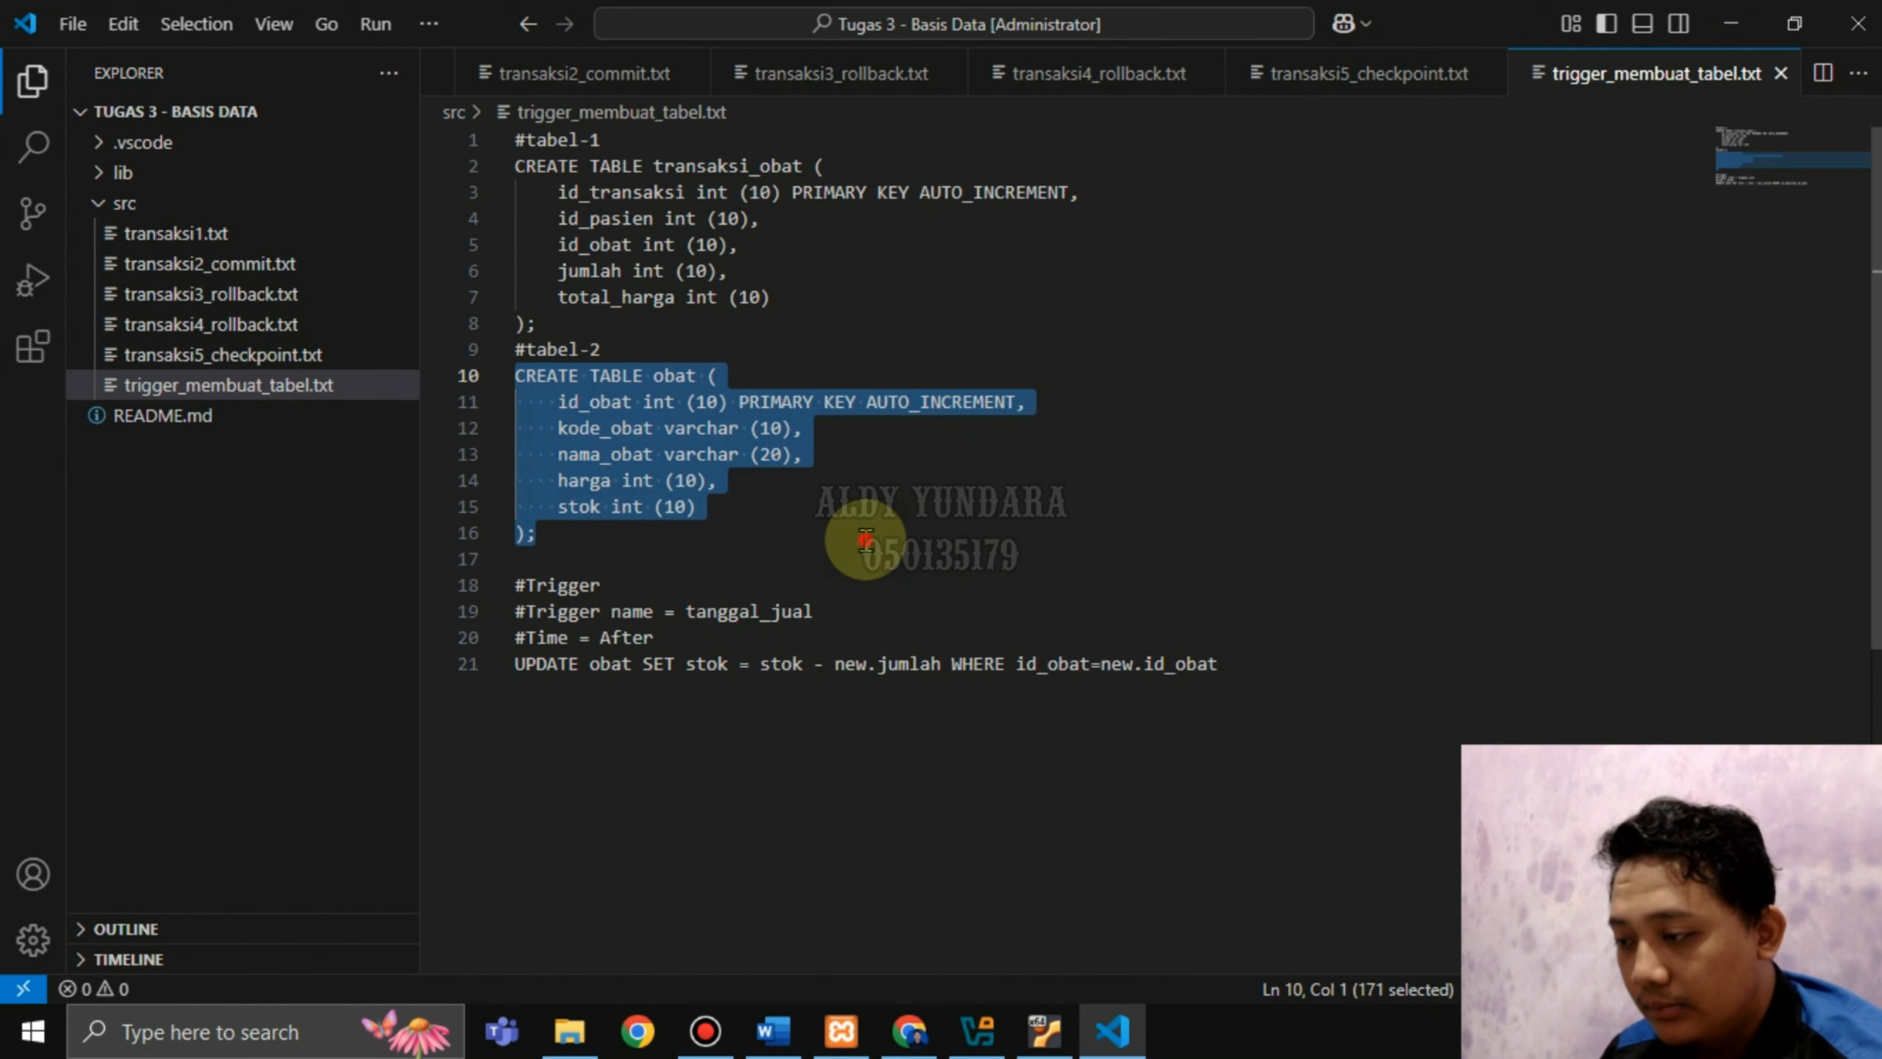
left_click(889, 533)
left_click(910, 1031)
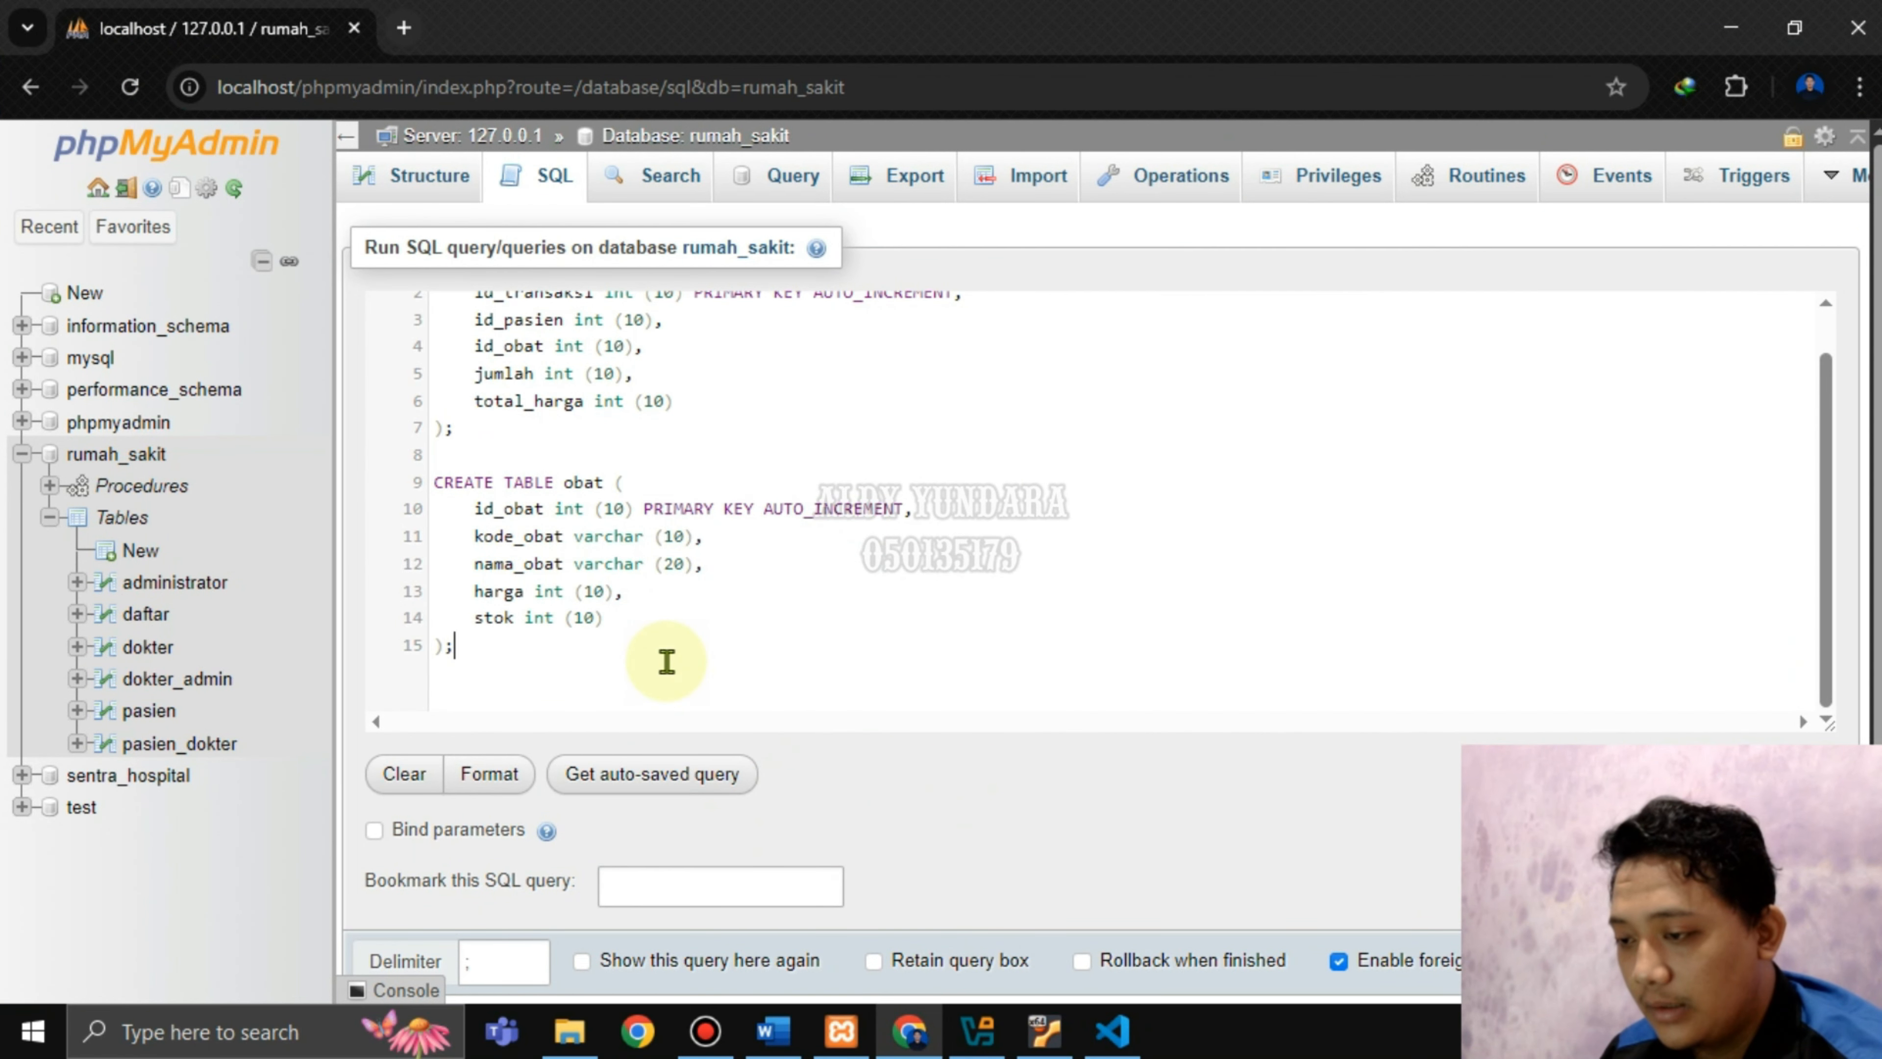
scroll(1337, 830, "down", 1)
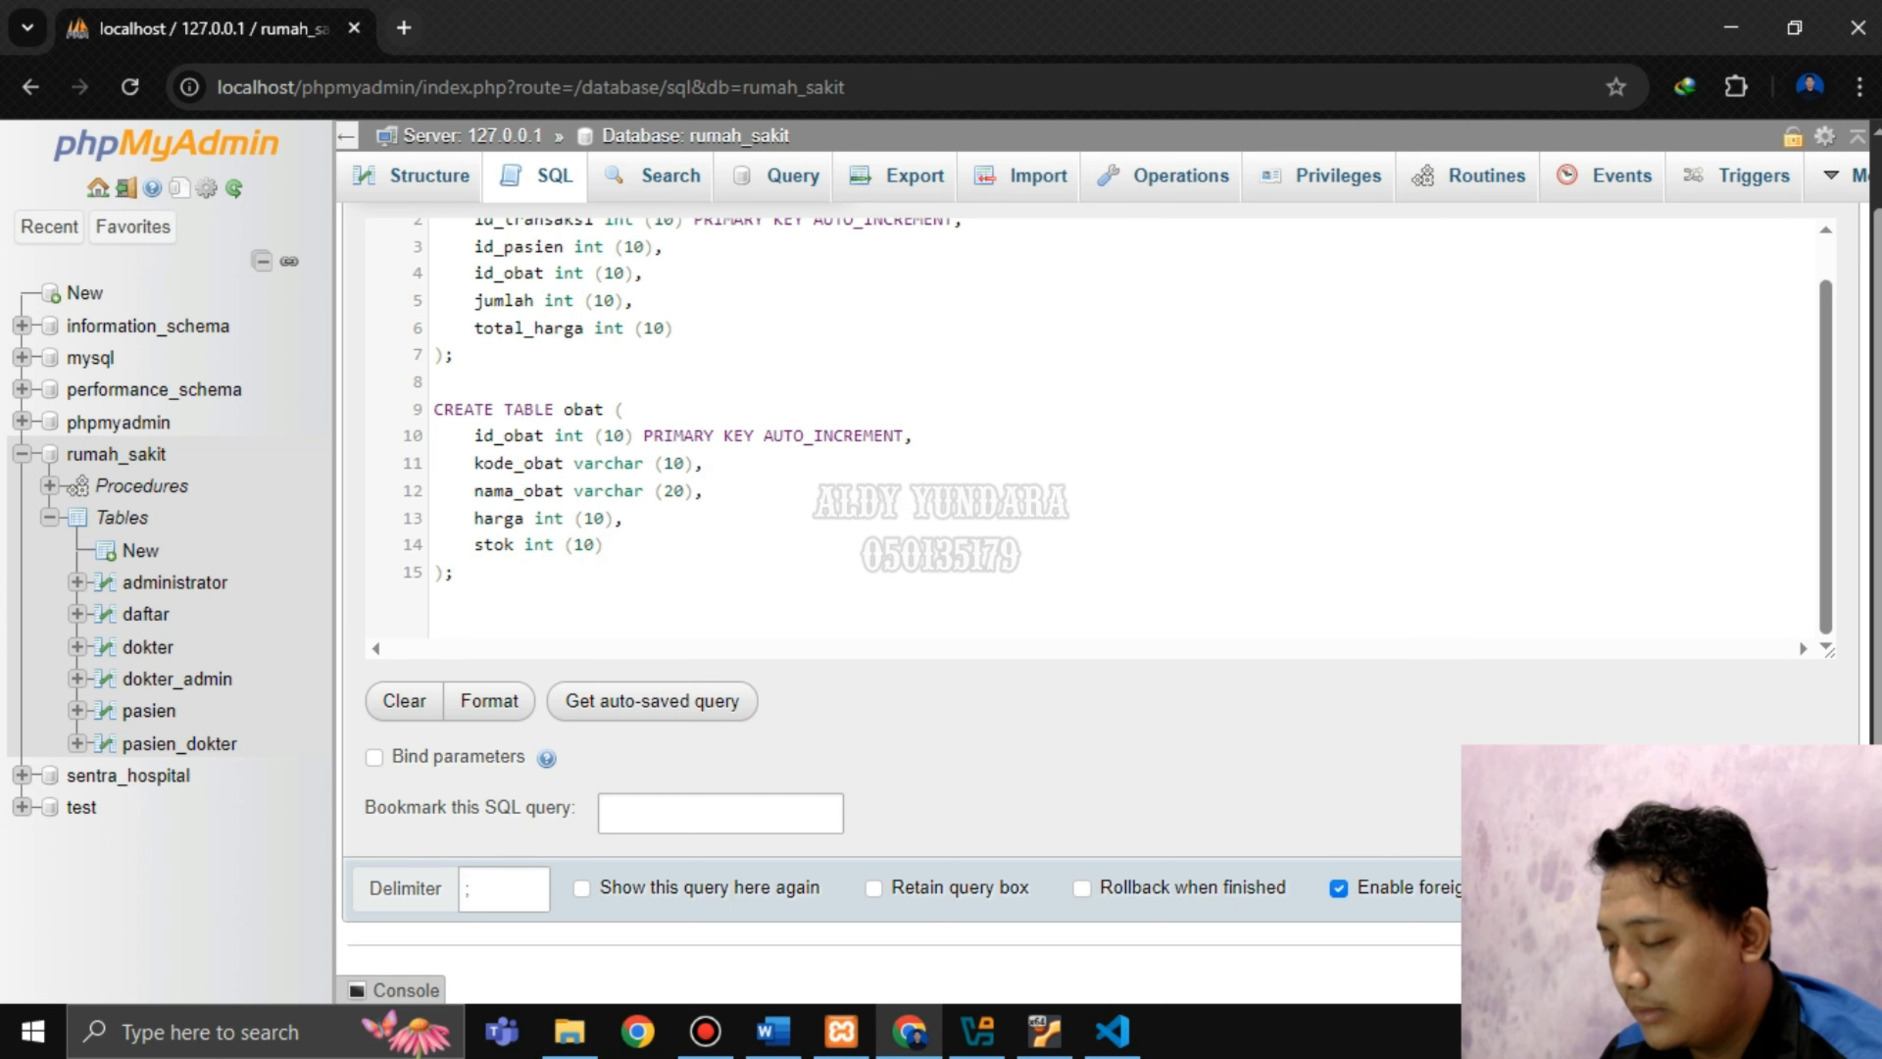
Run both CREATE TABLE statements, then browse the new, empty obat and transaksi_obat tables.
left_click(1817, 888)
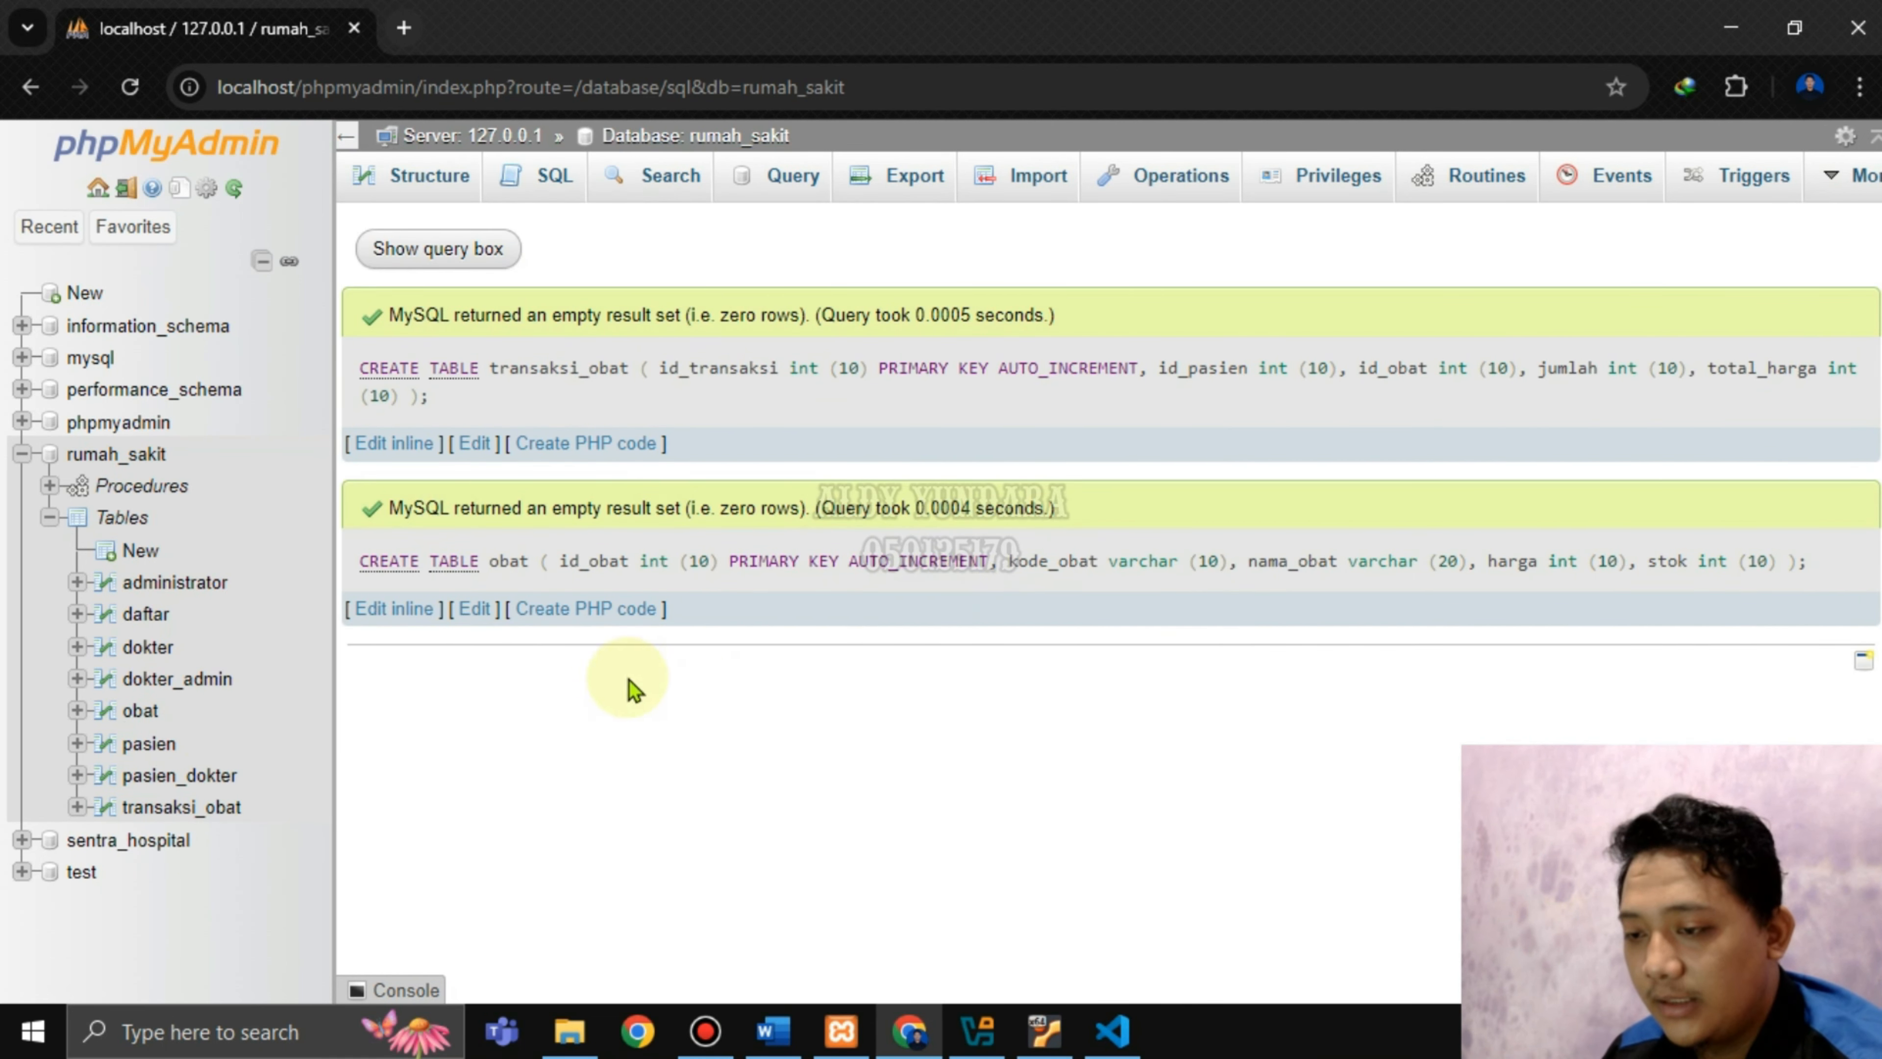
left_click(136, 713)
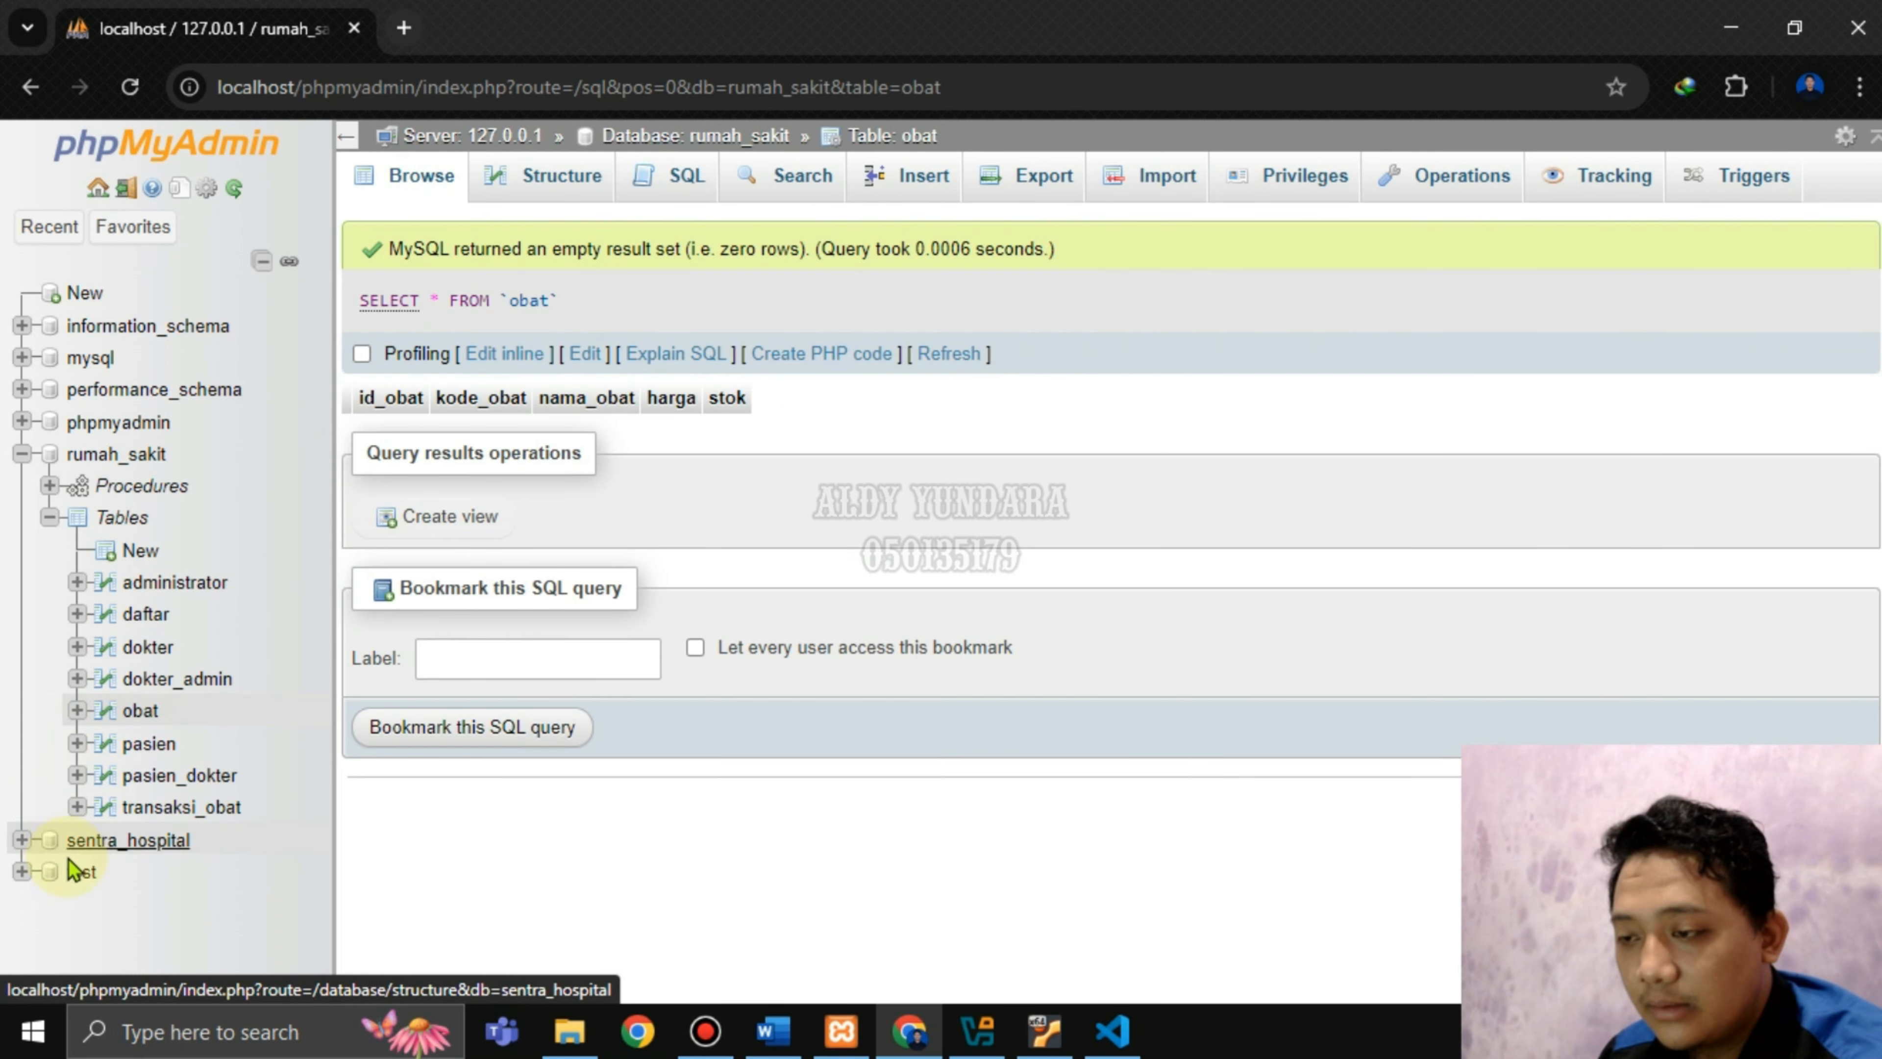
left_click(206, 806)
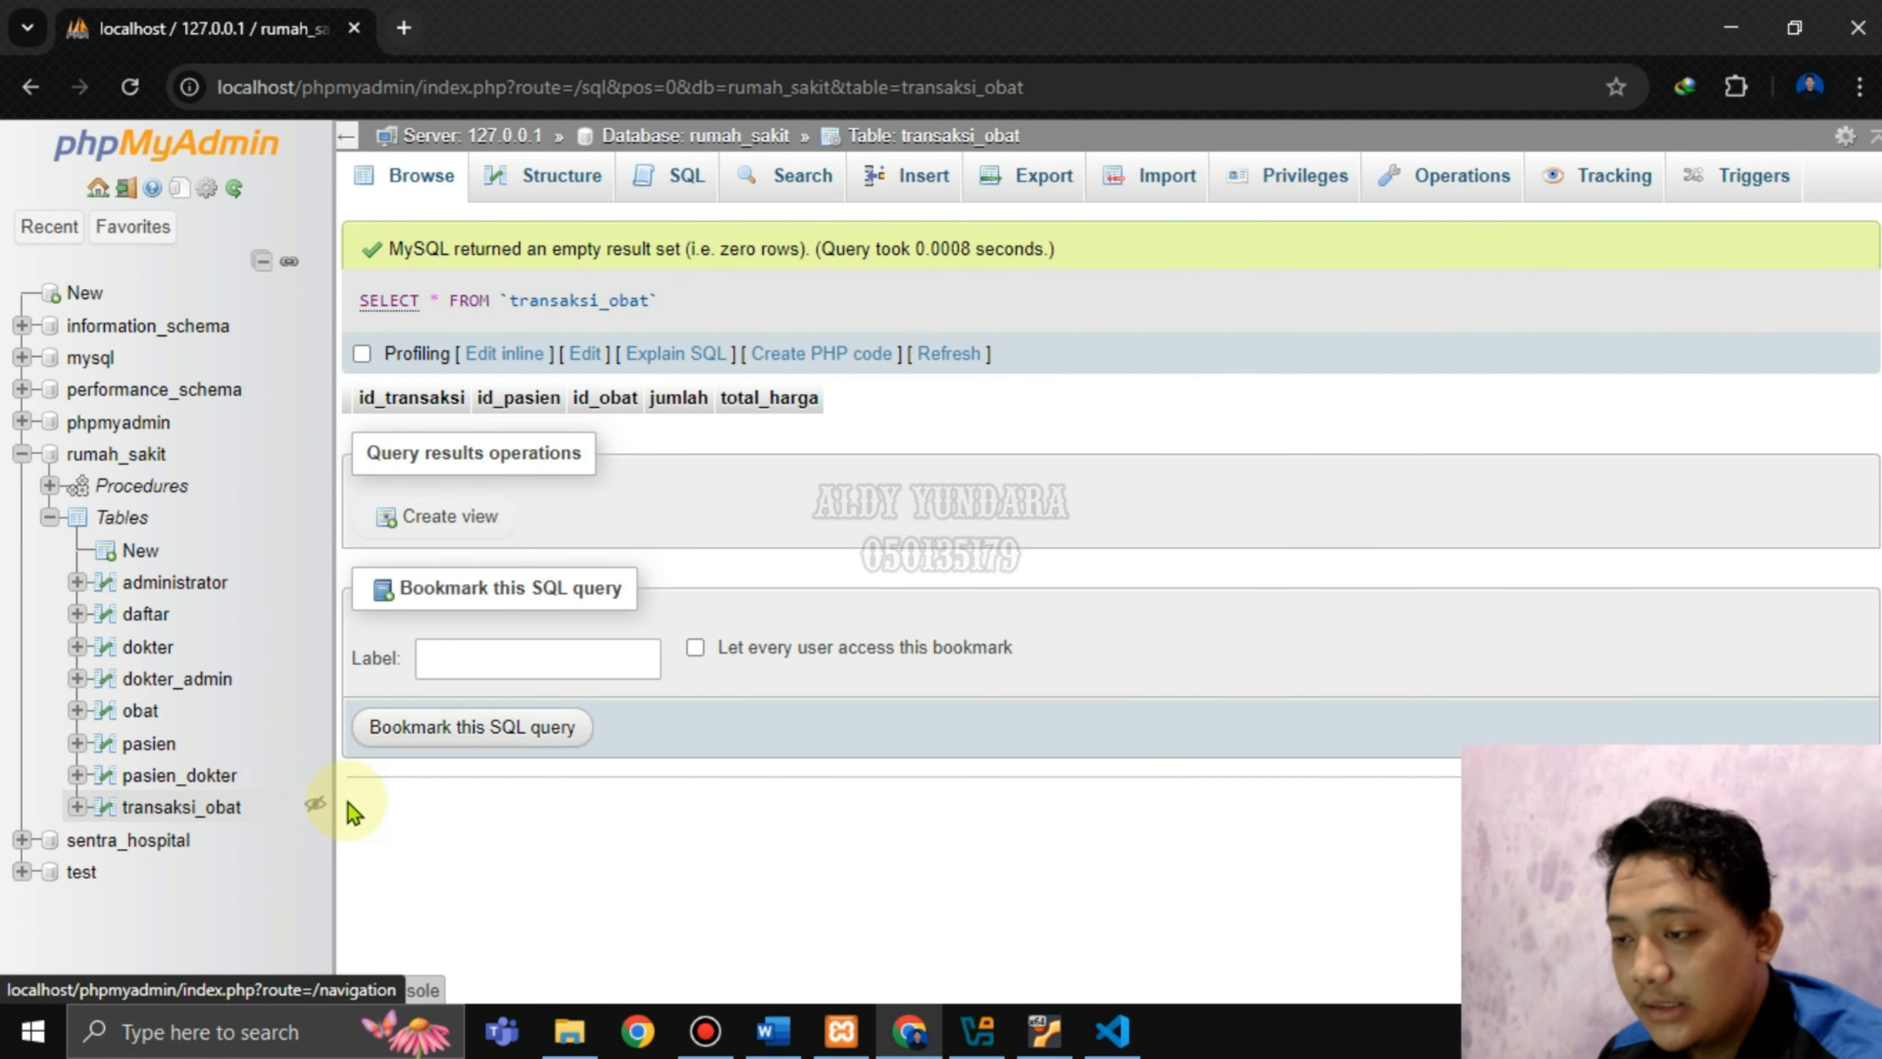
left_click(773, 1031)
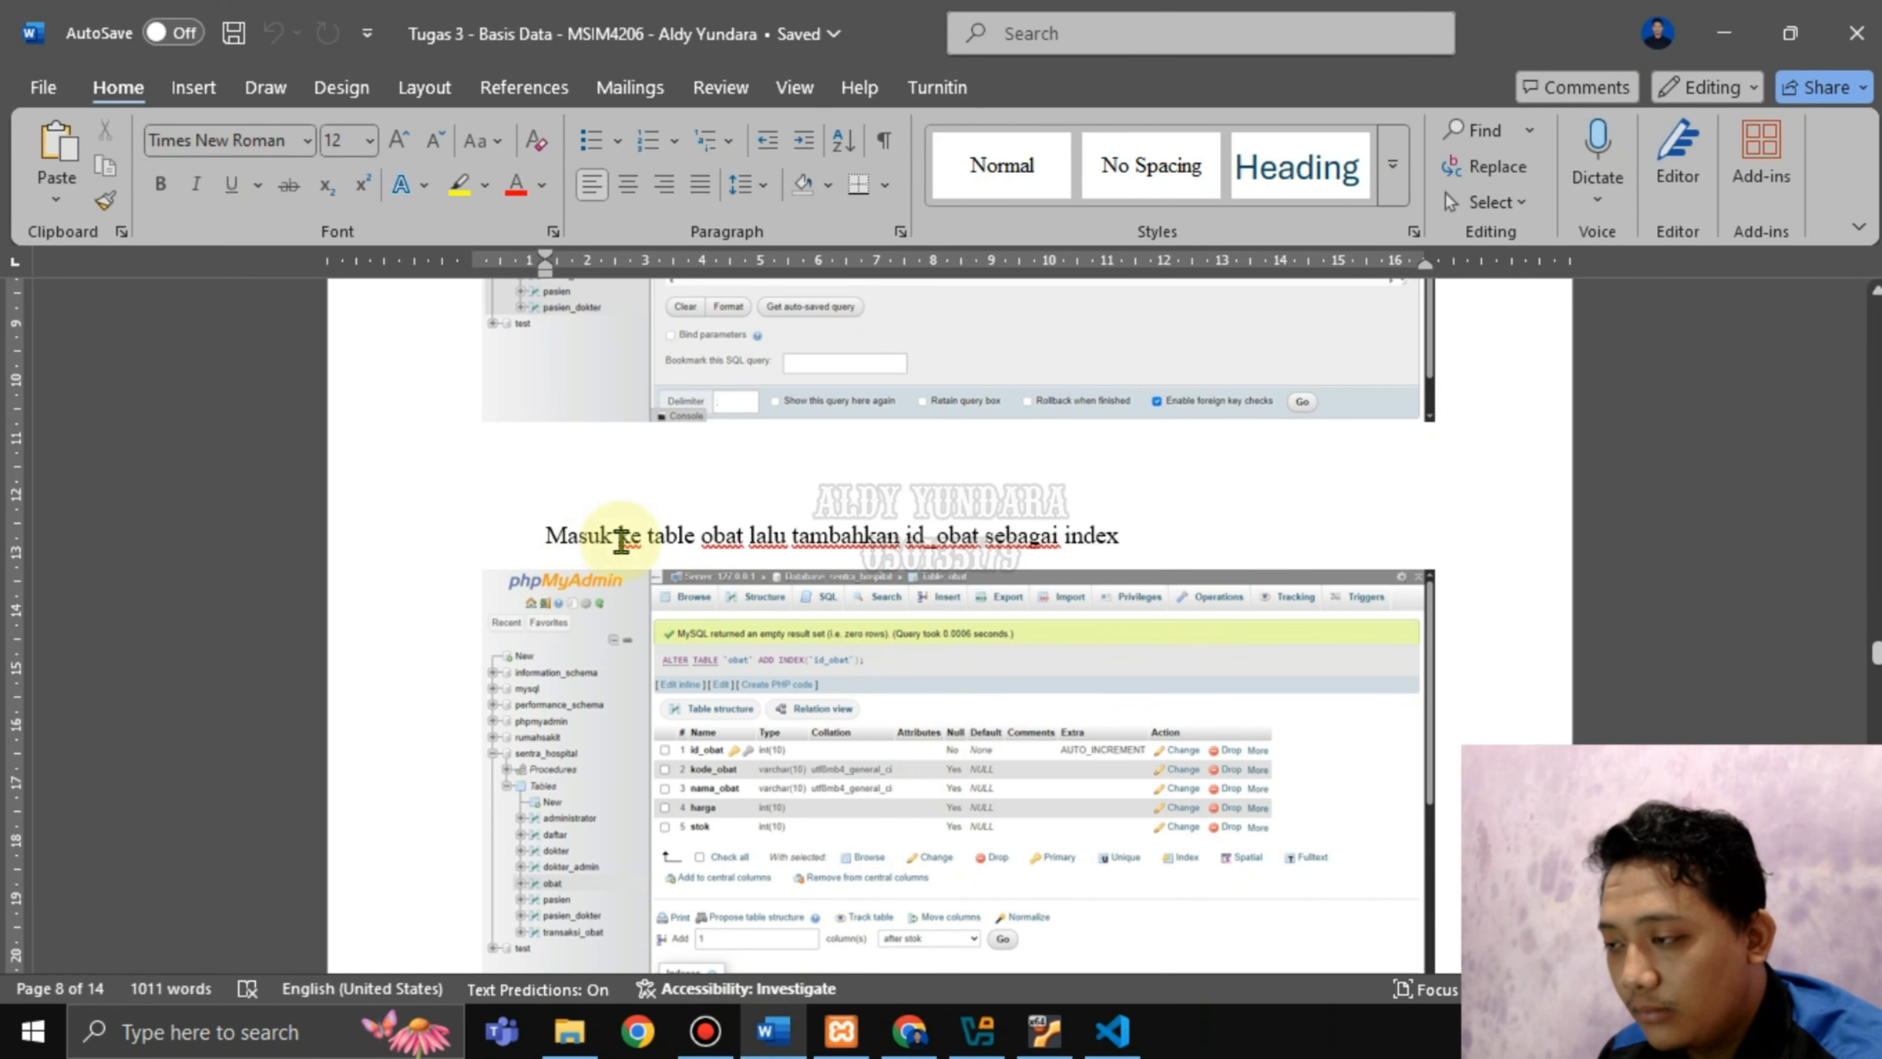
Locate the report line 'Masuk ke table obat lalu tambahkan id_obat sebagai index', then return to trigger_membuat_tabel.txt.
scroll(1021, 556, "down", 2)
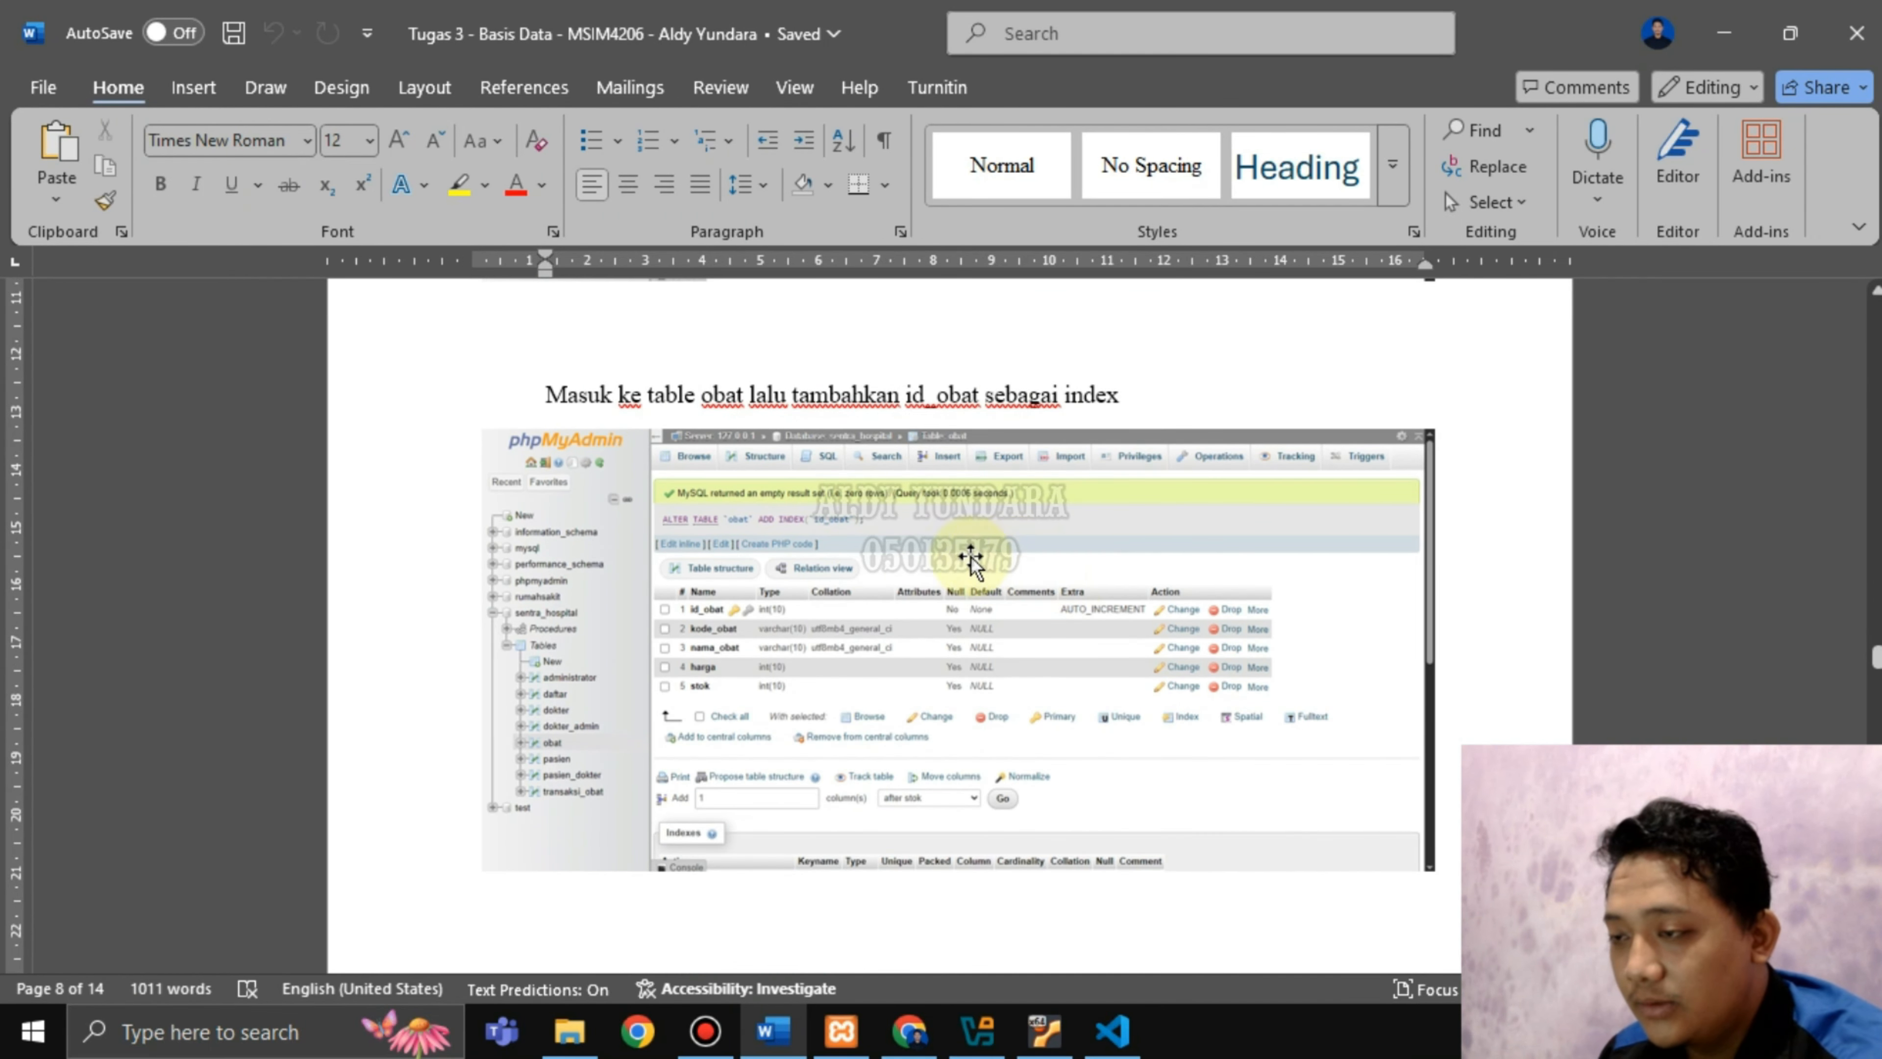
left_click_drag(606, 399, 1119, 406)
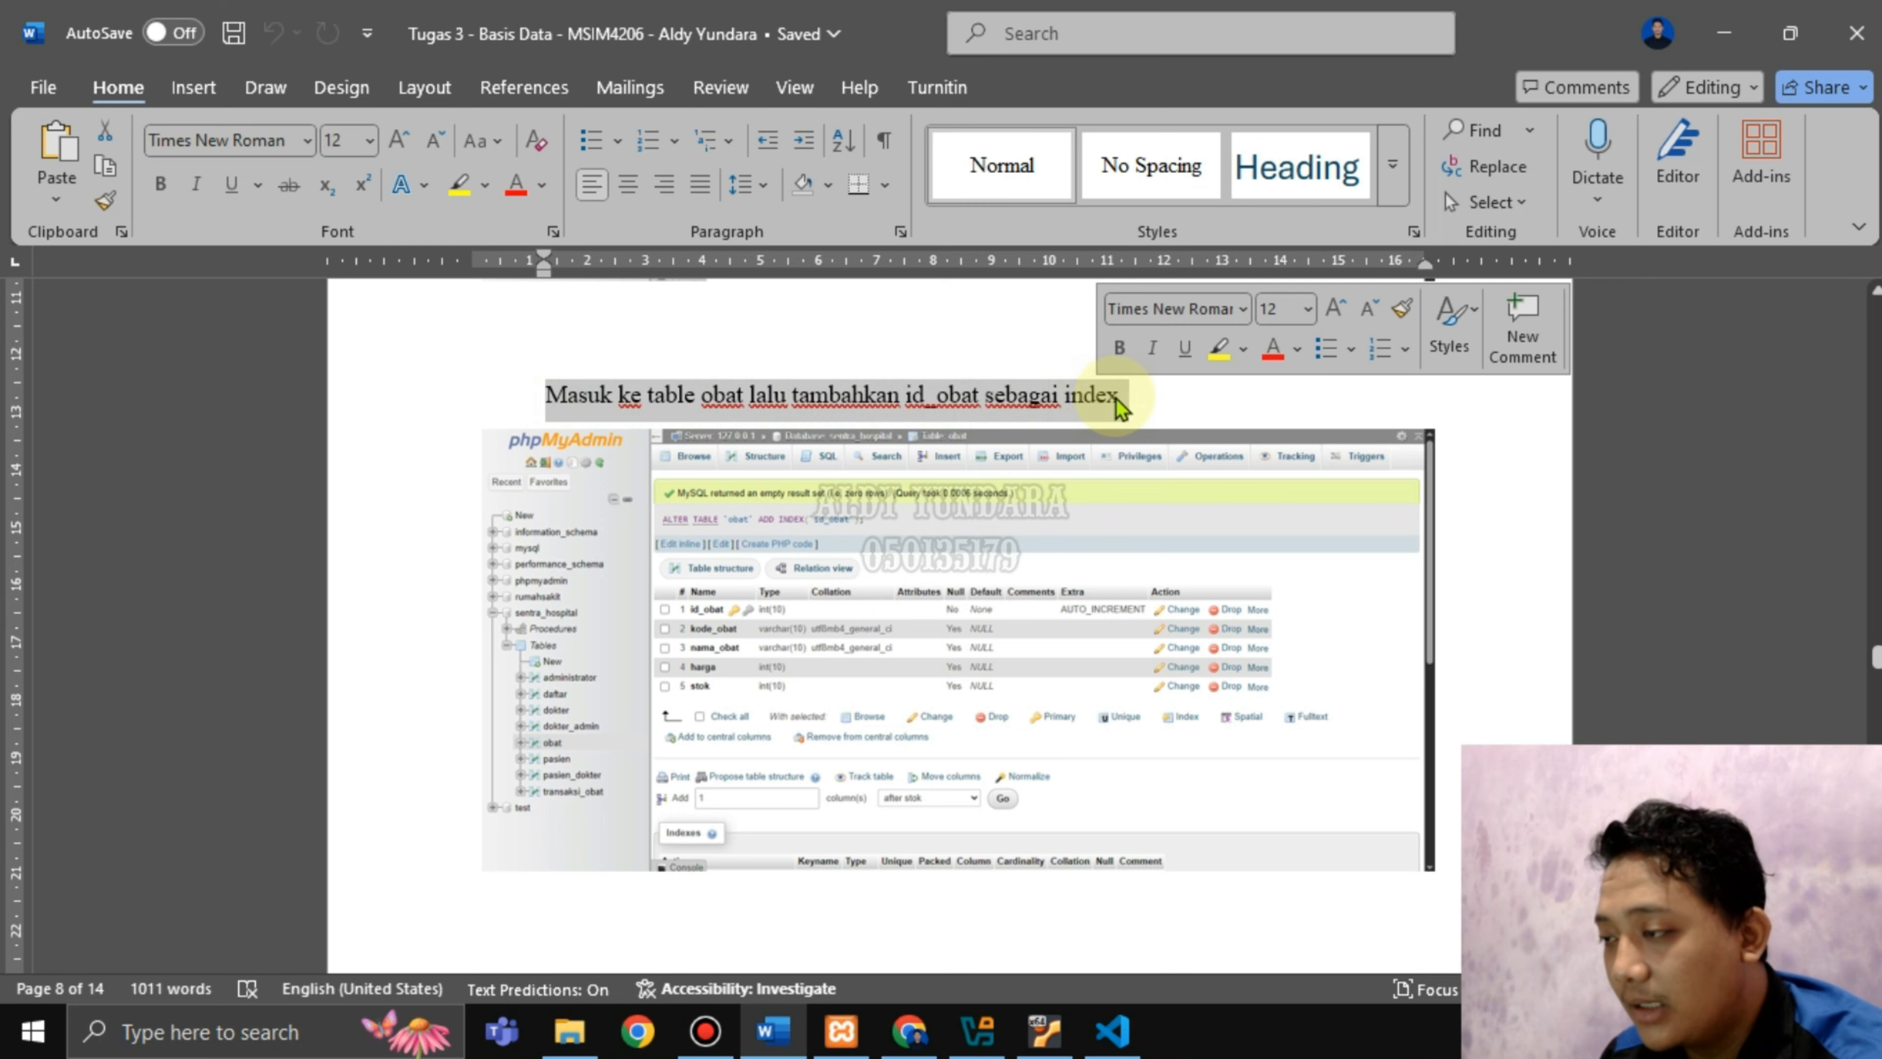
left_click(1145, 396)
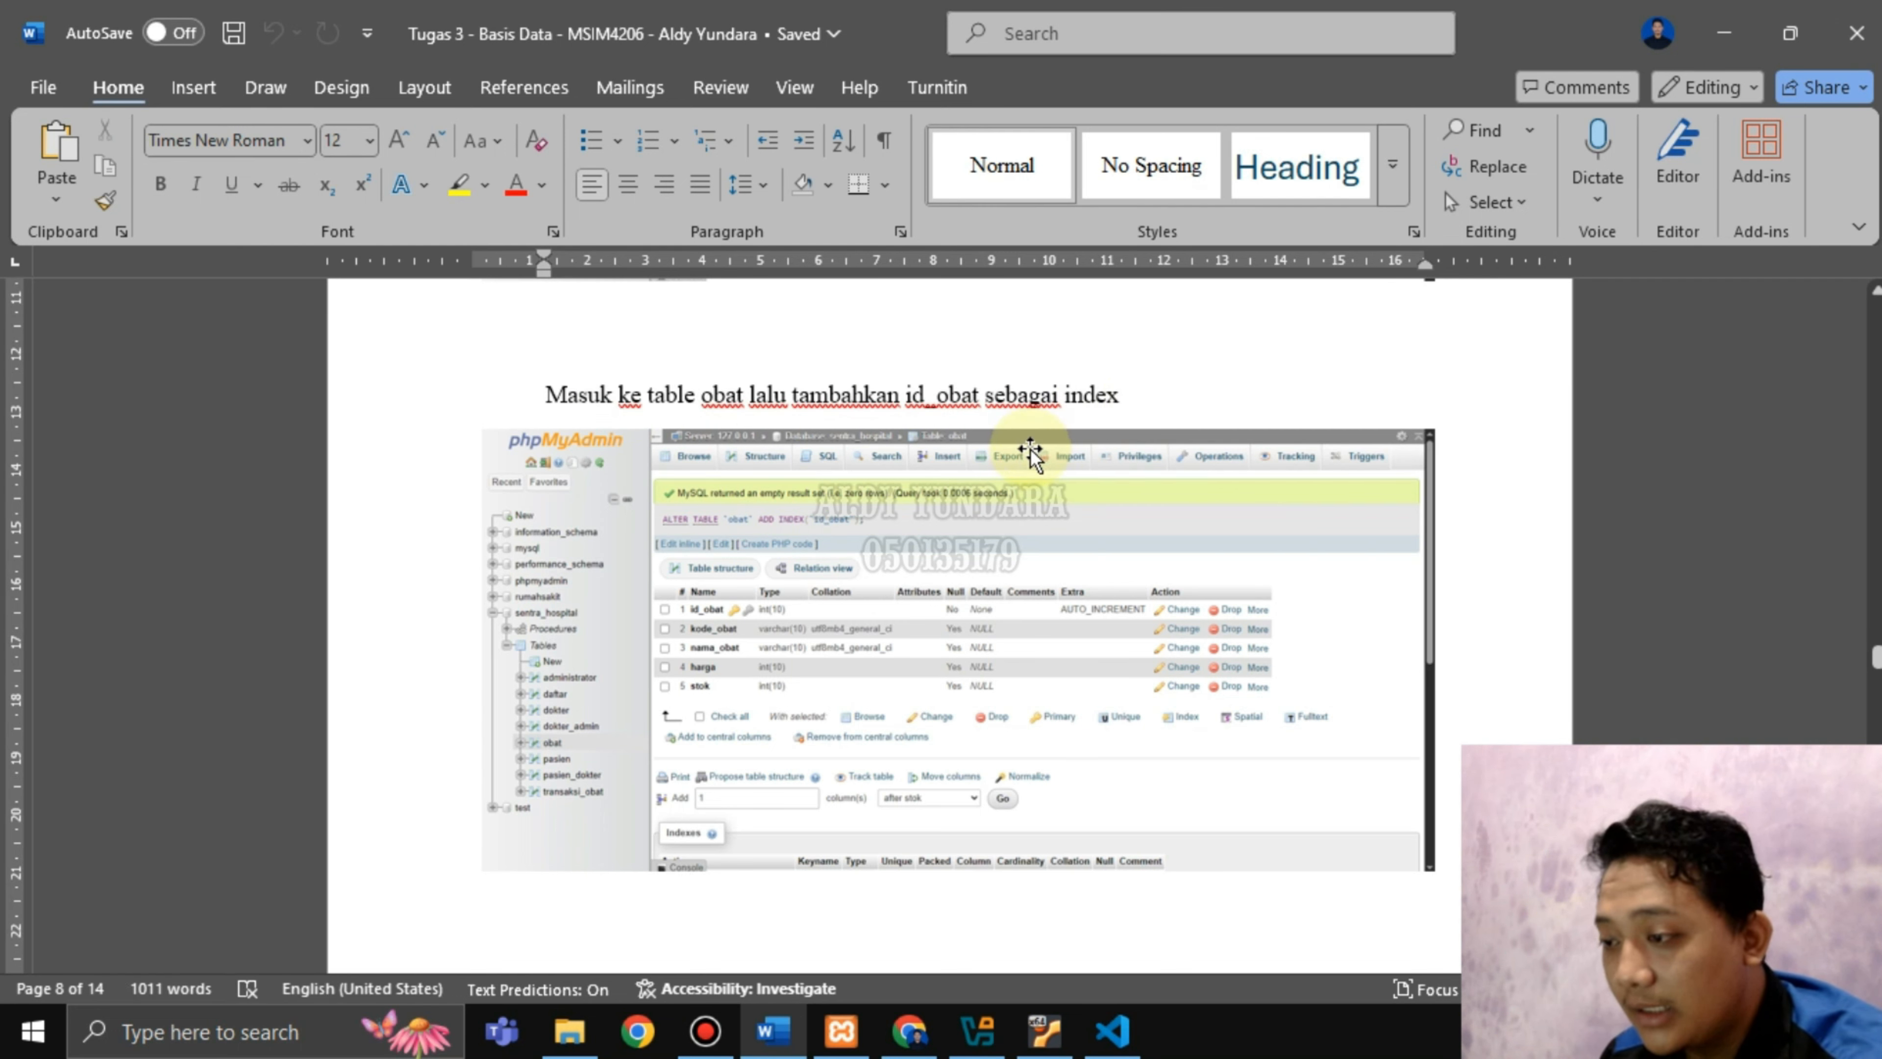
scroll(1057, 701, "down", 1)
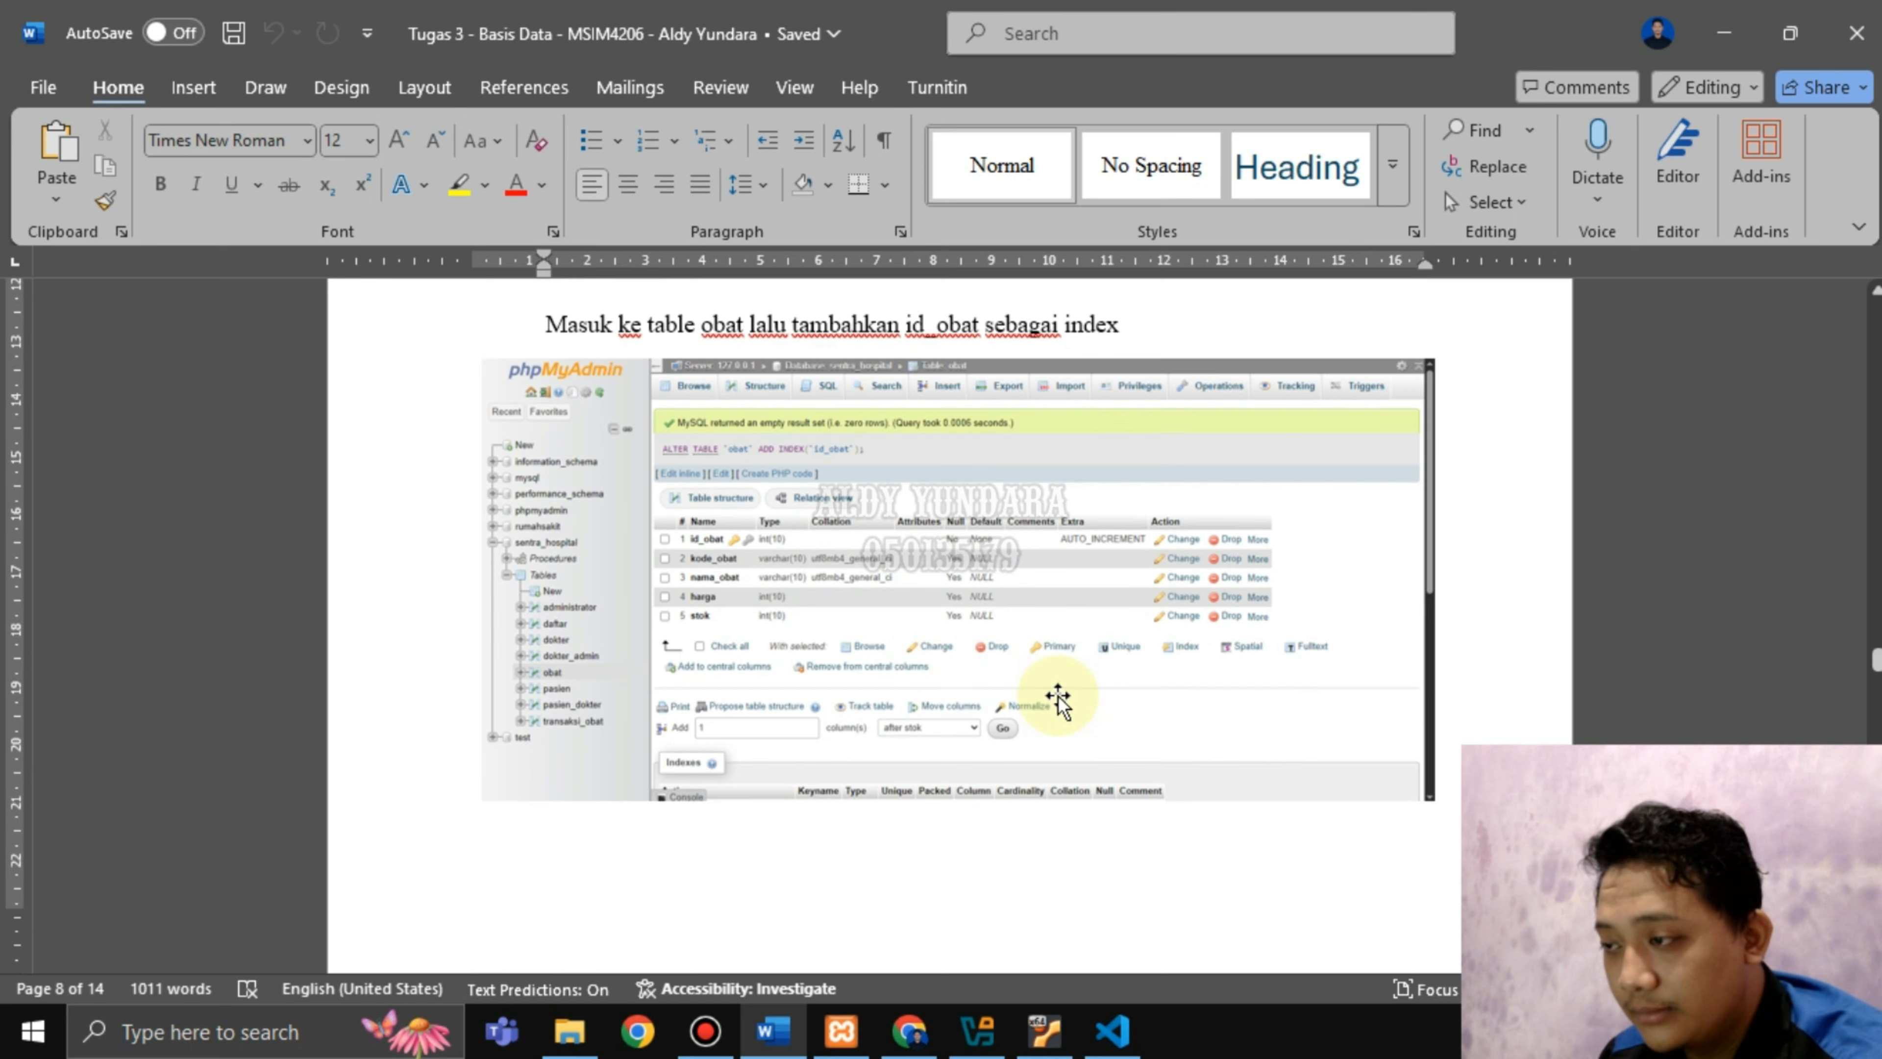
scroll(1084, 597, "up", 7)
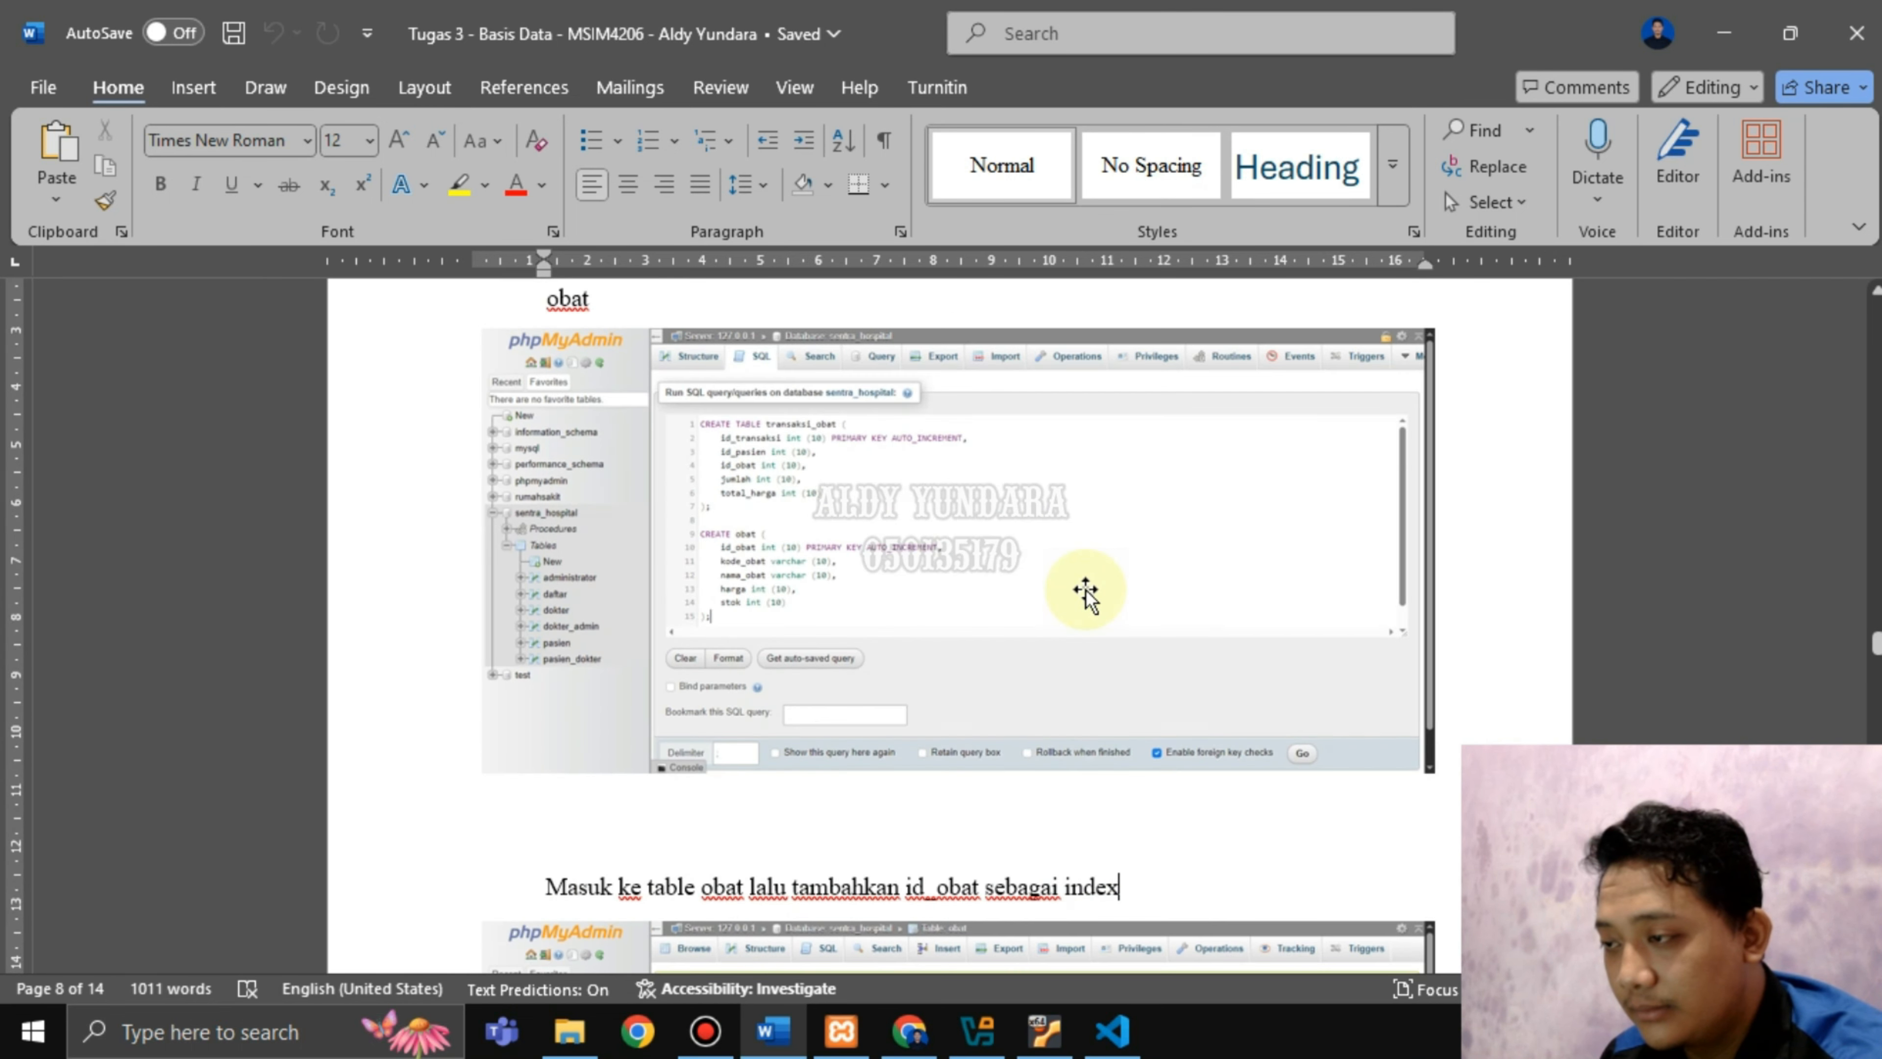
scroll(1086, 597, "down", 5)
scroll(1072, 778, "down", 1)
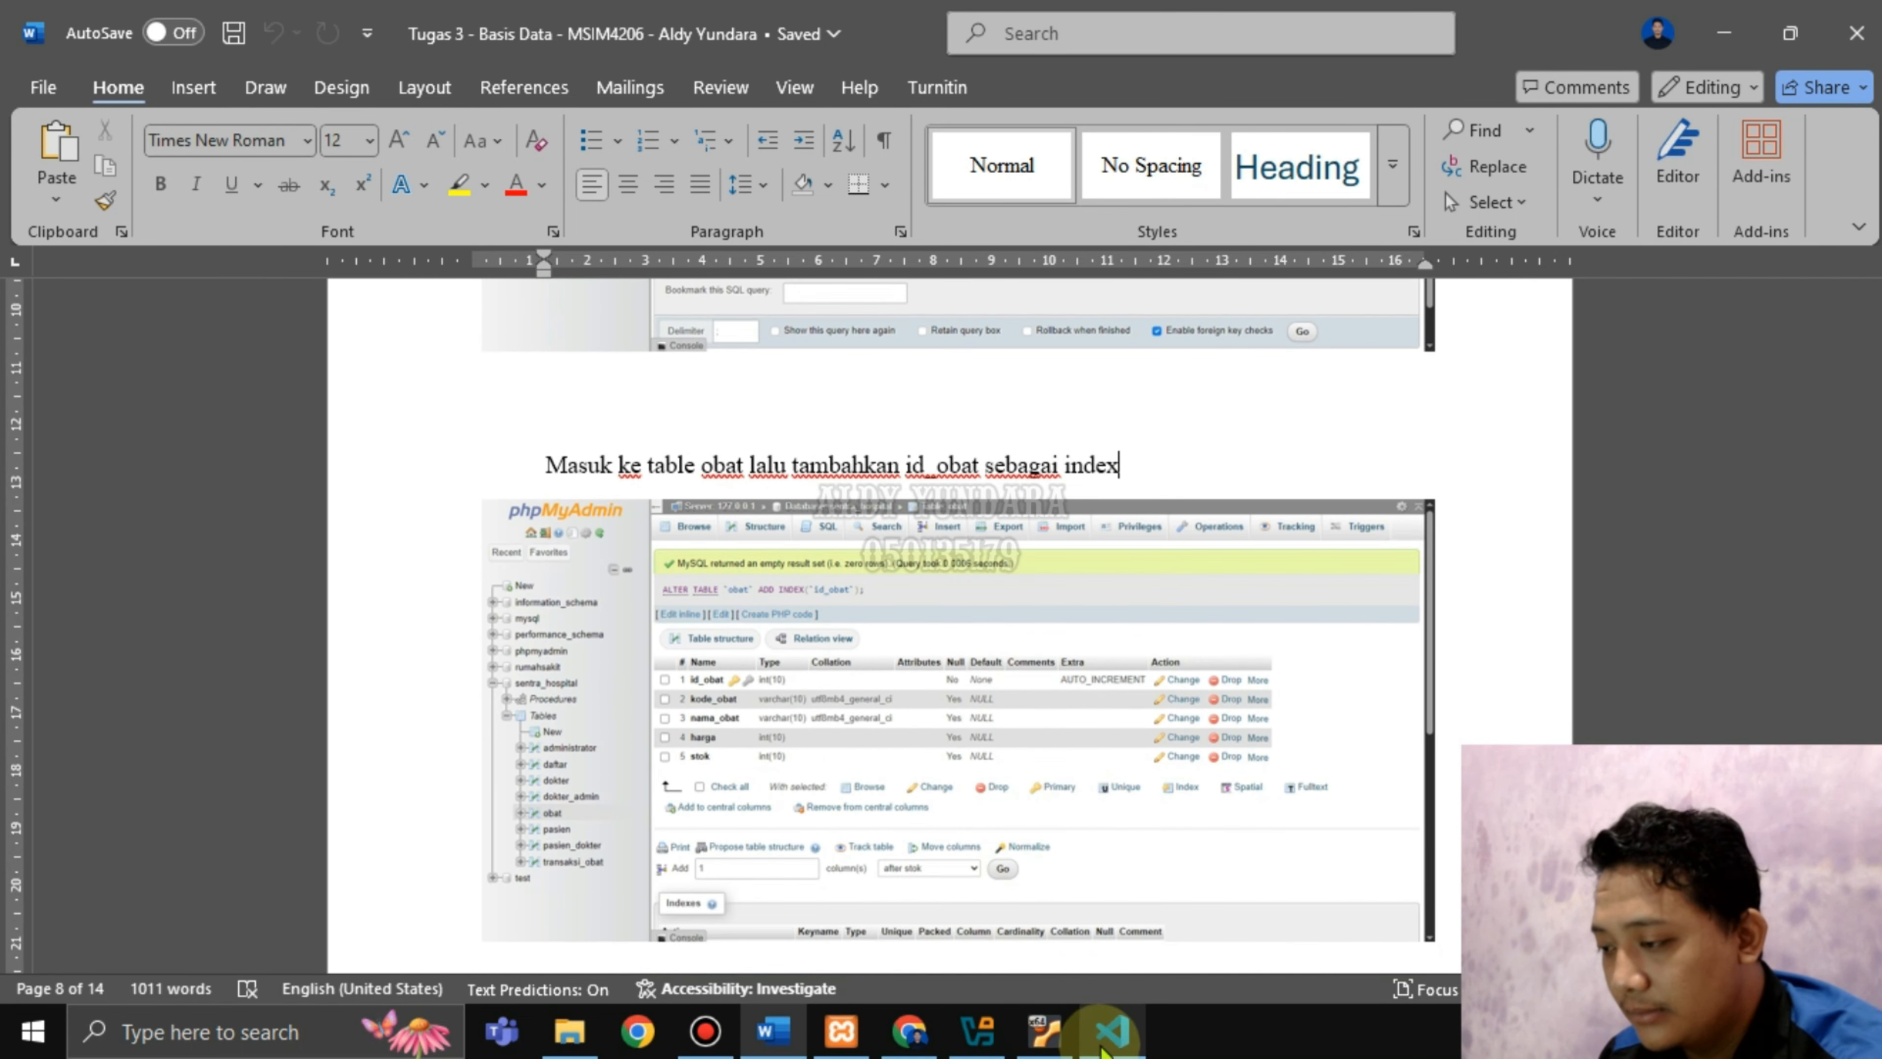
left_click(1112, 1030)
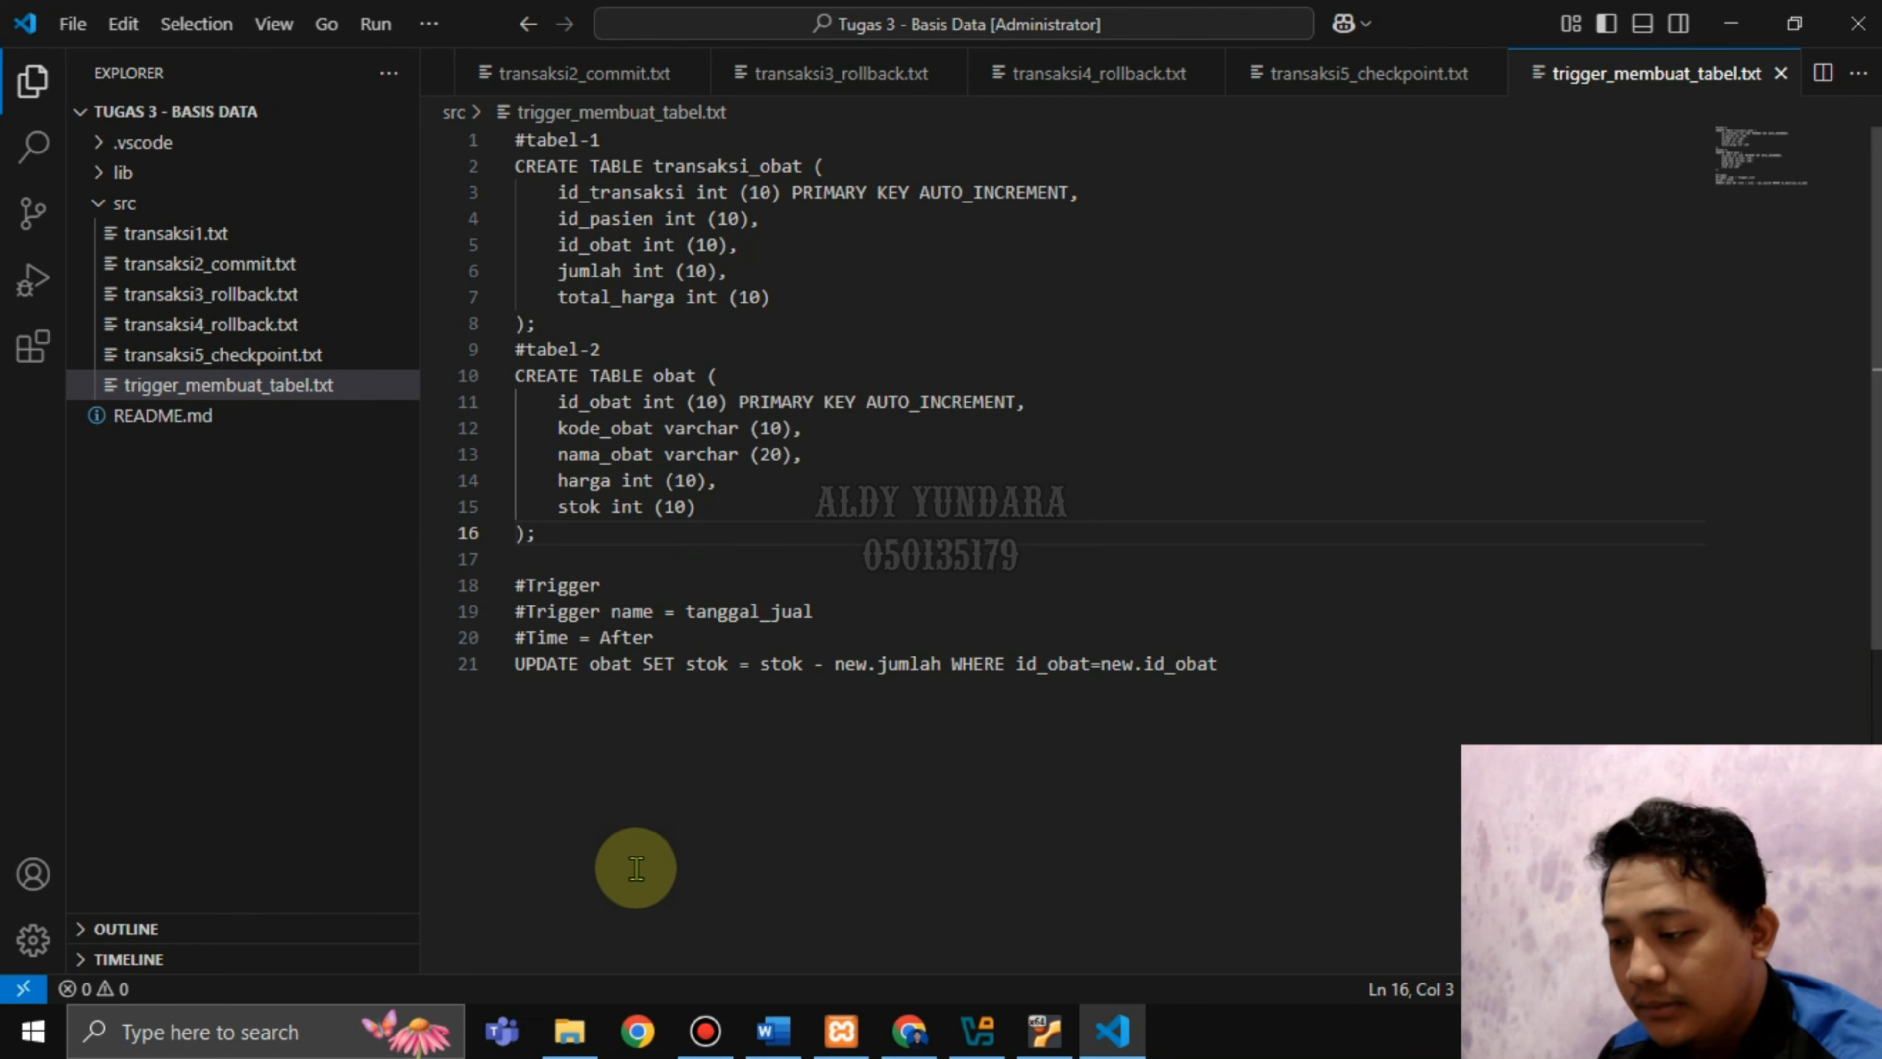
In the obat table's Structure view, add and confirm an index on the id_obat column.
left_click(909, 1031)
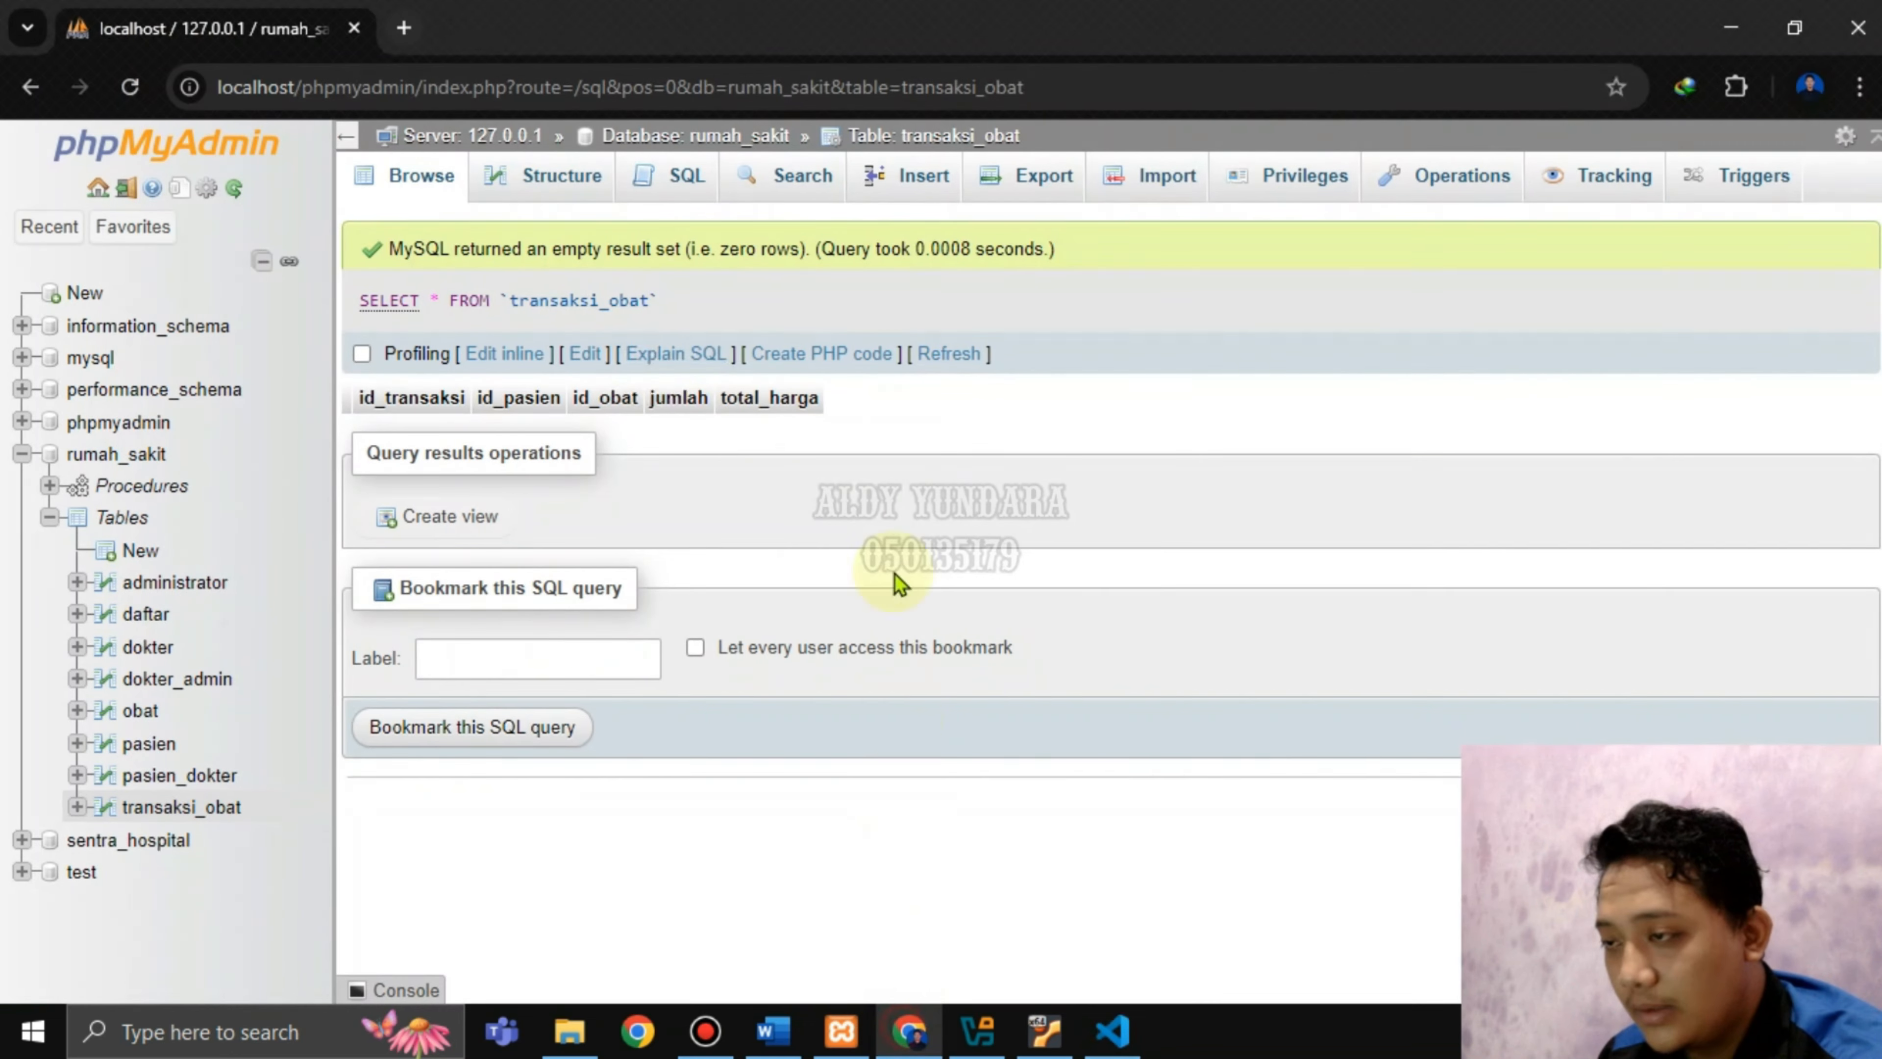
left_click(140, 710)
left_click(773, 1031)
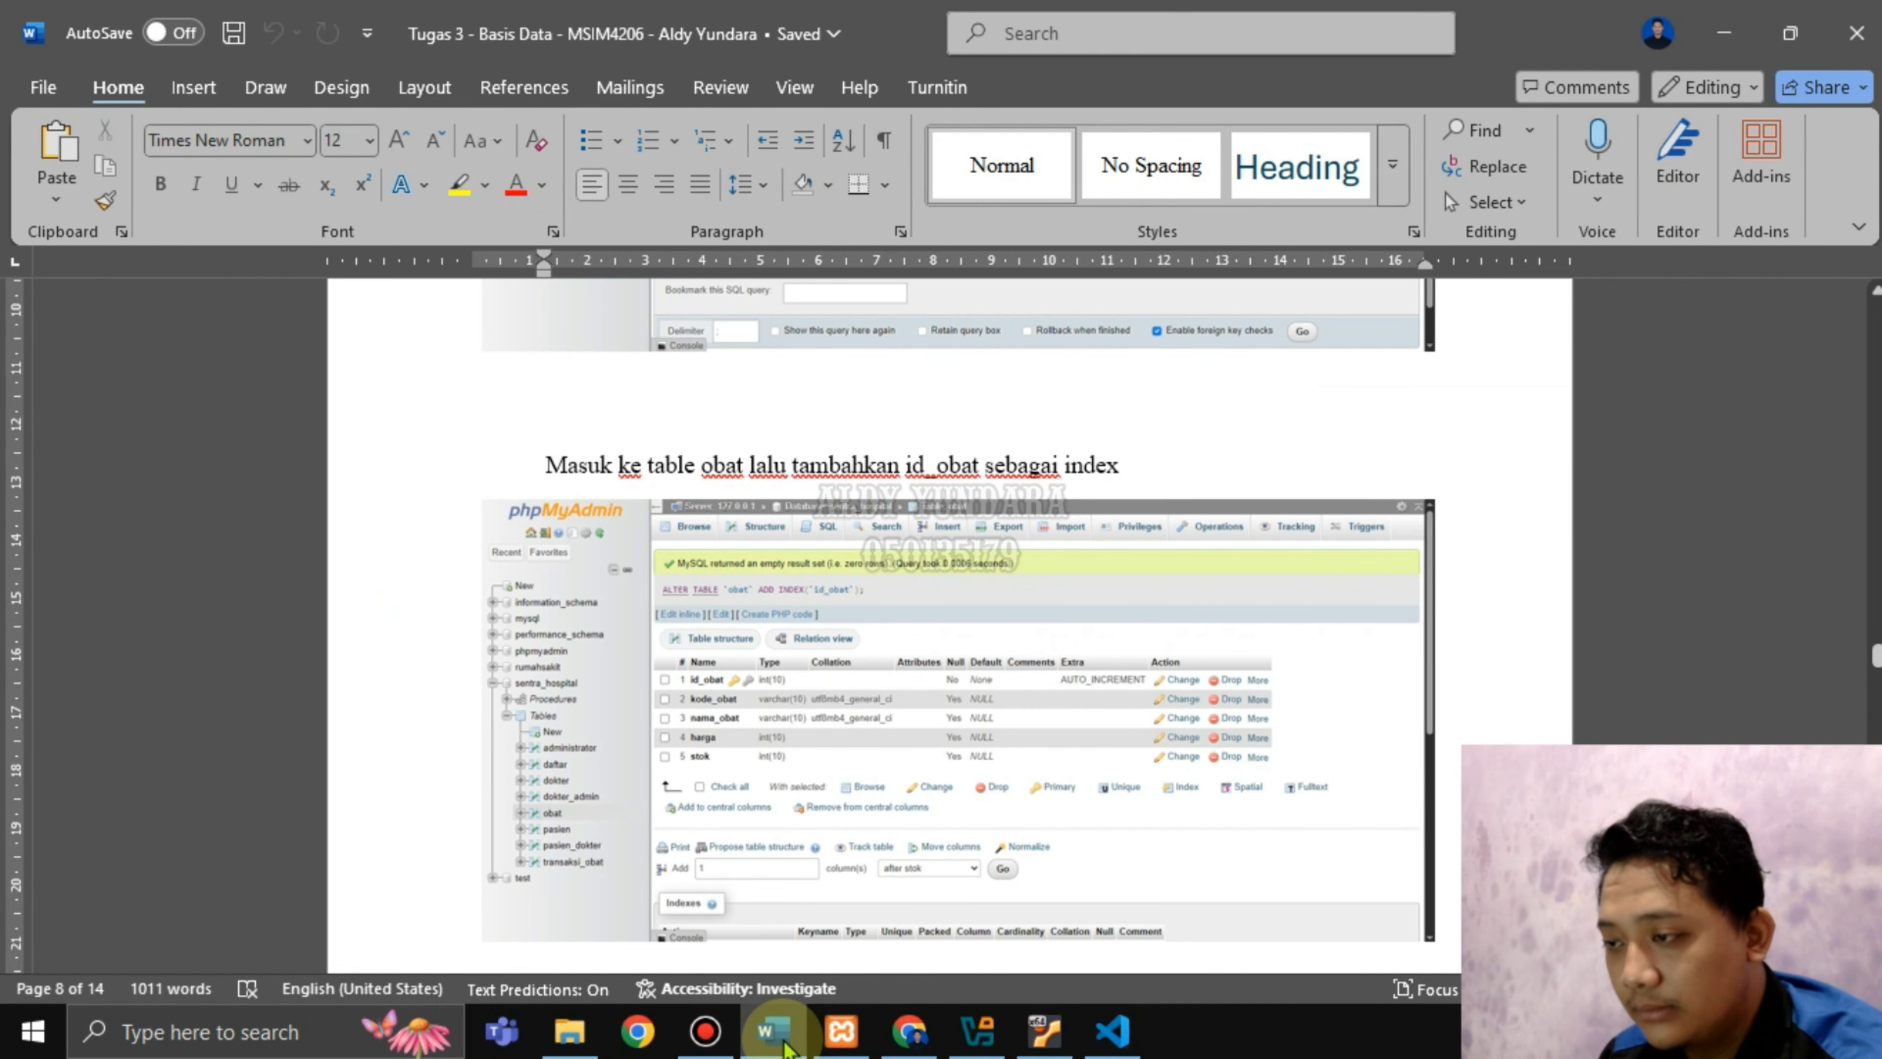
left_click(784, 1042)
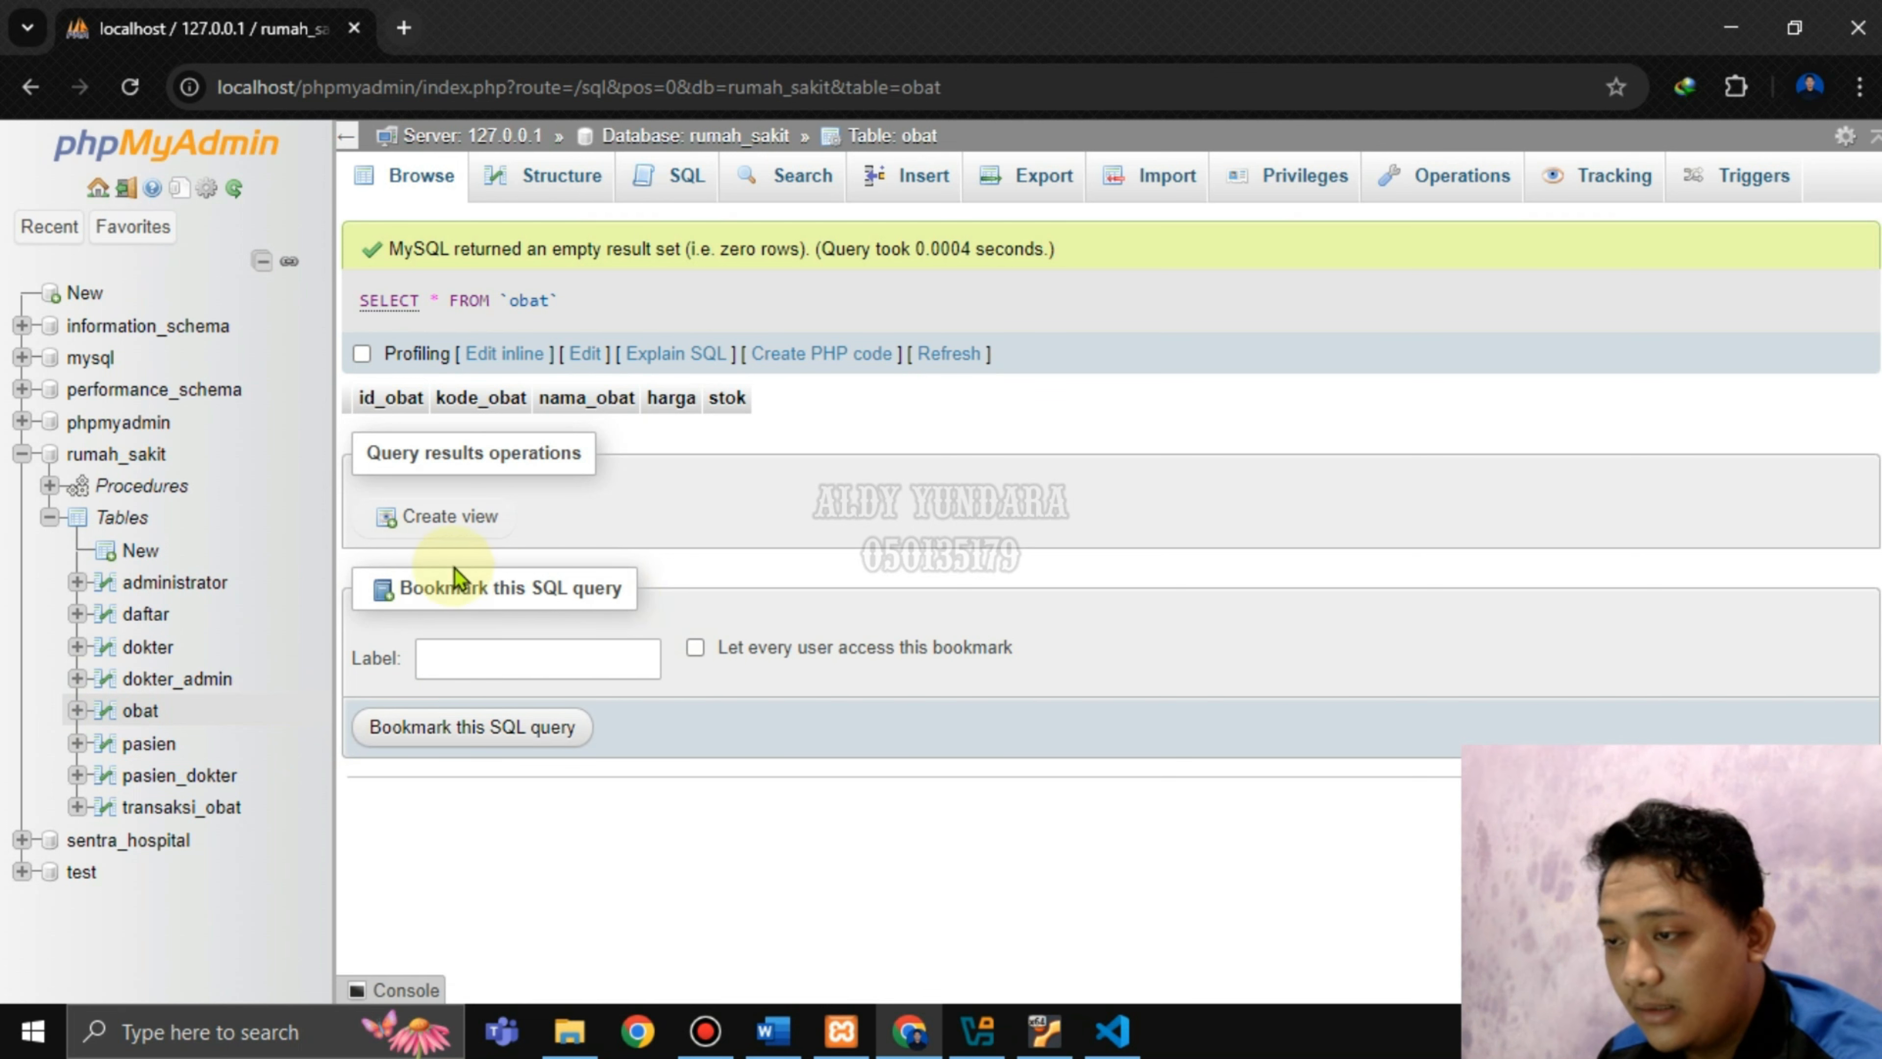
left_click(140, 713)
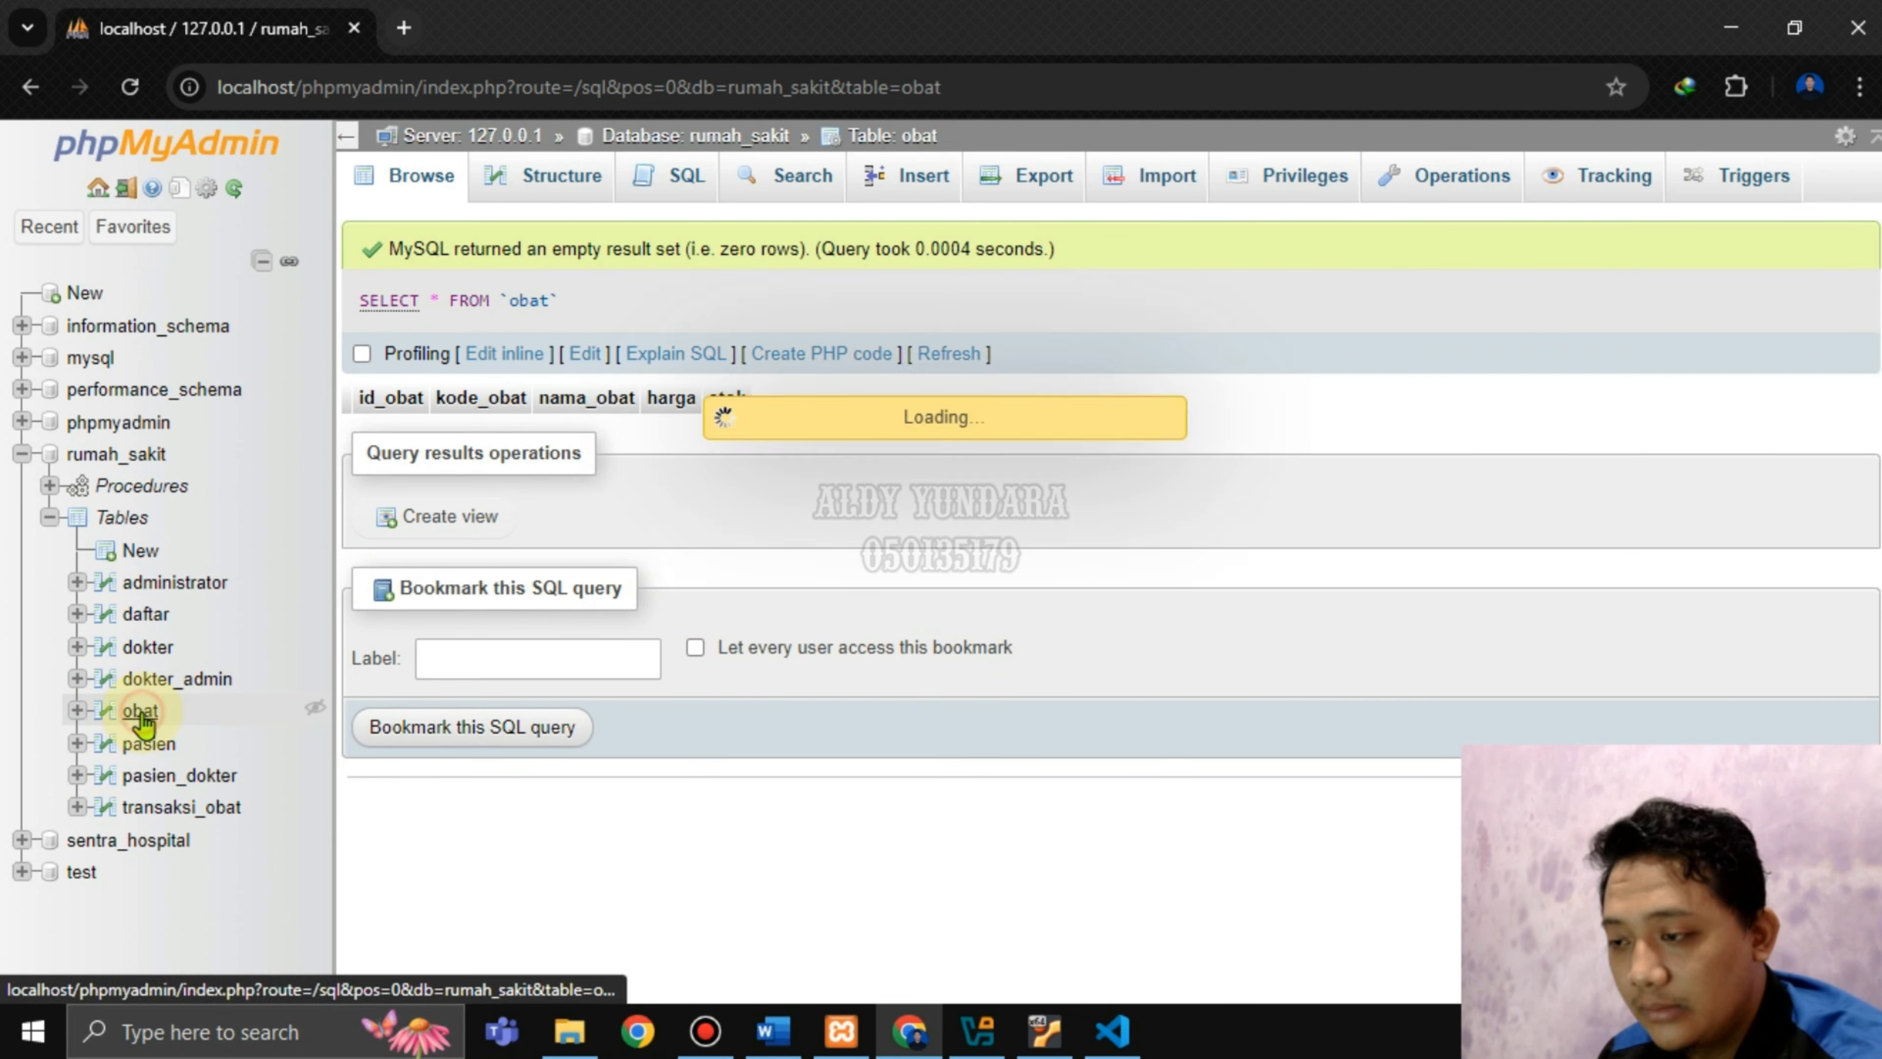
left_click(504, 178)
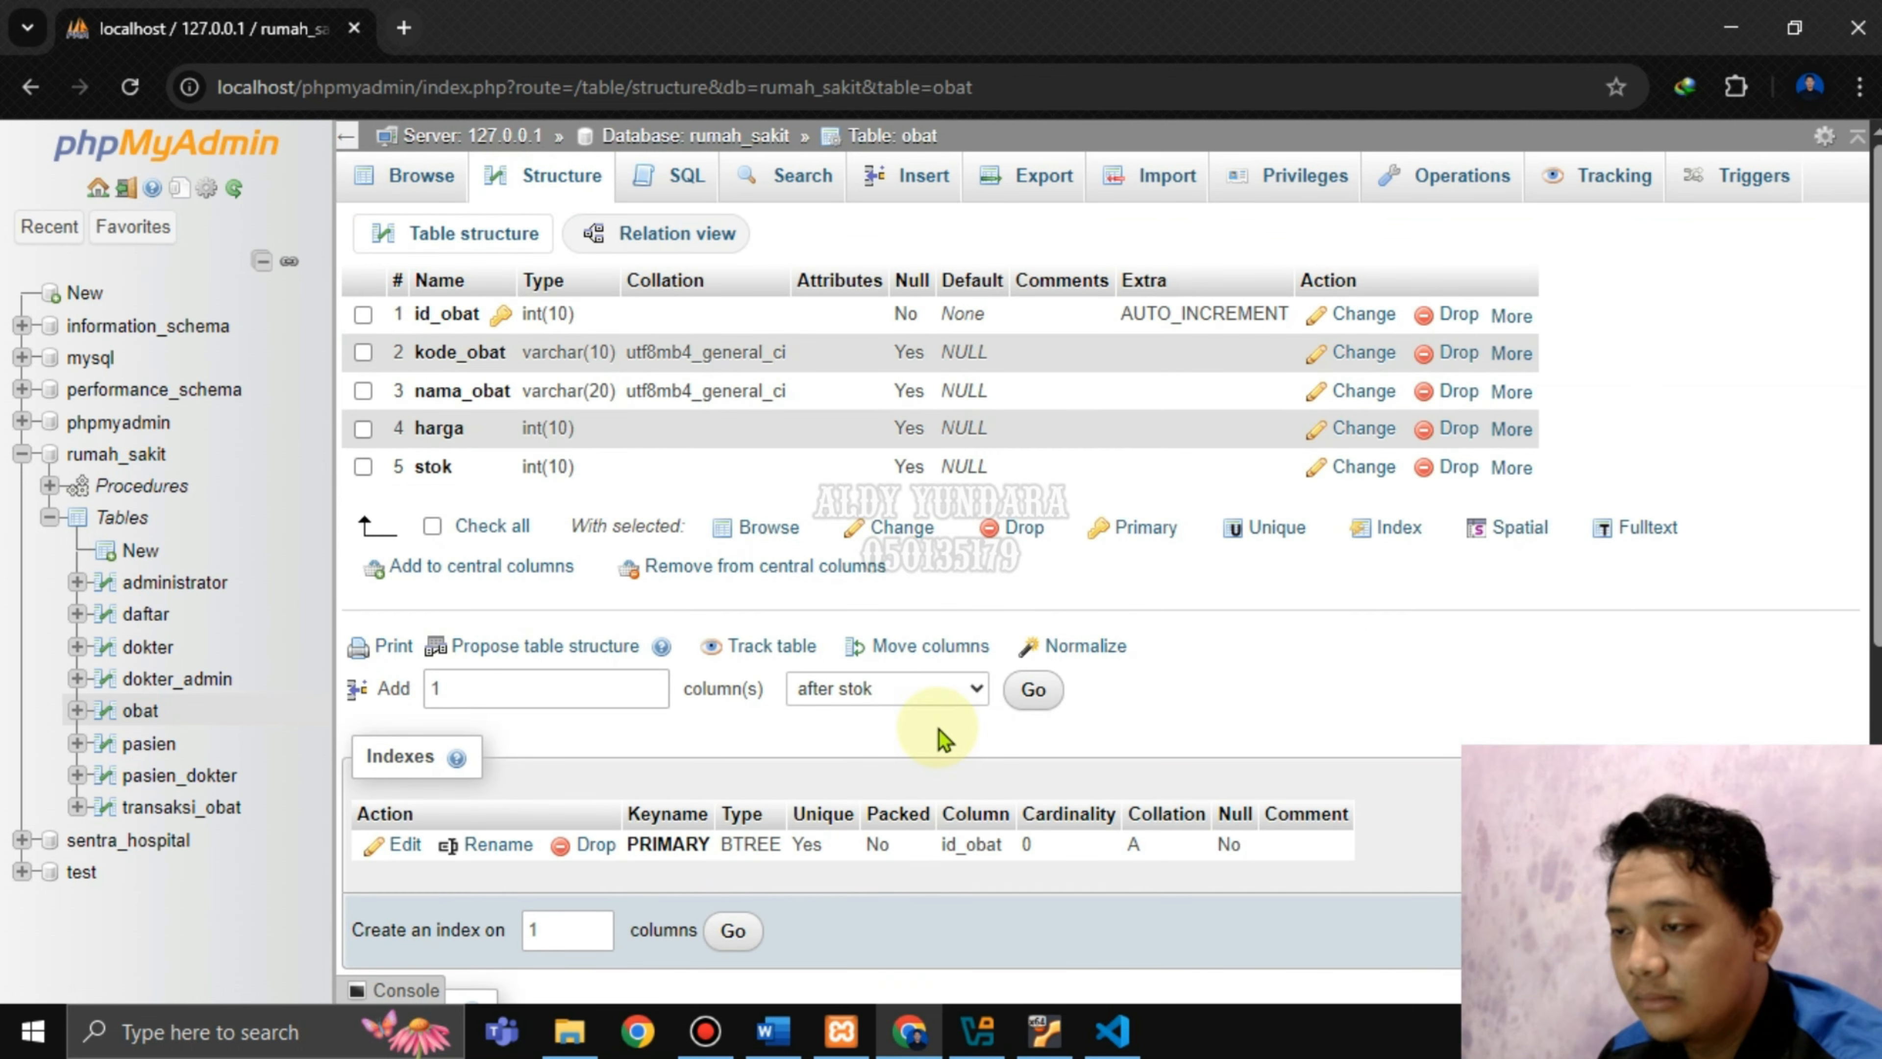
mouse_move(1504, 319)
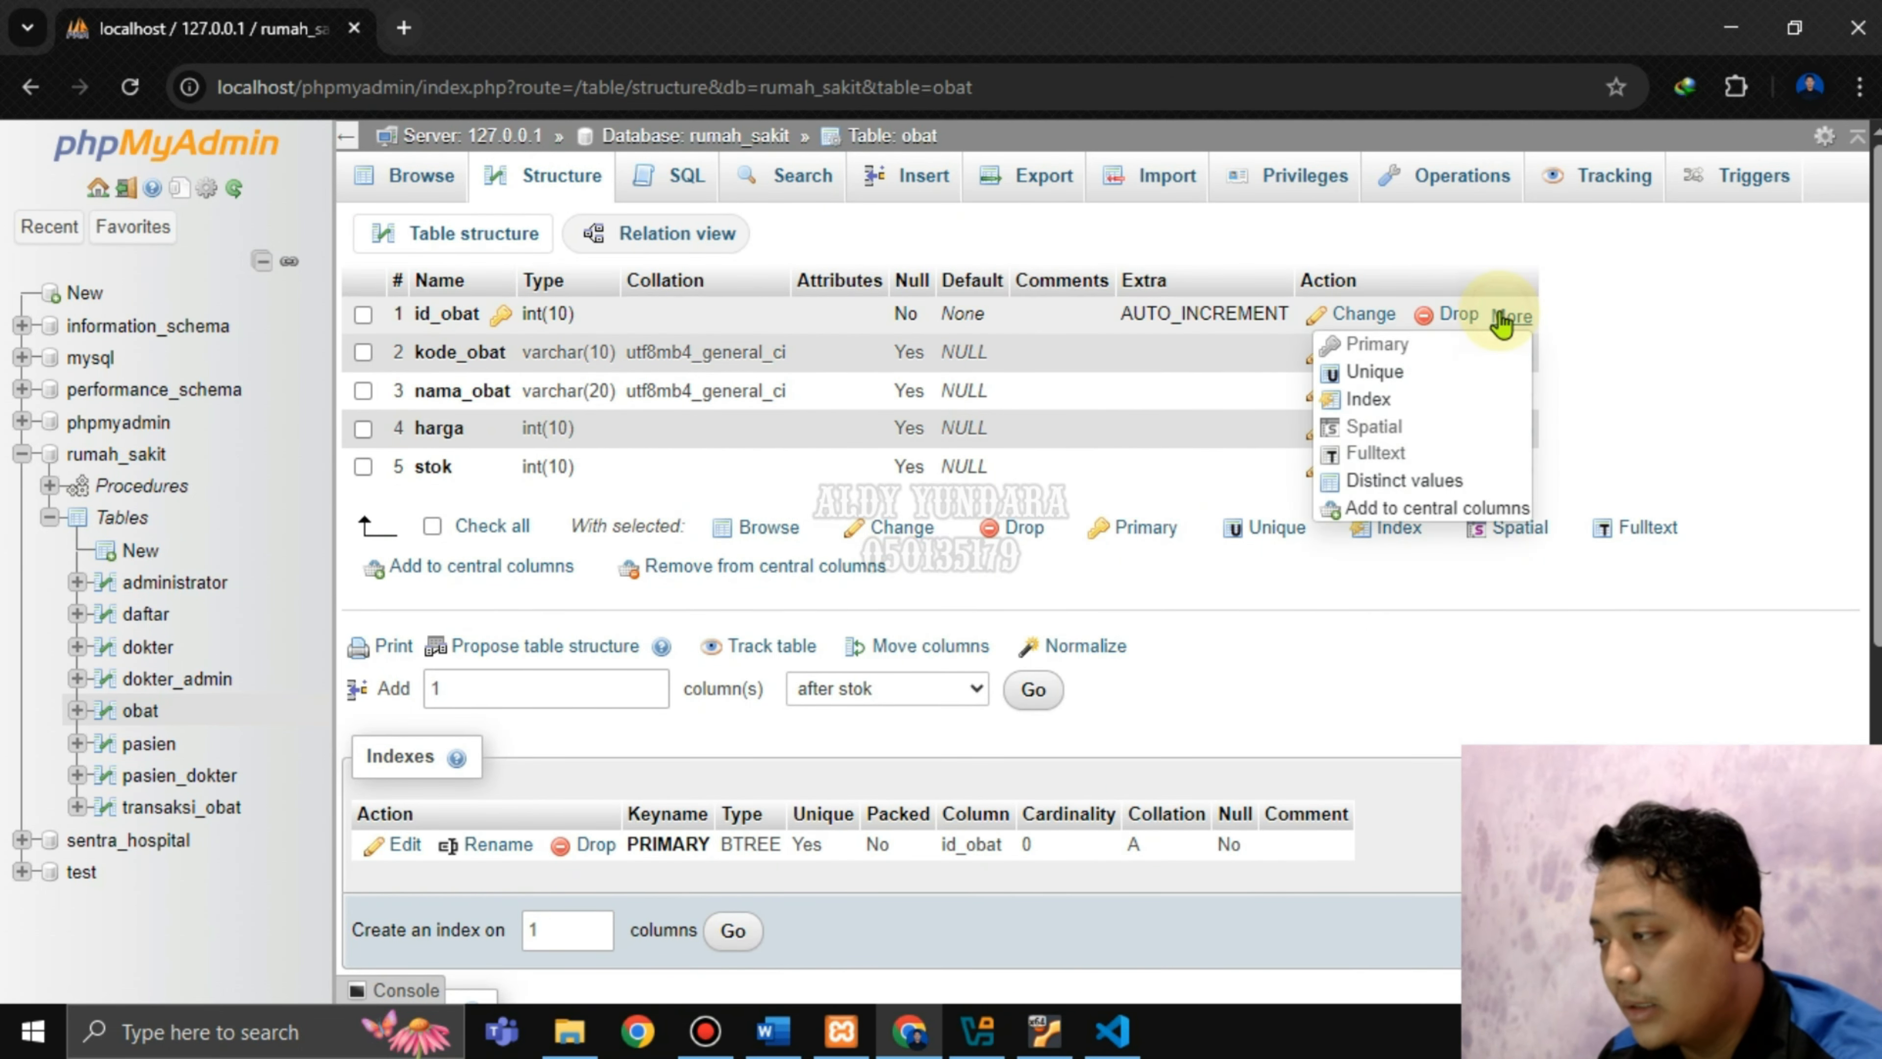
left_click(1377, 402)
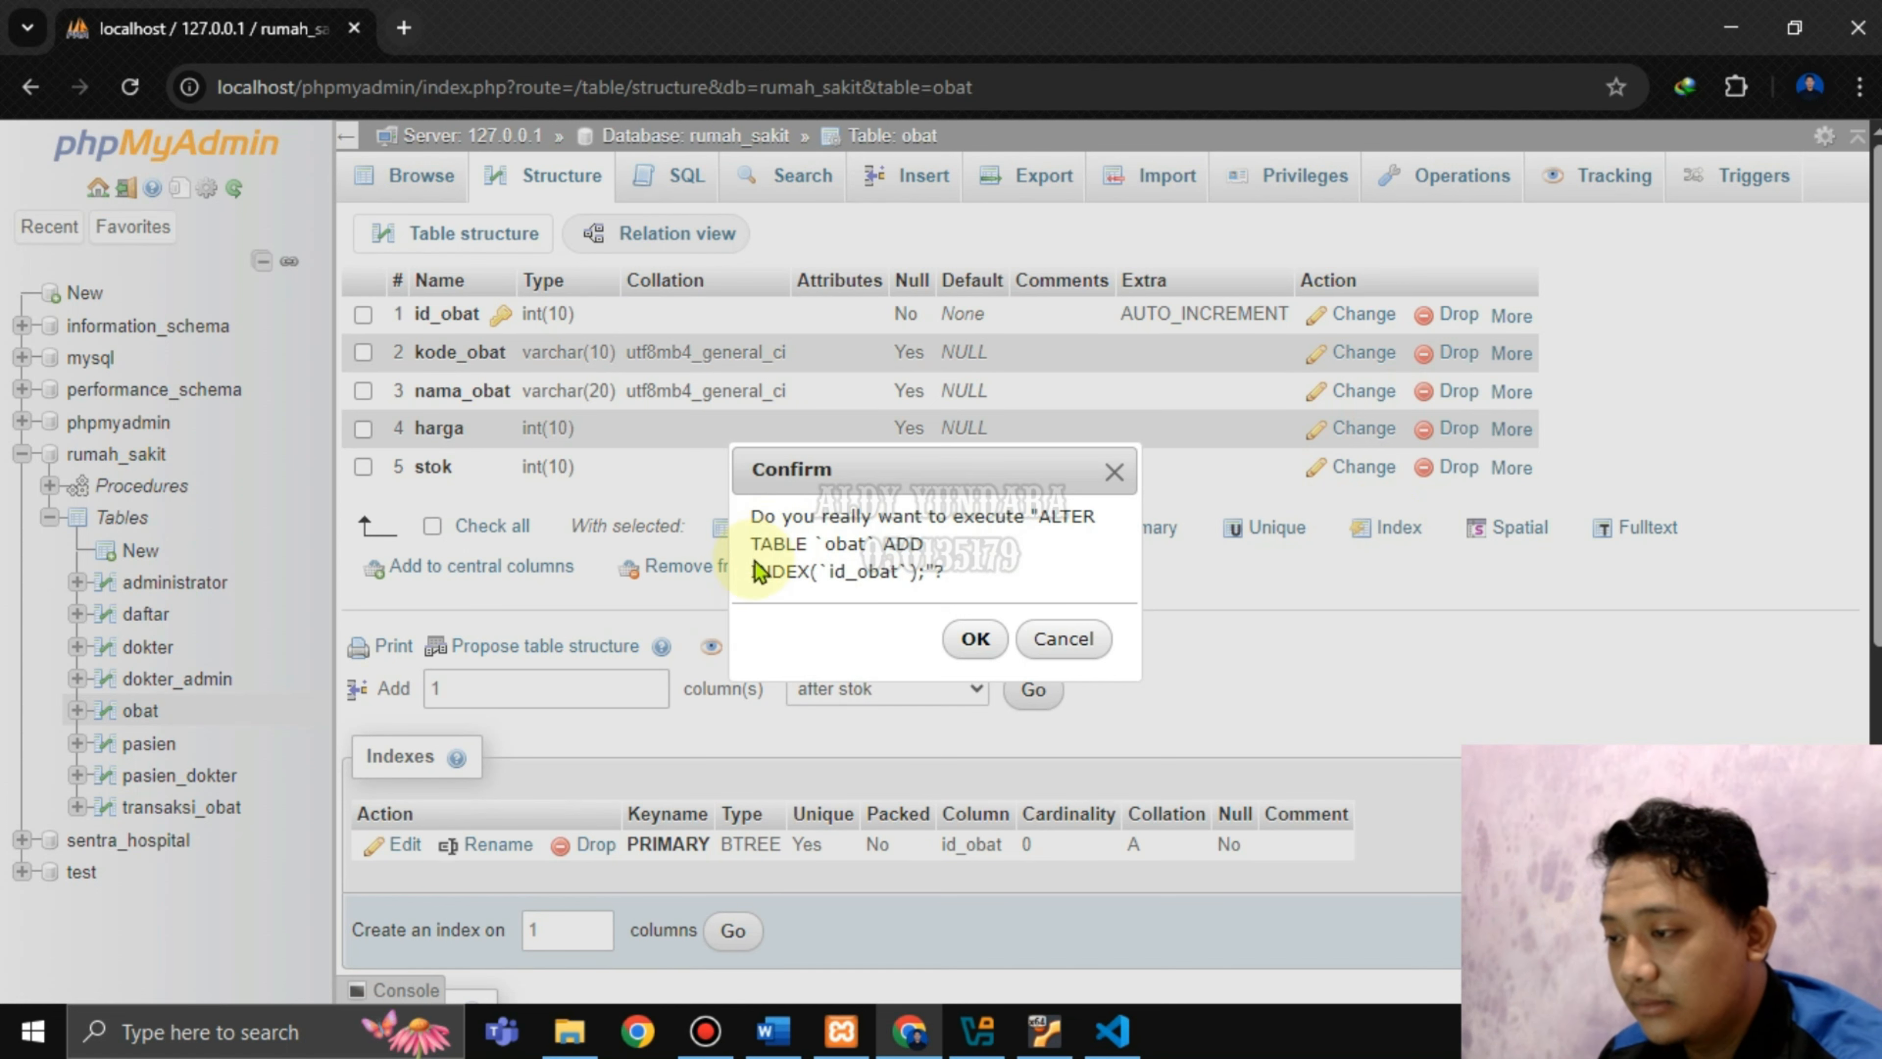
left_click(970, 639)
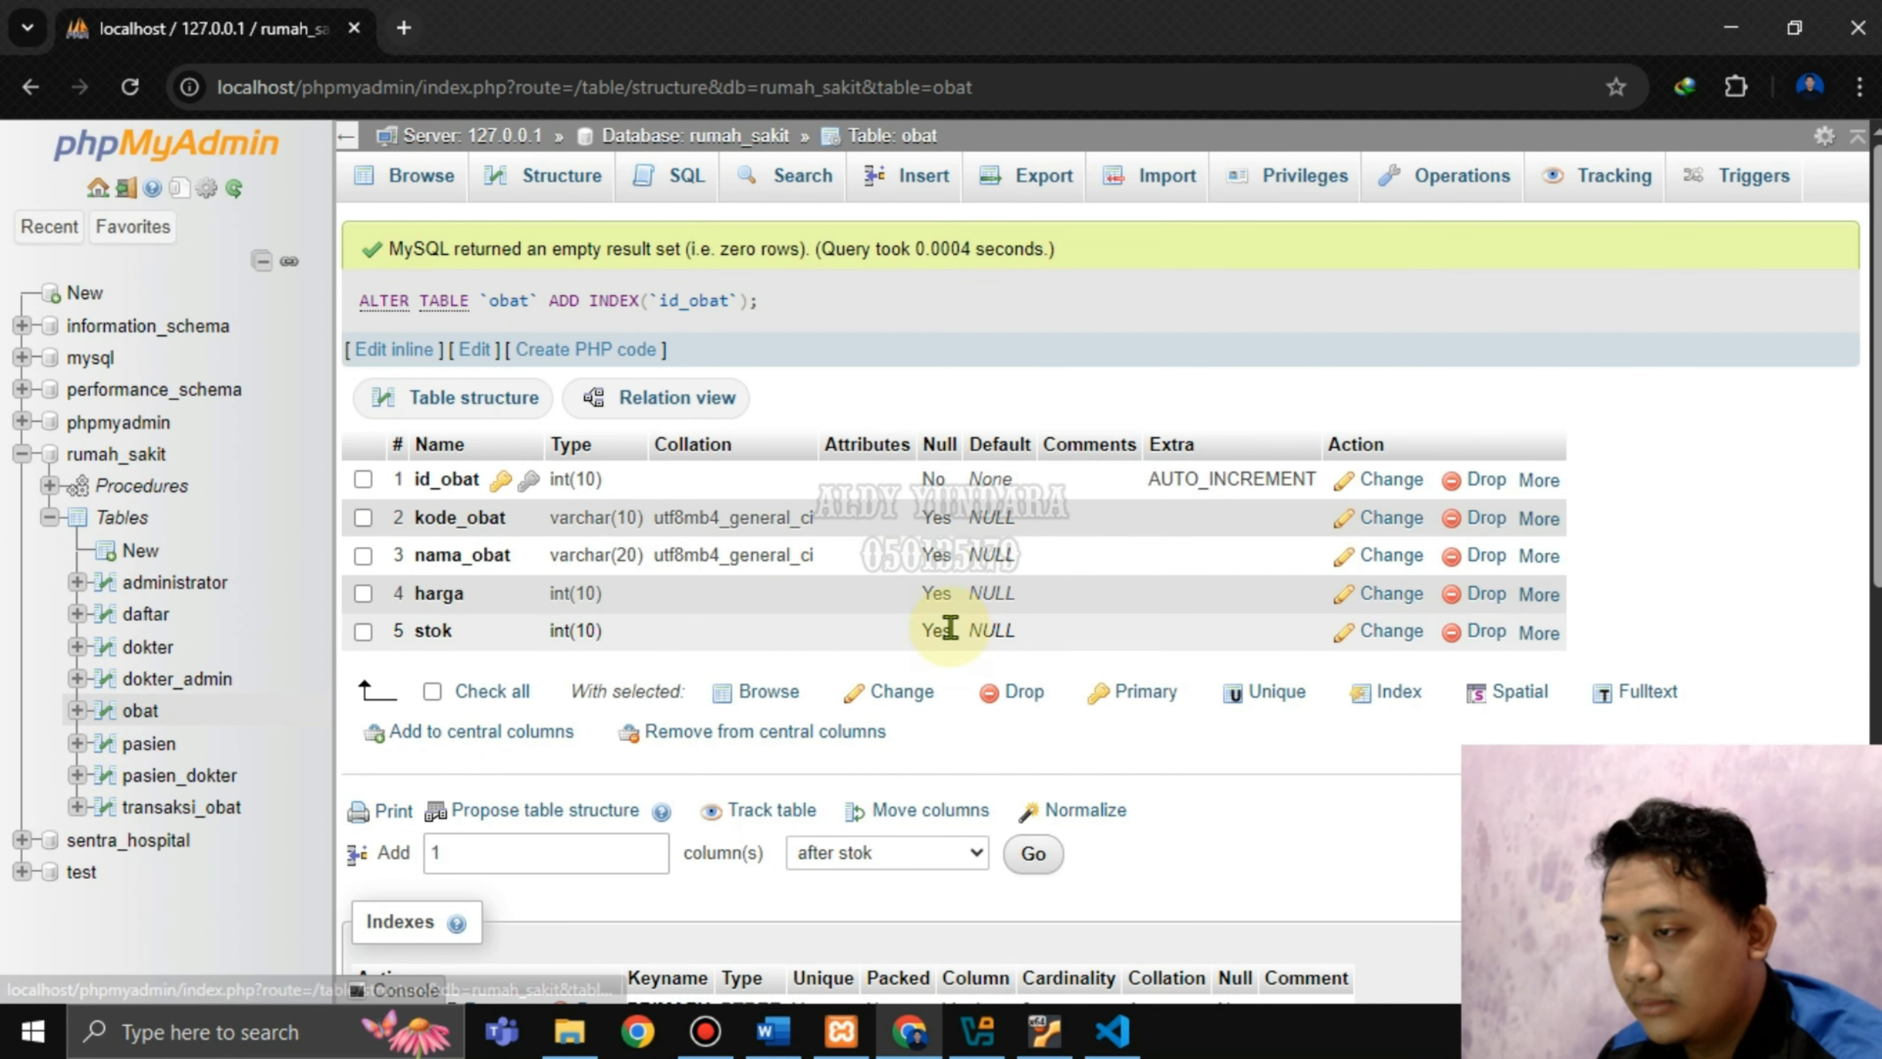
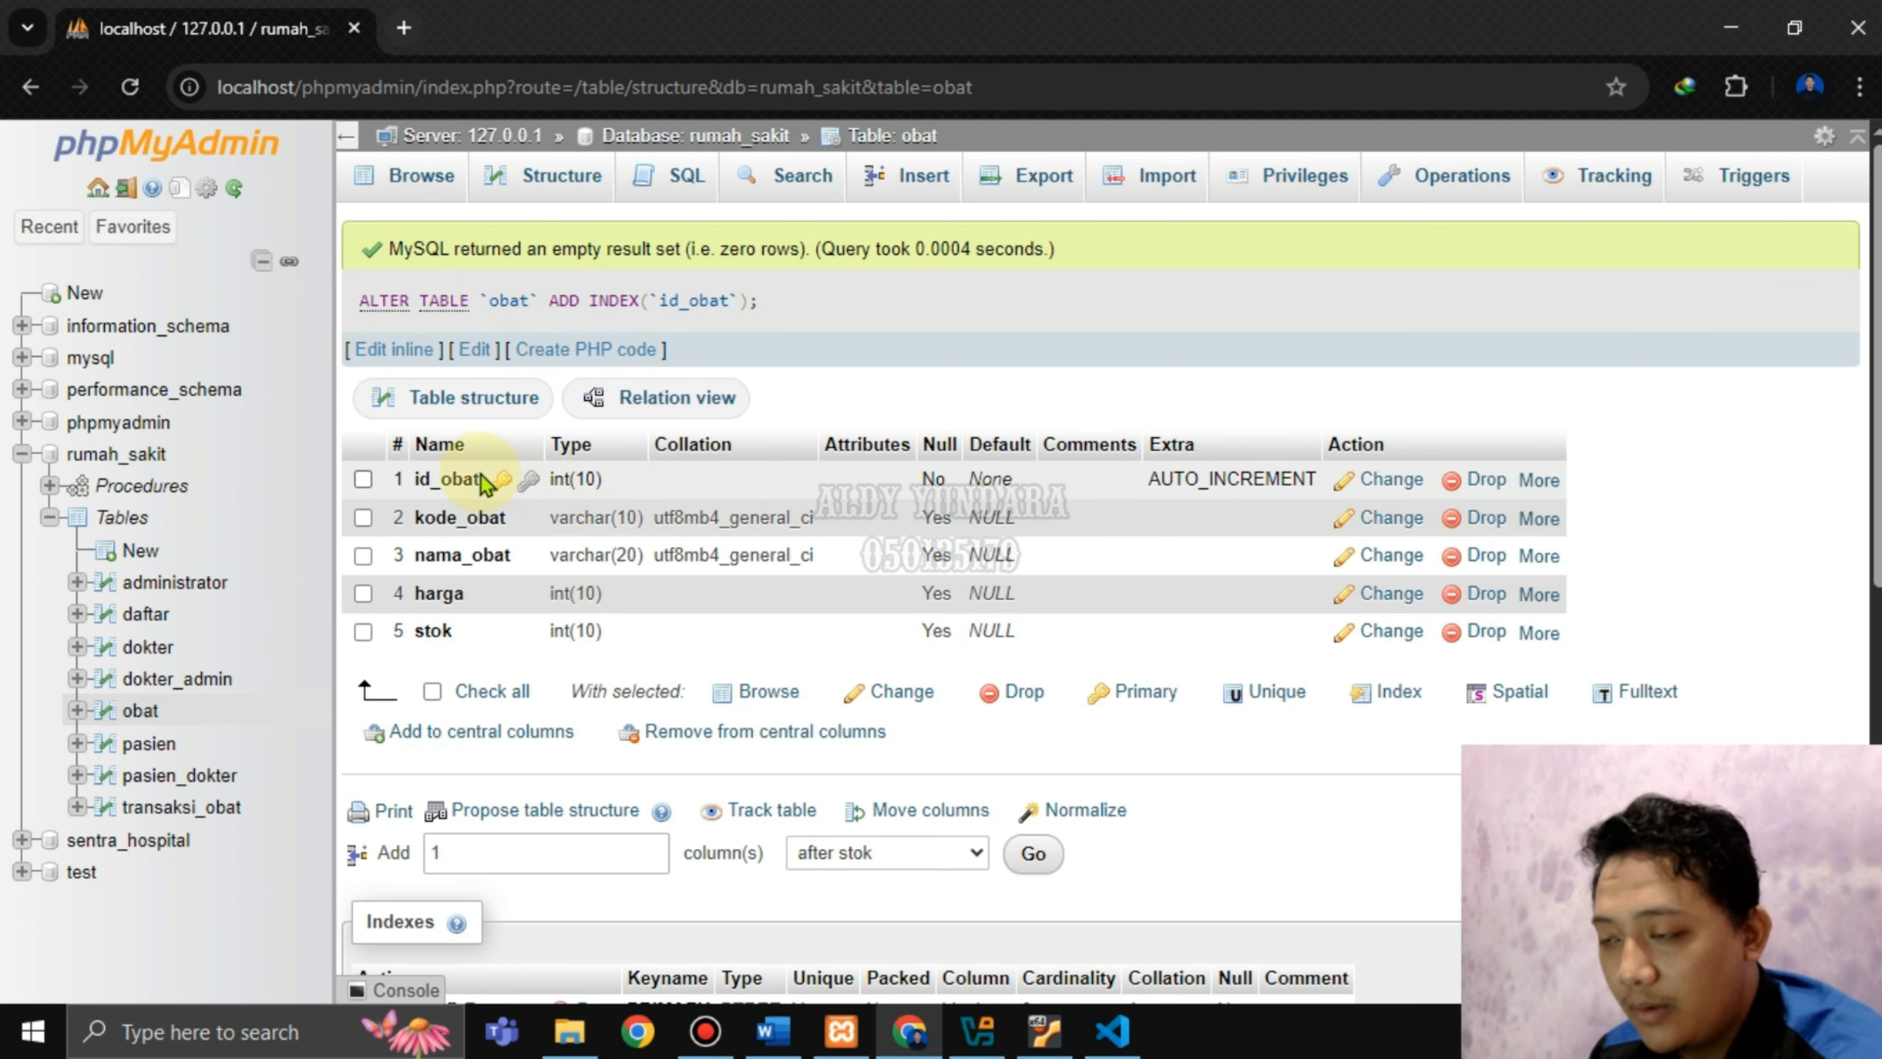
In Word, read the step to index transaksi_obat's id_pasien and id_obat, then return to the browser.
left_click(773, 1031)
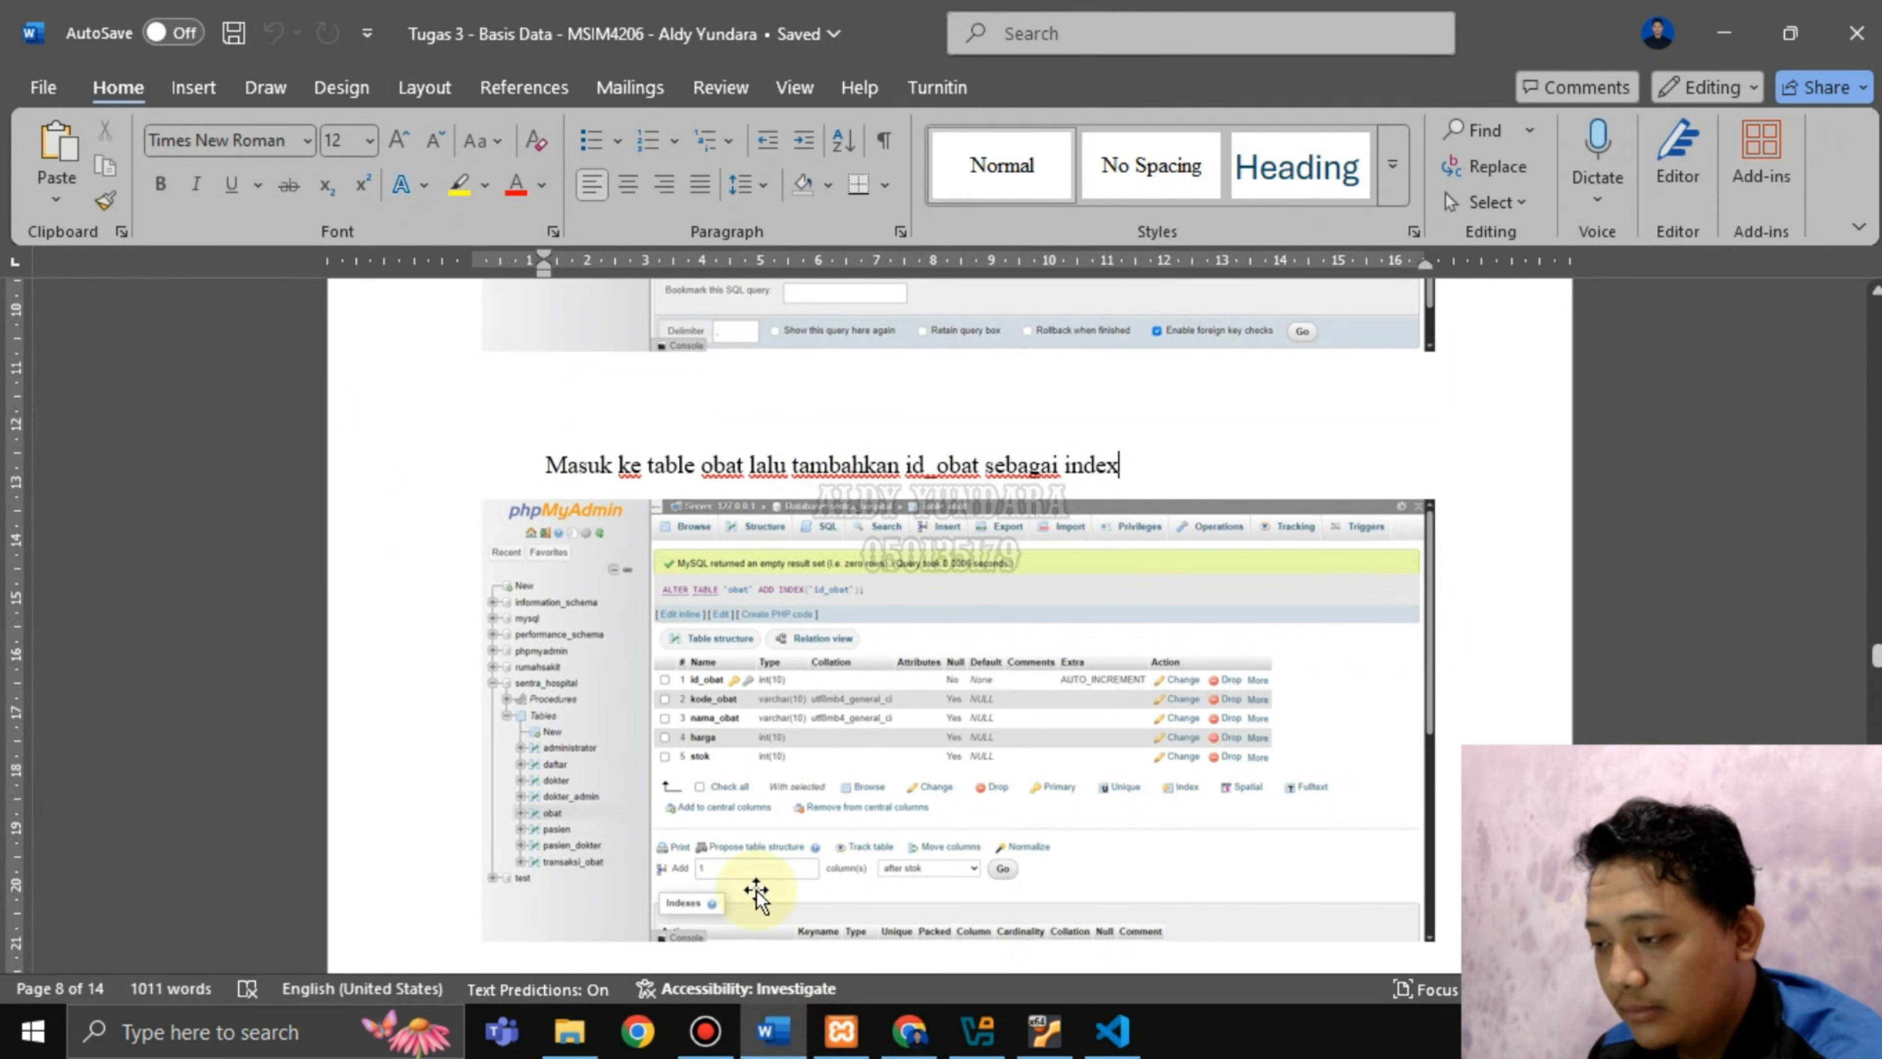
left_click_drag(695, 486, 975, 467)
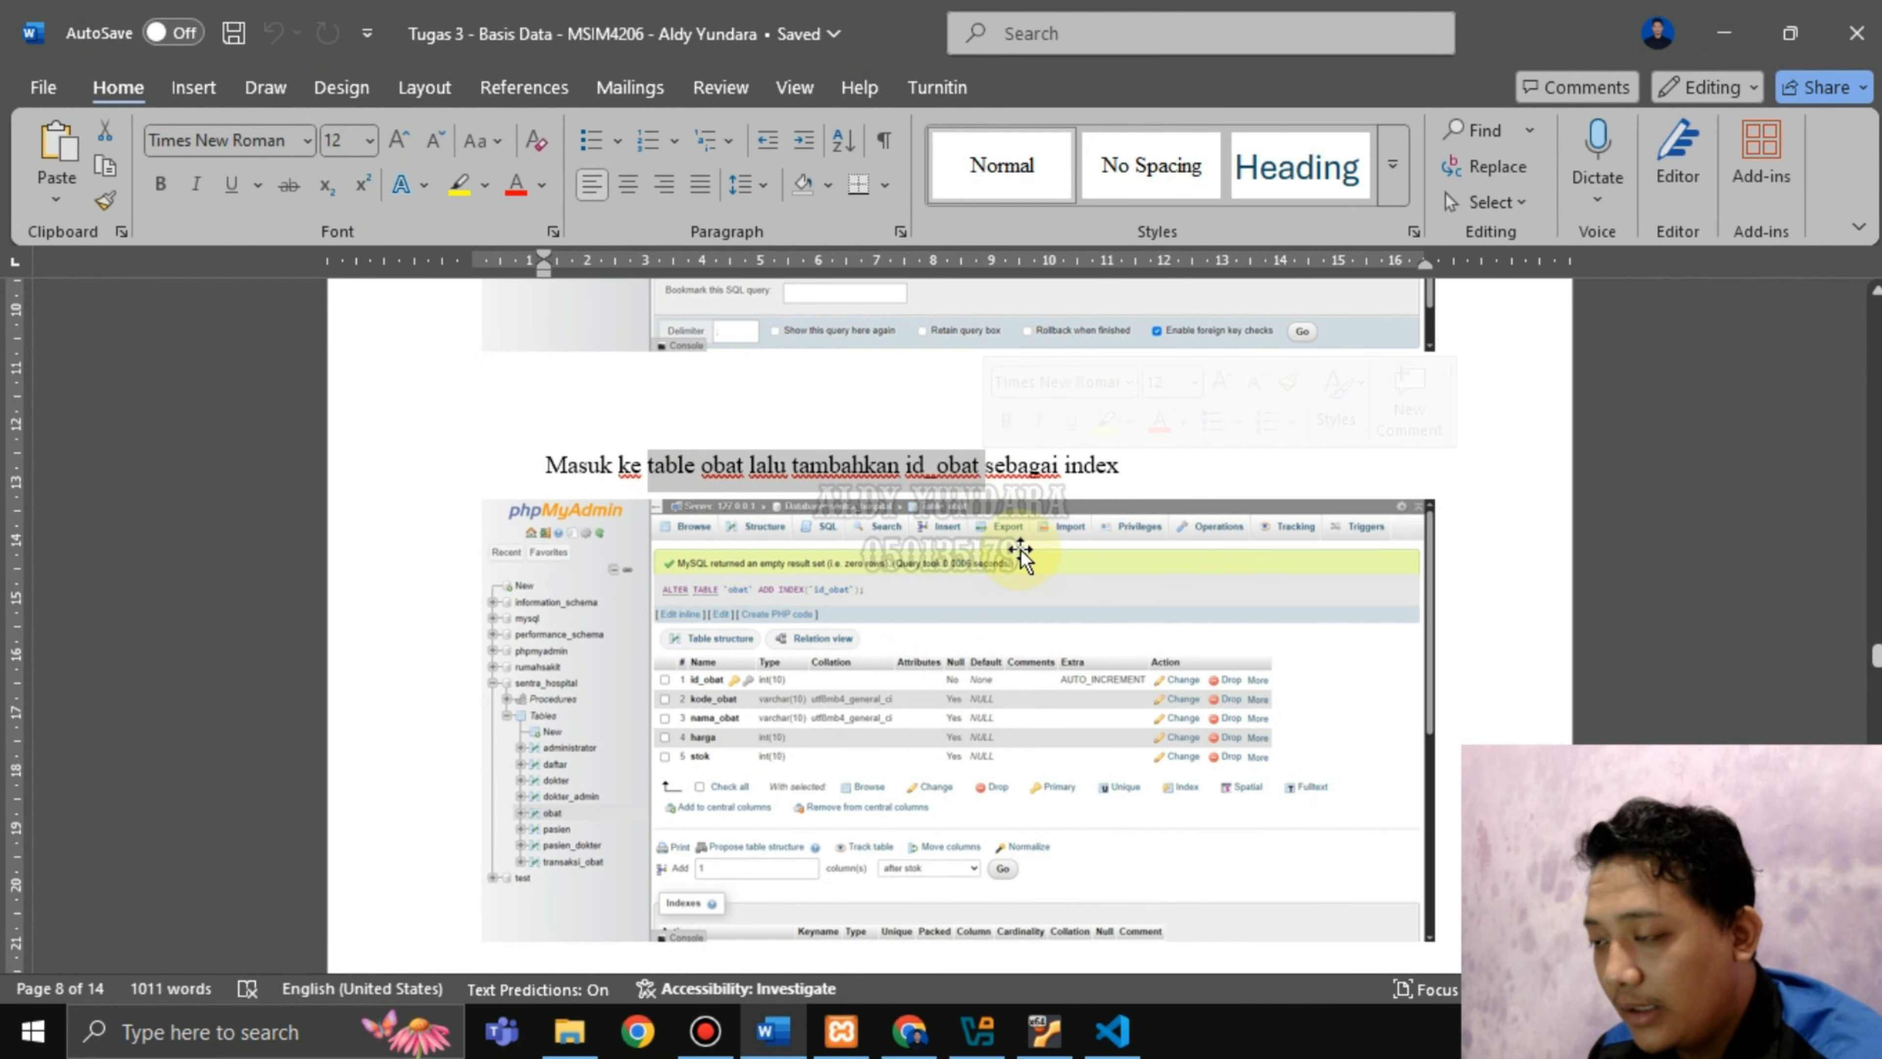
scroll(1021, 546, "down", 7)
scroll(1021, 547, "down", 1)
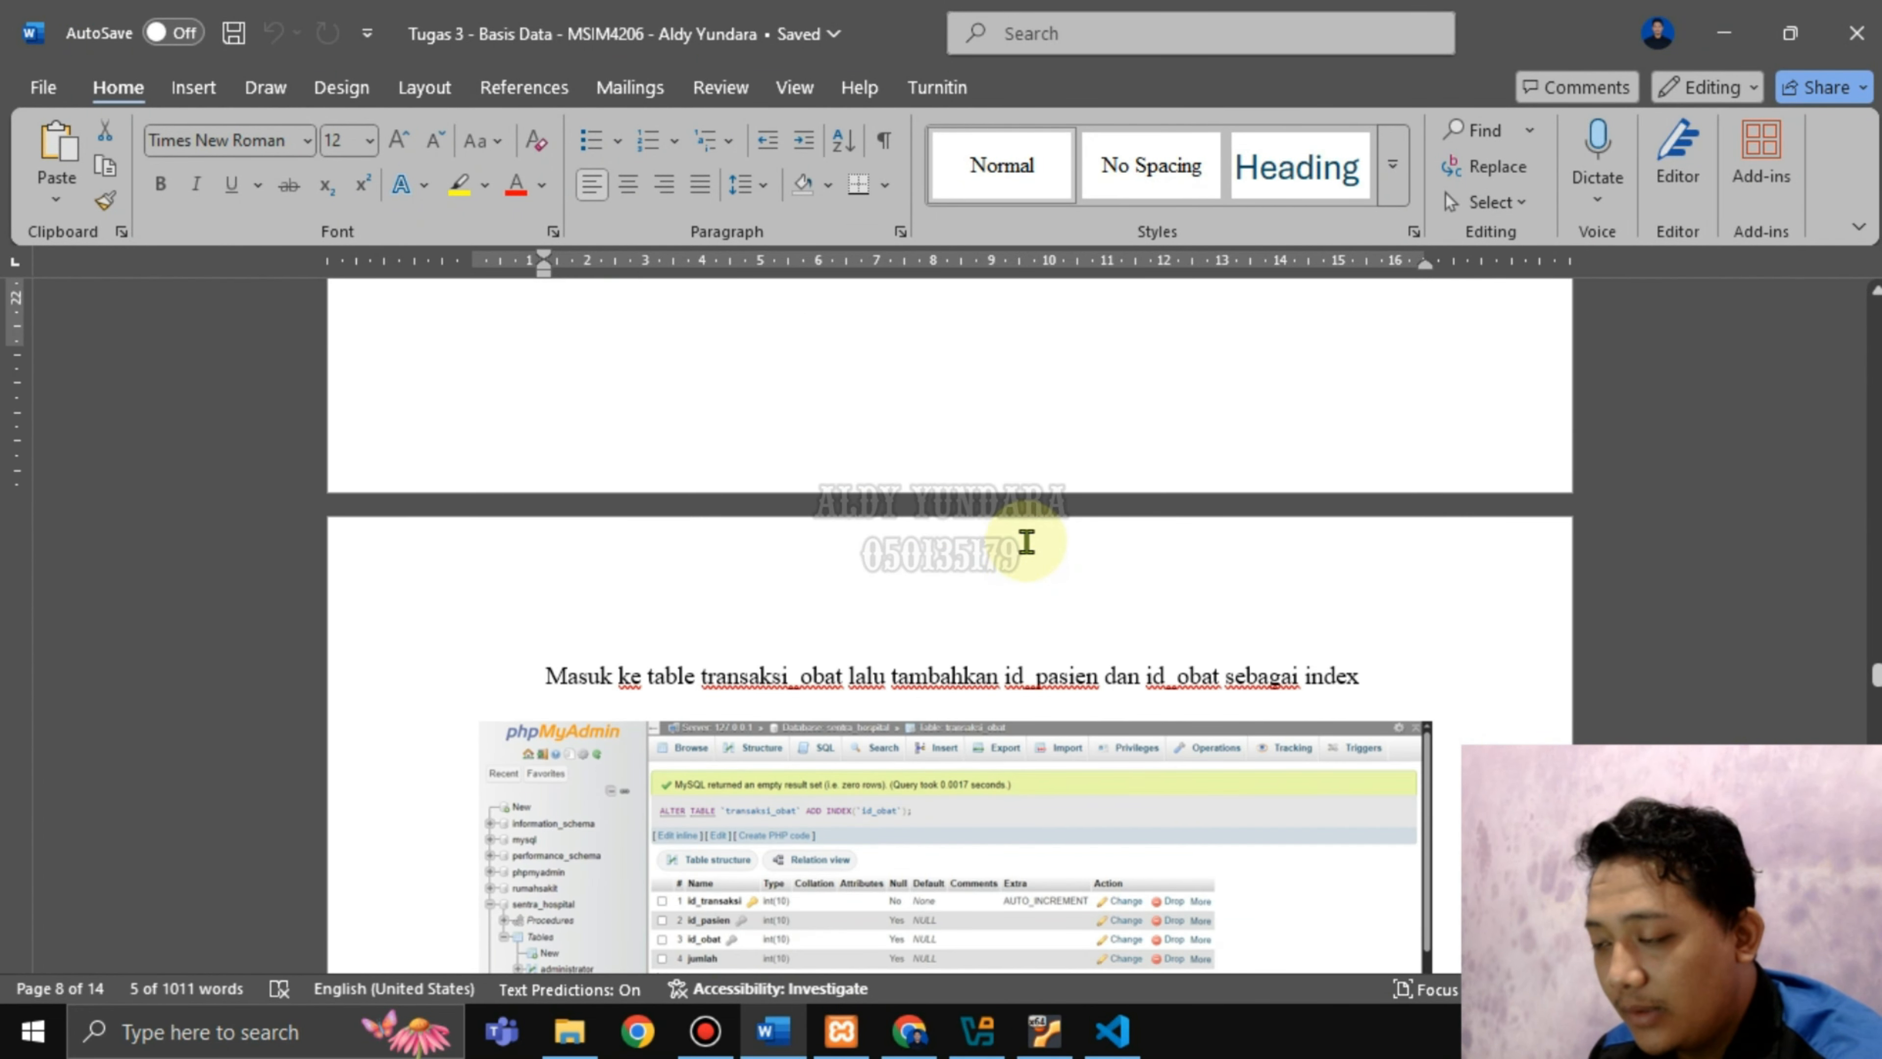
scroll(1021, 547, "down", 1)
left_click_drag(705, 607, 844, 606)
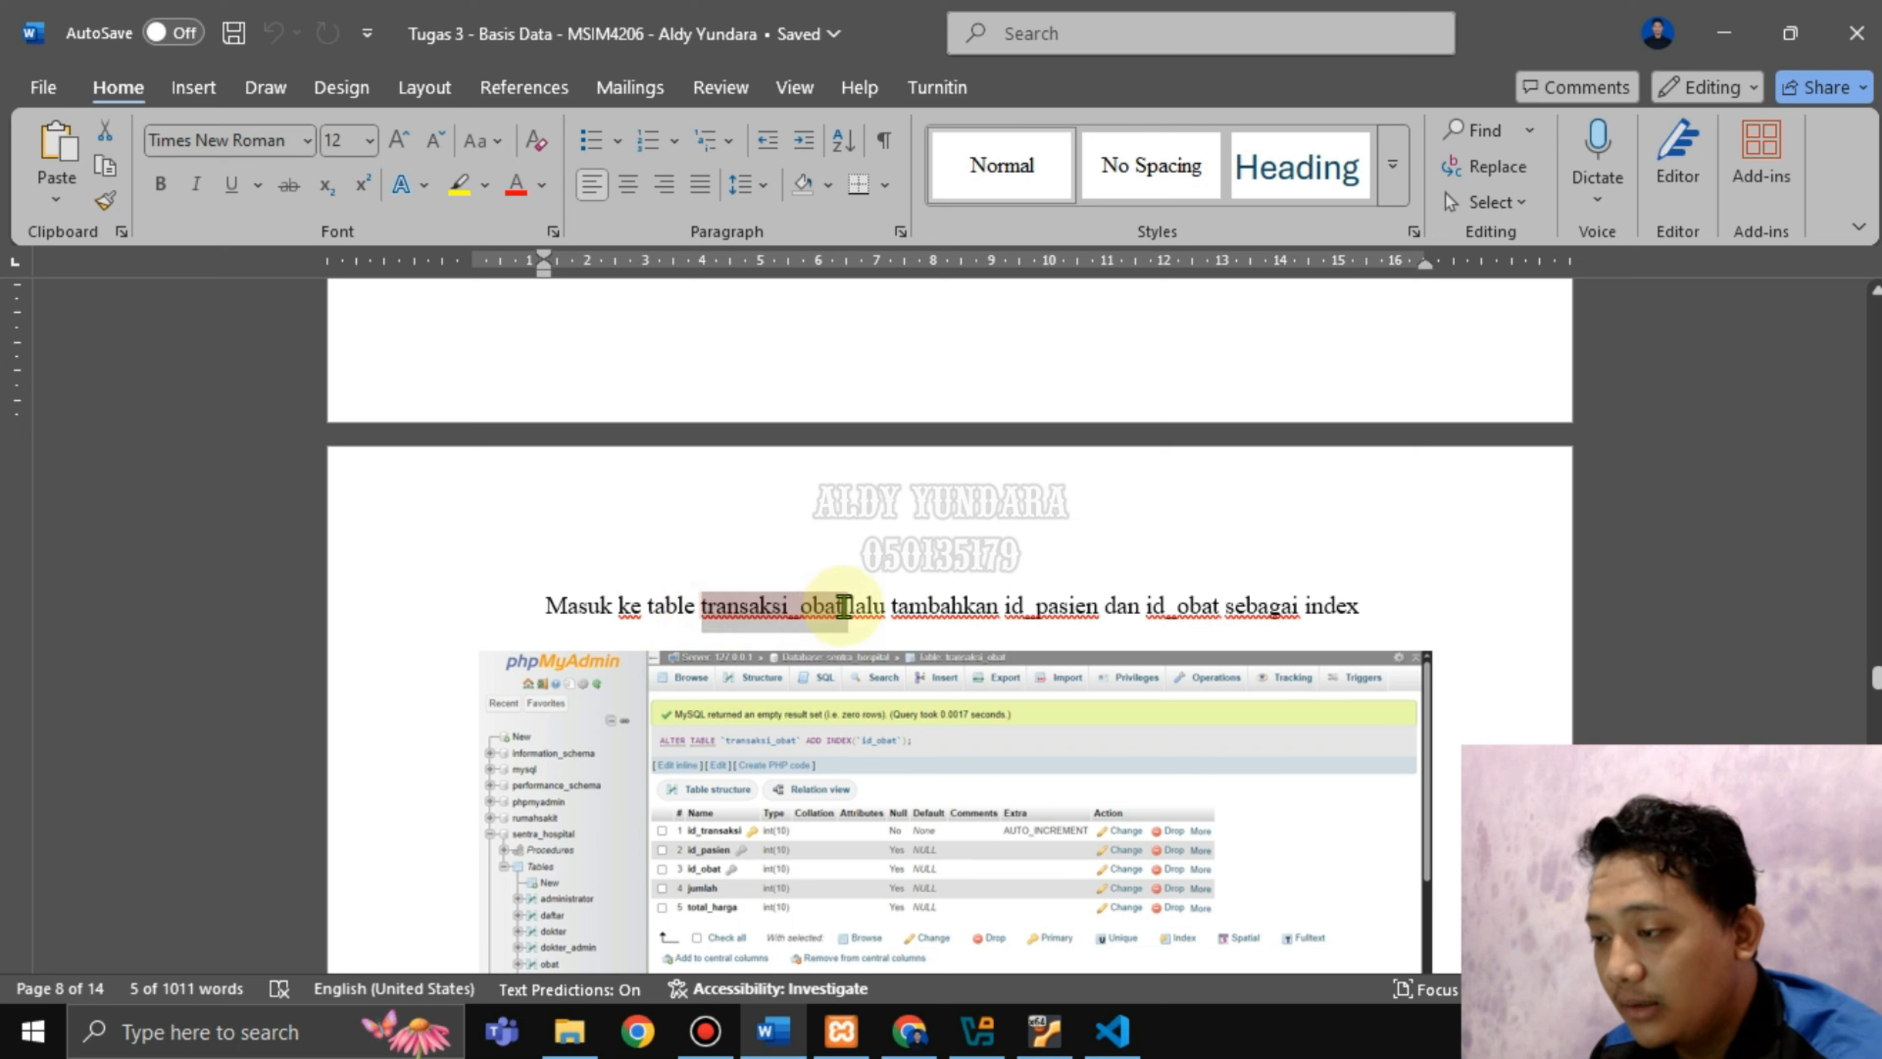
left_click_drag(1006, 607, 1337, 616)
left_click(1367, 613)
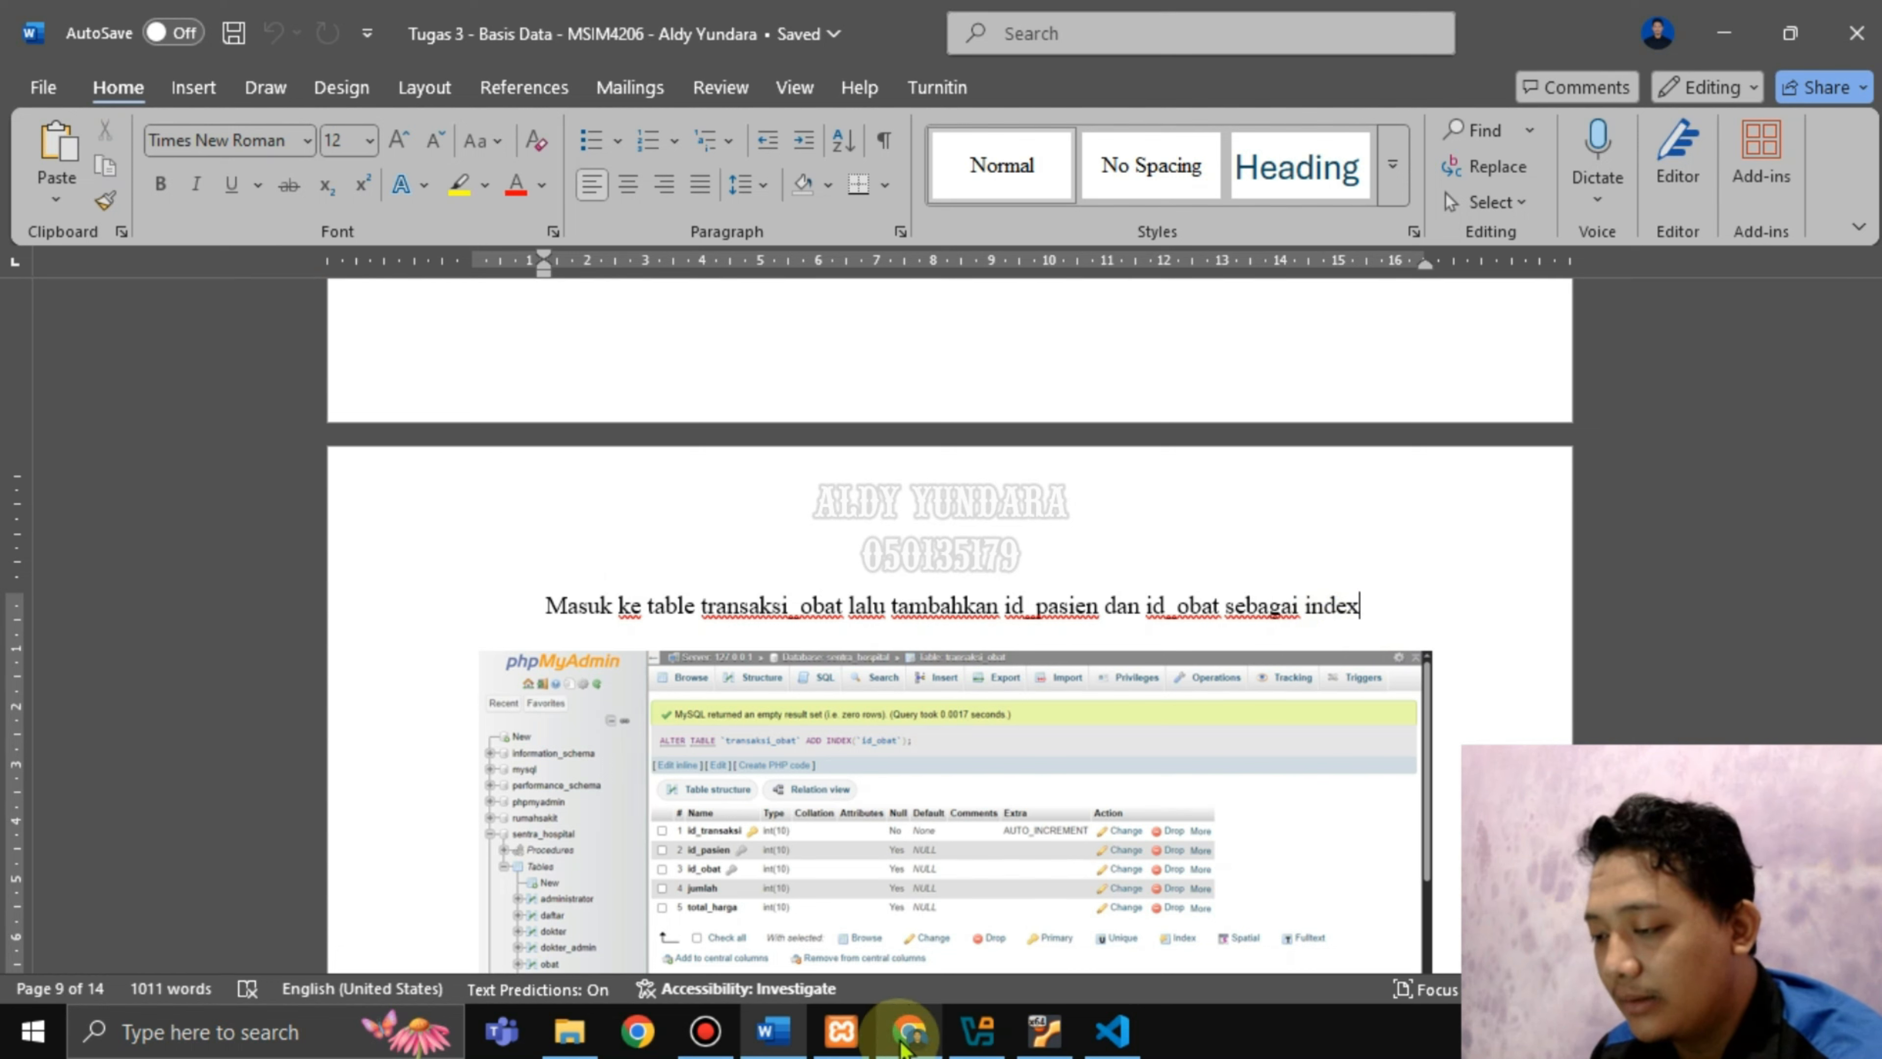
left_click(909, 1030)
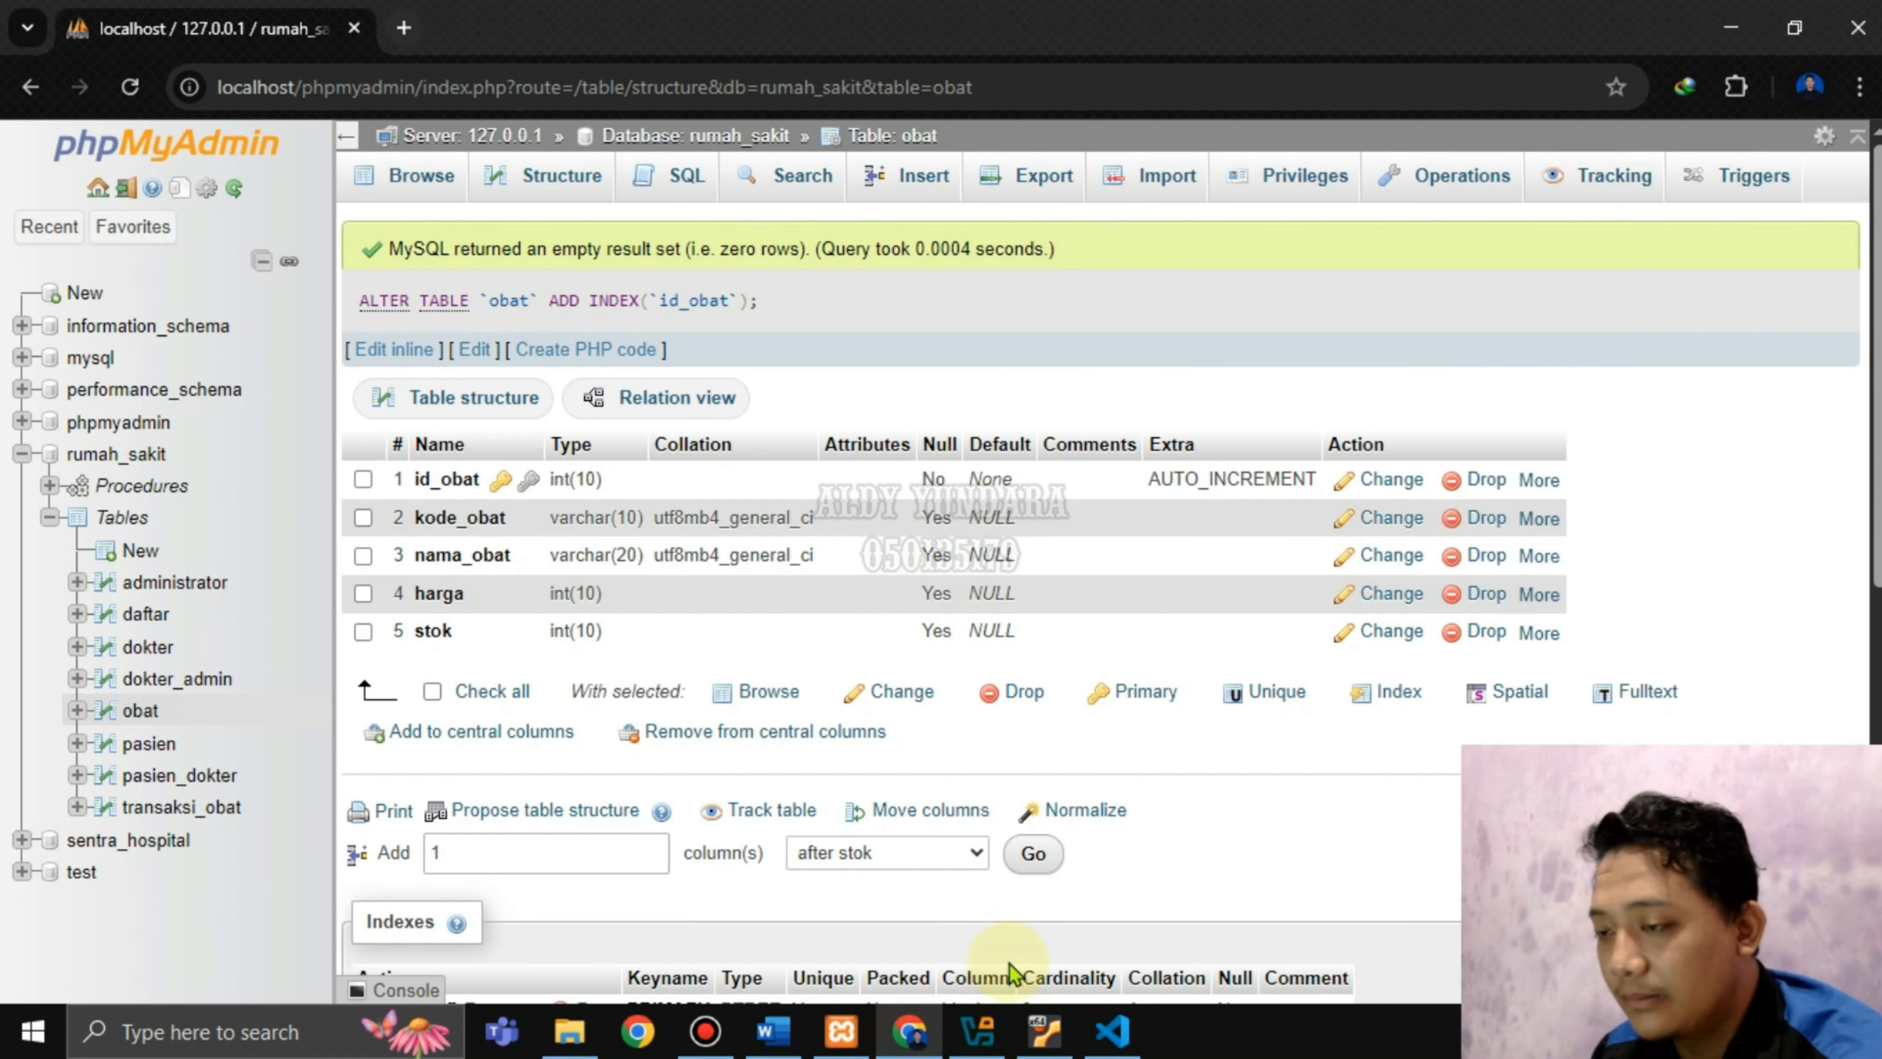
Add indexes on id_pasien and id_obat in transaksi_obat's Structure, then switch to Word.
left_click(196, 807)
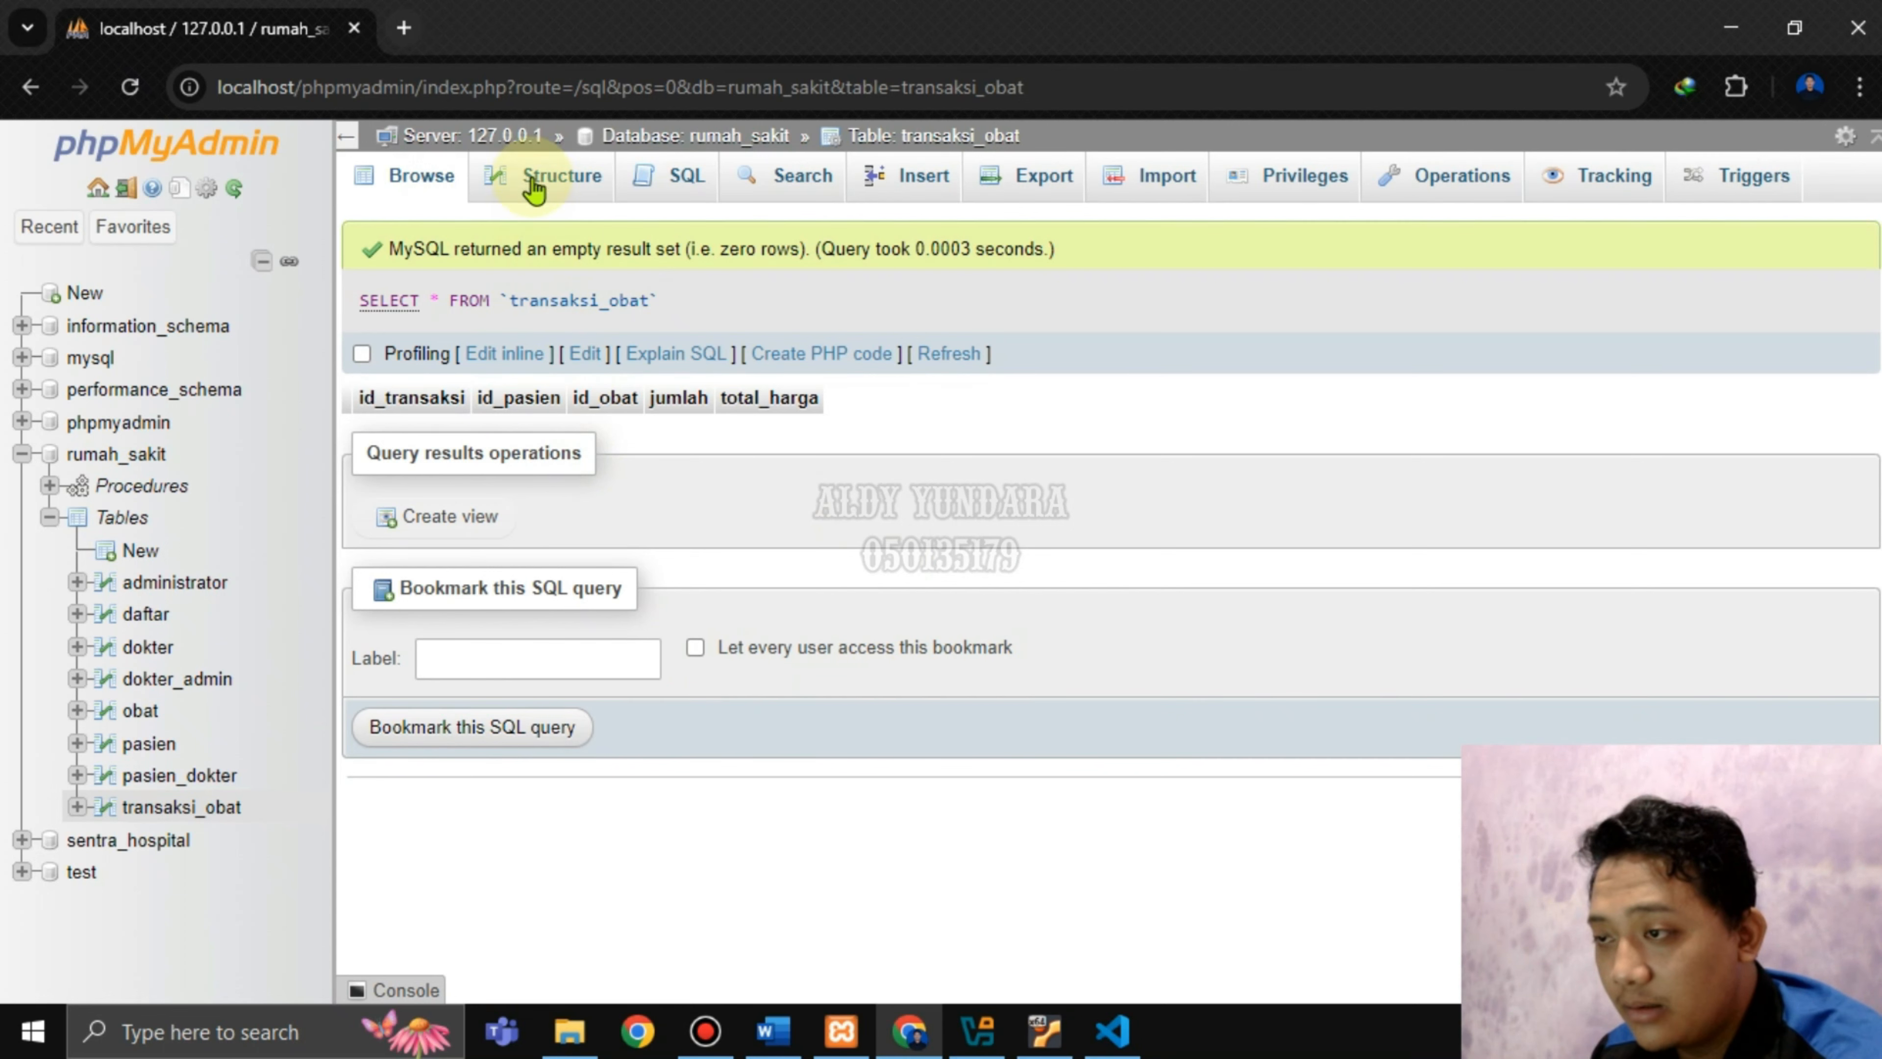
left_click(536, 185)
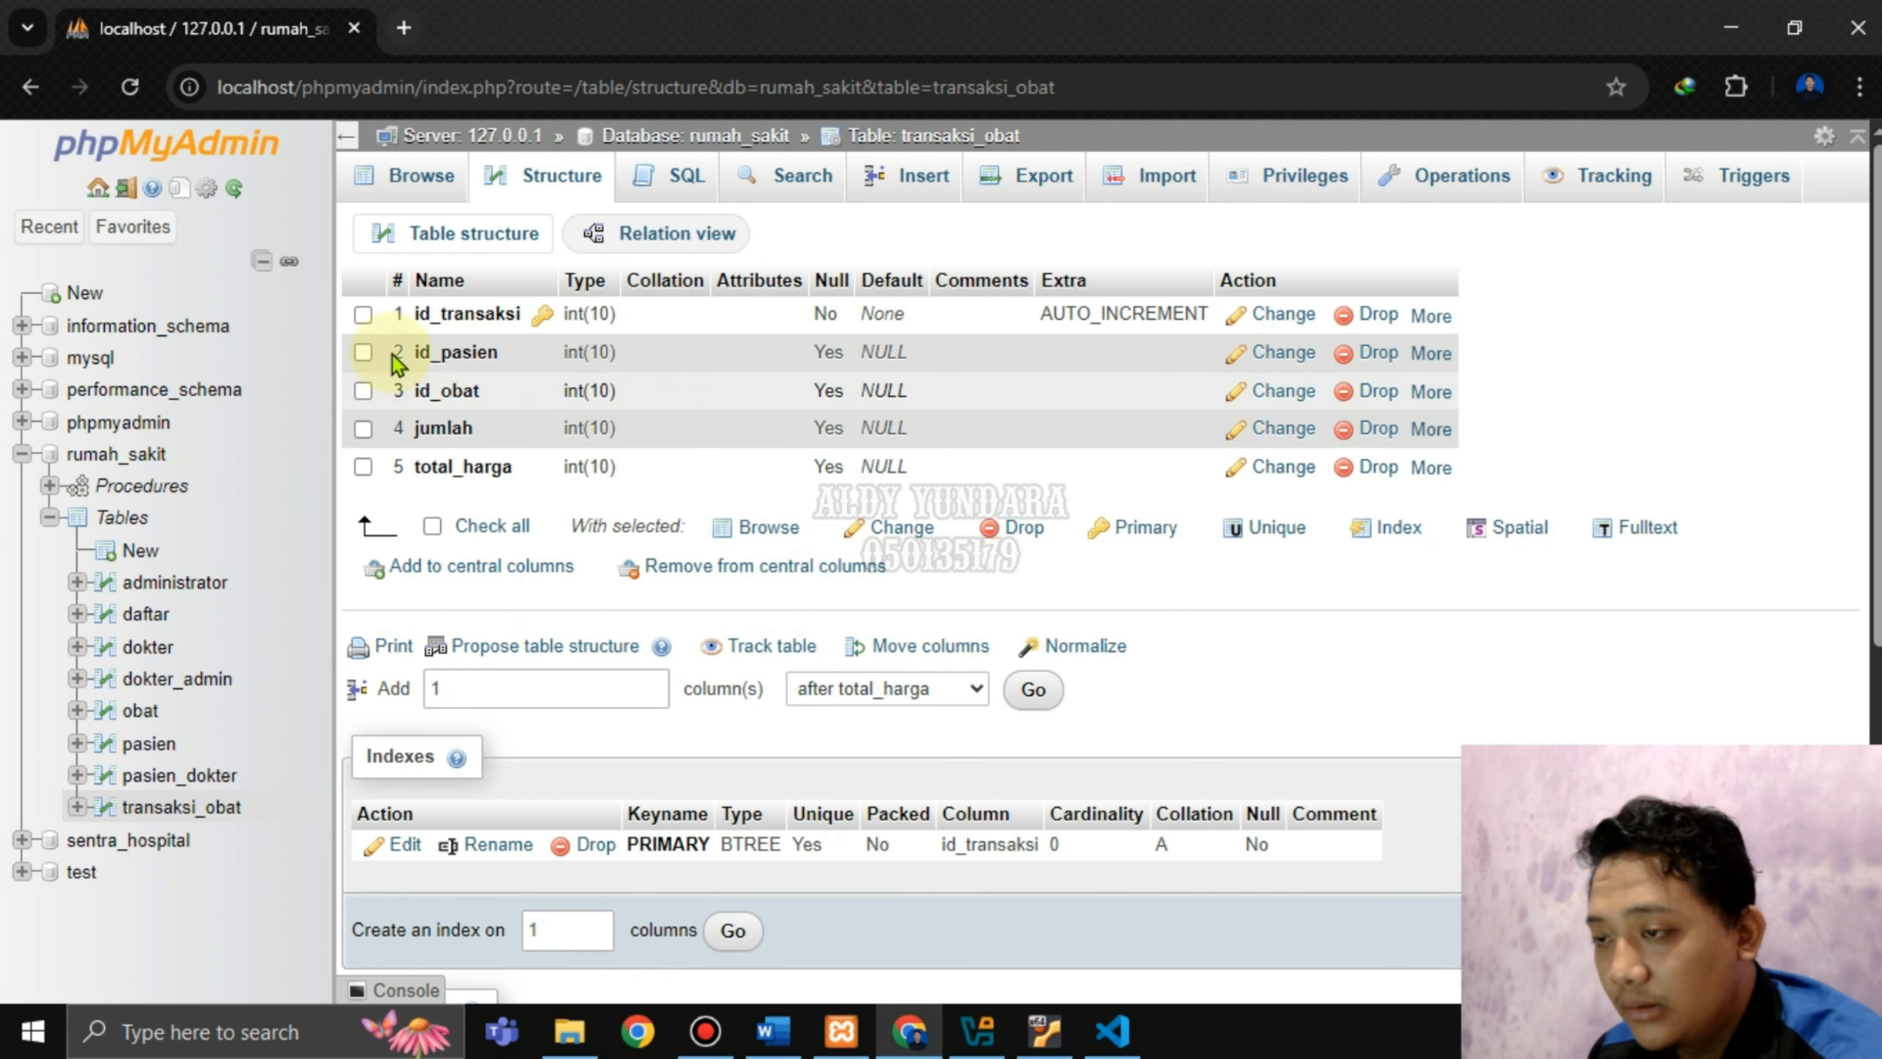
left_click(1431, 354)
left_click(1289, 439)
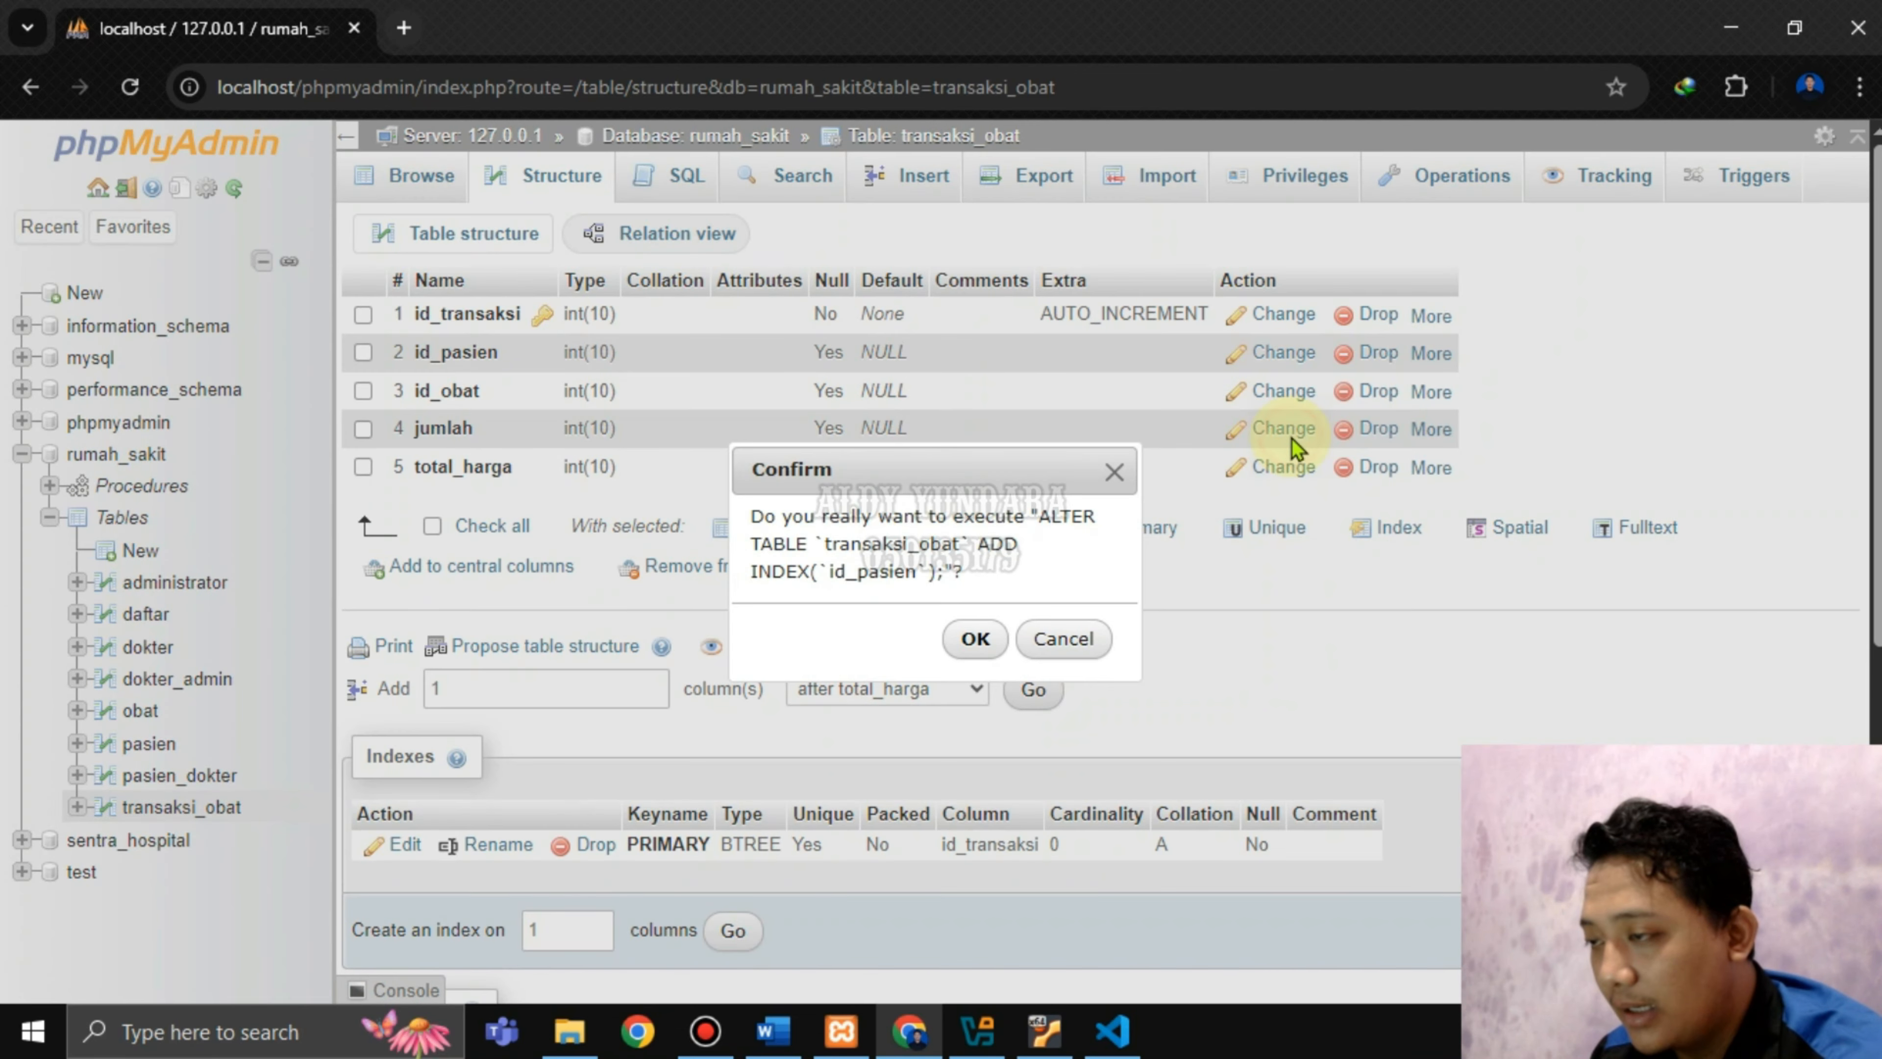
left_click(974, 640)
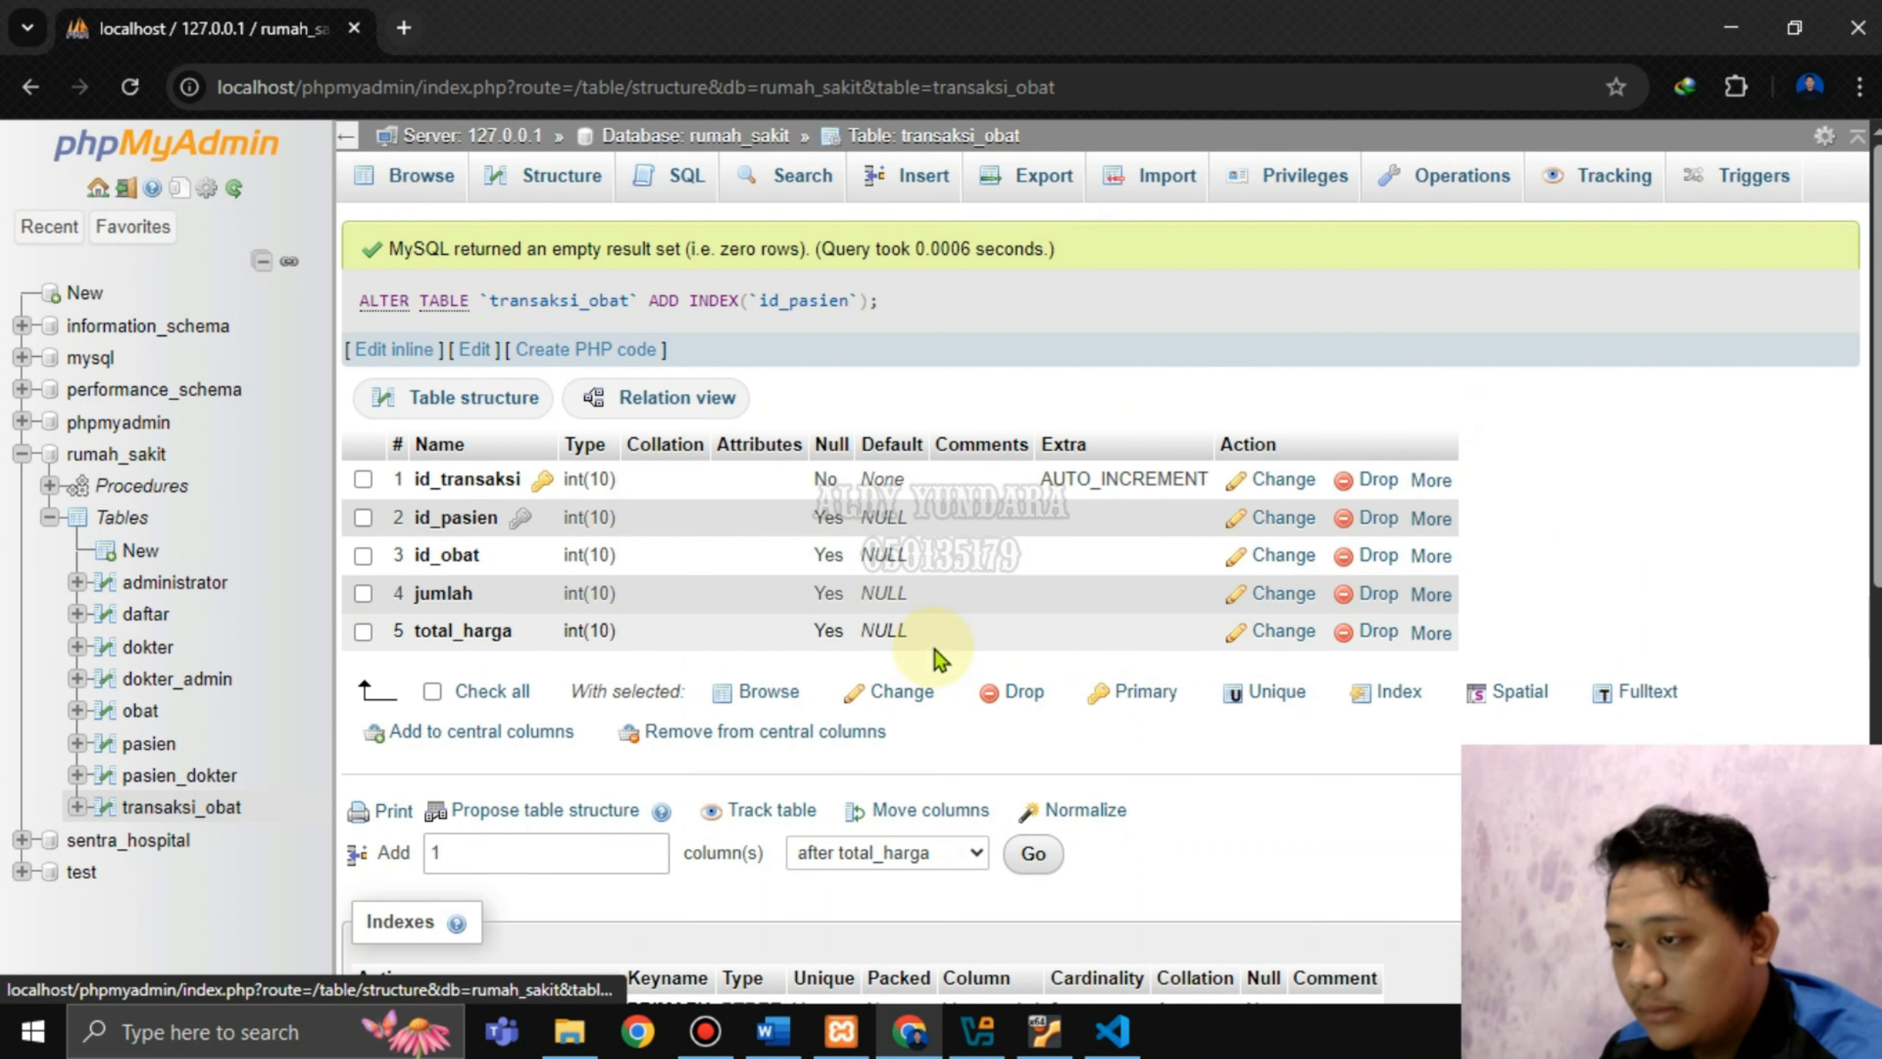
left_click(1433, 558)
left_click(1289, 642)
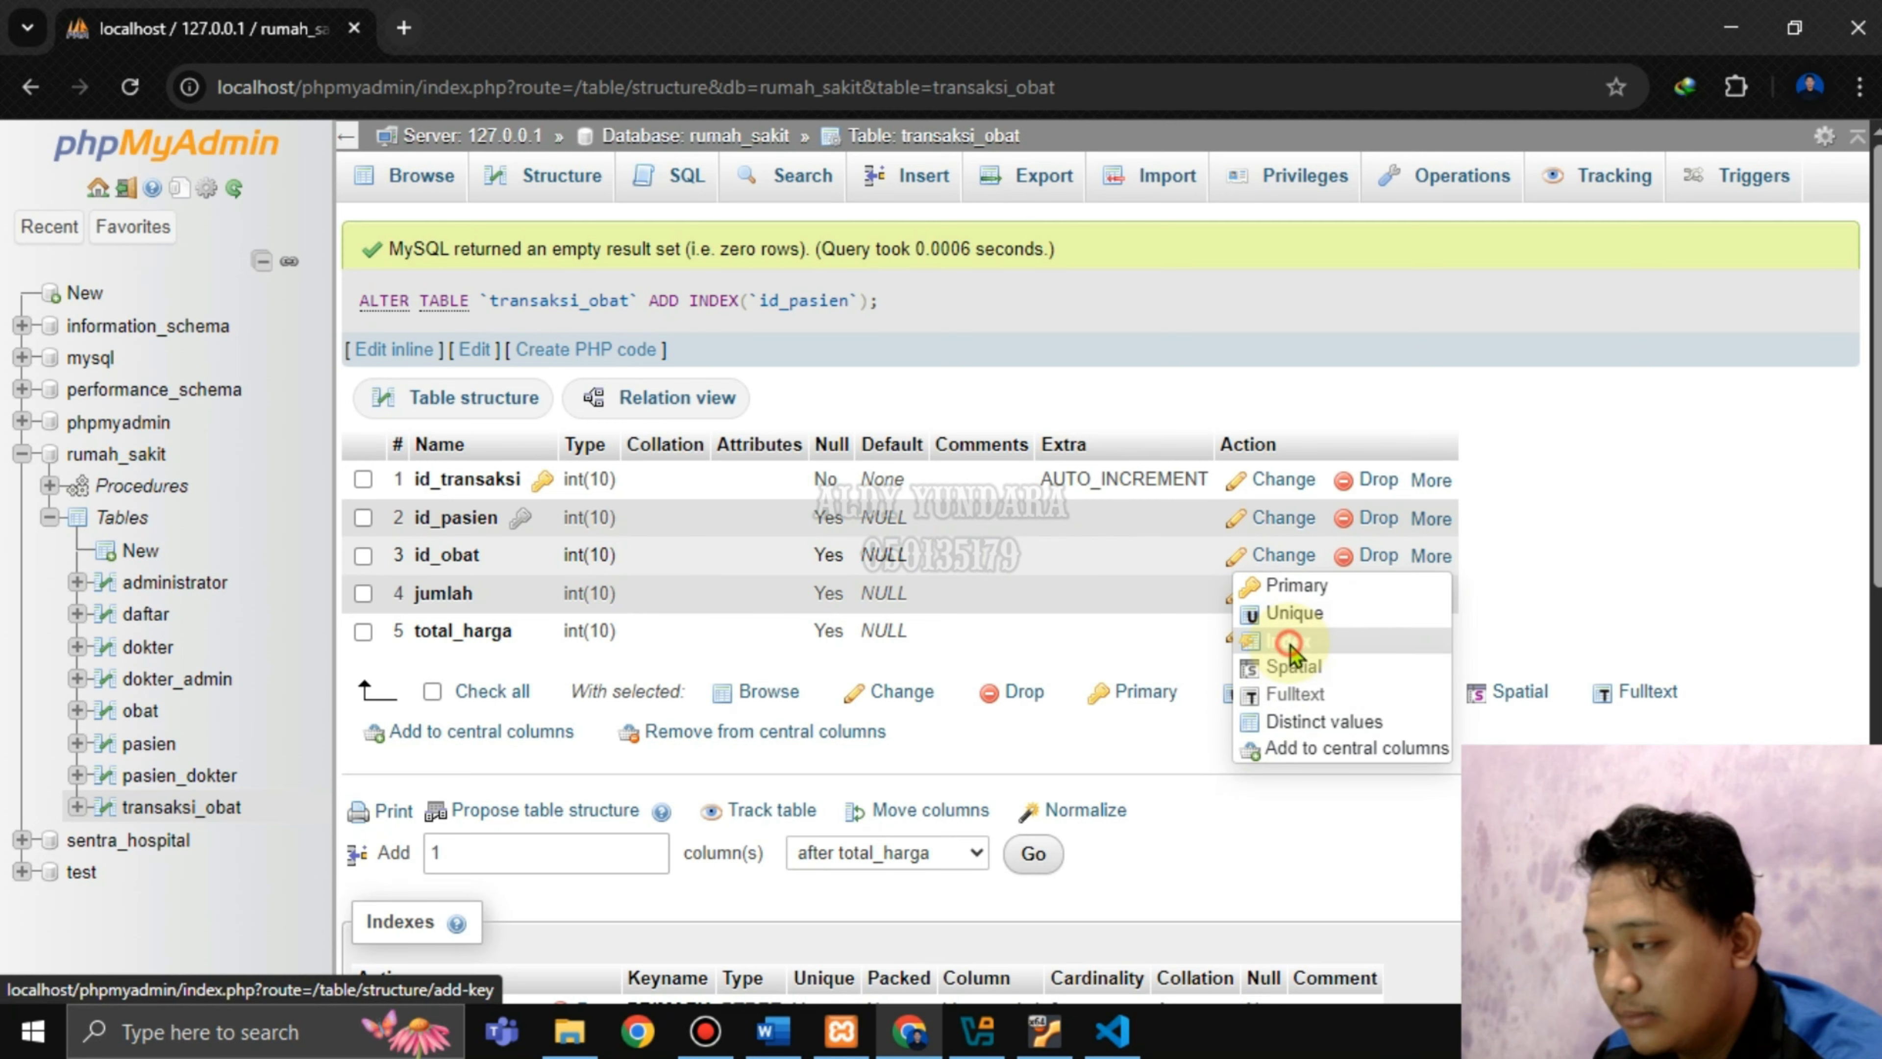
left_click(974, 639)
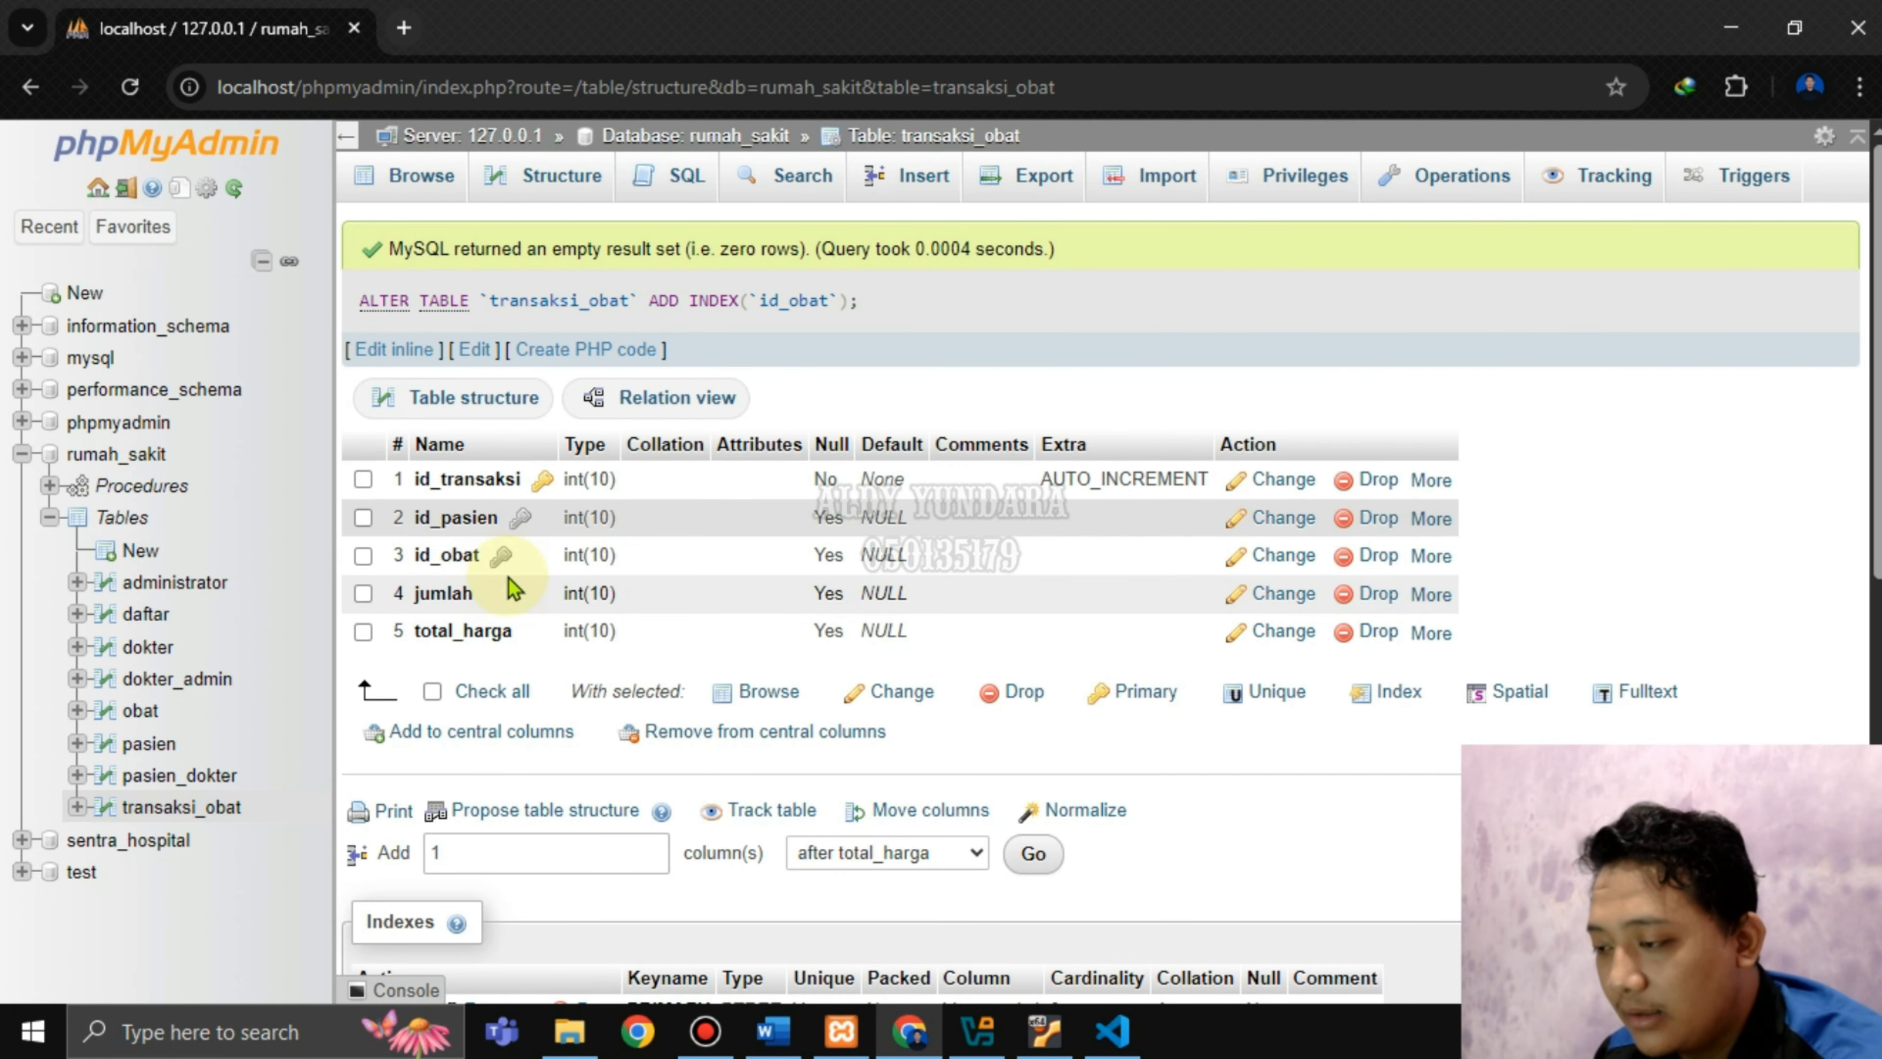
left_click(760, 1032)
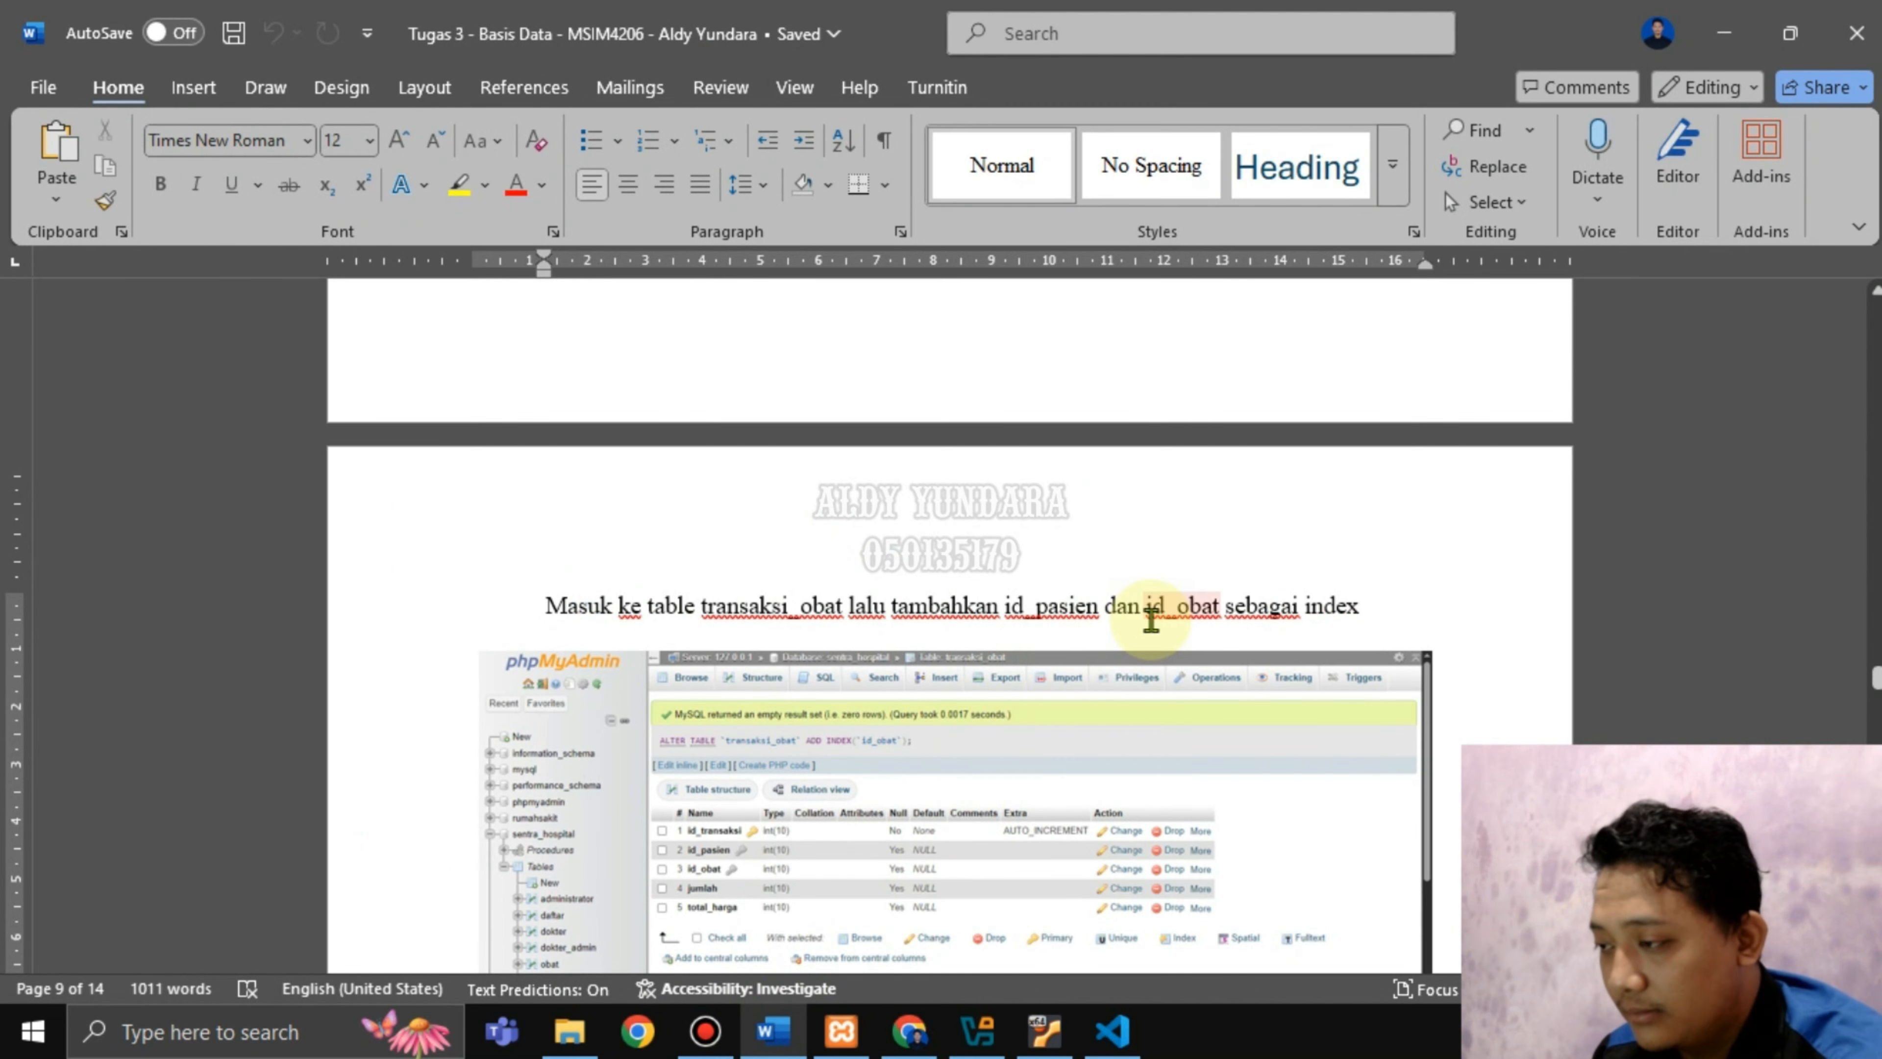
Read the Word steps on opening the designer and relating id_pasien, then return to the browser.
scroll(1079, 733, "down", 3)
scroll(1080, 737, "down", 4)
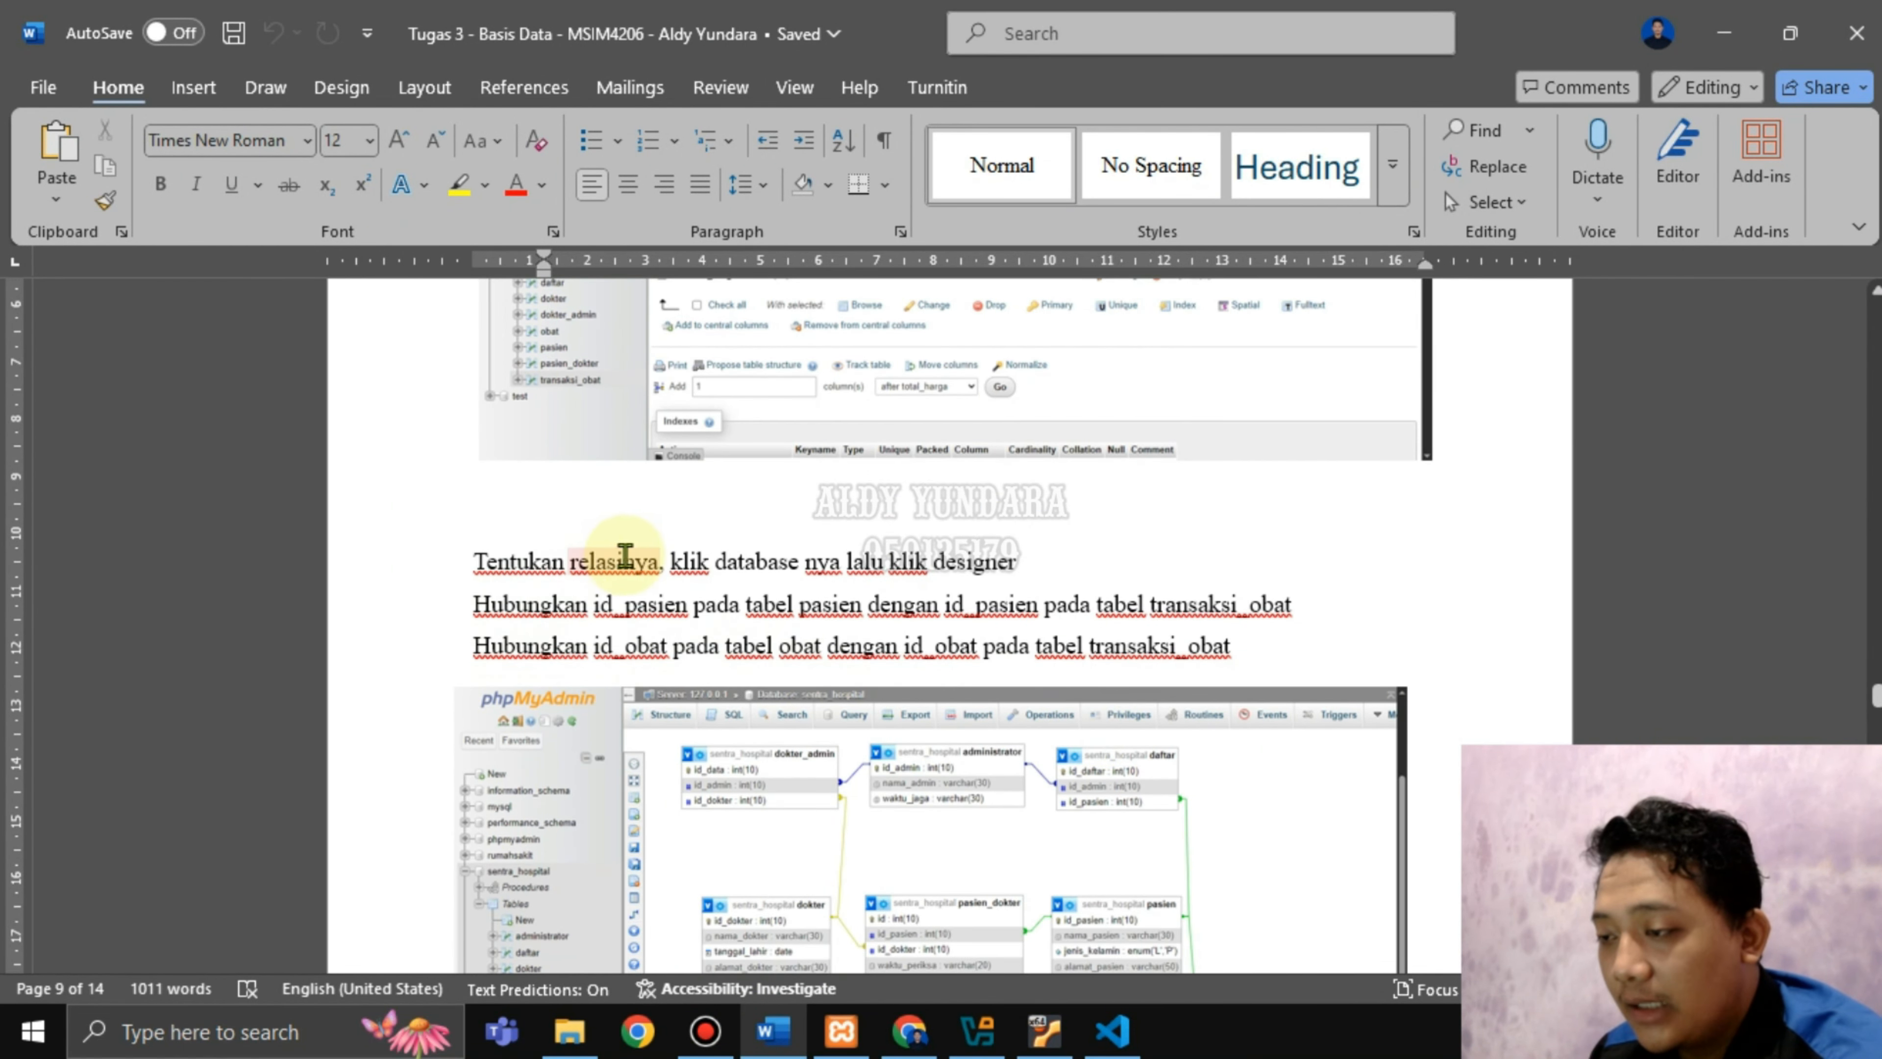
left_click_drag(669, 560, 1015, 562)
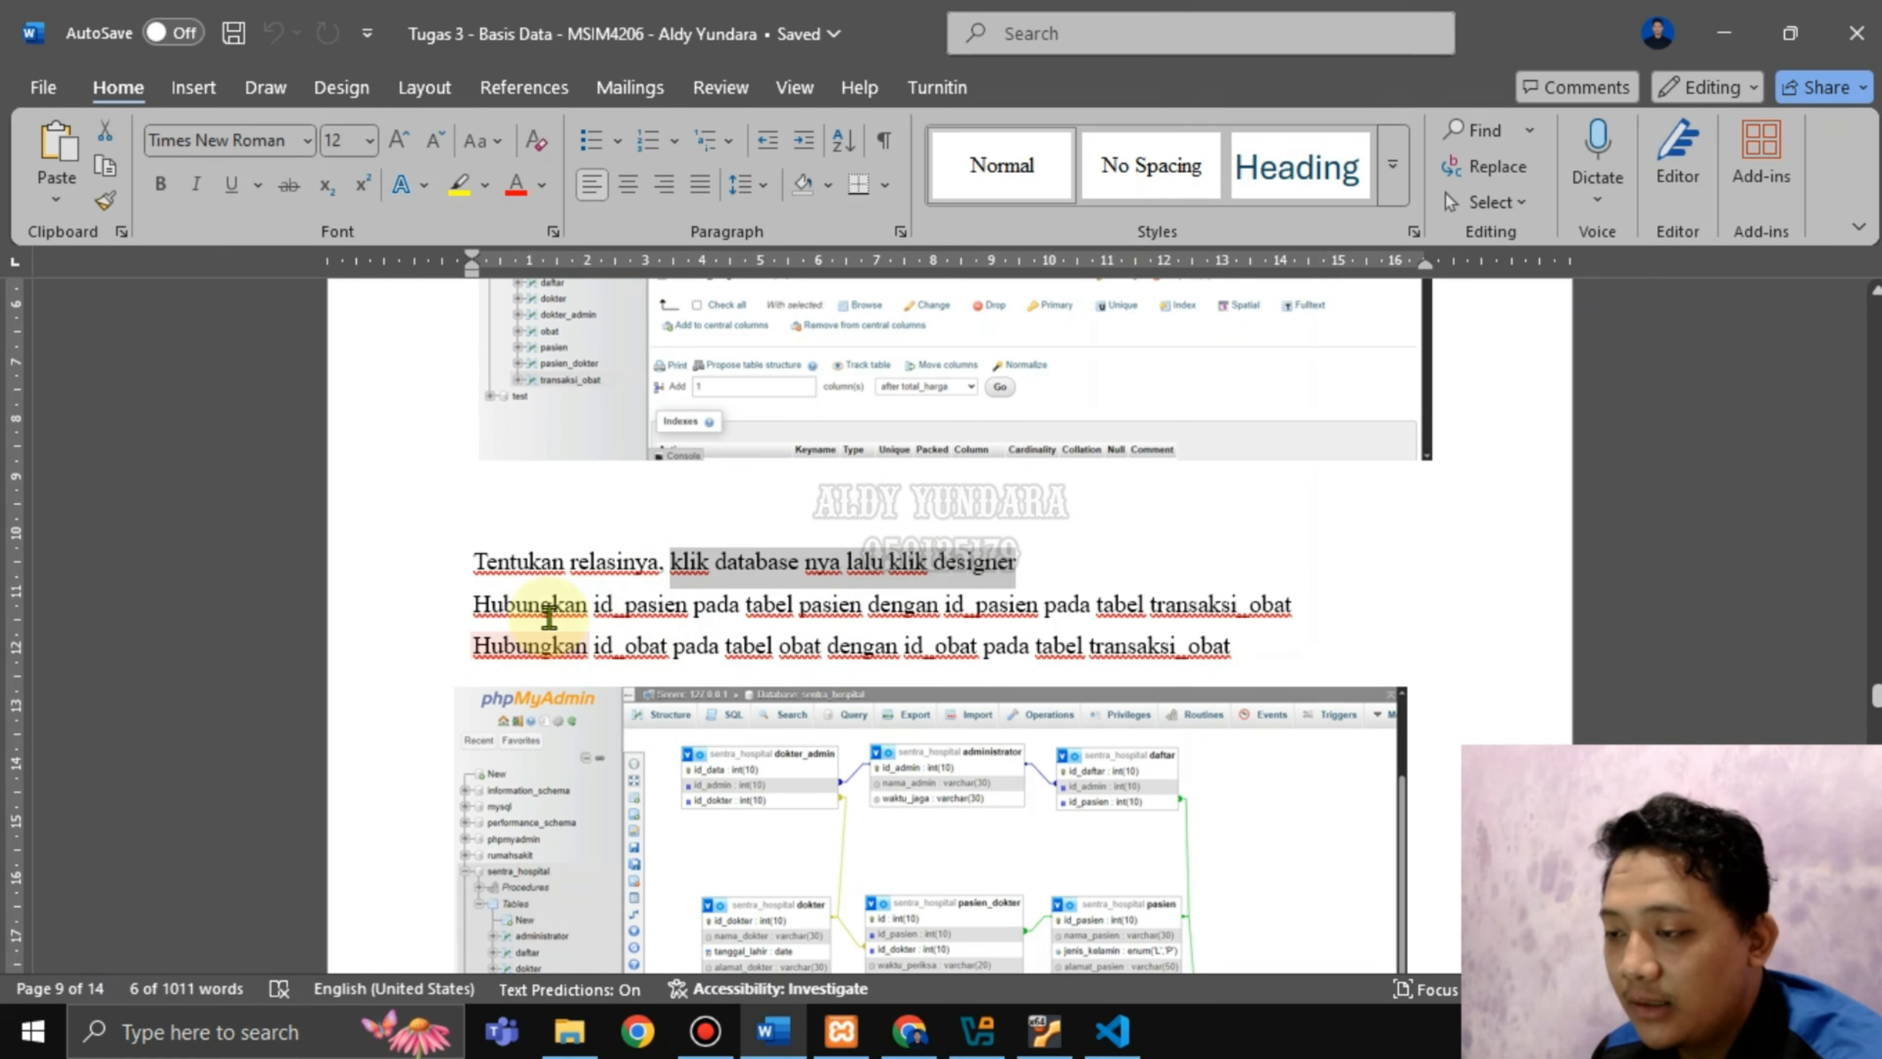
left_click_drag(575, 607, 789, 614)
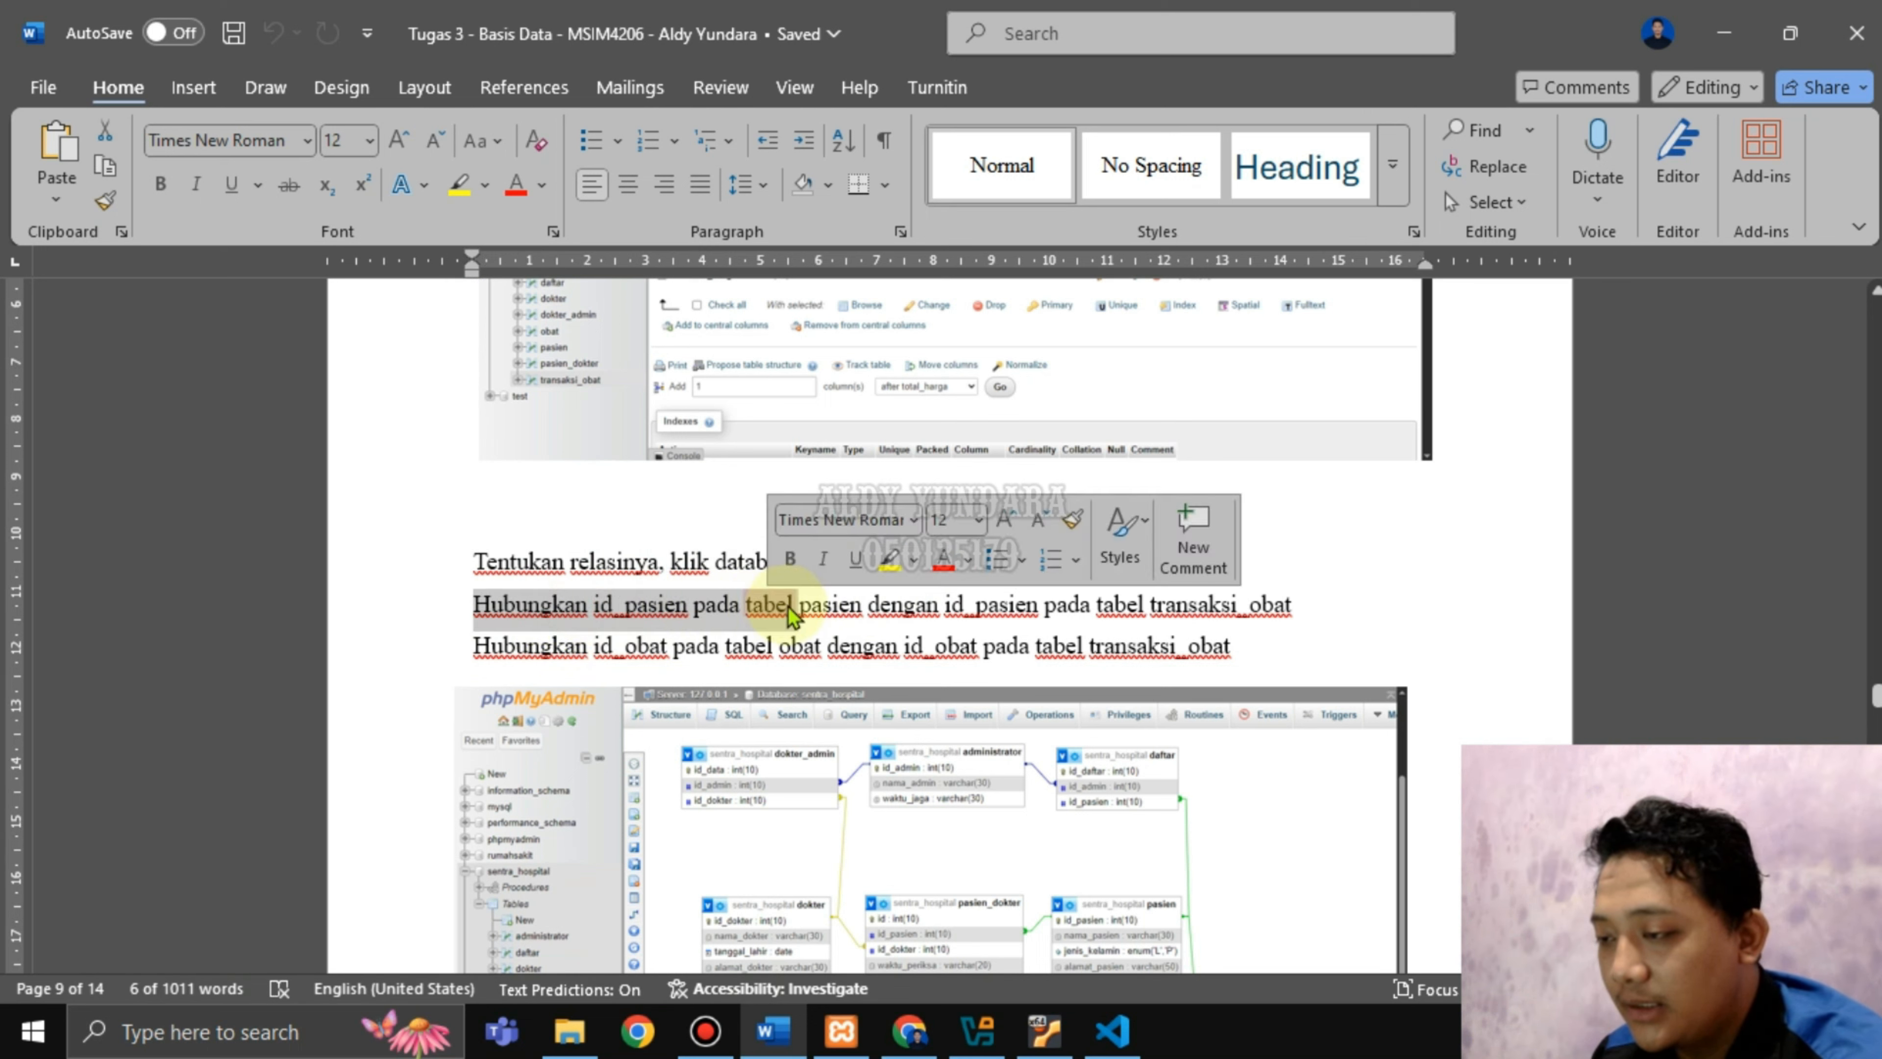
left_click(910, 1031)
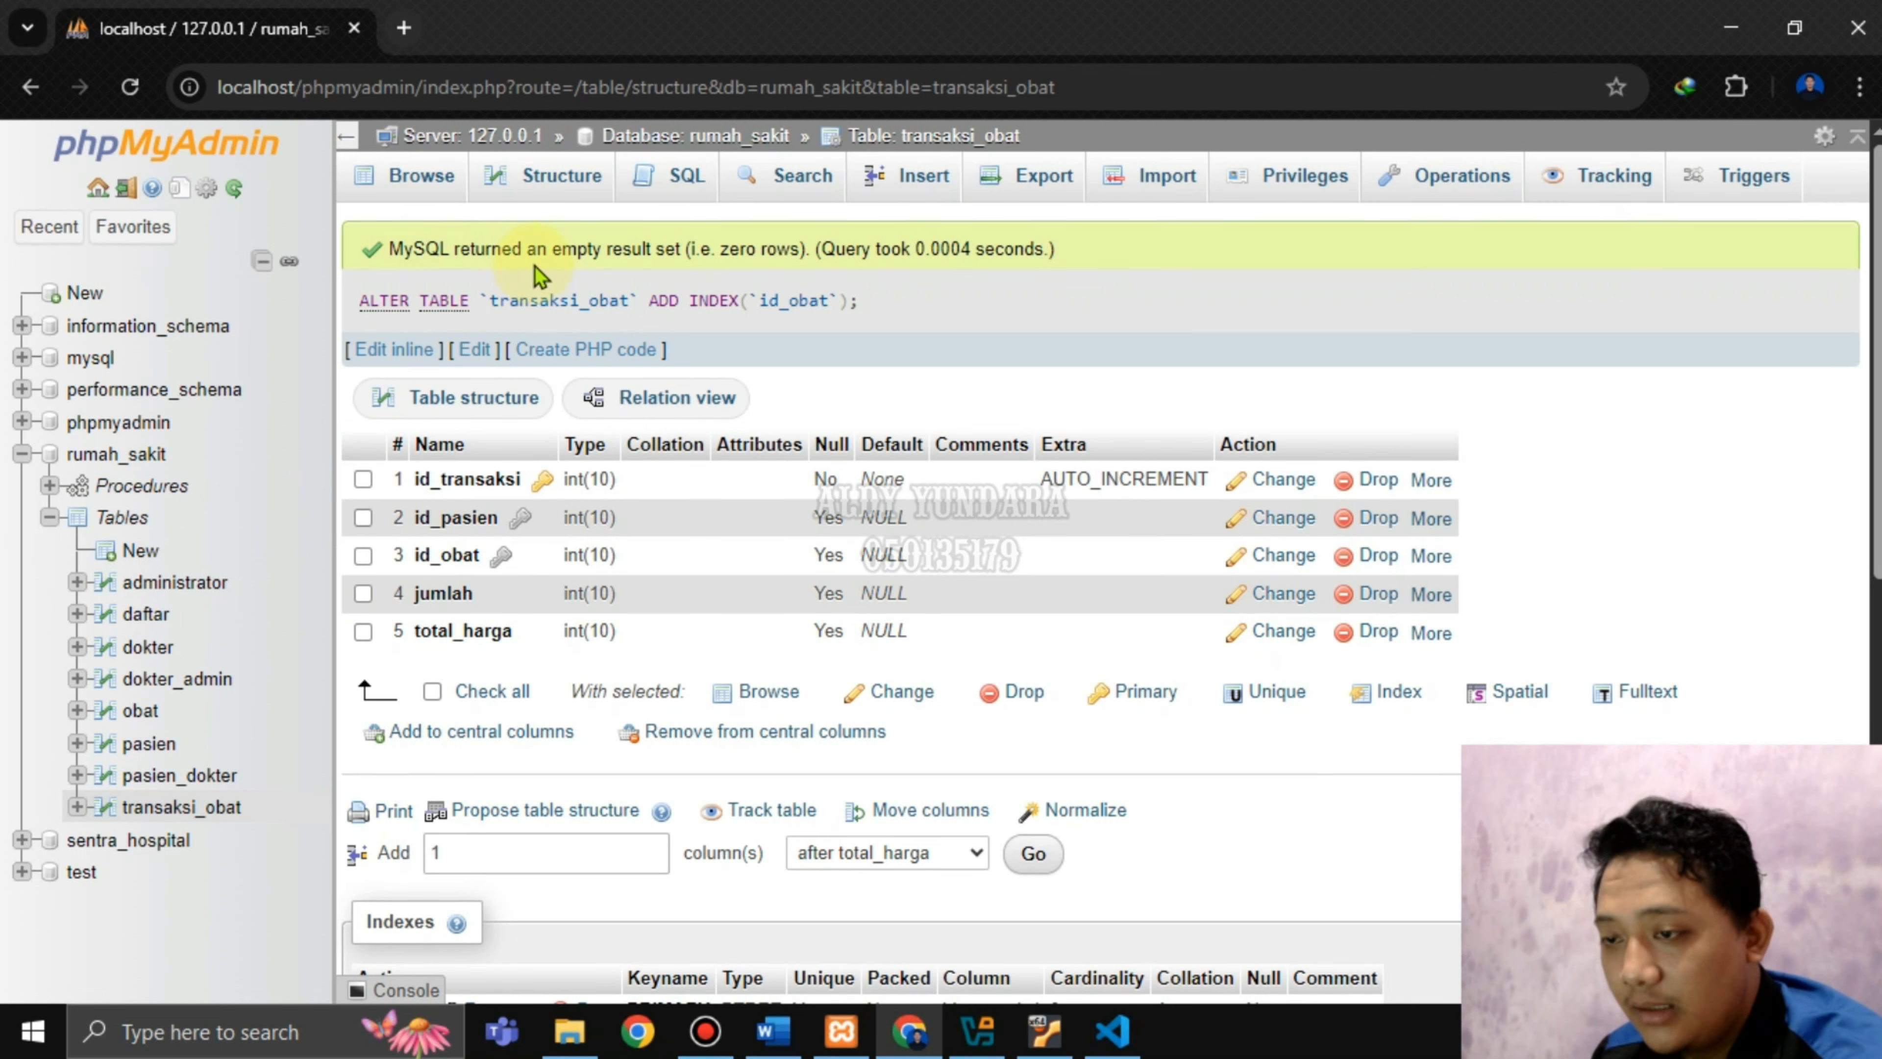
Open the Designer for rumah_sakit from the database's More menu.
left_click(156, 456)
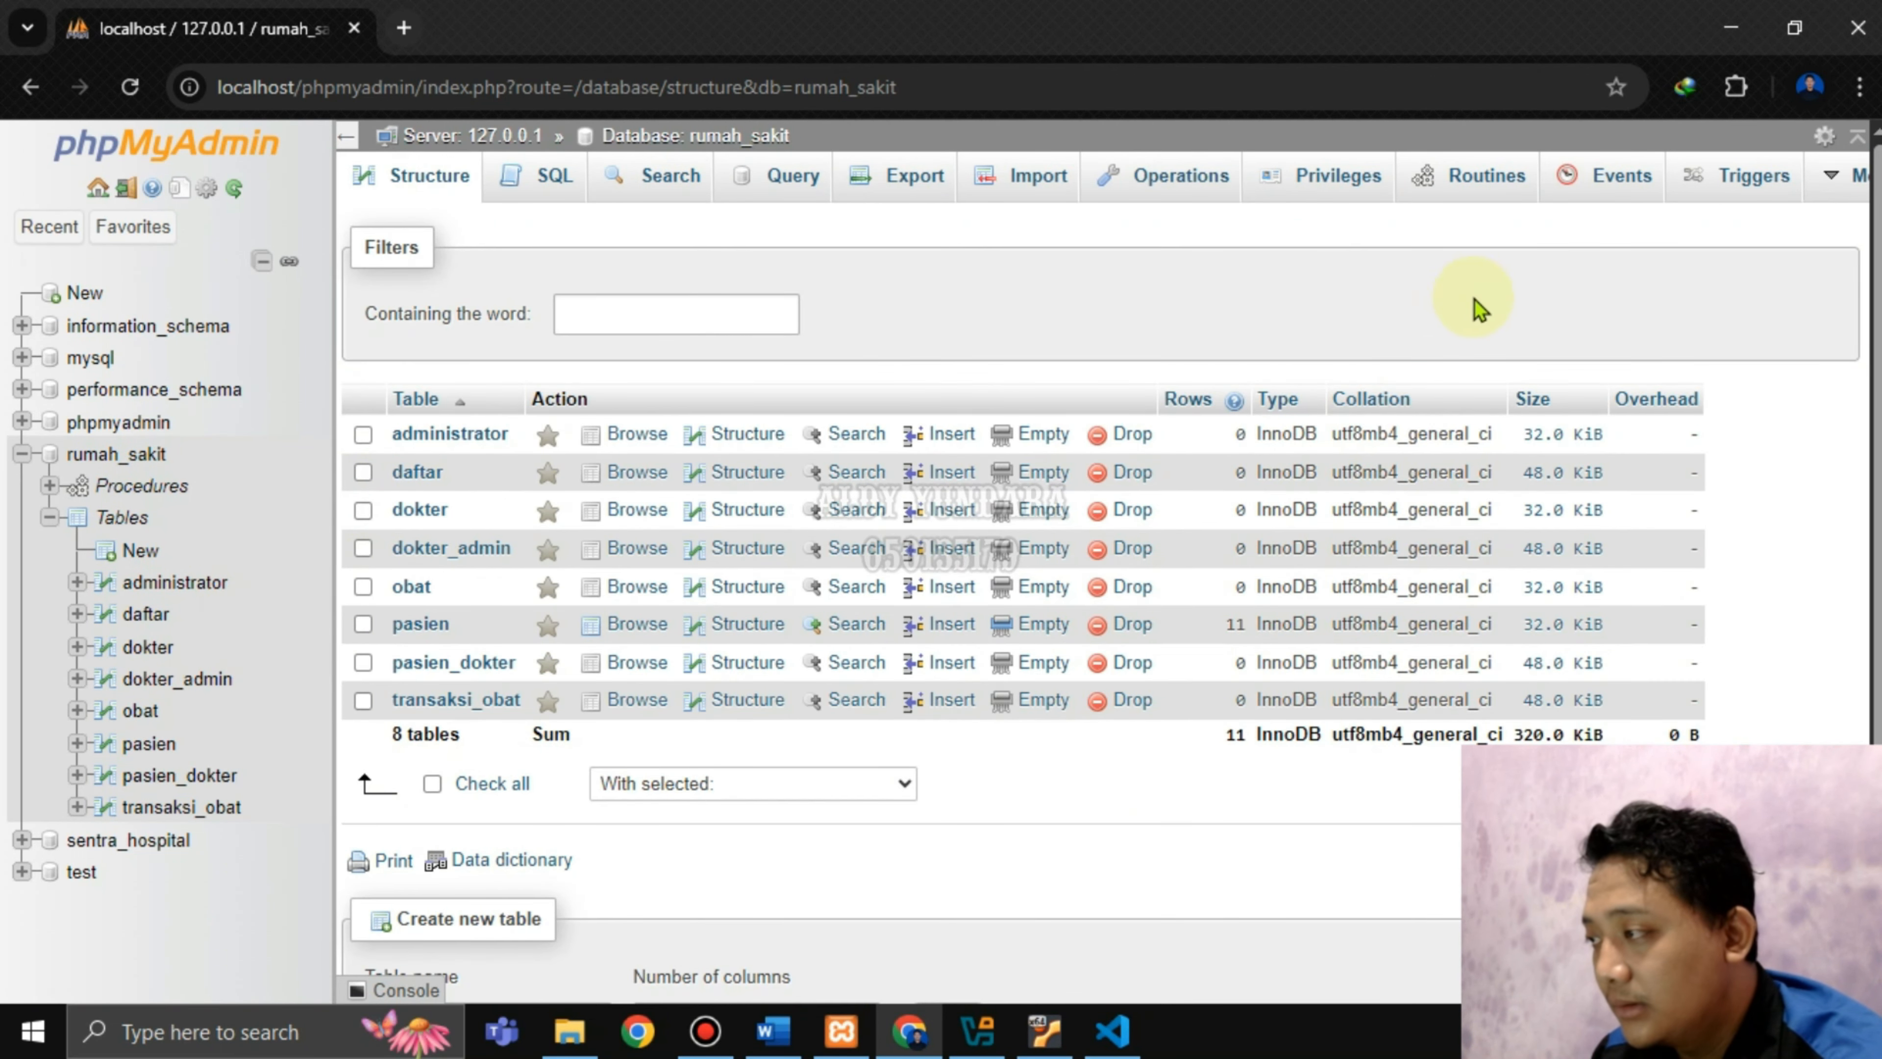
left_click(1841, 187)
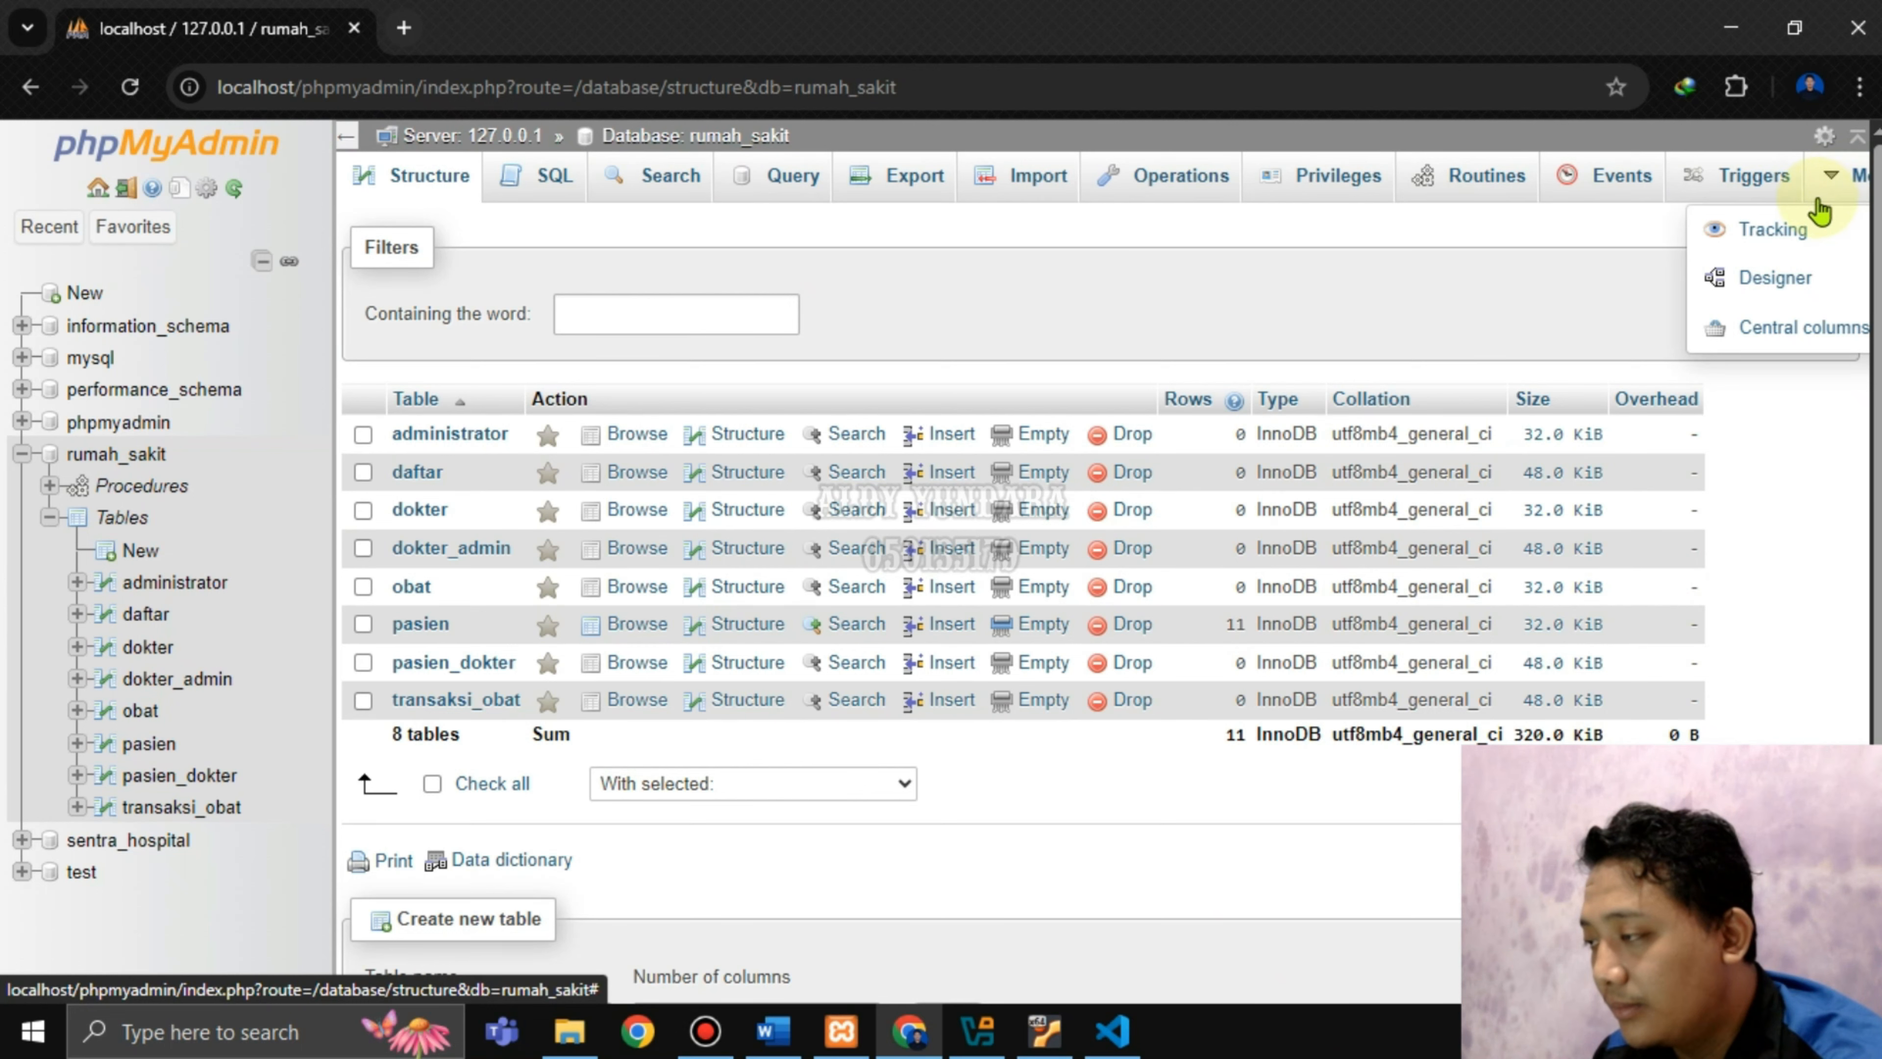
left_click(1755, 289)
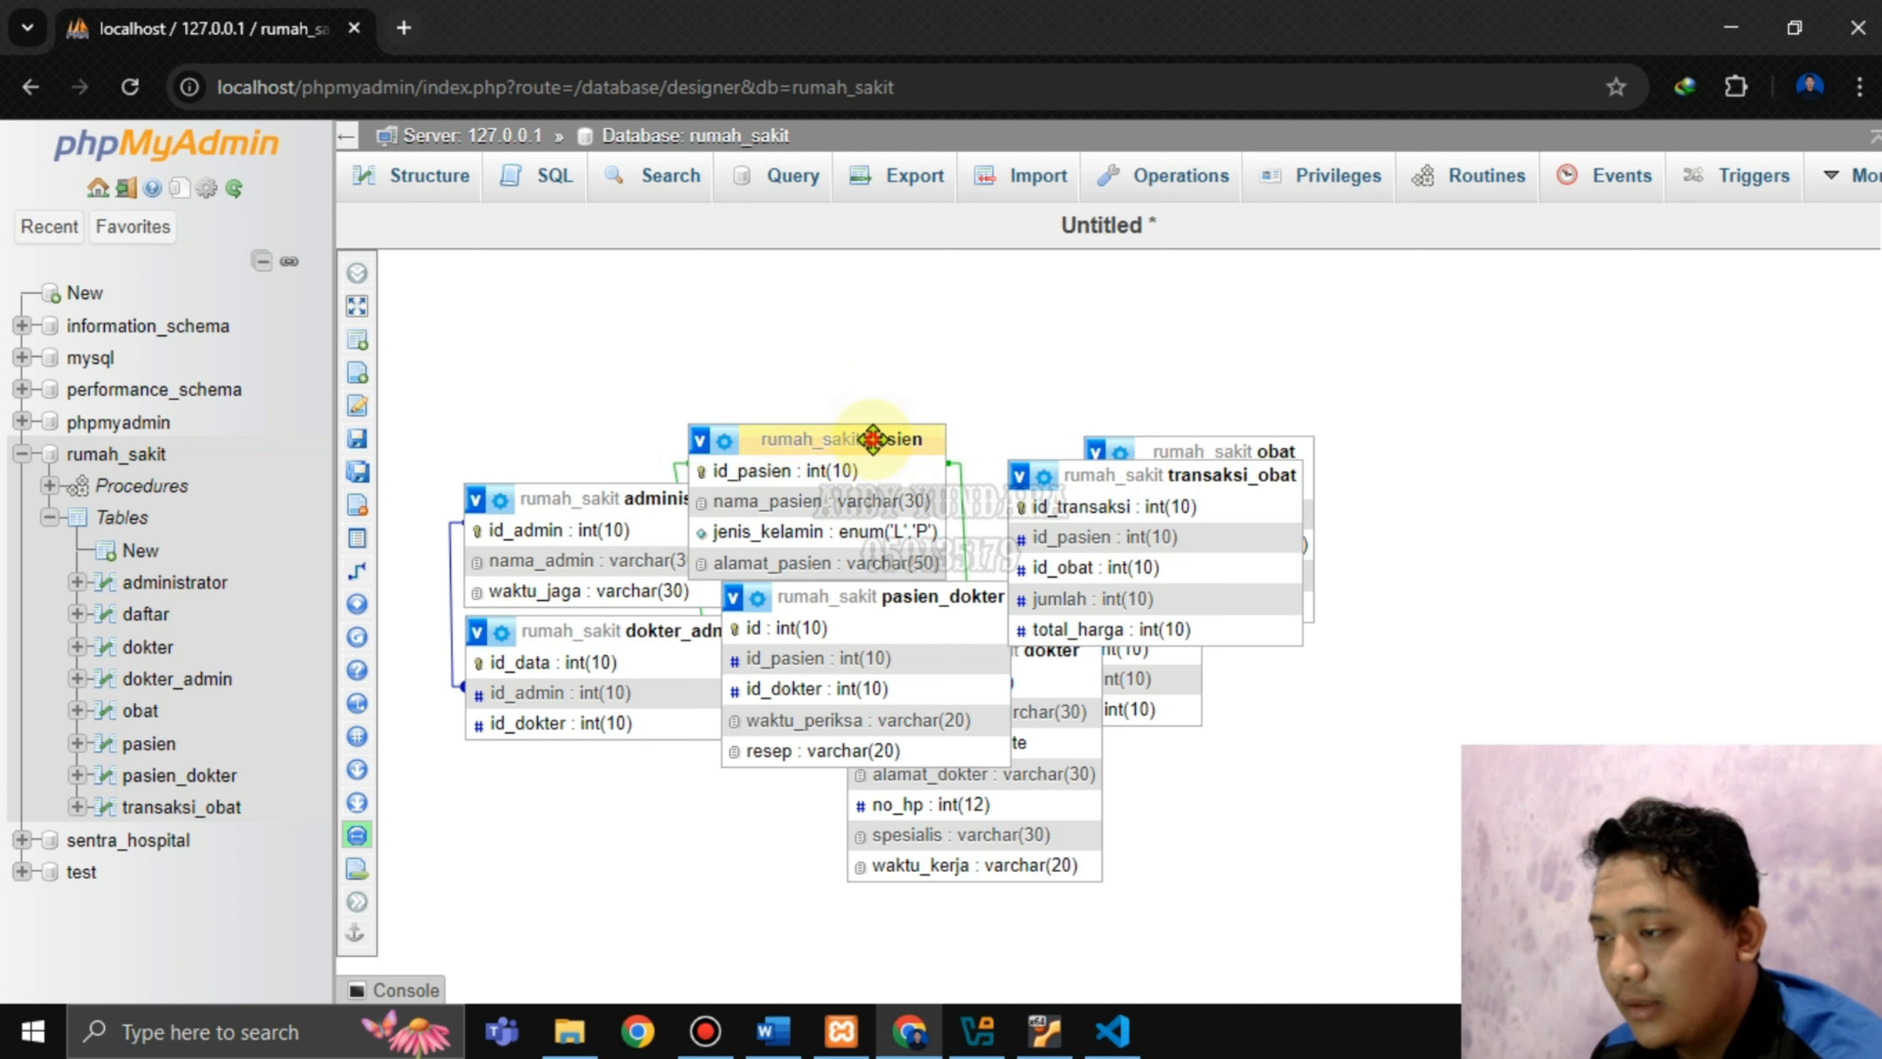
Spread out the pasien, transaksi_obat, obat, daftar, dokter, administrator and dokter_admin boxes.
left_click_drag(873, 439, 1640, 810)
left_click_drag(1155, 476, 785, 289)
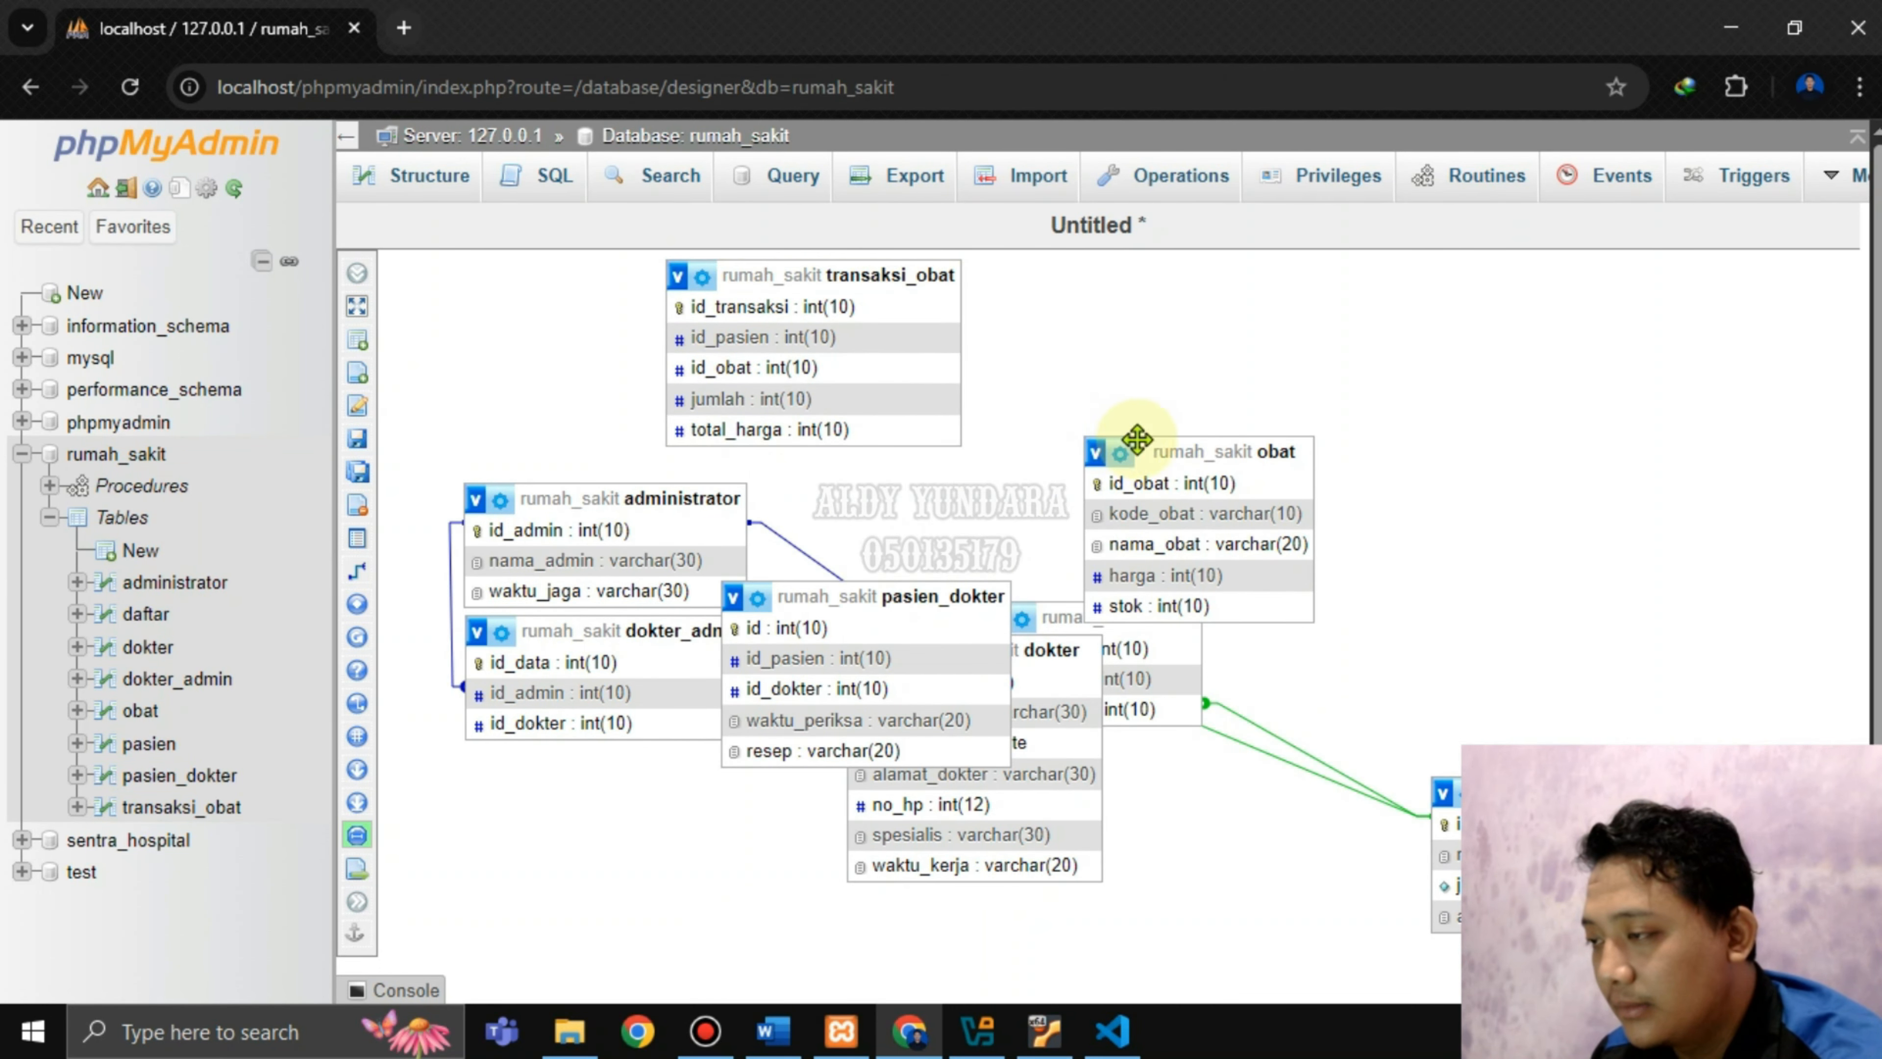
left_click_drag(1136, 439, 1397, 324)
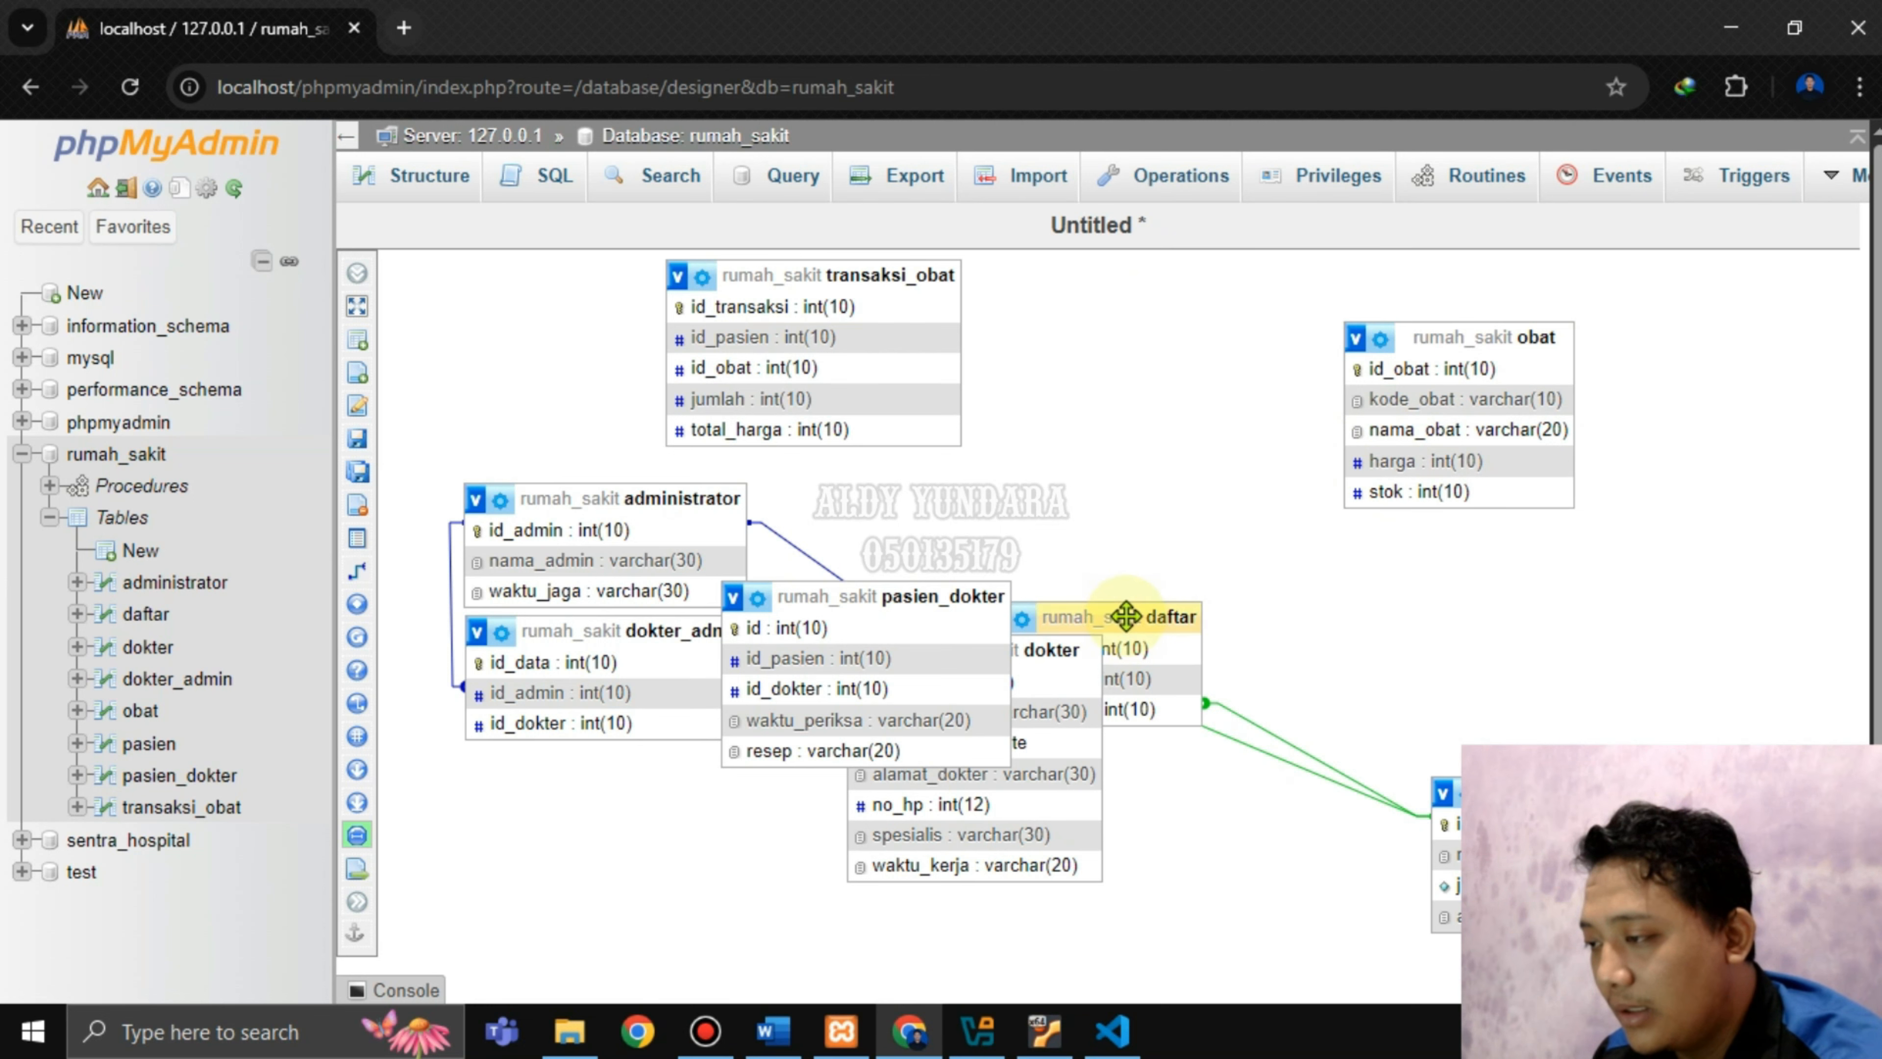
mouse_move(1126, 617)
left_mouse_down()
mouse_move(1149, 572)
mouse_move(1282, 495)
mouse_move(1260, 361)
left_mouse_up()
left_click_drag(903, 593, 1254, 754)
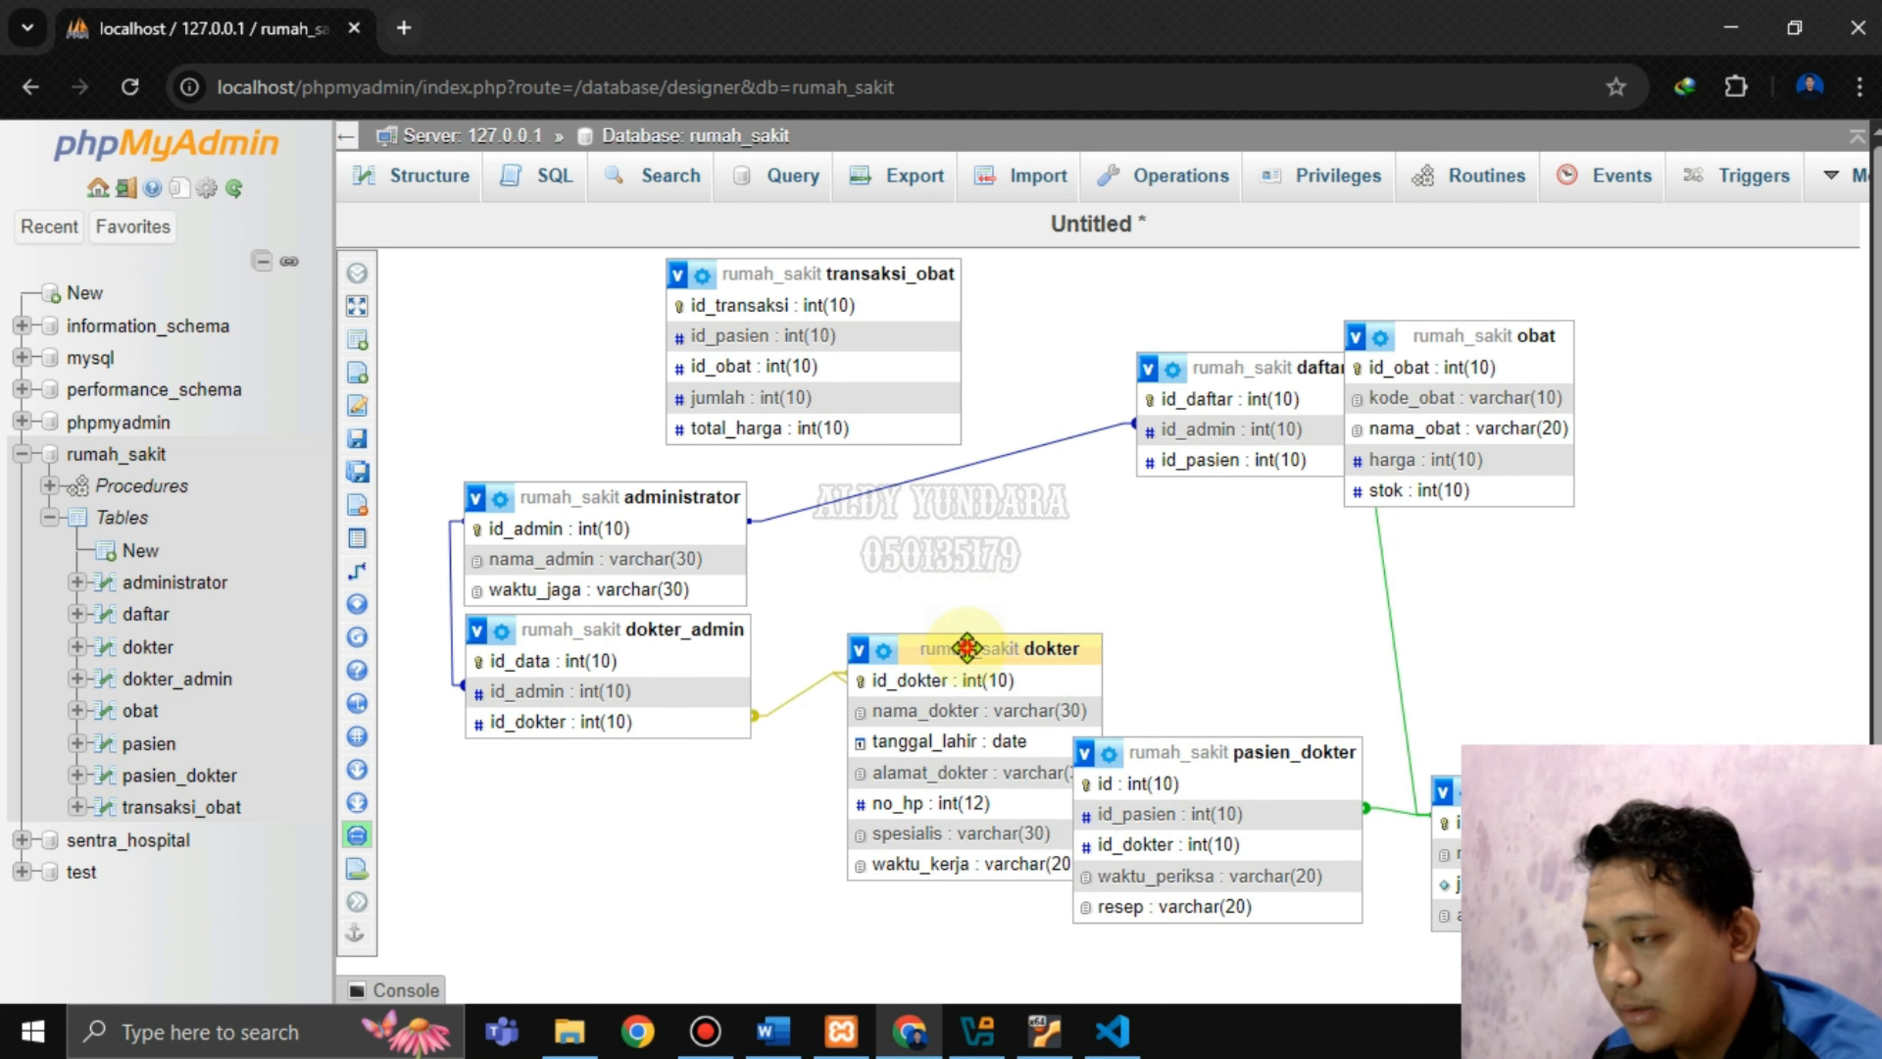
left_click_drag(963, 647, 667, 737)
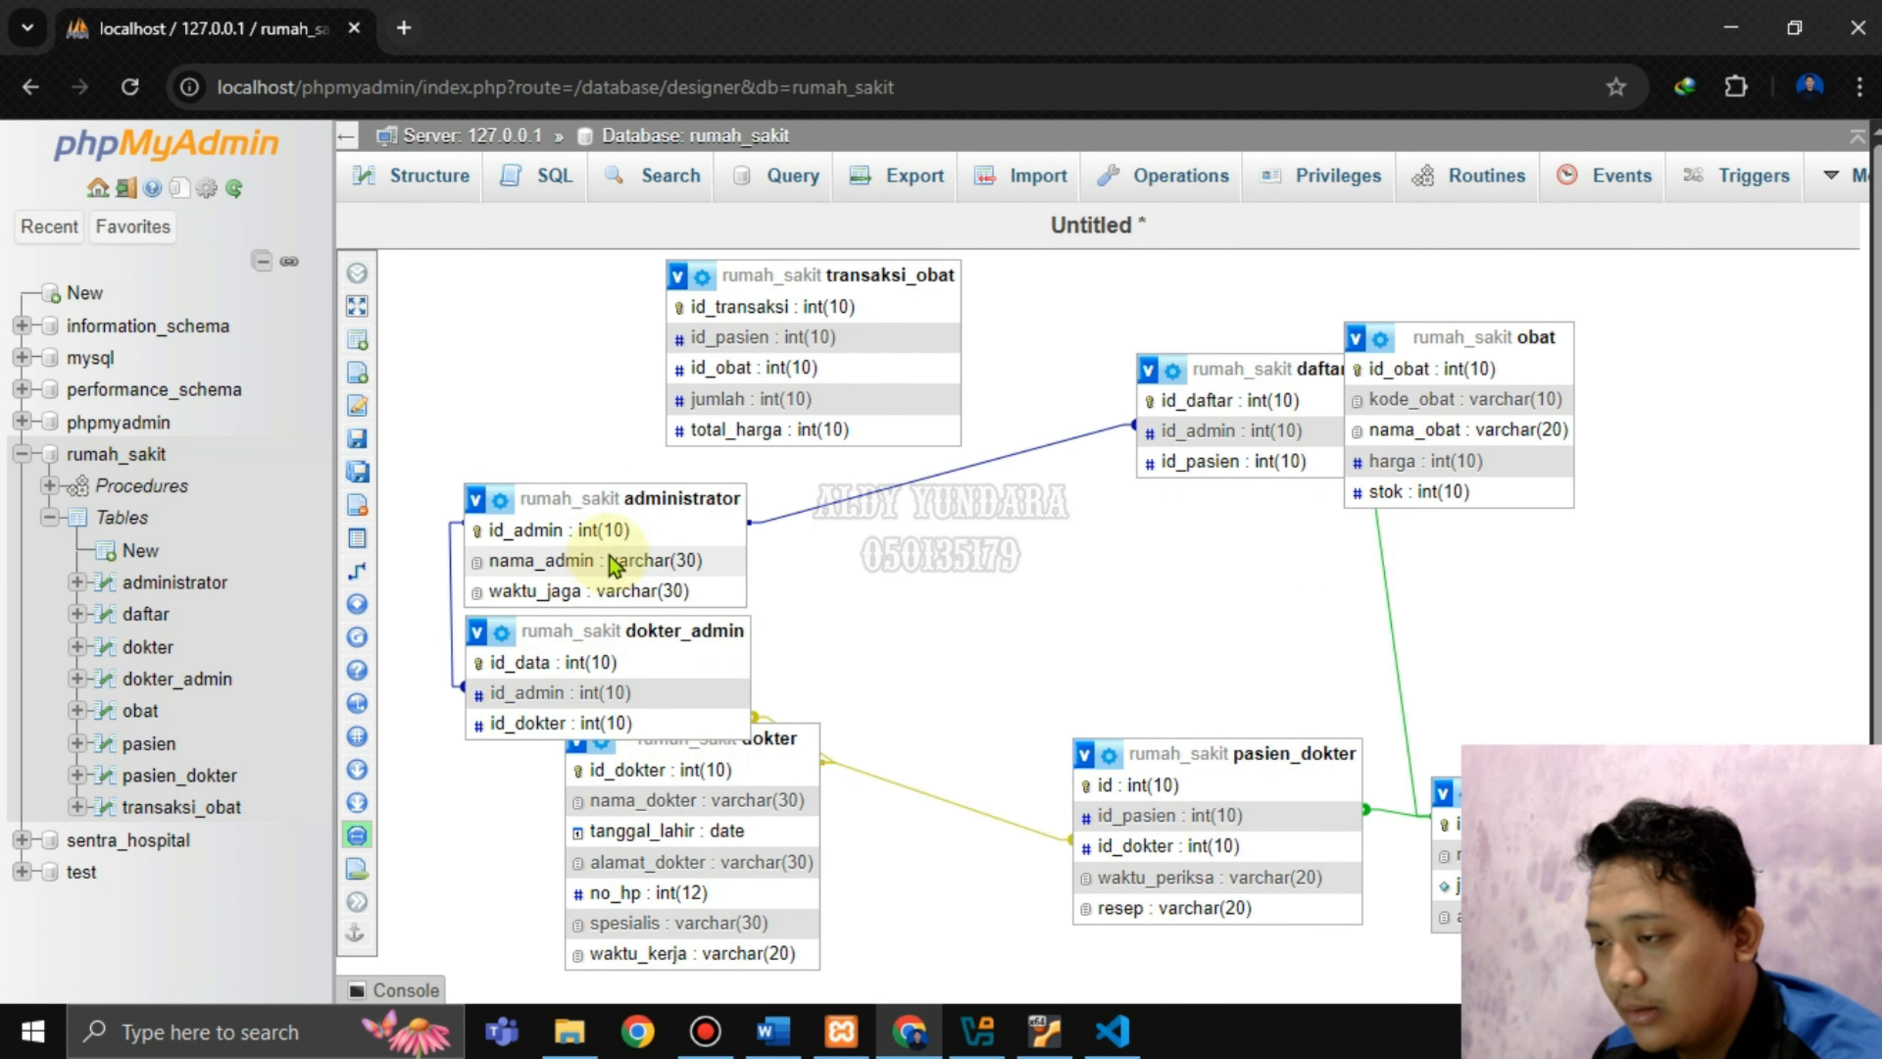
left_click_drag(669, 489, 1115, 454)
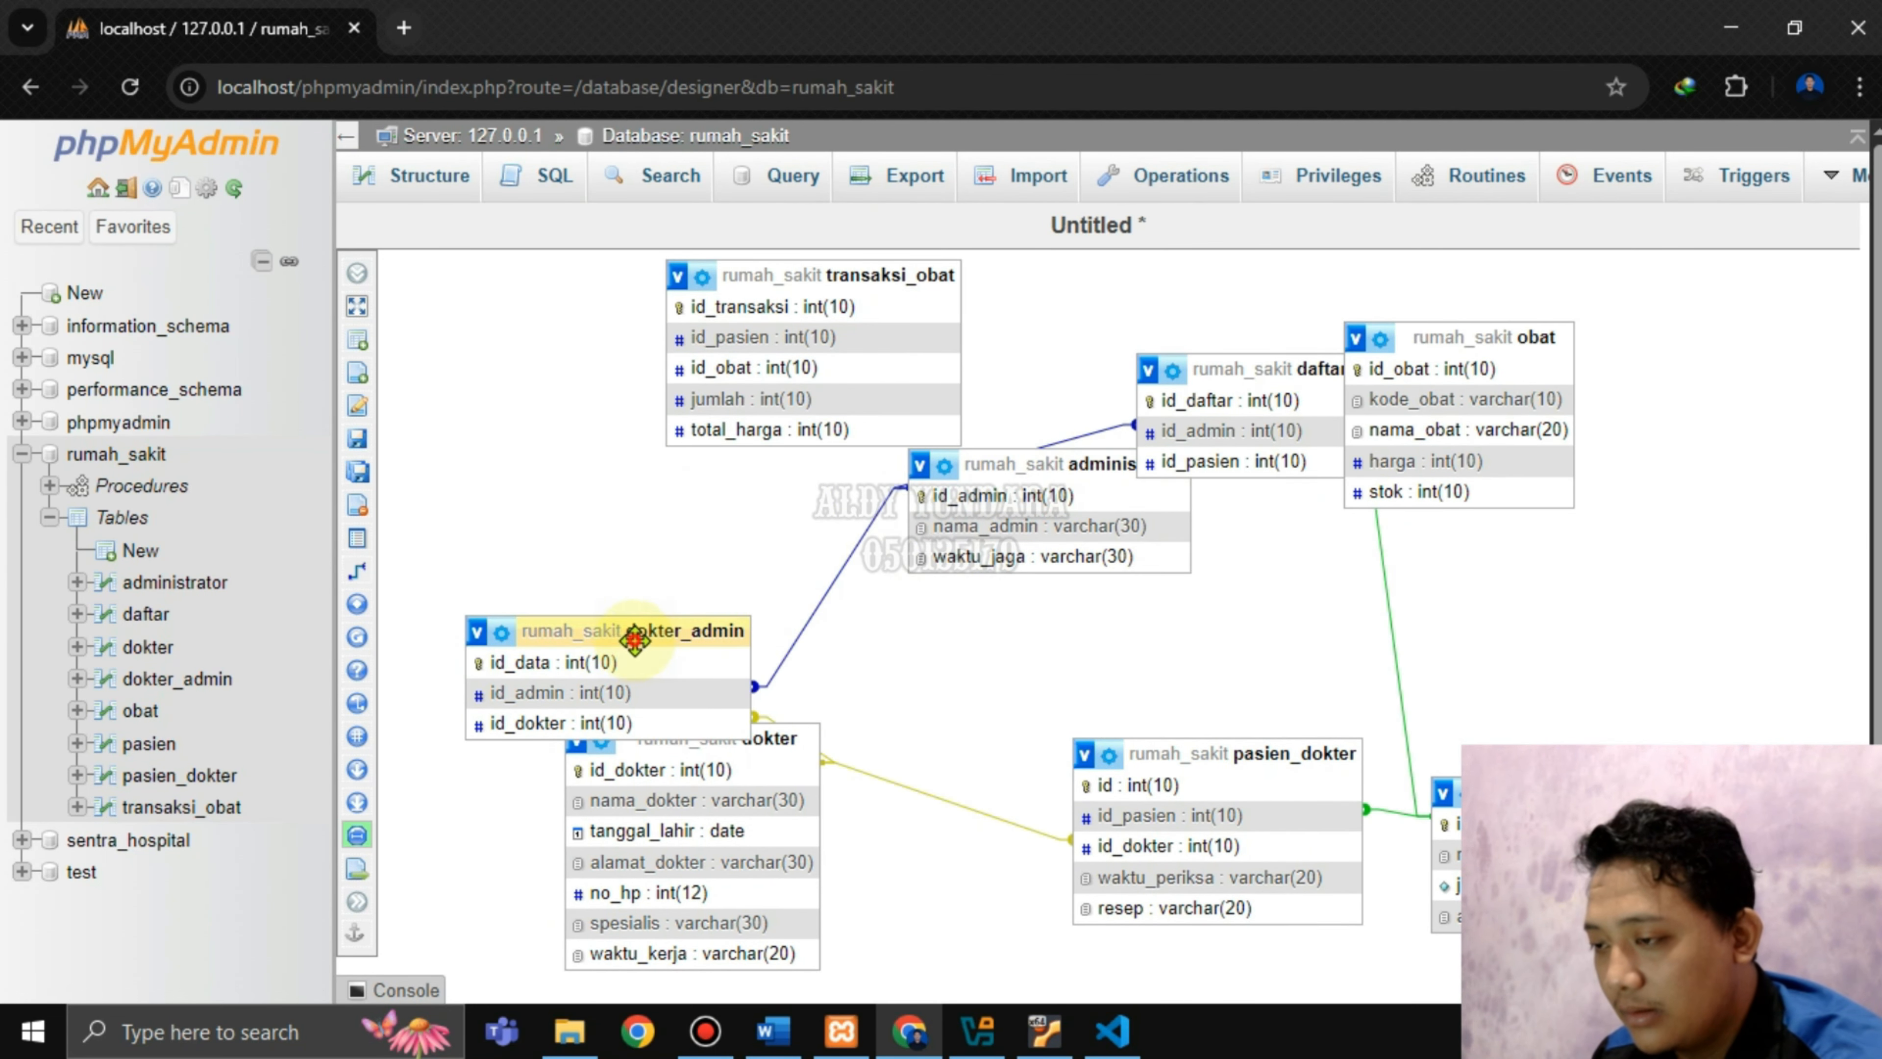
left_click_drag(635, 639, 723, 482)
left_click_drag(672, 727, 685, 661)
Zoom out and place transaksi_obat below pasien_dokter and obat below pasien.
left_click_drag(1215, 753, 1057, 688)
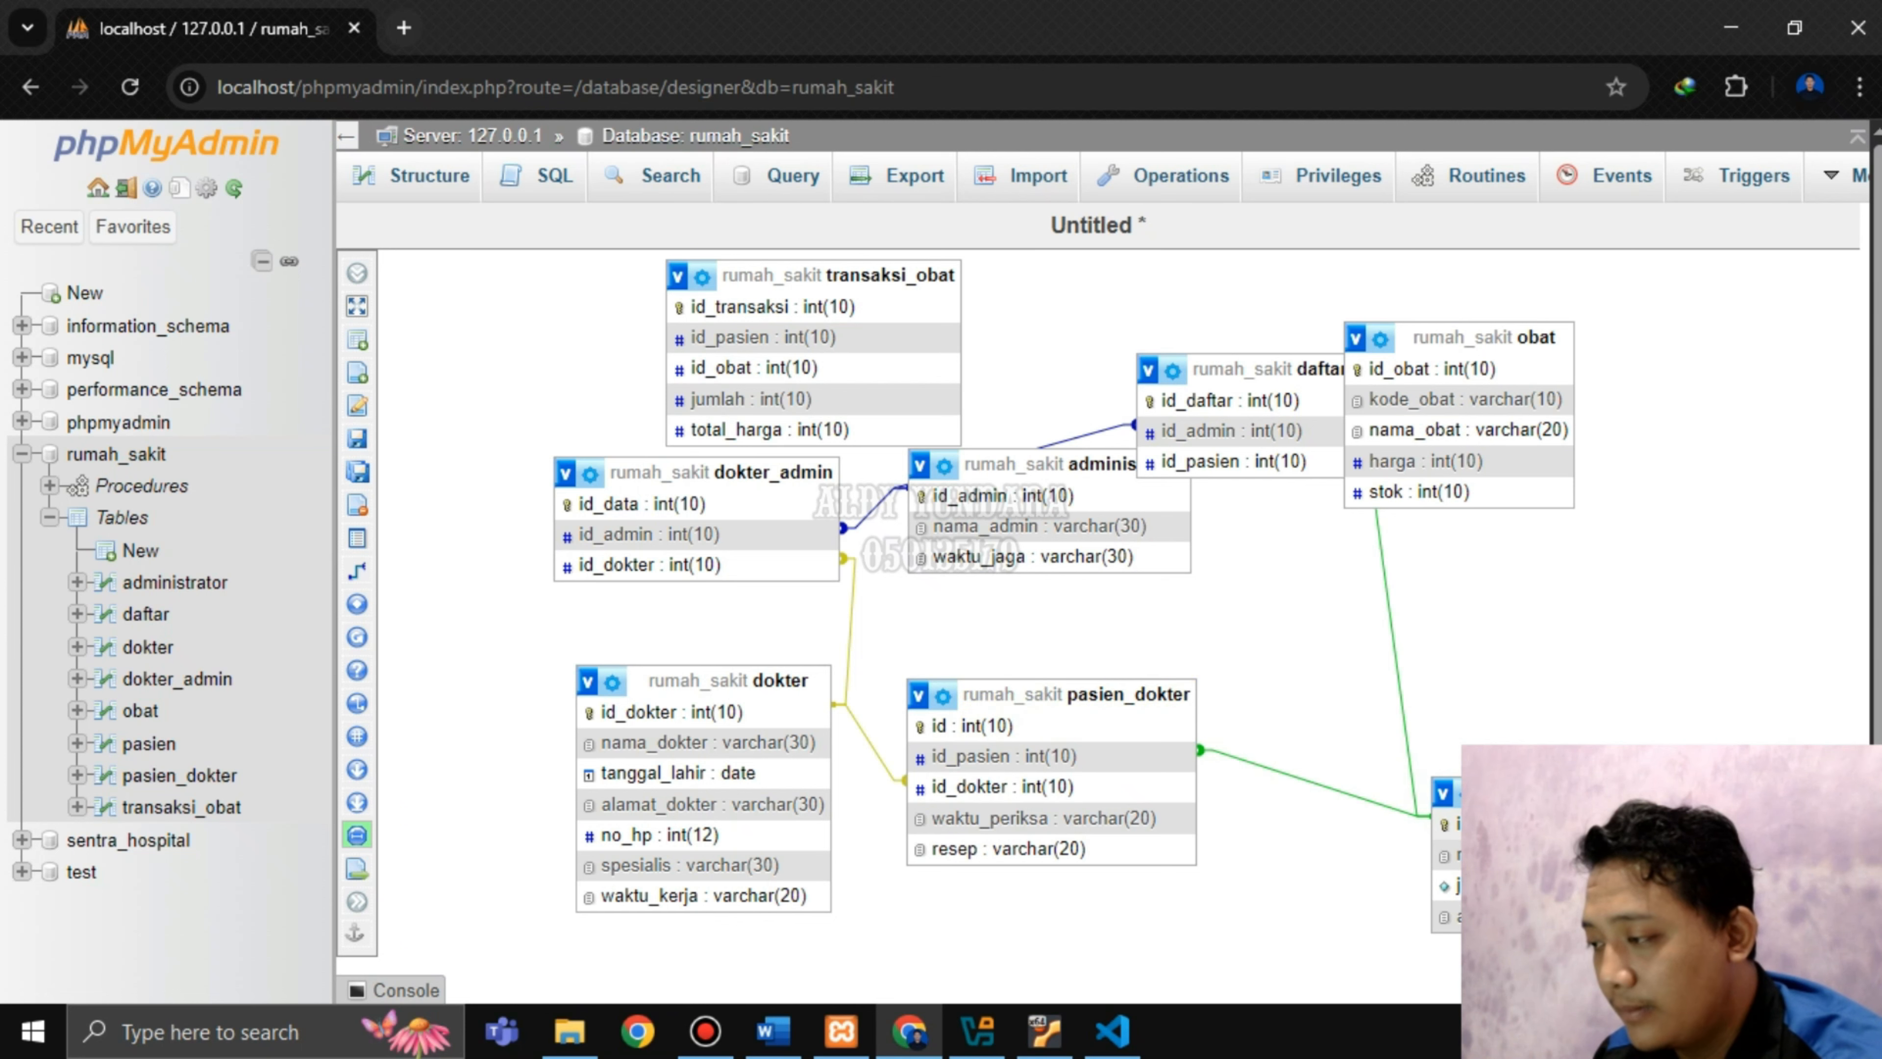
left_click_drag(1552, 805, 1391, 717)
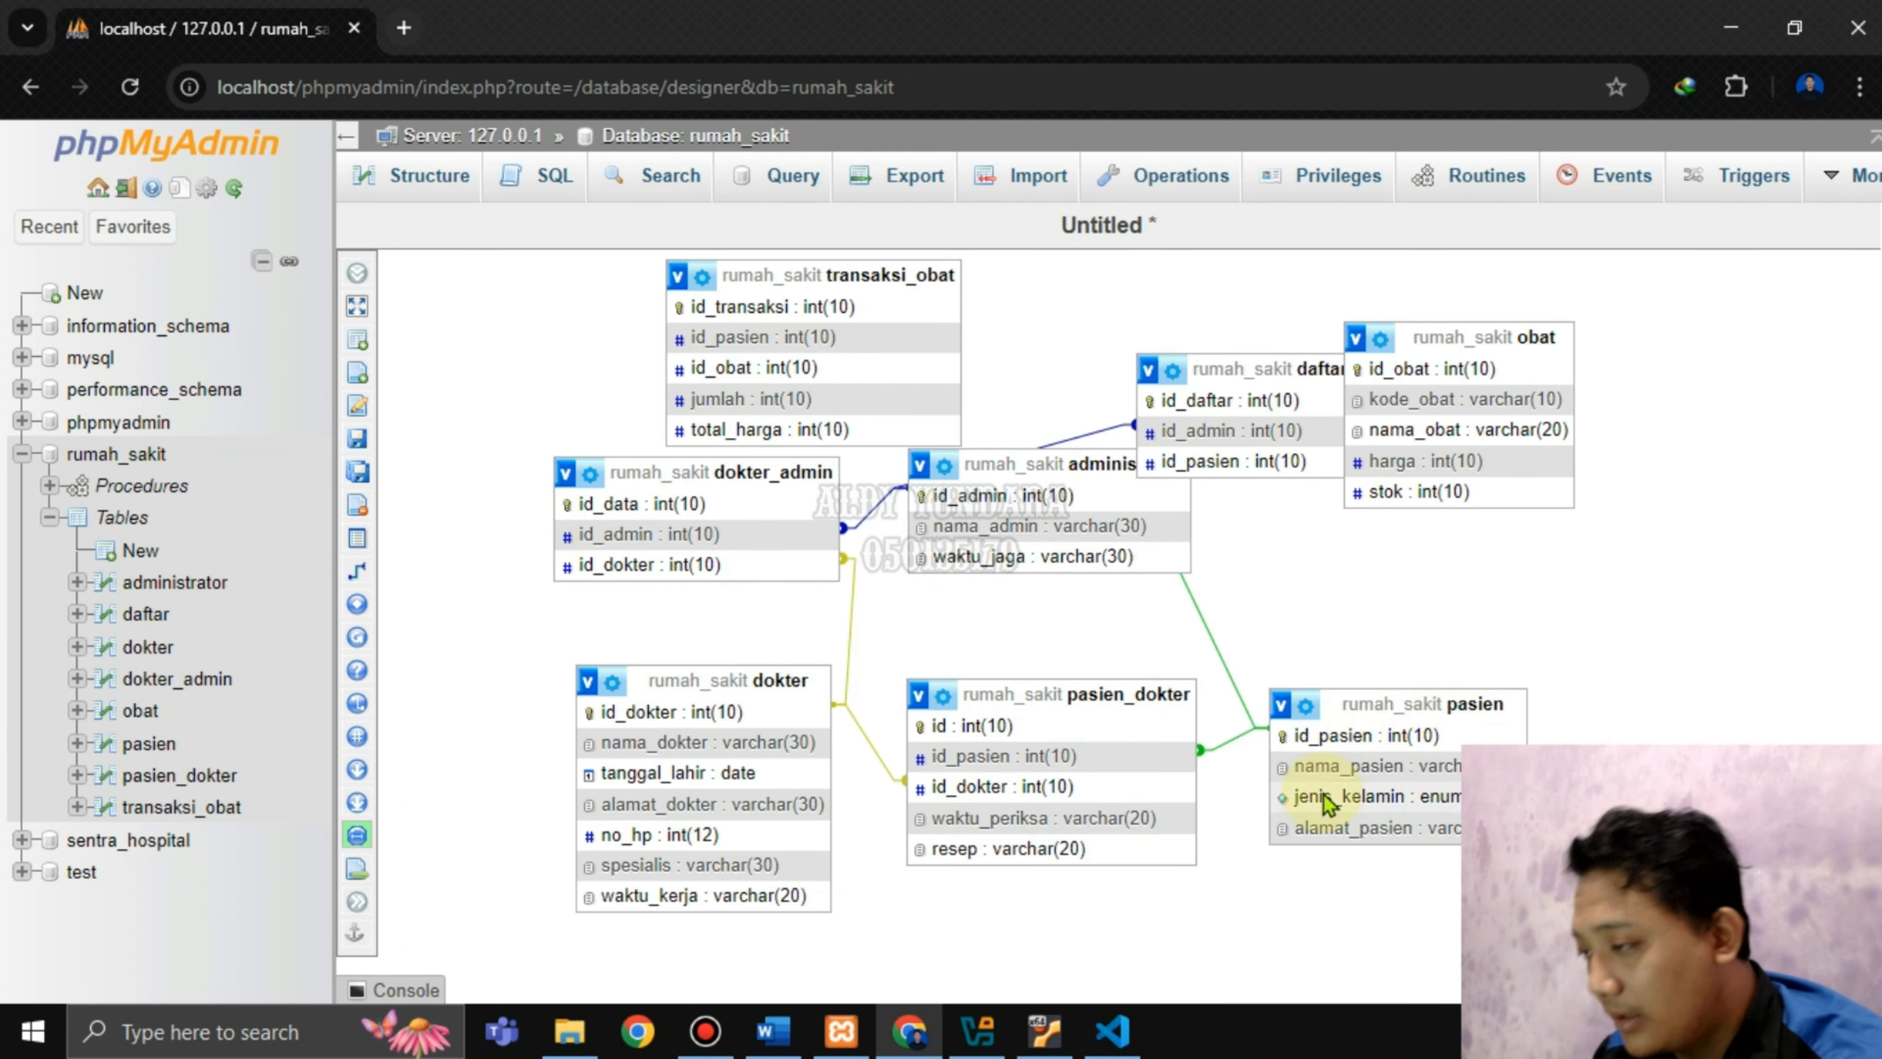
left_click_drag(1454, 330, 1608, 434)
left_click_drag(1238, 366, 1384, 464)
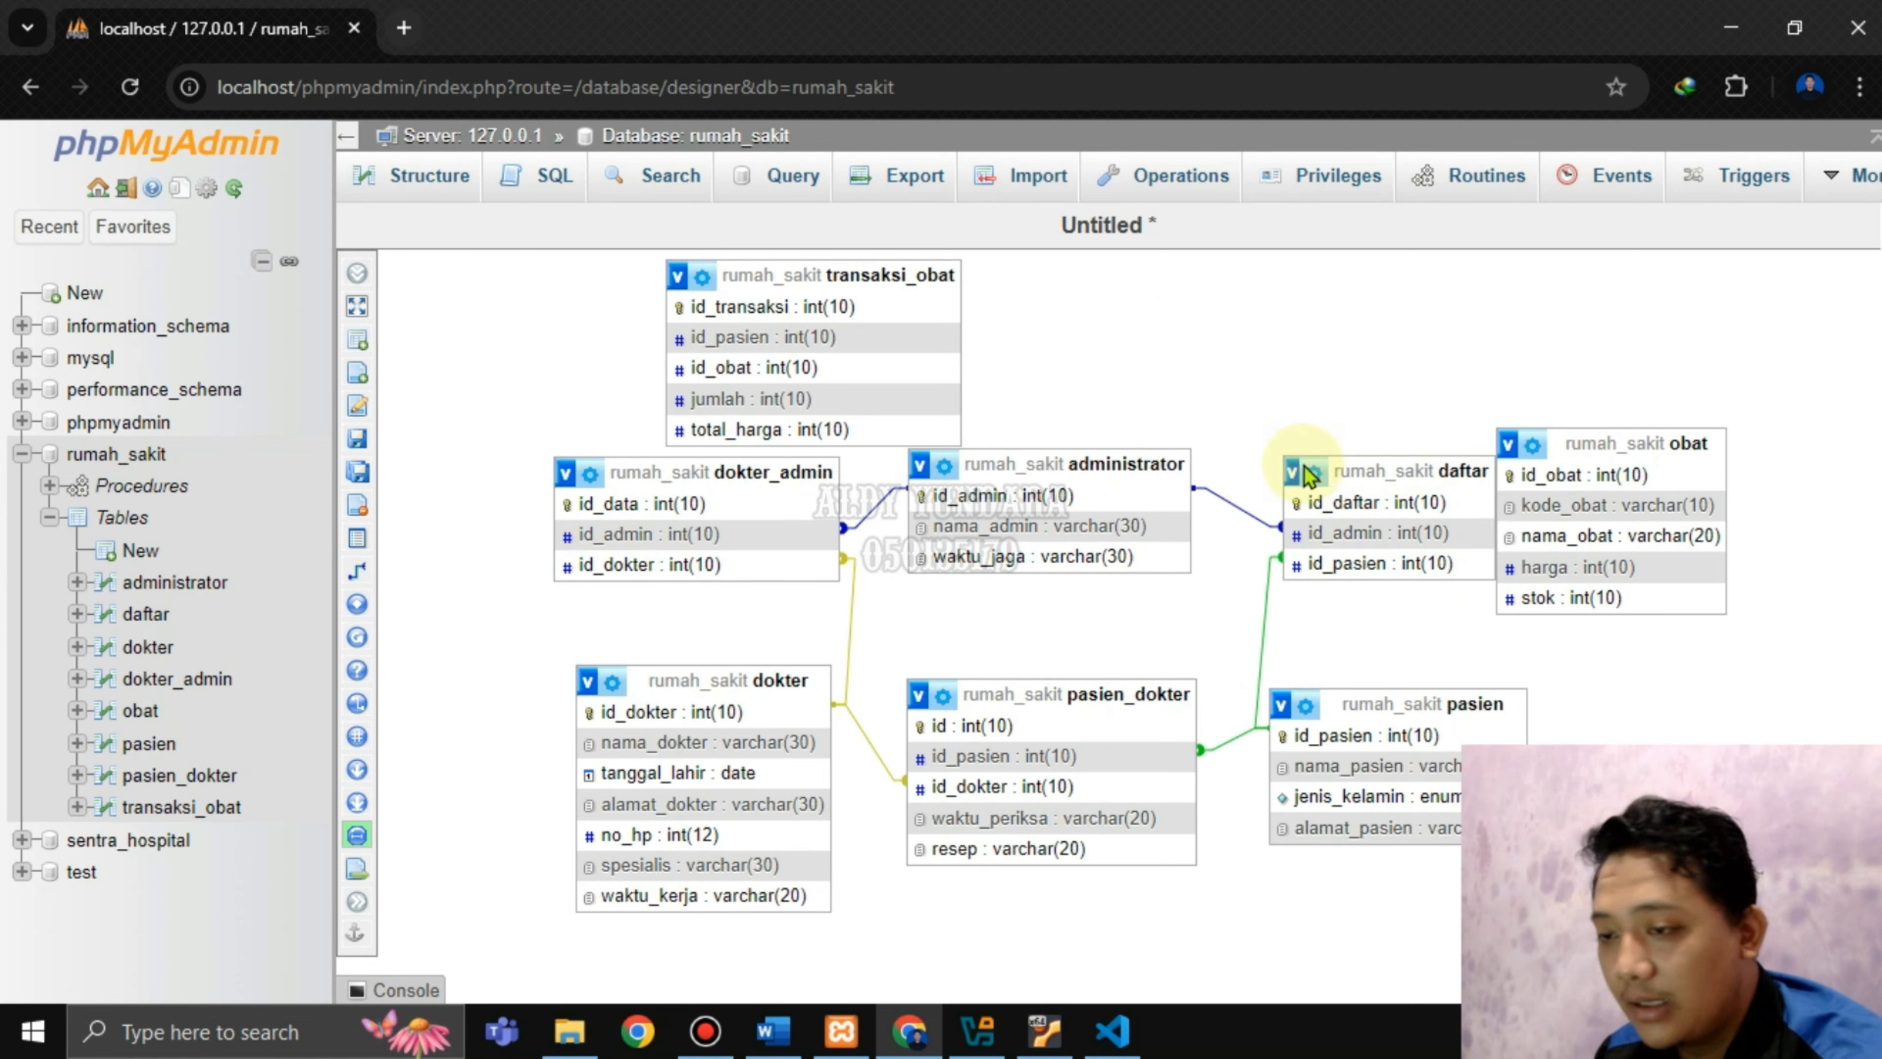
left_click_drag(863, 263, 1297, 730)
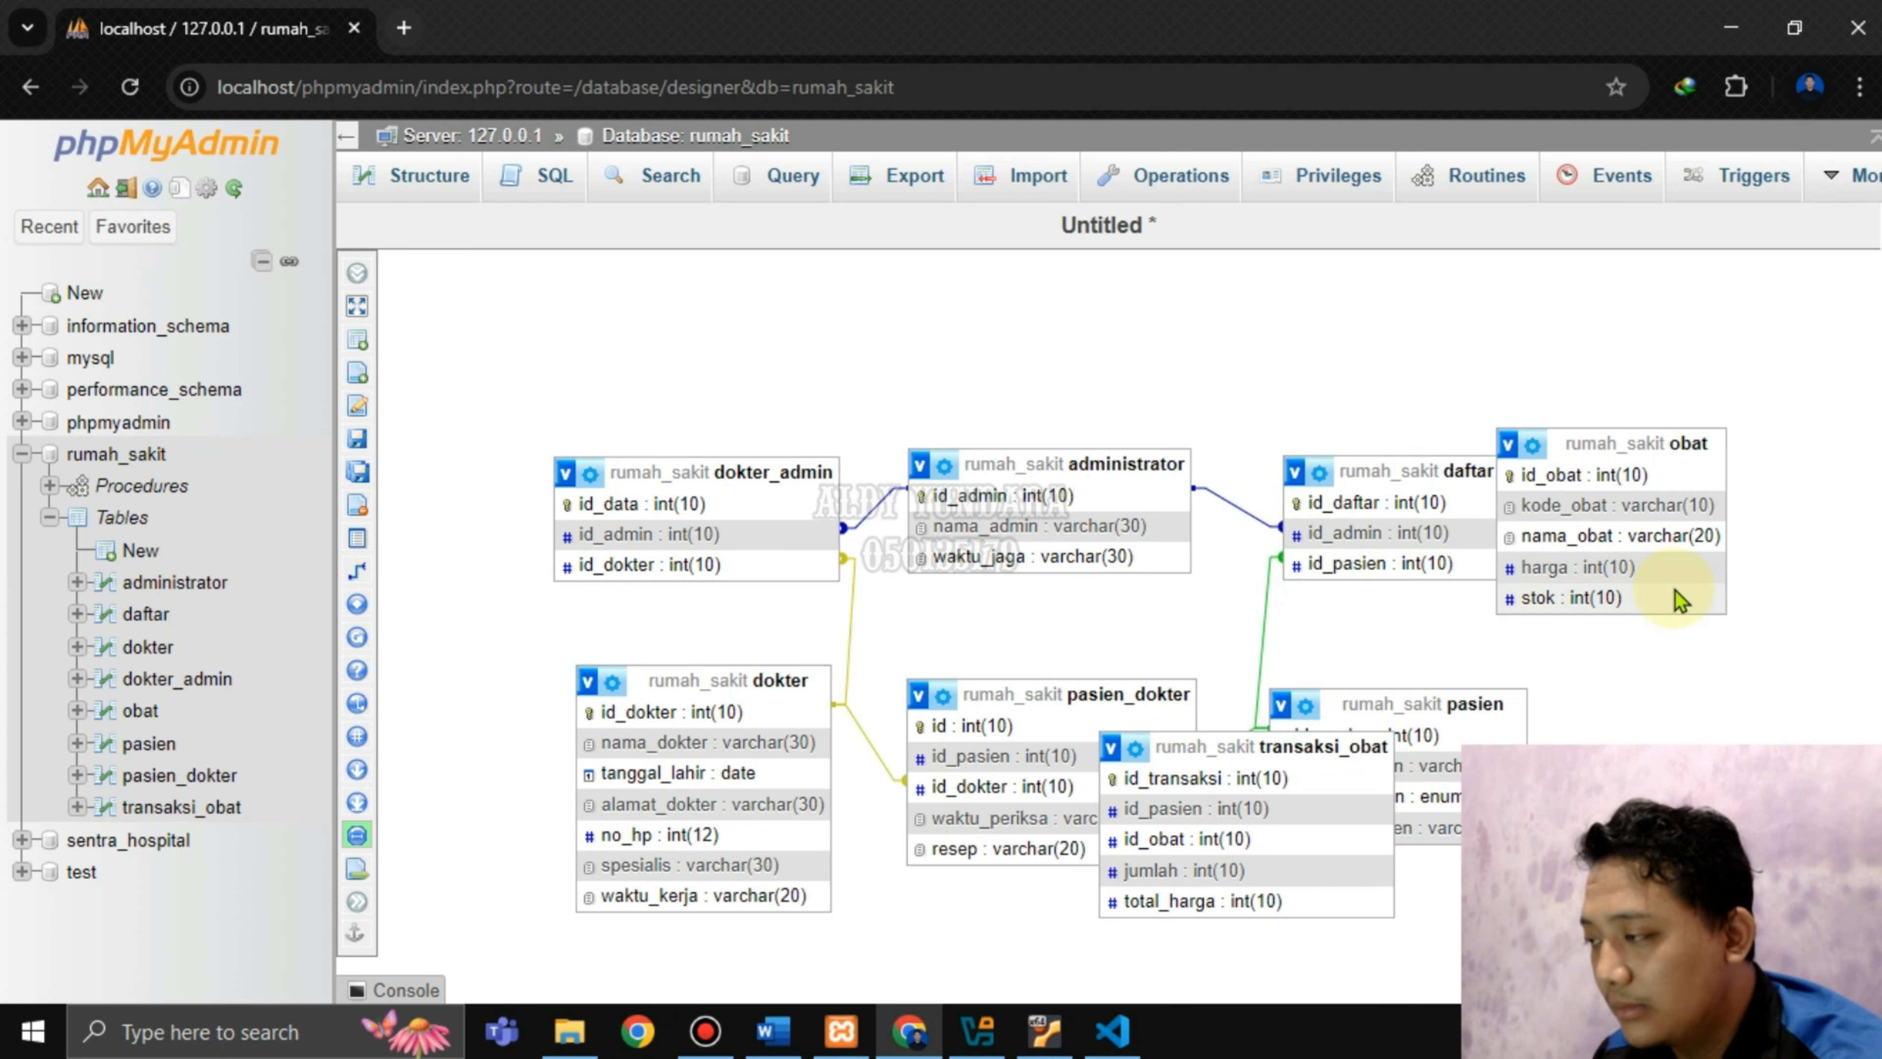
key("ctrl+minus")
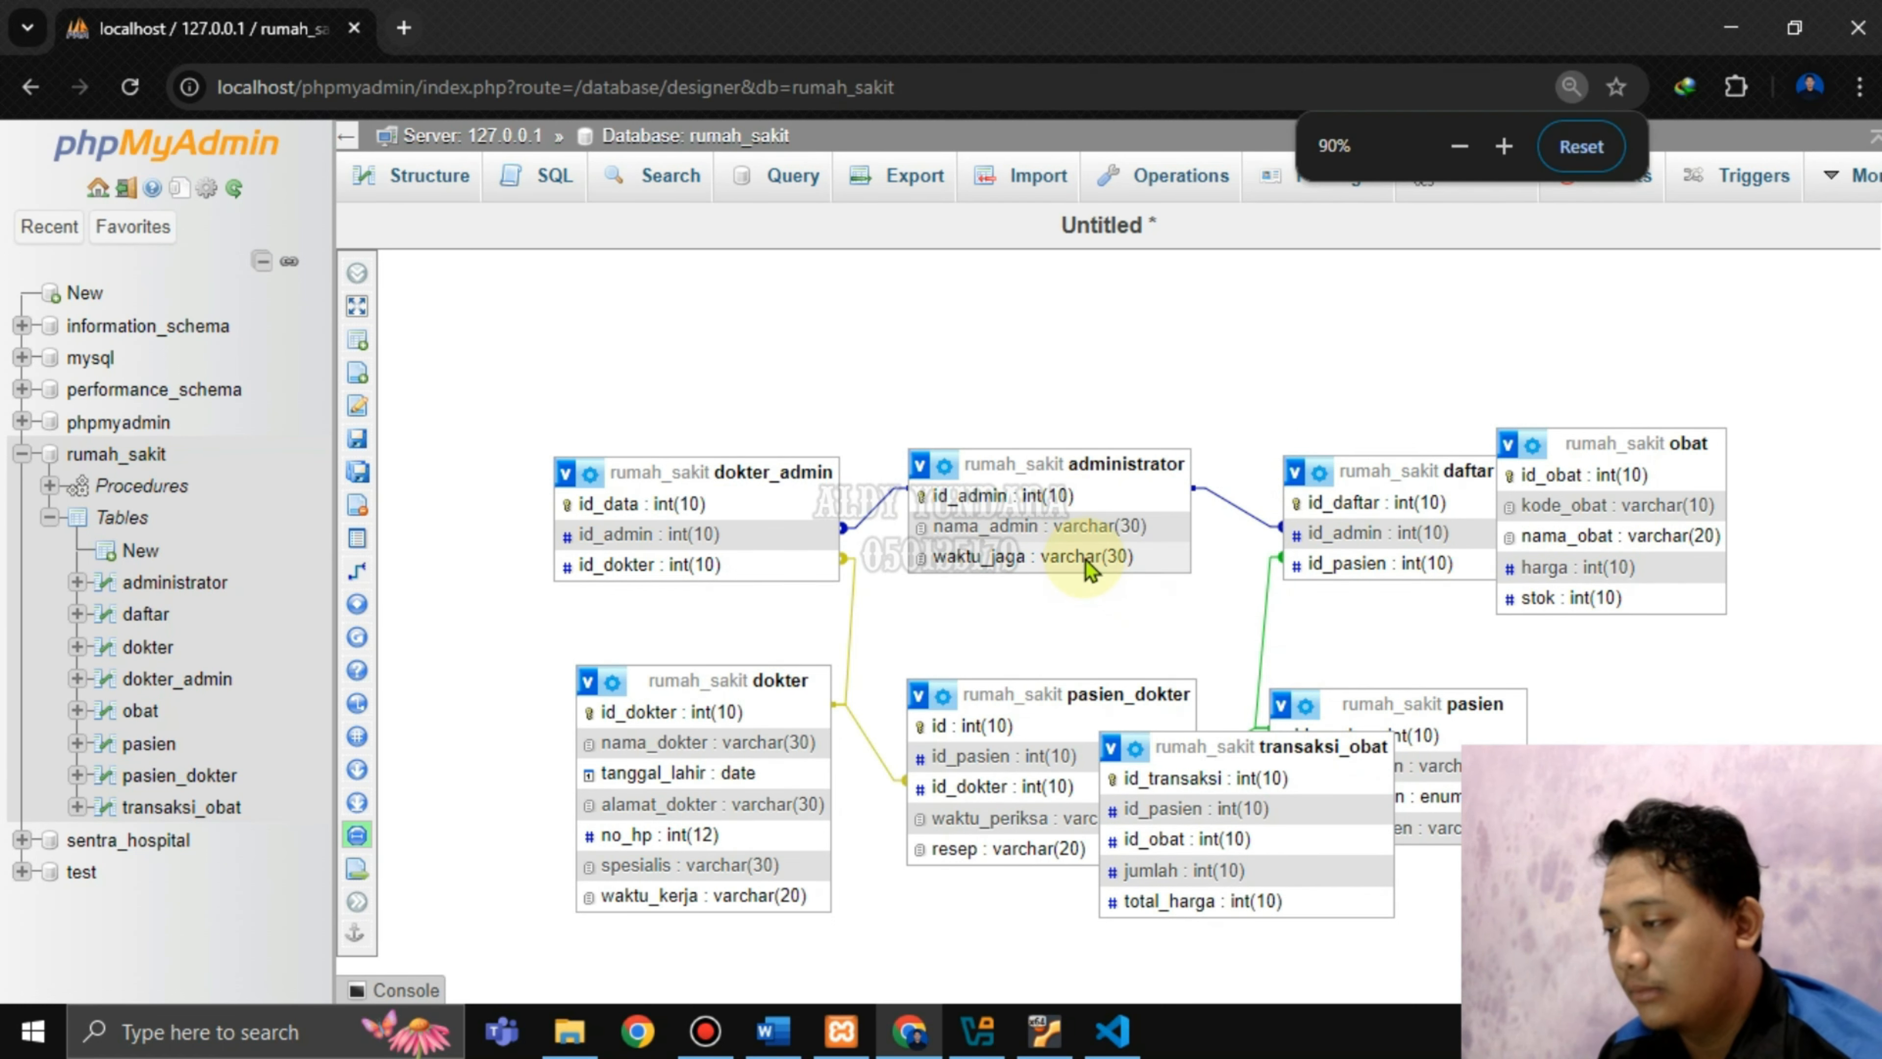
left_click_drag(1136, 697, 963, 838)
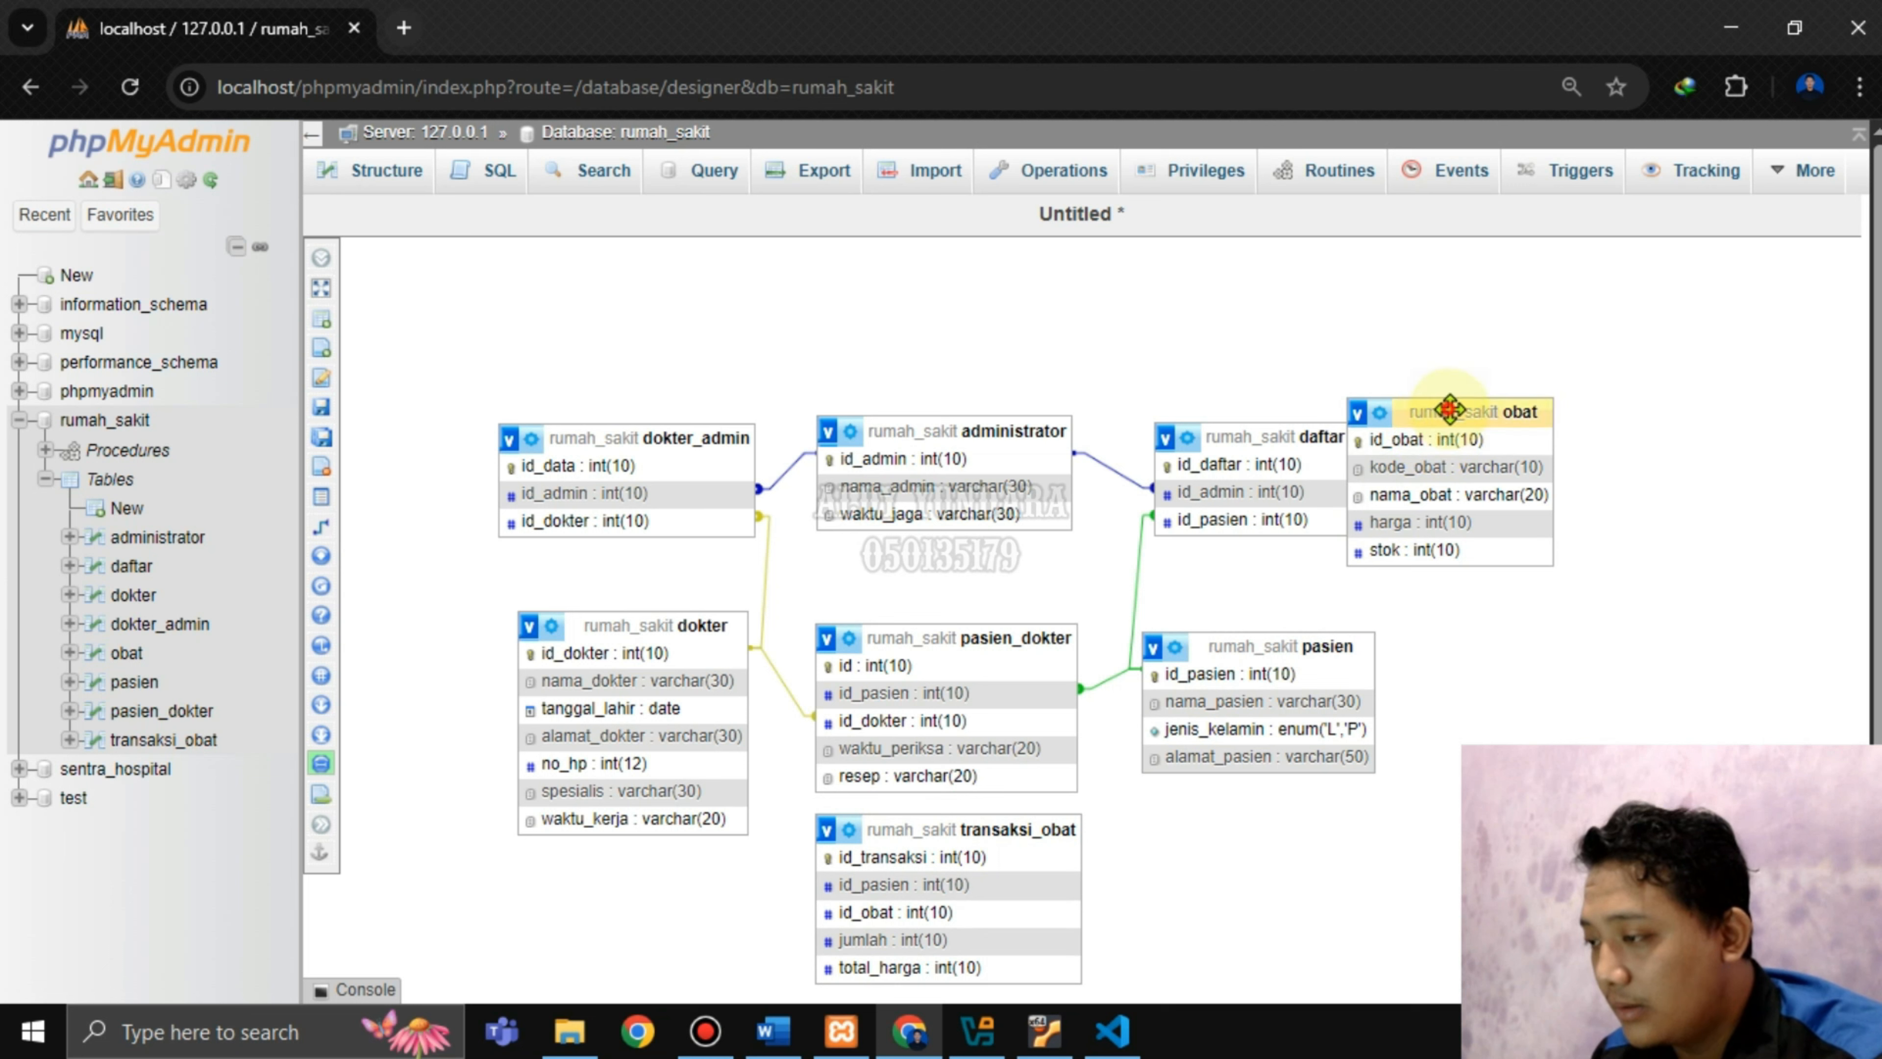
left_click_drag(1458, 407, 1252, 826)
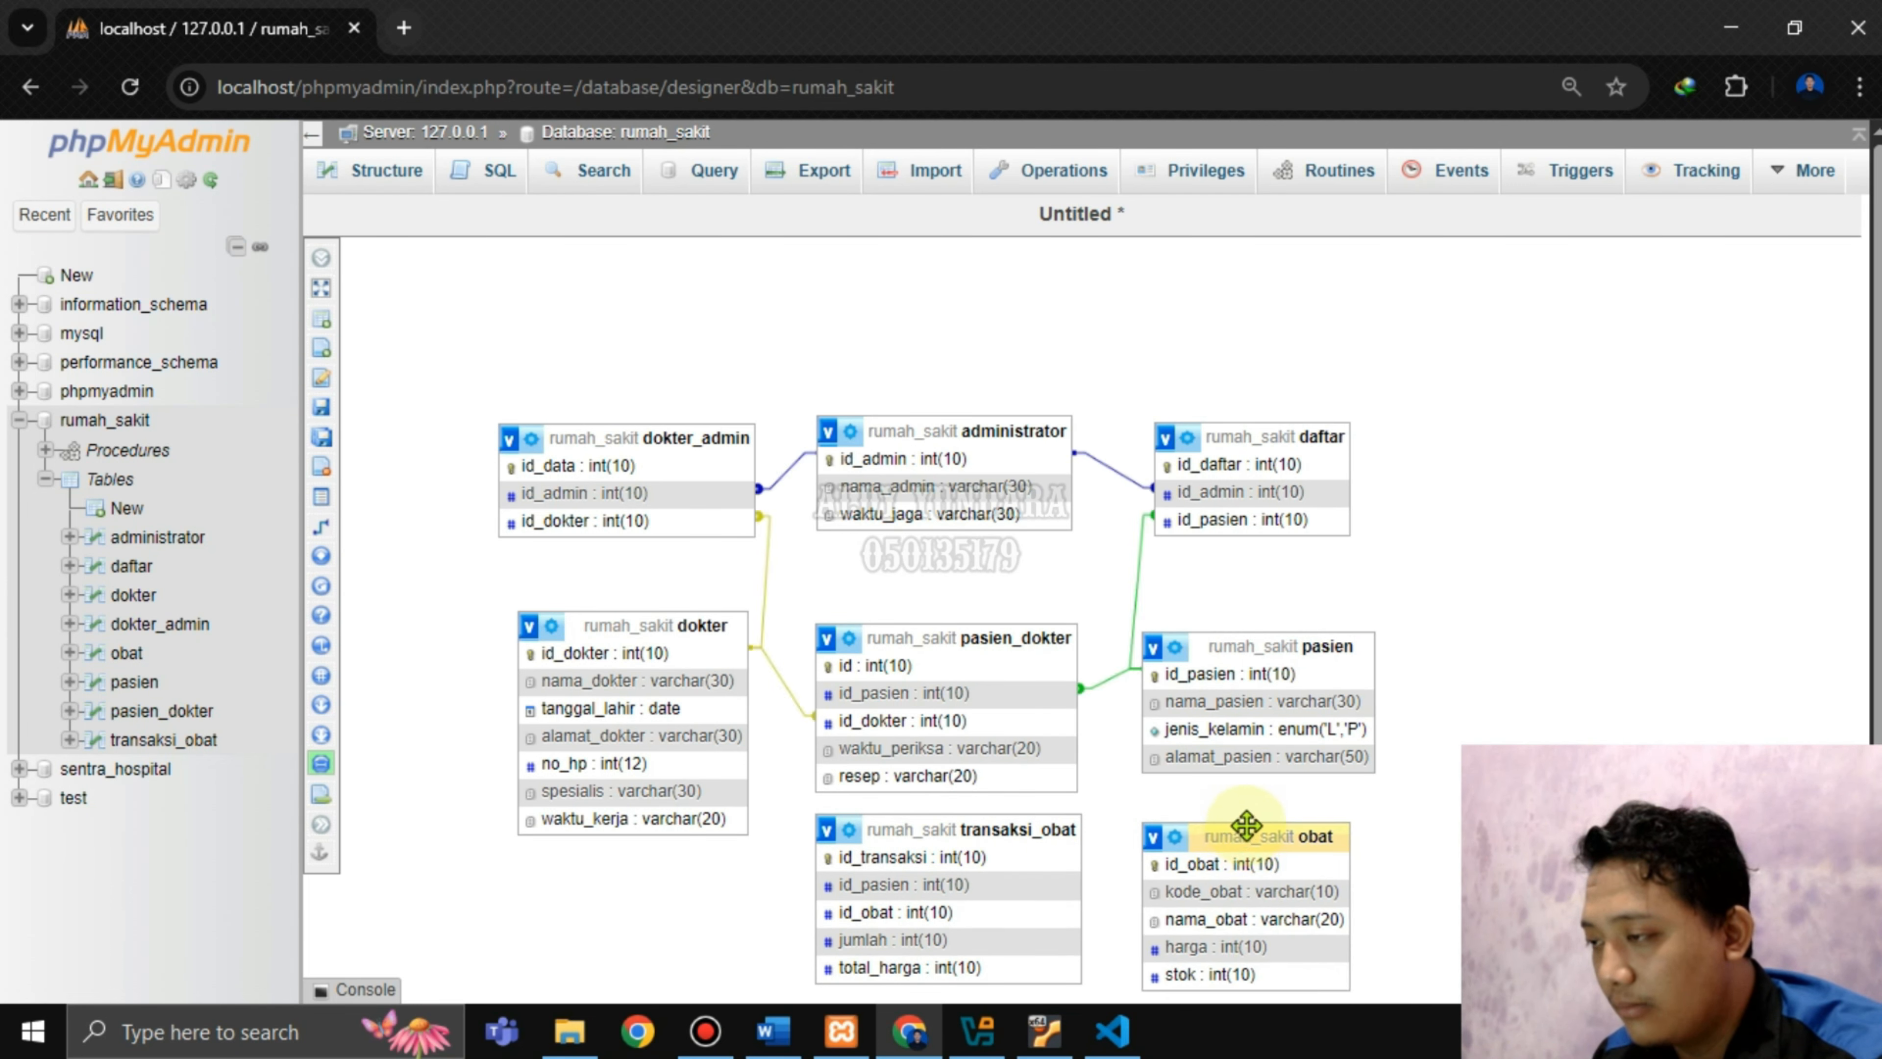
left_click_drag(1253, 435, 1243, 425)
left_click_drag(1245, 649, 1239, 643)
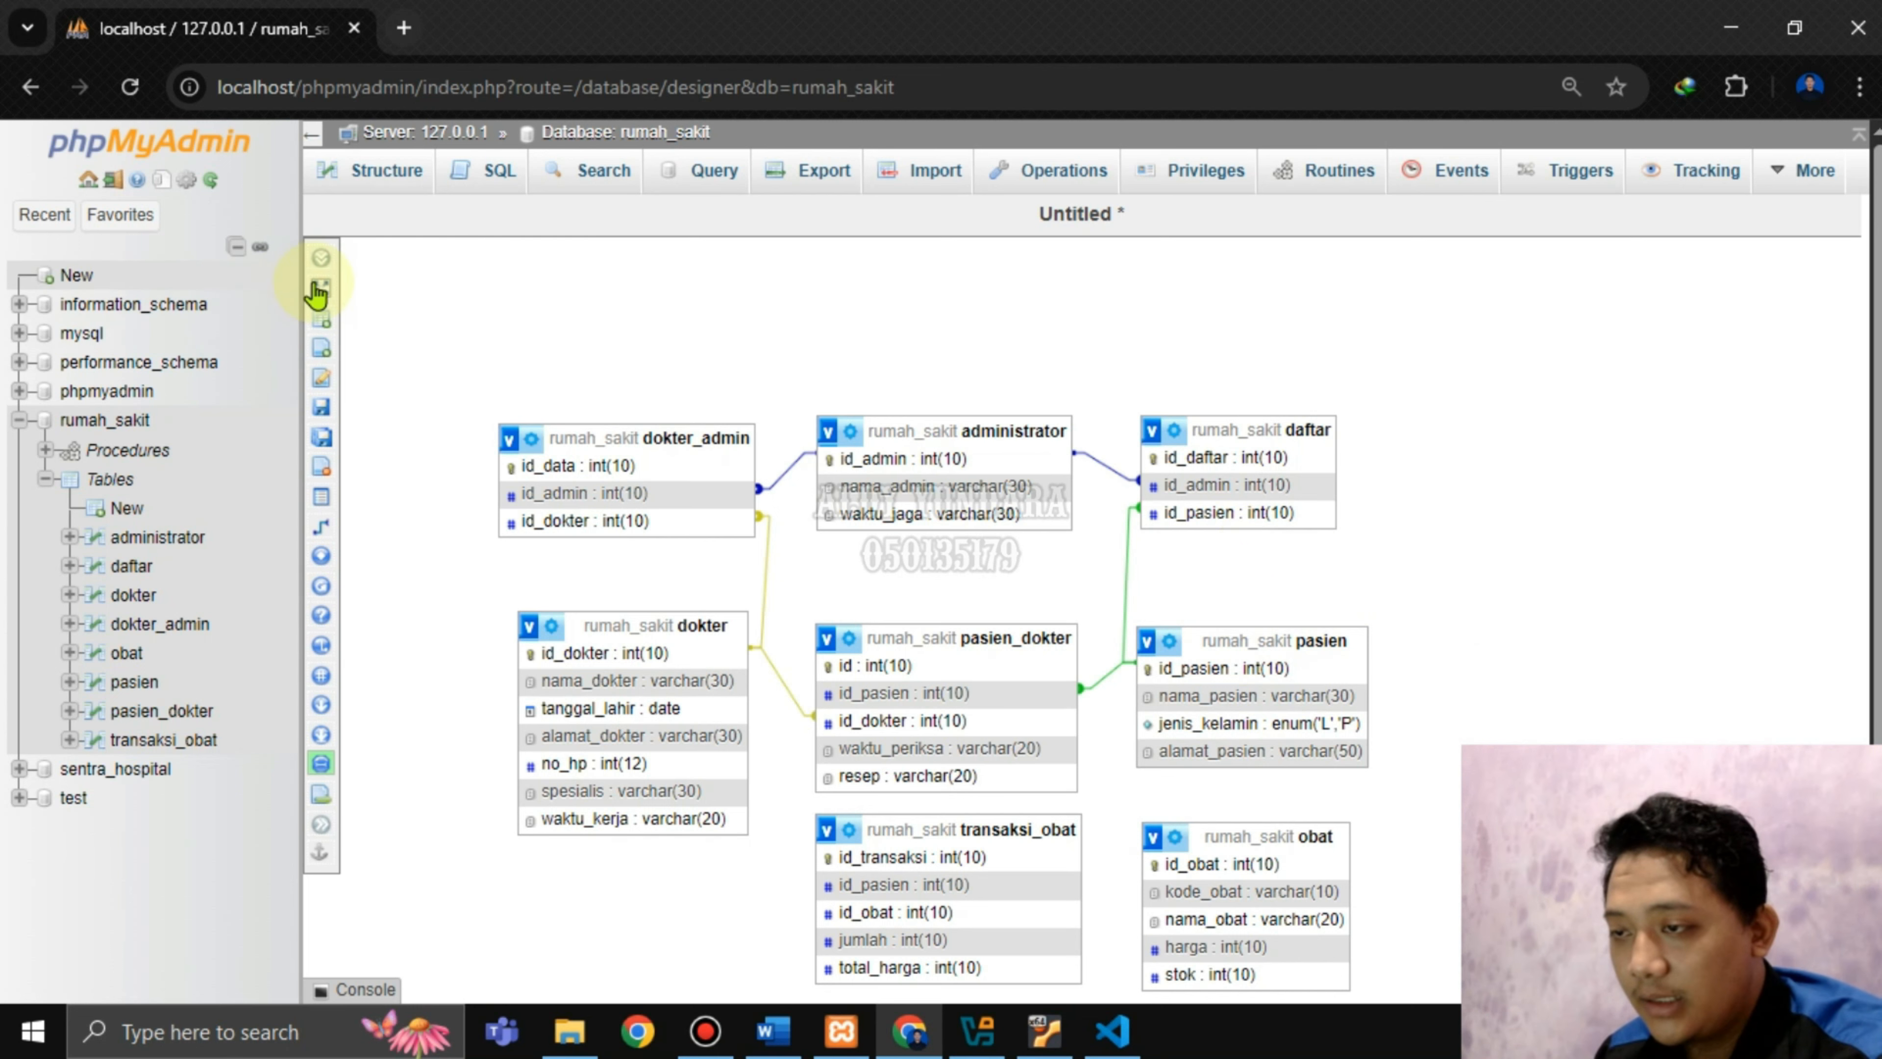
Use Save page in the designer menu to store the layout under the name rumah_sakit.
mouse_move(320, 283)
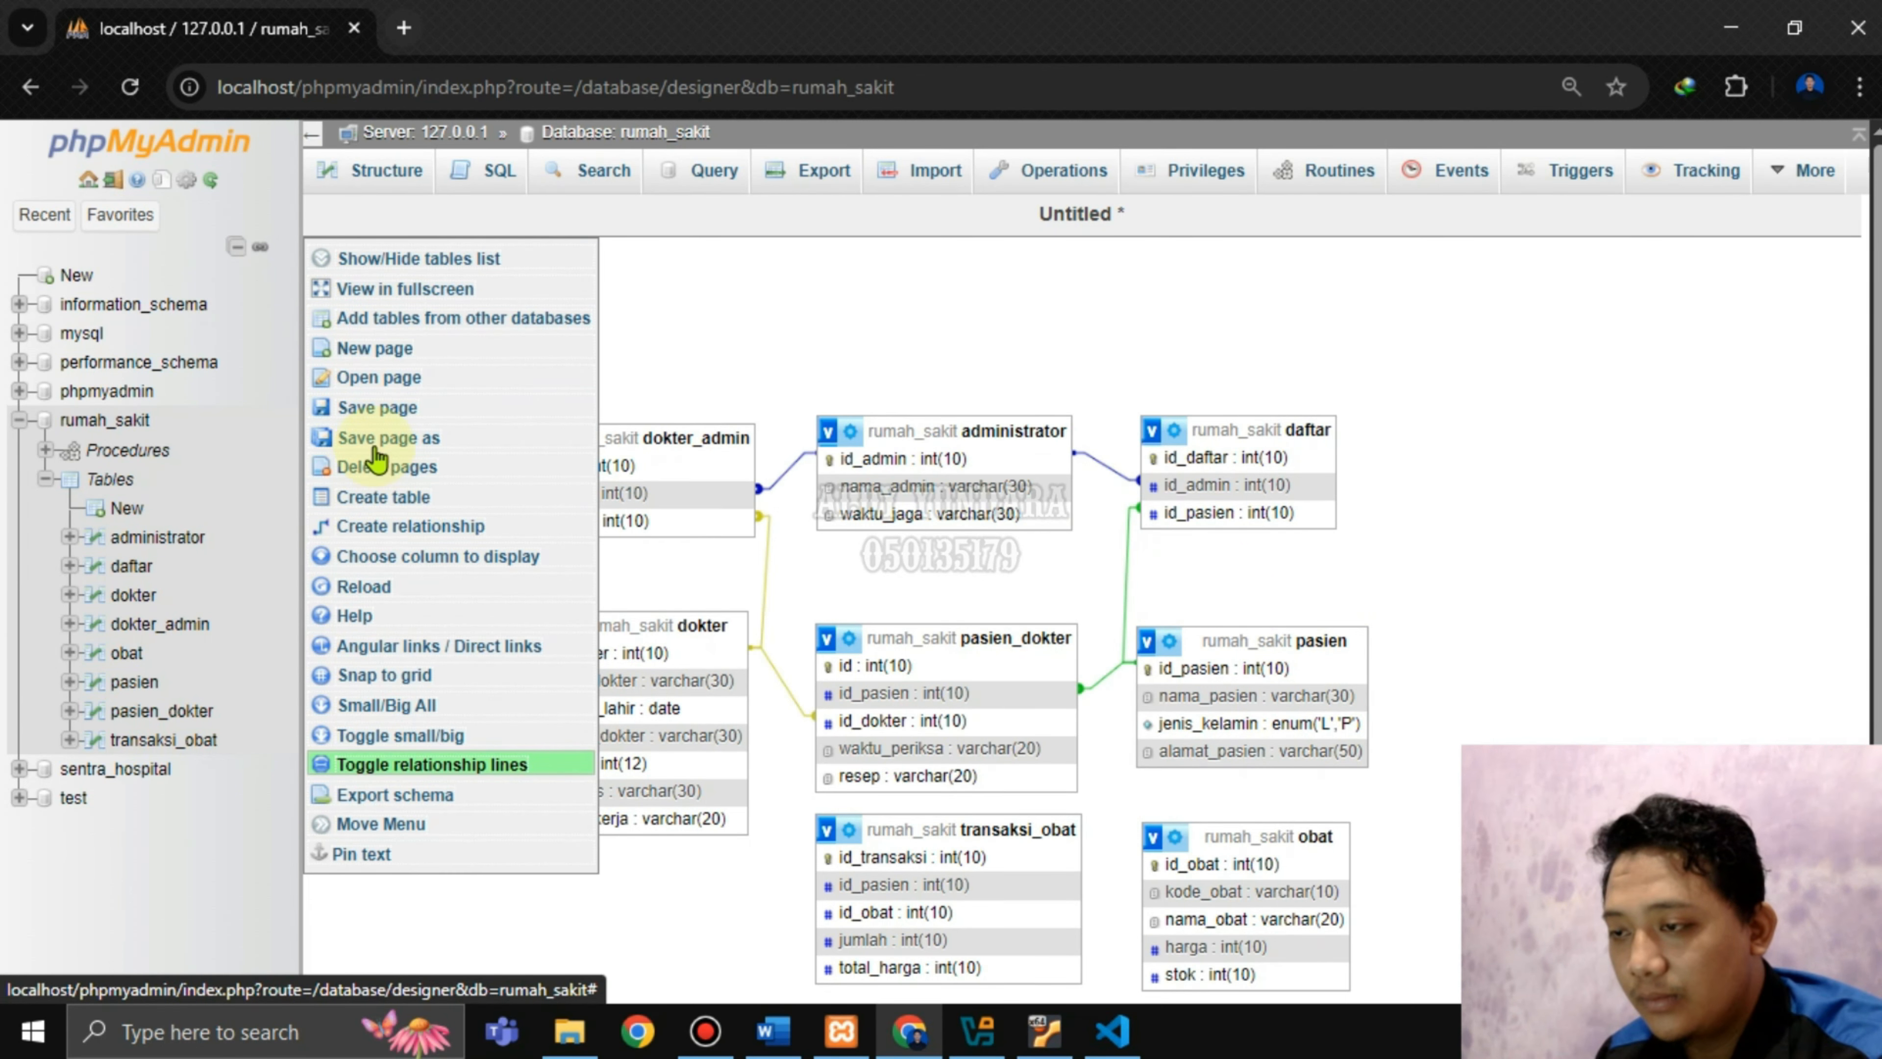
left_click(400, 416)
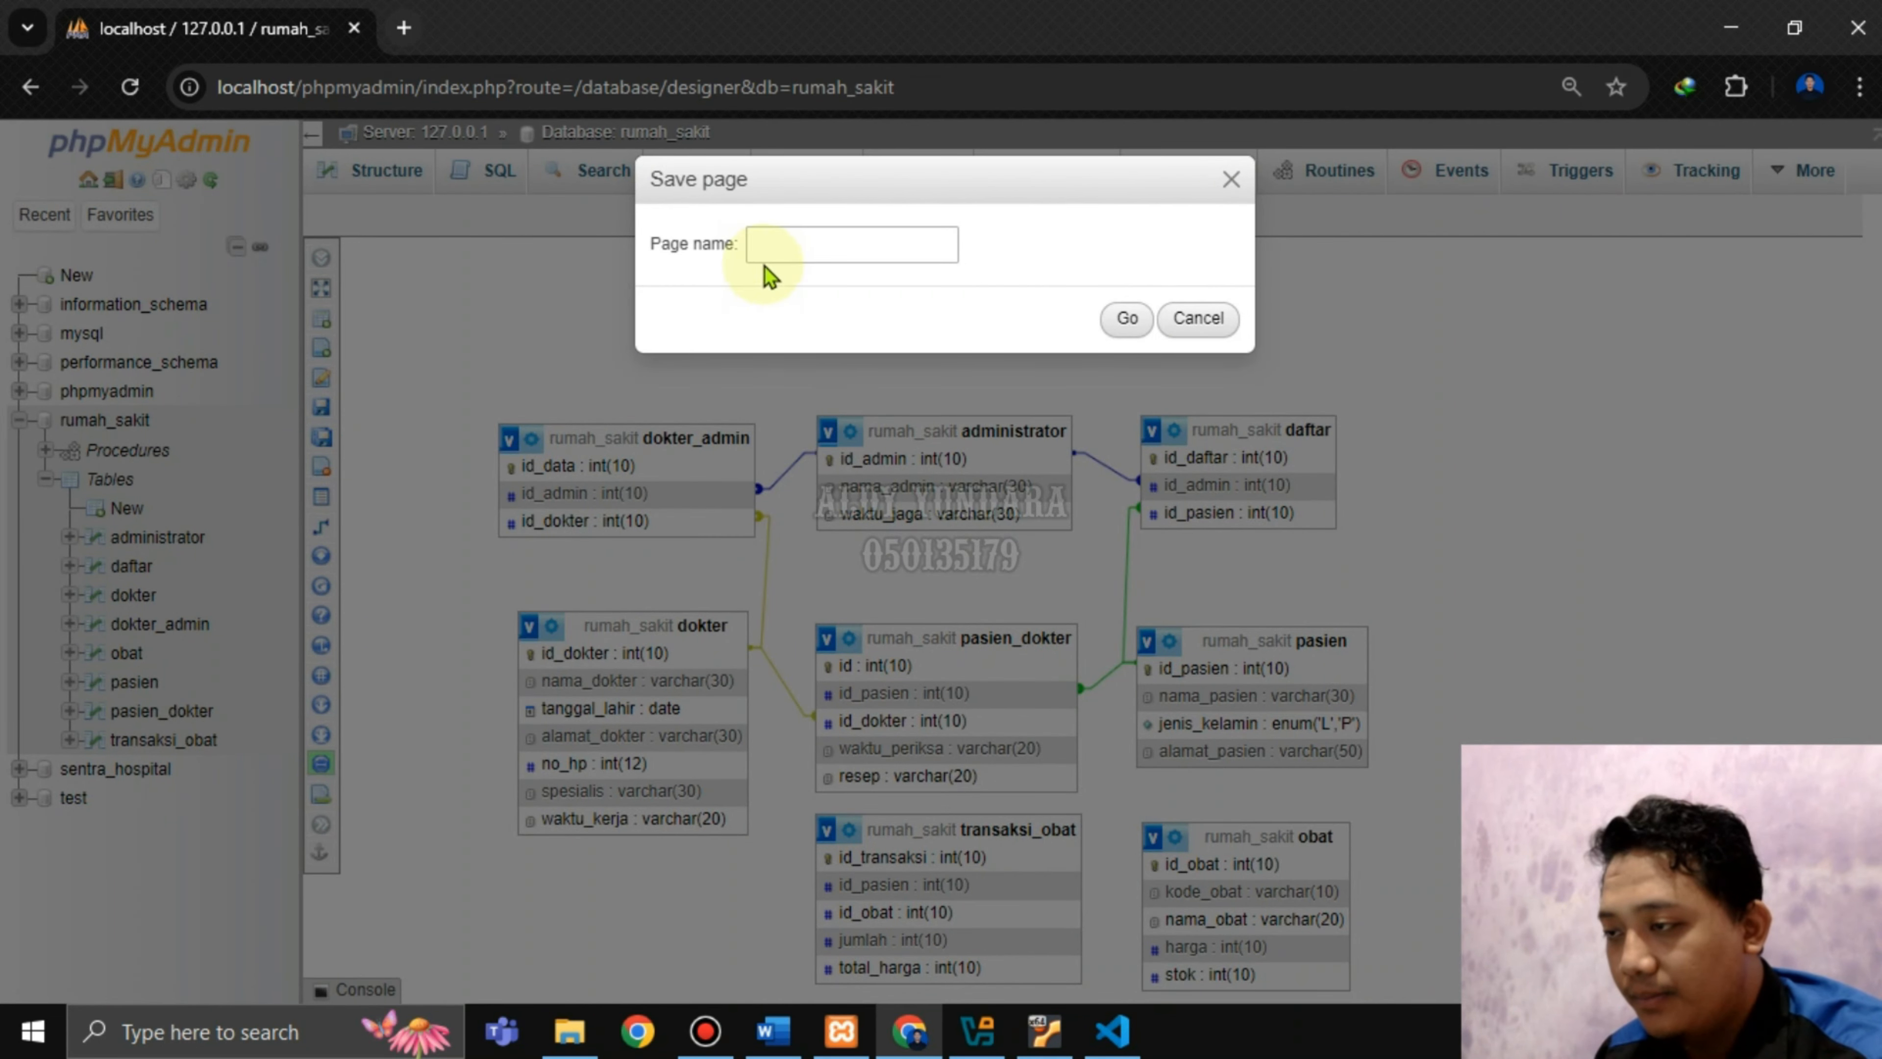
left_click(783, 250)
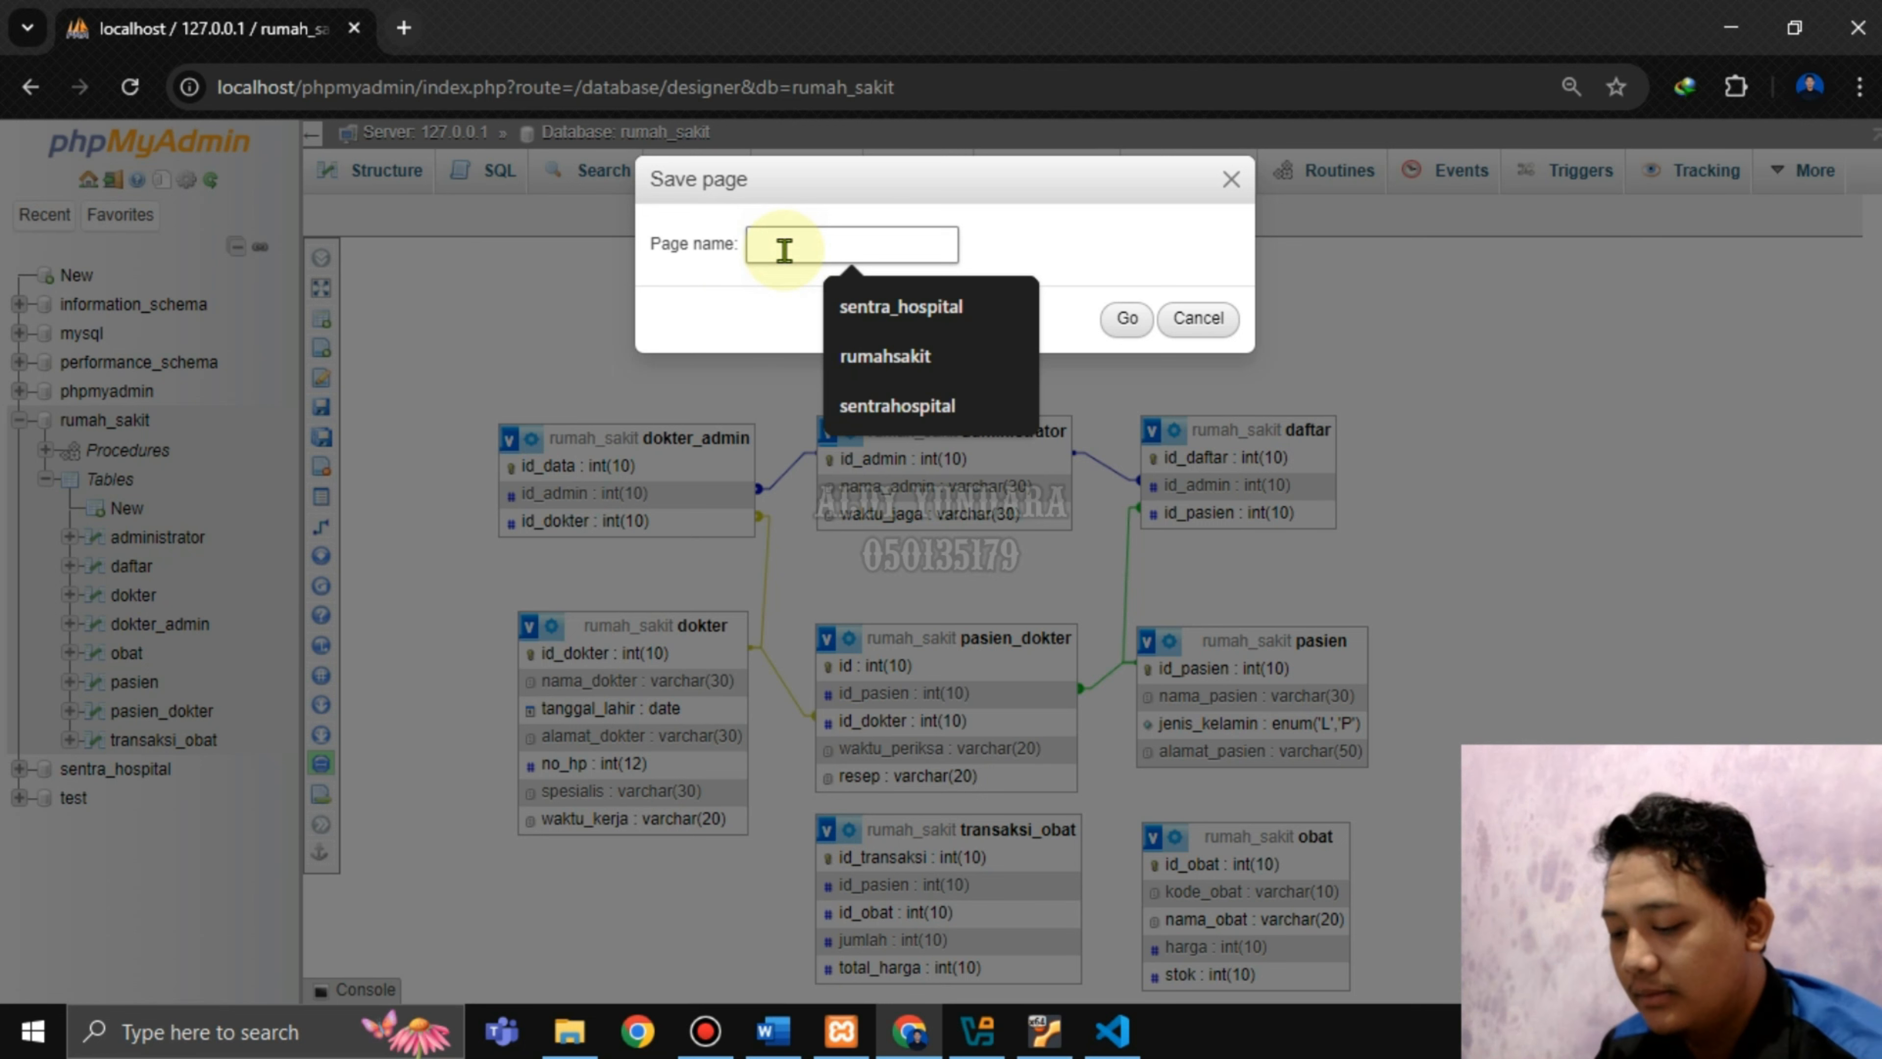
type("rumah")
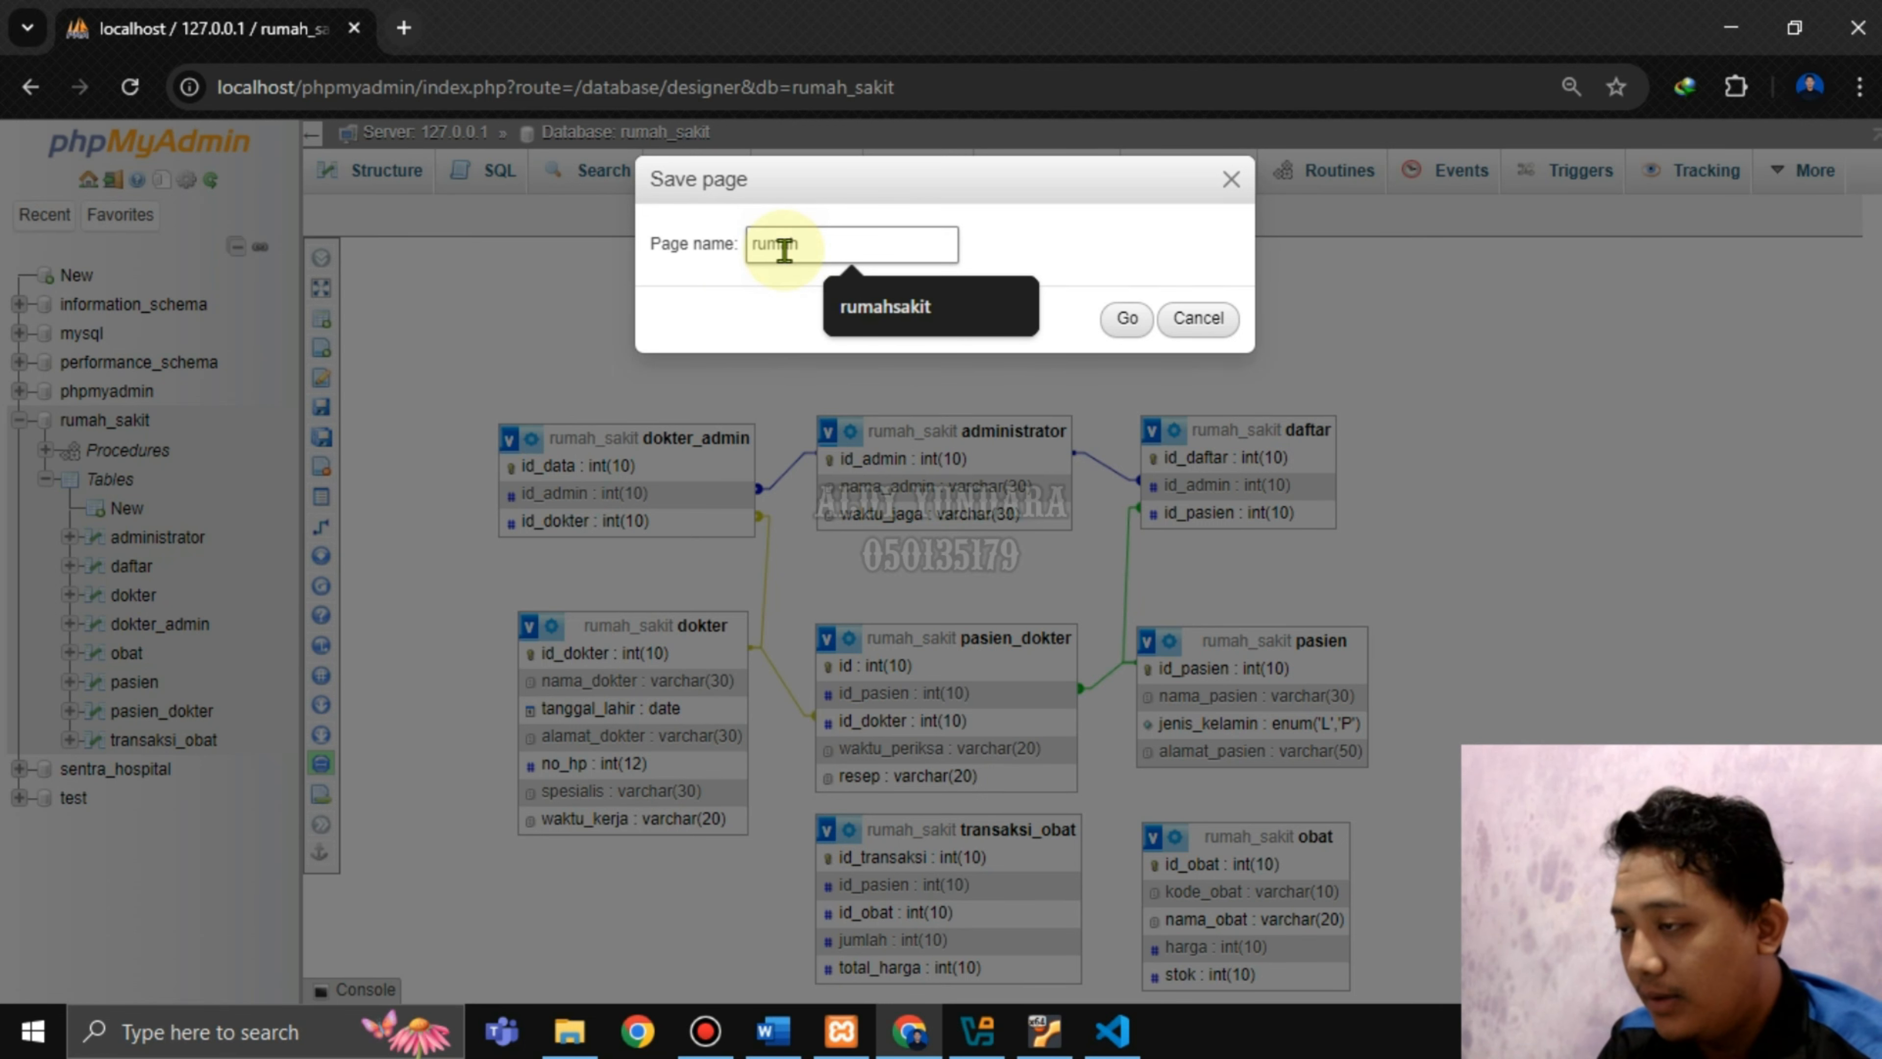
type("_sakit")
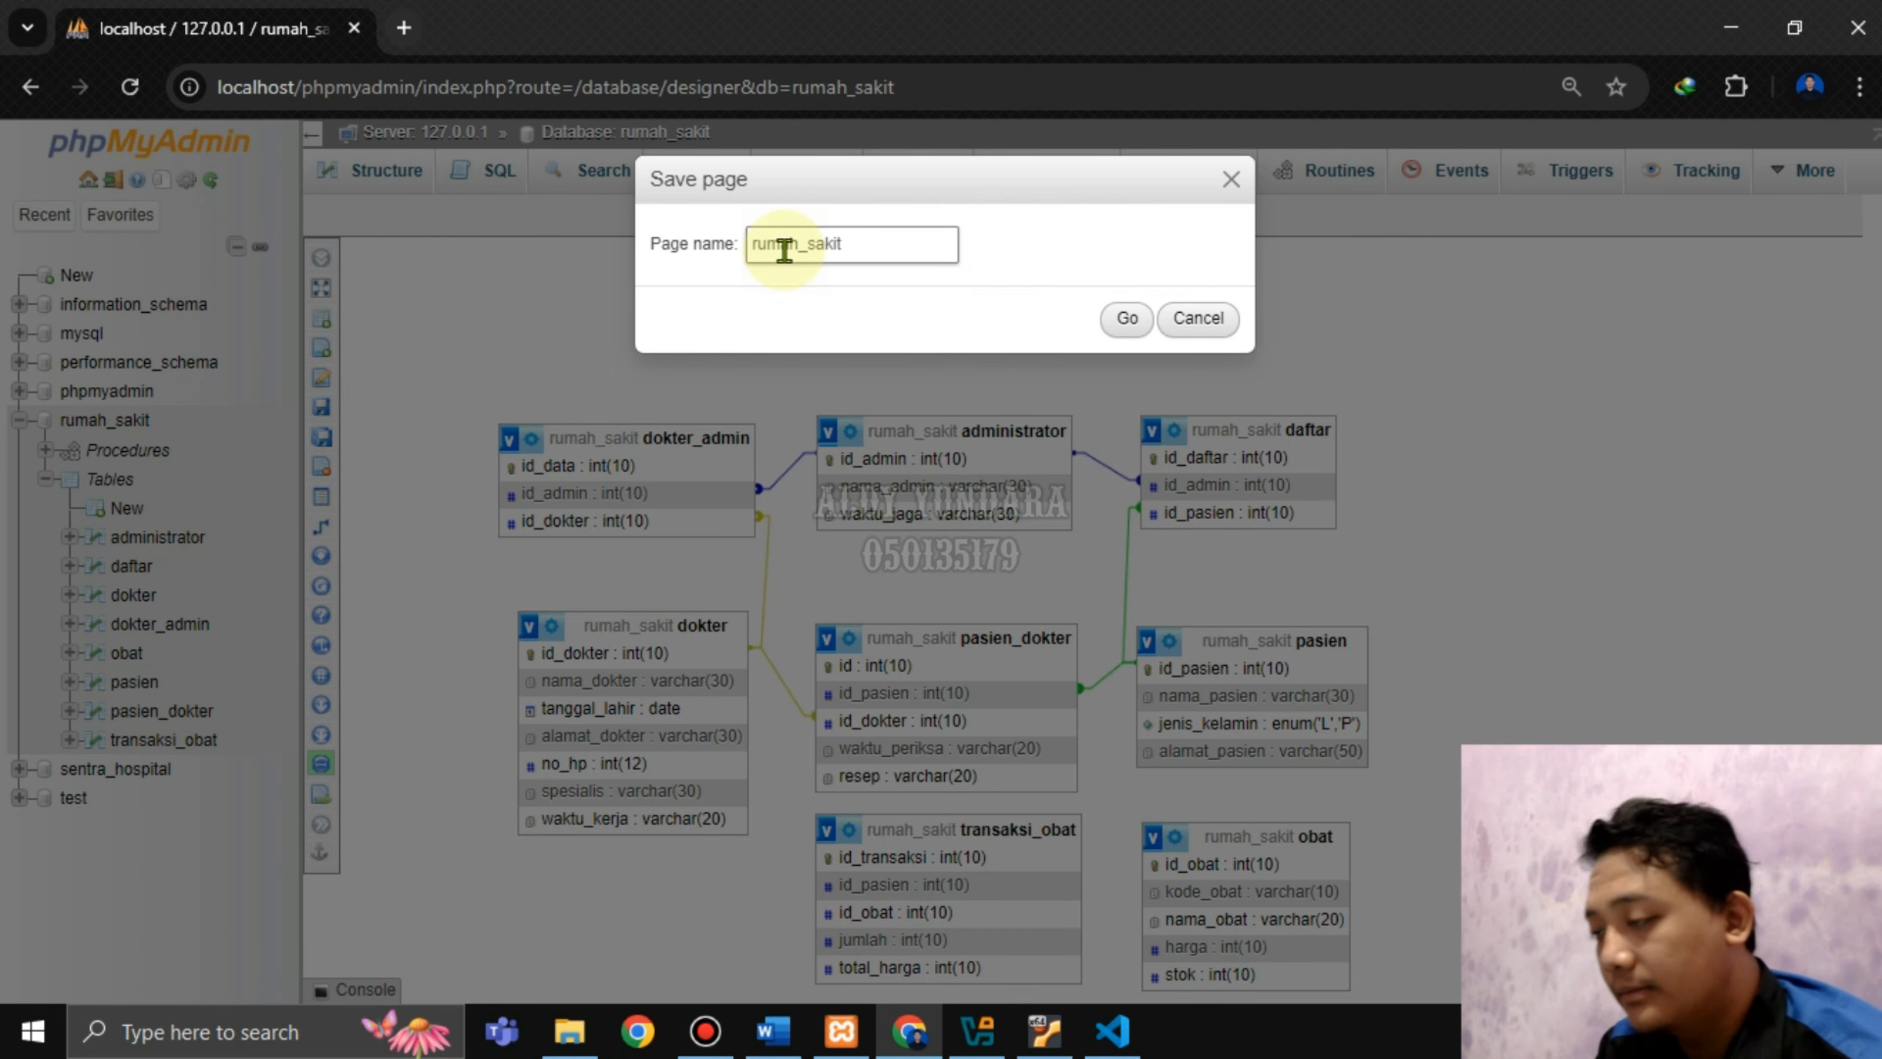
left_click(1126, 319)
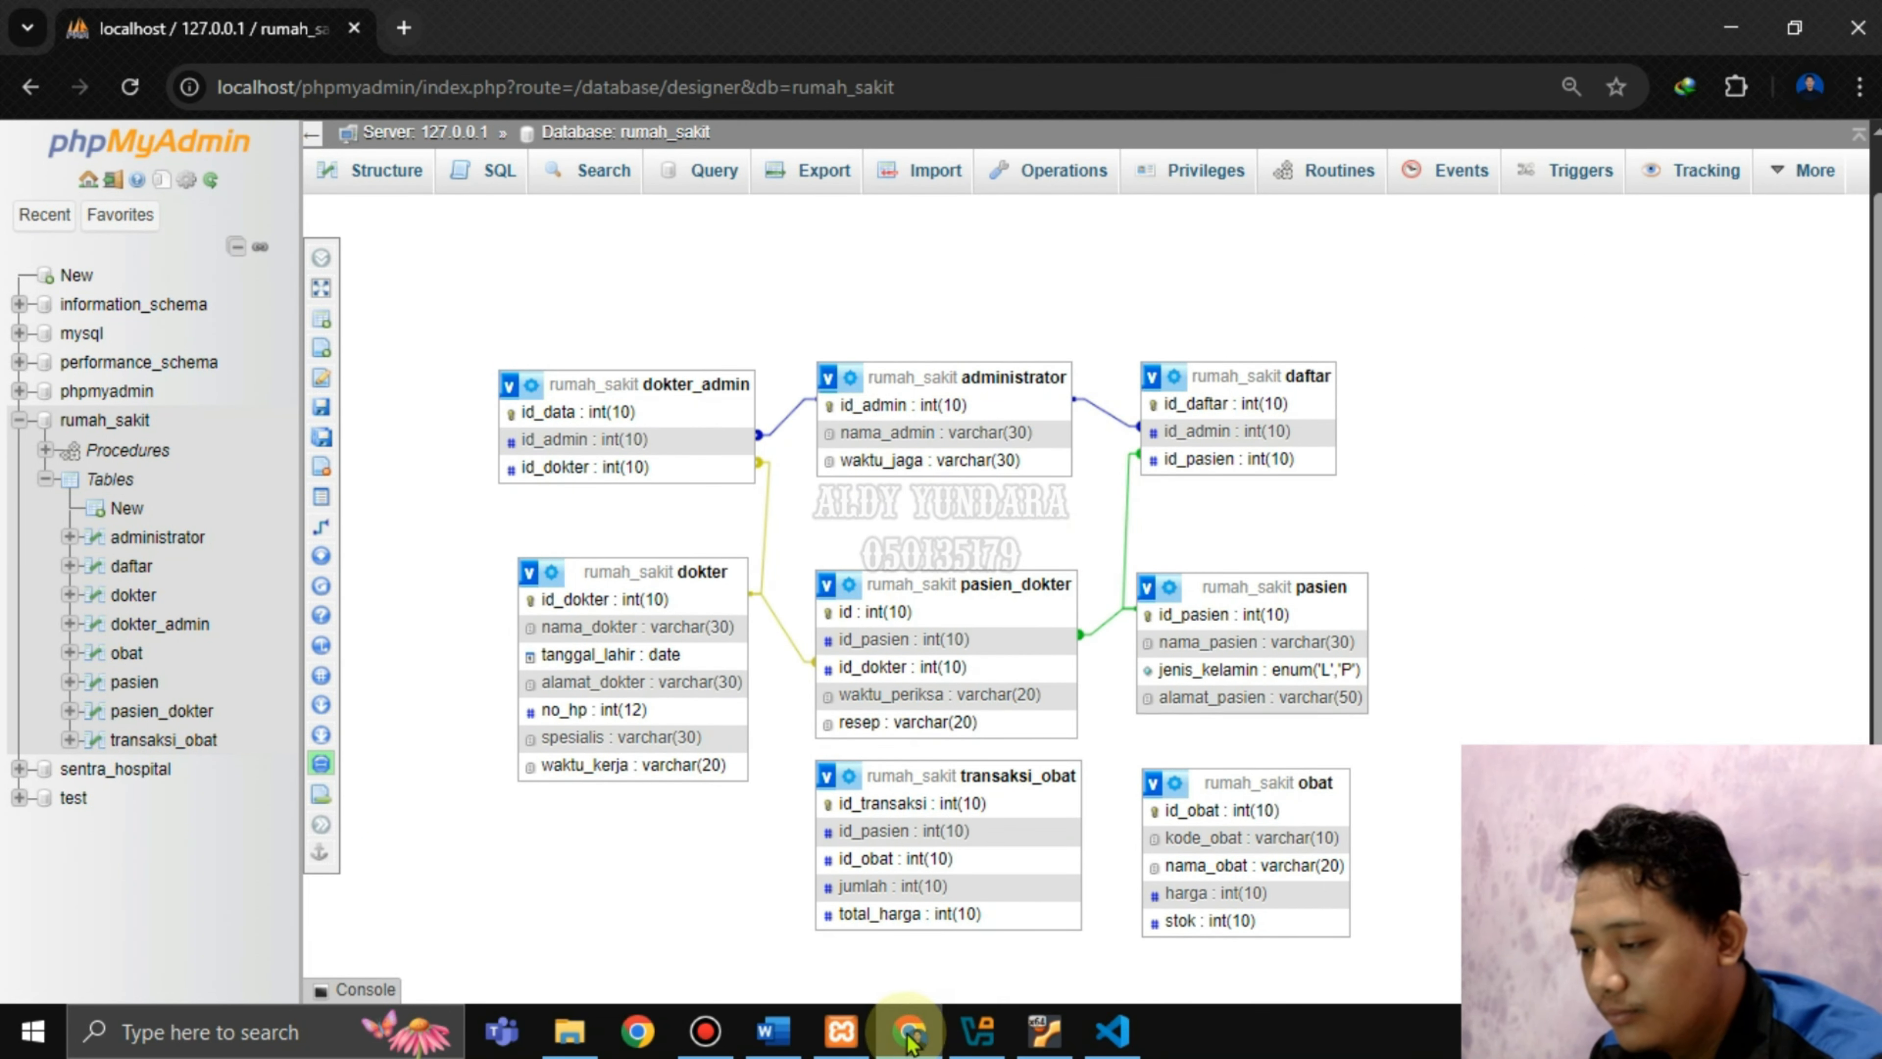
Mark the Word instruction relating pasien's id_pasien to transaksi_obat, comparing it with the designer.
left_click(773, 1031)
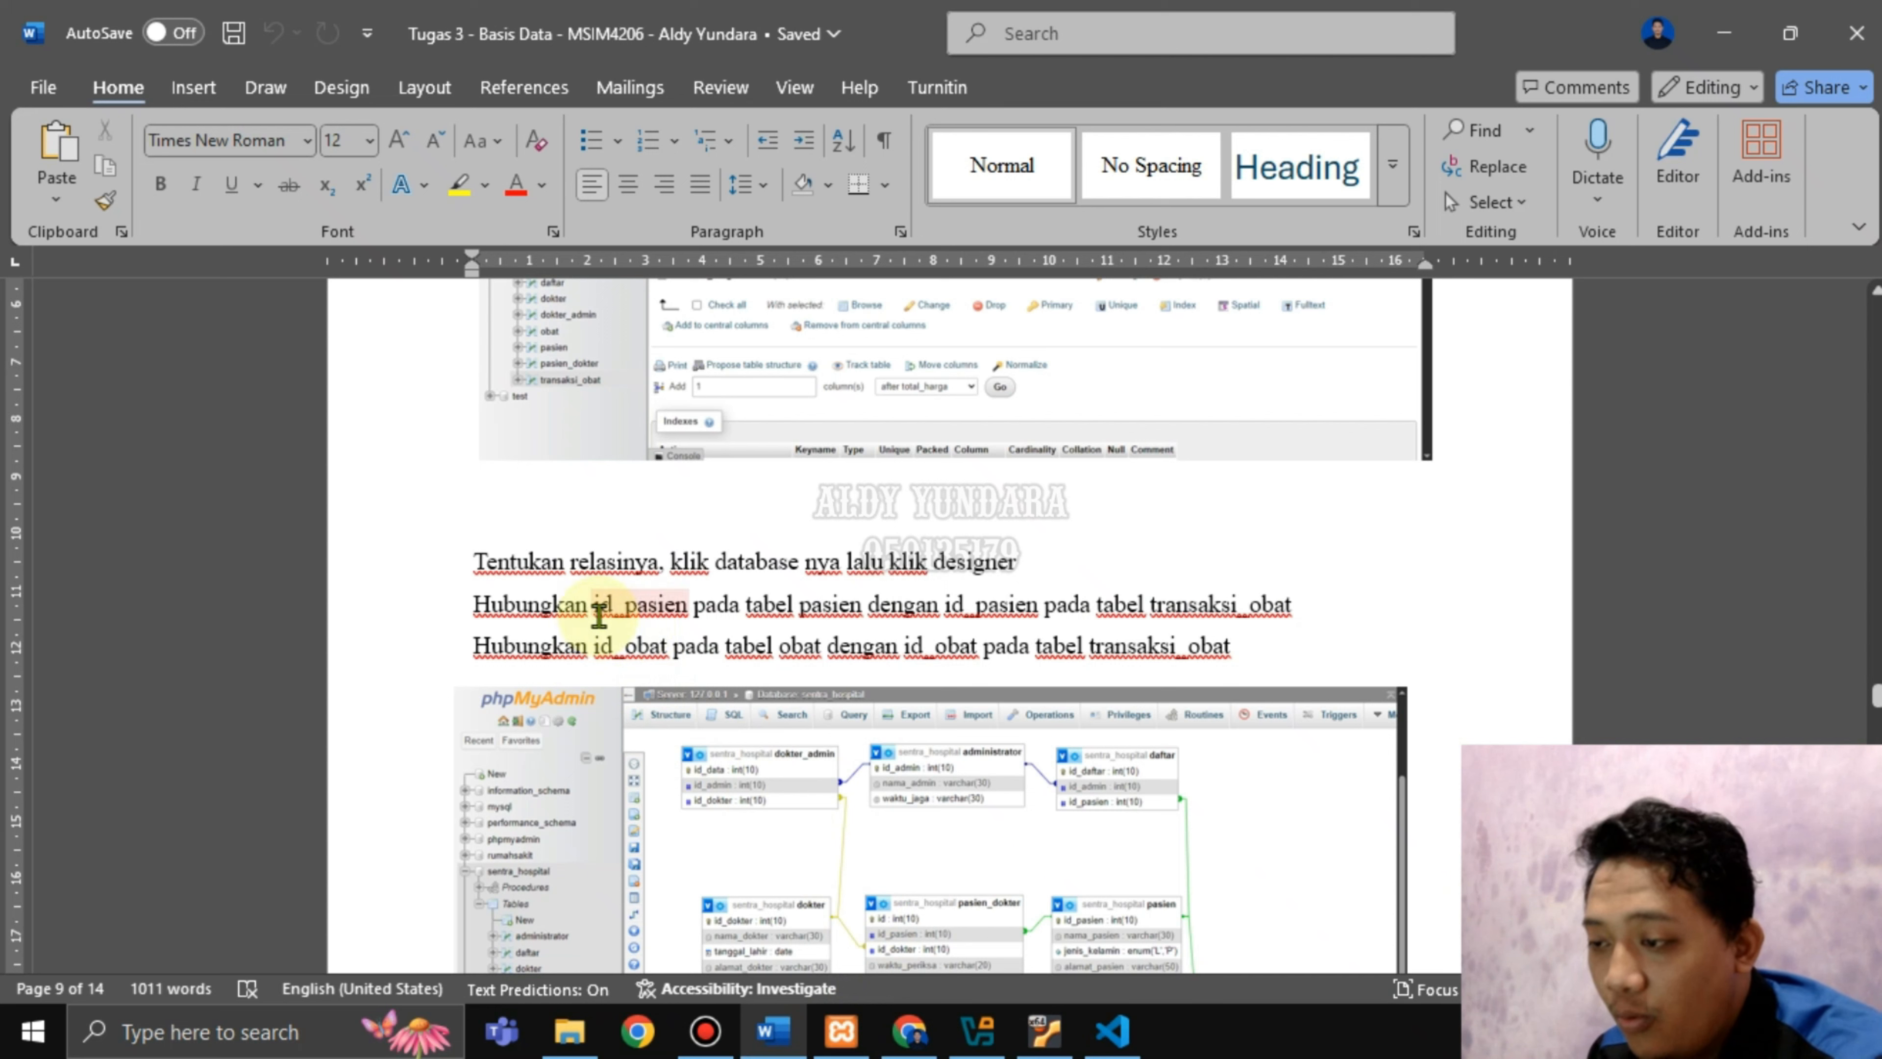
left_click_drag(595, 606, 1164, 615)
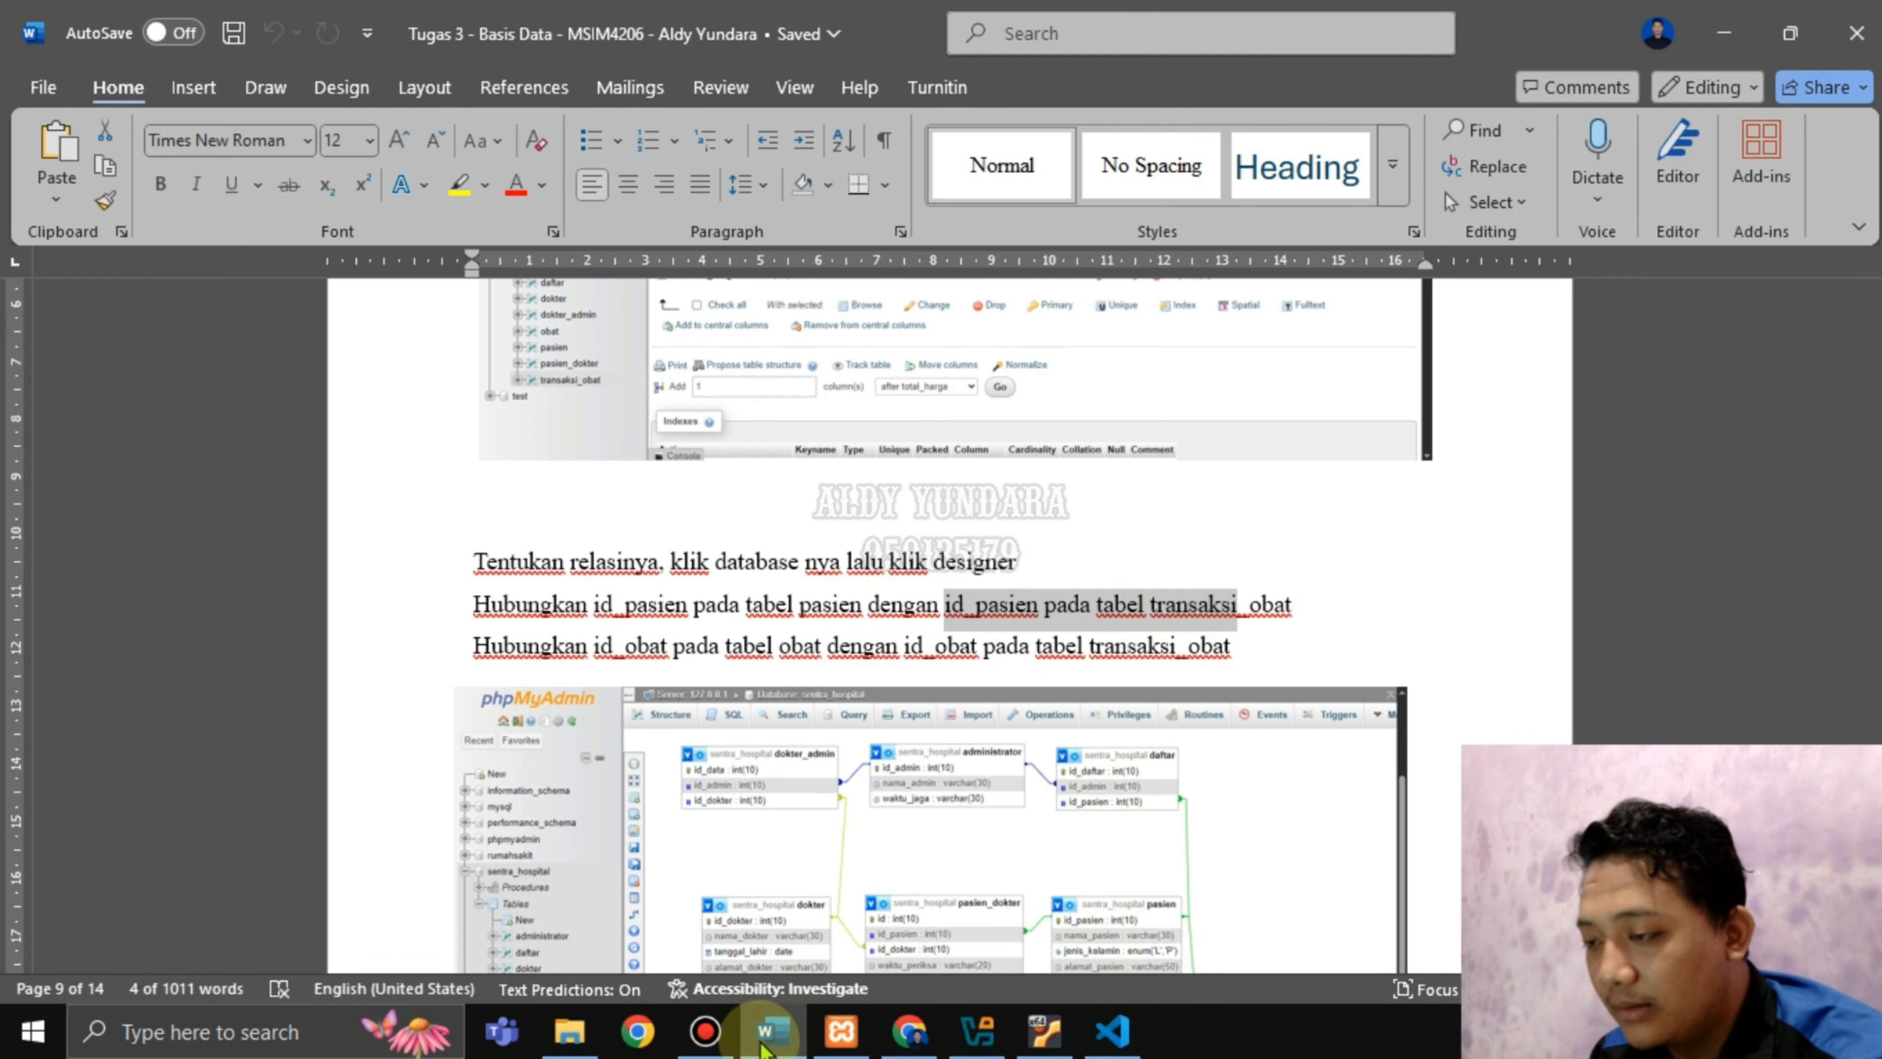
mouse_move(763, 1047)
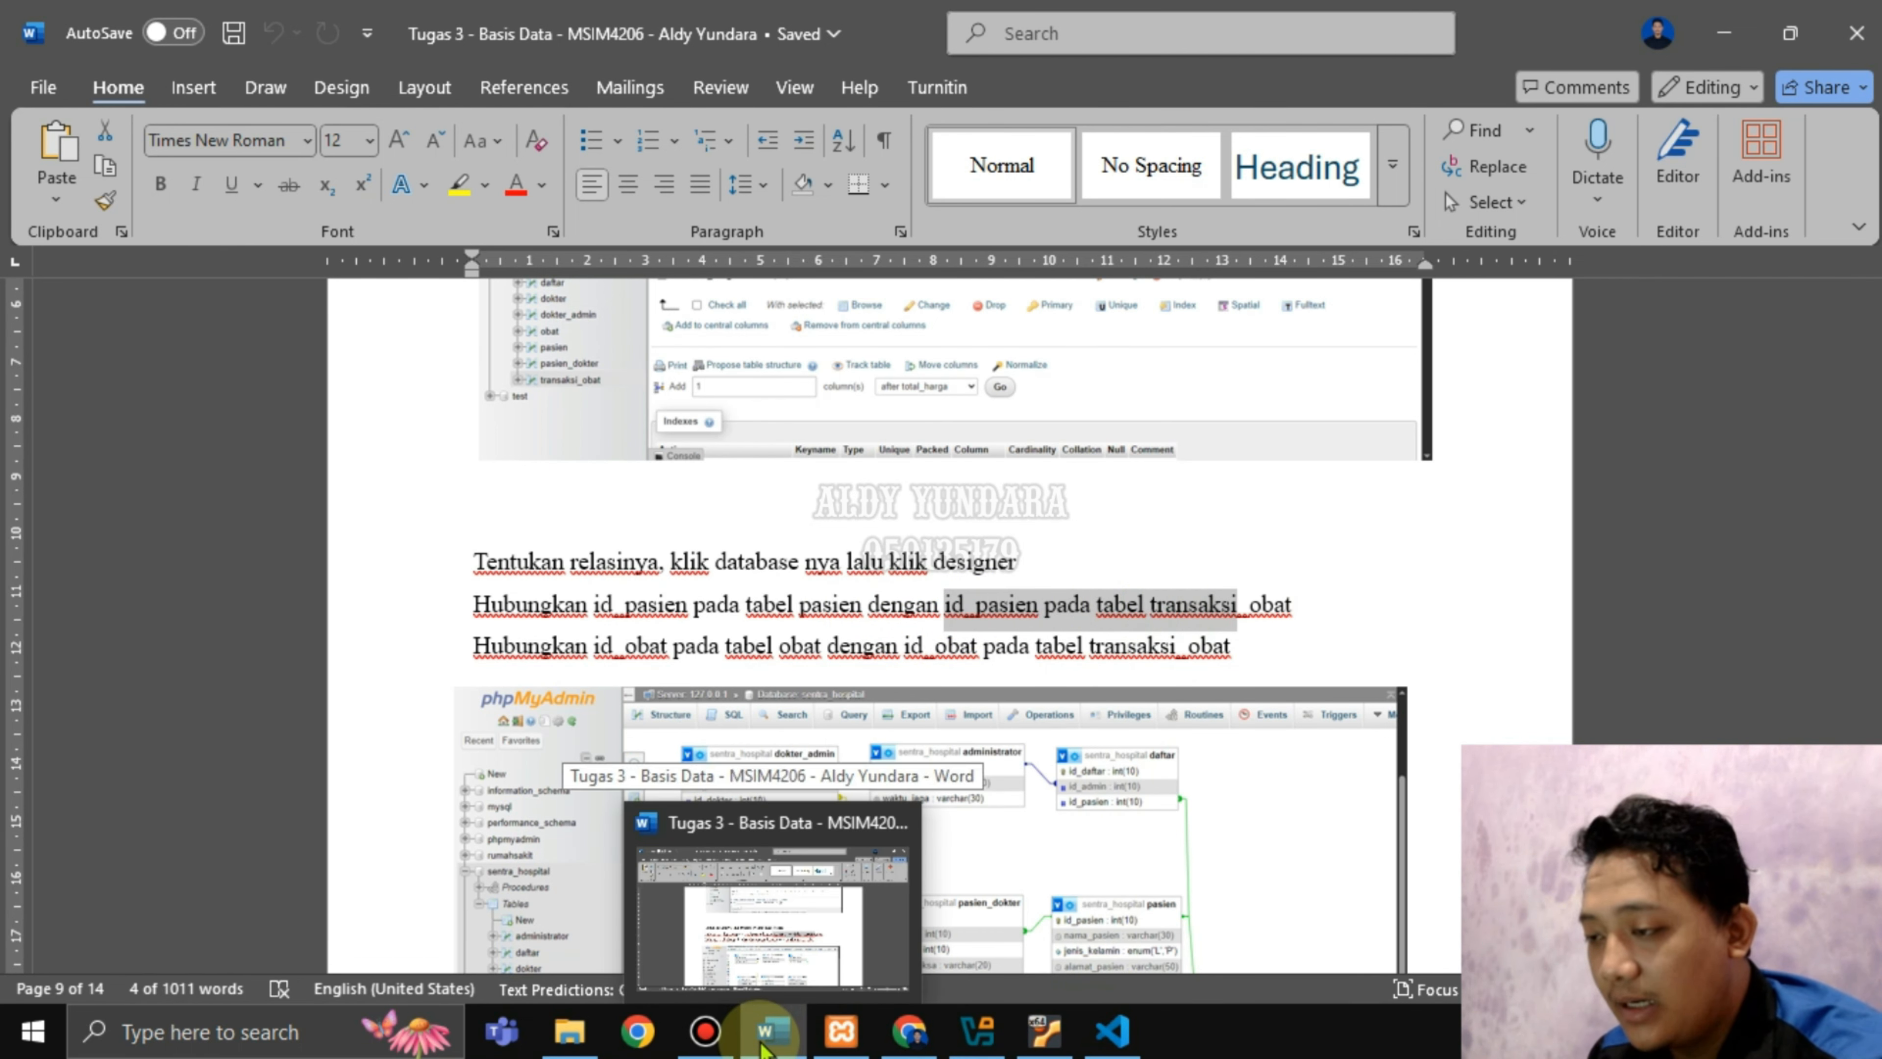
left_click(764, 1038)
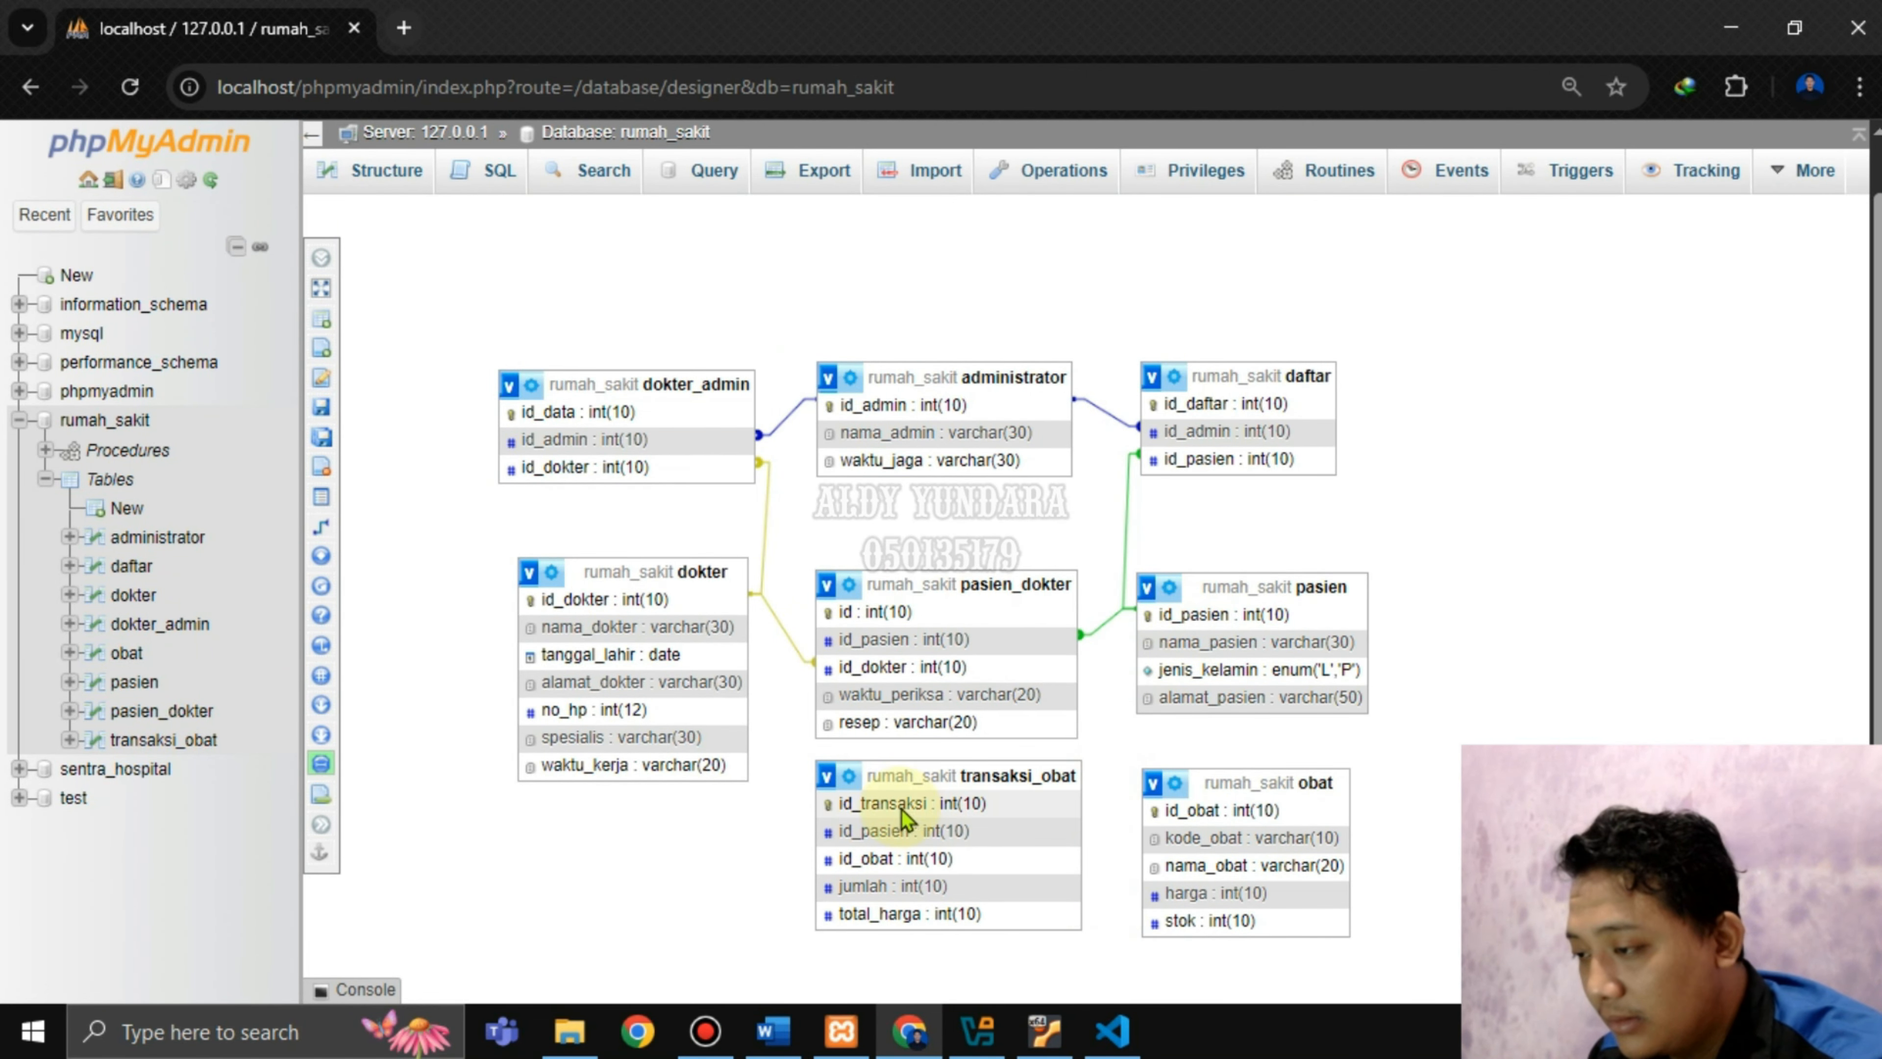
left_click(778, 1034)
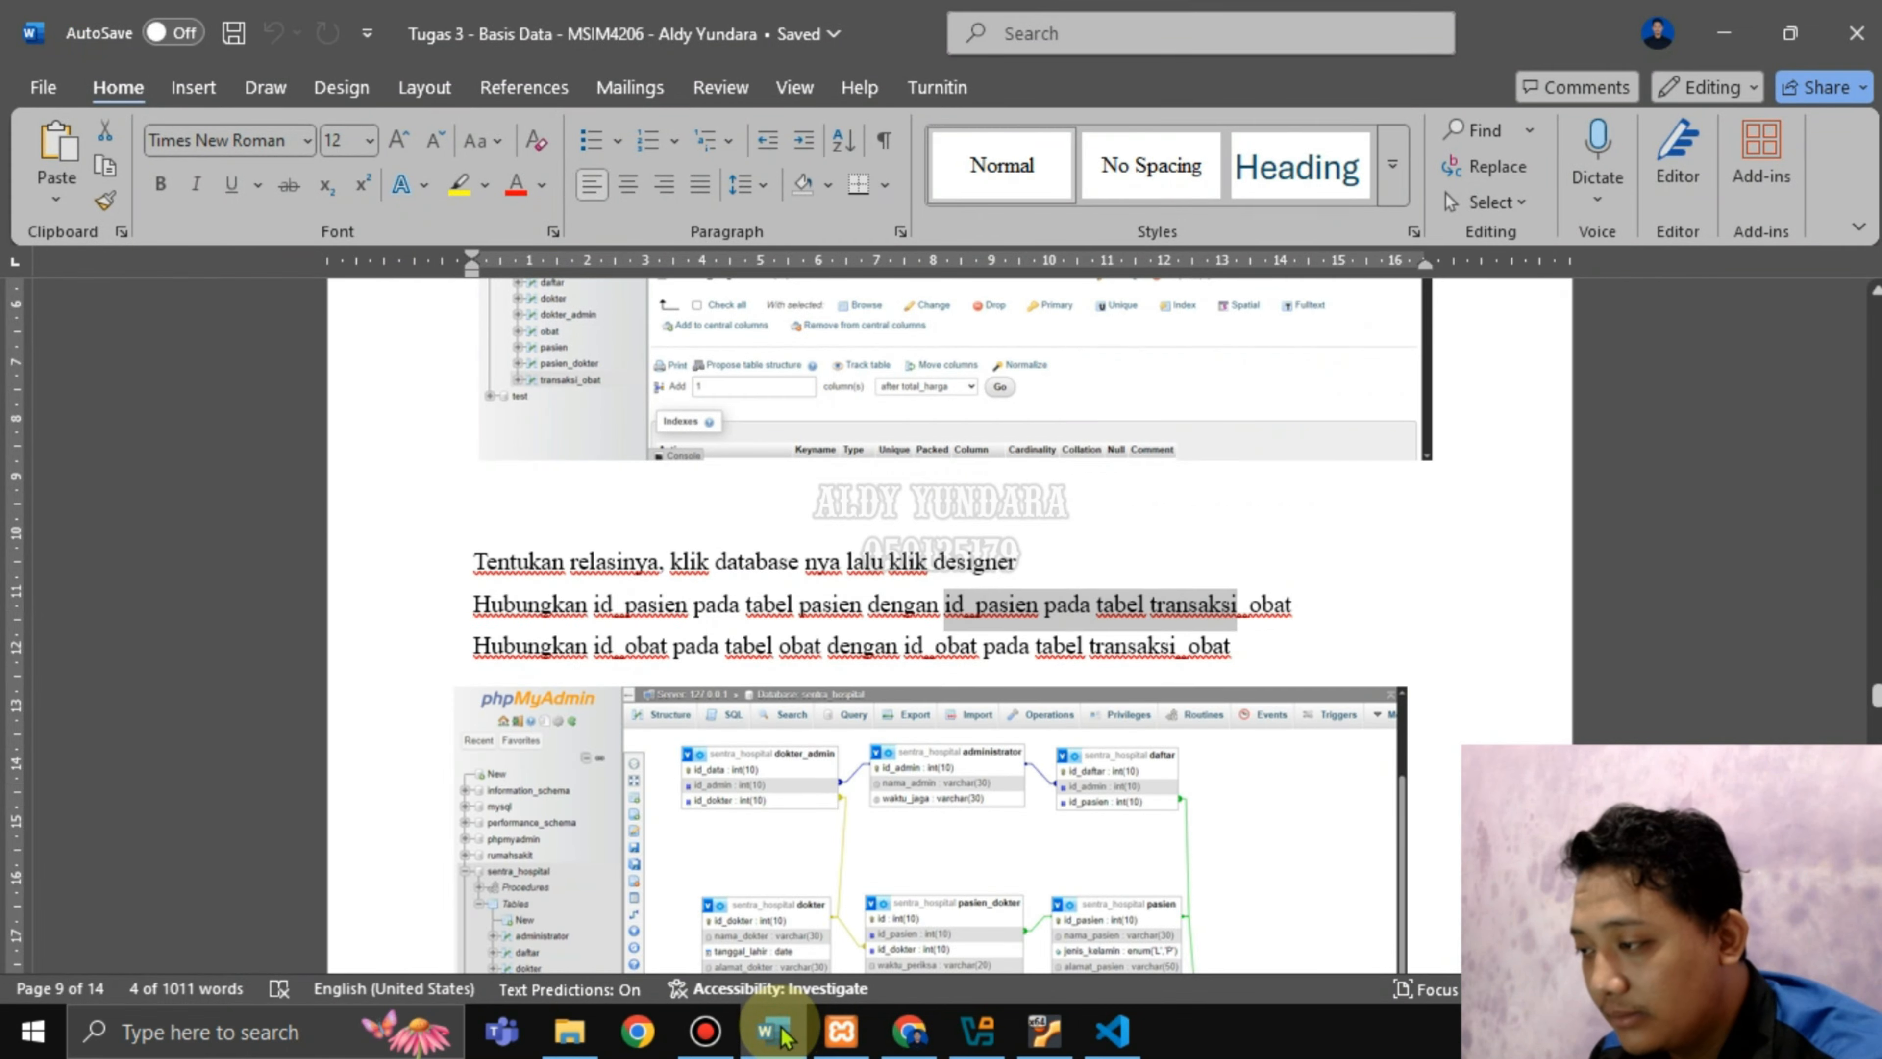
Move obat beneath pasien_dokter and shift transaksi_obat to the right in the designer.
left_click(778, 1034)
left_click_drag(1221, 781, 741, 844)
left_click_drag(978, 829, 1276, 827)
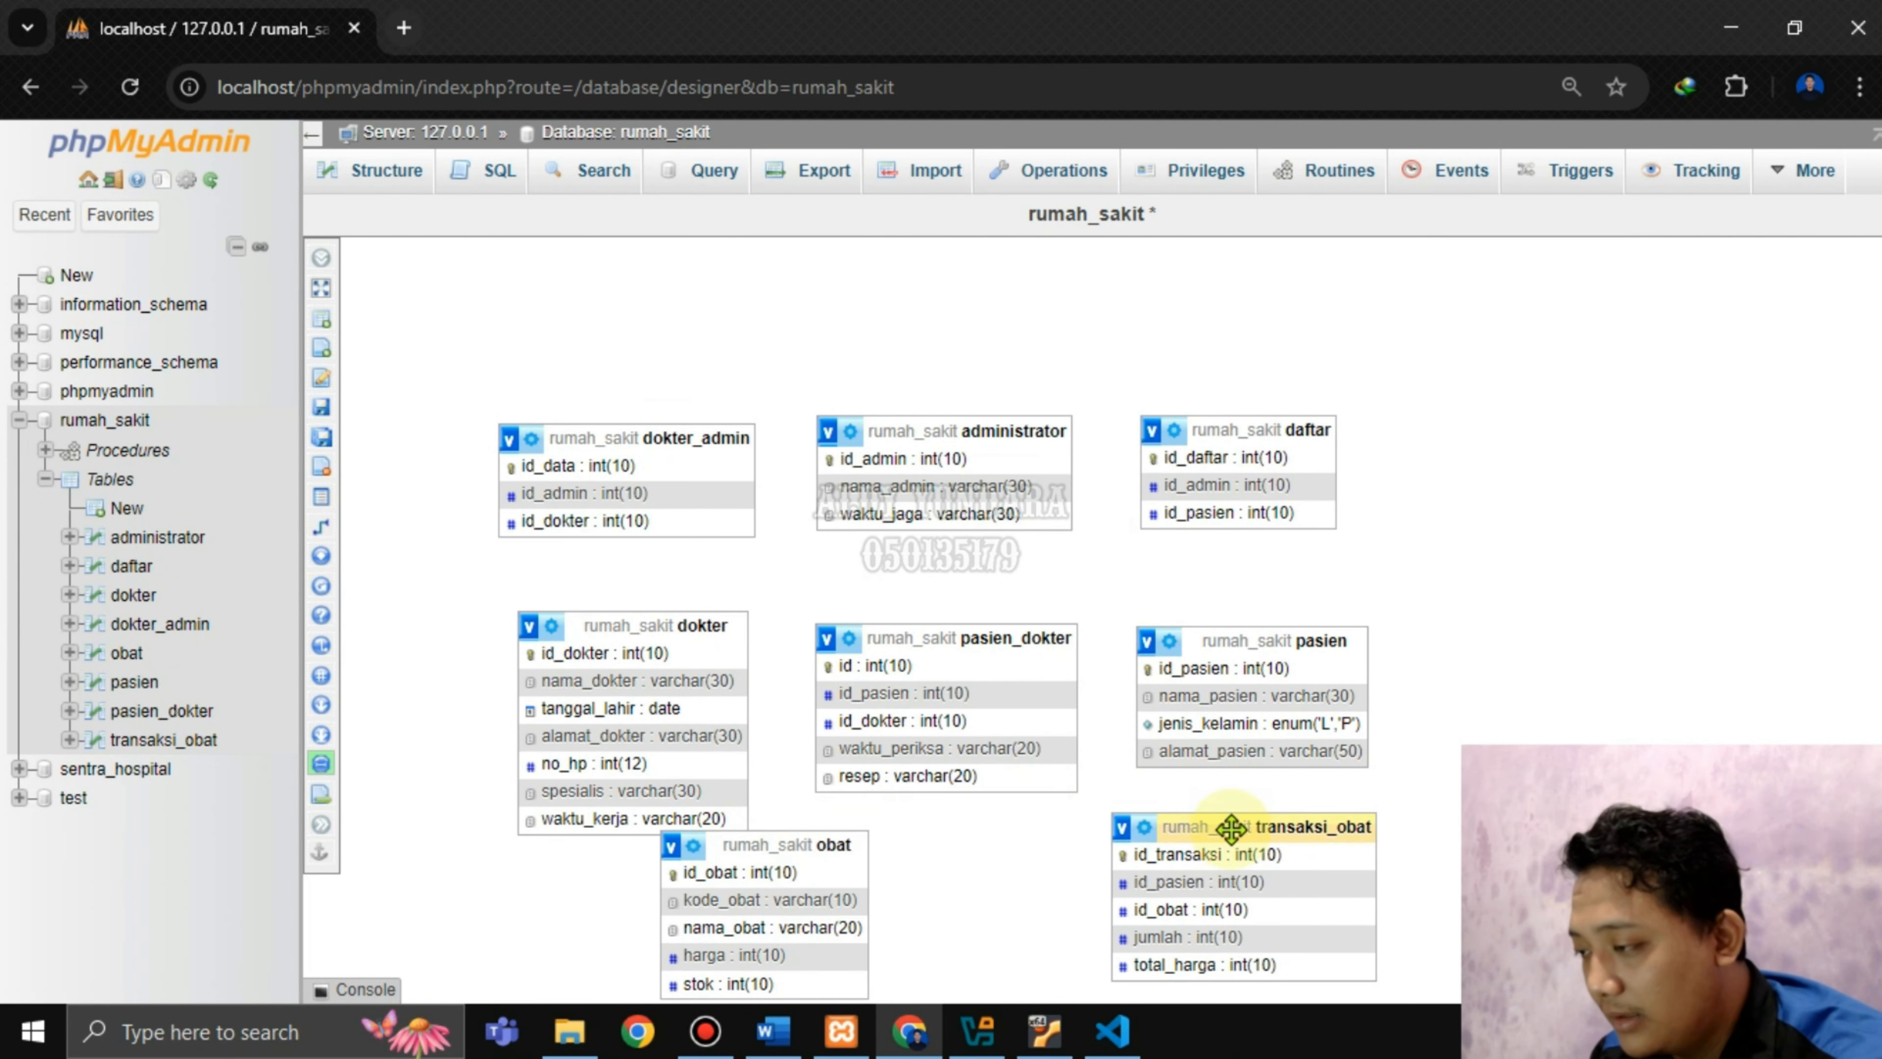
left_click_drag(783, 844, 972, 842)
Create a relationship from pasien.id_pasien to transaksi_obat.id_pasien and confirm it.
mouse_move(378, 393)
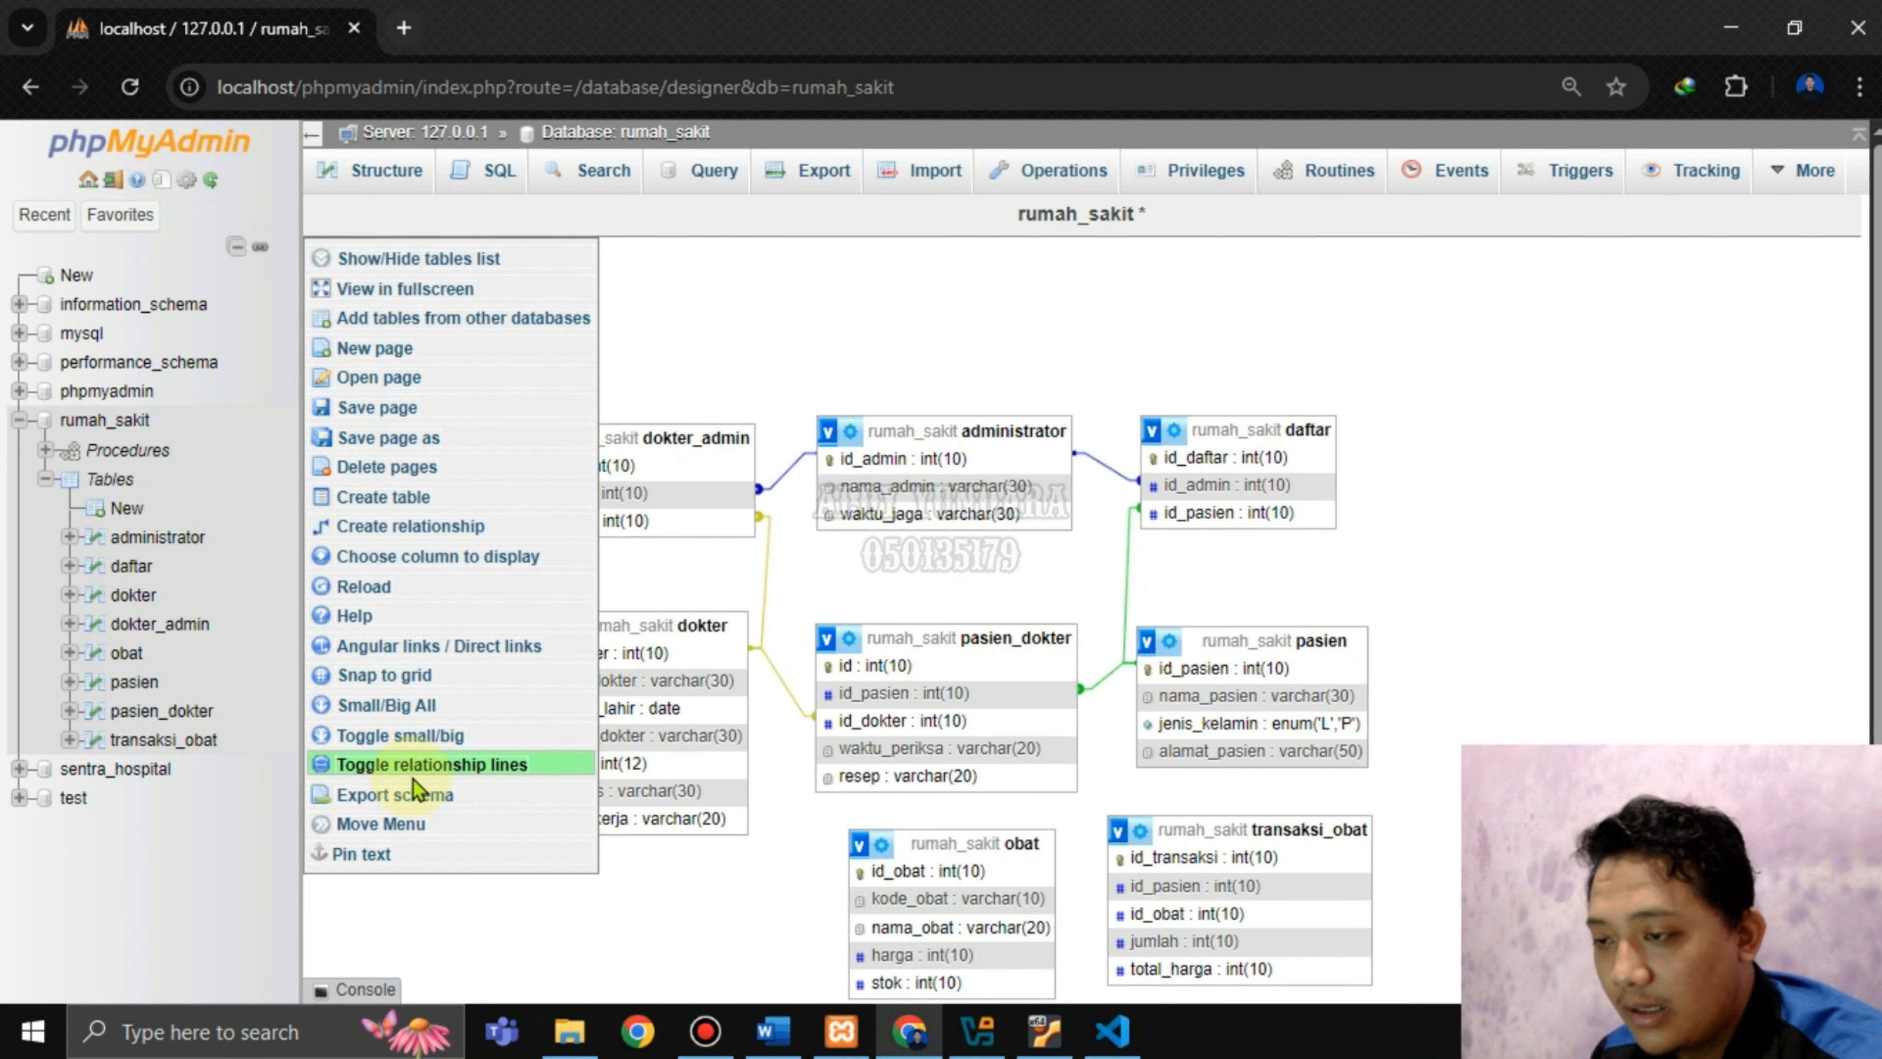
left_click(444, 526)
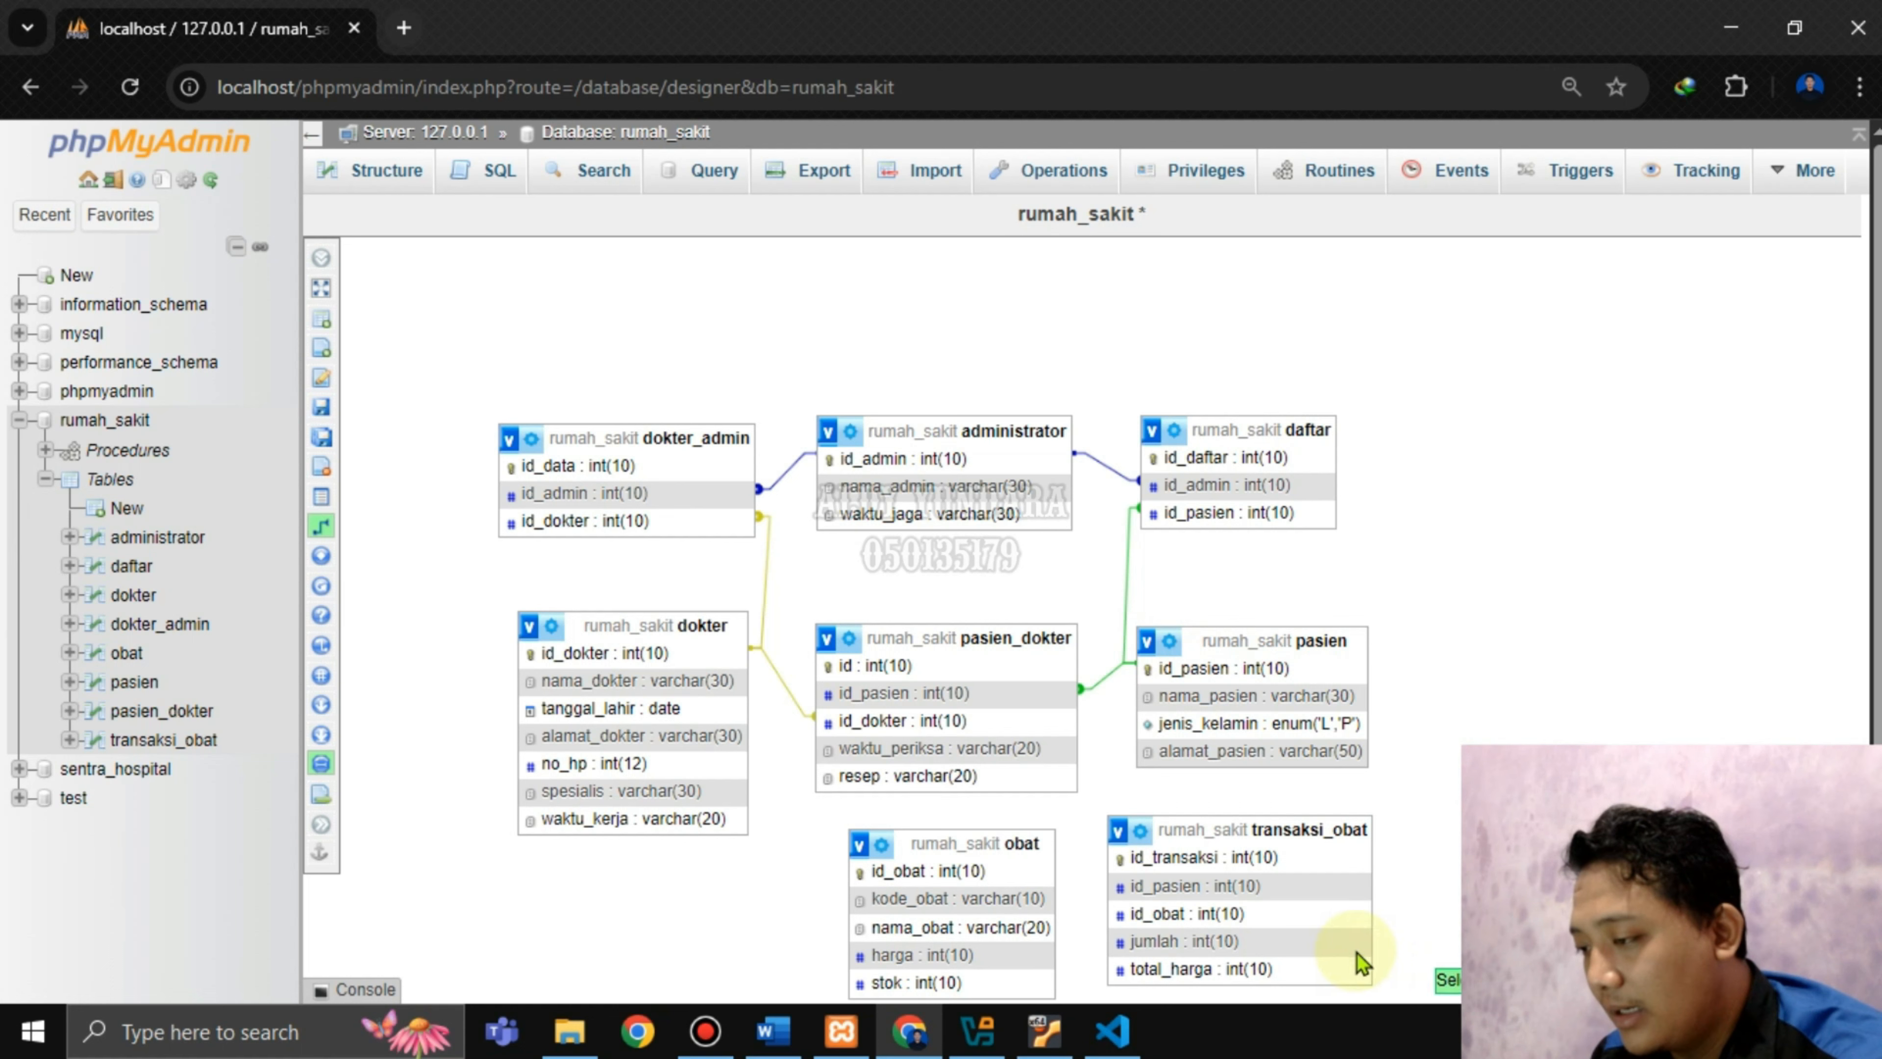
left_click(1174, 889)
scroll(1081, 599, "down", 2)
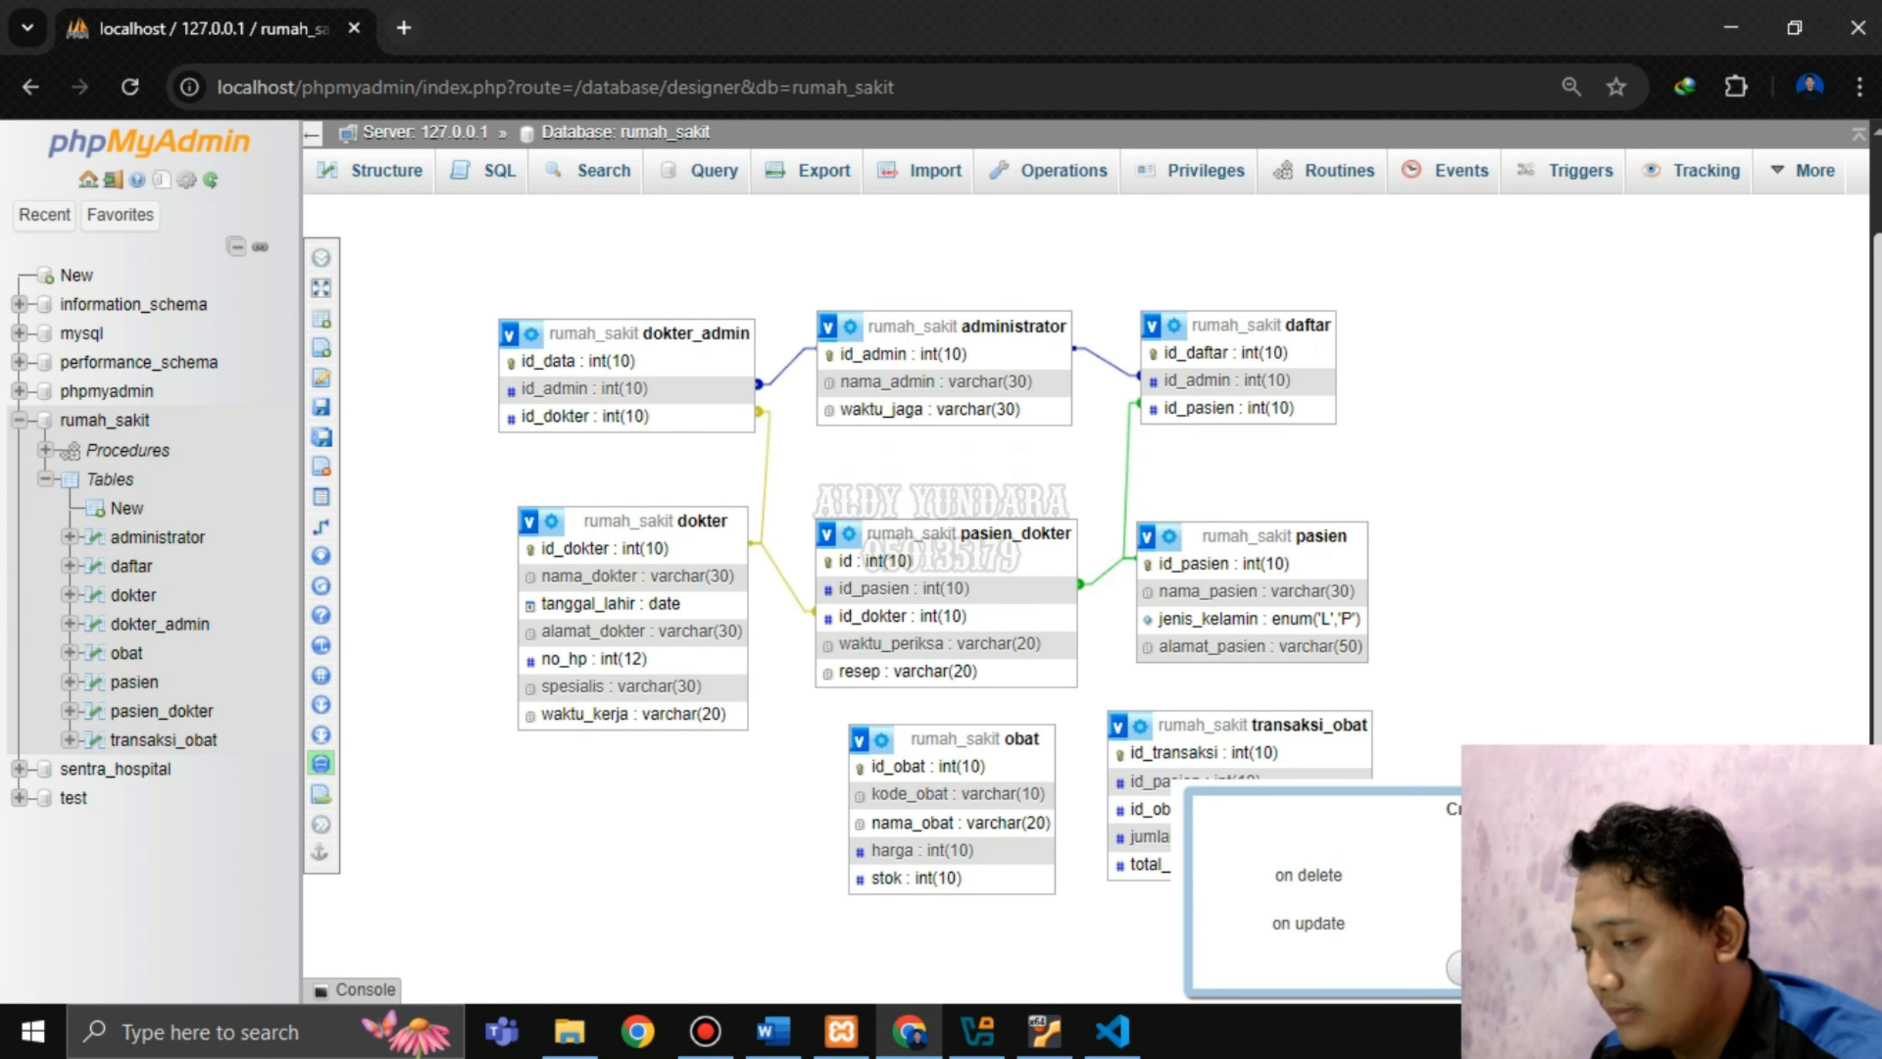
left_click(1635, 875)
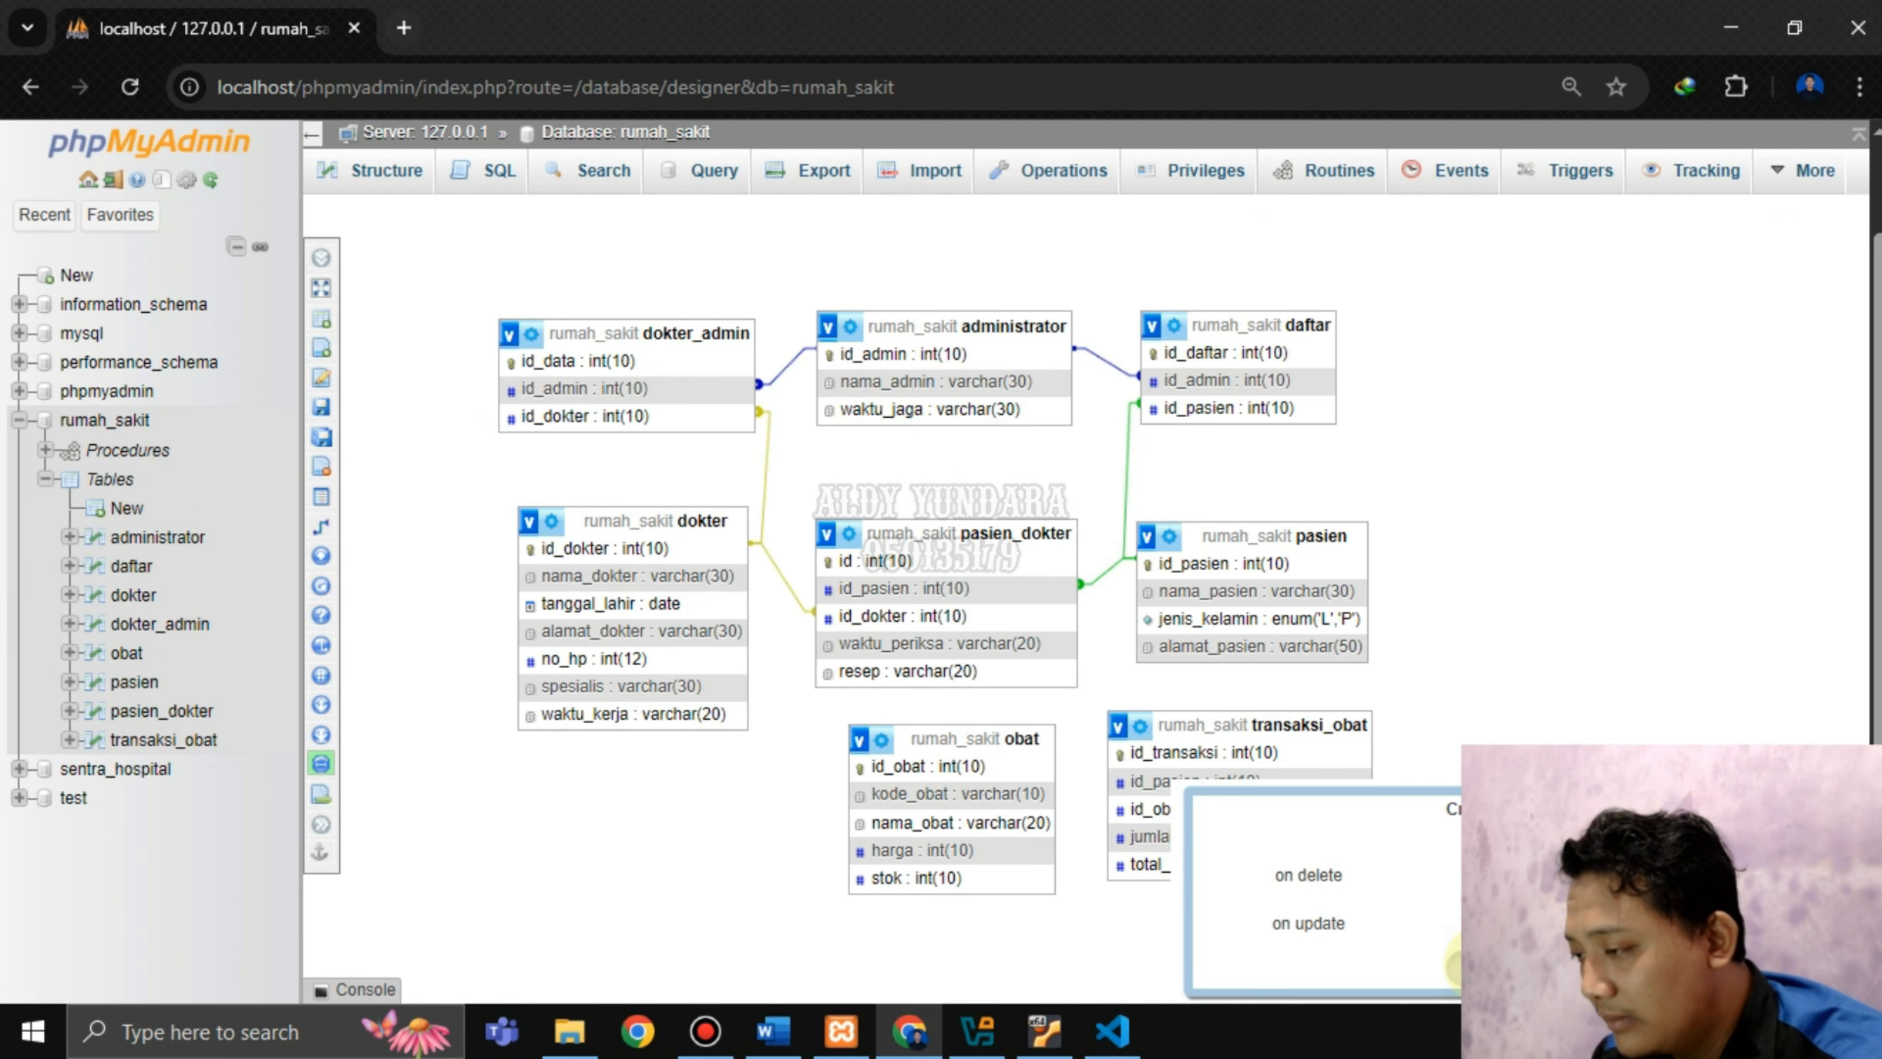
left_click(1484, 964)
scroll(1584, 592, "down", 1)
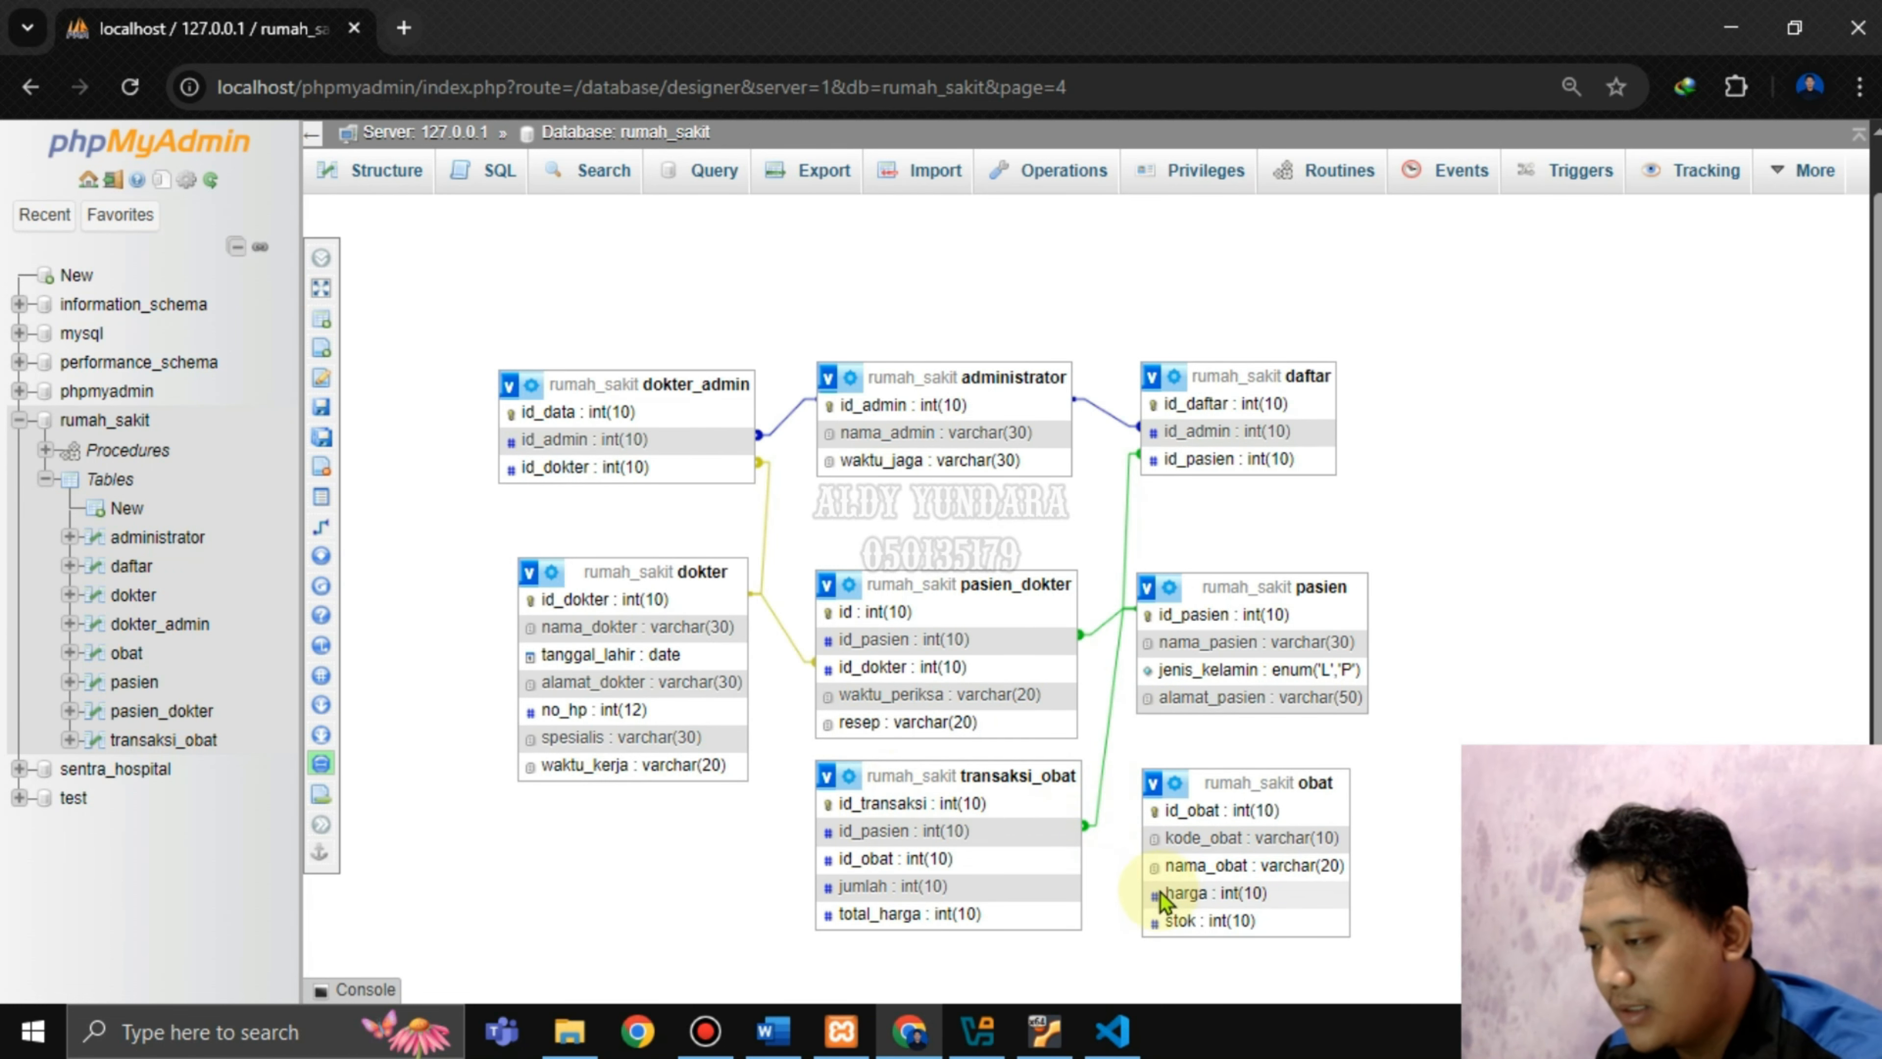
Check the id_obat instruction, then relate obat.id_obat to transaksi_obat.id_obat in the designer.
left_click(760, 1041)
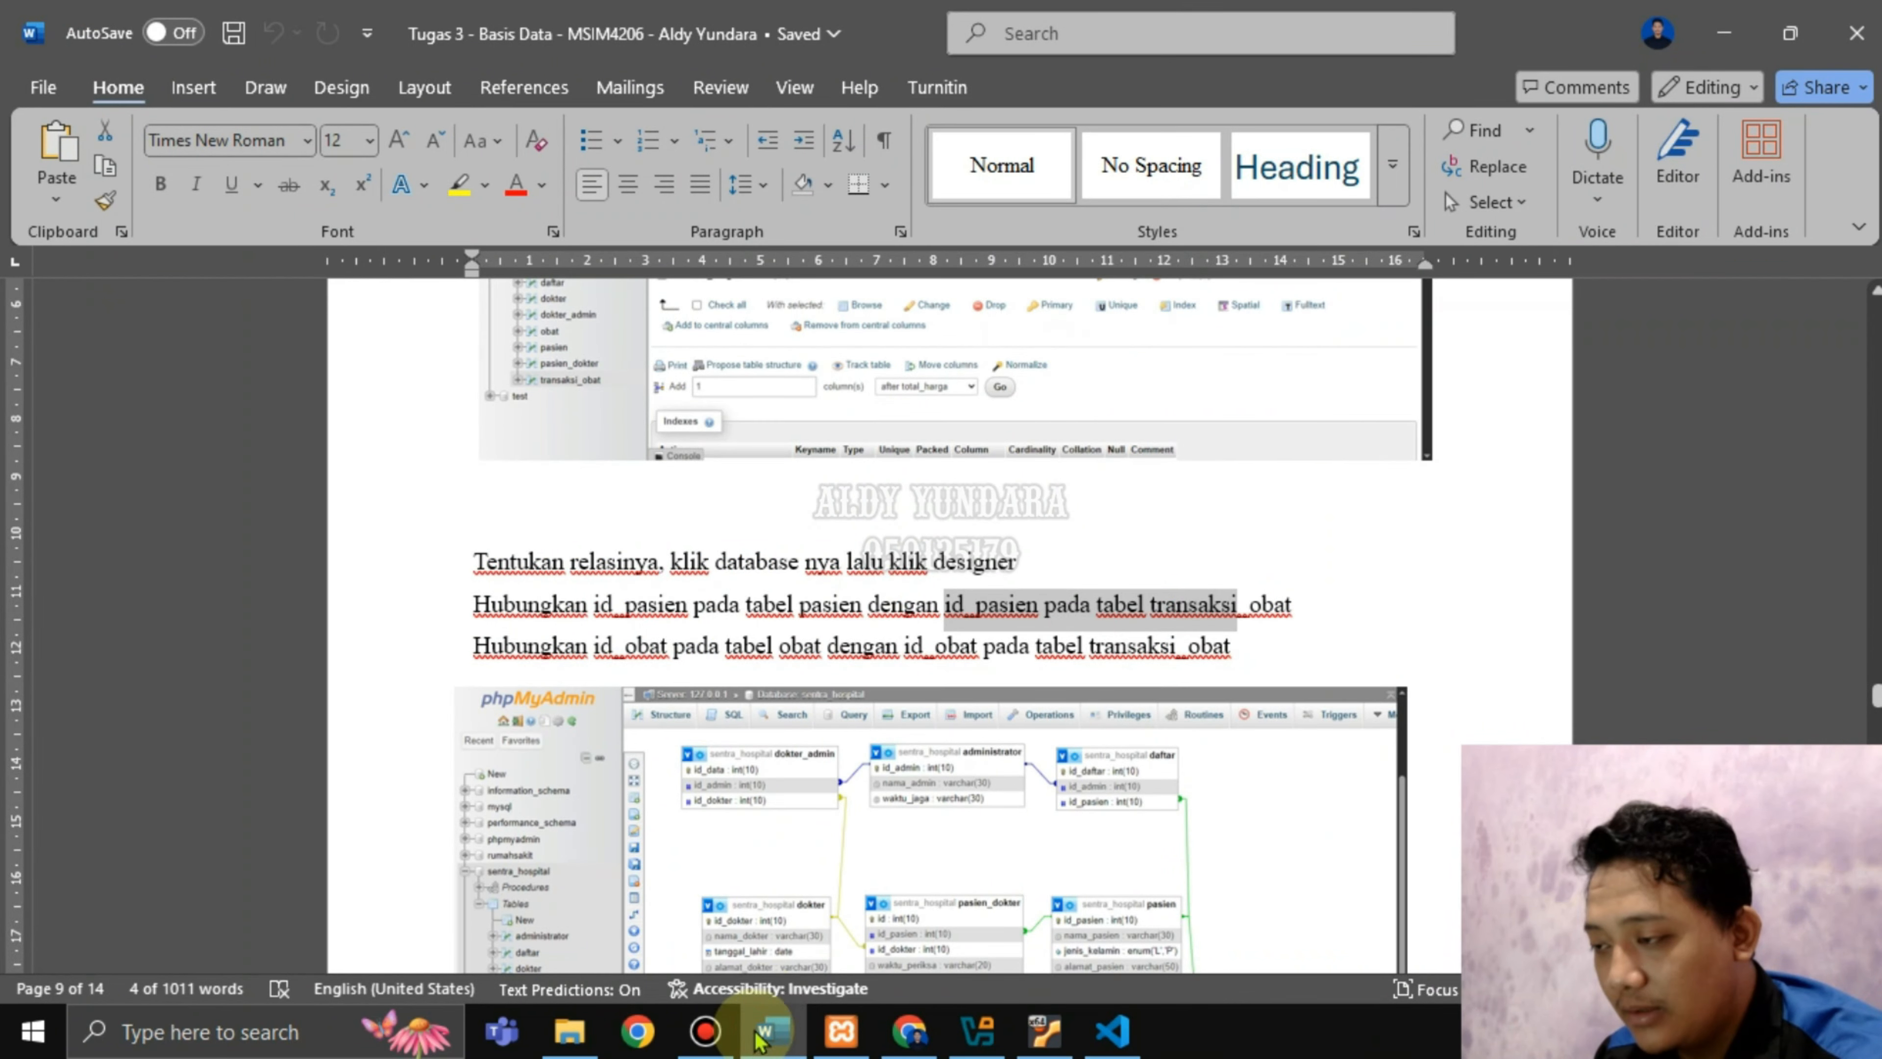
left_click_drag(597, 647, 1188, 645)
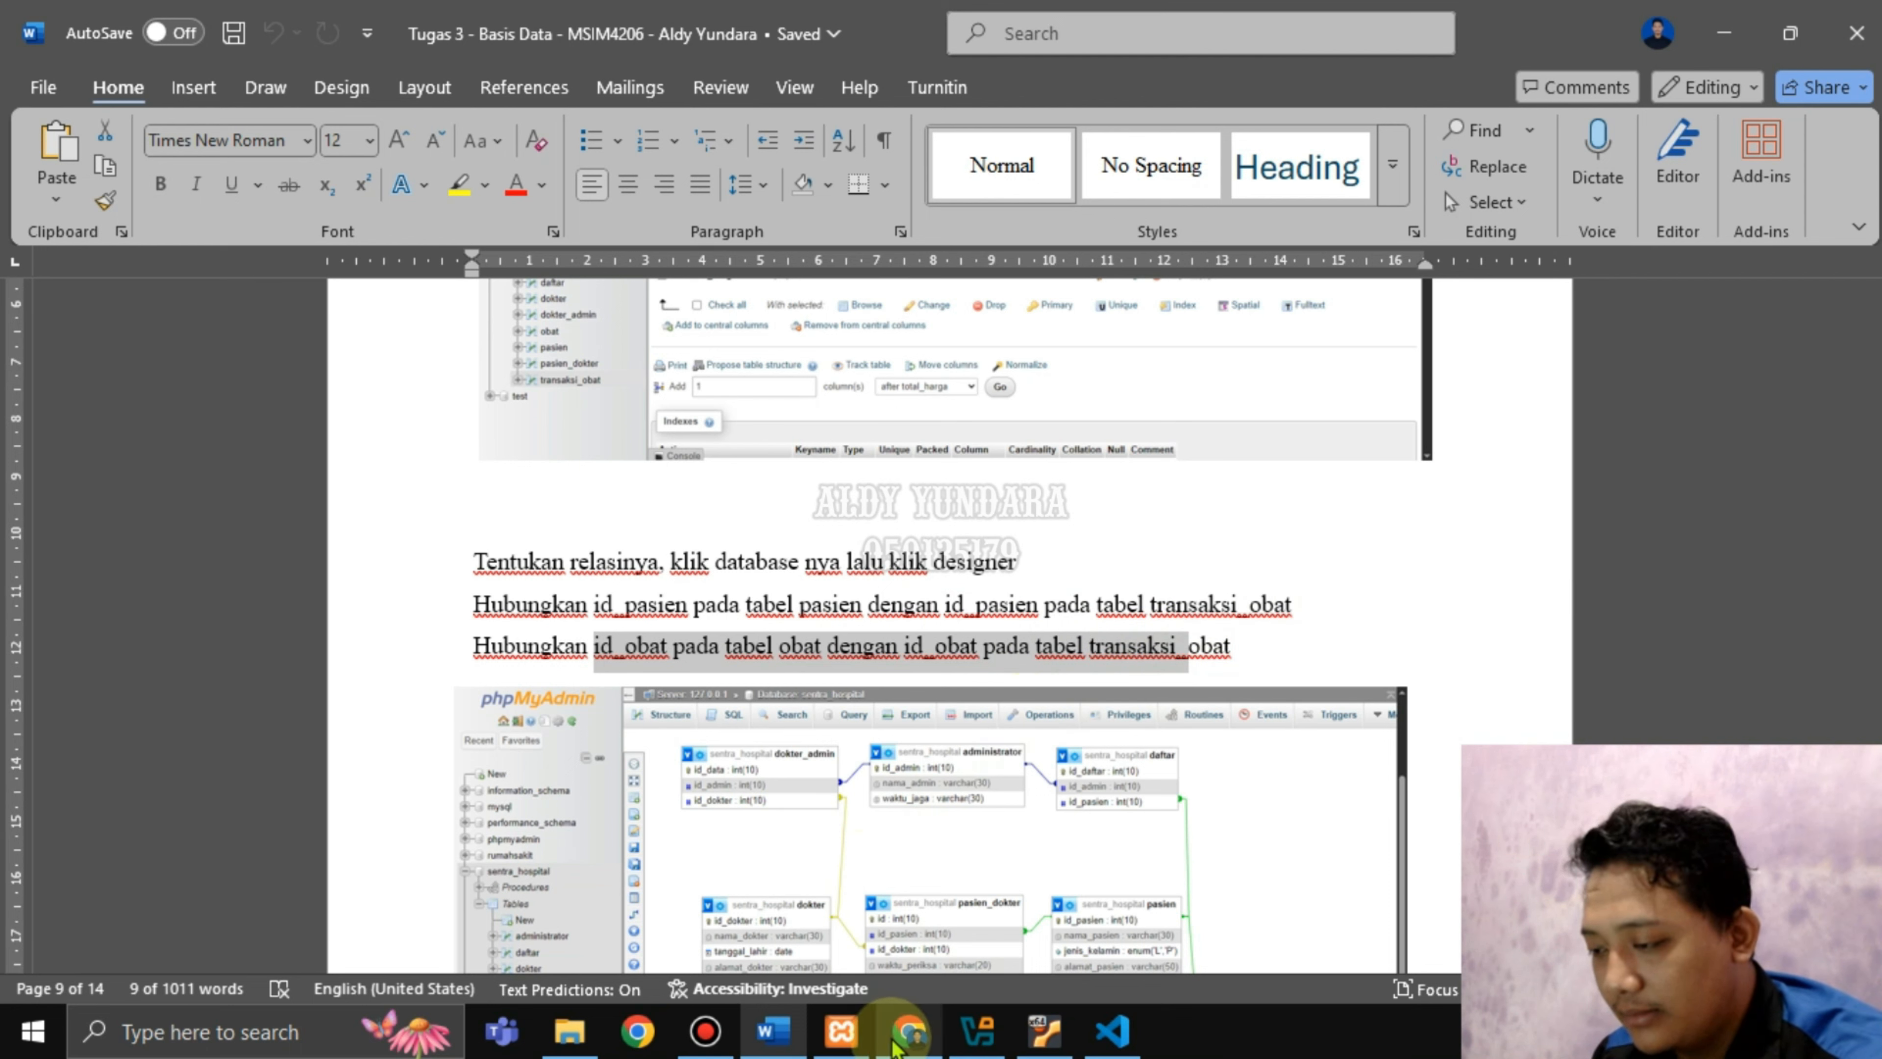
left_click(909, 1031)
mouse_move(327, 525)
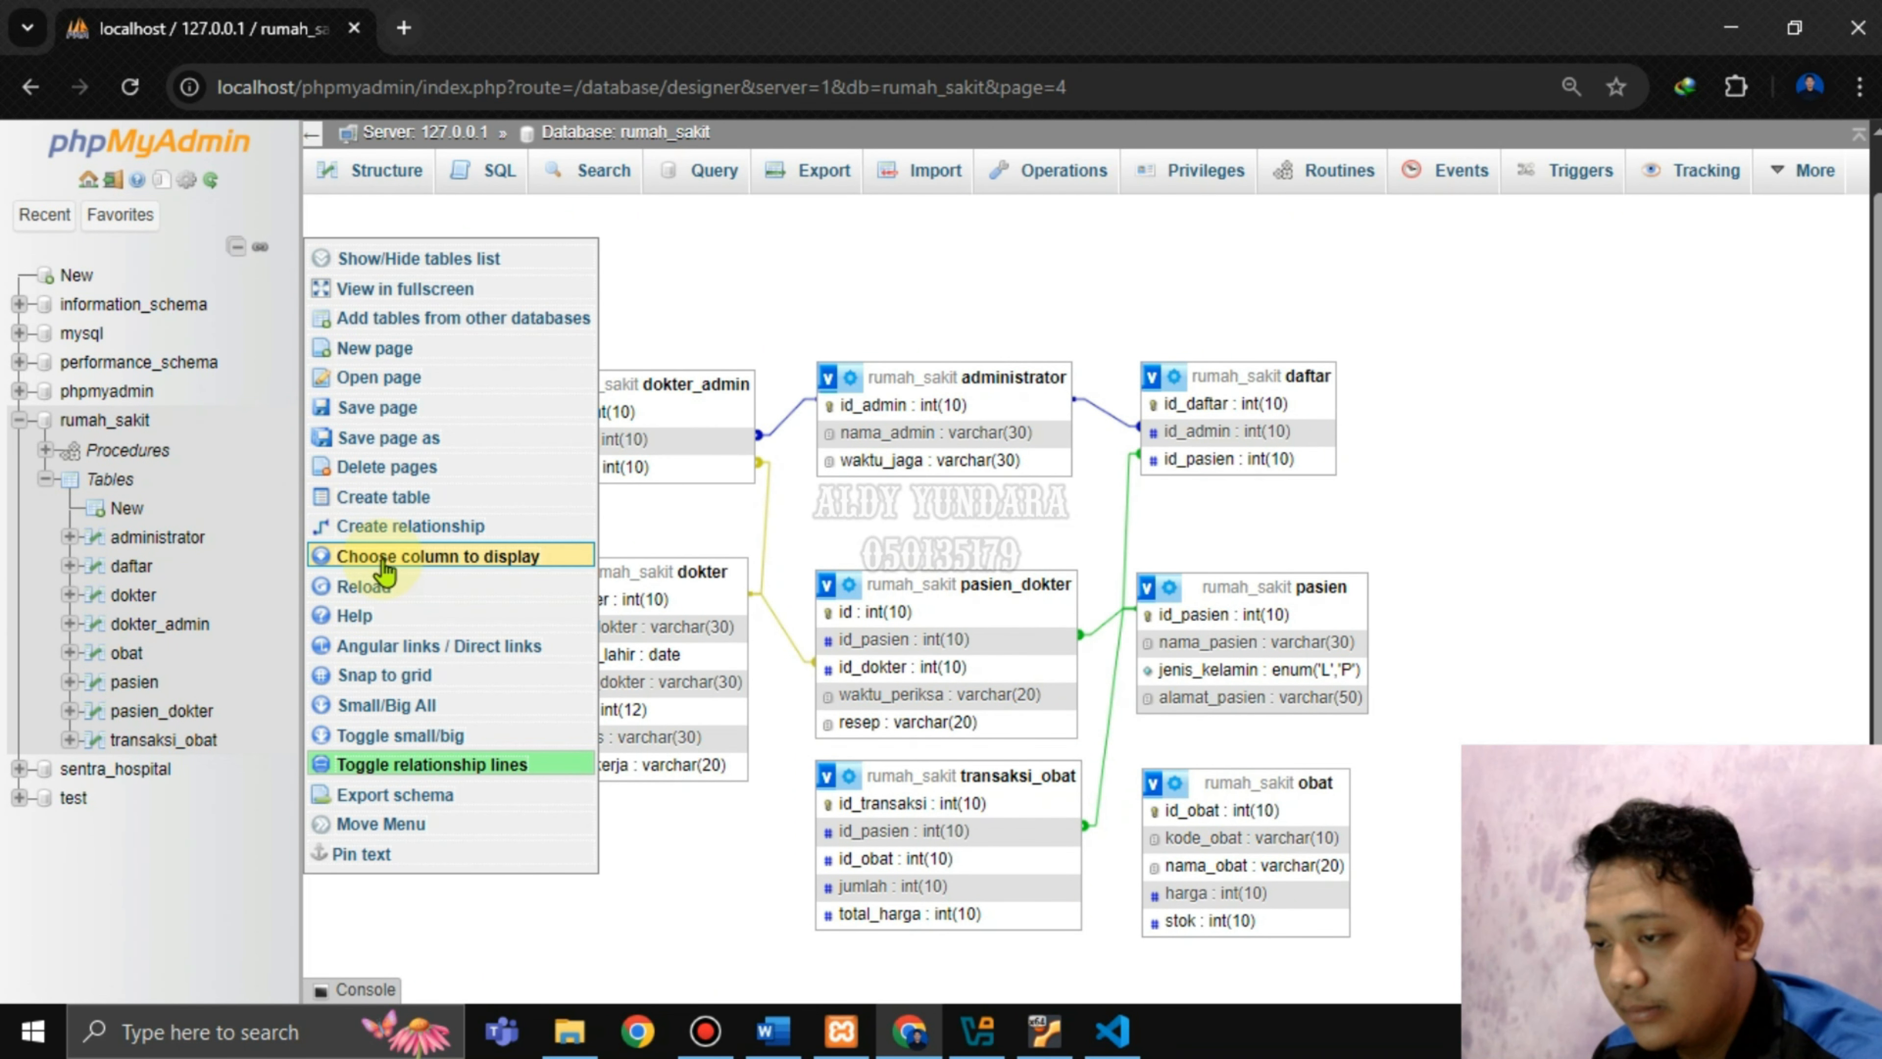
left_click(415, 524)
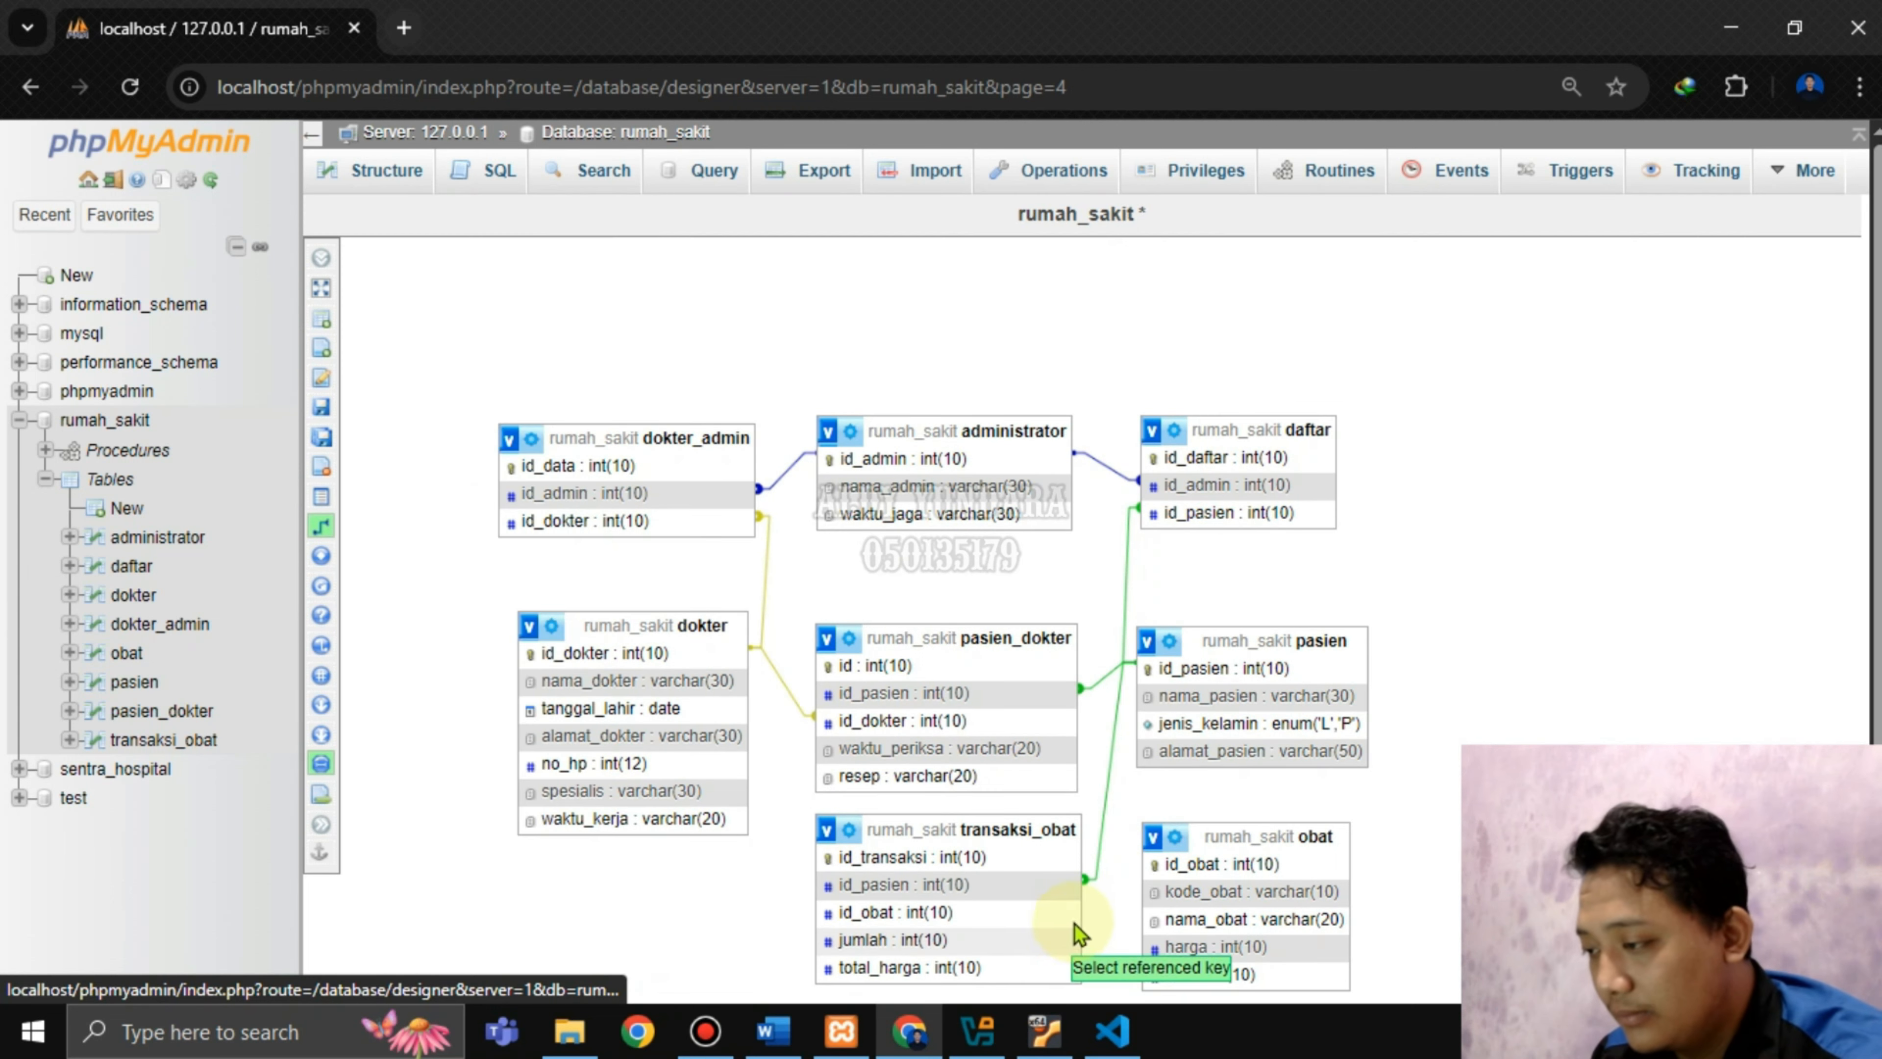
left_click(1168, 866)
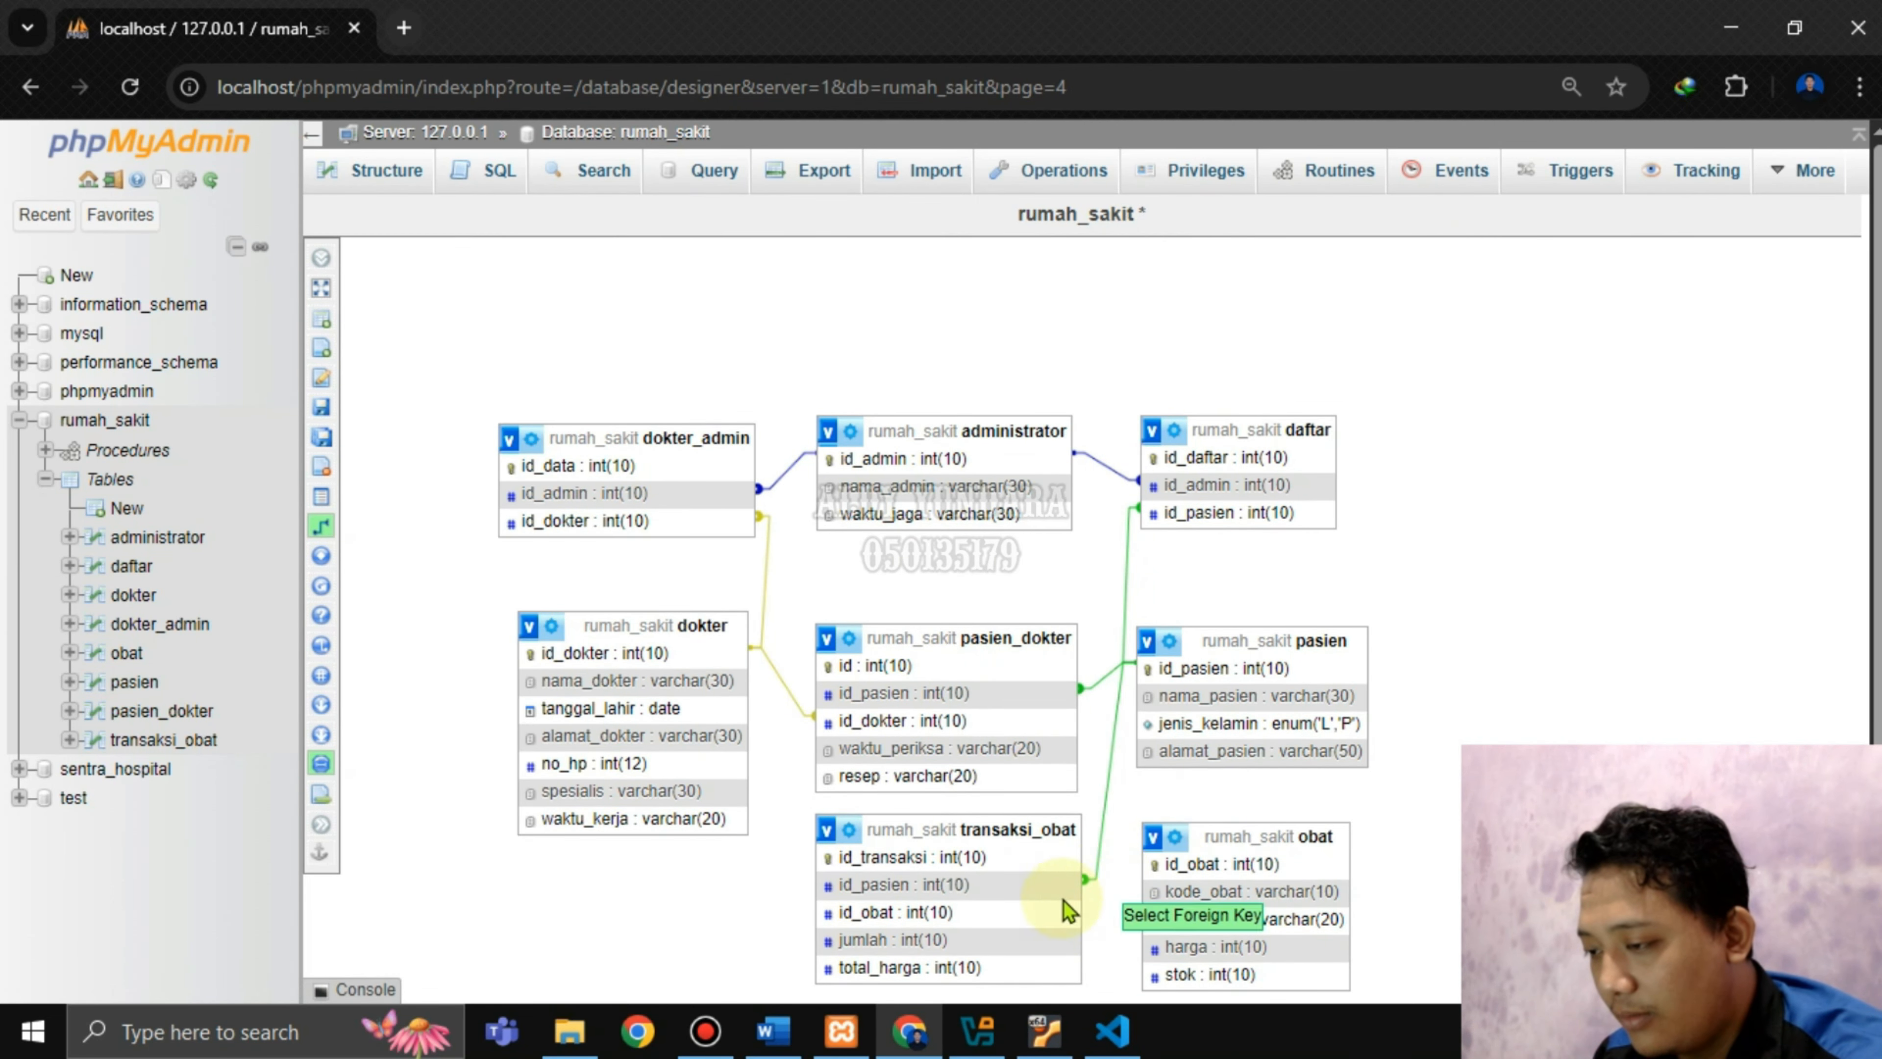
left_click(923, 913)
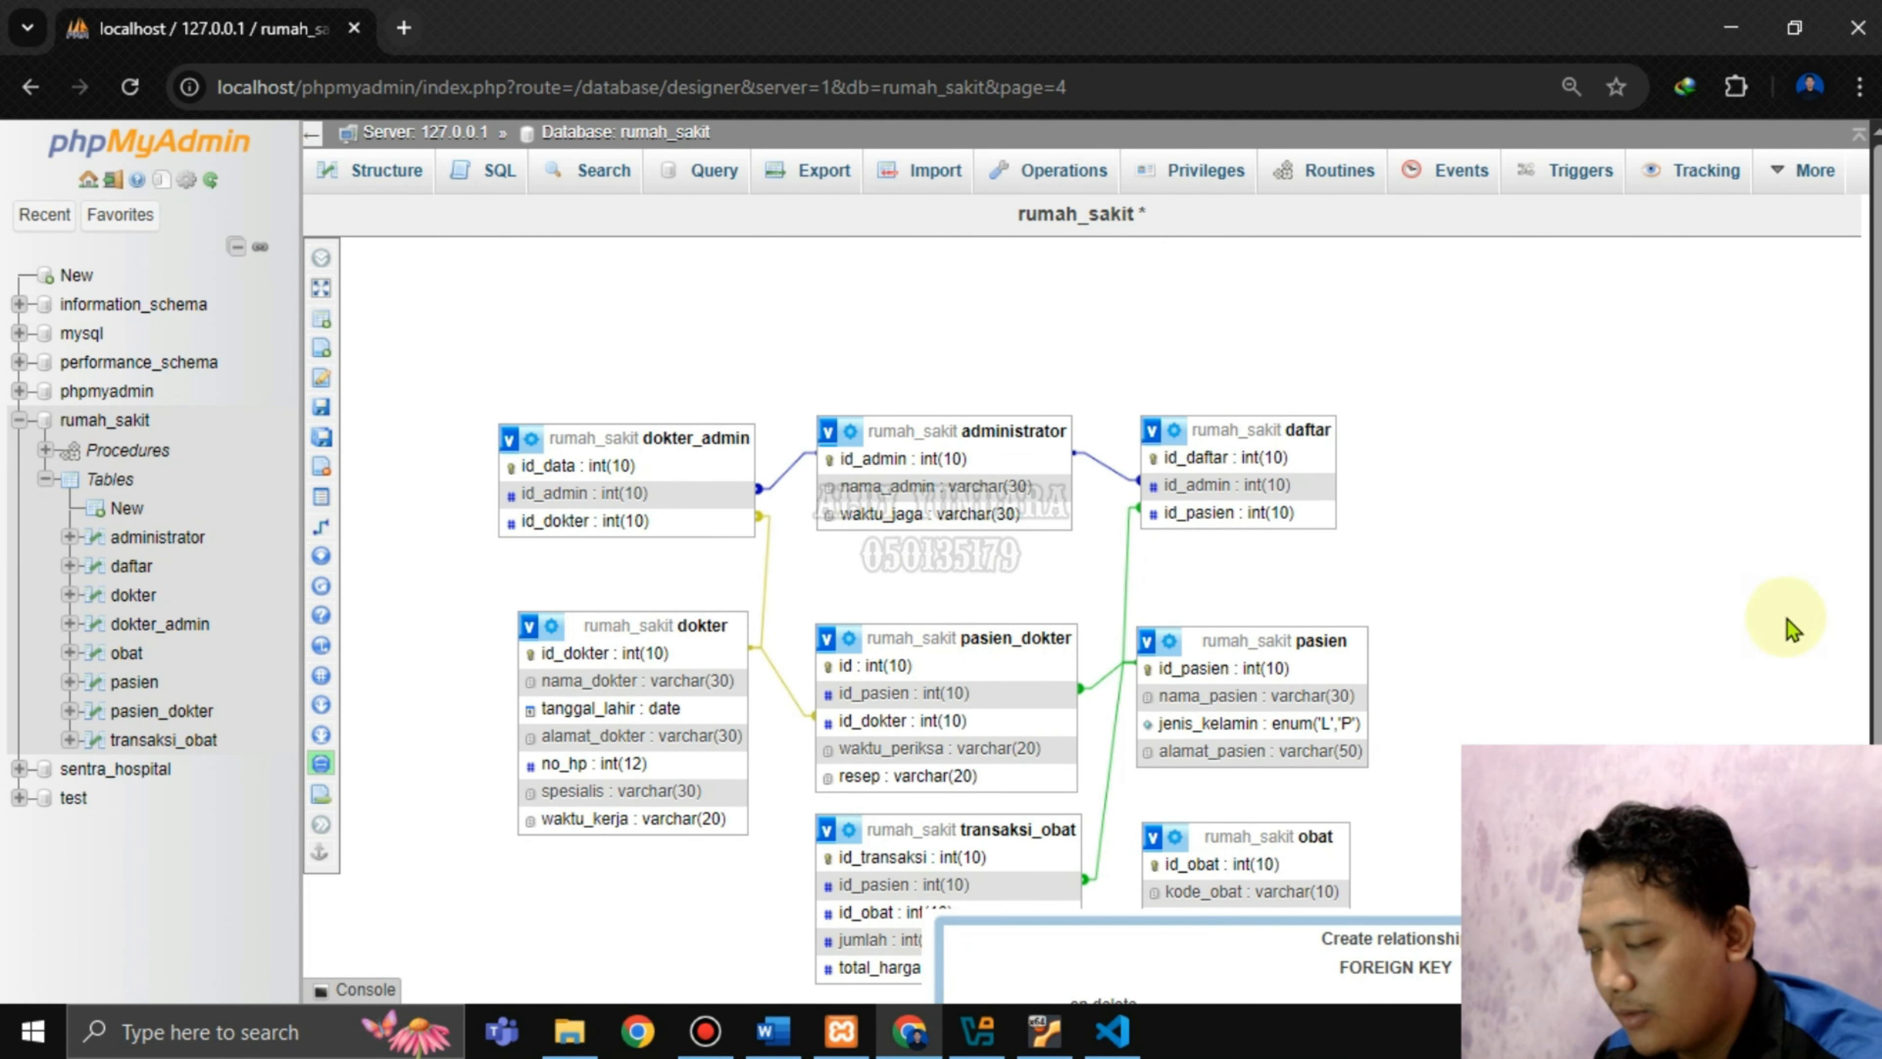
scroll(1582, 856, "down", 2)
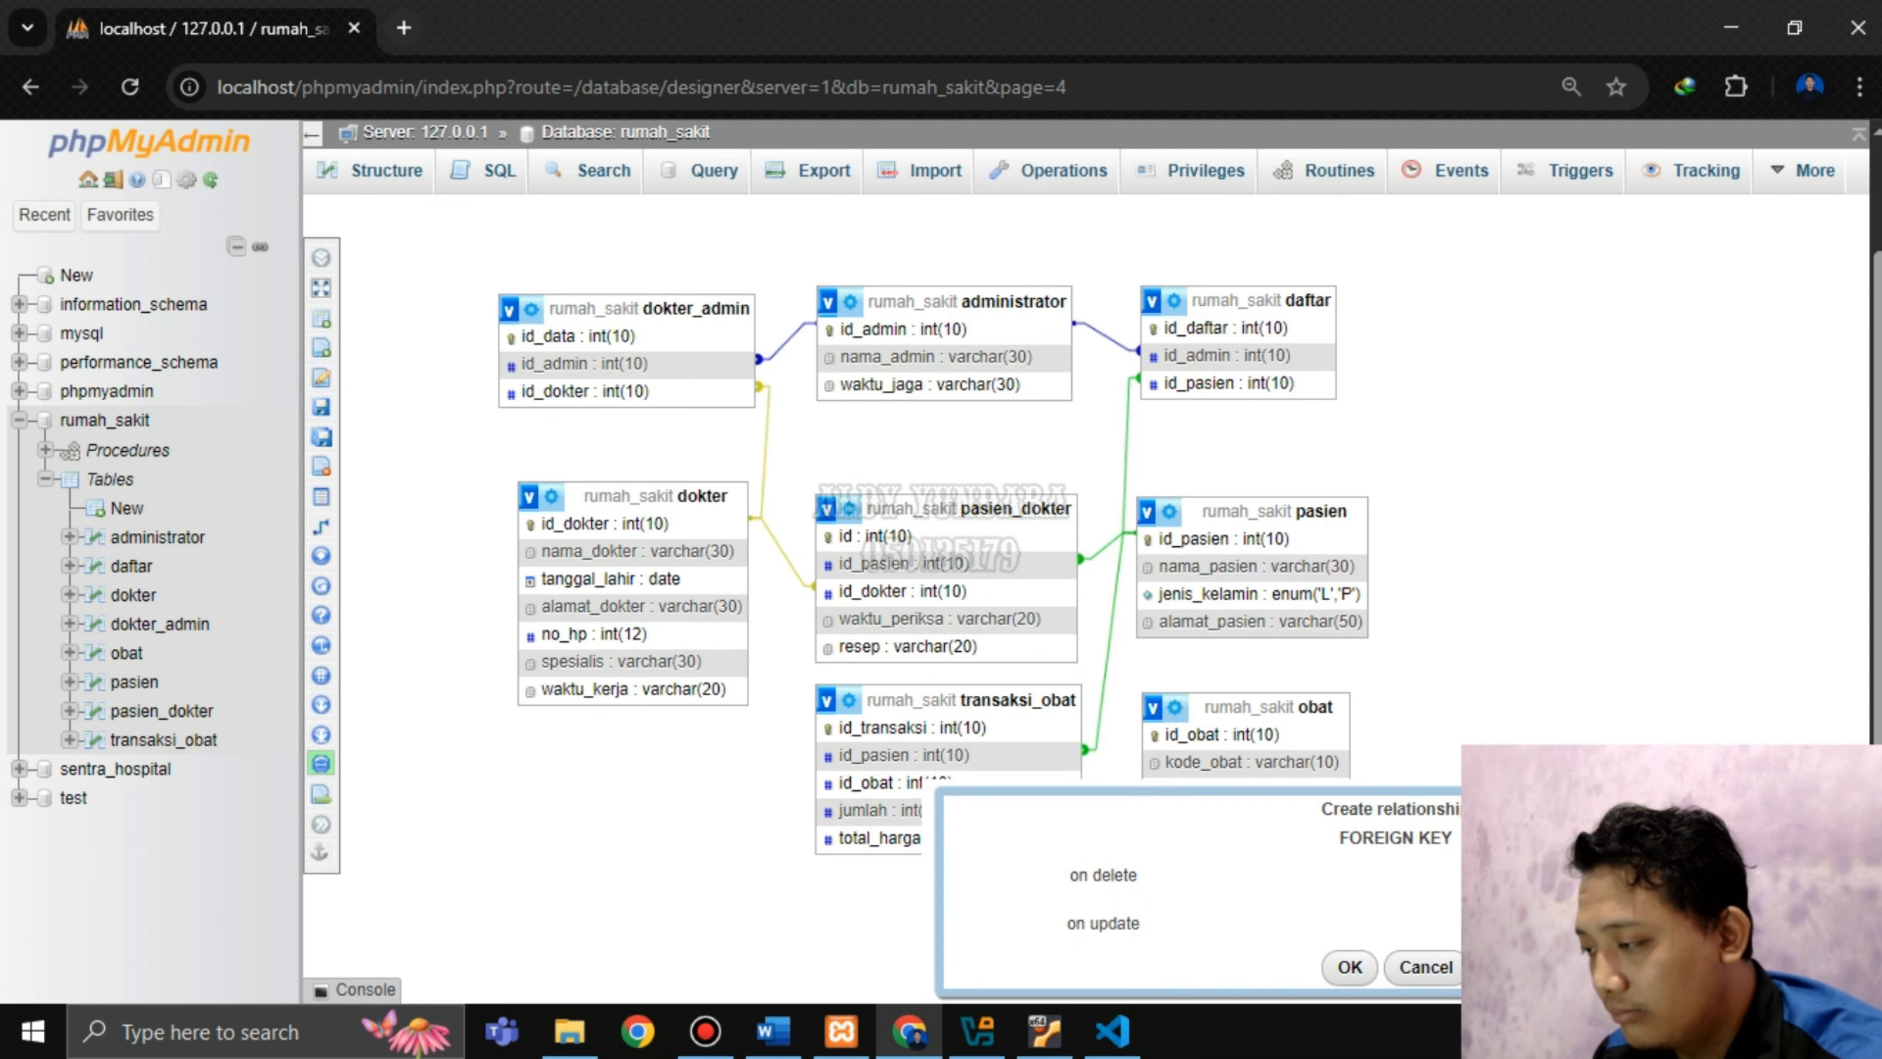
left_click(1555, 875)
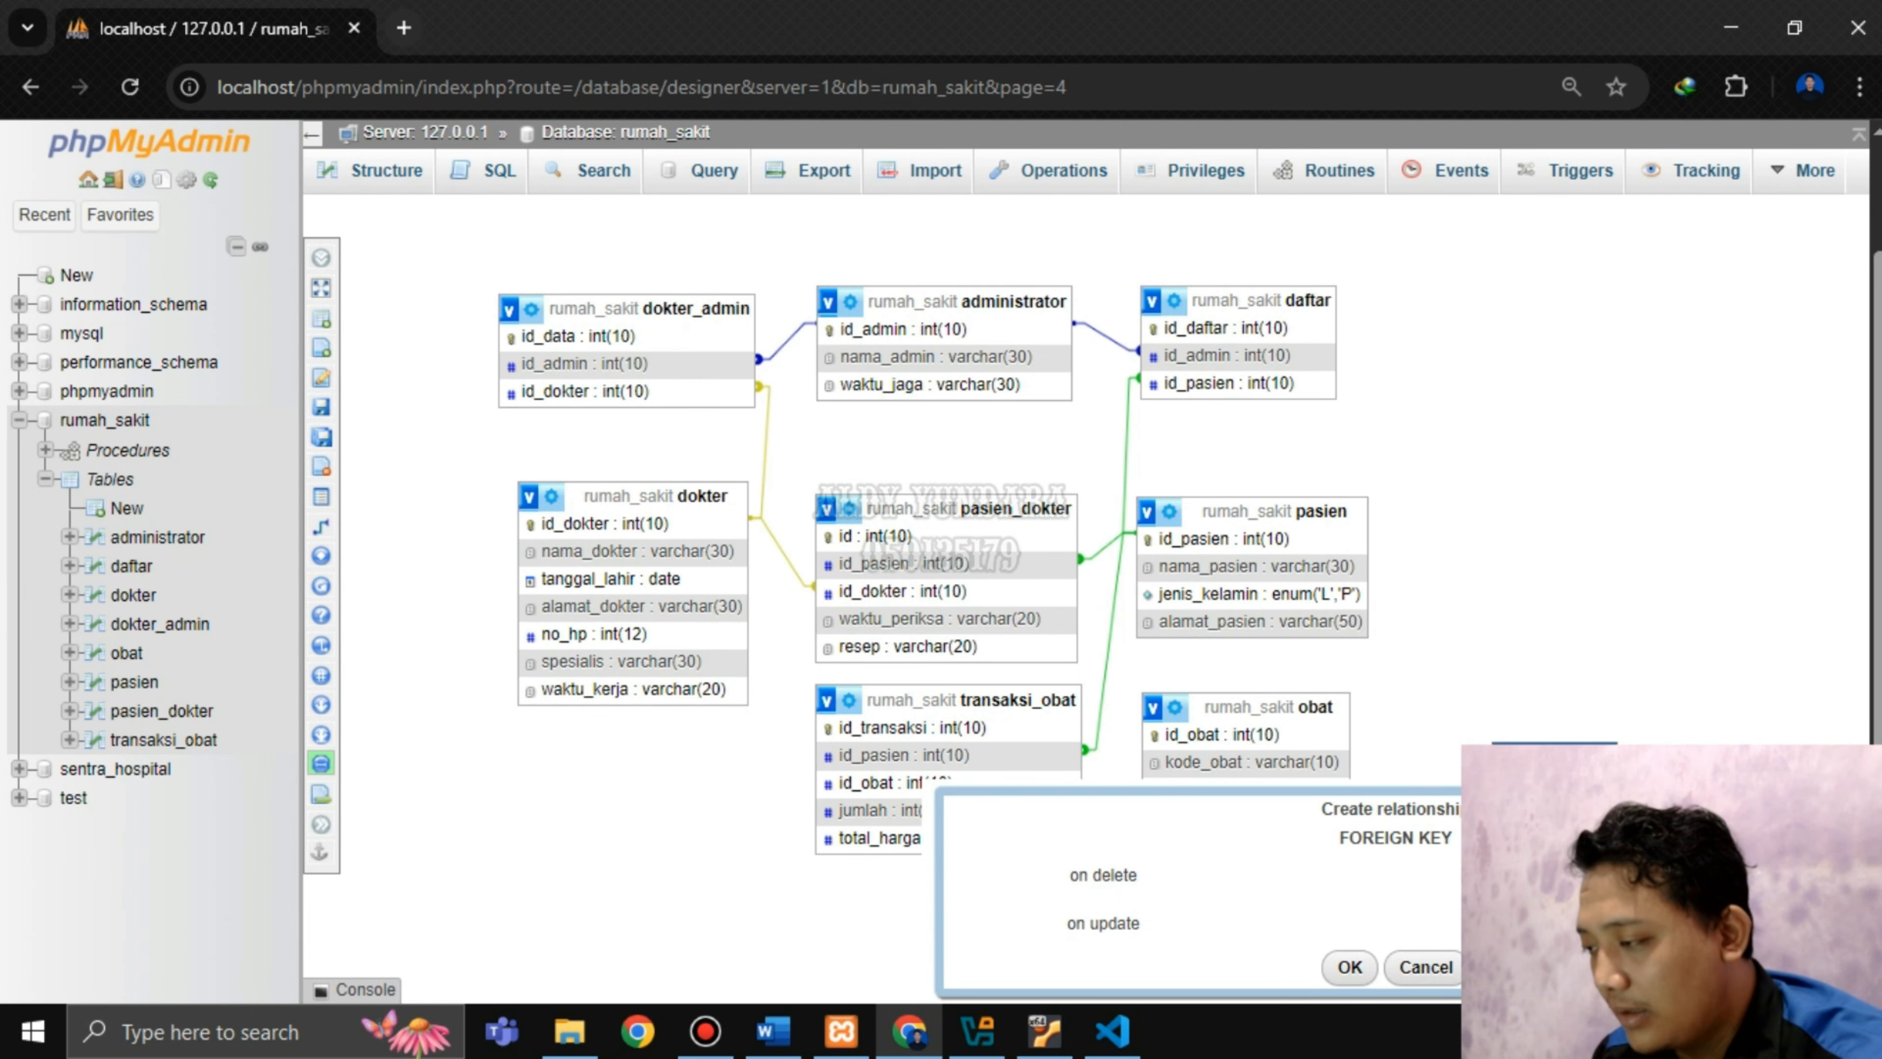
left_click(1364, 966)
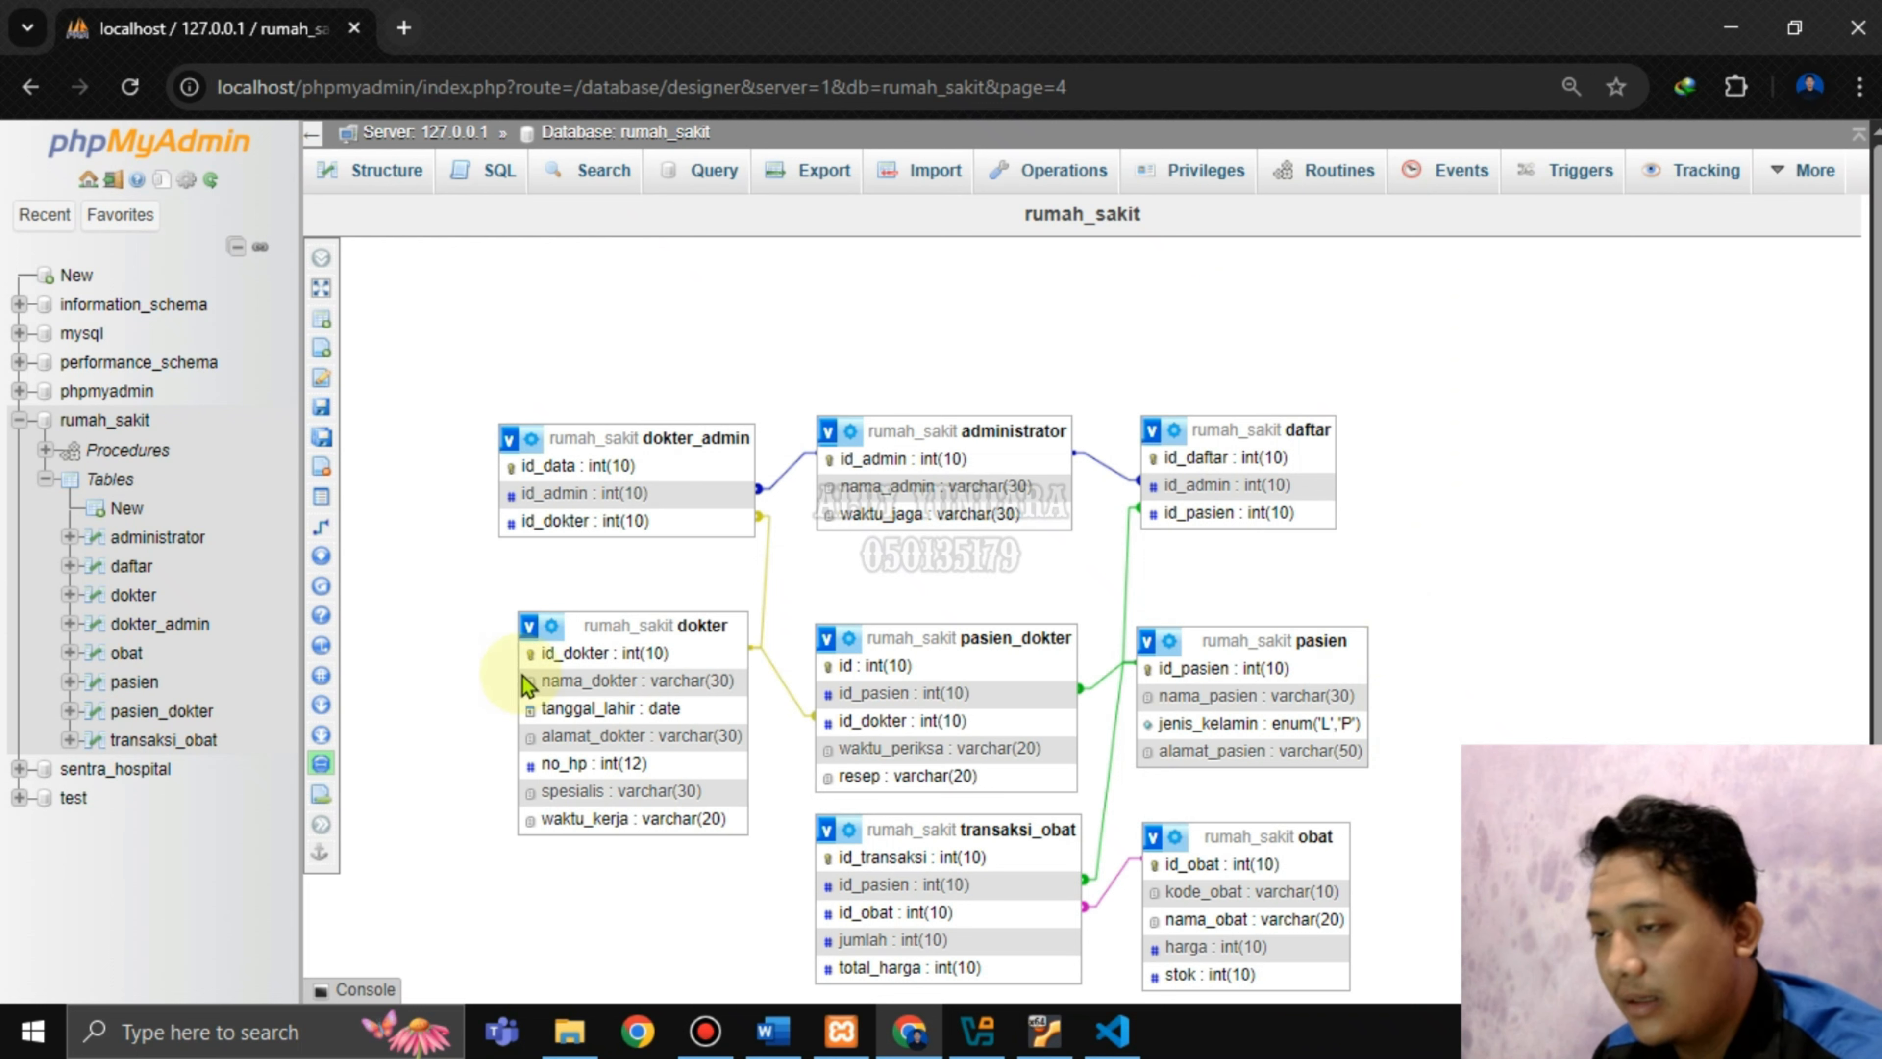
Save the designer page, go to the phpMyAdmin home page, and bring up Word.
mouse_move(330, 334)
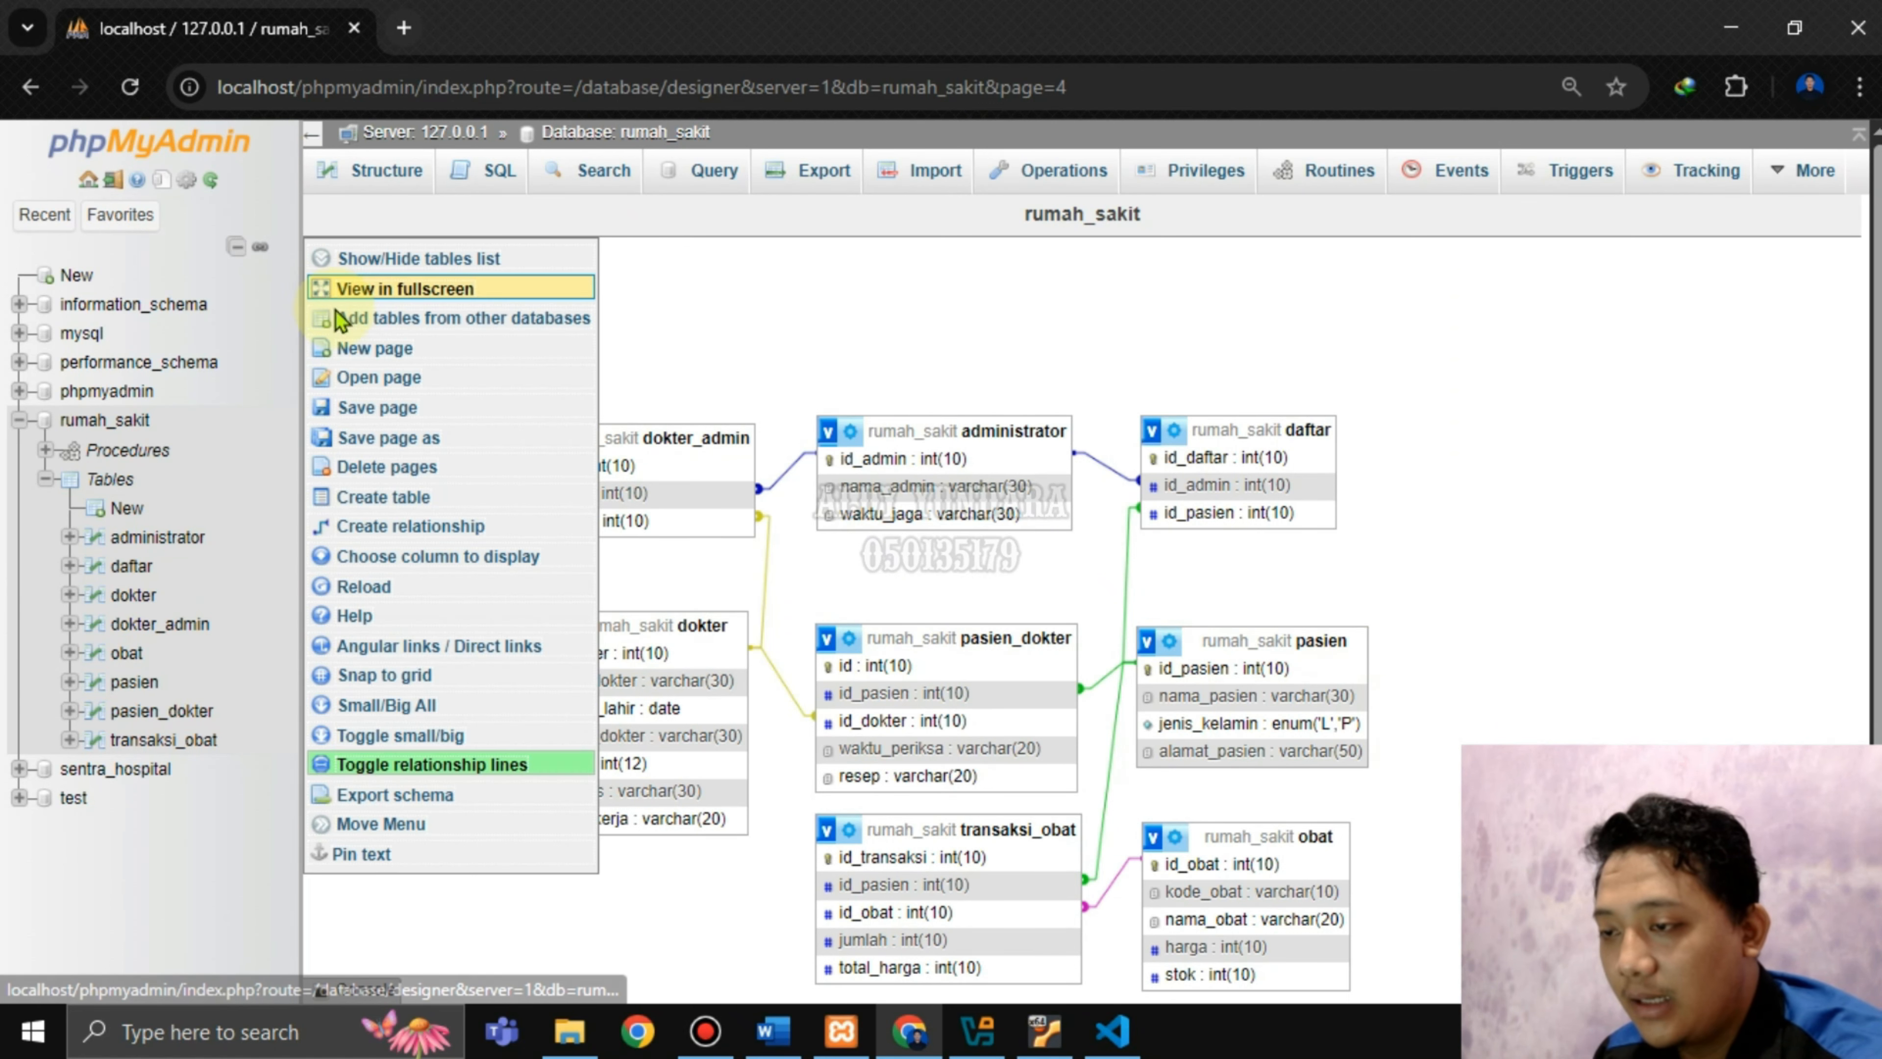
left_click(432, 413)
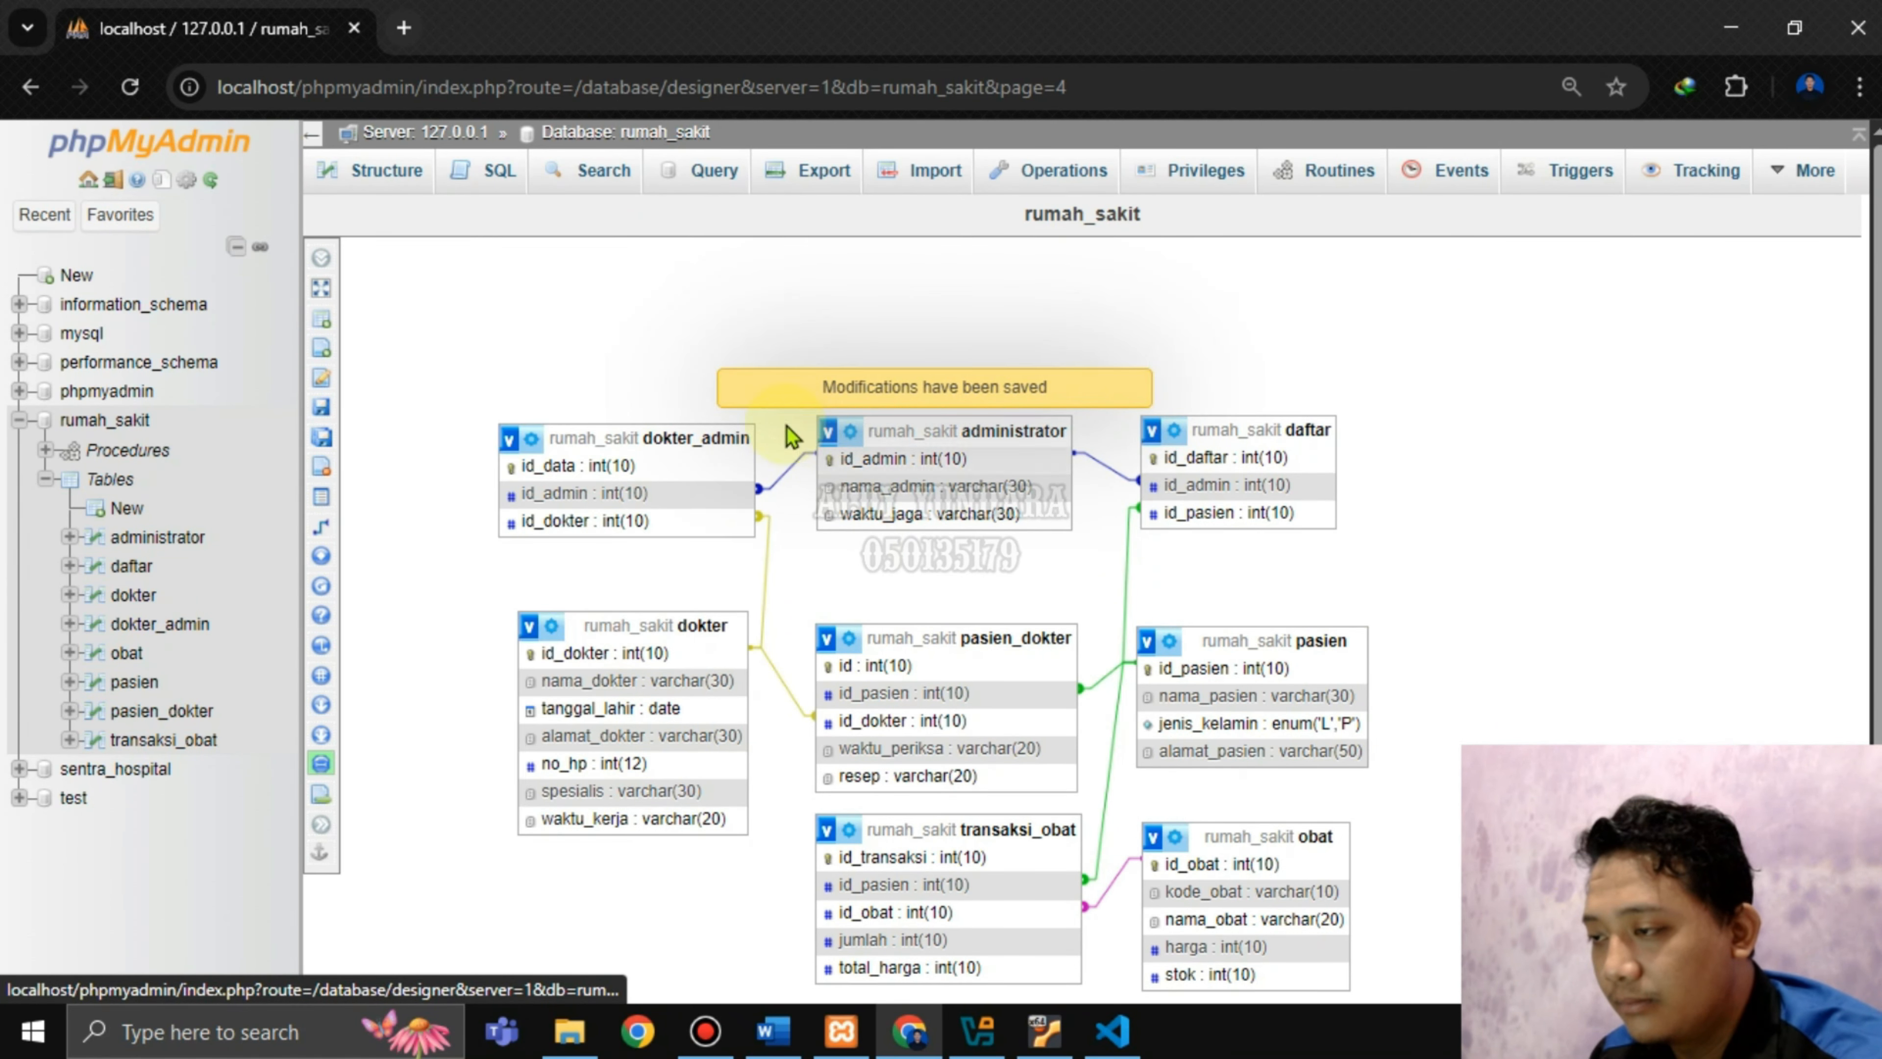
left_click(88, 180)
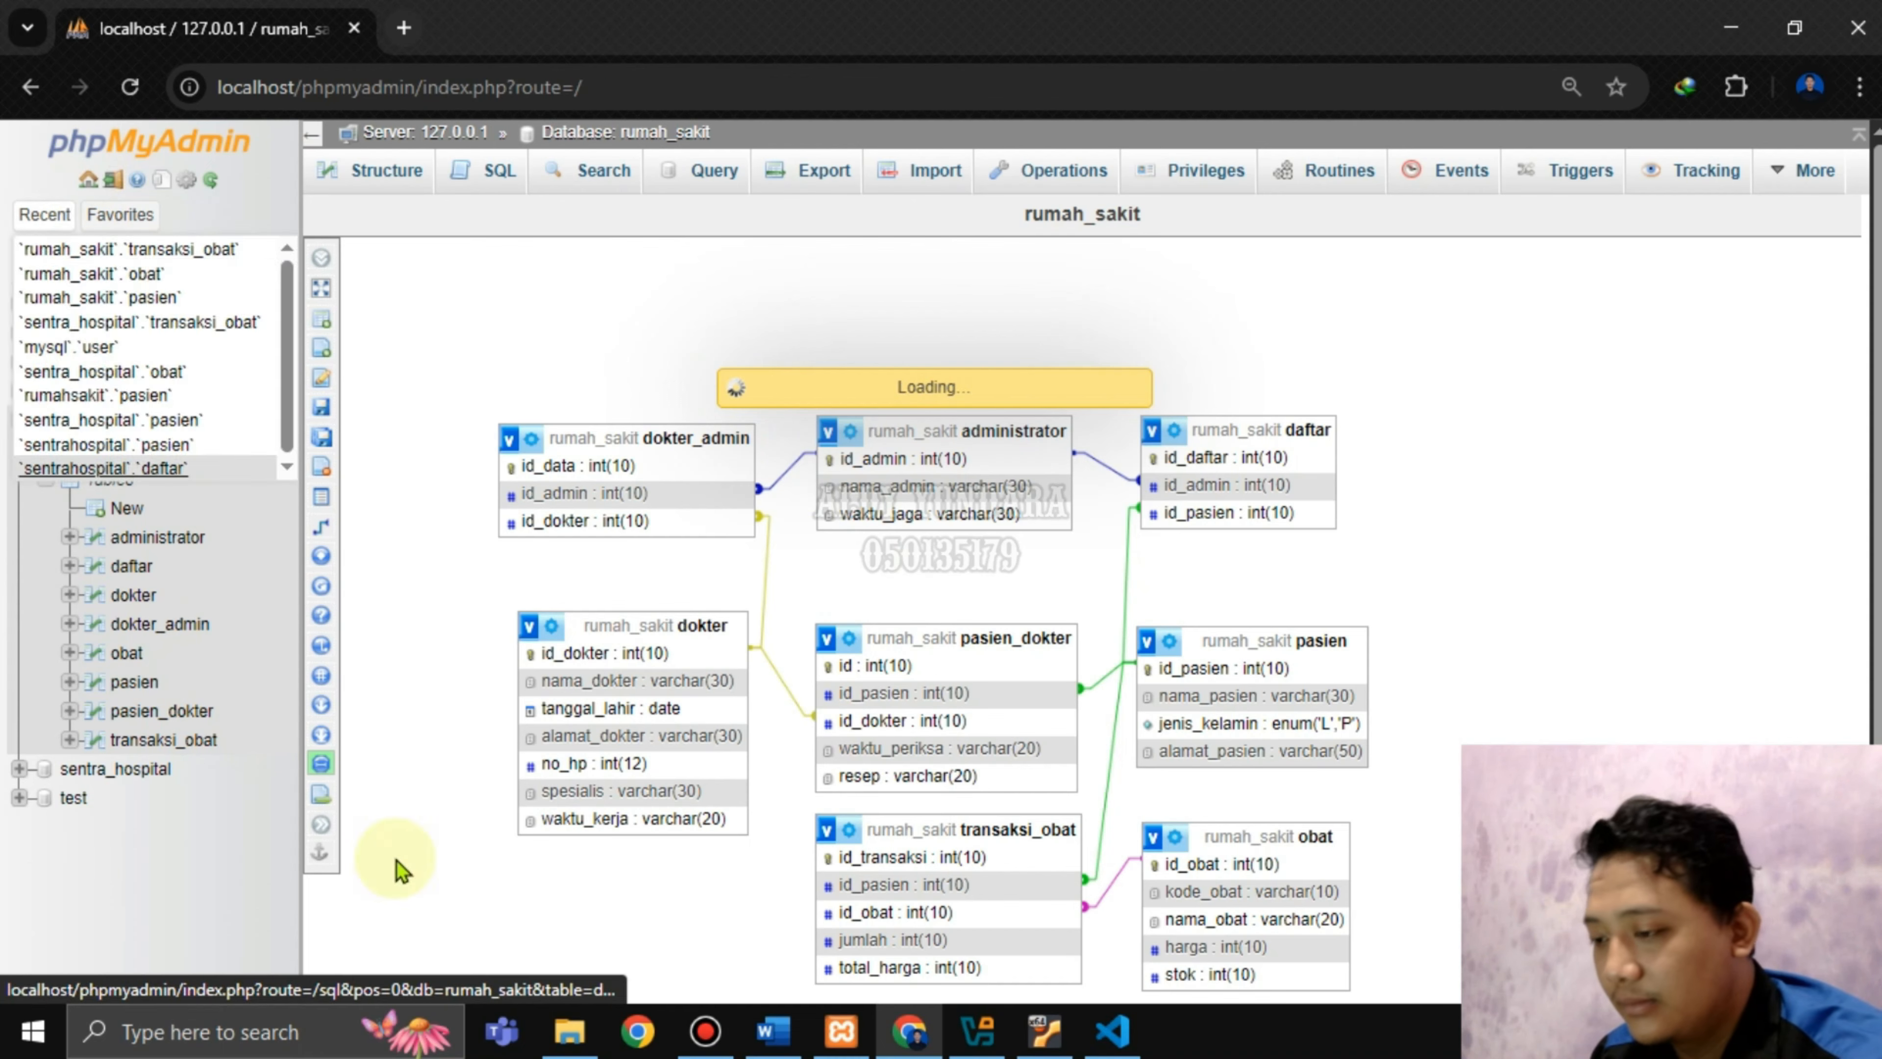
left_click(773, 1031)
Read the trigger instruction, then start a new trigger from rumah_sakit's Triggers tab.
scroll(1062, 693, "down", 12)
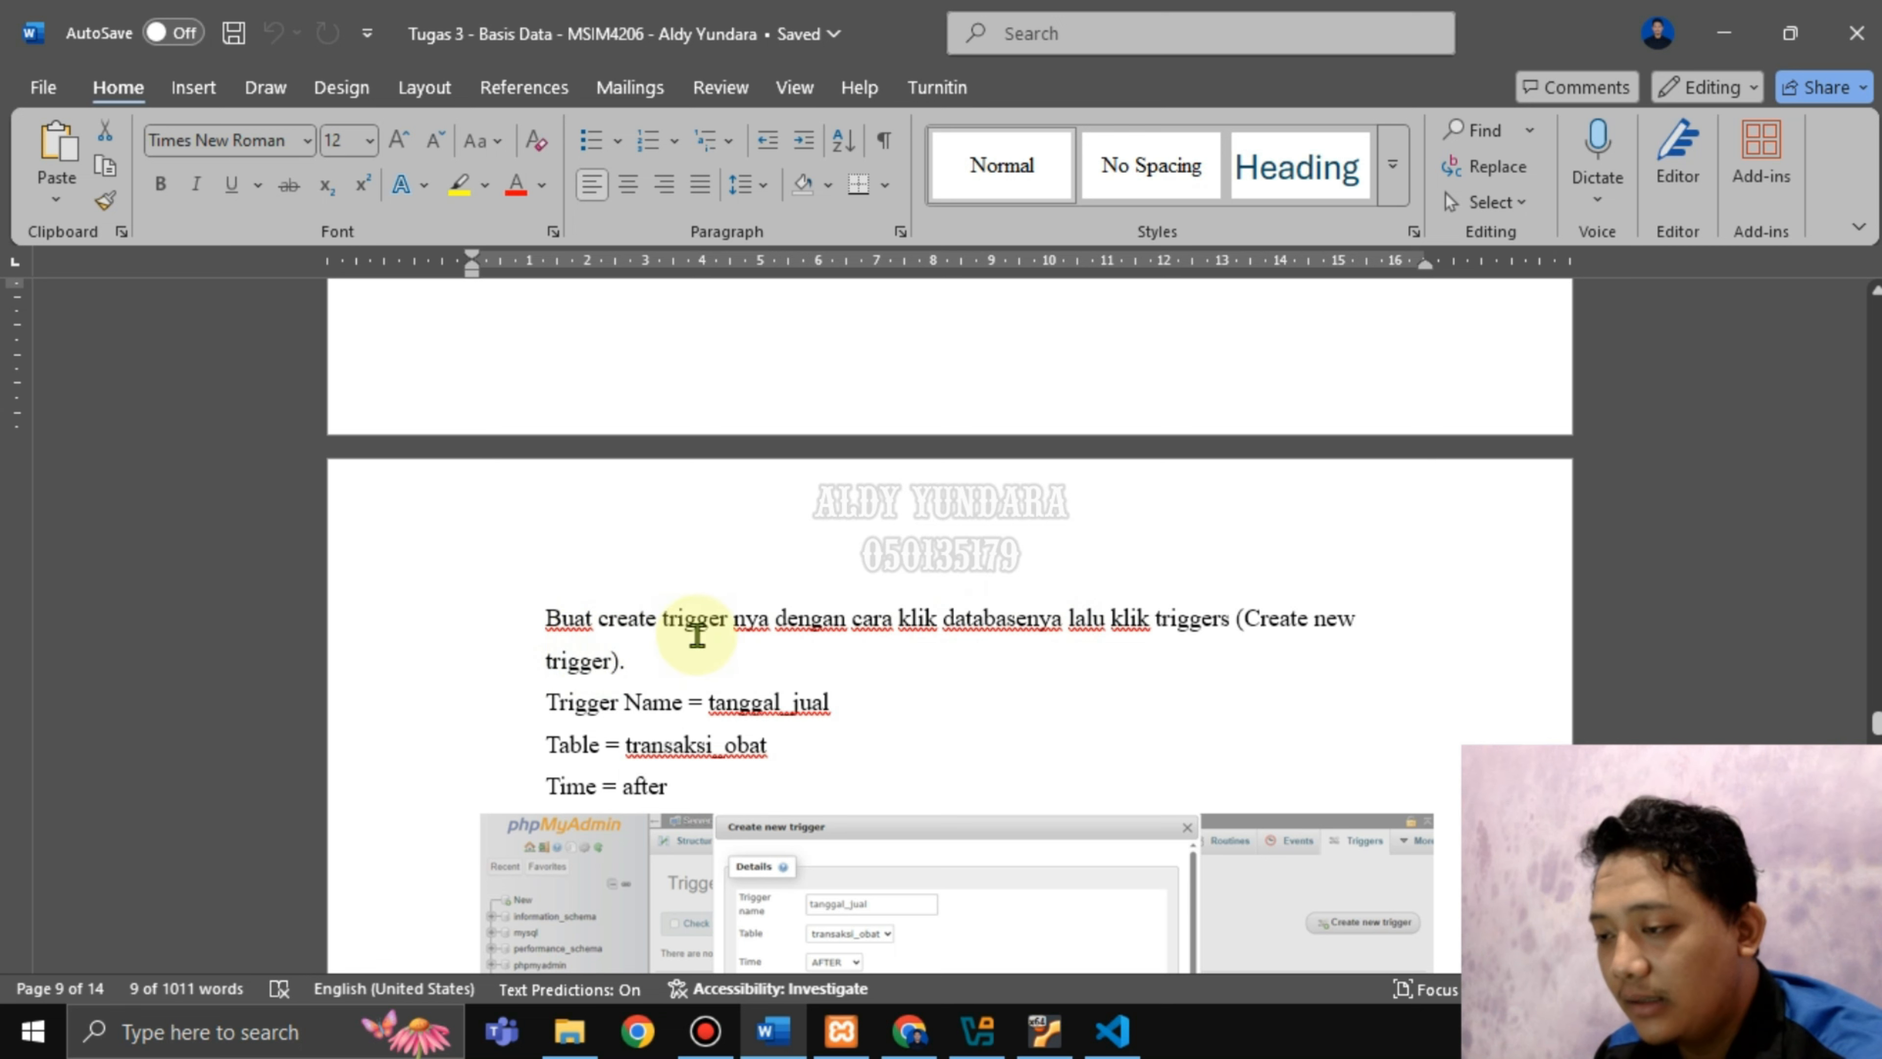
left_click_drag(794, 623, 1262, 622)
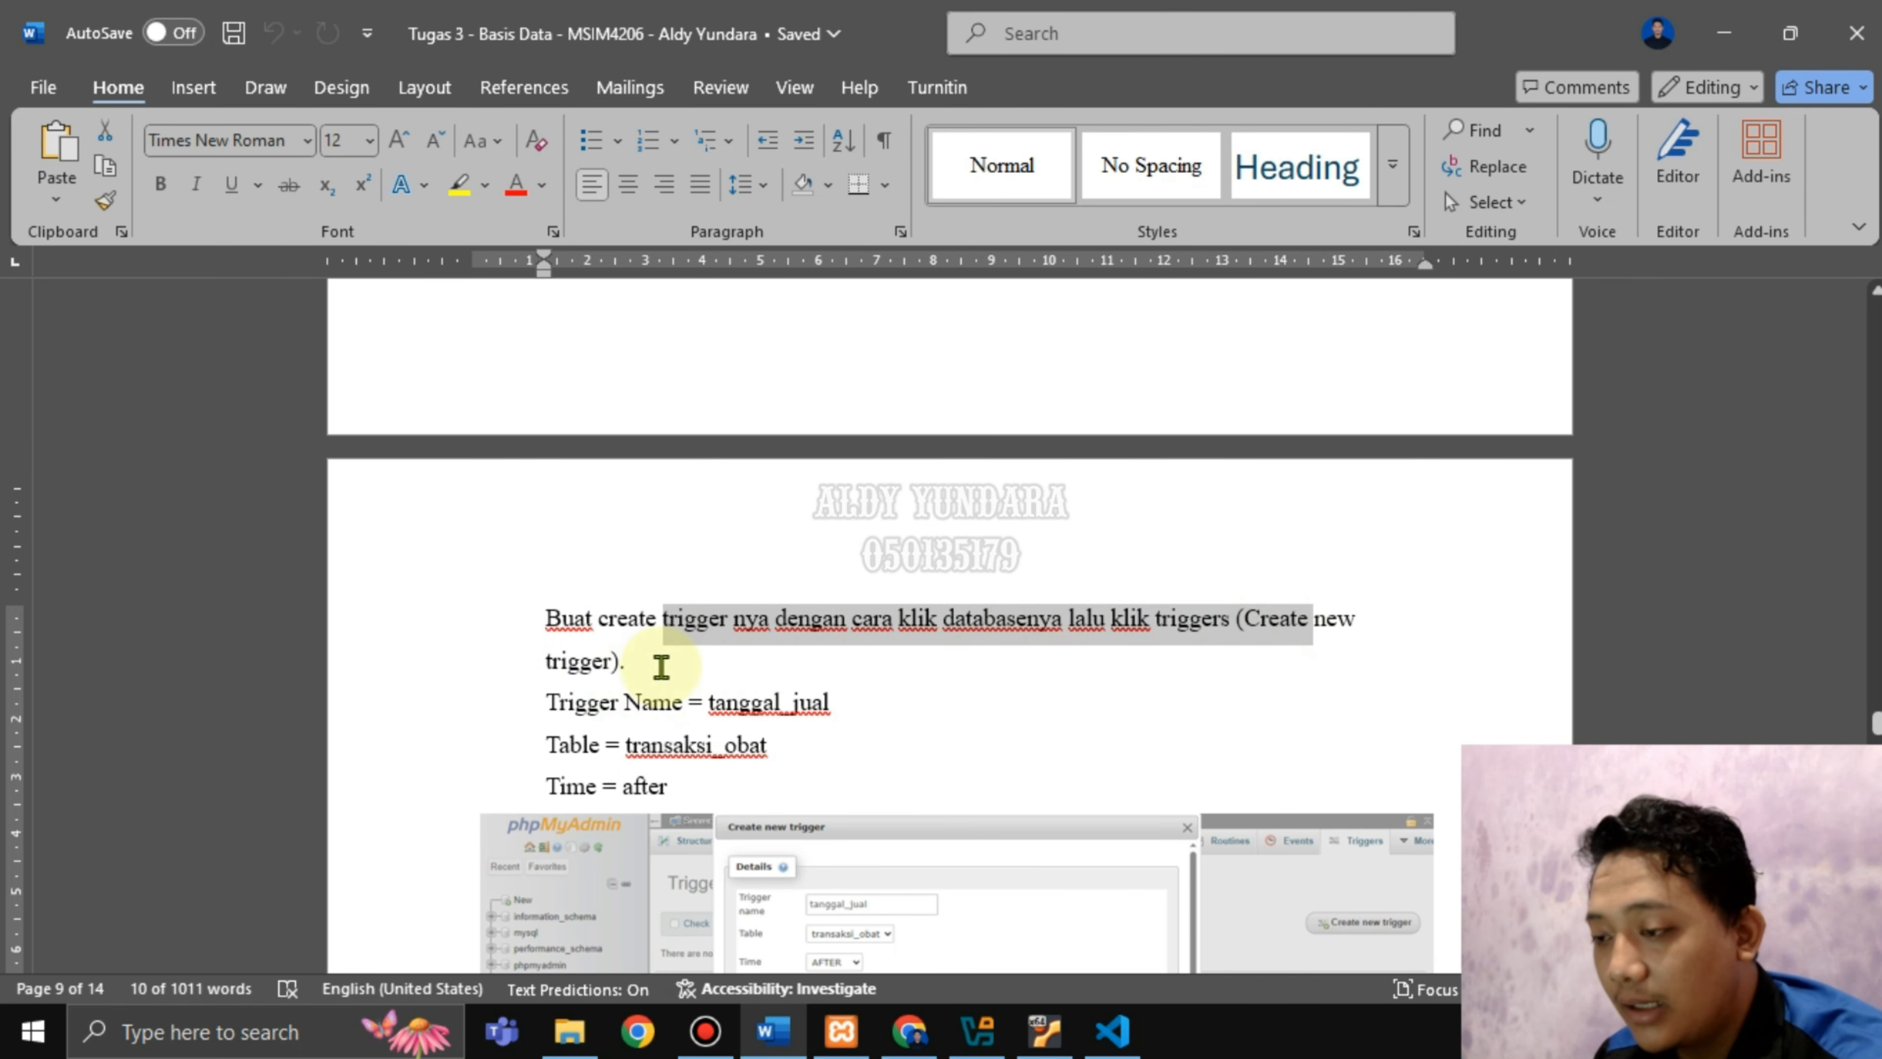
left_click(657, 671)
left_click(935, 1036)
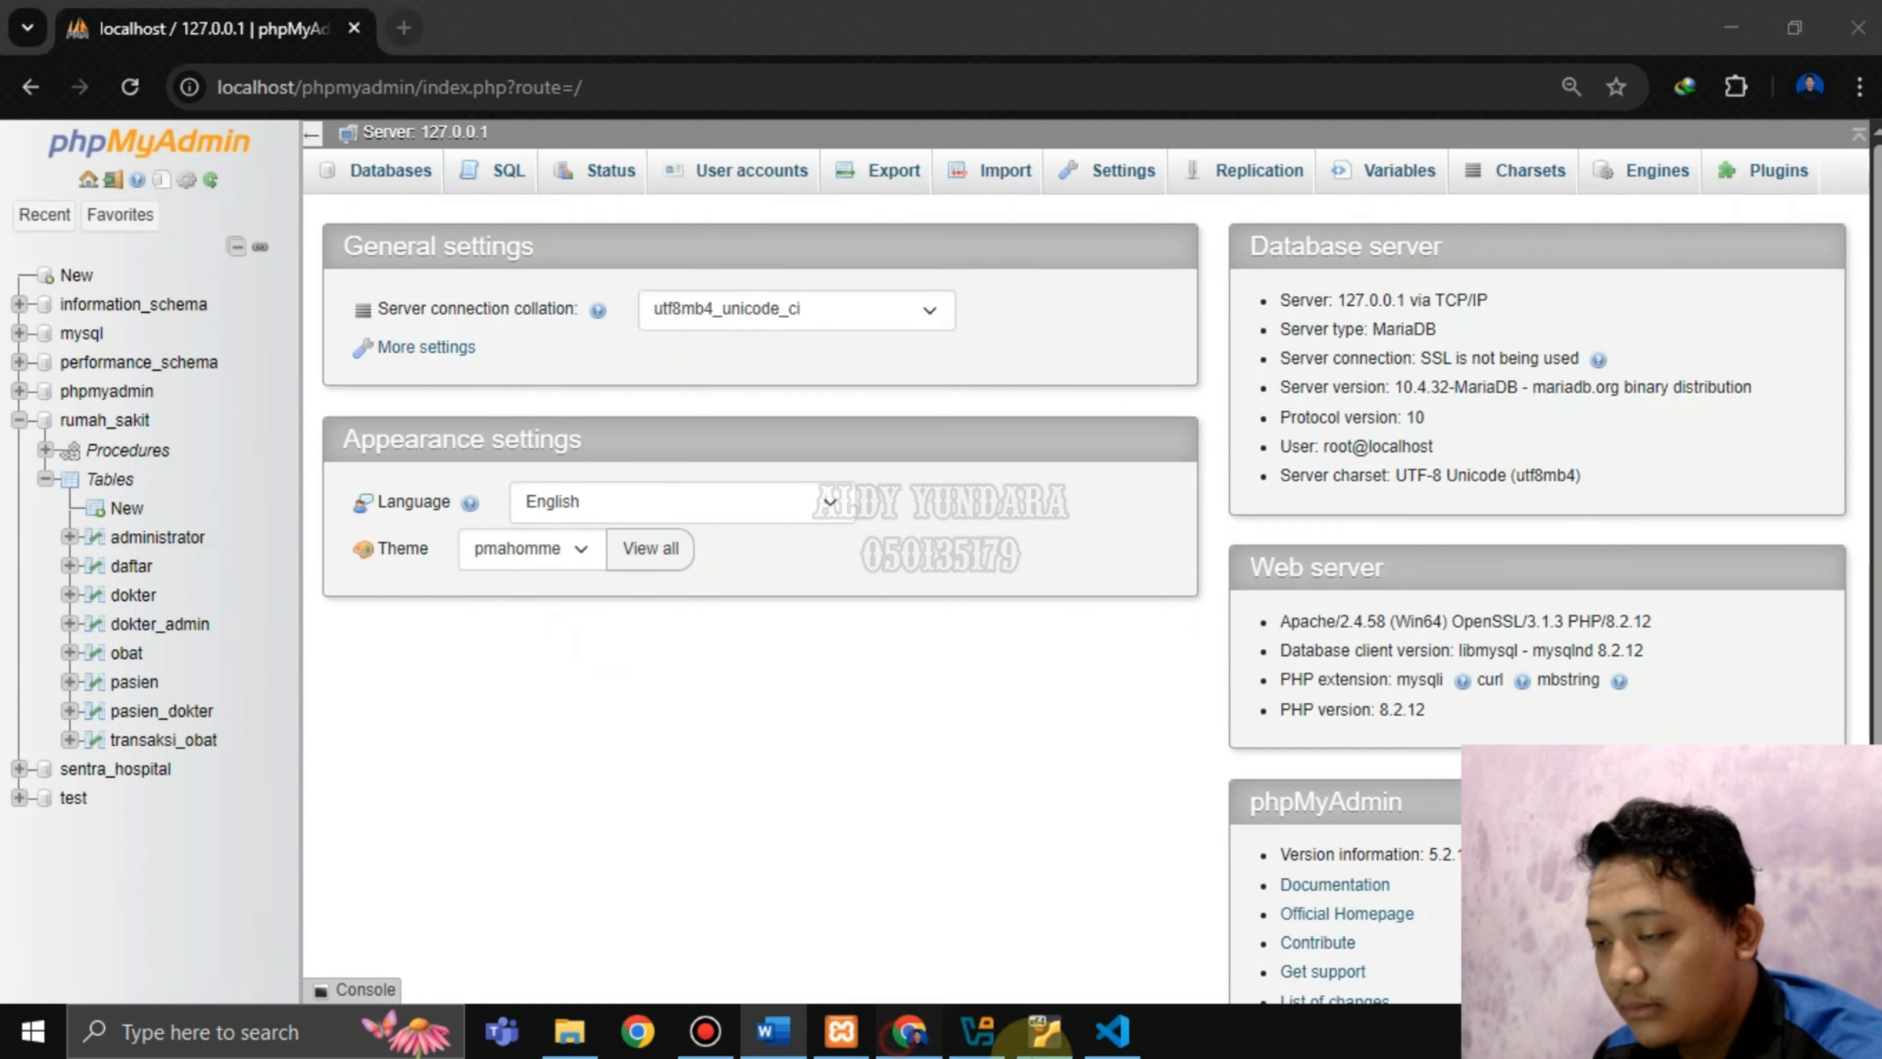
left_click(126, 421)
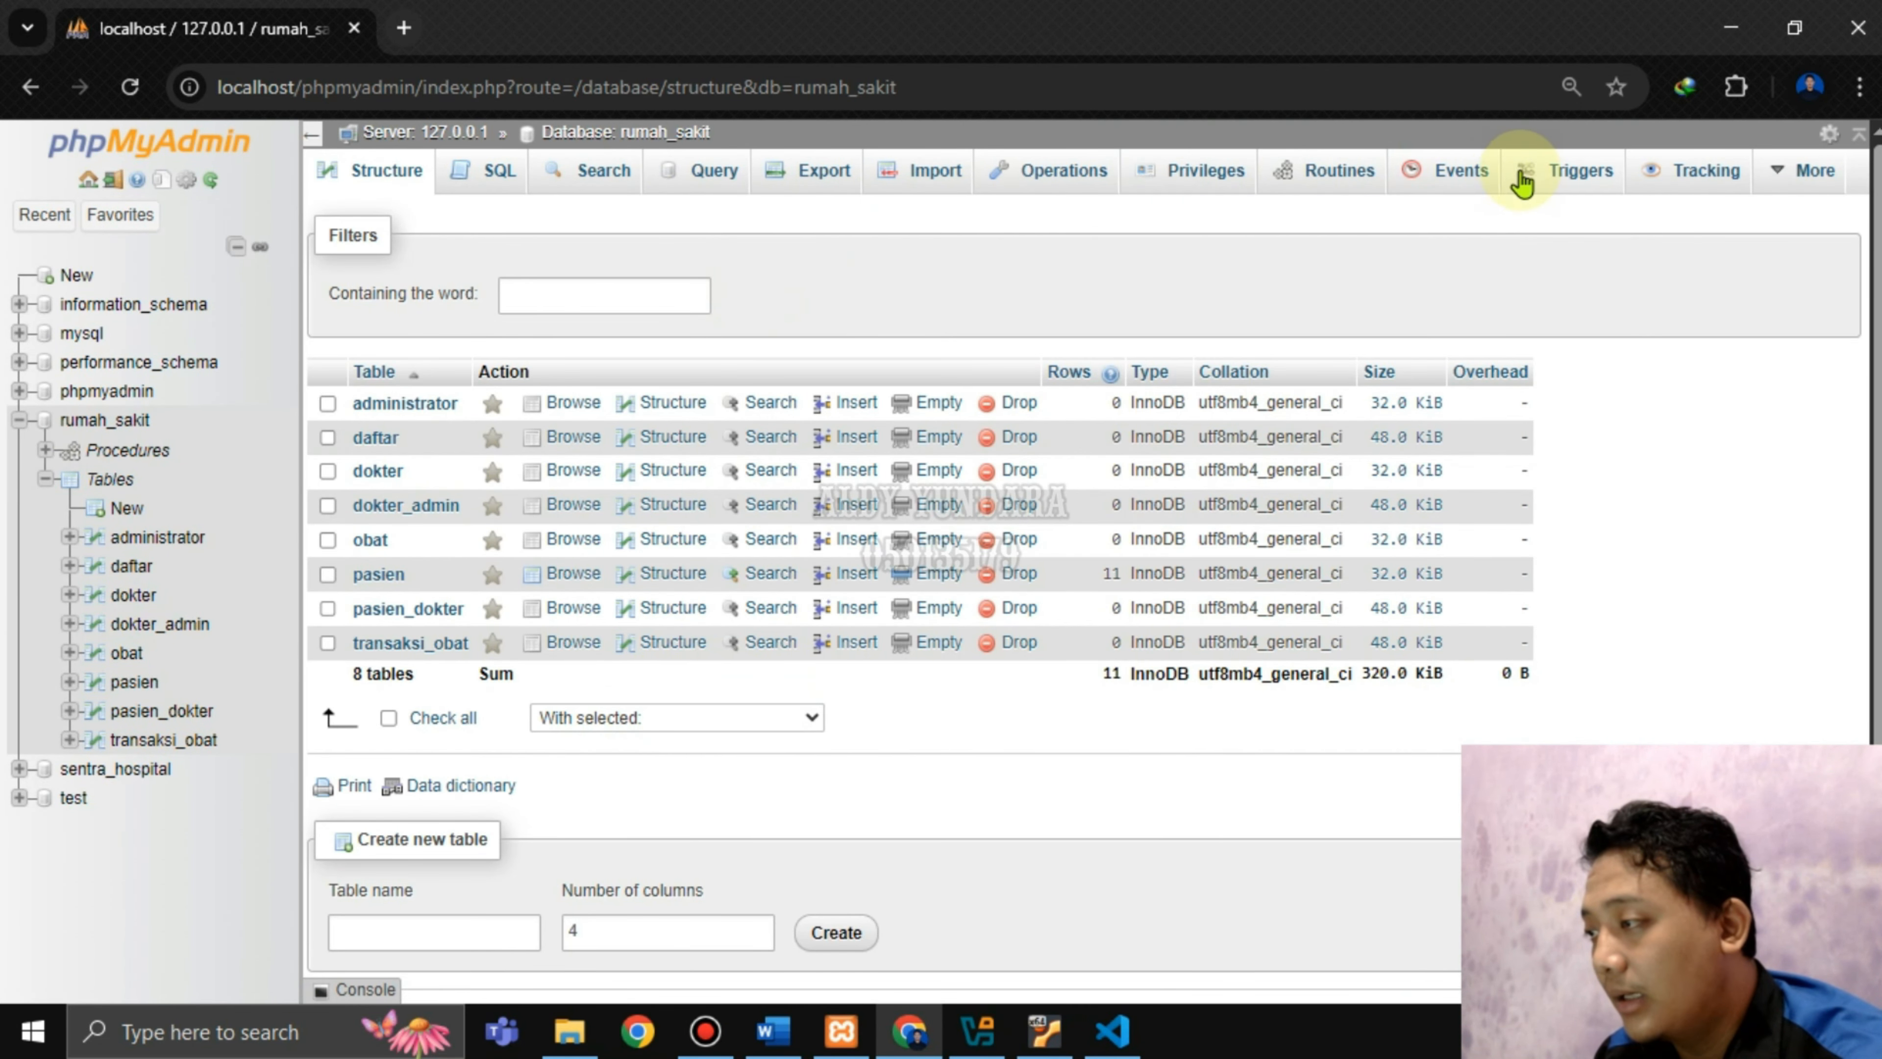
left_click(1523, 182)
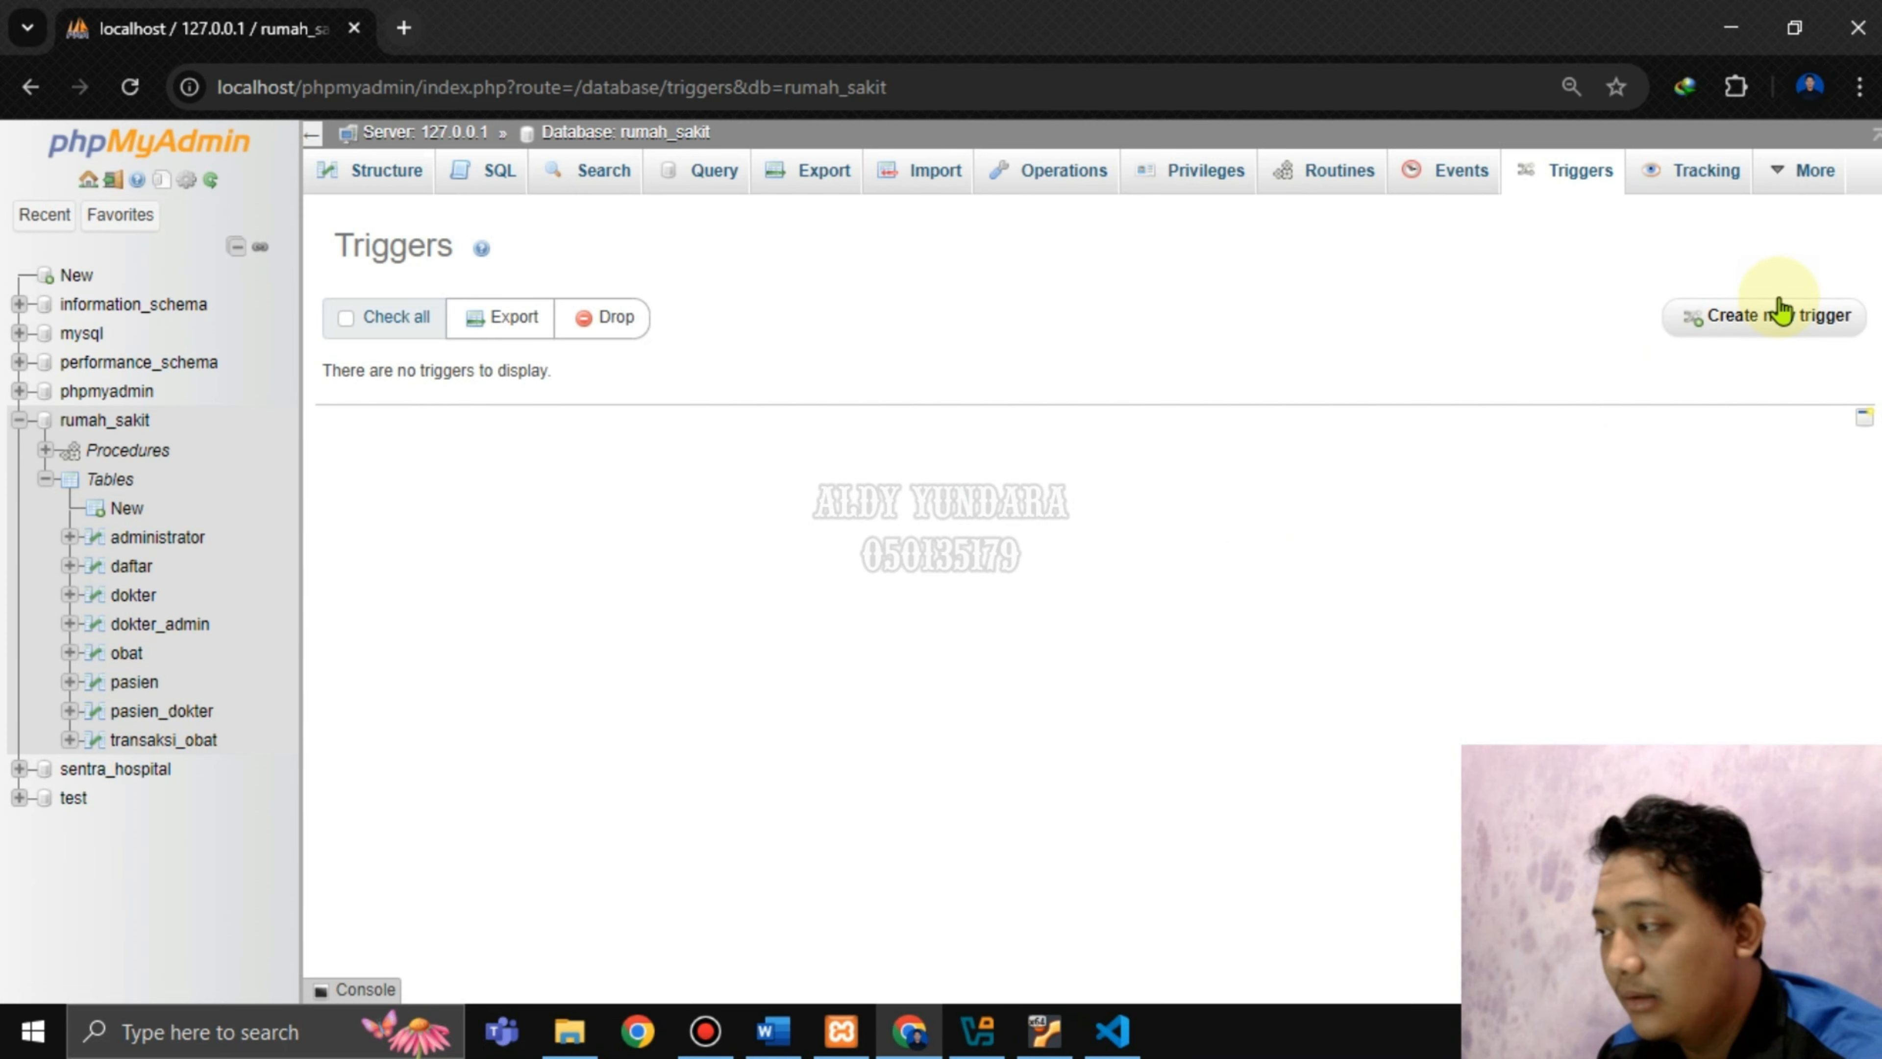
left_click(1780, 311)
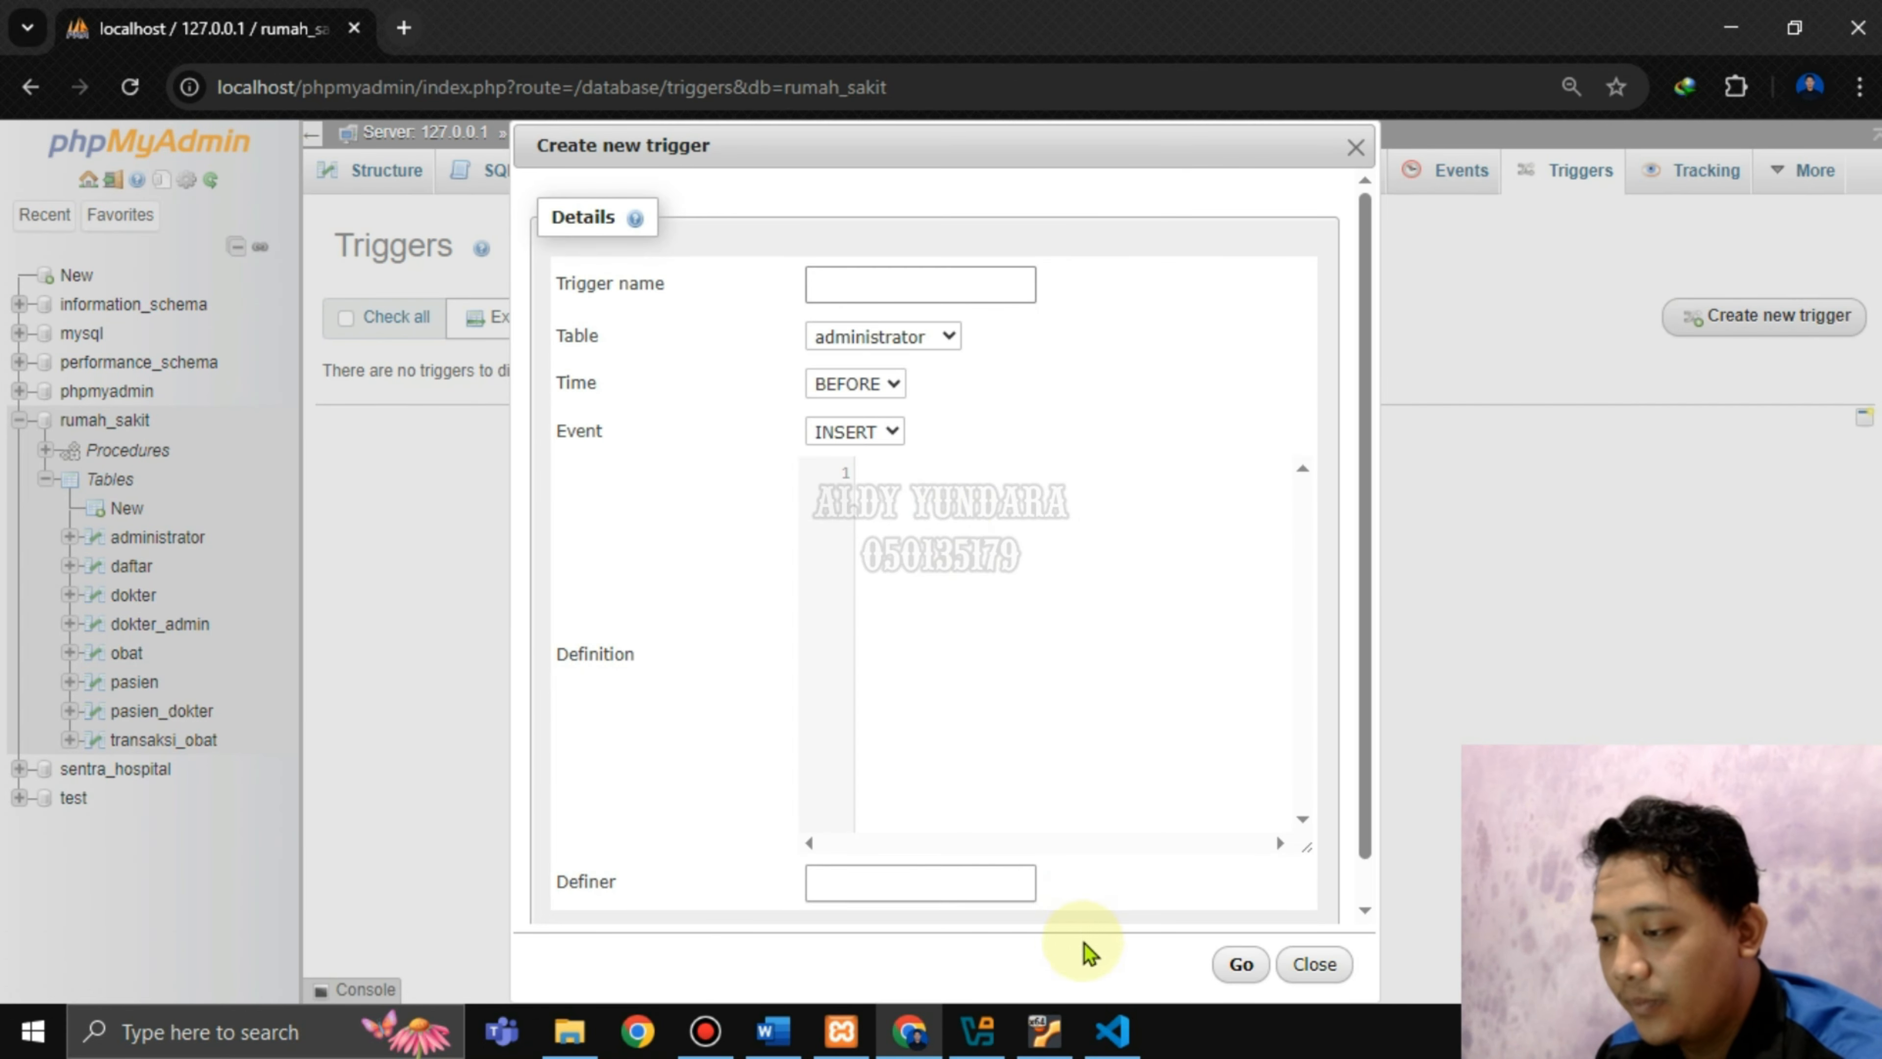
Look up the trigger name tanggal_jual in the Word instructions.
left_click(773, 1031)
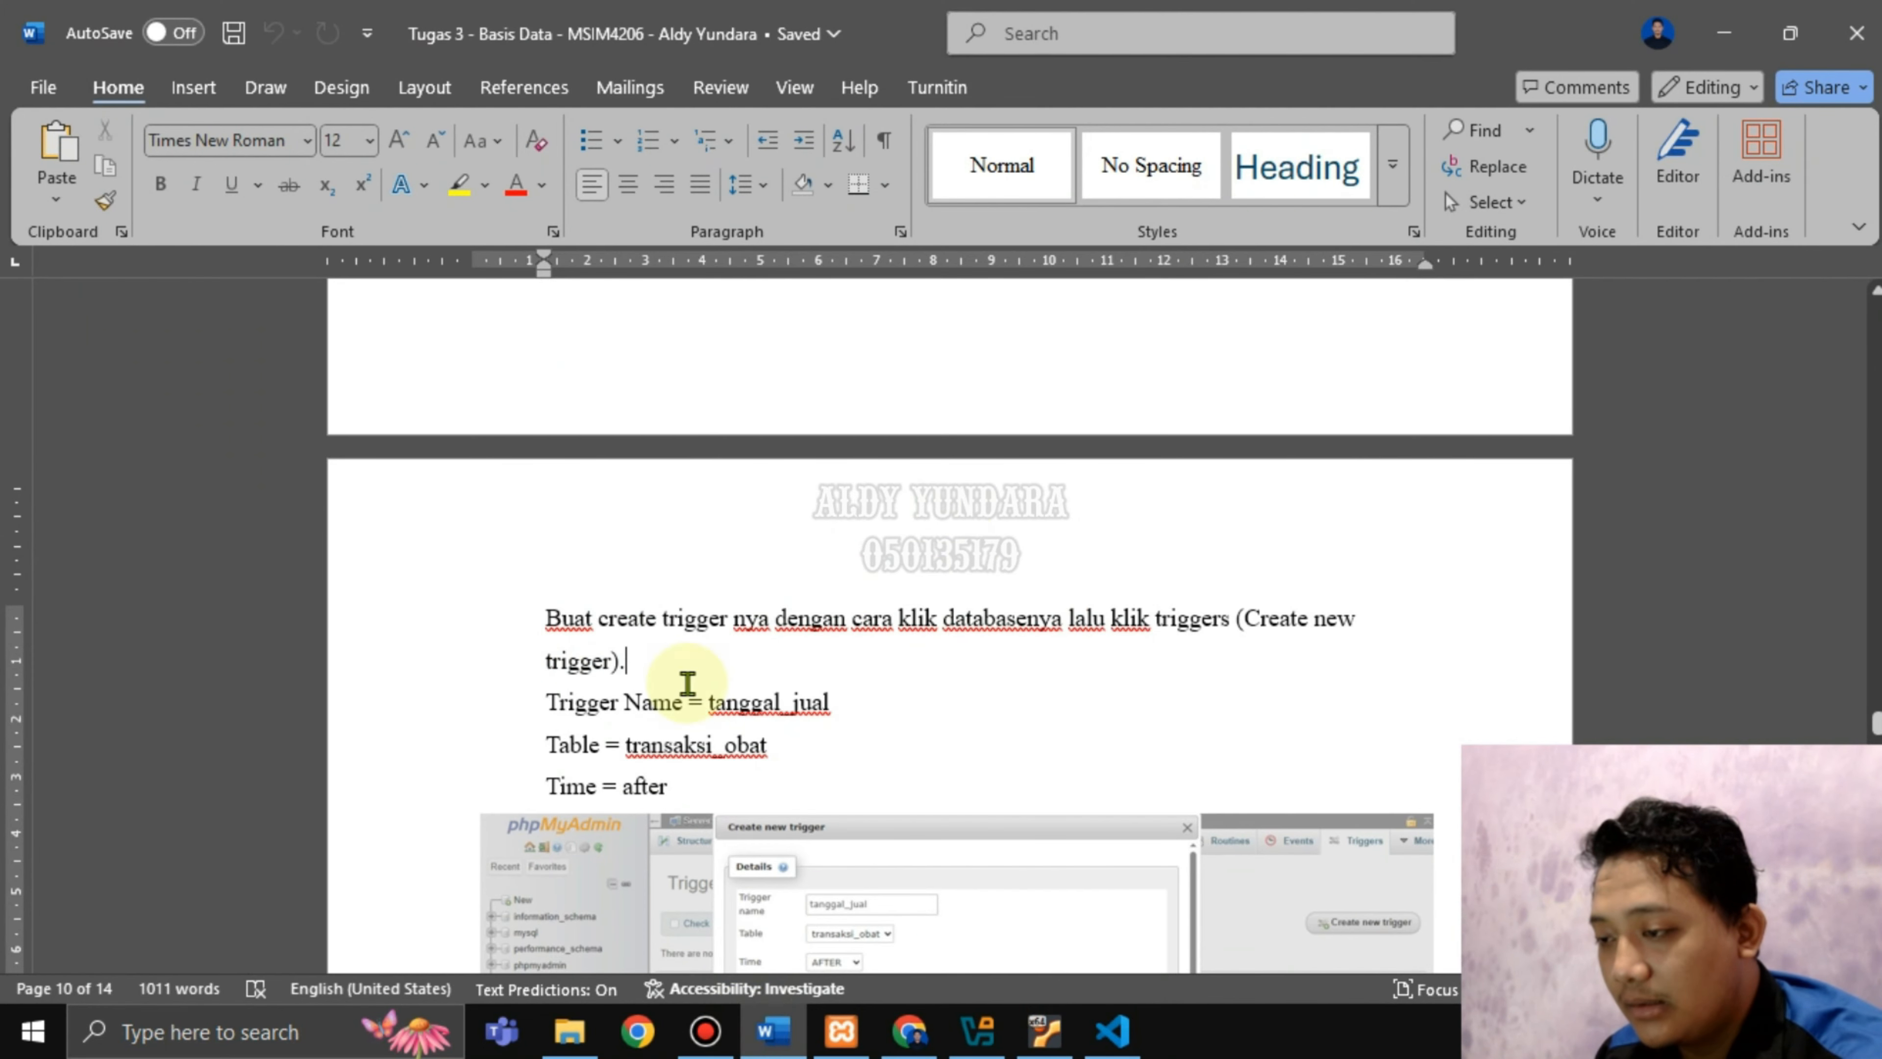
left_click_drag(708, 703, 848, 713)
left_click(857, 716)
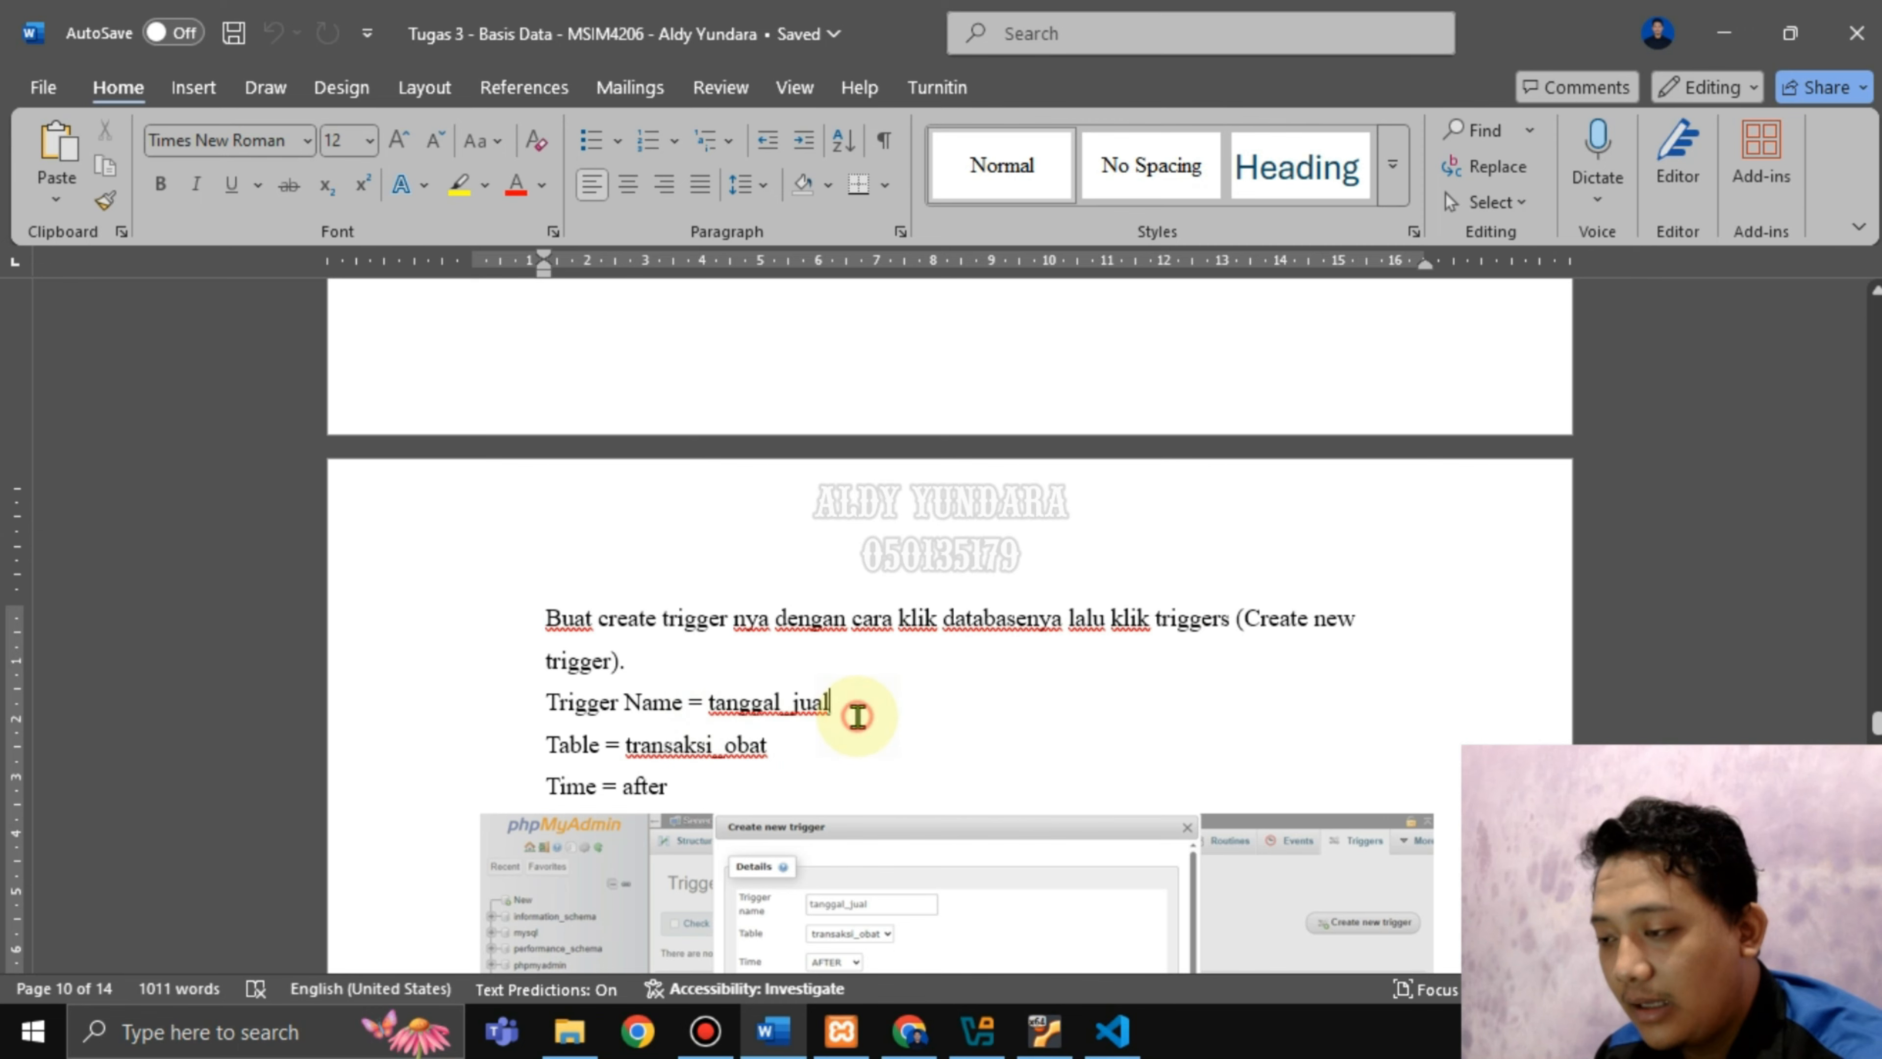
Name the new trigger tanggal_jual and attach it to the transaksi_obat table.
left_click(909, 1030)
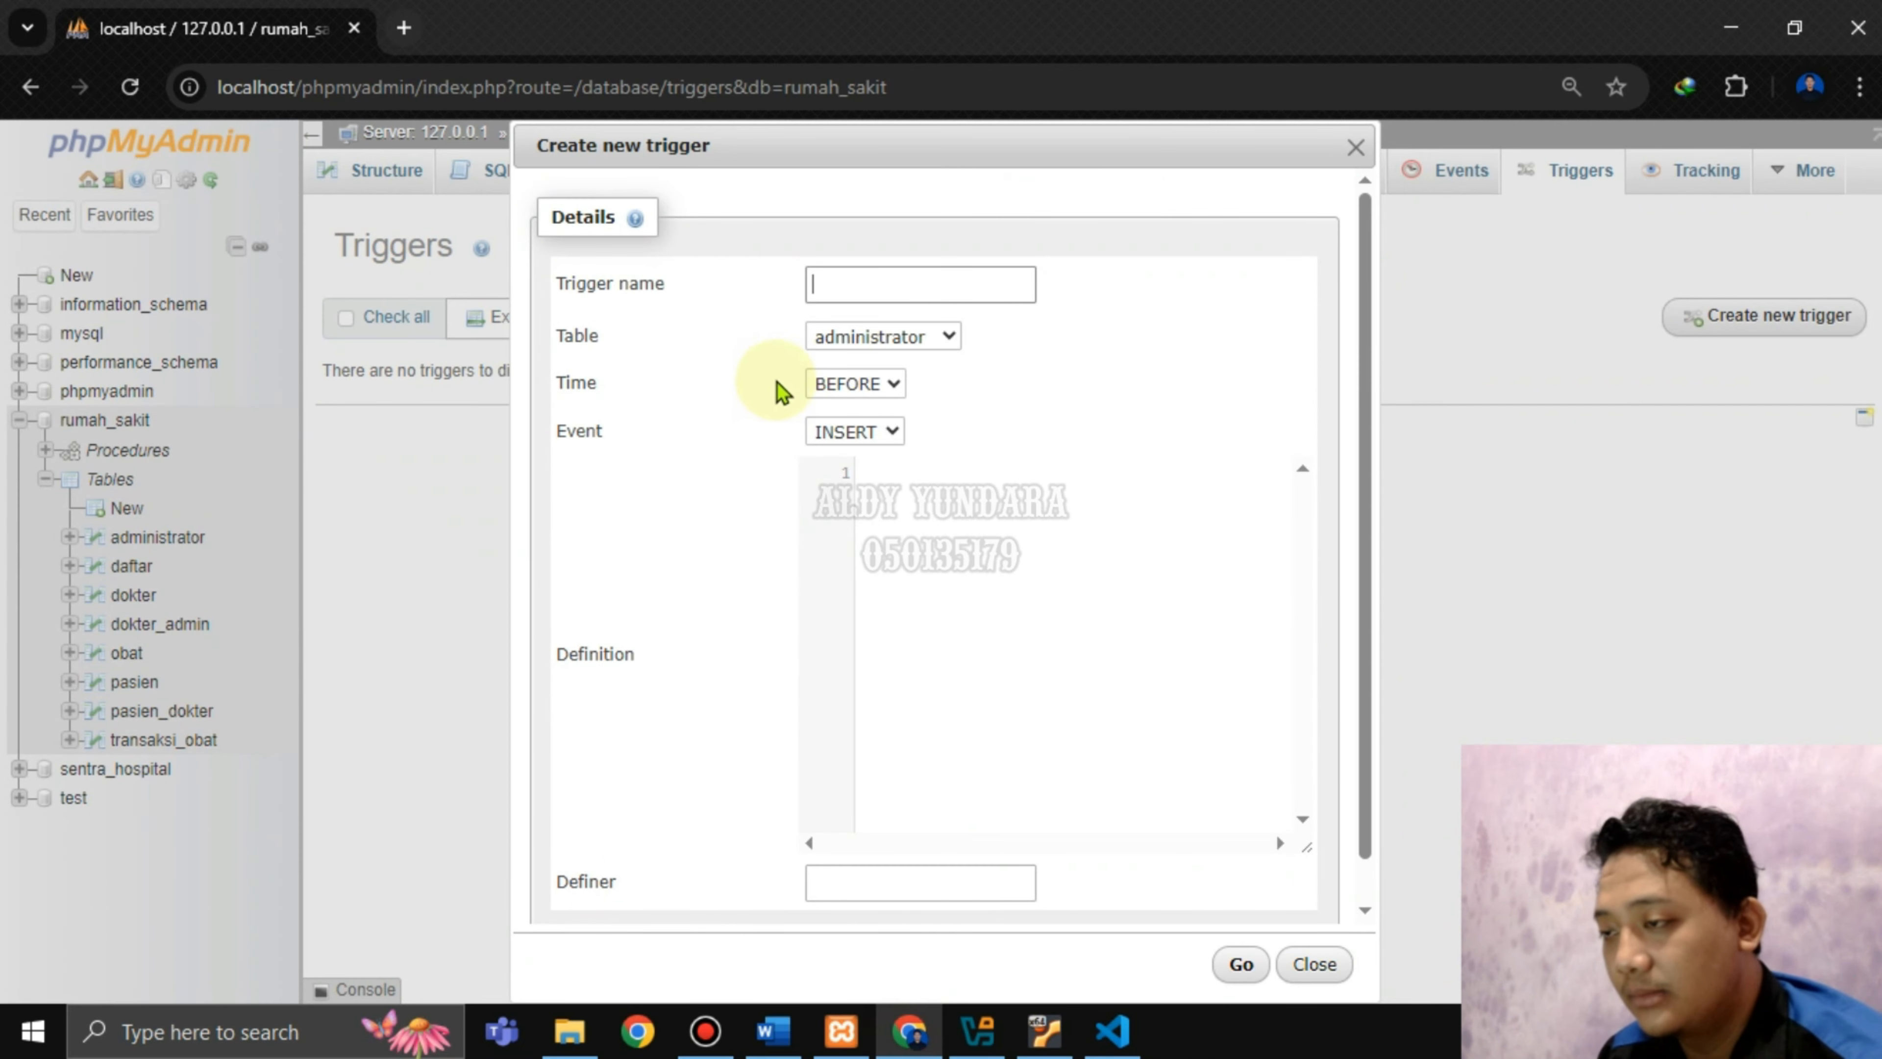
left_click(836, 301)
type("tan")
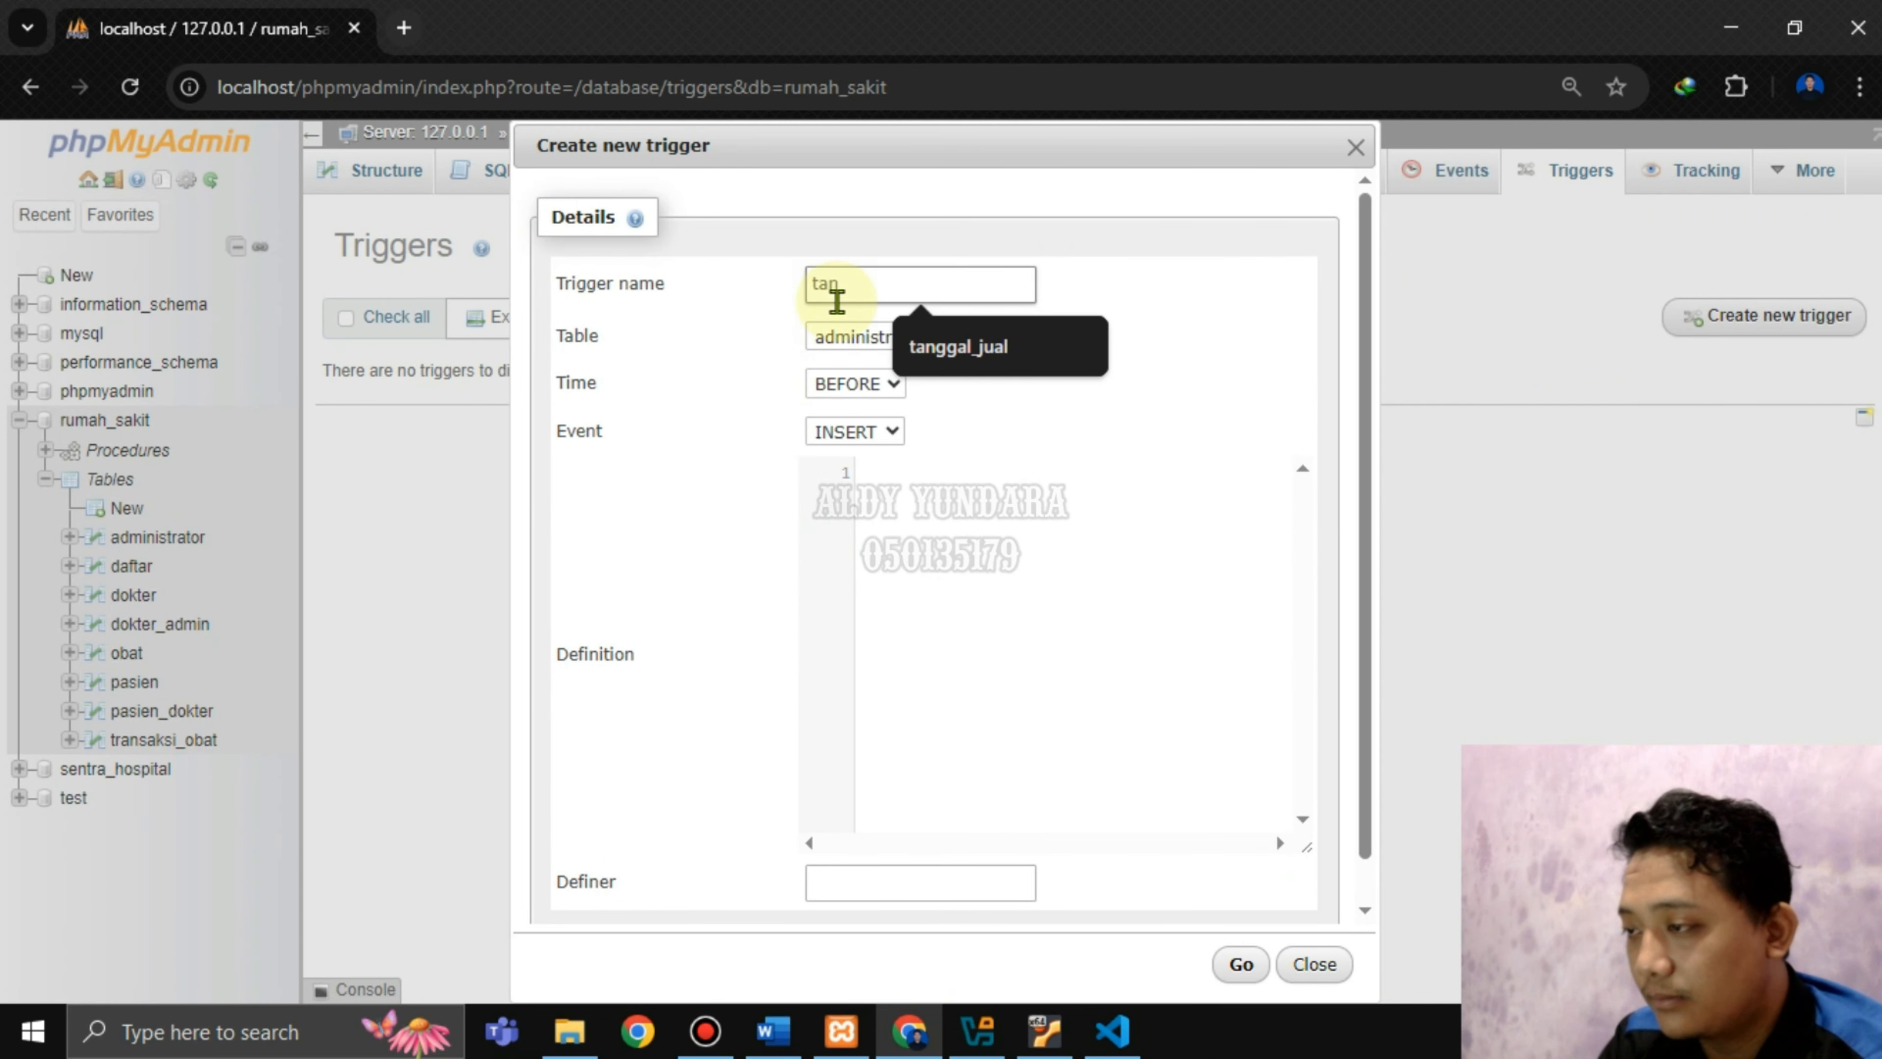
left_click(949, 363)
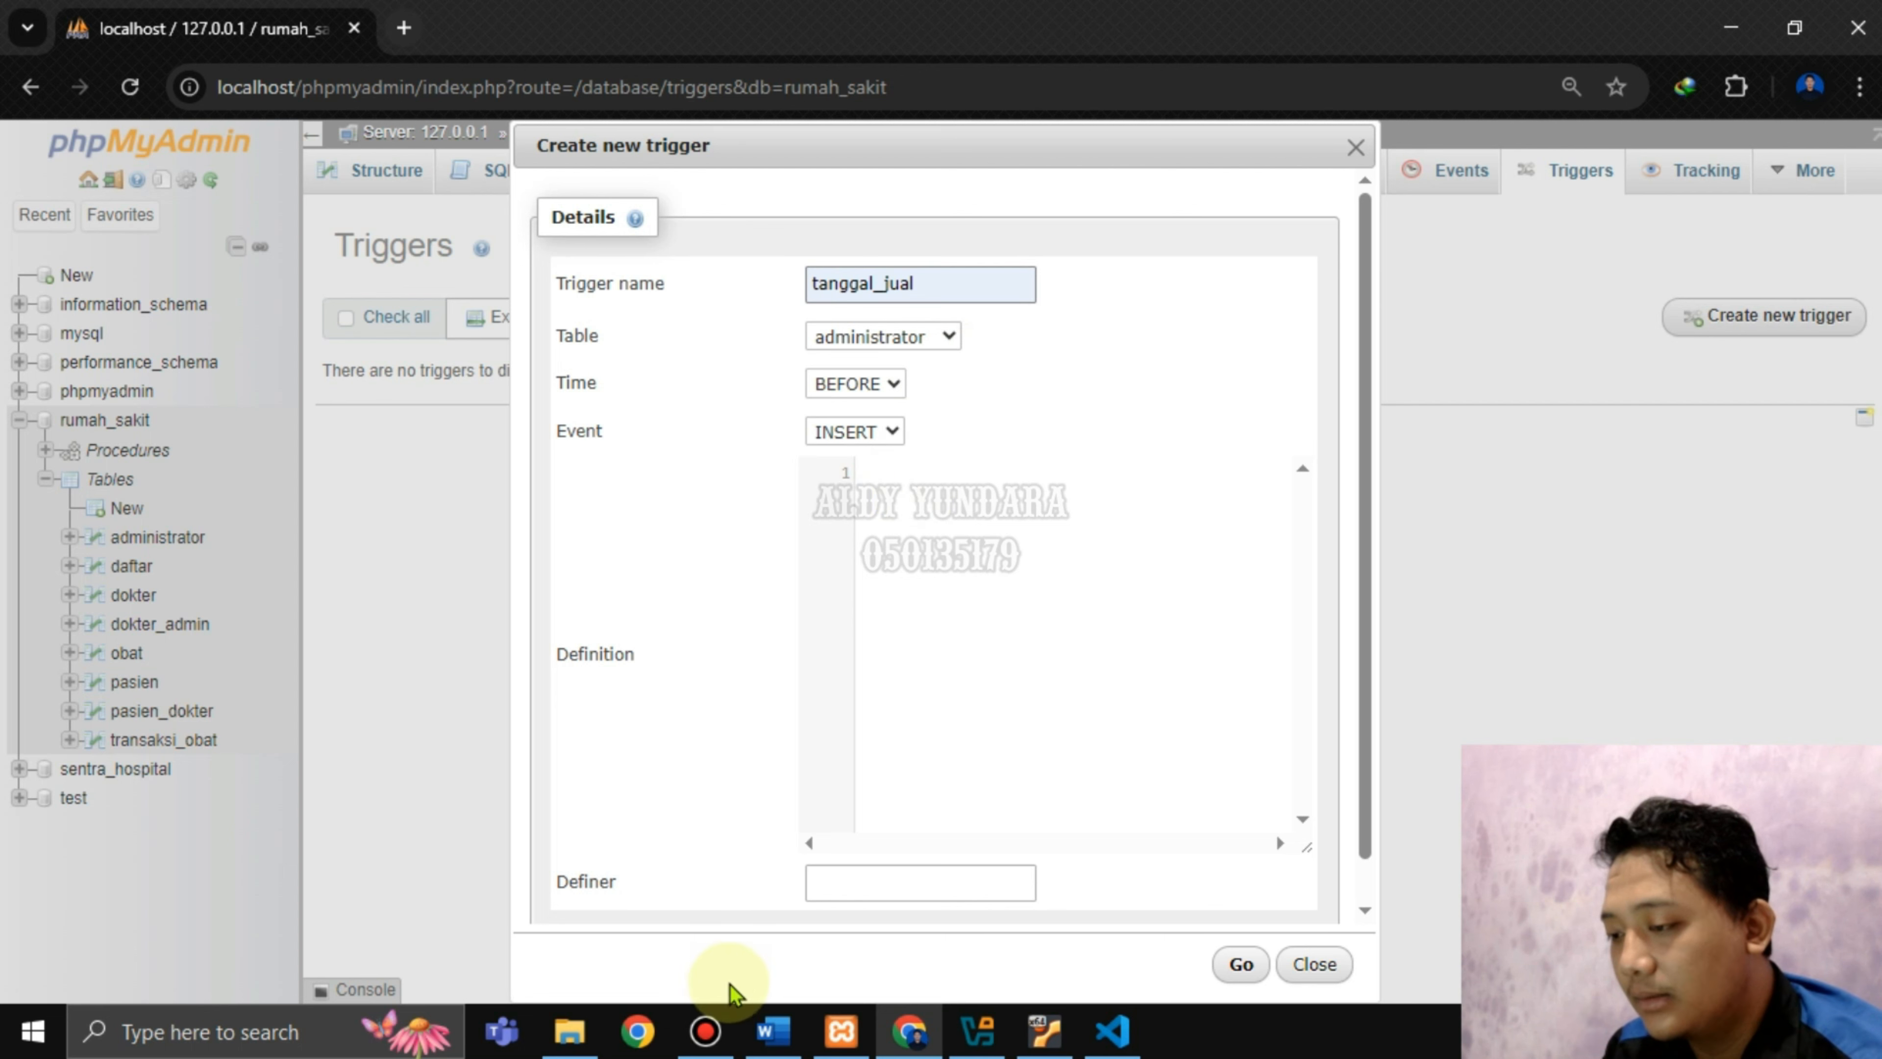
left_click(771, 1031)
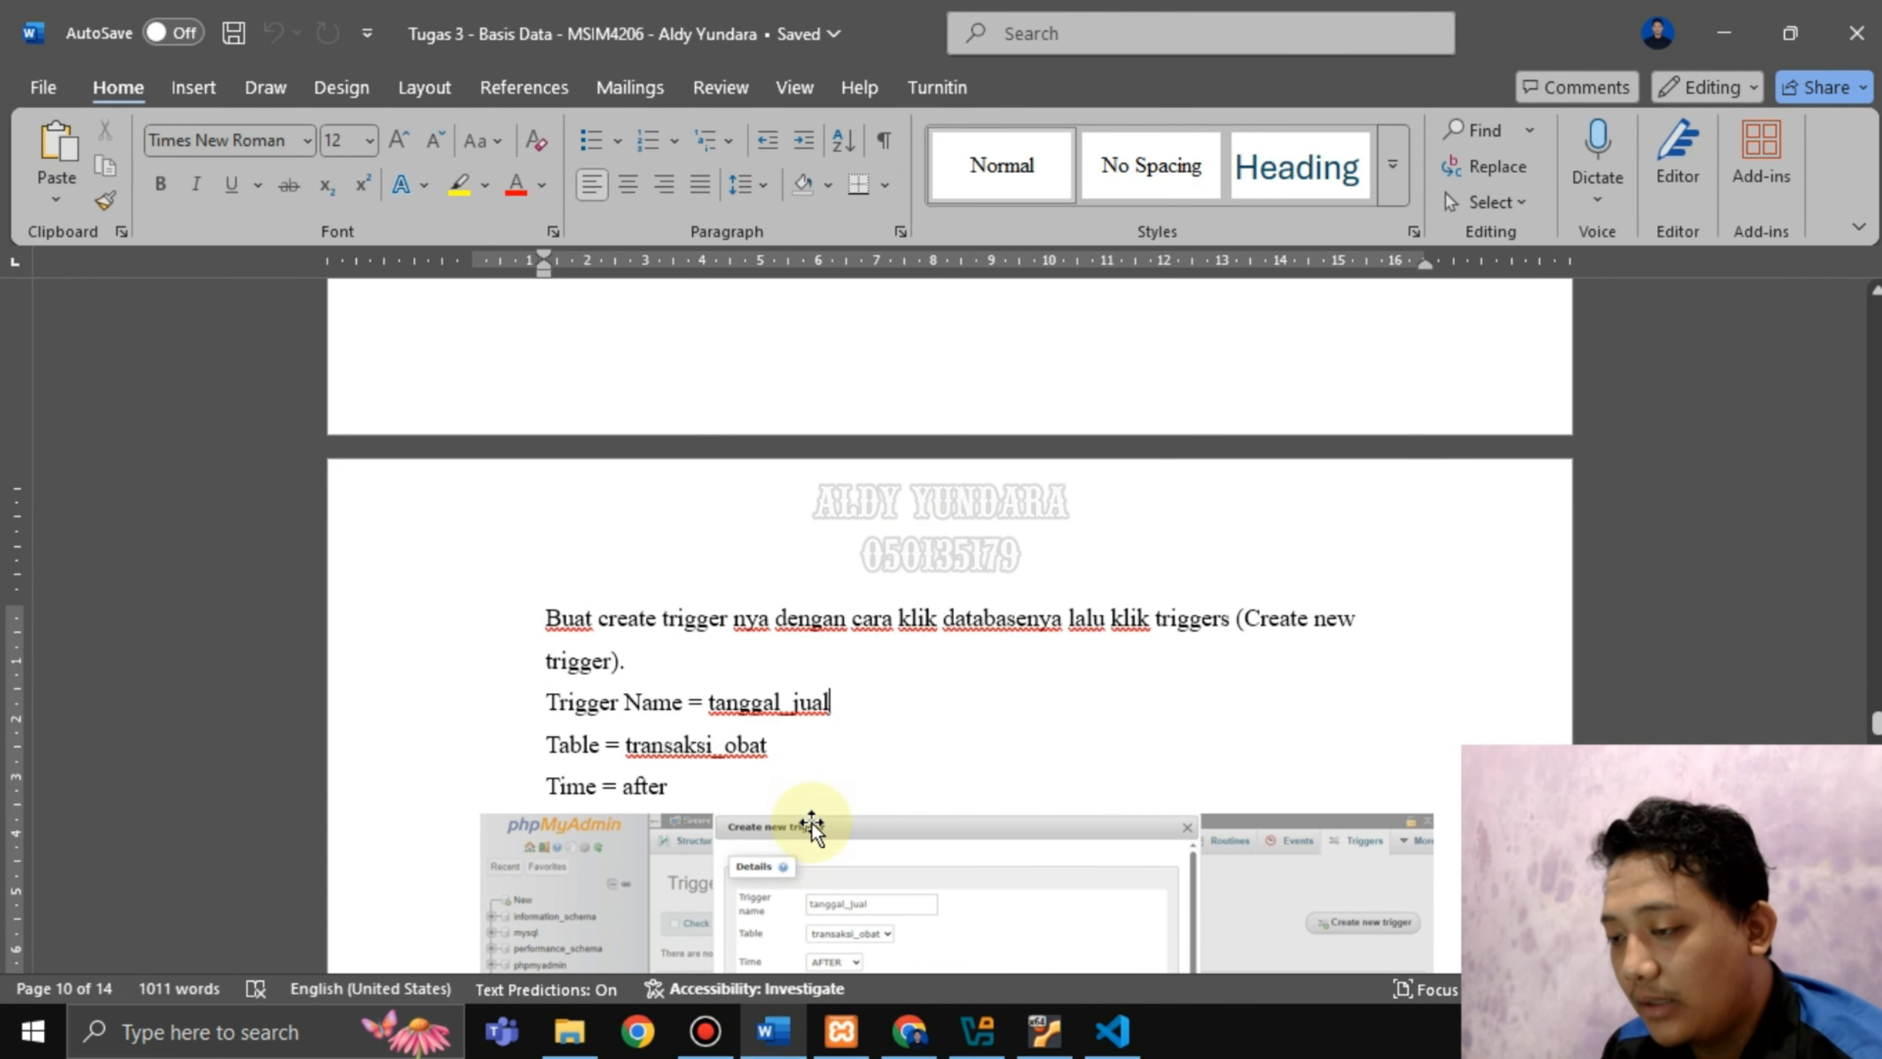
double_click(696, 753)
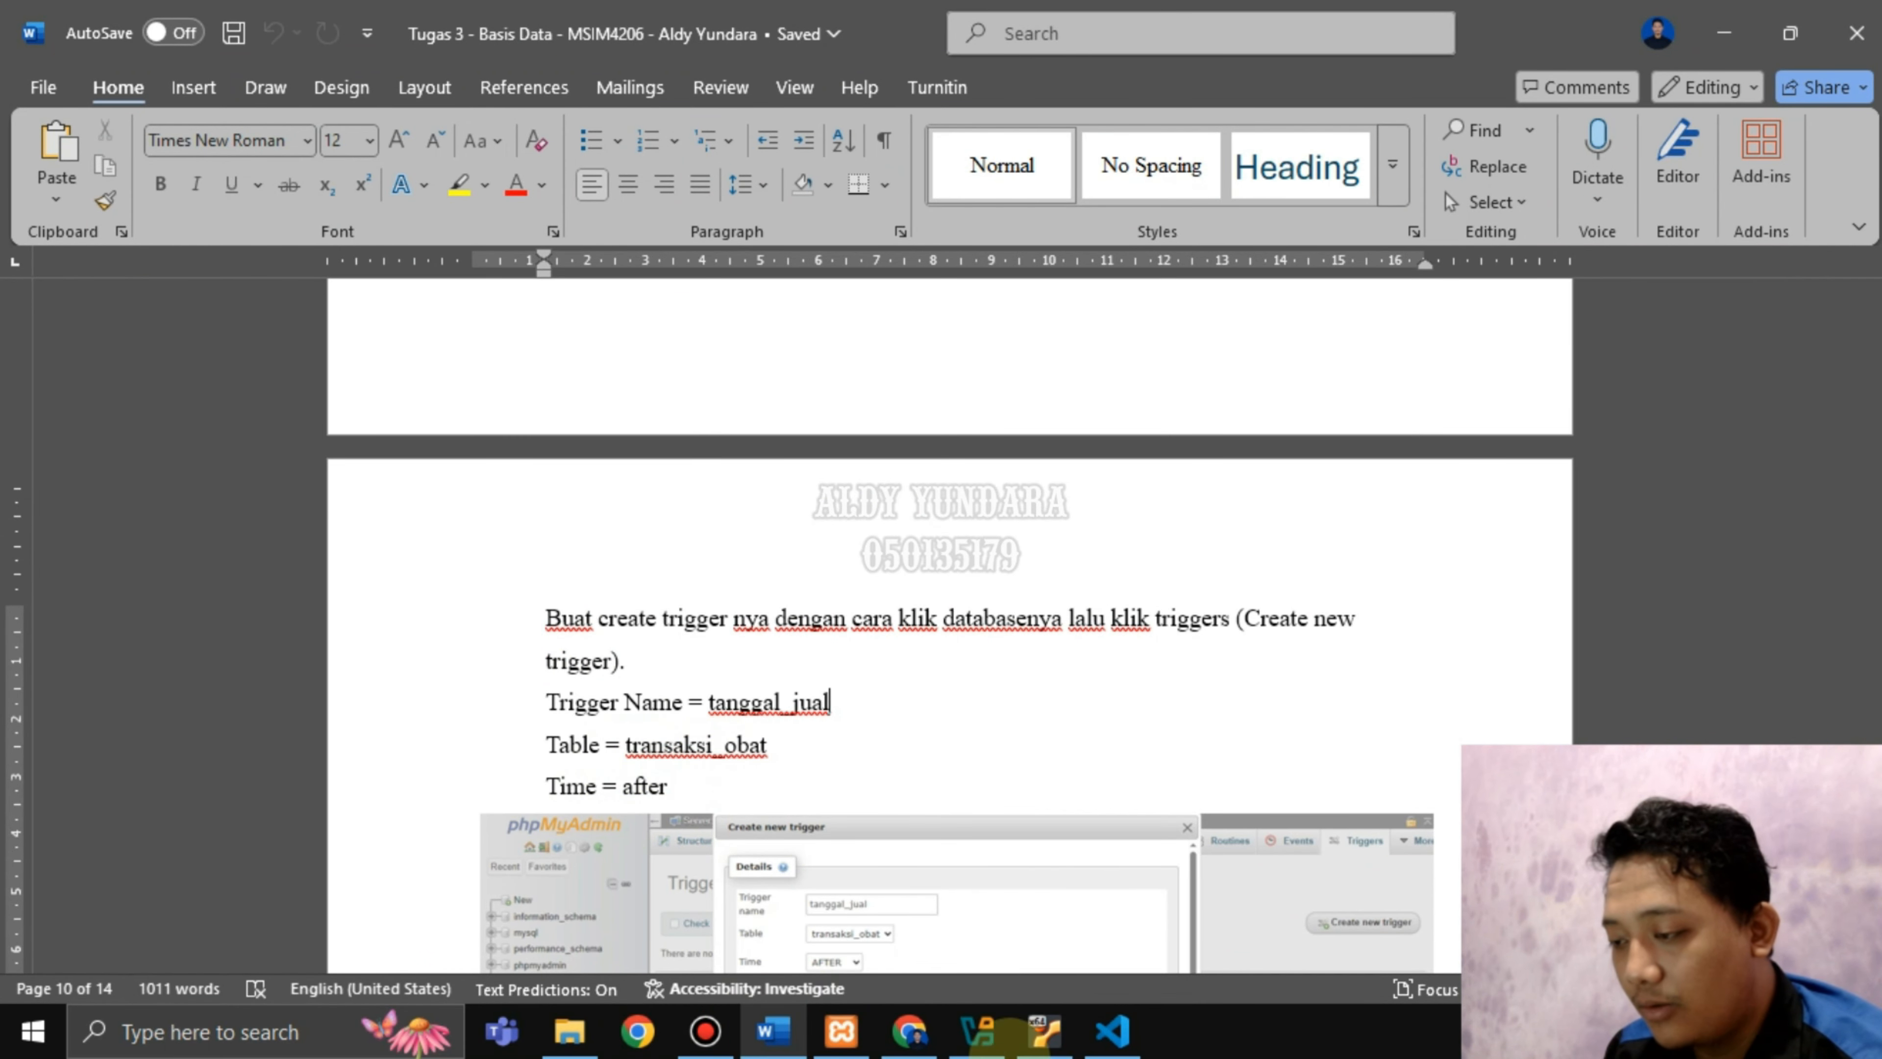
left_click(904, 1037)
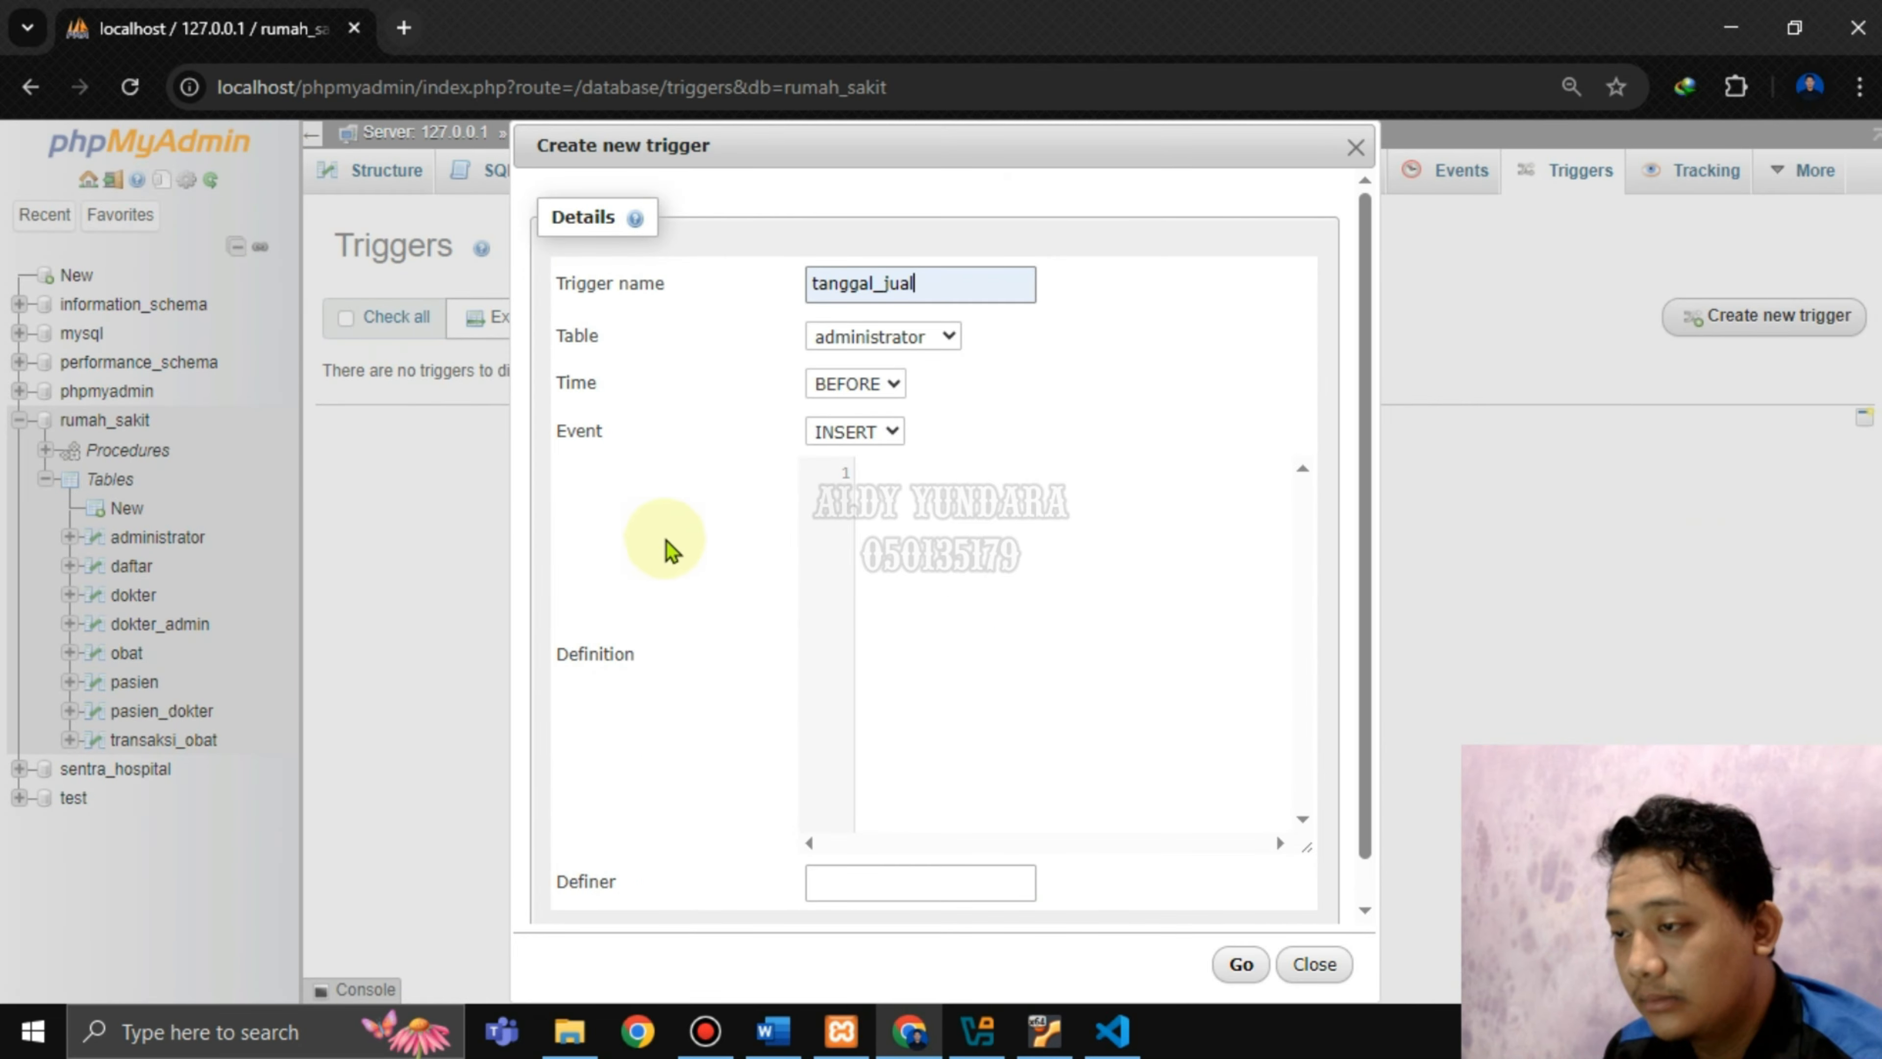
left_click(860, 337)
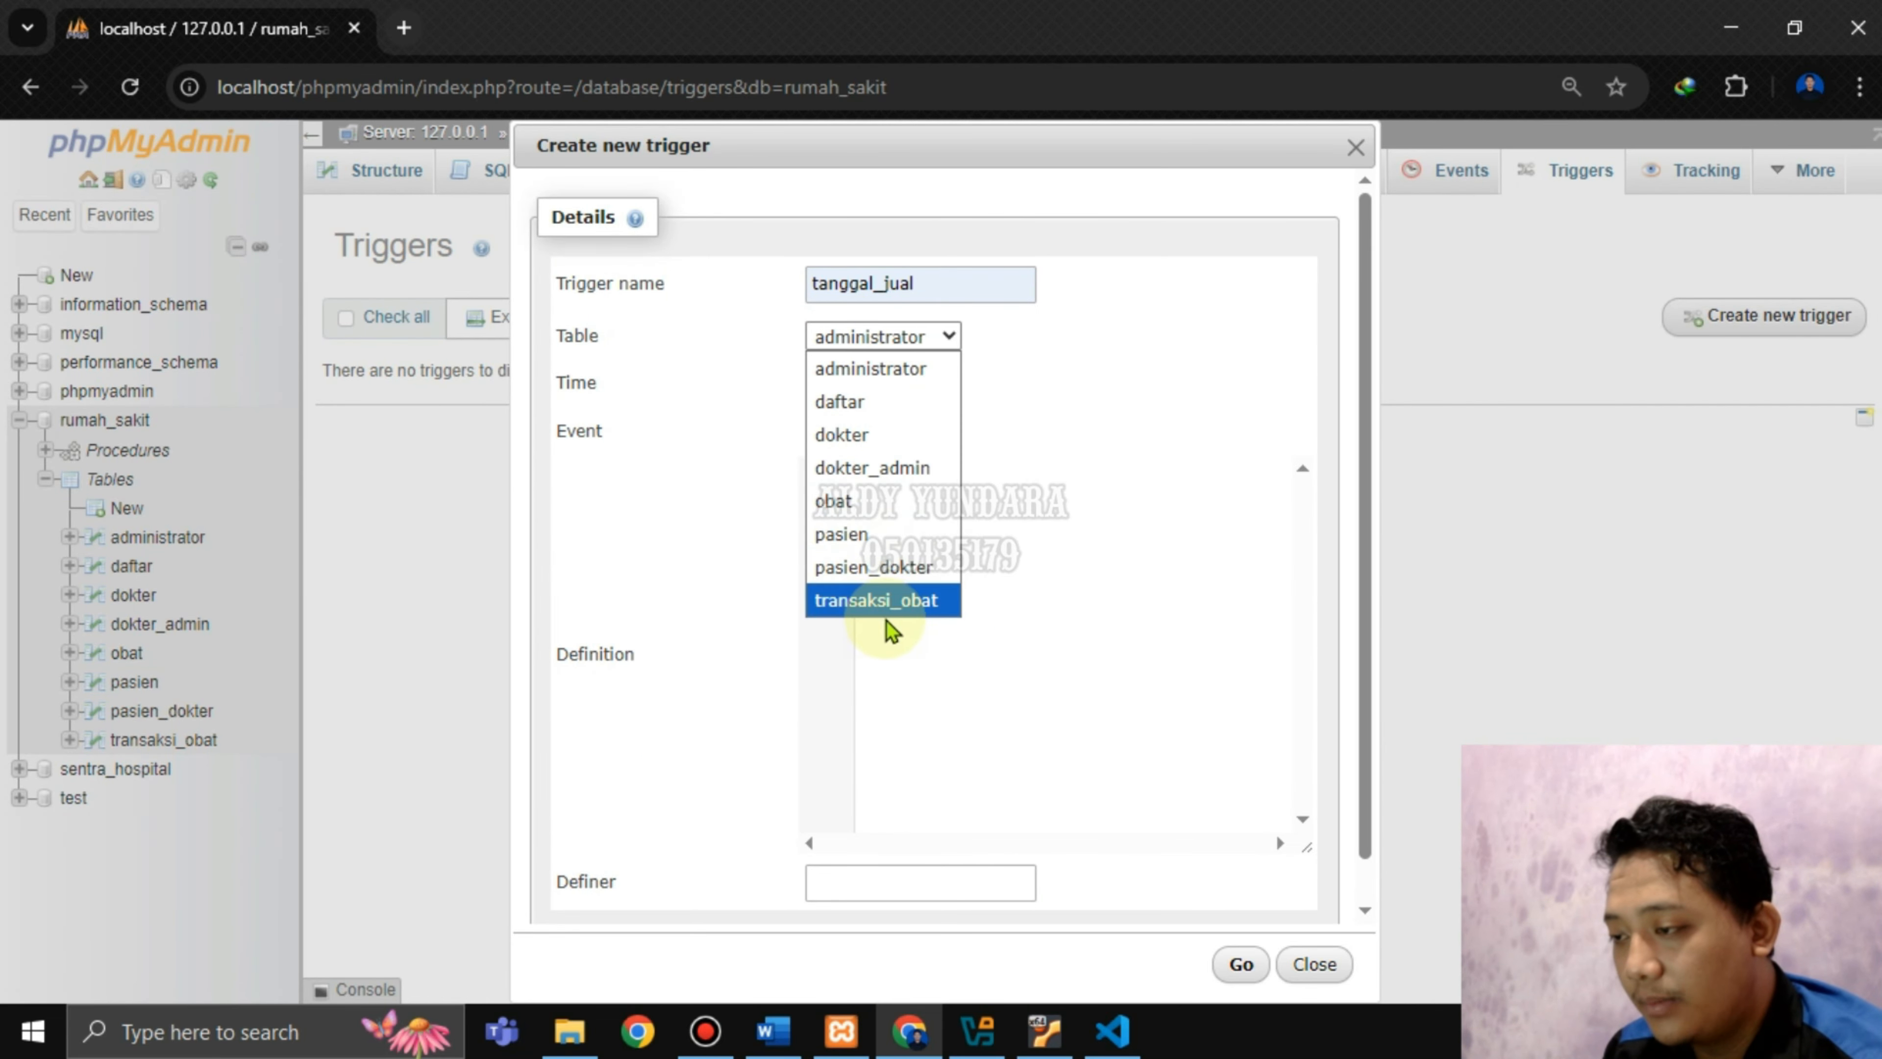
left_click(910, 606)
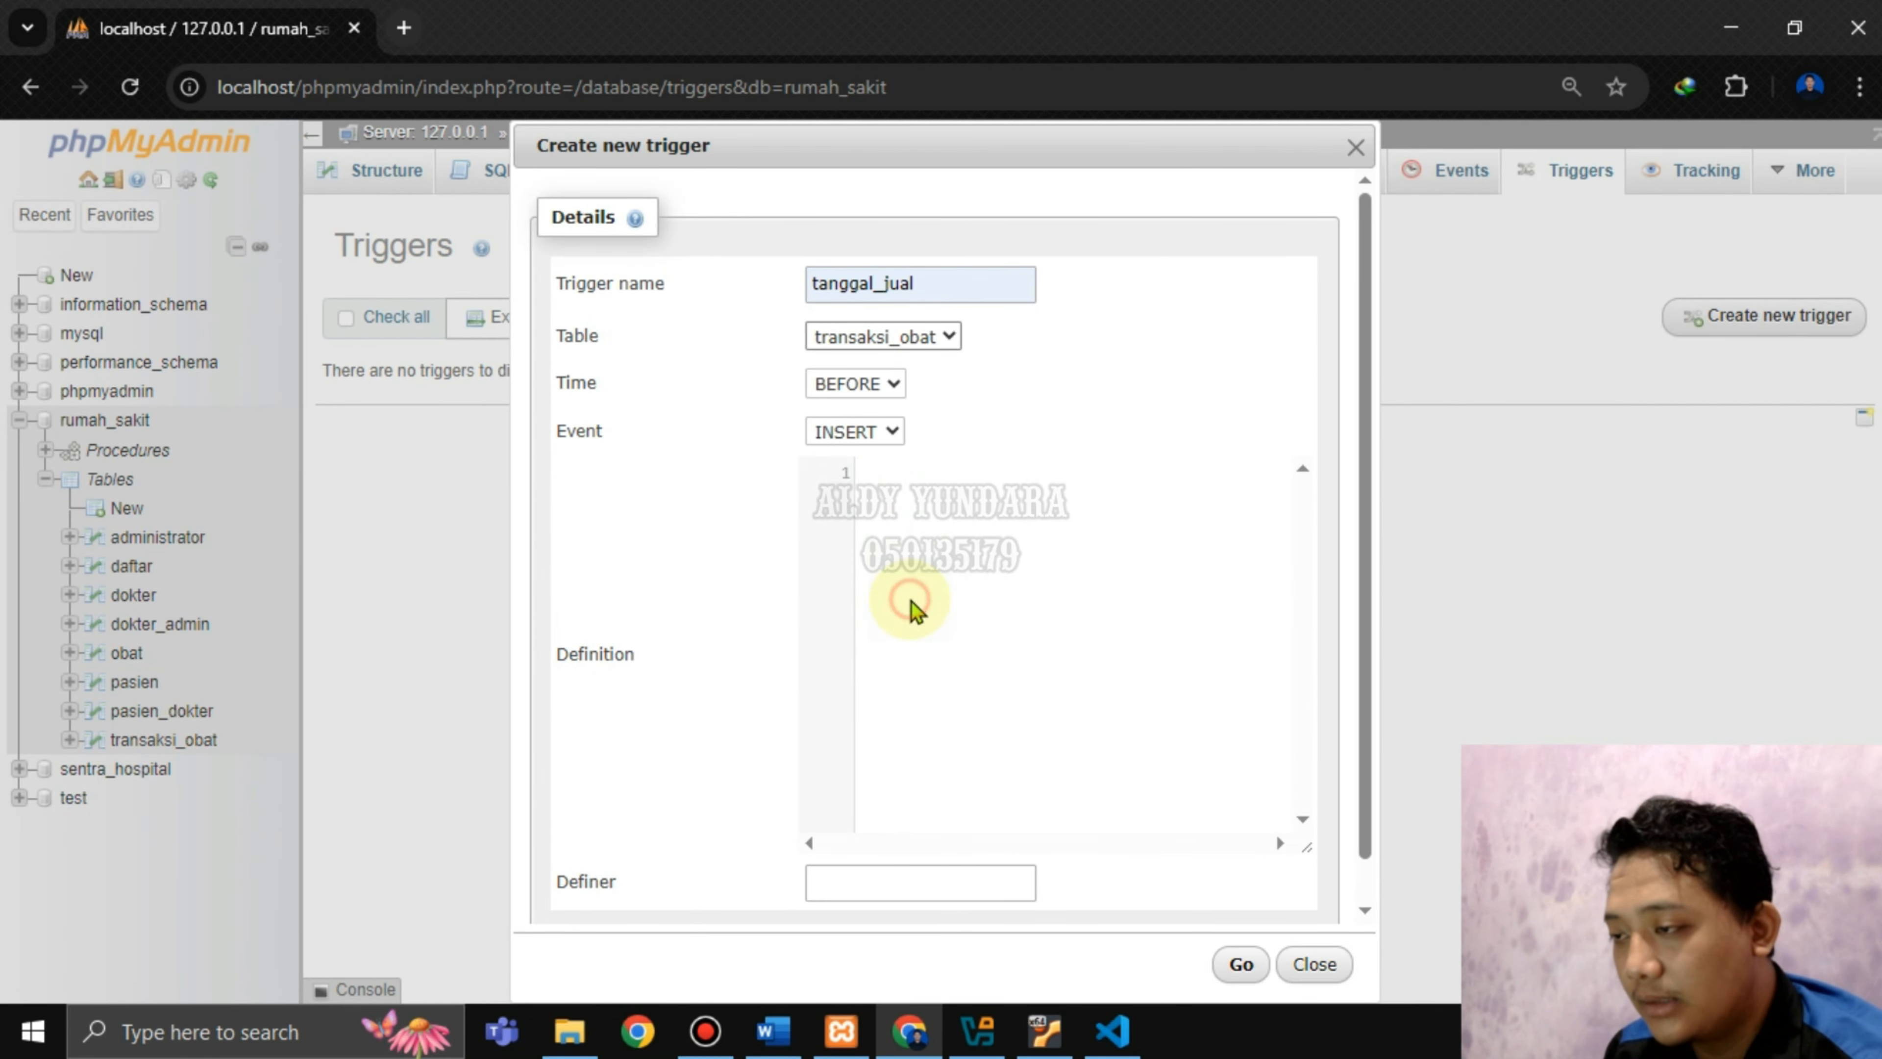
Set the trigger's Time to AFTER.
left_click(773, 1037)
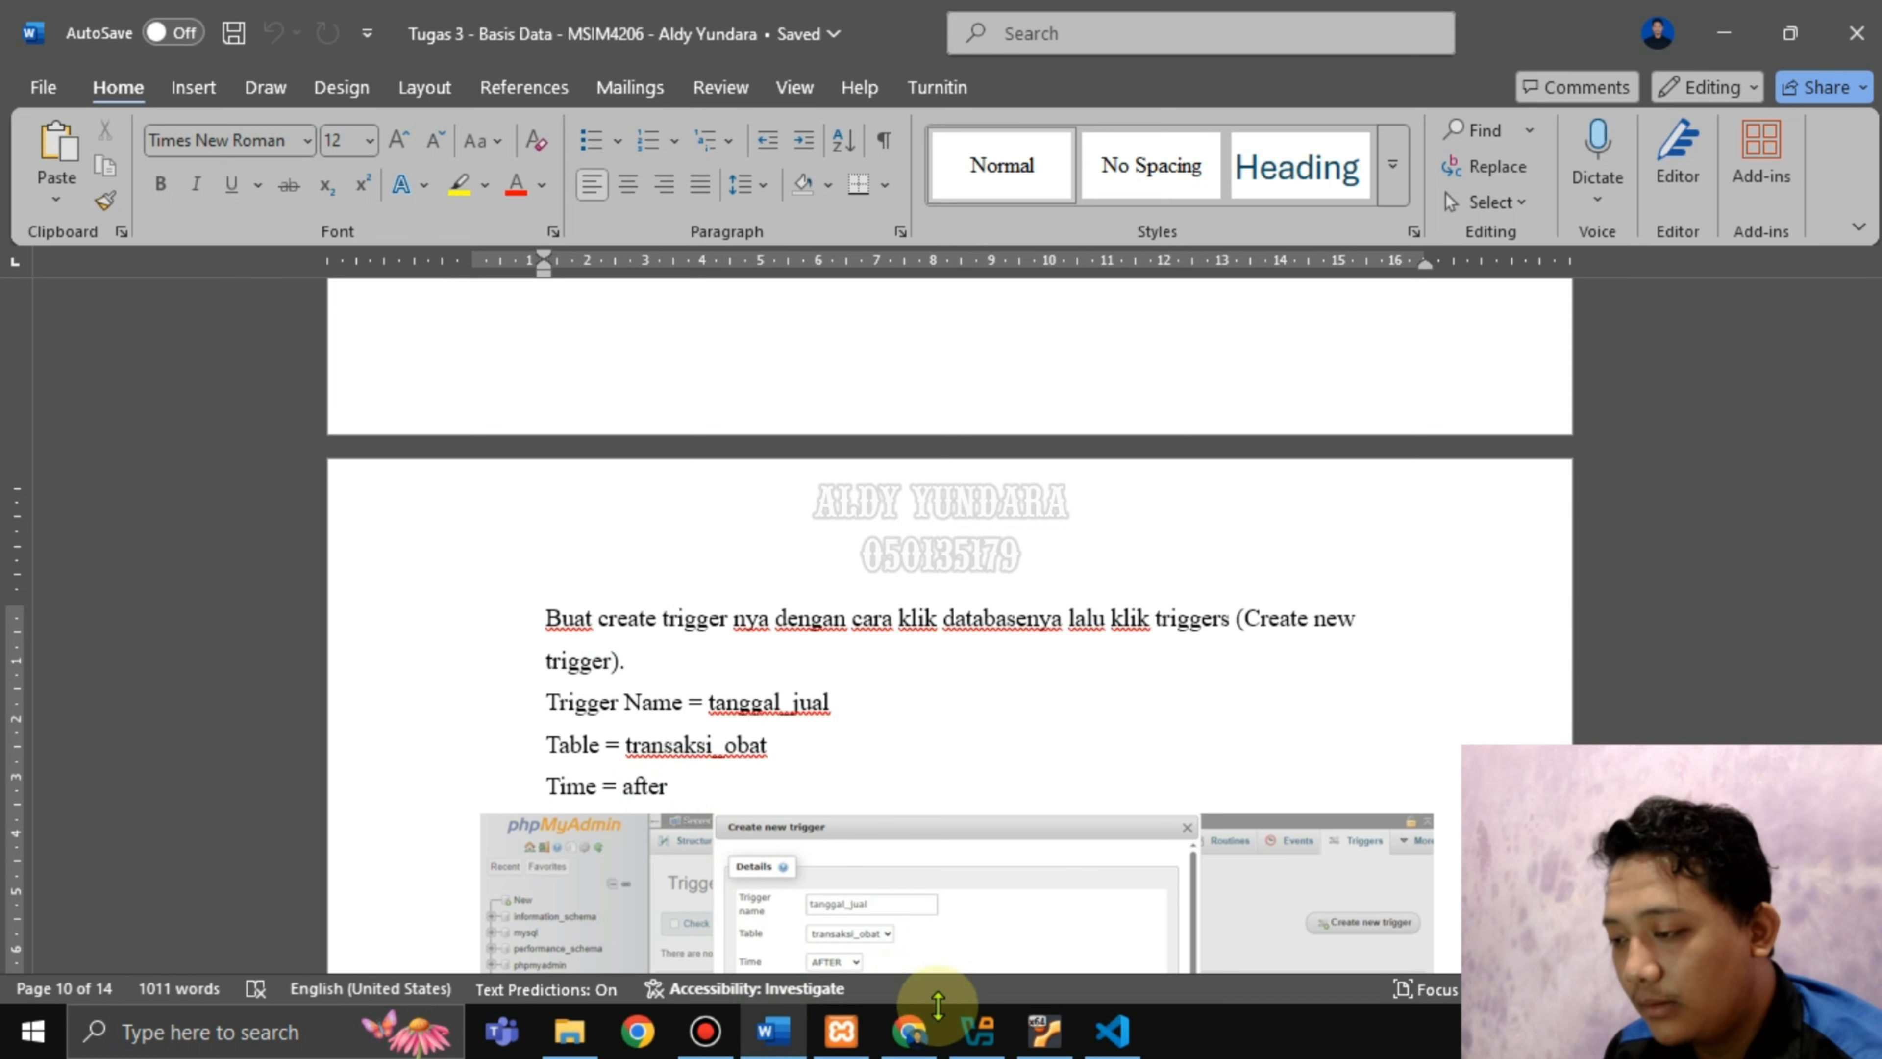
left_click(916, 1042)
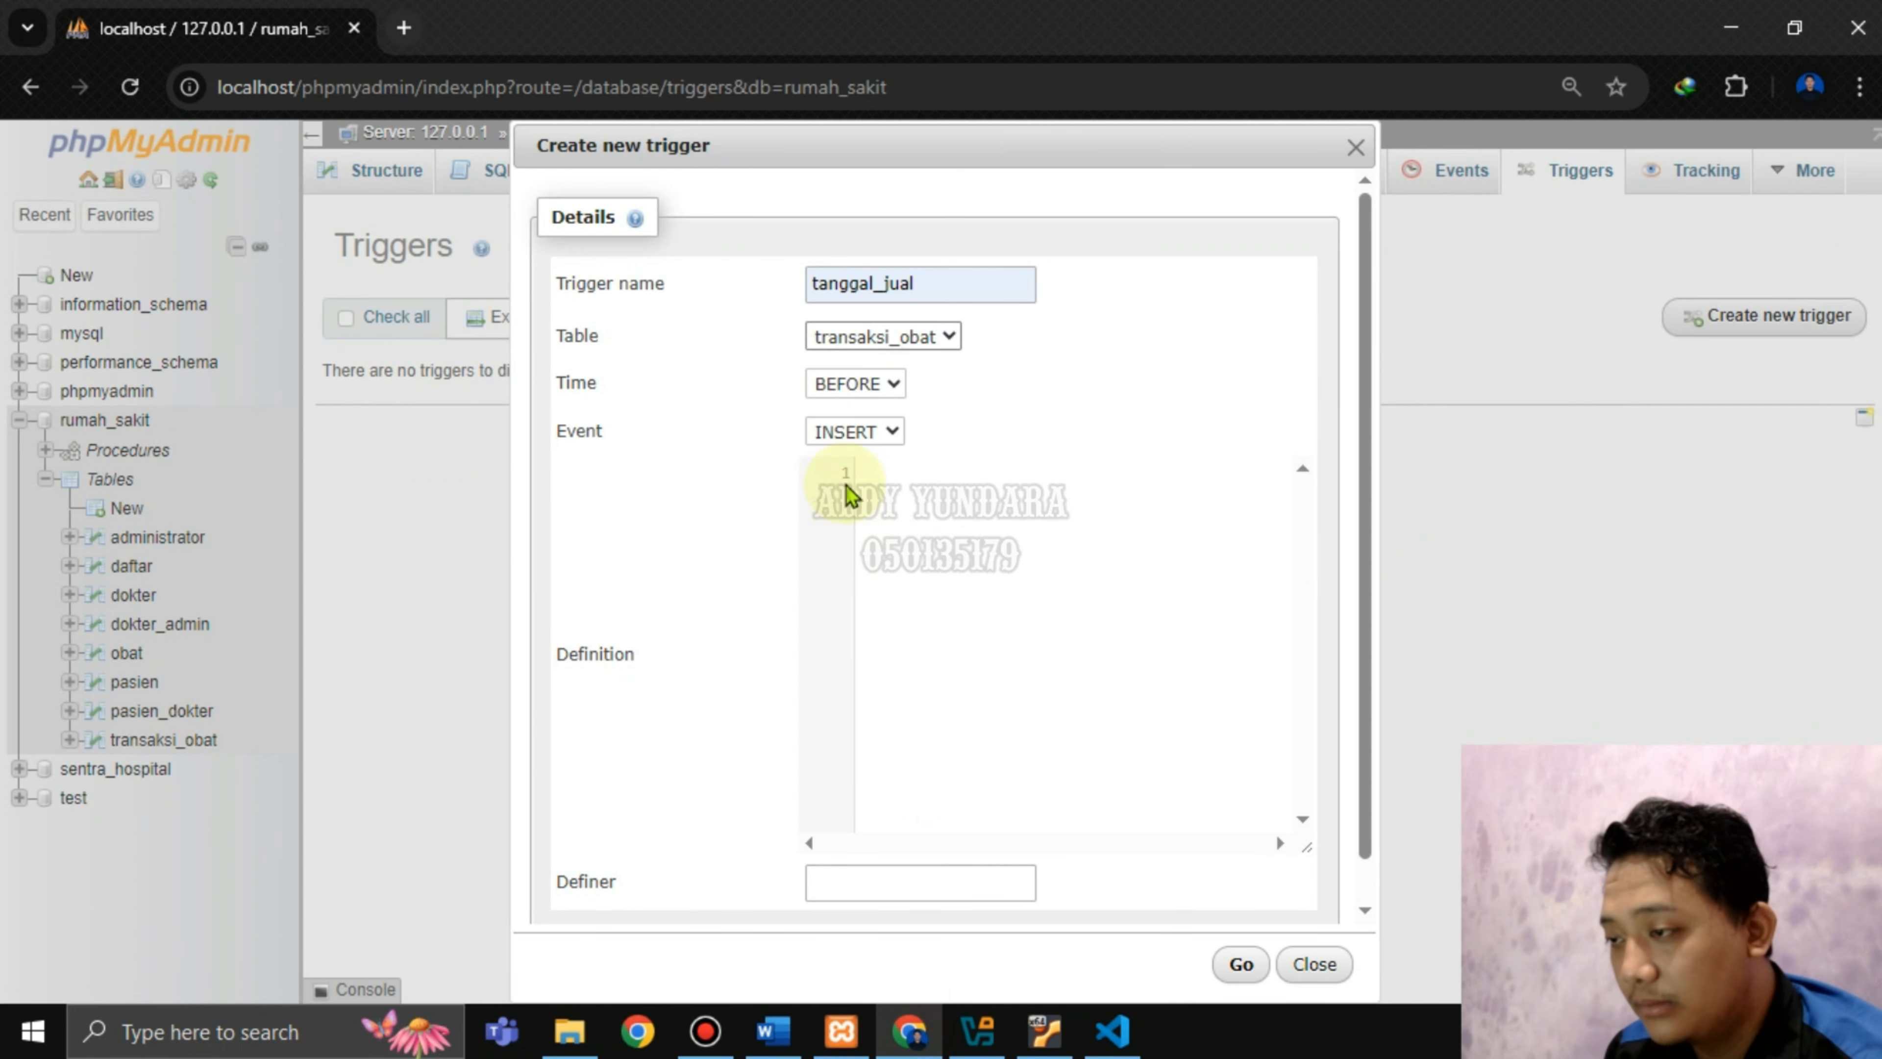
left_click(887, 386)
left_click(859, 448)
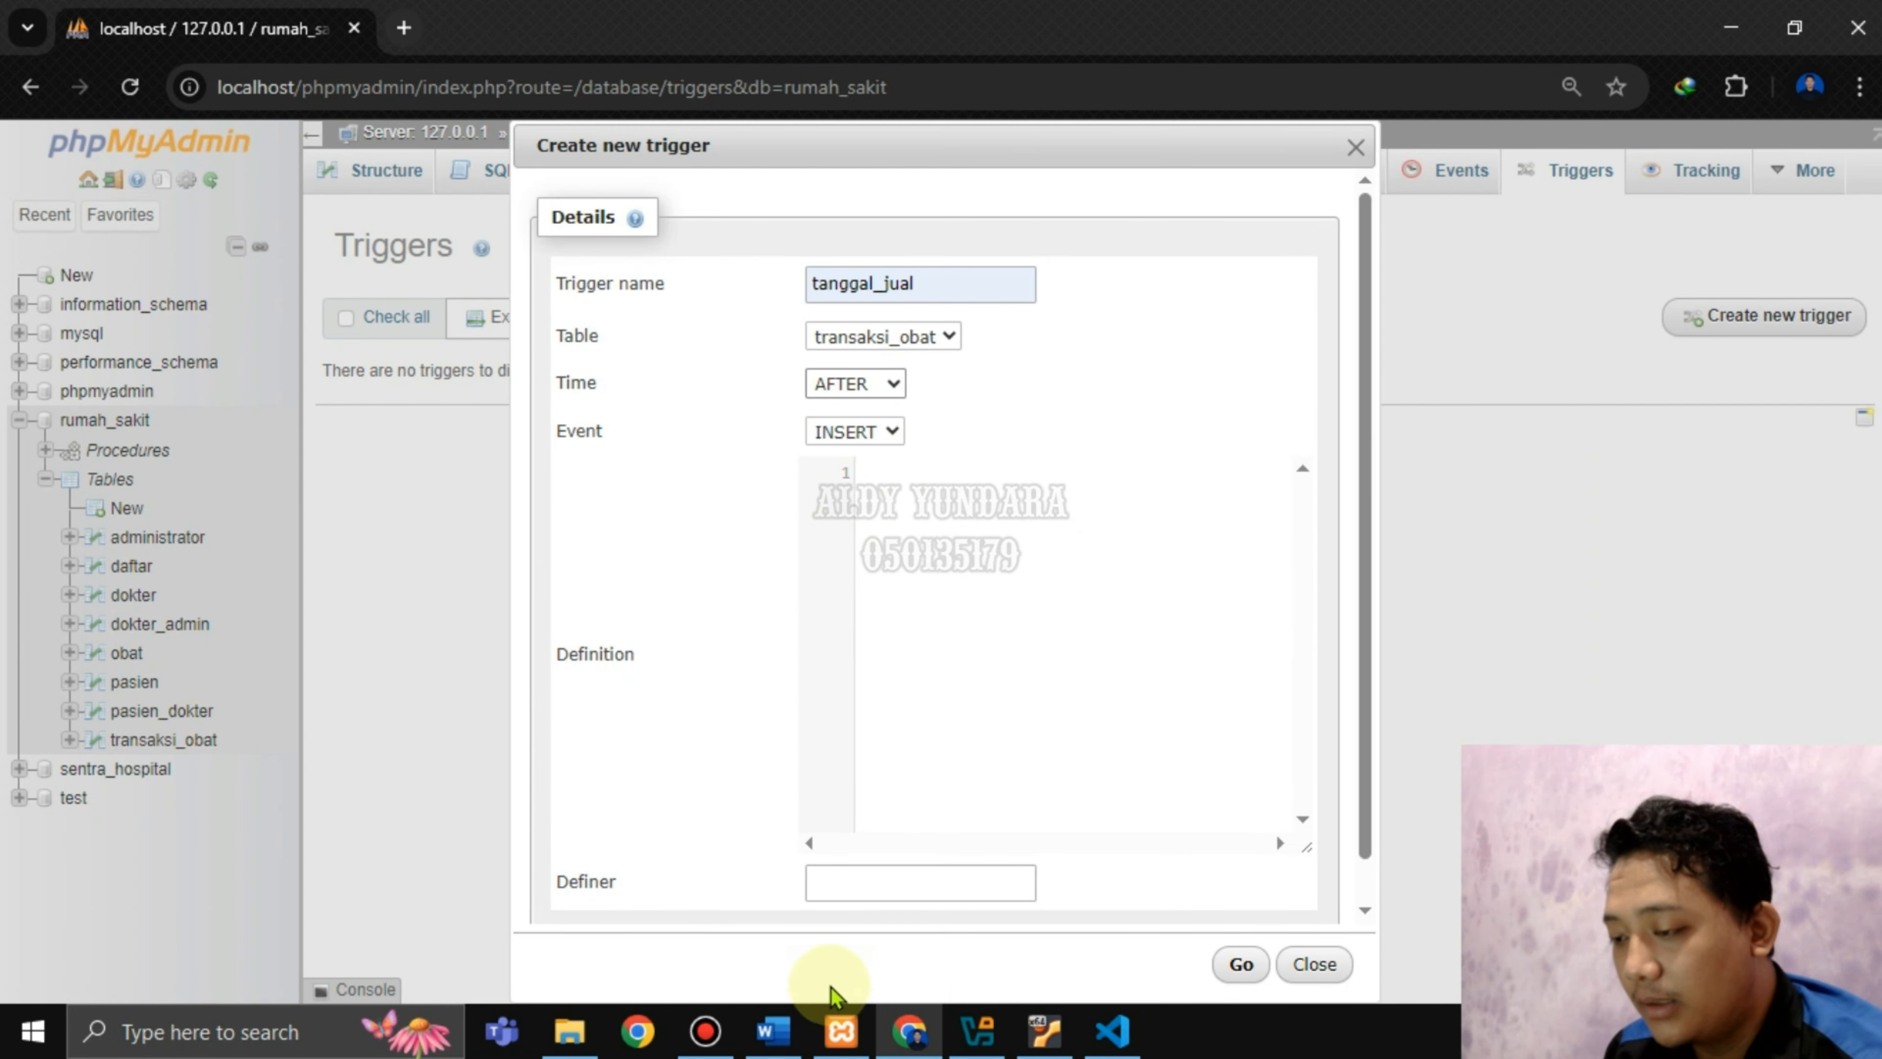
left_click(773, 1030)
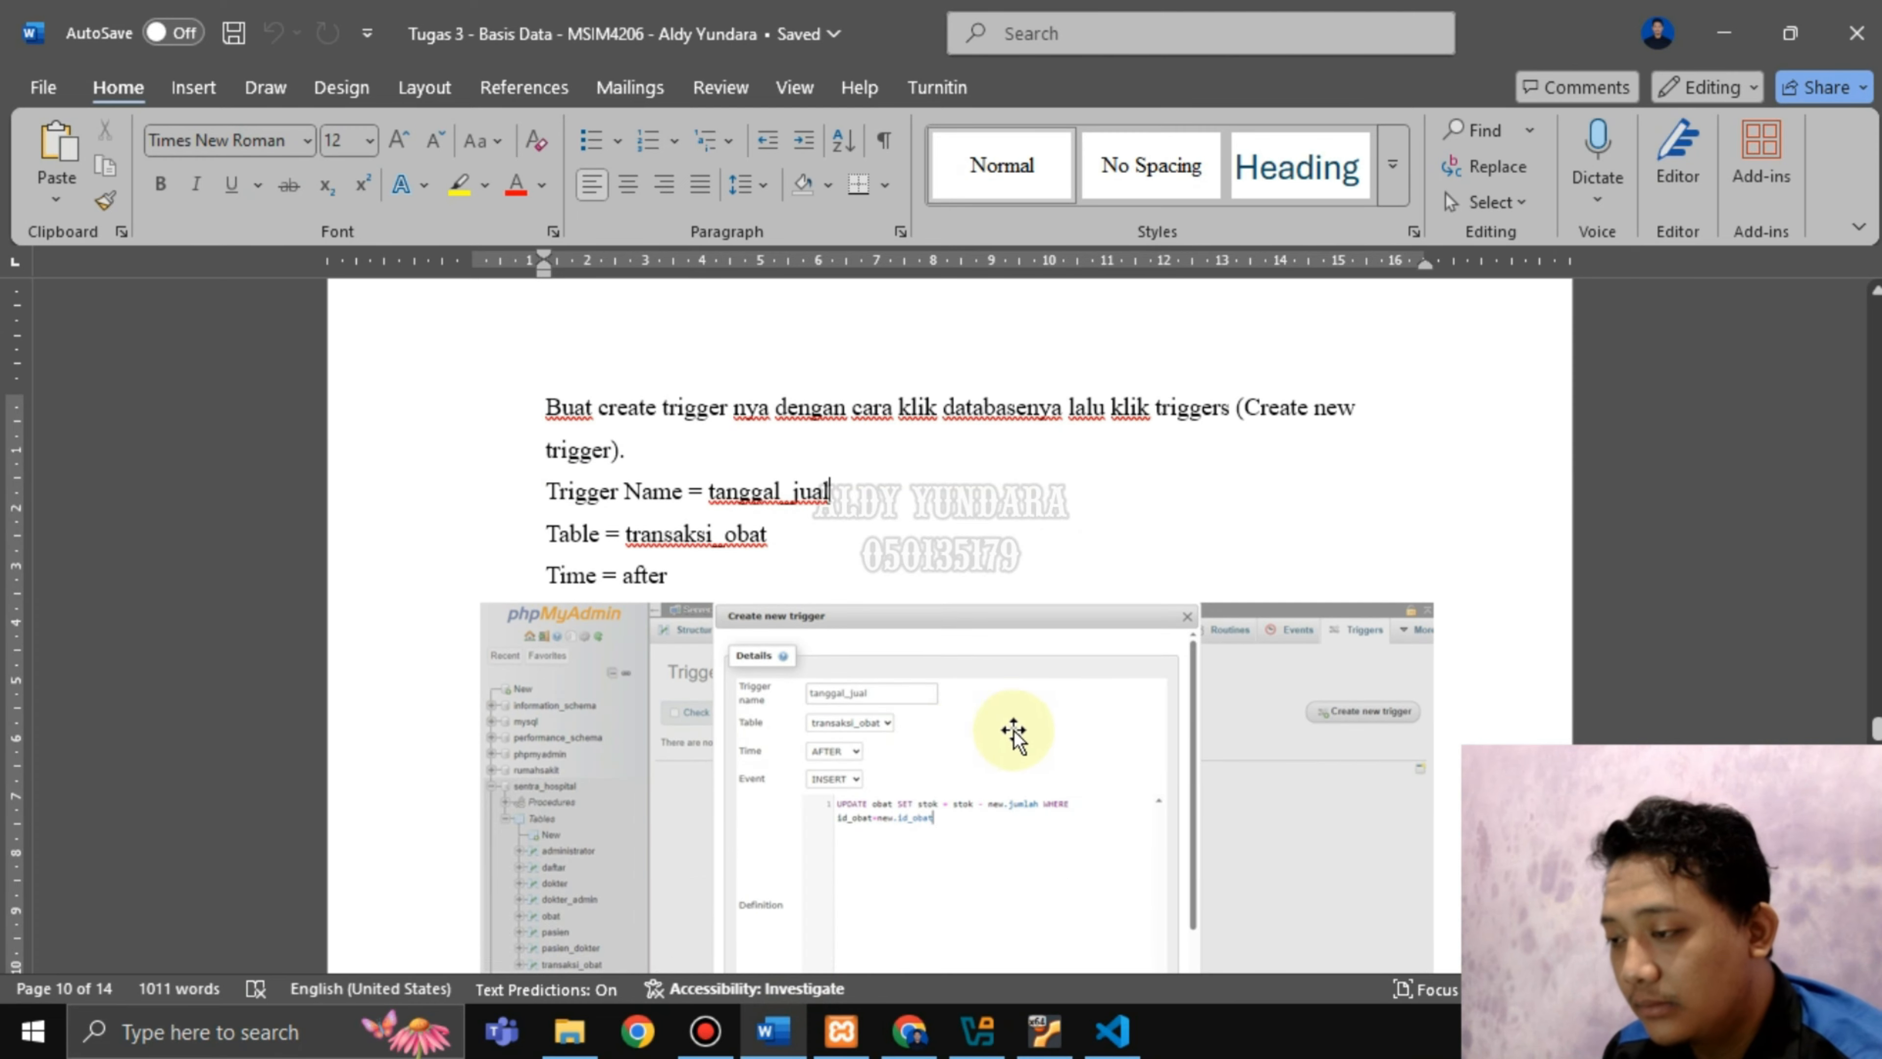
Paste the UPDATE obat statement from line 21 of trigger_membuat_tabel.txt into the trigger definition.
scroll(1078, 690, "down", 3)
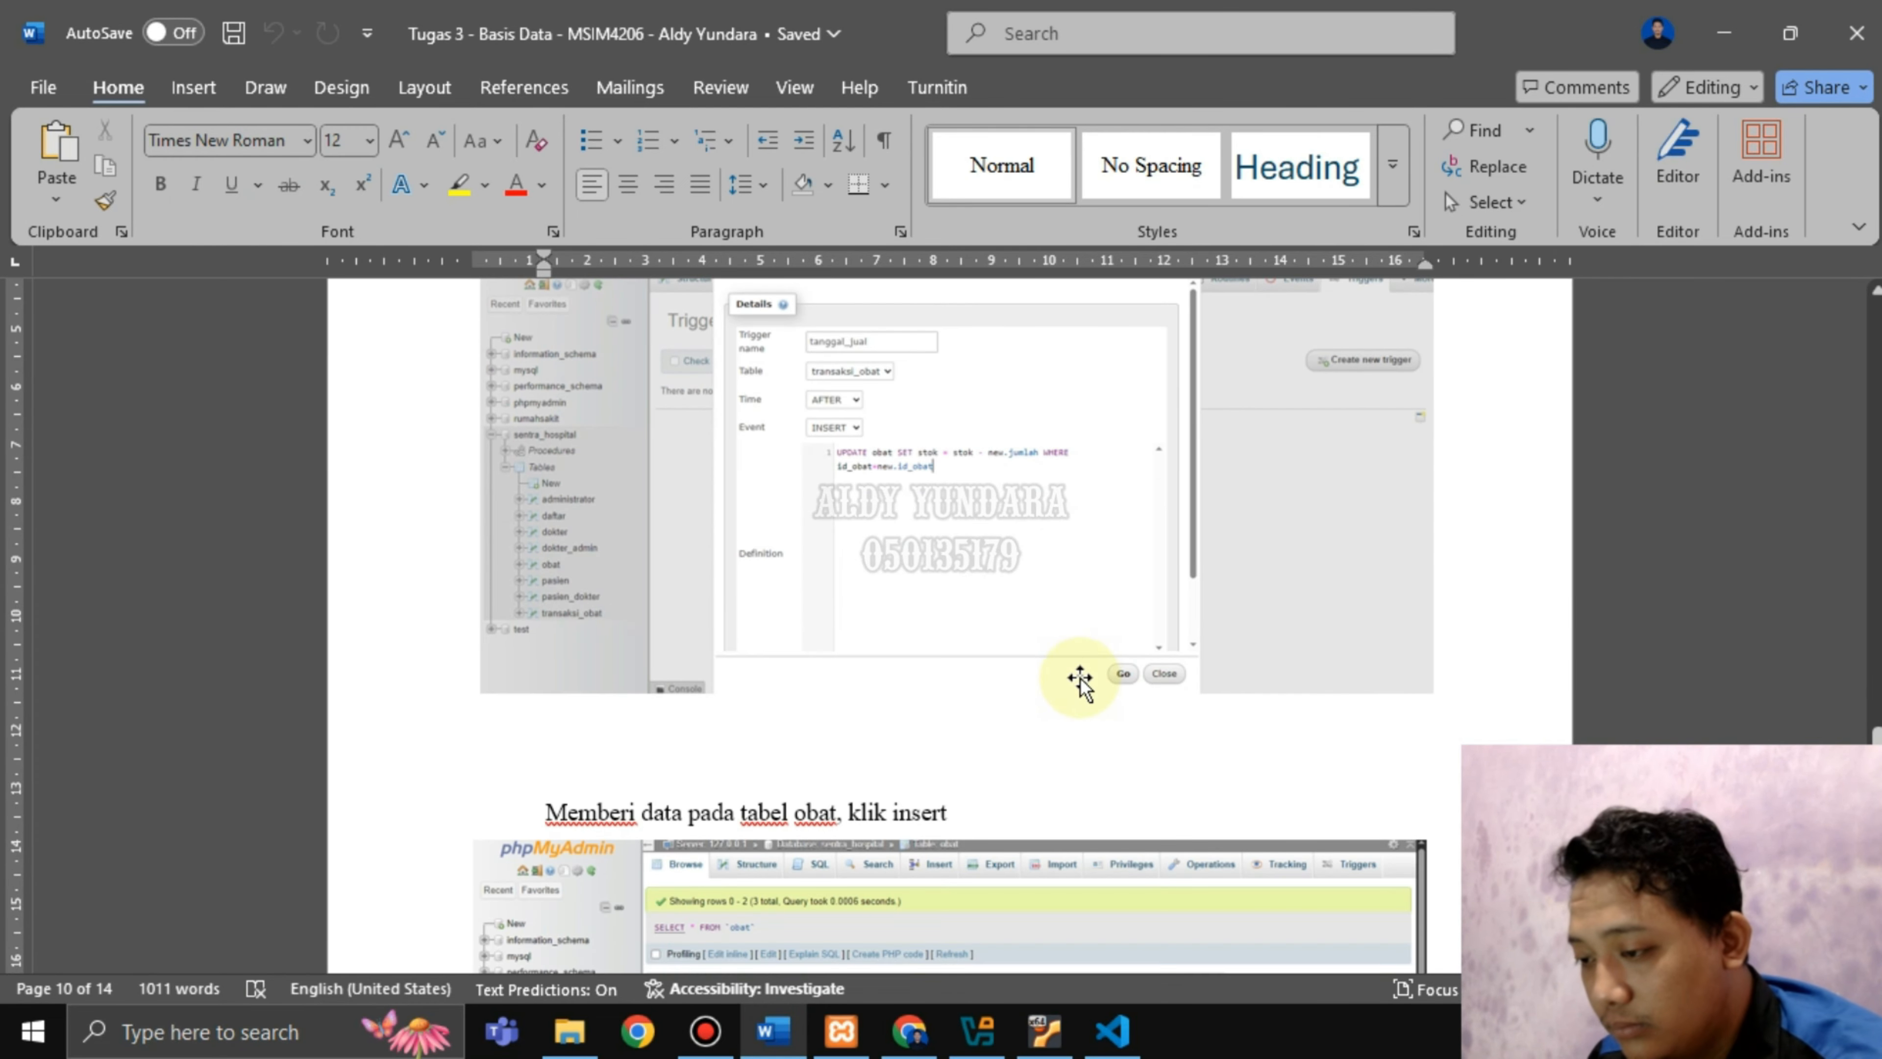
scroll(1061, 784, "up", 2)
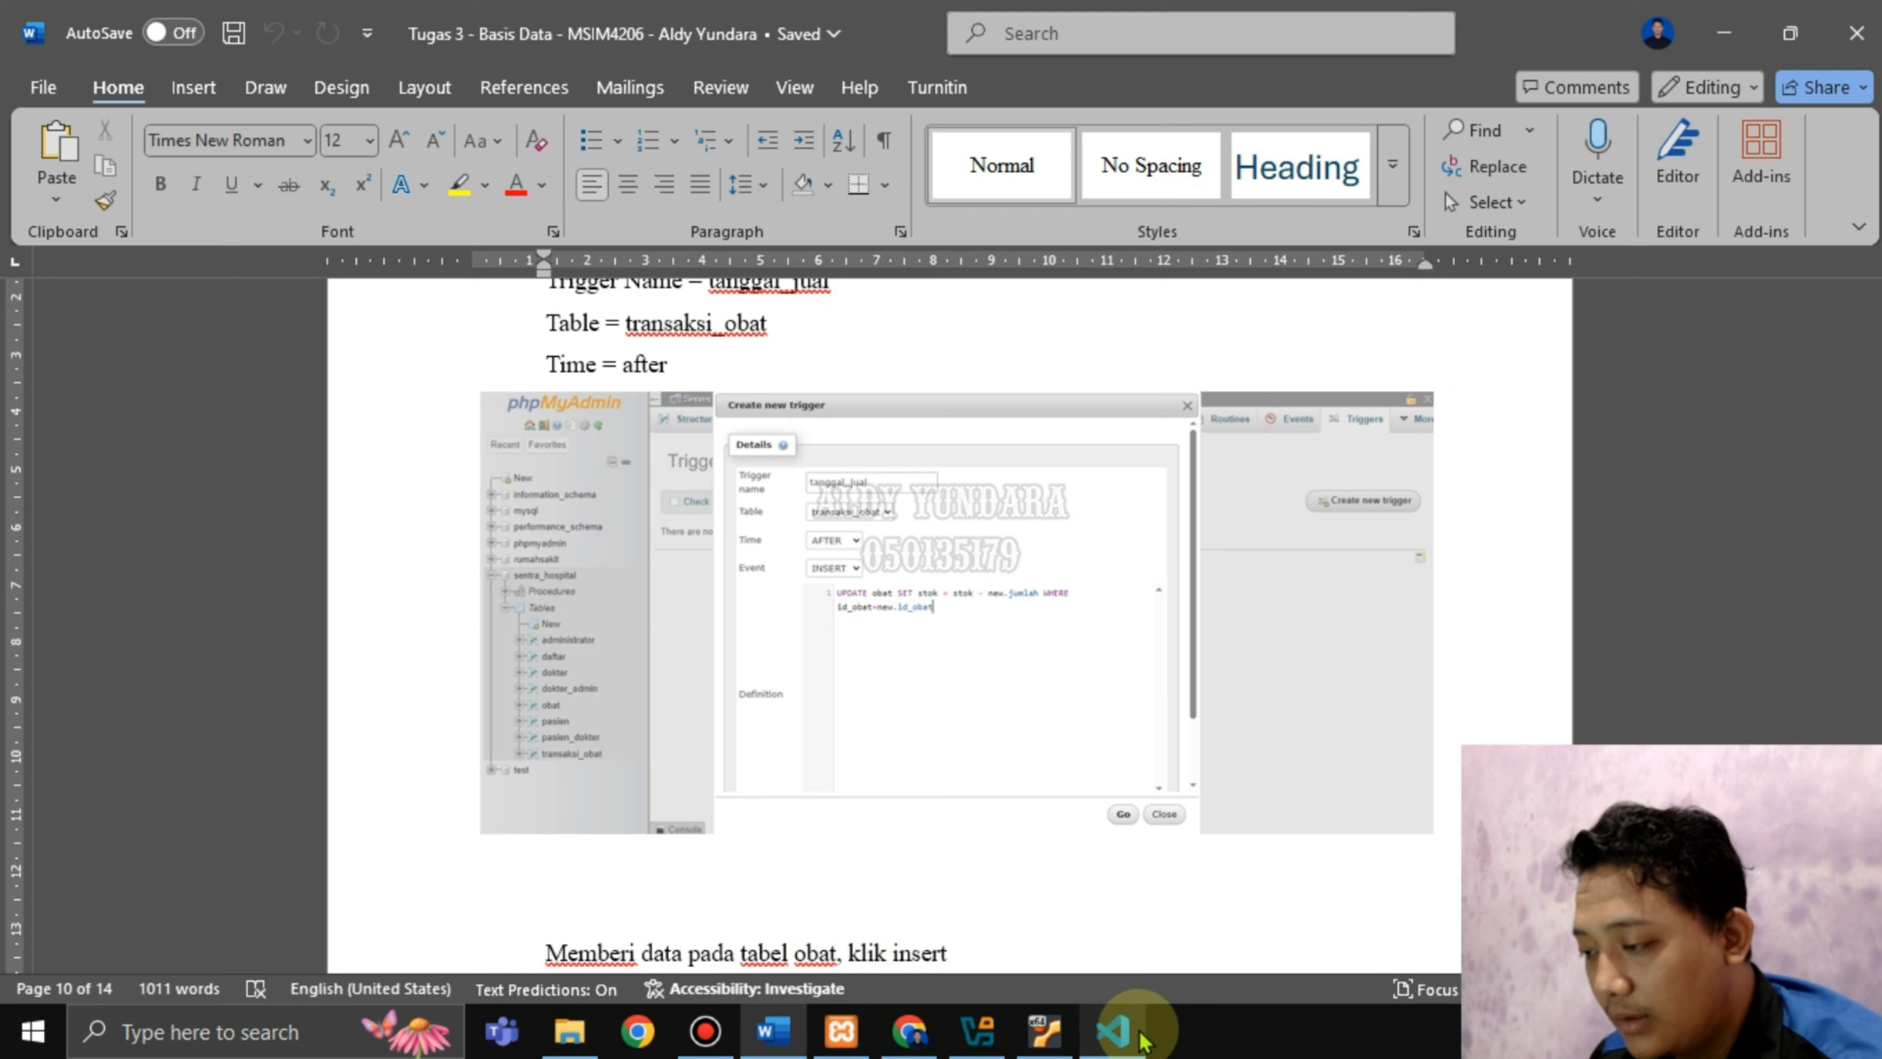
left_click(1111, 1030)
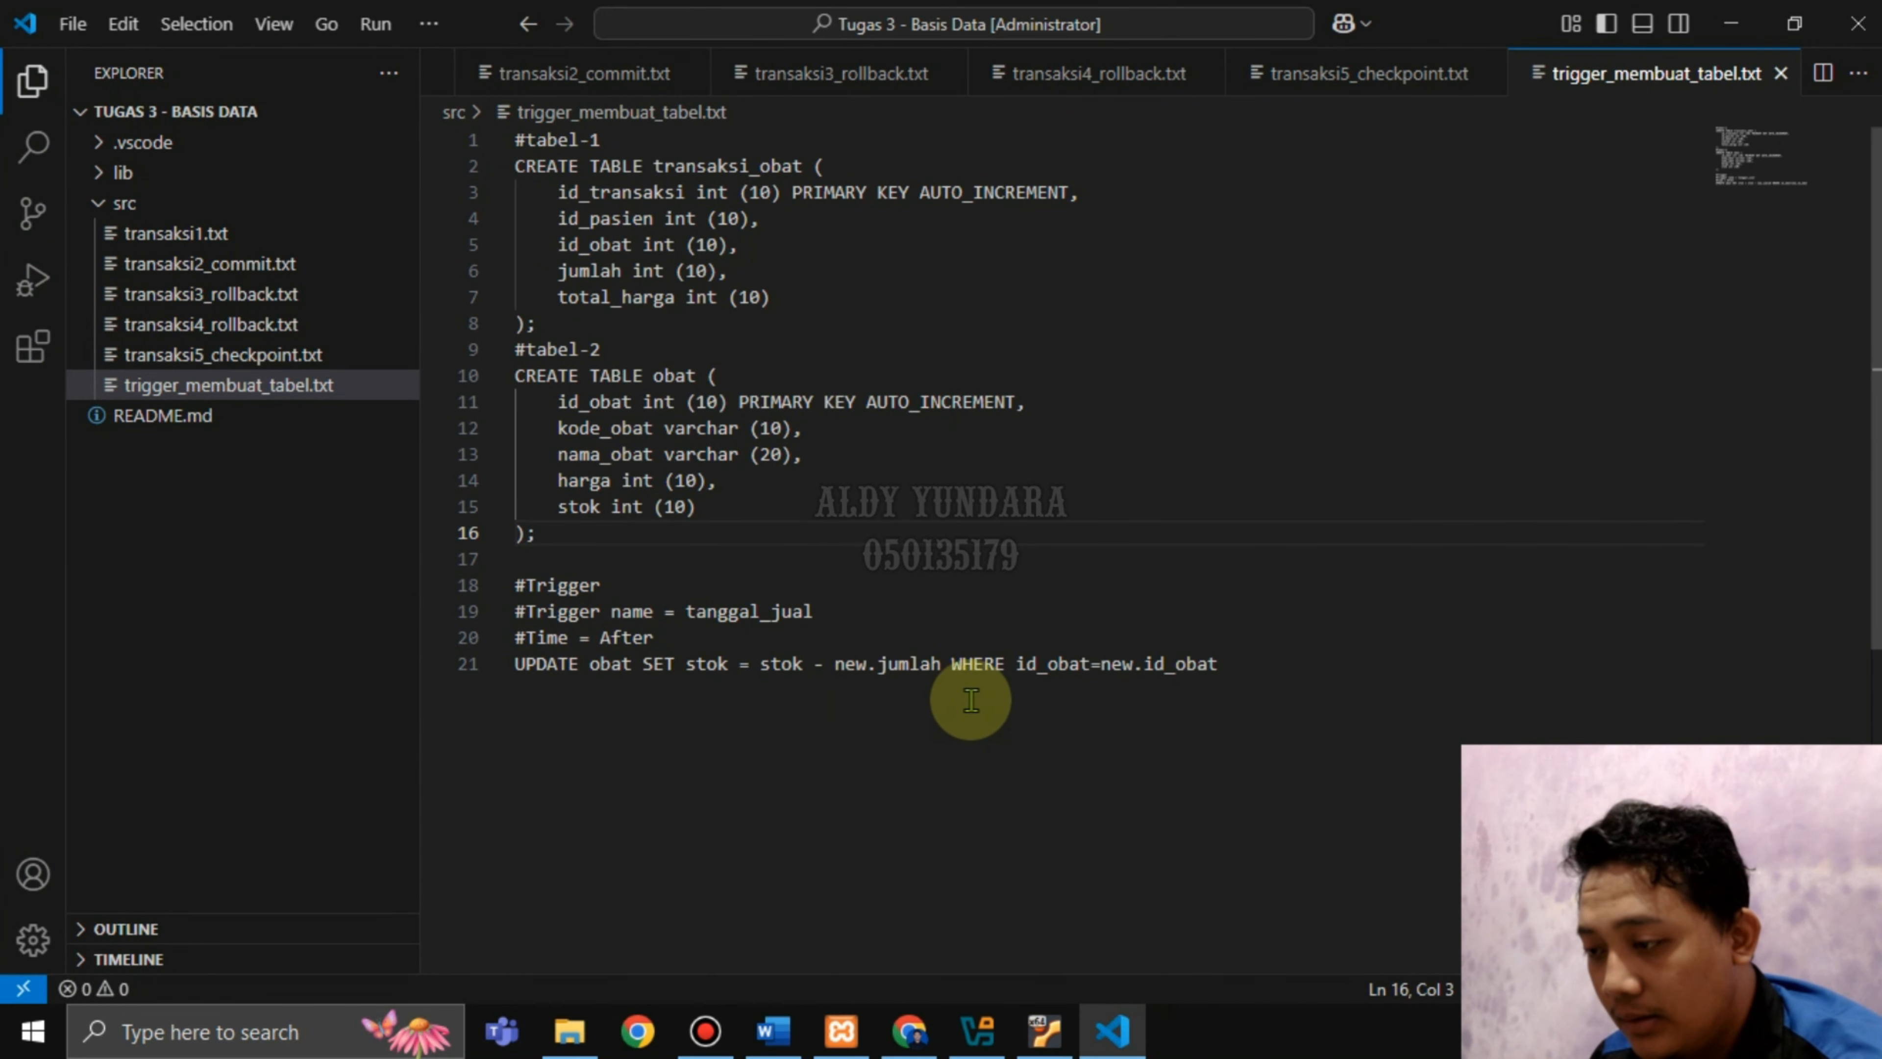
left_click_drag(1223, 664, 497, 669)
key("ctrl+c")
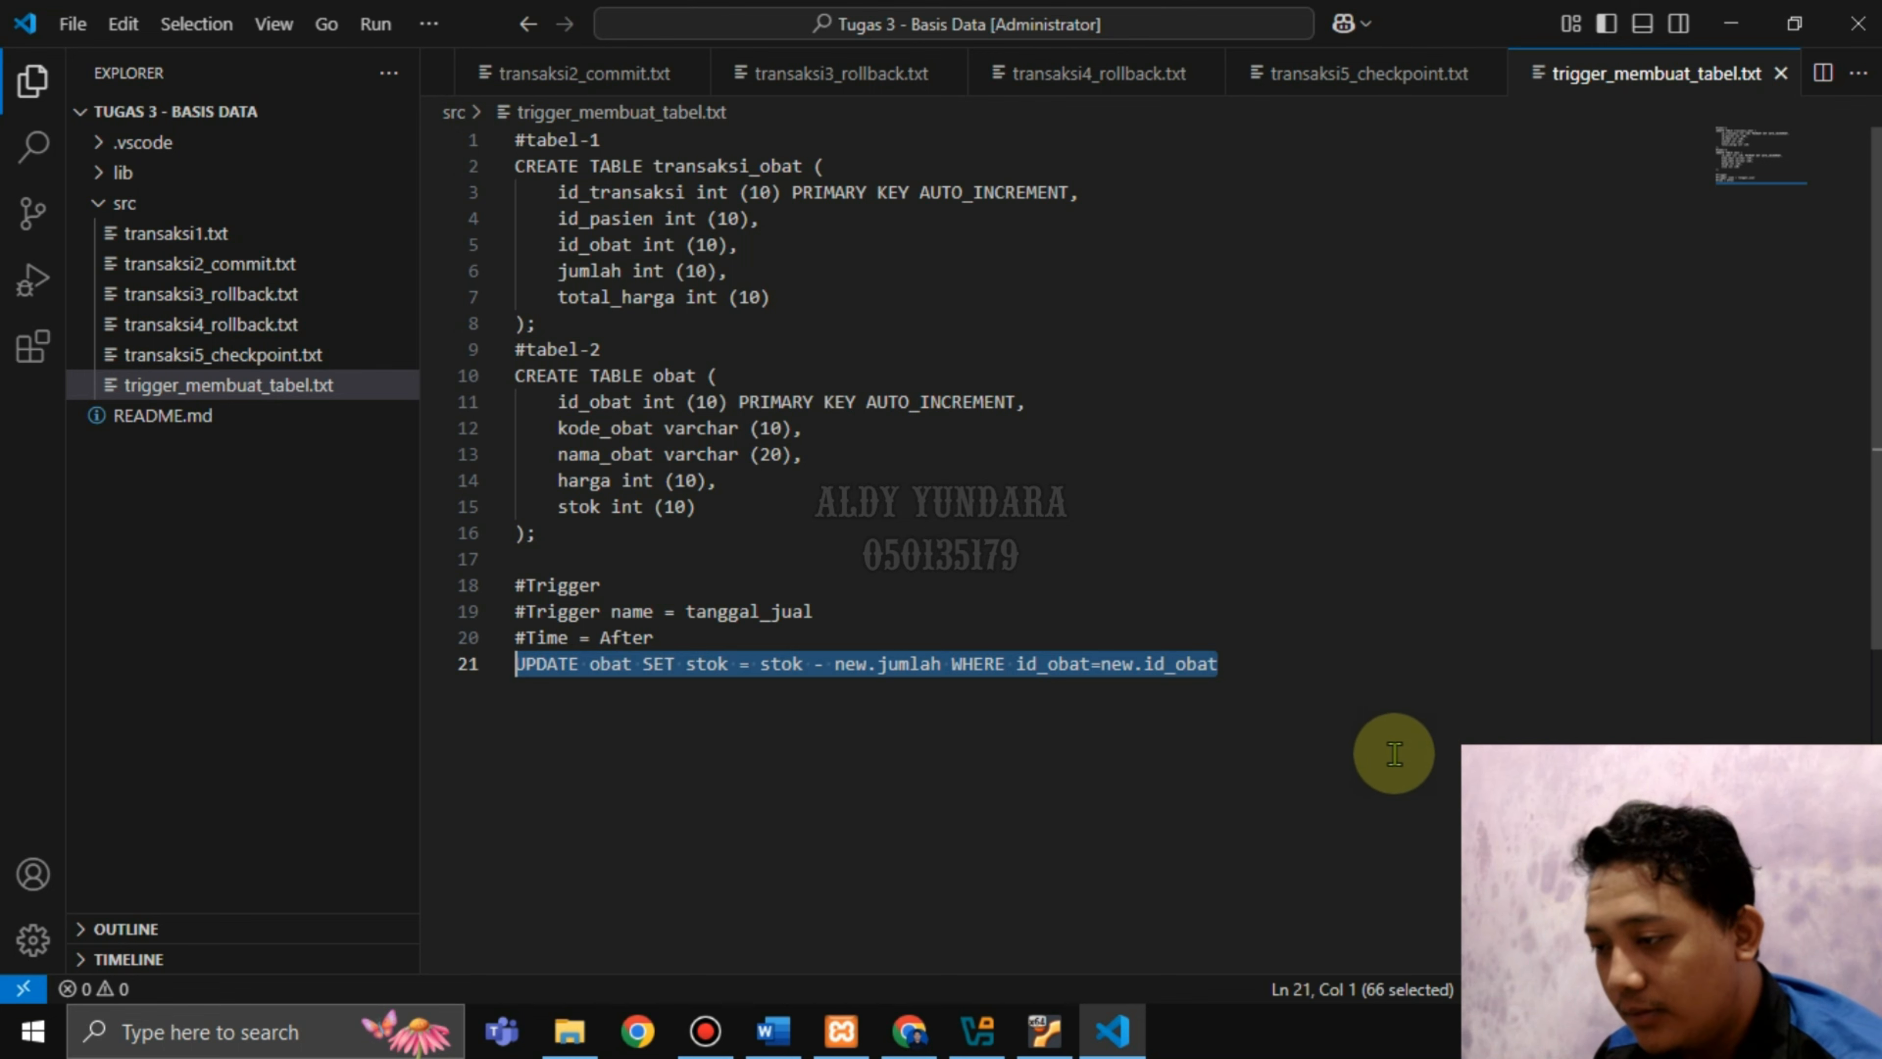
left_click(910, 1030)
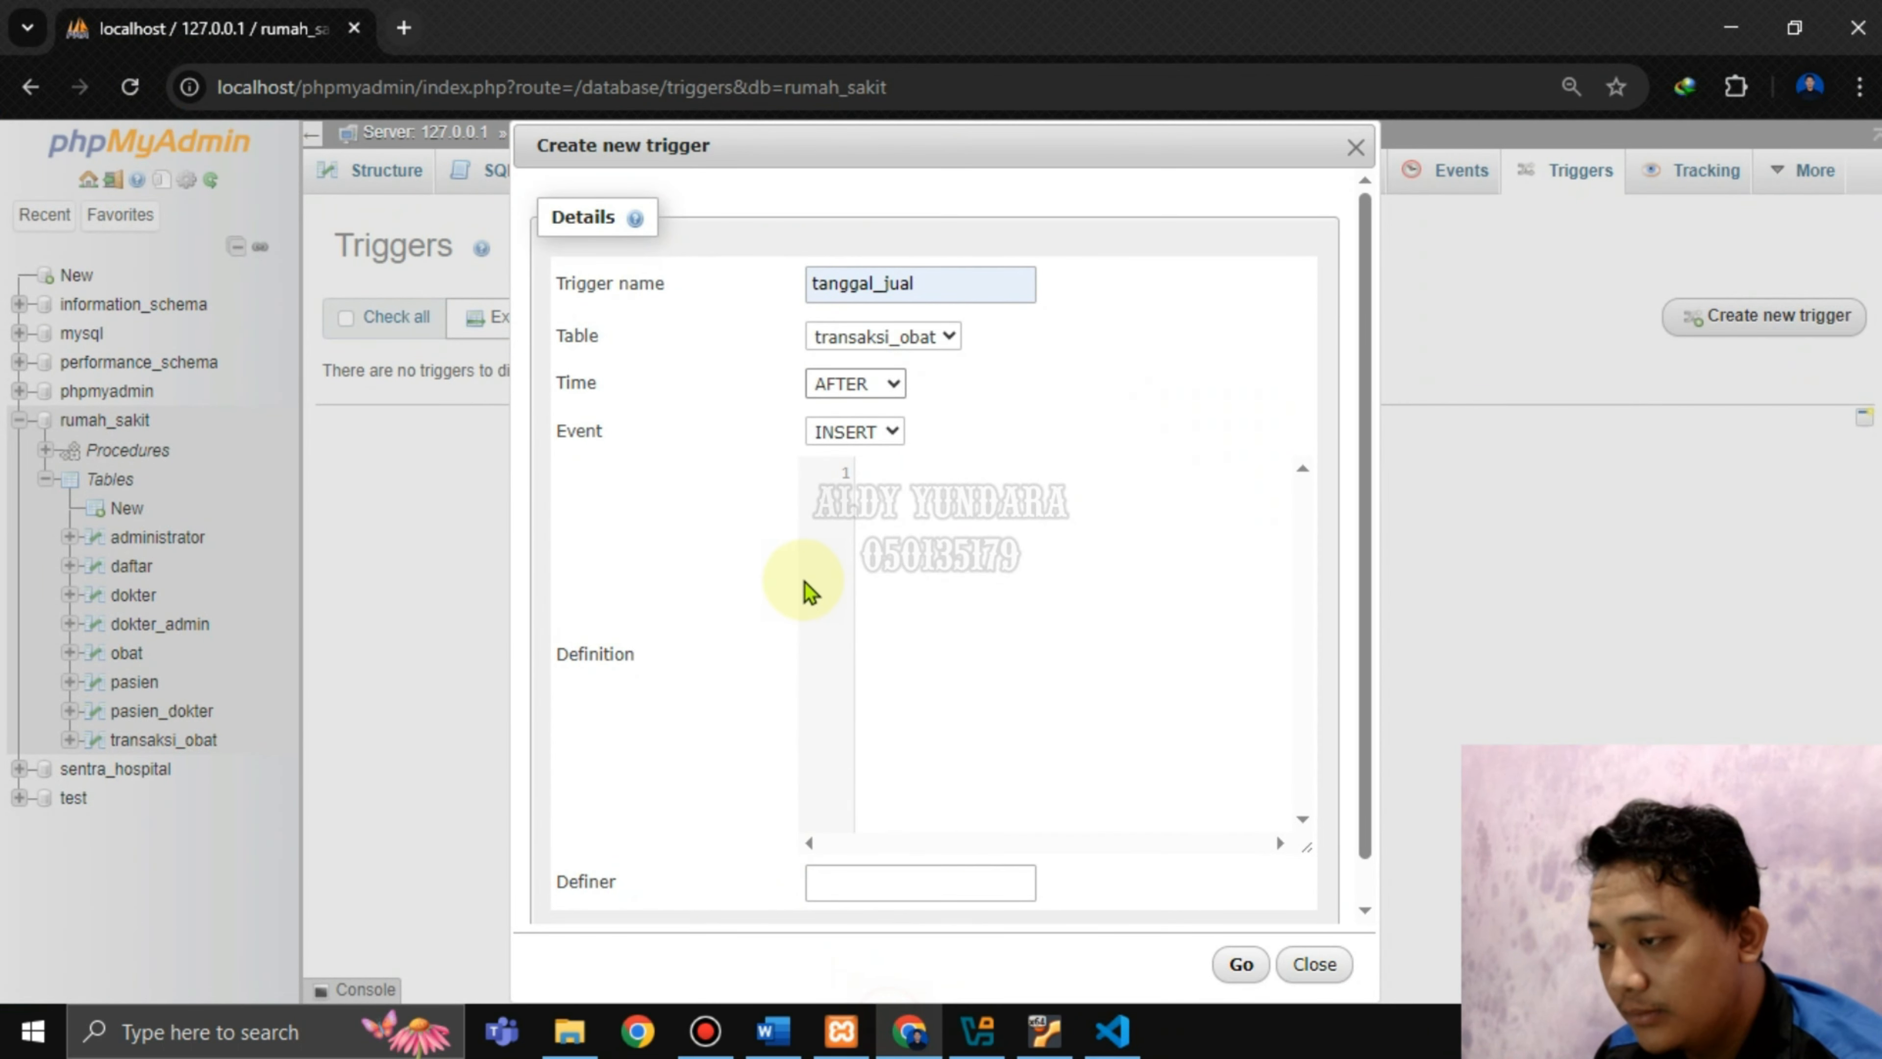
key("ctrl+v")
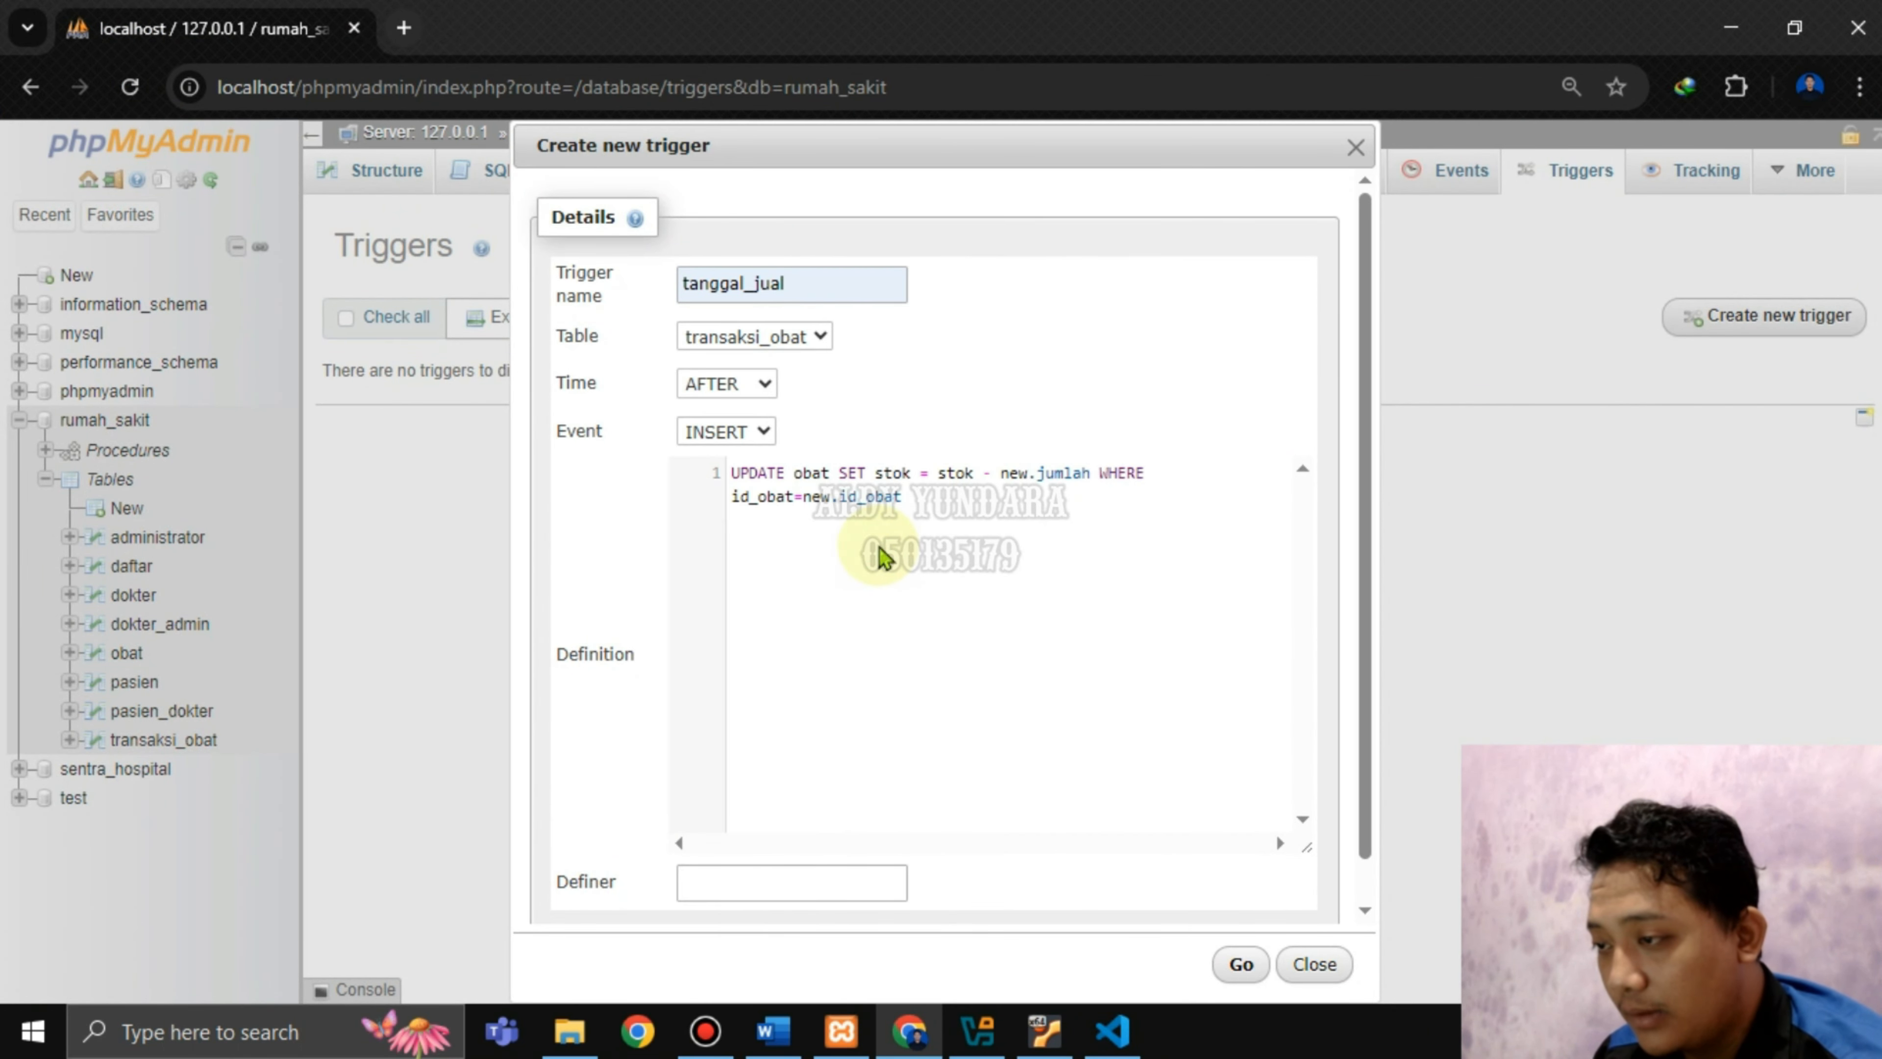
Check the tanggal_jual form against the guide, save it with Go, and return to Word.
left_click(773, 1031)
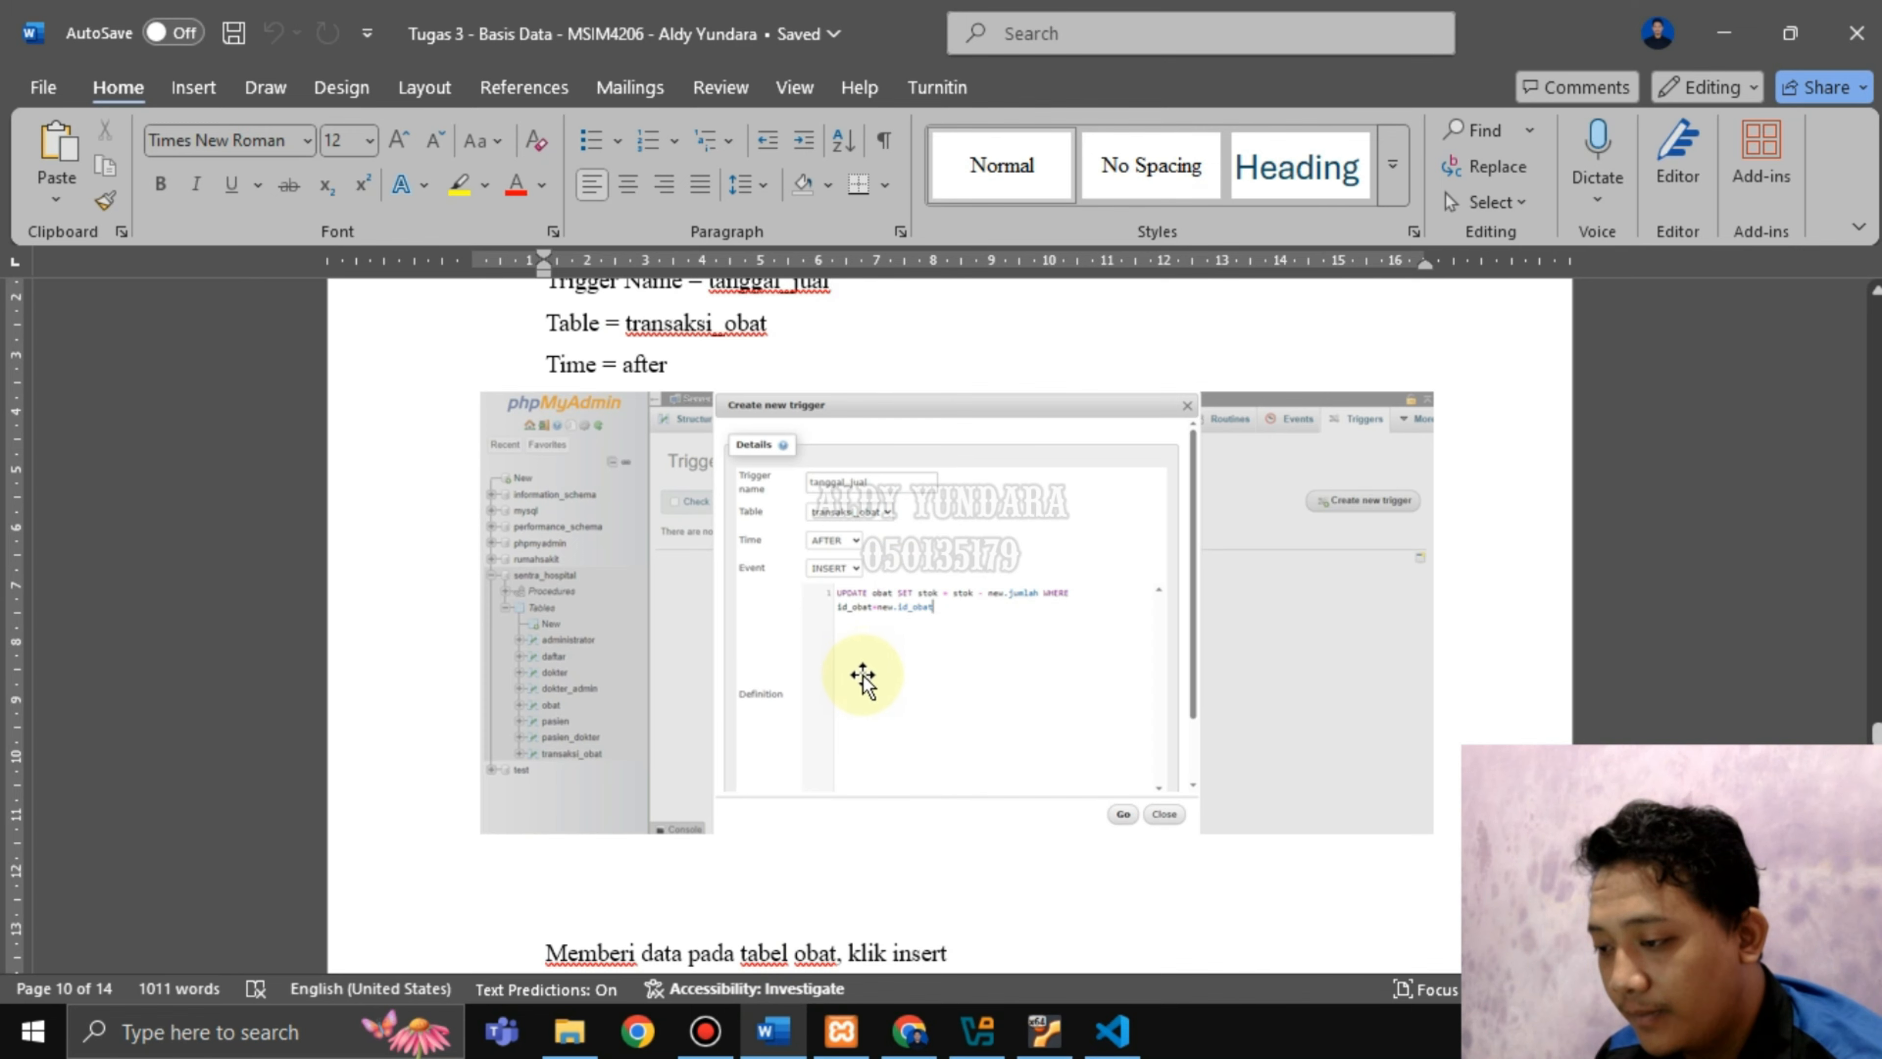
scroll(863, 676, "down", 5)
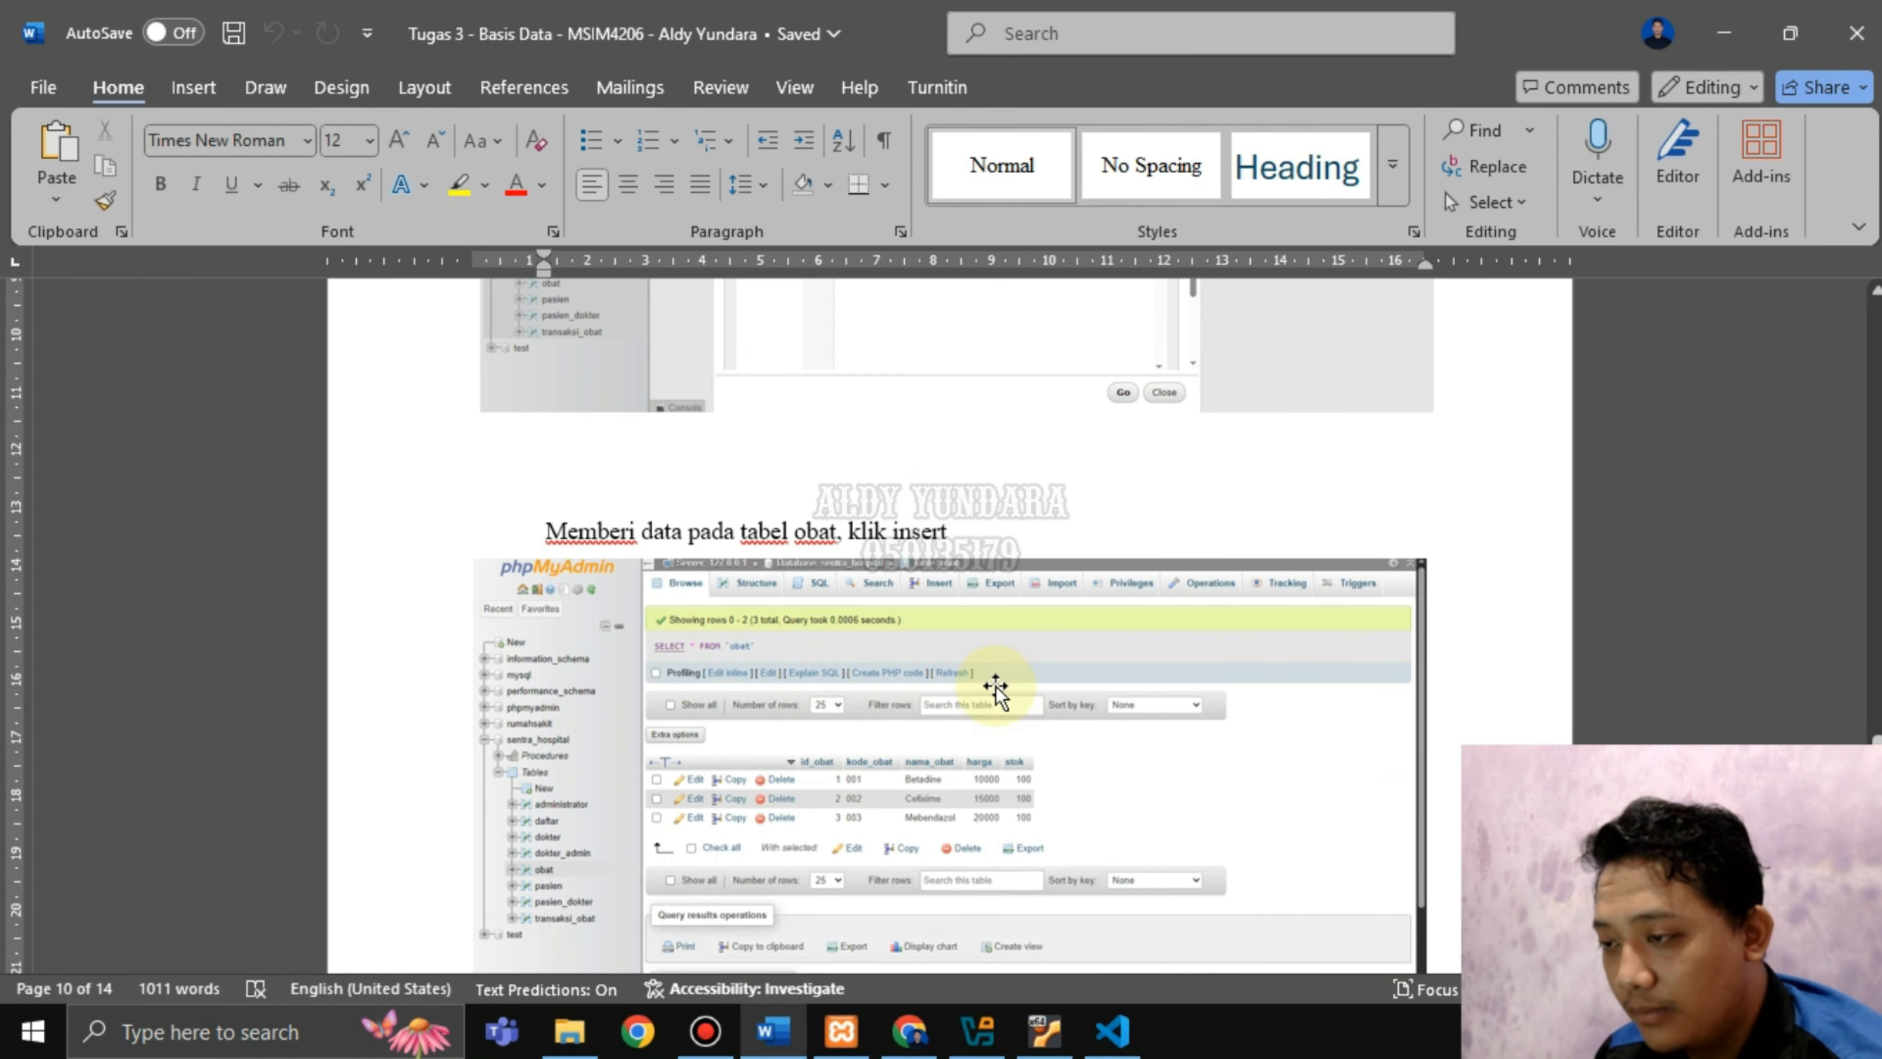
scroll(1132, 782, "up", 5)
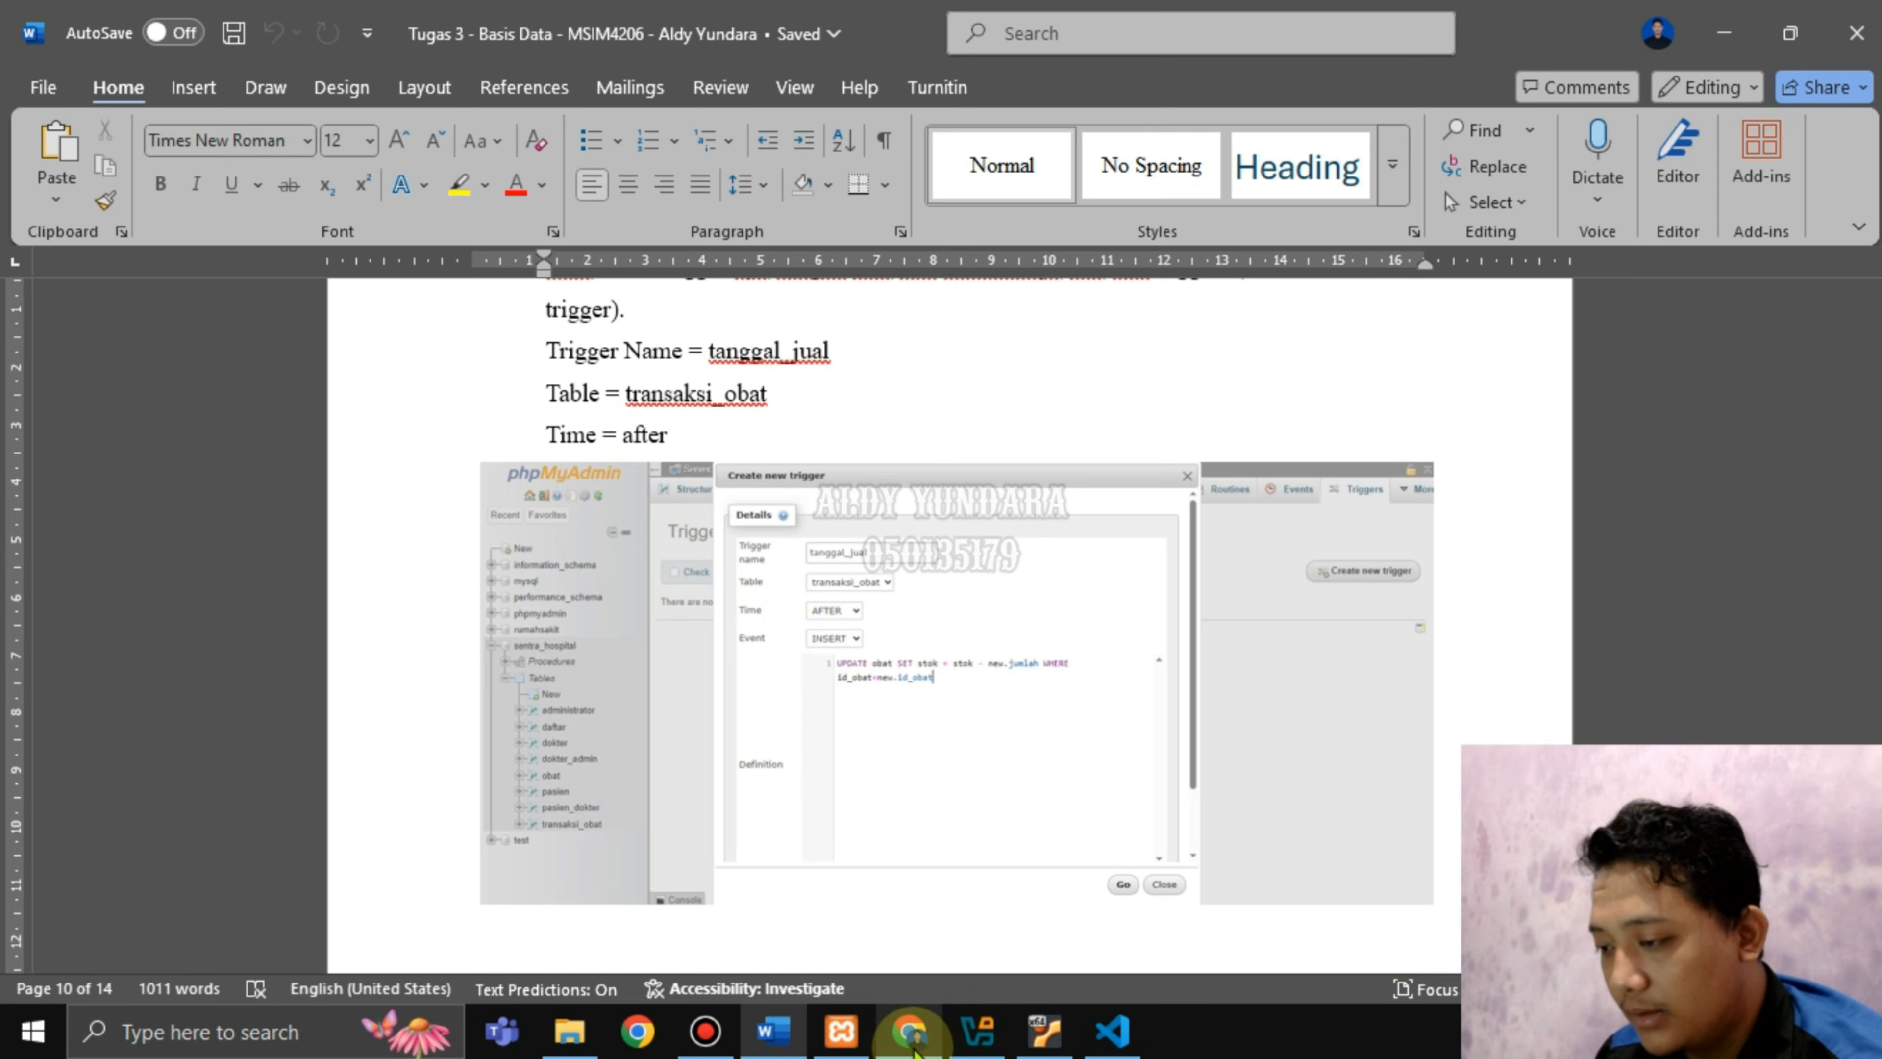
left_click(918, 1047)
scroll(895, 719, "down", 1)
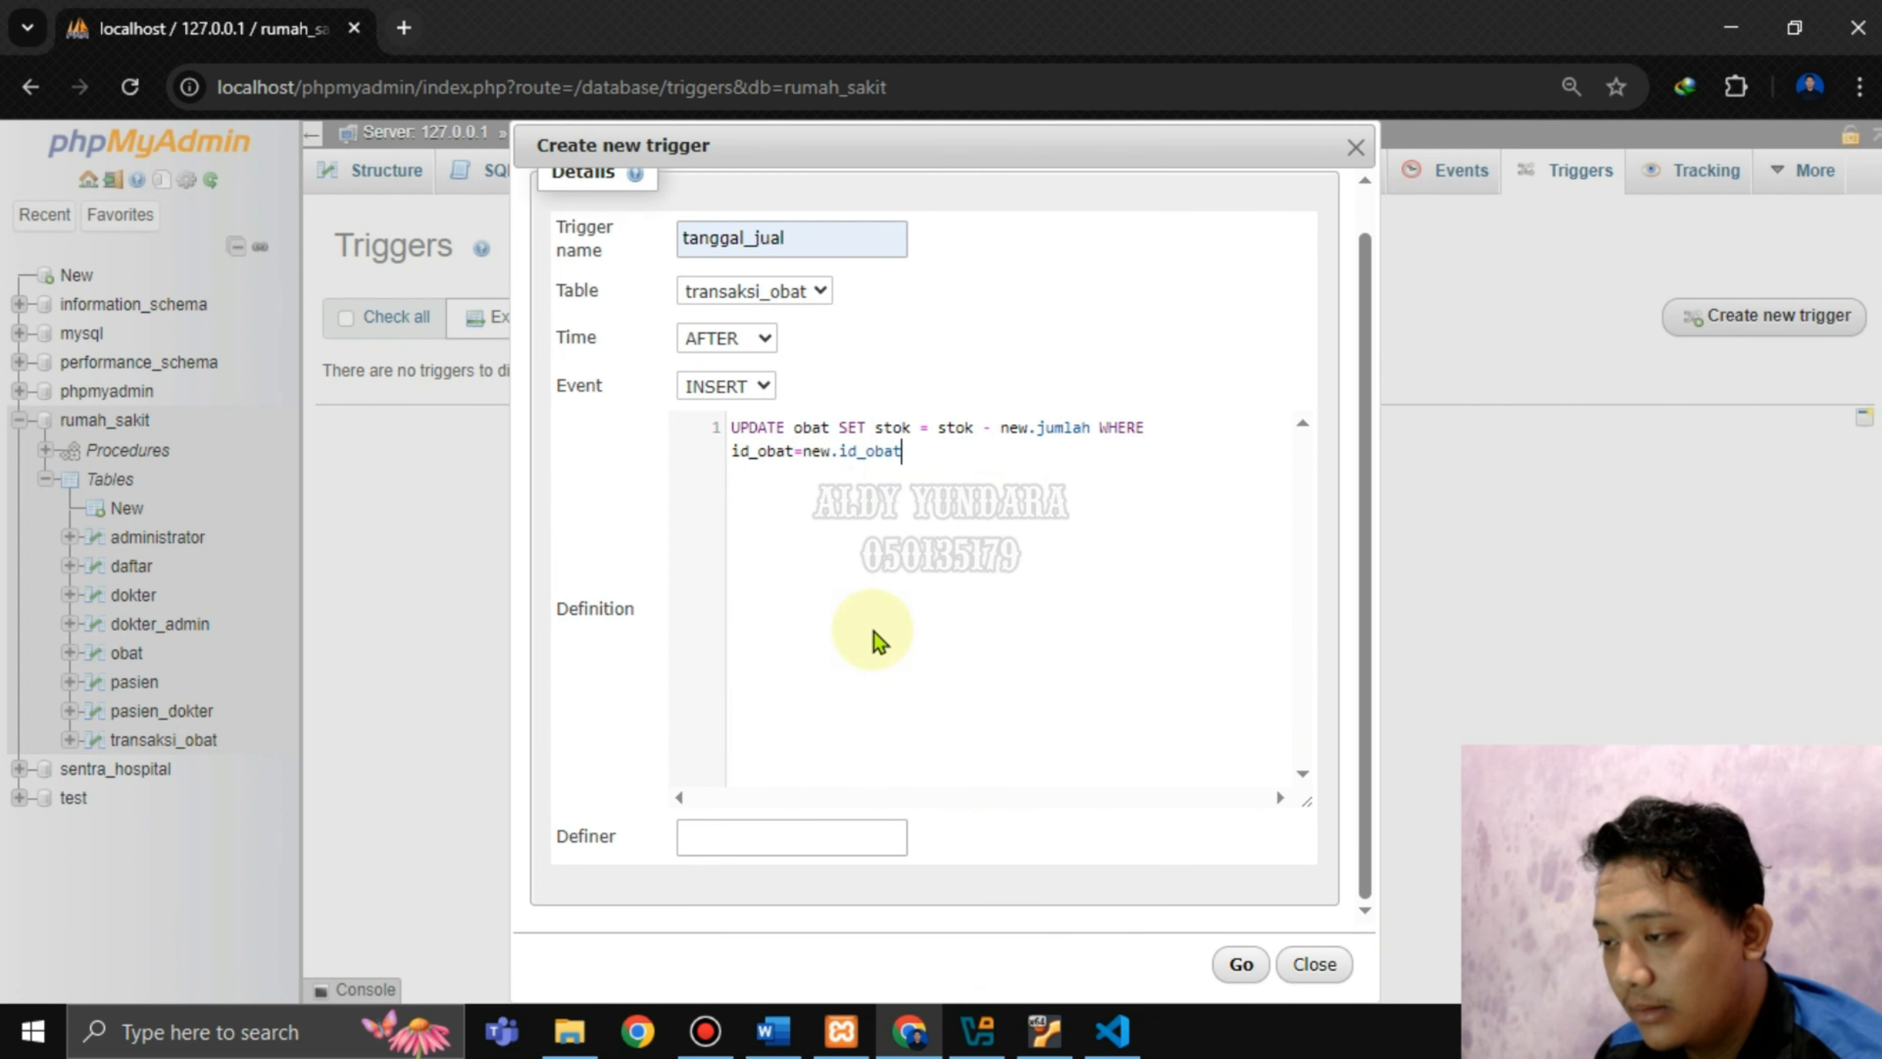
left_click(1241, 963)
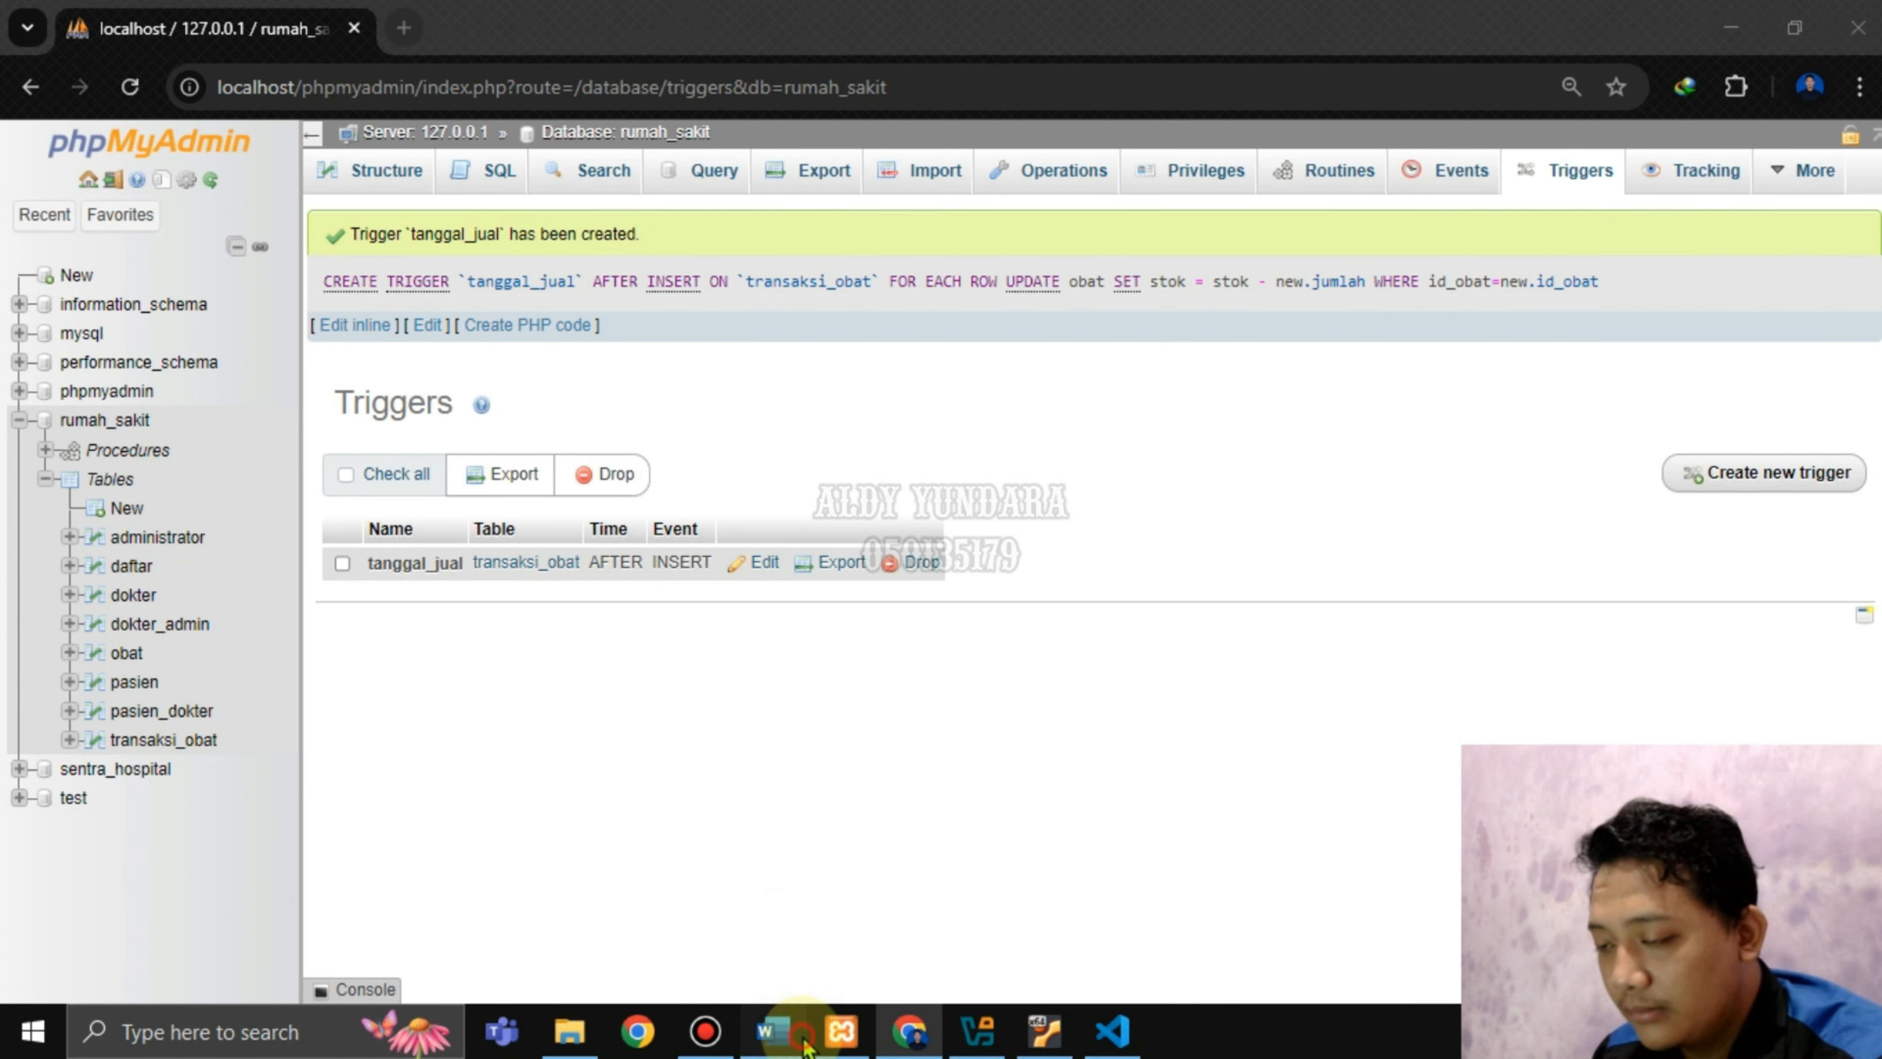
left_click(773, 1030)
scroll(756, 552, "down", 5)
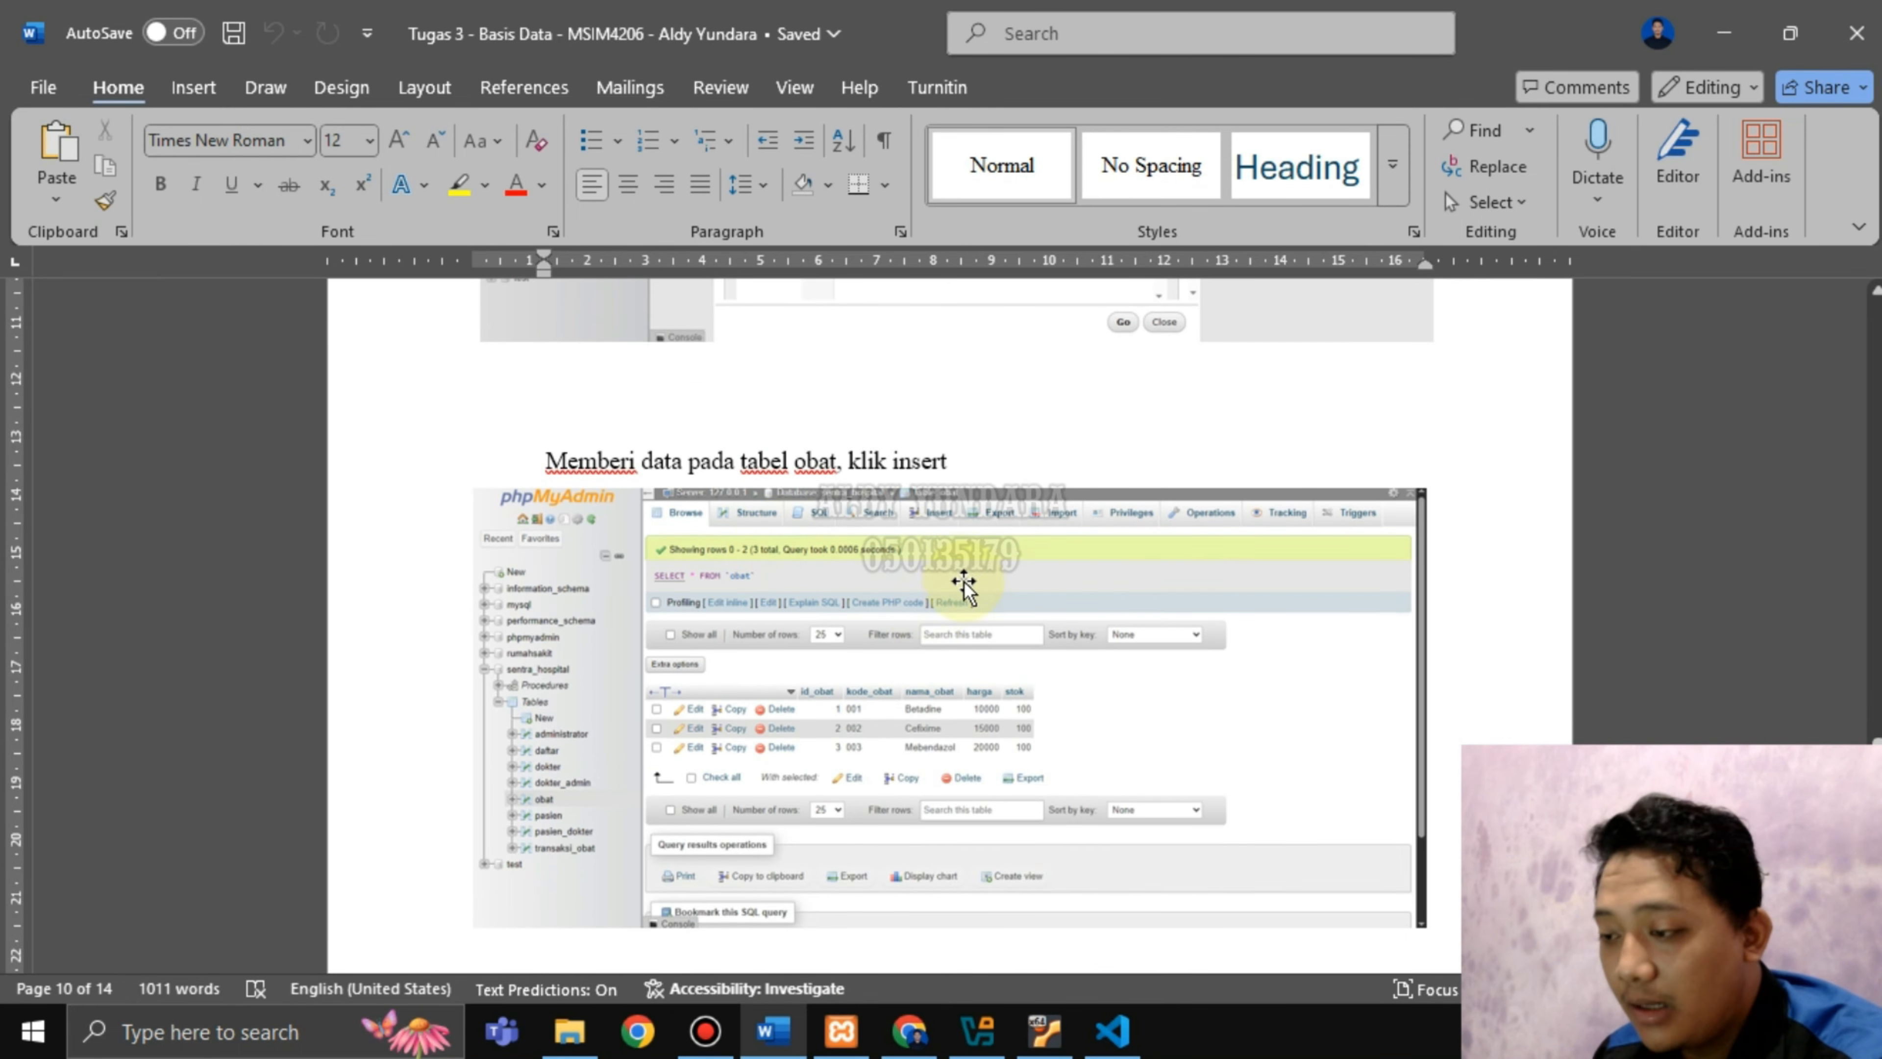
Scroll Word to the 'Memberi data pada tabel obat' step, then return to phpMyAdmin.
scroll(1009, 660, "down", 2)
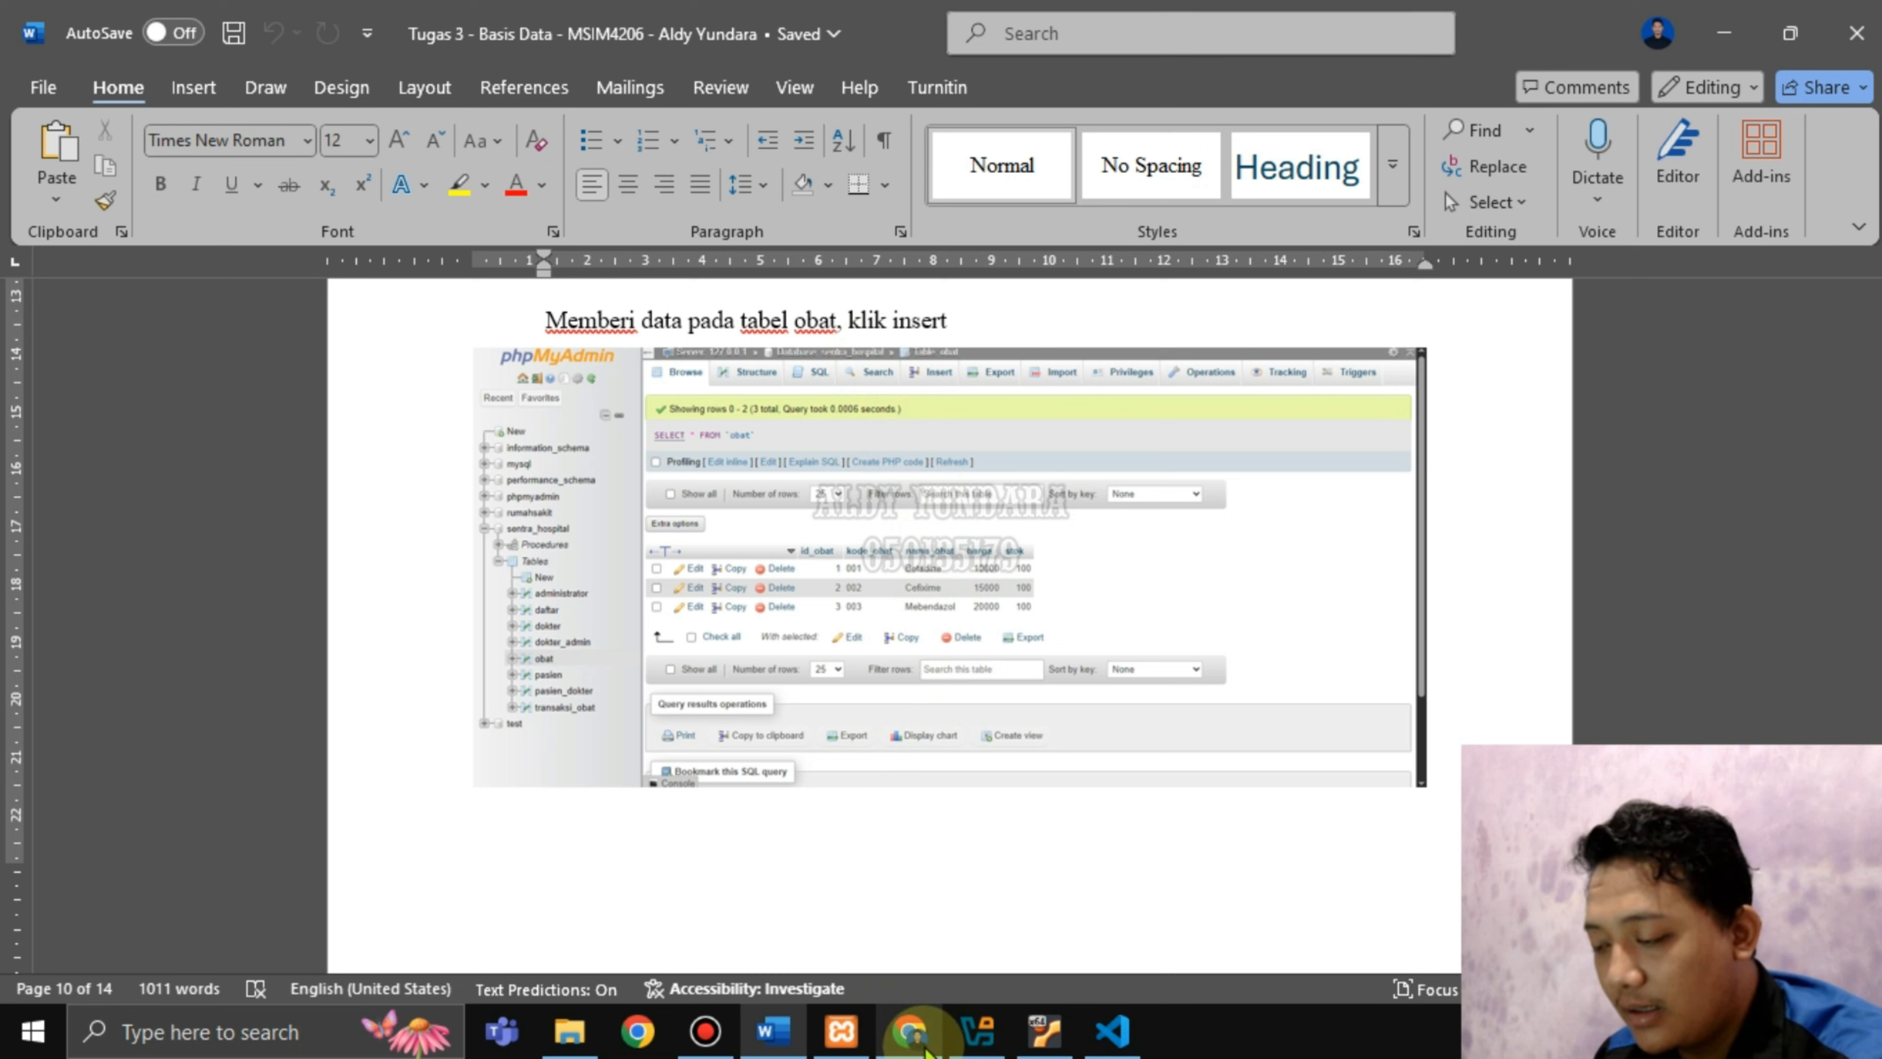
left_click(935, 1030)
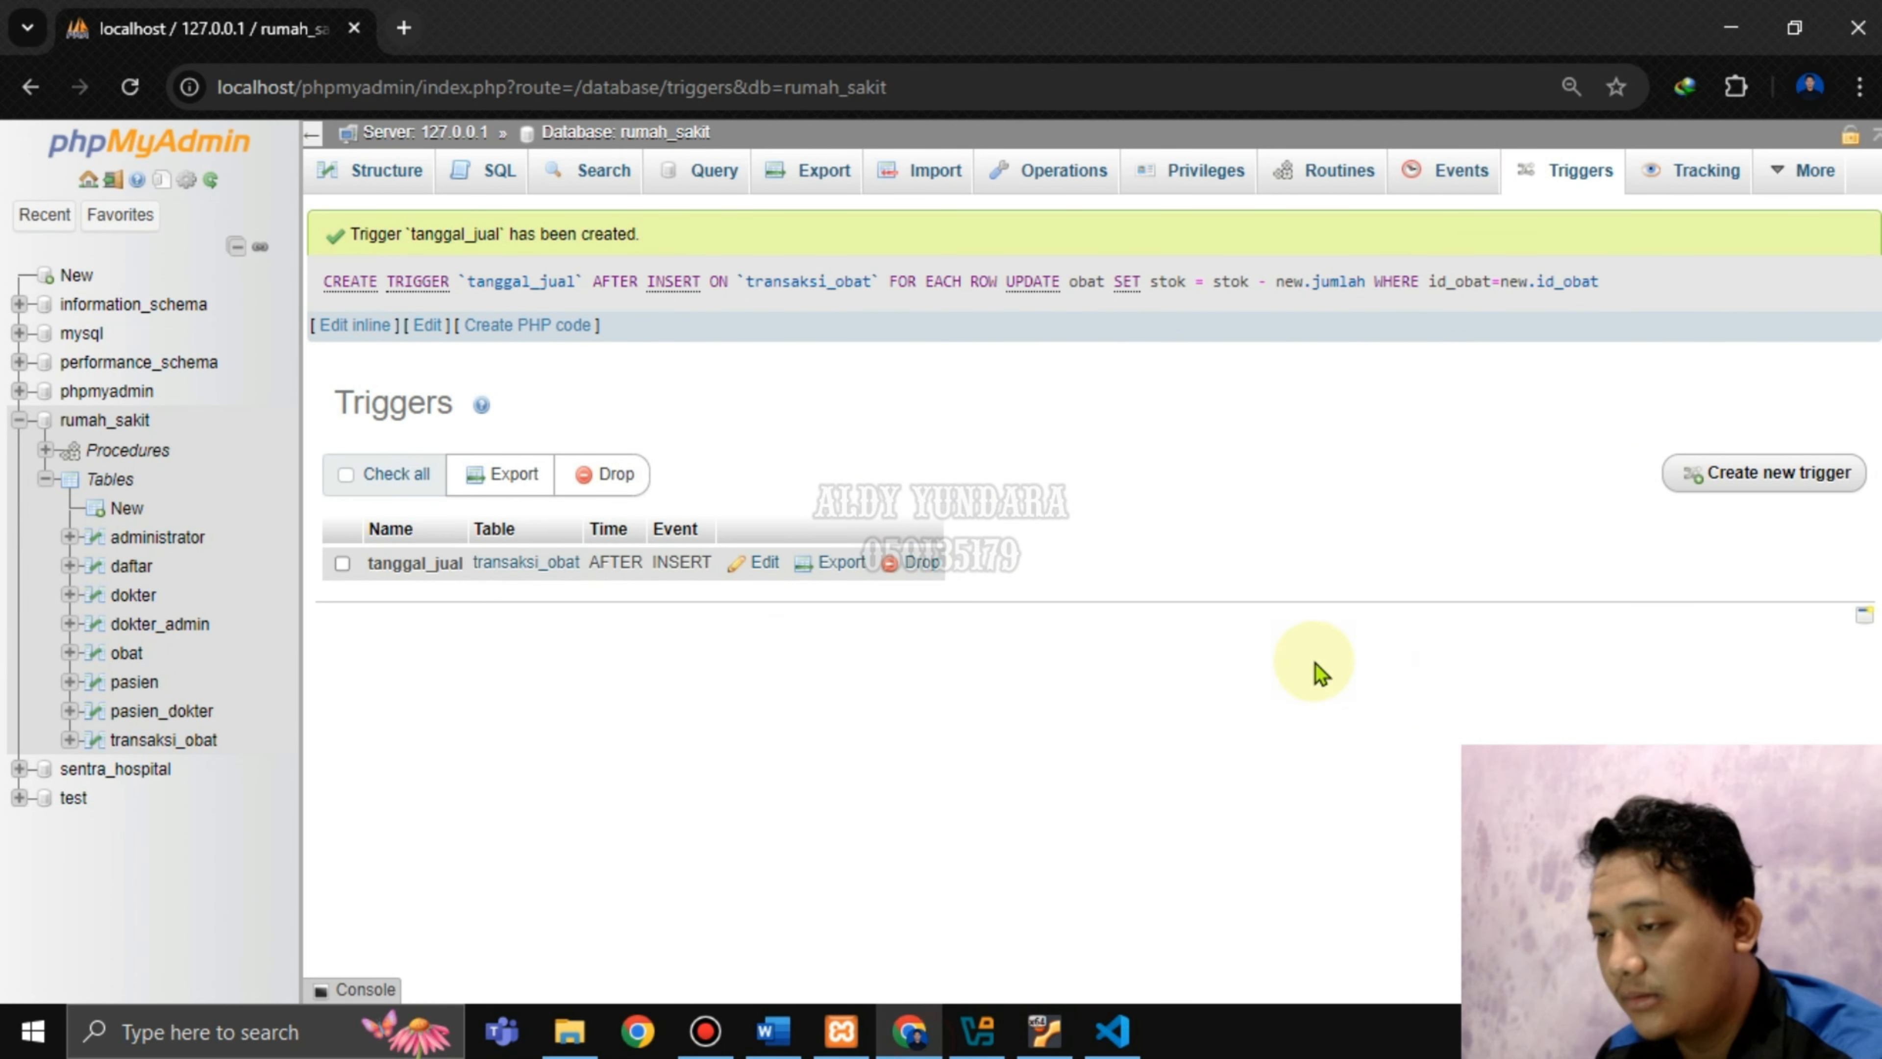
In obat's Insert form, fill the first row: id 1, OBT1, Paracetamol, price 10000, stock 100.
left_click(96, 656)
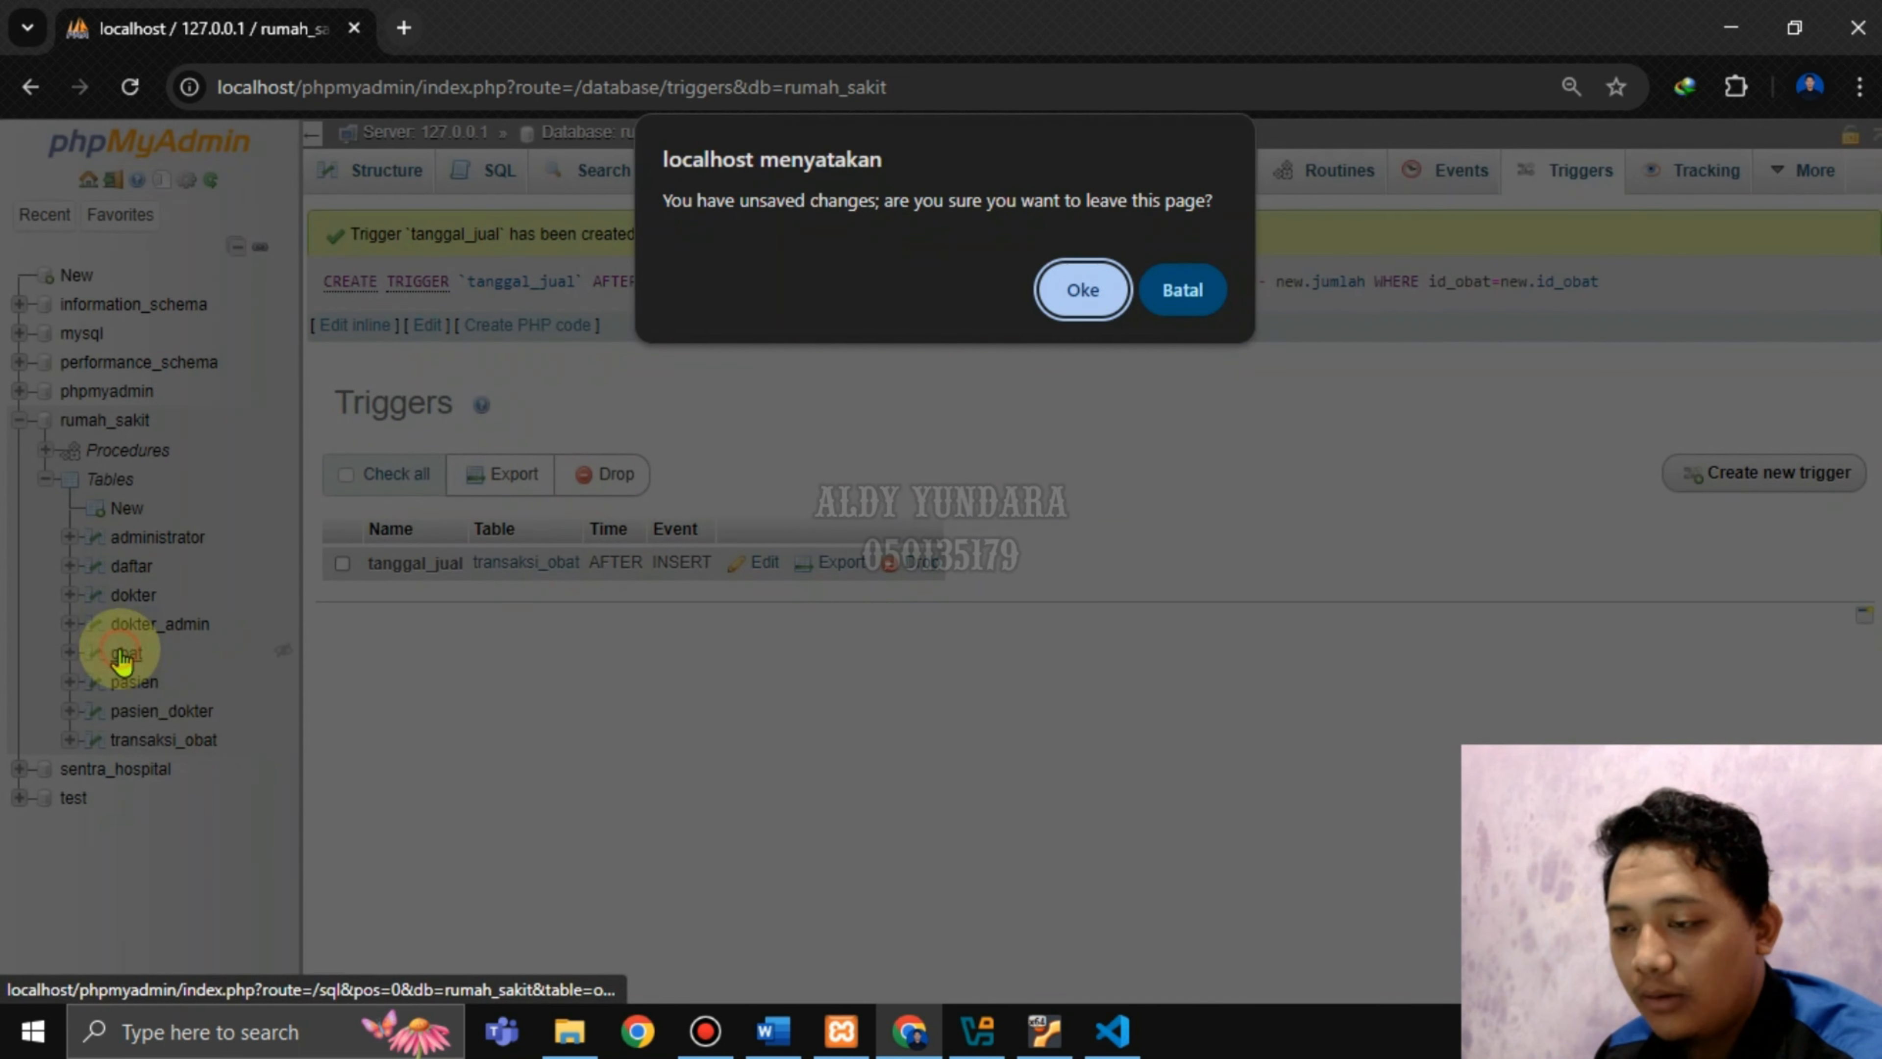
left_click(1082, 289)
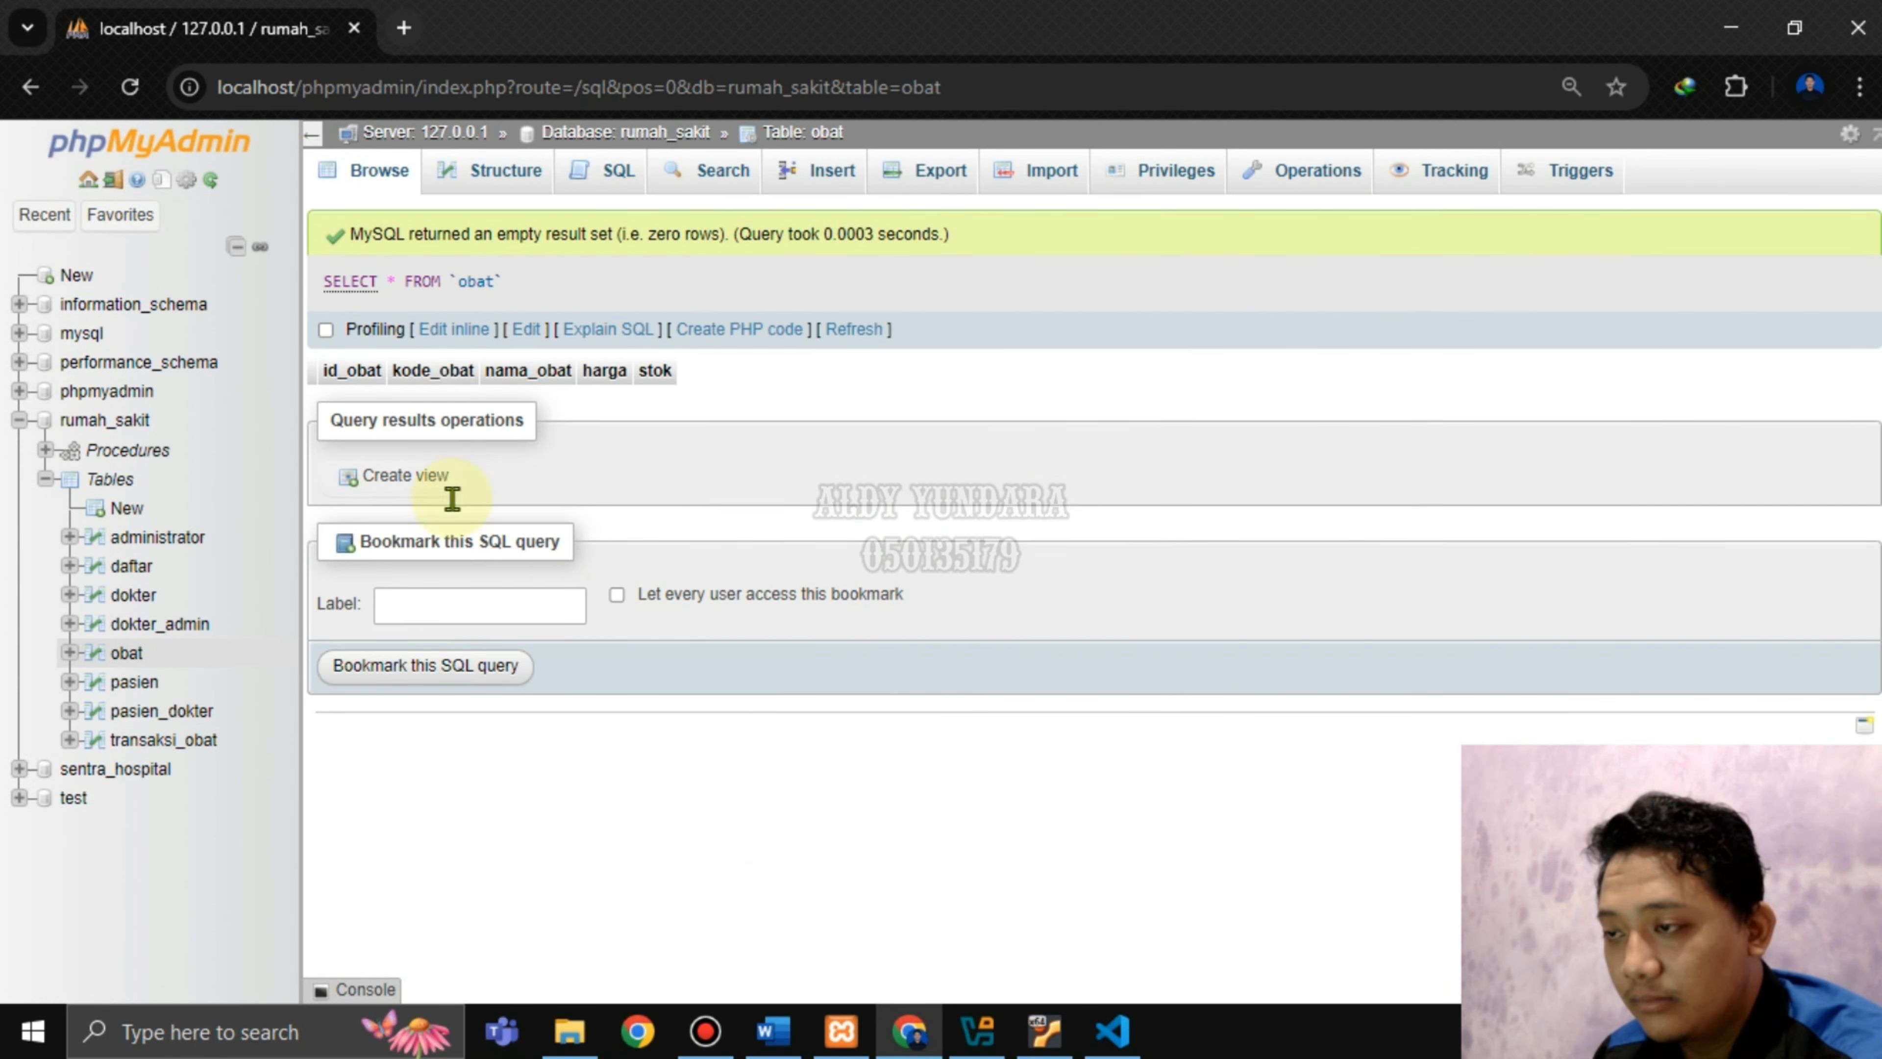
left_click(830, 170)
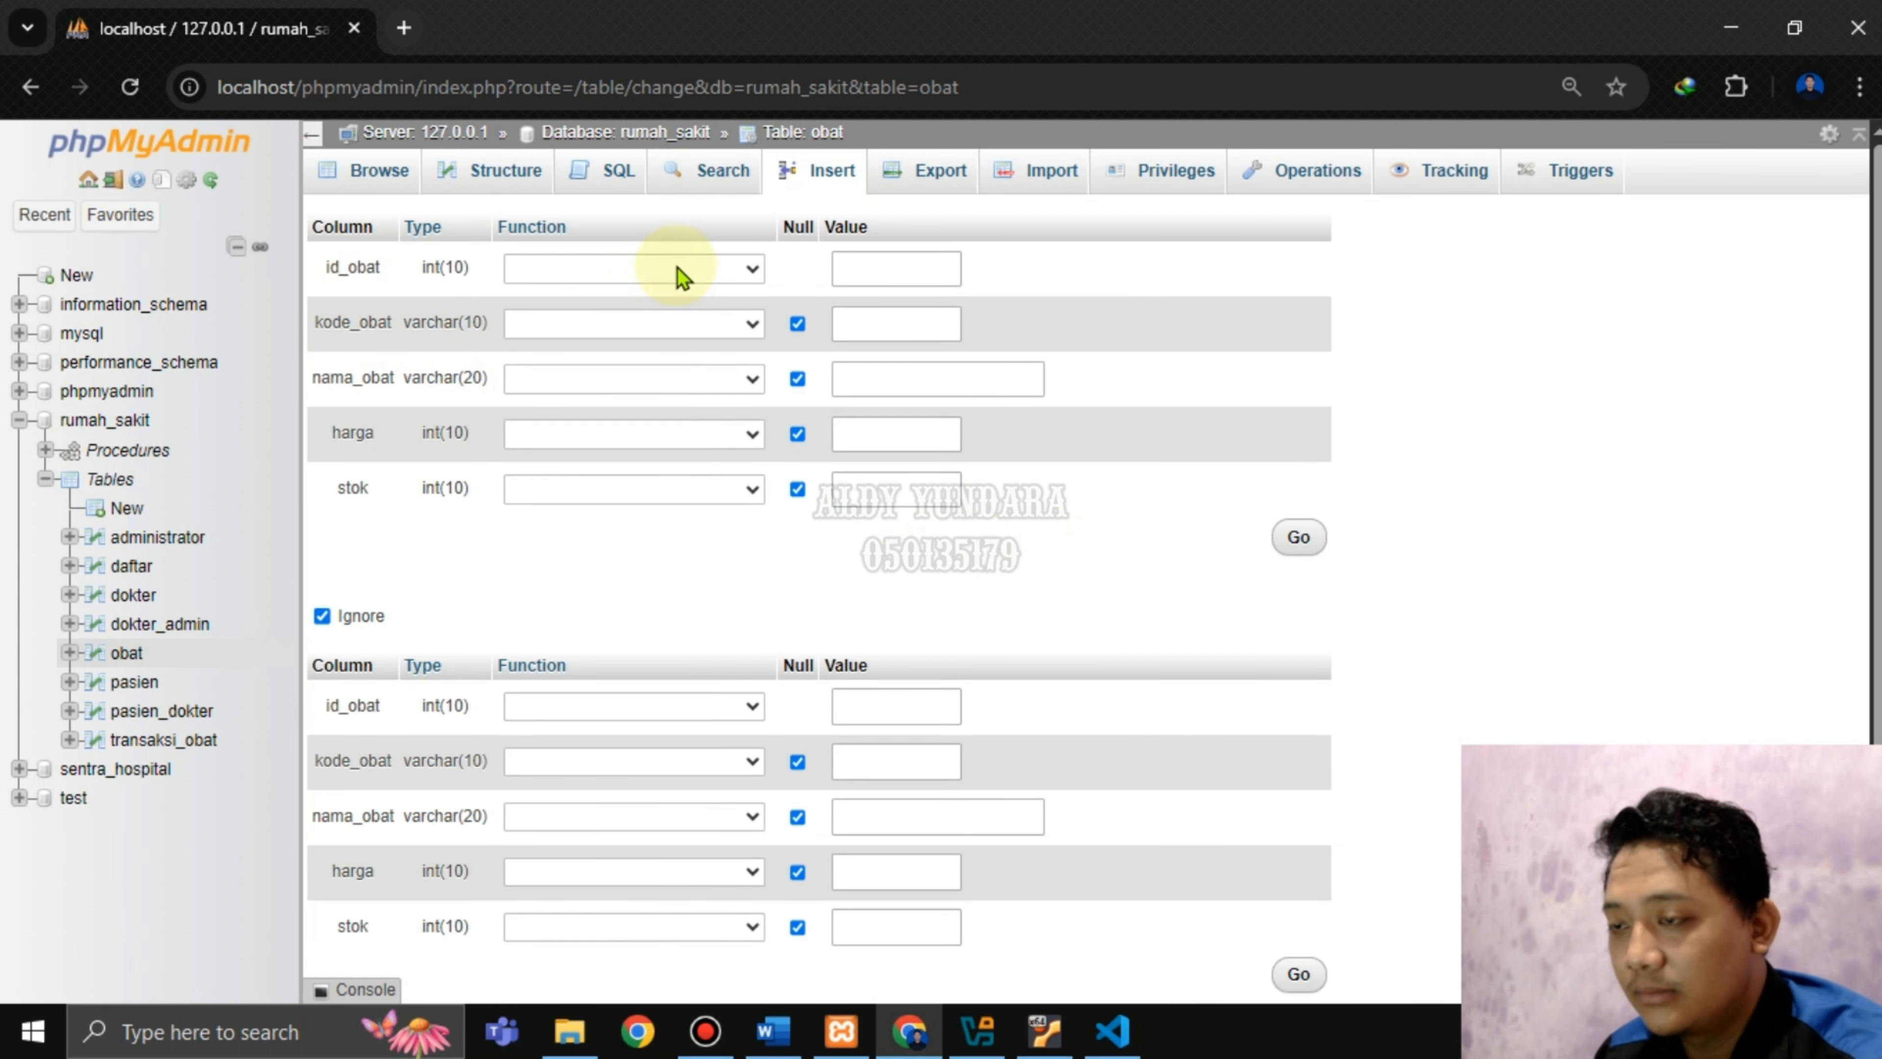
left_click(863, 267)
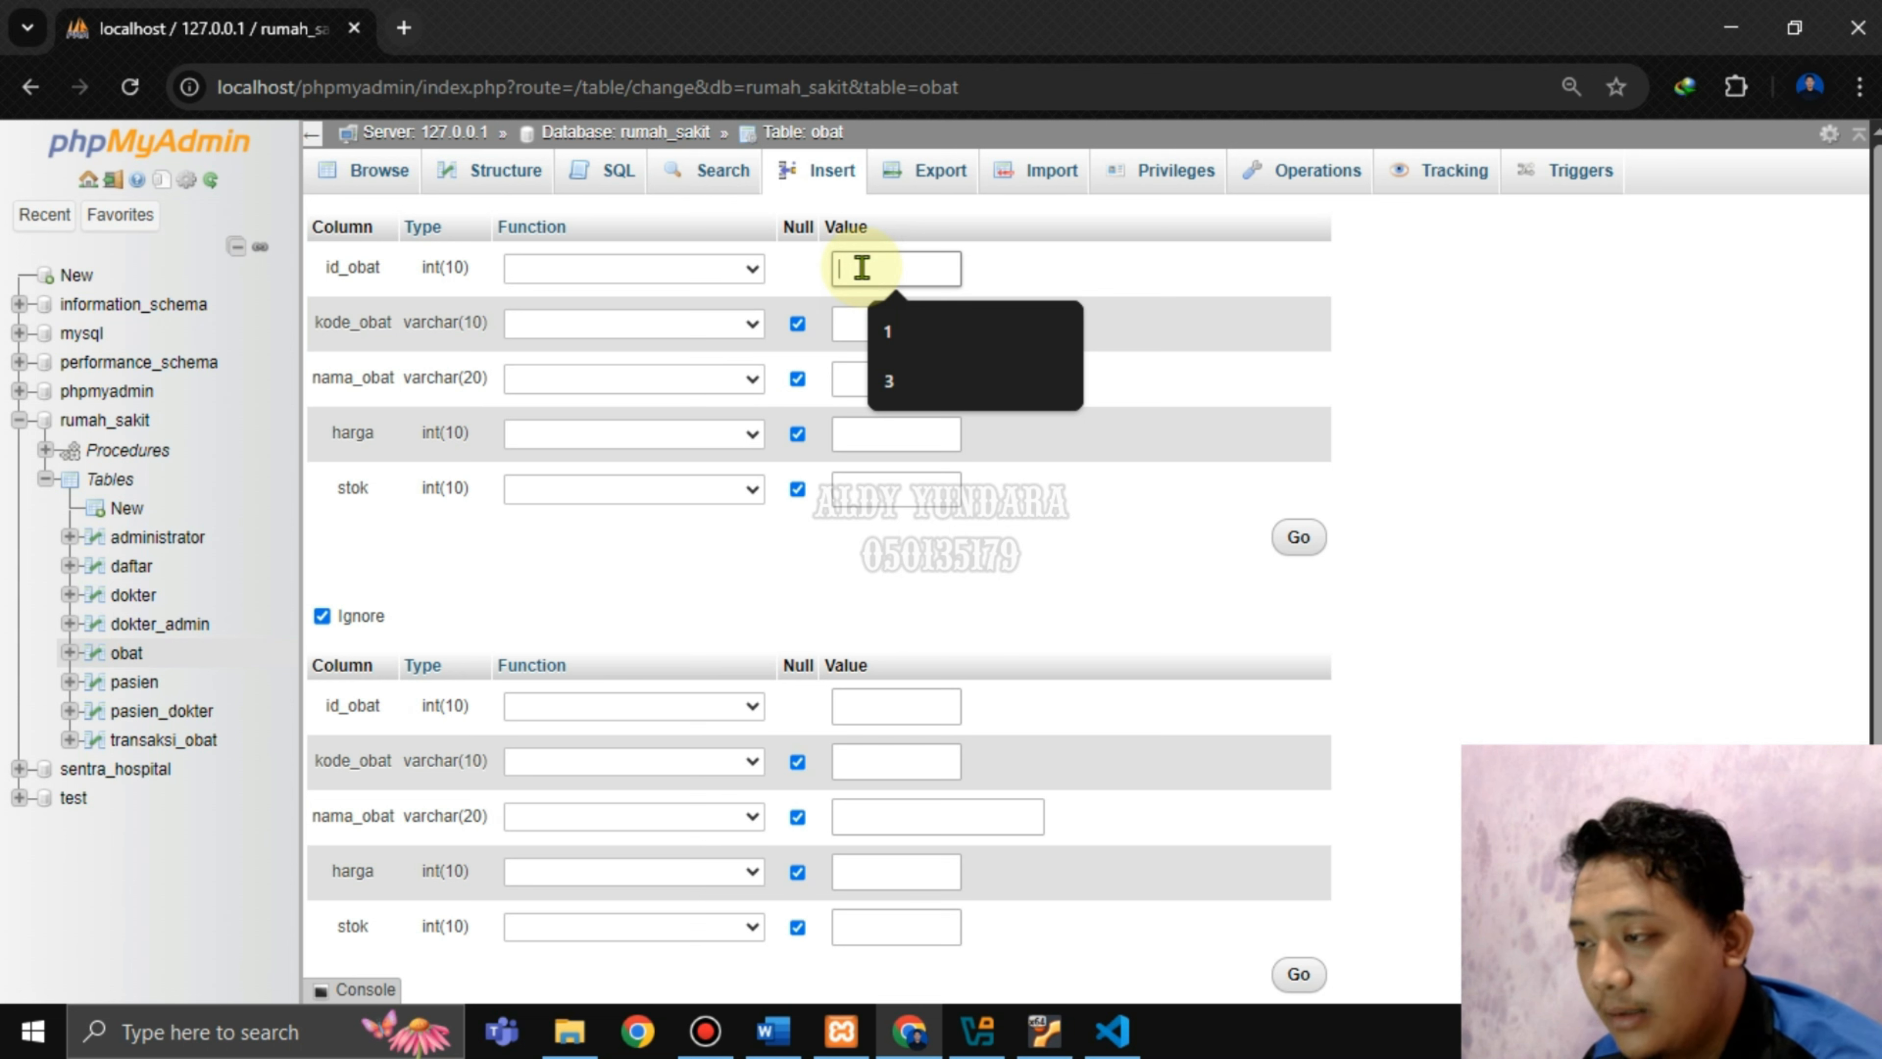
type("1")
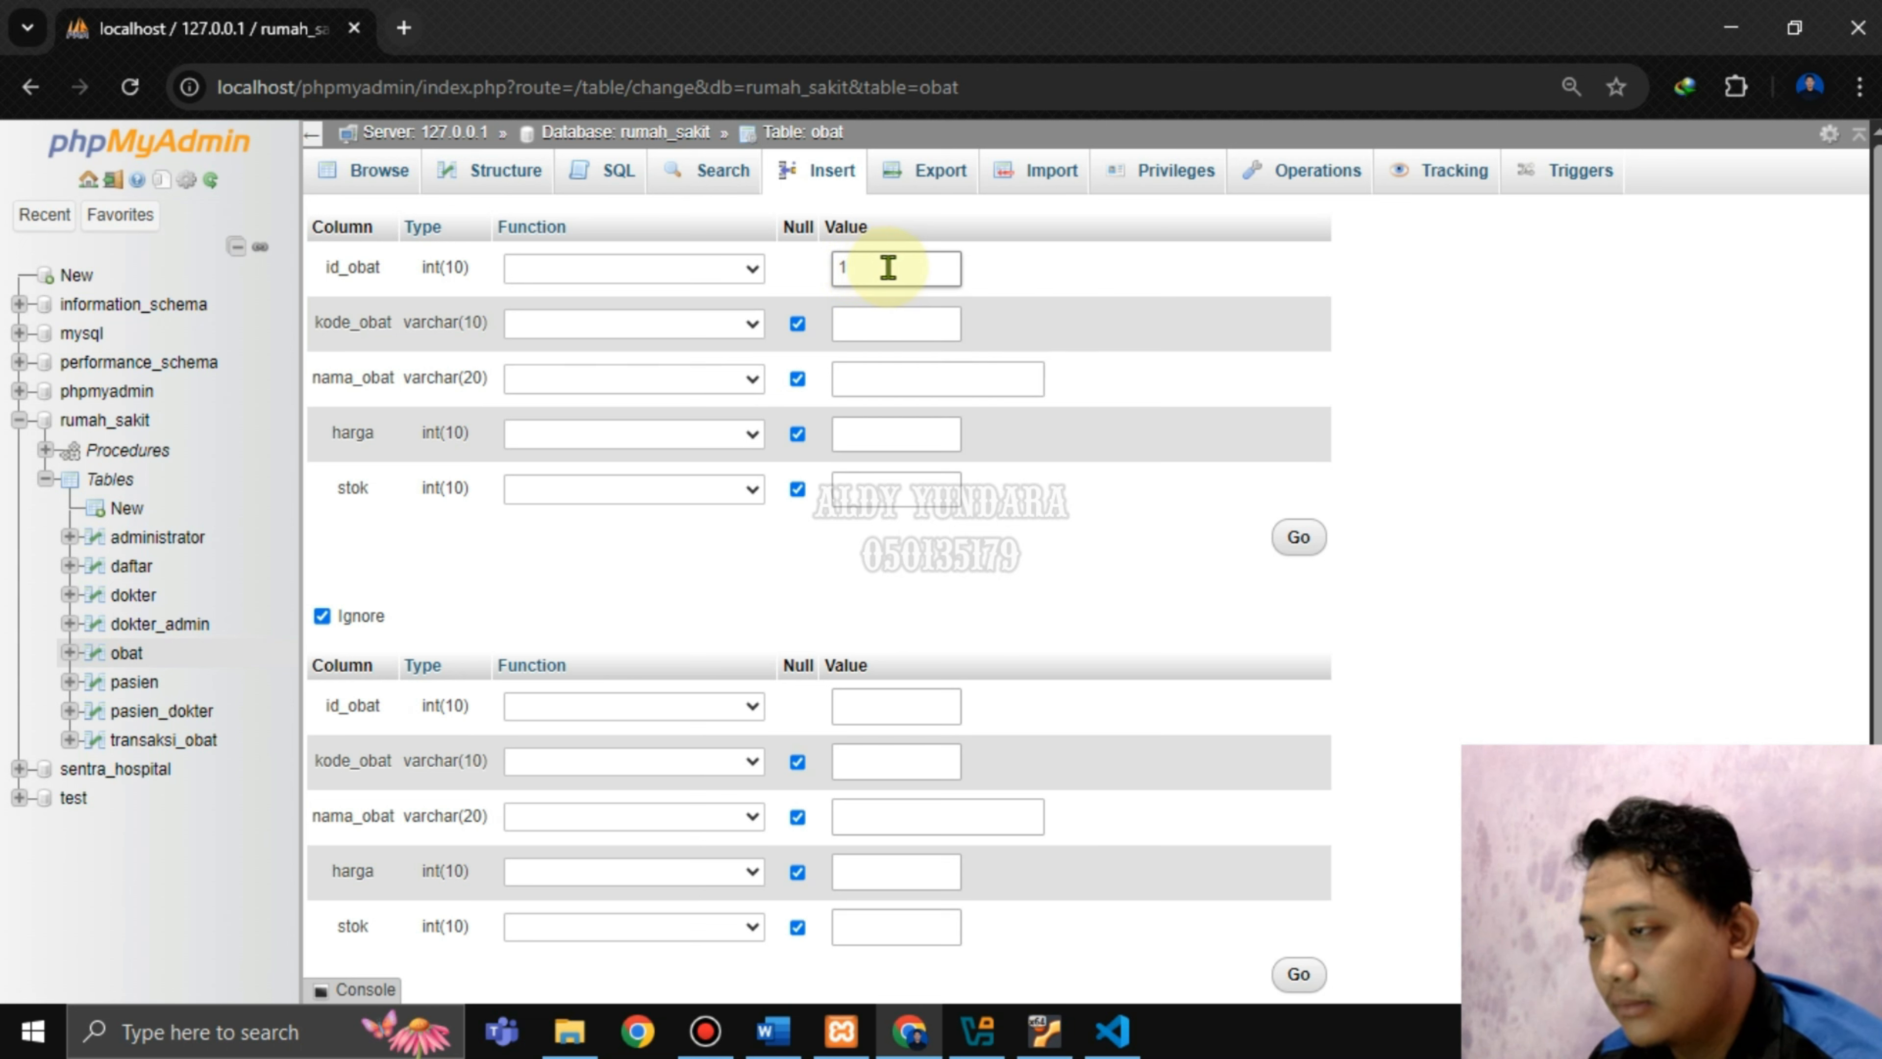
double_click(839, 268)
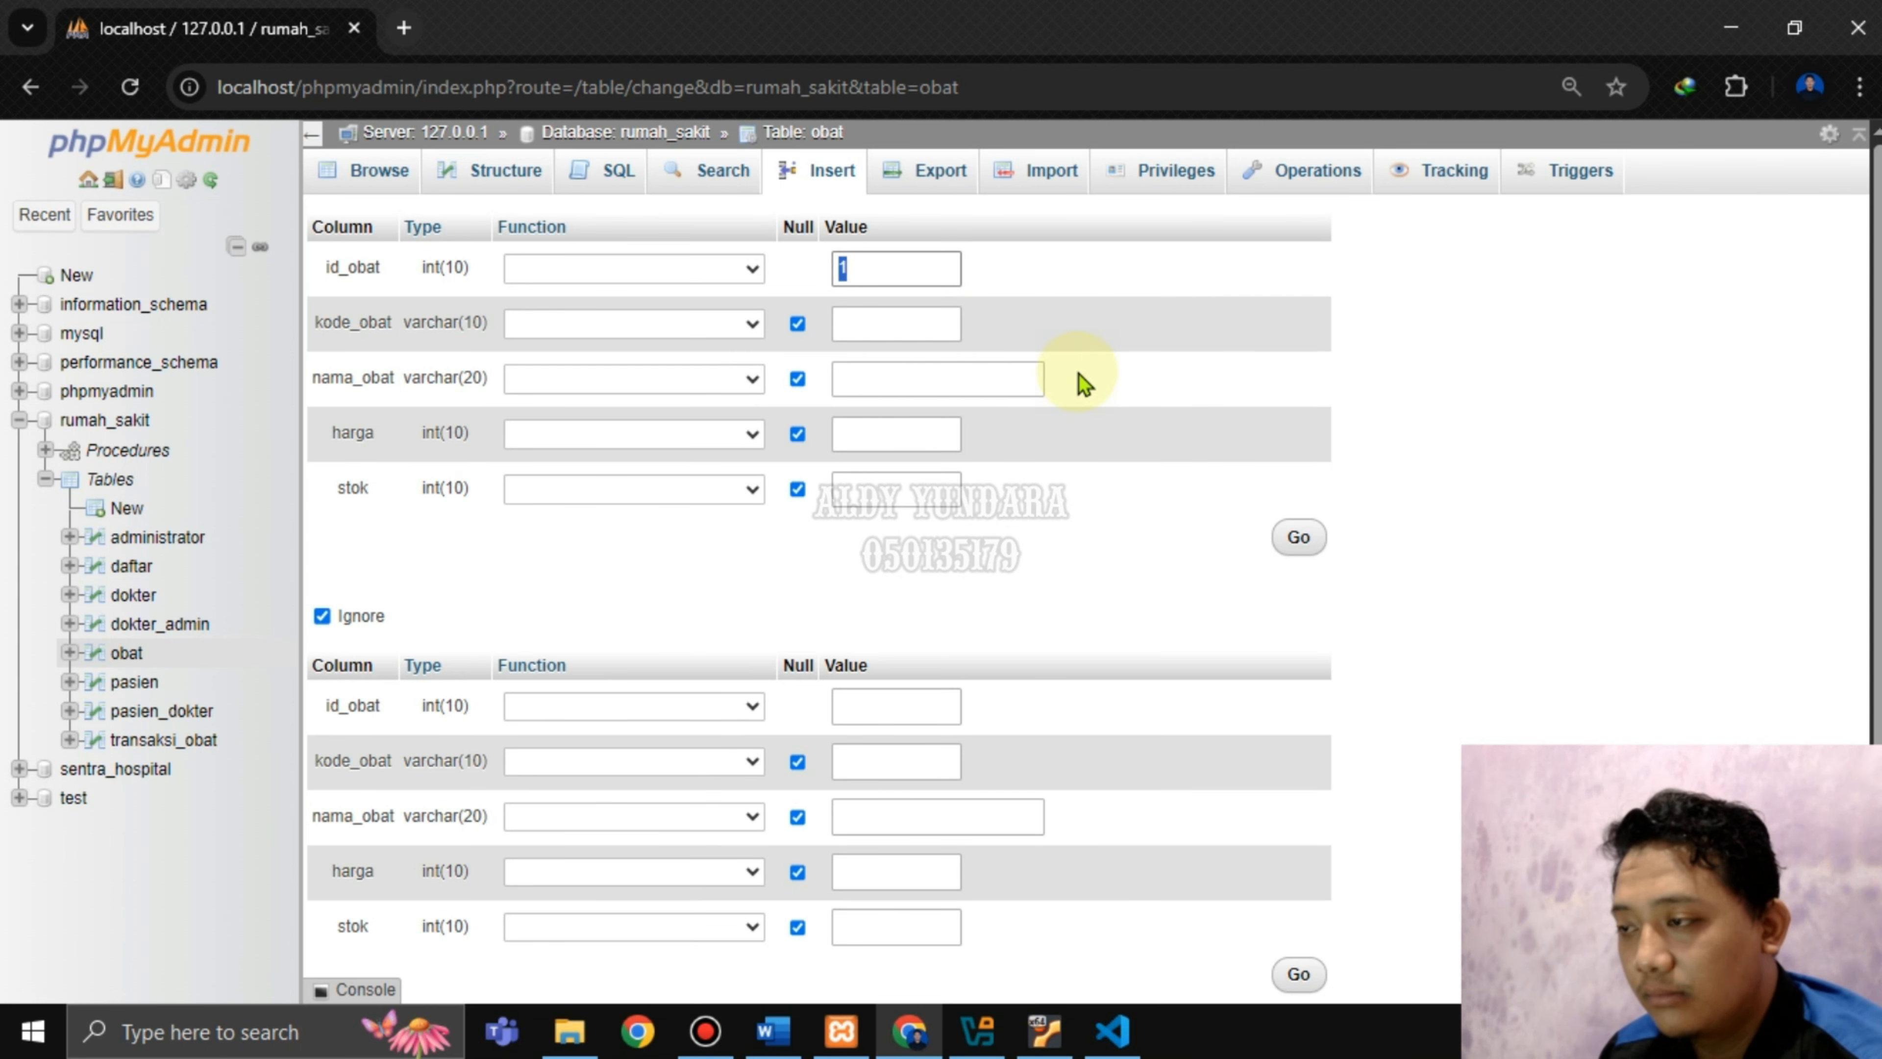
left_click(867, 326)
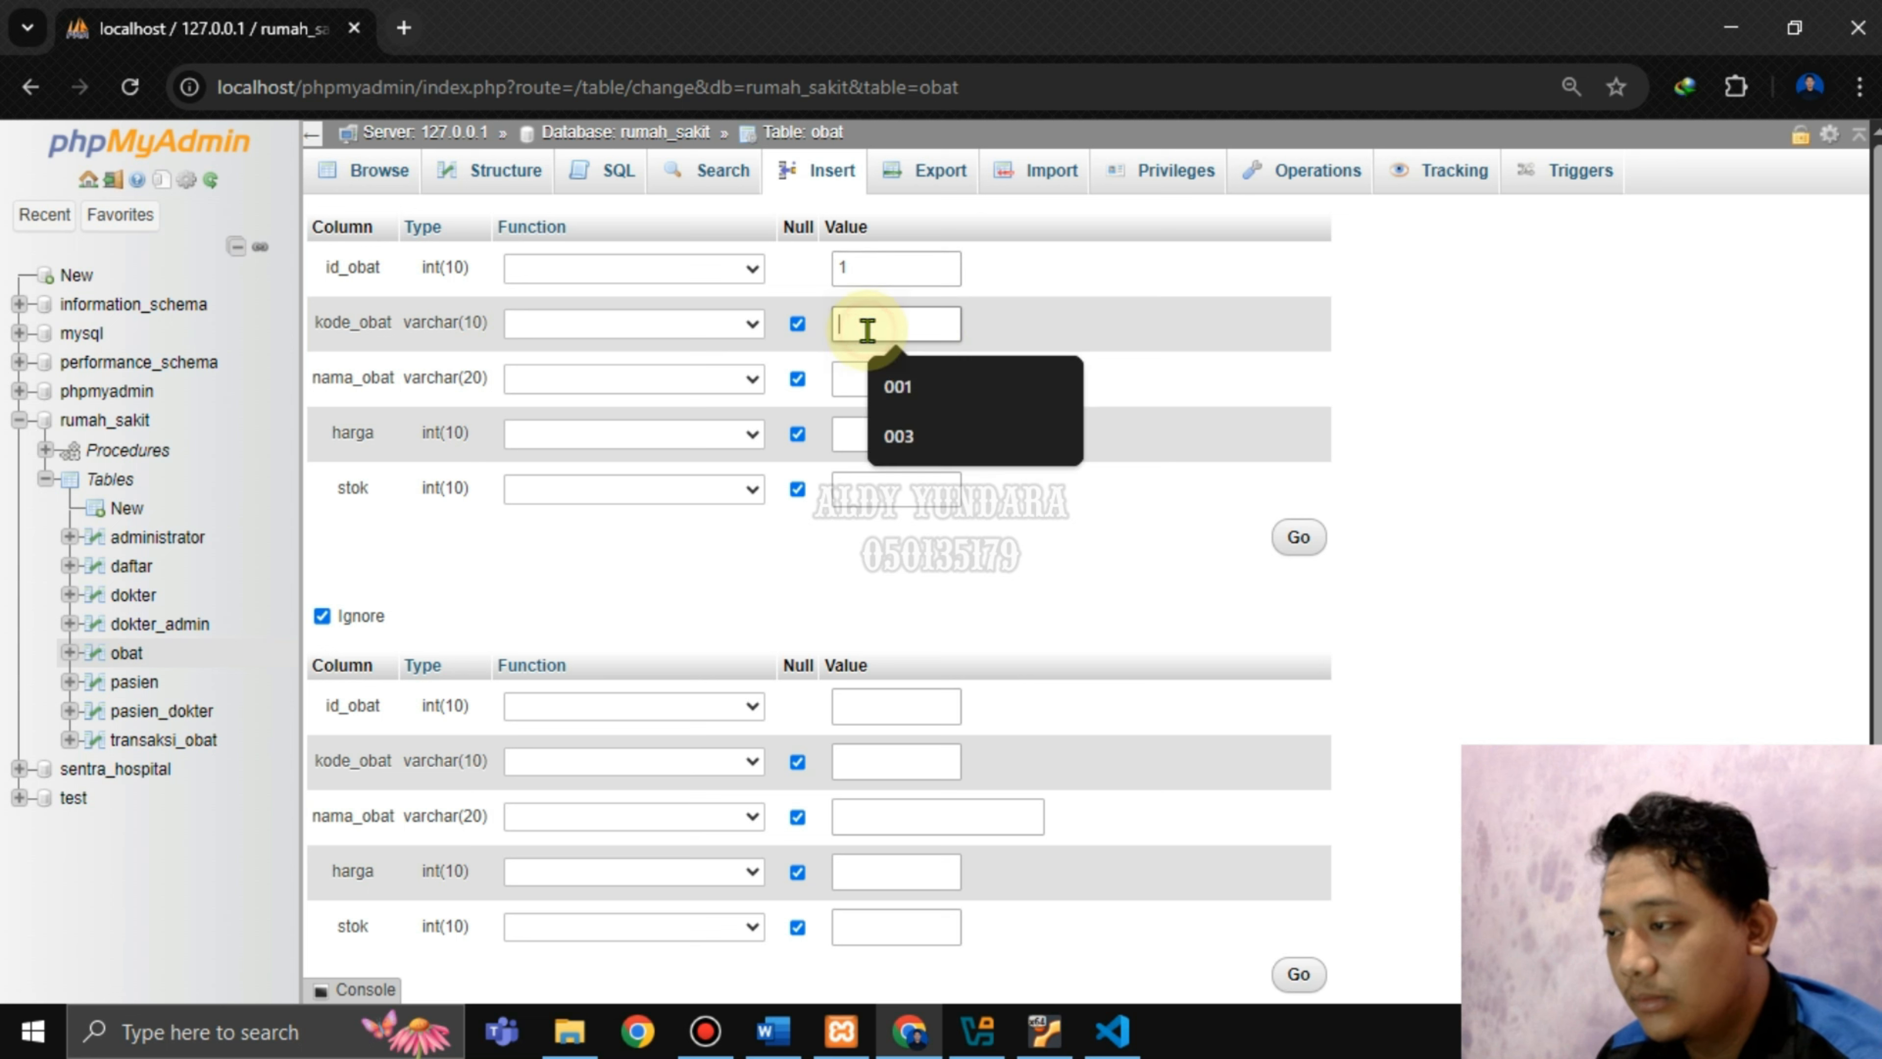
type("0")
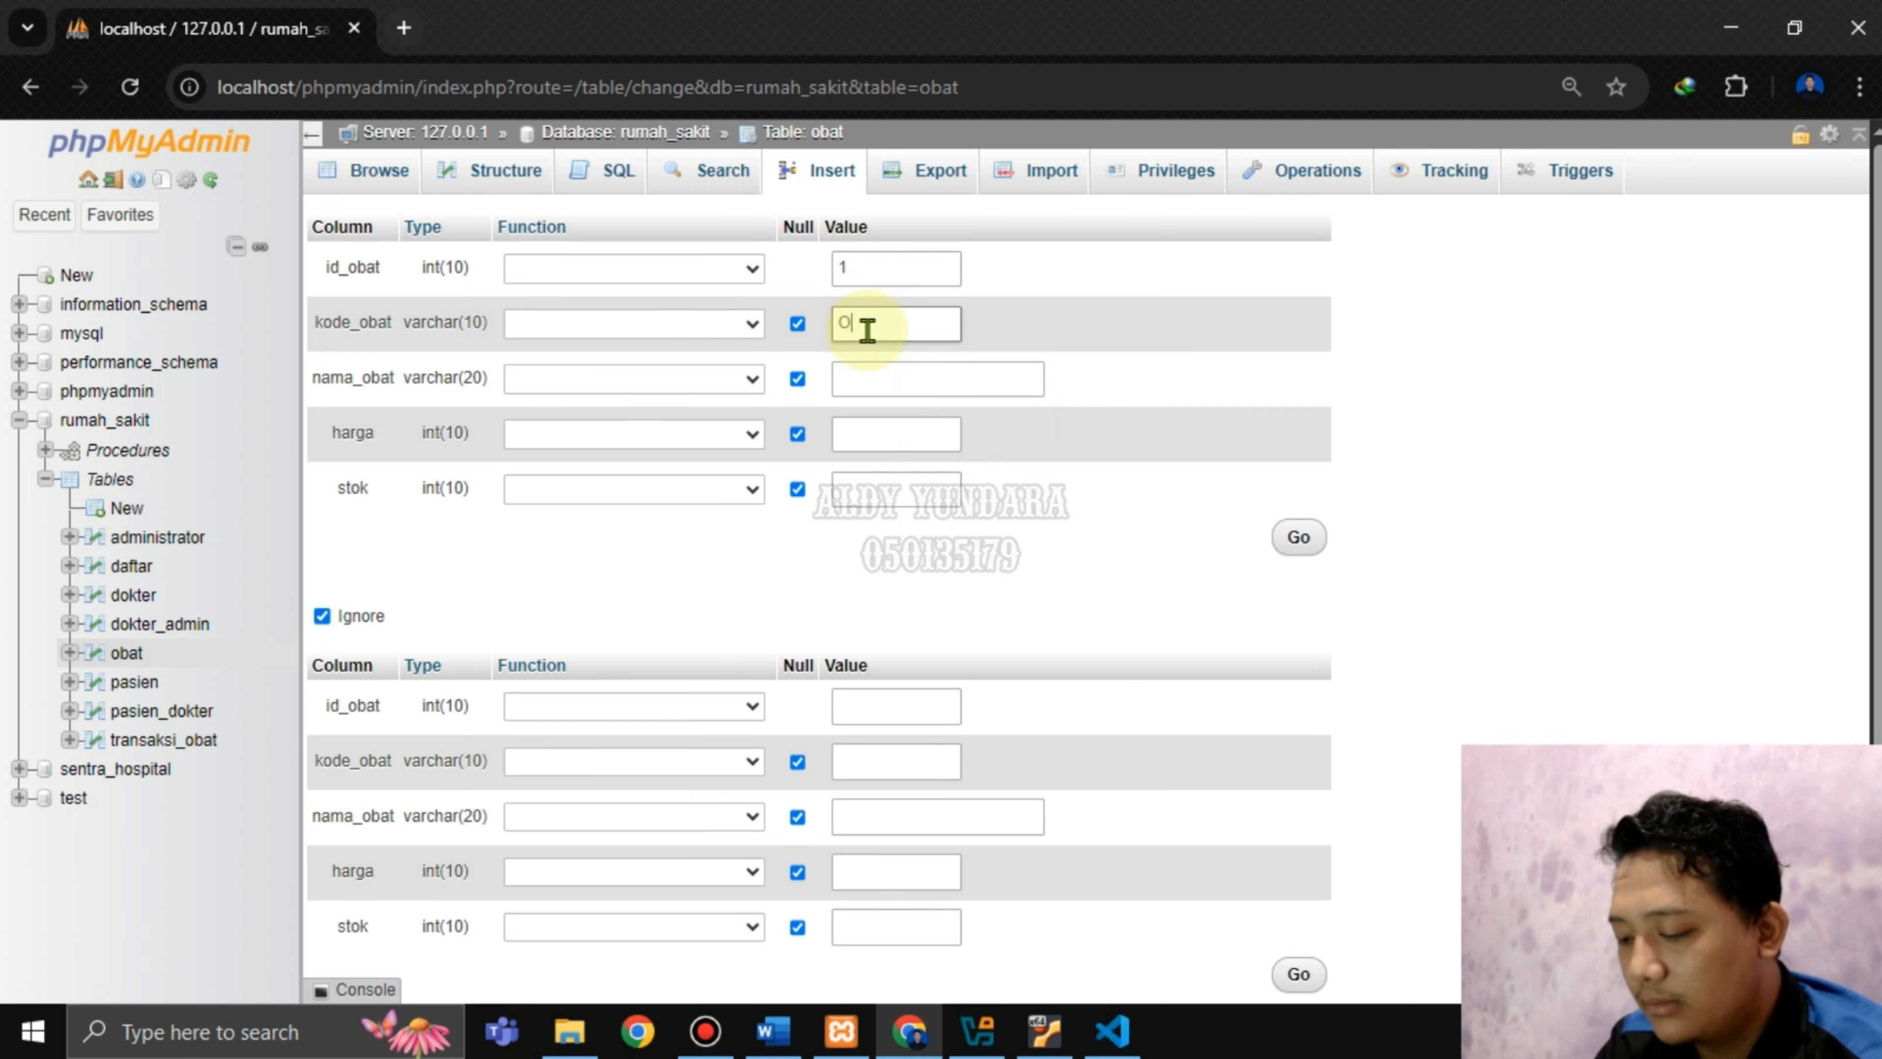
type("BT")
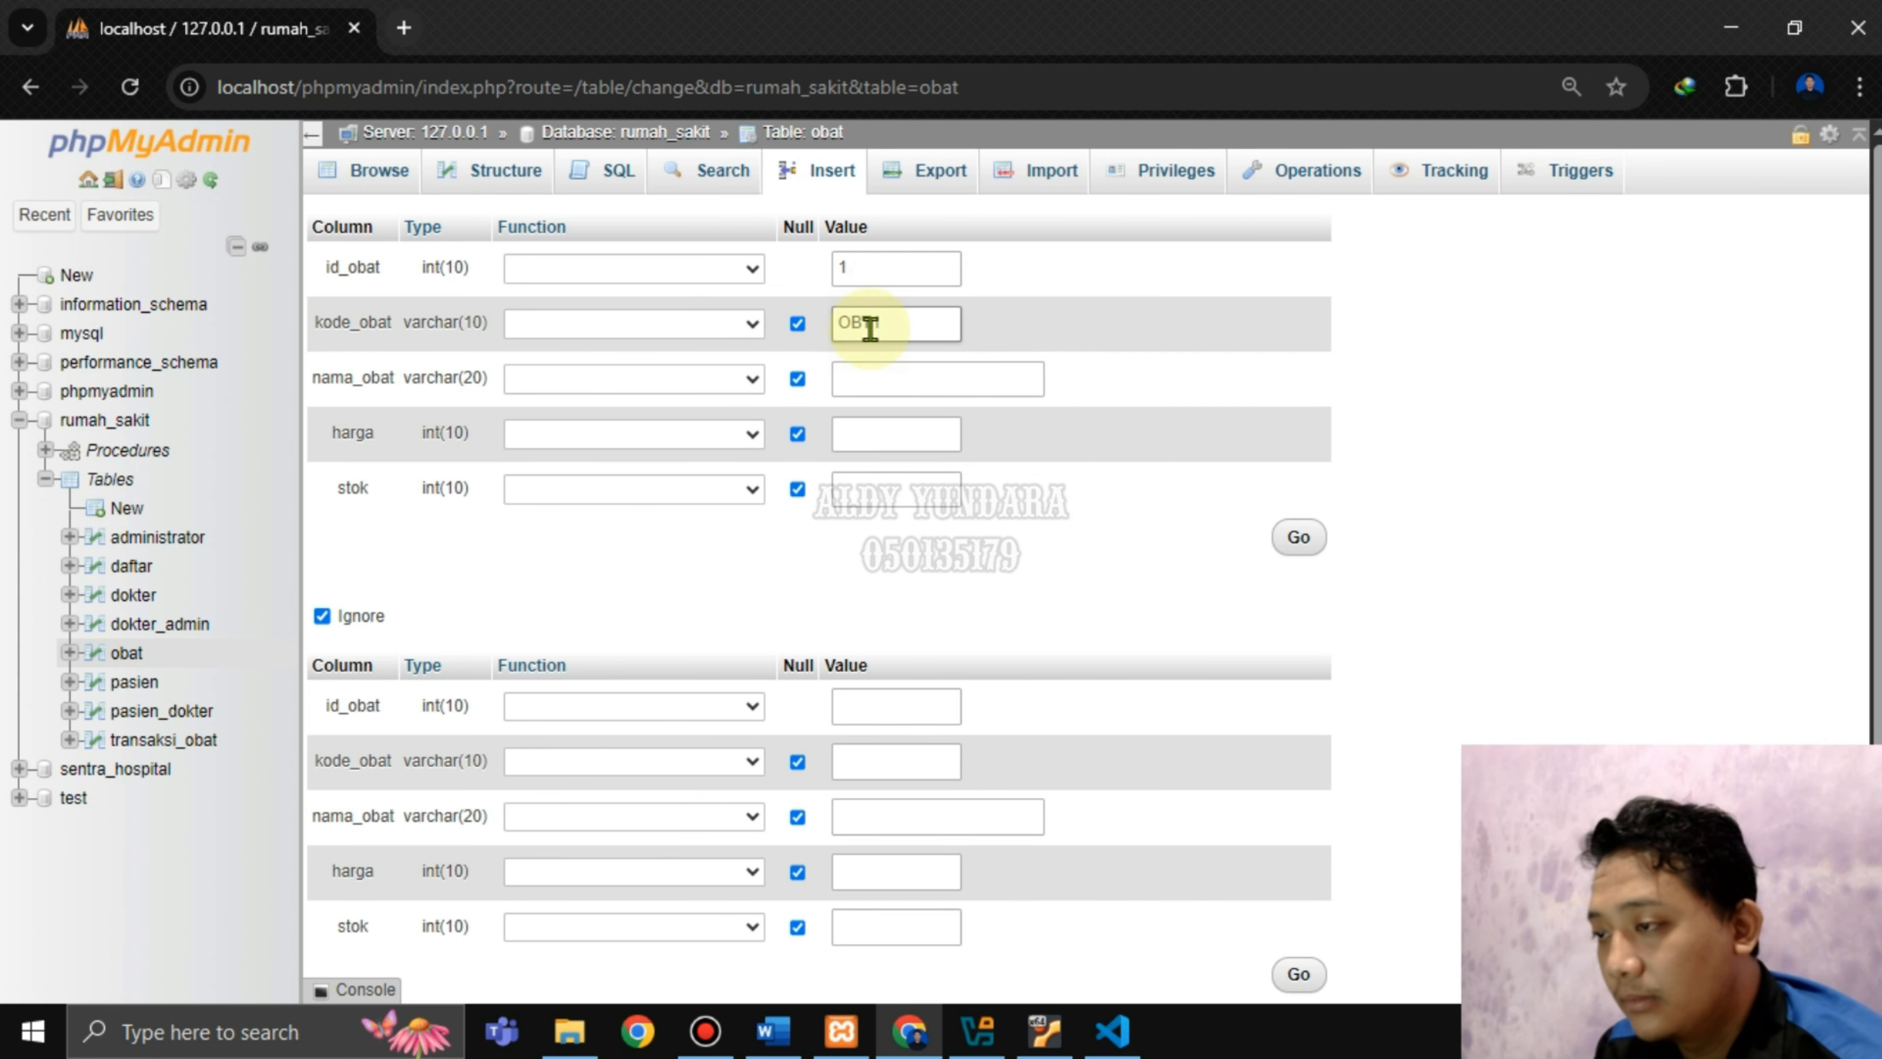
type("1")
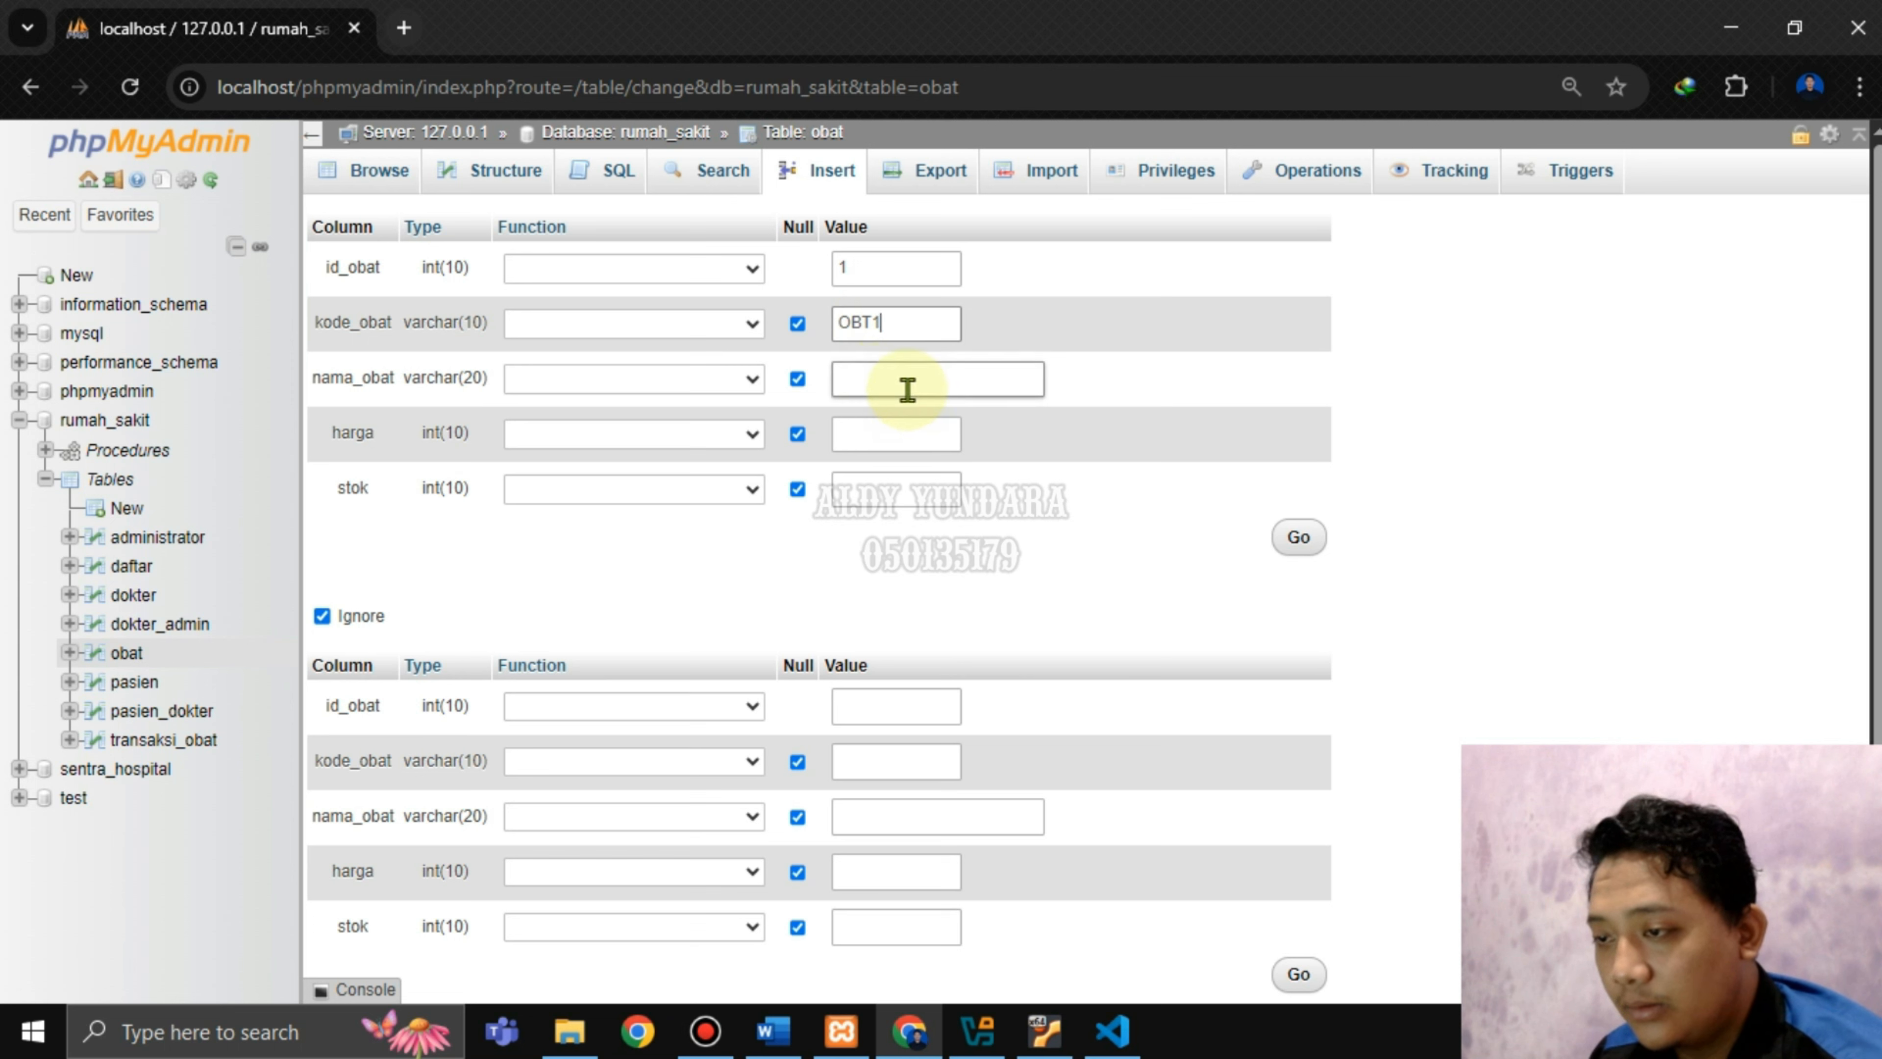
left_click(908, 389)
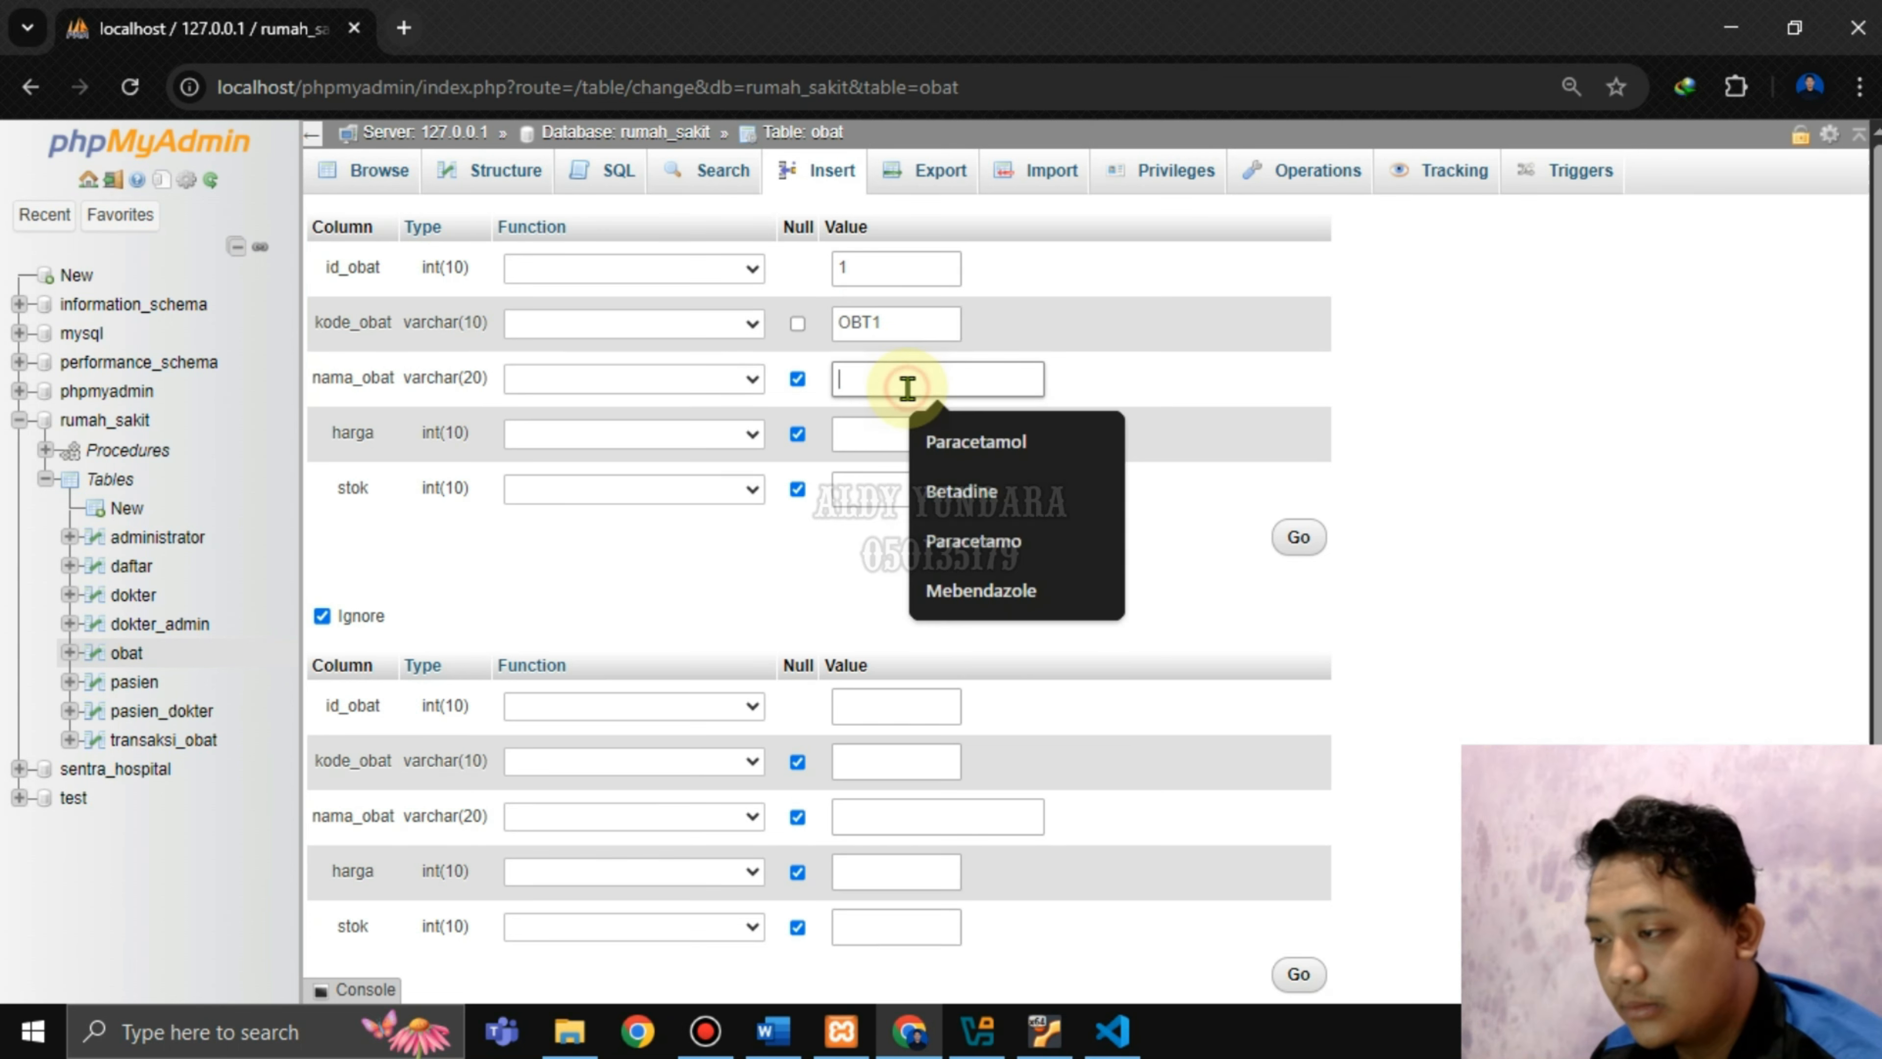
left_click(956, 445)
left_click(863, 434)
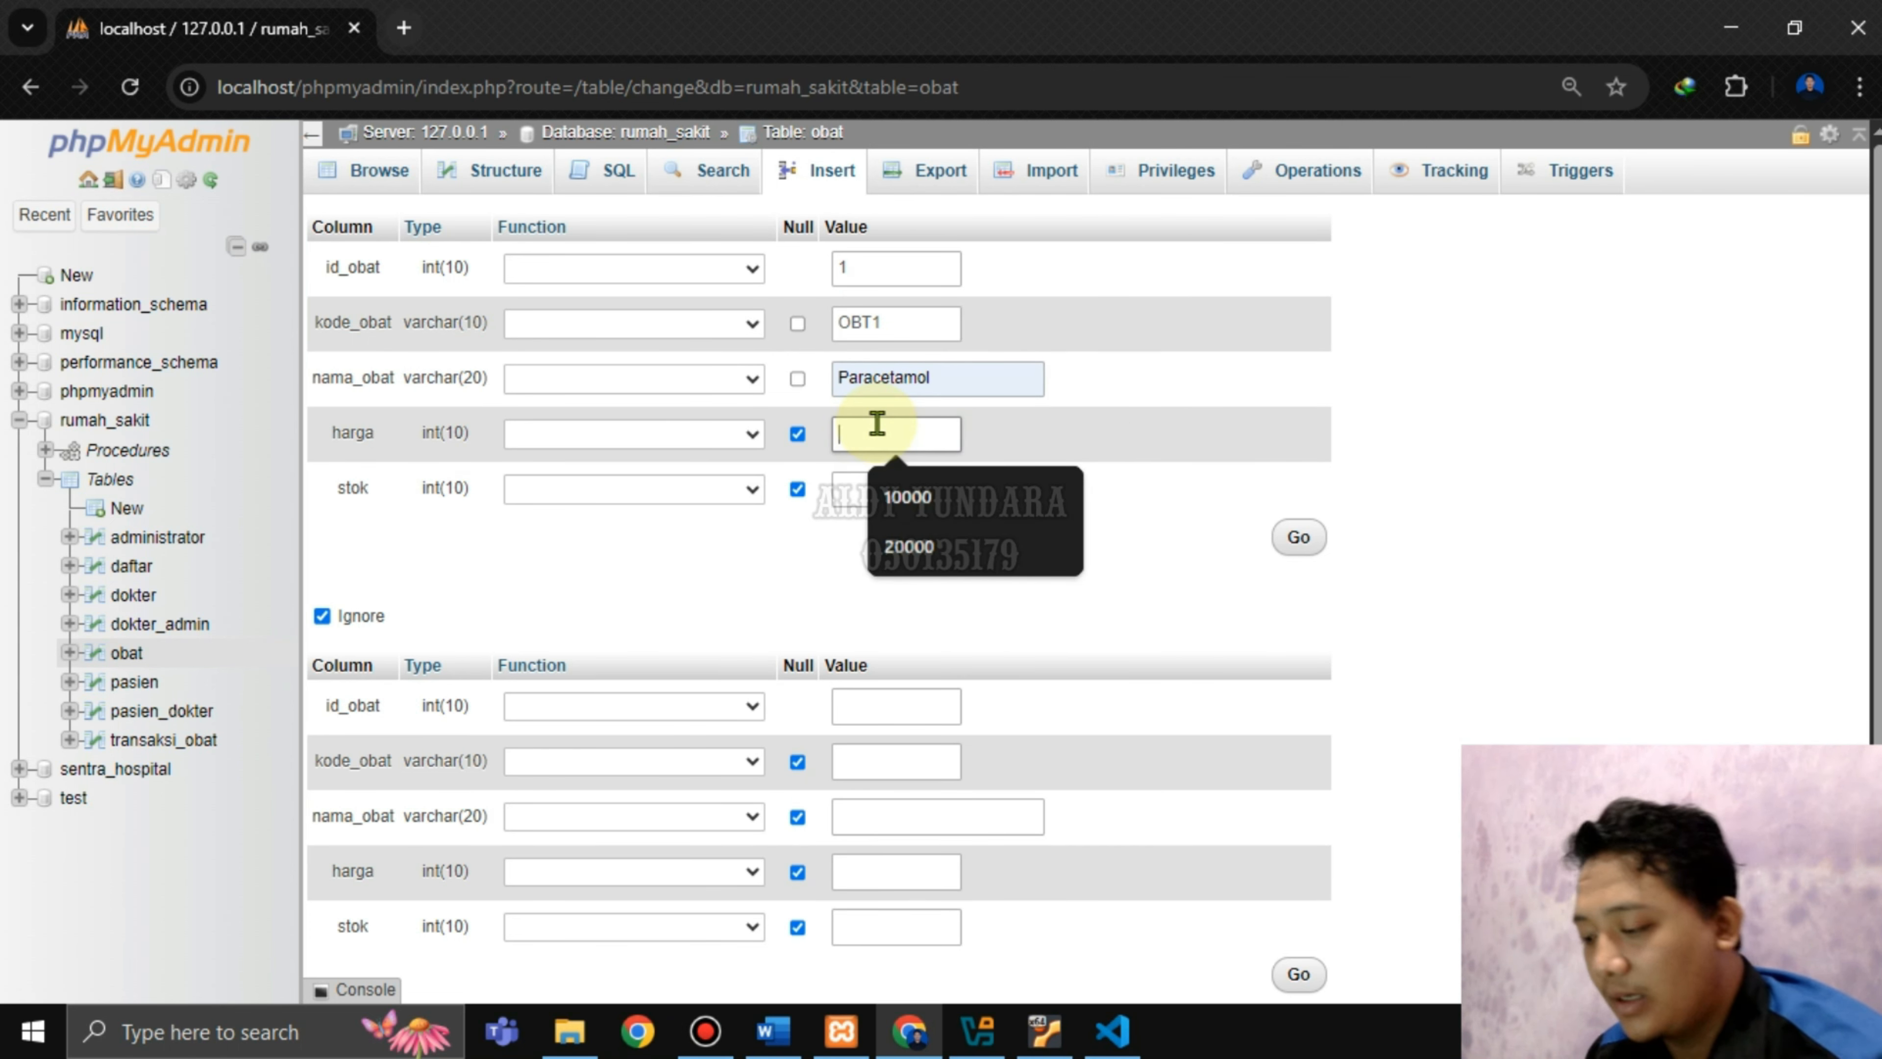
left_click(913, 495)
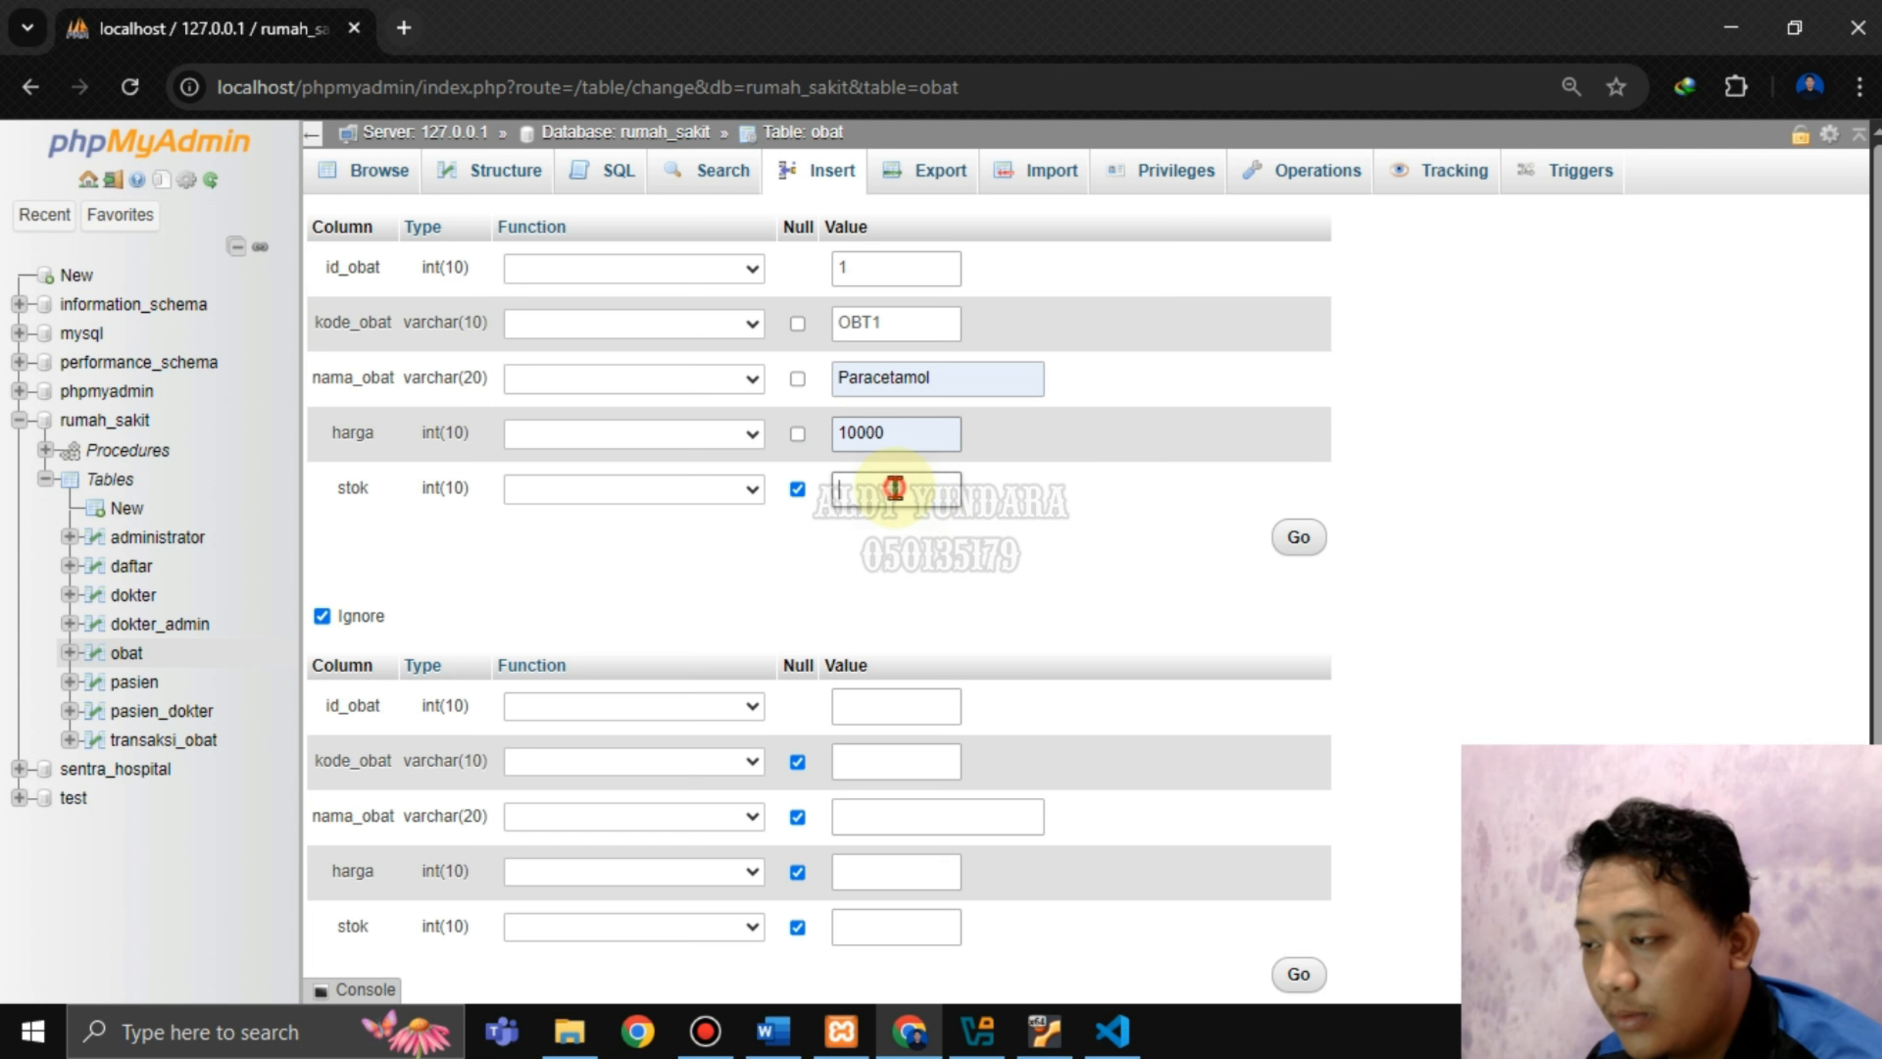
left_click(893, 487)
left_click(916, 544)
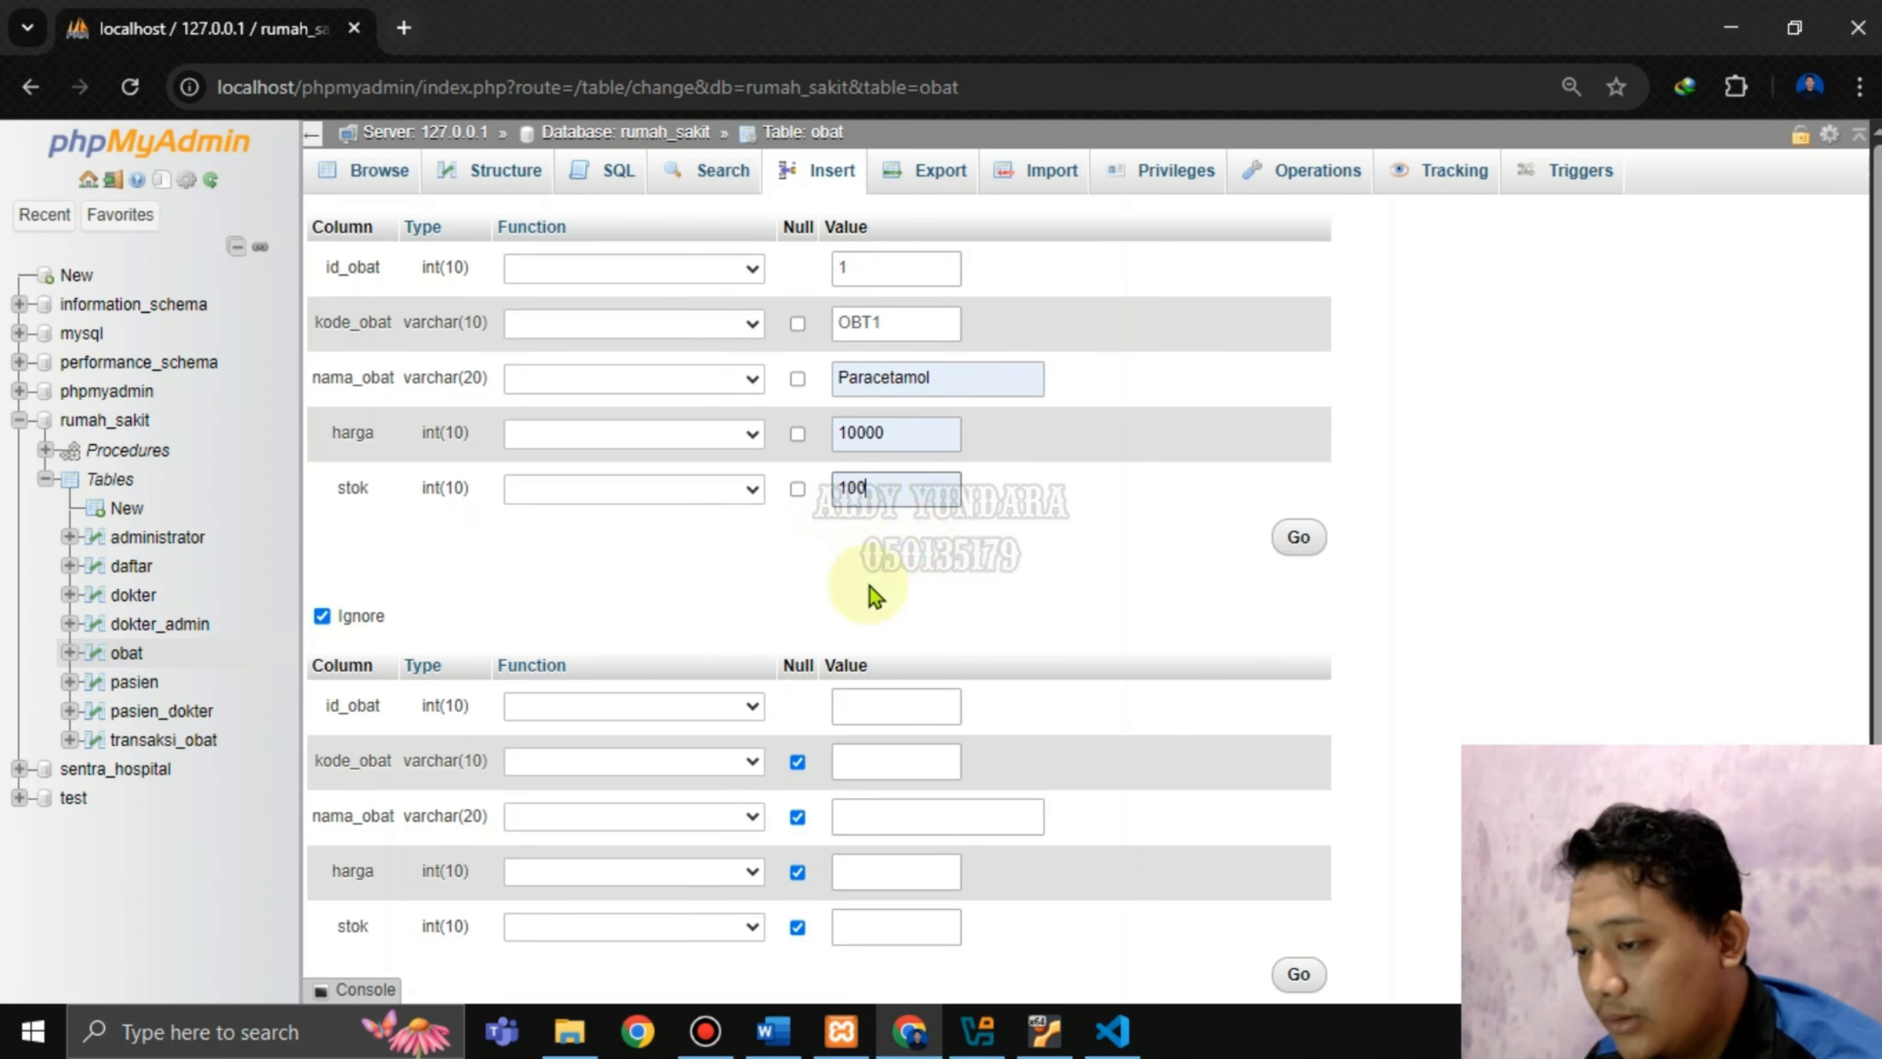
scroll(1029, 603, "down", 3)
Fill the second row with OBT2, Cefixime, price 15000, stock 100, and insert both rows.
left_click(902, 432)
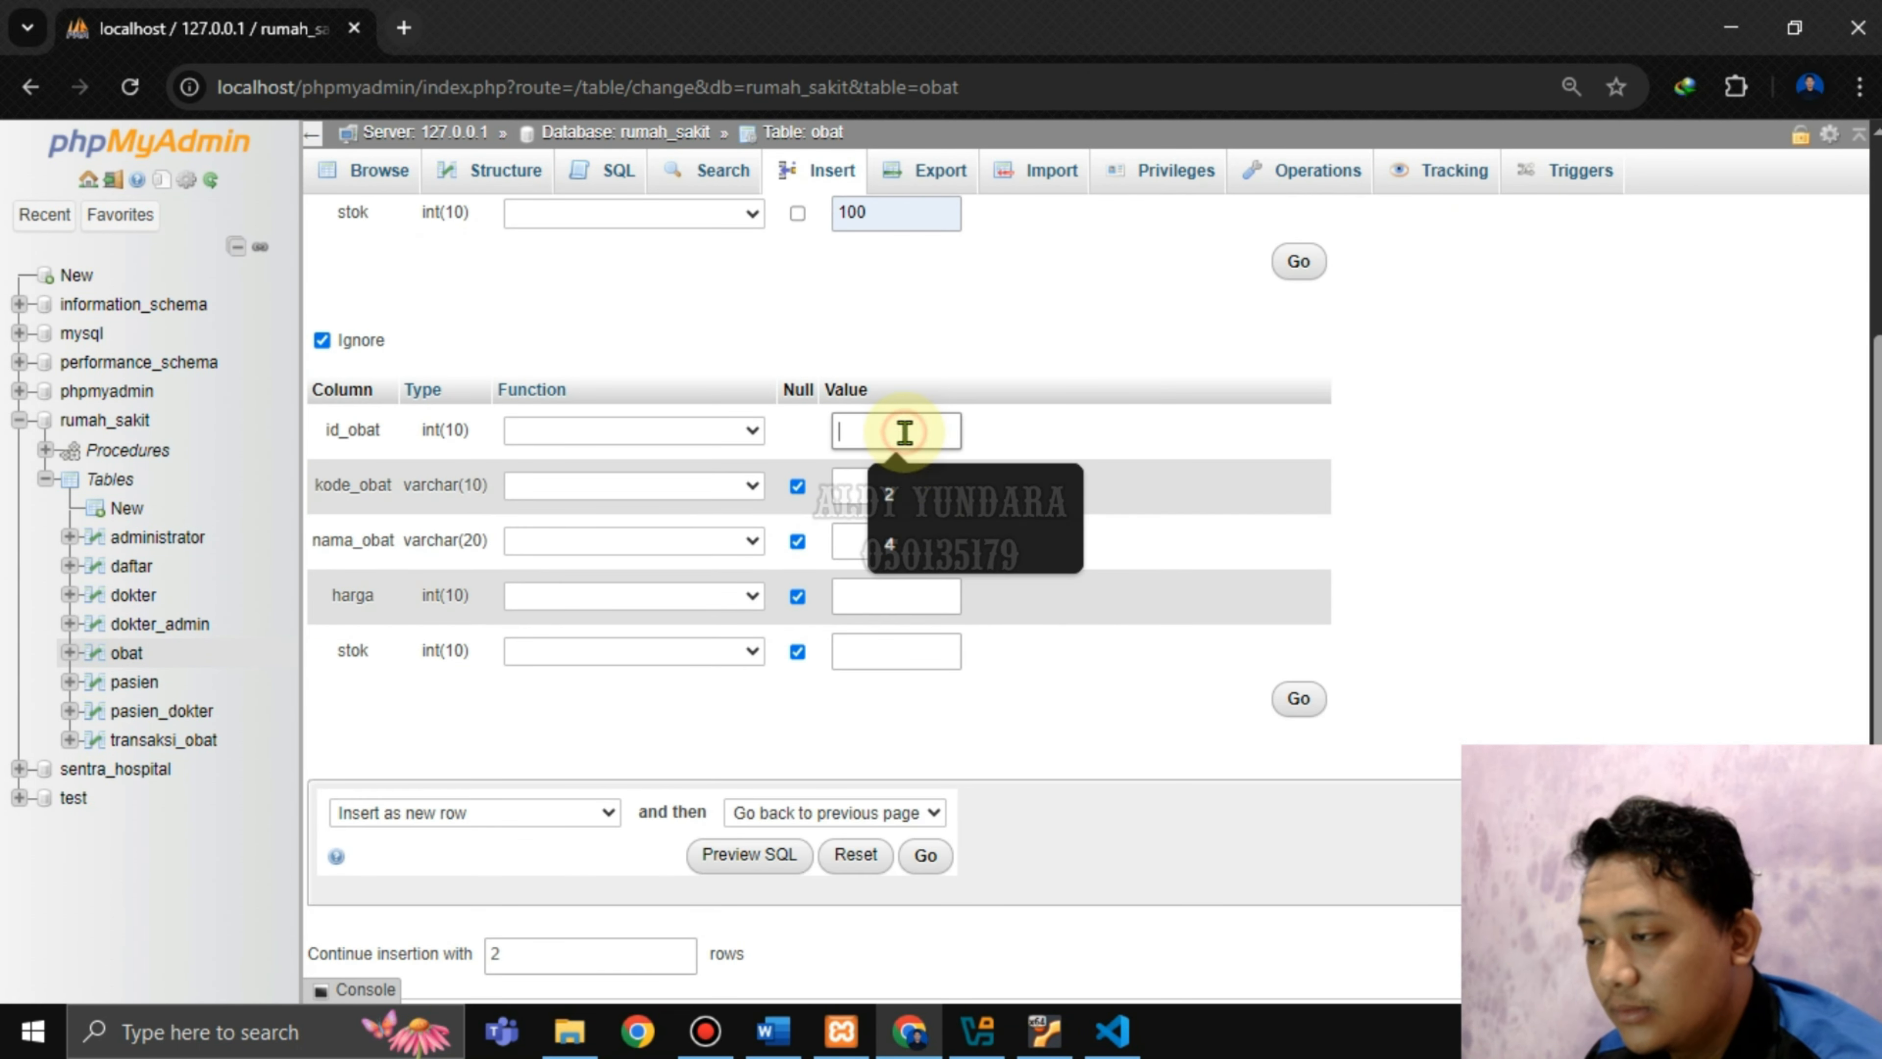
scroll(1160, 428, "up", 3)
scroll(1160, 437, "down", 3)
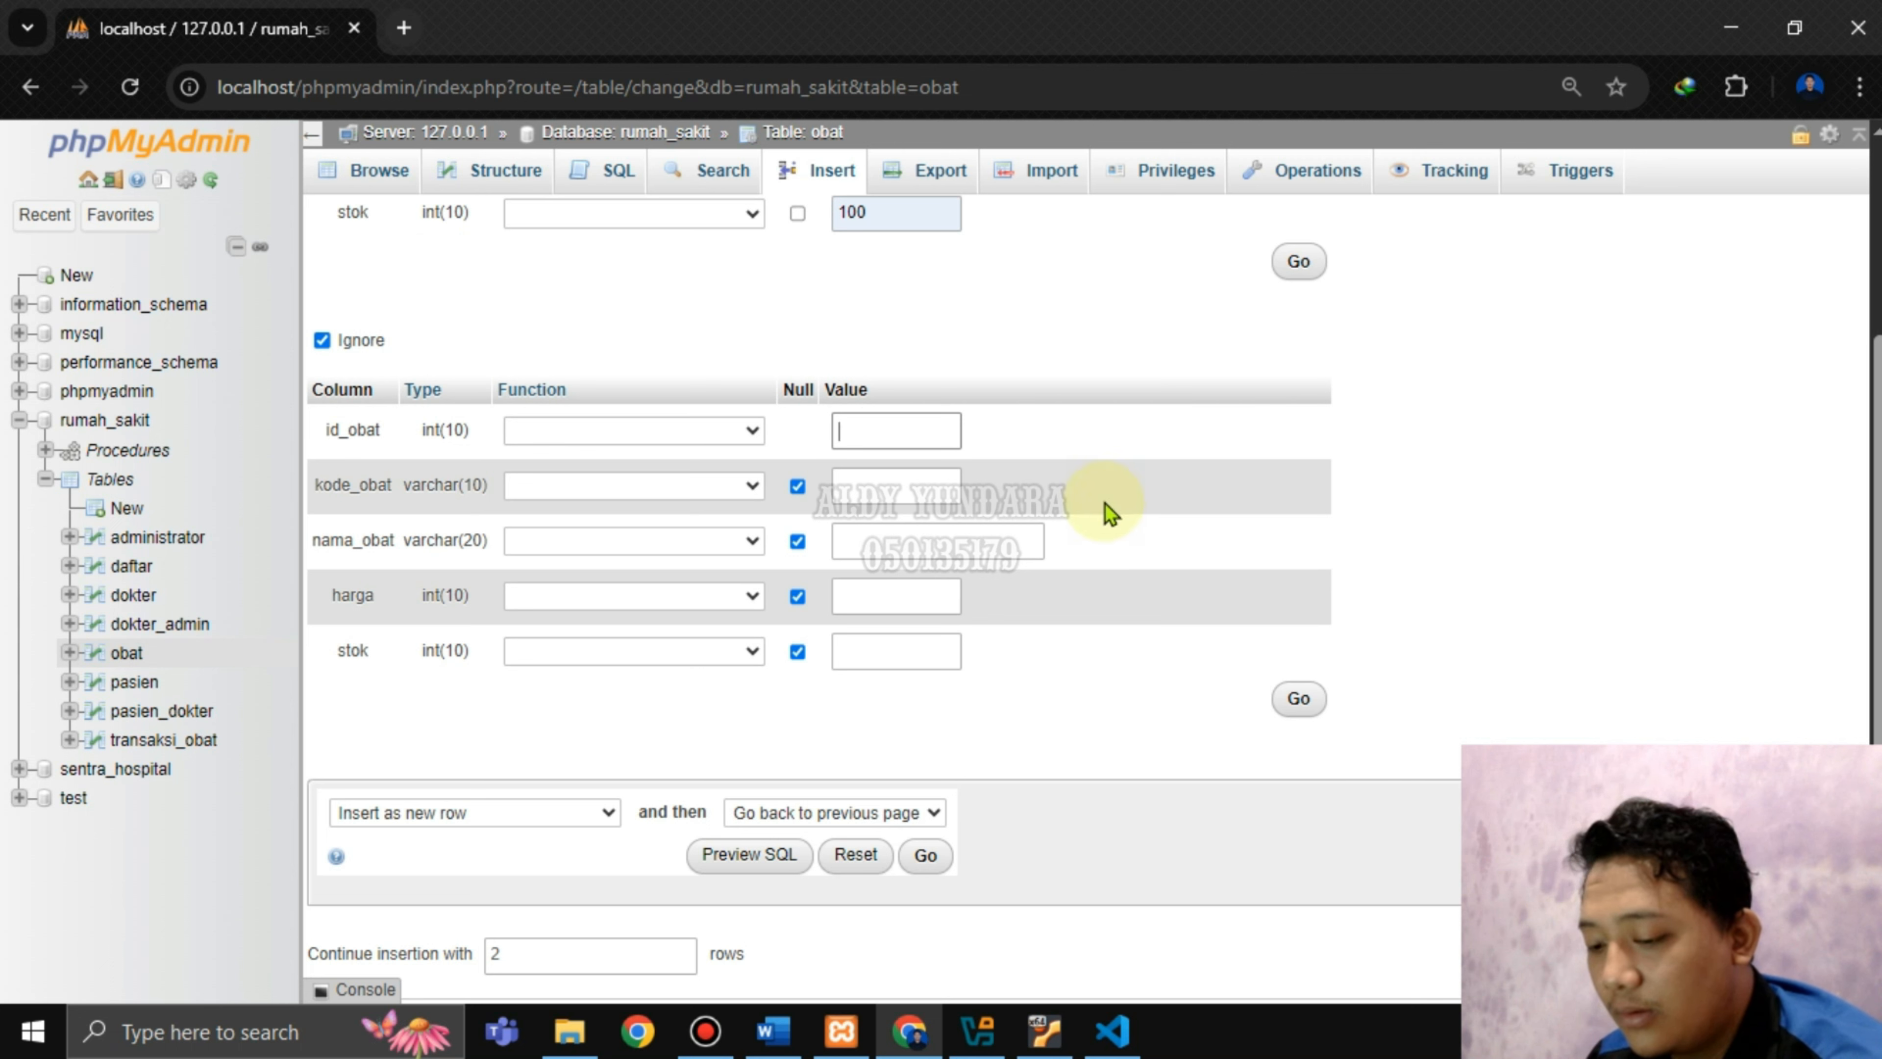
left_click(857, 493)
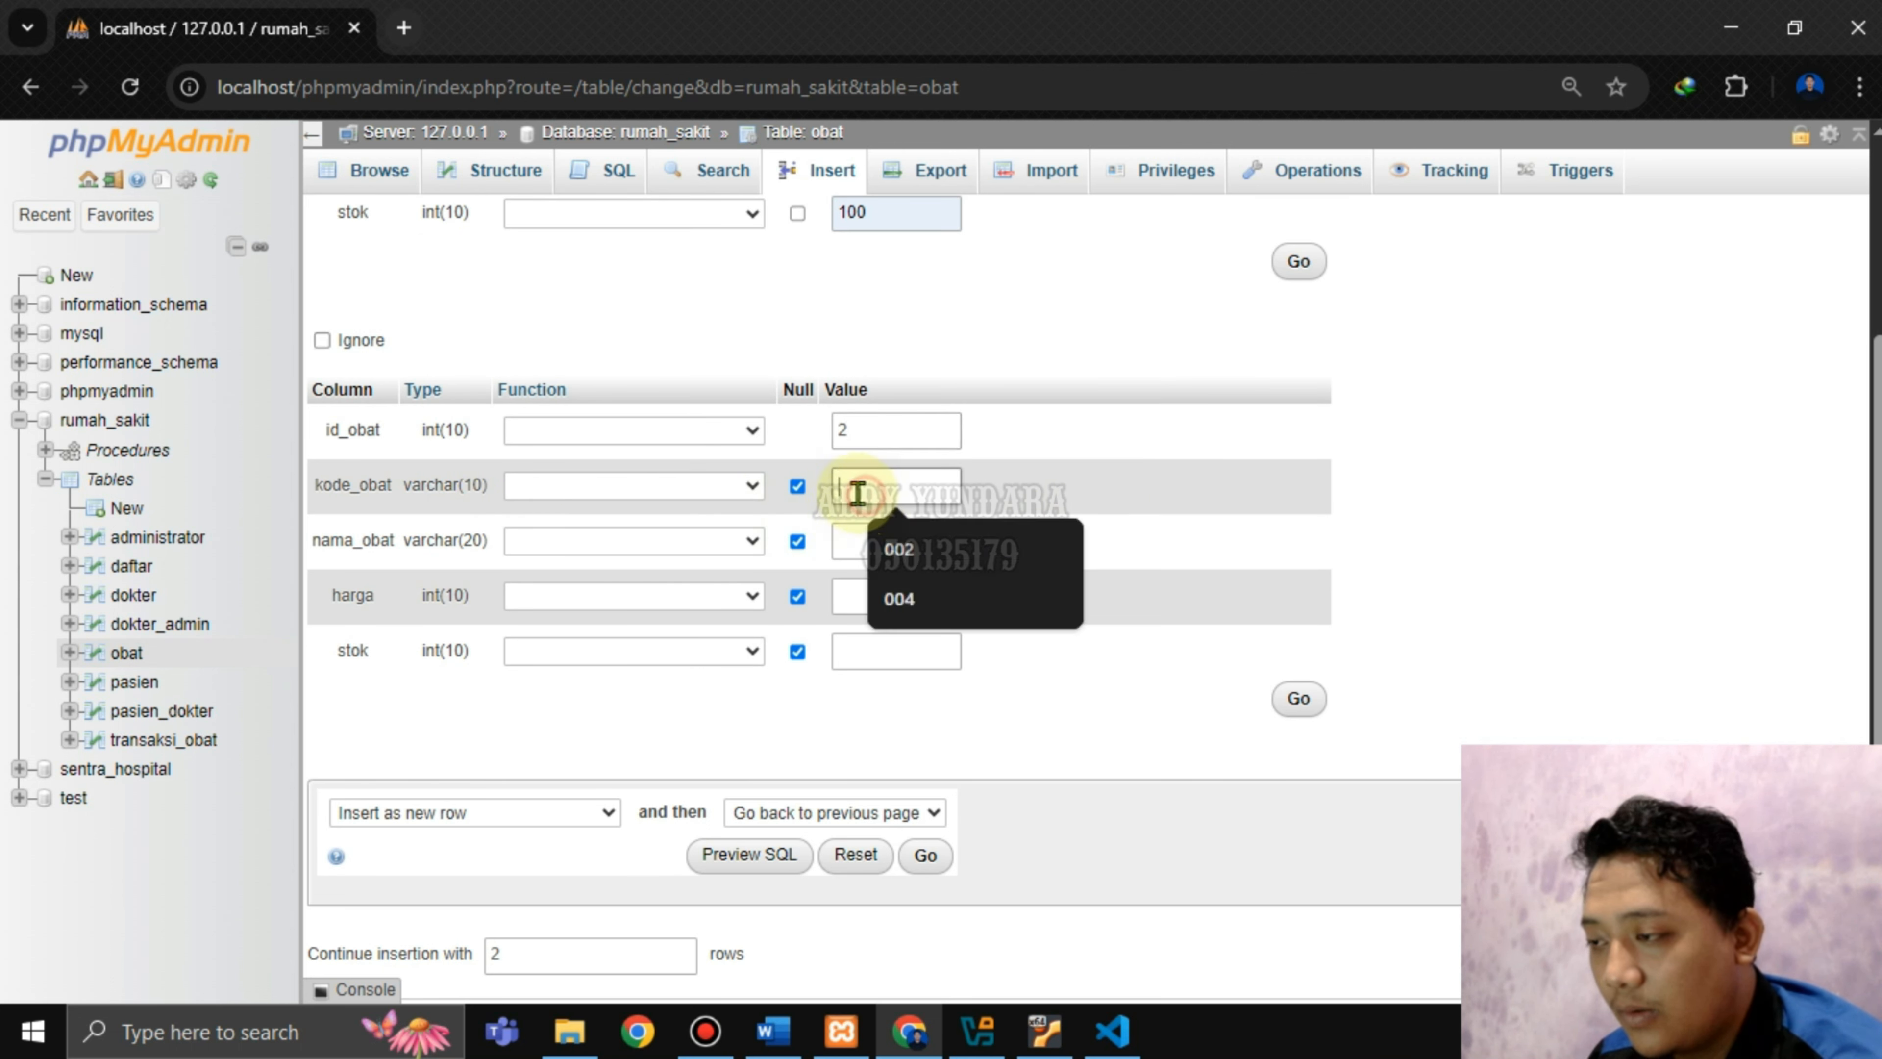
type("0")
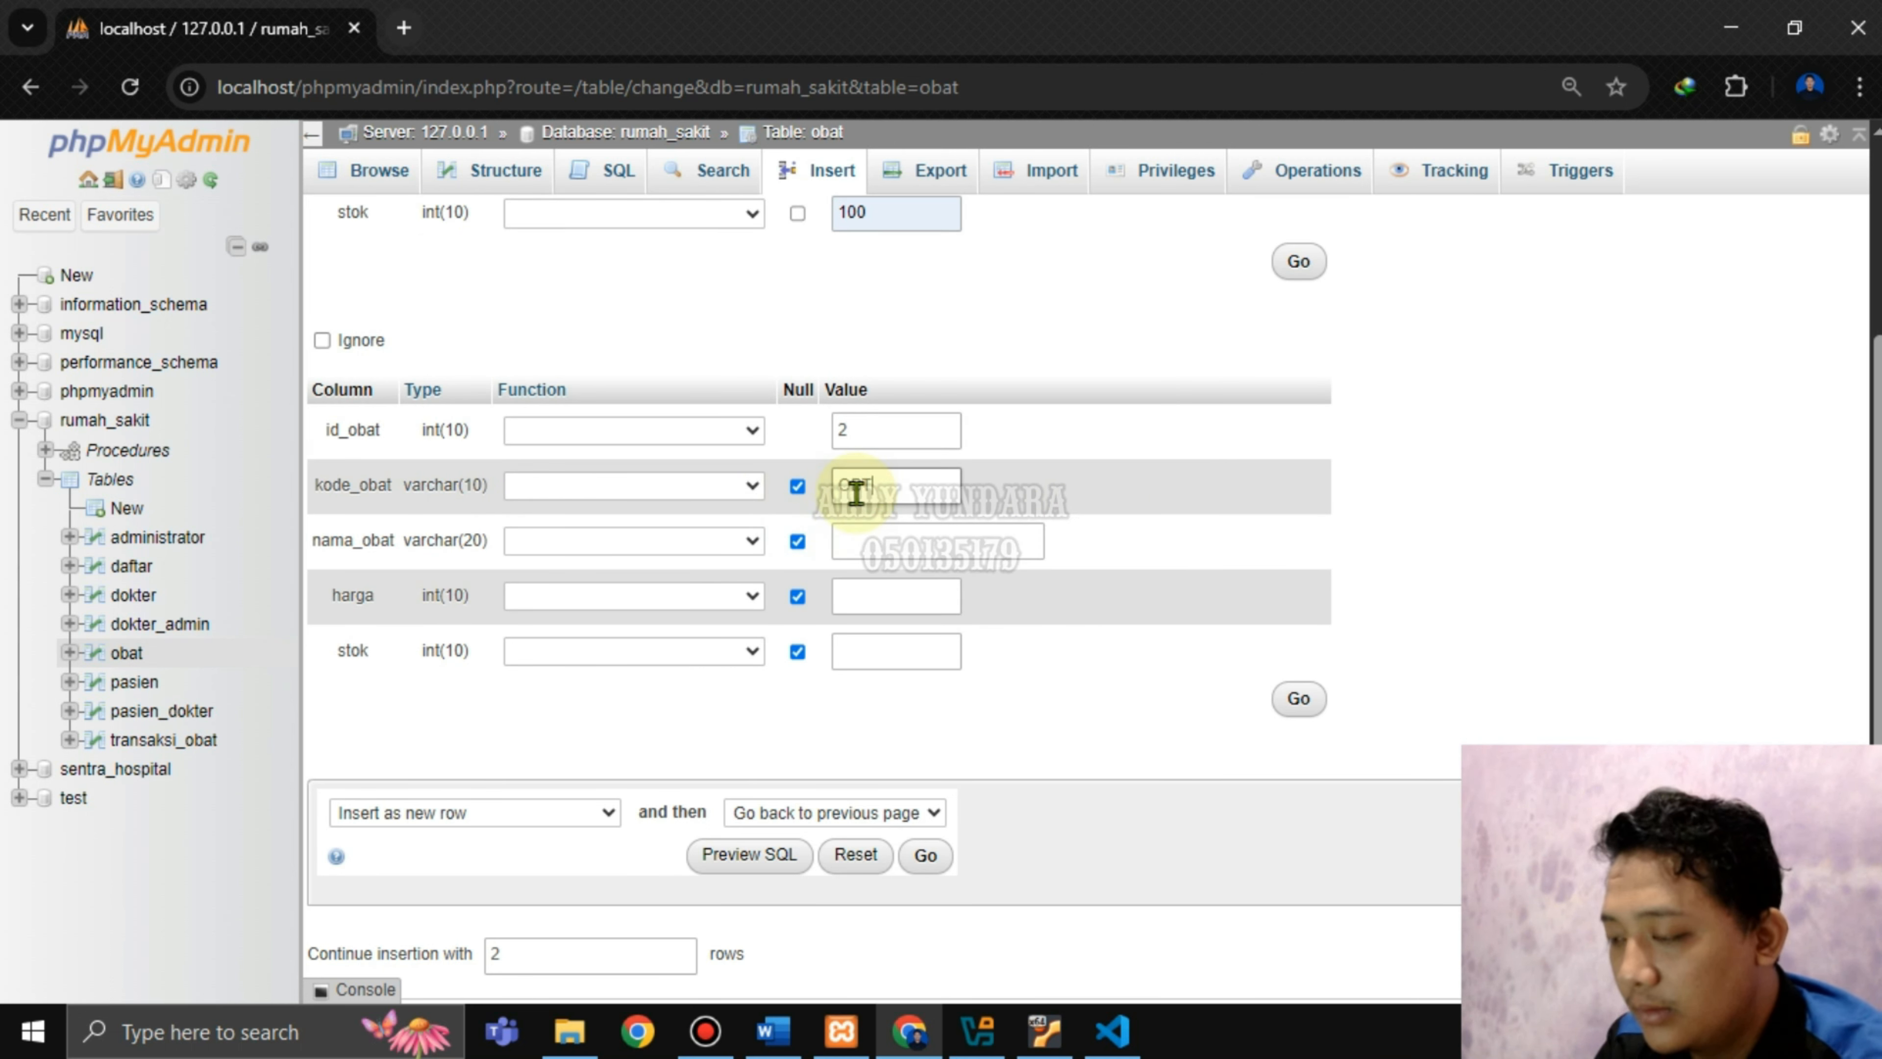
type("BT2")
left_click(910, 539)
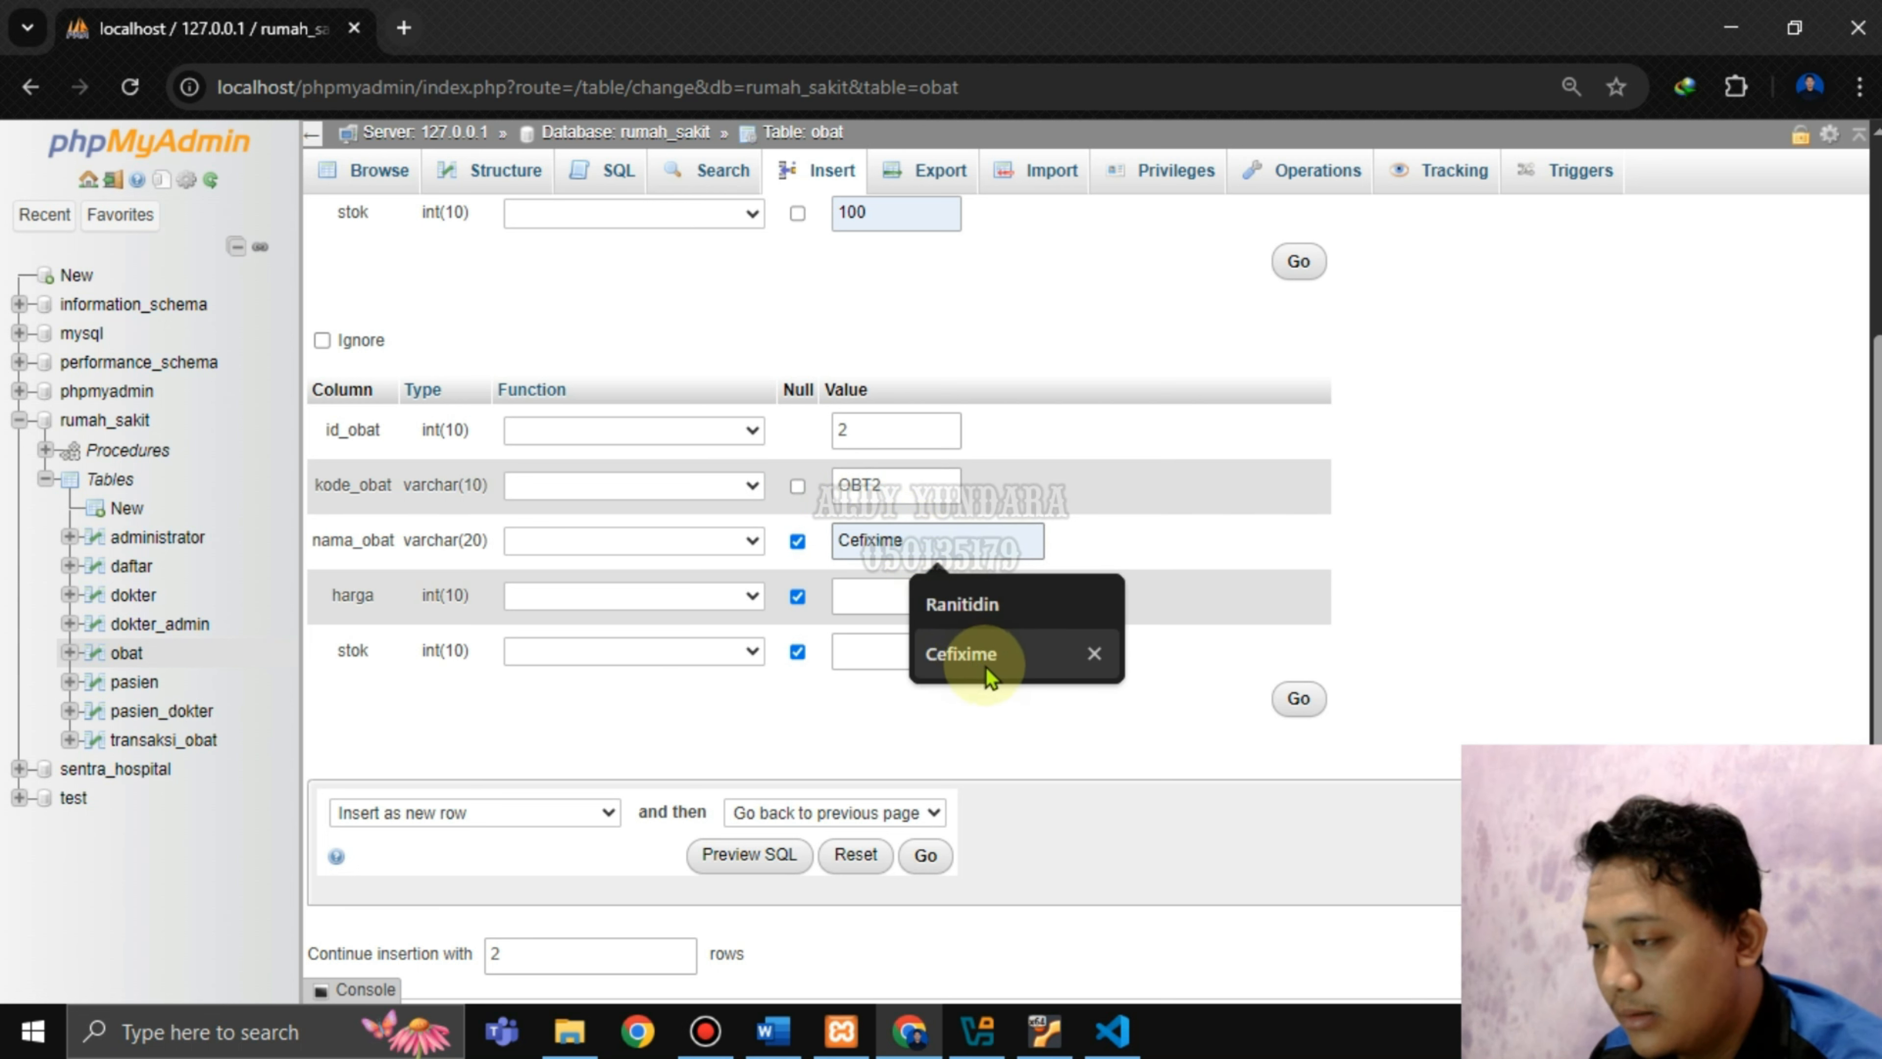
left_click(986, 667)
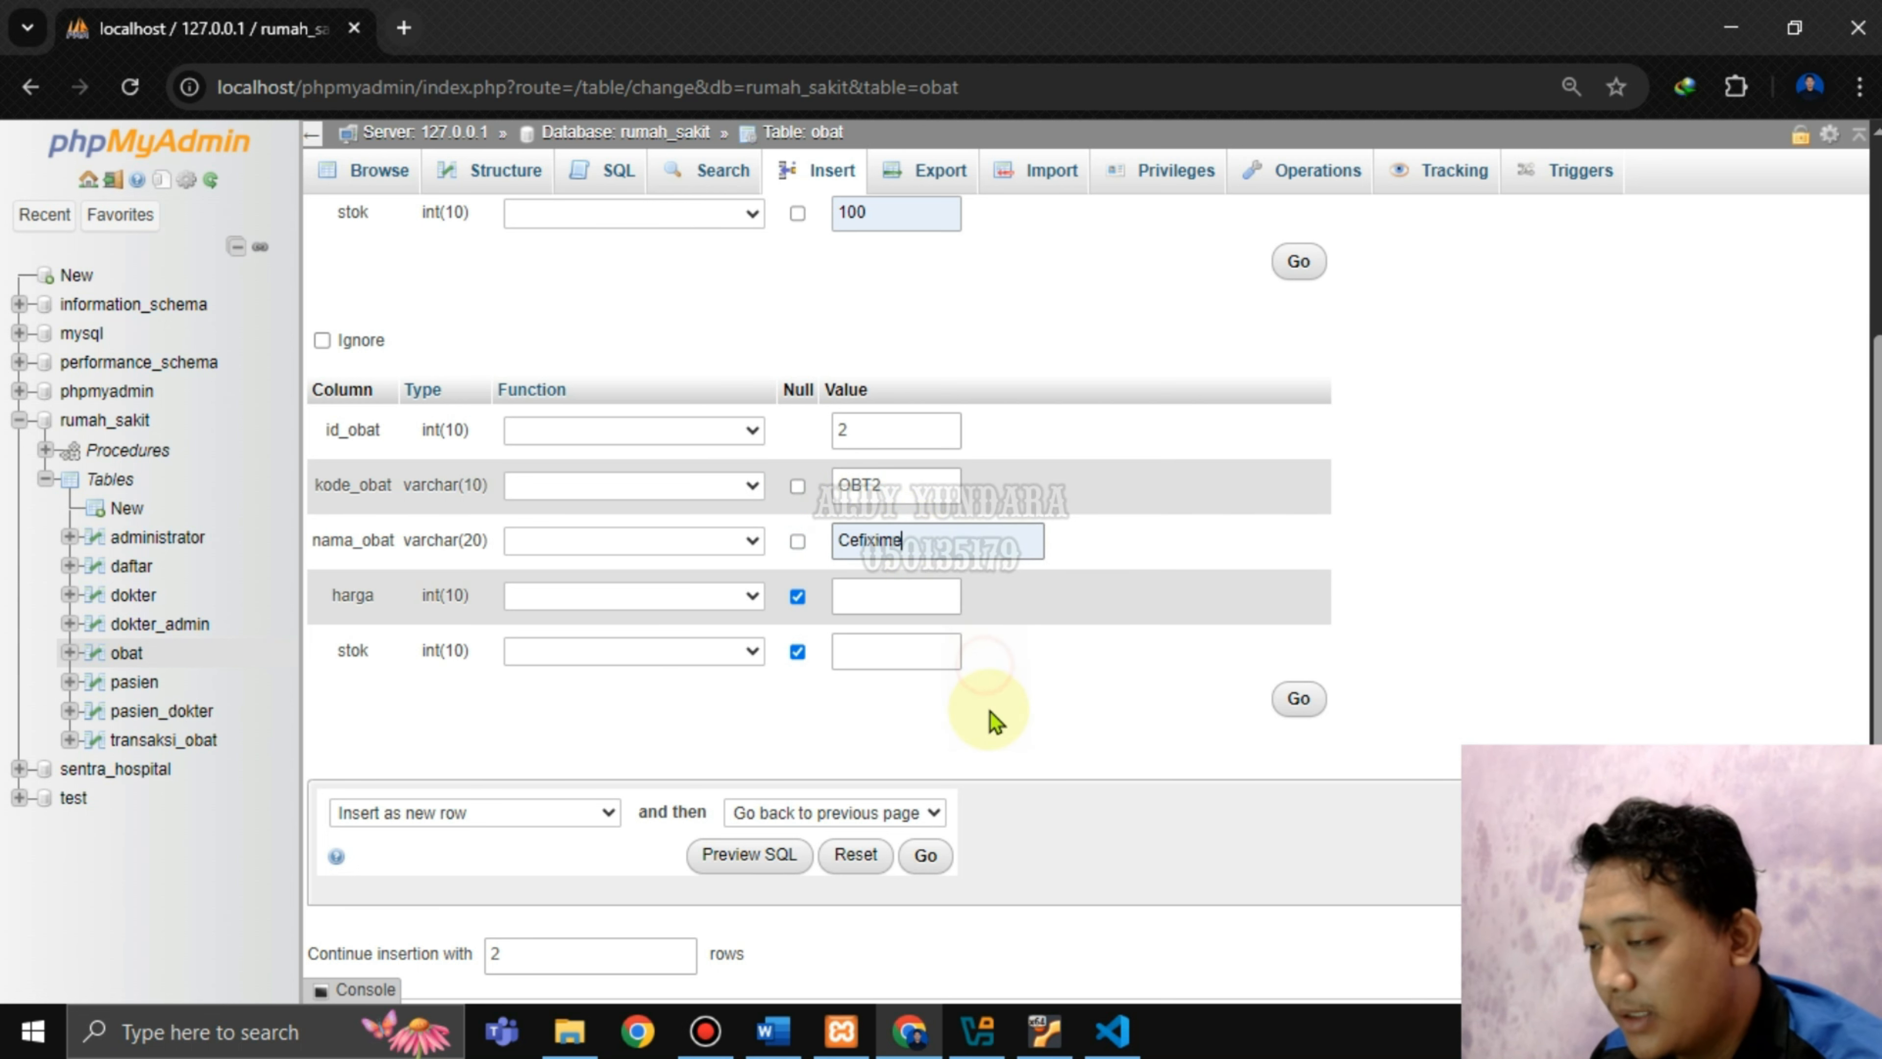
left_click(929, 606)
left_click(935, 661)
left_click(861, 652)
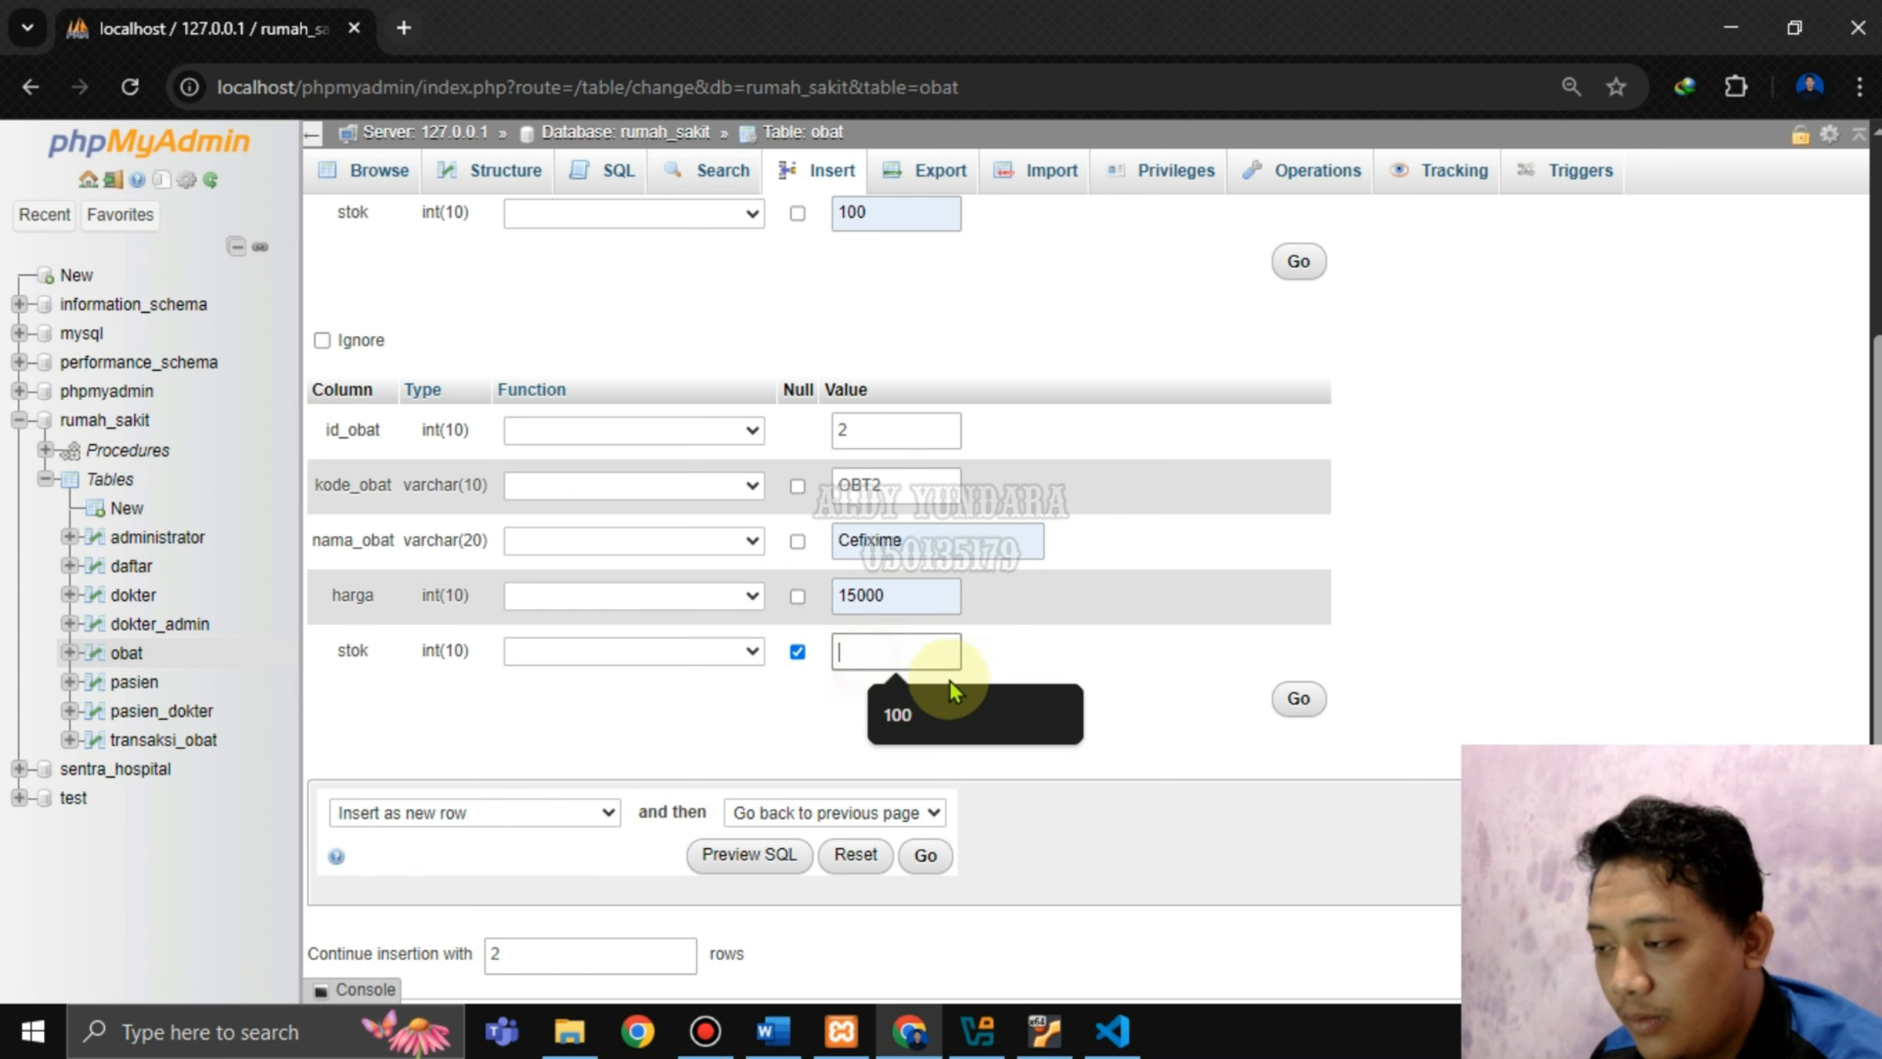
left_click(950, 689)
scroll(956, 702, "down", 1)
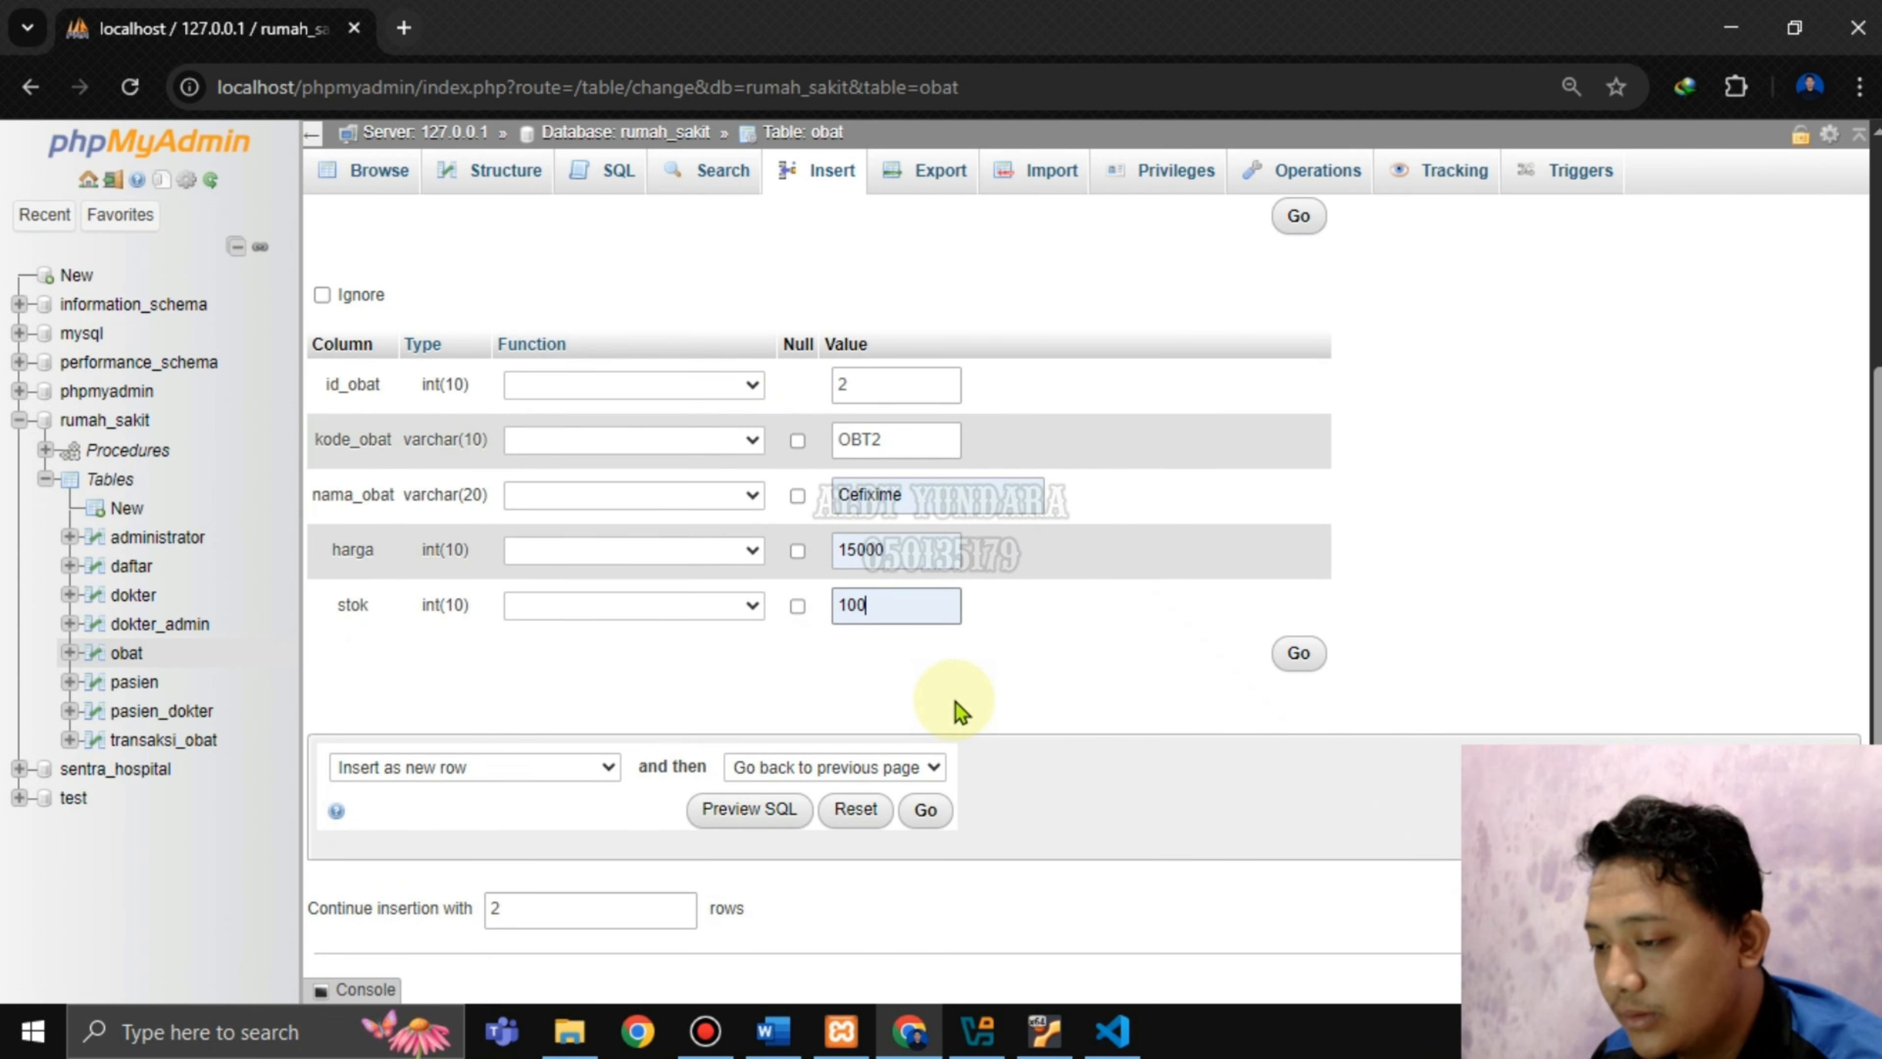
left_click(926, 812)
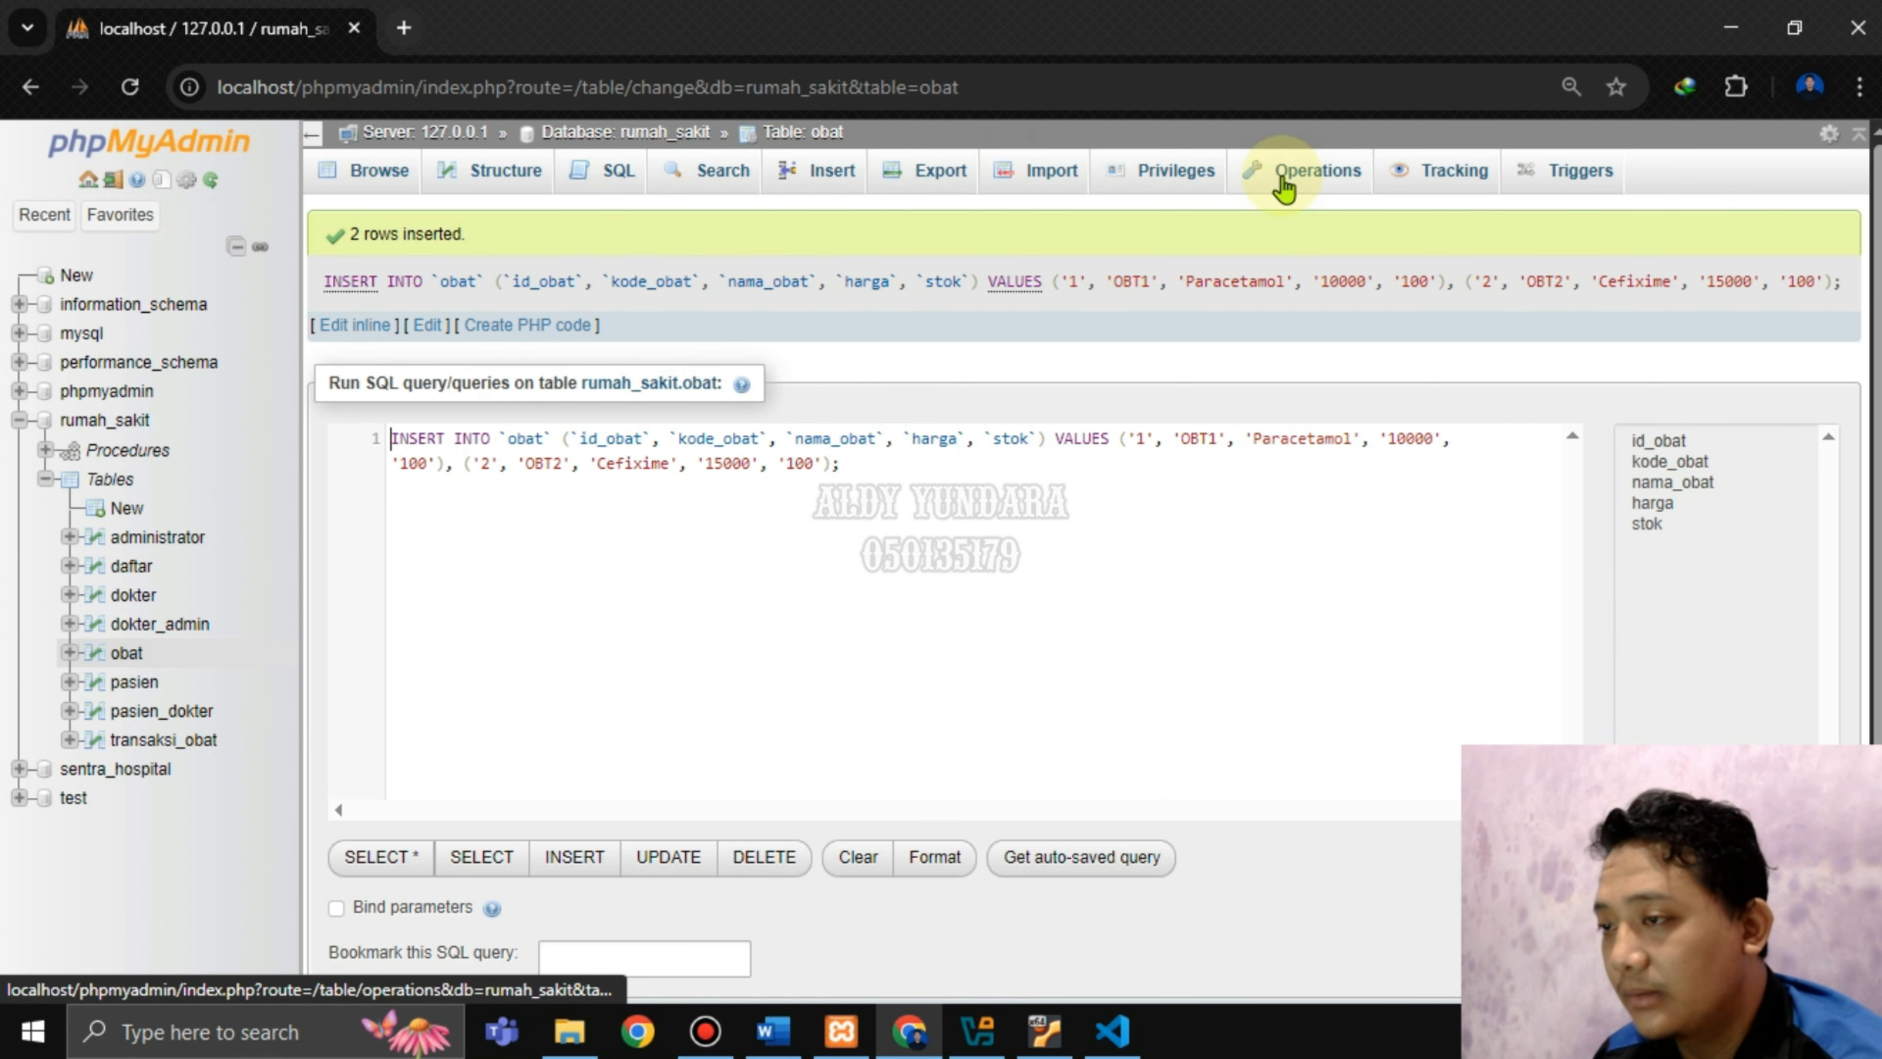
Open obat's Insert form and enter id_obat 3, kode_obat OBT3 and nama_obat Mebendazole.
left_click(111, 422)
left_click(124, 656)
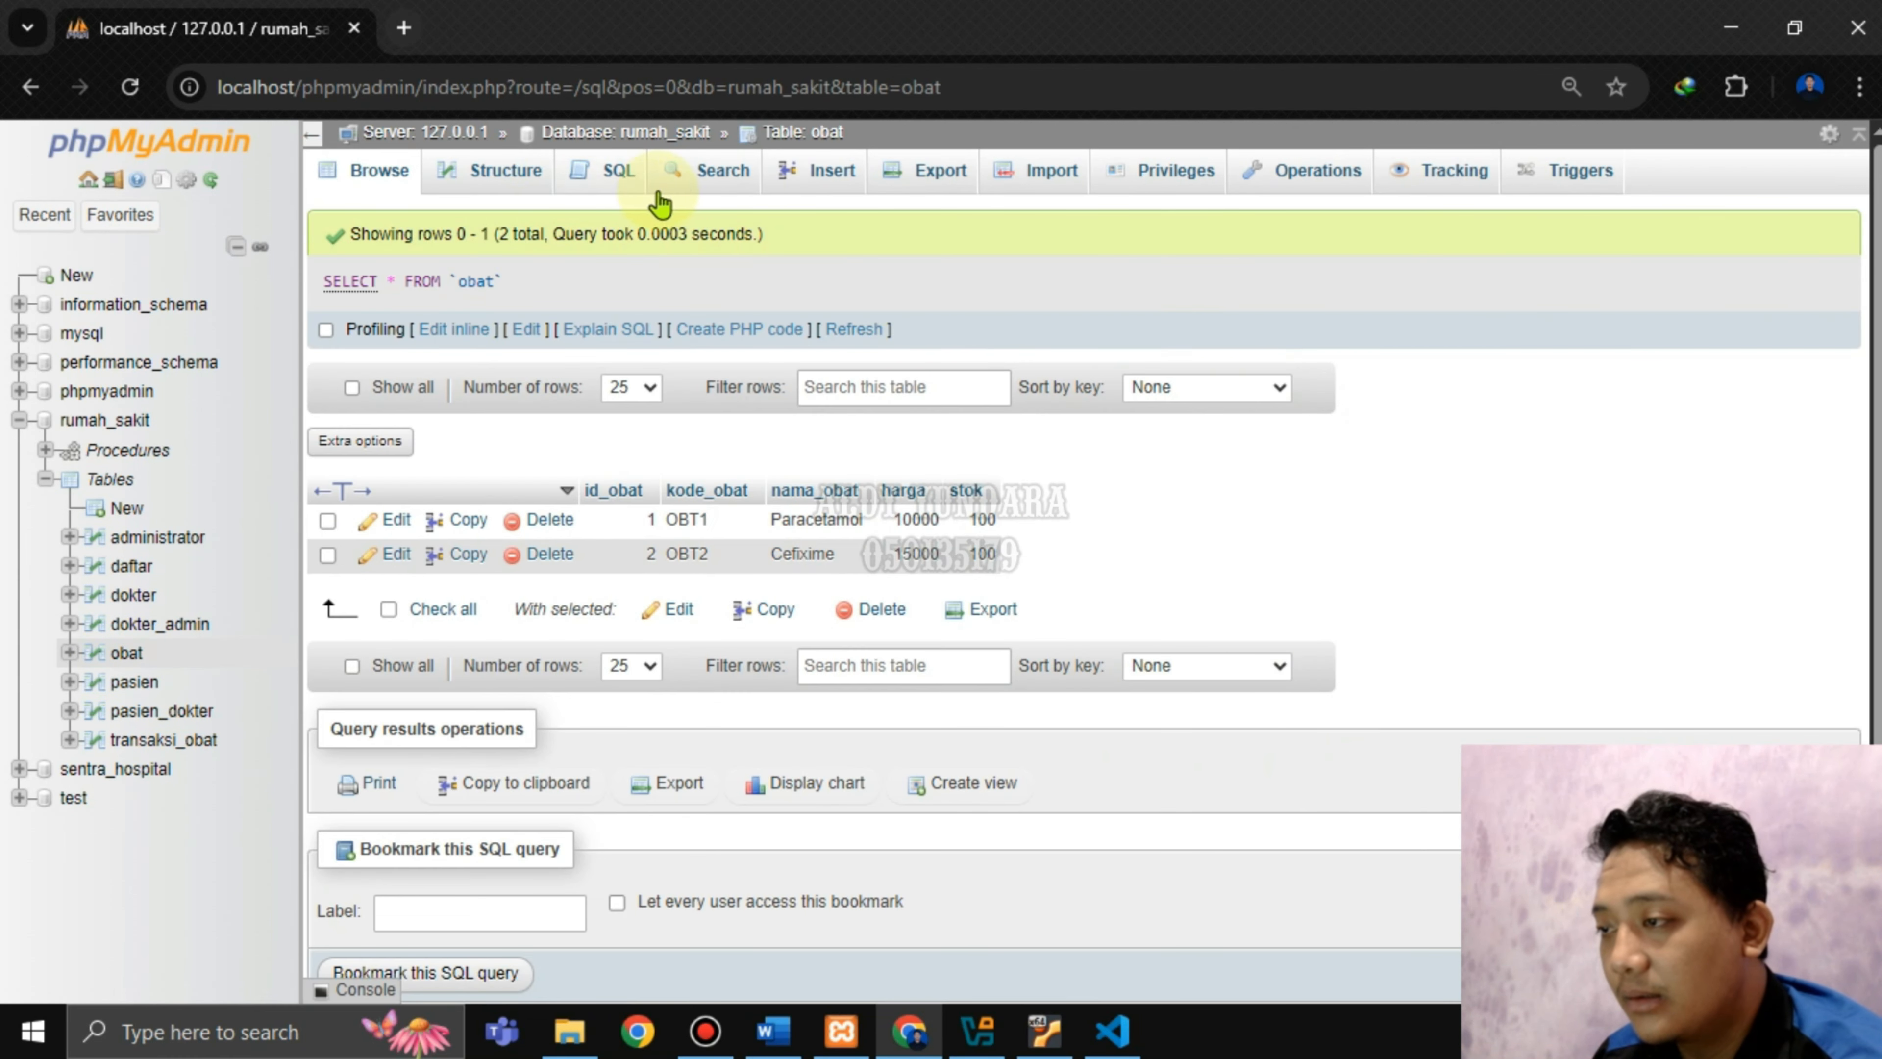
left_click(805, 175)
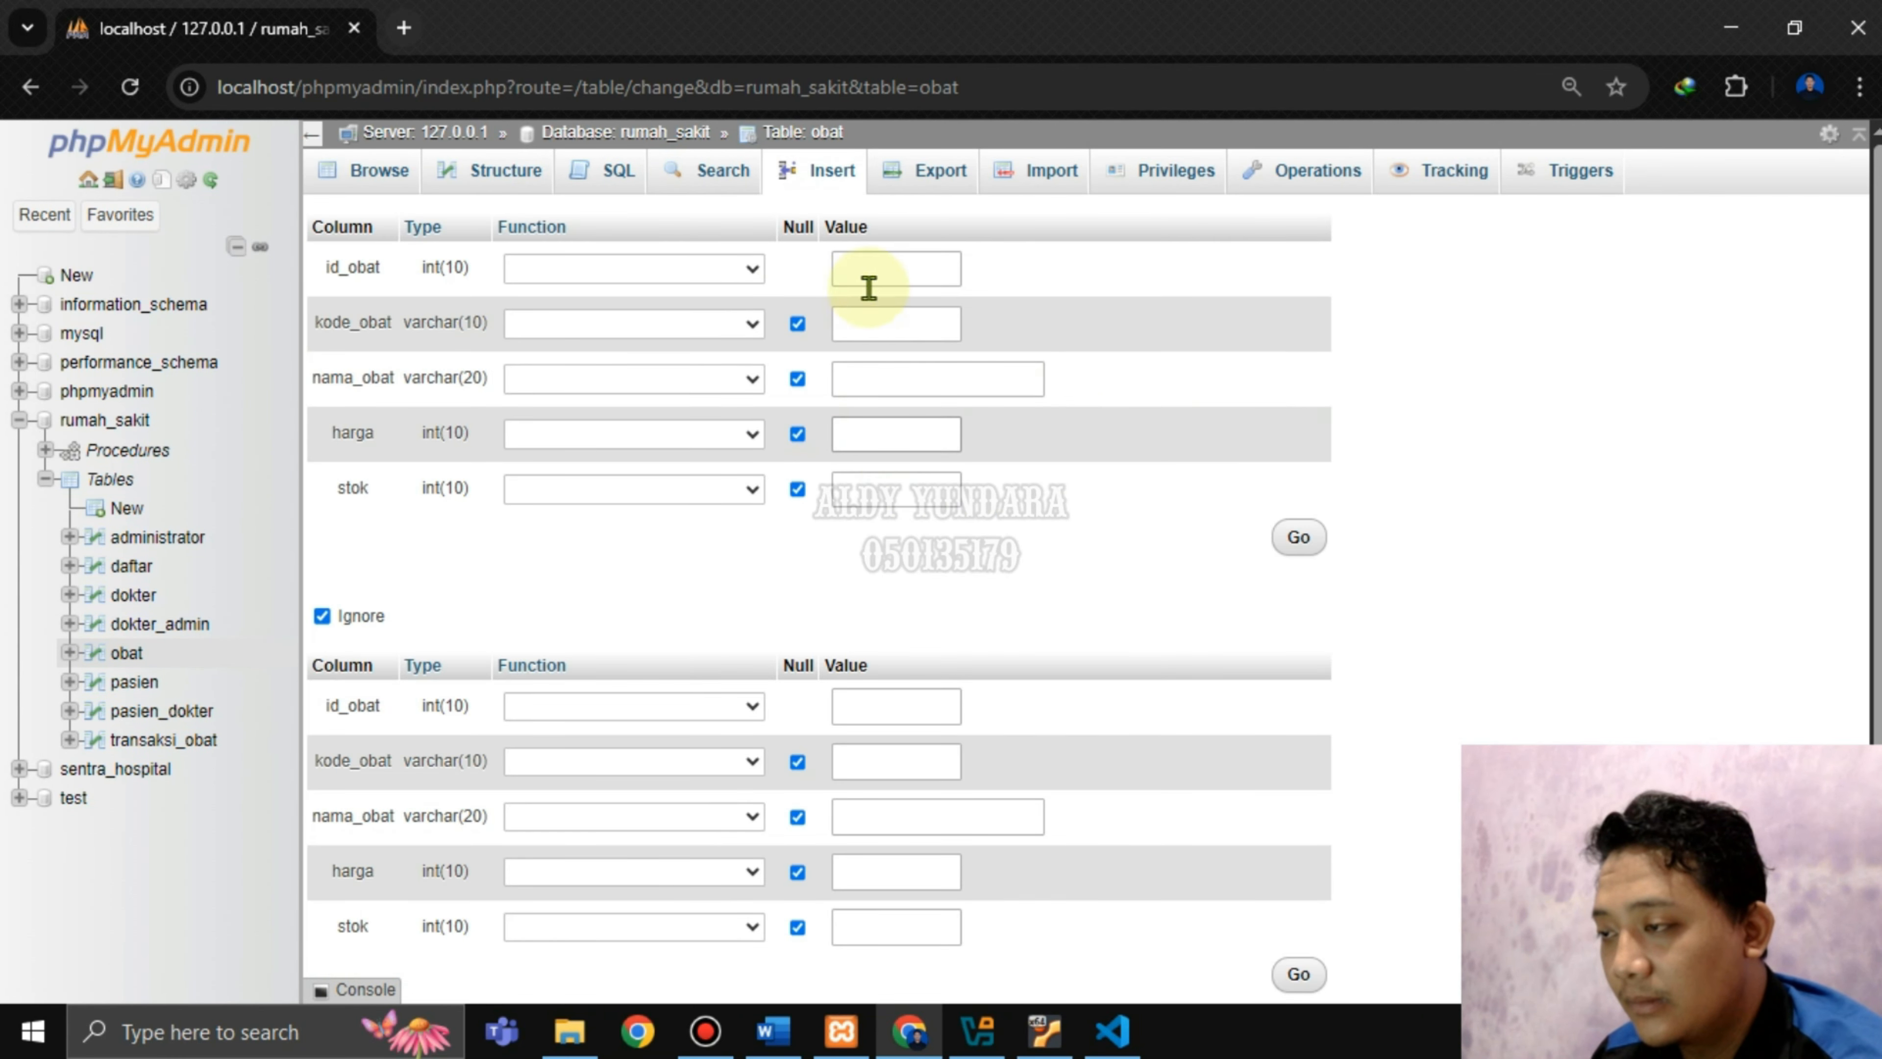
left_click(874, 272)
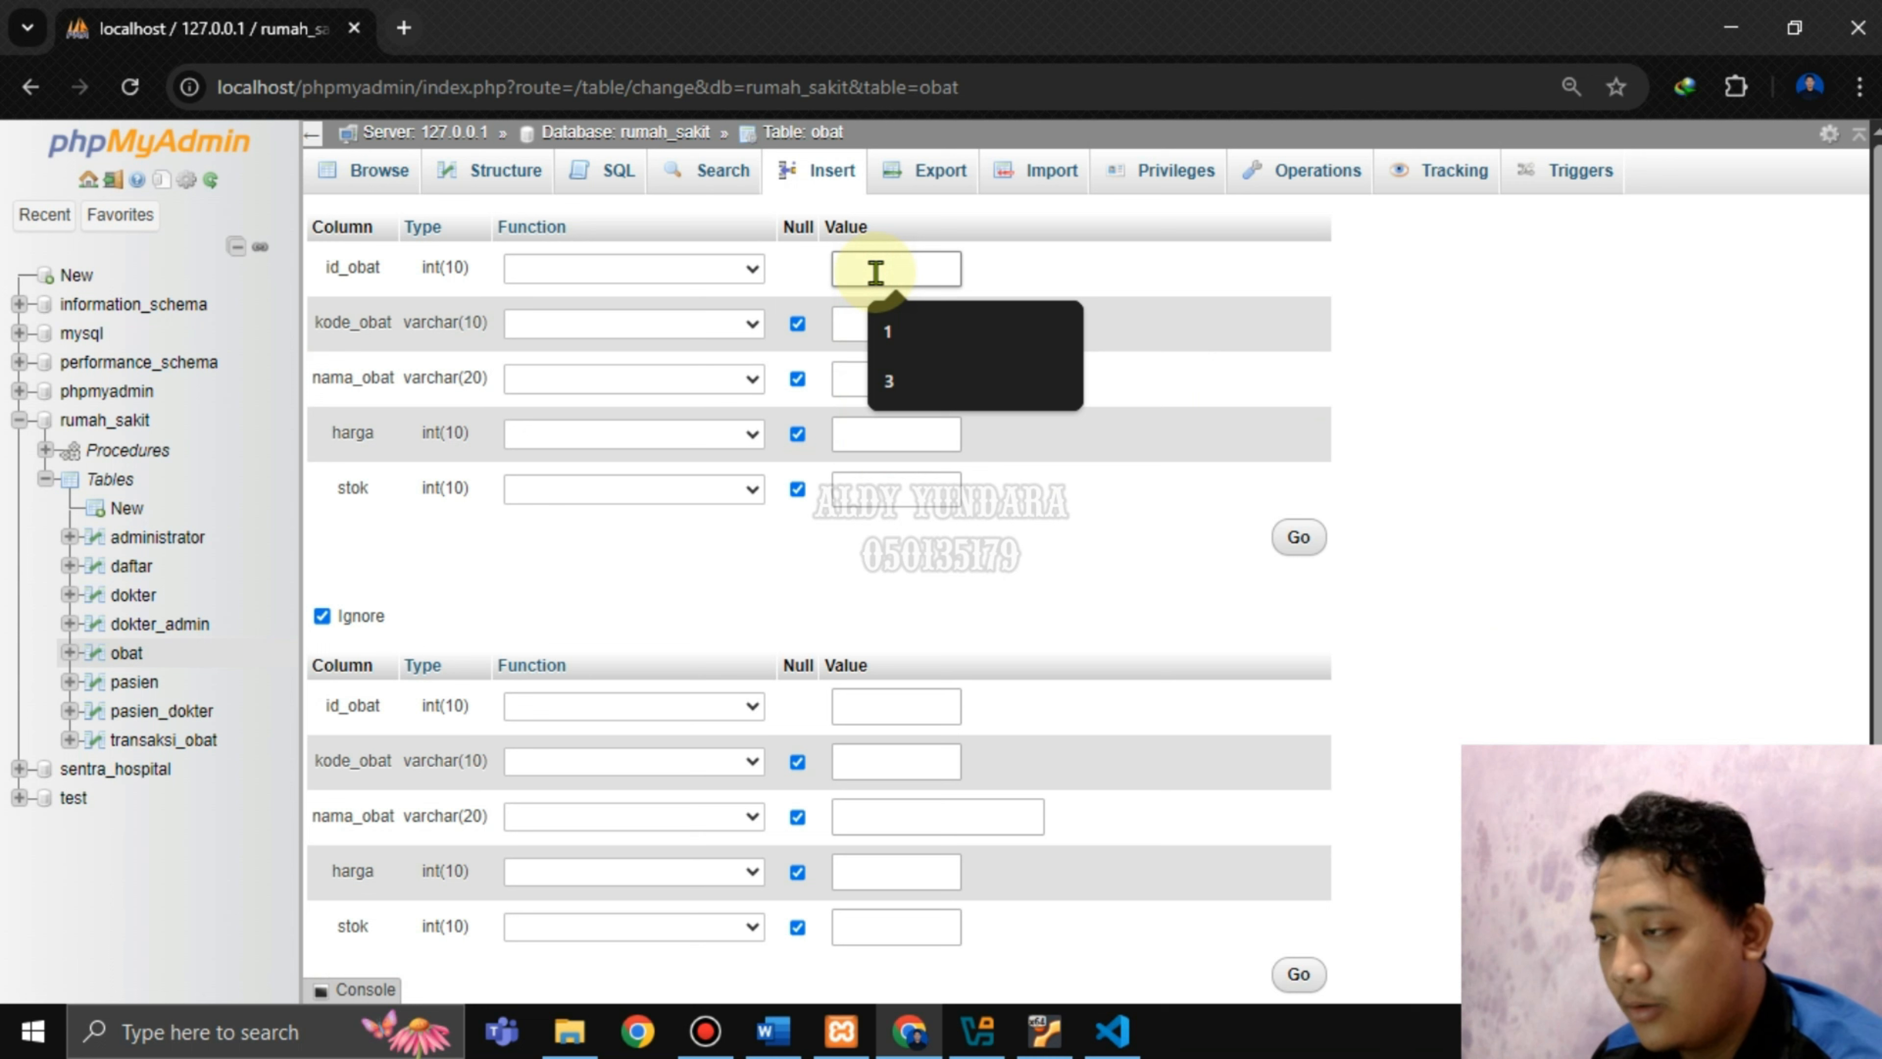
left_click(893, 380)
left_click(922, 341)
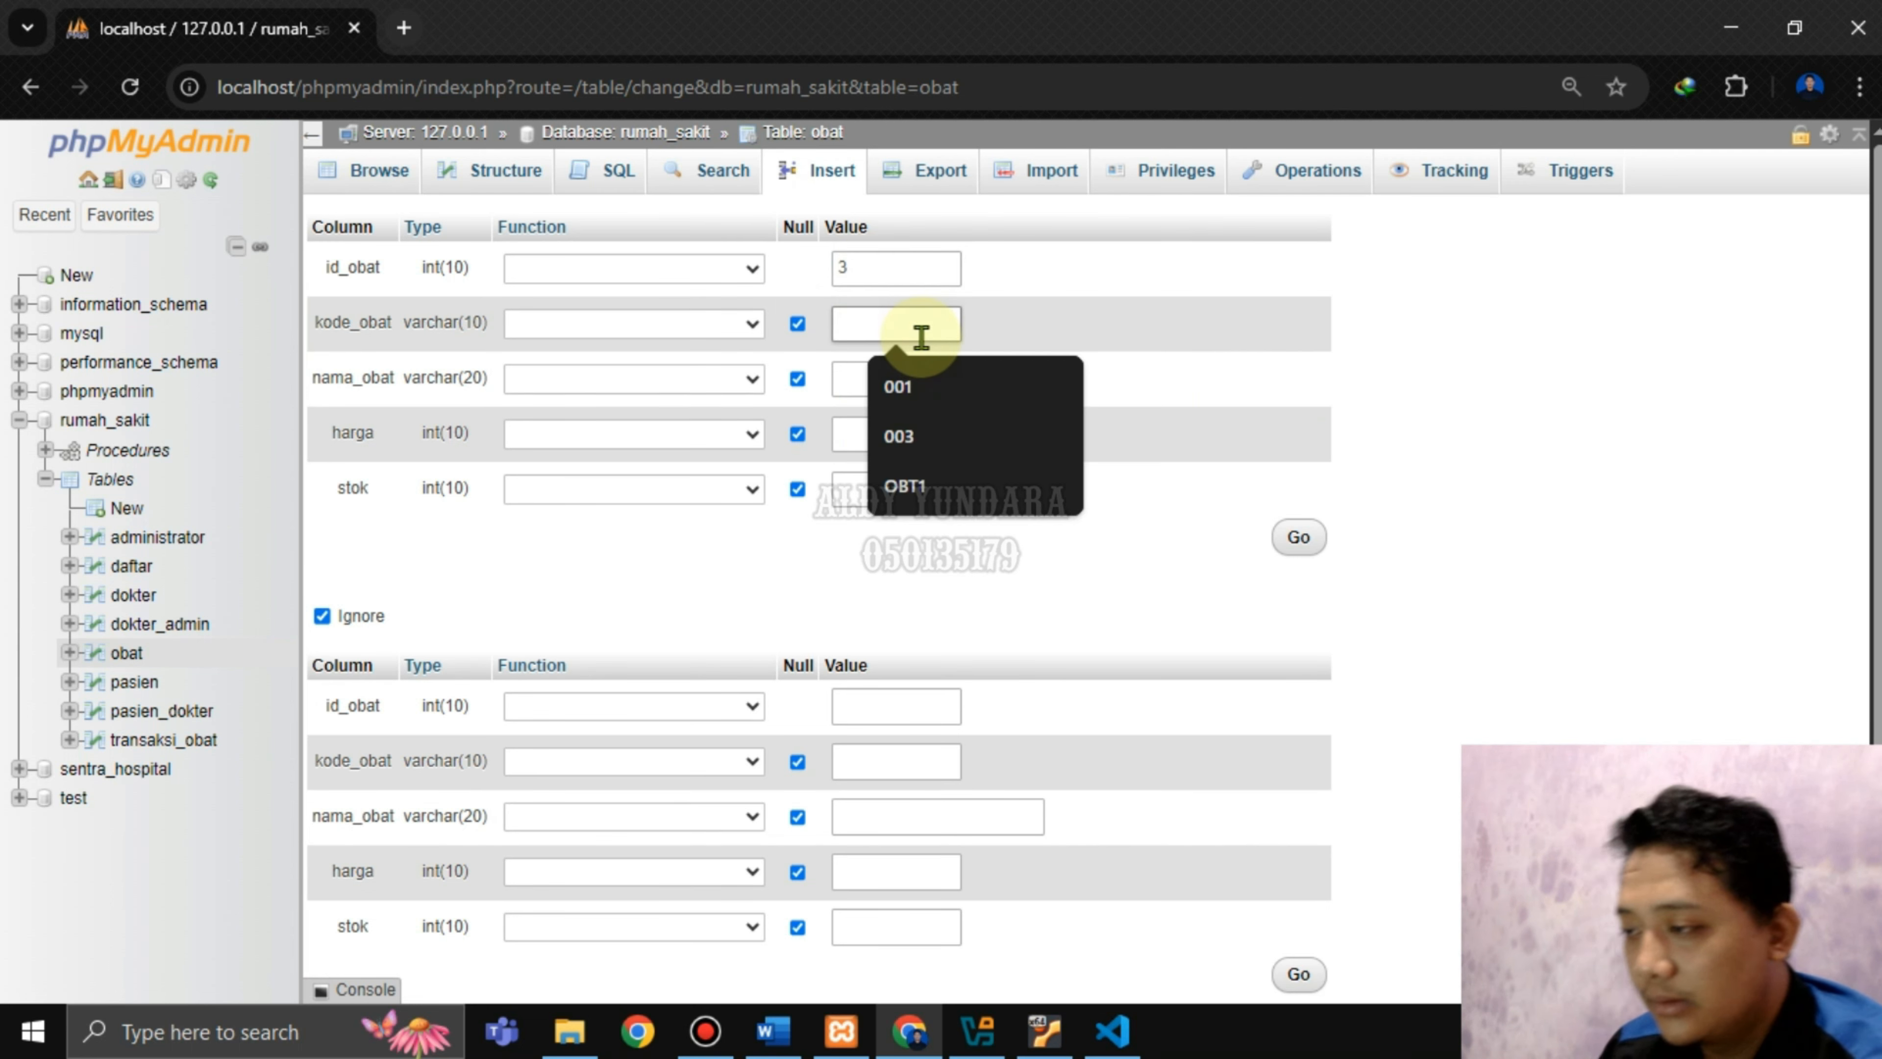
type("OBT")
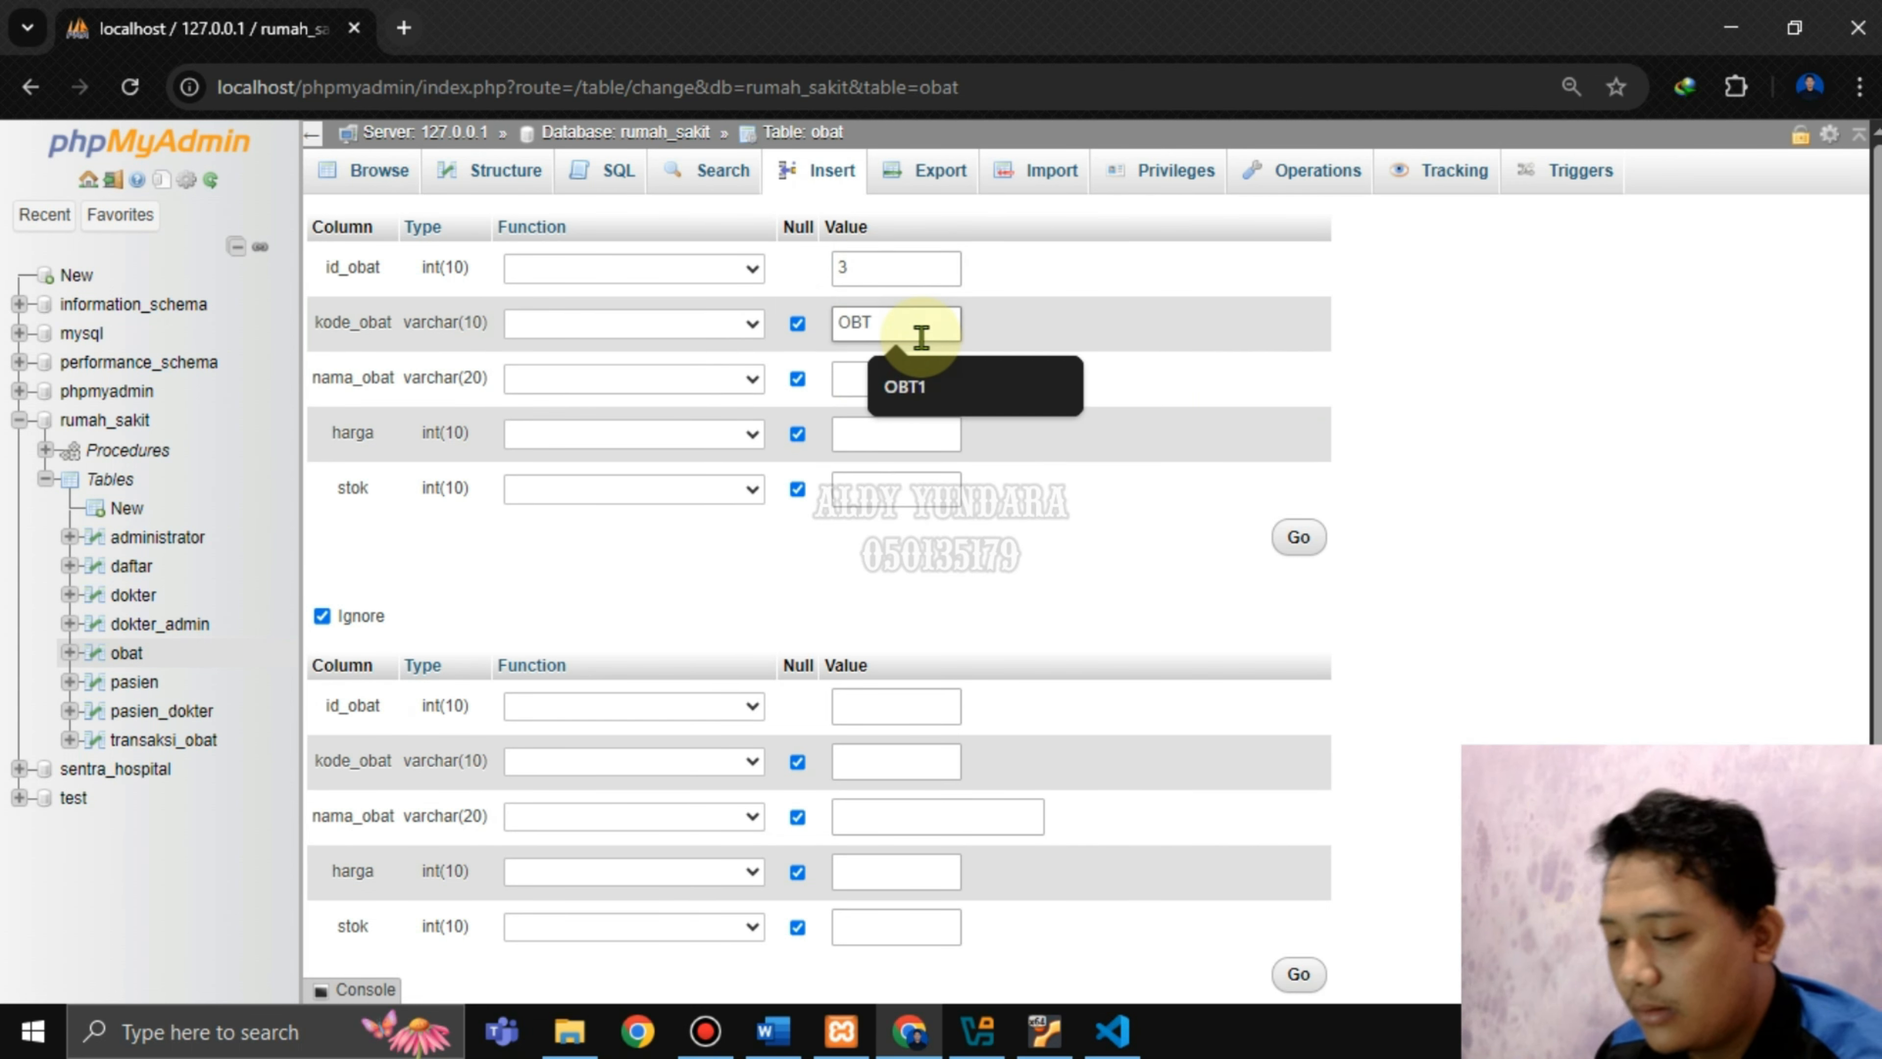
type("3")
left_click(938, 376)
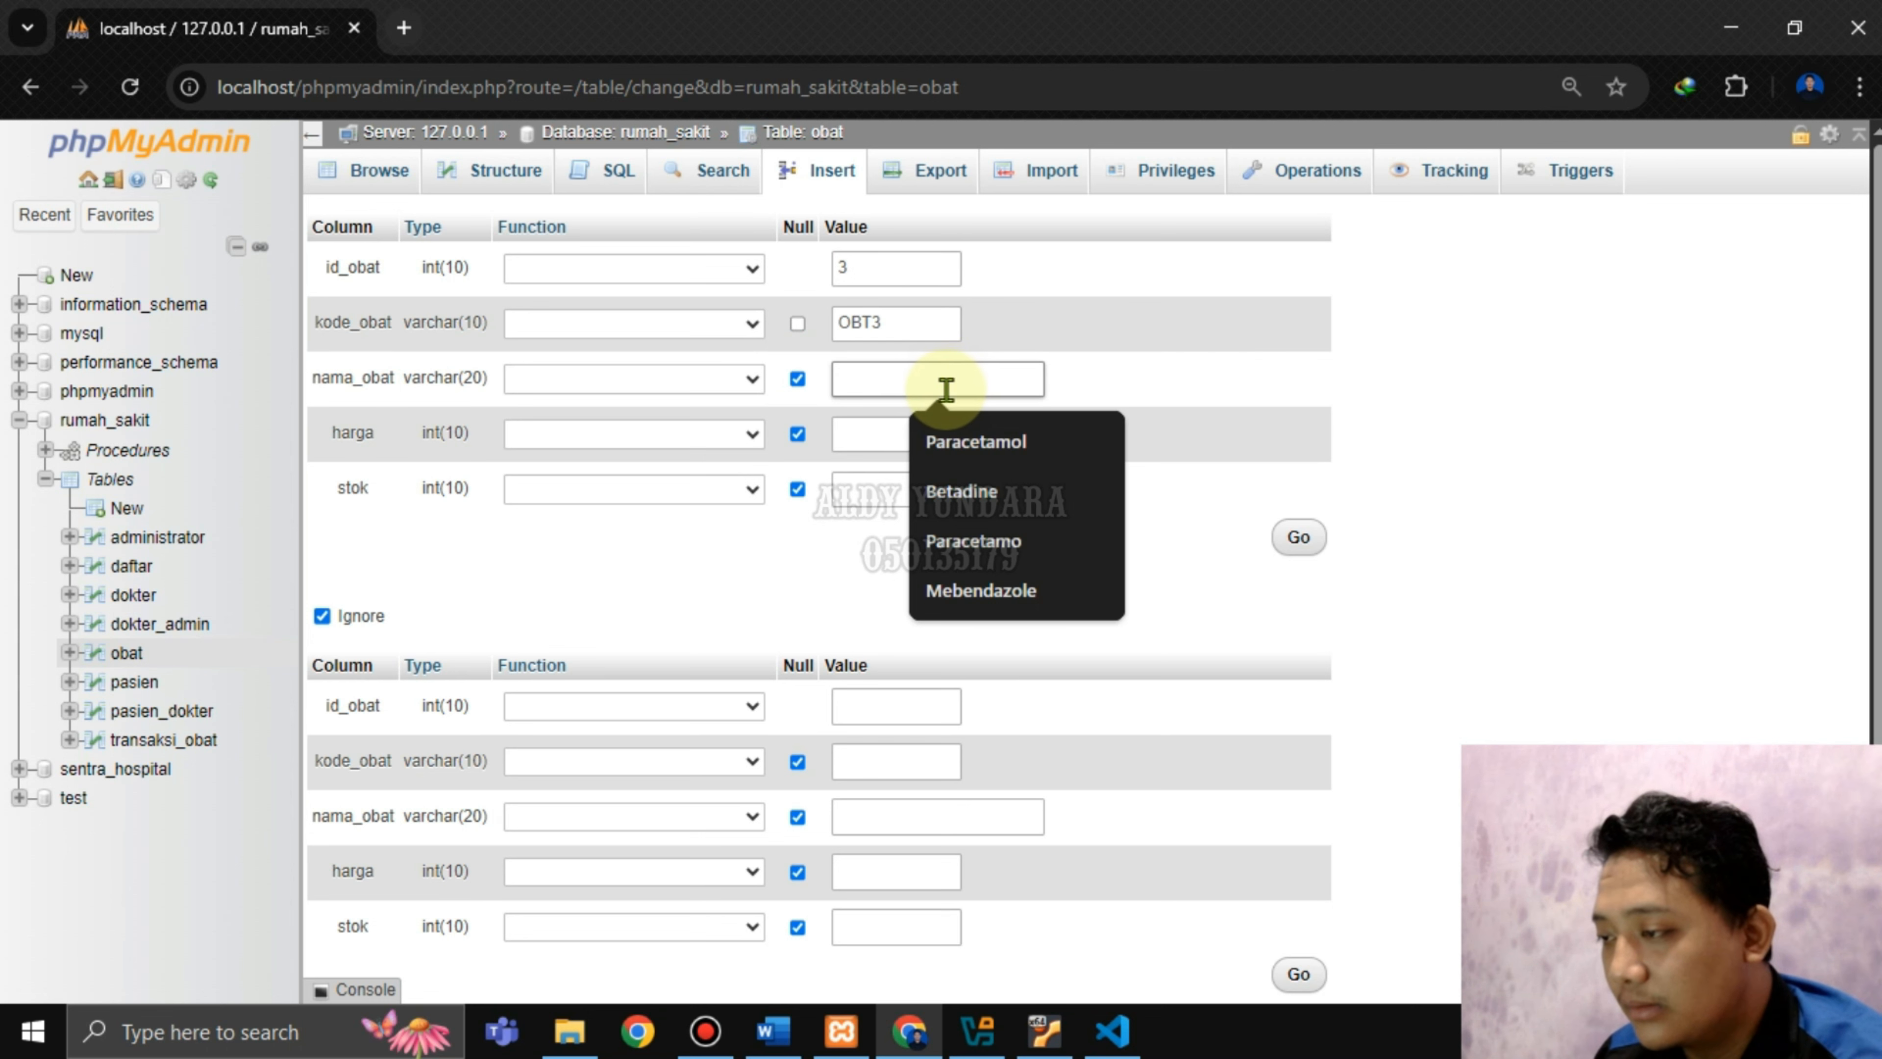
left_click(1019, 602)
Enter harga 20000 and stok 100, save the row, then browse the obat table.
left_click(868, 430)
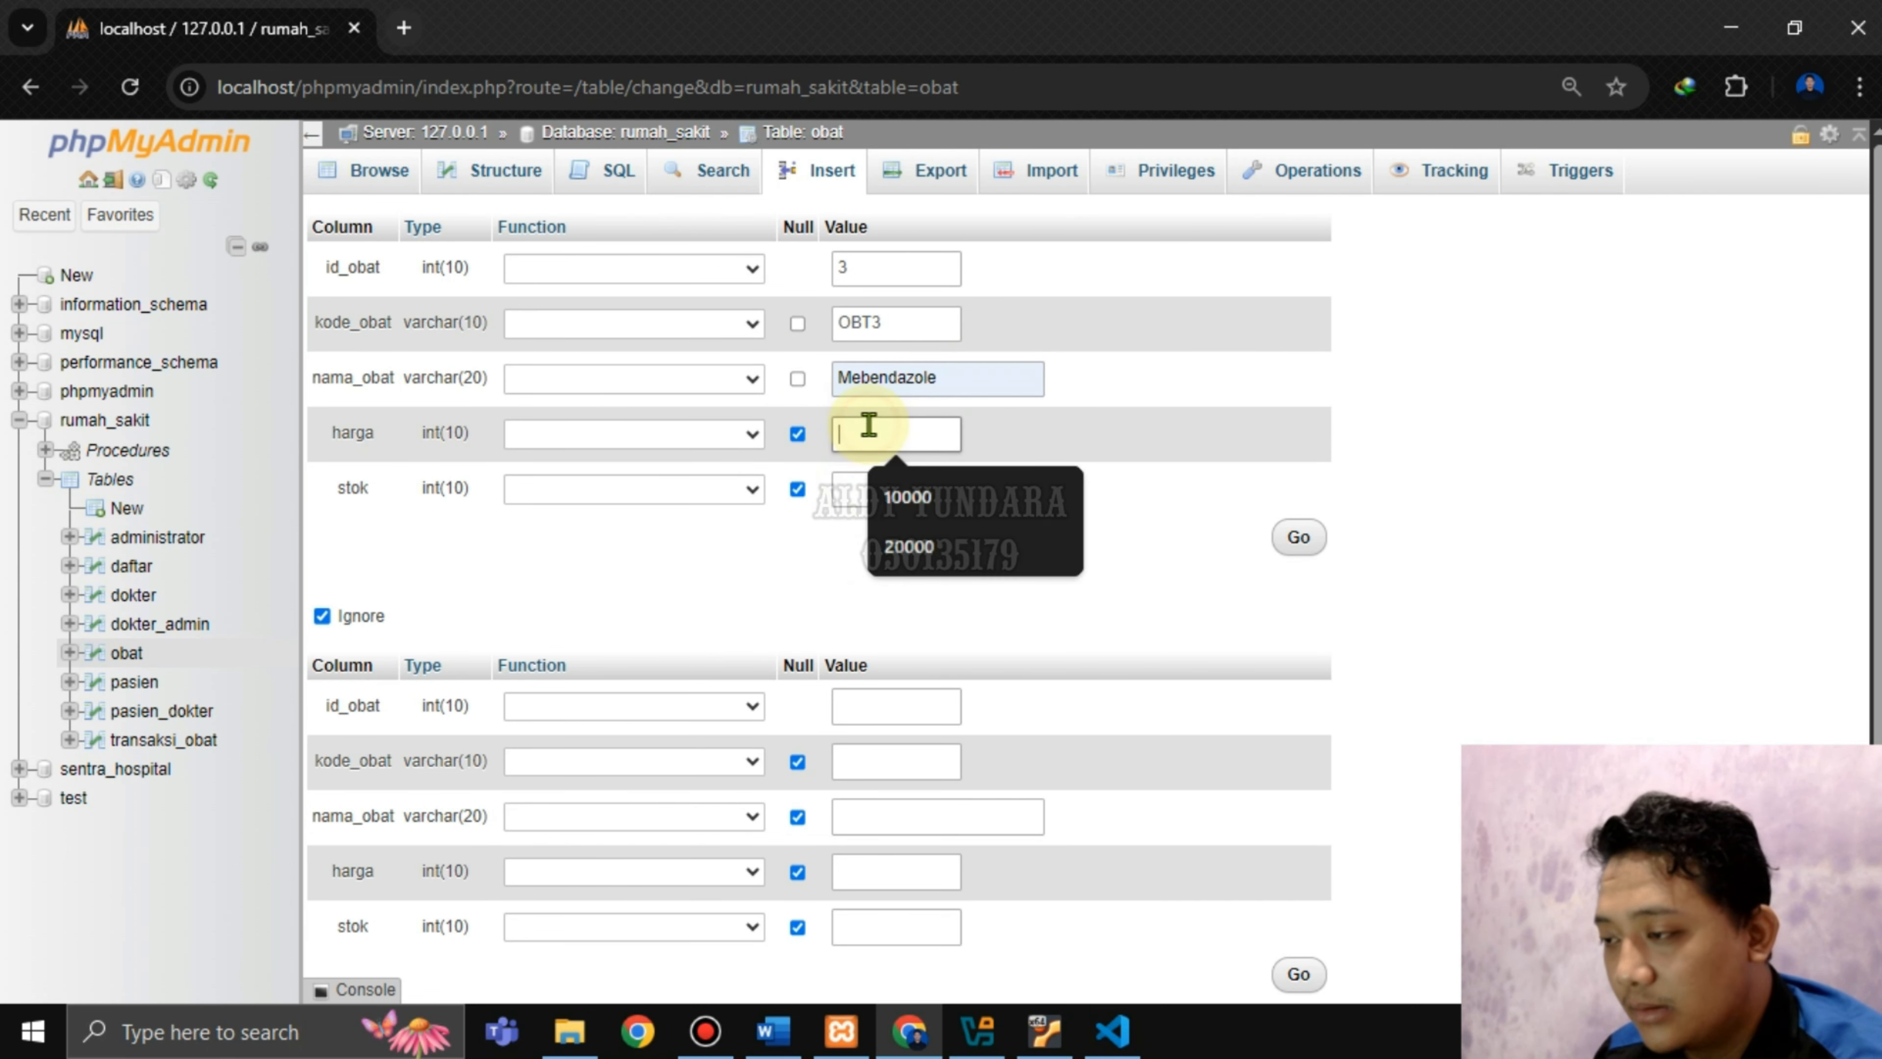
left_click(895, 512)
left_click(891, 495)
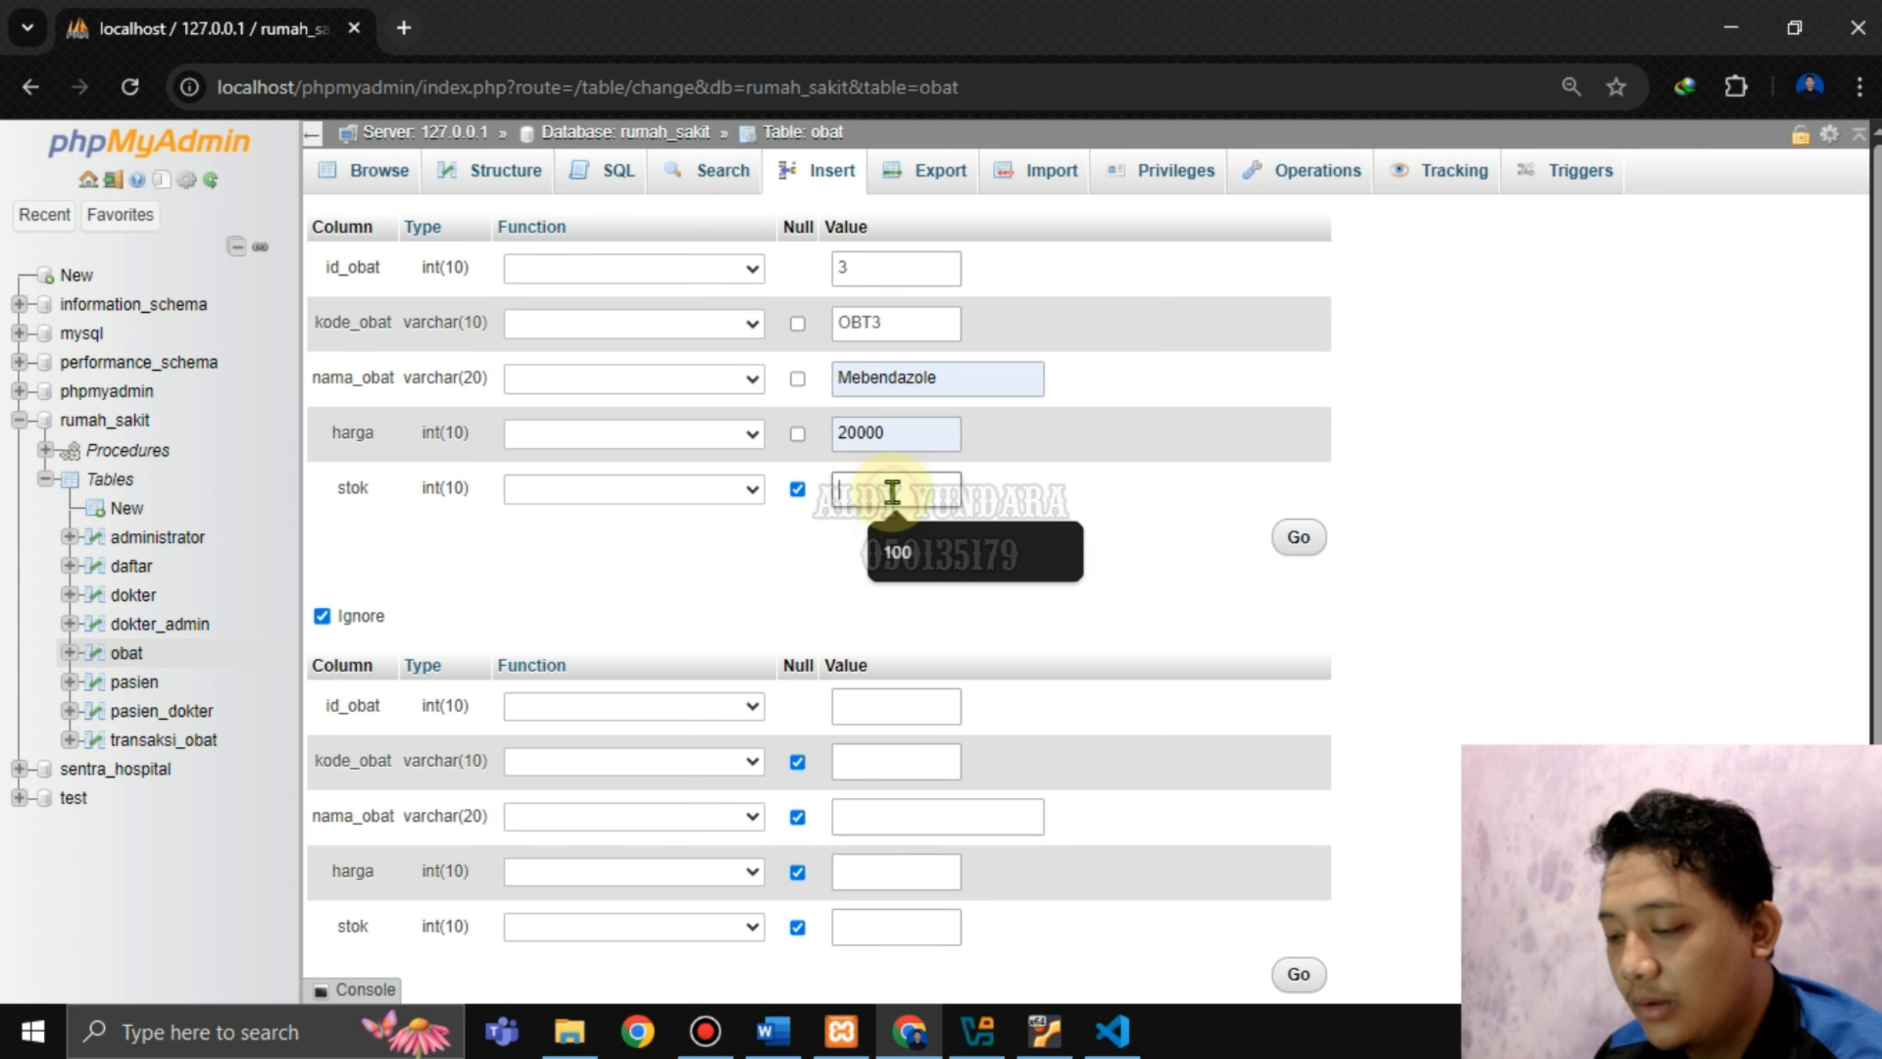
left_click(895, 548)
left_click(1290, 545)
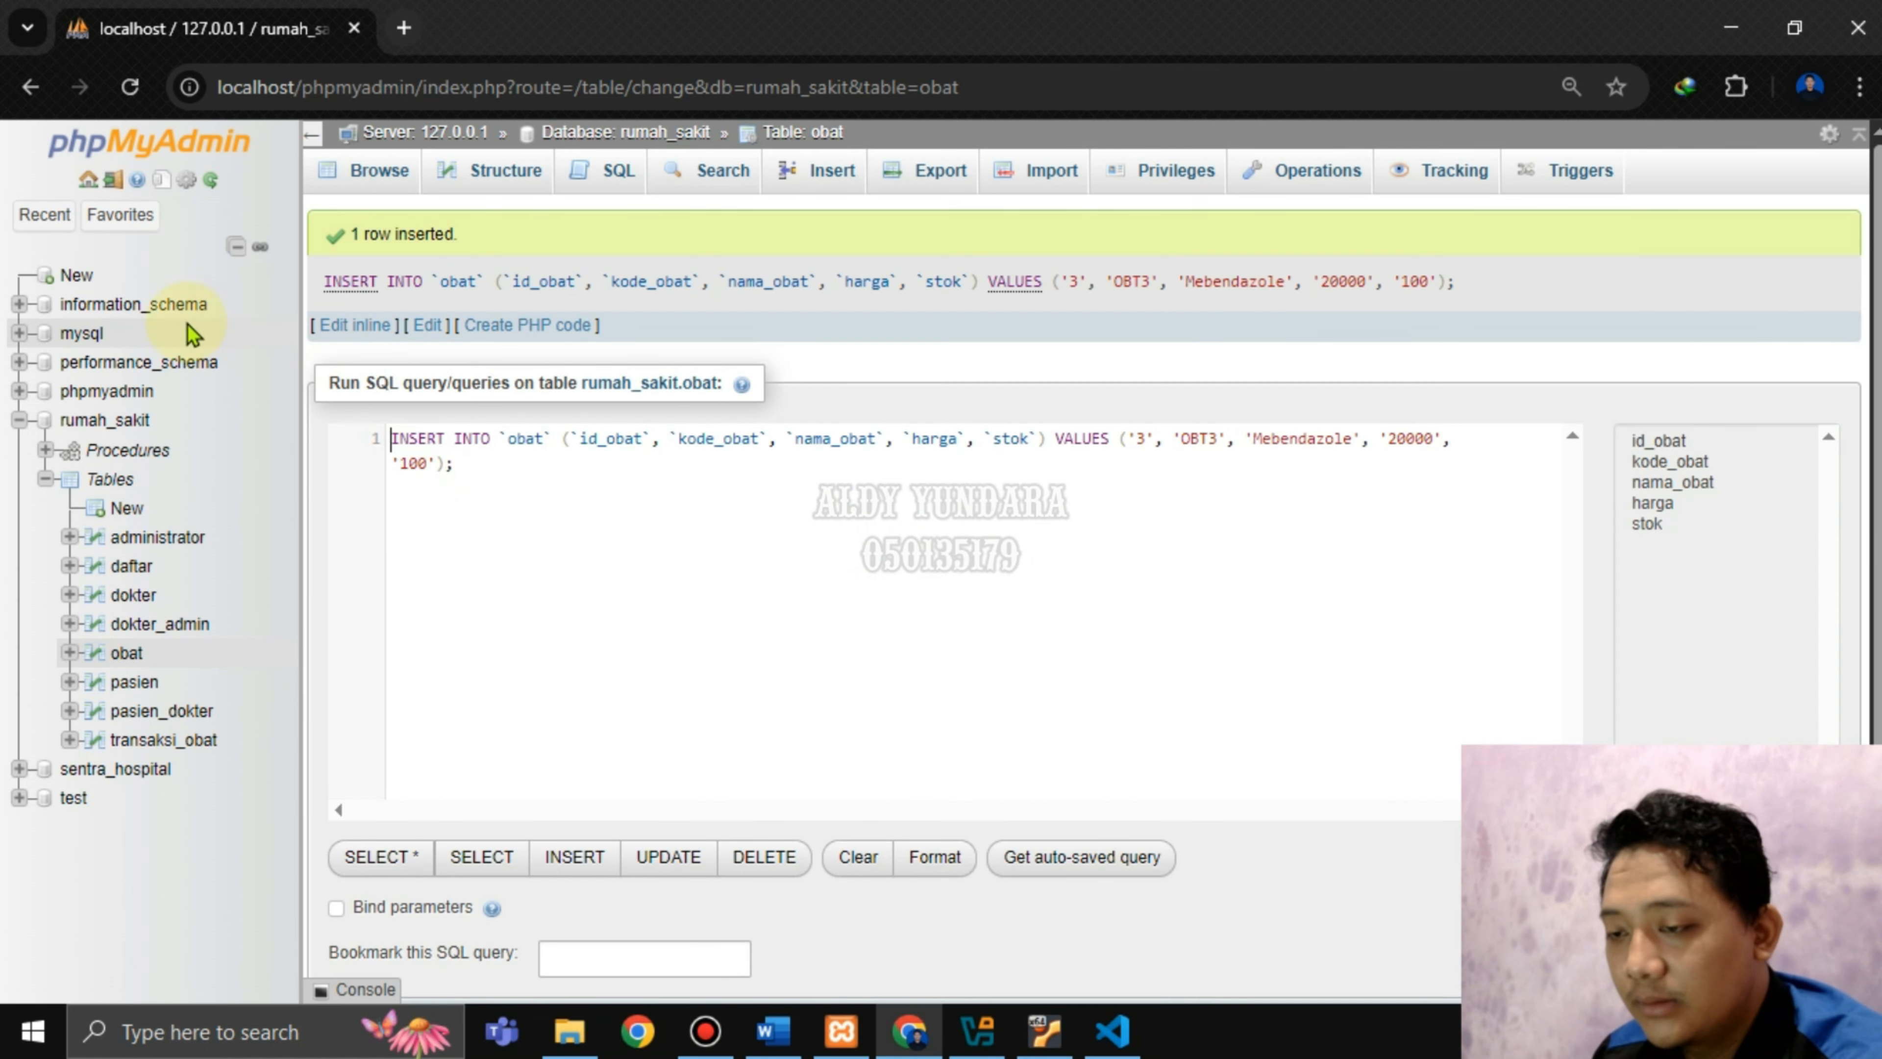
left_click(126, 653)
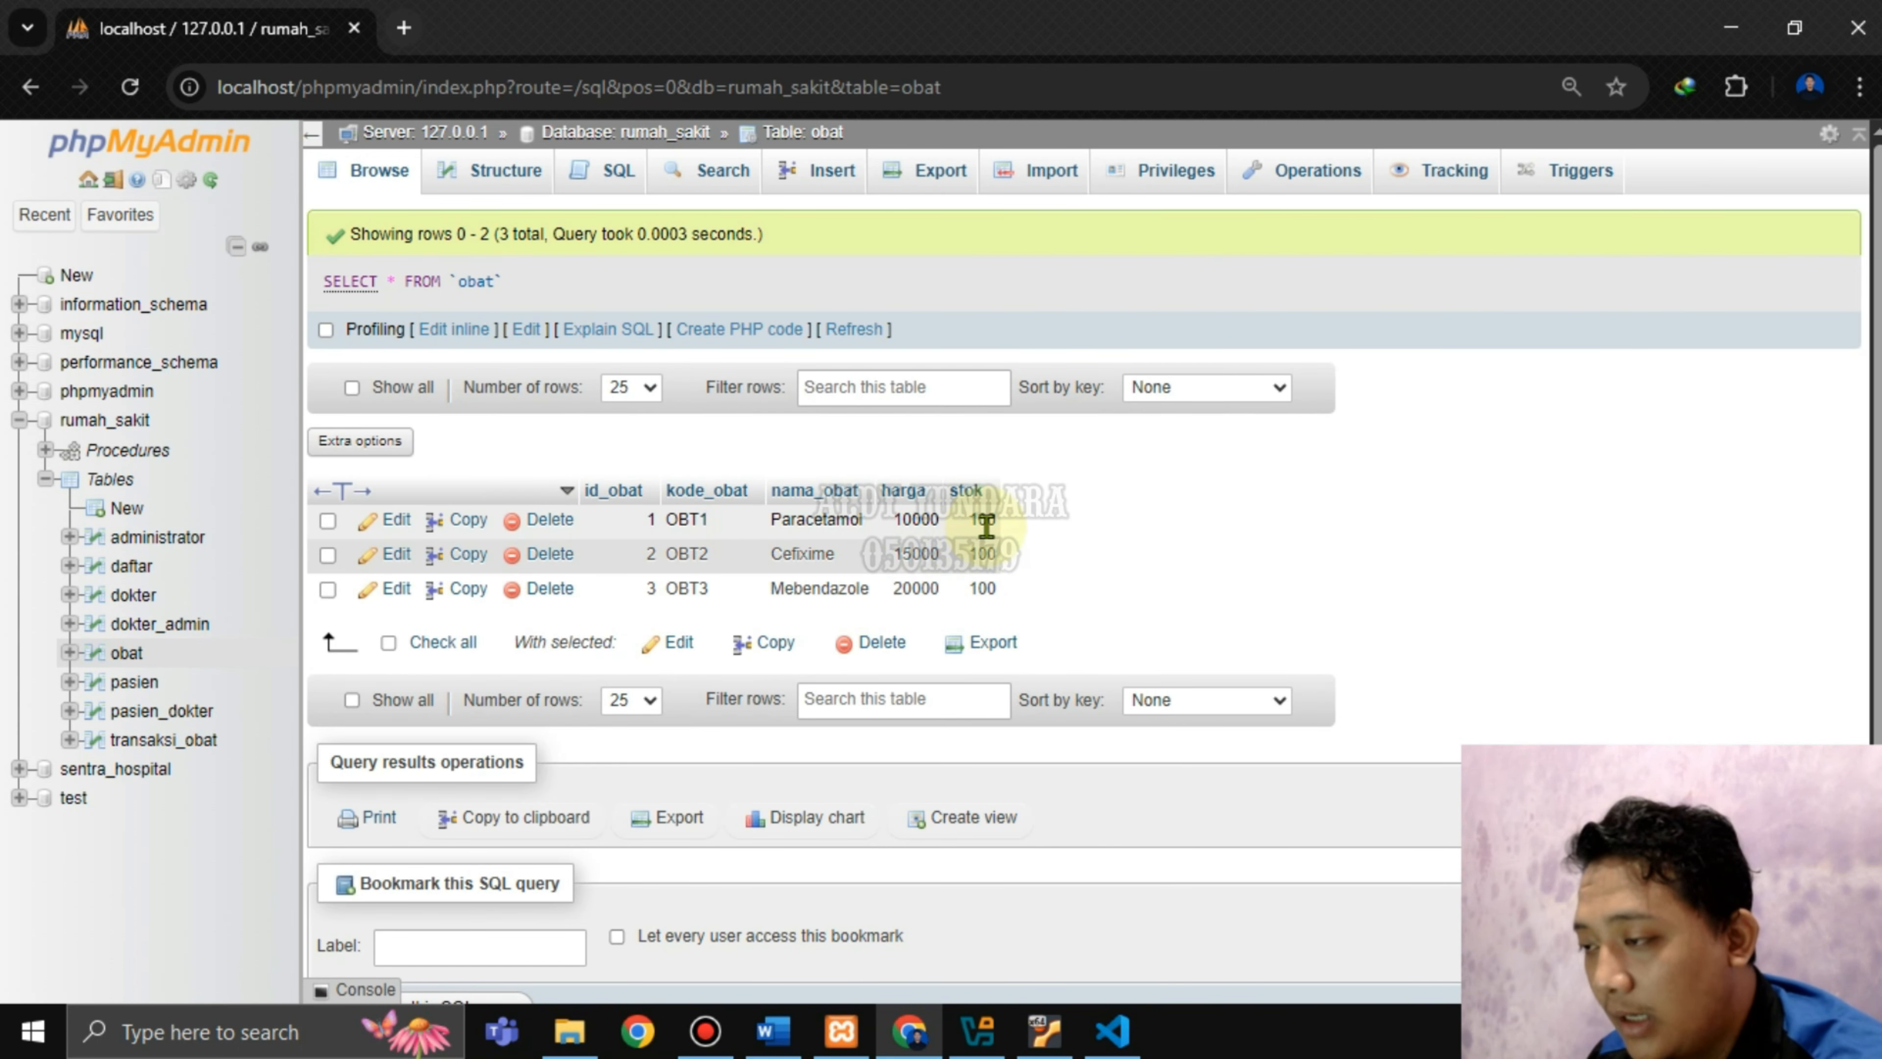
Scroll the Word report to the page 11 trigger-testing step, then go back to phpMyAdmin.
left_click(773, 1030)
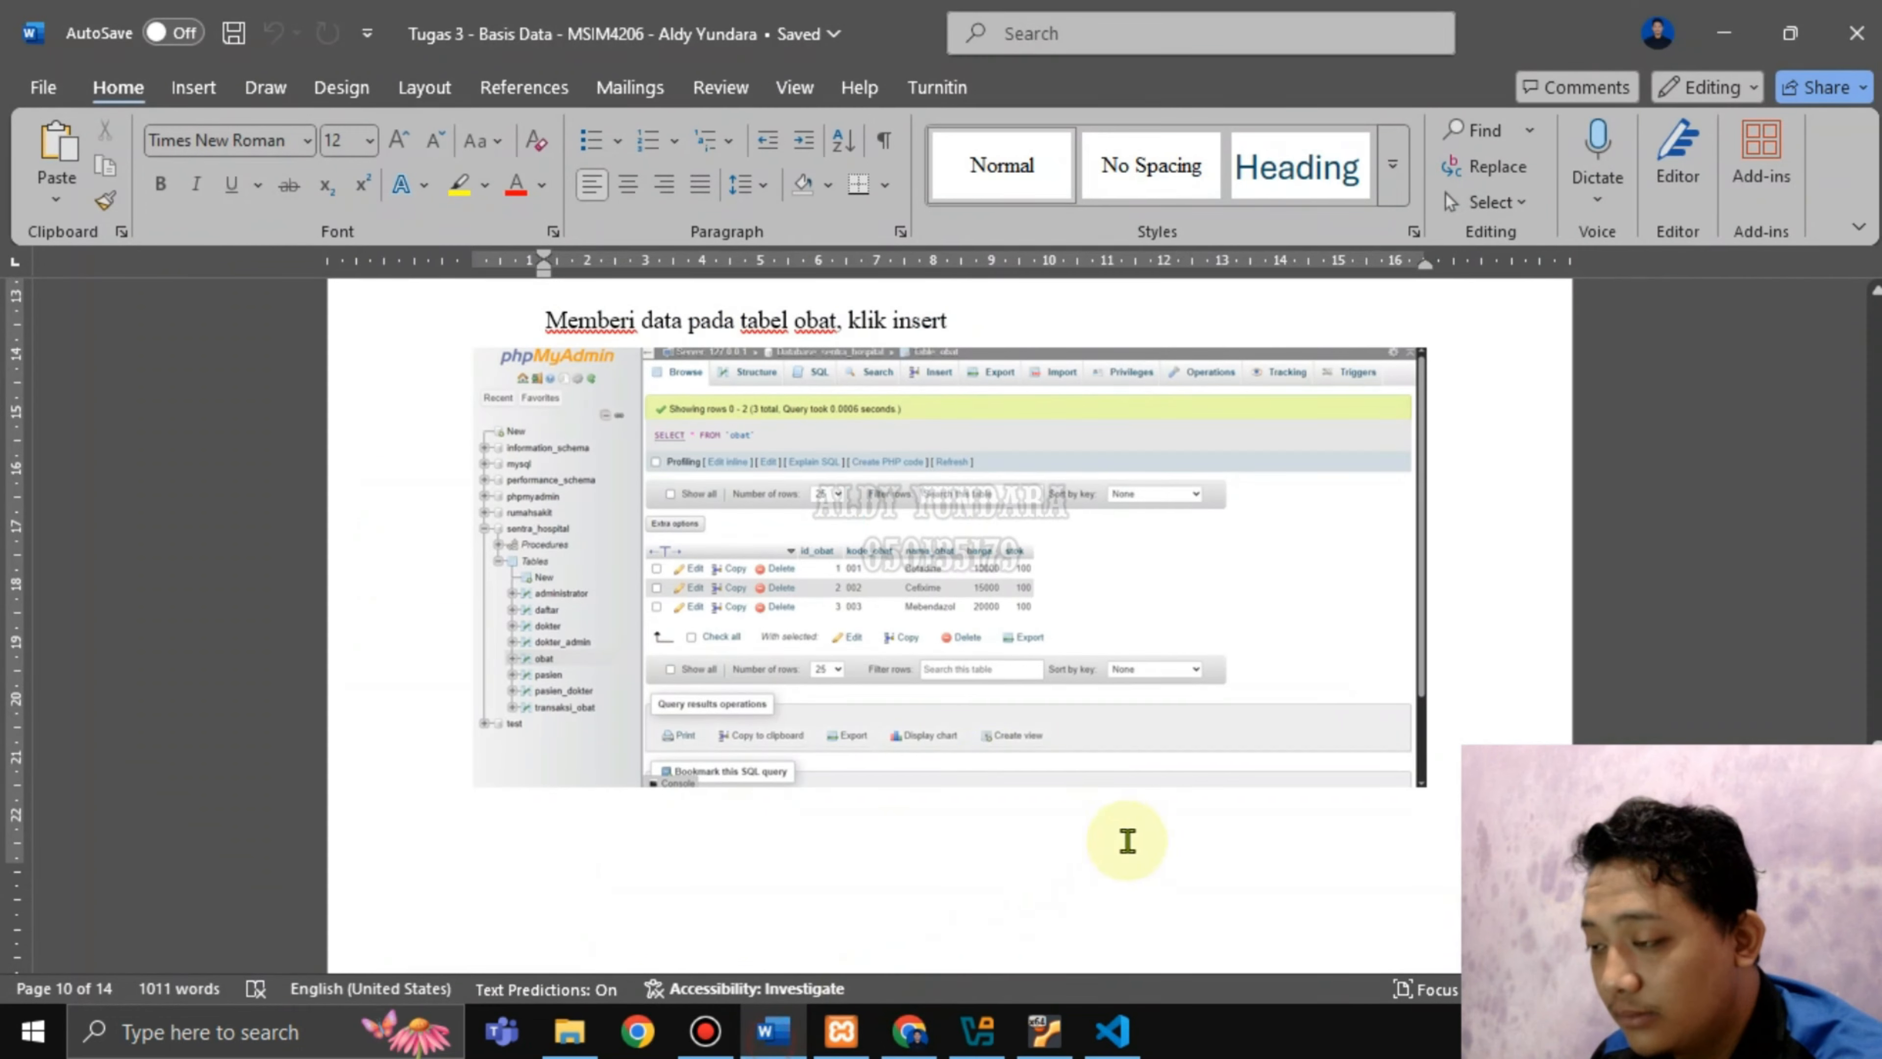
scroll(821, 679, "down", 10)
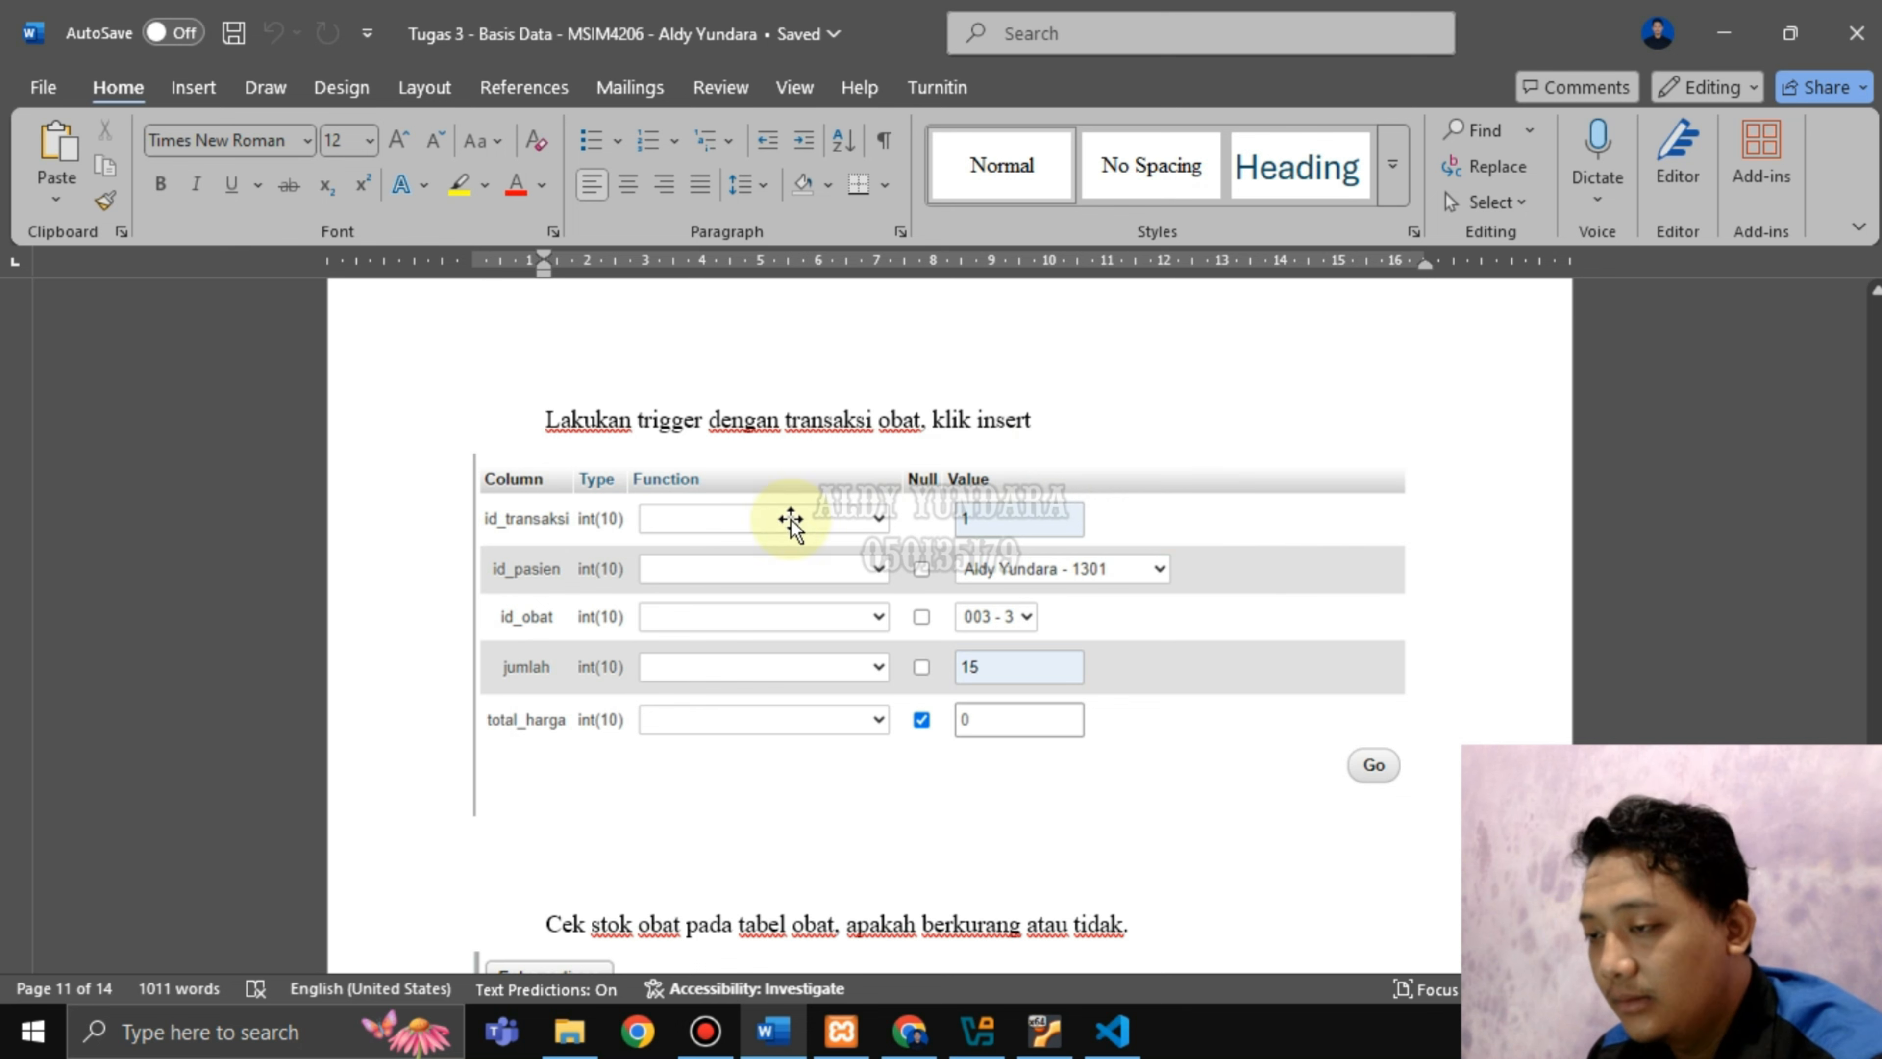
left_click(905, 1032)
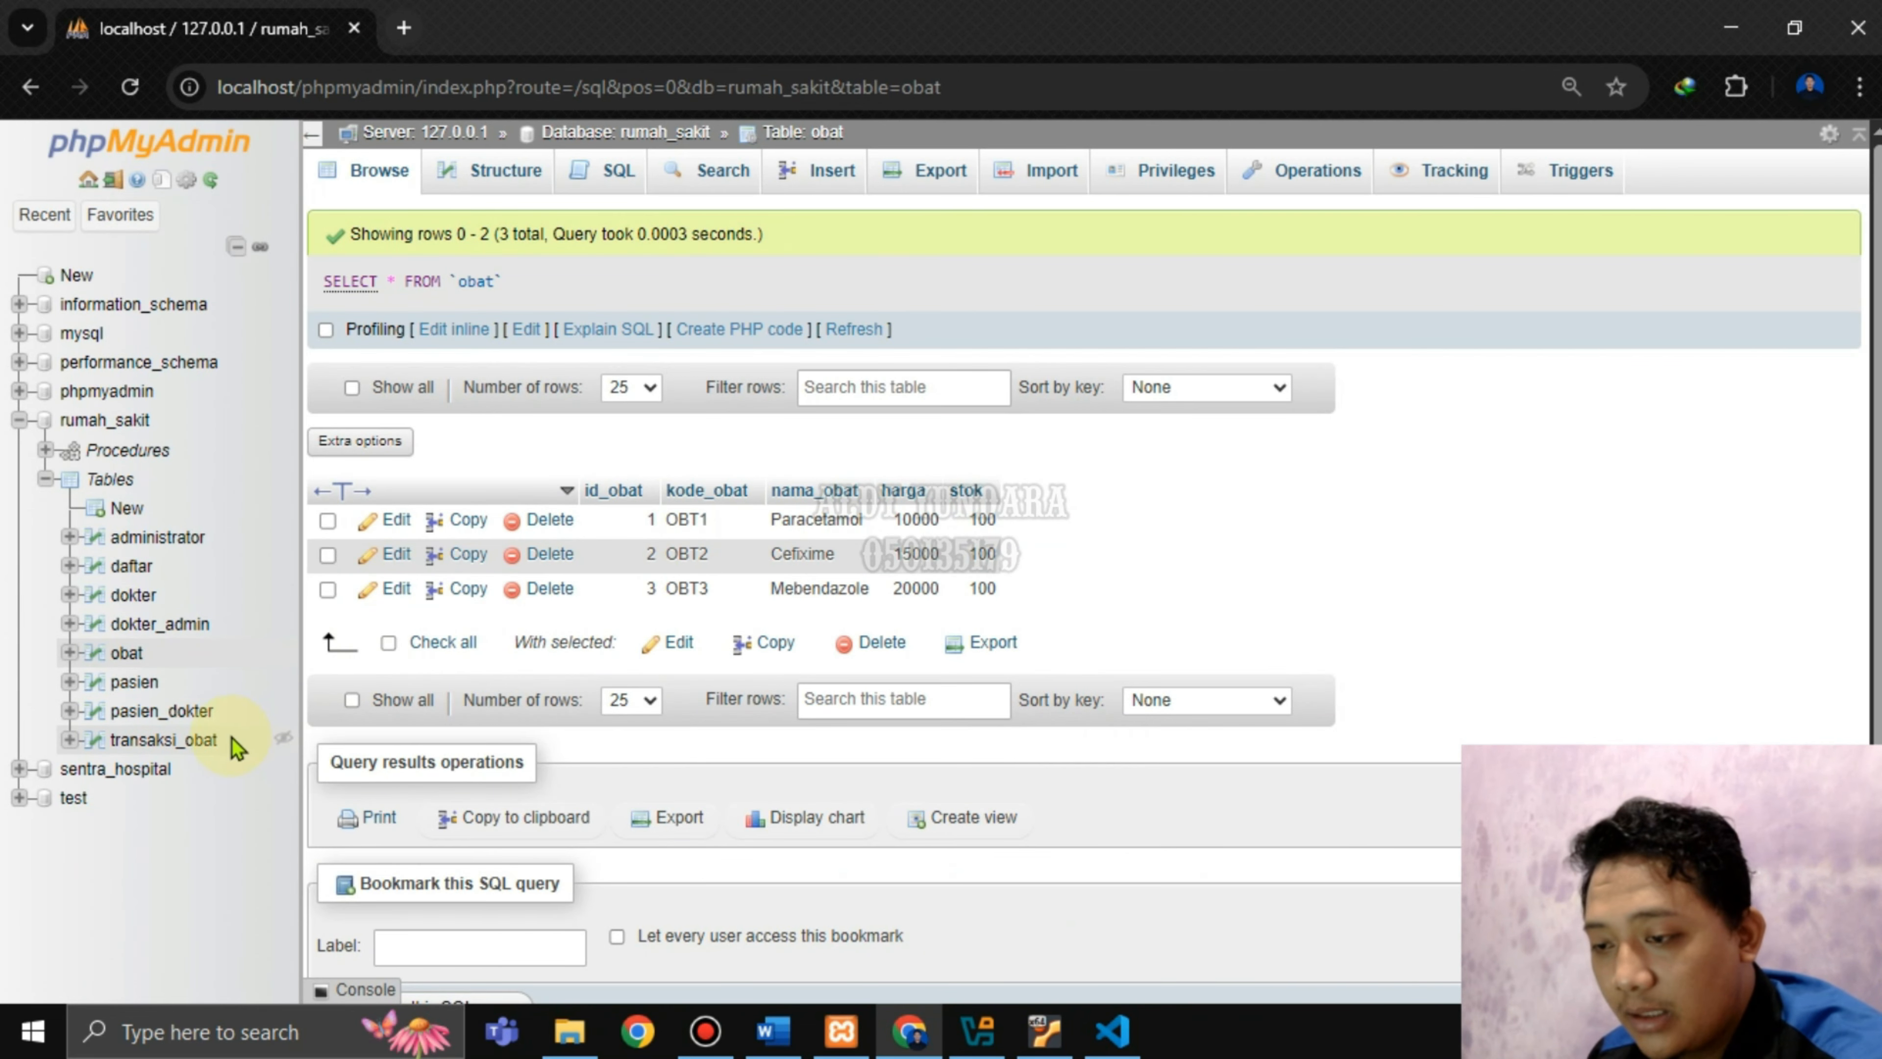
Open the transaksi_obat Insert form and set id_transaksi to 1.
left_click(194, 740)
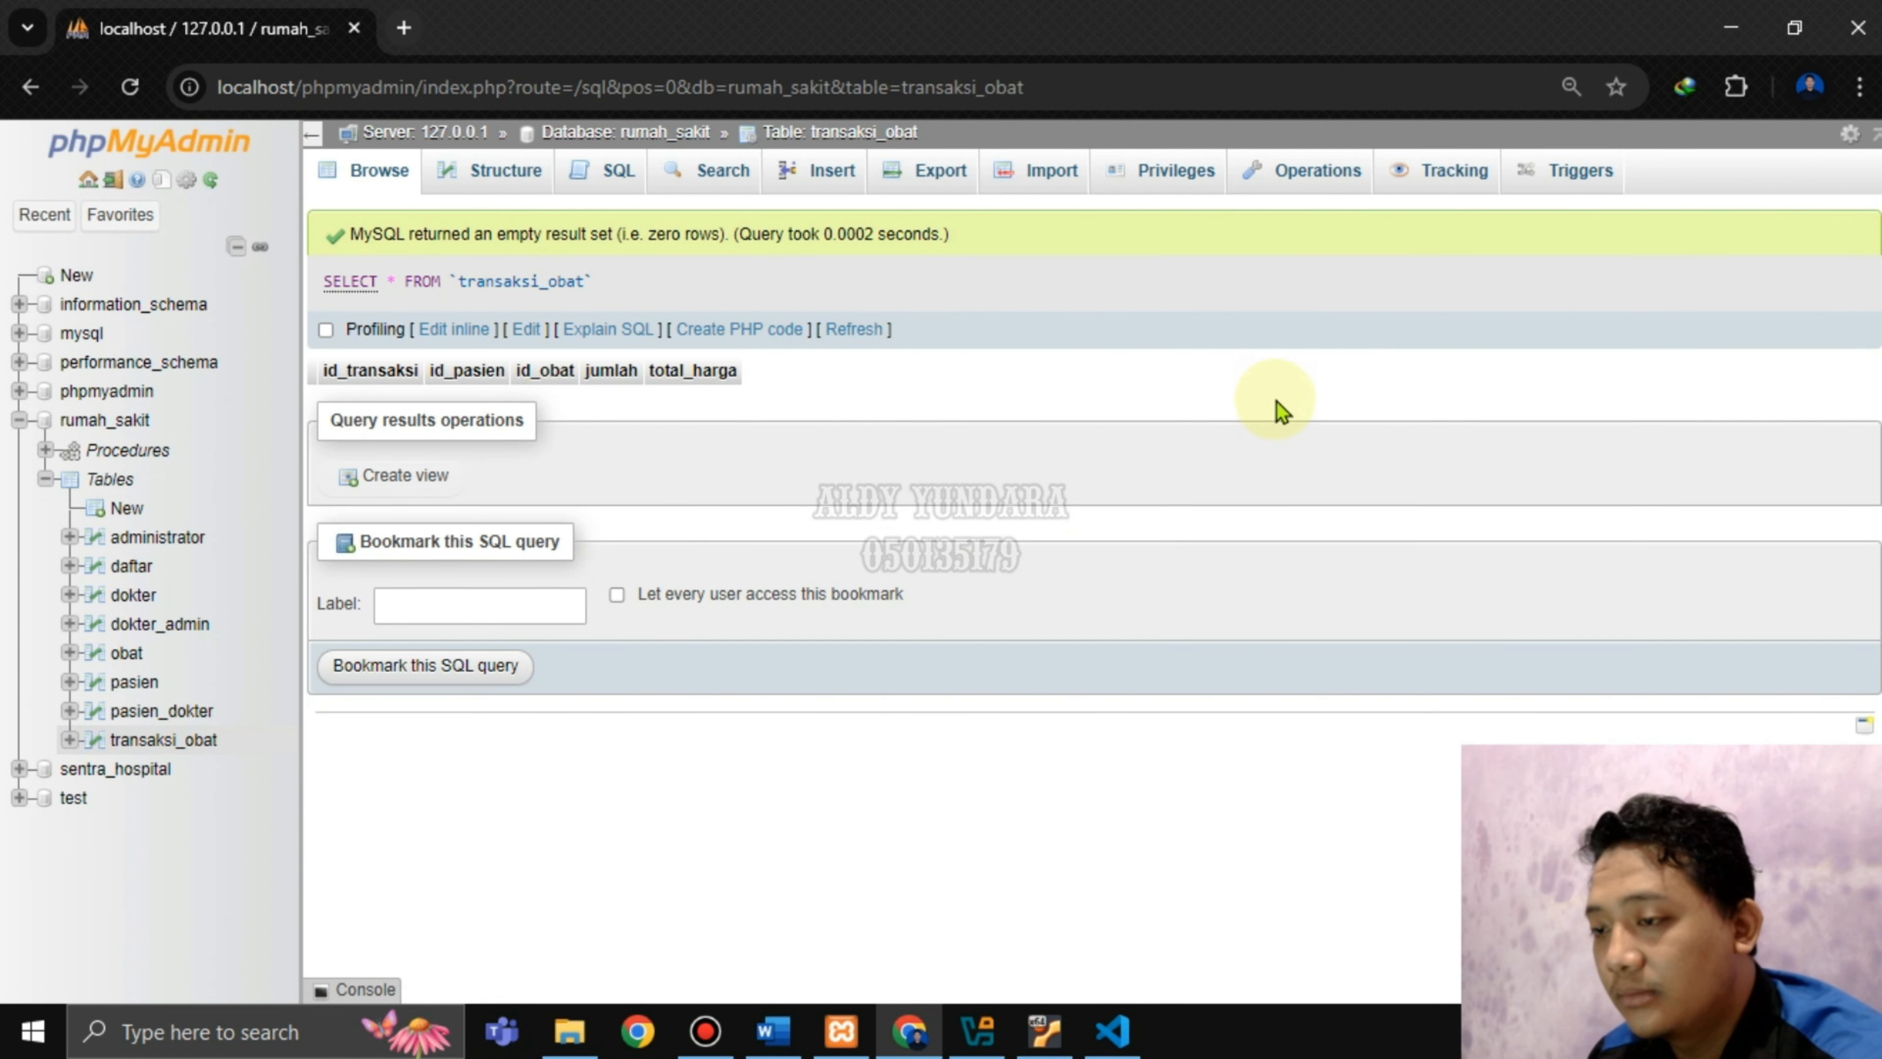
left_click(773, 1031)
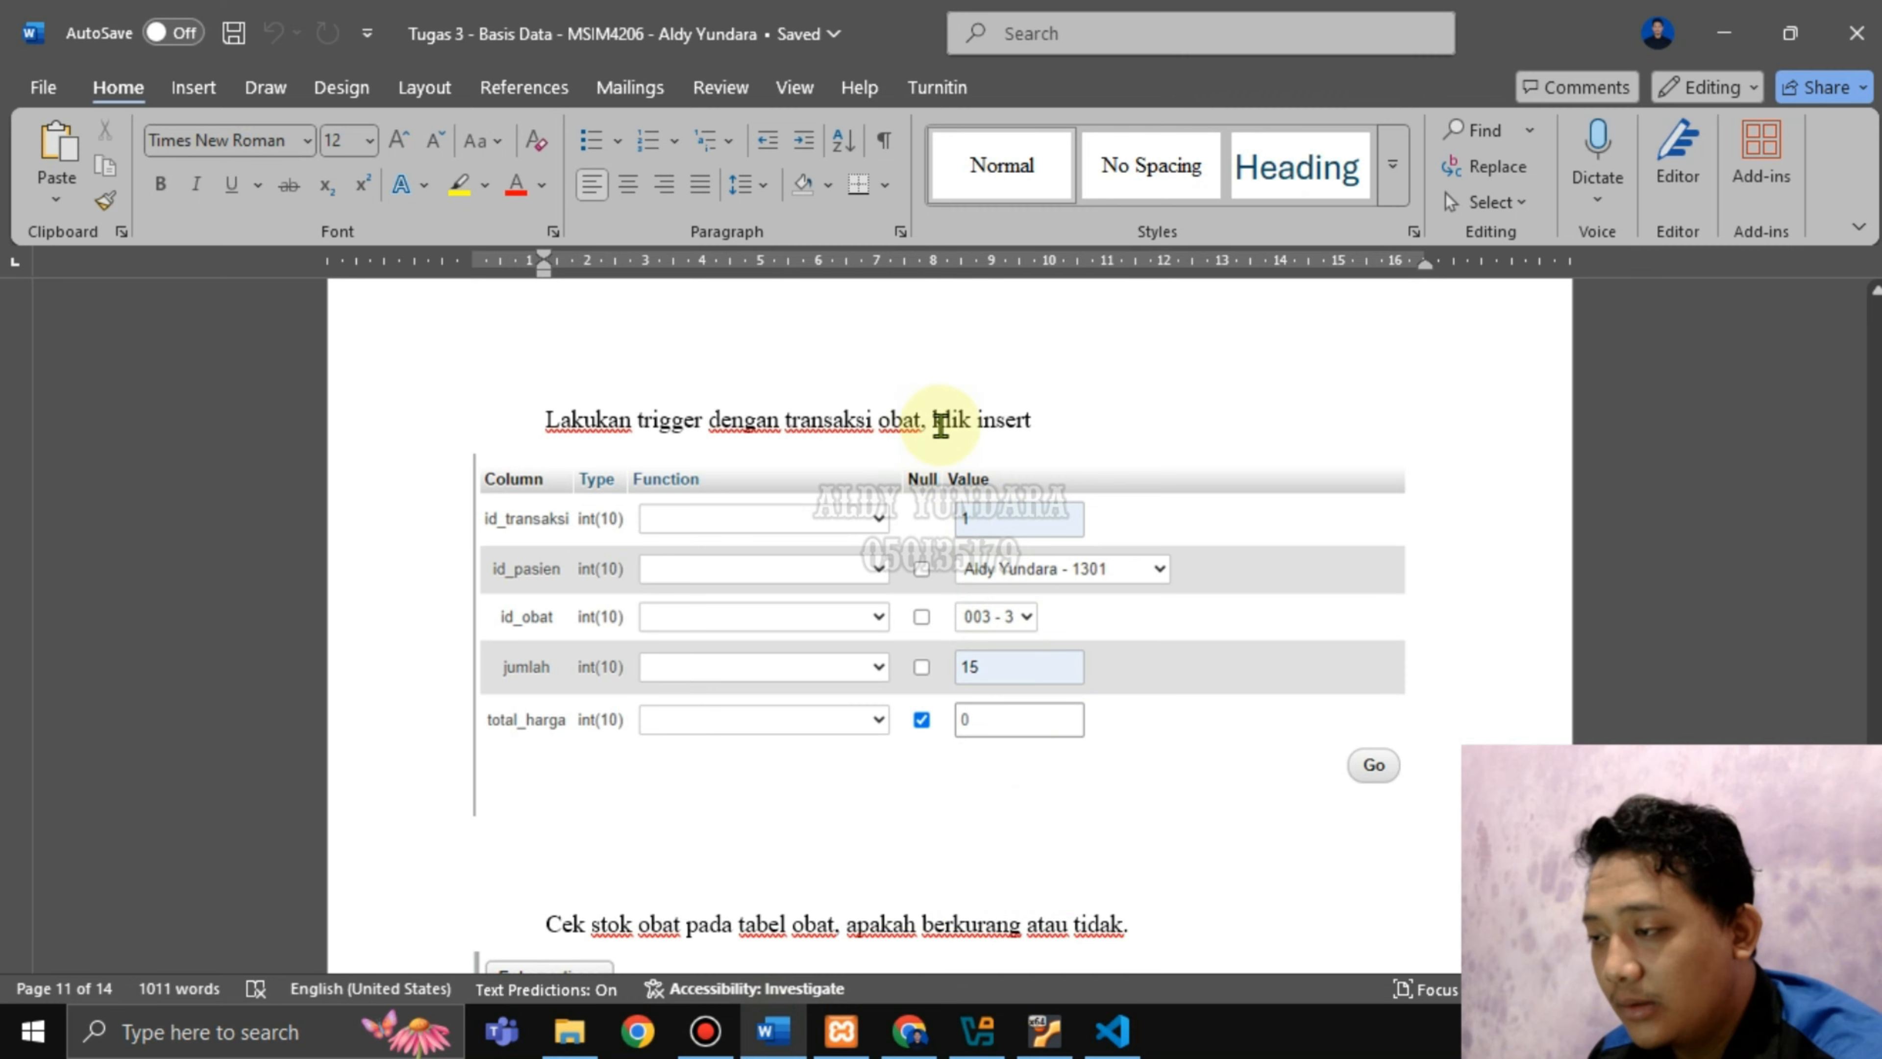
left_click_drag(940, 424, 1029, 420)
left_click(906, 1030)
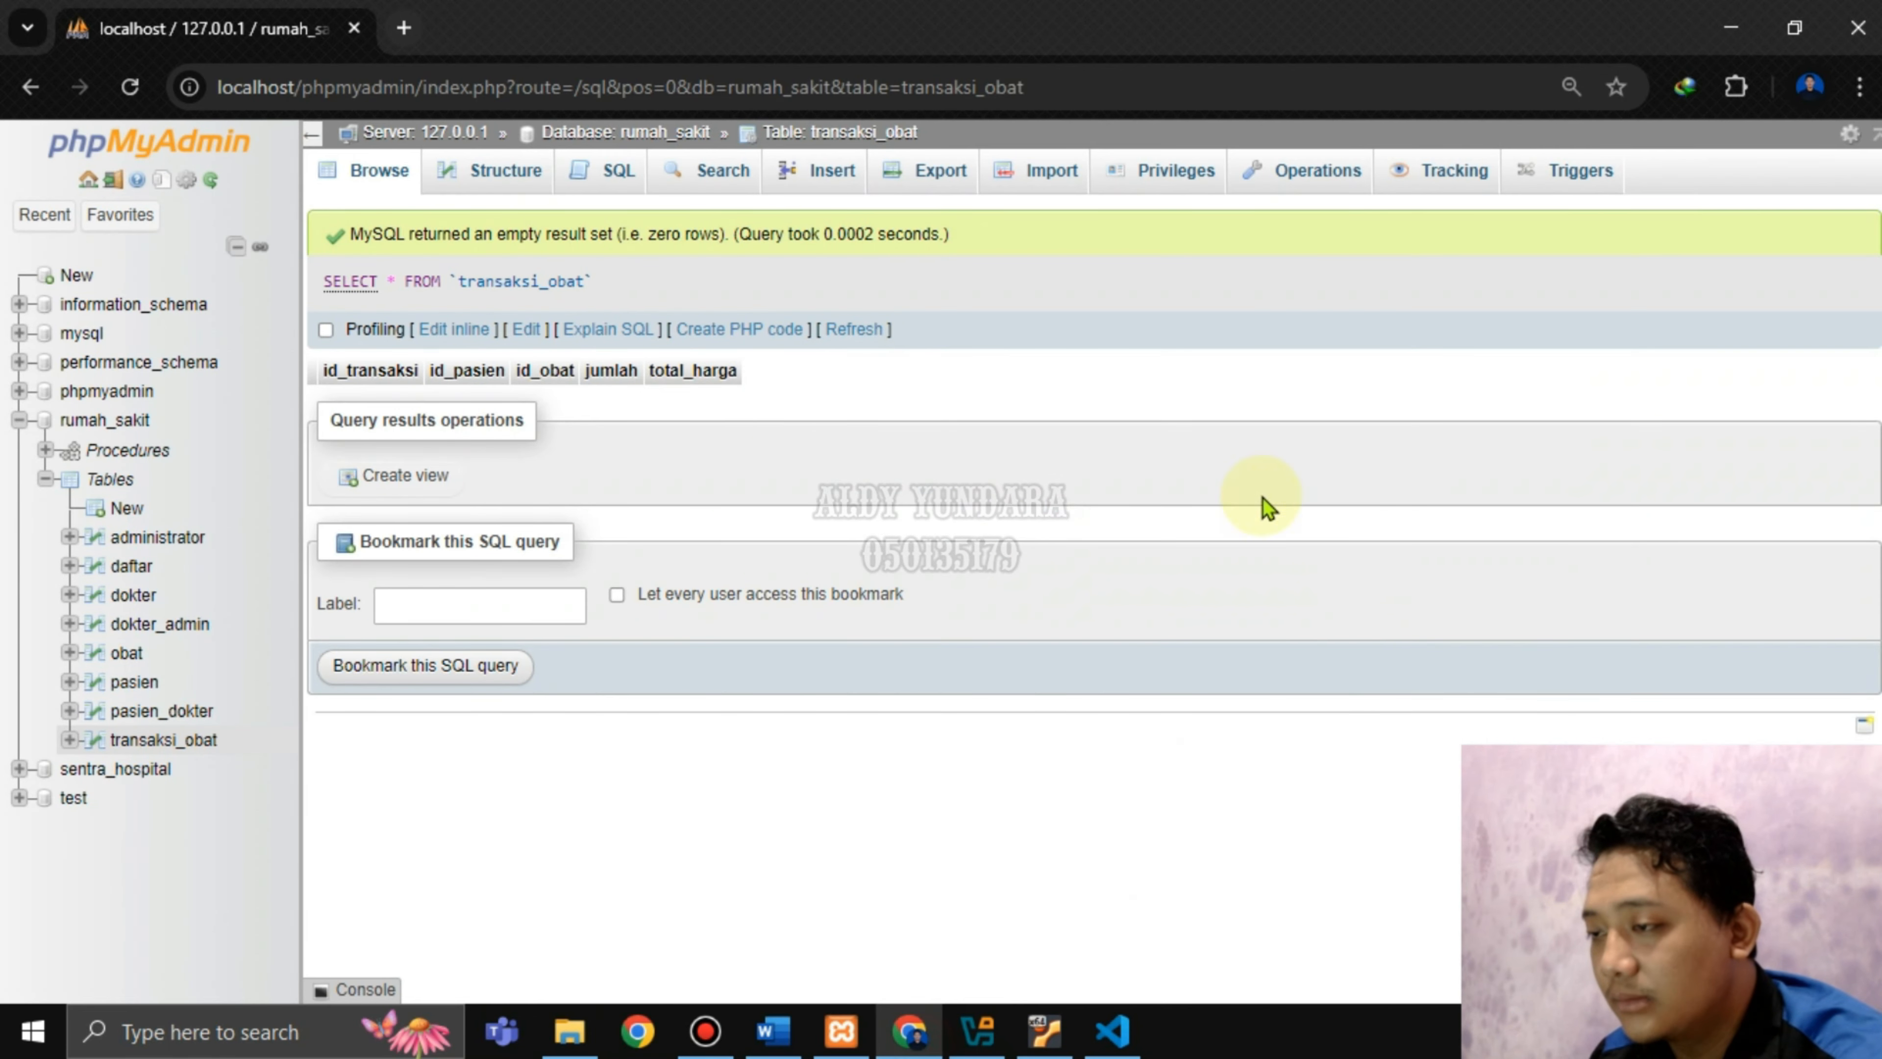
left_click(823, 170)
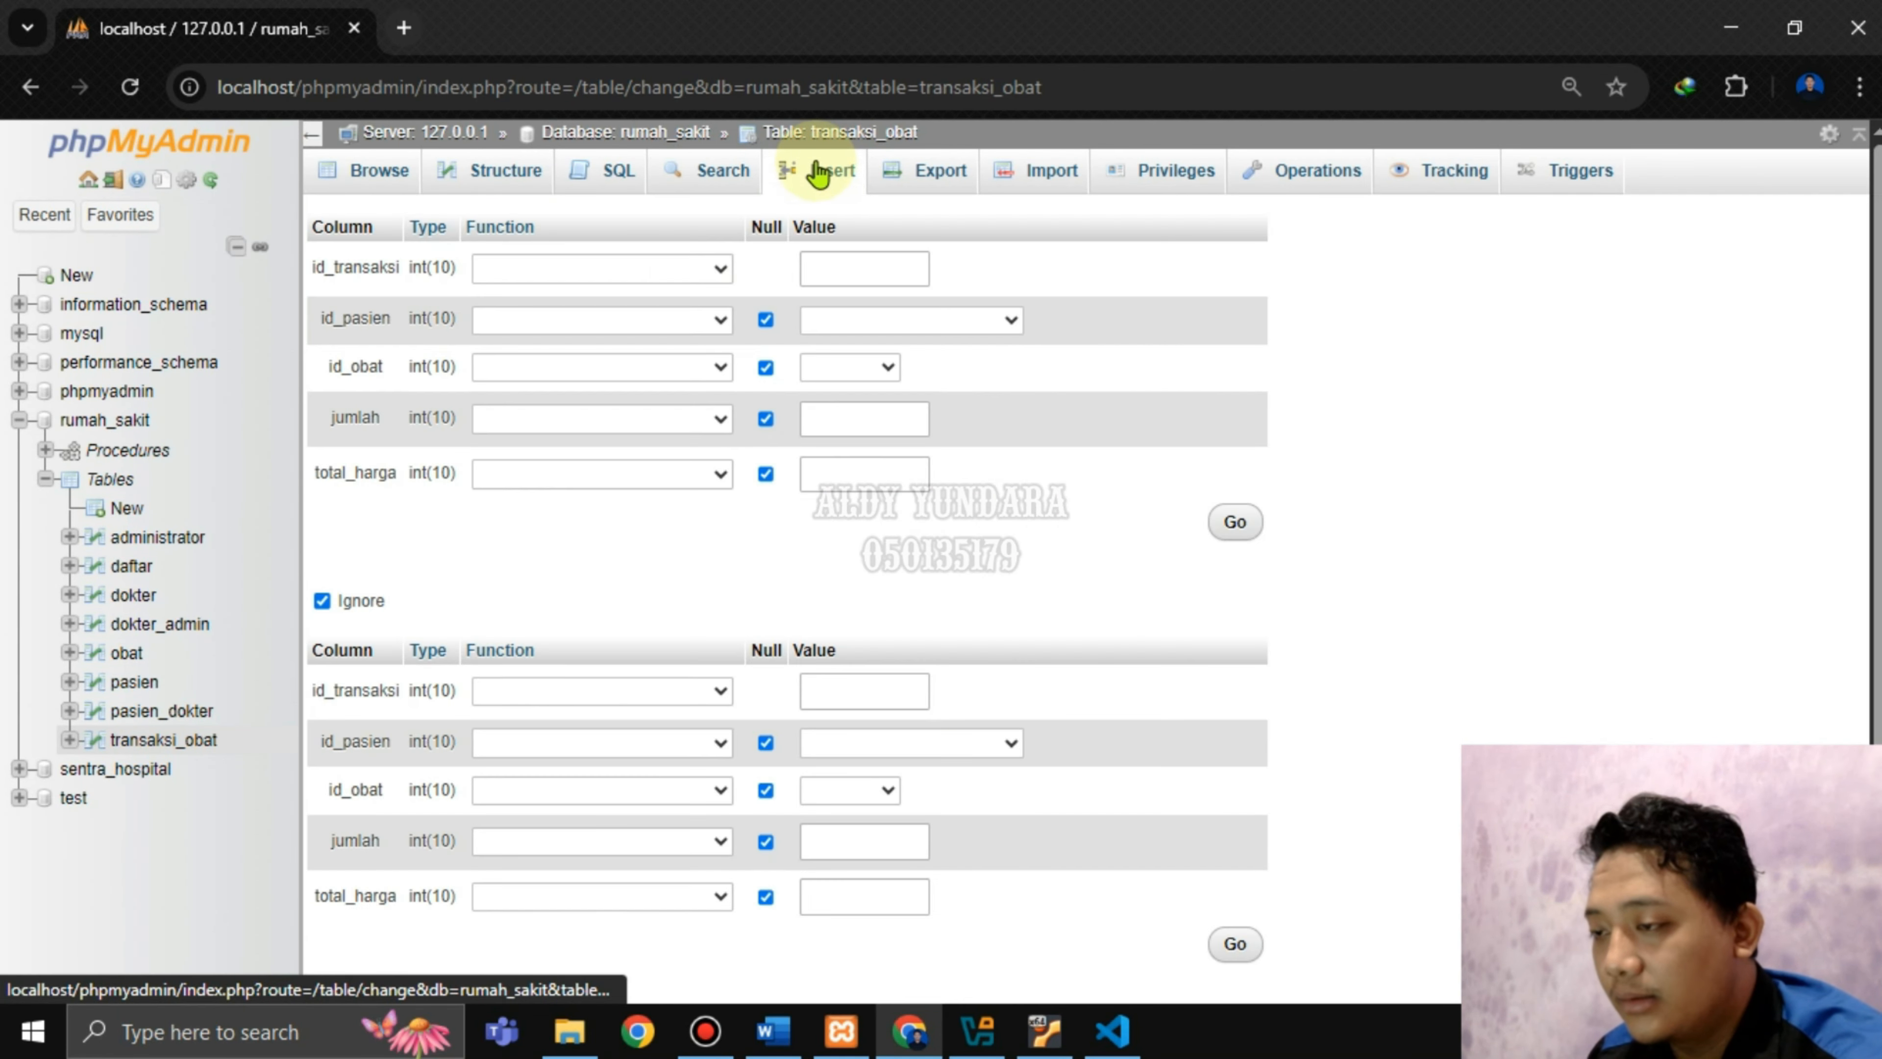
left_click(853, 258)
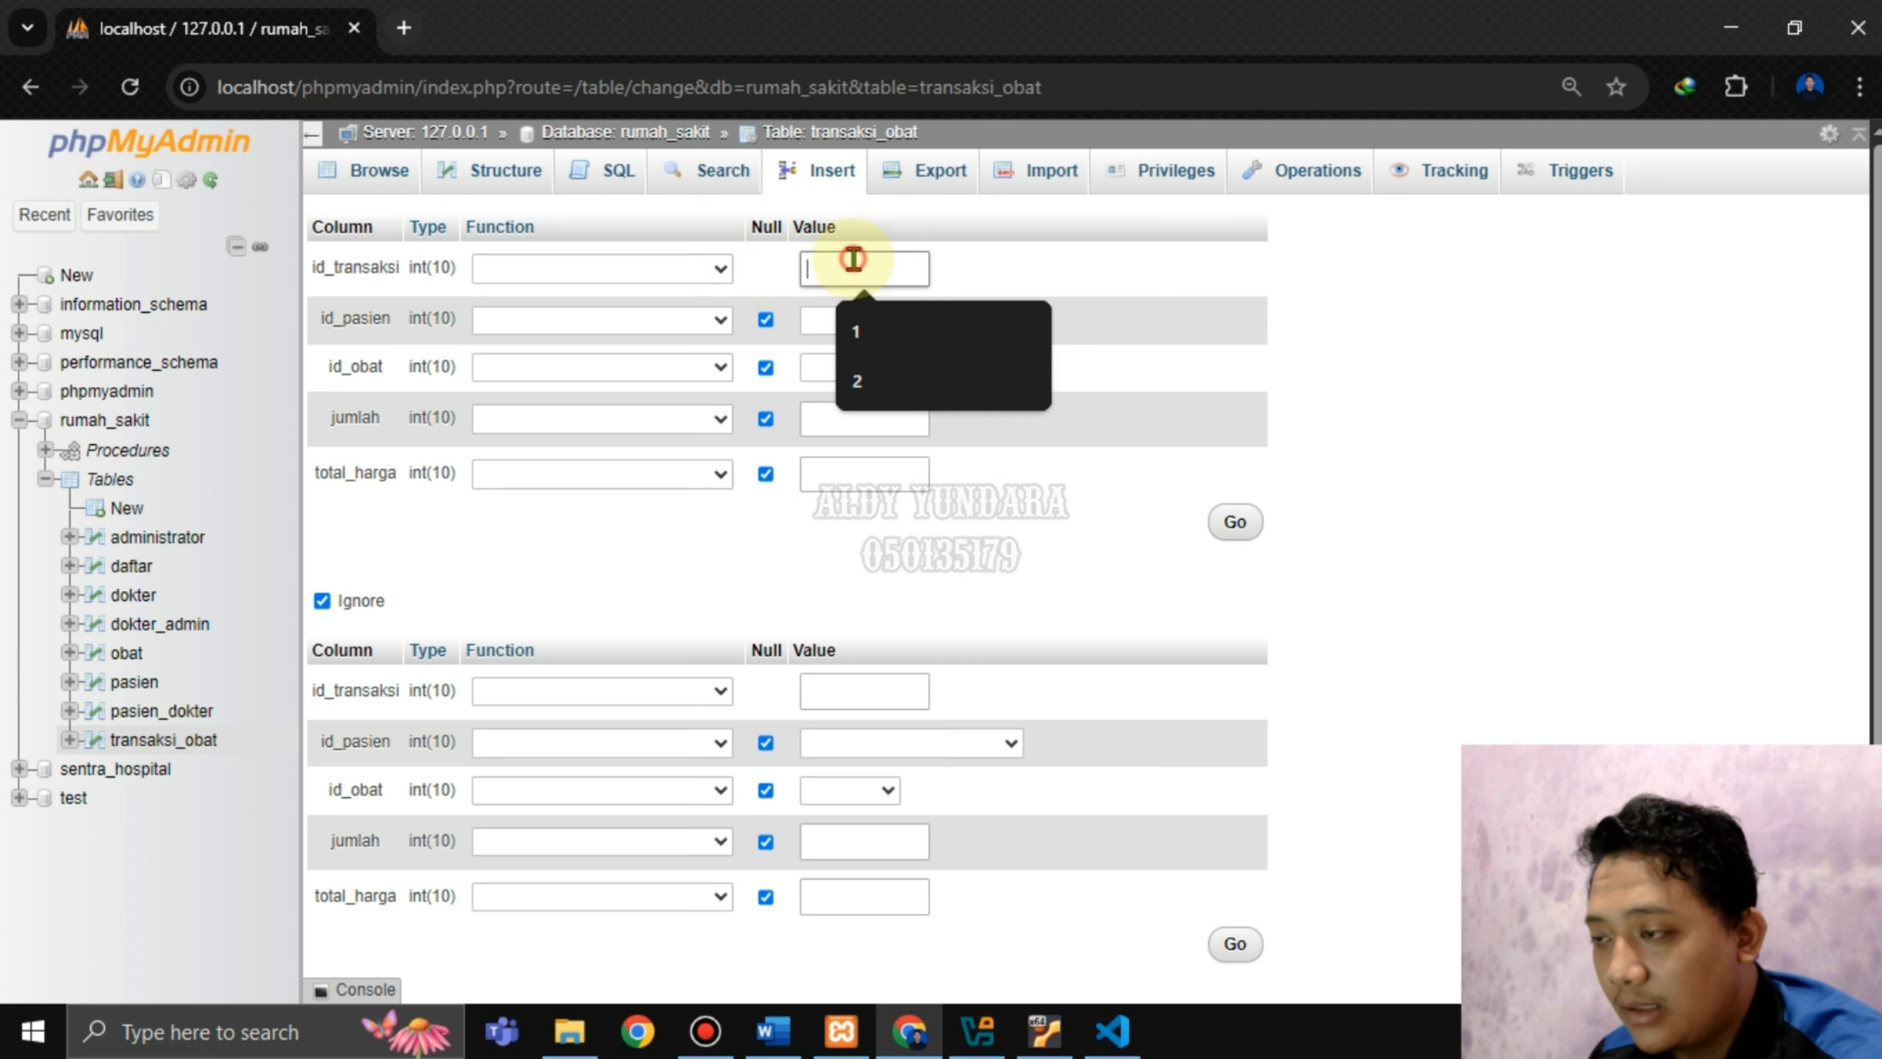
left_click(922, 335)
Choose the patient and medicine OBT3, enter jumlah 13, and save the transaction.
left_click(873, 324)
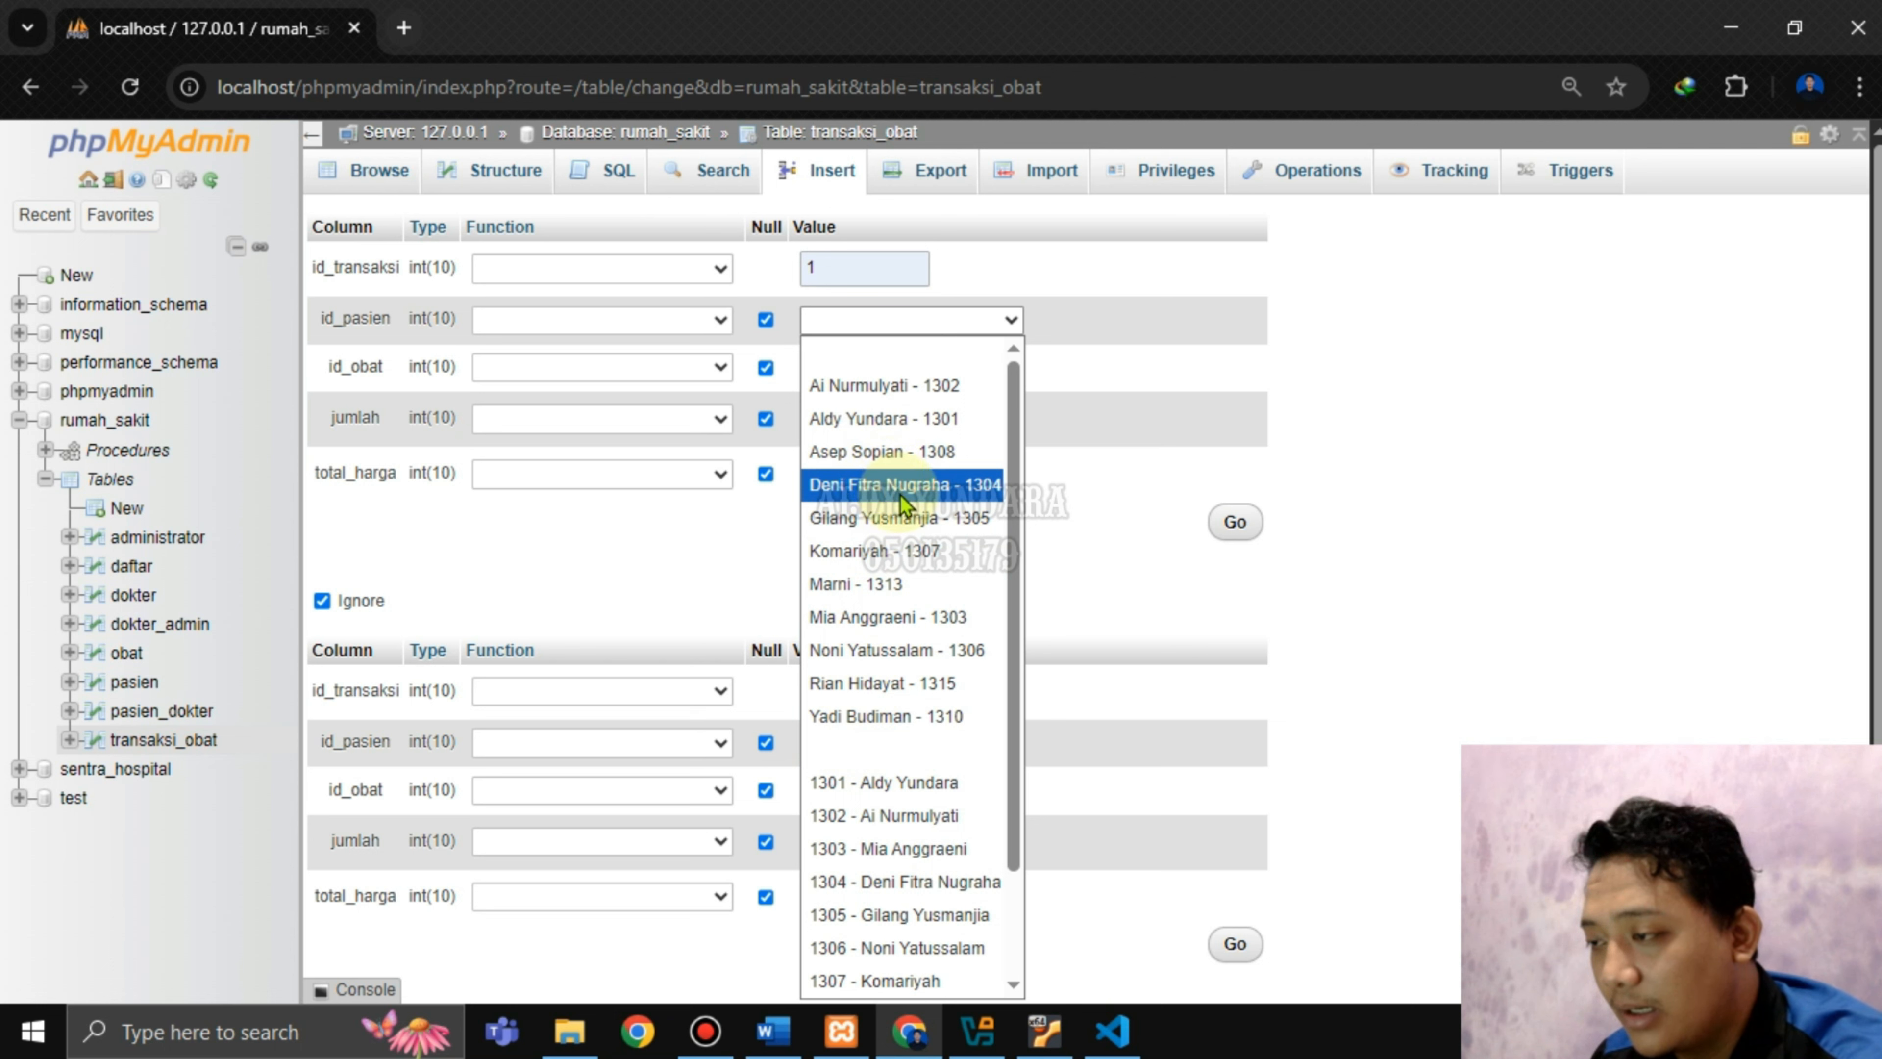
left_click(921, 520)
left_click(853, 368)
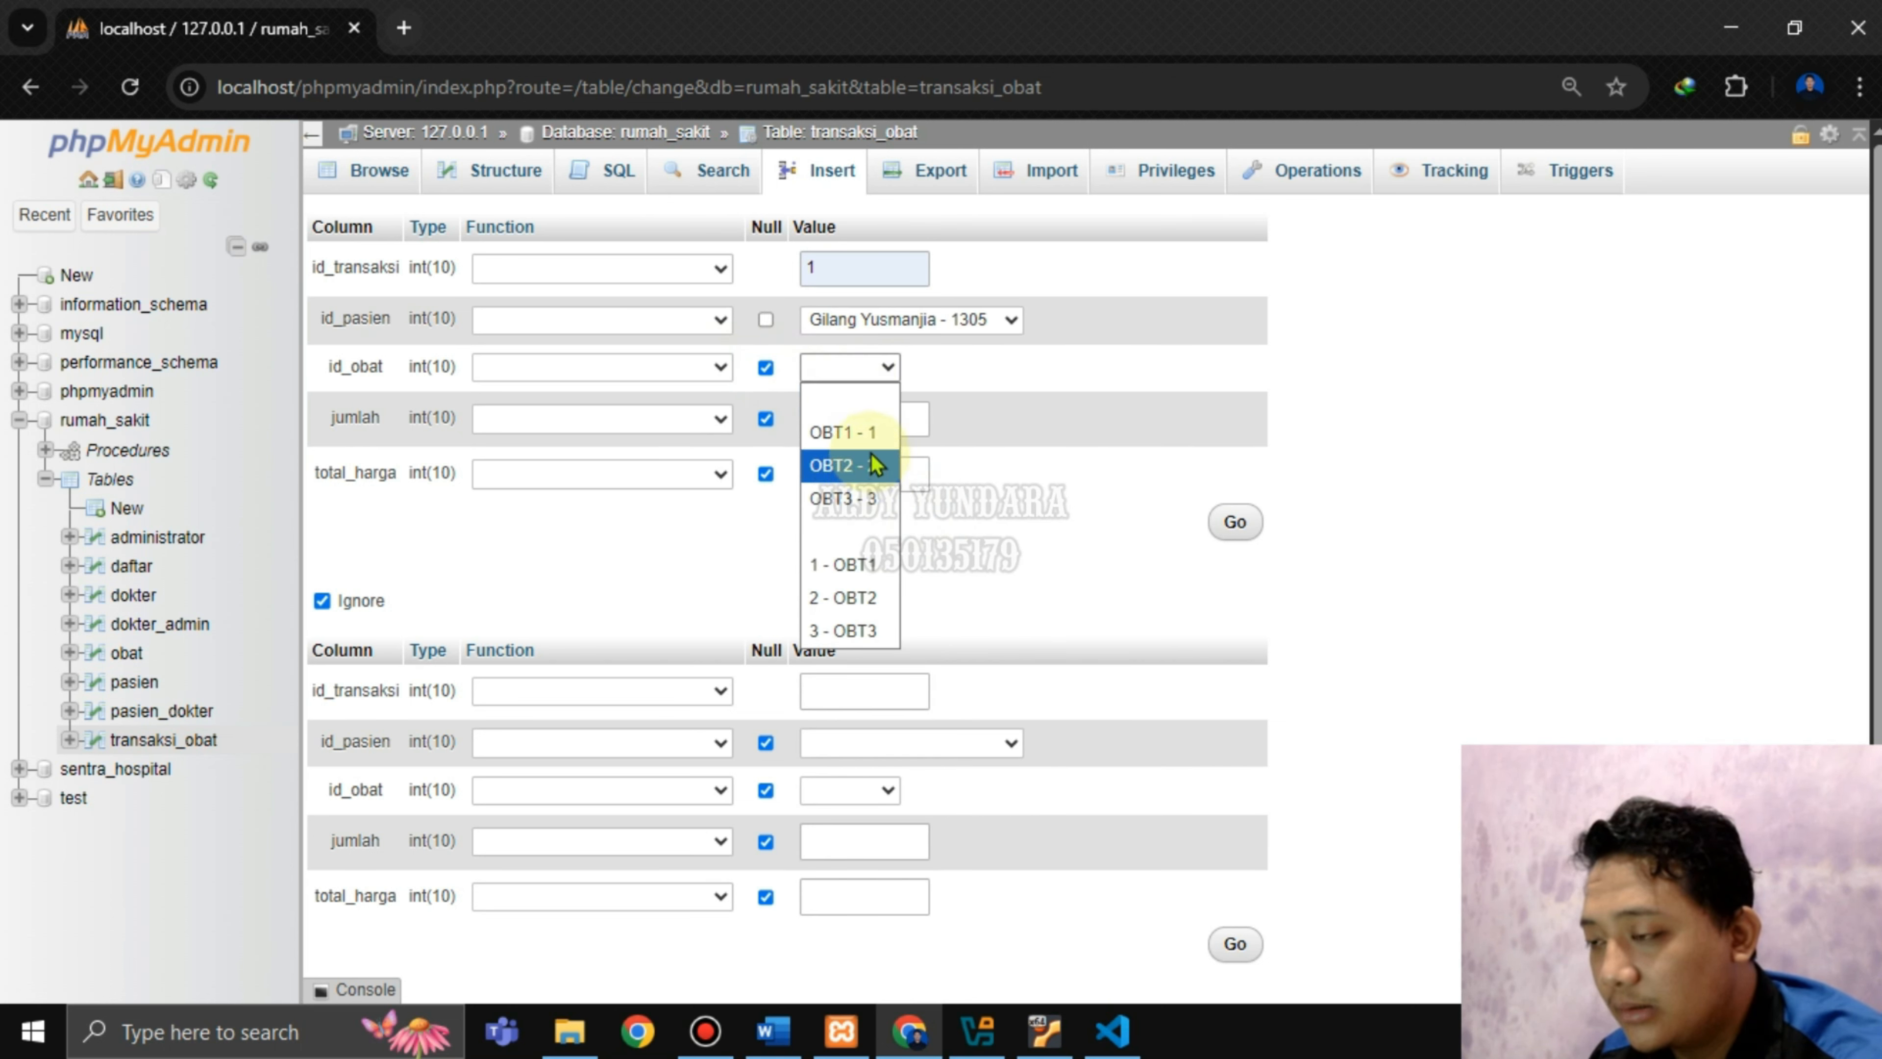
left_click(863, 498)
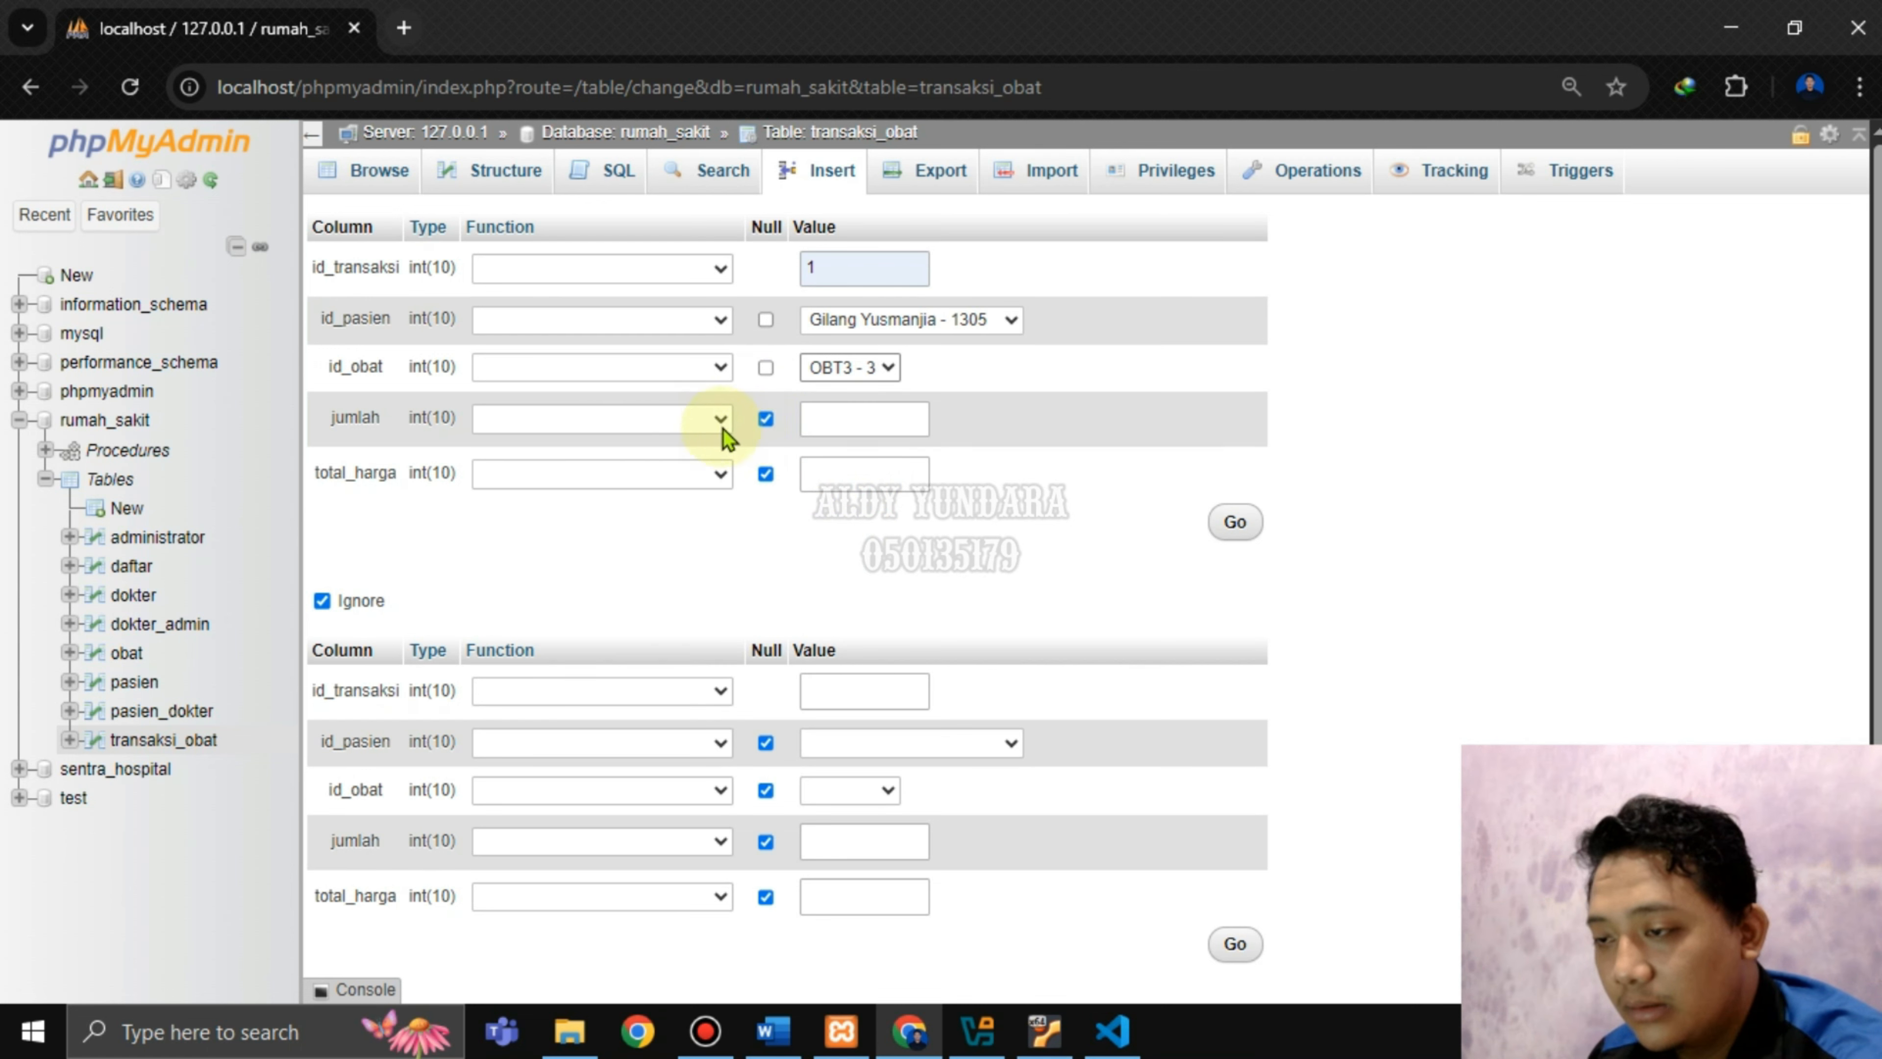
left_click(871, 428)
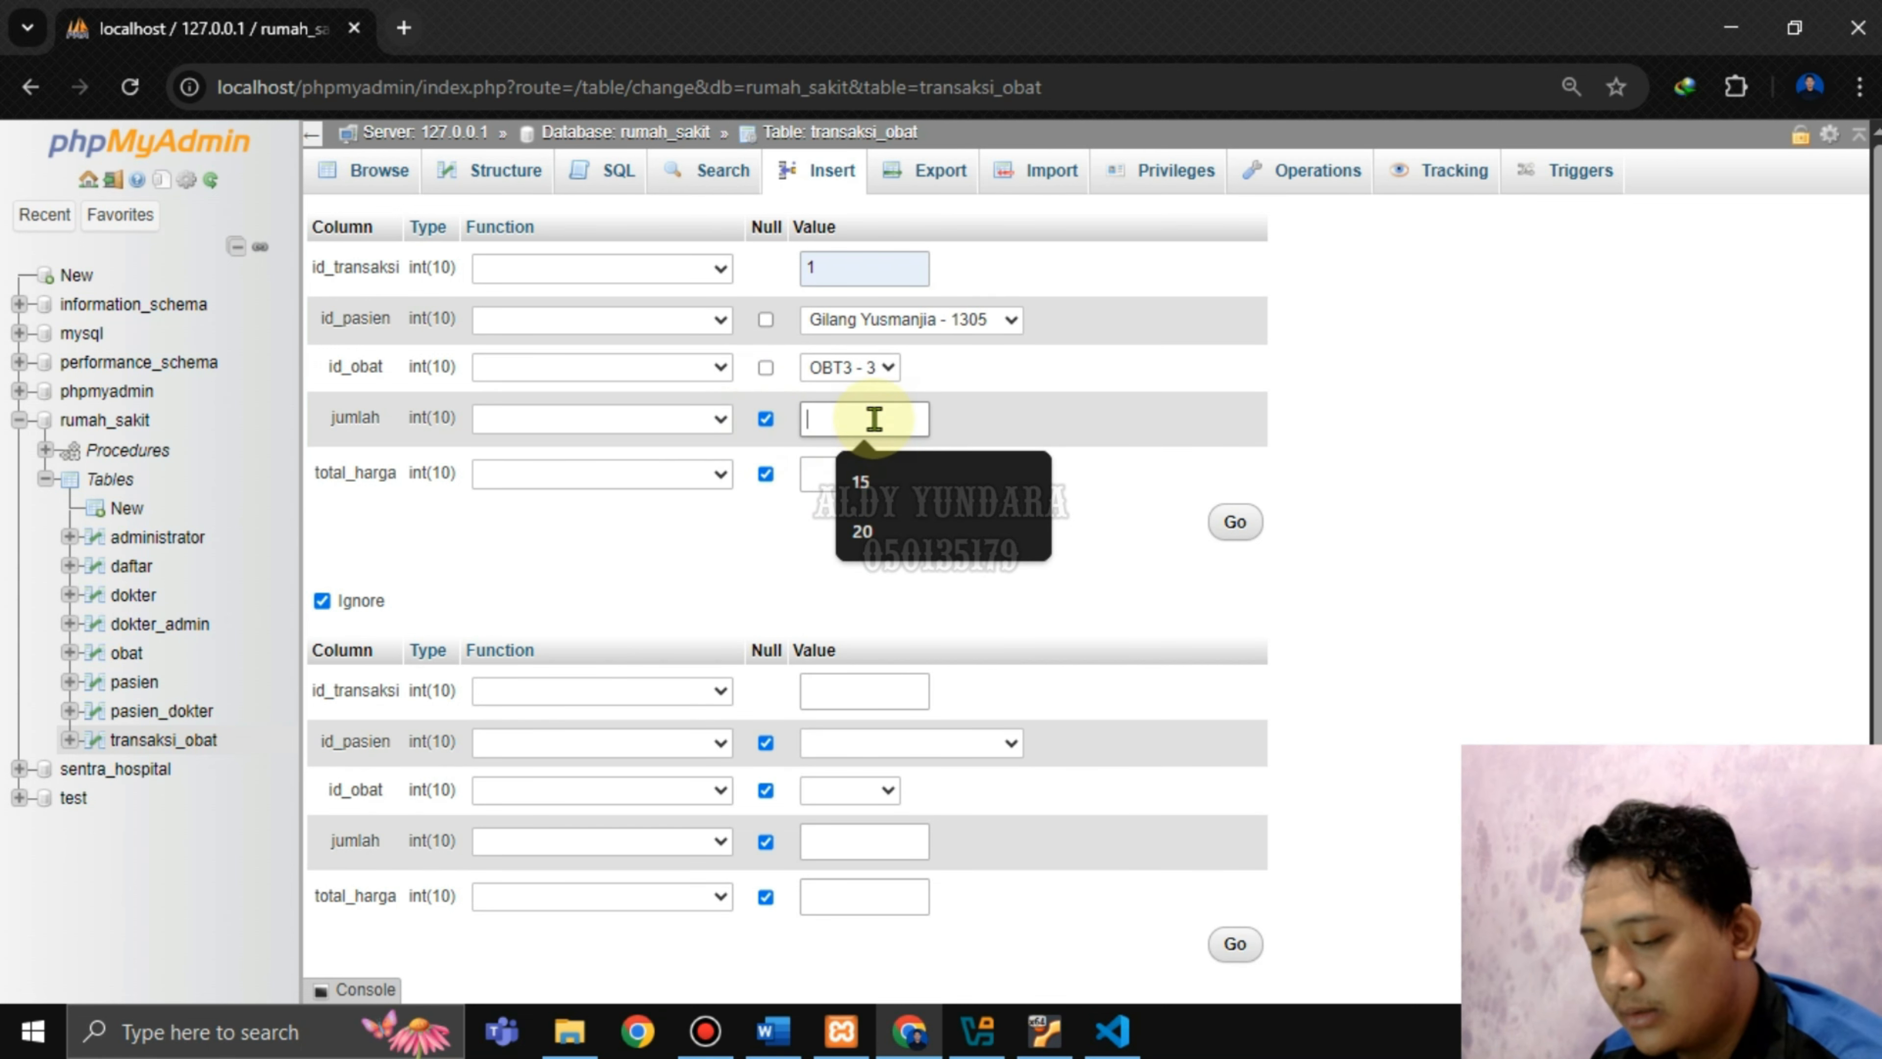
type("13")
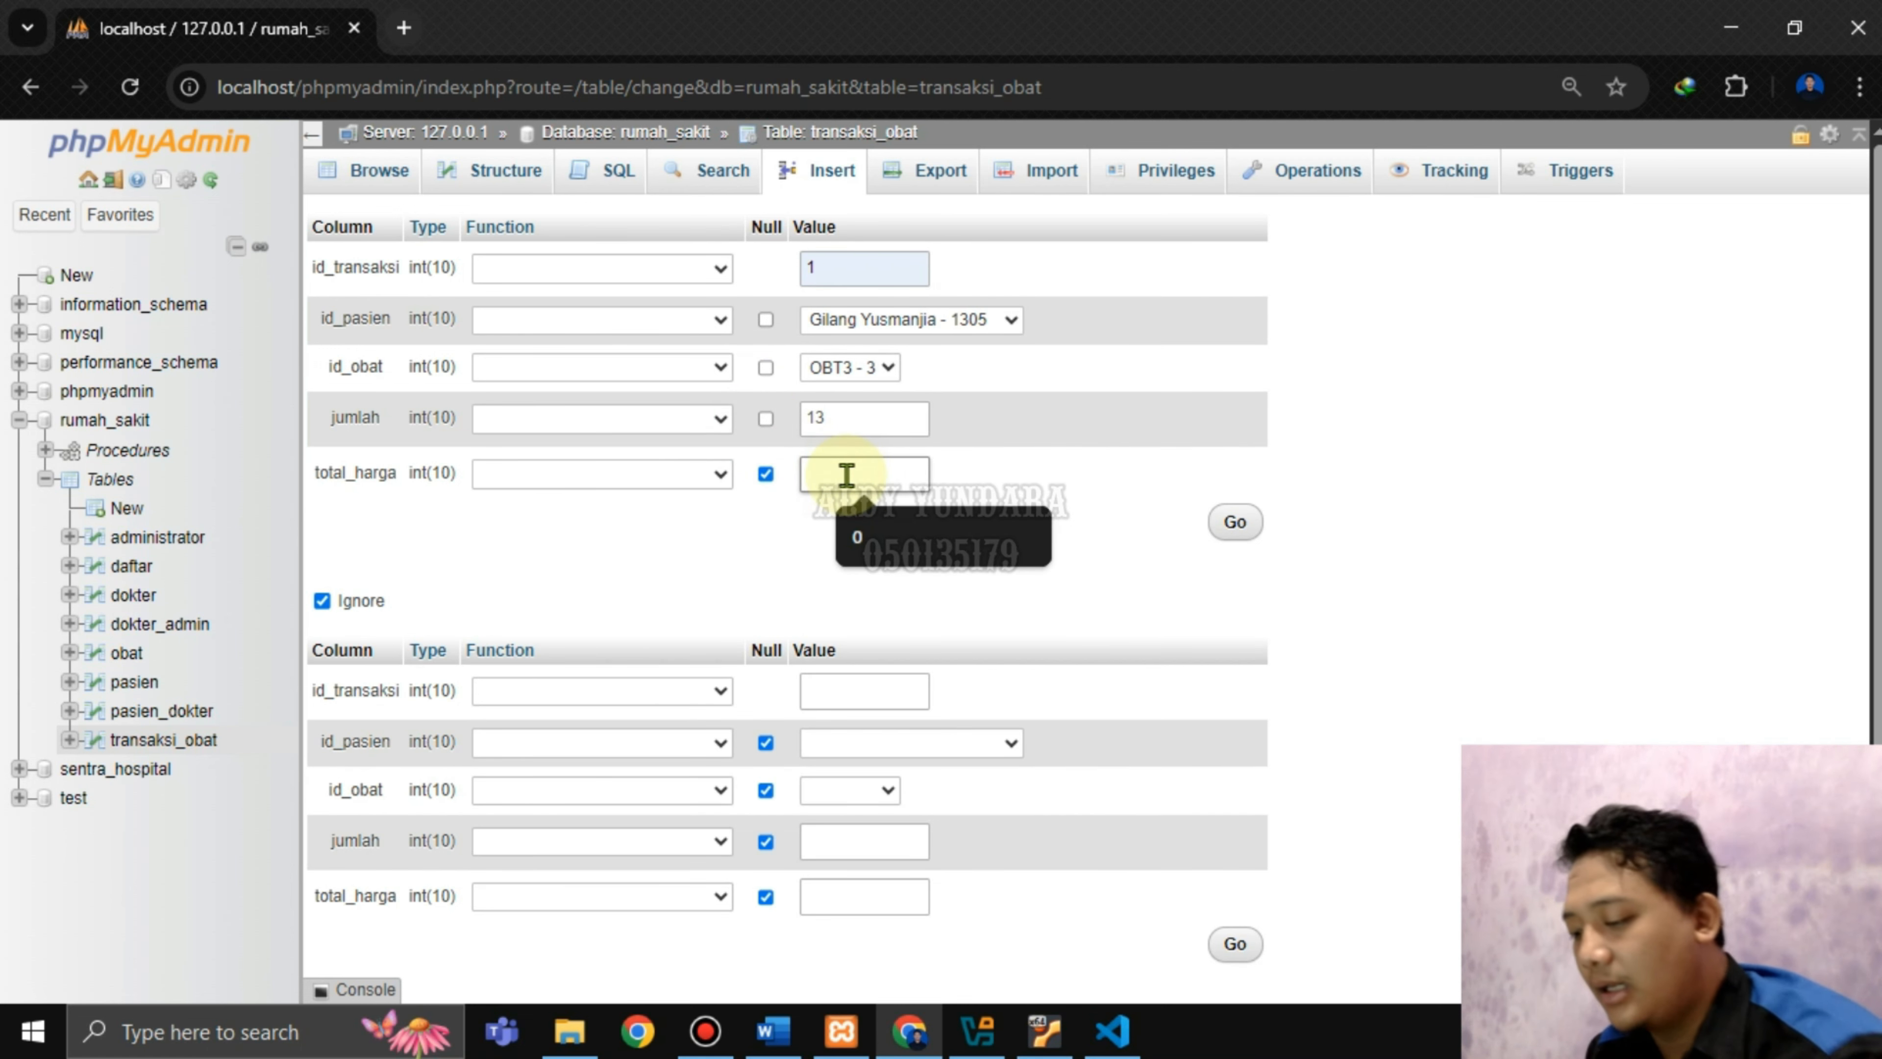
type("0")
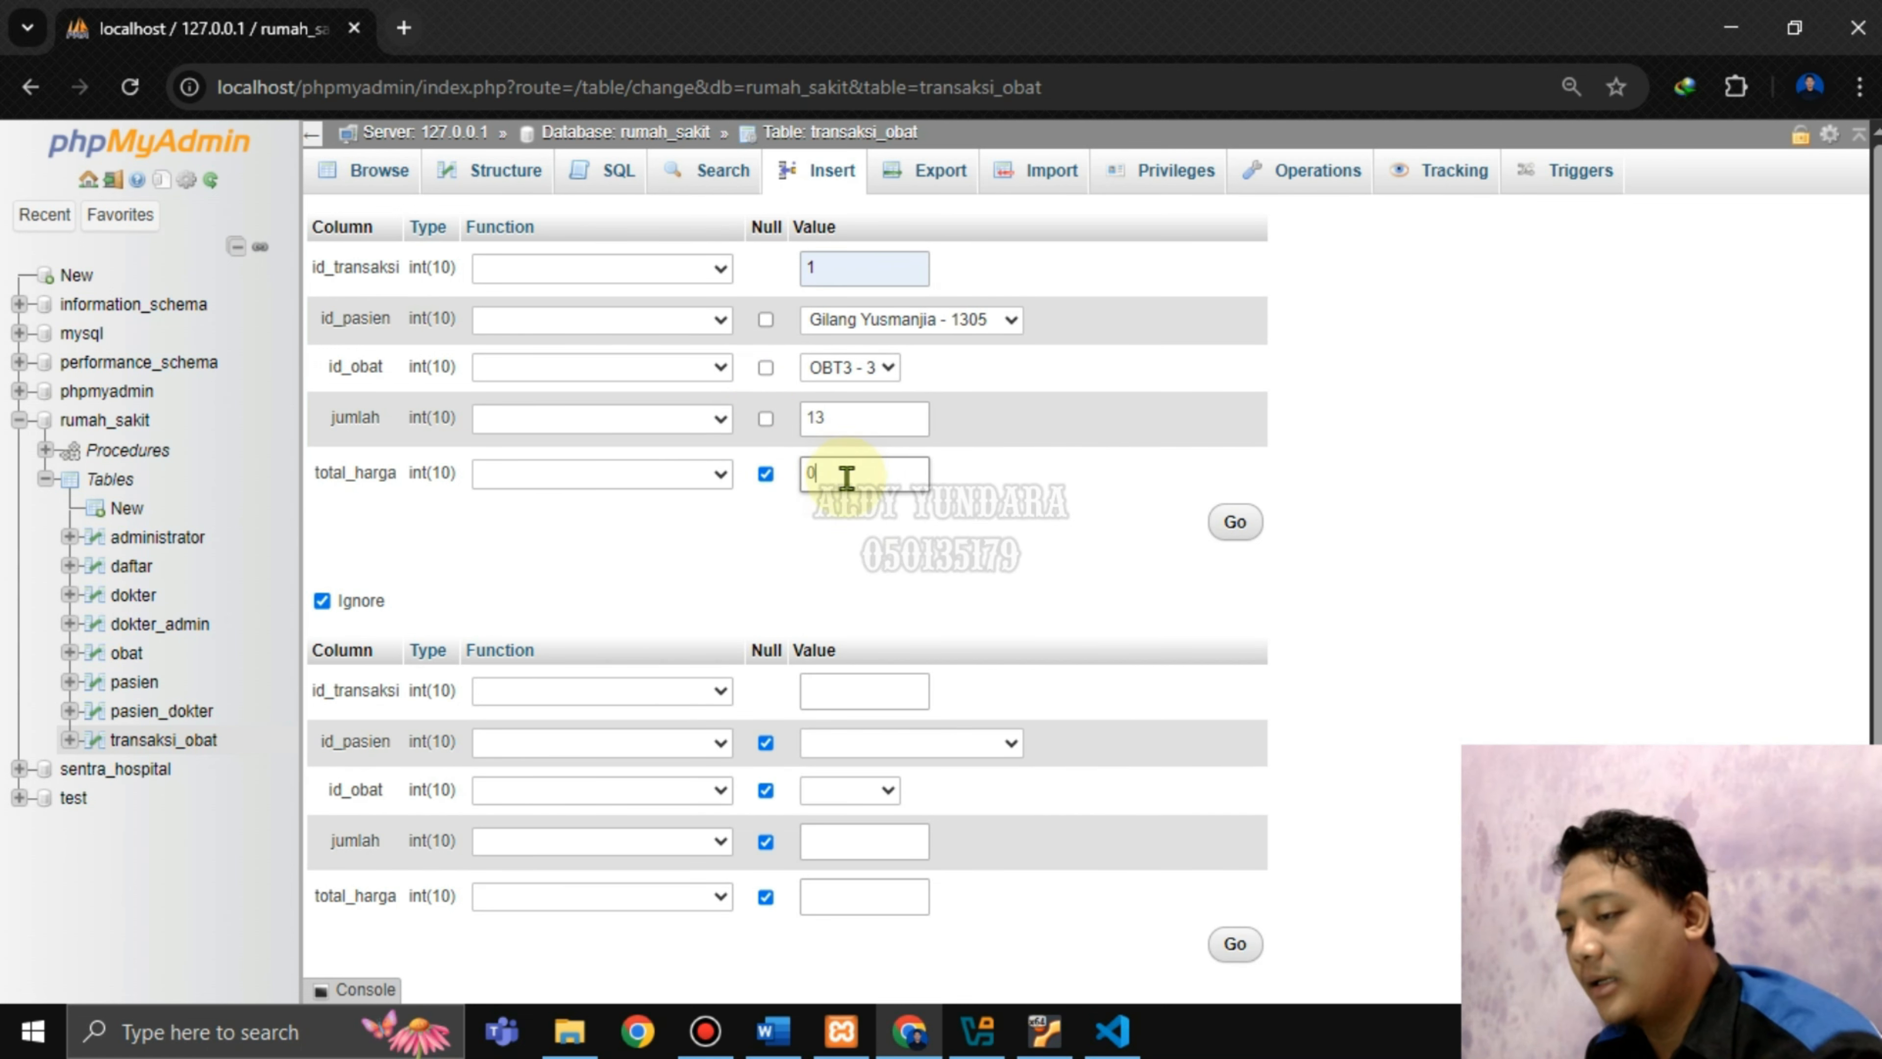
left_click(1233, 528)
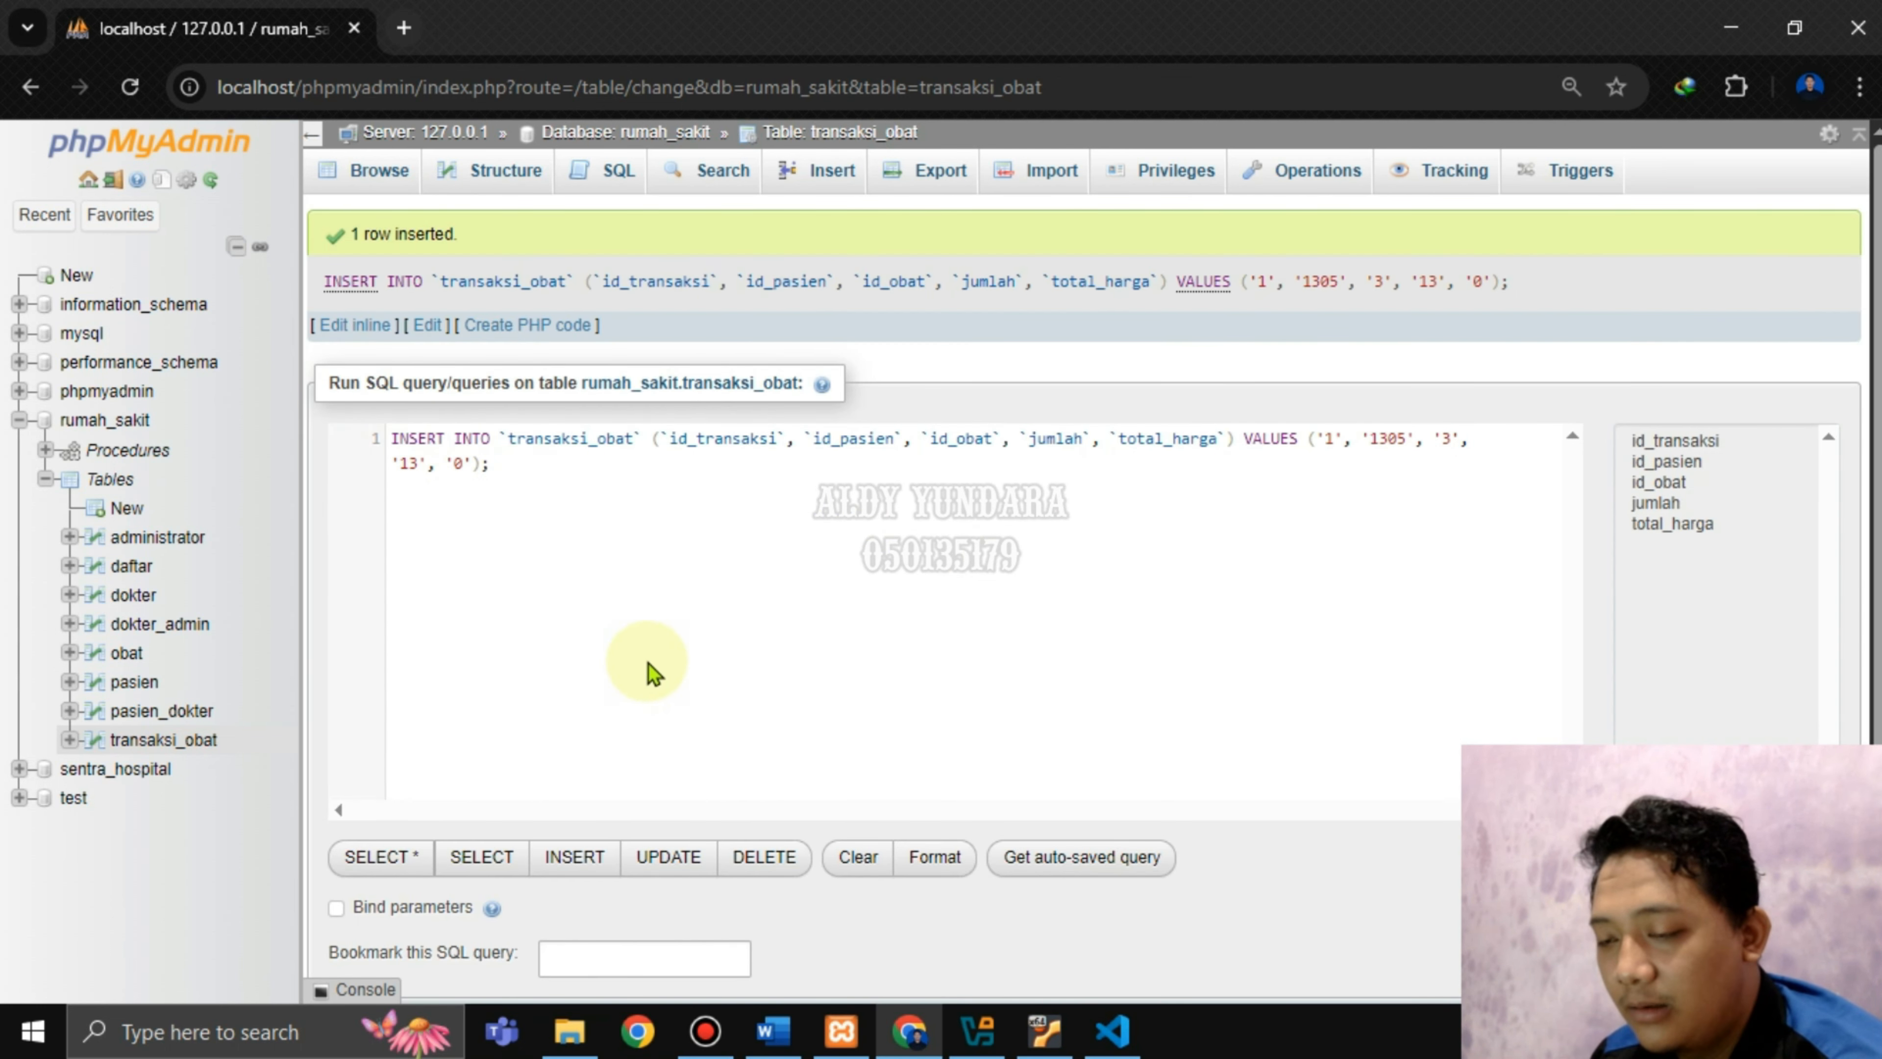
Confirm Mebendazole's stok in obat dropped to 87, then browse the transaksi_obat row.
left_click(131, 659)
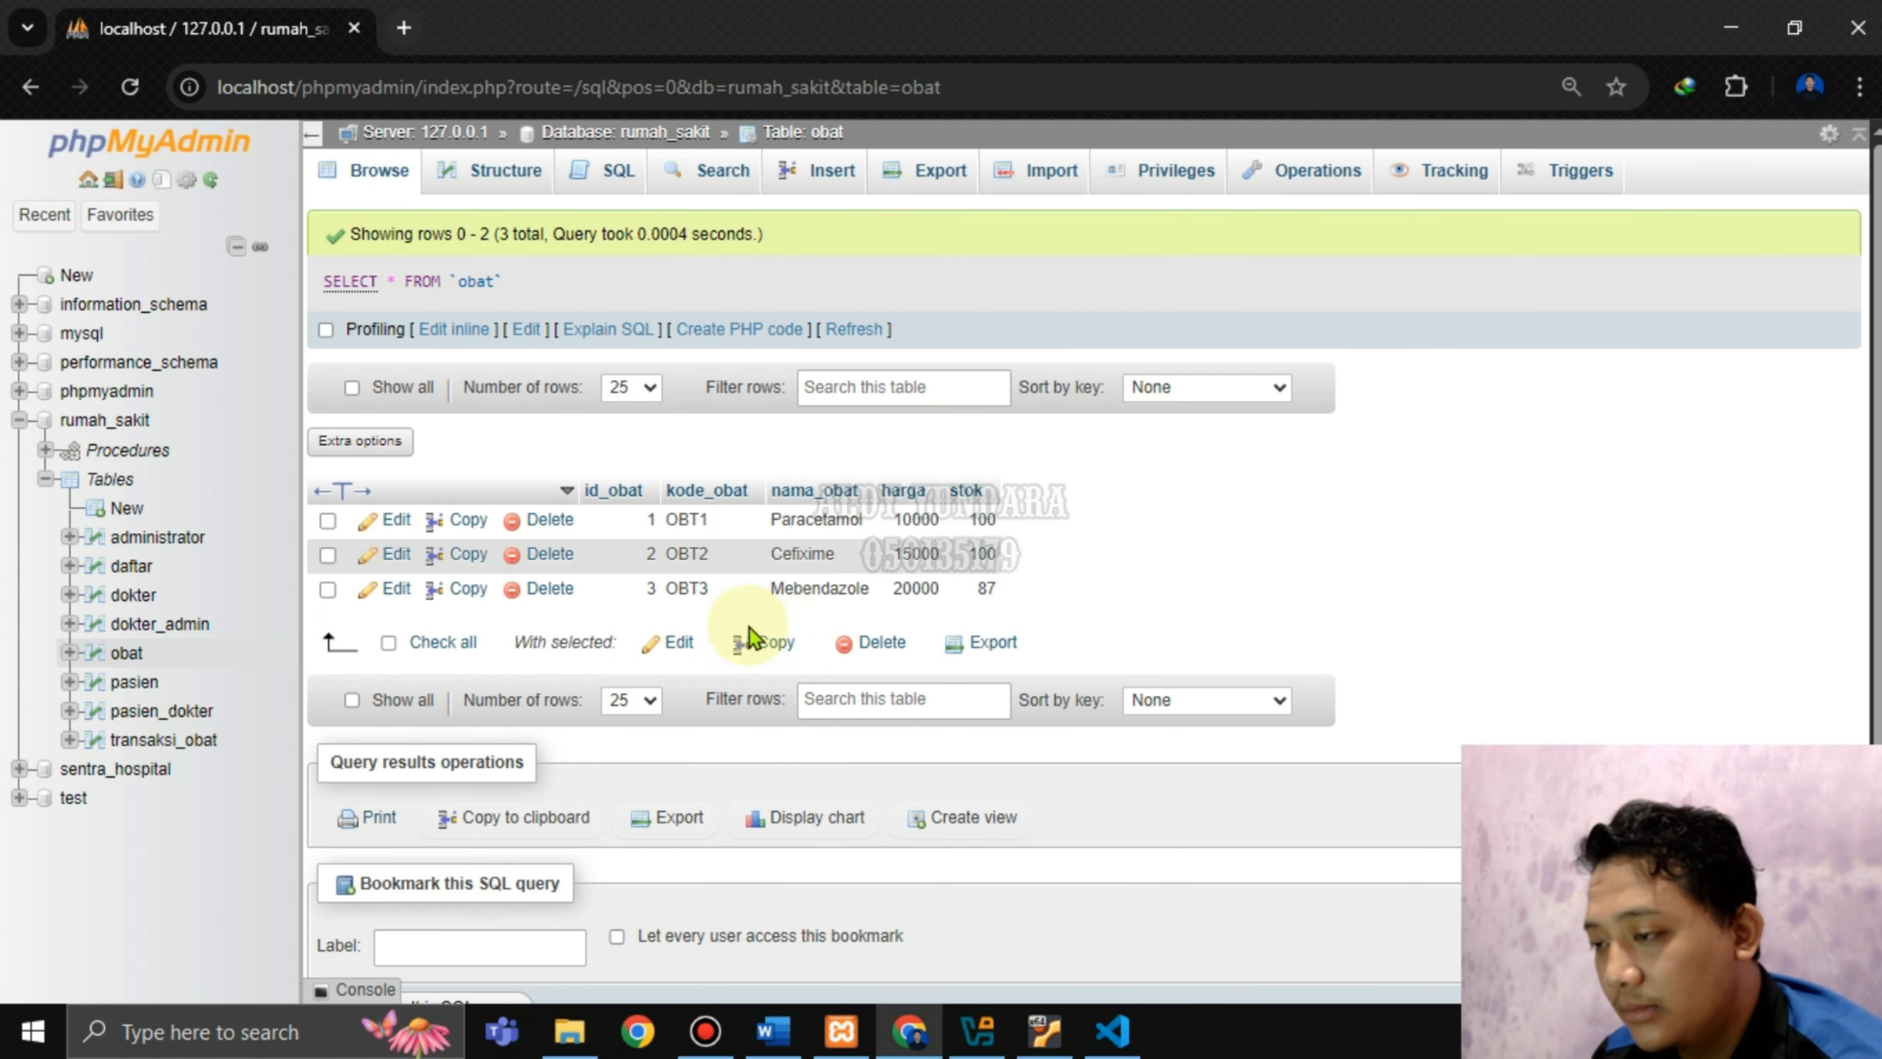
double_click(980, 587)
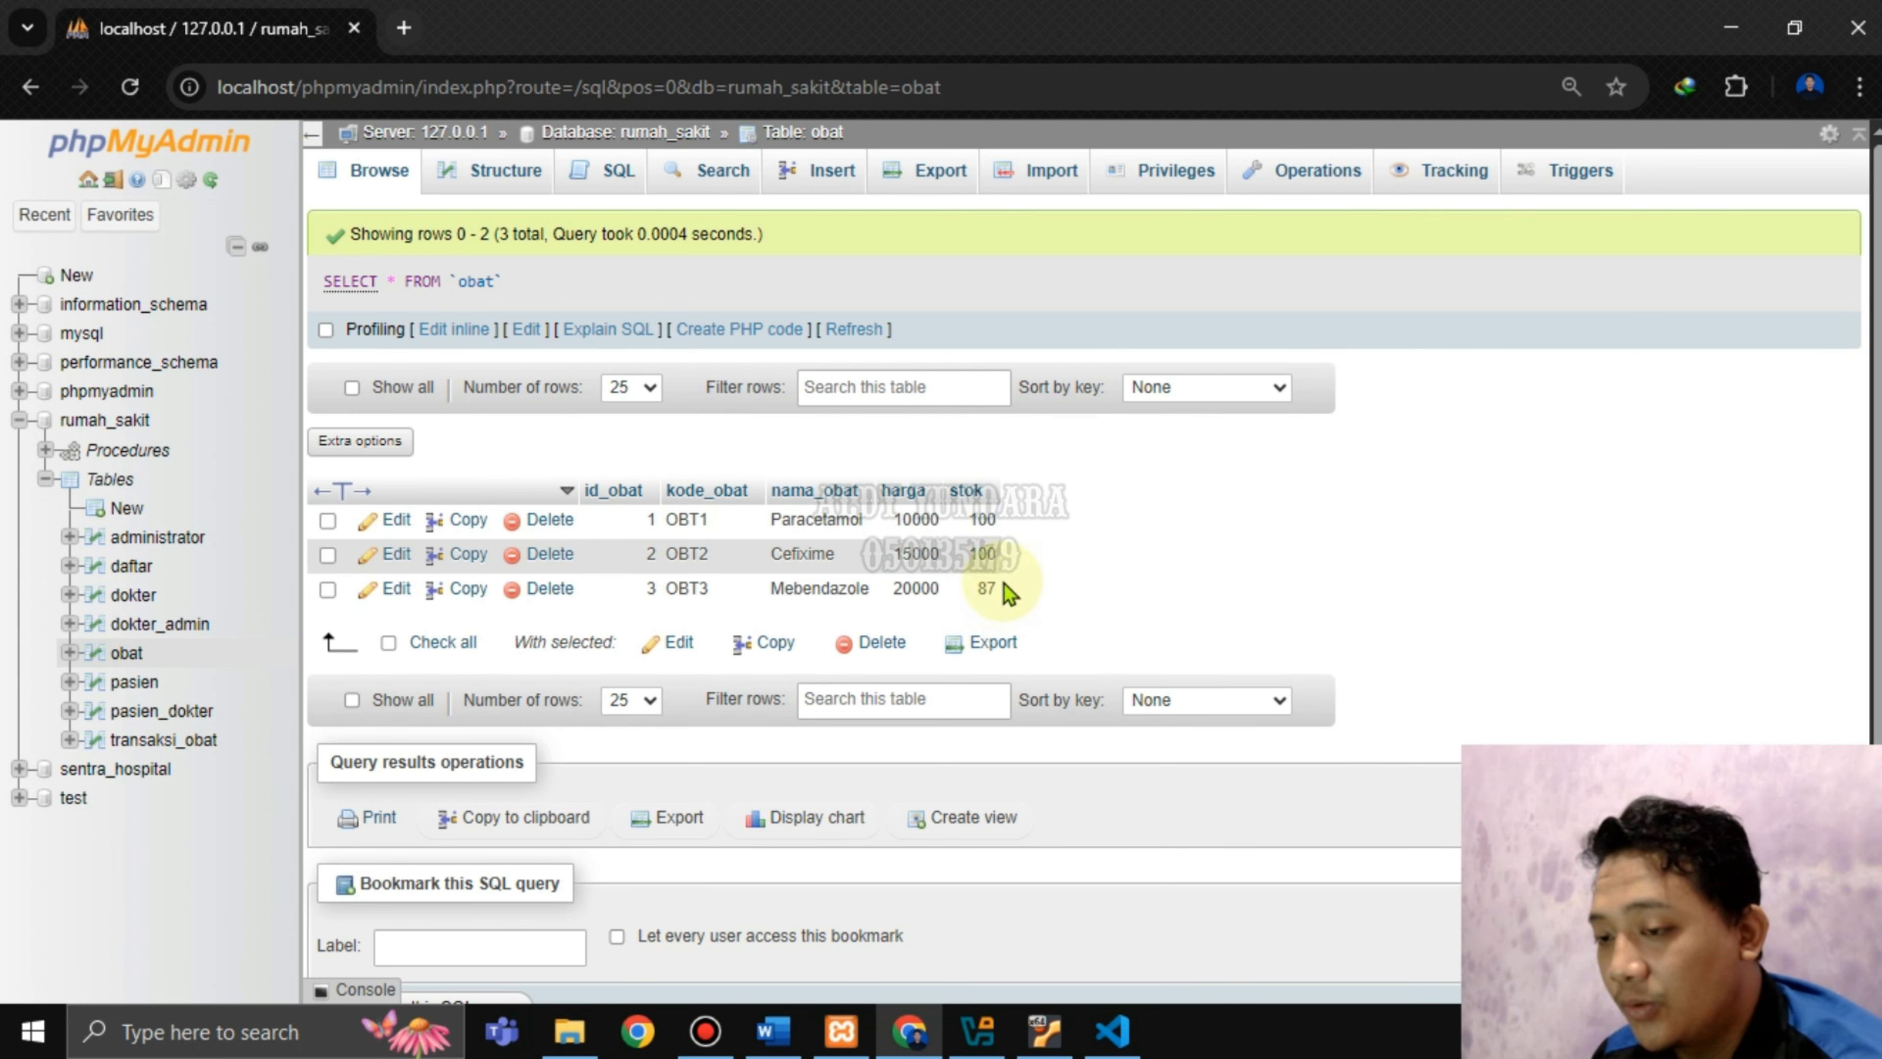
left_click(186, 740)
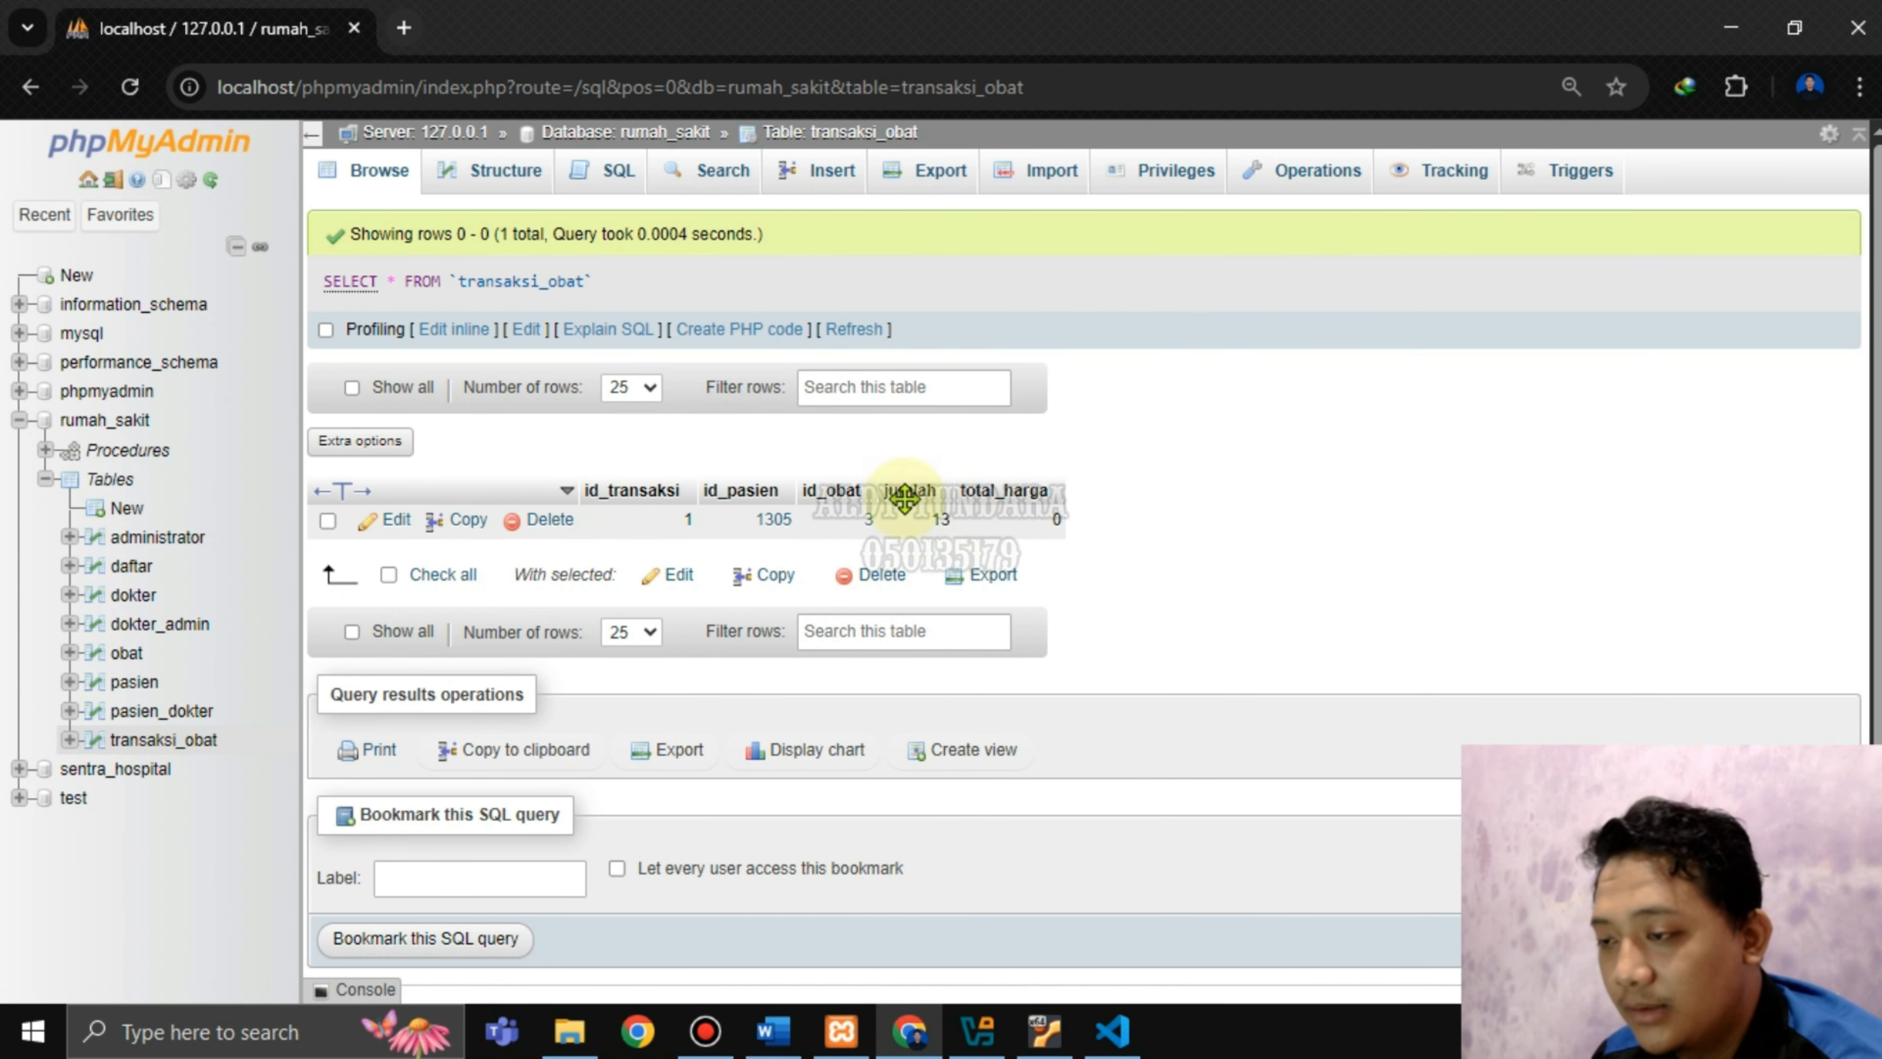
left_click(182, 741)
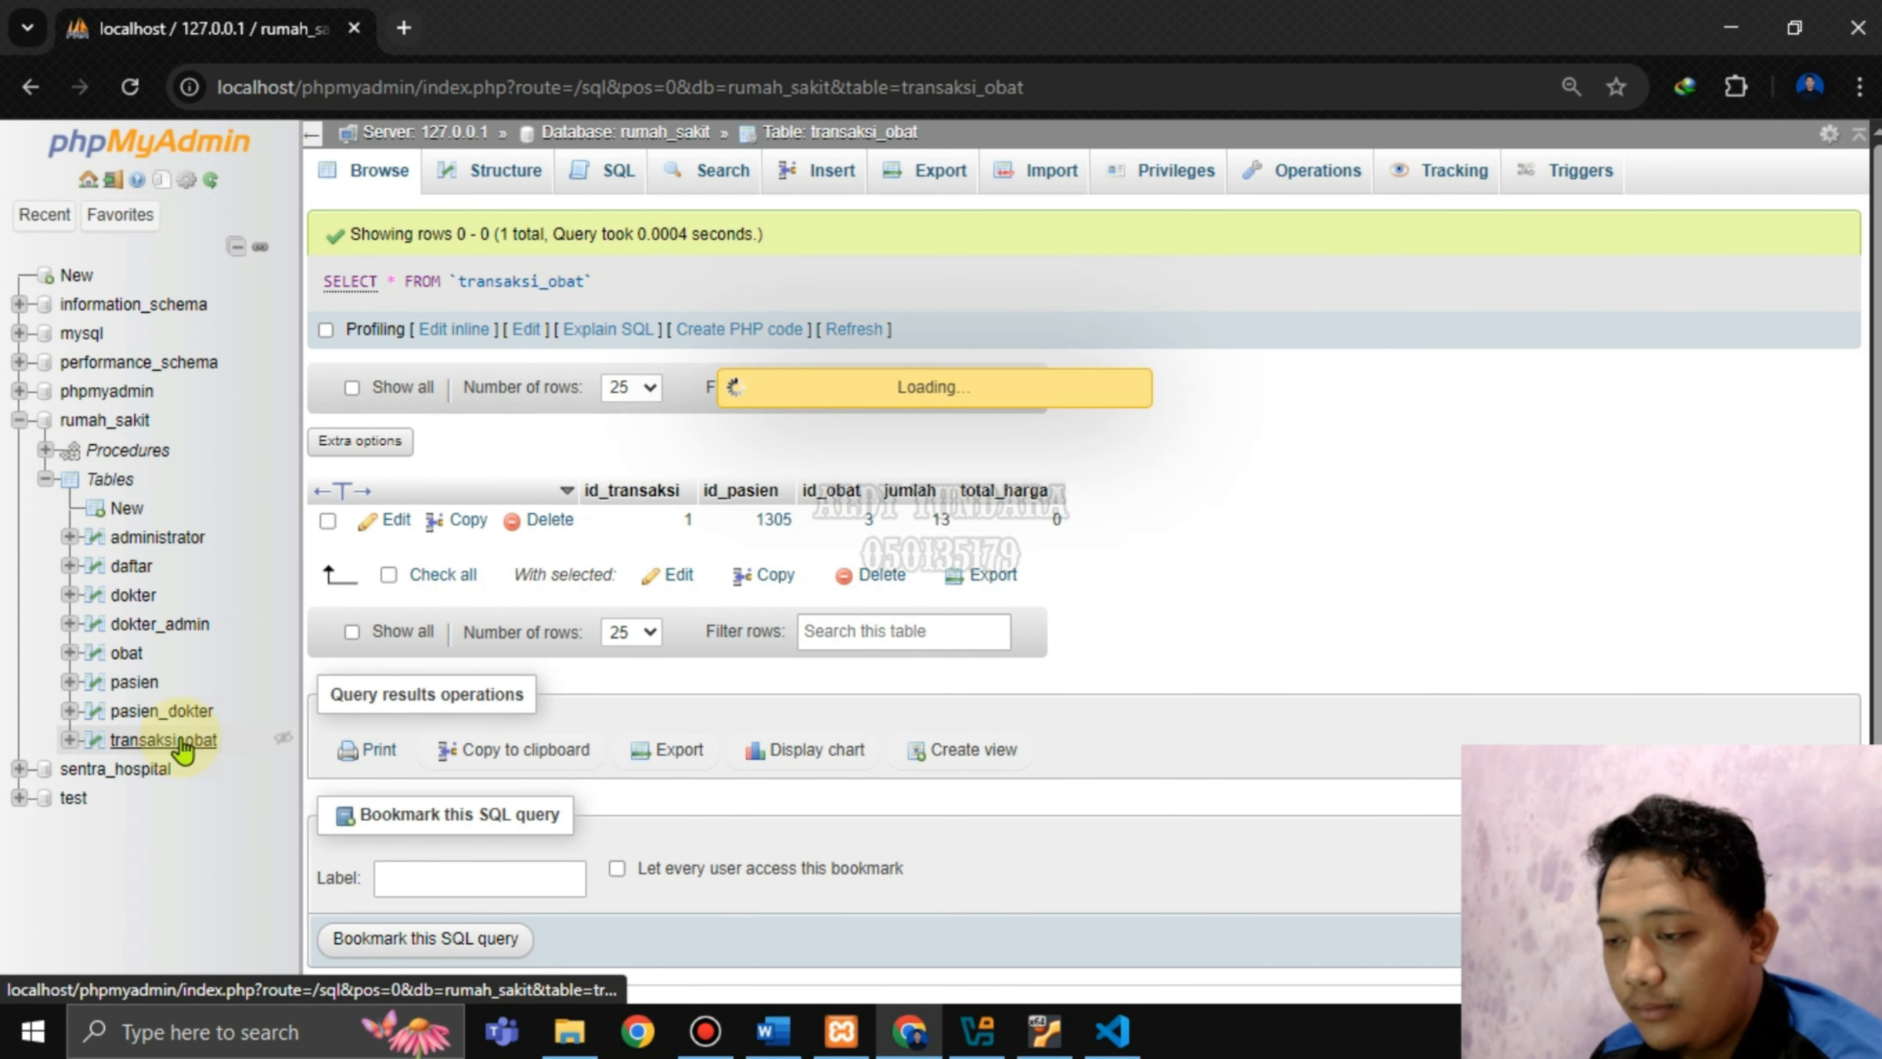
Start a new transaksi_obat row with id_transaksi 2, patient 1301 and medicine OBT1.
left_click(831, 170)
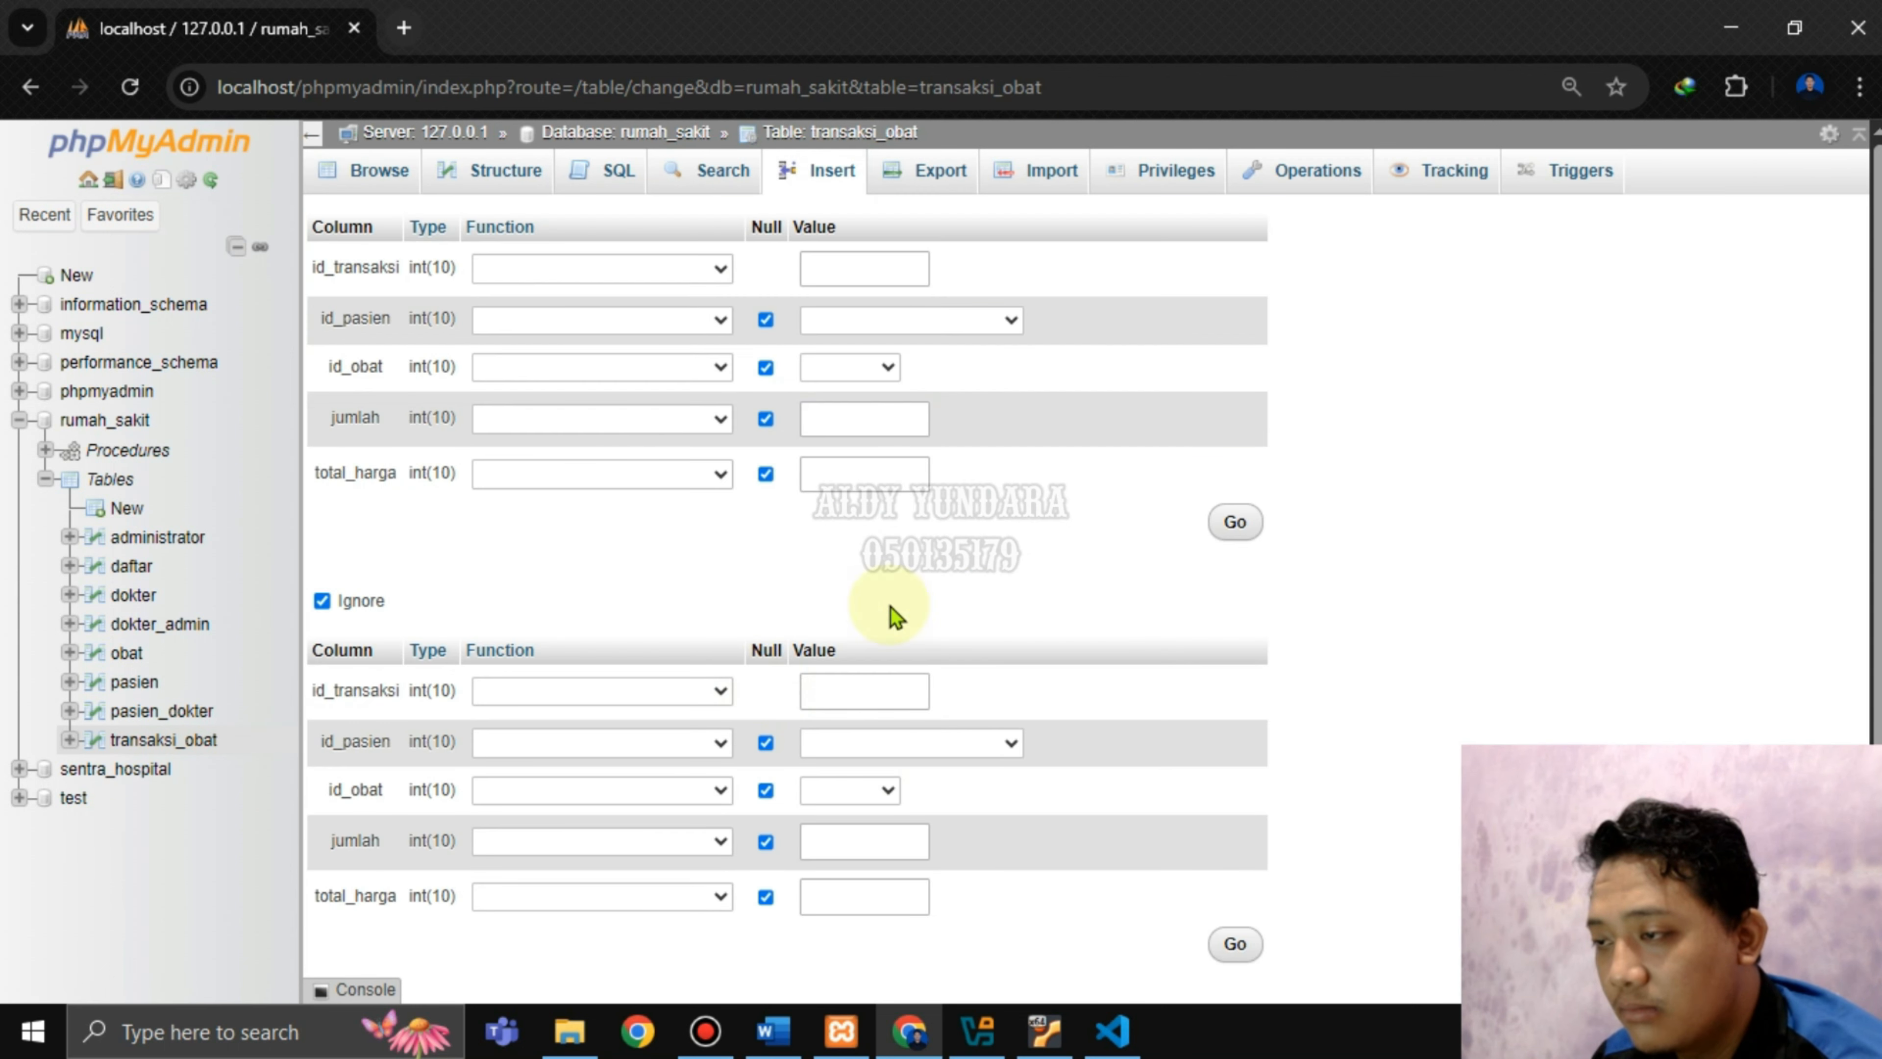
left_click(891, 267)
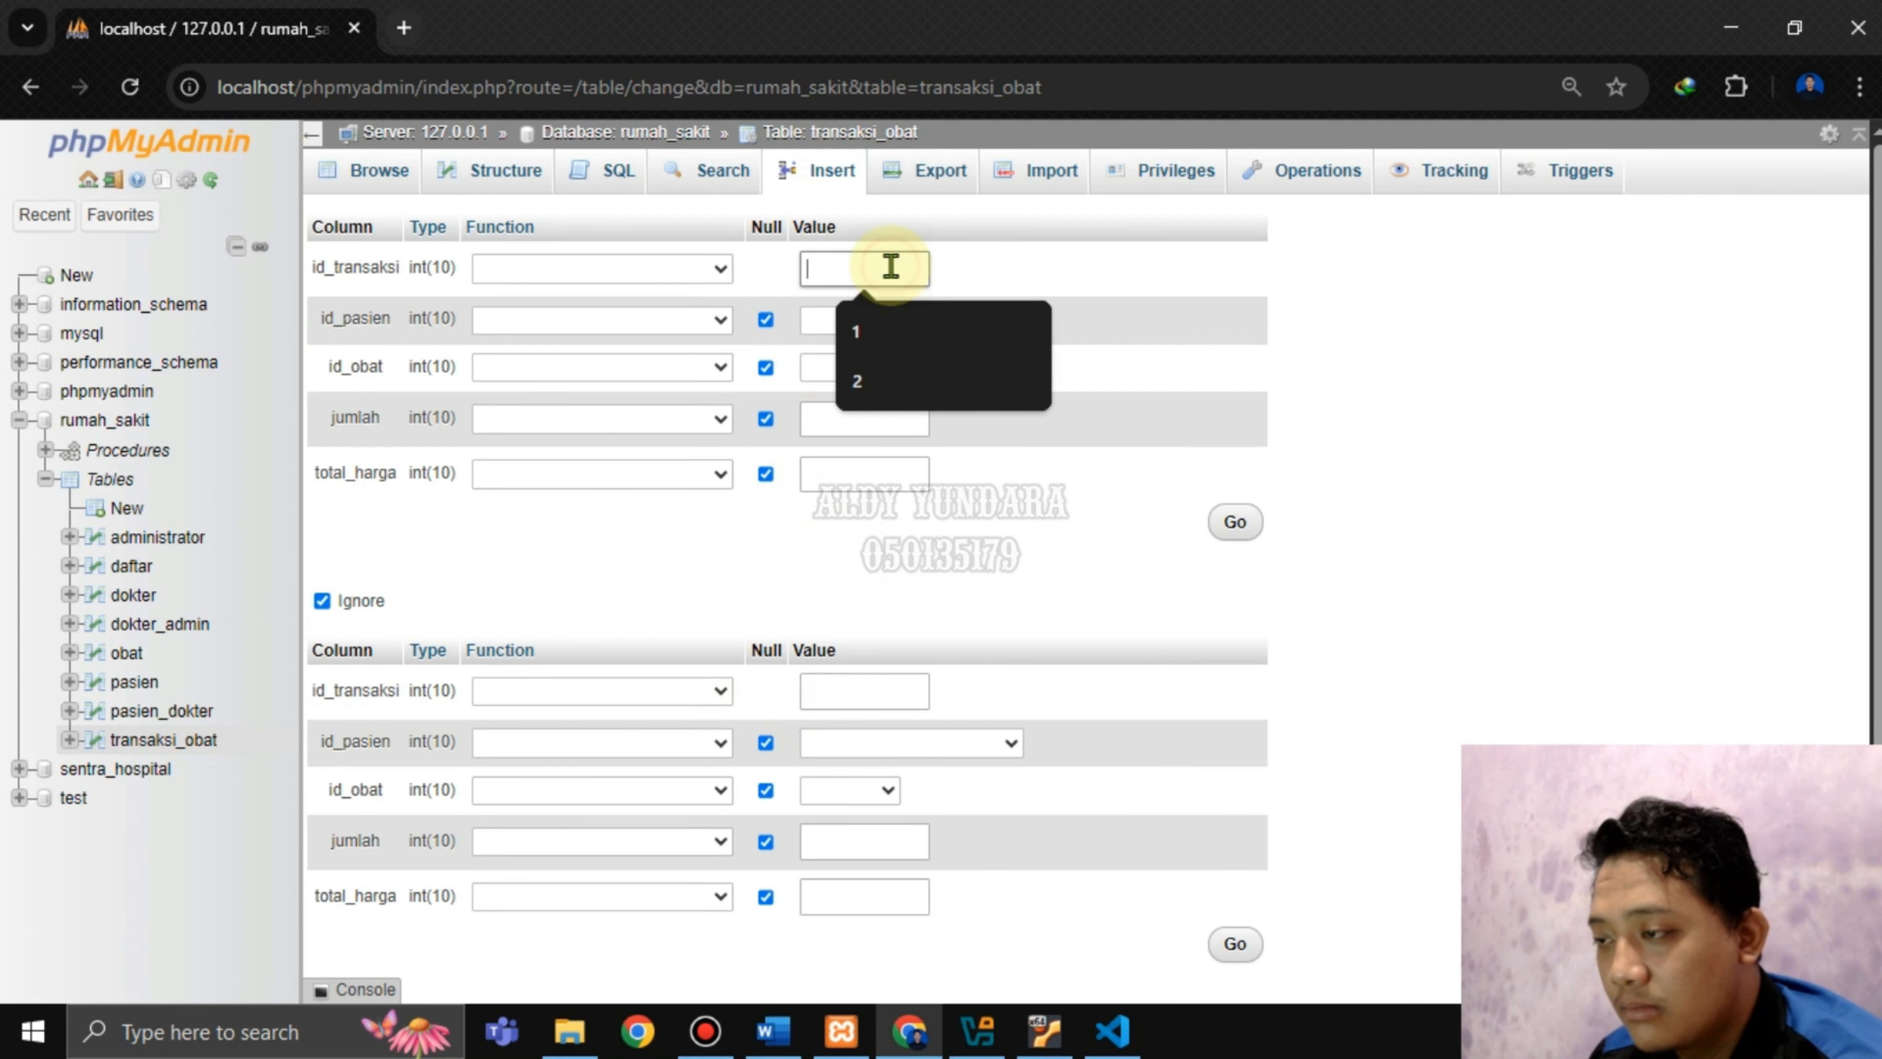
type("2")
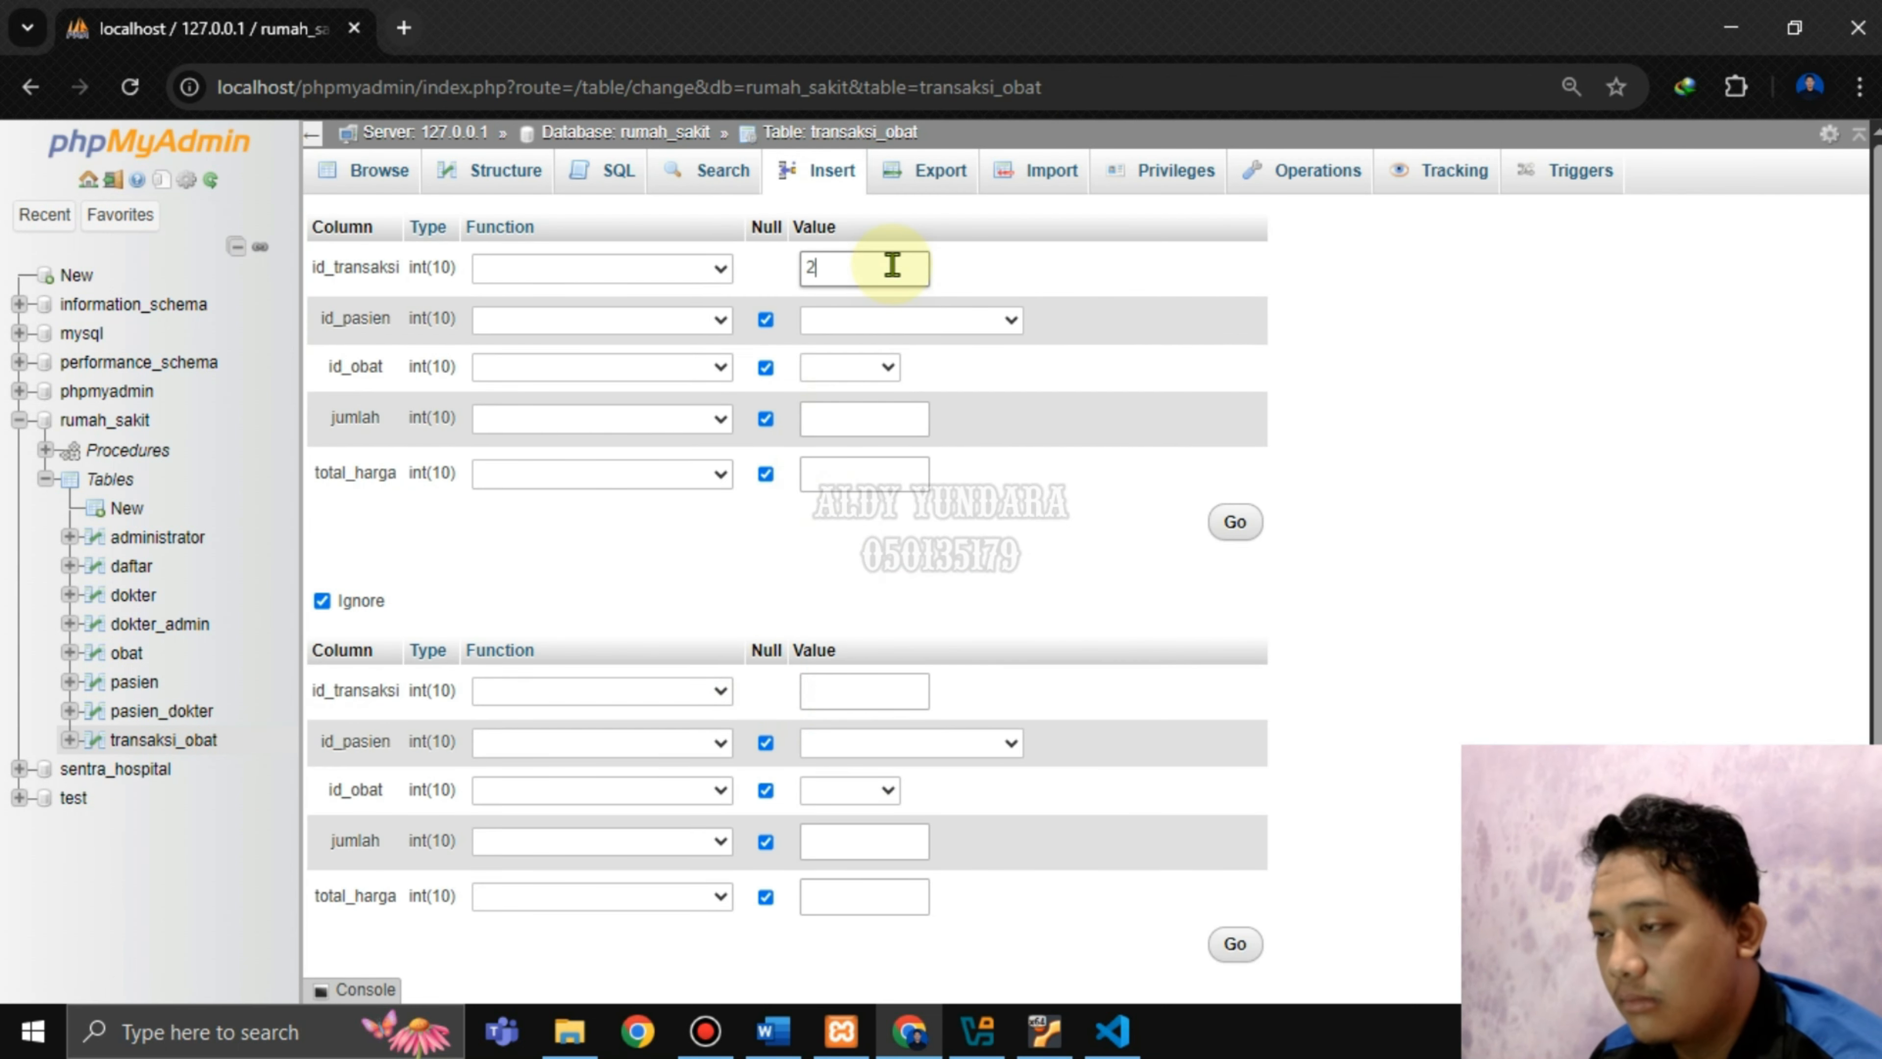
left_click(850, 335)
left_click(895, 418)
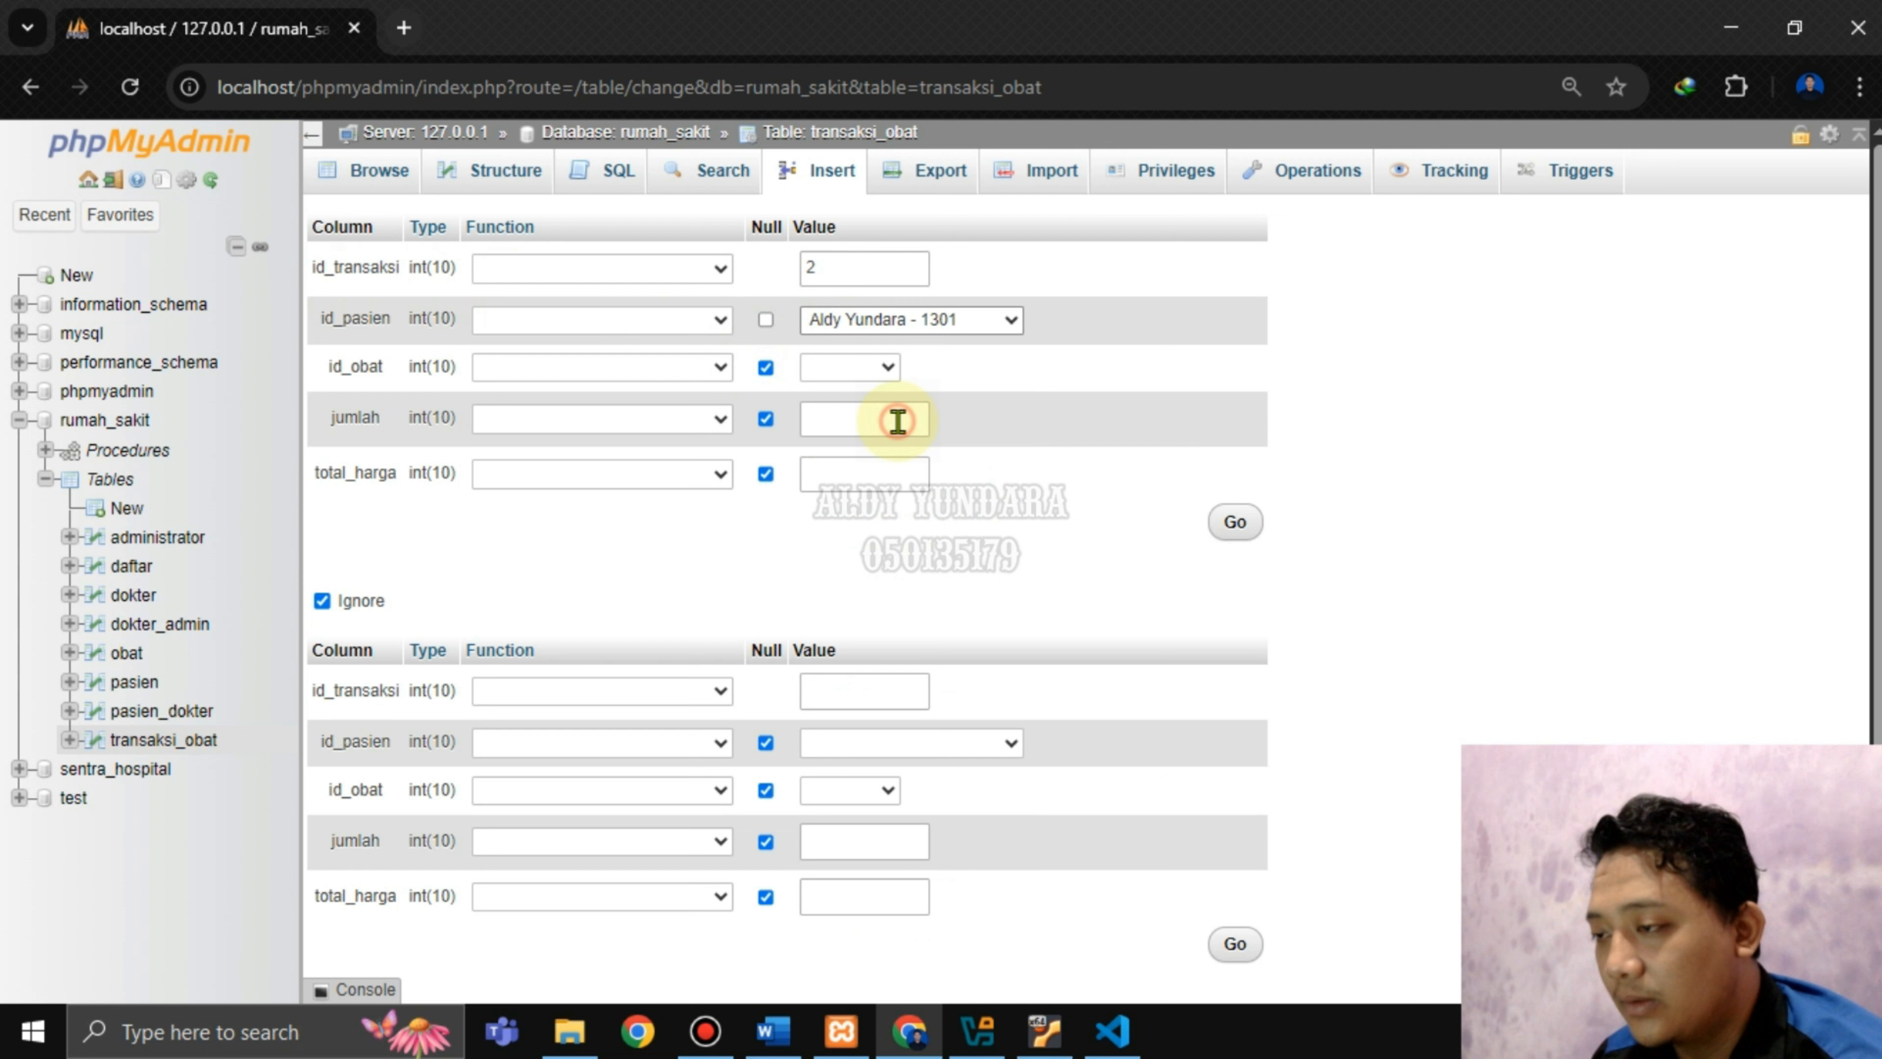
left_click(821, 370)
left_click(832, 423)
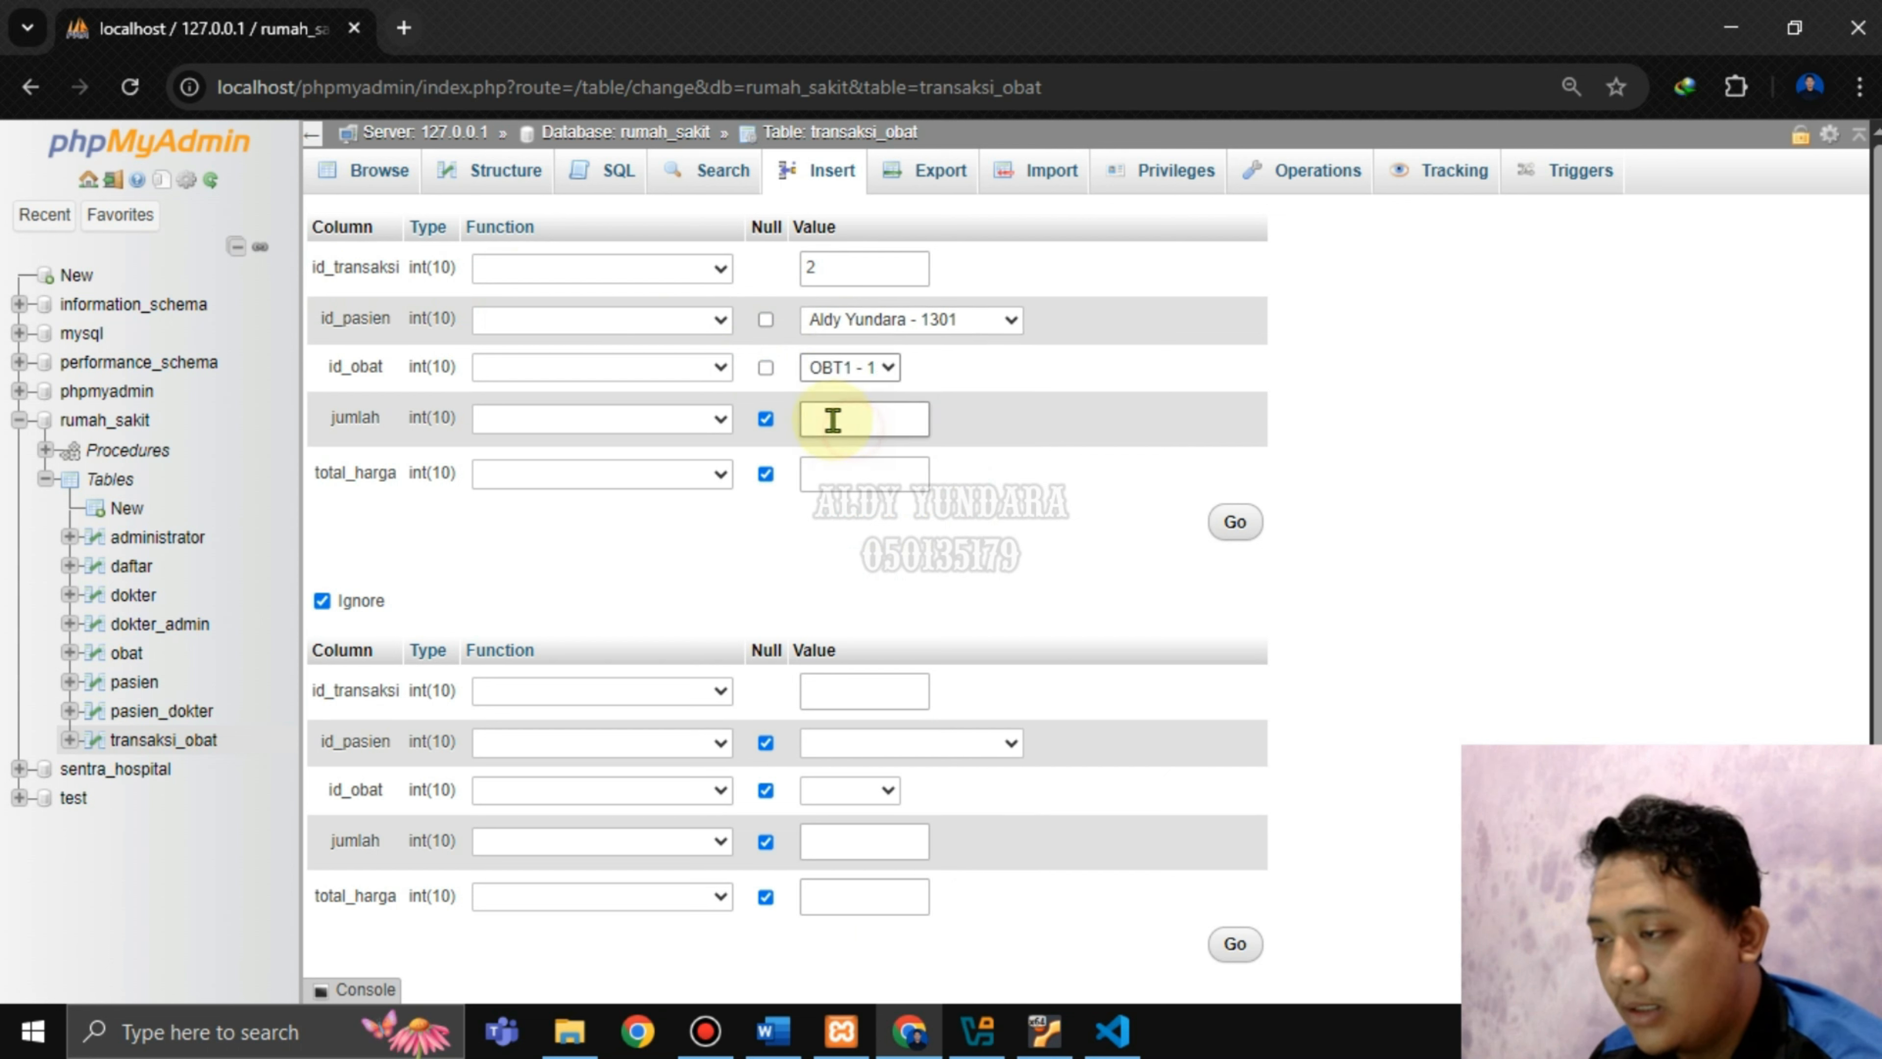
Enter jumlah 25 and total_harga 0, submit the row, and browse transaksi_obat.
left_click(836, 422)
type("1")
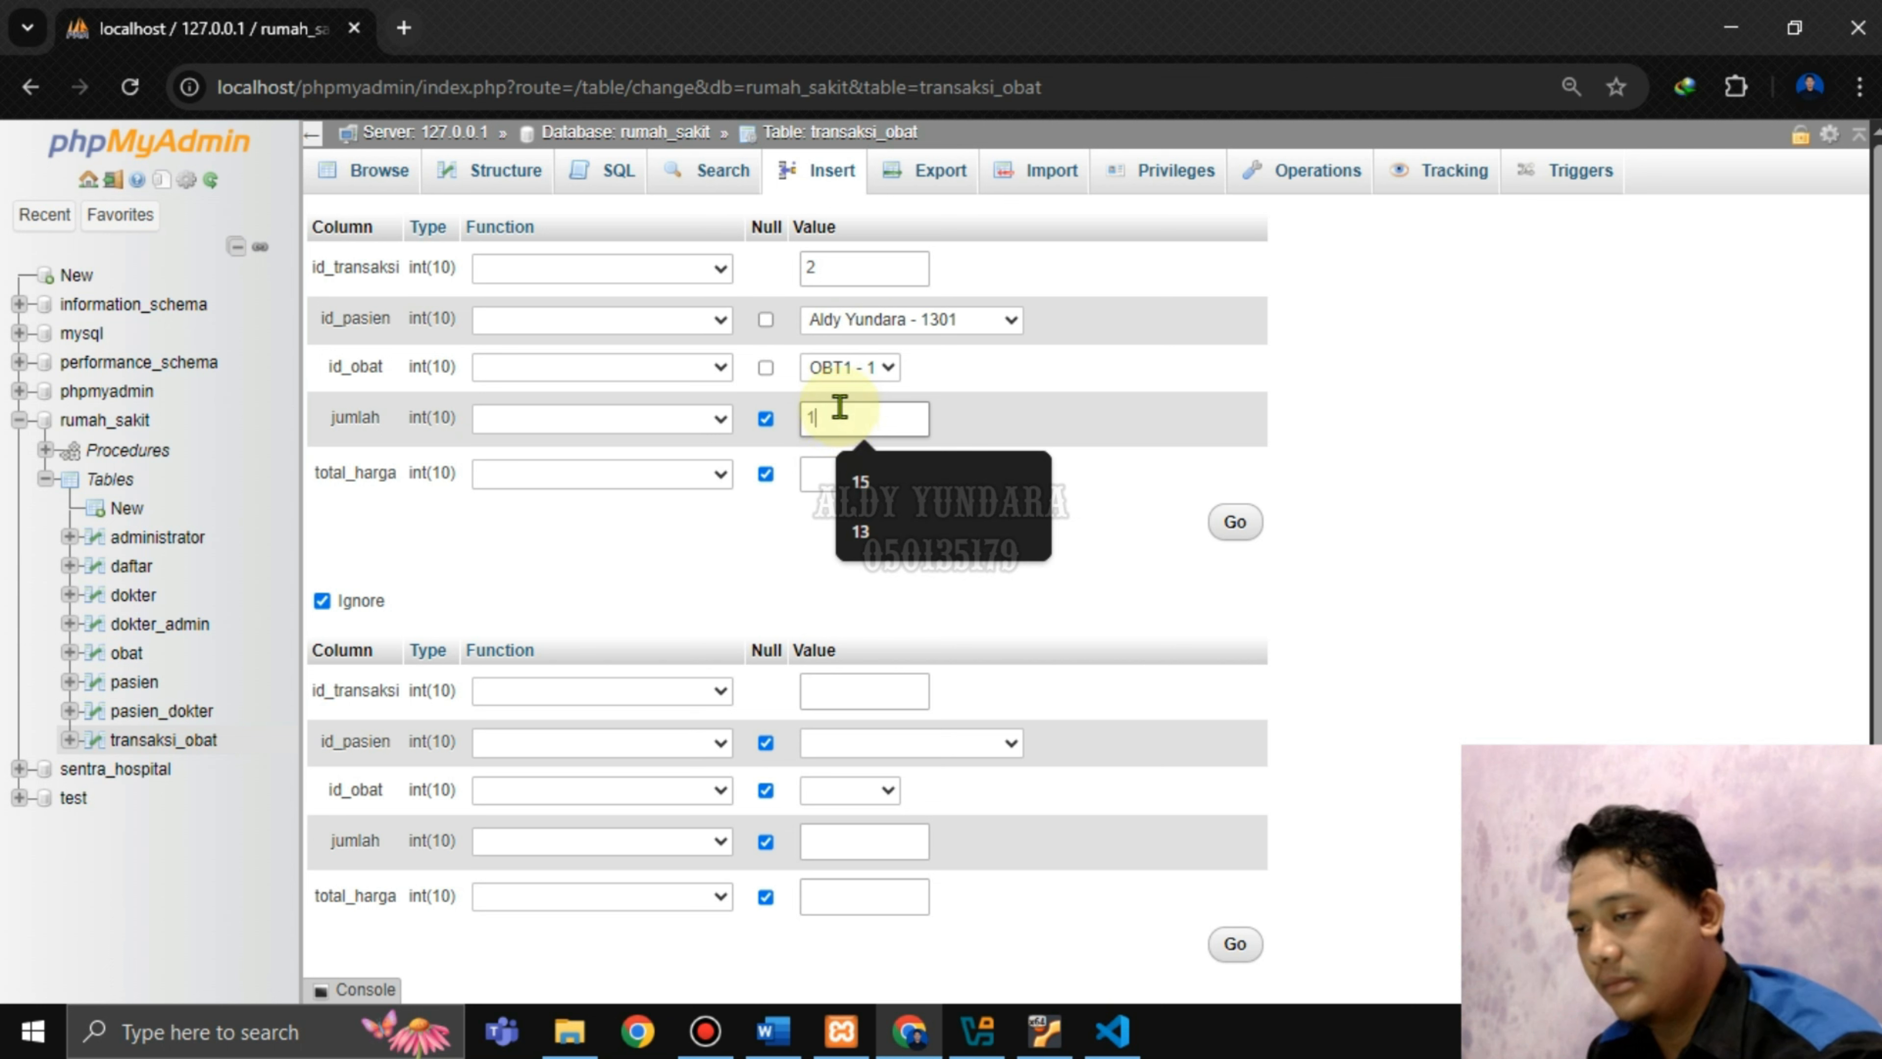
key("BackSpace")
type("25")
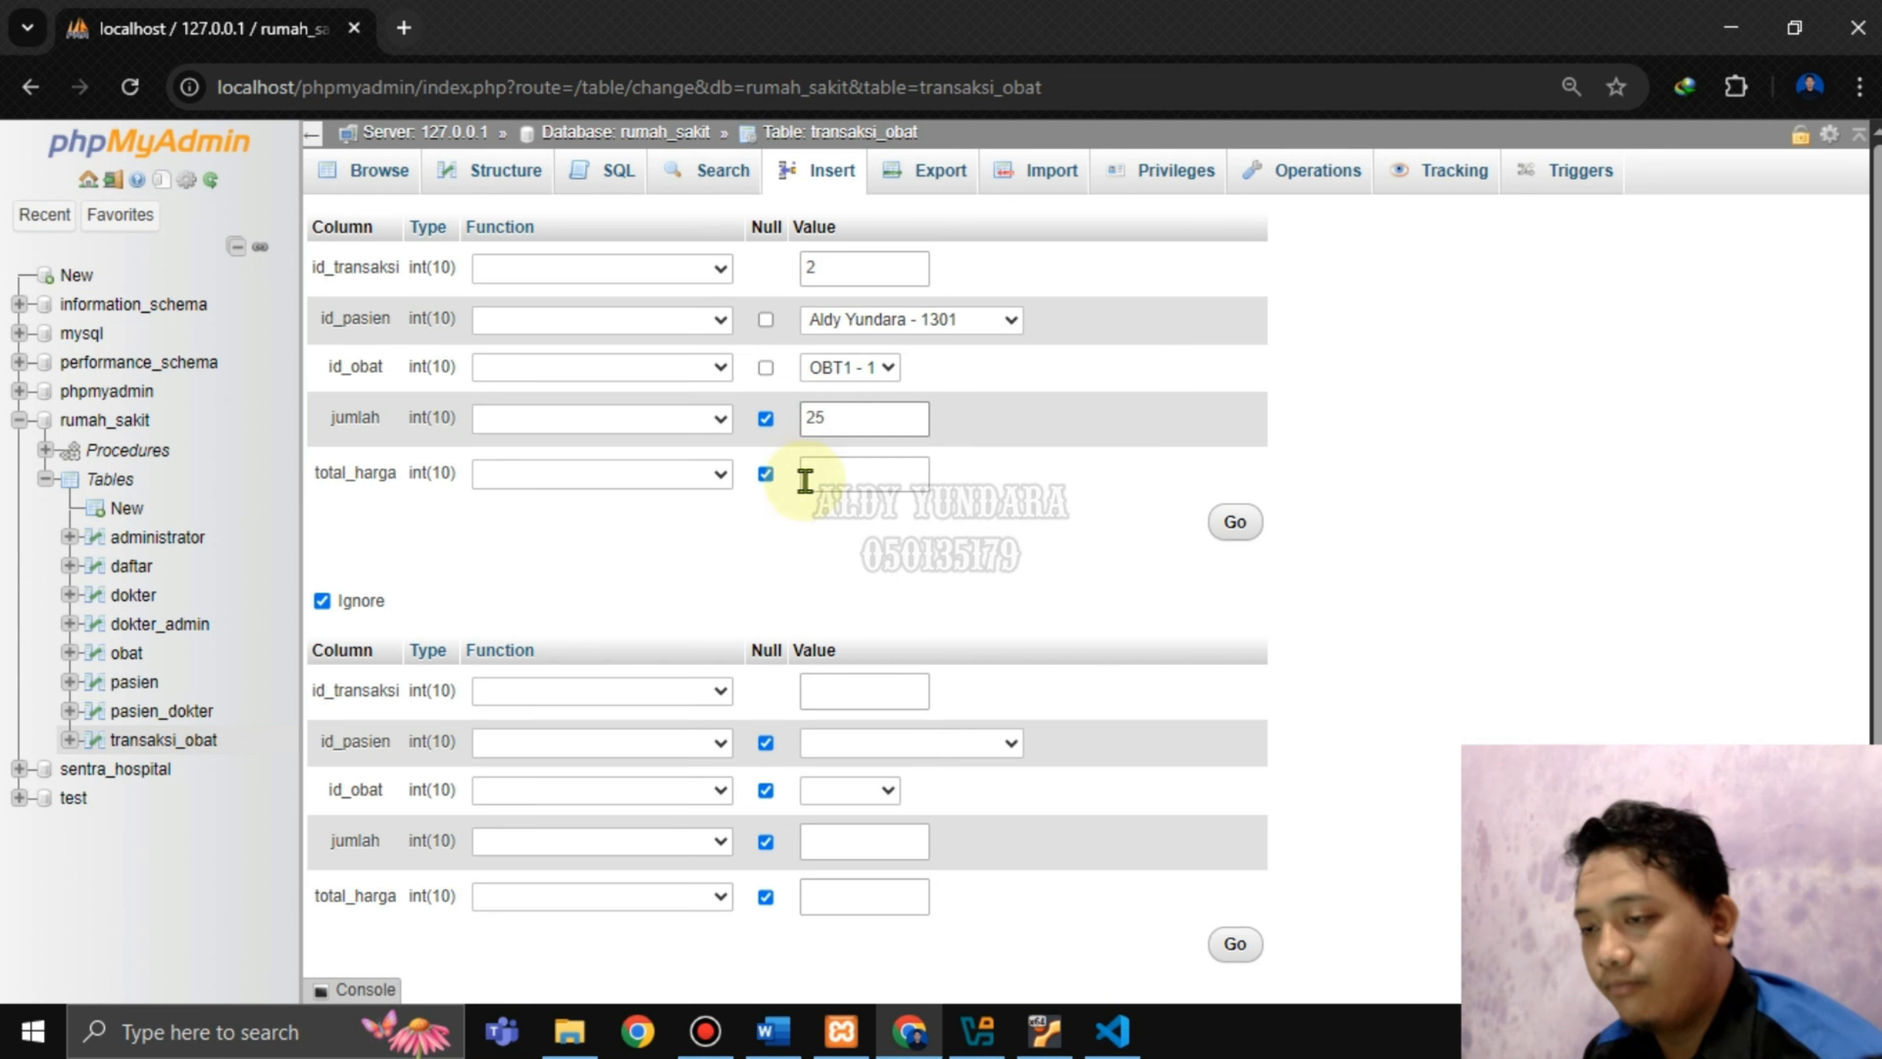
left_click(854, 476)
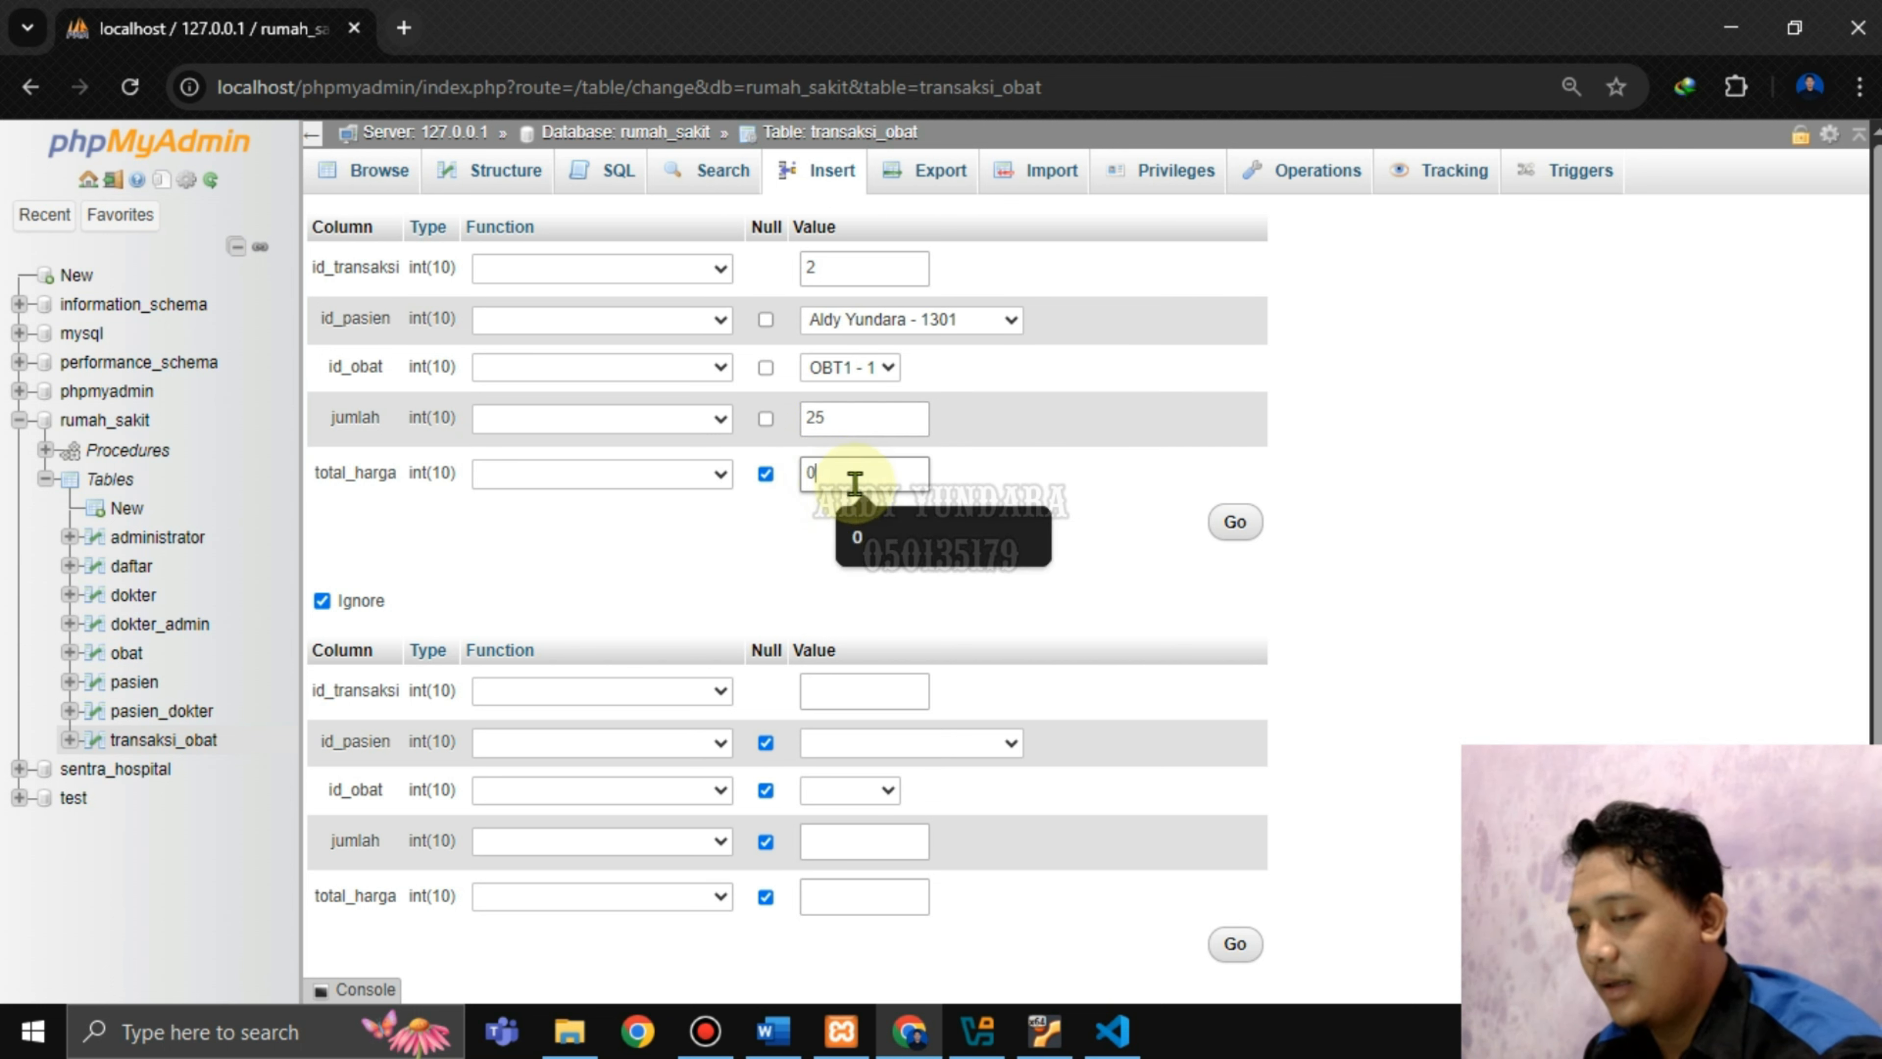
type("0")
left_click(1234, 521)
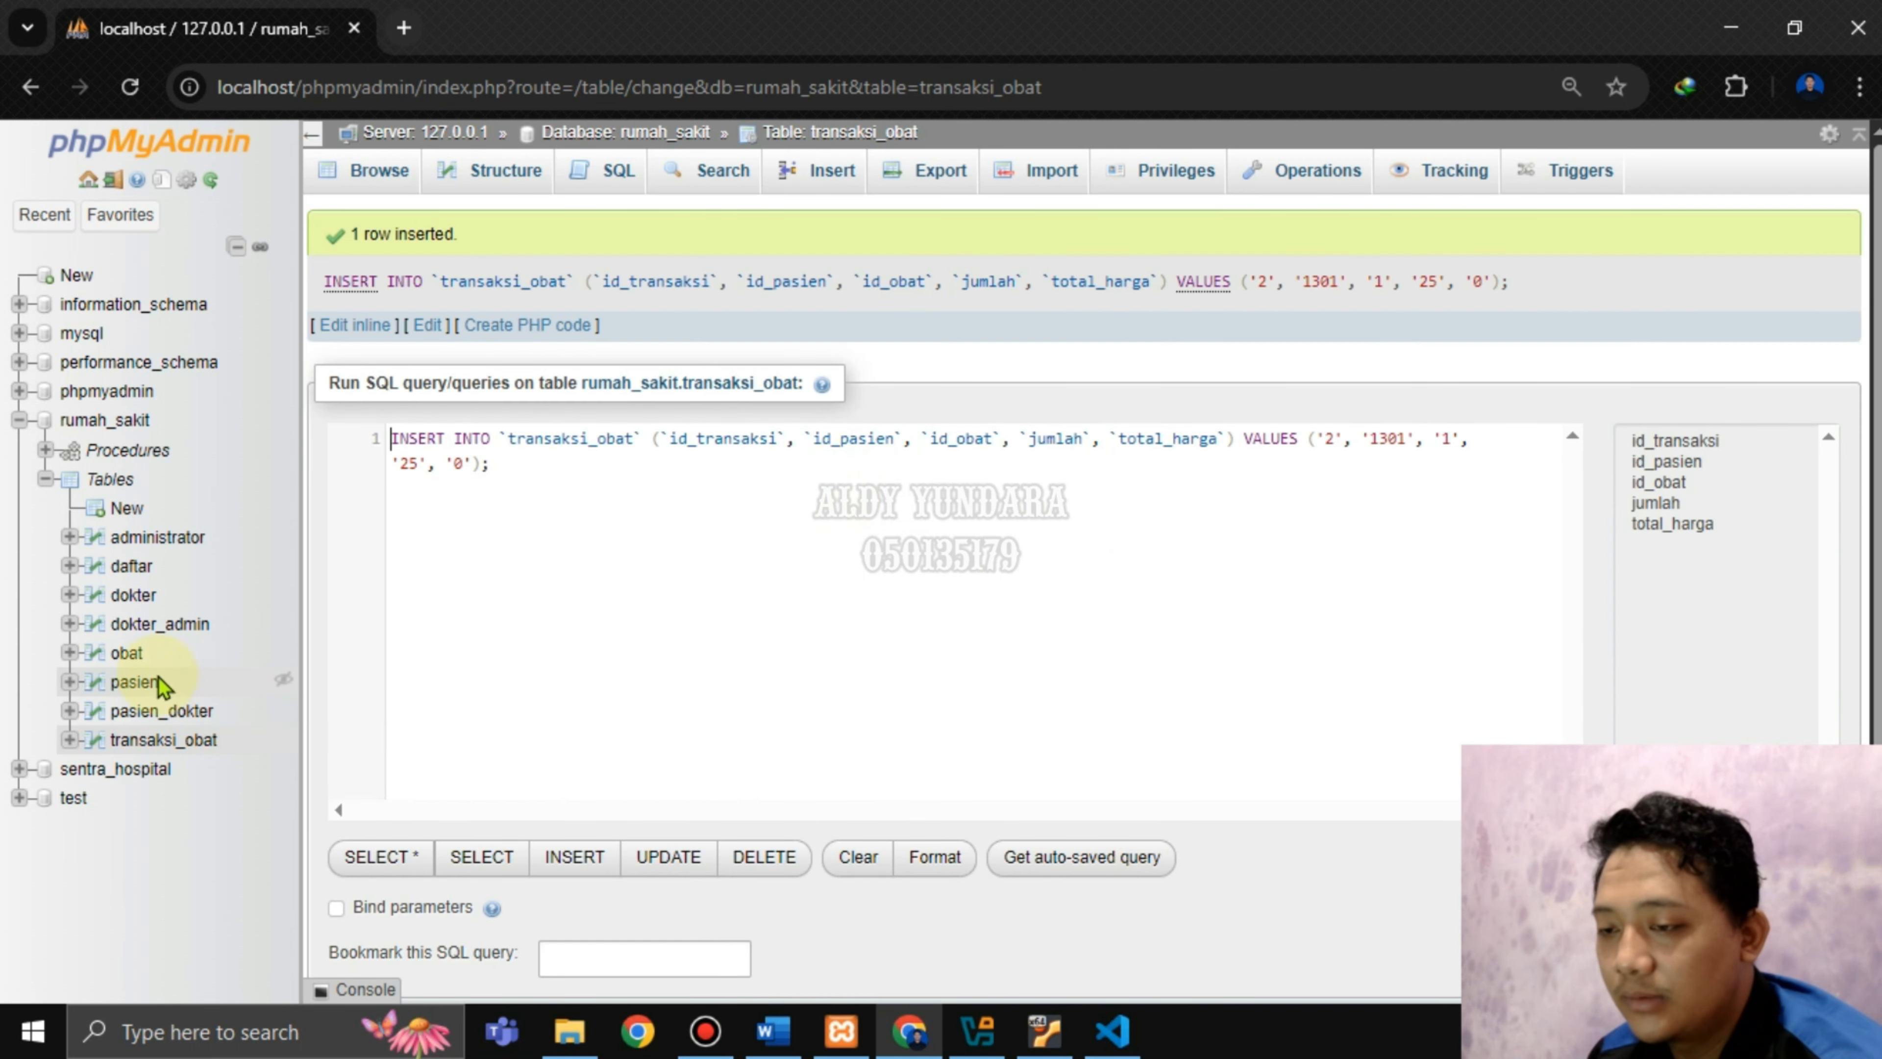
left_click(165, 740)
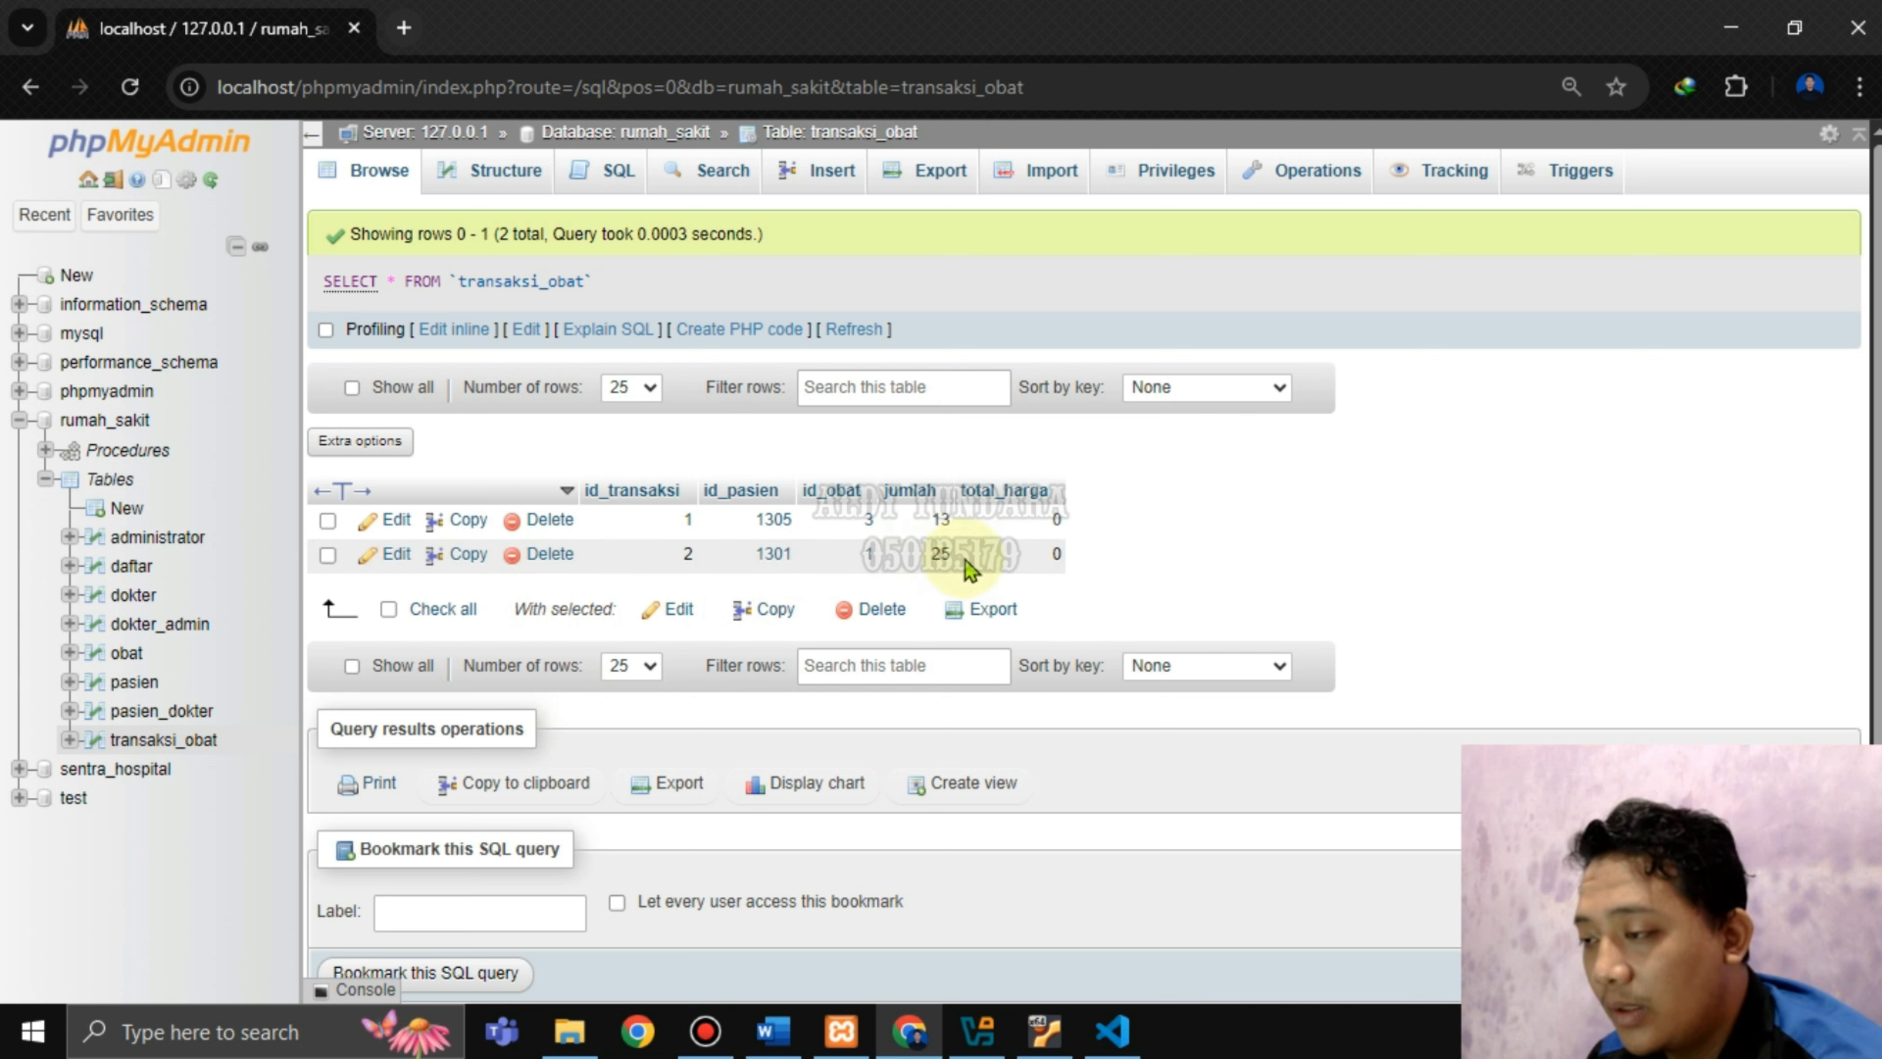
Browse the obat table to confirm OBT1 Paracetamol's stok now reads 75, then return to Word.
left_click(127, 652)
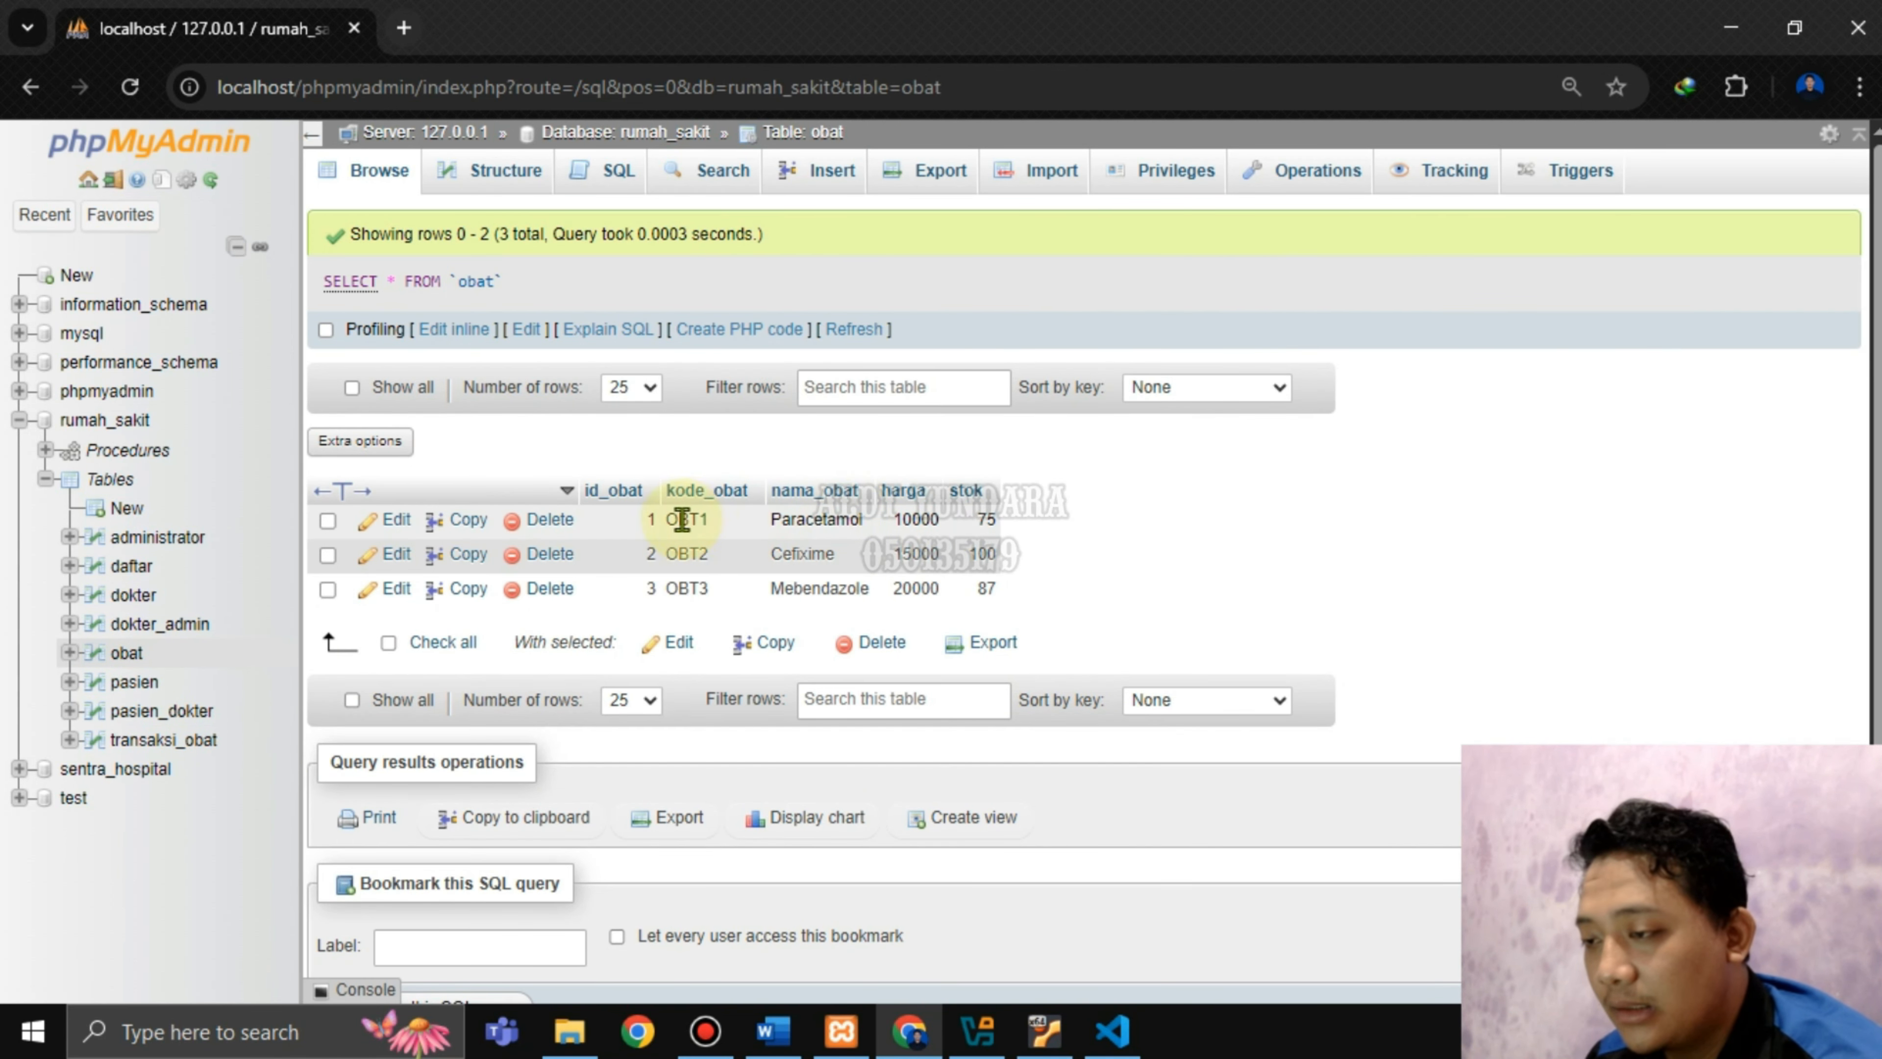
left_click_drag(665, 519, 709, 519)
left_click_drag(989, 519, 1030, 528)
left_click(1032, 525)
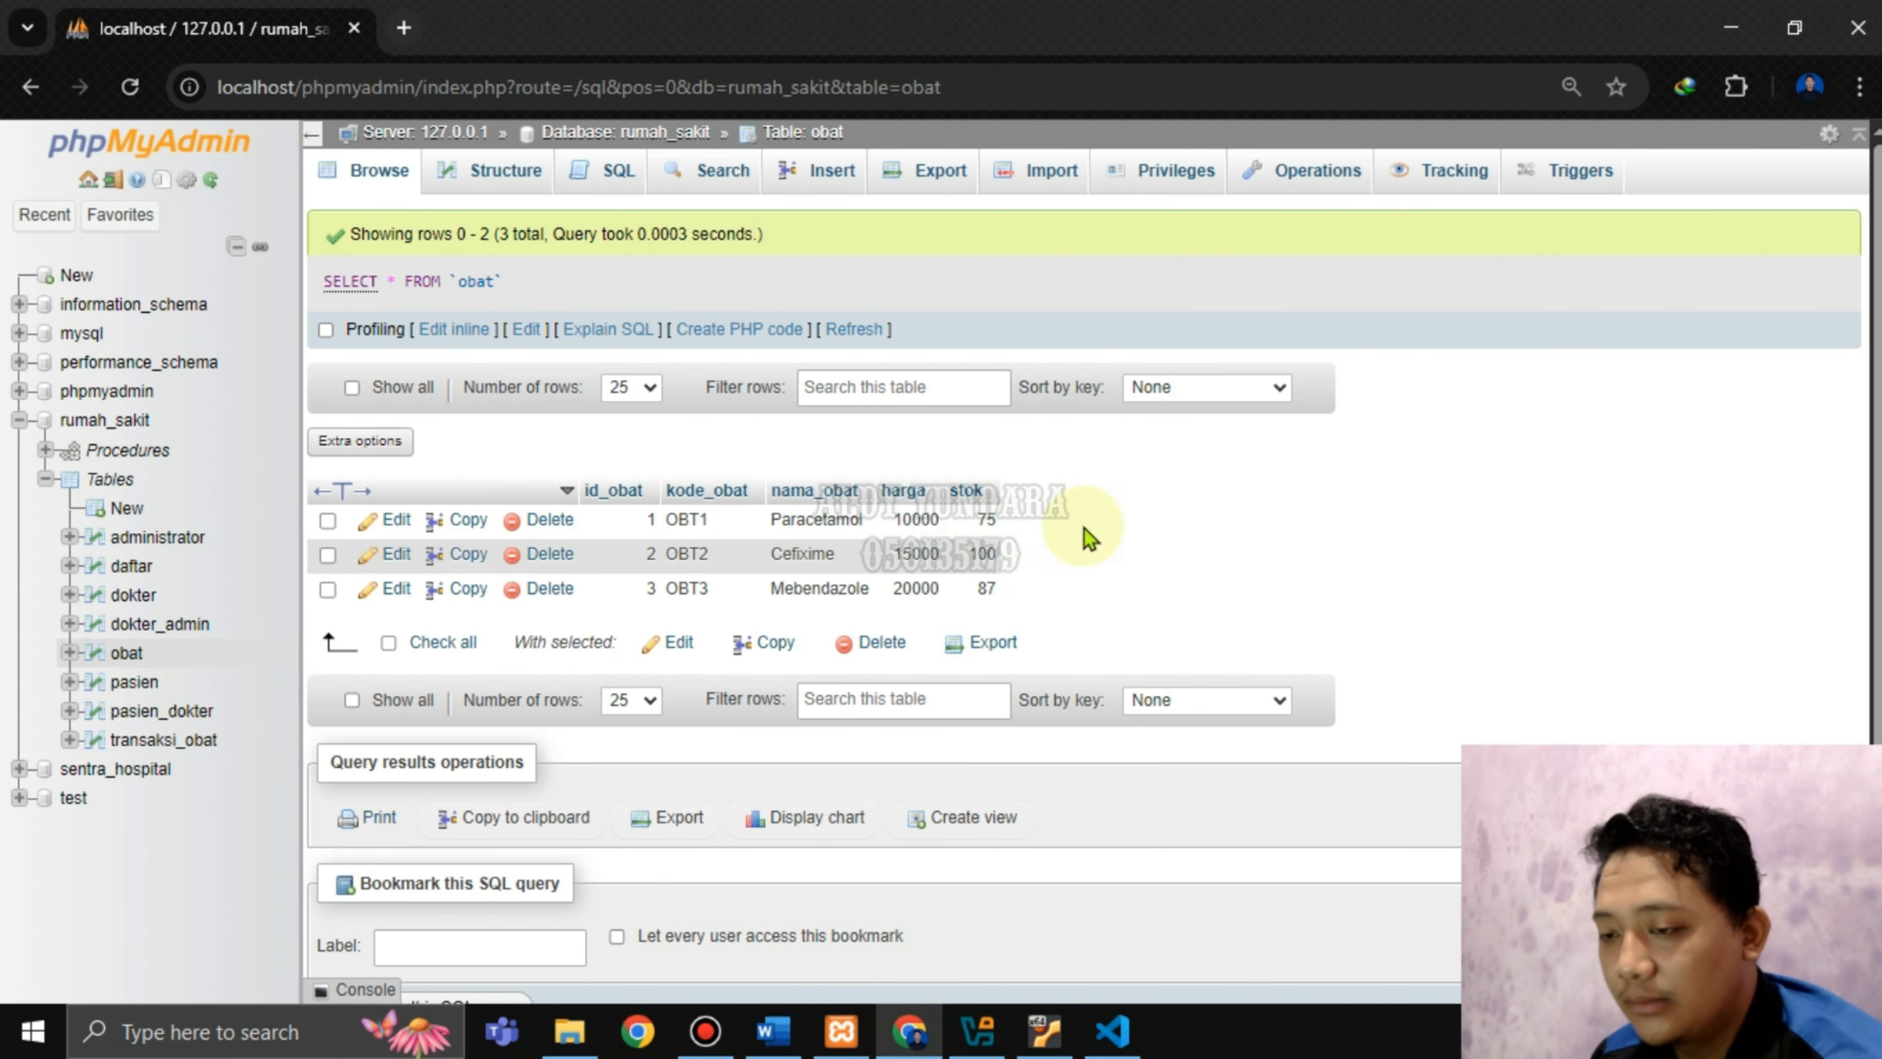
left_click(773, 1030)
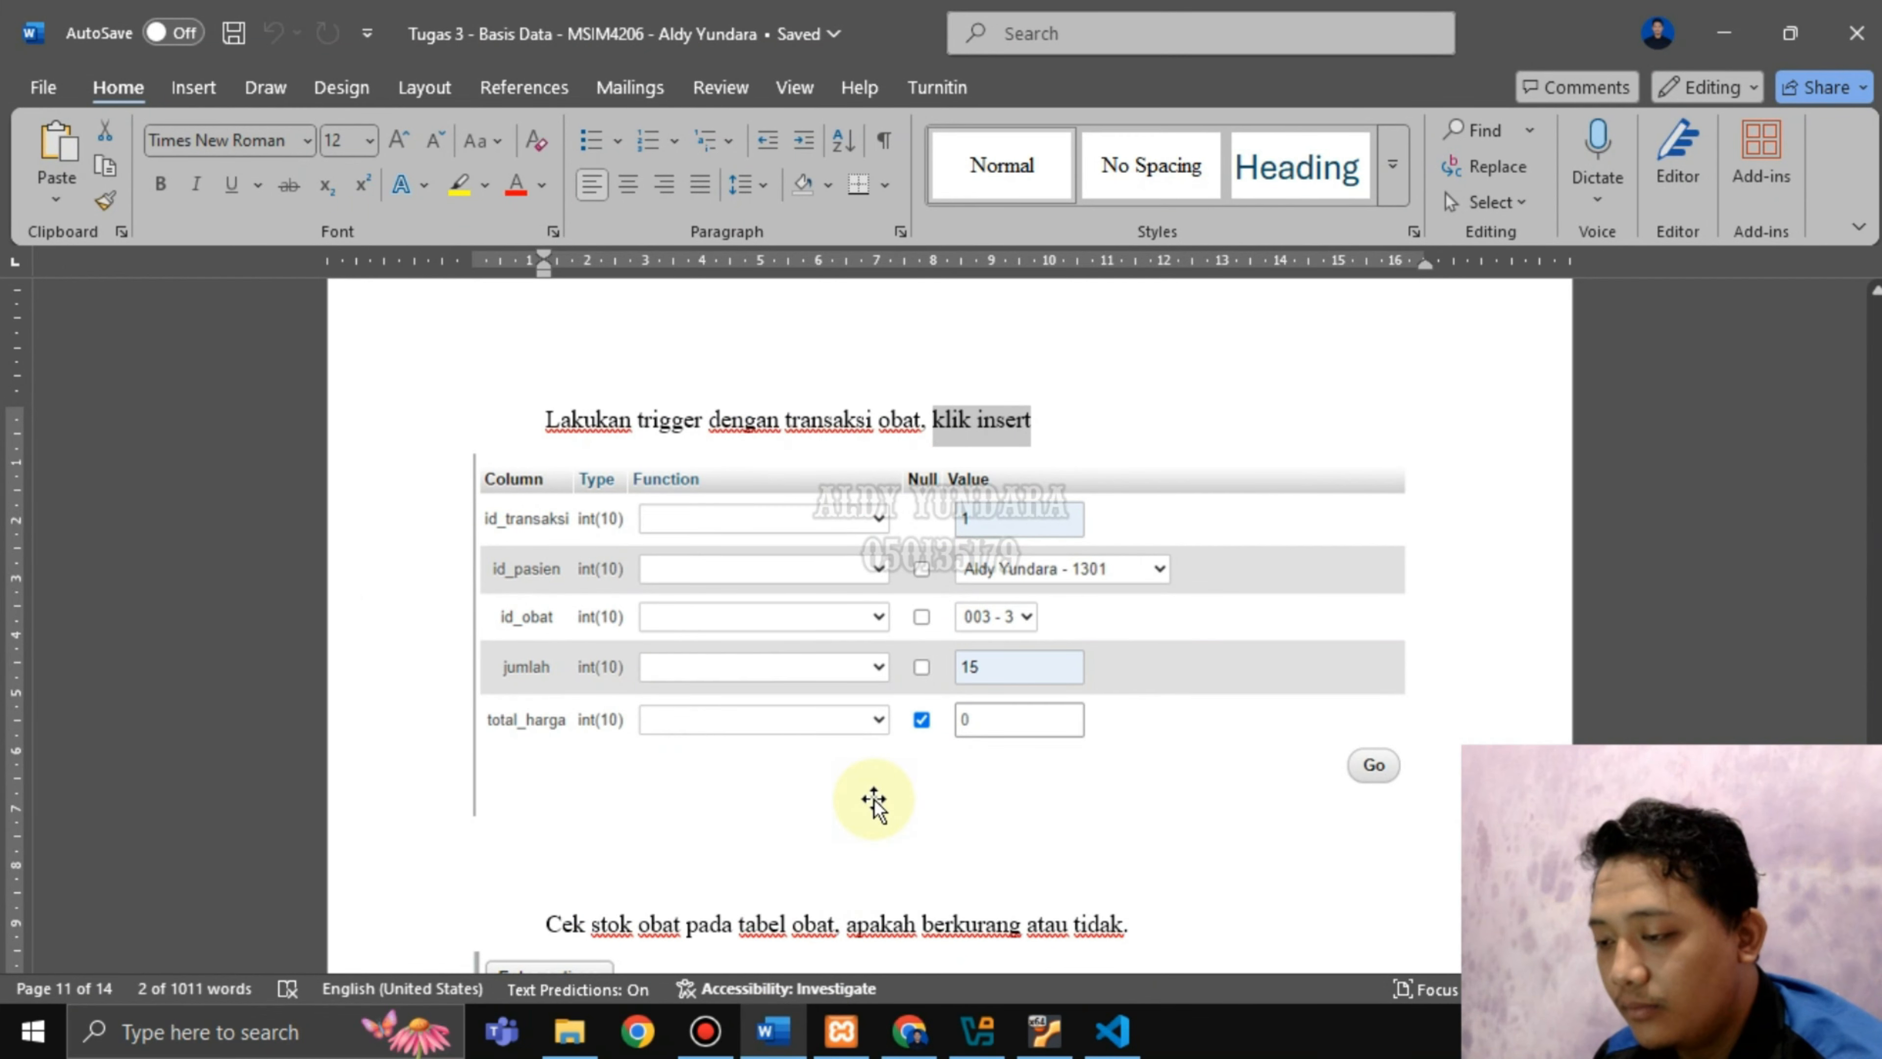
Scroll through the Word document down to the Soal No. 2 replication steps.
scroll(875, 801, "down", 6)
left_click_drag(638, 576, 1038, 573)
scroll(986, 731, "down", 2)
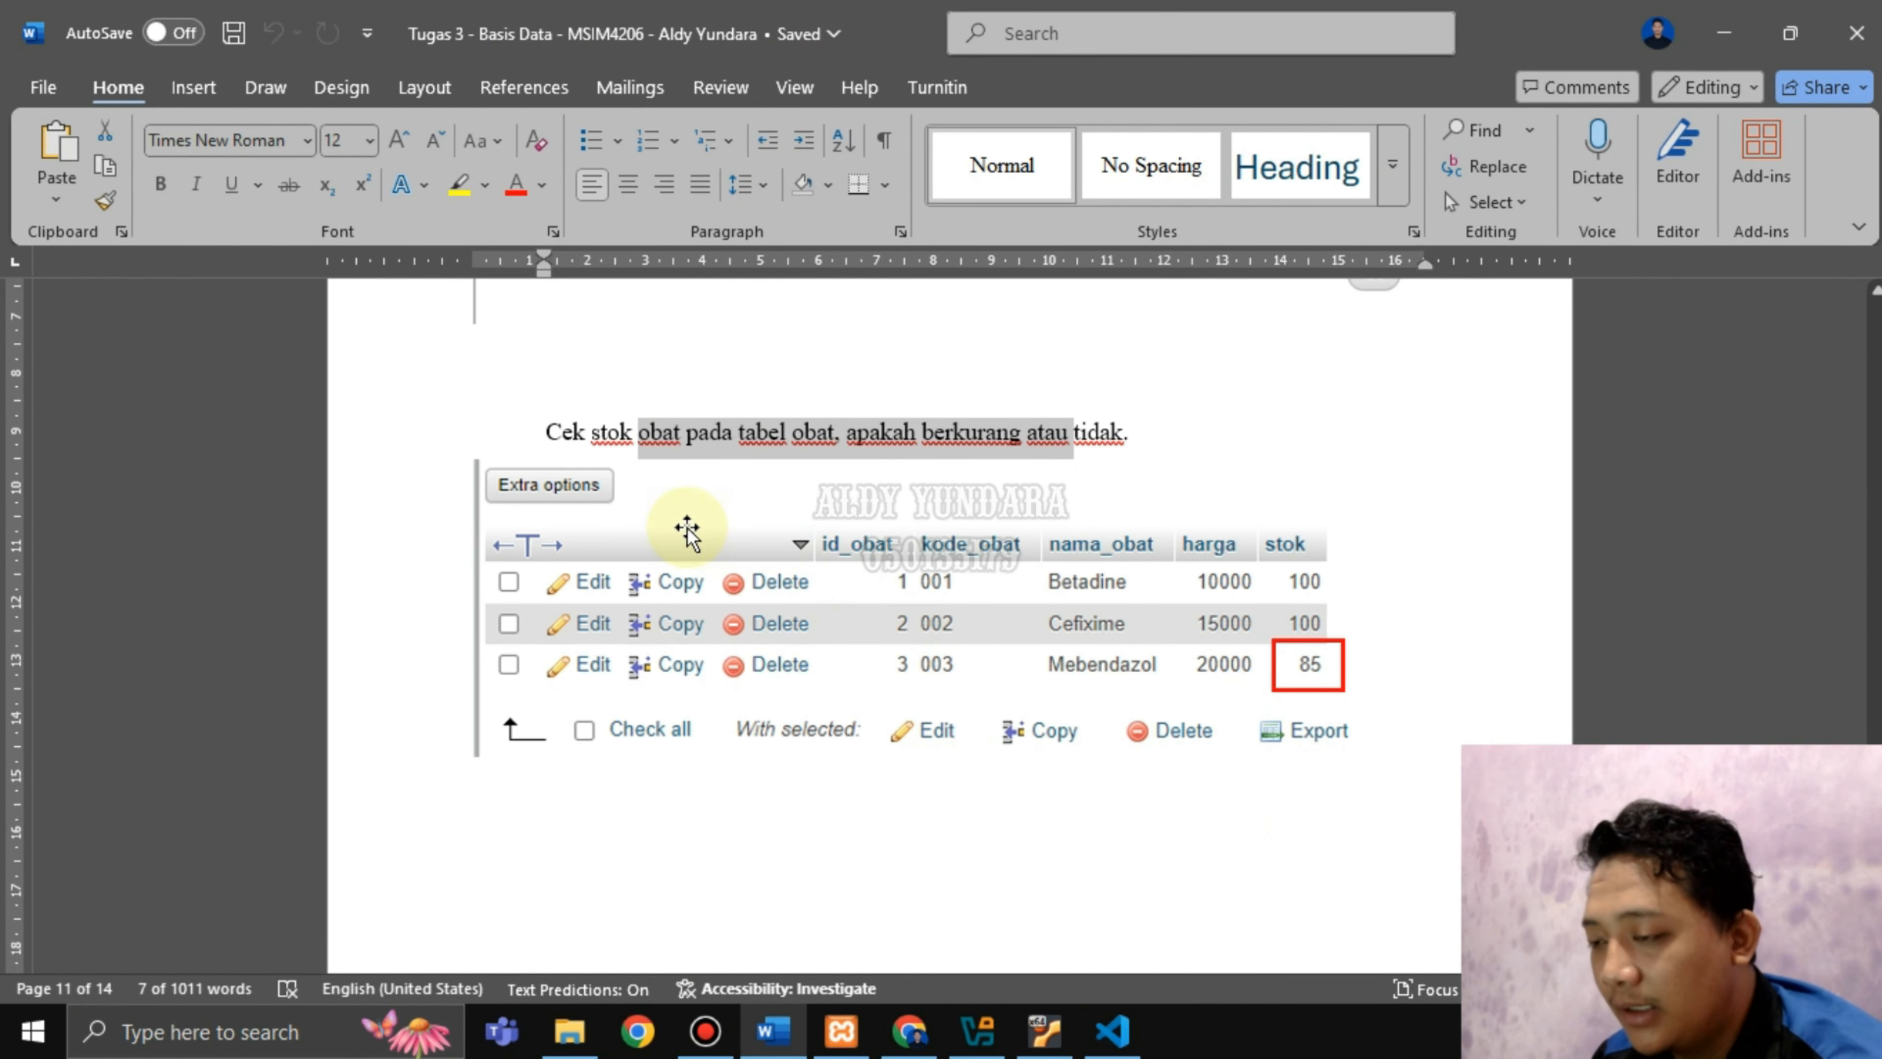
scroll(686, 528, "down", 8)
scroll(711, 534, "up", 5)
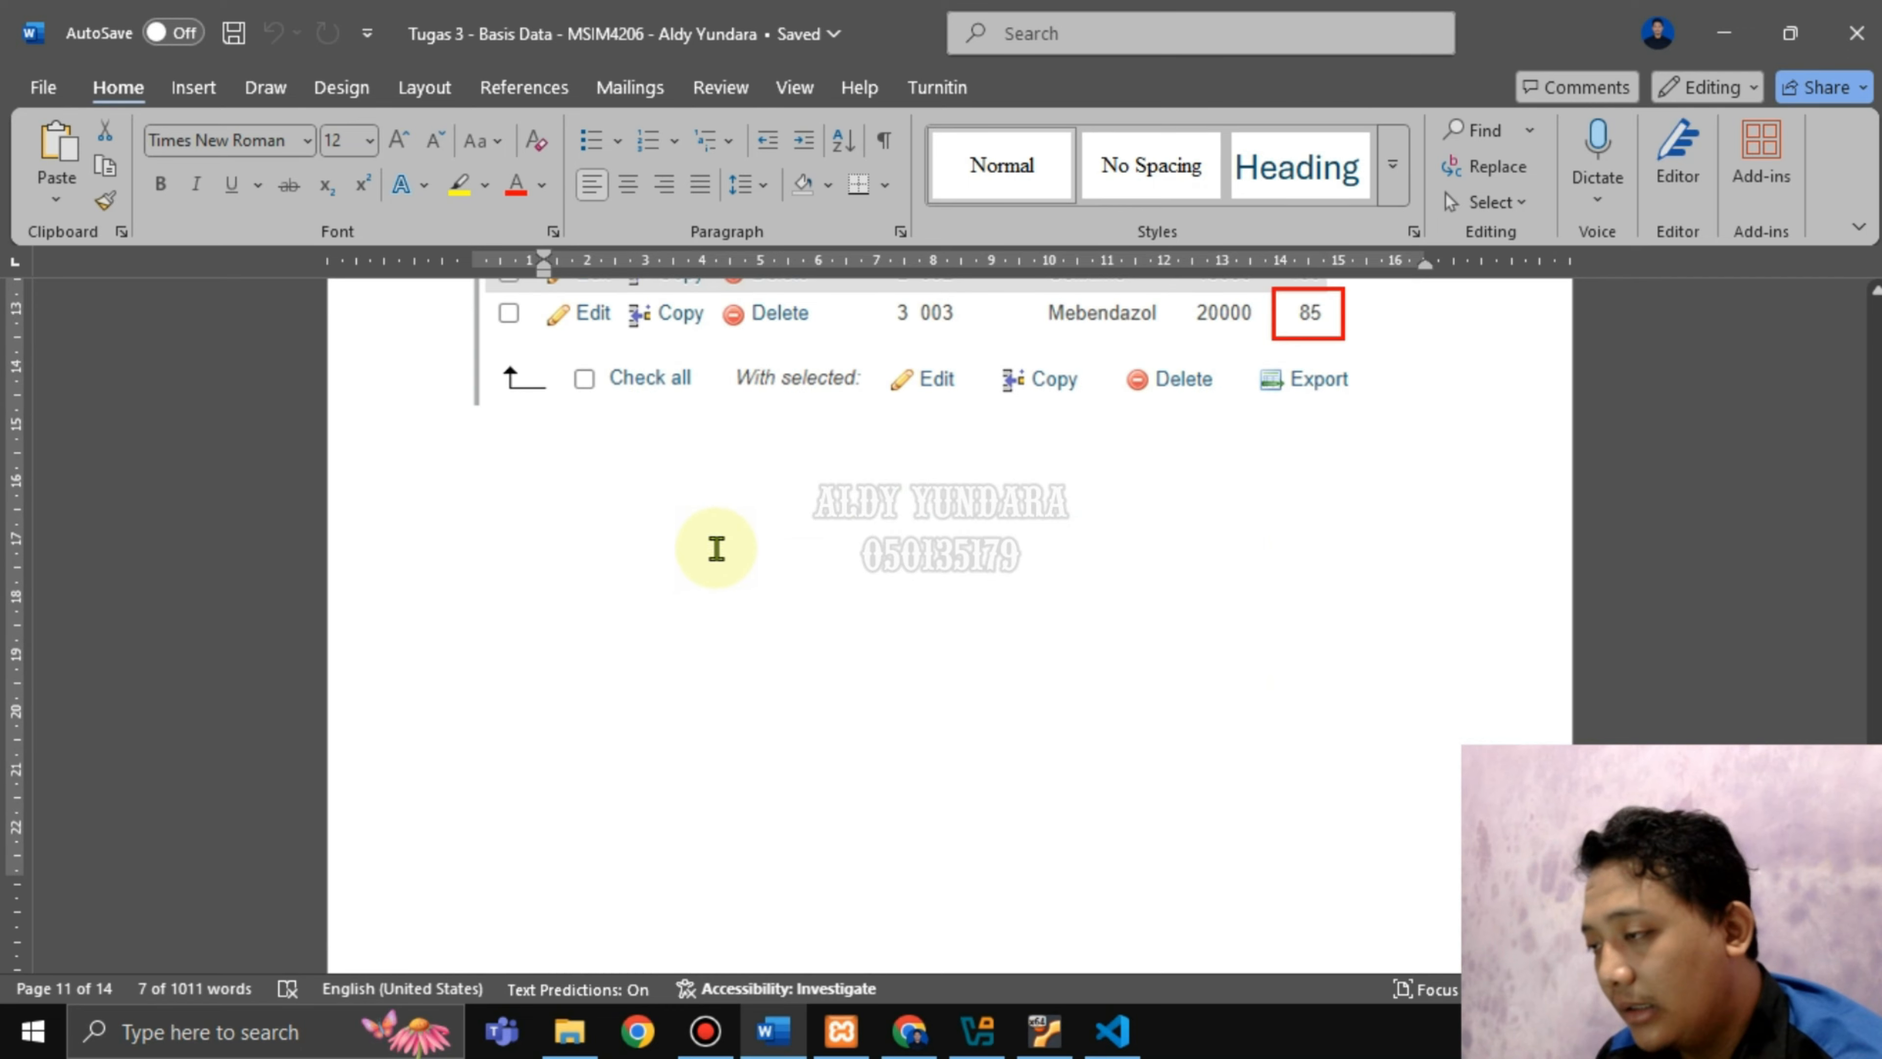
scroll(718, 548, "down", 4)
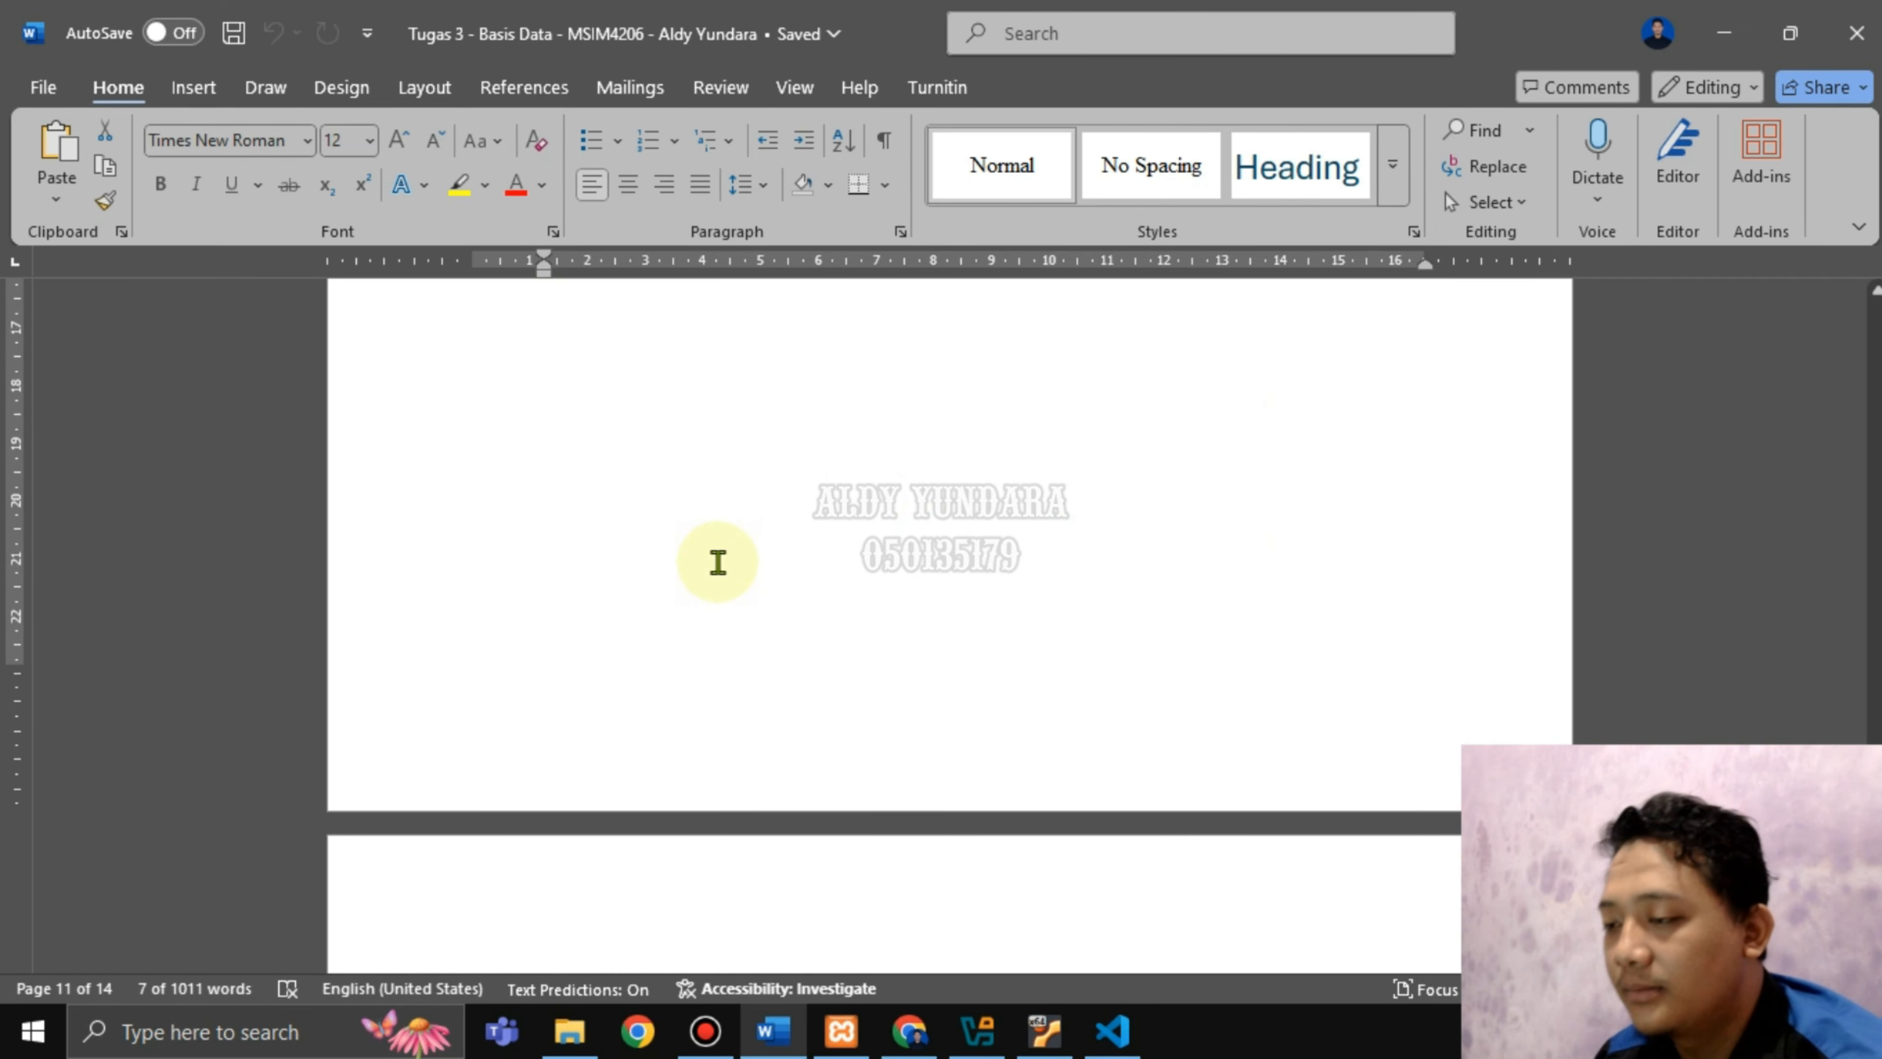
scroll(717, 562, "down", 8)
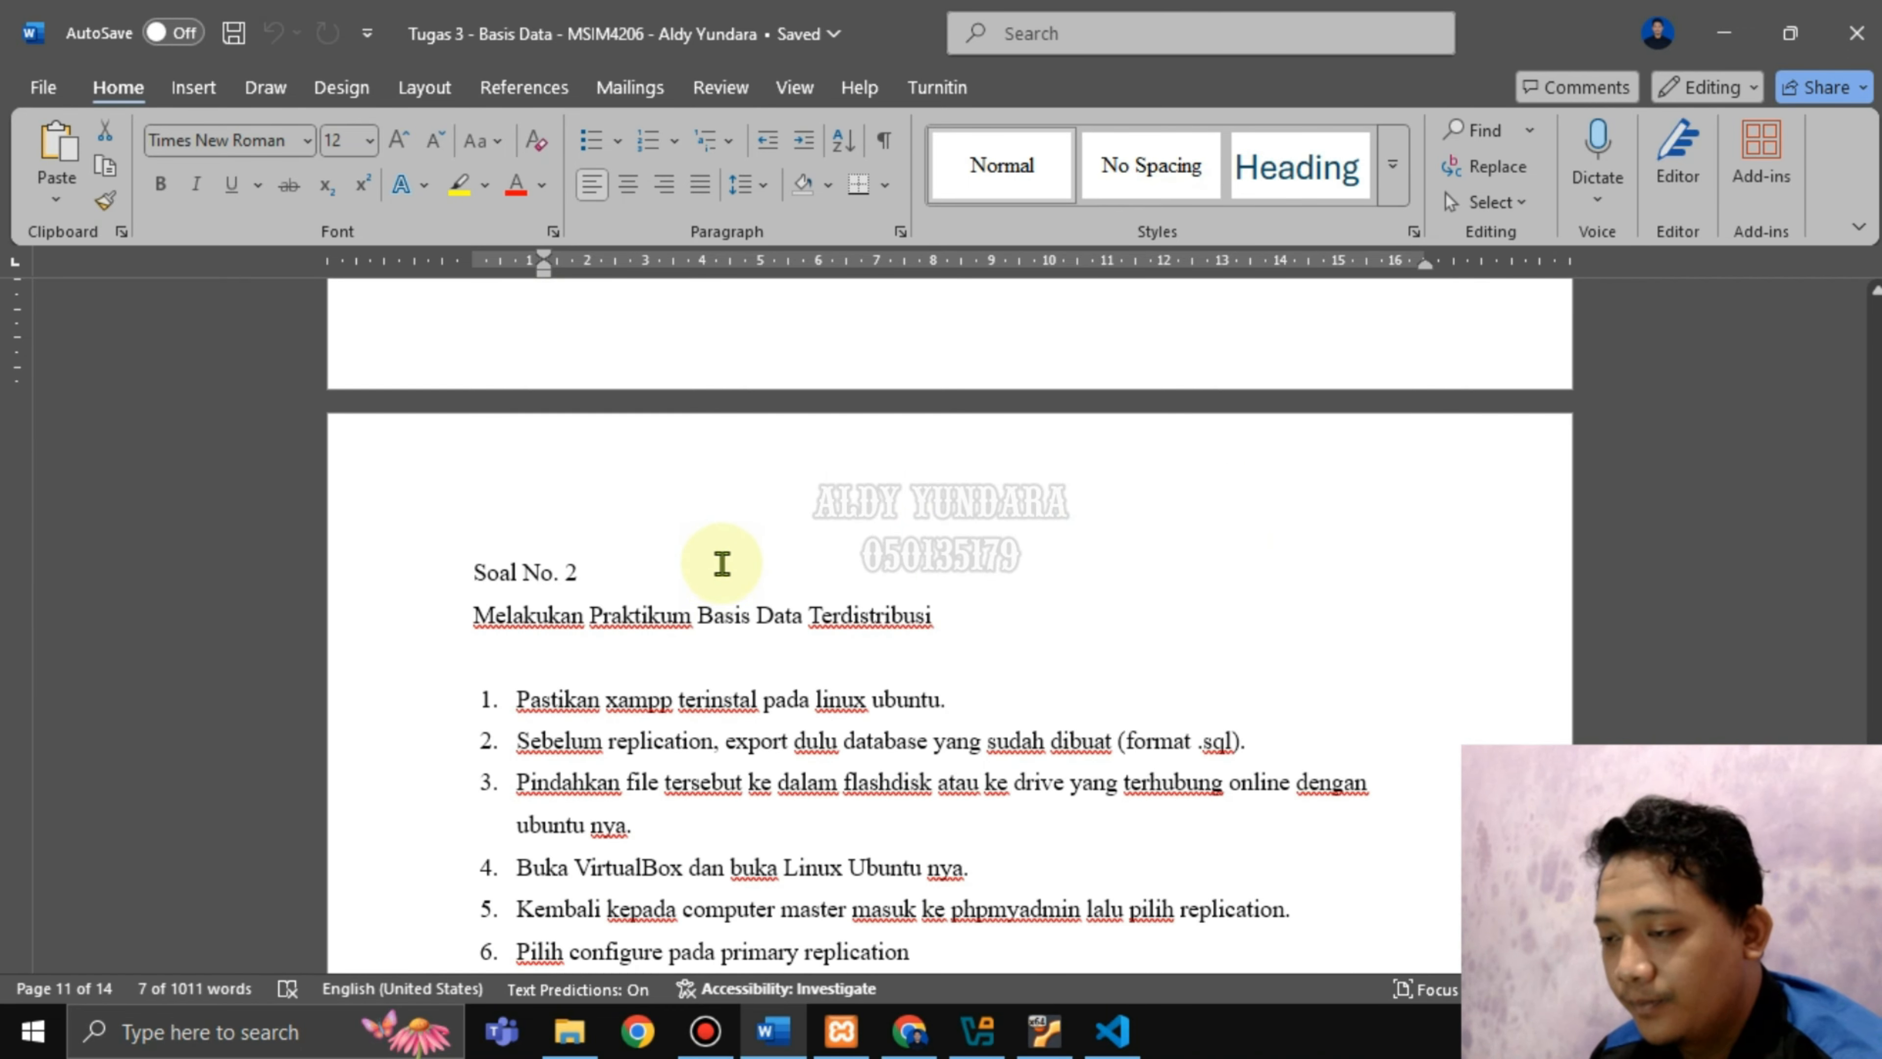
scroll(1034, 662, "up", 3)
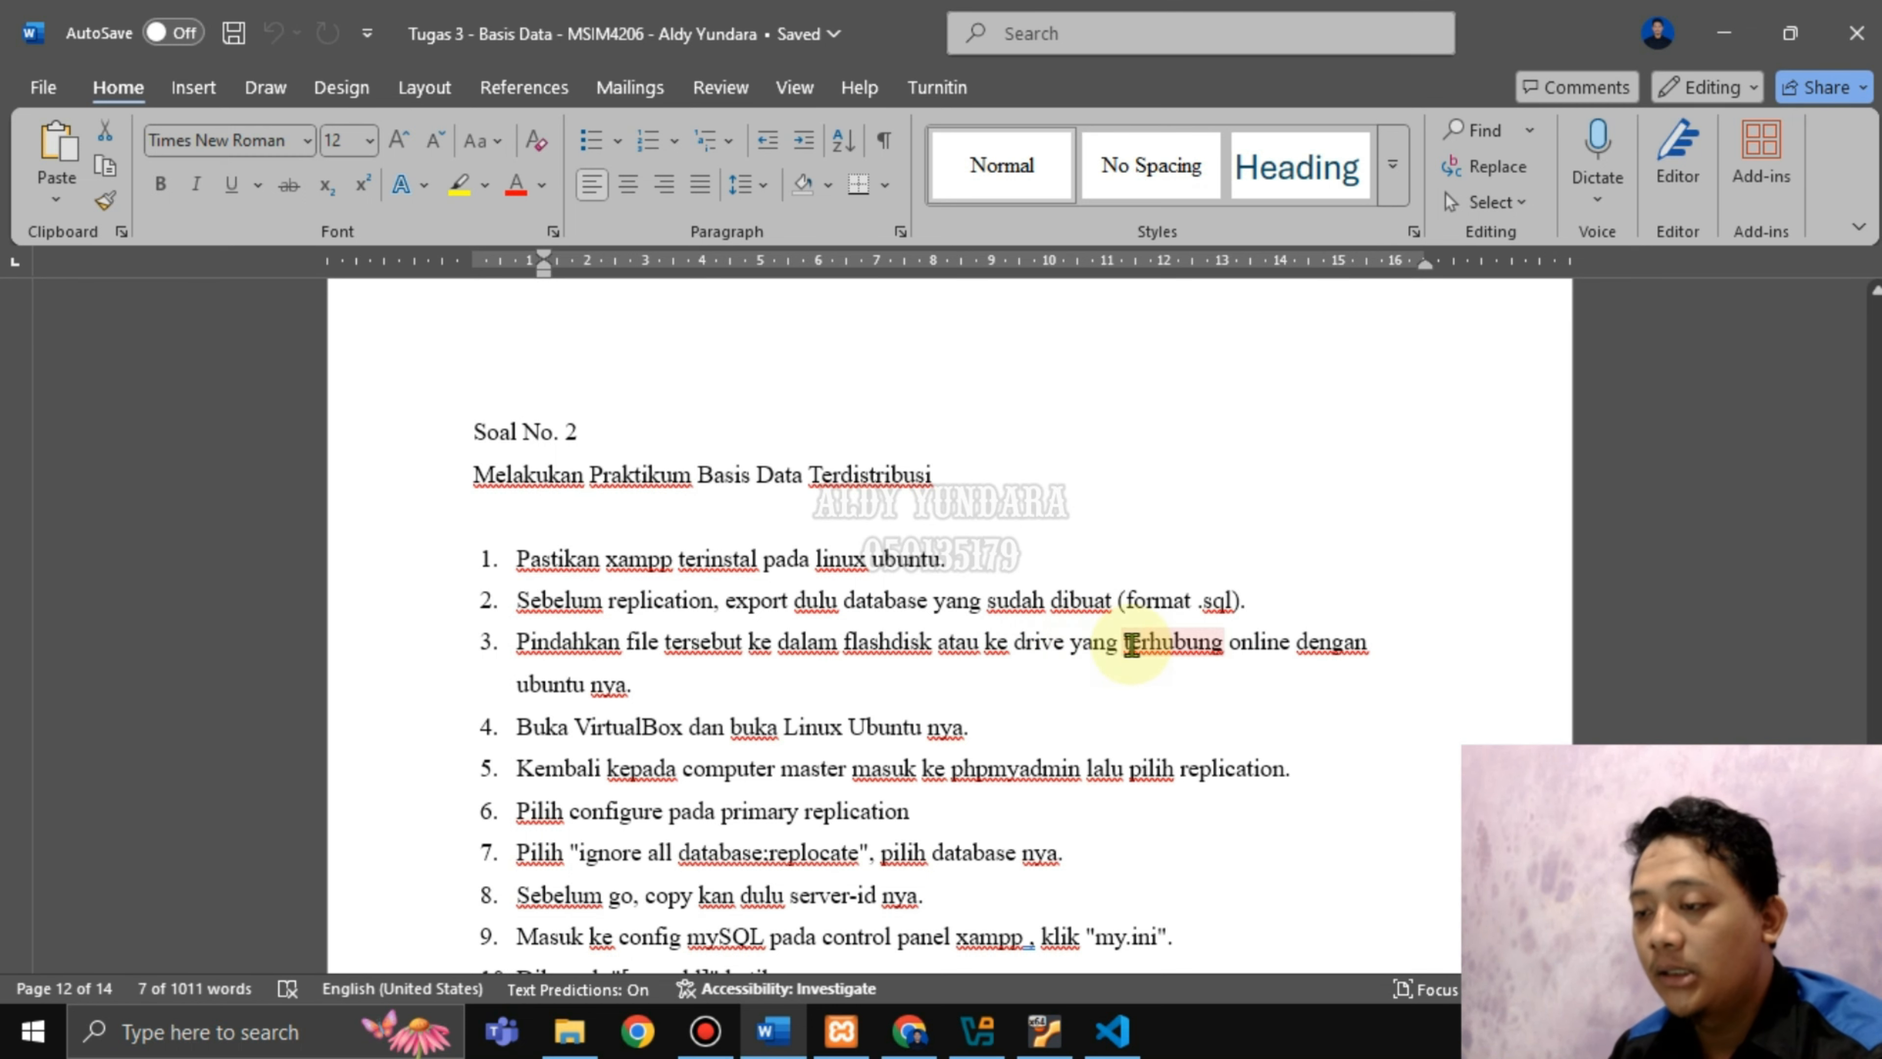
scroll(881, 774, "down", 5)
scroll(881, 779, "down", 10)
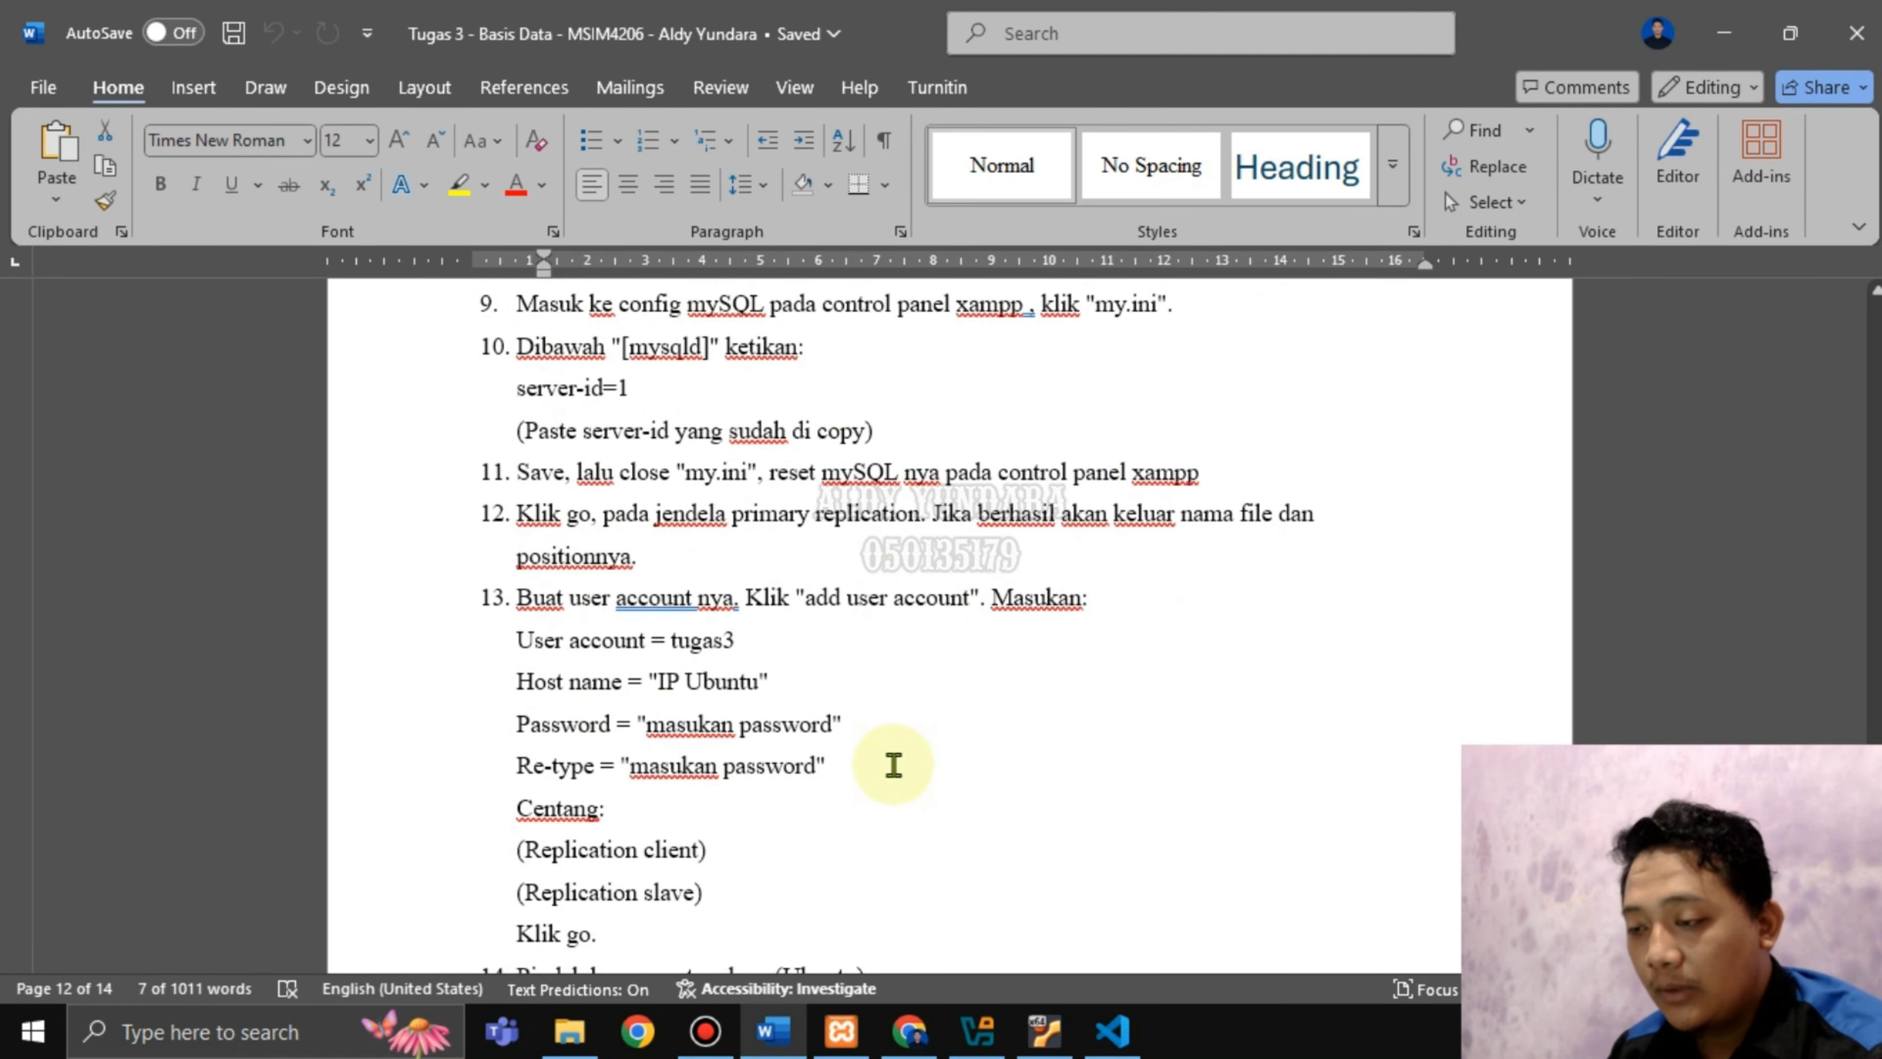
scroll(881, 675, "up", 15)
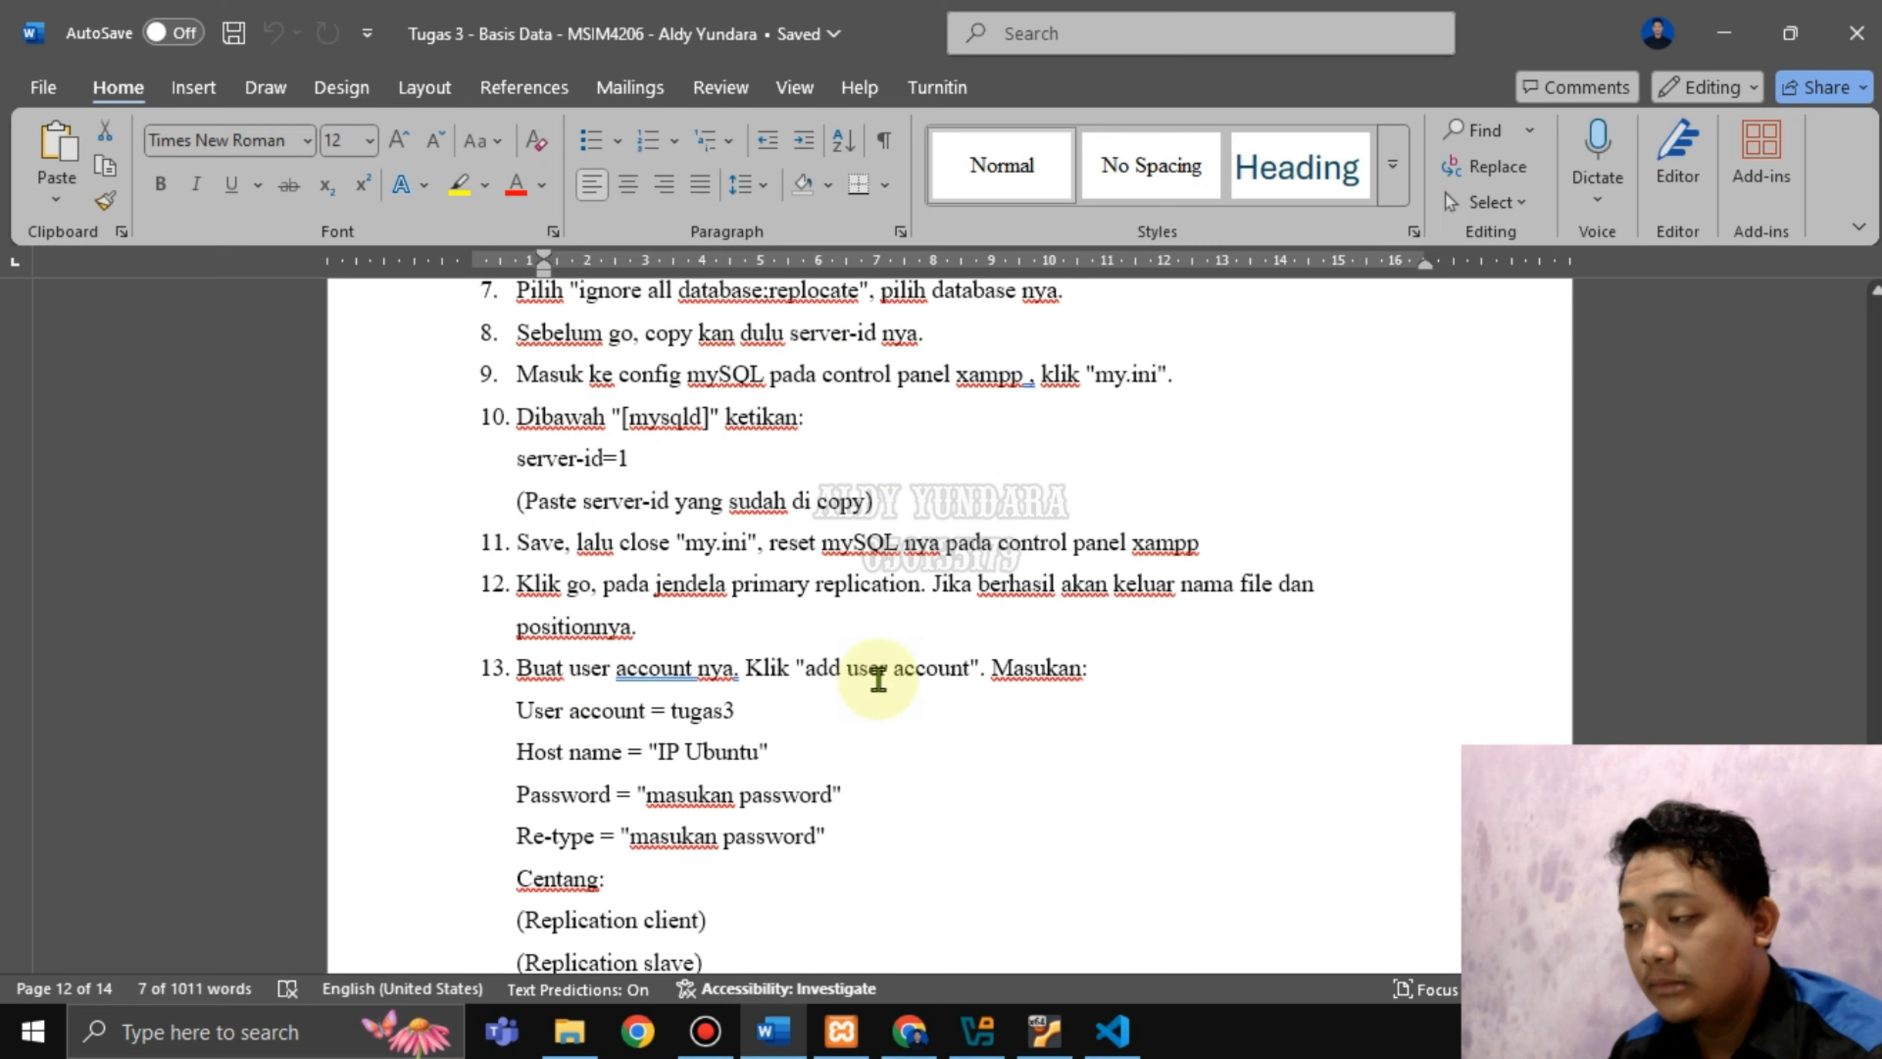
scroll(801, 601, "down", 1)
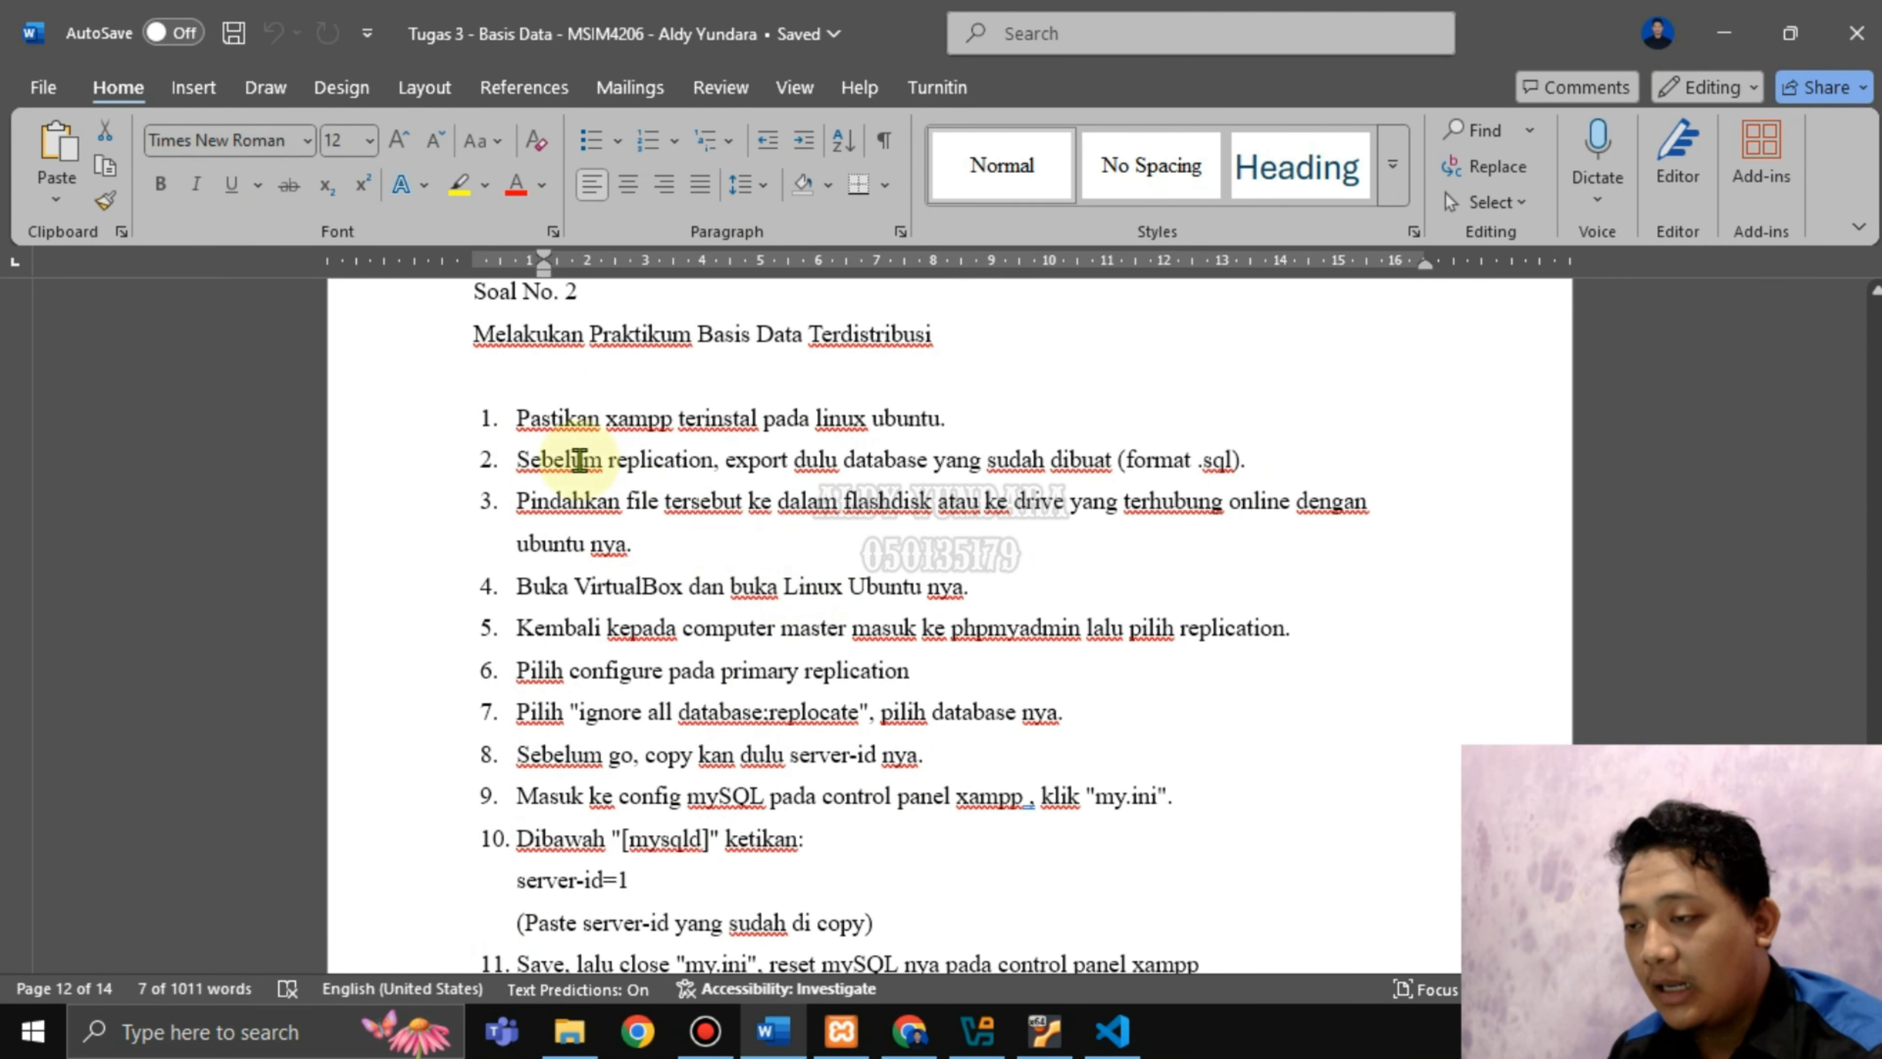
Highlight replication step 1, then switch back to phpMyAdmin's obat table.
left_click_drag(518, 415, 920, 412)
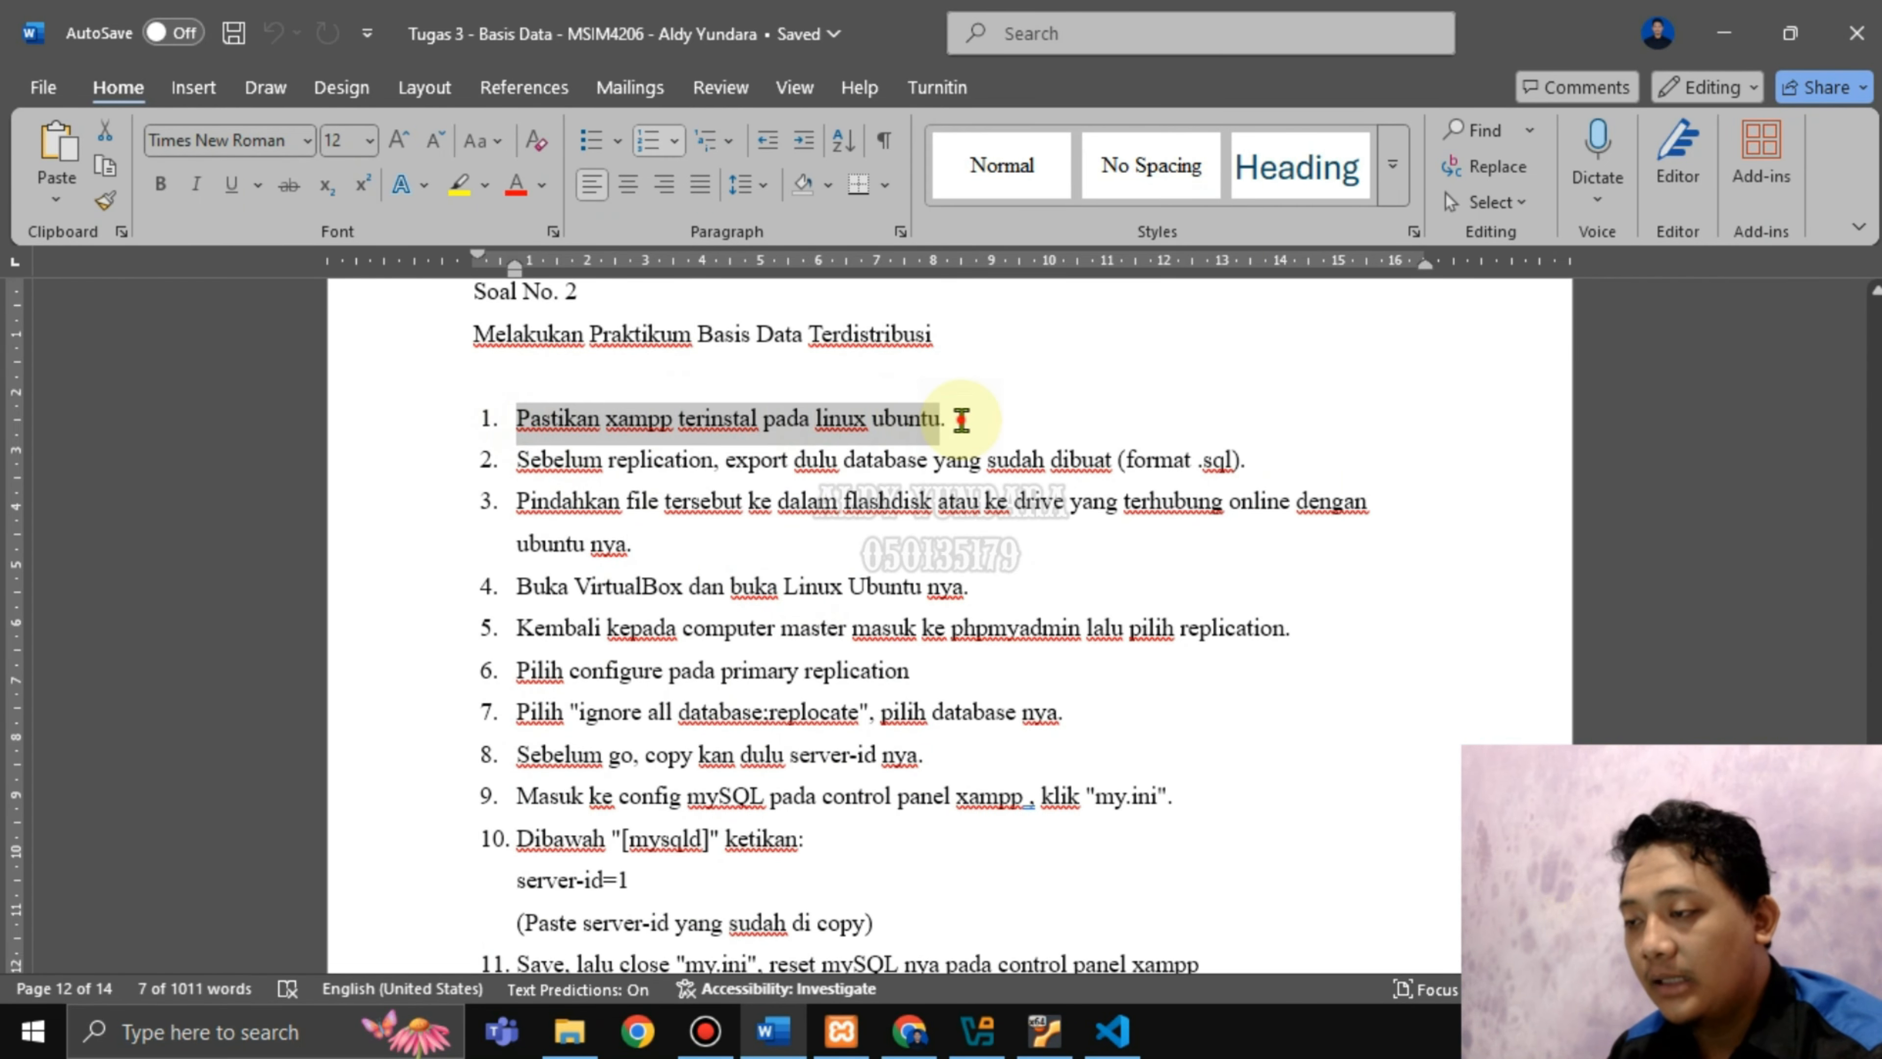
left_click(956, 418)
scroll(955, 508, "up", 3)
scroll(964, 525, "up", 6)
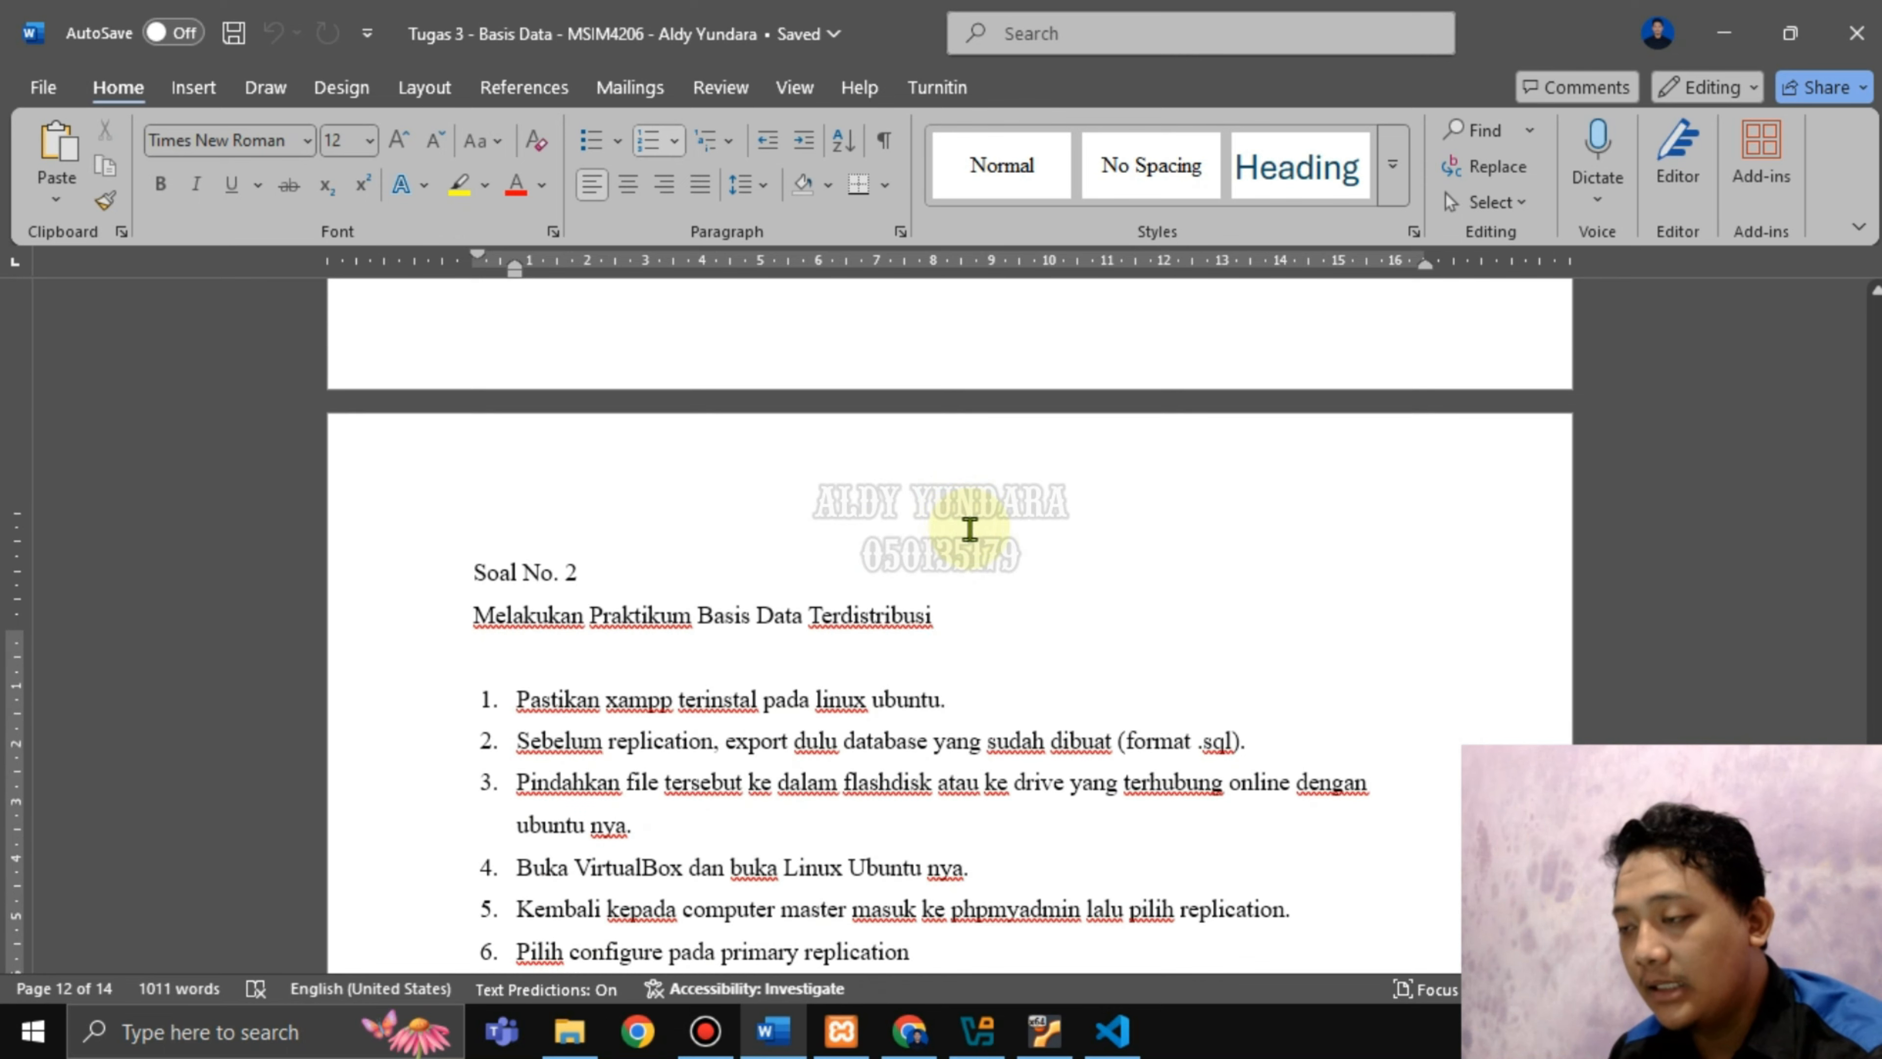
scroll(966, 526, "down", 8)
scroll(969, 529, "down", 1)
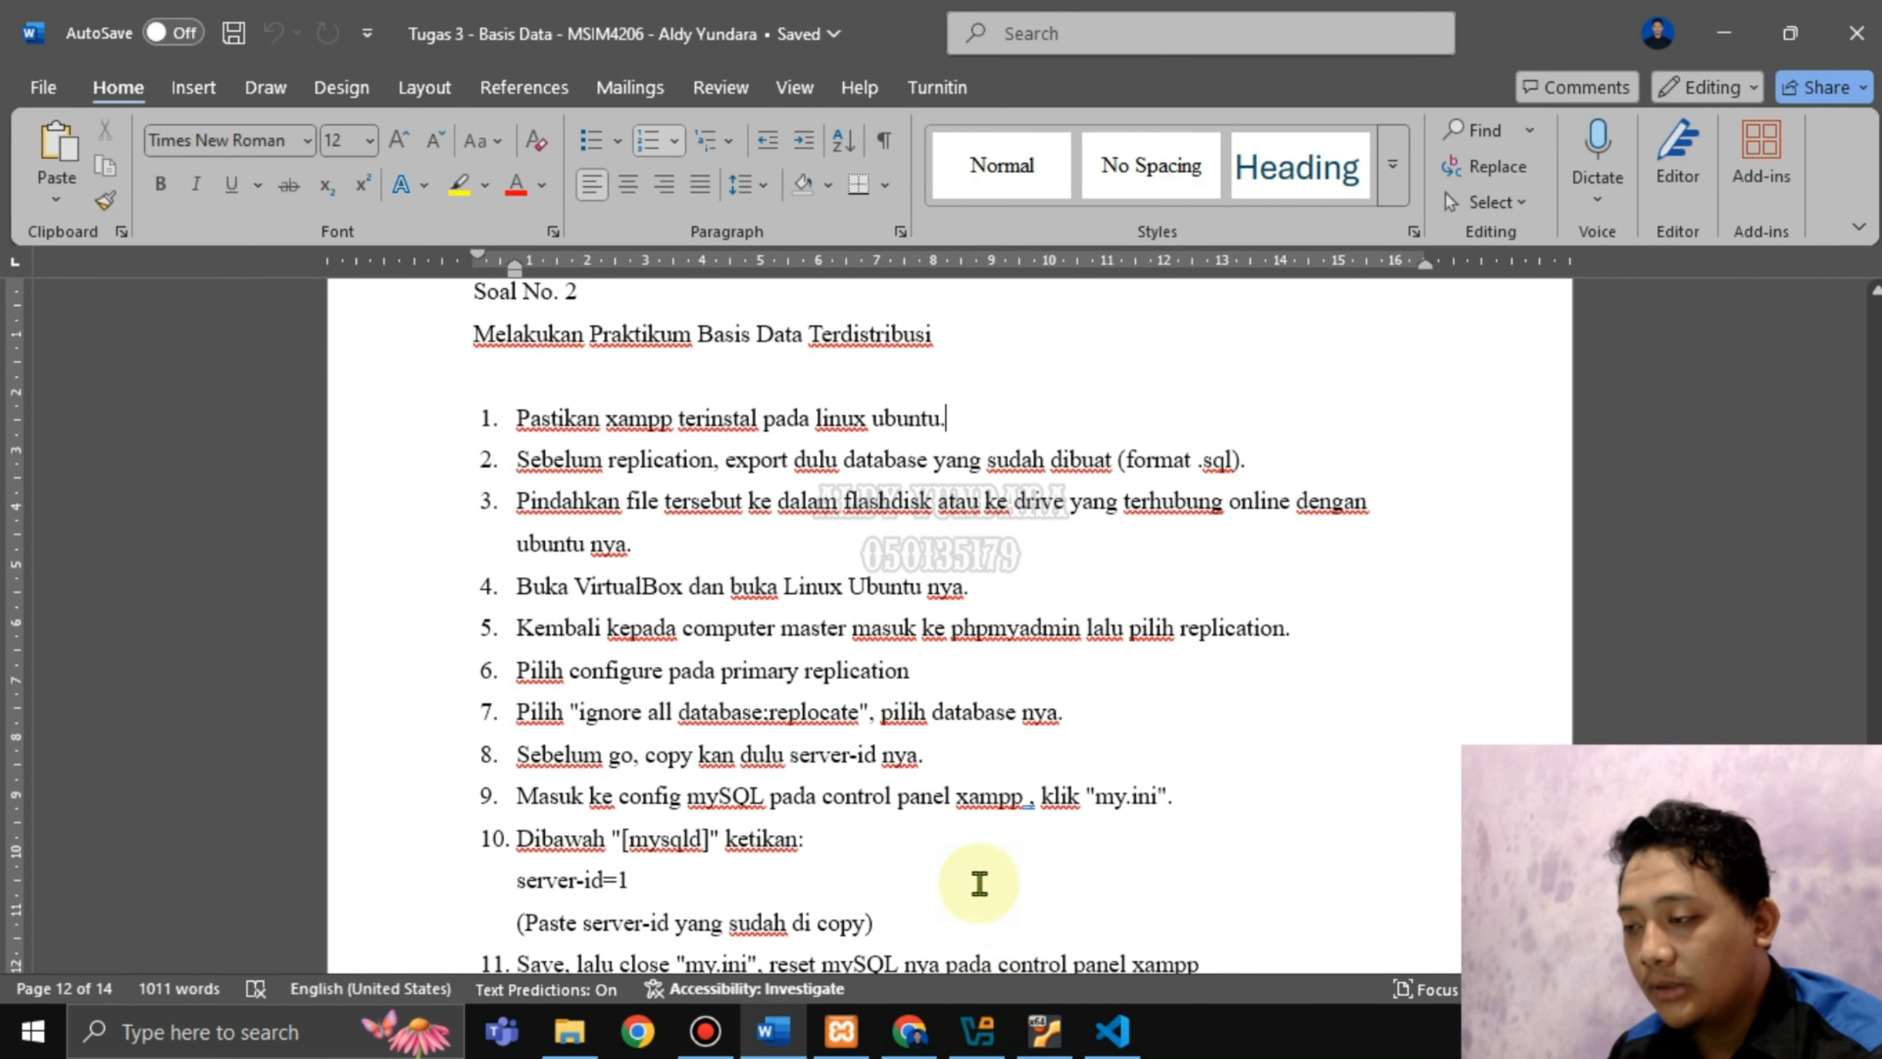
left_click(910, 1032)
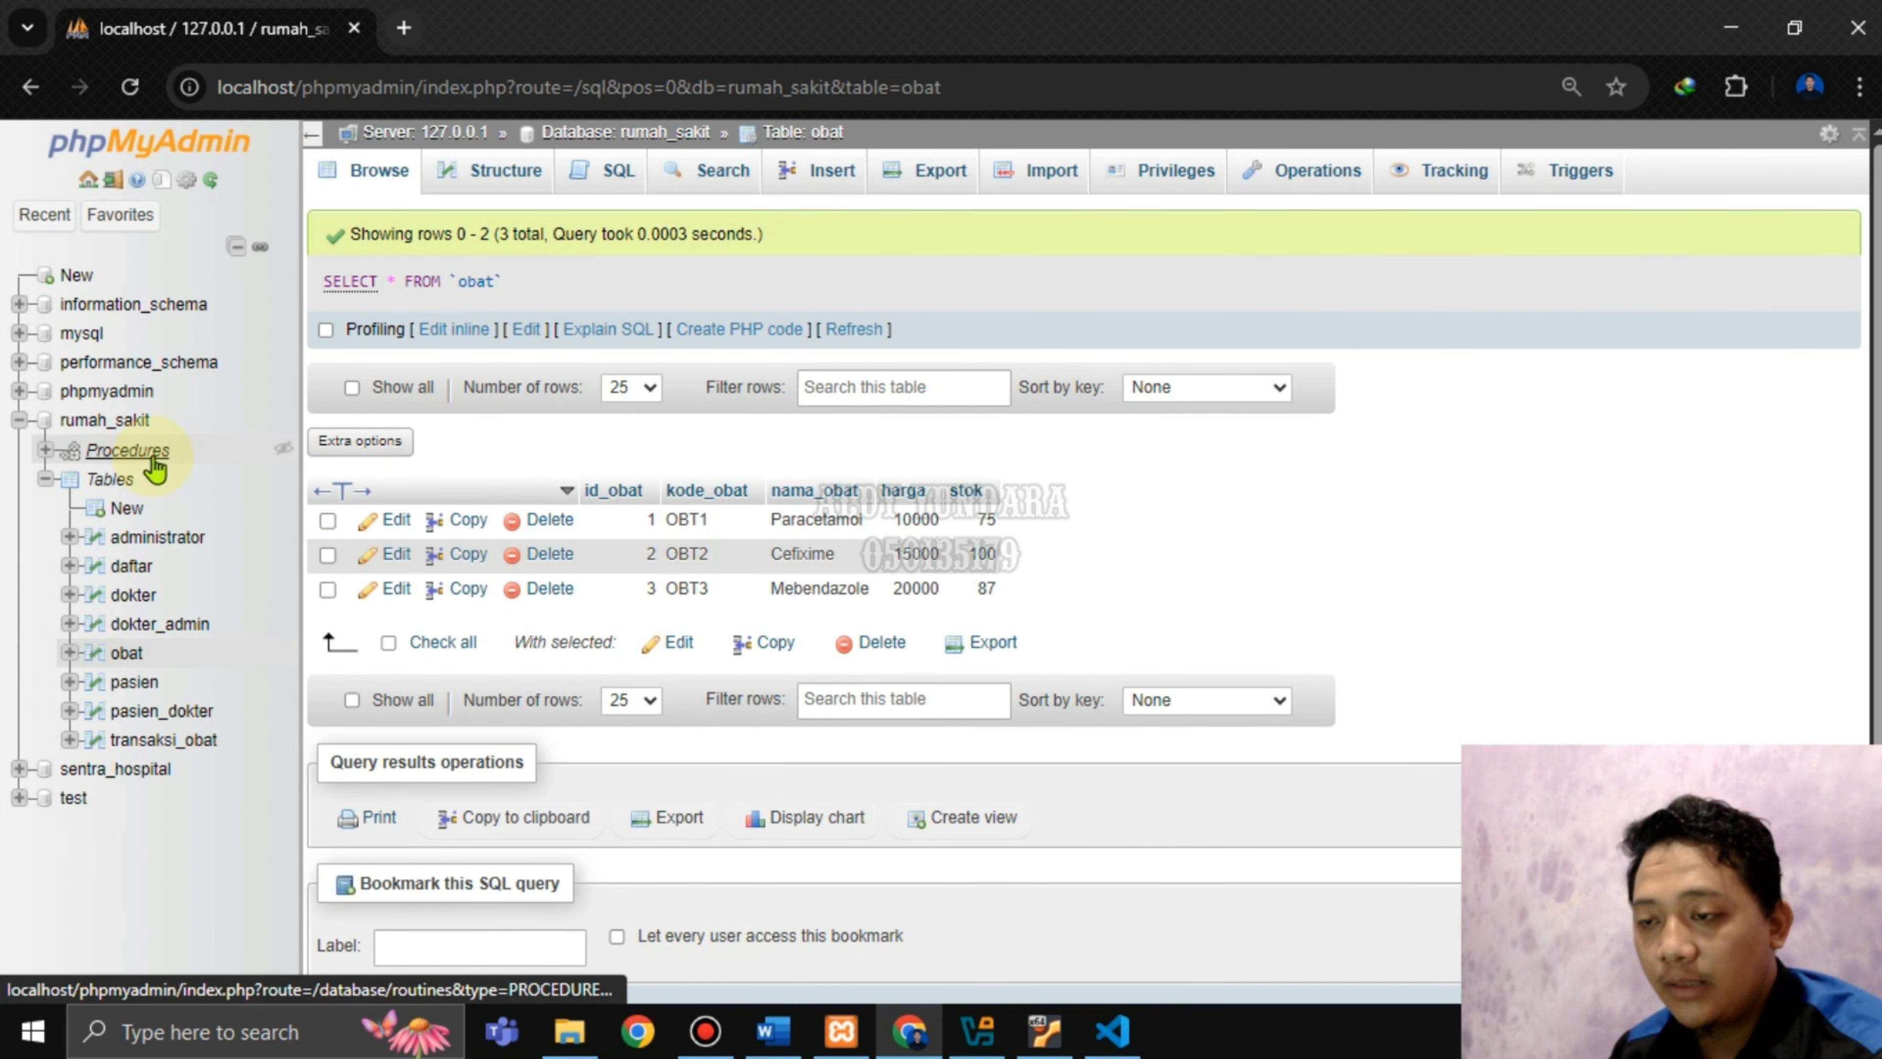
Open and reload the rumah_sakit database overview showing its eight tables.
left_click(126, 421)
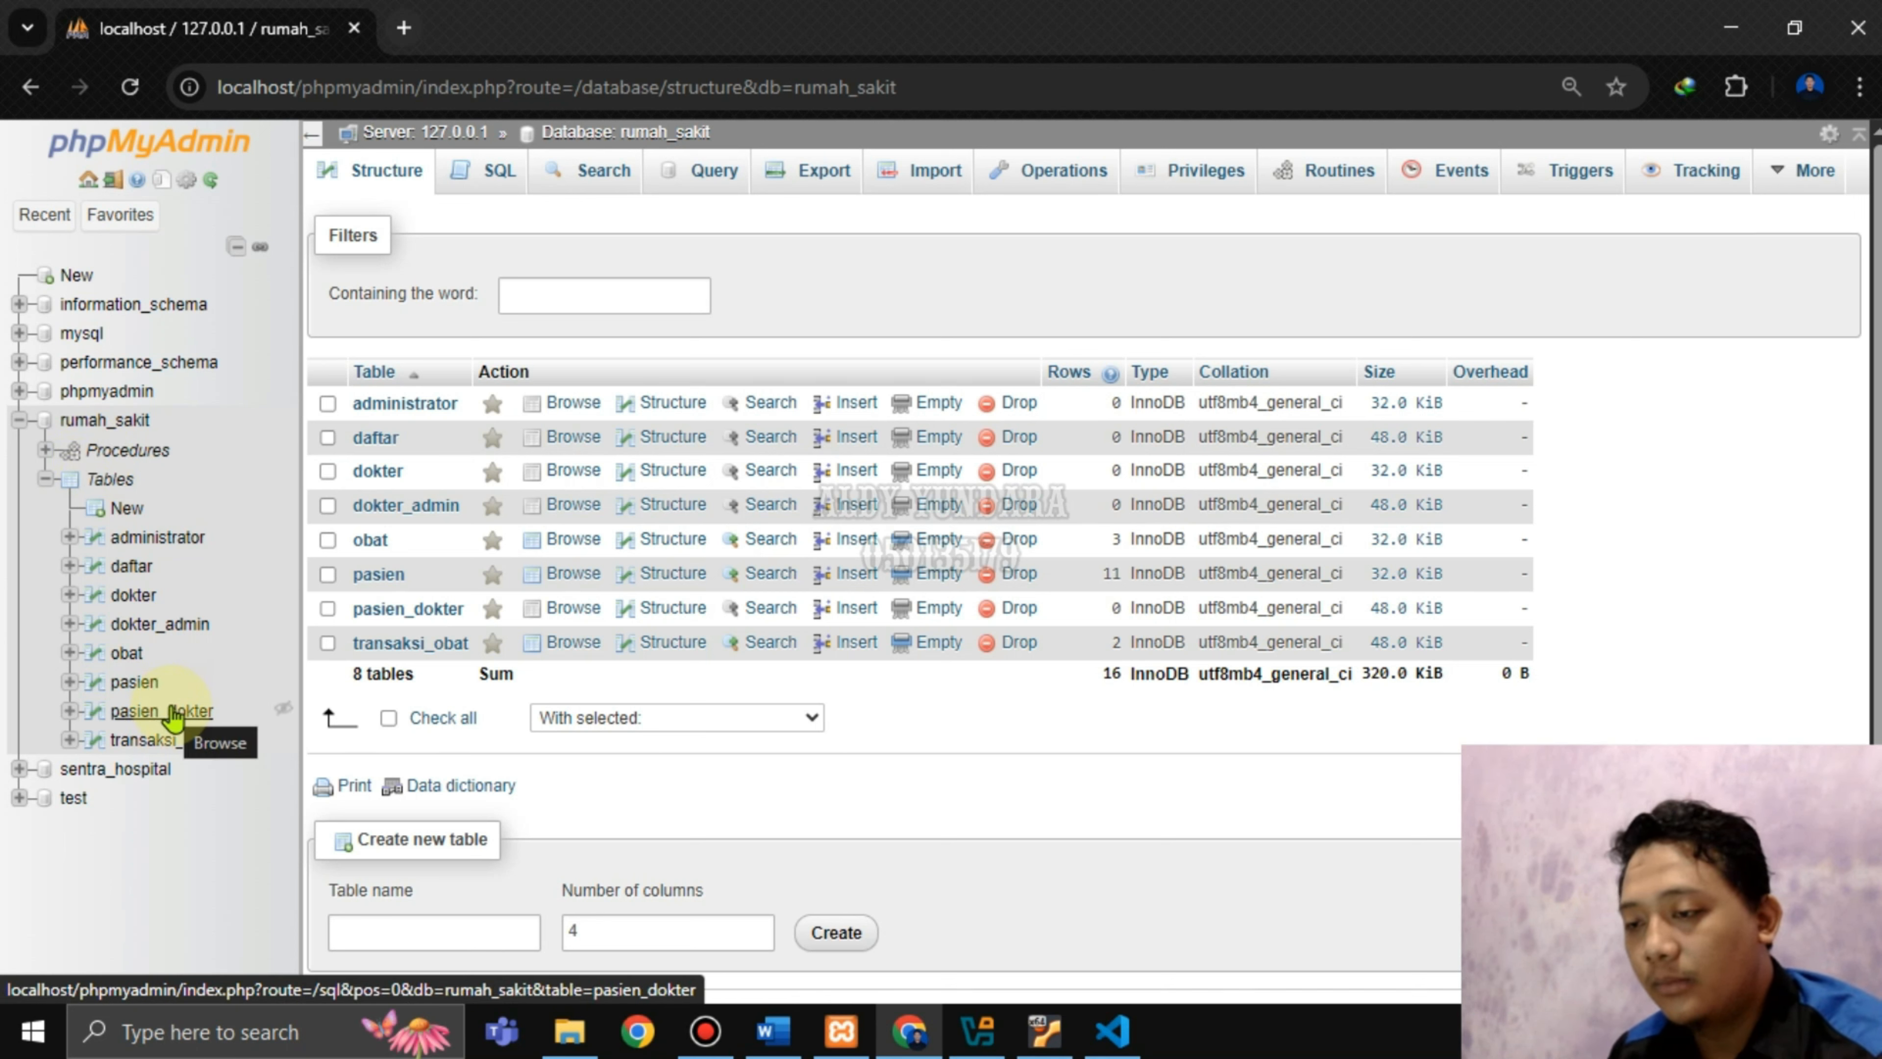
left_click(104, 424)
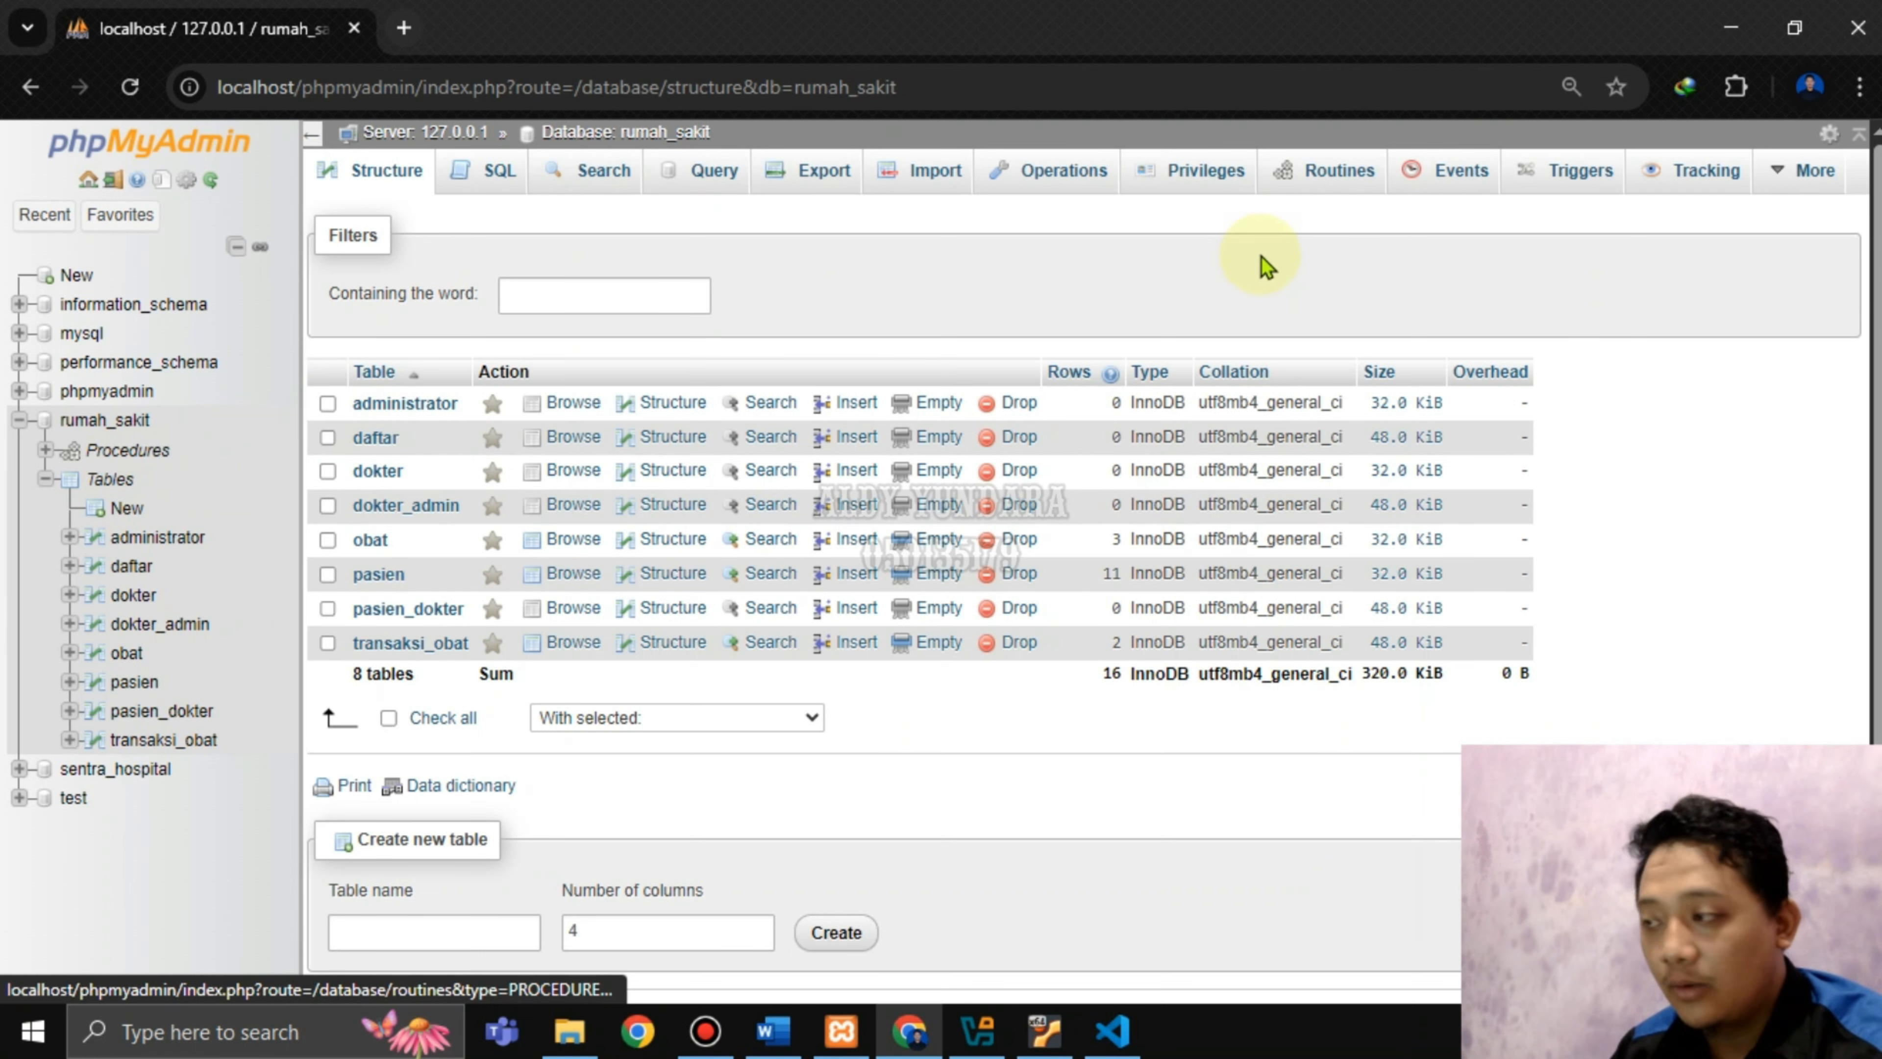
Open the rumah_sakit stored procedures list and try deleting the selected procedures in bulk.
right_click(131, 461)
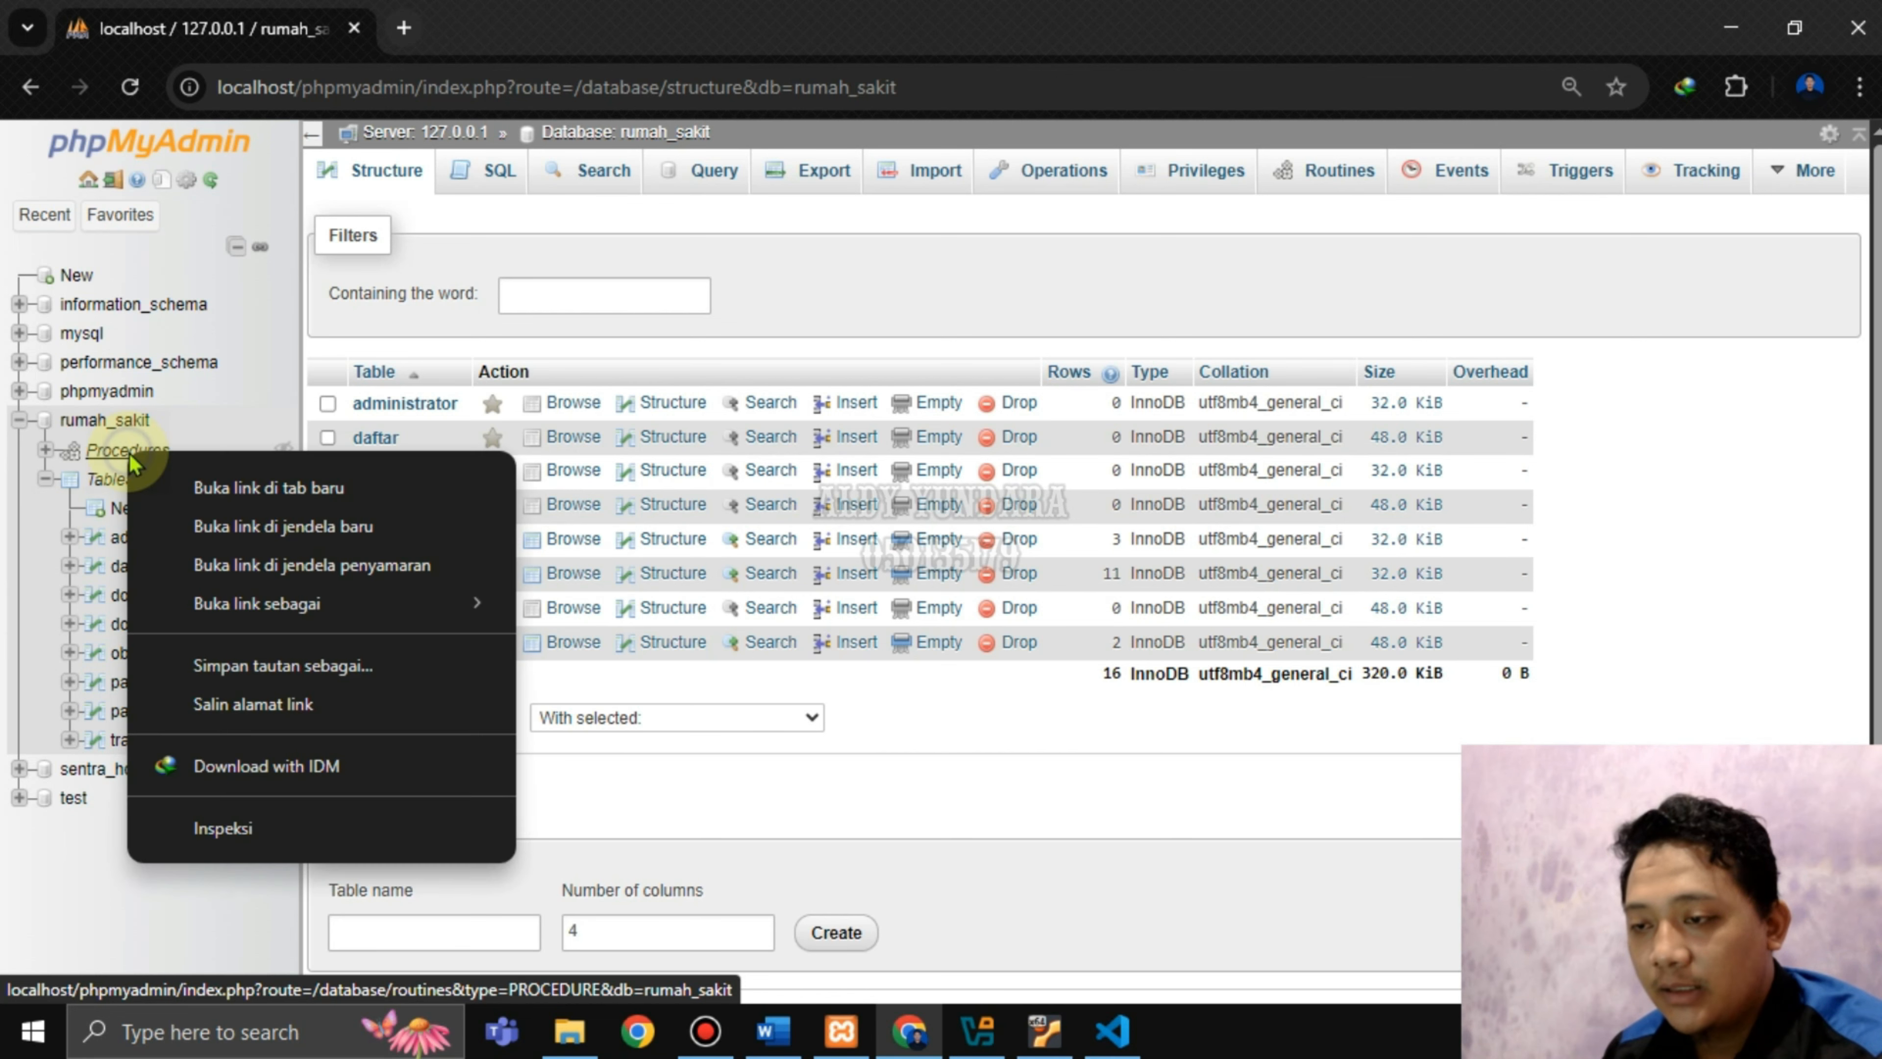
left_click(108, 454)
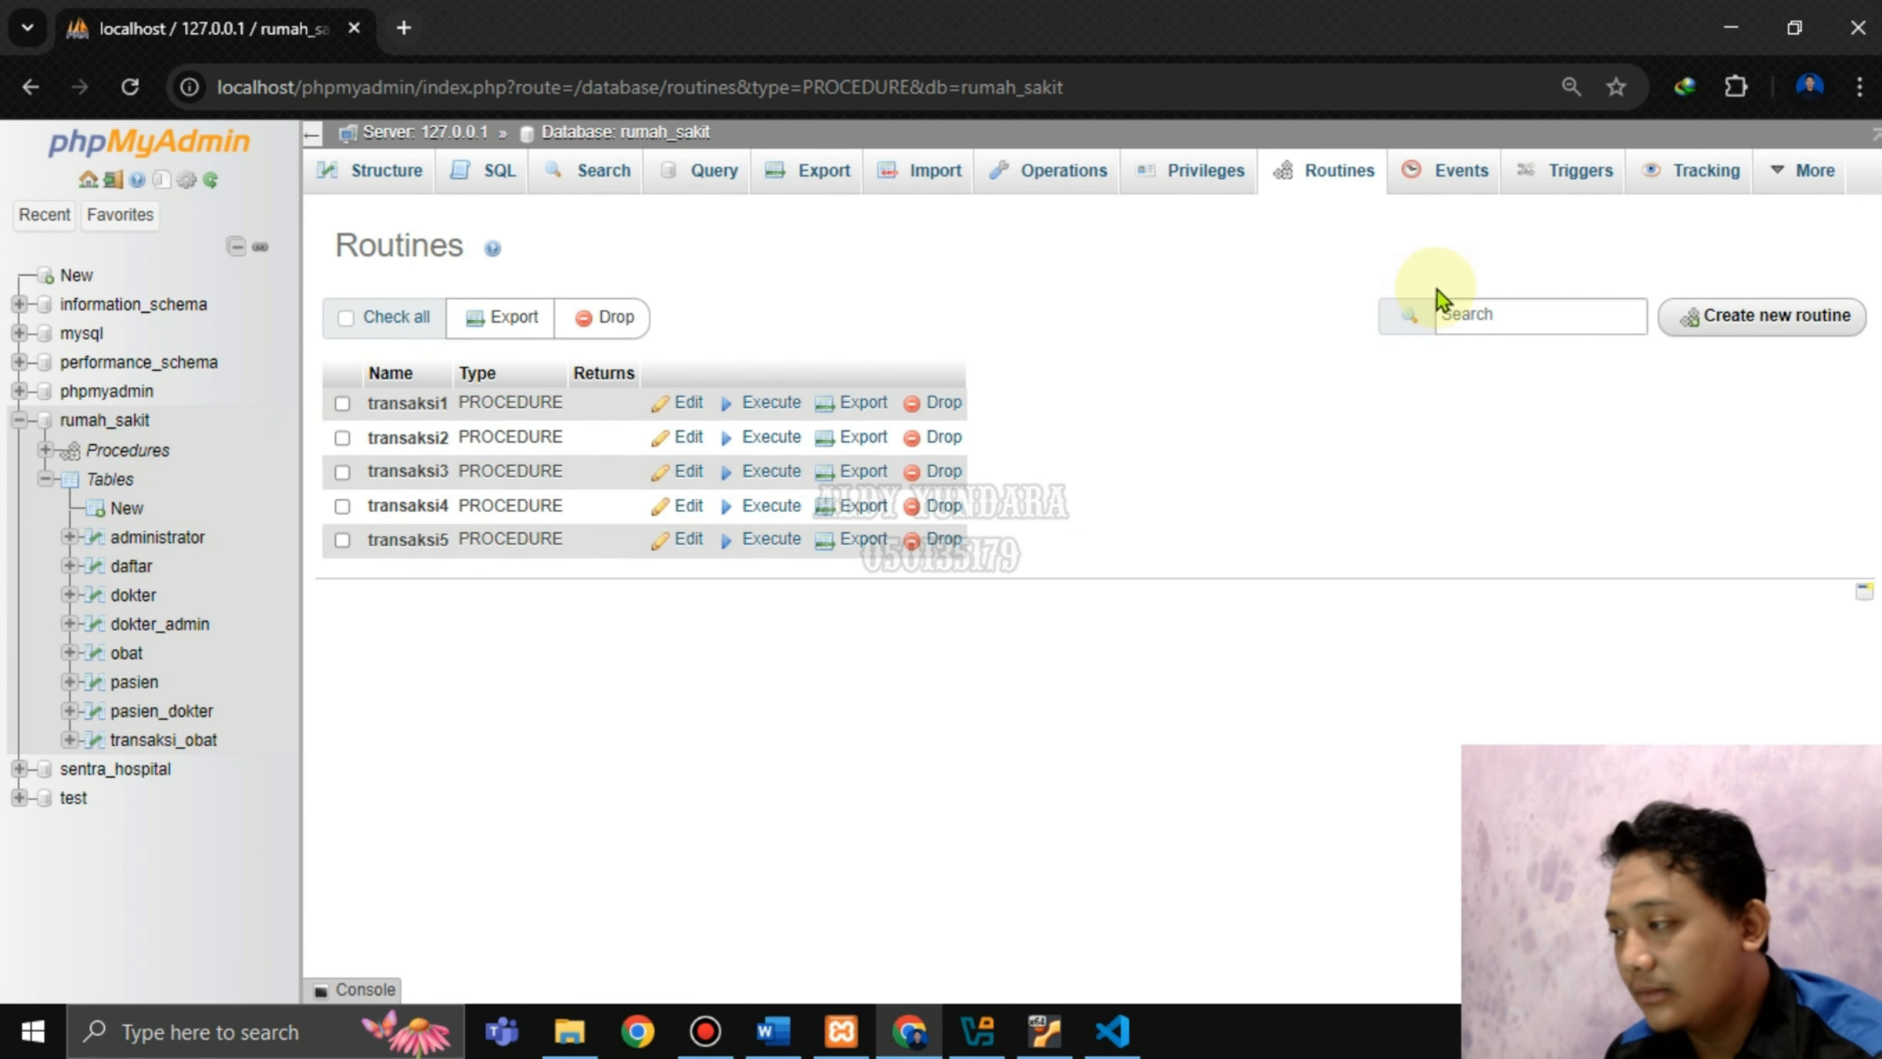
left_click(602, 319)
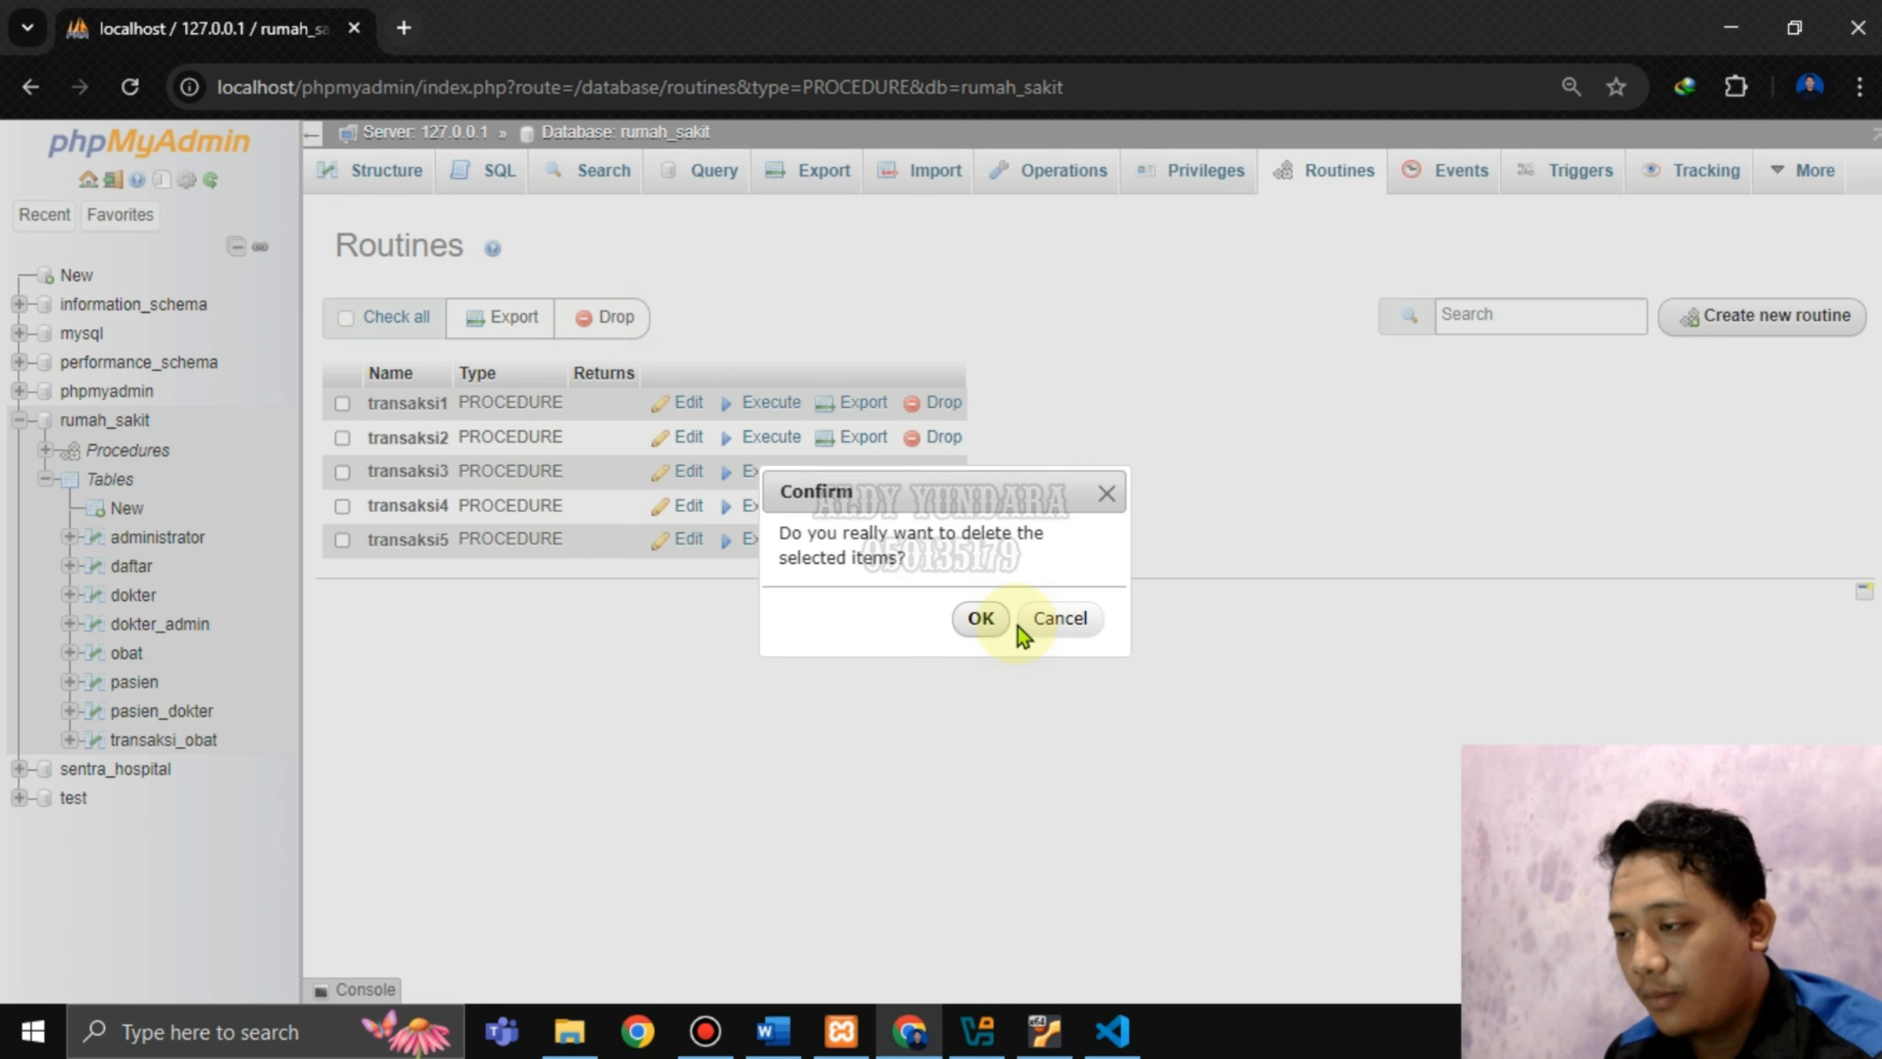
left_click(997, 635)
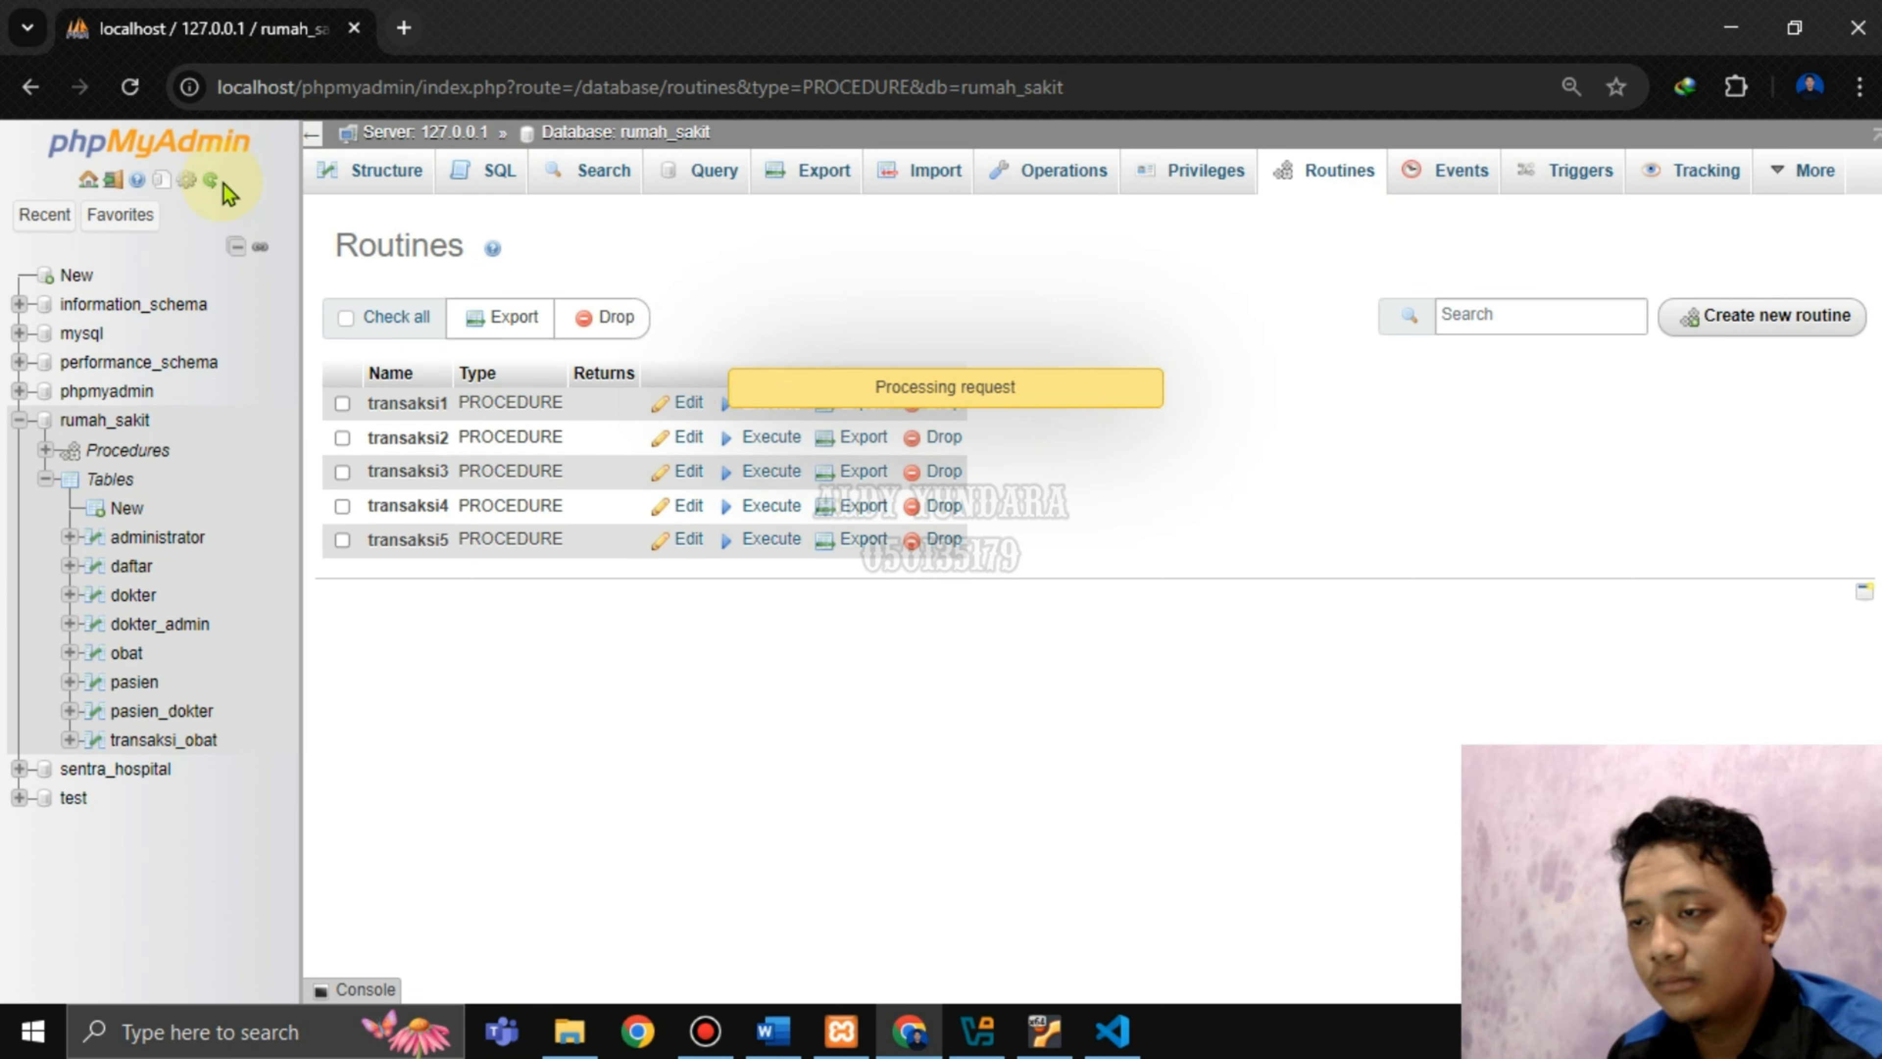
left_click(209, 183)
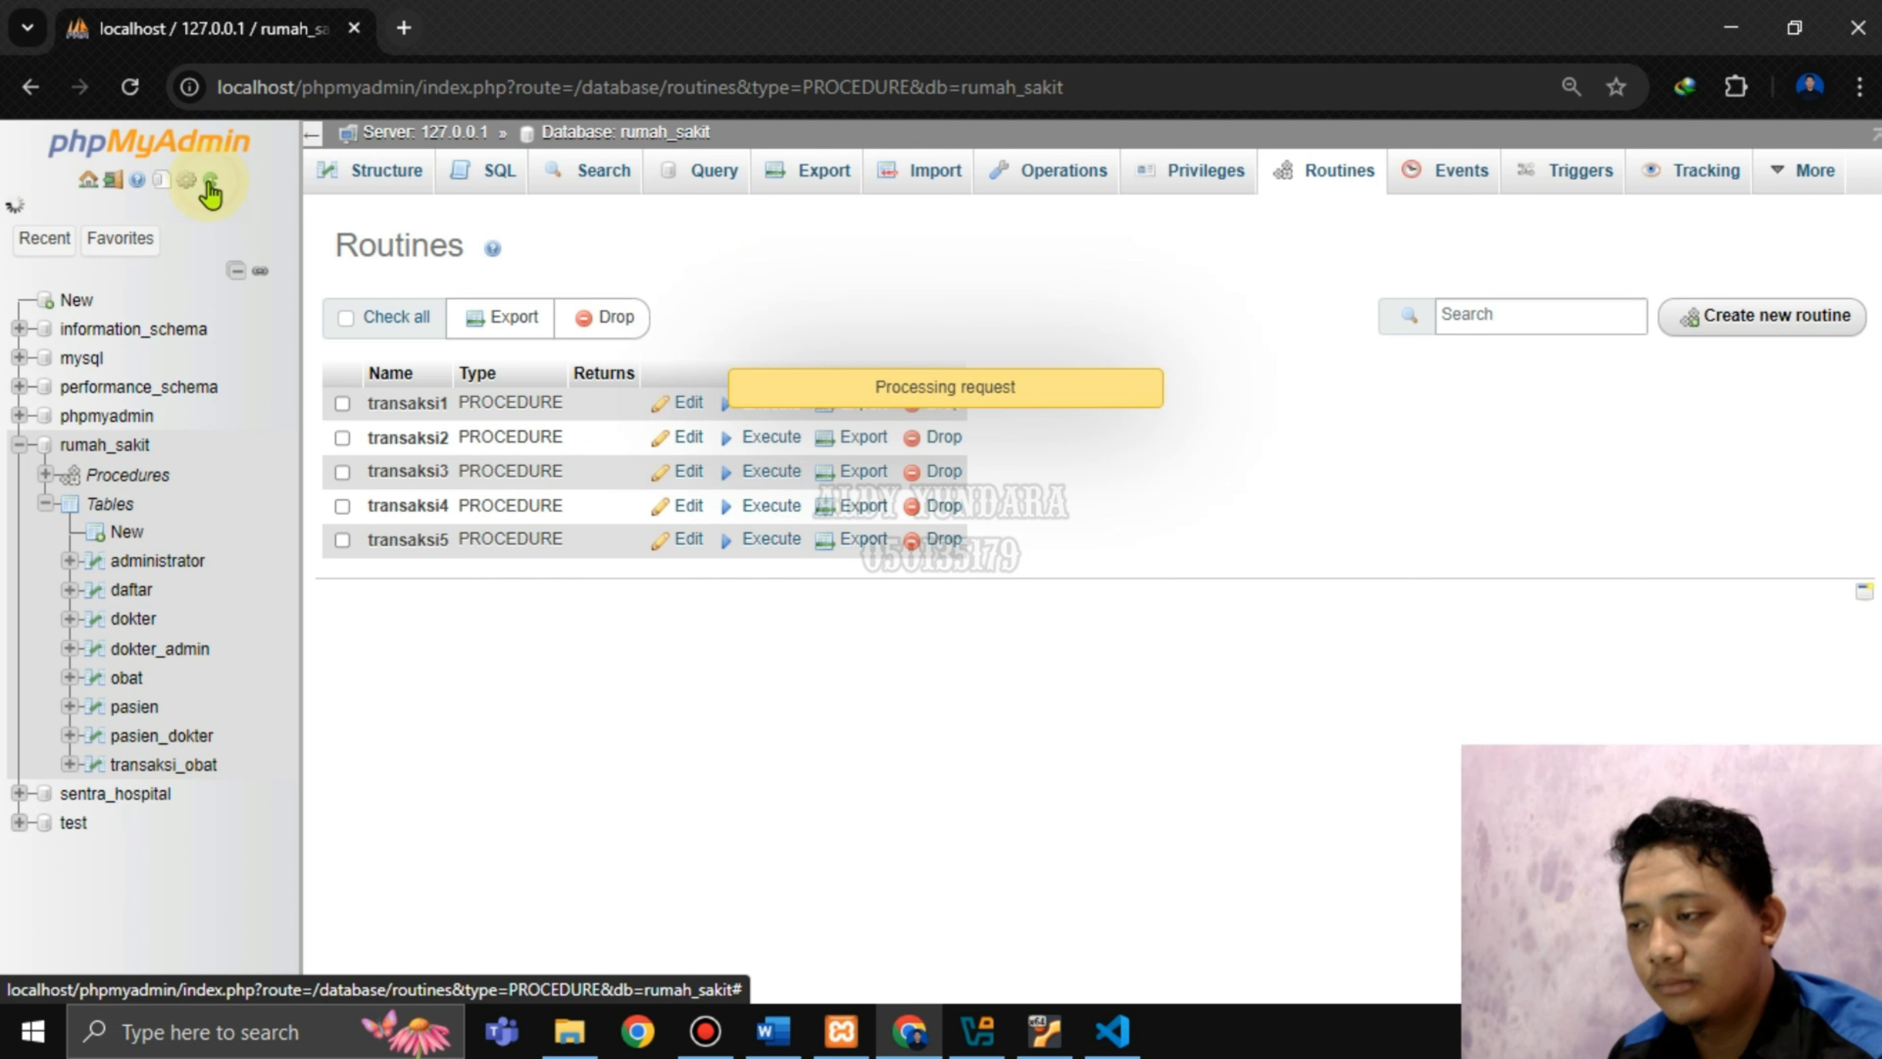
left_click(109, 482)
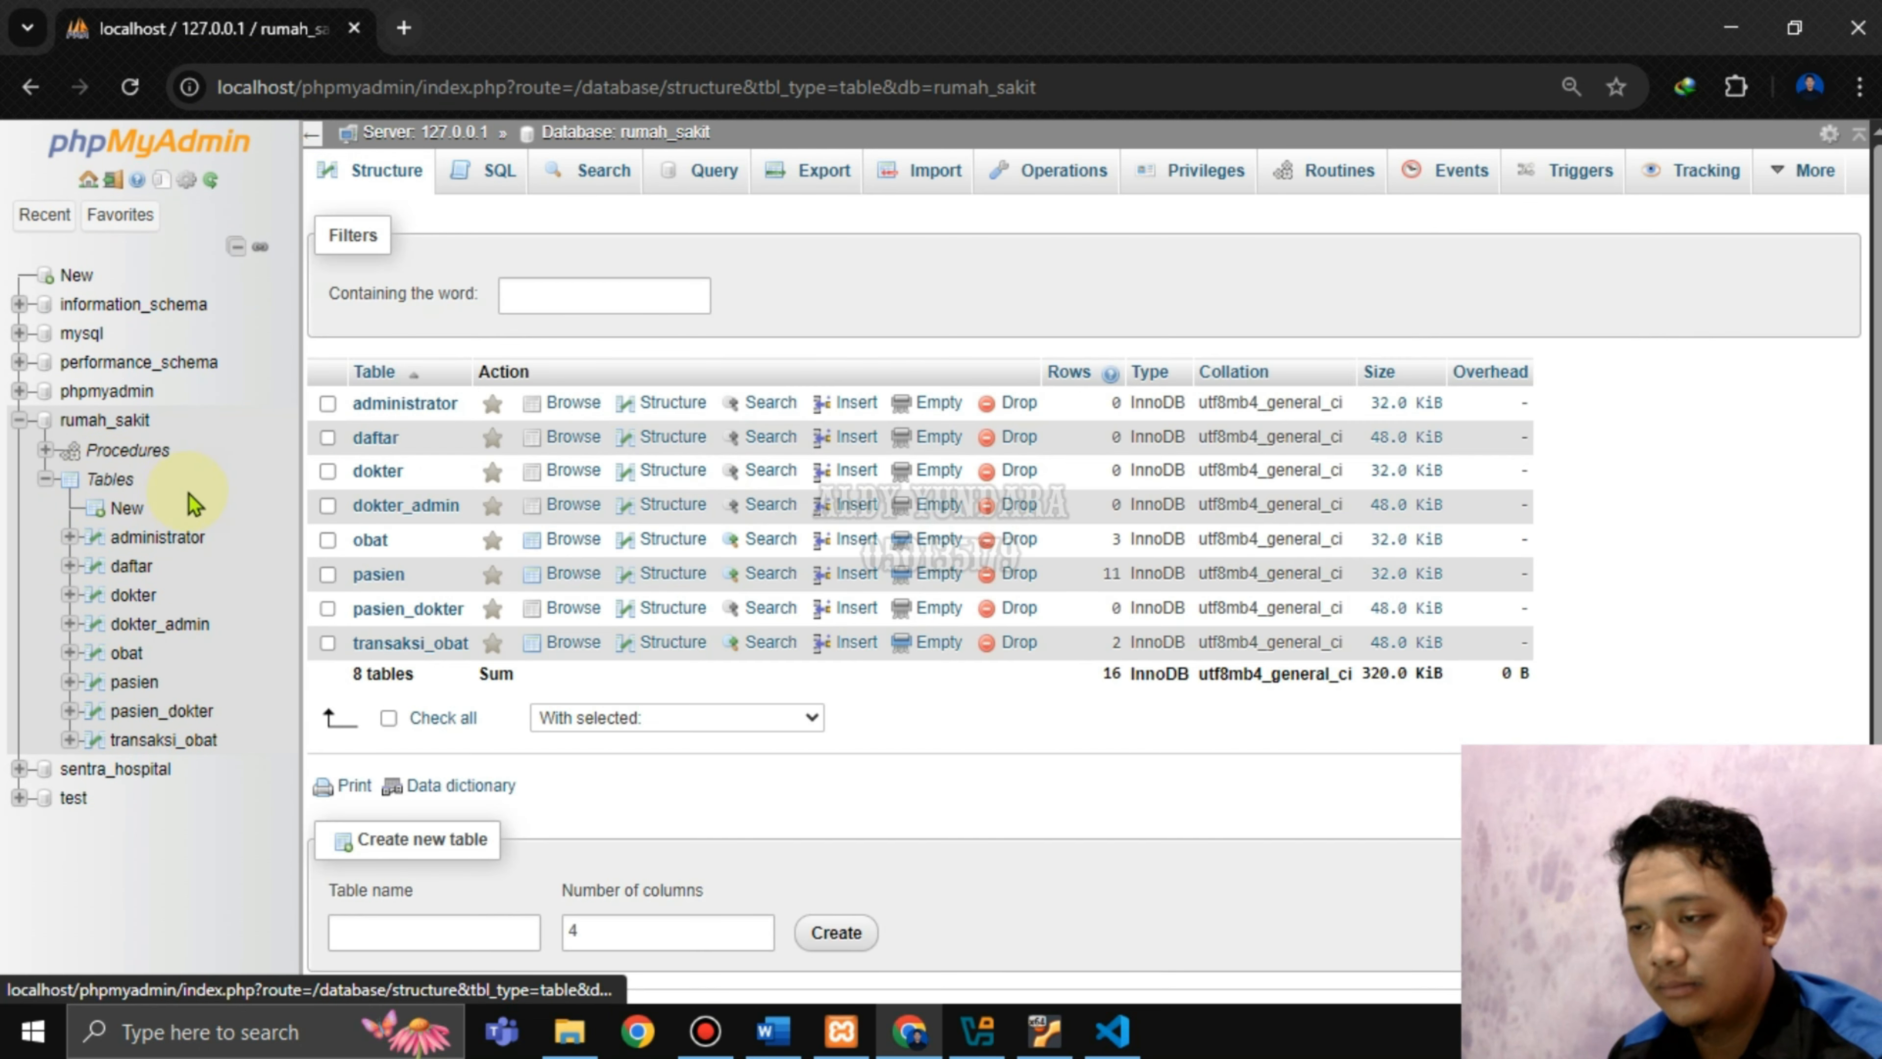
left_click(127, 450)
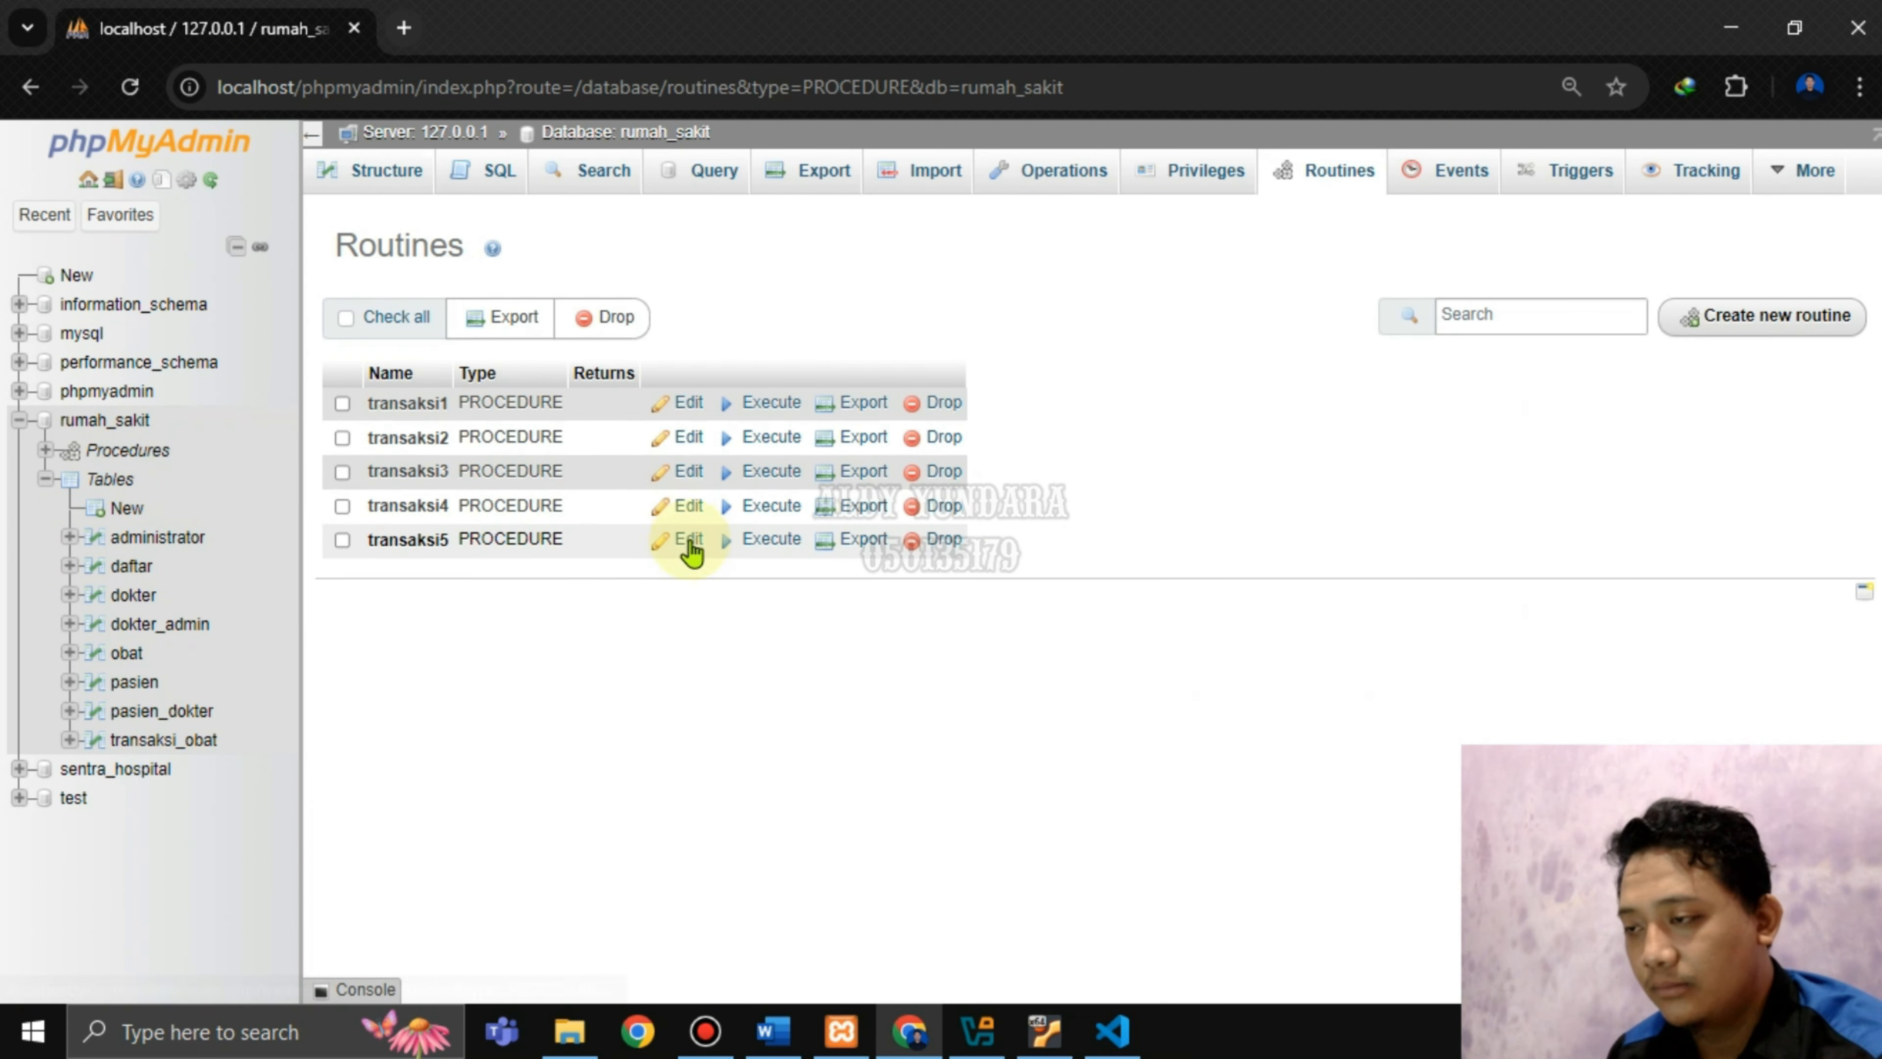
Drop procedures transaksi1, transaksi2, transaksi3, transaksi4 and transaksi5 one by one, confirming each.
left_click(936, 402)
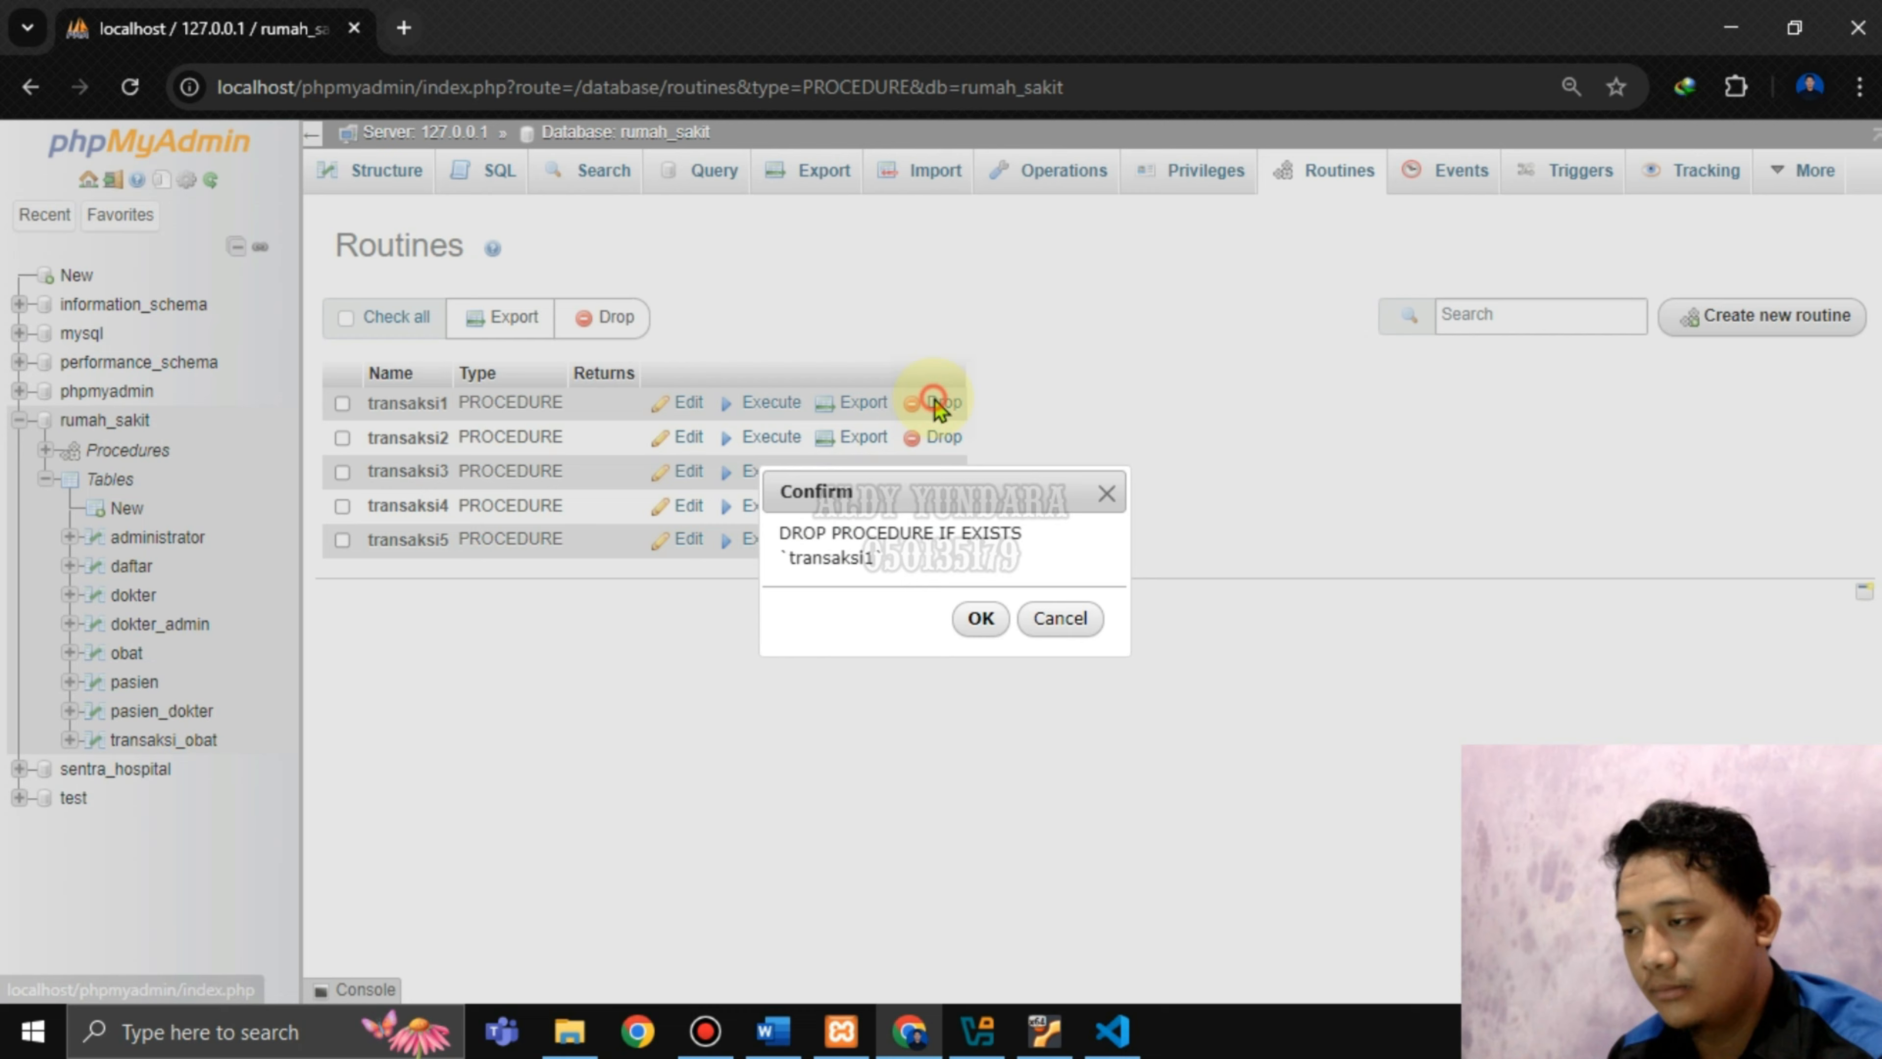
left_click(981, 618)
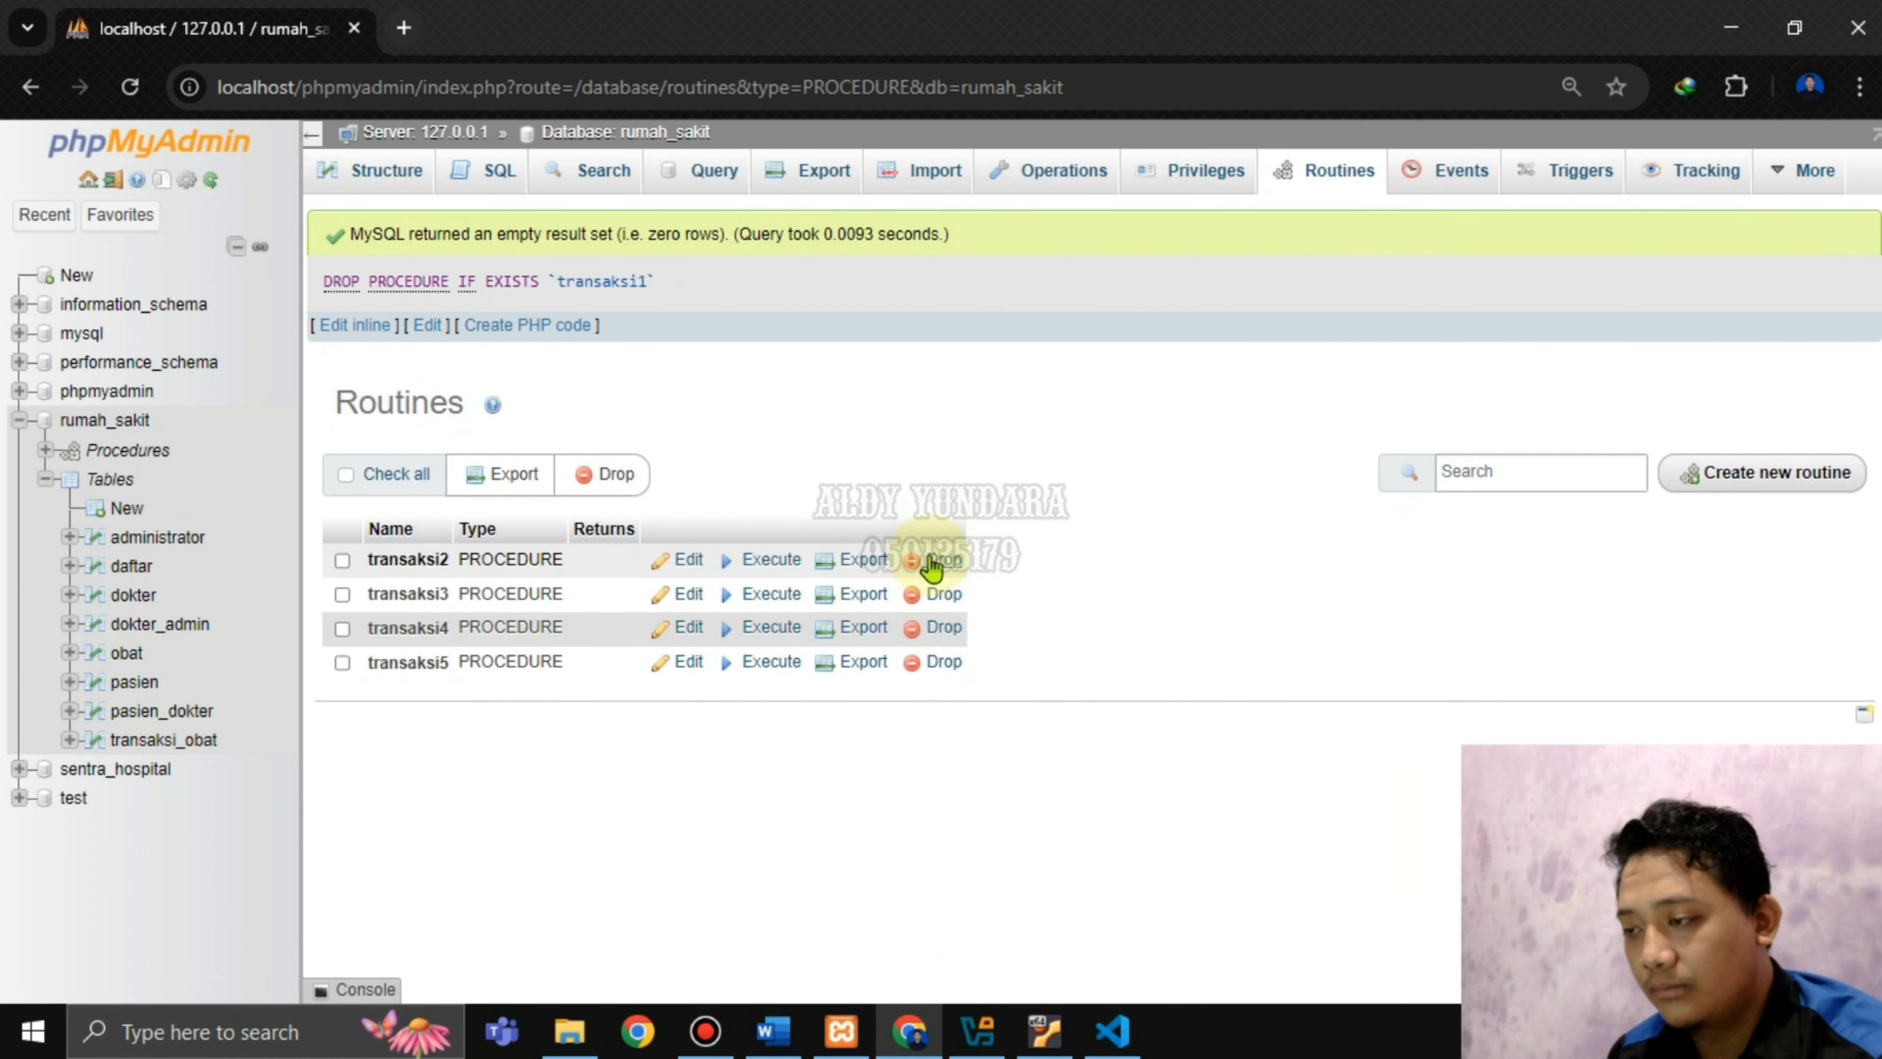
left_click(939, 561)
left_click(978, 619)
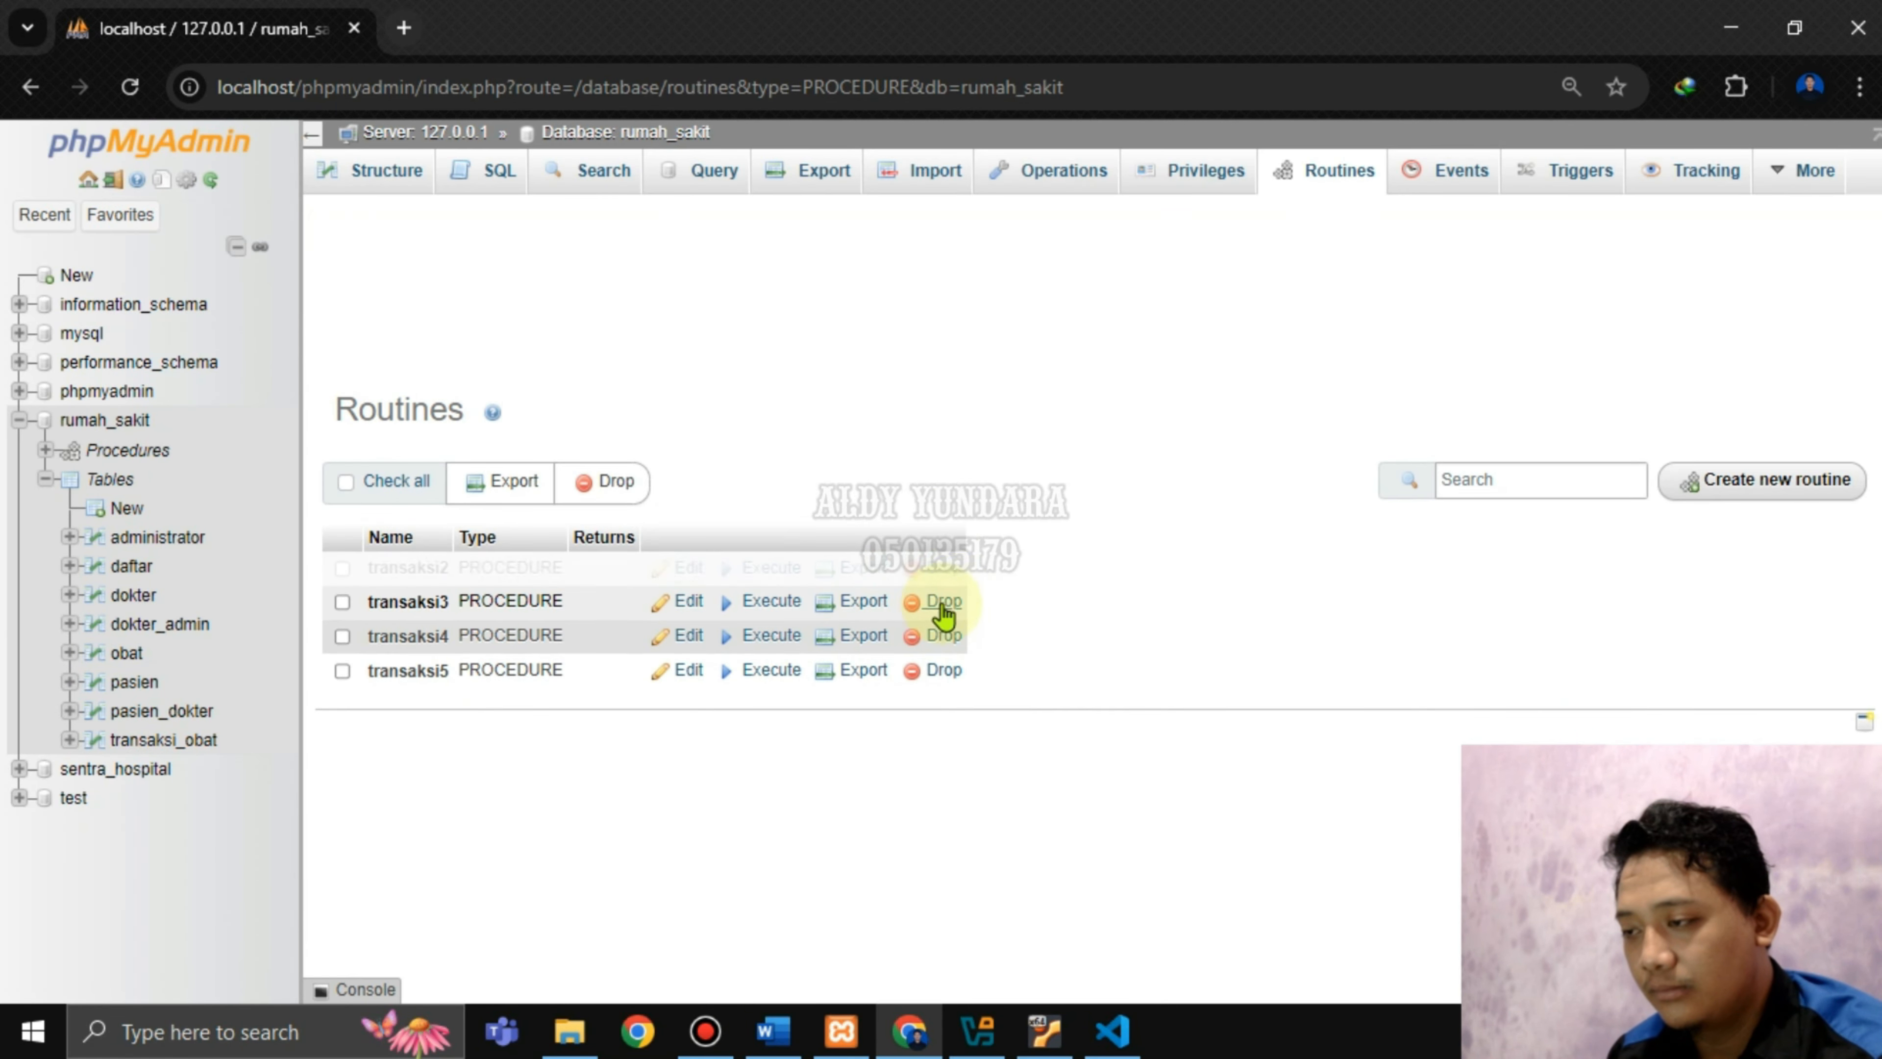
left_click(924, 562)
left_click(975, 619)
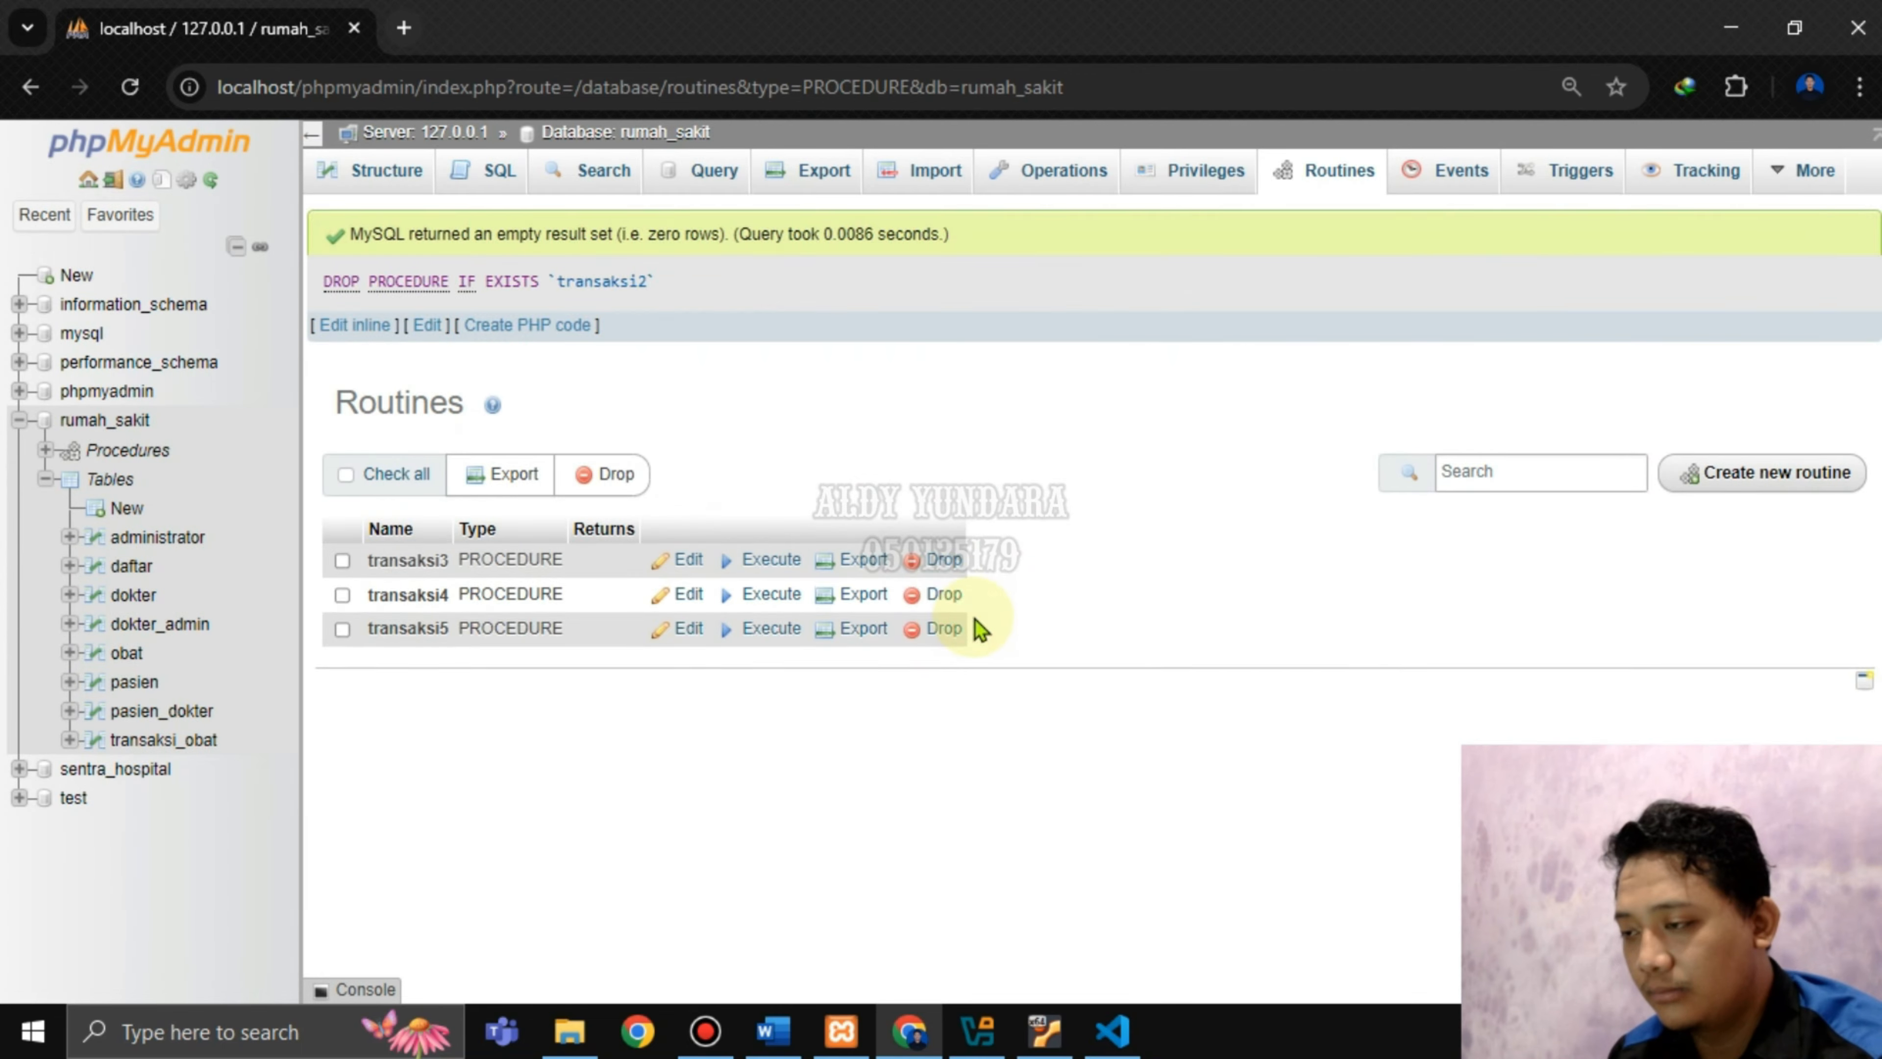
left_click(938, 563)
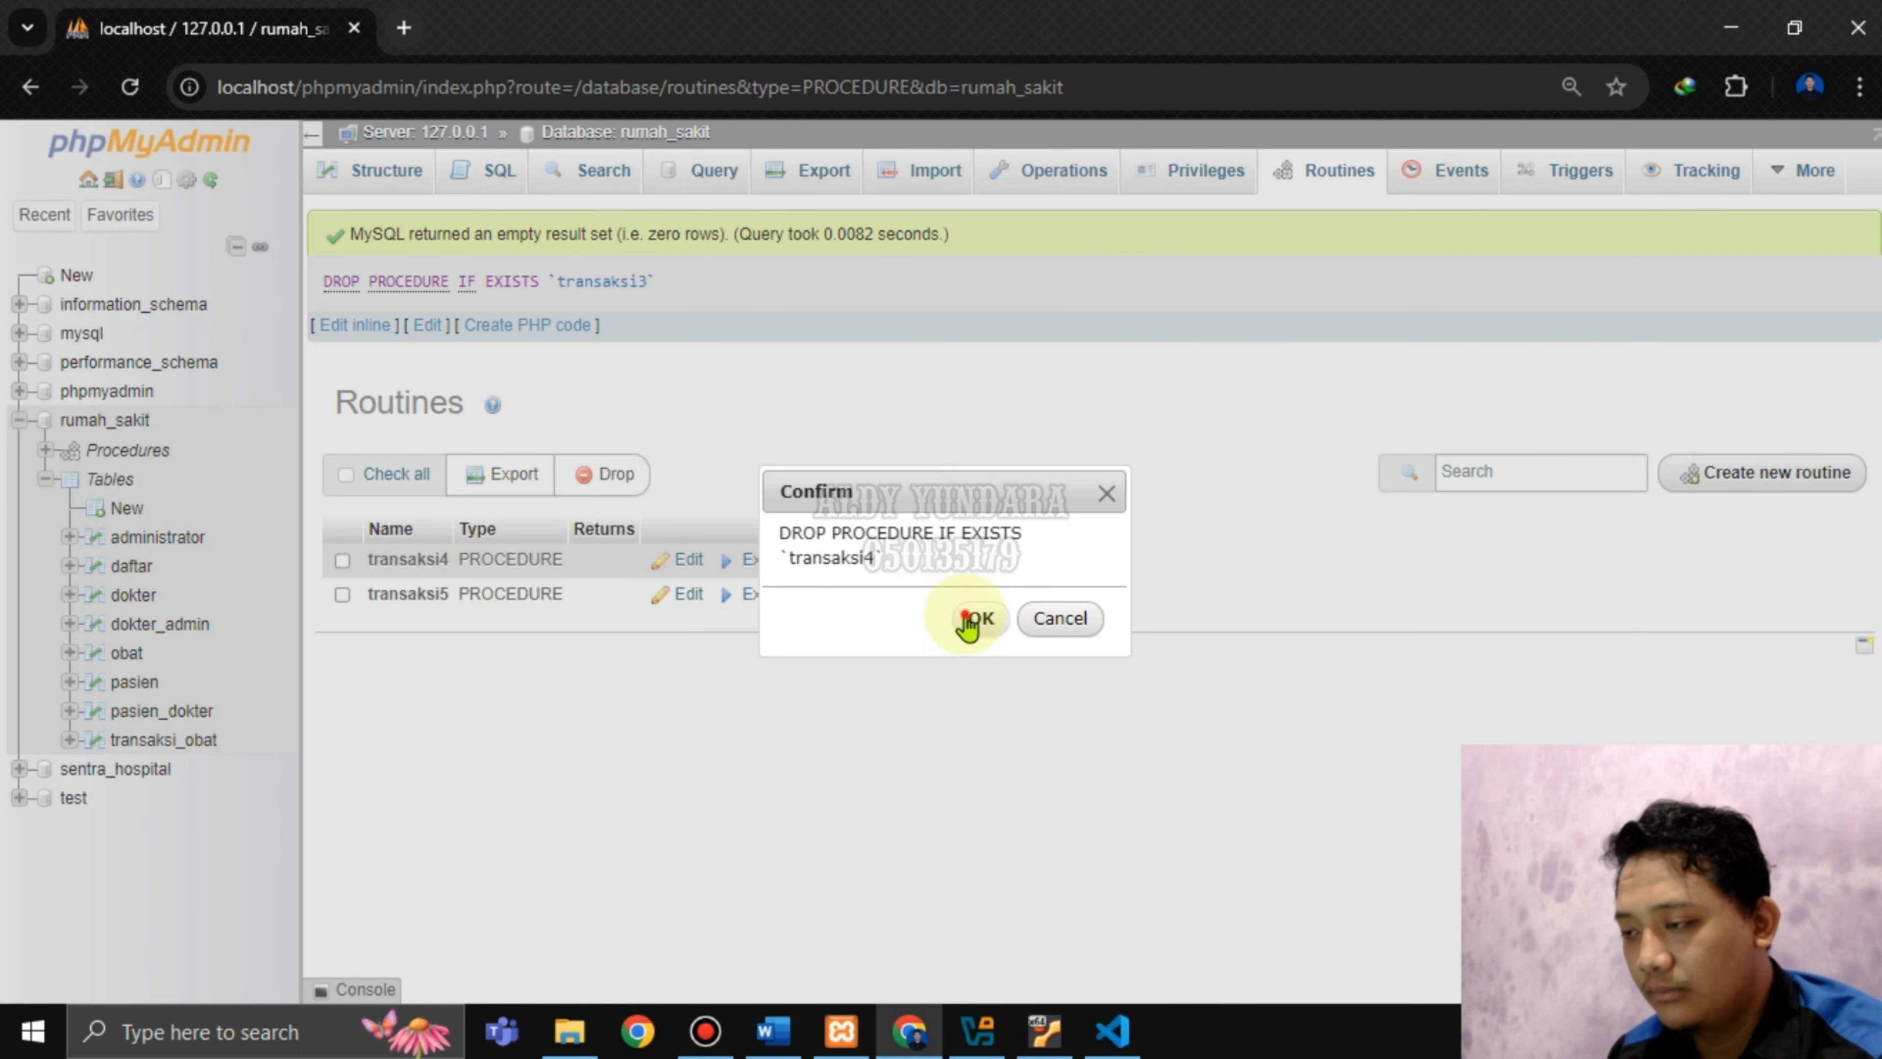
left_click(972, 619)
left_click(938, 562)
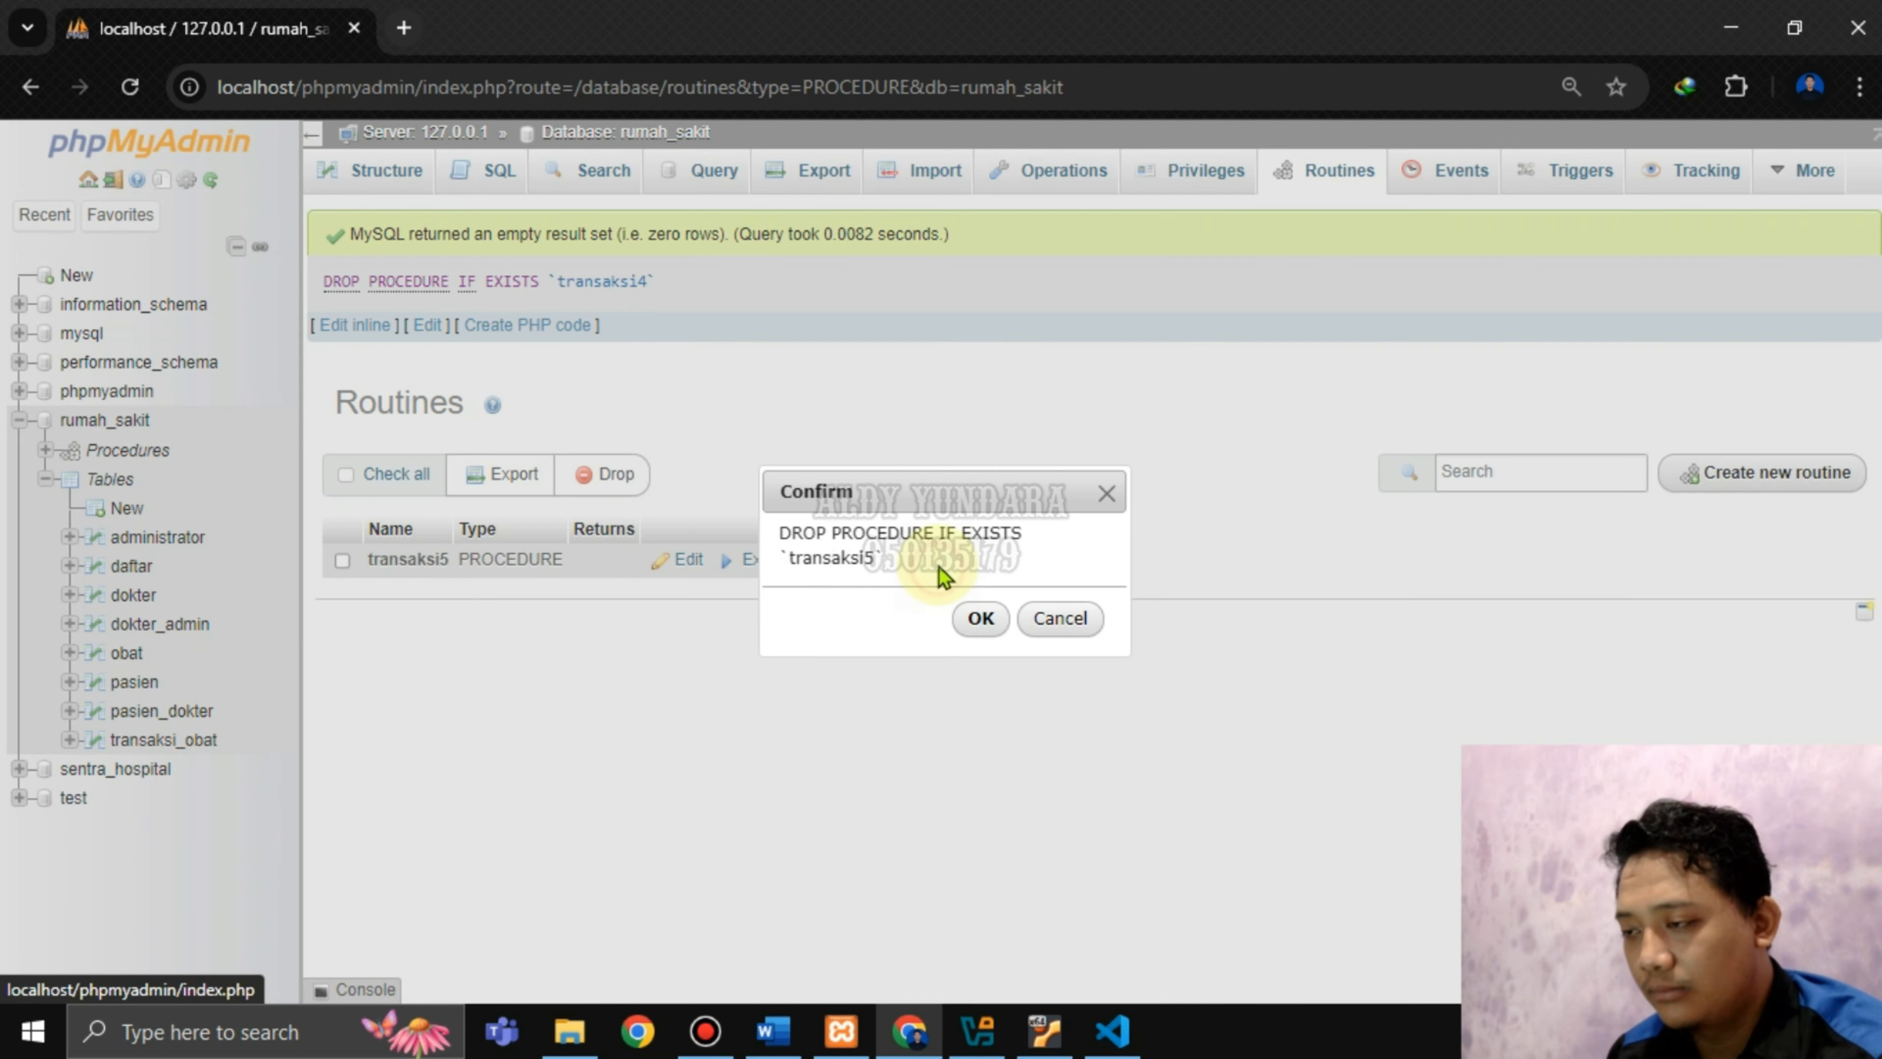
left_click(981, 616)
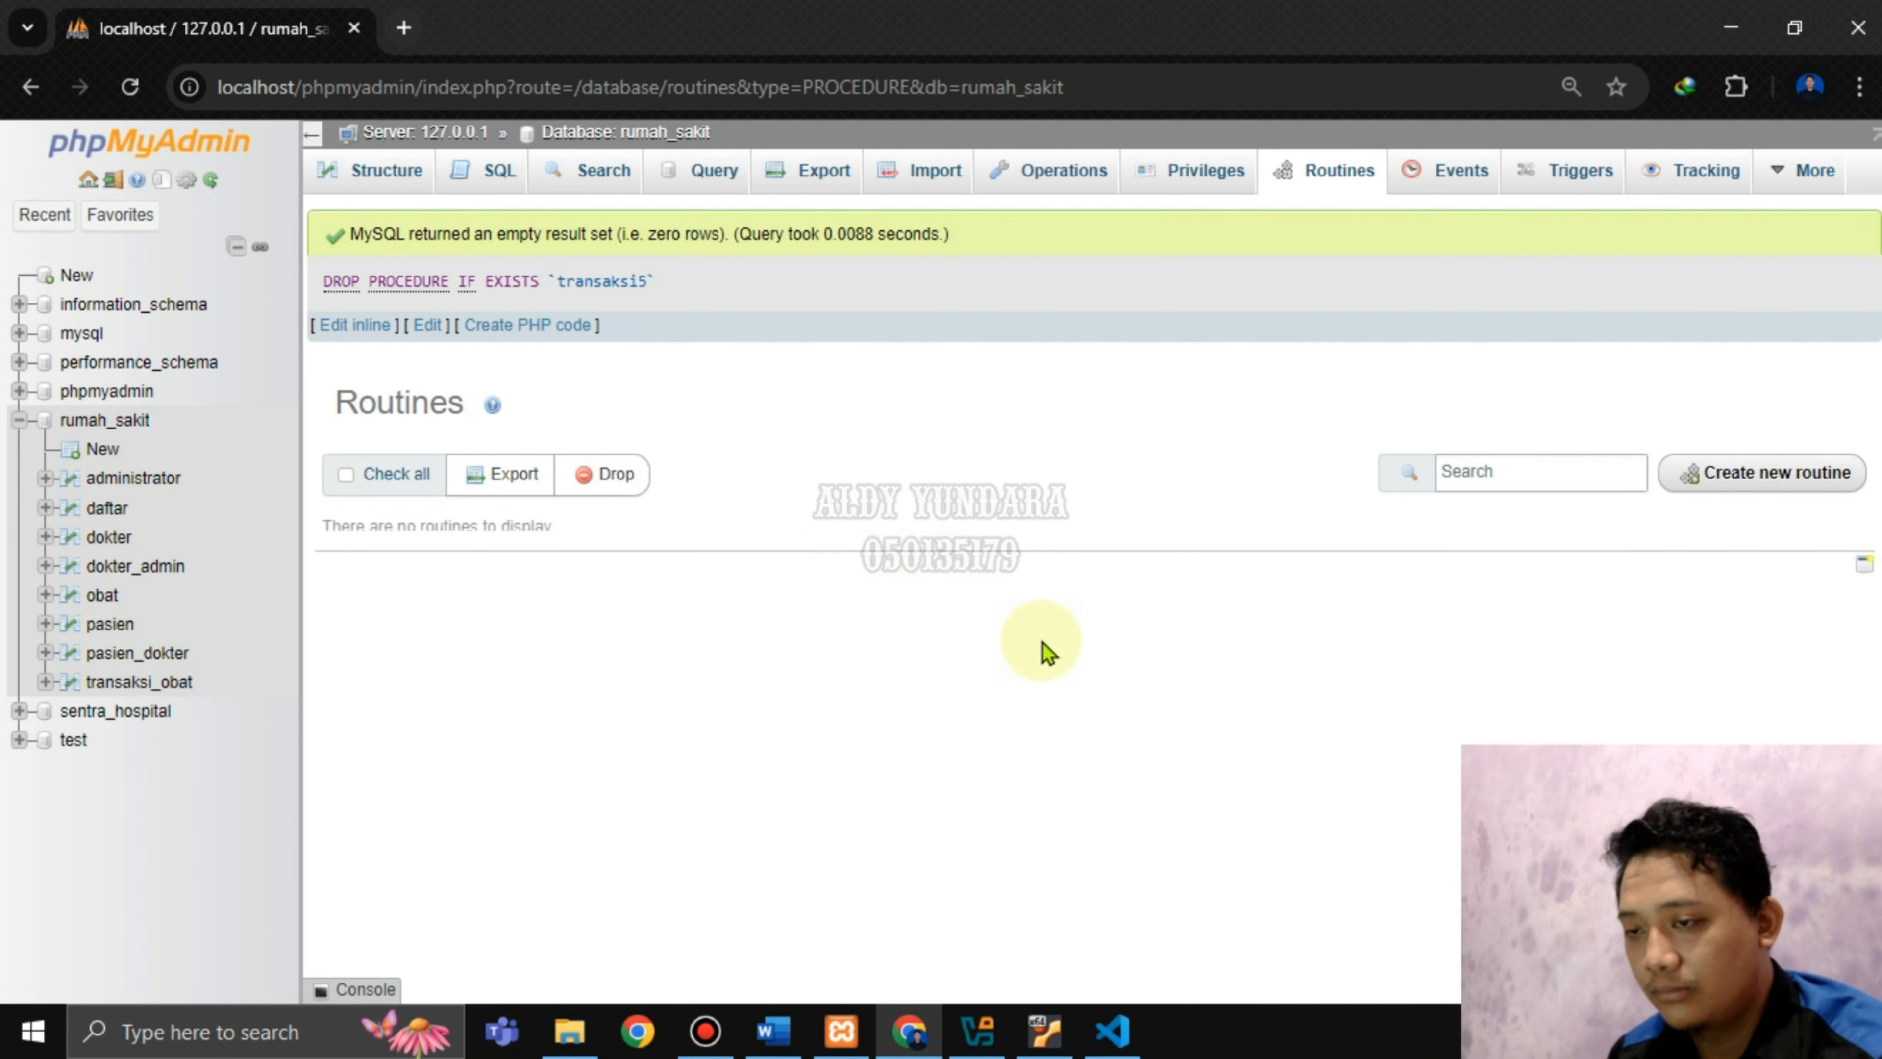
left_click(146, 430)
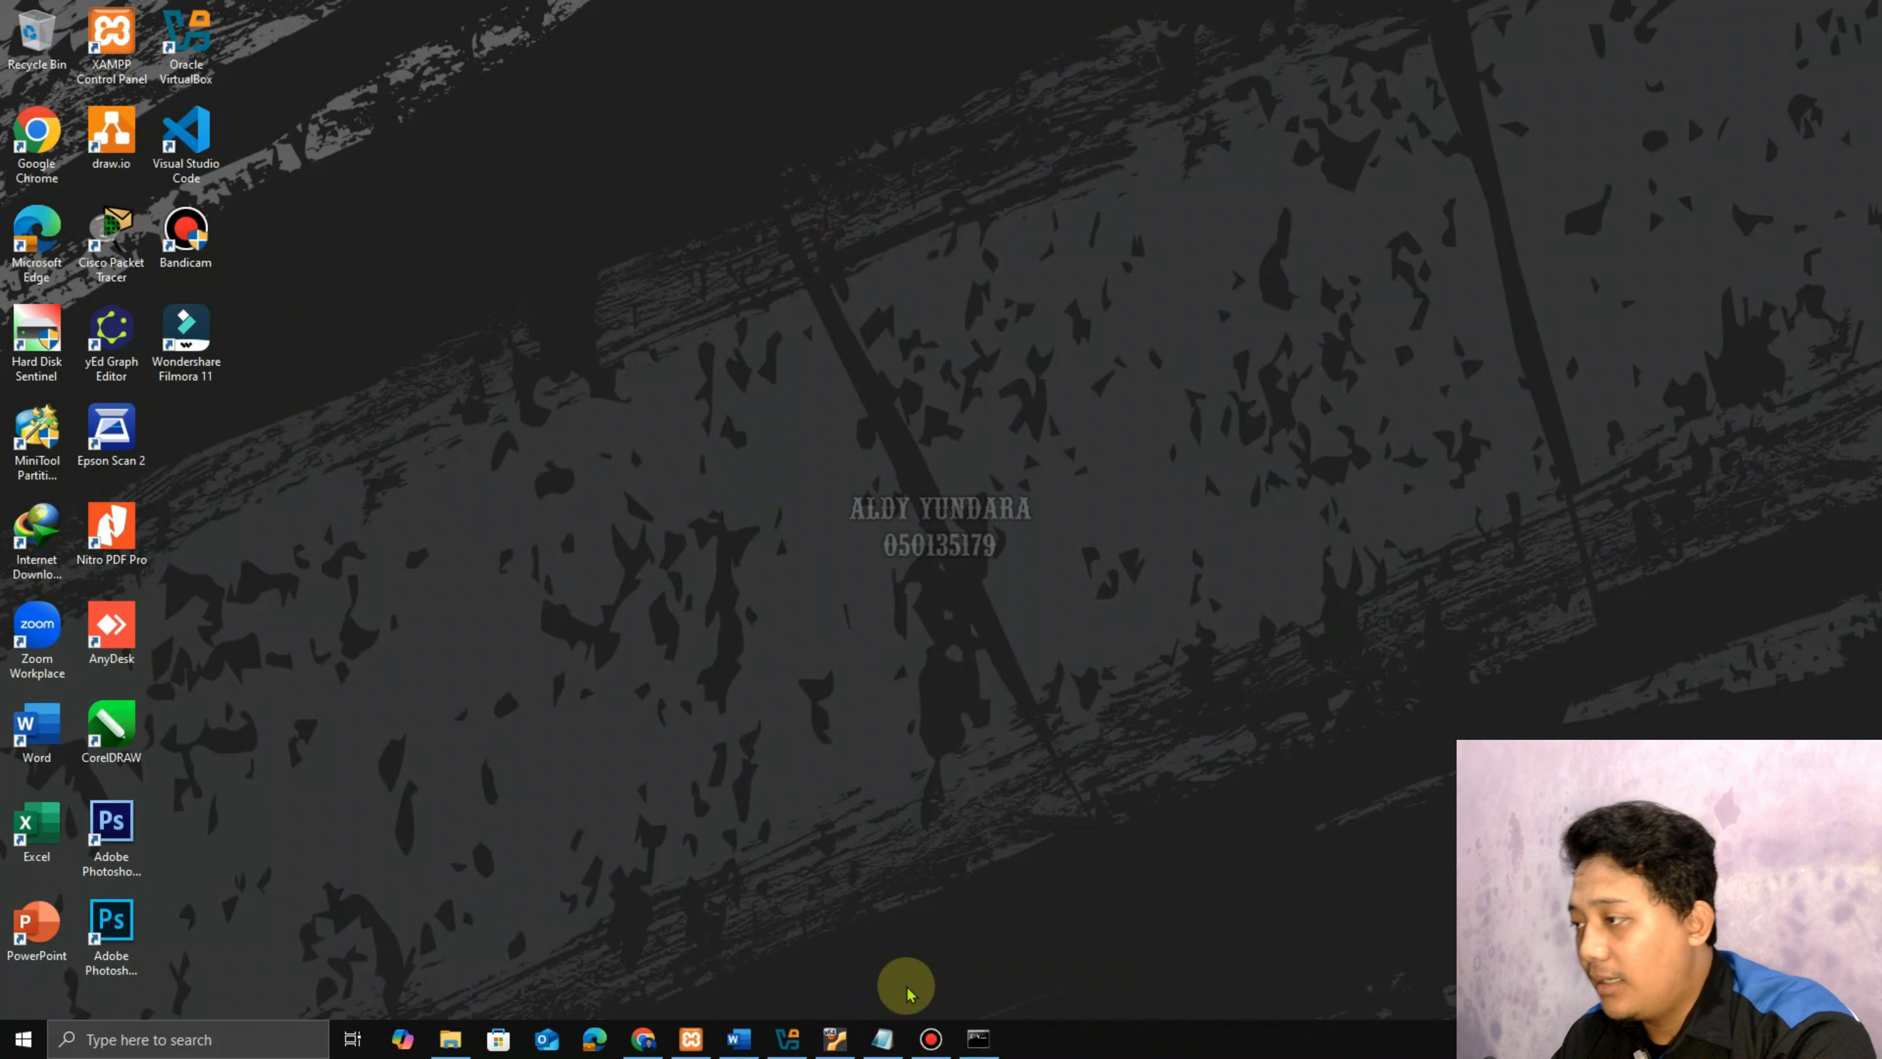
Bring up the Notepad note about using a second computer, highlight its explanation, then minimize it.
left_click(883, 1037)
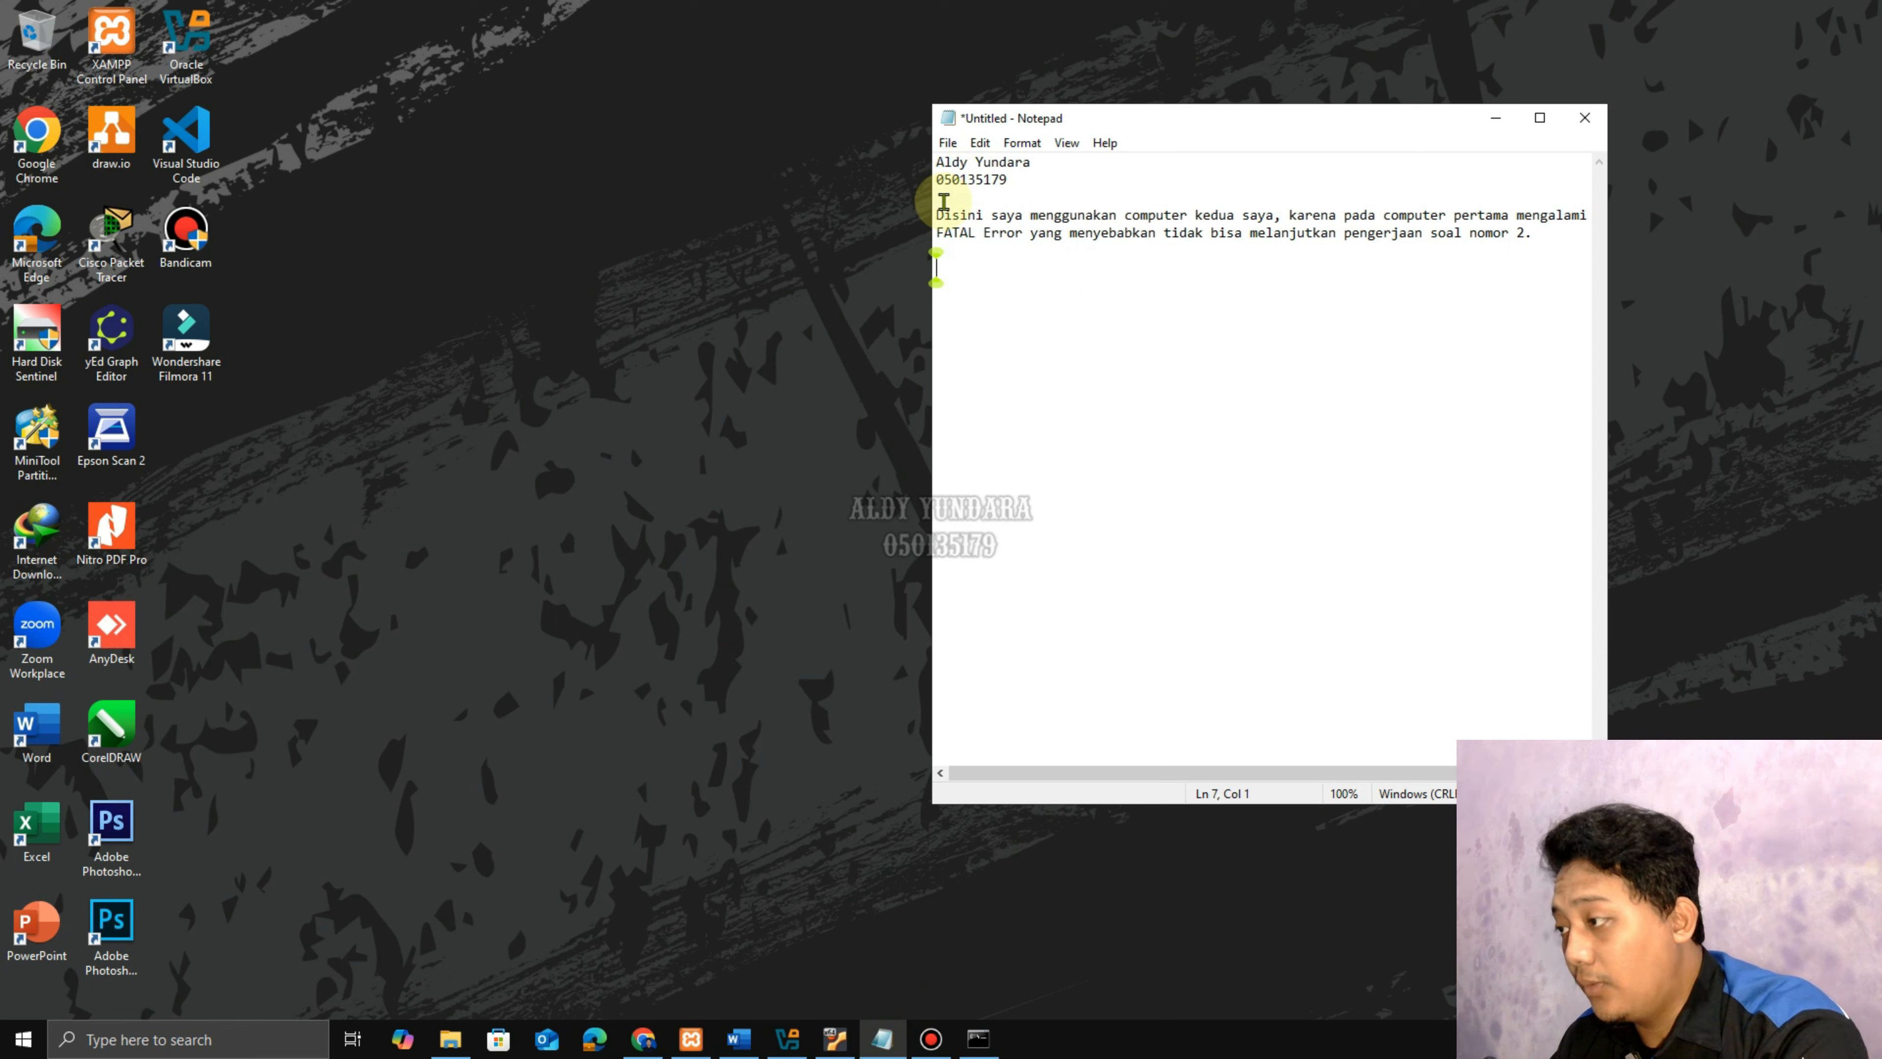
left_click_drag(941, 217, 1310, 210)
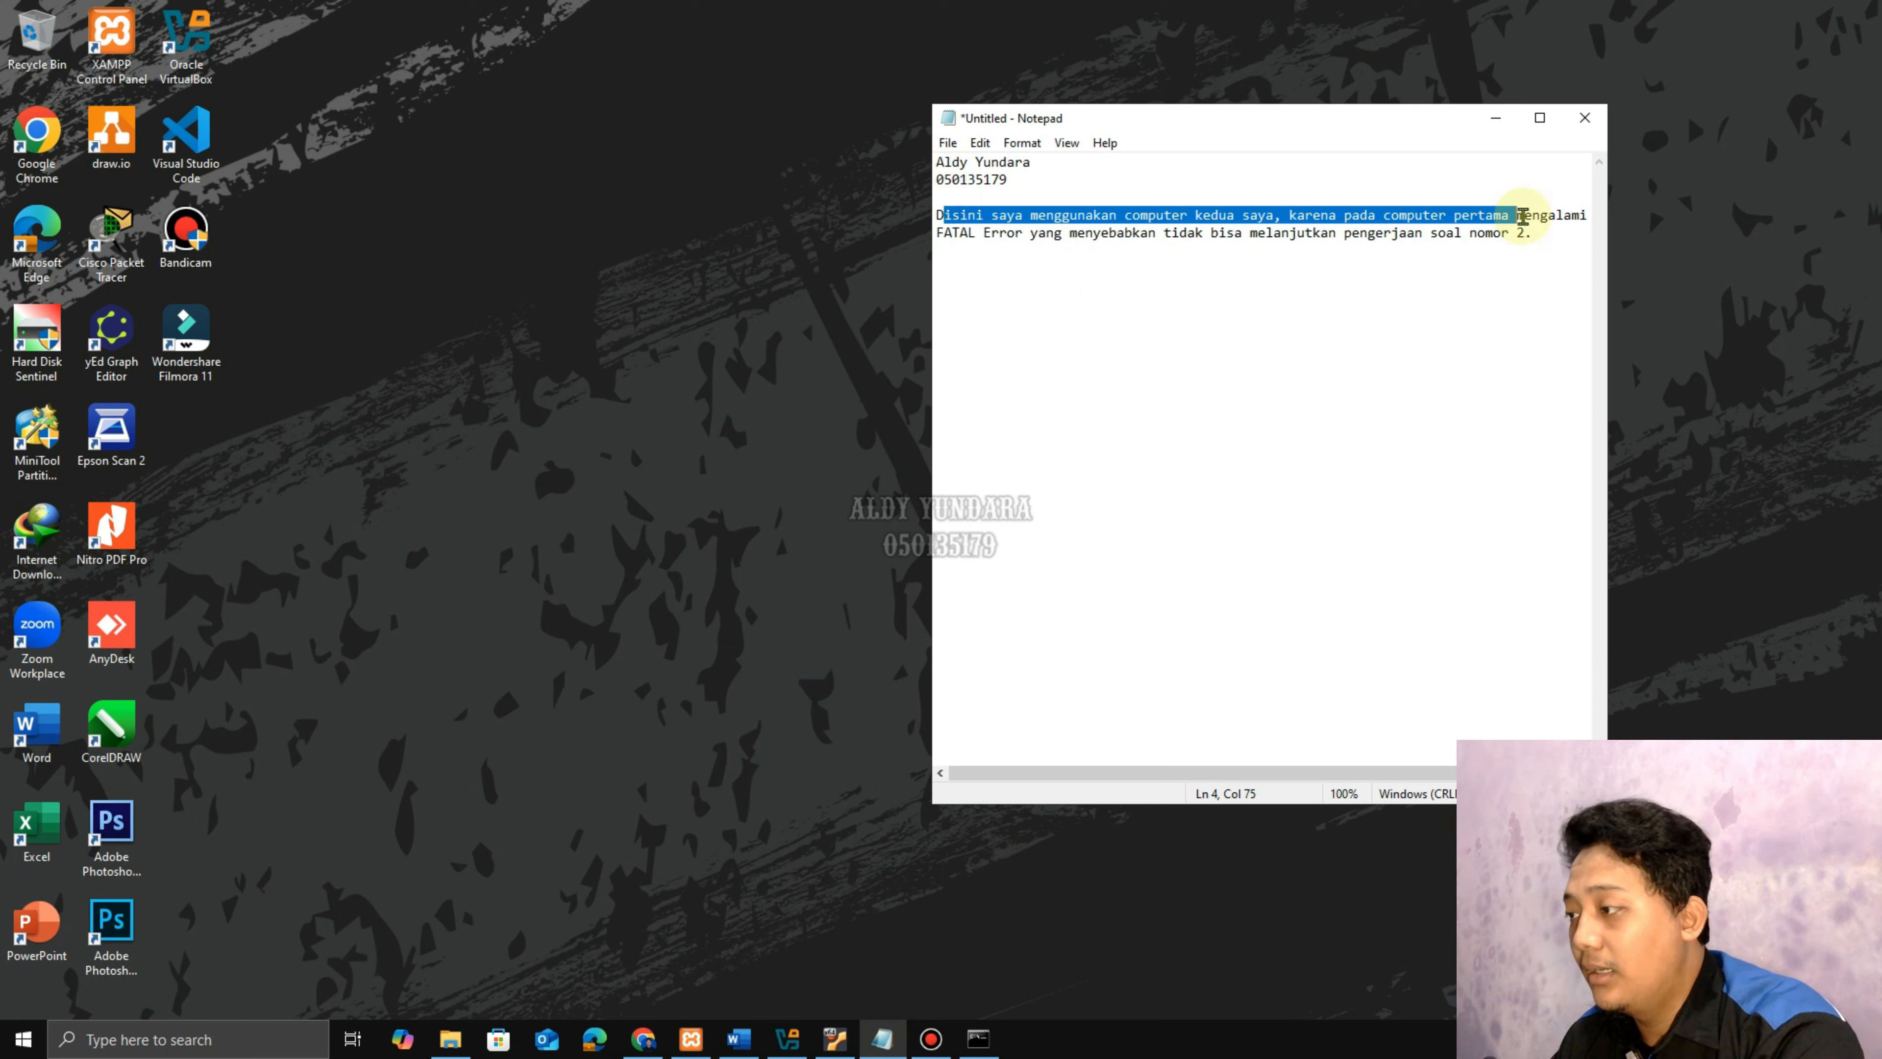
left_click_drag(1523, 215, 1539, 234)
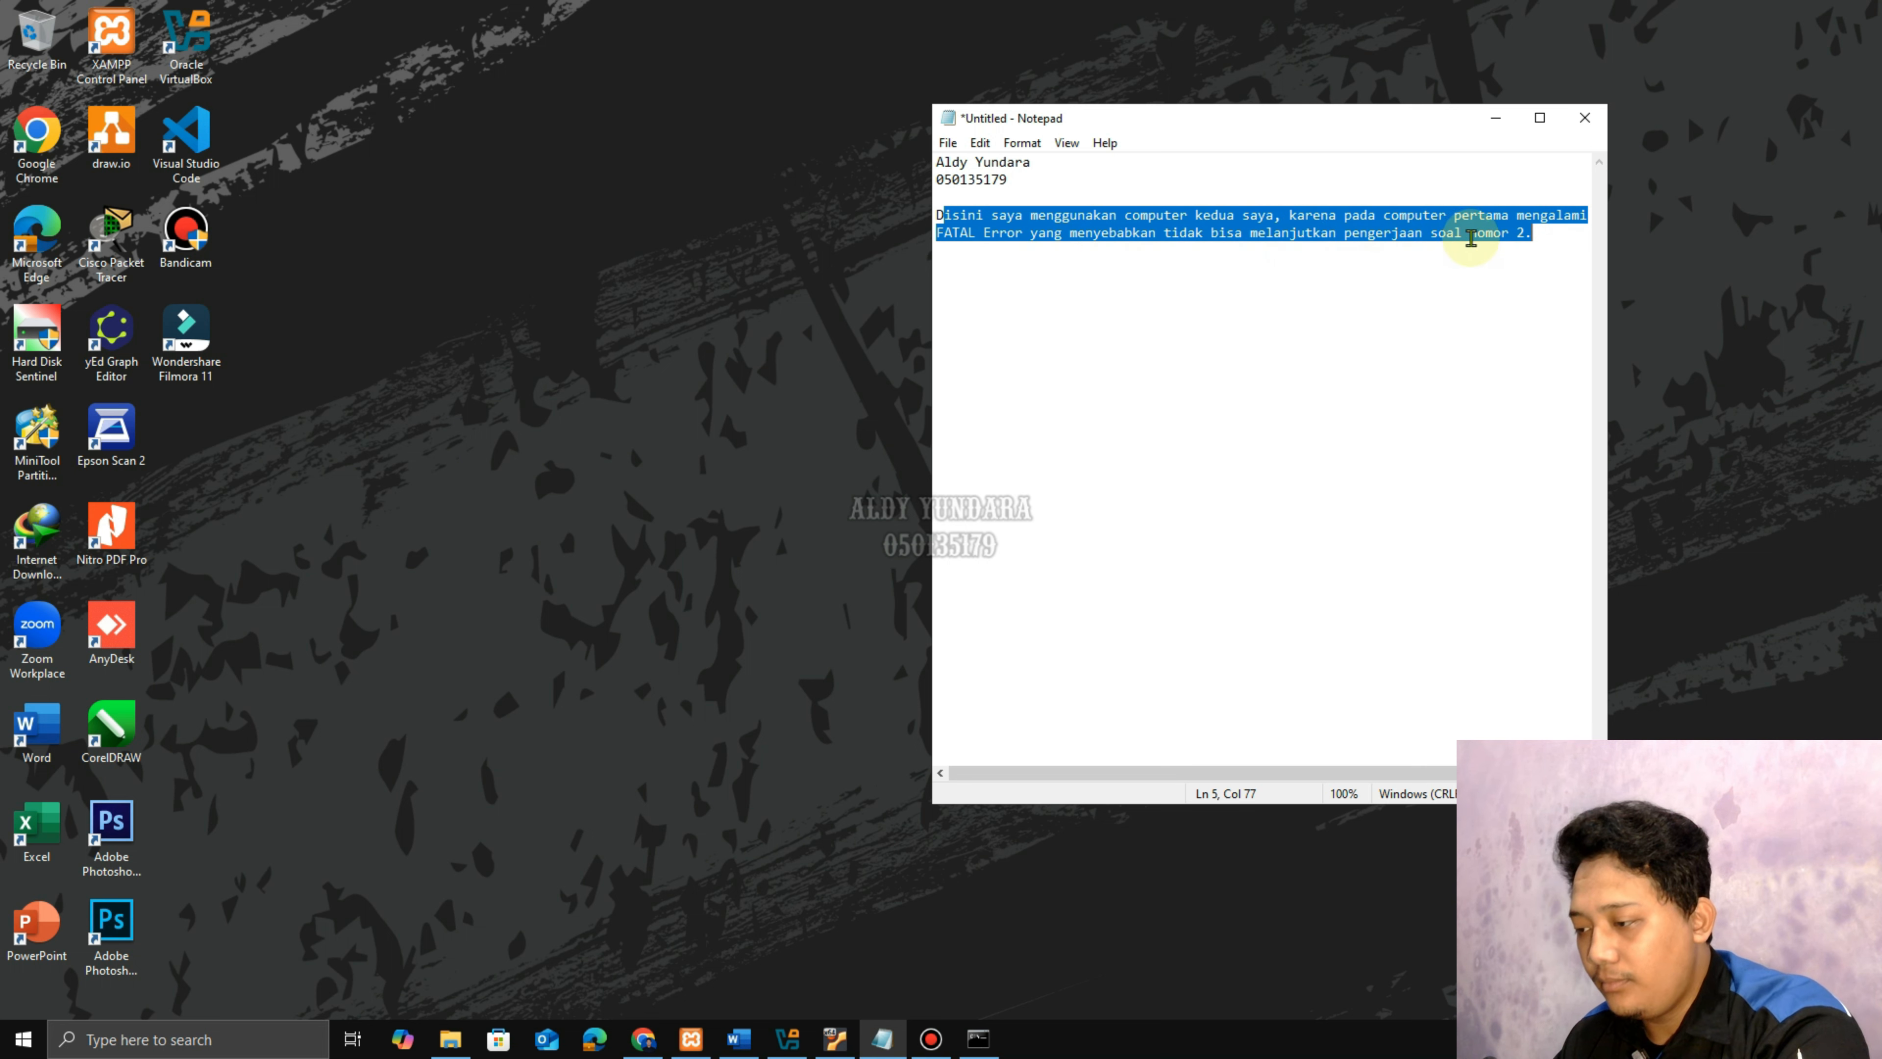
left_click(1474, 252)
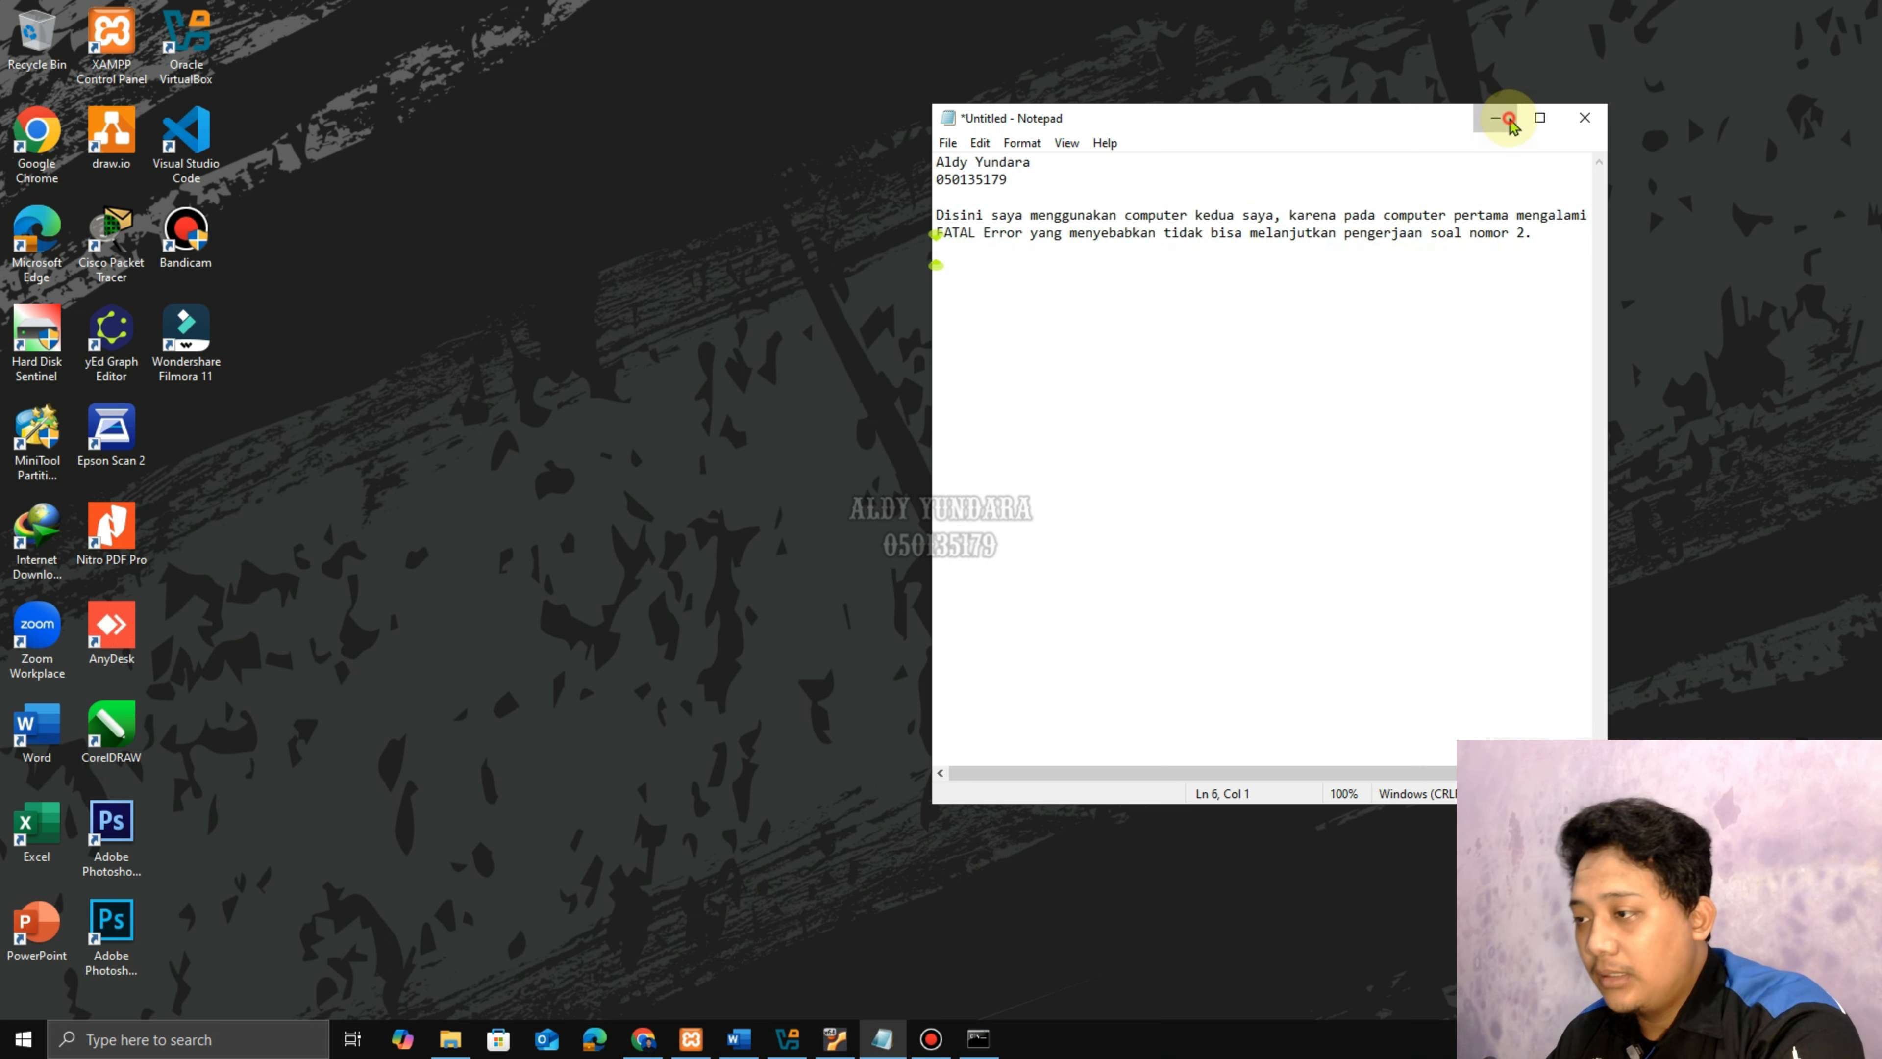
left_click(1495, 117)
Read the Word task title and the step about exporting as .sql, then return to phpMyAdmin.
left_click(738, 1038)
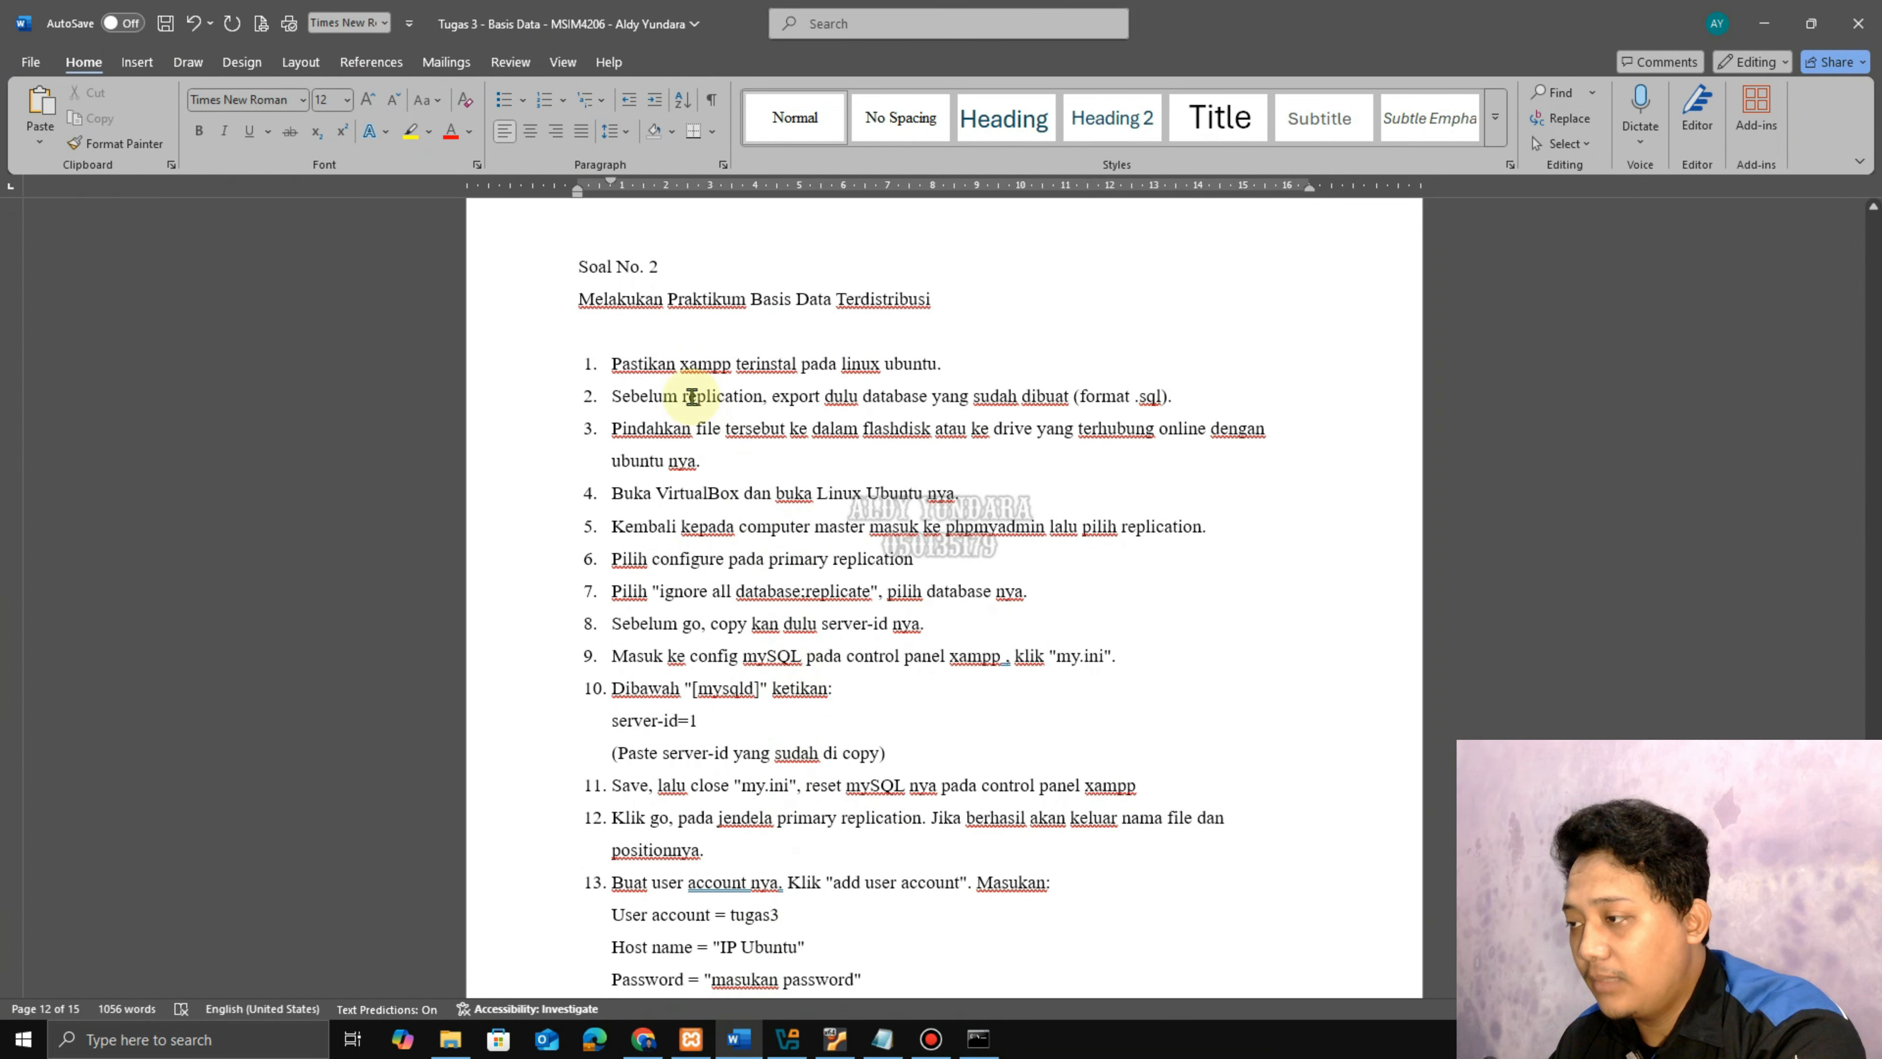
left_click_drag(579, 302, 931, 298)
left_click(941, 364)
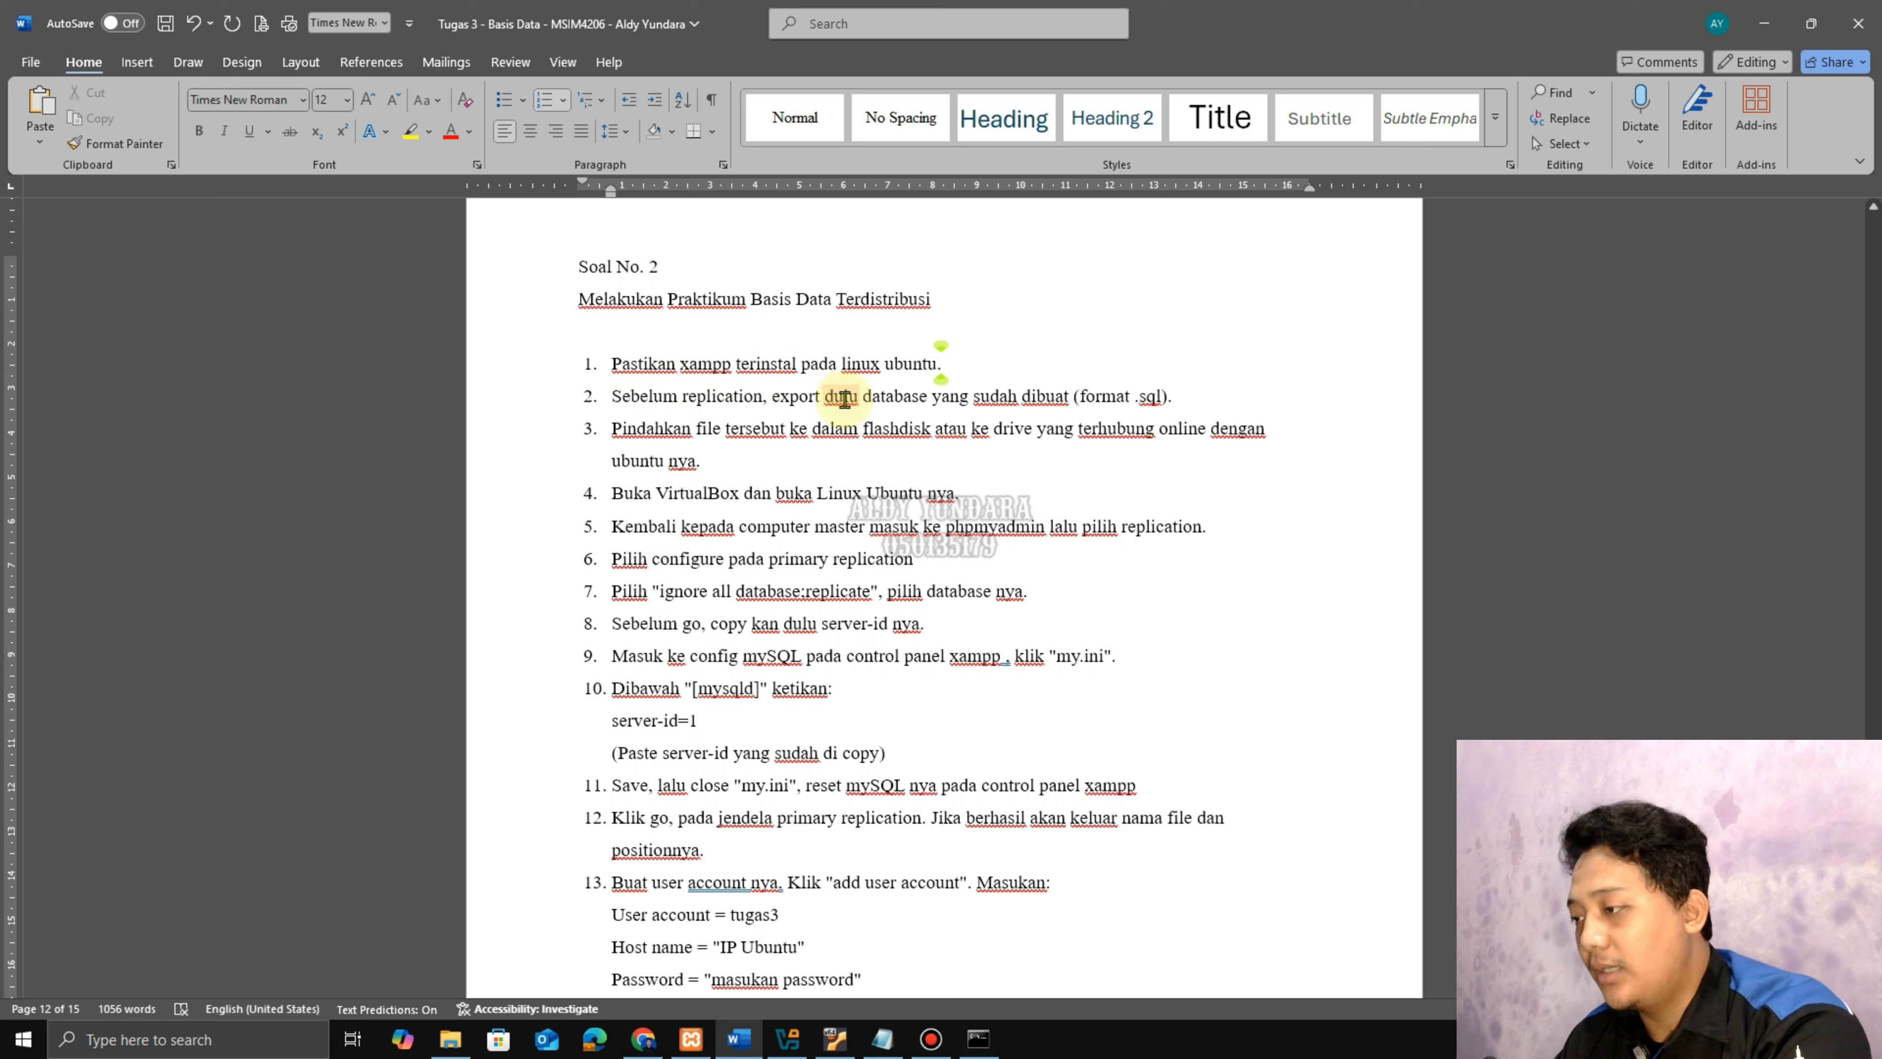
left_click(1174, 397)
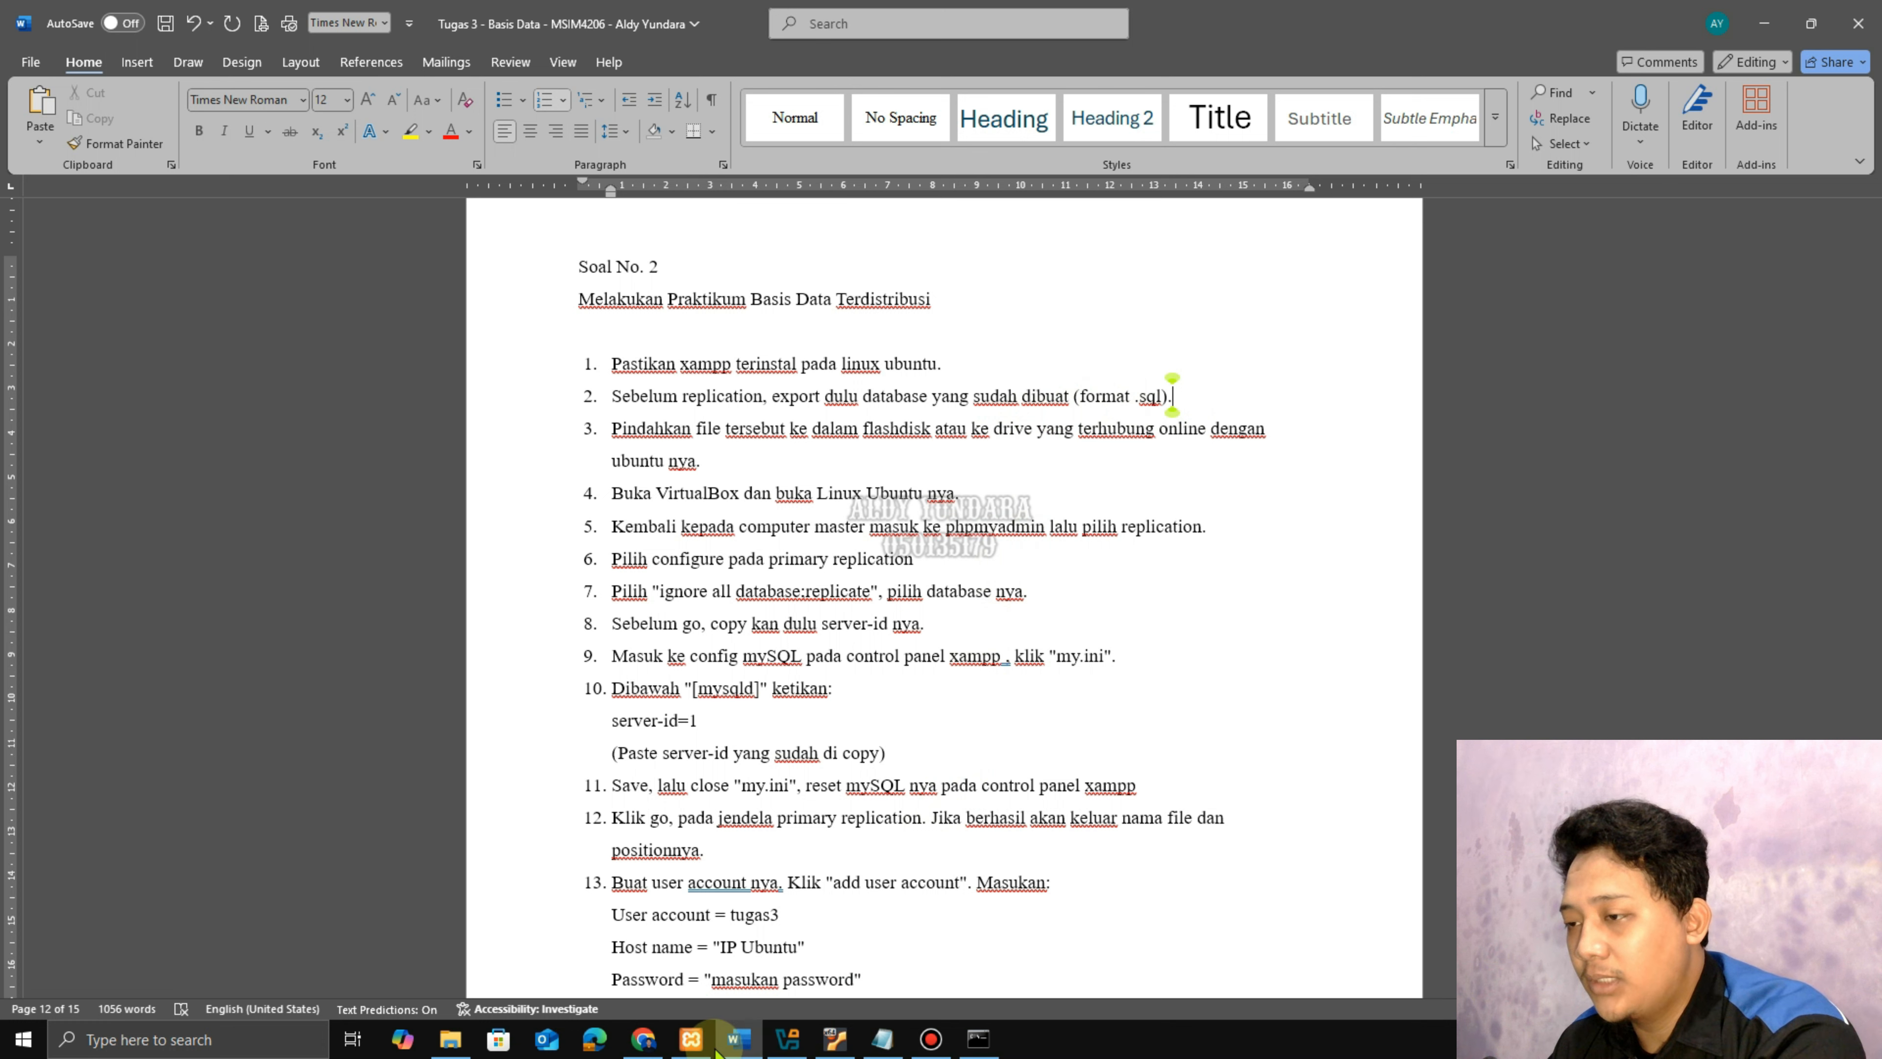
left_click(643, 1038)
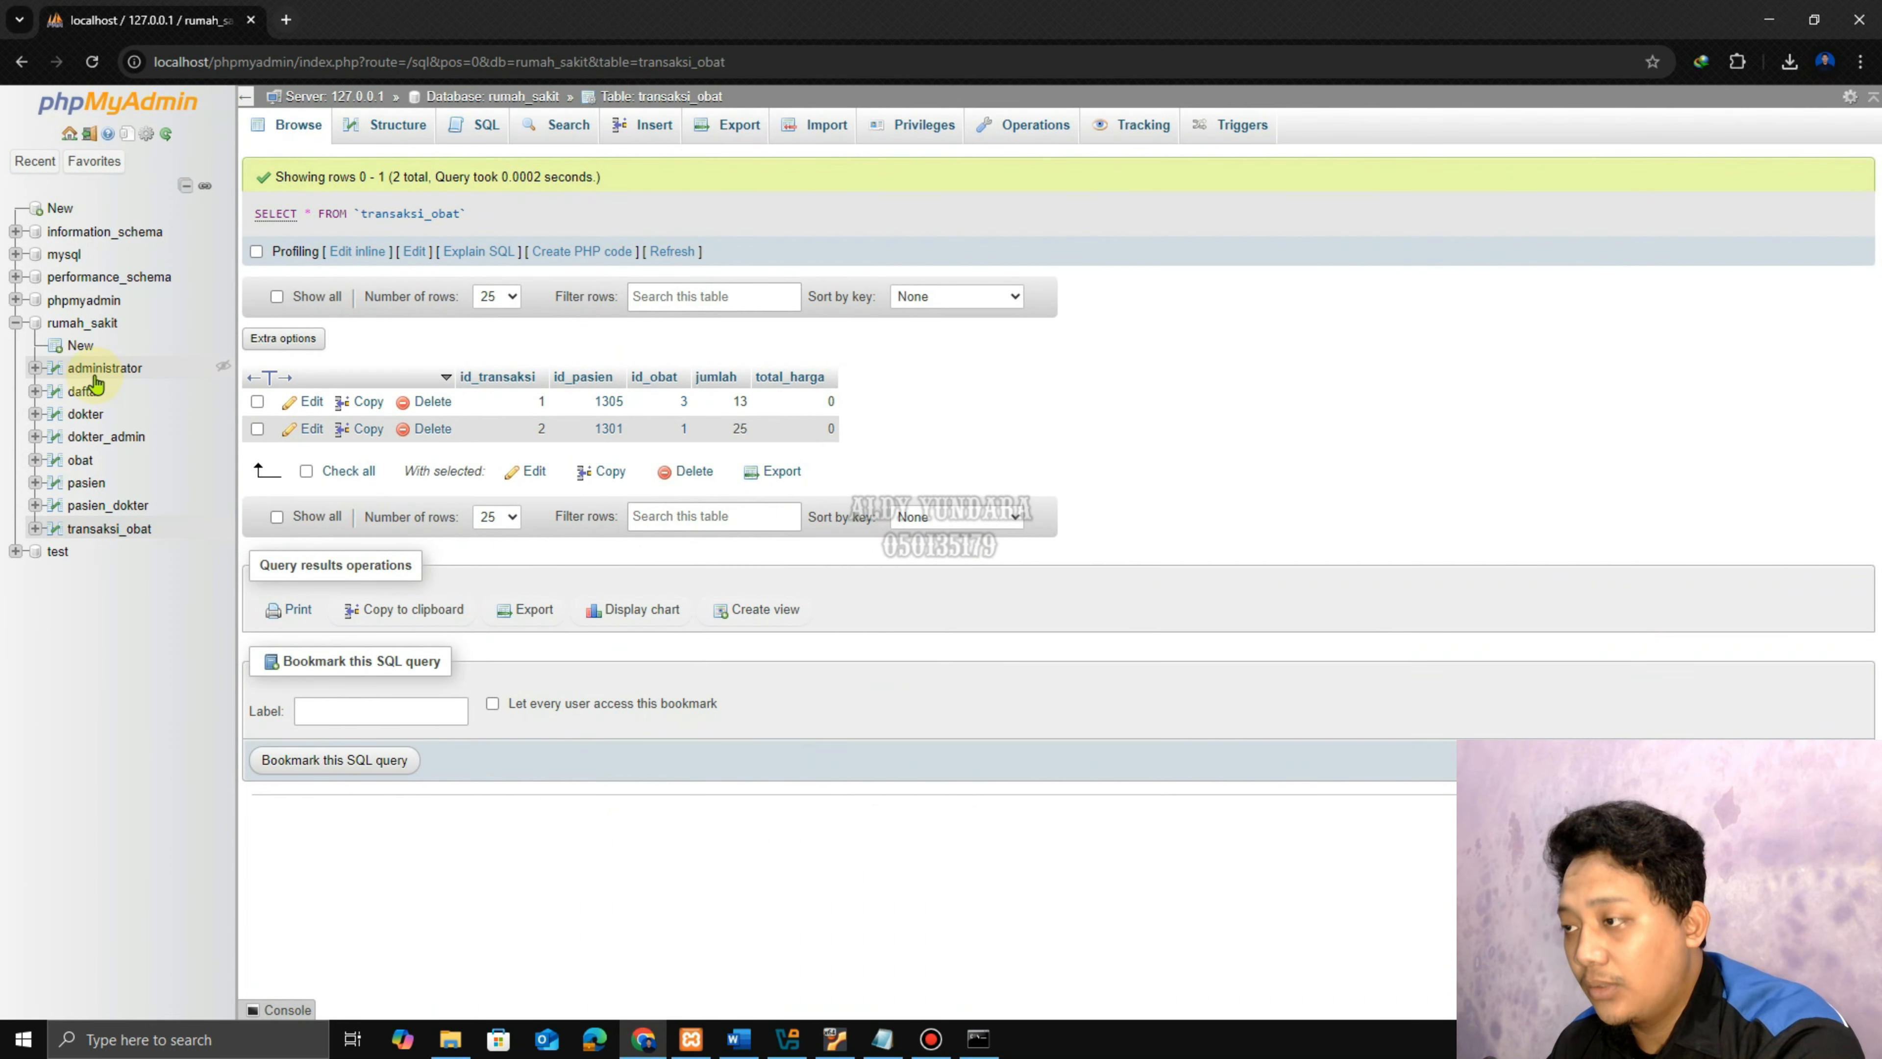
Export the rumah_sakit database using the Quick method in SQL format.
left_click(78, 323)
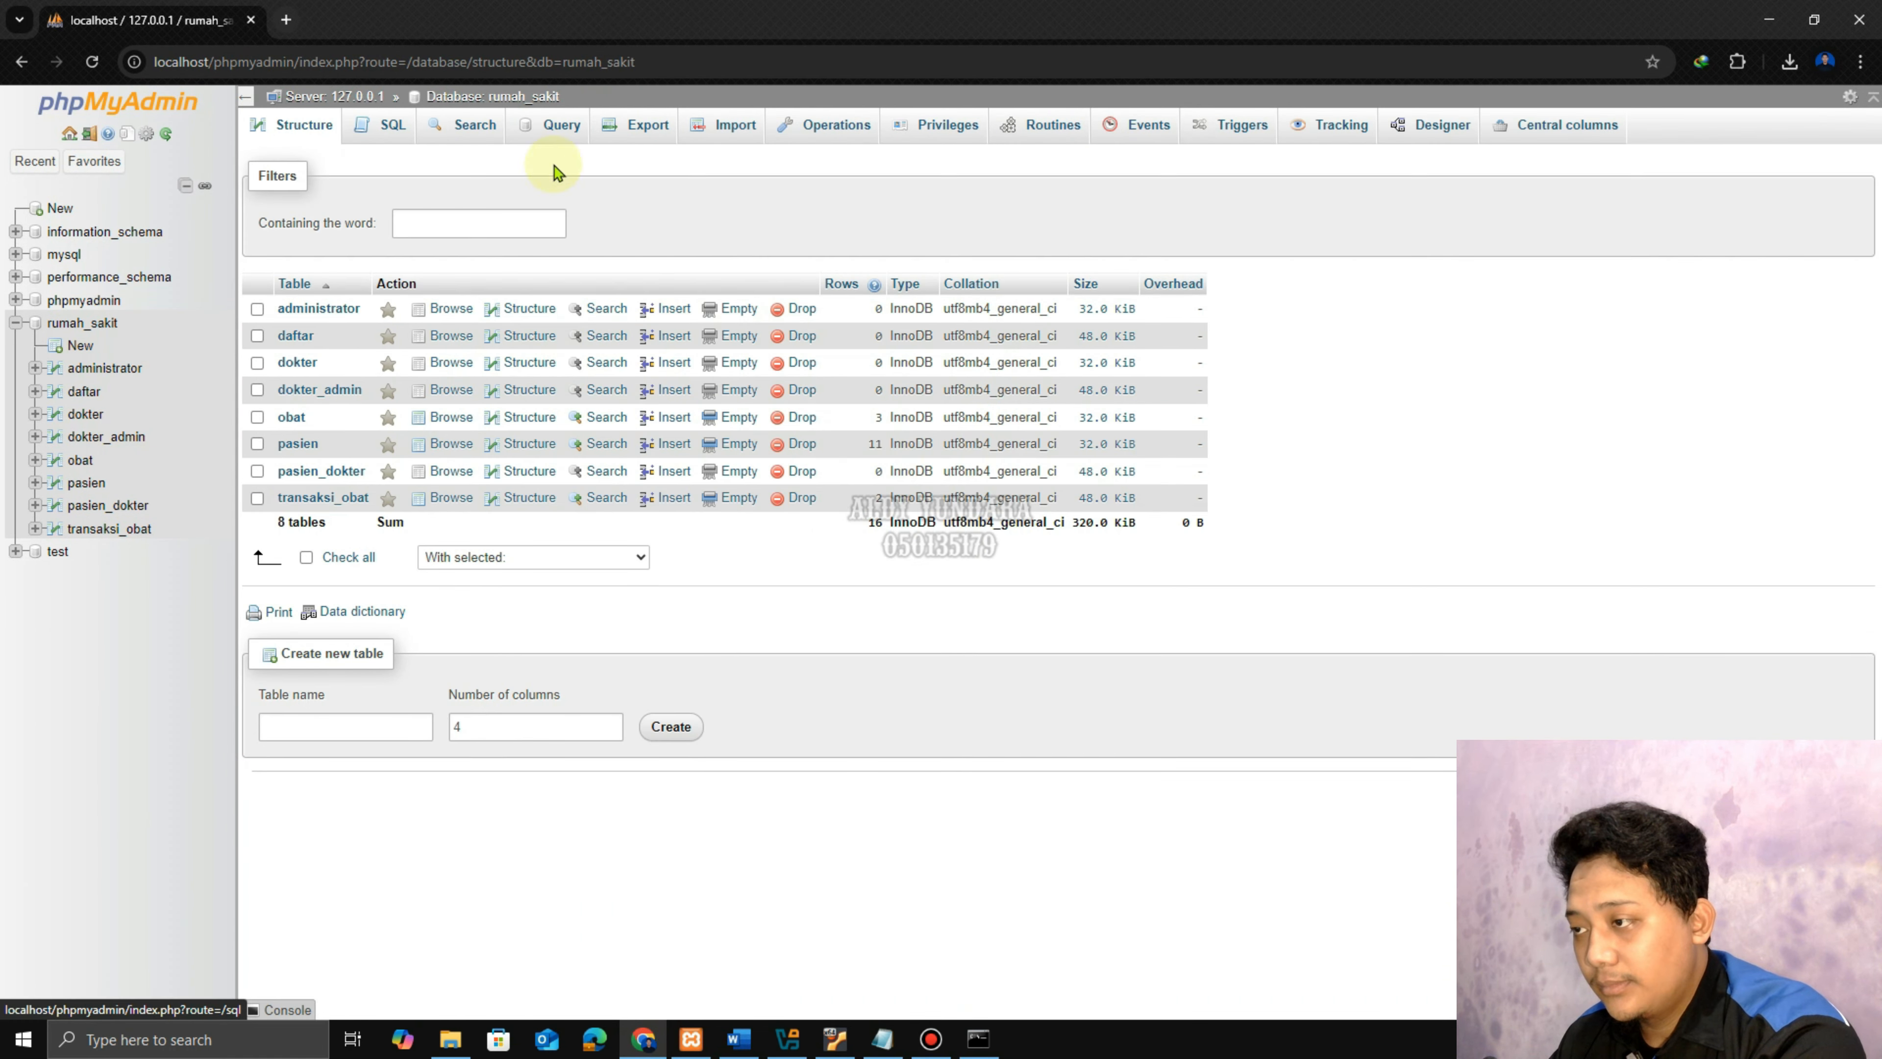
left_click(617, 133)
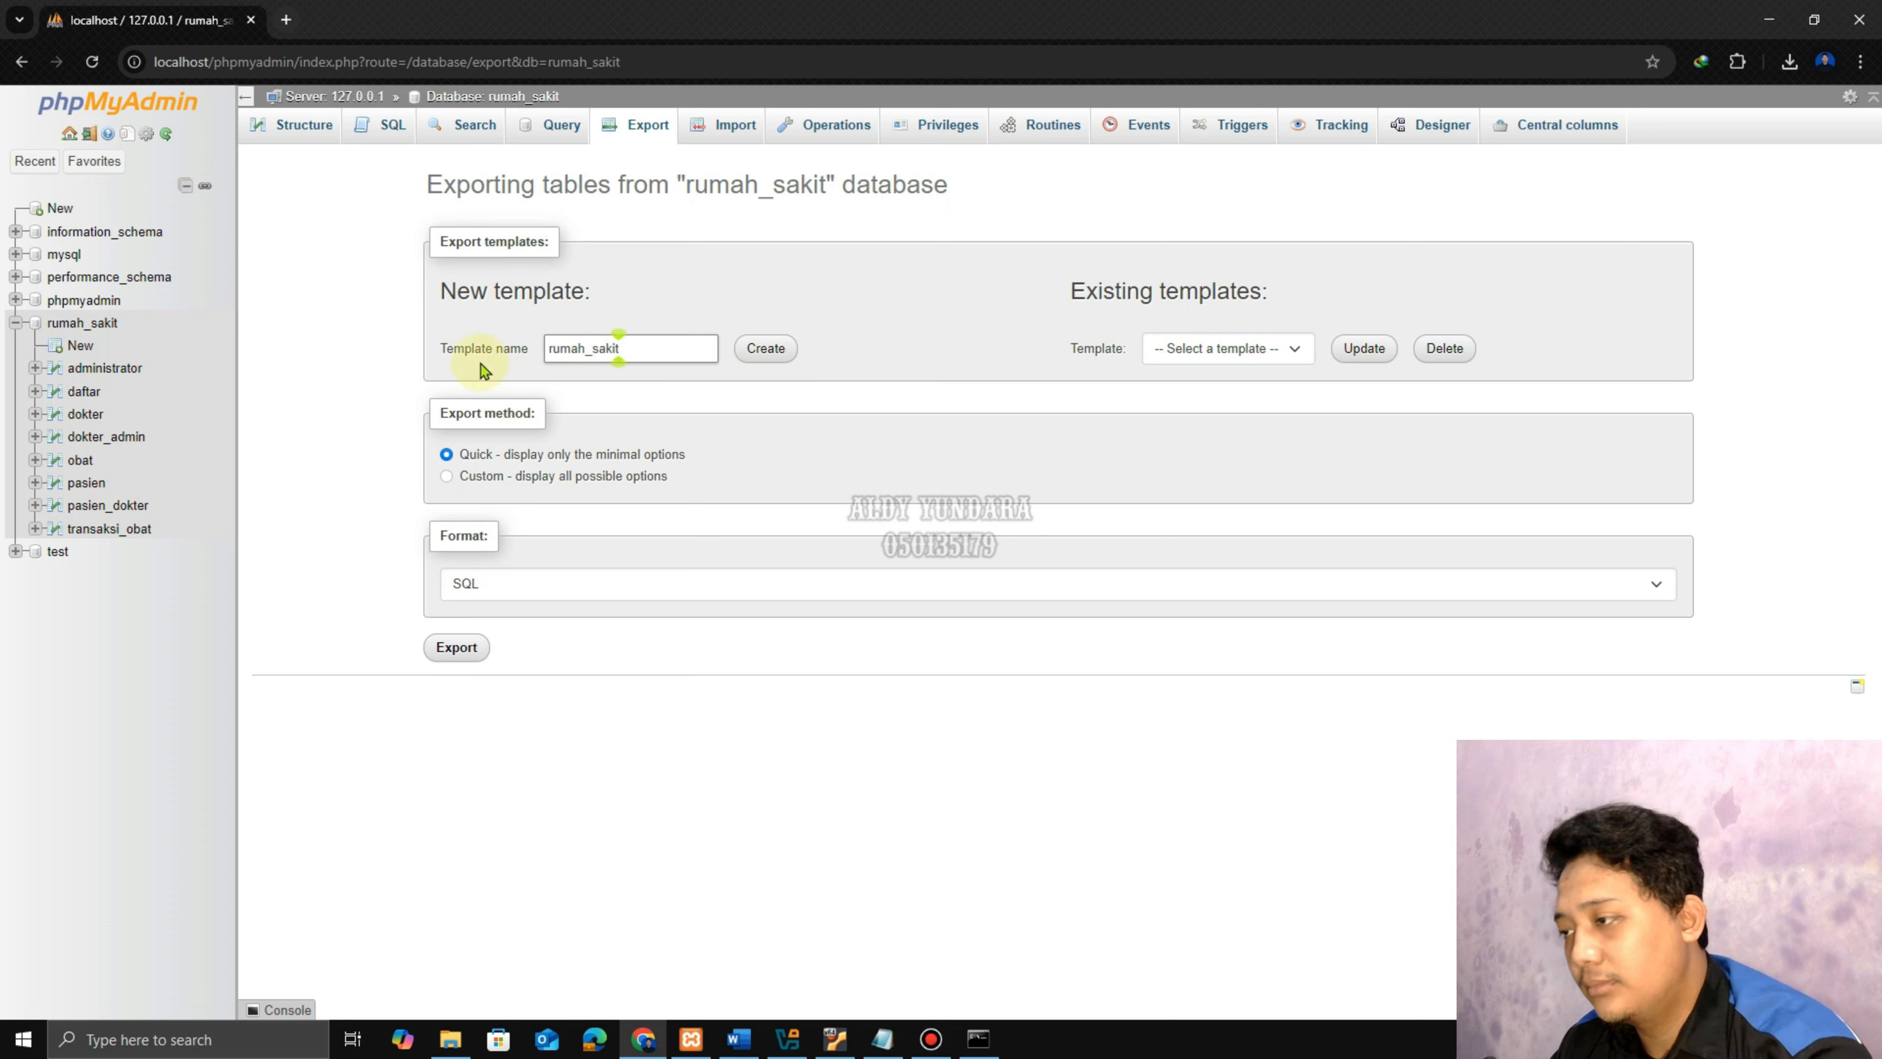
left_click(458, 648)
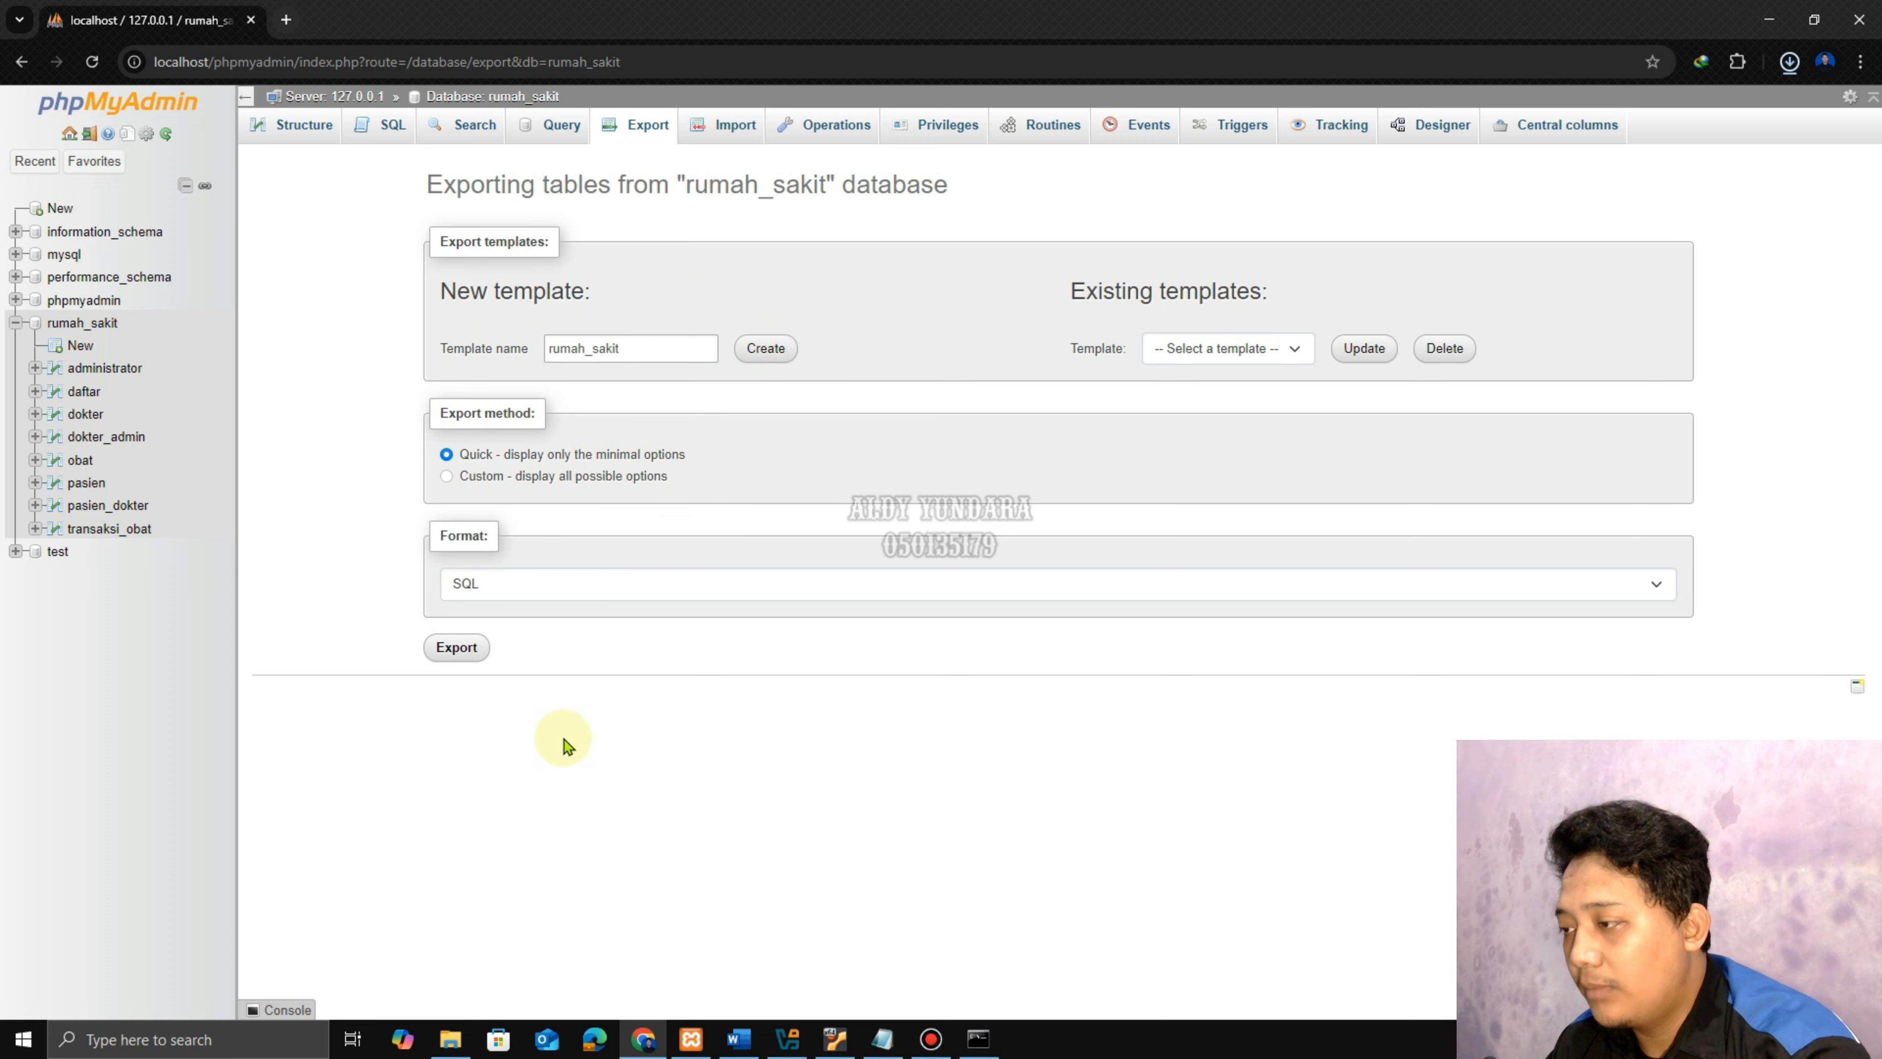
Check step 3 in Word, then select the rumah_sakit SQL file in File Explorer's Downloads.
left_click(730, 1043)
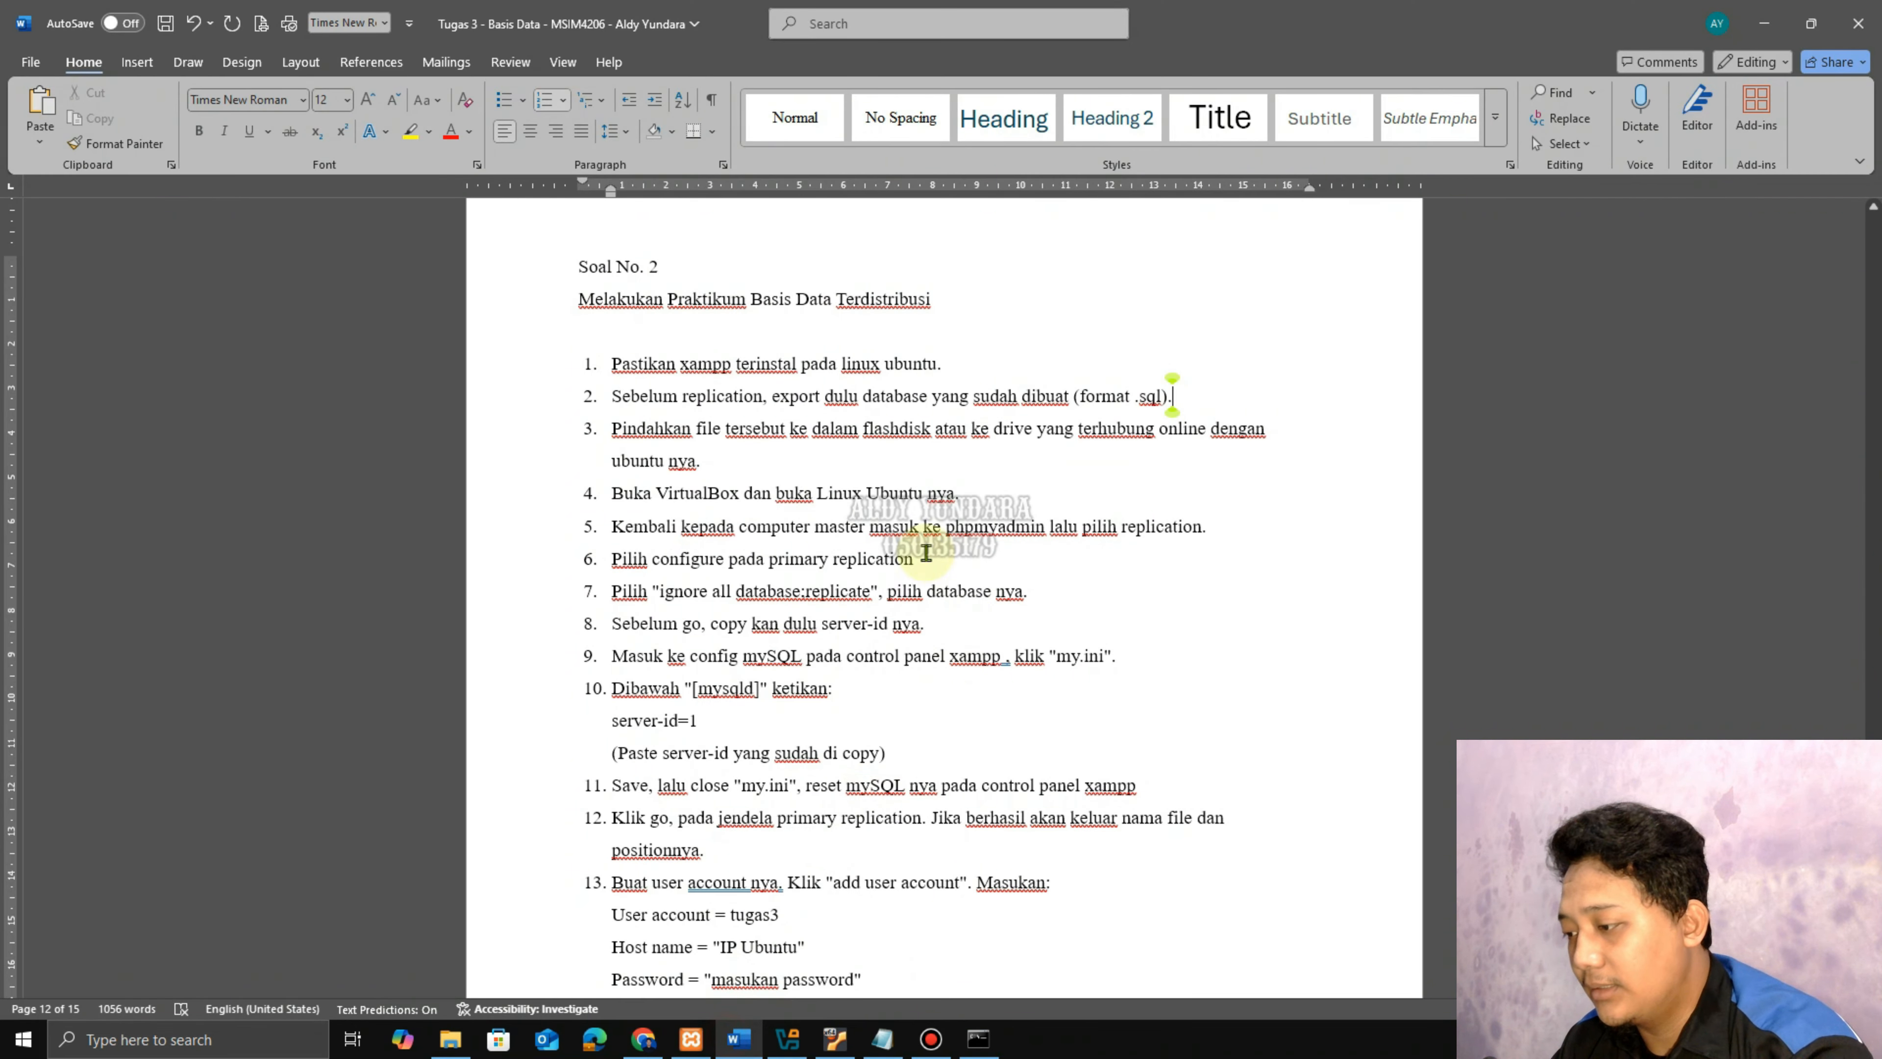
left_click_drag(615, 430, 743, 467)
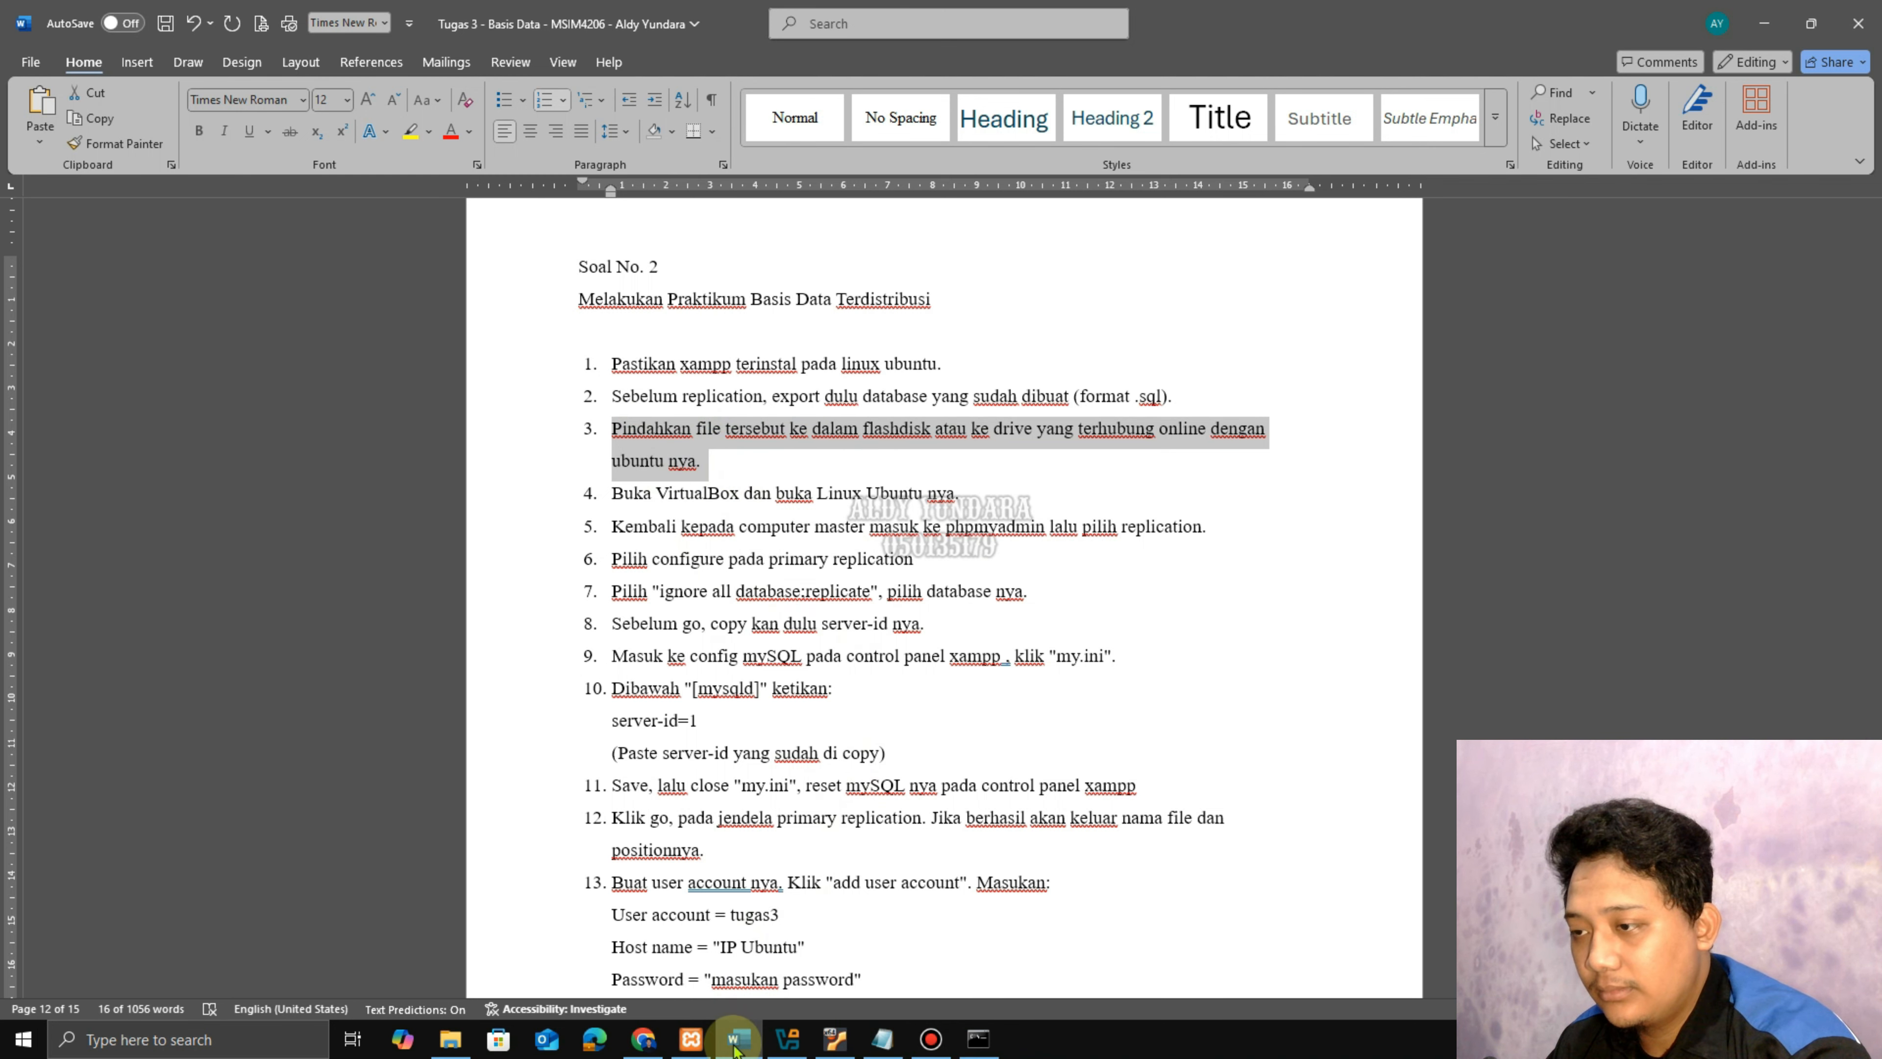
mouse_move(736, 1049)
mouse_move(450, 1041)
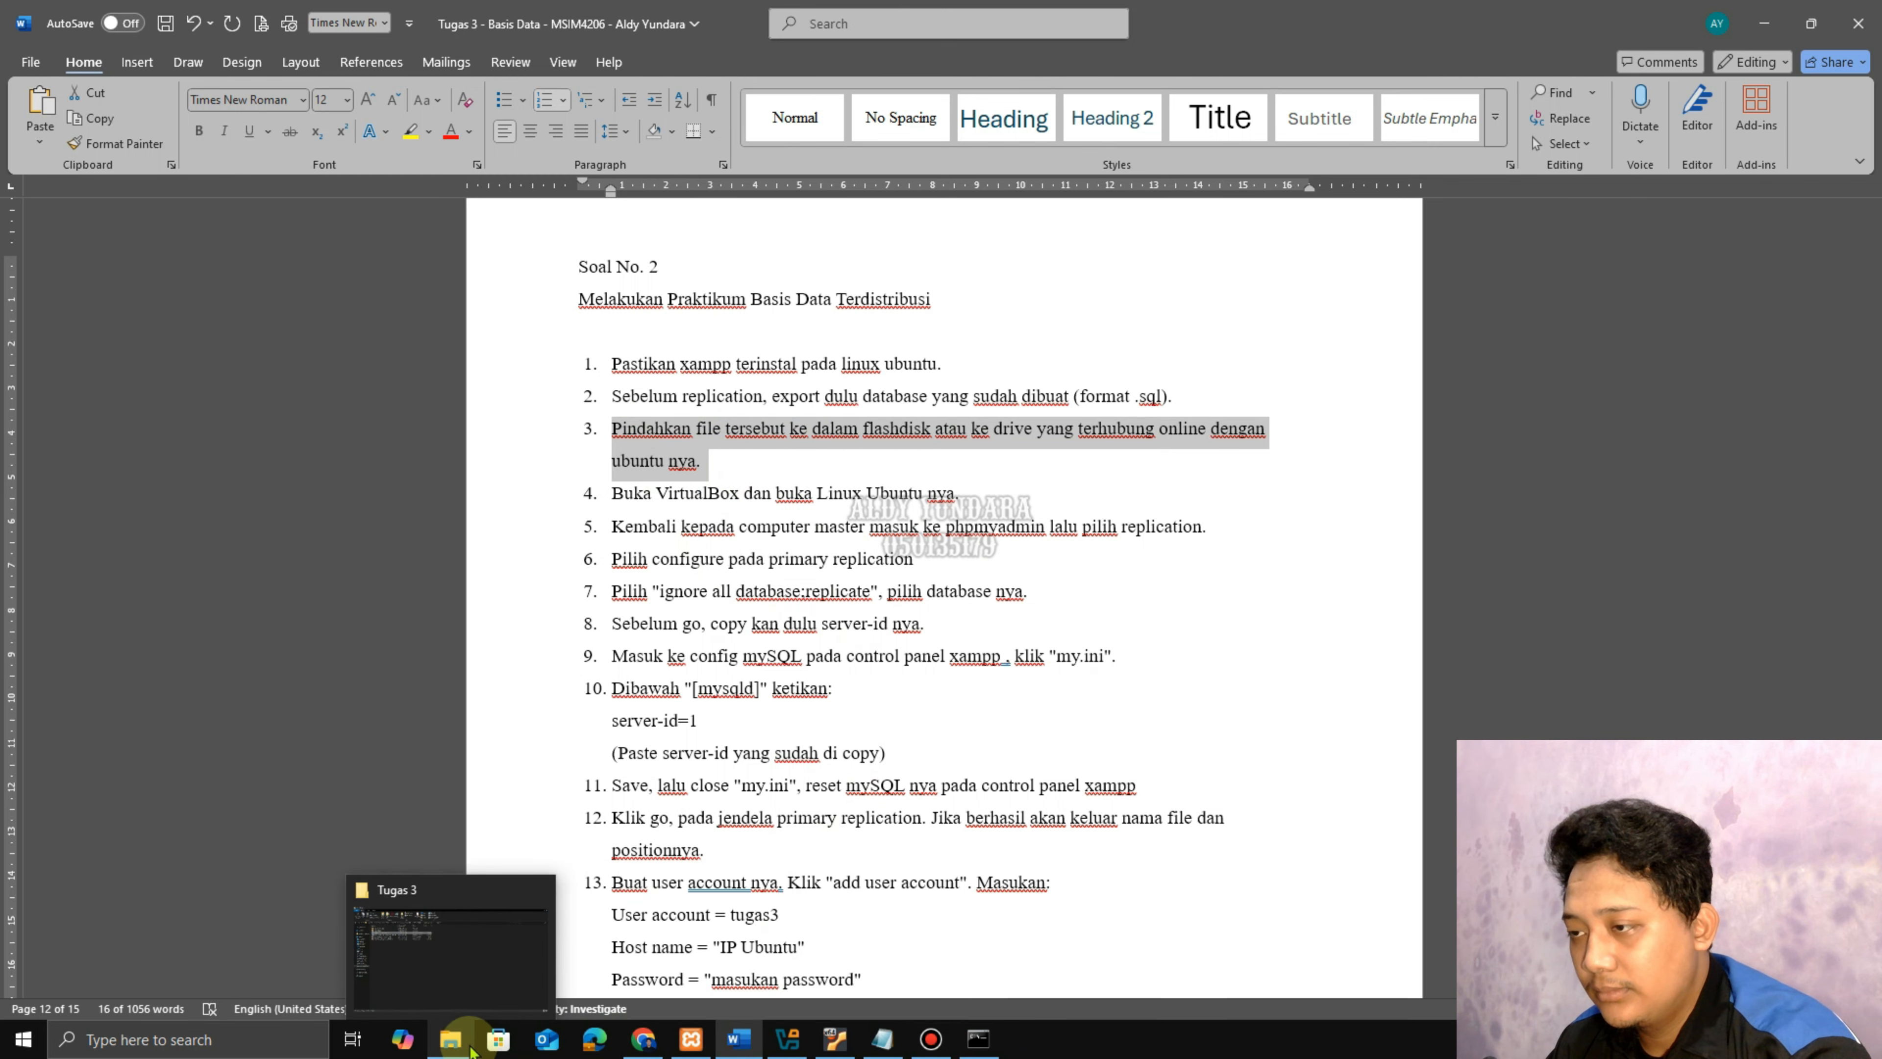
left_click(422, 920)
left_click(80, 386)
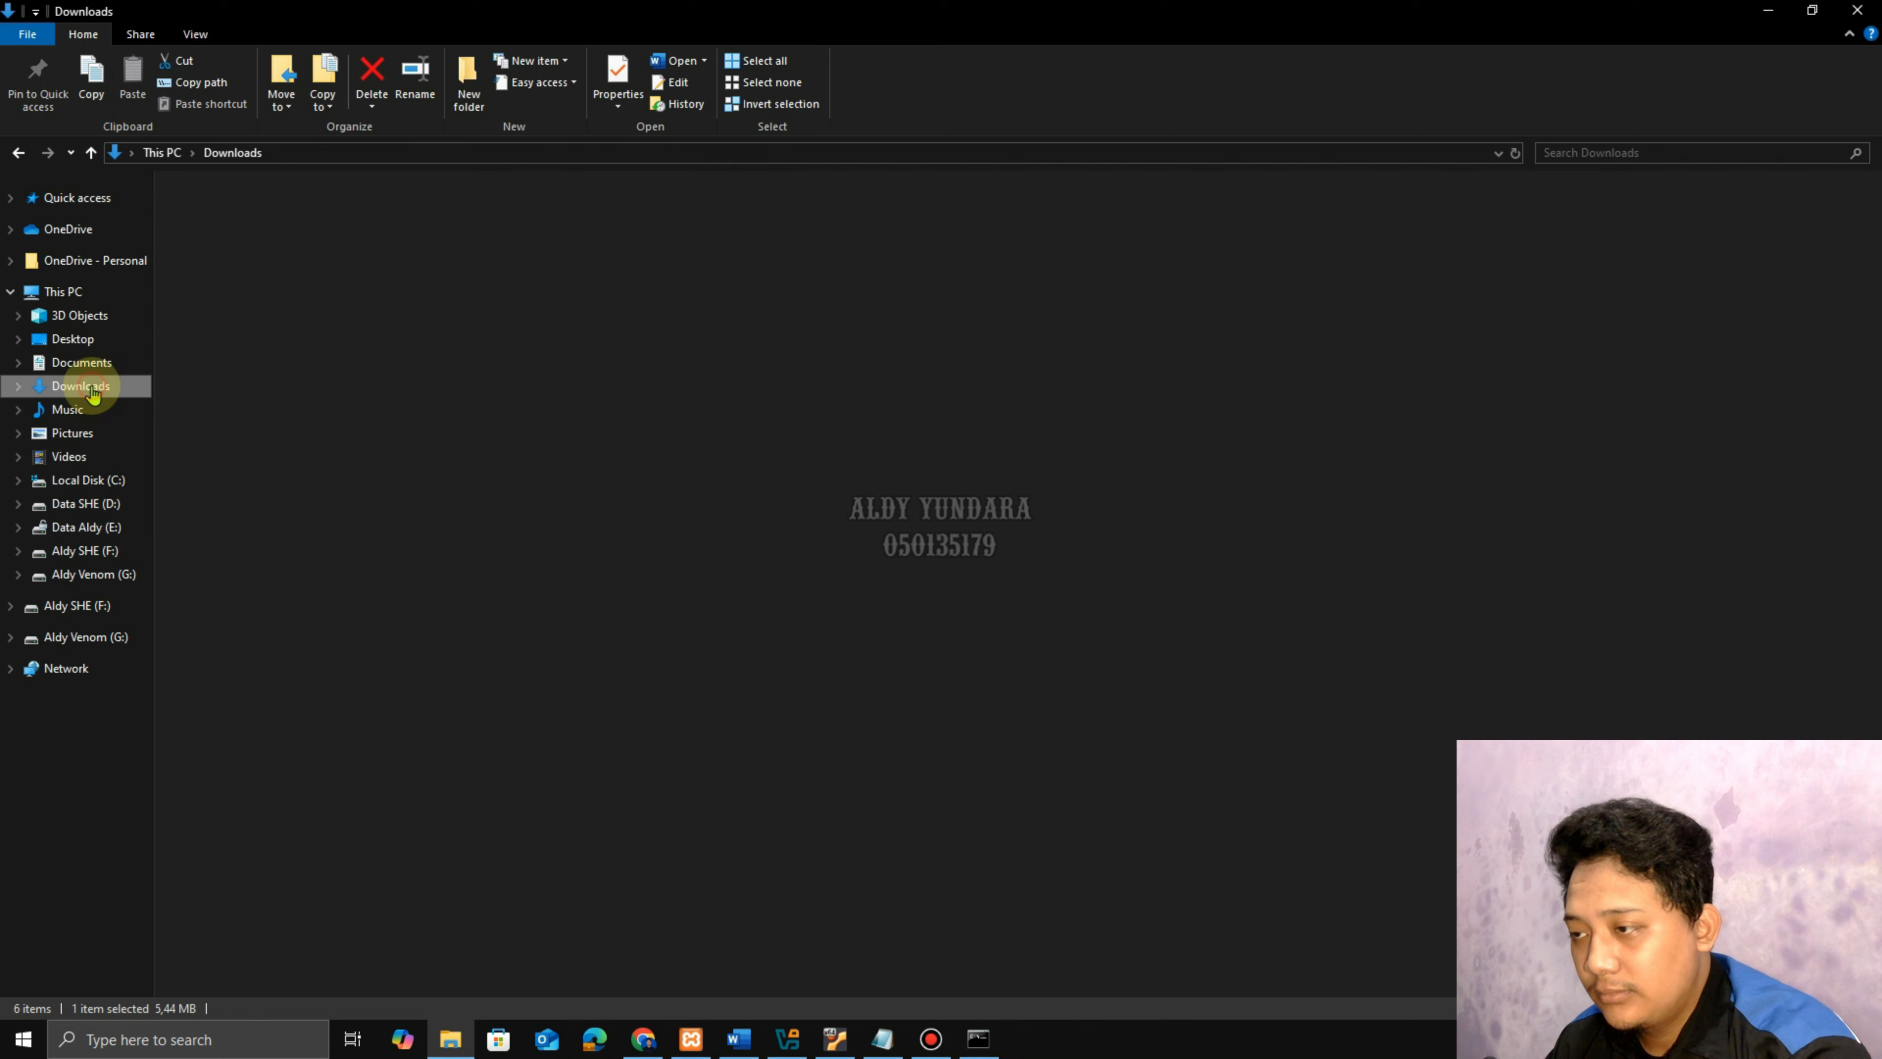
left_click(218, 279)
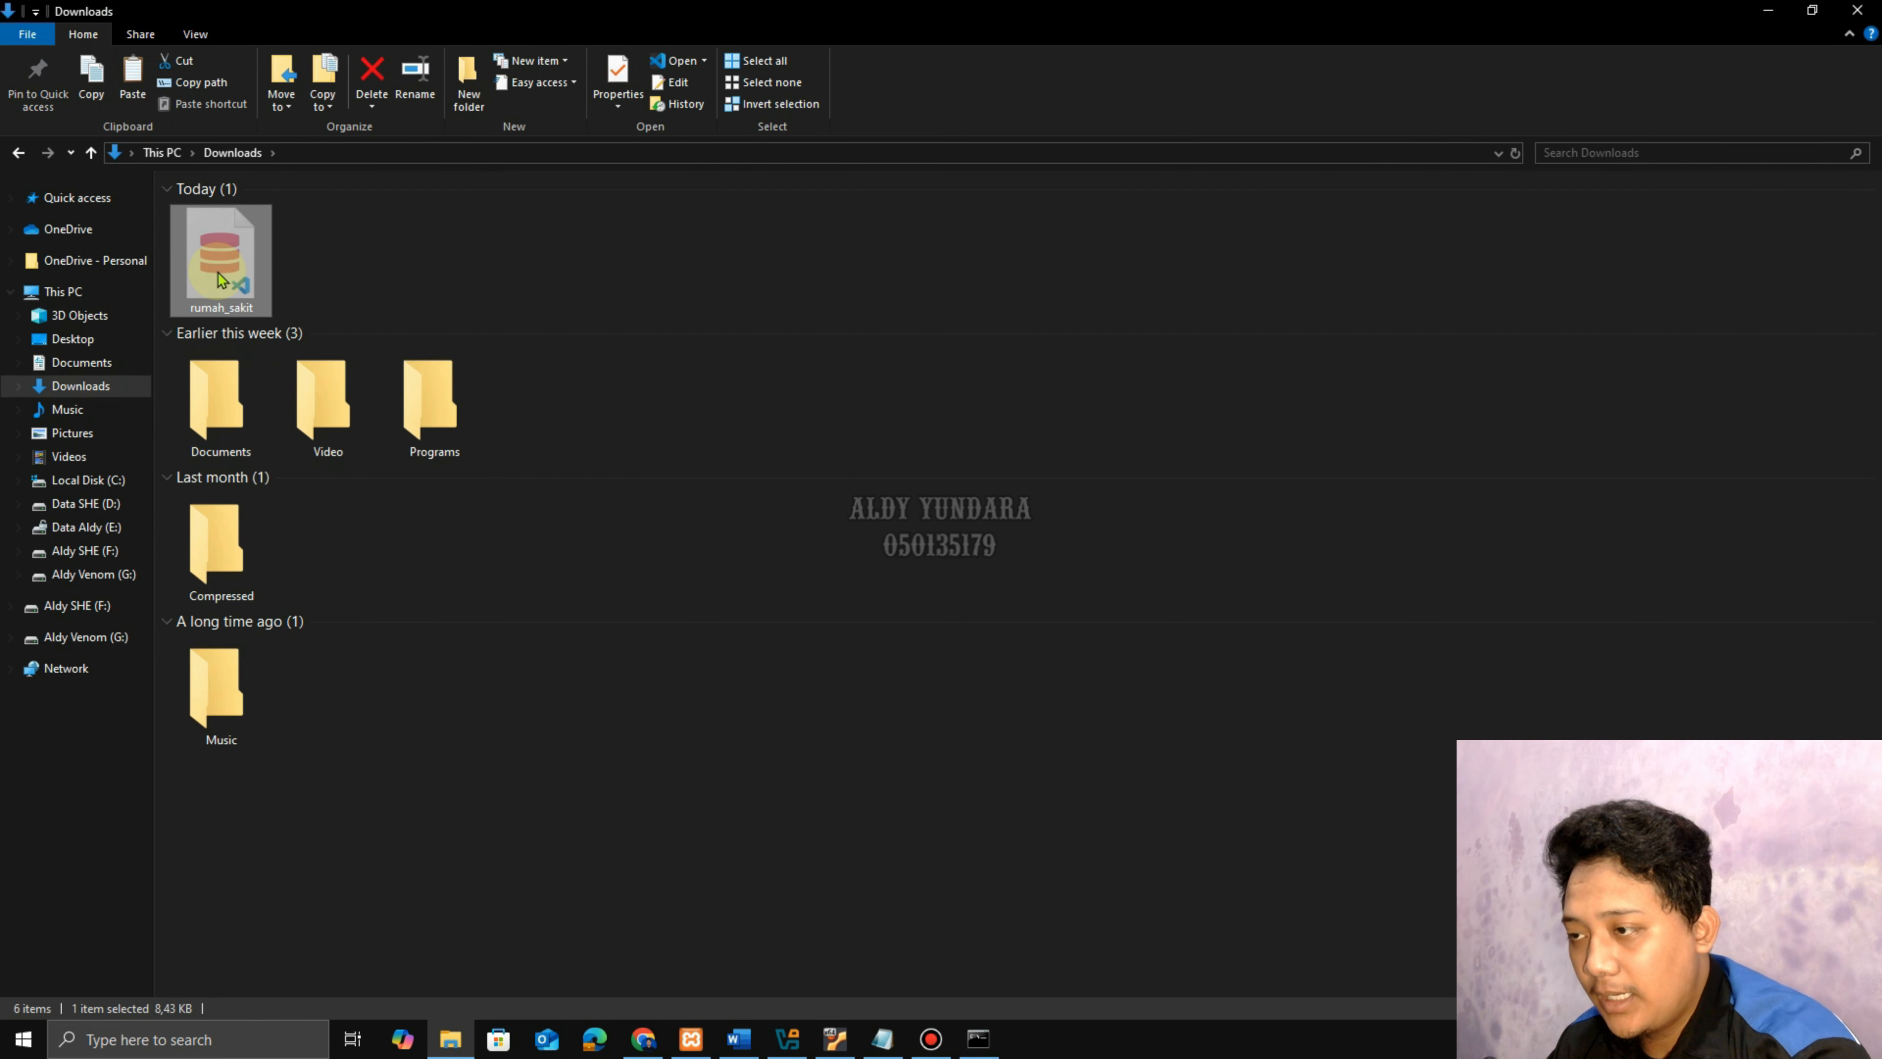
Paste the 9 KB rumah_sakit SQL file onto drive F:.
left_click(115, 552)
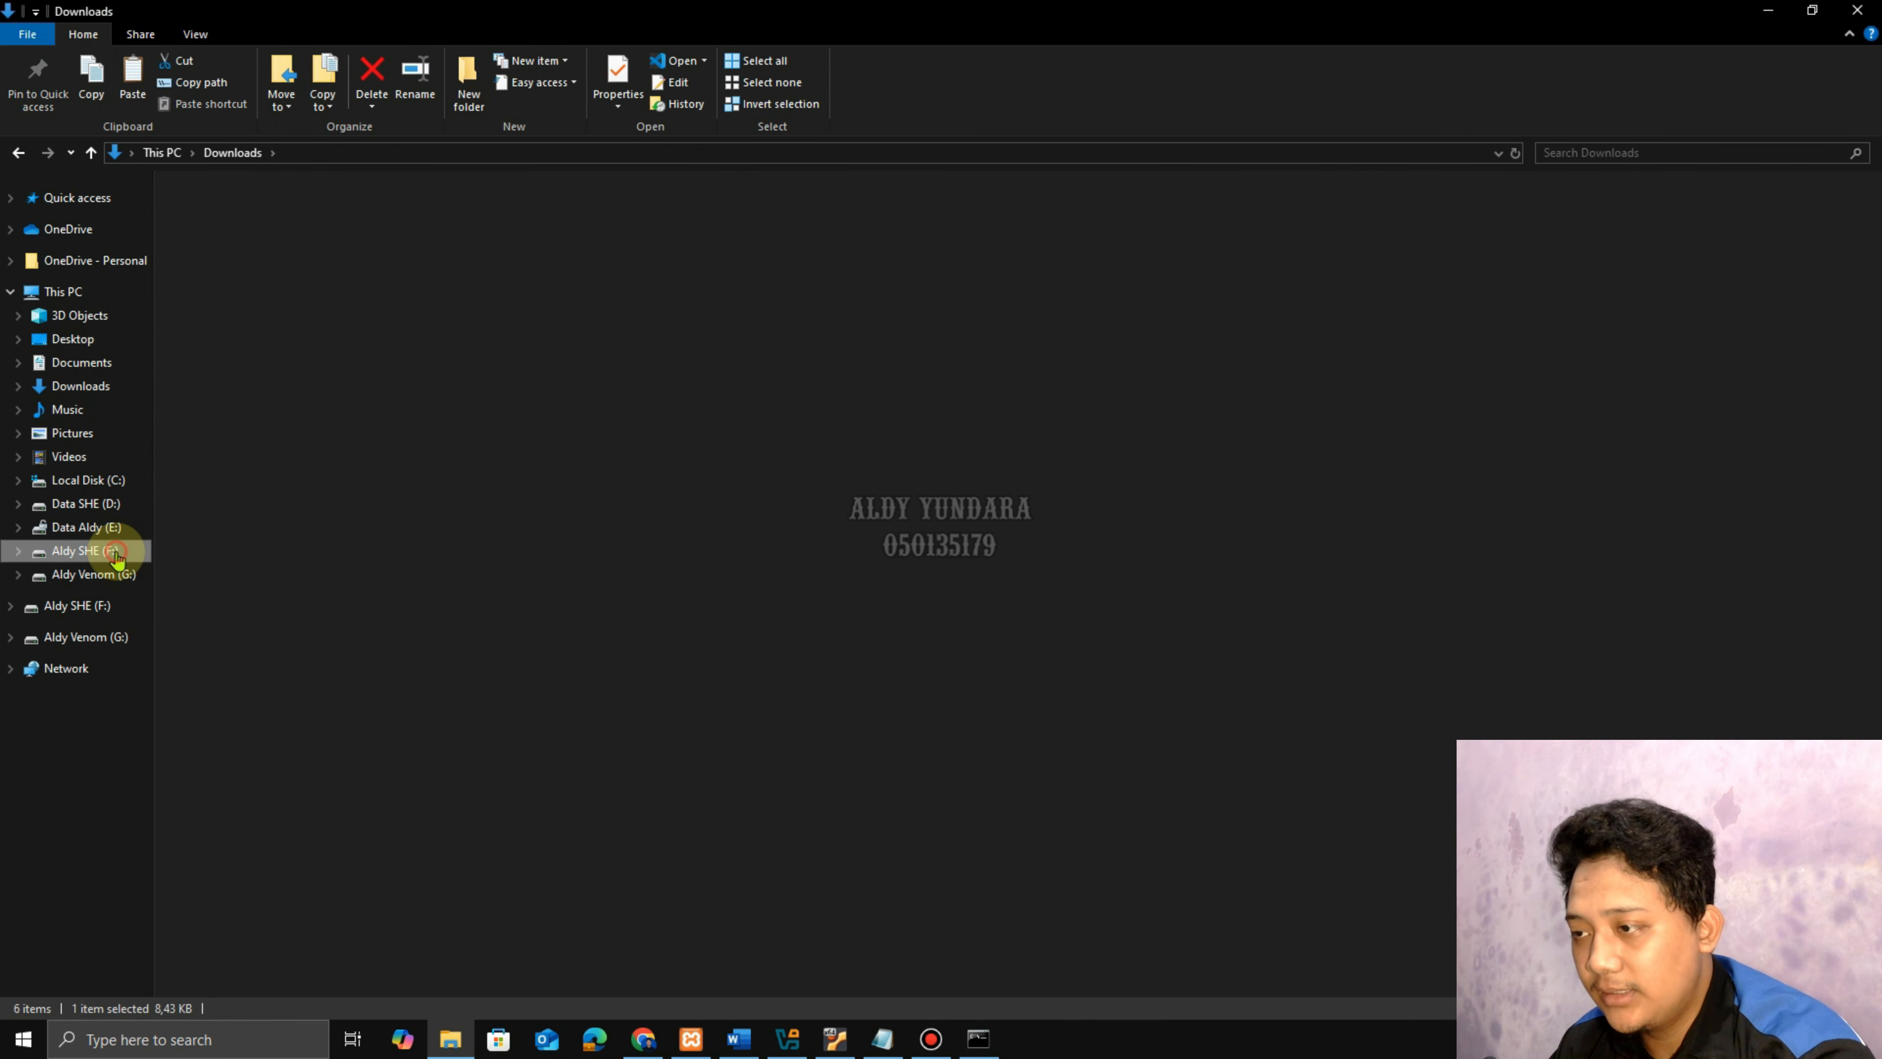
key("ctrl+v")
left_click(289, 375)
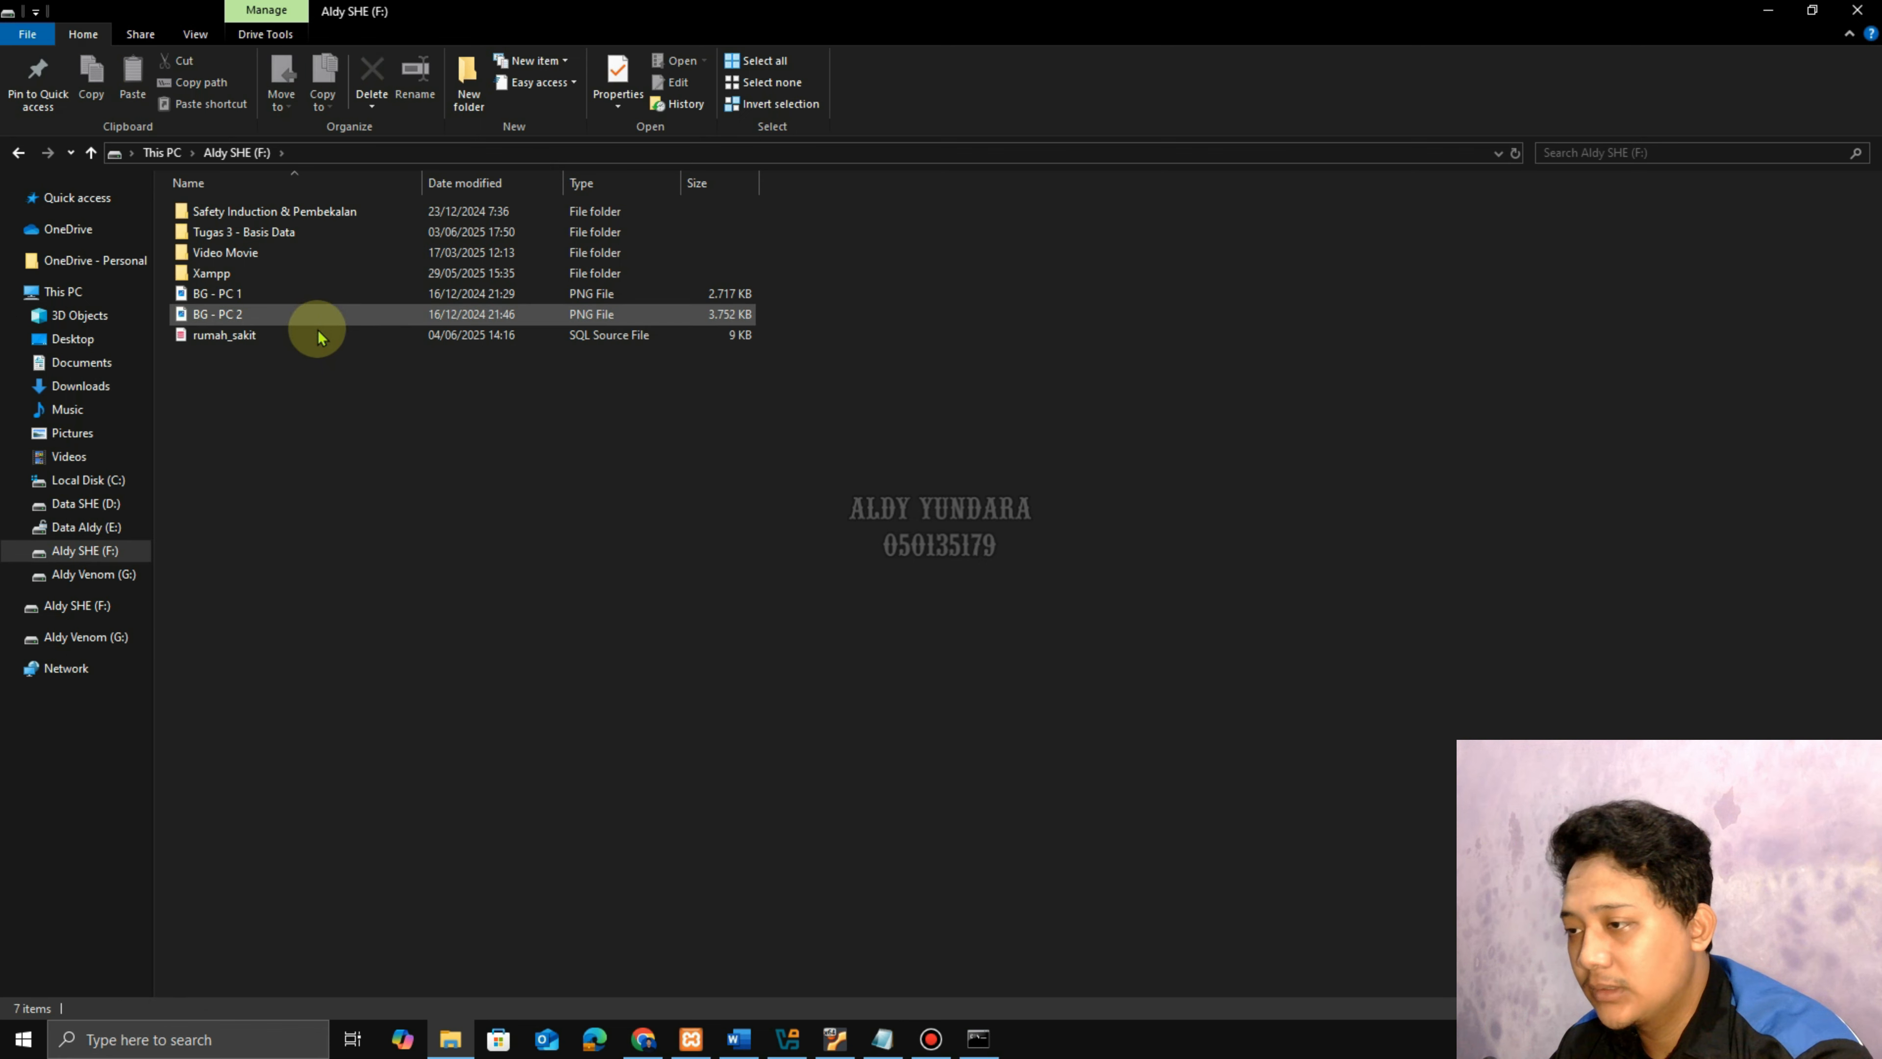
left_click(315, 336)
left_click(322, 384)
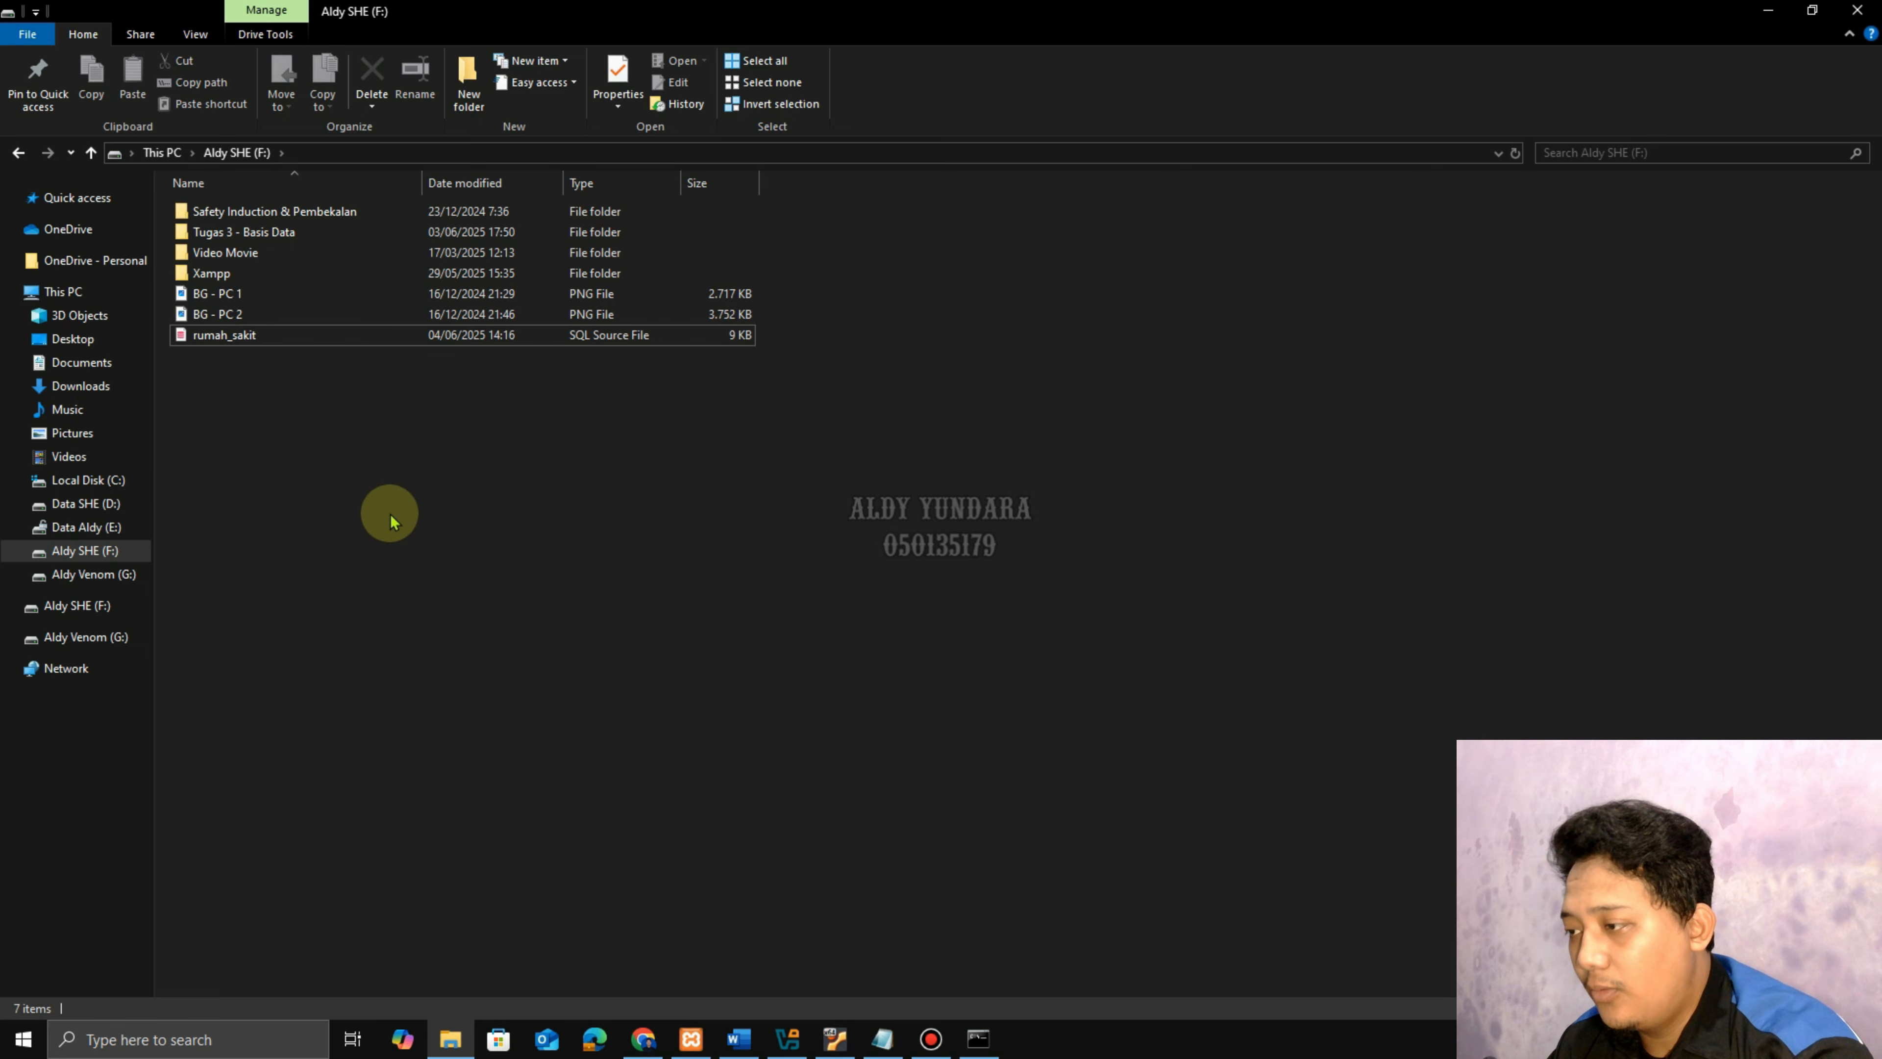
left_click(737, 1039)
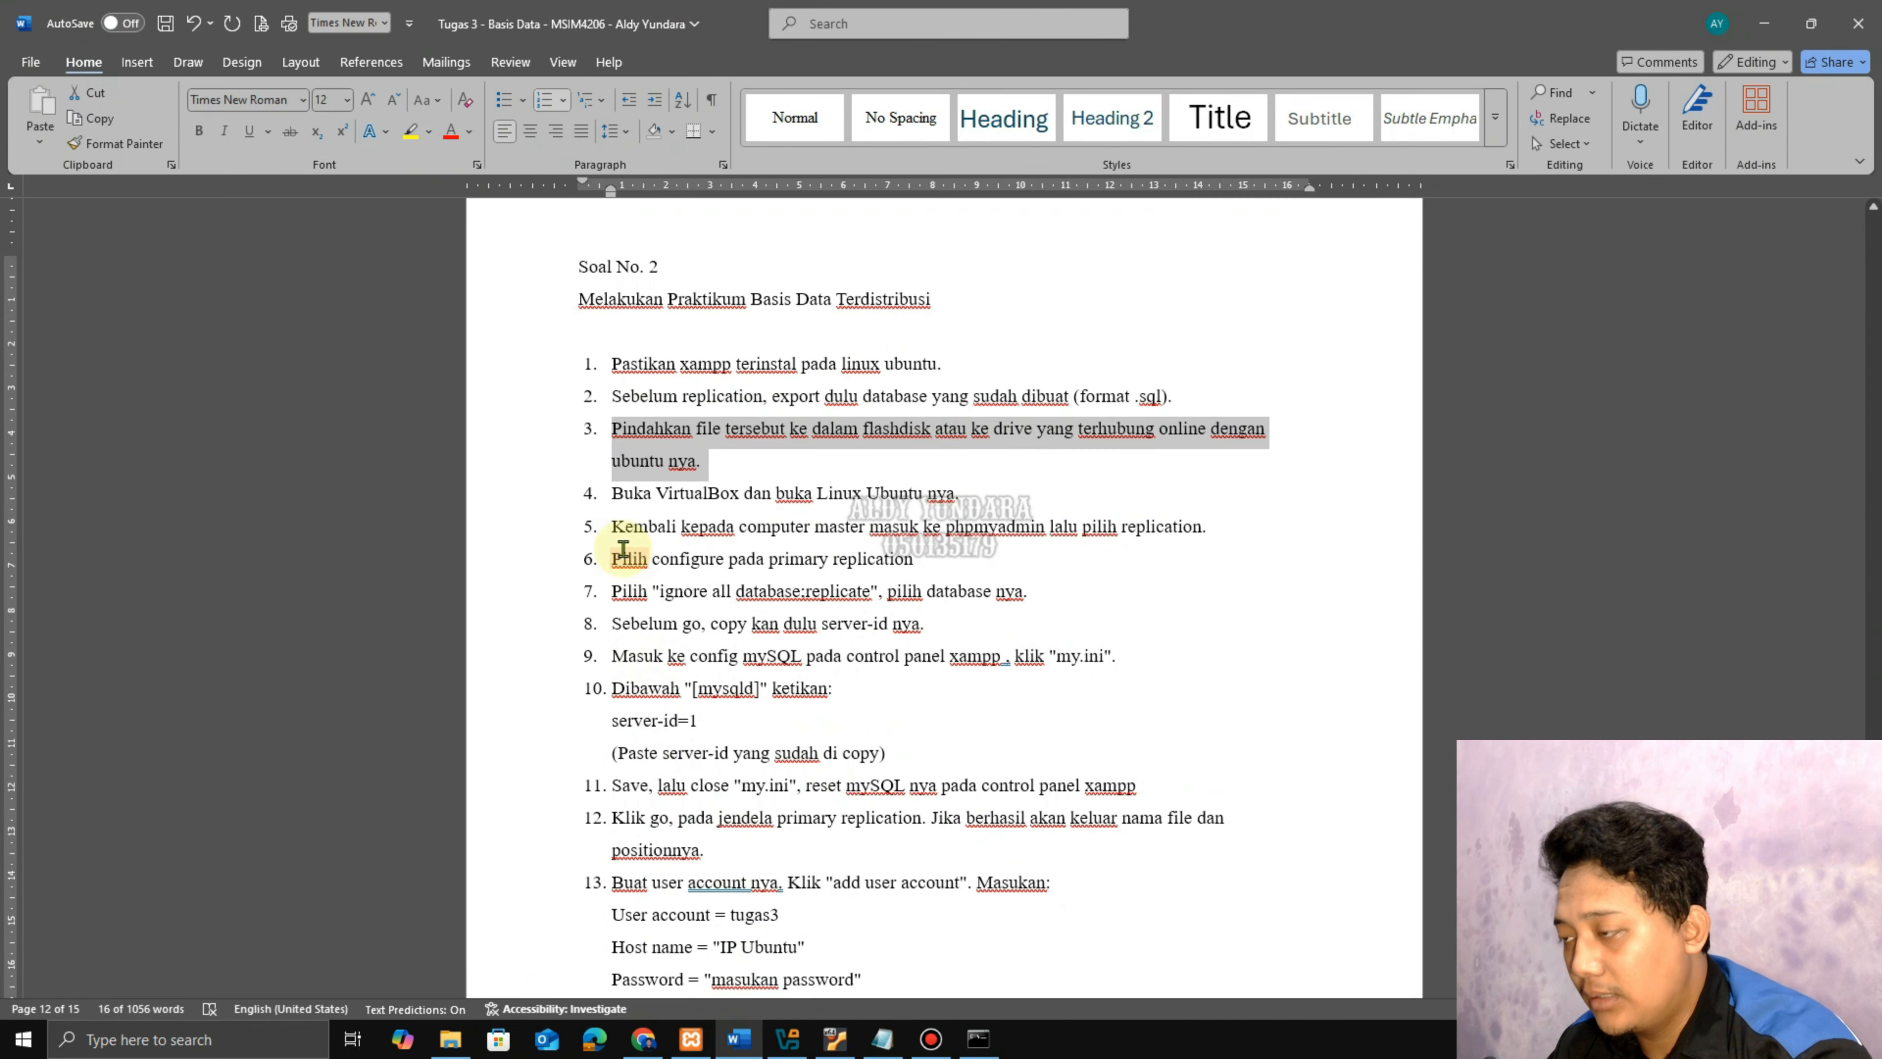
Highlight step 5 about returning to the master computer, then go back to phpMyAdmin.
left_click(960, 489)
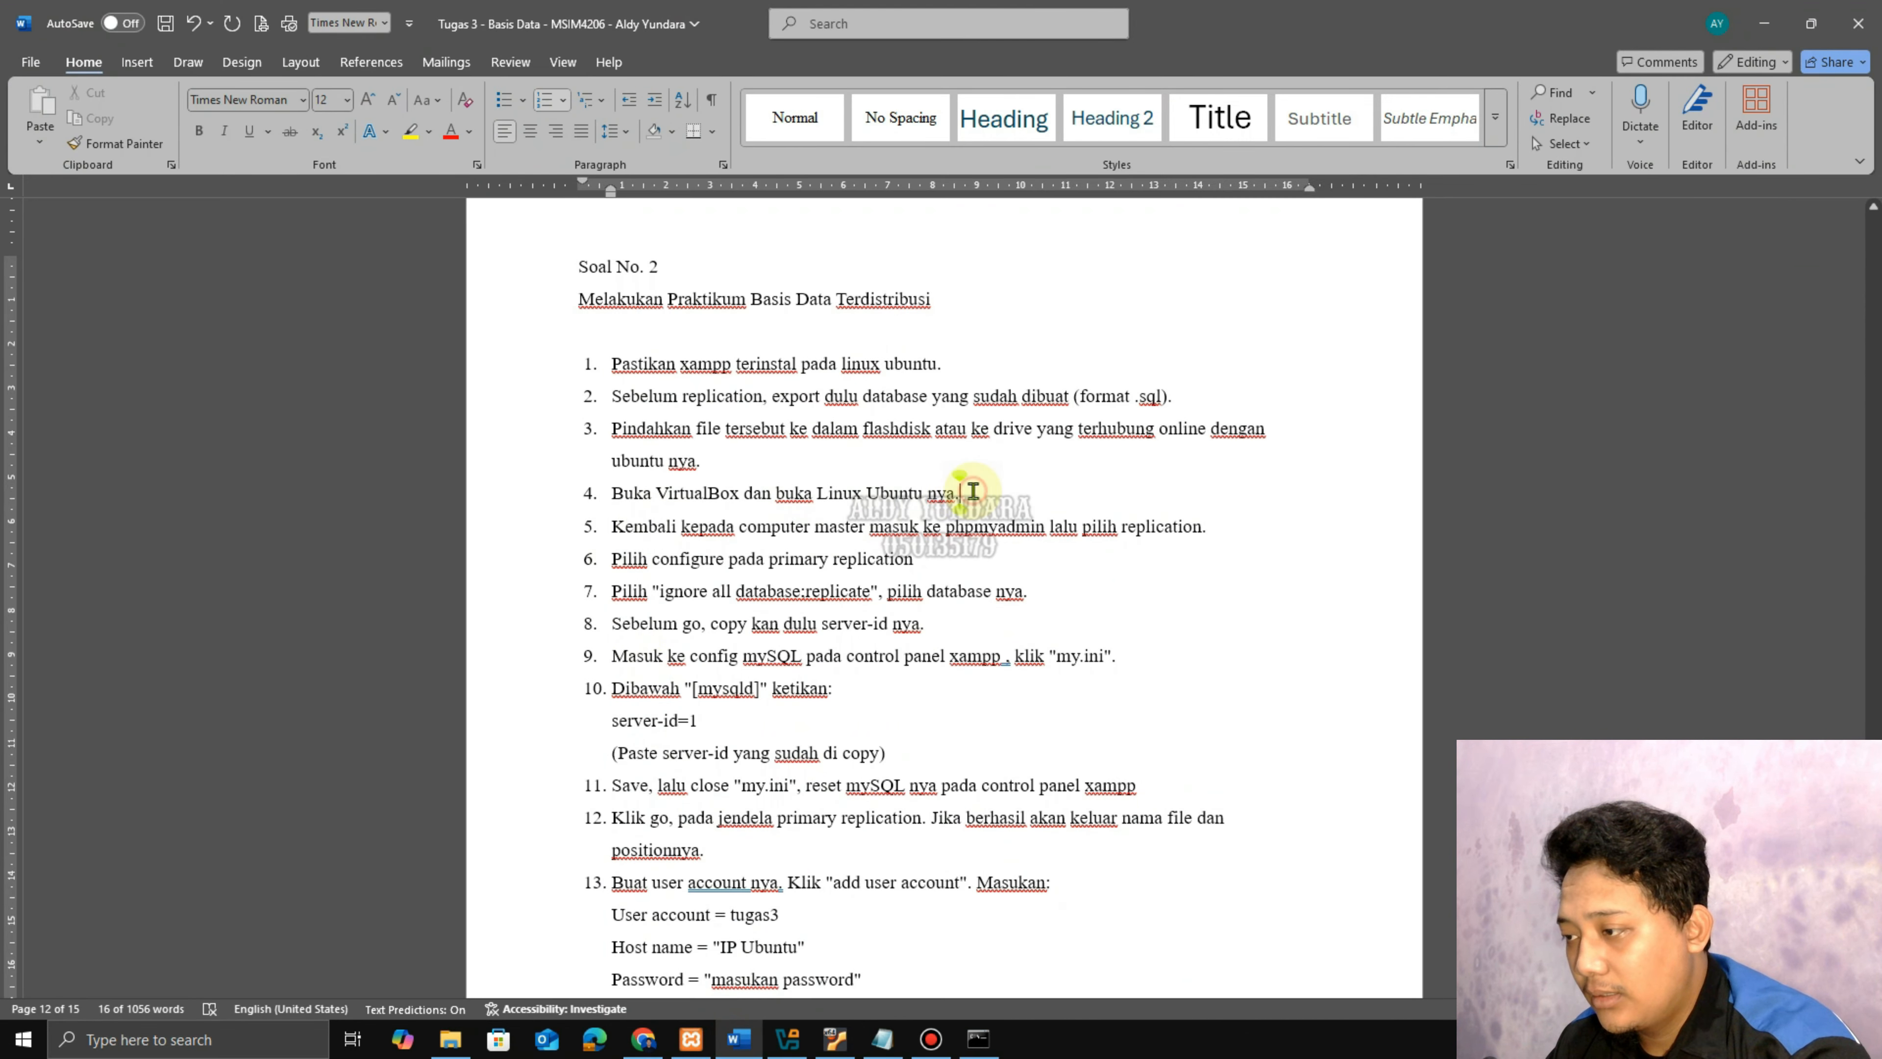
left_click(790, 1037)
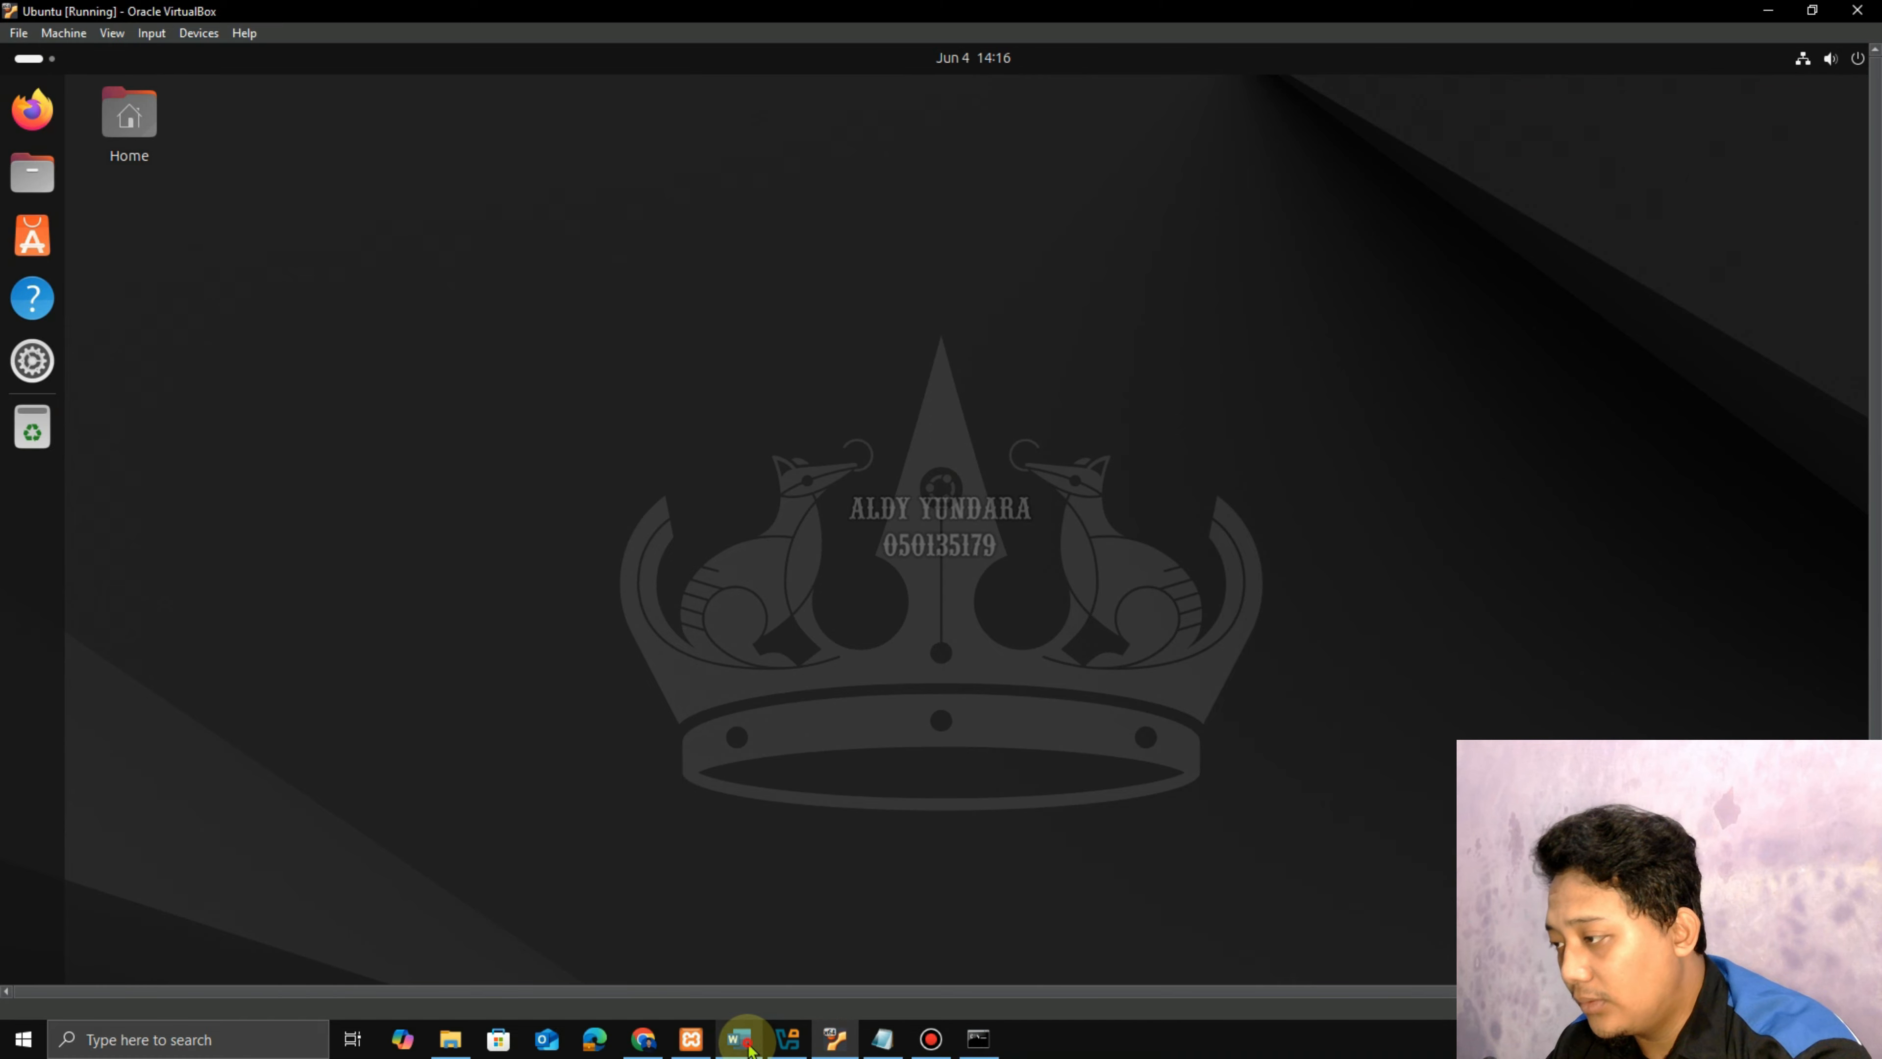
left_click(737, 1037)
left_click_drag(612, 526, 1181, 526)
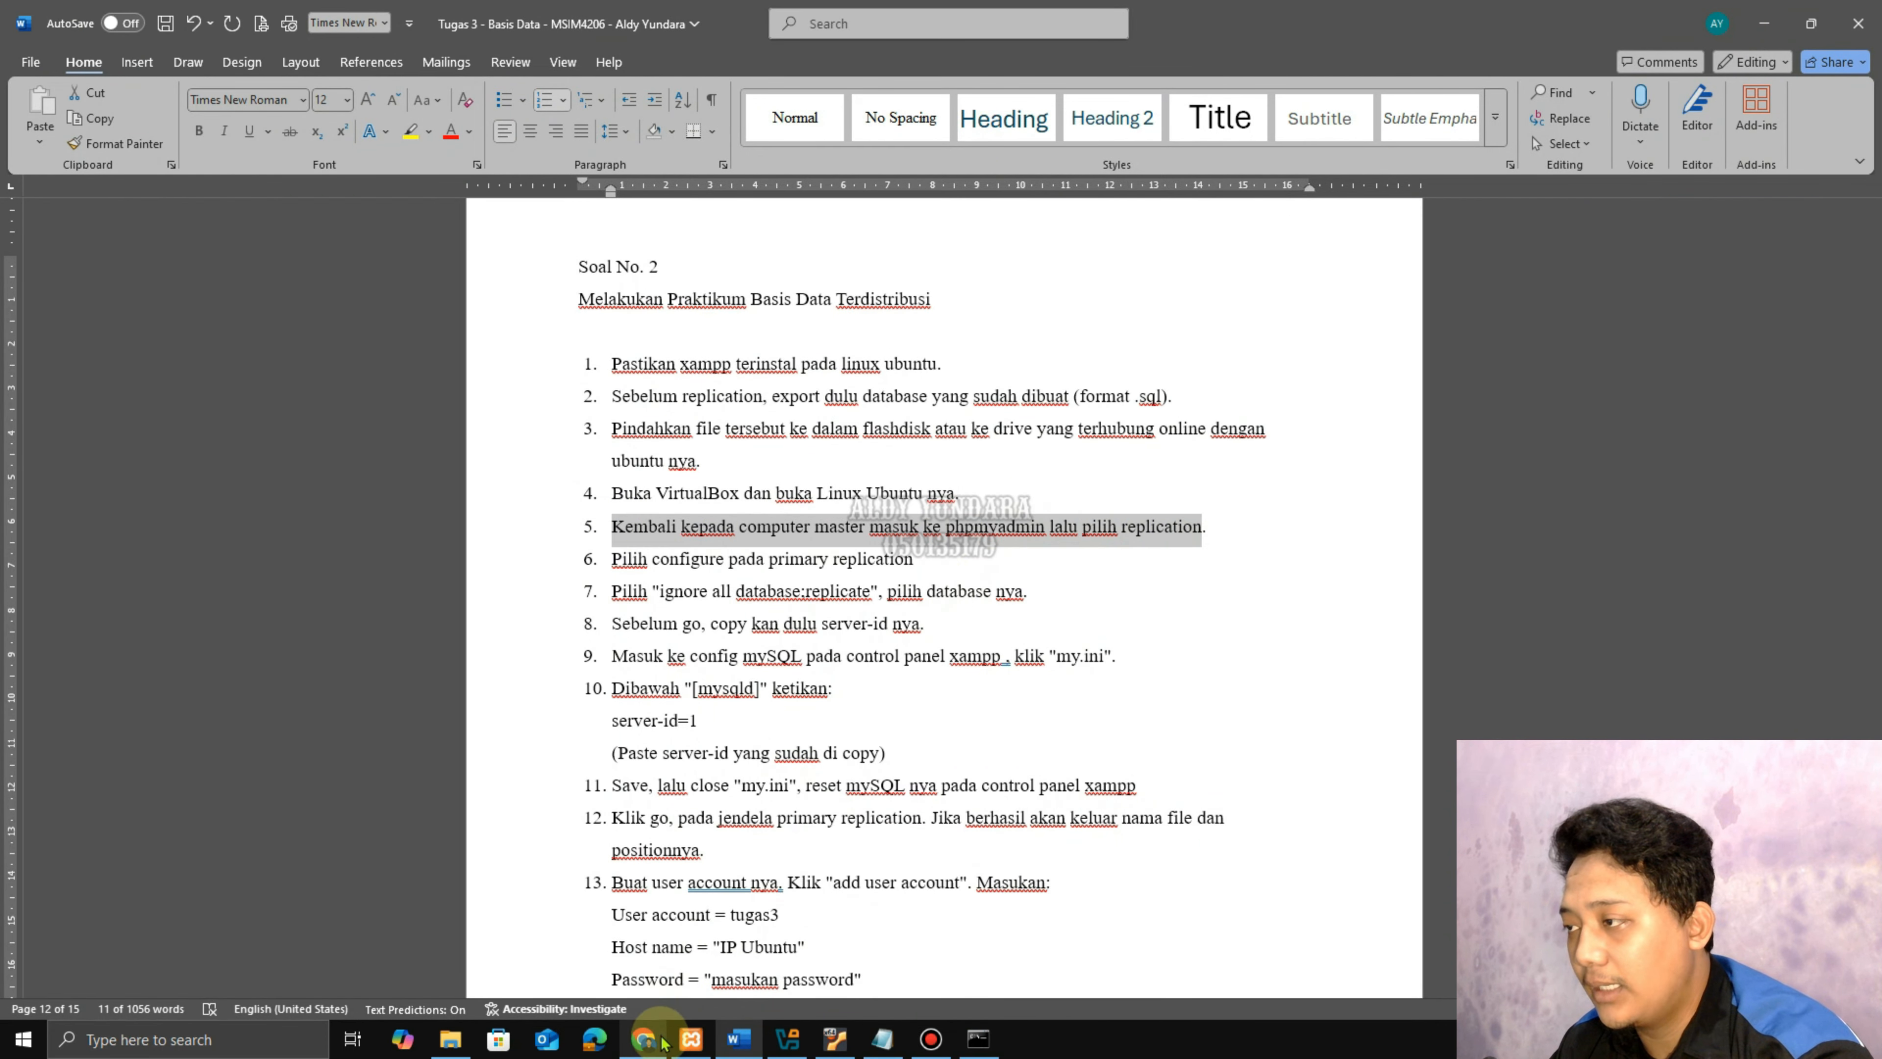
left_click(643, 1038)
Open the server Replication page and review Word steps 6–8 on copying the server-id.
left_click(70, 137)
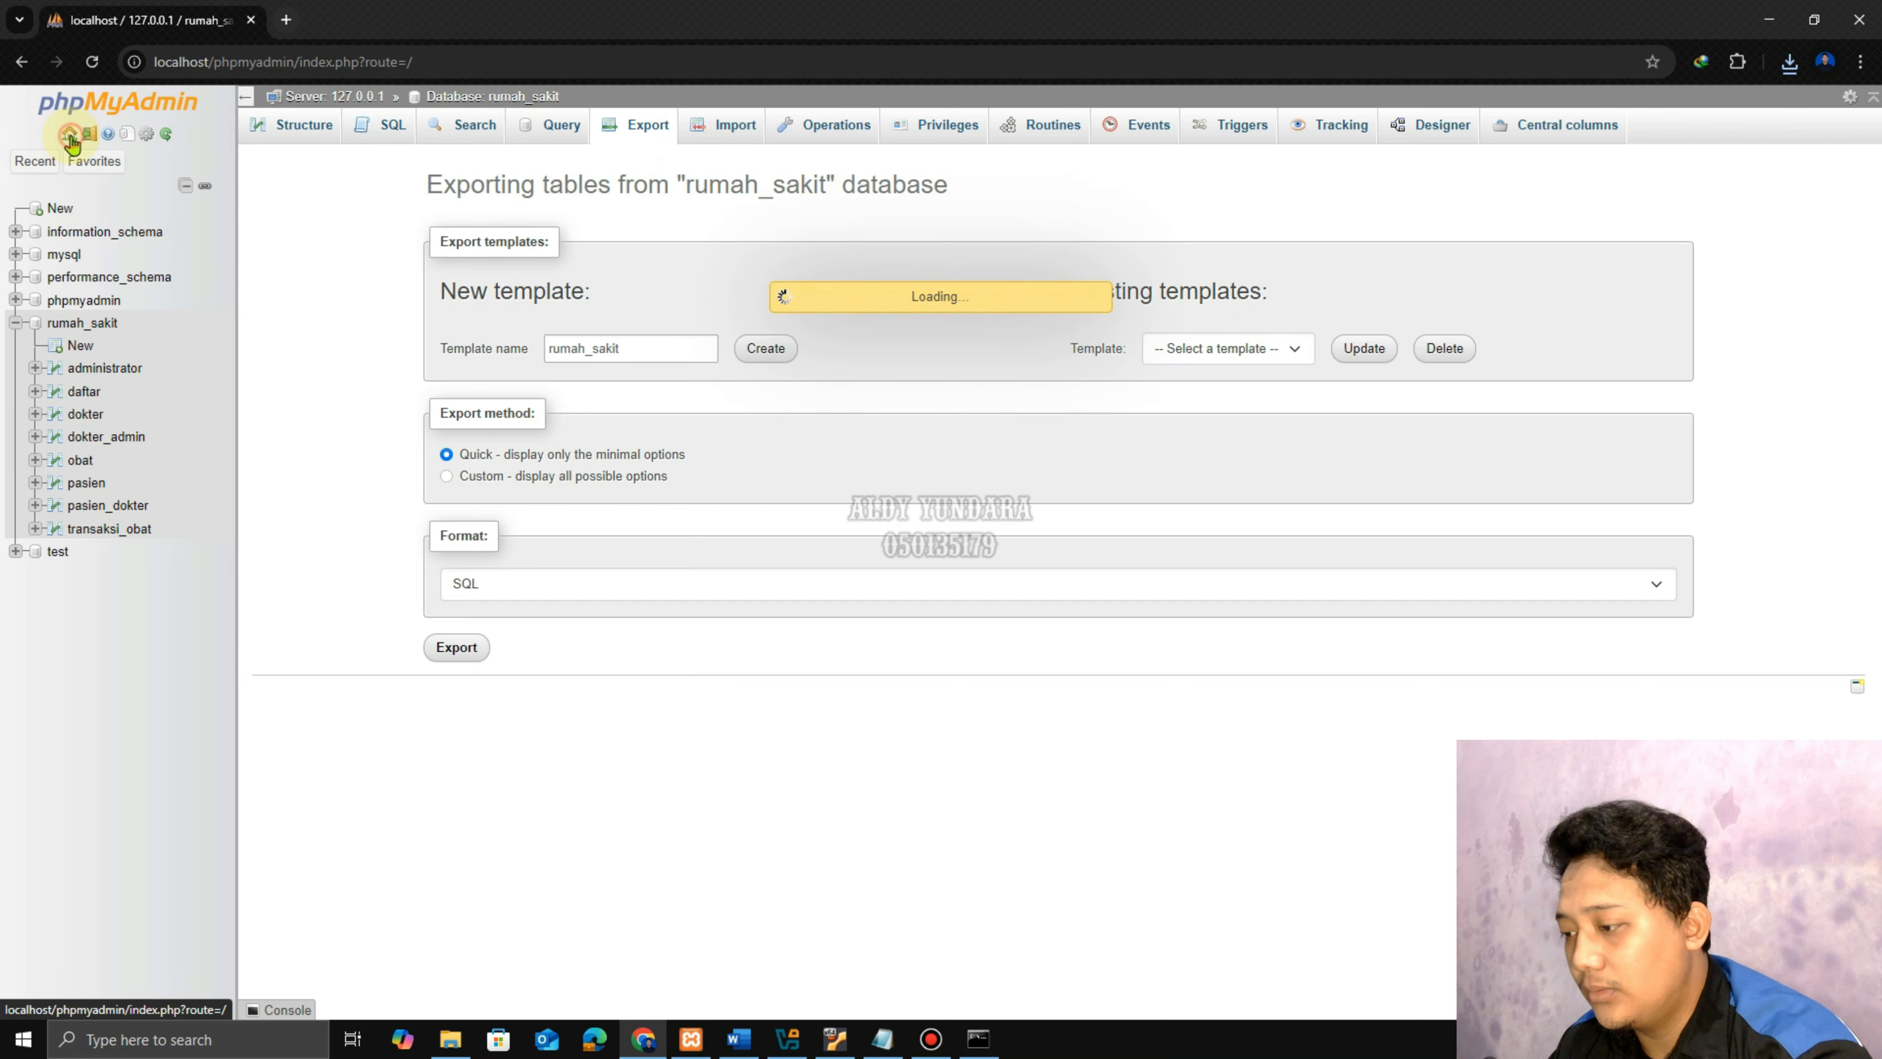
left_click(963, 125)
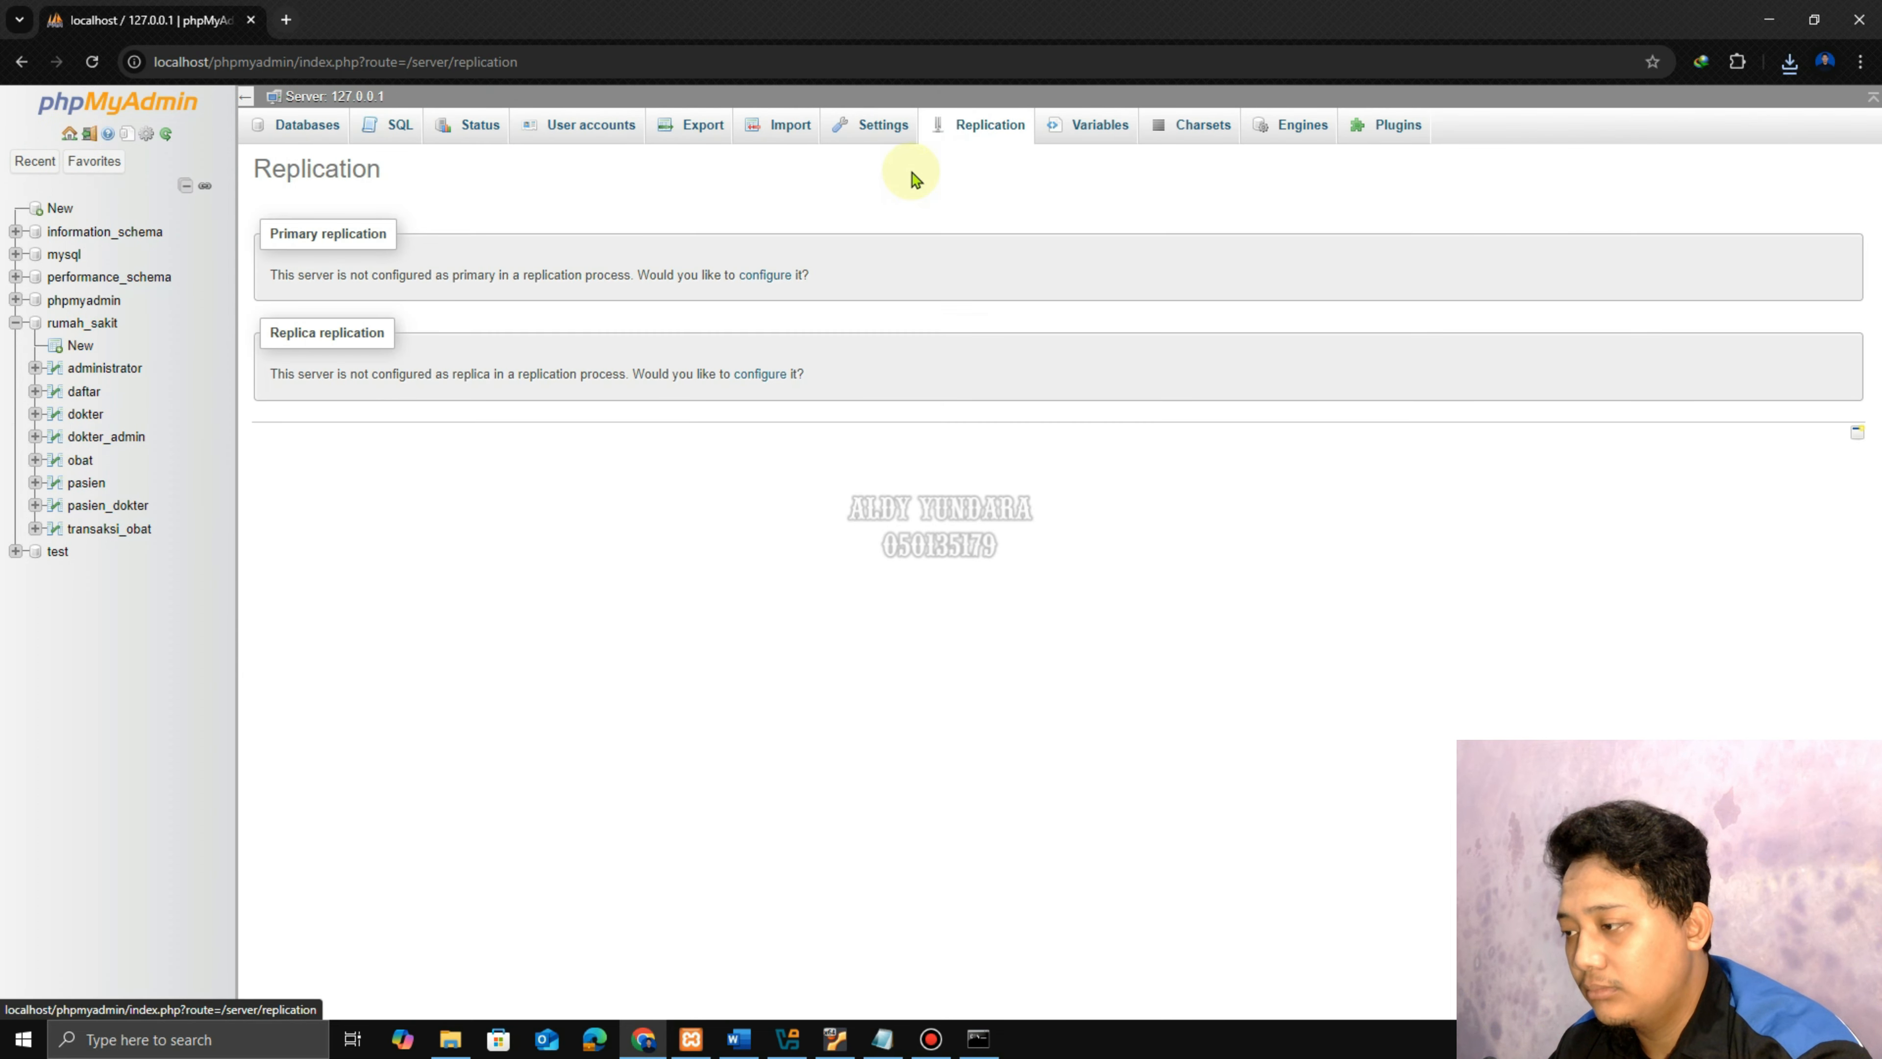
left_click(739, 1038)
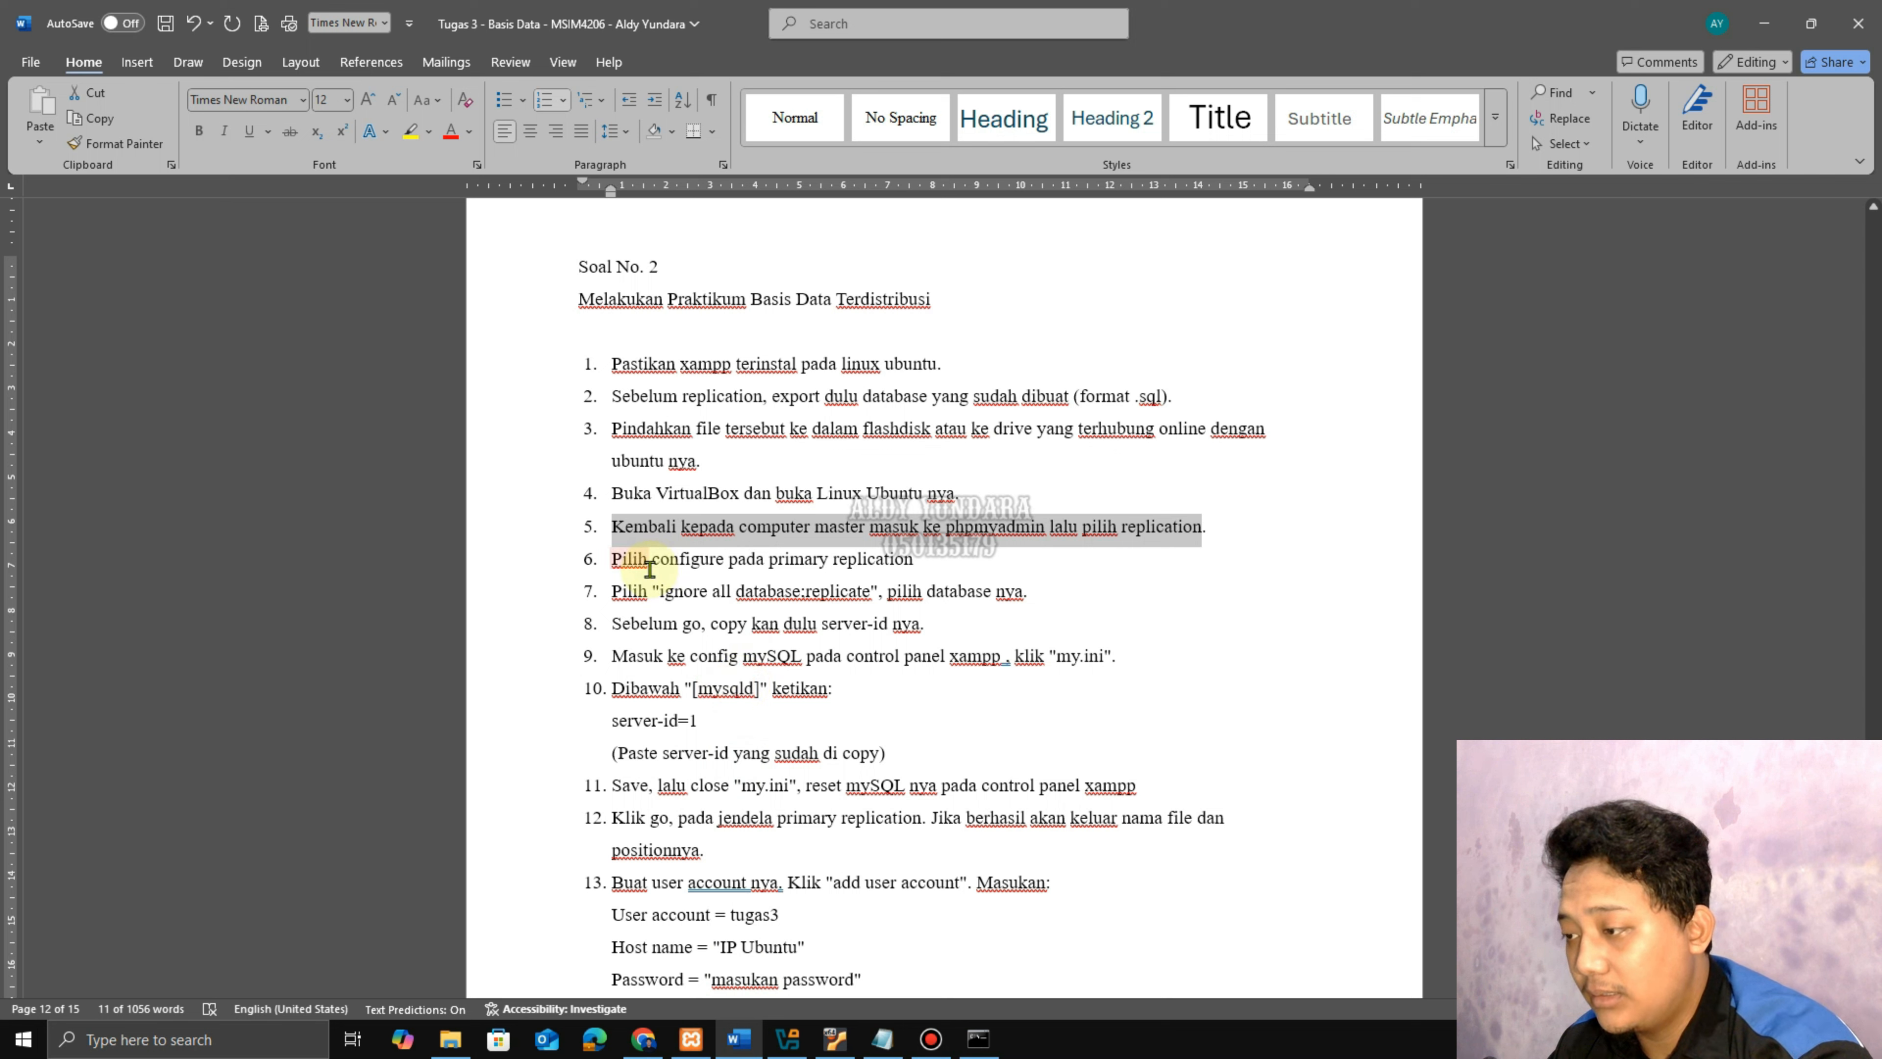
left_click_drag(613, 562, 896, 561)
left_click_drag(672, 593, 1022, 593)
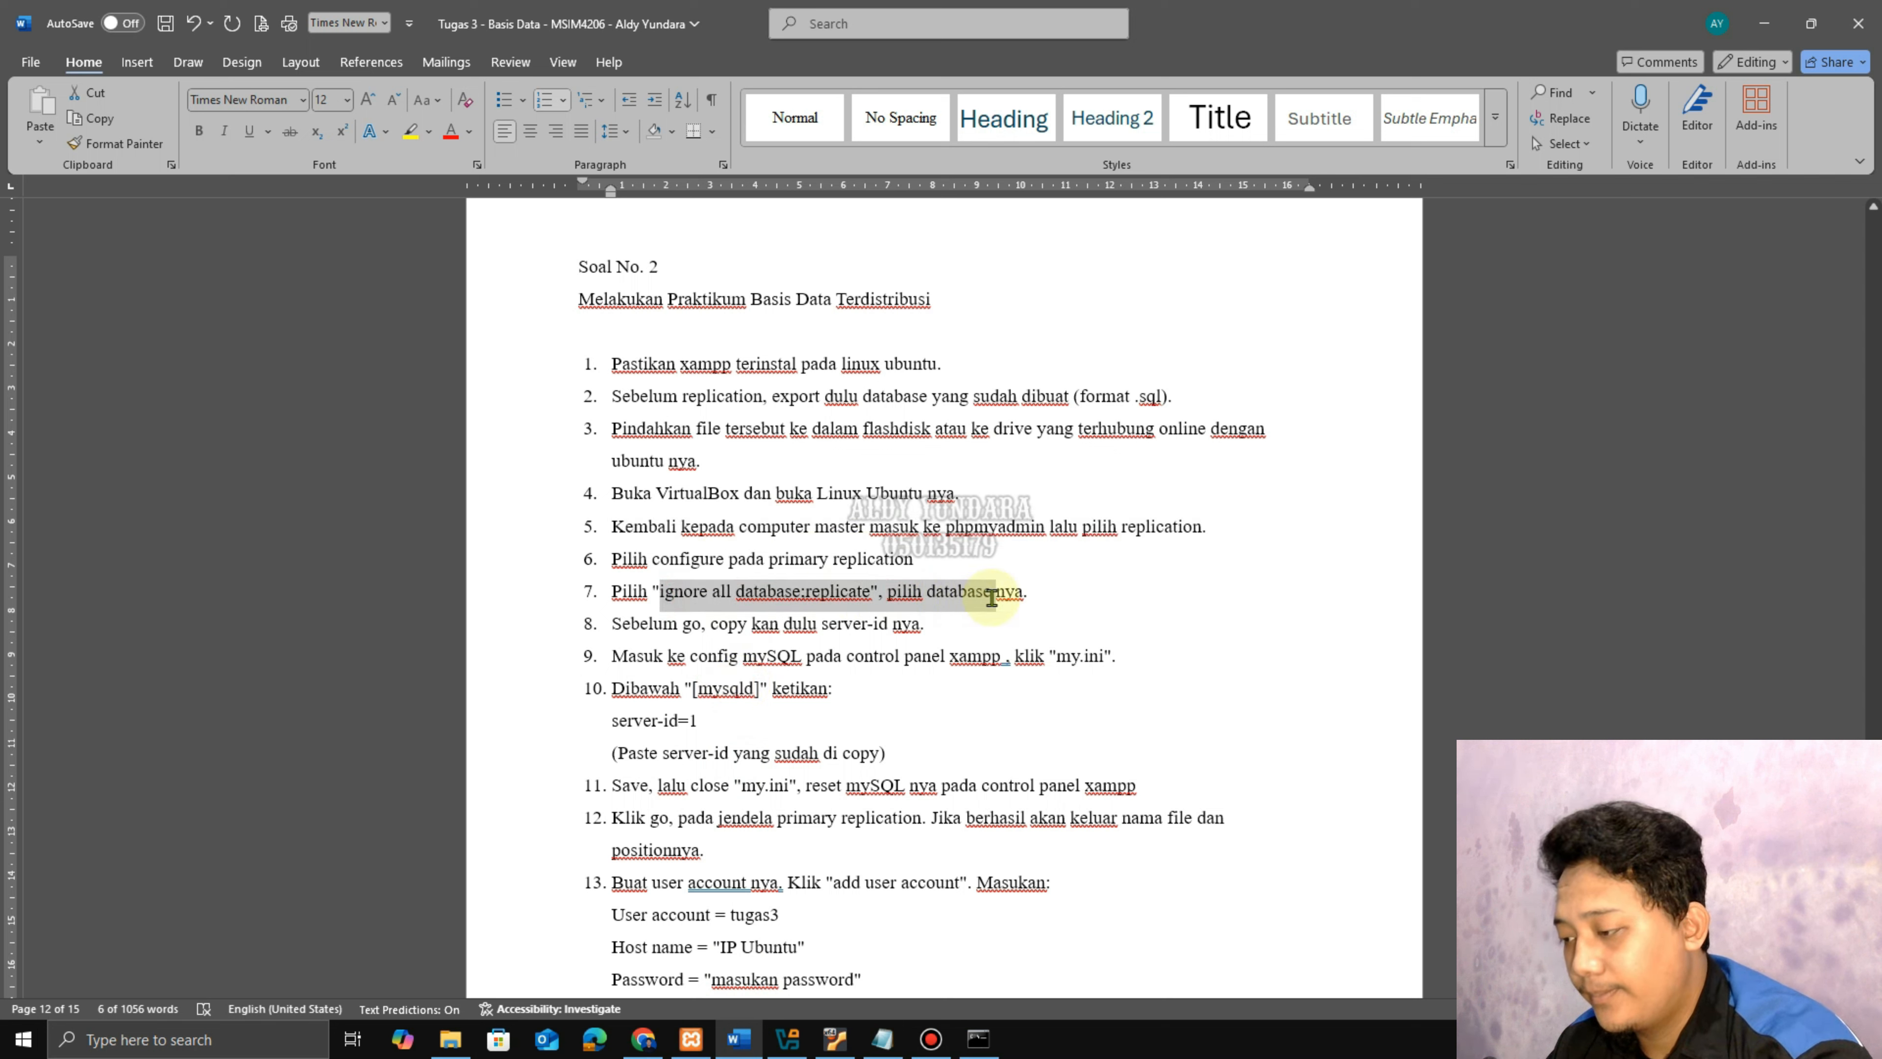
left_click(647, 624)
left_click_drag(746, 627, 930, 635)
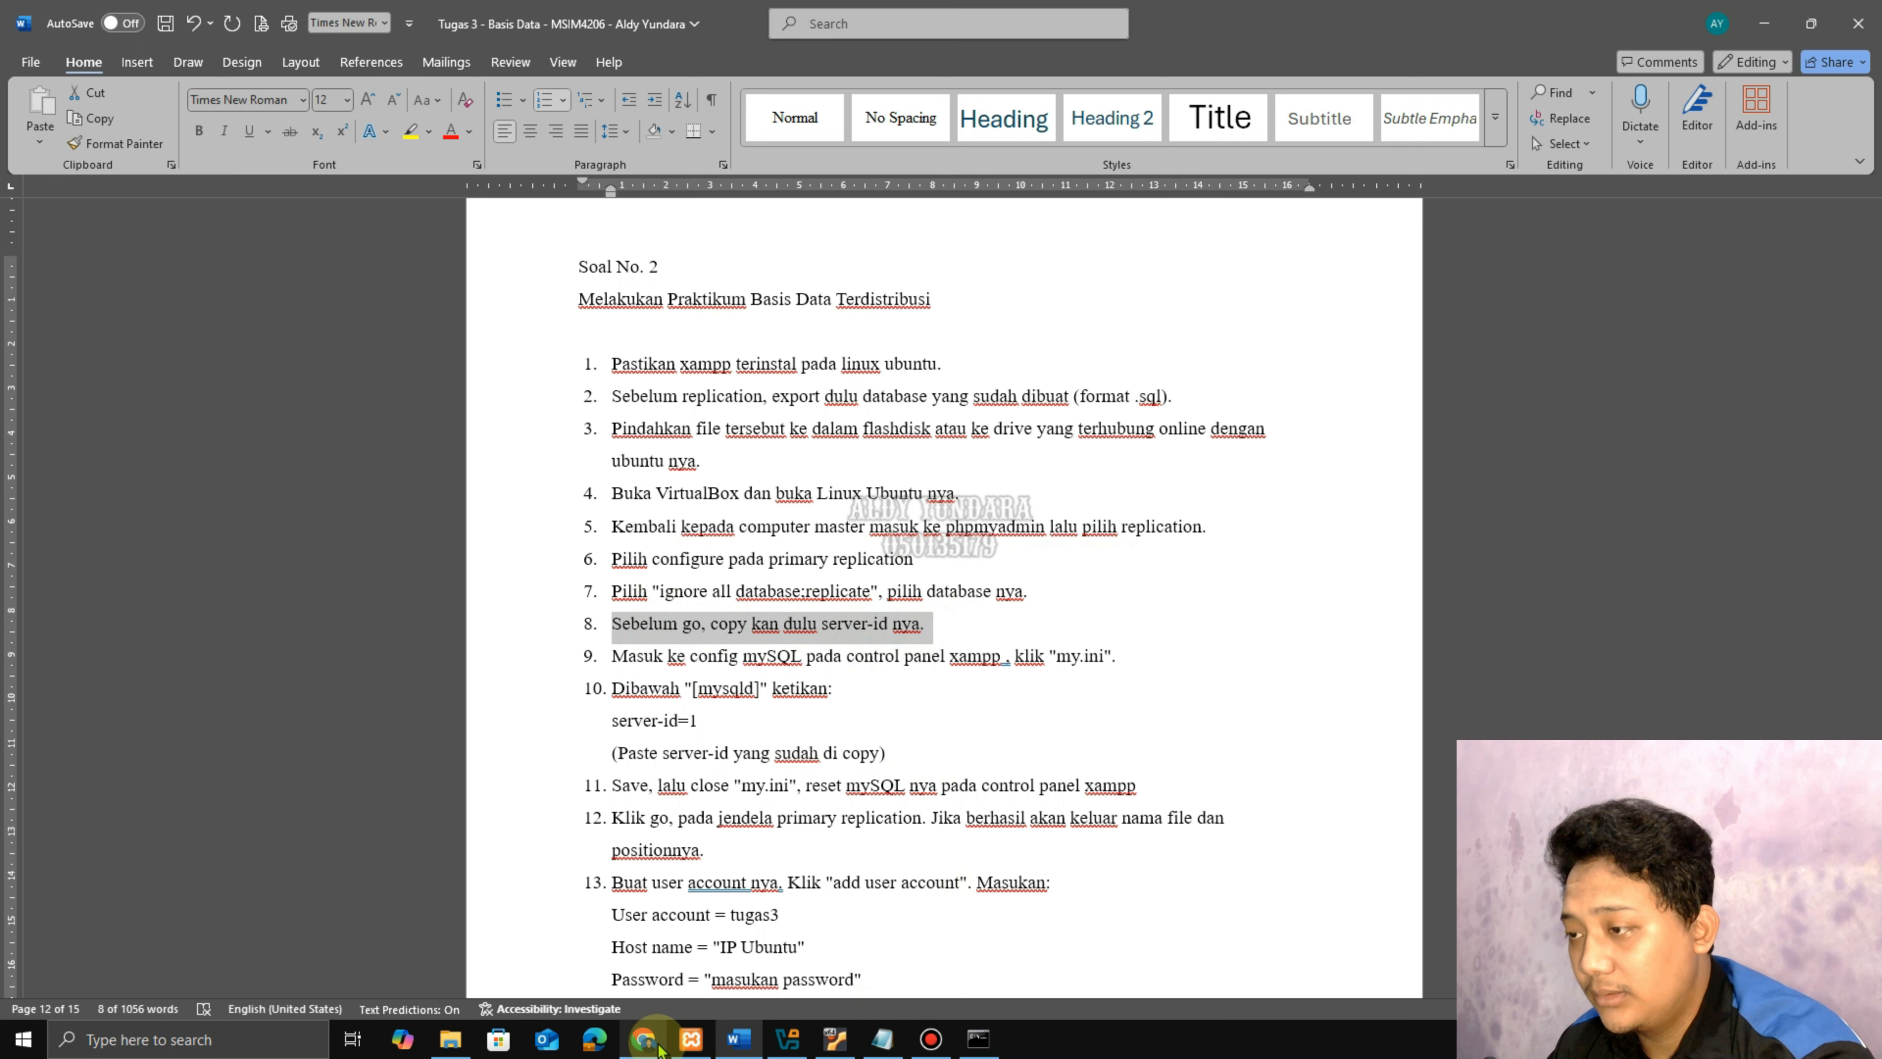
left_click(643, 1038)
Configure primary replication as 'Ignore all databases; Replicate' rumah_sakit and select the four config lines.
left_click(762, 276)
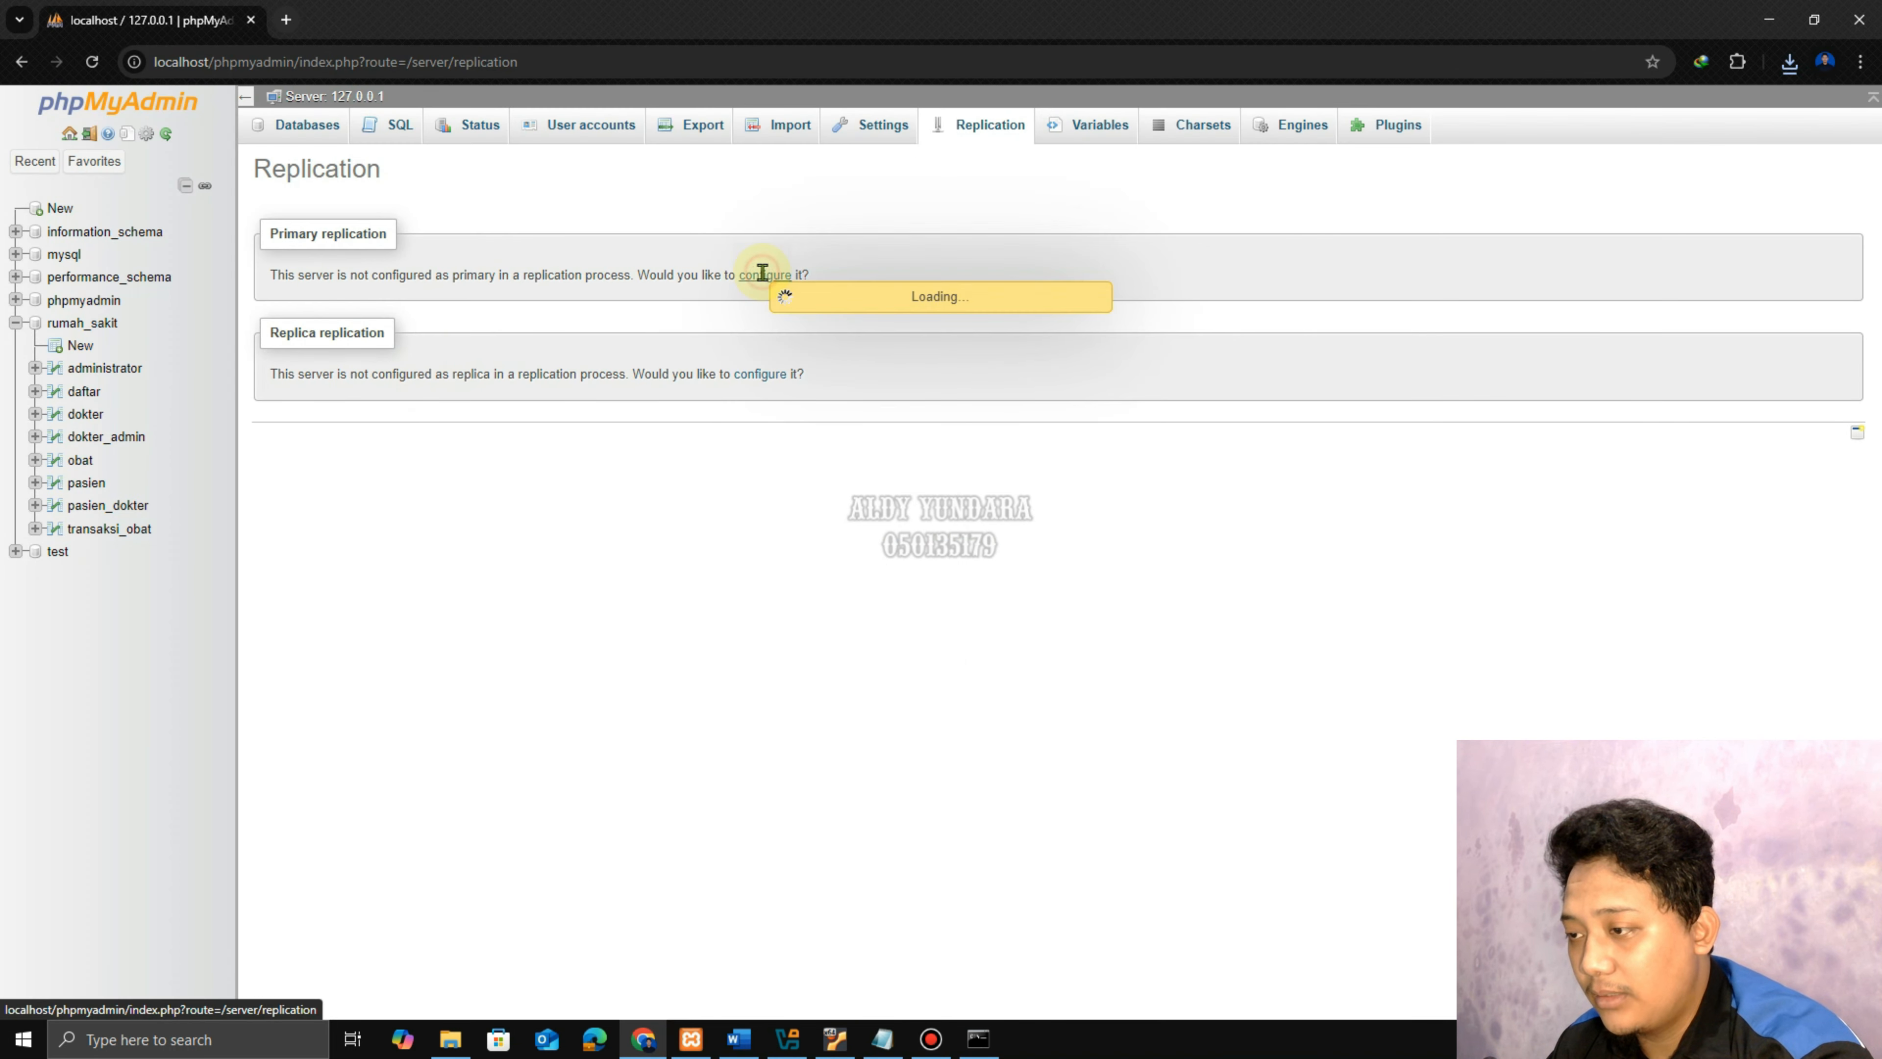
left_click(438, 333)
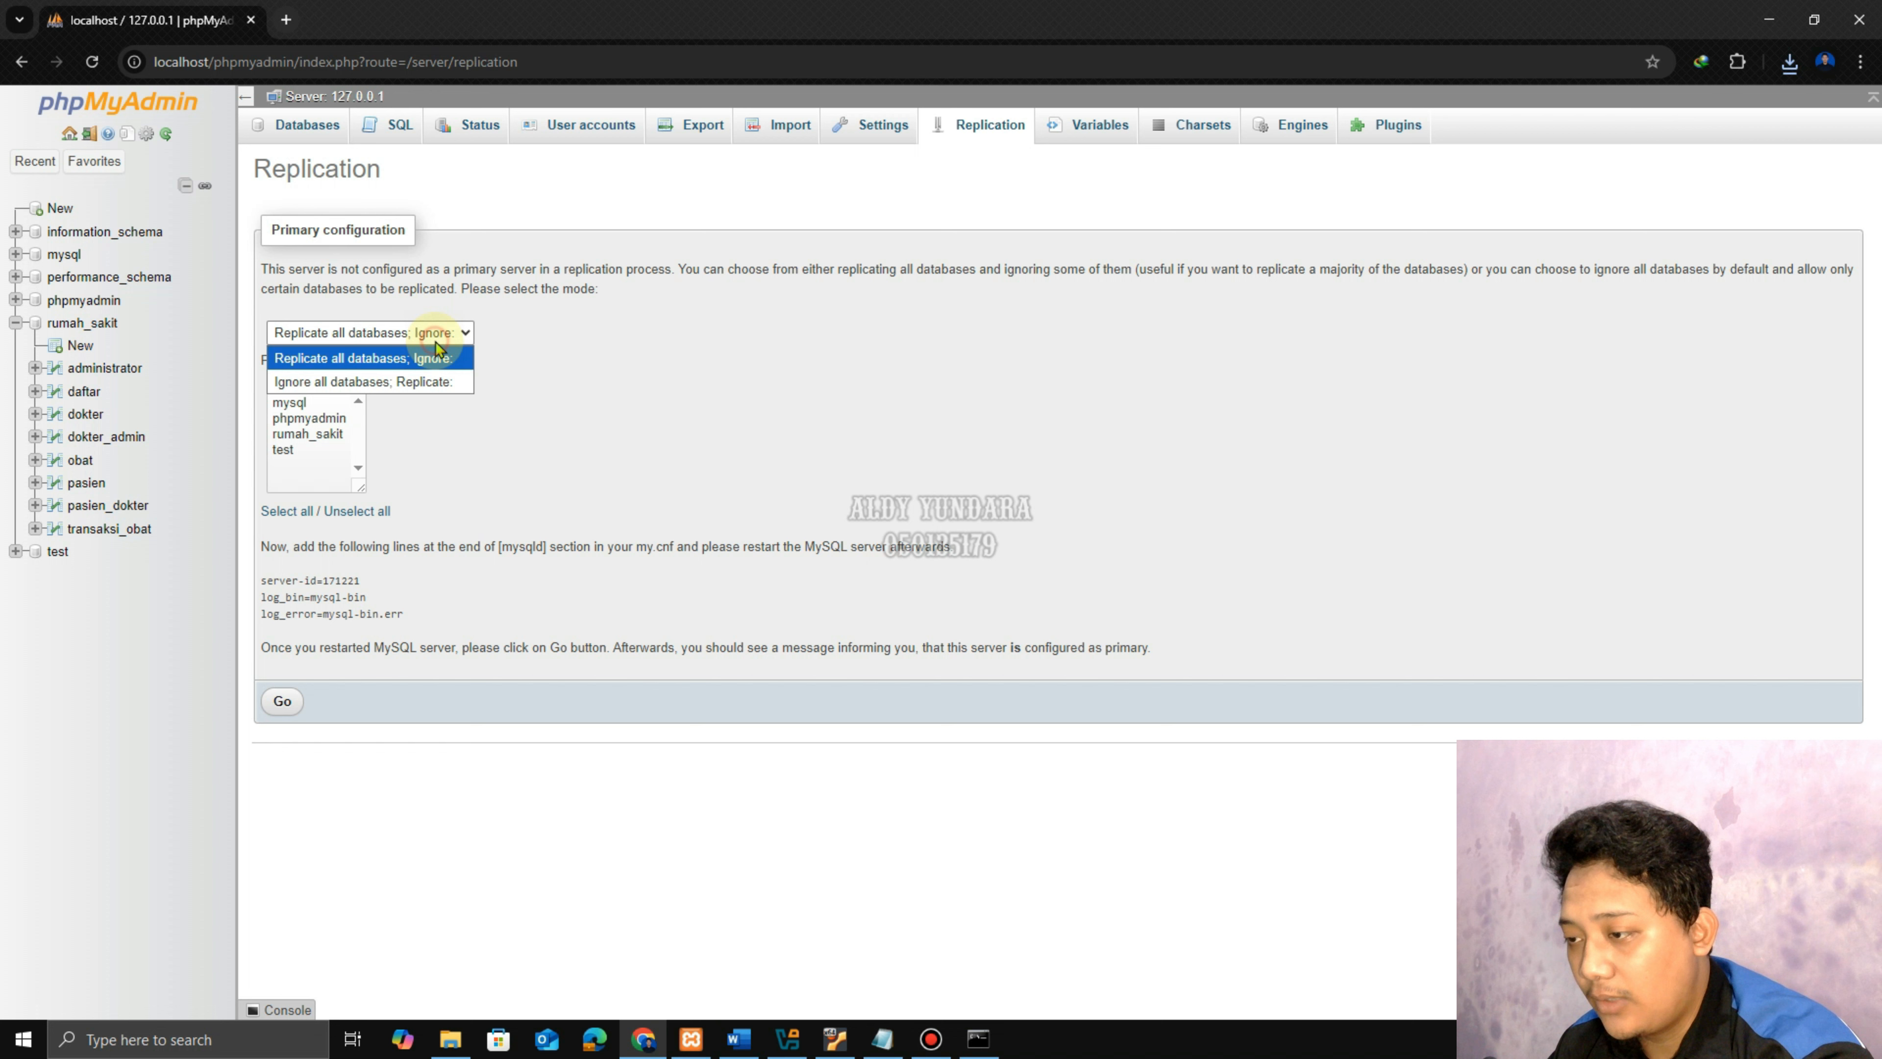
left_click(426, 375)
left_click(299, 434)
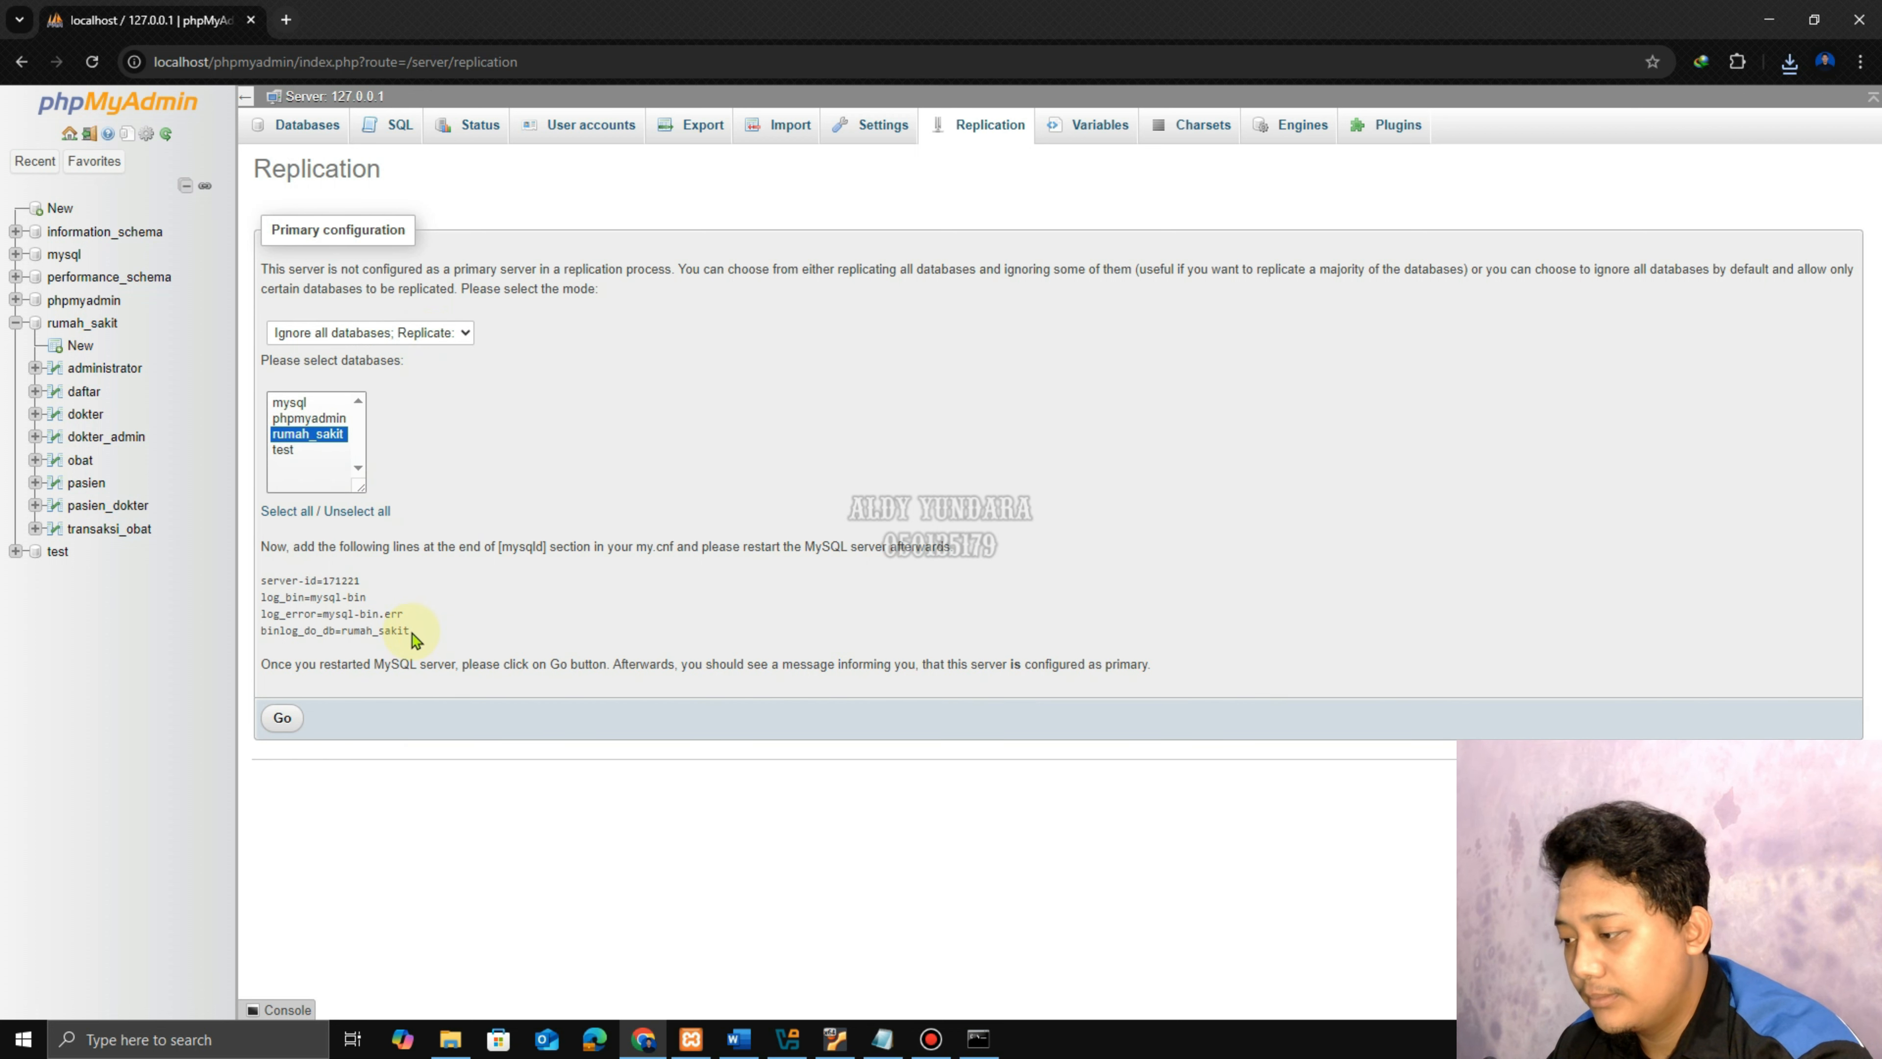
left_click_drag(411, 632, 254, 591)
key("ctrl+c")
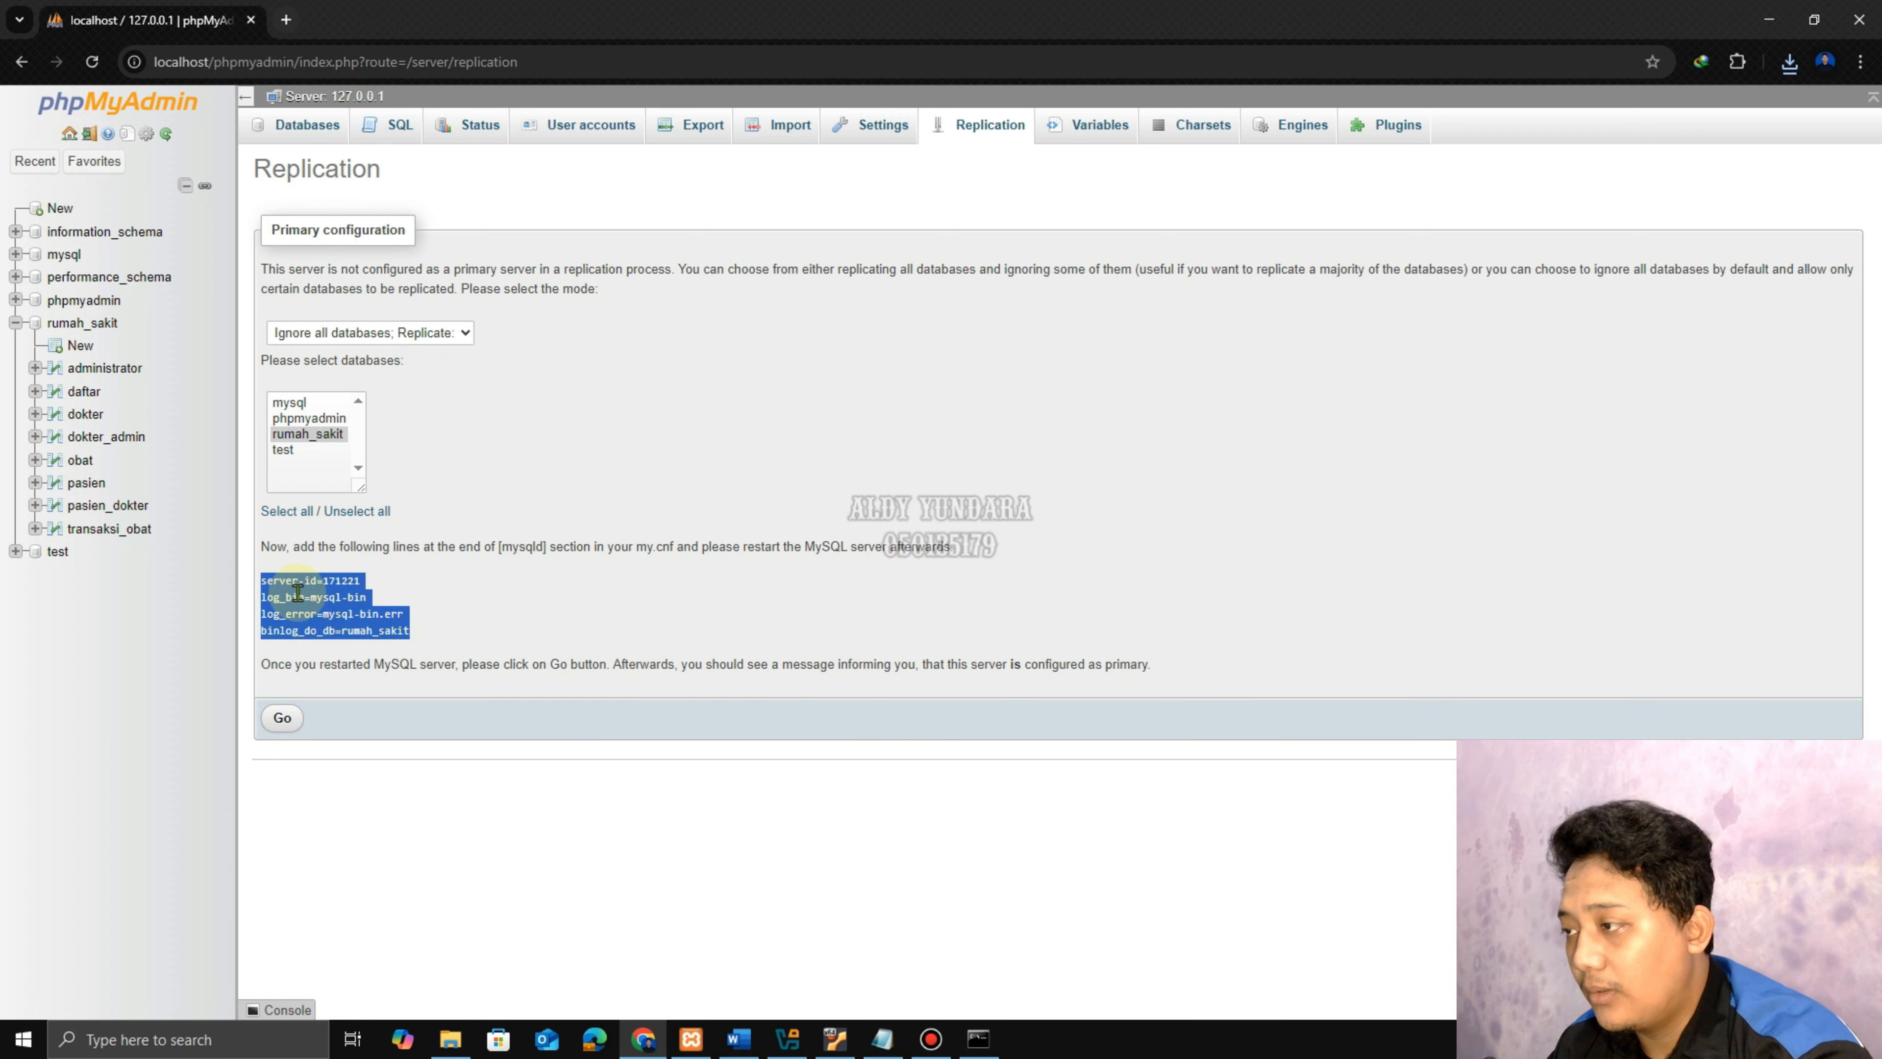
From the XAMPP Control Panel, open MySQL's my.ini in Notepad.
left_click(693, 1026)
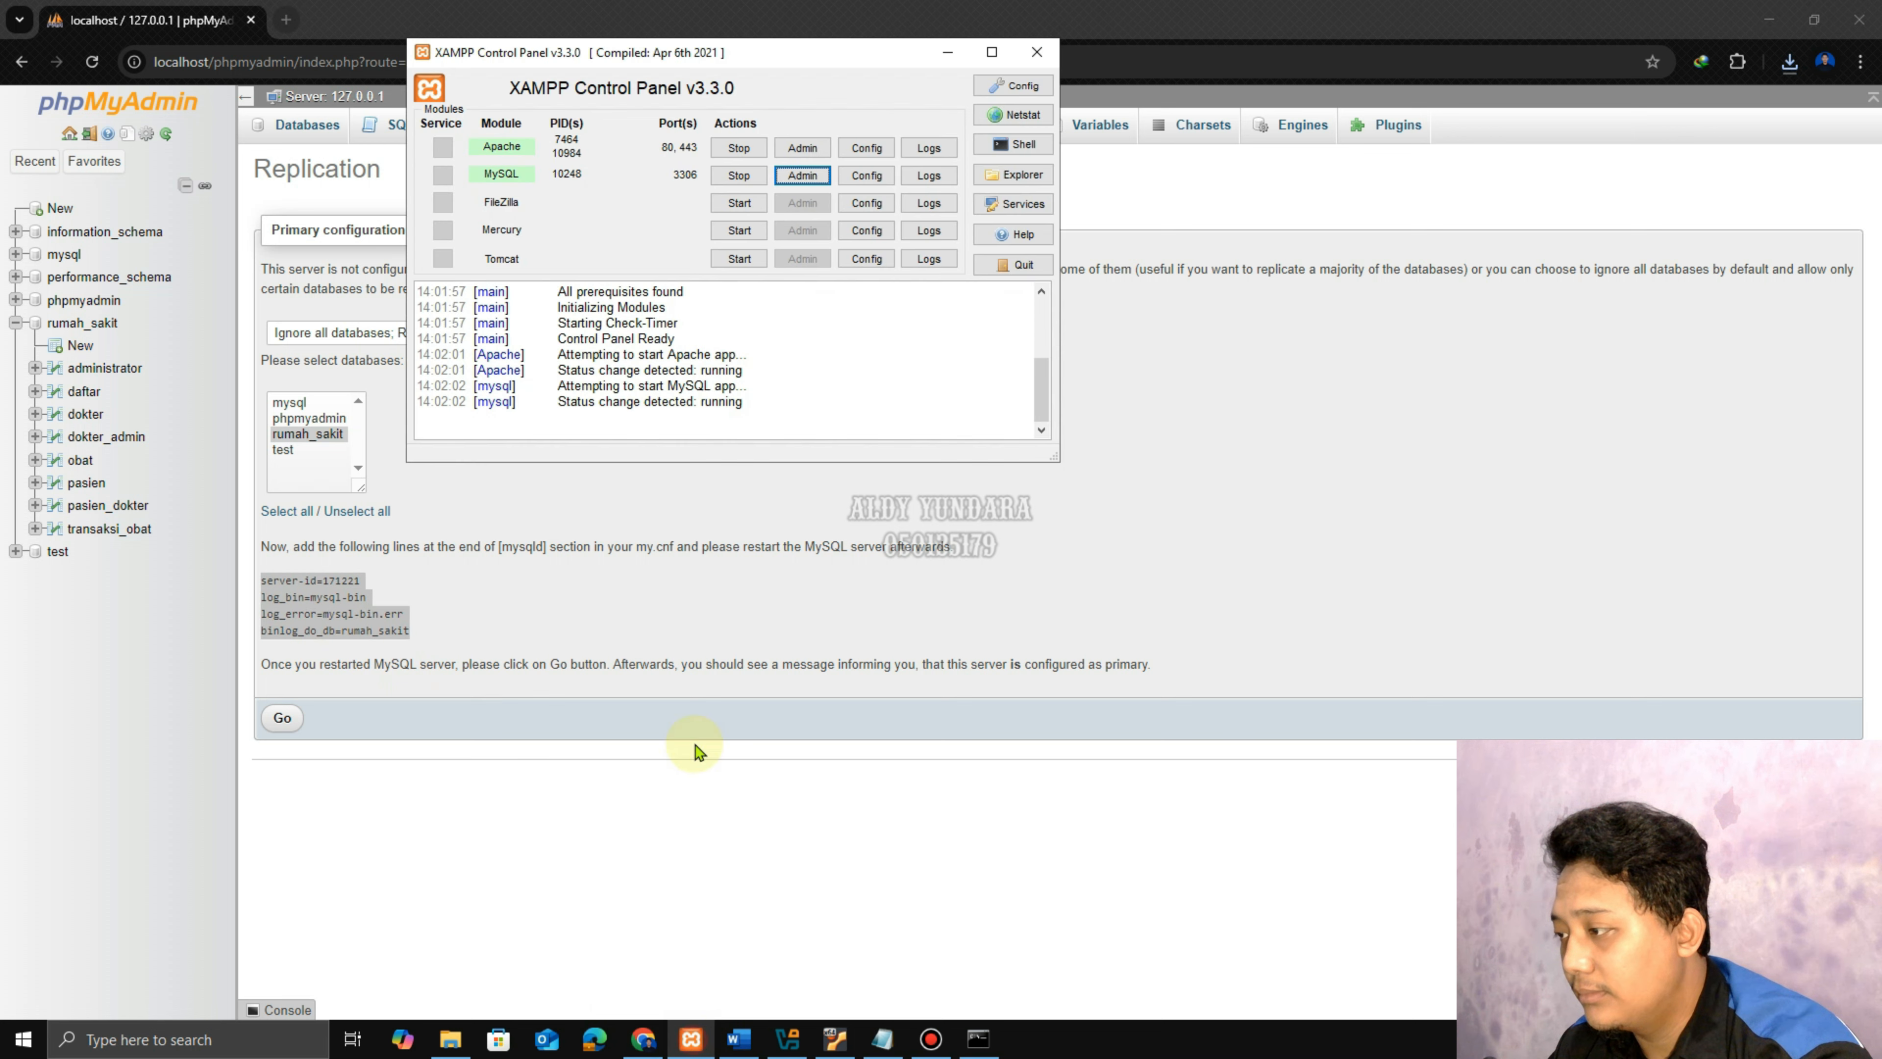
left_click(865, 175)
left_click(910, 191)
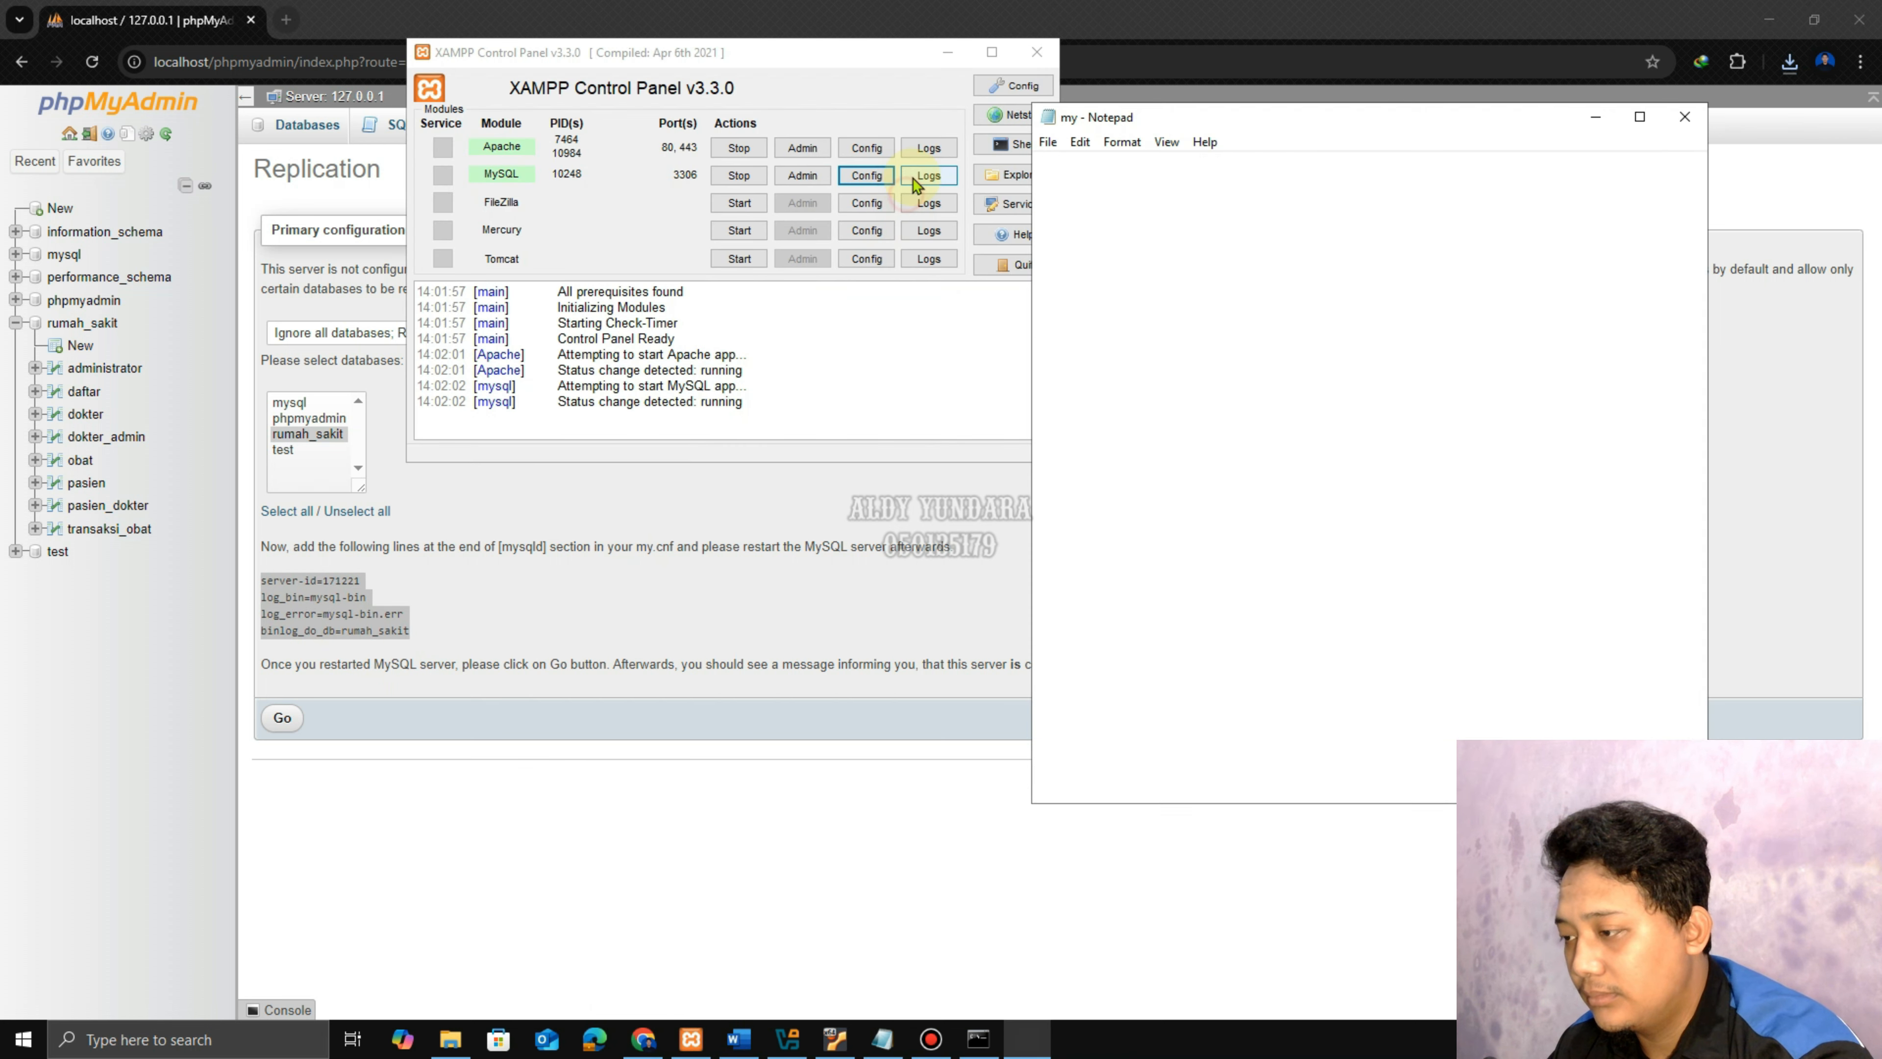
In the Word instructions, highlight step 10 (edit [mysqld]) and step 11 (save and restart MySQL).
left_click(748, 1037)
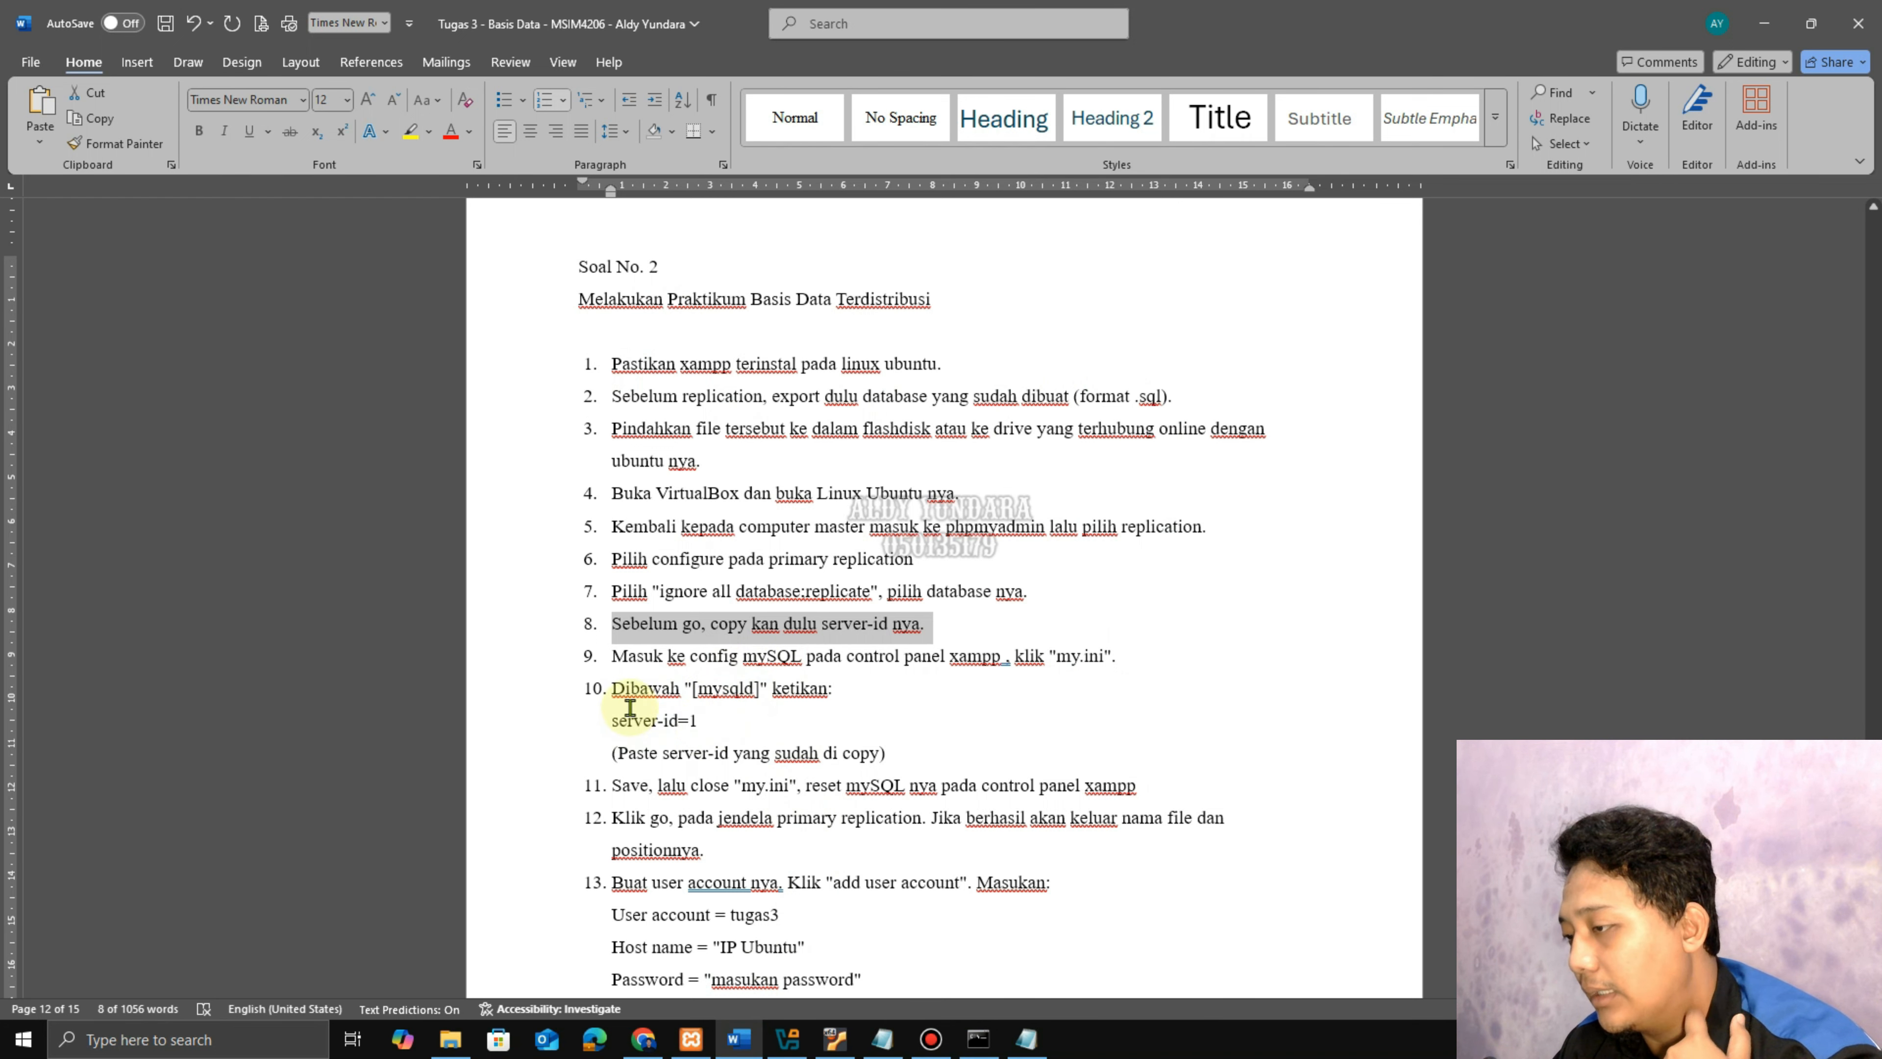
left_click_drag(614, 686, 889, 751)
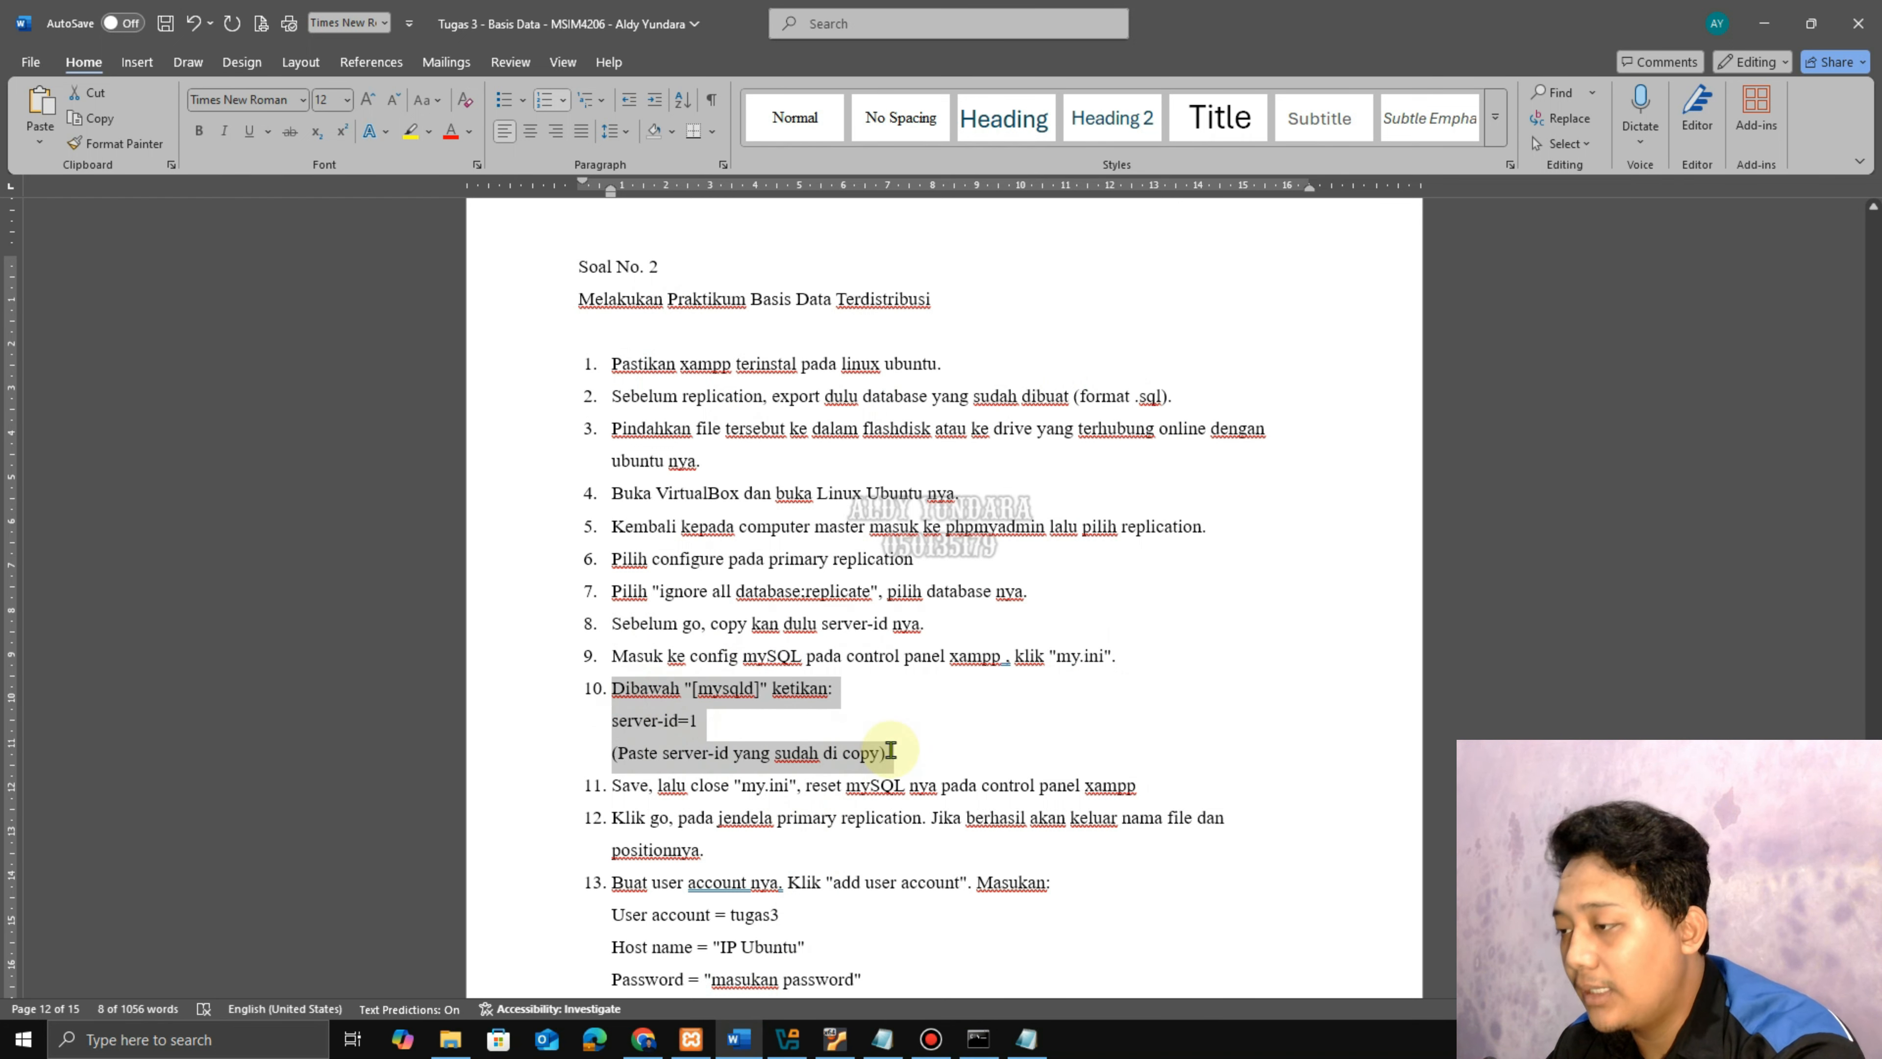
scroll(715, 668, "down", 3)
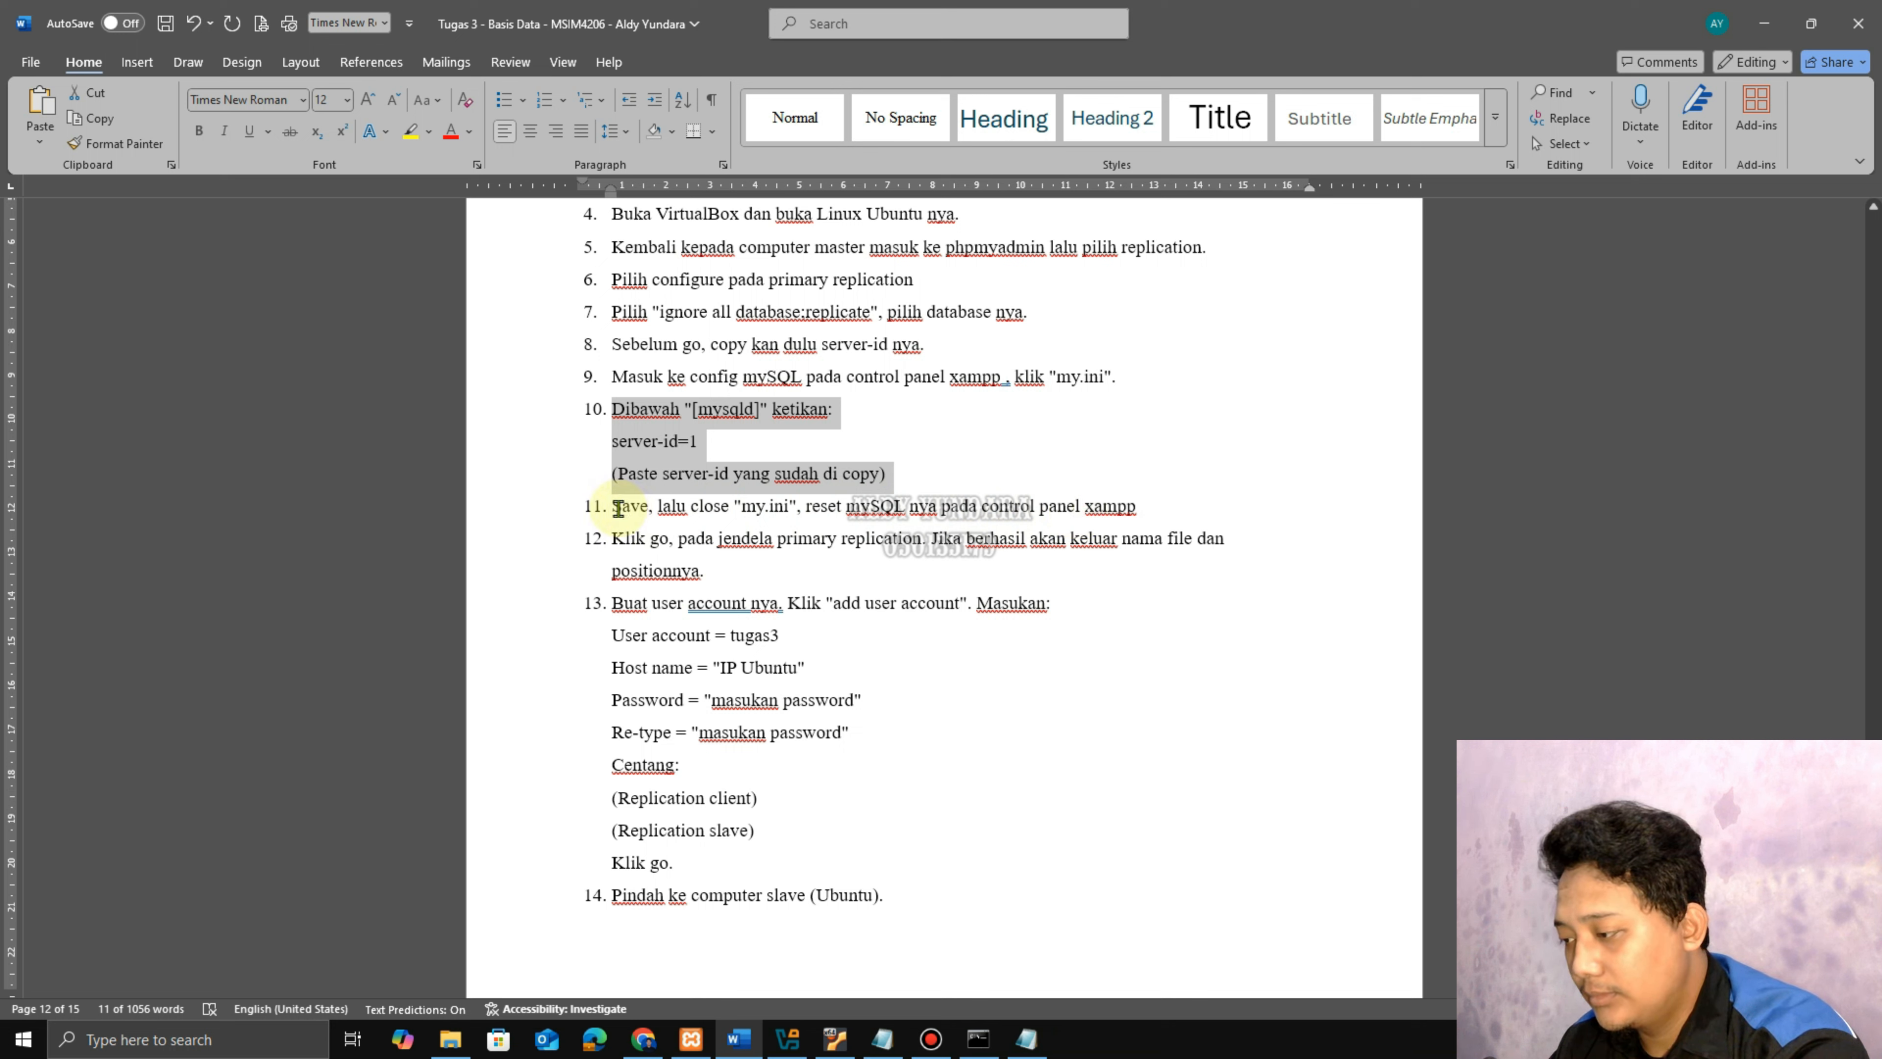
left_click_drag(612, 506, 1141, 504)
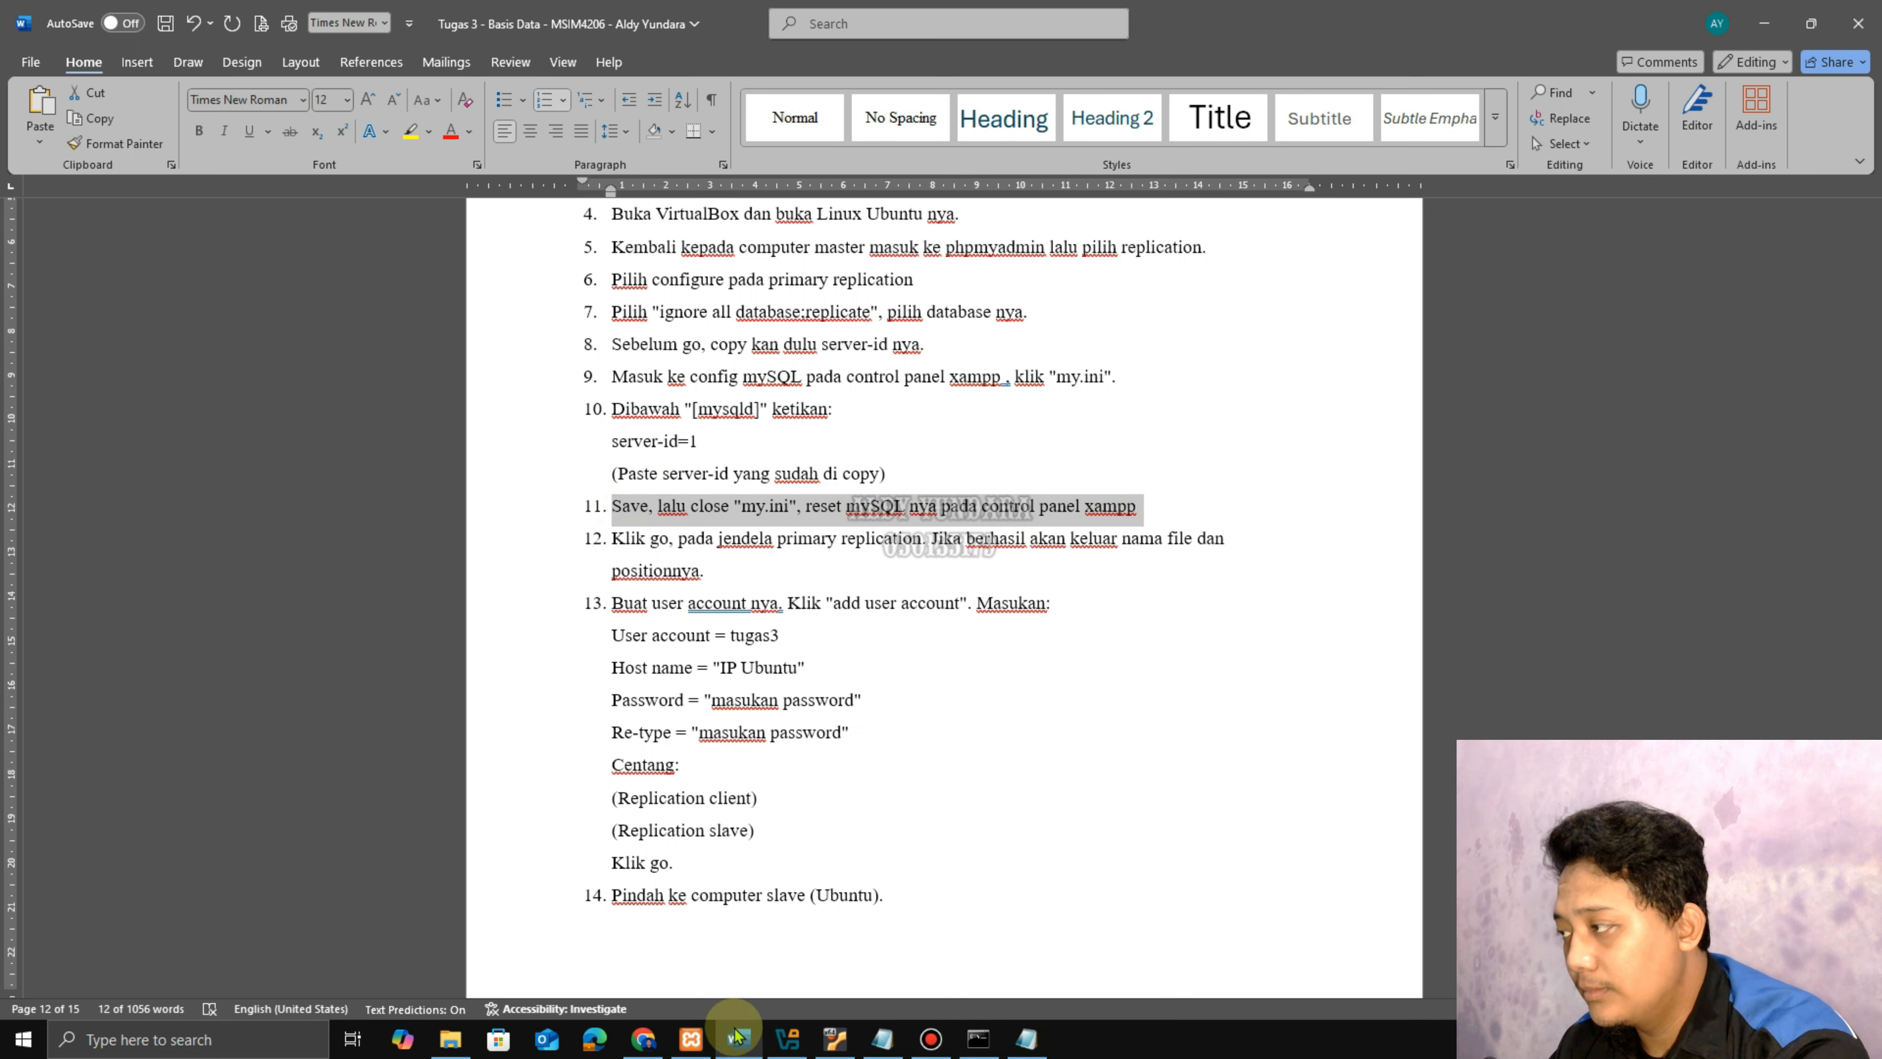
Under [mysqld] in my.ini, add server-id=1 and paste the log_bin, log_error and binlog_do_db=rumah_sakit lines.
left_click(1026, 1038)
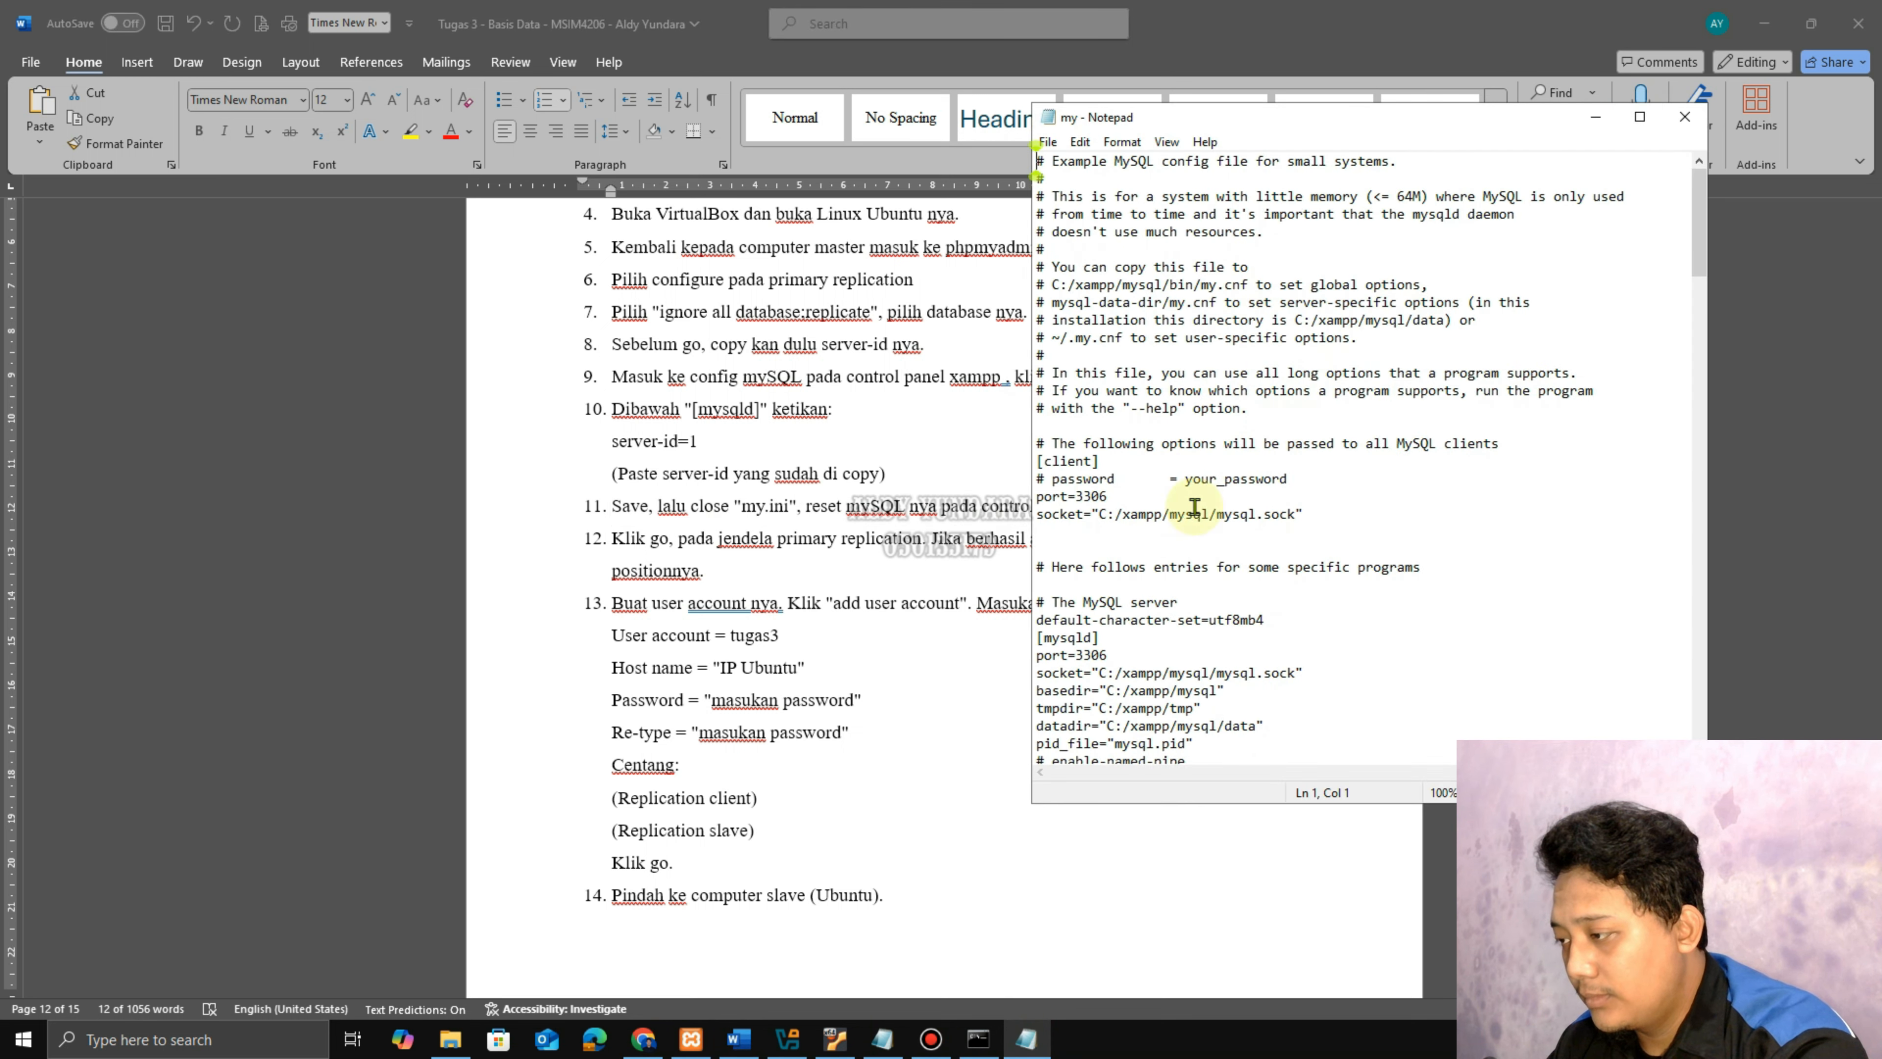
left_click(1118, 634)
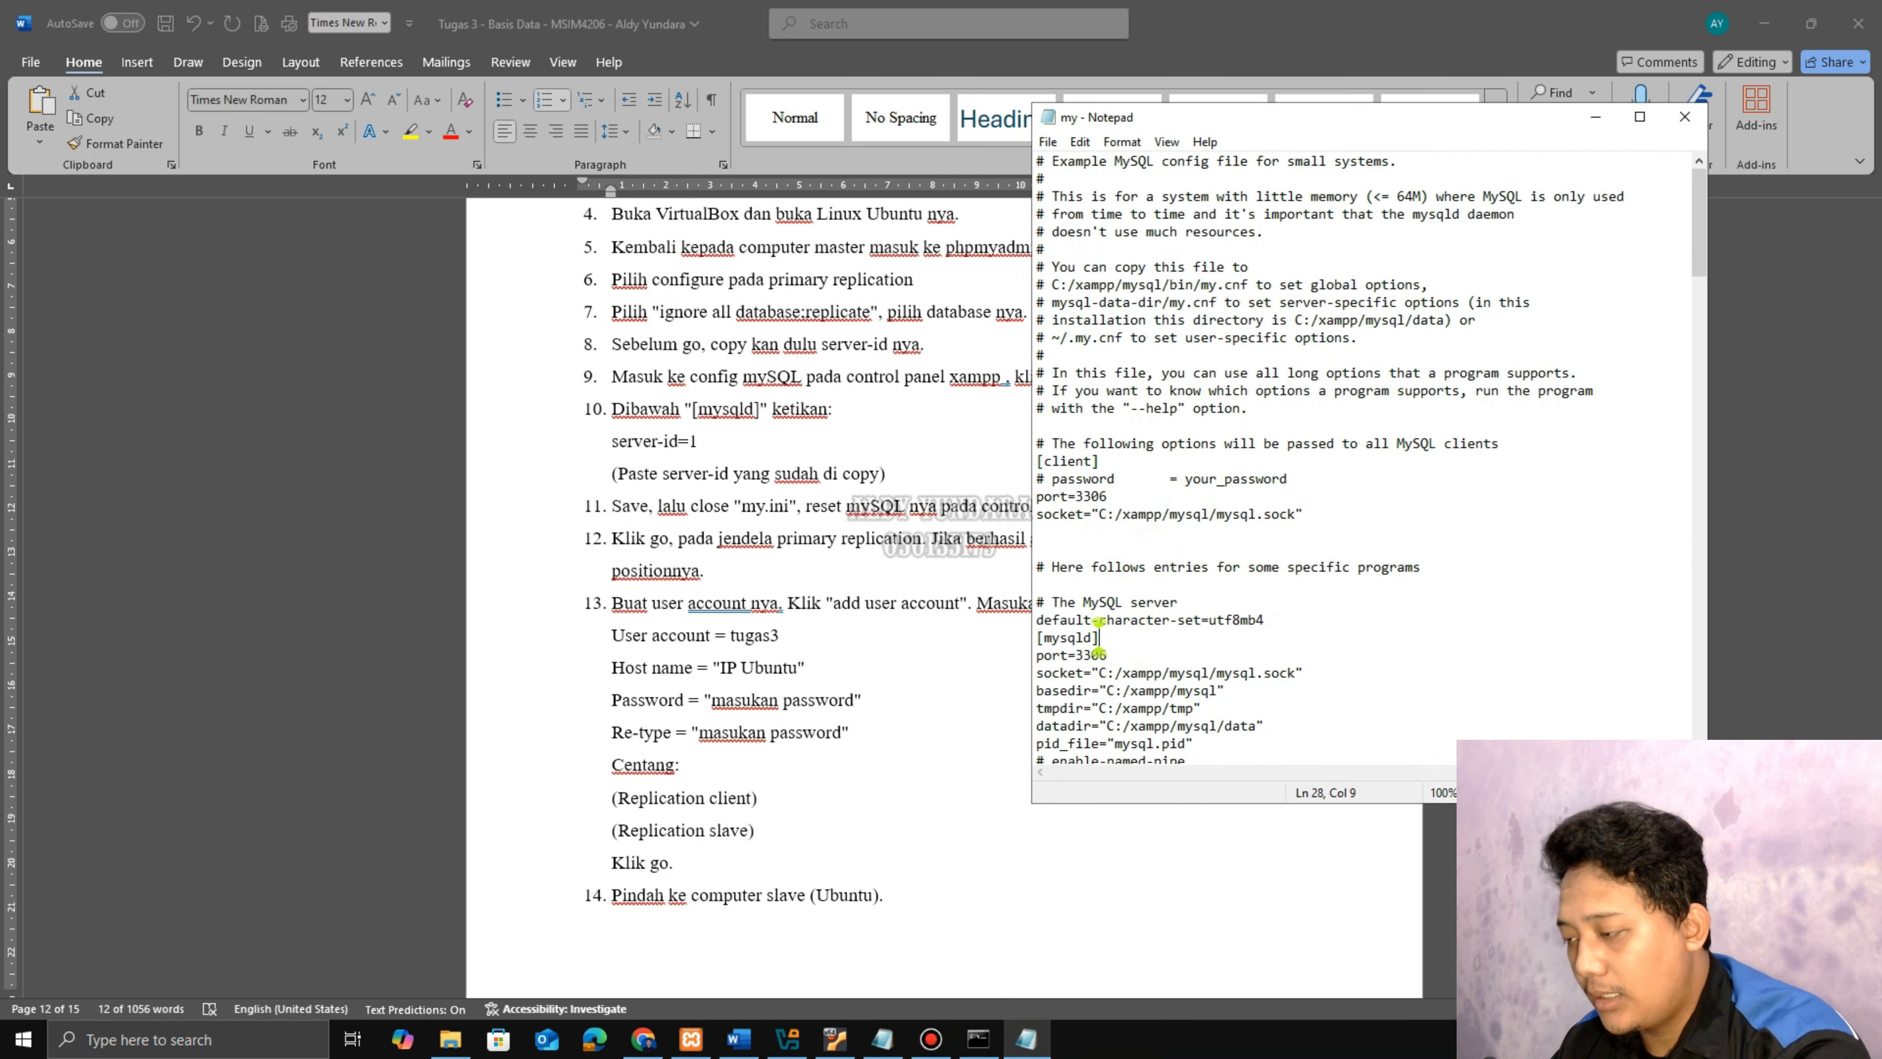
key("Return")
type("ser")
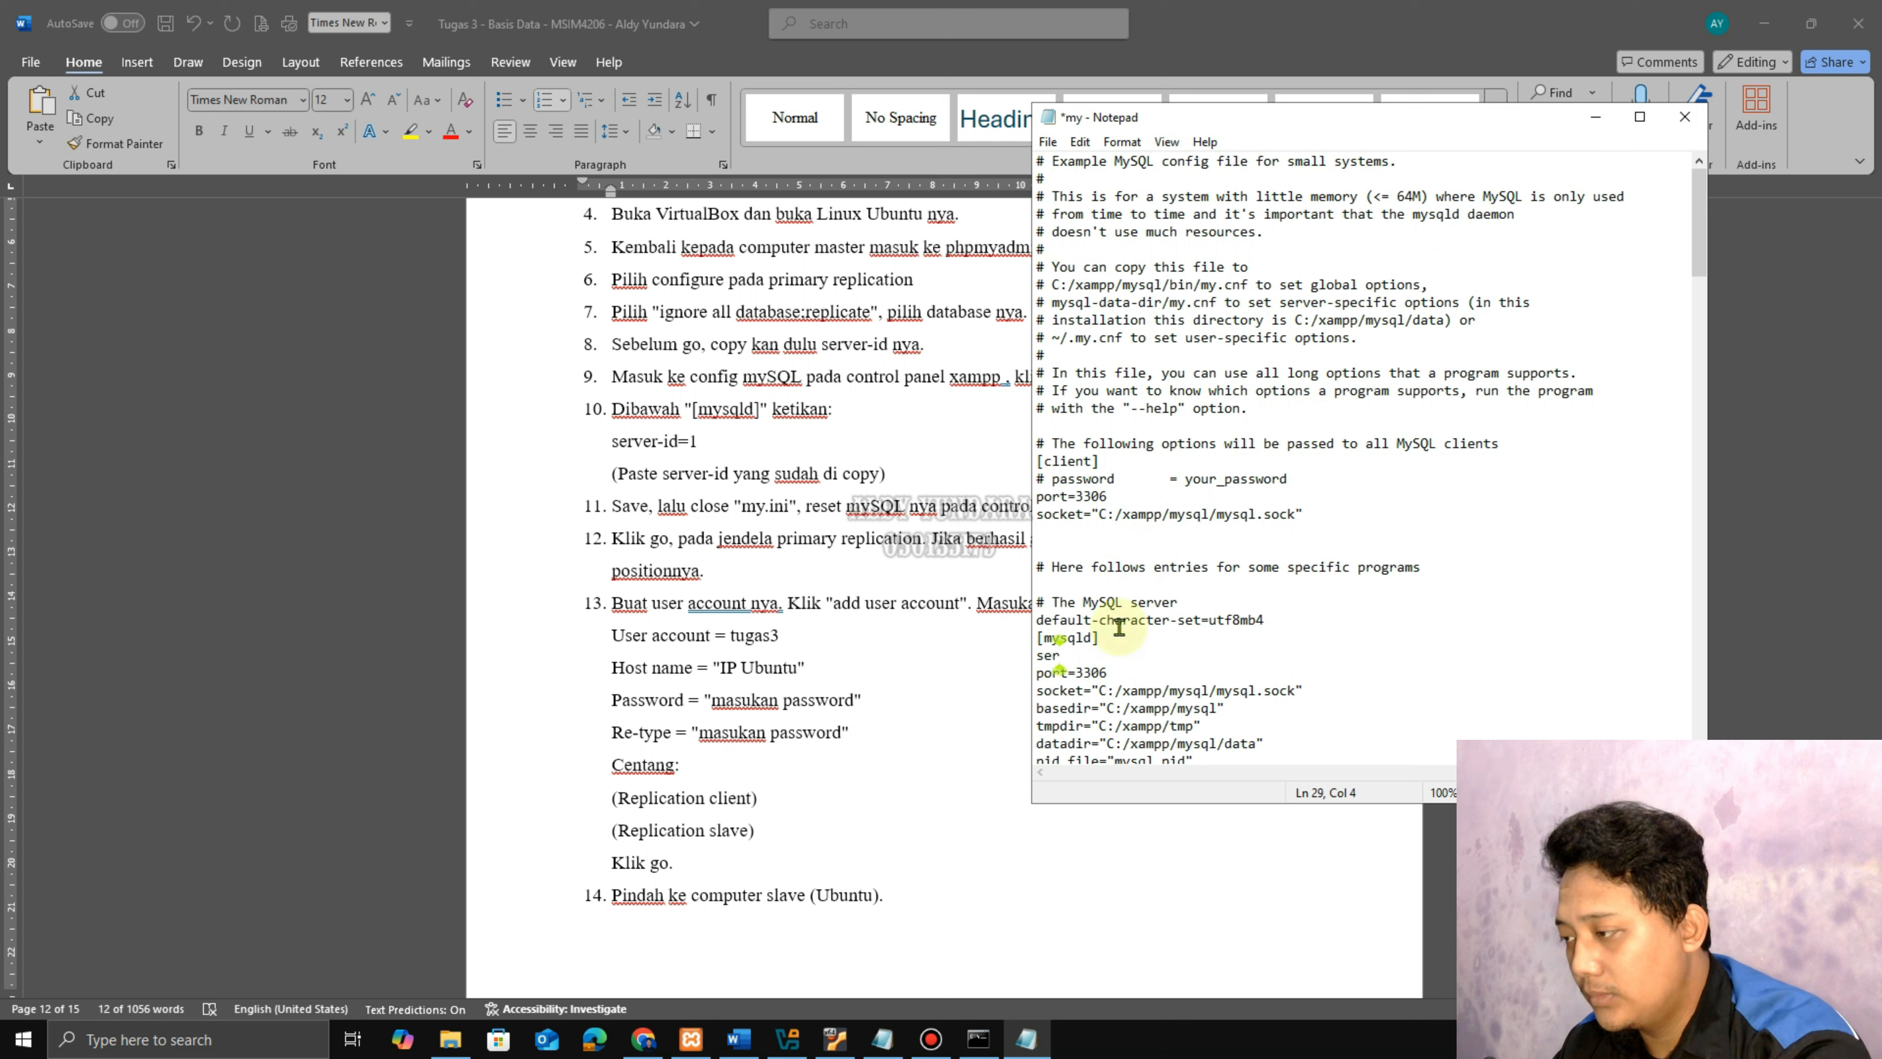
type("ver-id")
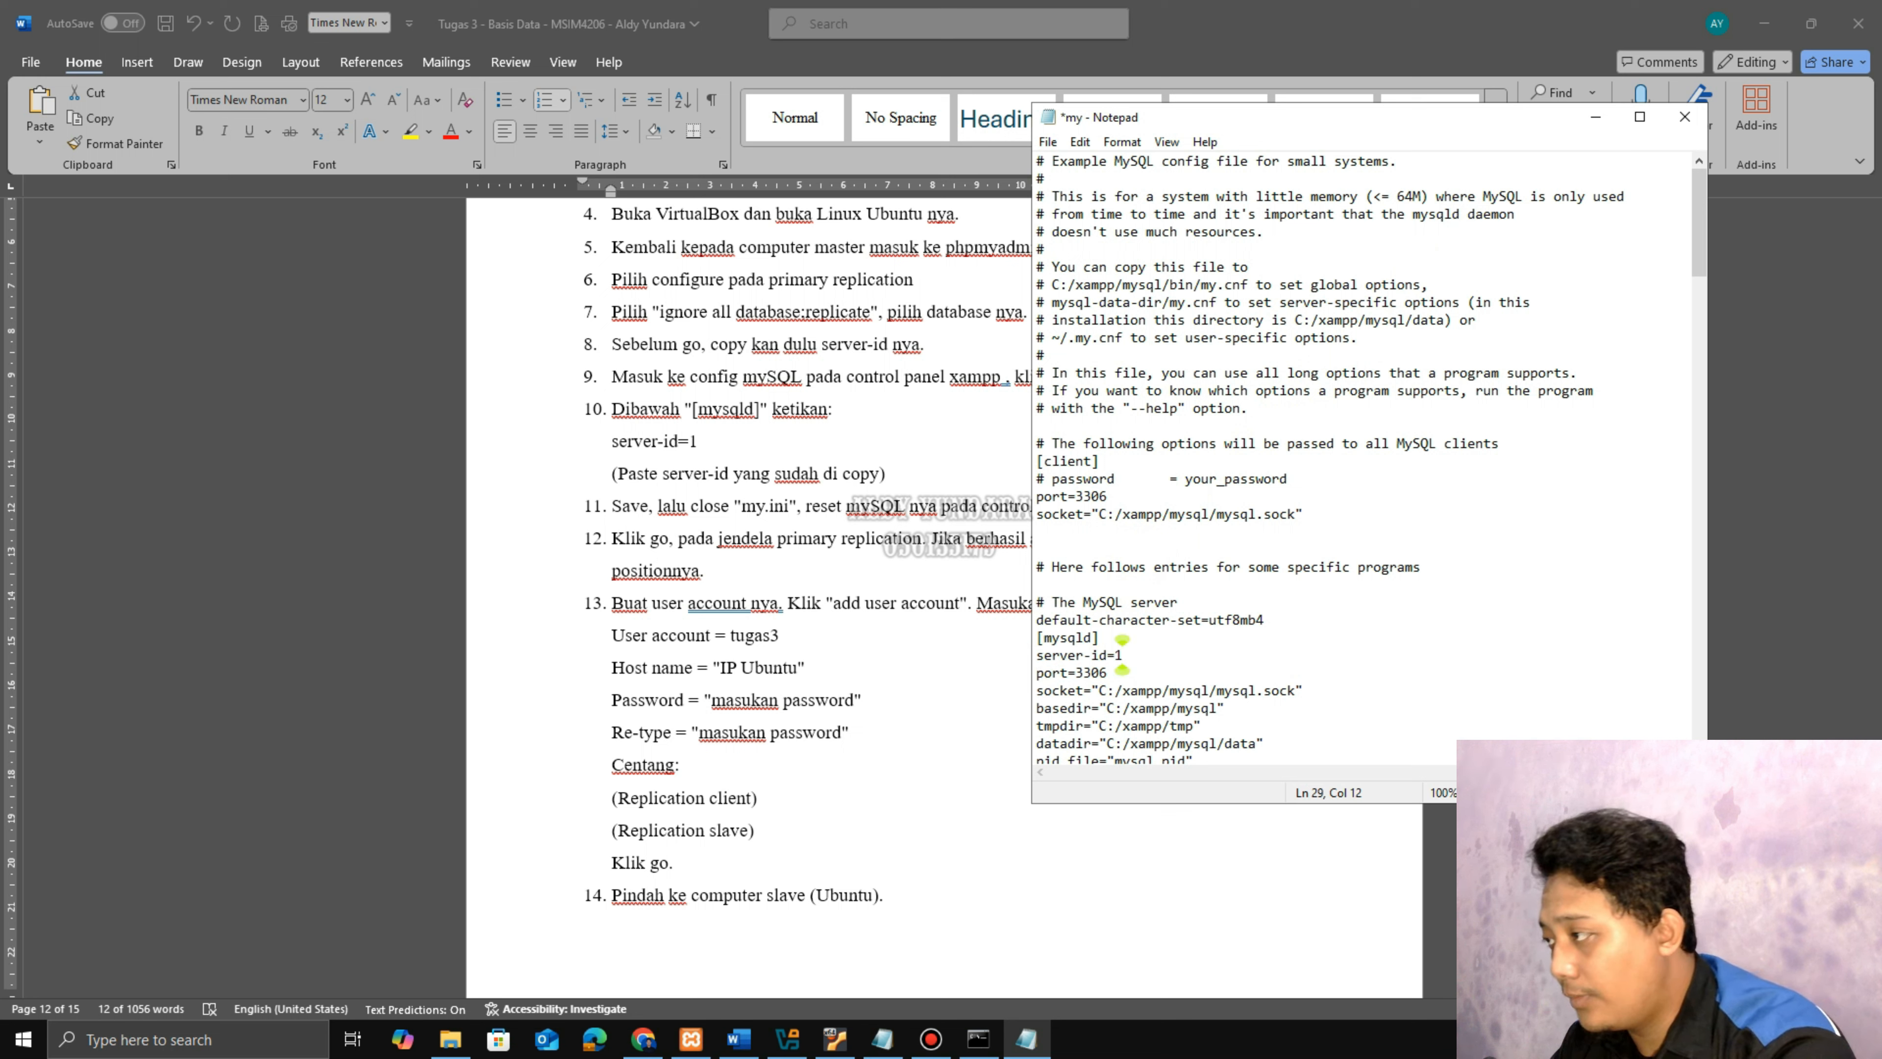
type("=1")
key("Return")
key("ctrl+v")
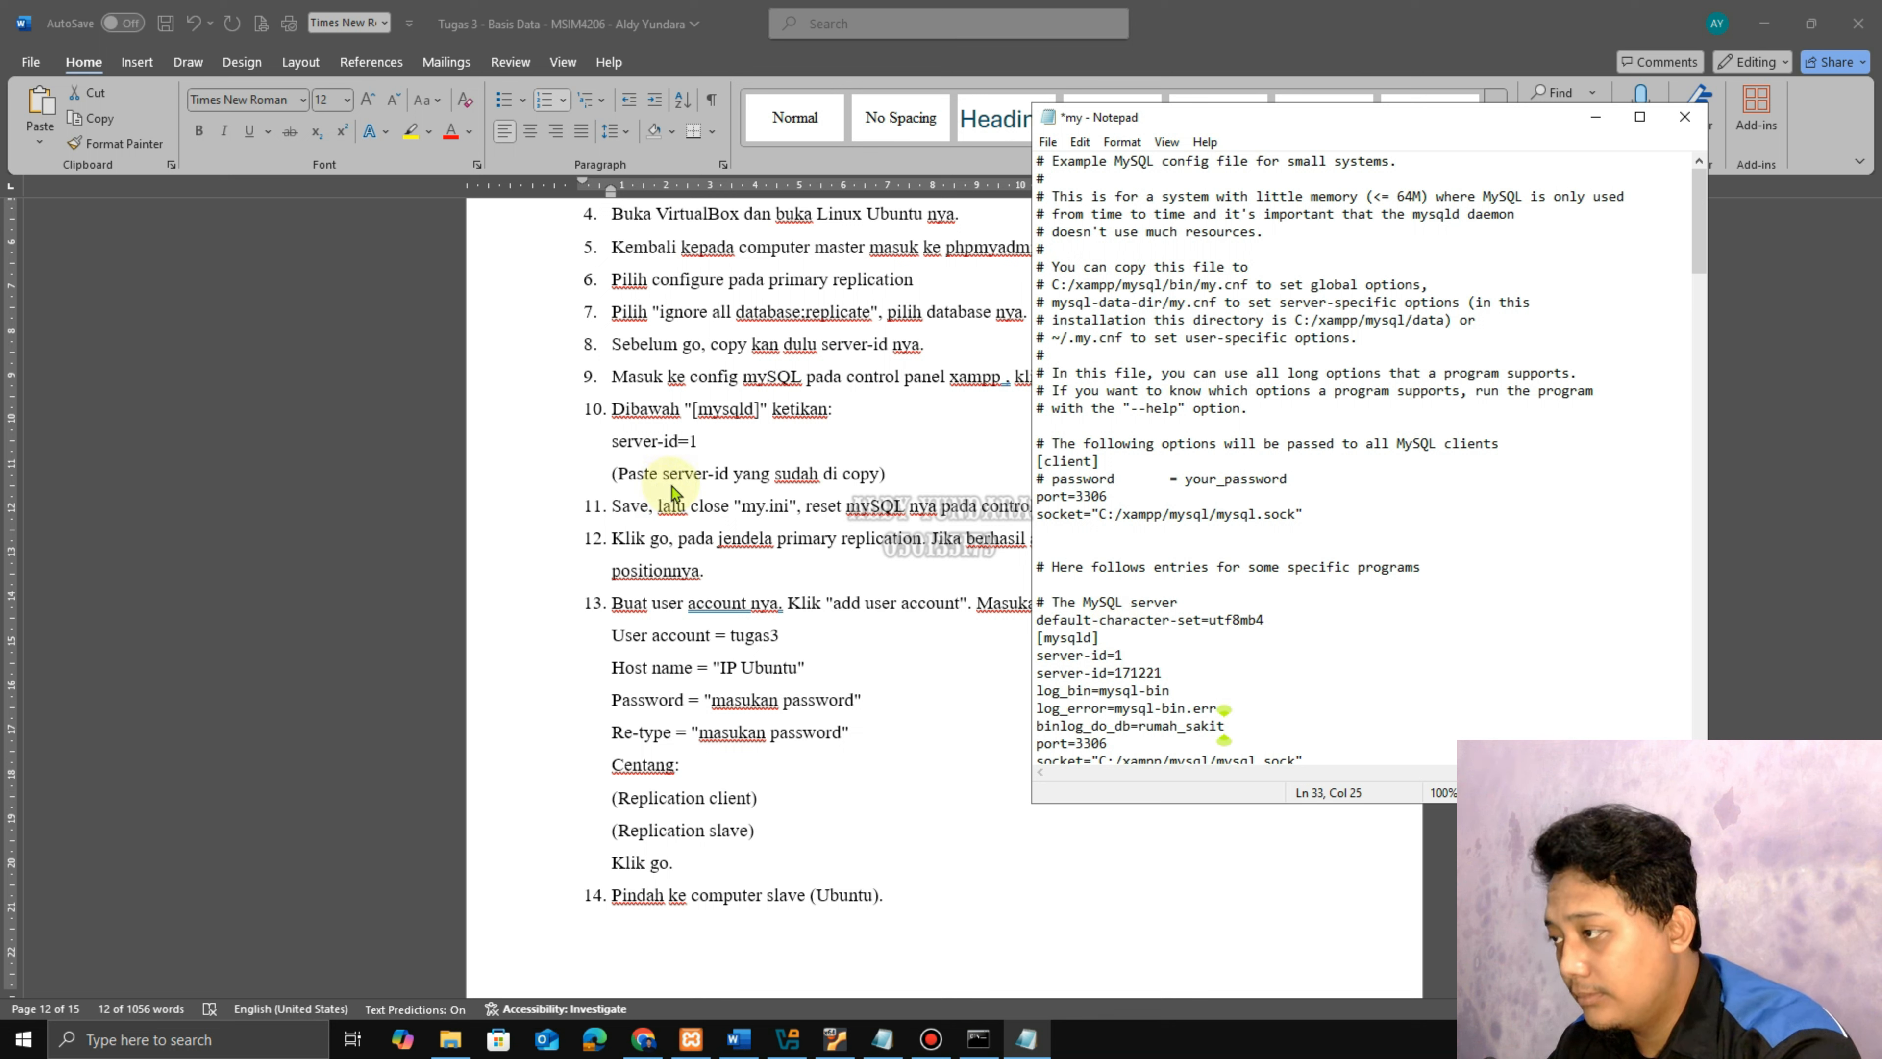
key("Return")
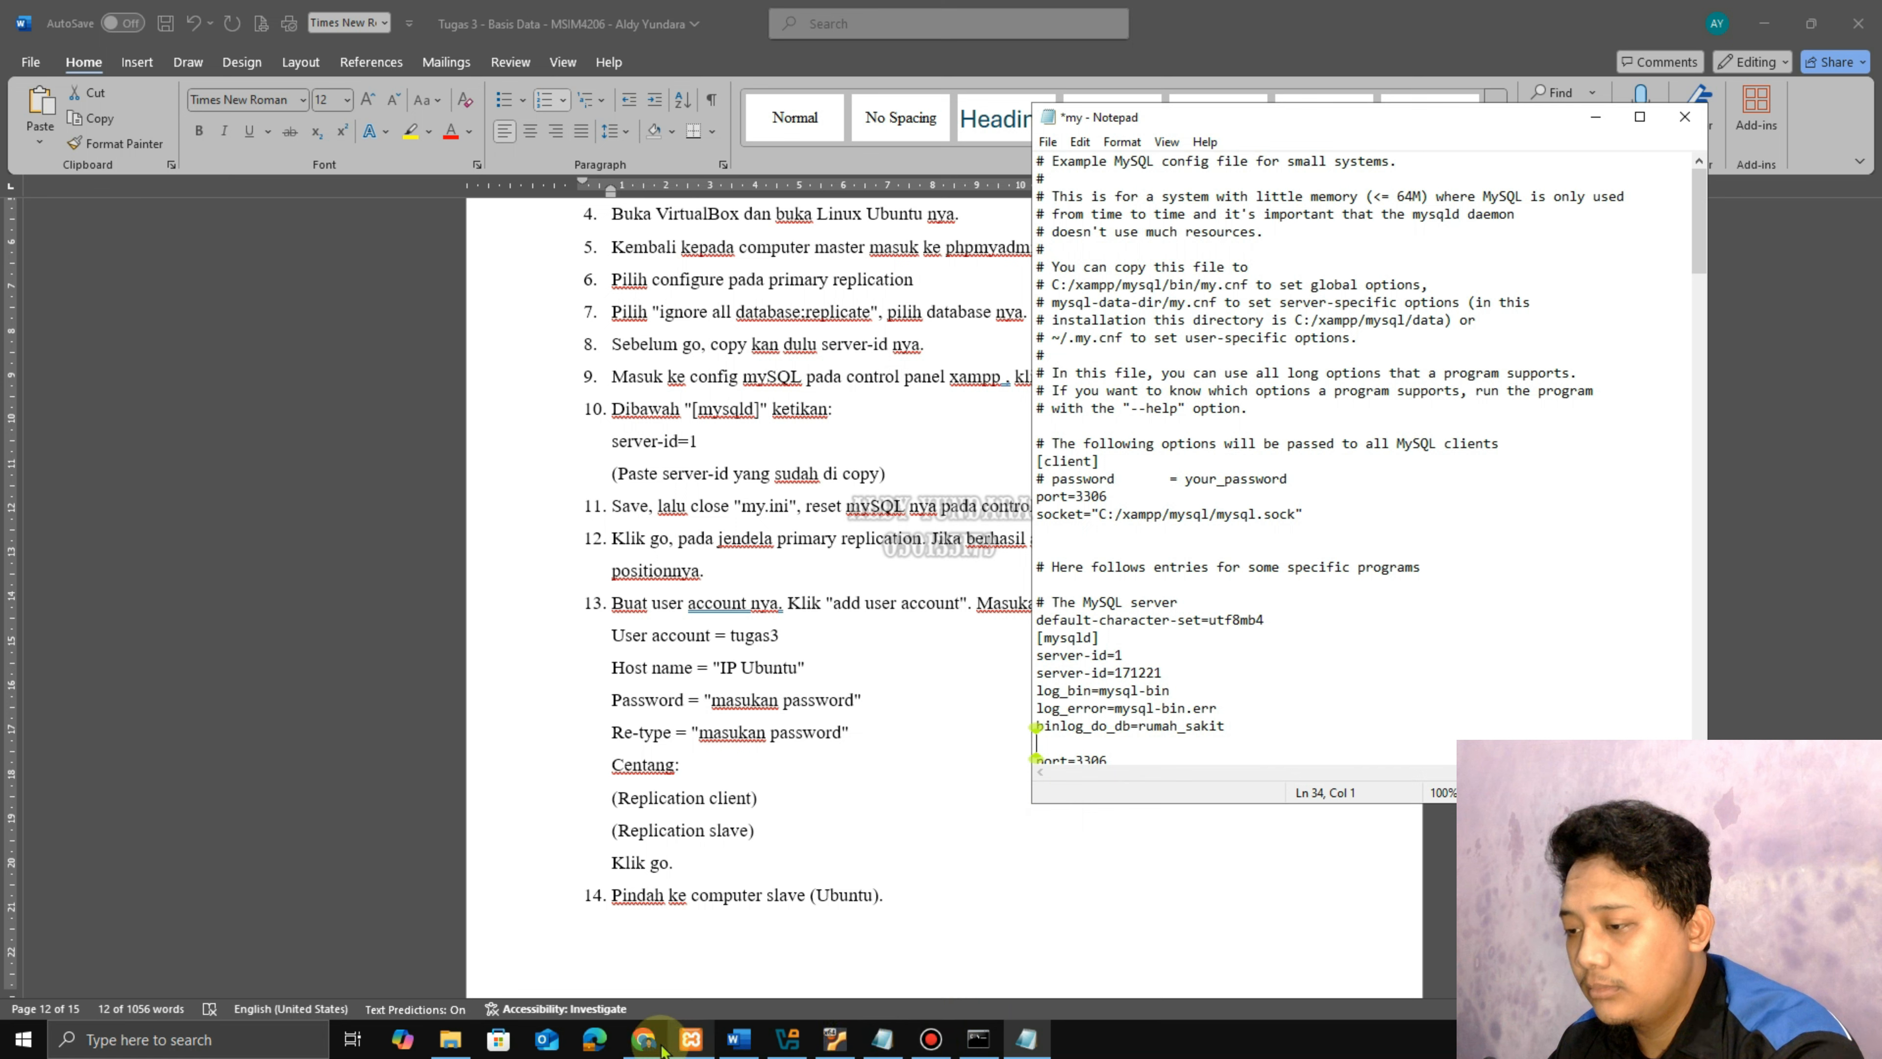
left_click(643, 1041)
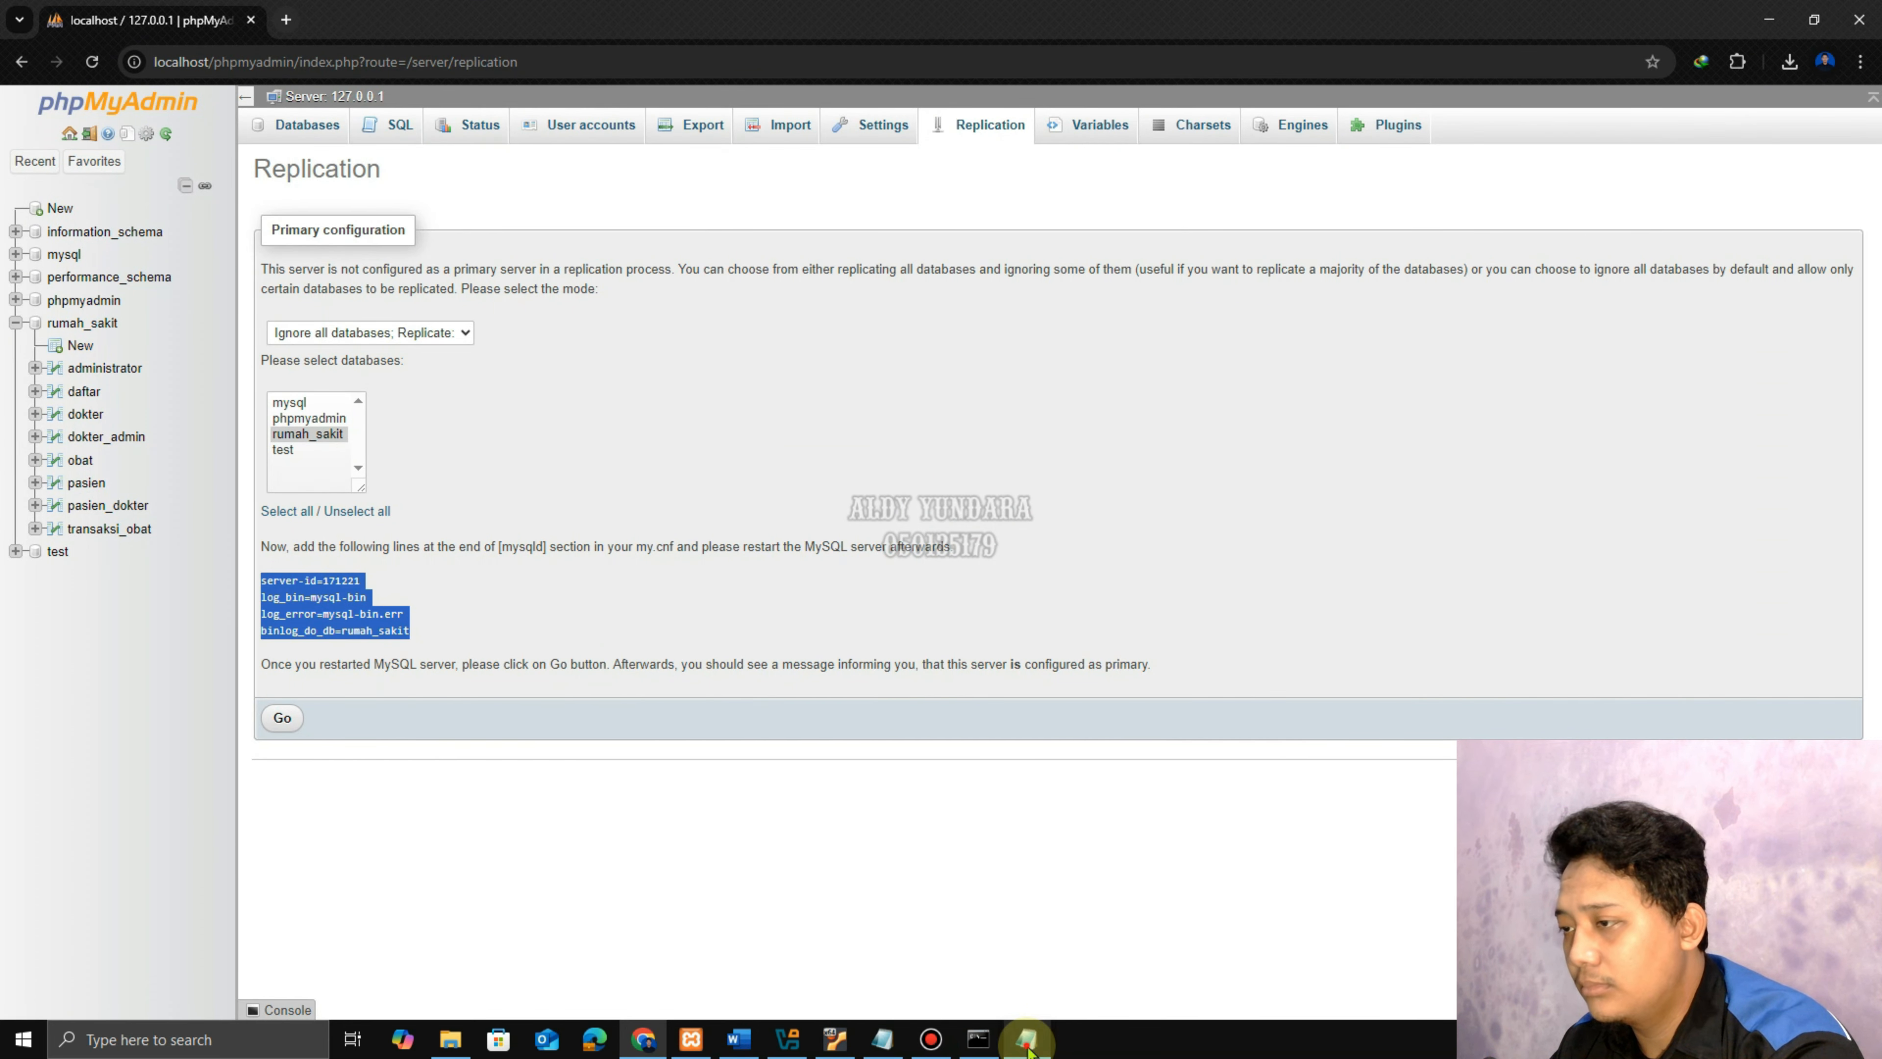
Save the edited my.ini and close Notepad.
left_click(1045, 1041)
left_click(1050, 143)
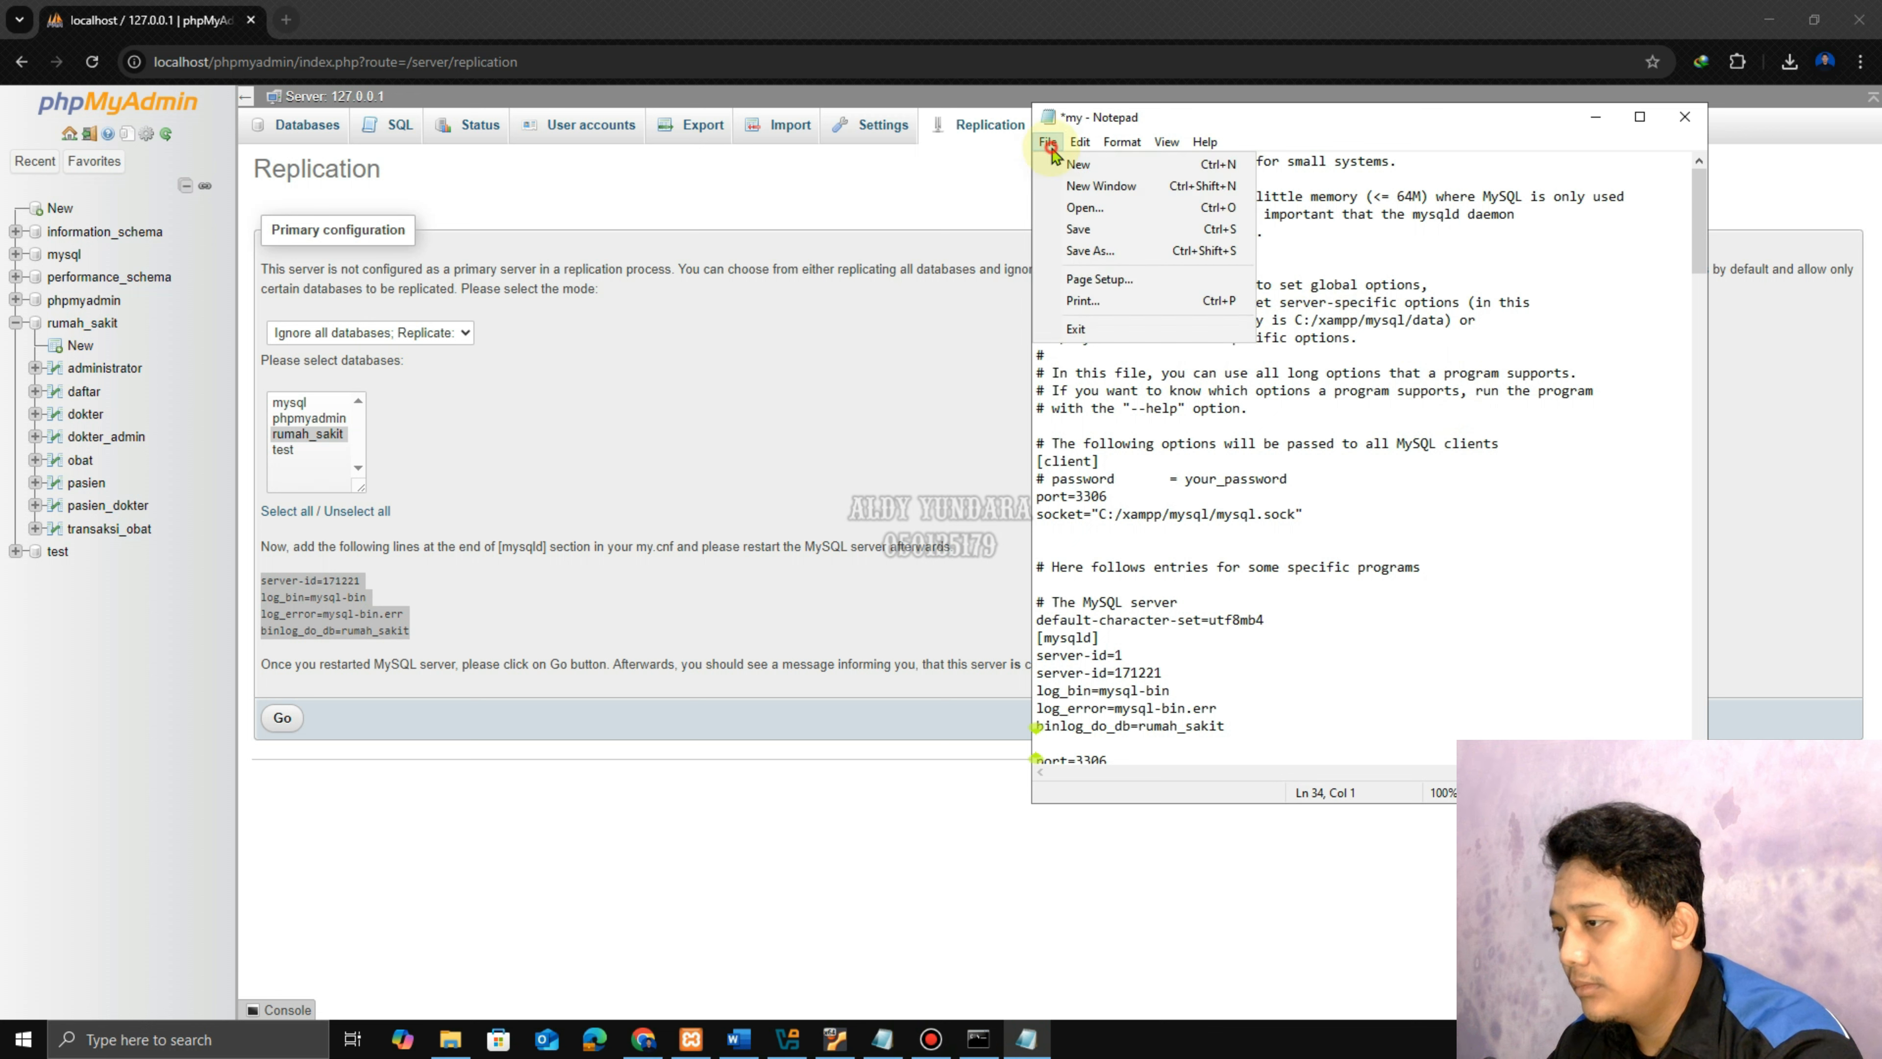
left_click(1078, 229)
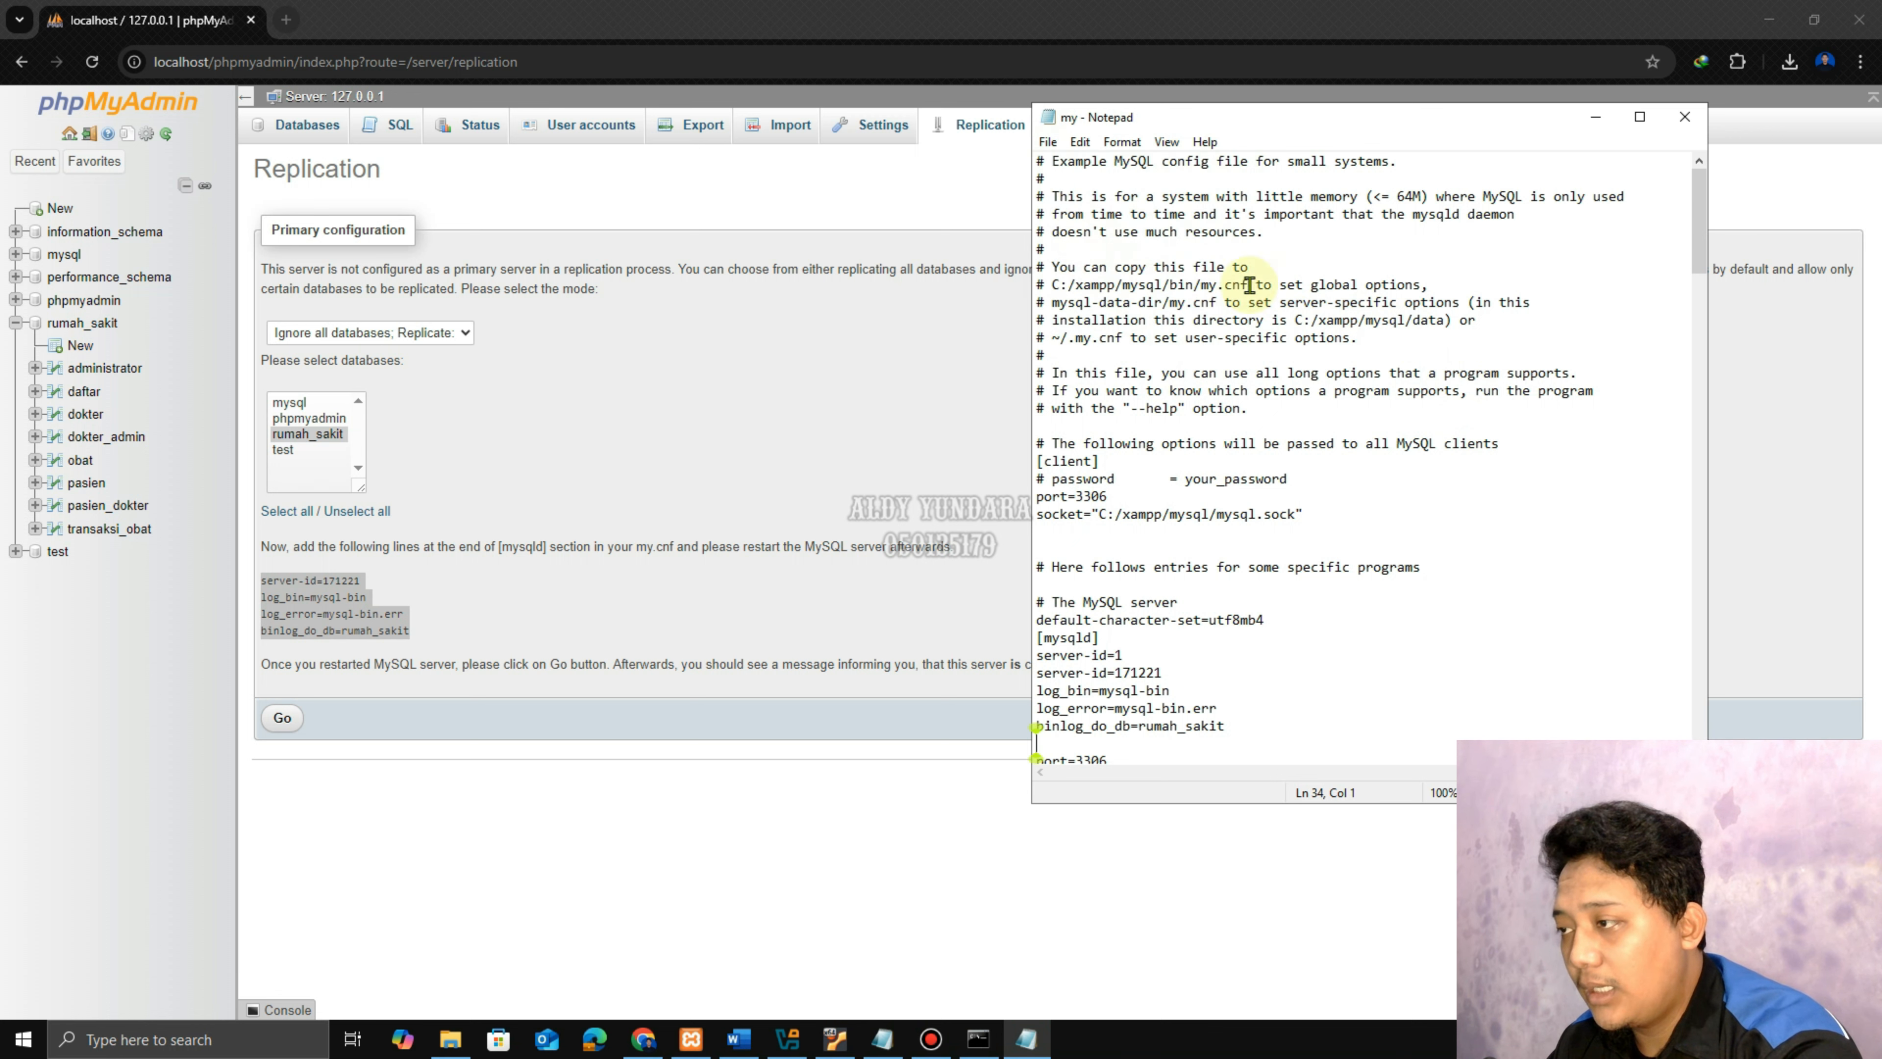
left_click(1684, 118)
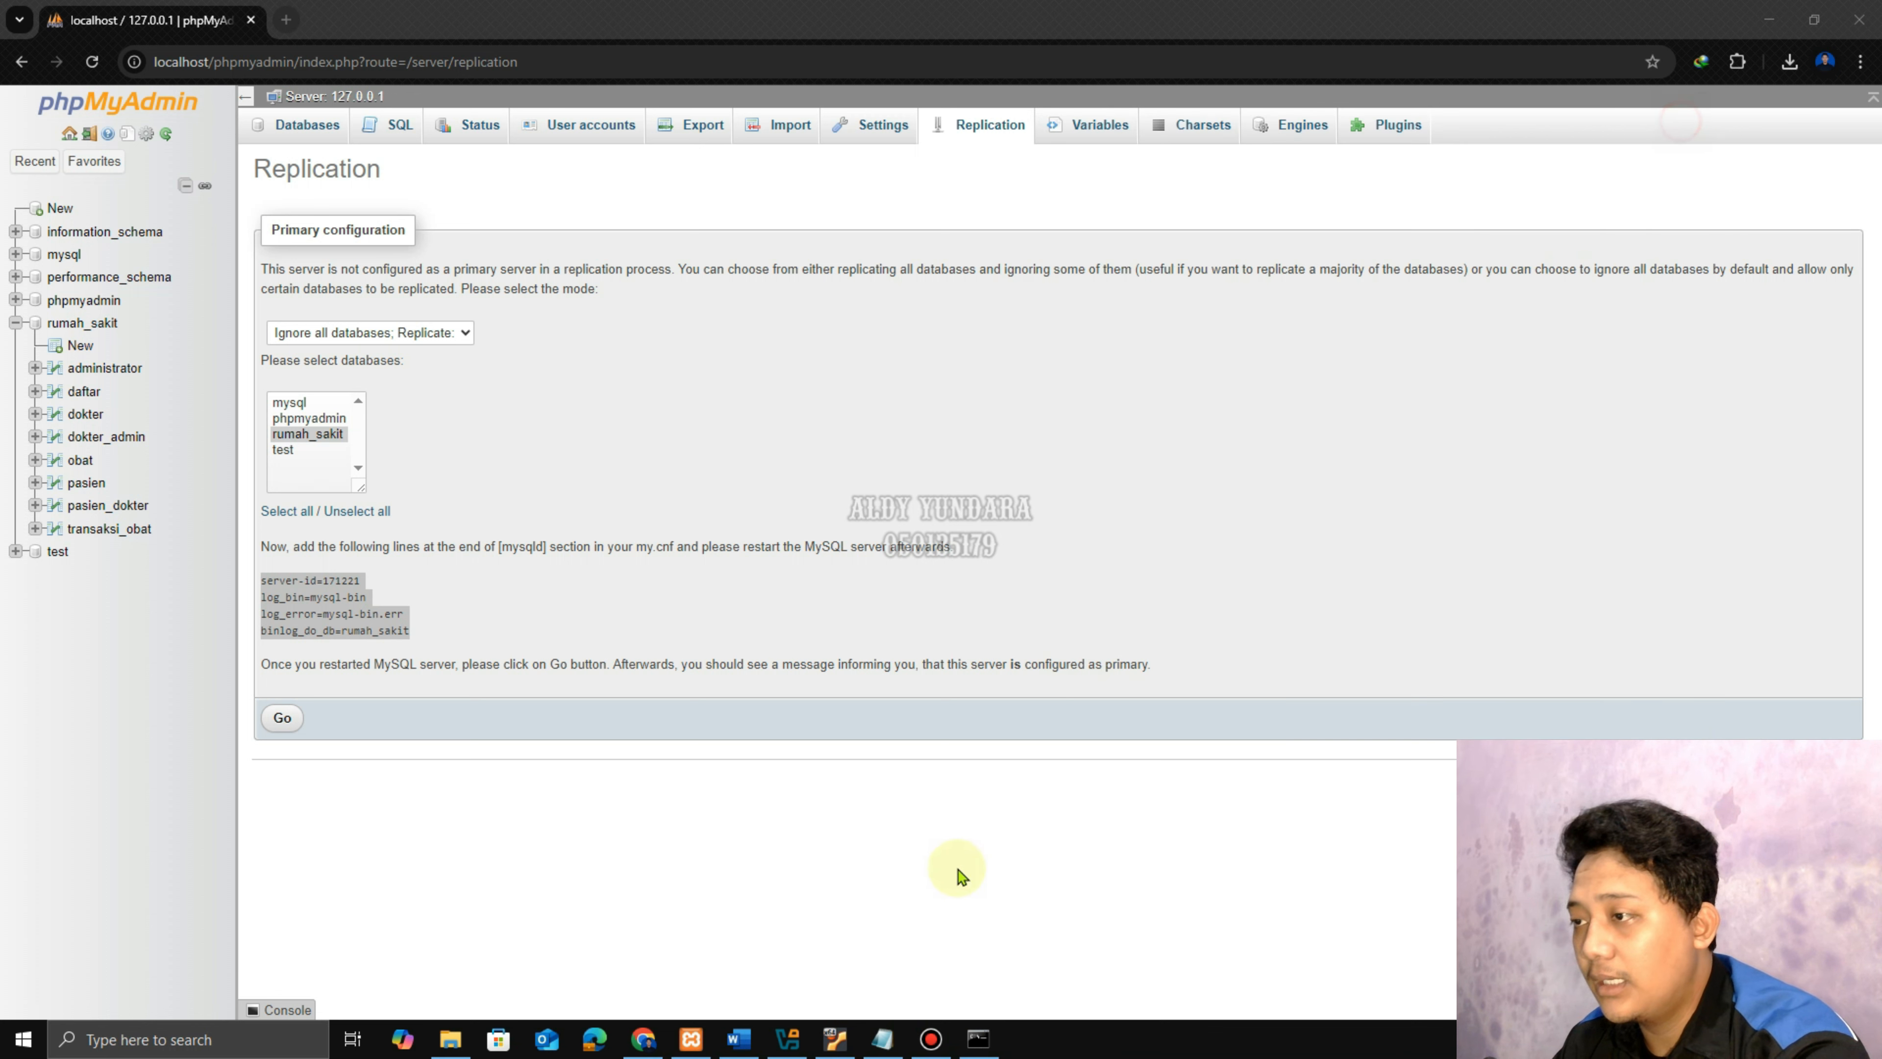
Stop and restart MySQL in XAMPP so the new settings take effect, then minimize the panel.
left_click(691, 1039)
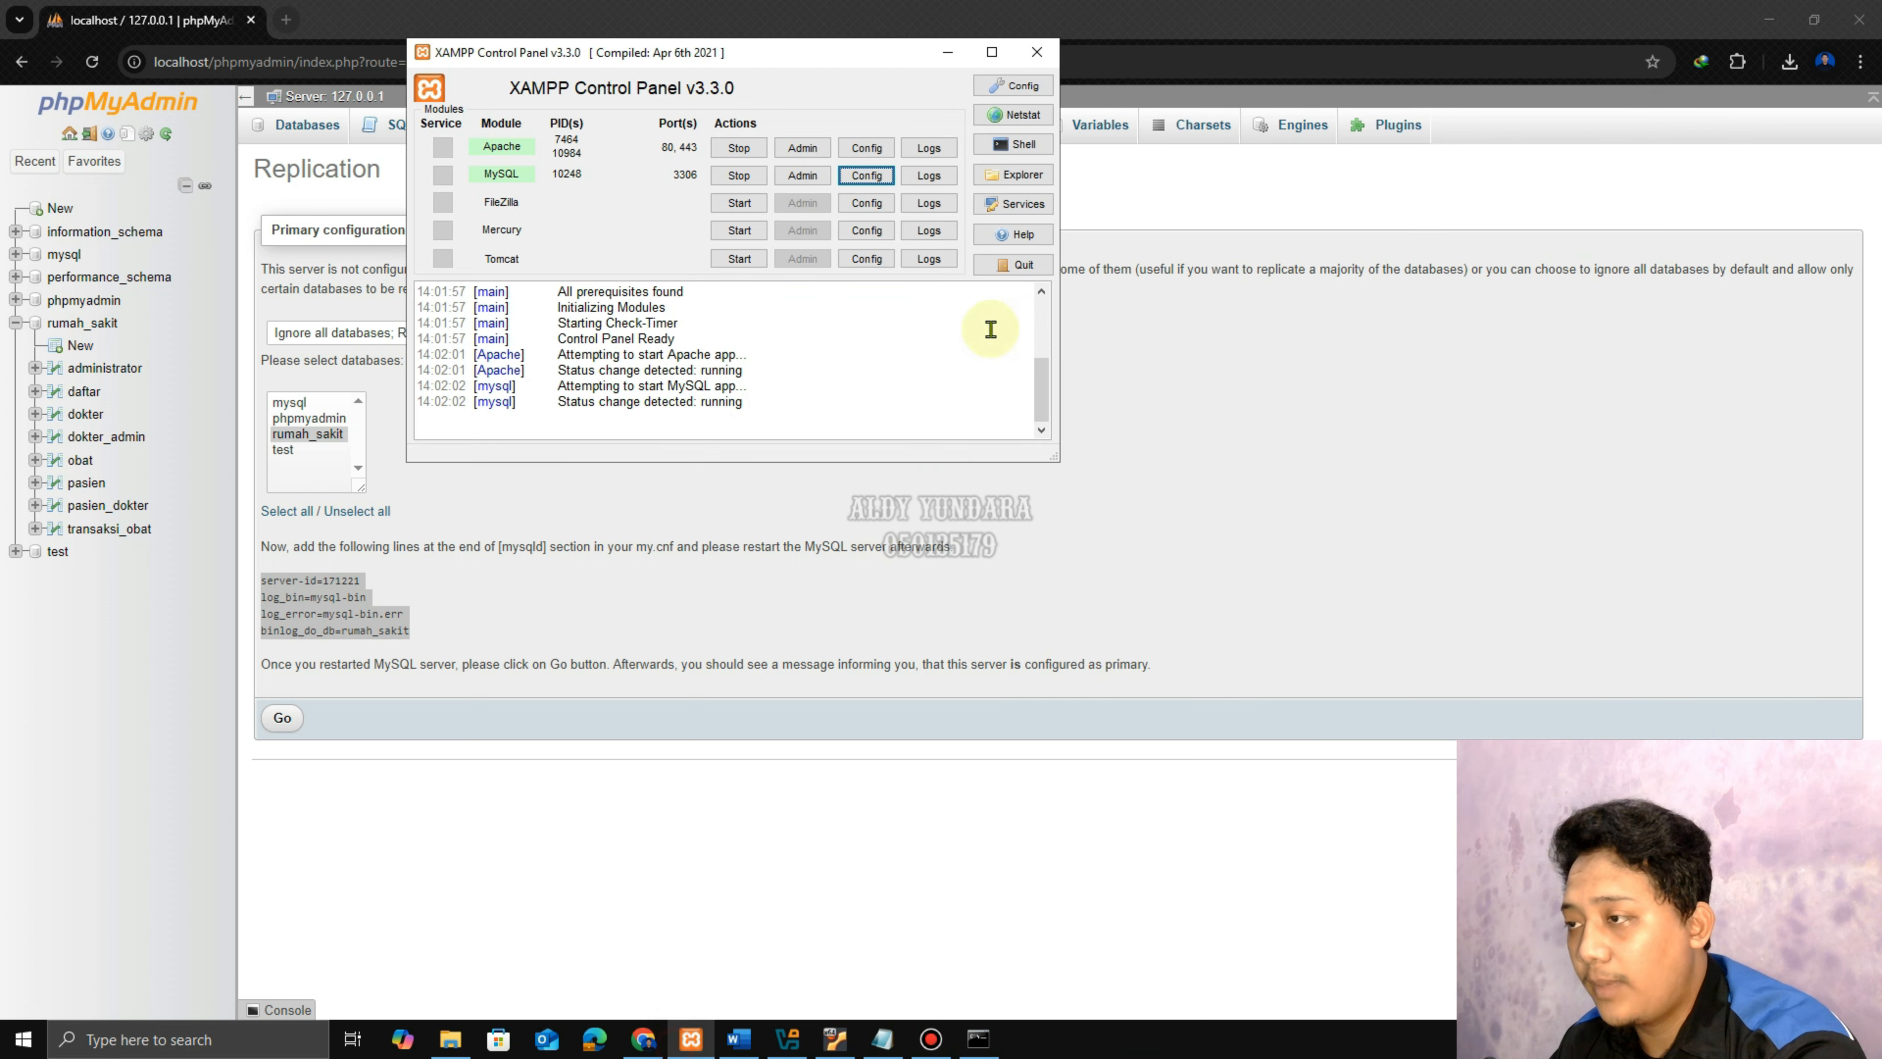
left_click(729, 178)
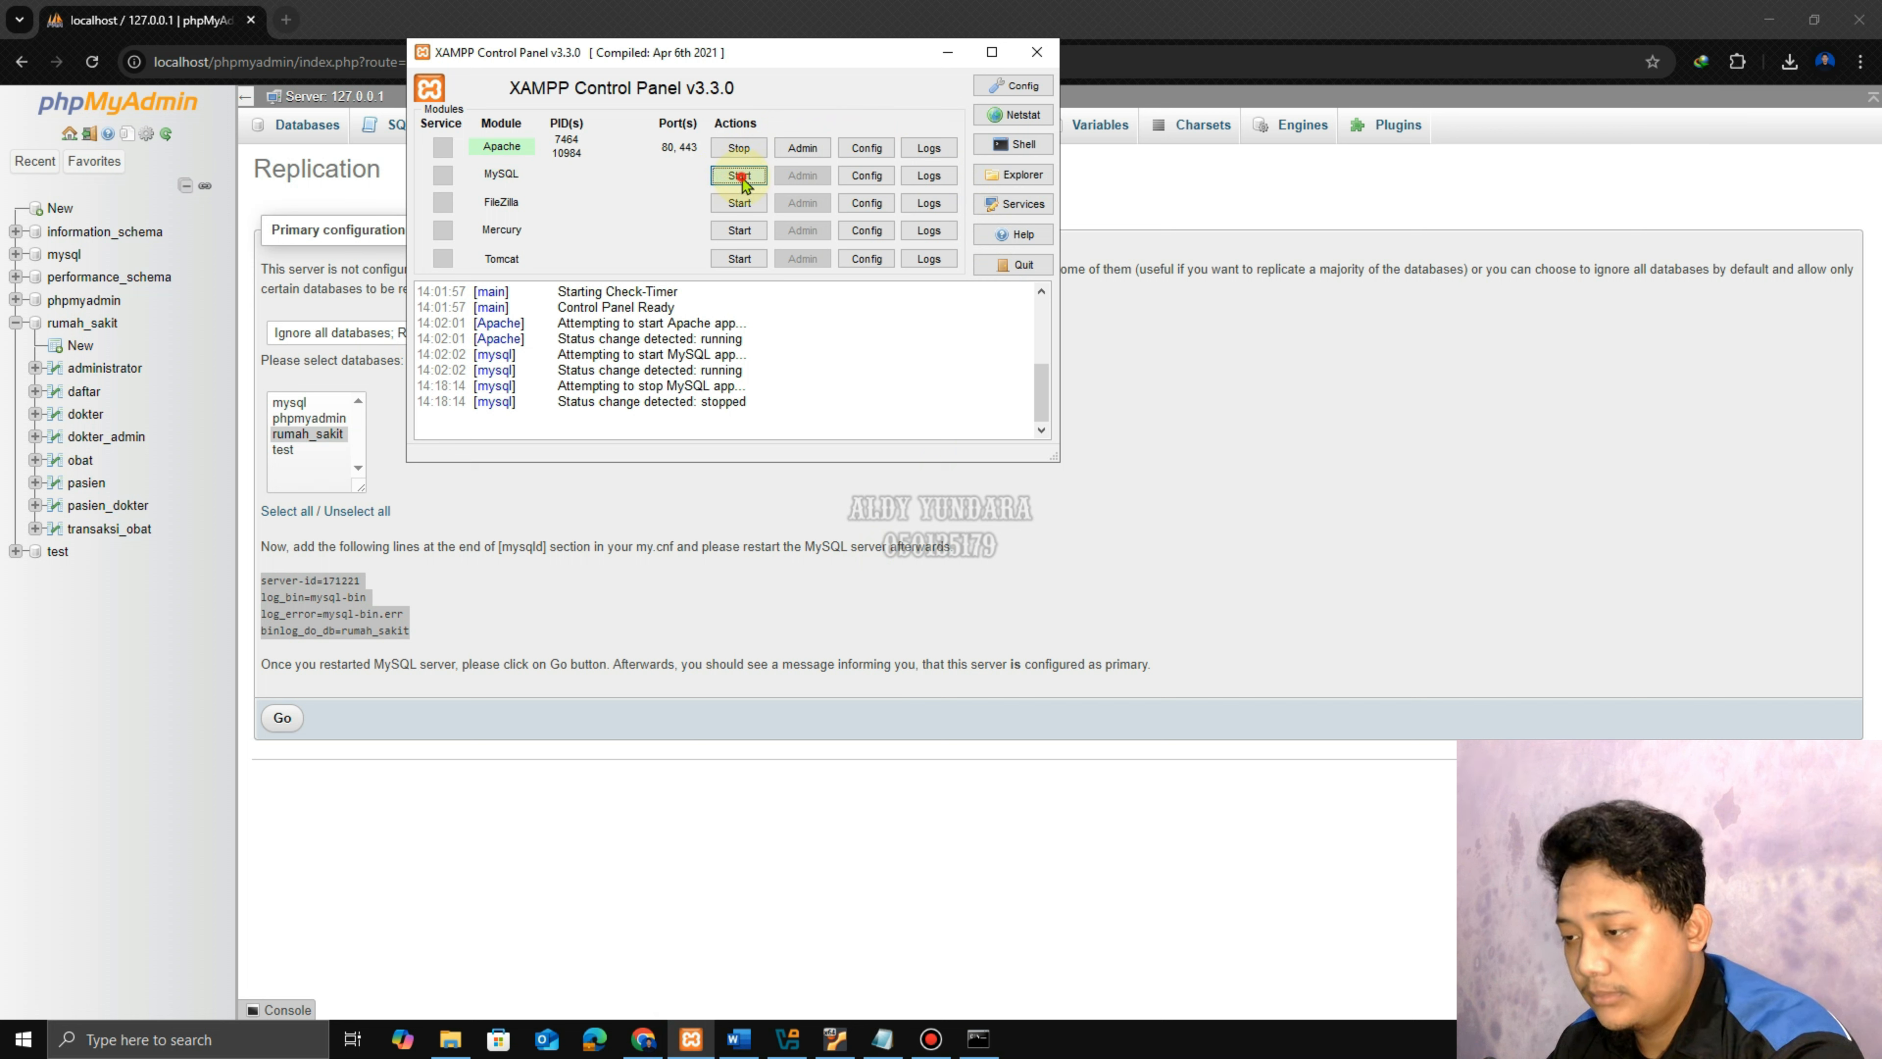
left_click(740, 177)
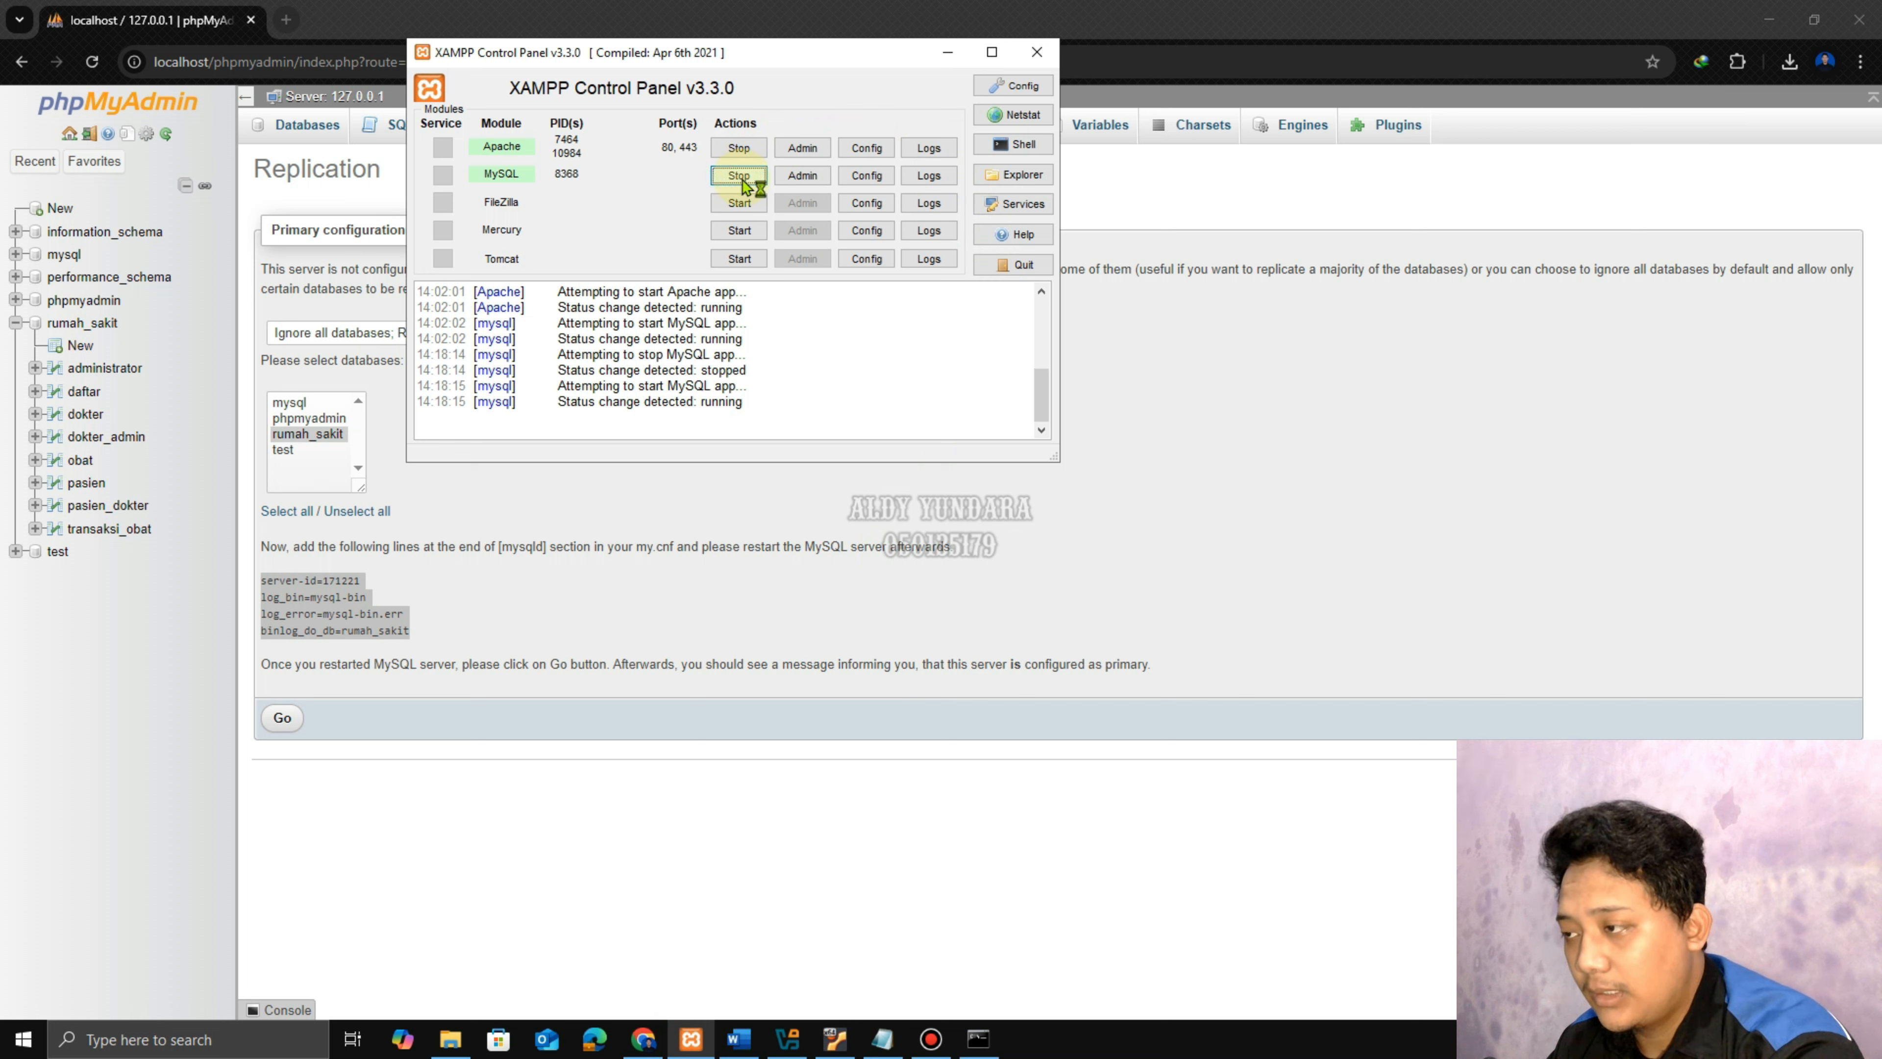
left_click(955, 55)
Make the server the replication primary and show its status: mysql-bin.000001 at position 328.
left_click(282, 717)
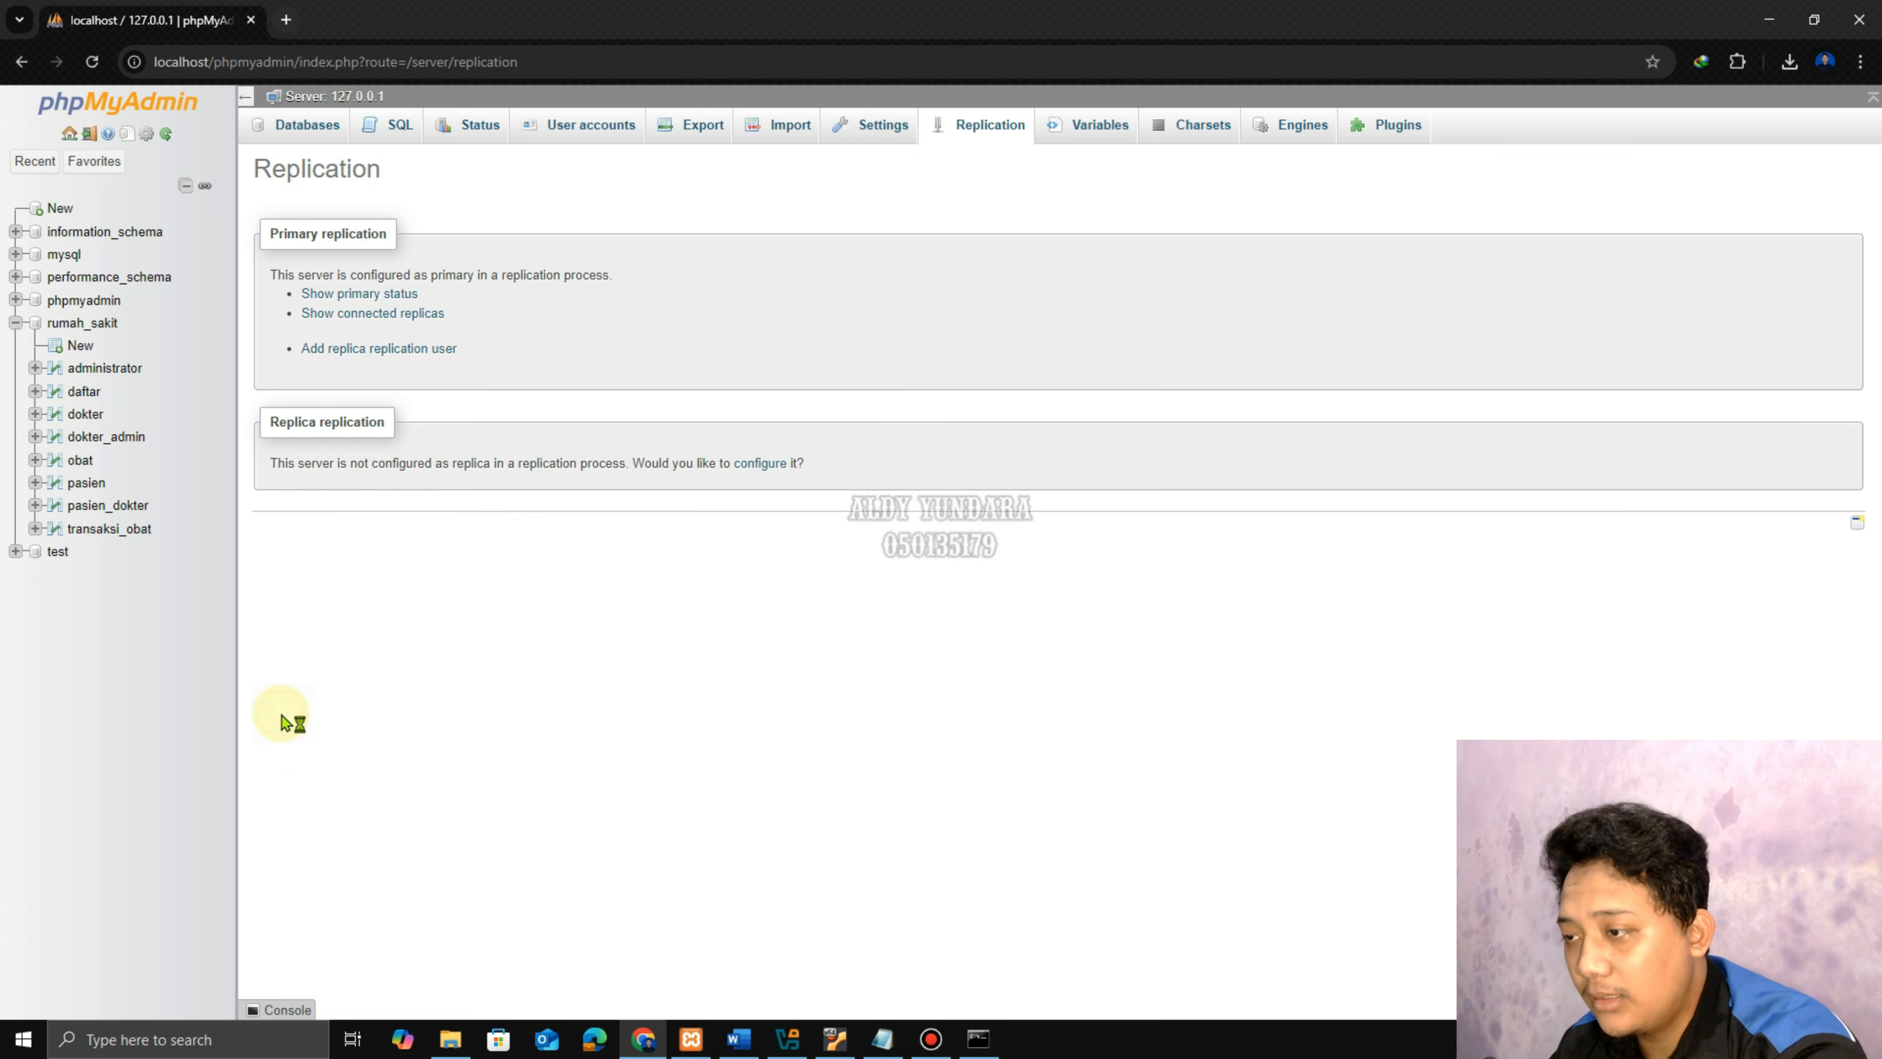
left_click(374, 294)
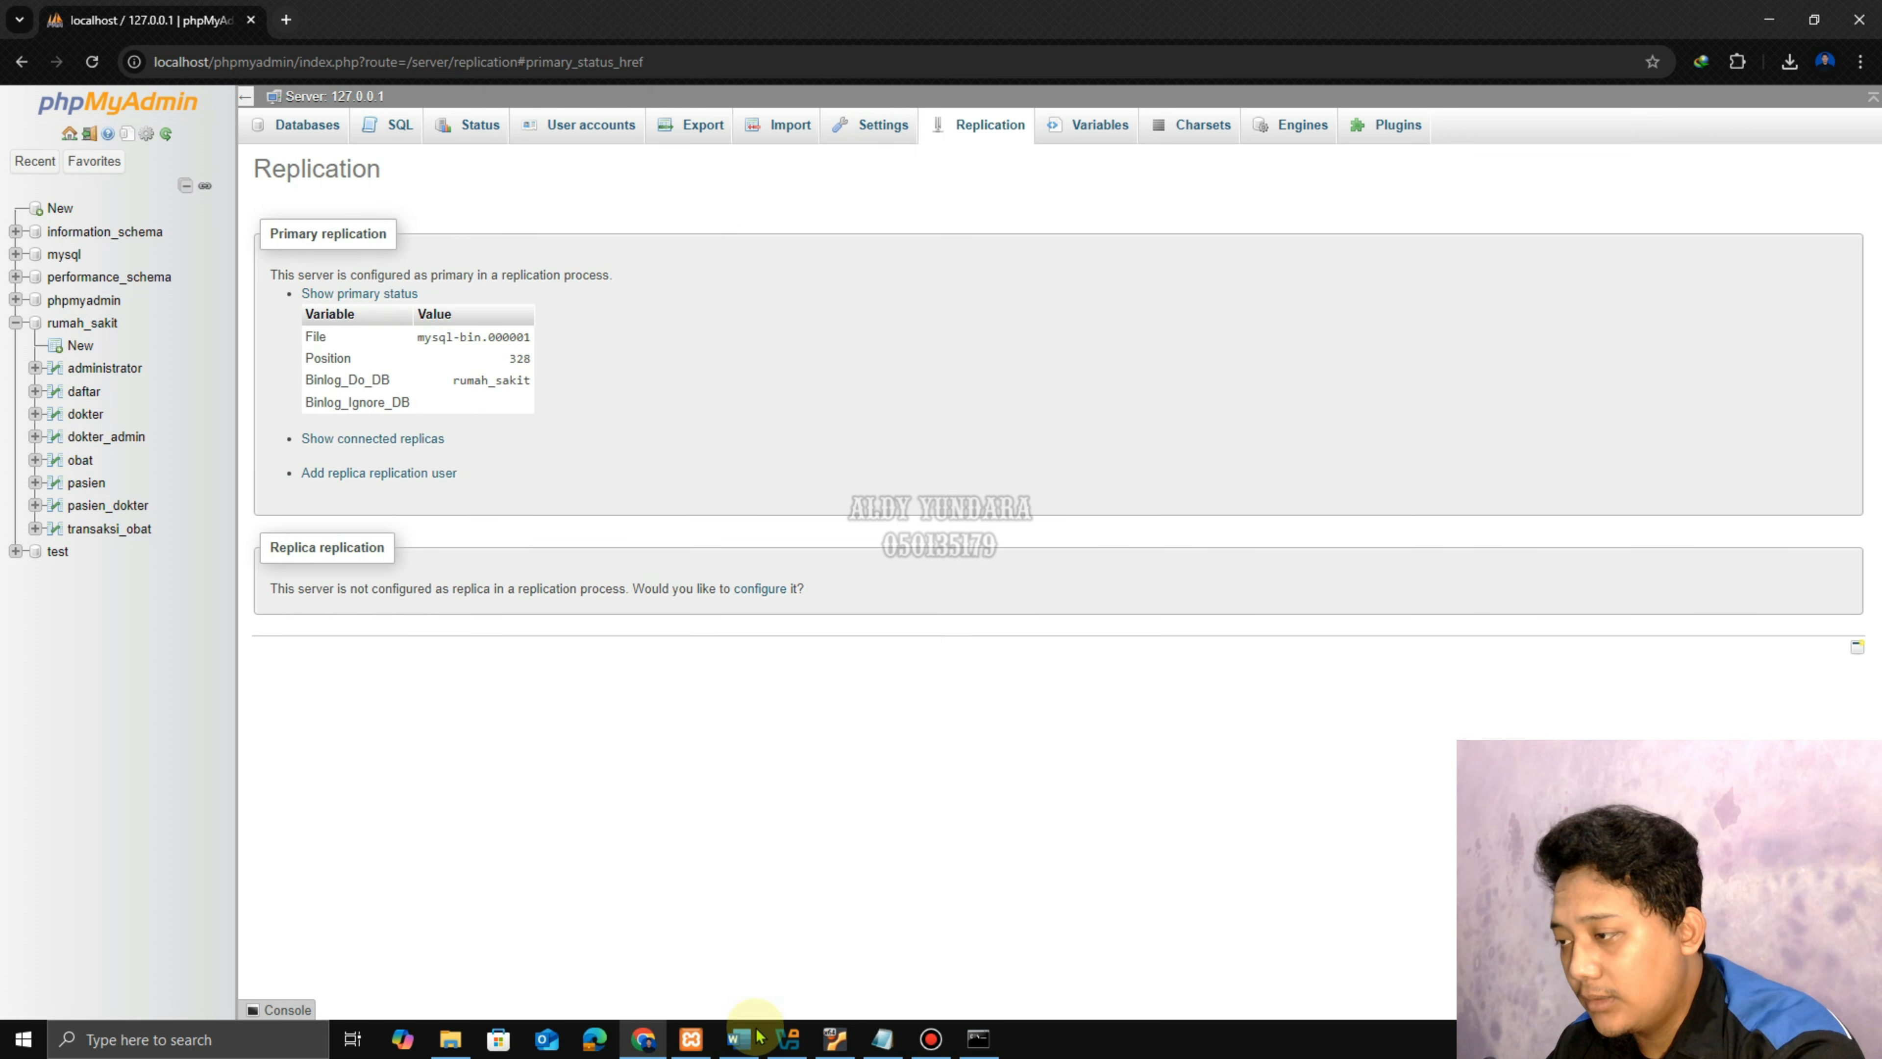
mouse_move(860, 1051)
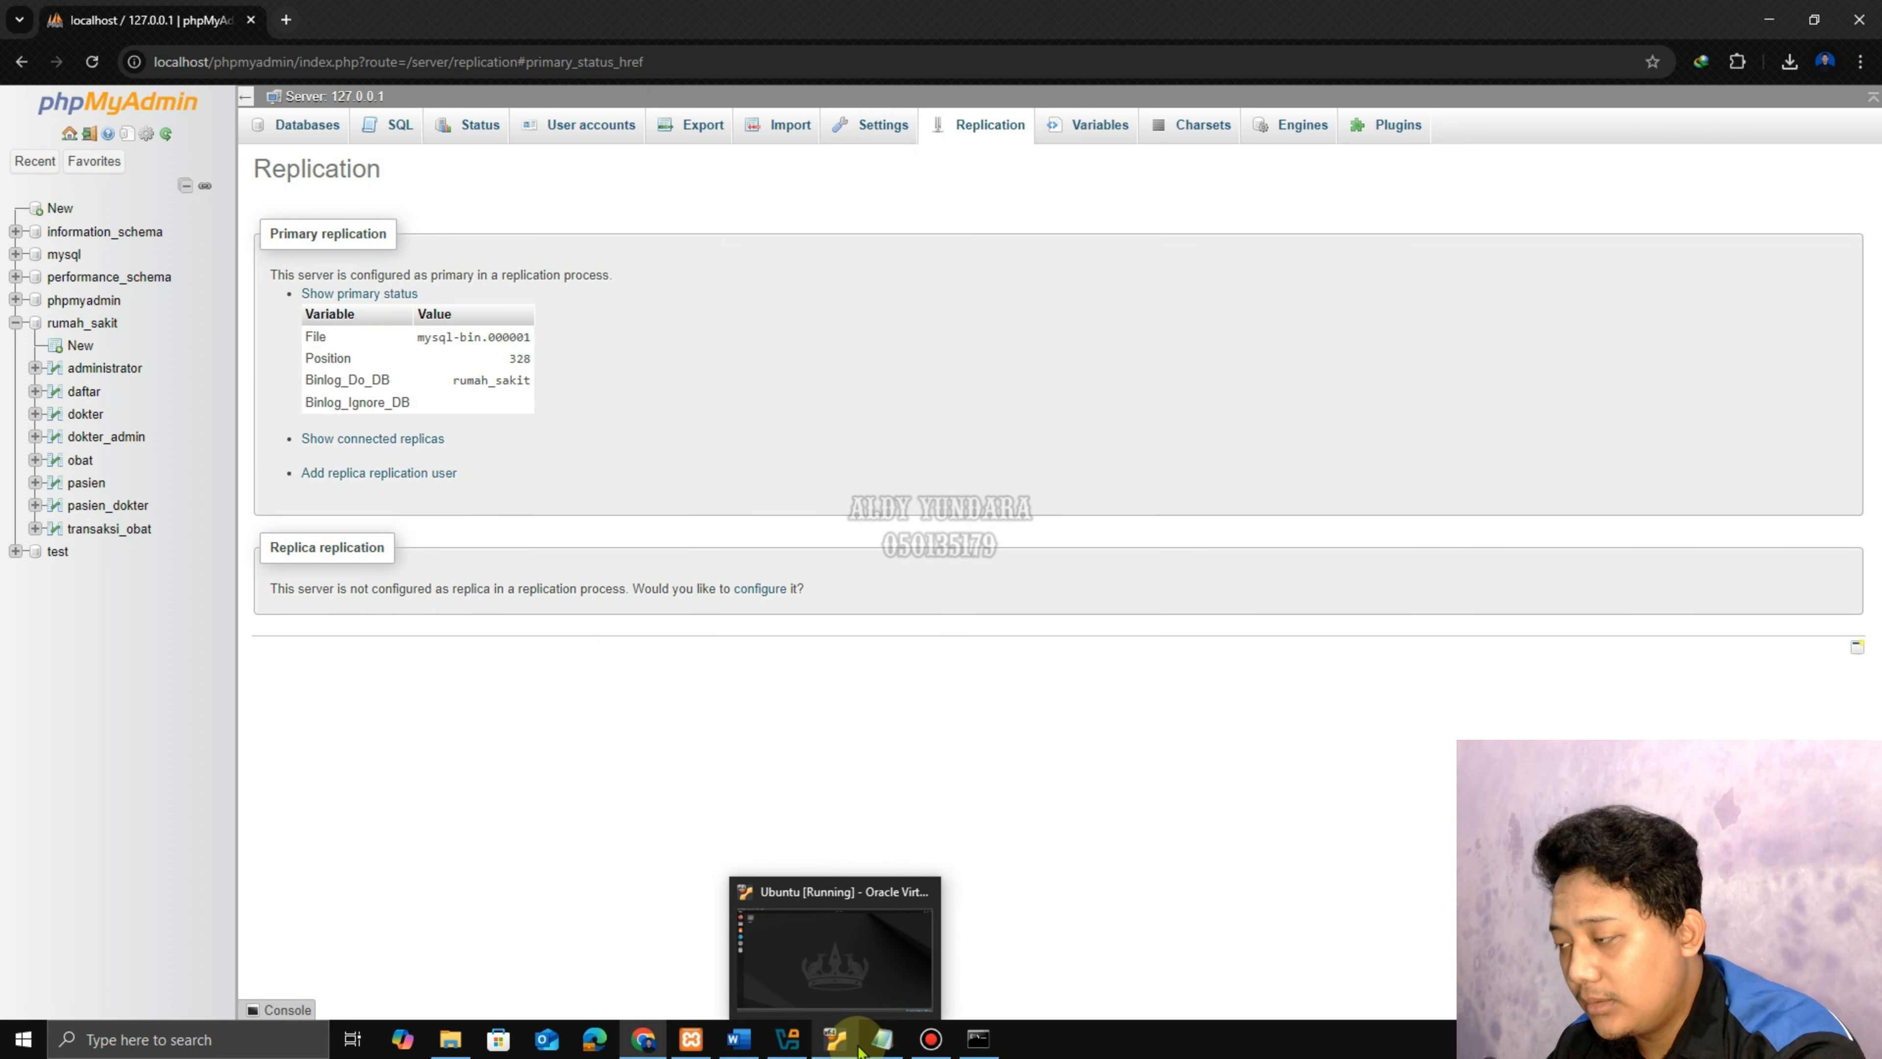
left_click(739, 1038)
Review instruction steps 12 and 13 about the replica user account in Word.
left_click_drag(636, 537, 973, 577)
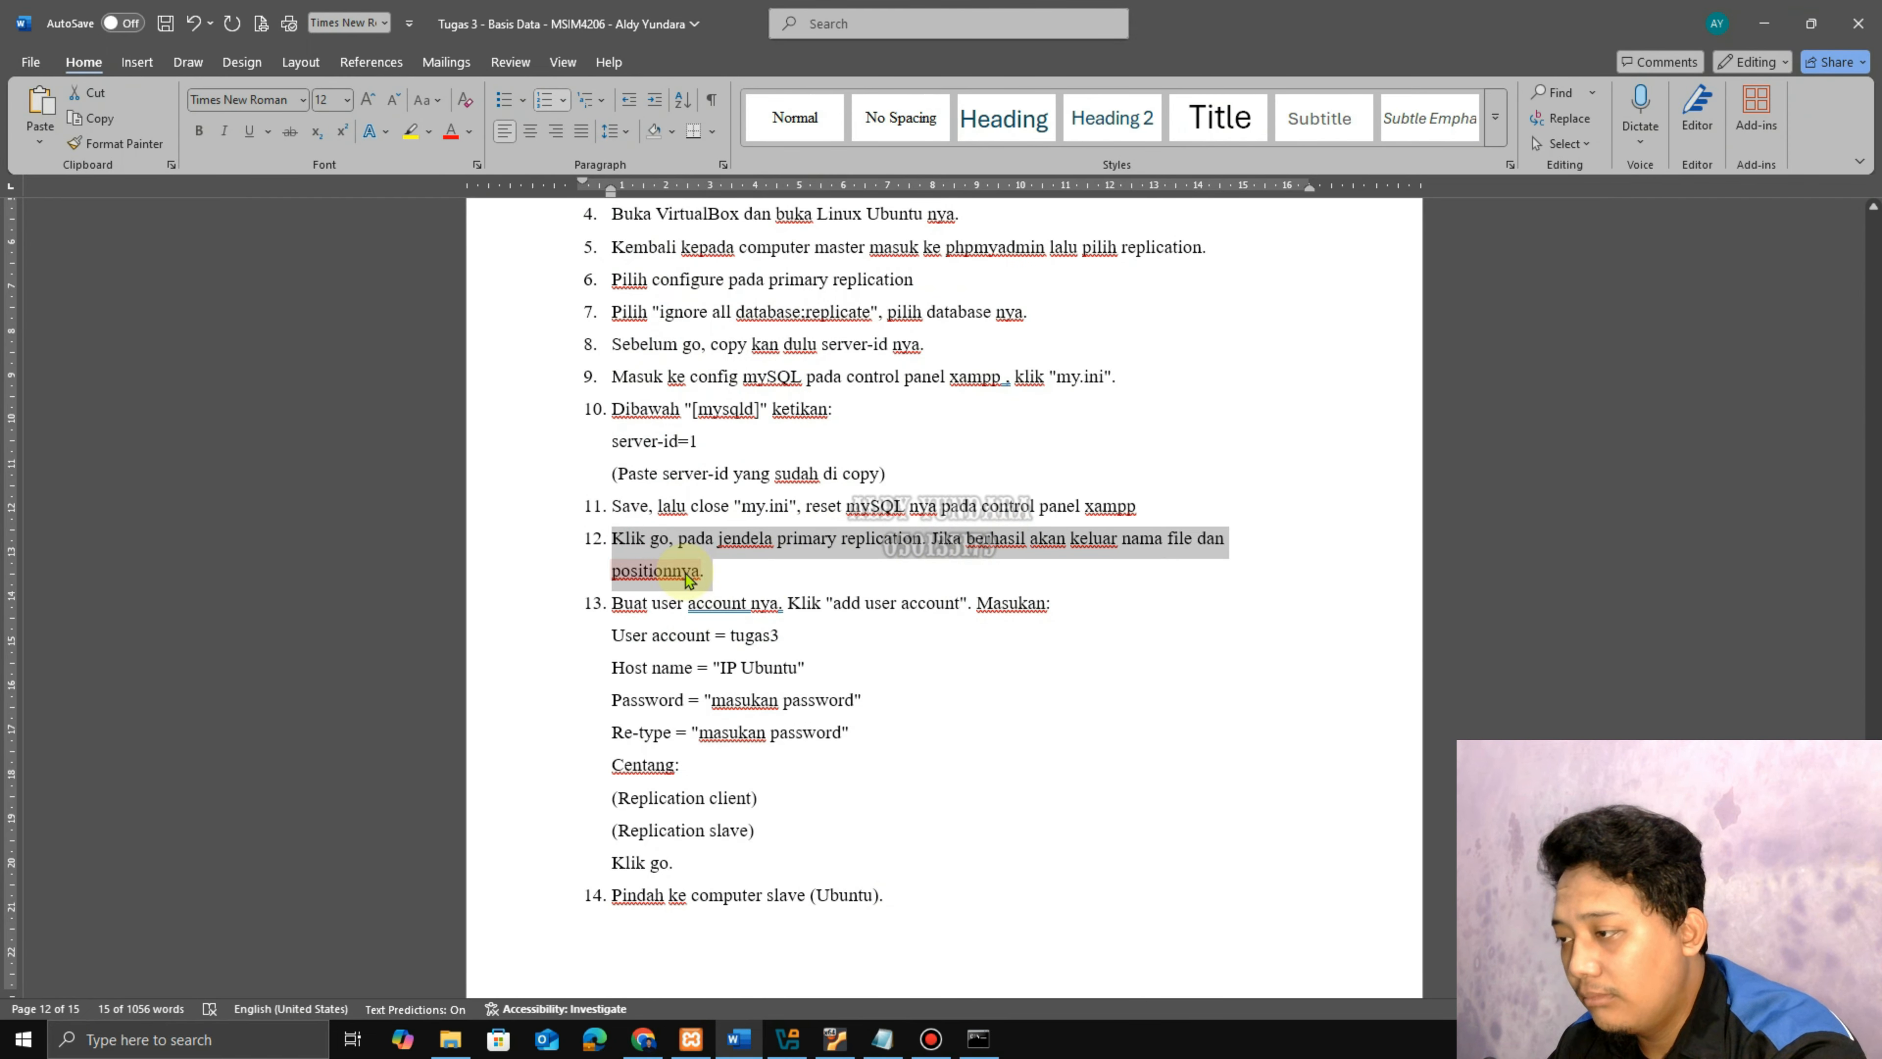
left_click(735, 569)
scroll(916, 609, "down", 2)
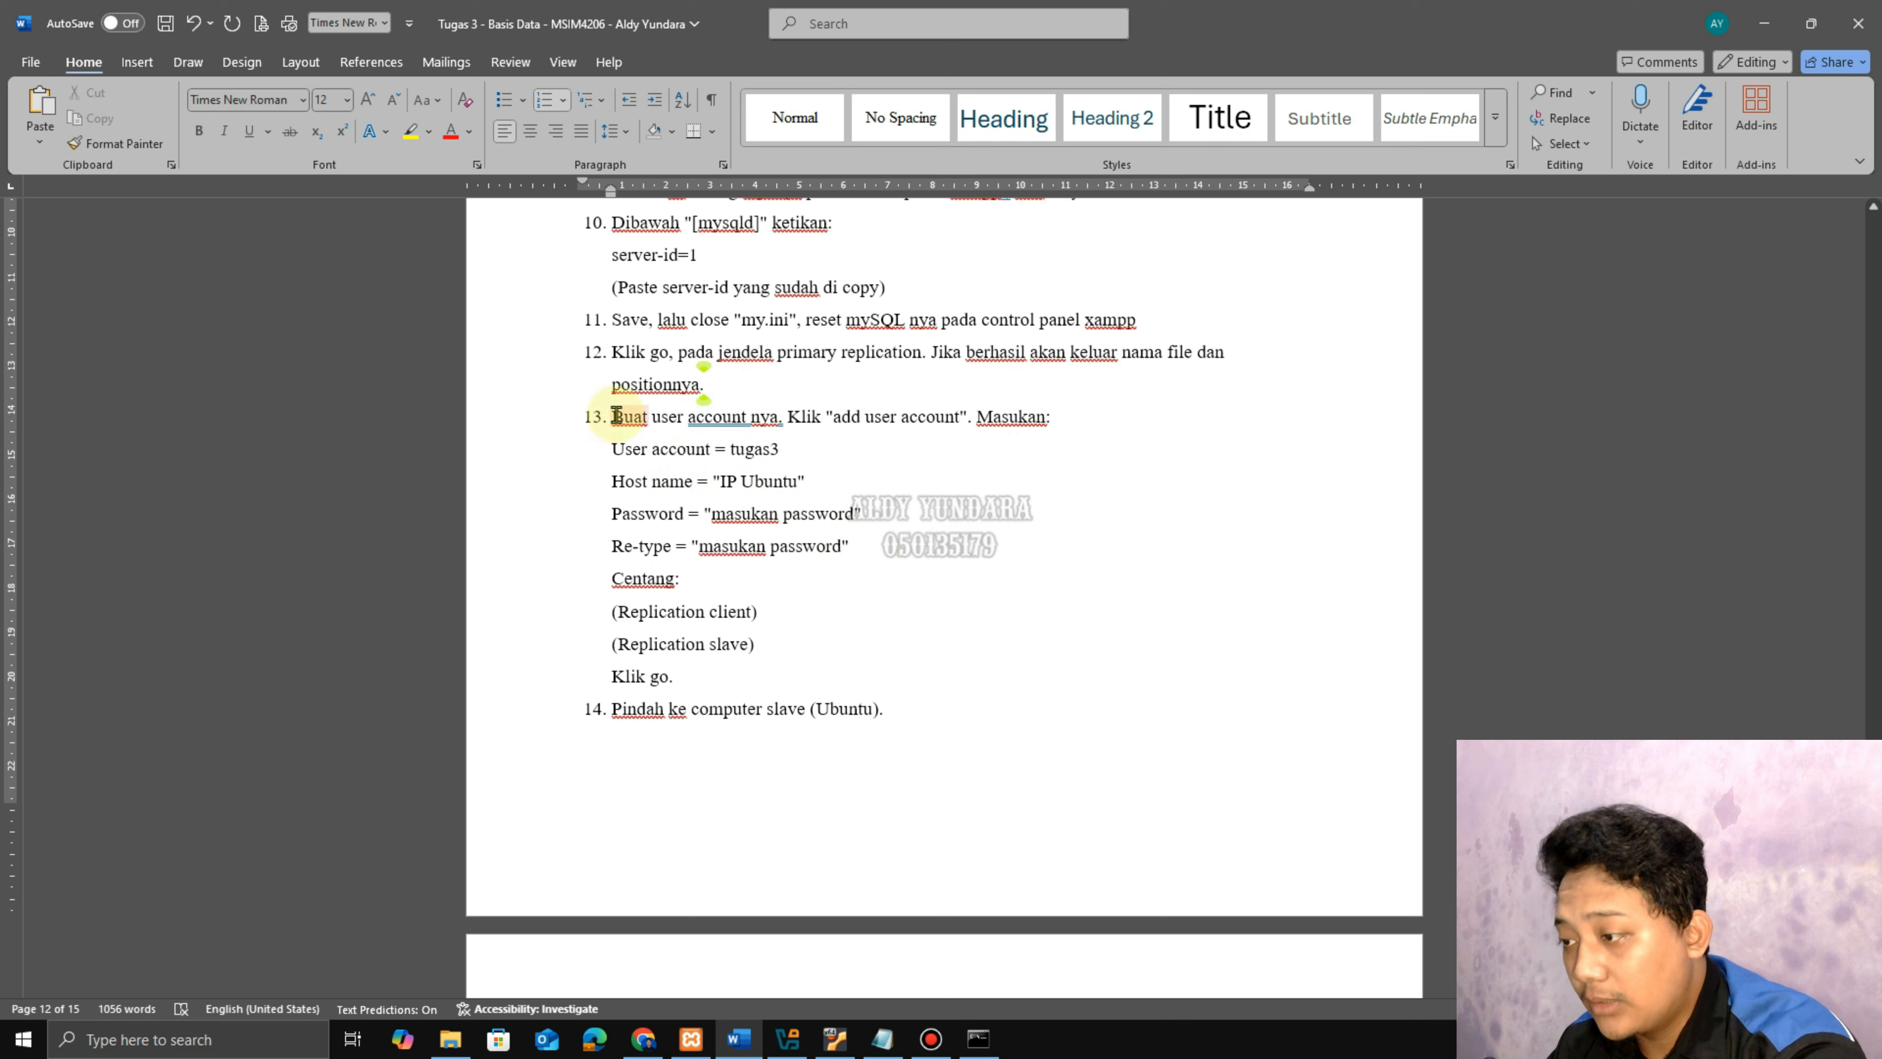
left_click_drag(614, 416, 903, 566)
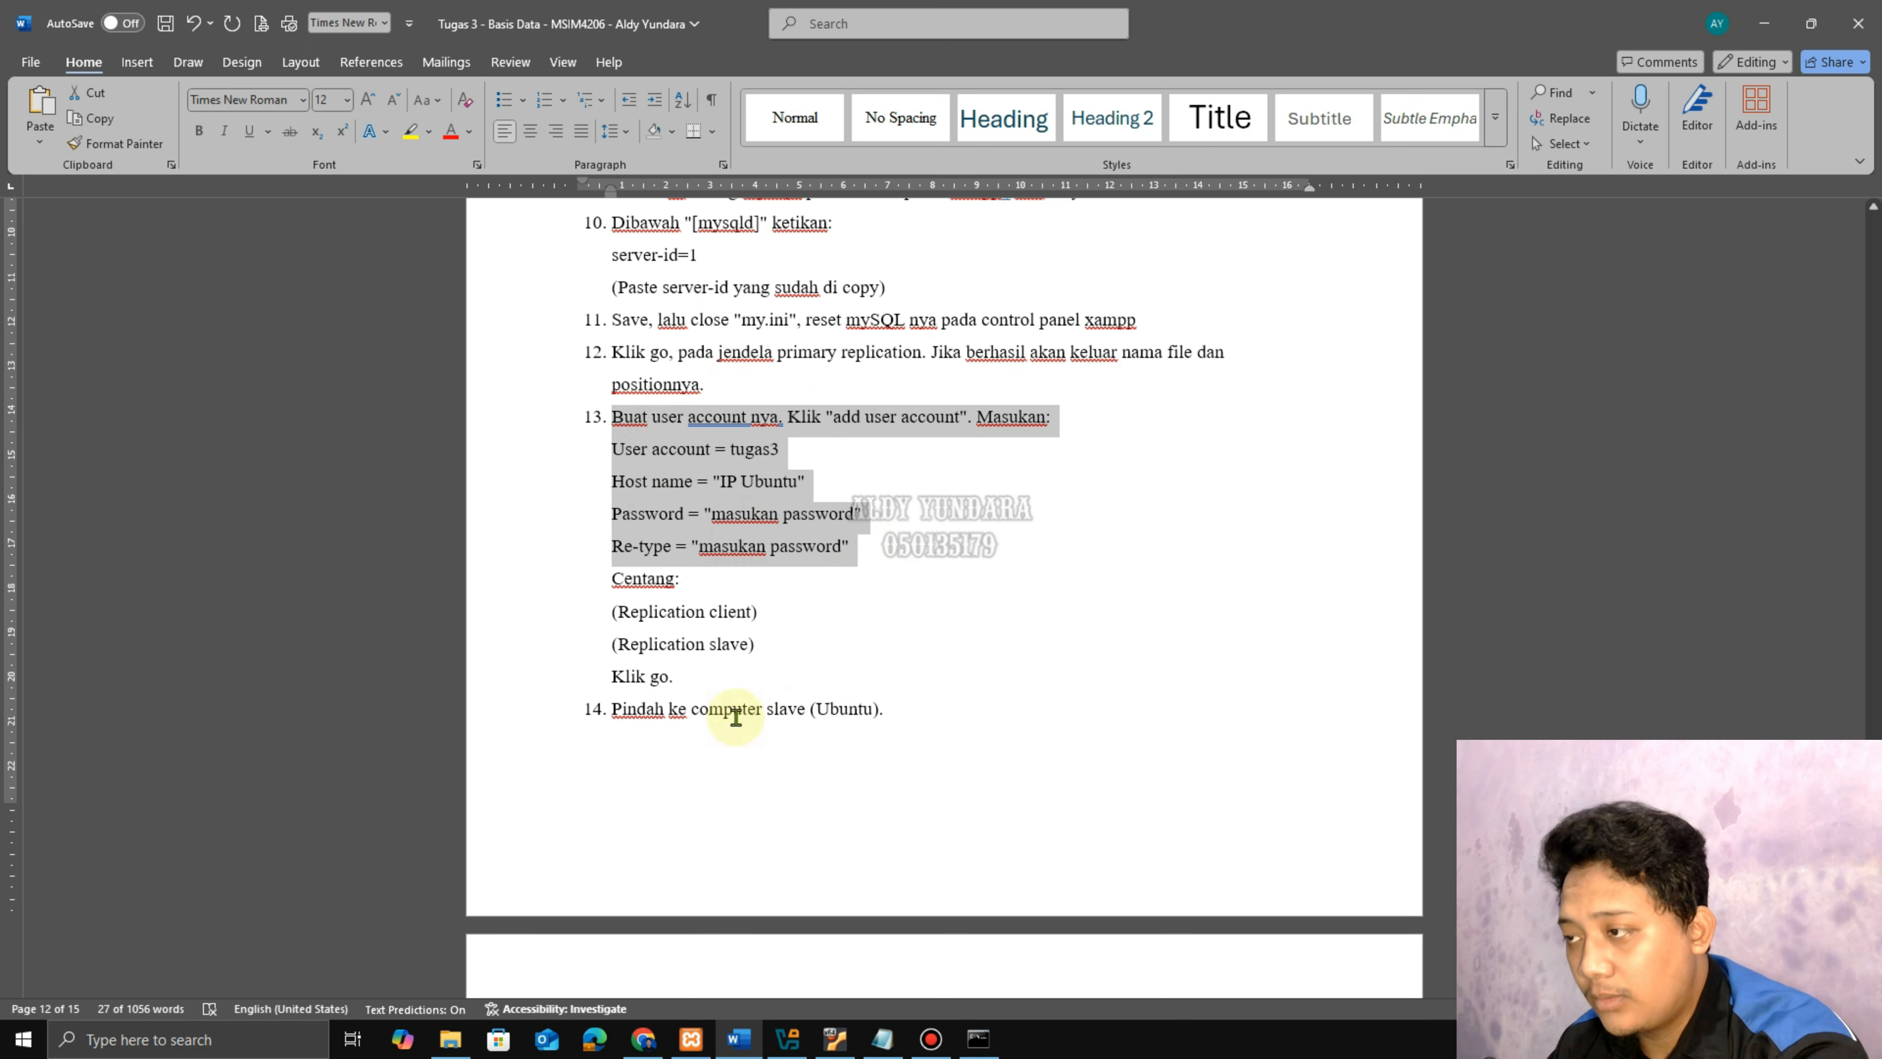
left_click(676, 679)
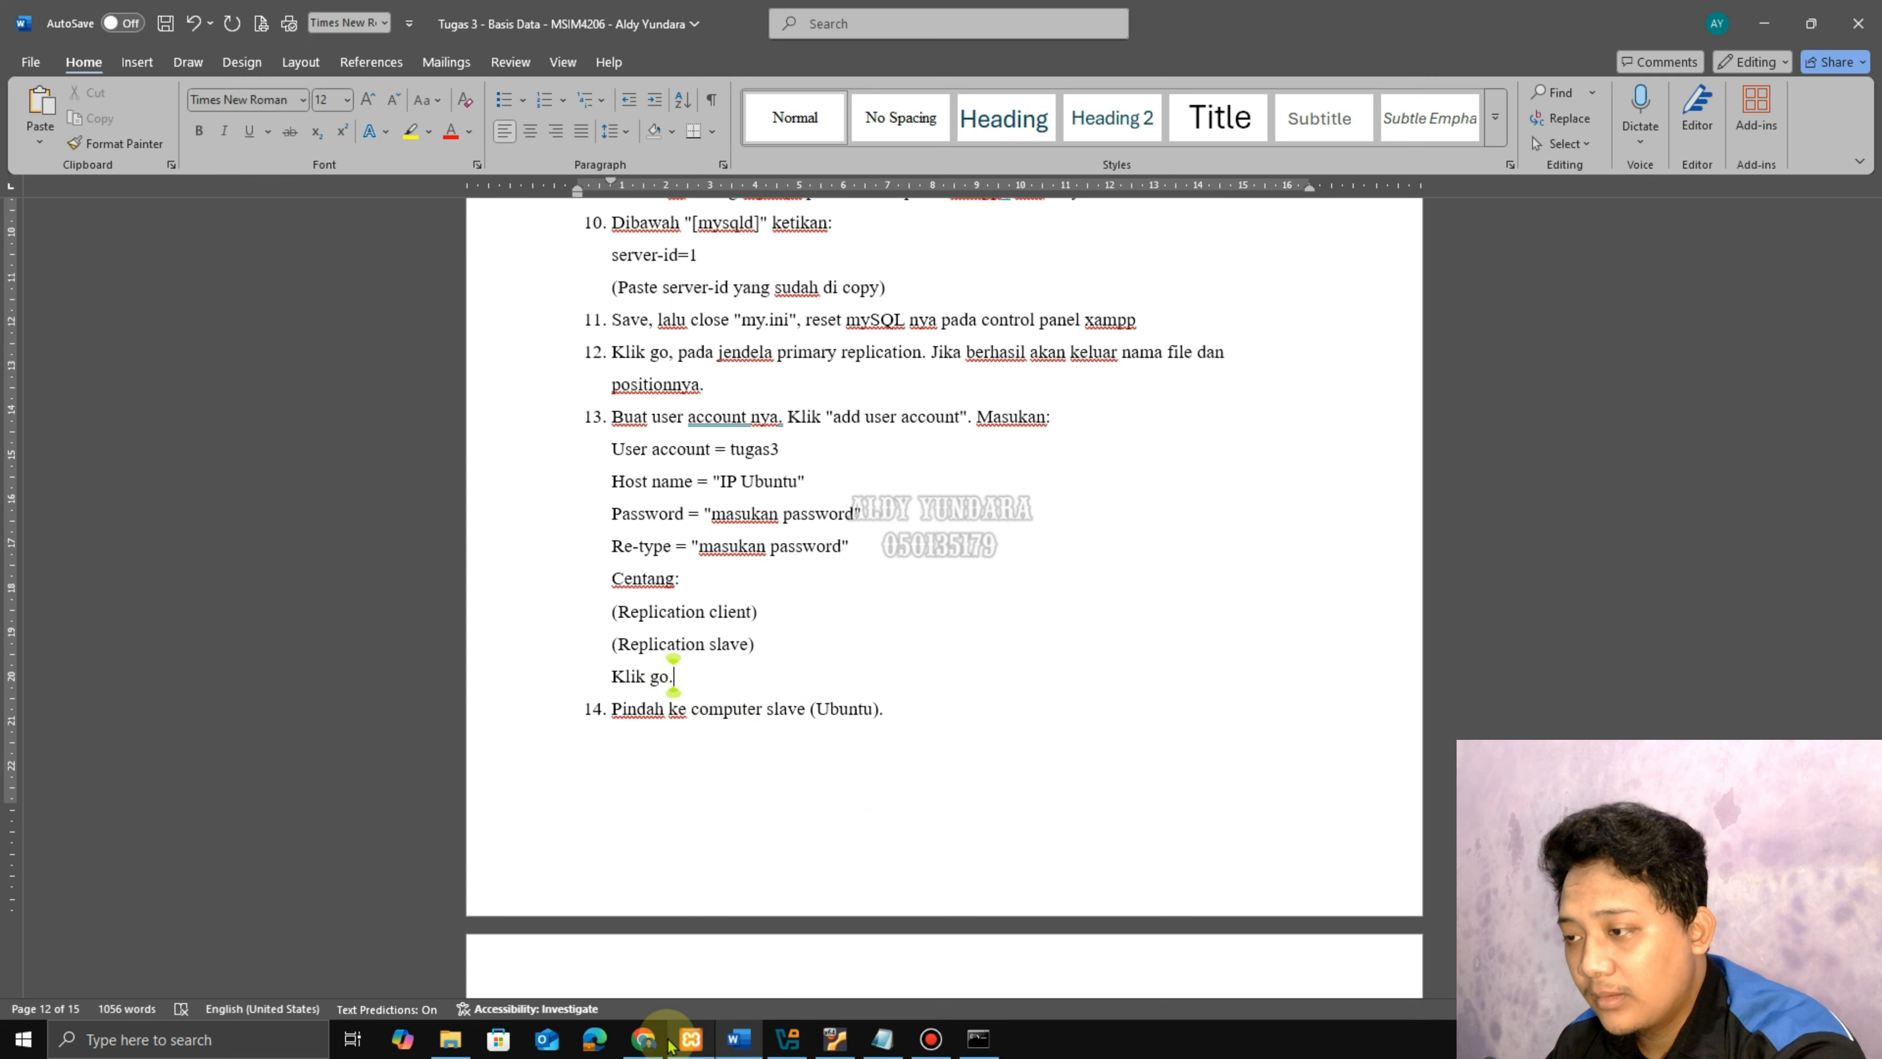
left_click(643, 1039)
Start a new user account named tugas3, then bring up the Ubuntu virtual machine's desktop.
left_click(591, 128)
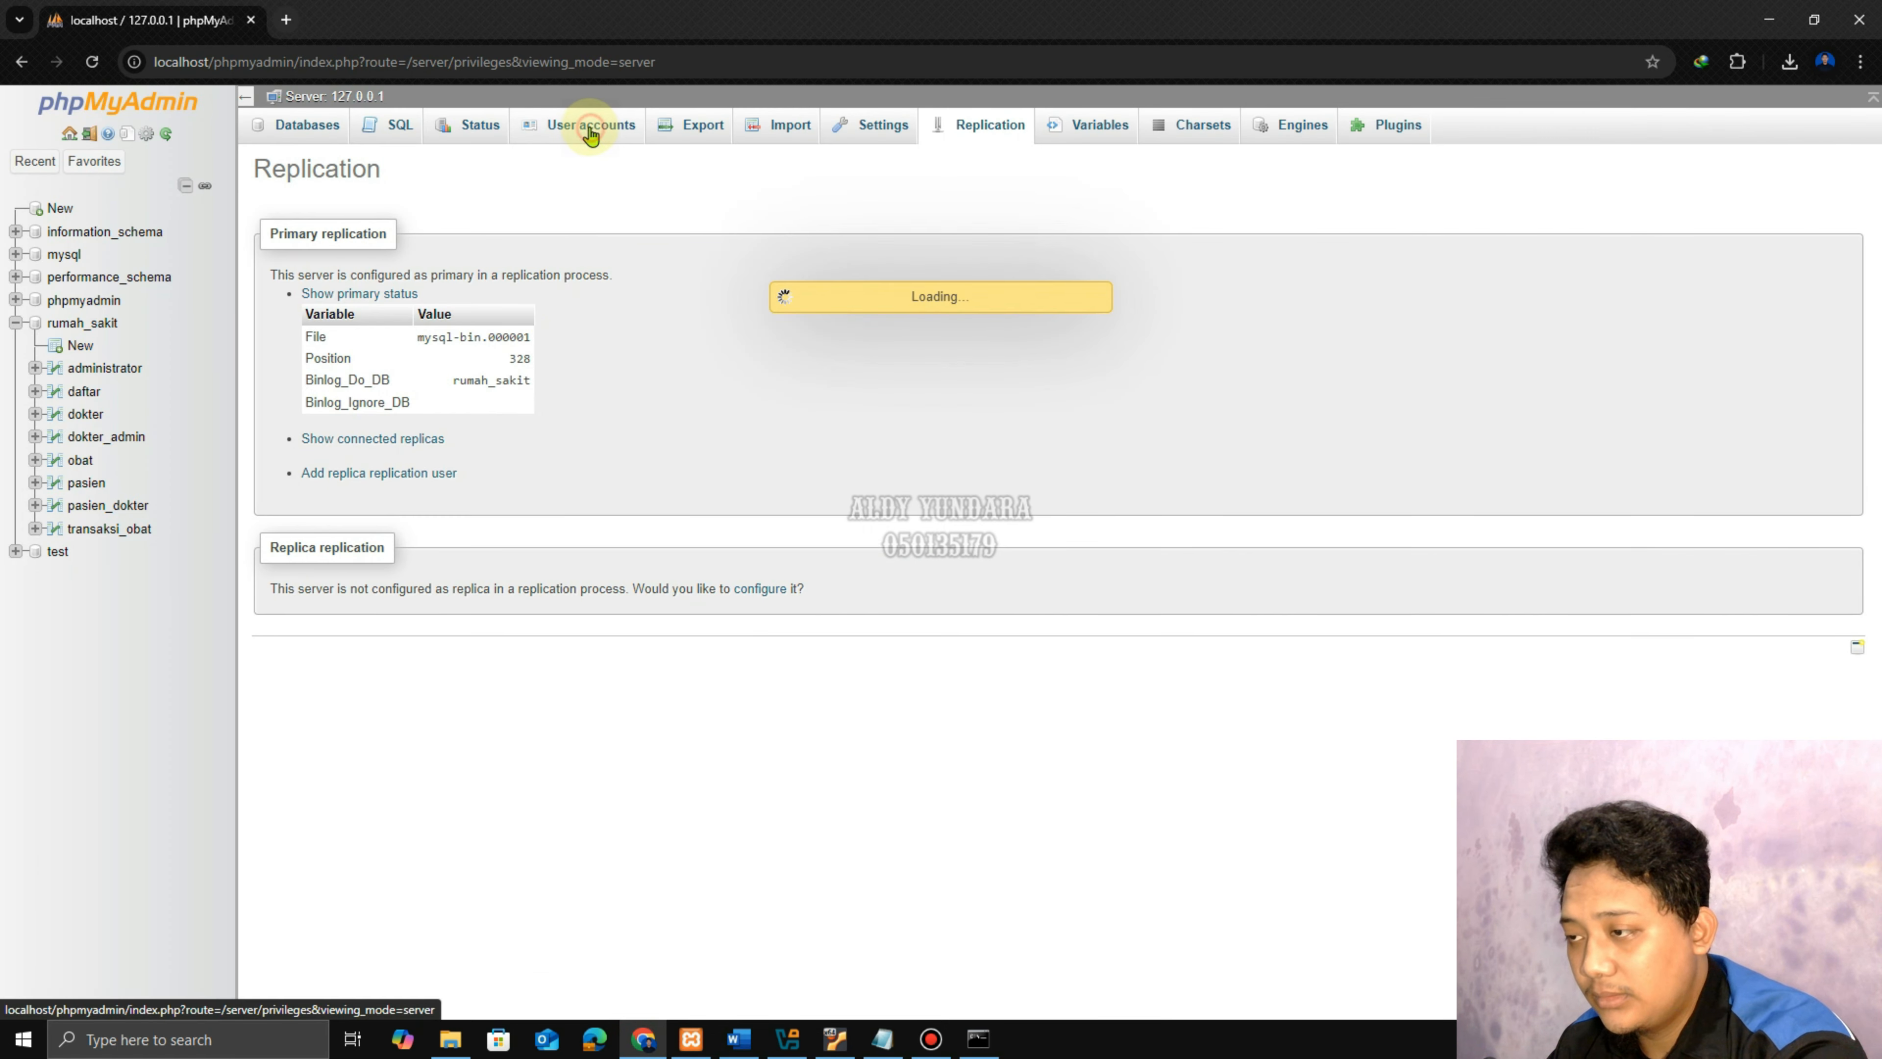
left_click(367, 525)
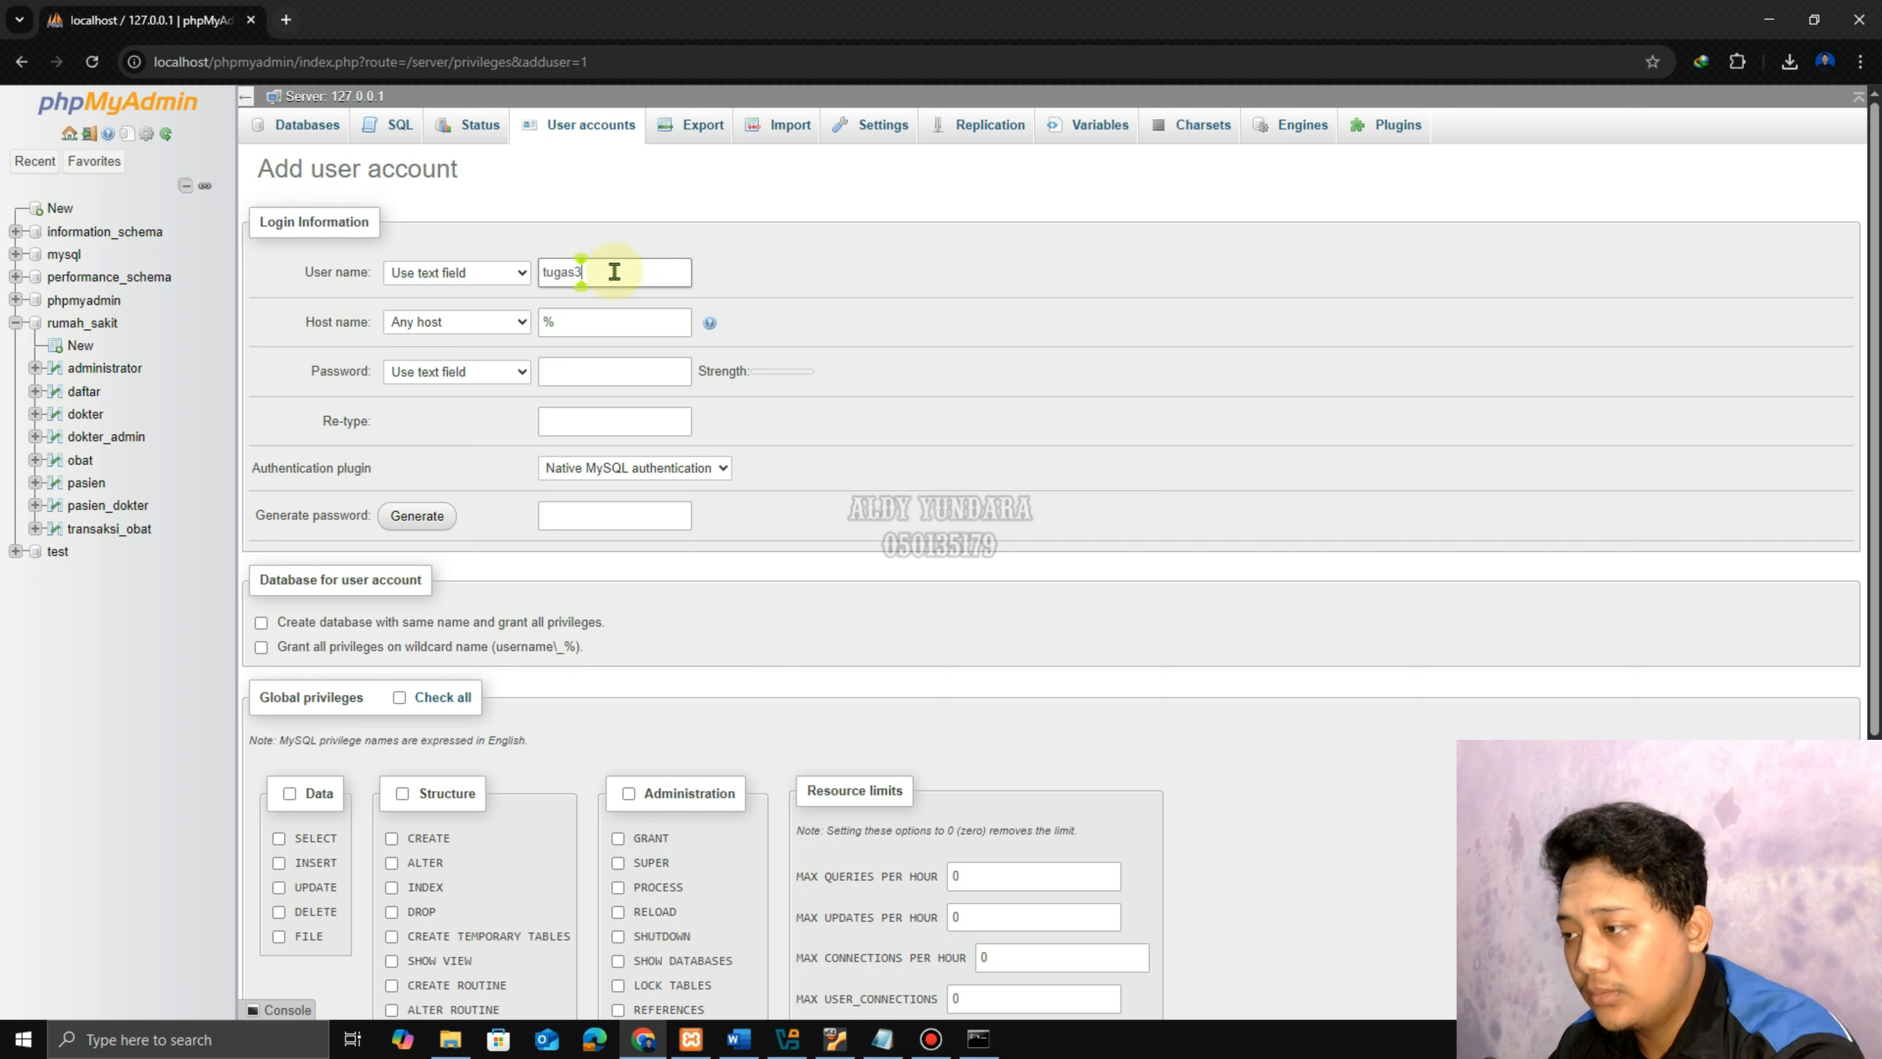
left_click(601, 322)
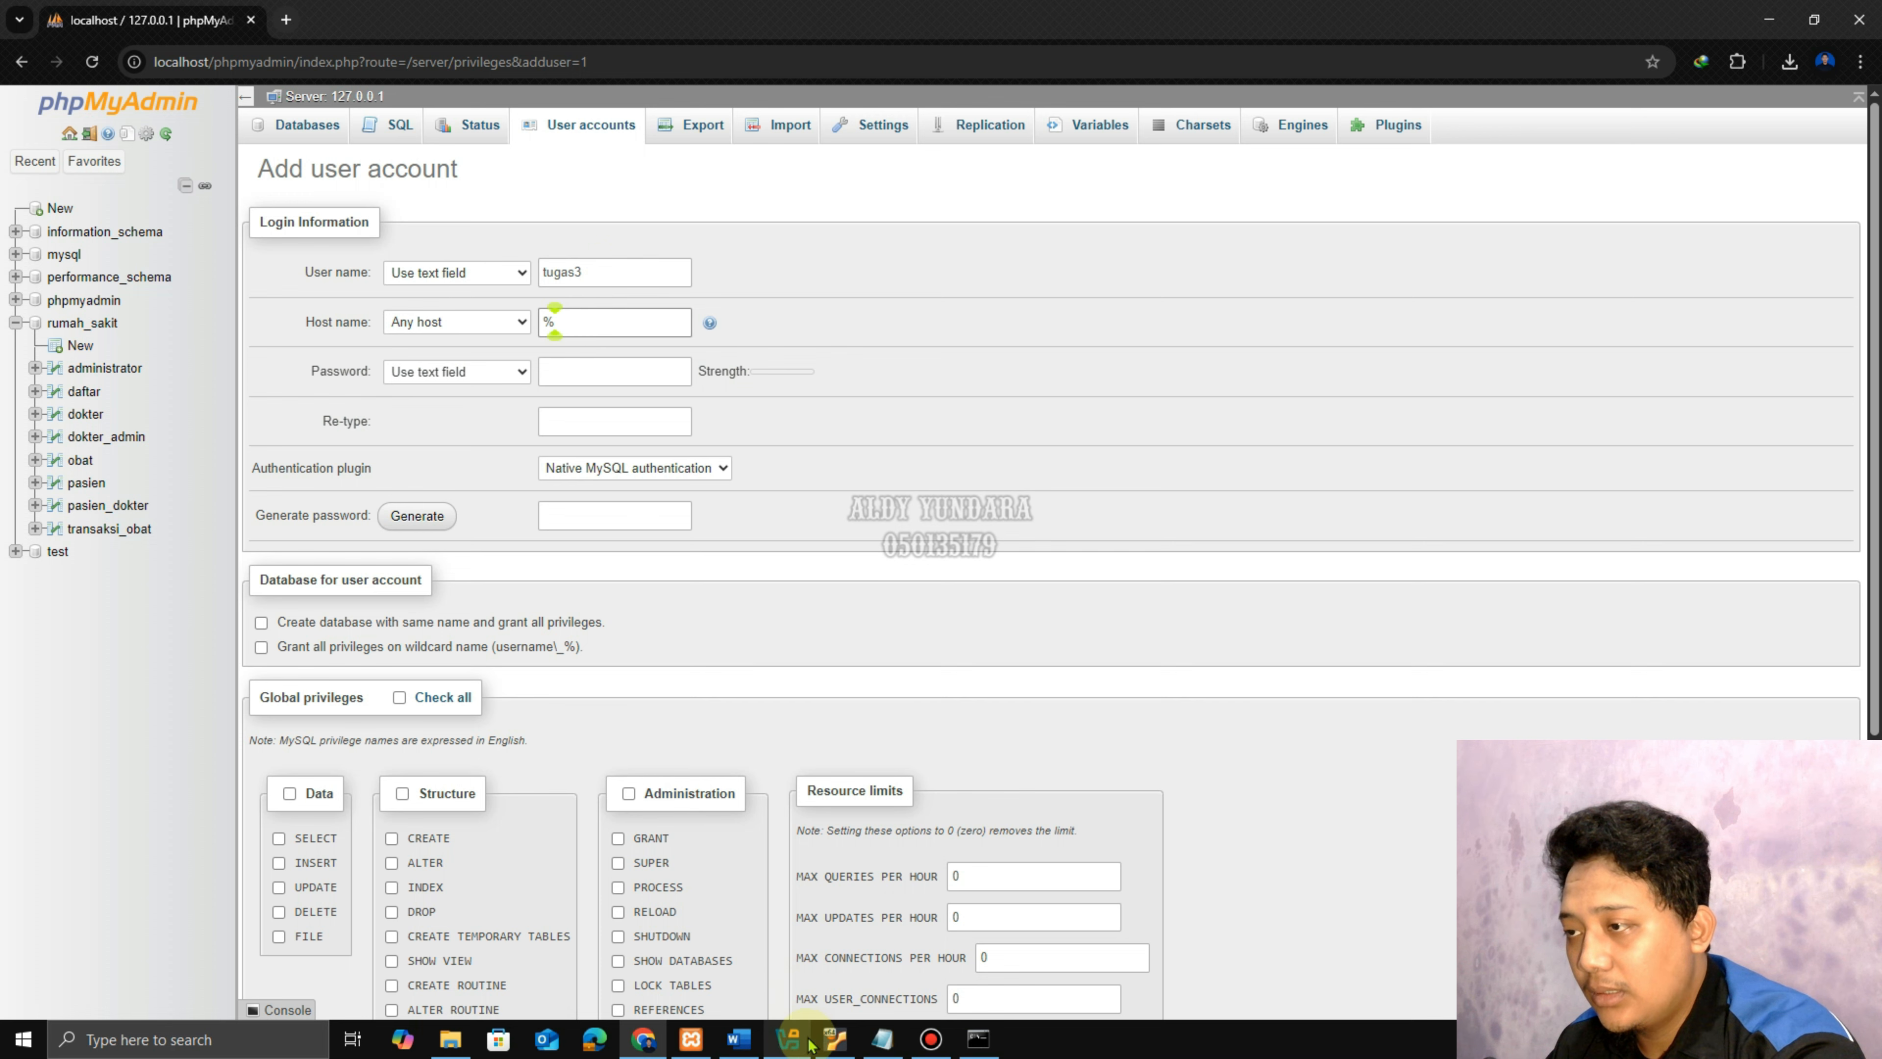
left_click(834, 1038)
right_click(576, 261)
Open a terminal on Ubuntu and run ip a to list its network addresses.
left_click(670, 496)
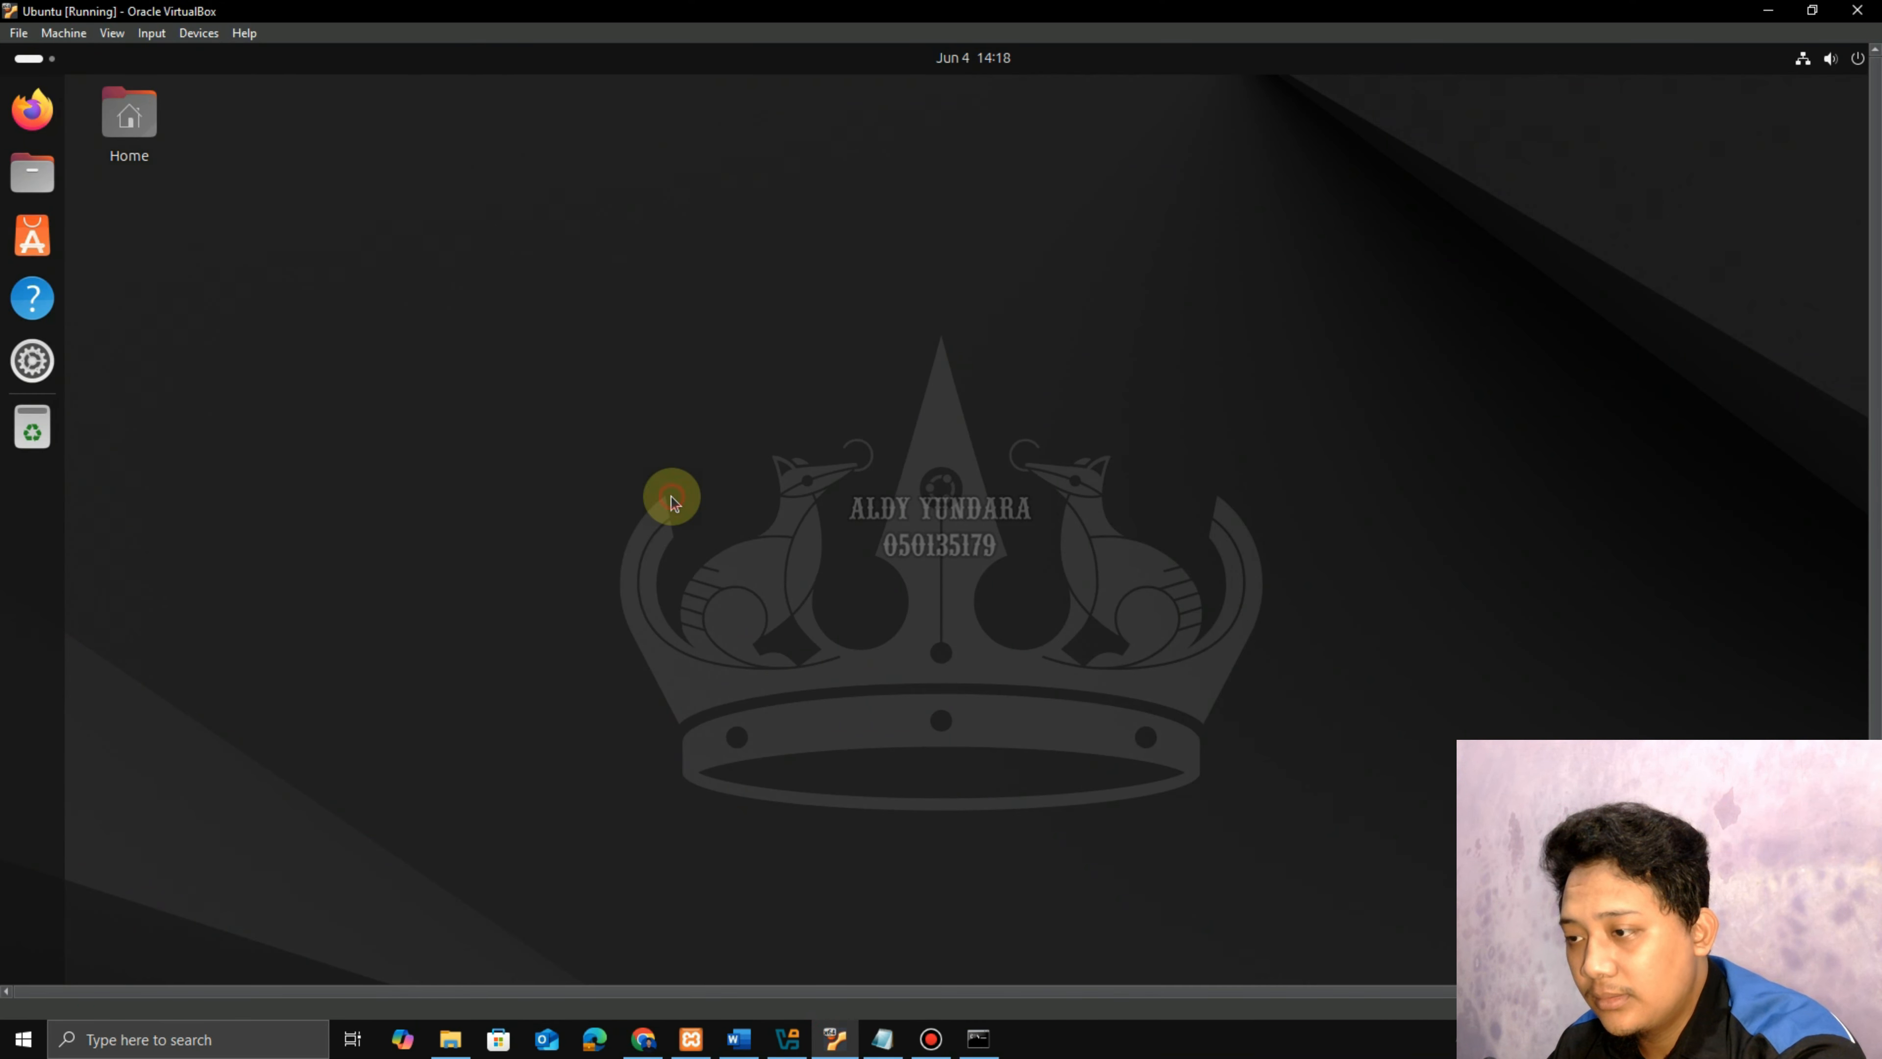
type("i")
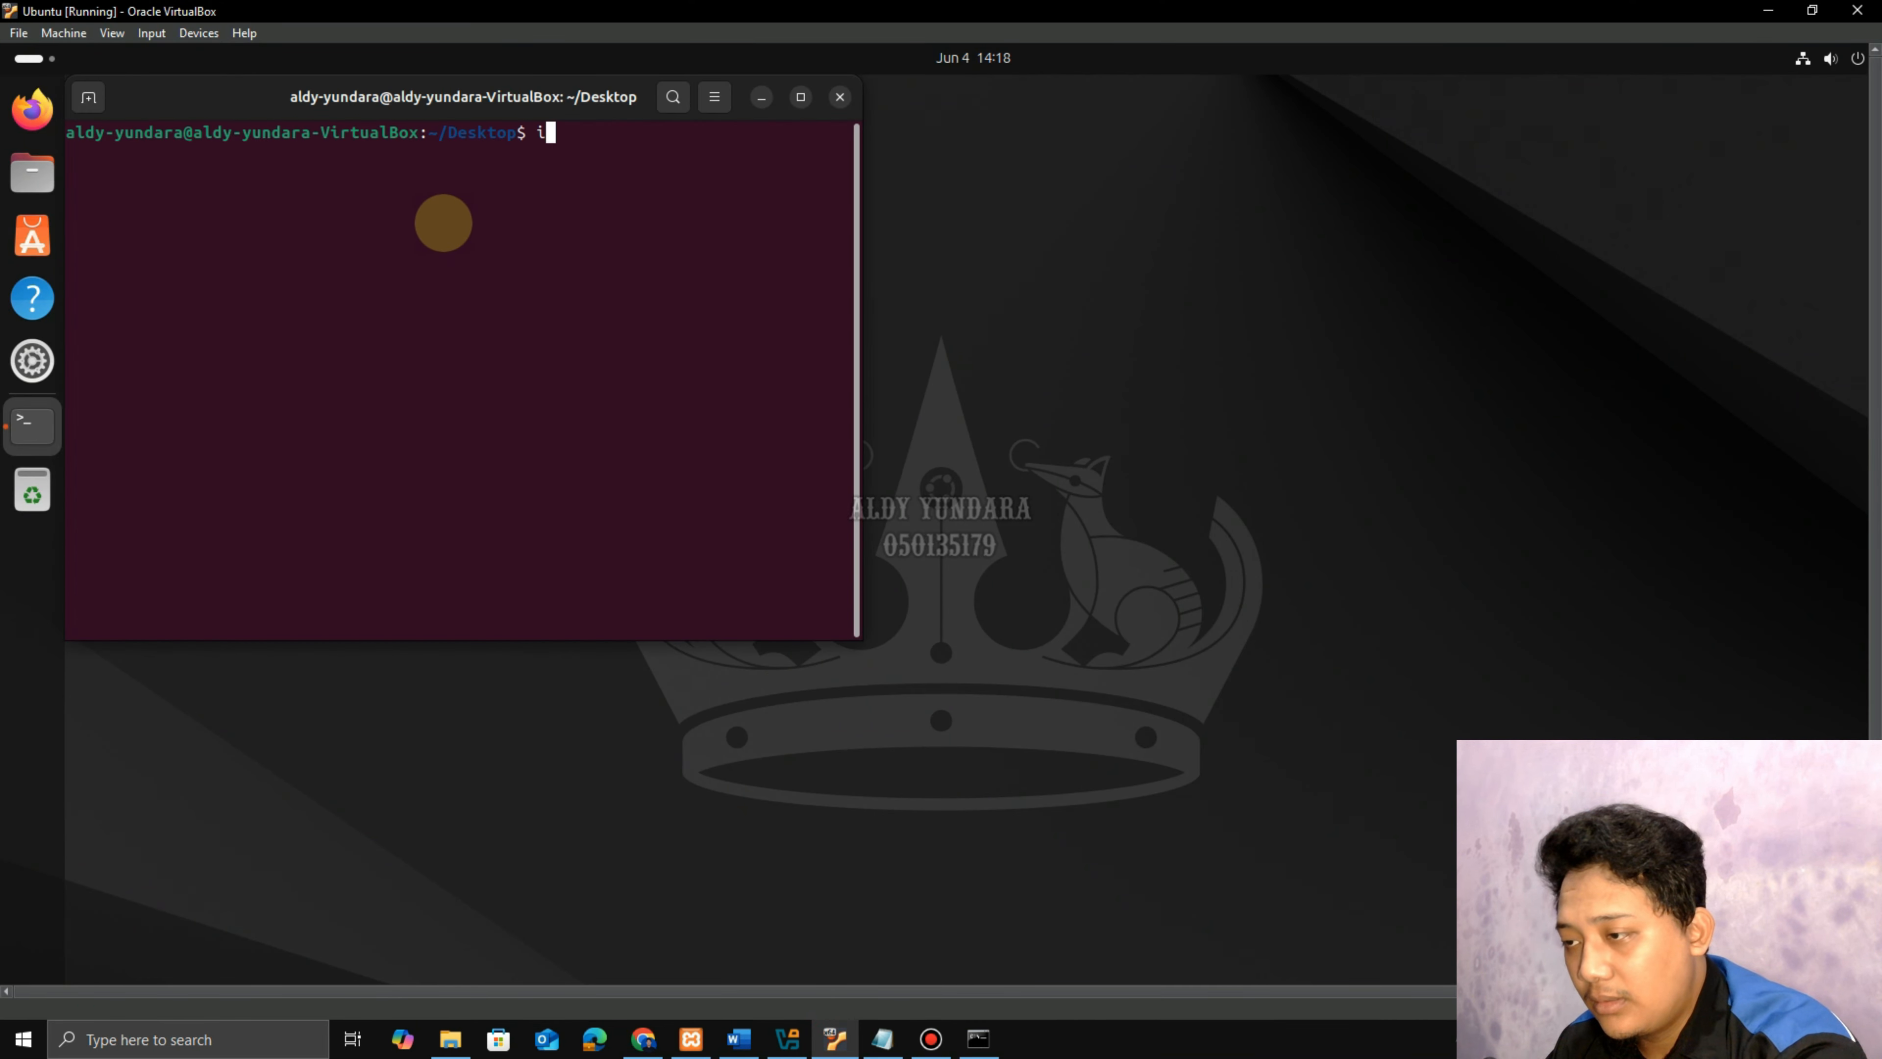
type("p a")
key("Return")
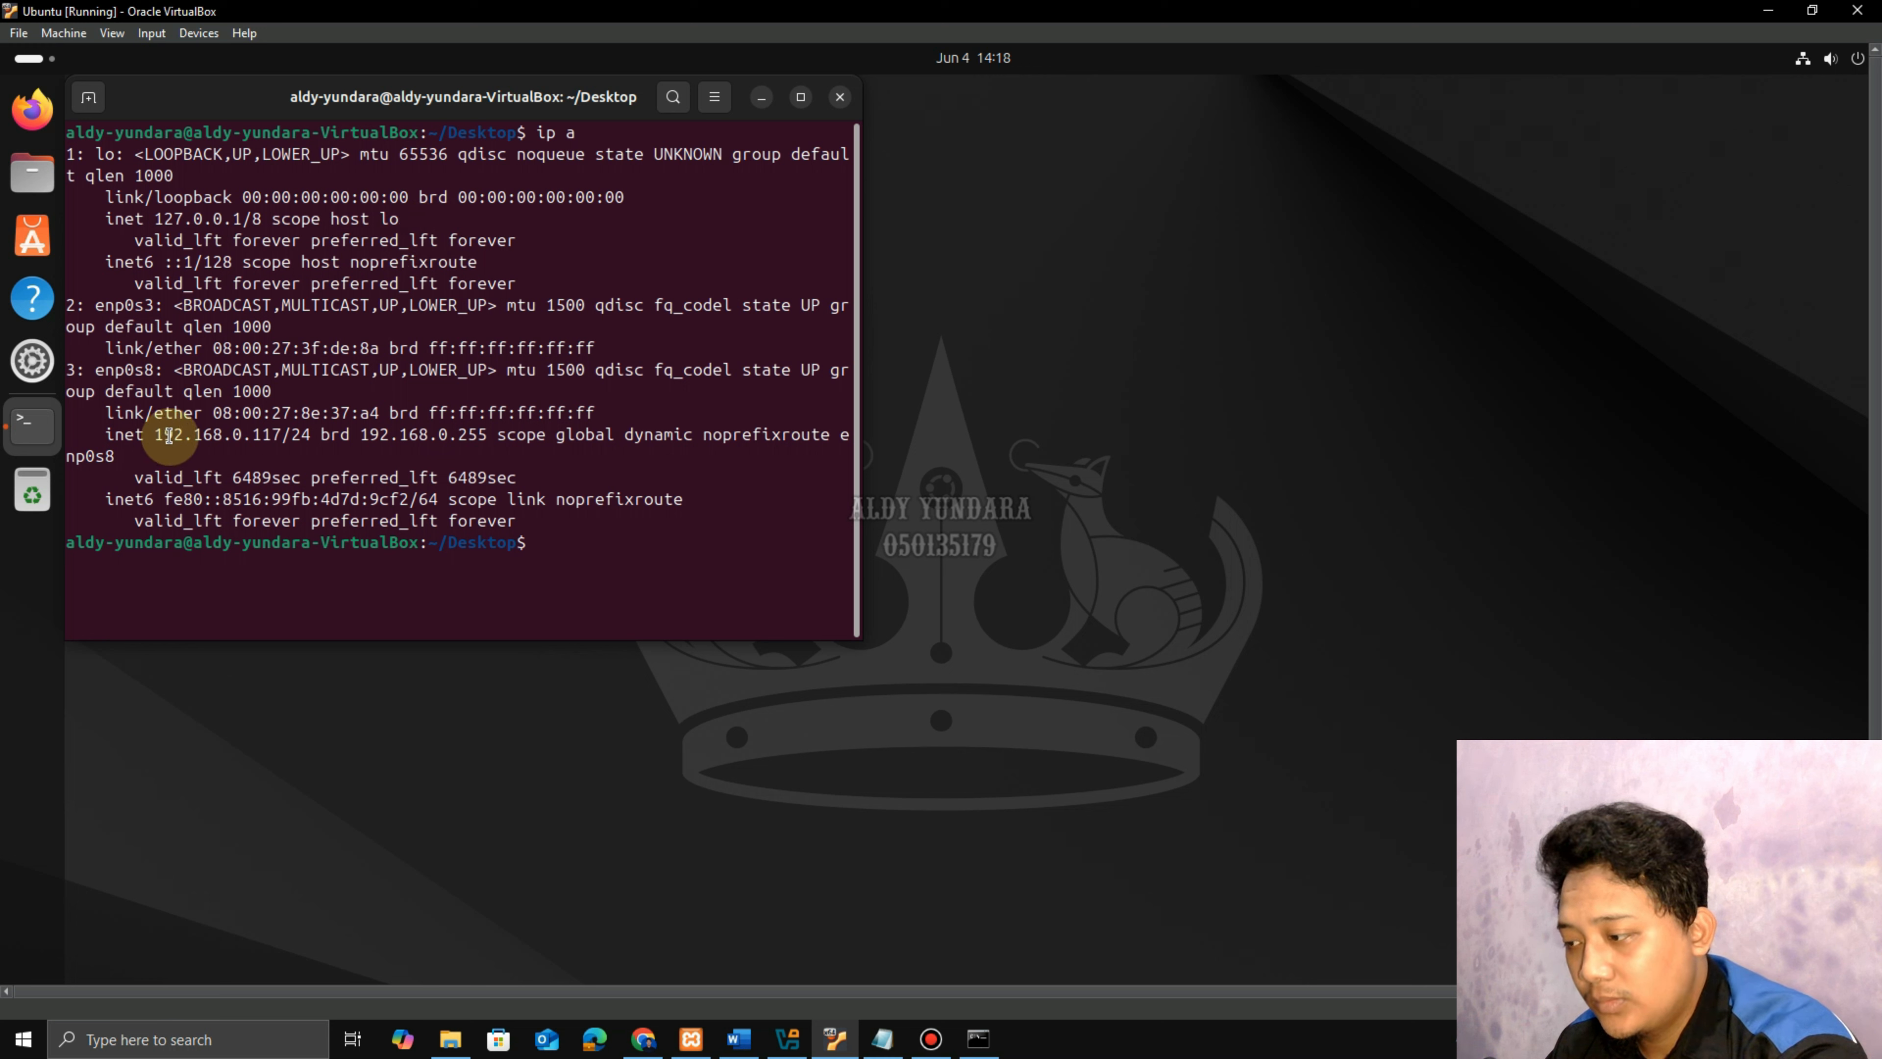
left_click_drag(154, 435, 282, 435)
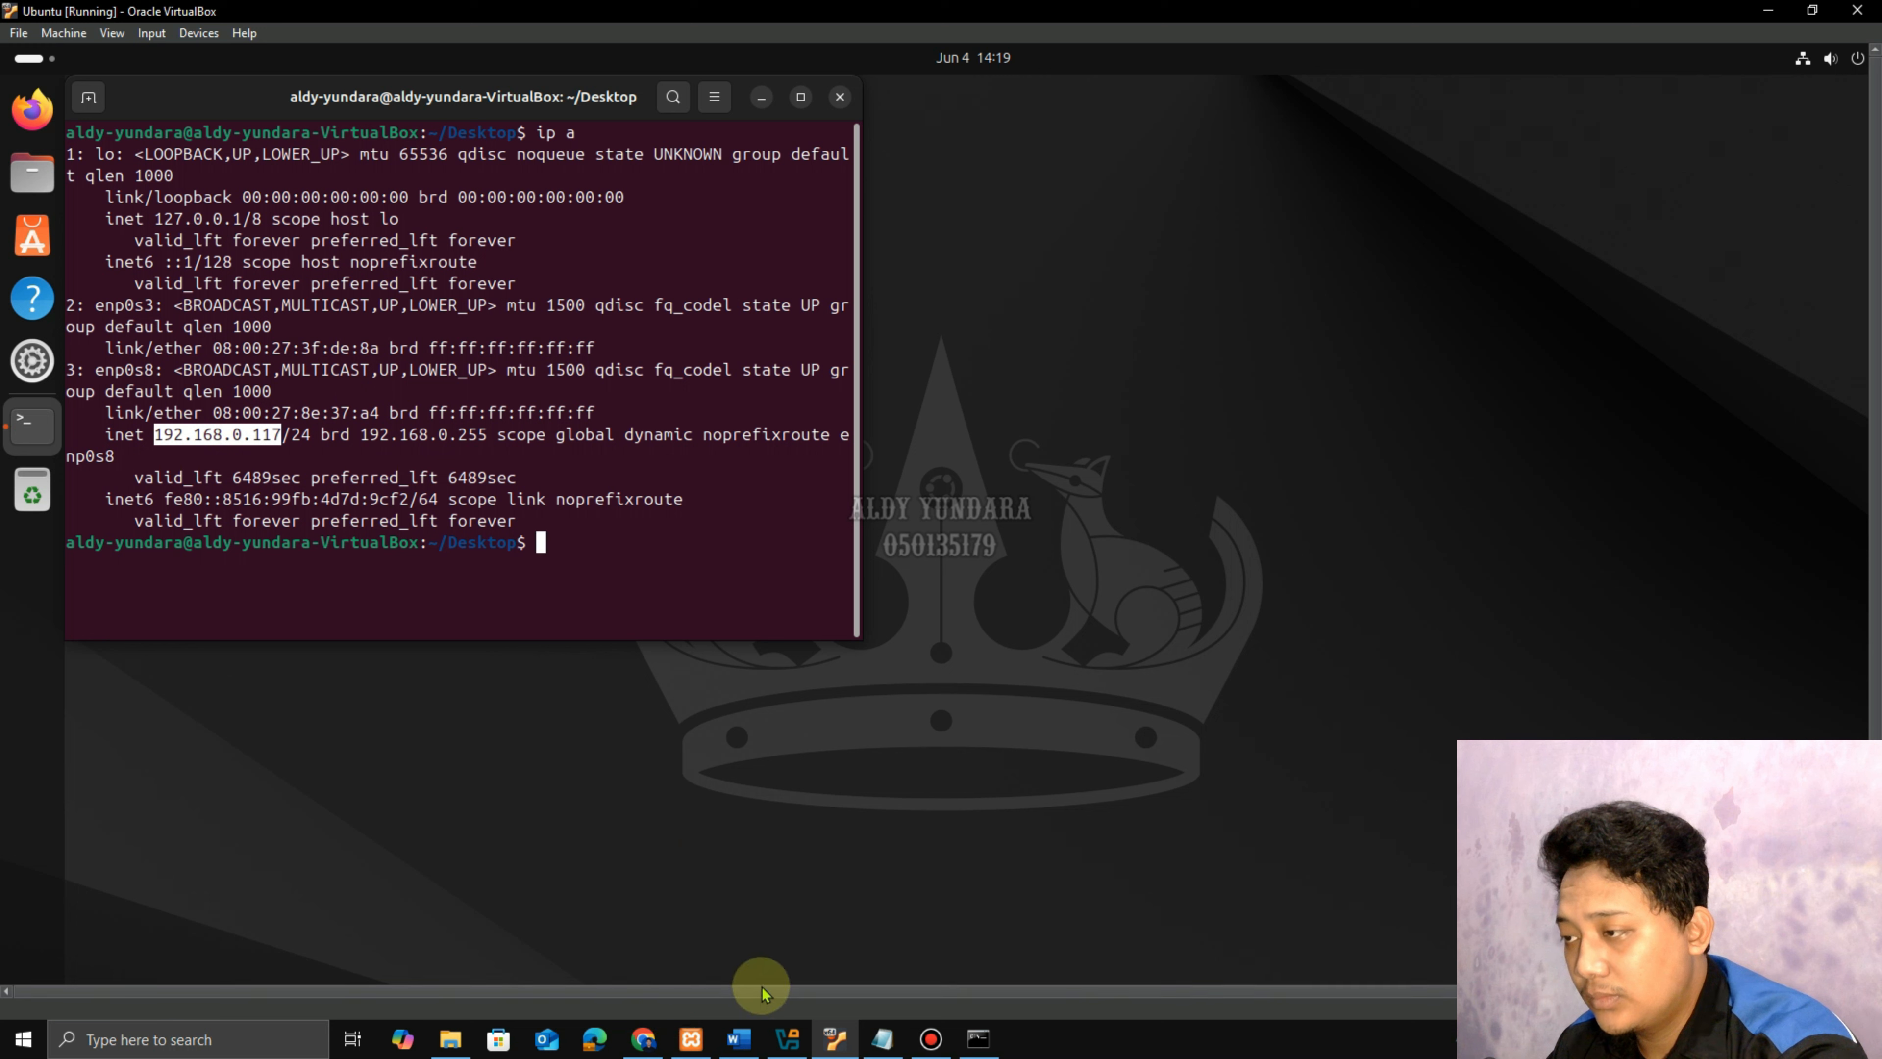
Copy the enp0s8 address 192.168.0.117 into the new user's Host name field.
left_click(644, 1038)
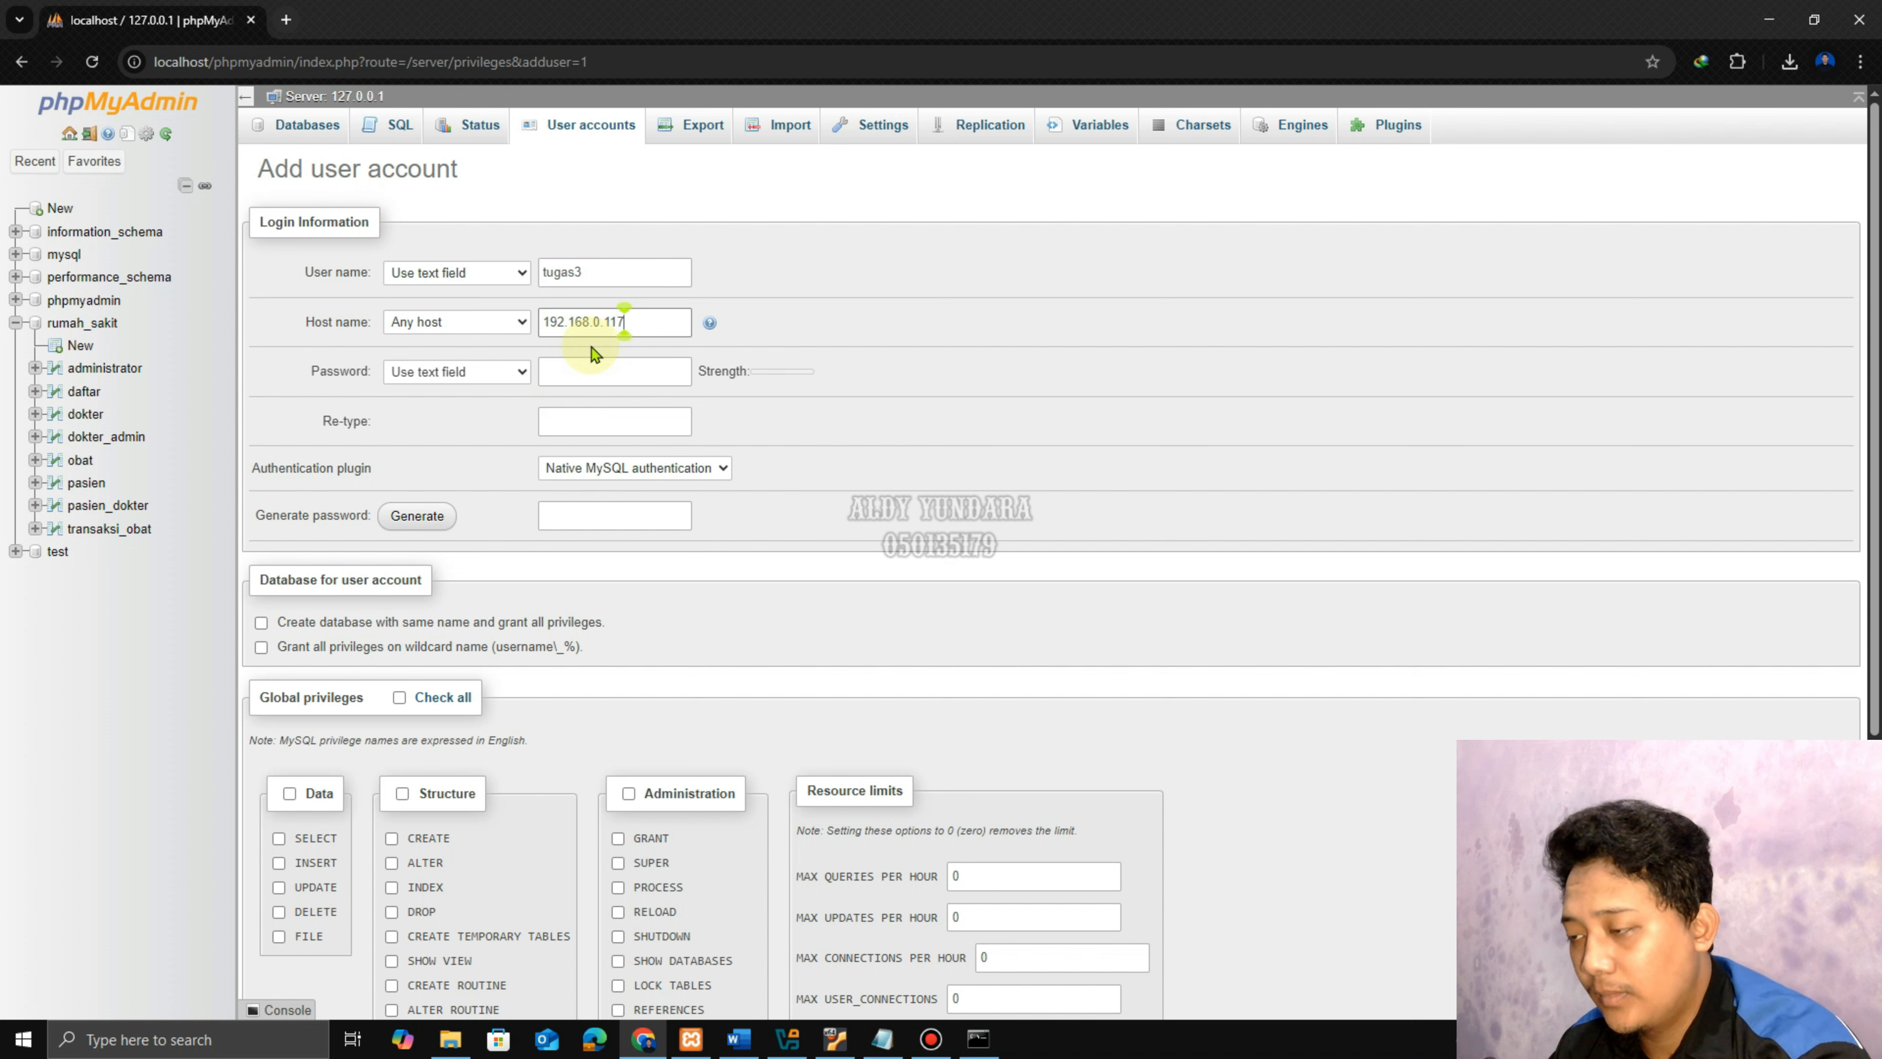
left_click(835, 1038)
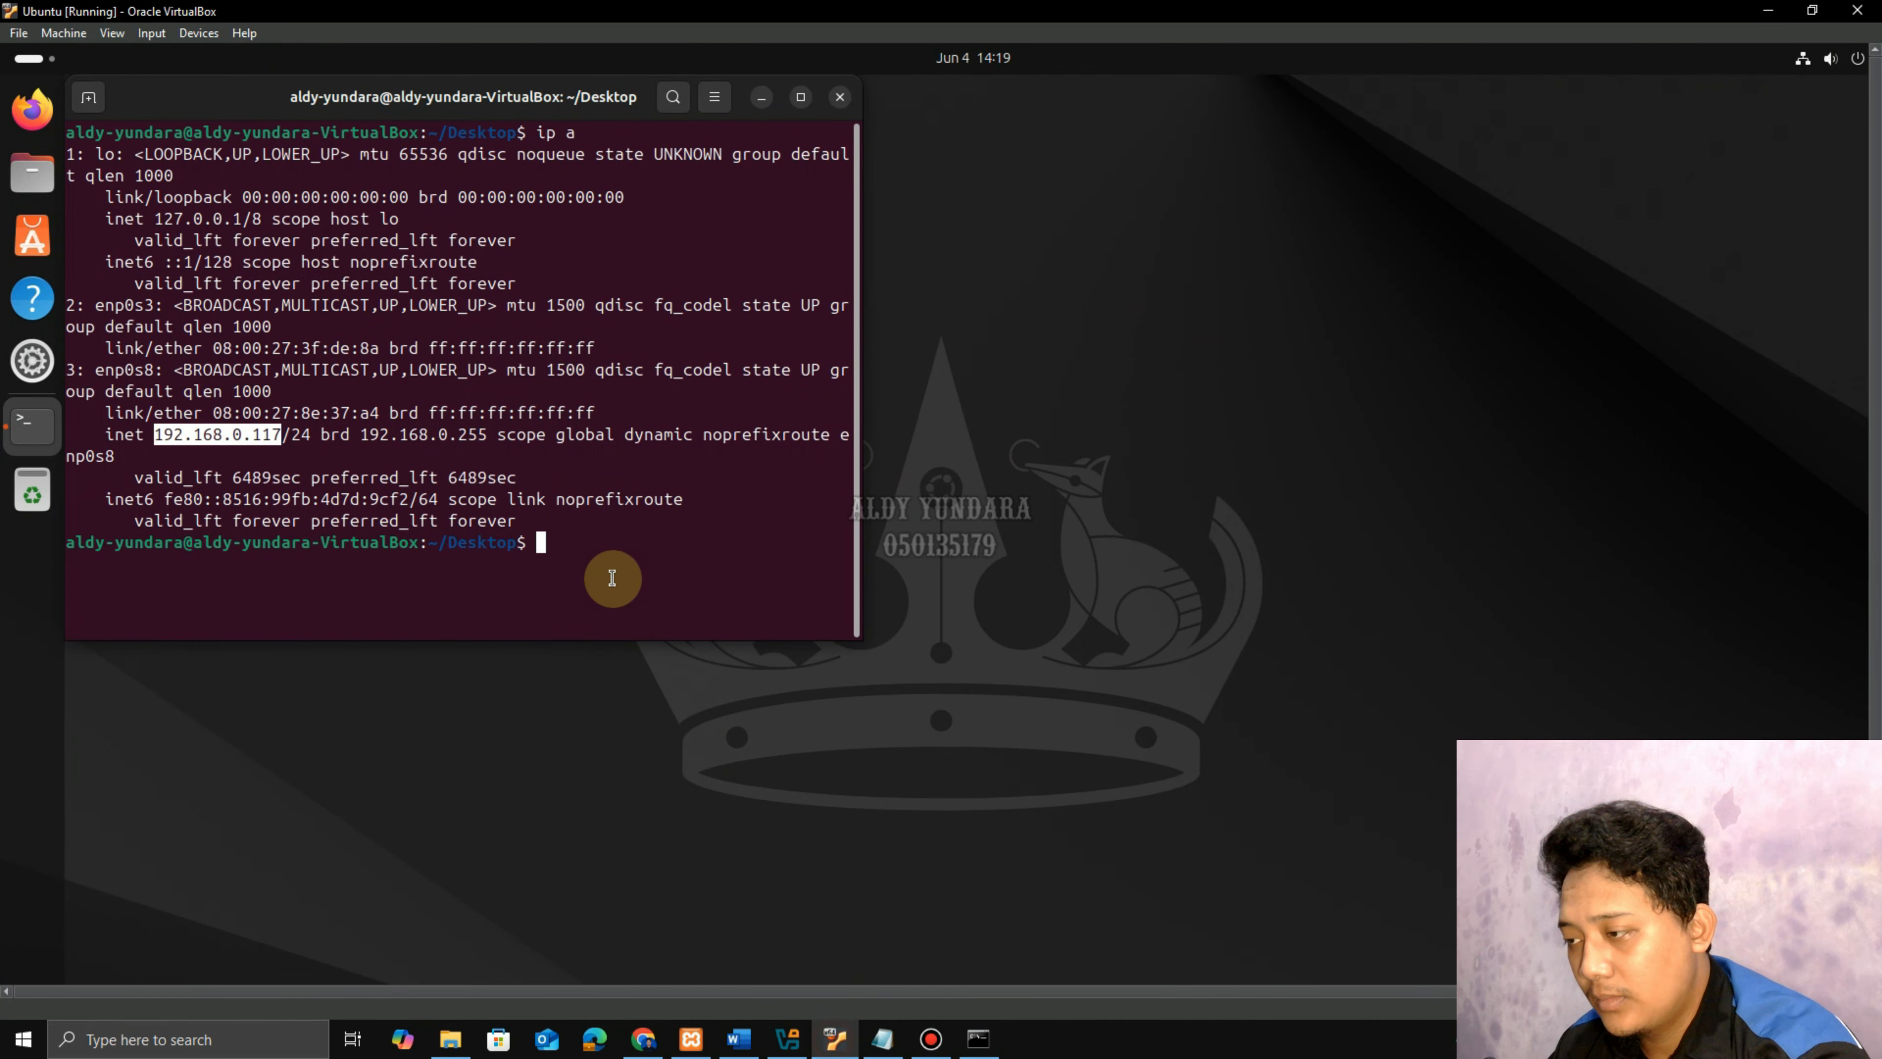
left_click(552, 541)
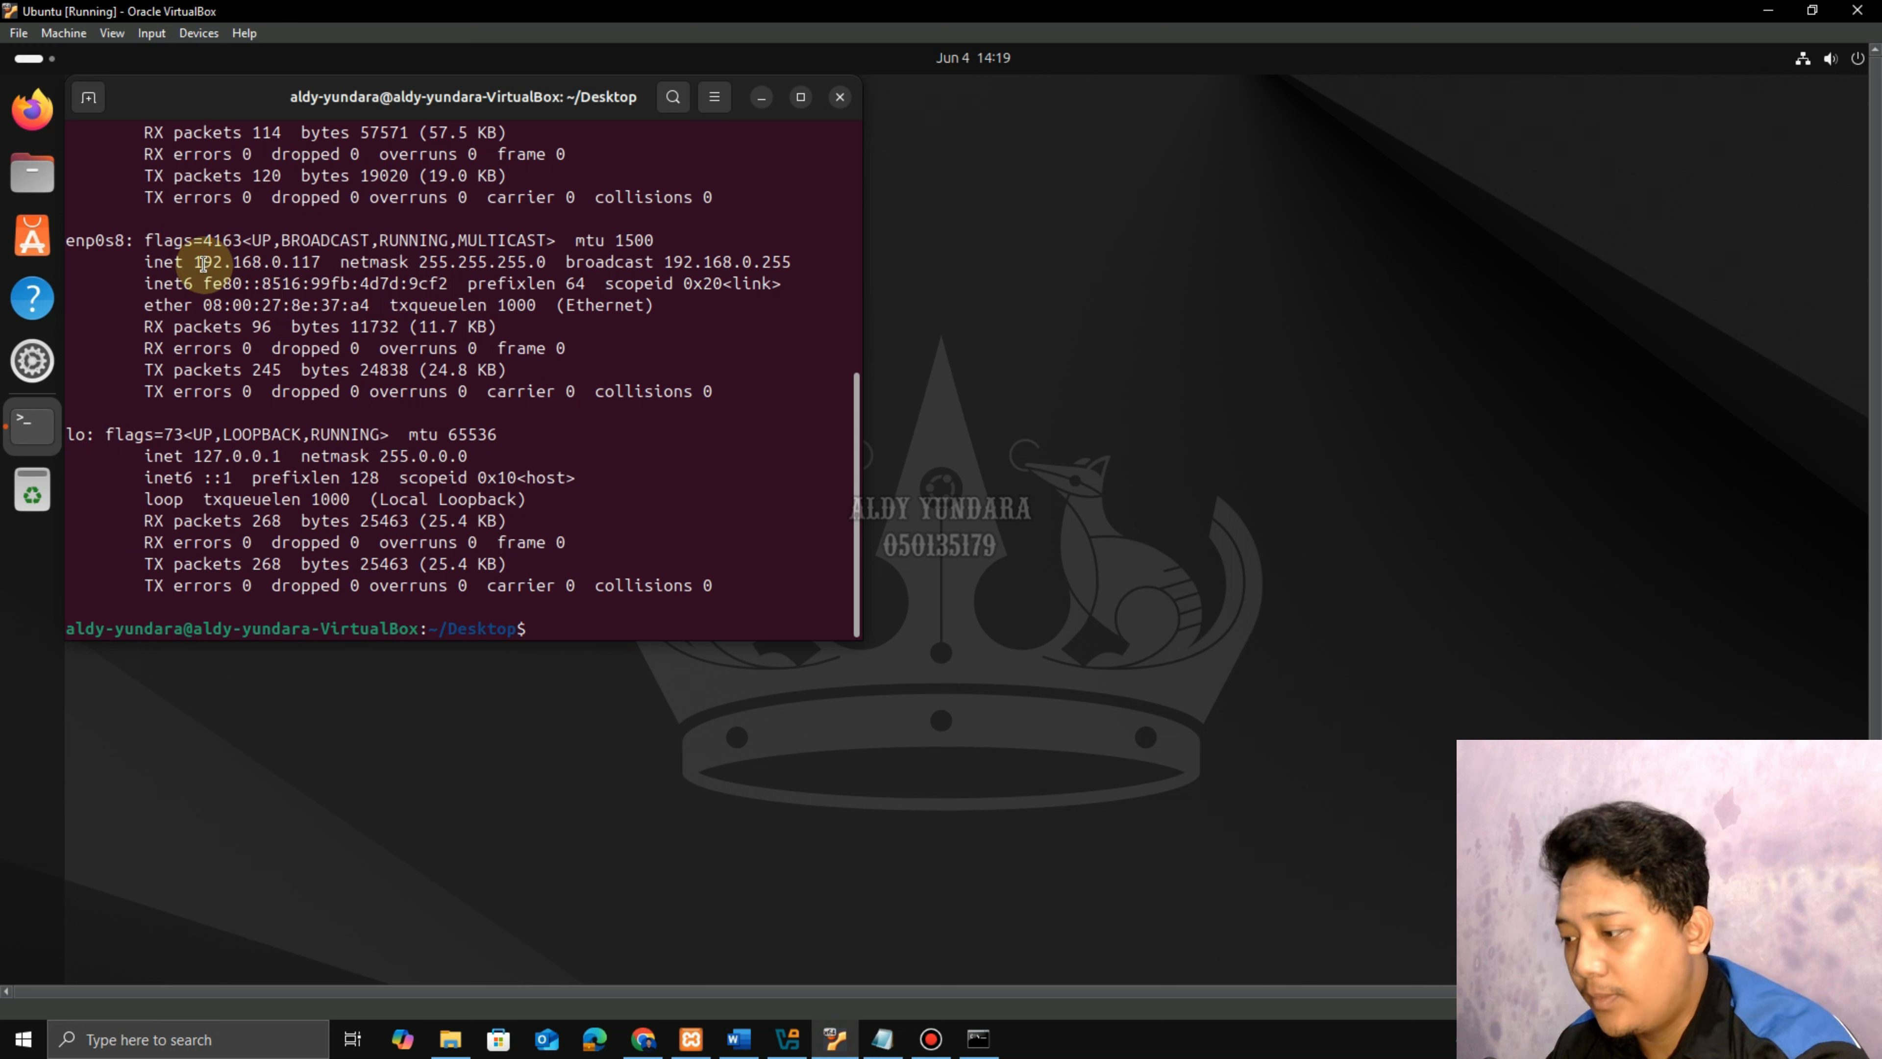
left_click_drag(201, 262, 311, 262)
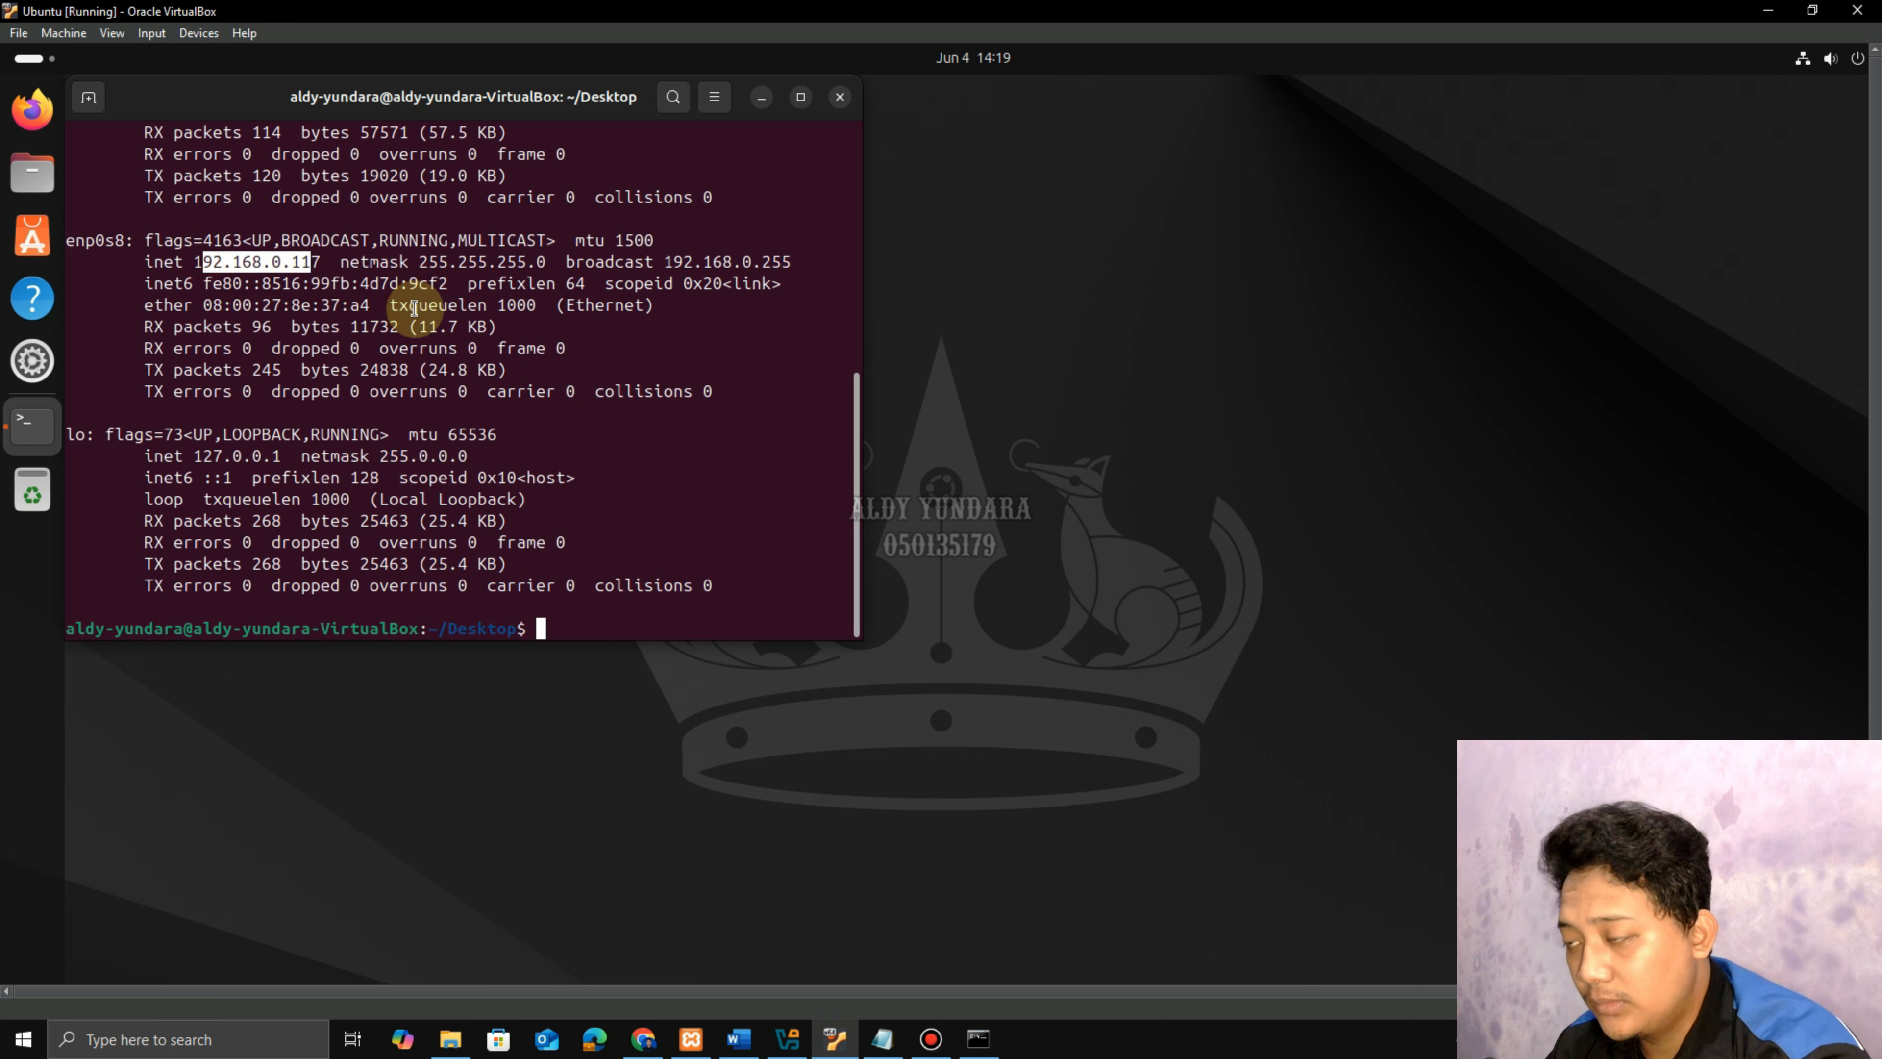
left_click(643, 1038)
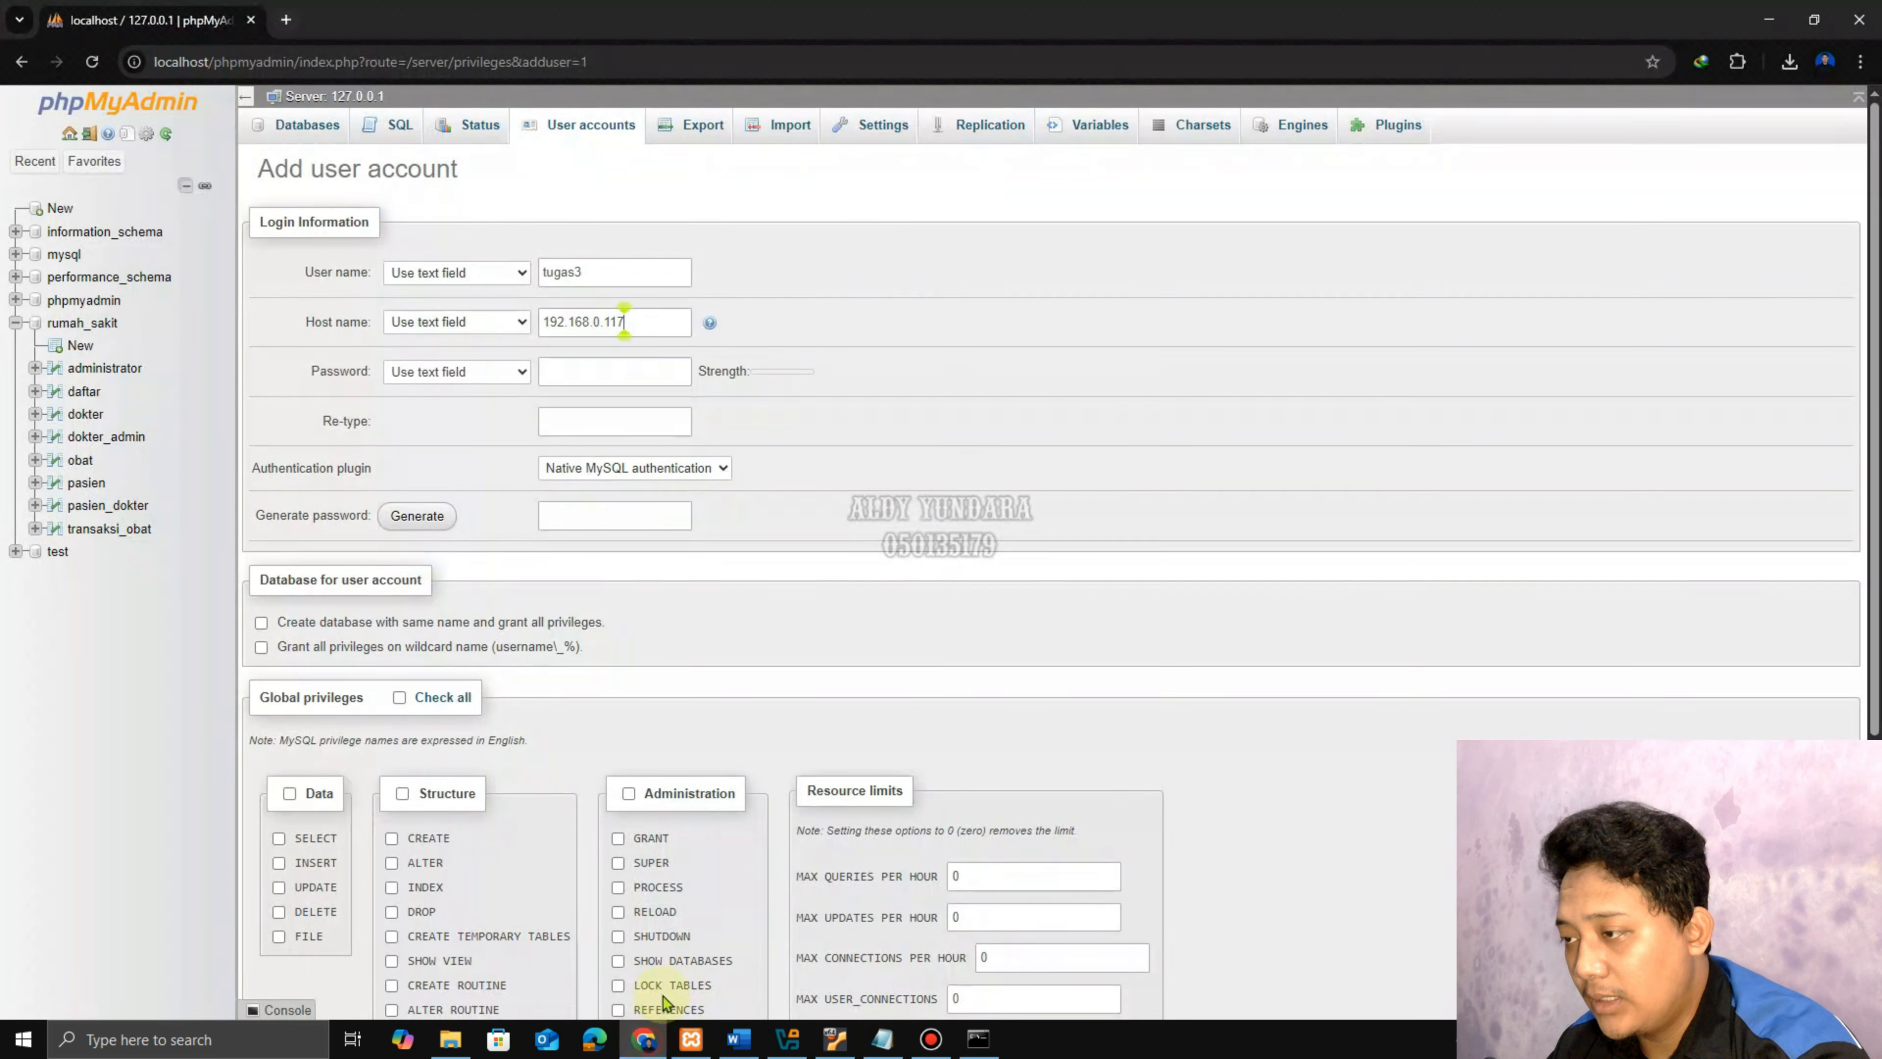
left_click(578, 371)
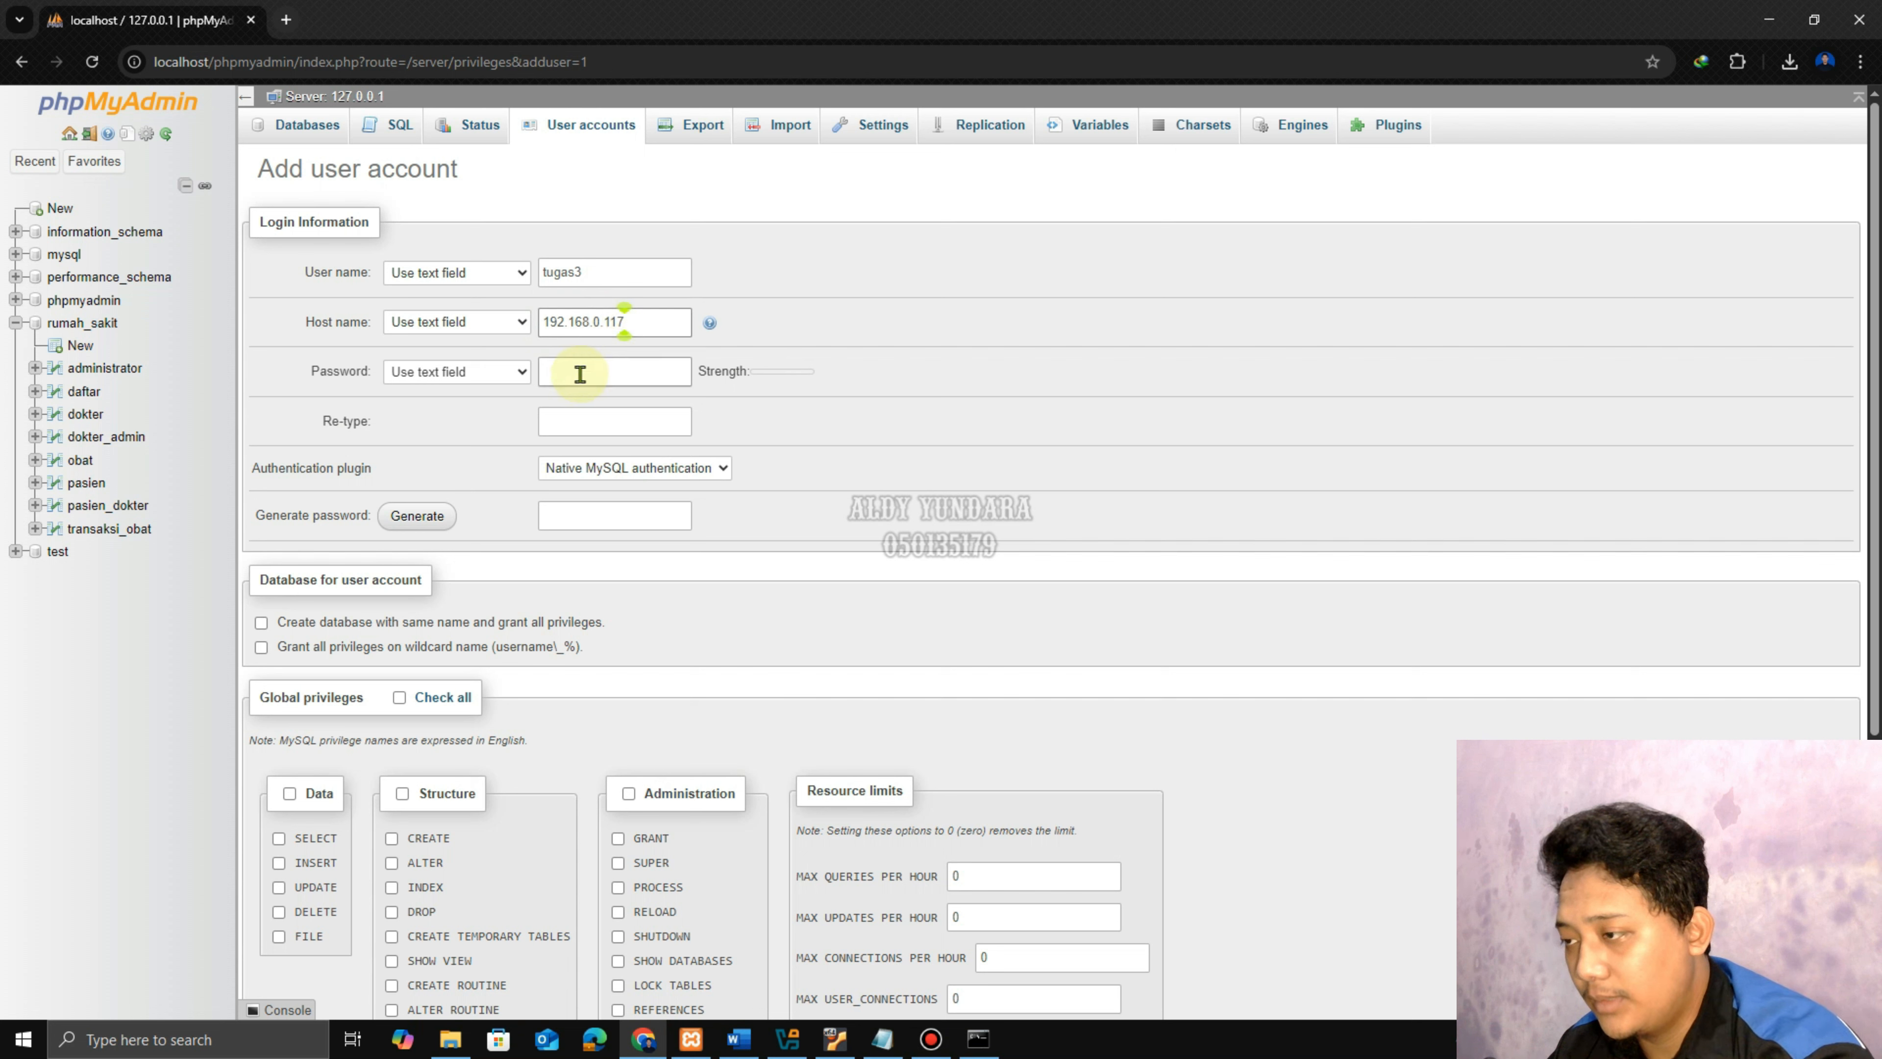
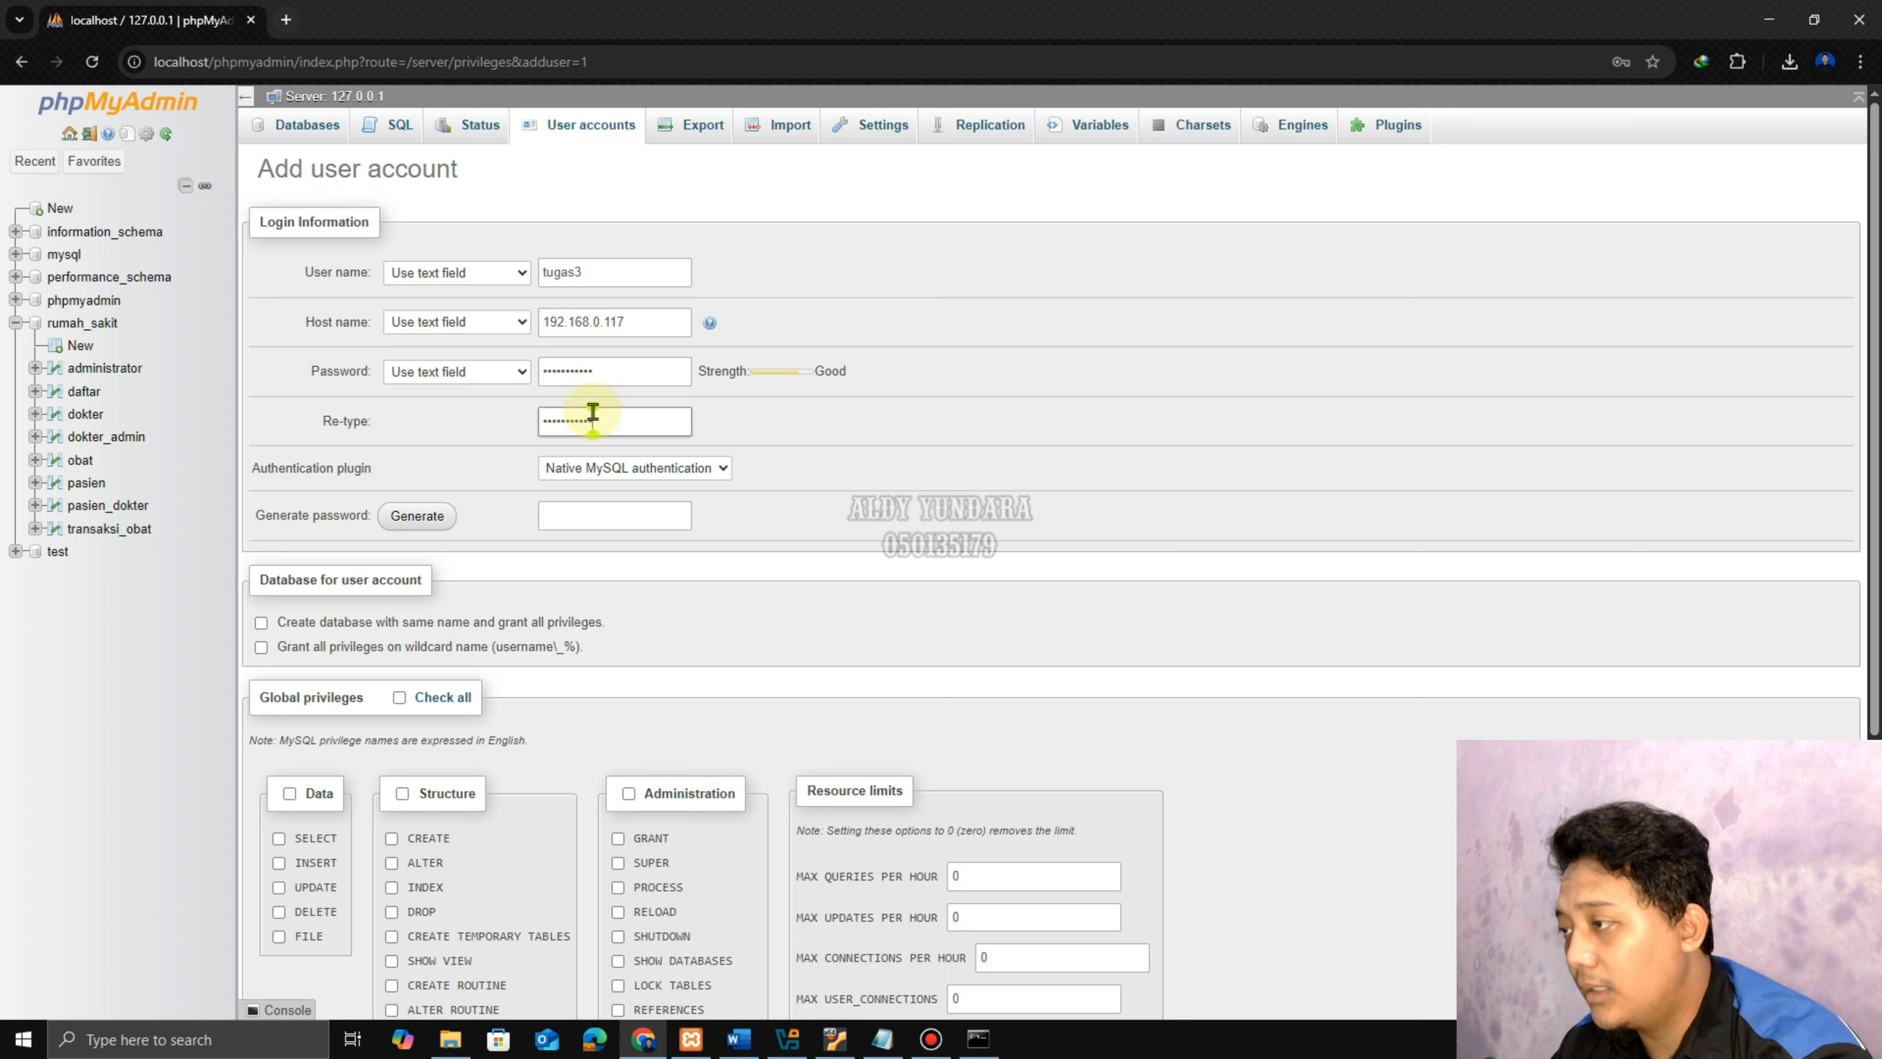
Note the new account's password in the notes window, then return to the password confirmation field.
left_click(882, 1038)
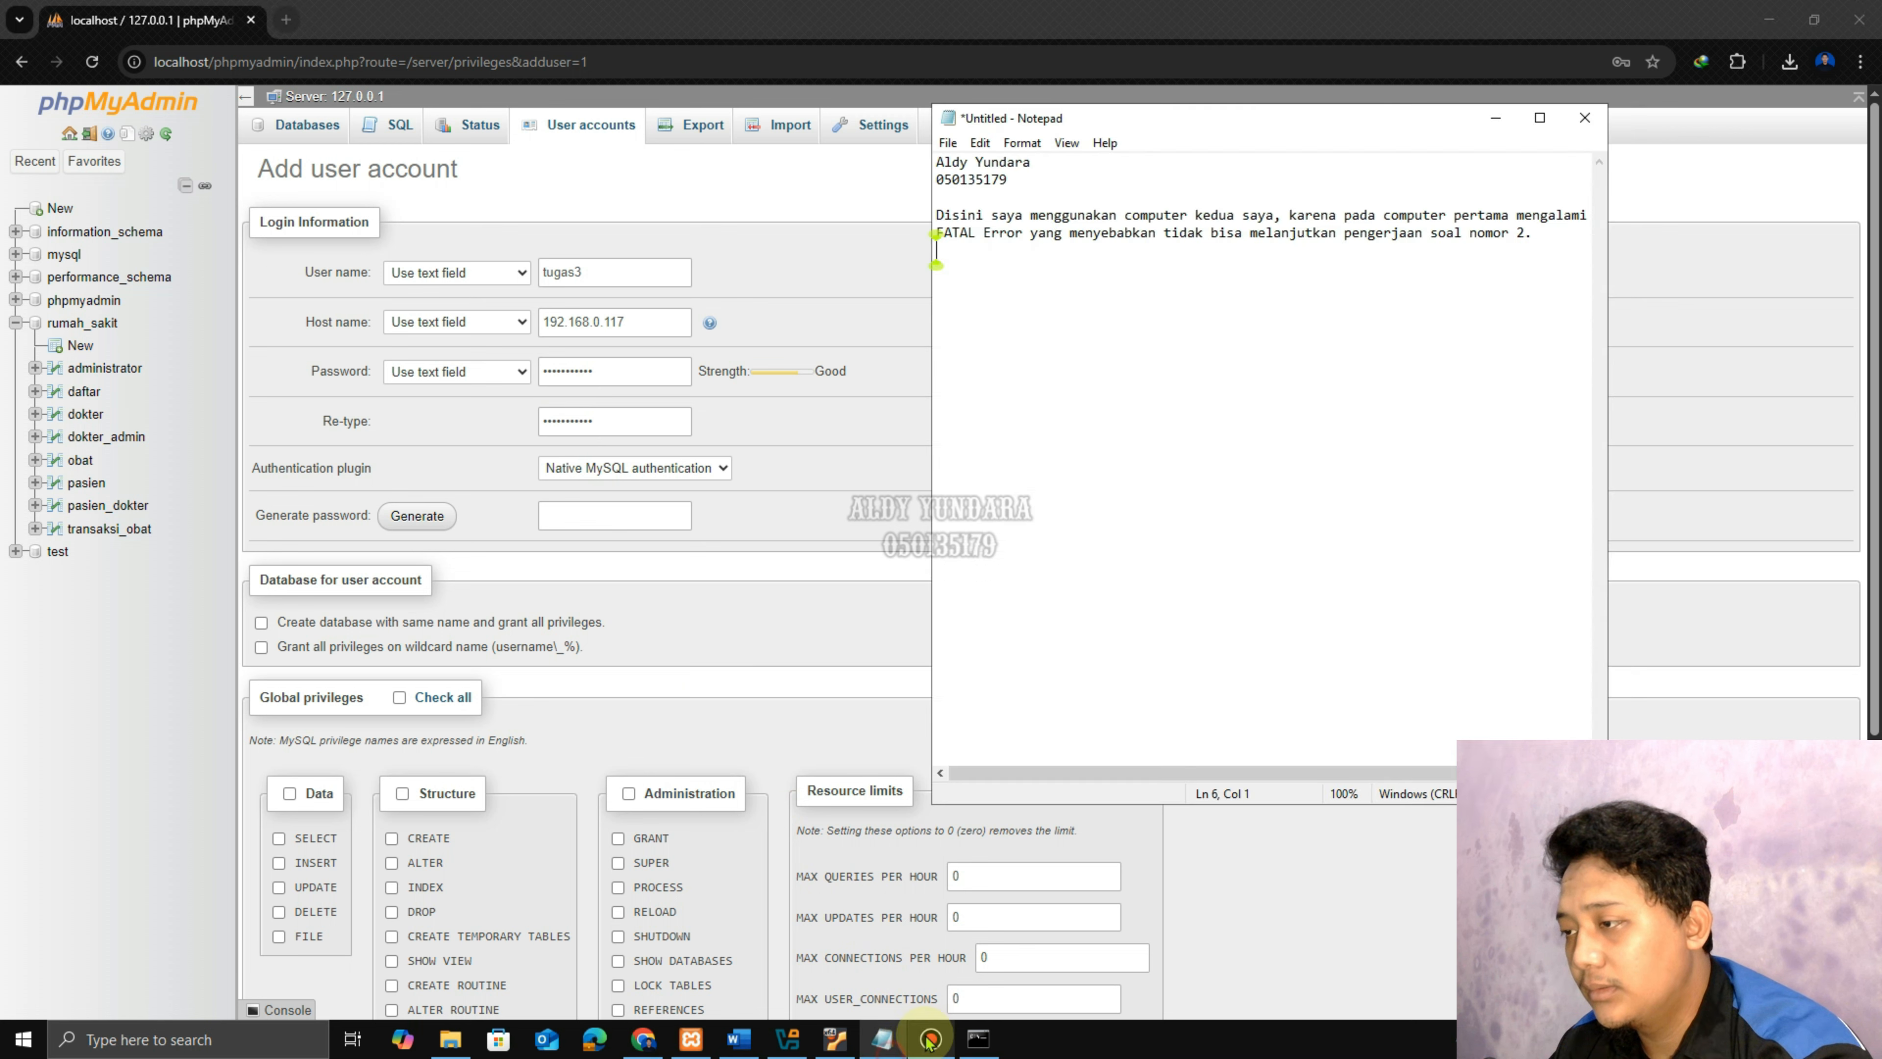
key("Return")
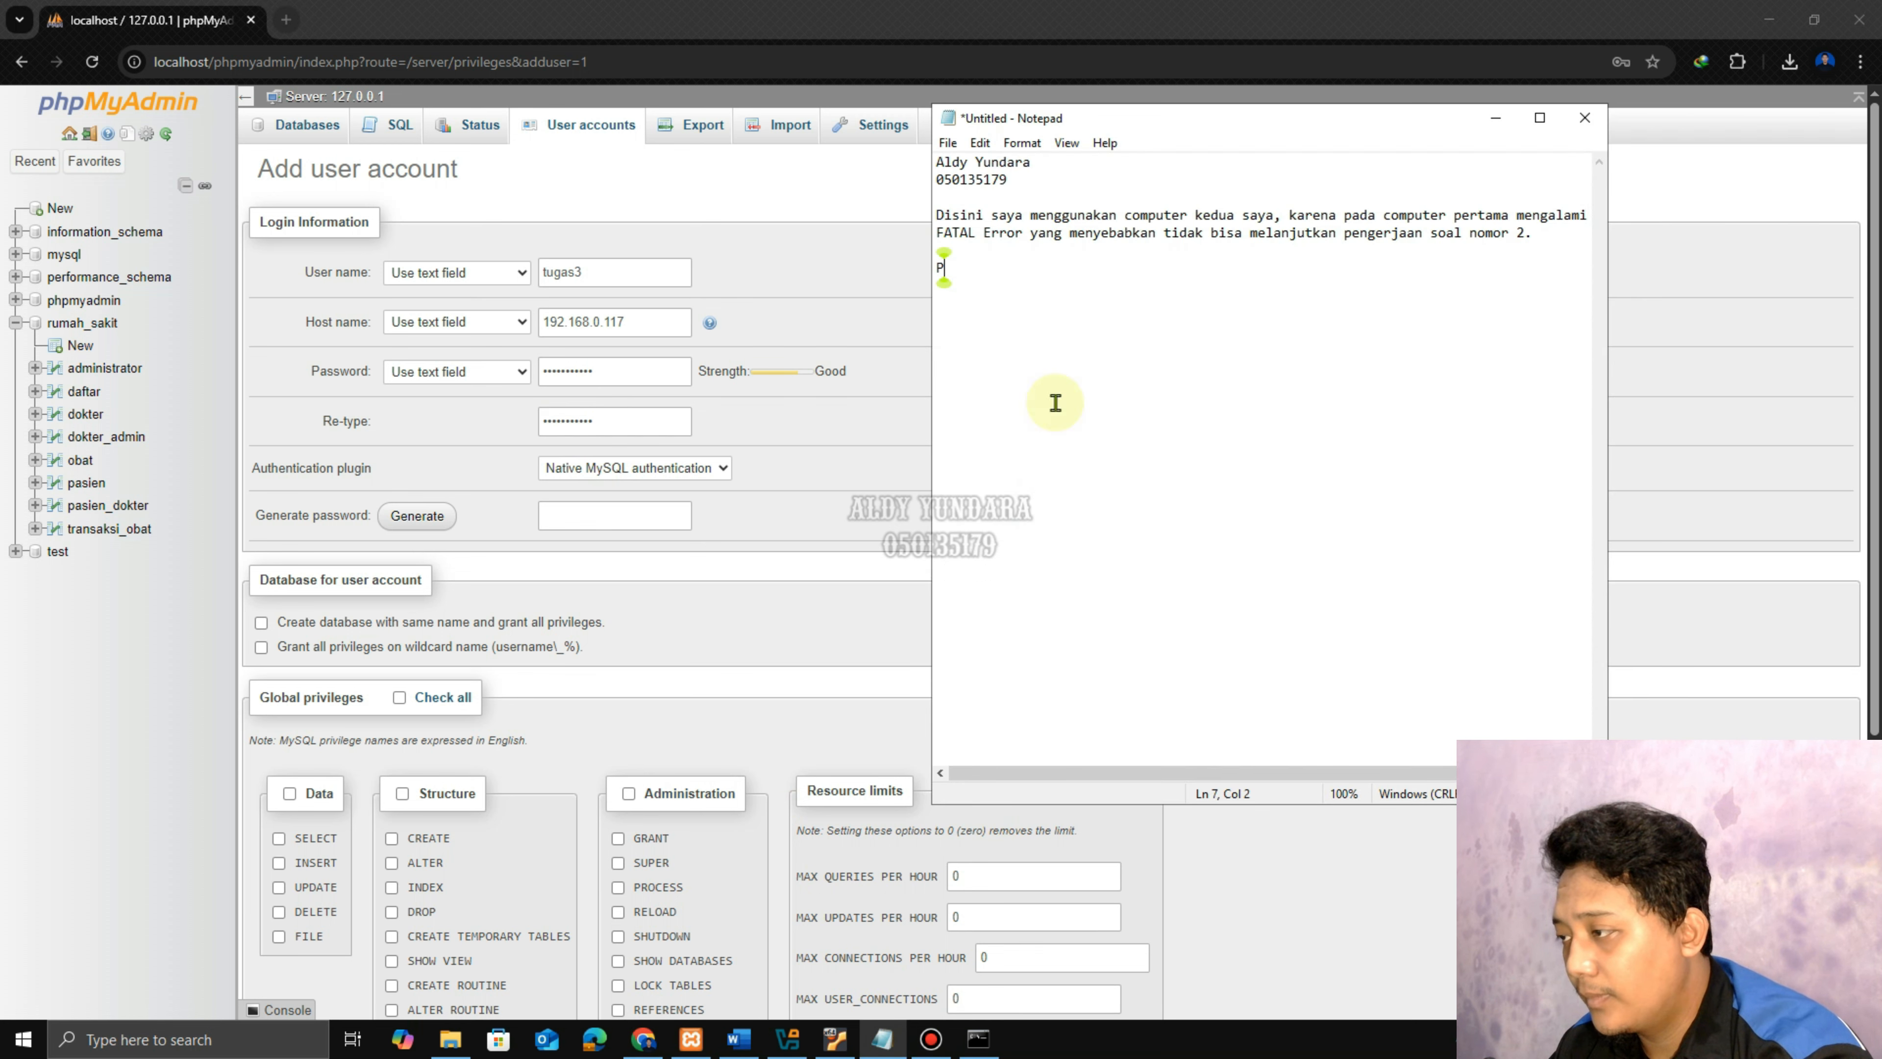
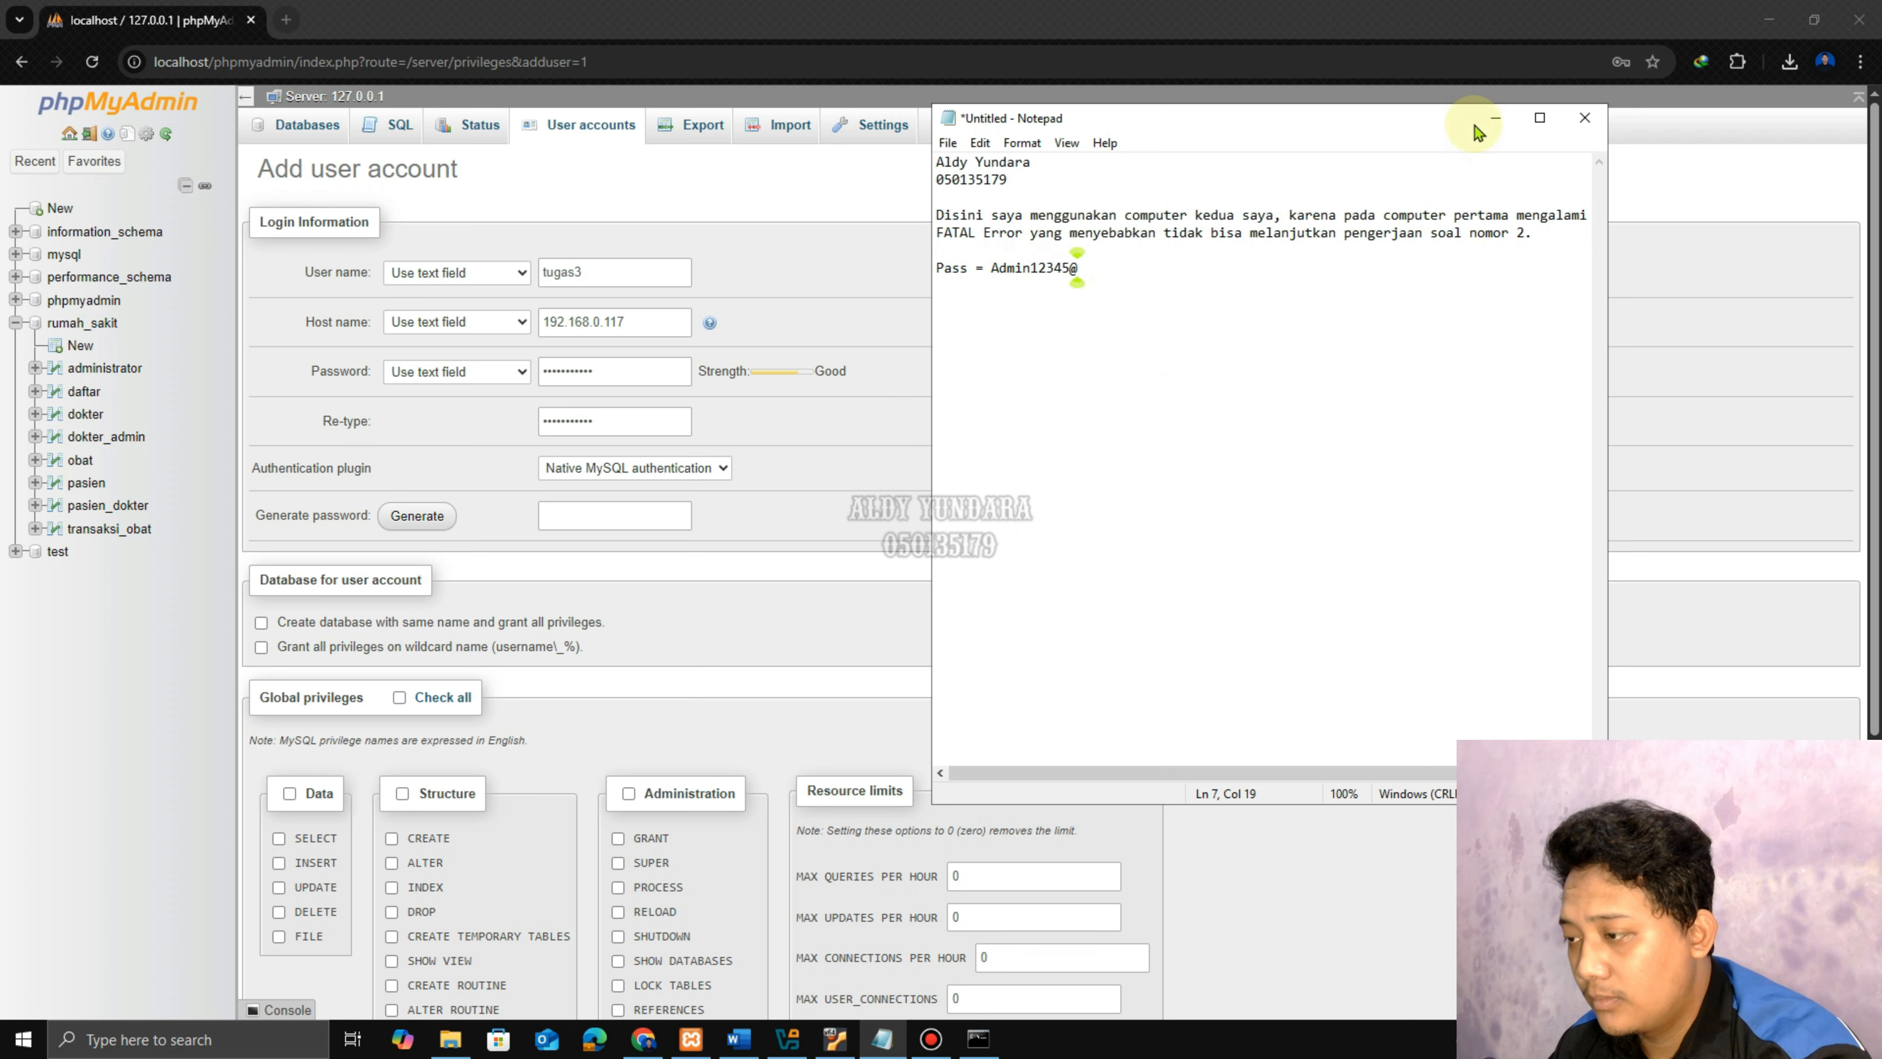
left_click(1494, 118)
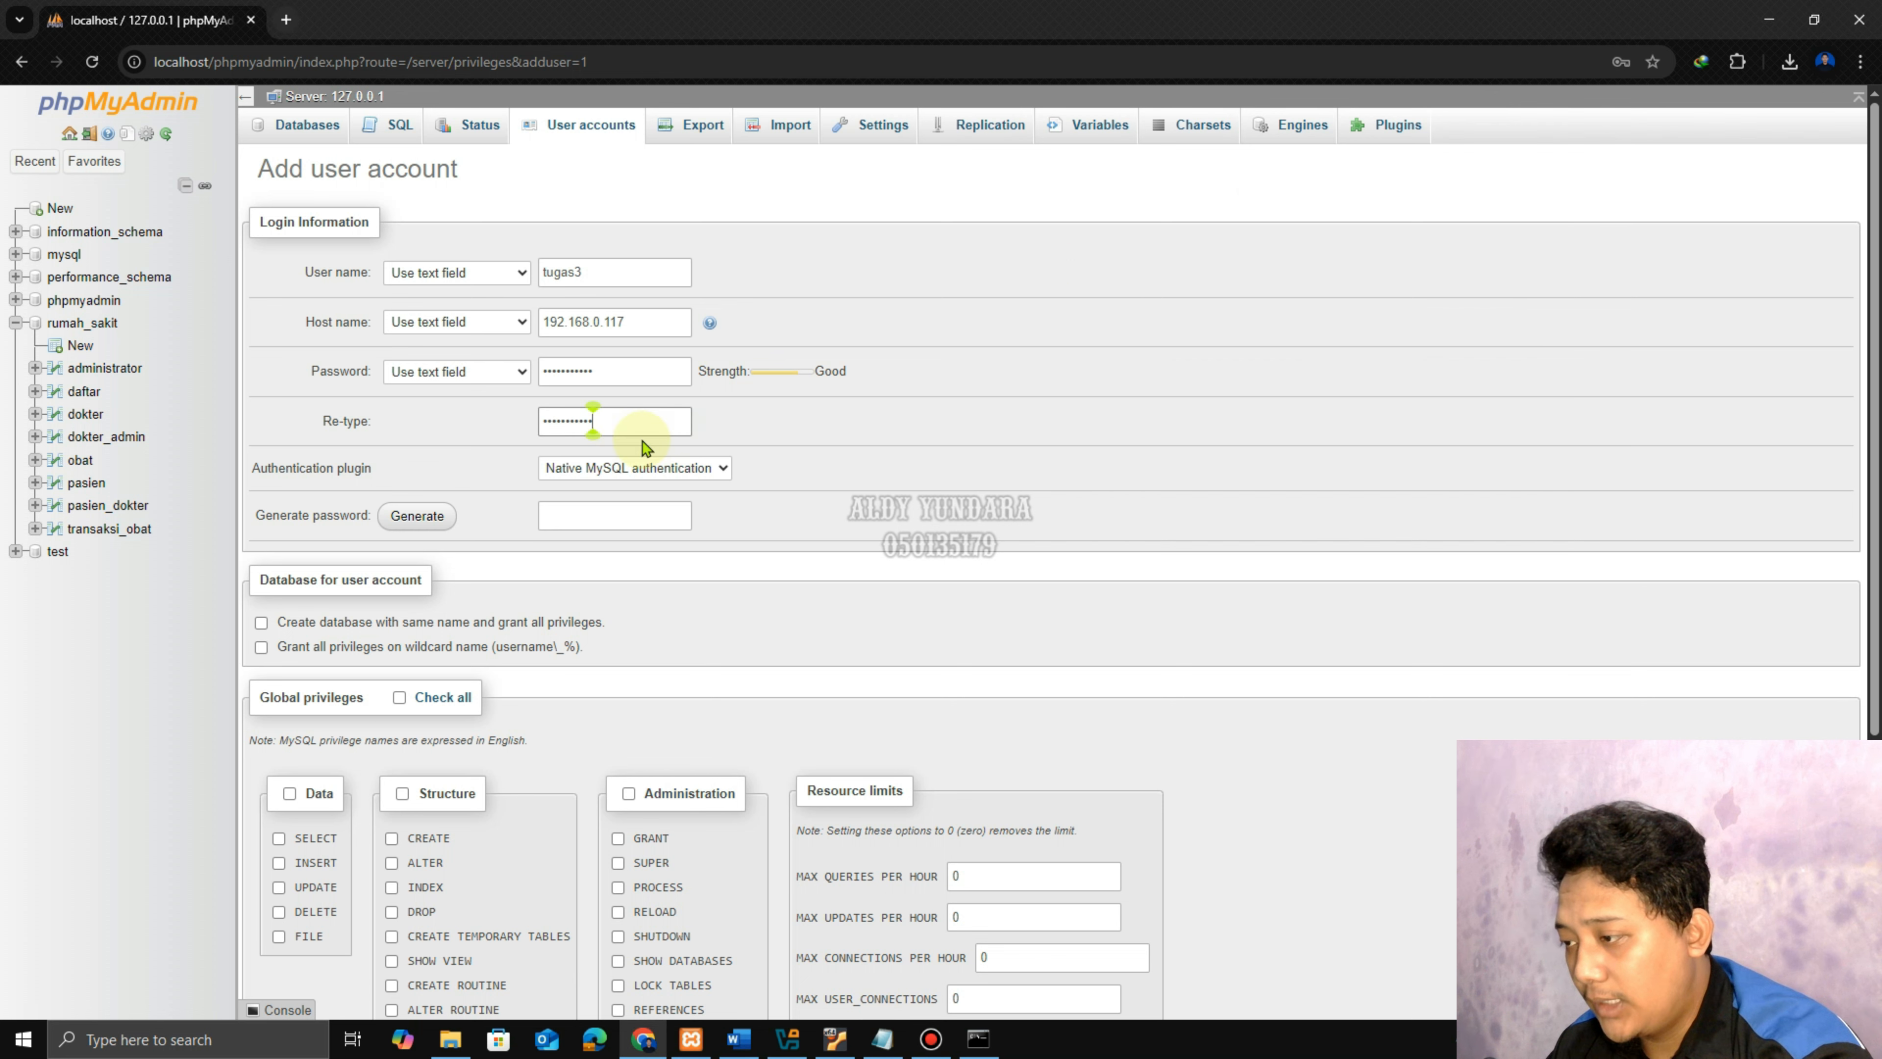
left_click(630, 422)
left_click(738, 1039)
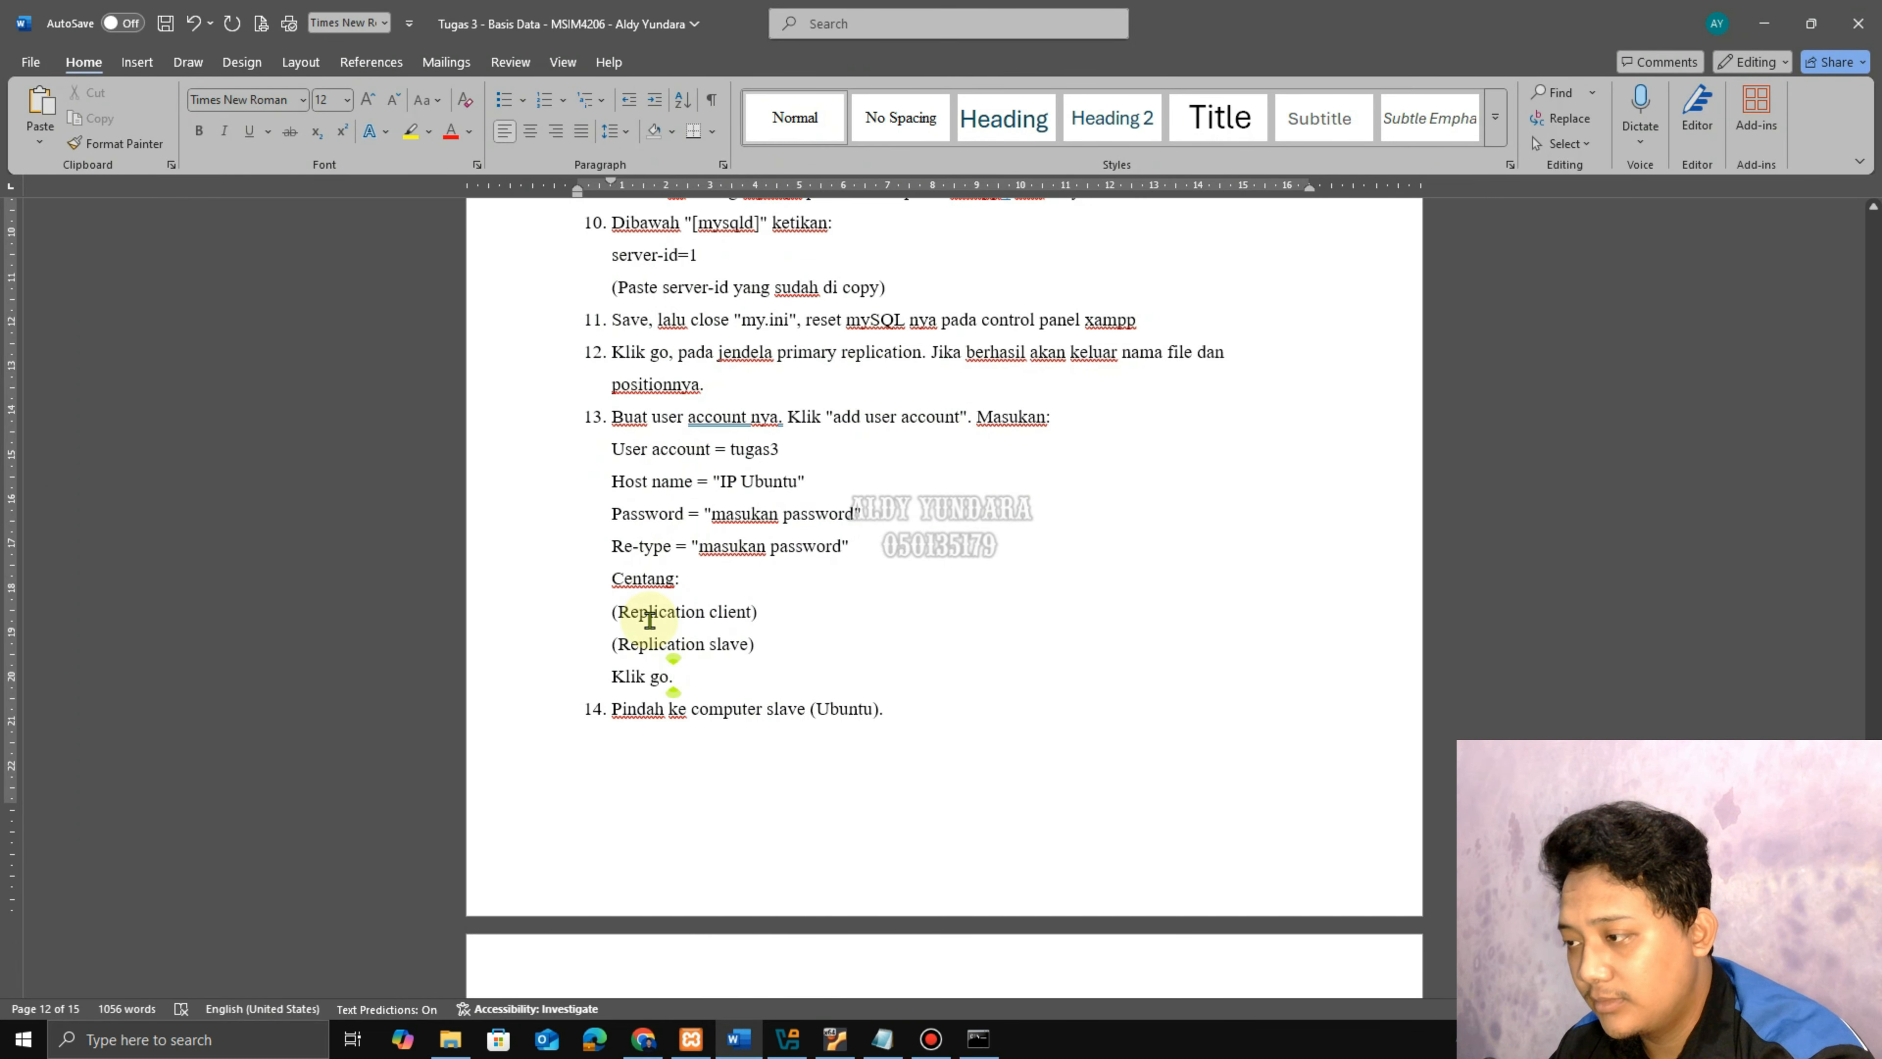
left_click_drag(618, 609, 728, 645)
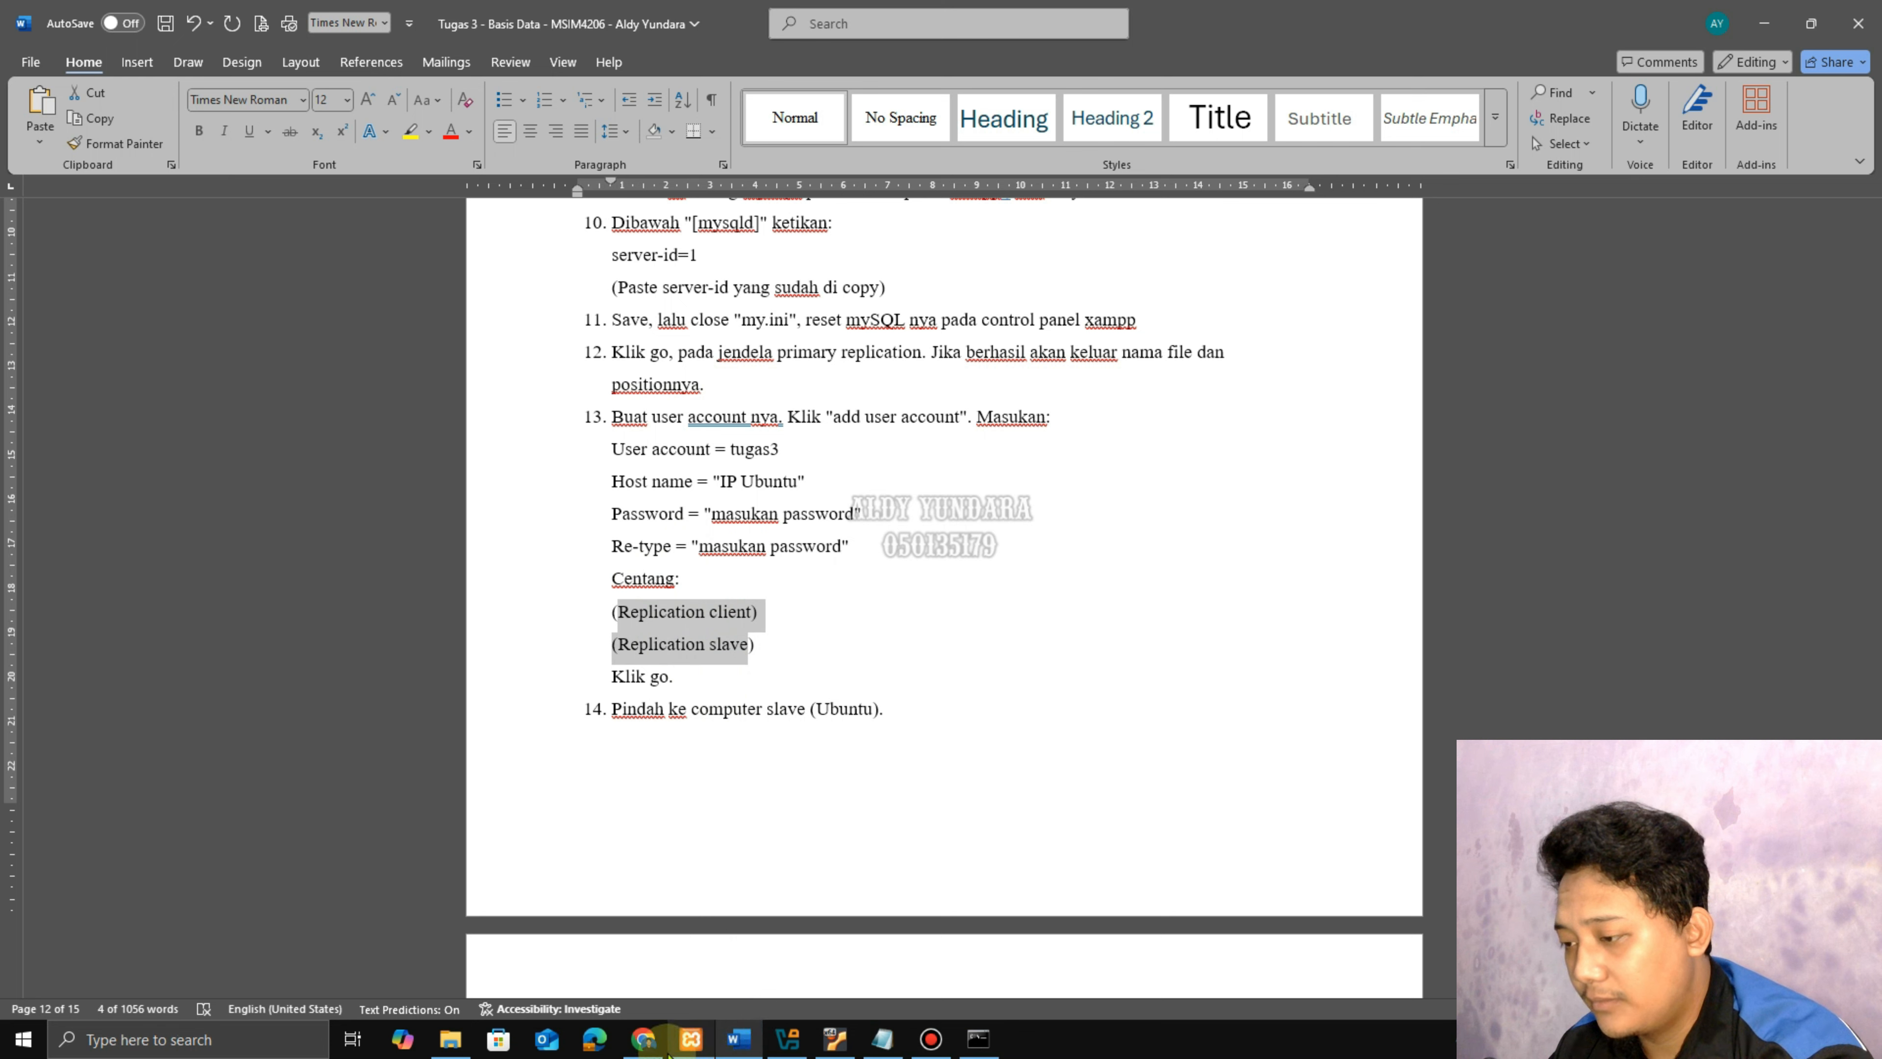
left_click(643, 1038)
scroll(668, 630, "down", 2)
scroll(669, 630, "down", 3)
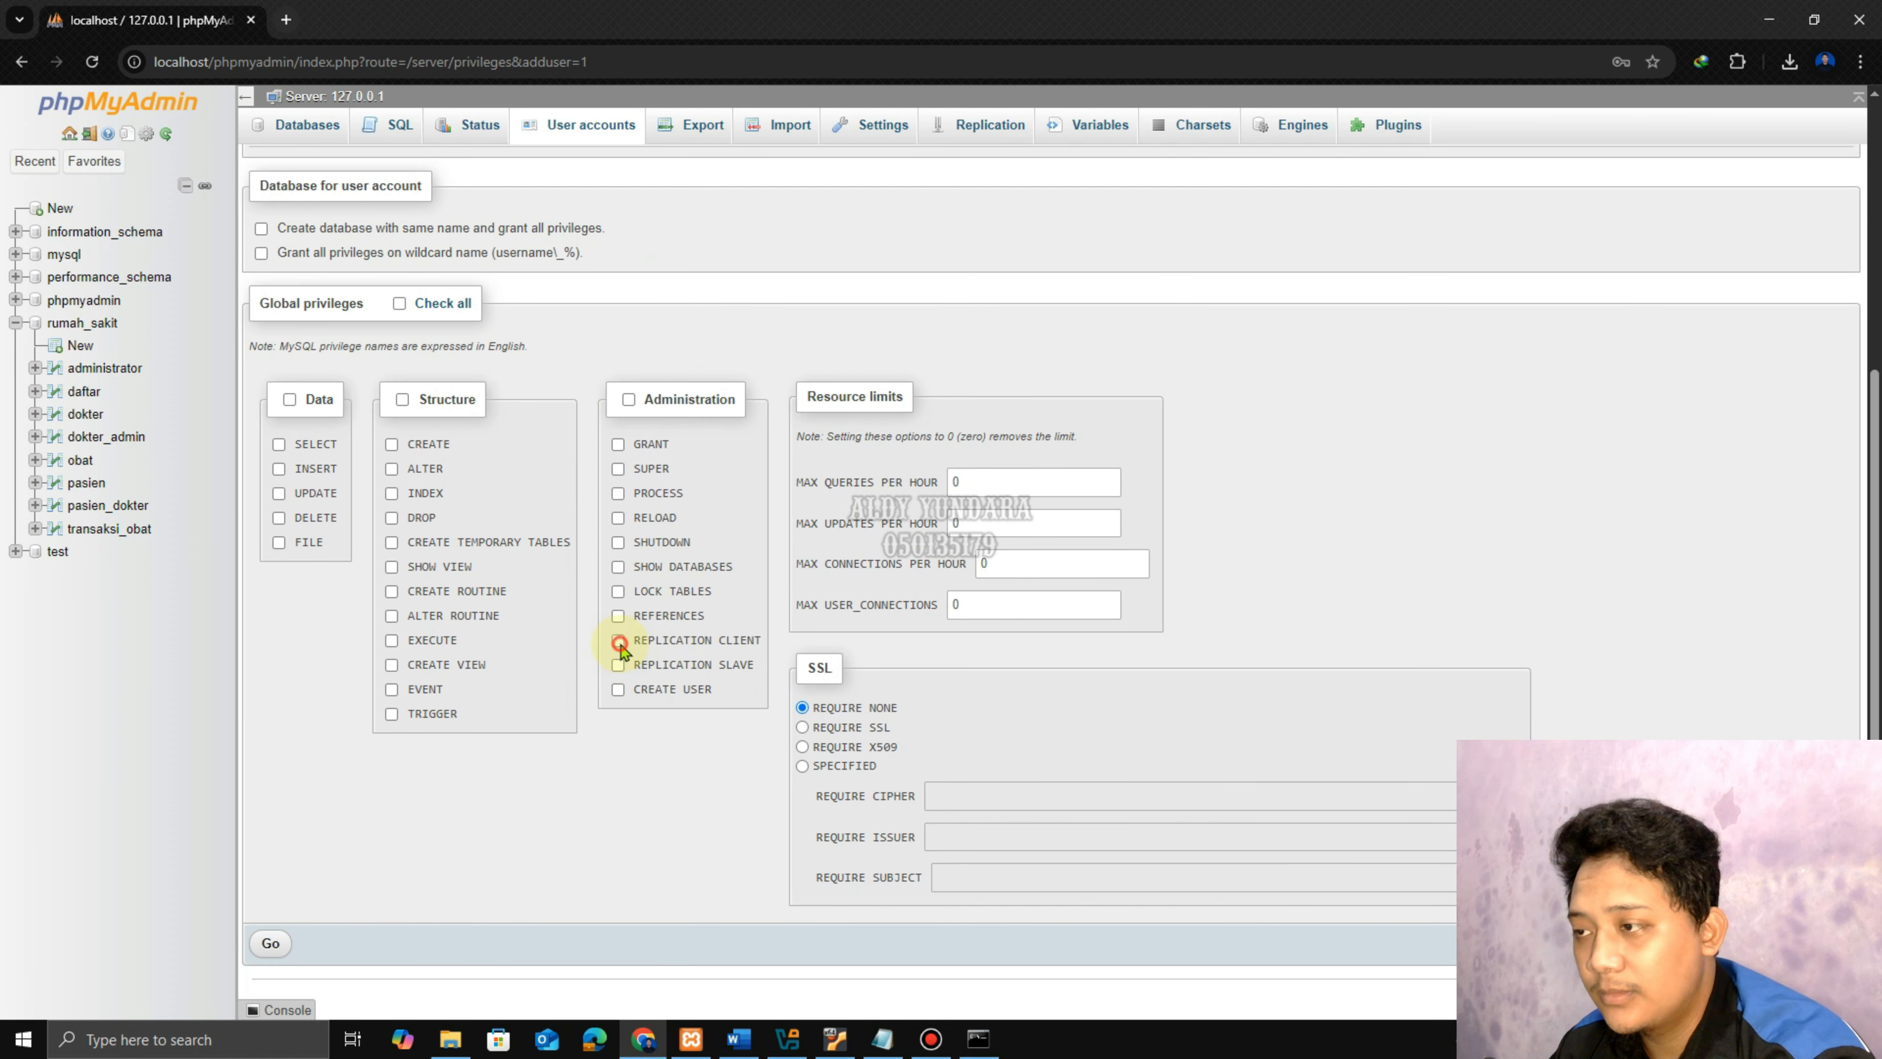
left_click(267, 945)
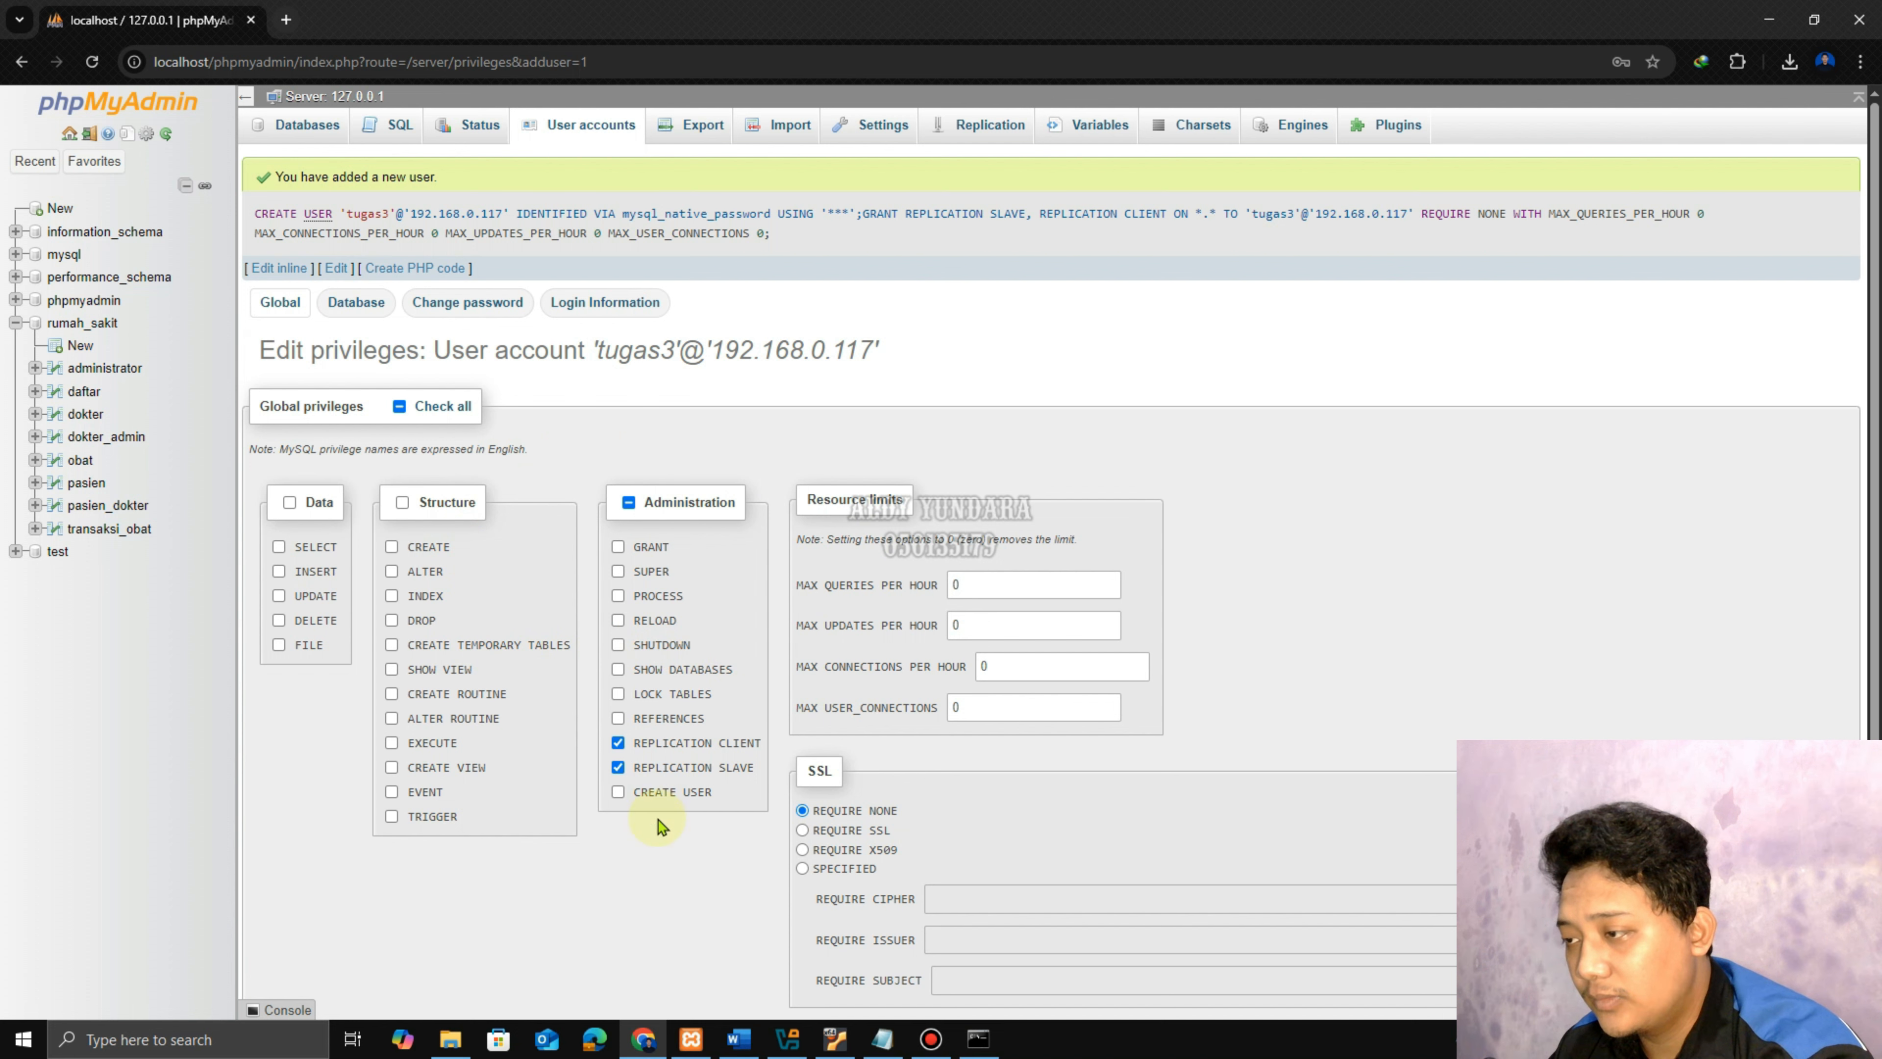
left_click(569, 124)
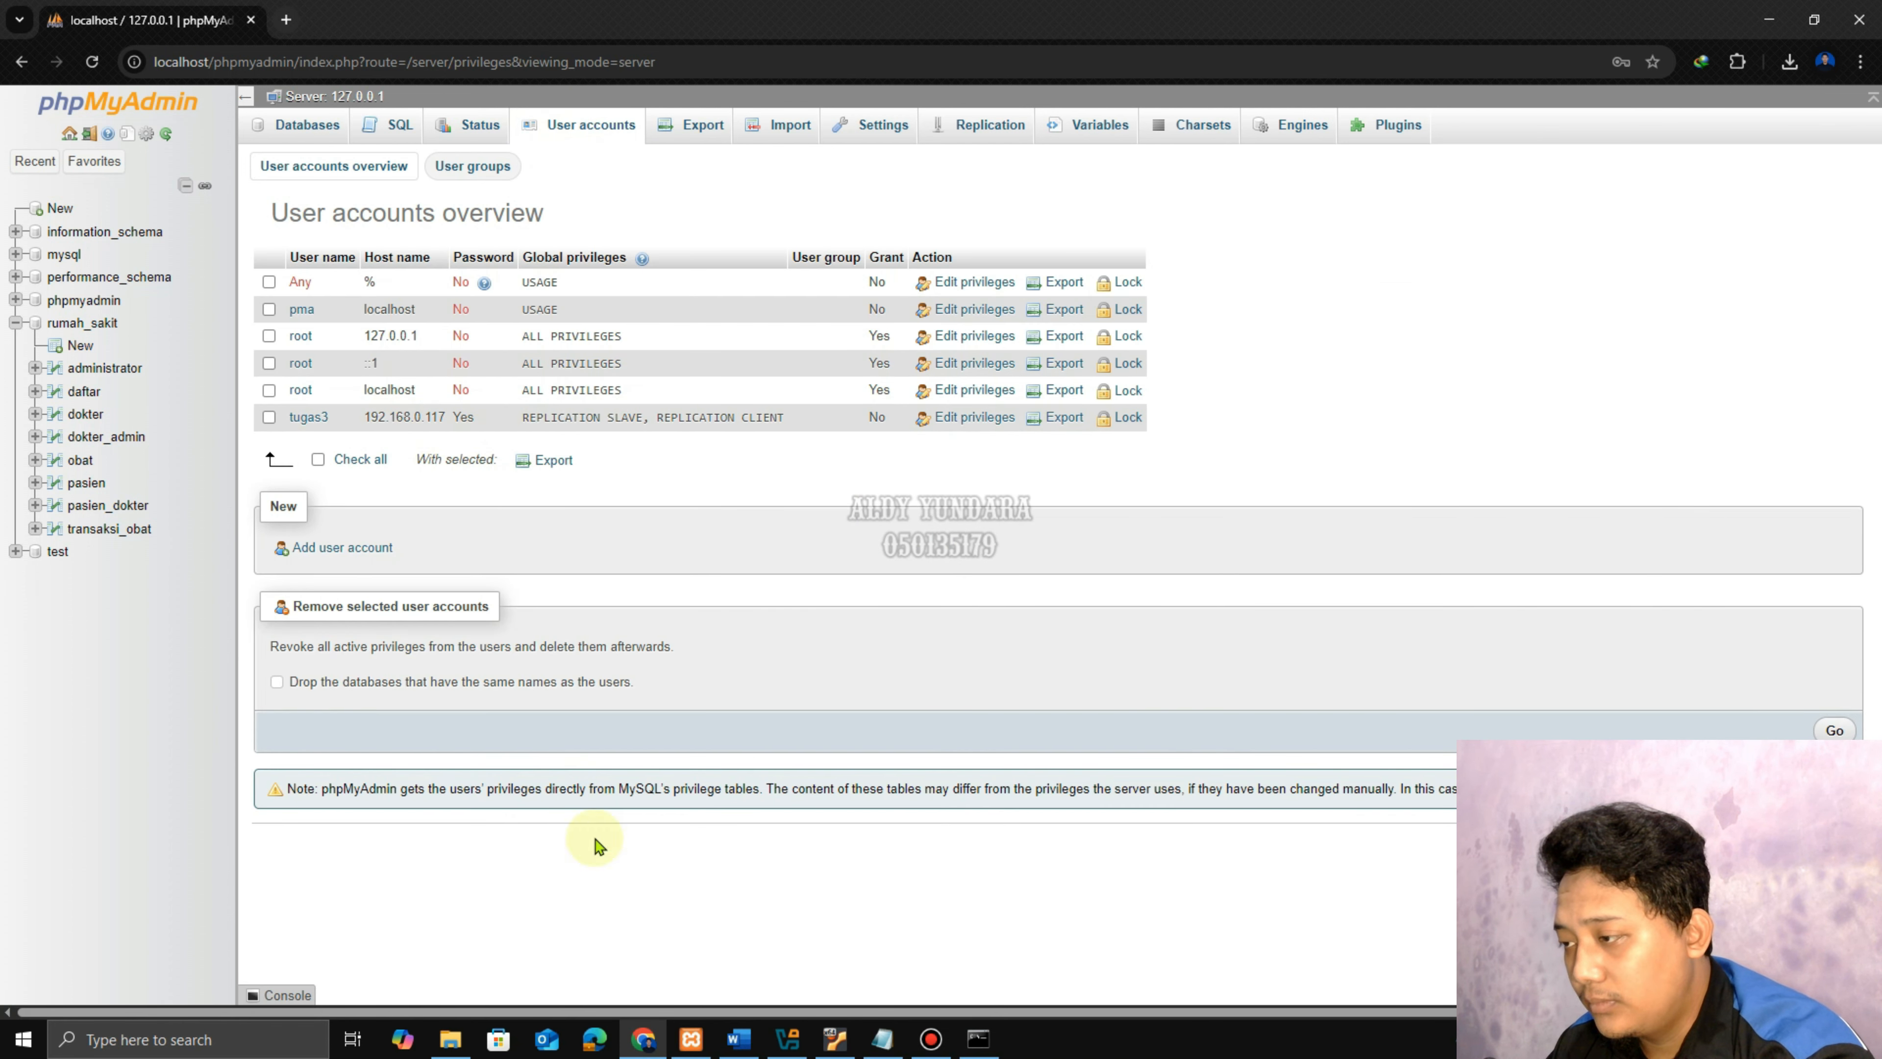
left_click(736, 1040)
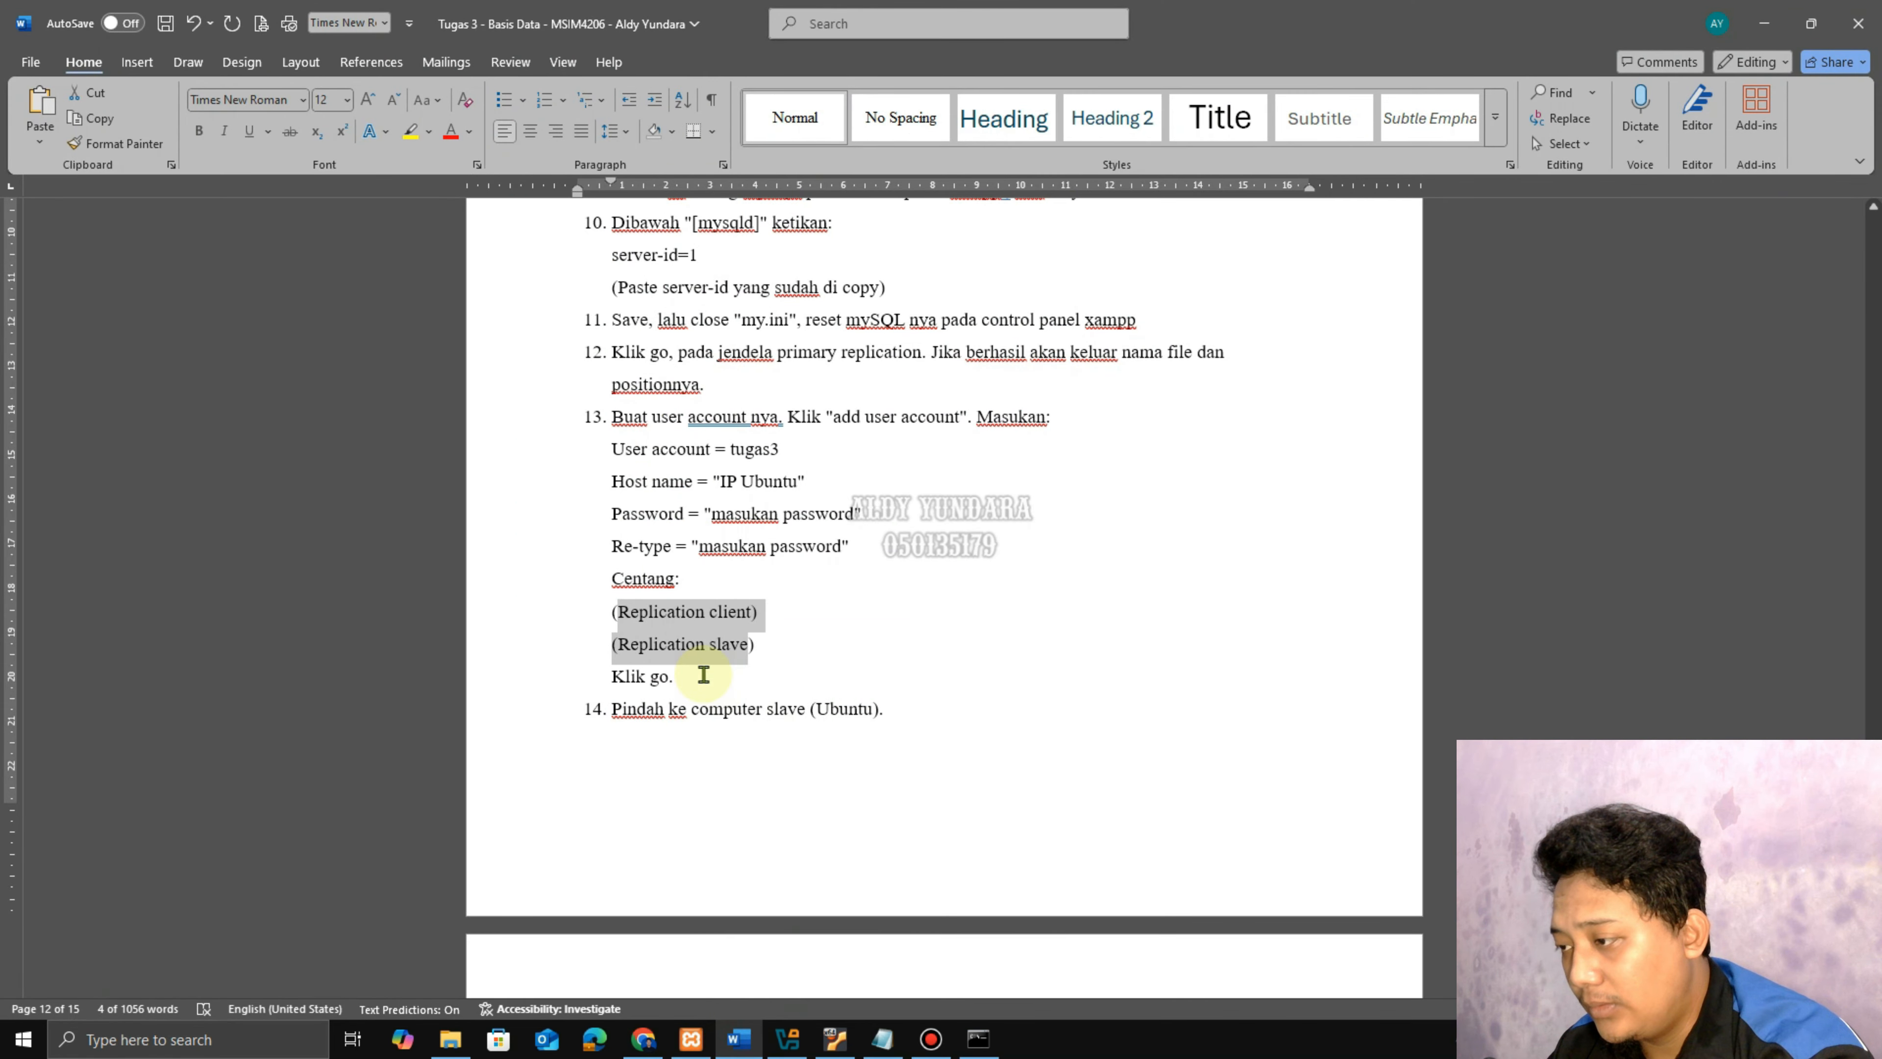
Follow the guide's terminal step and open a new terminal from the Ubuntu desktop.
scroll(696, 652, "down", 2)
left_click_drag(643, 536, 845, 529)
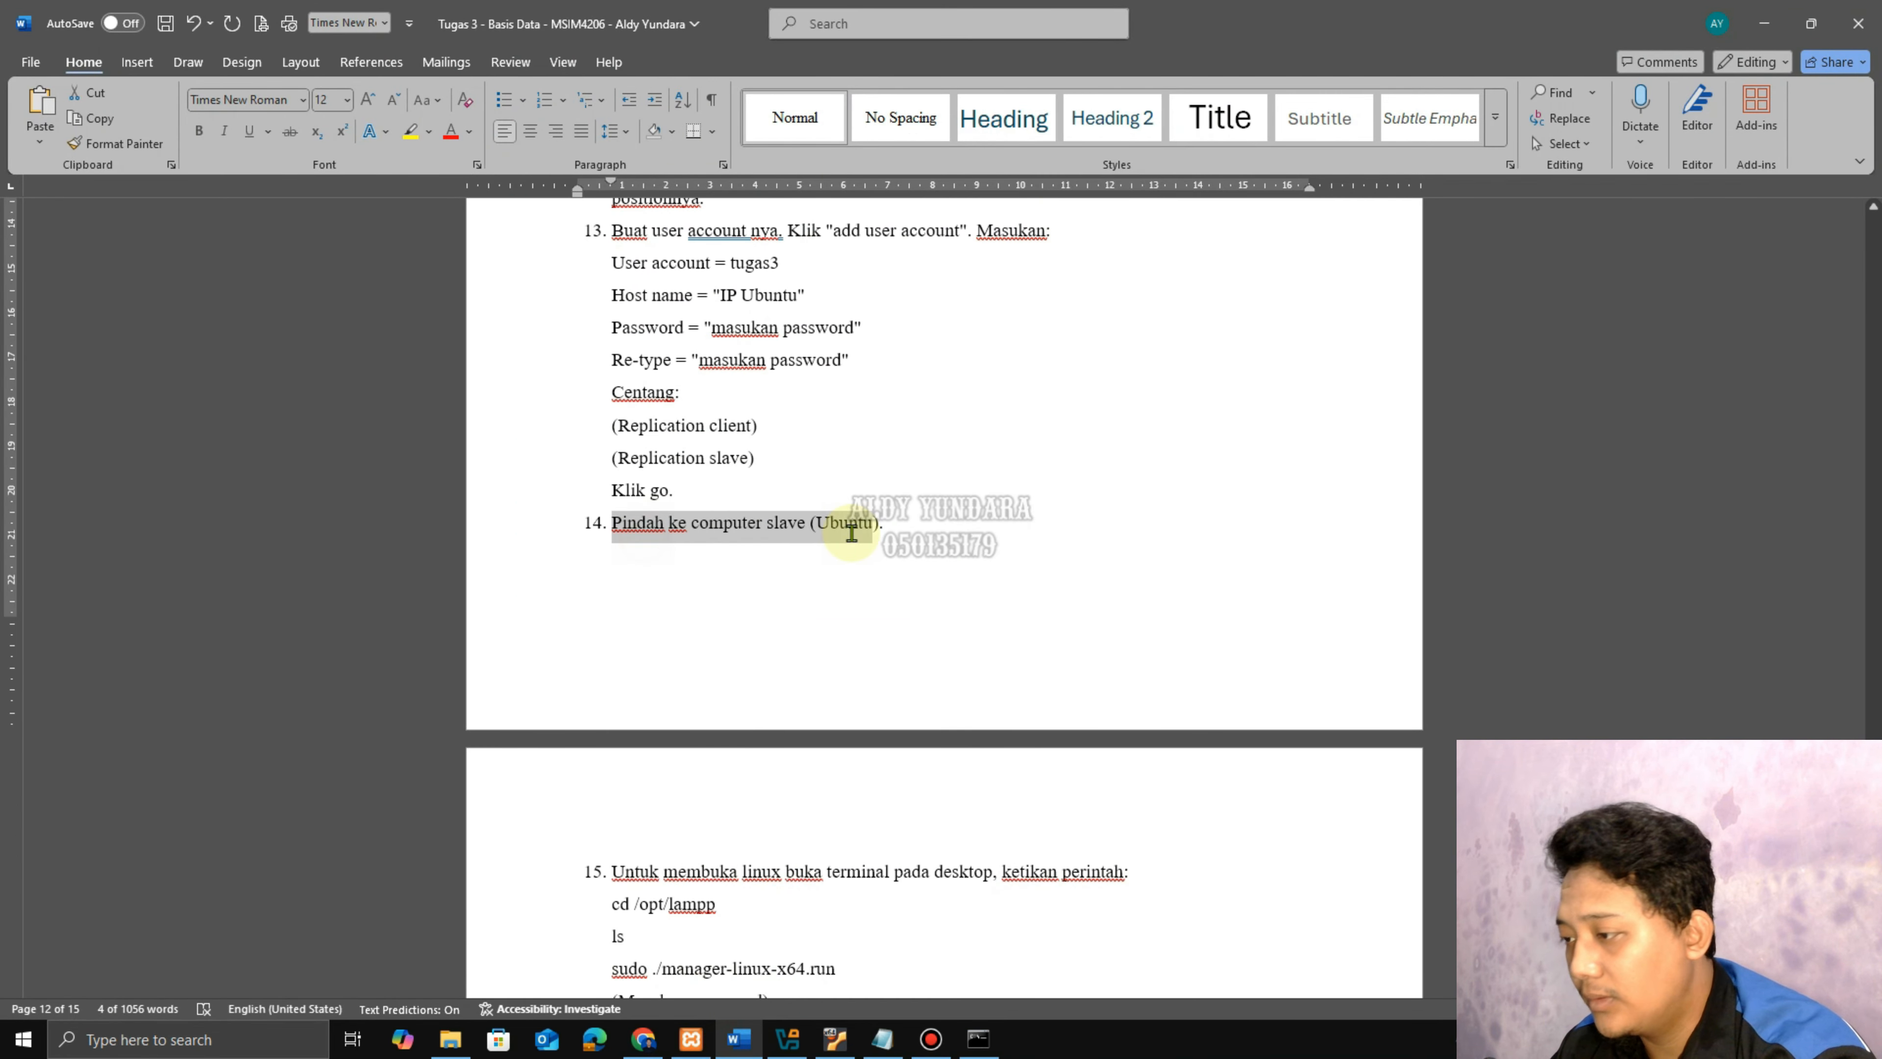
scroll(819, 685, "down", 3)
left_click_drag(645, 595, 985, 619)
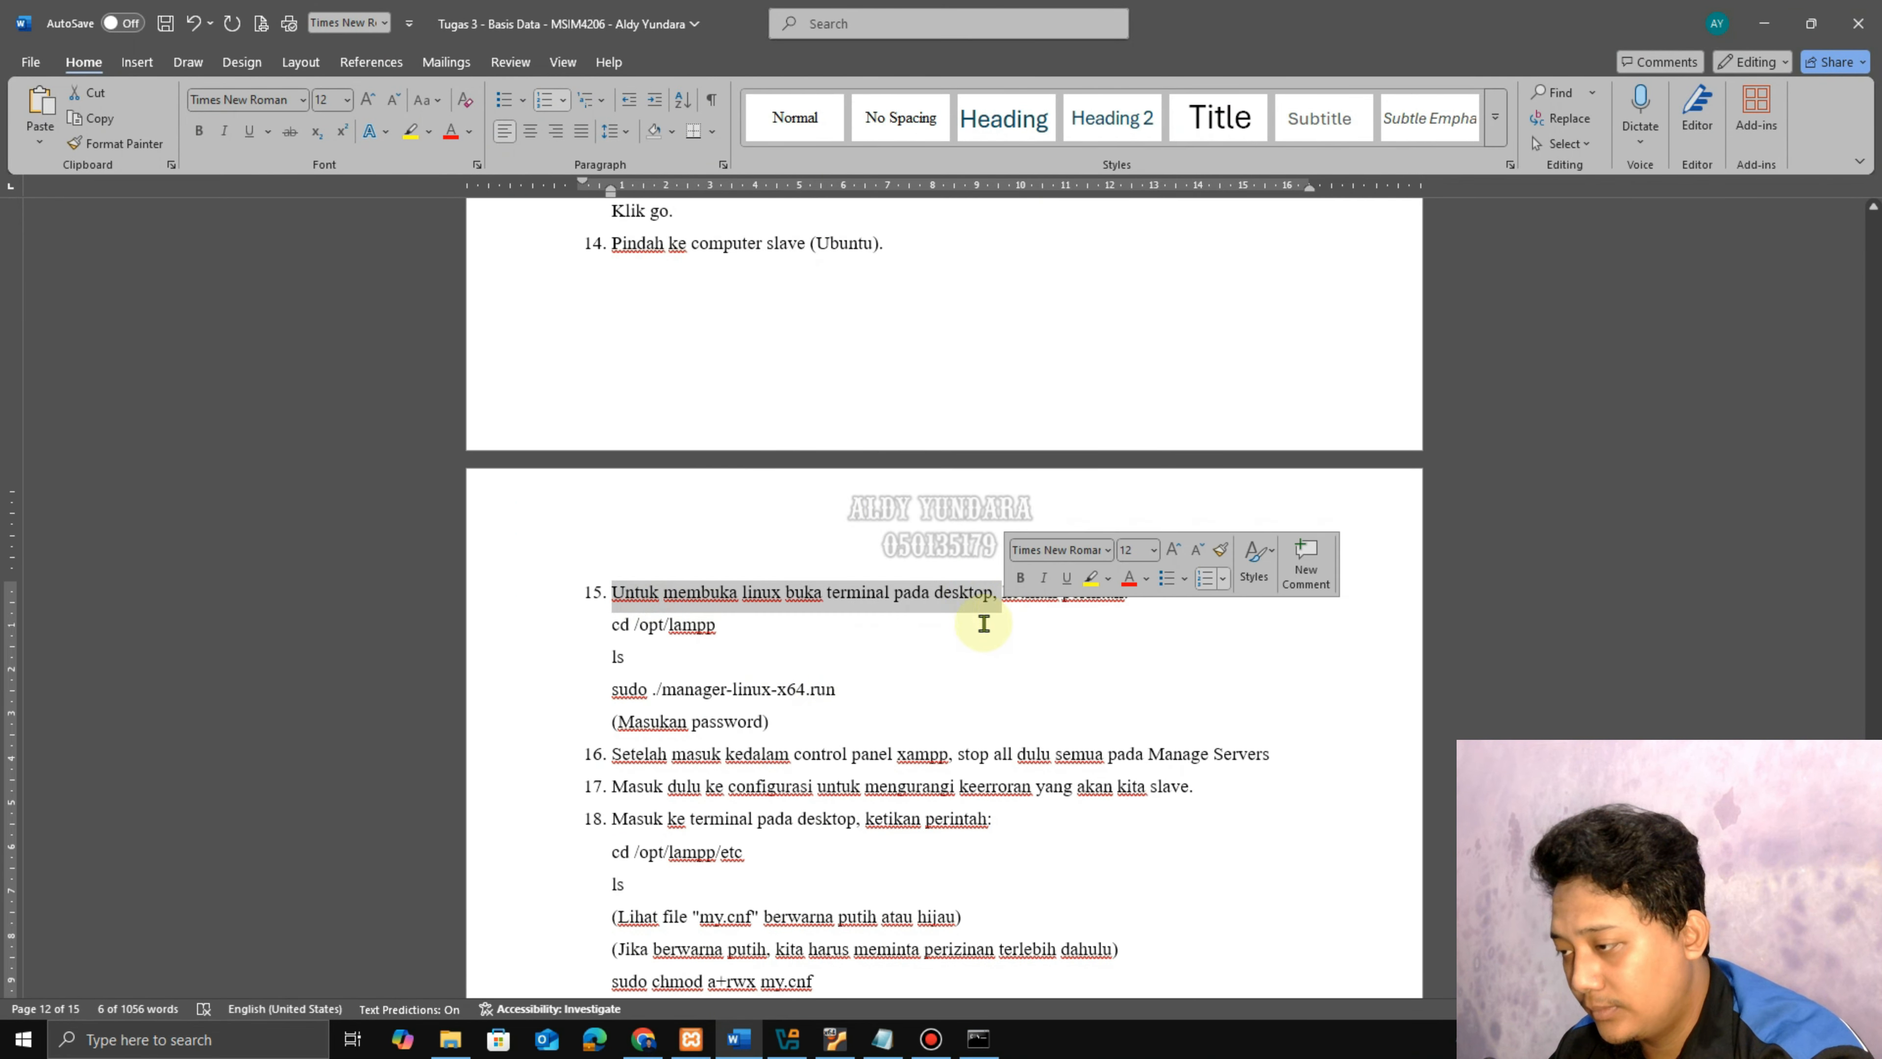
left_click(816, 723)
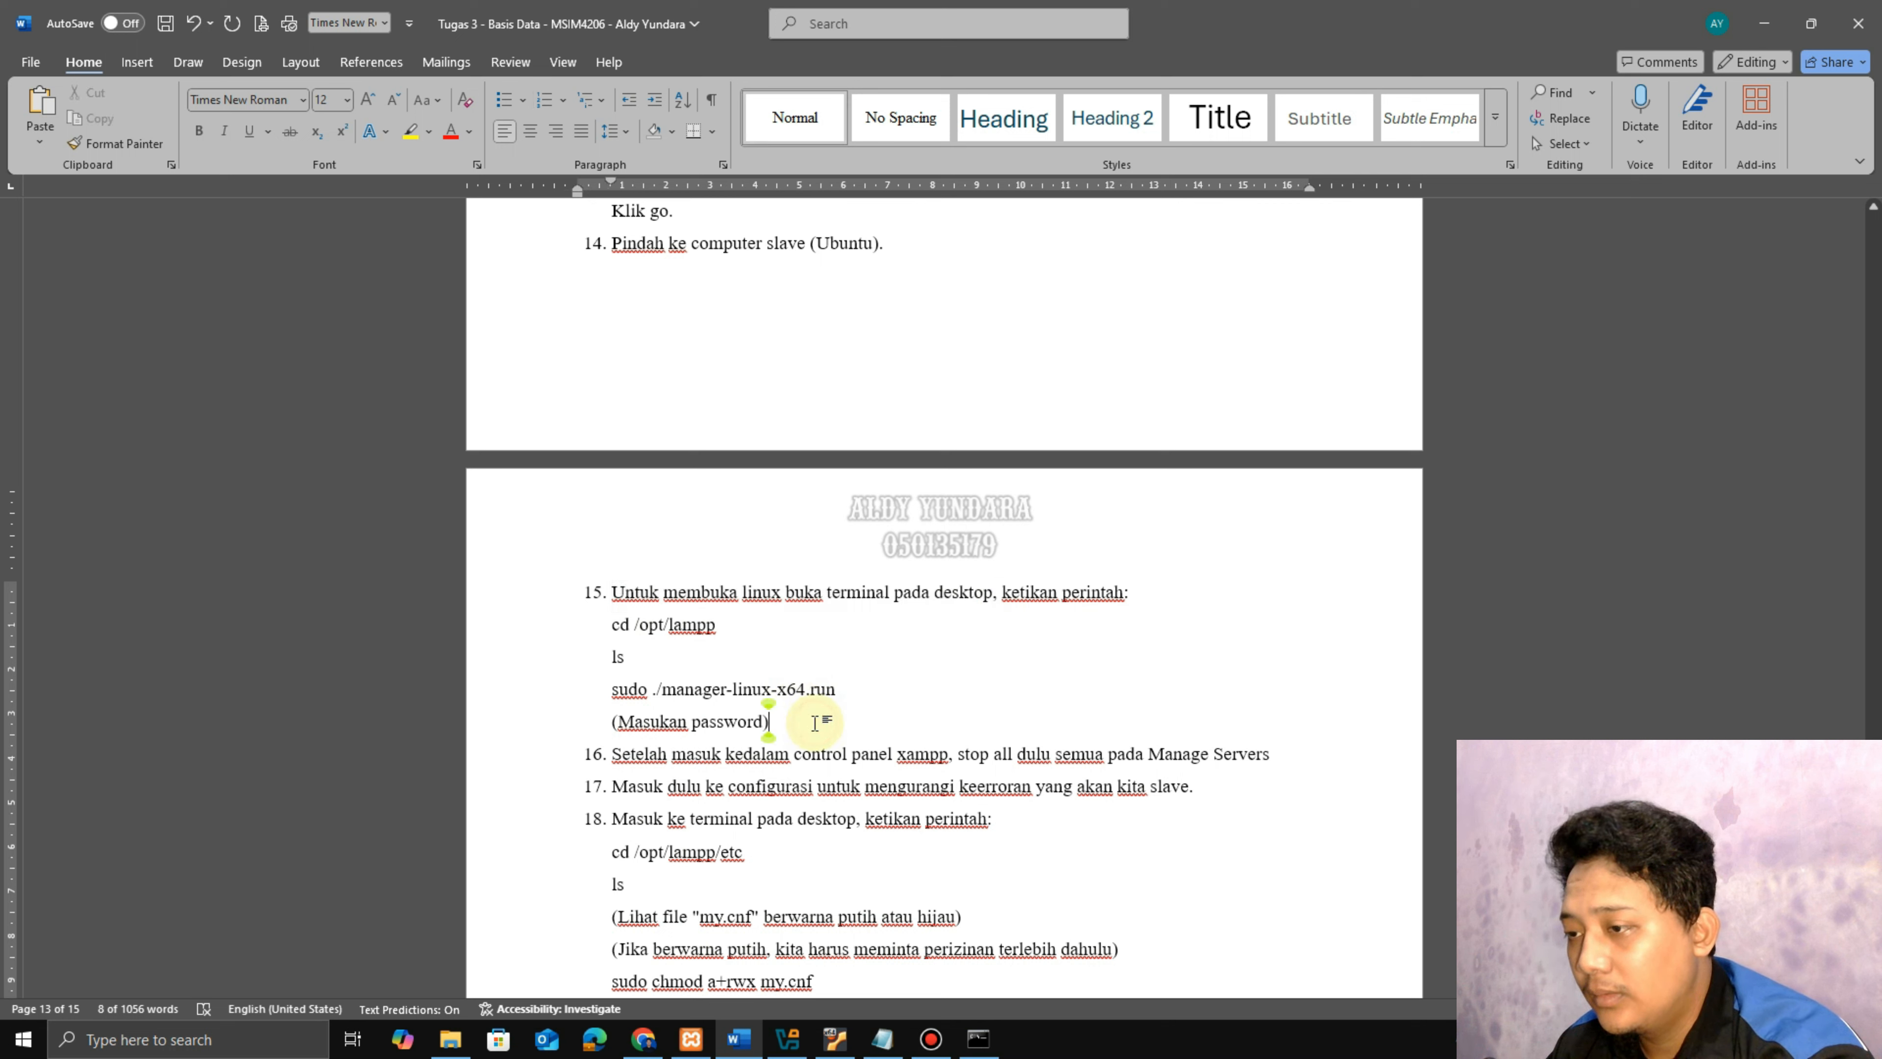
left_click(845, 1039)
left_click(843, 102)
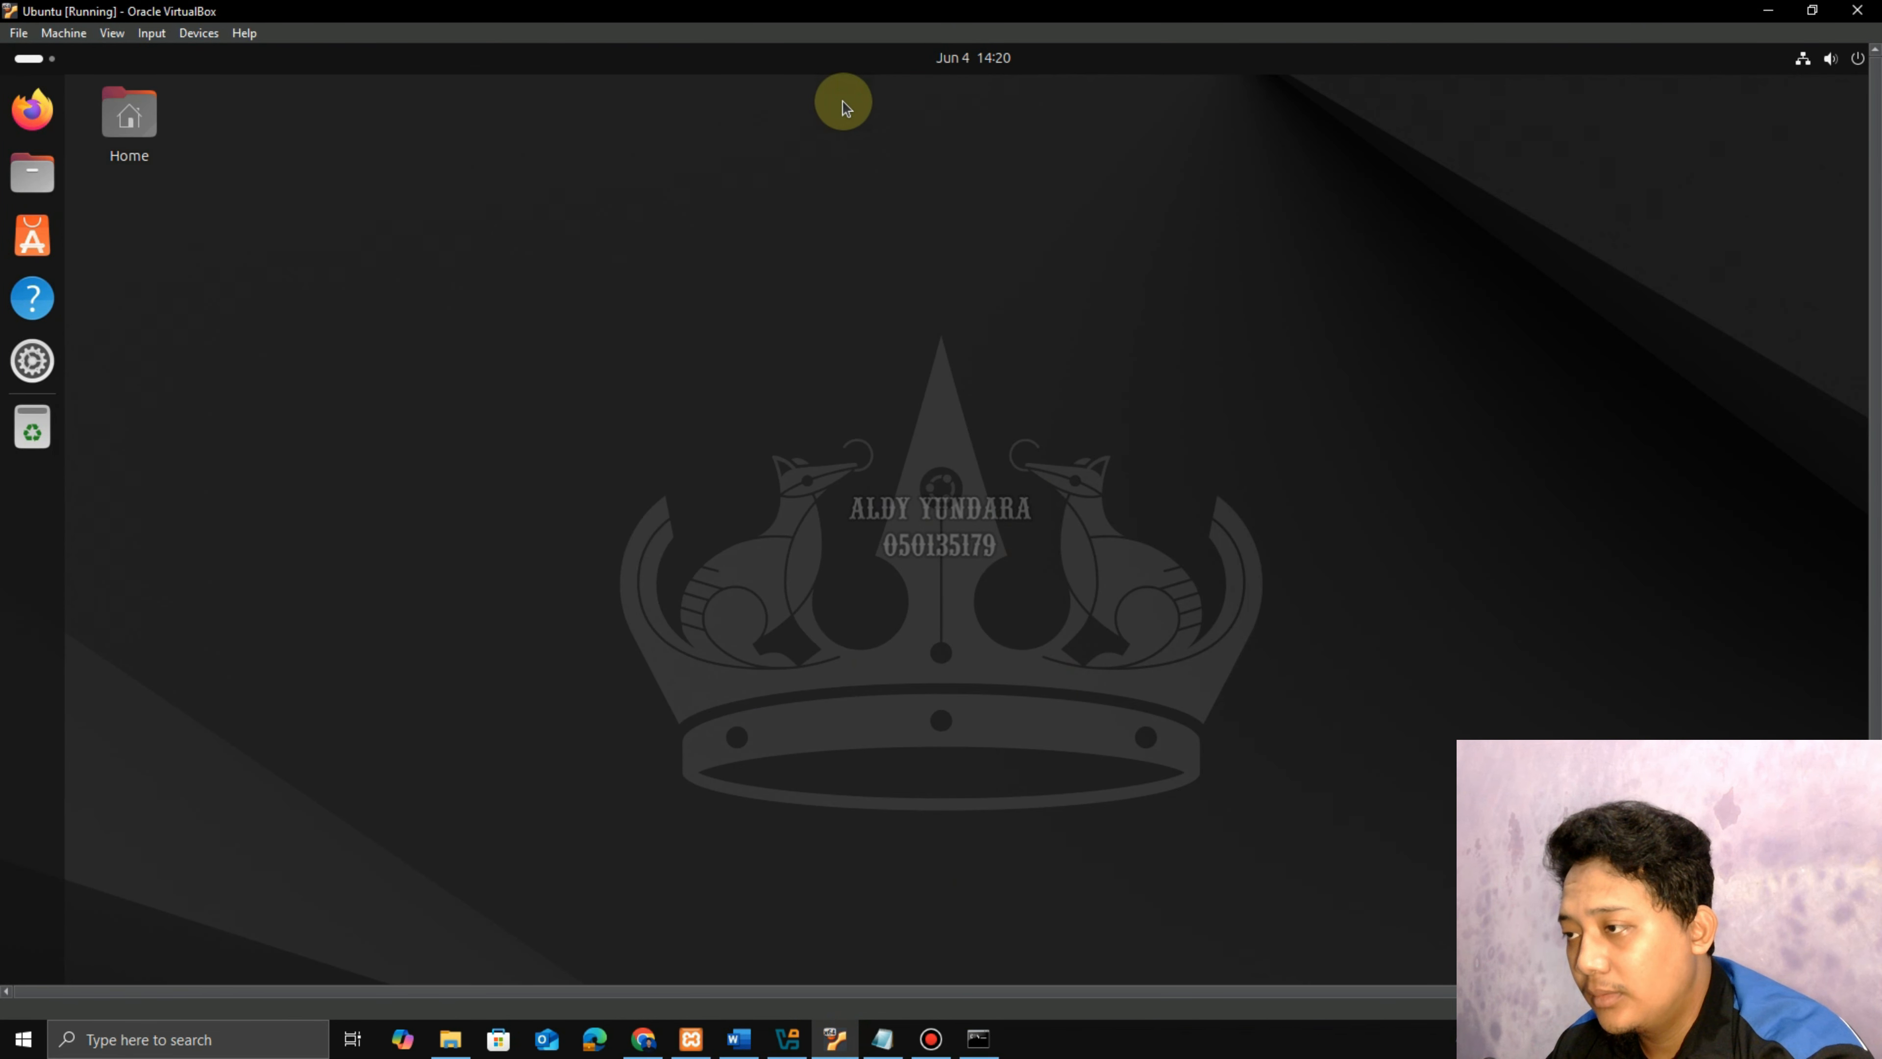
right_click(886, 254)
left_click(977, 483)
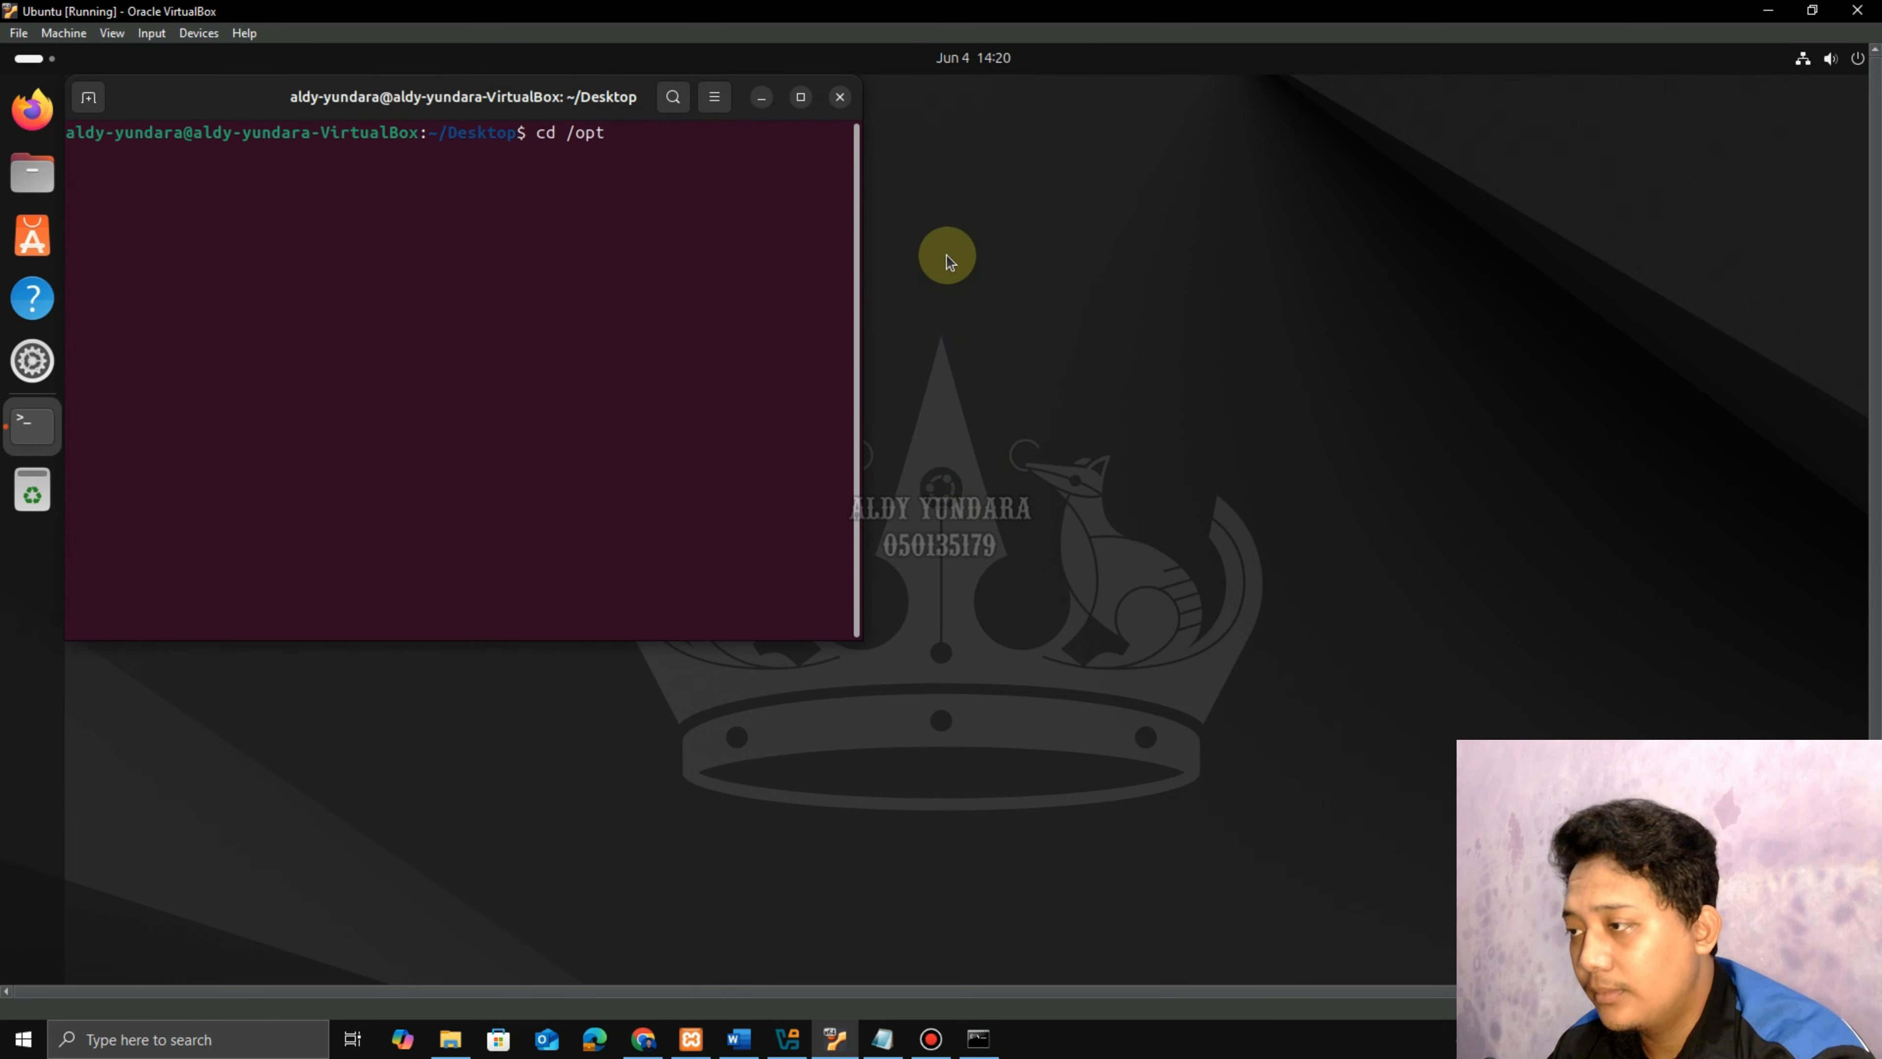
Run cd /opt/lampp, ls, and sudo ./manager-linux-x64.run to launch the XAMPP manager.
type("cd /opt/l")
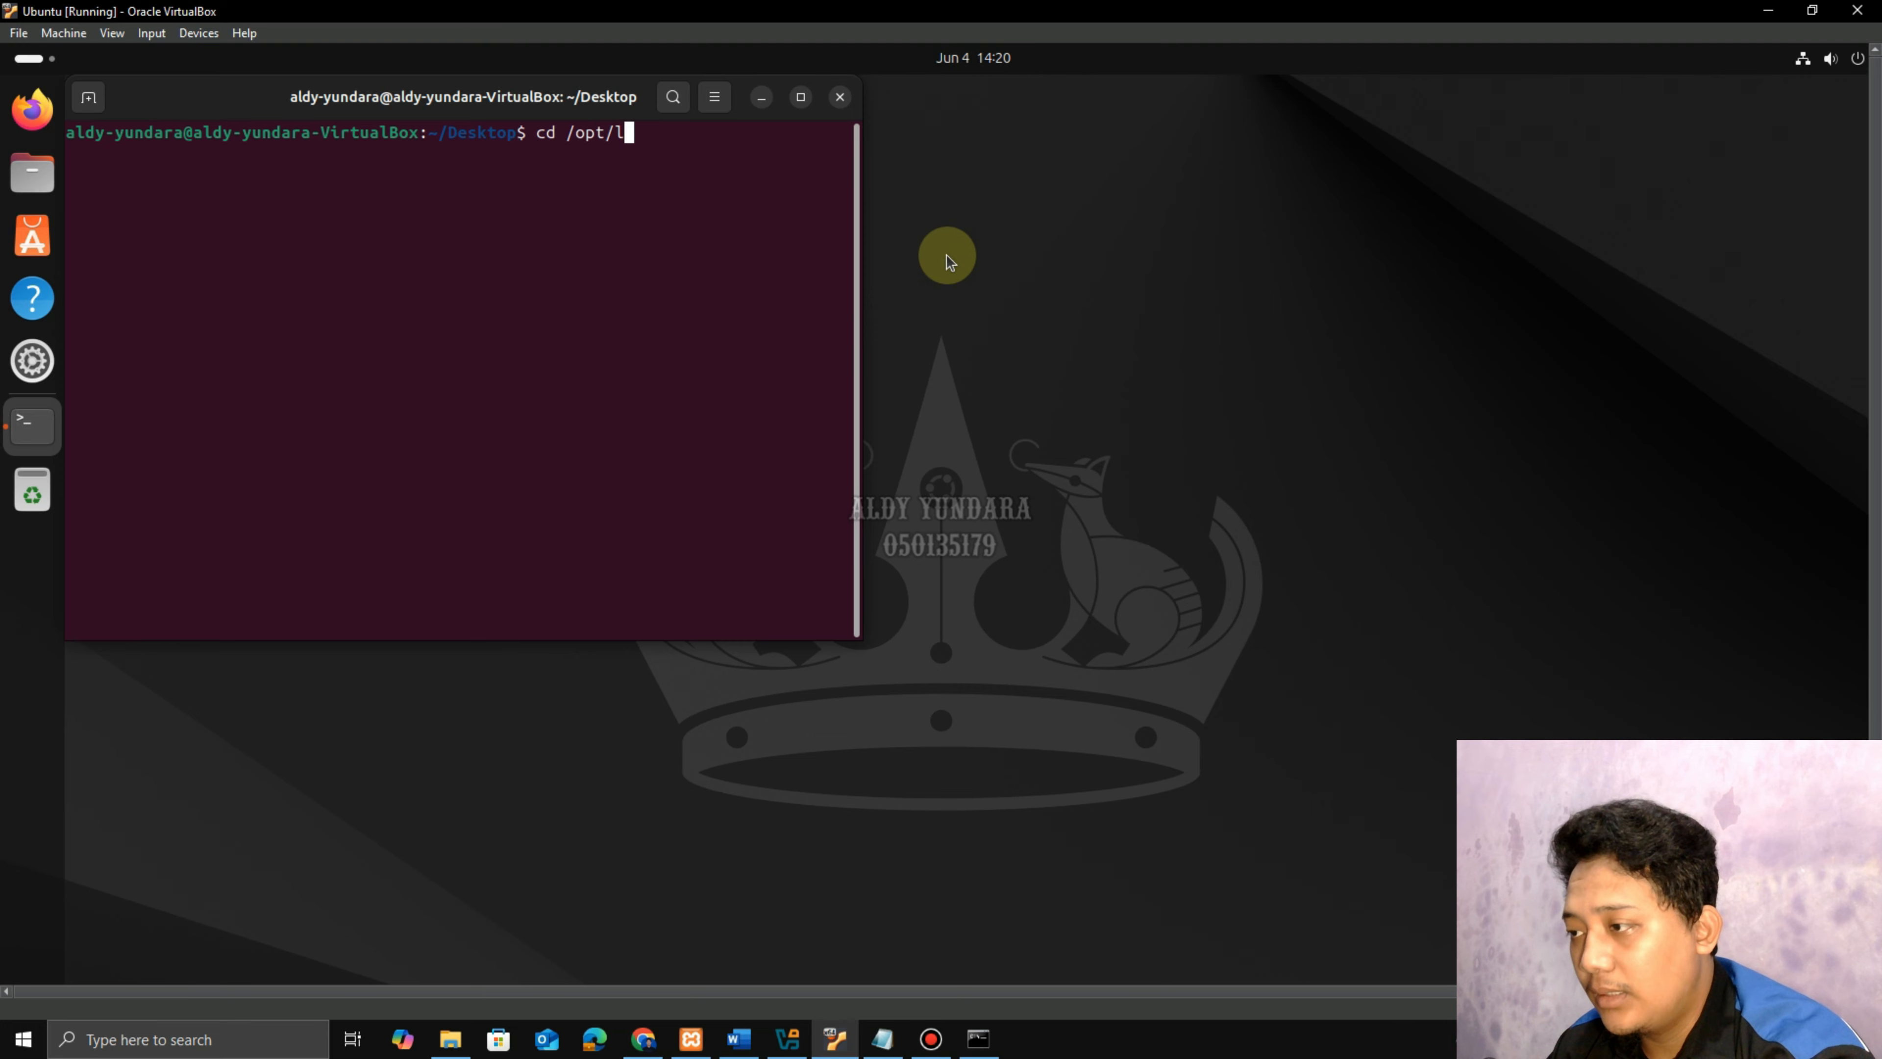
type("ampp")
key("Return")
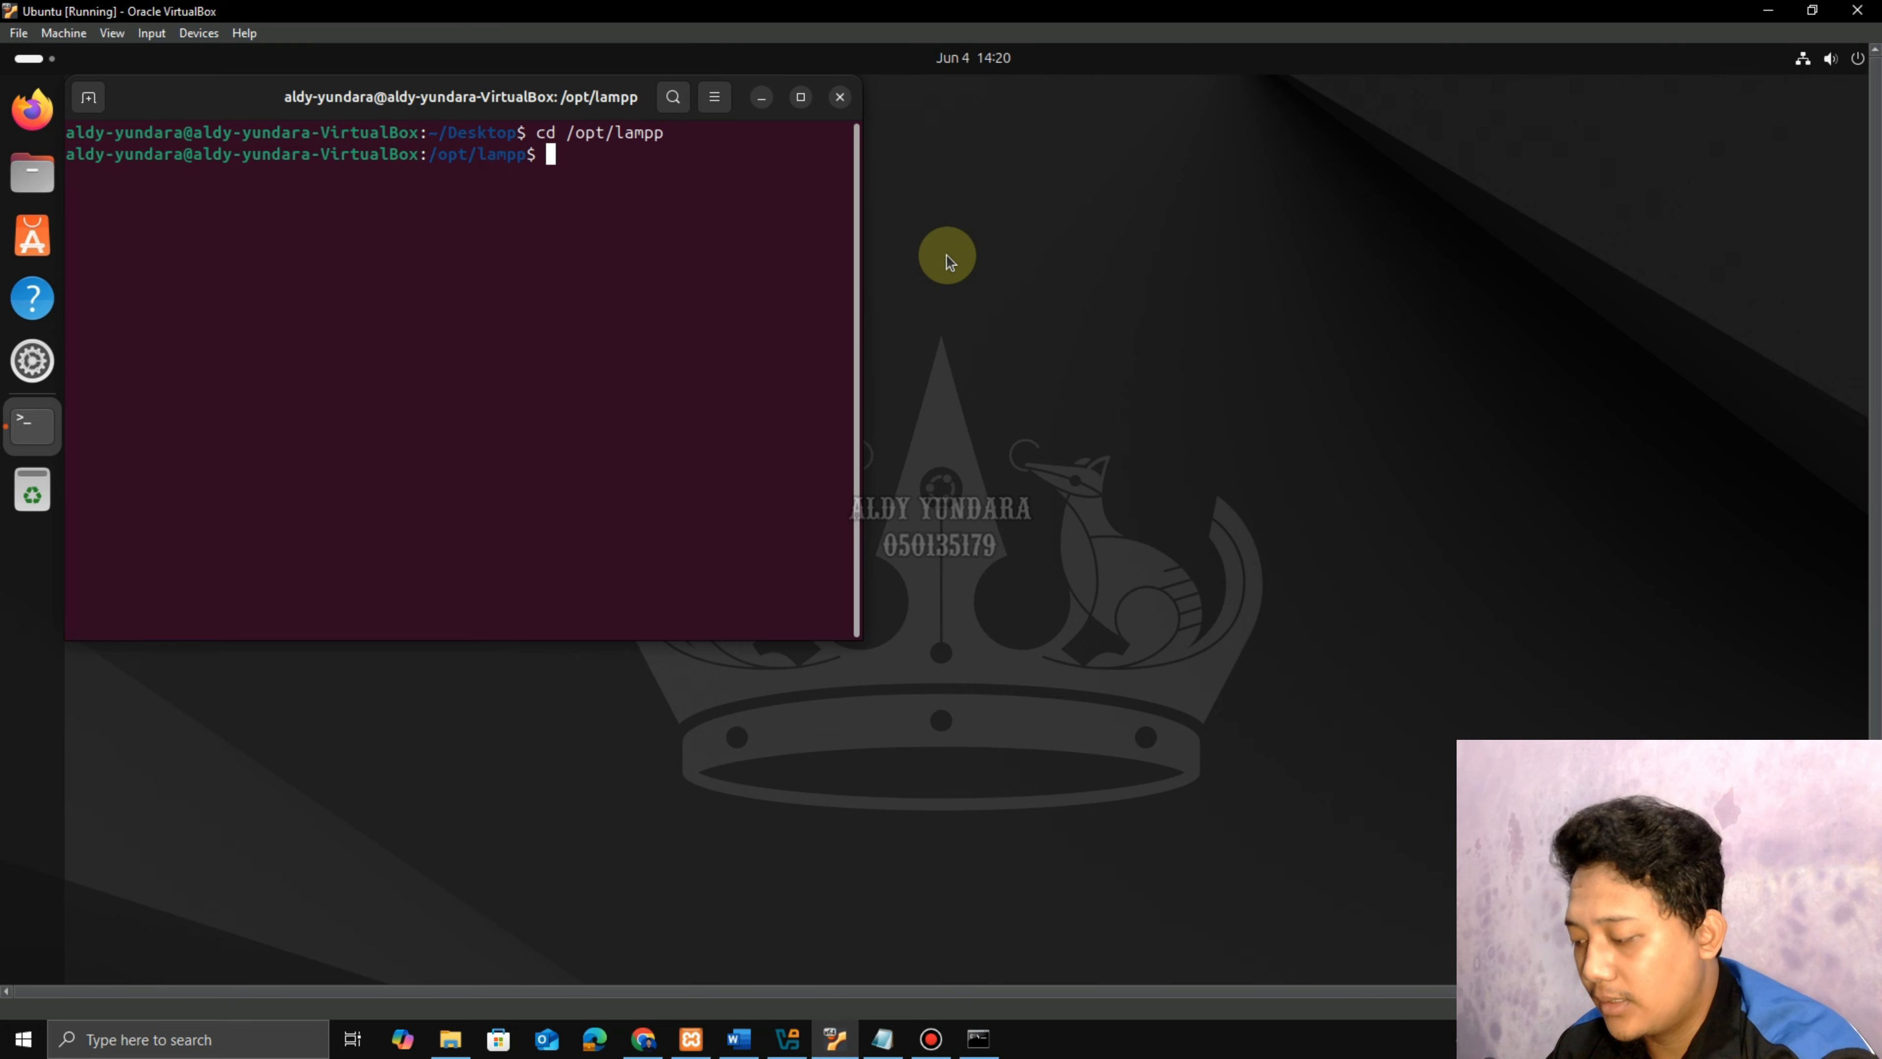
type("ls")
key("Return")
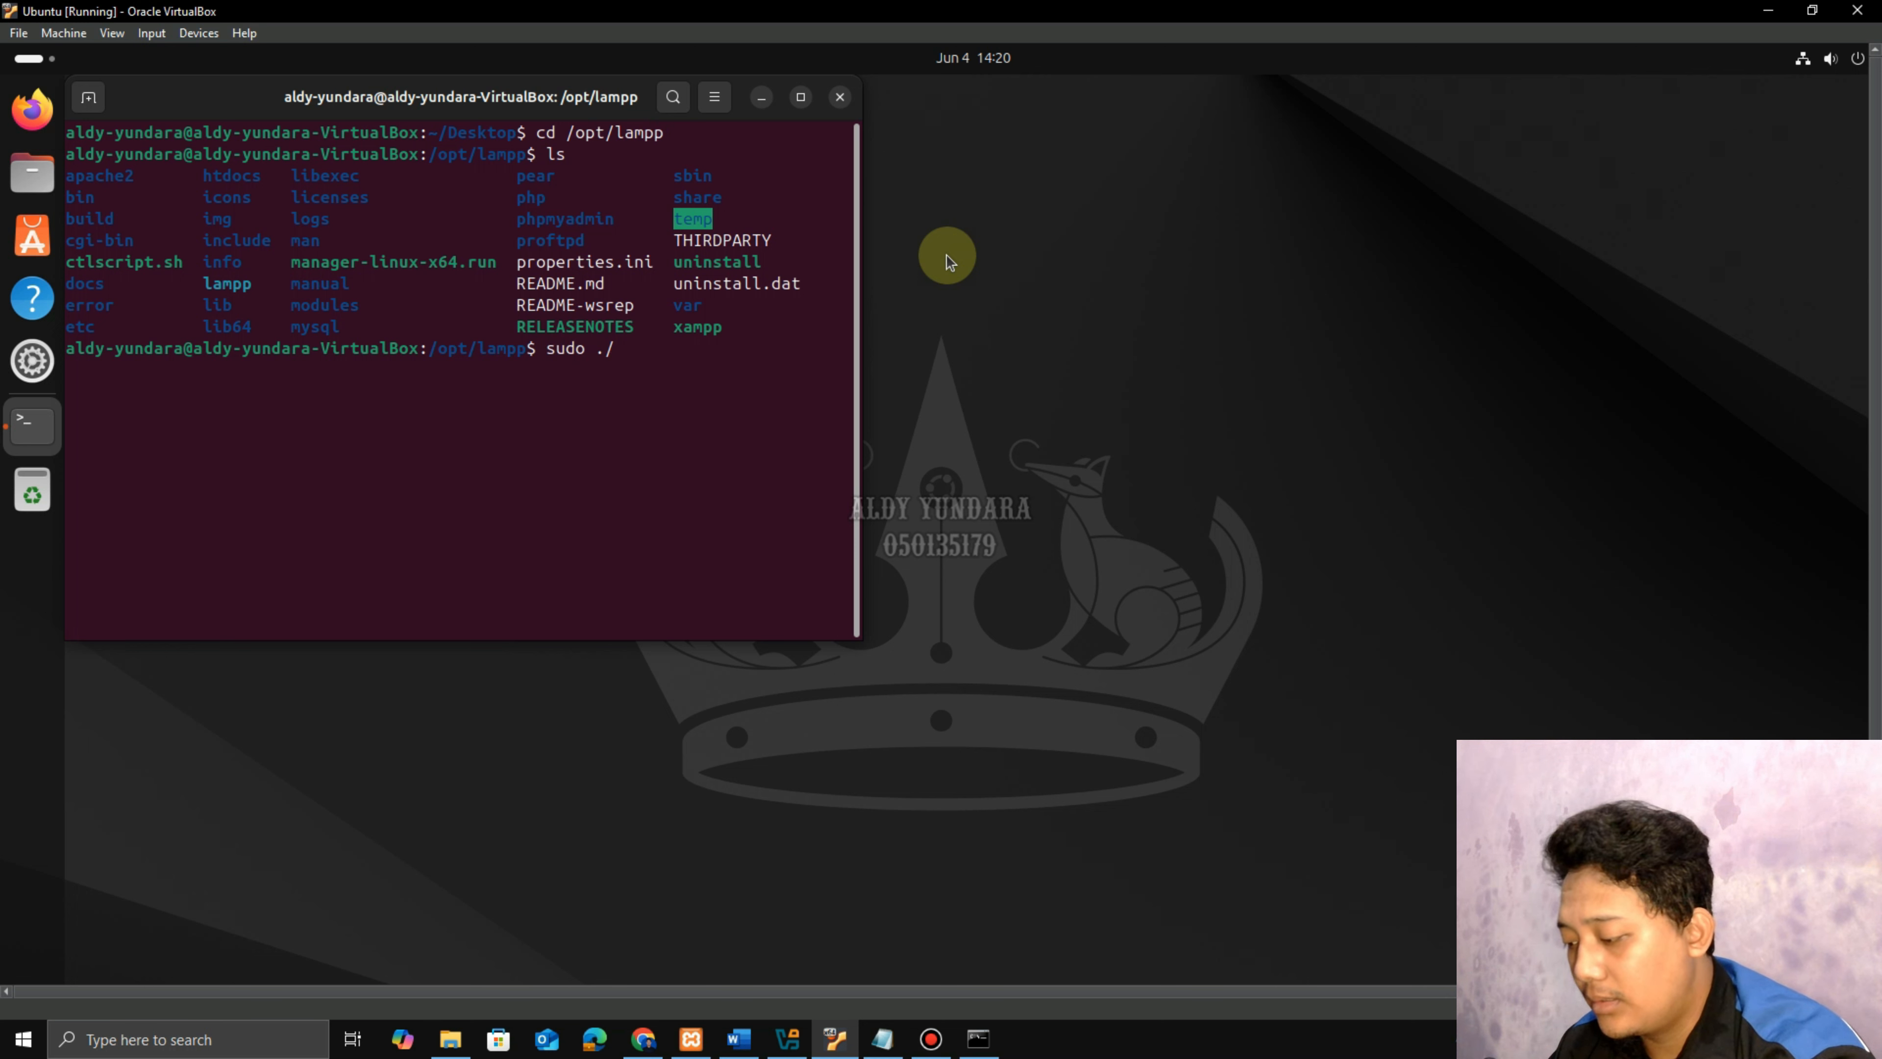
type("sudo ./manager-l")
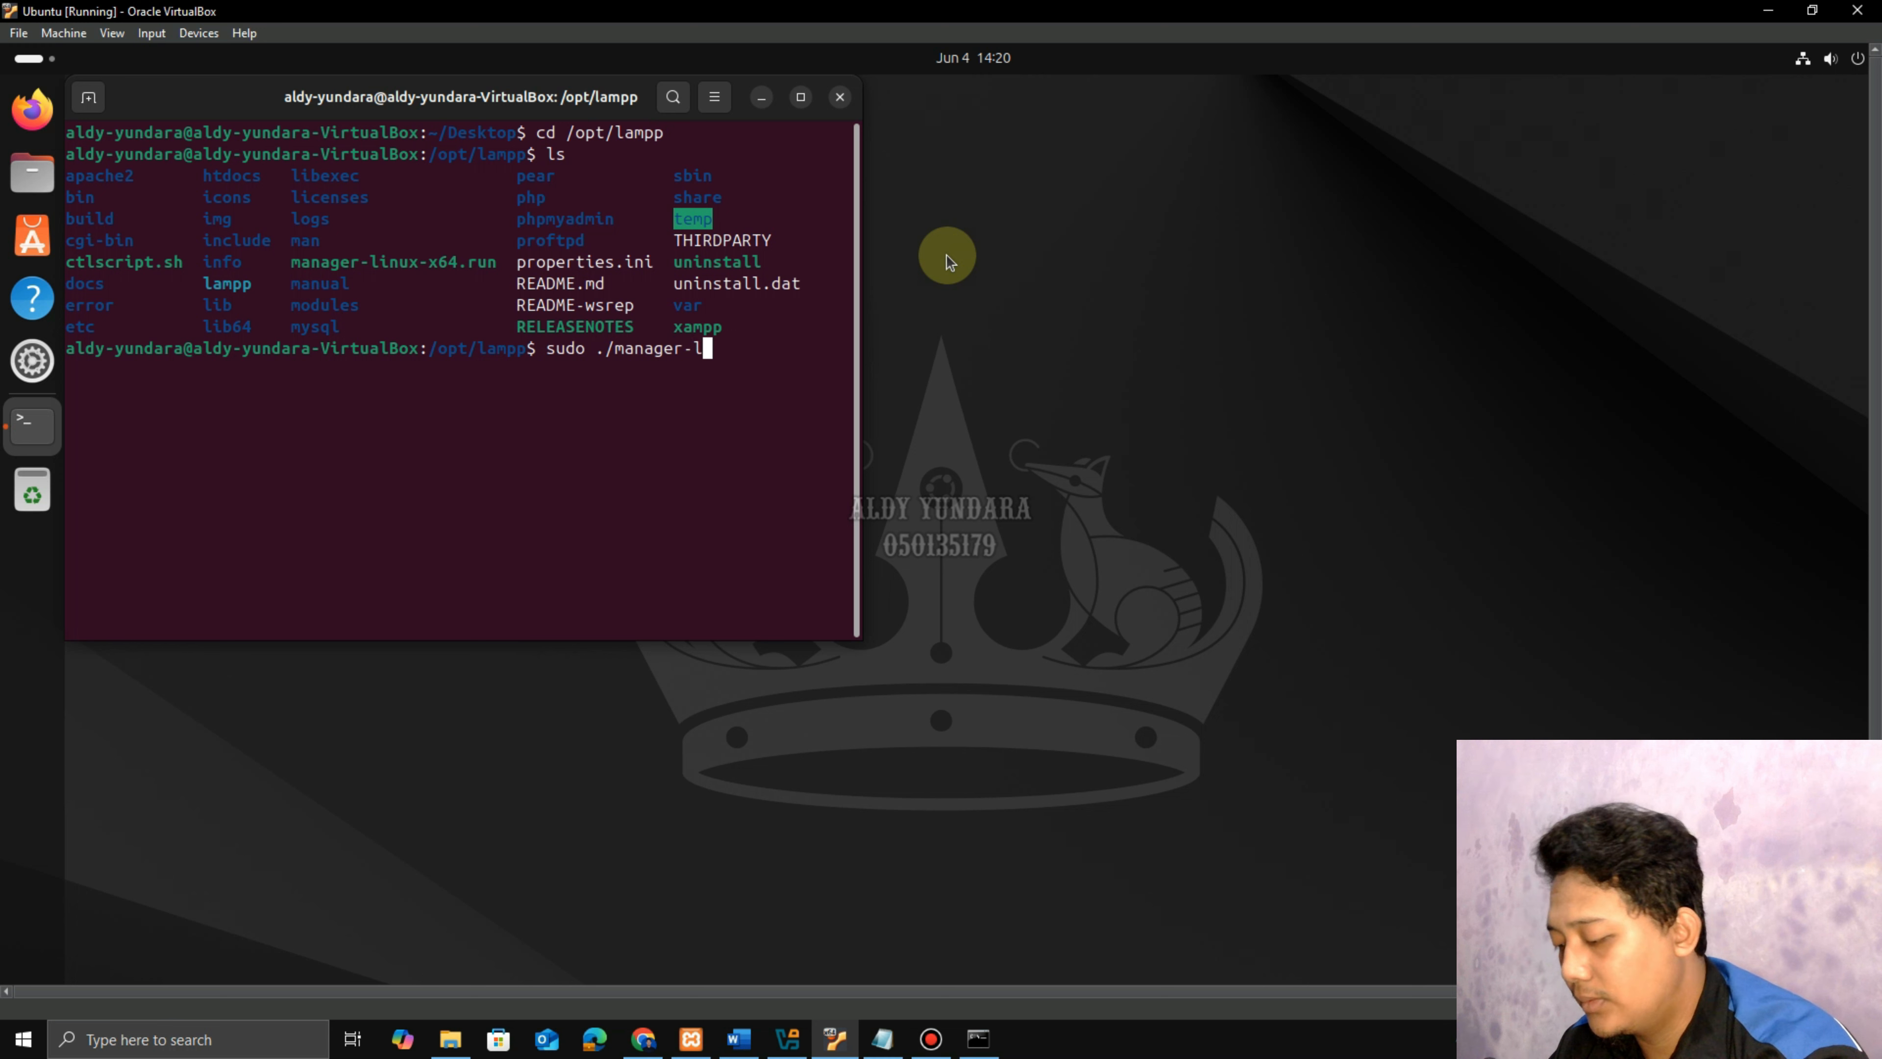
type("inux-")
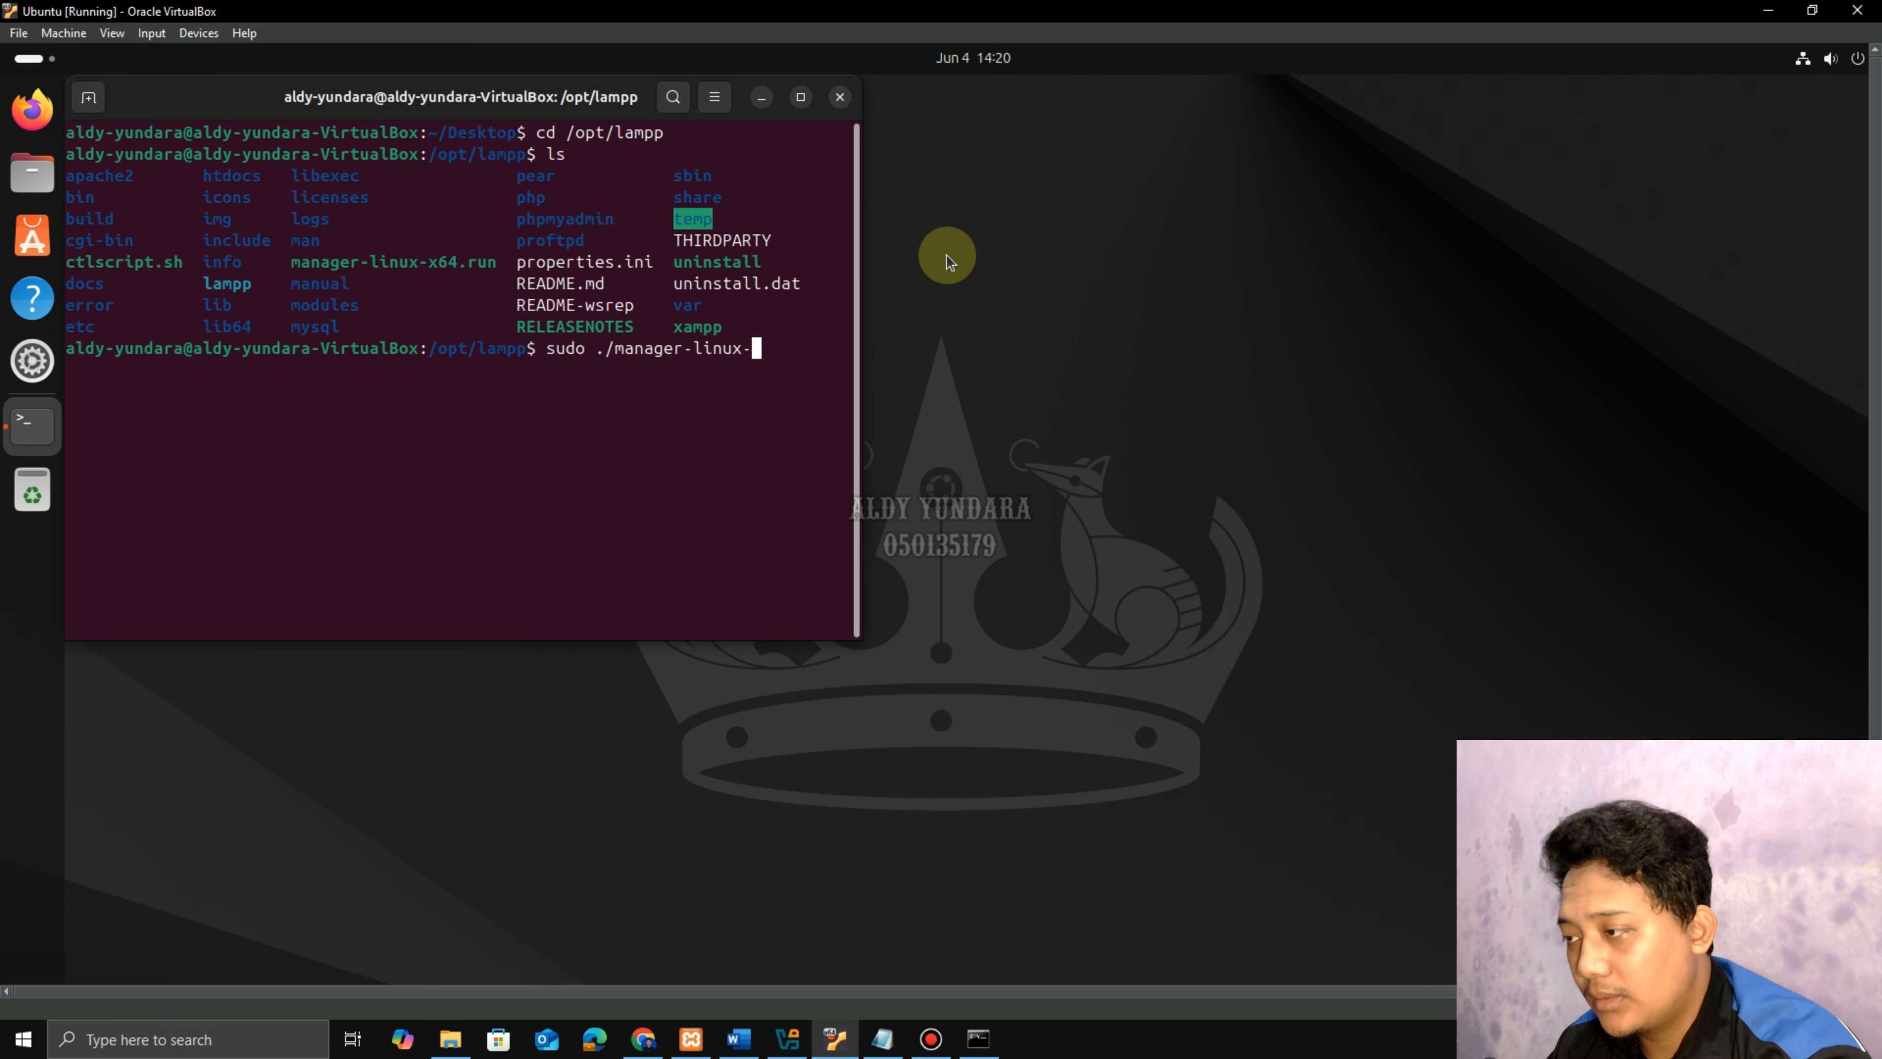
type("x")
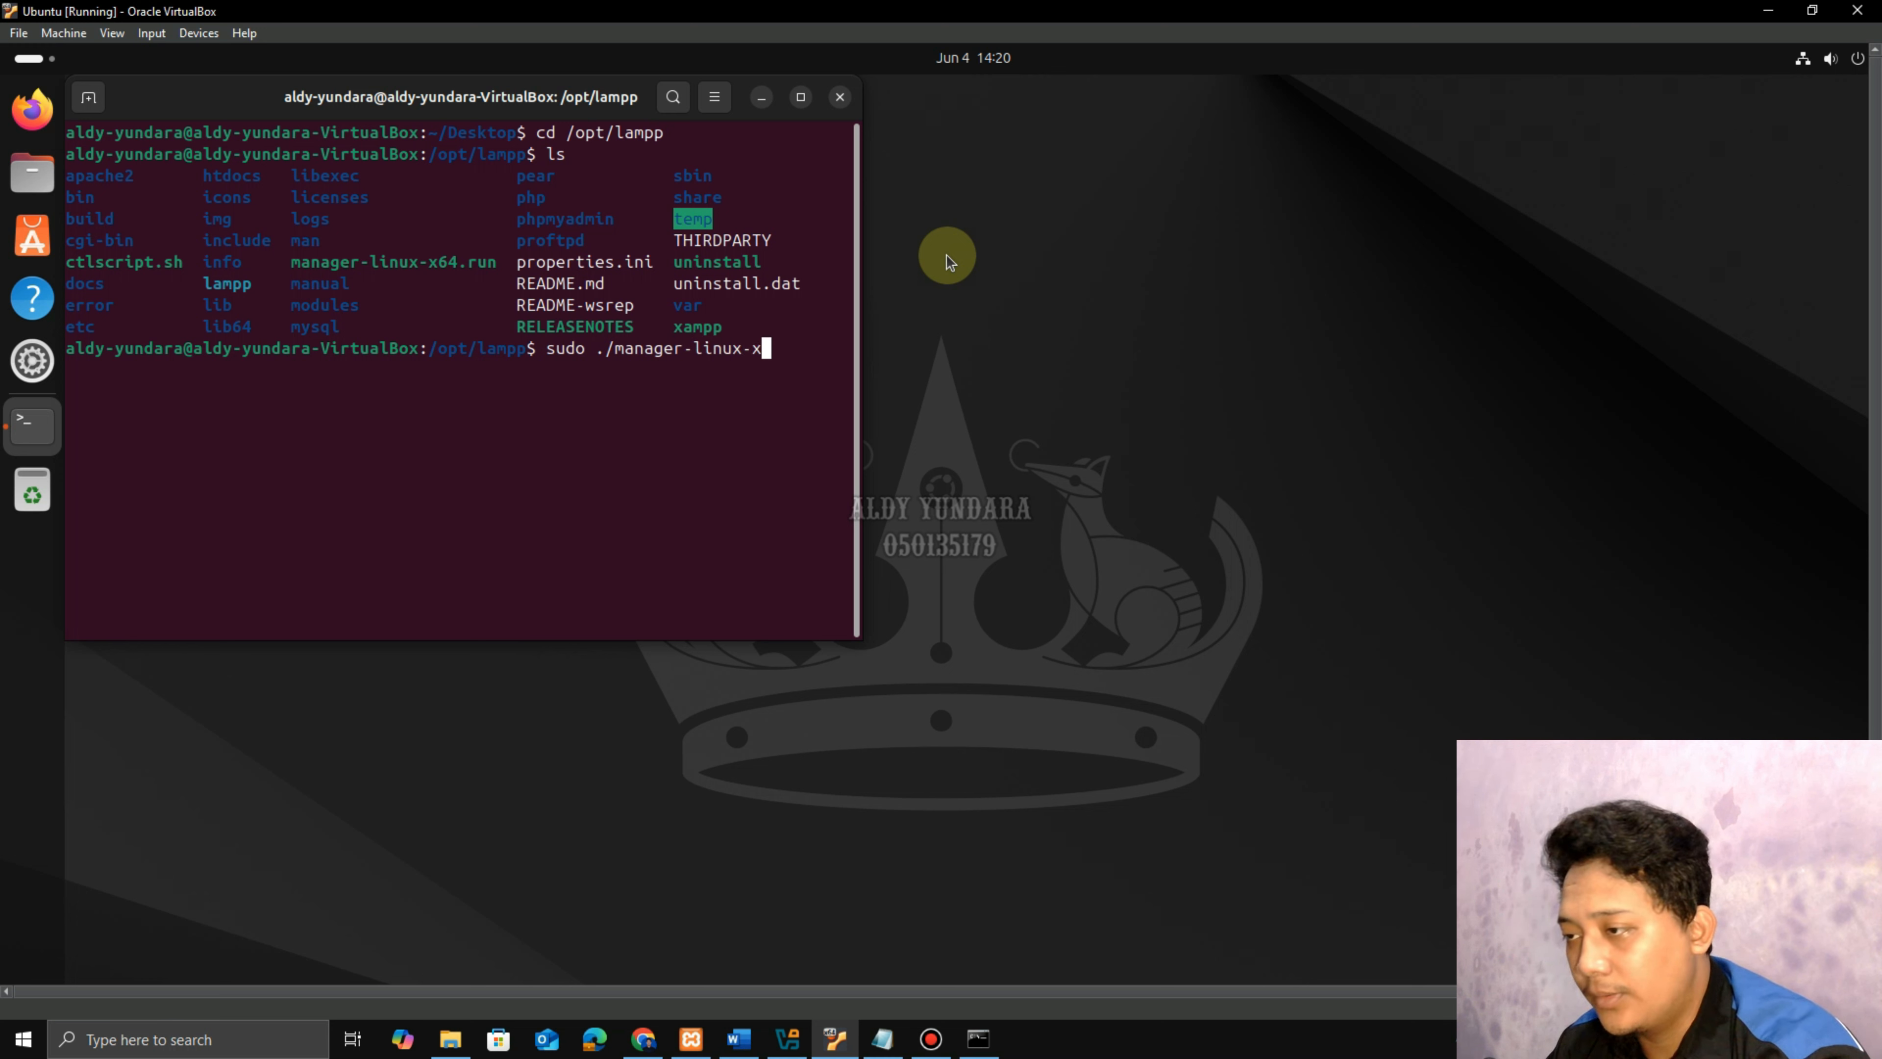
type("64.run")
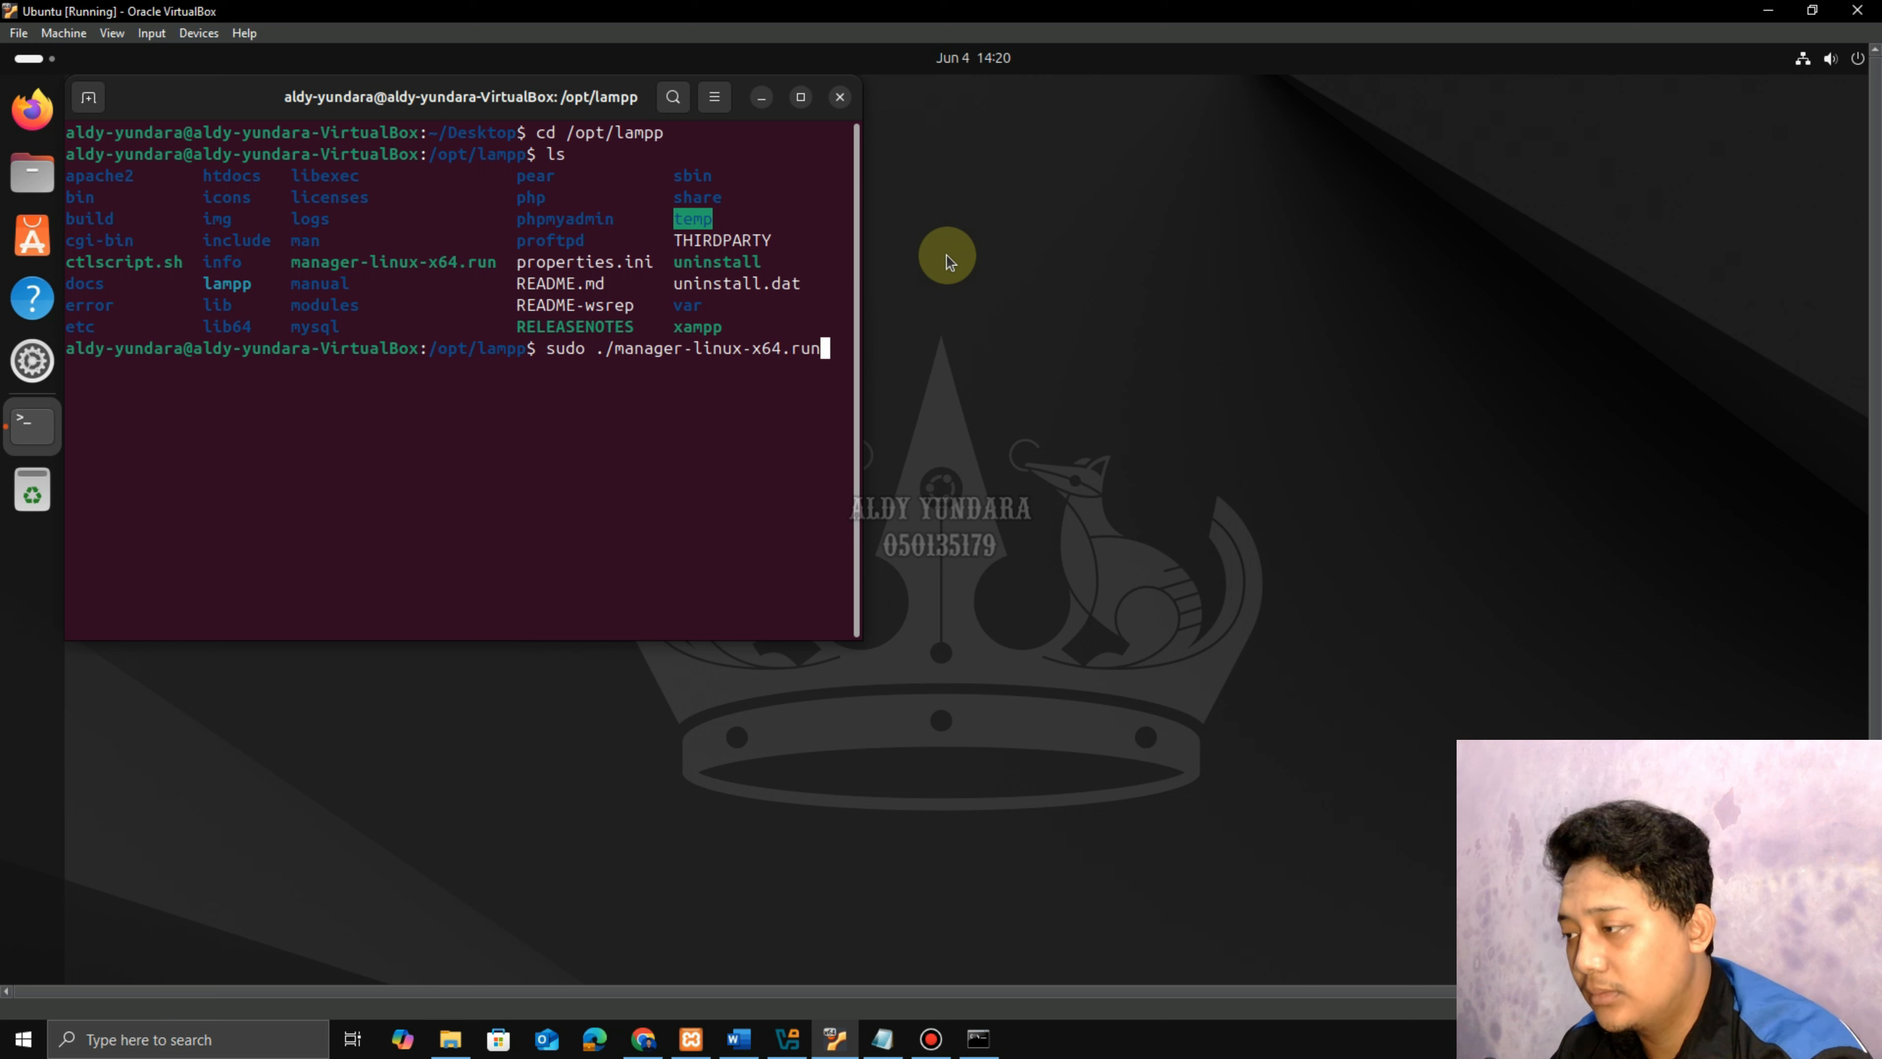
key("Return")
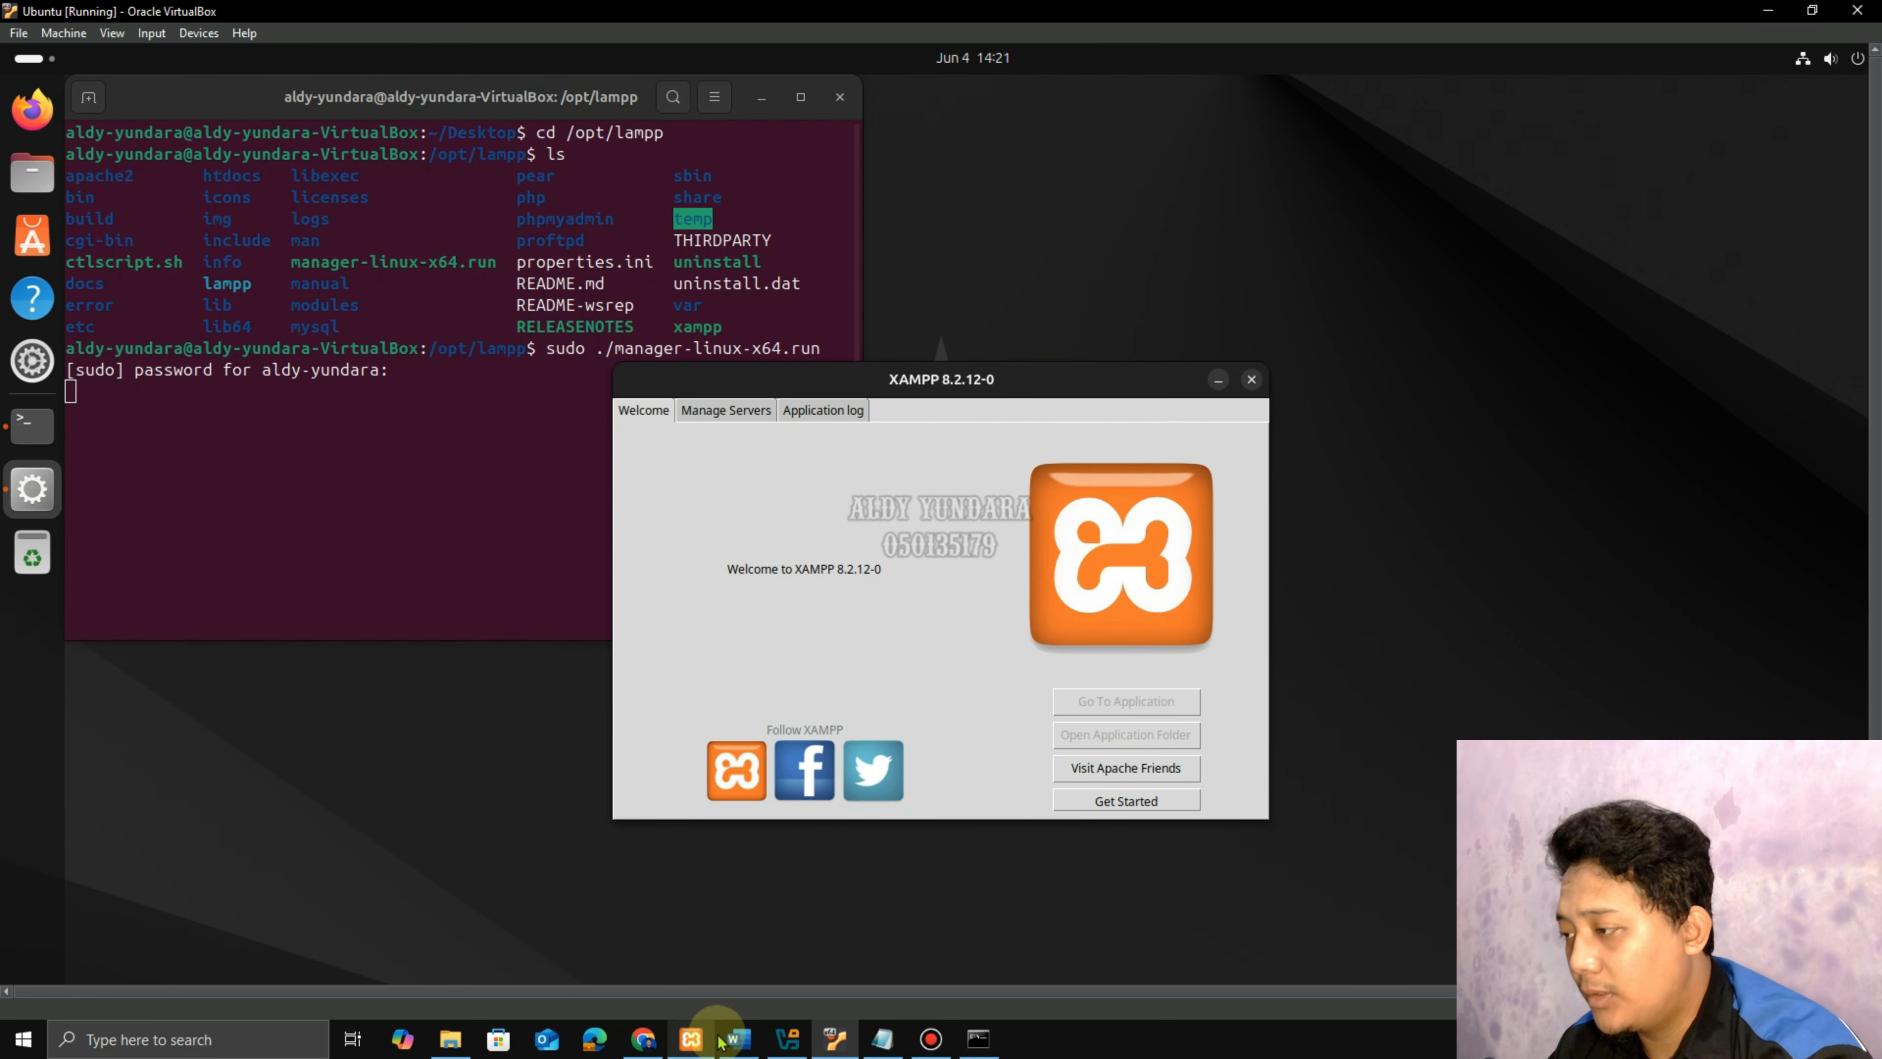
Show XAMPP's Manage Servers list with MySQL, ProFTPD and Apache all stopped.
left_click(738, 1038)
scroll(743, 689, "down", 3)
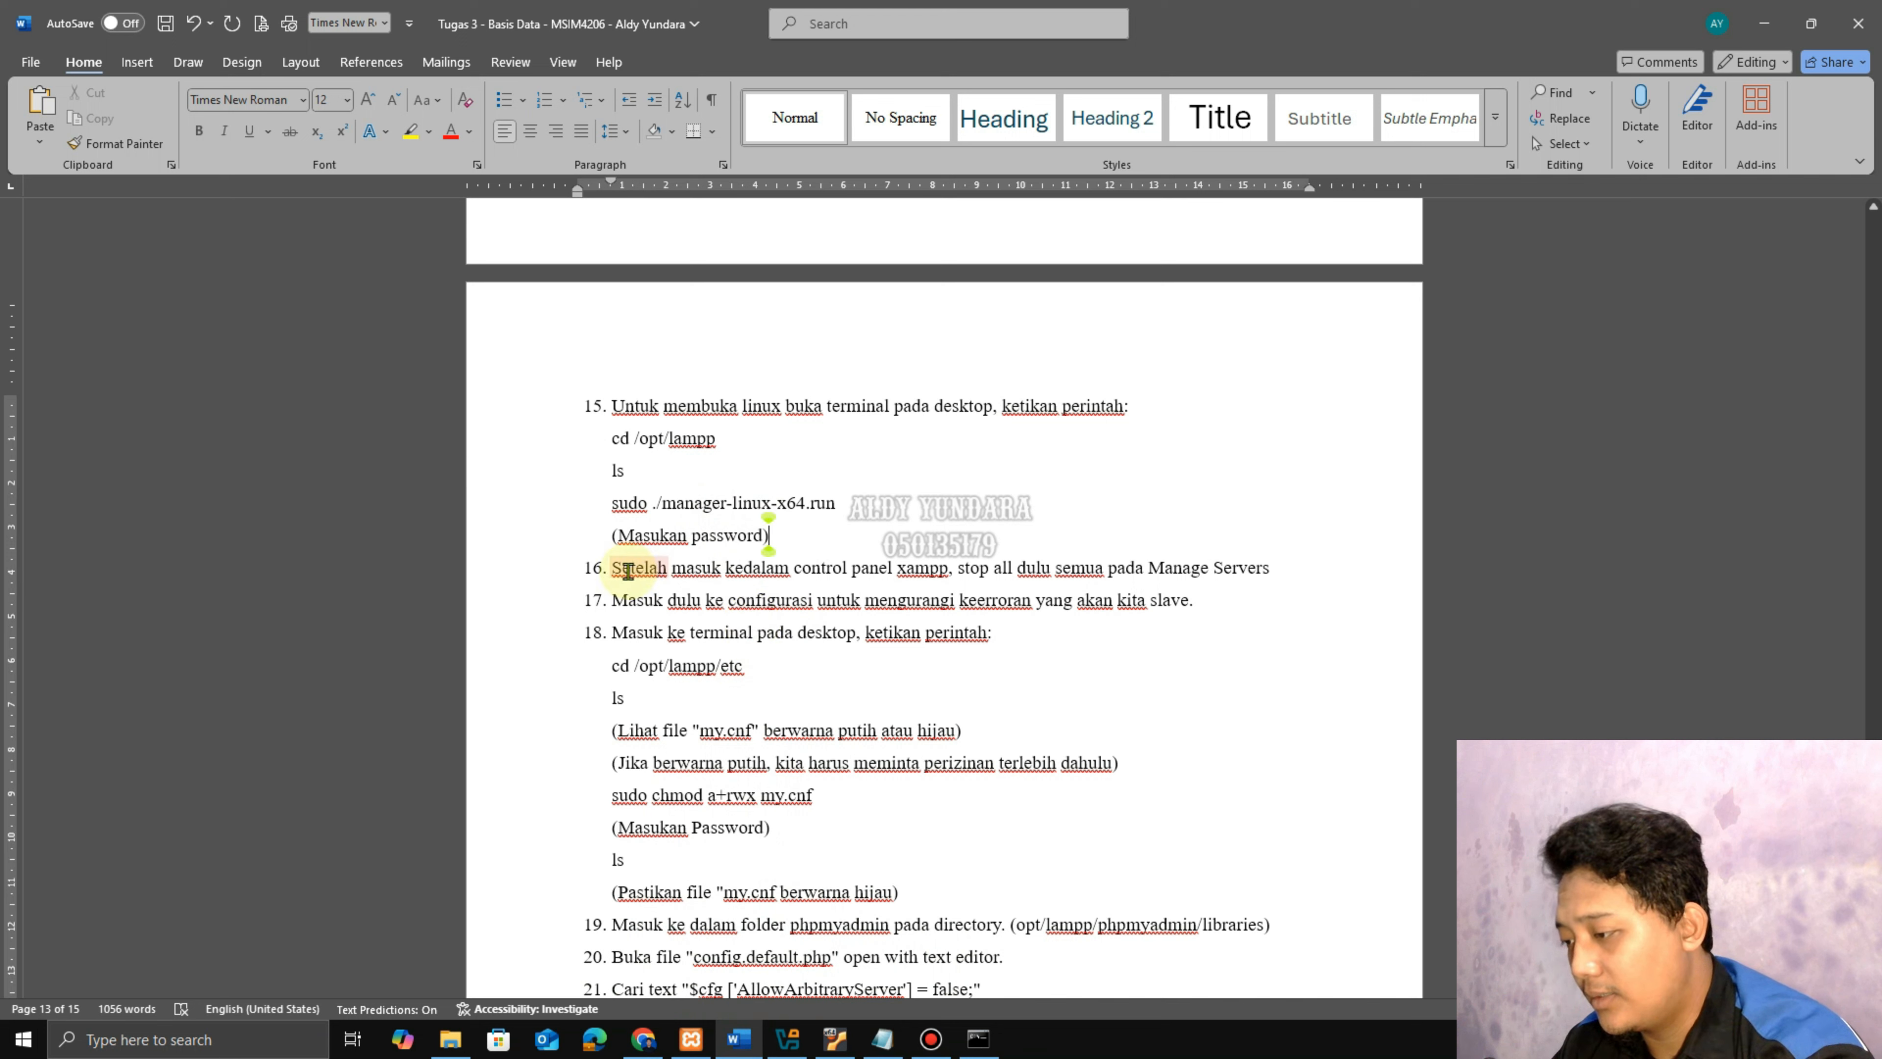
left_click_drag(612, 568, 1273, 565)
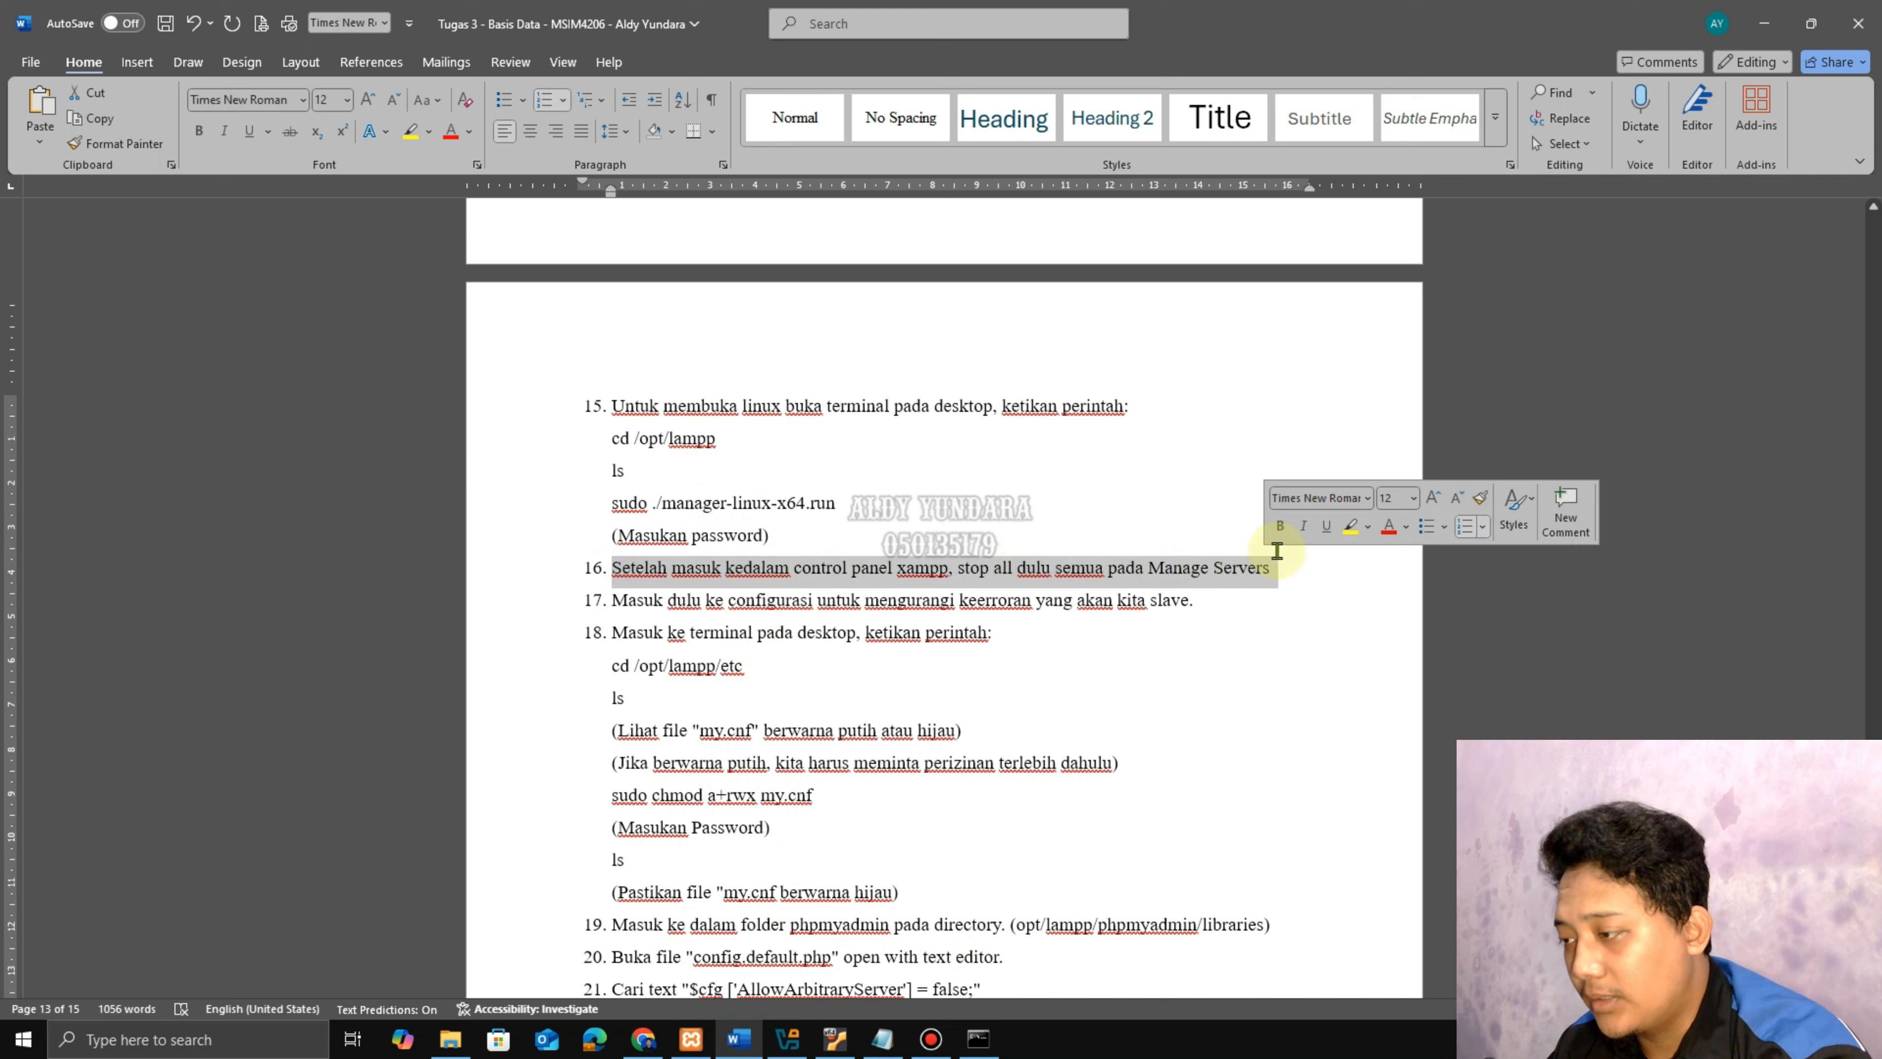
left_click(855, 1045)
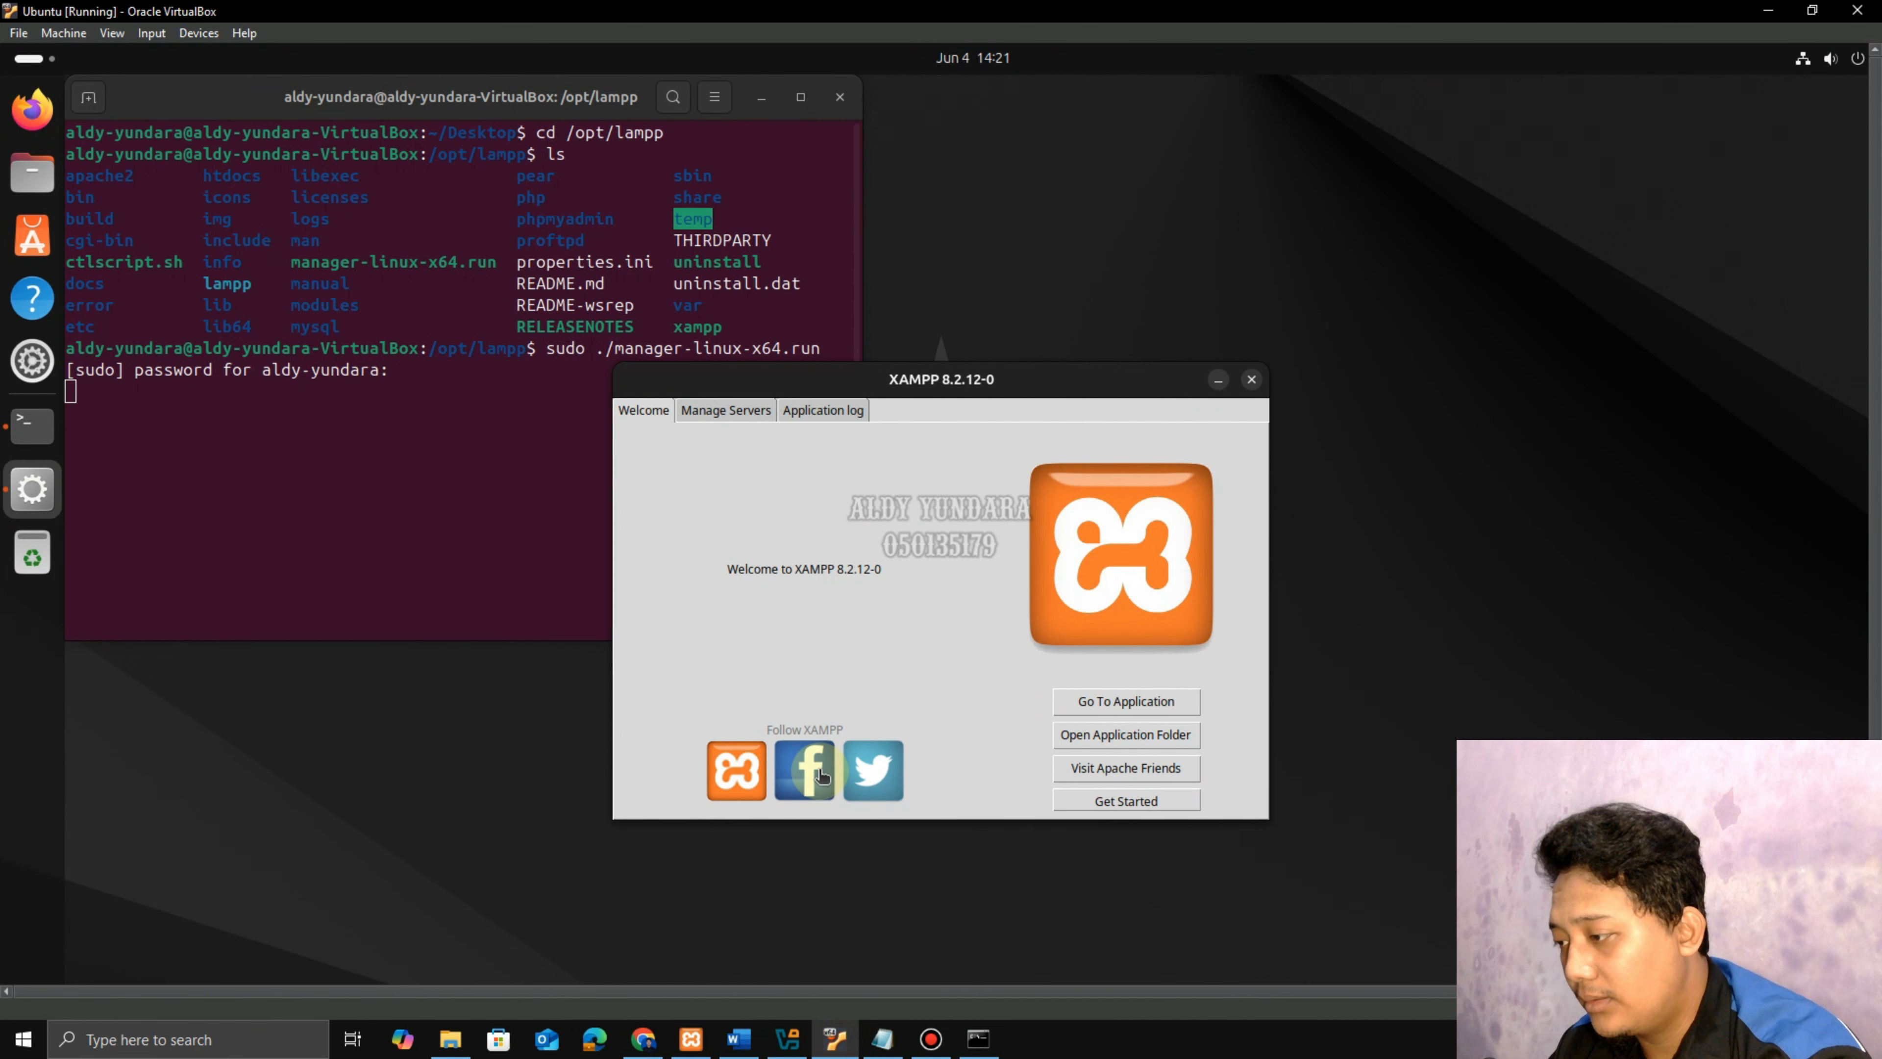
left_click(747, 413)
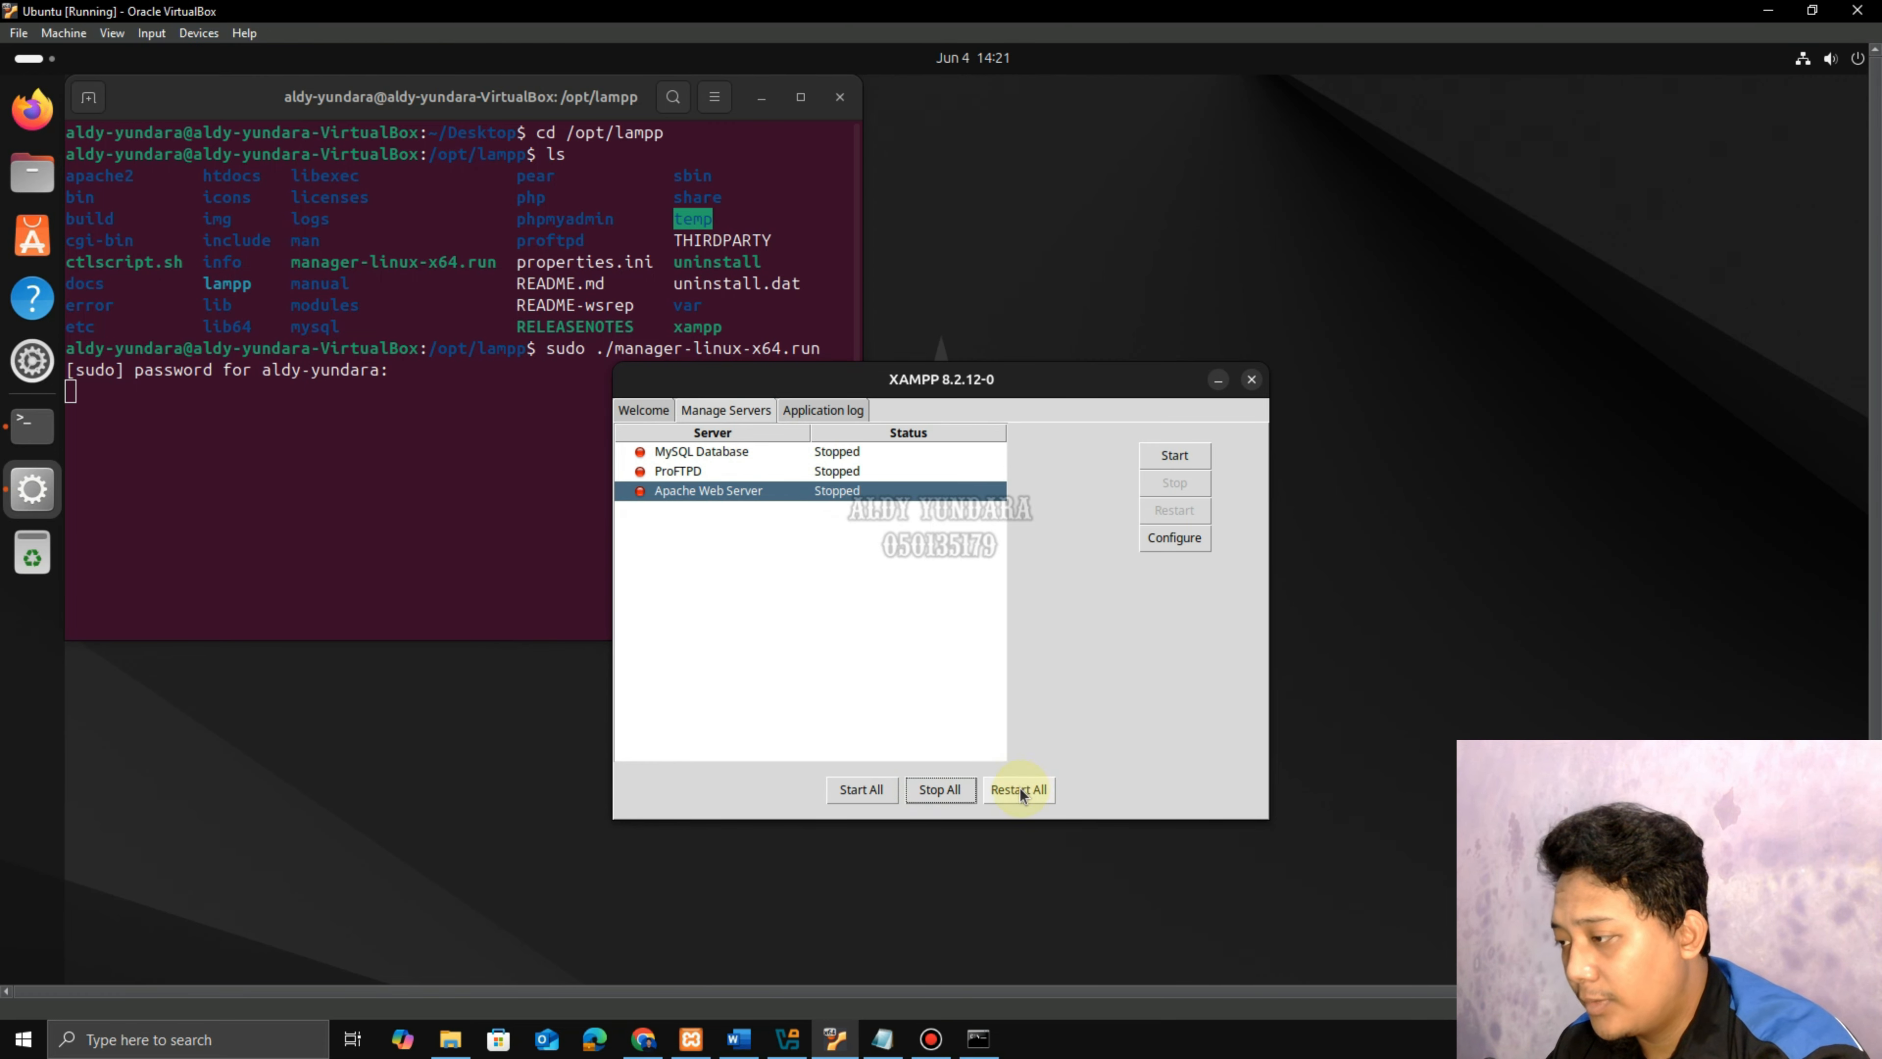
Read step 17 in the guide and bring up the Terminal dock icon's launch options.
left_click(738, 1038)
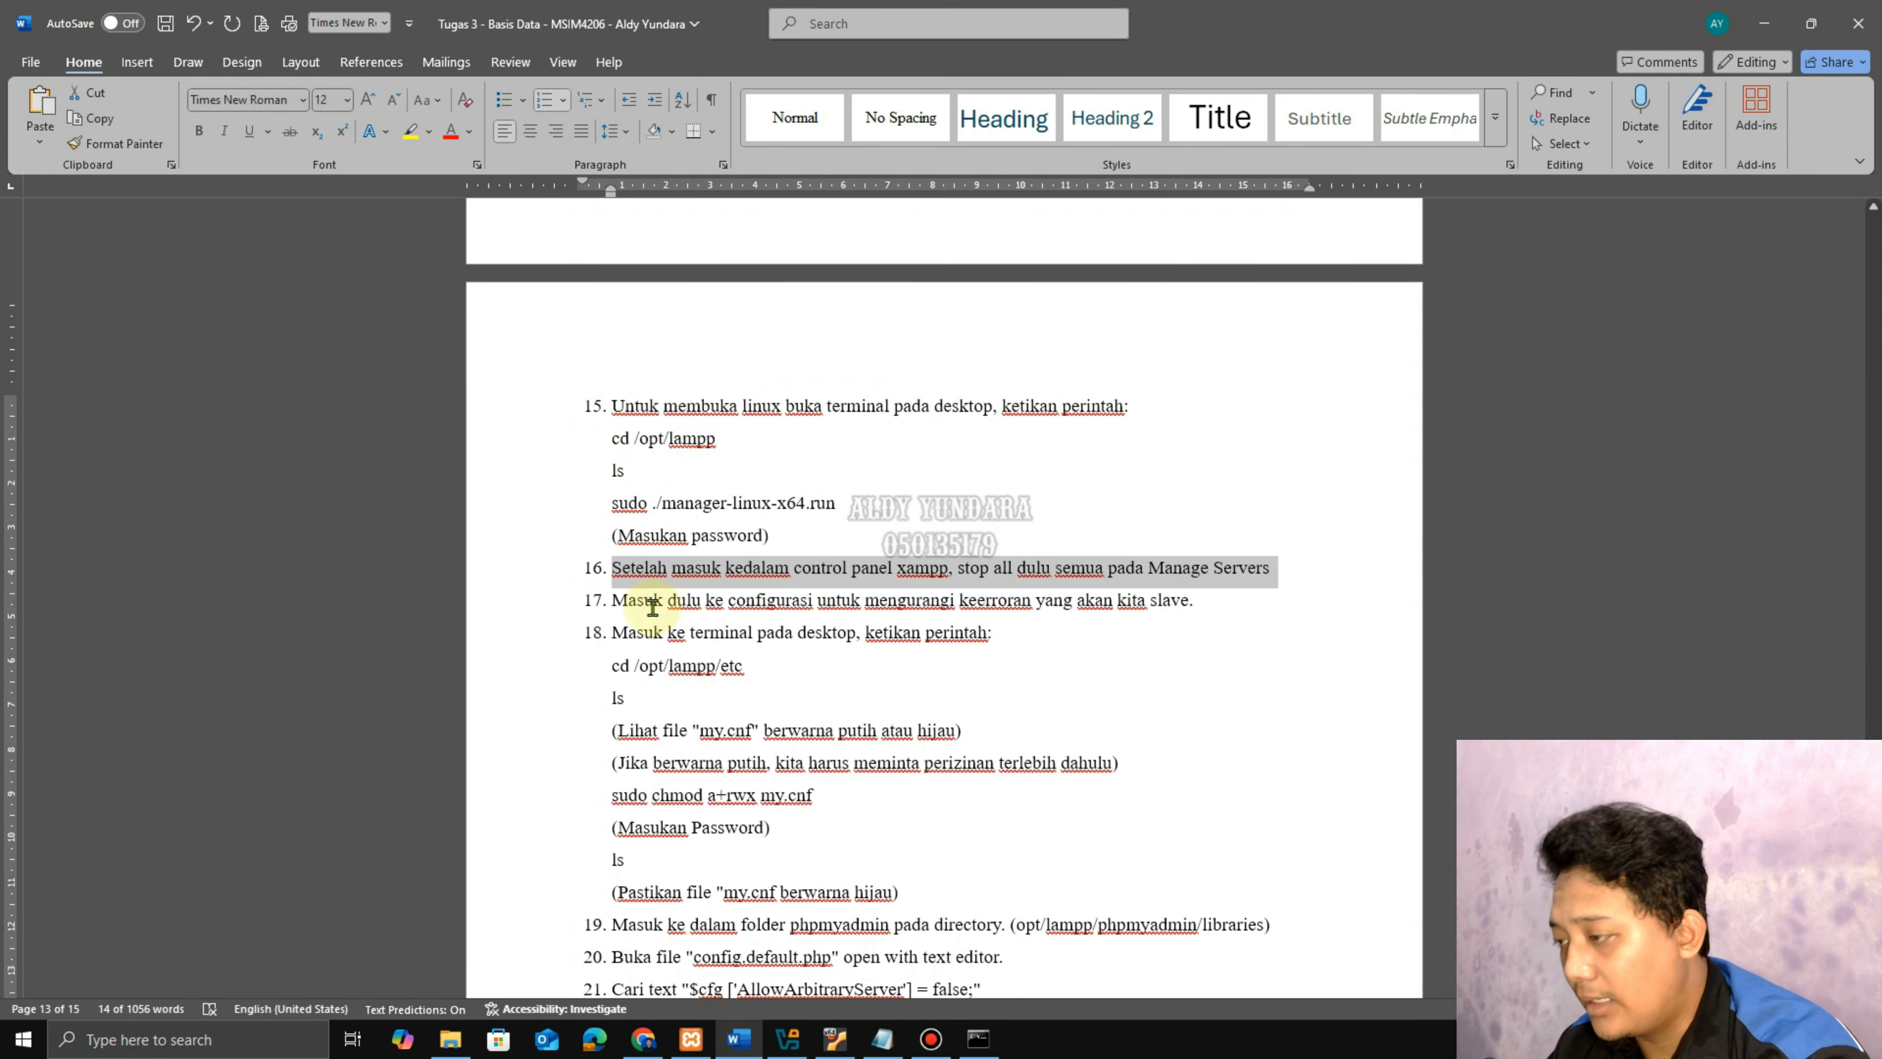
left_click_drag(652, 602, 1185, 603)
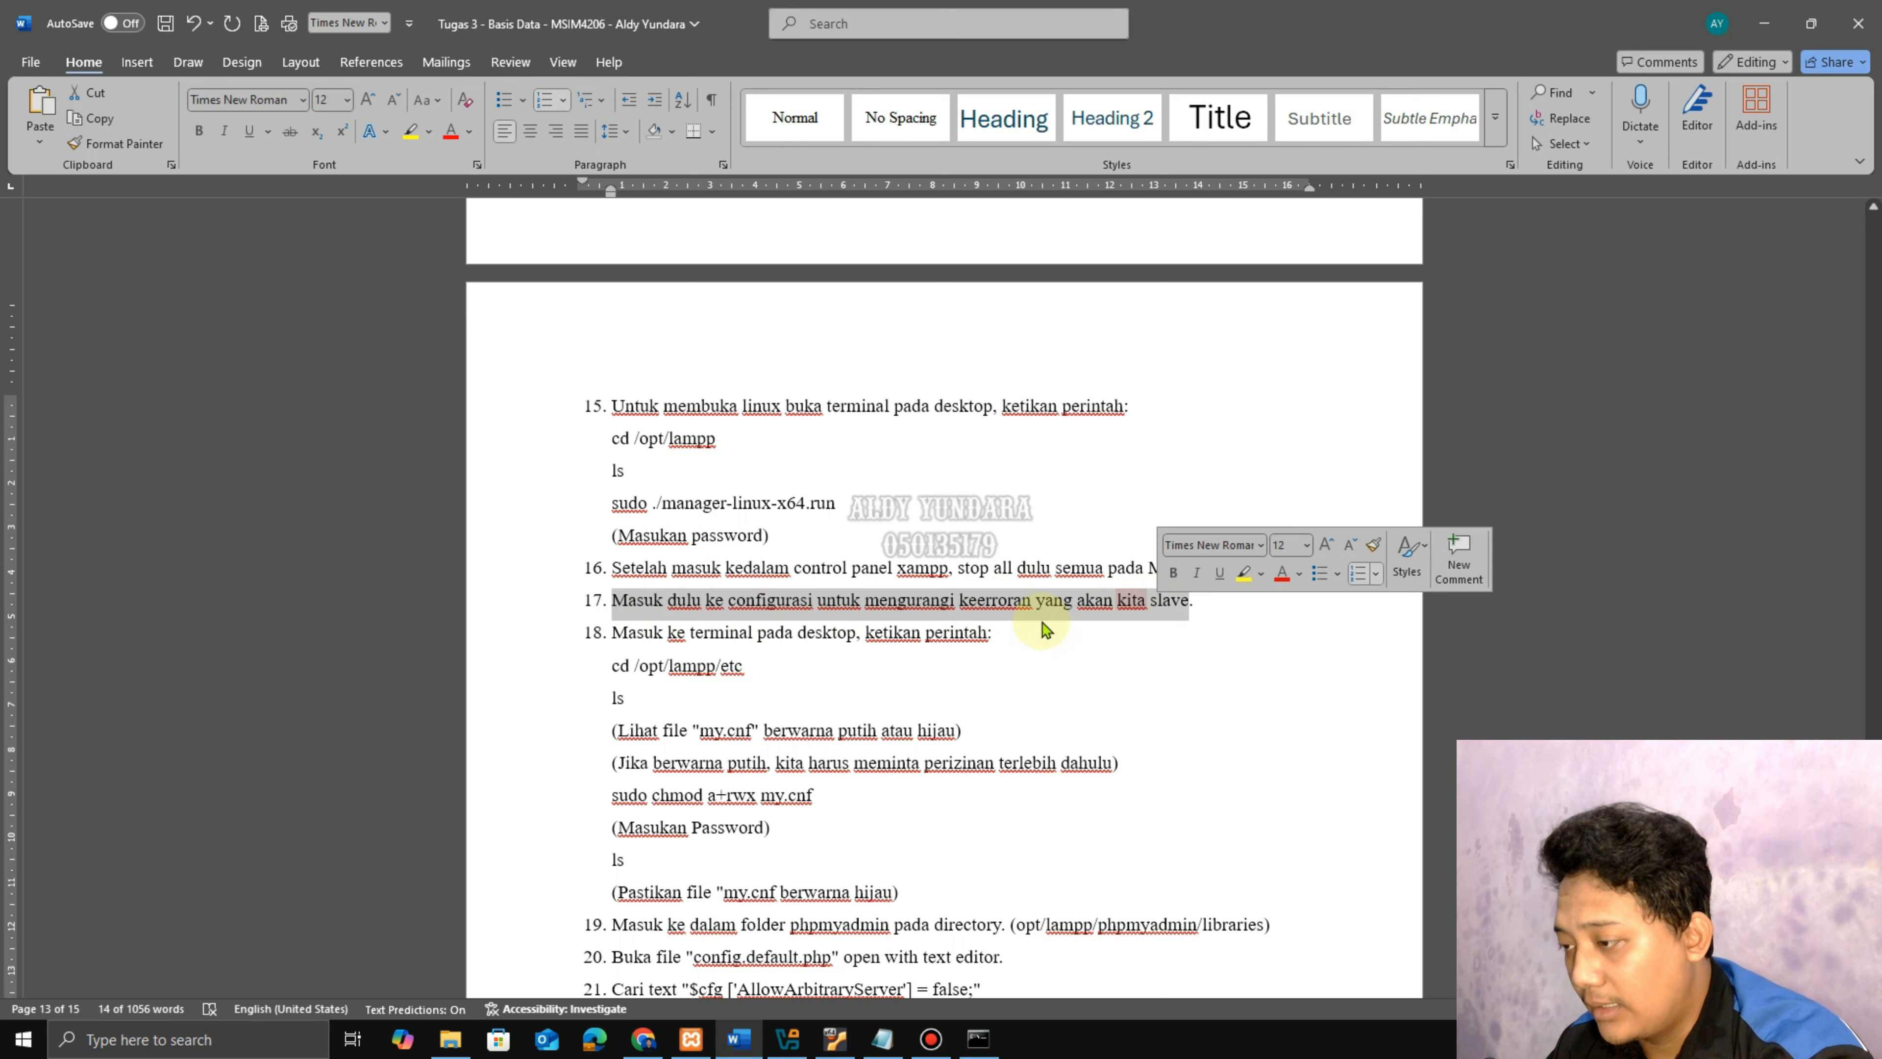
left_click(743, 665)
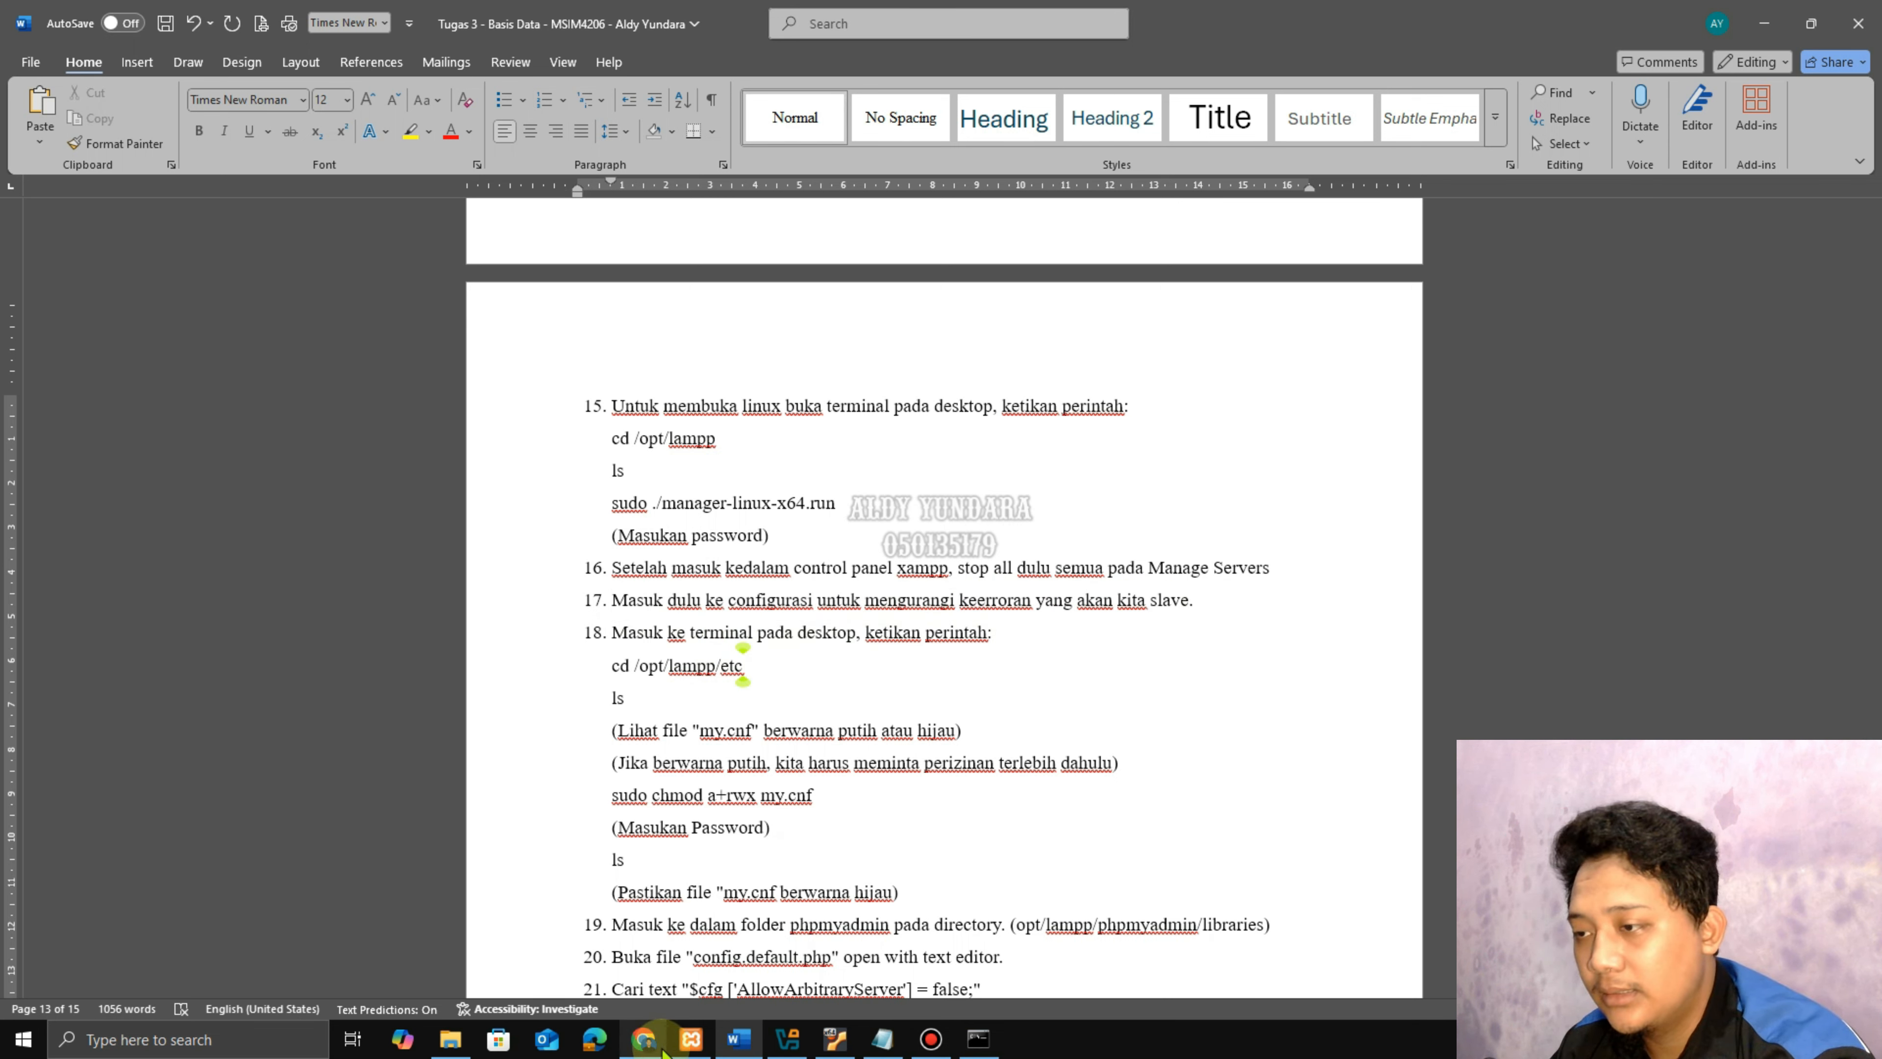
left_click(834, 1045)
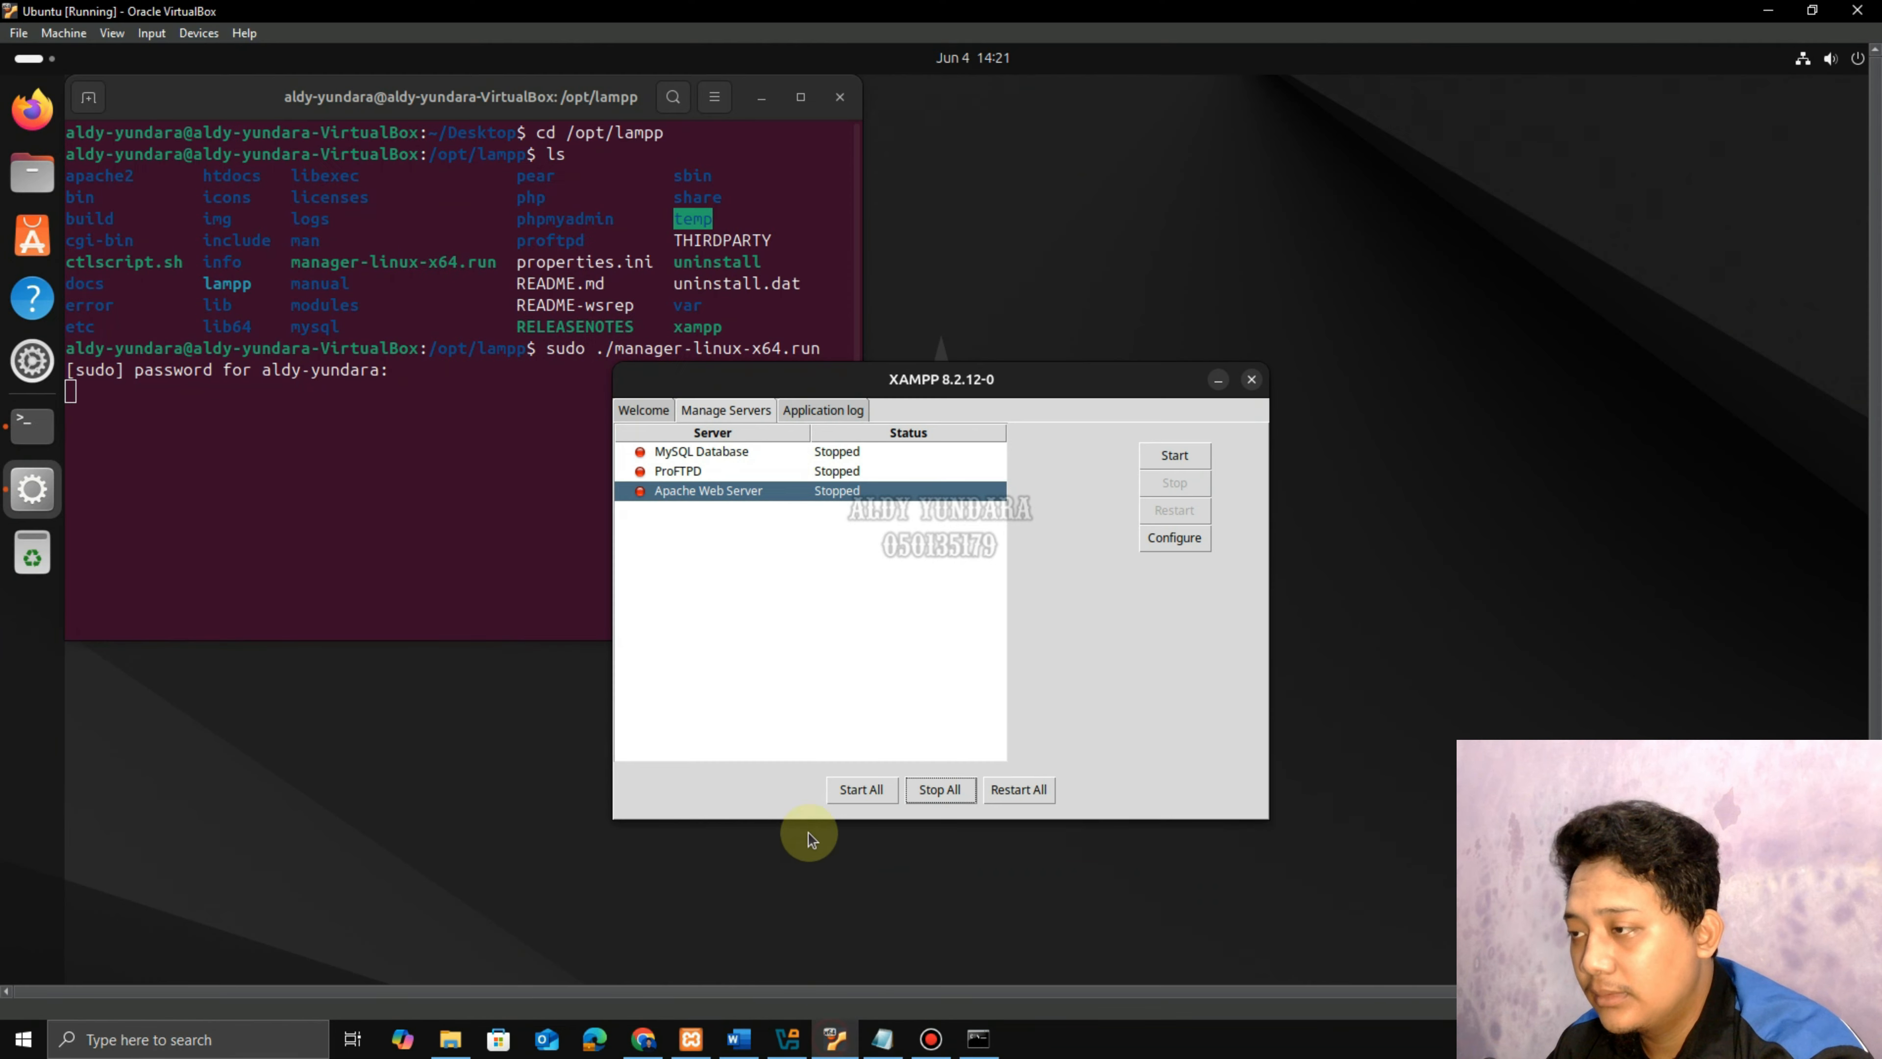
right_click(26, 429)
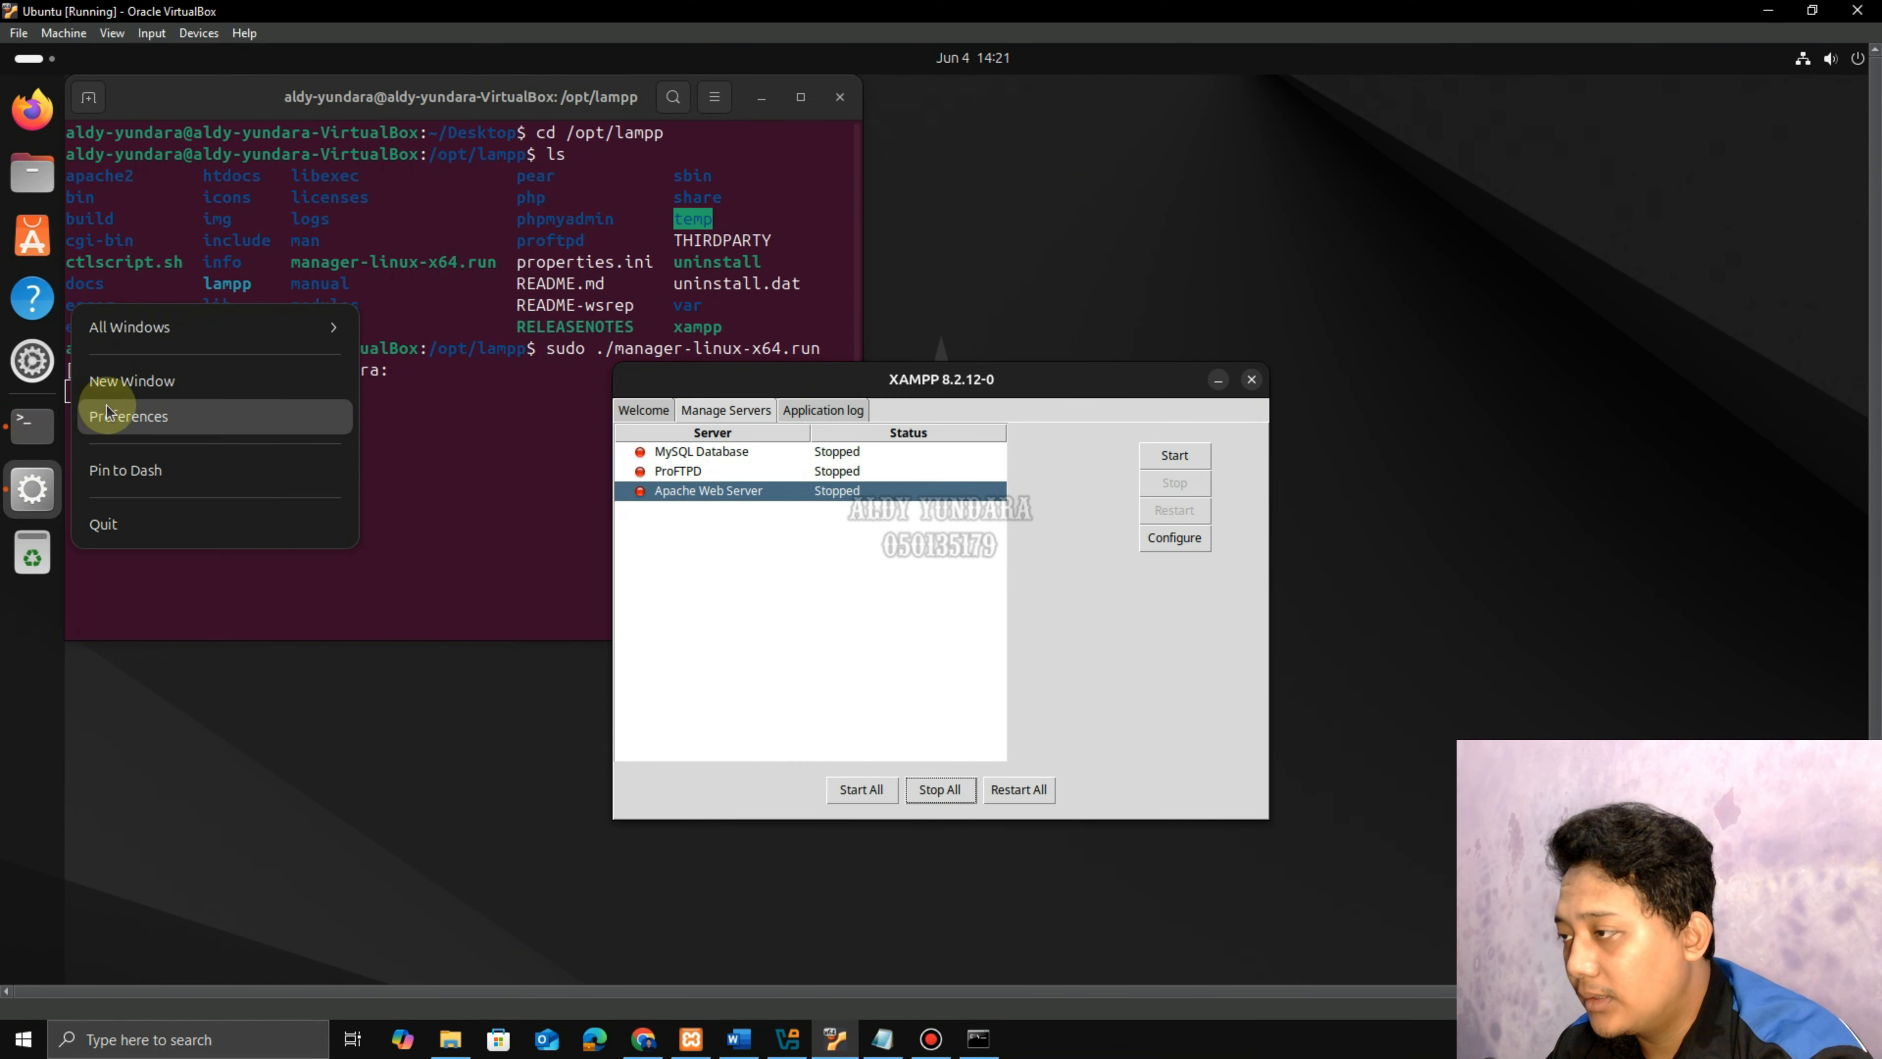
Open a new terminal window and change into /opt/lampp/etc.
left_click(125, 381)
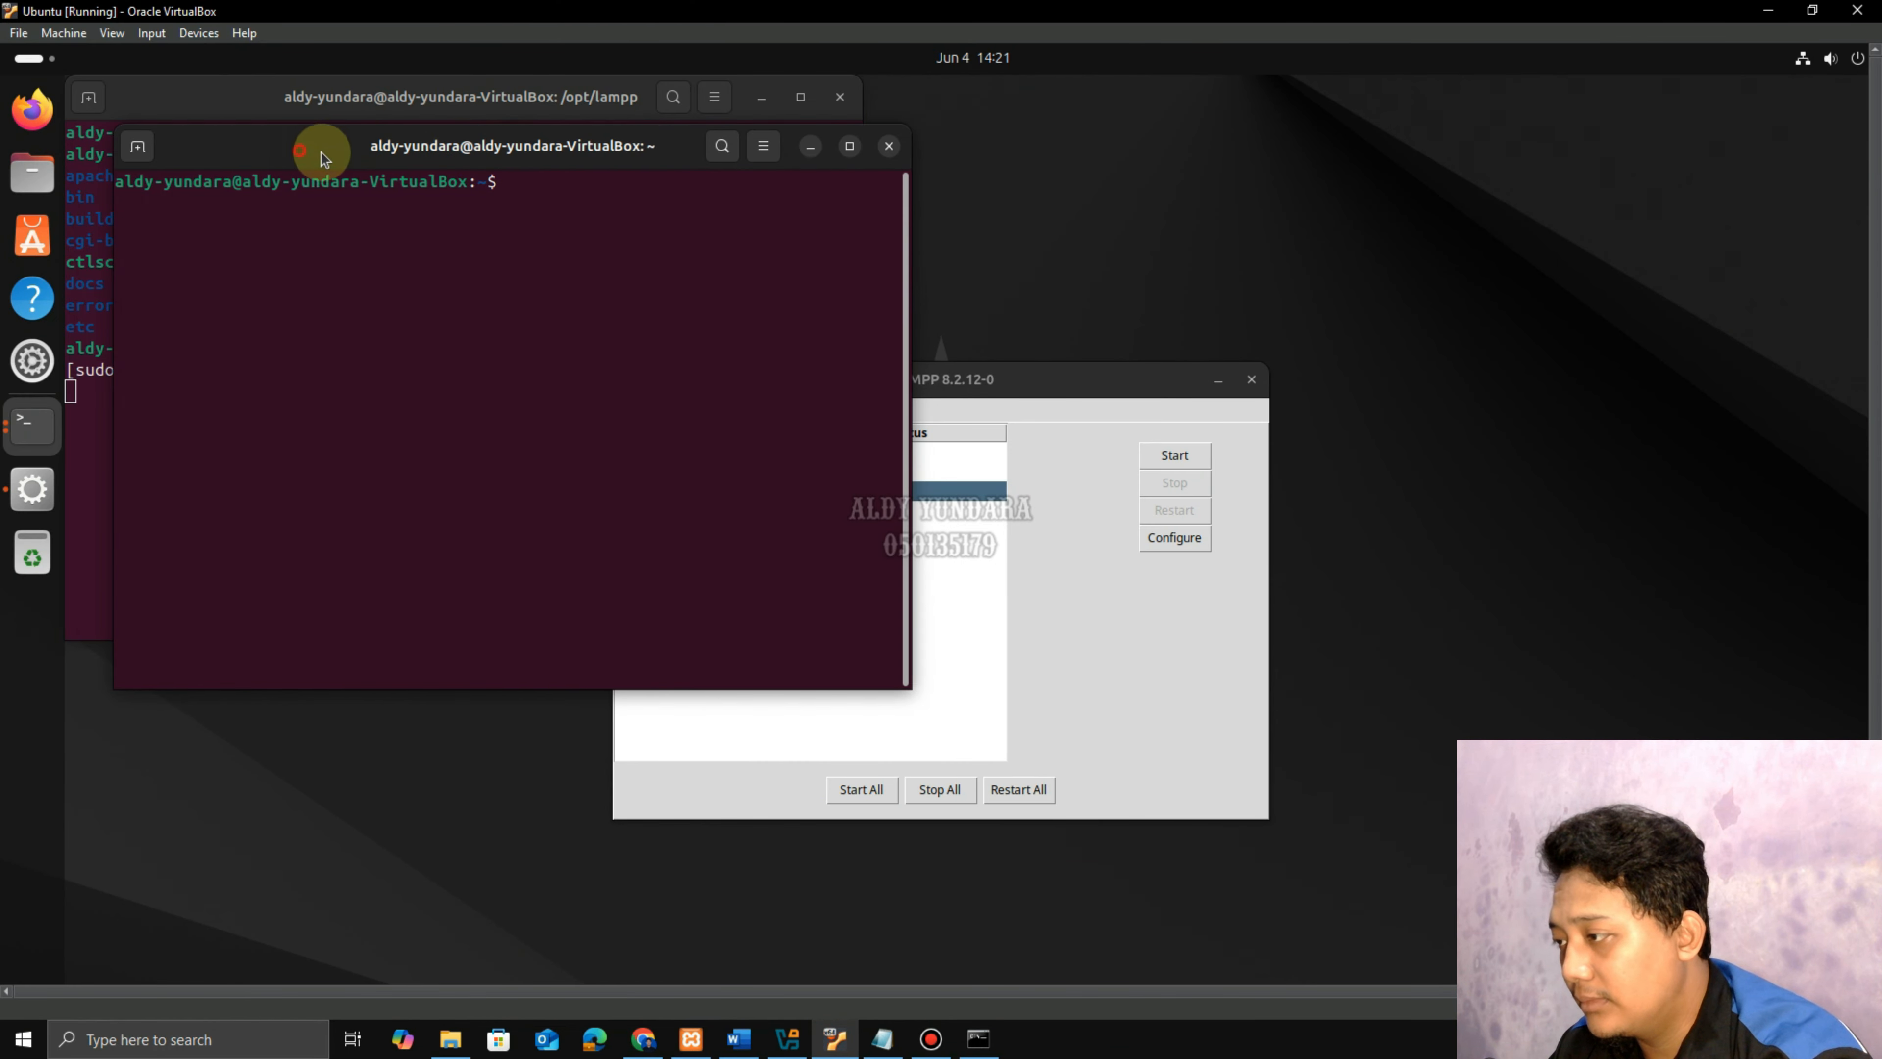
left_click_drag(303, 149, 984, 152)
left_click(763, 97)
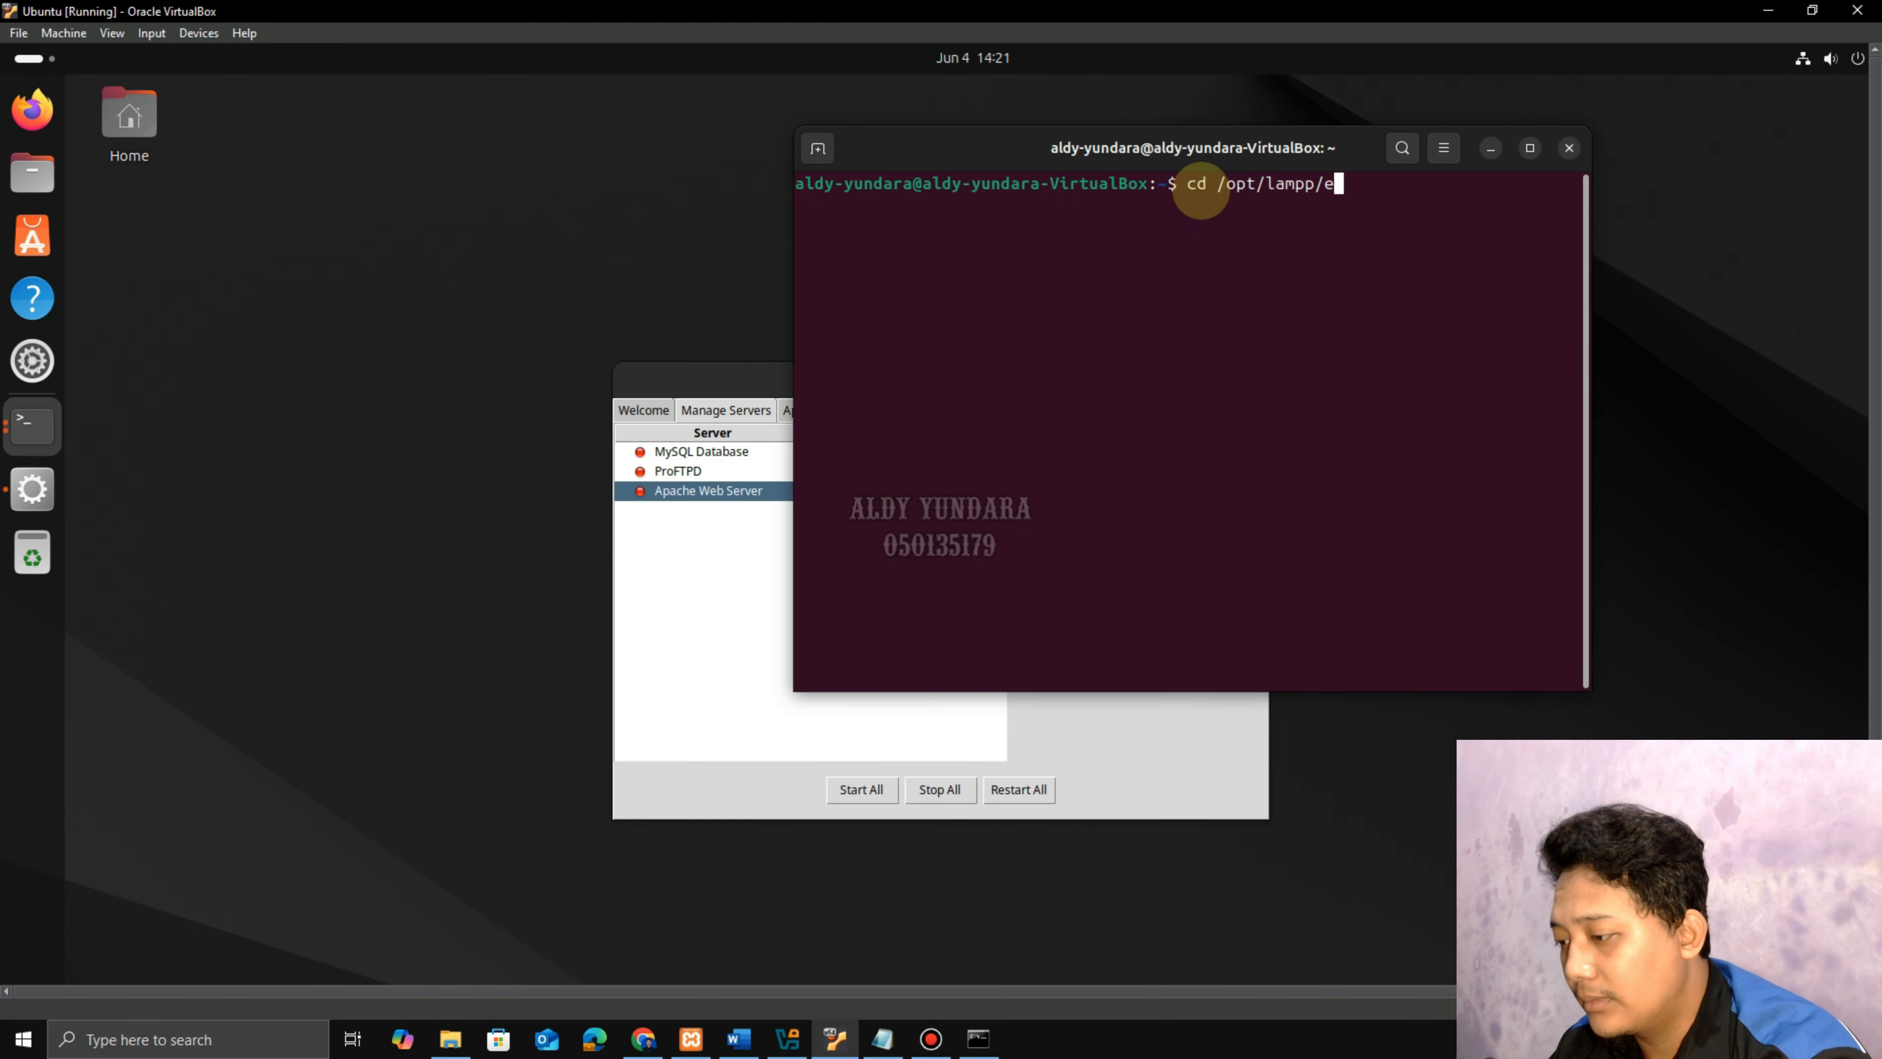
key("Return")
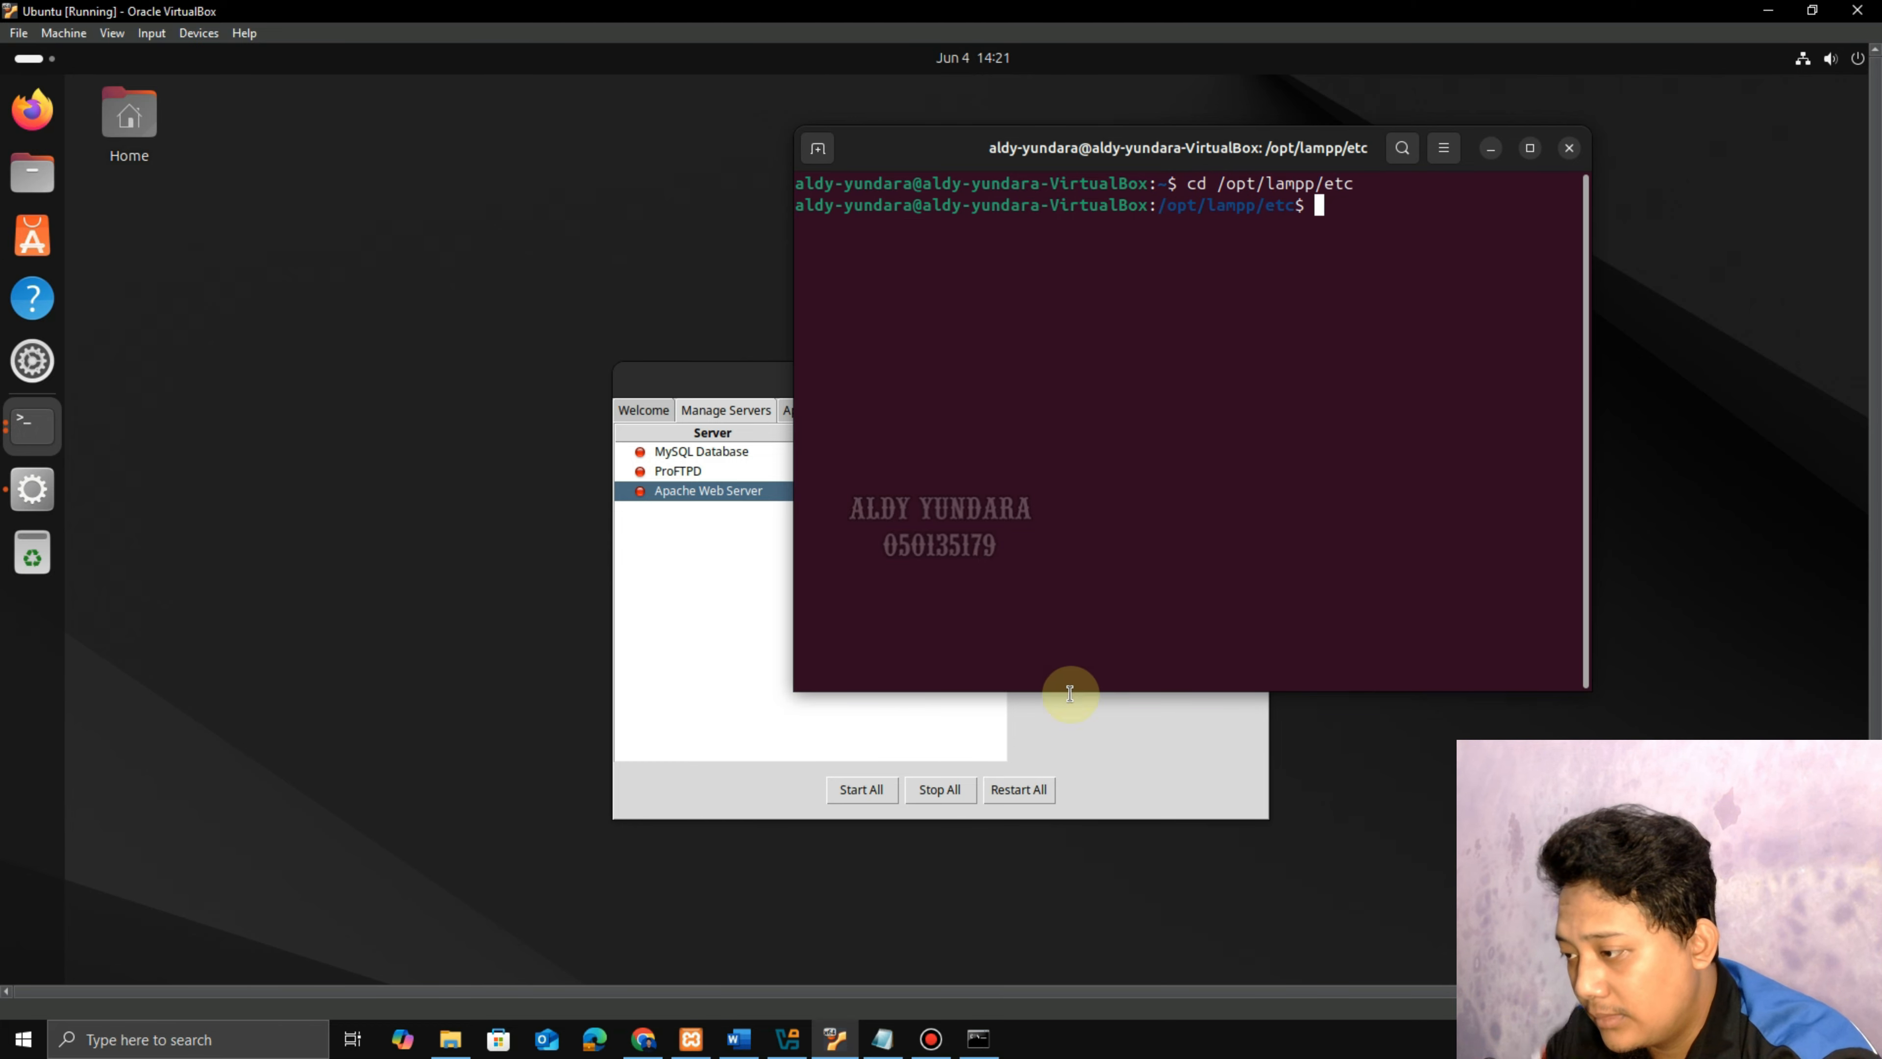
Read the guide's lines on checking my.cnf's colour and asking permission first.
left_click(739, 1038)
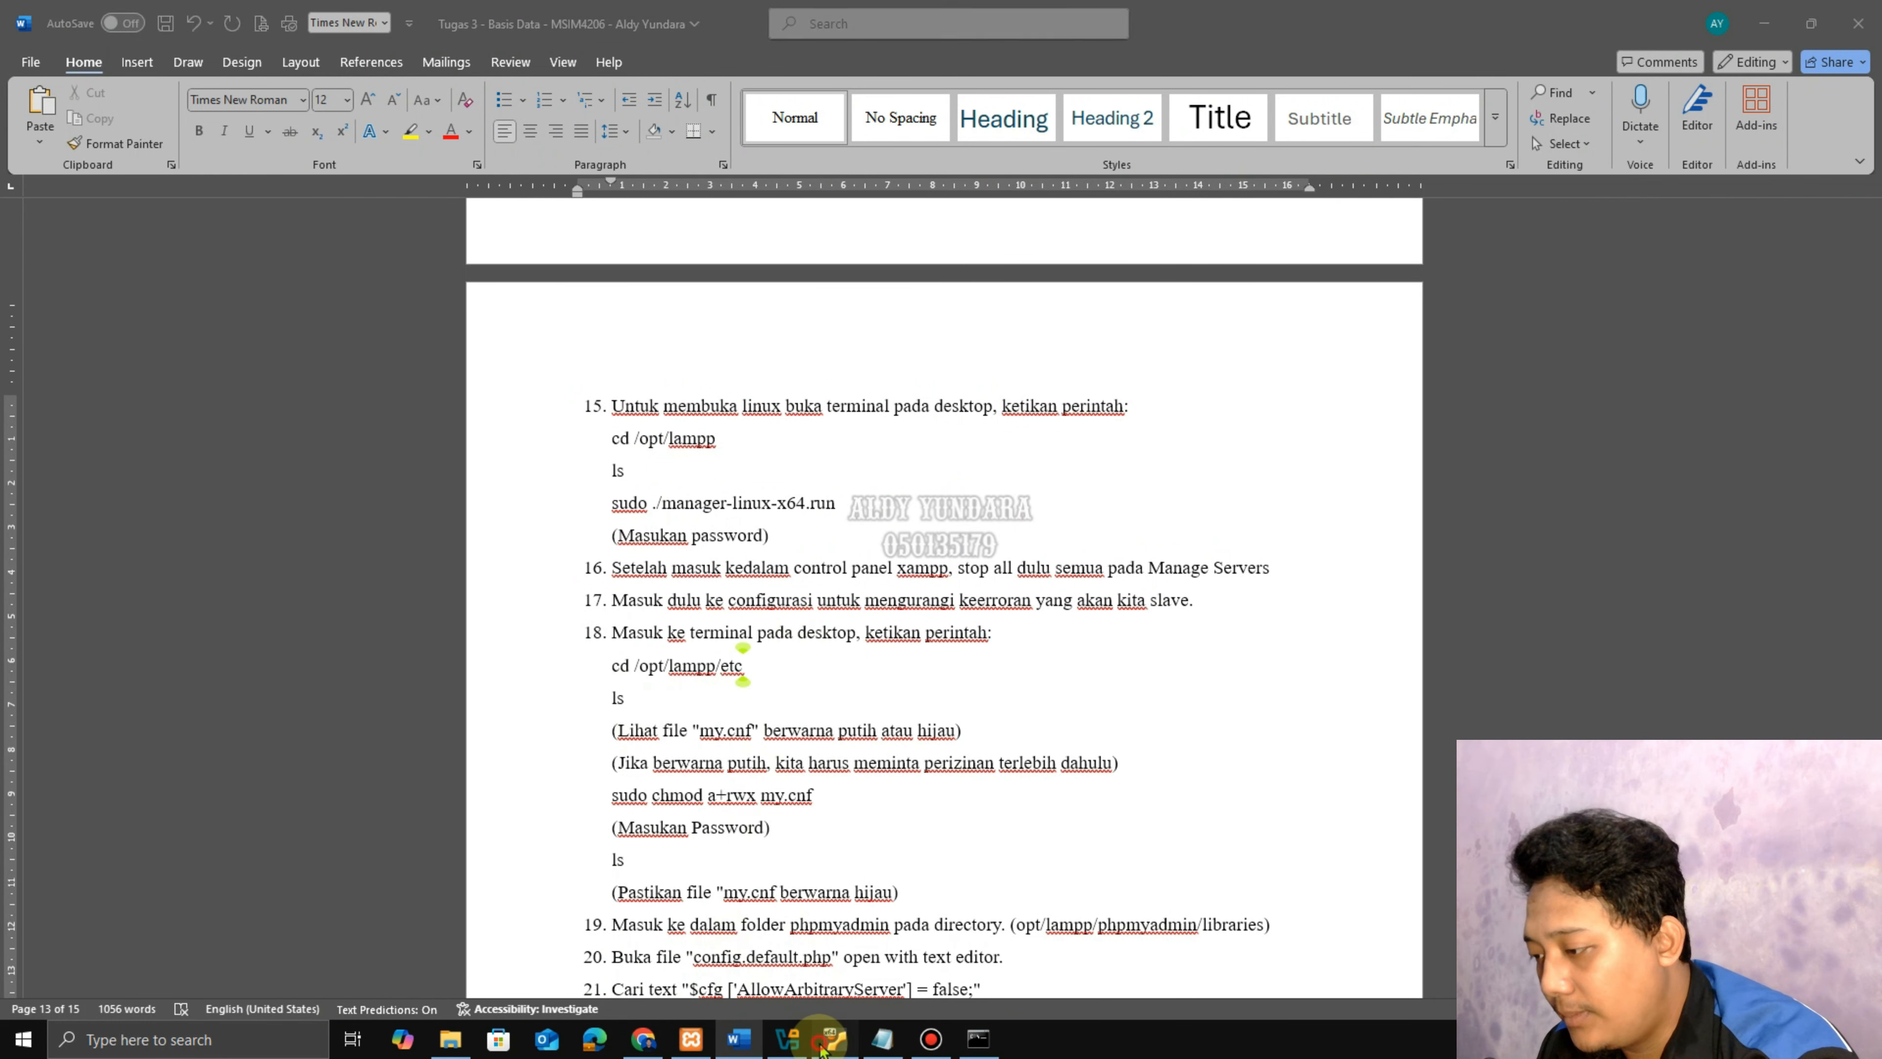
left_click(835, 1038)
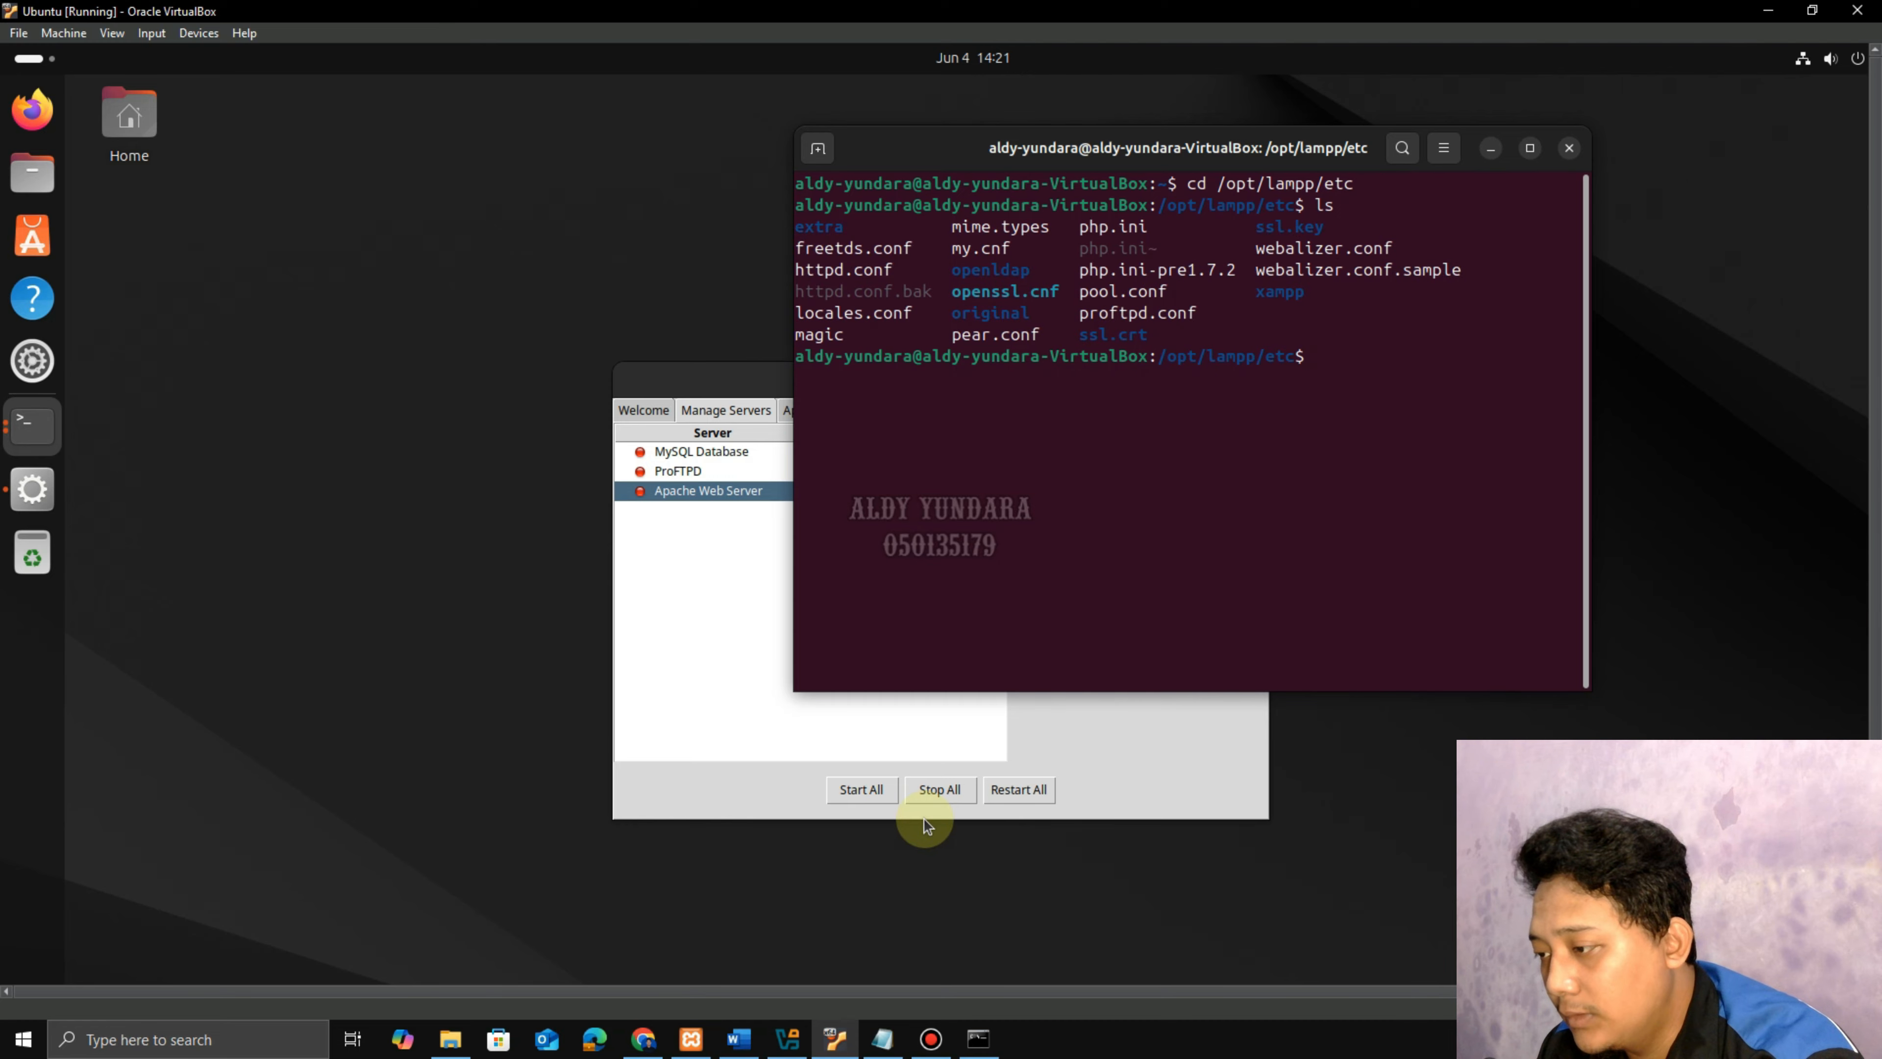
left_click(738, 1038)
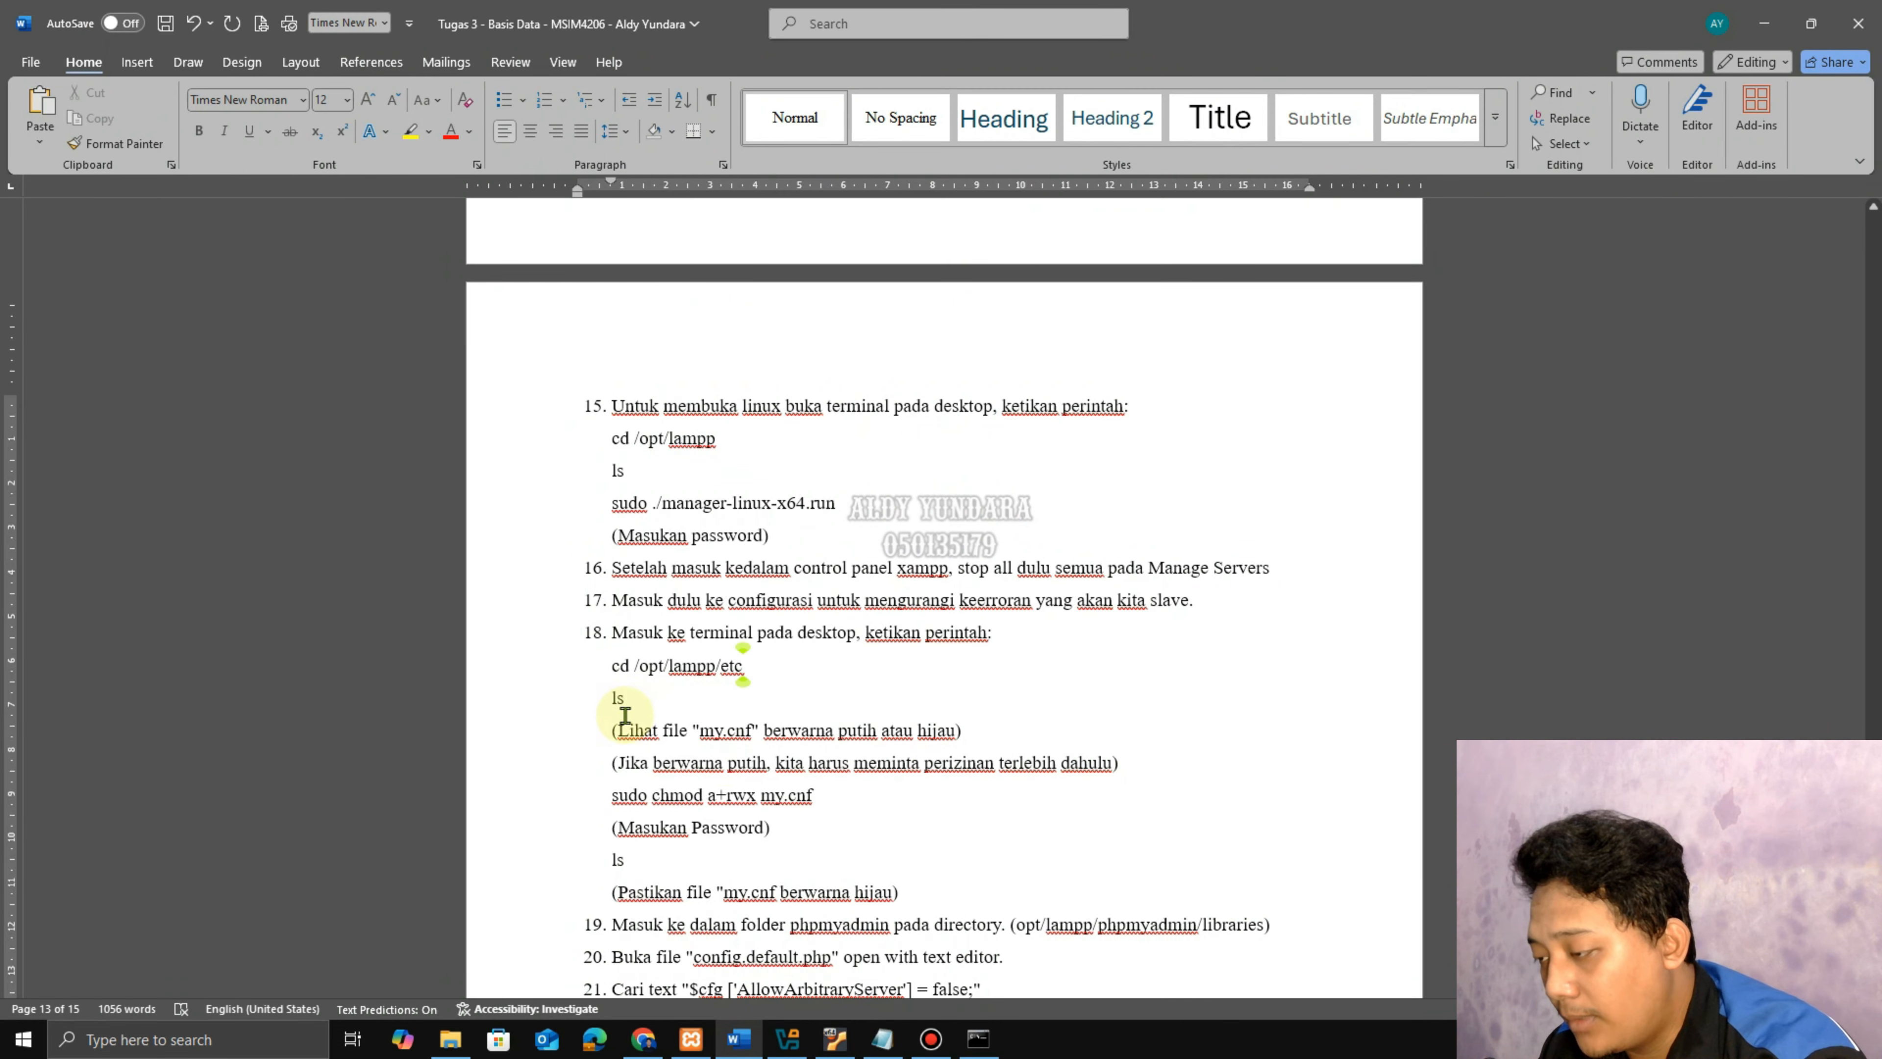
left_click_drag(619, 730, 955, 730)
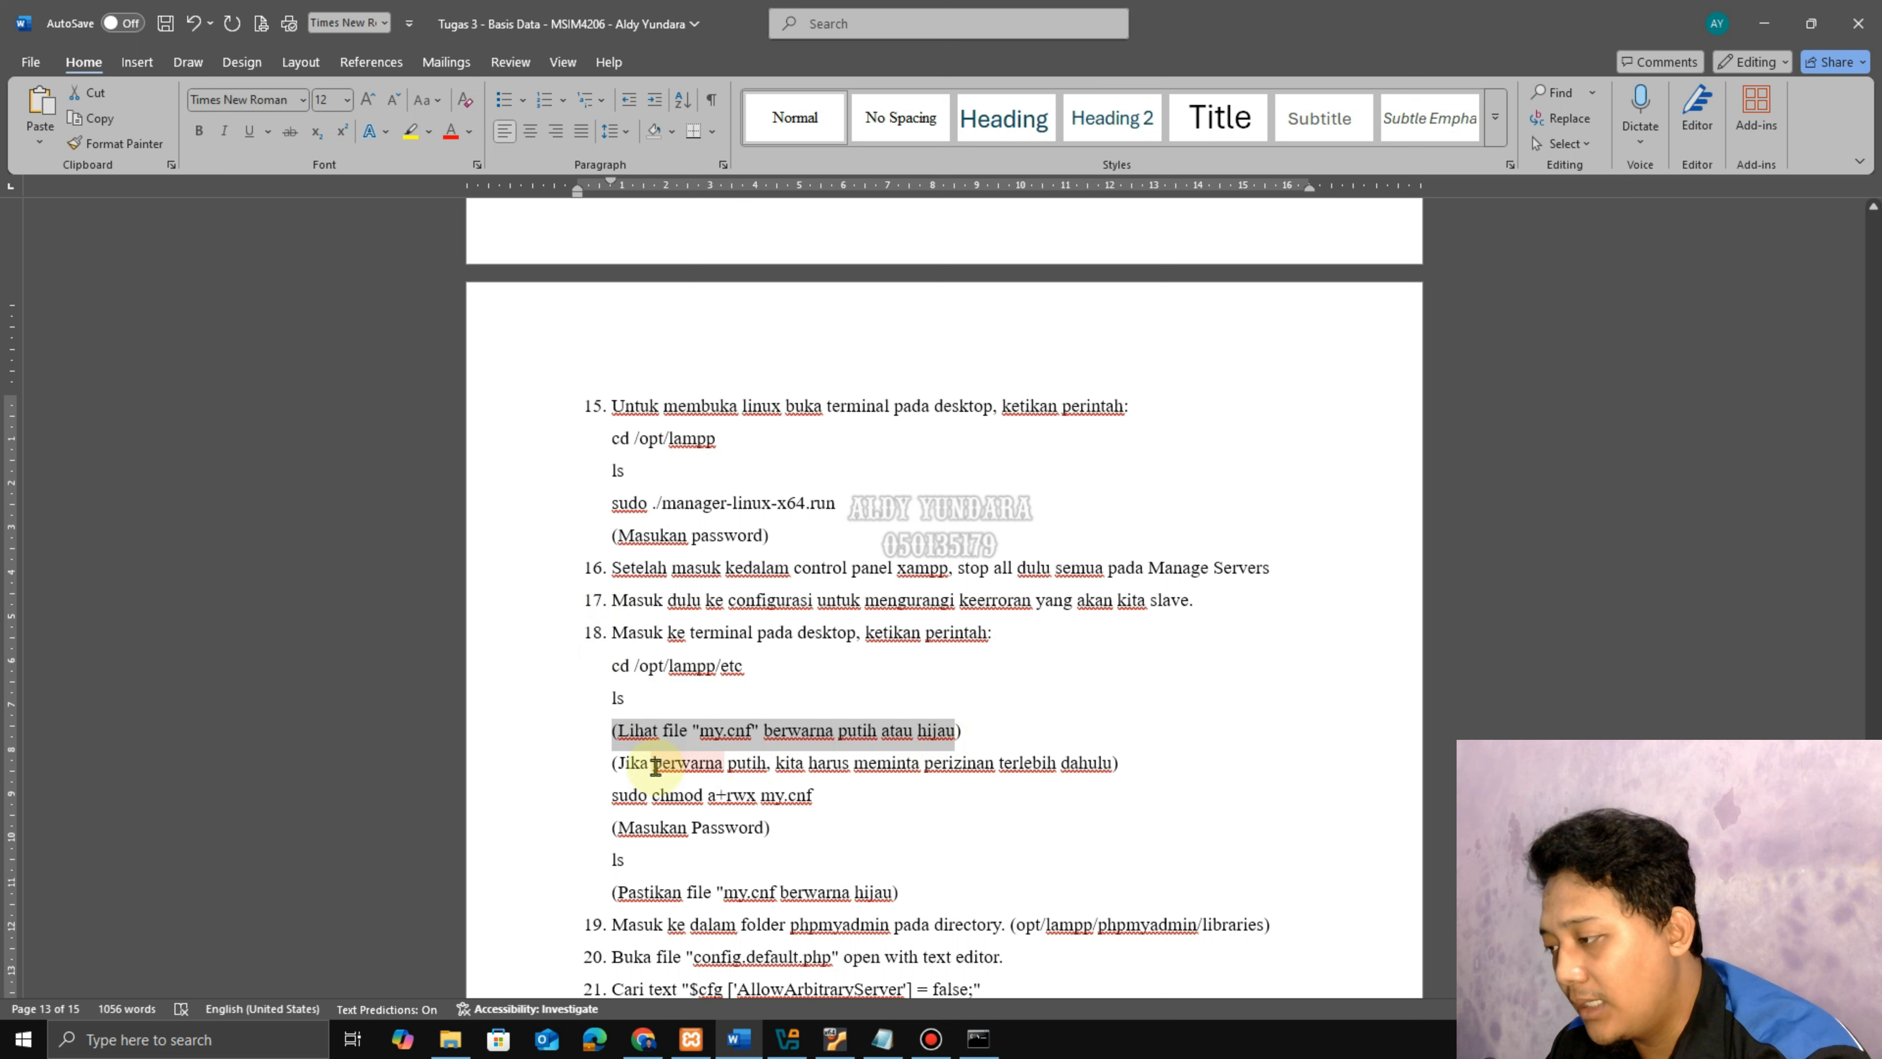
left_click_drag(606, 766, 1113, 763)
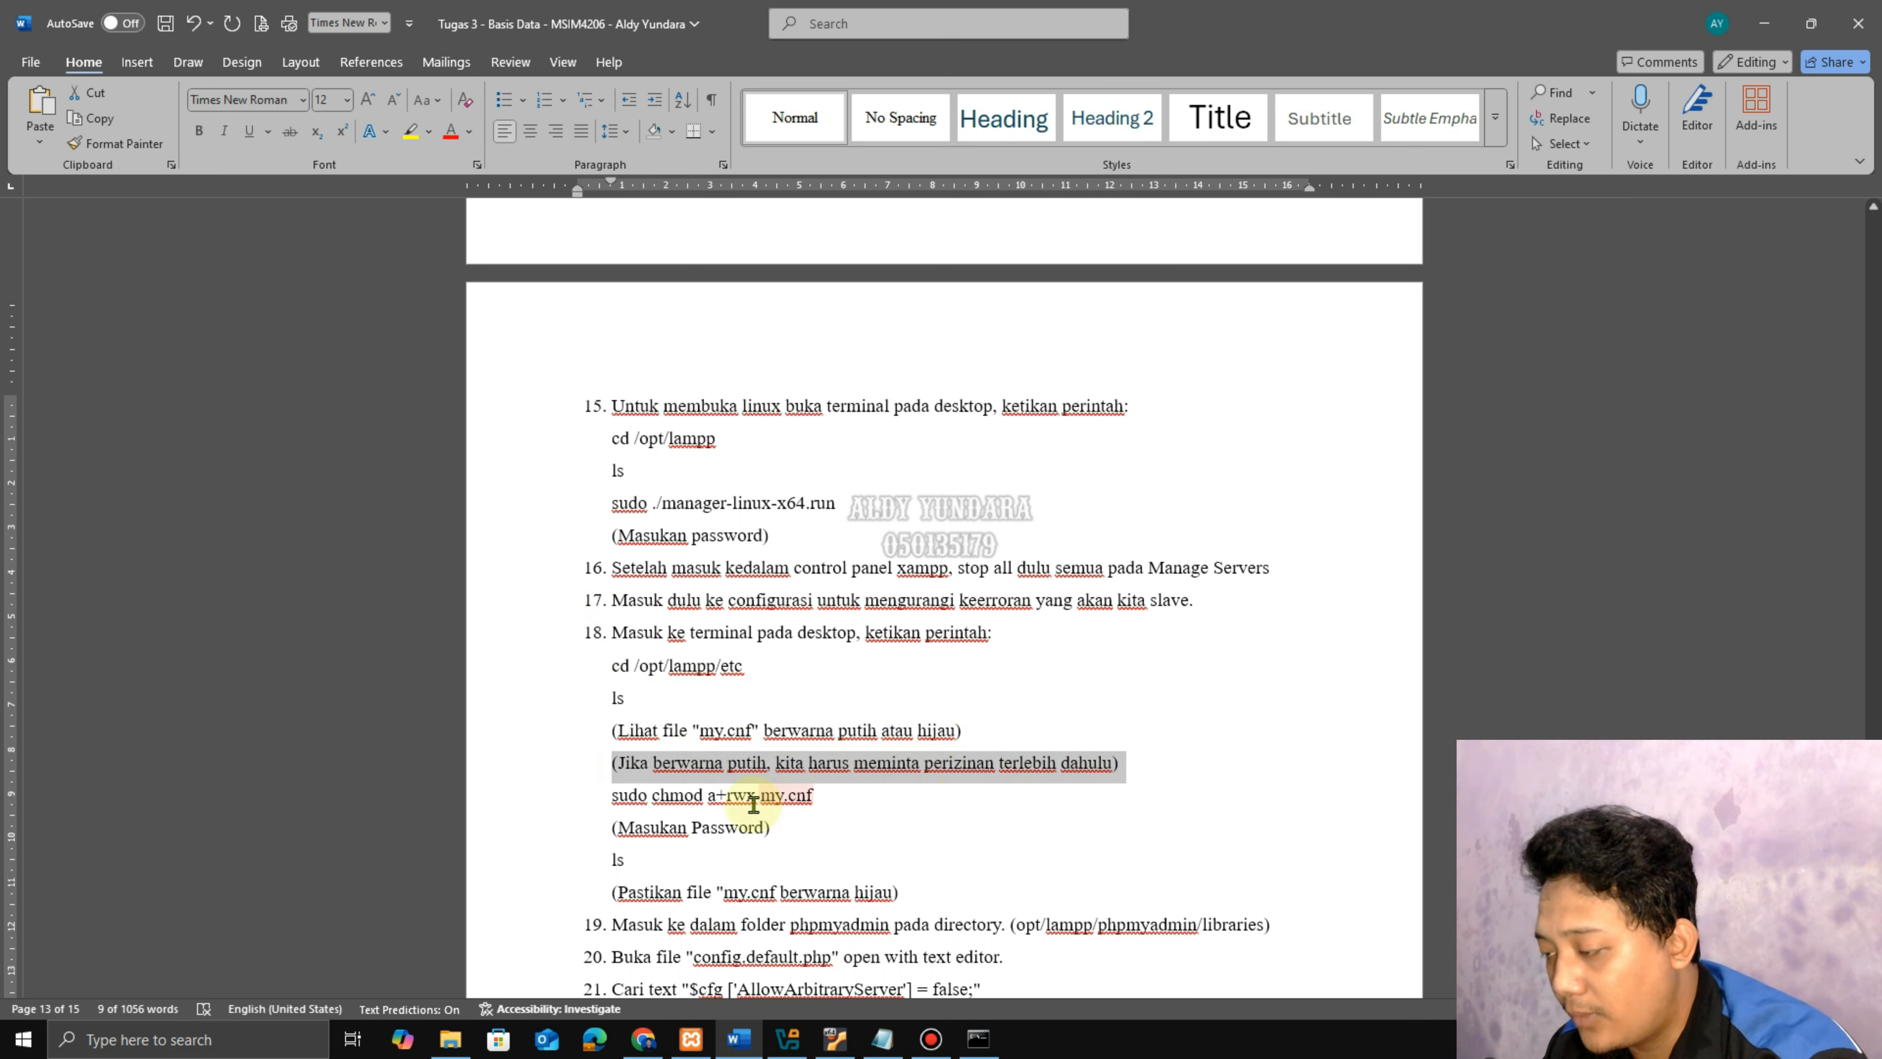
left_click(821, 792)
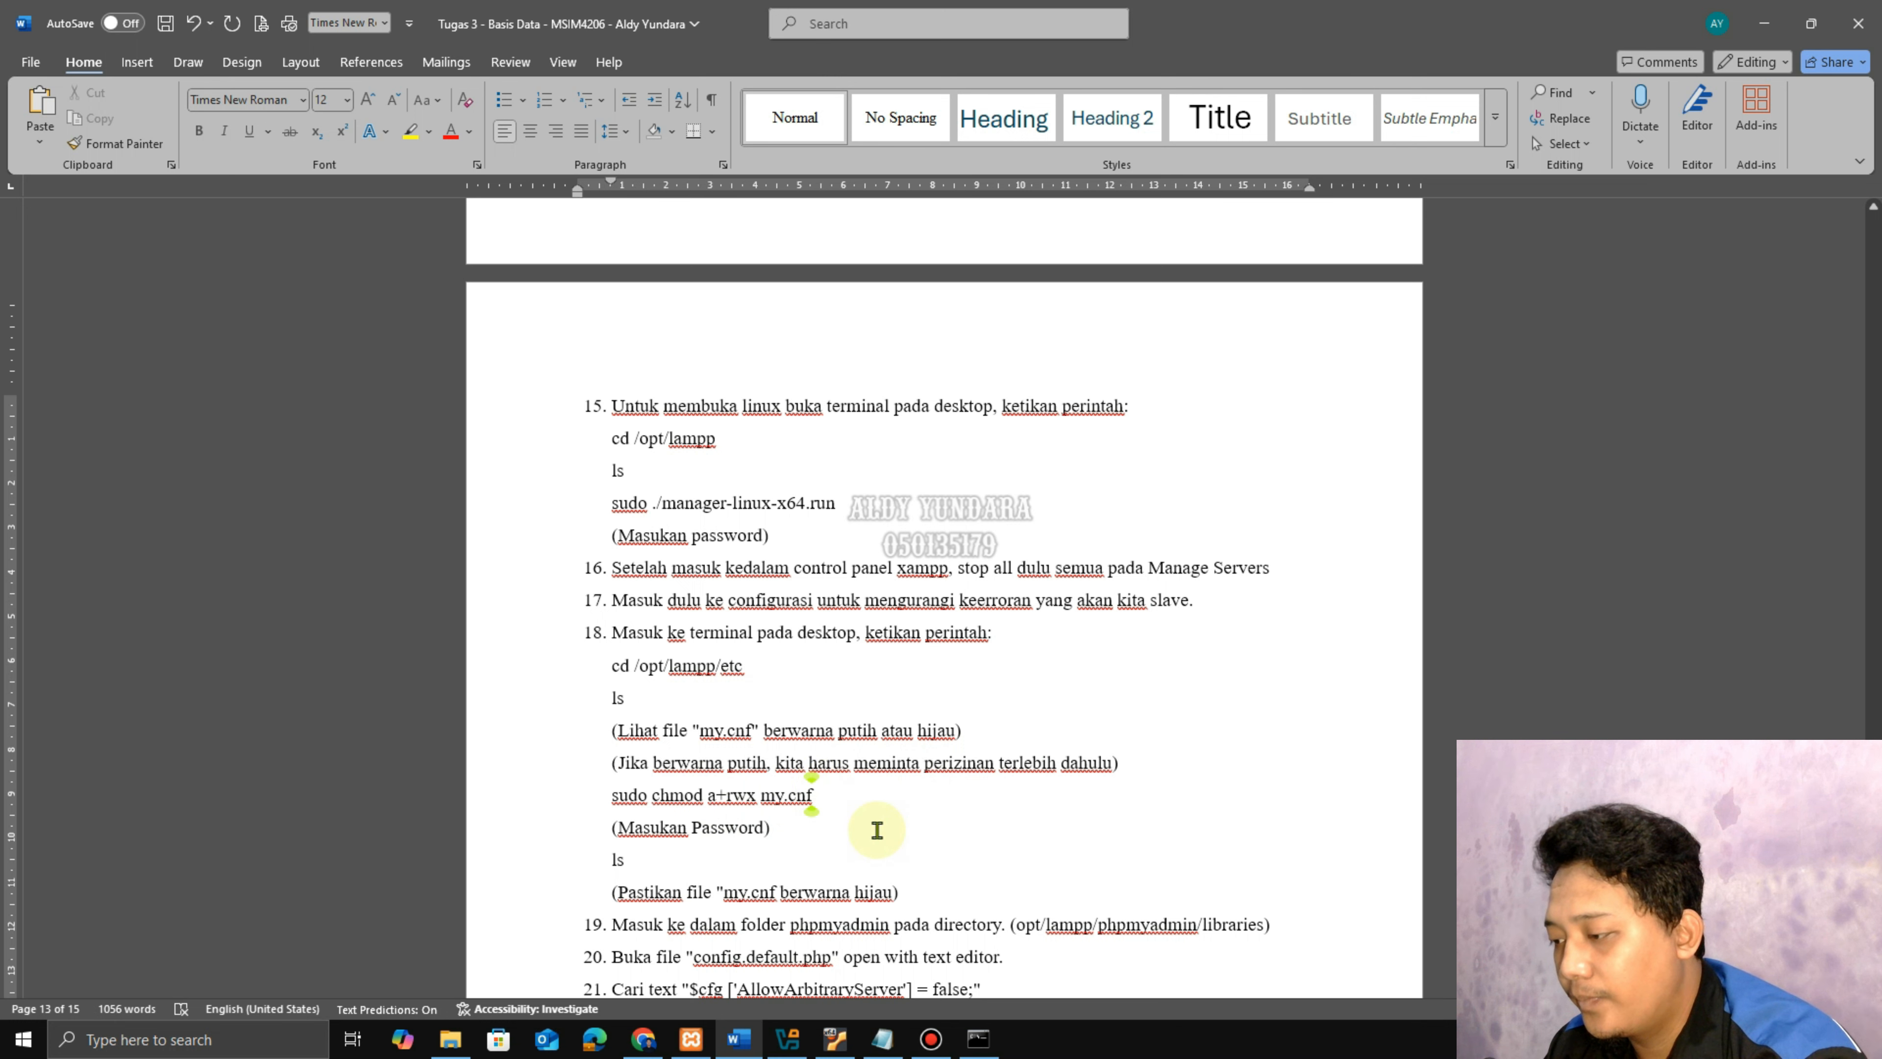
Run sudo chmod a+rwx my.cnf with the sudo password, then ls to confirm it.
mouse_move(943, 1038)
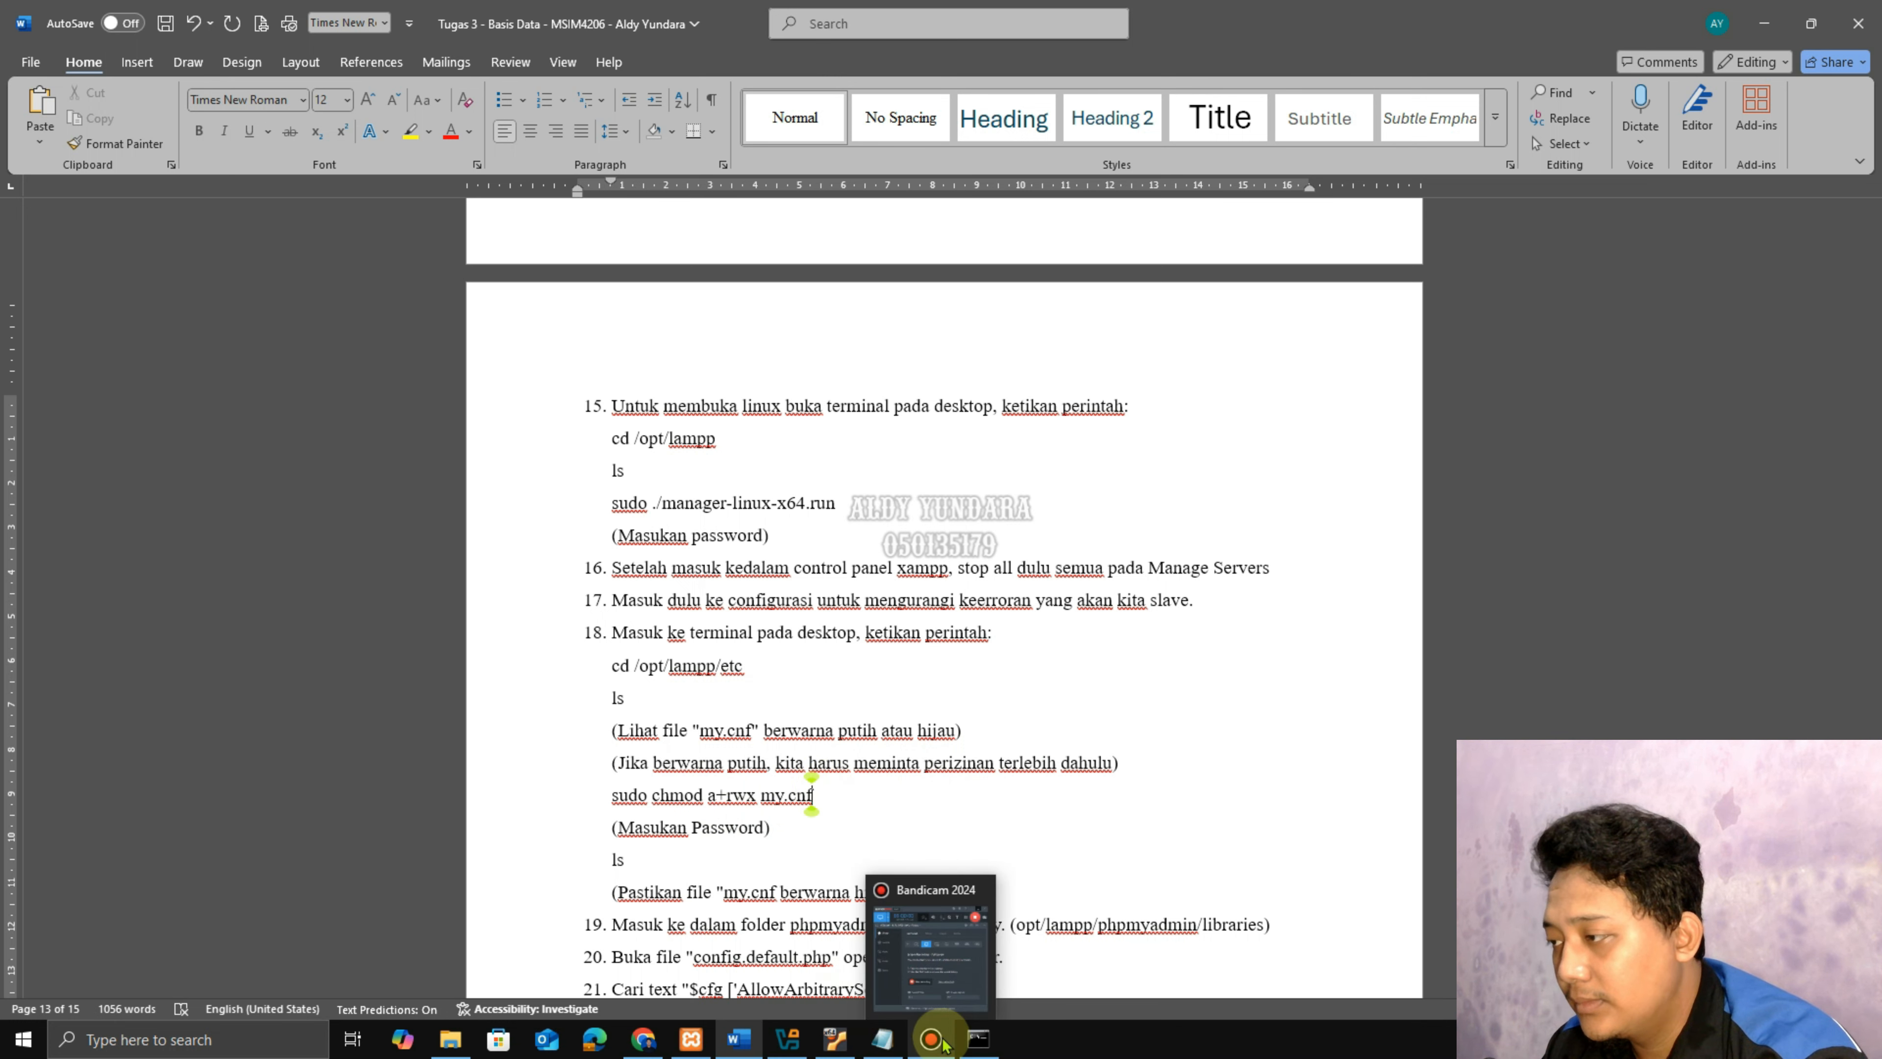
left_click(829, 1047)
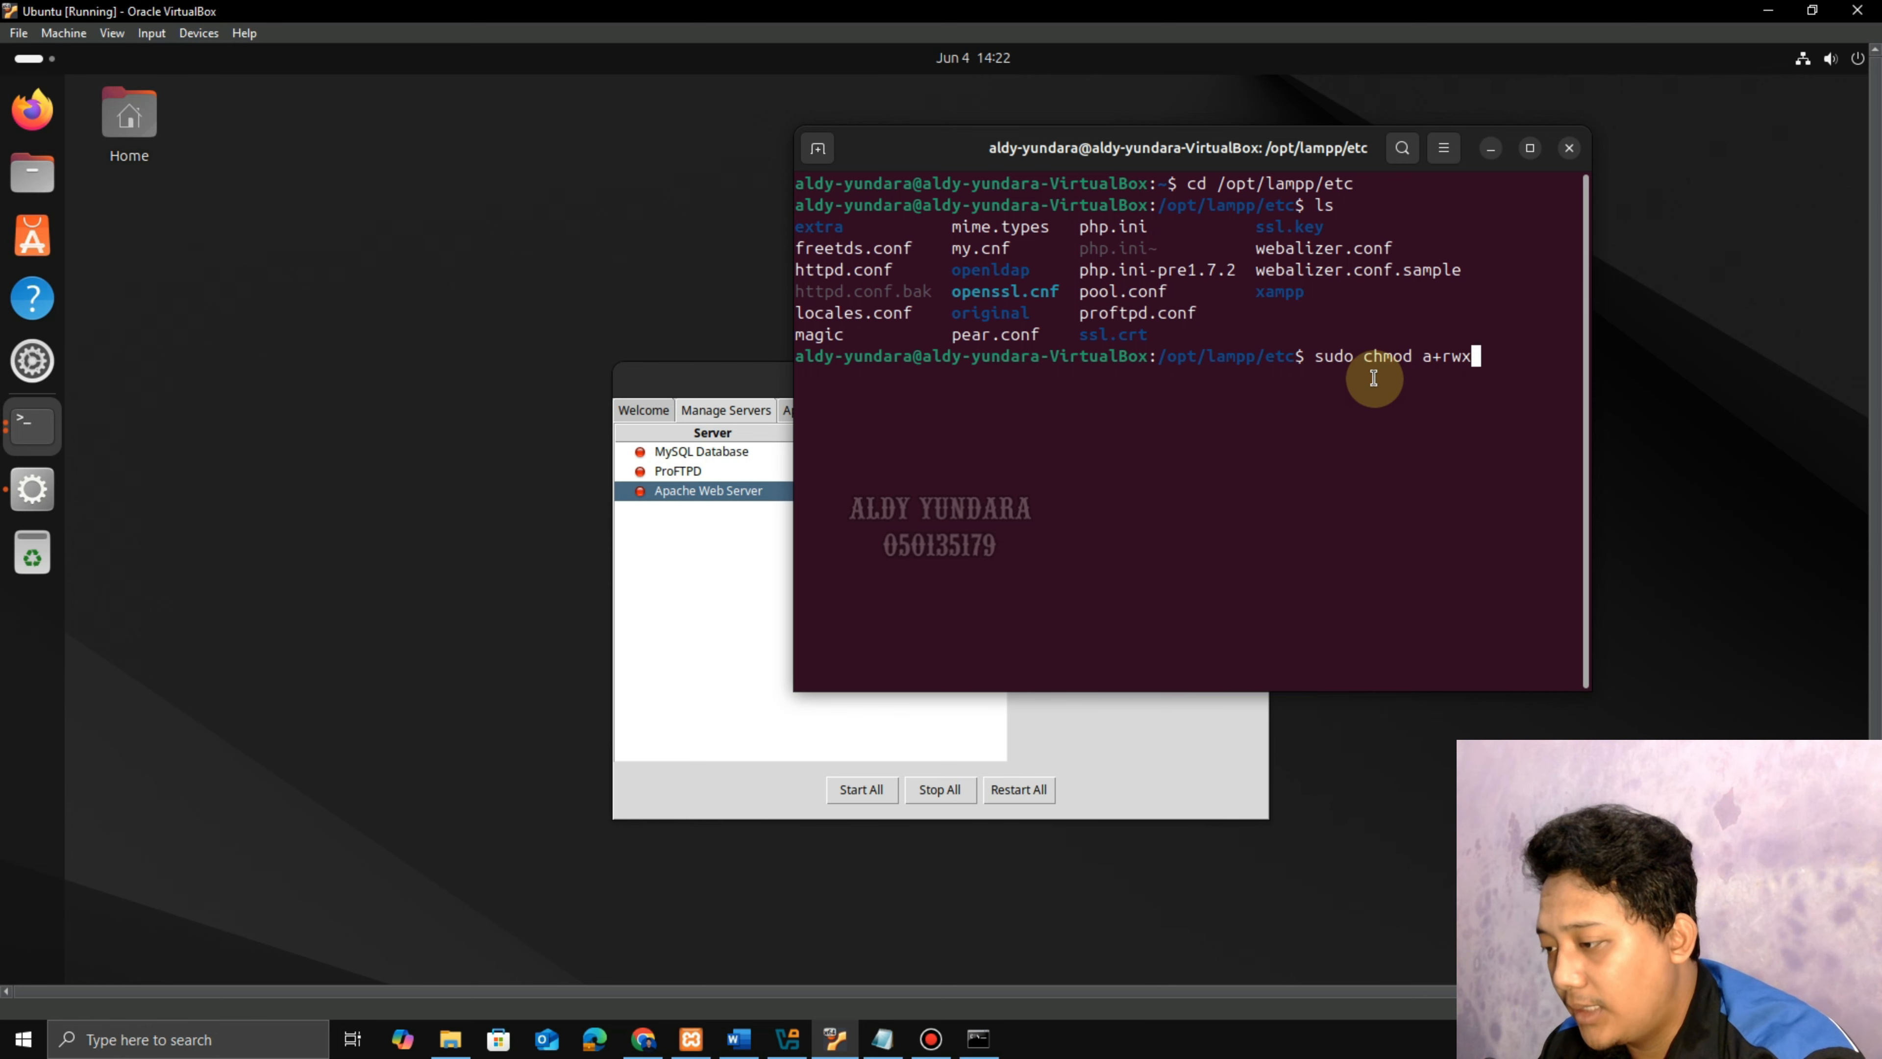
left_click(739, 1039)
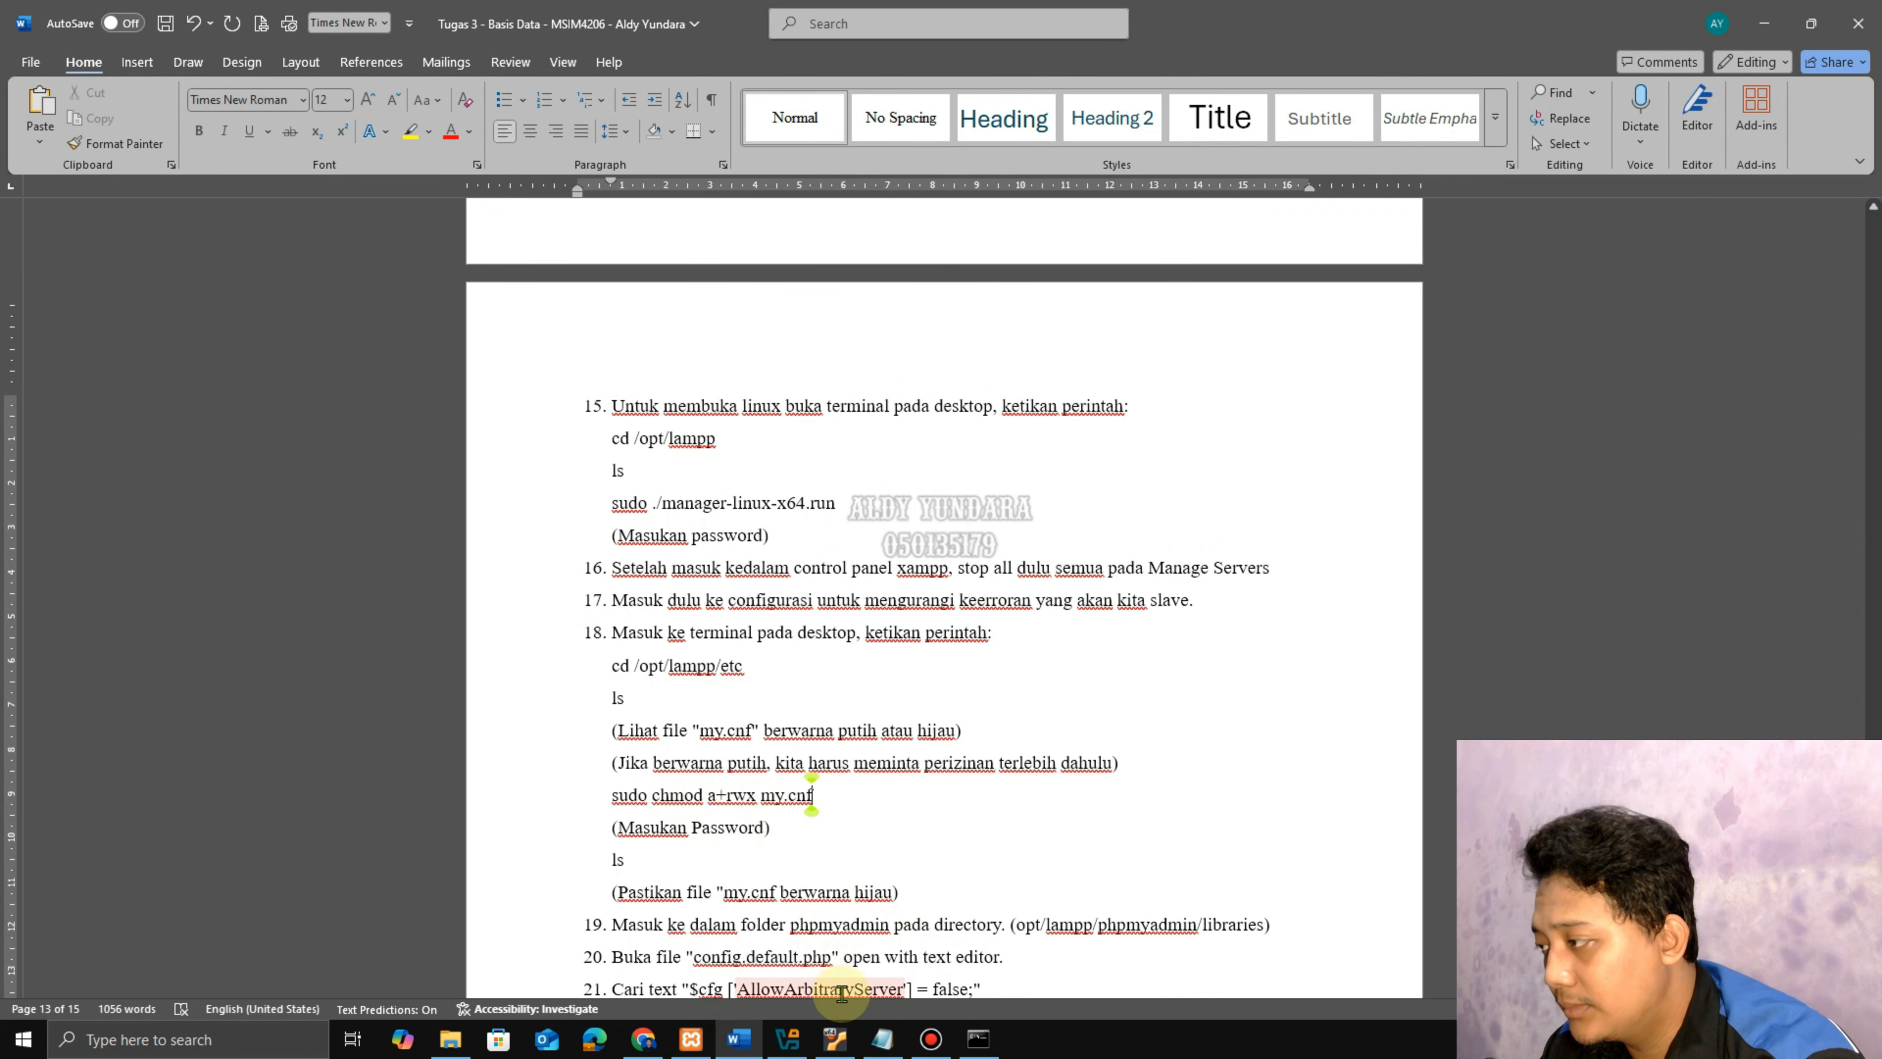
left_click(879, 1047)
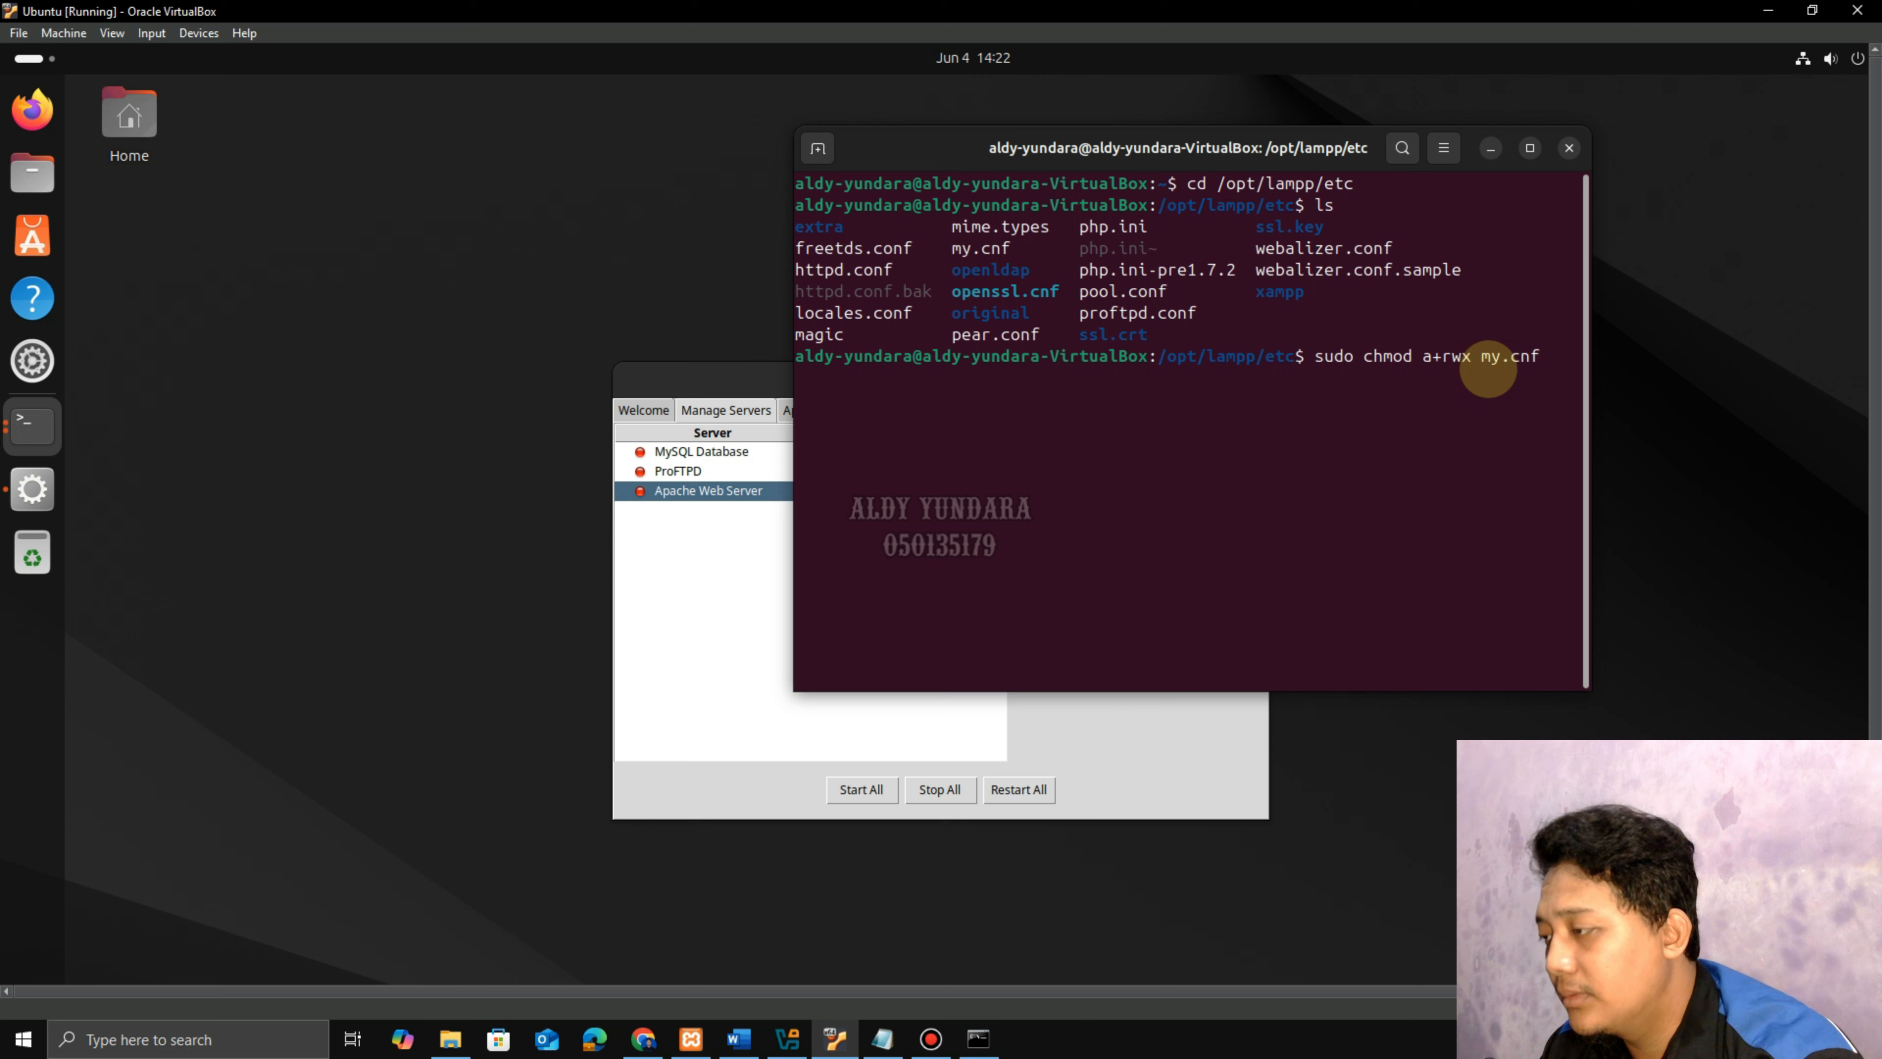
key("Return")
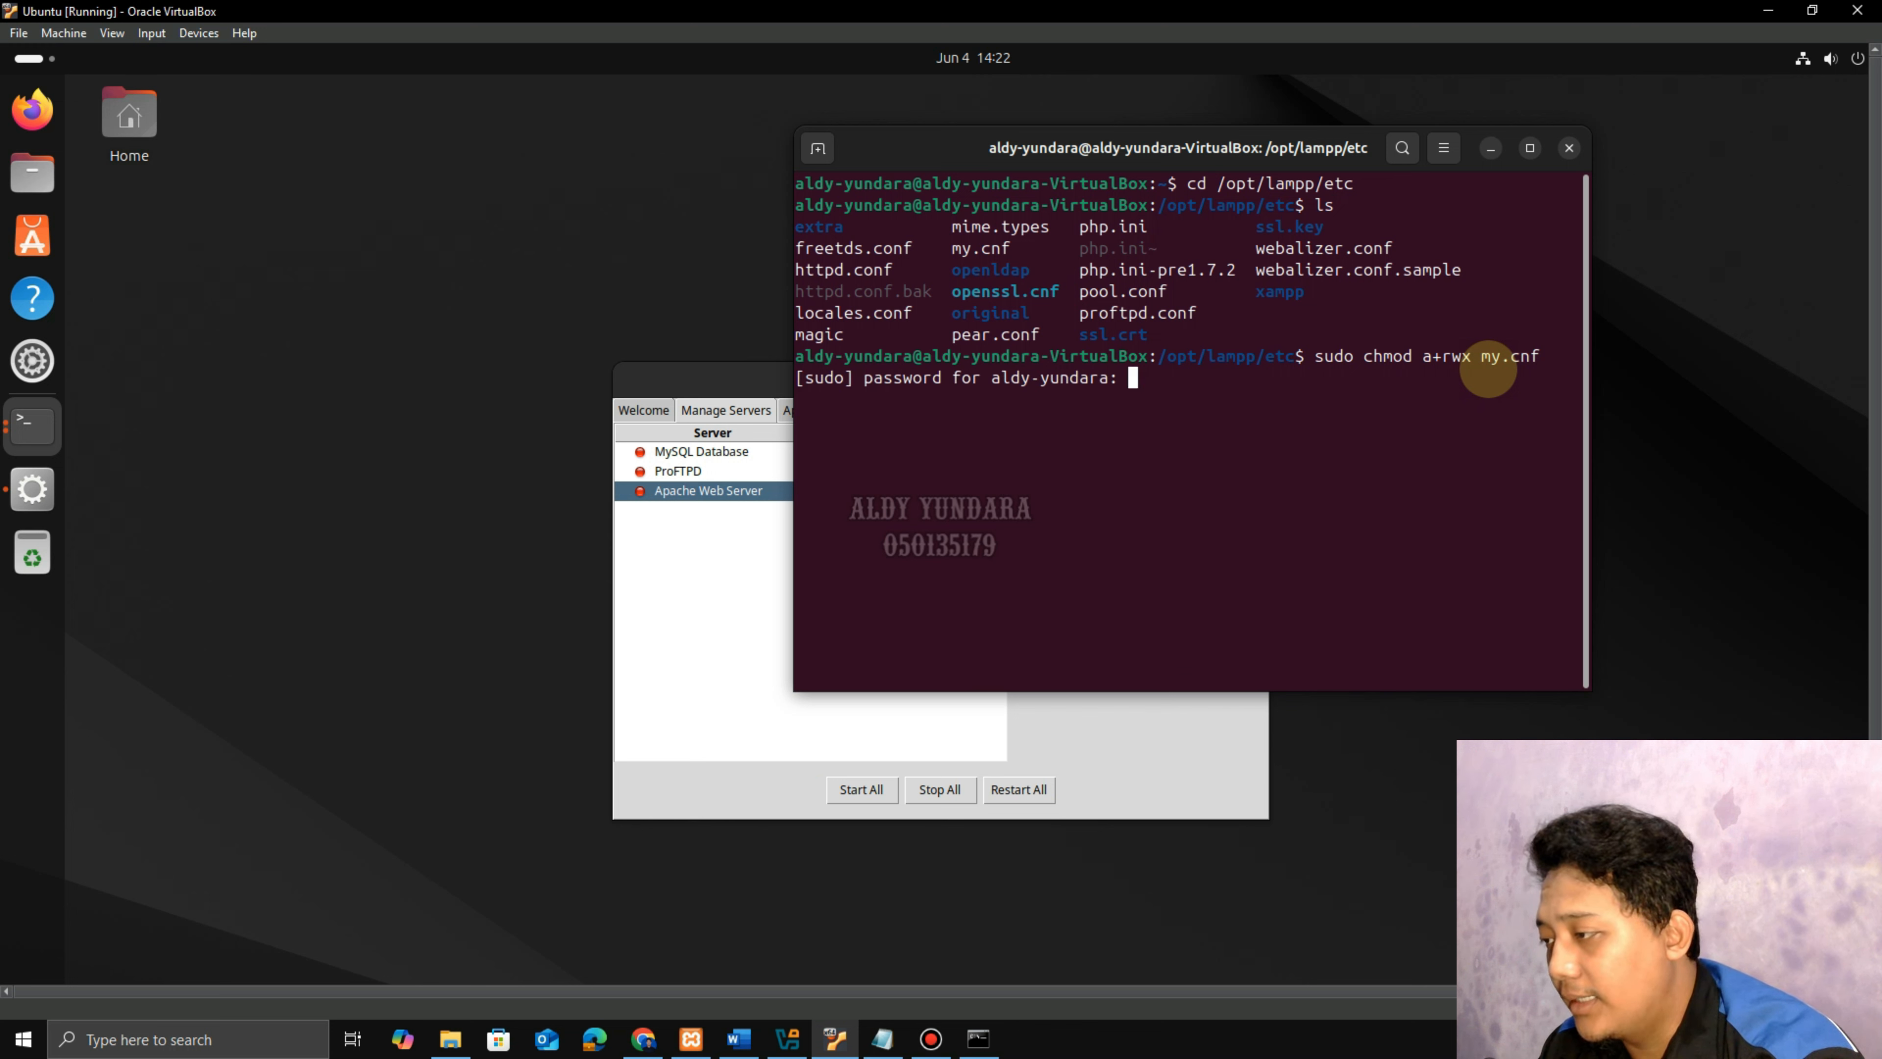
key("Return")
type("ls")
key("Return")
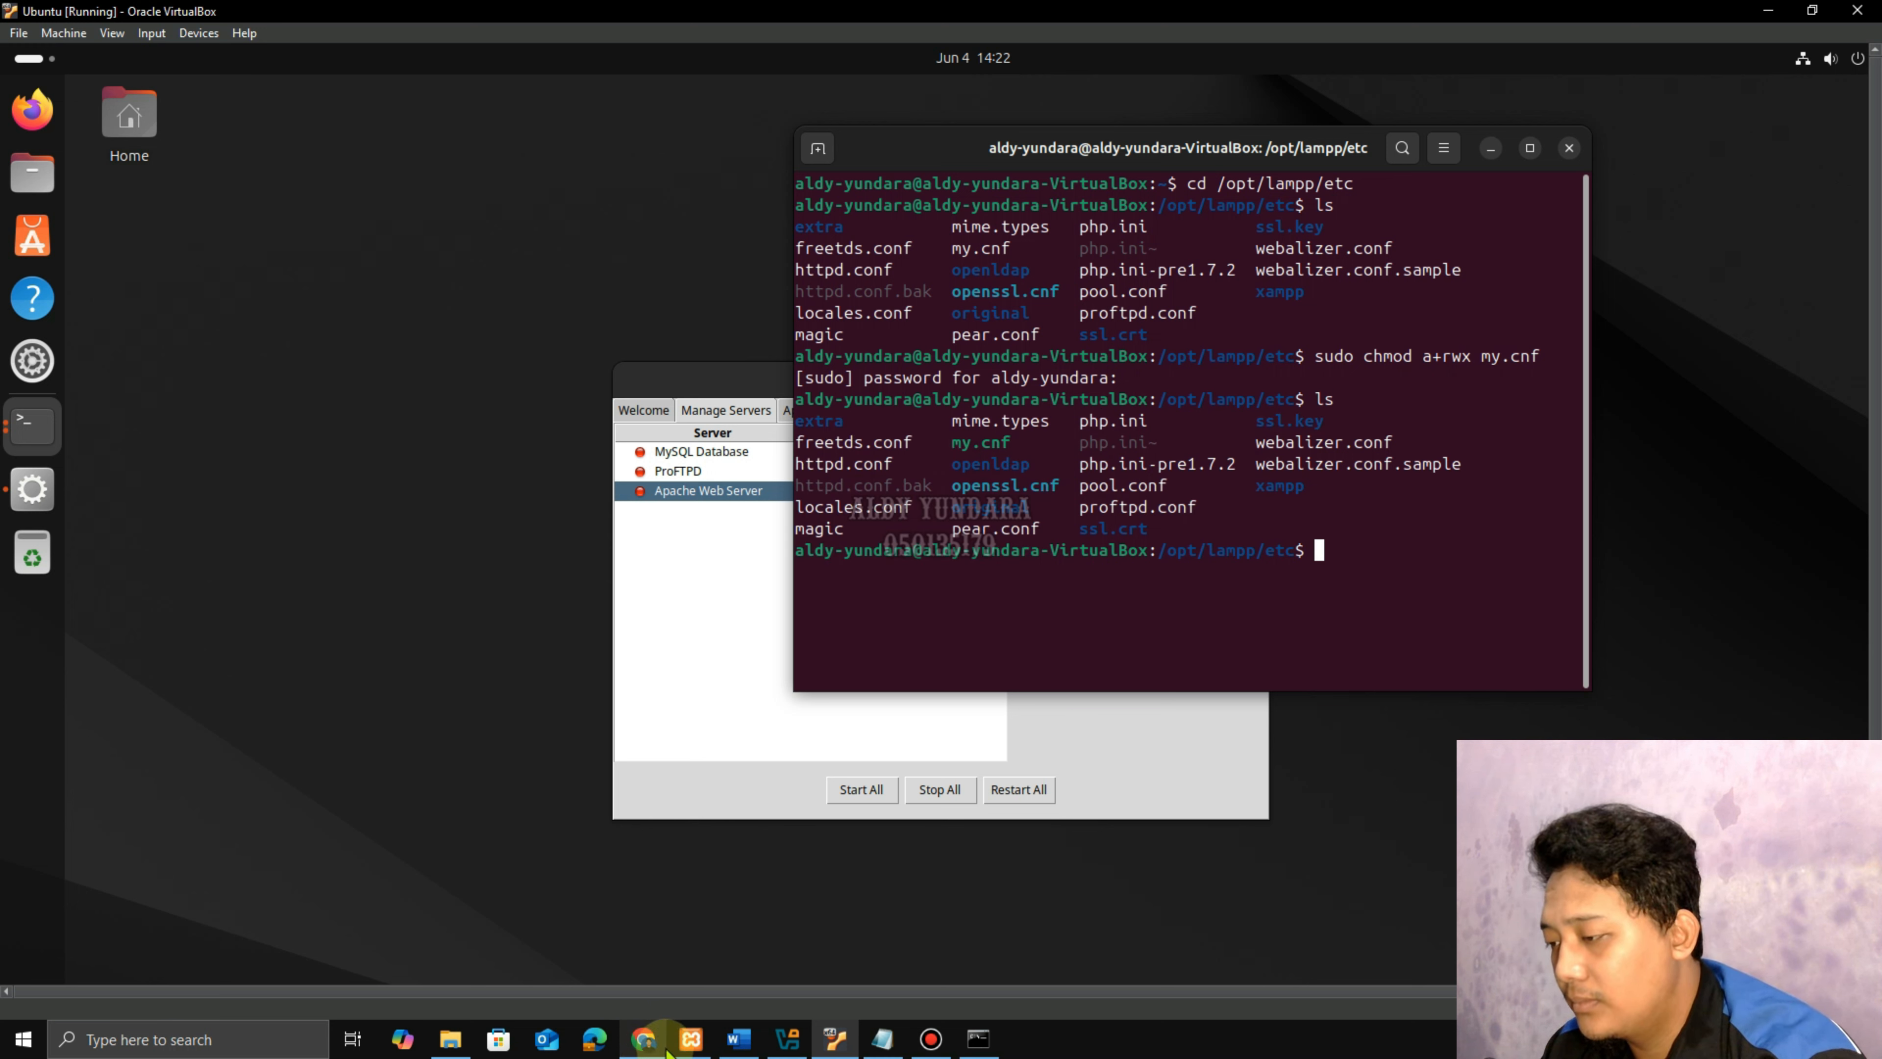
Confirm in the guide that my.cnf turns green and find step 19's phpmyadmin libraries path.
left_click(730, 1042)
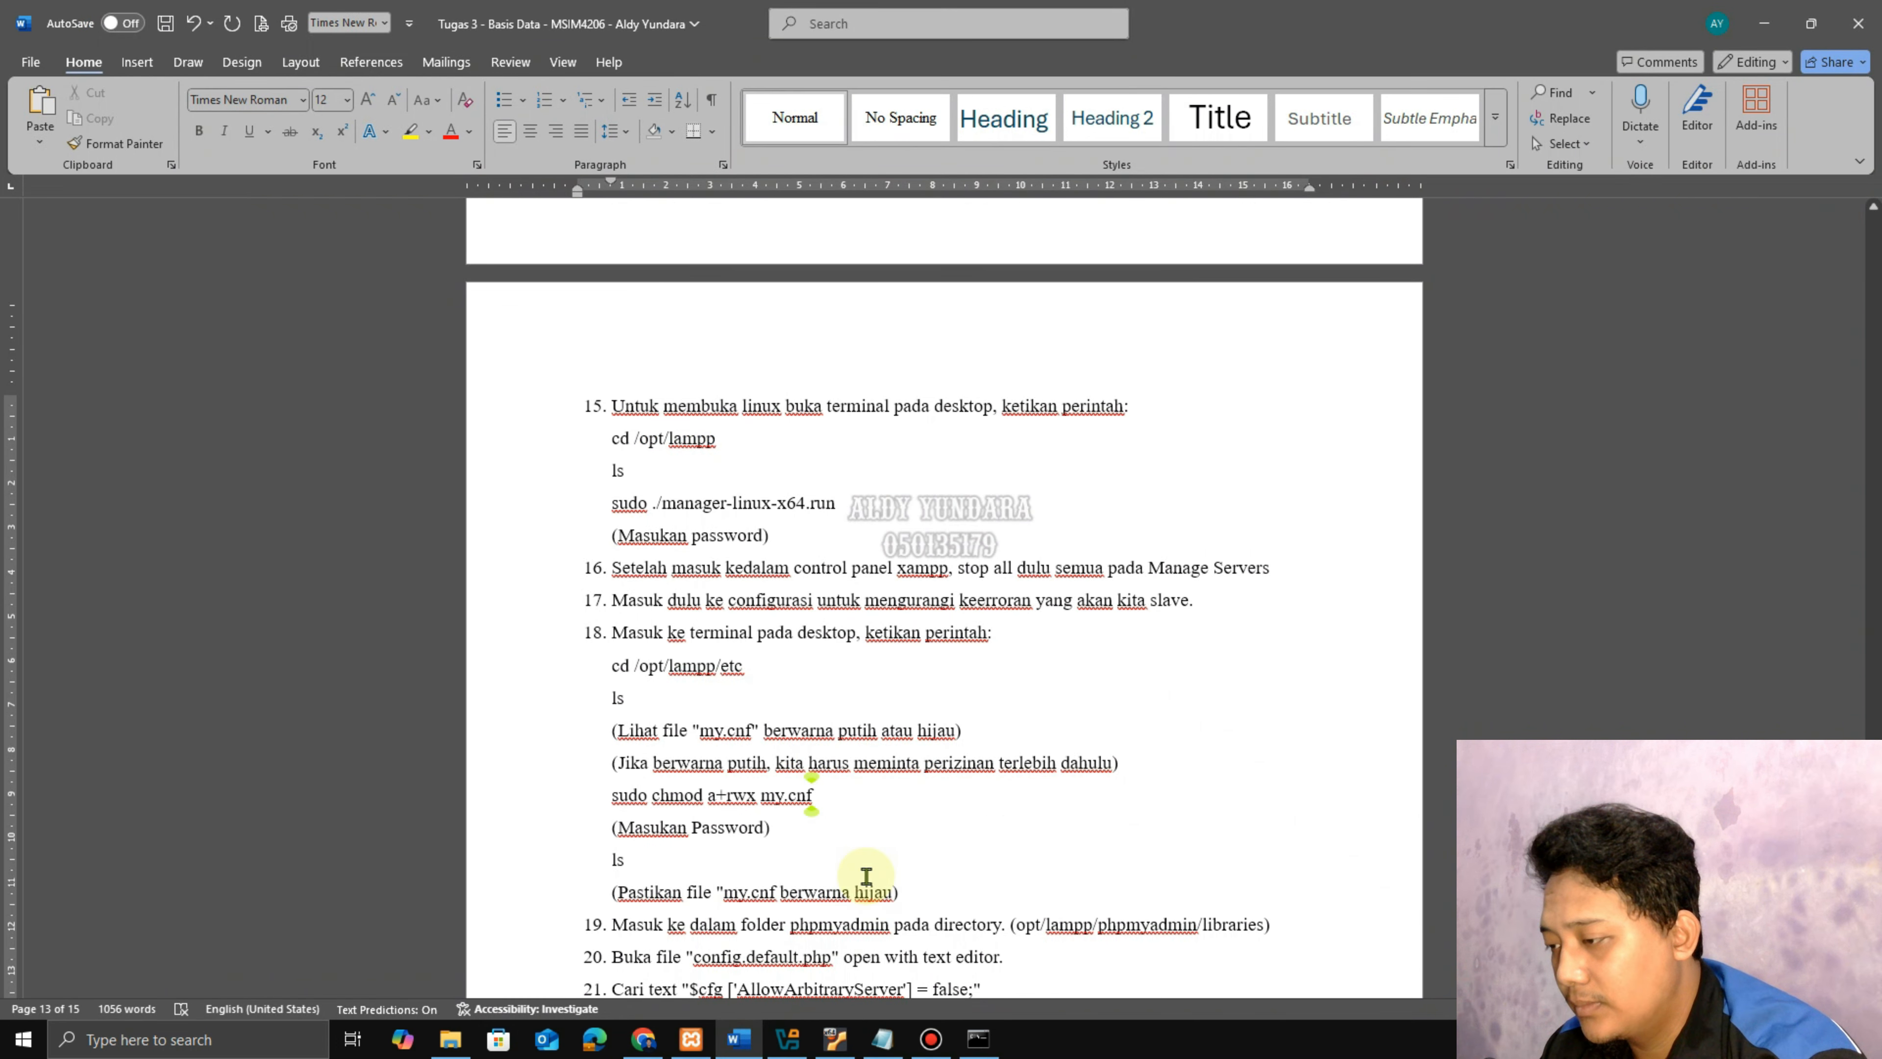
left_click_drag(666, 888, 898, 891)
scroll(802, 814, "down", 5)
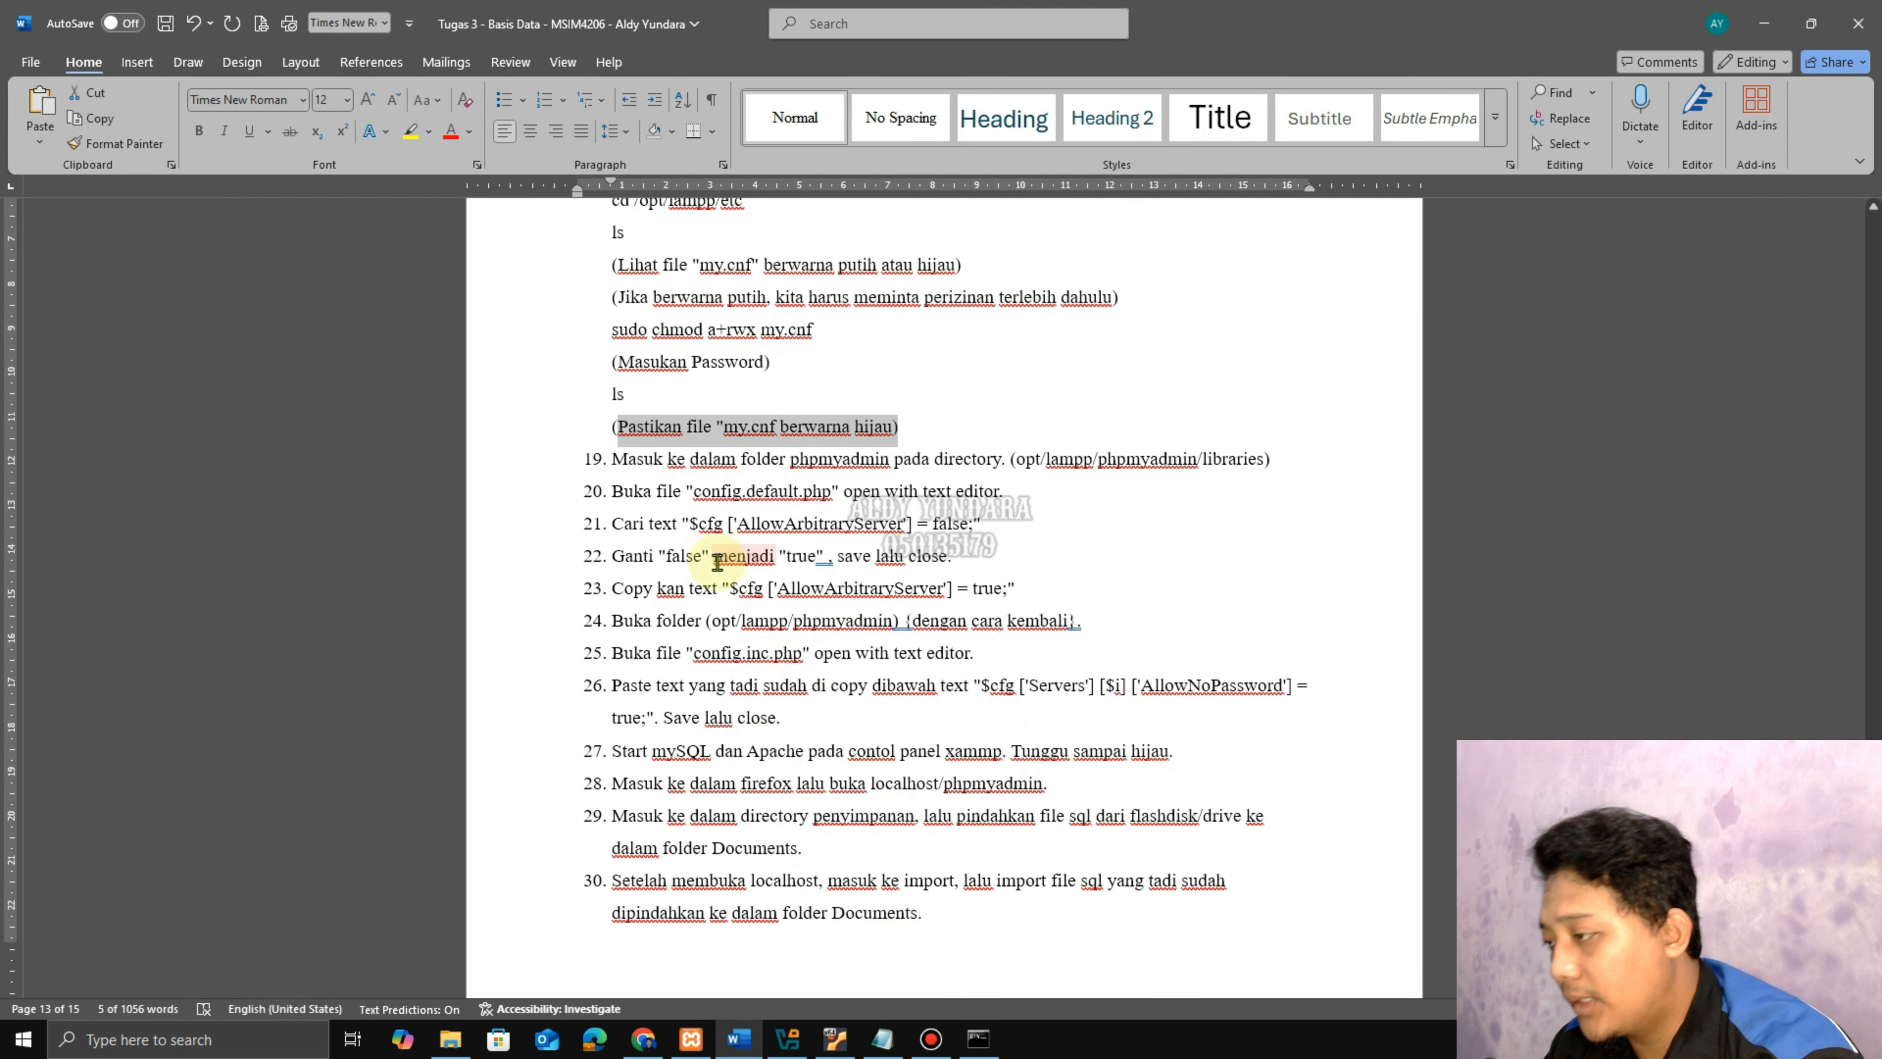
left_click_drag(615, 461, 1001, 462)
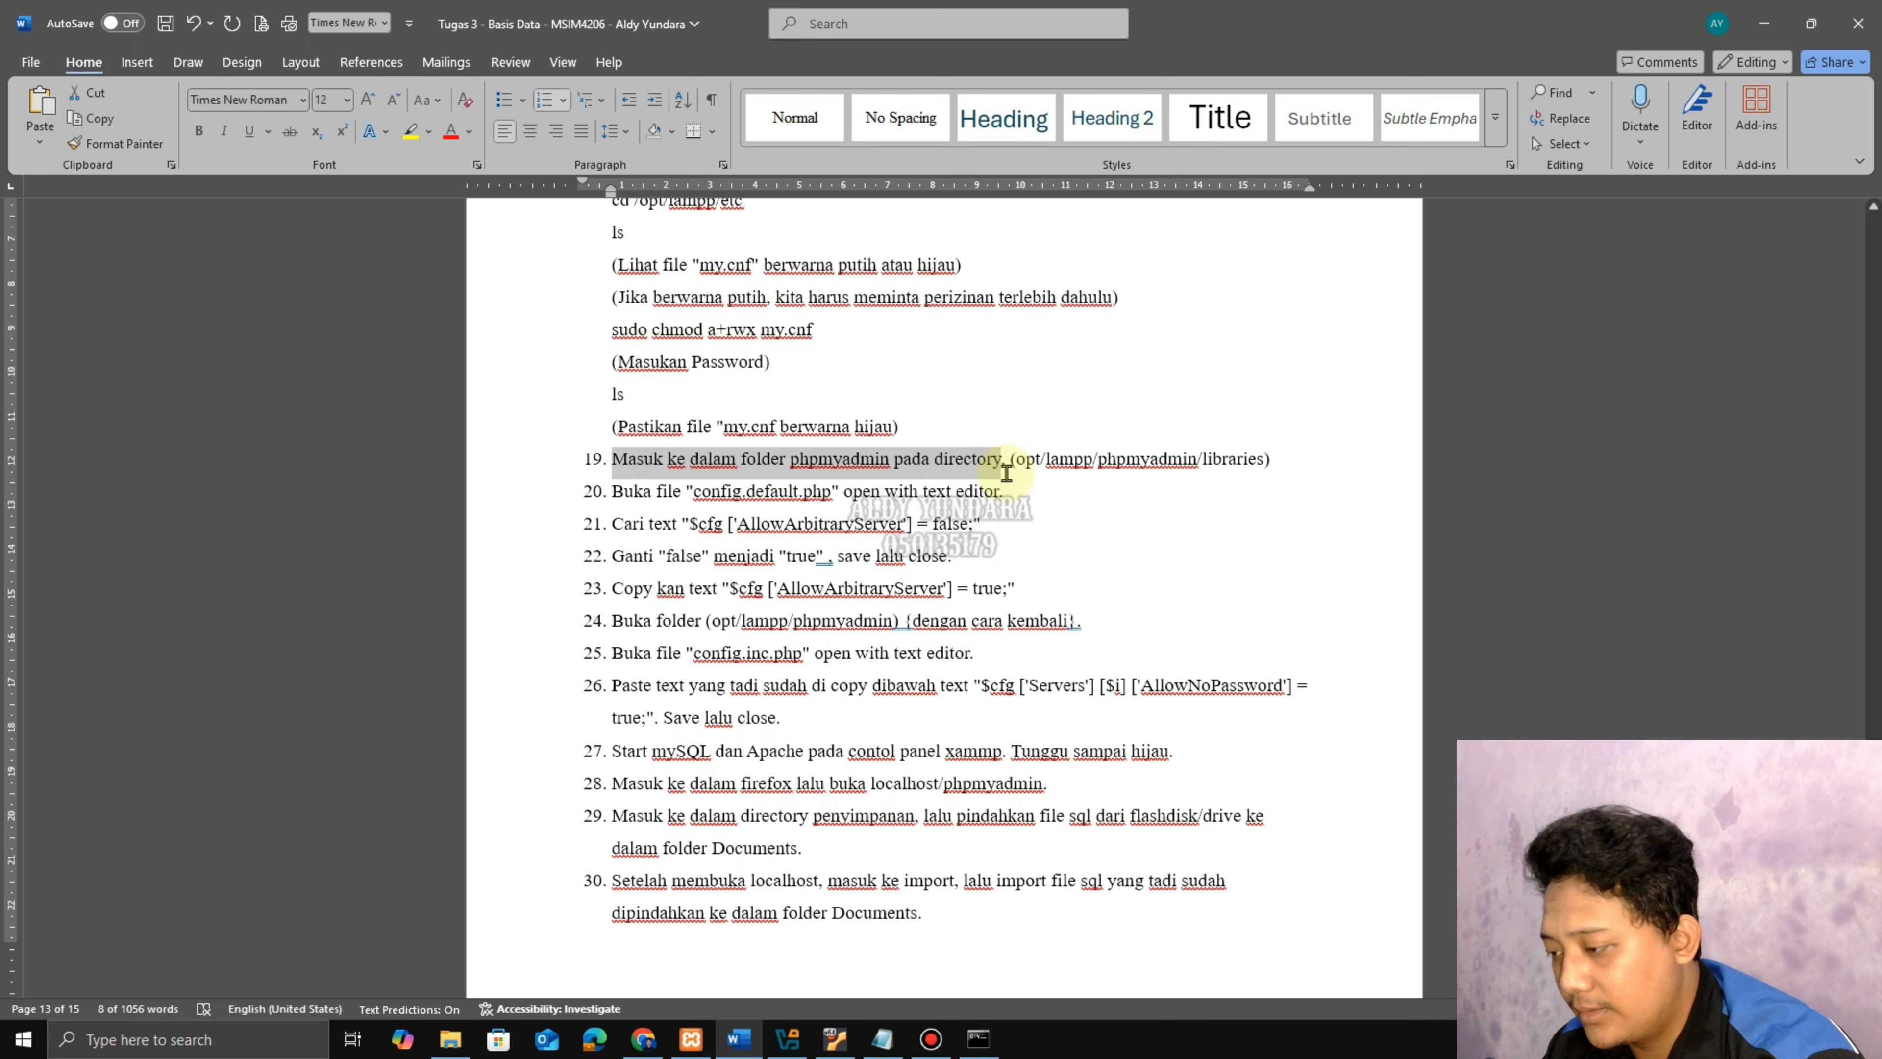
left_click_drag(1021, 464, 1208, 465)
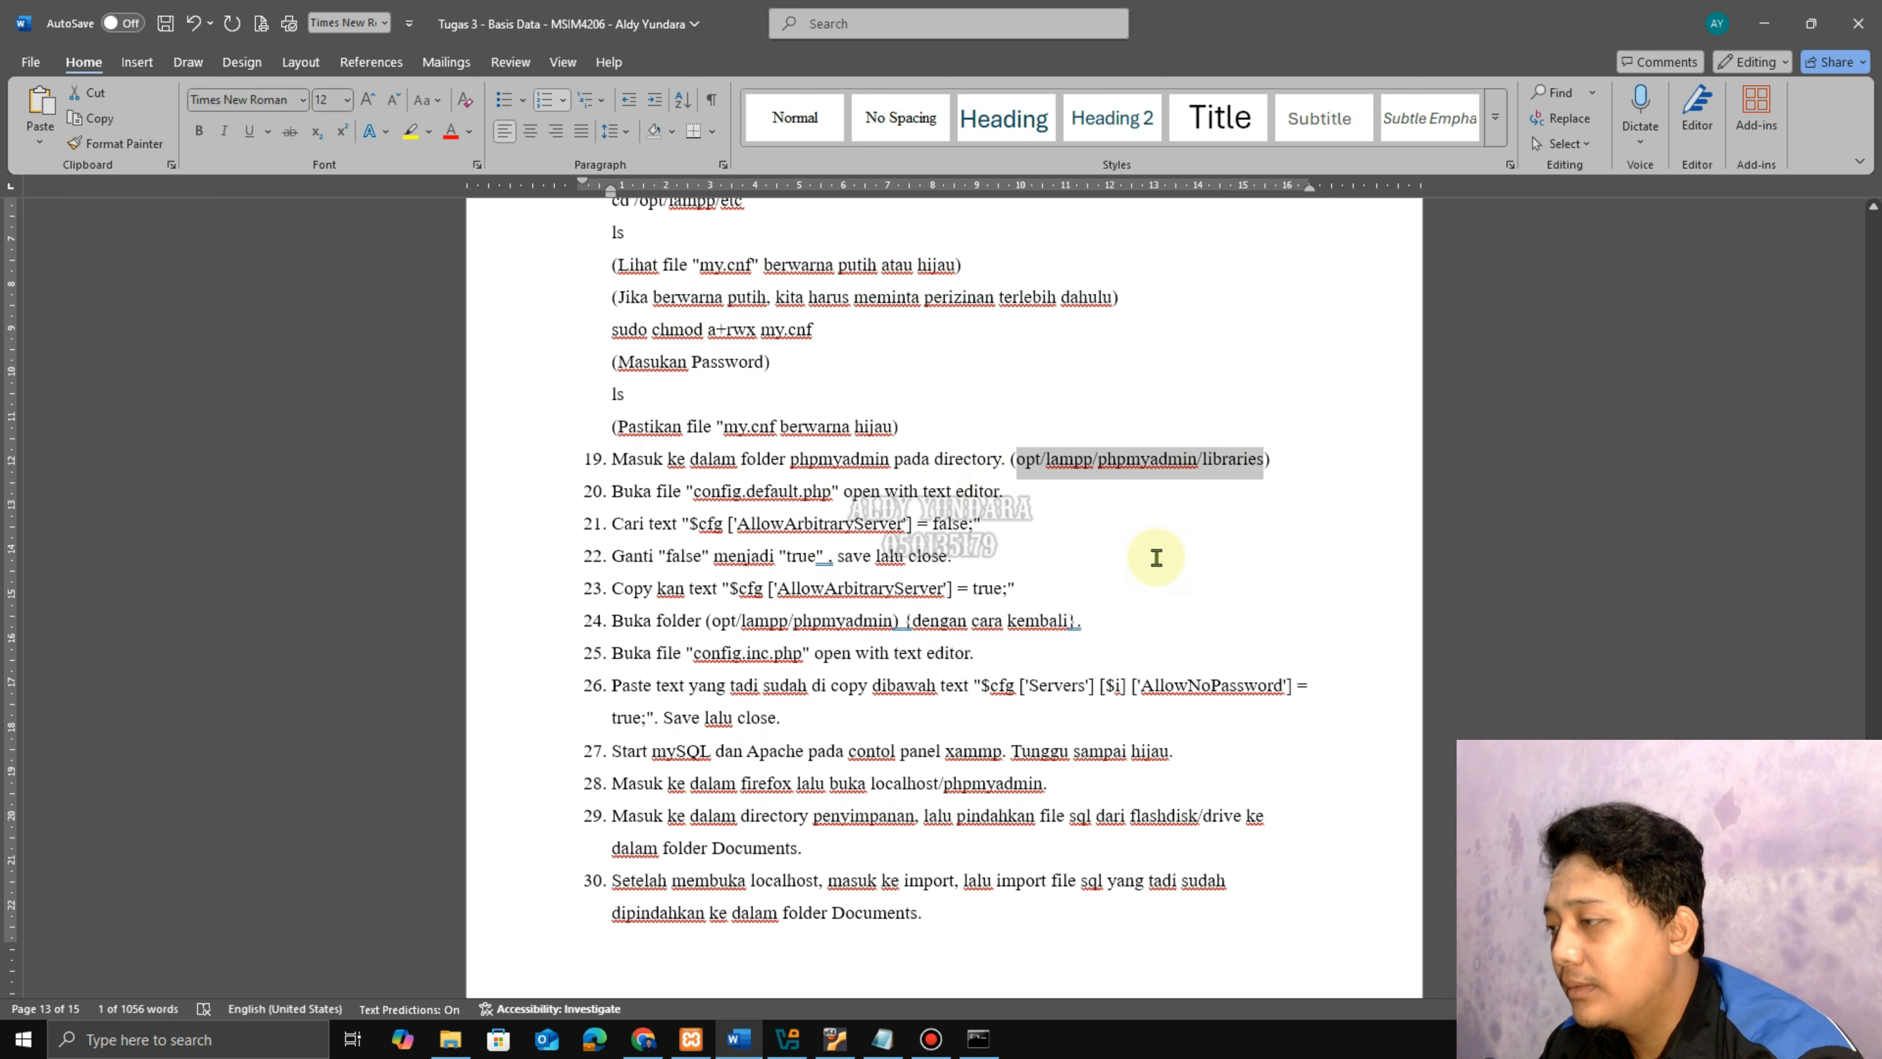
Open Files and browse the root filesystem to /opt/lampp/phpmyadmin/libraries.
left_click(835, 1038)
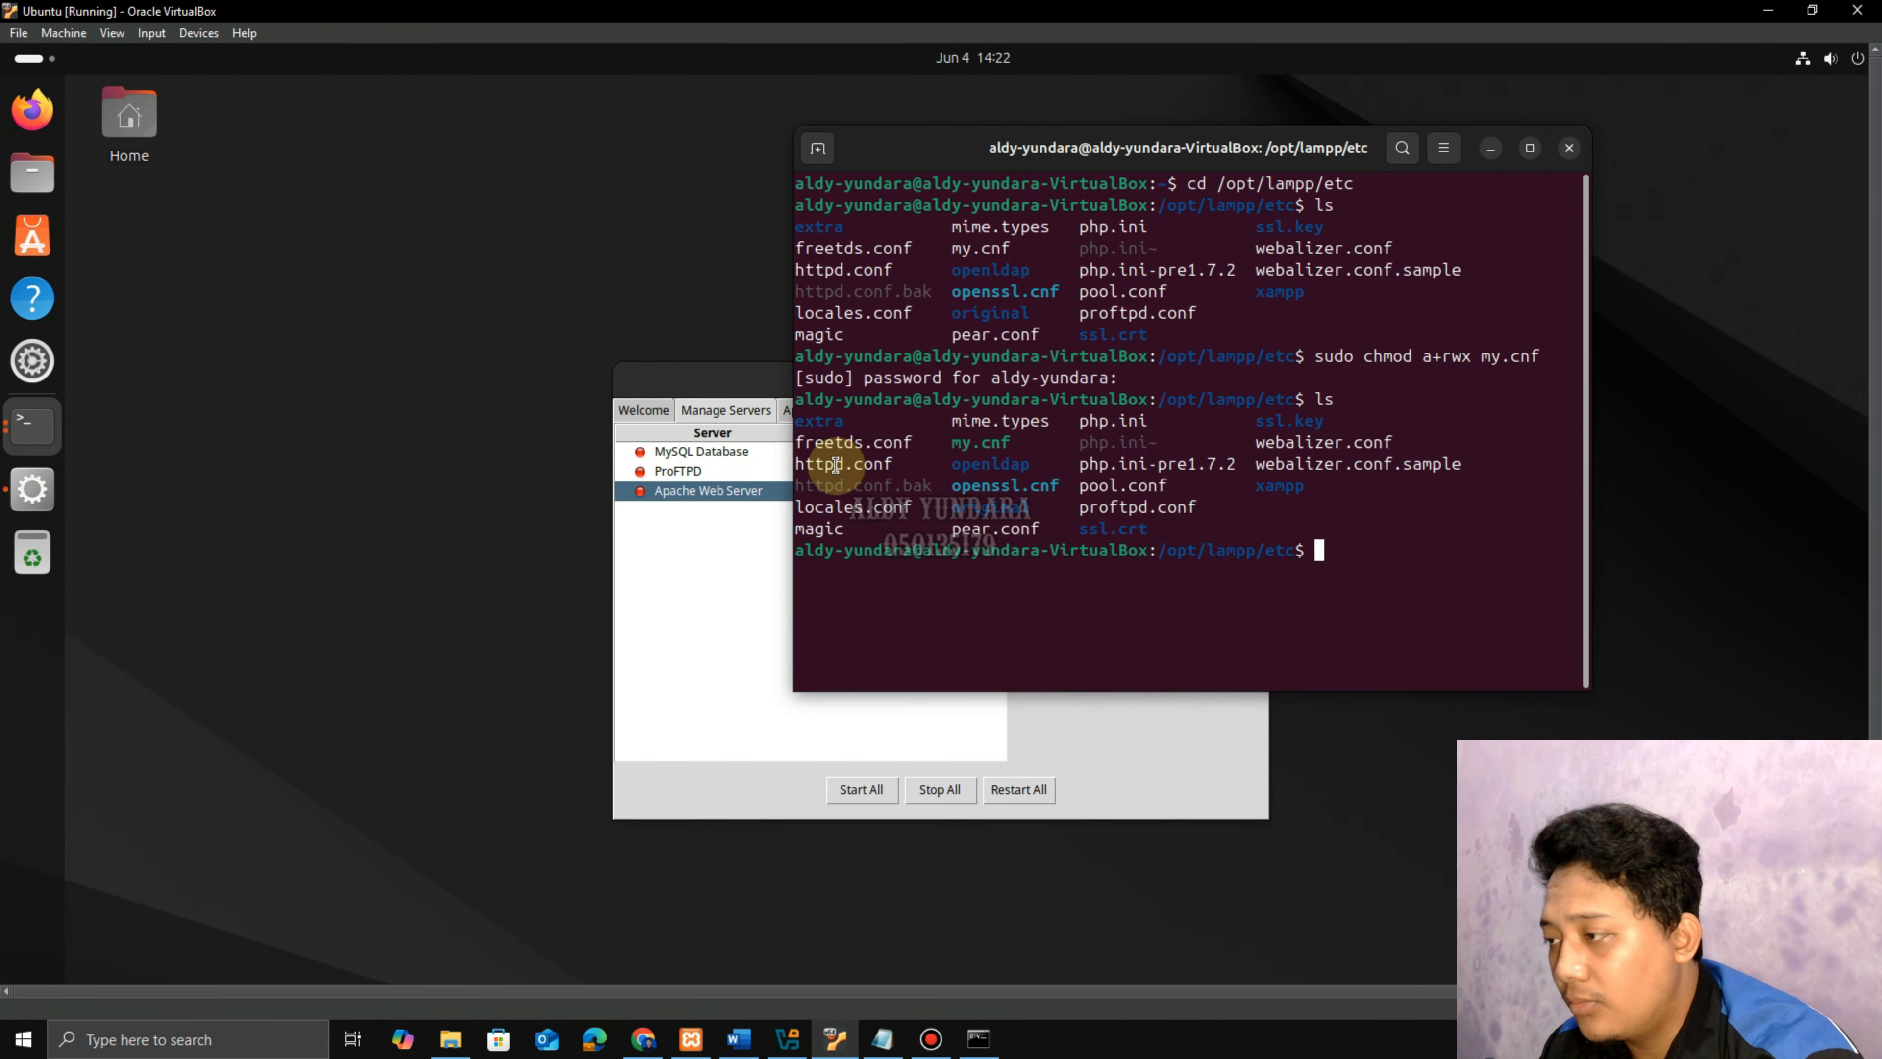
left_click(1492, 150)
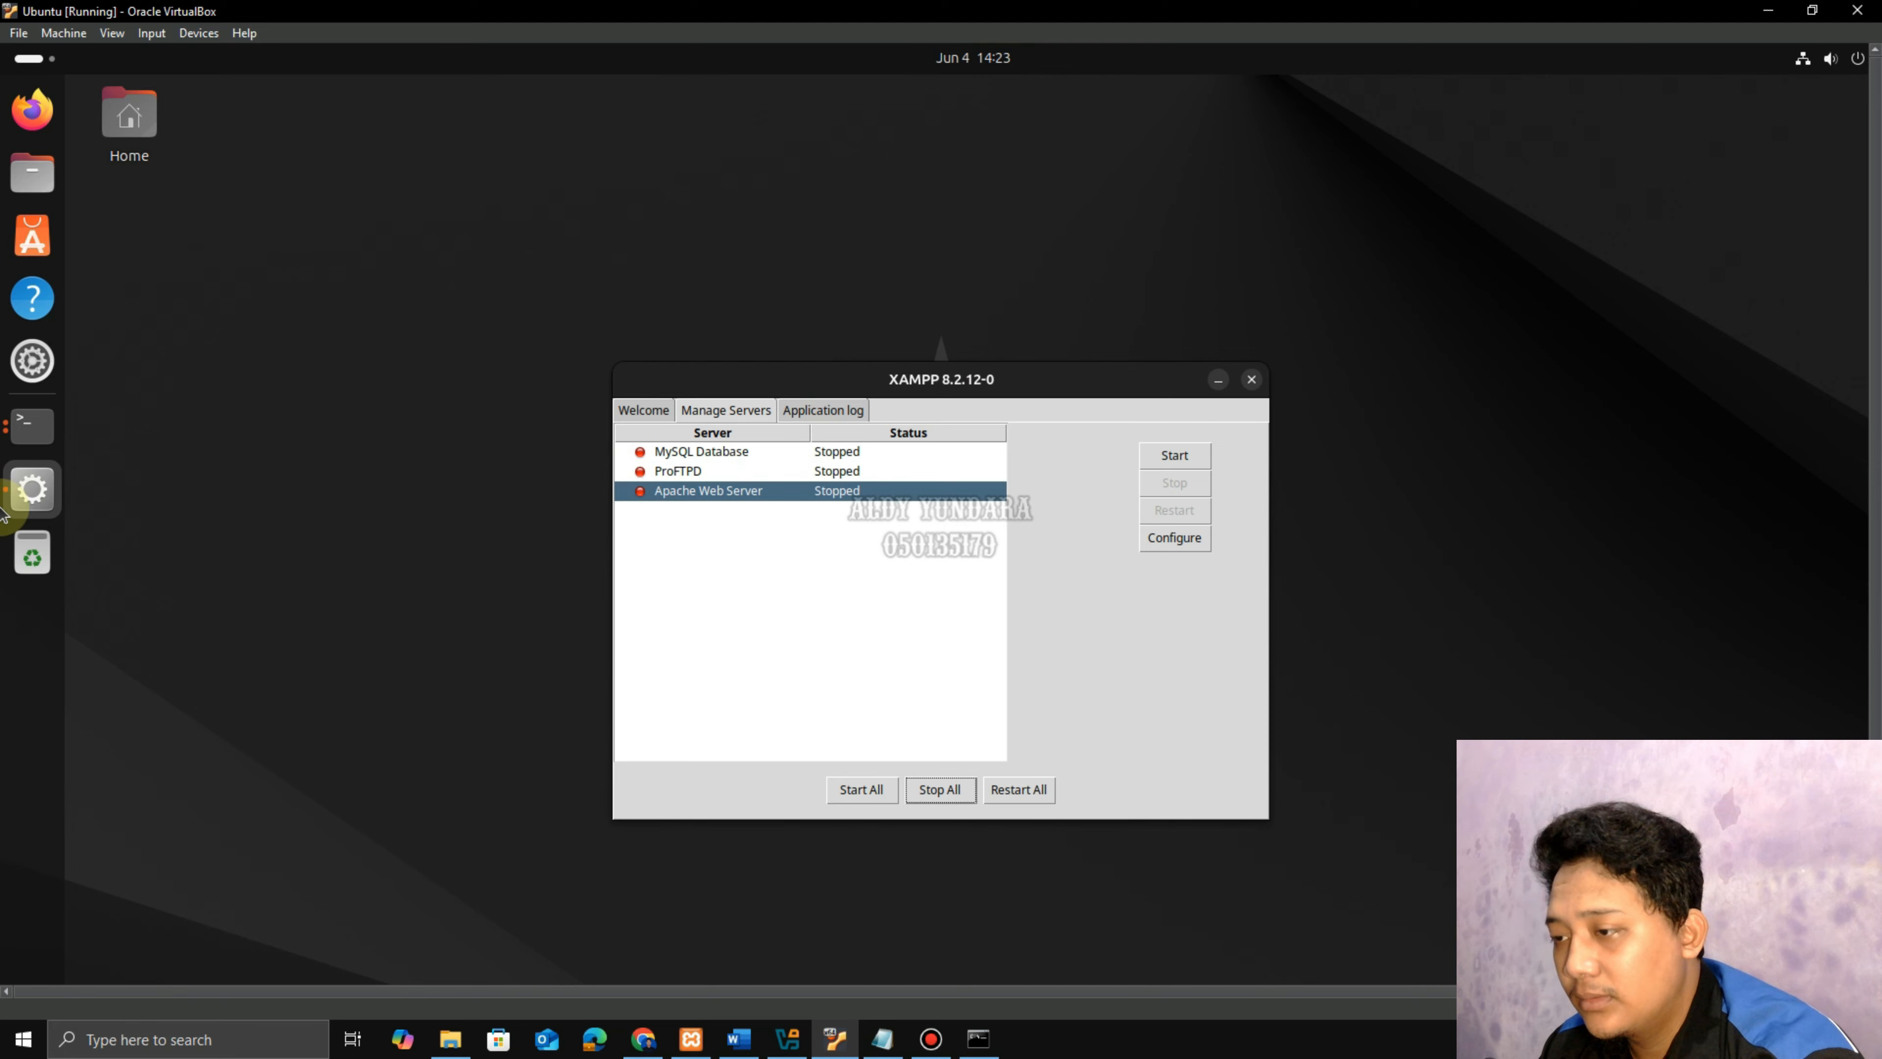
left_click(32, 178)
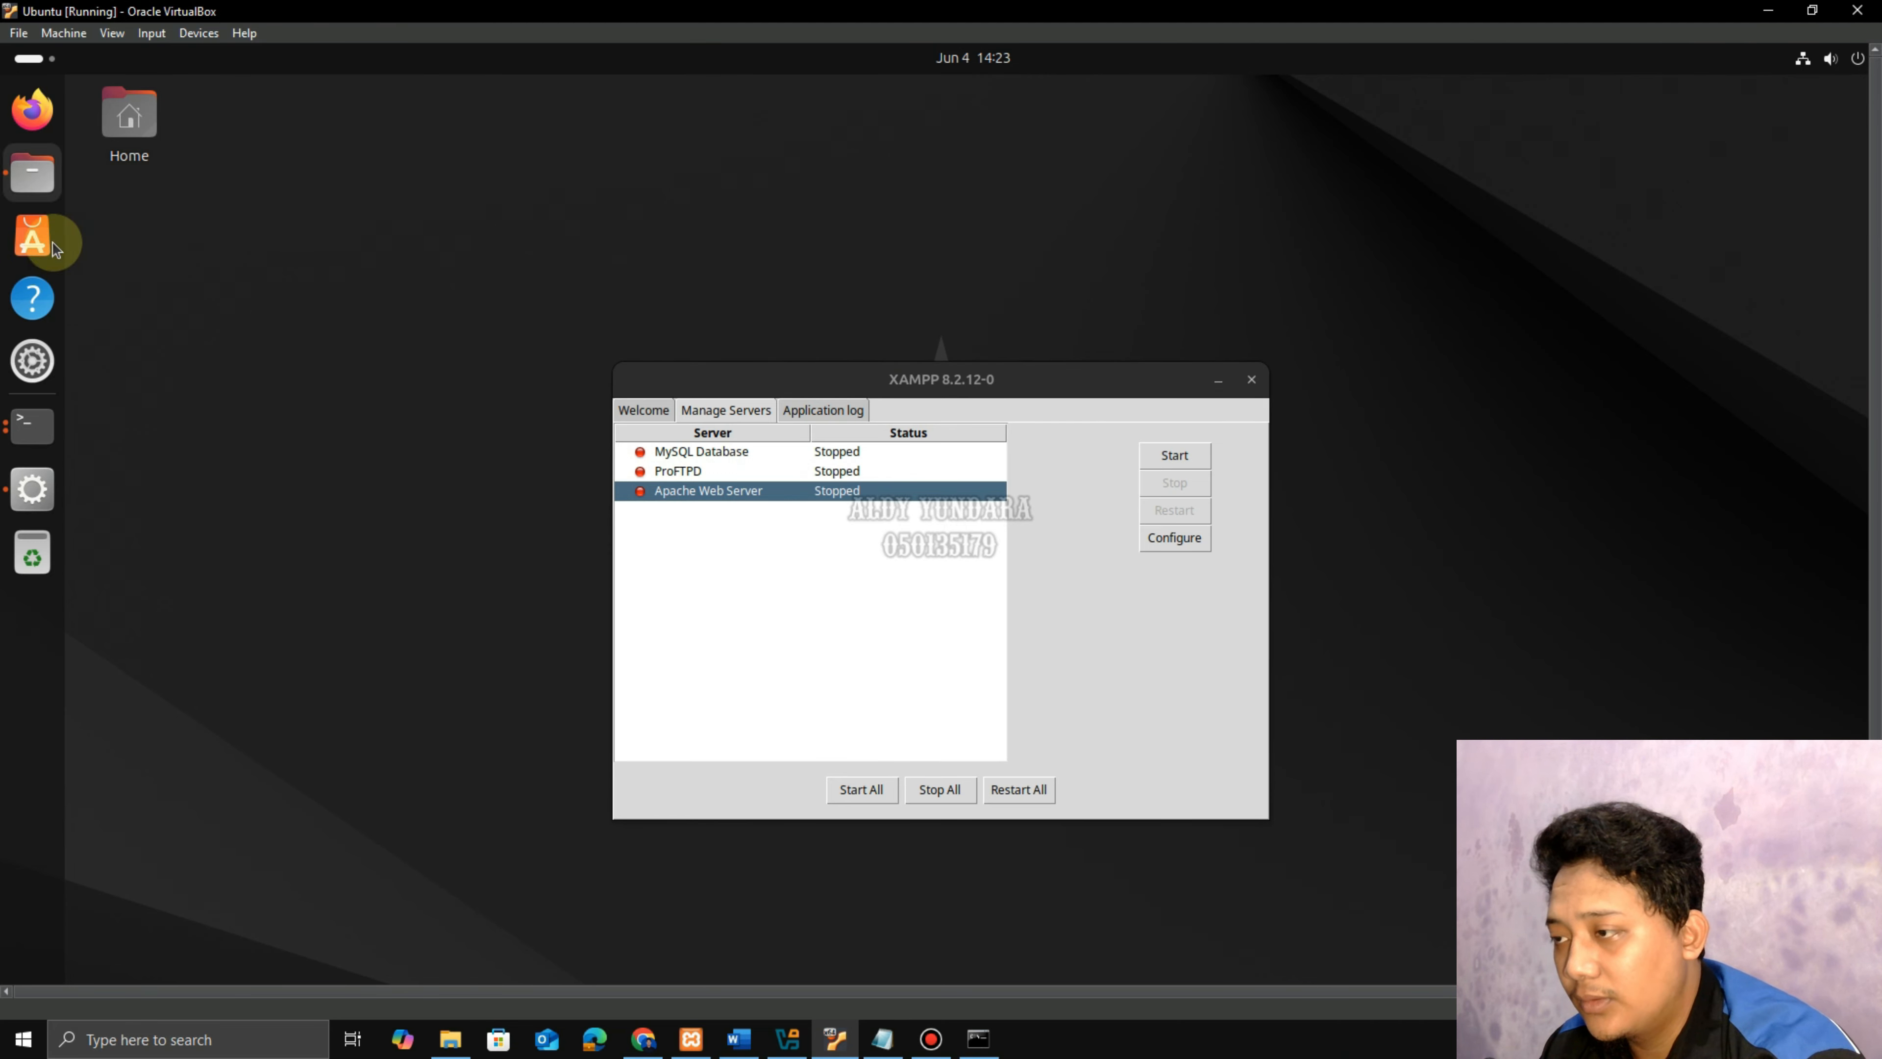
left_click(126, 490)
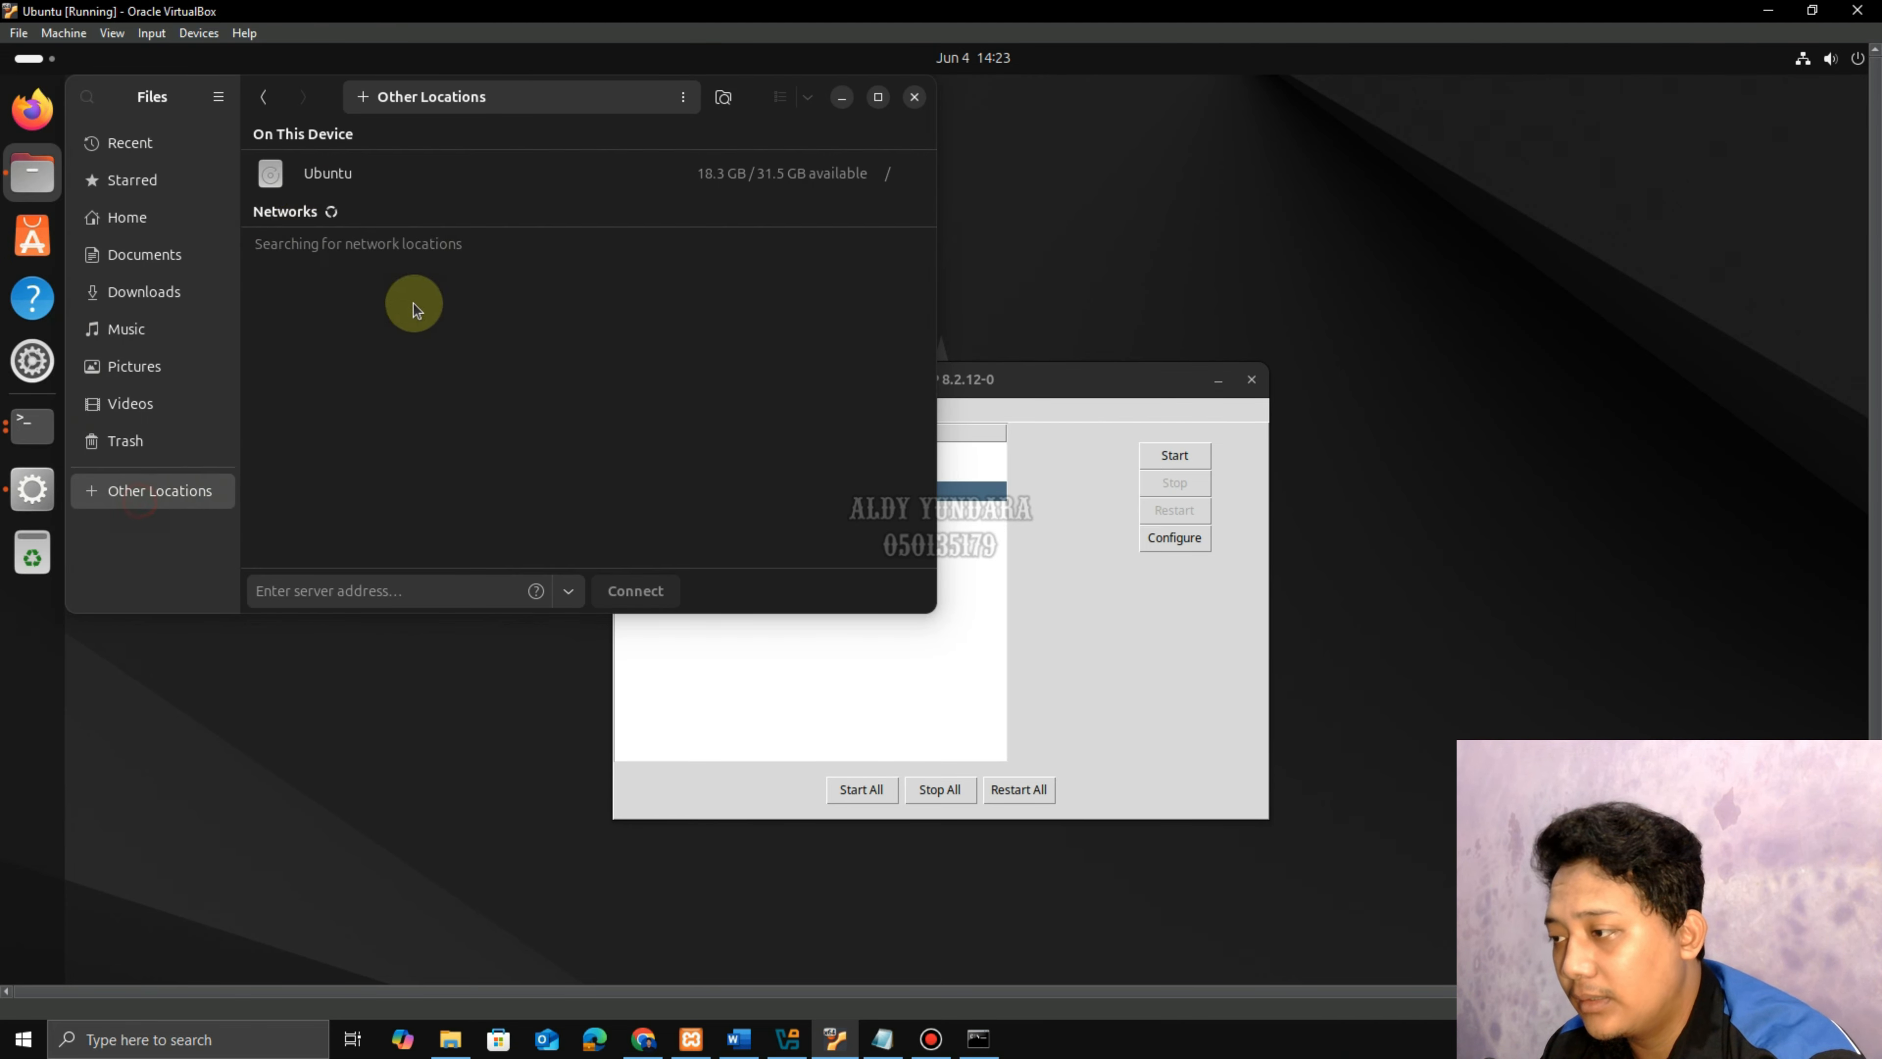
left_click(285, 174)
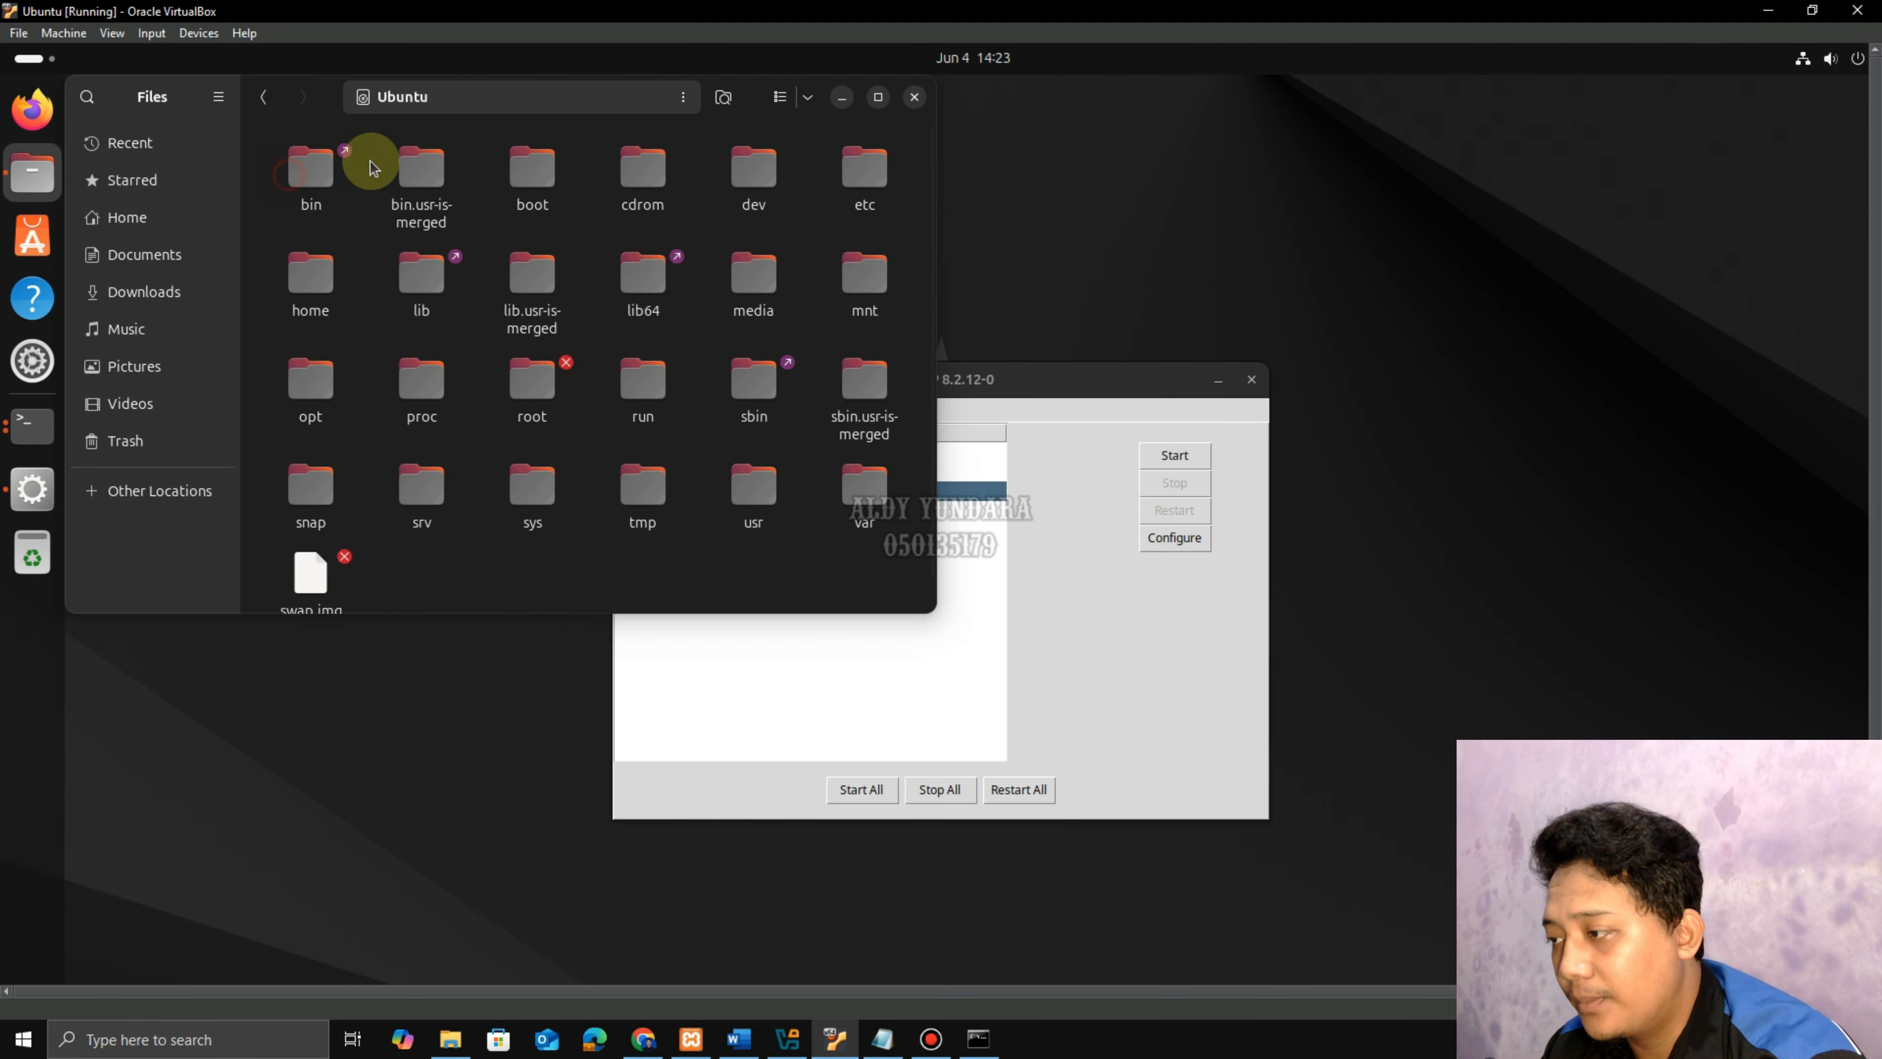
double_click(309, 388)
double_click(318, 180)
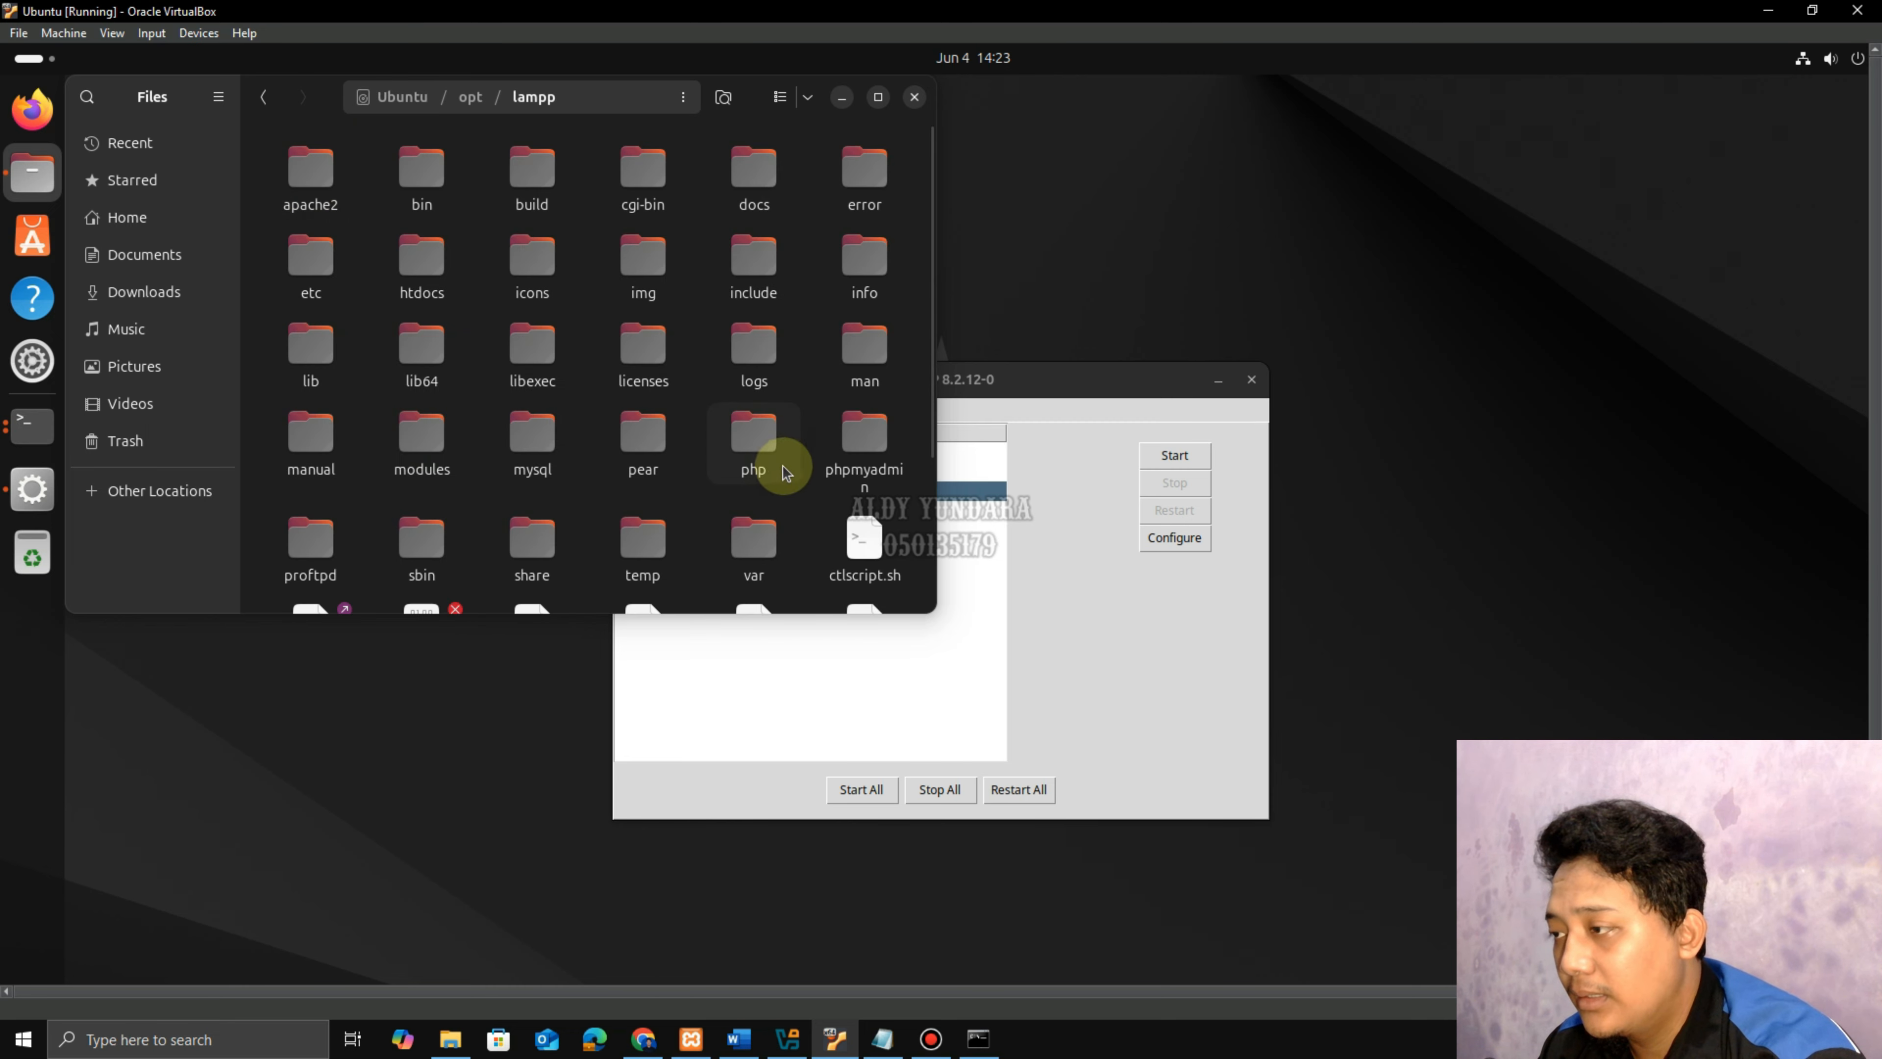
double_click(864, 437)
double_click(608, 181)
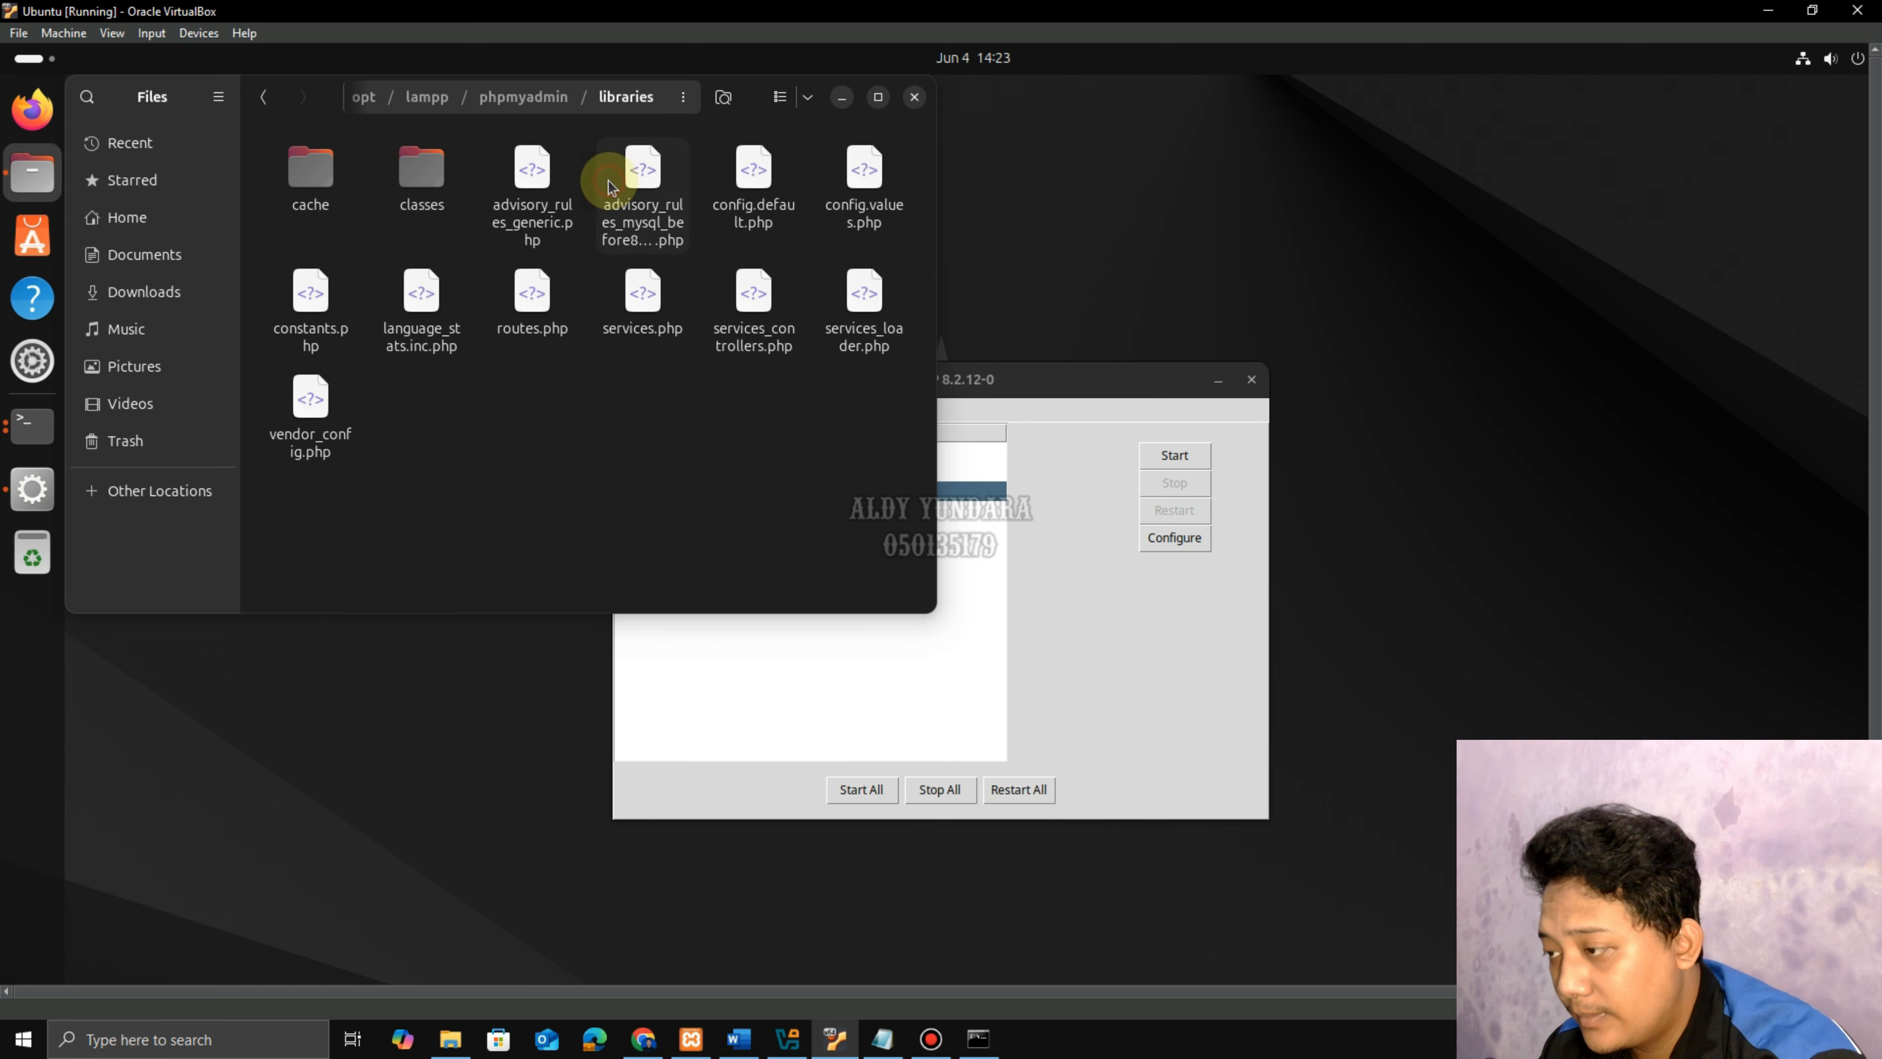
Read the start of step 20 in the guide and return to the Ubuntu VM.
left_click(738, 1037)
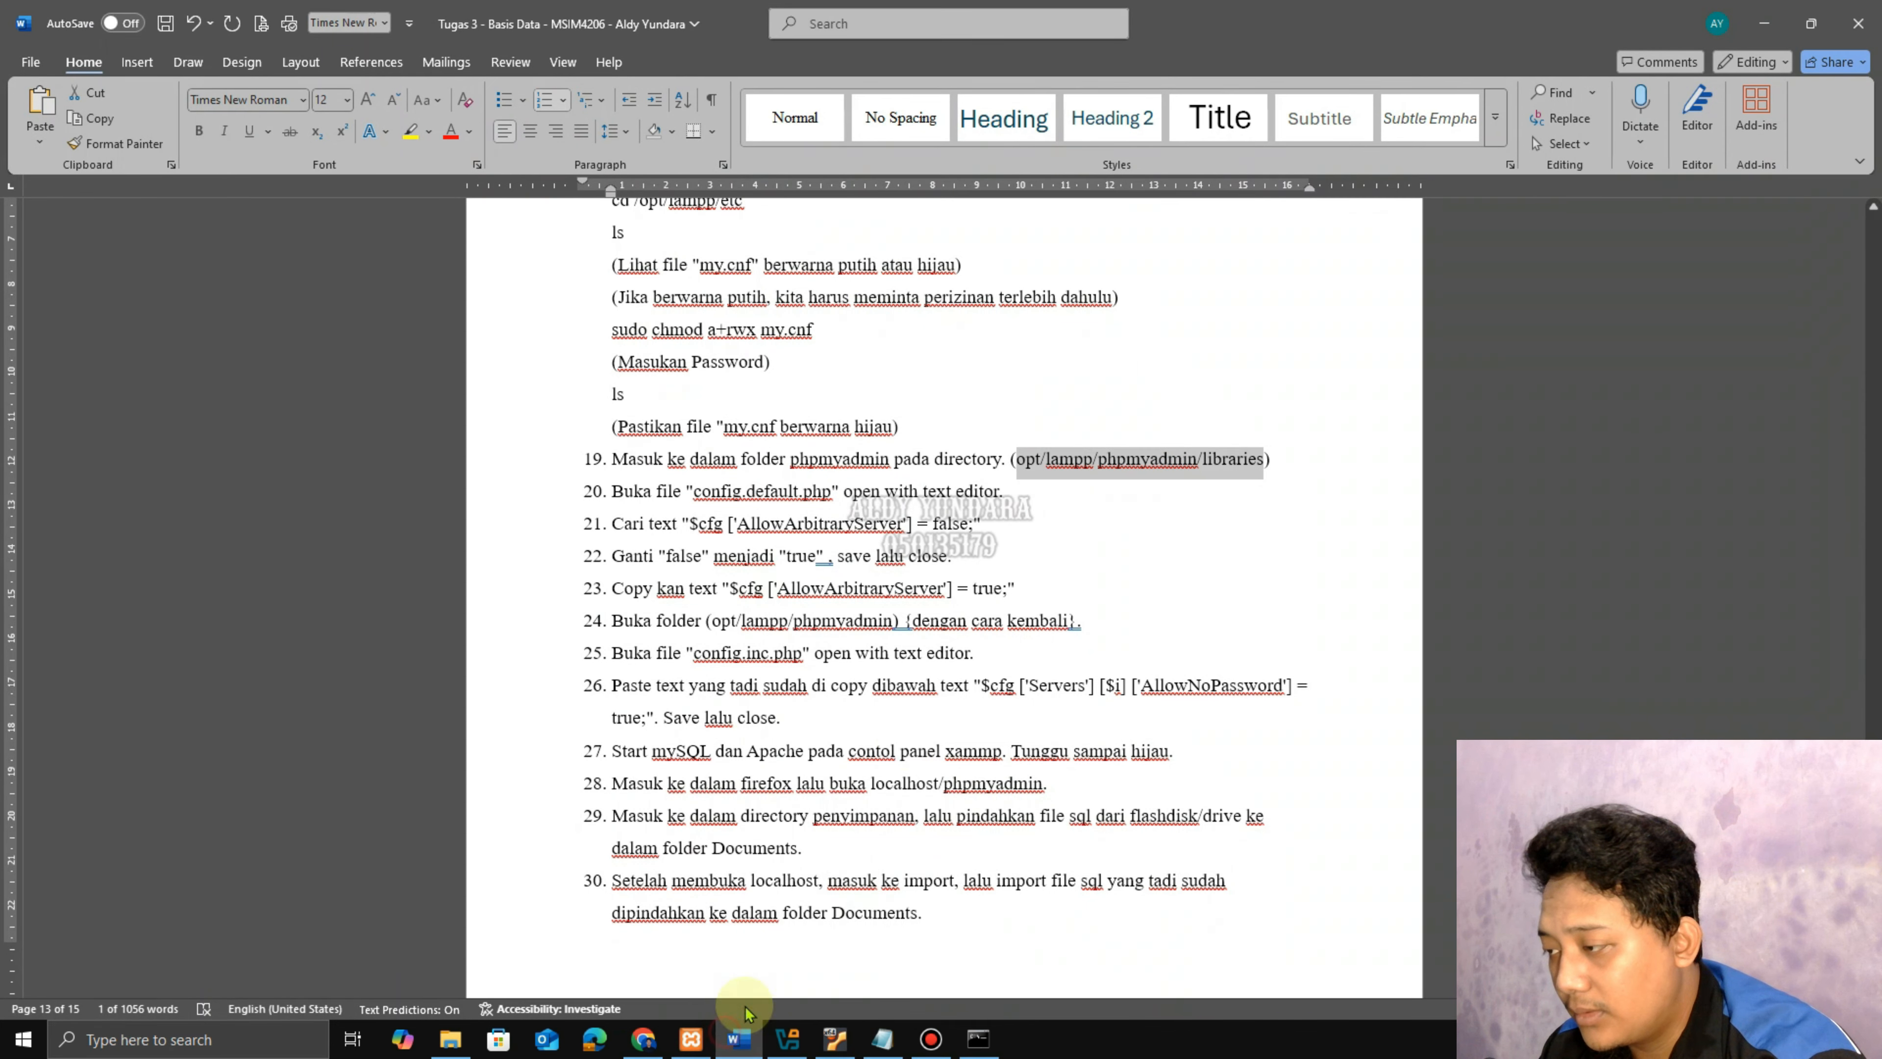
left_click_drag(621, 492, 1000, 493)
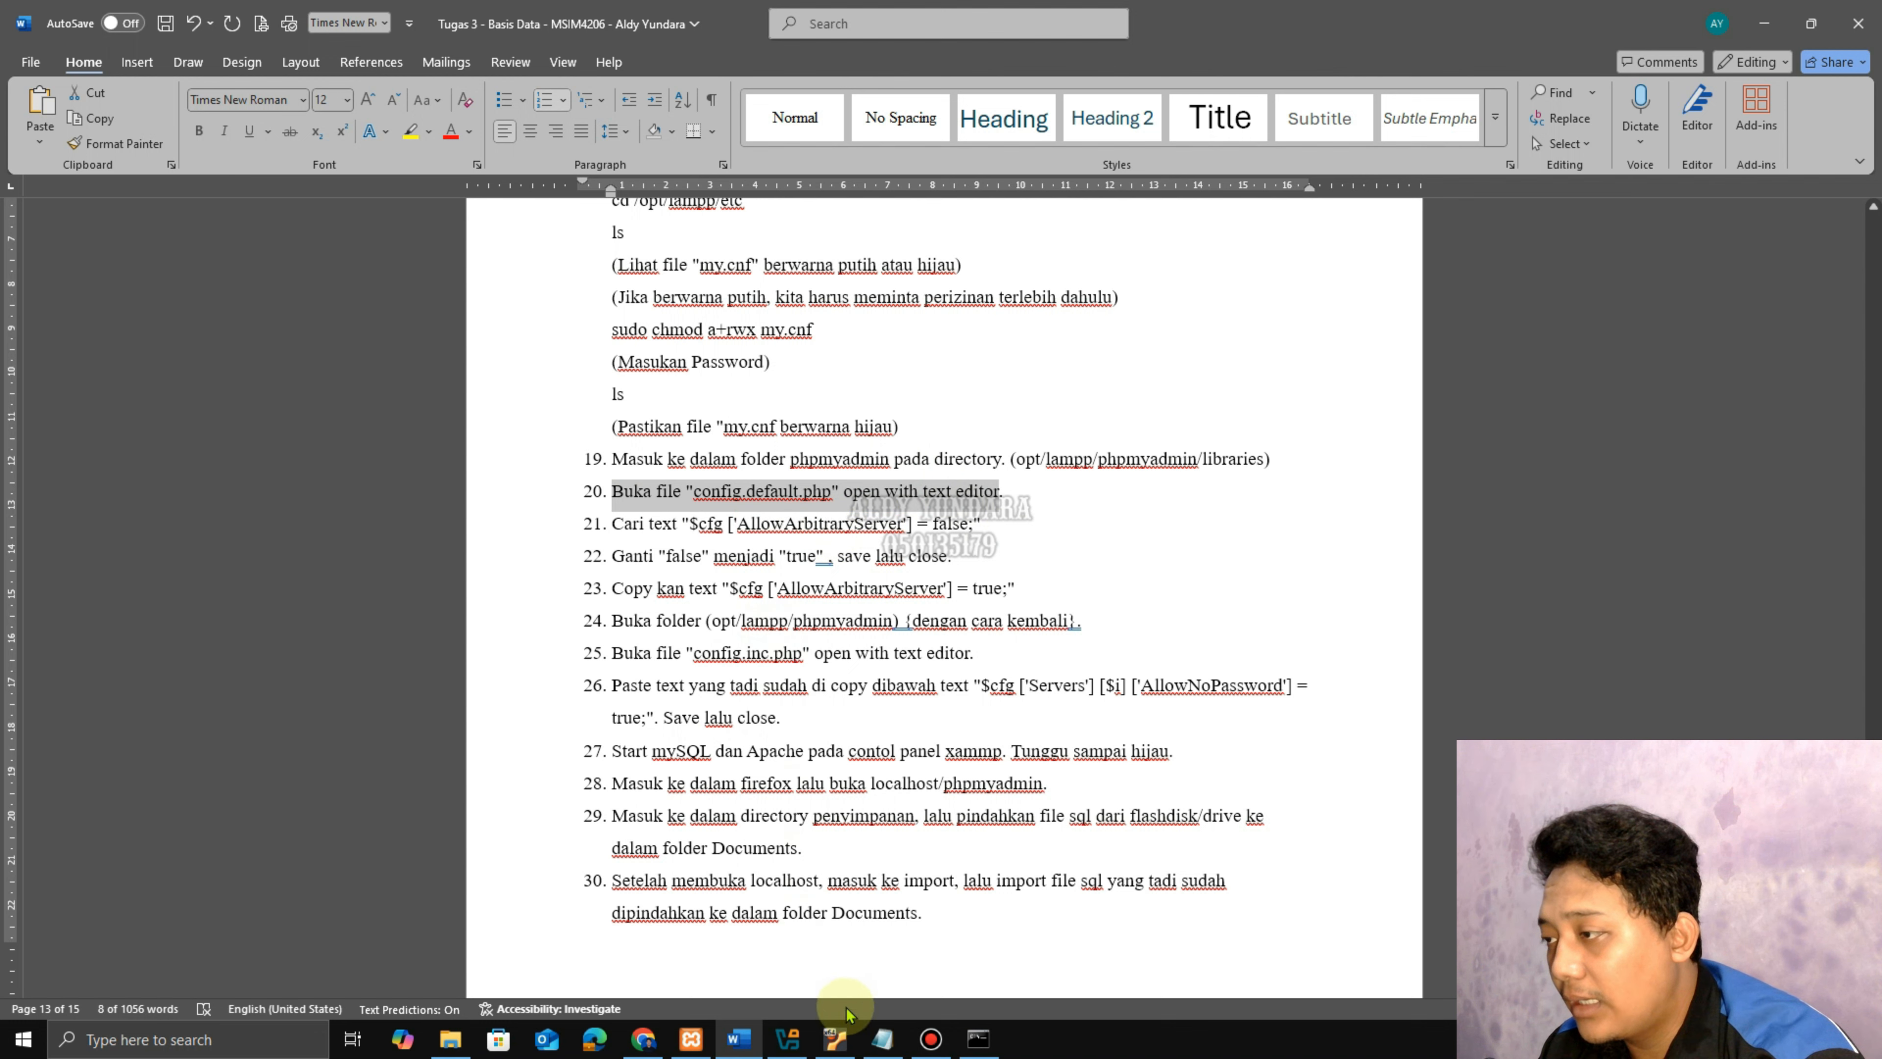
left_click(835, 1038)
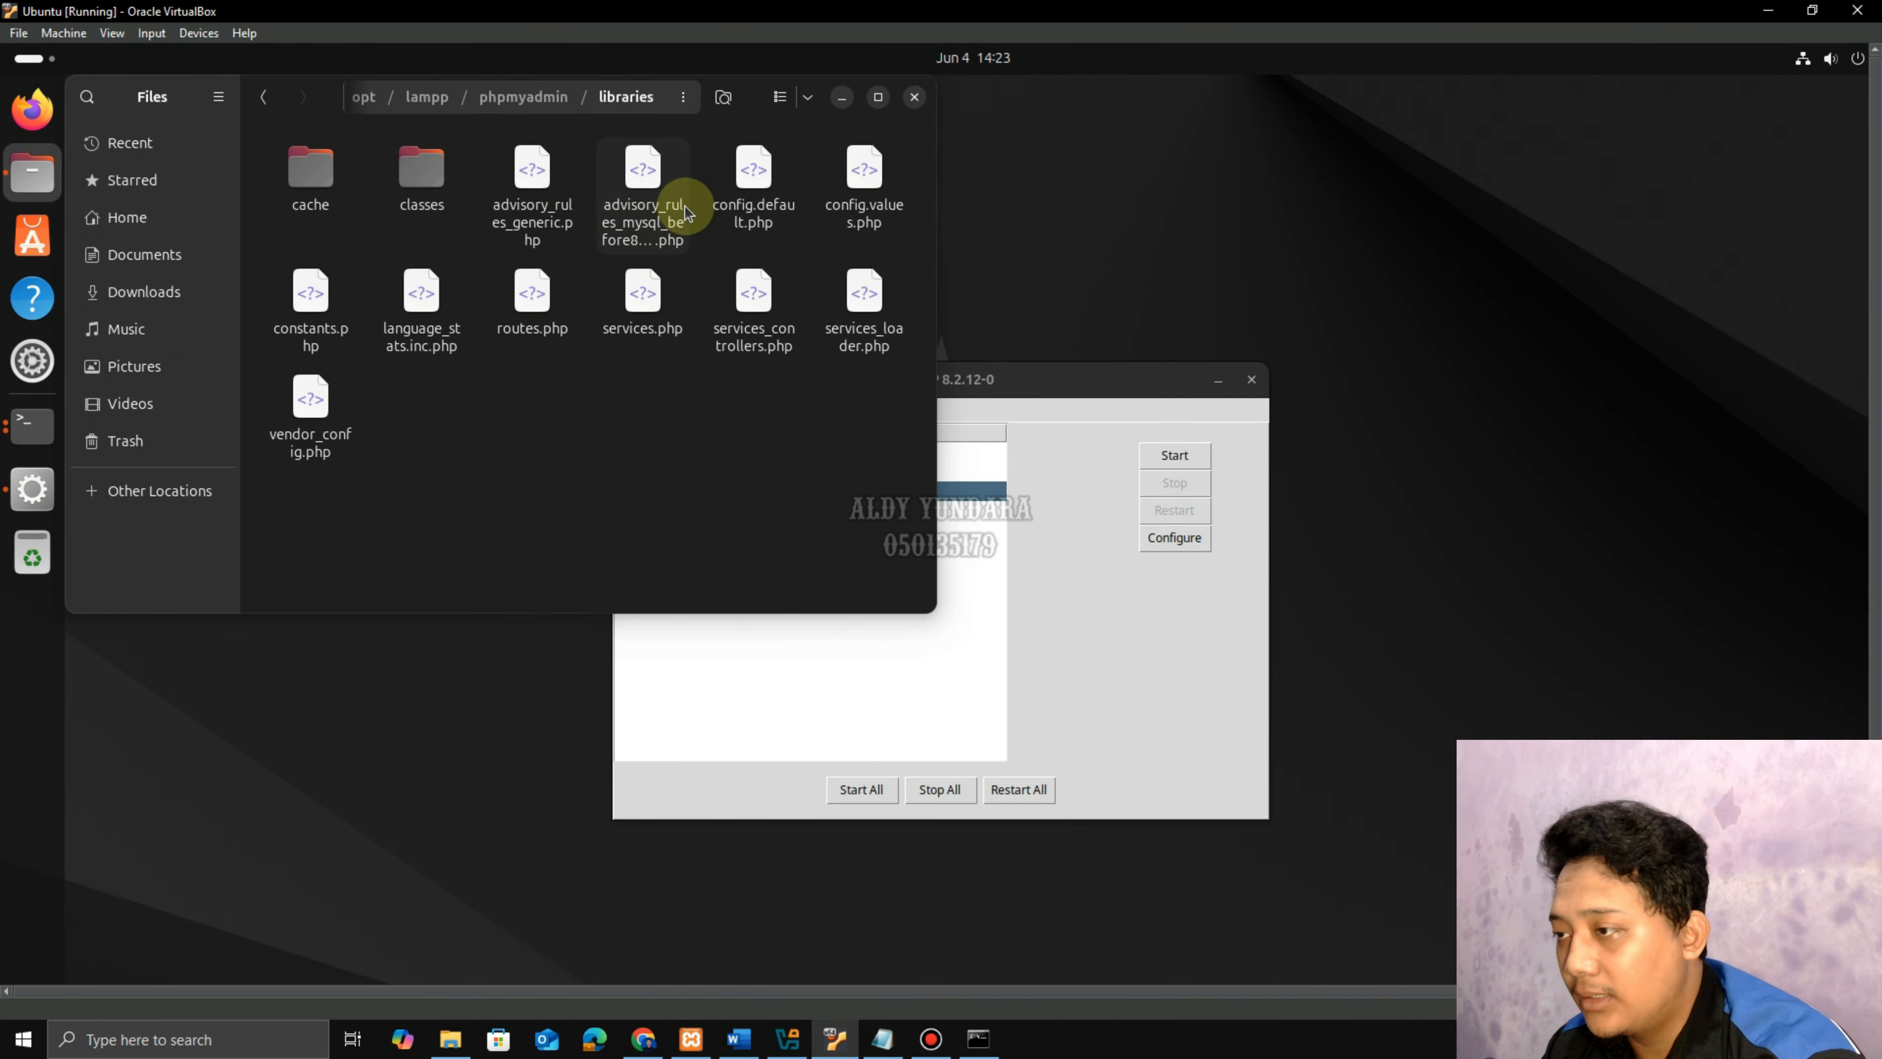
Open config.default.php in Text Editor and look up the AllowArbitraryServer setting in the guide.
left_click(749, 204)
right_click(750, 207)
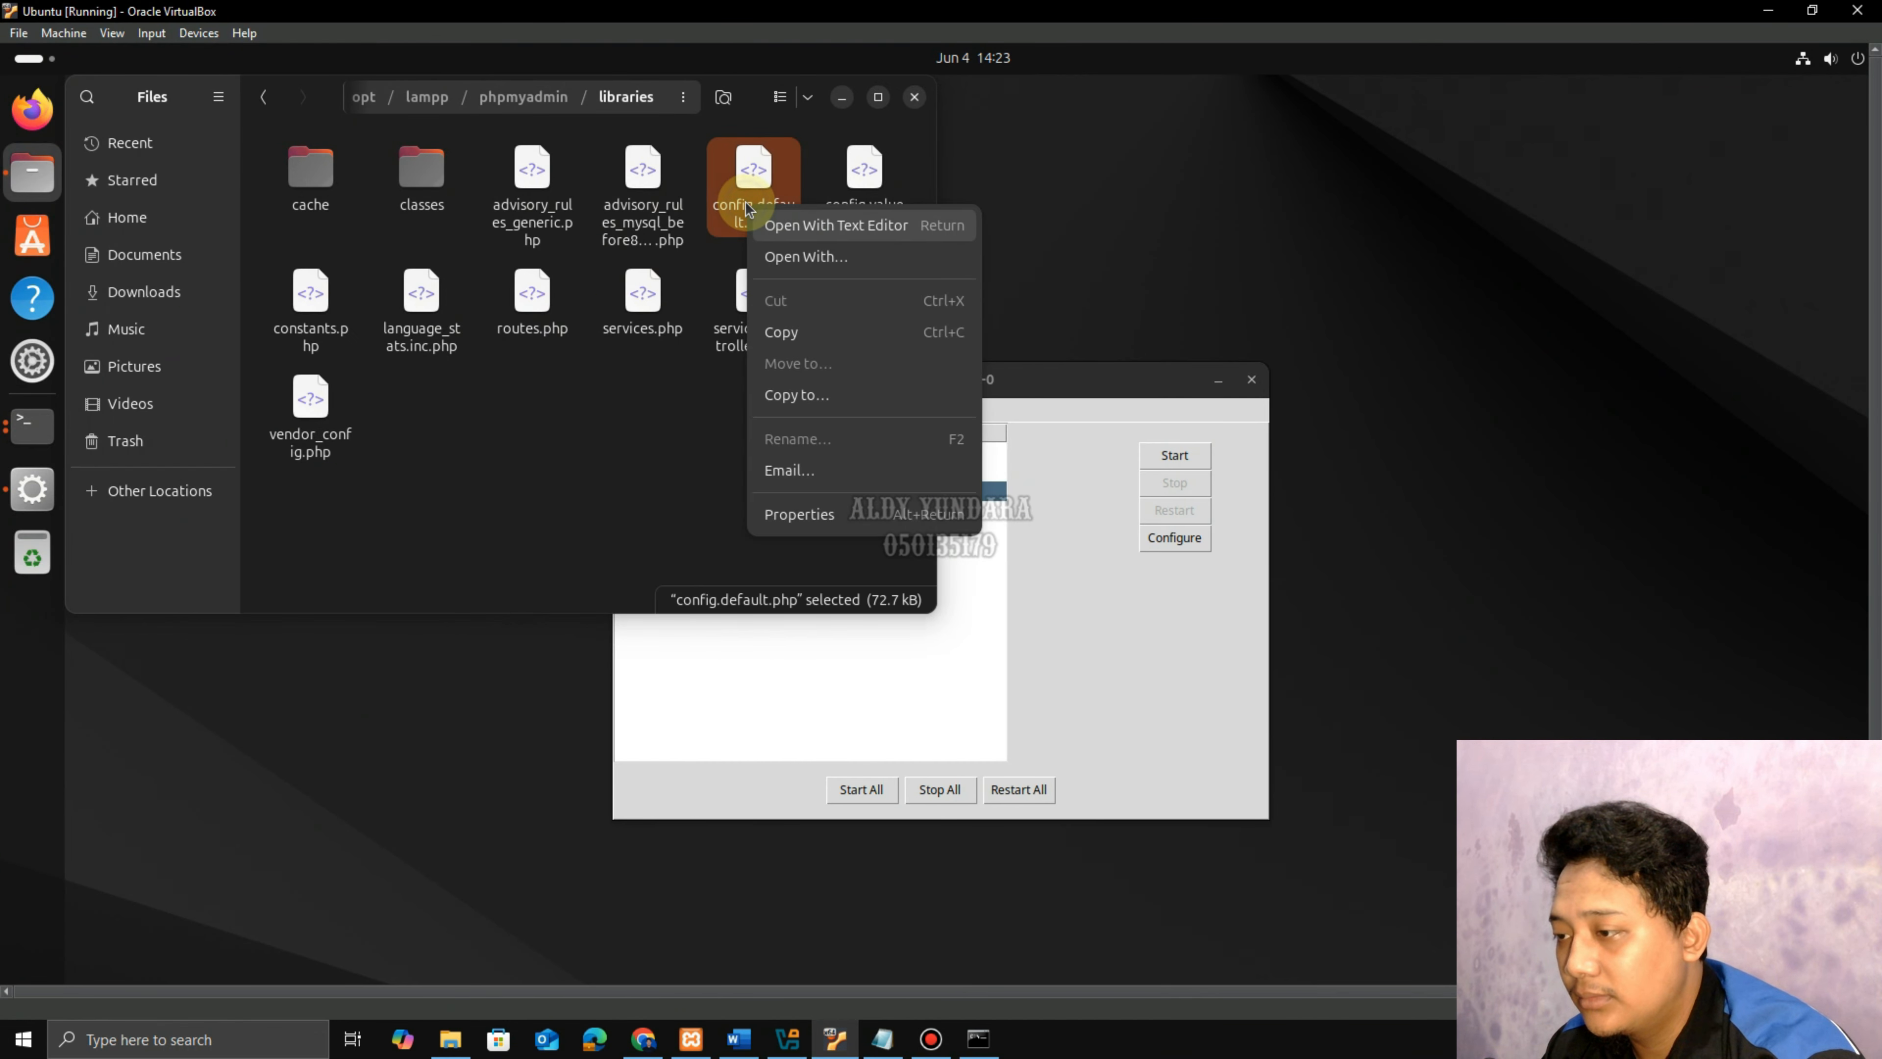
left_click(795, 235)
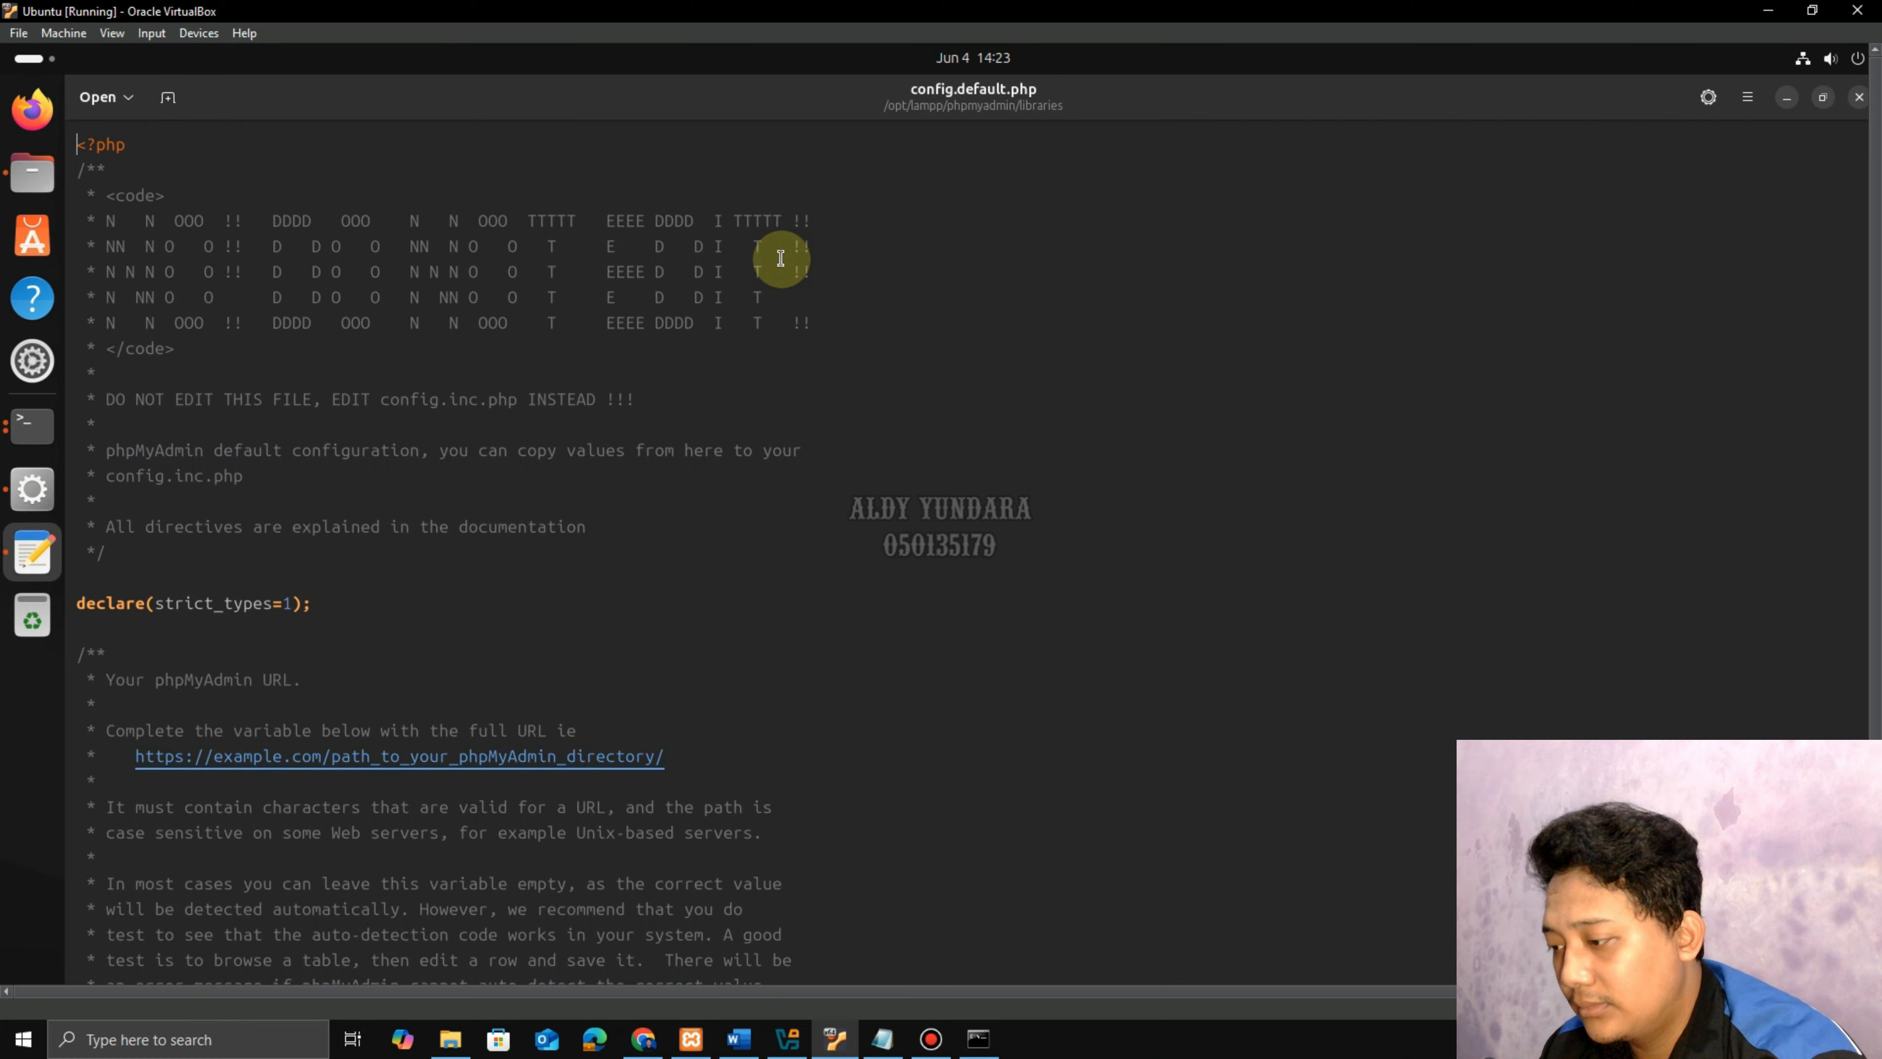
scroll(730, 545, "down", 15)
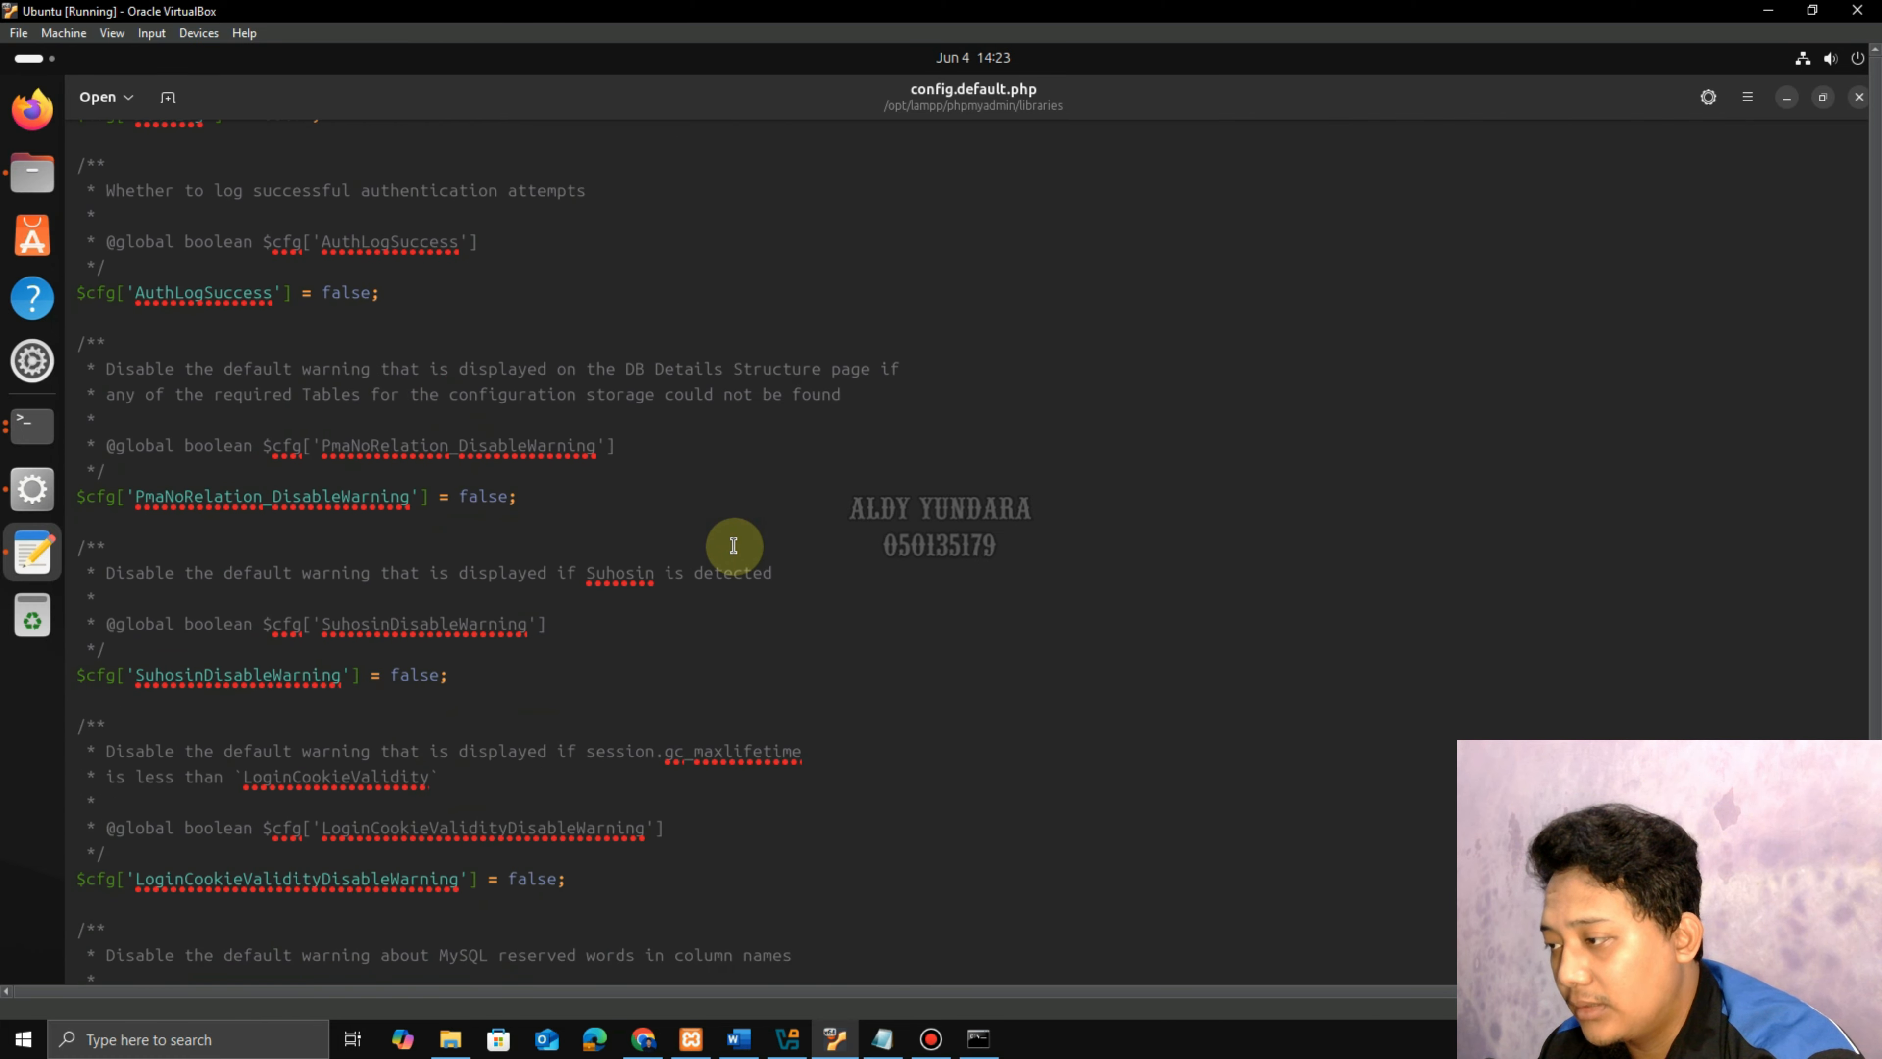
scroll(730, 541, "down", 5)
left_click(739, 1038)
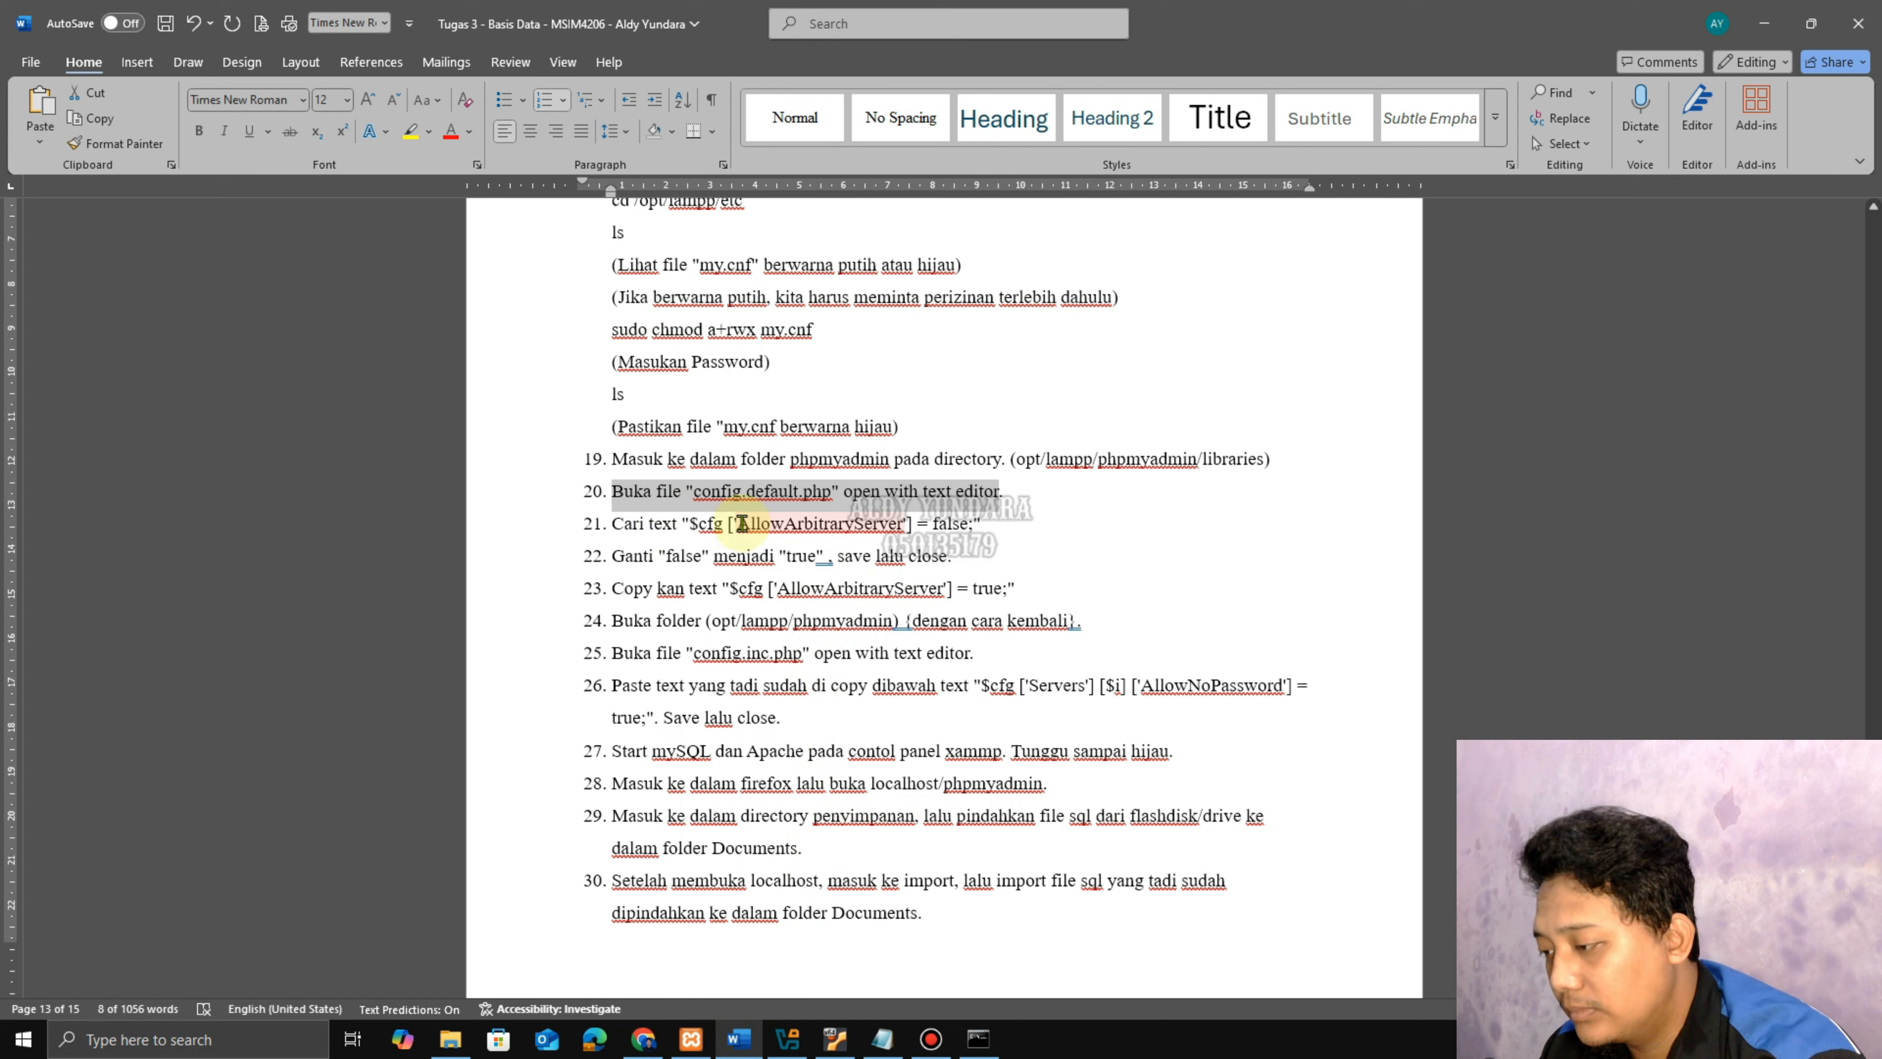
left_click_drag(741, 523, 905, 525)
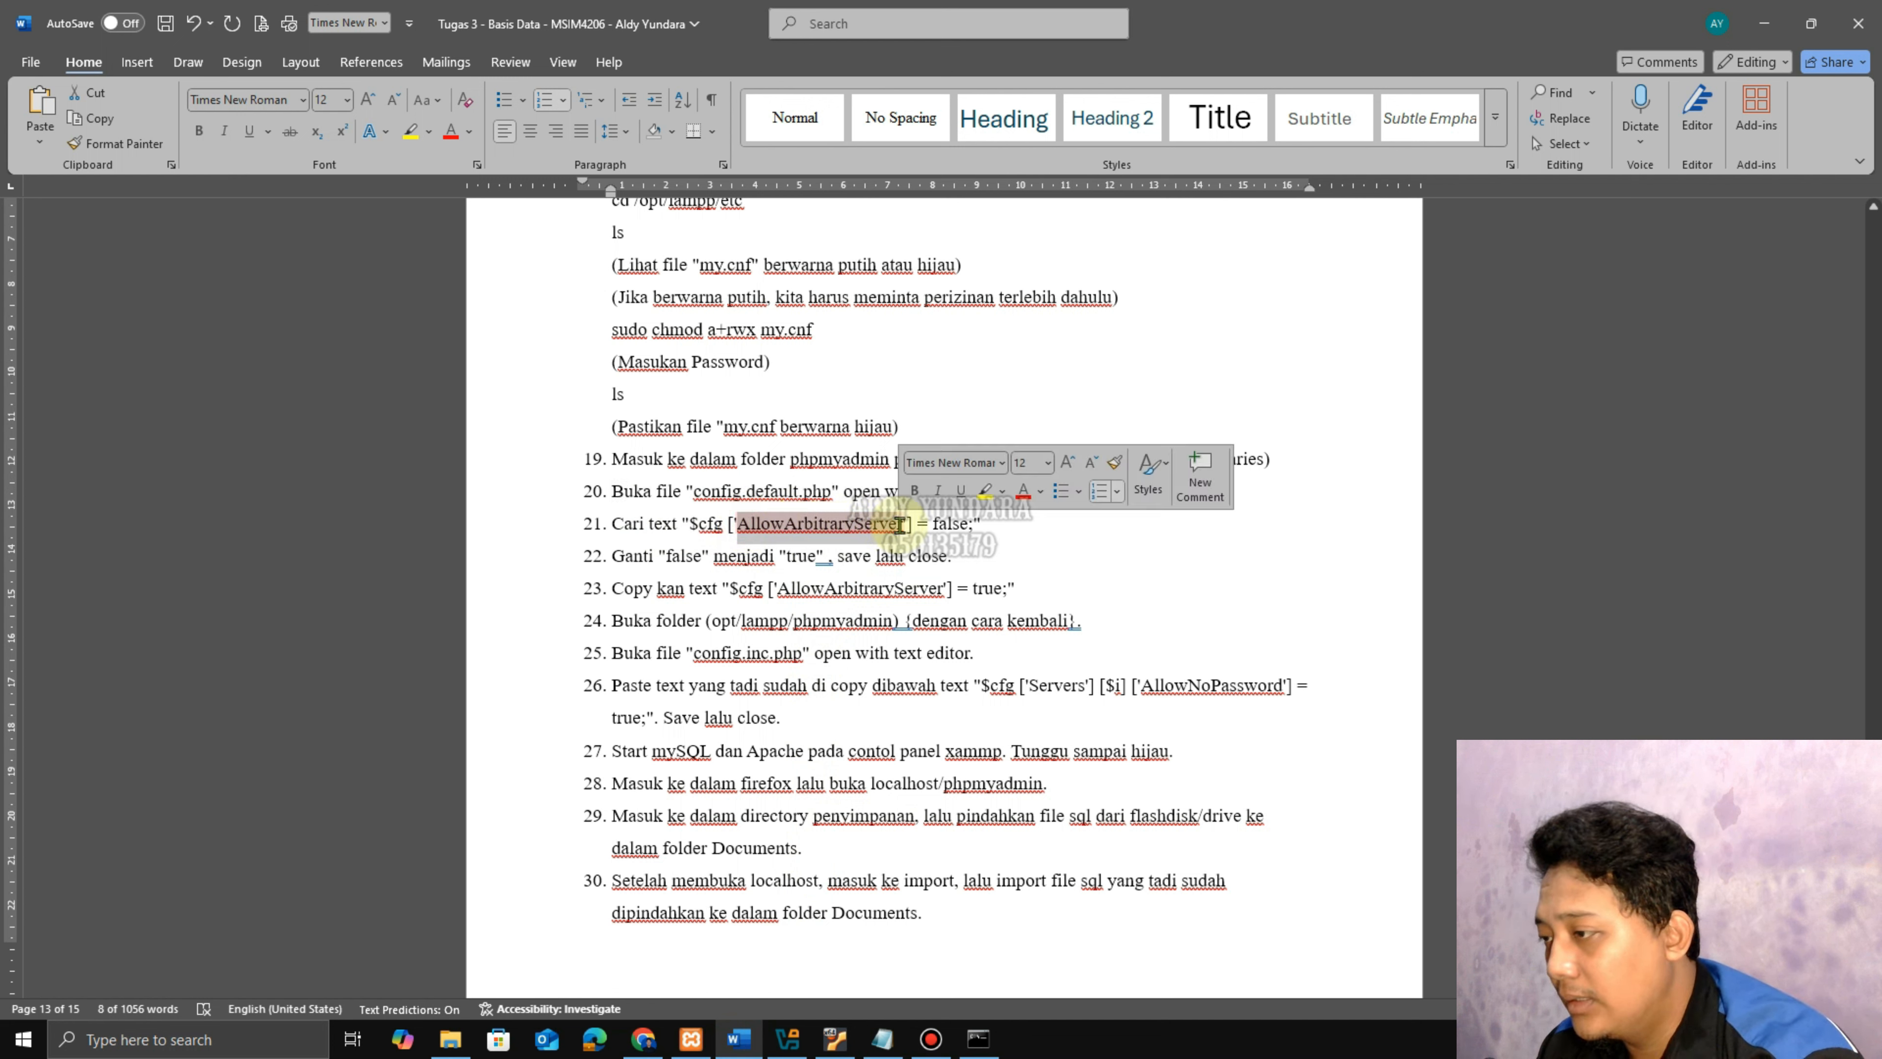
left_click(835, 1038)
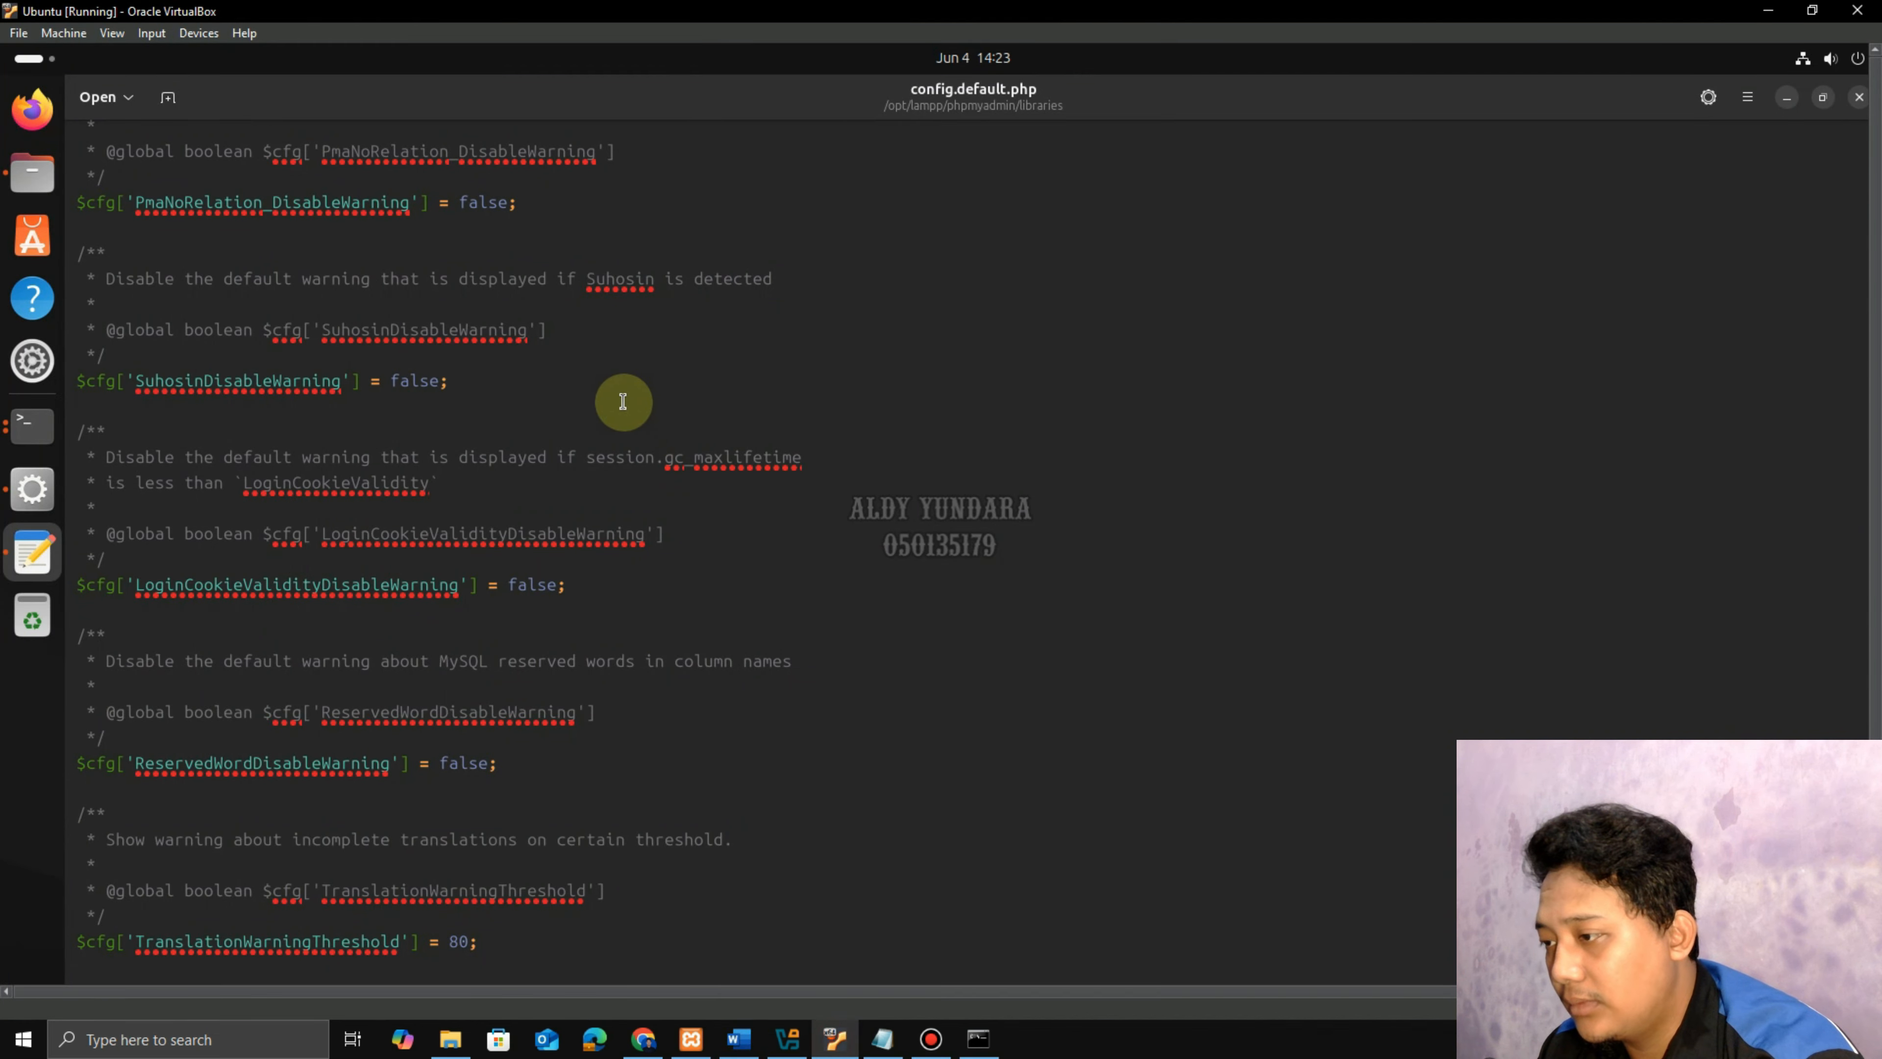
Find AllowArbitraryServer, change false to true, and copy that whole setting line.
key("ctrl+f")
type("A")
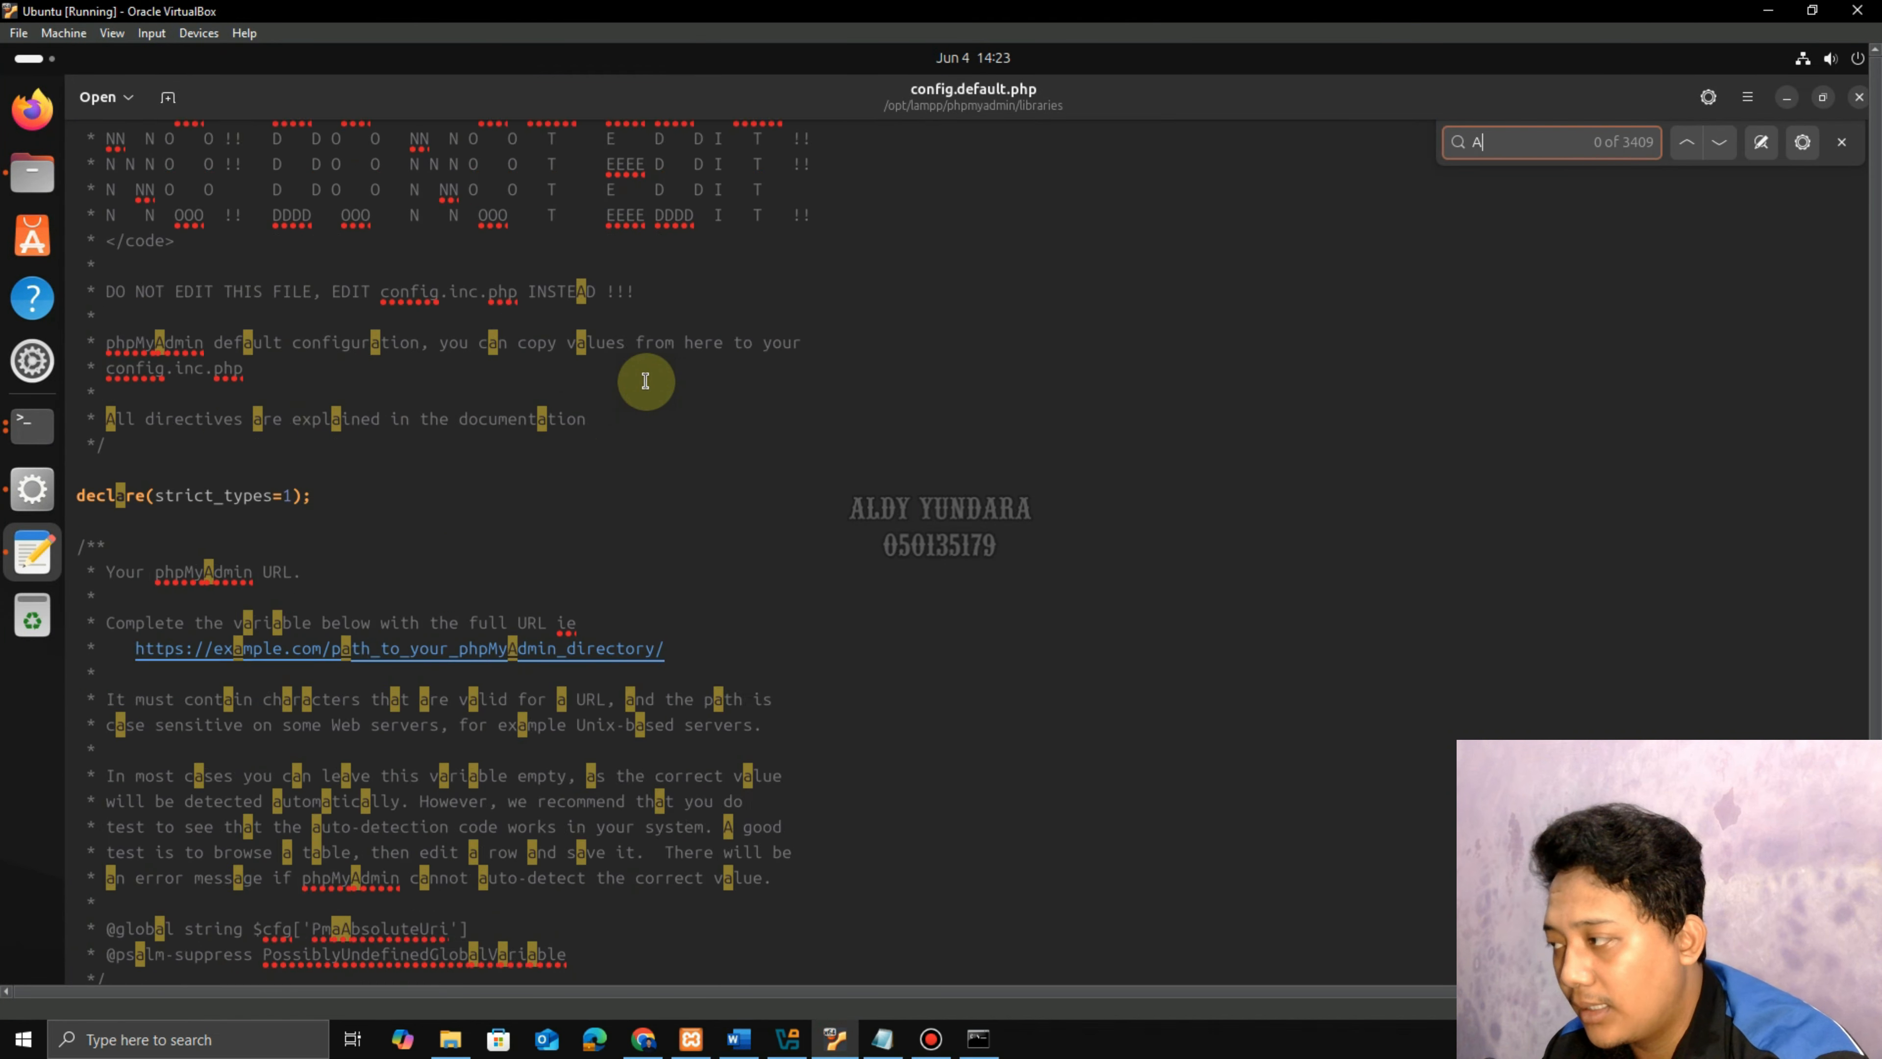
type("llowArbit")
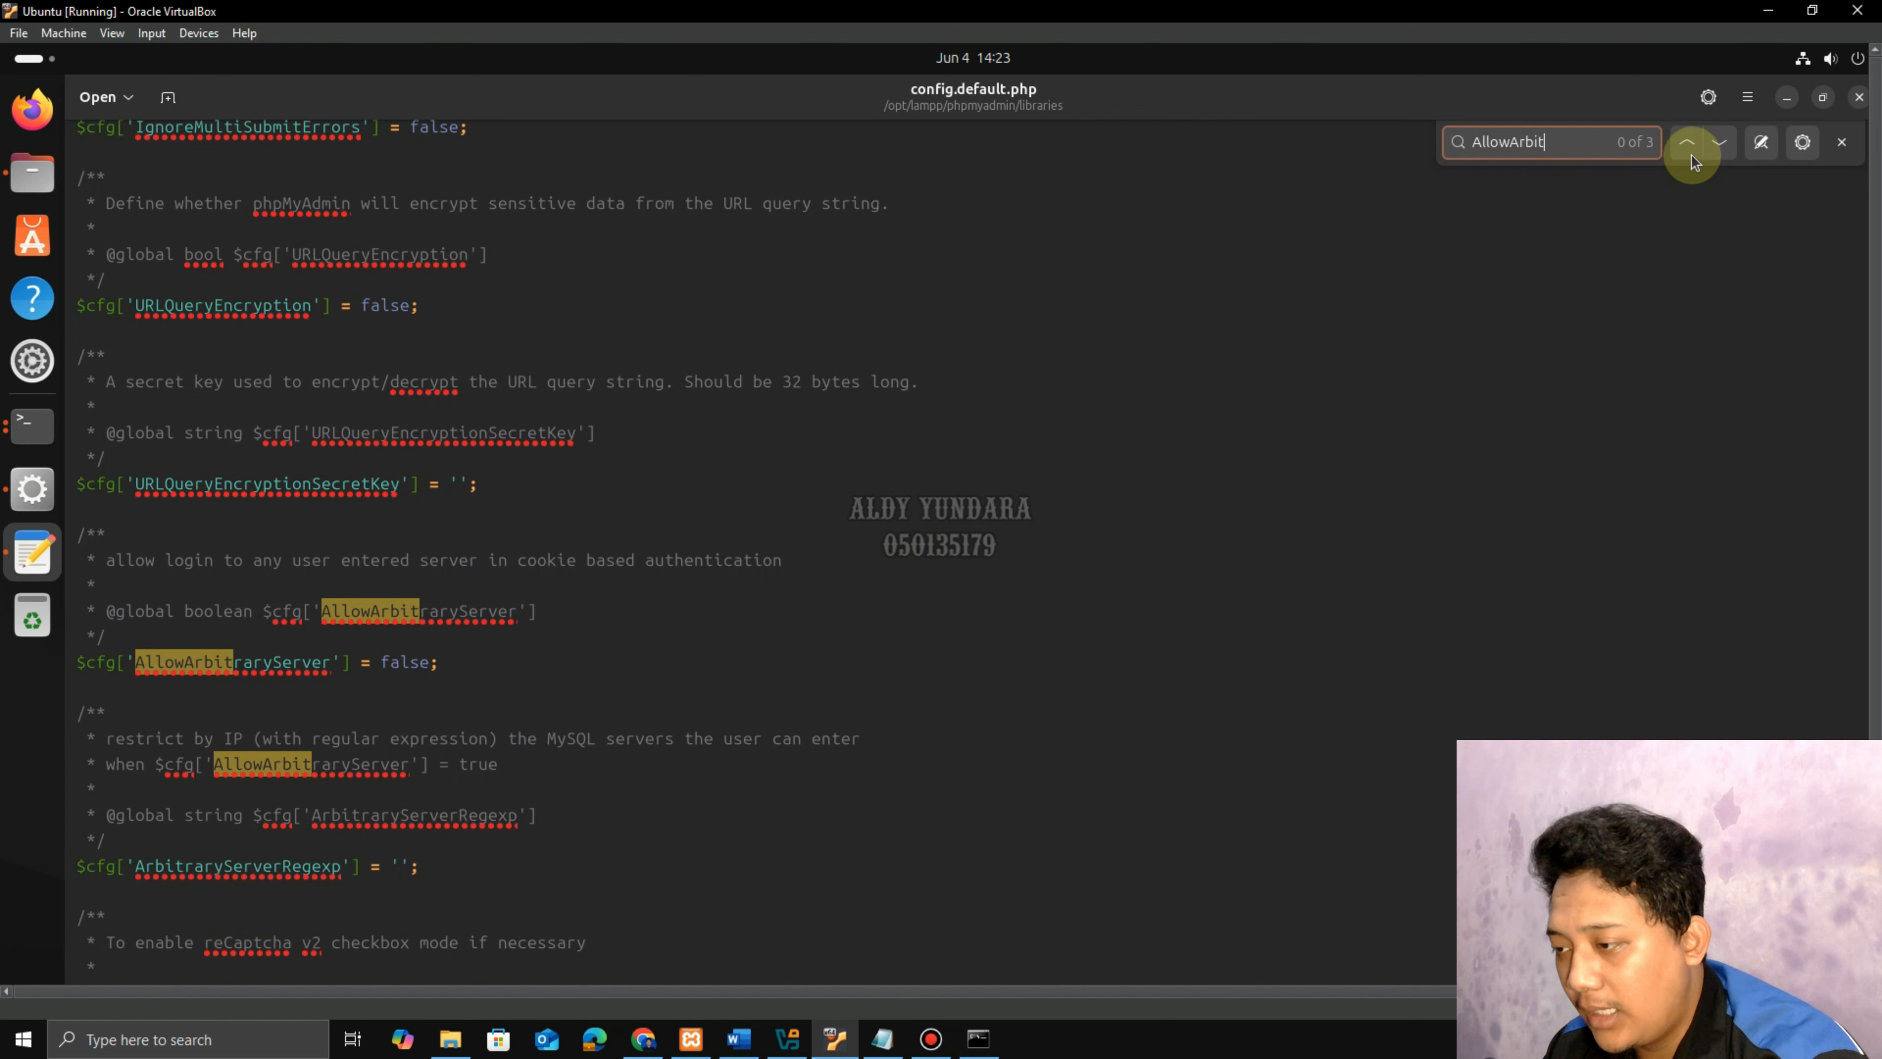
left_click(1718, 147)
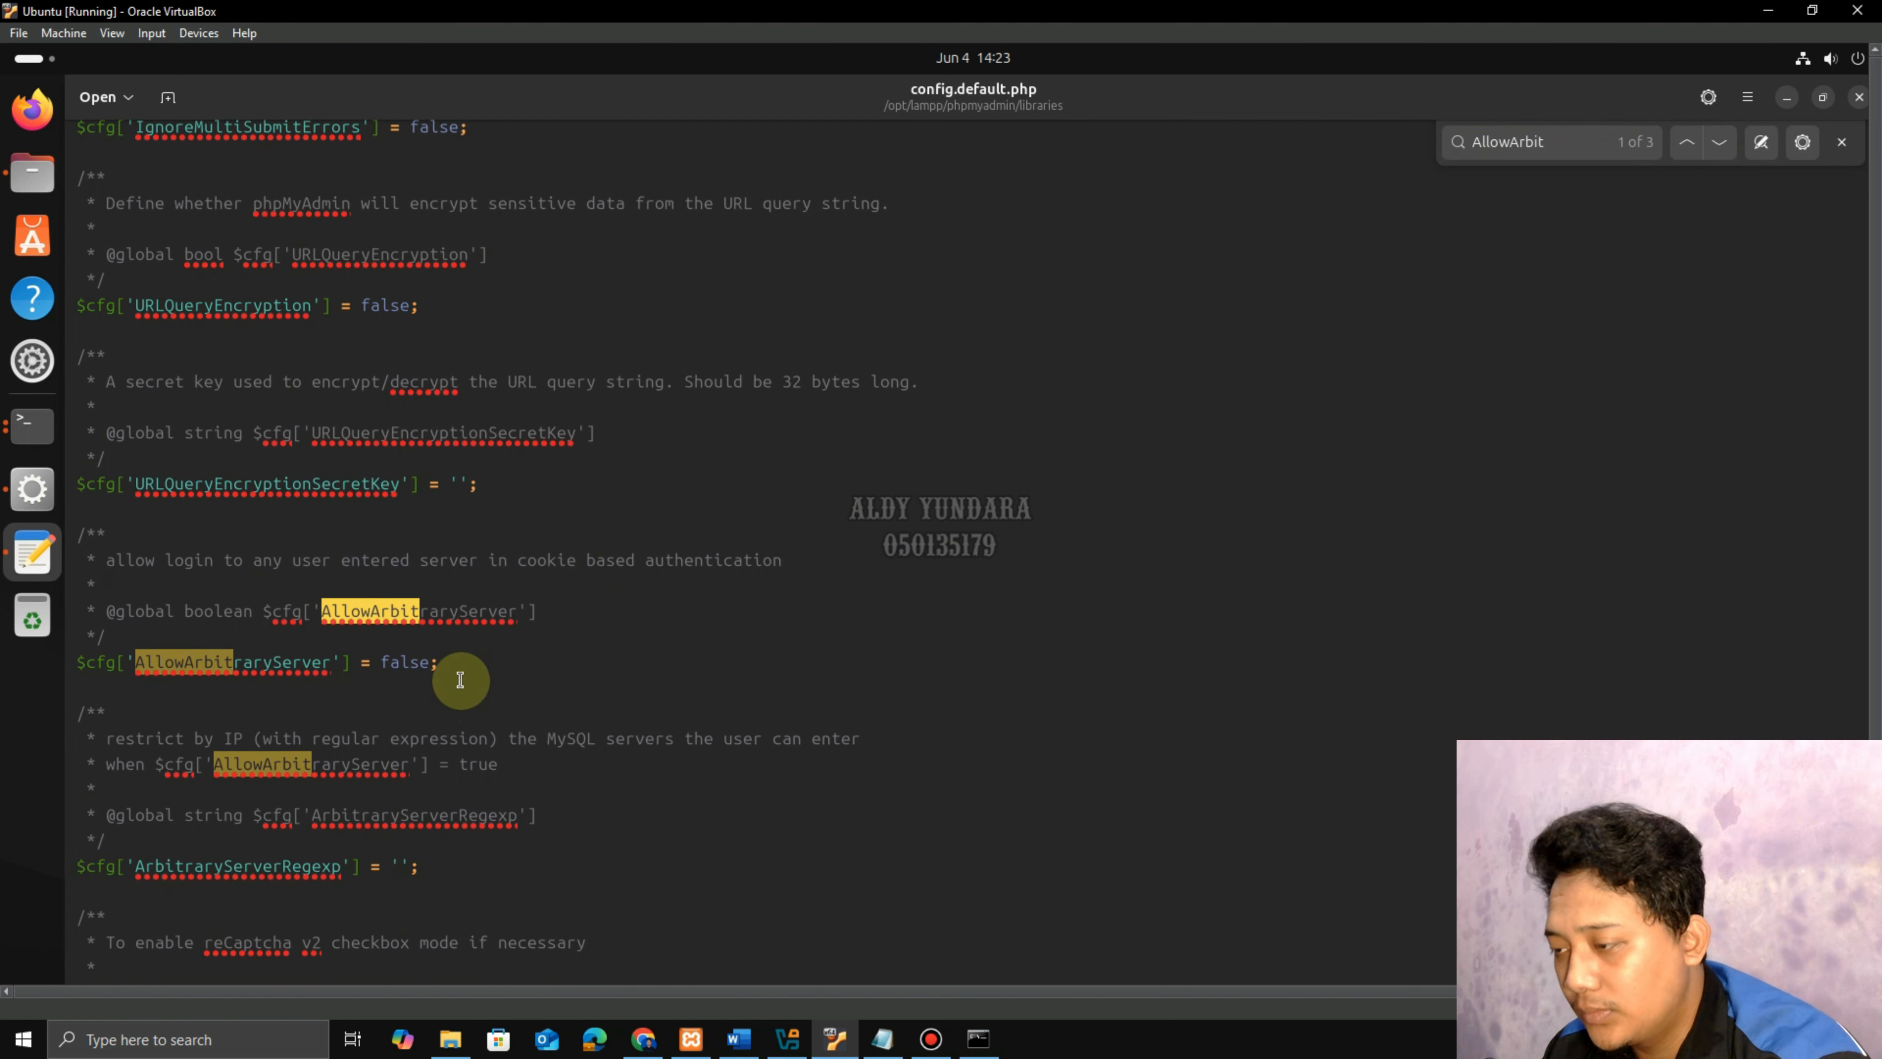
left_click(463, 664)
left_click(382, 662)
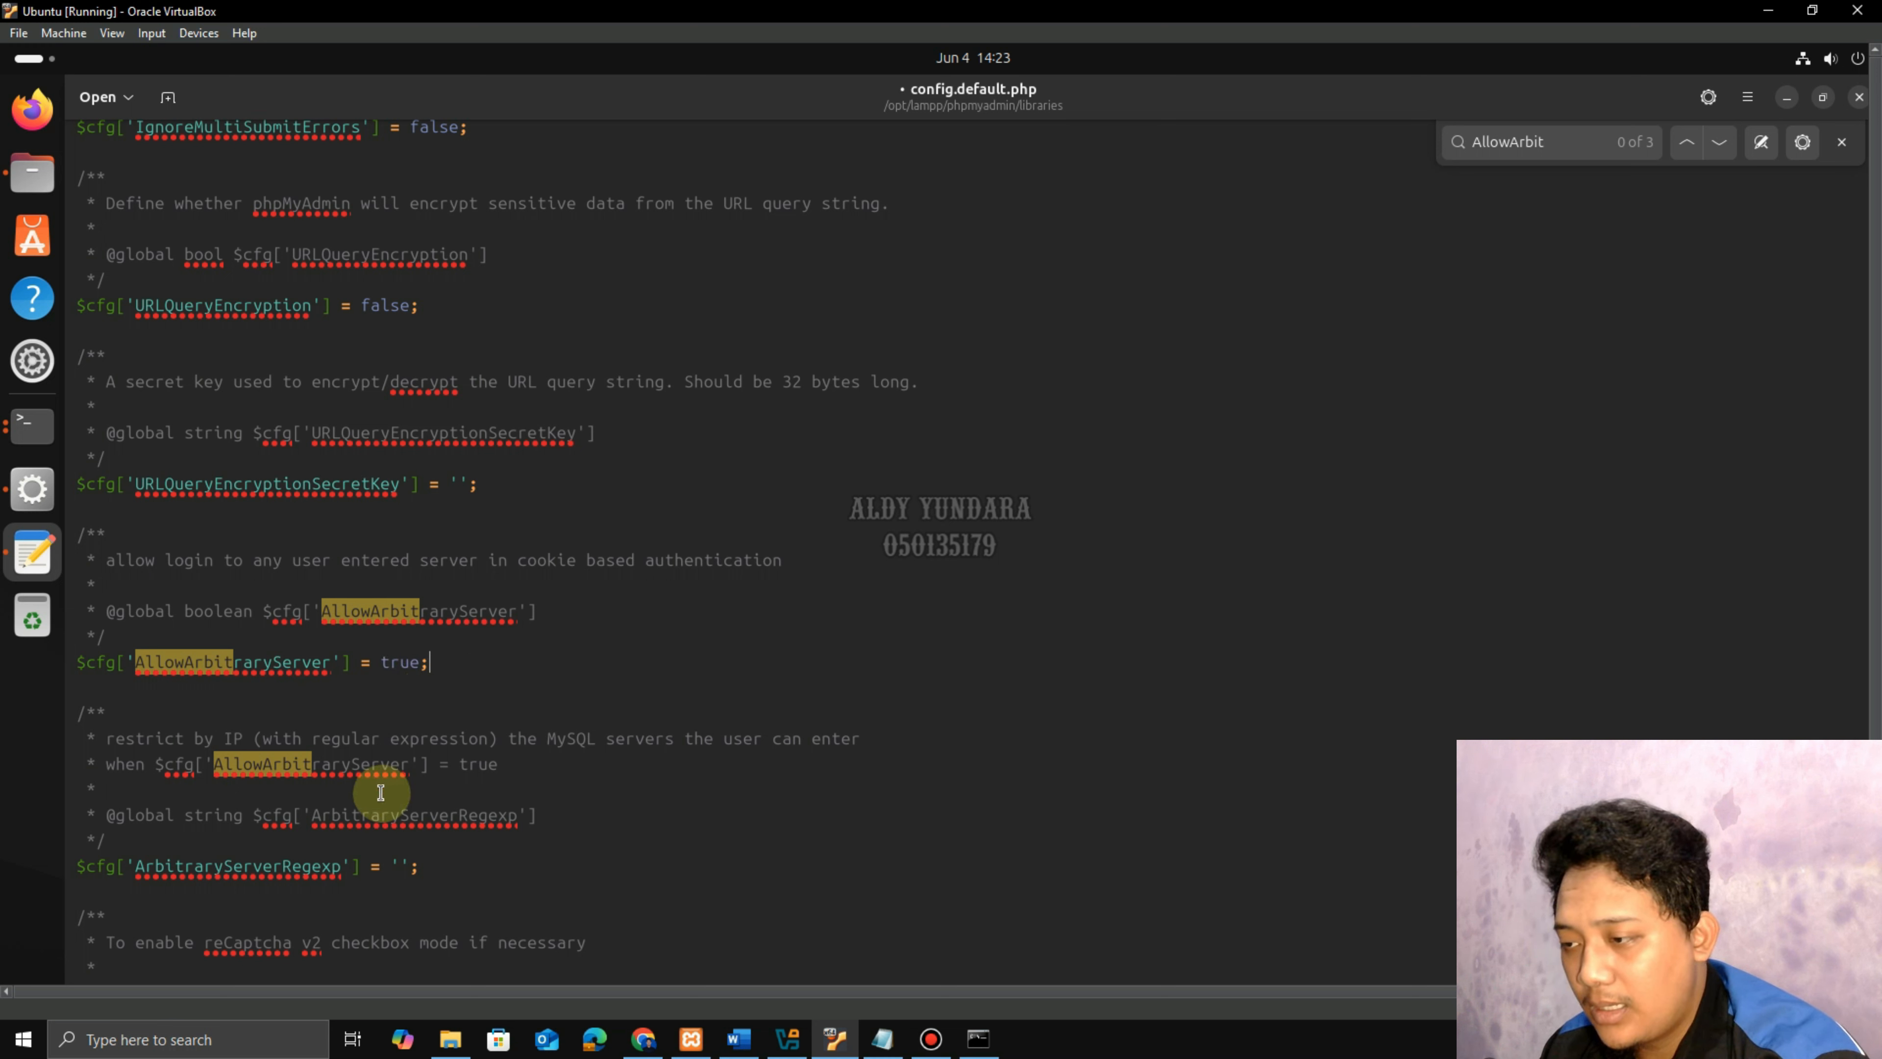
left_click(434, 659)
left_click_drag(428, 660, 75, 662)
right_click(98, 664)
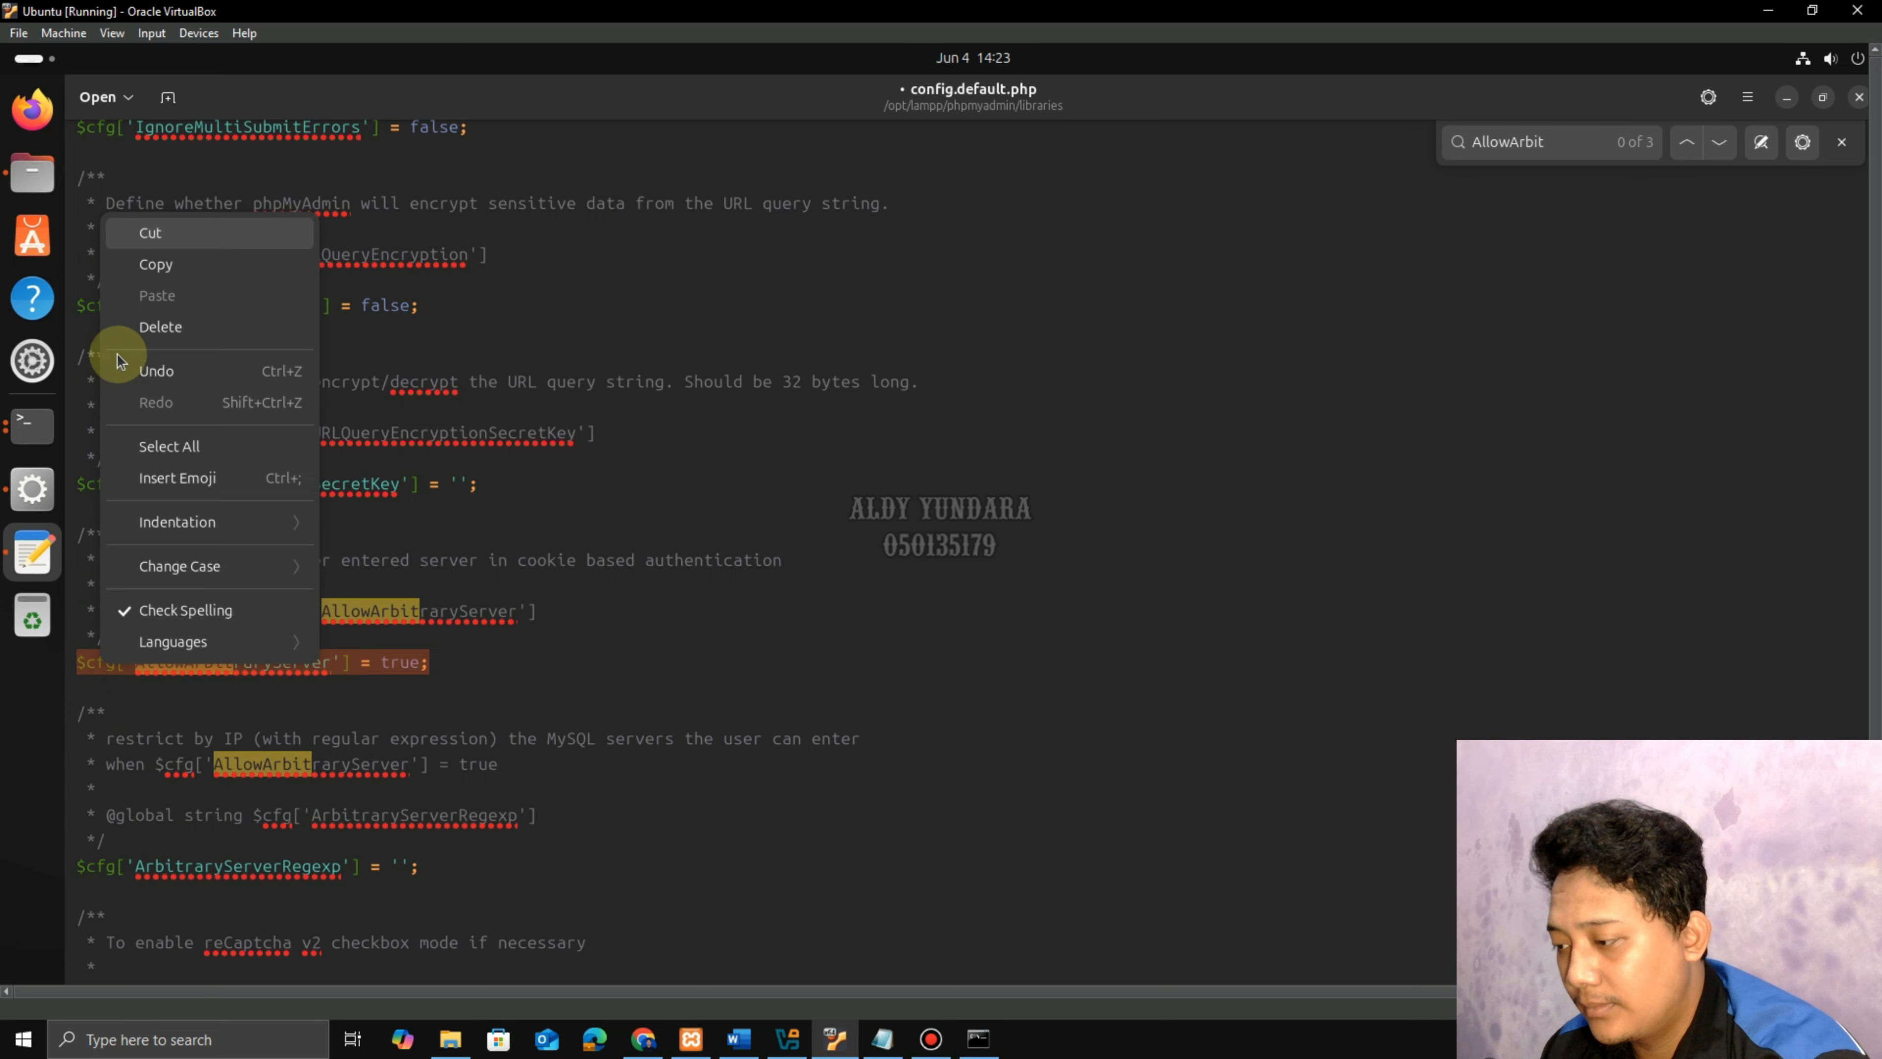
left_click(161, 266)
left_click(441, 658)
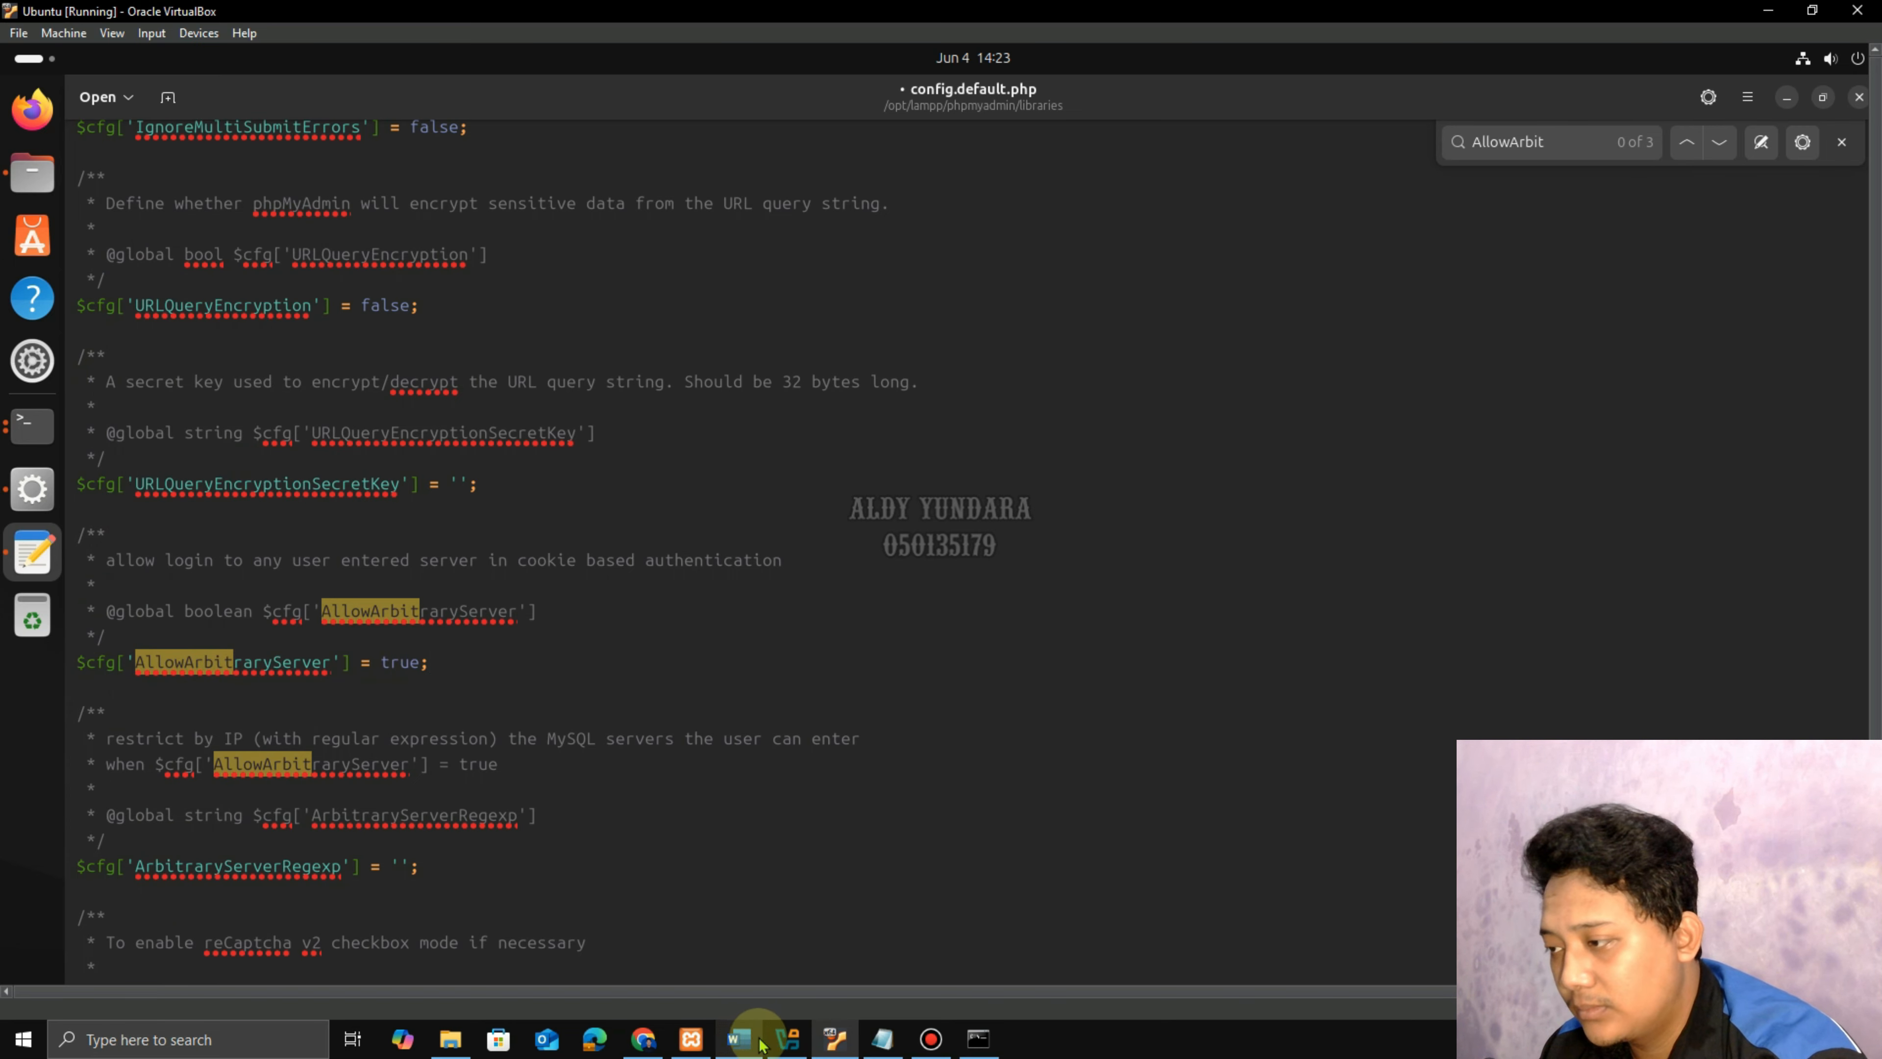
Check the next instruction in the guide, then go back to the Ubuntu VM.
left_click(739, 1039)
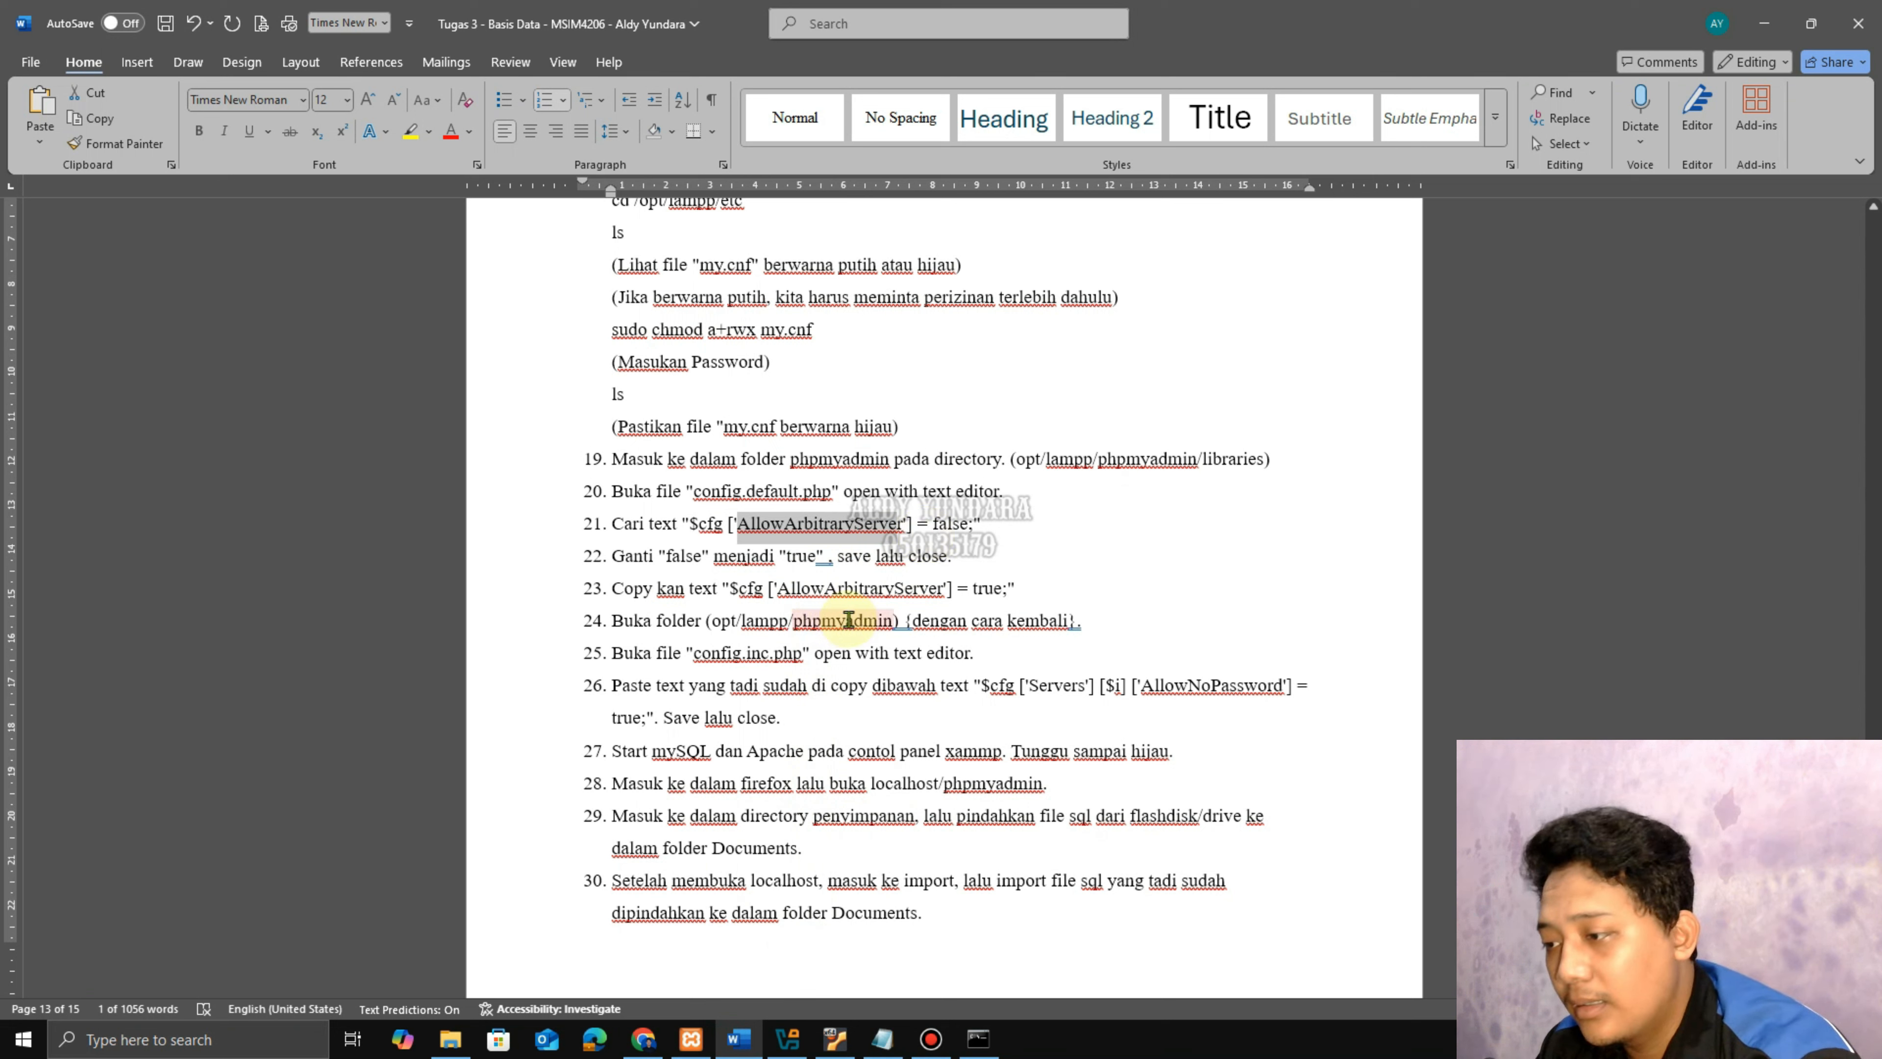
mouse_move(743, 1051)
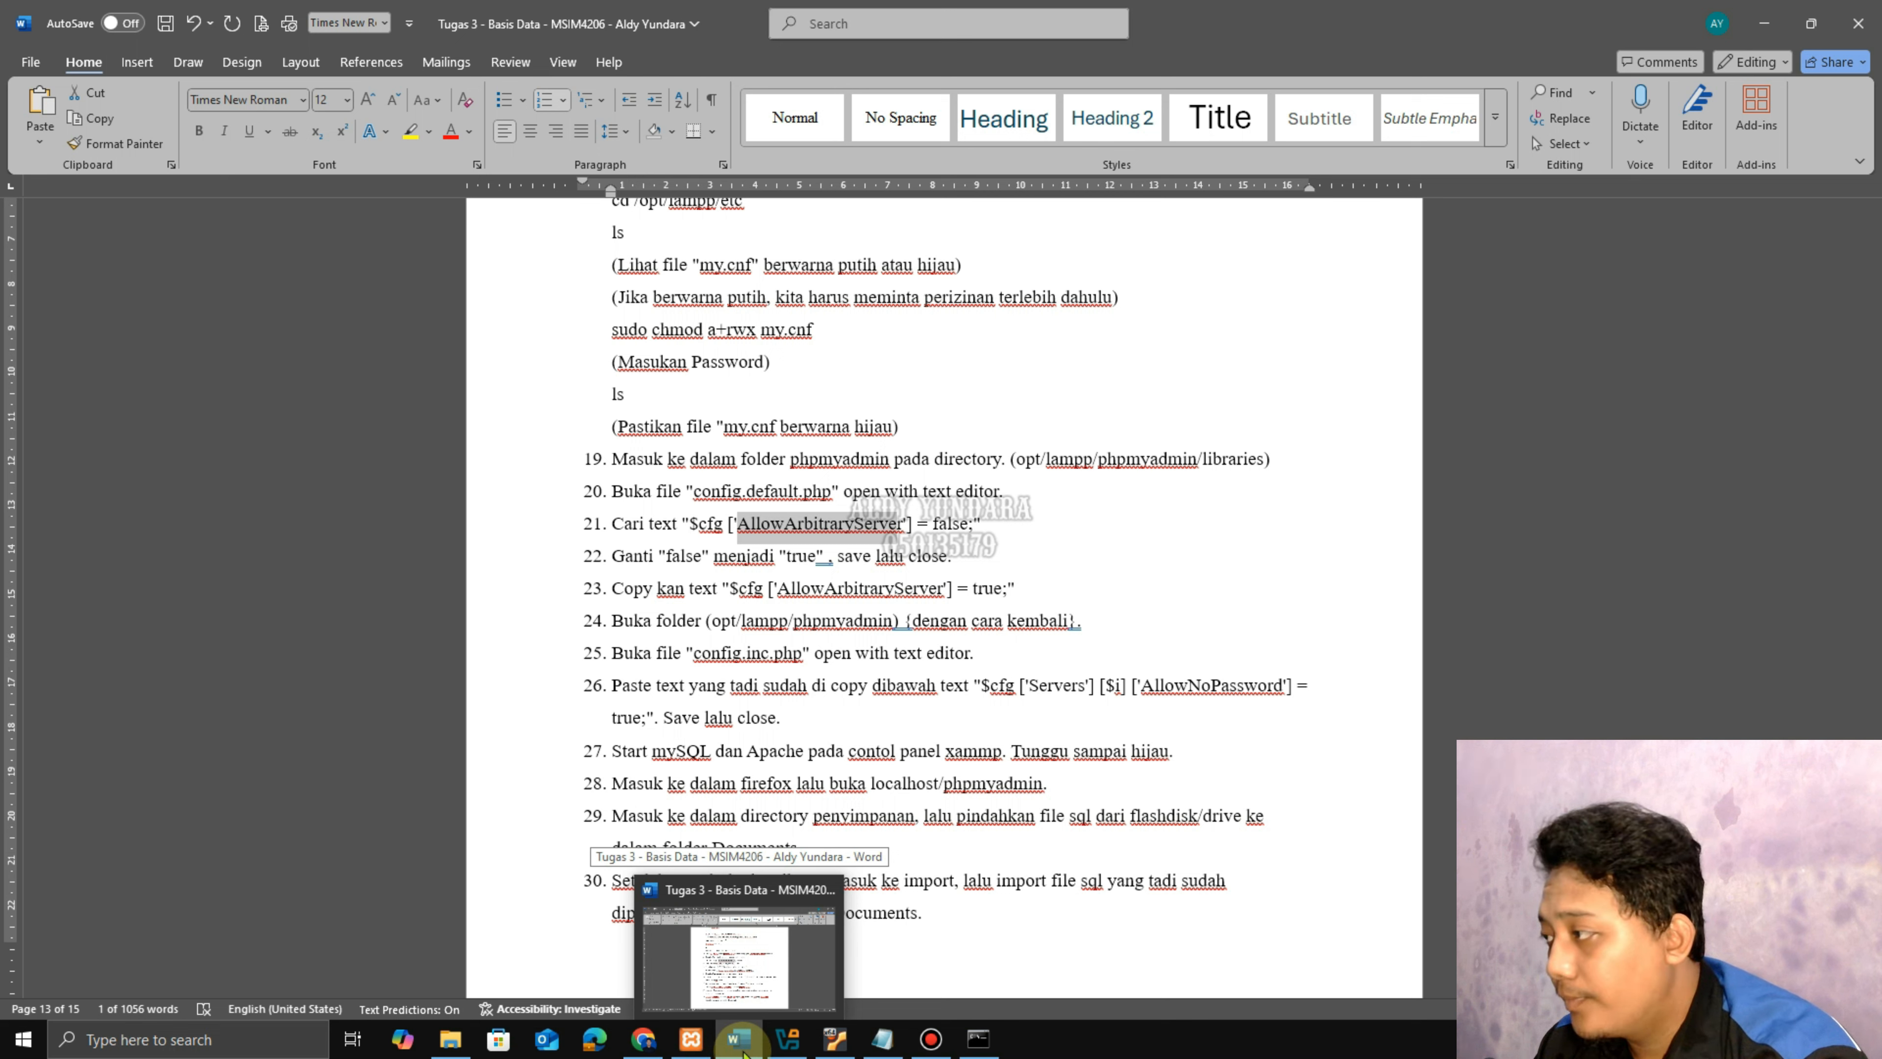
left_click(743, 1052)
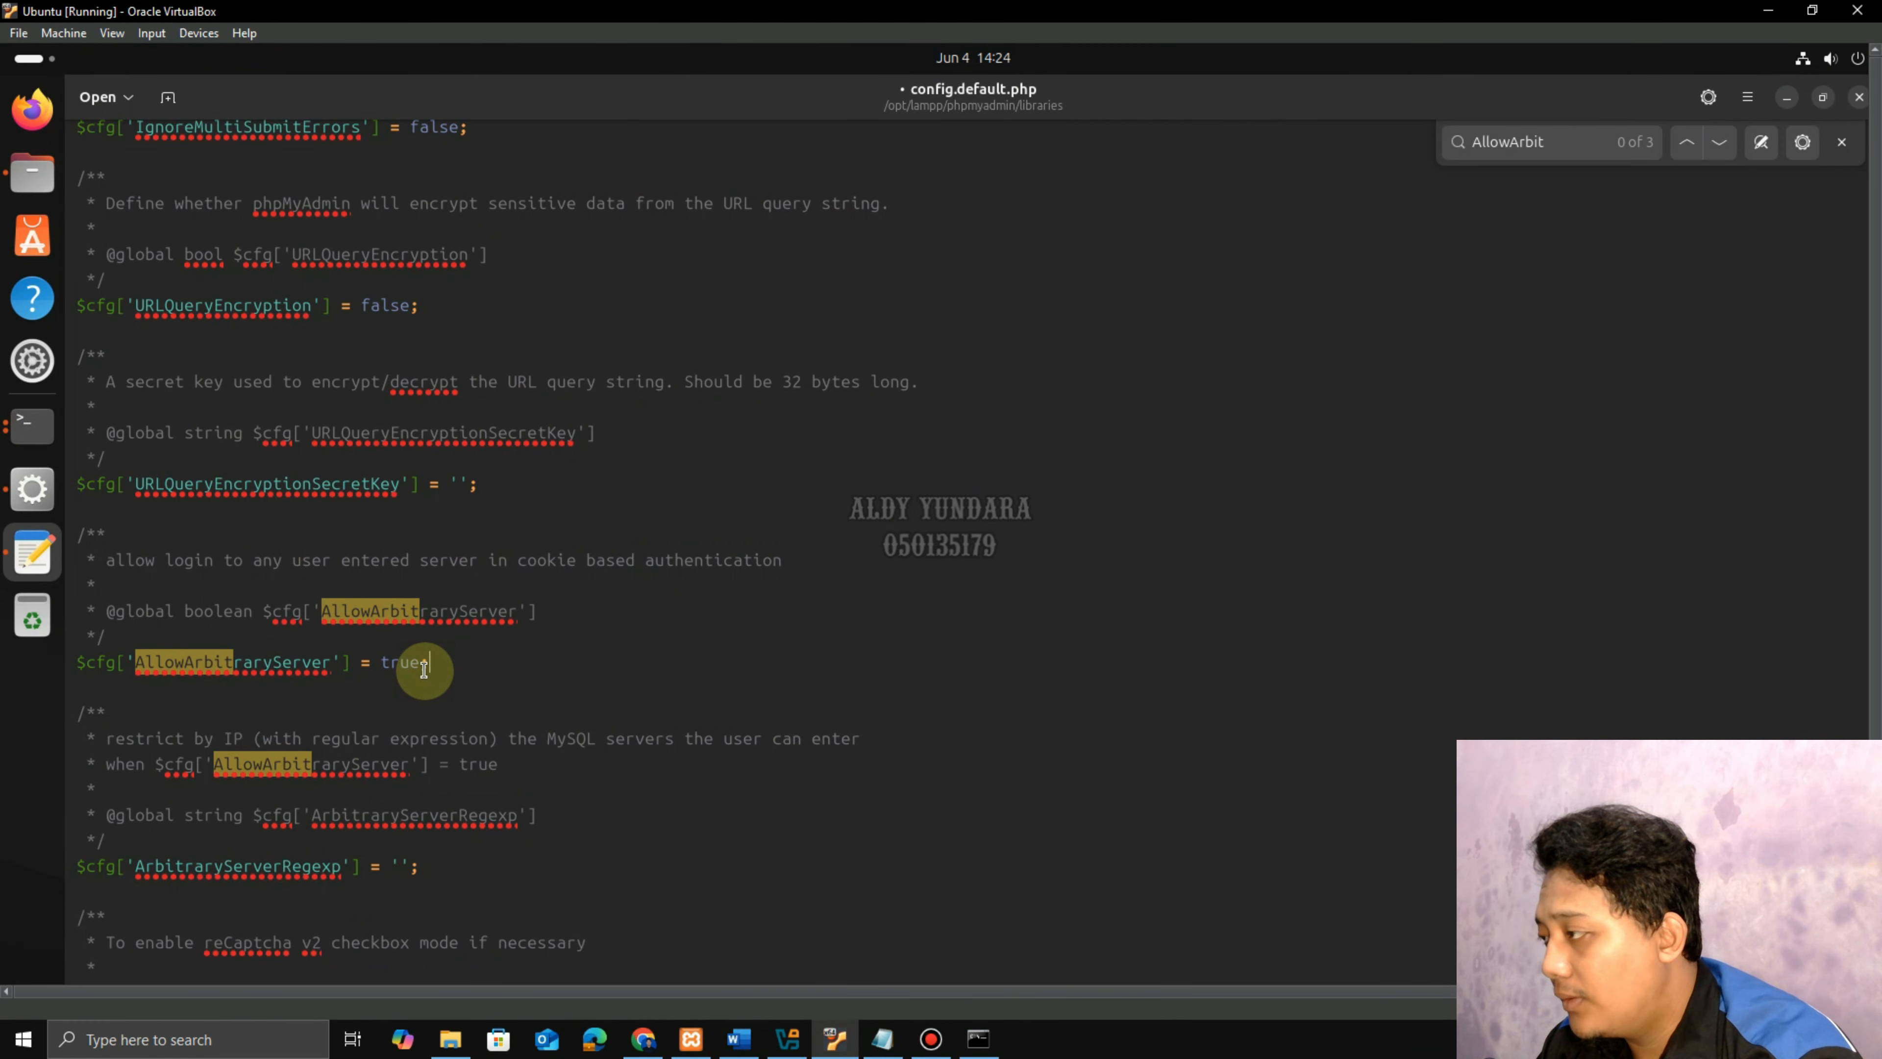
Save config.default.php with administrator authentication and close the editor.
left_click(1747, 103)
left_click(1692, 312)
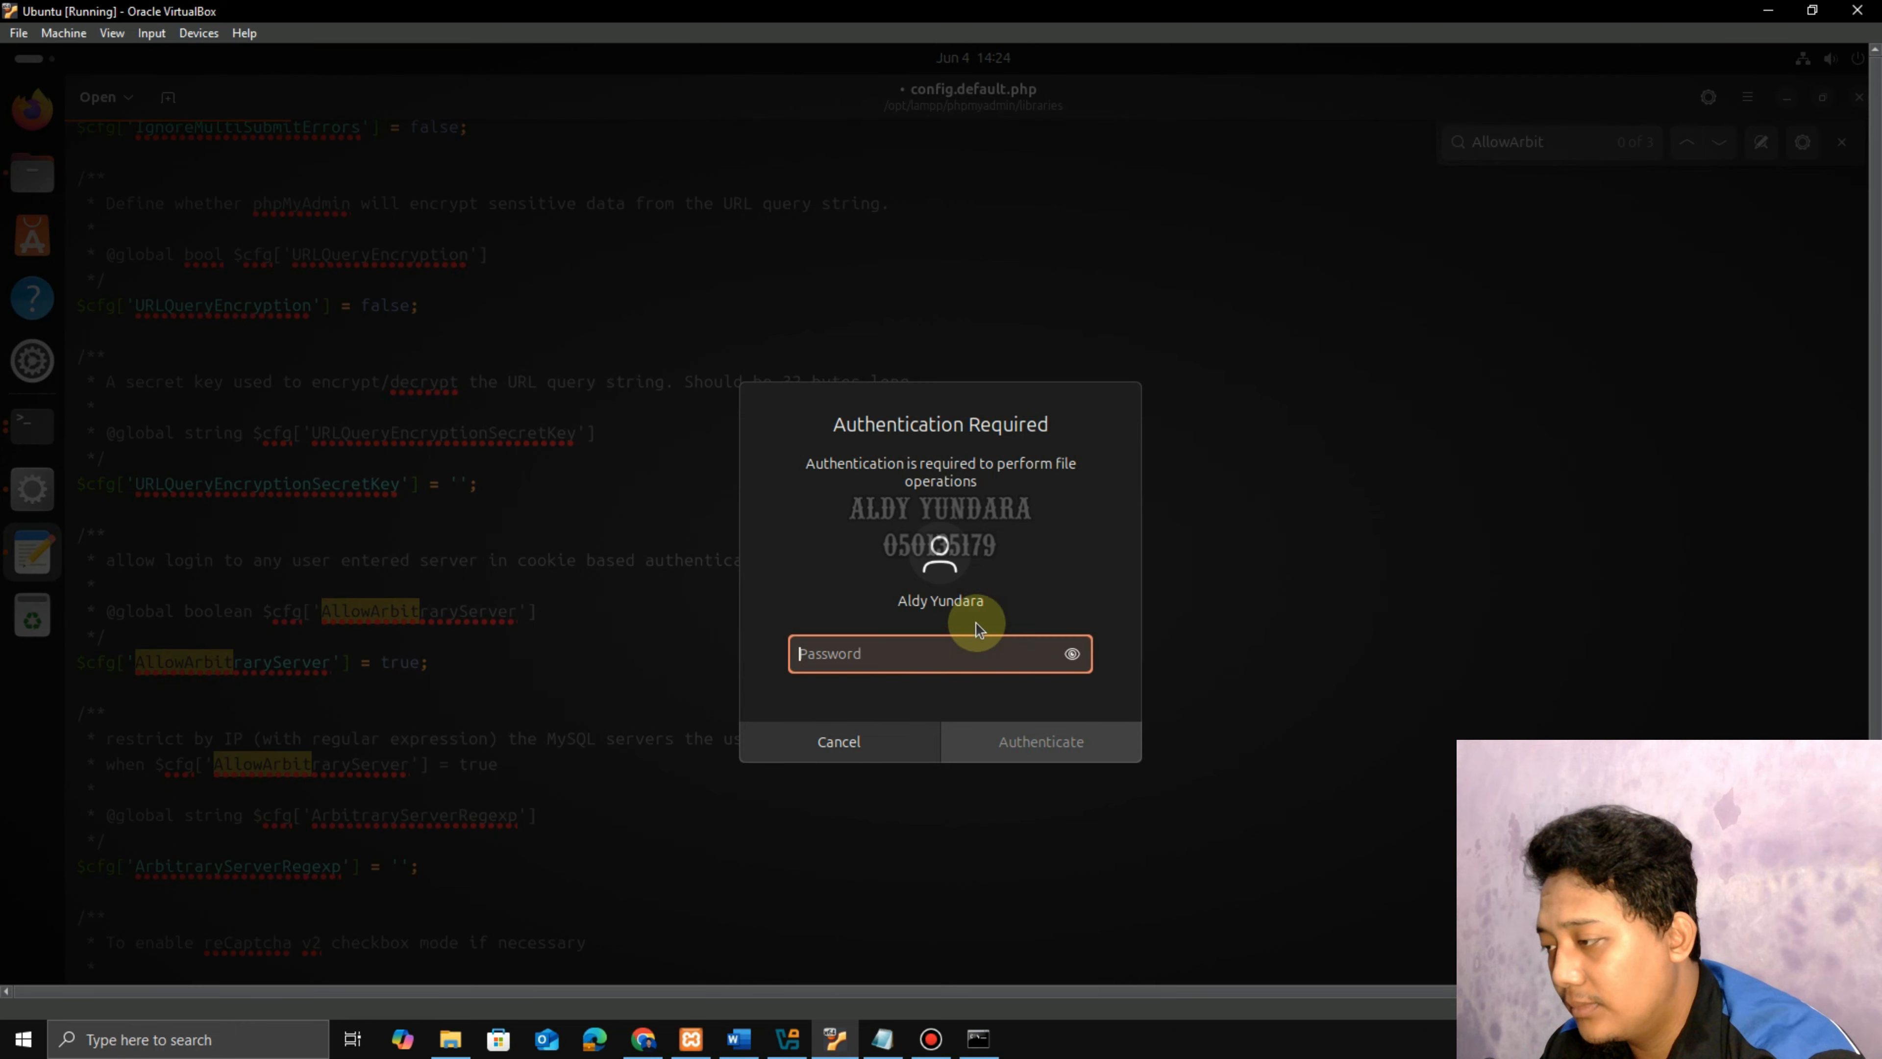
type("********")
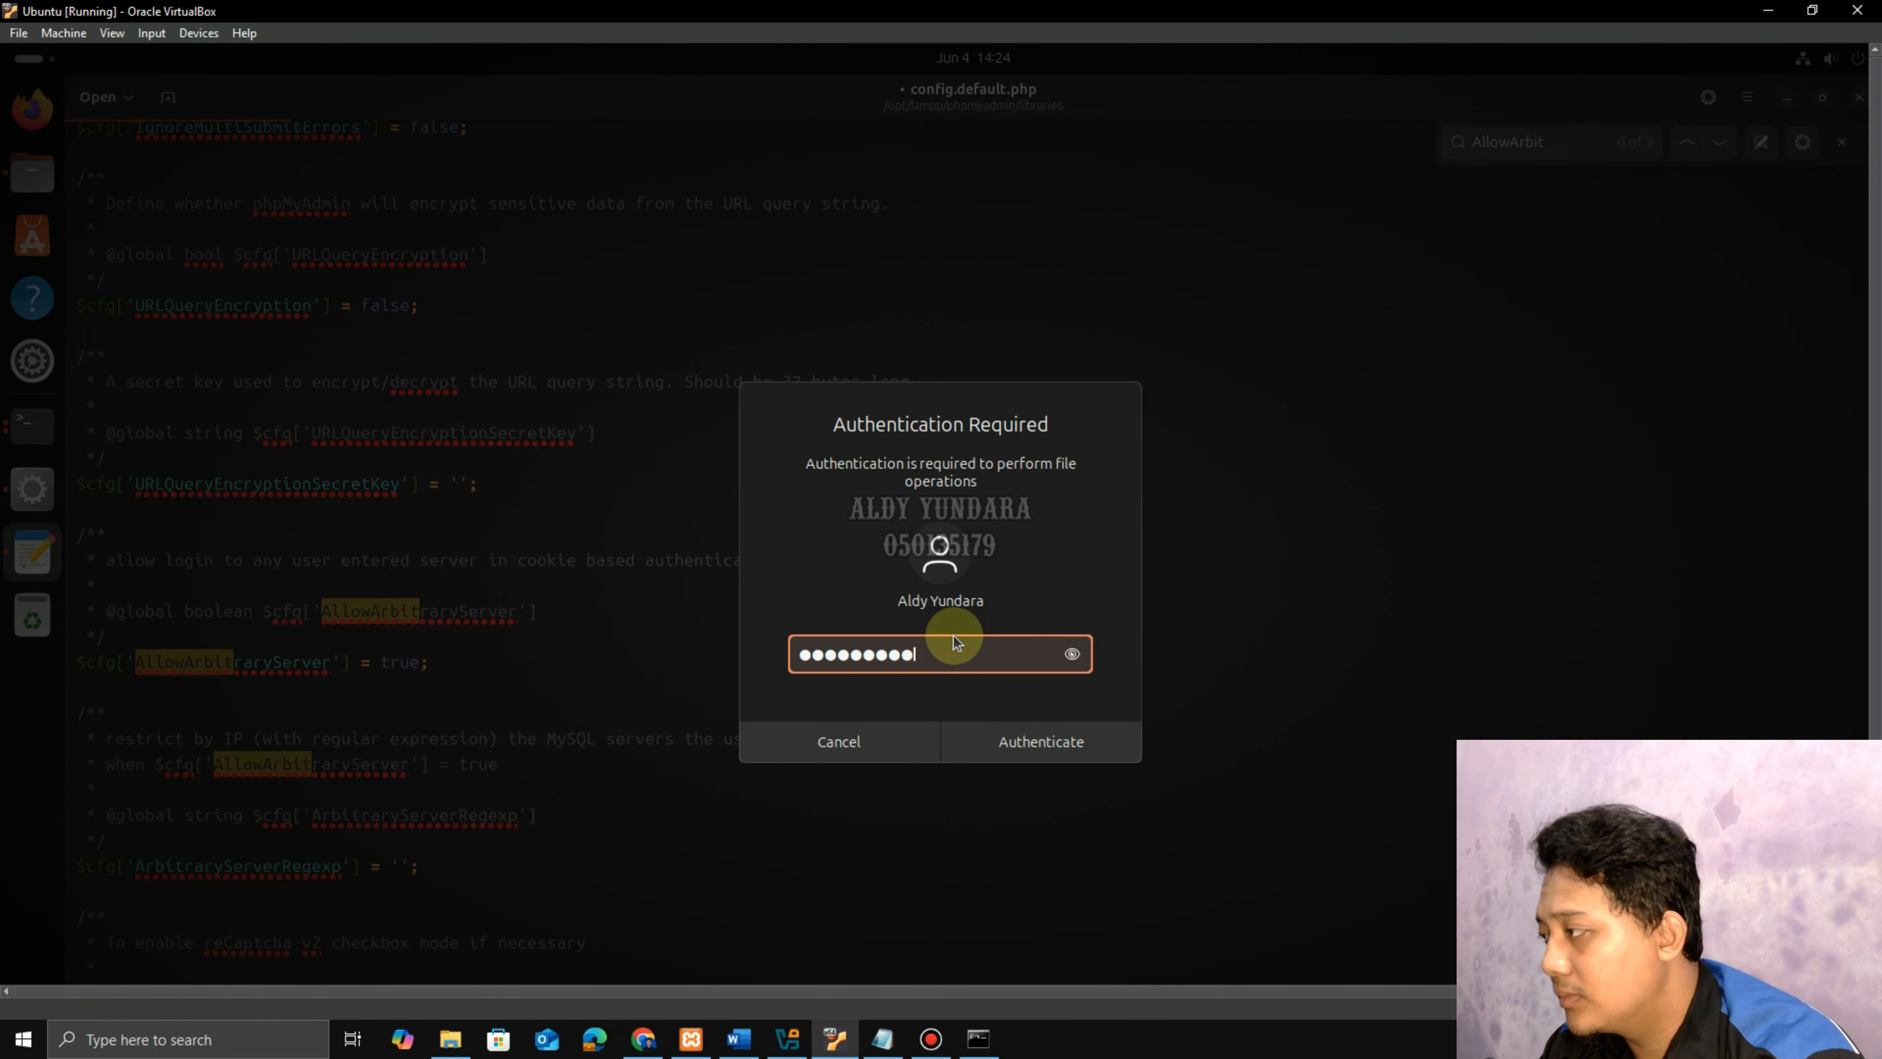
left_click(1004, 743)
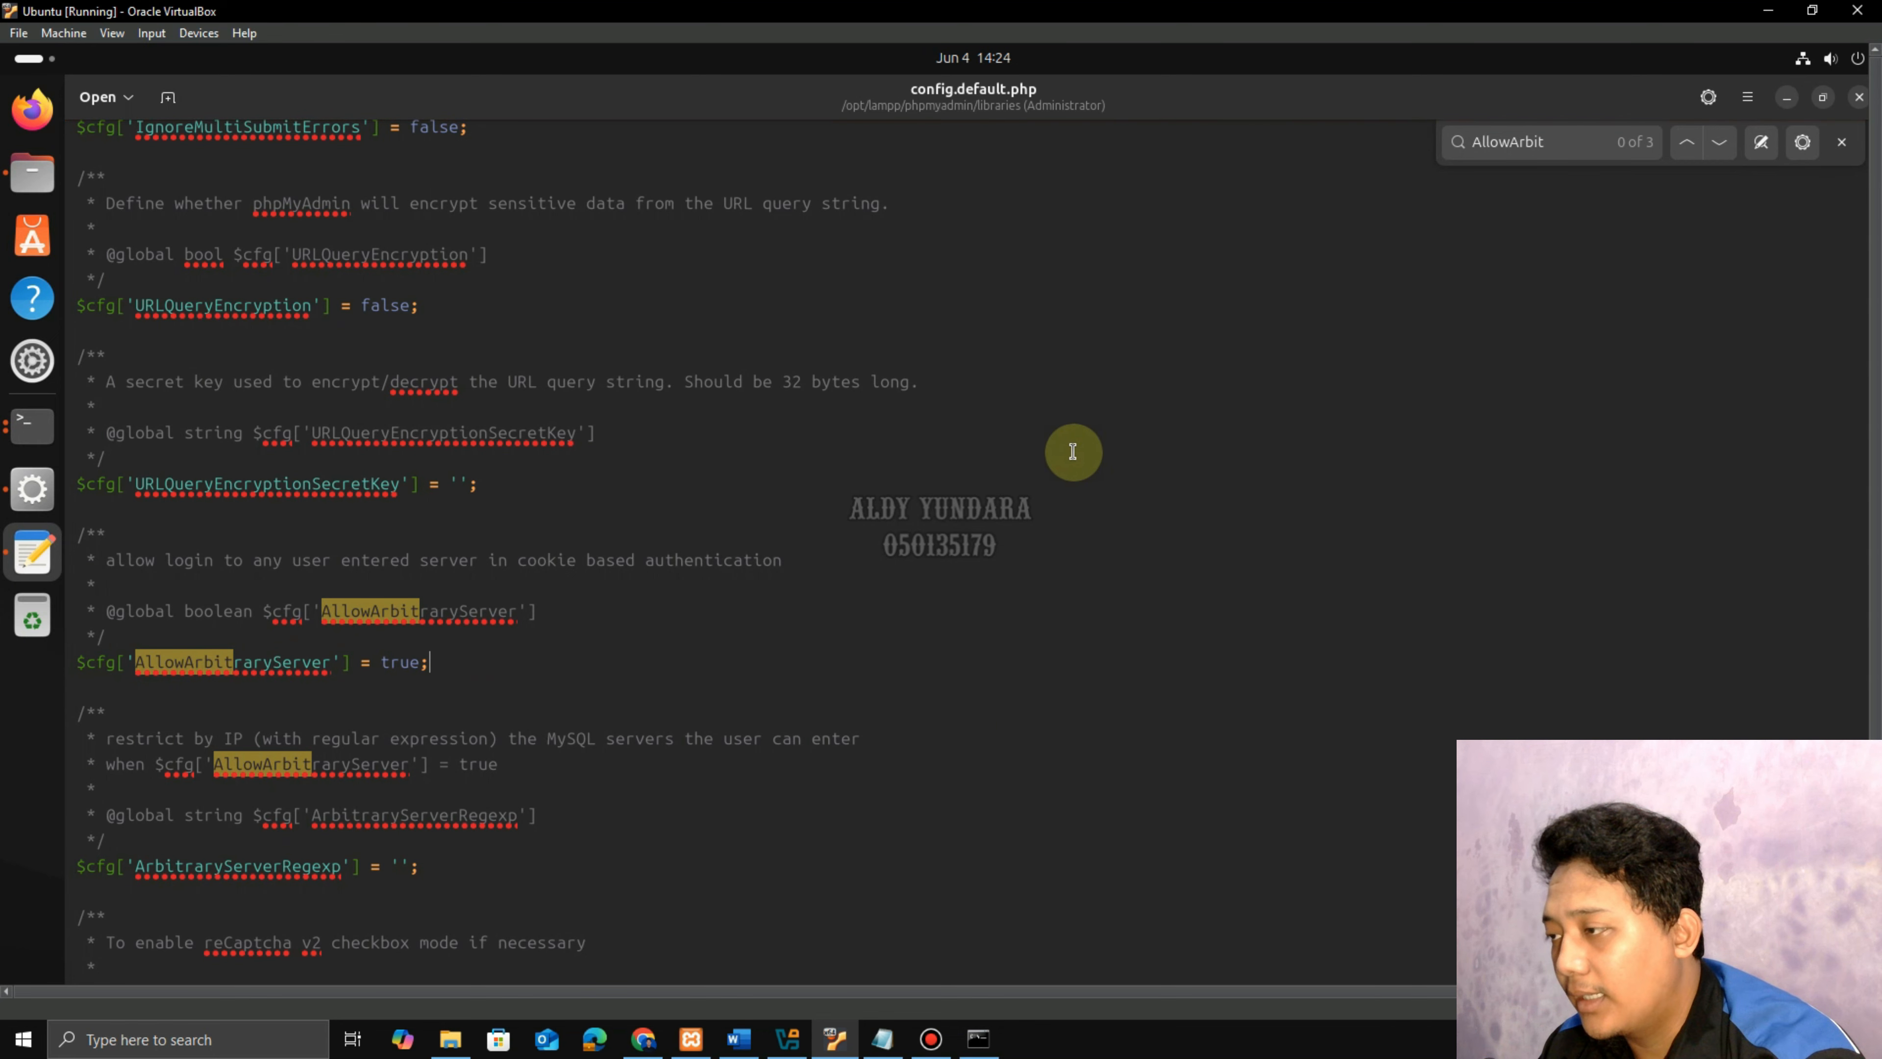
left_click(1858, 97)
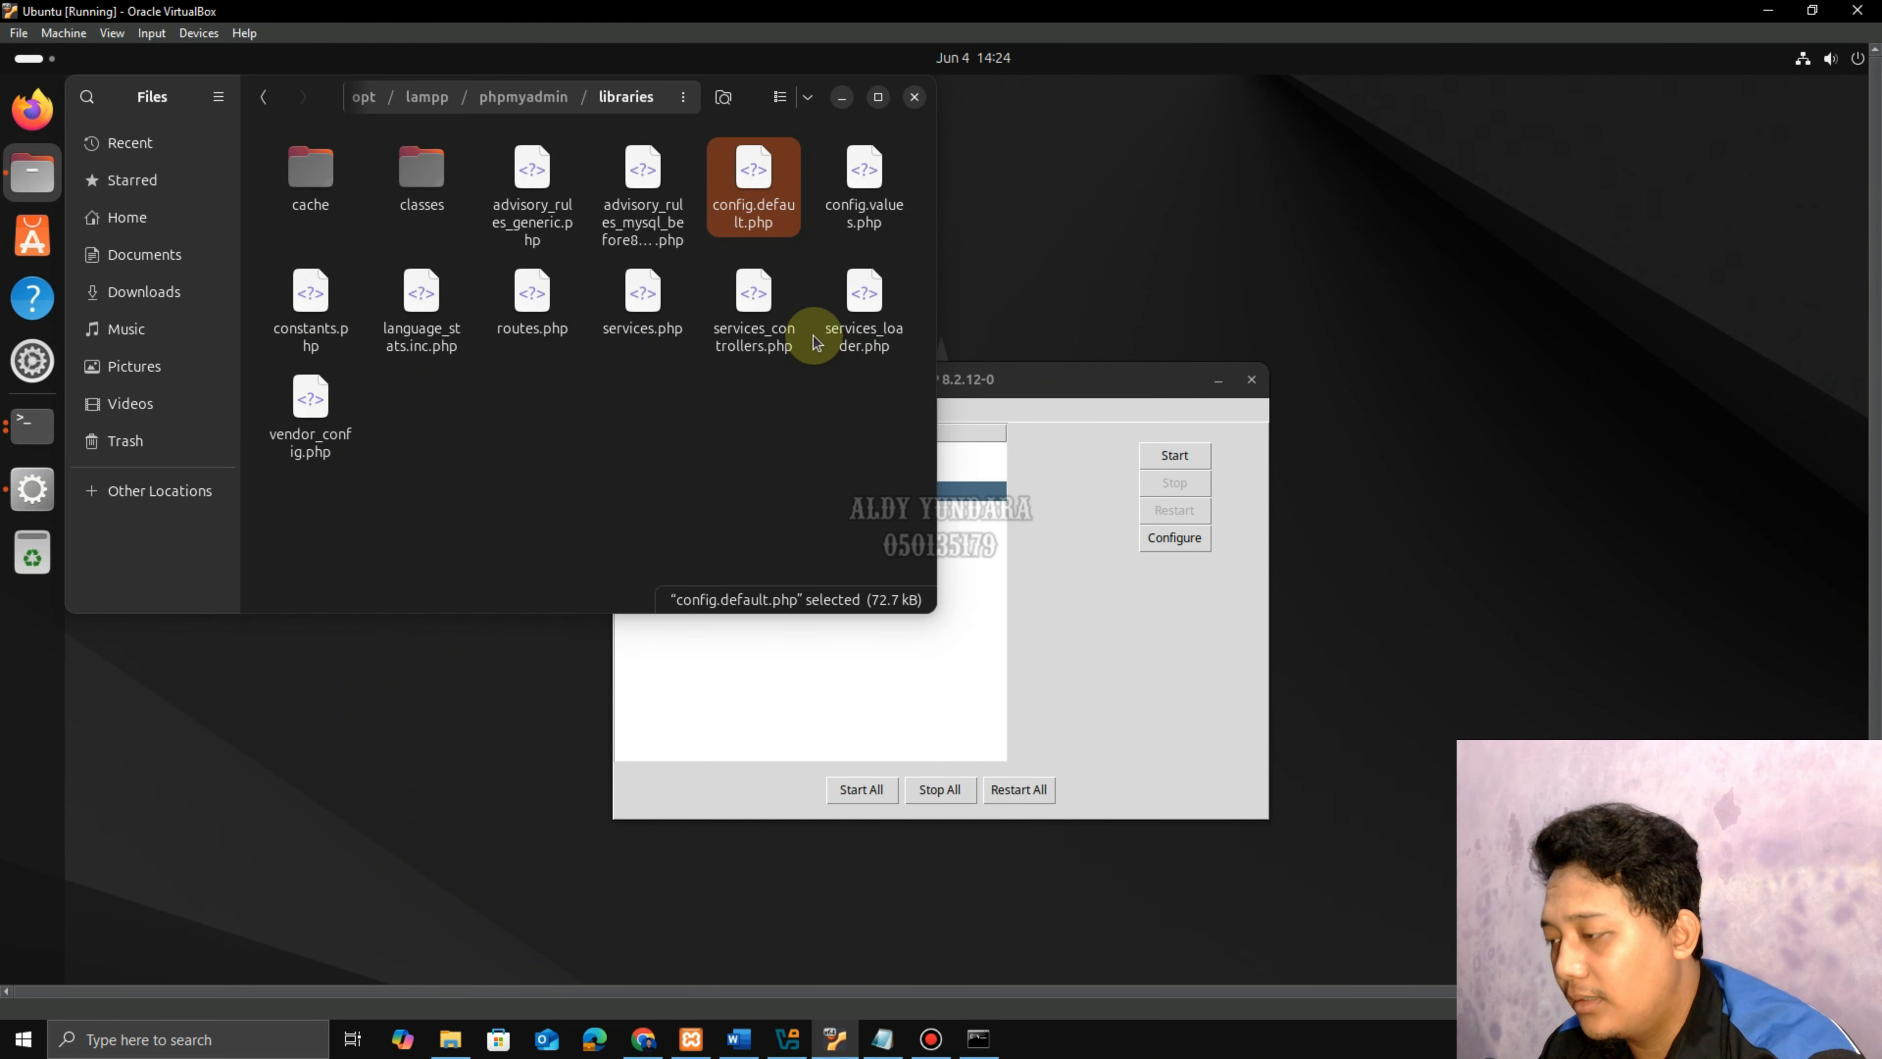
Reopen config.default.php, search 'arbit' to verify AllowArbitraryServer is true, then close it.
right_click(764, 208)
left_click(818, 245)
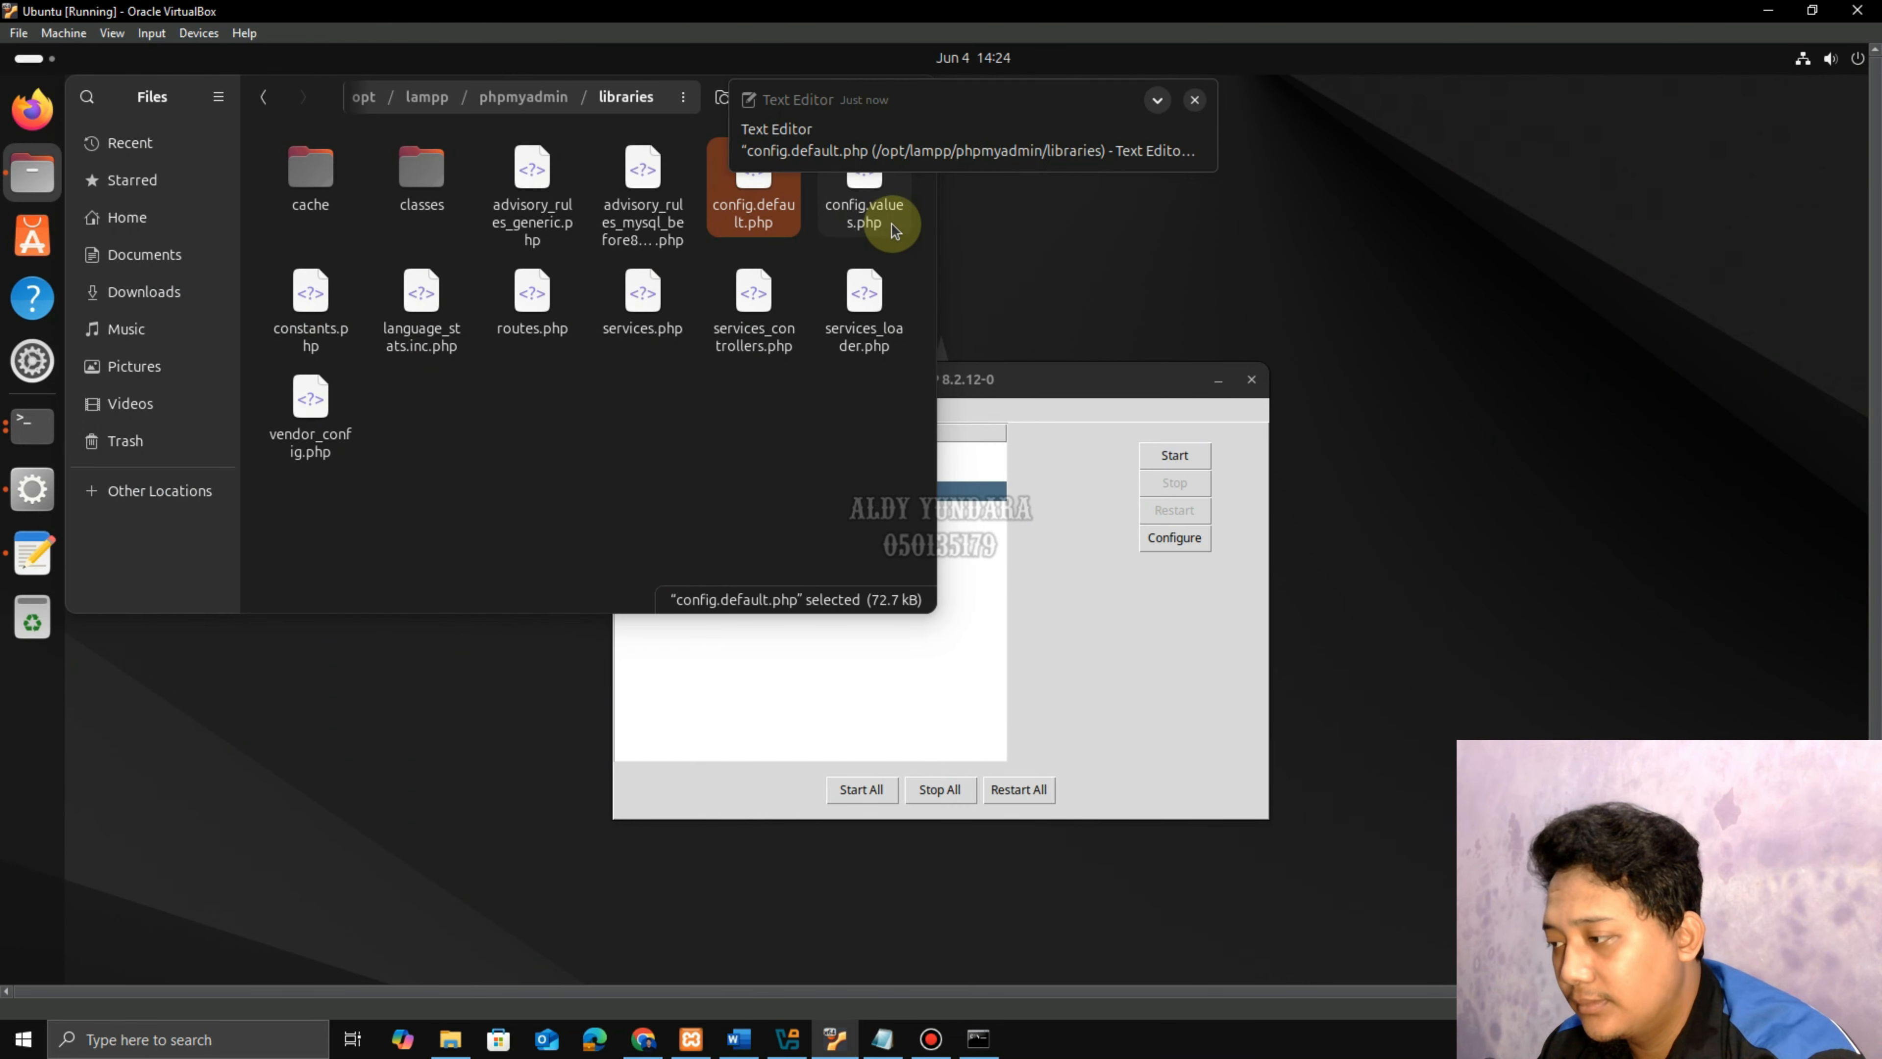
type("*********")
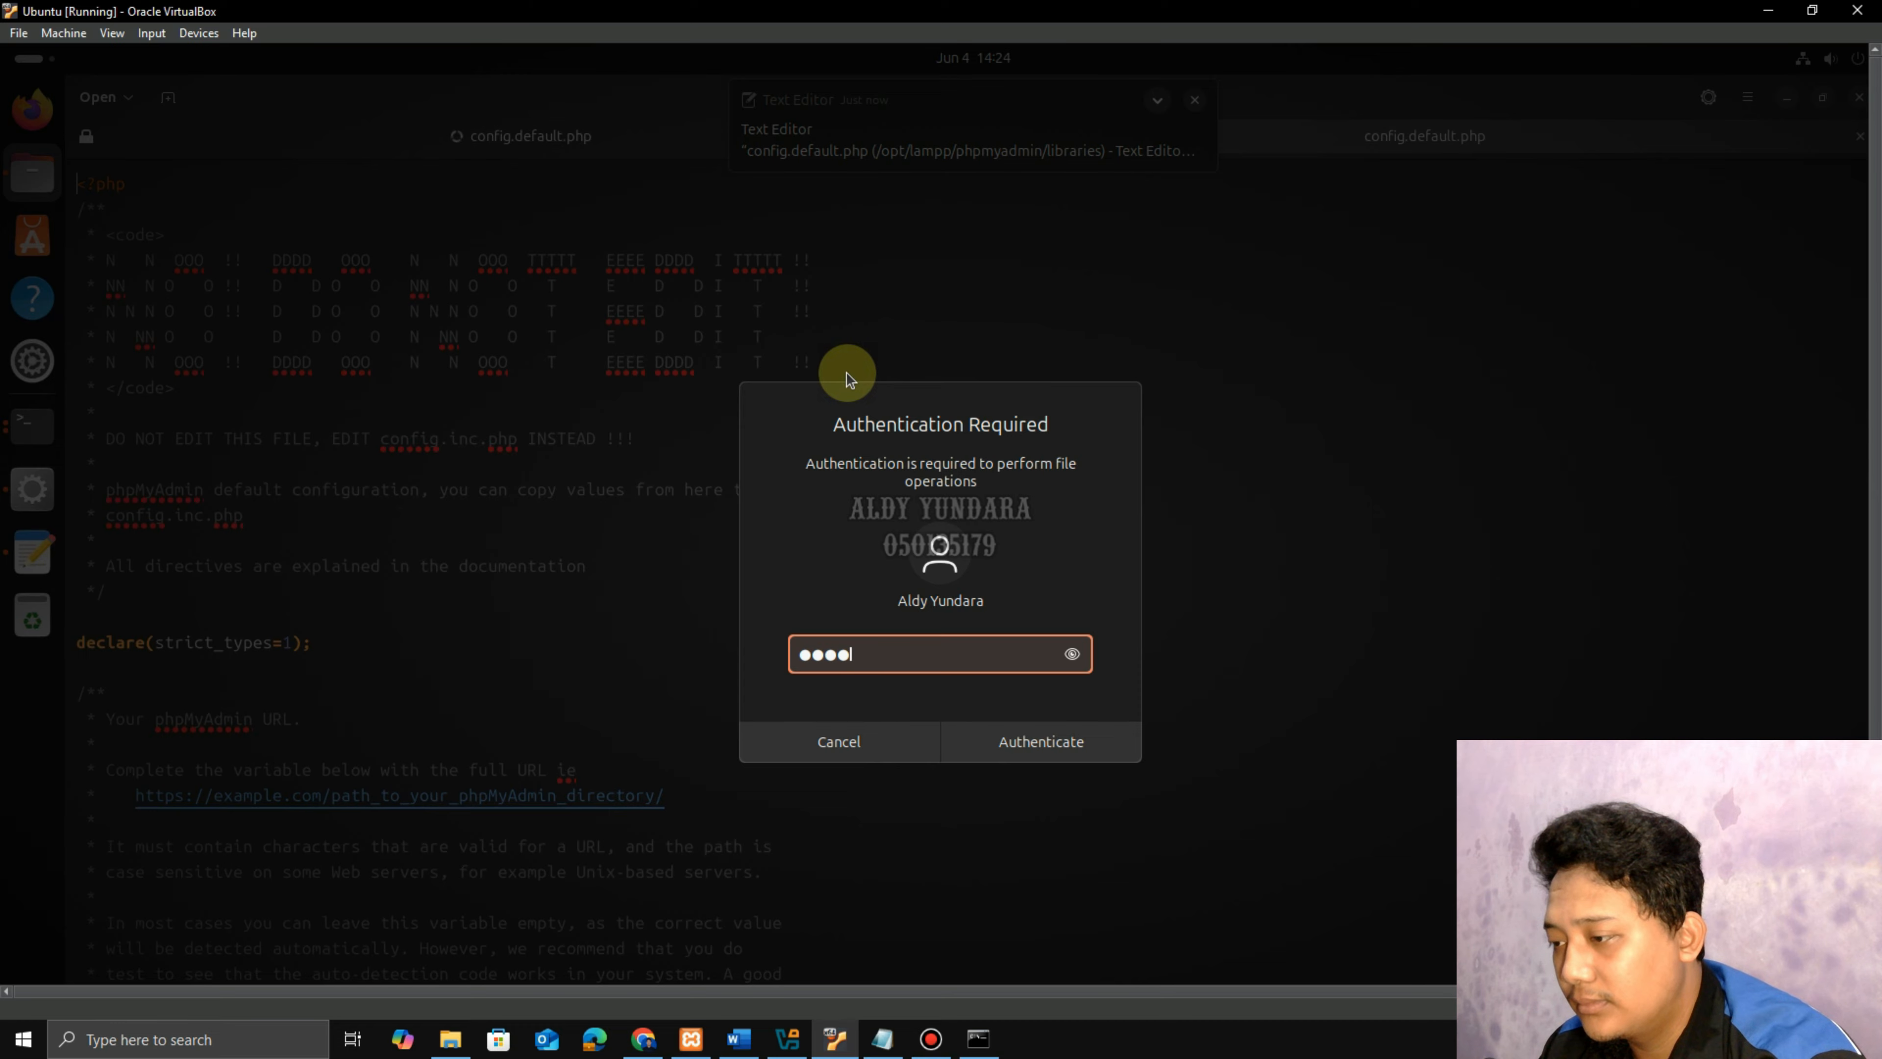
key("Return")
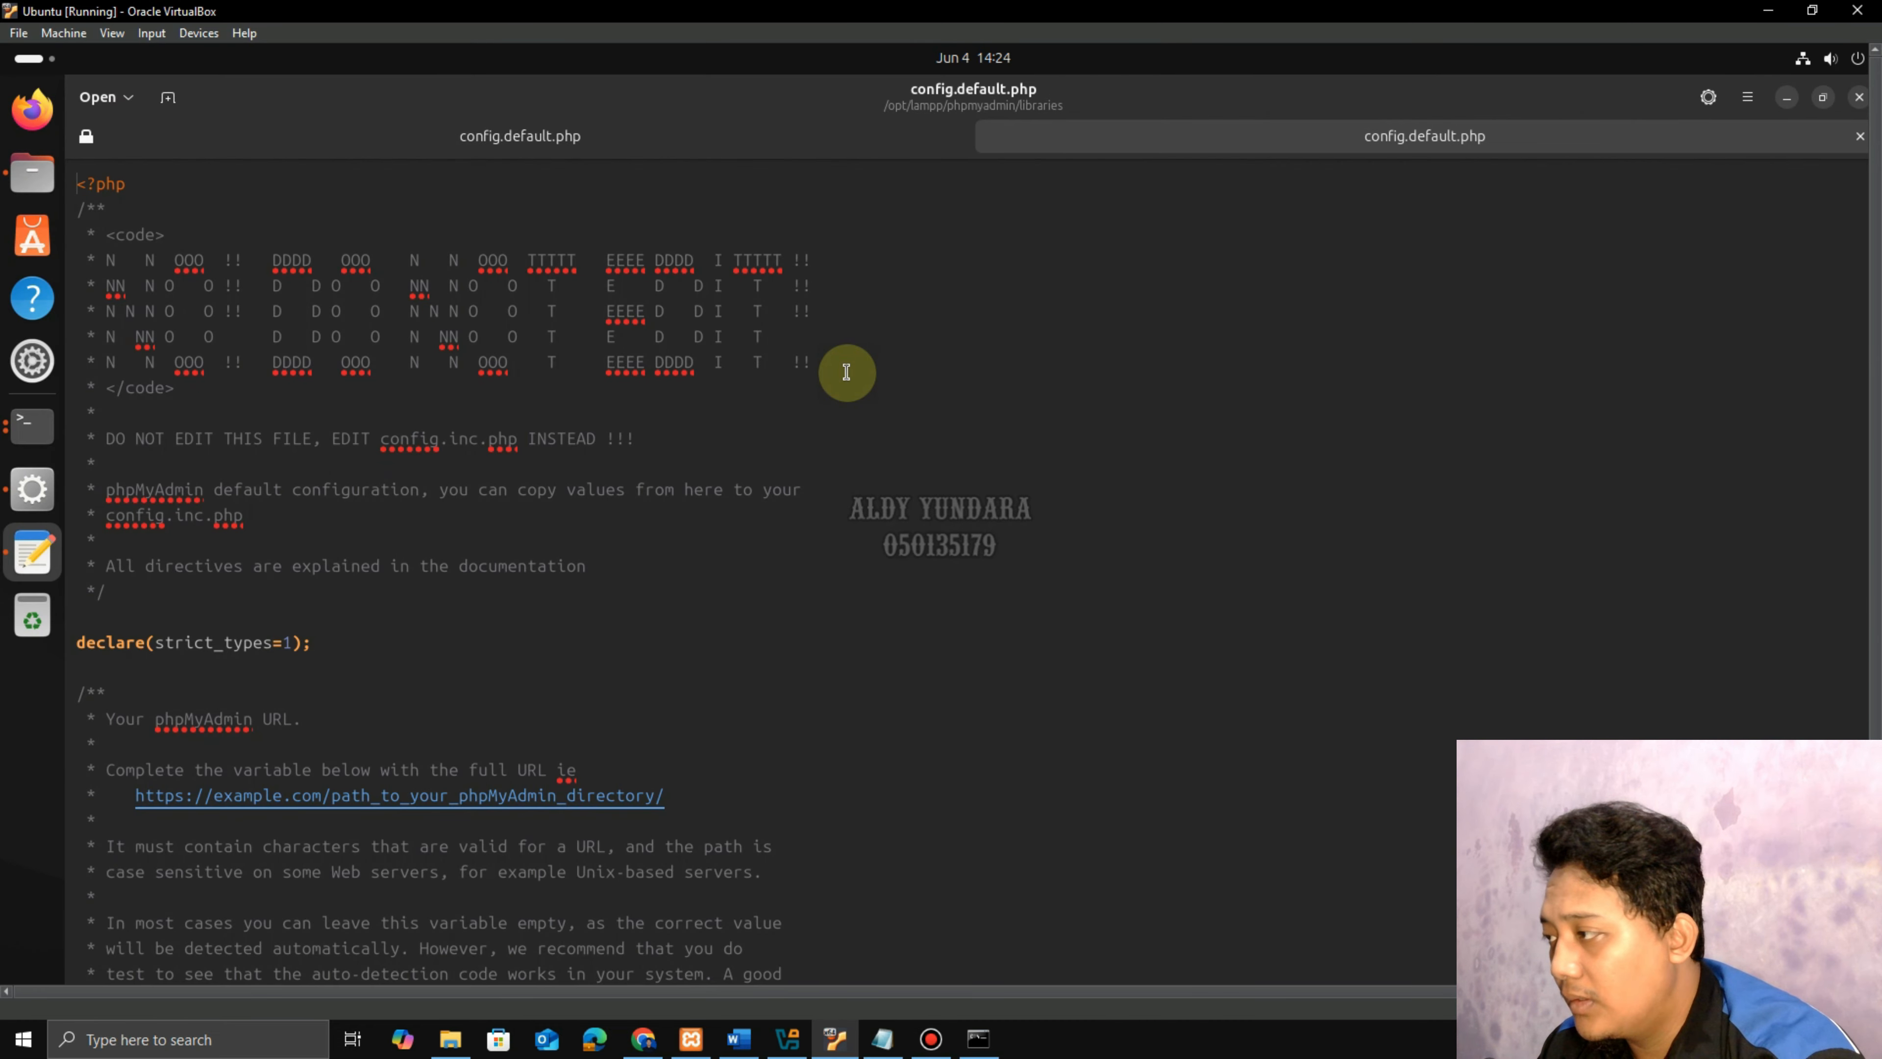
scroll(796, 549, "down", 15)
scroll(798, 545, "down", 5)
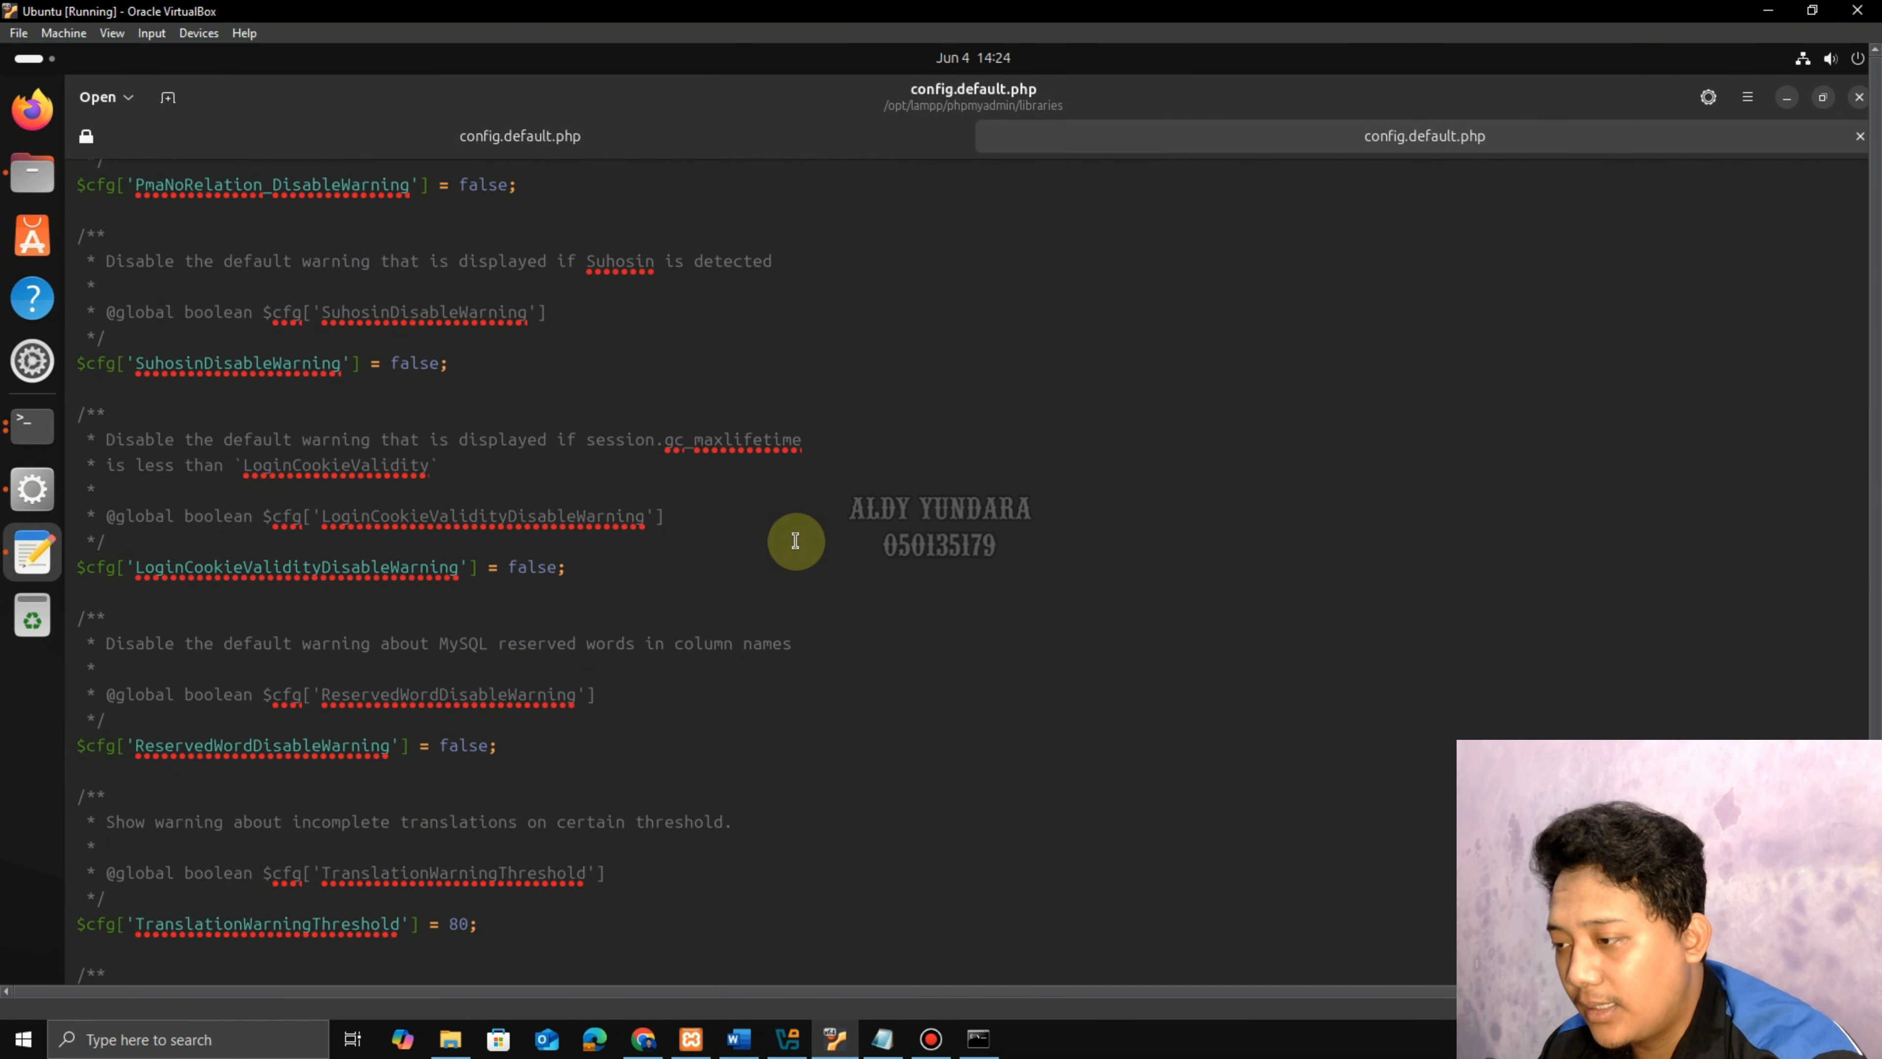
key("ctrl+f")
type("arbit")
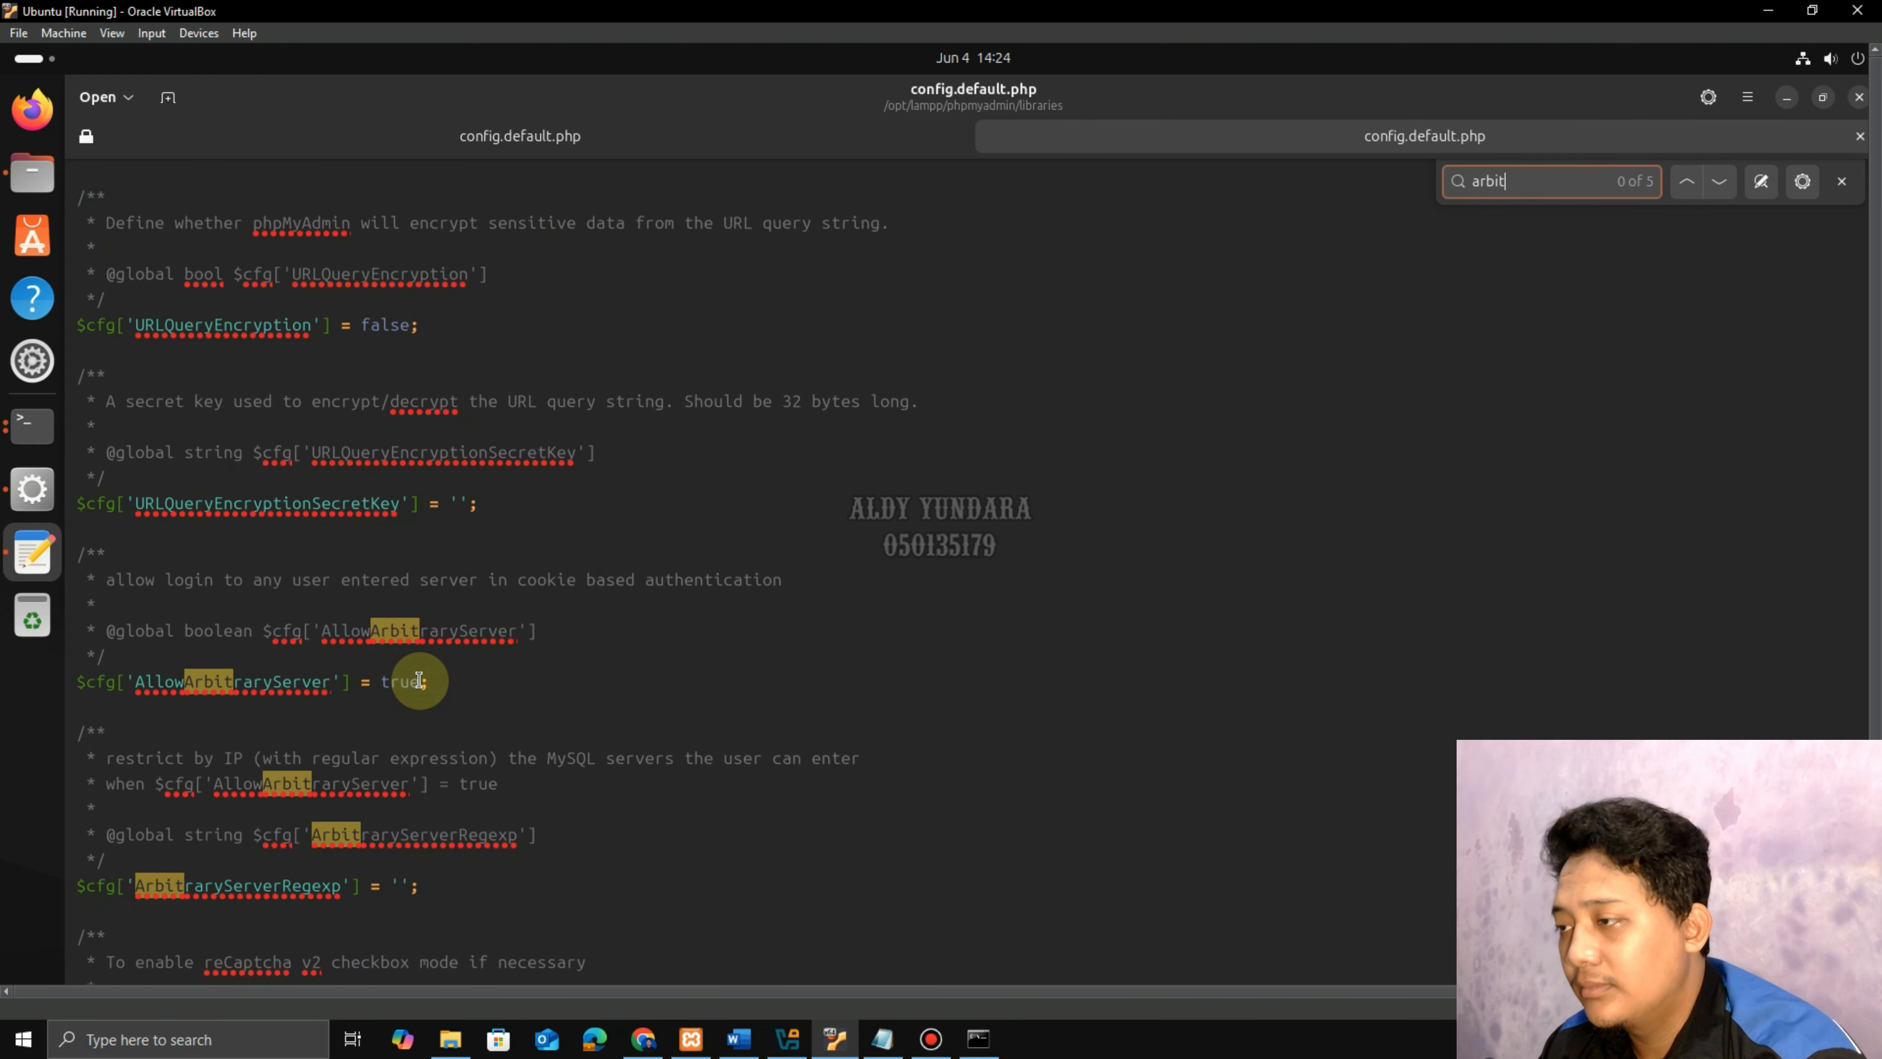
left_click(1859, 98)
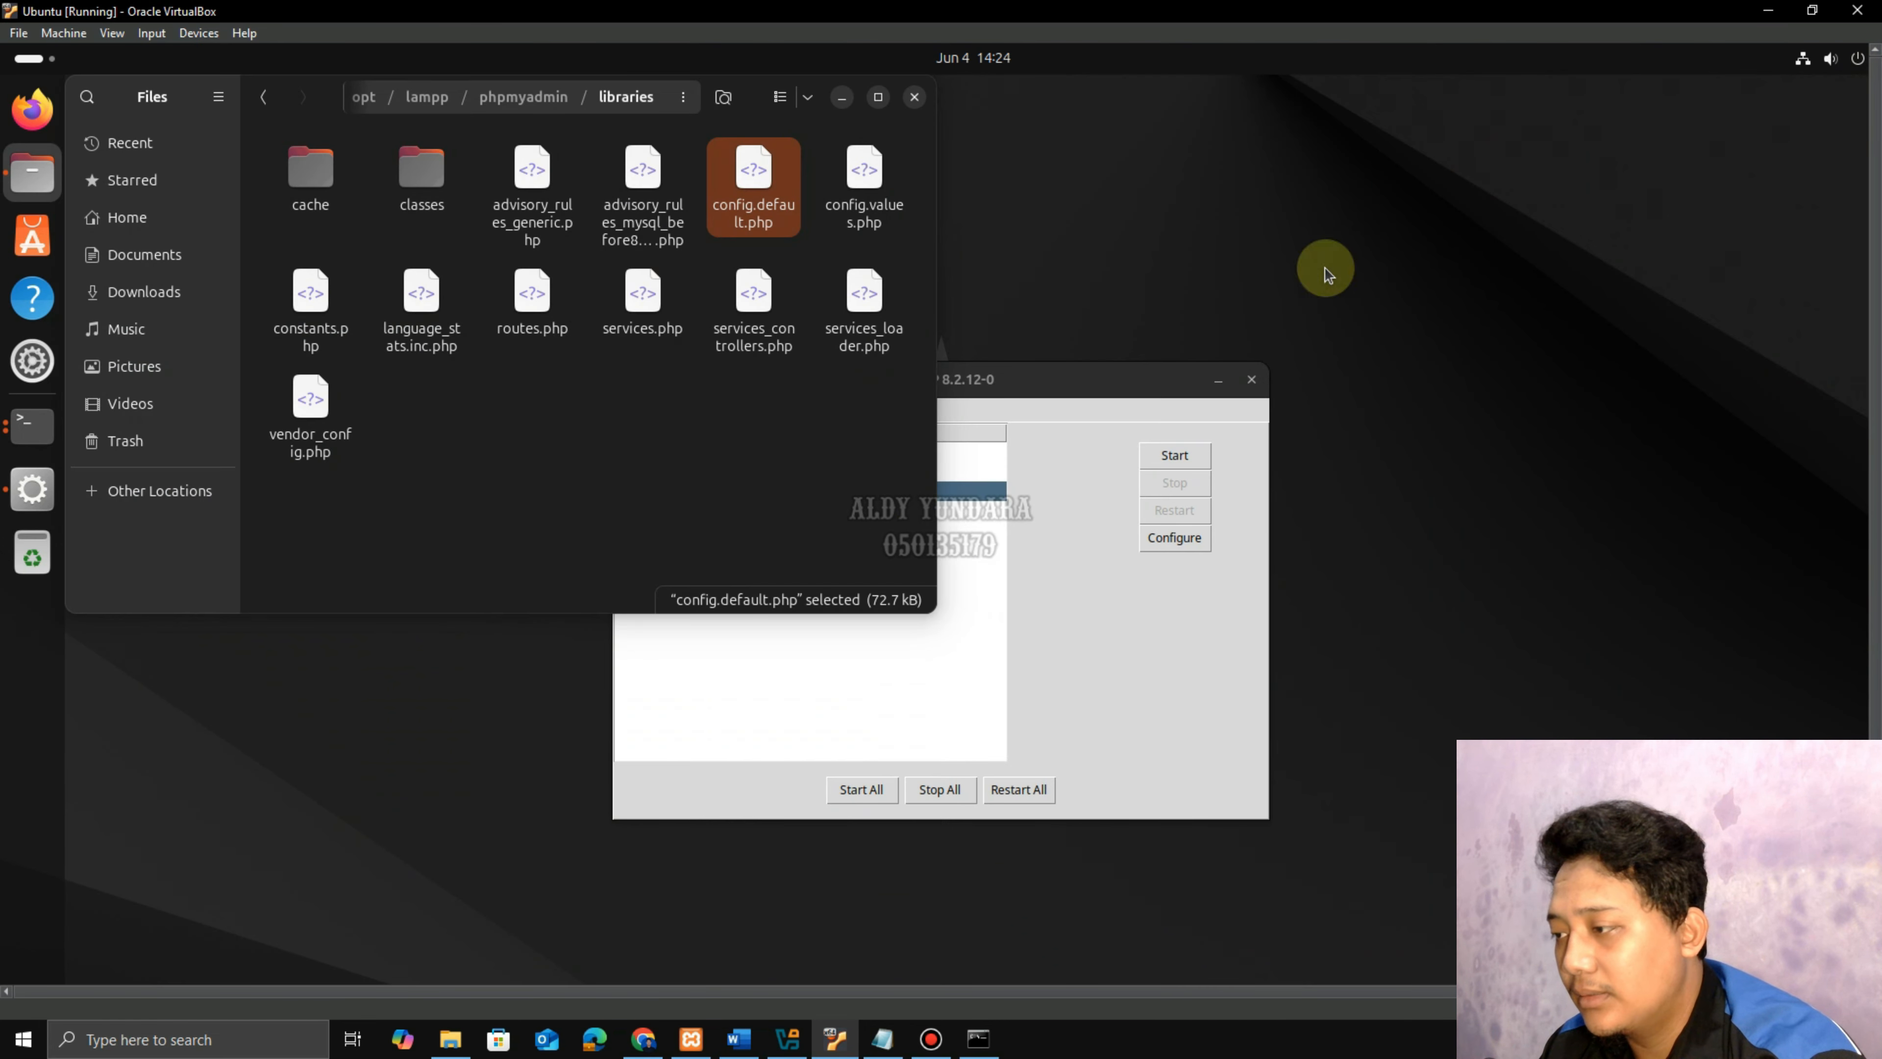
Go up to the phpmyadmin folder, select config.inc.php, and check the guide's step for it.
left_click(528, 98)
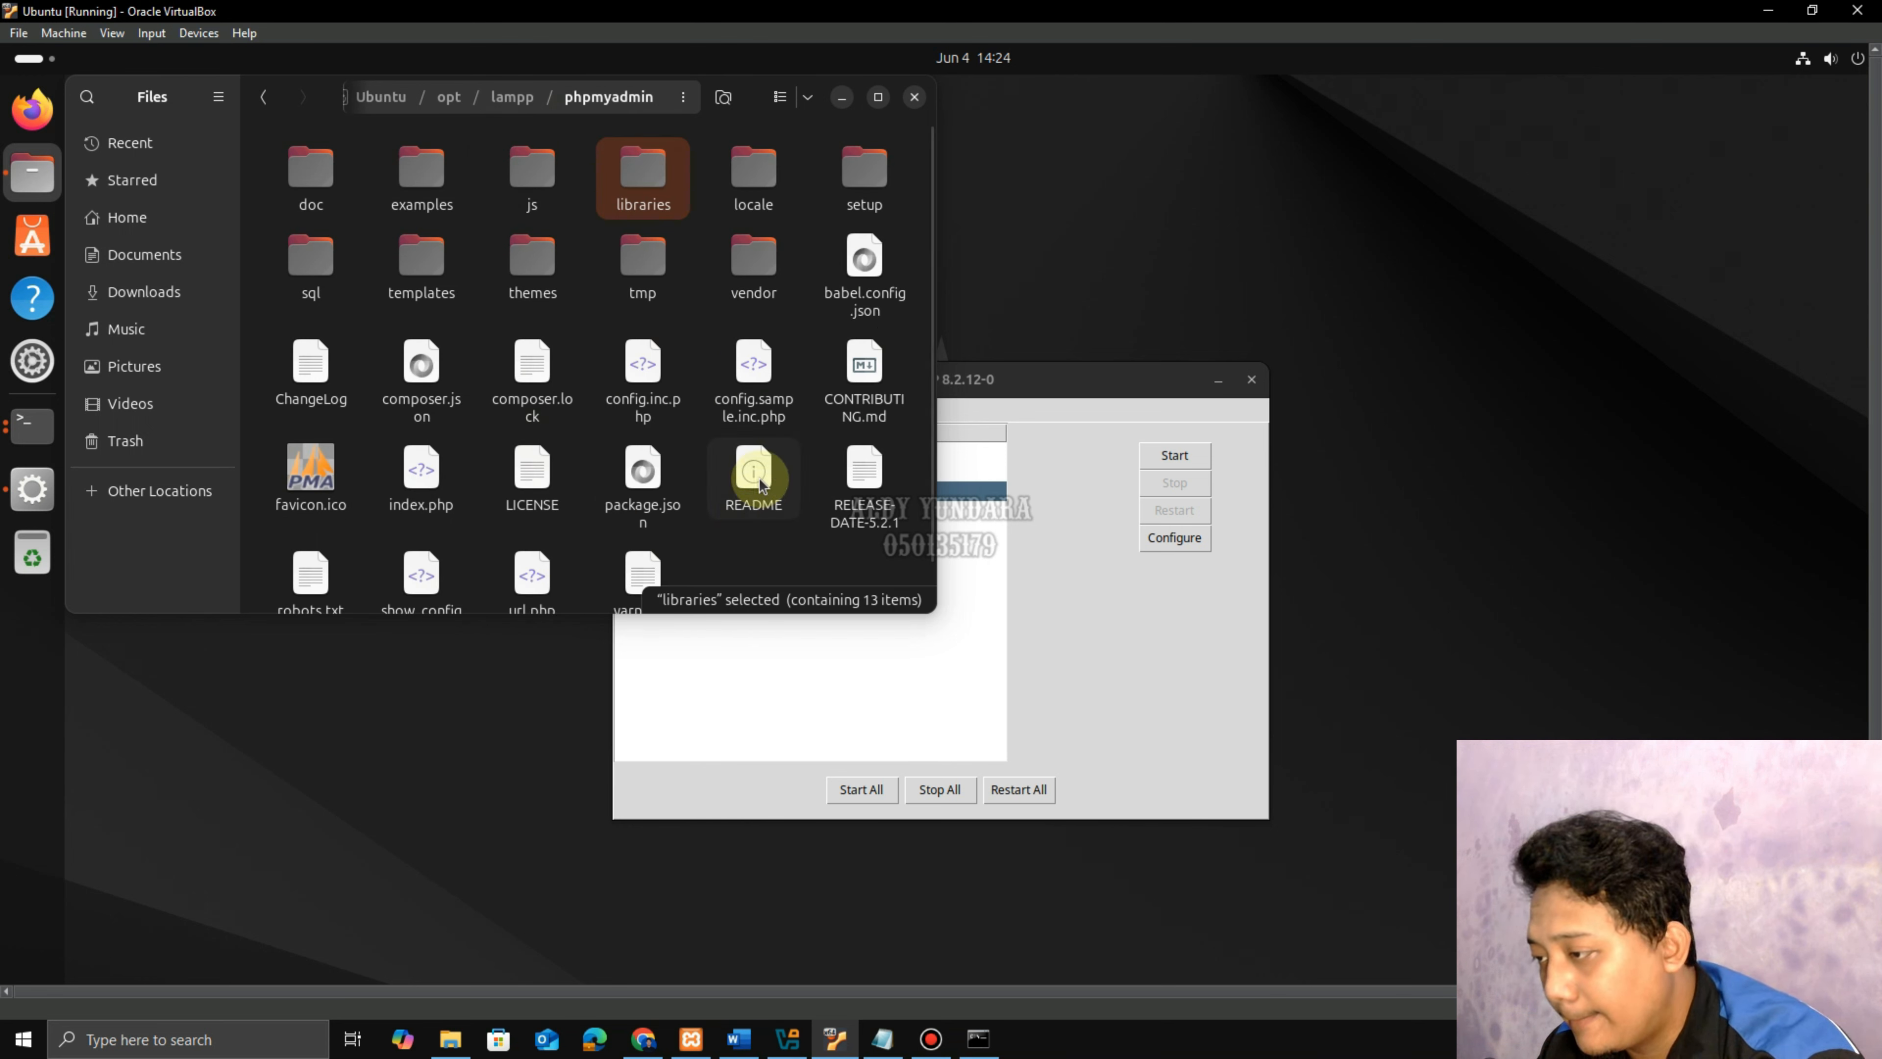
left_click(639, 403)
left_click(743, 1042)
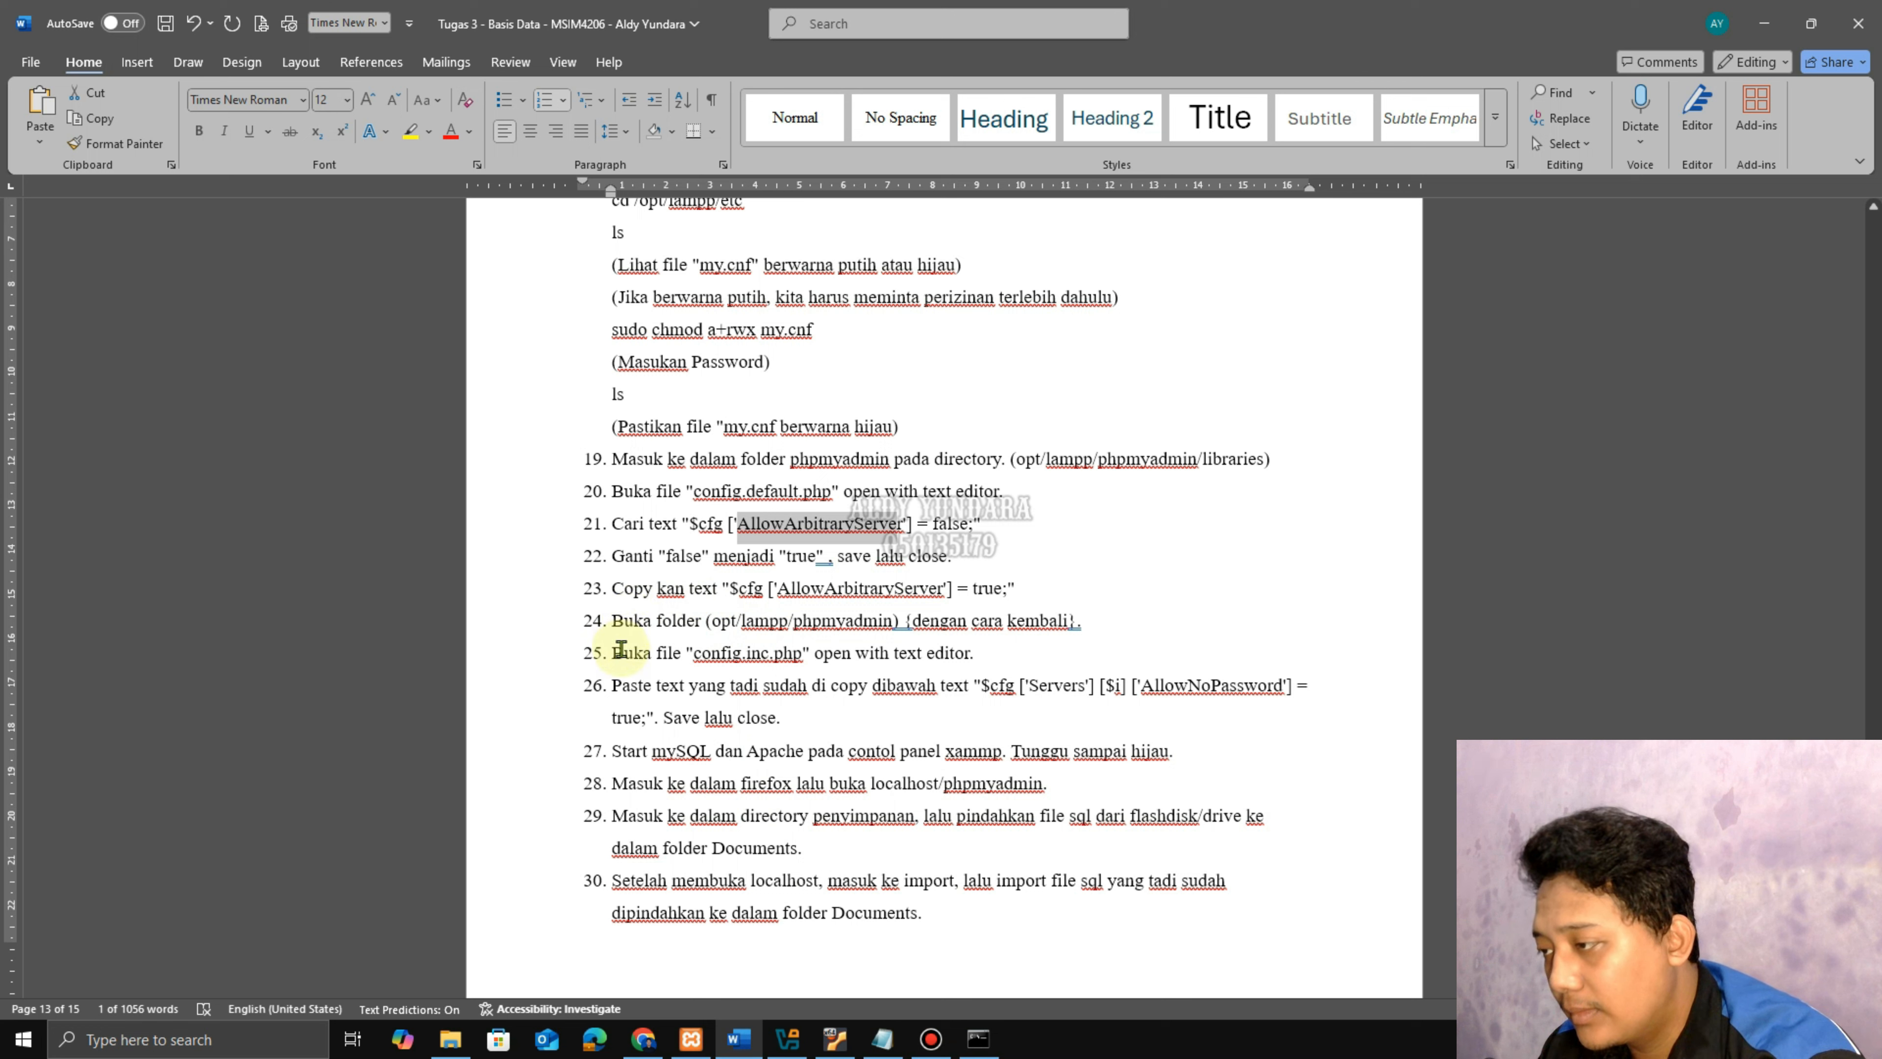
left_click_drag(615, 653, 893, 654)
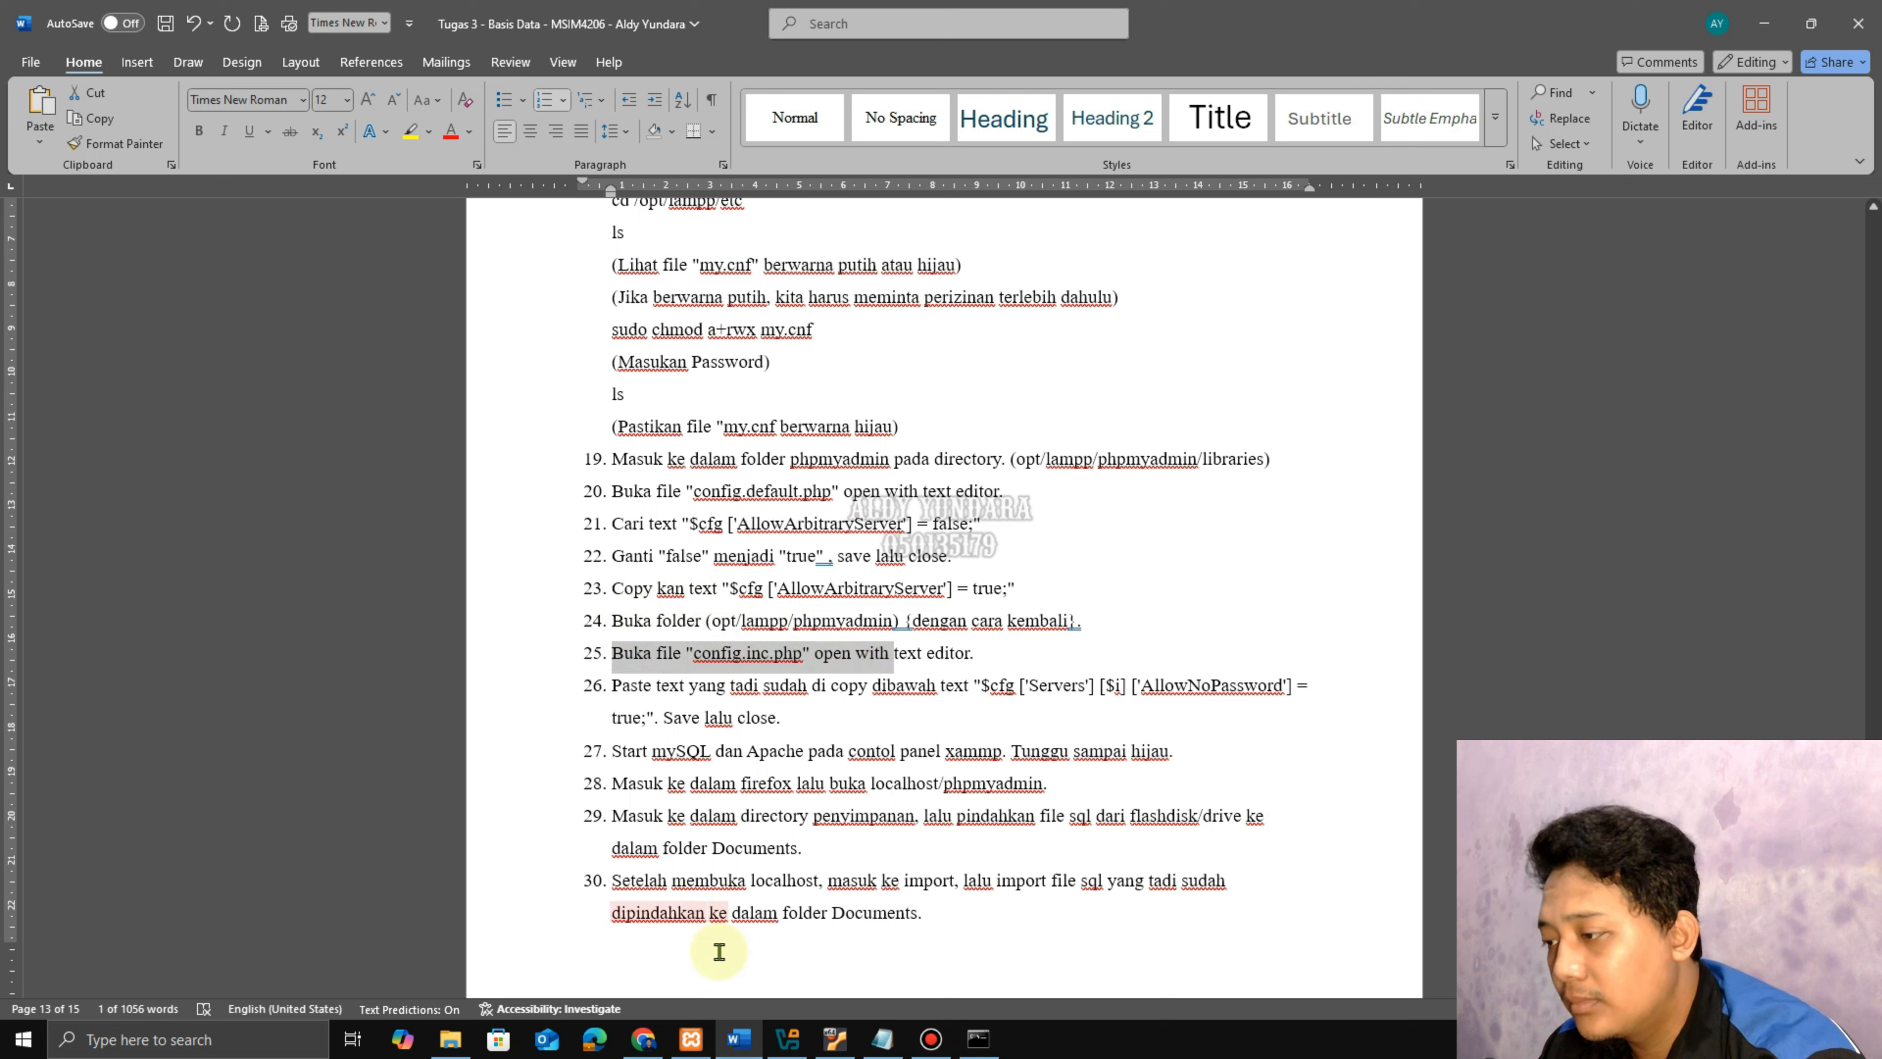
left_click(835, 1039)
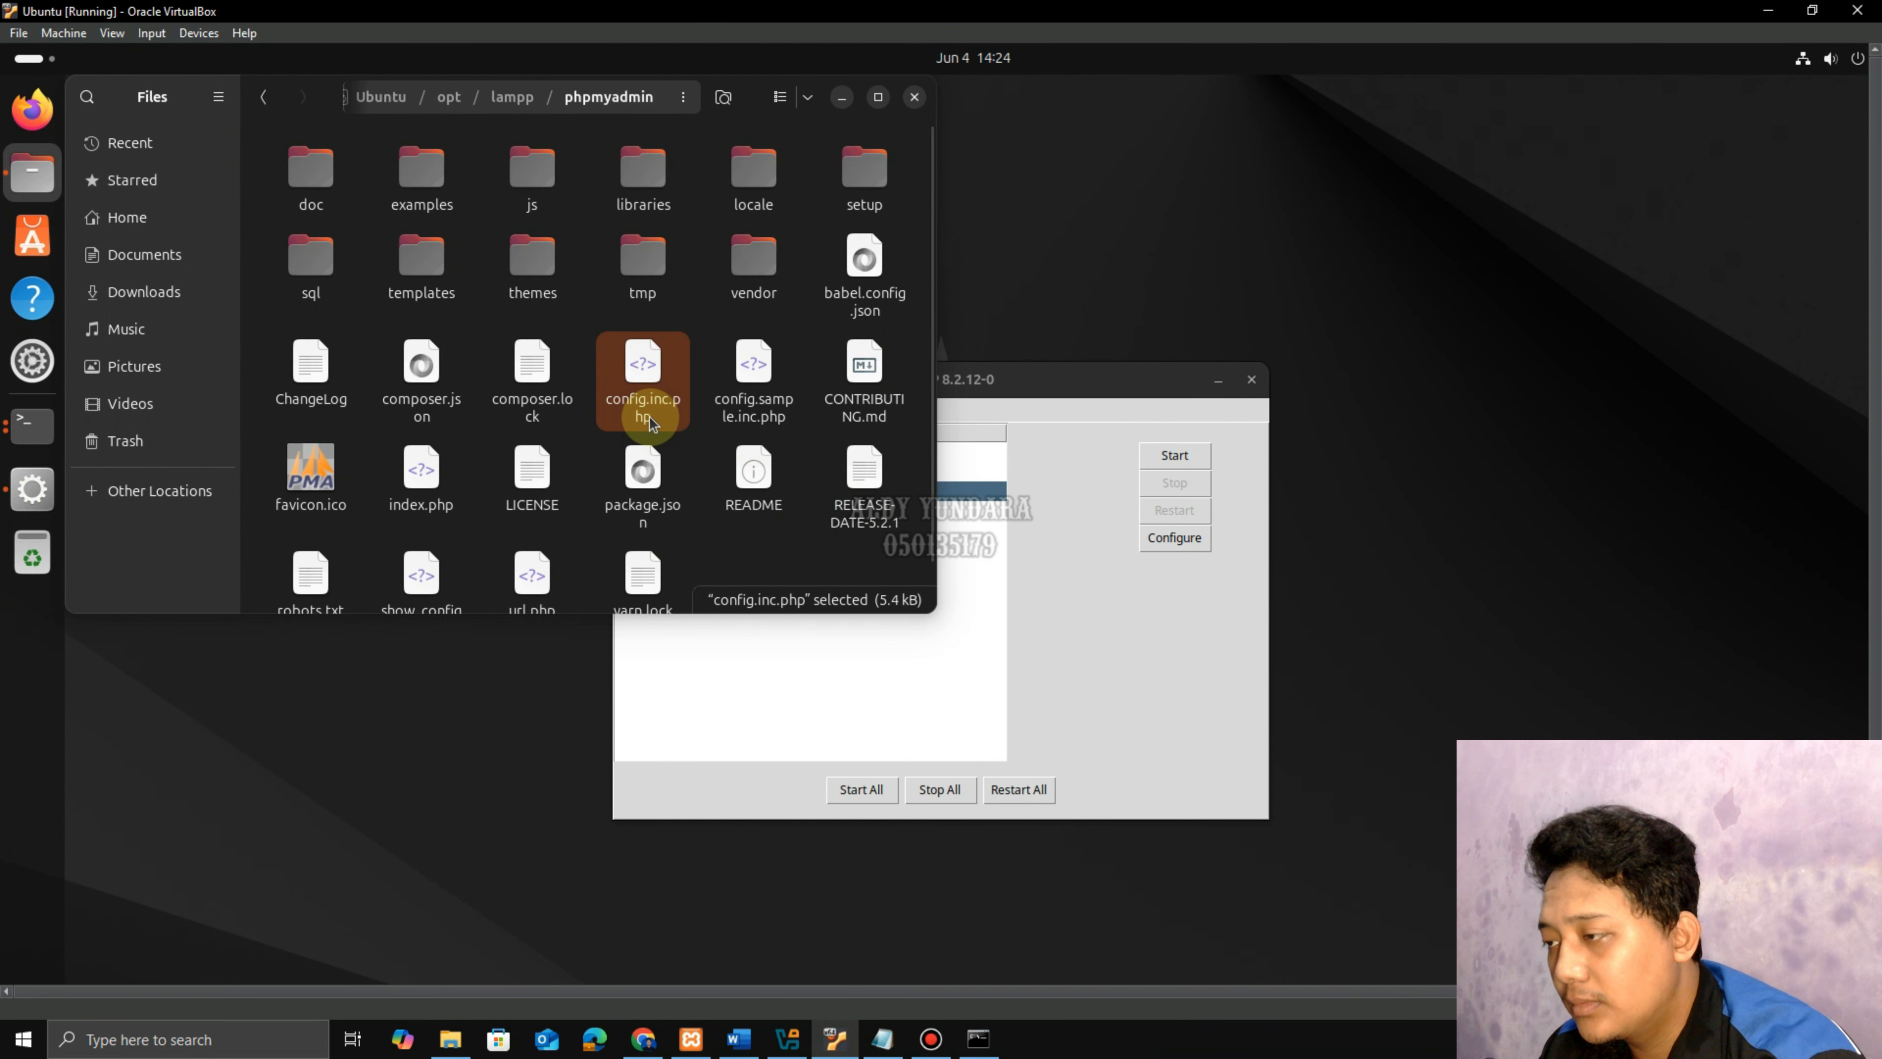
Open config.inc.php as administrator and paste $cfg['AllowArbitraryServer'] = true; below AllowNoPassword.
right_click(648, 419)
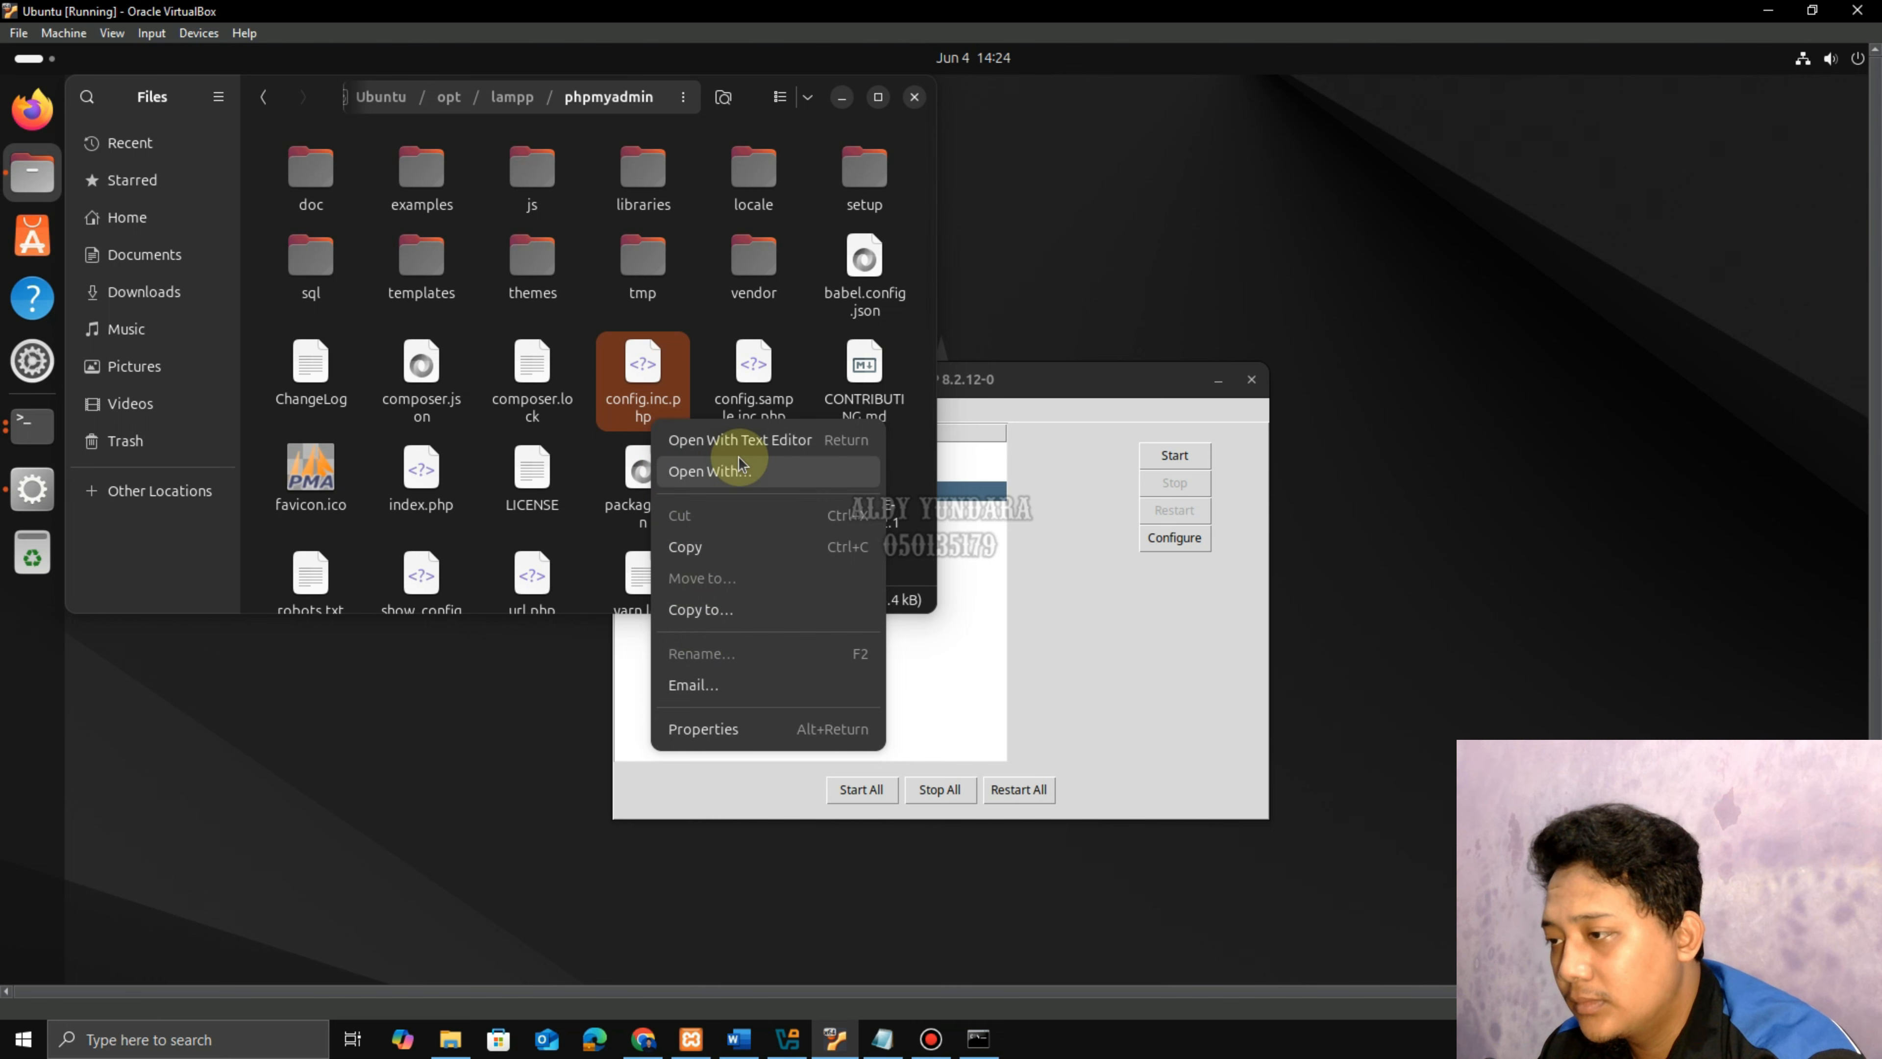
left_click(744, 439)
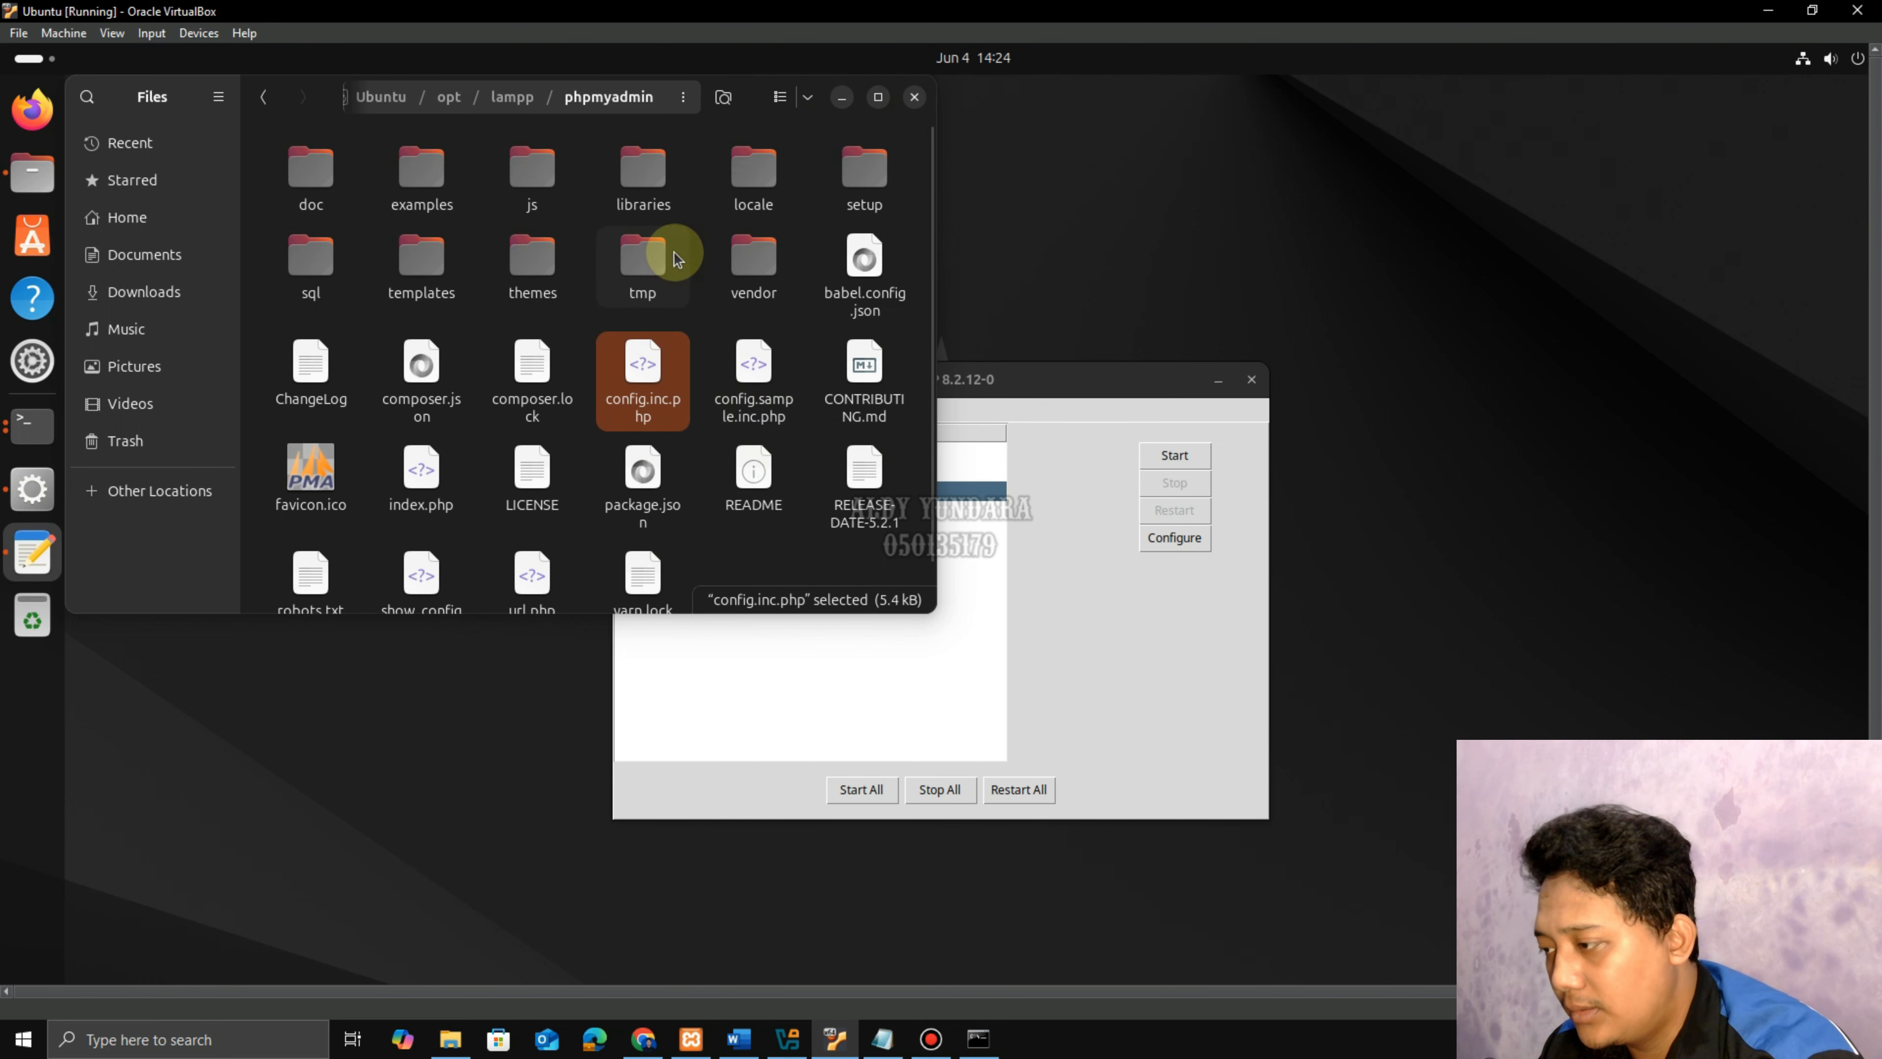
type("***")
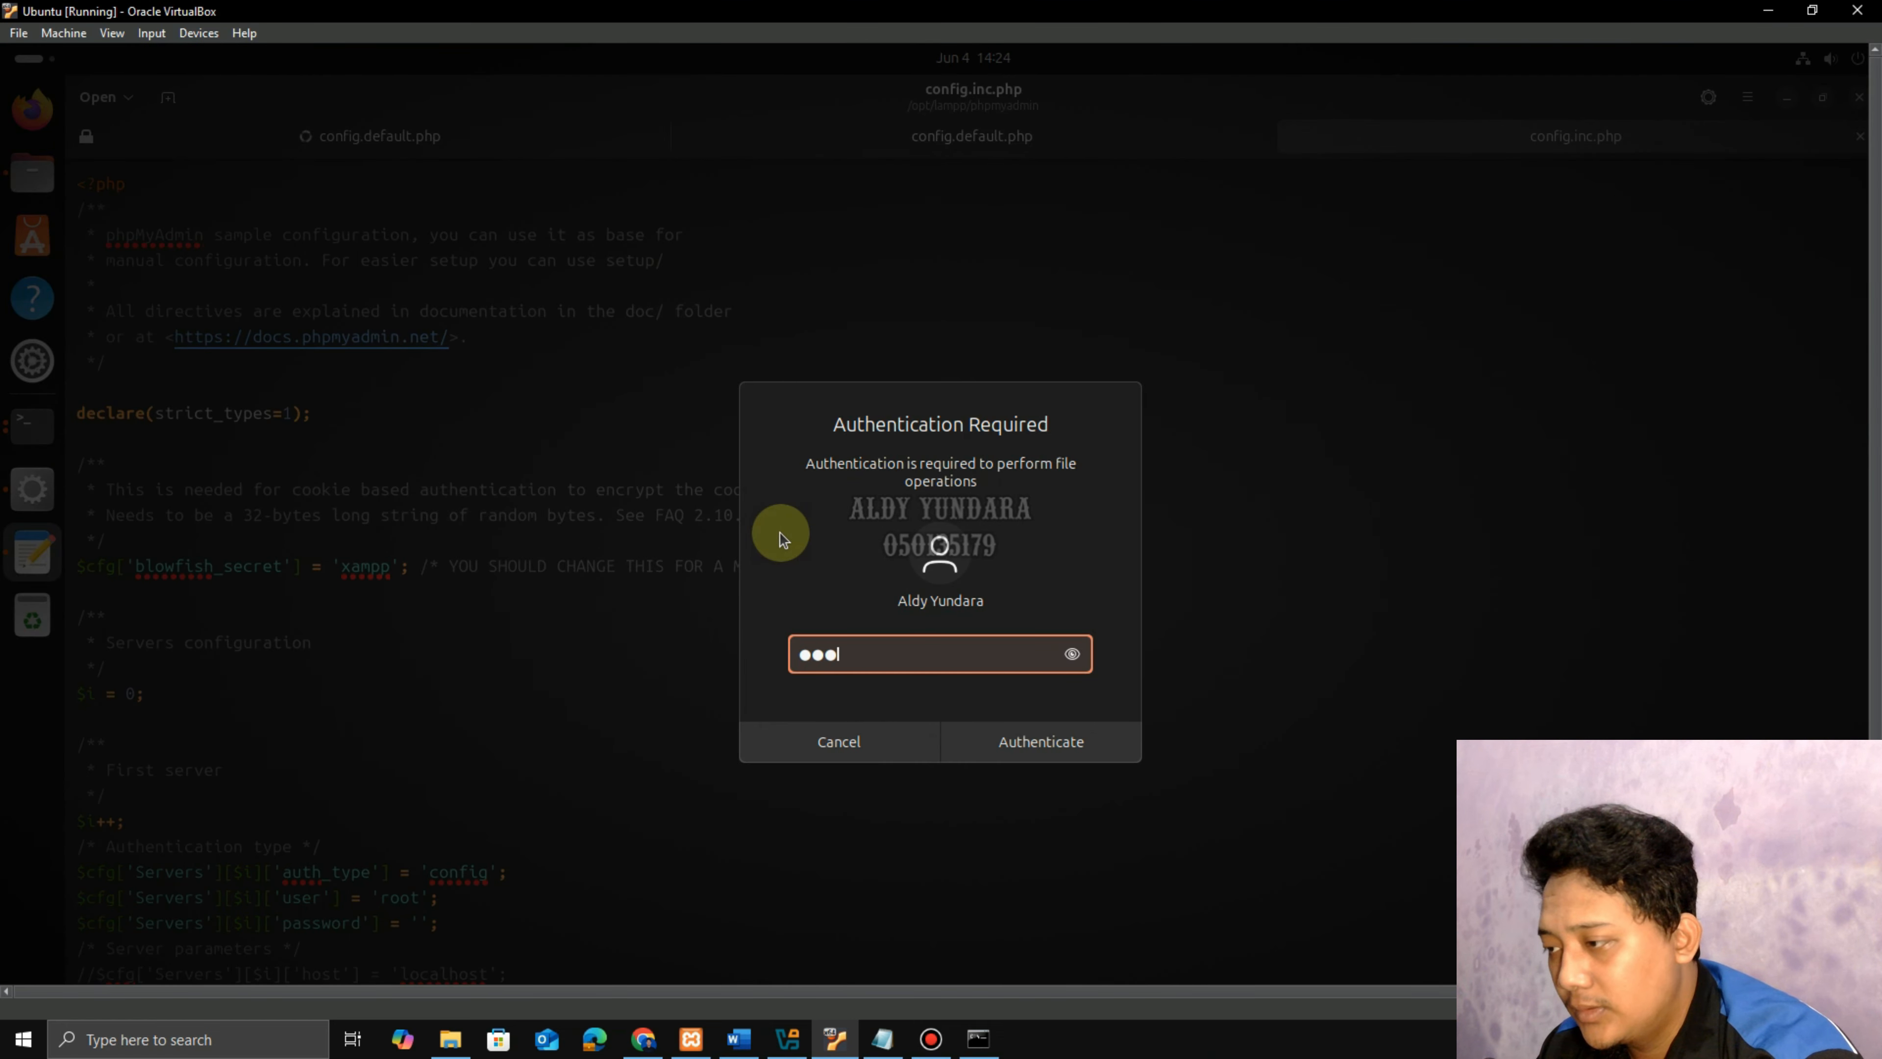
type("*******")
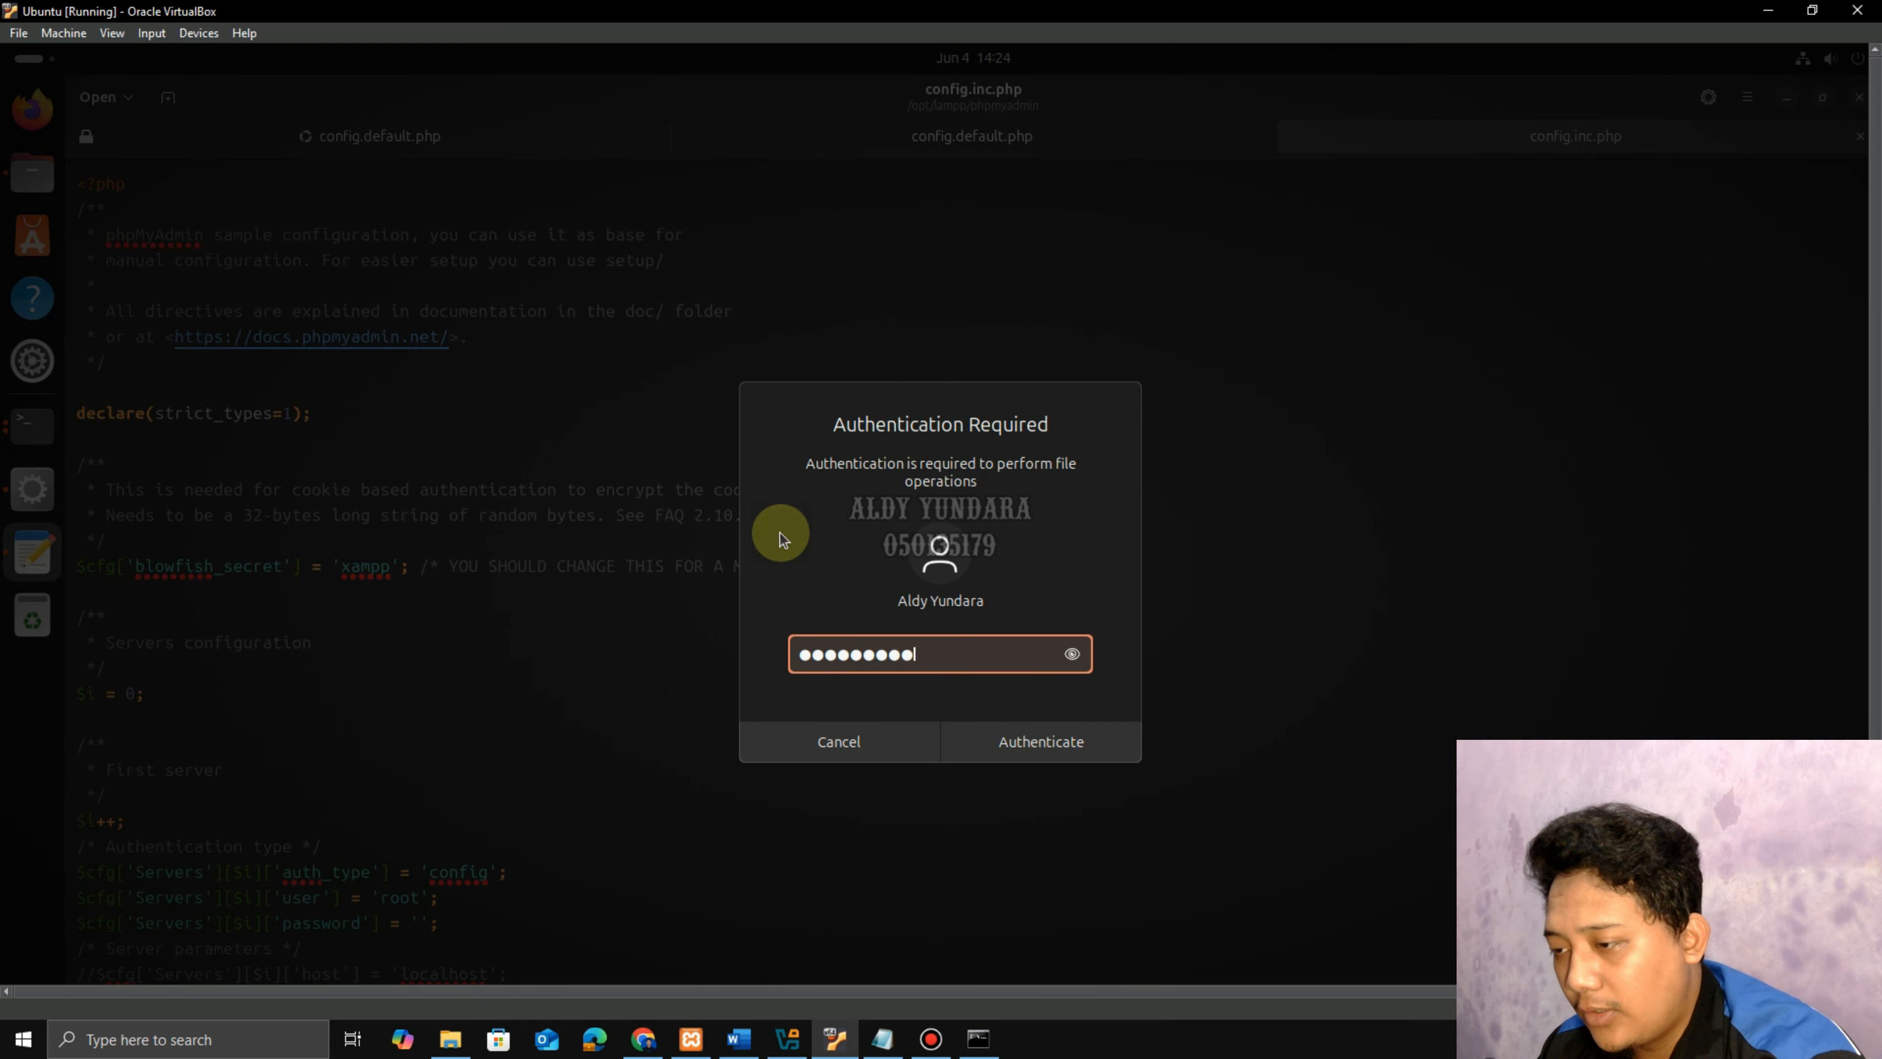
key("Return")
scroll(778, 533, "down", 4)
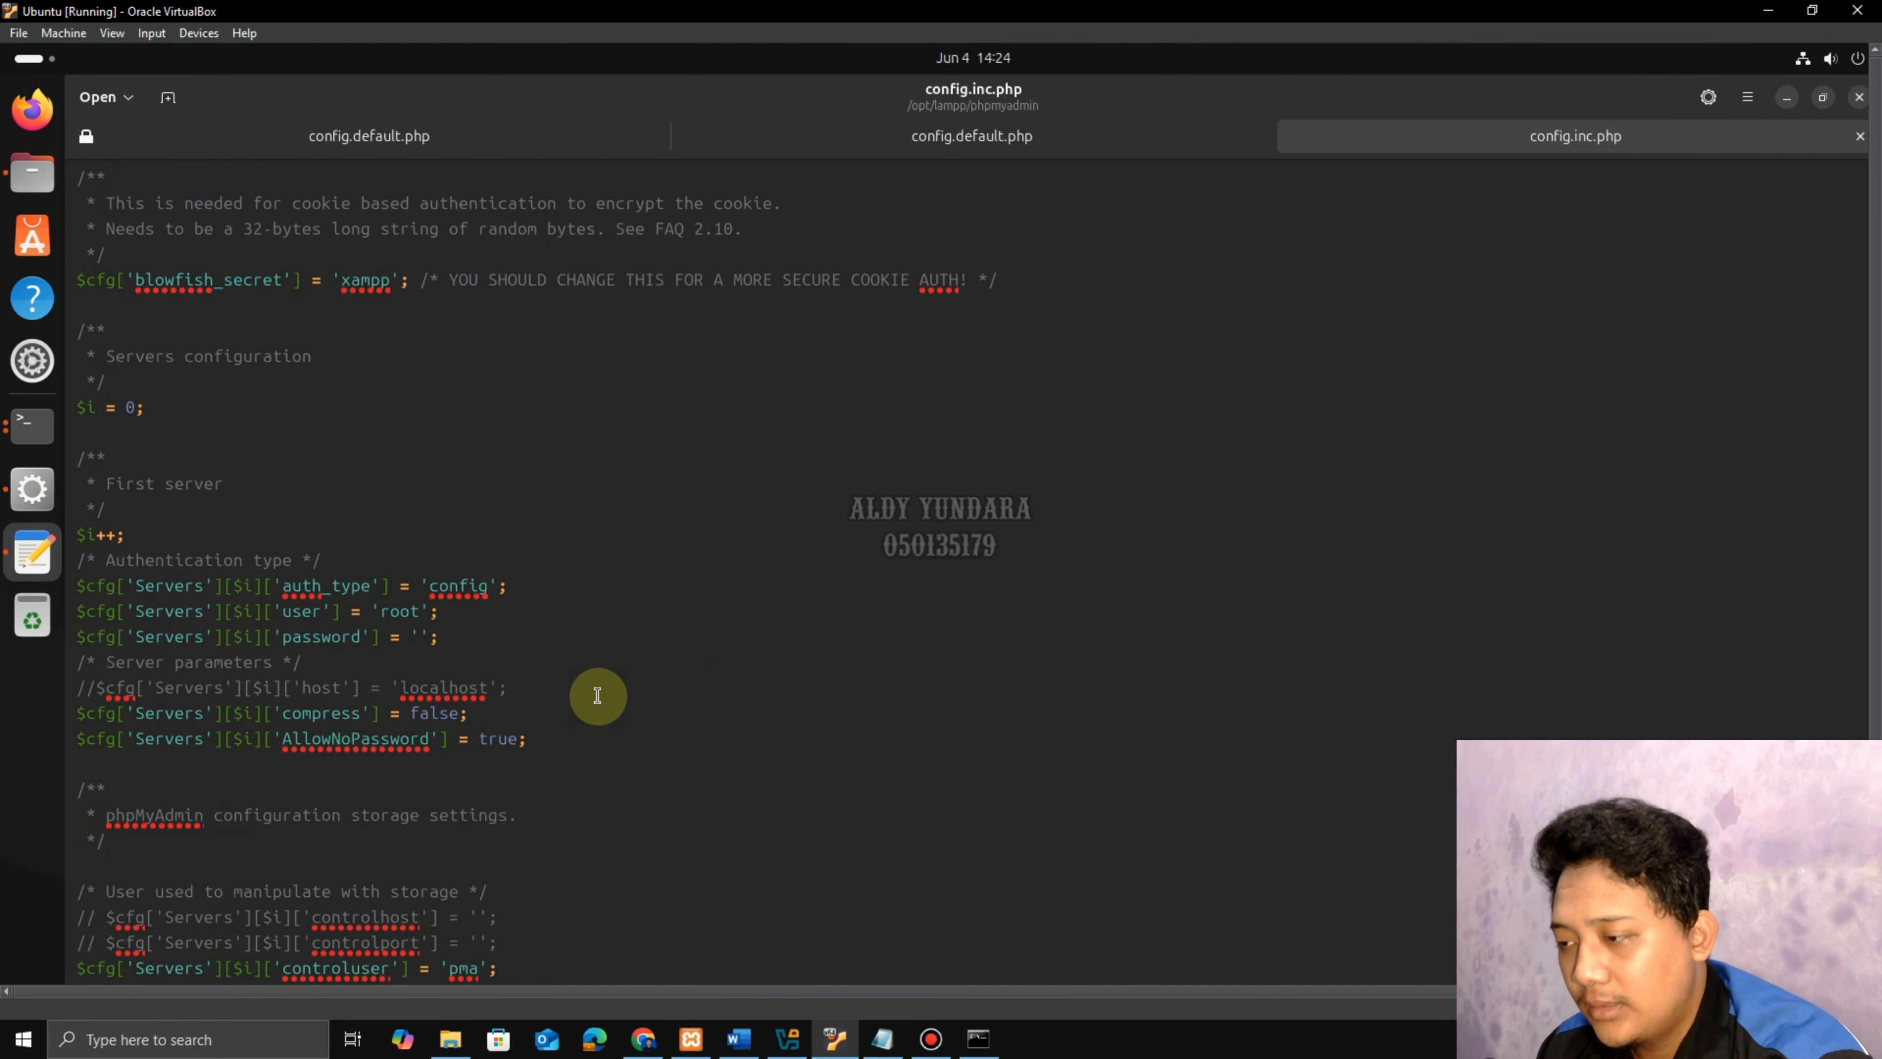
key("Return")
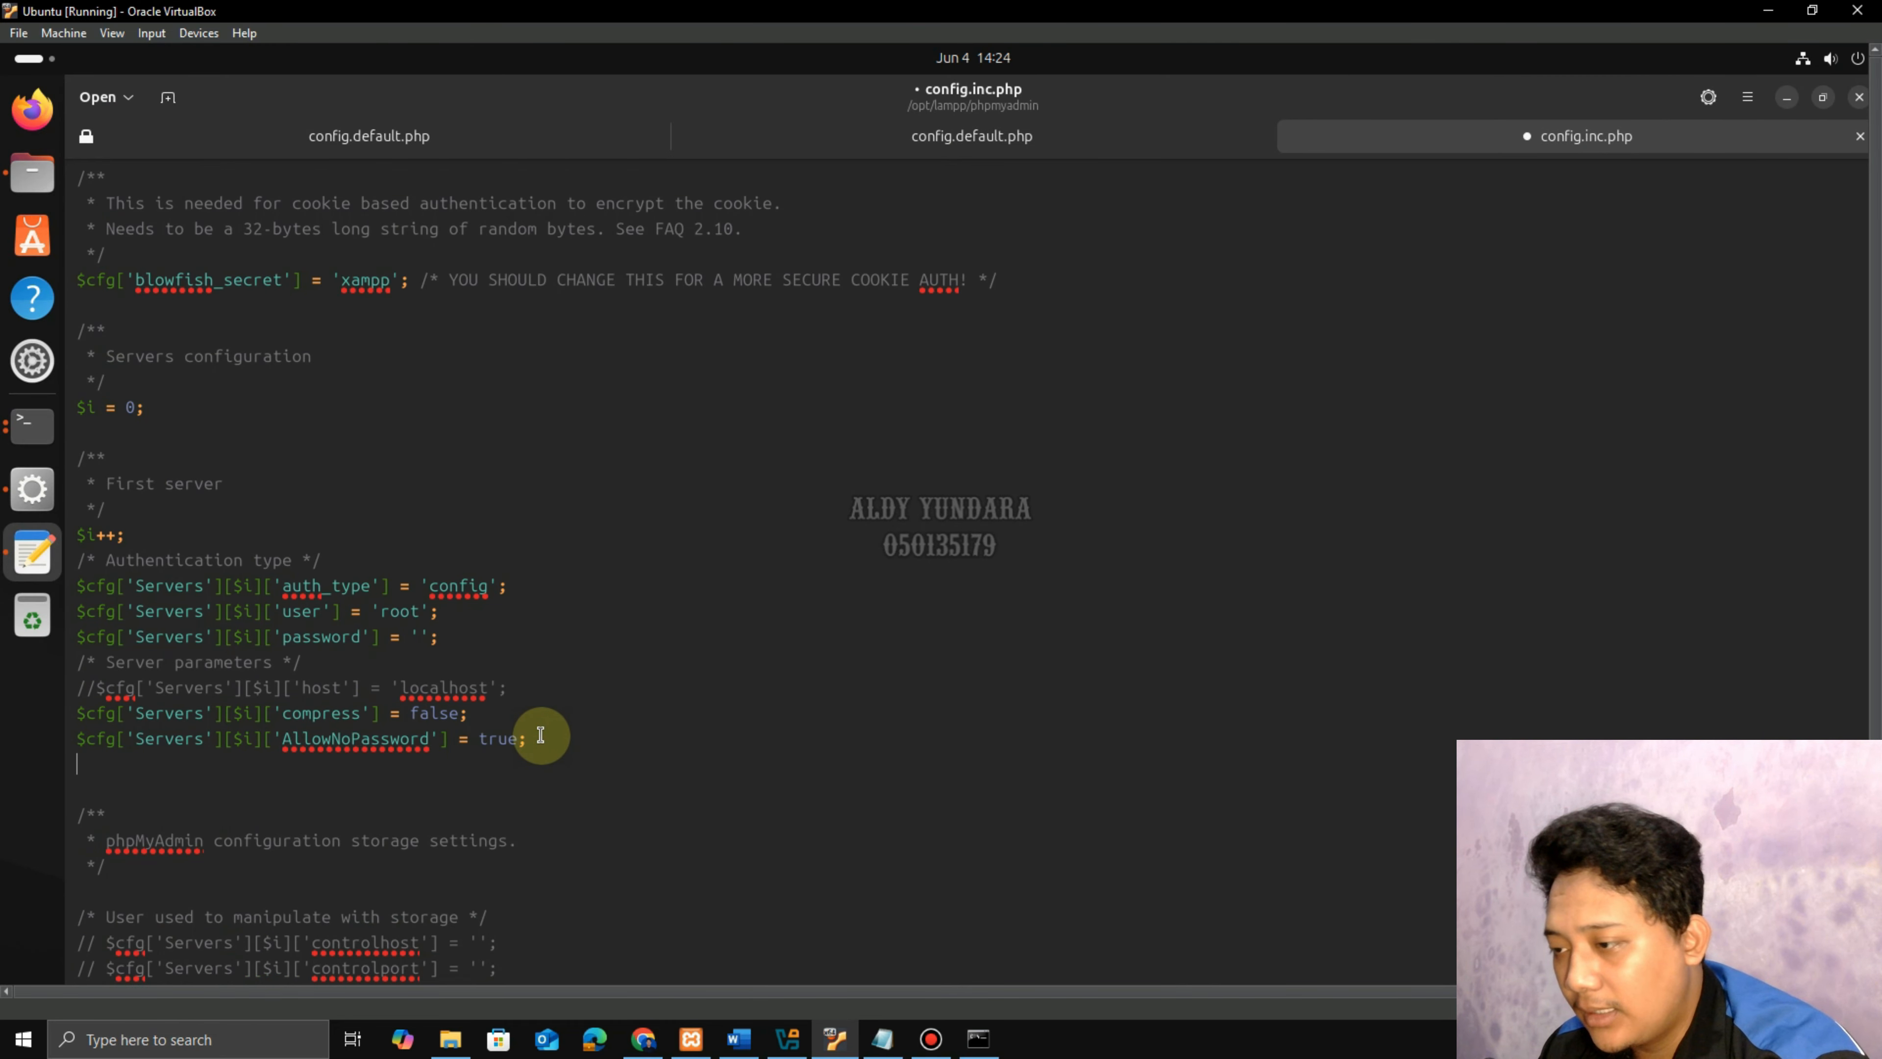
right_click(104, 765)
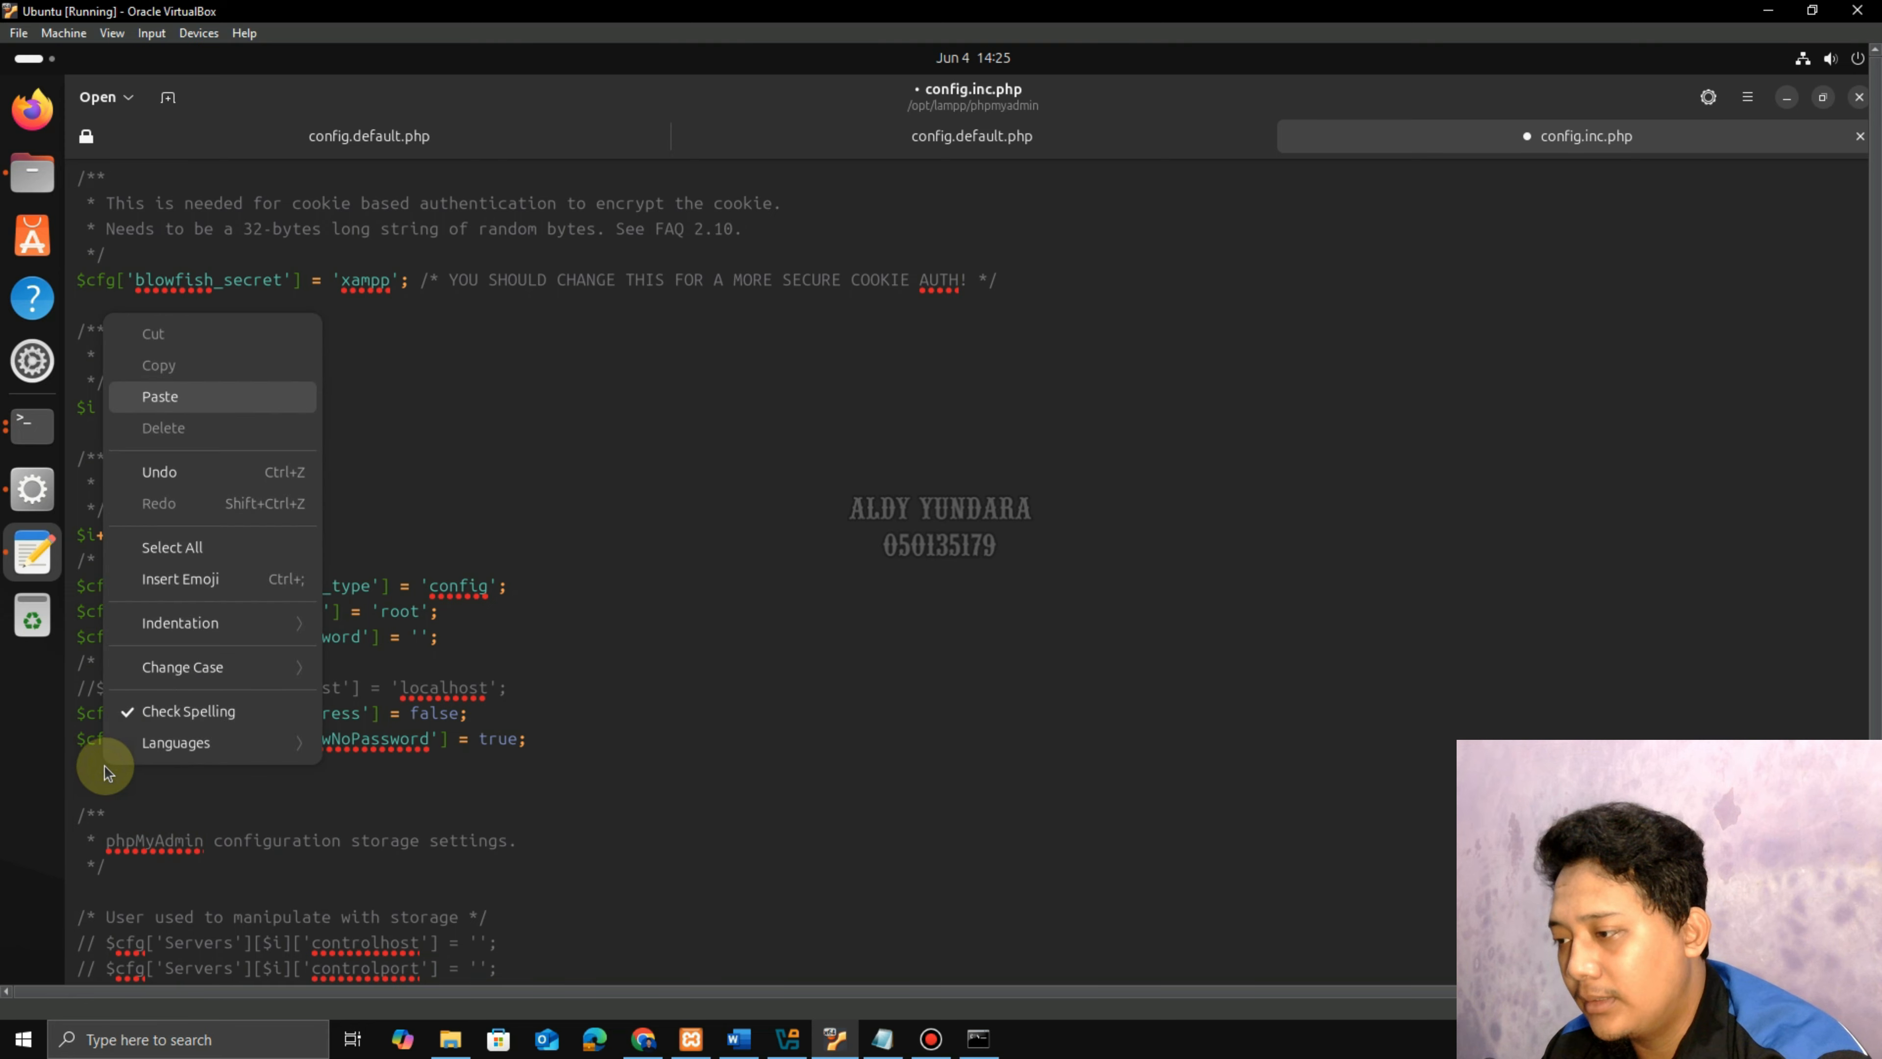
left_click(150, 398)
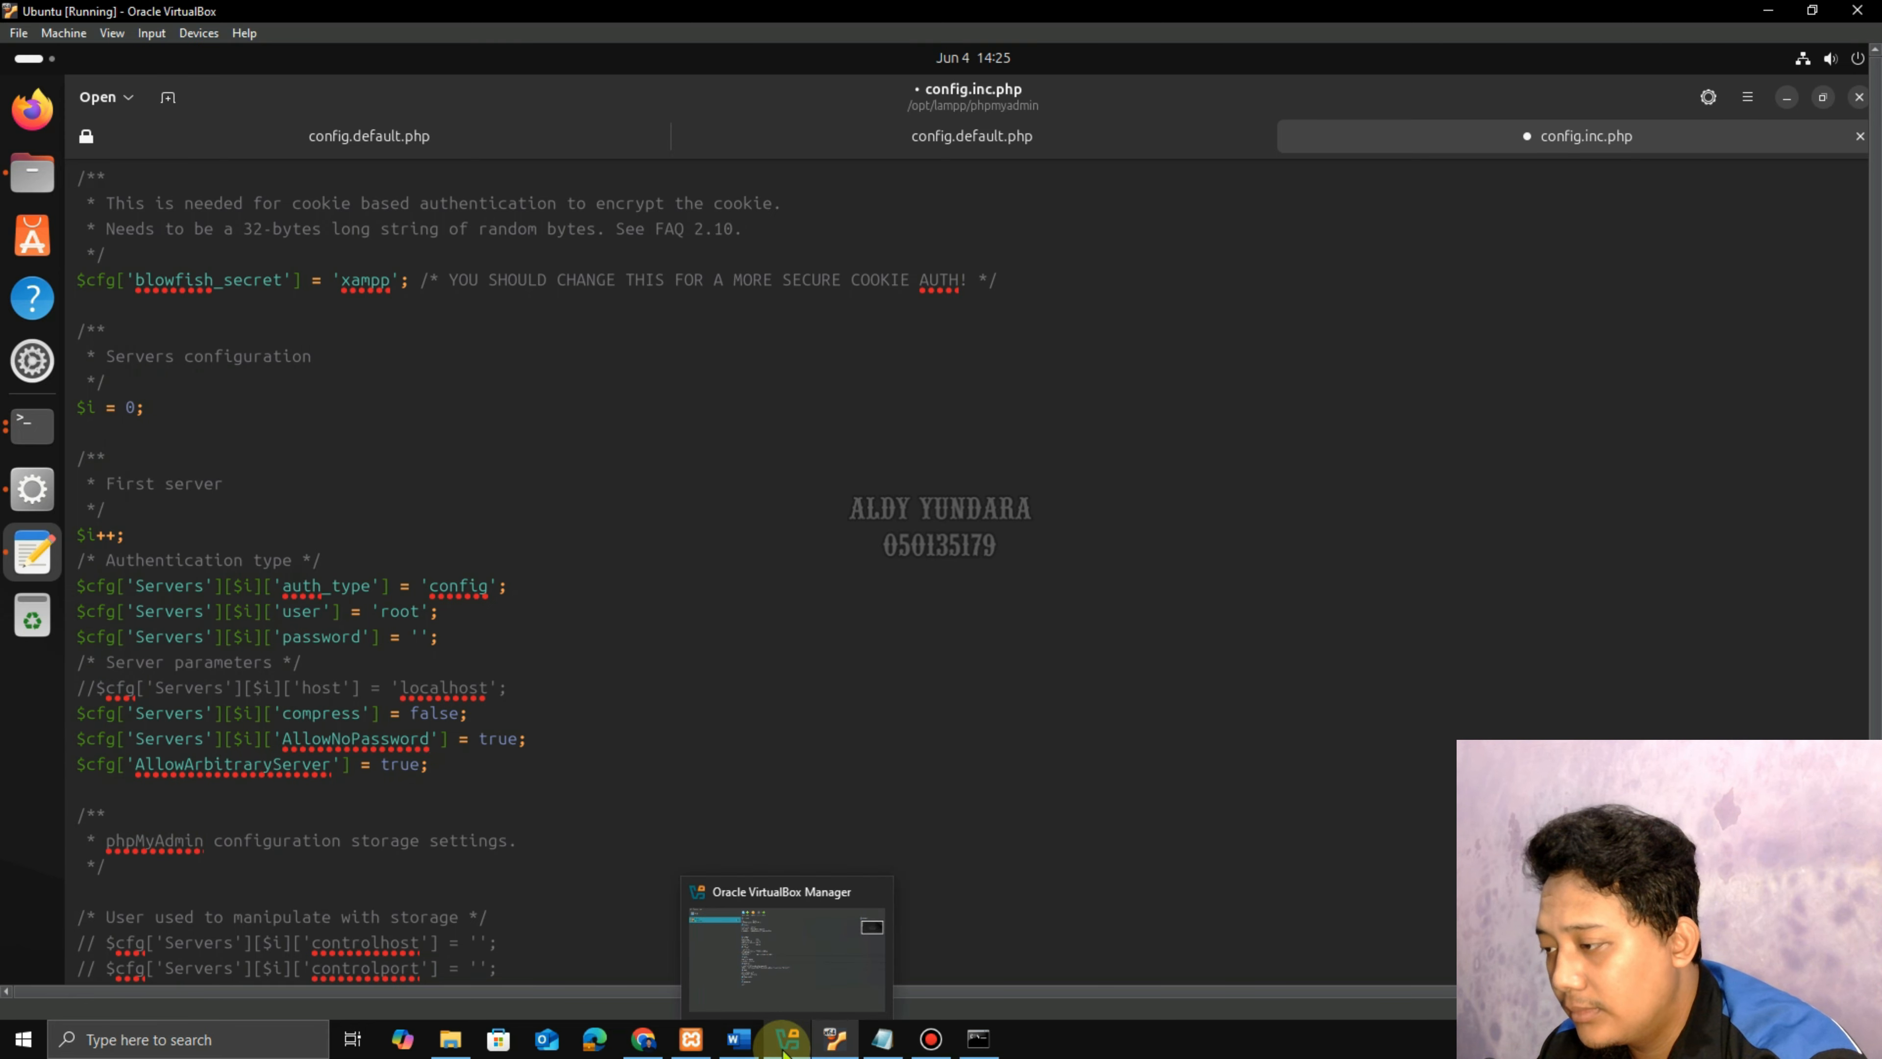
Check step 26 in the guide, then save config.inc.php and close the editor.
left_click(750, 1052)
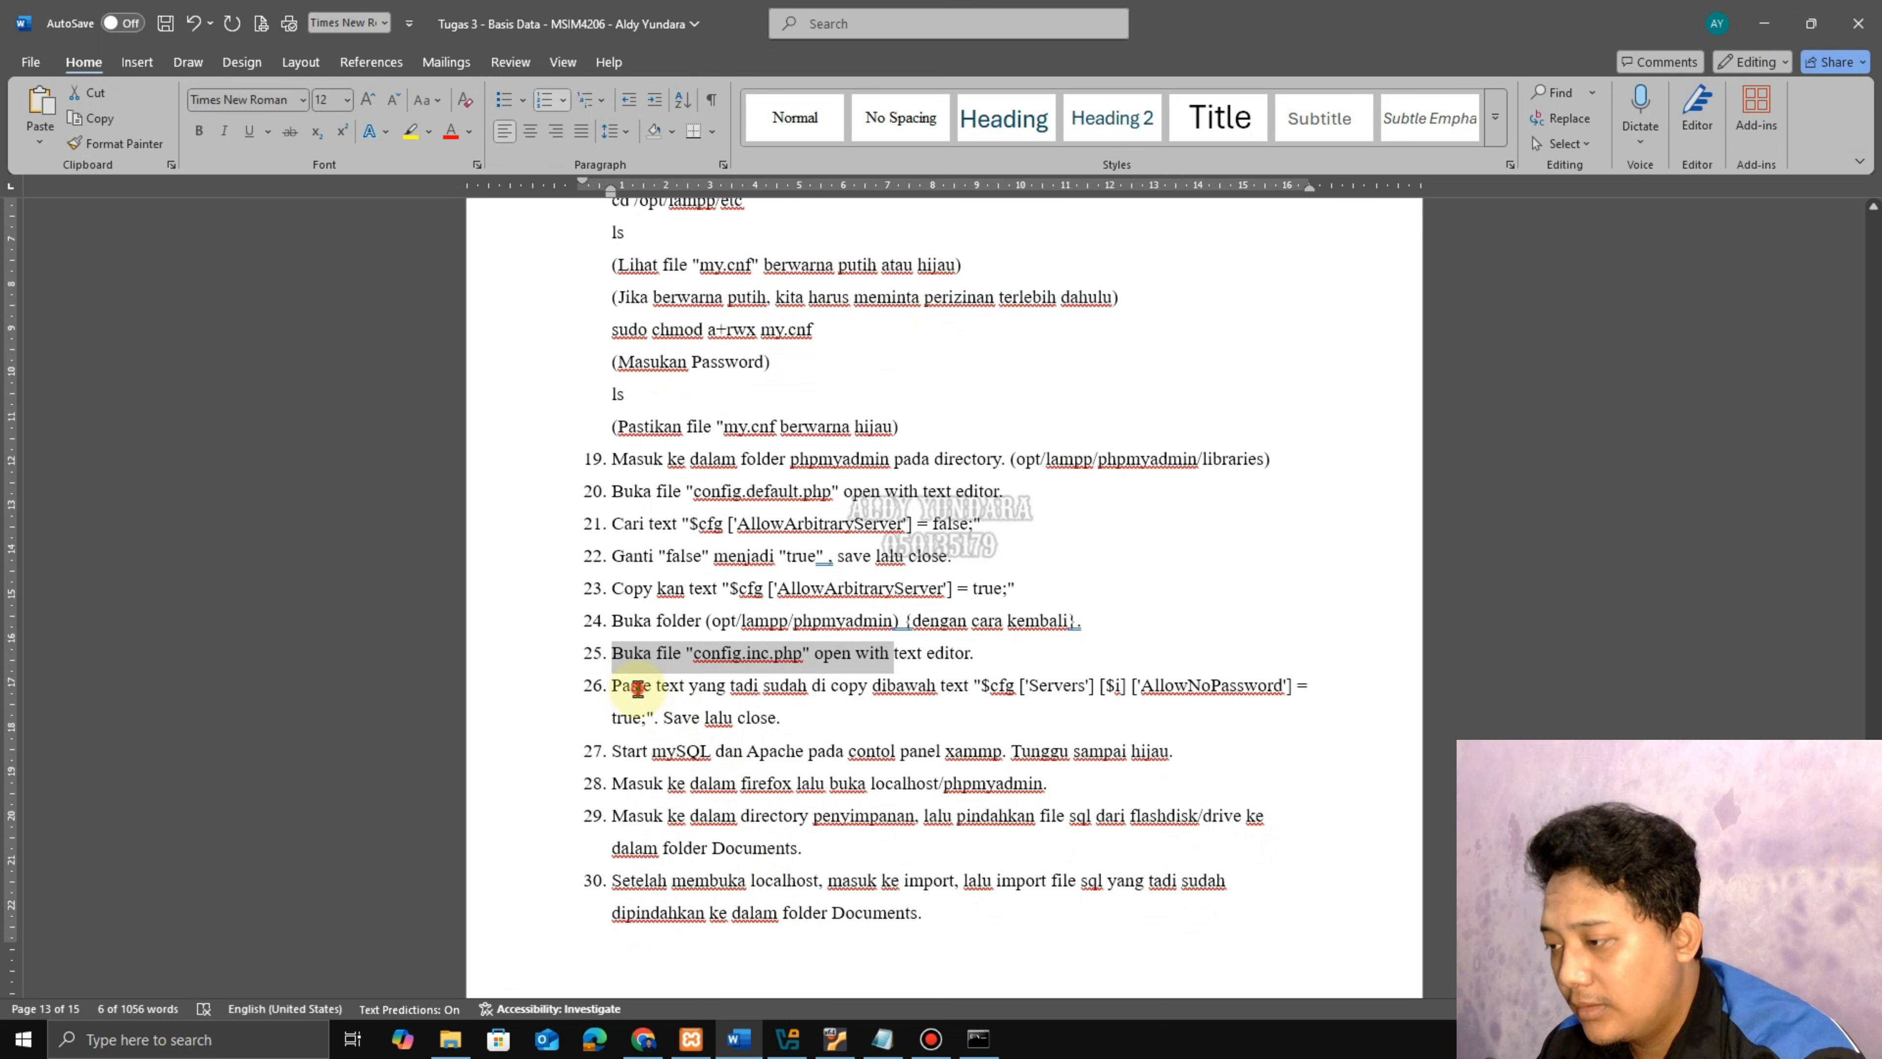
left_click_drag(615, 686, 705, 718)
left_click(797, 725)
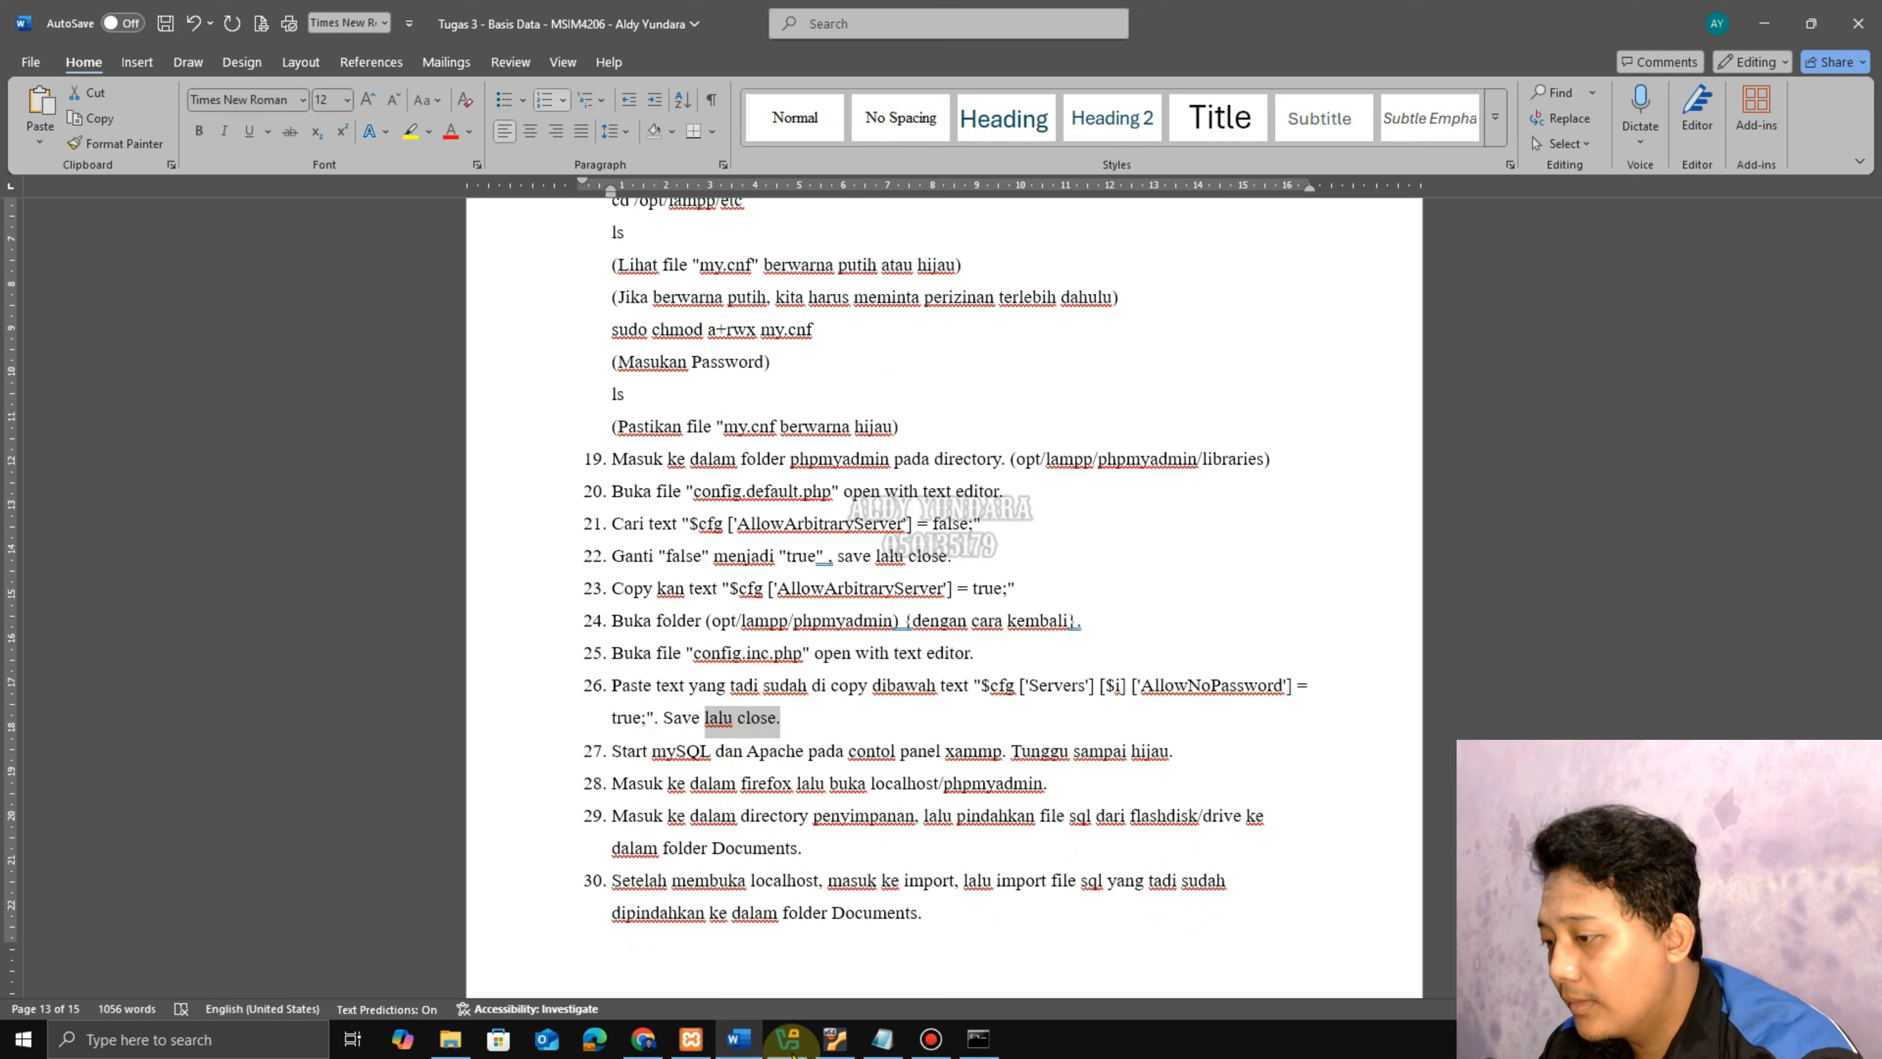
left_click(832, 1044)
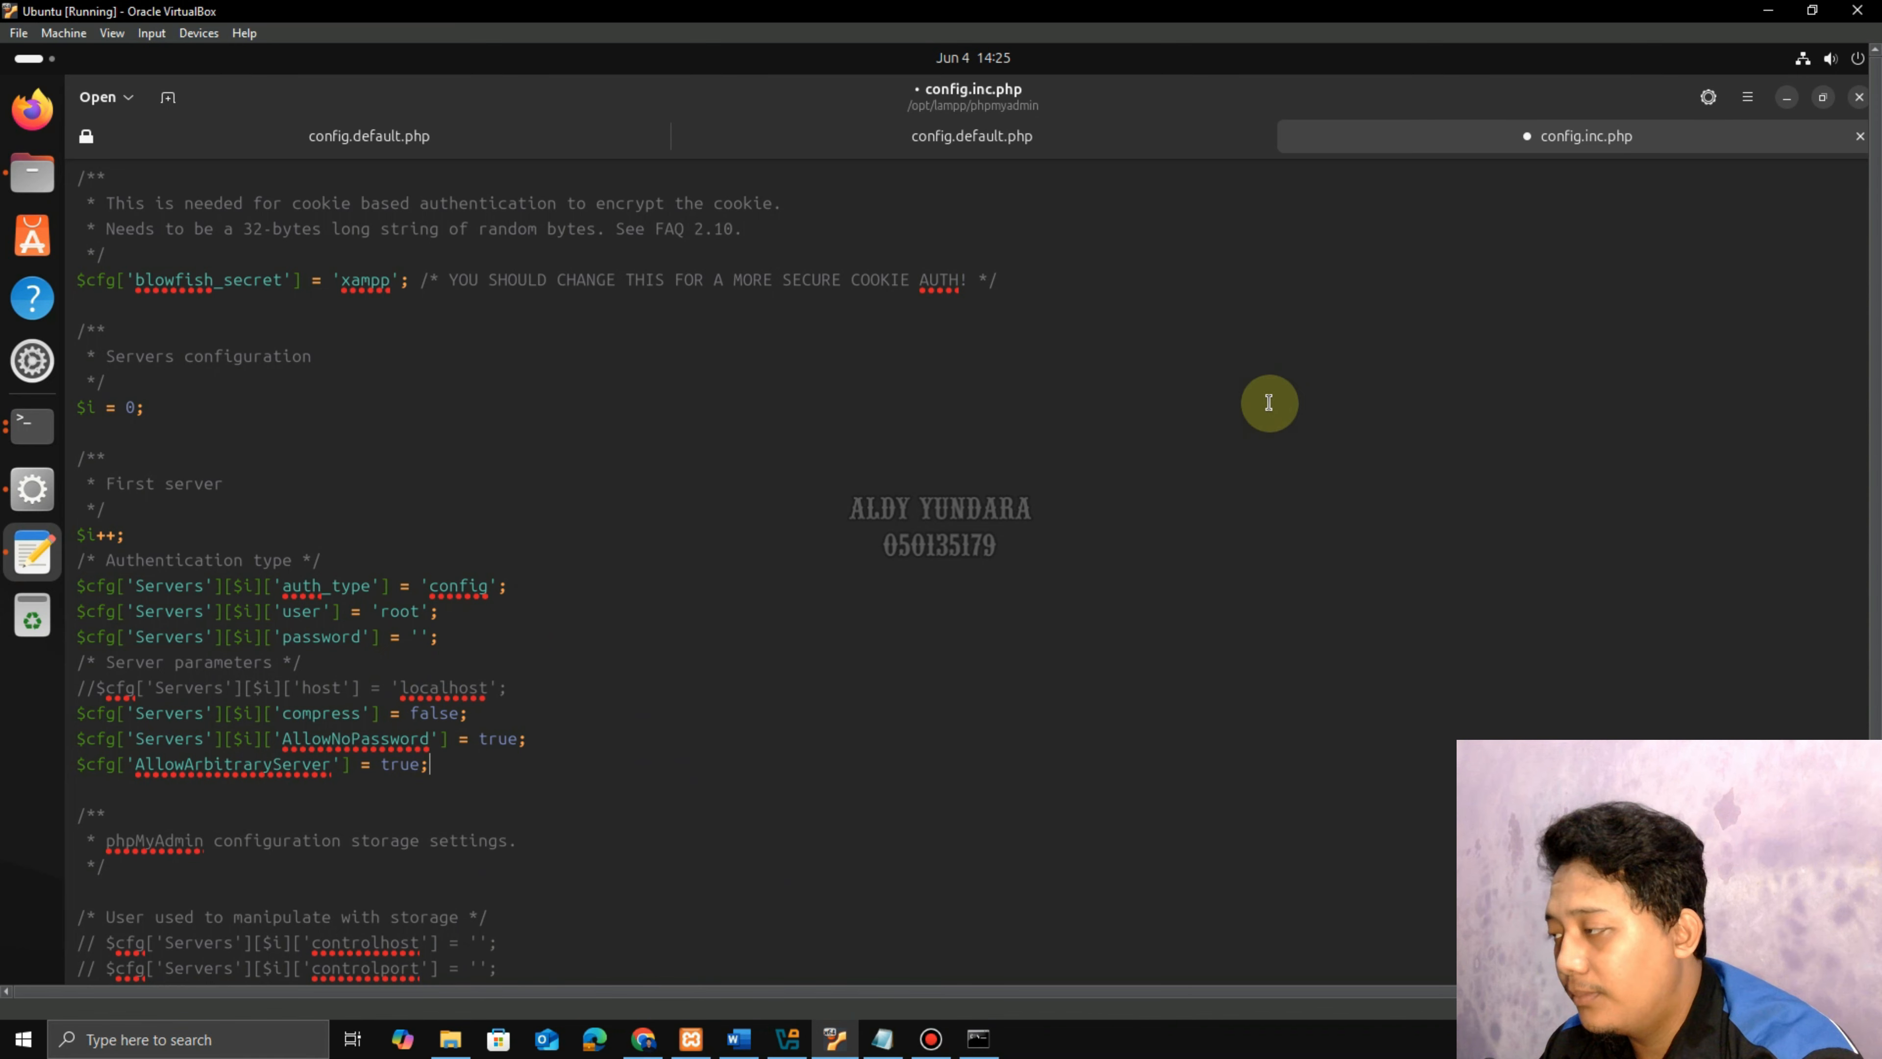
left_click(1747, 97)
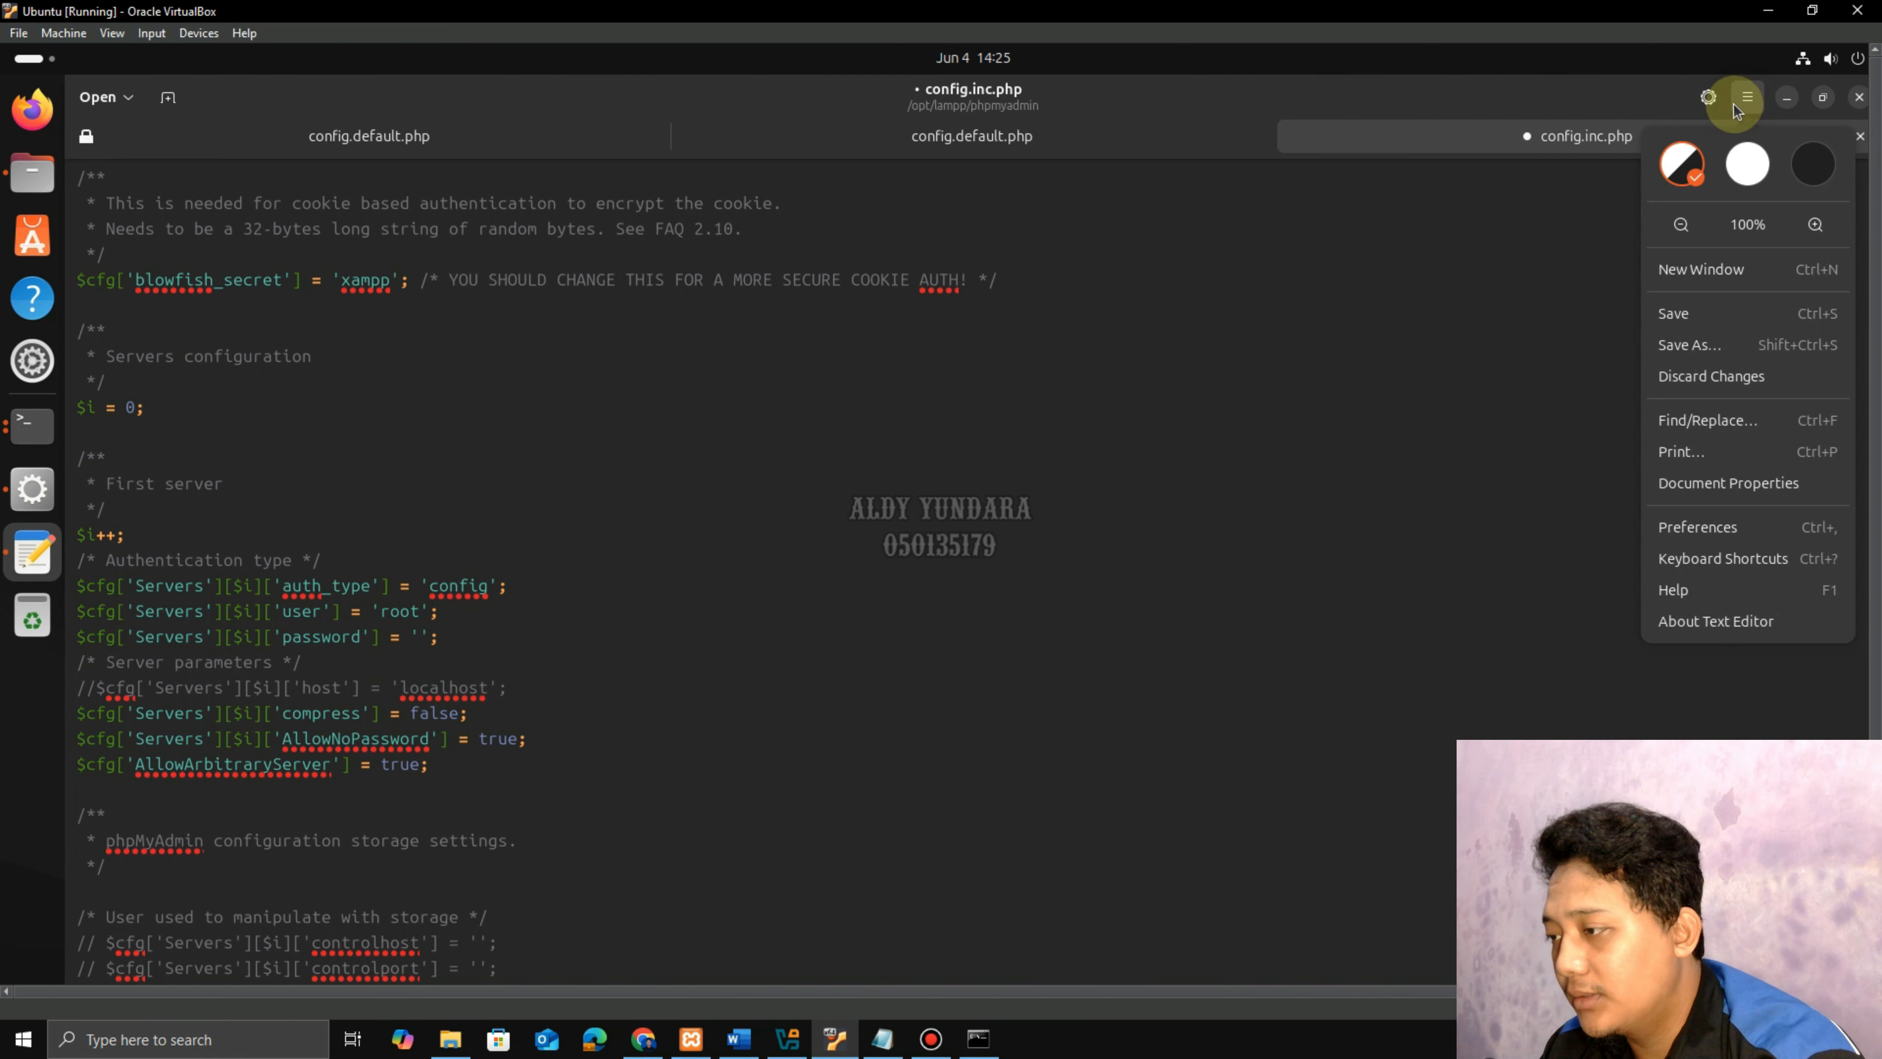
left_click(1687, 318)
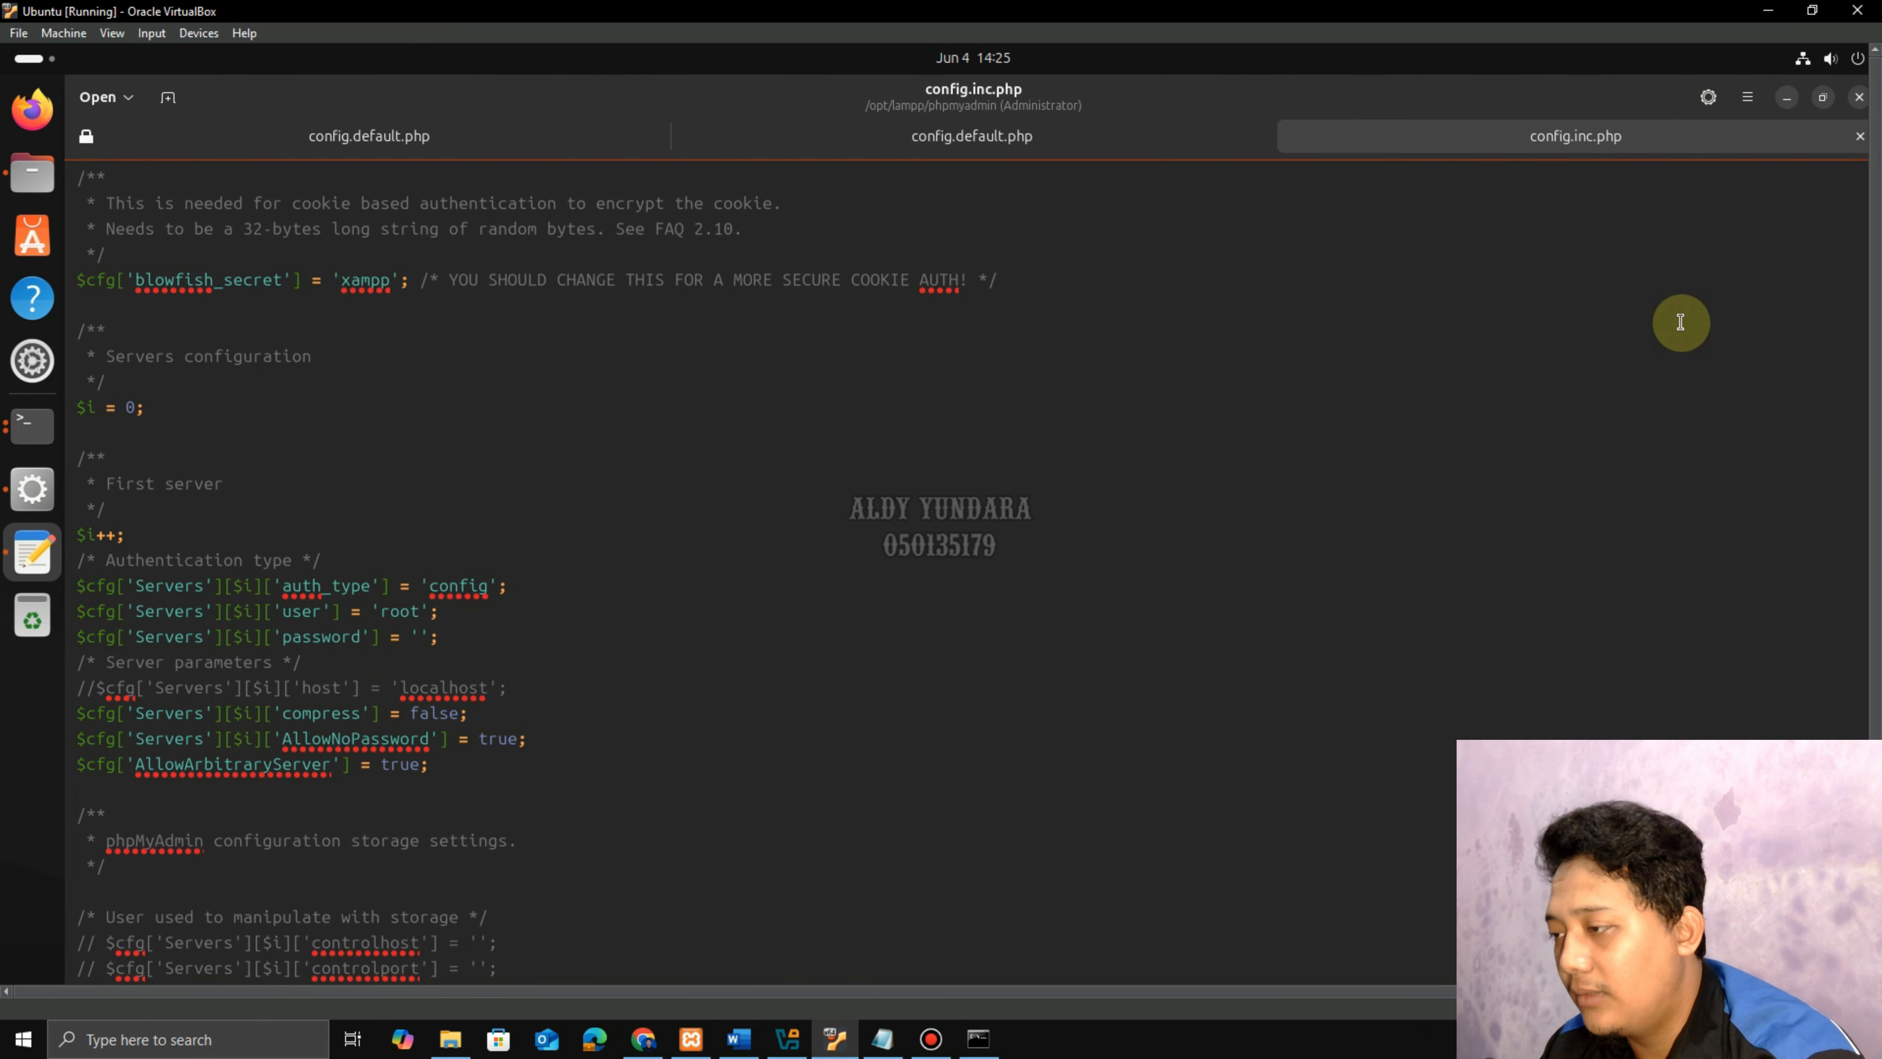
left_click(1856, 98)
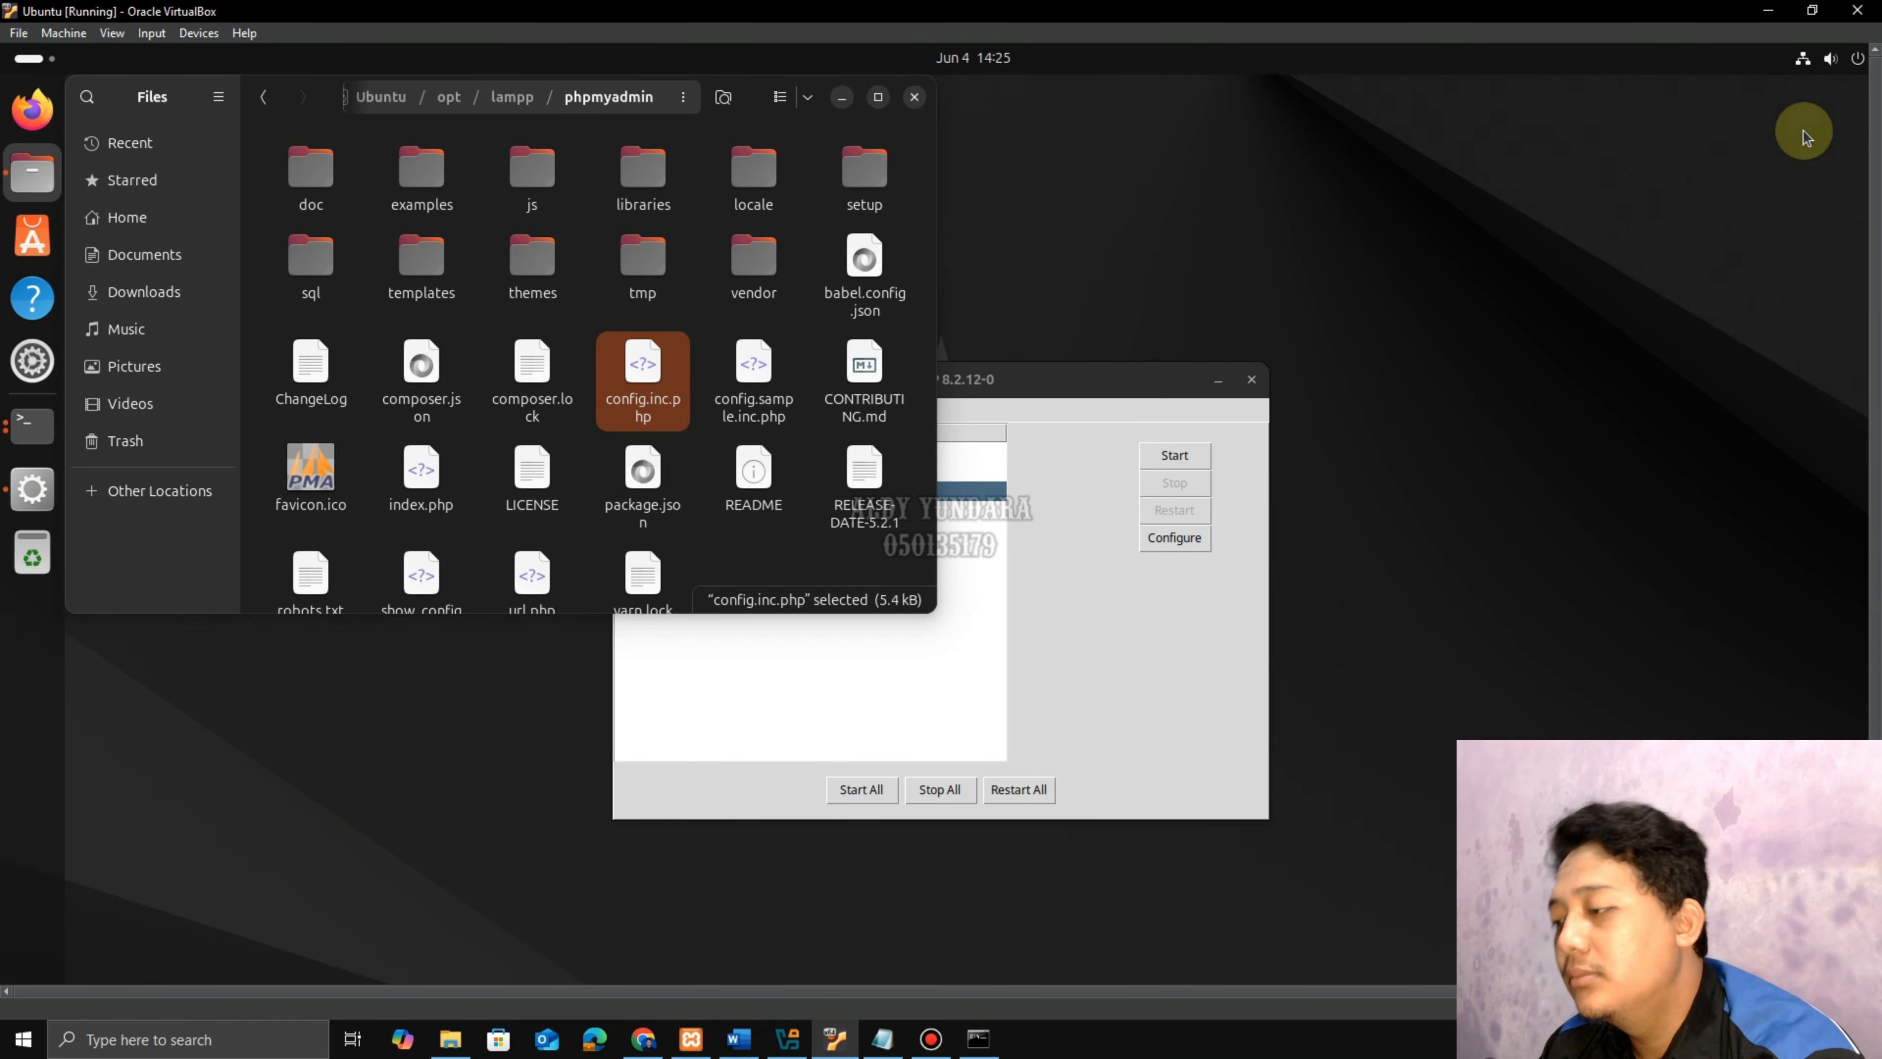
Reopen config.inc.php as administrator to confirm the AllowArbitraryServer line persisted, then close it.
right_click(643, 391)
left_click(734, 411)
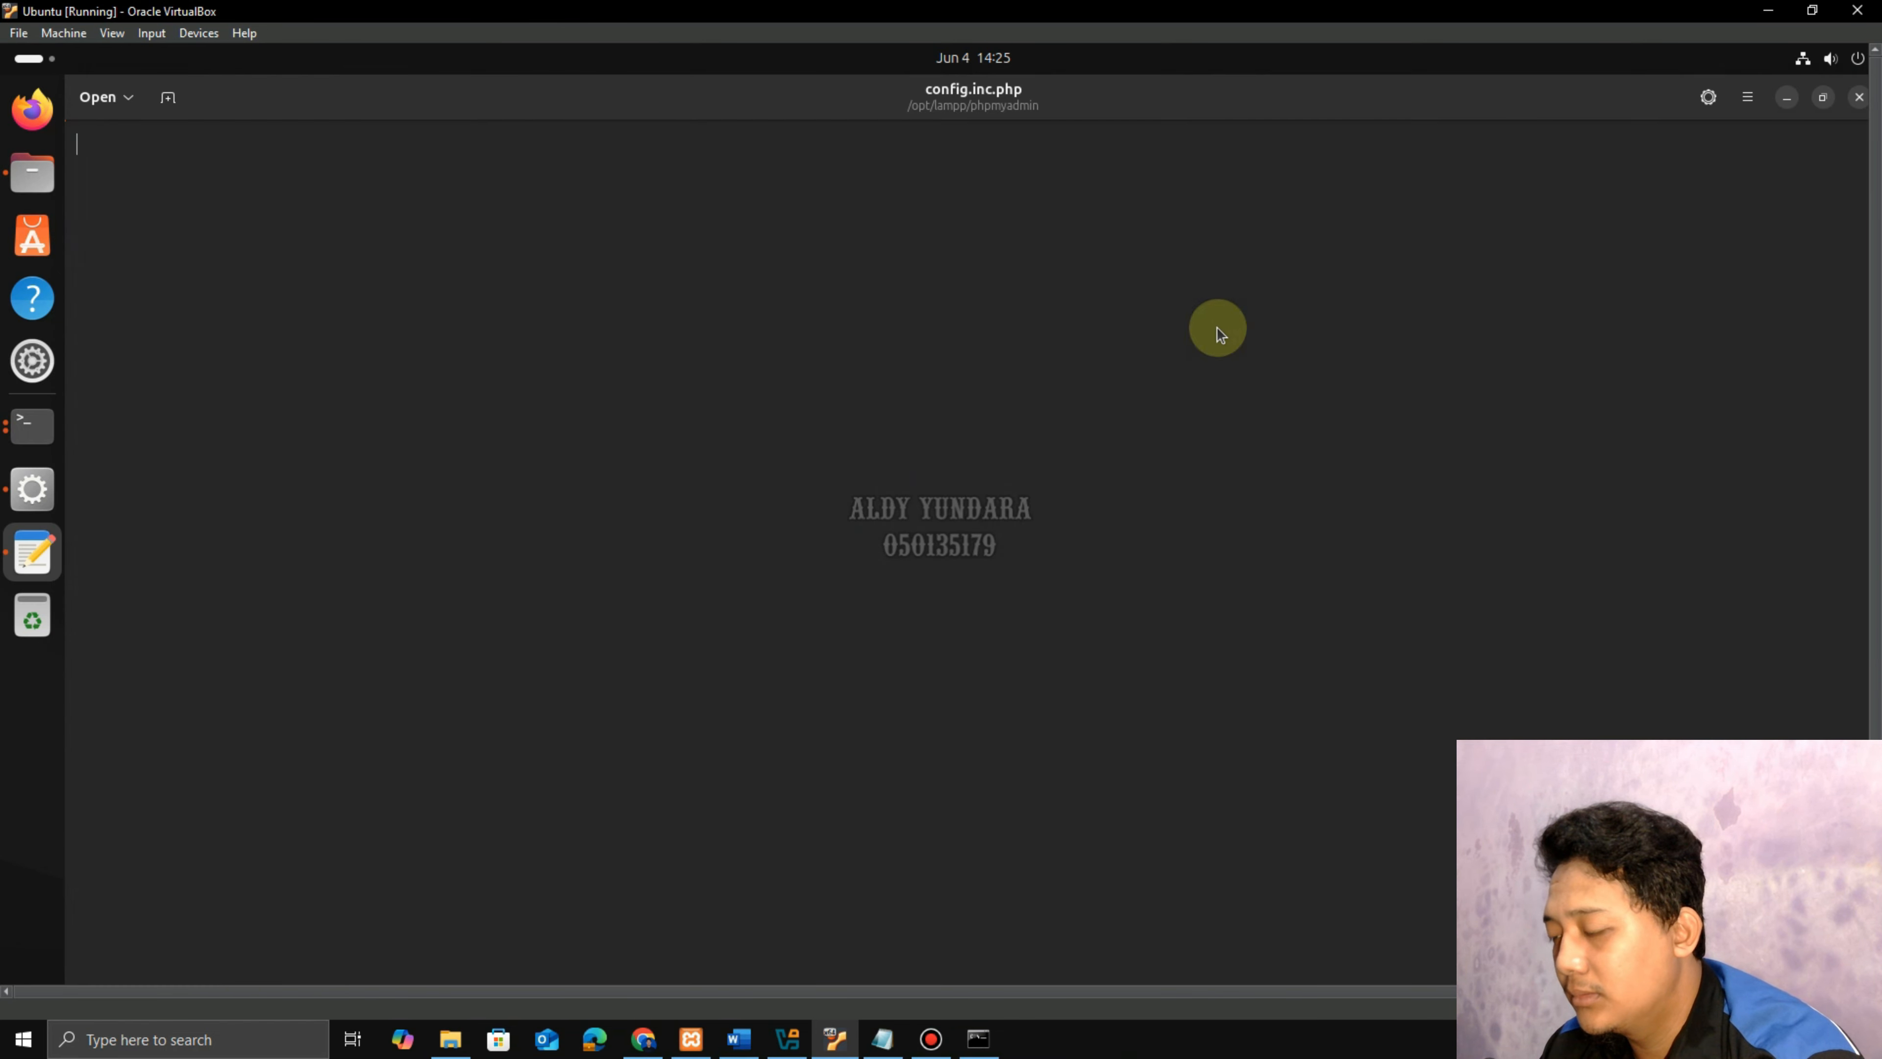
type("********")
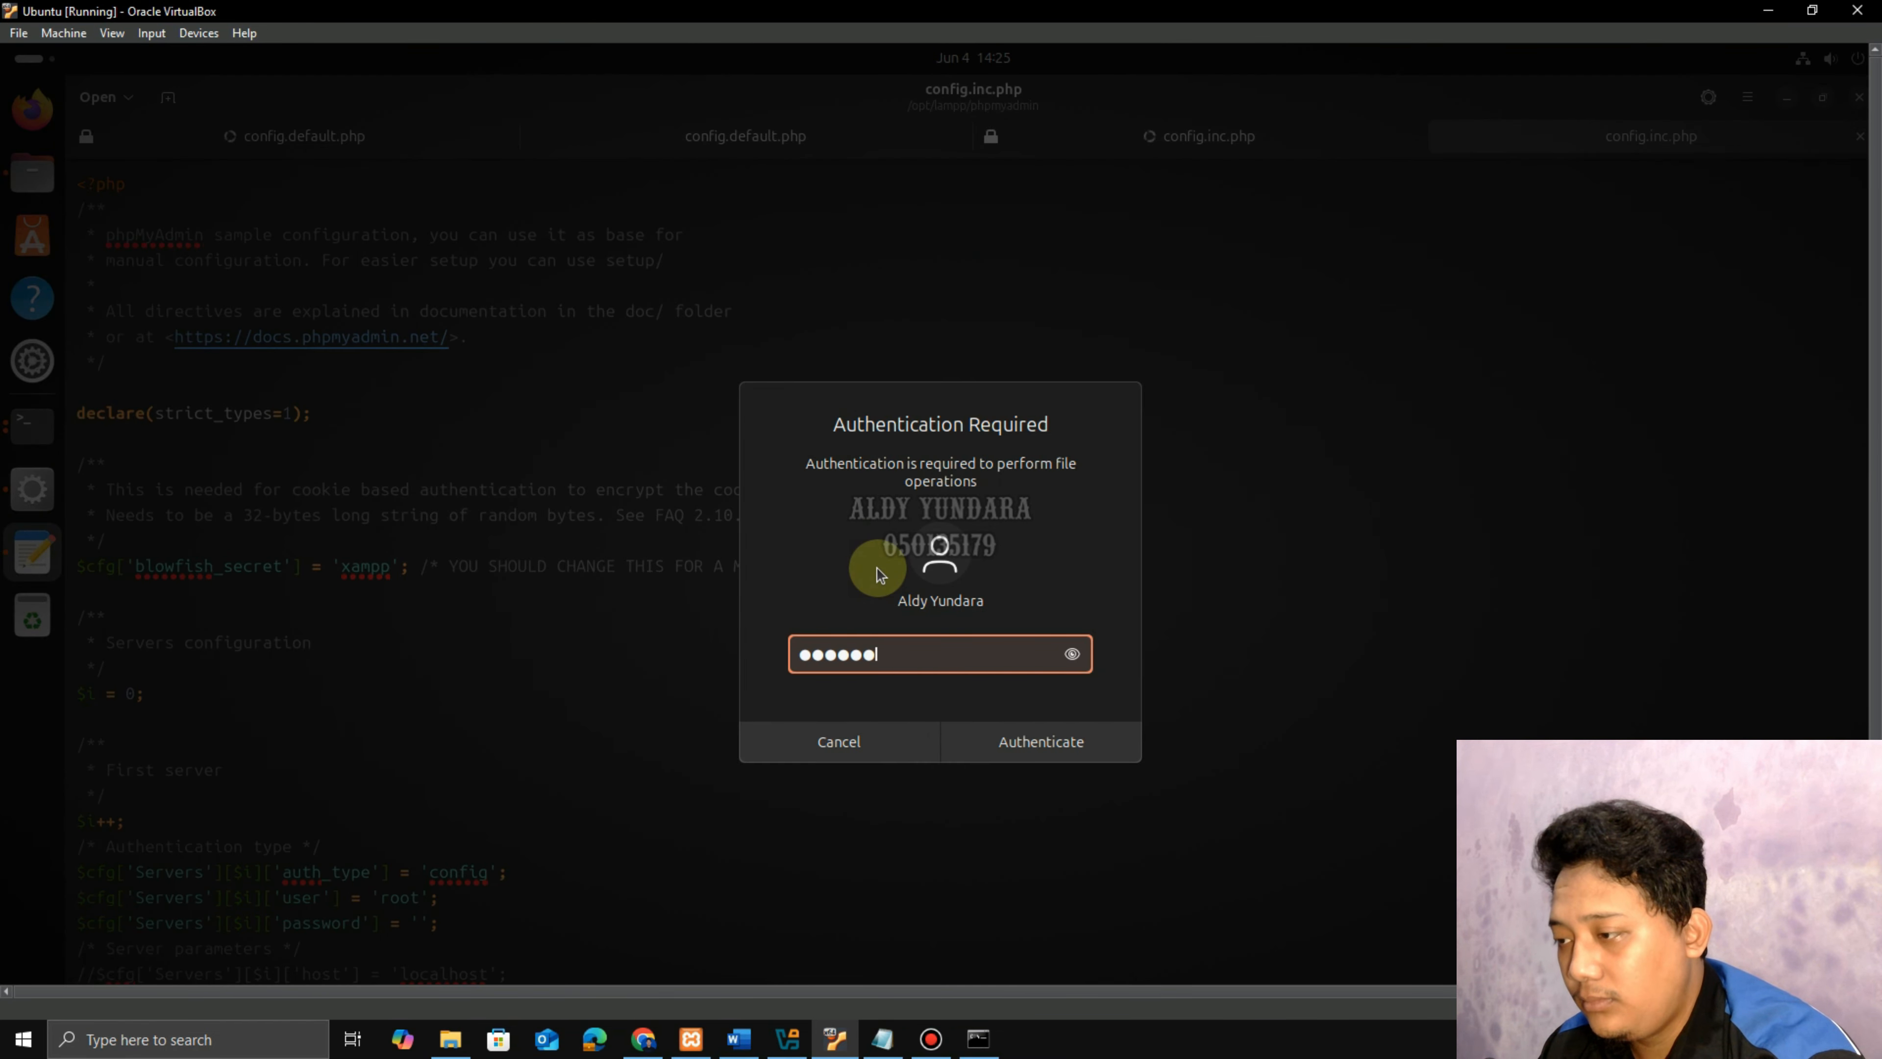
key("Return")
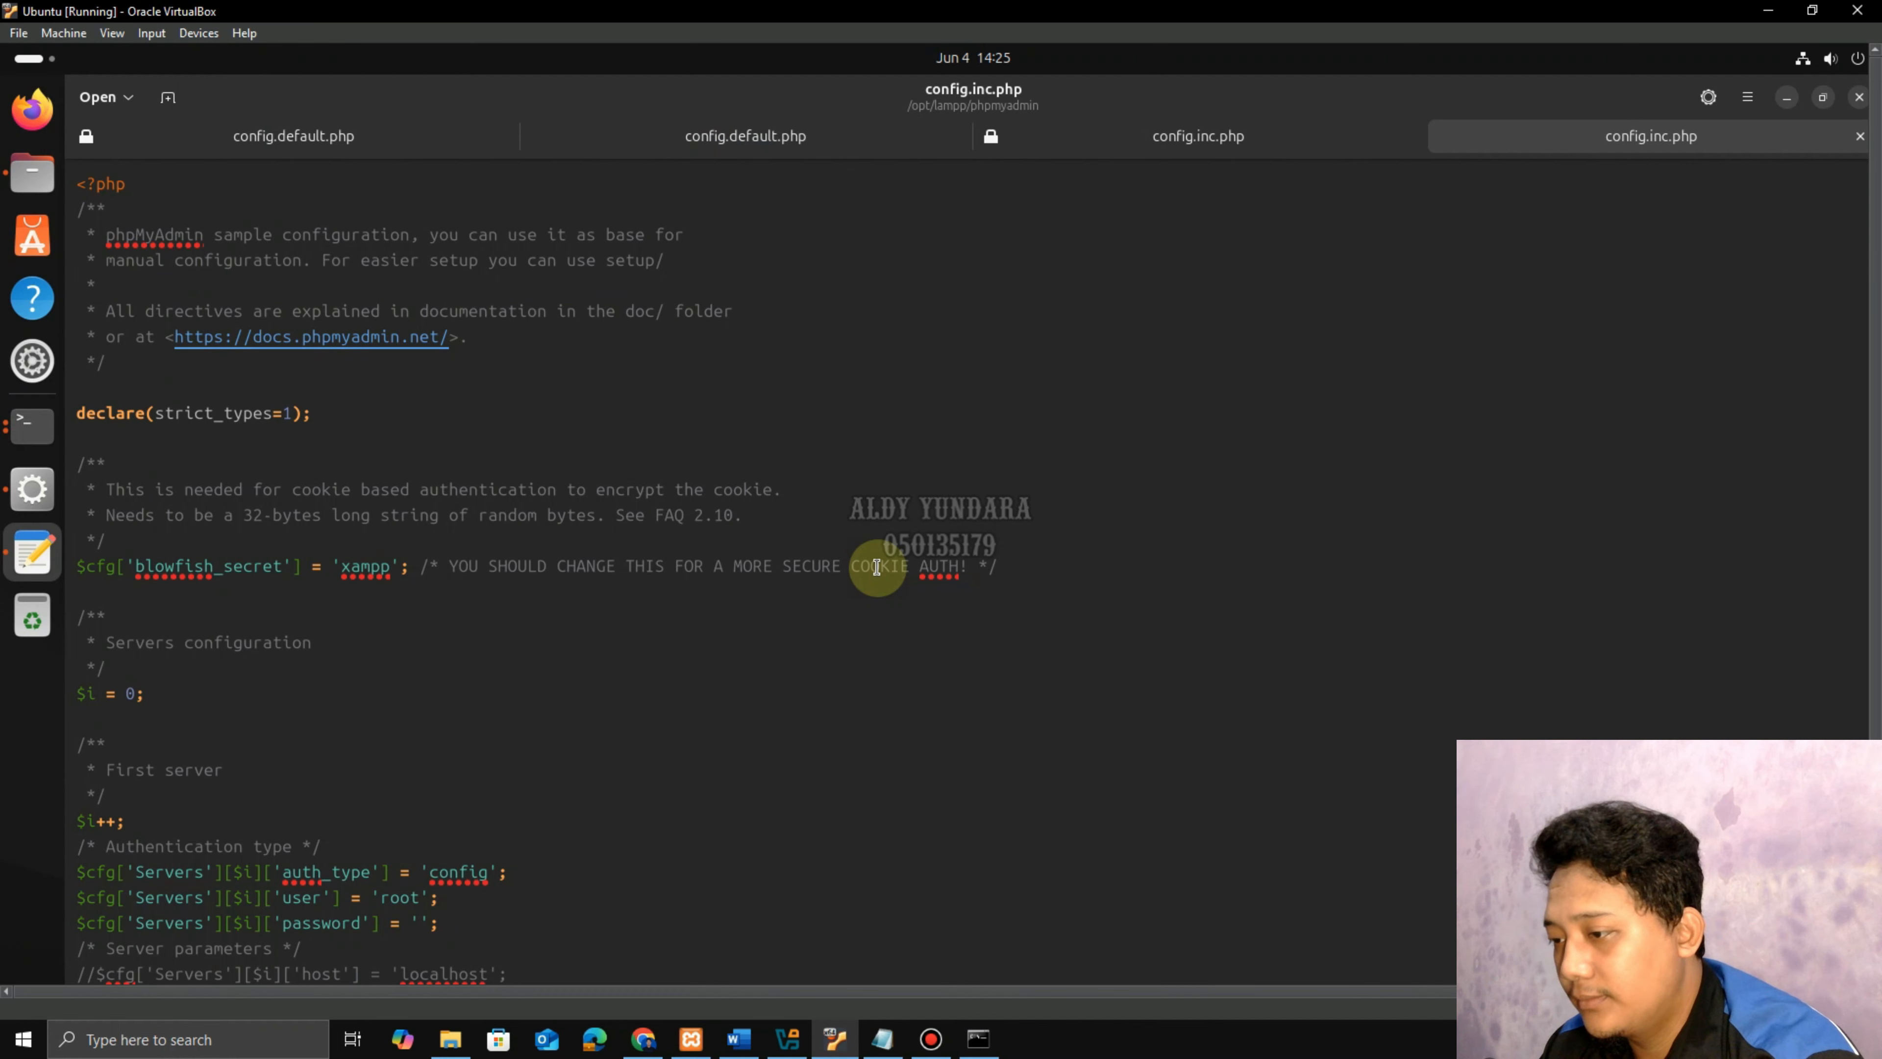
scroll(760, 584, "down", 5)
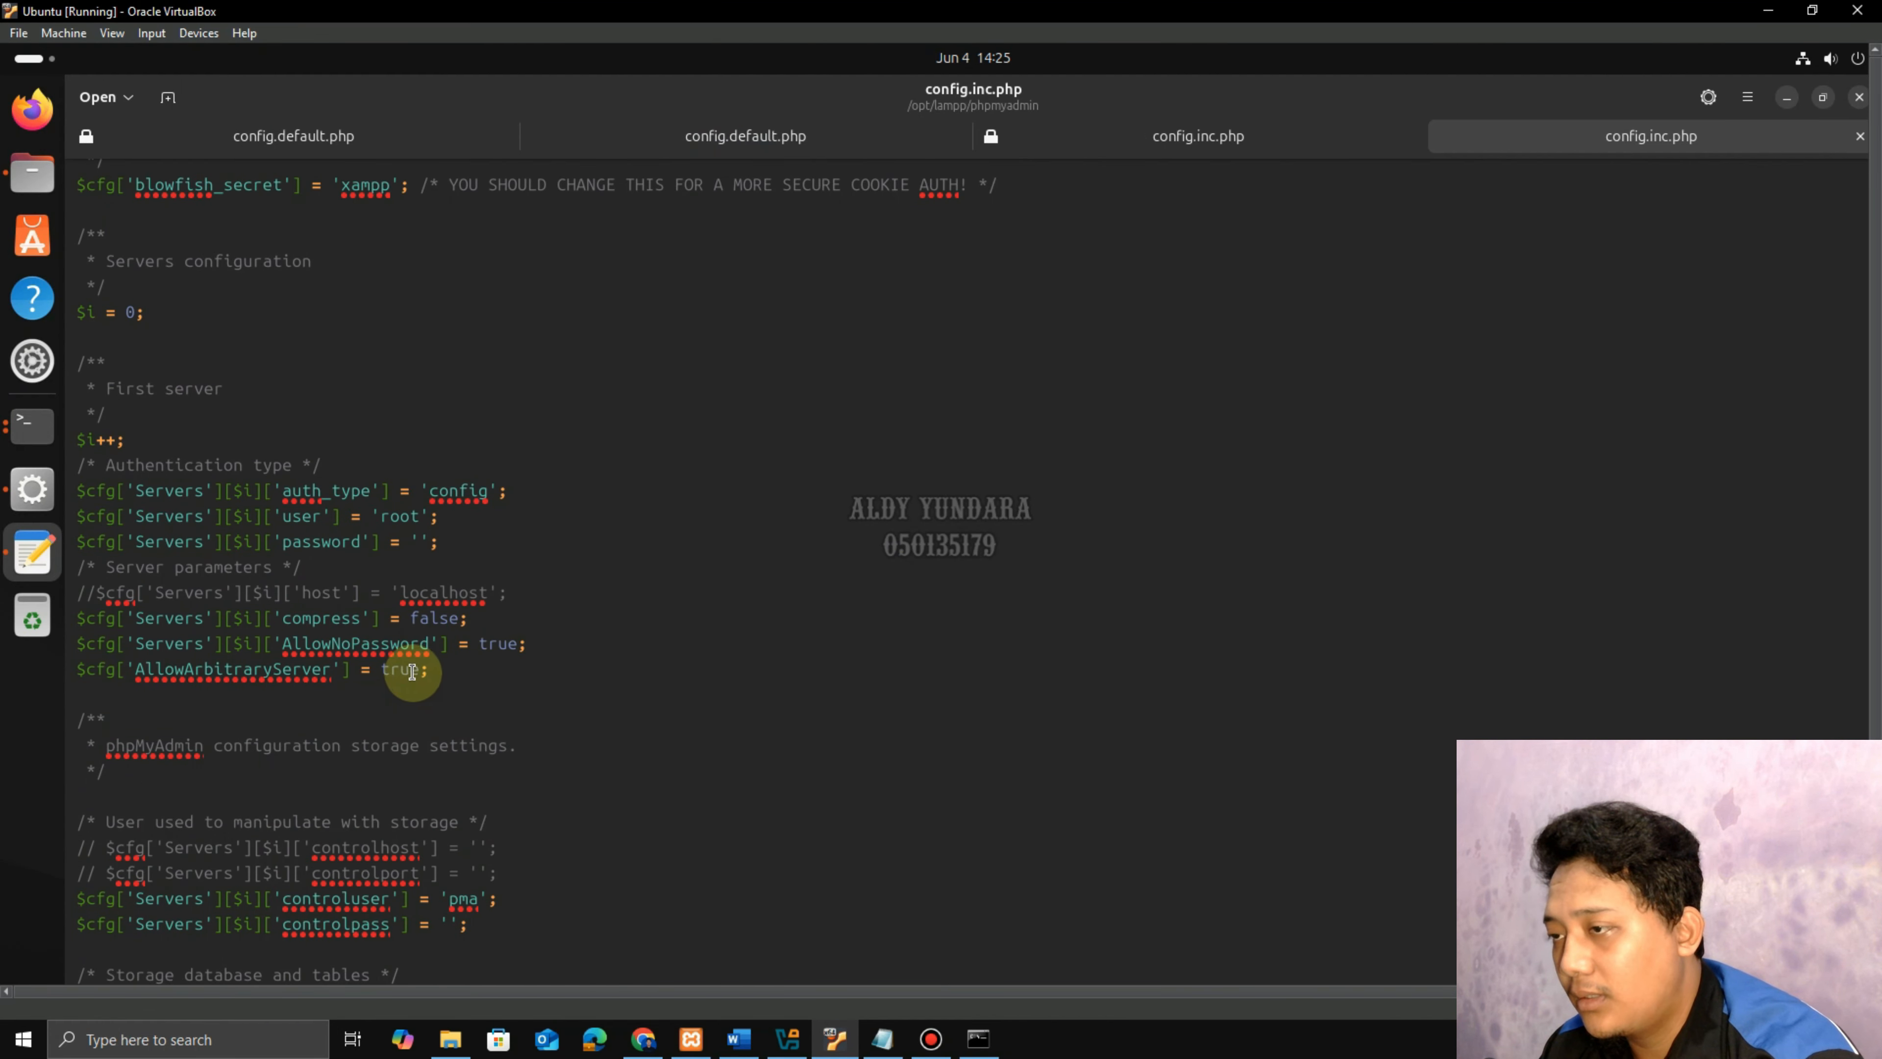
left_click(1860, 98)
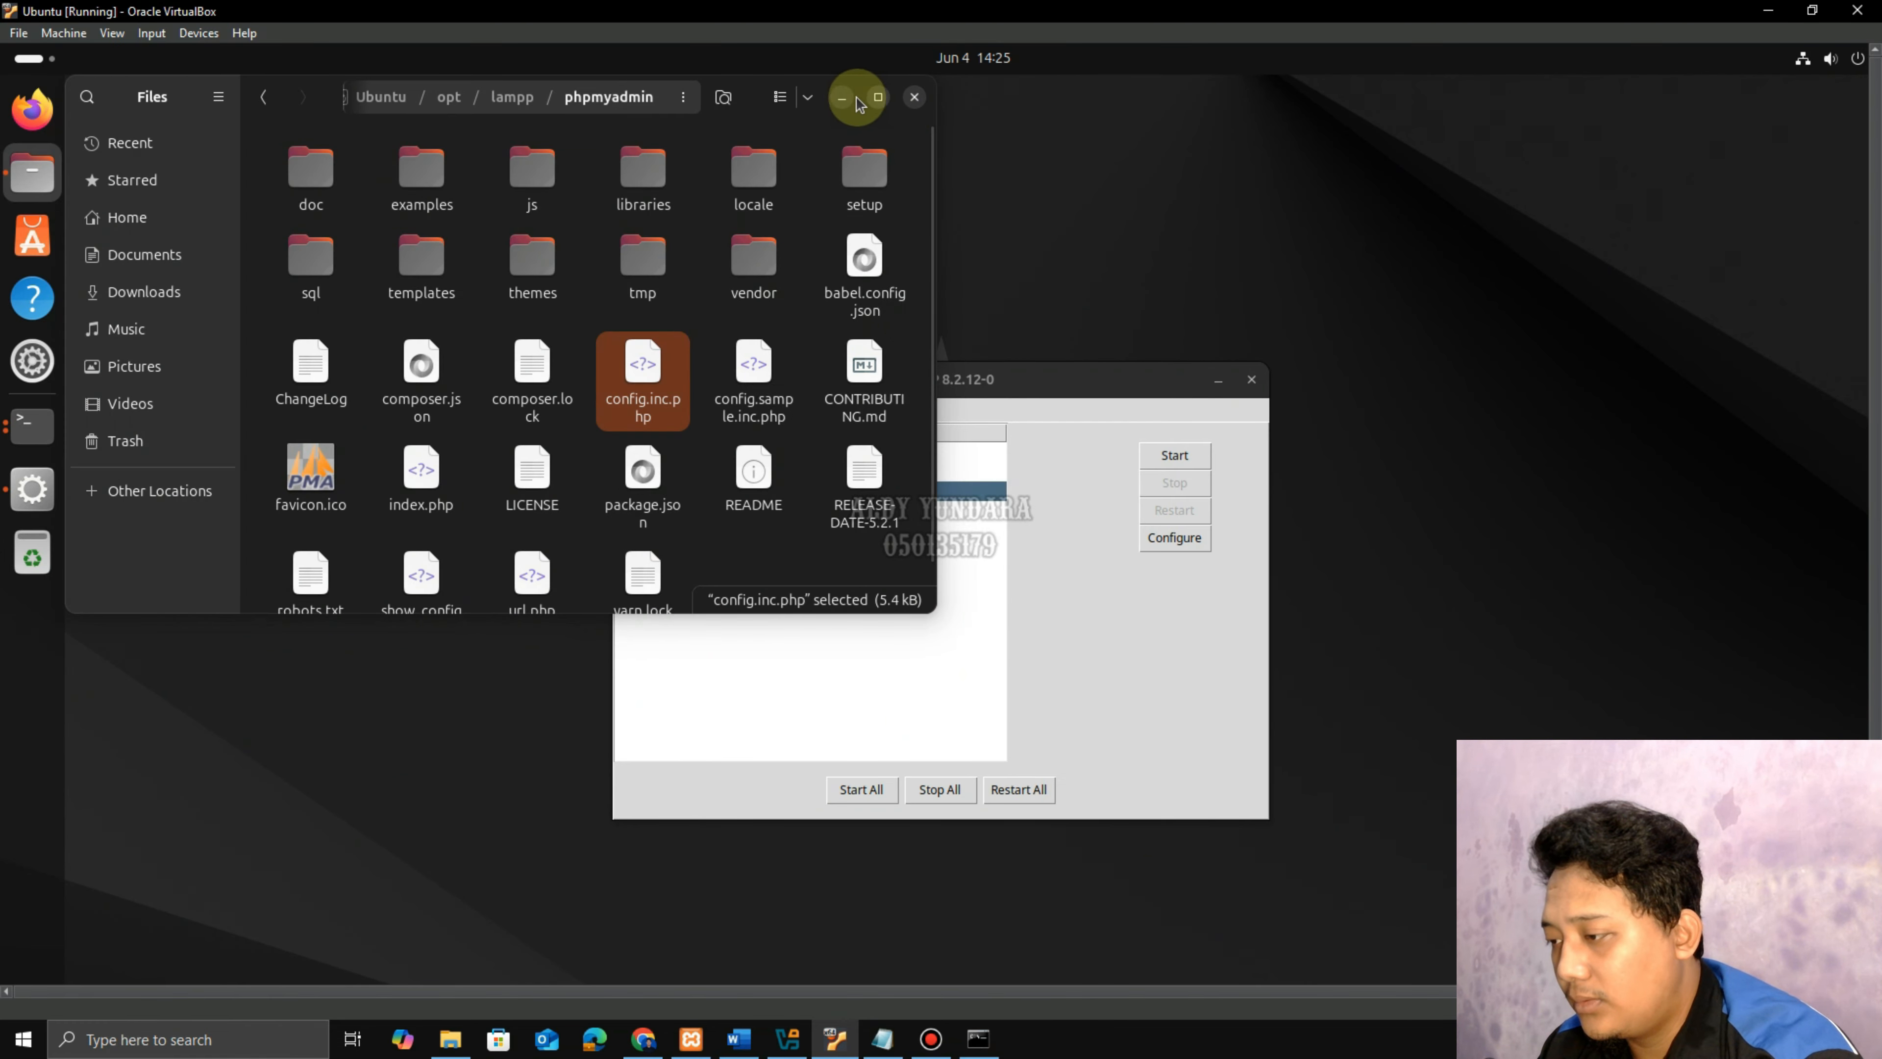
Minimize the file browser and read step 27 in the Word guide about starting MySQL and Apache.
left_click(840, 97)
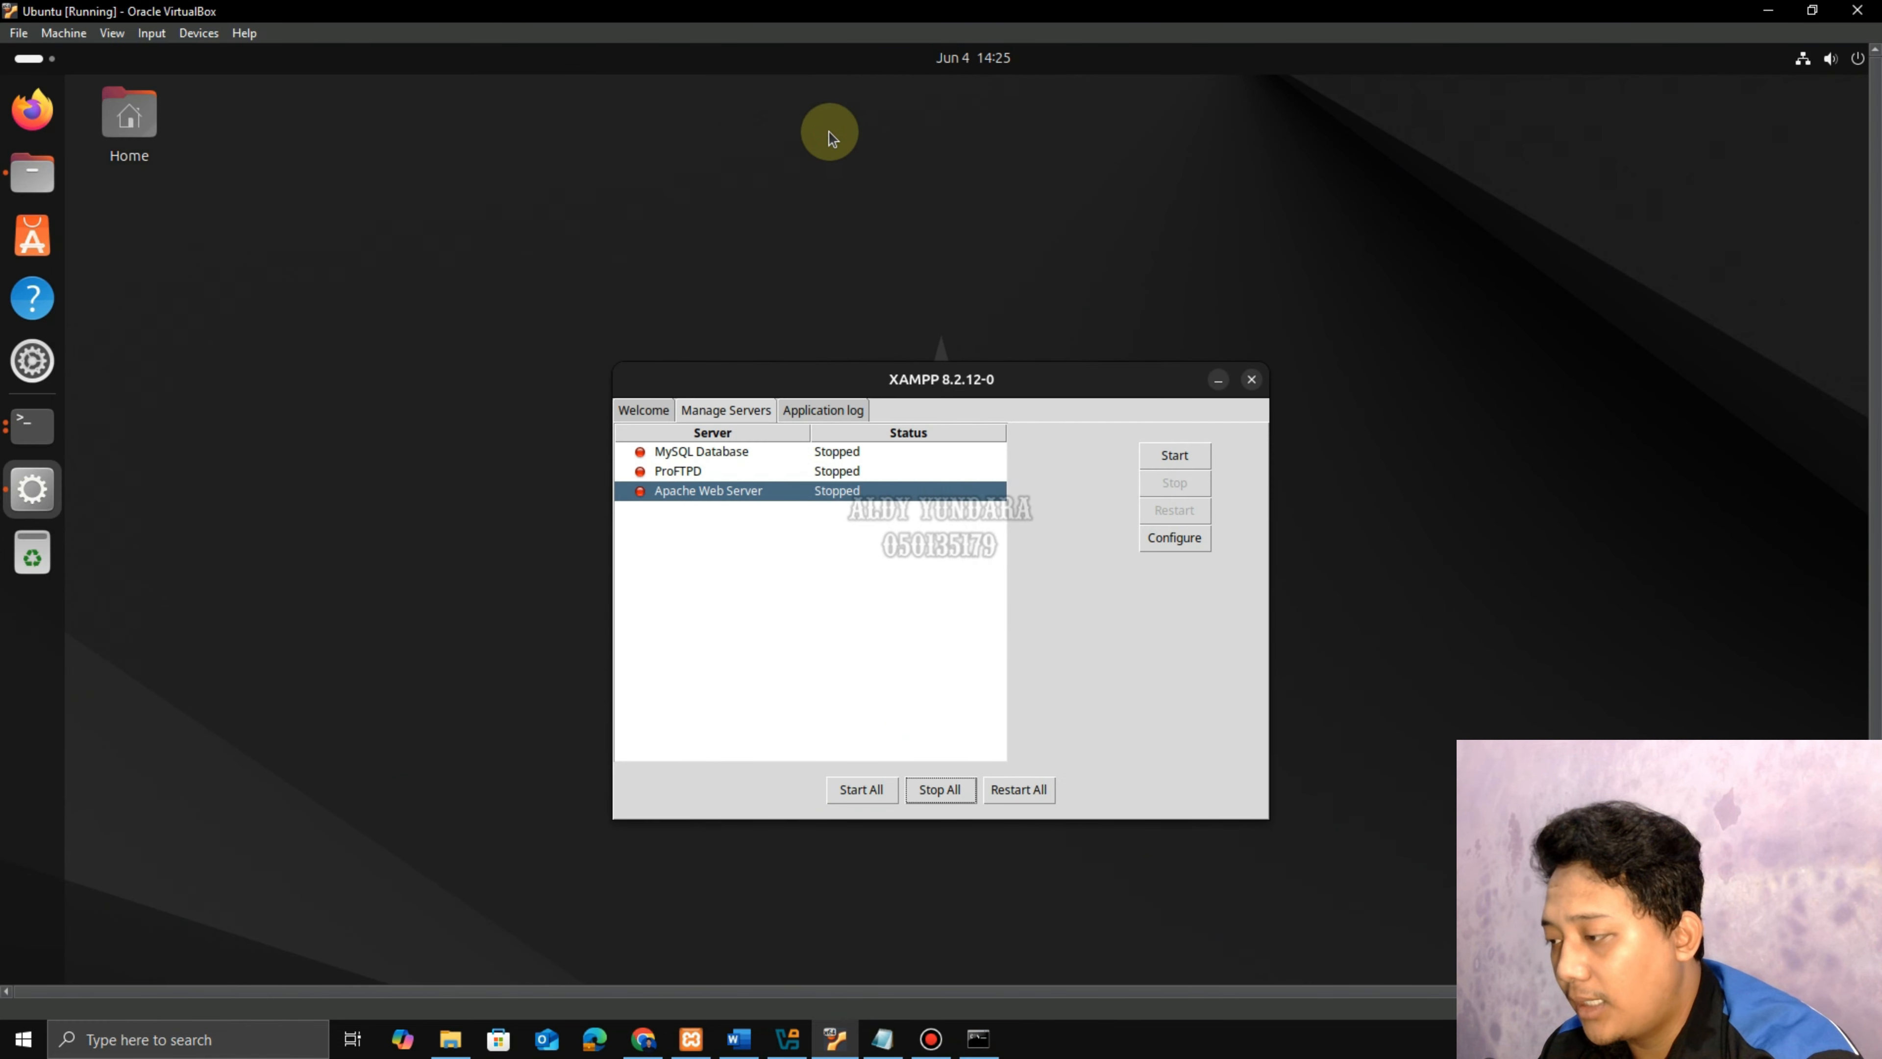
left_click(739, 1039)
left_click_drag(621, 755, 1169, 752)
left_click(828, 1036)
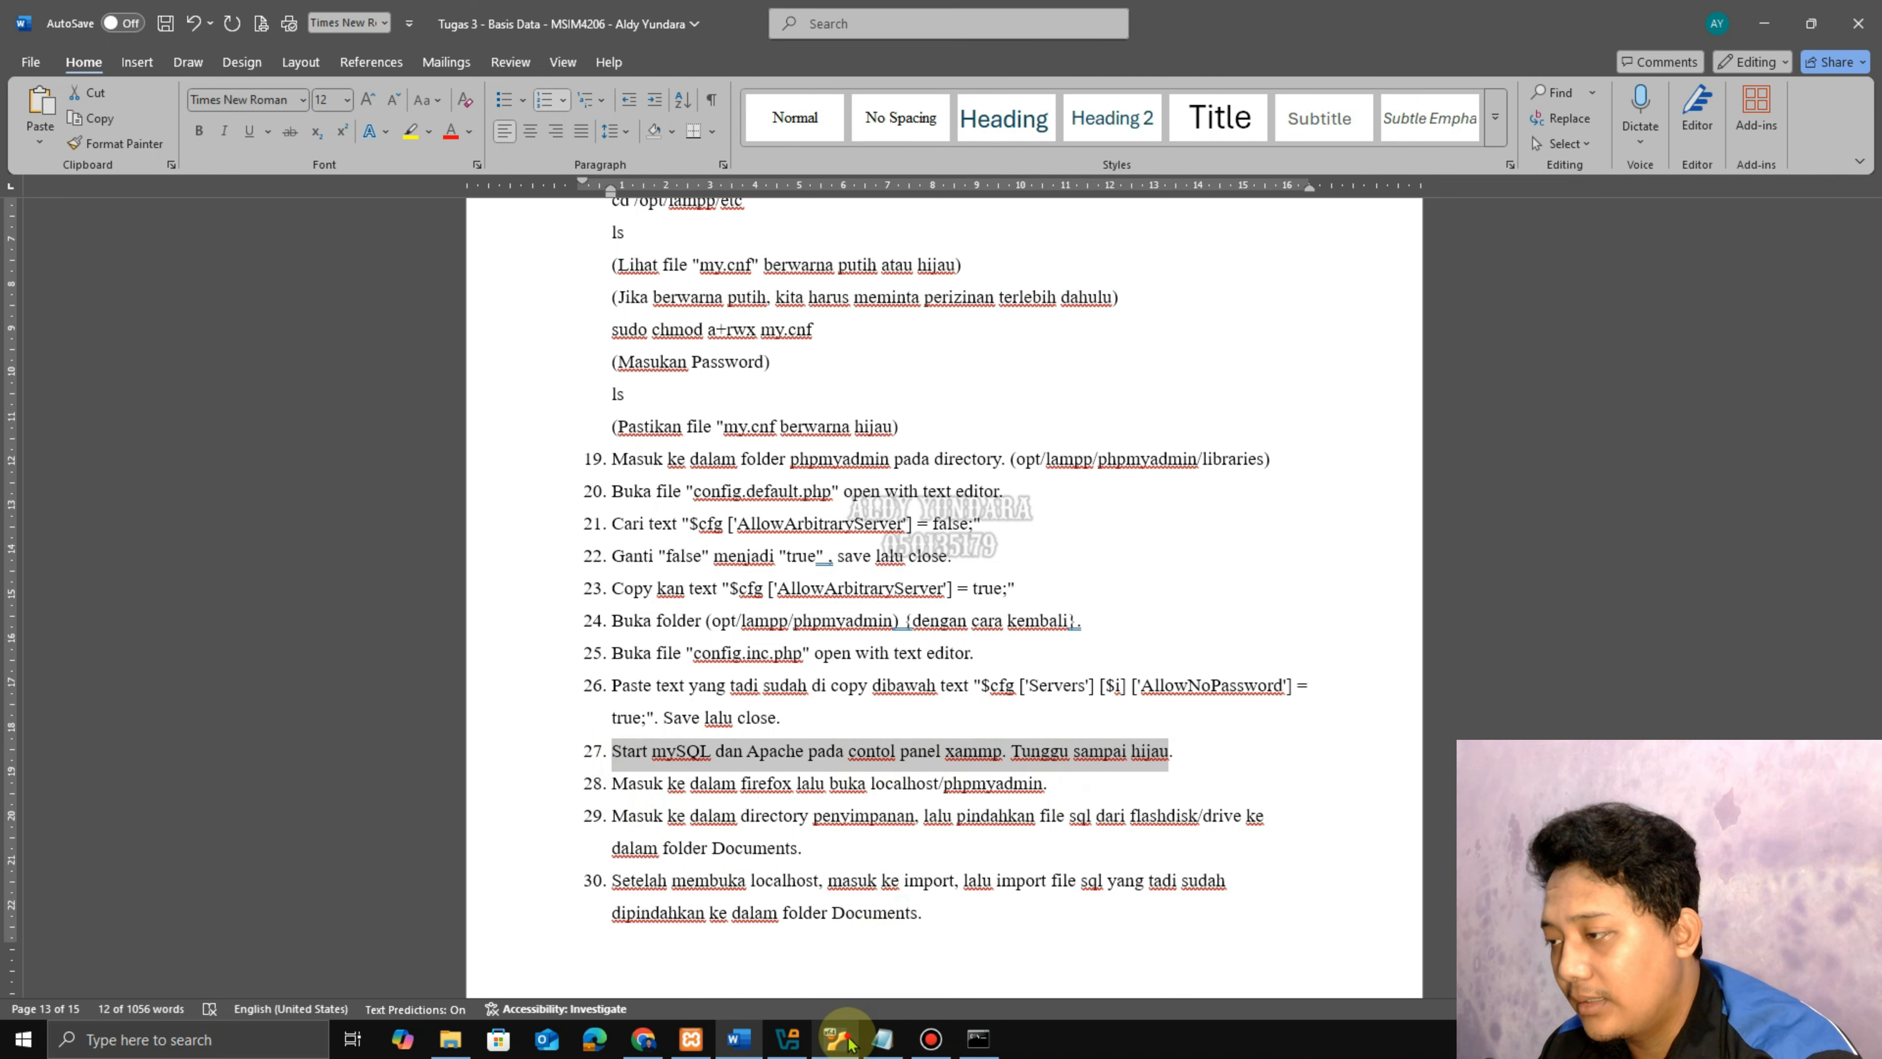
Start MySQL Database and Apache Web Server in XAMPP, then minimize the control panel.
left_click(711, 451)
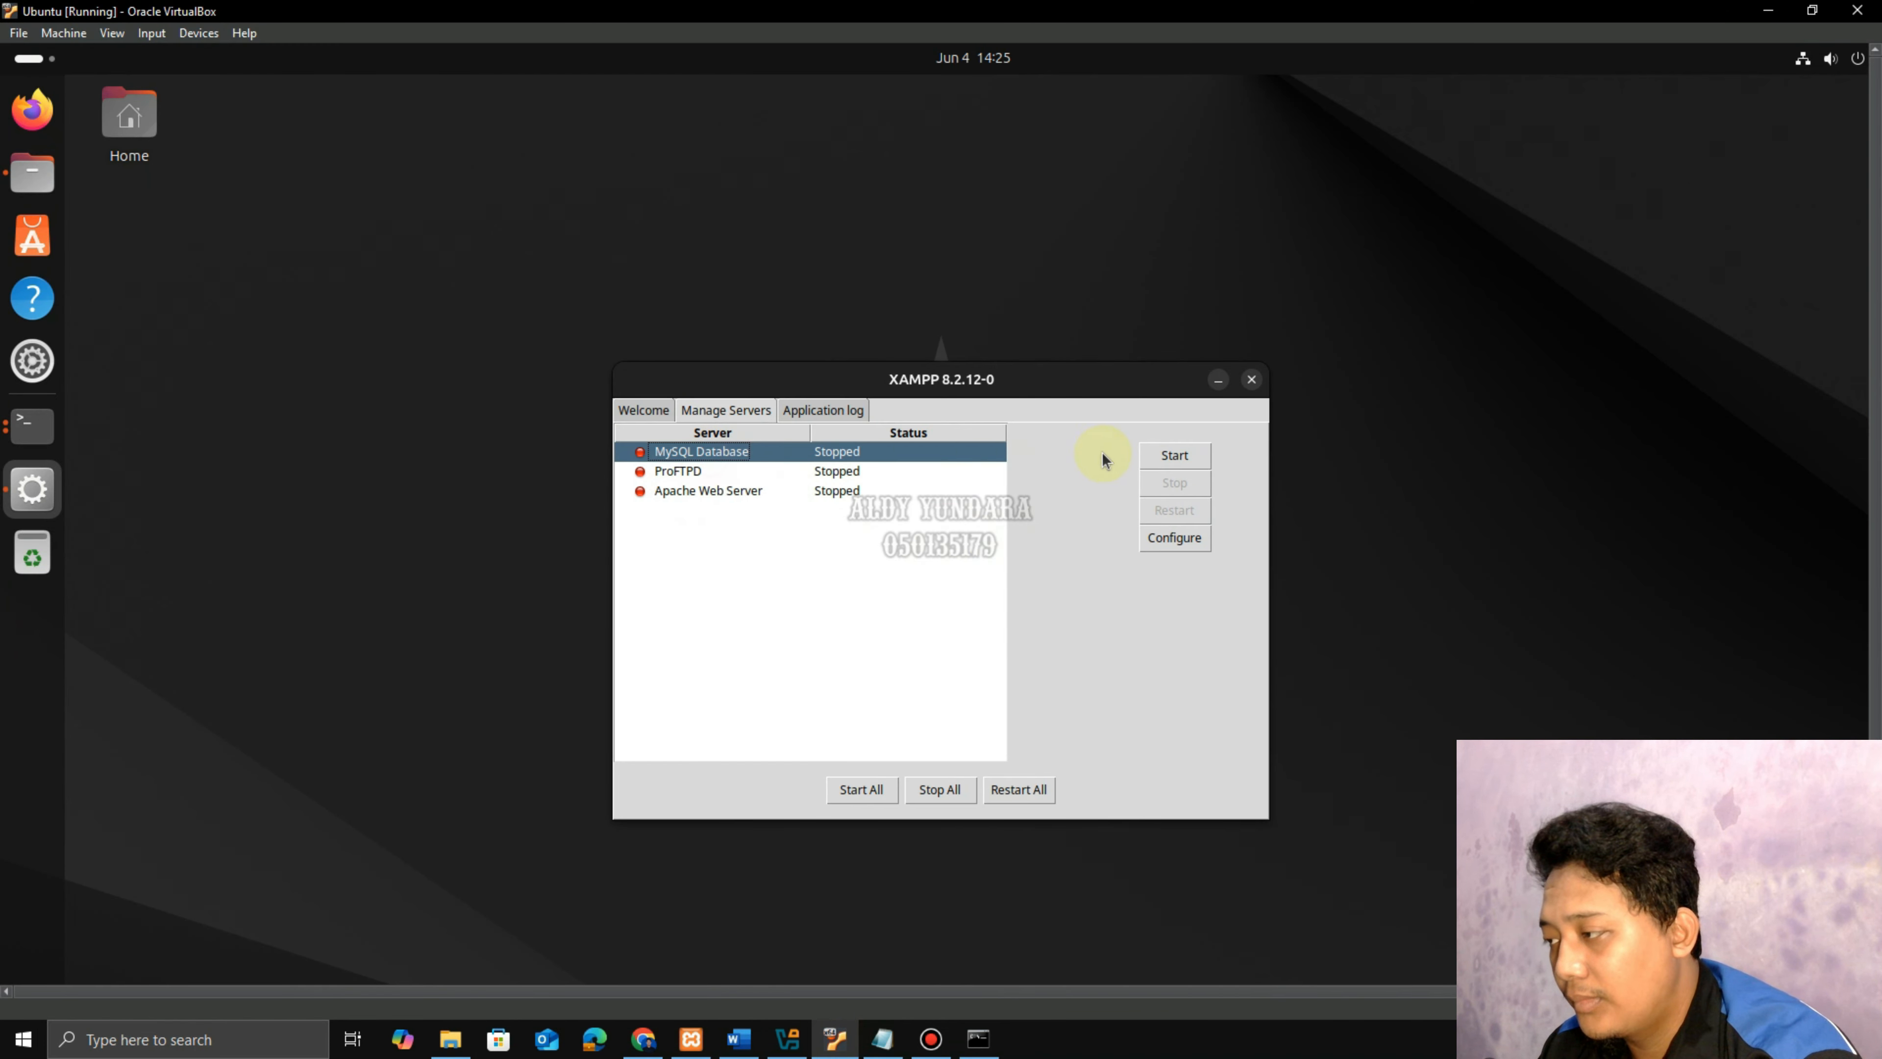
left_click(1143, 460)
left_click(706, 498)
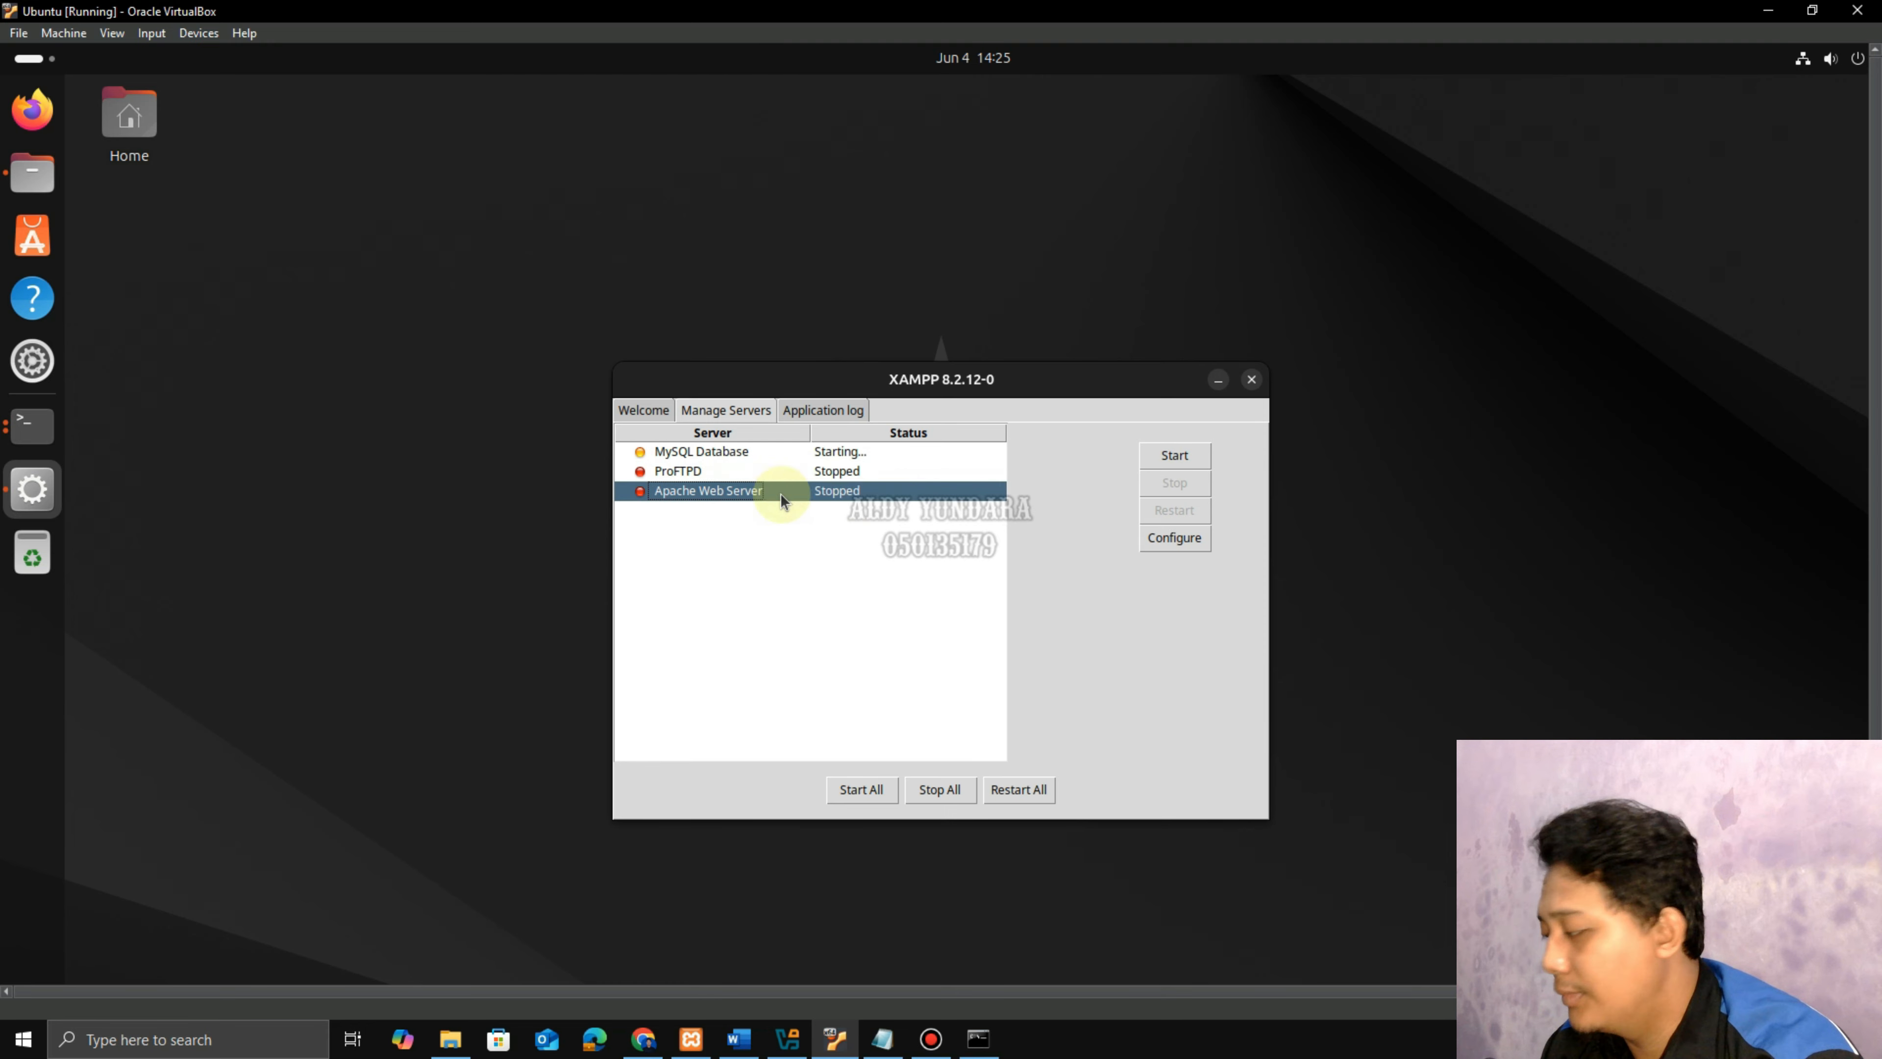
left_click(1195, 462)
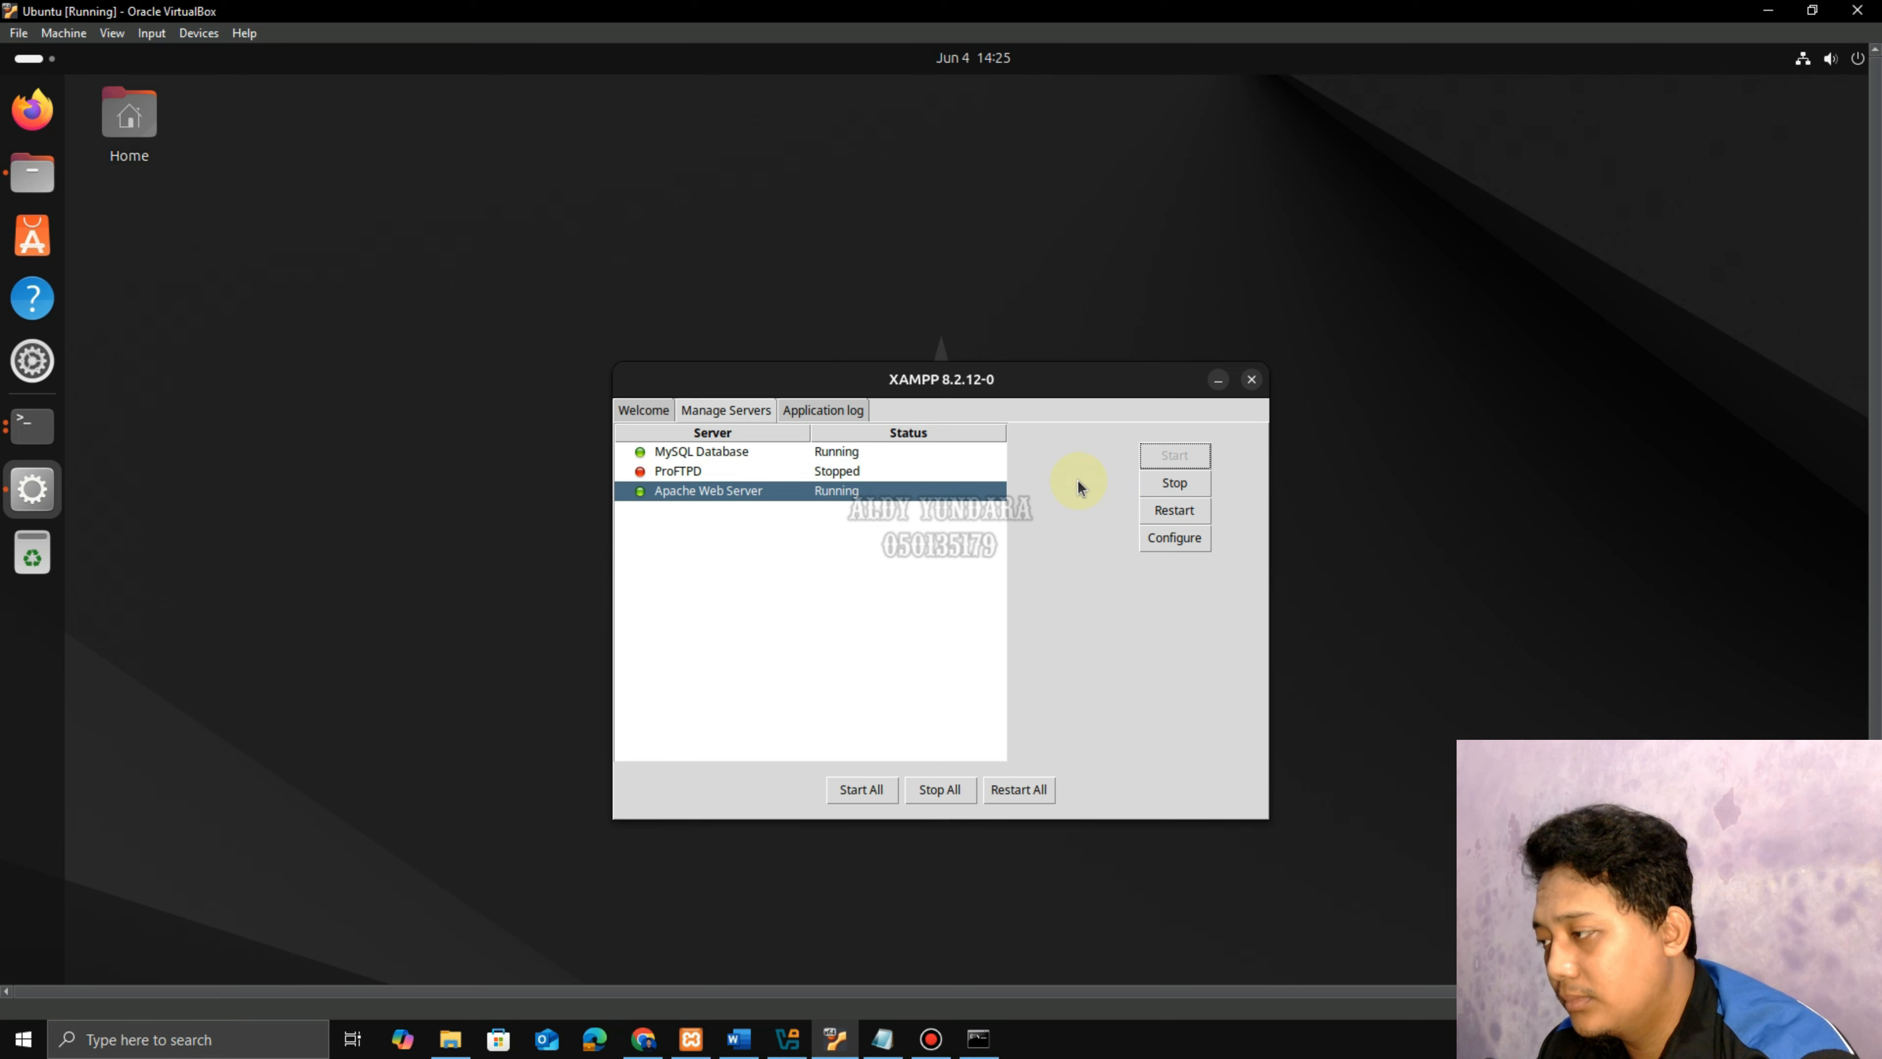
left_click(1218, 383)
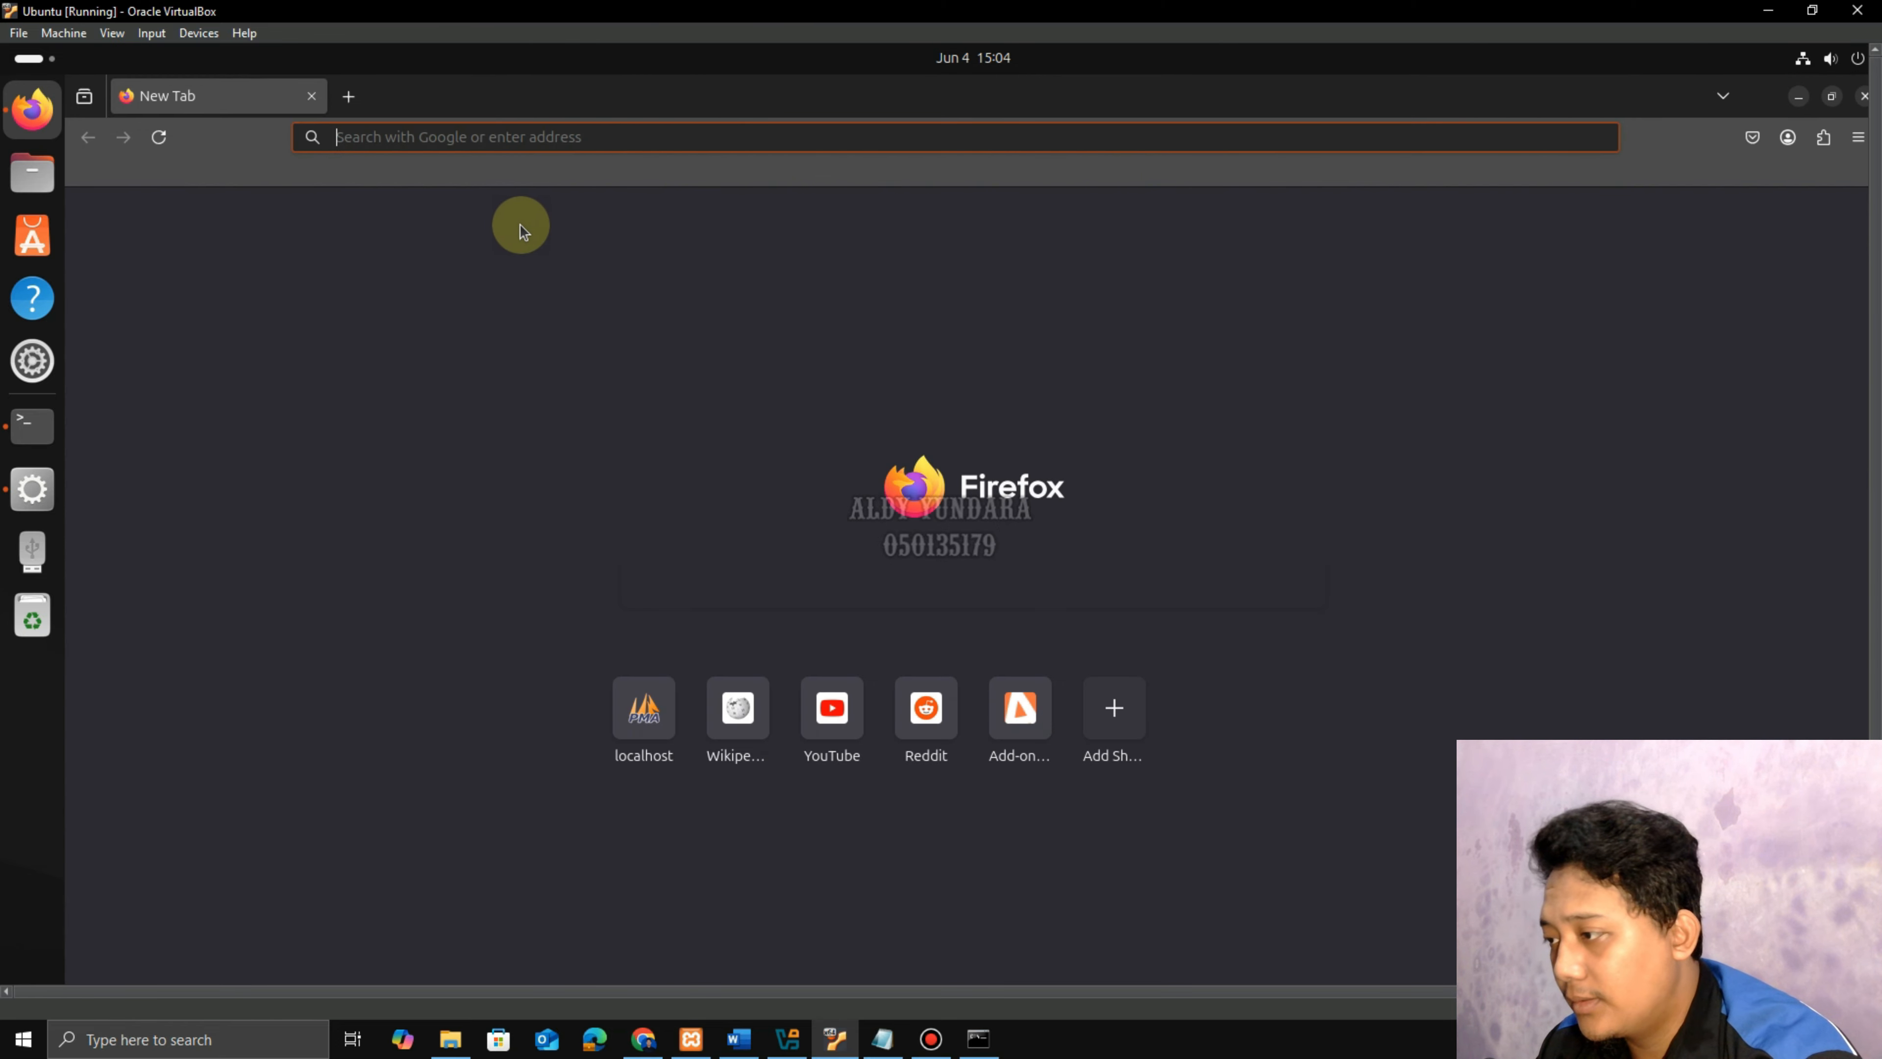
Load localhost/phpmyadmin/ in Firefox.
type("localhost/phpmyadmin/")
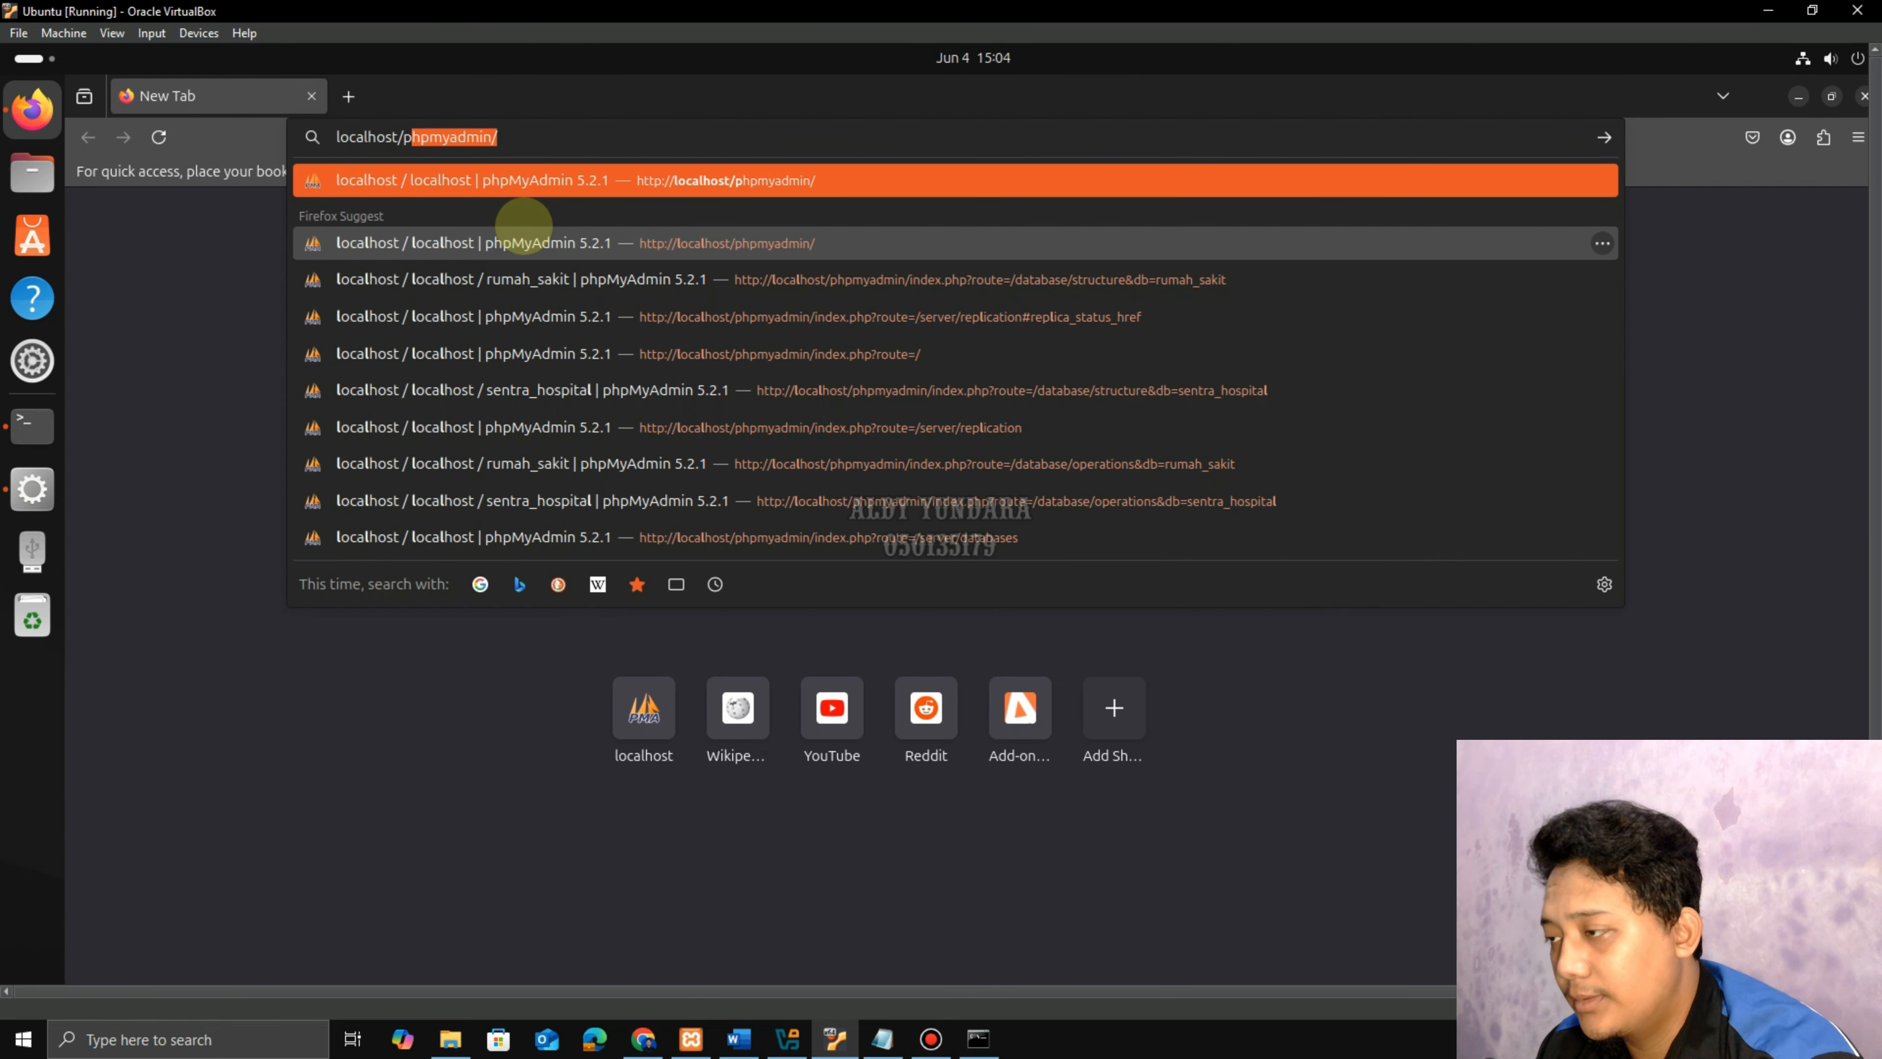
key("Right")
key("Return")
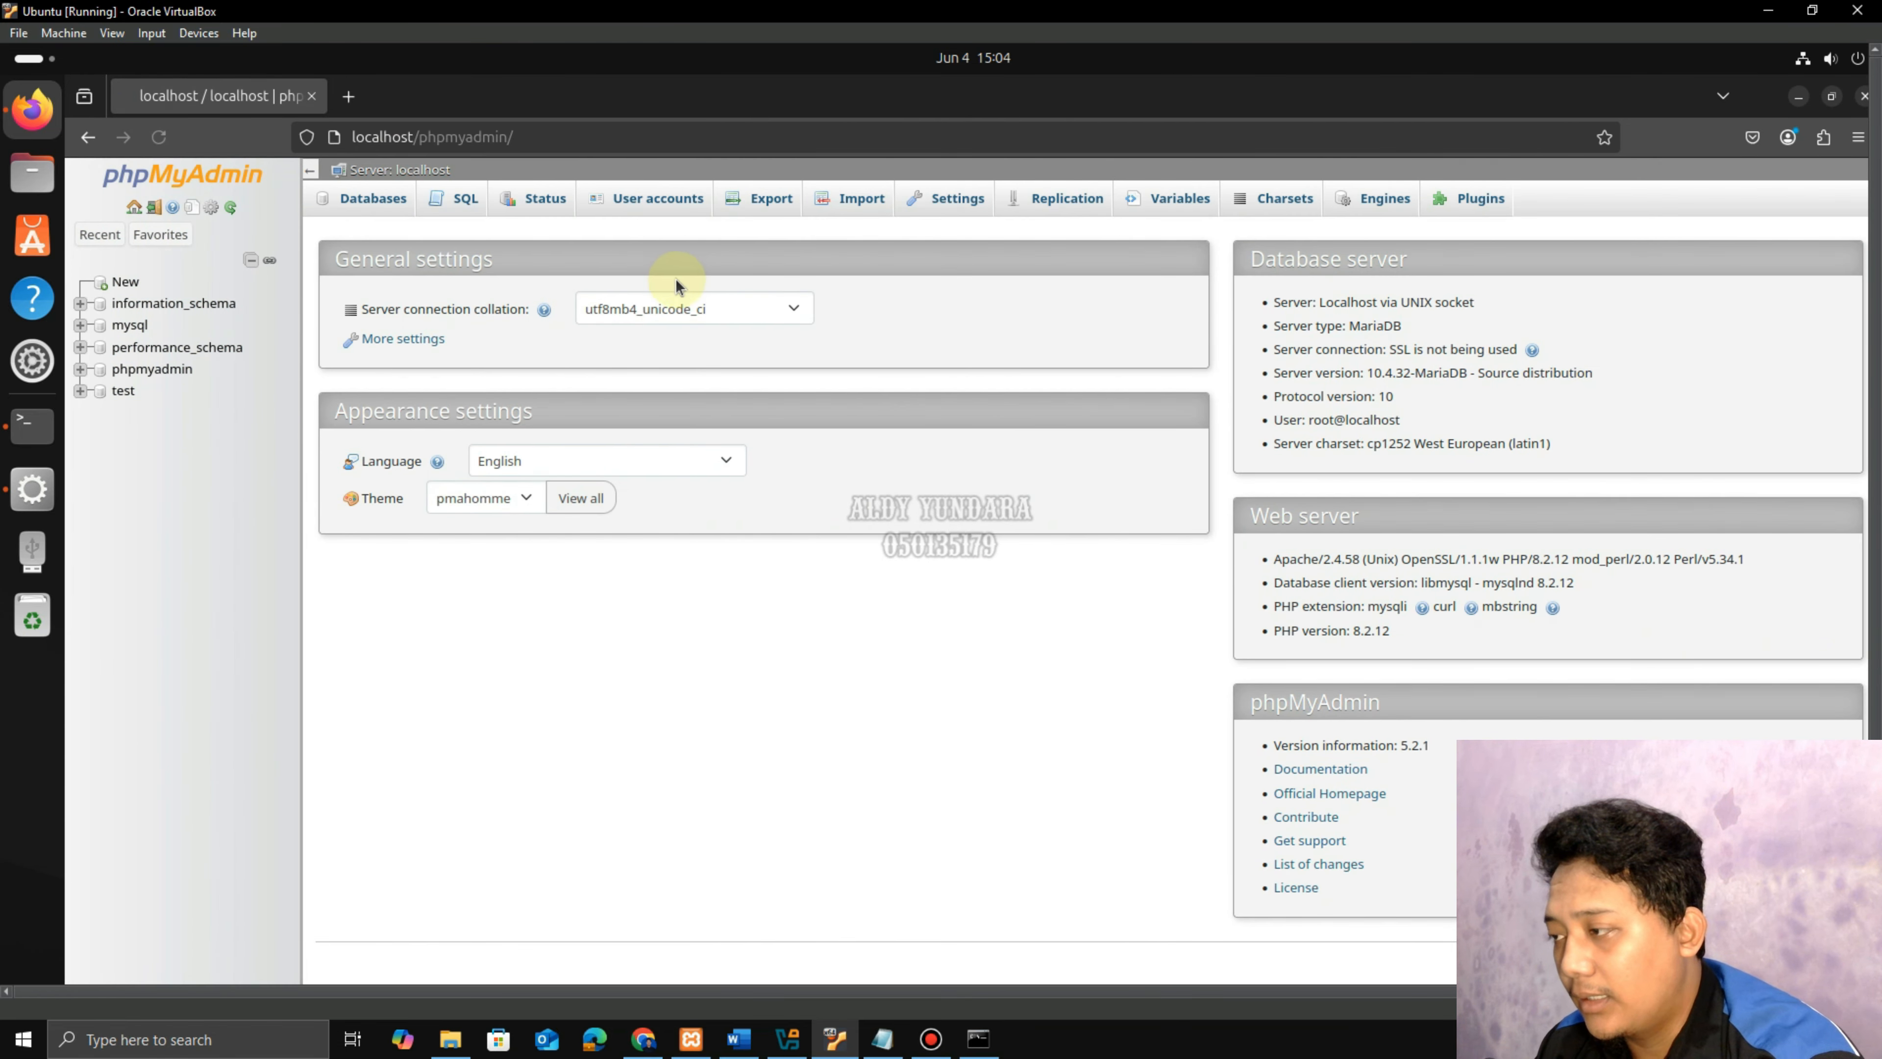
Create the database rumah_sakit and open it in the navigation tree.
left_click(120, 283)
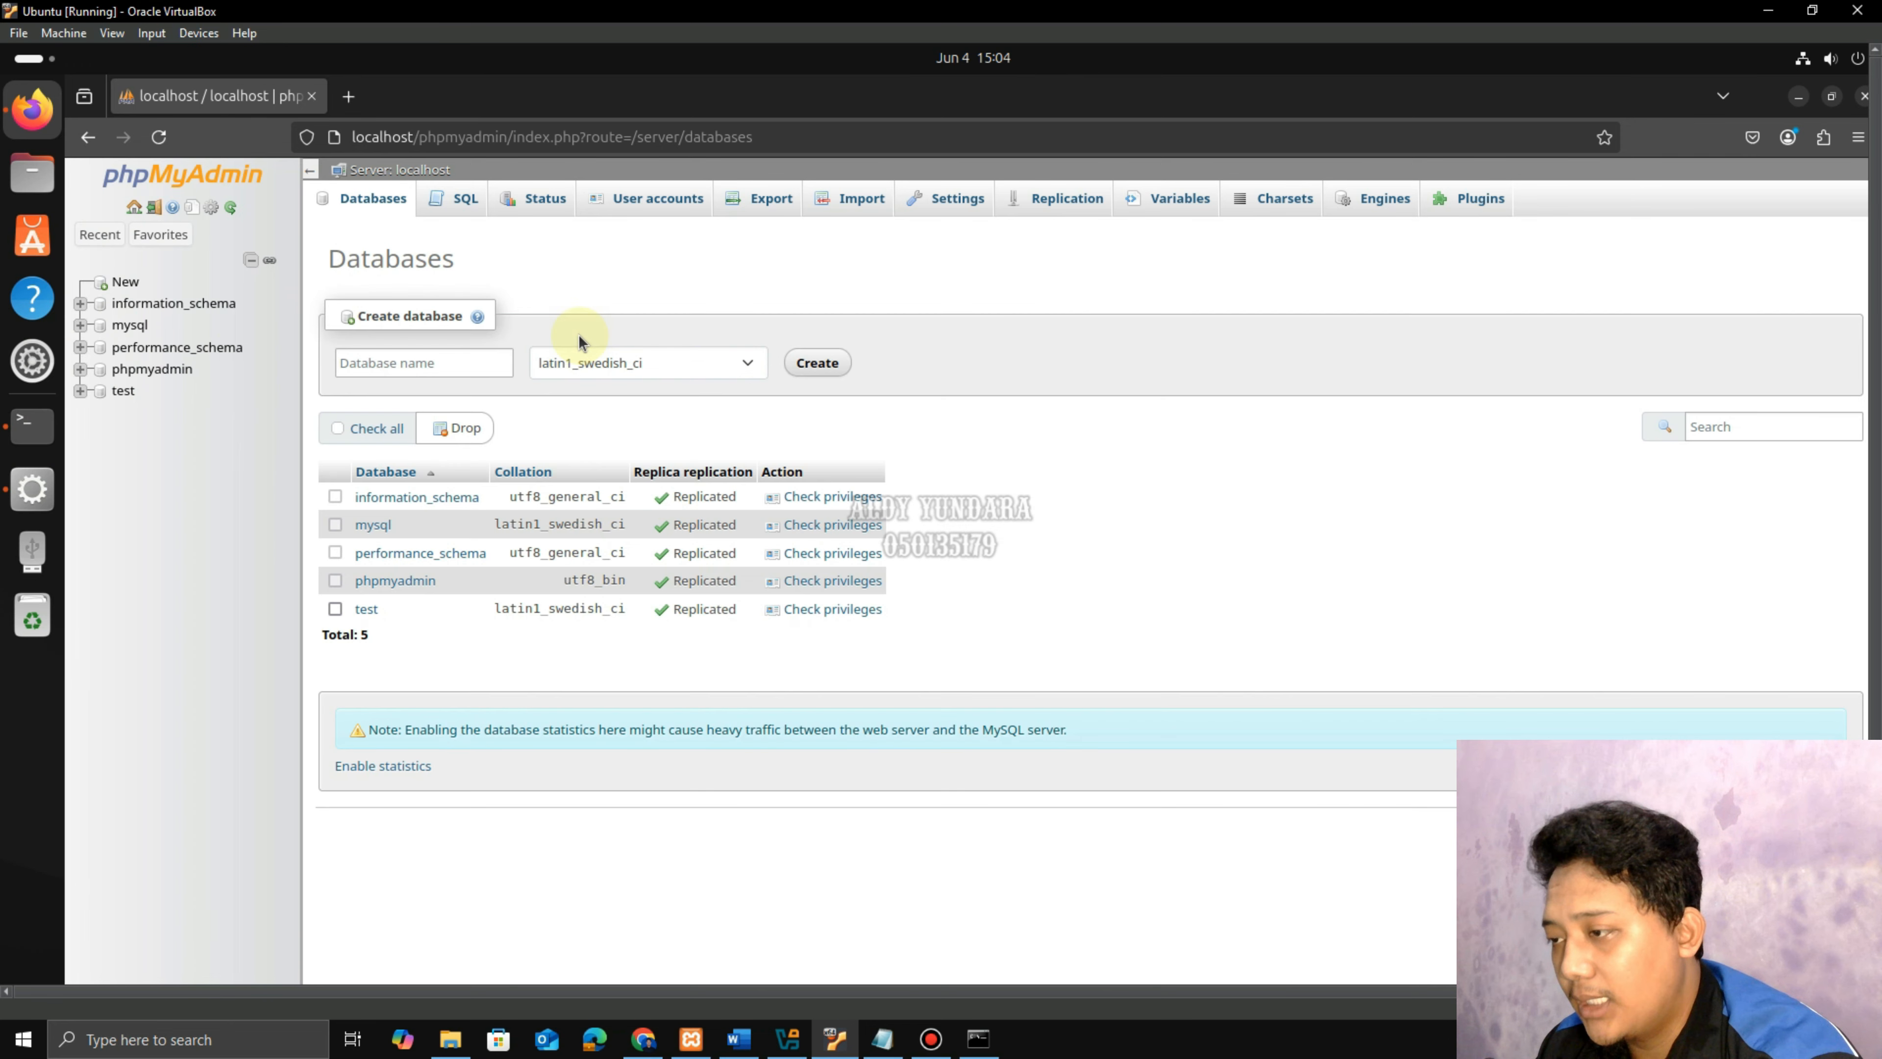
type("r")
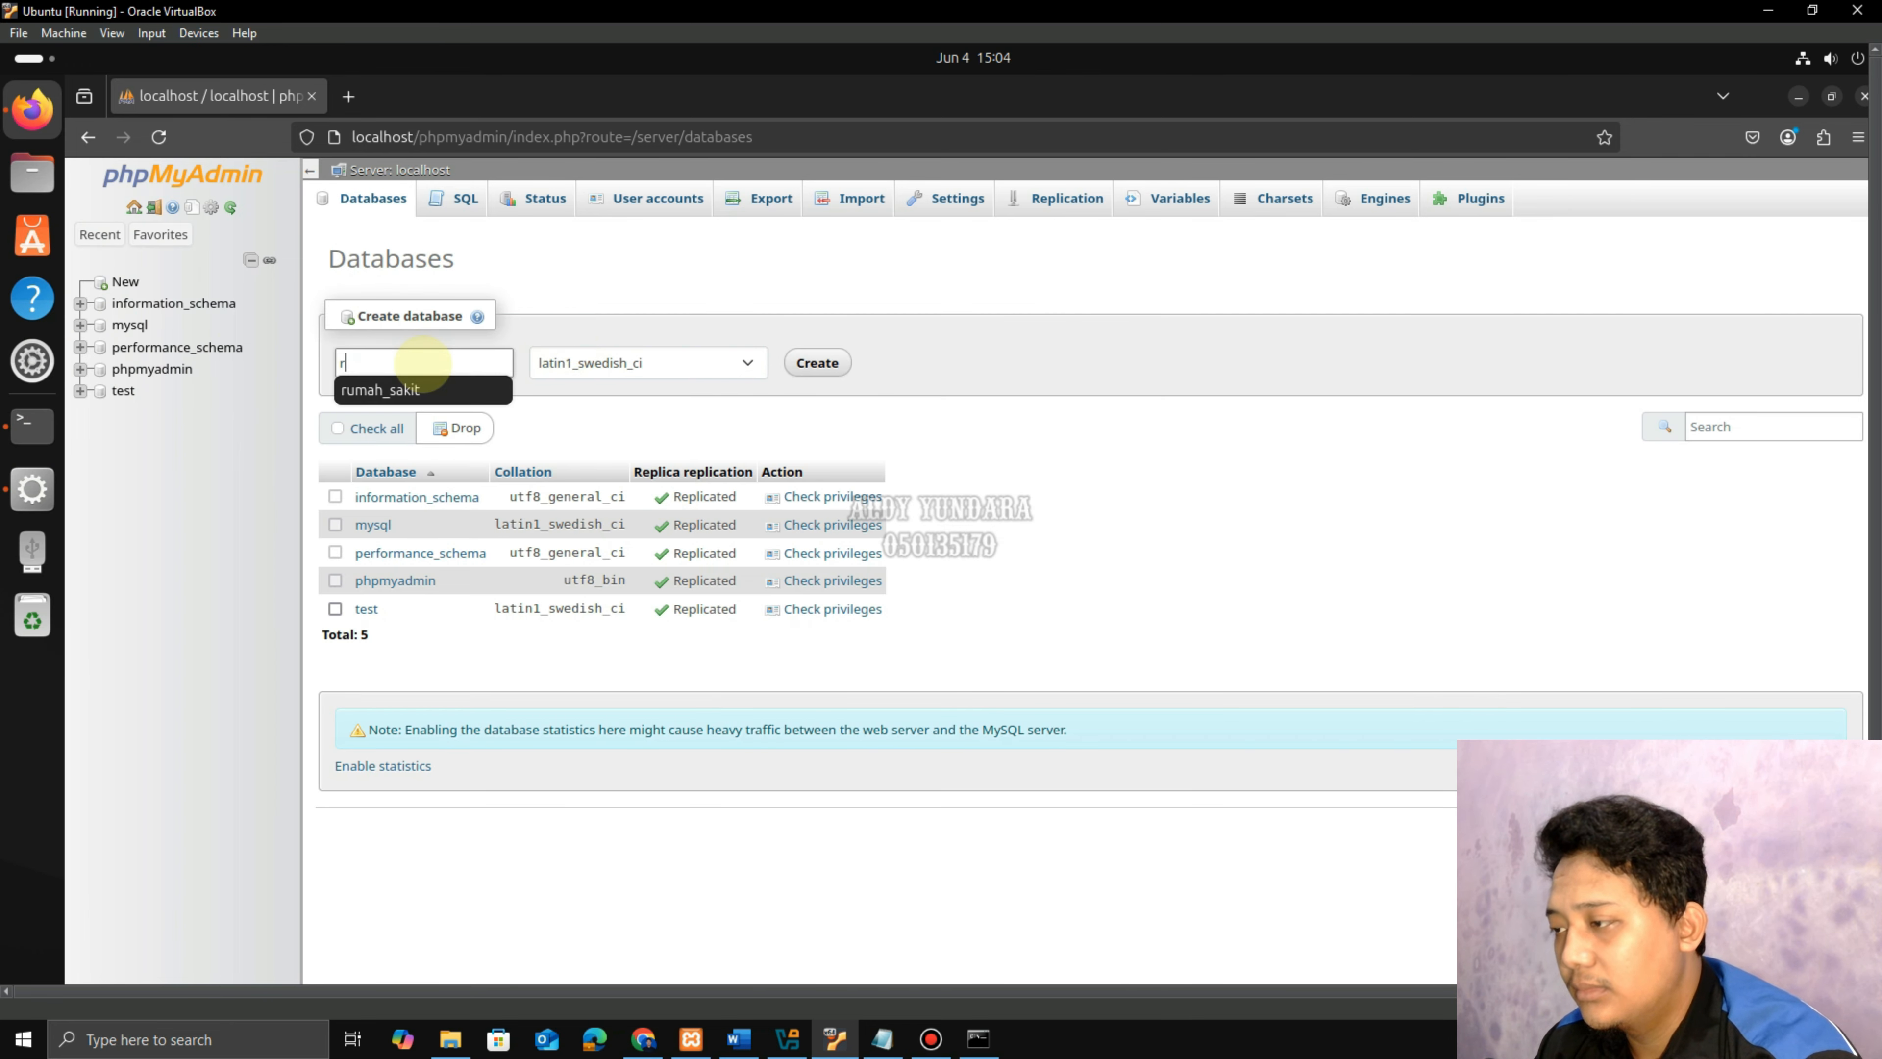
type("um")
left_click(366, 389)
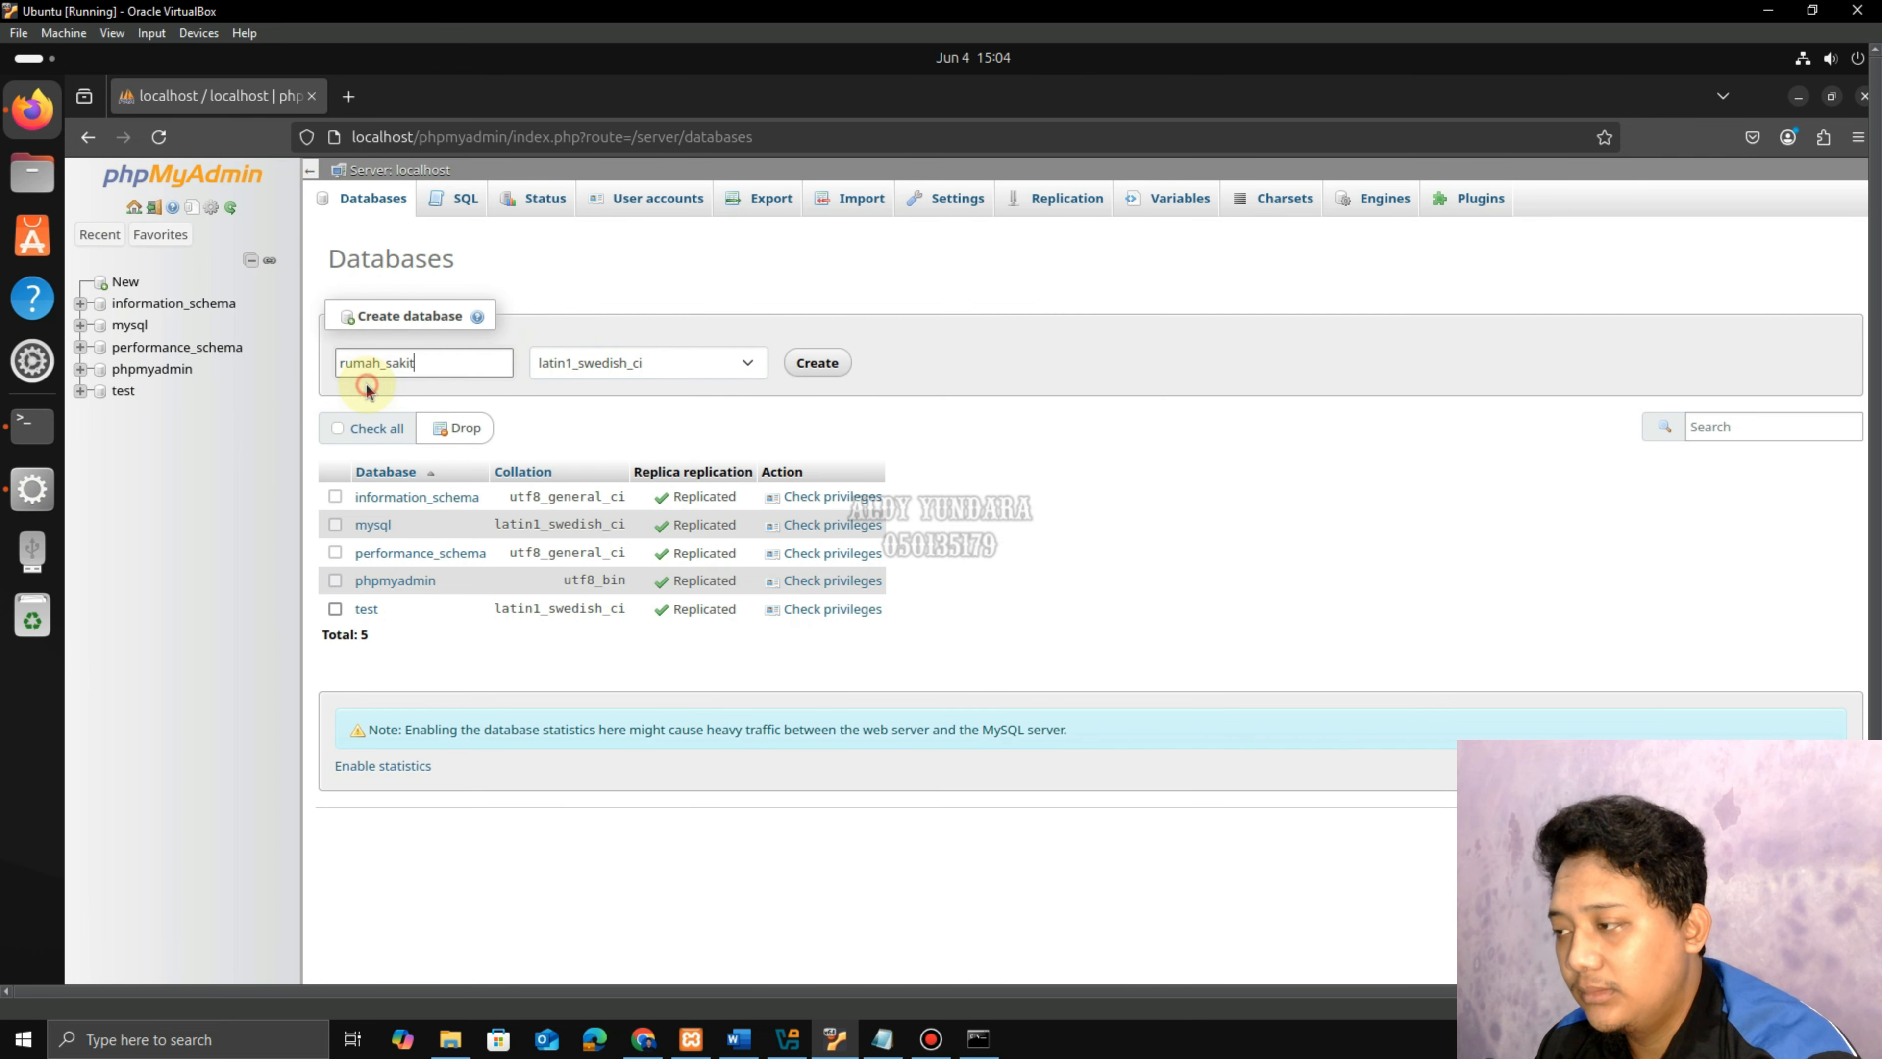
left_click(811, 365)
left_click(151, 393)
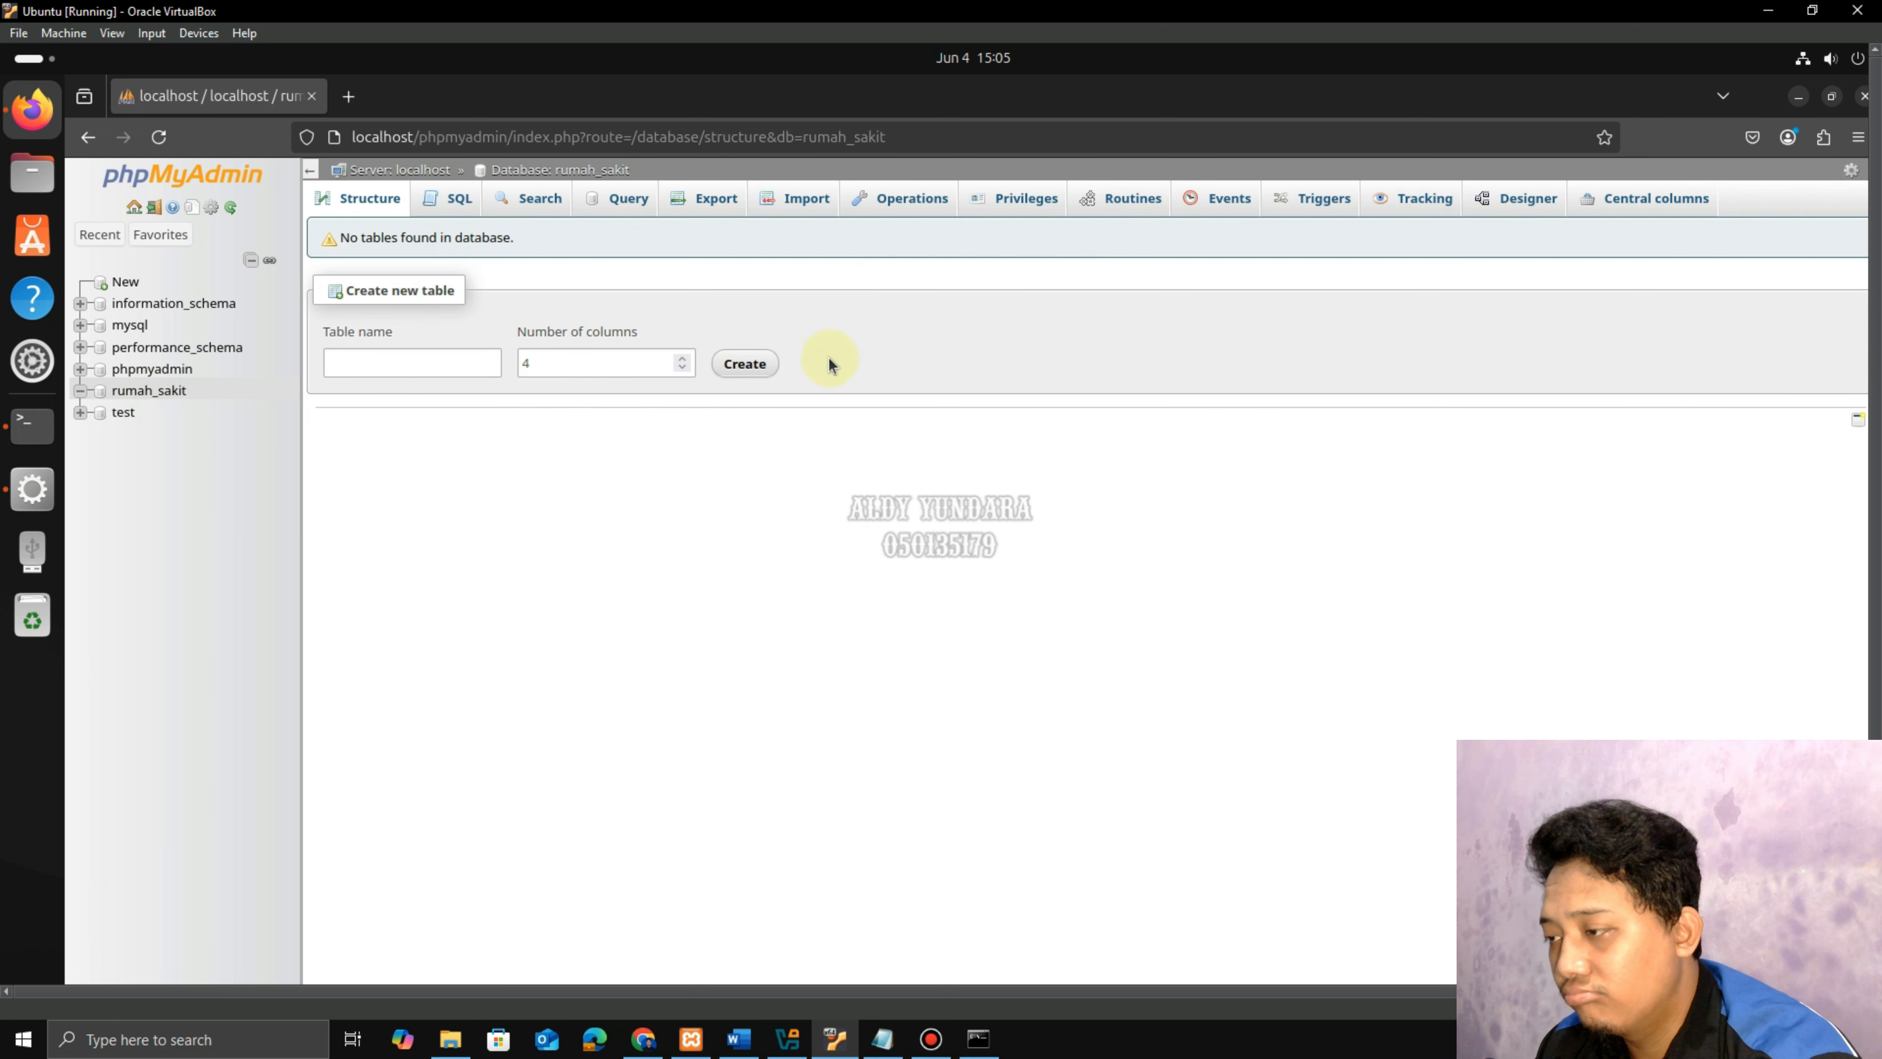
Import rumah_sakit.sql from Documents, adding administrator, dokter, obat, pasien and other tables.
left_click(816, 205)
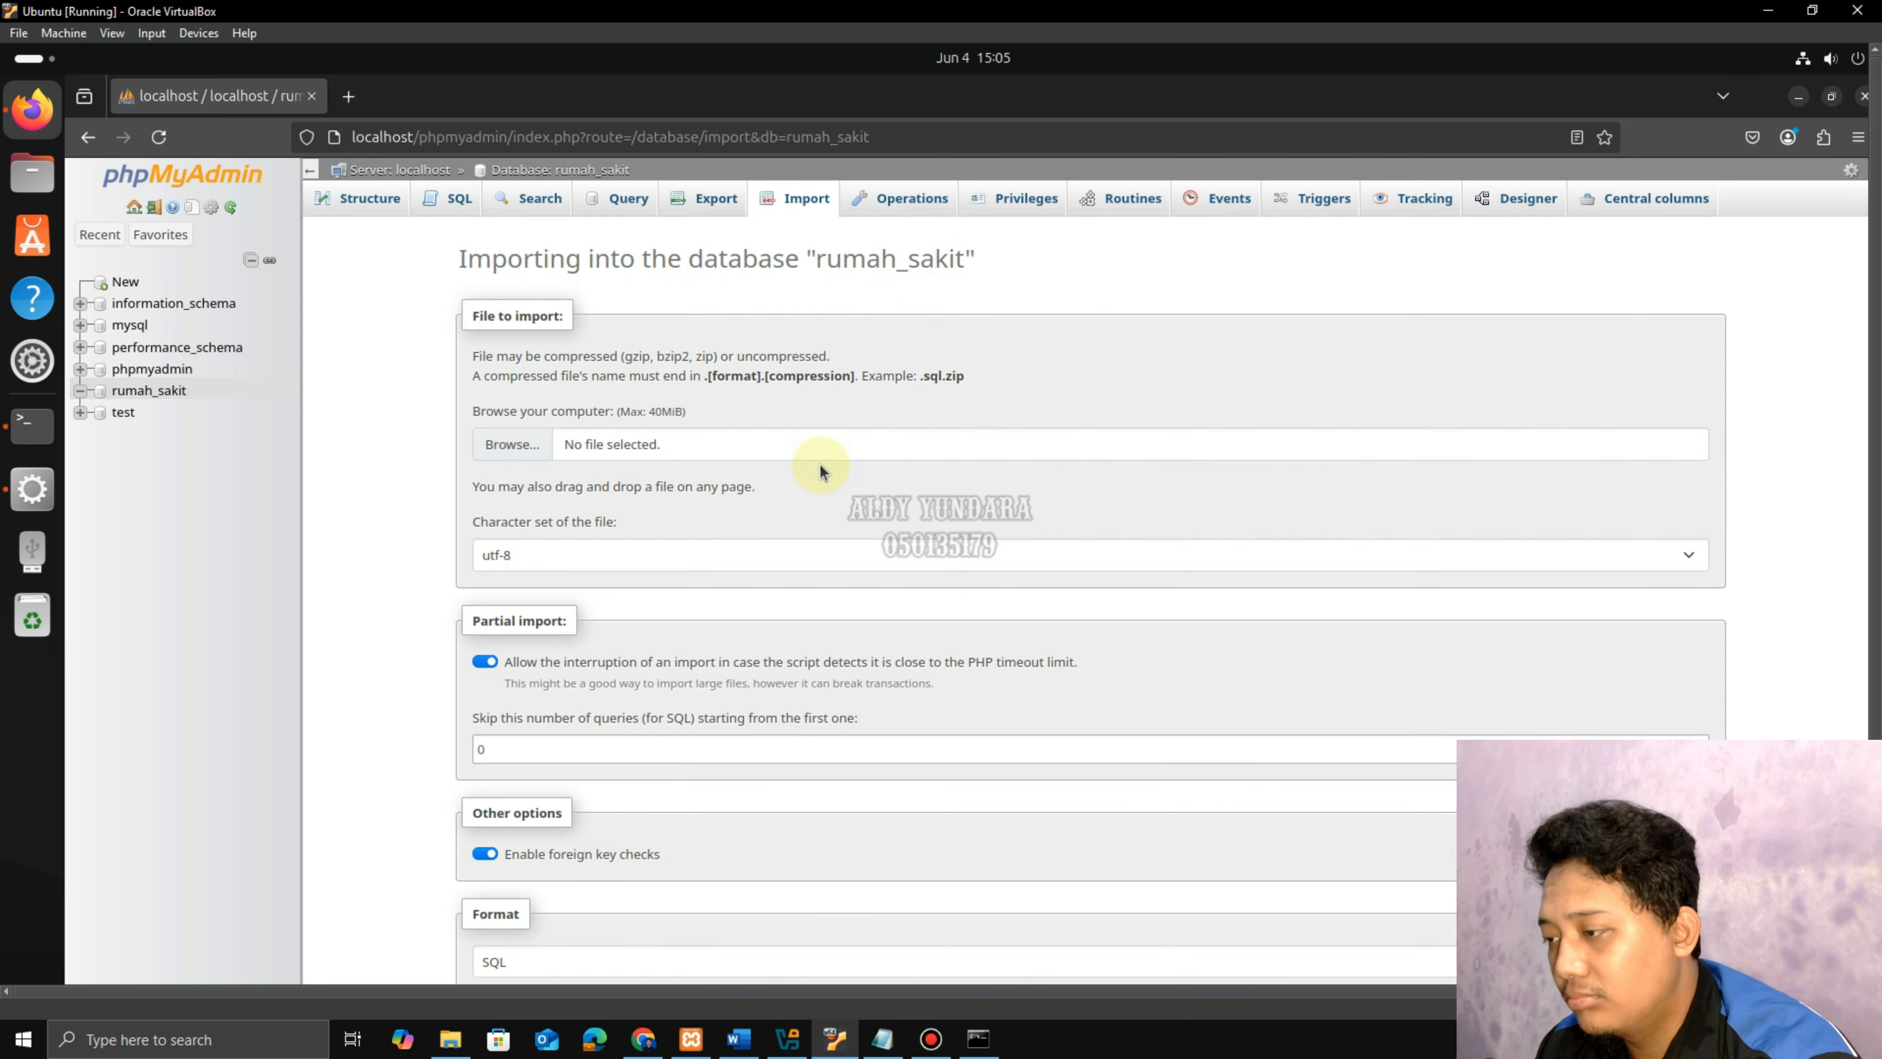
left_click(534, 446)
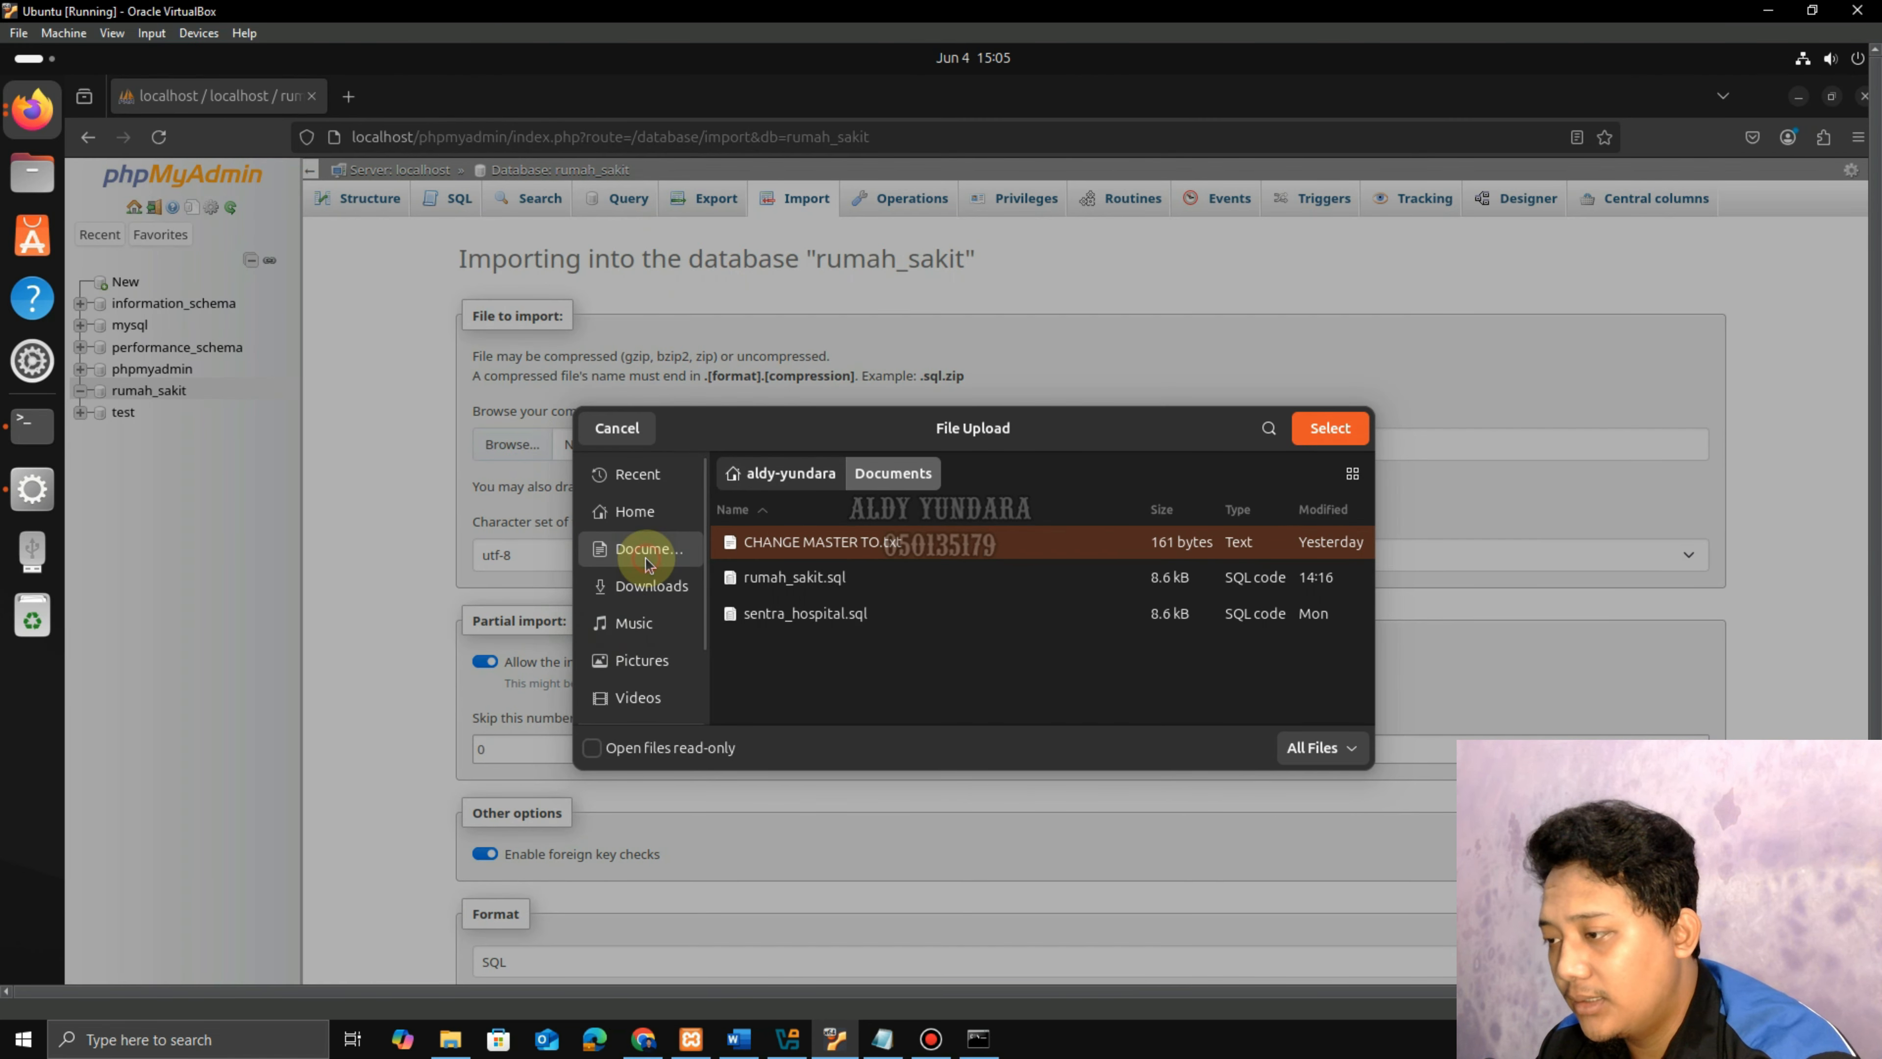
left_click(789, 577)
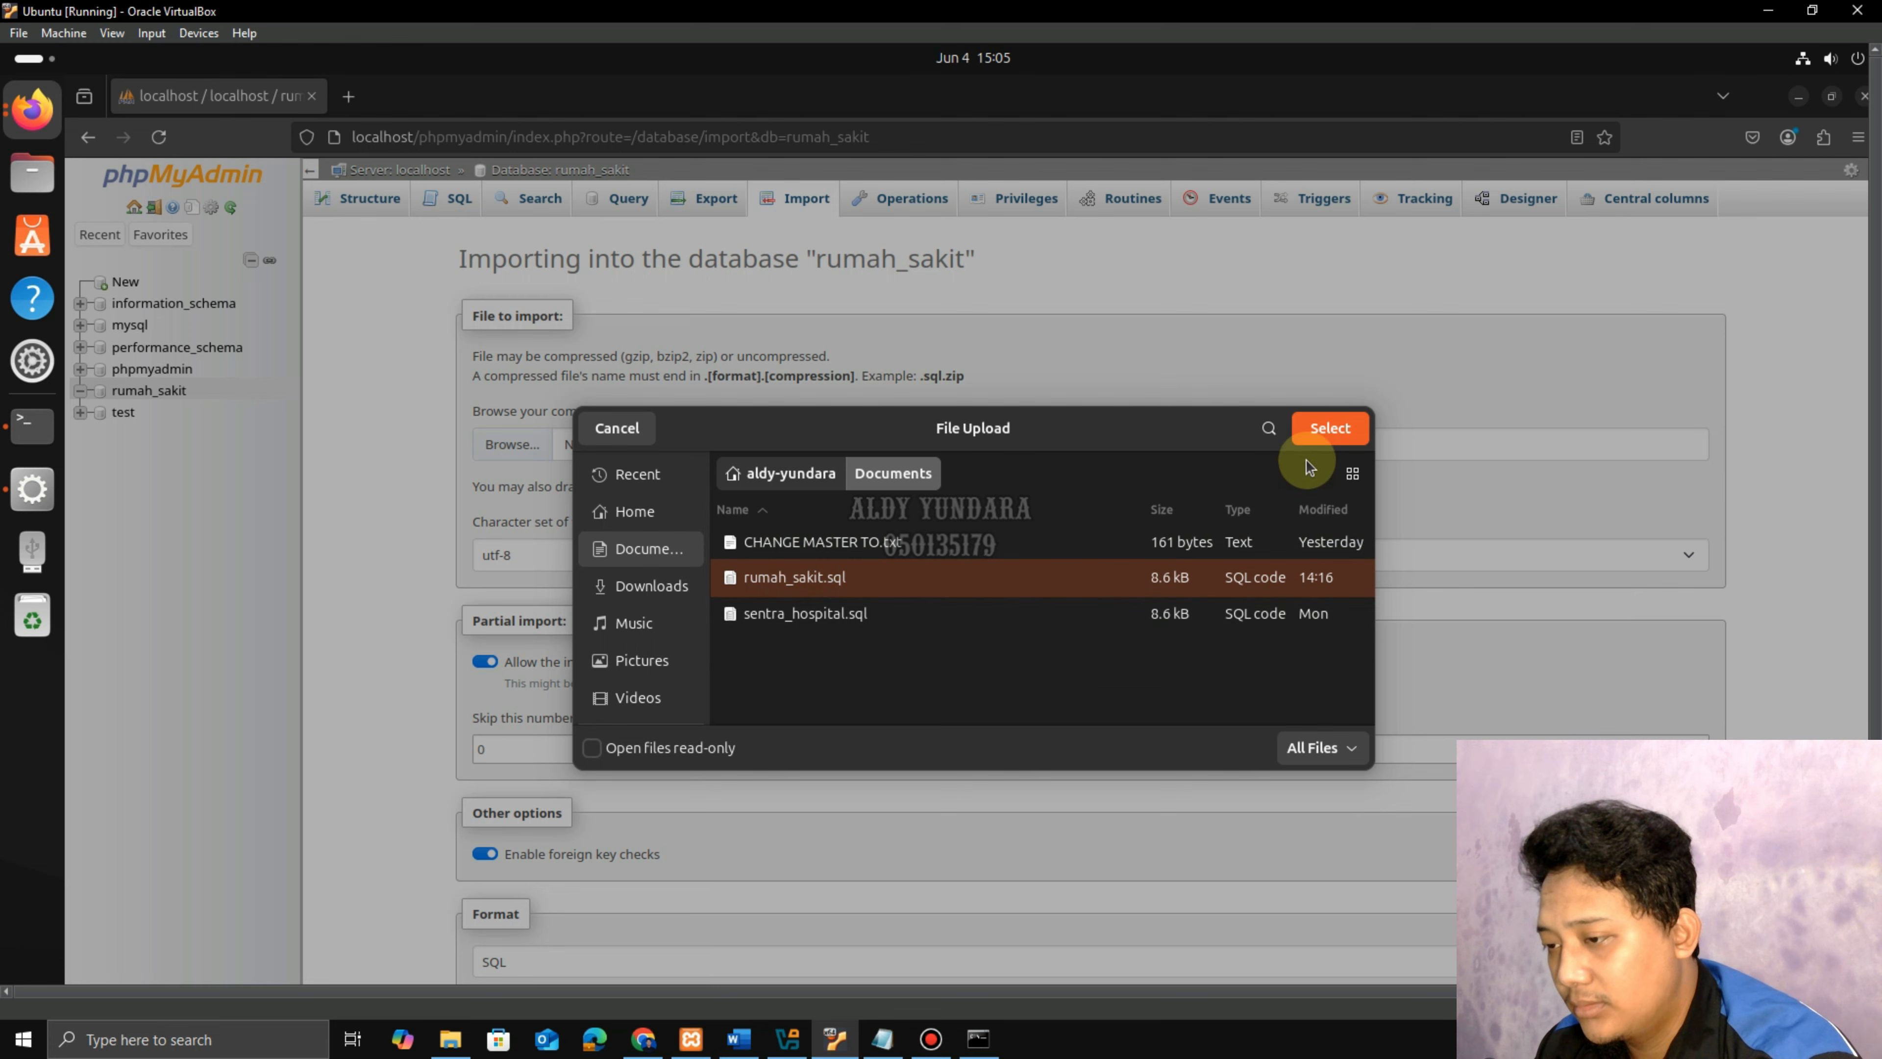
left_click(1328, 429)
scroll(585, 711, "down", 3)
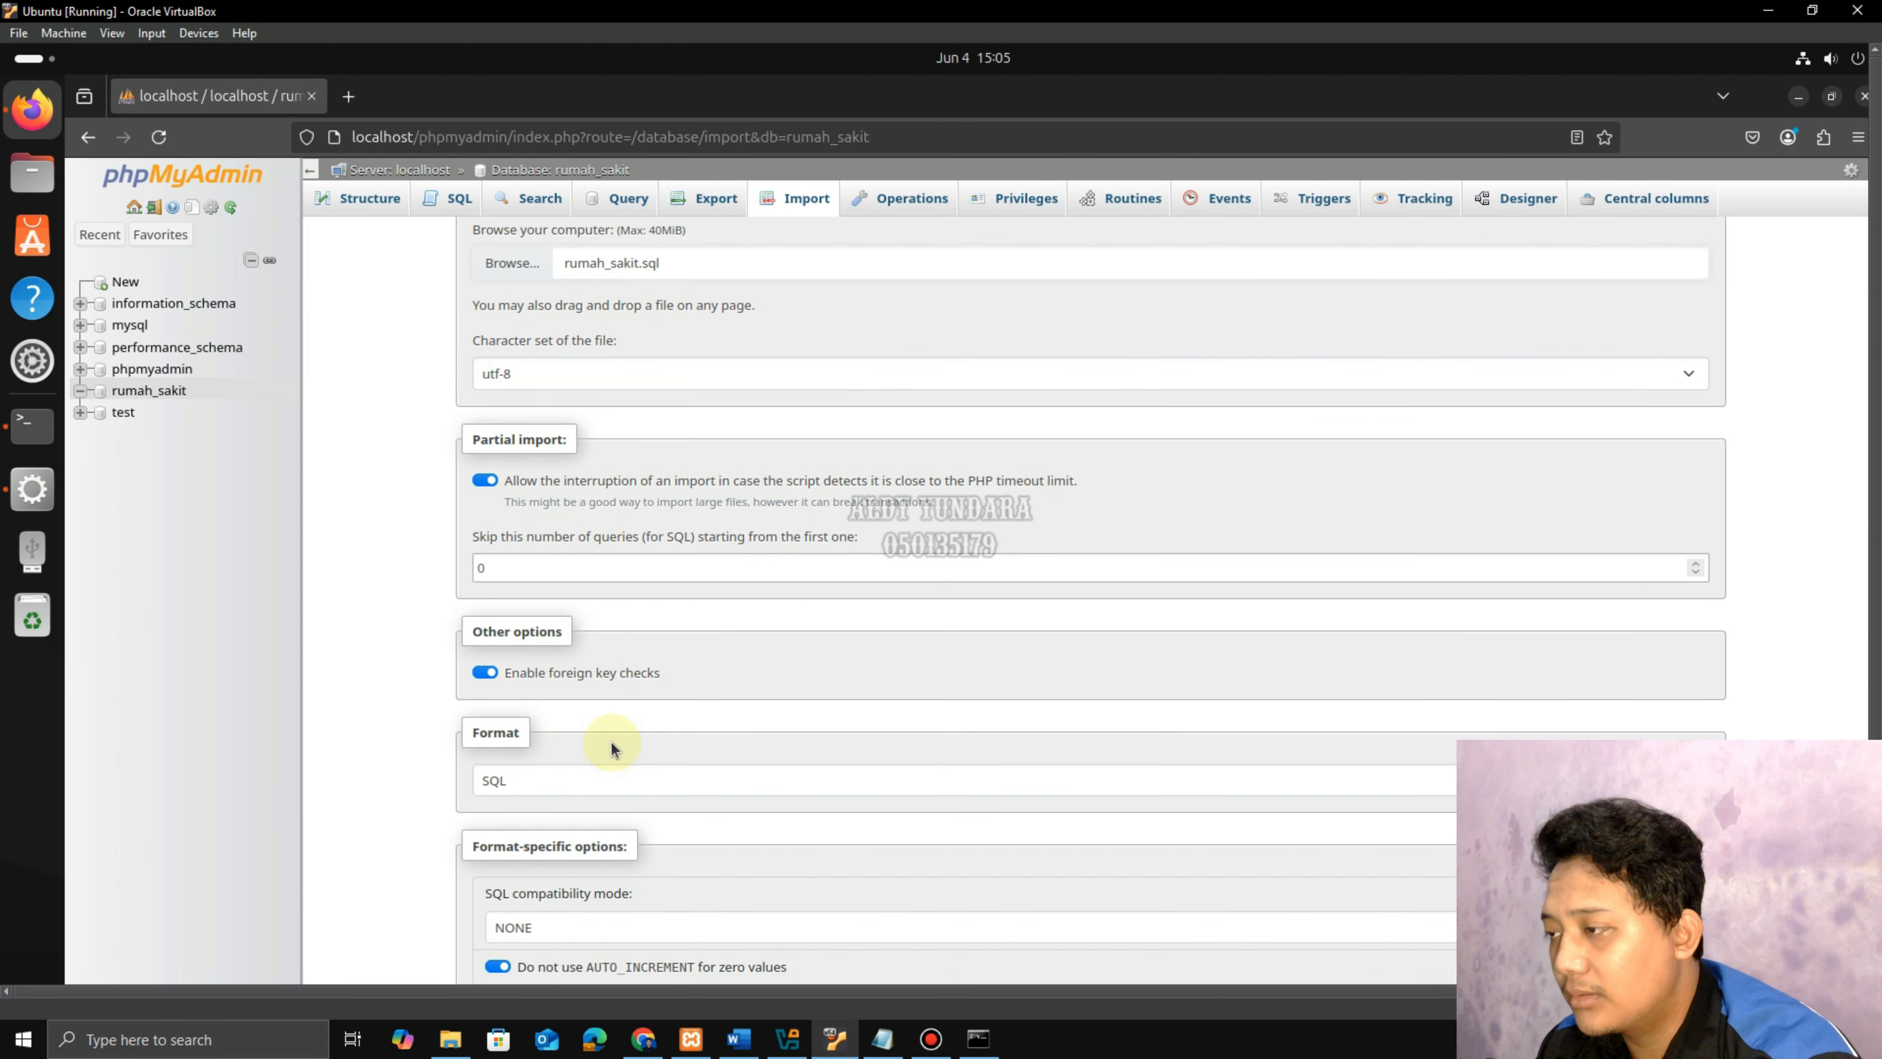
left_click_drag(1871, 320, 1873, 512)
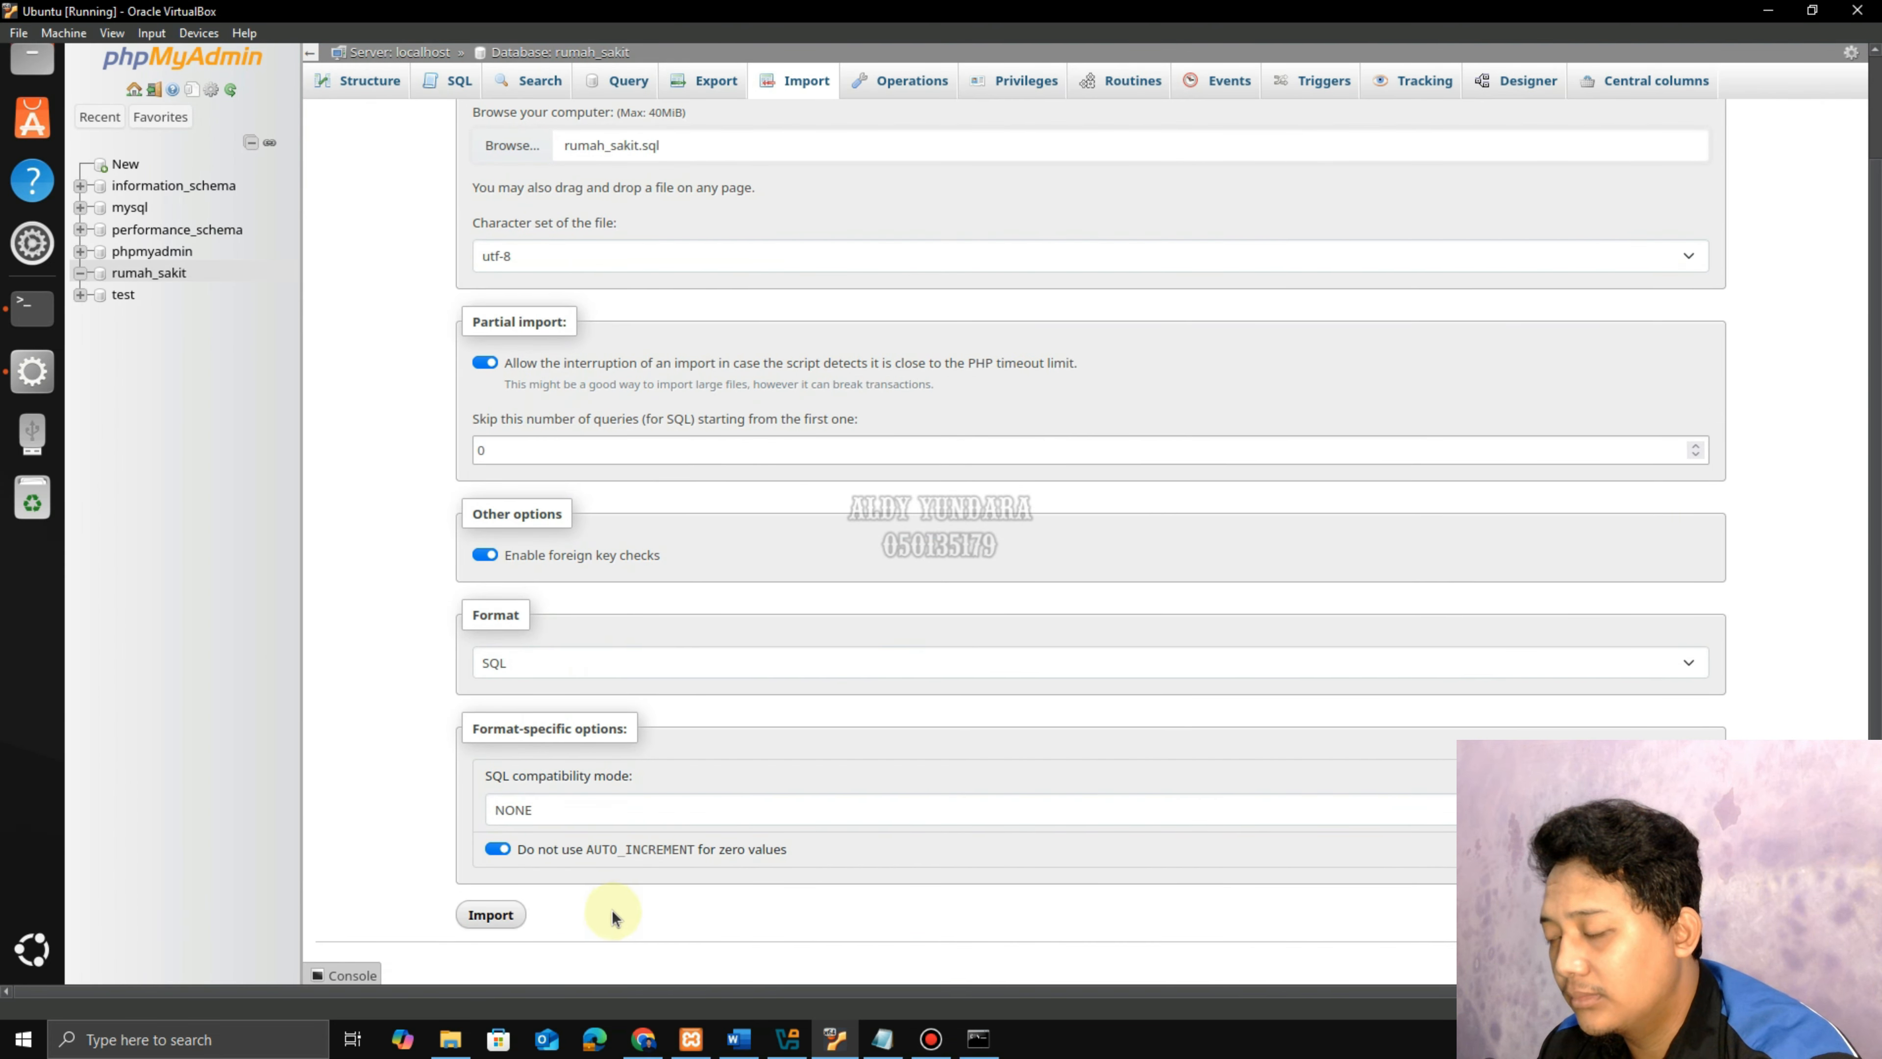
left_click(490, 915)
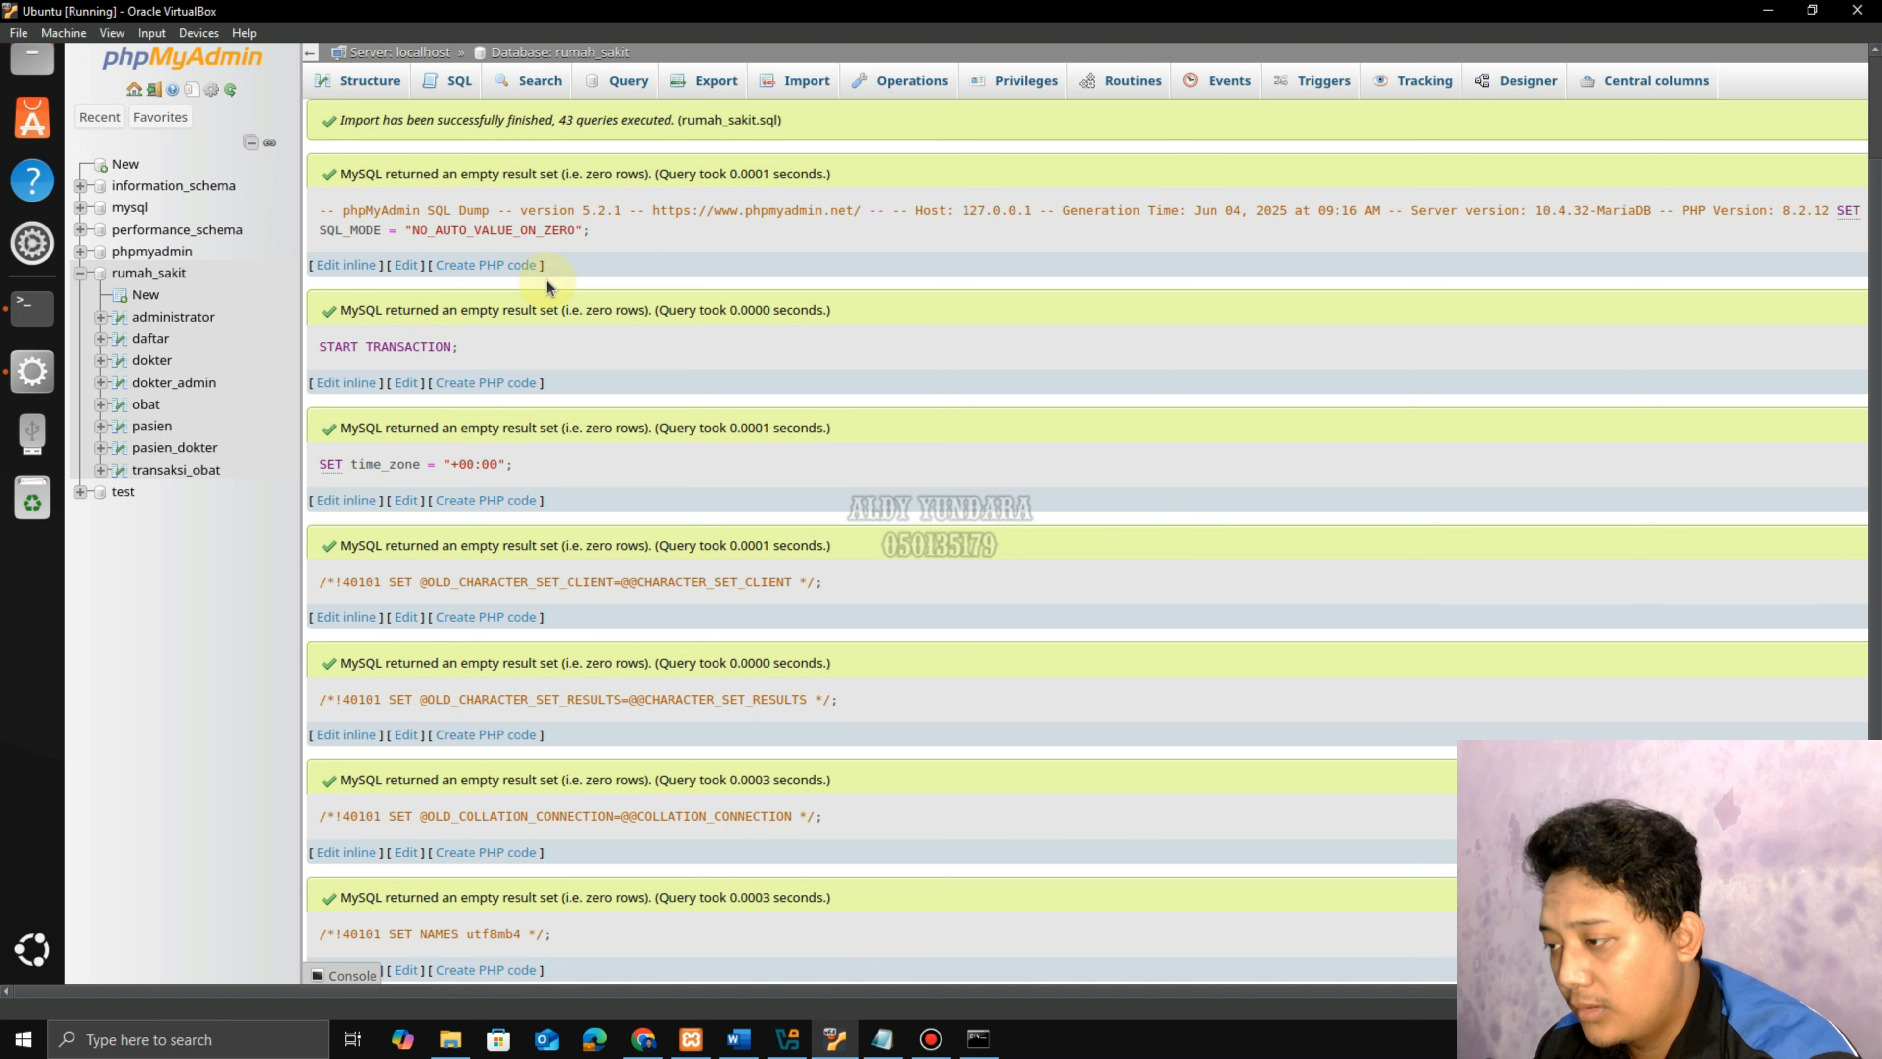
left_click(738, 1038)
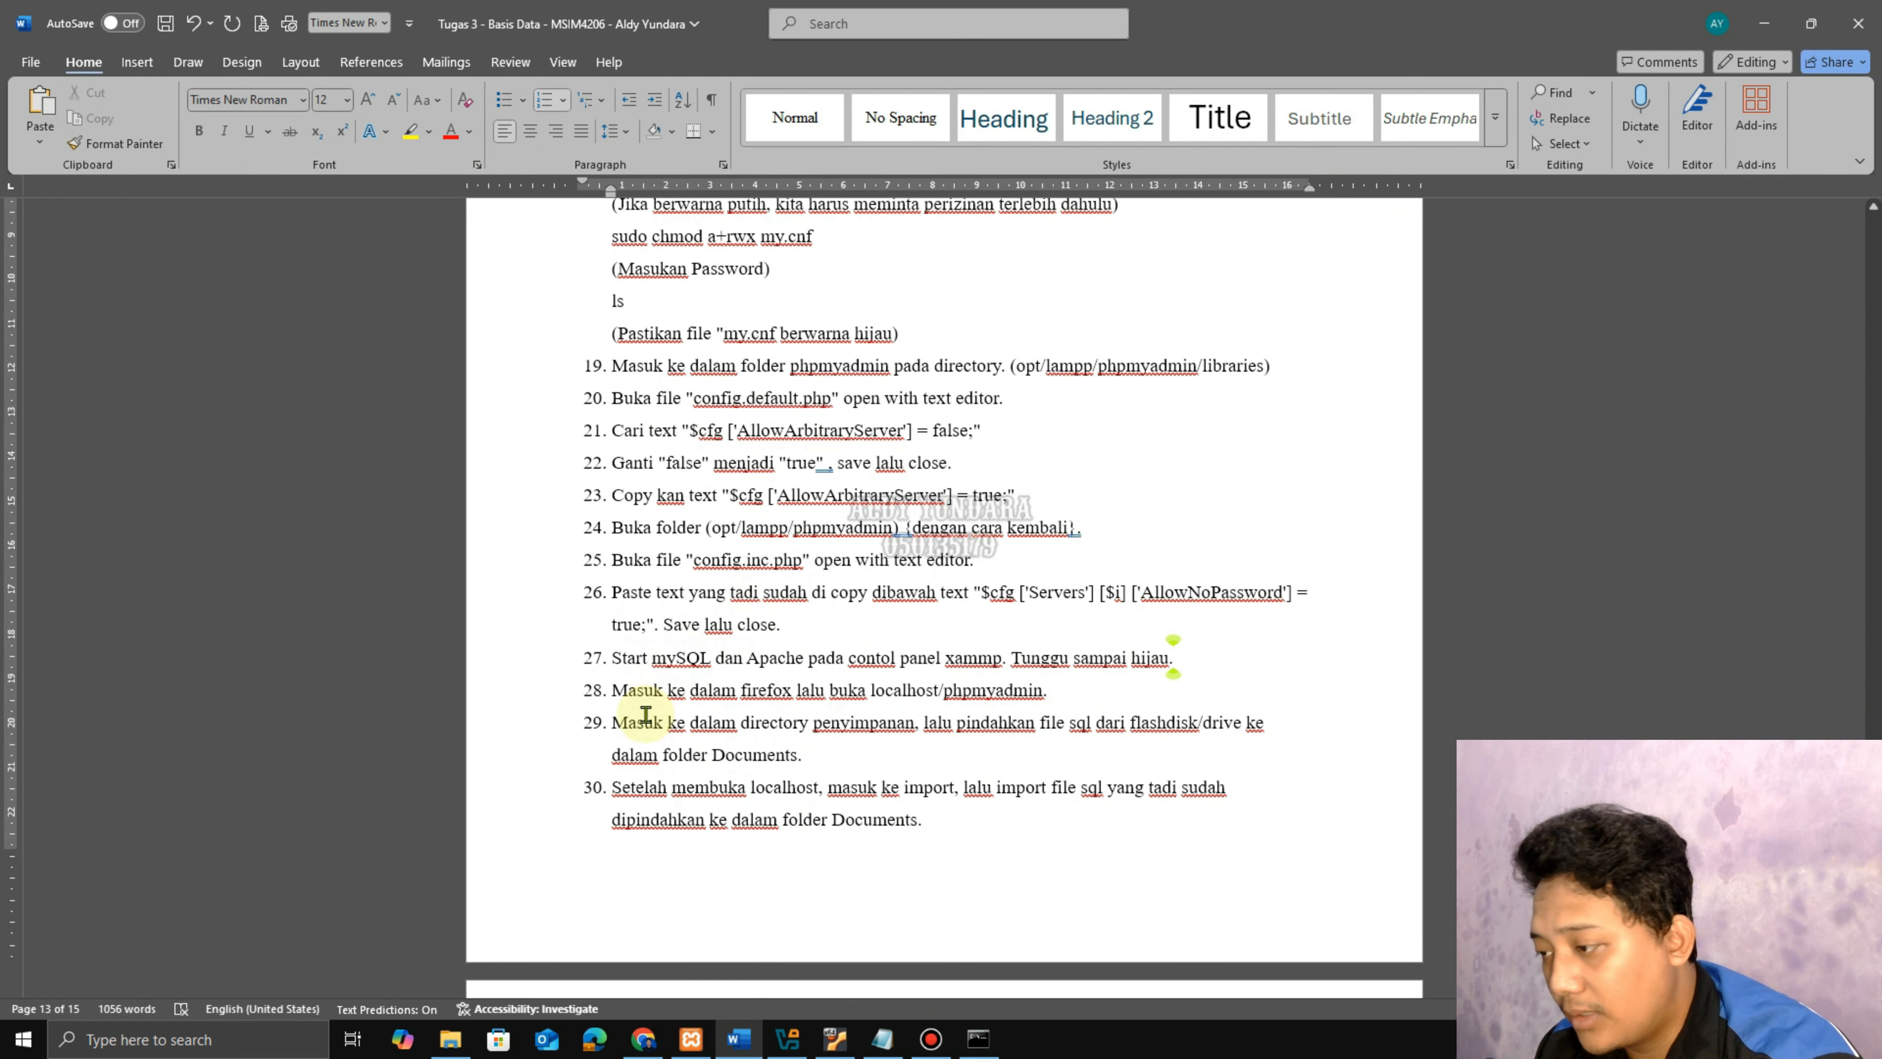
Review steps 30 and 31 in the Word guide.
left_click_drag(613, 785, 891, 830)
scroll(891, 831, "down", 5)
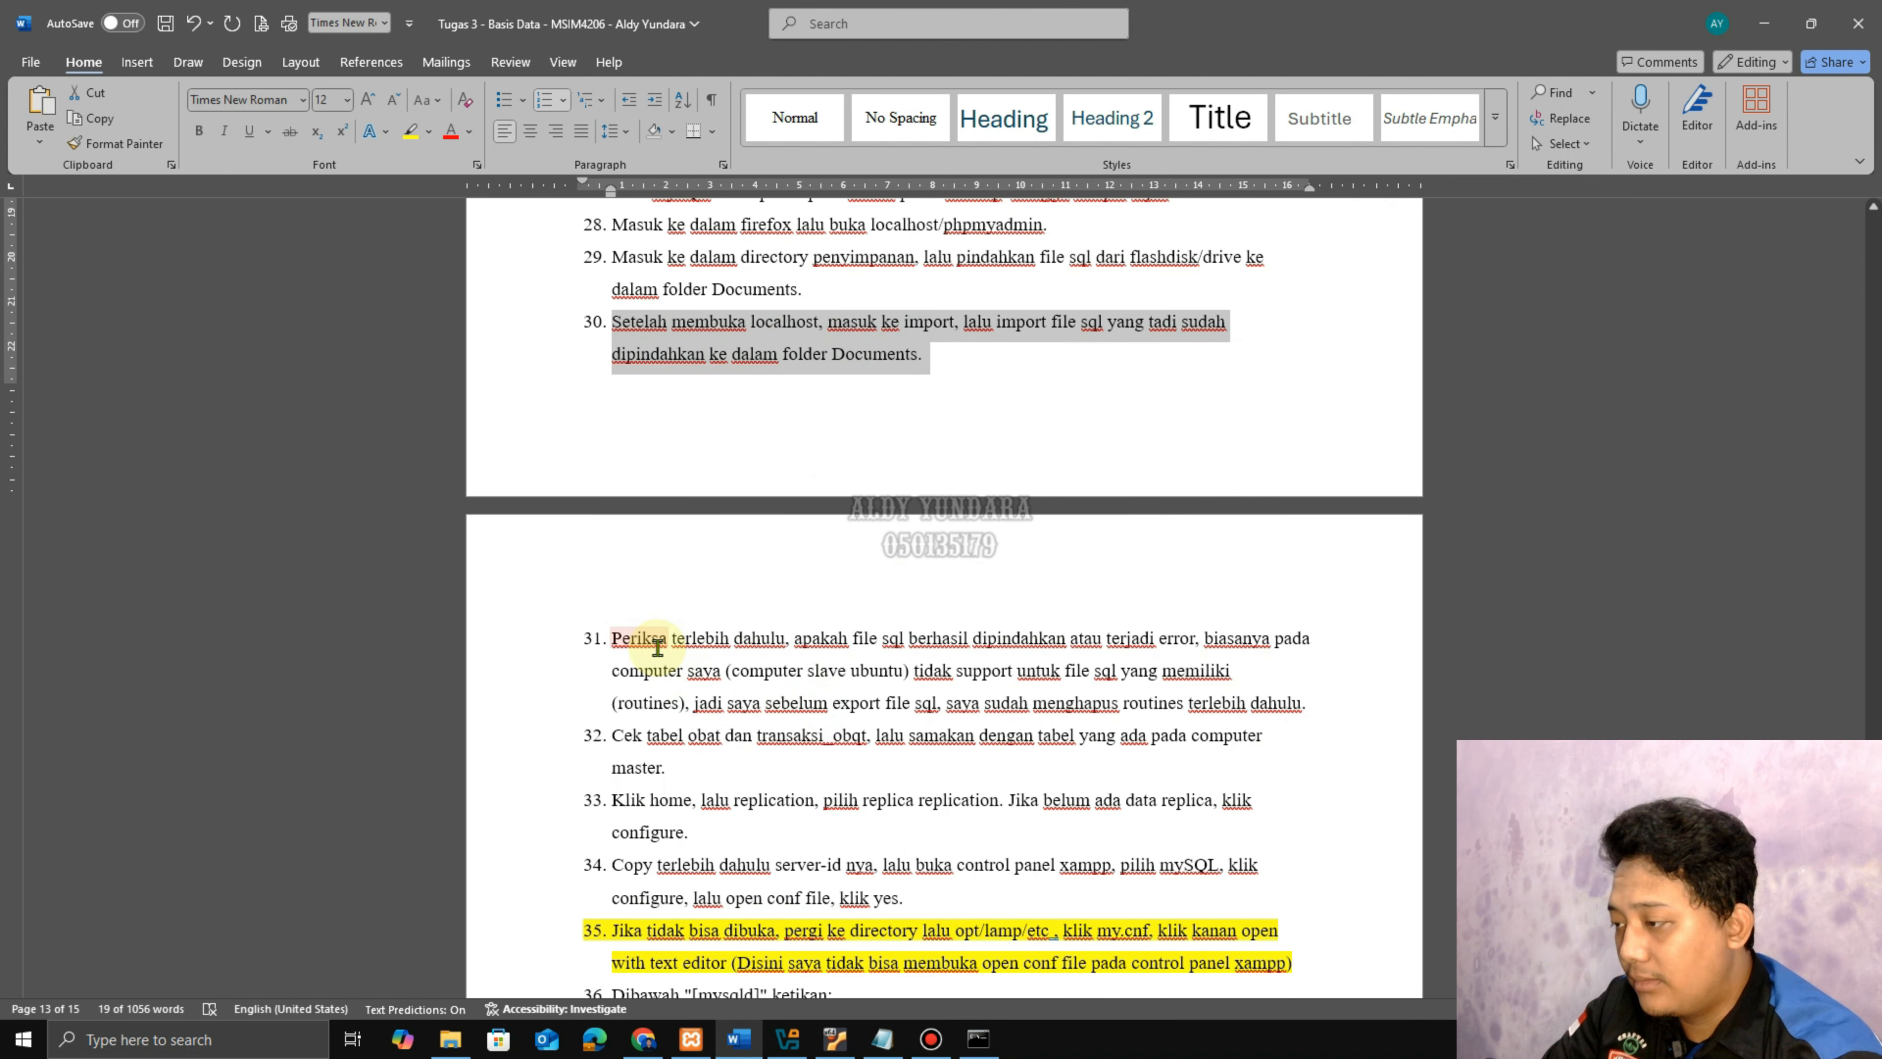
left_click_drag(638, 637, 1308, 704)
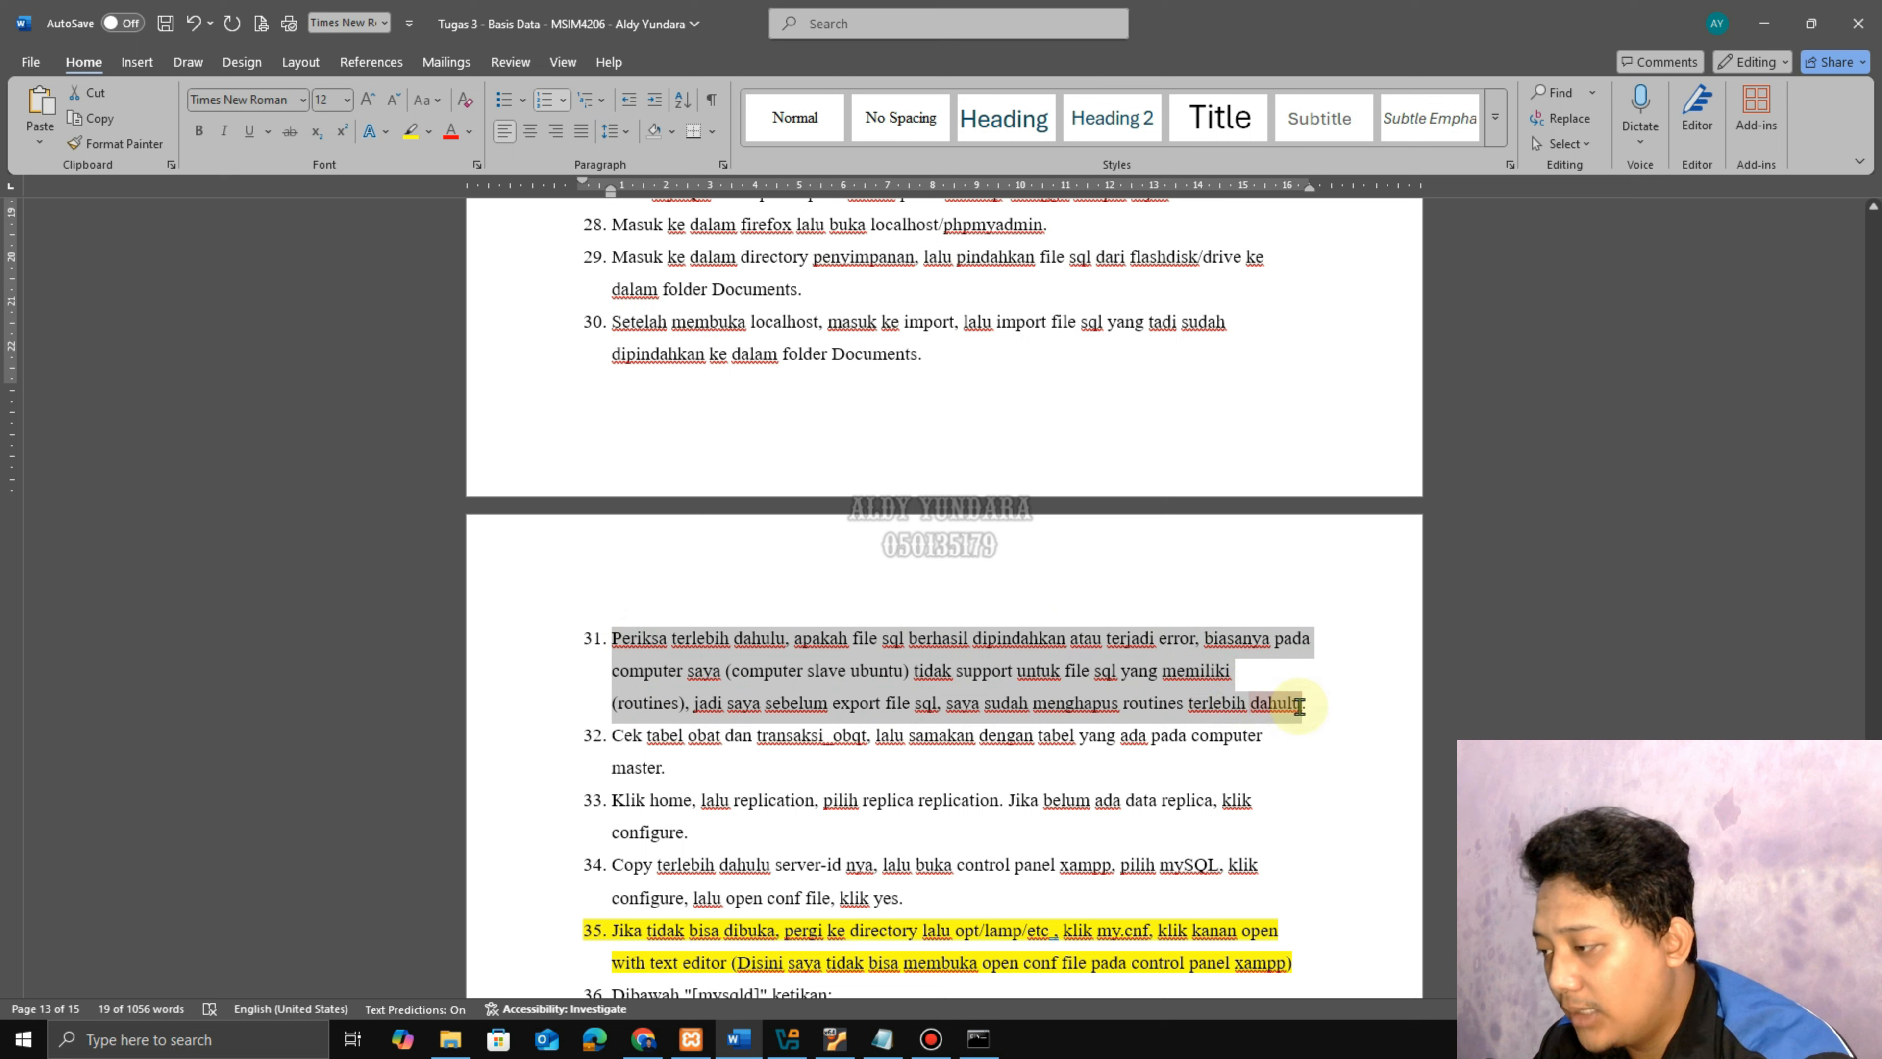
left_click(675, 769)
Correct the misspelled transaksi_obqt in step 32 to transaksi_obat.
left_click_drag(636, 742, 868, 741)
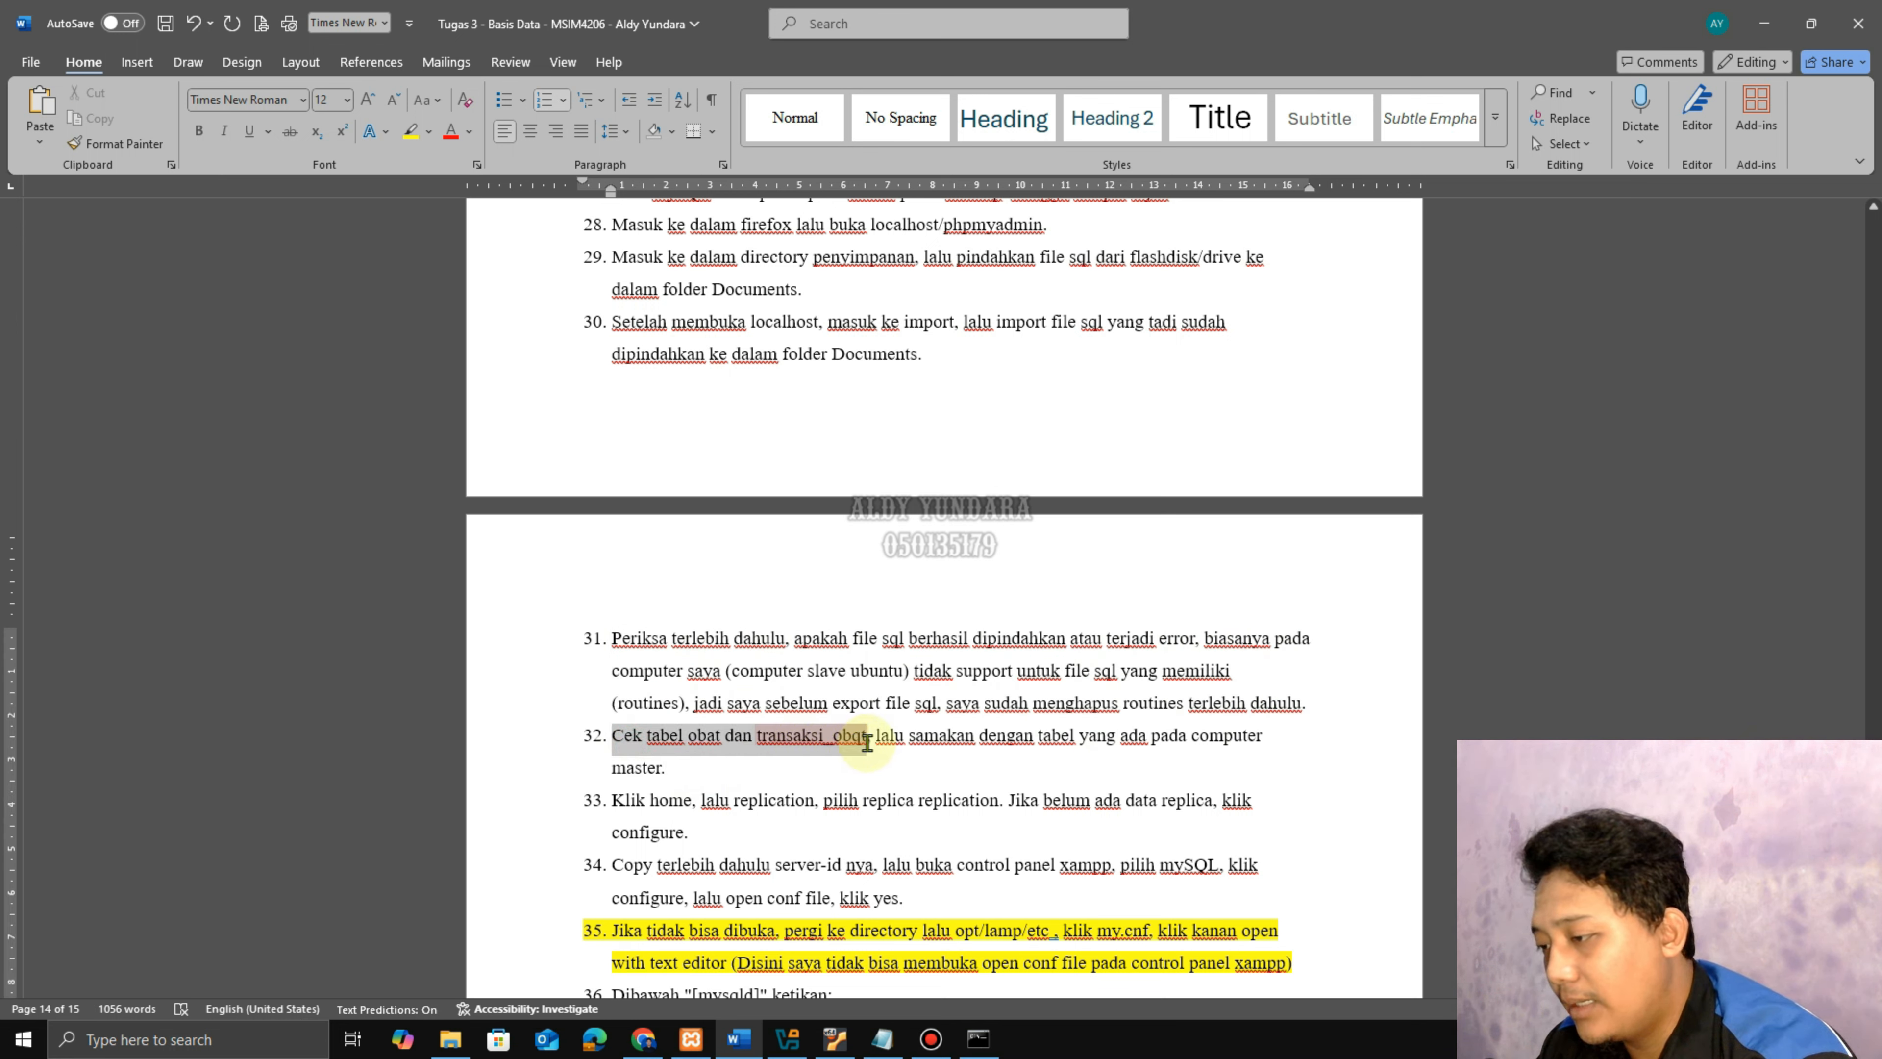
double_click(860, 741)
right_click(860, 742)
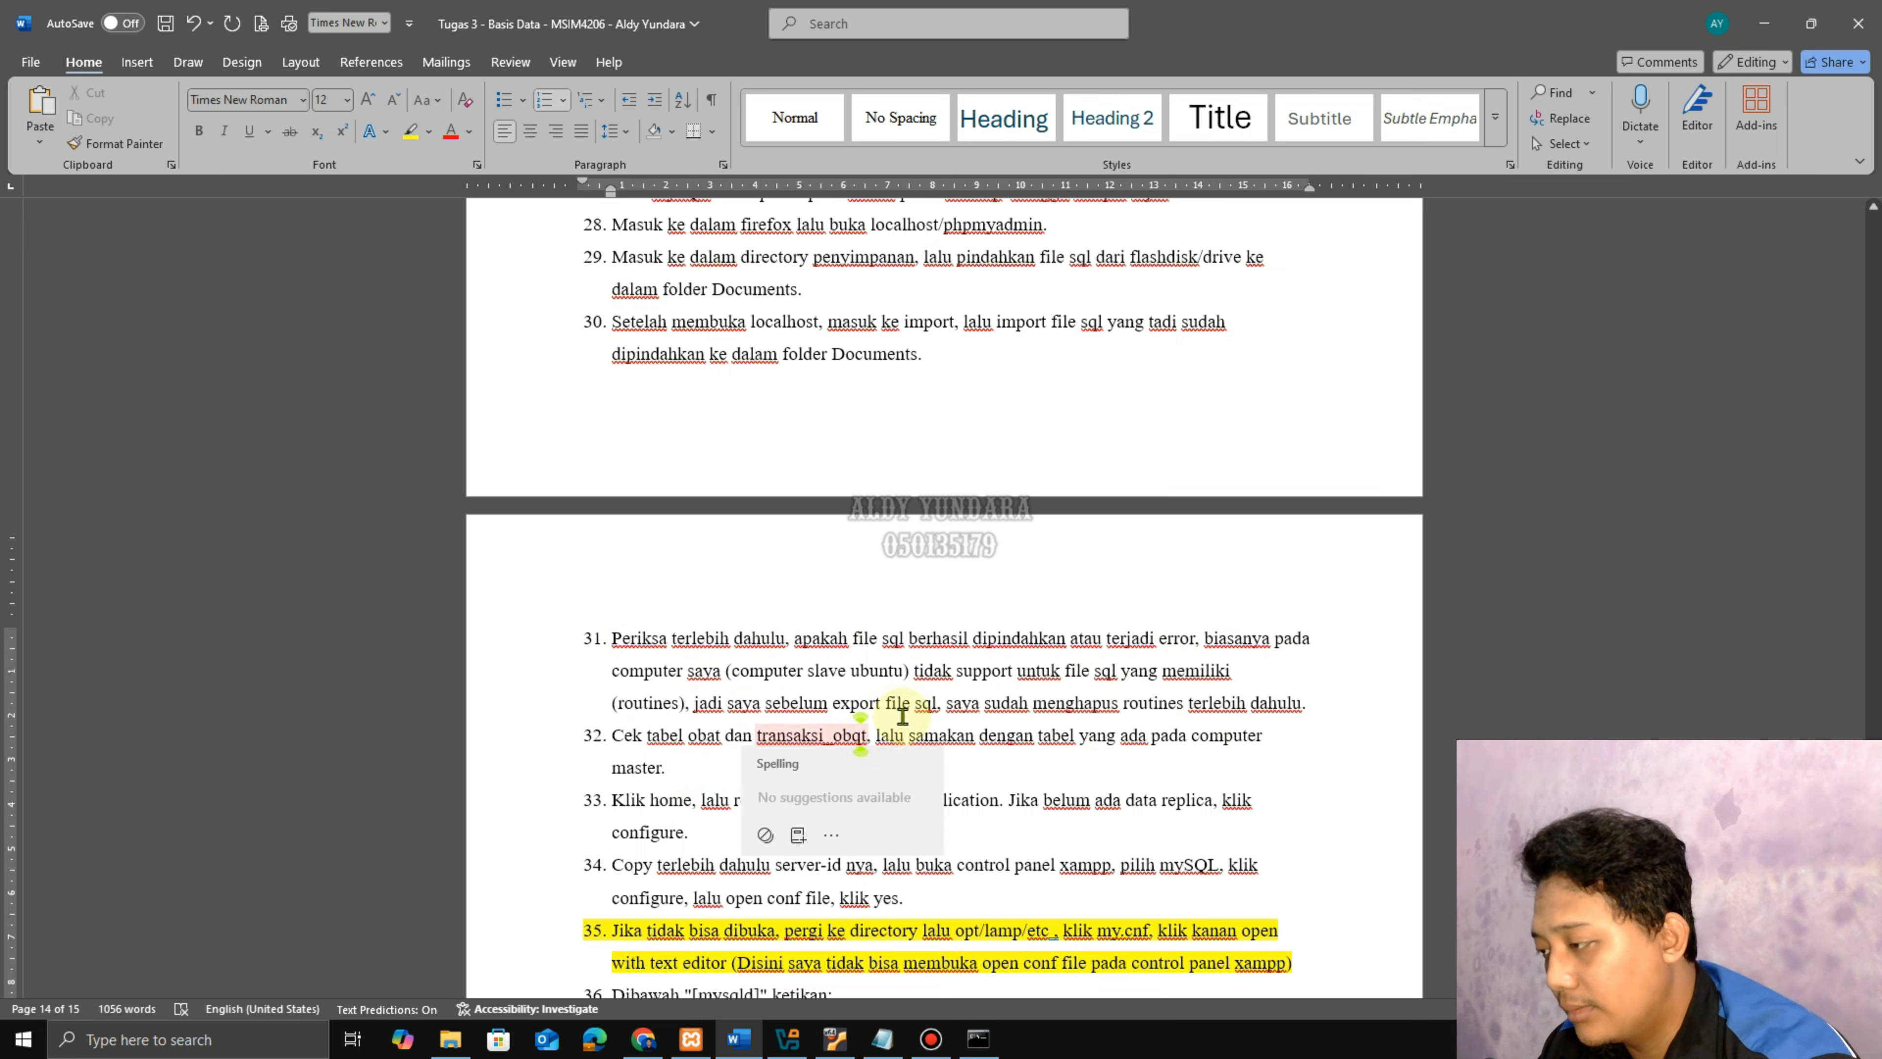
left_click(863, 768)
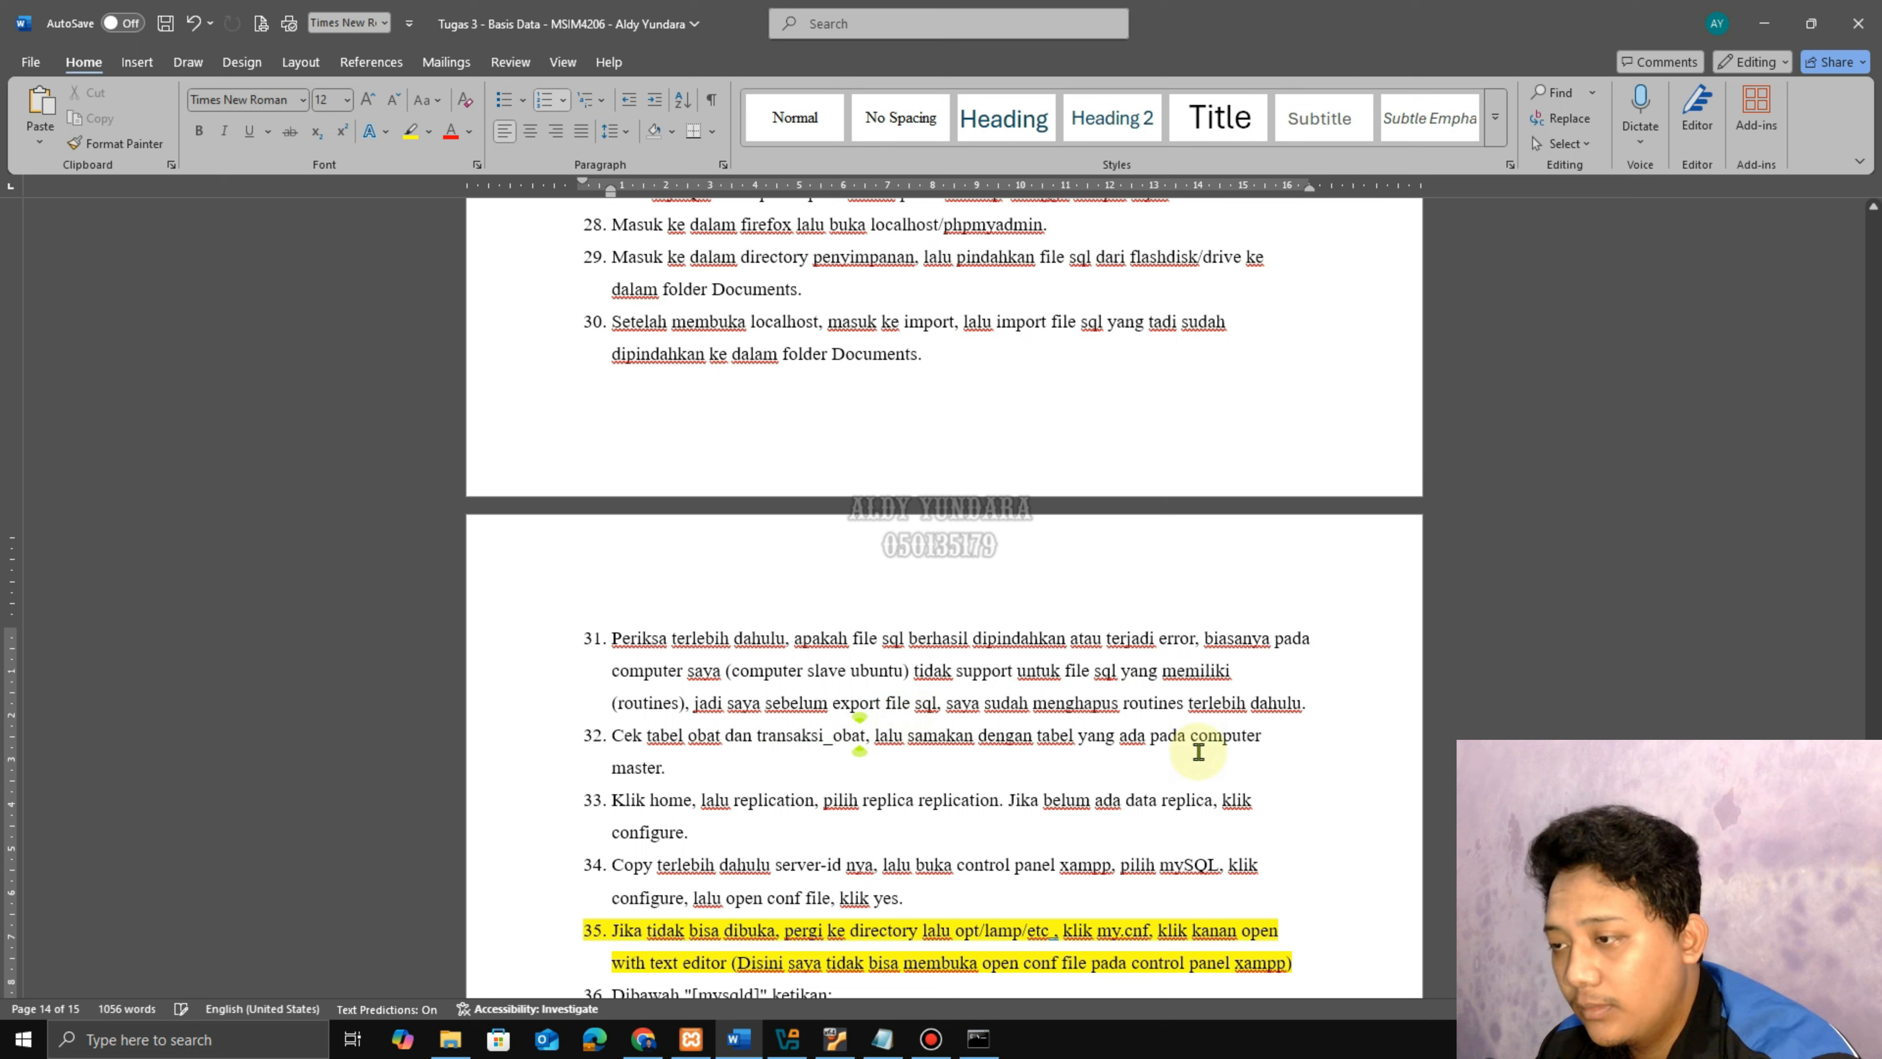
left_click(670, 771)
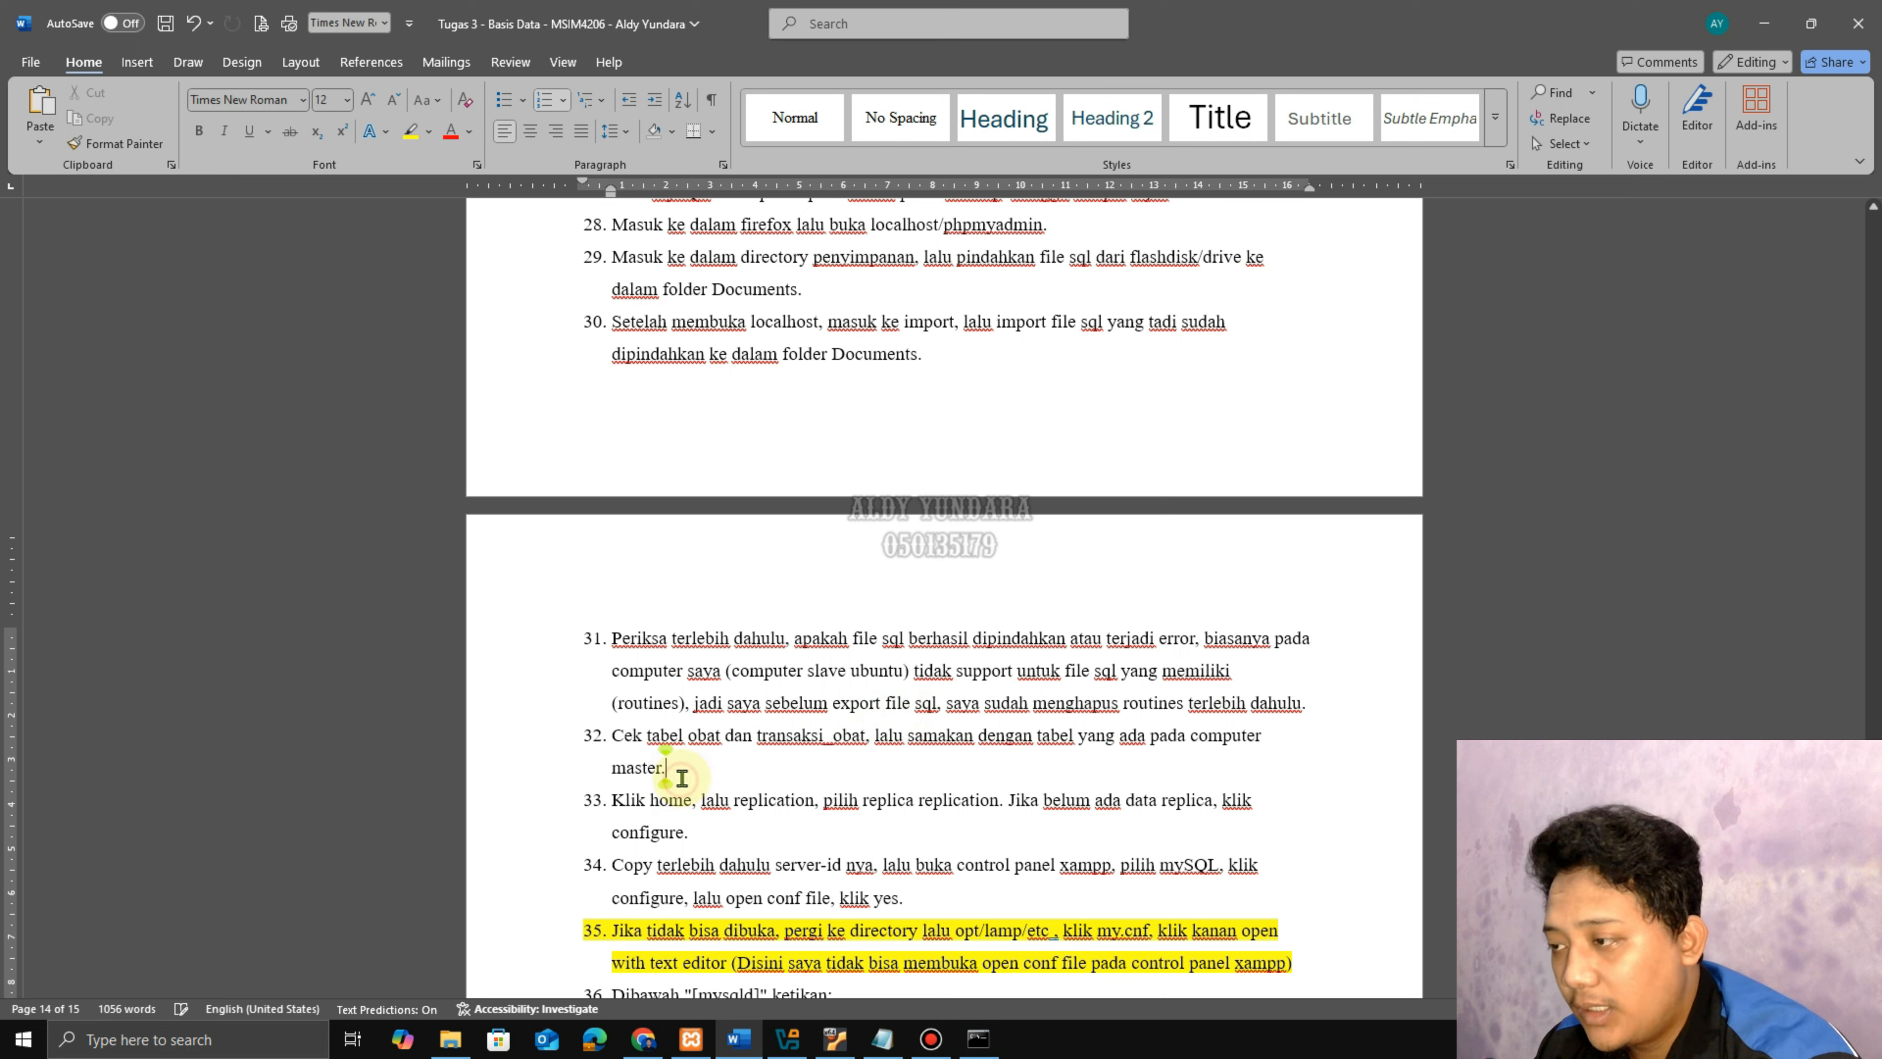
left_click(830, 1038)
Compare the obat and transaksi_obat table rows on the Ubuntu replica and the Windows primary.
left_click(147, 403)
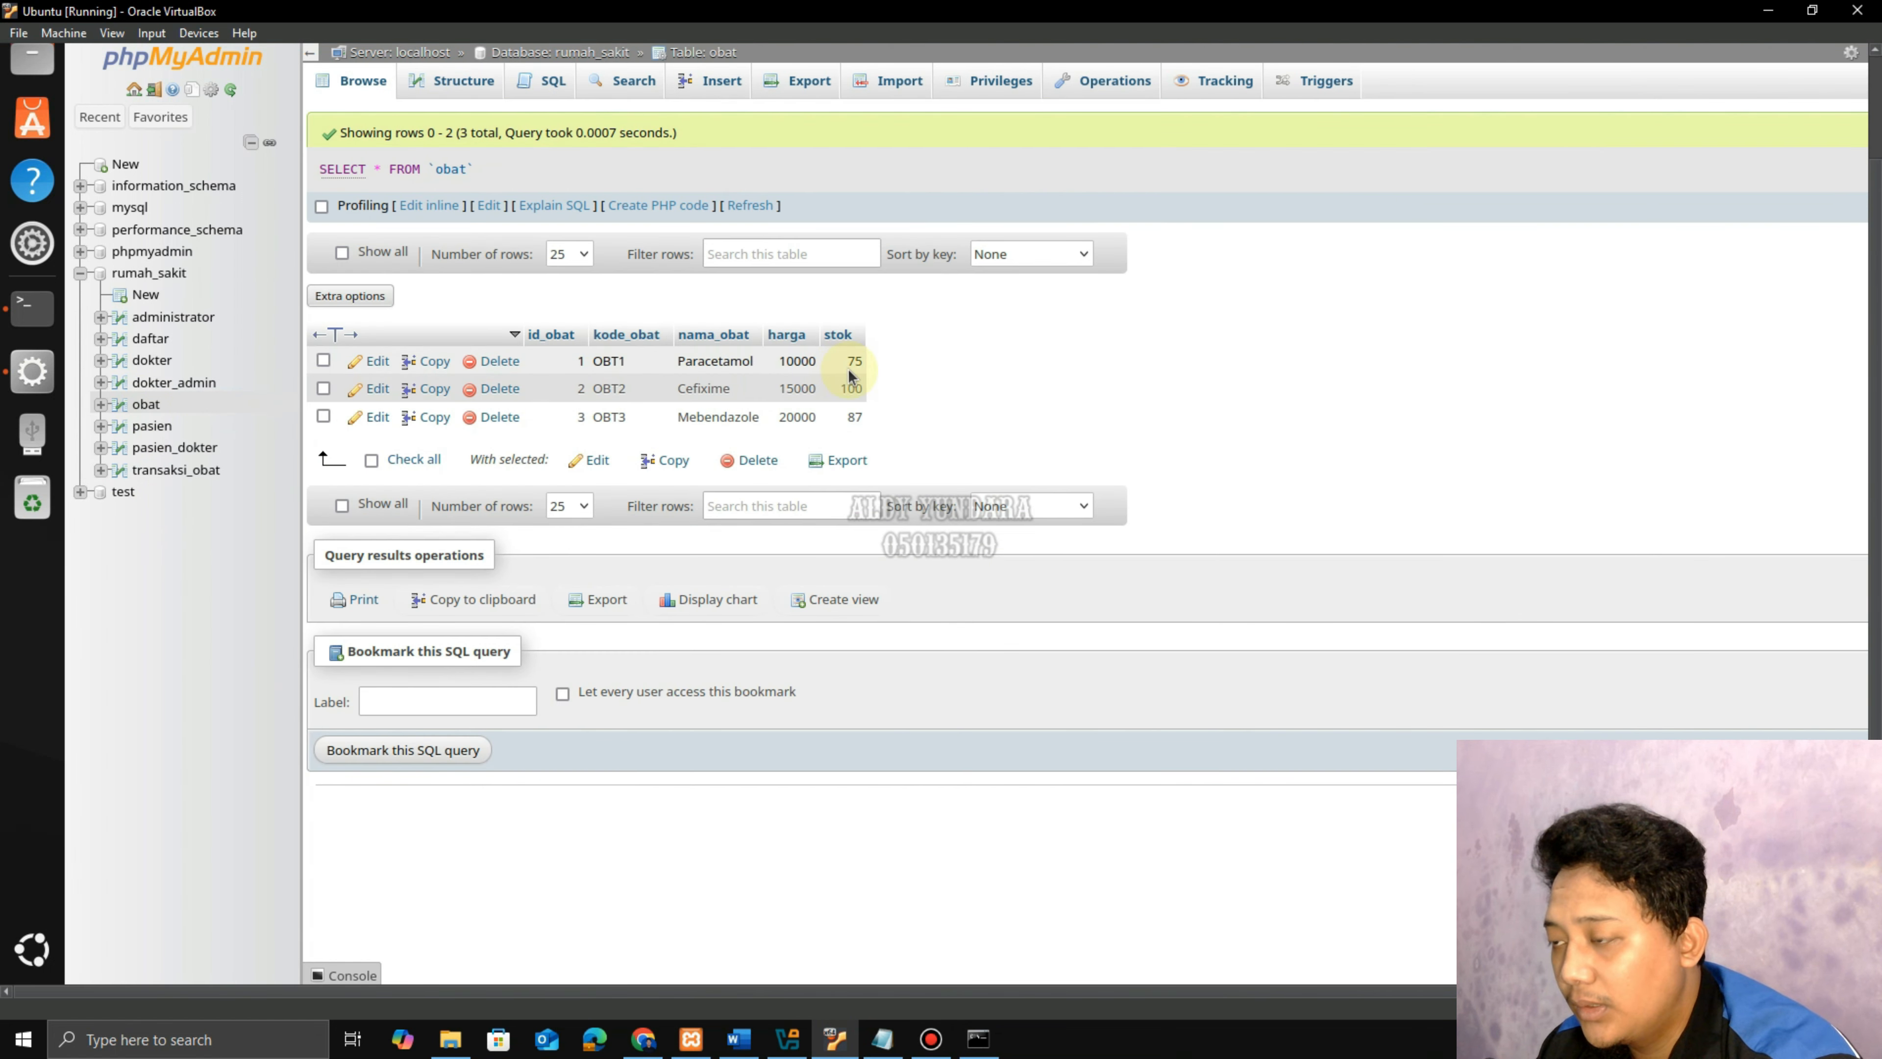
left_click(643, 1038)
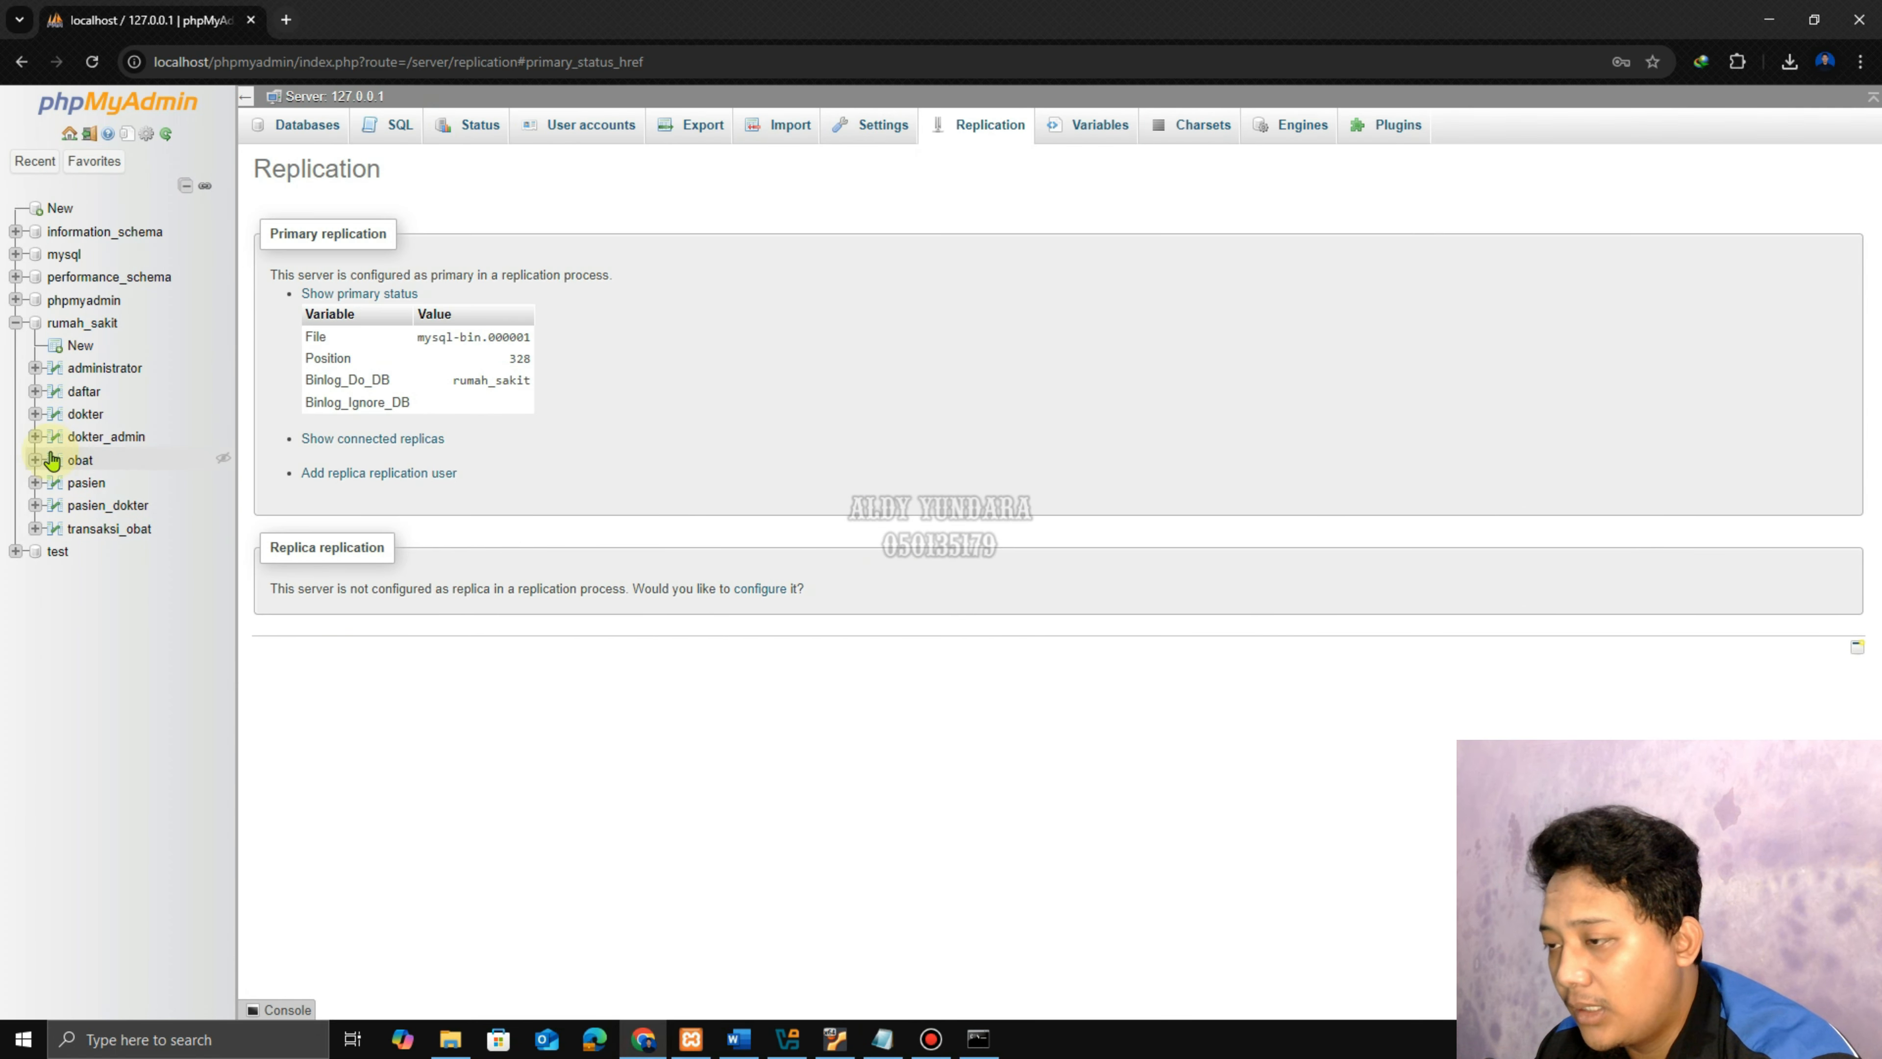
left_click(80, 463)
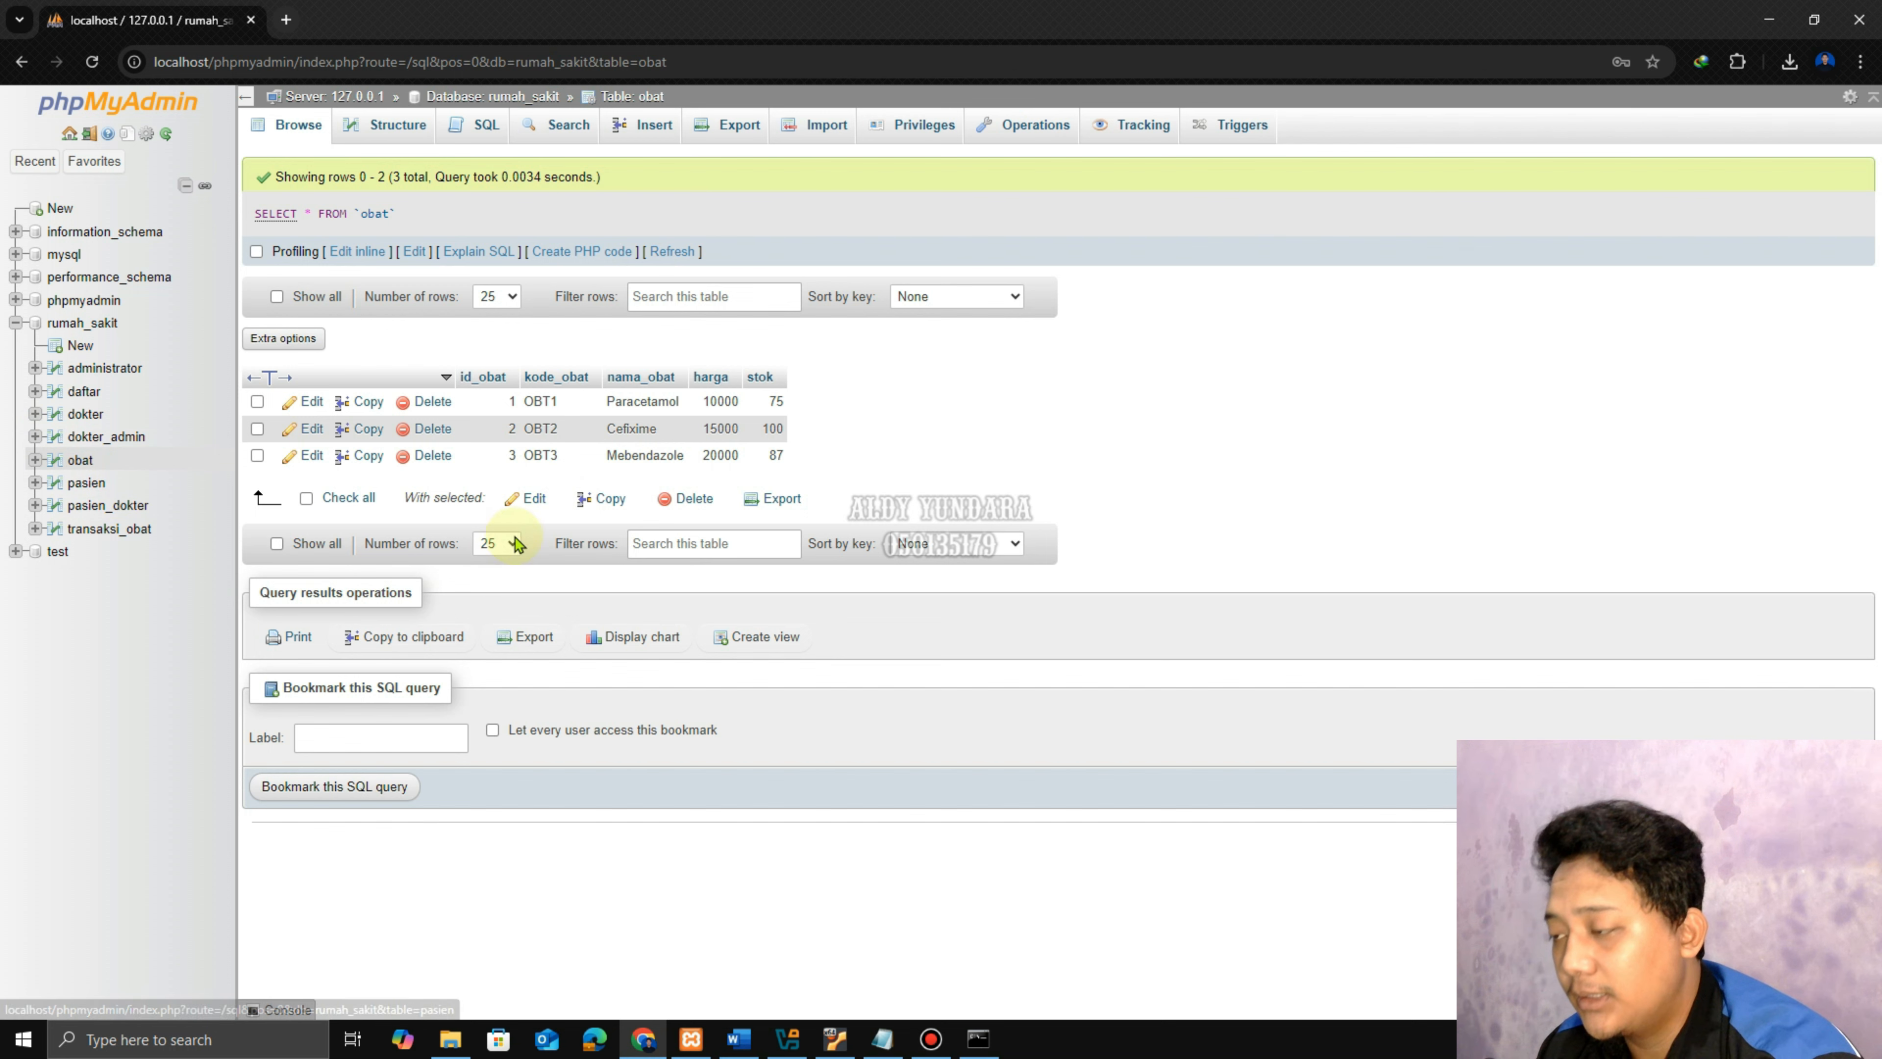
left_click(104, 529)
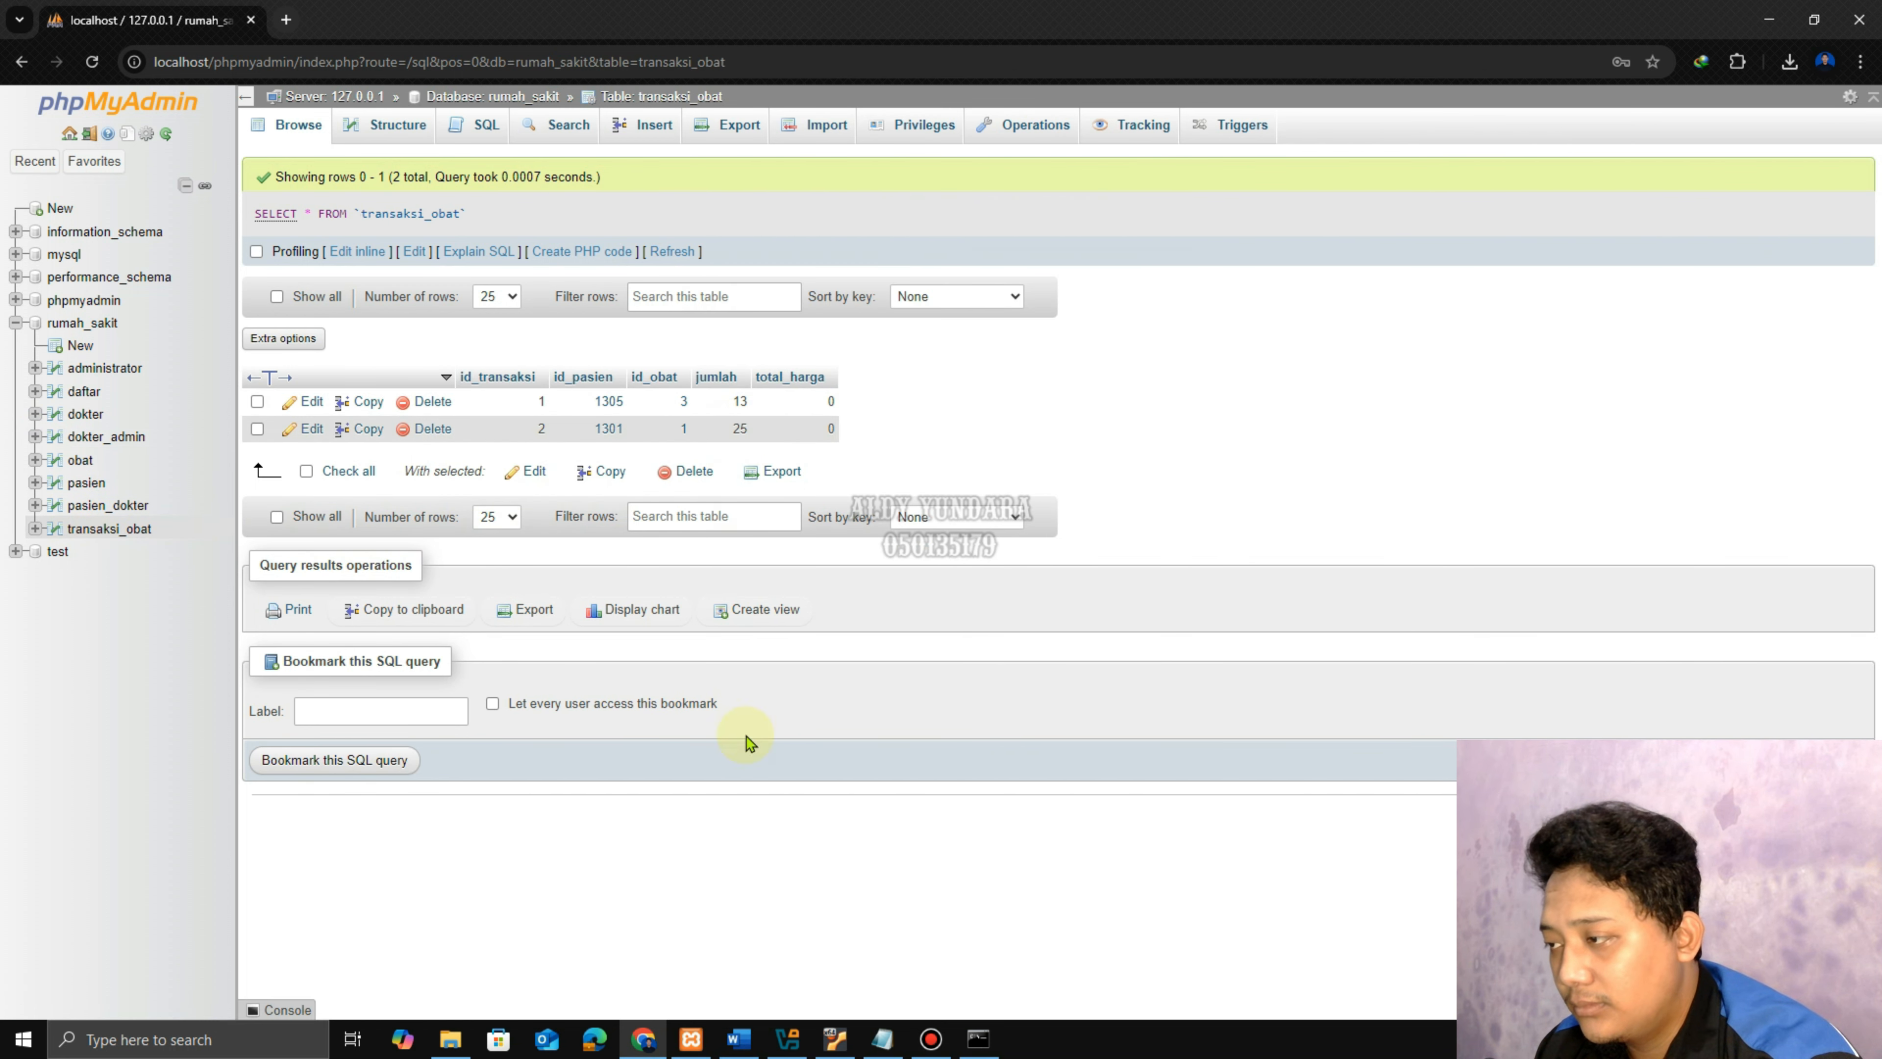
left_click(836, 1038)
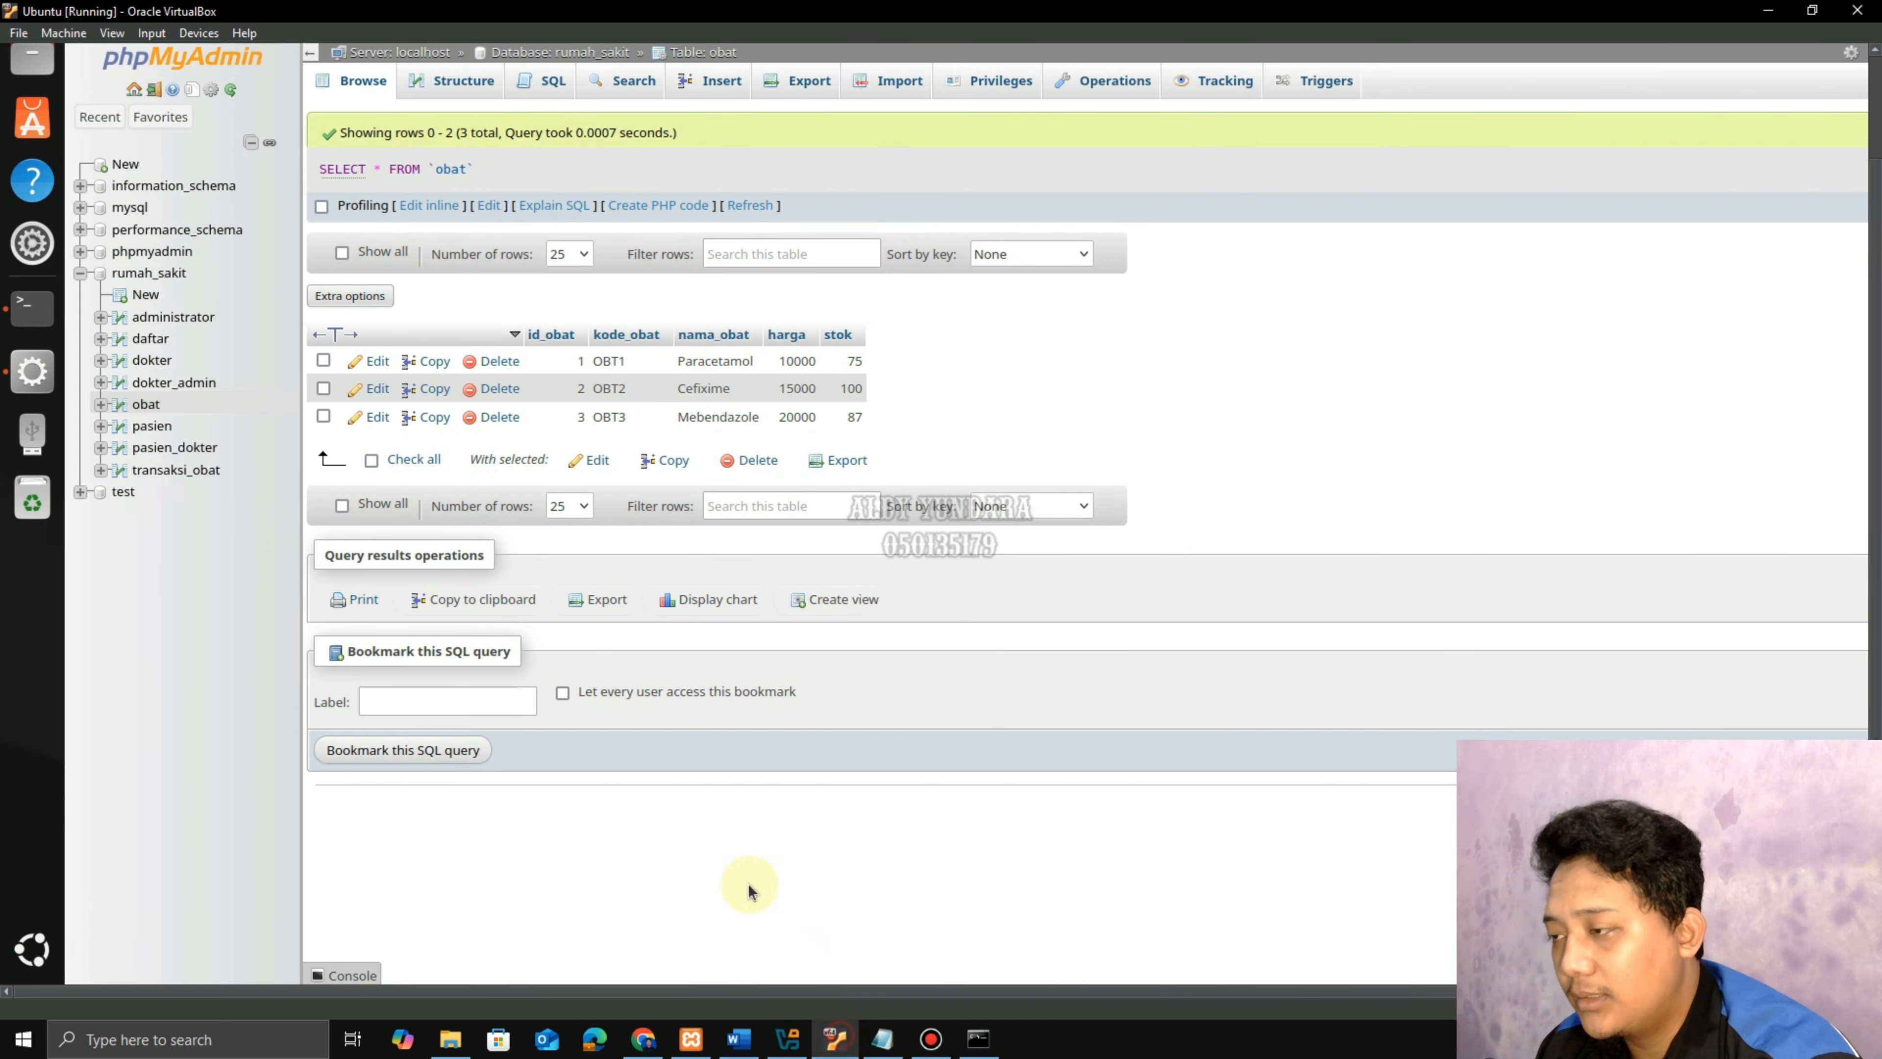
left_click(176, 470)
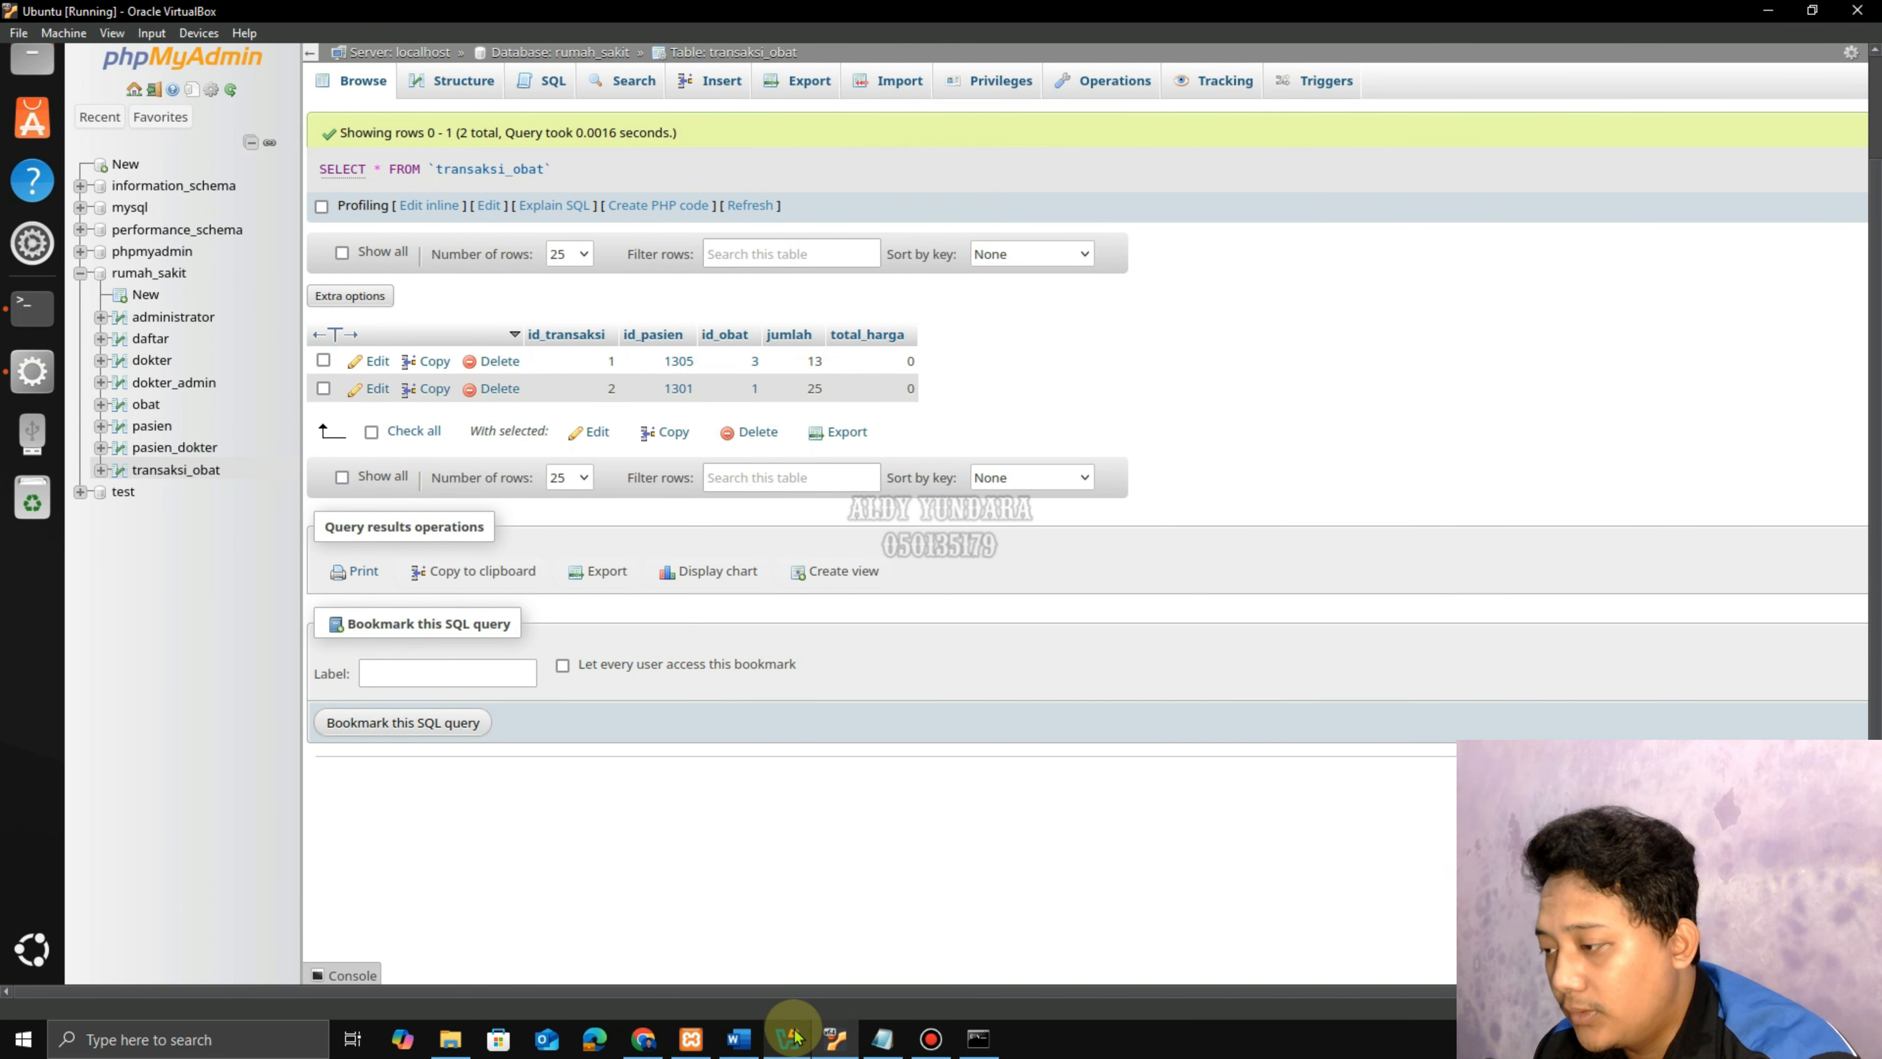
Read step 33 in the Word guide, then go to phpMyAdmin's server home page.
left_click(739, 1038)
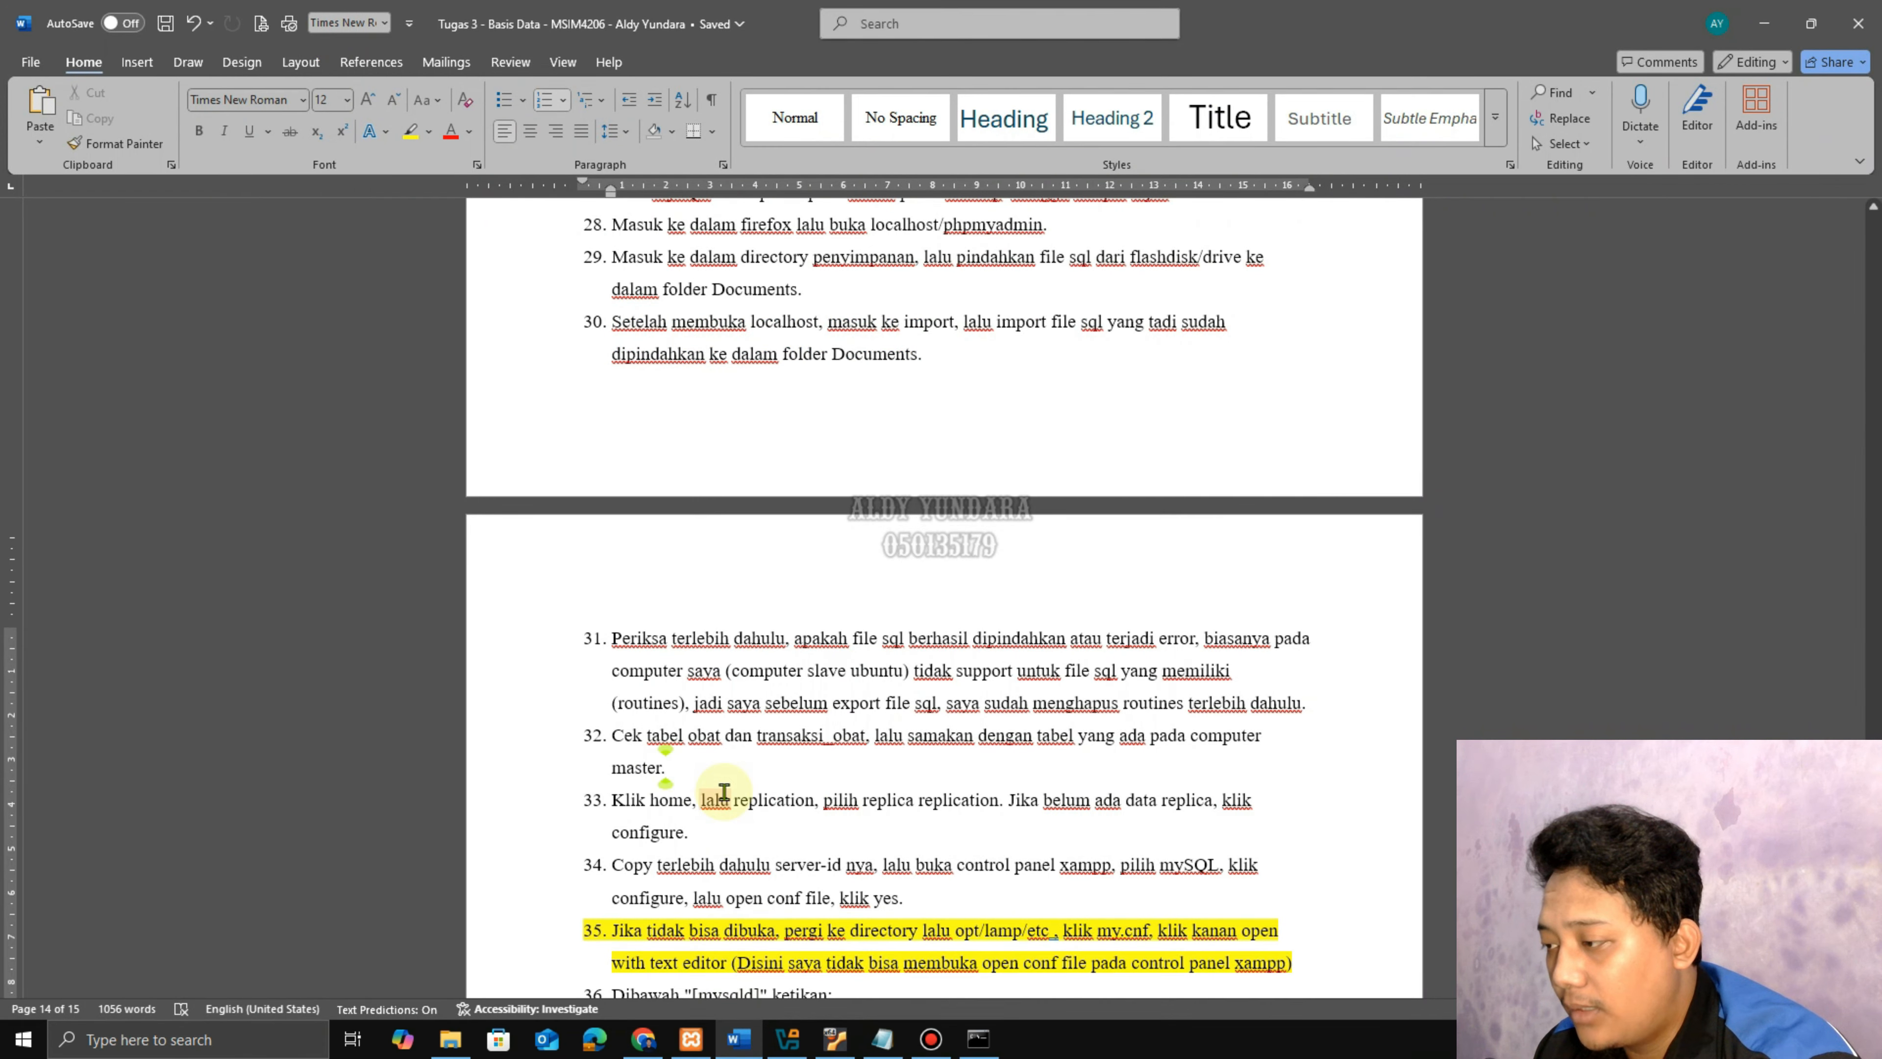
scroll(711, 771, "down", 2)
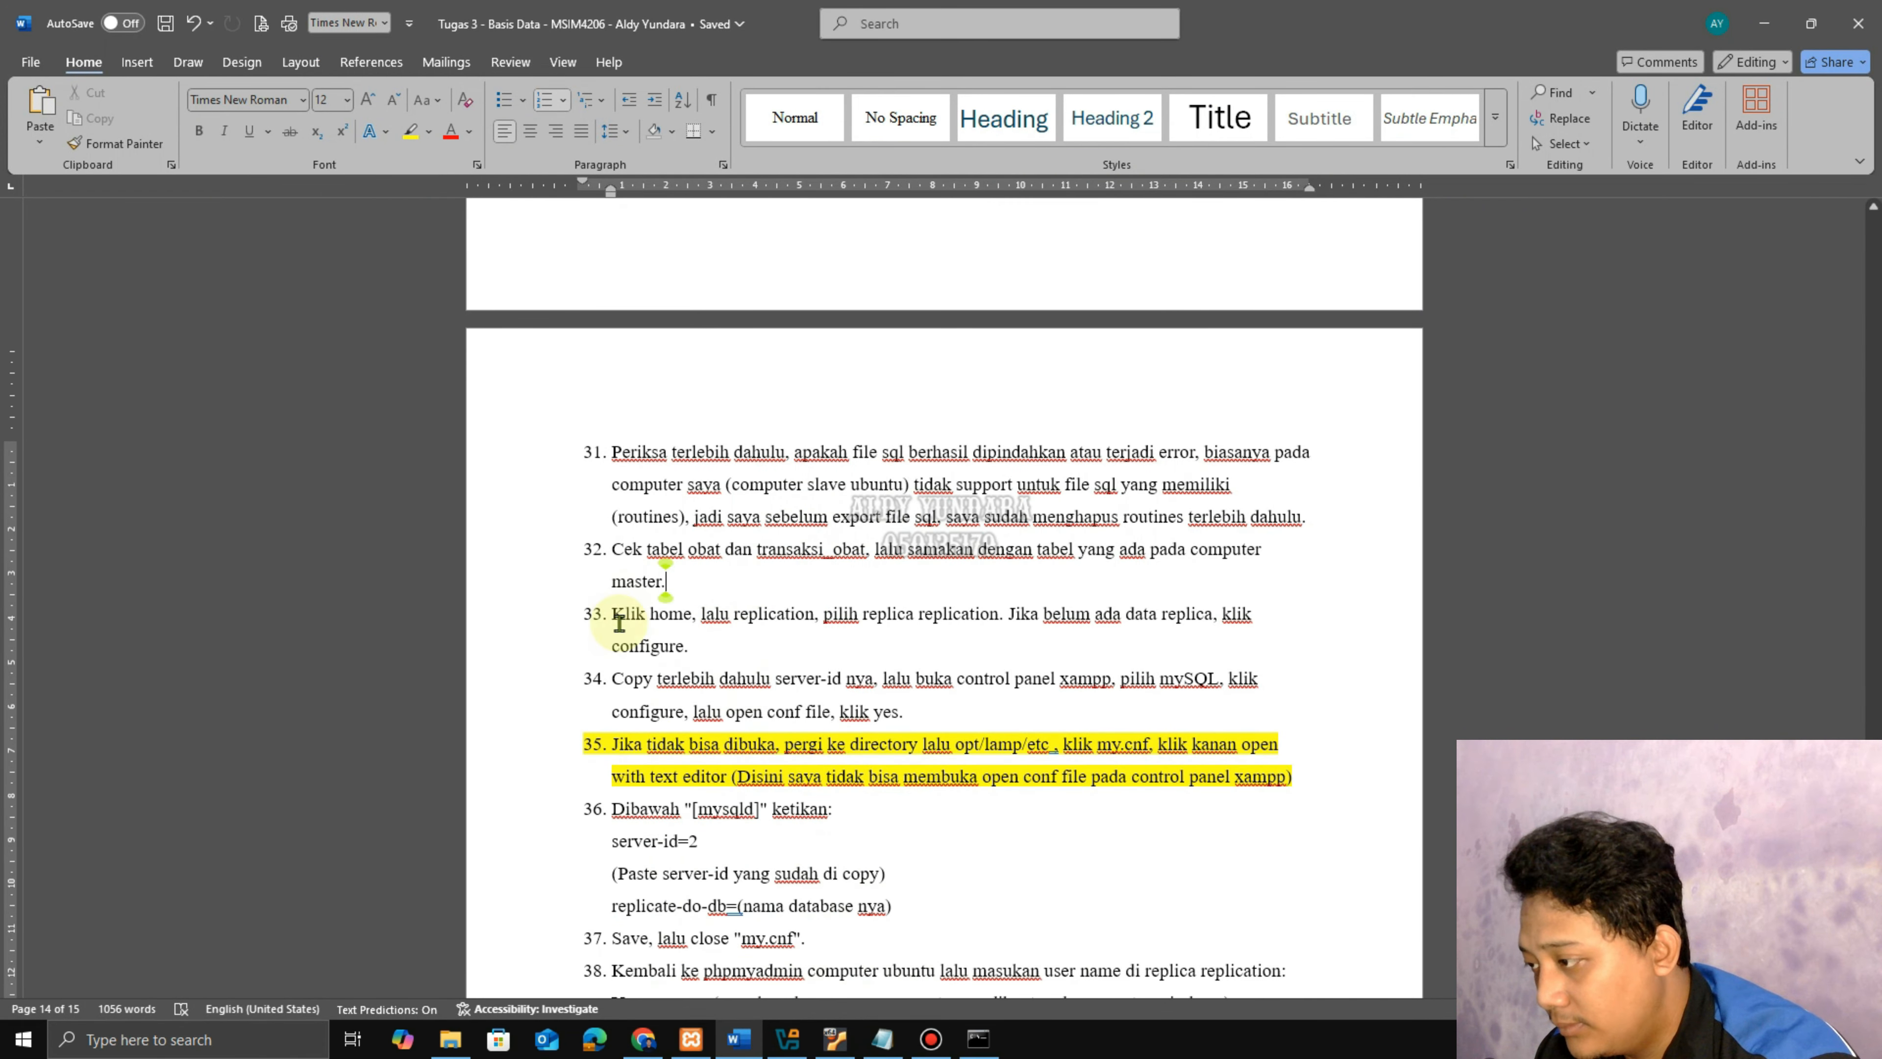
left_click_drag(619, 623, 744, 645)
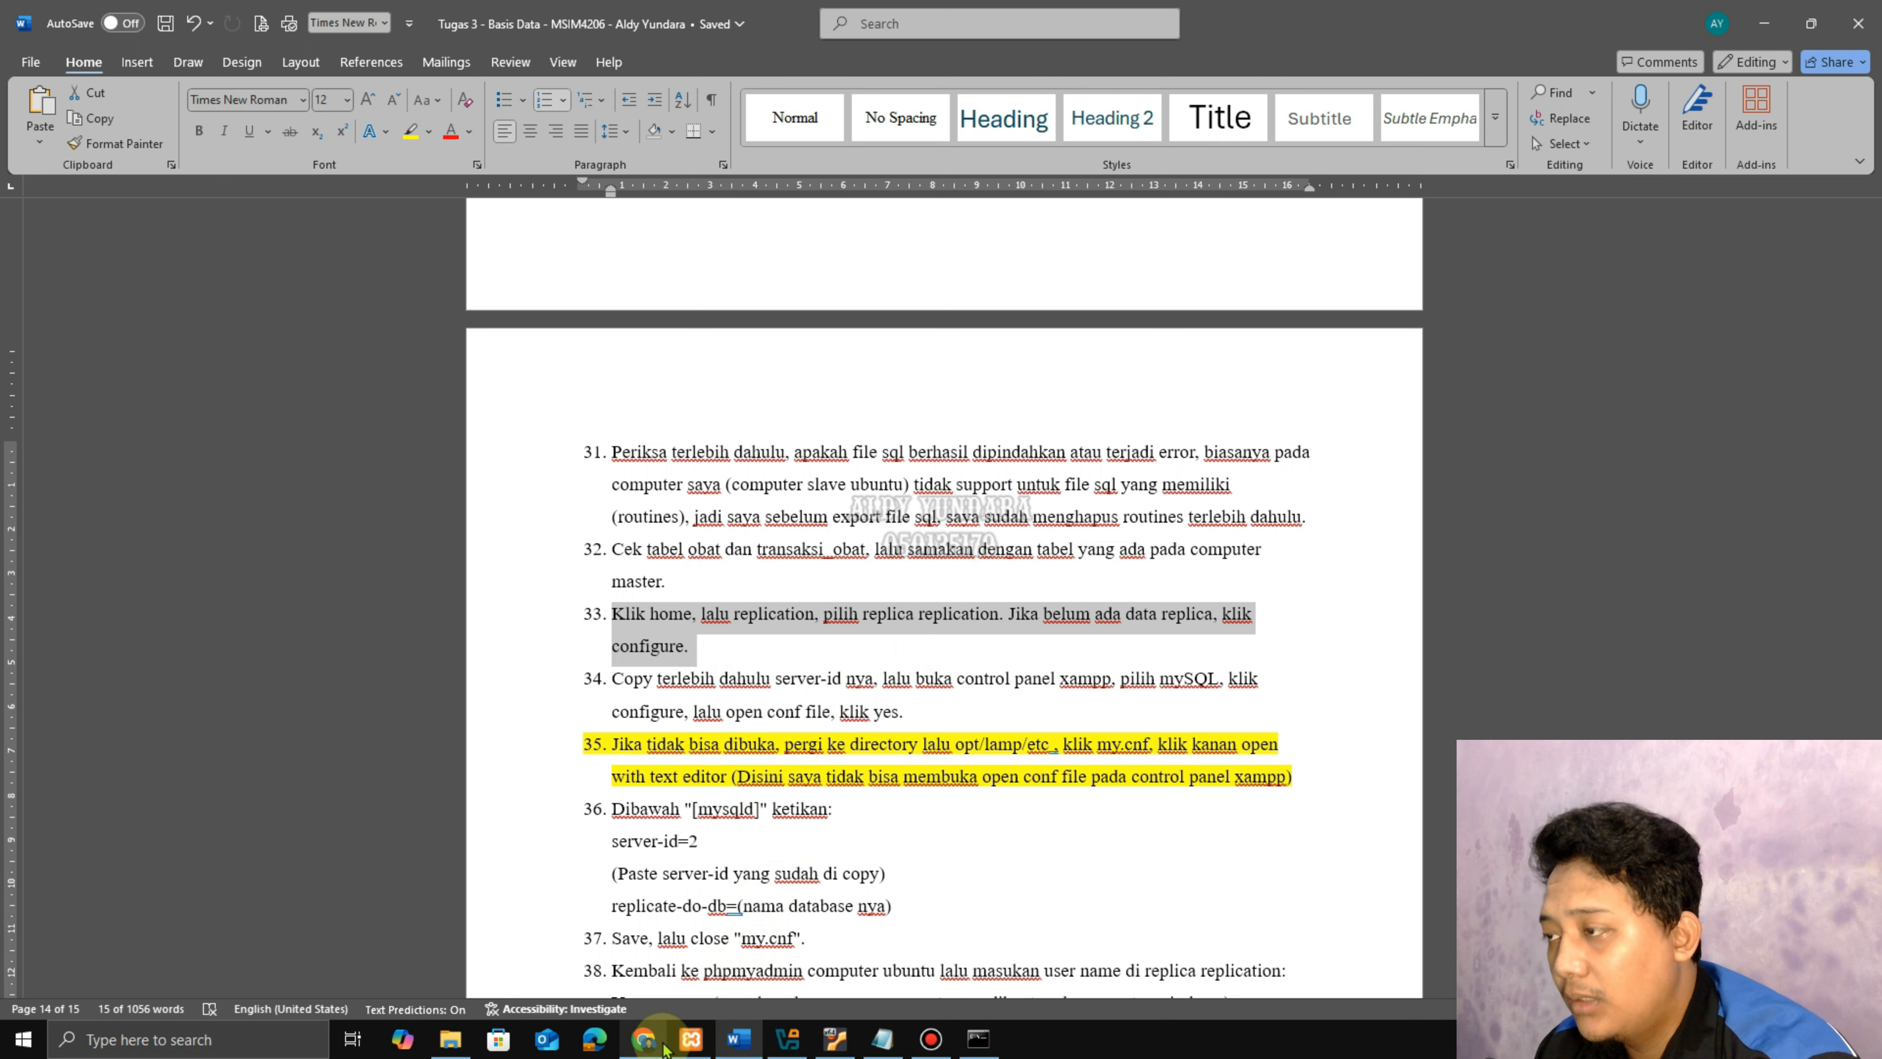
left_click(835, 1039)
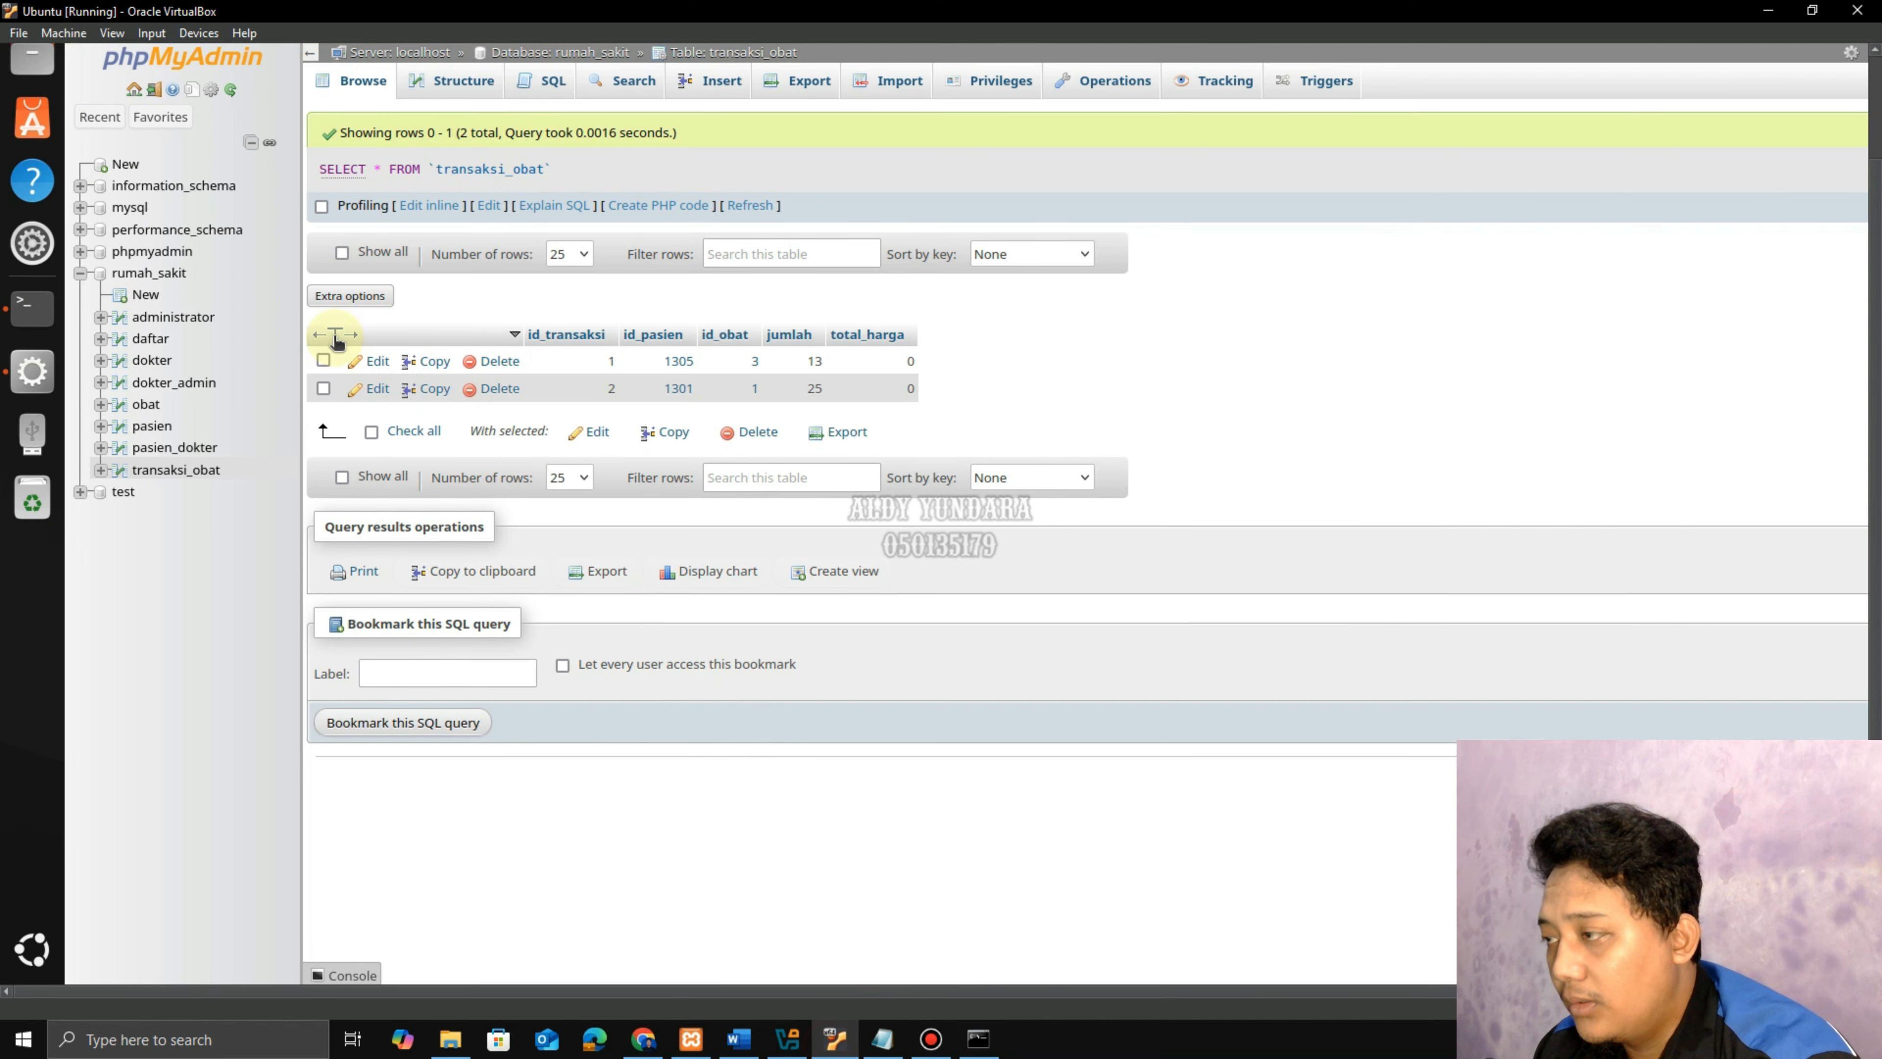
left_click(133, 88)
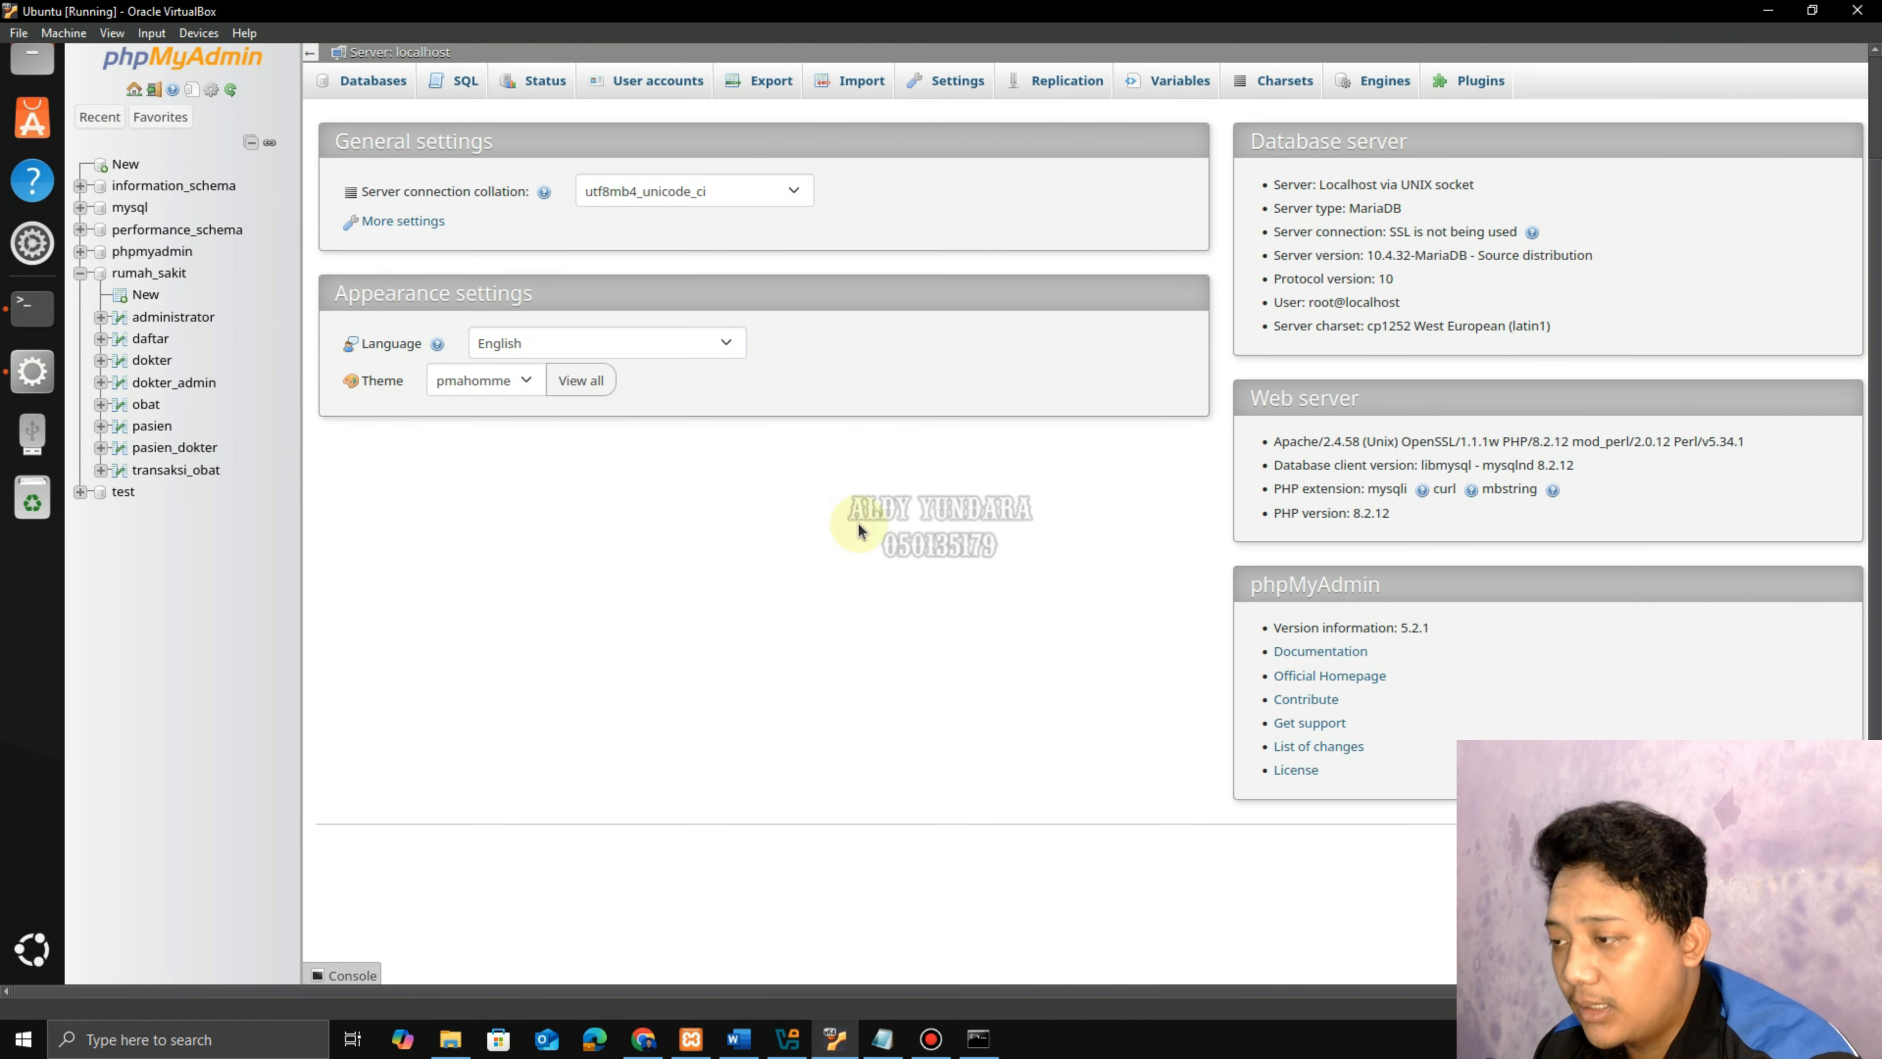
In Replication, show then hide the replica status table, and open Change or reconfigure primary server.
left_click(1054, 84)
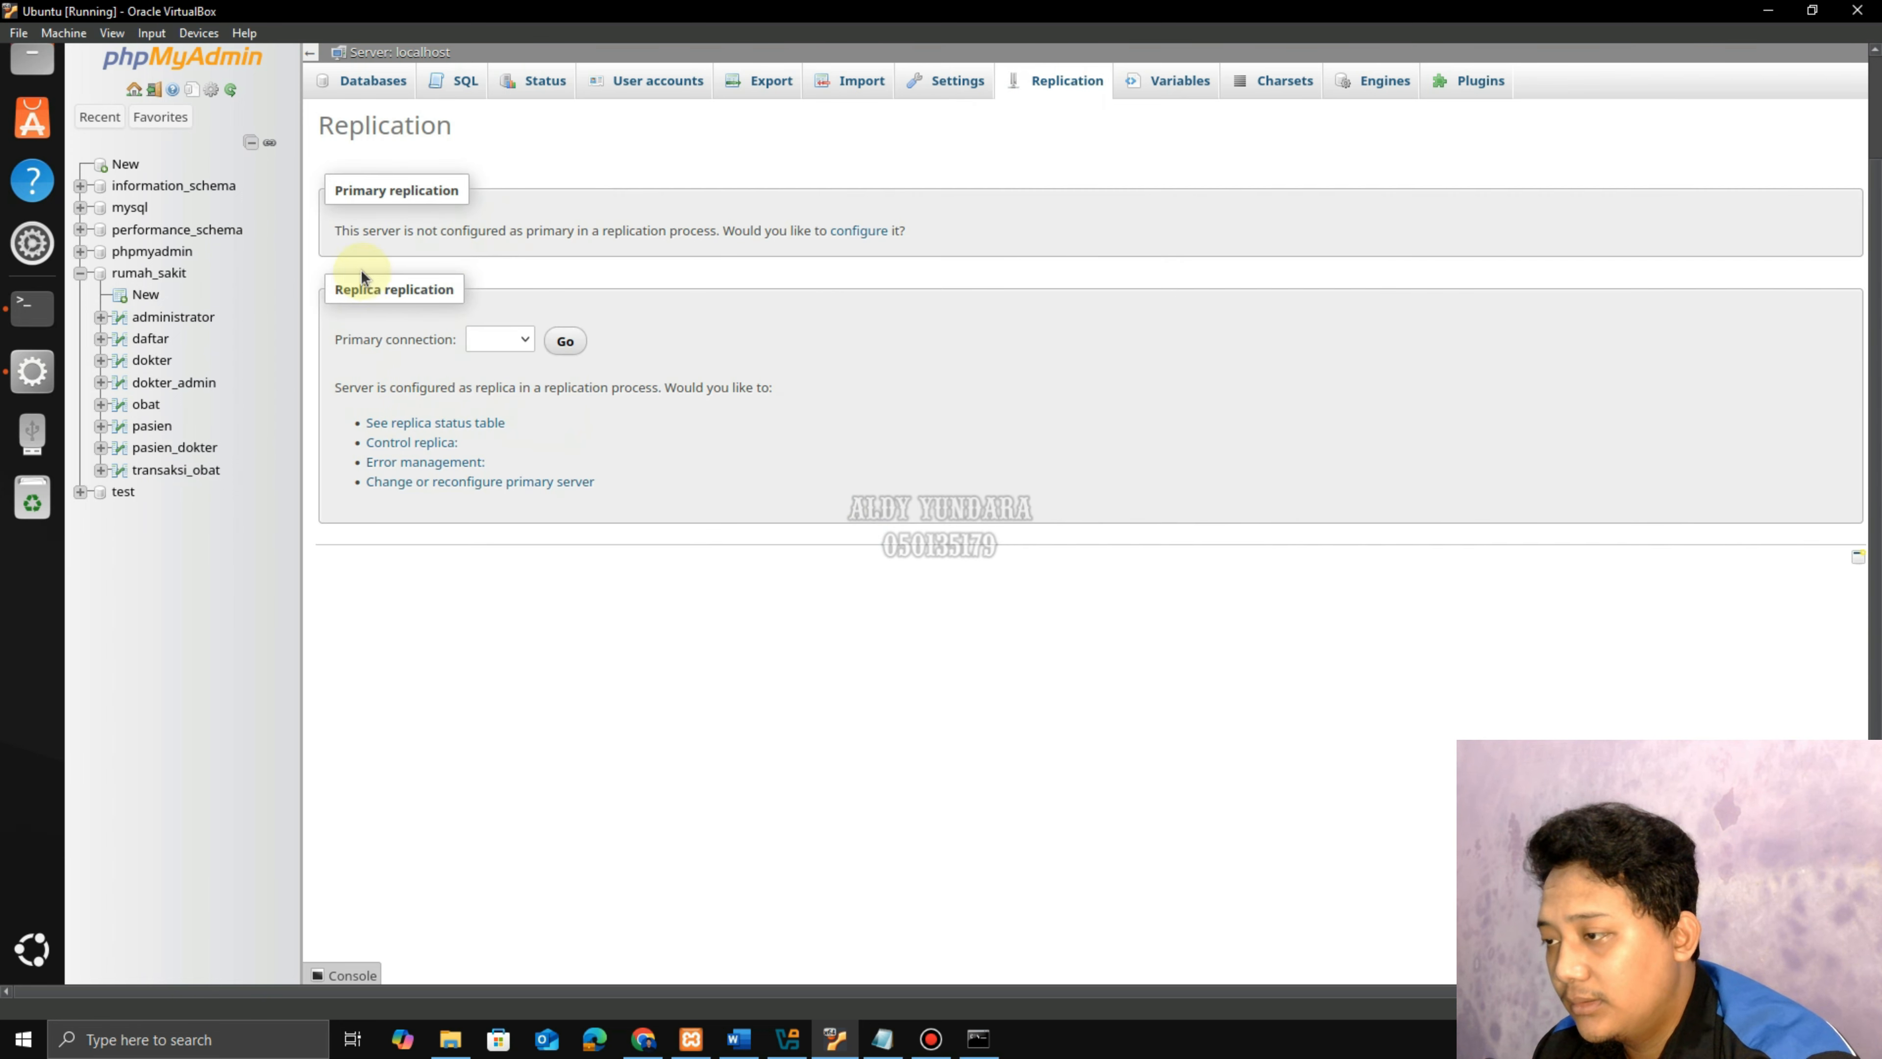
left_click(436, 423)
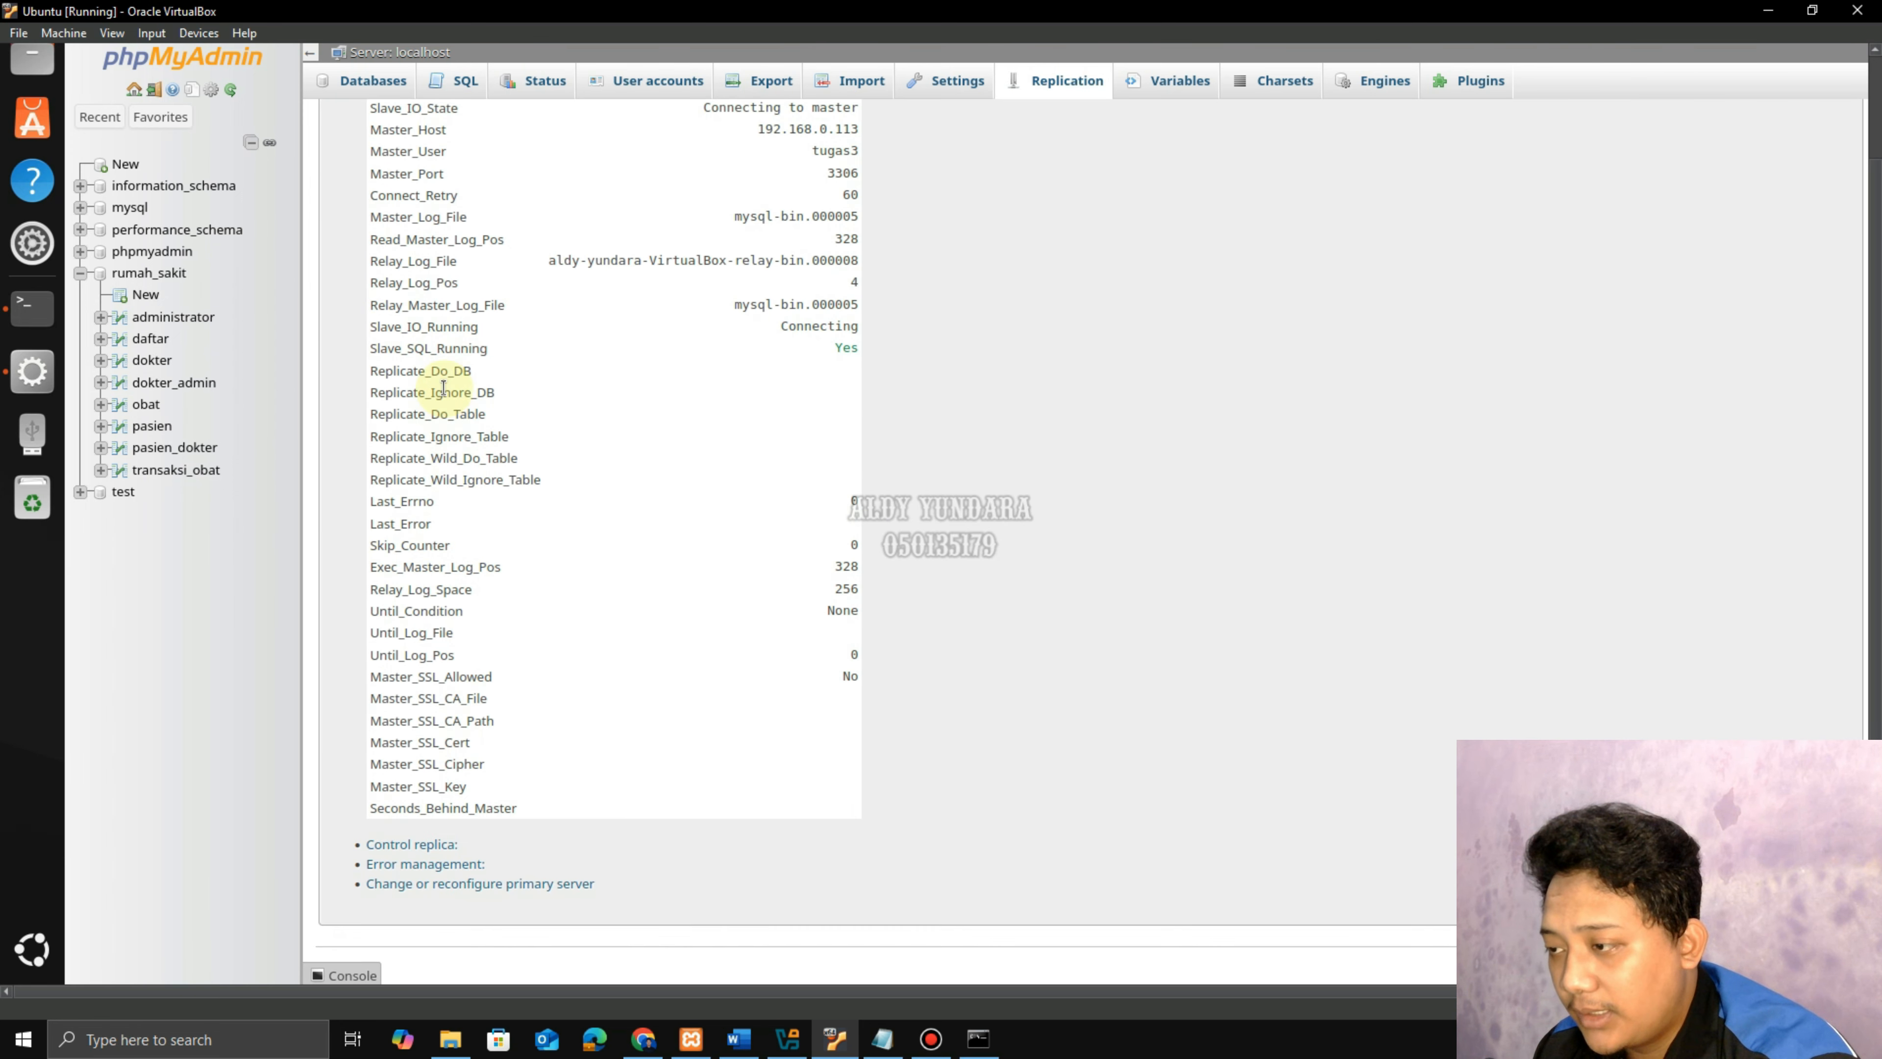
scroll(492, 458, "up", 3)
scroll(492, 461, "up", 2)
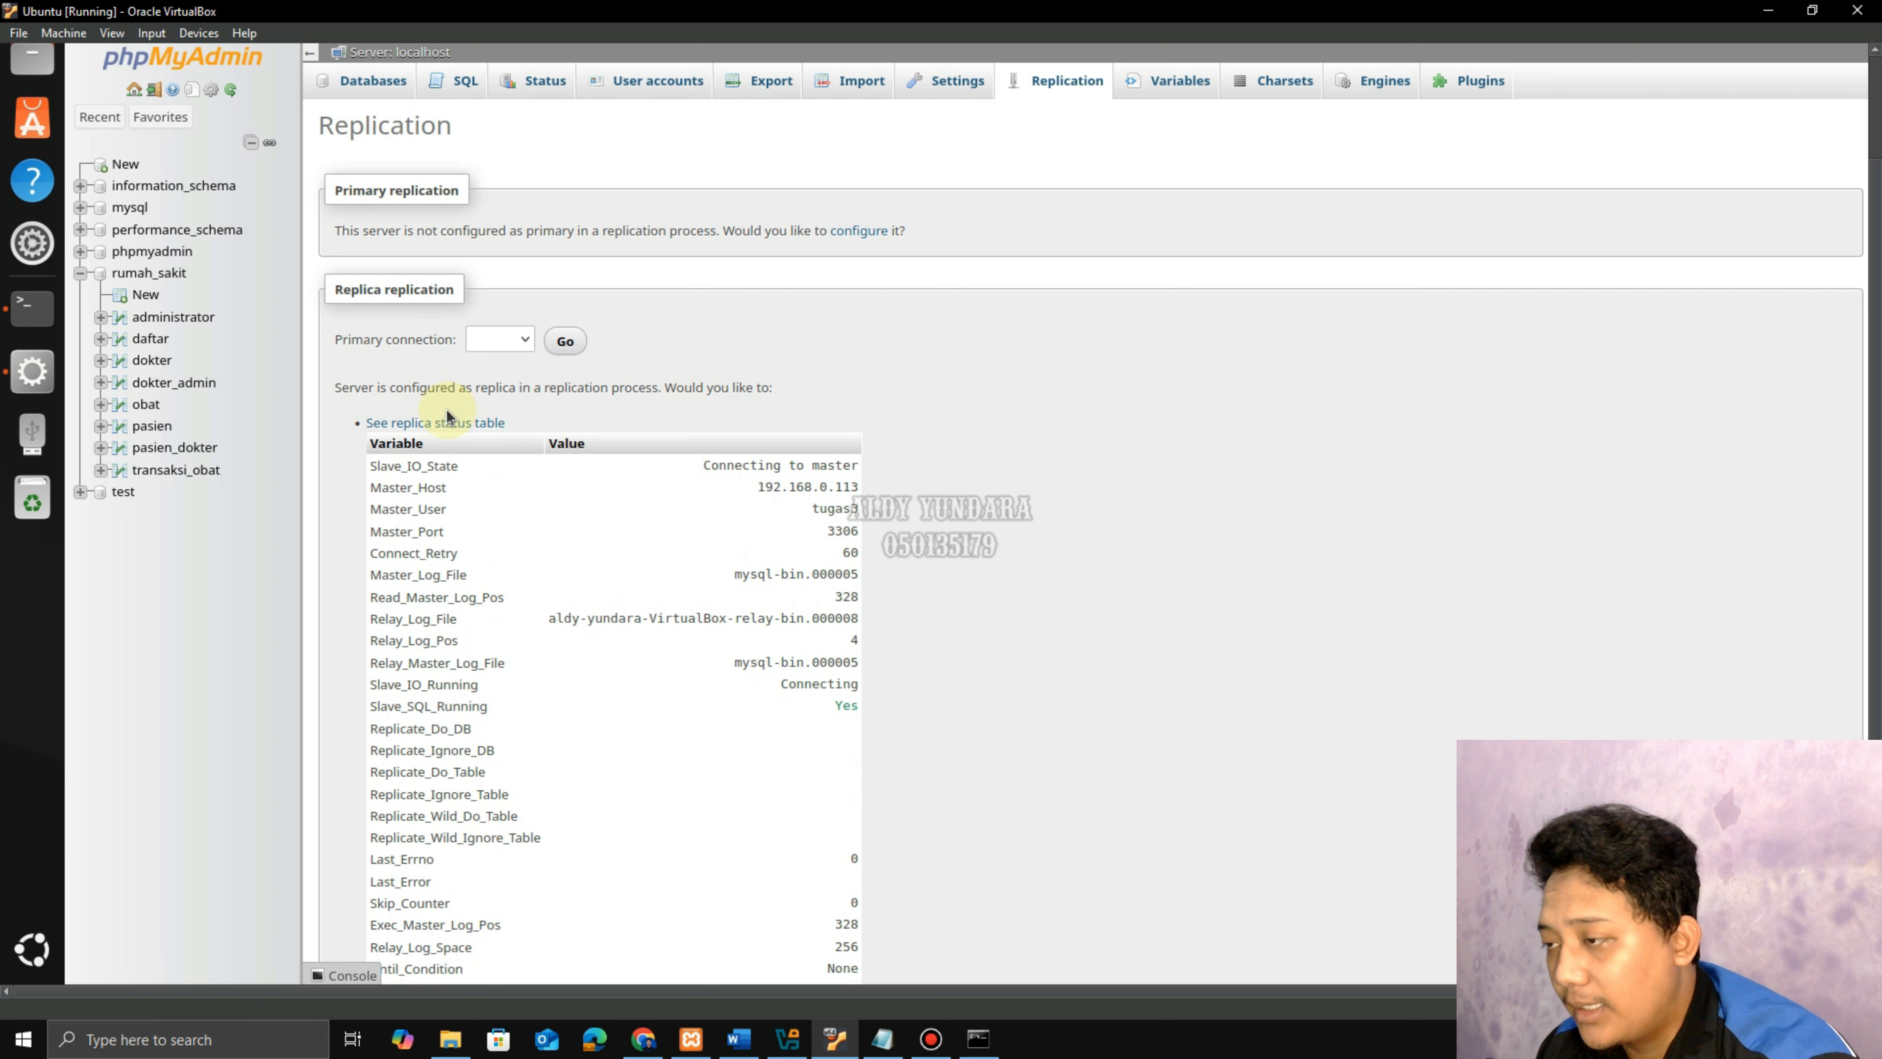
left_click(475, 425)
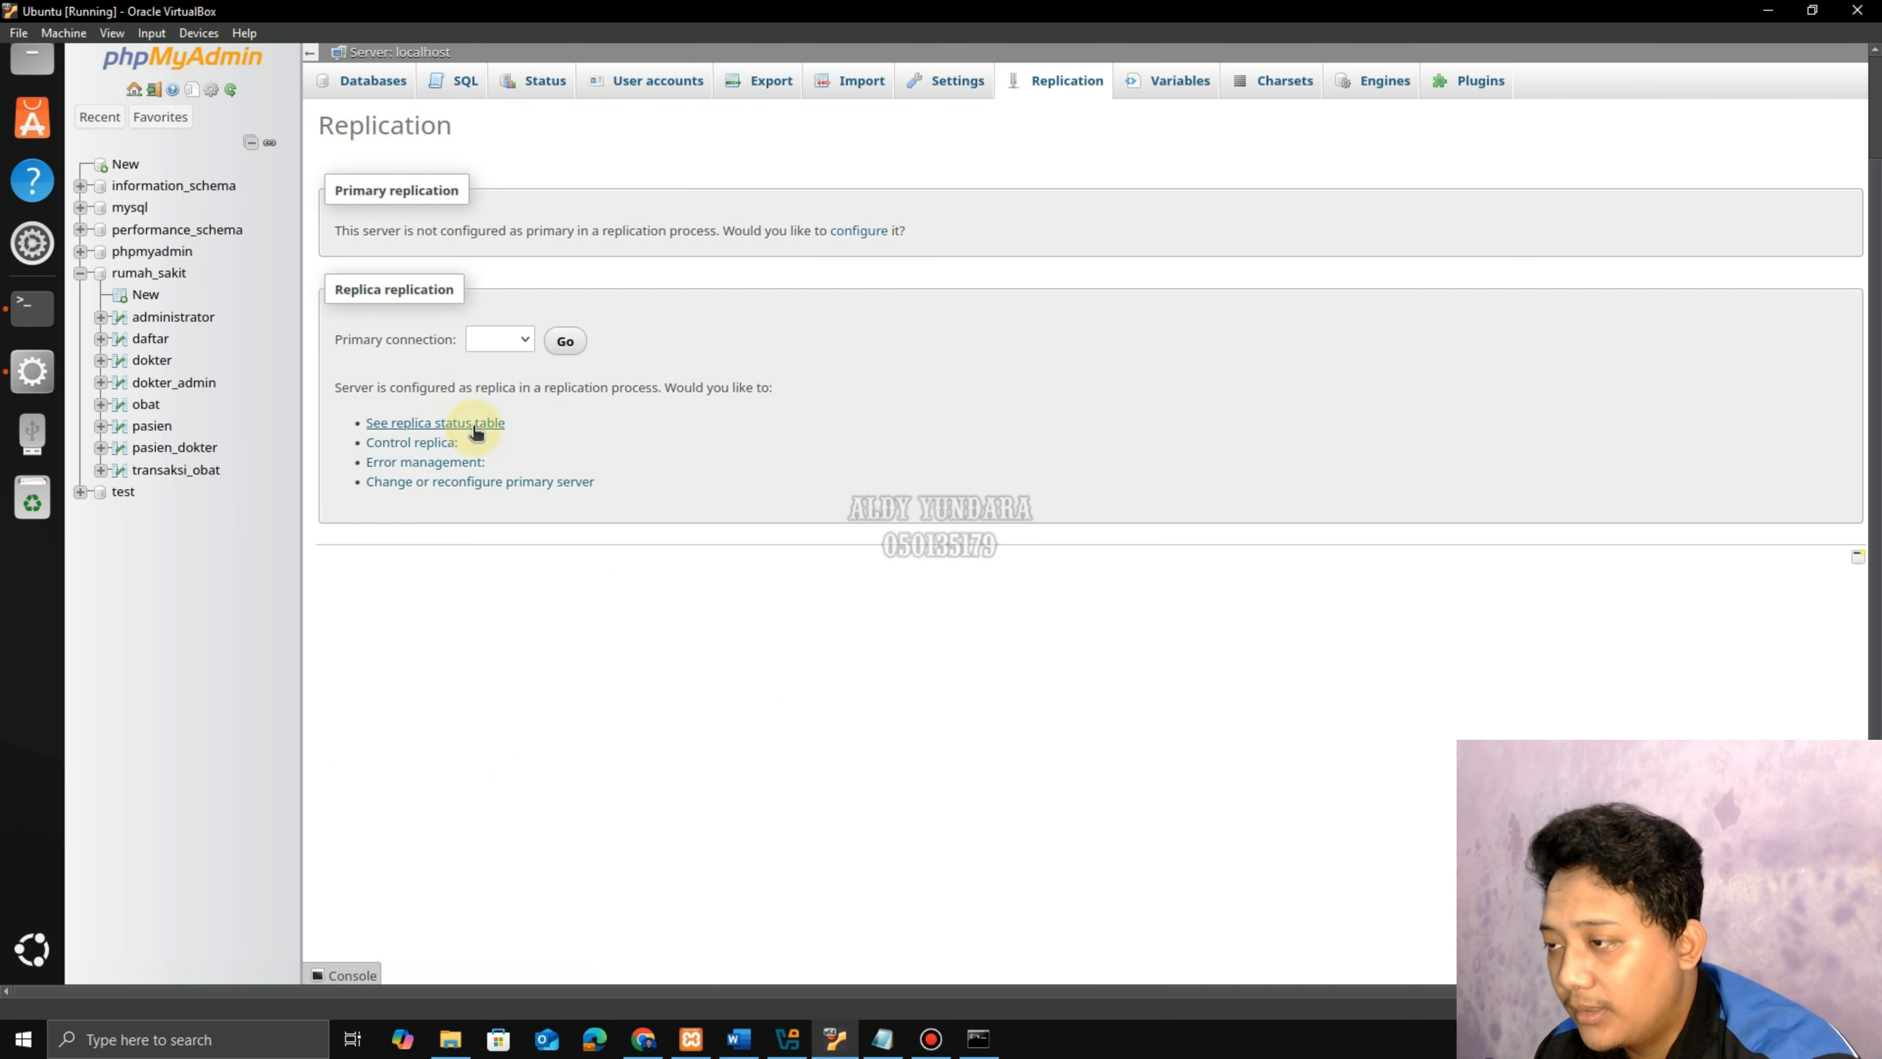
left_click(482, 487)
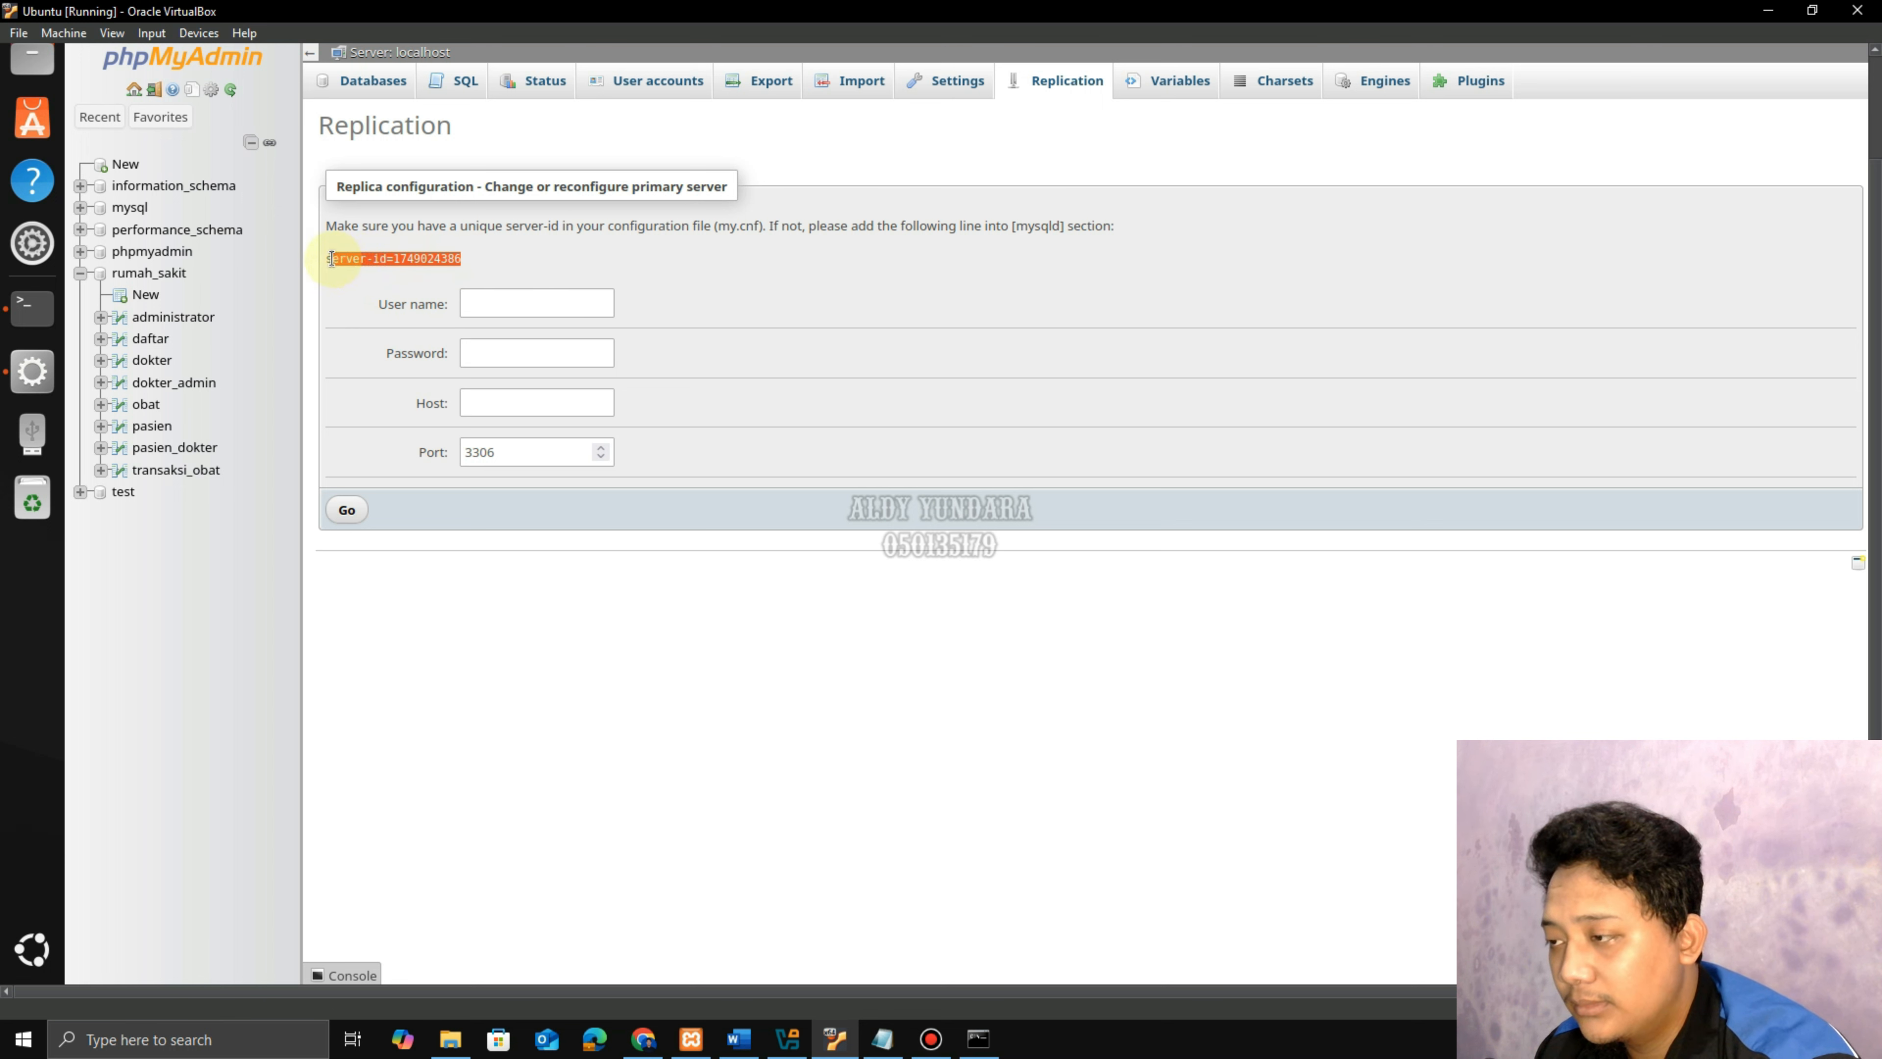
Highlight the suggested server-id line, then review steps 34–35 about my.cnf in the Word guide.
left_click_drag(331, 258, 326, 258)
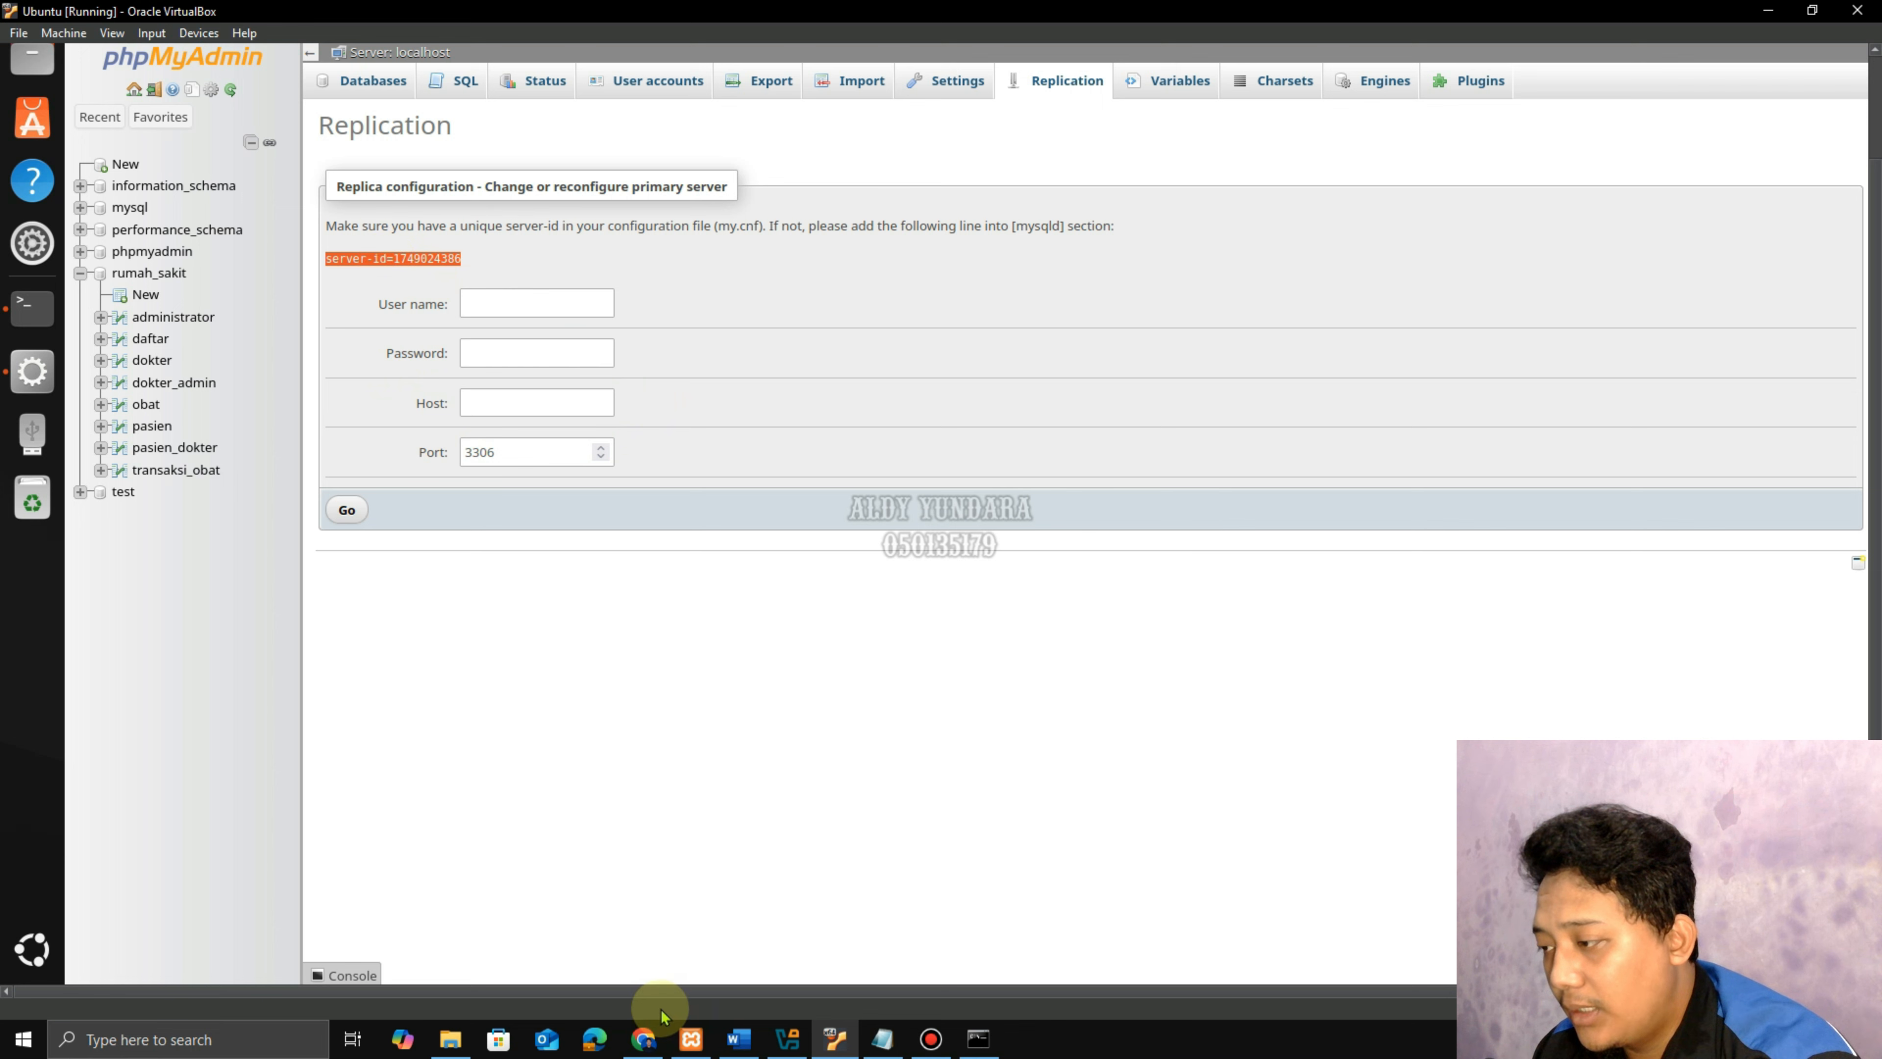
left_click(739, 1038)
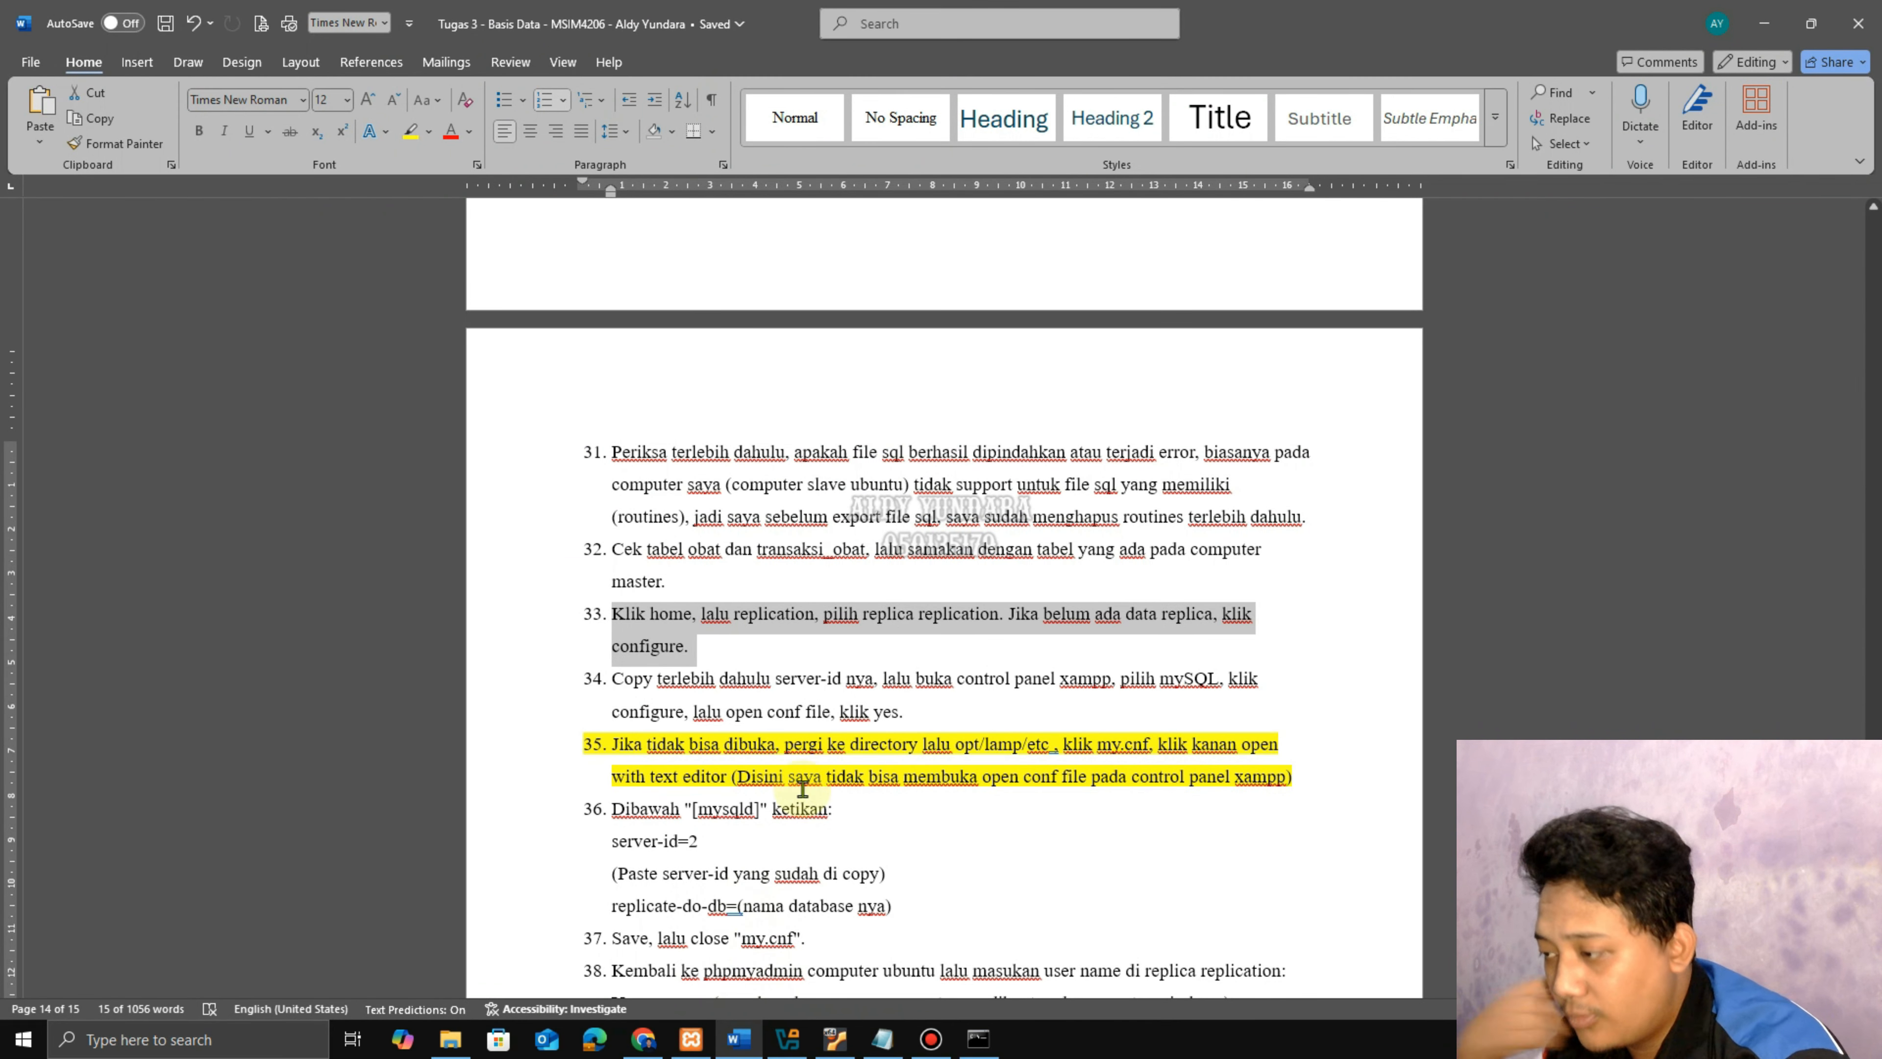
left_click(902, 710)
left_click(706, 643)
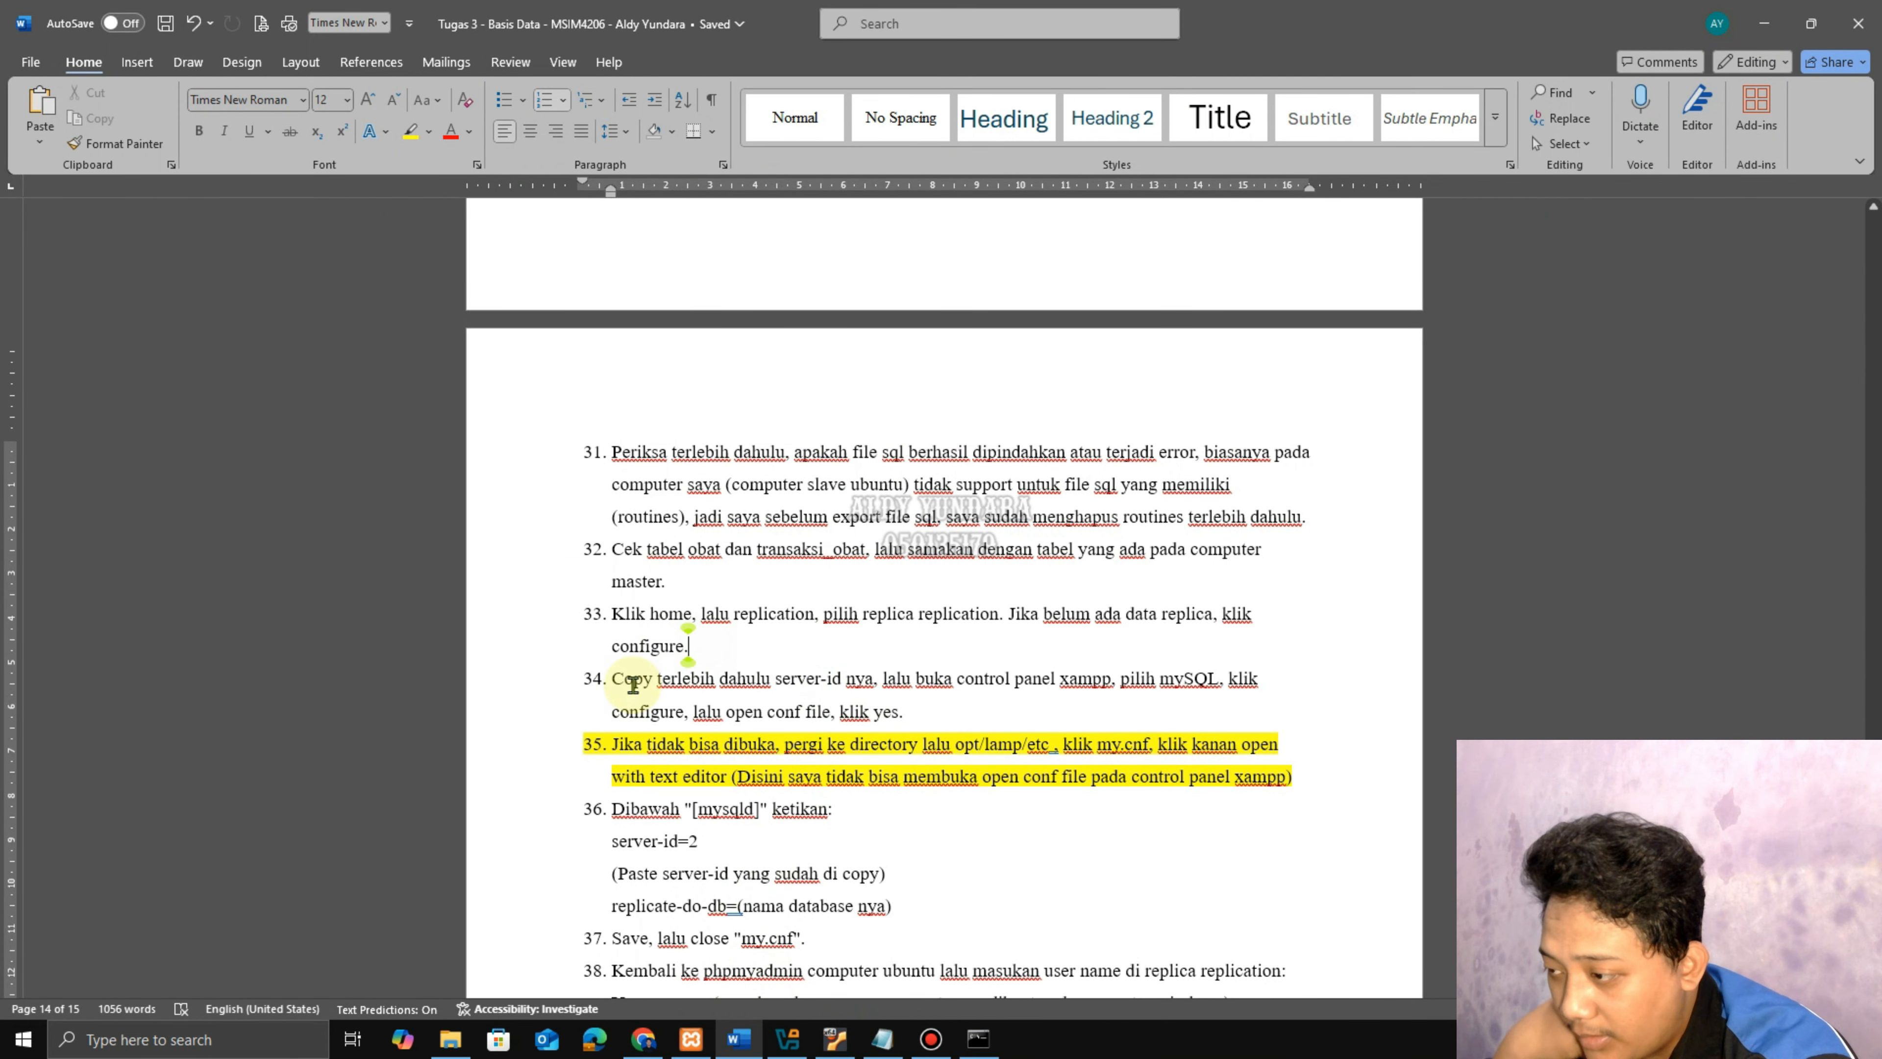
left_click_drag(627, 680, 919, 715)
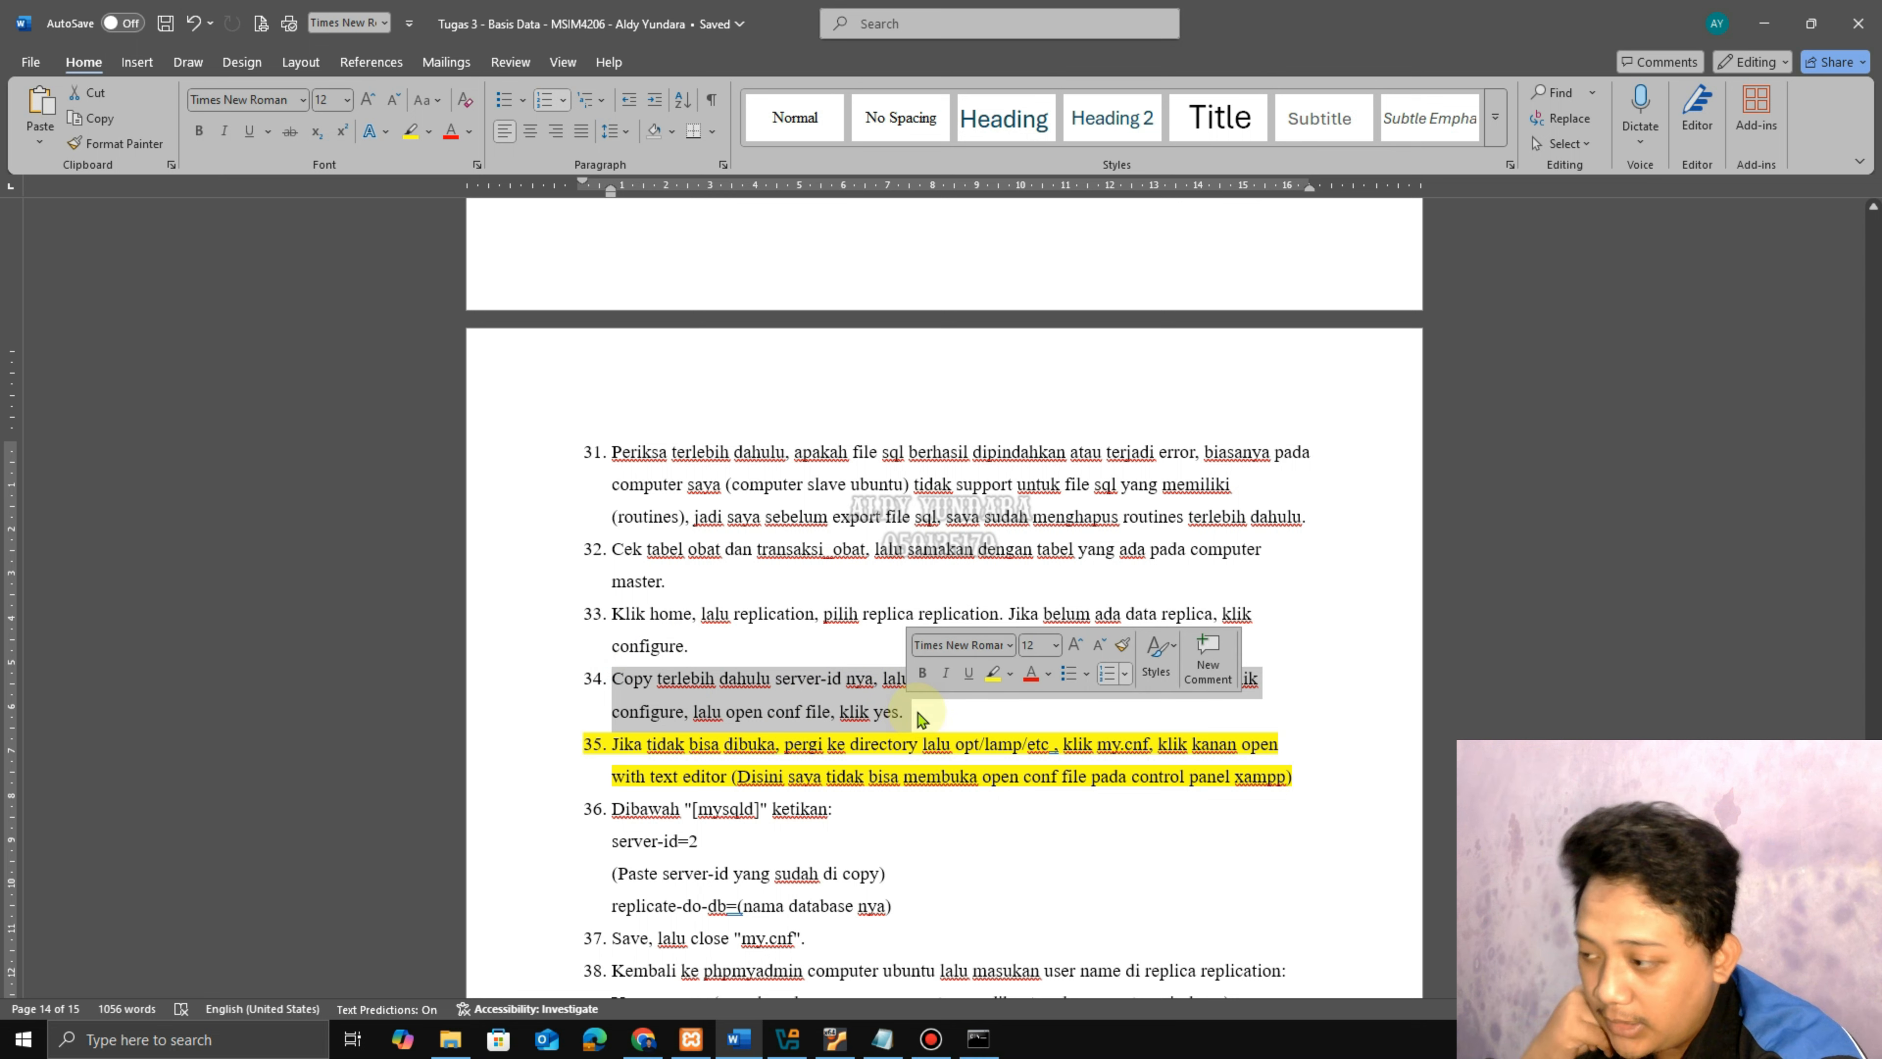
left_click(919, 716)
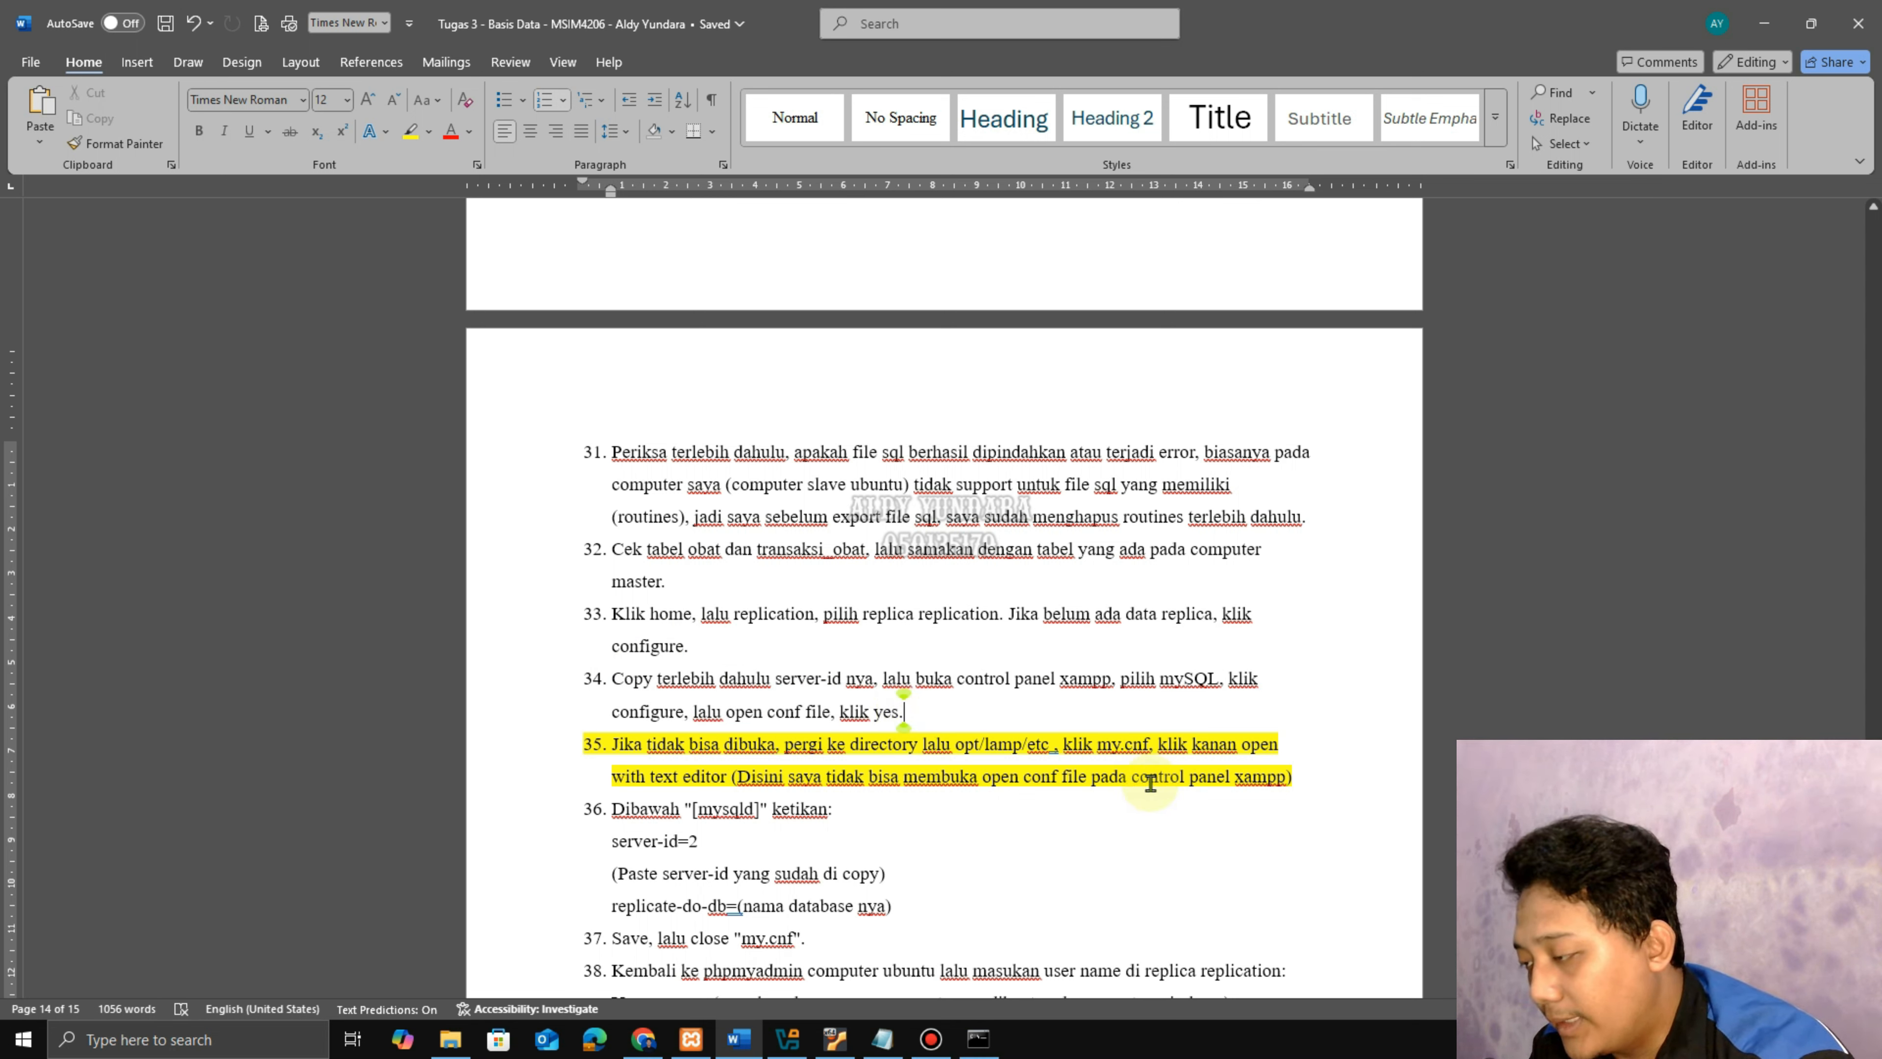
left_click_drag(1300, 780, 602, 745)
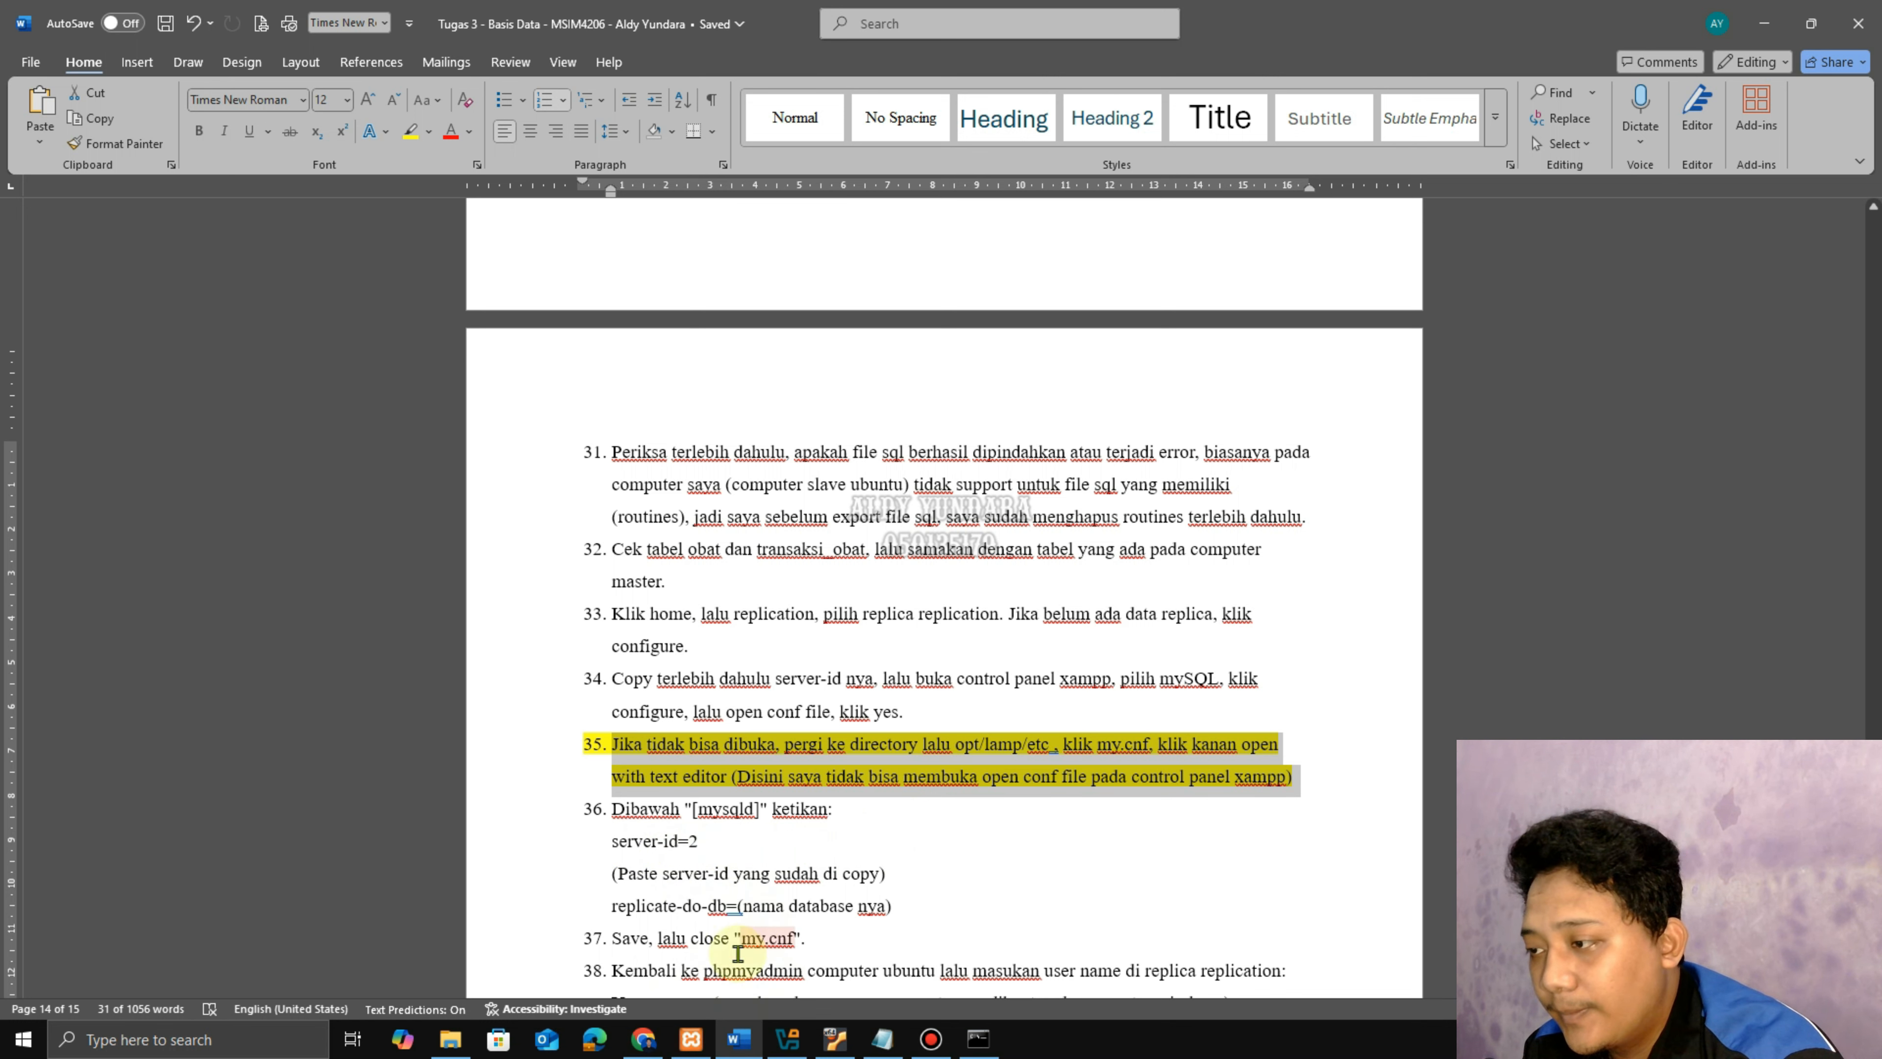
mouse_move(667, 1039)
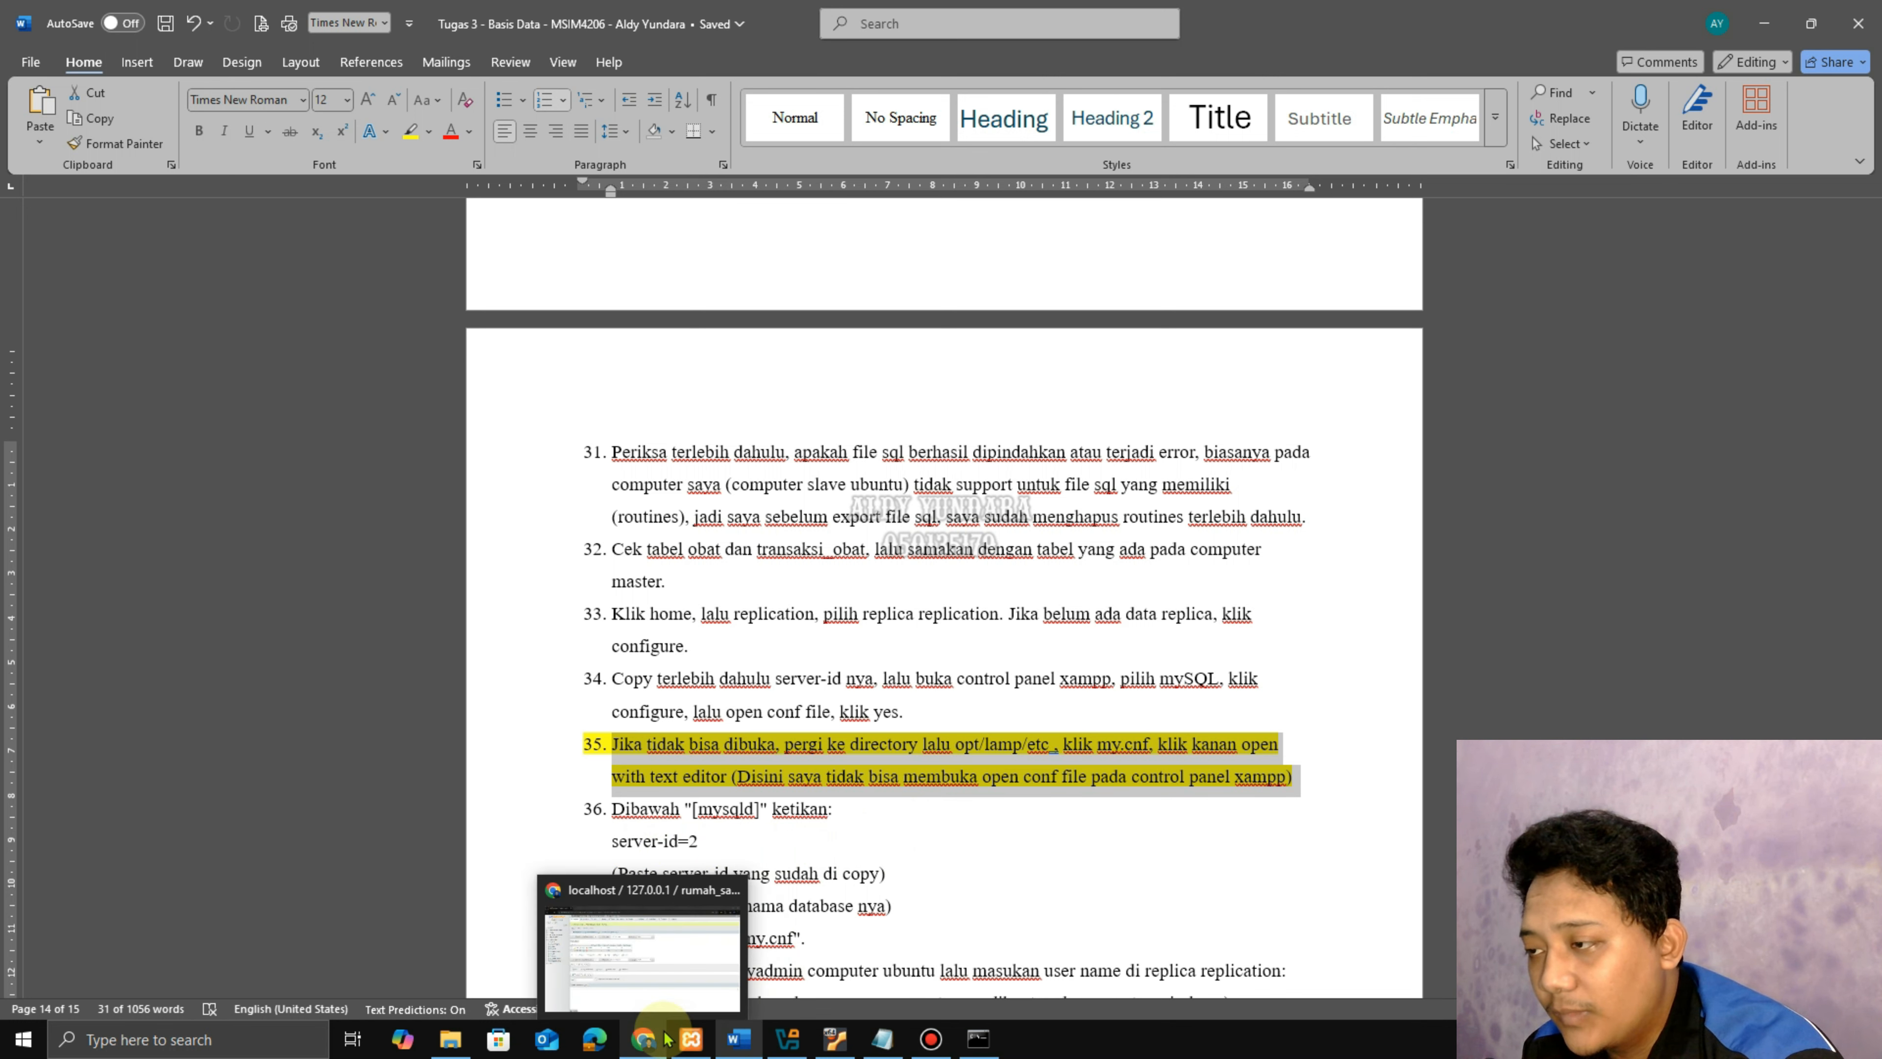
left_click(835, 1038)
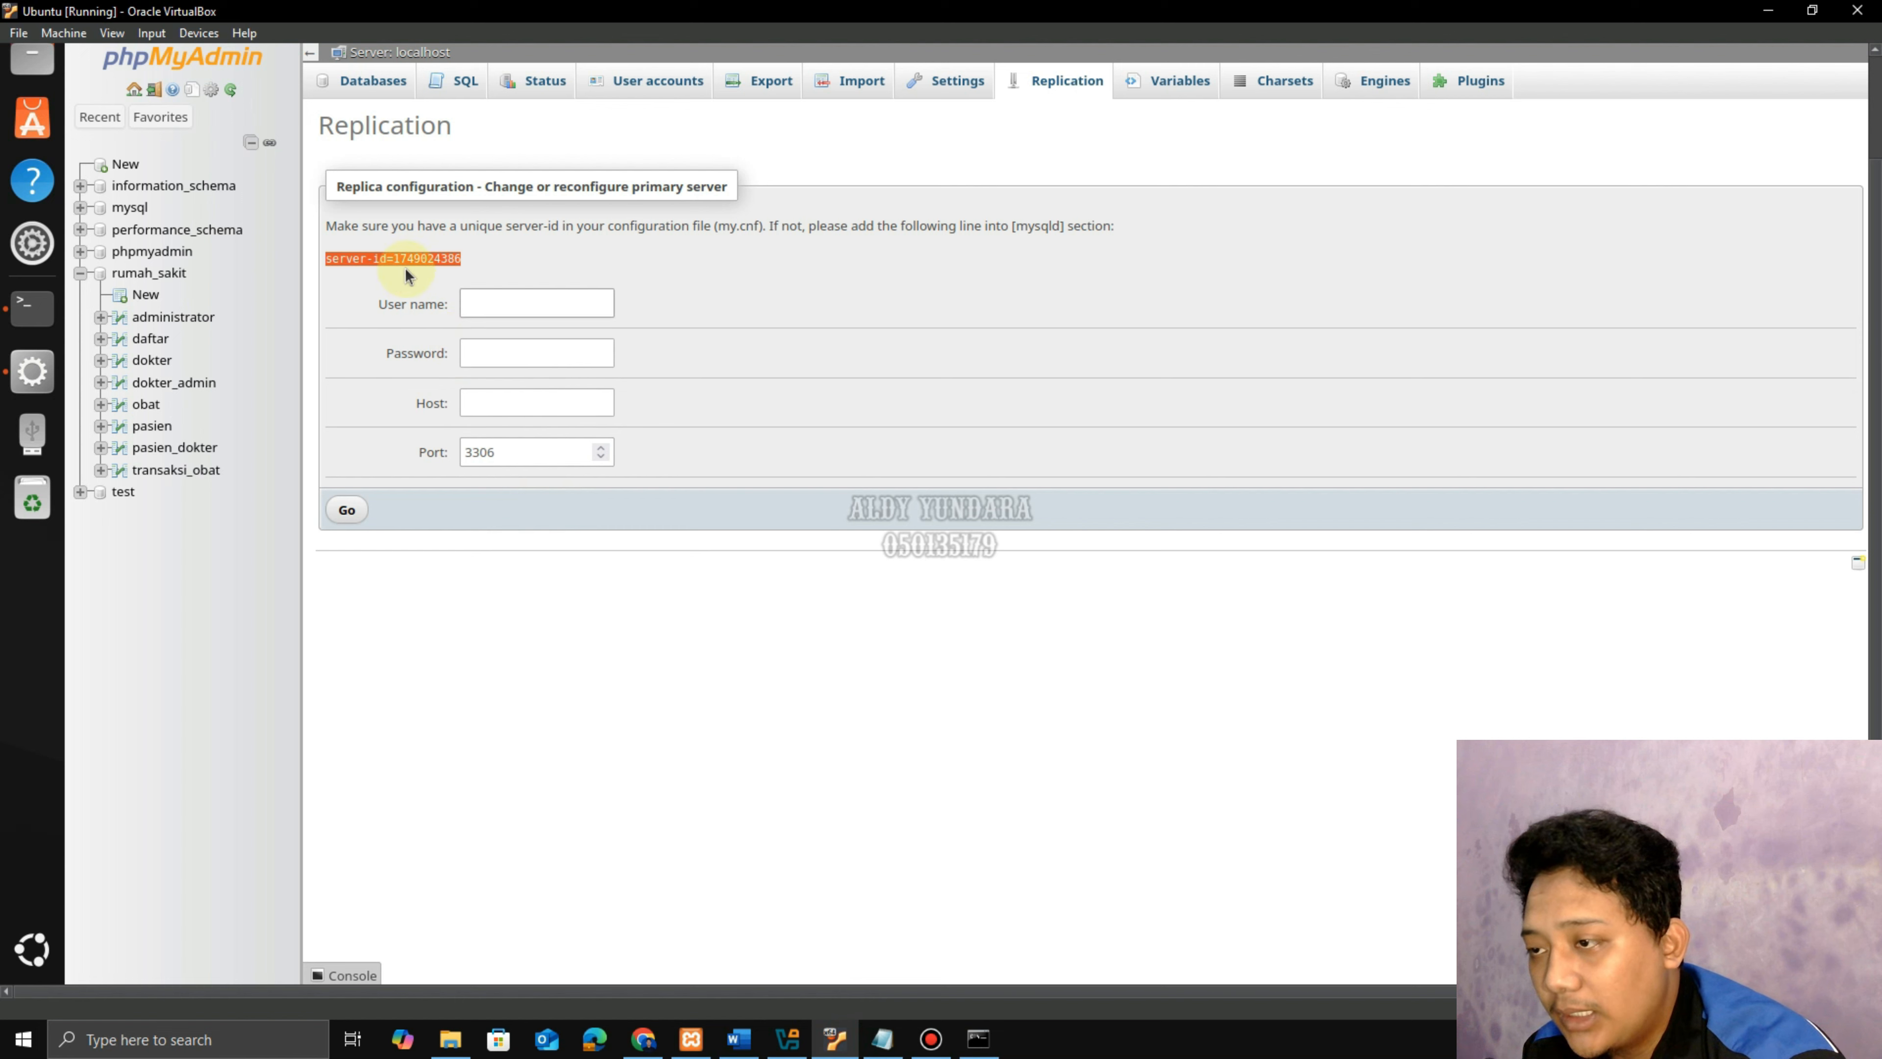
right_click(415, 257)
left_click(449, 277)
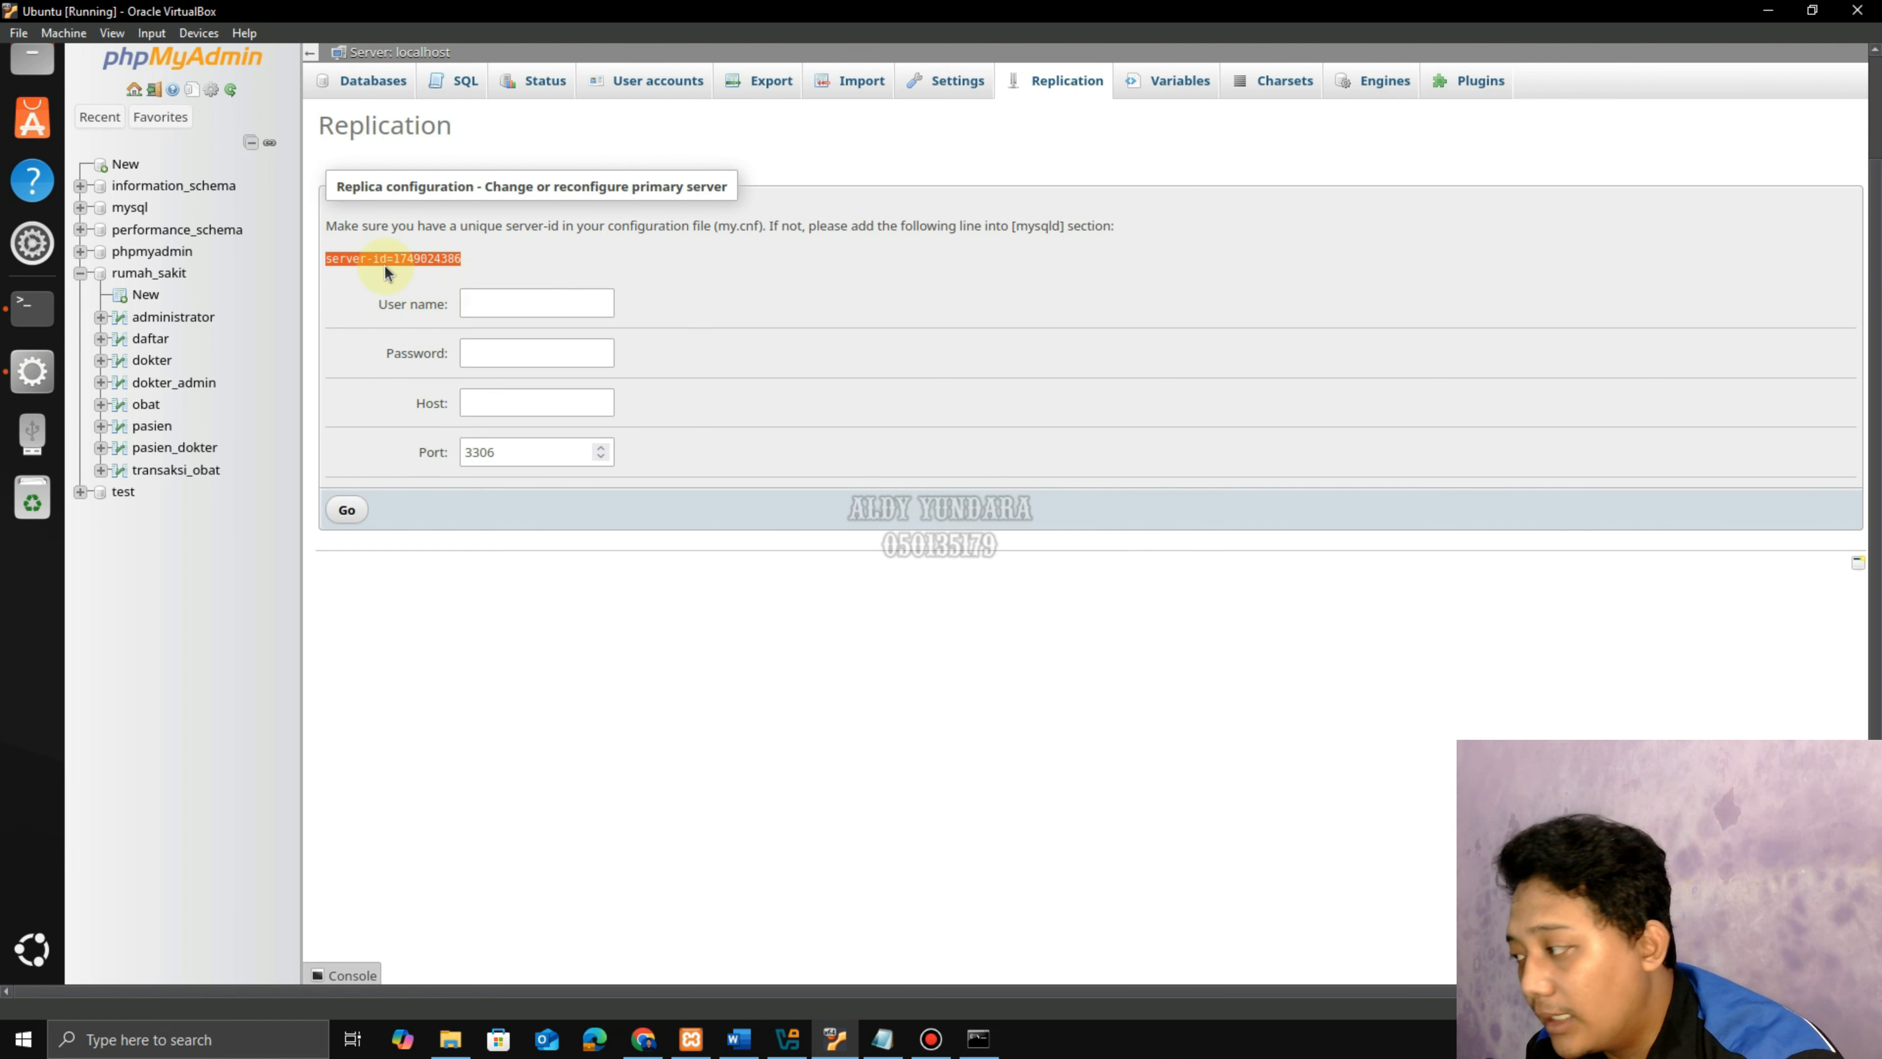
Browse Files to Other Locations > Ubuntu > opt/lampp/etc and bring up the opening options for my.cnf.
left_click(26, 80)
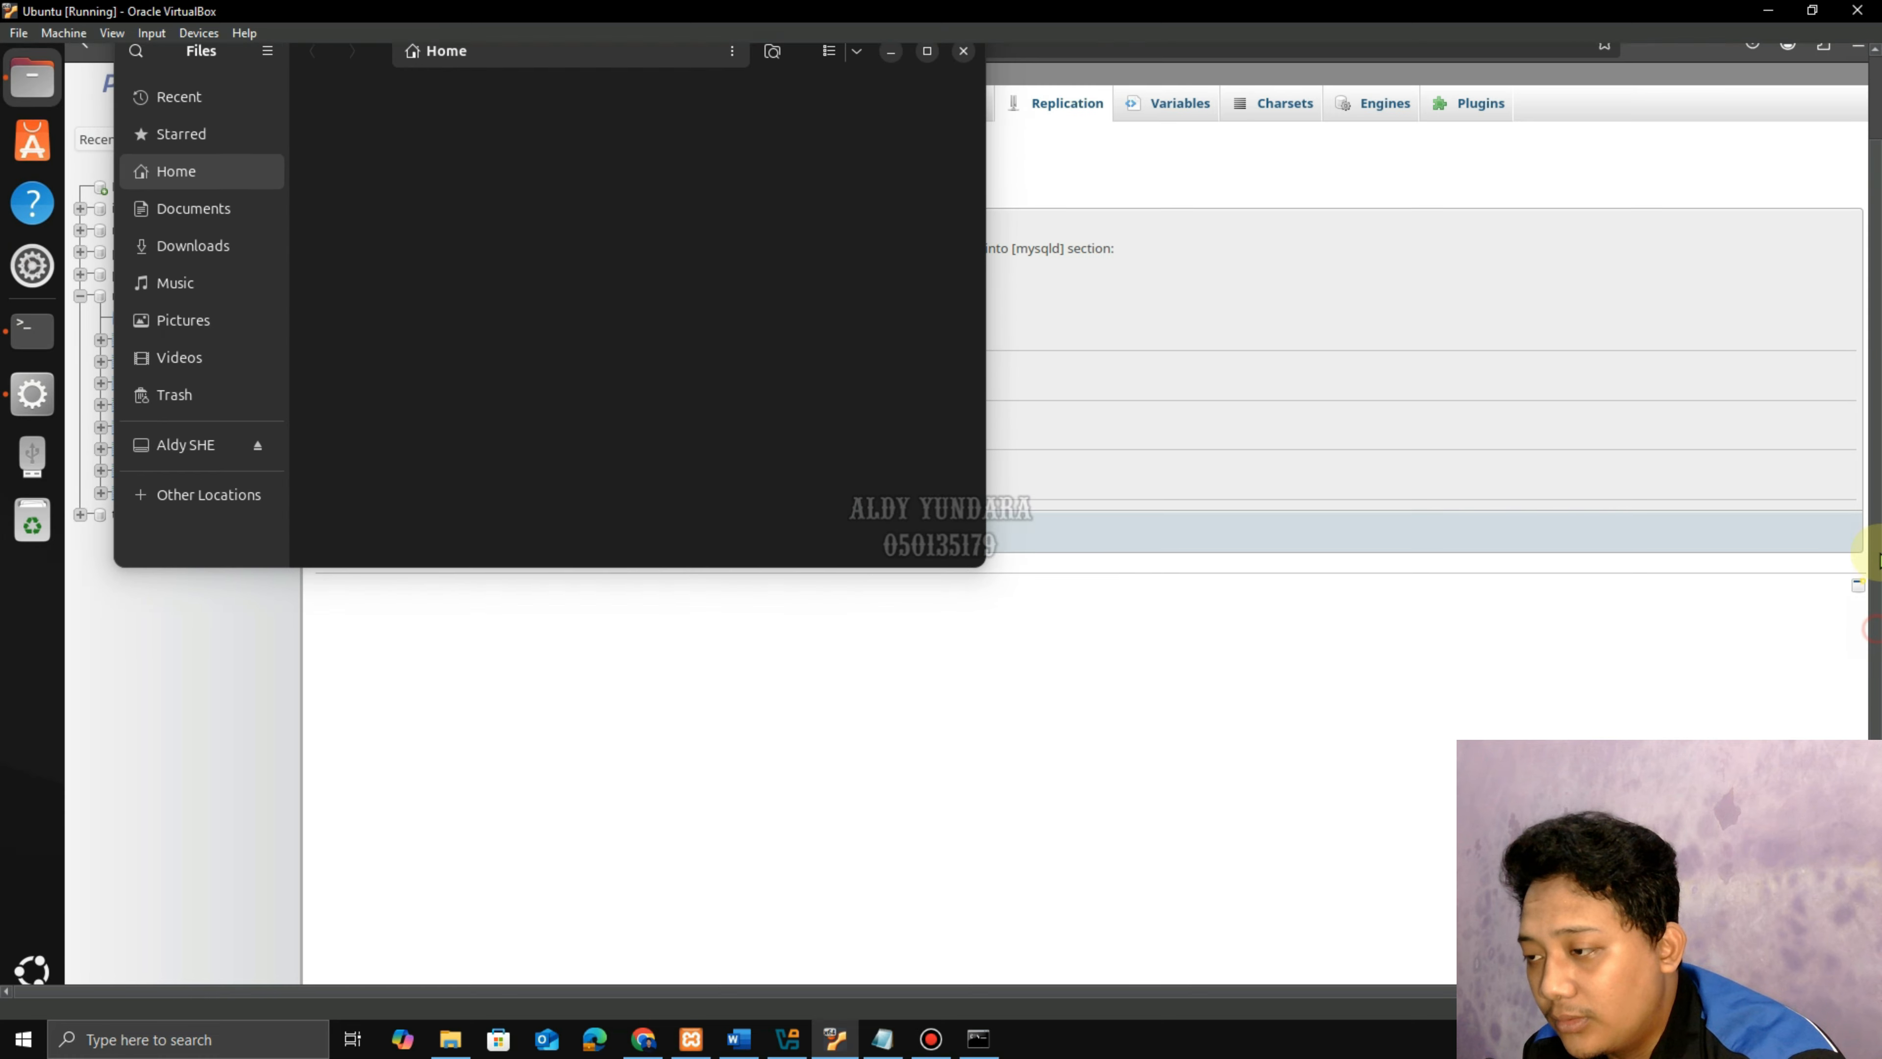
left_click(170, 564)
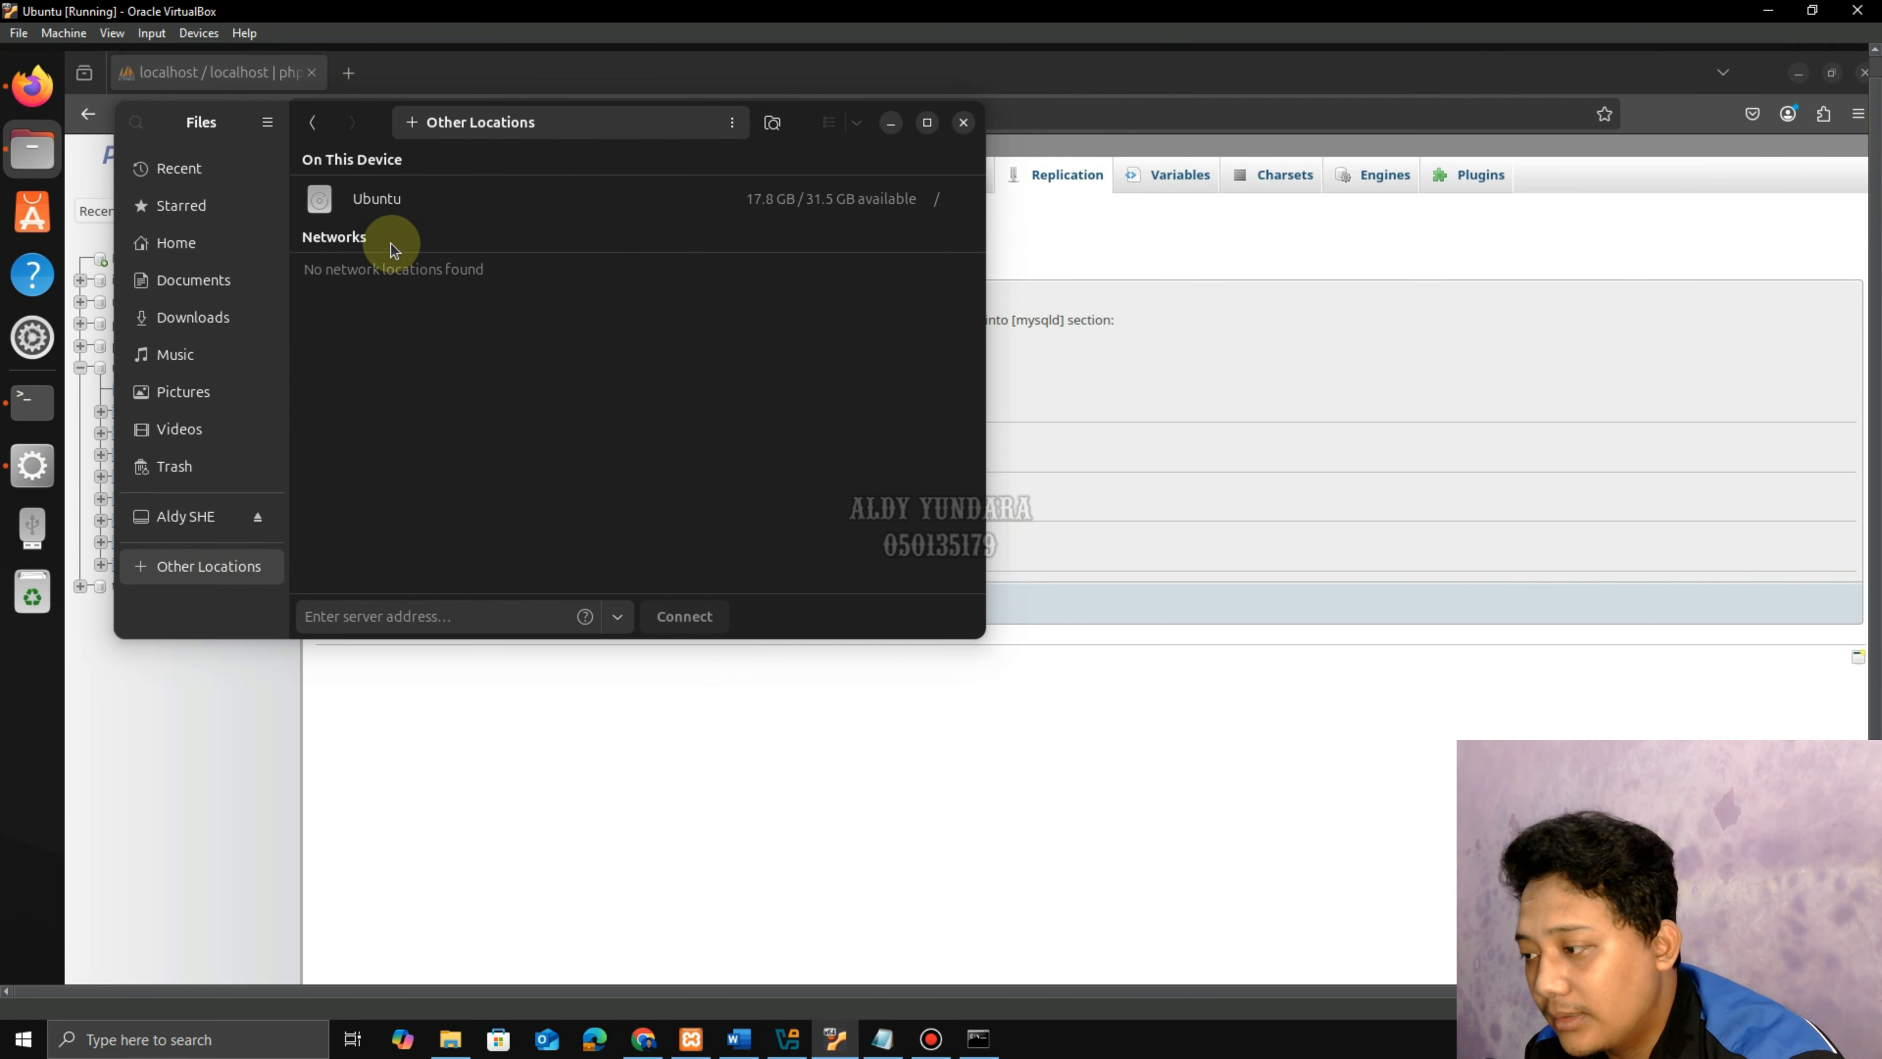
left_click(324, 203)
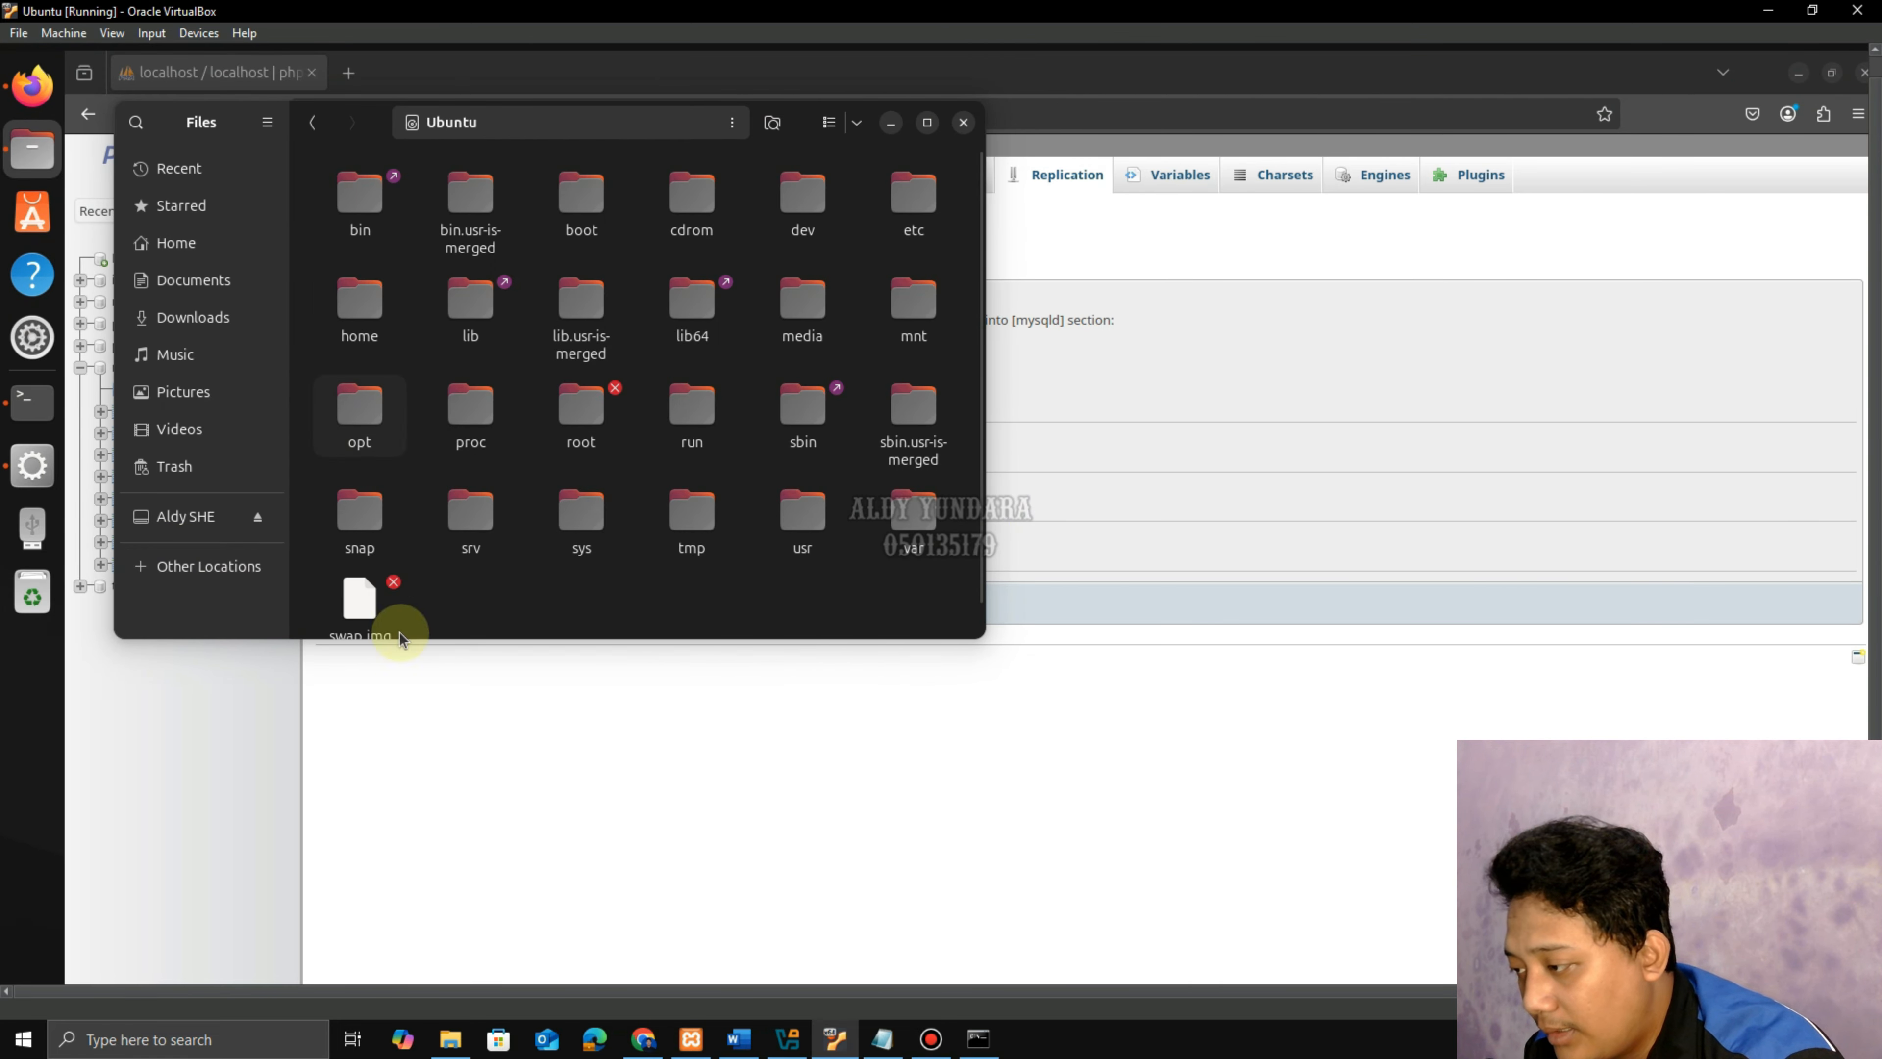
left_click(763, 1048)
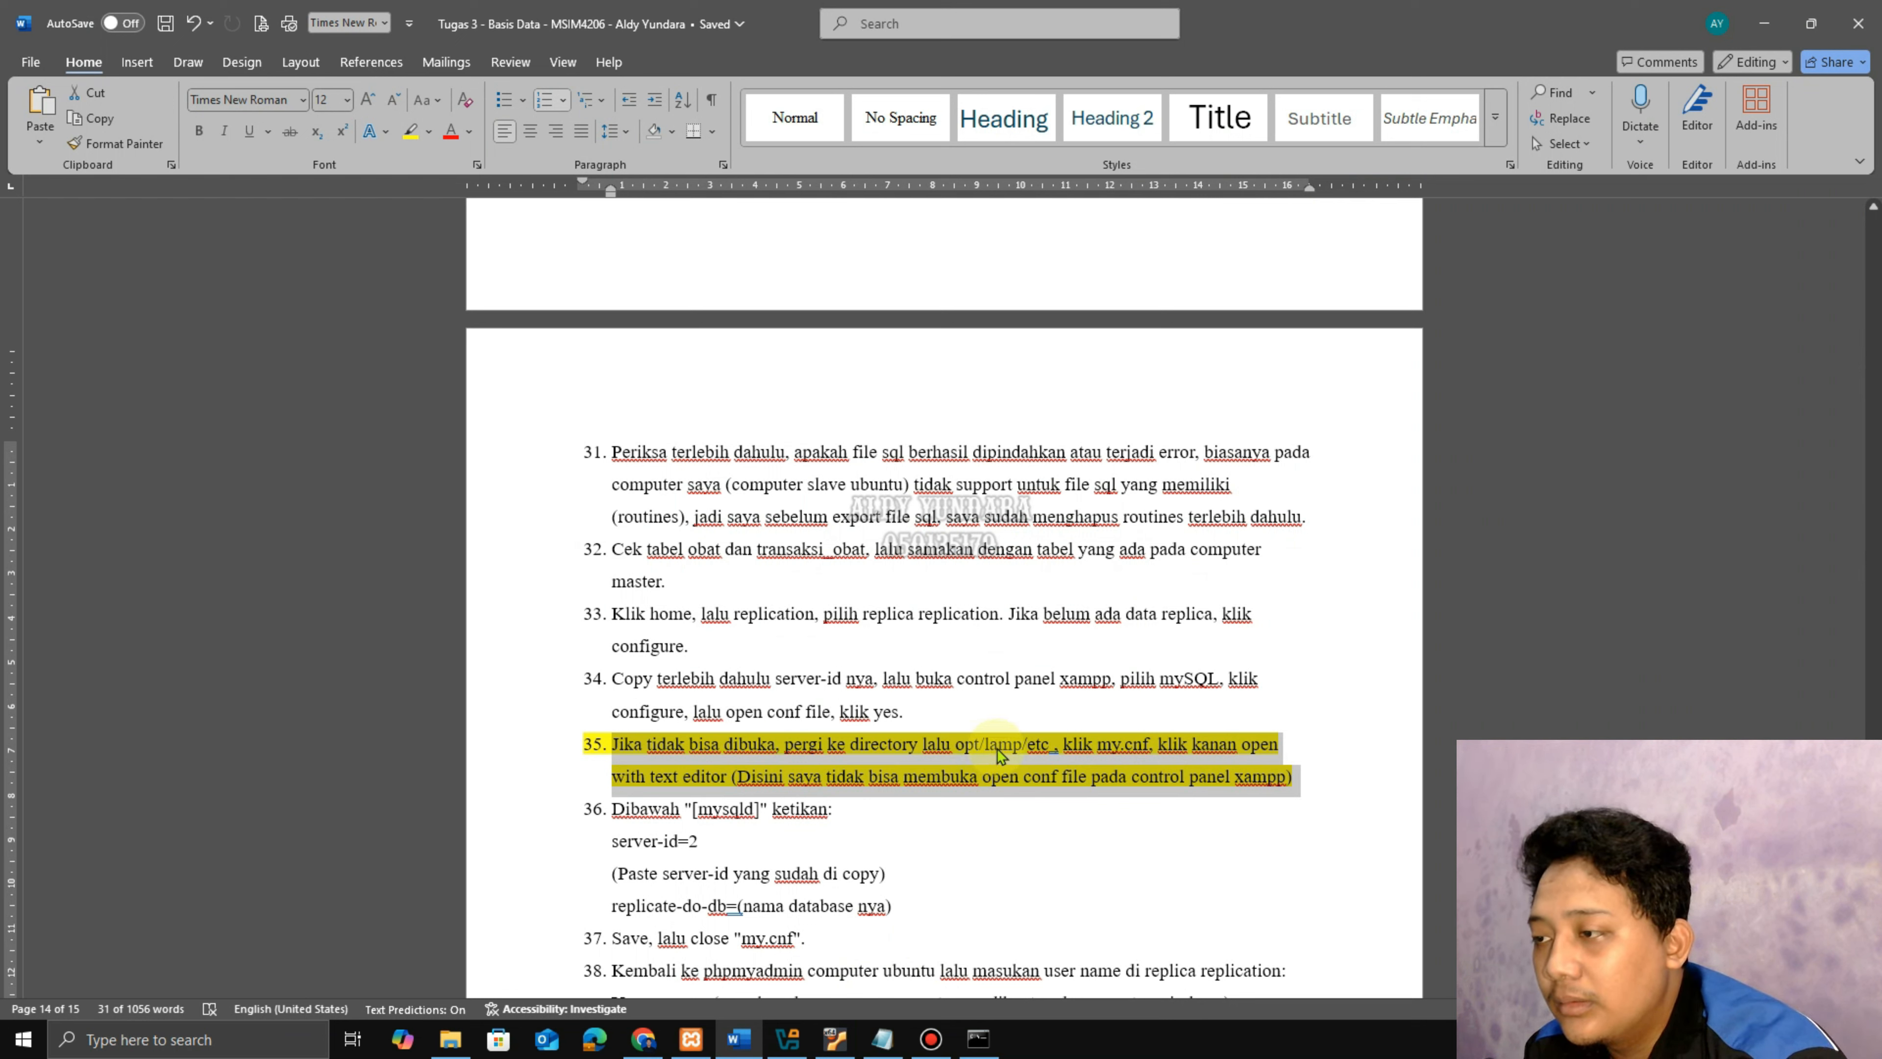
left_click(823, 1032)
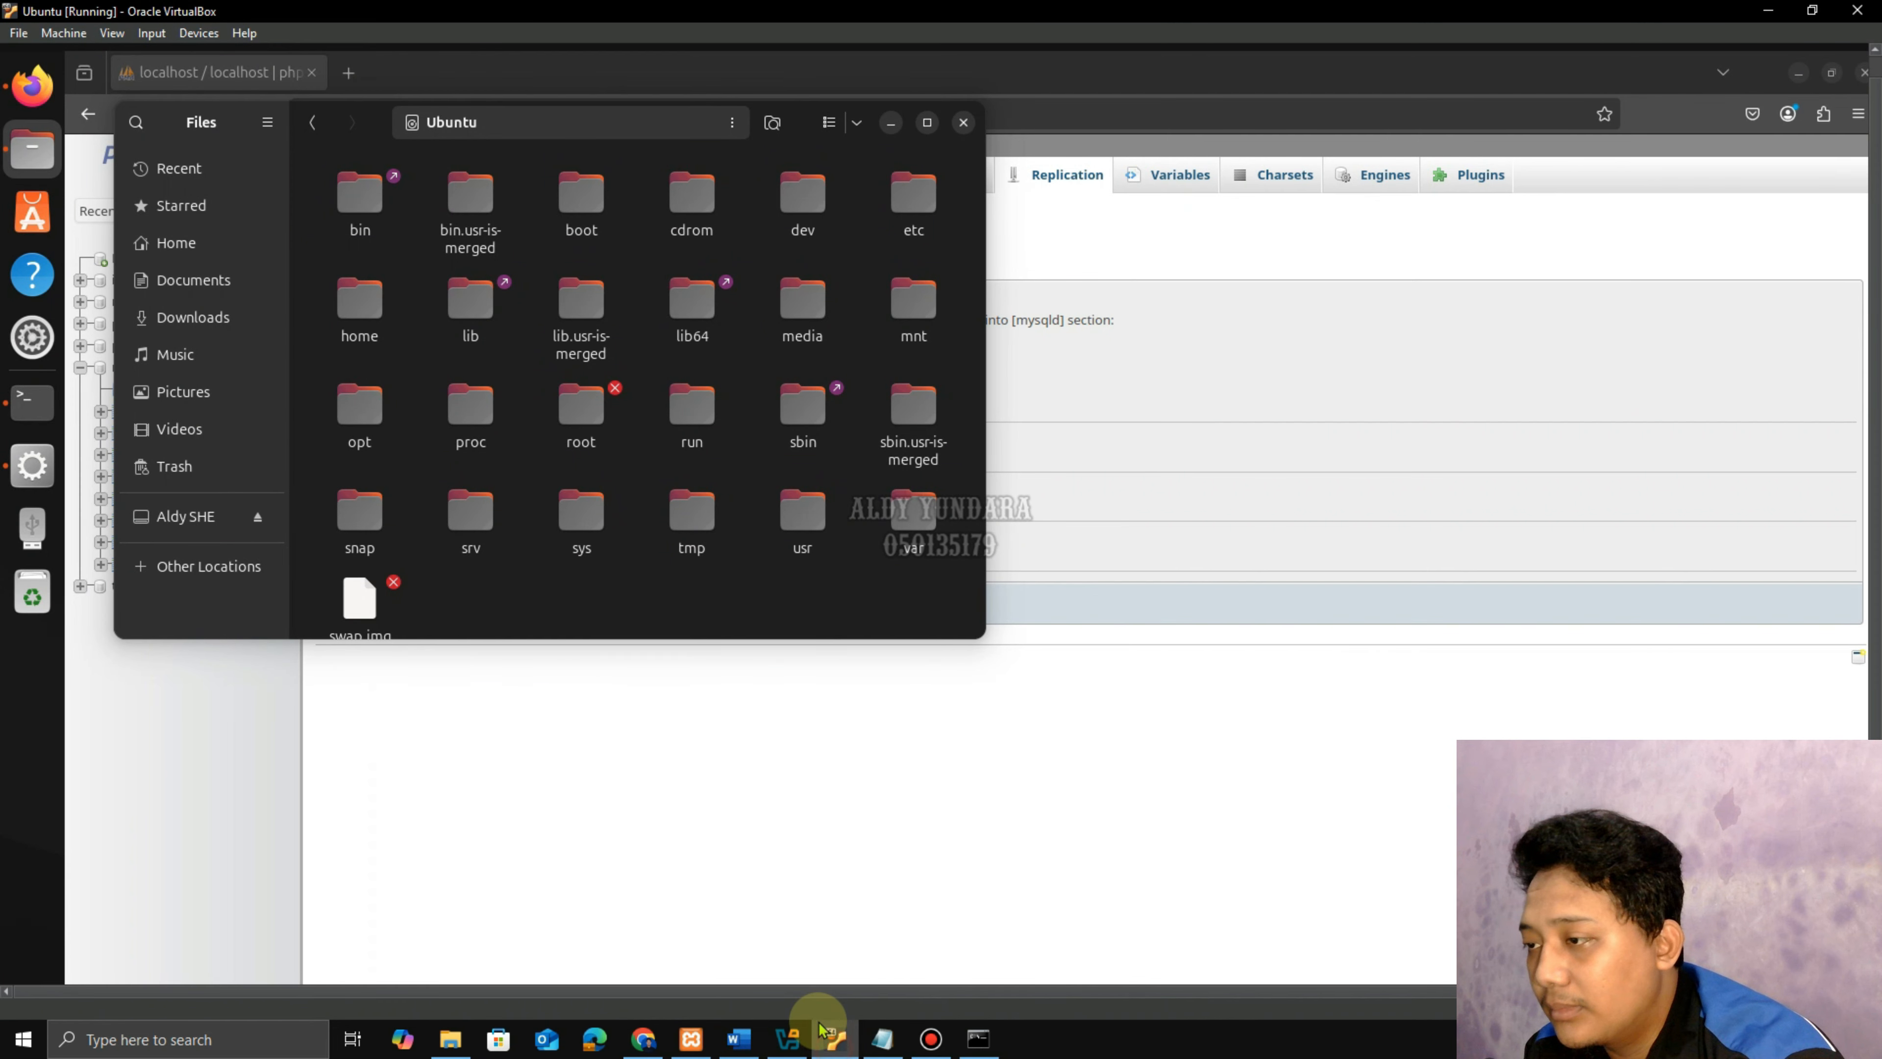
double_click(359, 407)
double_click(364, 248)
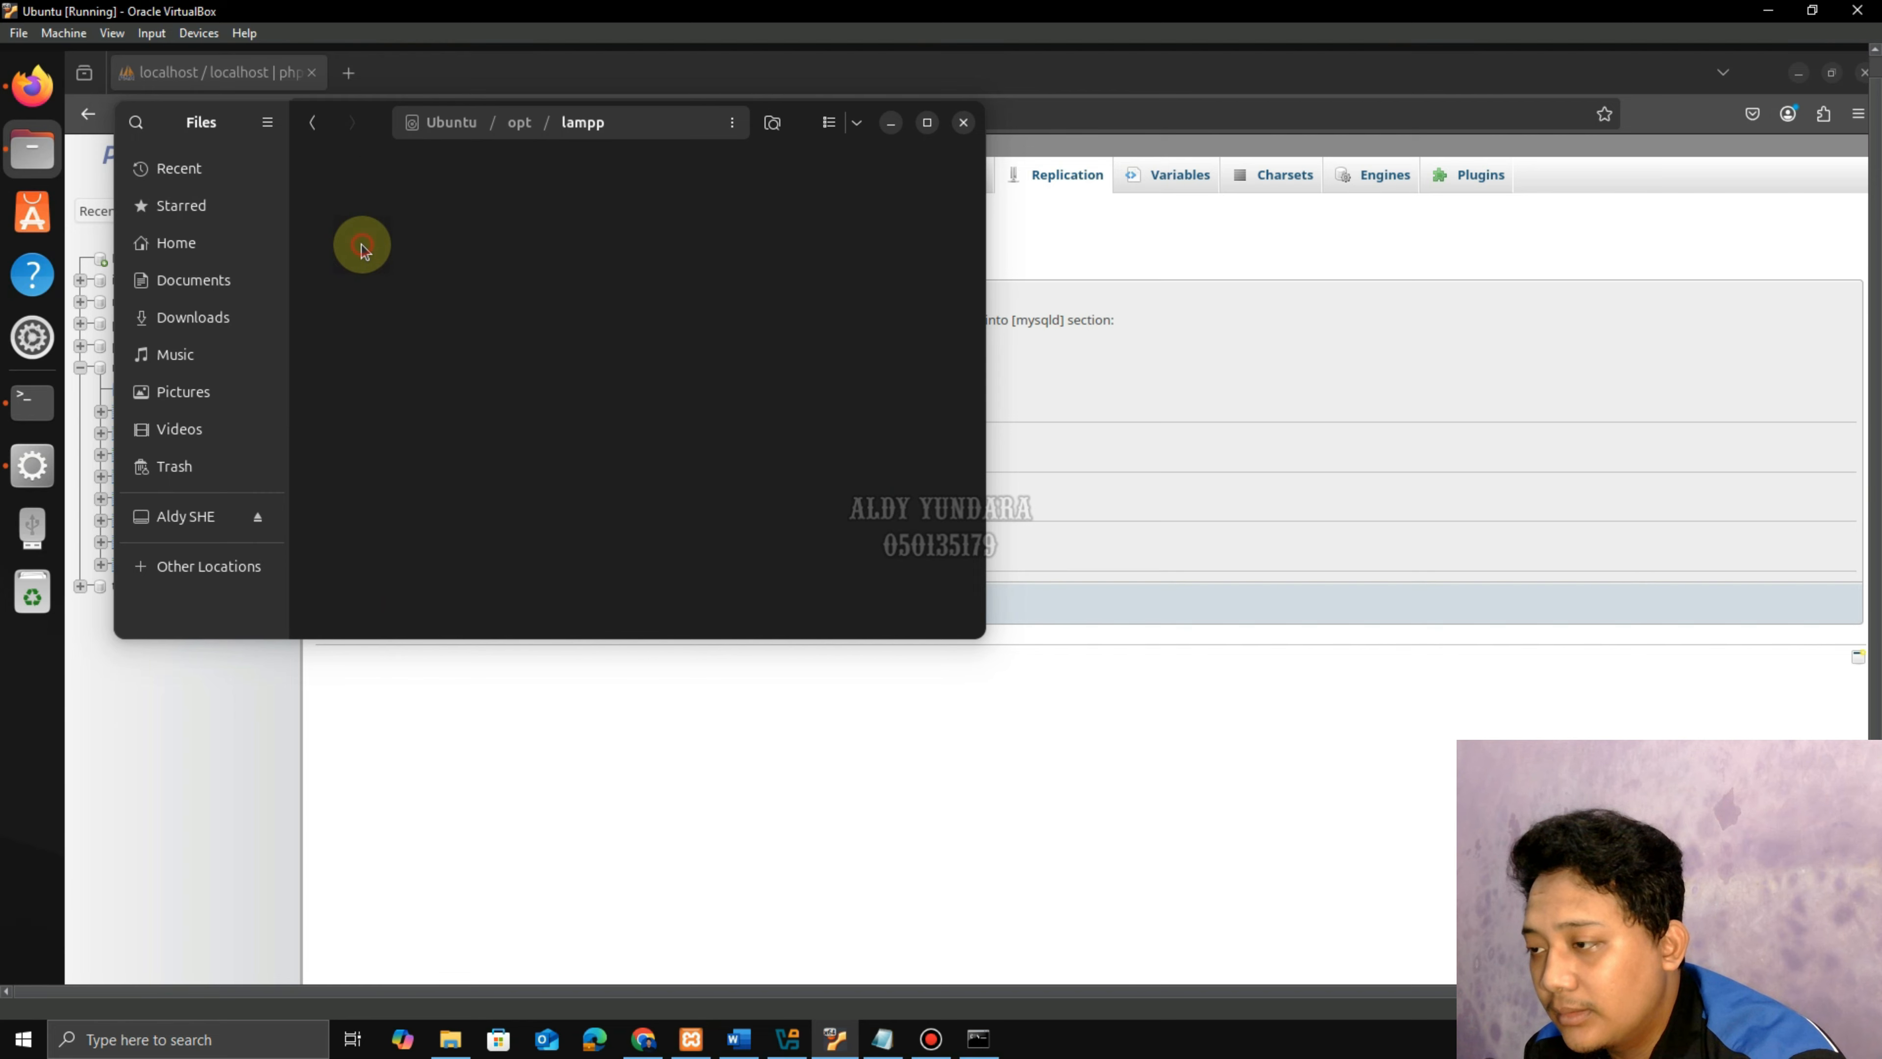
double_click(350, 293)
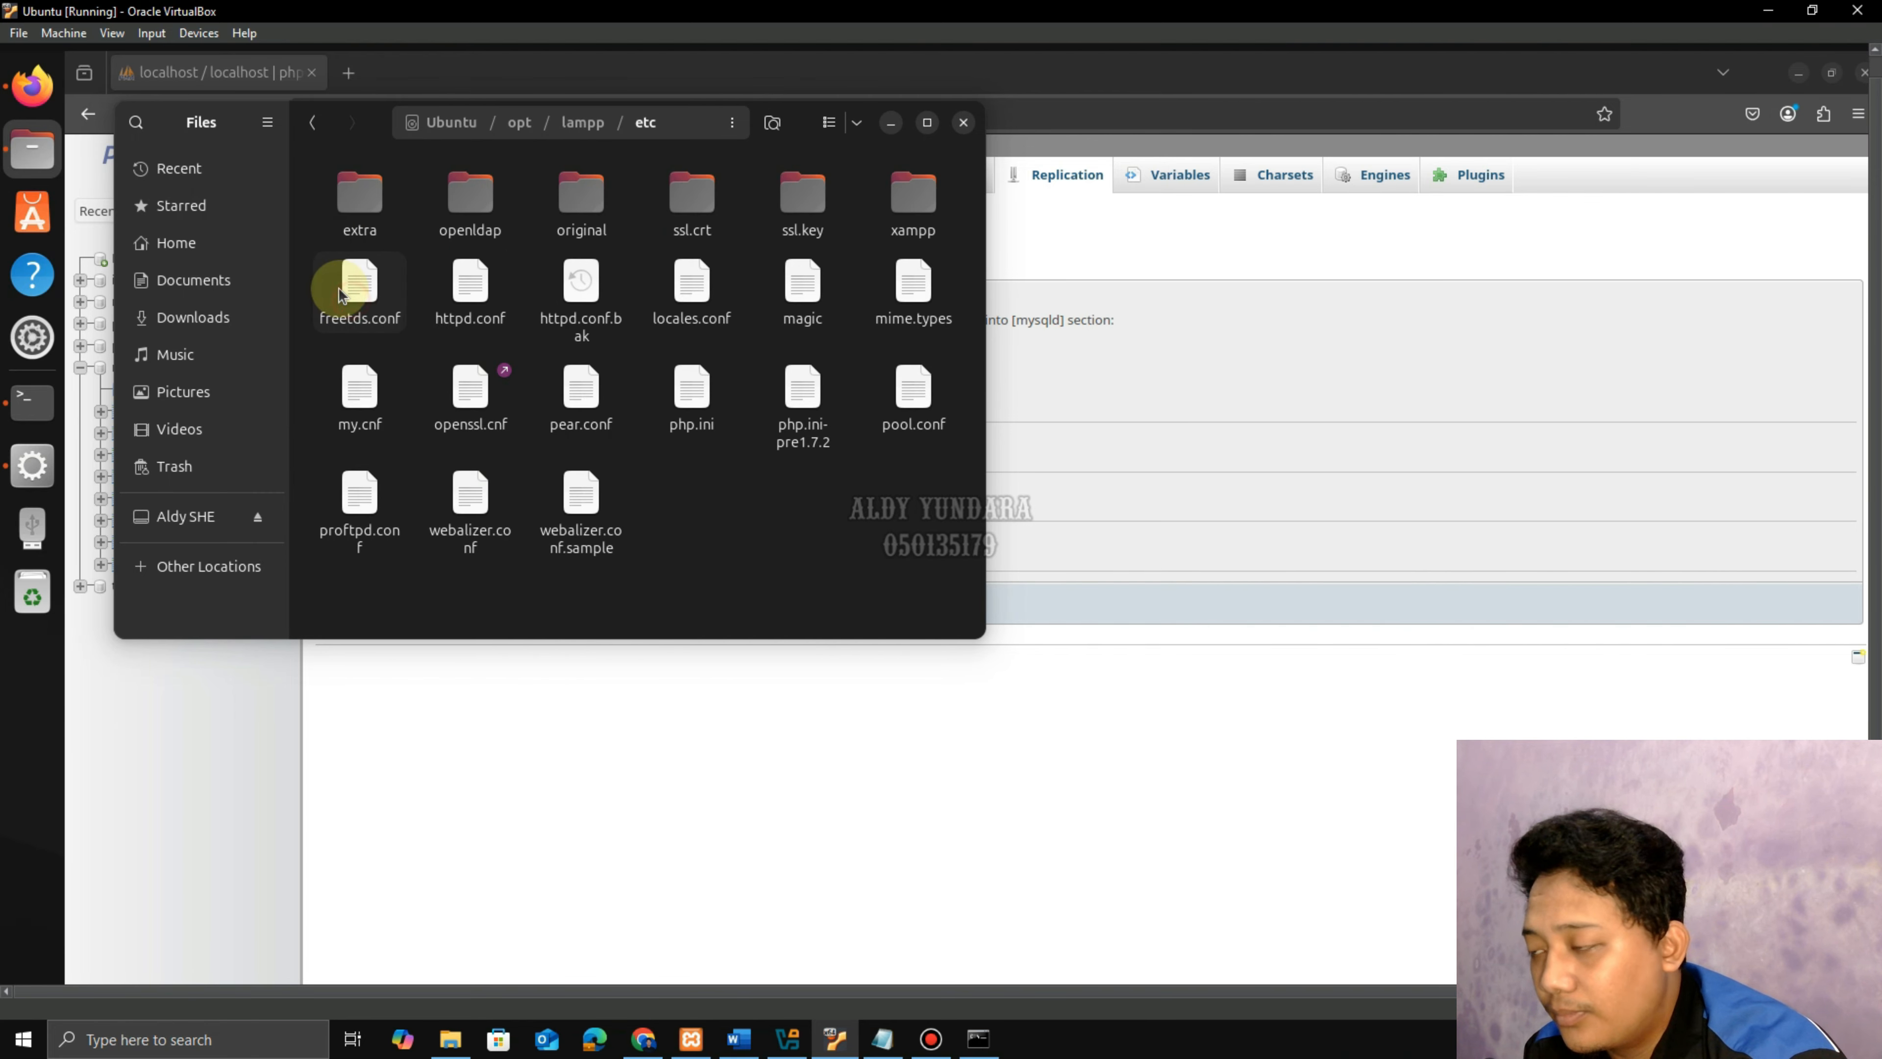
left_click(362, 400)
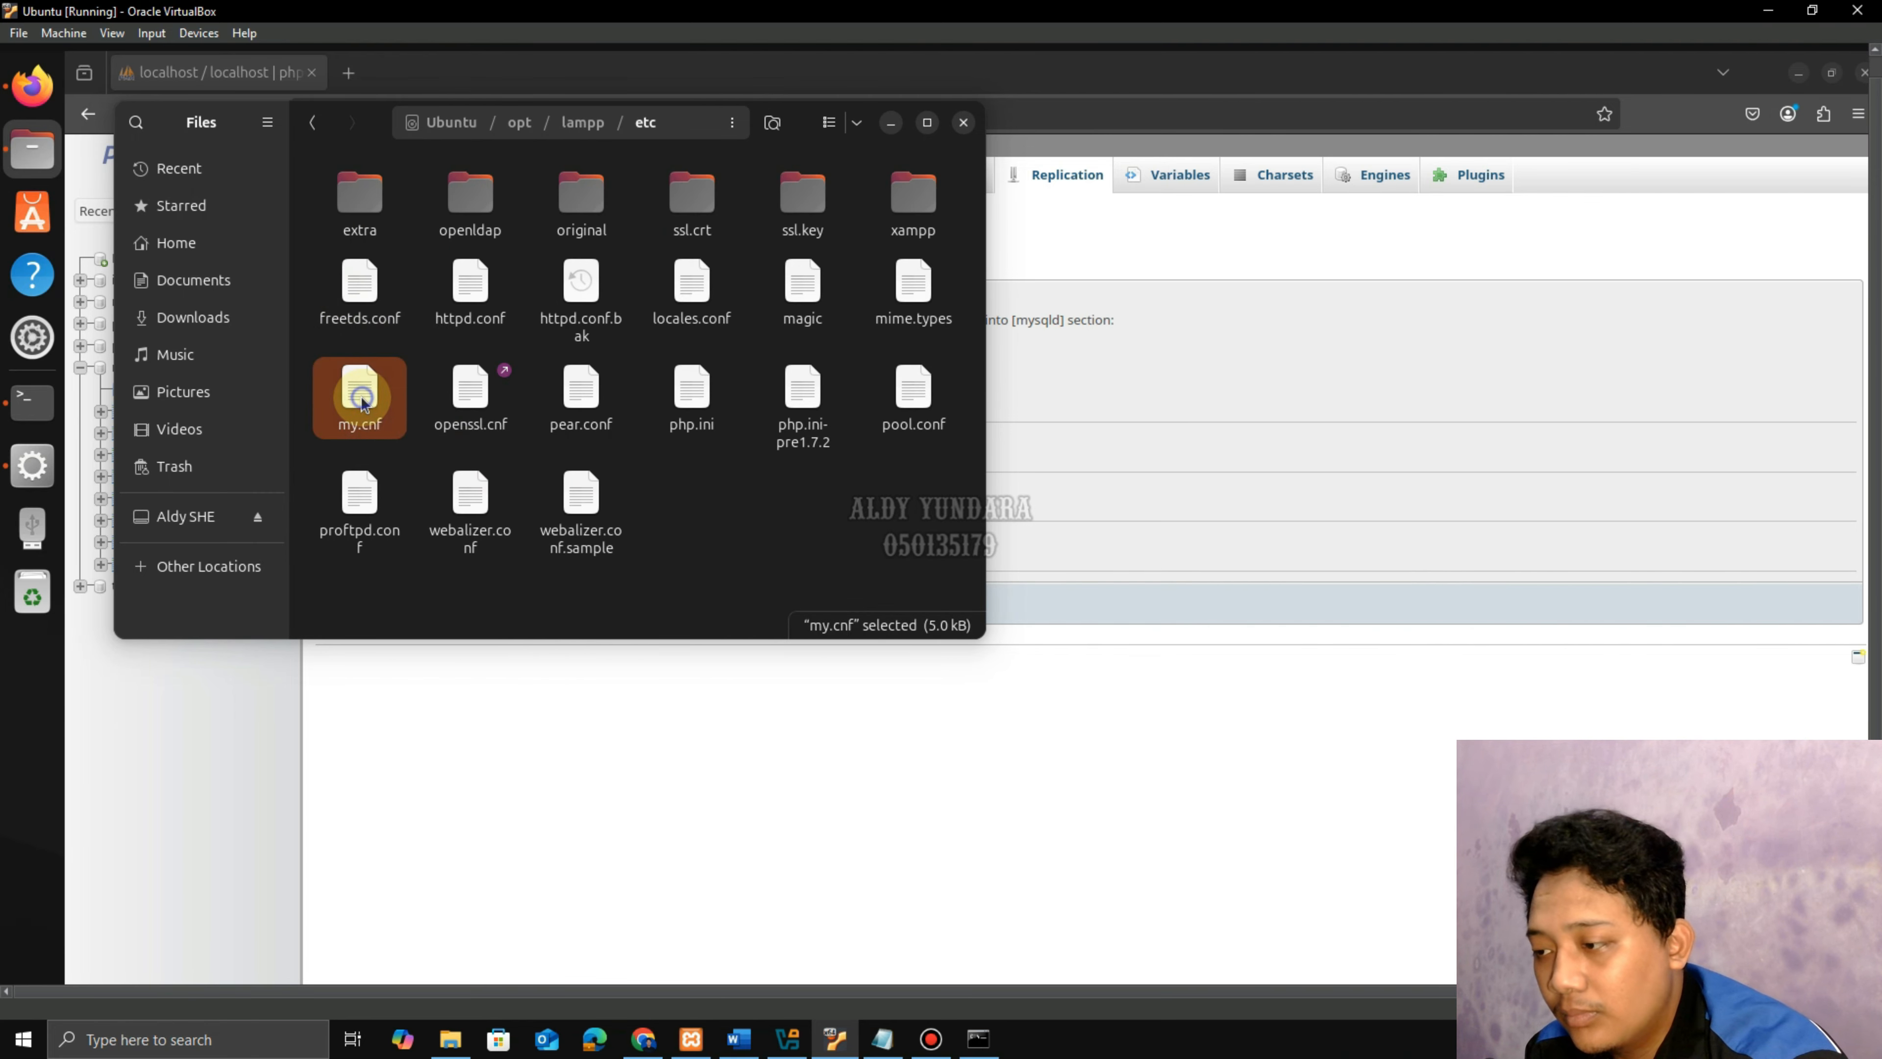
right_click(362, 401)
left_click(416, 415)
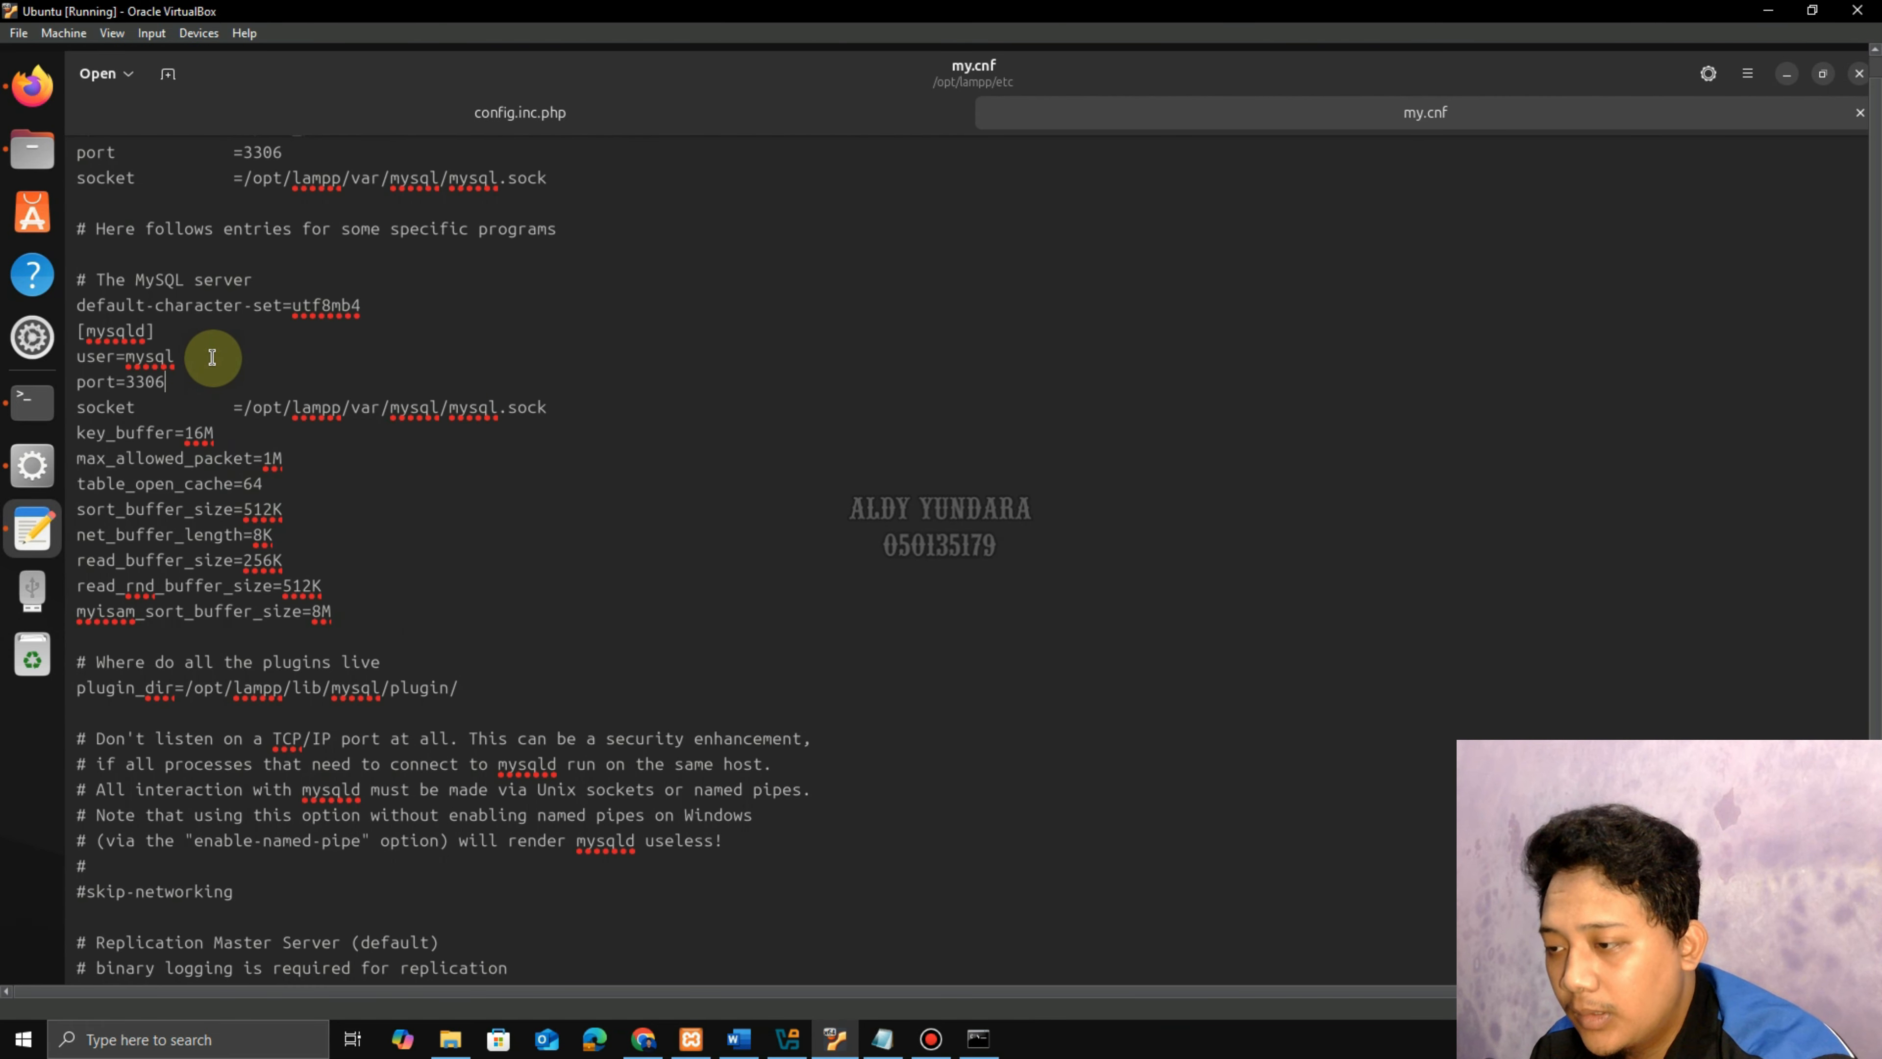
scroll(454, 694, "down", 6)
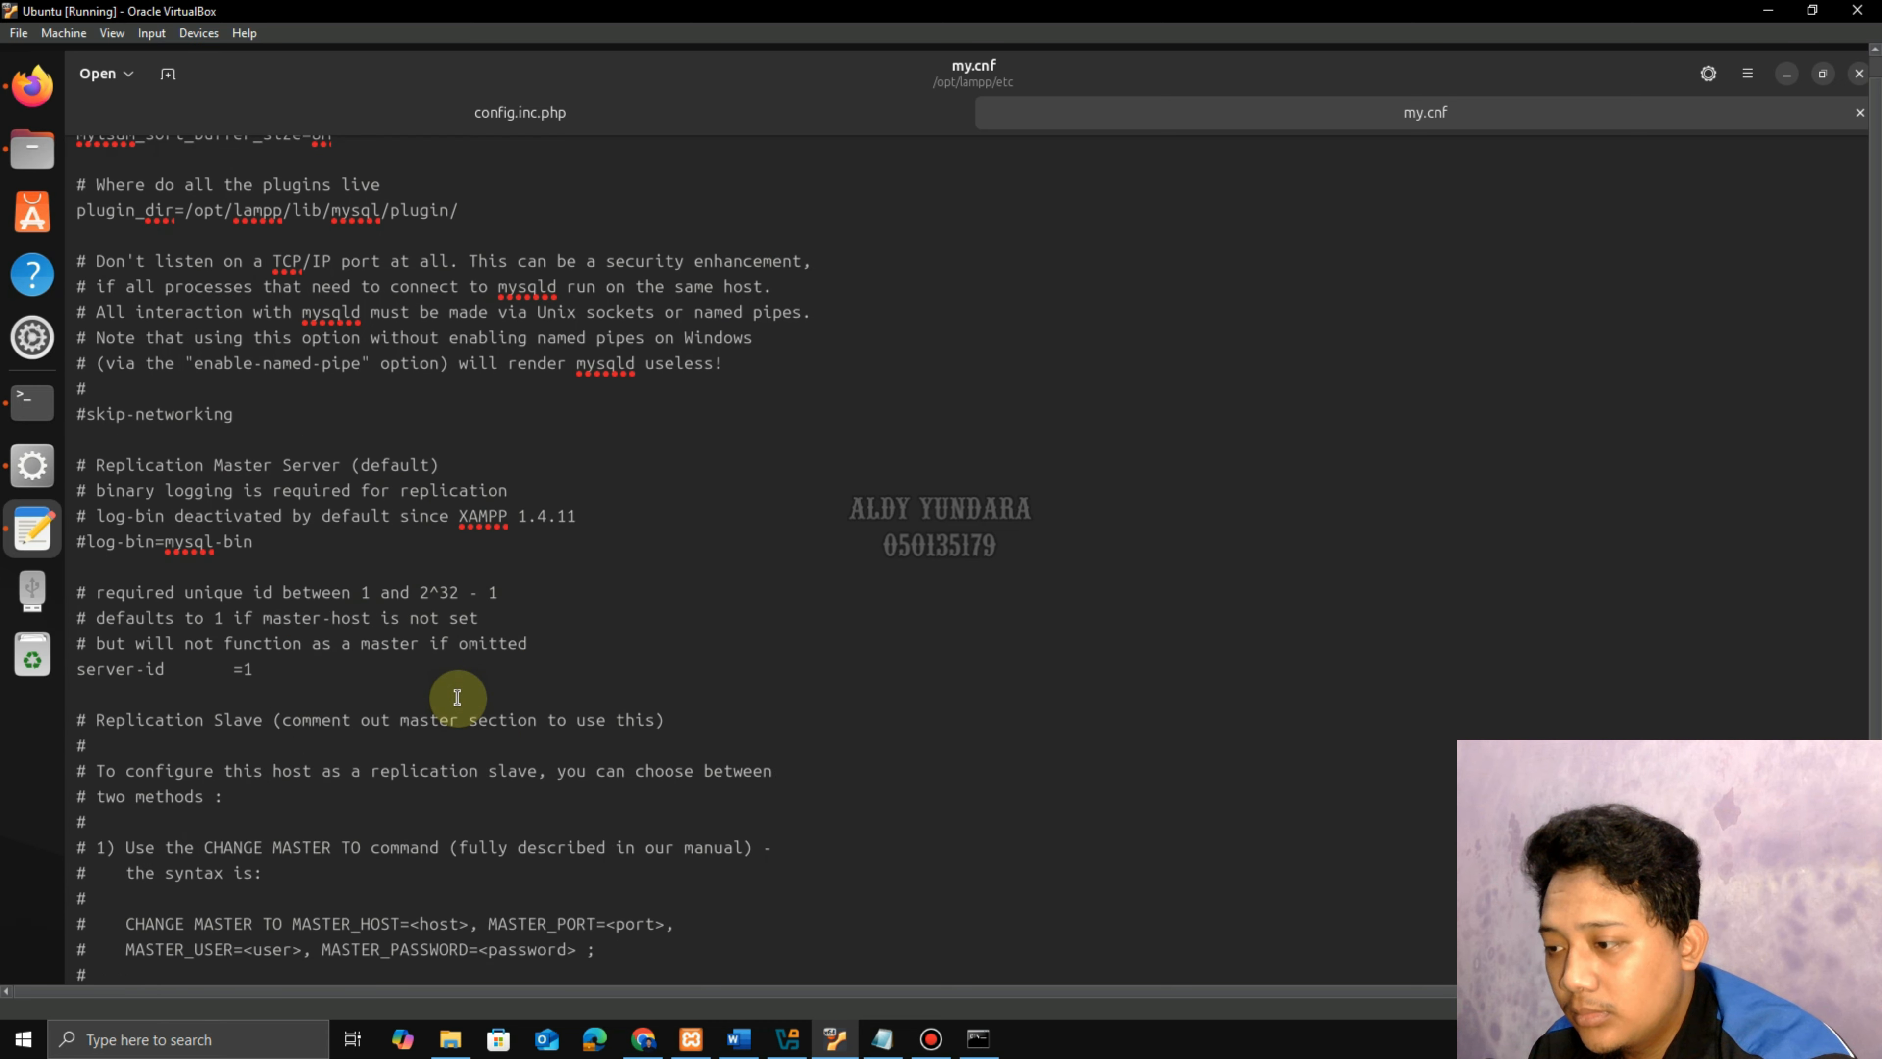
scroll(457, 697, "down", 9)
scroll(457, 696, "up", 19)
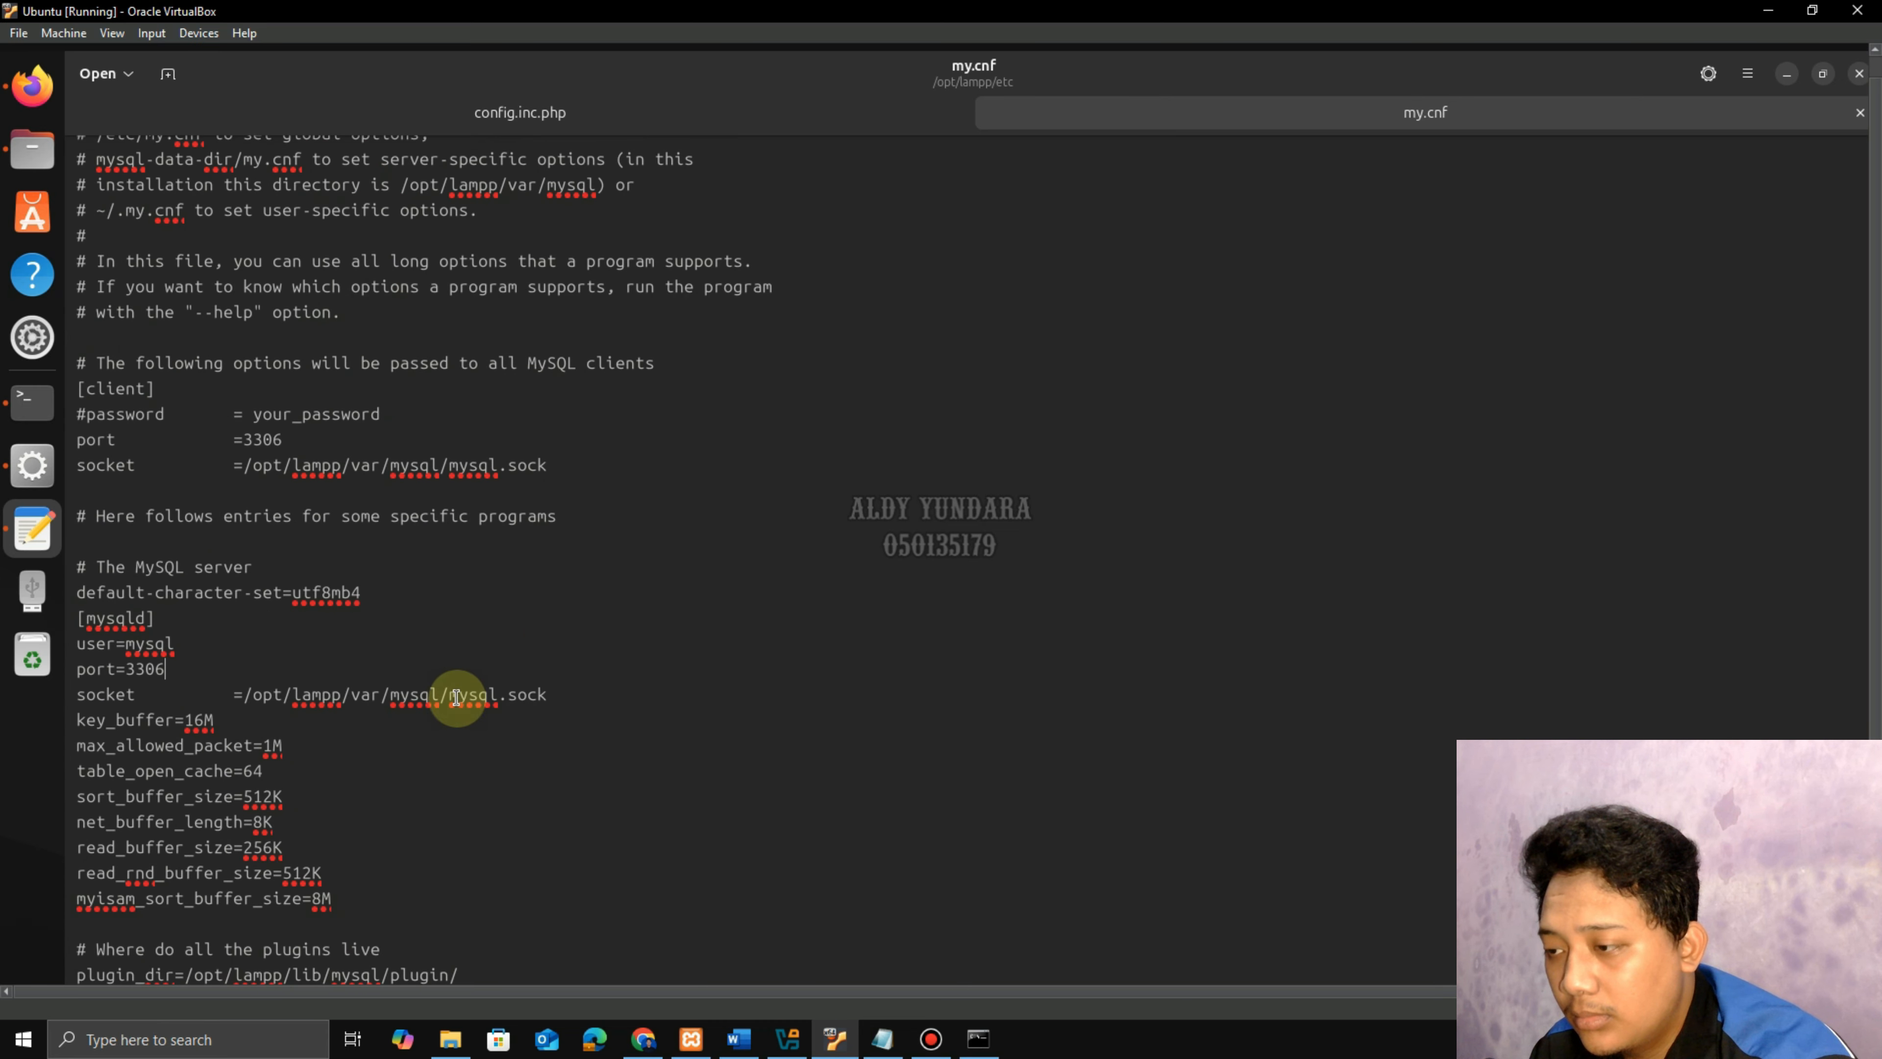
scroll(475, 701, "up", 3)
scroll(197, 622, "down", 3)
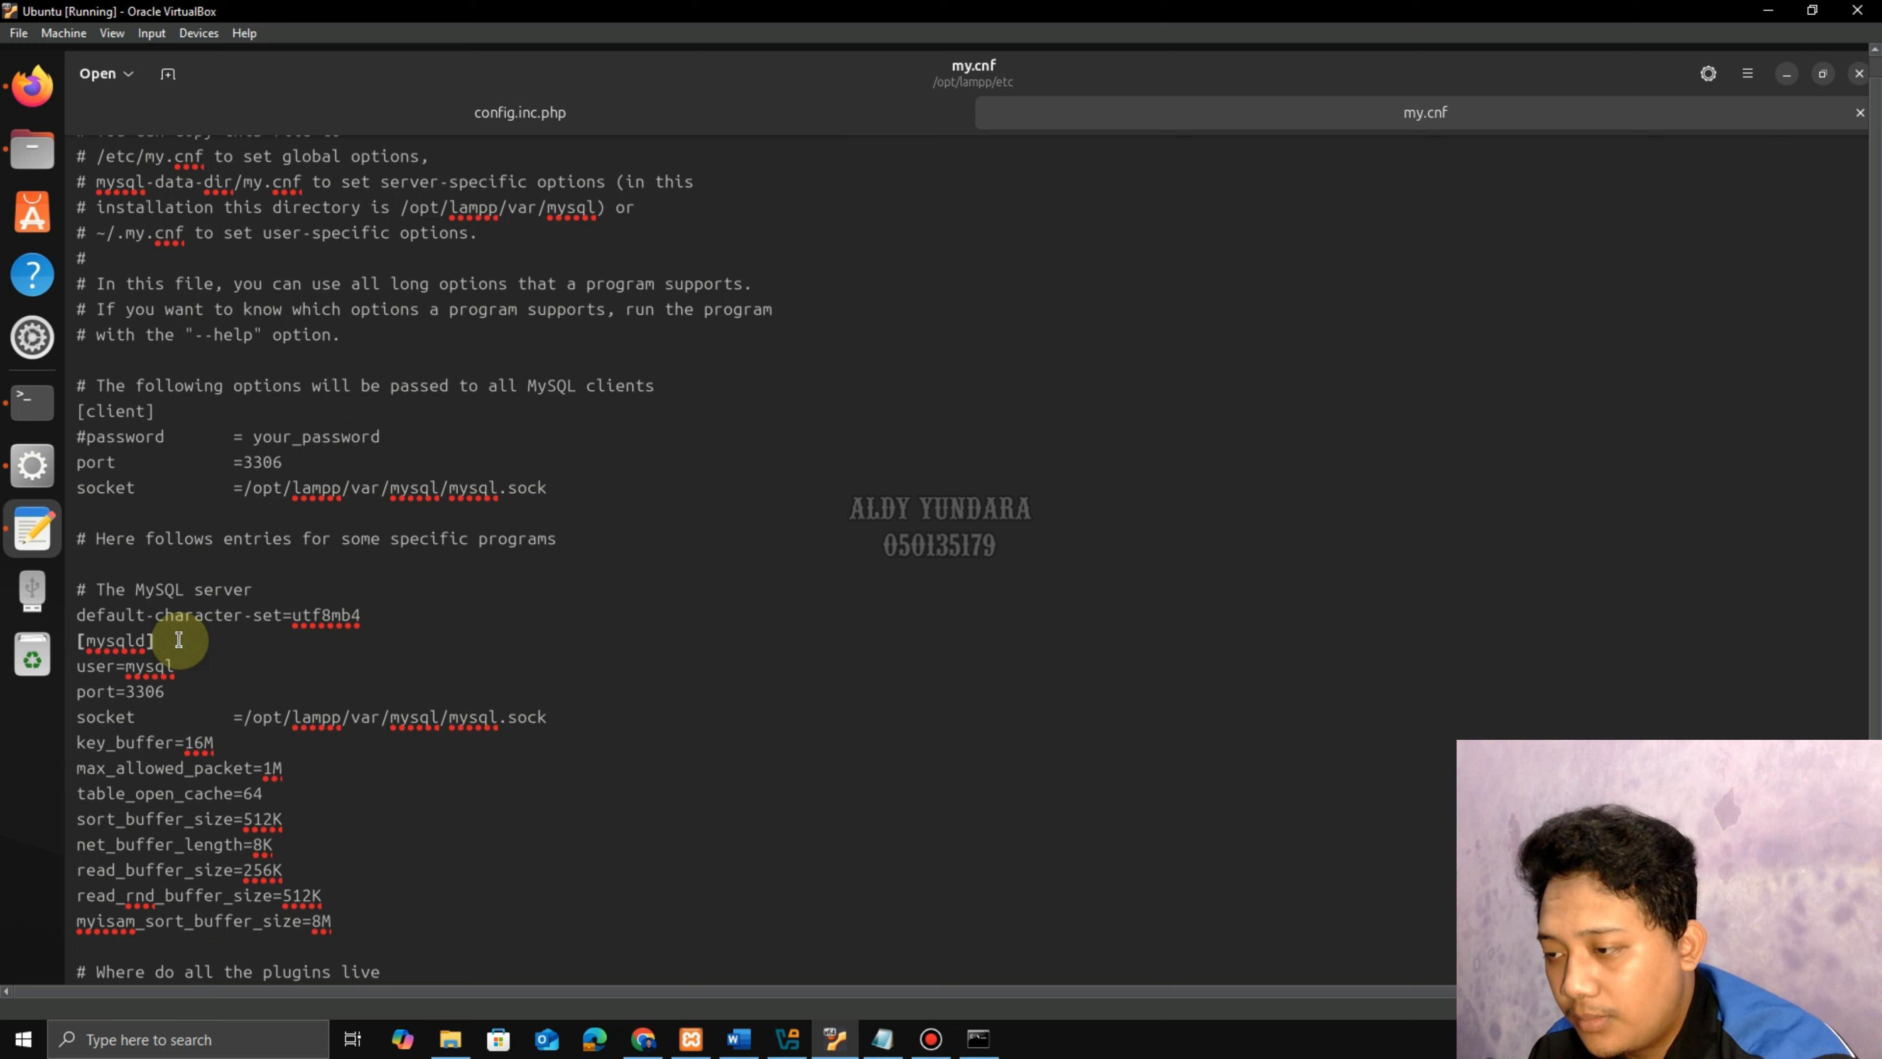
key("Return")
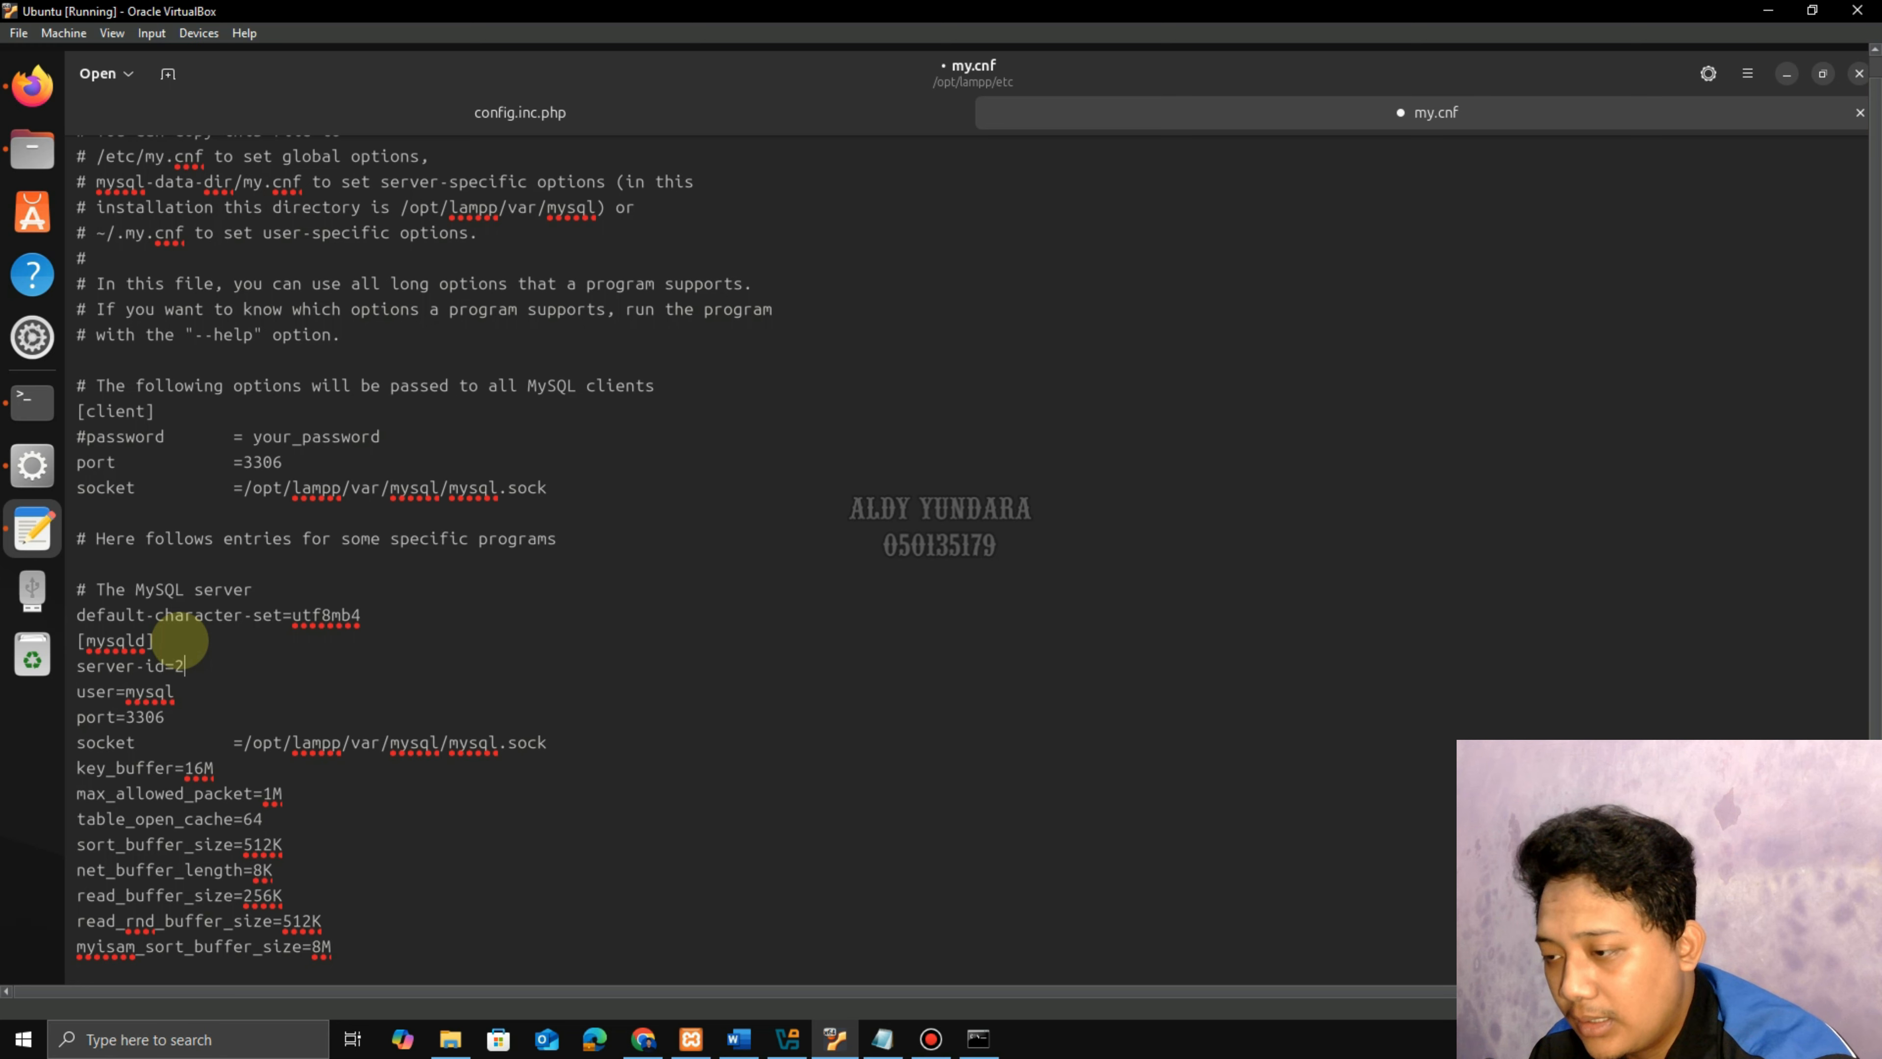
key("Return")
key("Return")
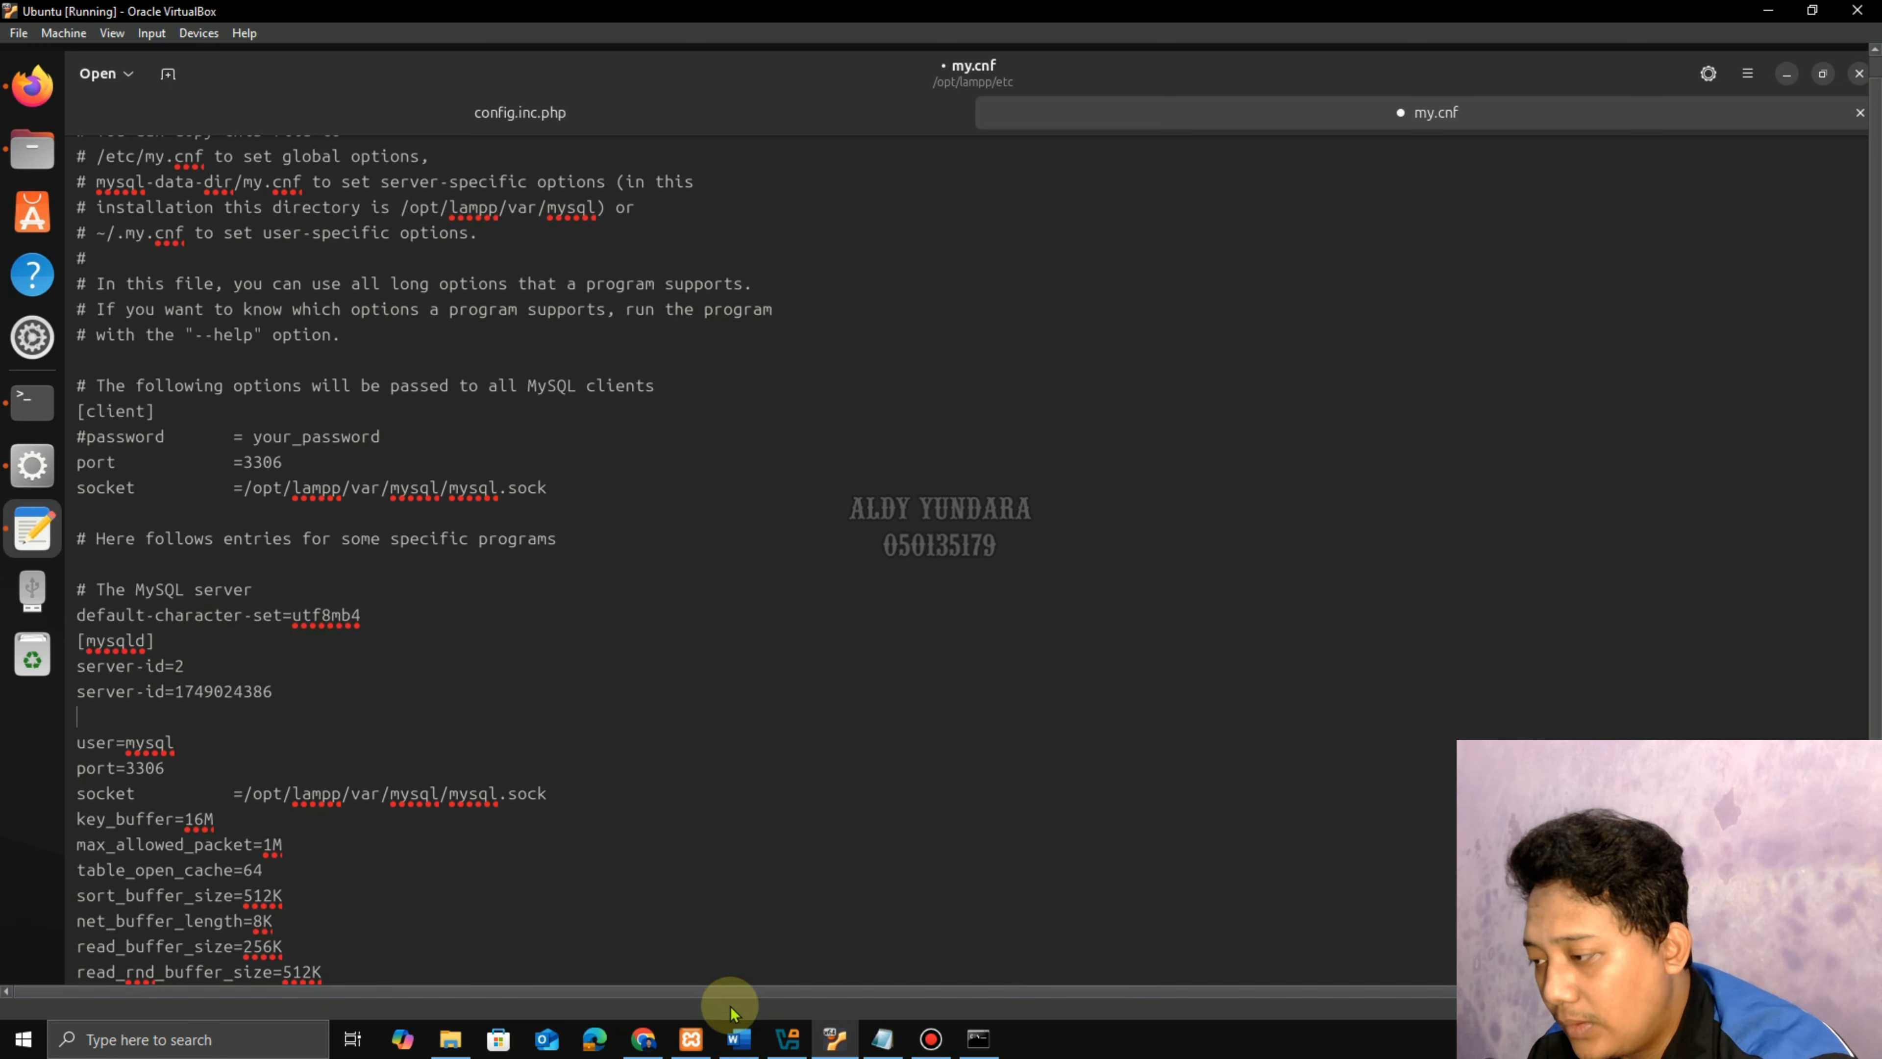
Read step 36 in the Word guide.
left_click(739, 1036)
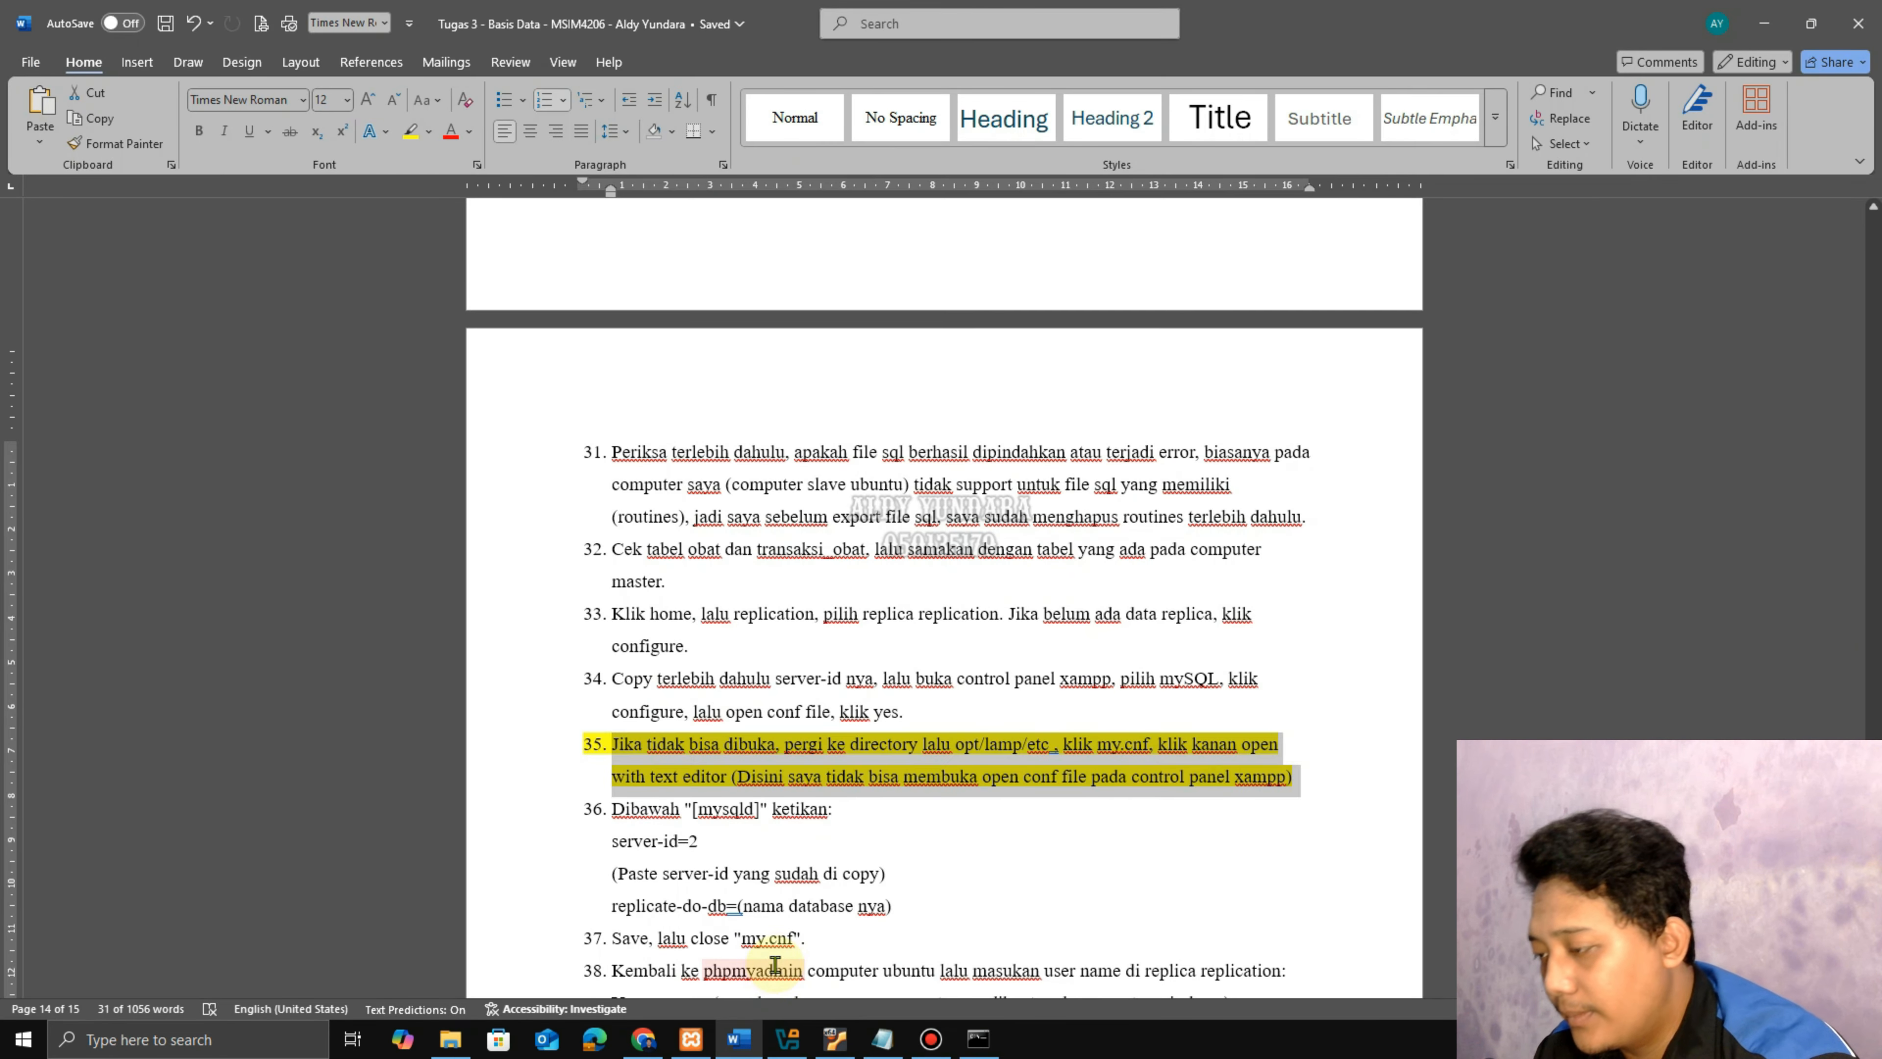
left_click(886, 845)
scroll(830, 901, "down", 1)
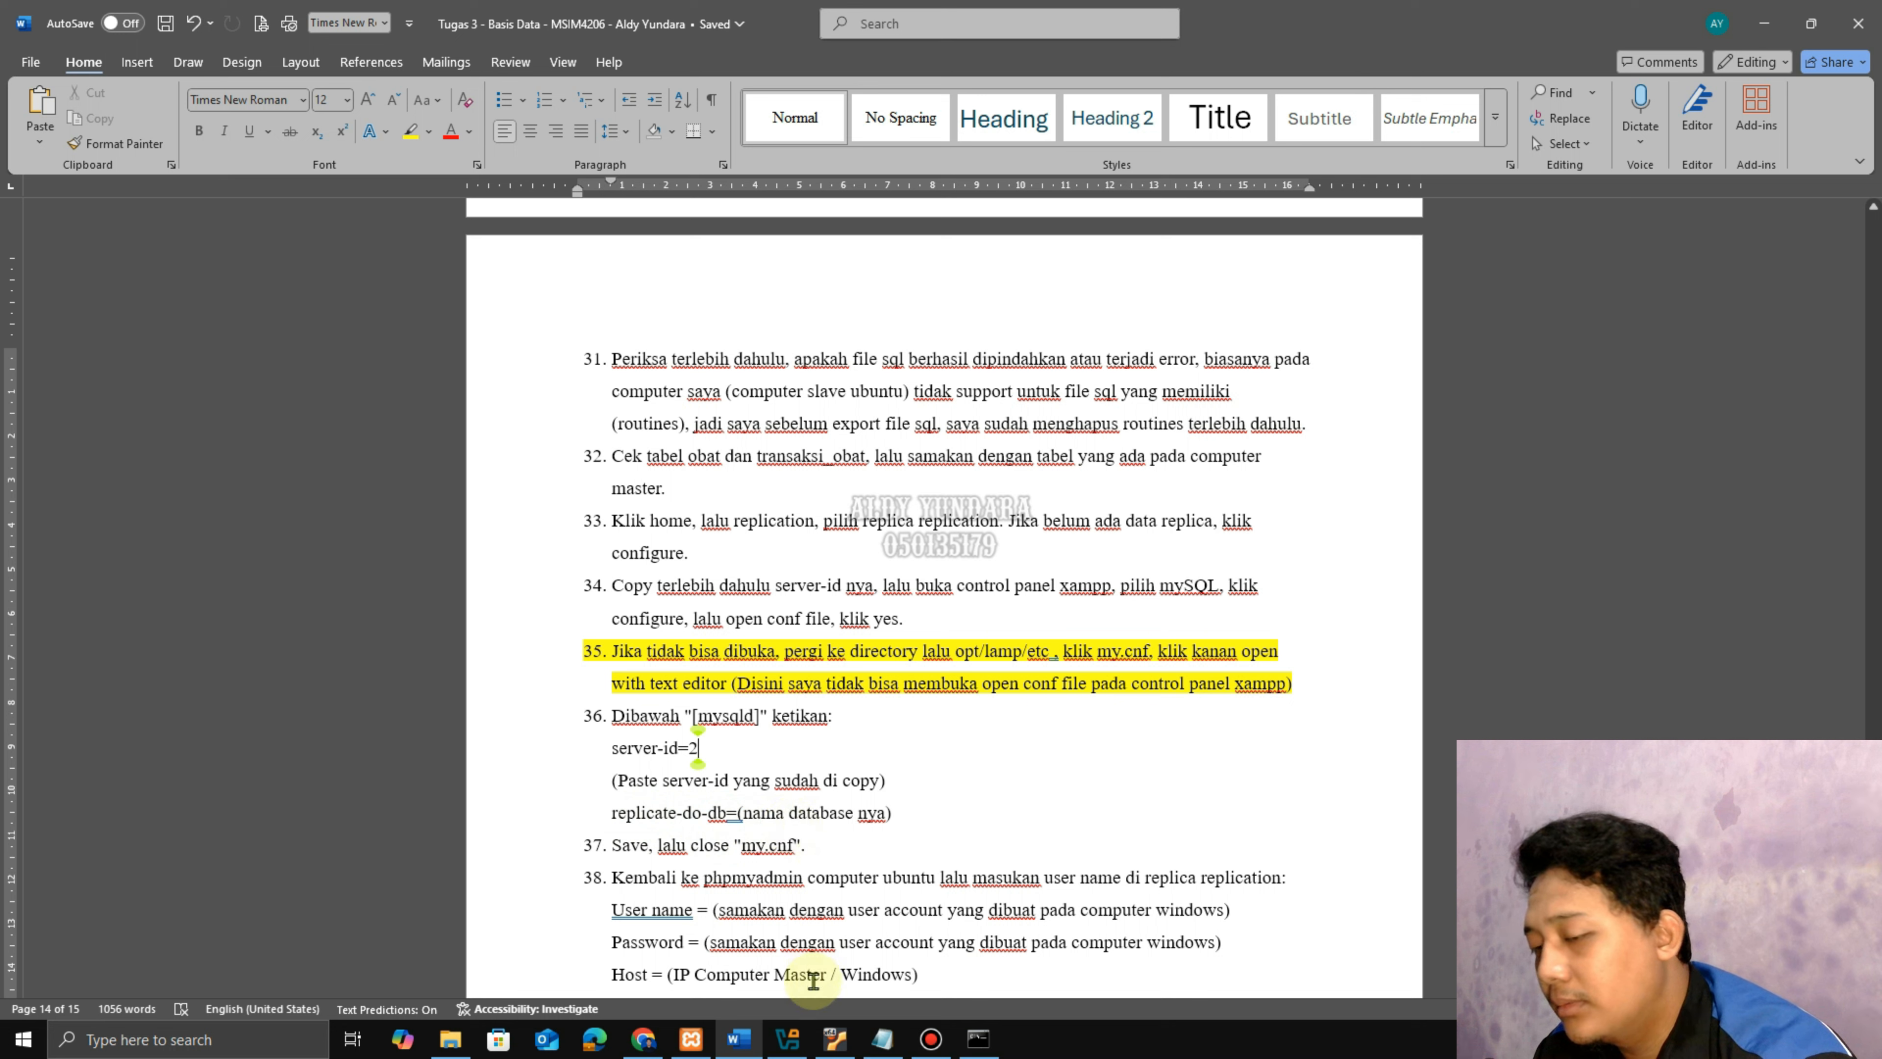
mouse_move(775, 1045)
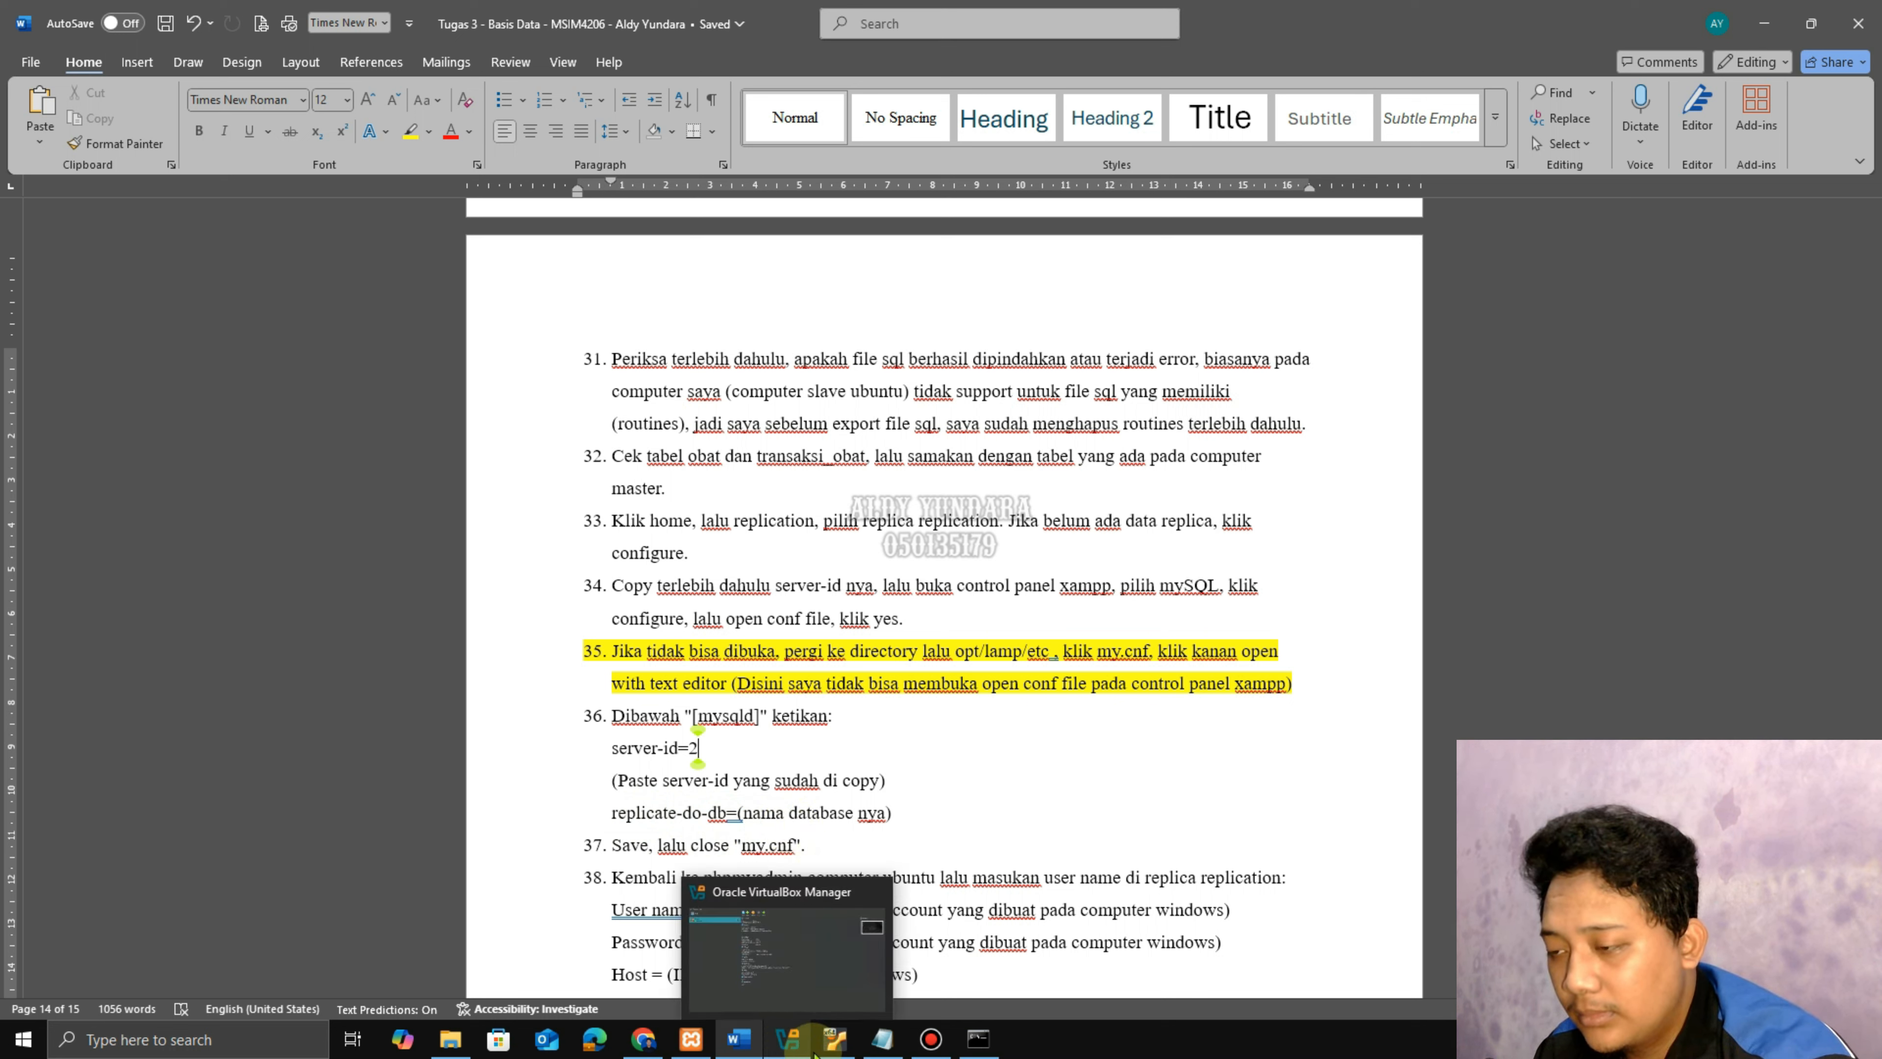
Add replicate-do-db=rumah_sakit to my.cnf and check step 37 in the Word guide.
left_click(835, 1040)
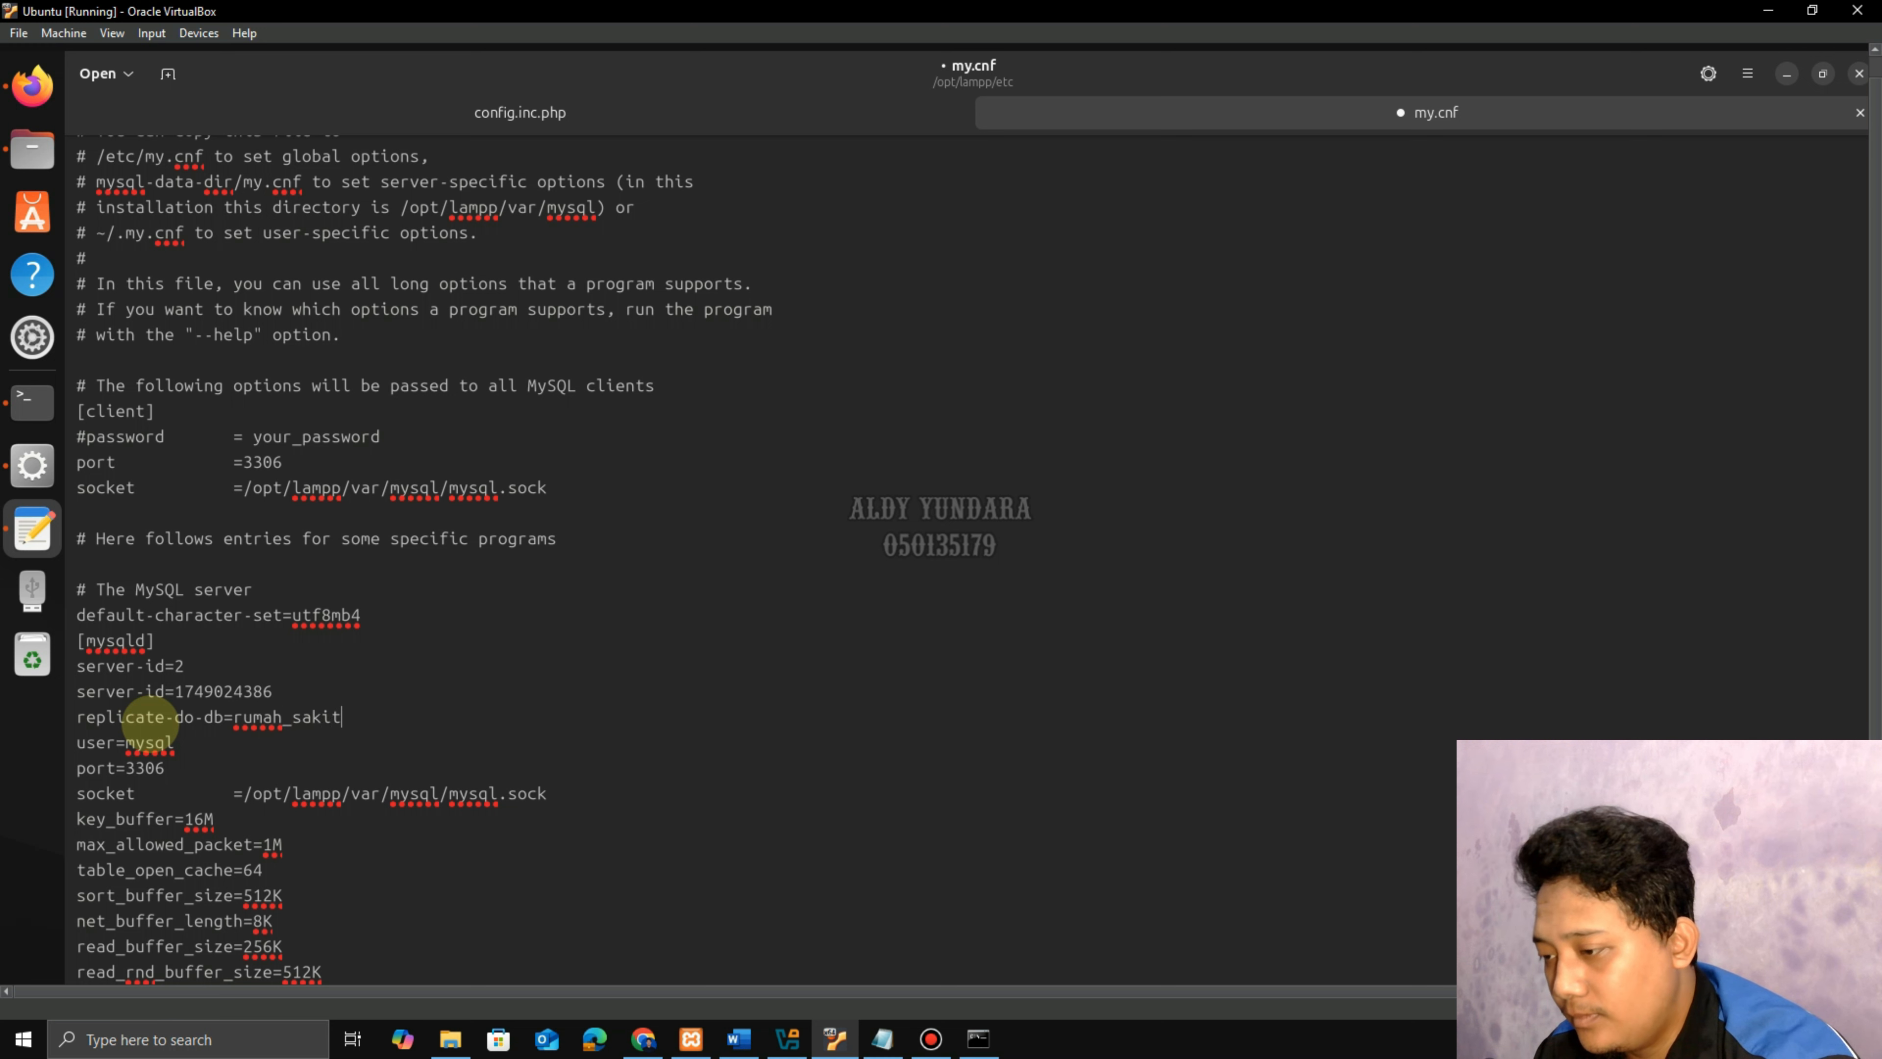
key("Return")
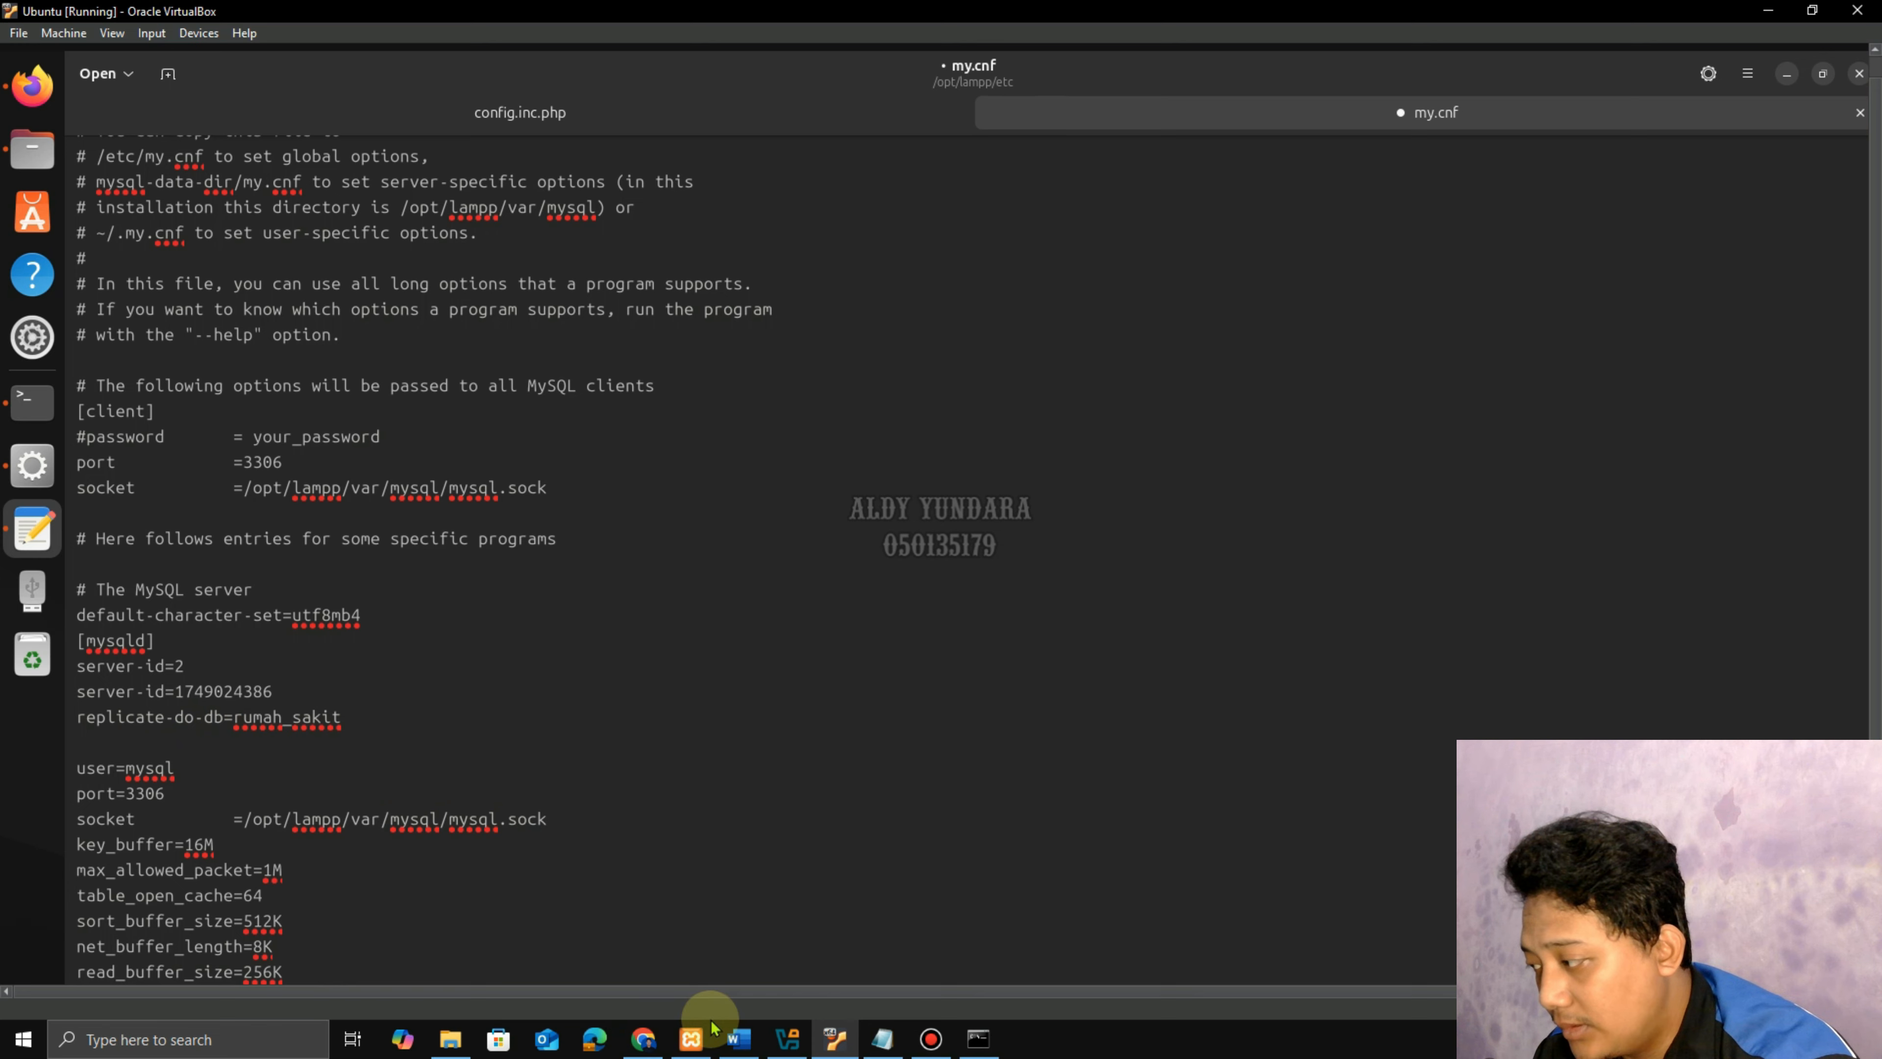
left_click(740, 1037)
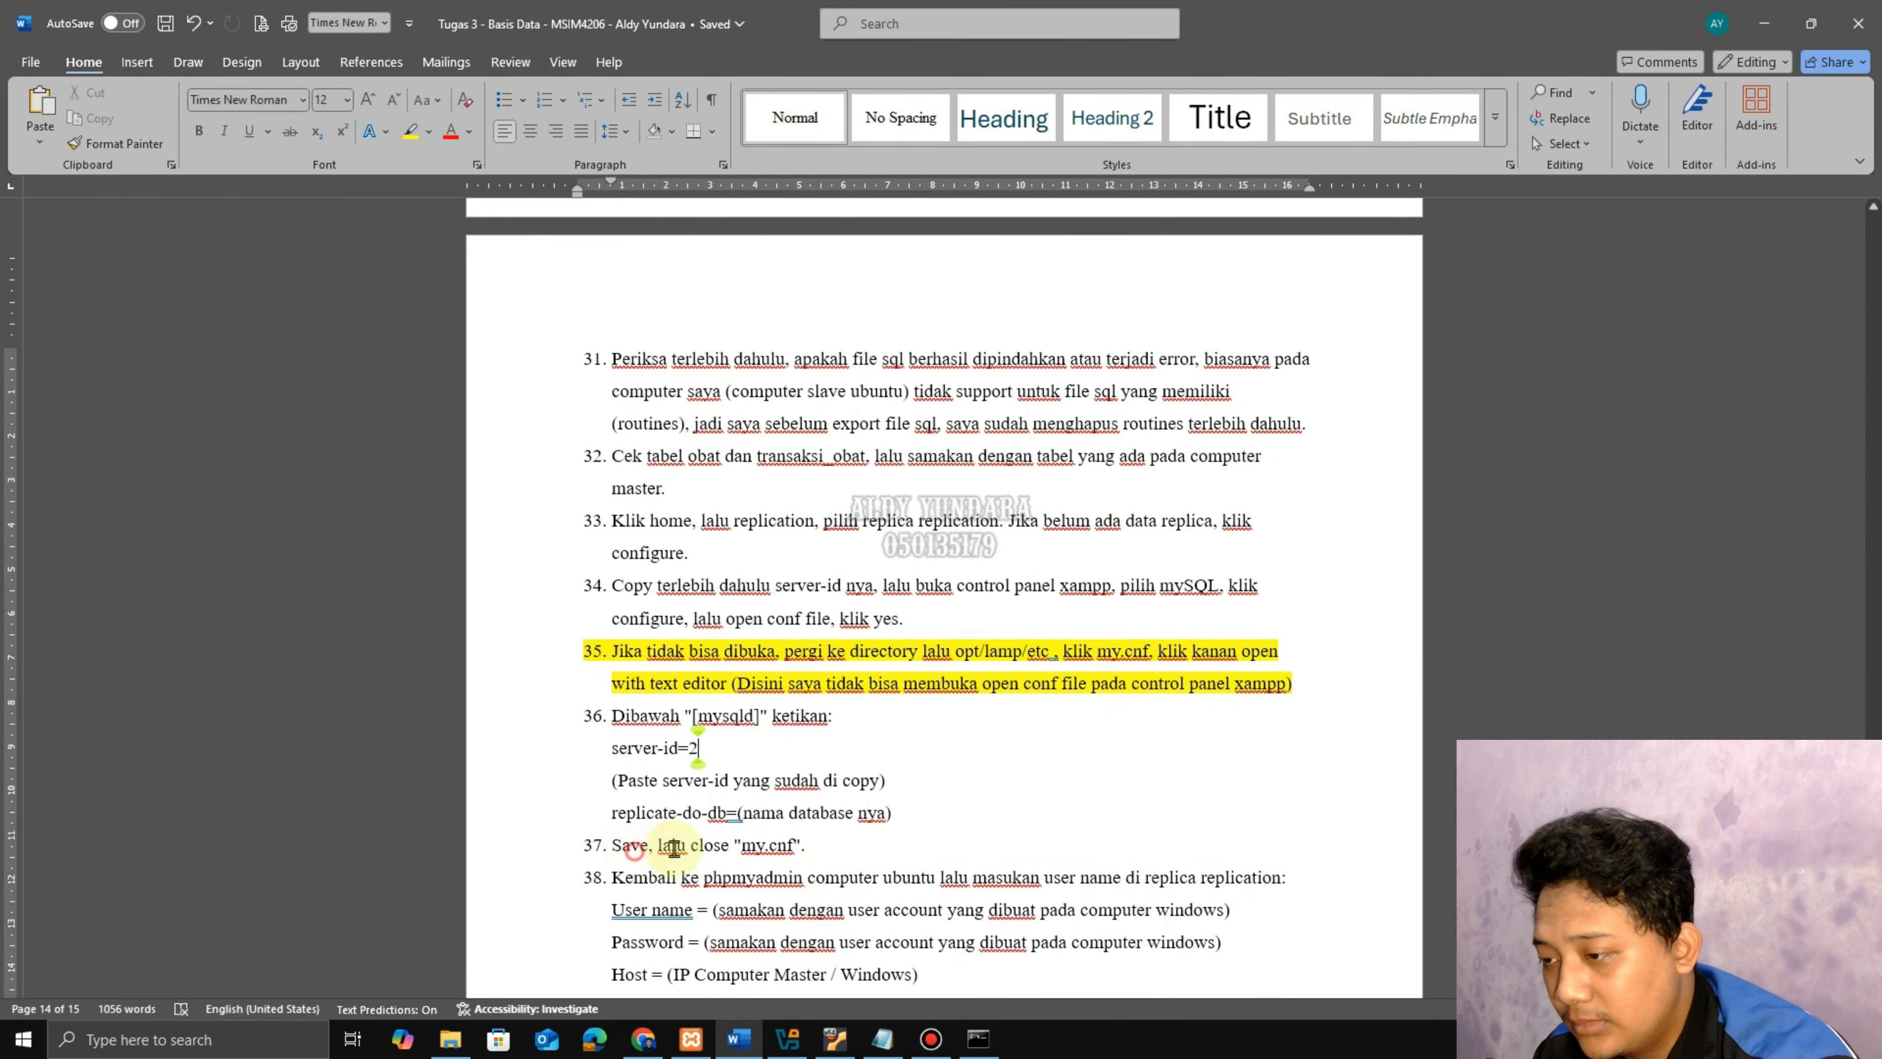
left_click_drag(673, 847, 791, 846)
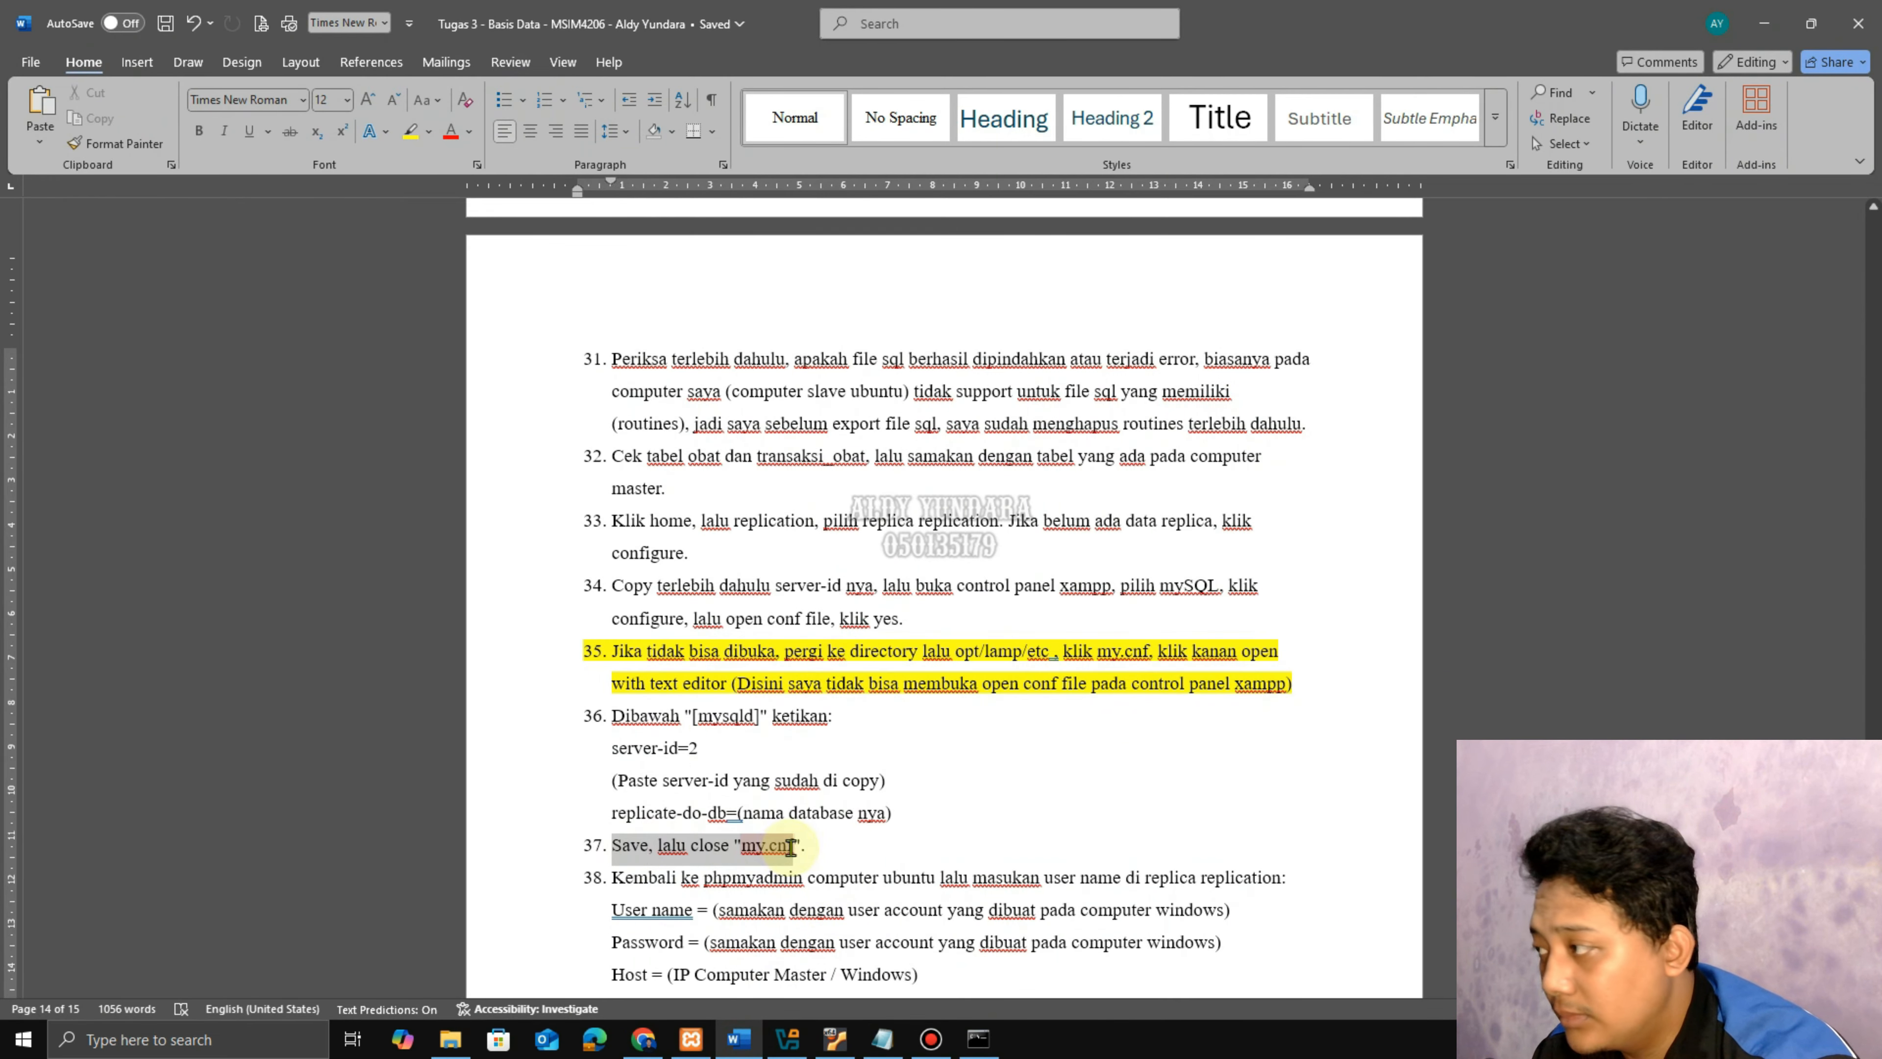
left_click(800, 1039)
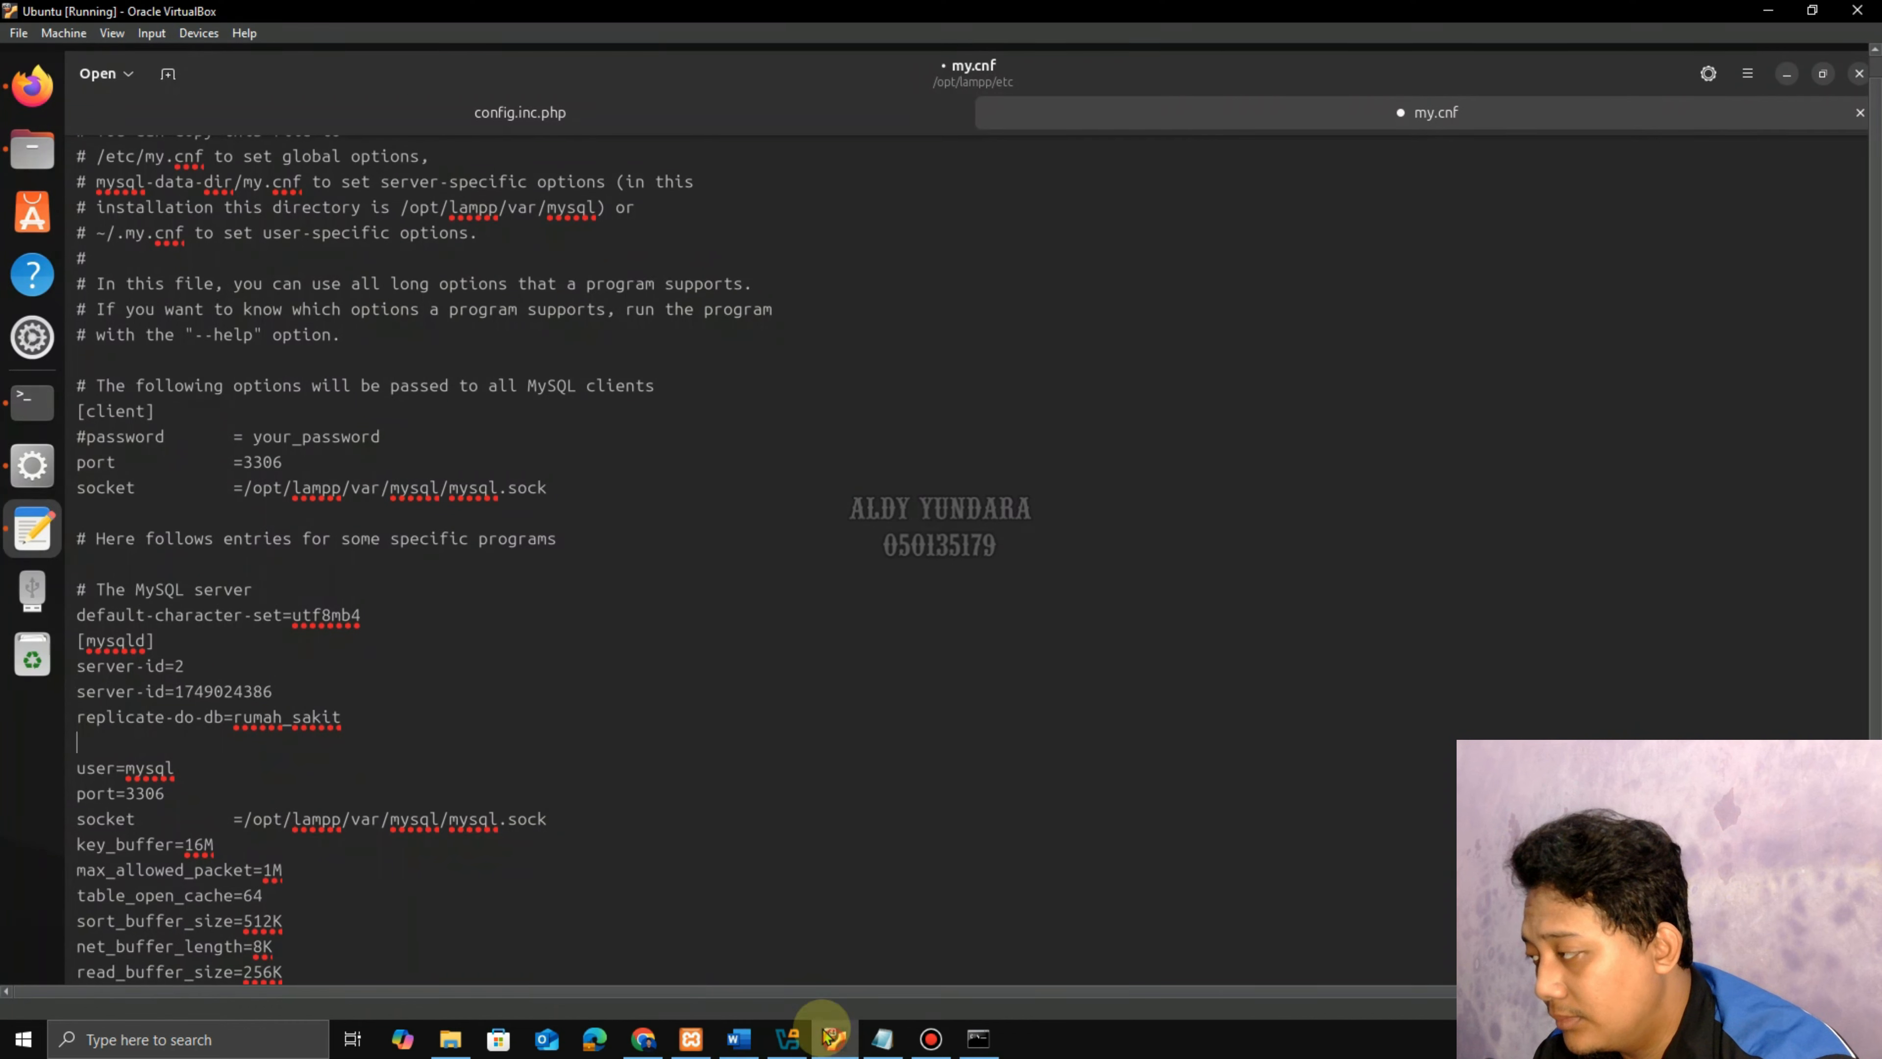
Save and close my.cnf and the Files window, then begin filling the replication User name.
left_click(1753, 83)
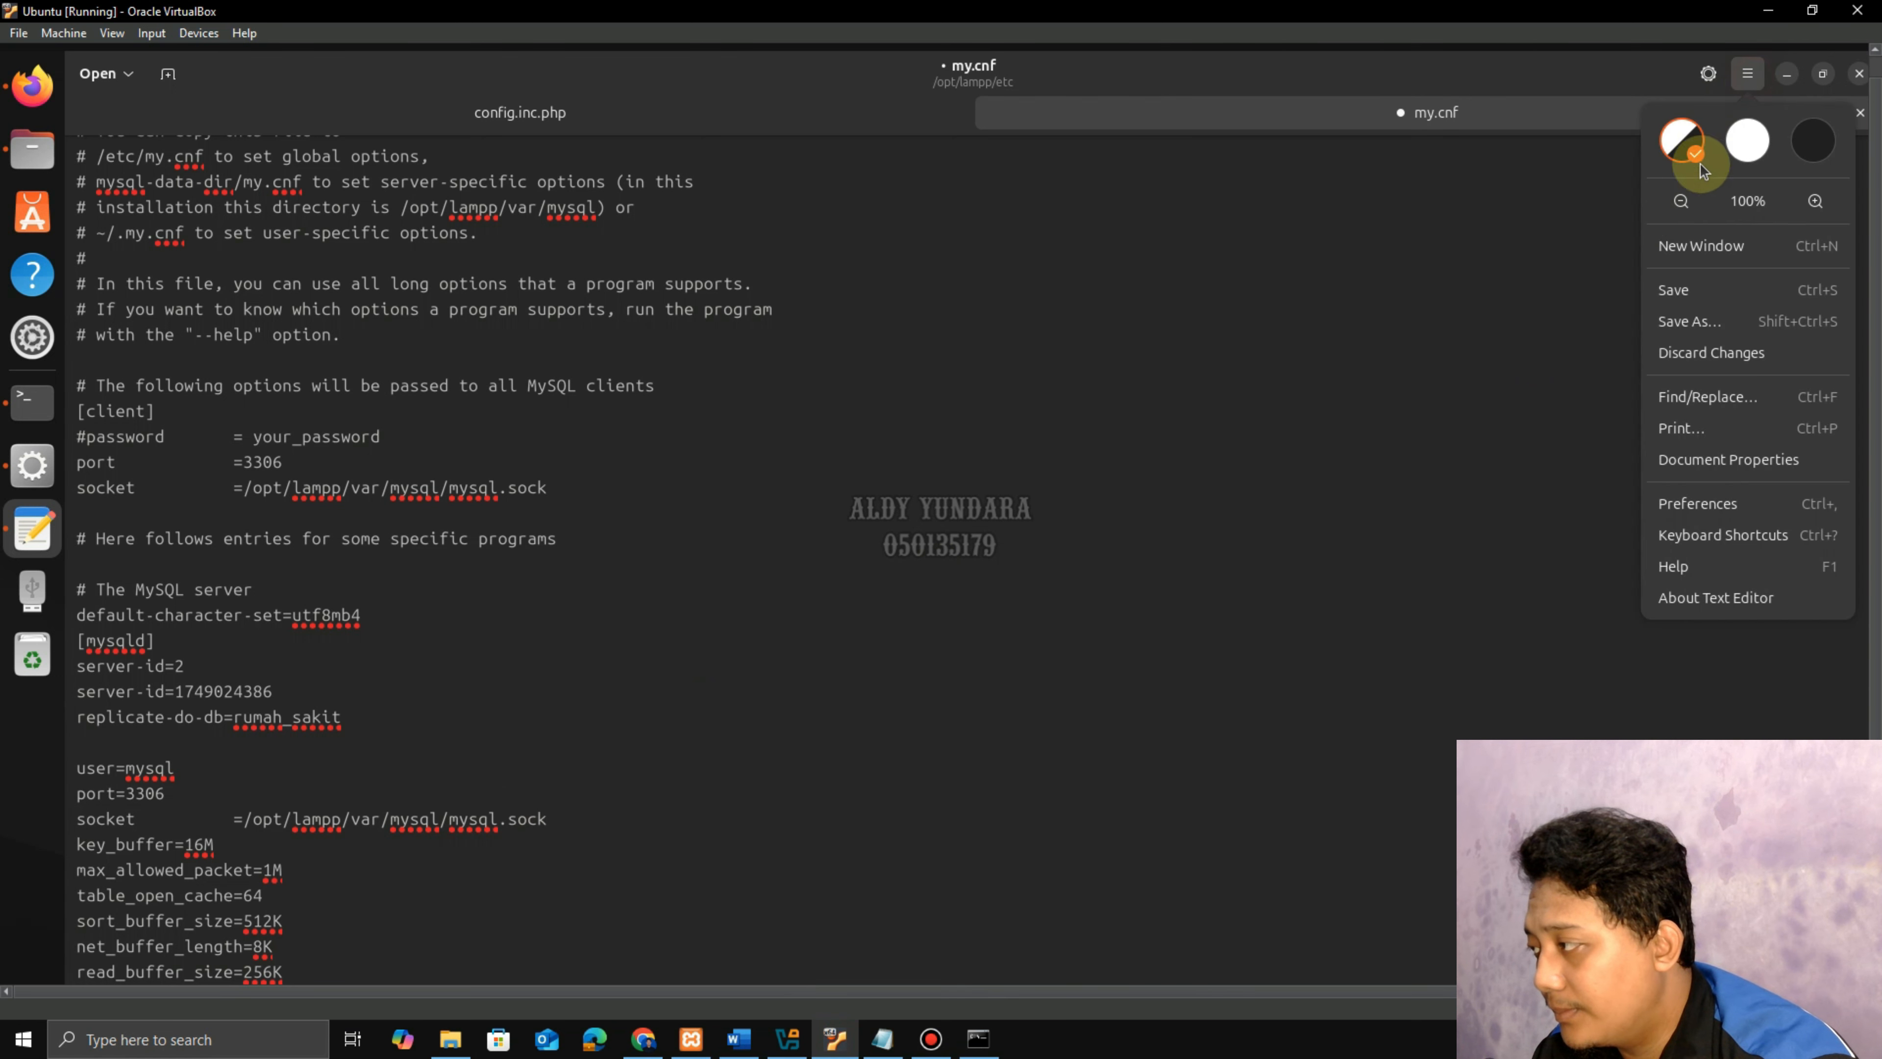
left_click(1695, 295)
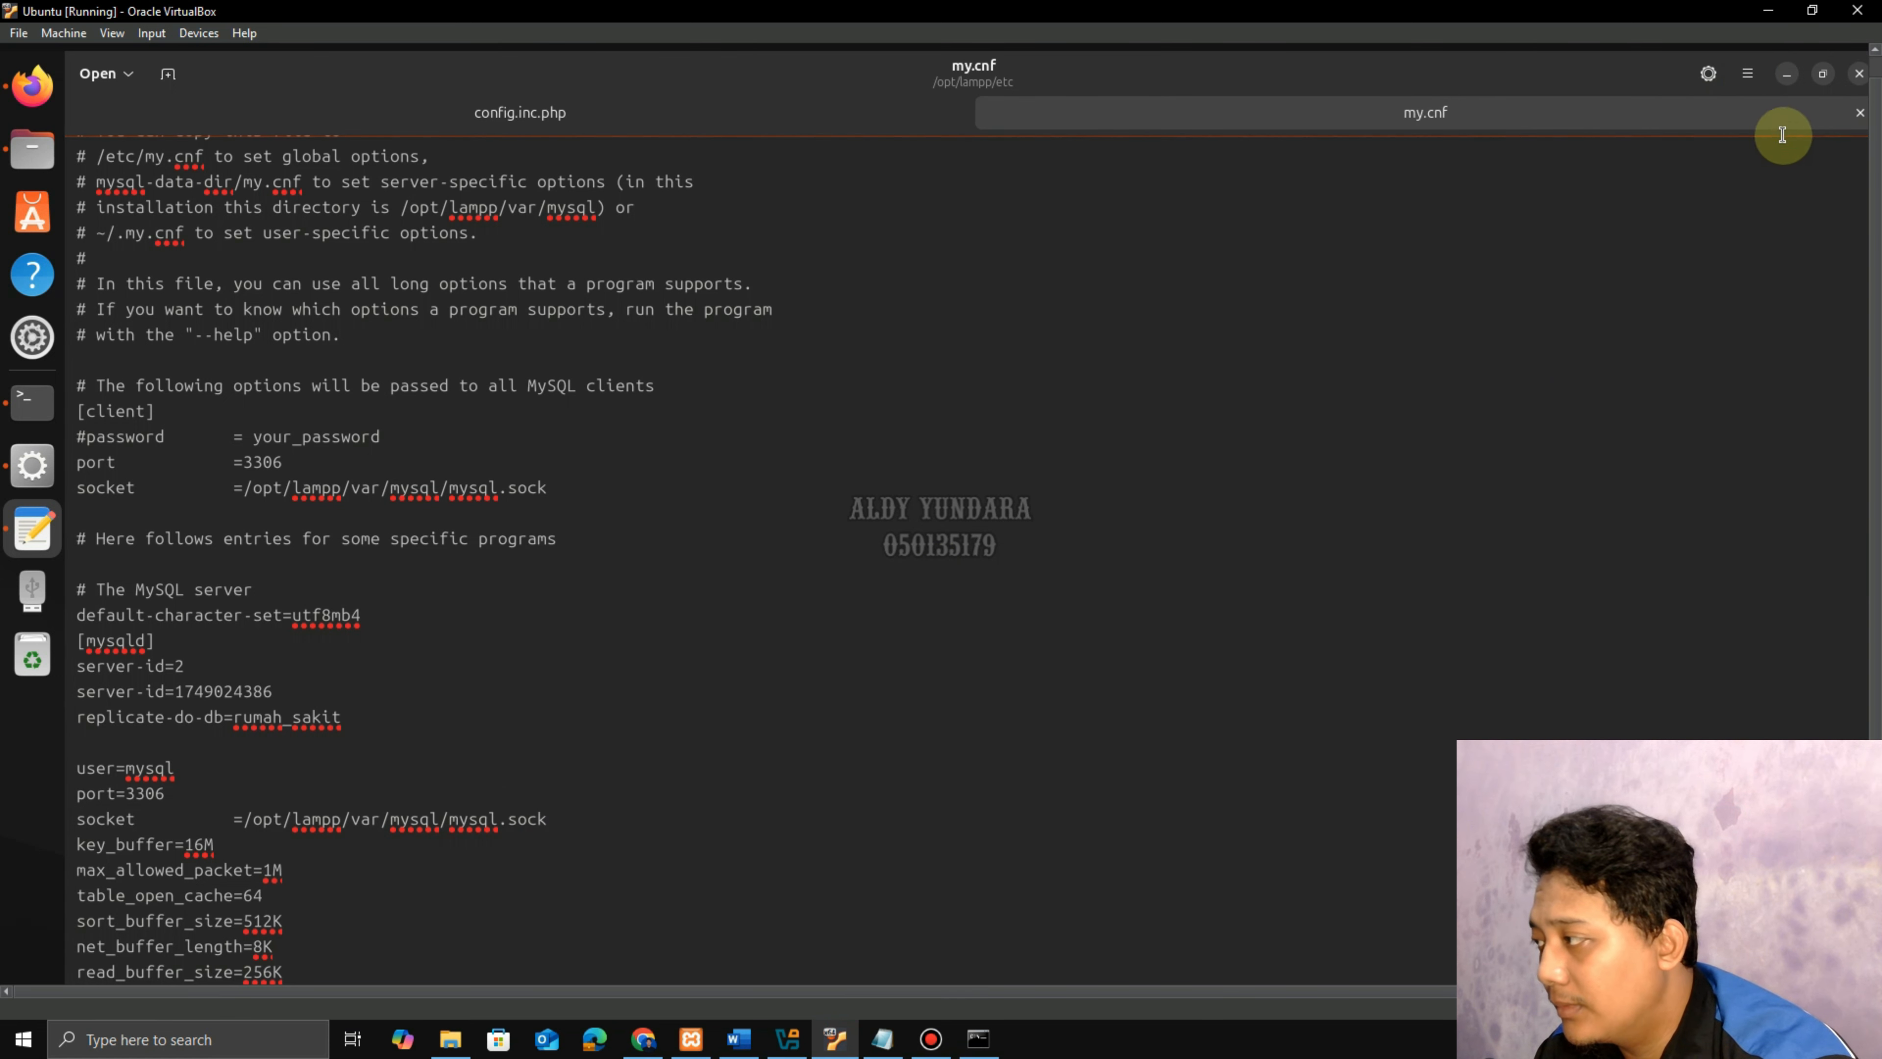
left_click(1860, 113)
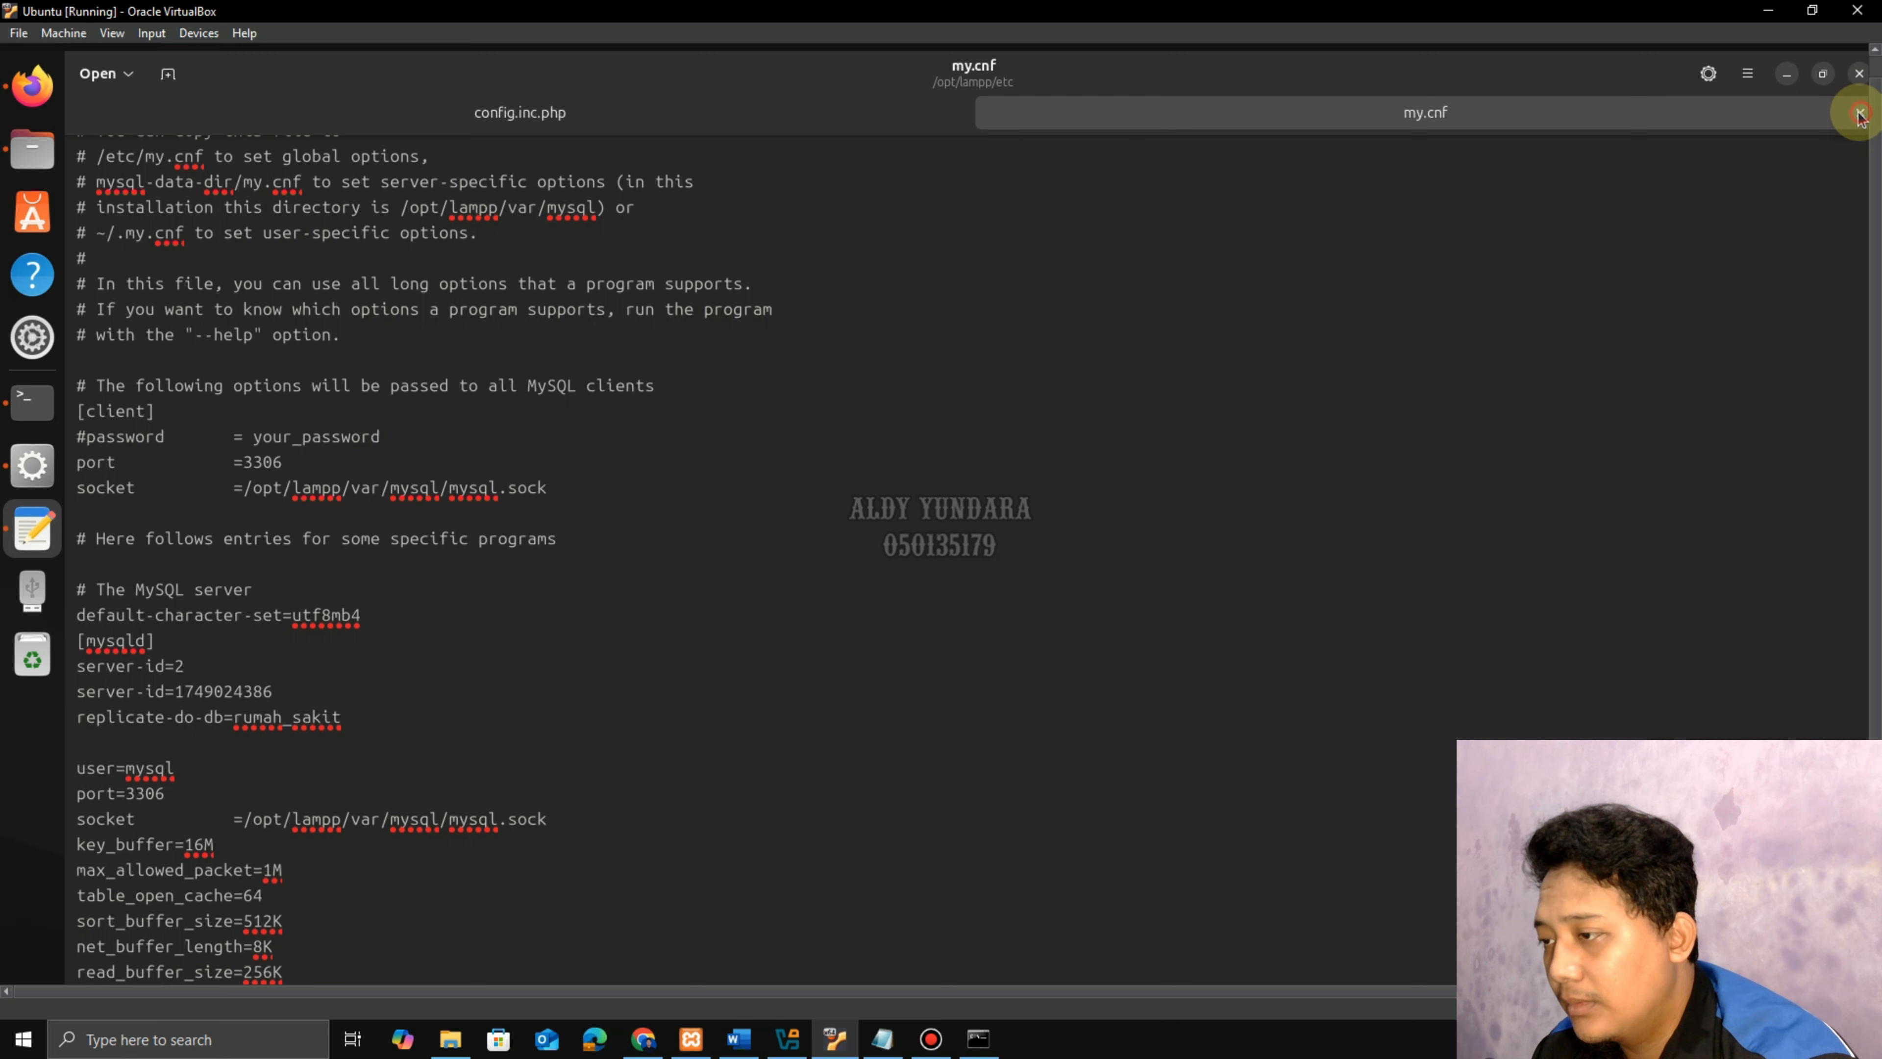
left_click(1856, 76)
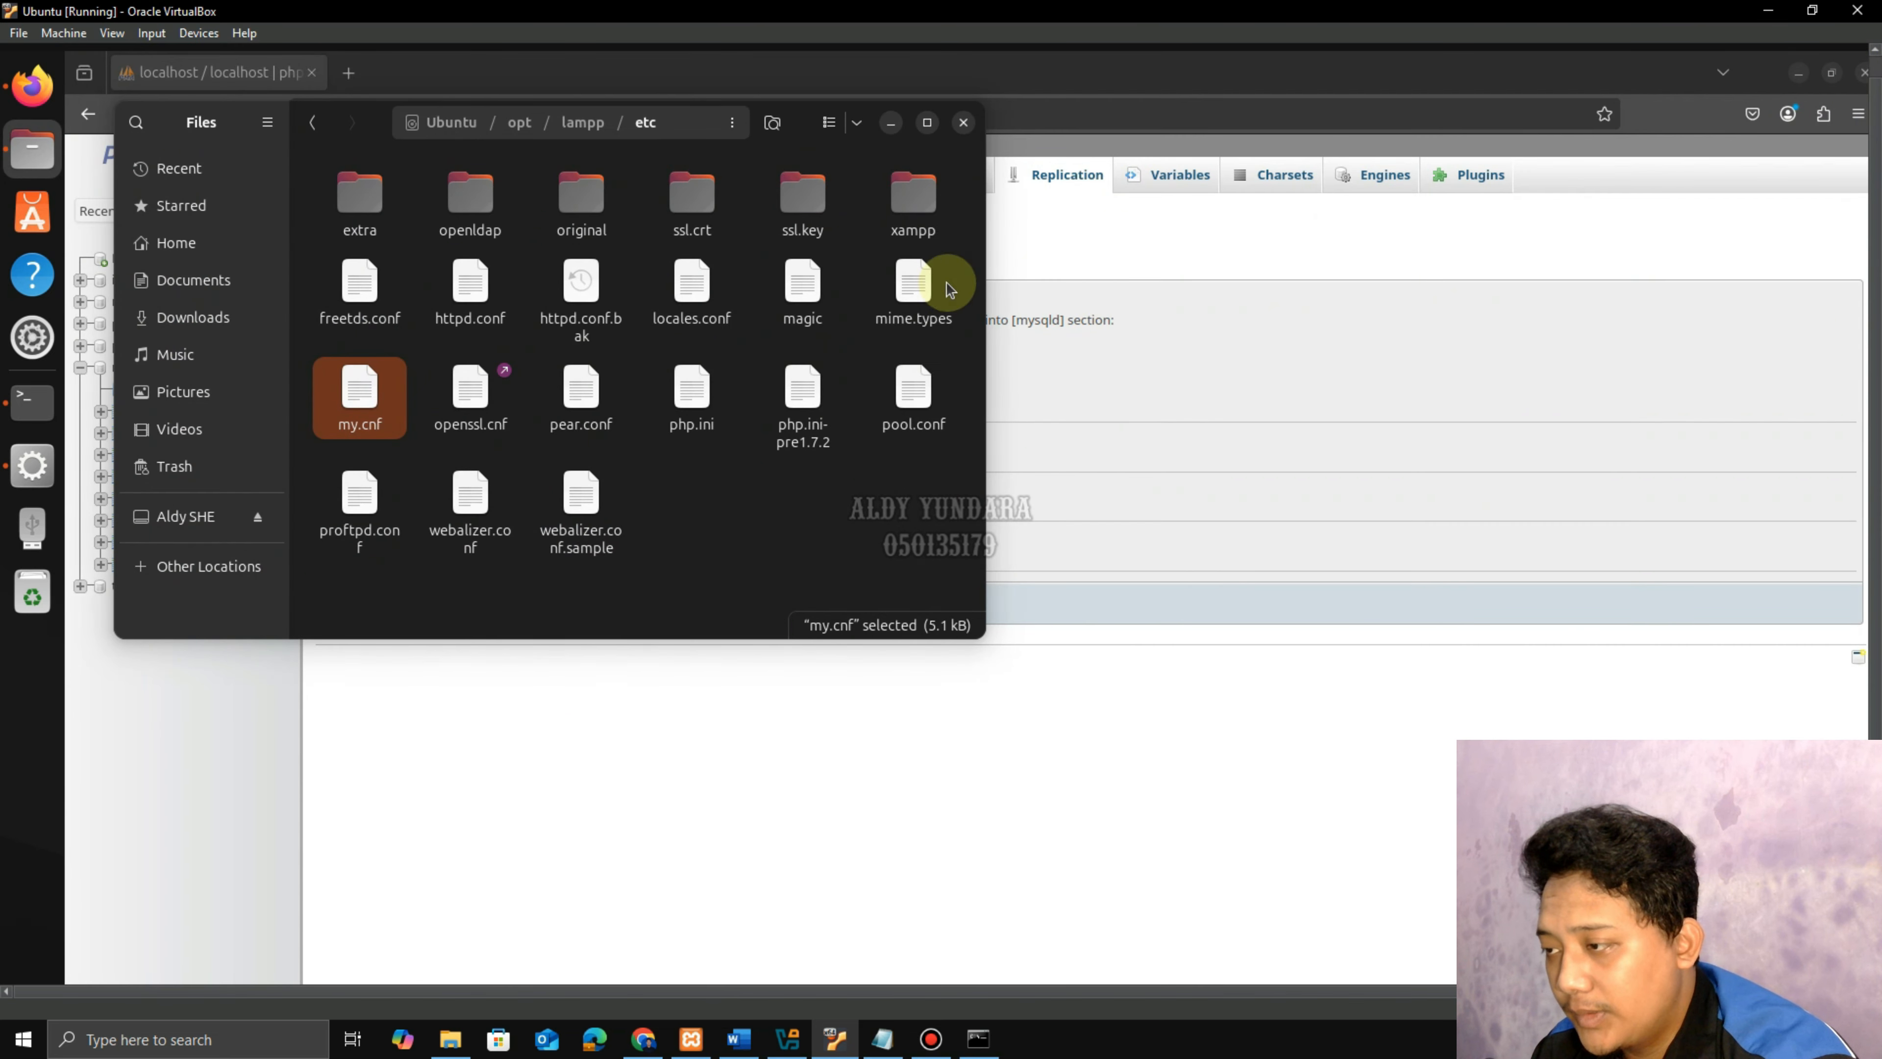
left_click(886, 121)
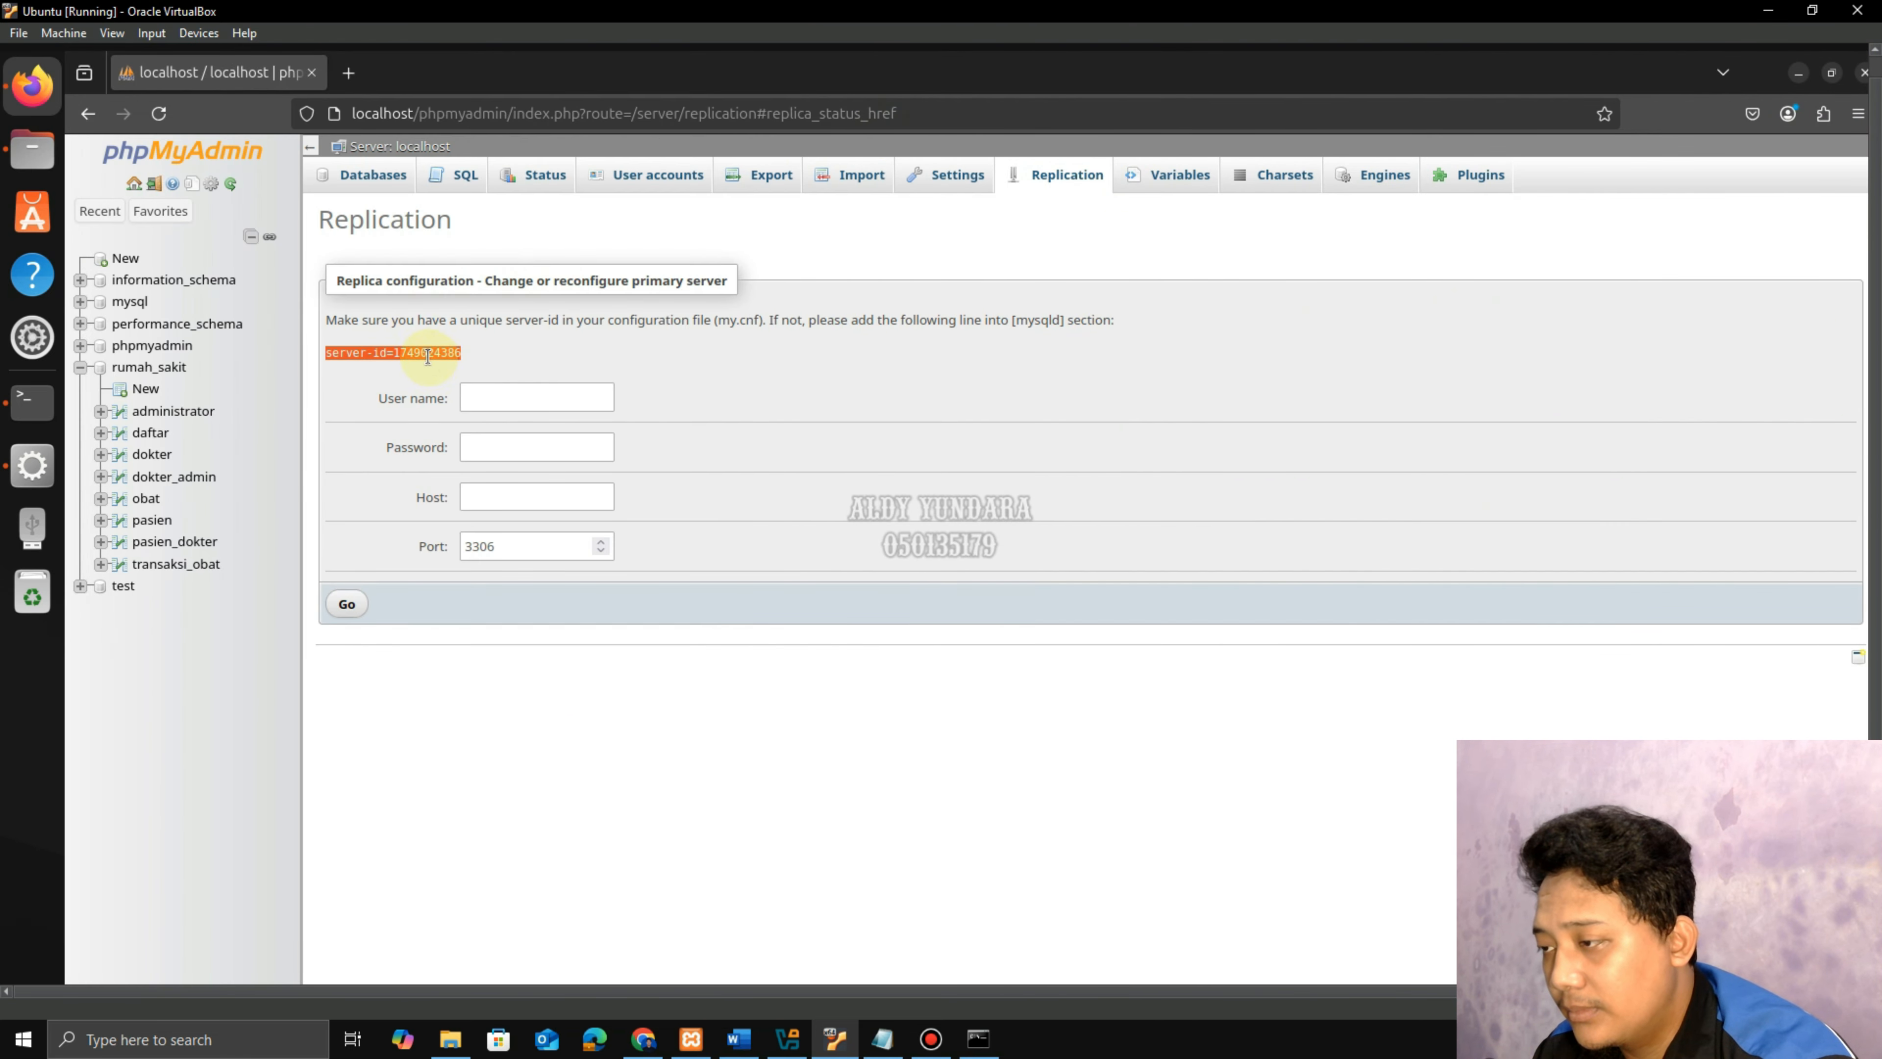
left_click(498, 398)
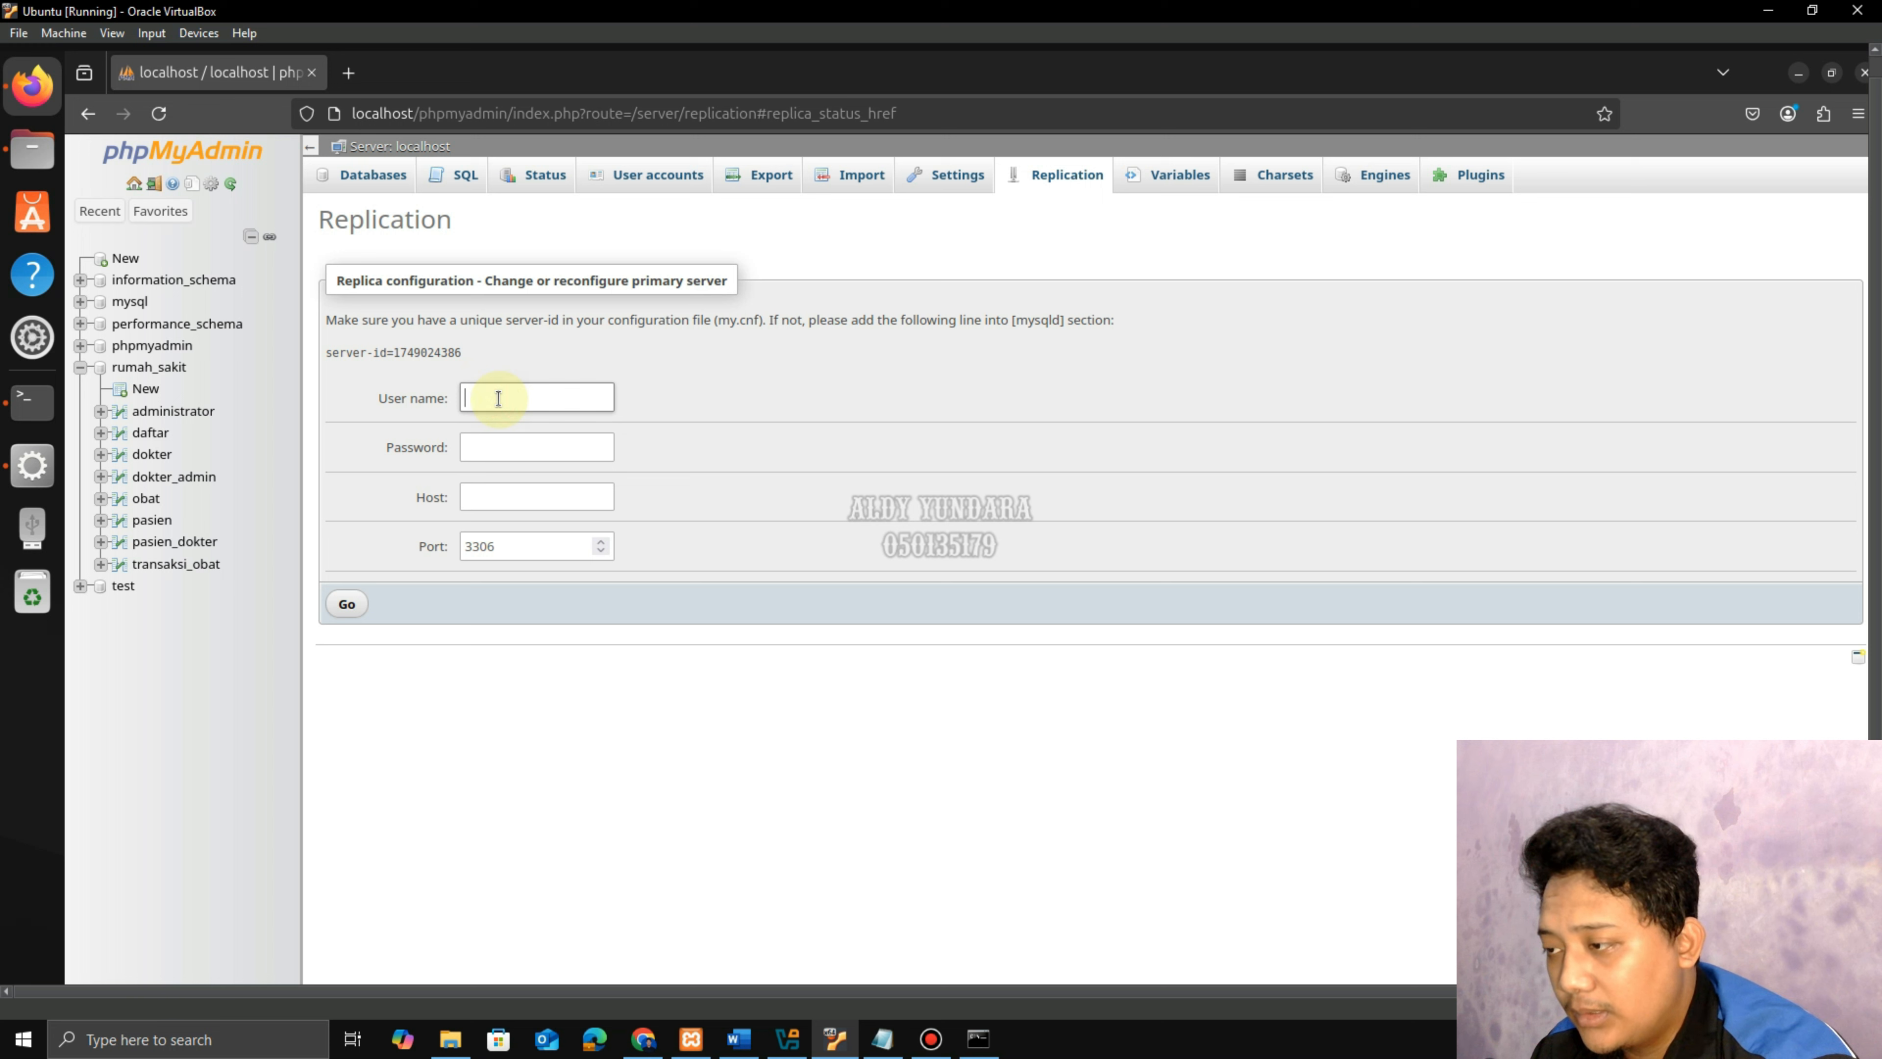
Enter user tugas3, the account password, and primary host 192.168.0.113 found via ipconfig.
type("tugas")
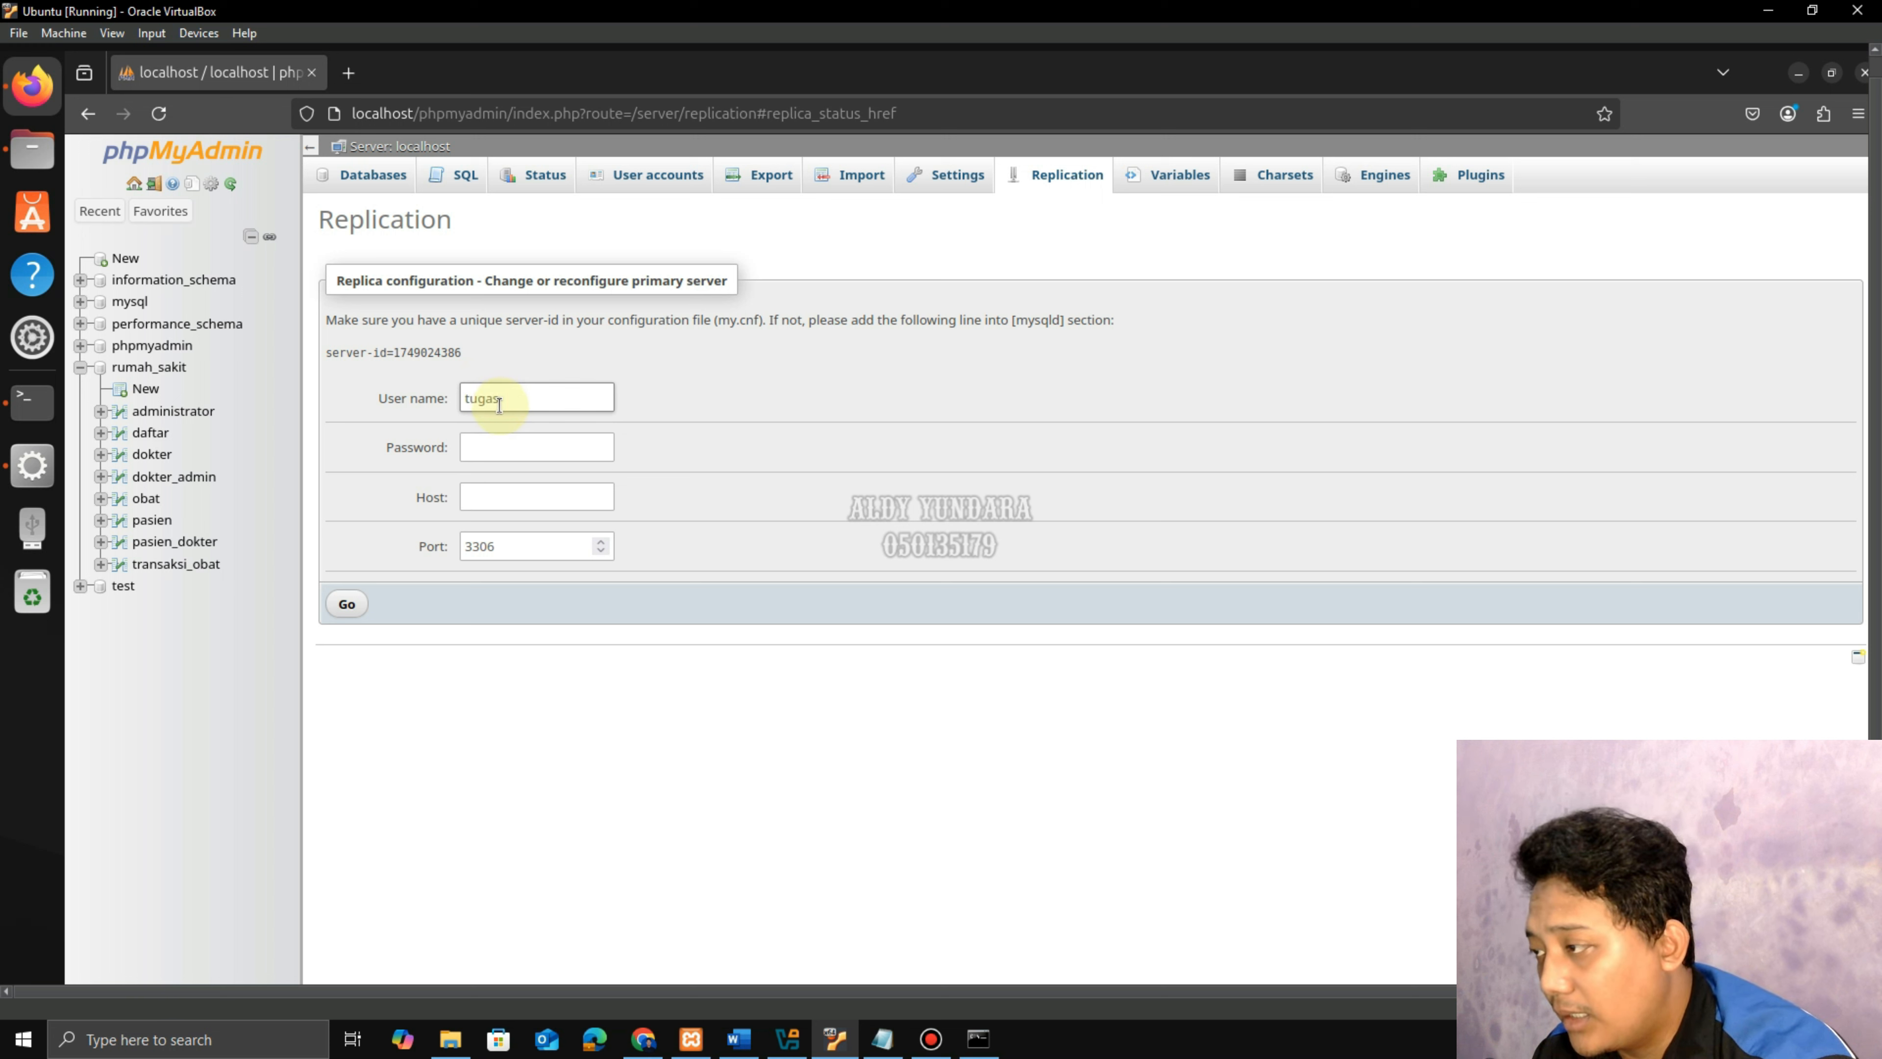
type("3")
left_click(511, 447)
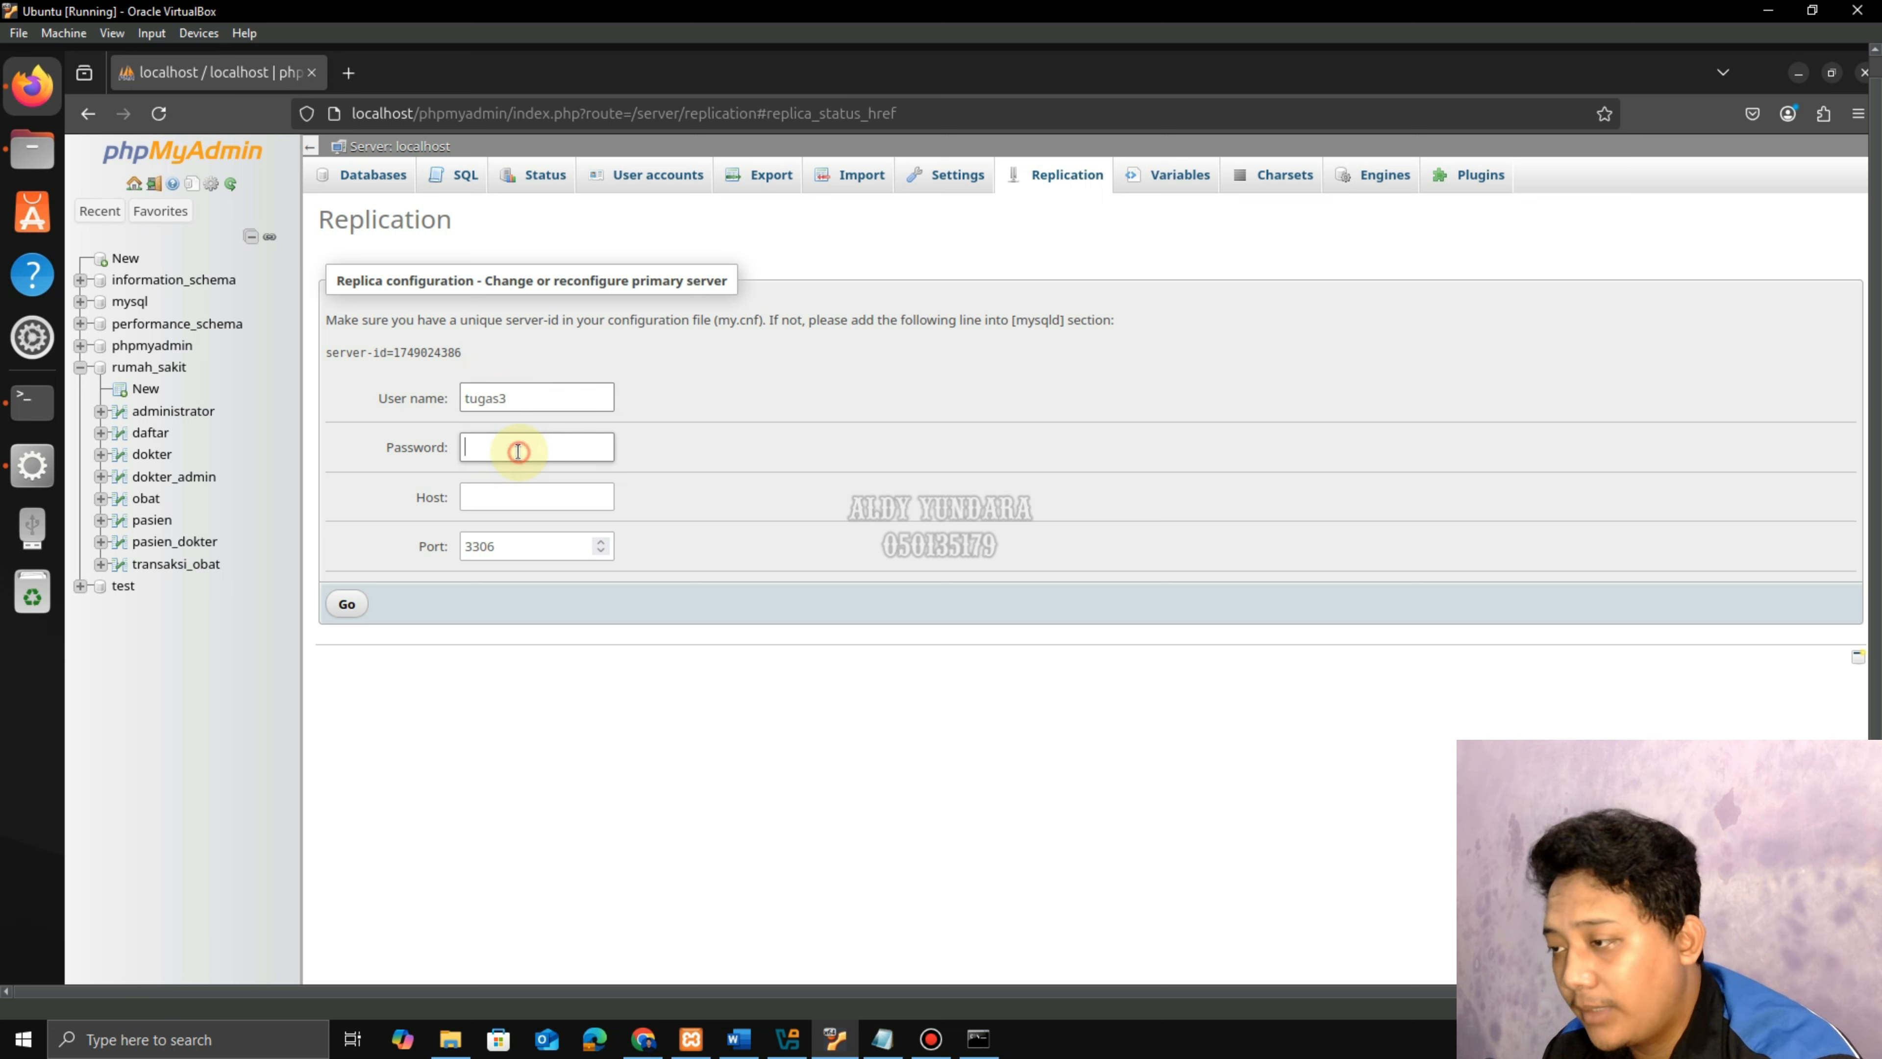
left_click(877, 1050)
left_click(495, 471)
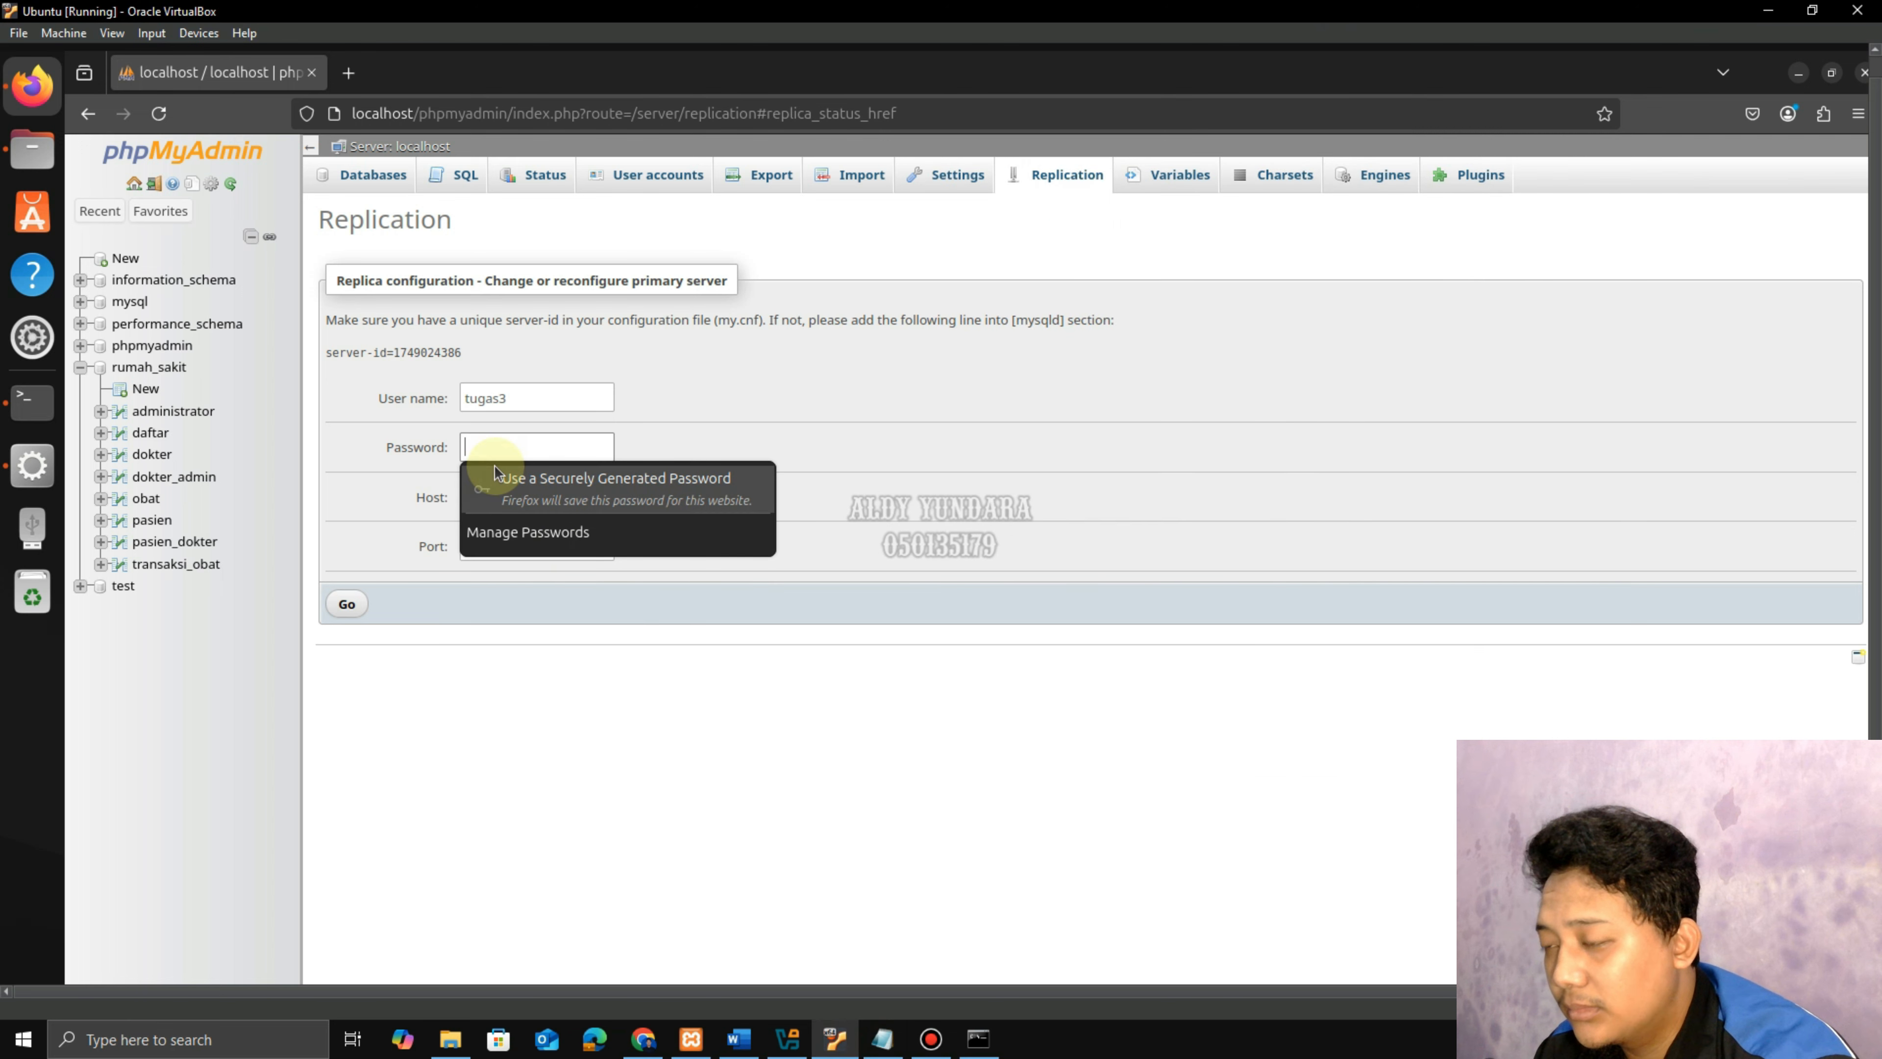
type("A")
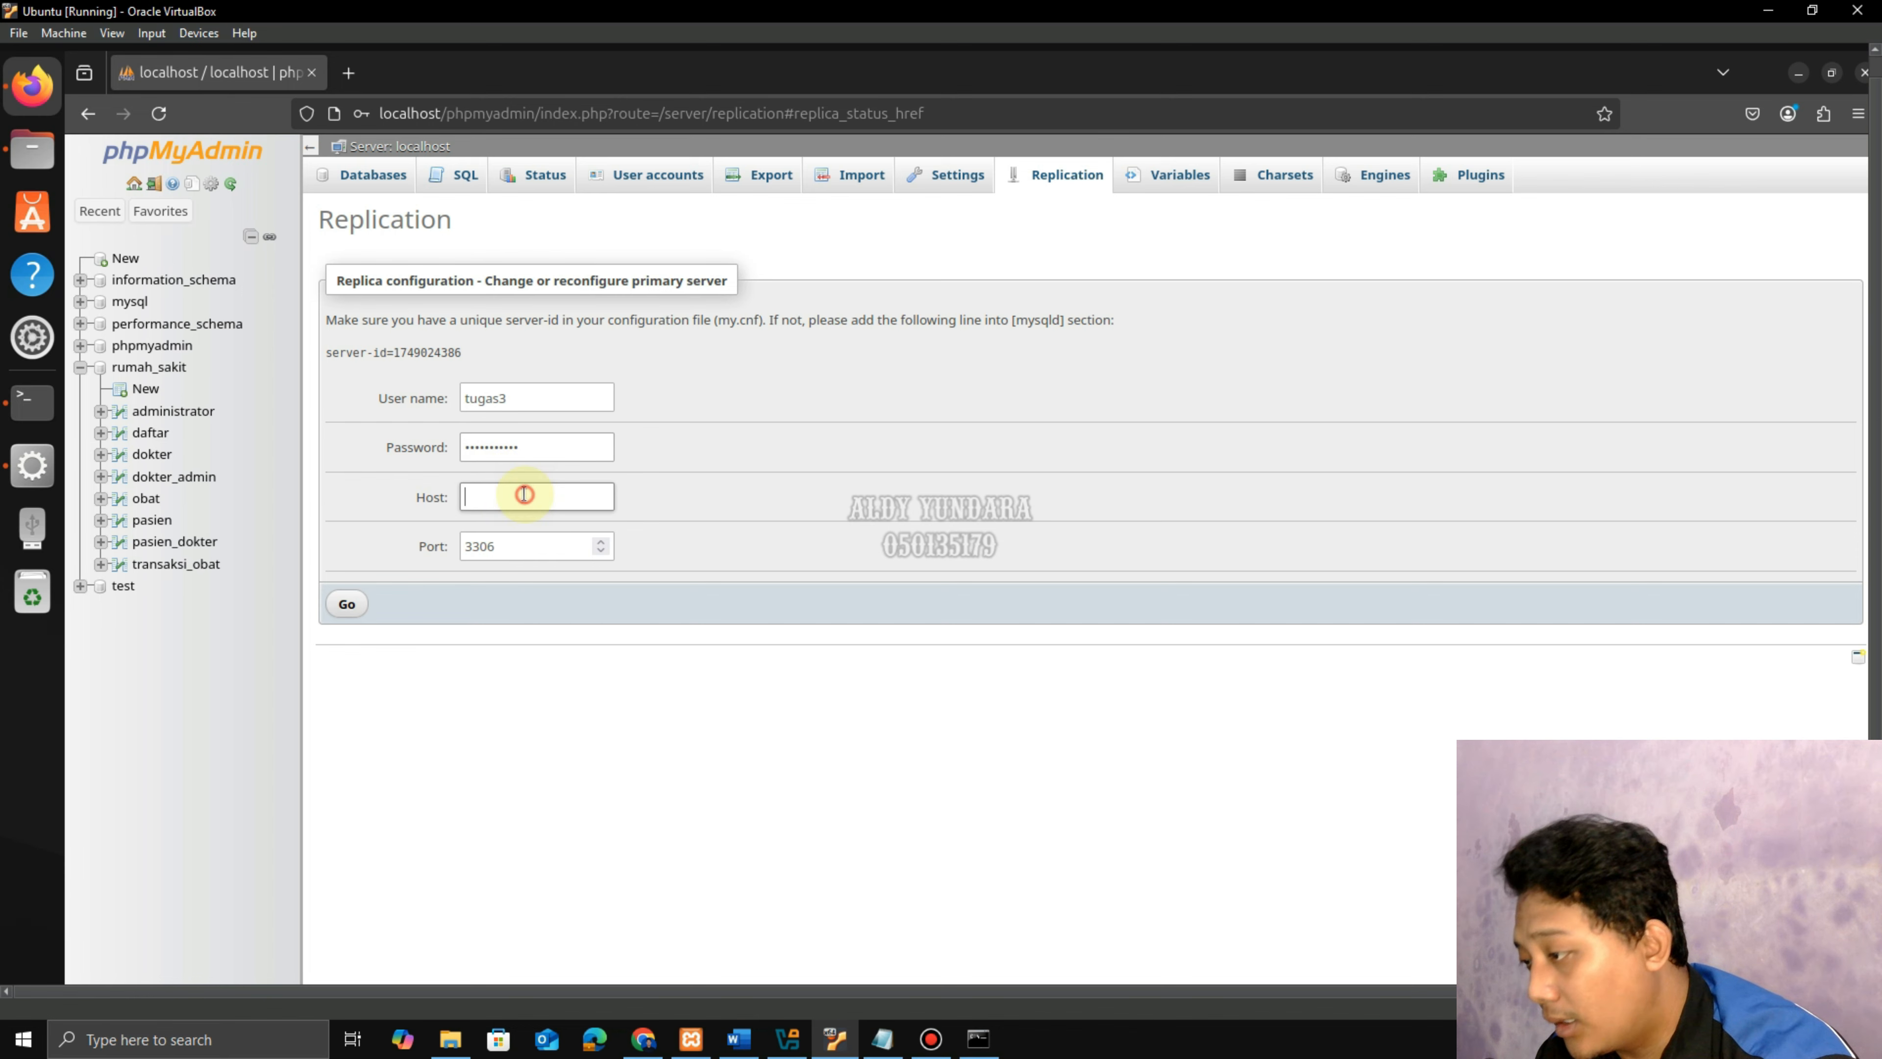
left_click(978, 1038)
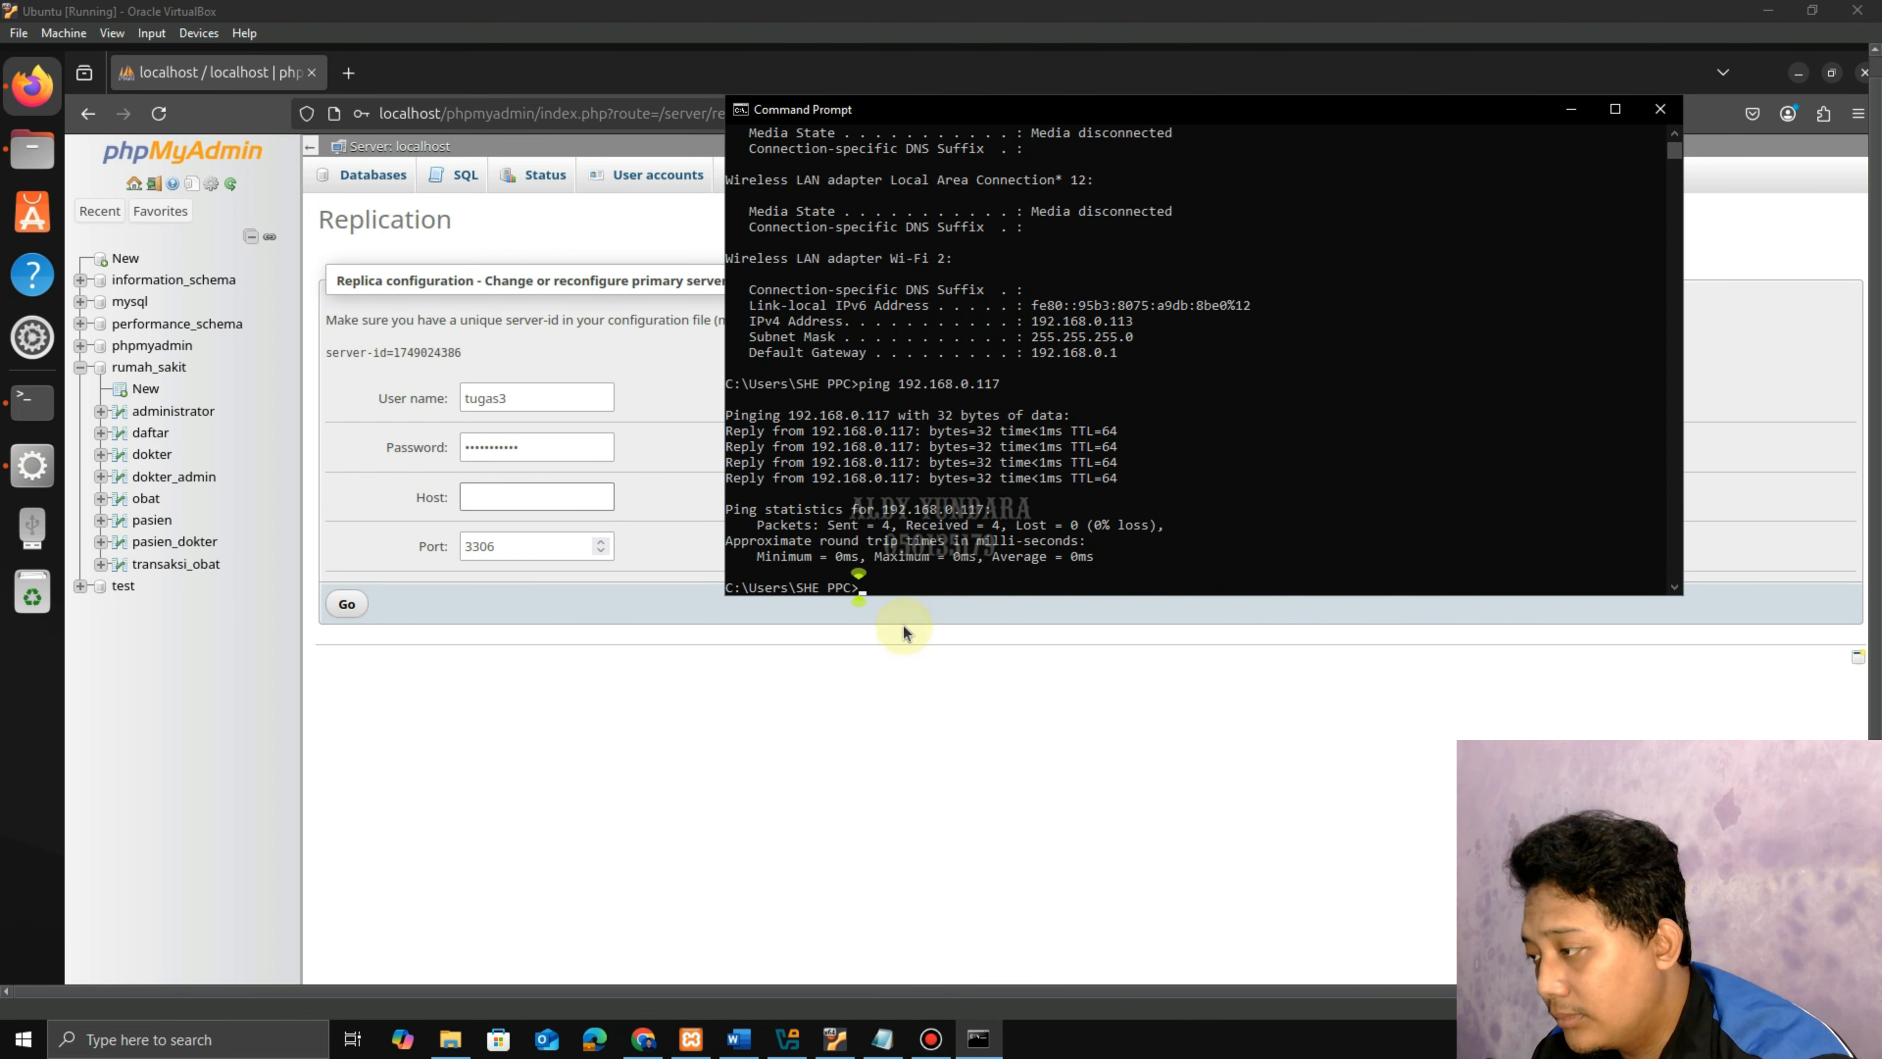
type("ipconfi")
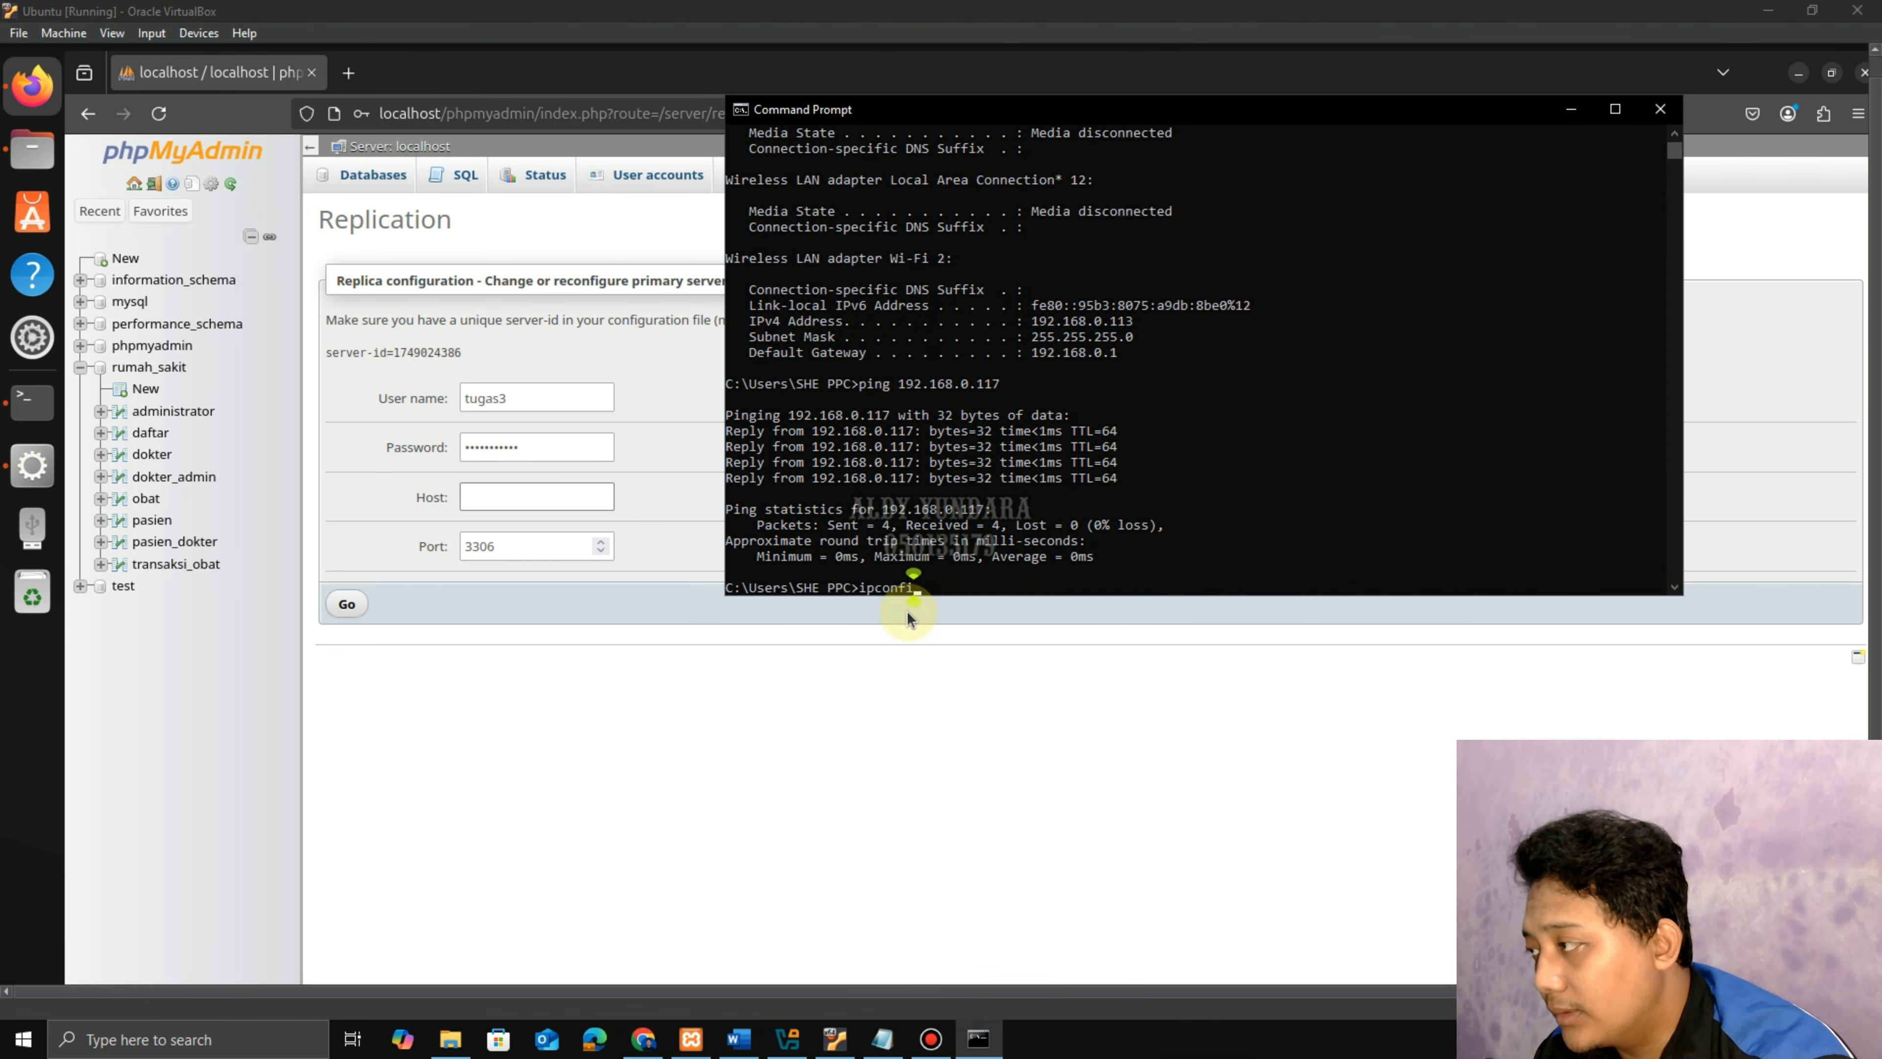
type("g")
key("Return")
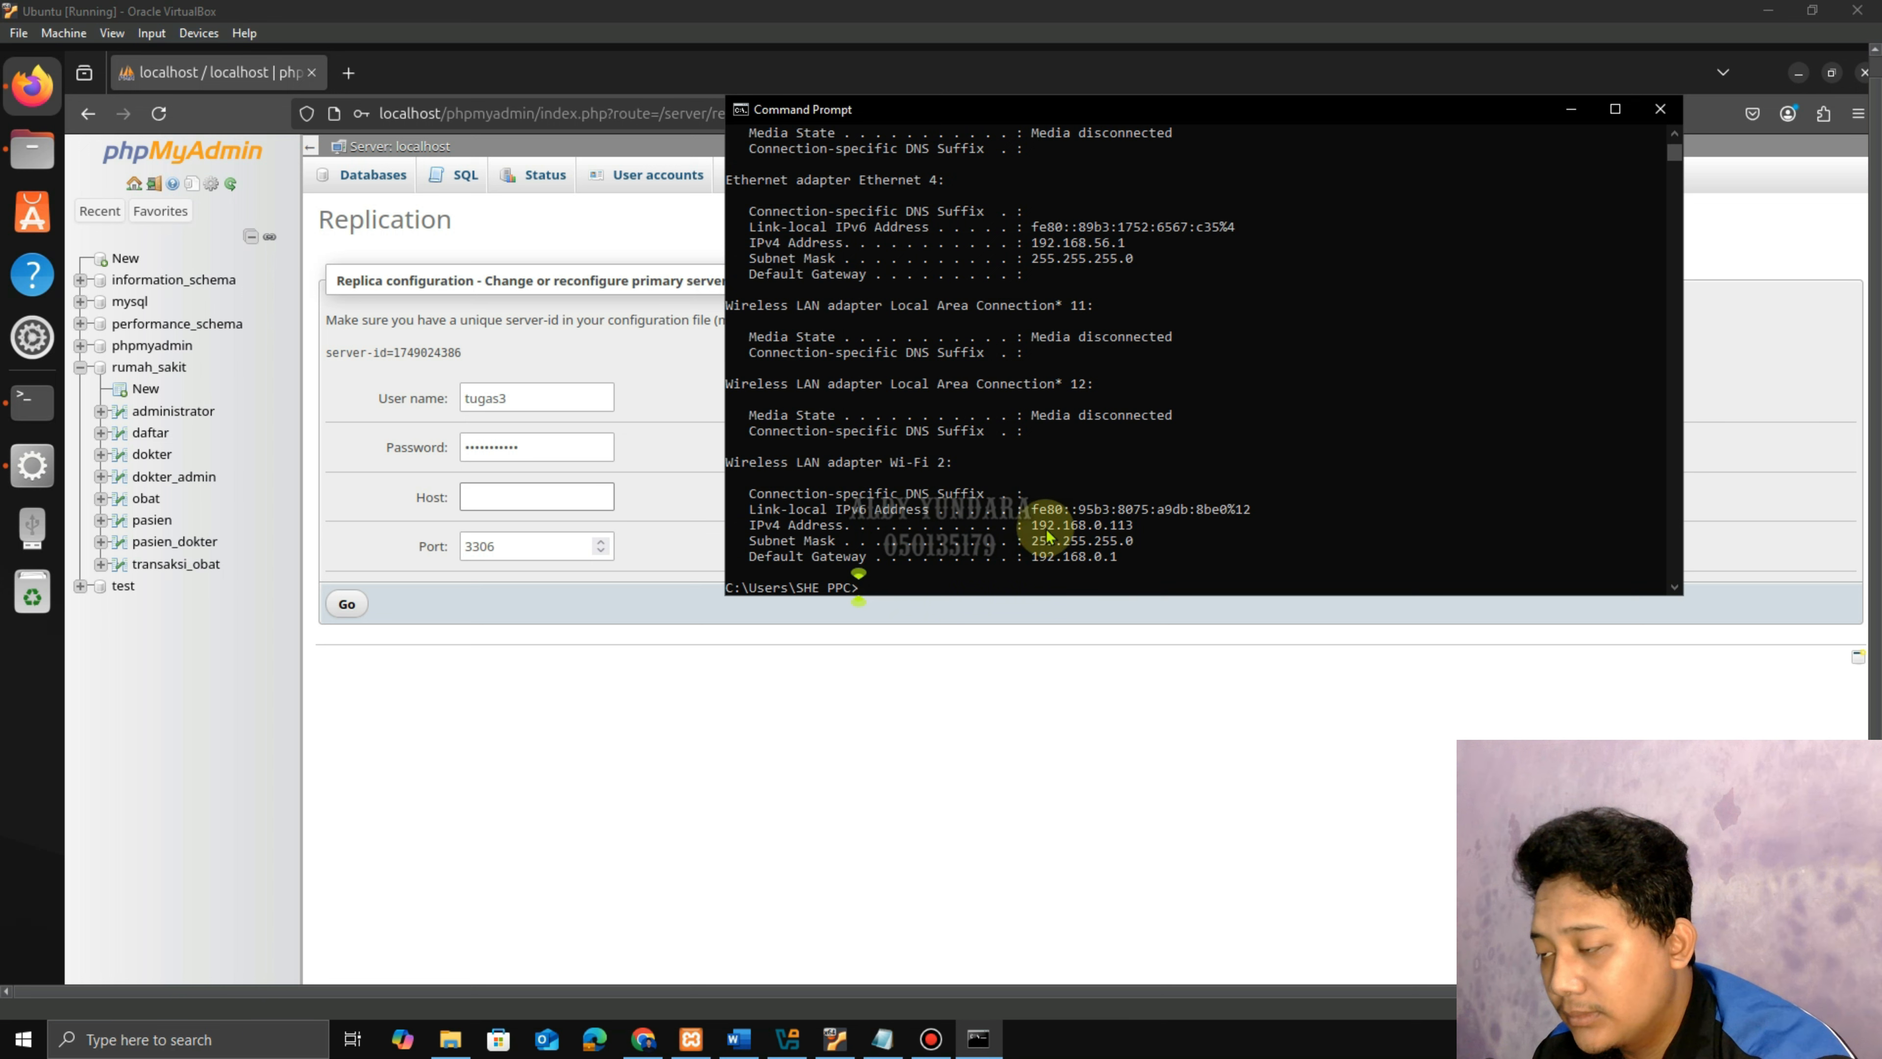
left_click(1571, 119)
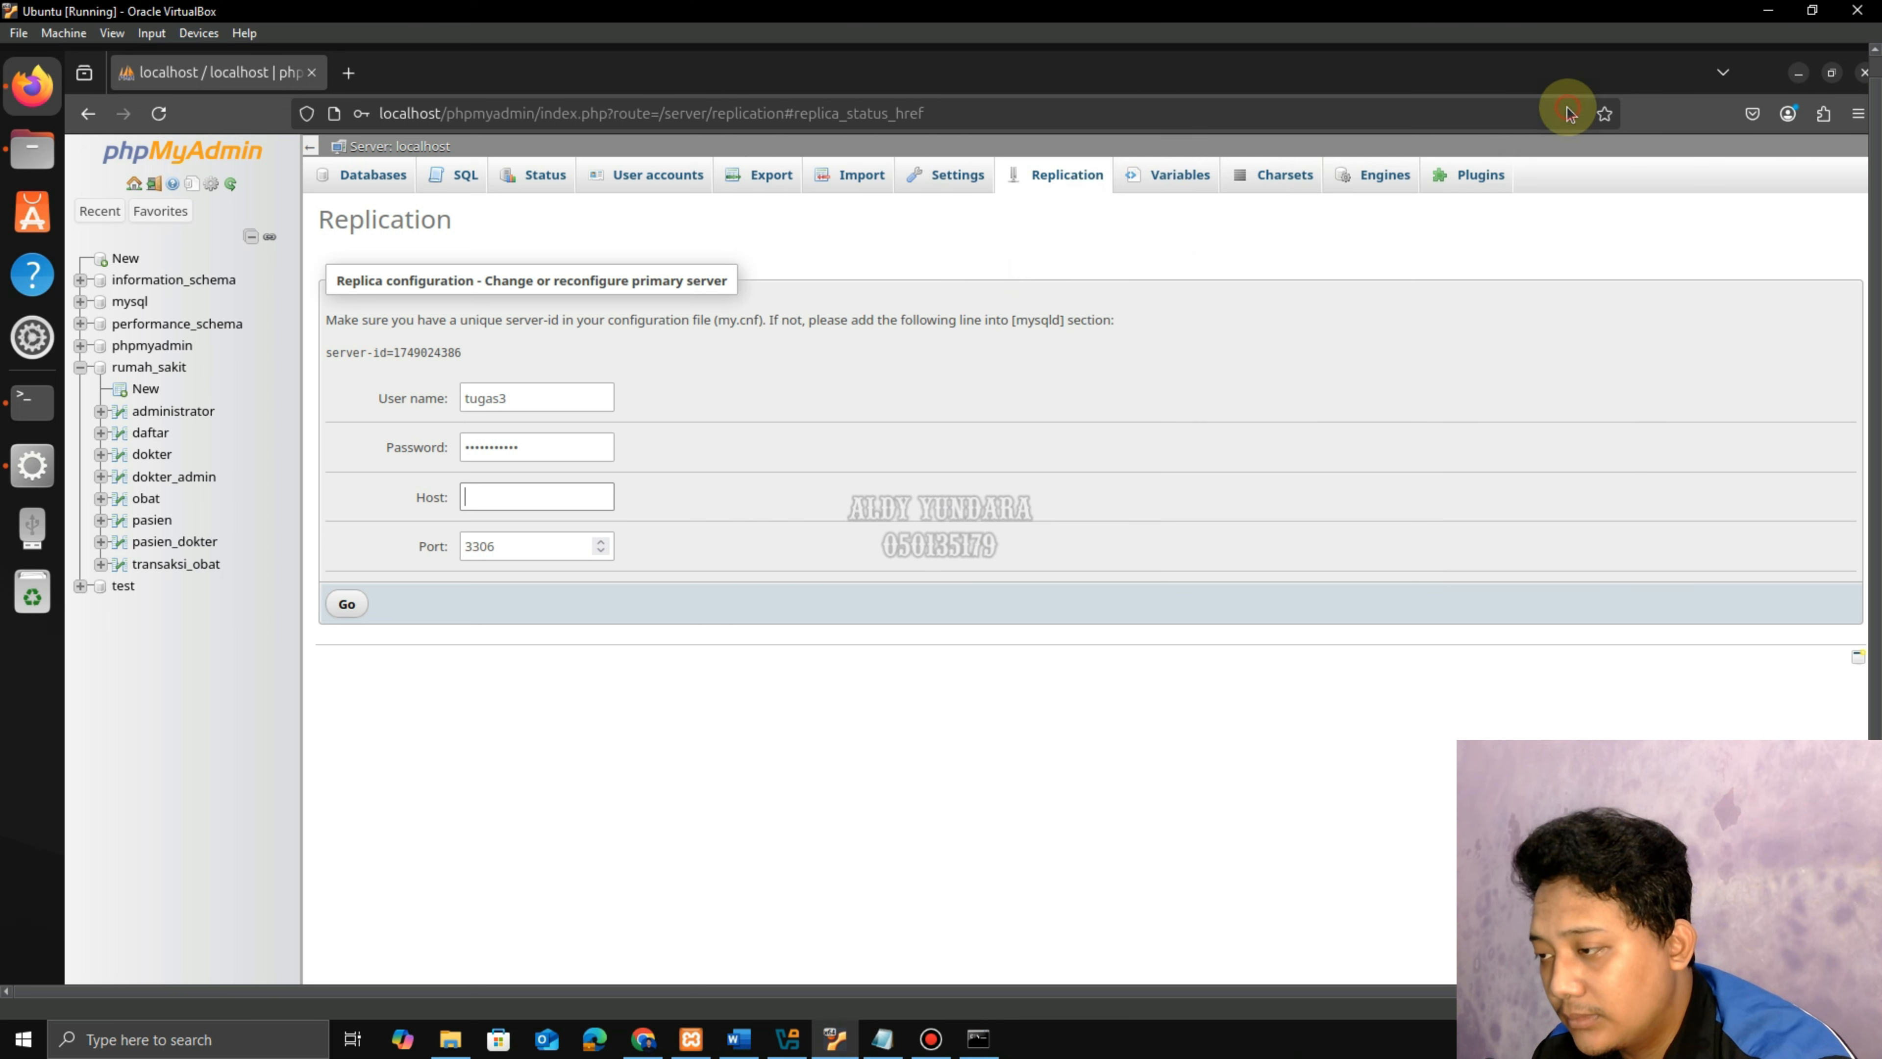
left_click(498, 496)
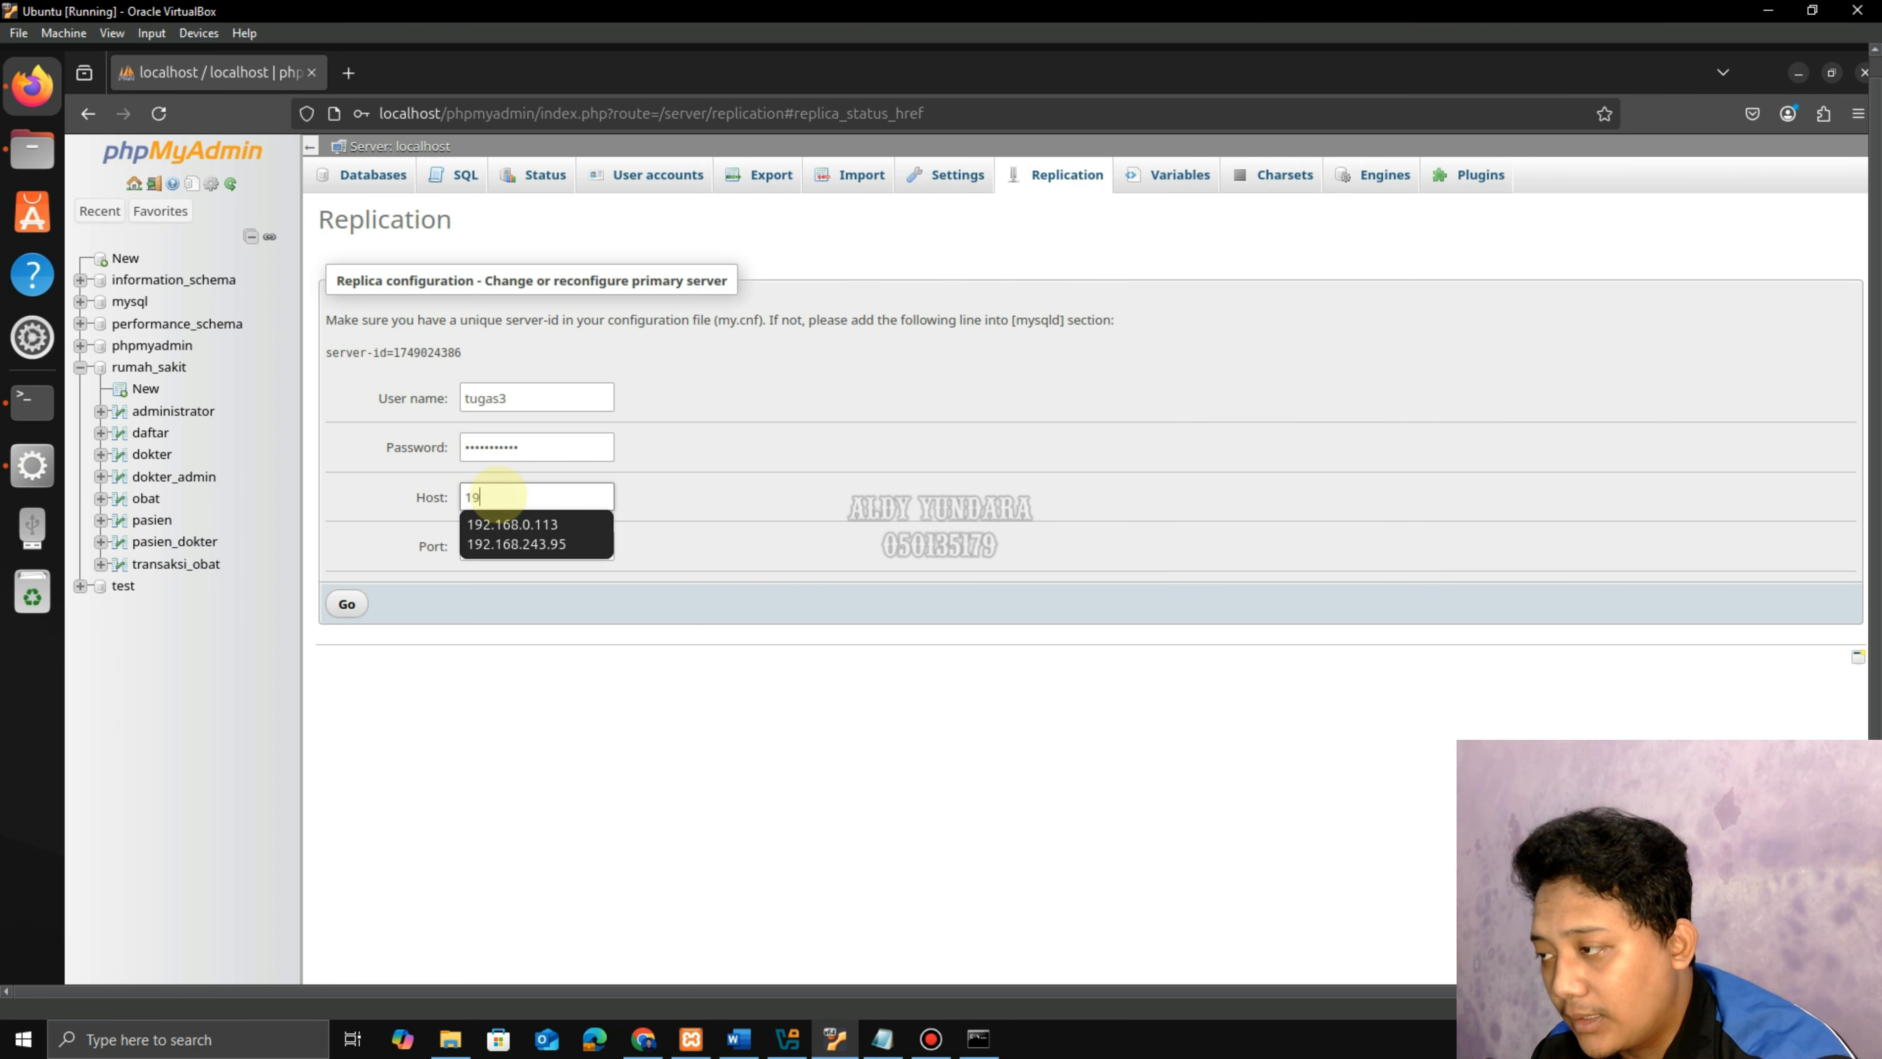
left_click(511, 524)
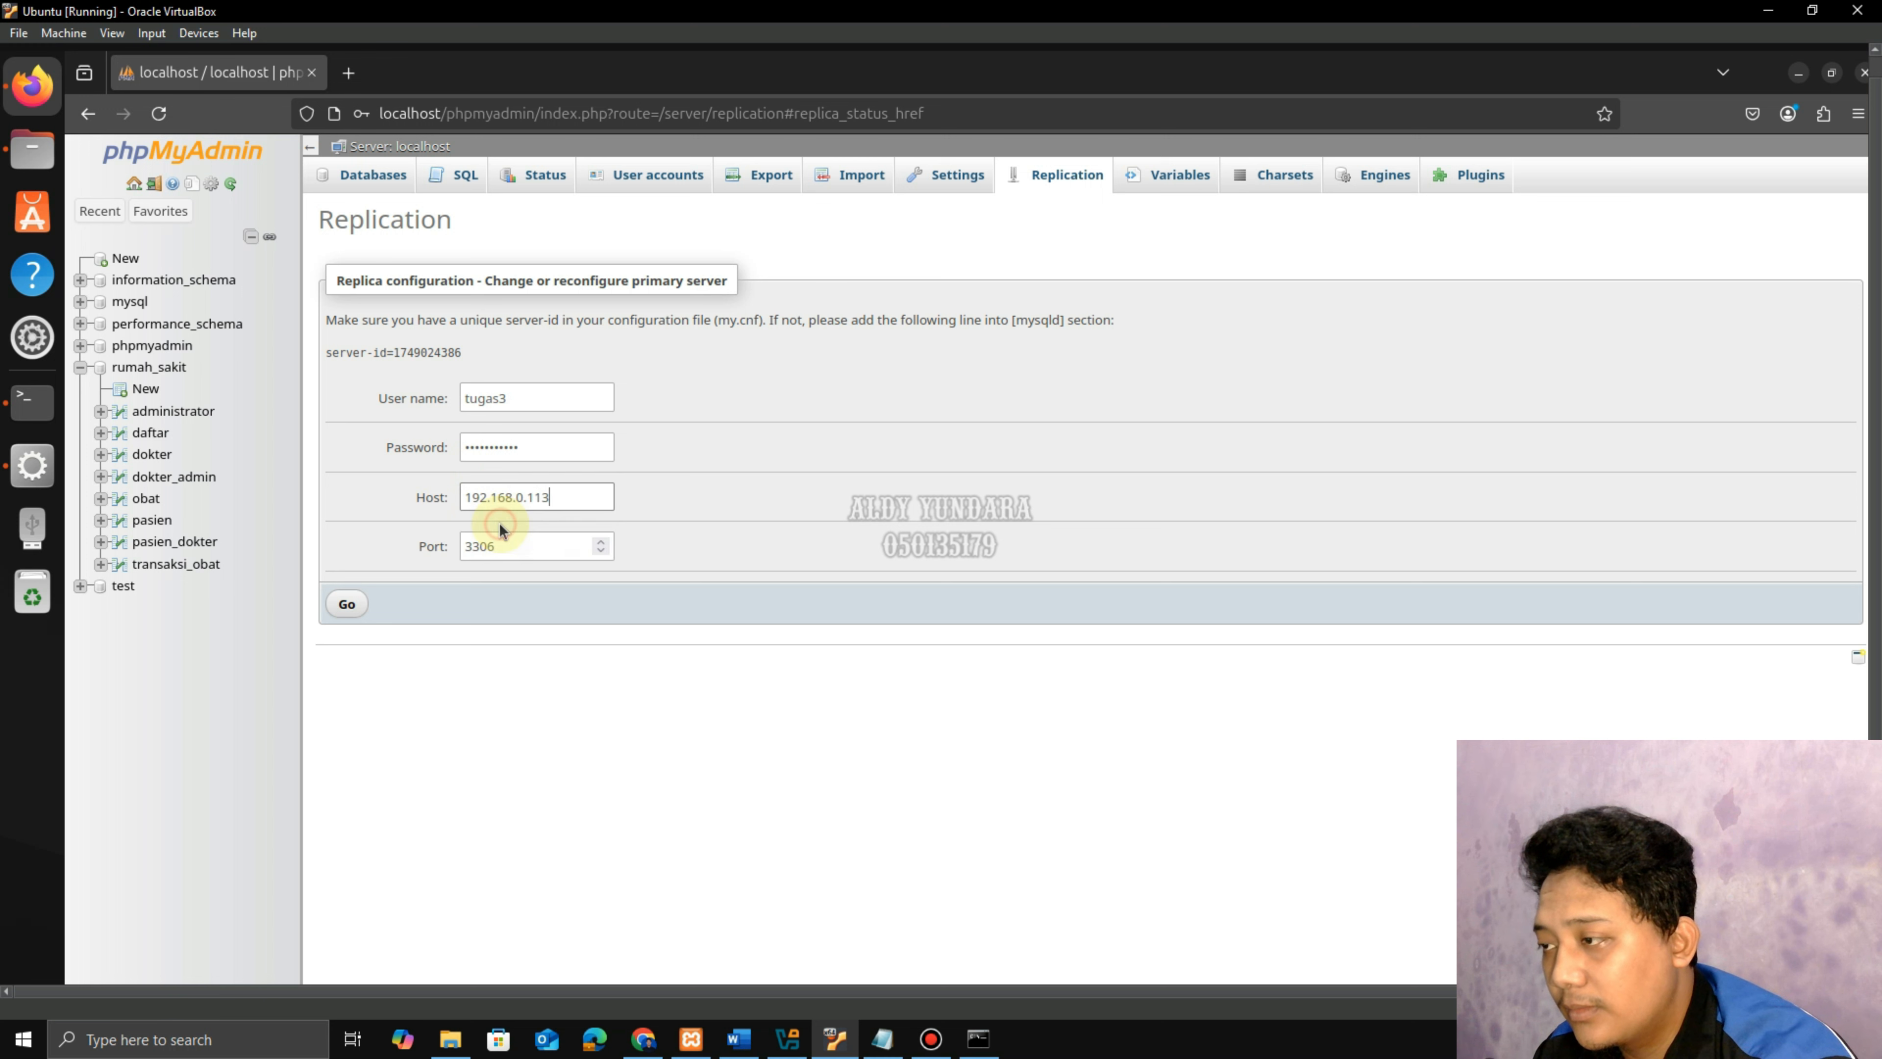
Submit the primary settings, decline saving the password, and view the replica status table.
left_click(349, 603)
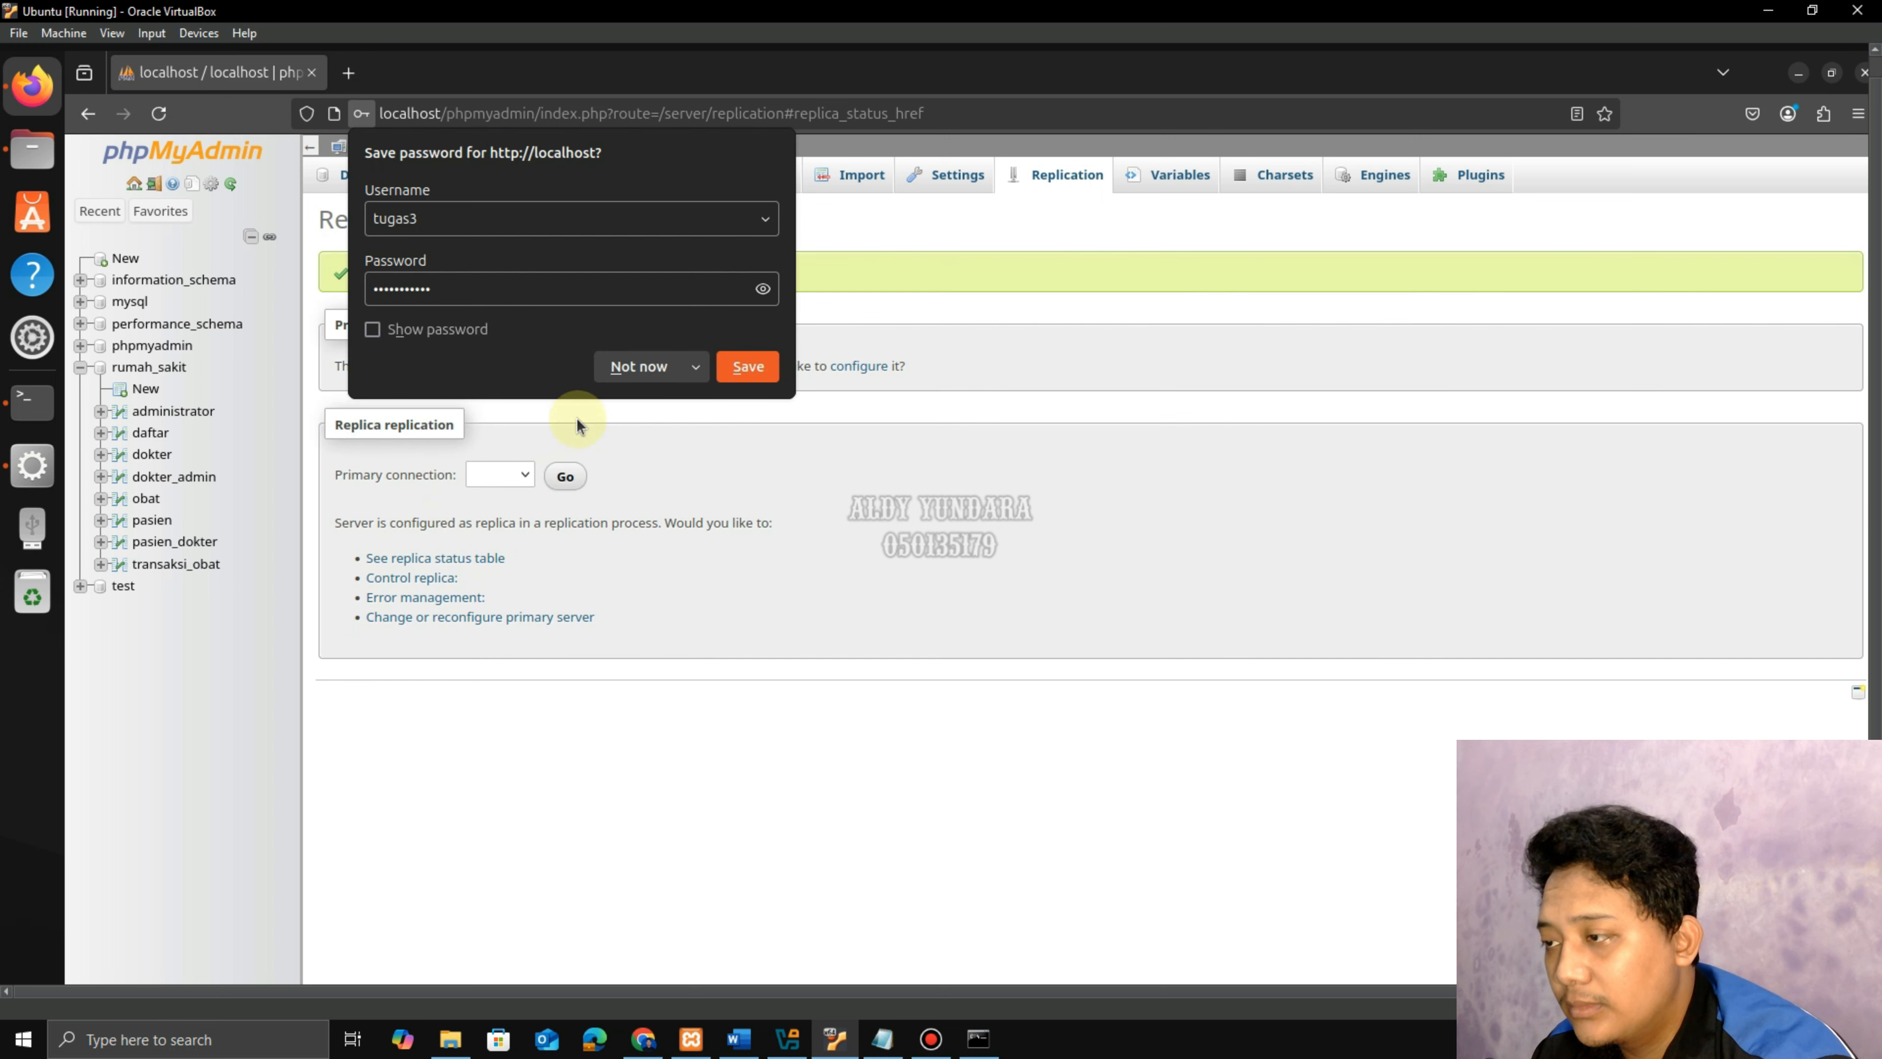
left_click(626, 366)
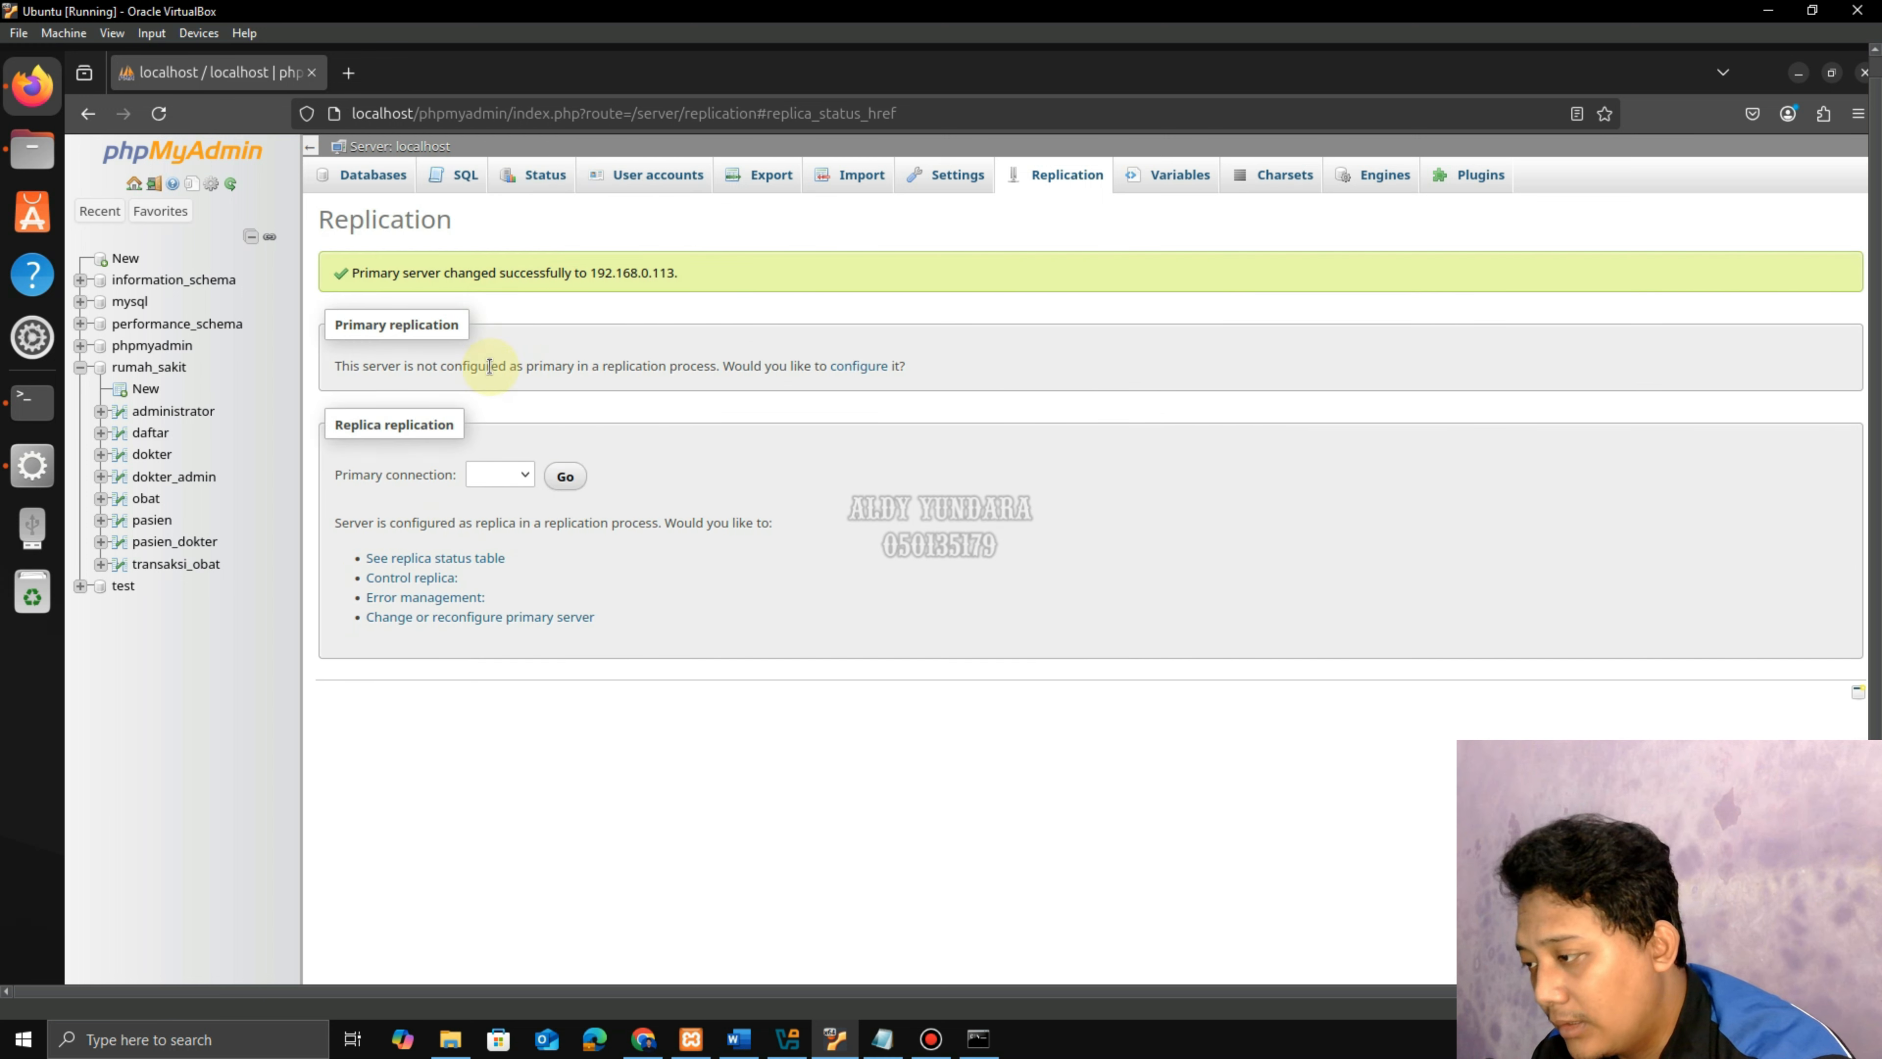
left_click(491, 560)
scroll(739, 462, "down", 2)
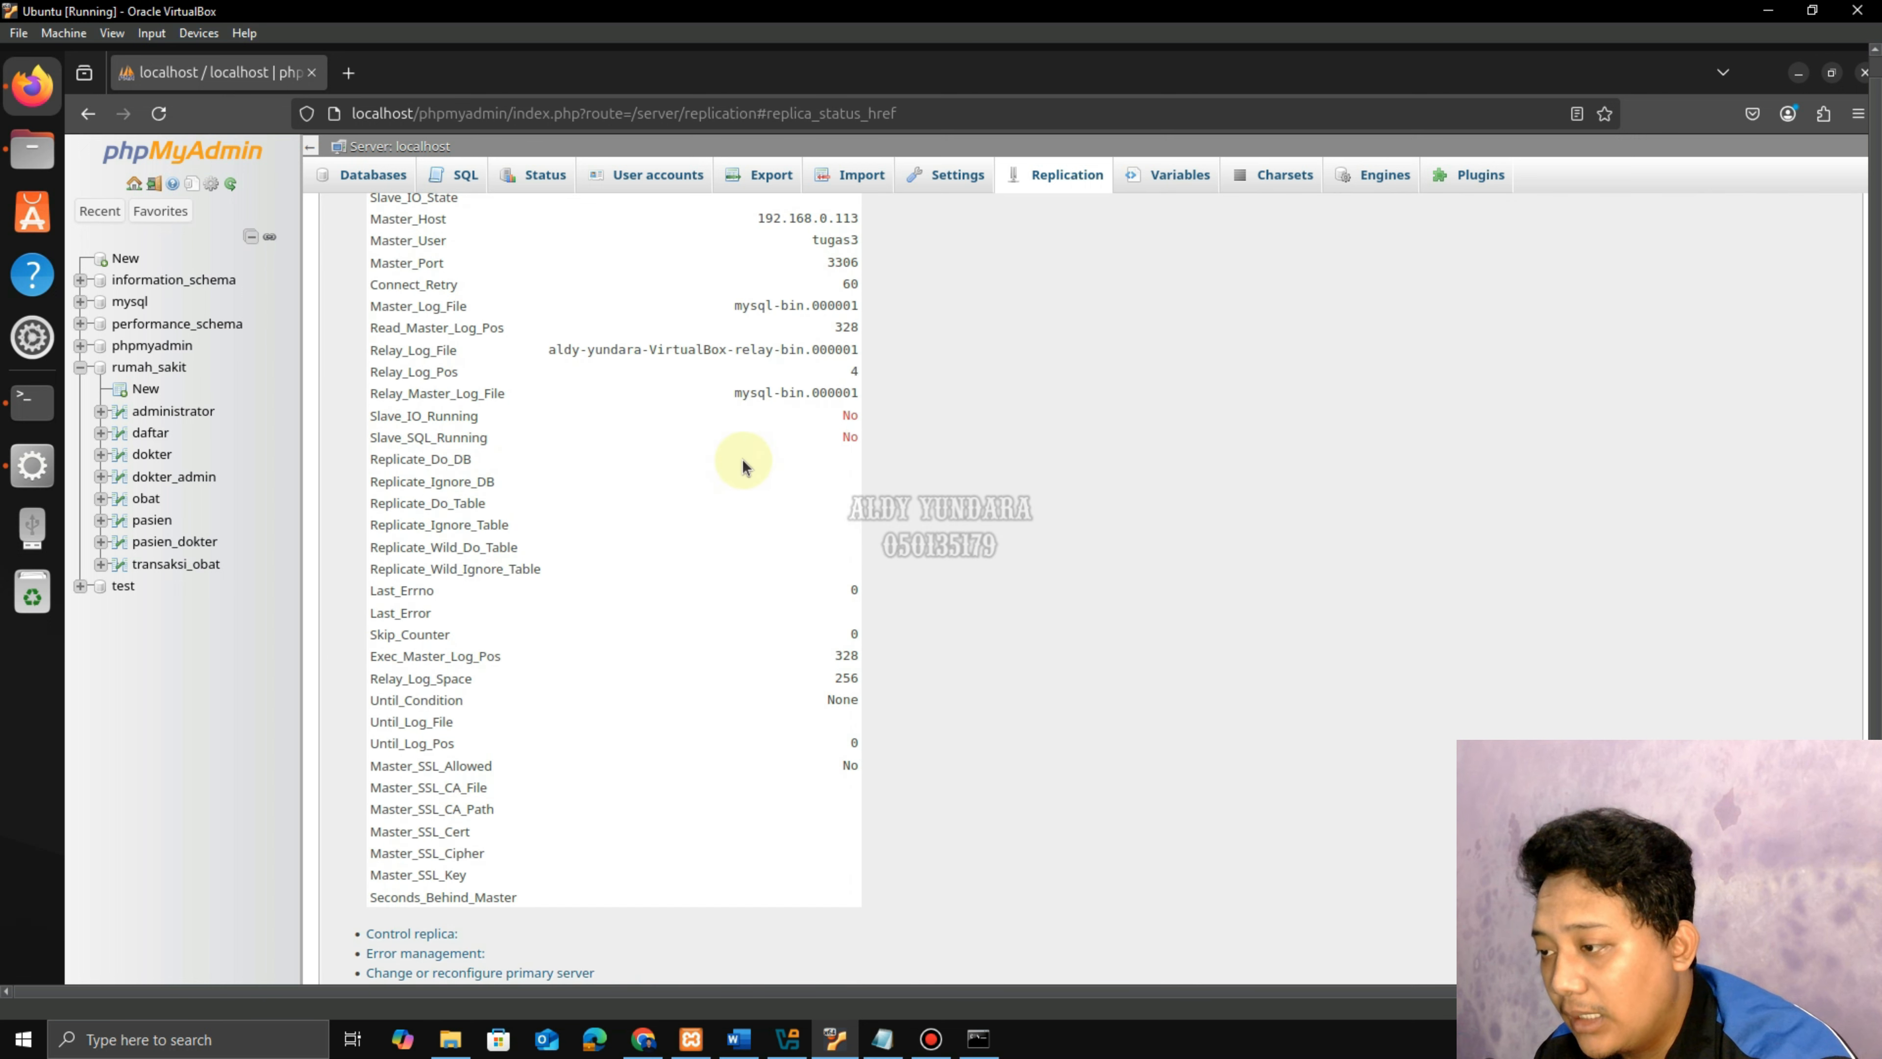
scroll(790, 589, "up", 2)
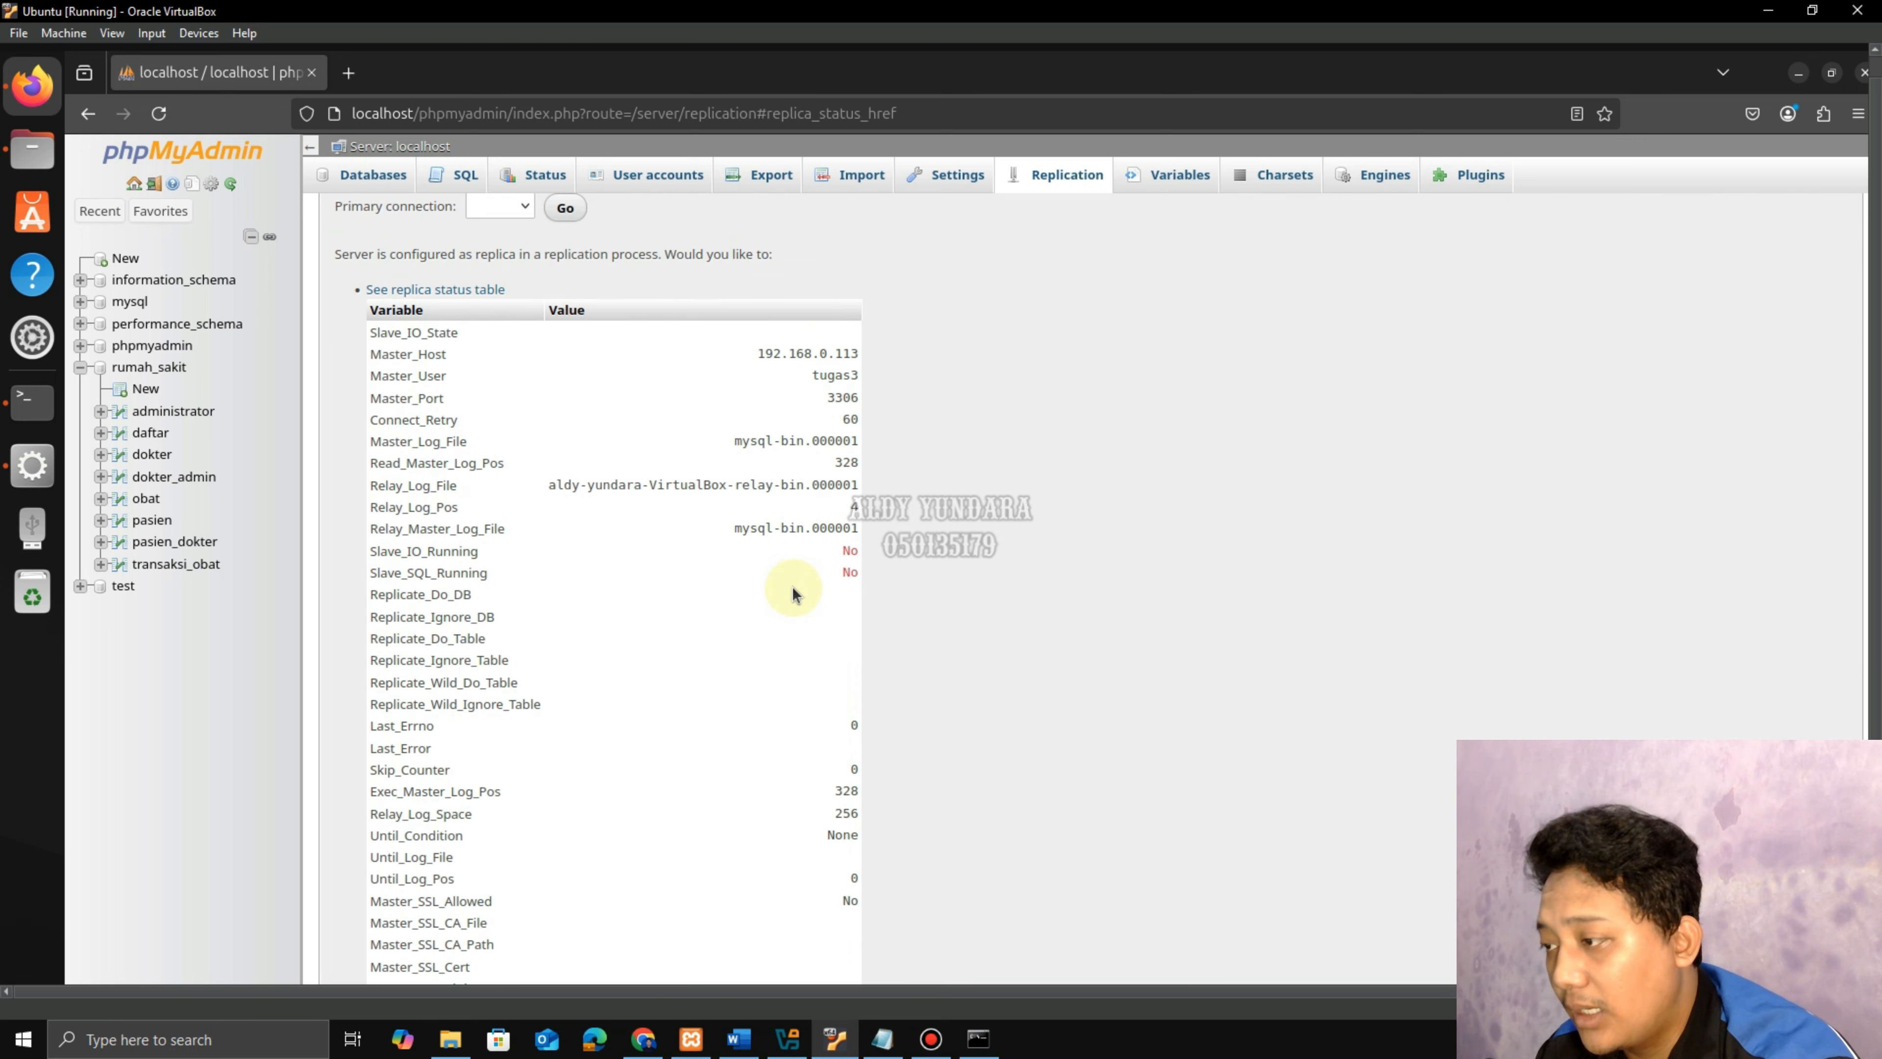
scroll(851, 568, "up", 4)
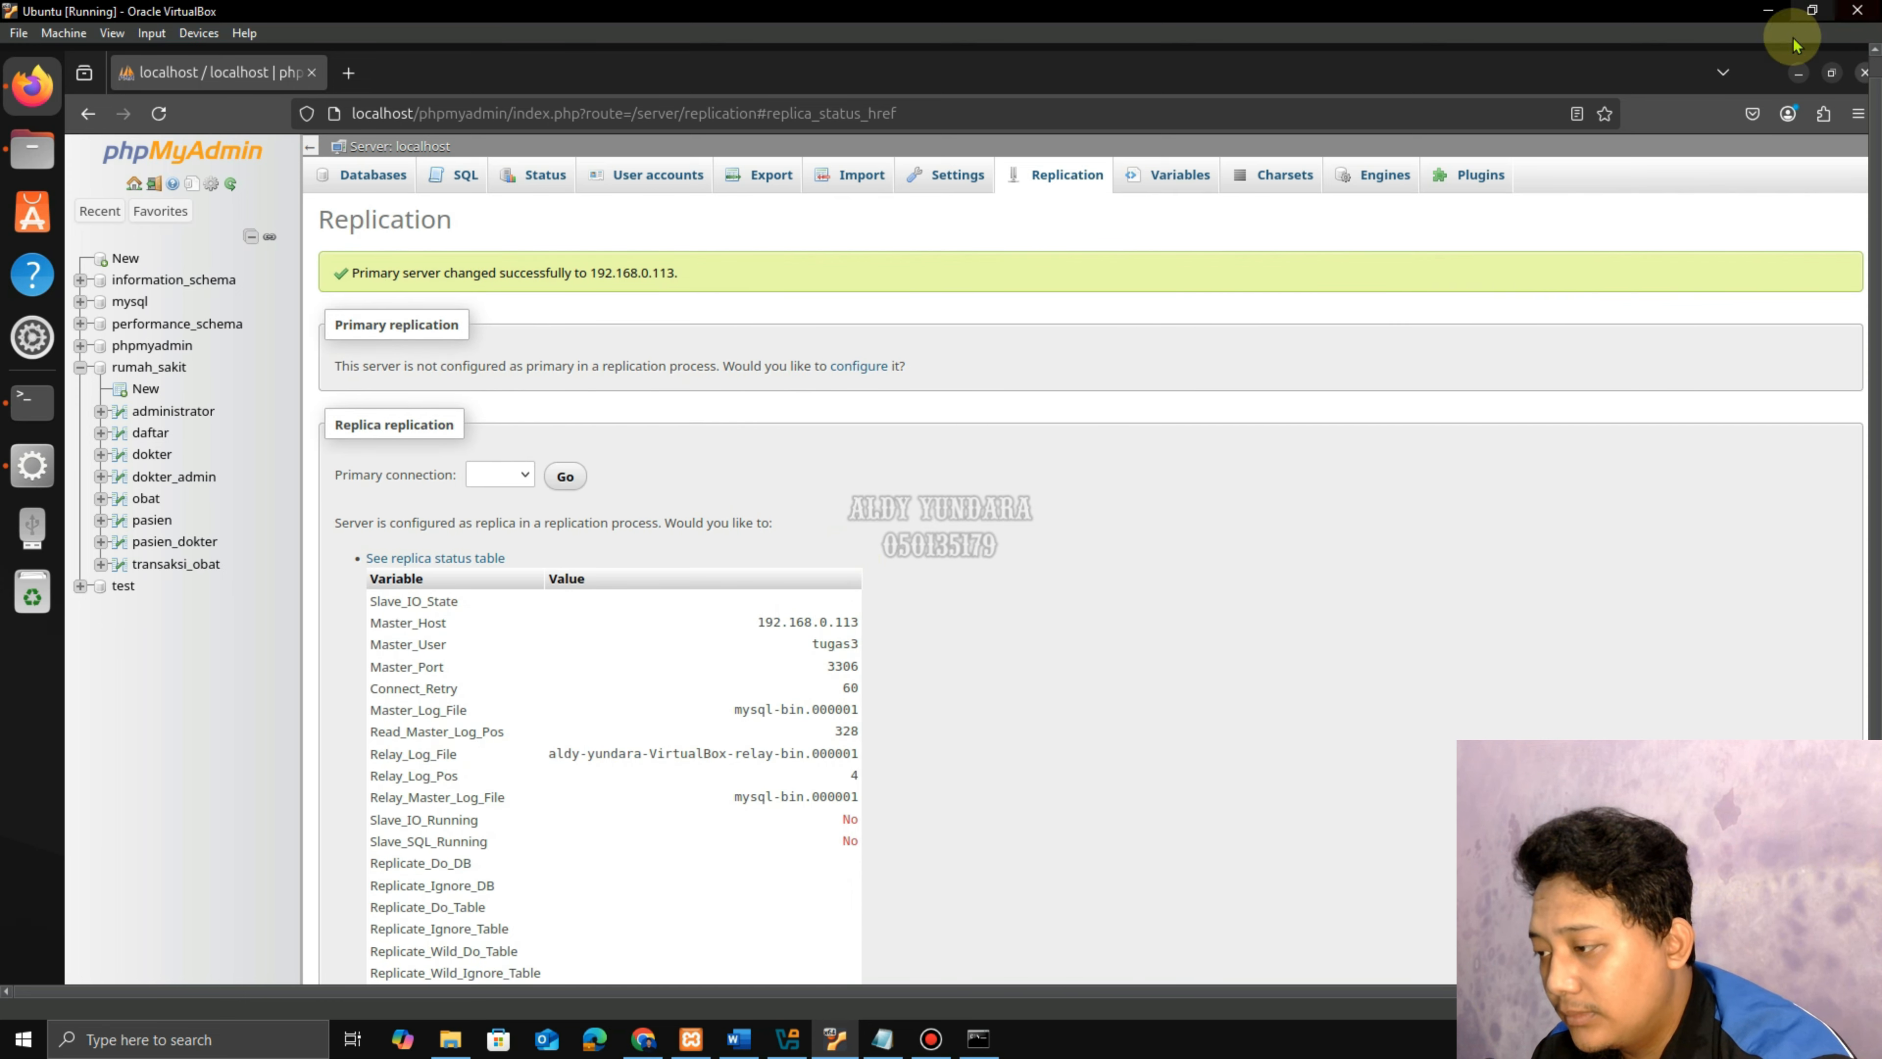
left_click(738, 1038)
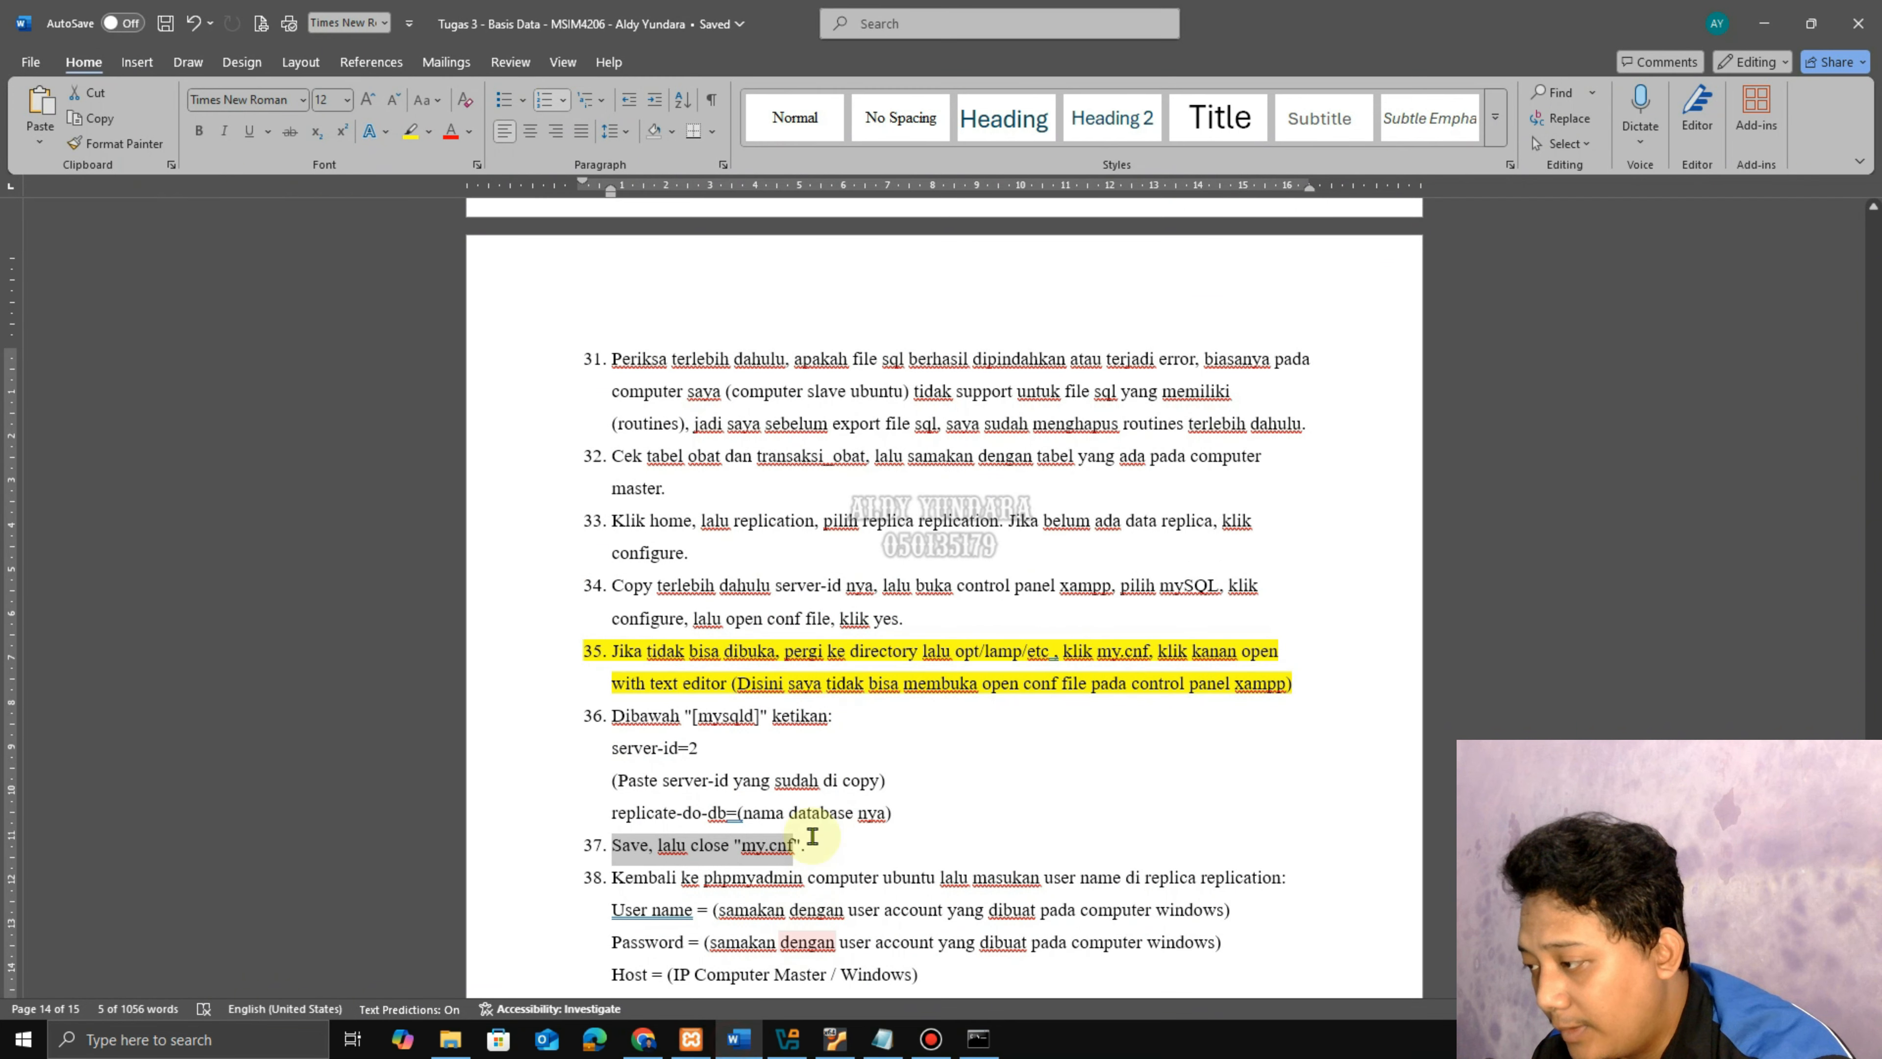
scroll(891, 685, "down", 2)
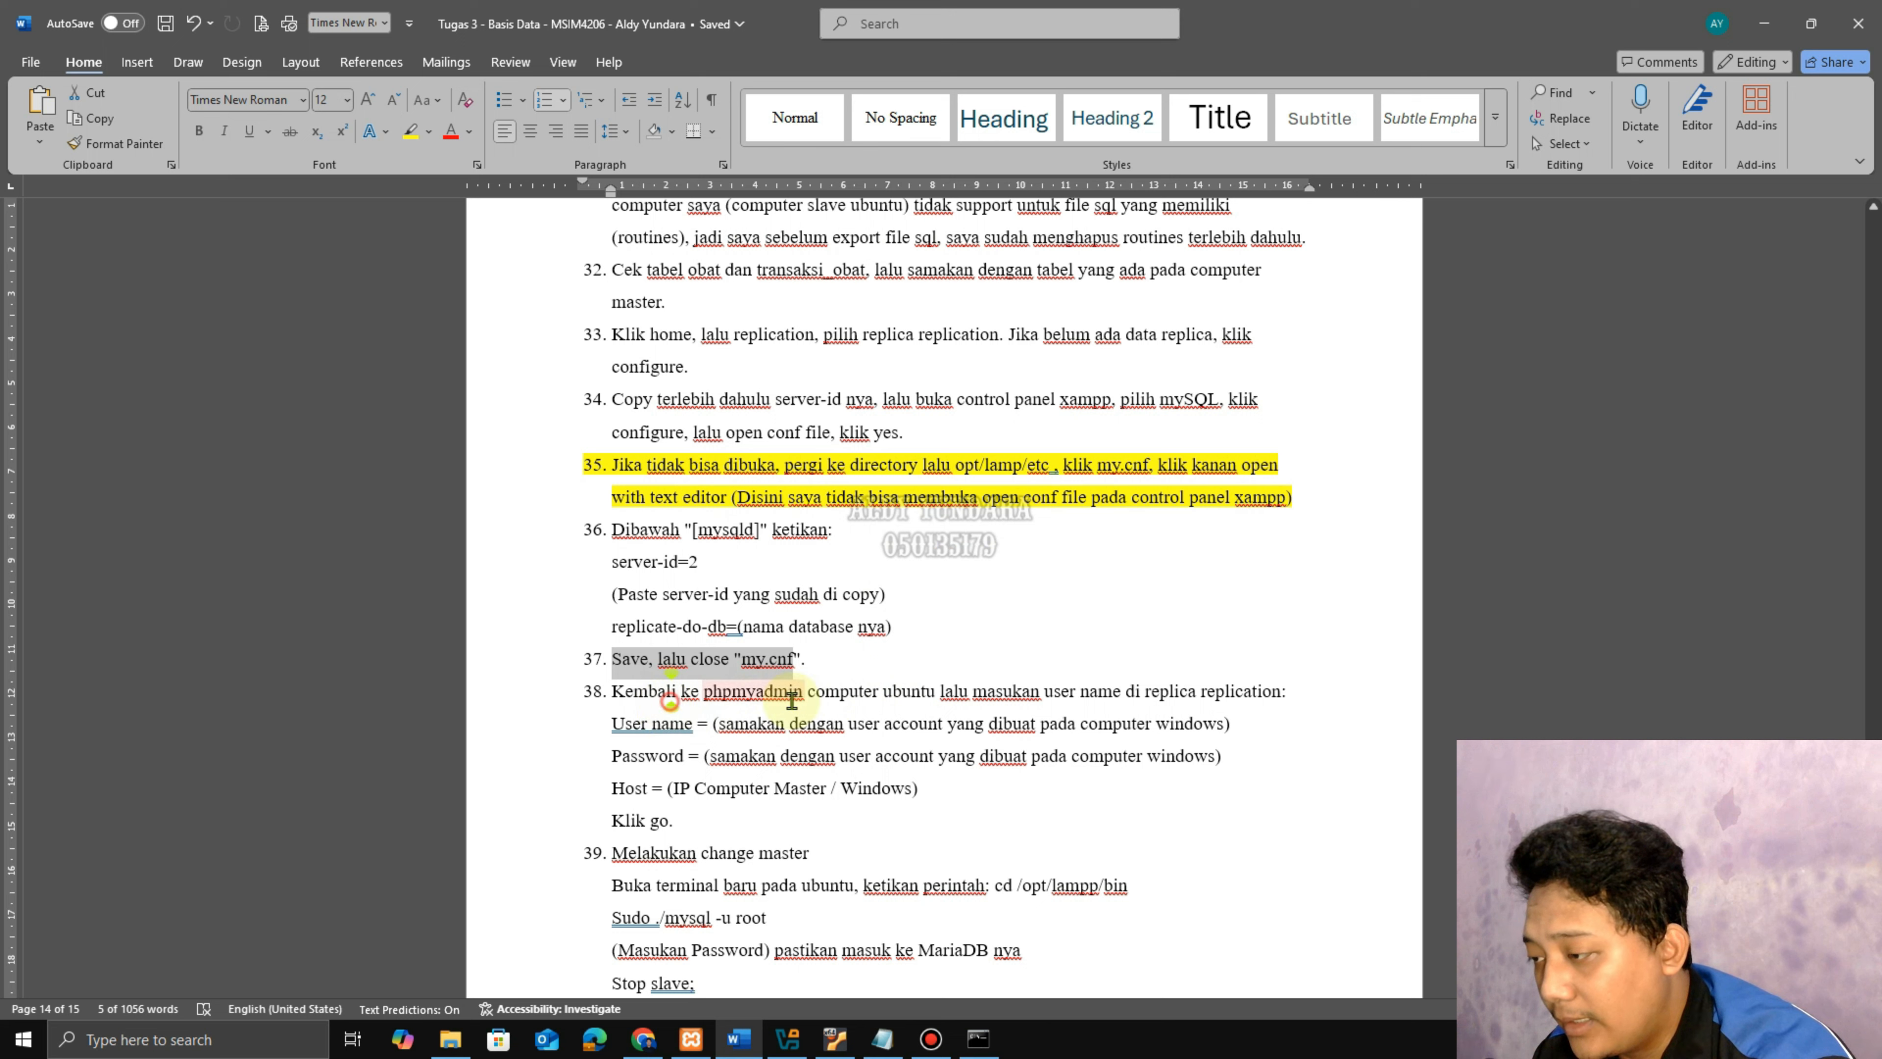
left_click_drag(652, 701, 979, 808)
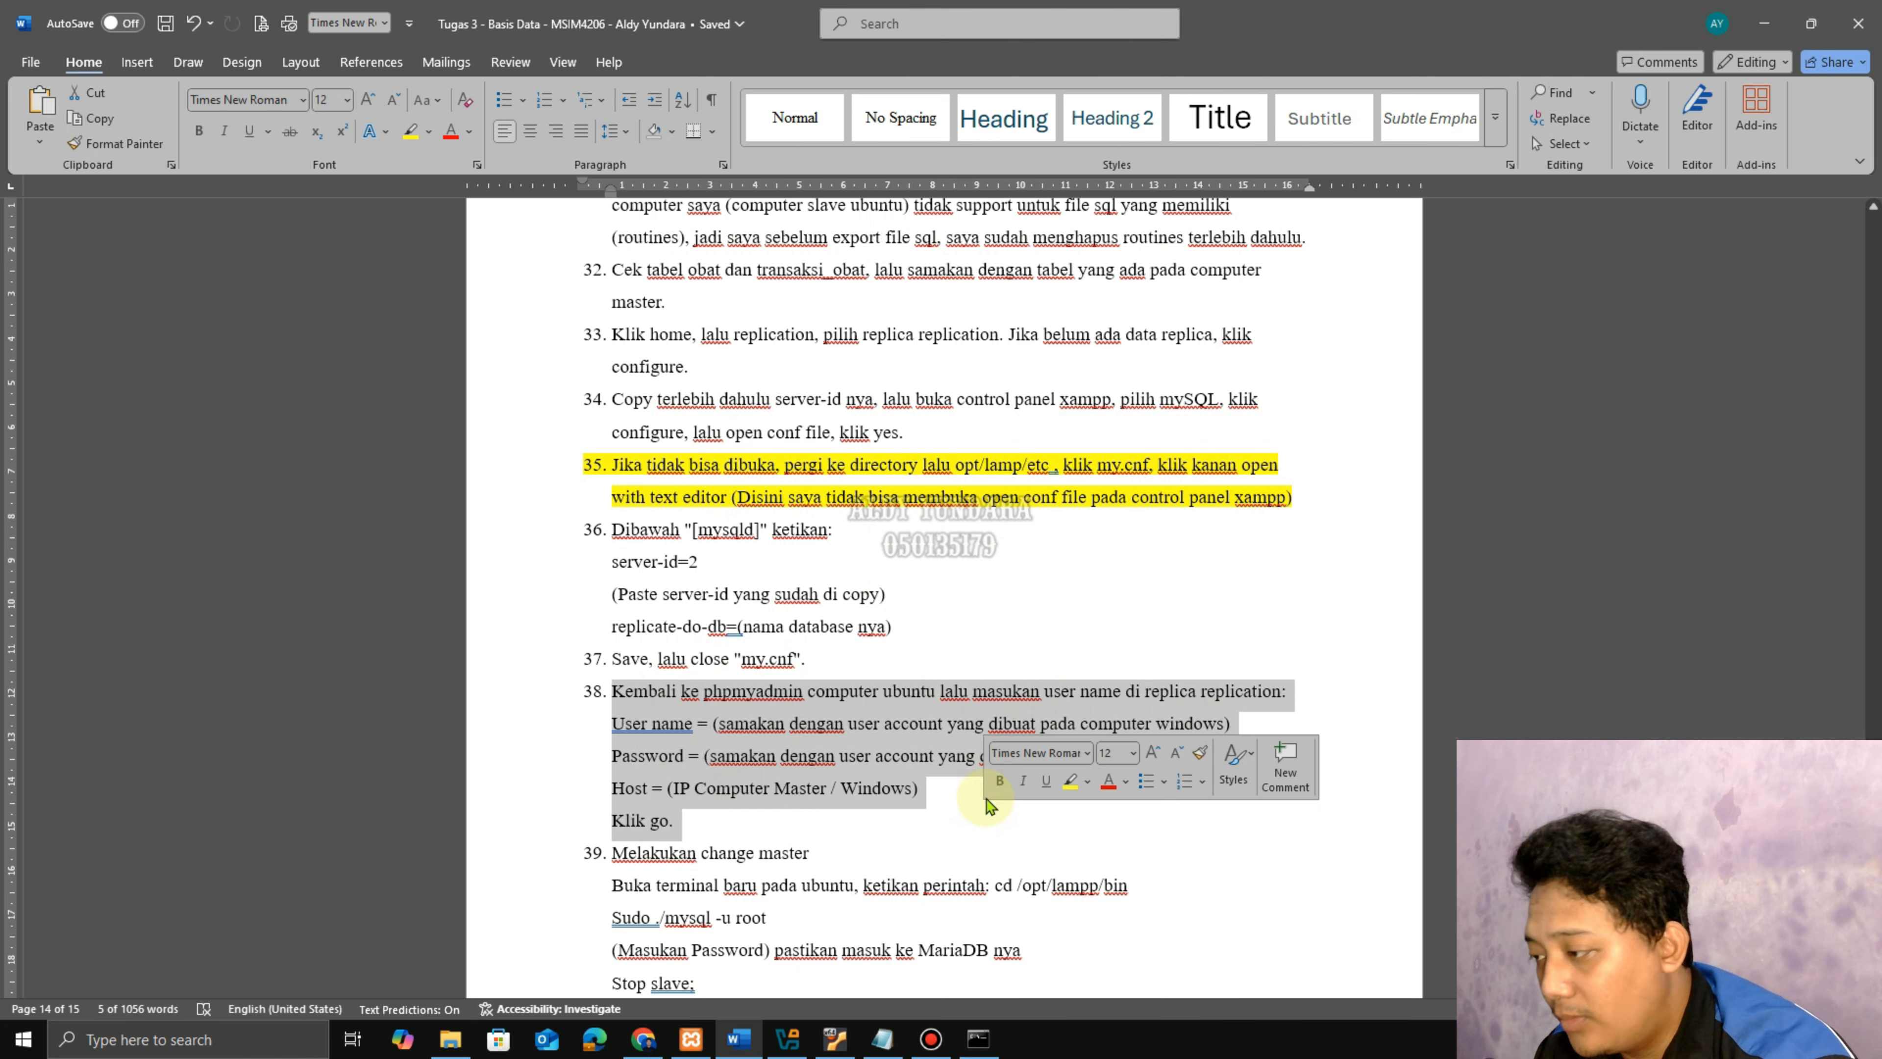
scroll(980, 761, "down", 2)
left_click_drag(684, 665, 777, 666)
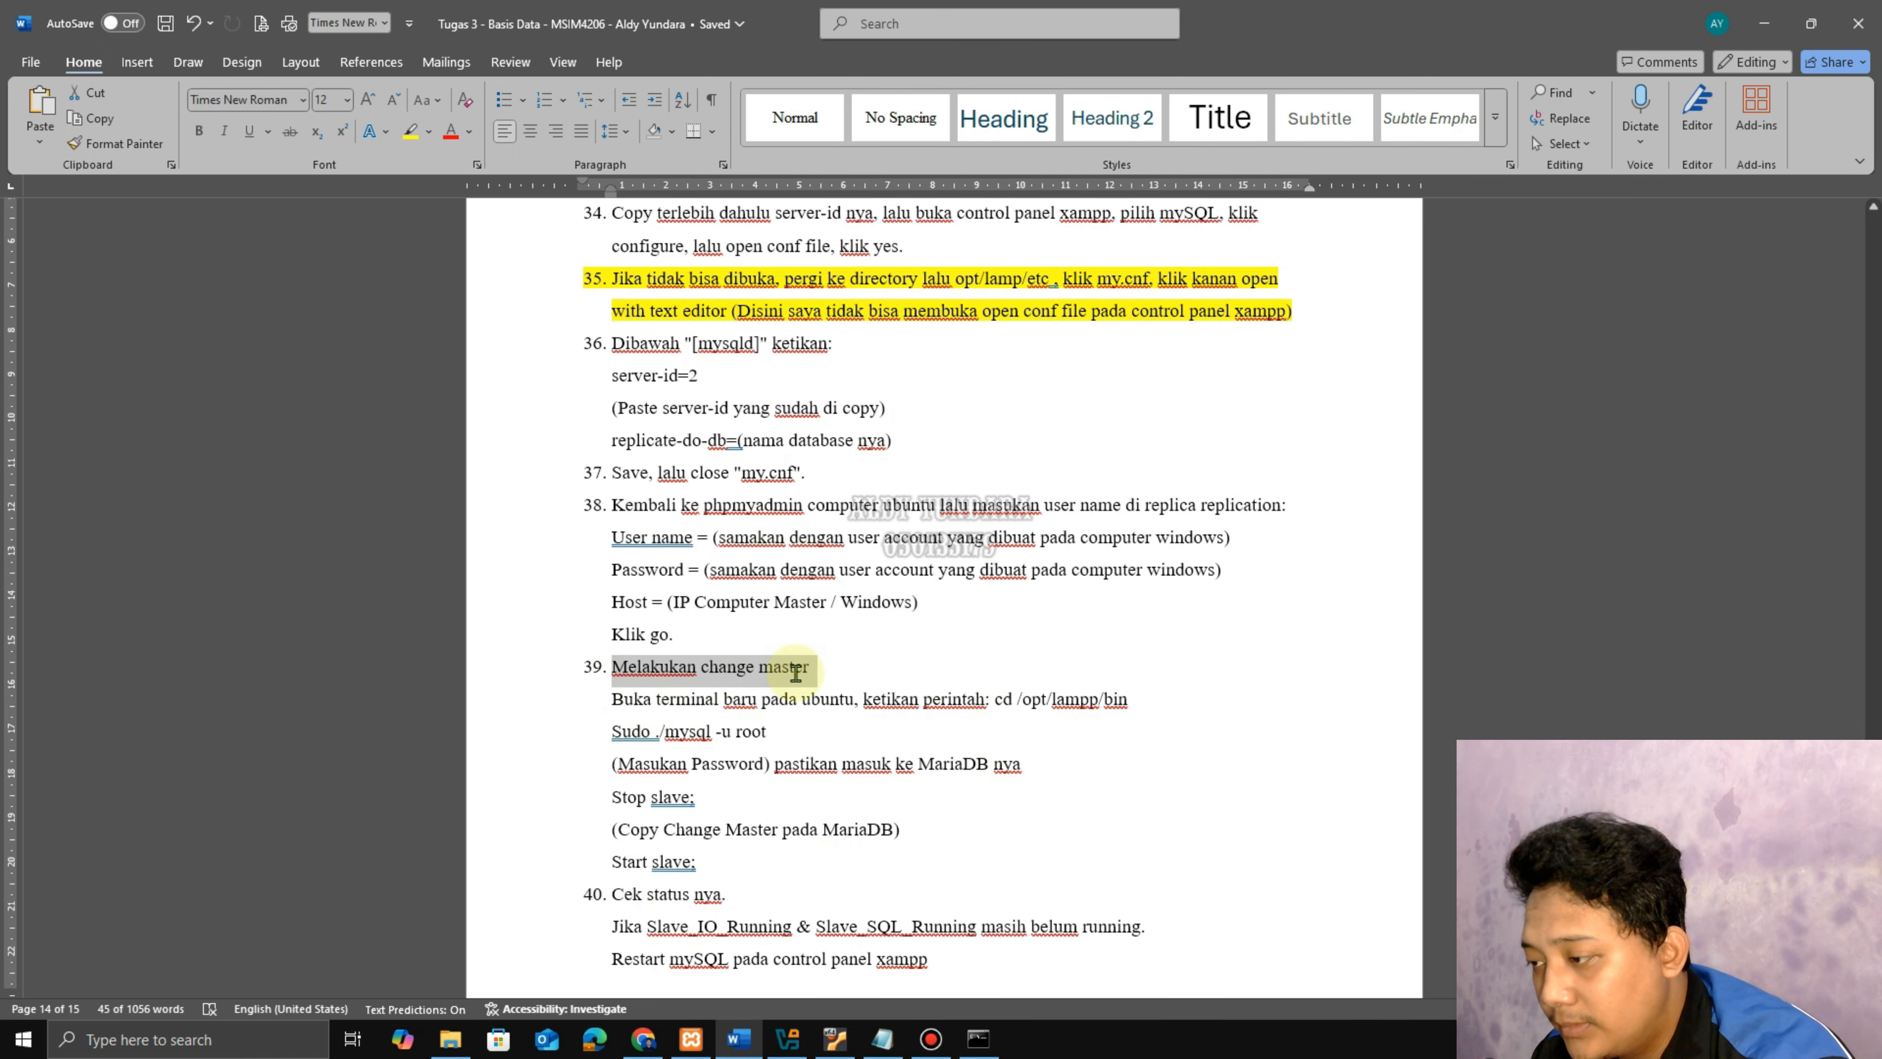
left_click_drag(617, 700, 1061, 707)
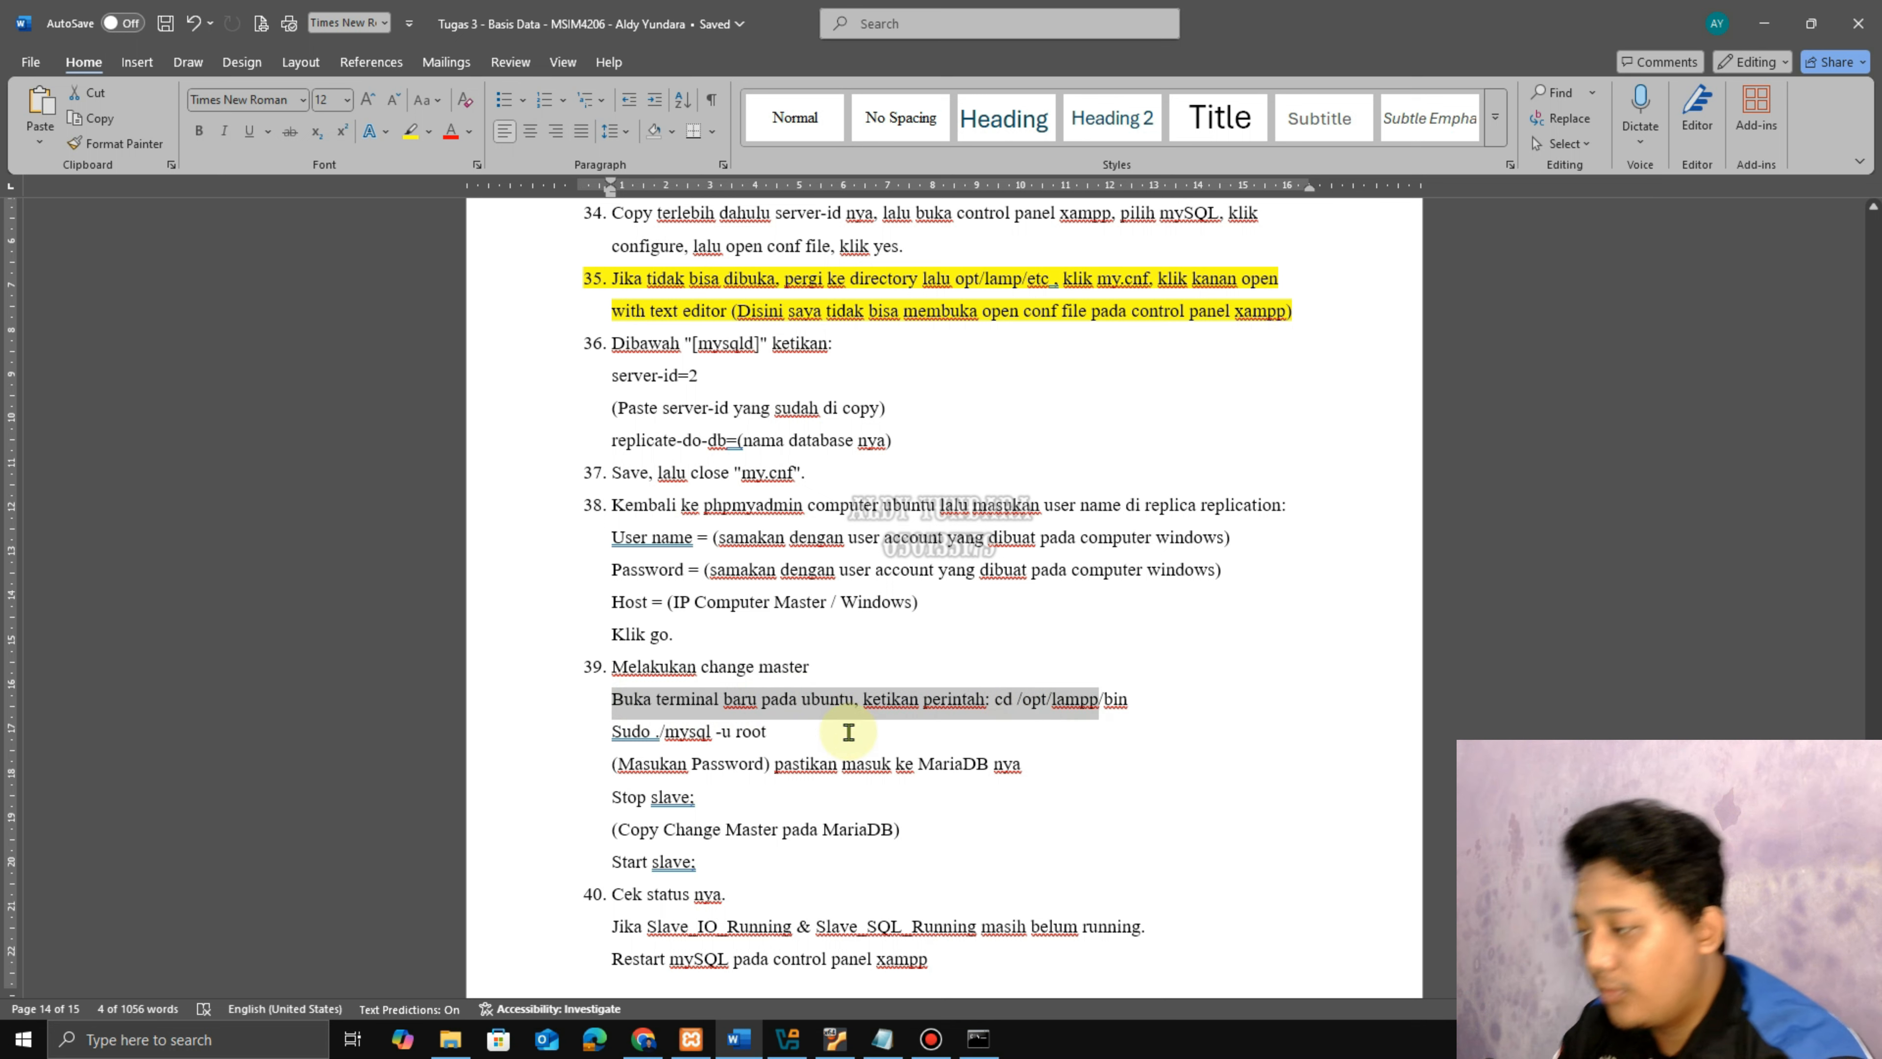
left_click(788, 743)
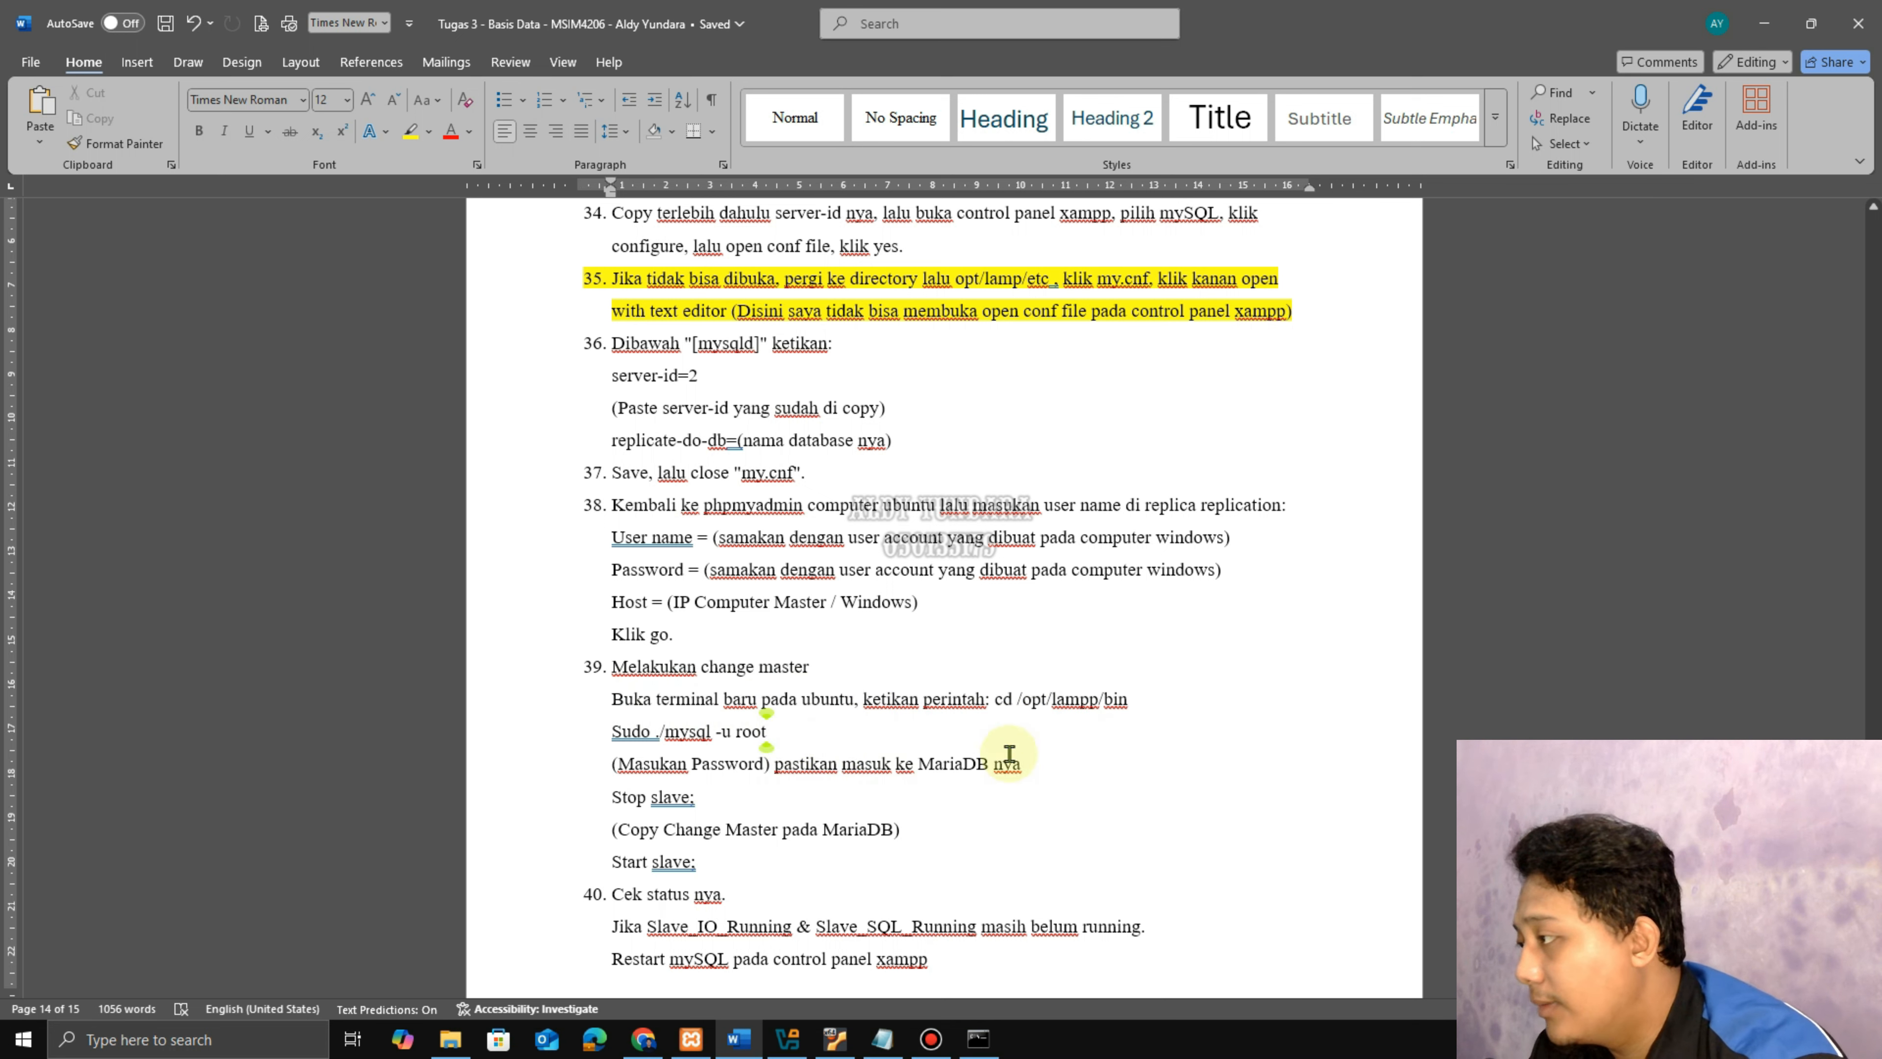
left_click(826, 1038)
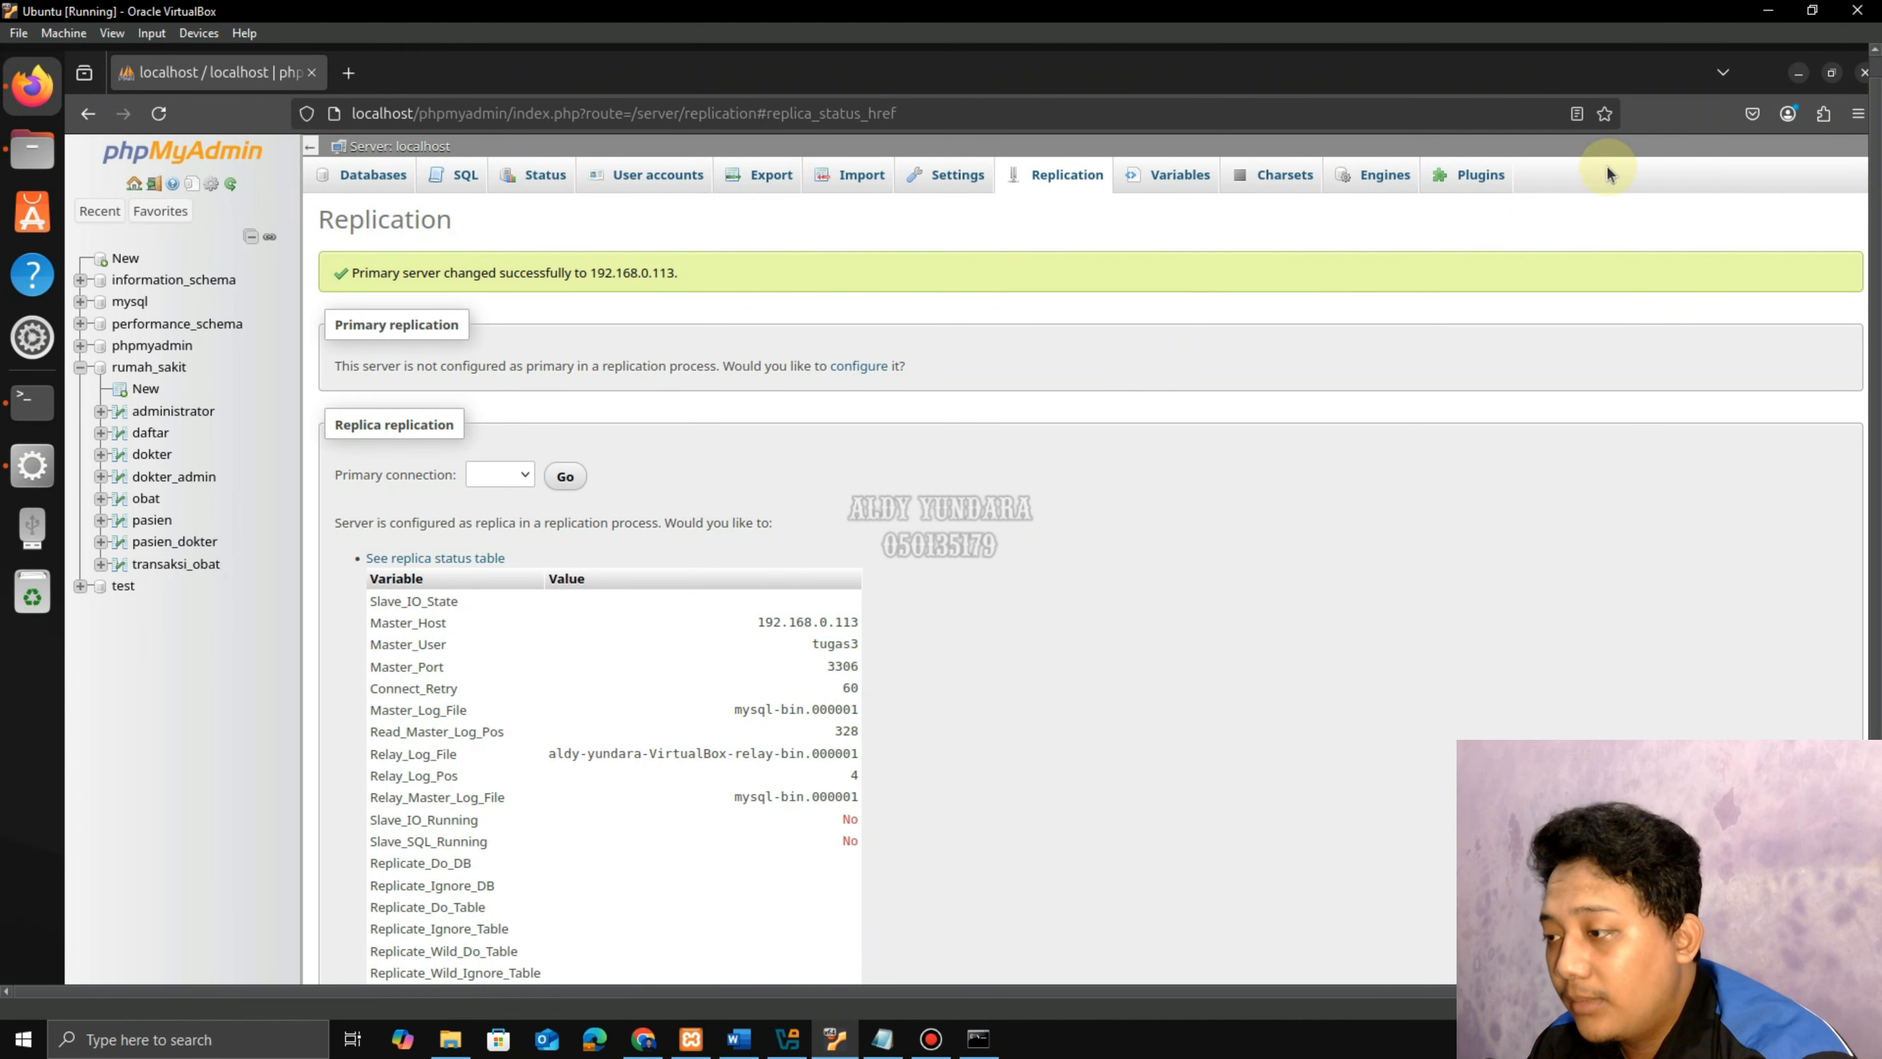
left_click(1799, 74)
Open a terminal from the desktop and change to /opt/lampp/bin.
right_click(425, 239)
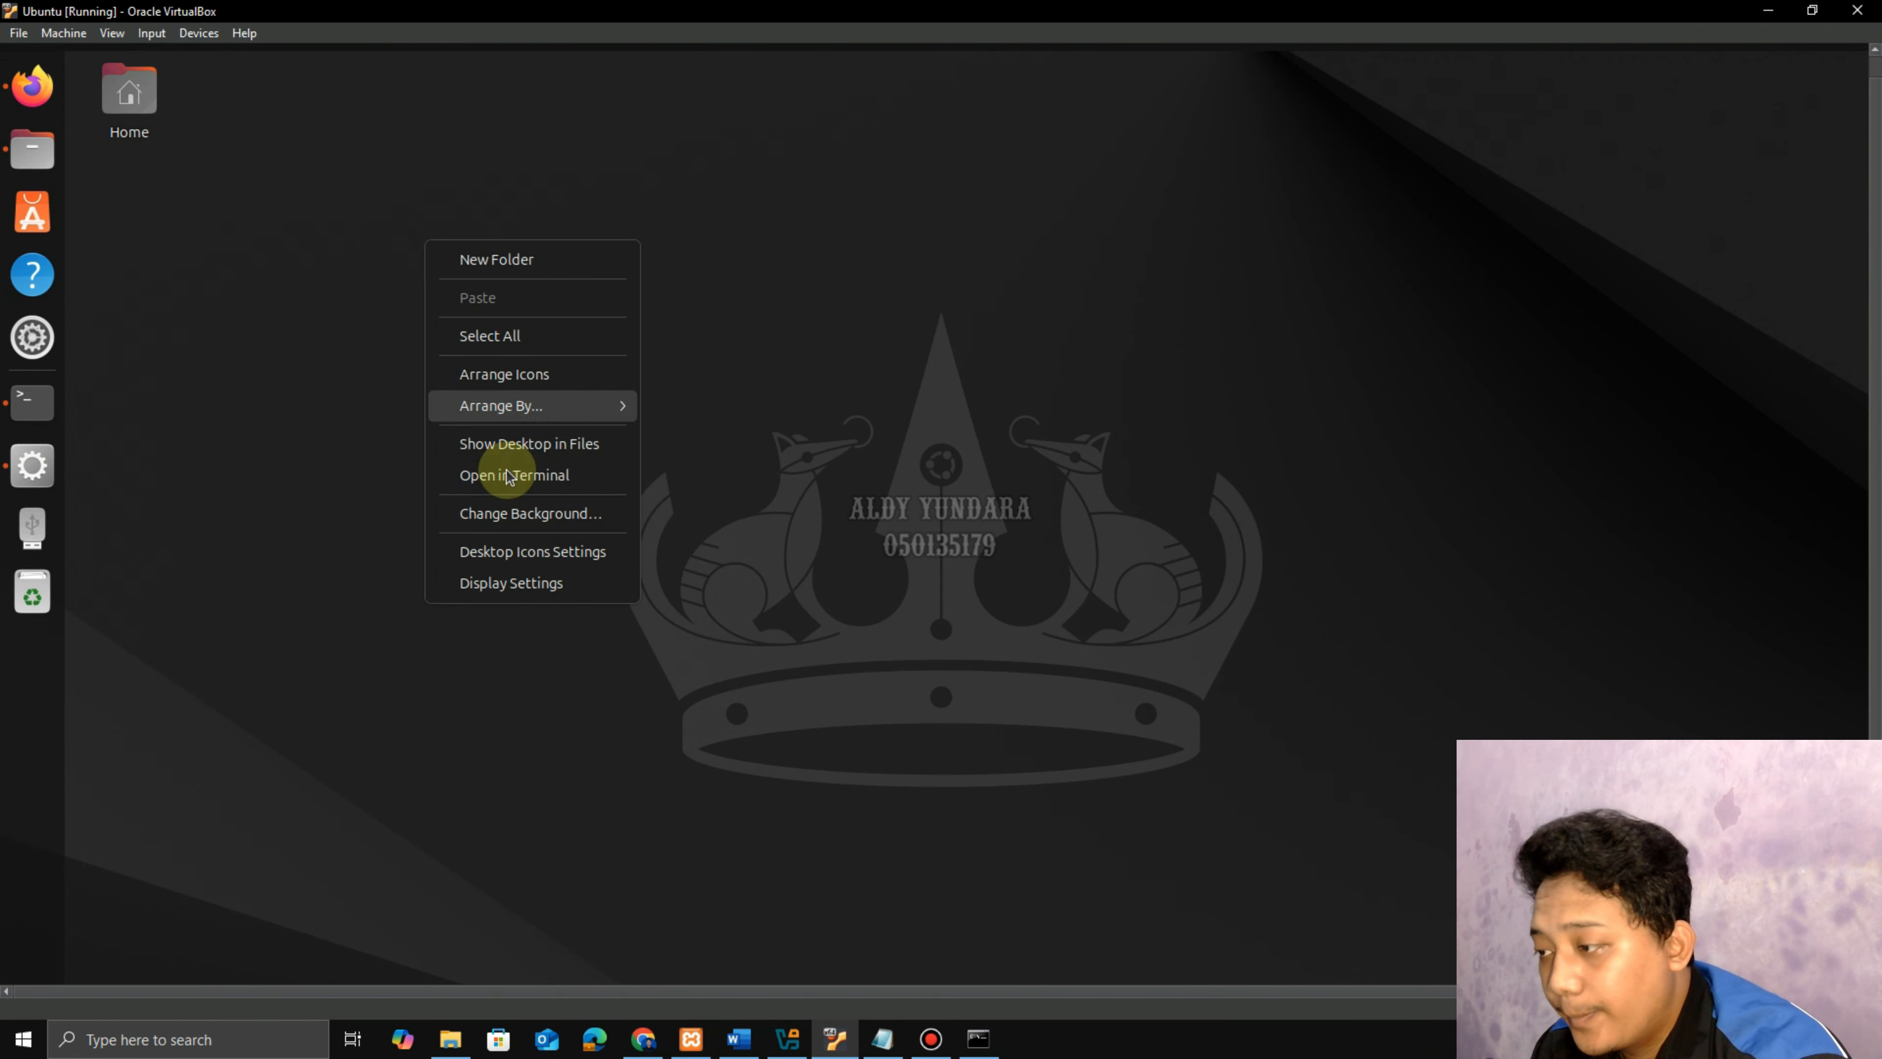
left_click(527, 493)
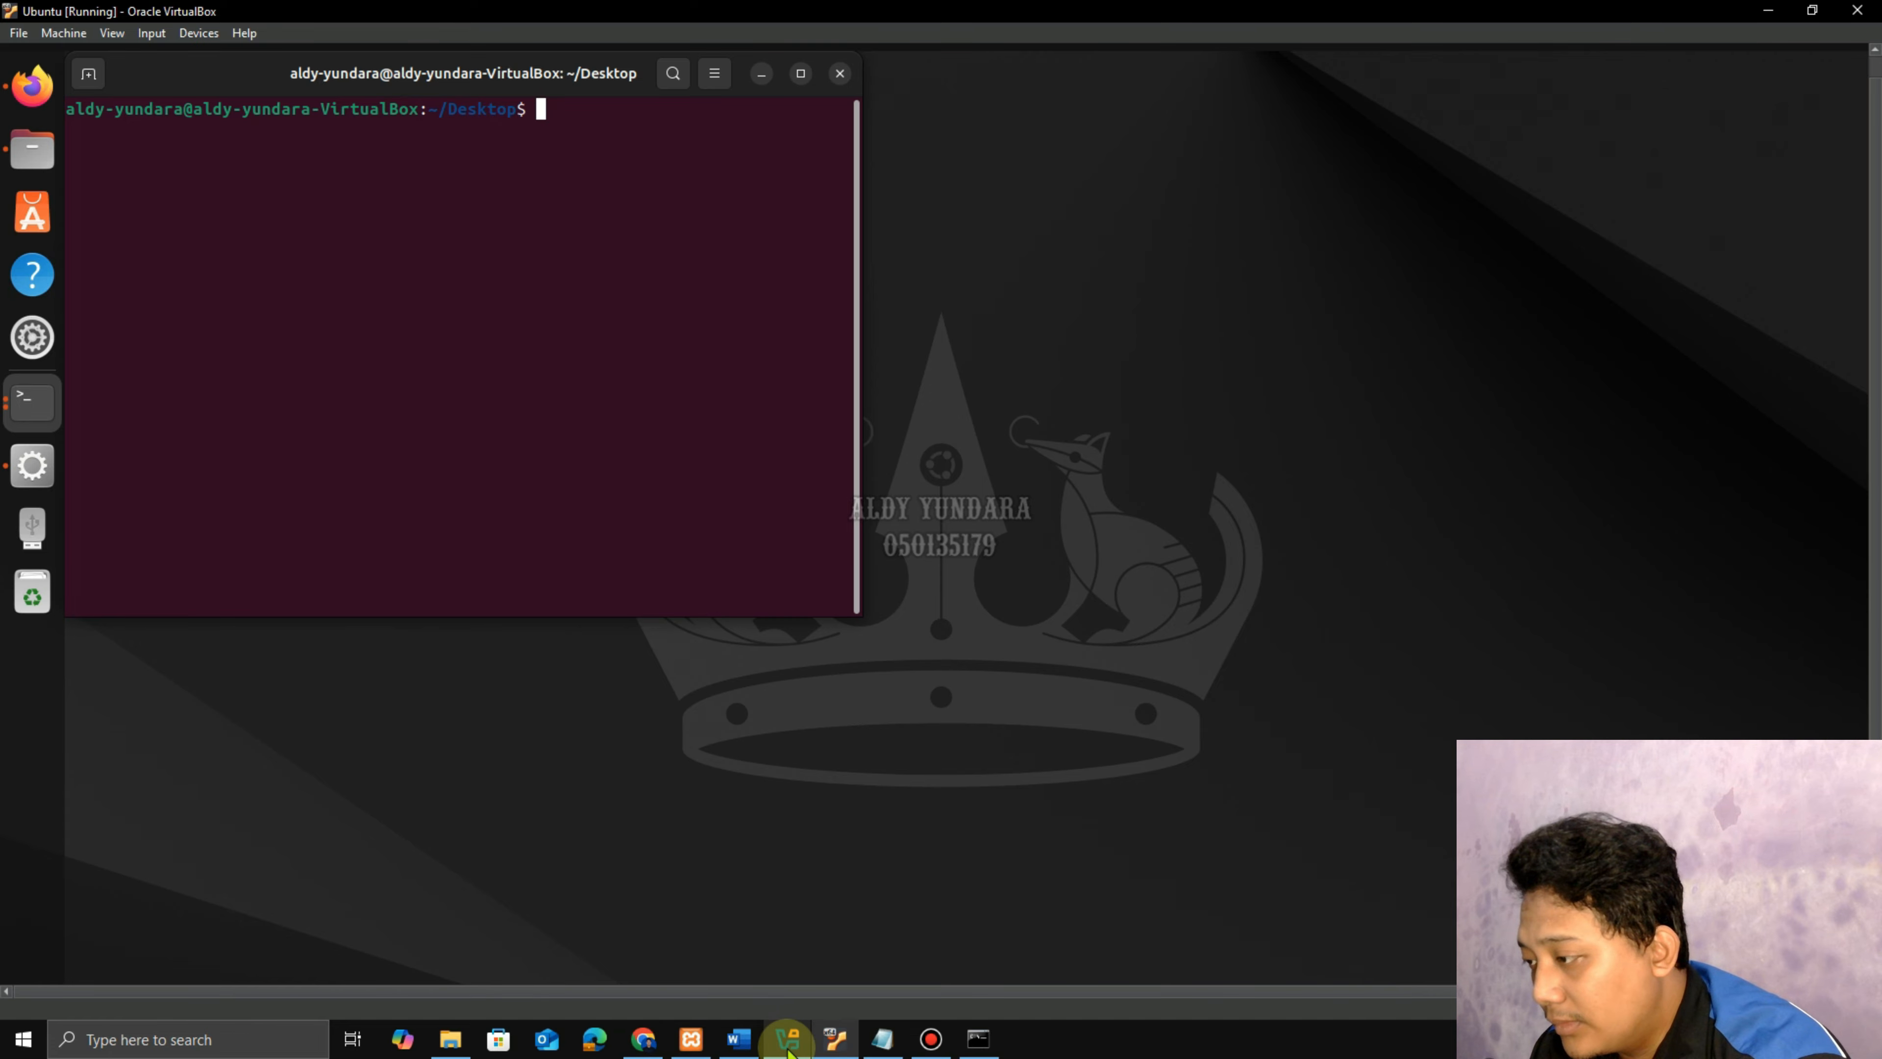
left_click(739, 1038)
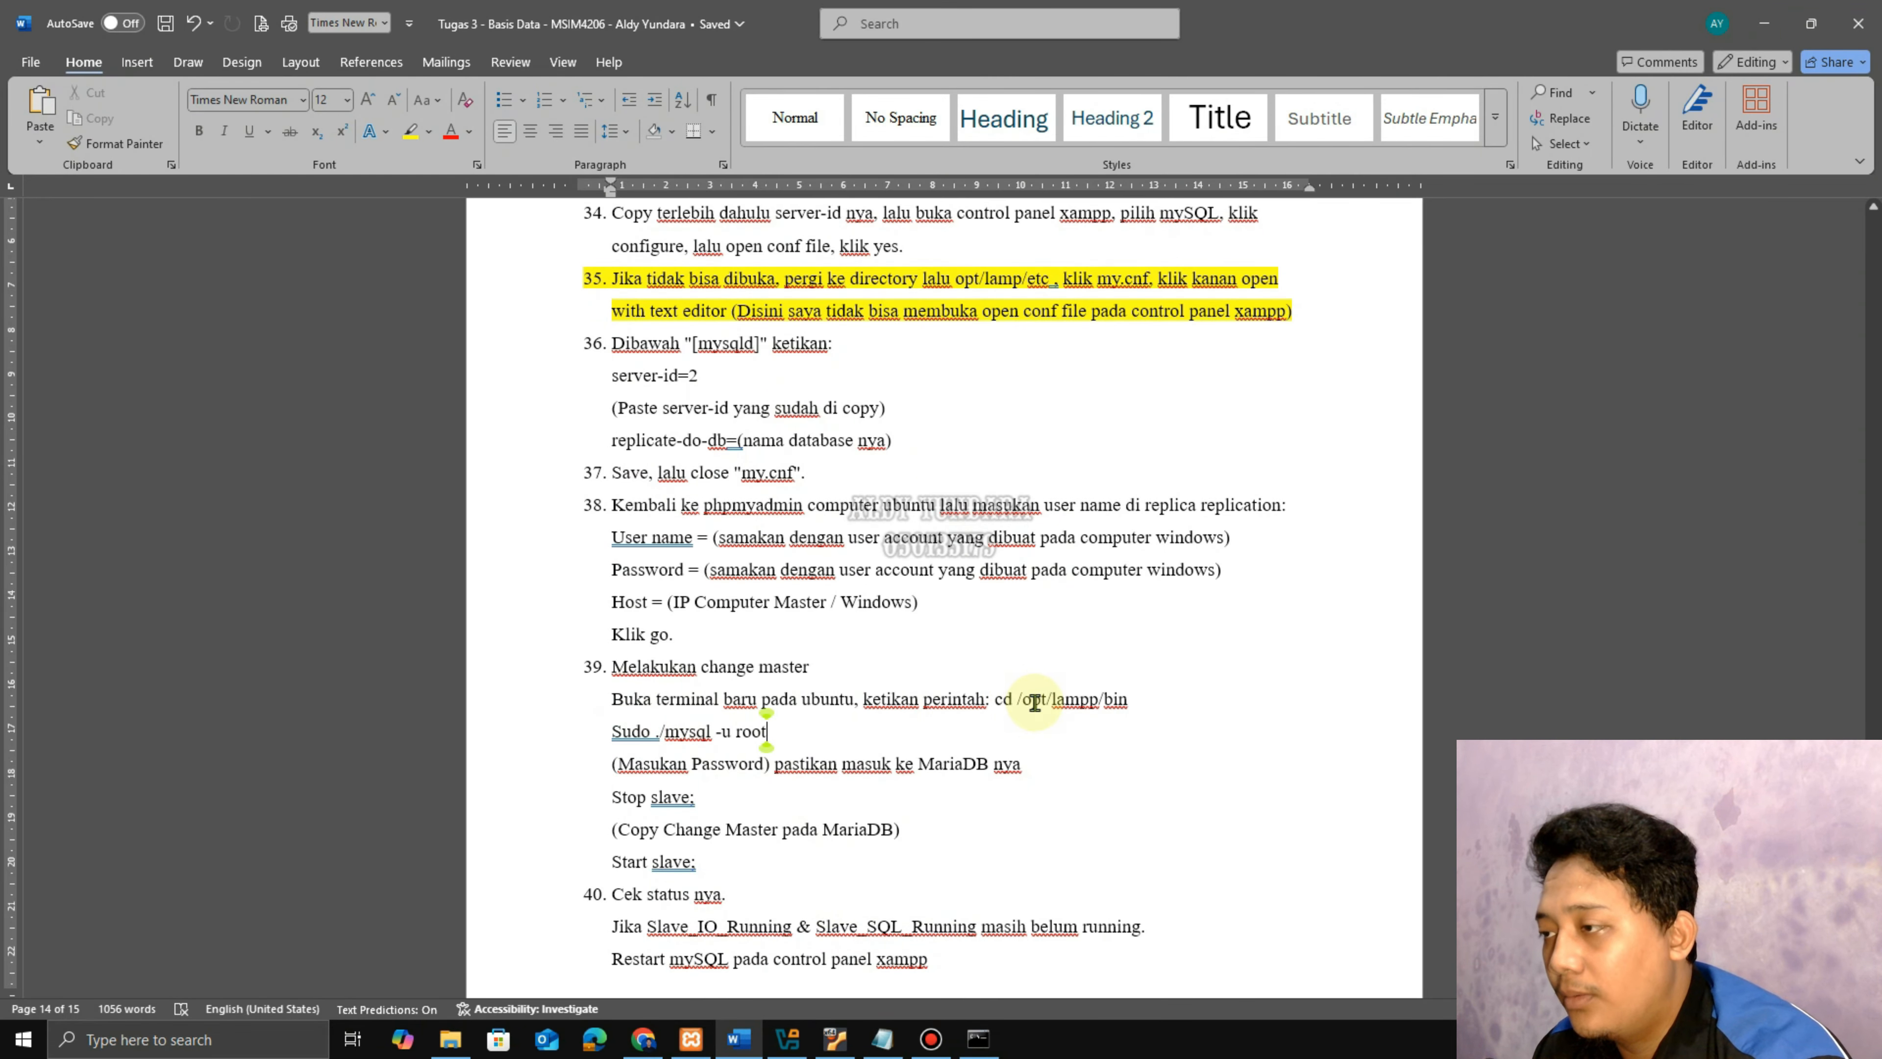
left_click(835, 1038)
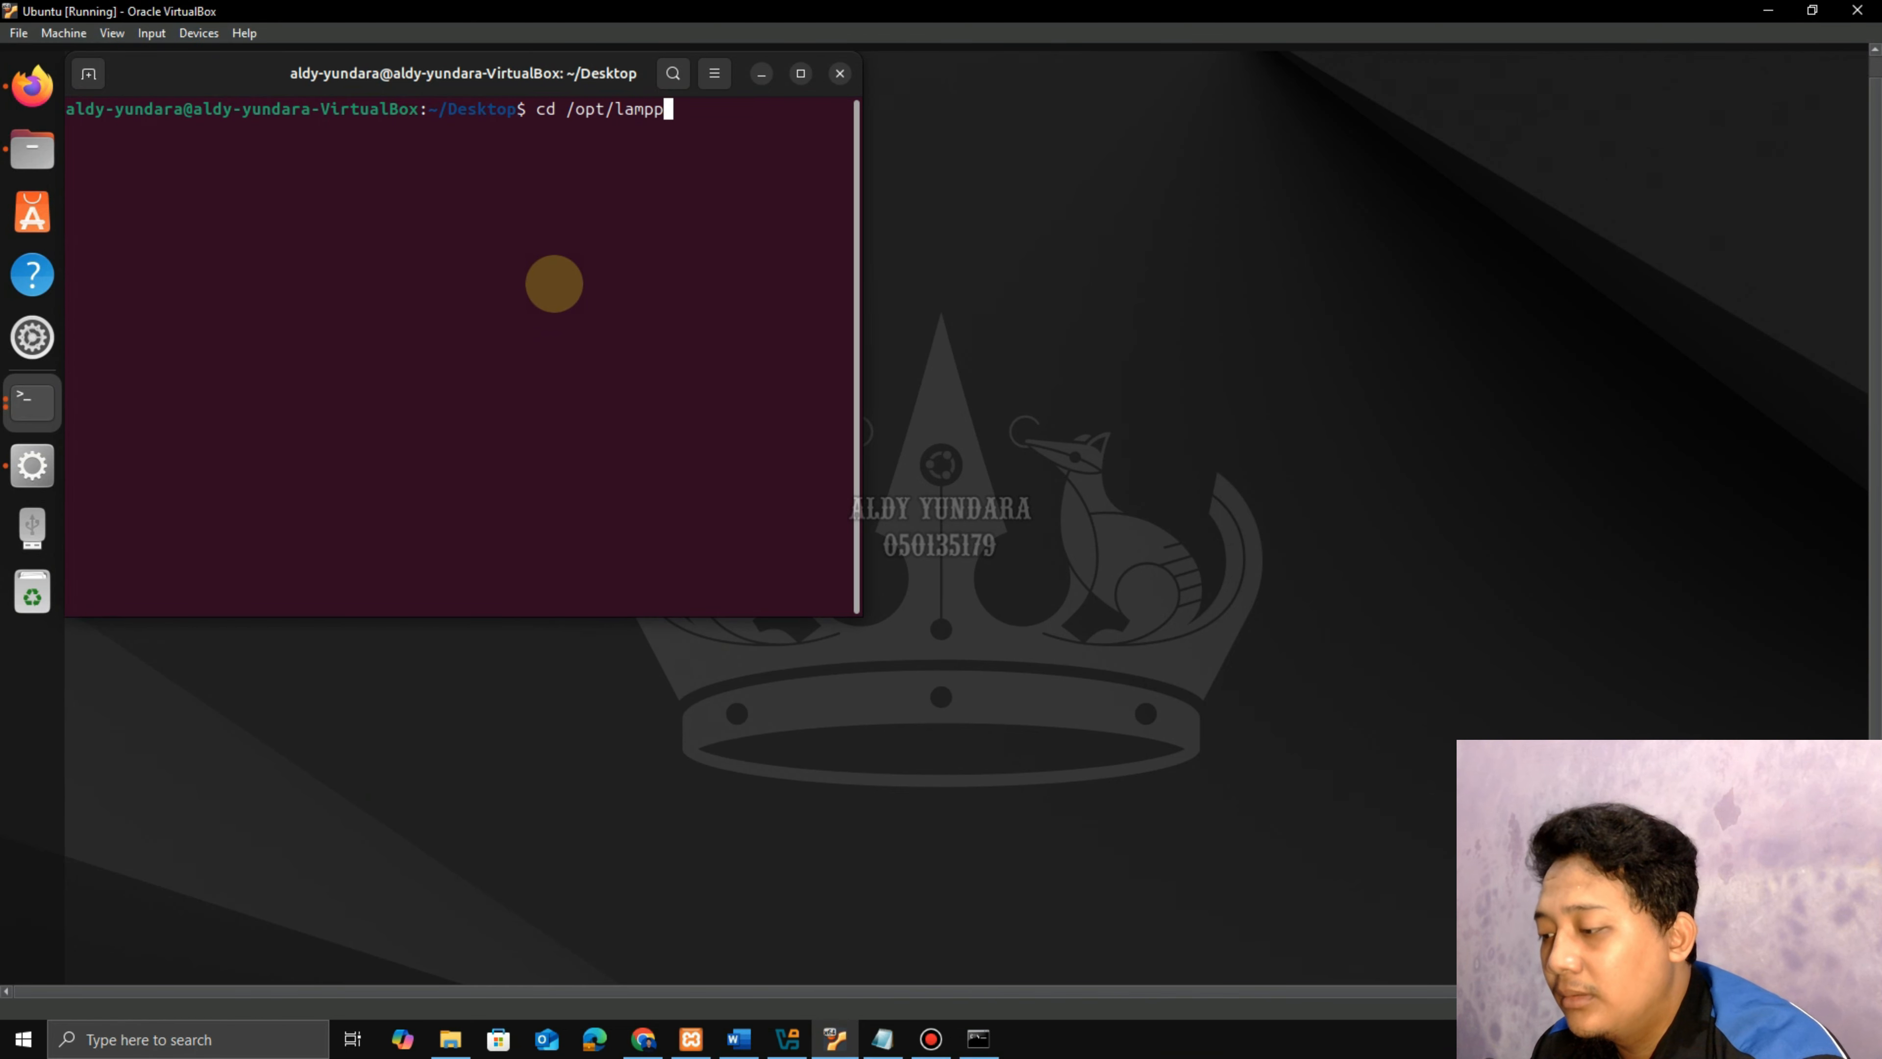
key("Return")
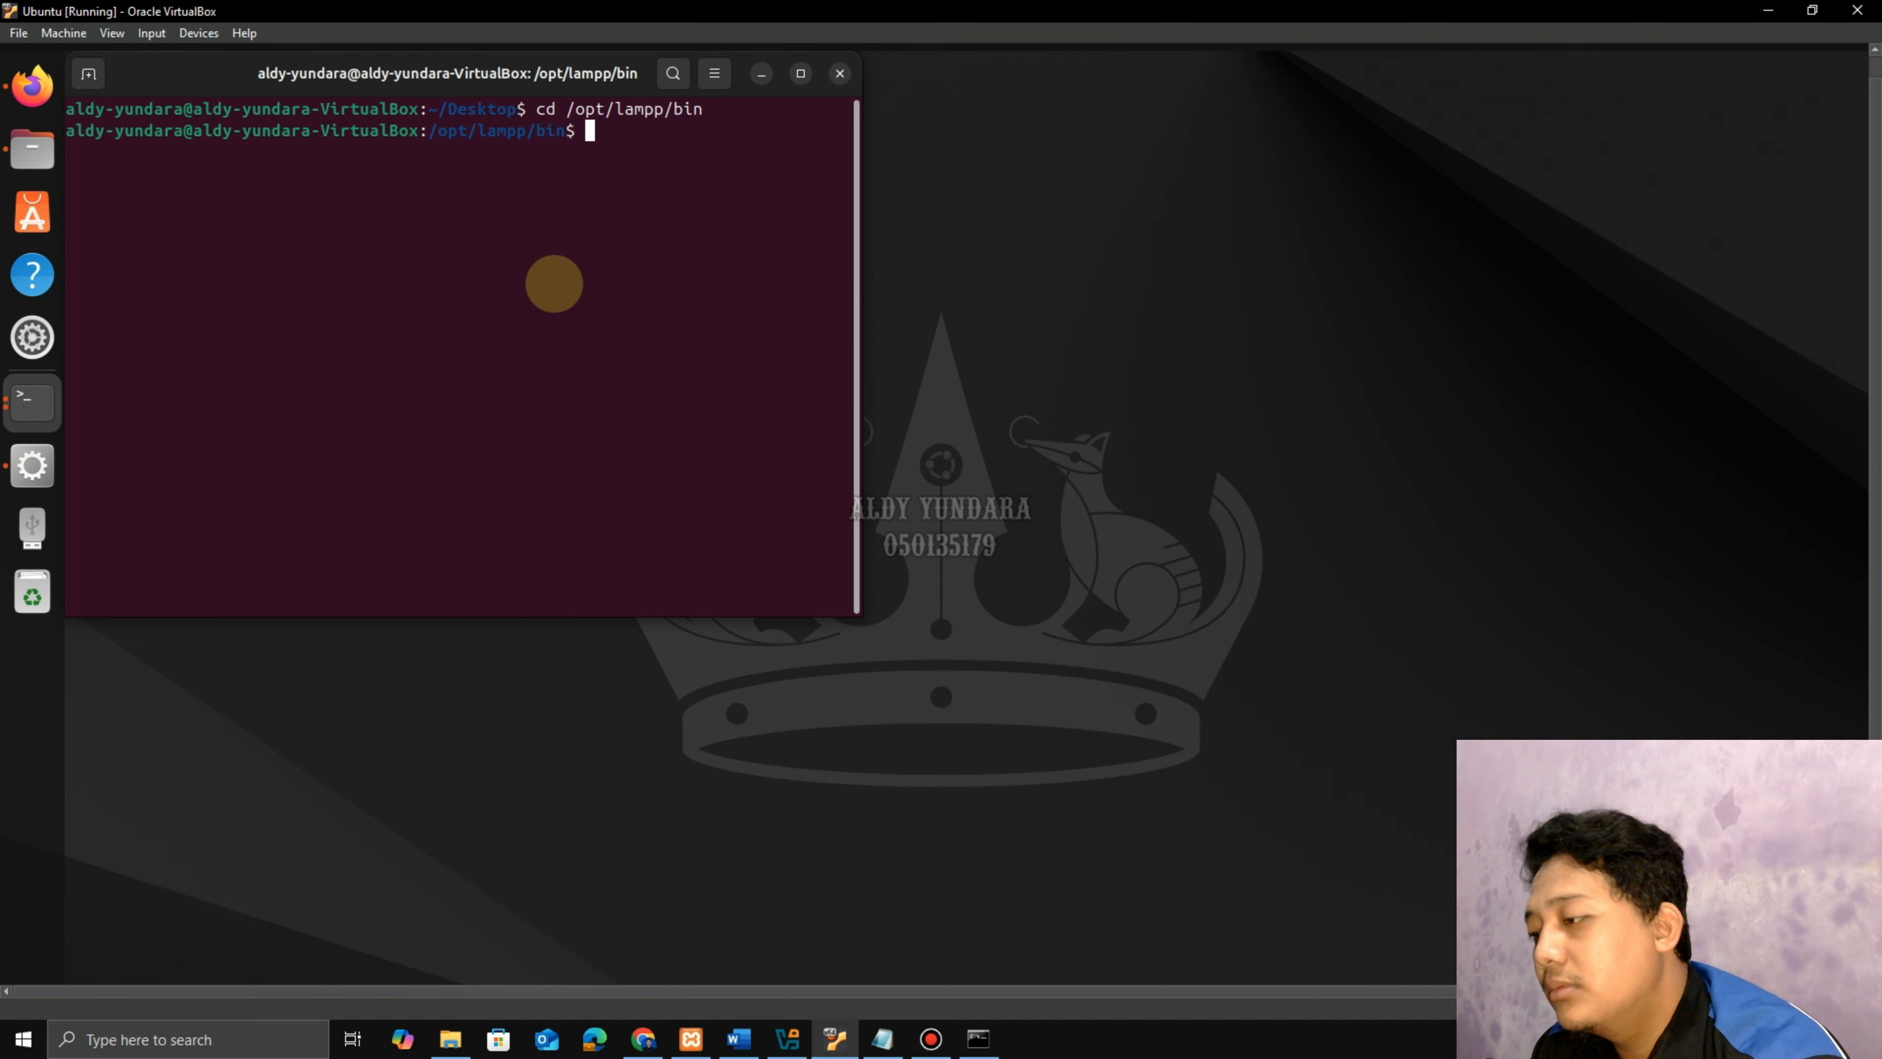
Log into the MariaDB monitor as root with sudo ./mysql -u root and the password.
left_click(738, 1038)
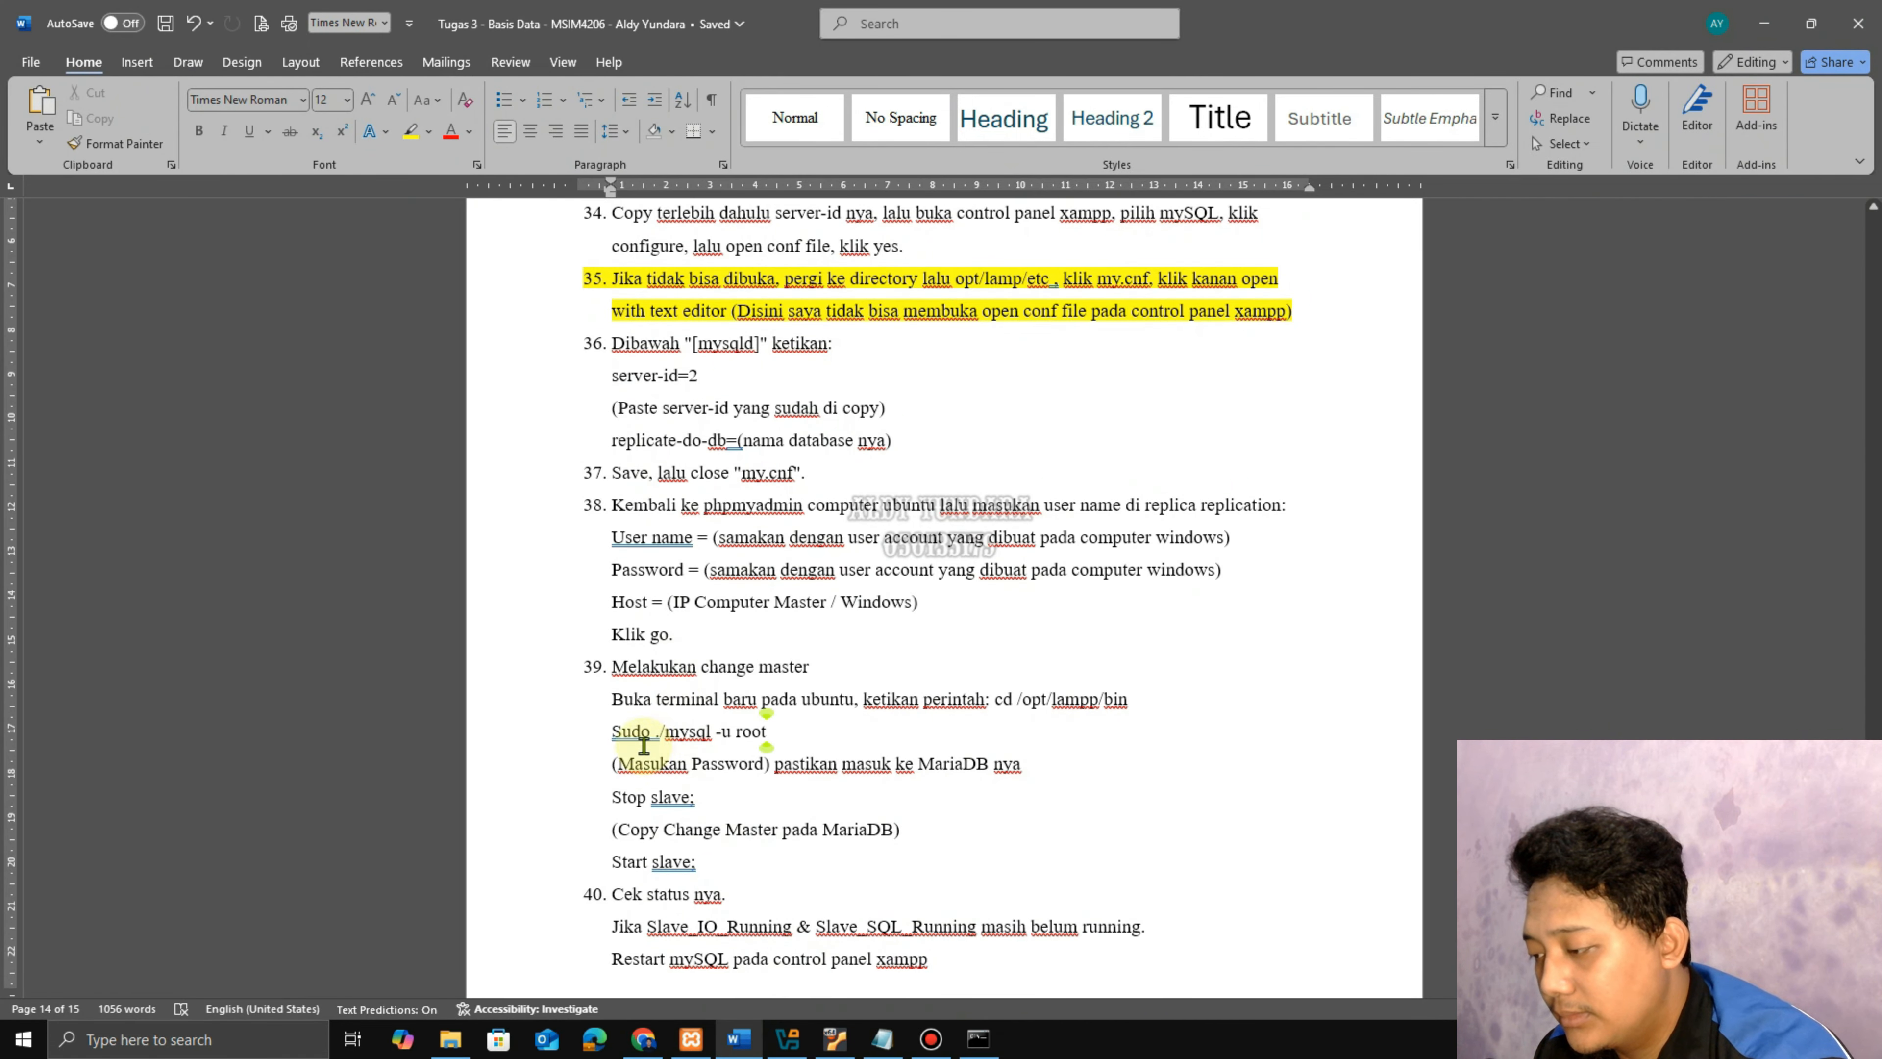
double_click(619, 733)
left_click_drag(620, 733, 771, 734)
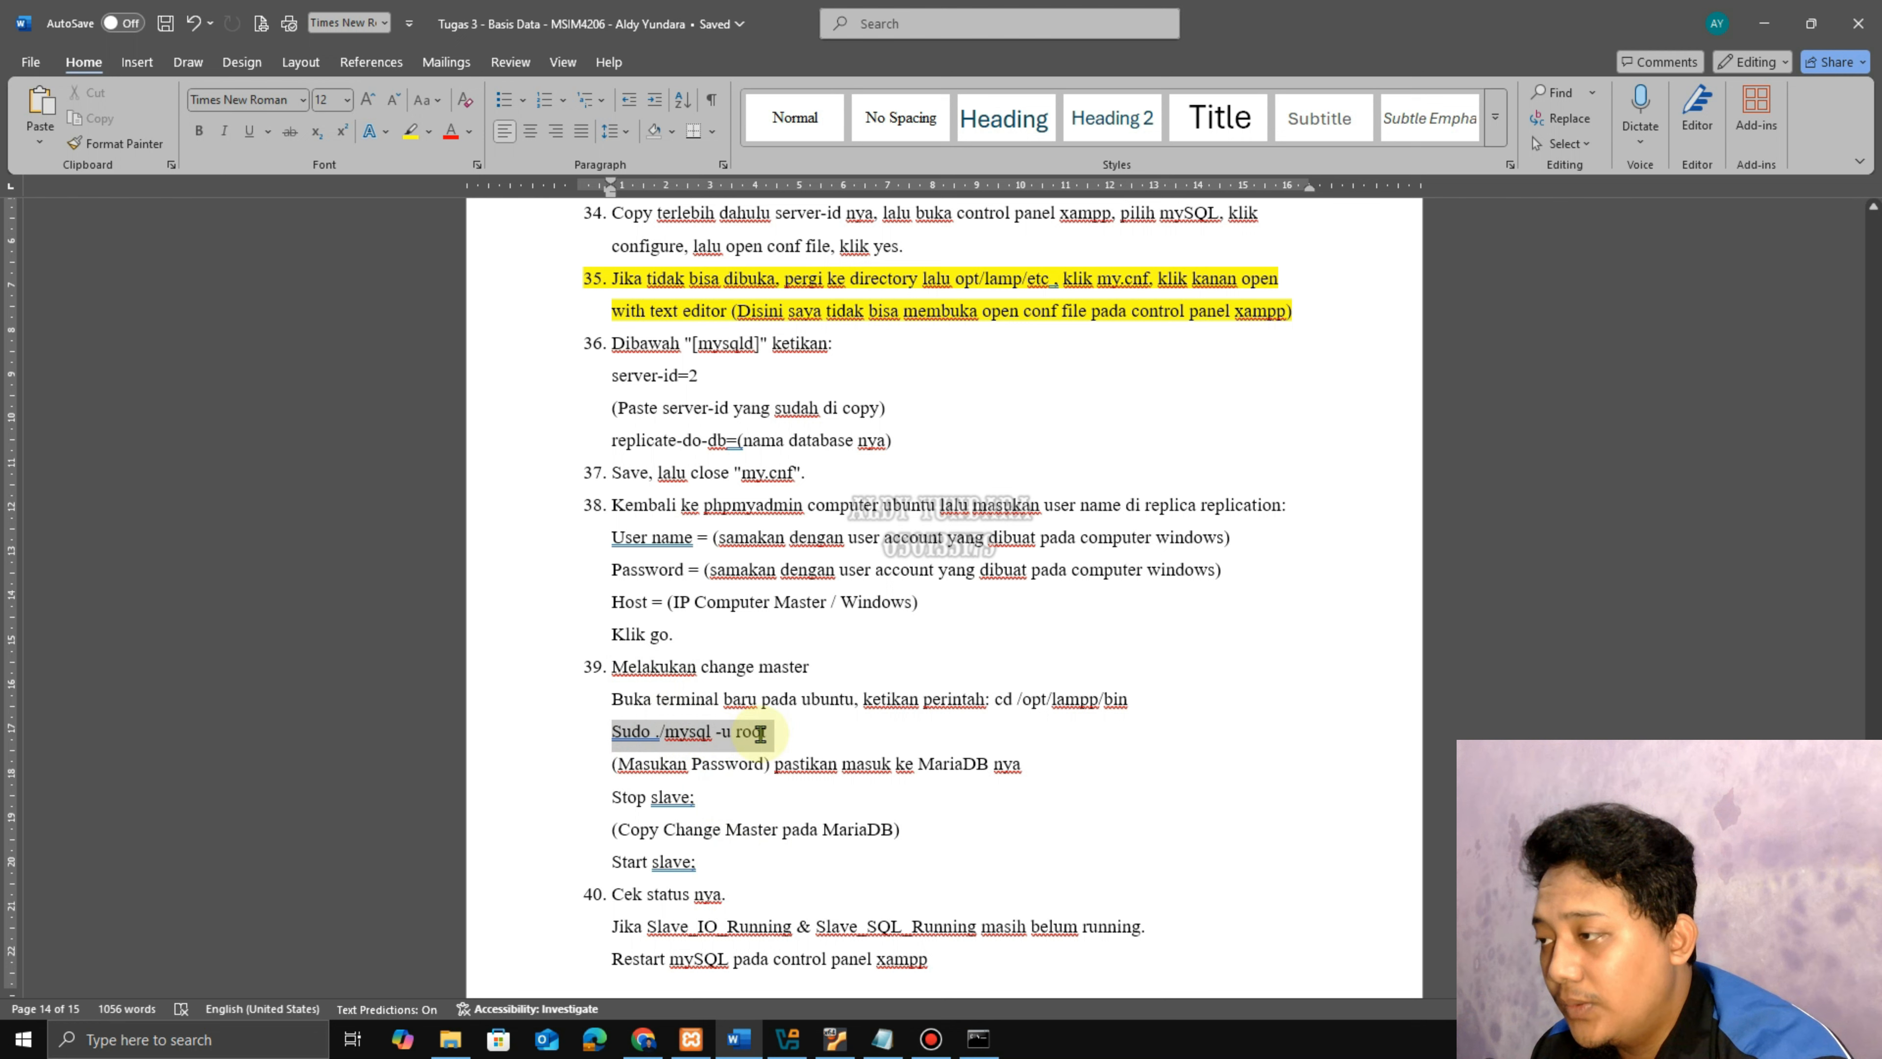
left_click(835, 1038)
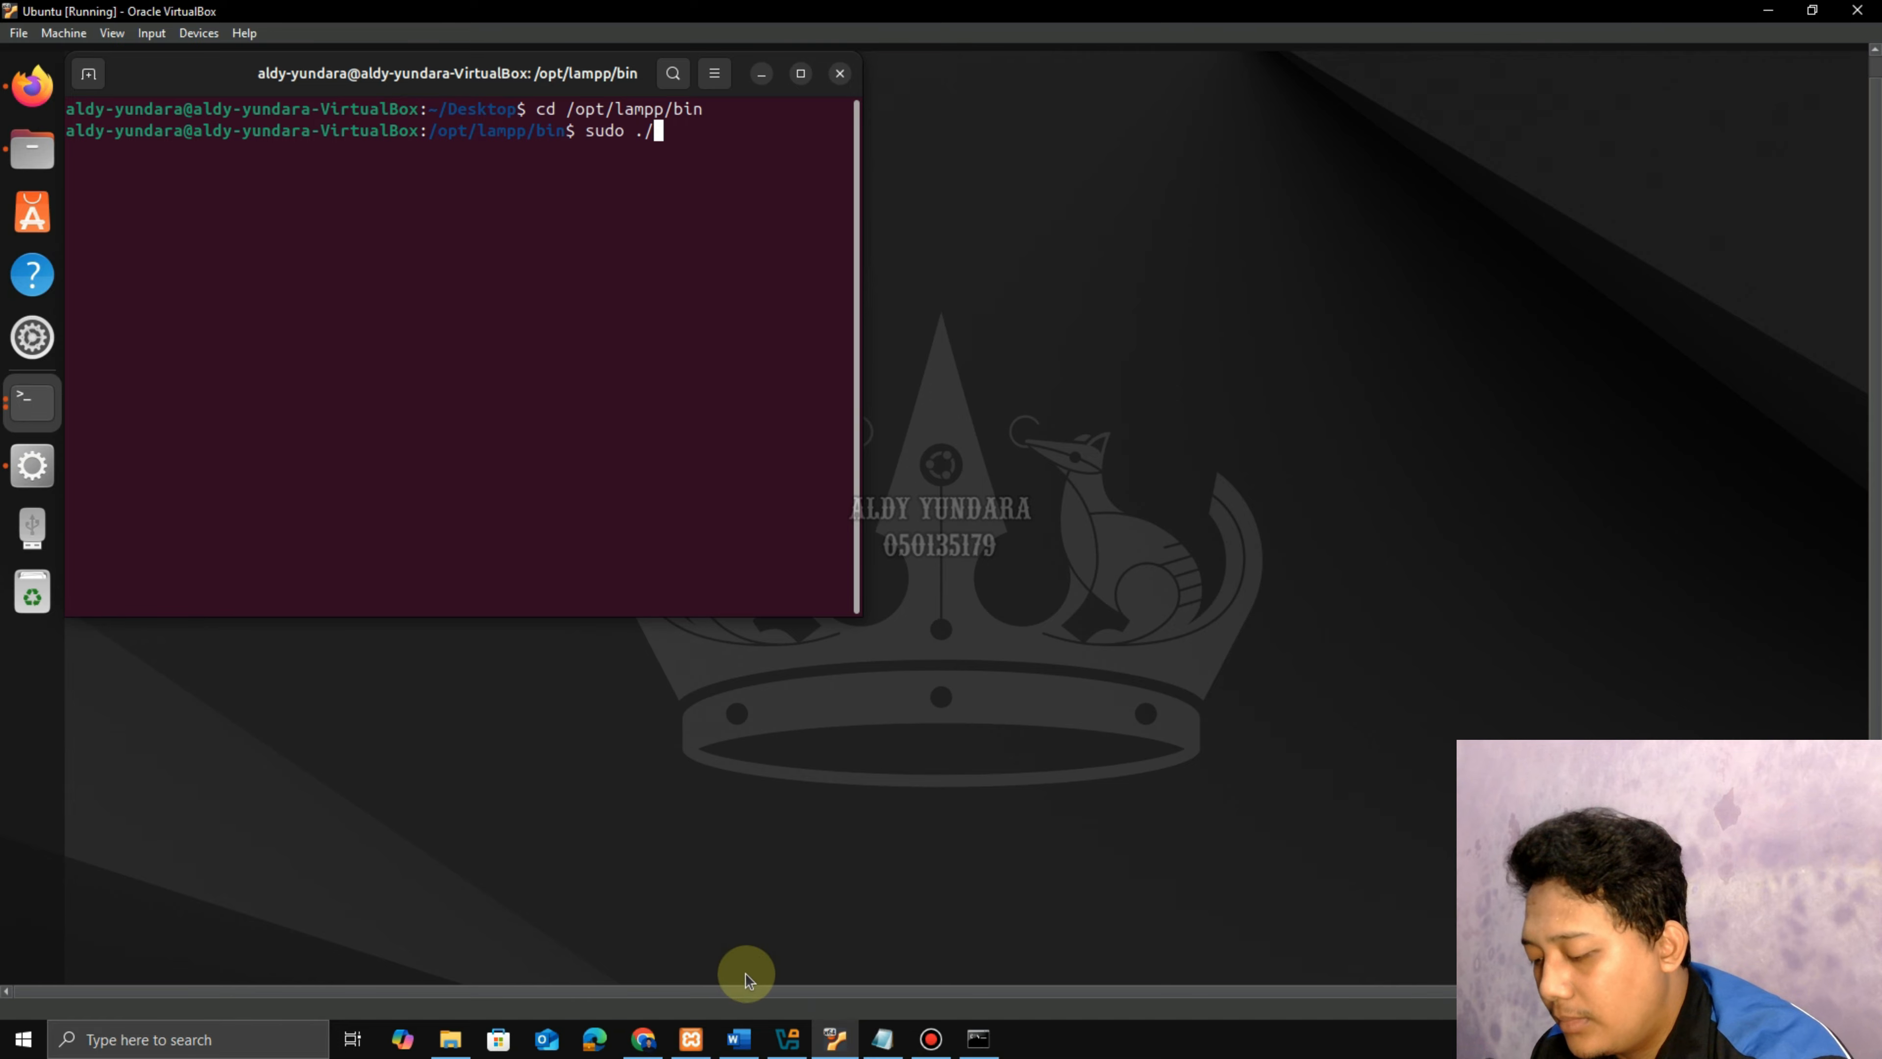
left_click(740, 1038)
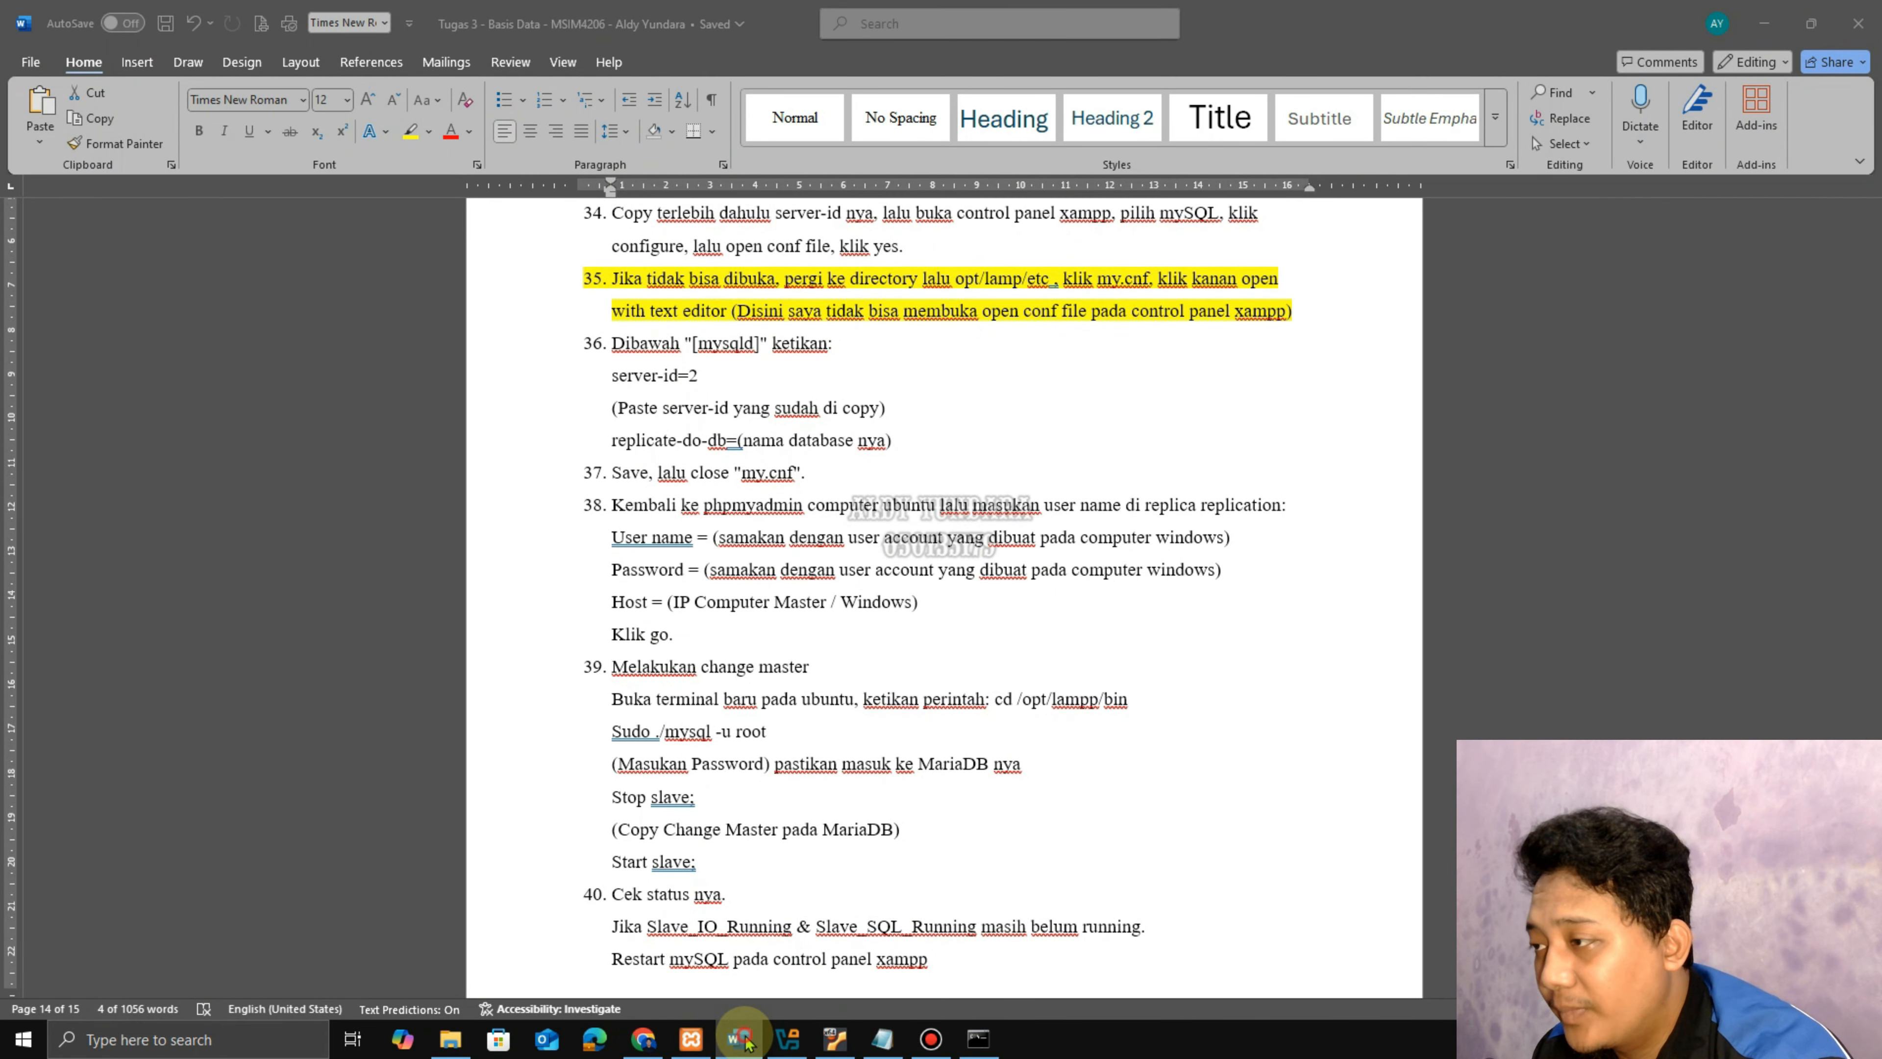
left_click(741, 1038)
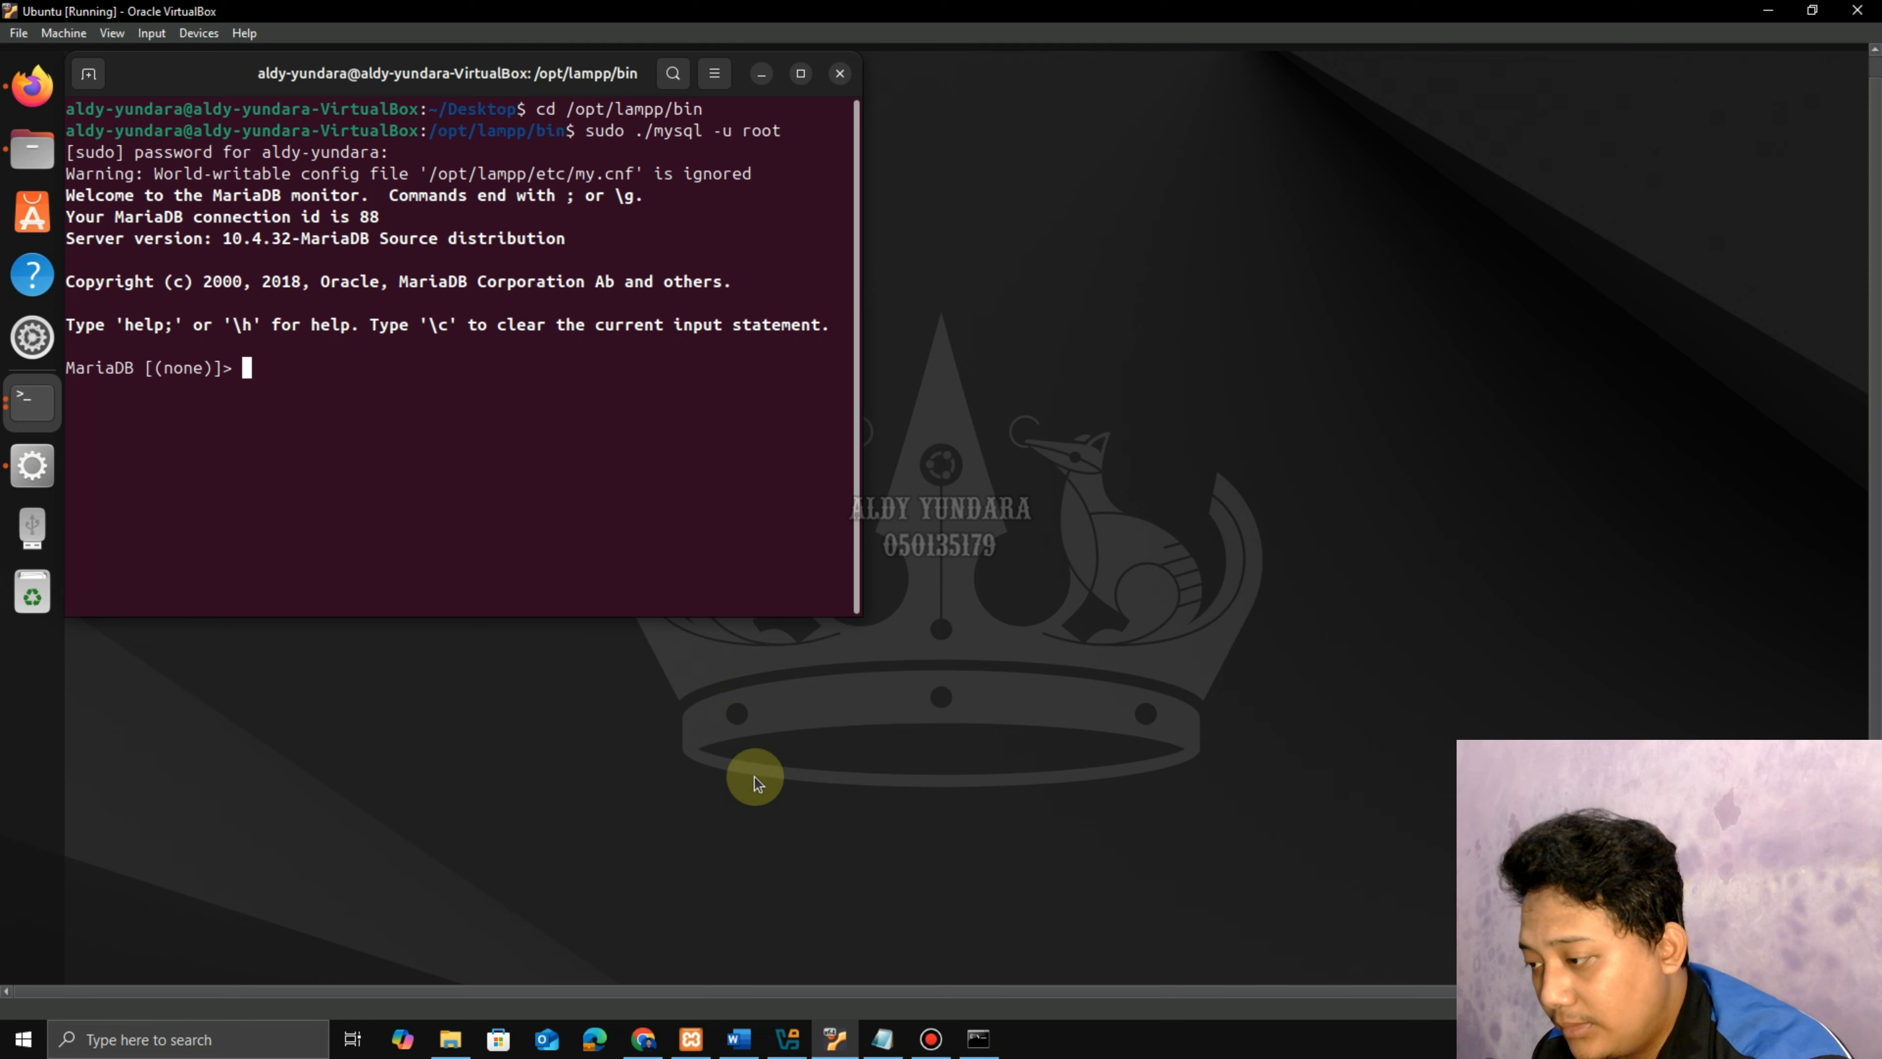
left_click(738, 1038)
left_click_drag(614, 763, 832, 768)
left_click(719, 800)
scroll(719, 801, "down", 2)
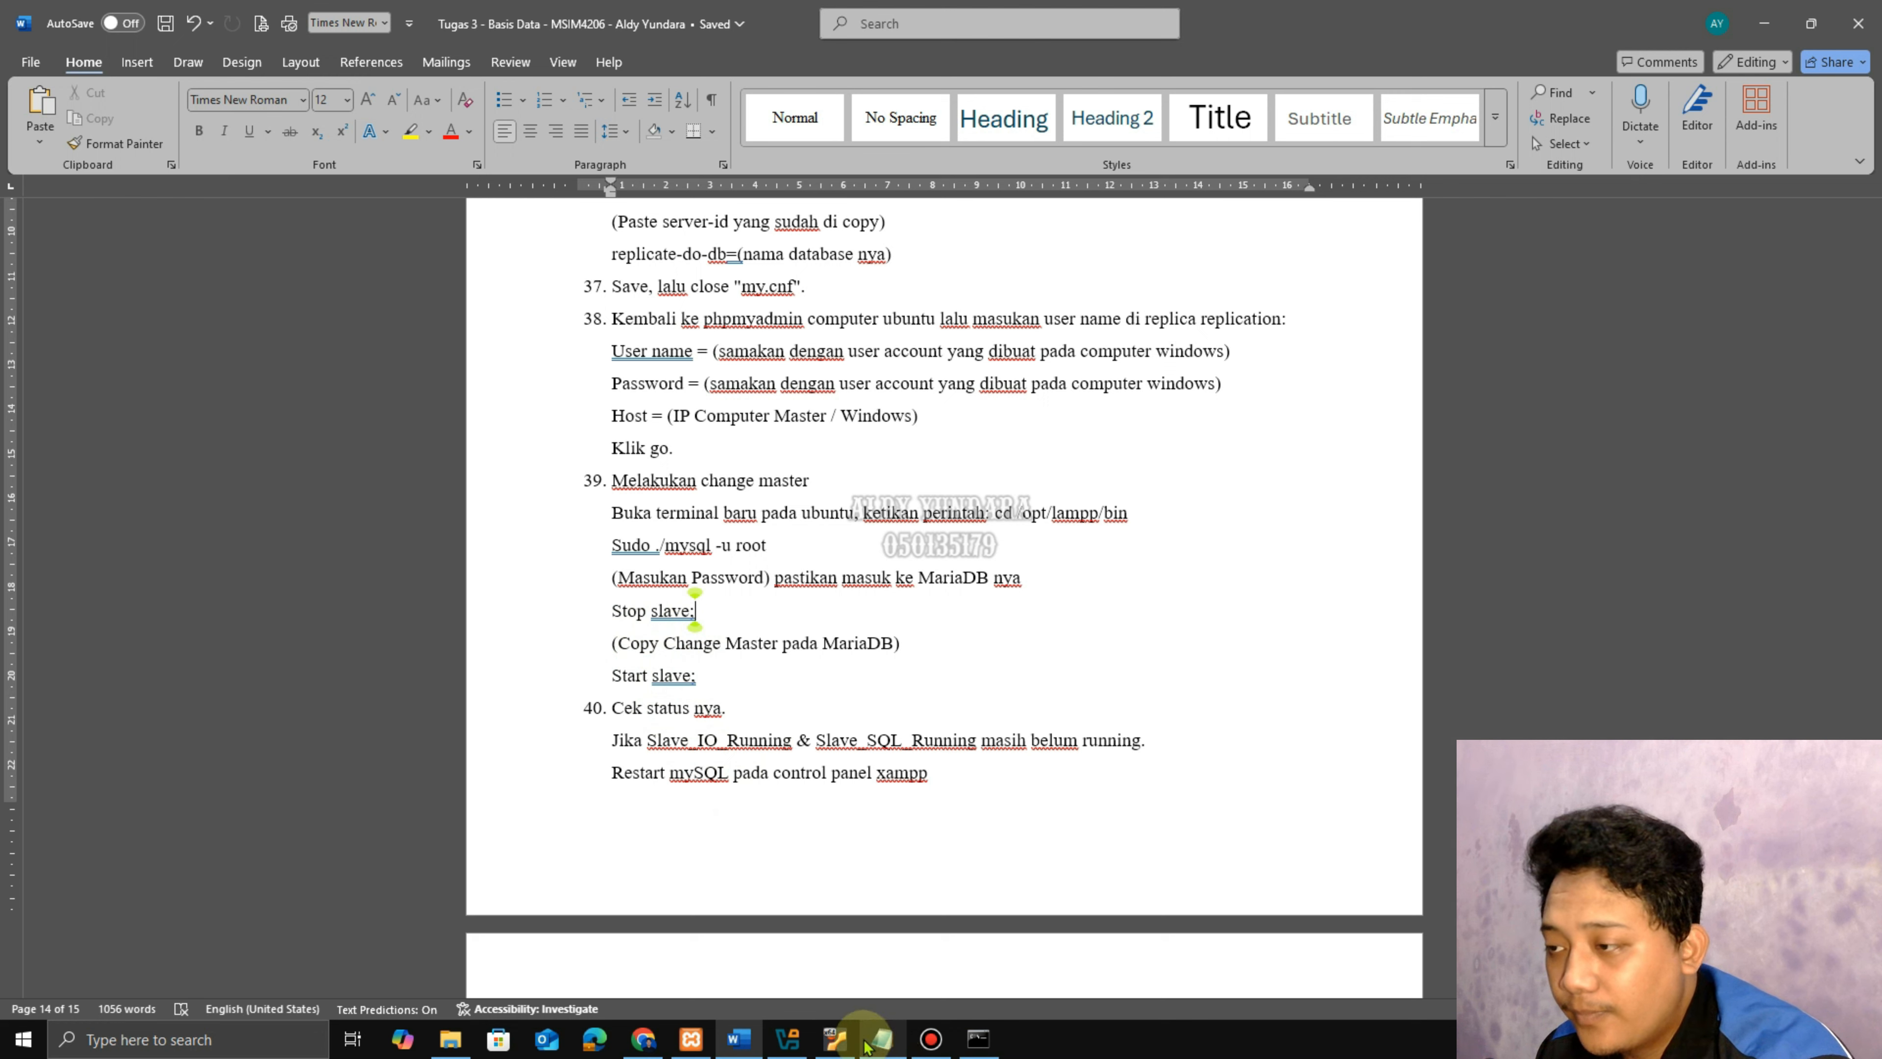
left_click(836, 1039)
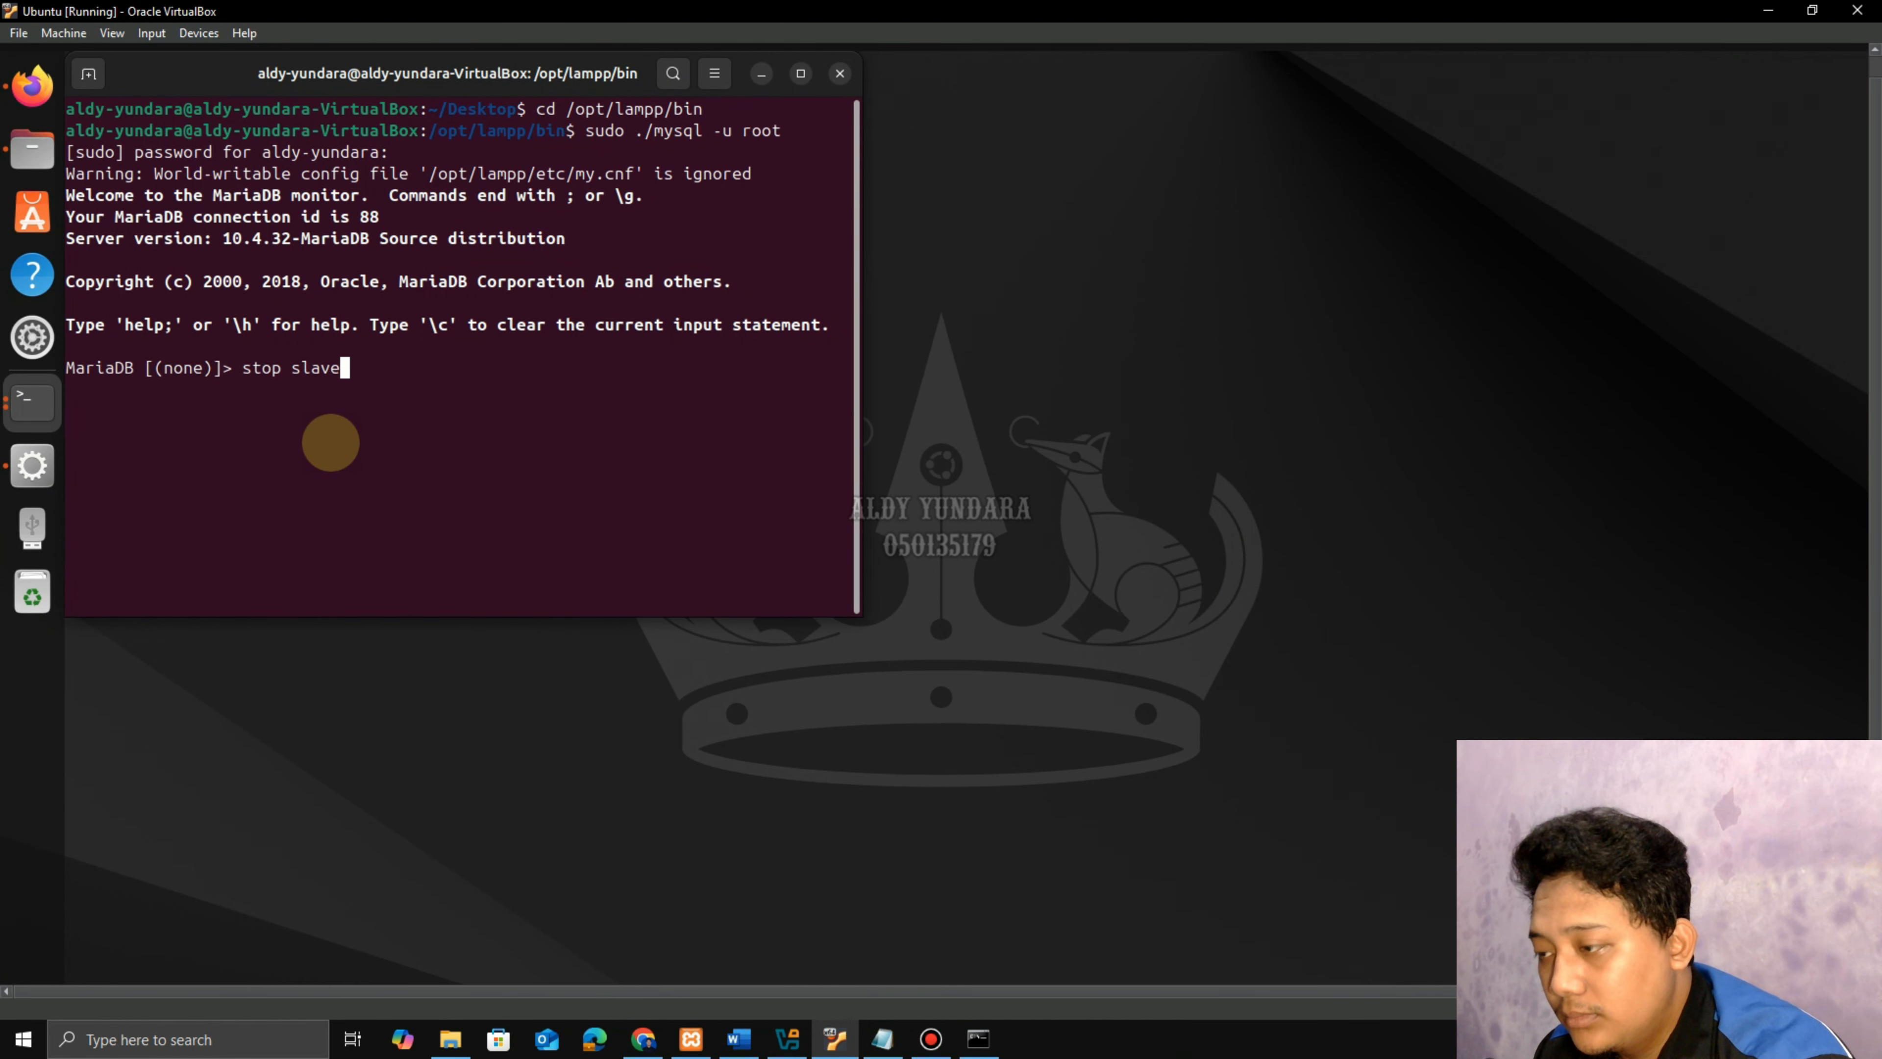
Run stop slave; and move the terminal window to the right.
type(";")
key("Return")
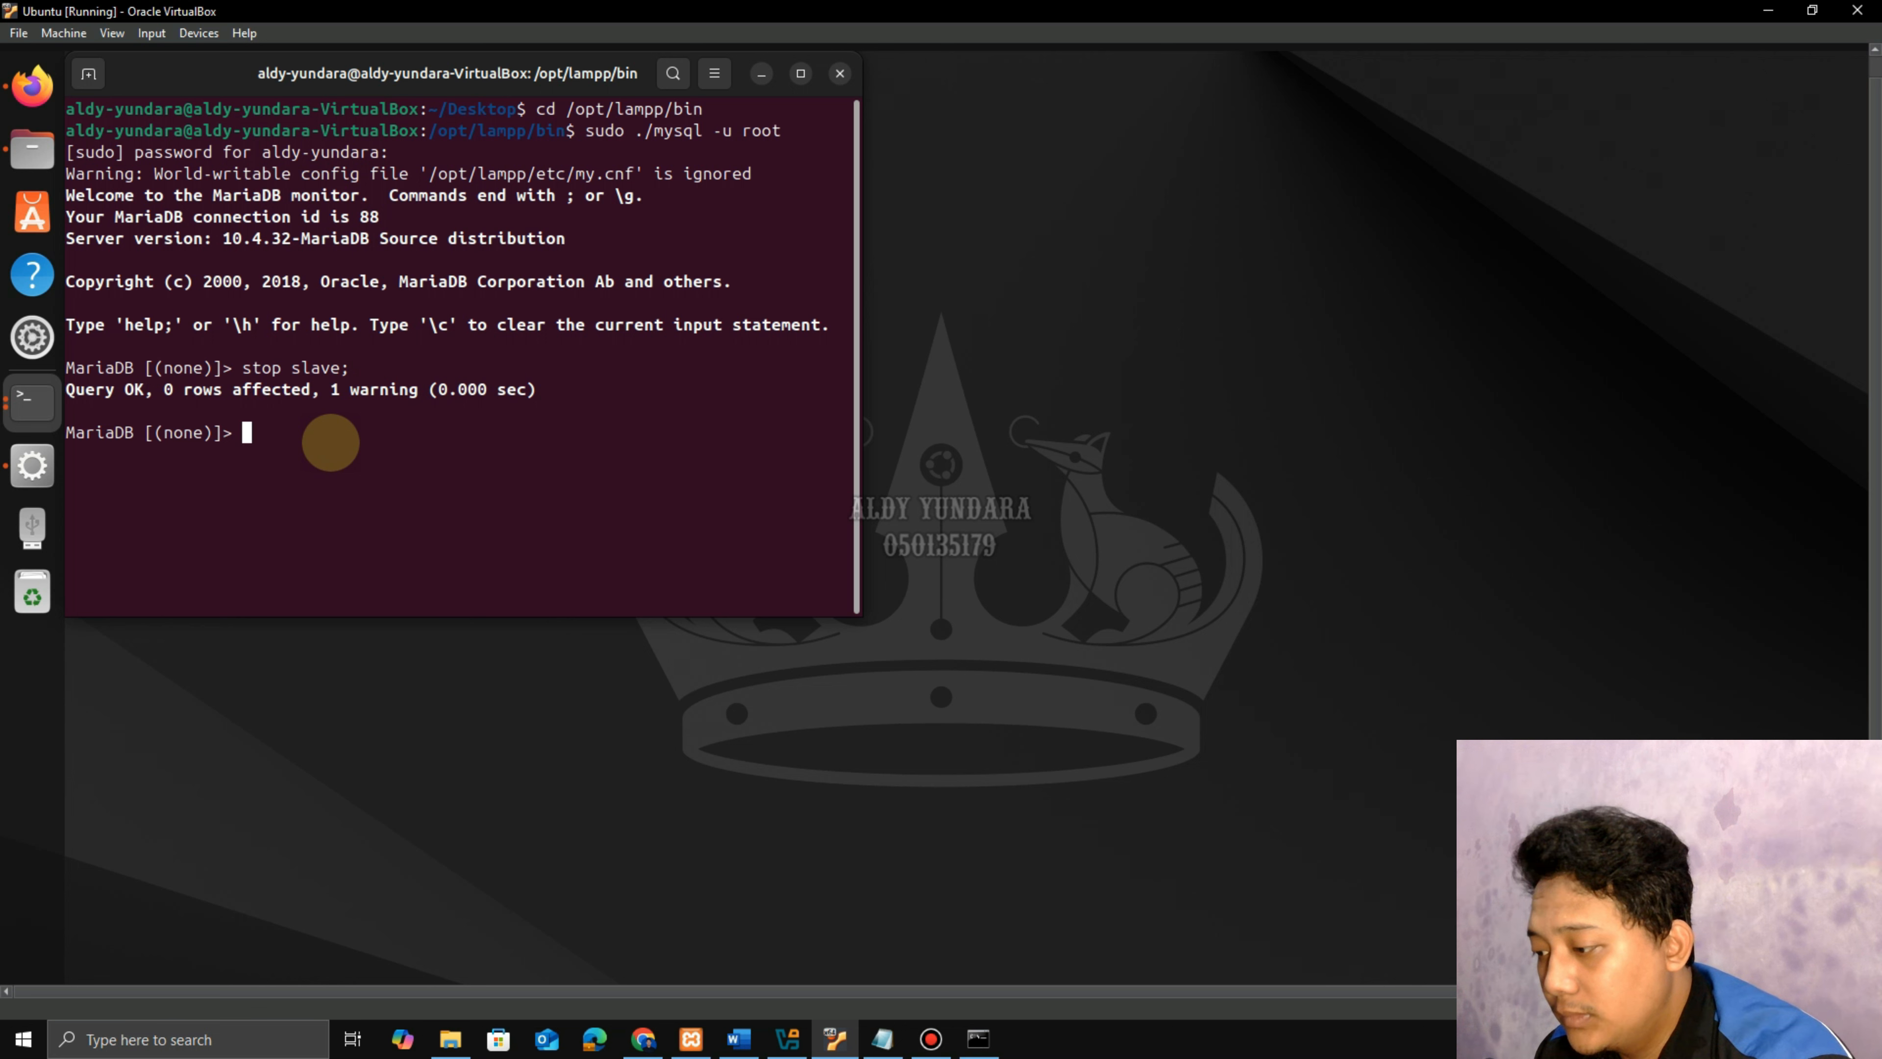
left_click(793, 1040)
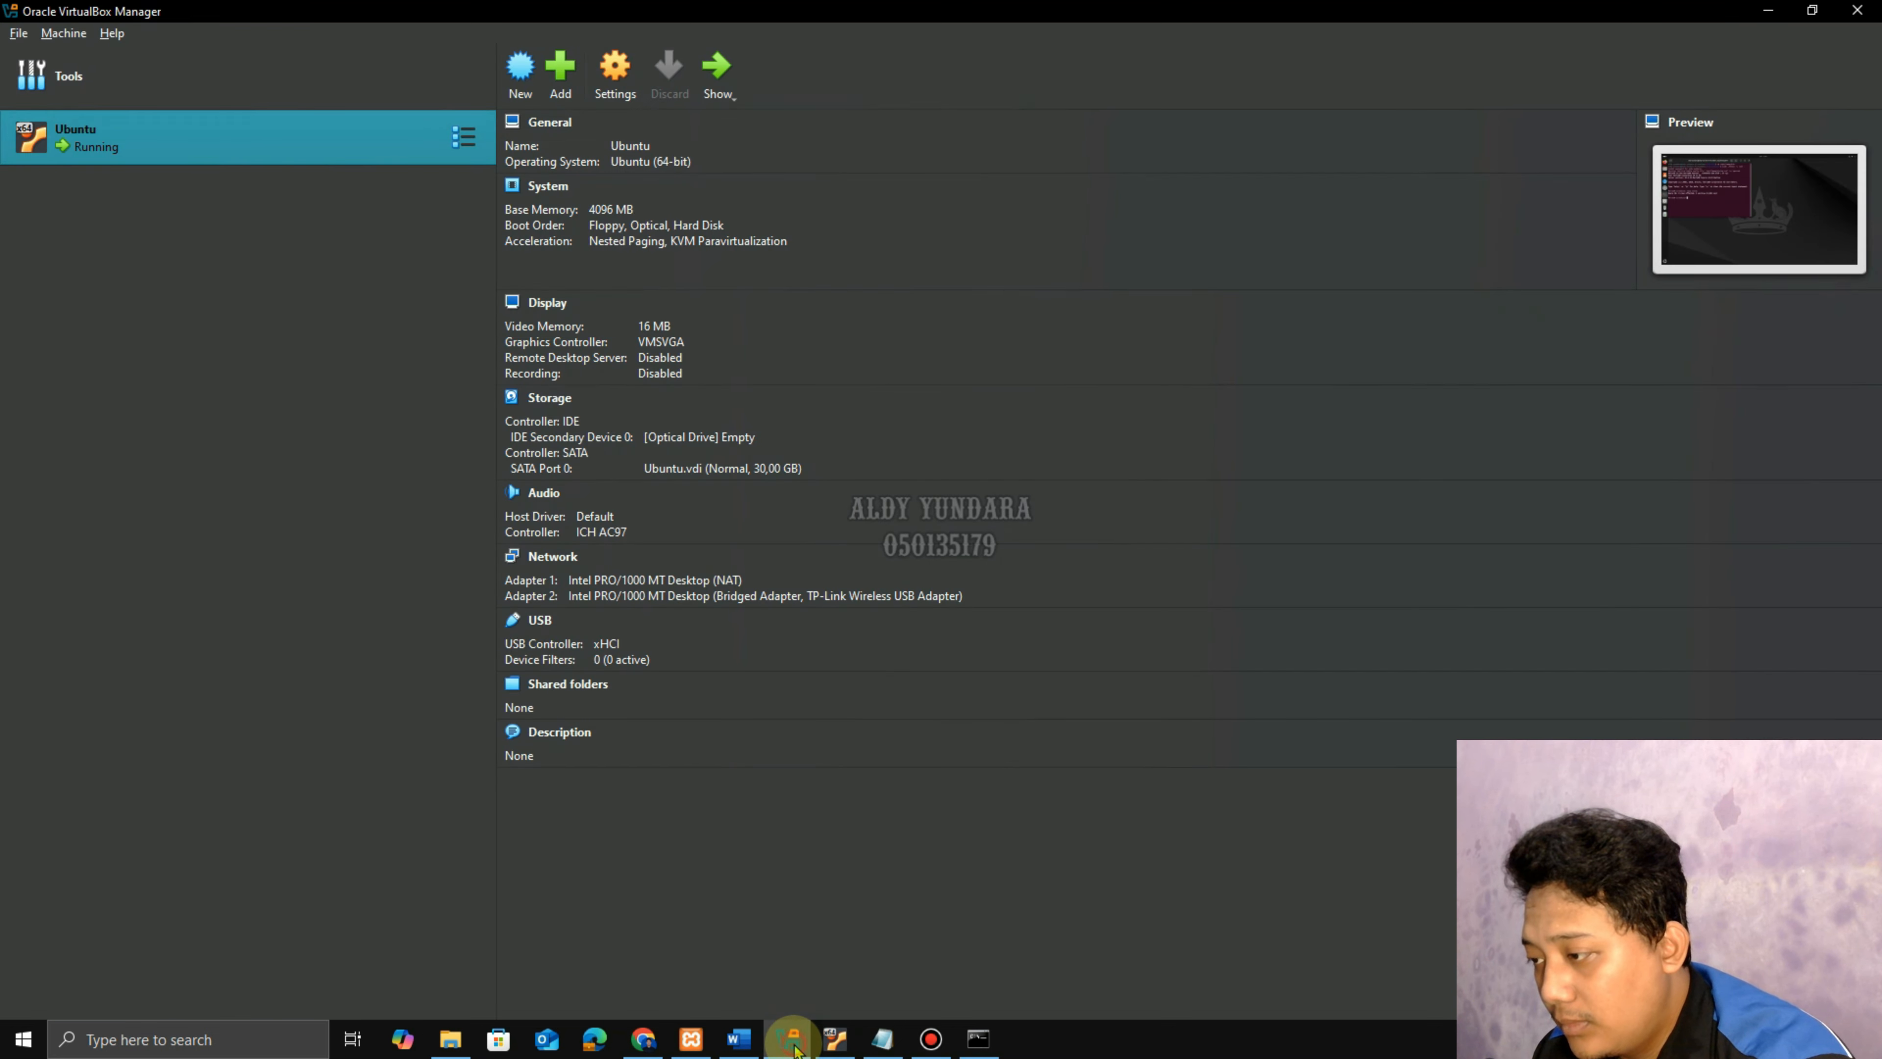
left_click(793, 1047)
left_click(739, 1039)
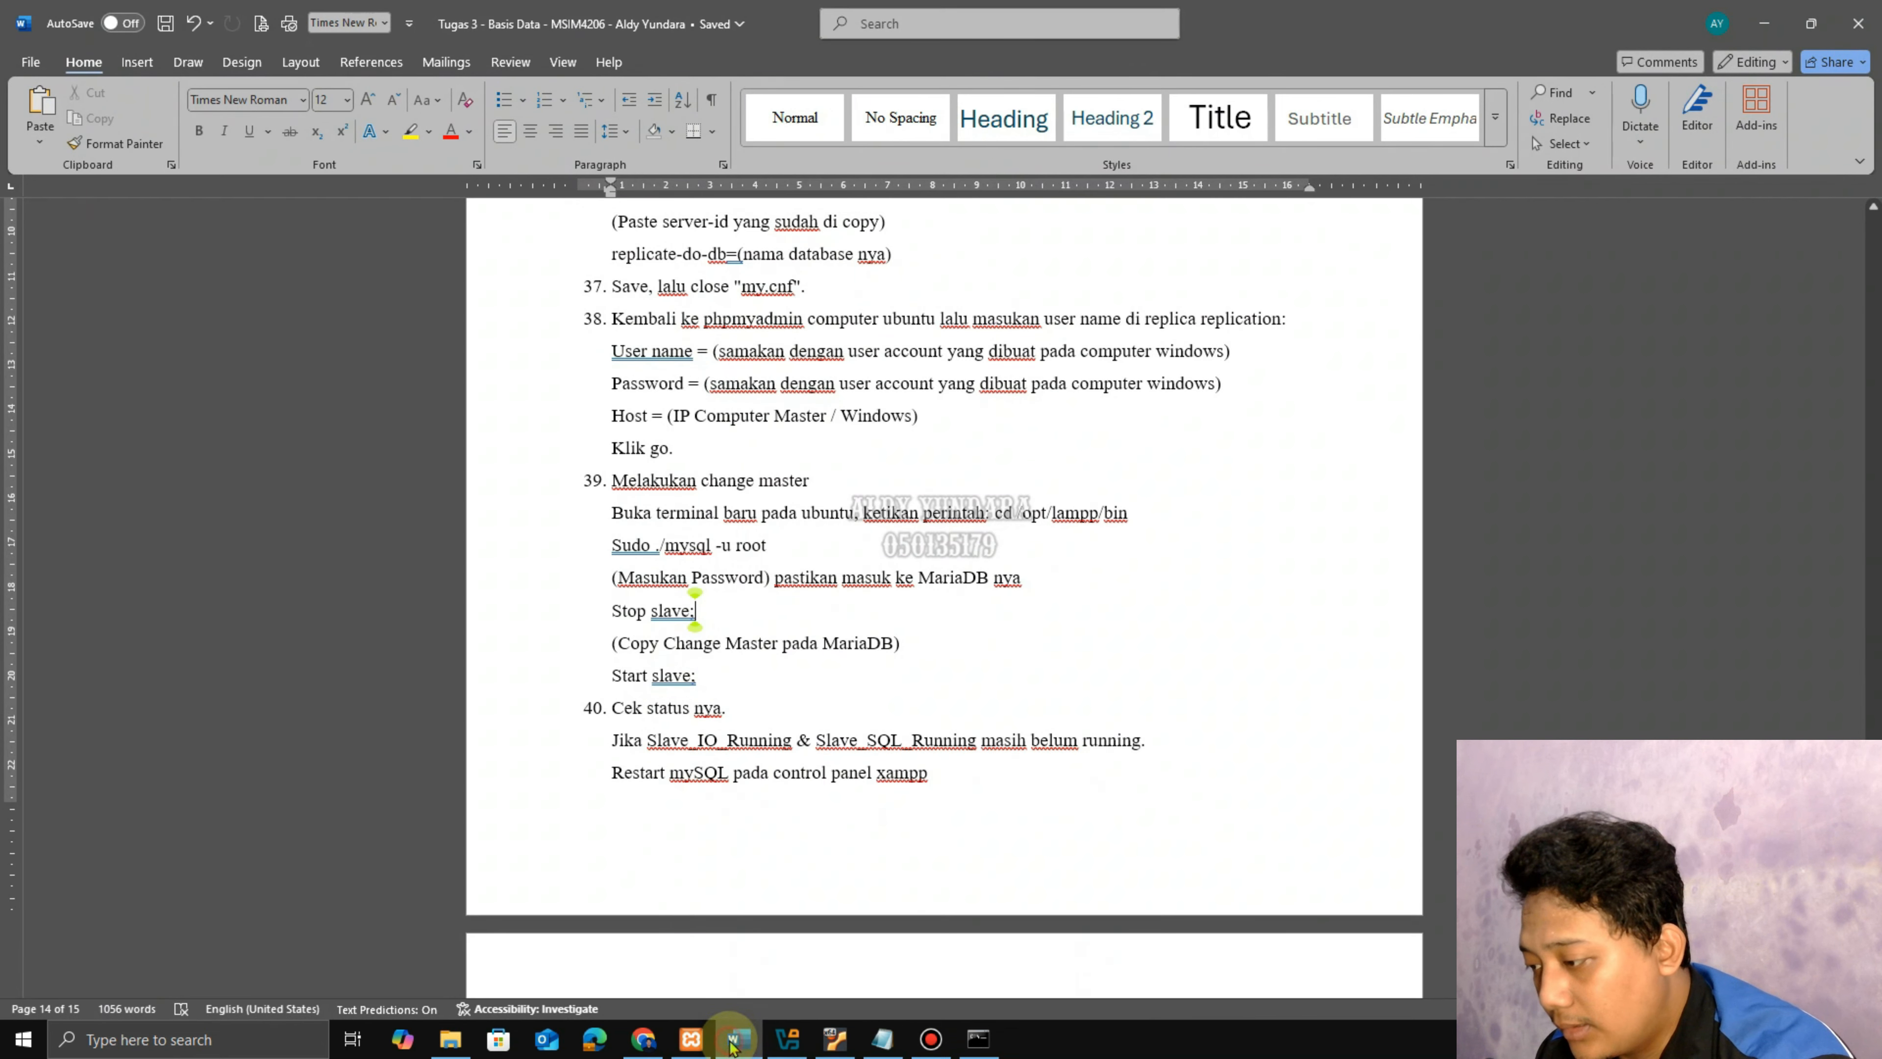
left_click_drag(618, 642, 816, 647)
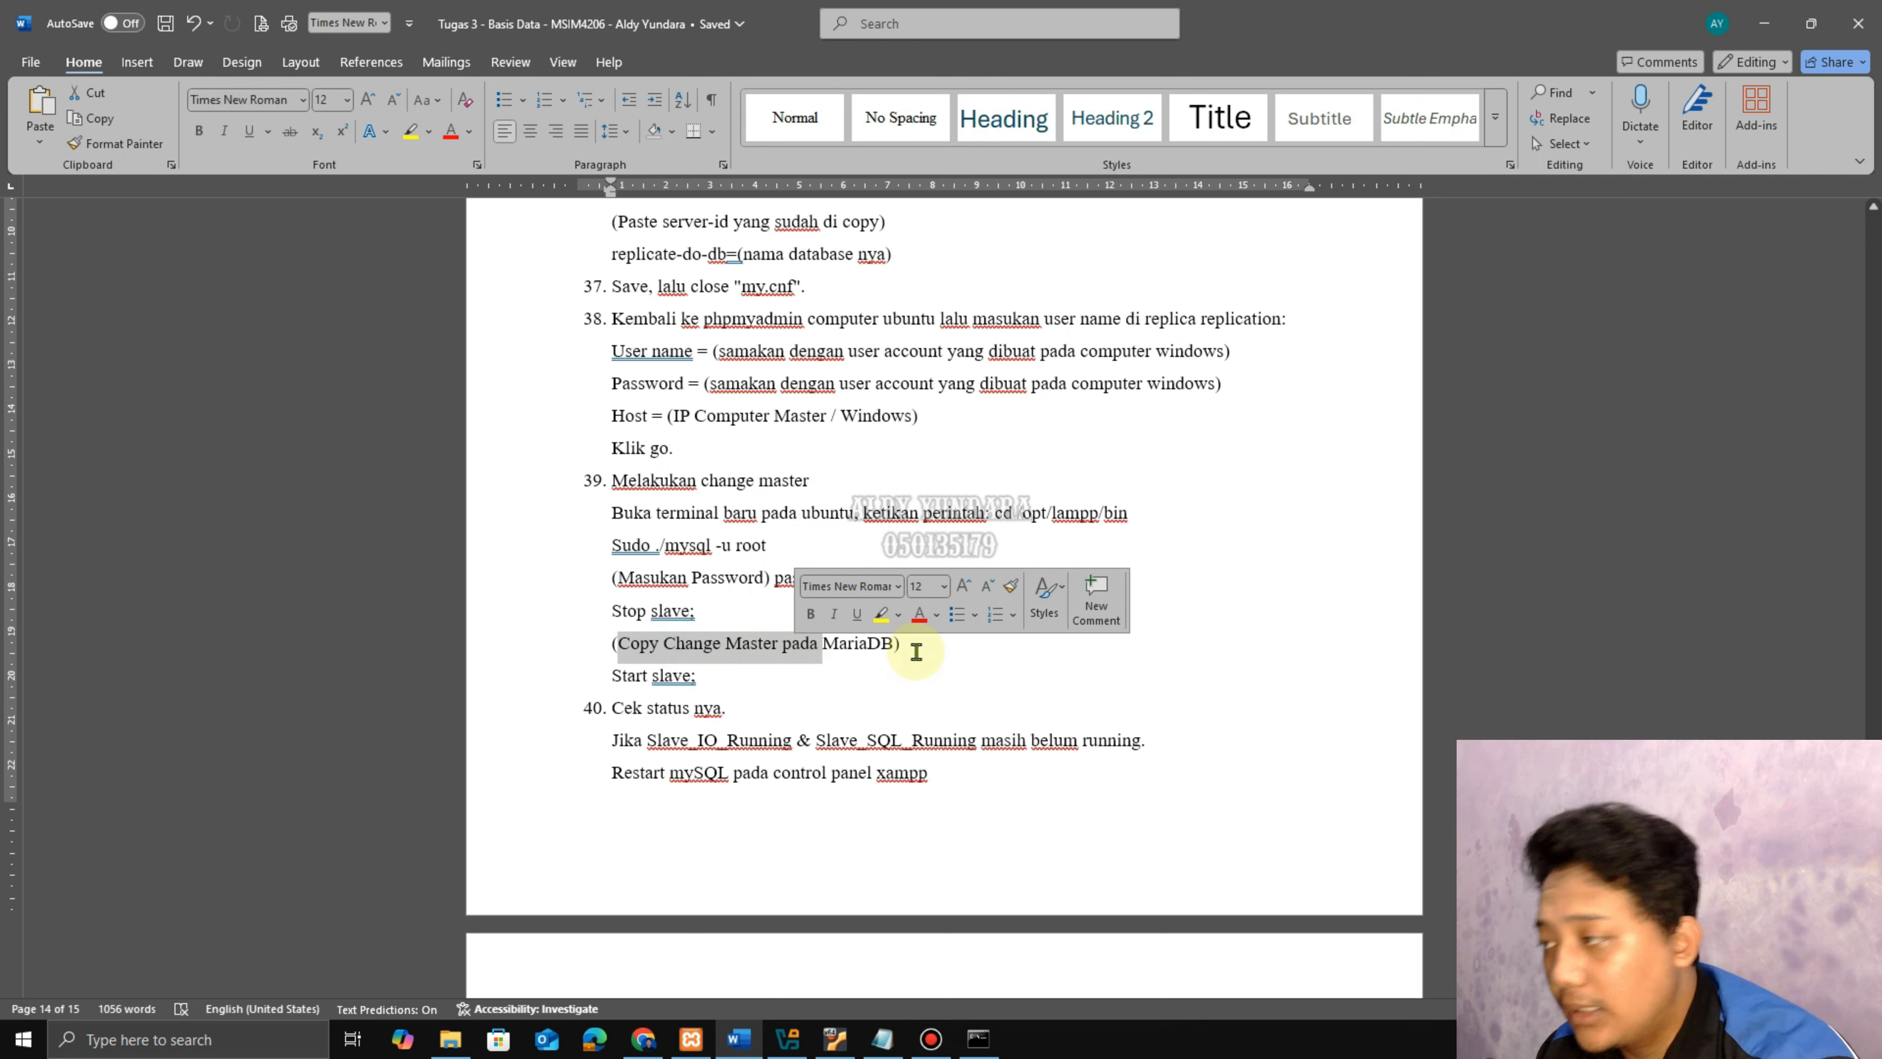
left_click(899, 642)
left_click(837, 1039)
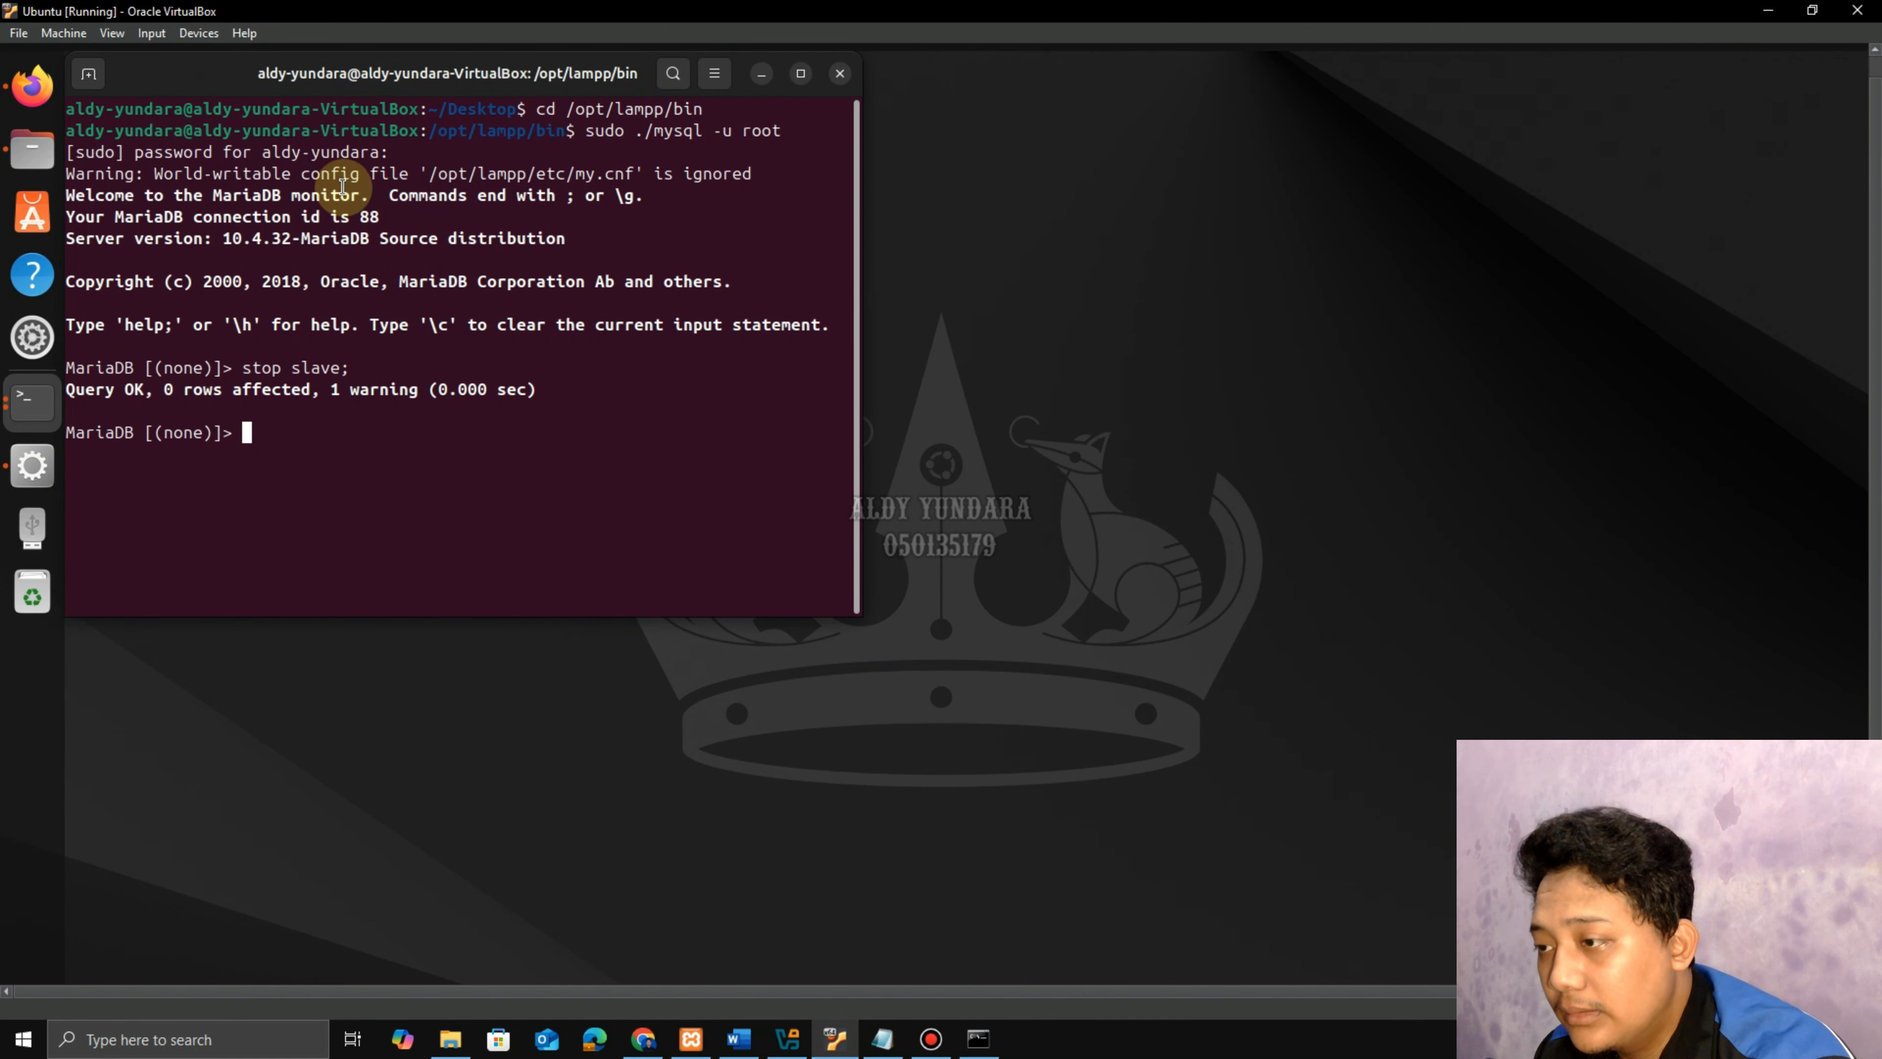
left_click_drag(222, 75, 1125, 121)
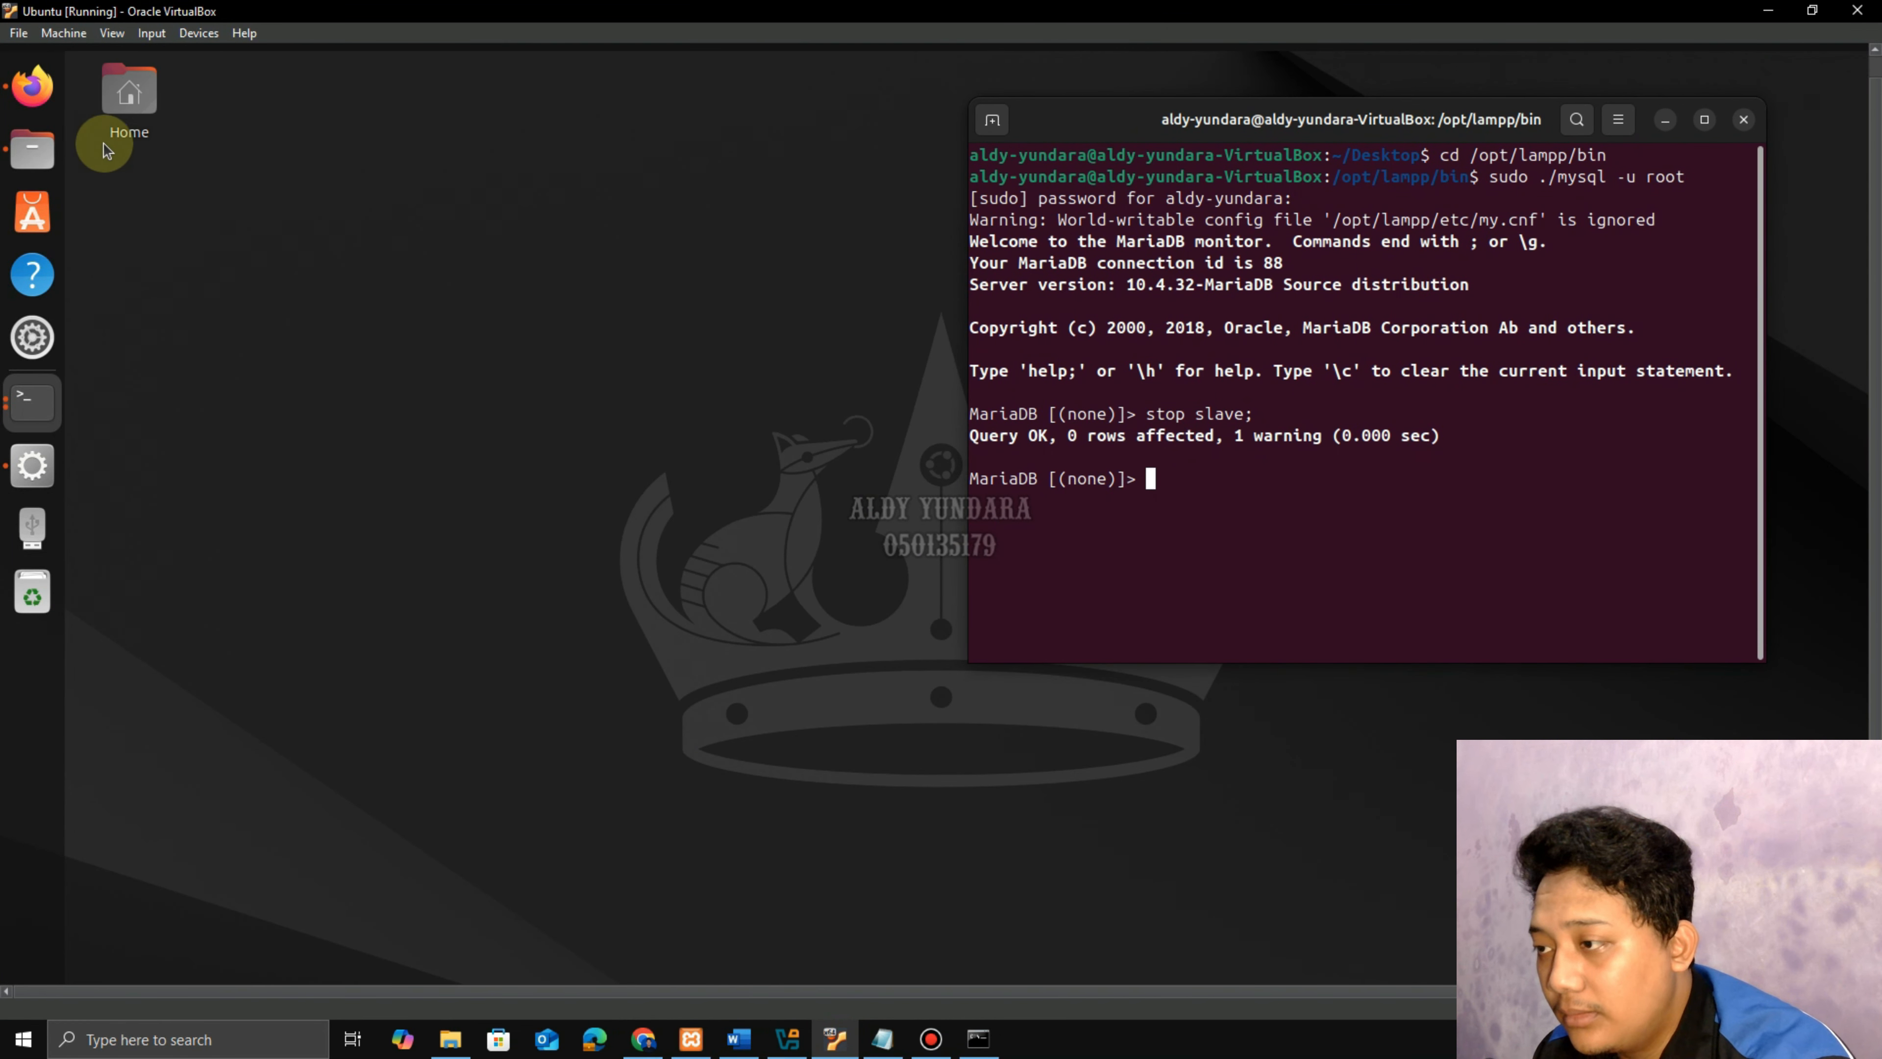
Open CHANGE MASTER TO.txt from Documents and close the config.inc.php tab.
left_click(42, 156)
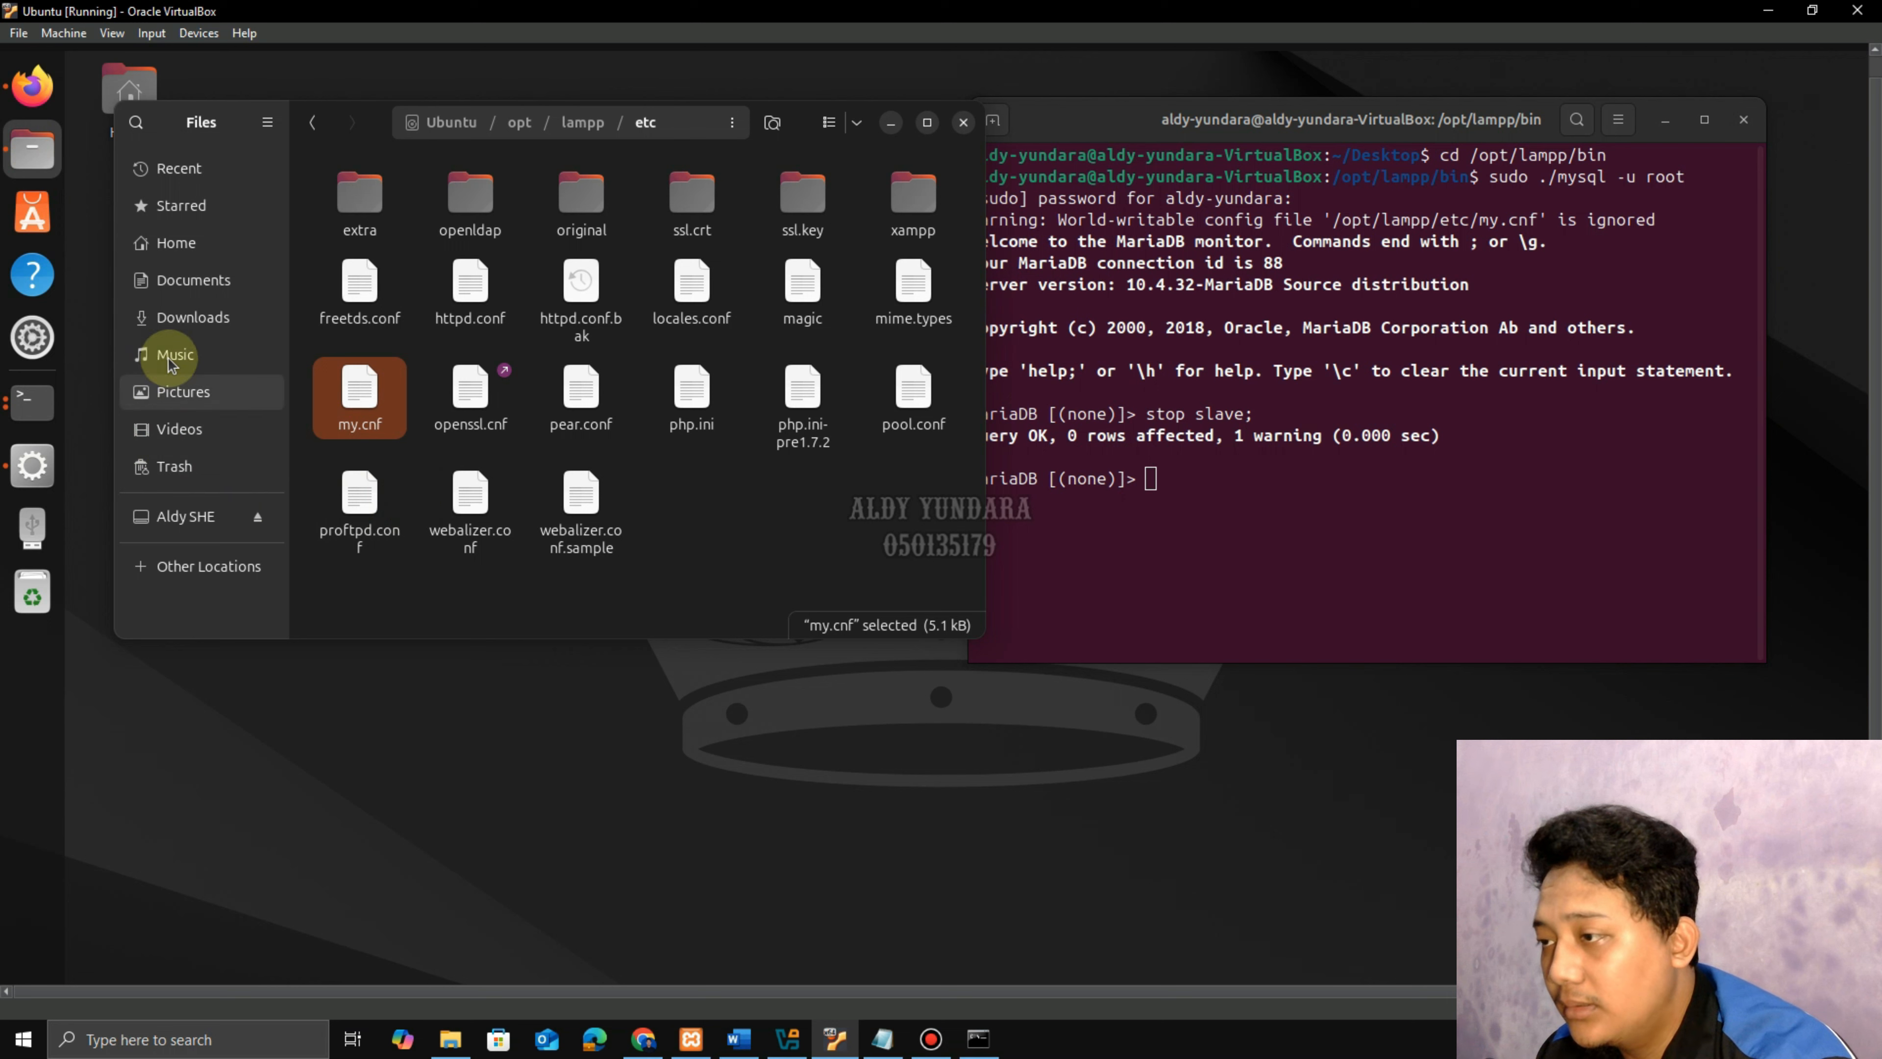
left_click(155, 266)
double_click(359, 223)
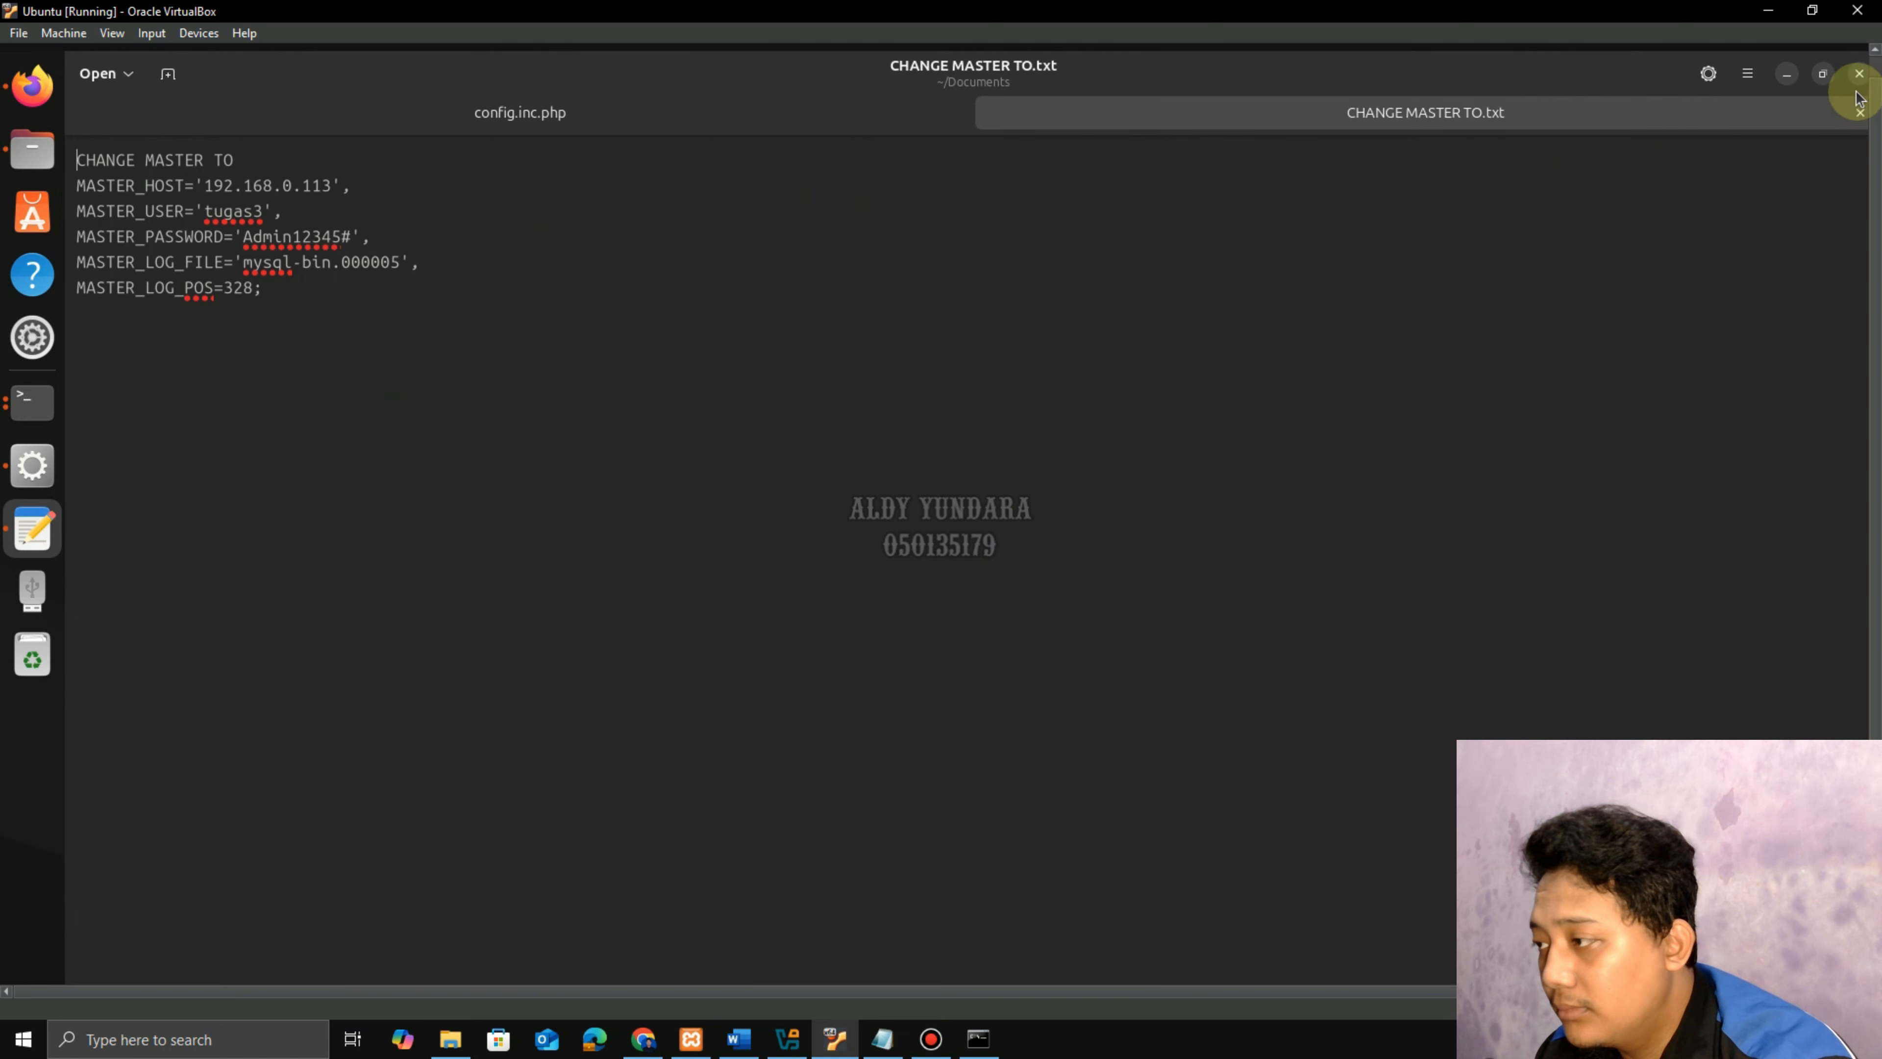
left_click(1824, 74)
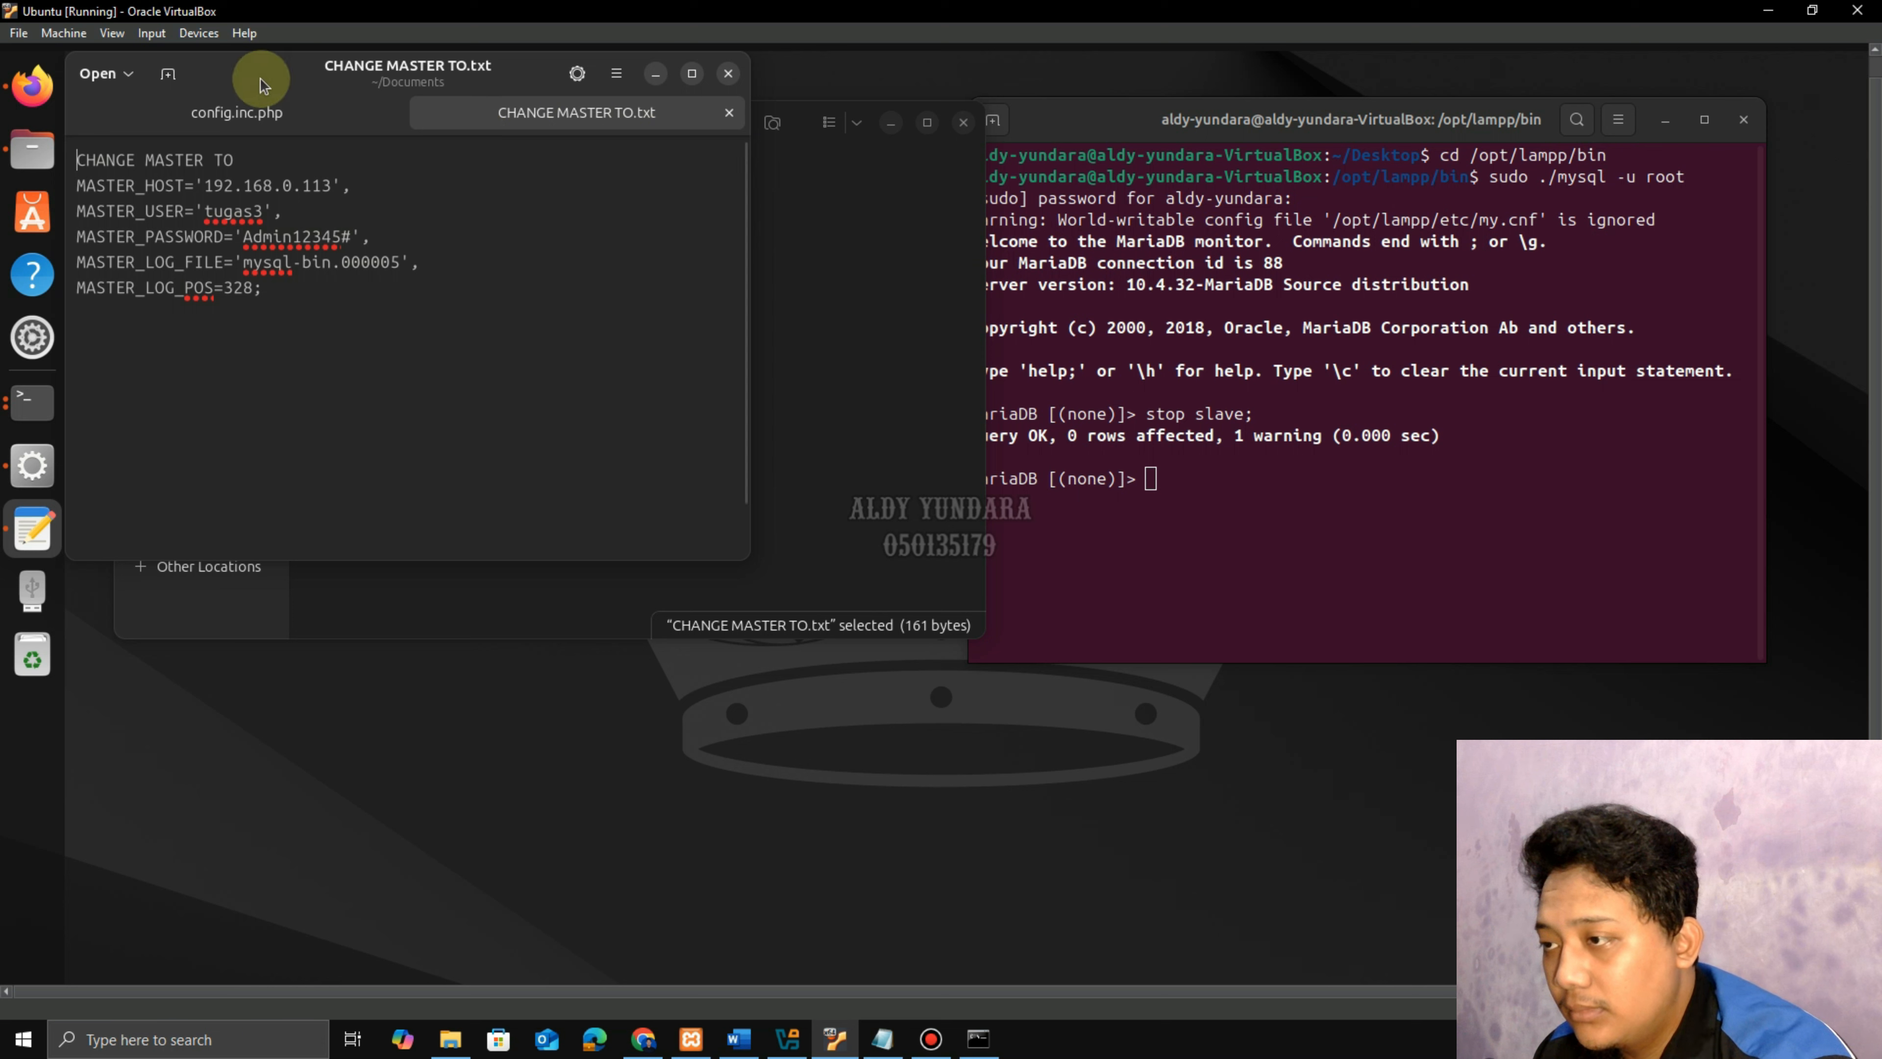
left_click_drag(260, 78, 322, 128)
left_click(446, 169)
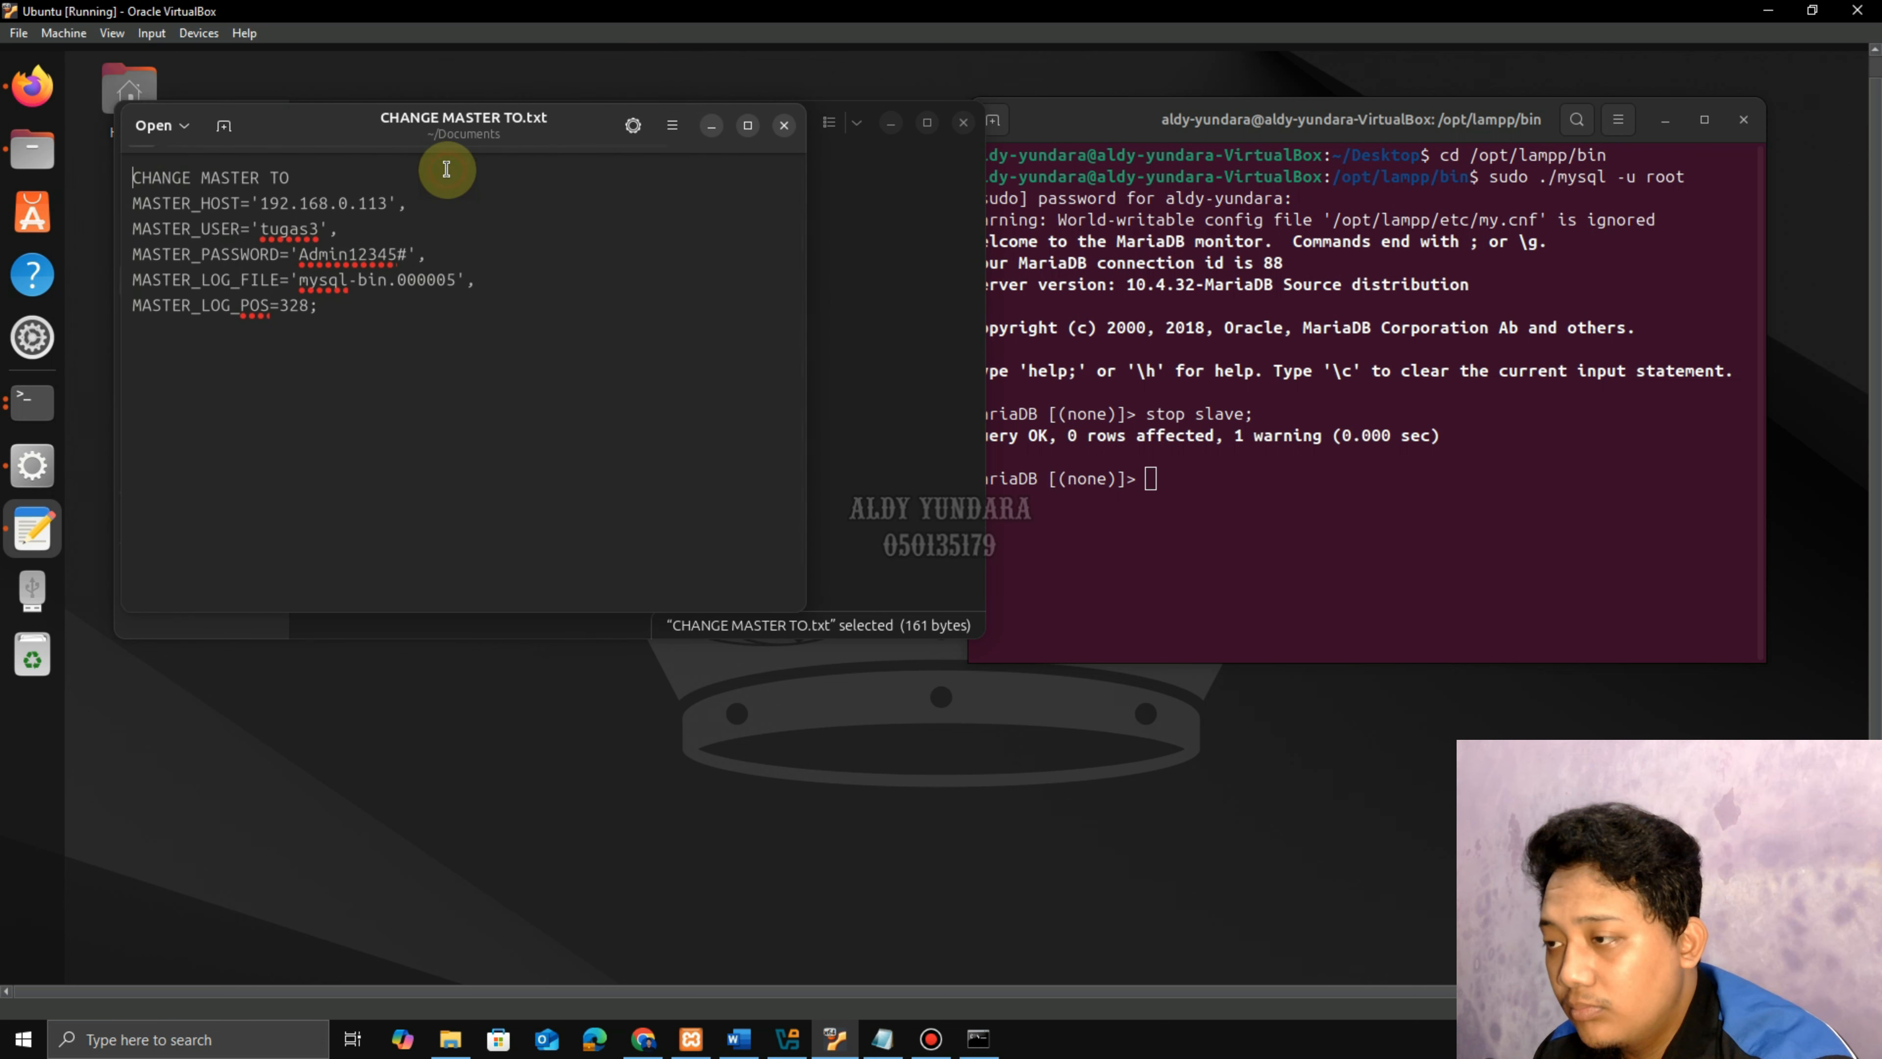
Correct the master password and change the log file to mysql-bin.000001.
left_click(313, 171)
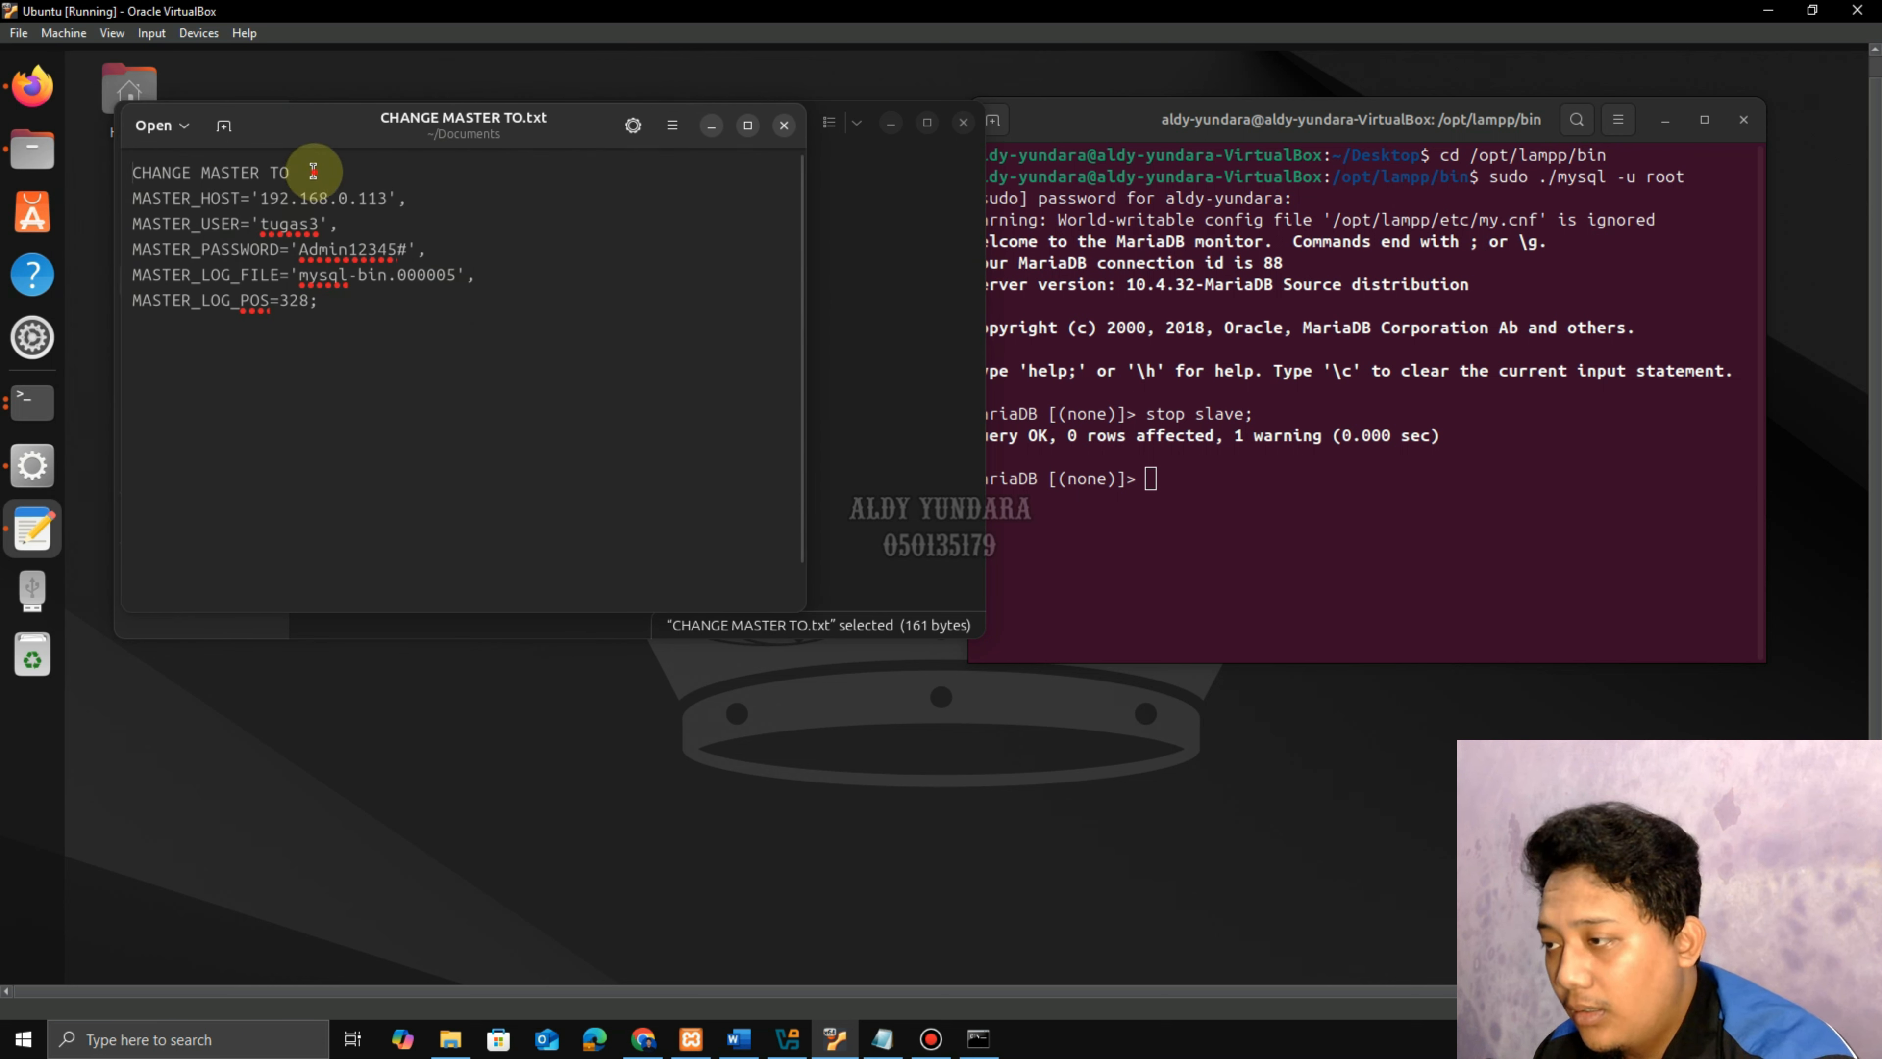
left_click(408, 249)
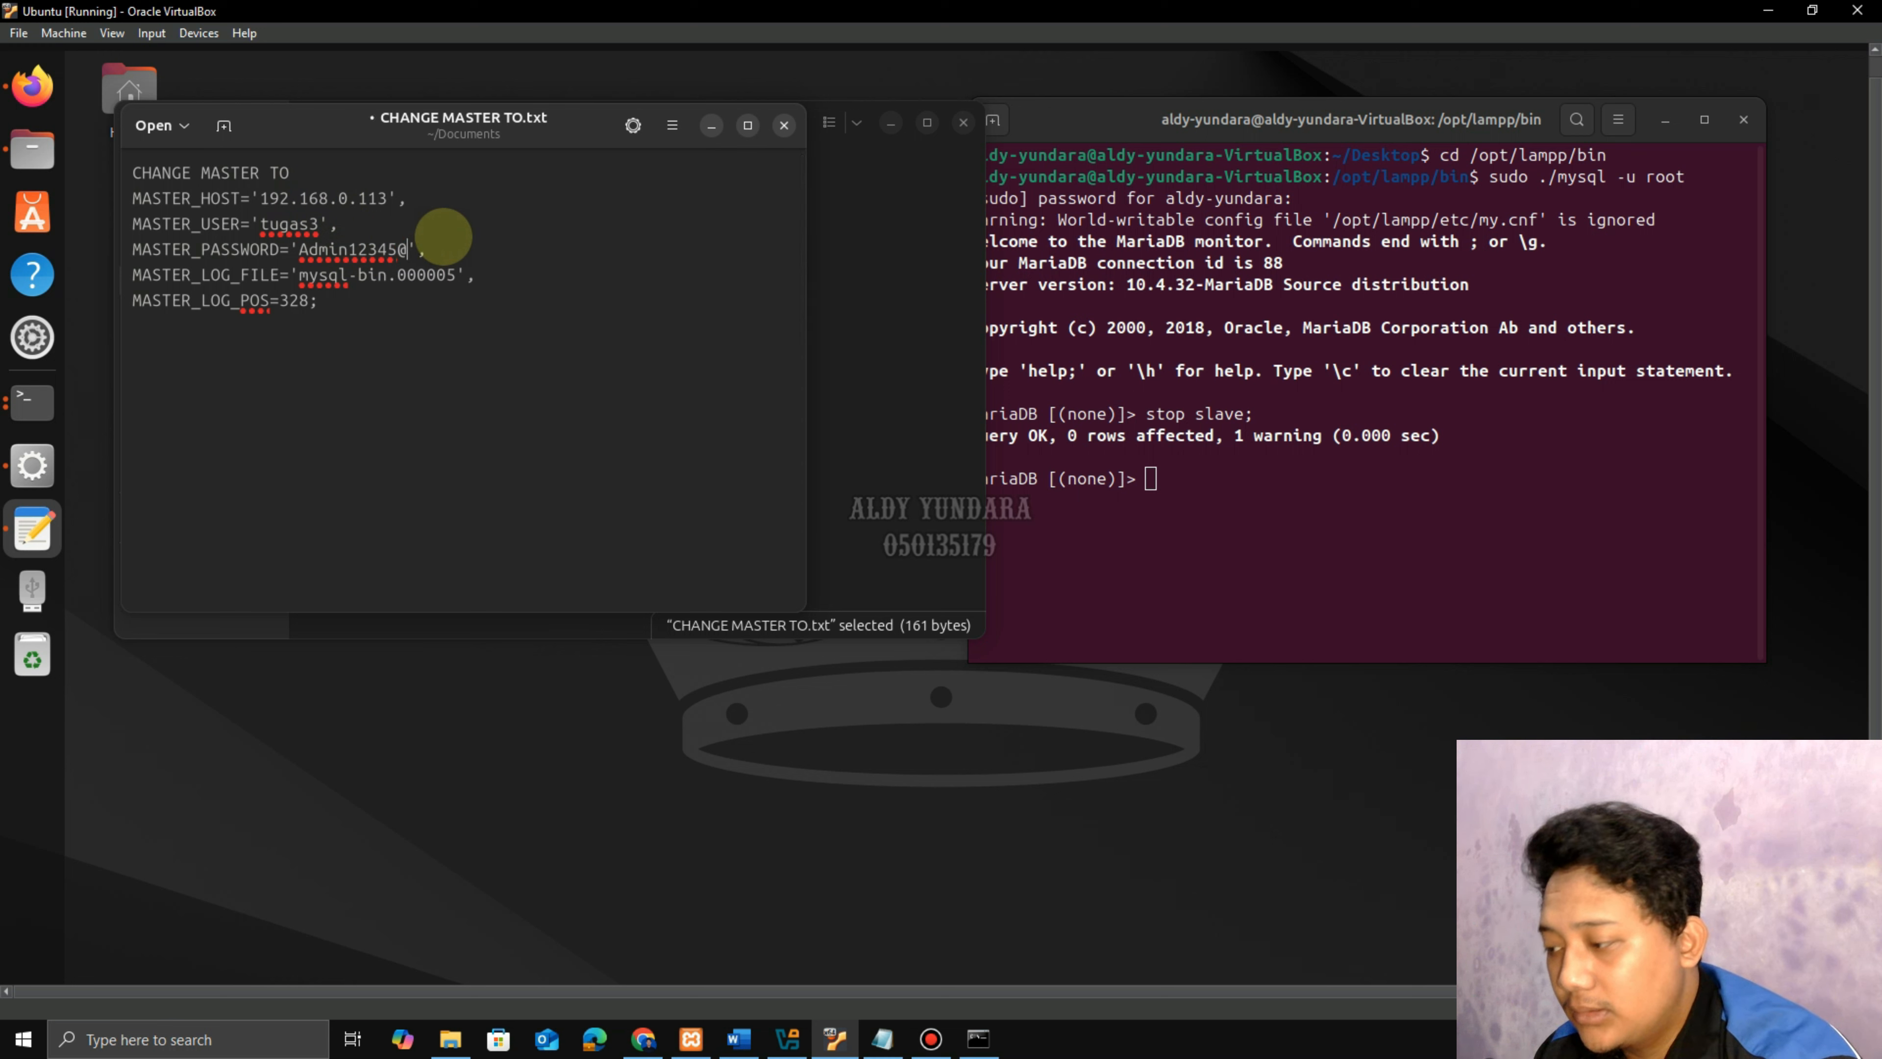
key("Right")
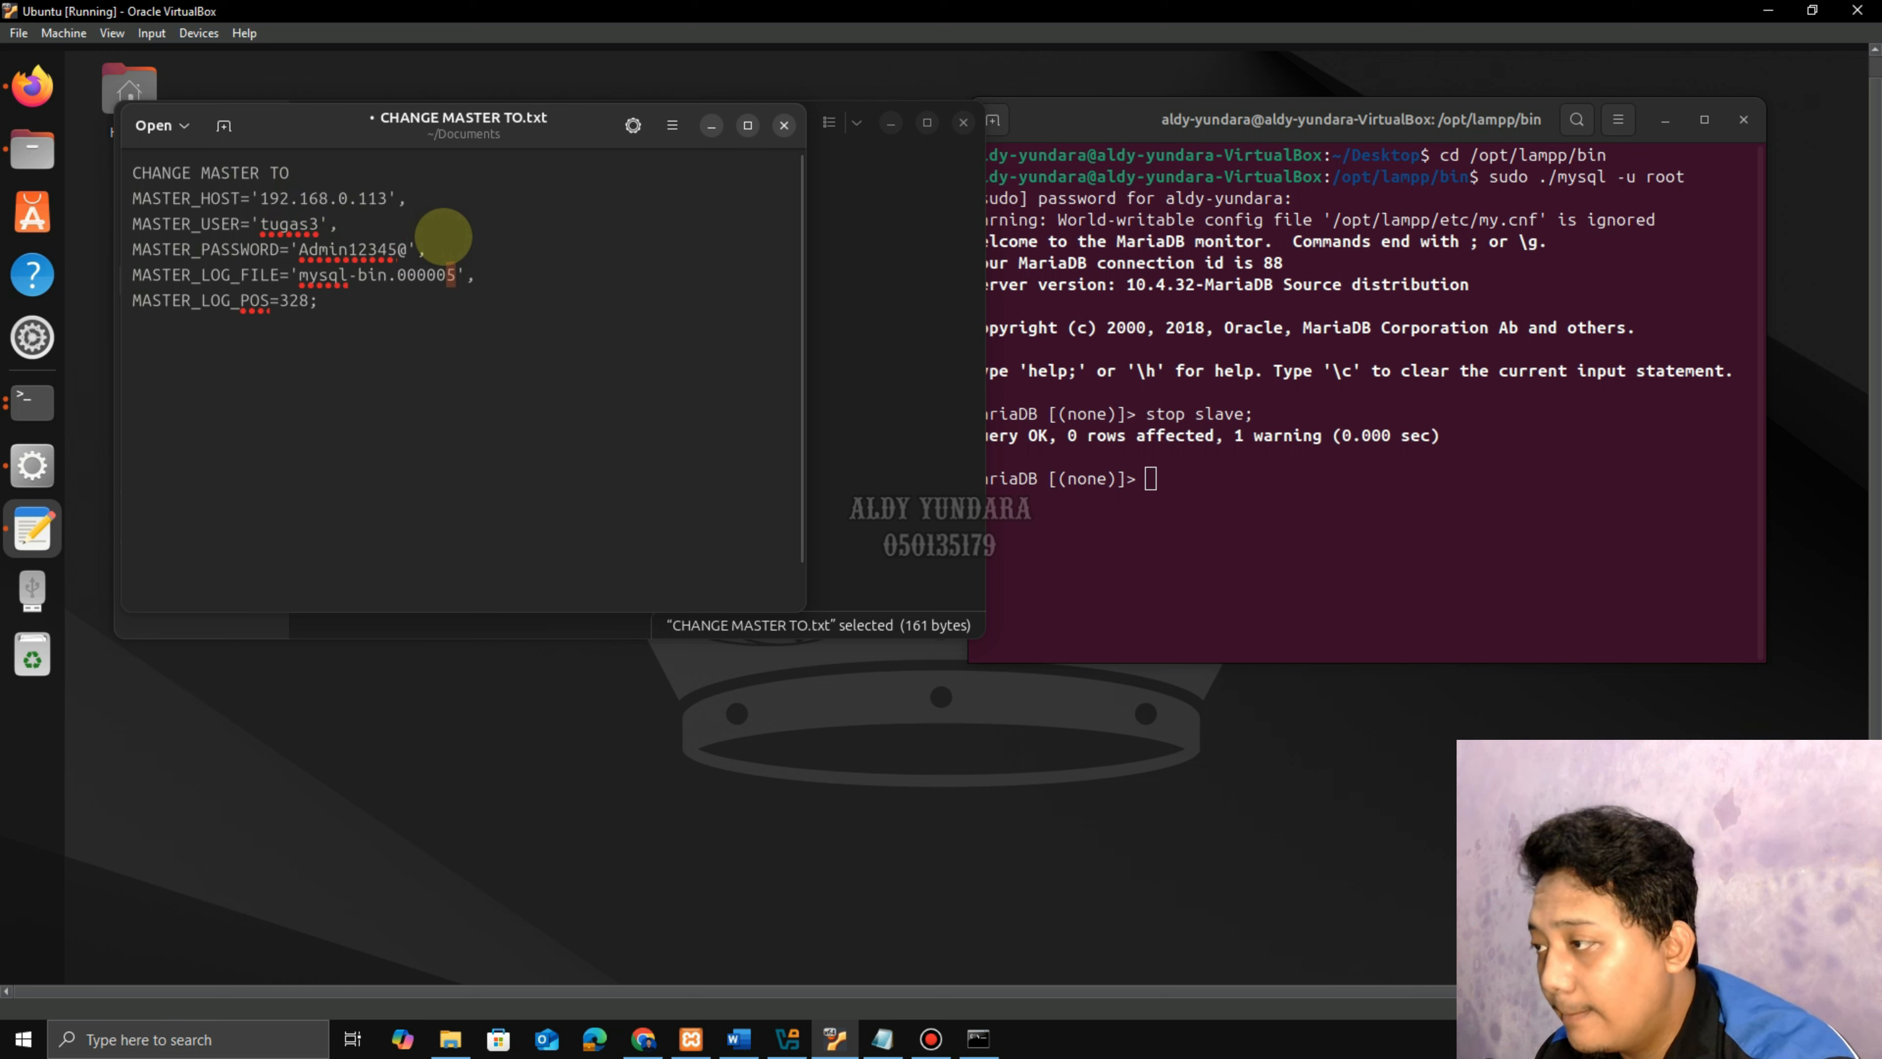
type("1")
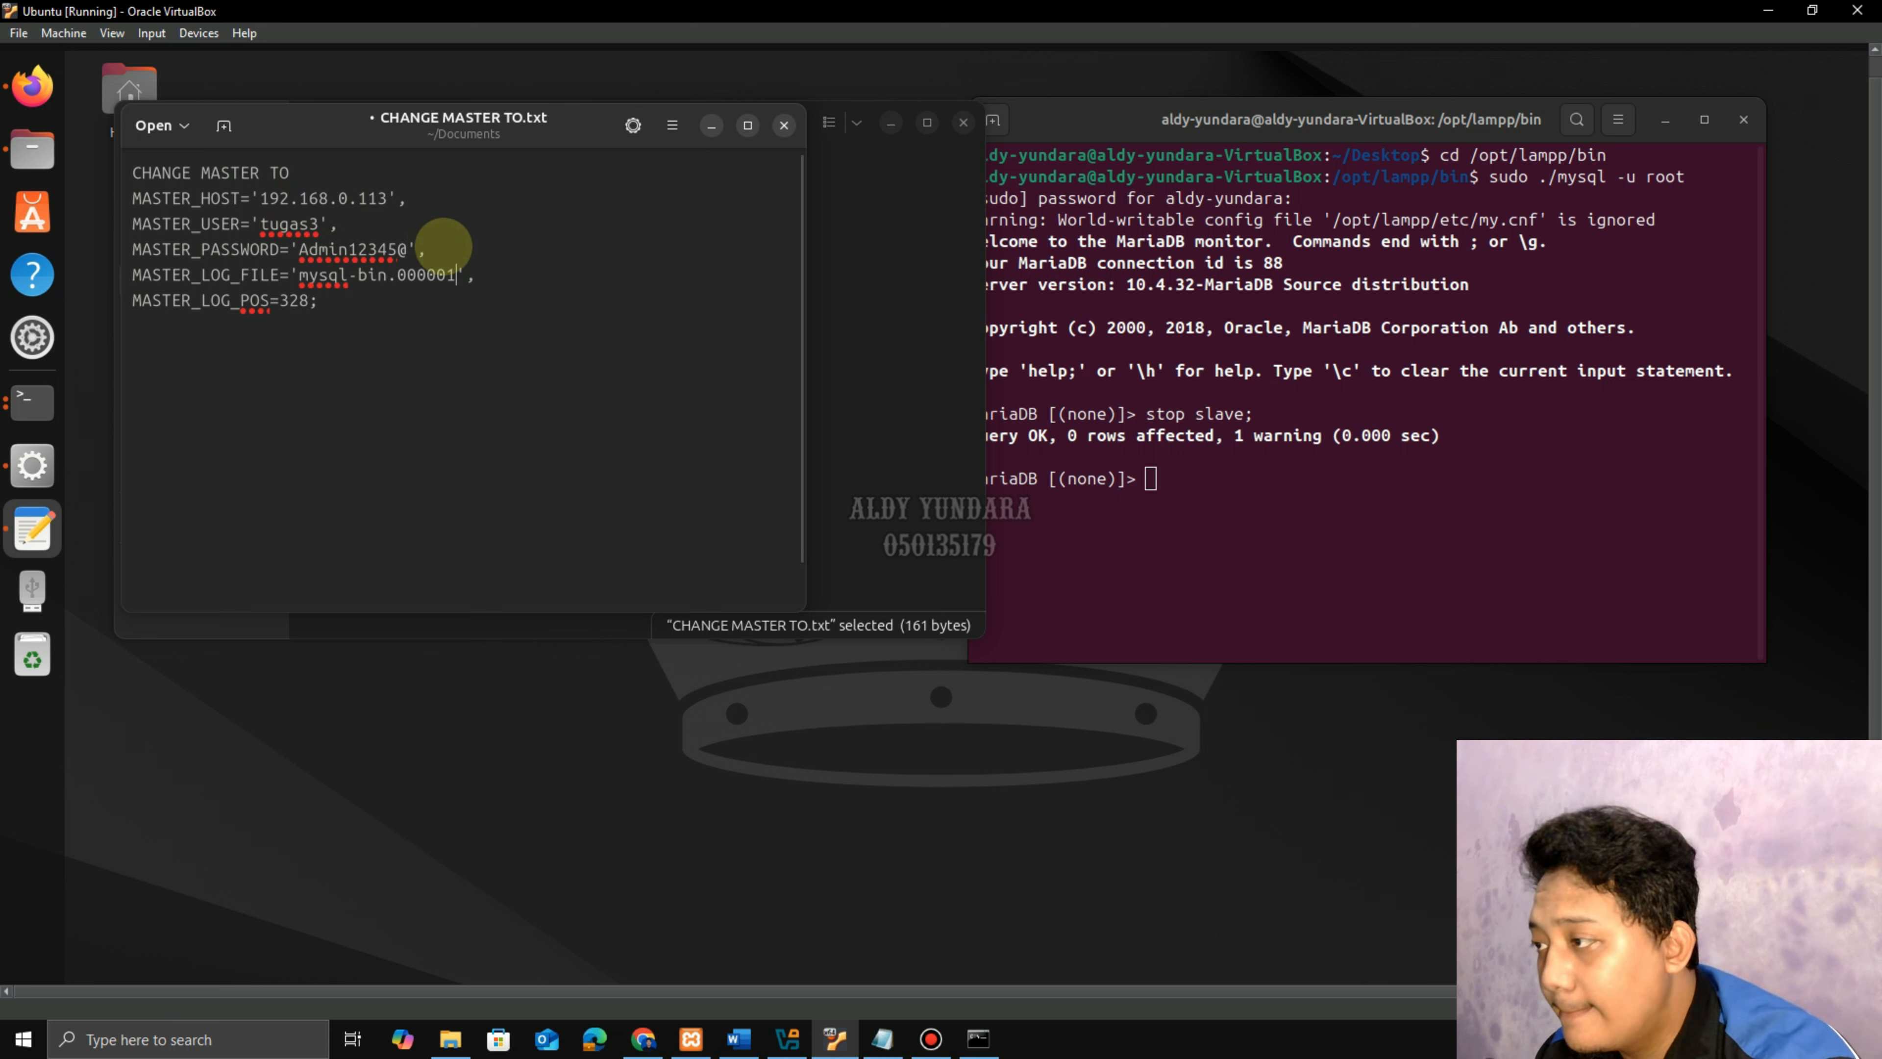
left_click(671, 1034)
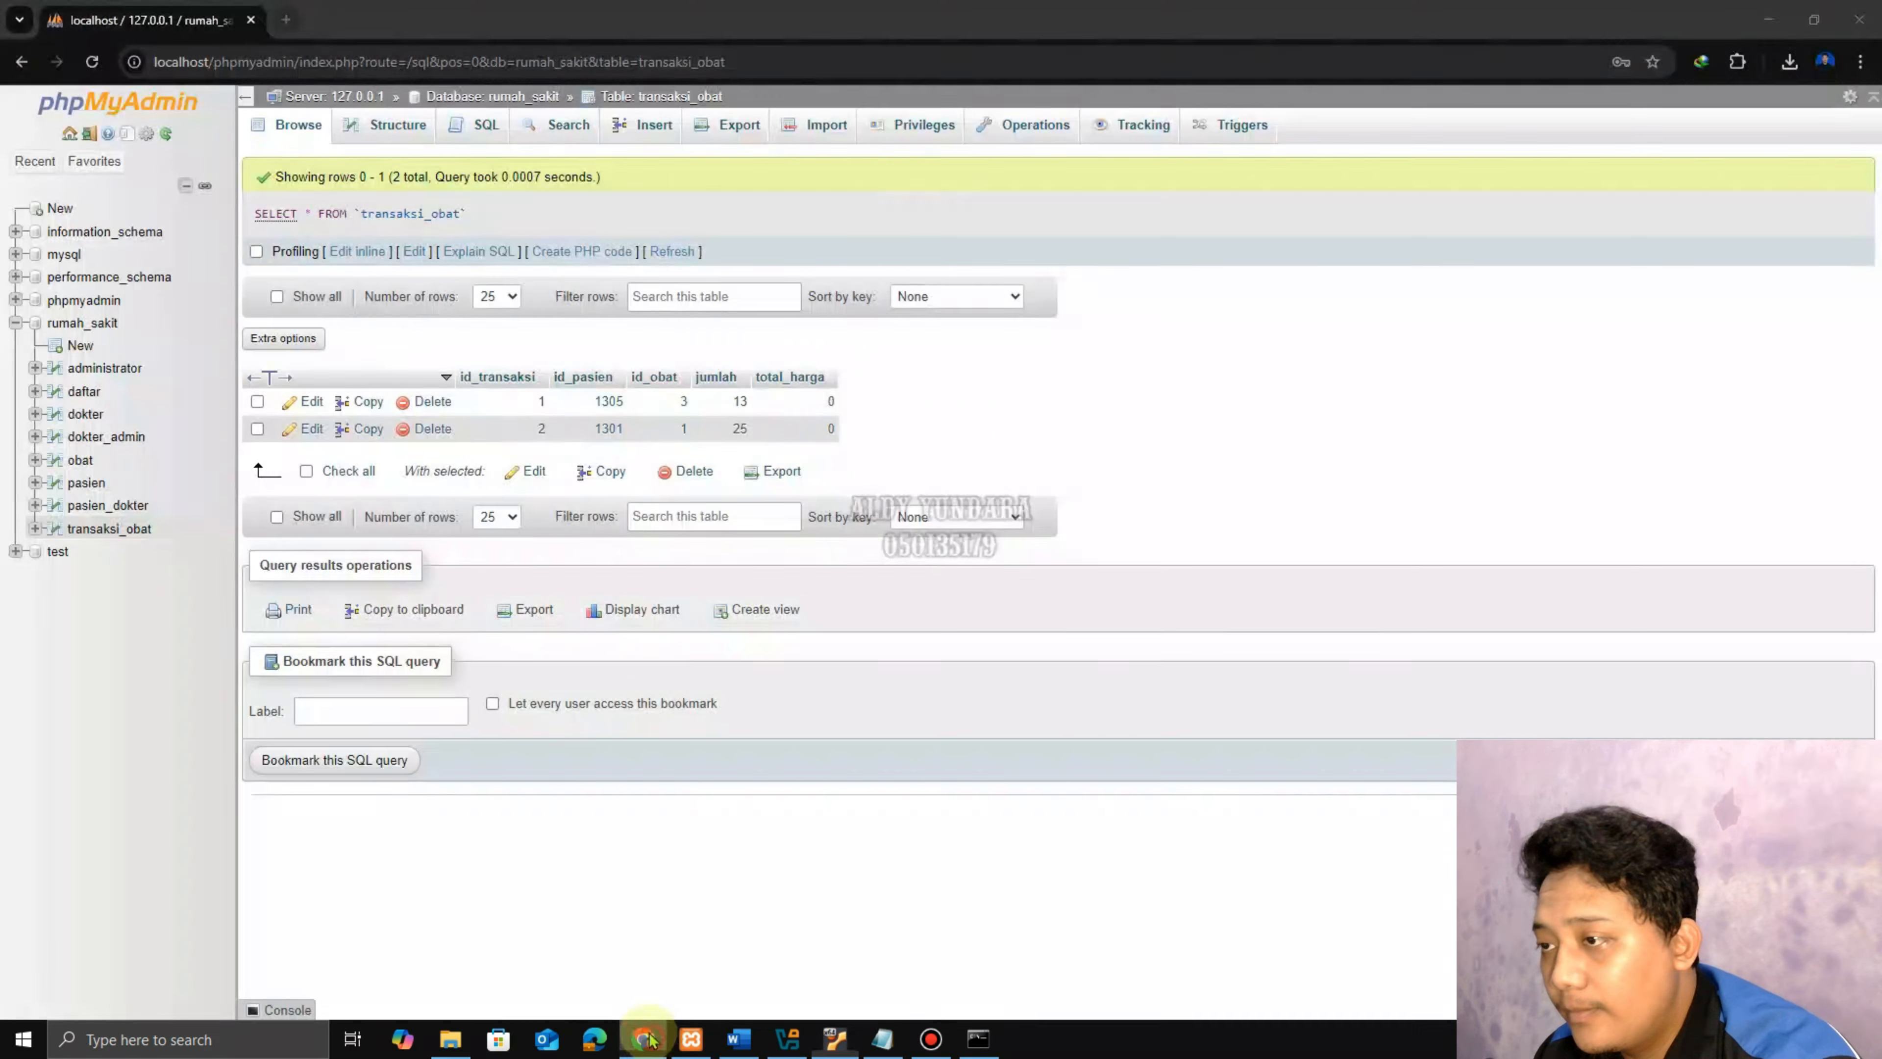
Show the primary status on the Replication page: mysql-bin.000001 at position 328.
left_click(899, 137)
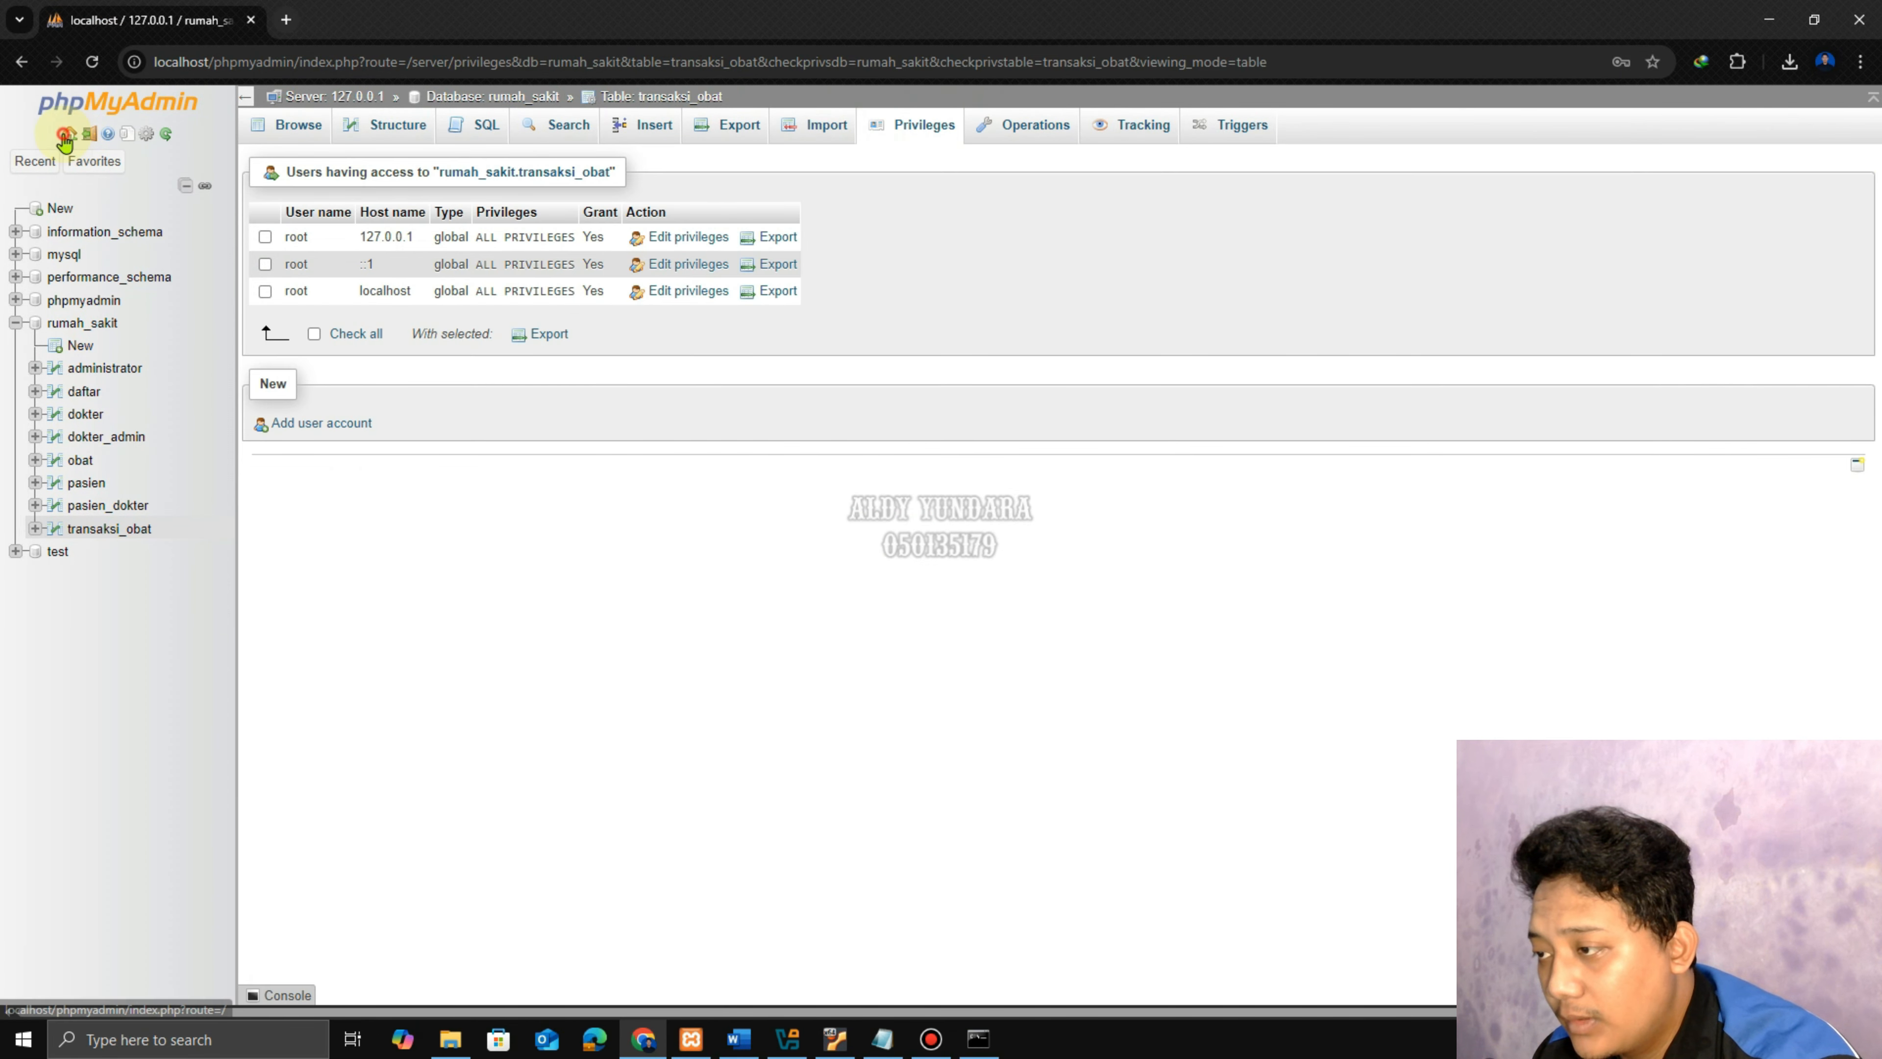
left_click(66, 135)
left_click(970, 126)
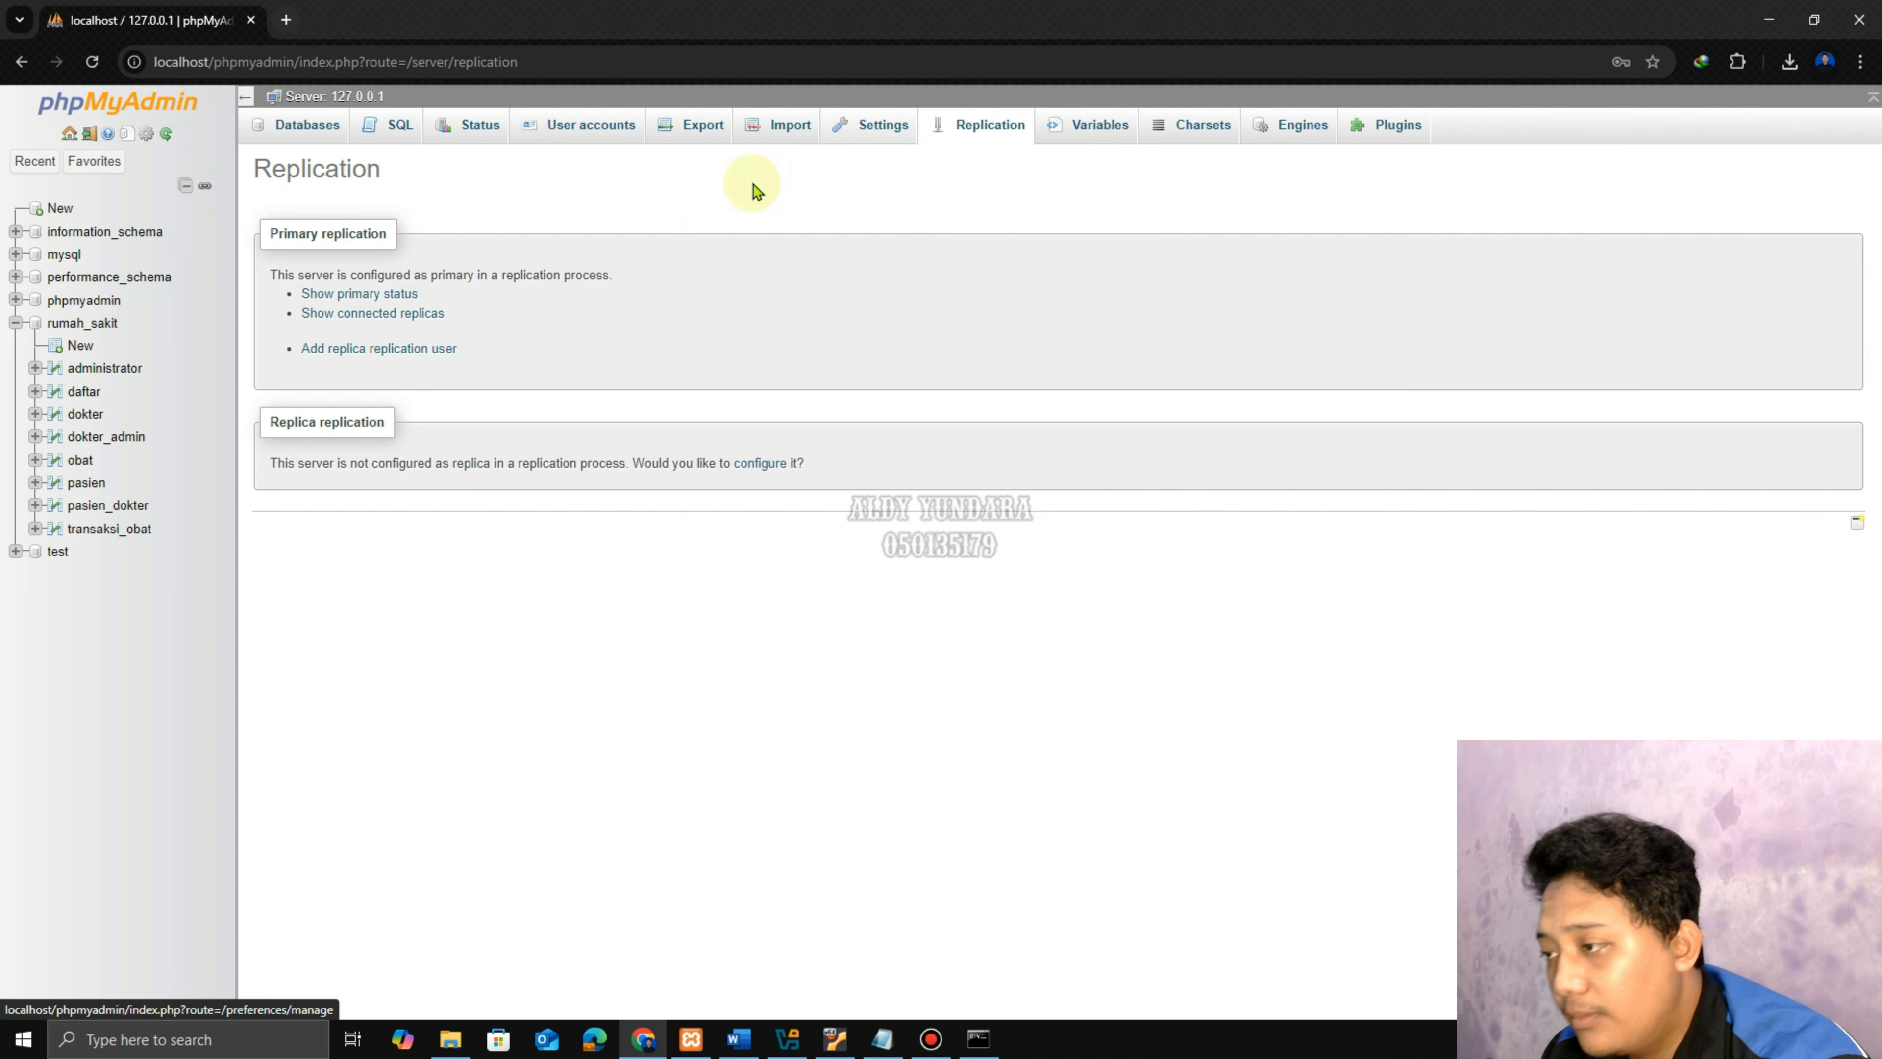
left_click(358, 296)
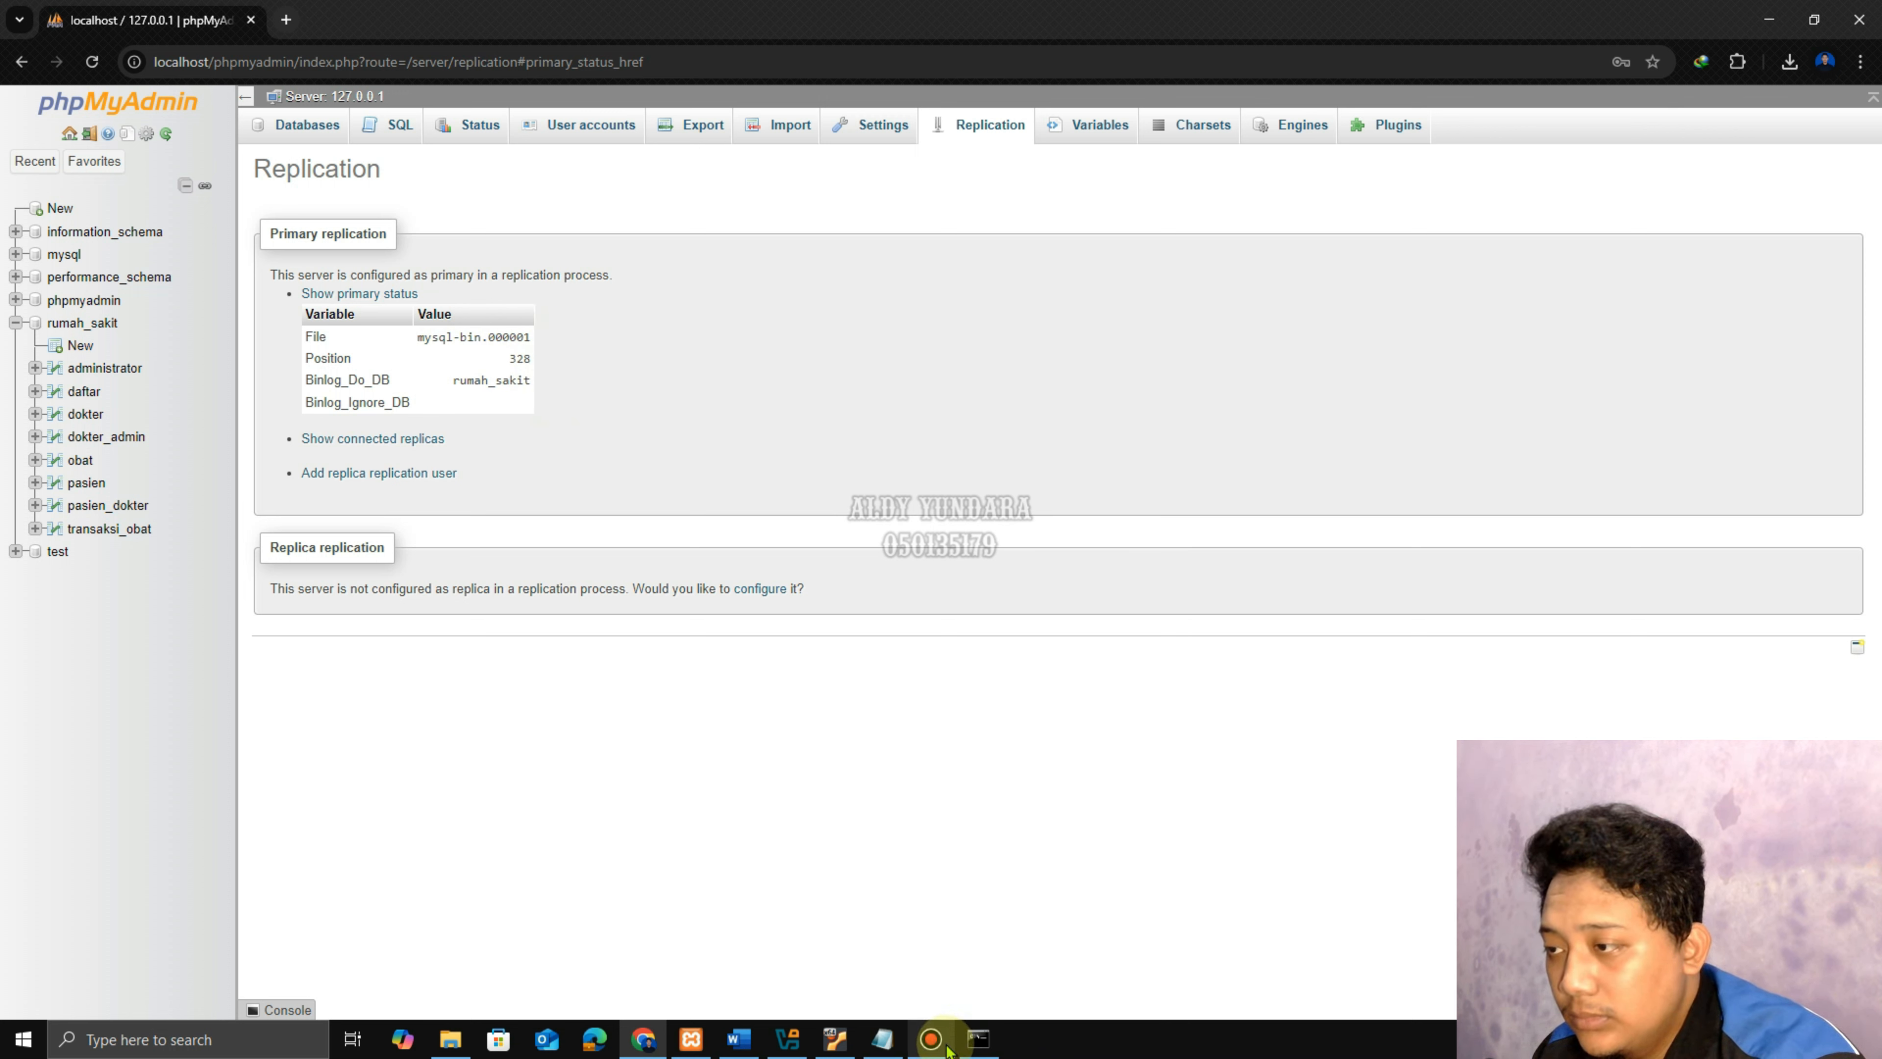
left_click(852, 1046)
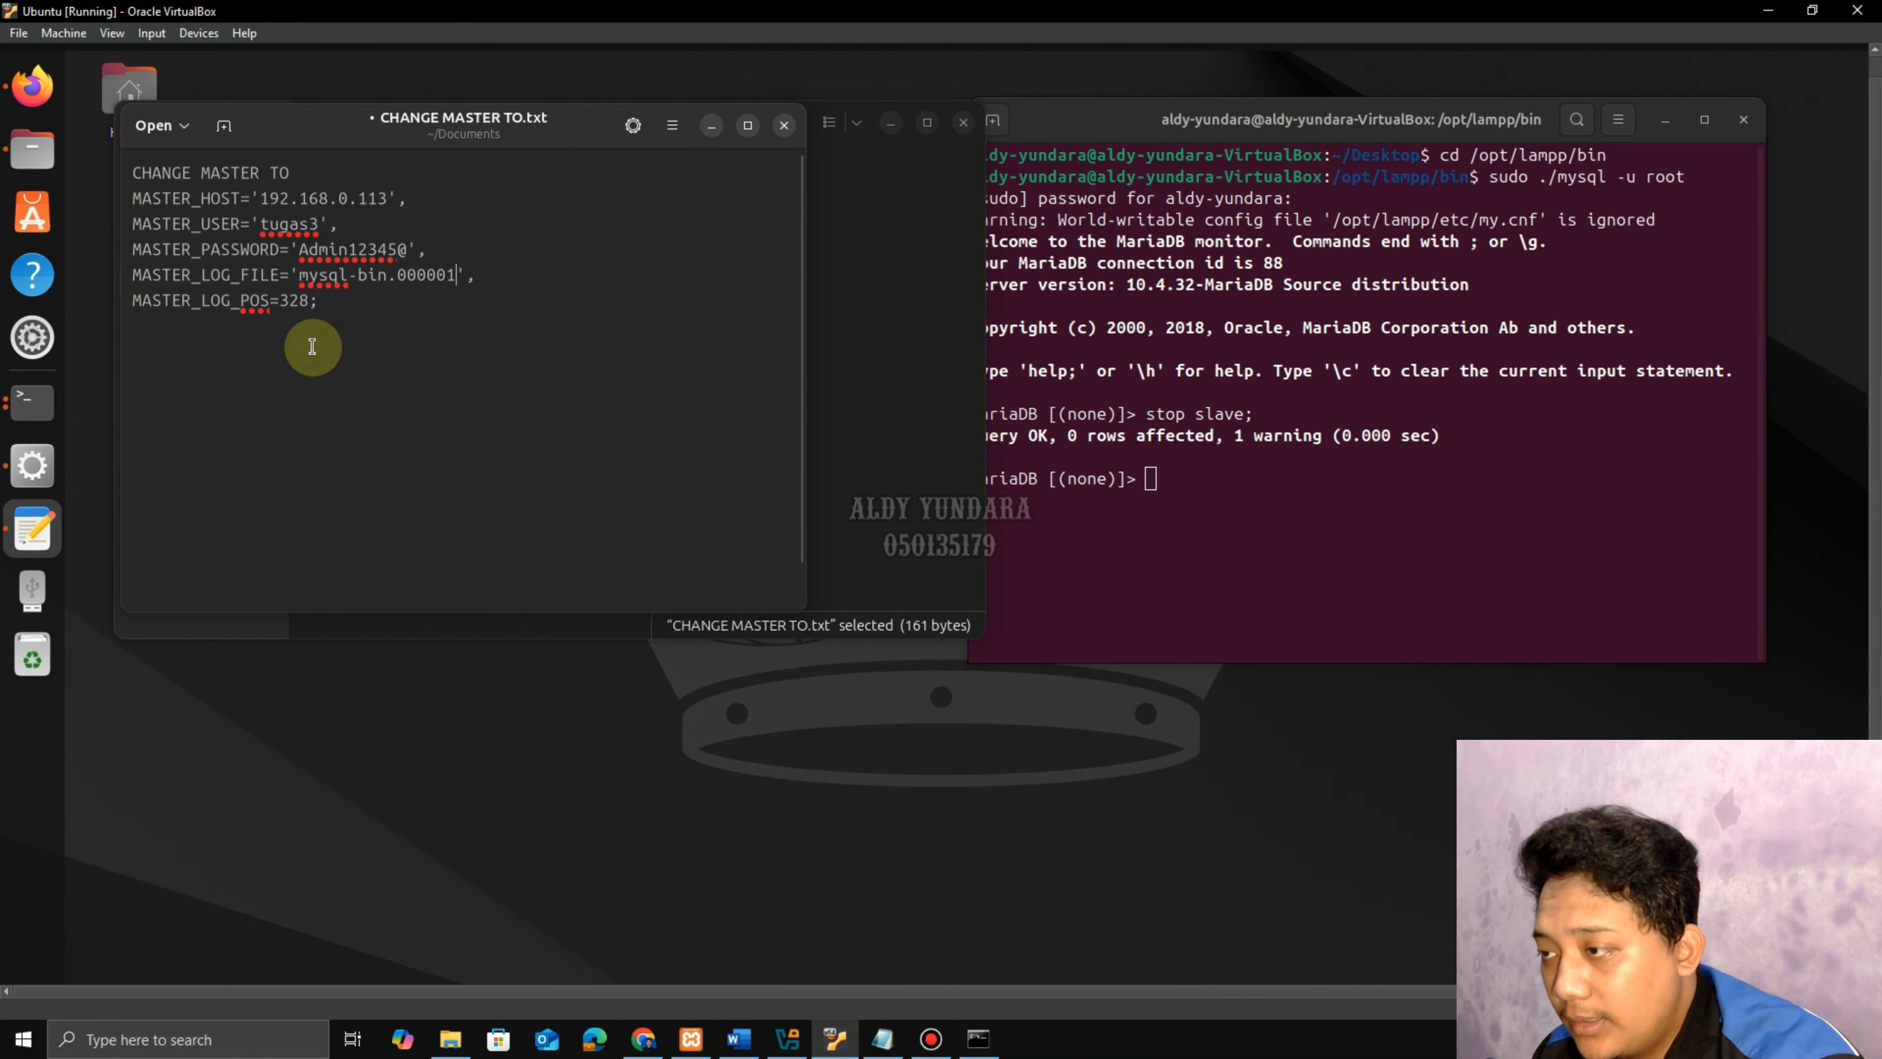
Copy the CHANGE MASTER TO statement from the editor and run it at the MariaDB prompt.
left_click_drag(369, 307, 122, 167)
right_click(291, 191)
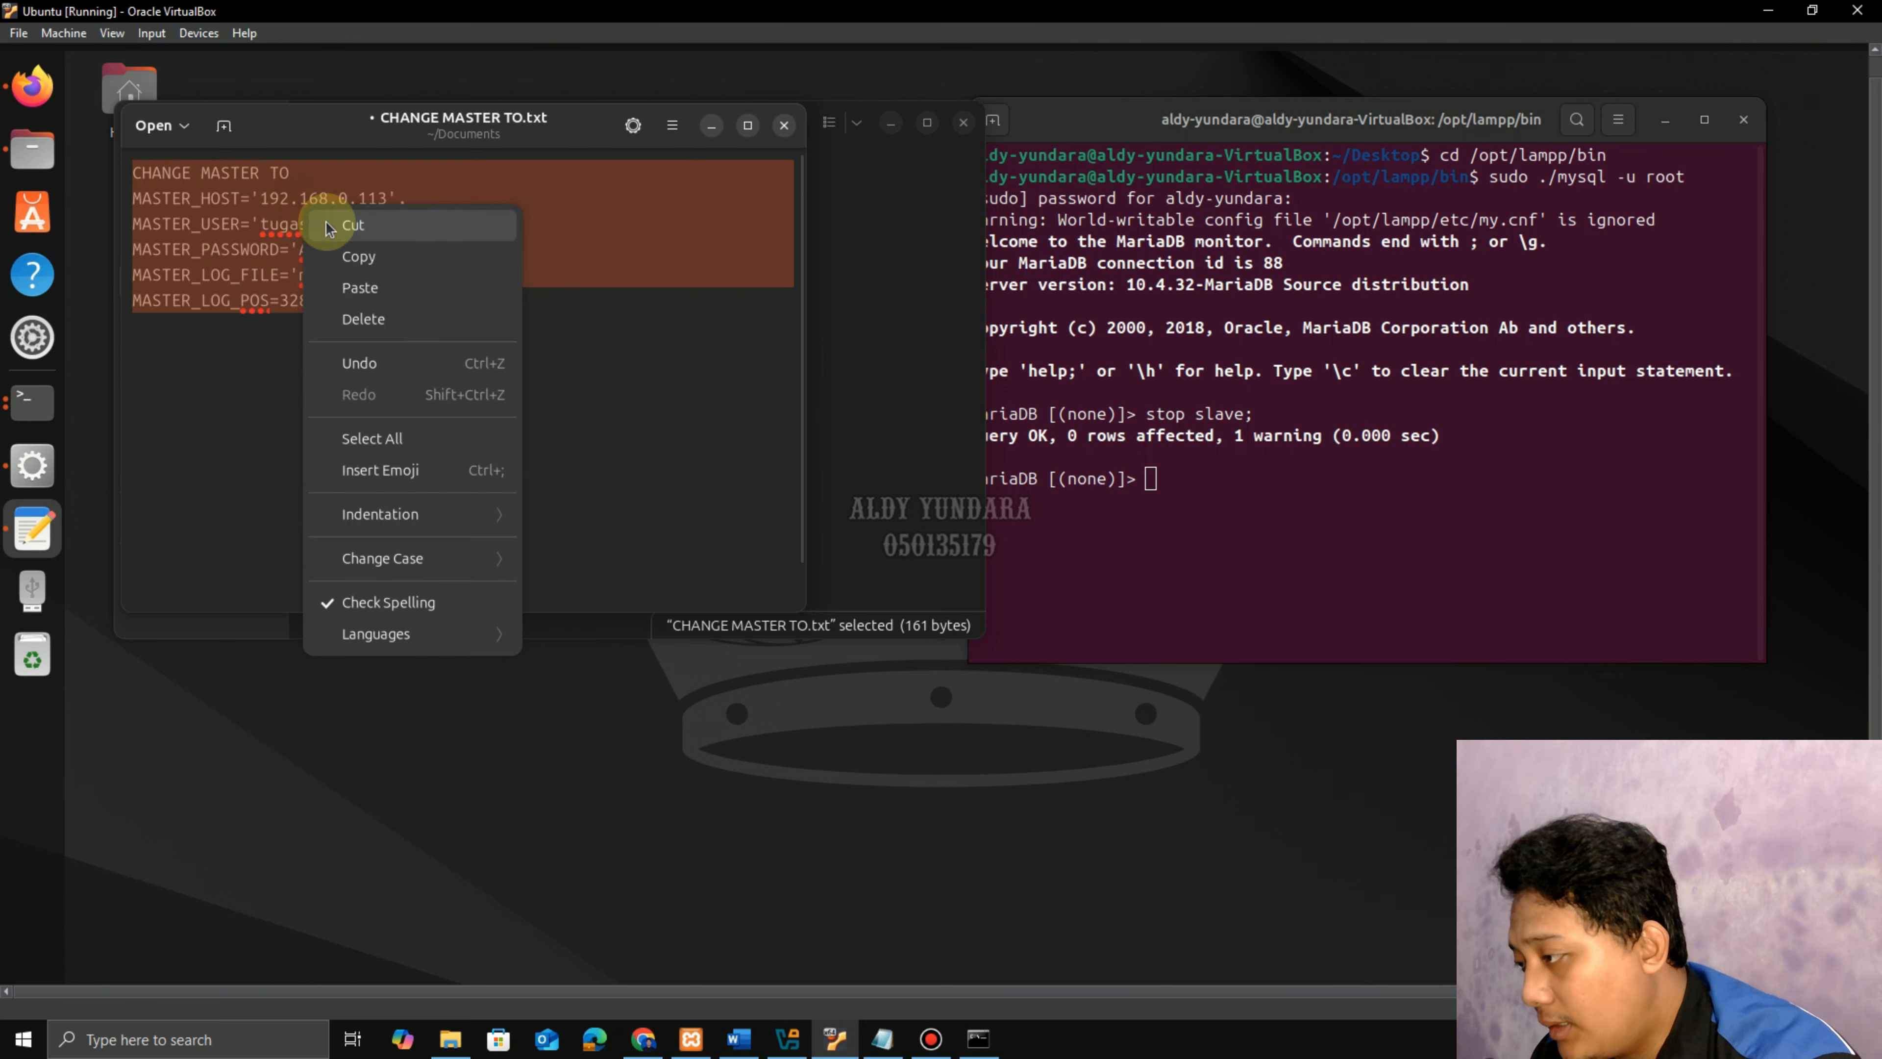
left_click(358, 252)
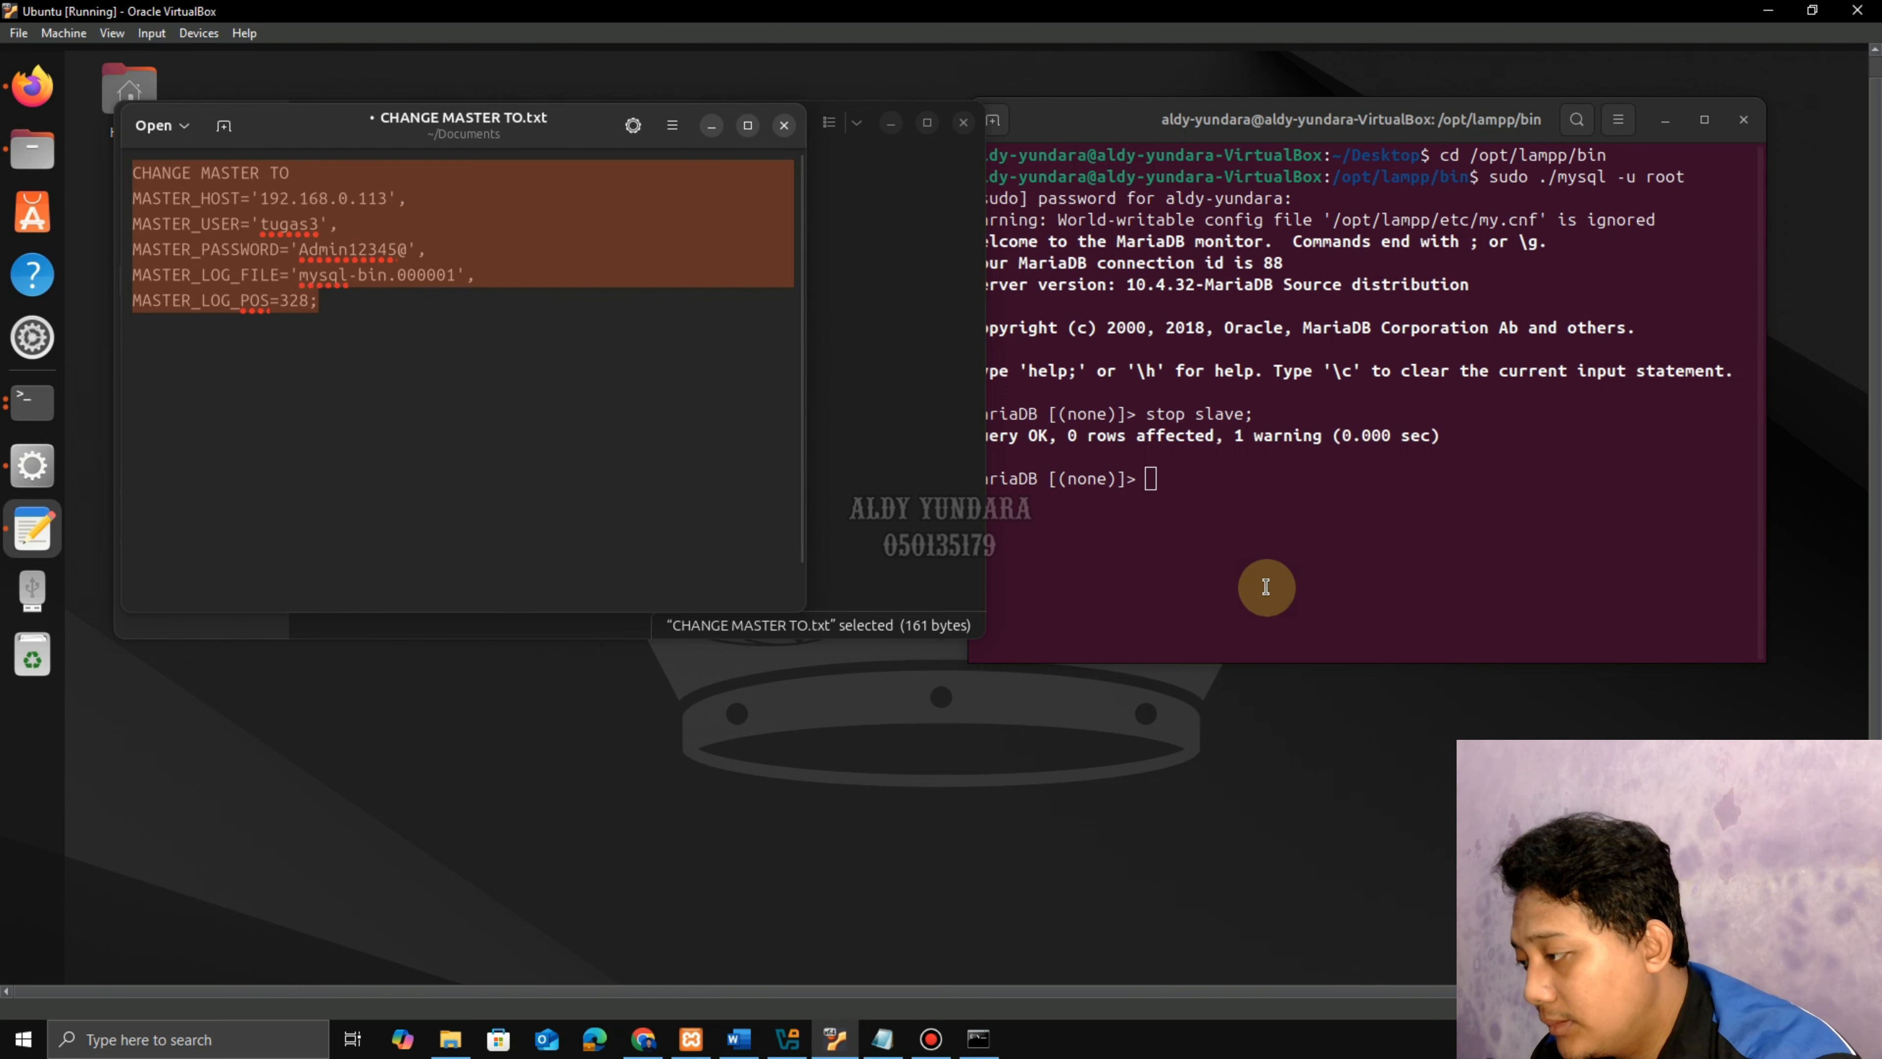
left_click(1147, 477)
right_click(1148, 480)
left_click(1178, 548)
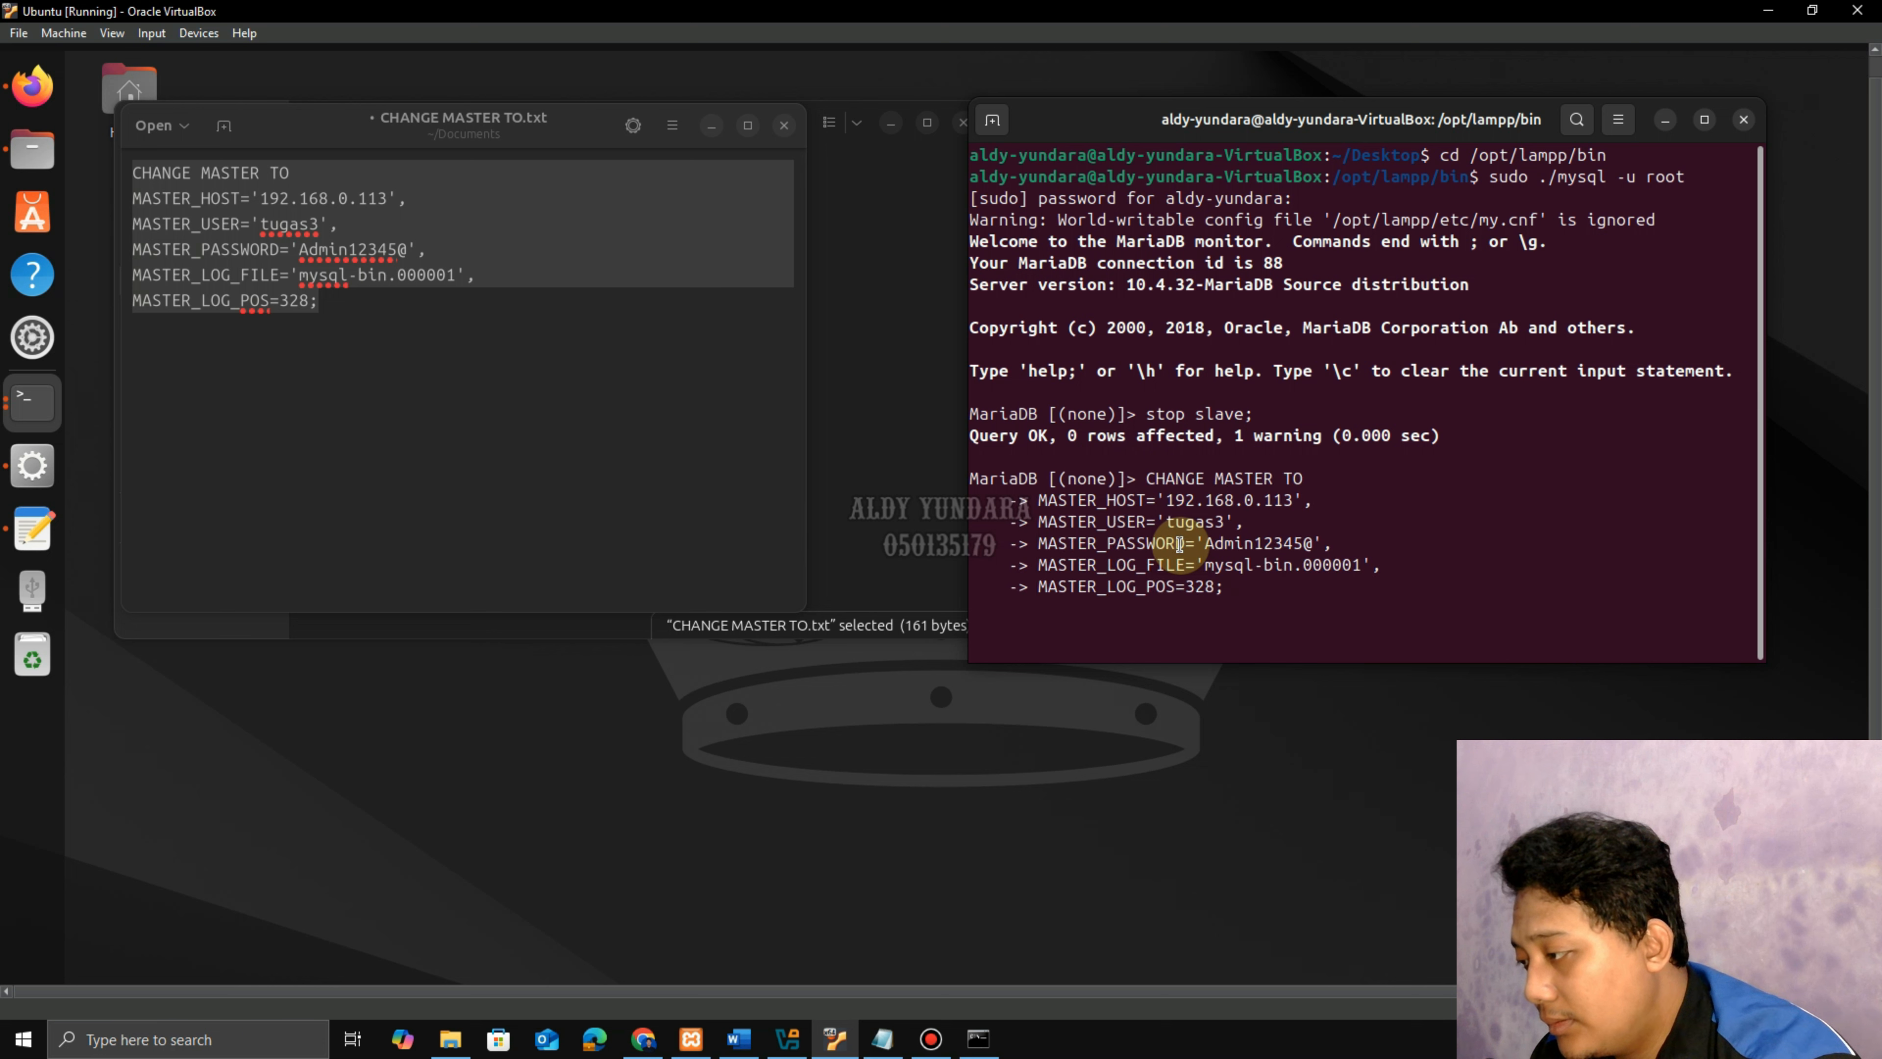
key("Return")
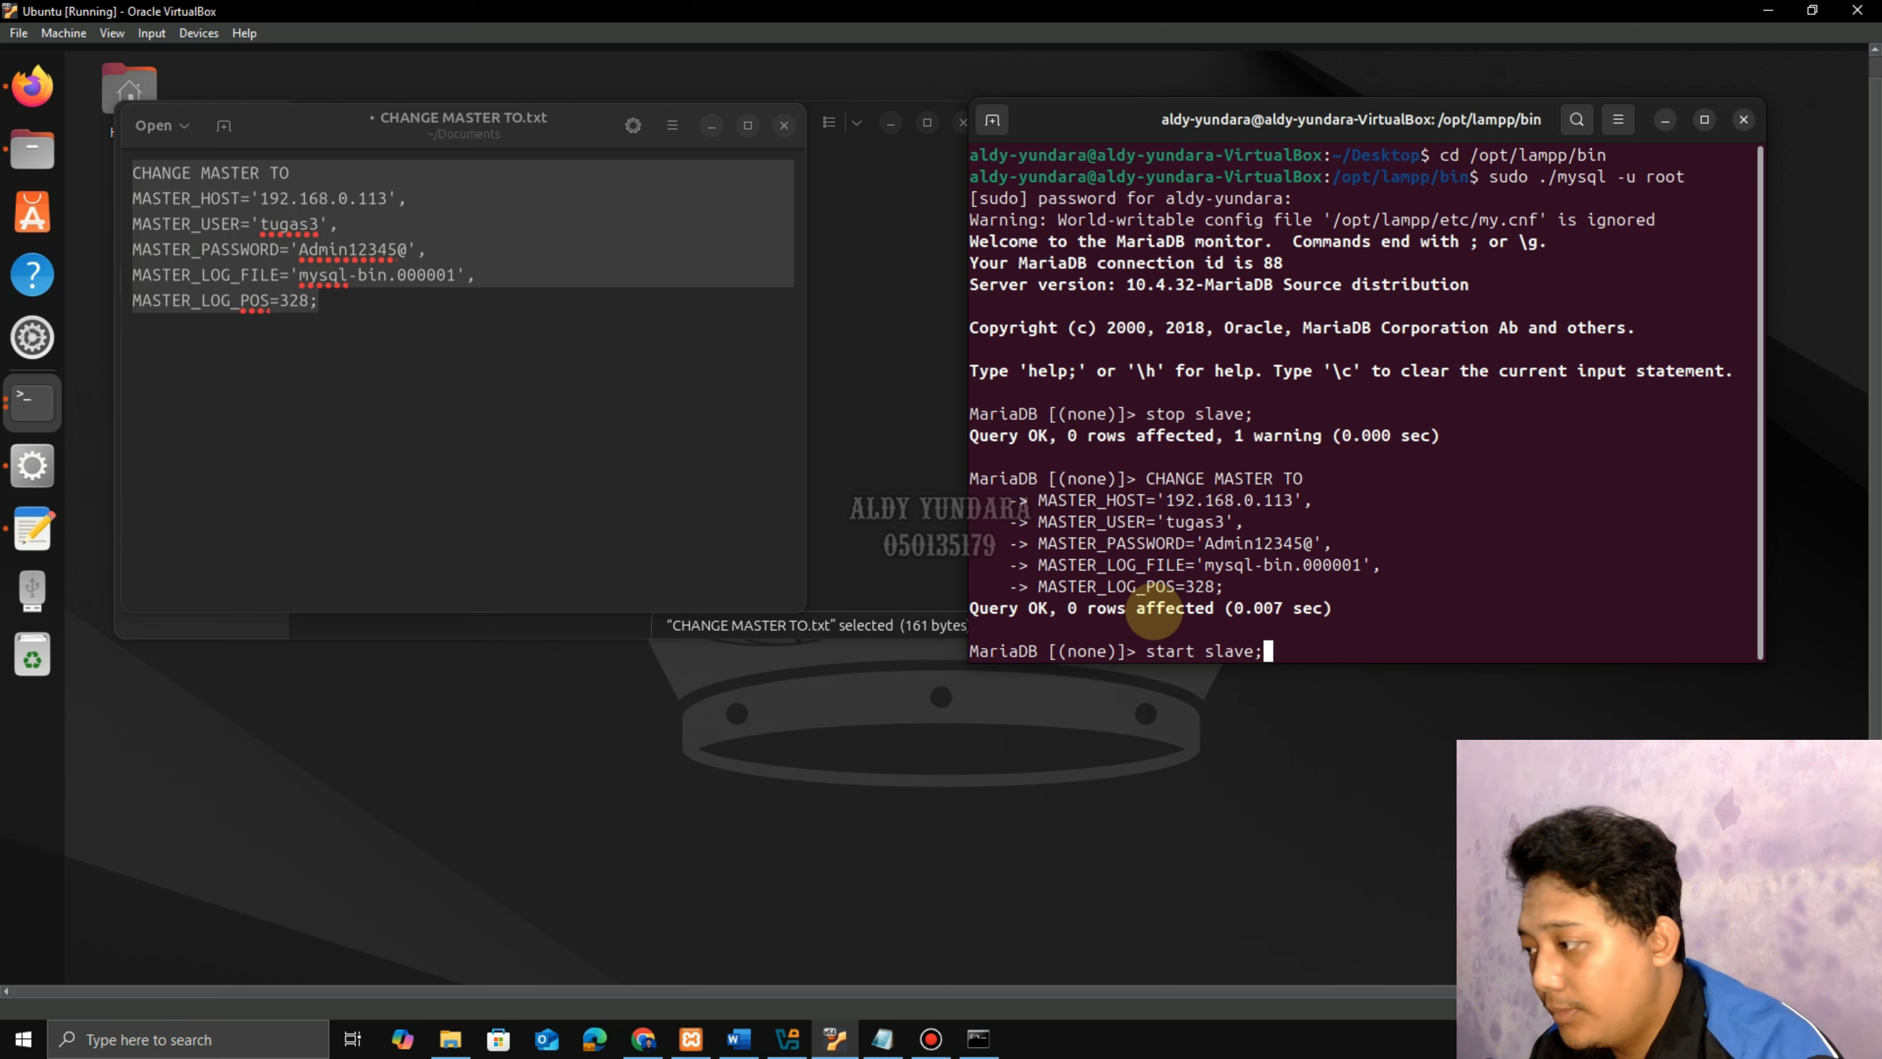
Run start slave; then exit; to leave the MariaDB monitor.
type("start slave;")
key("Return")
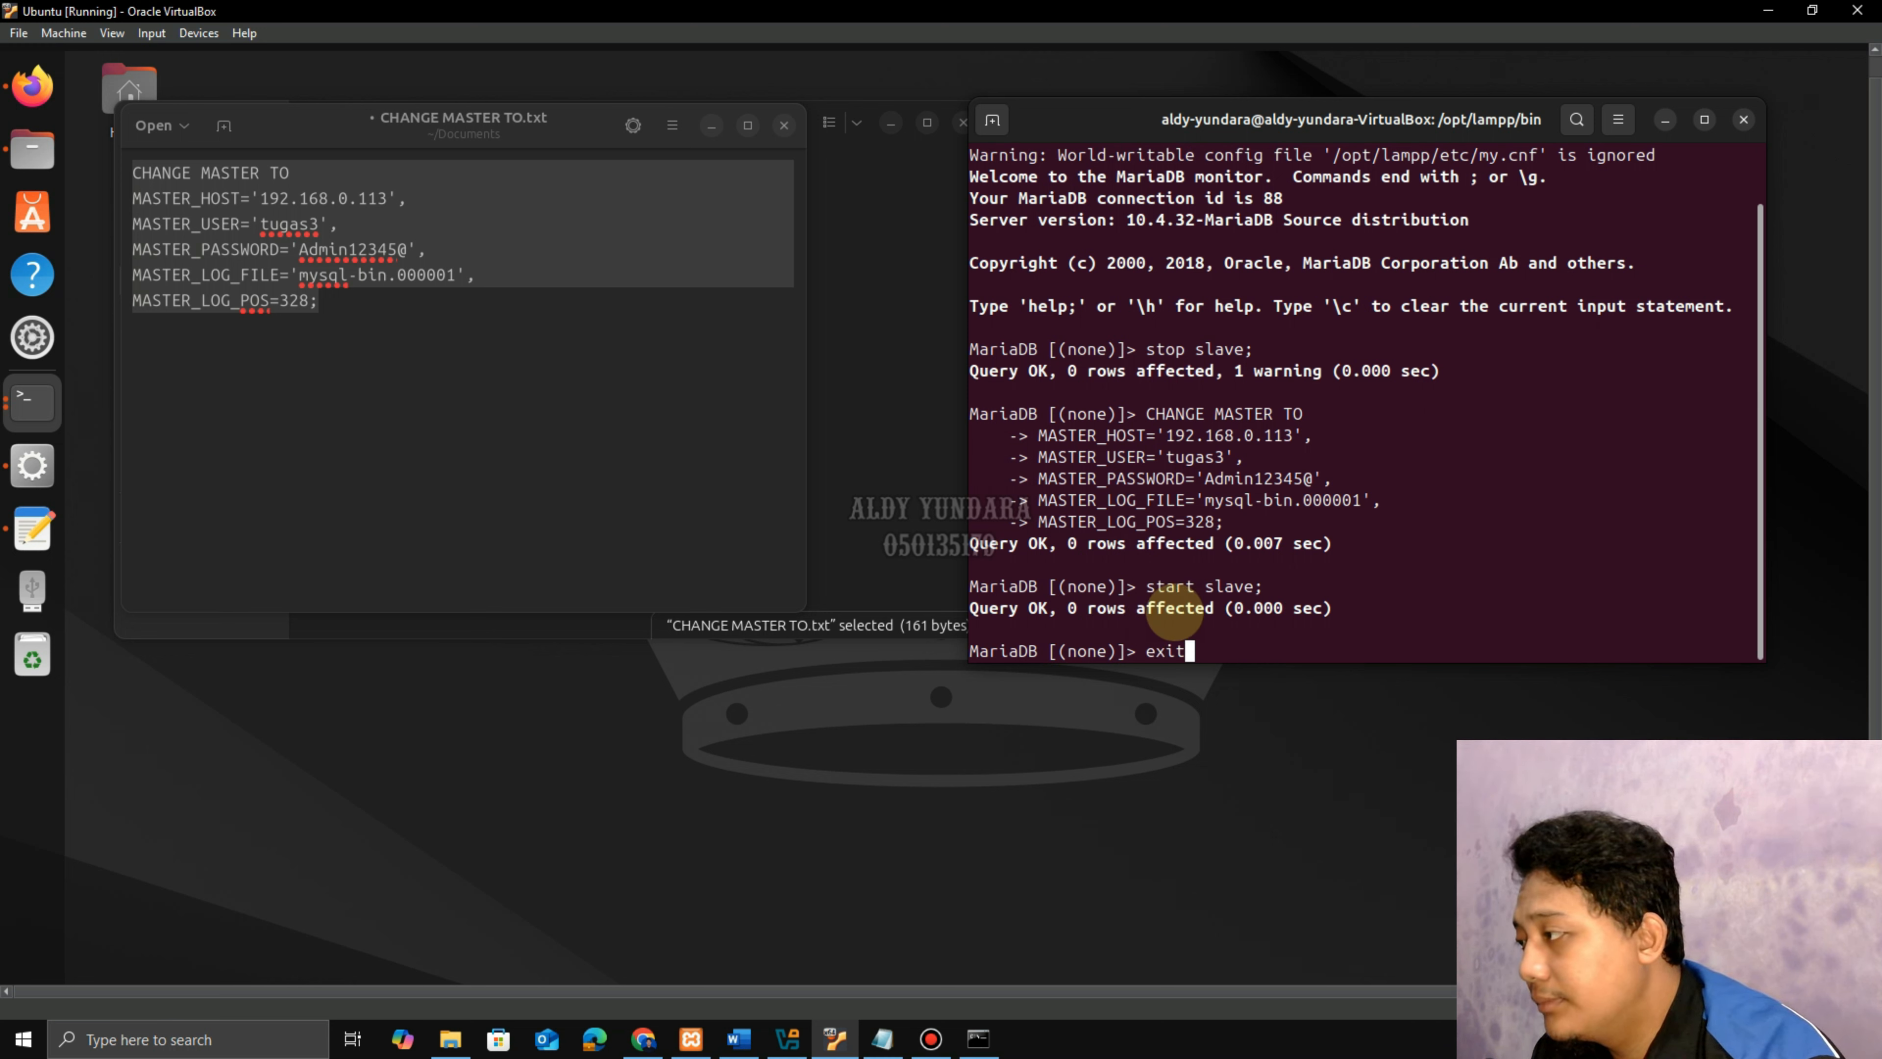
type("exit;")
key("Return")
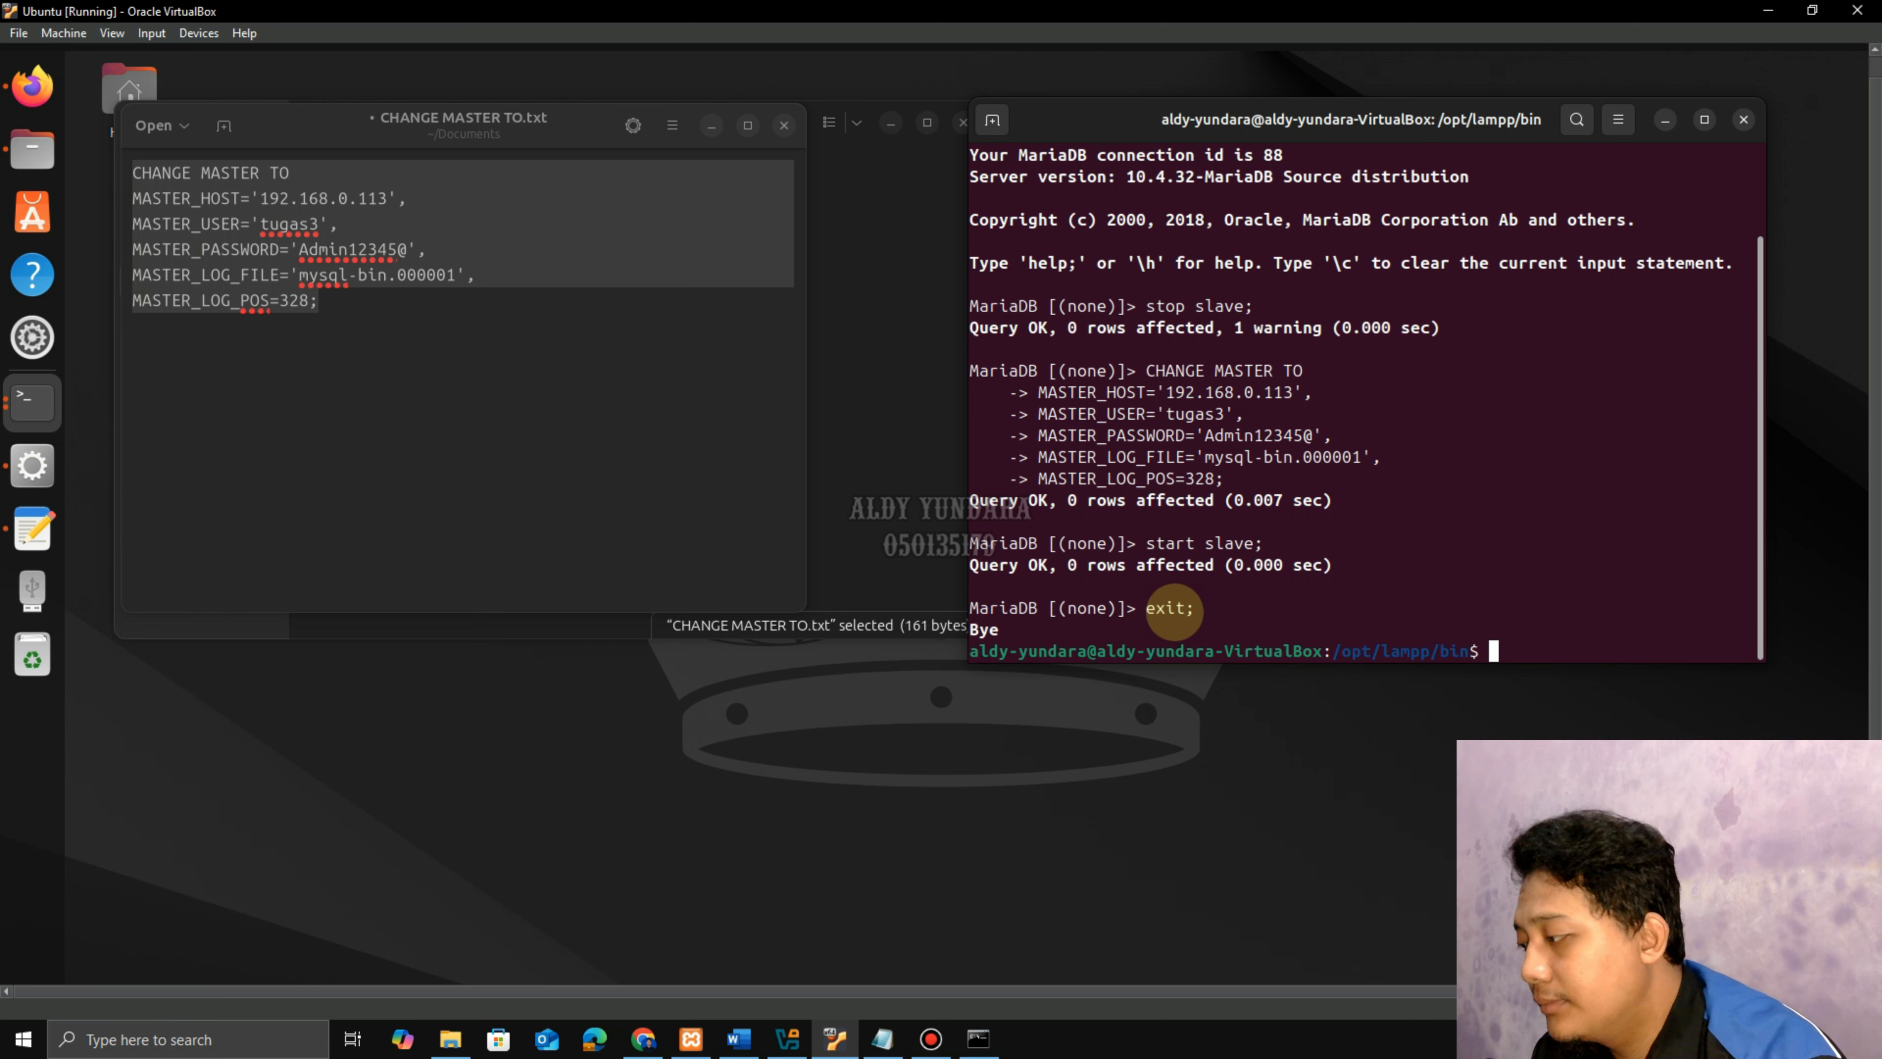
left_click(710, 127)
Reload phpMyAdmin replication and view replica status: Slave_SQL_Running Yes, Slave_IO_Running No.
left_click(1743, 119)
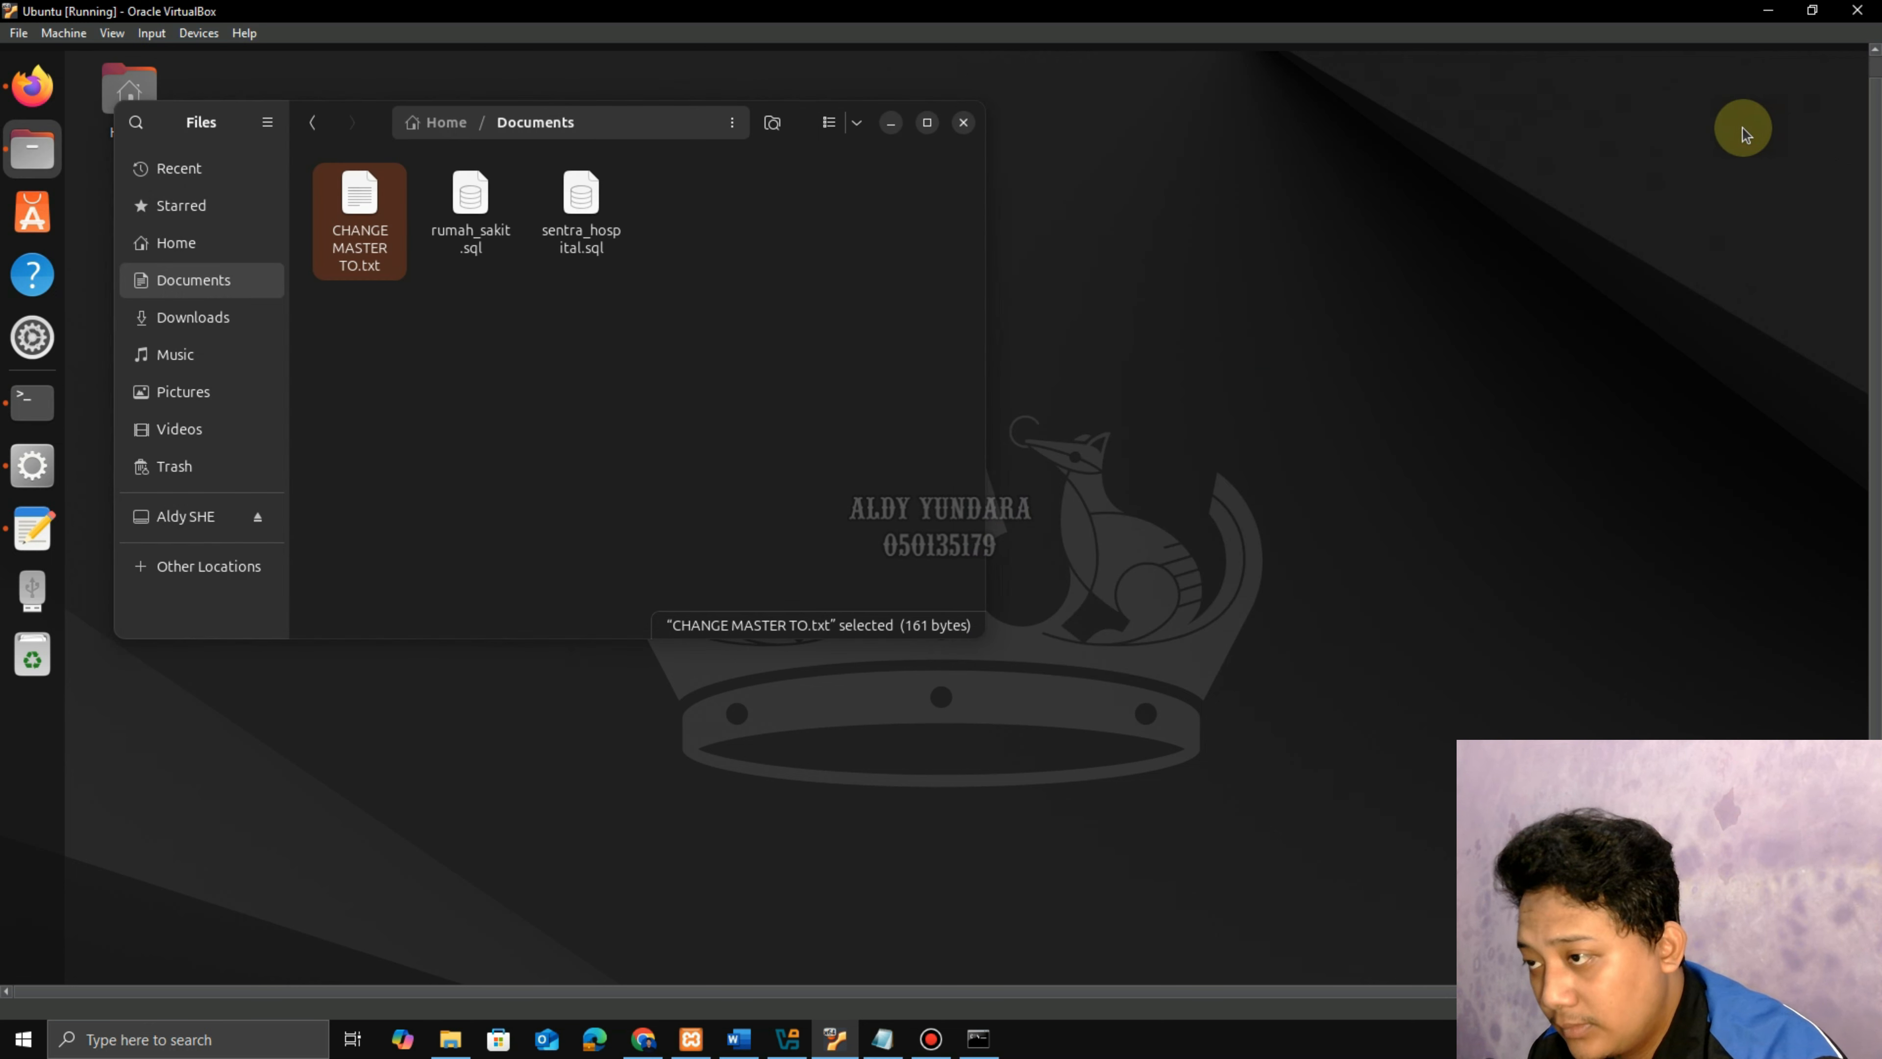
left_click(890, 123)
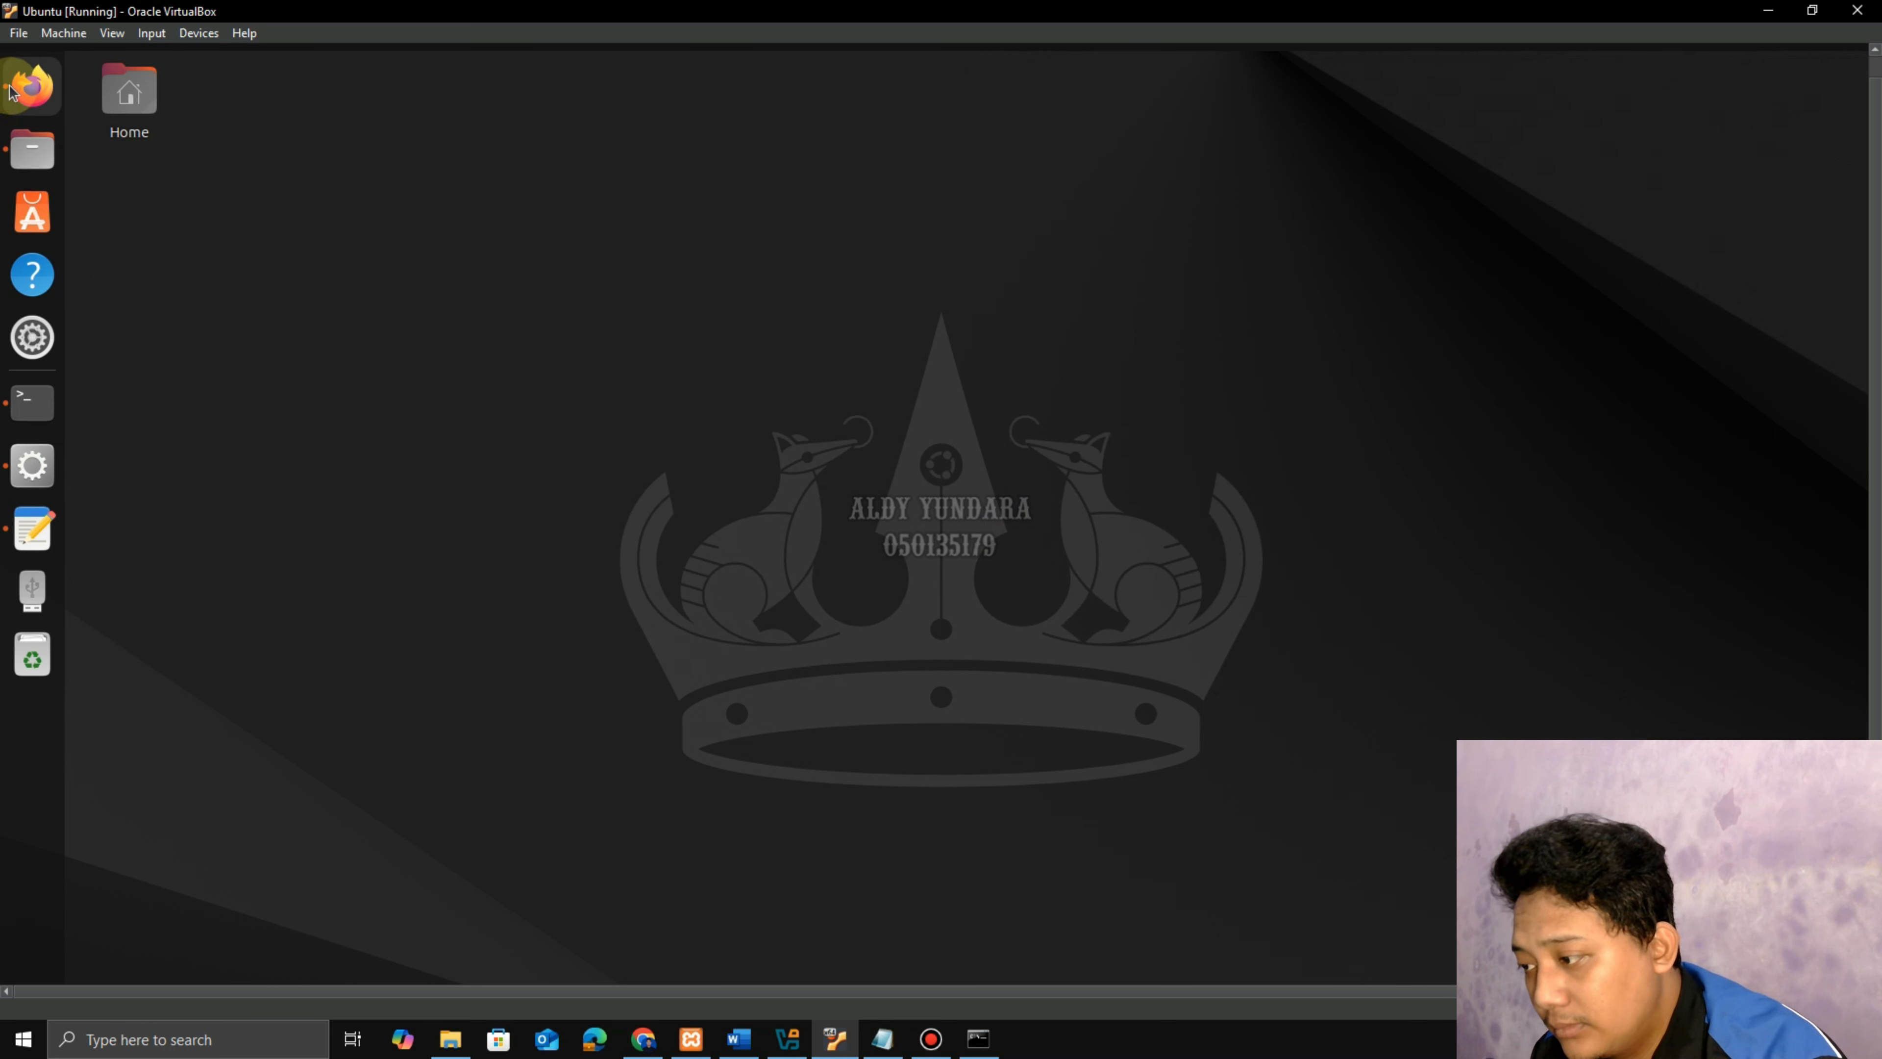
left_click(31, 85)
left_click(160, 113)
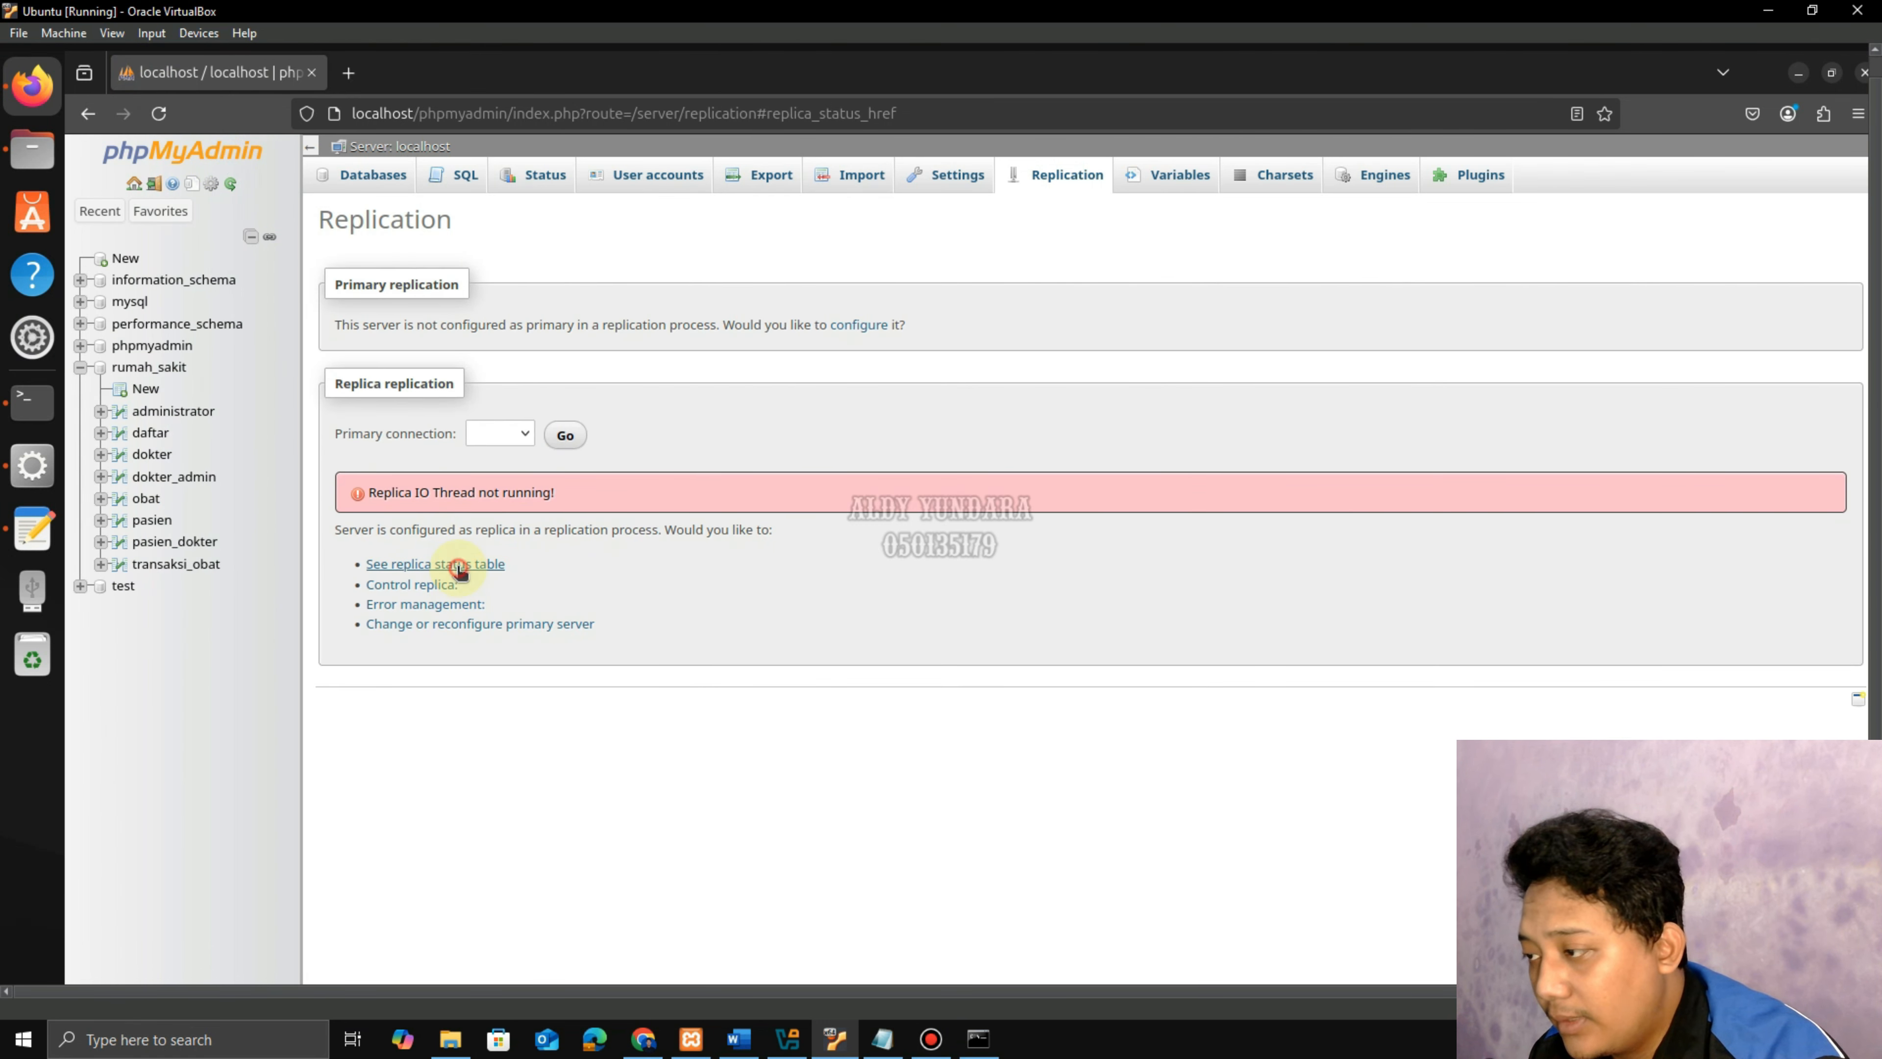
left_click(458, 564)
scroll(517, 575, "down", 6)
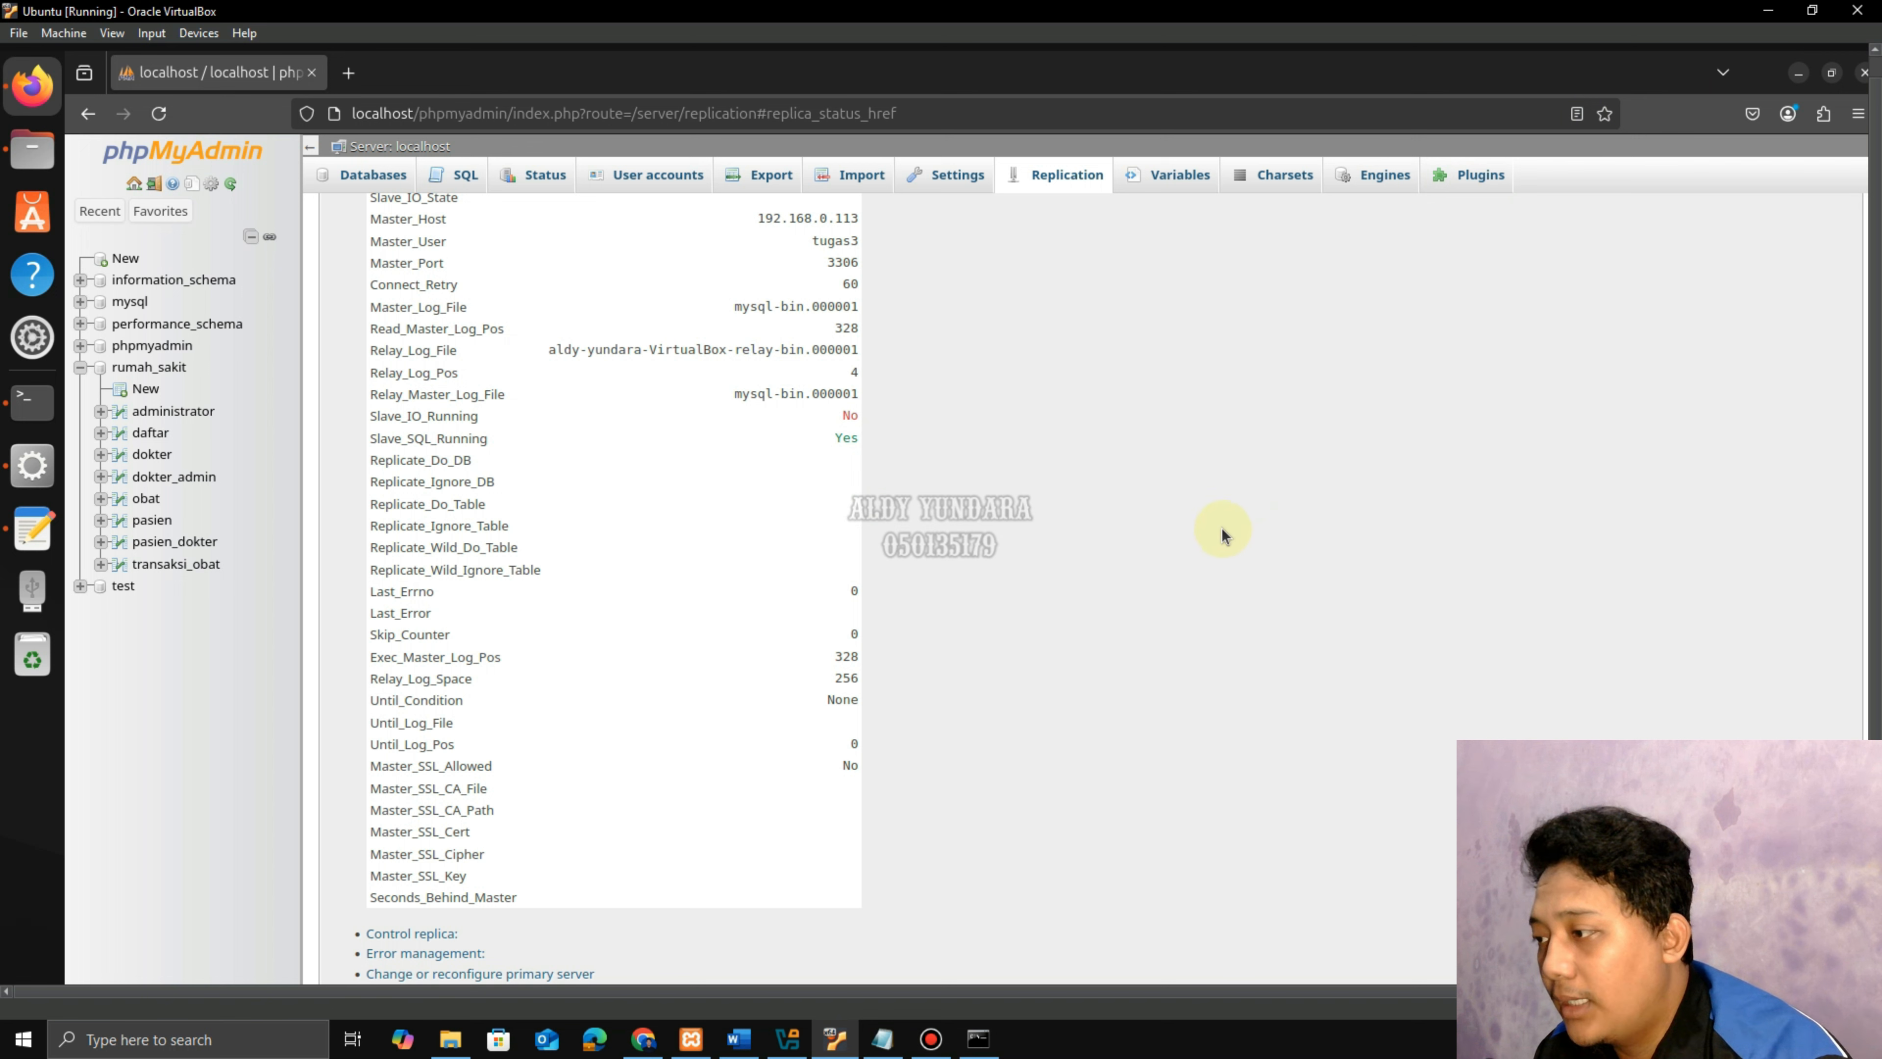
left_click(1800, 74)
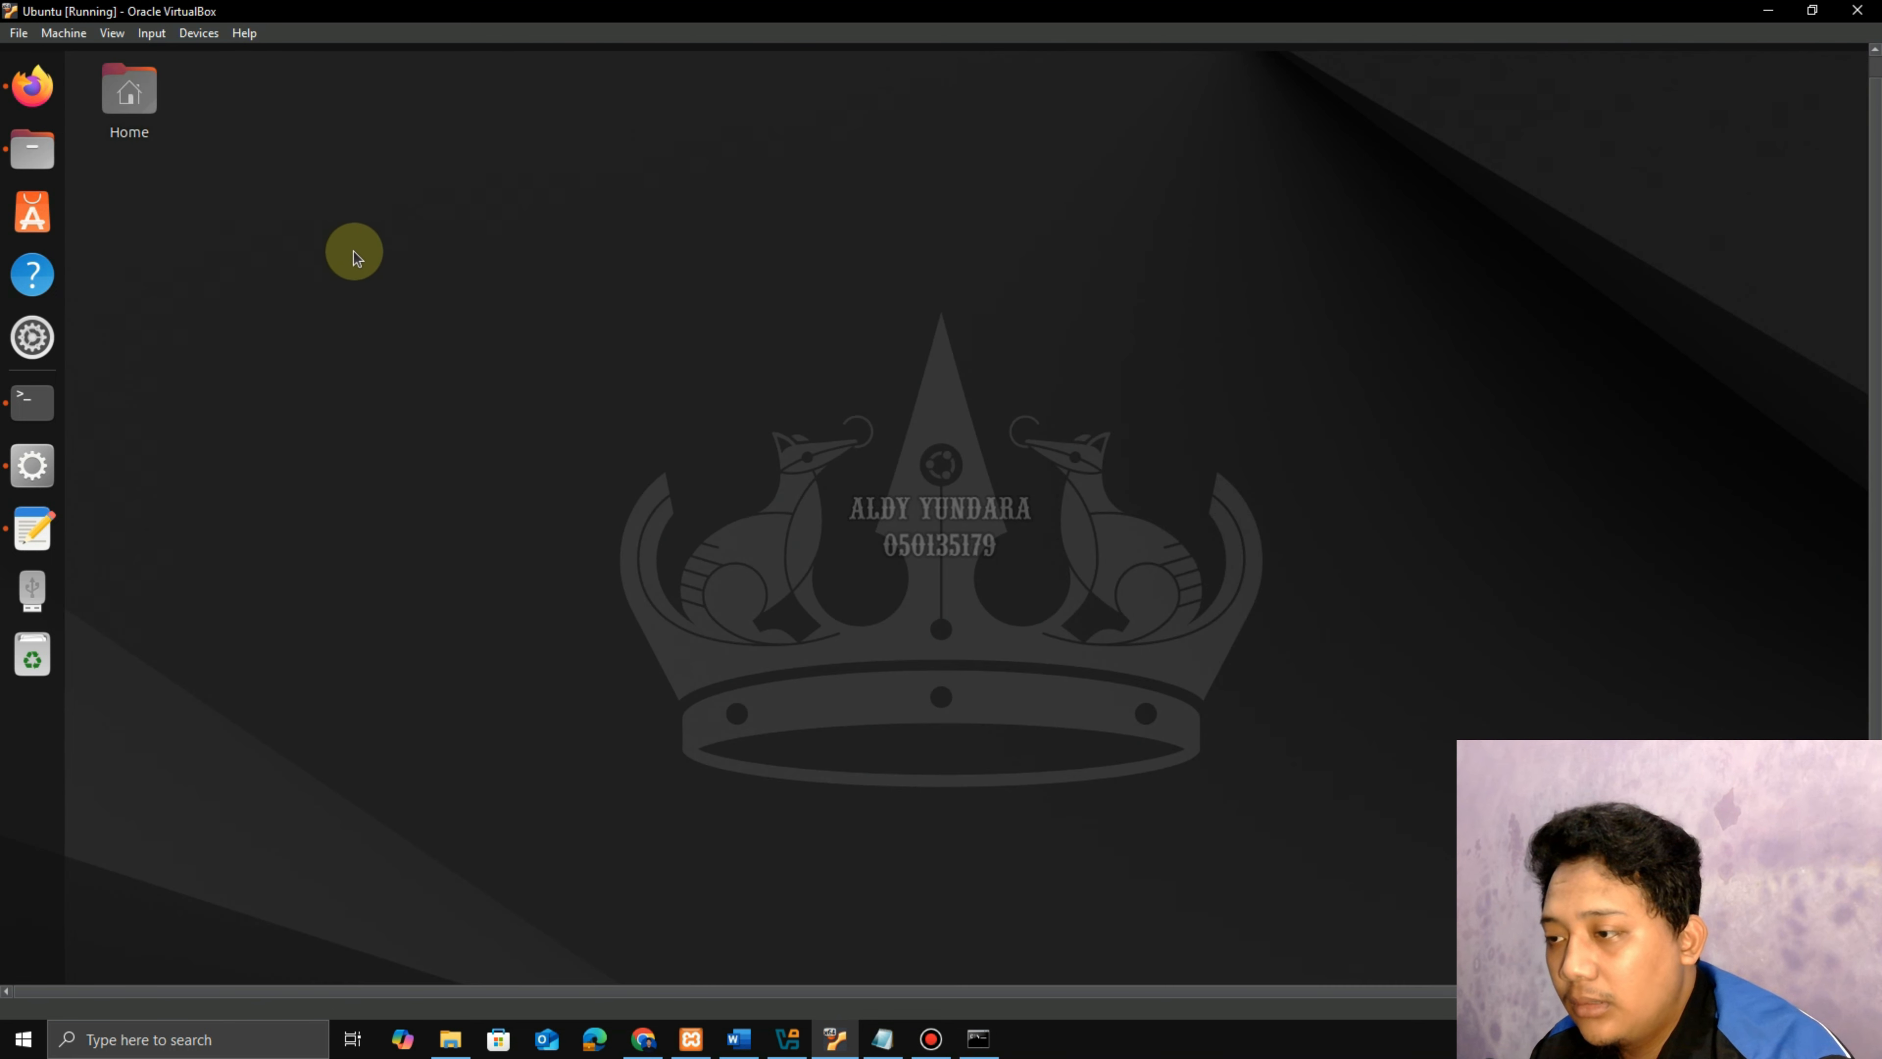
Open a new terminal window, cd /opt/lampp/bin, and start MariaDB as root with sudo.
right_click(46, 404)
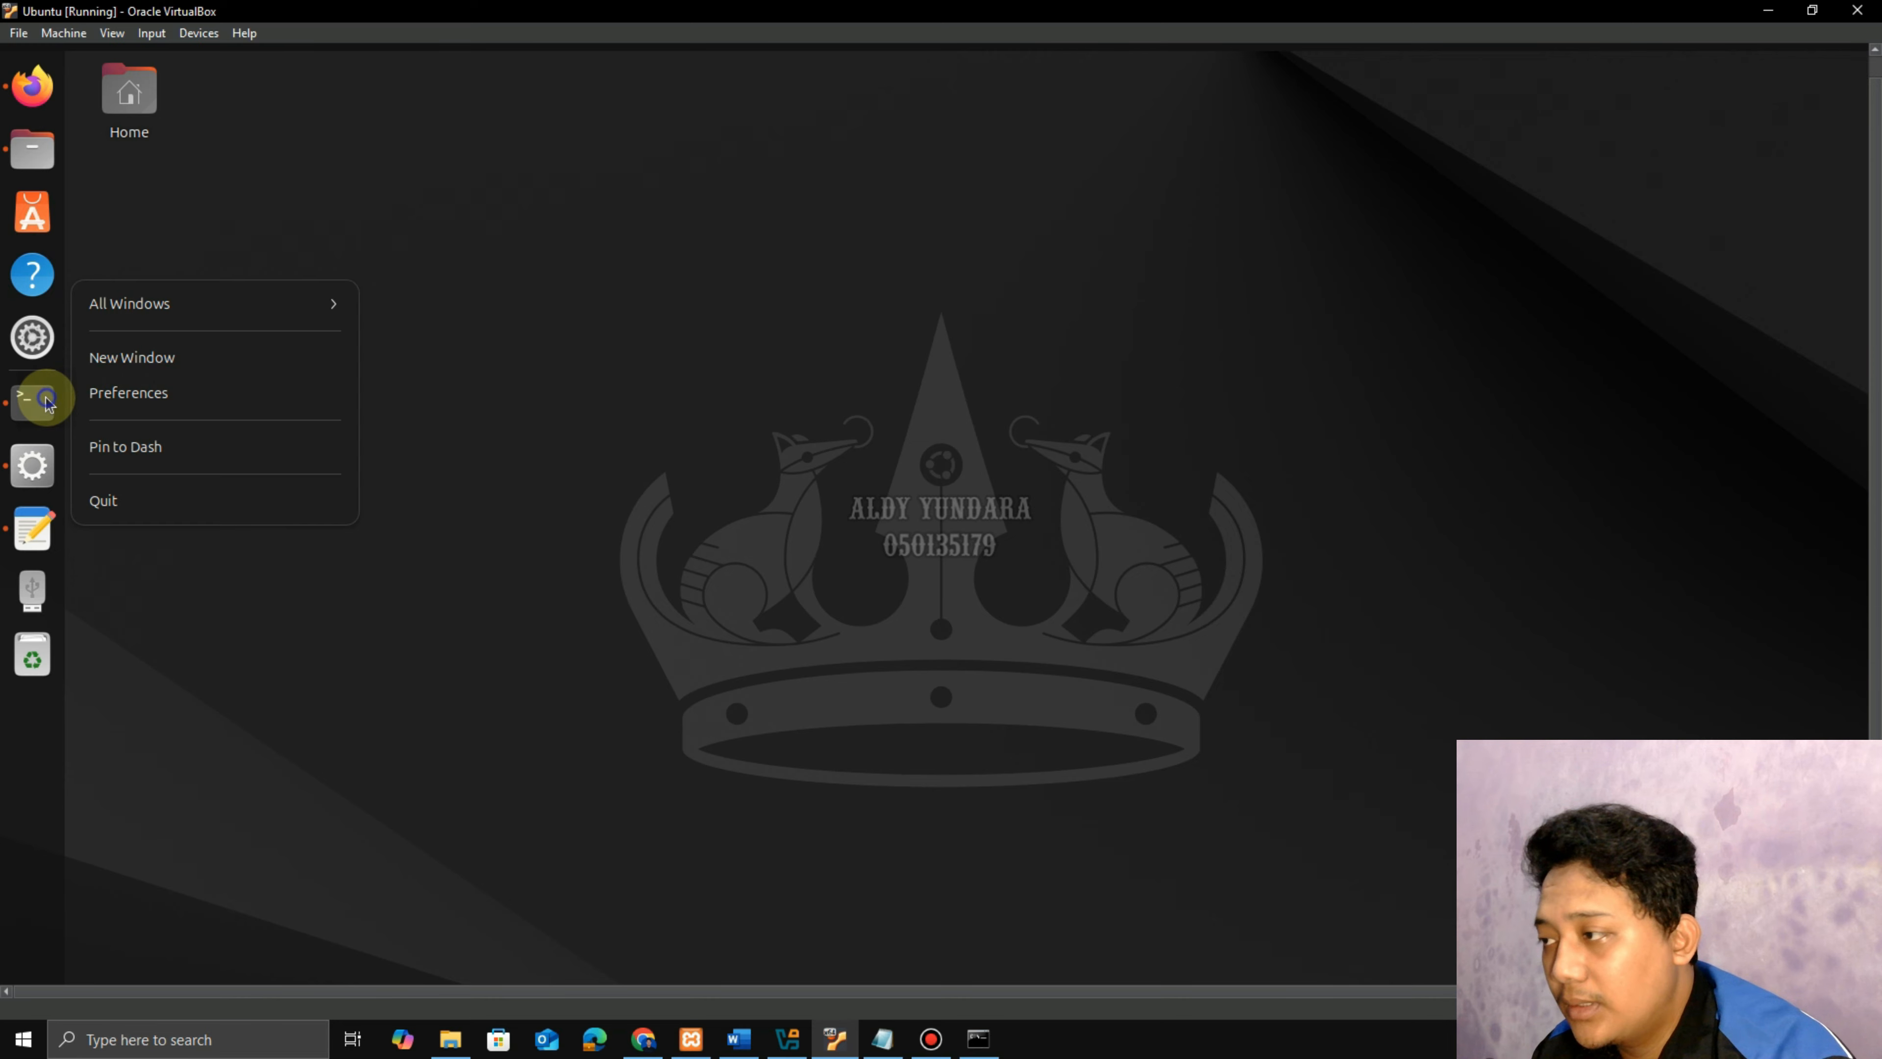
left_click(146, 366)
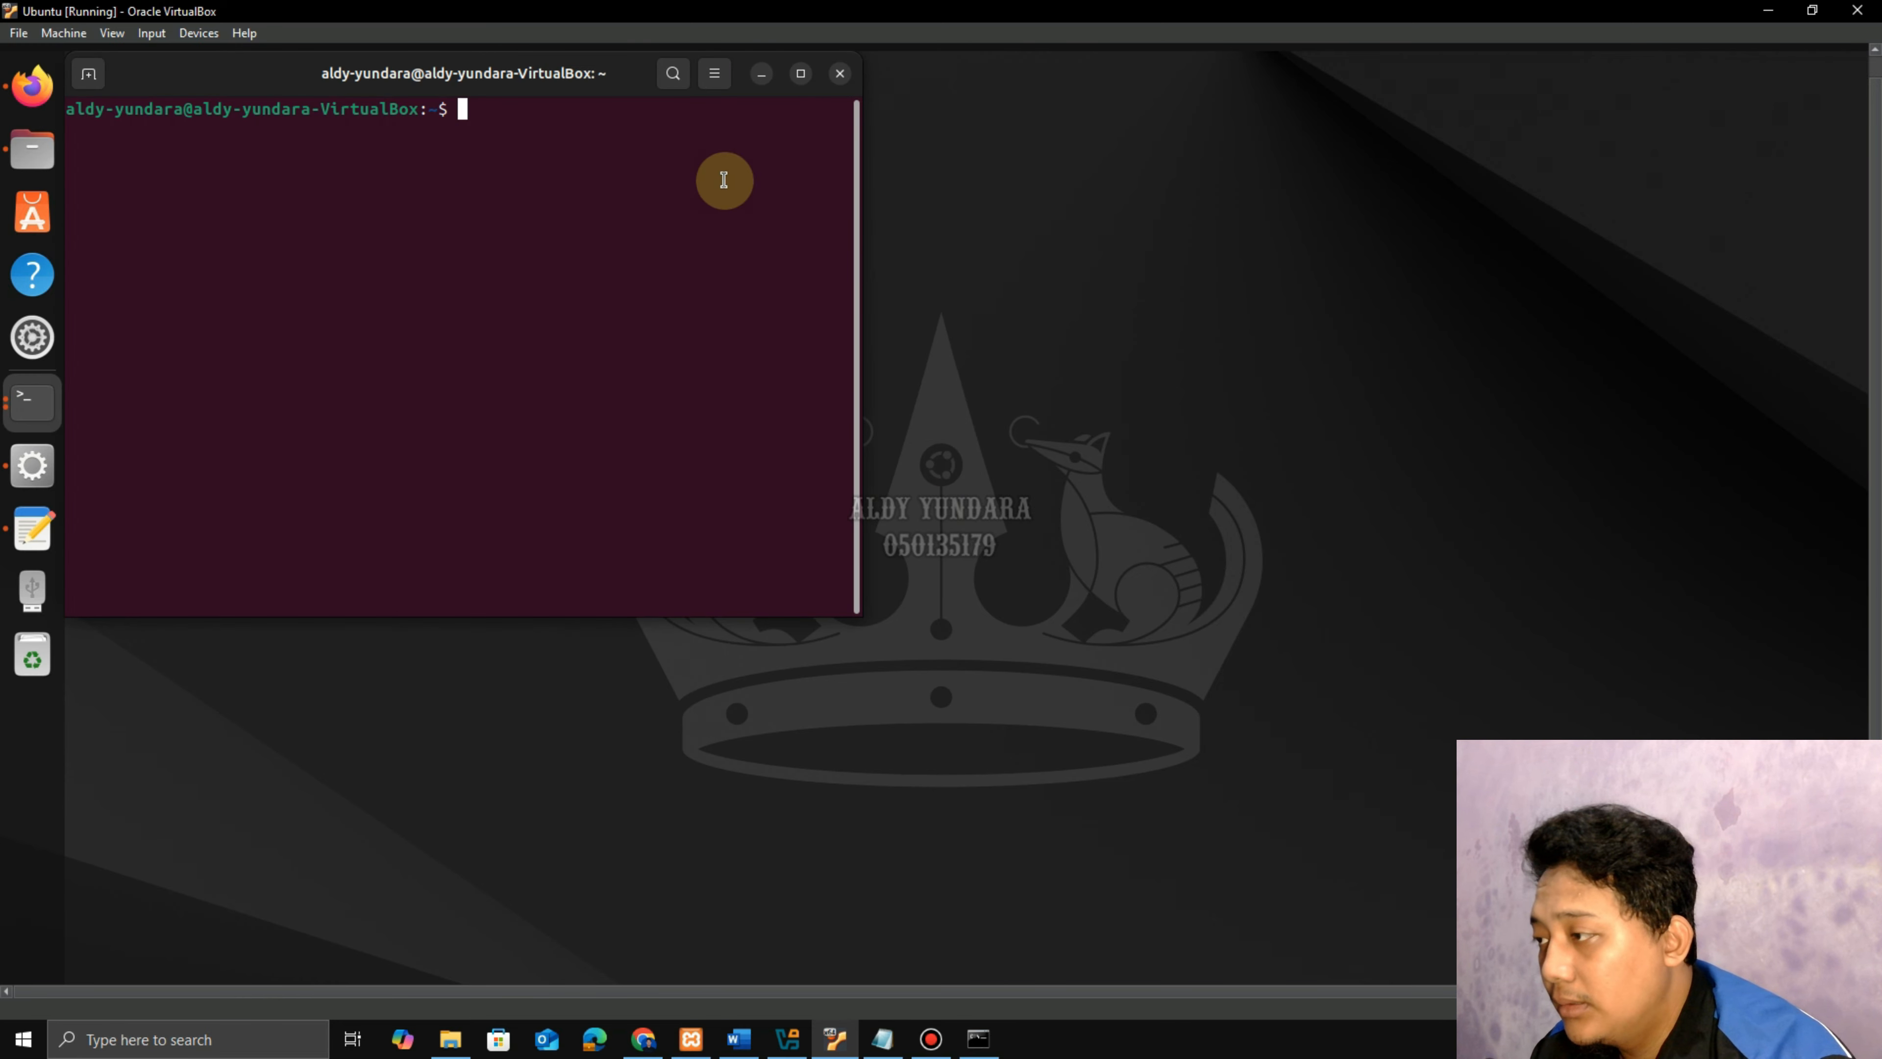
type("cd ")
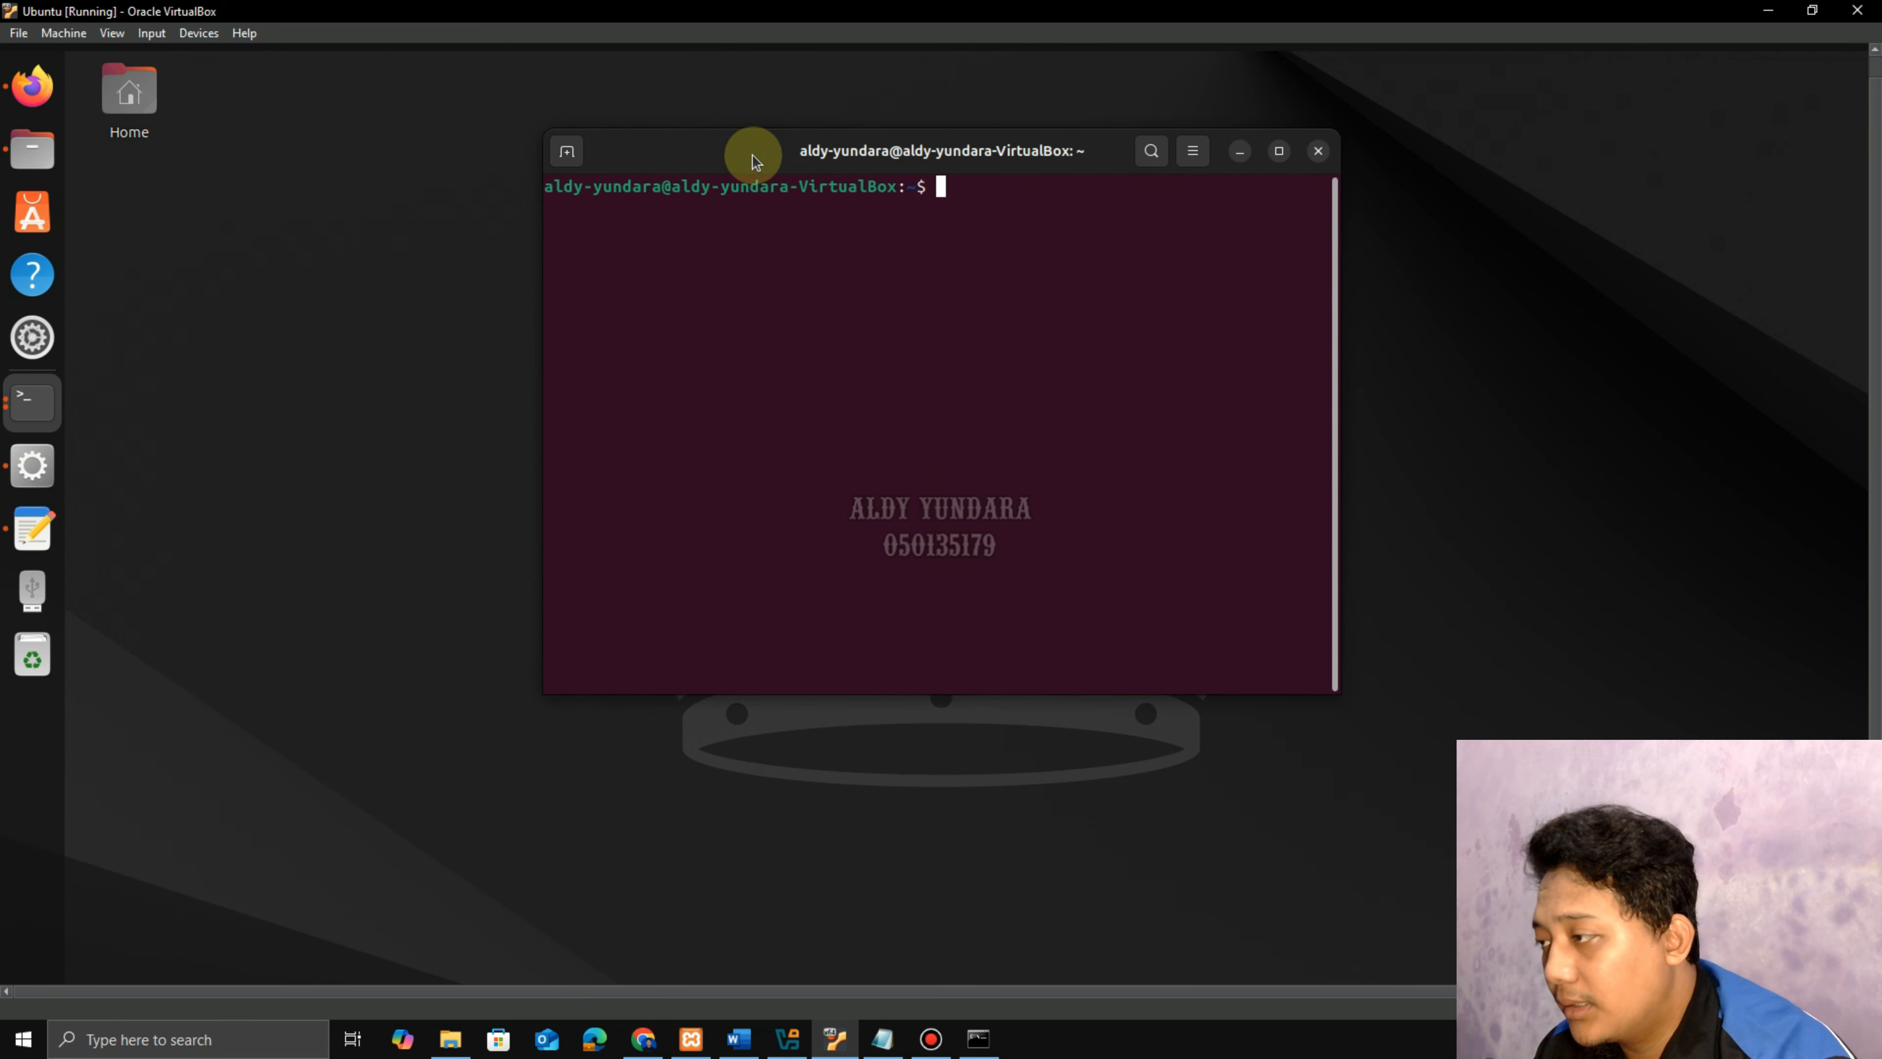
type("/")
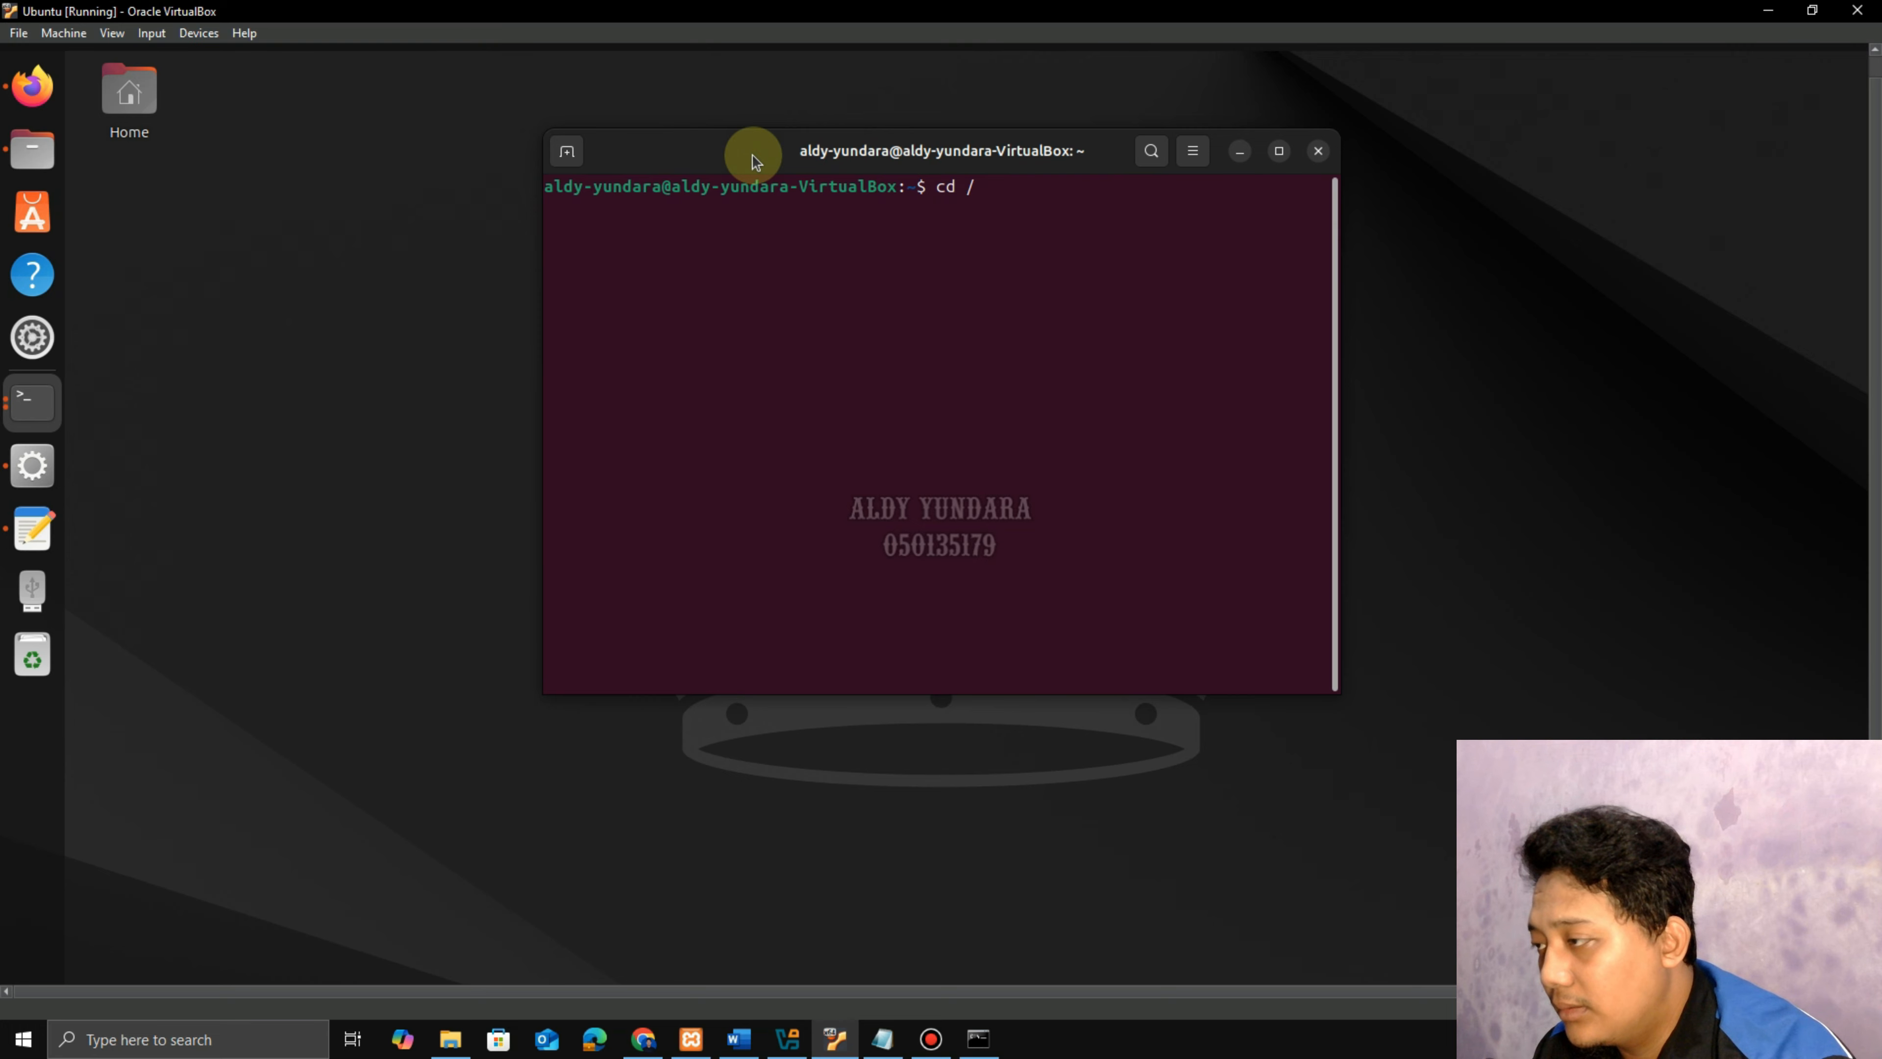
type("opt/lampp/b")
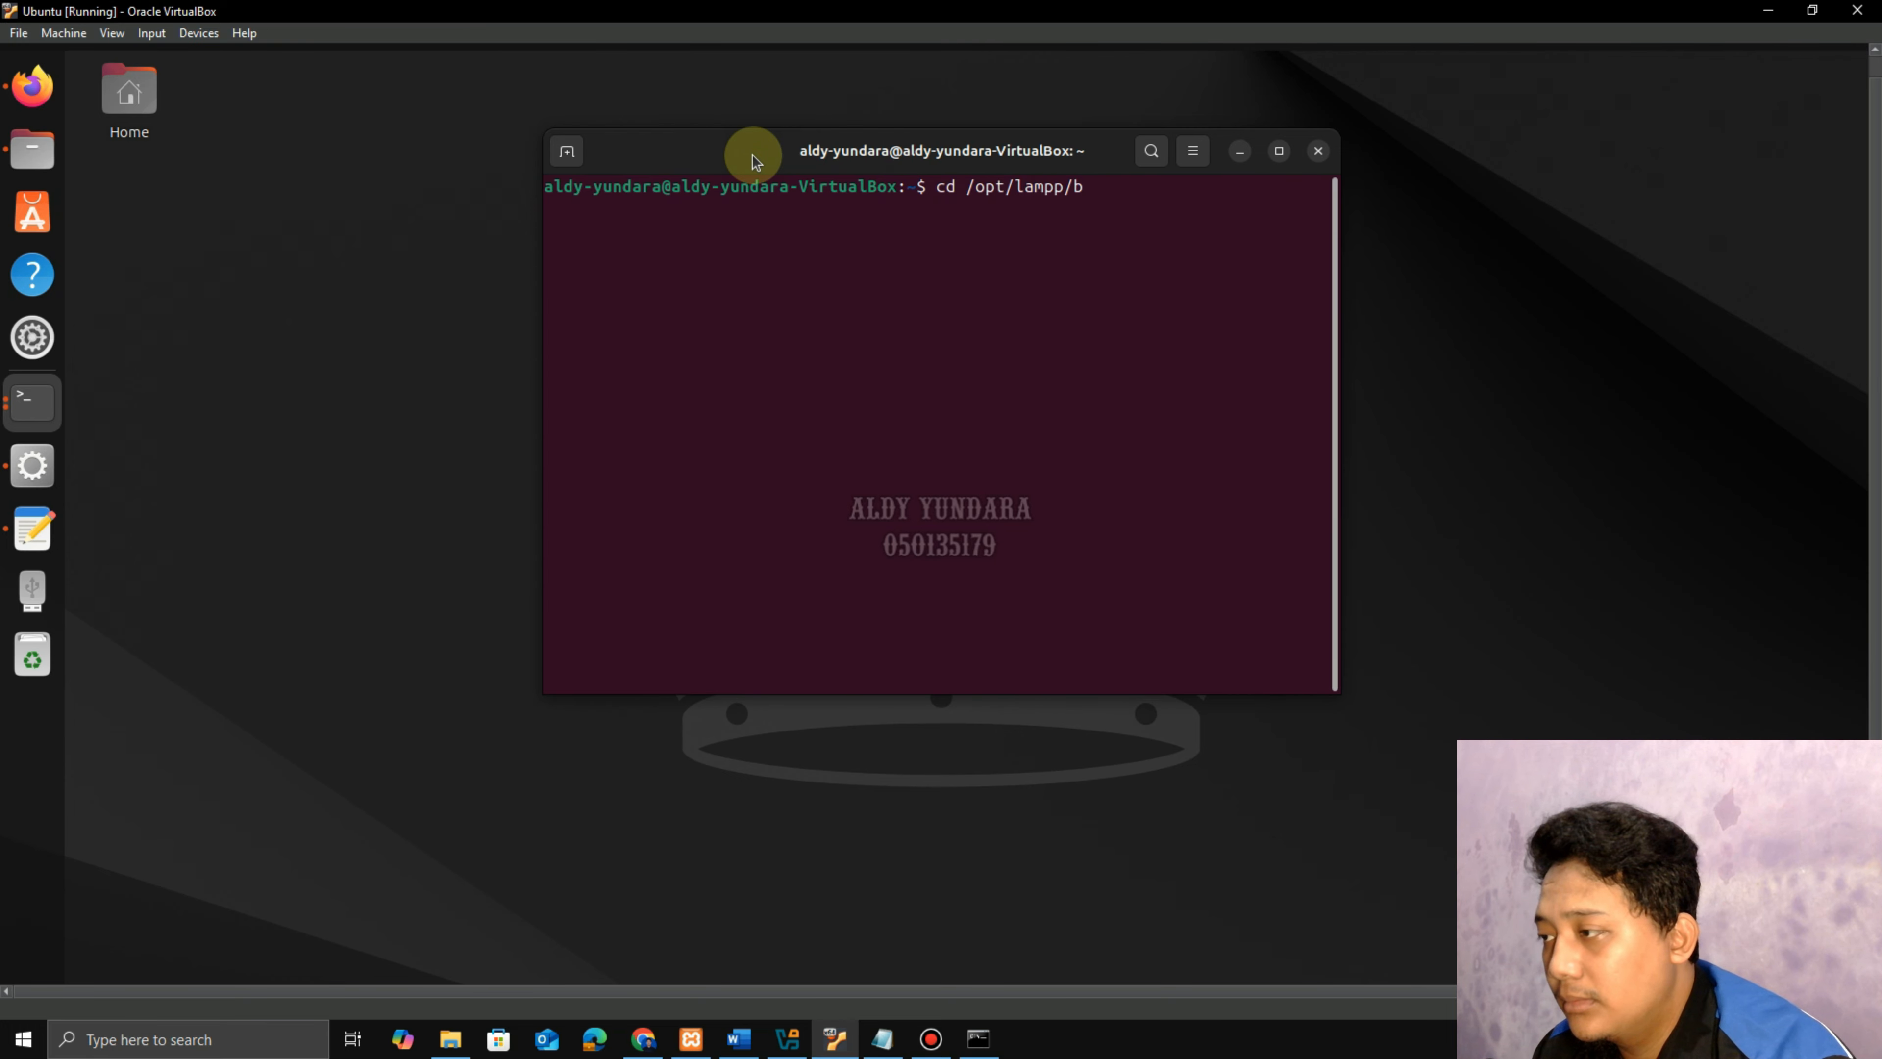
type("in")
key("Return")
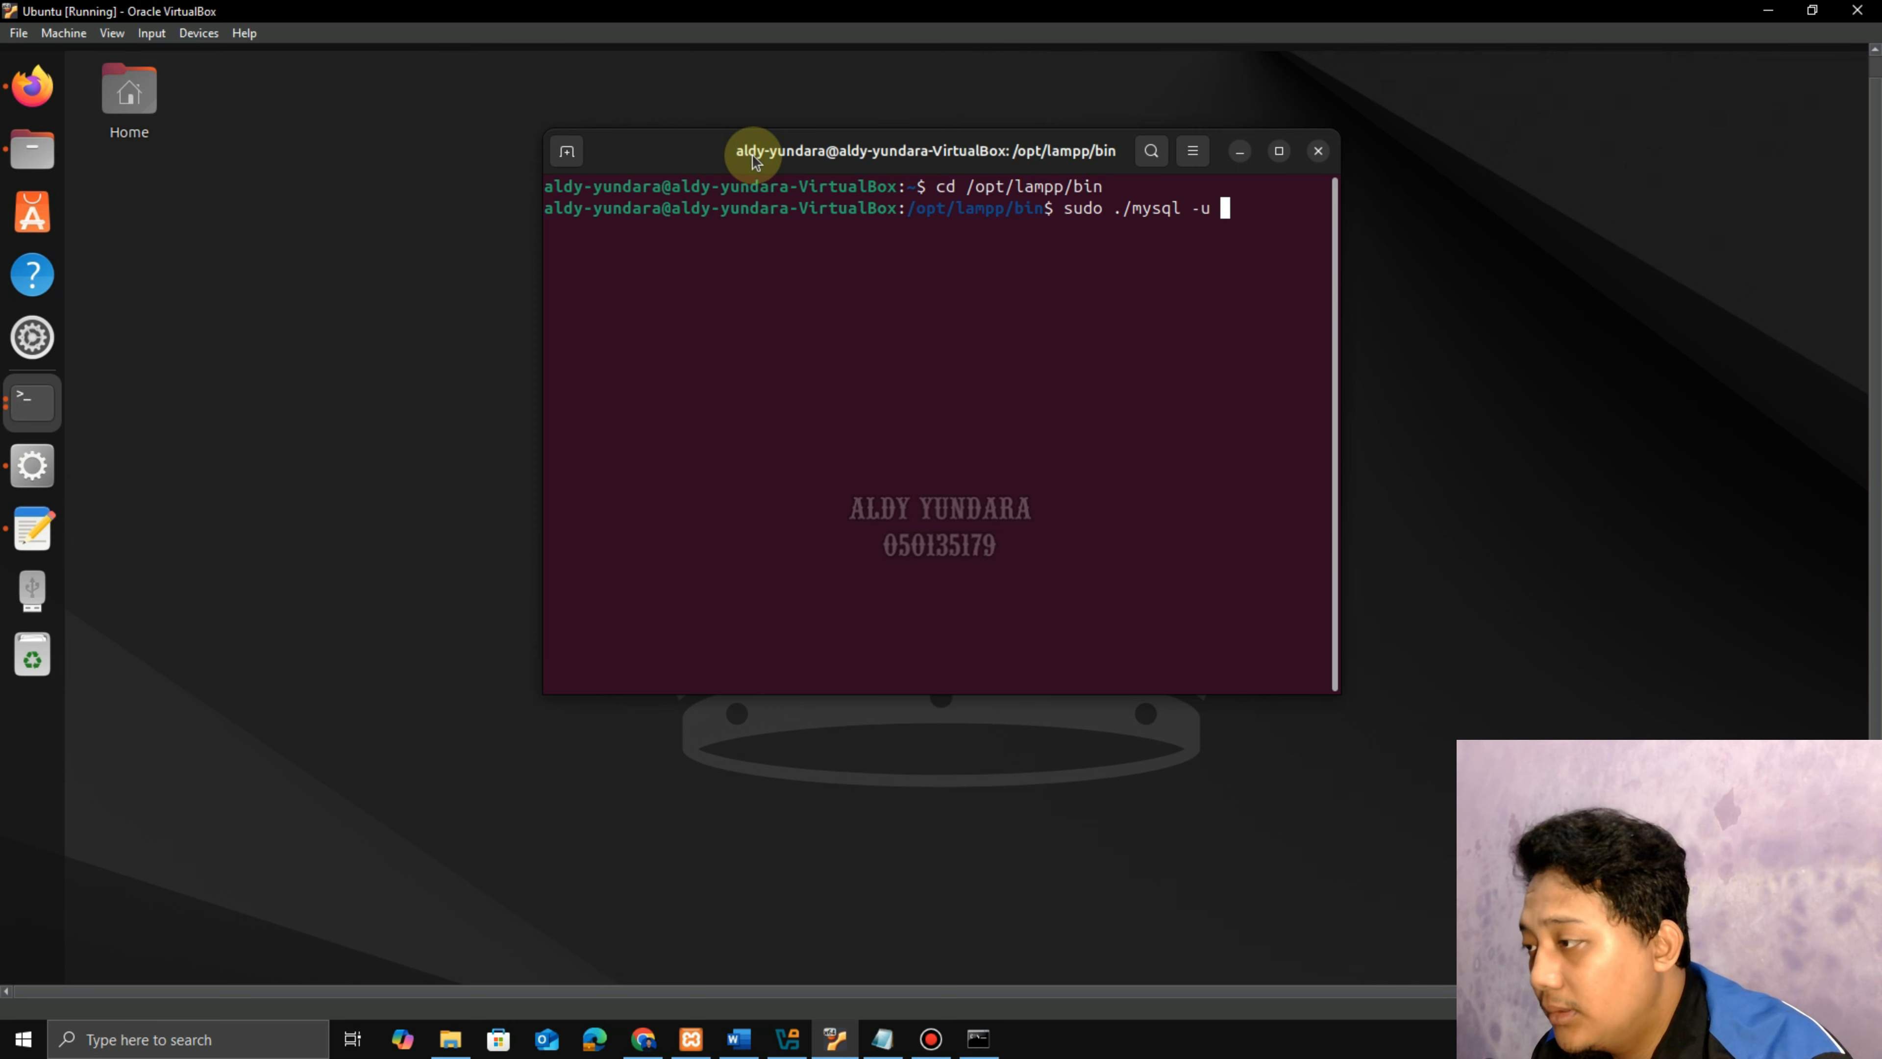
key("Return")
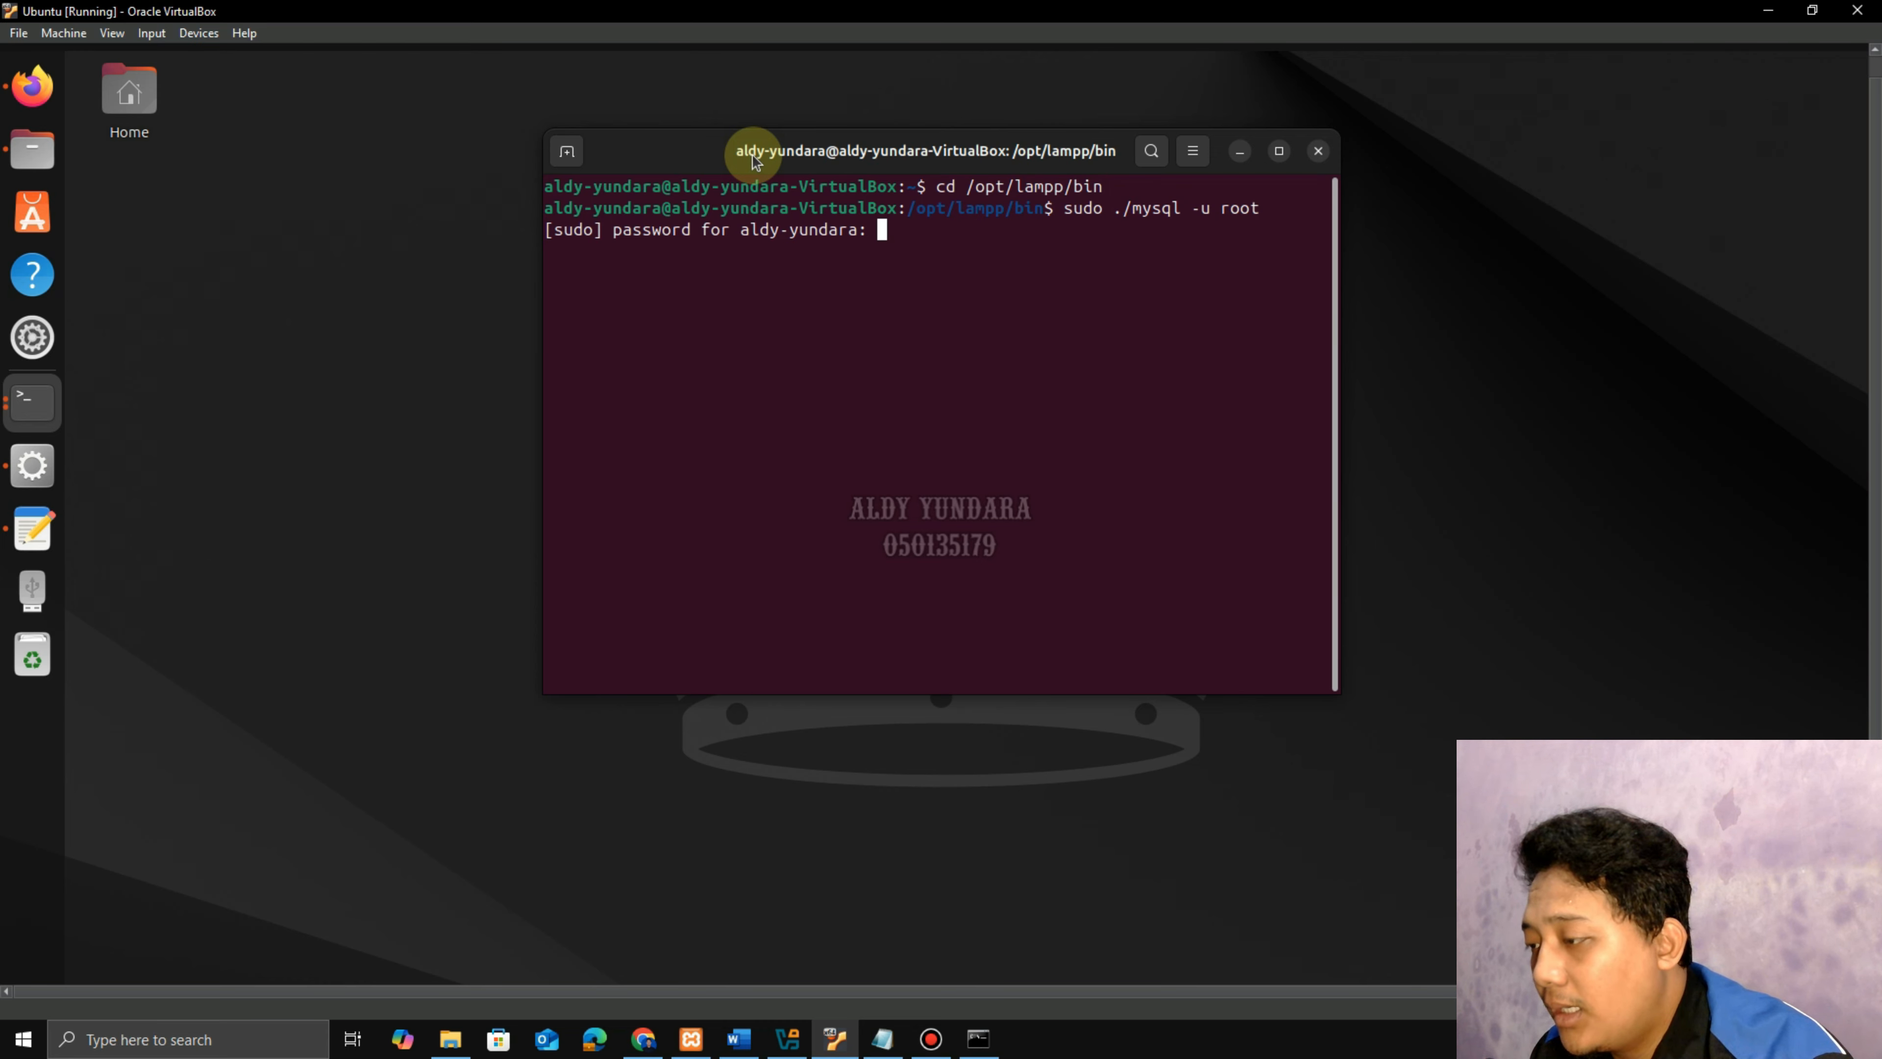
key("Return")
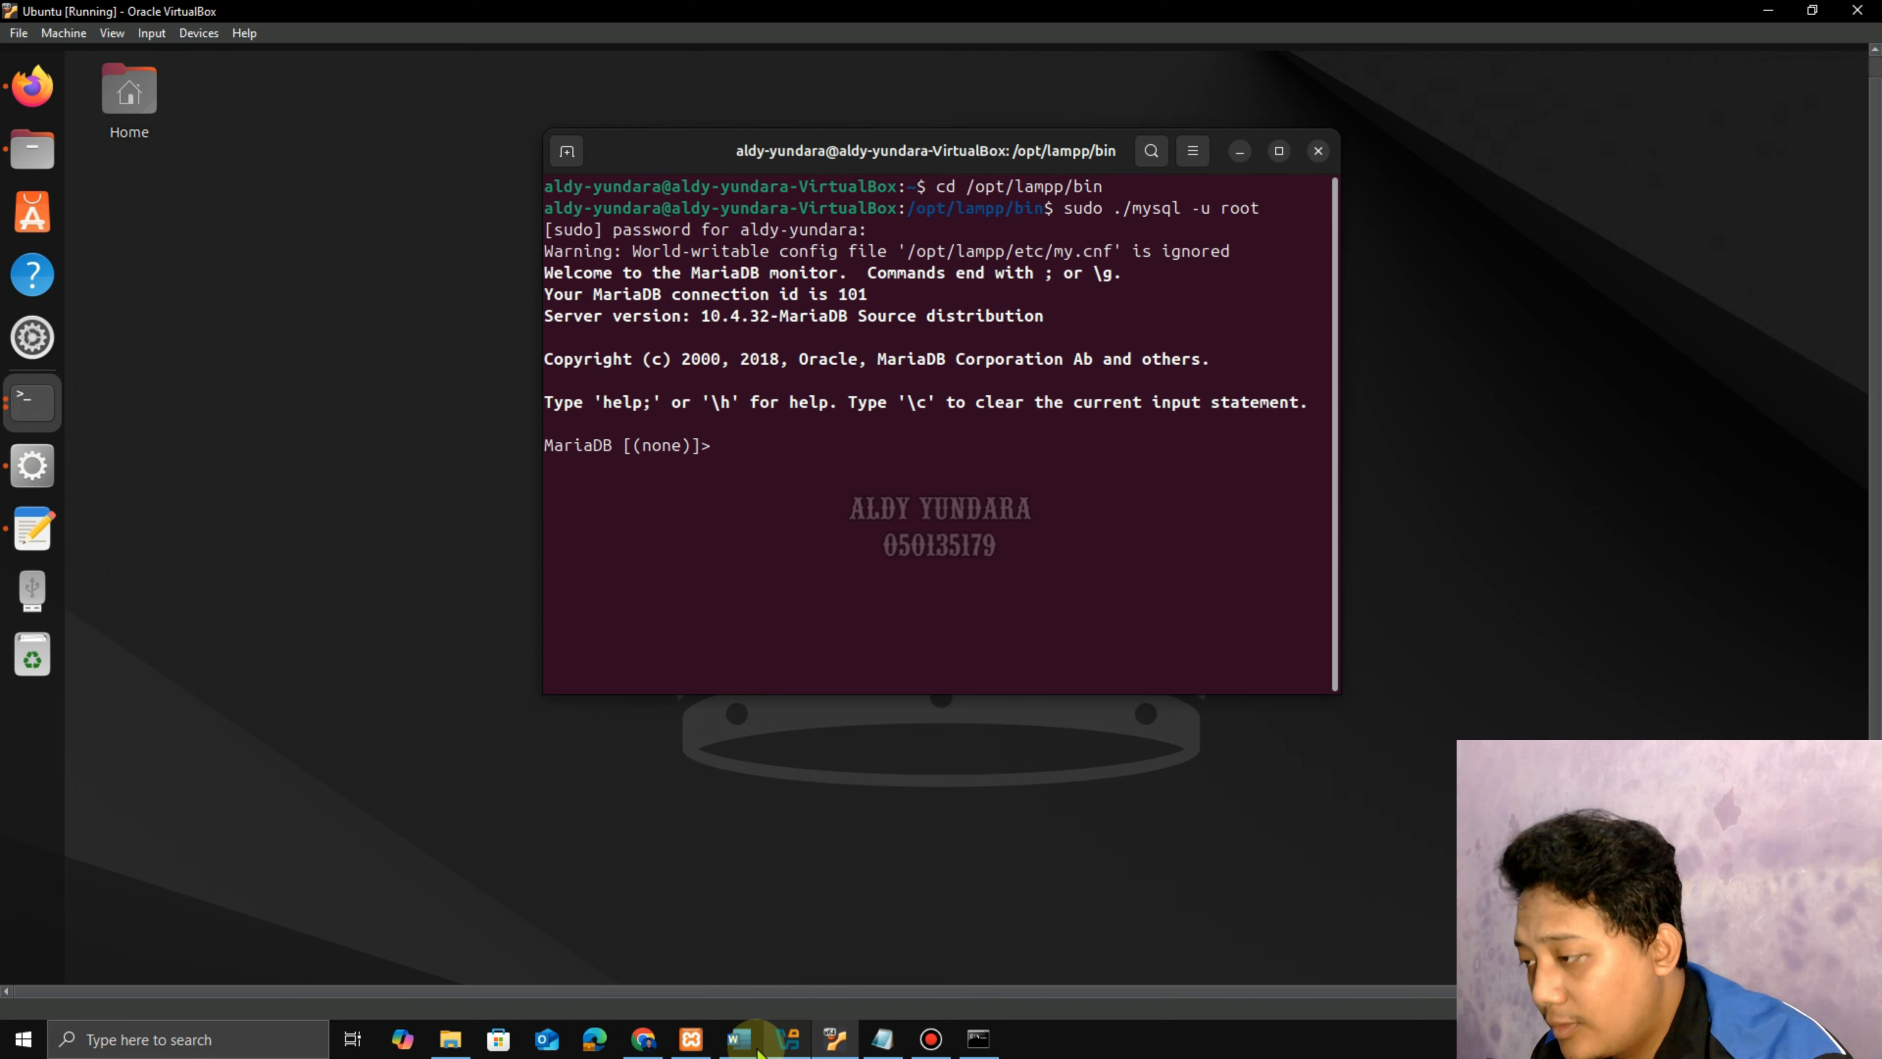
left_click(738, 1031)
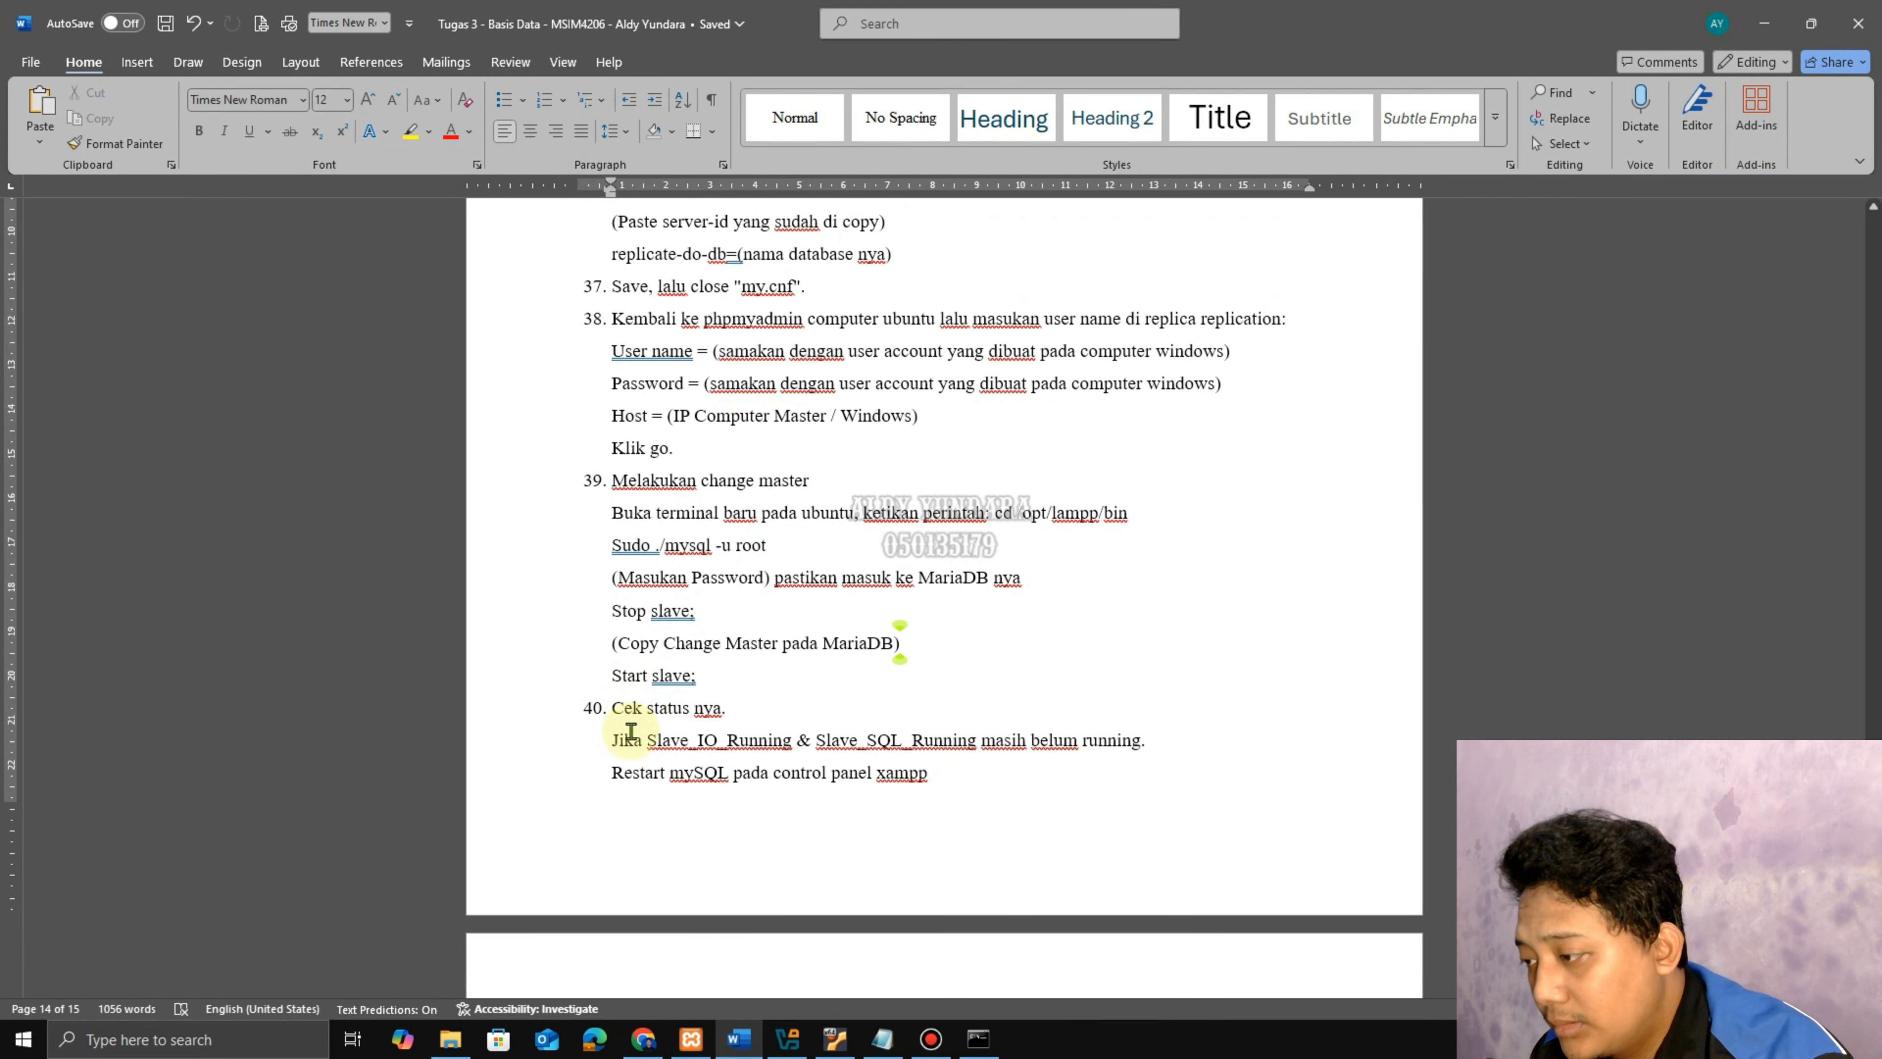
scroll(634, 737, "down", 4)
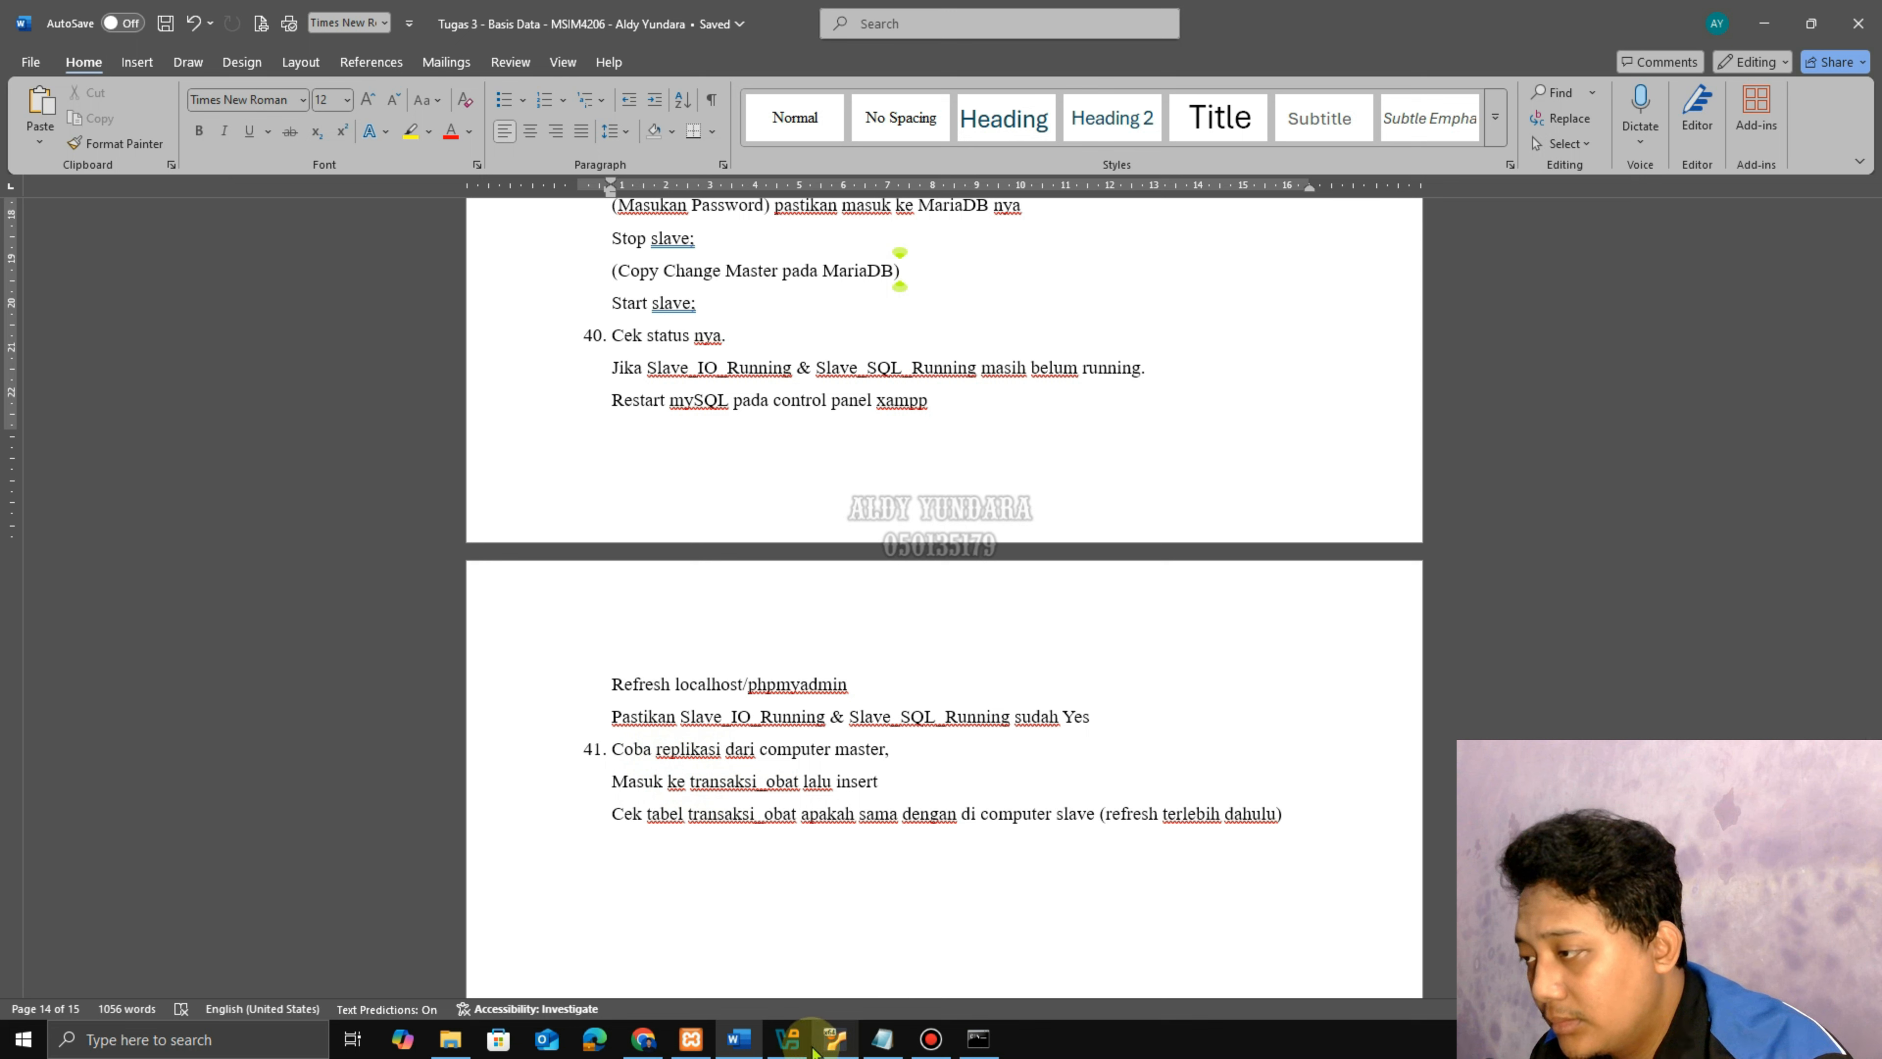
left_click(792, 1046)
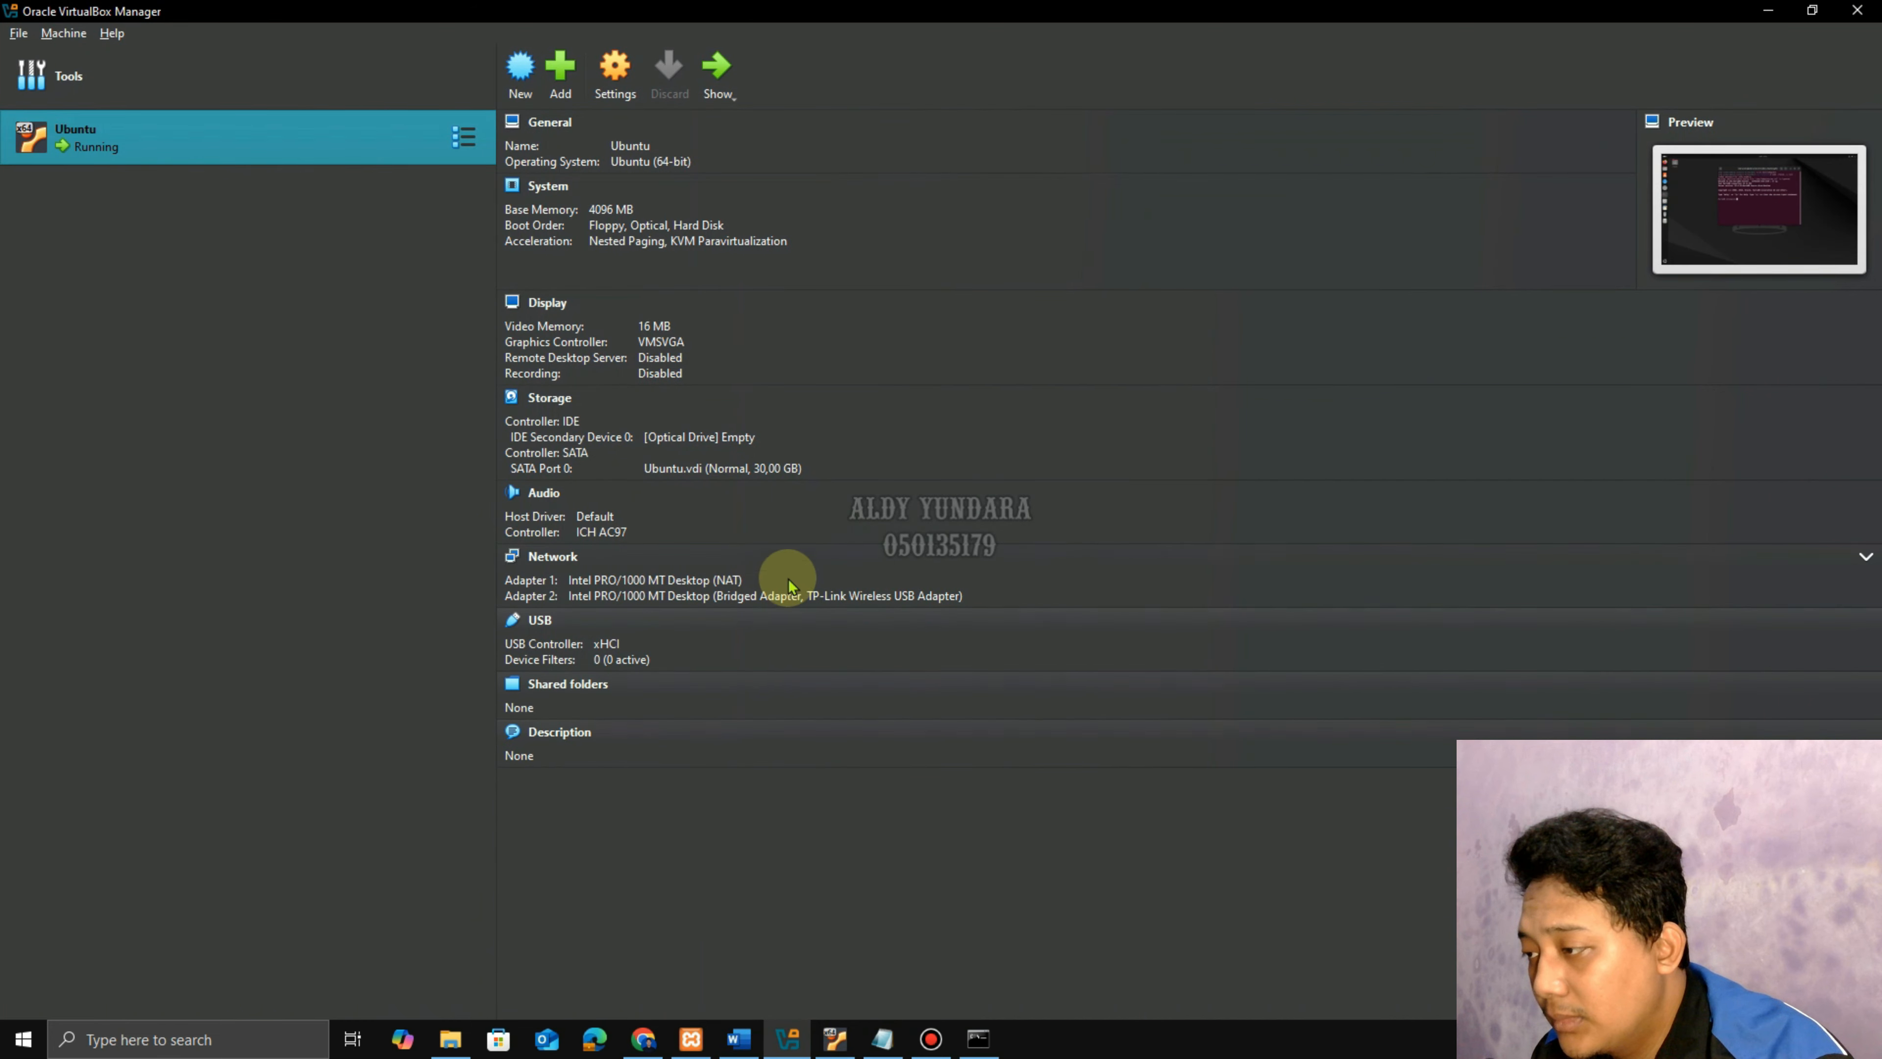
left_click(748, 1042)
Run show slave status\G and find Last_IO_Errno 1593: master and slave have equal server IDs.
left_click(835, 1038)
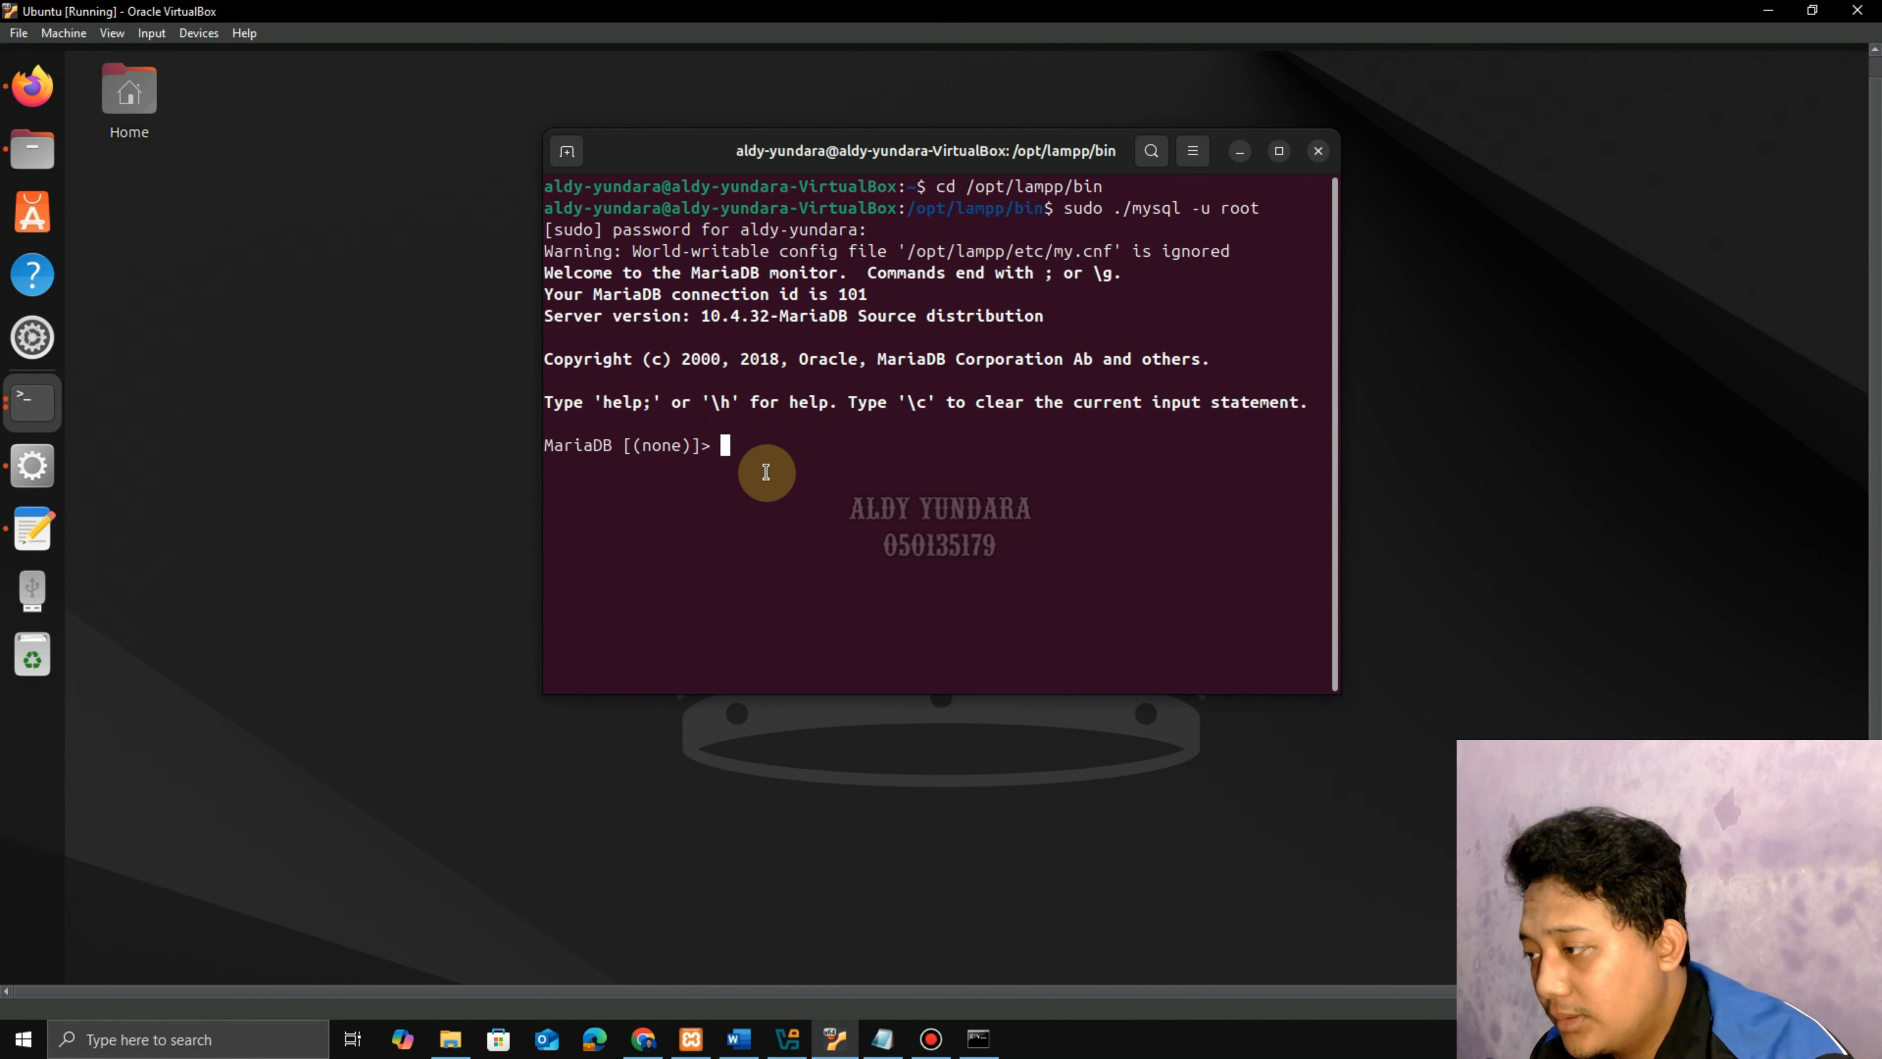
type("show statu")
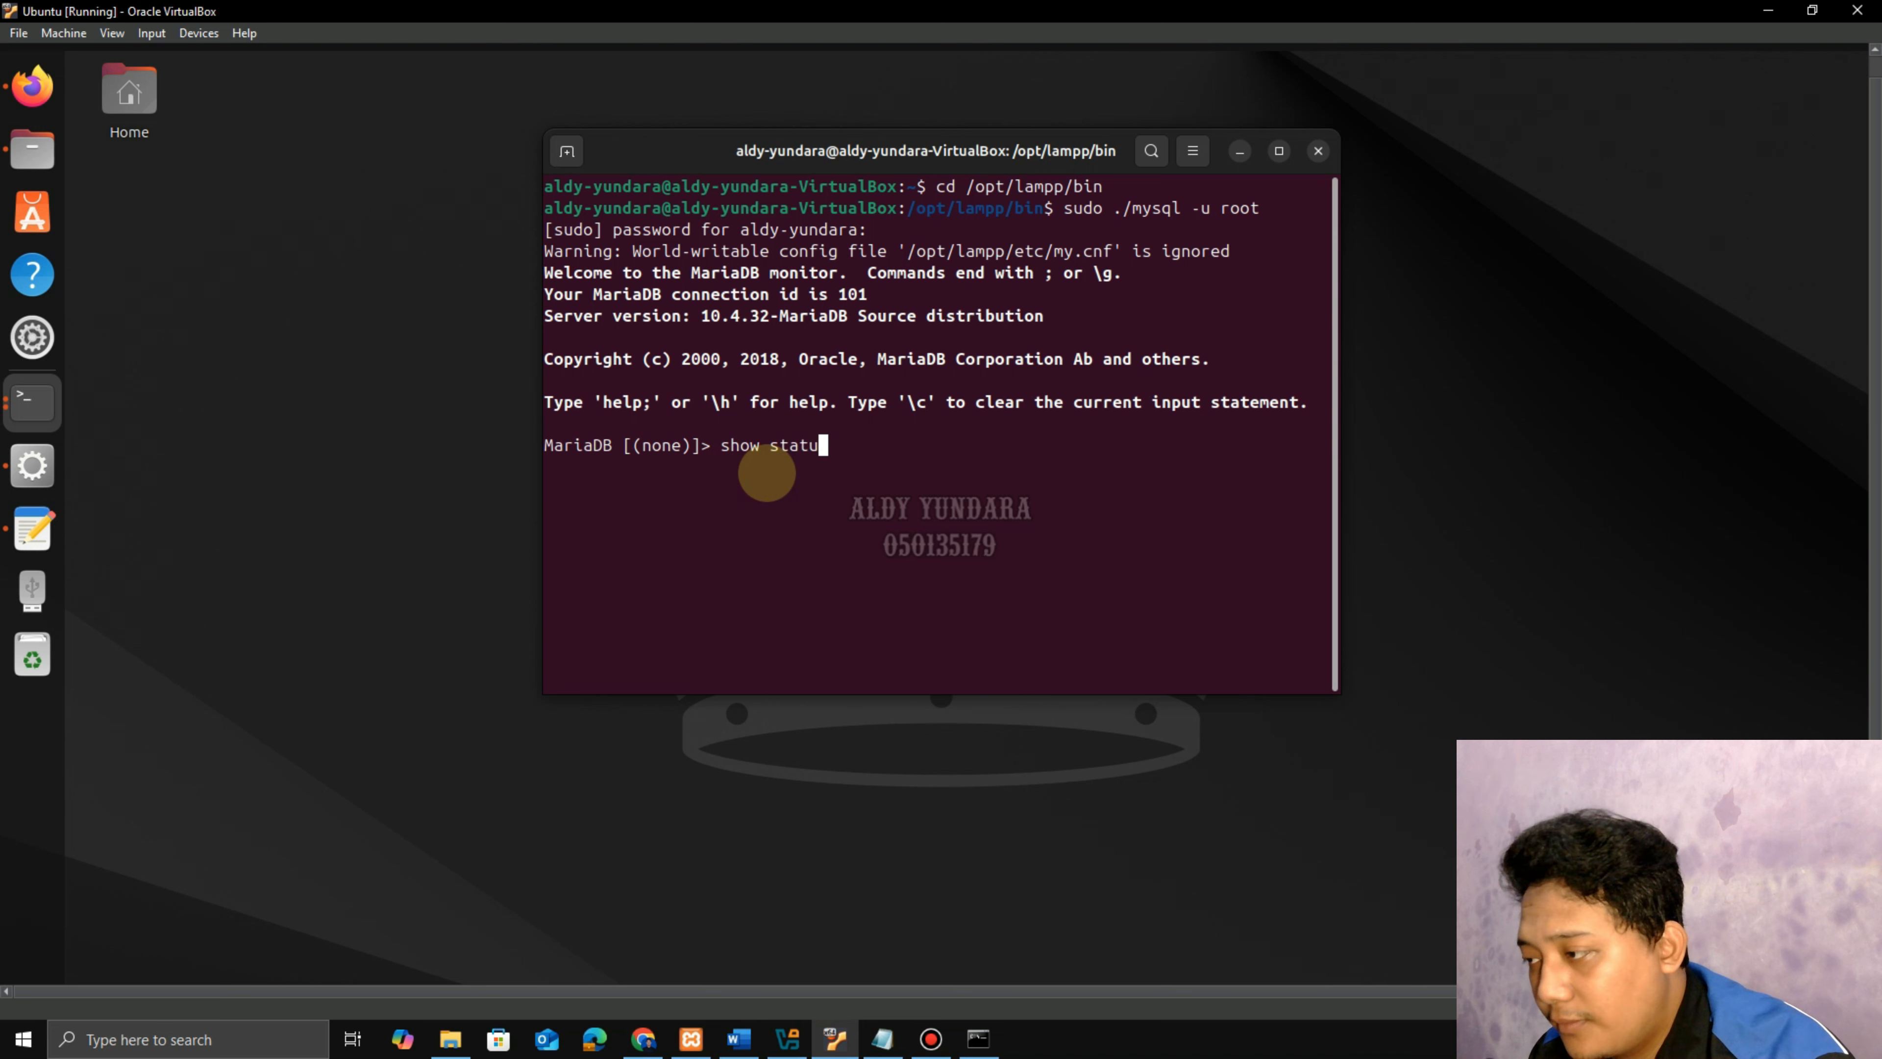
type("s sla")
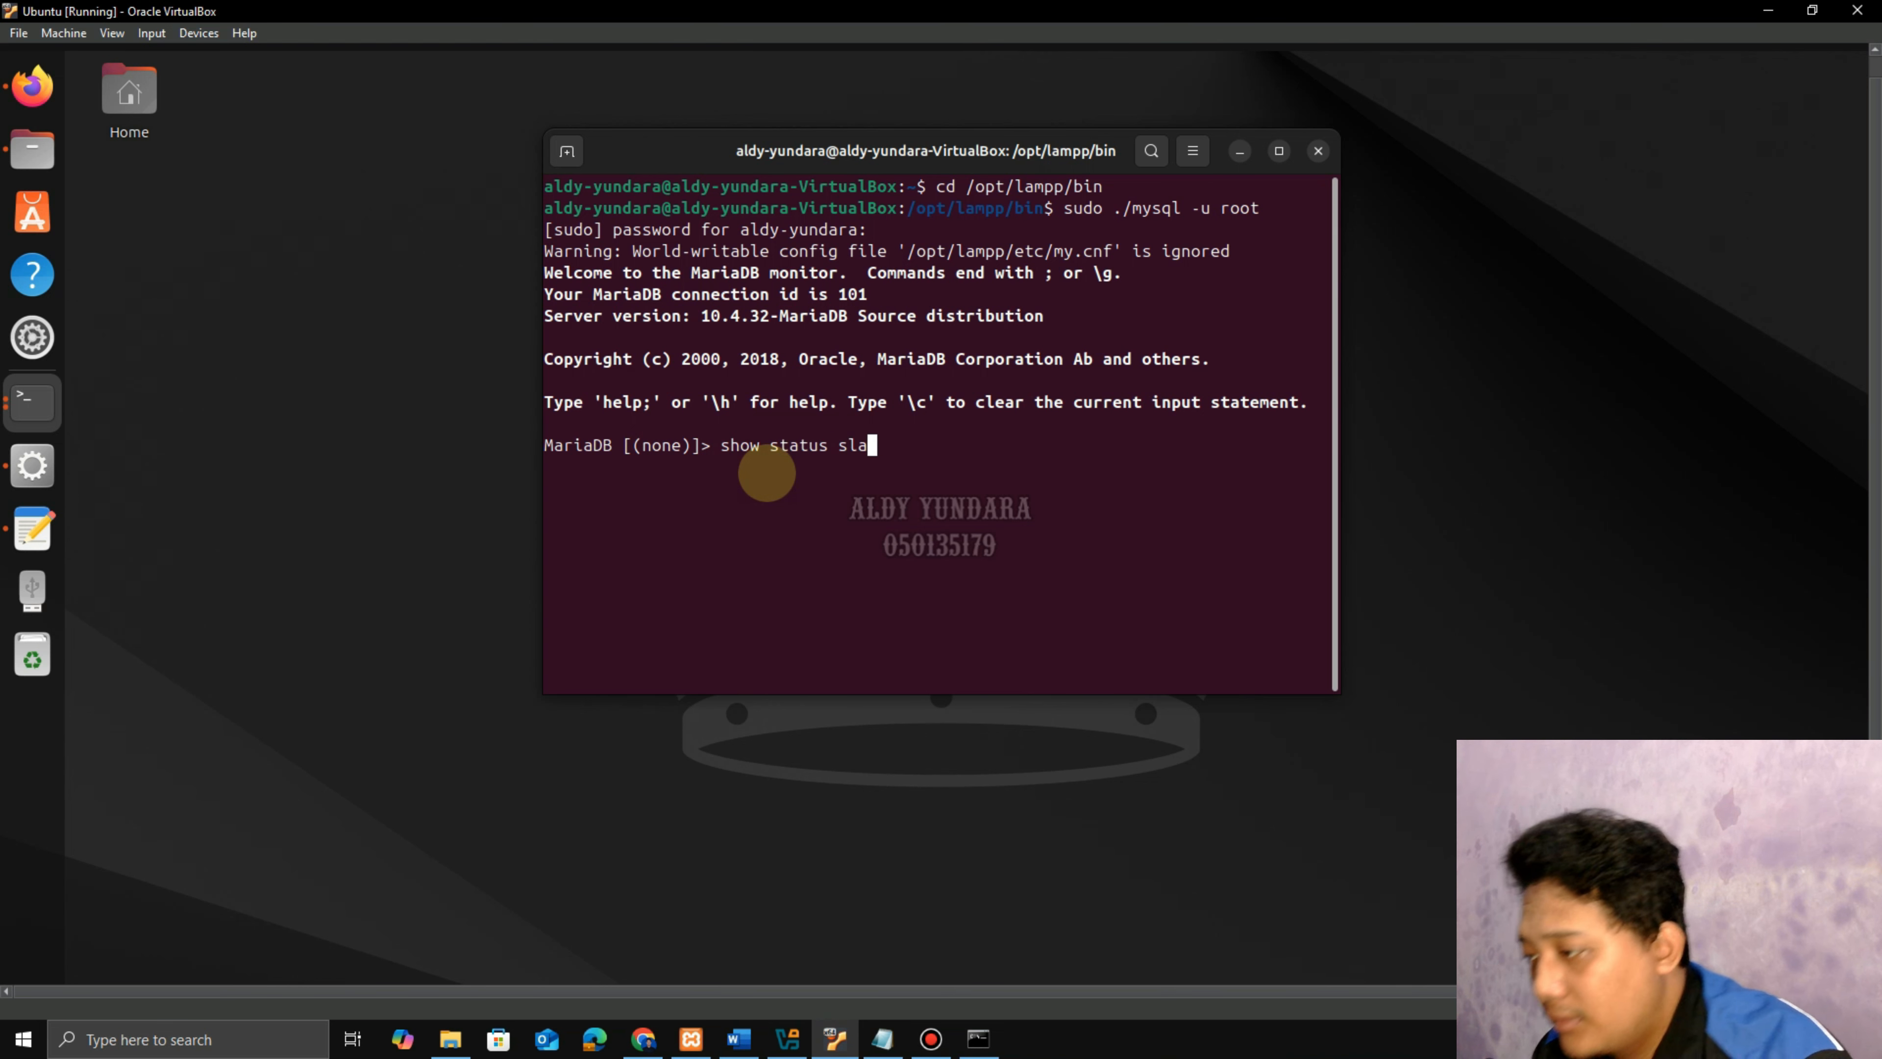
type("ve\\G;")
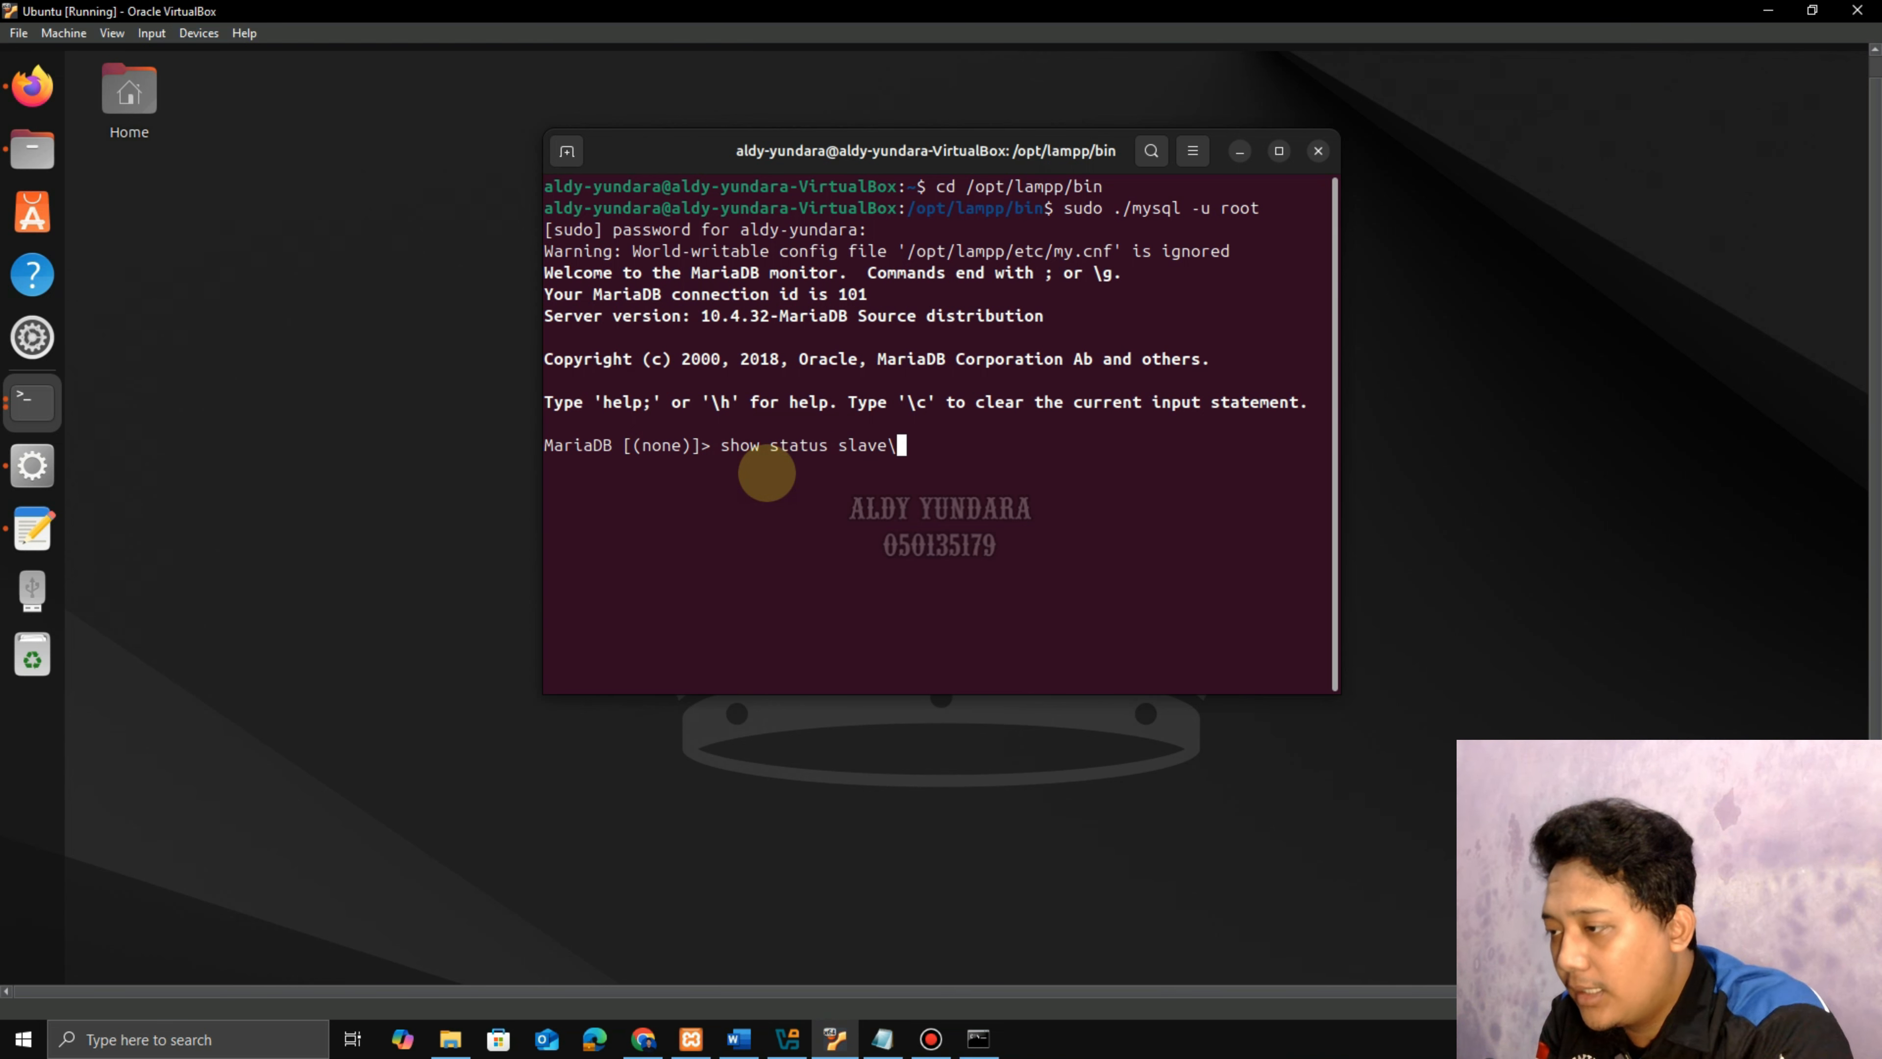
key("Return")
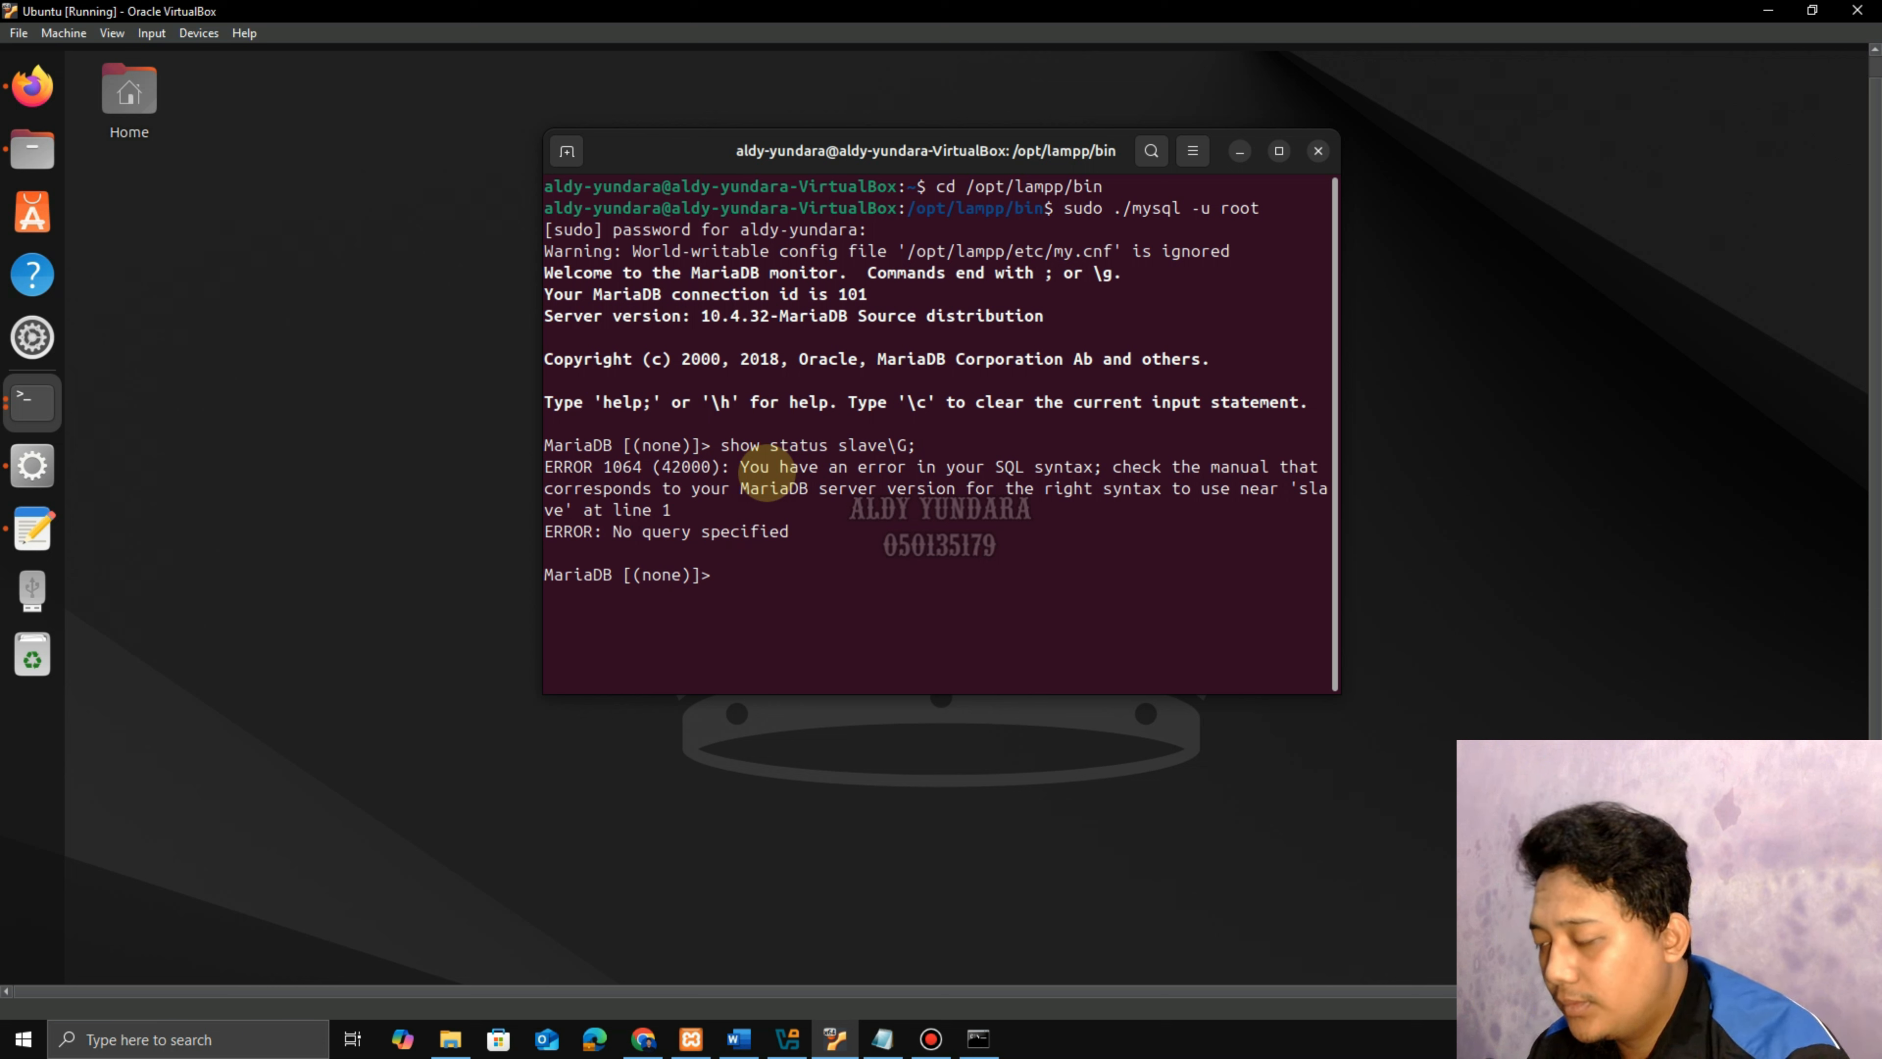
type("show")
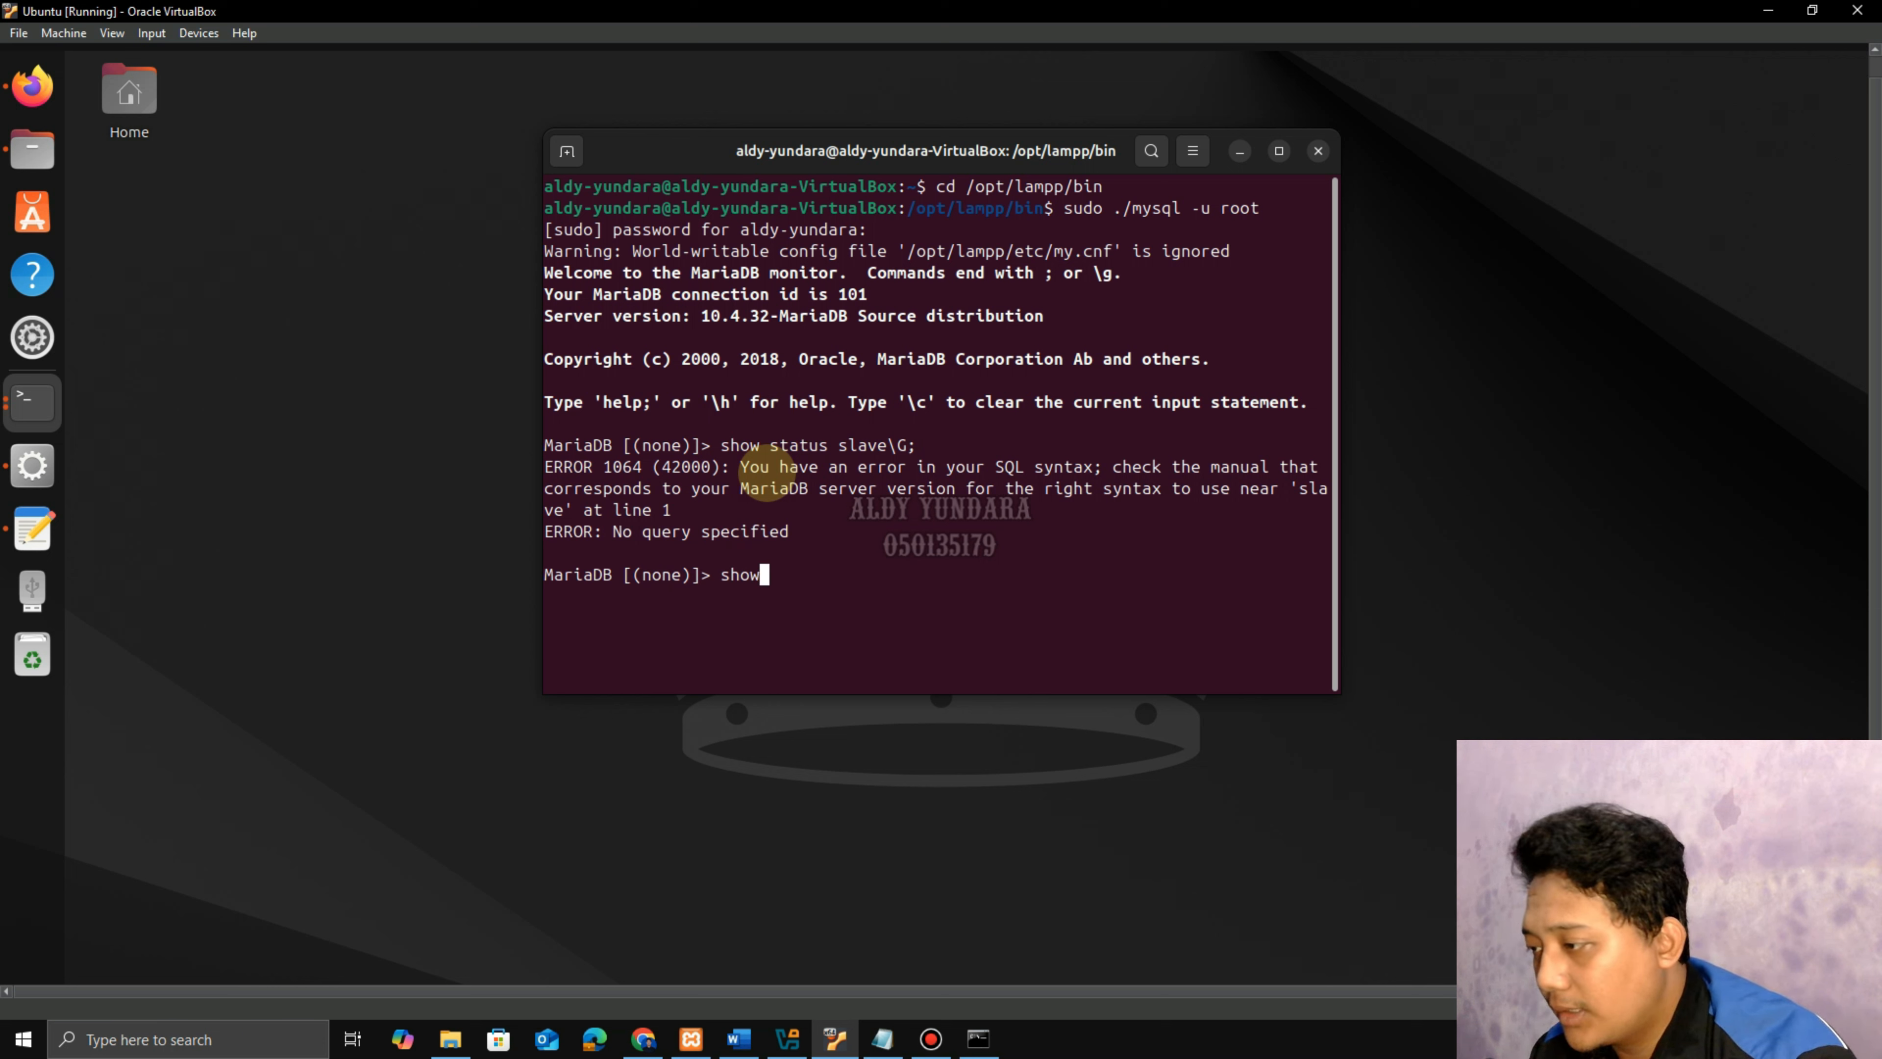
type(" slave stat")
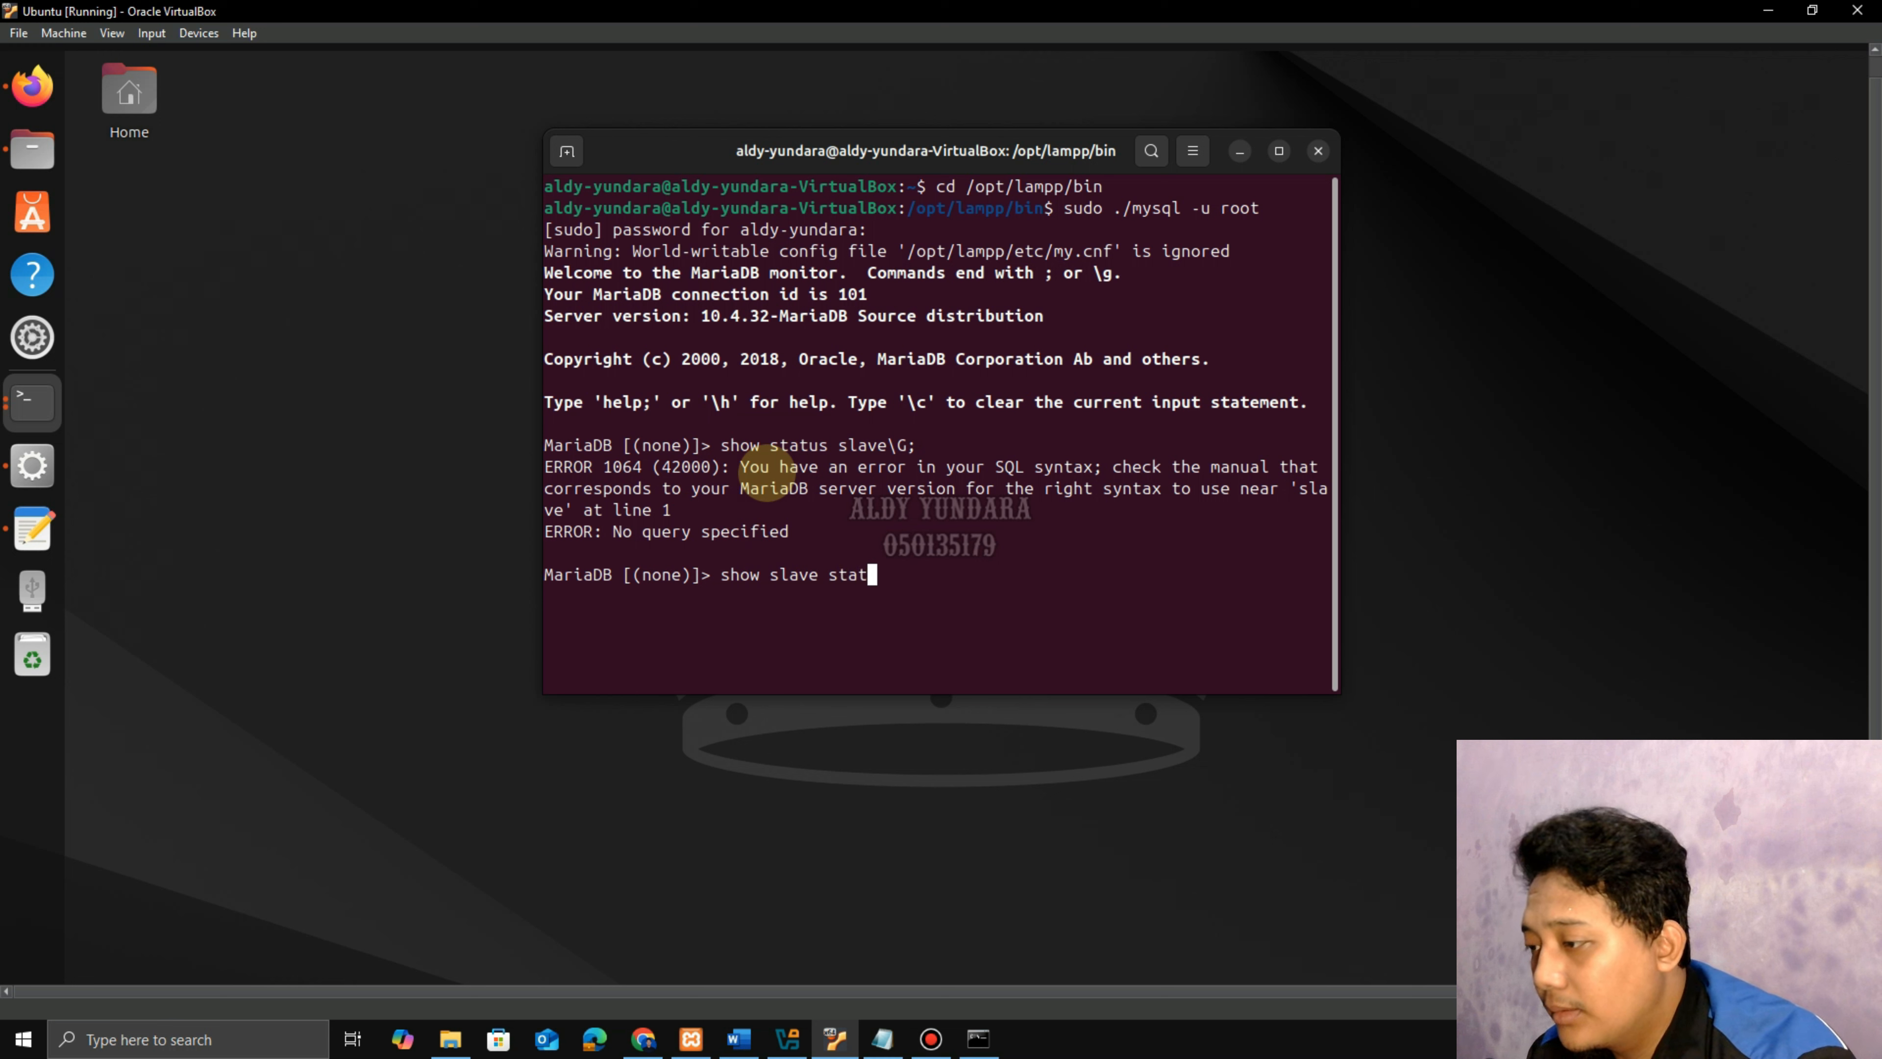
type("us\\")
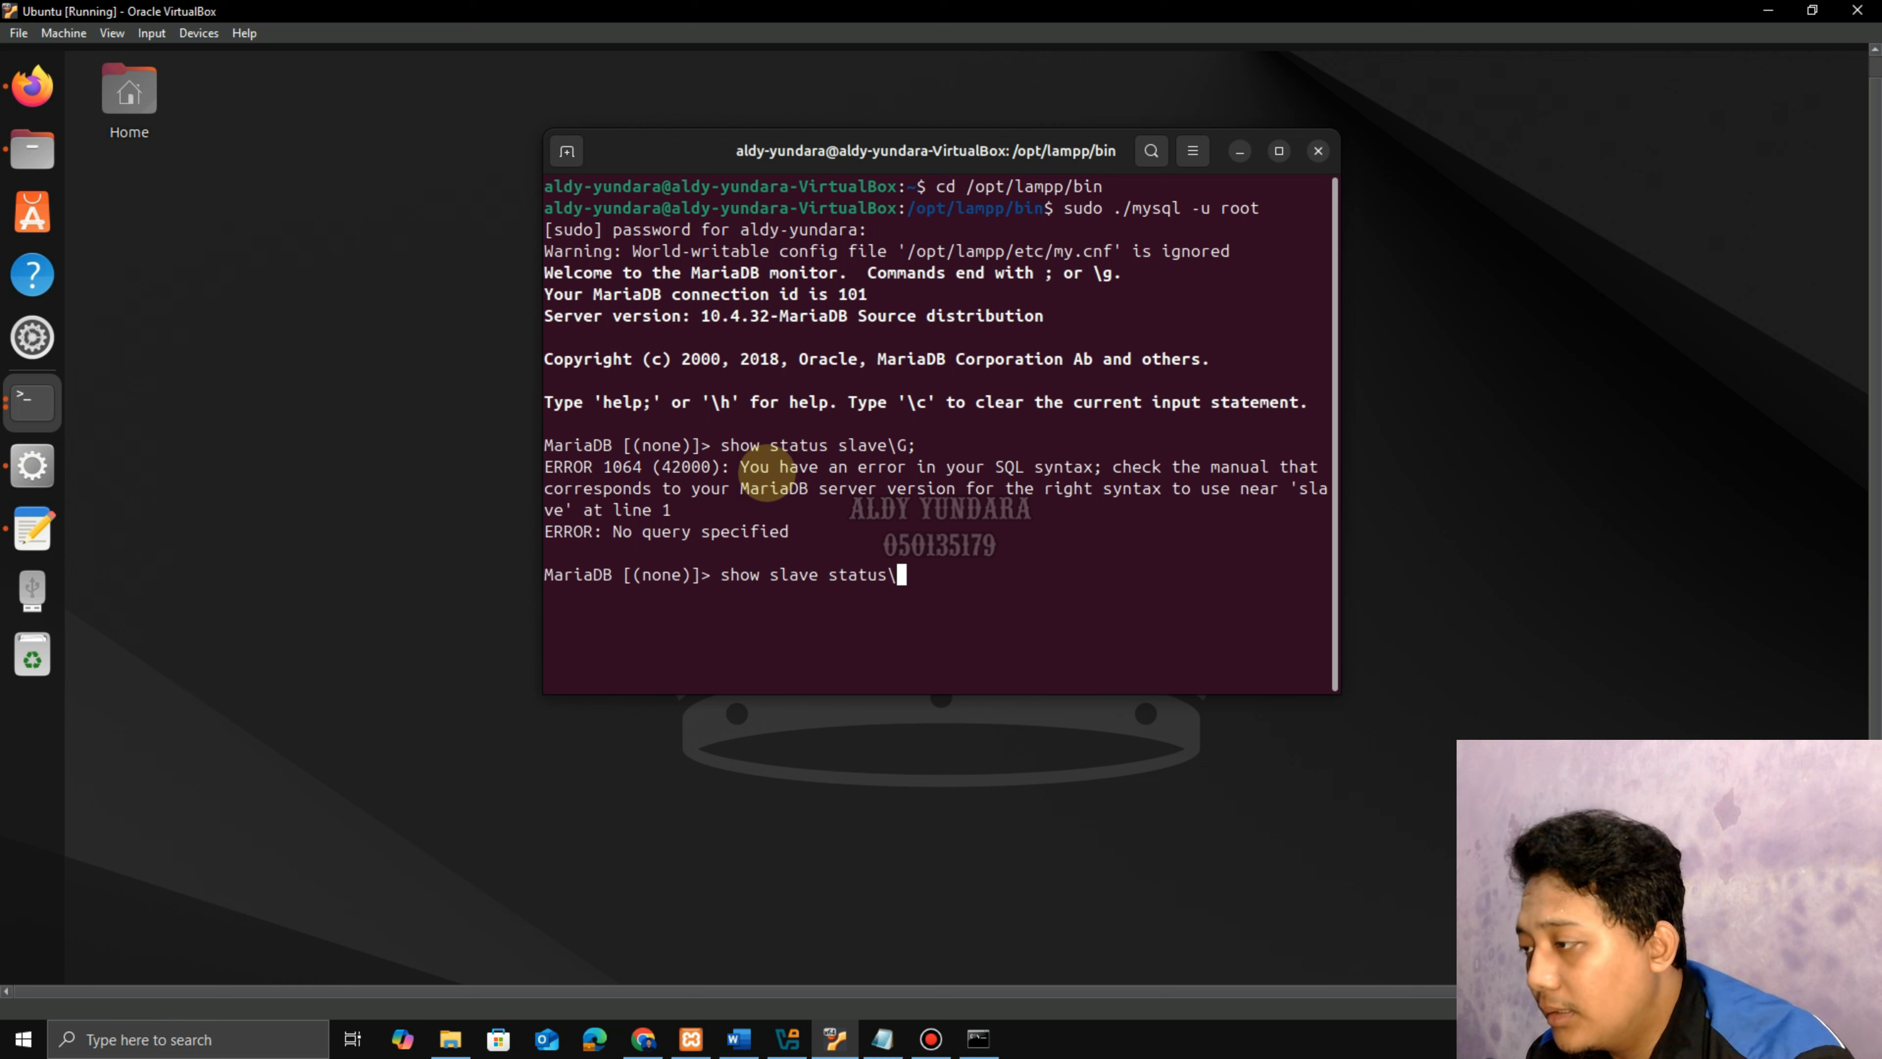
type("G")
key("Return")
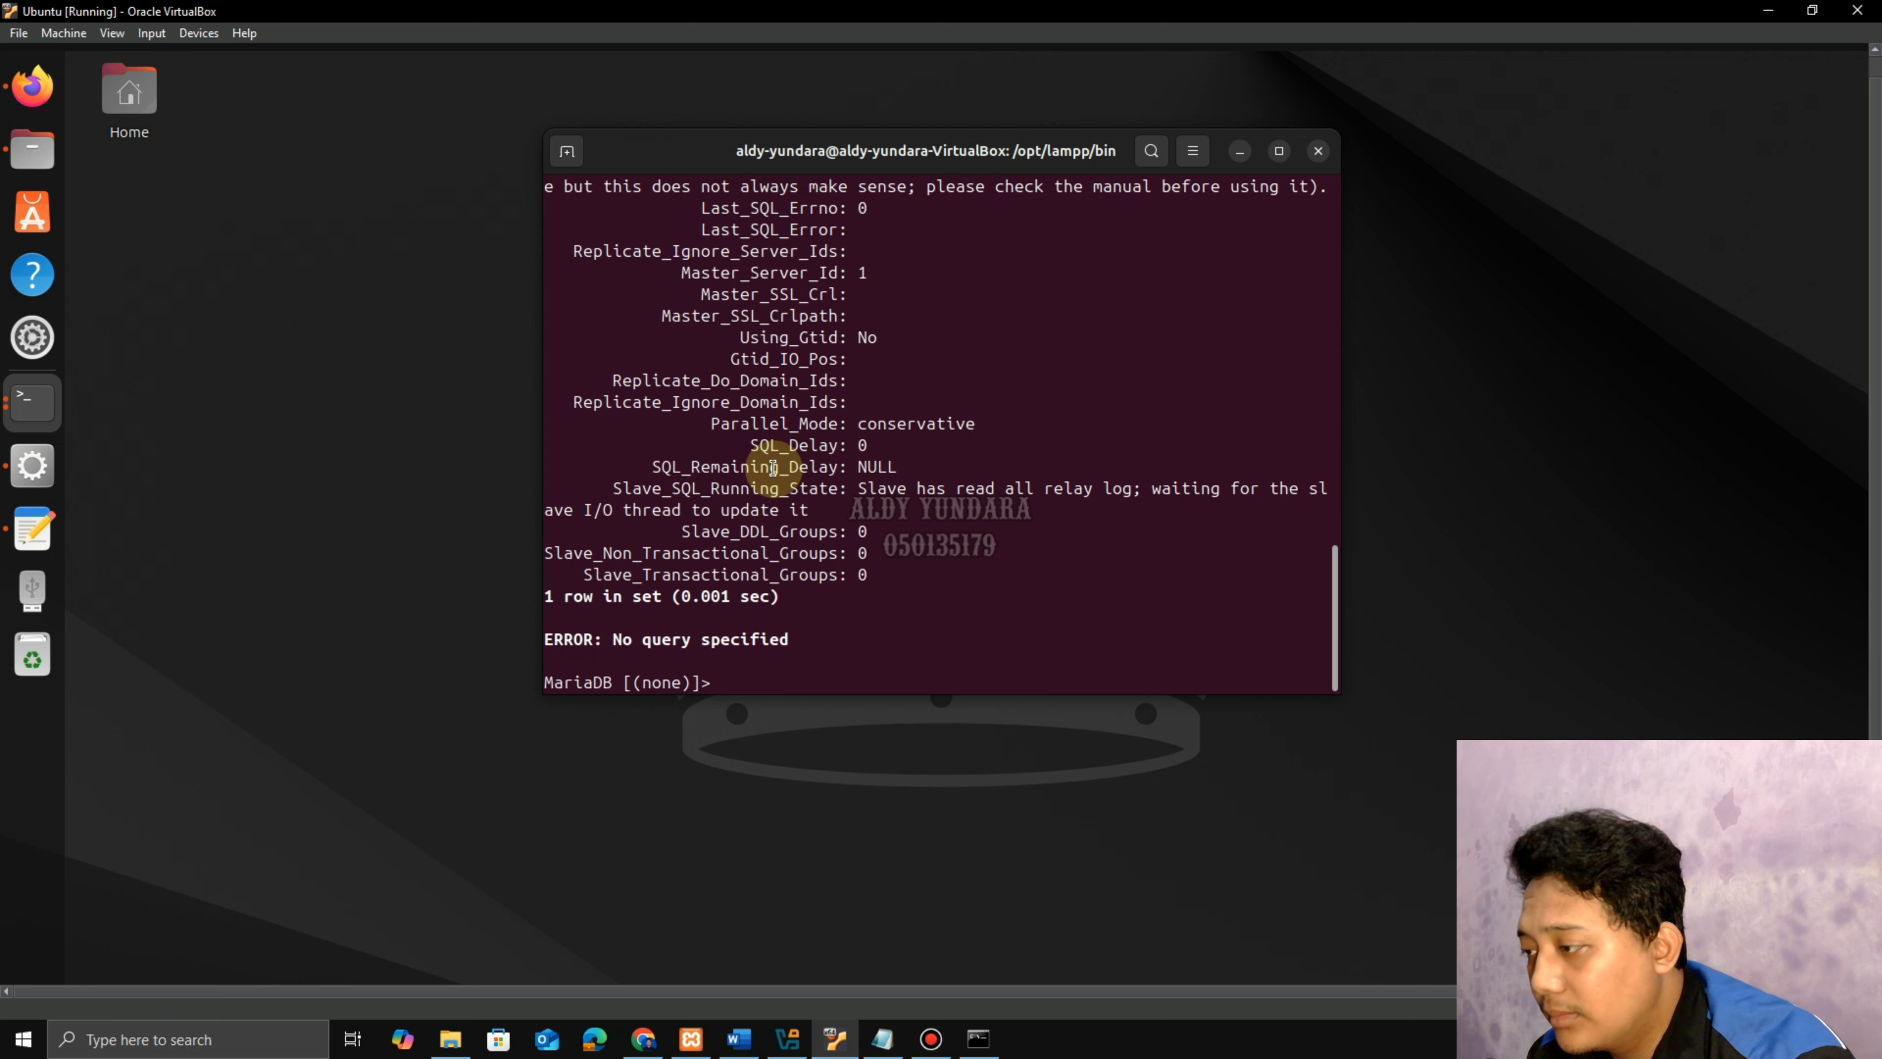
scroll(905, 528, "up", 12)
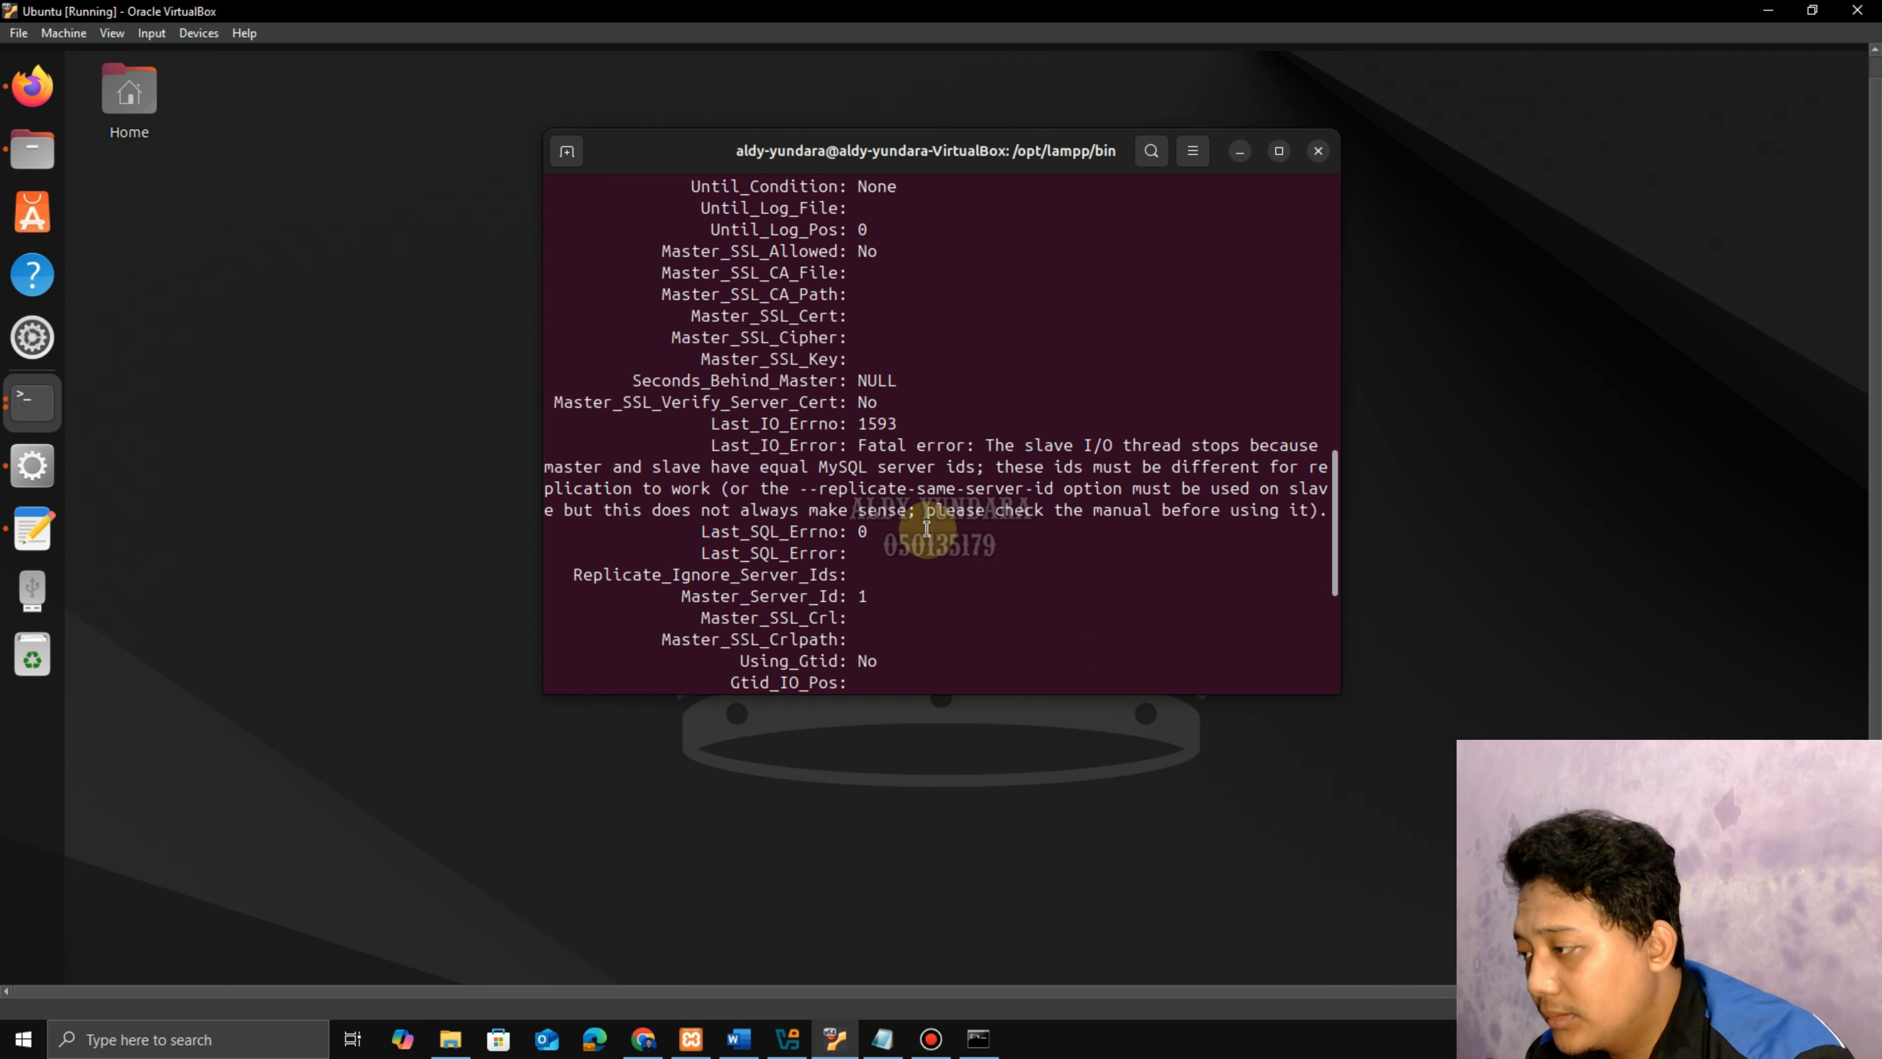
scroll(926, 528, "up", 3)
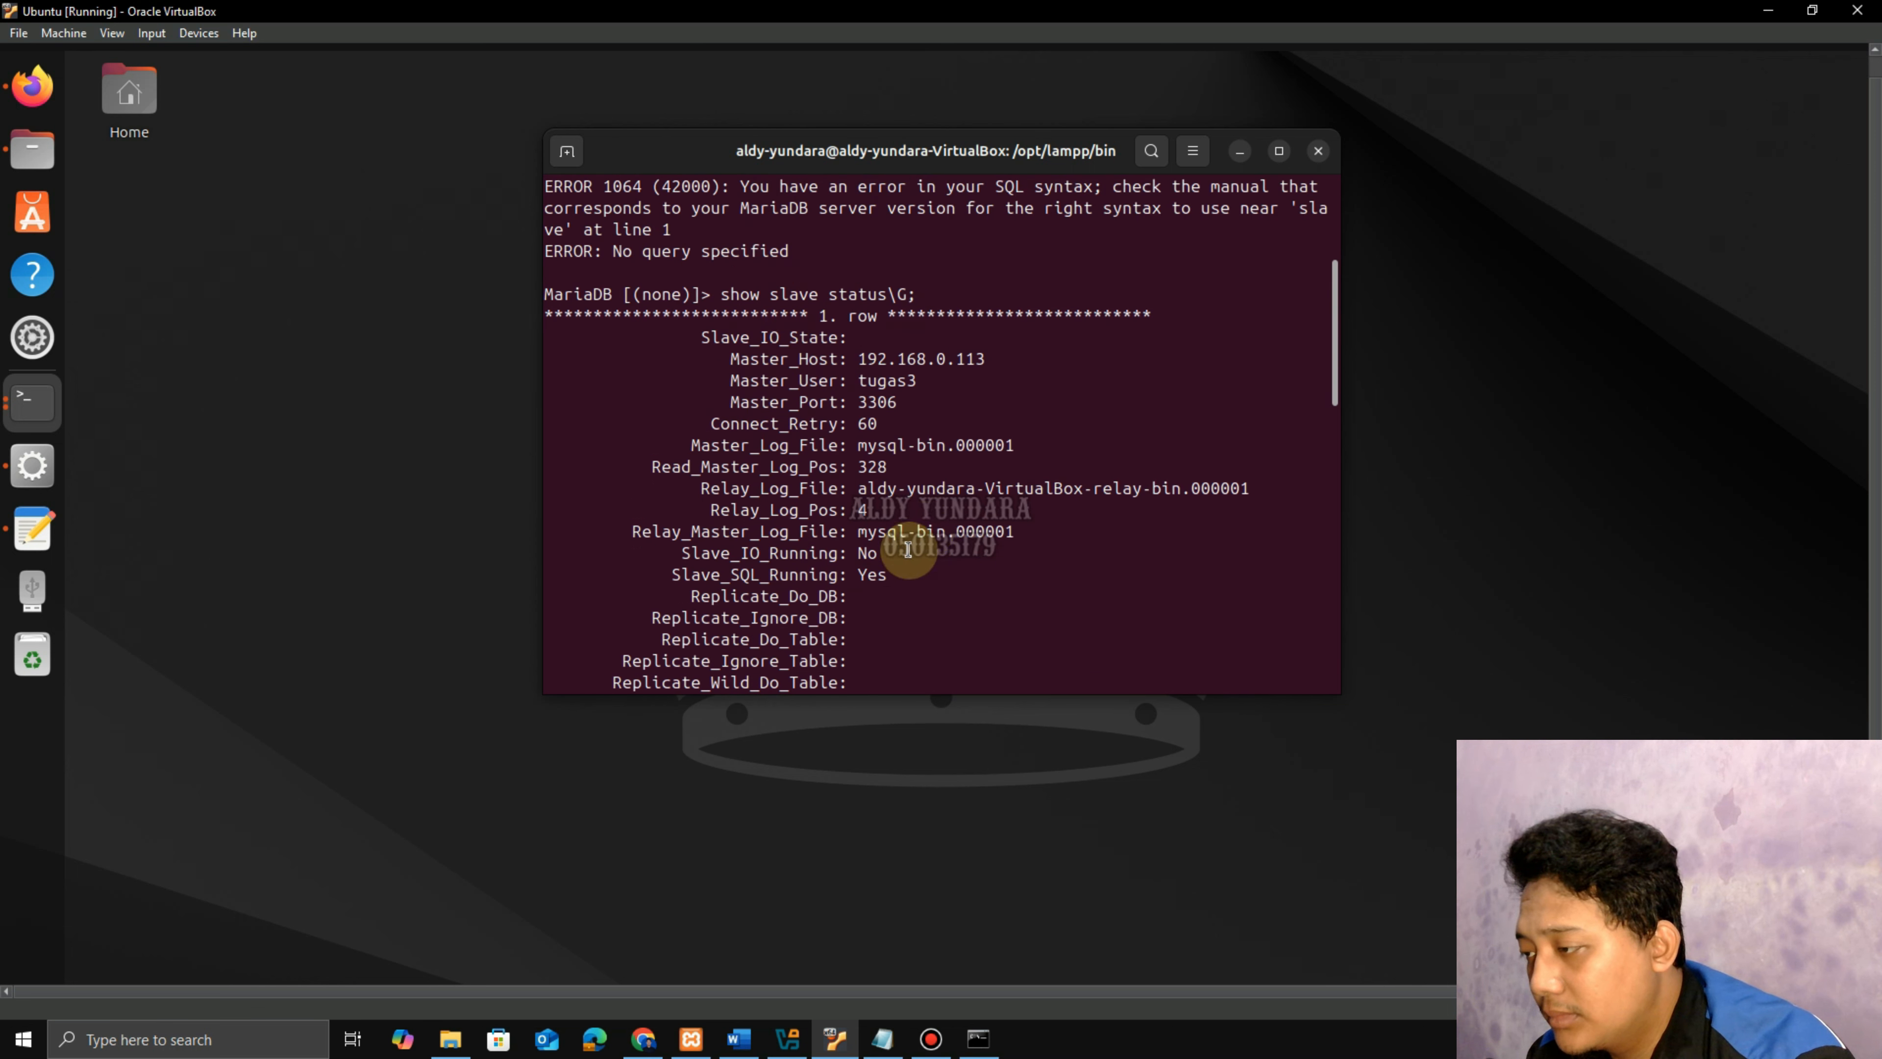
scroll(971, 562, "down", 5)
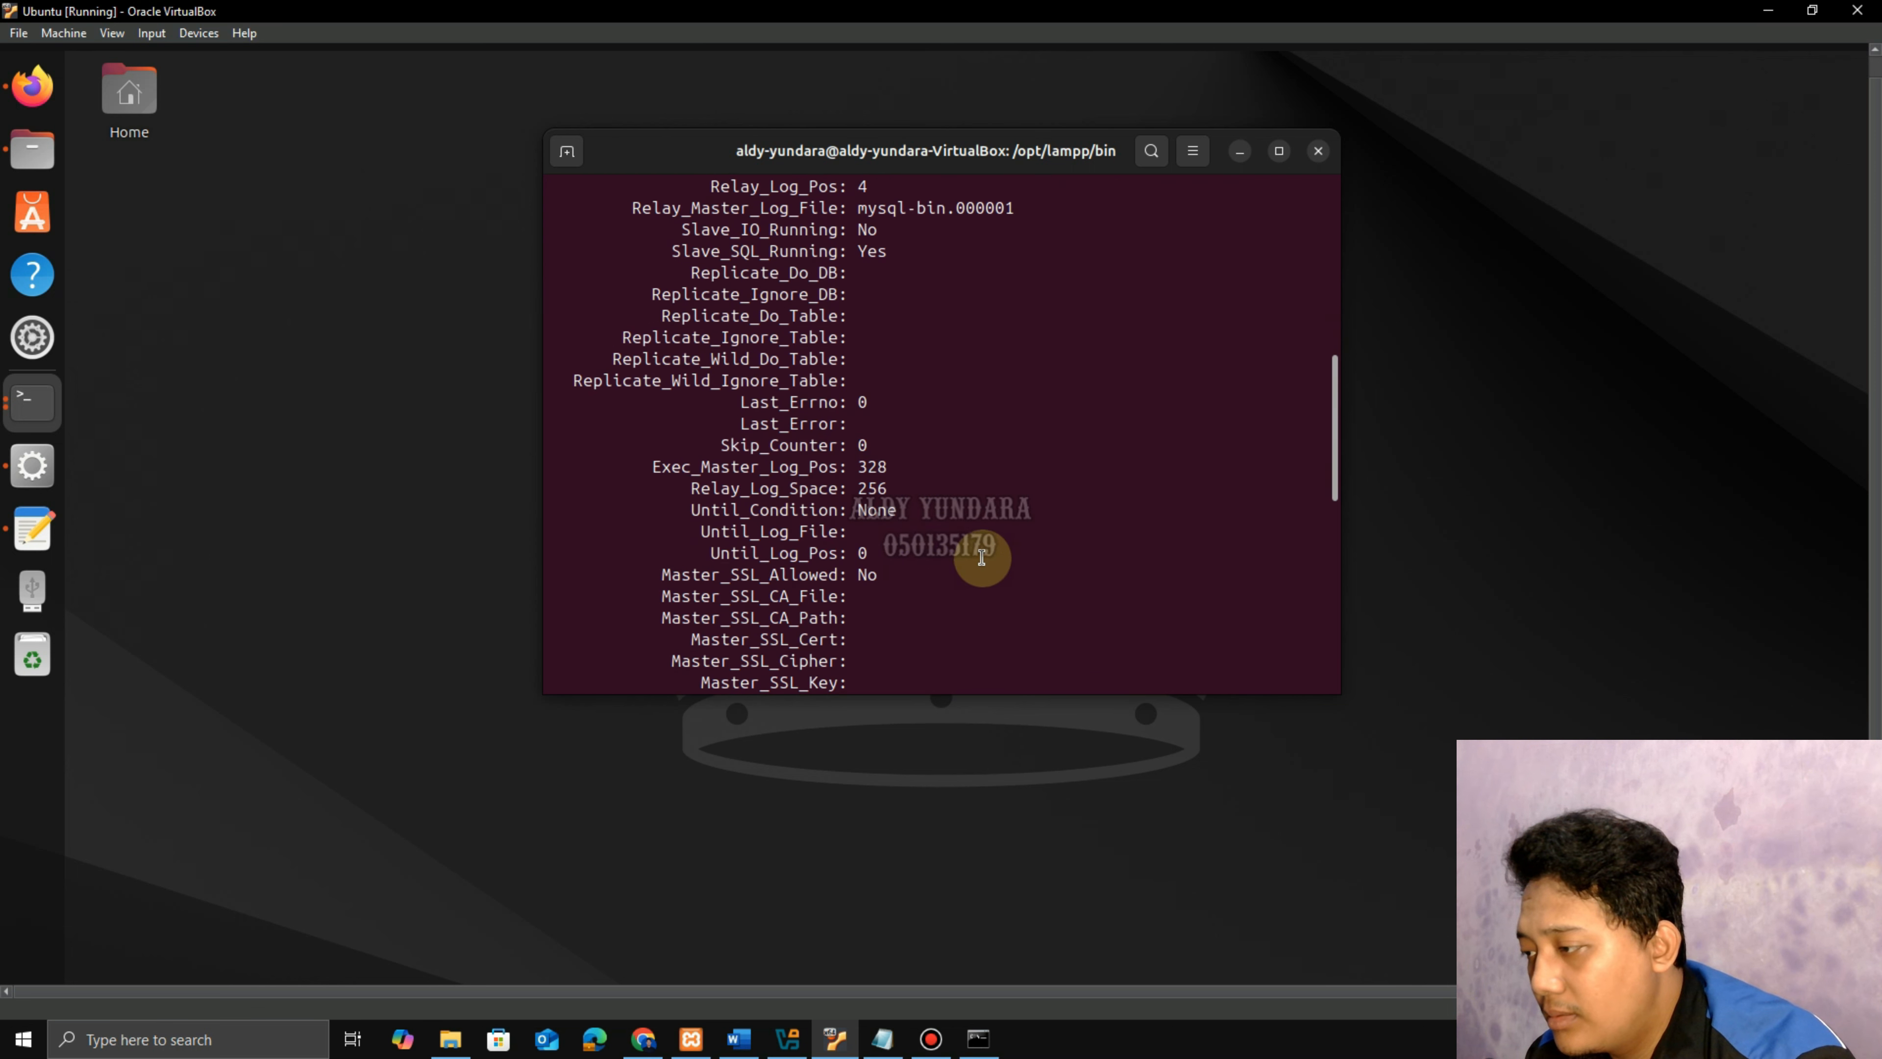
scroll(985, 510, "down", 2)
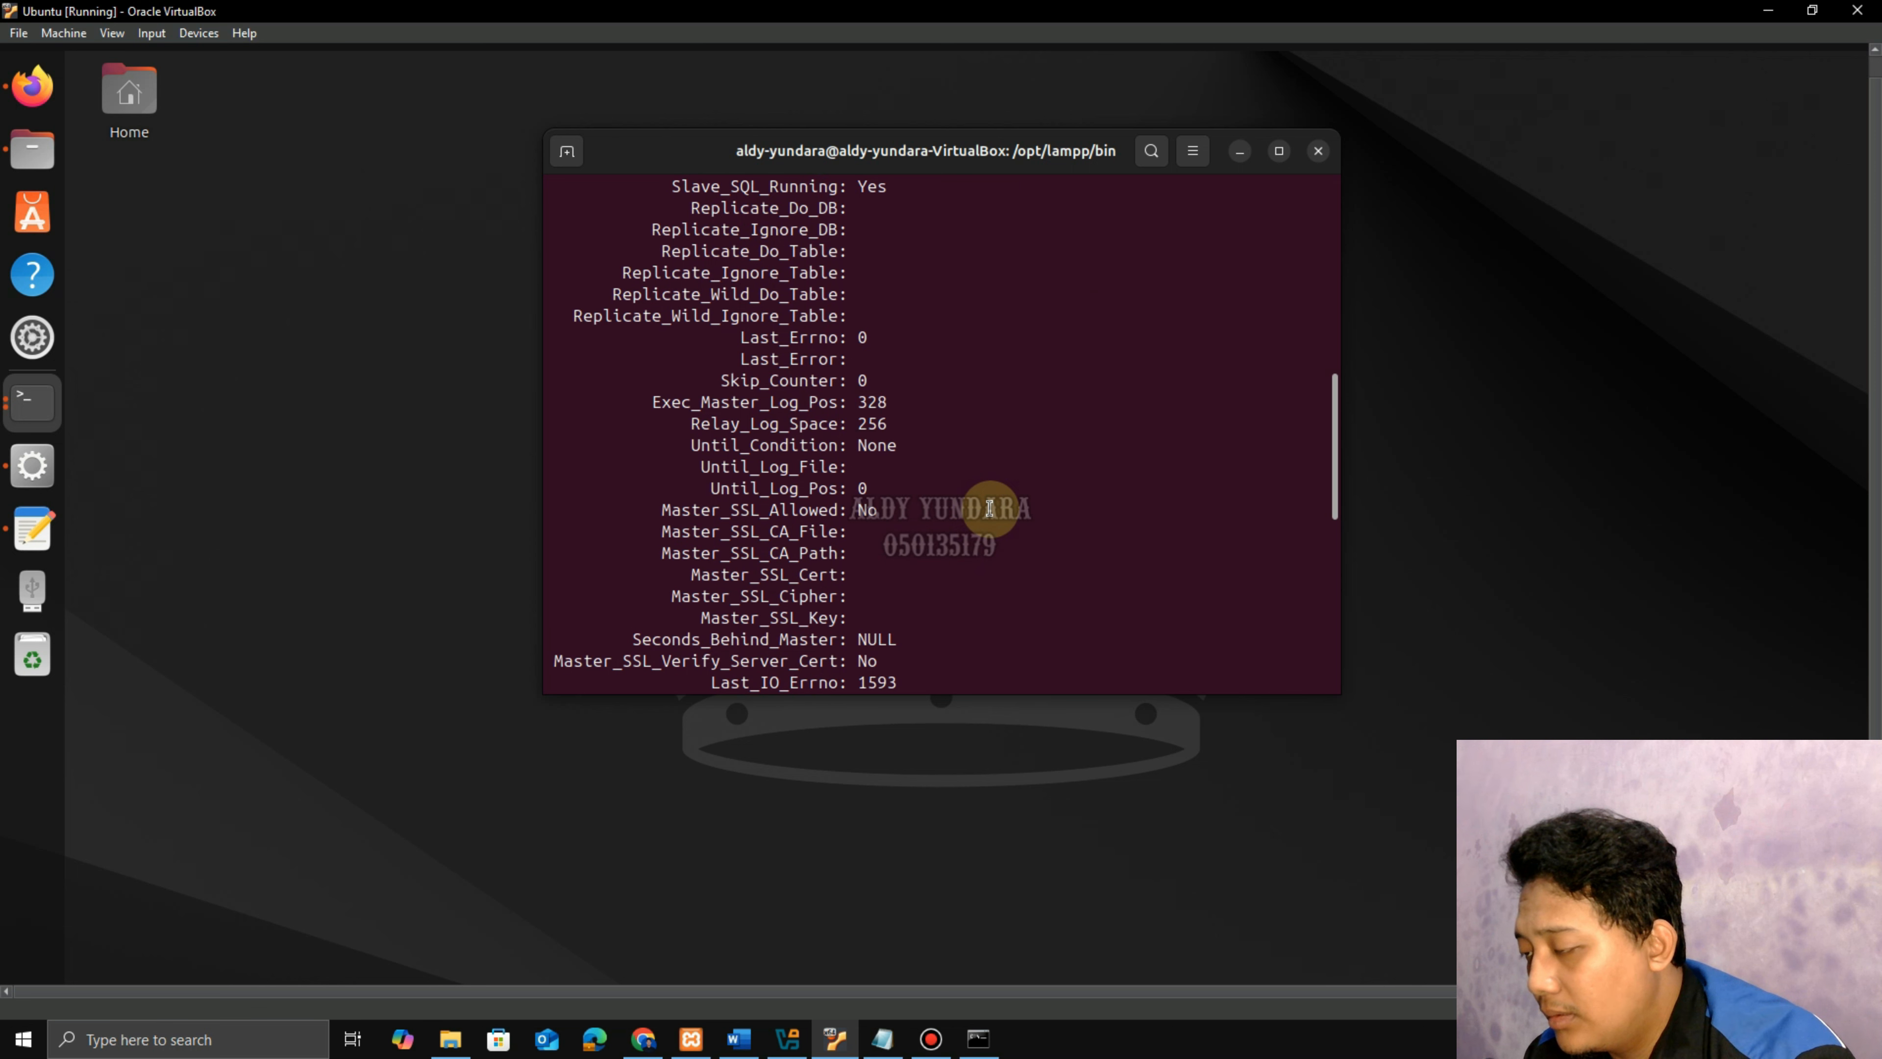
scroll(990, 507, "down", 2)
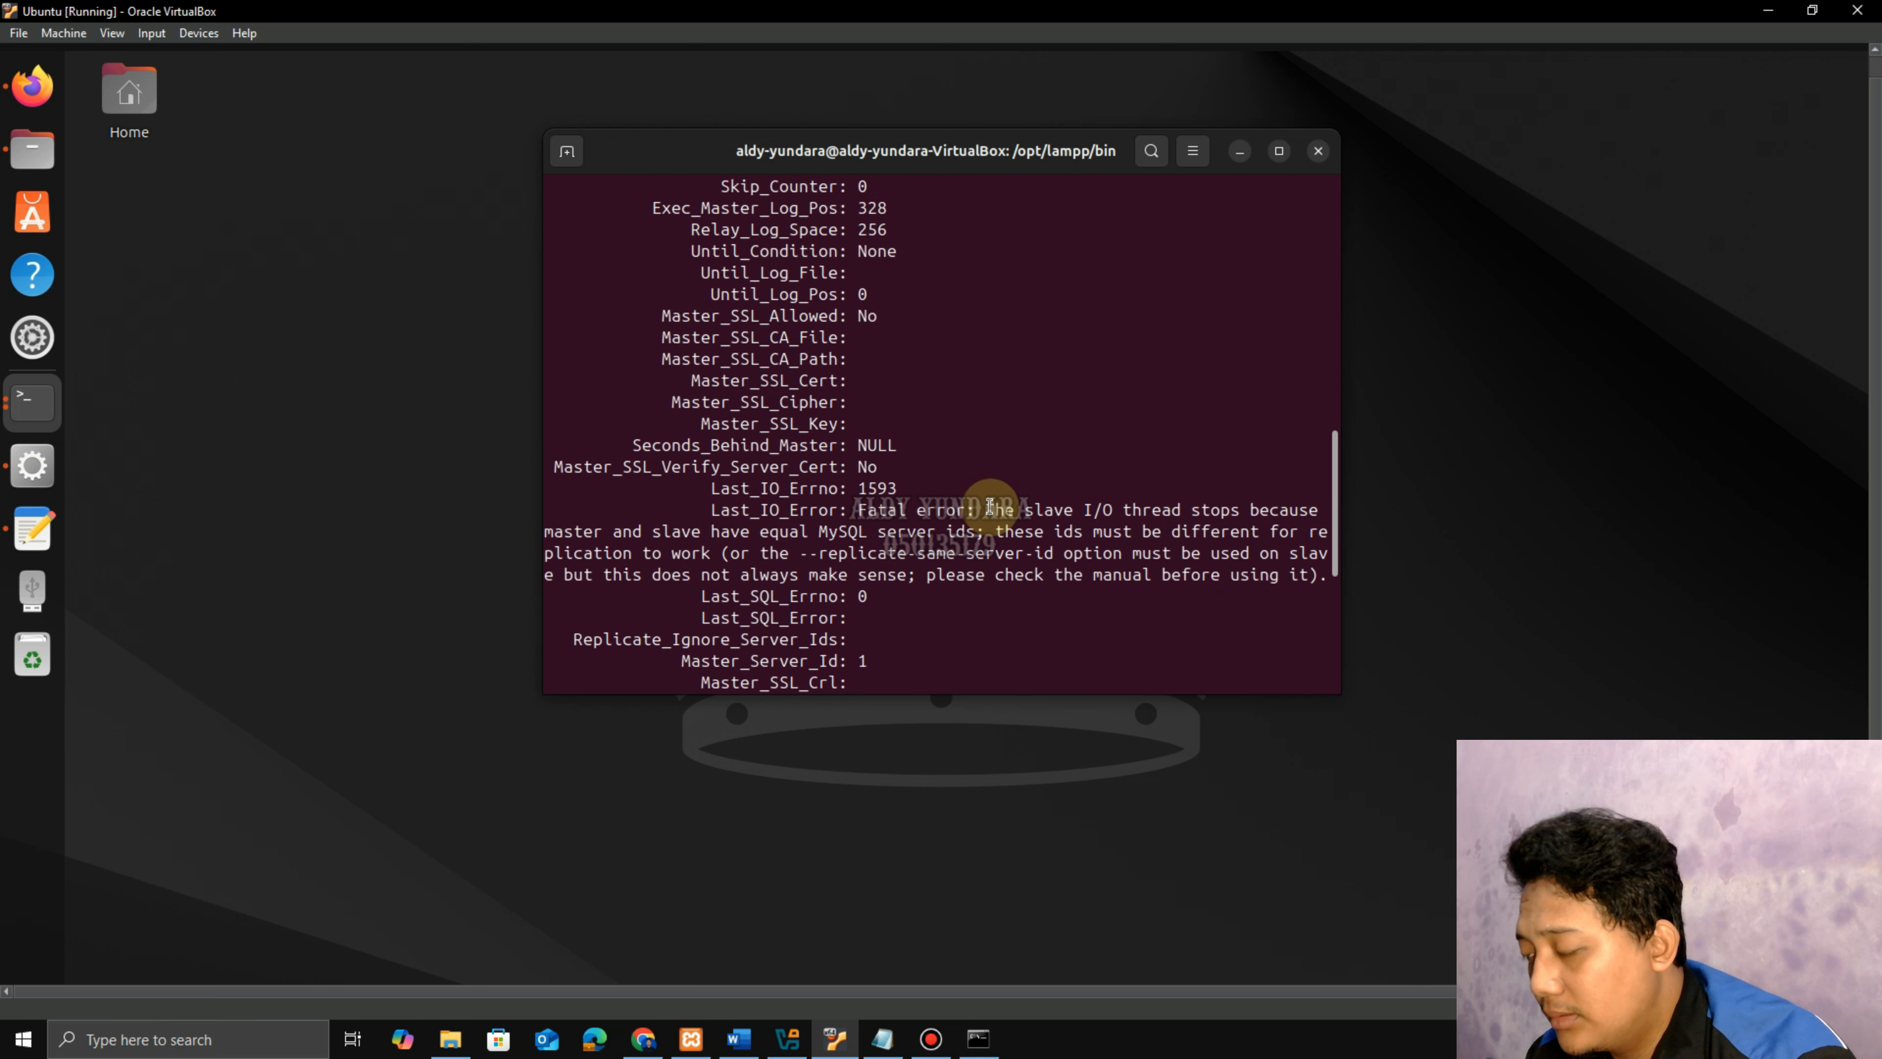
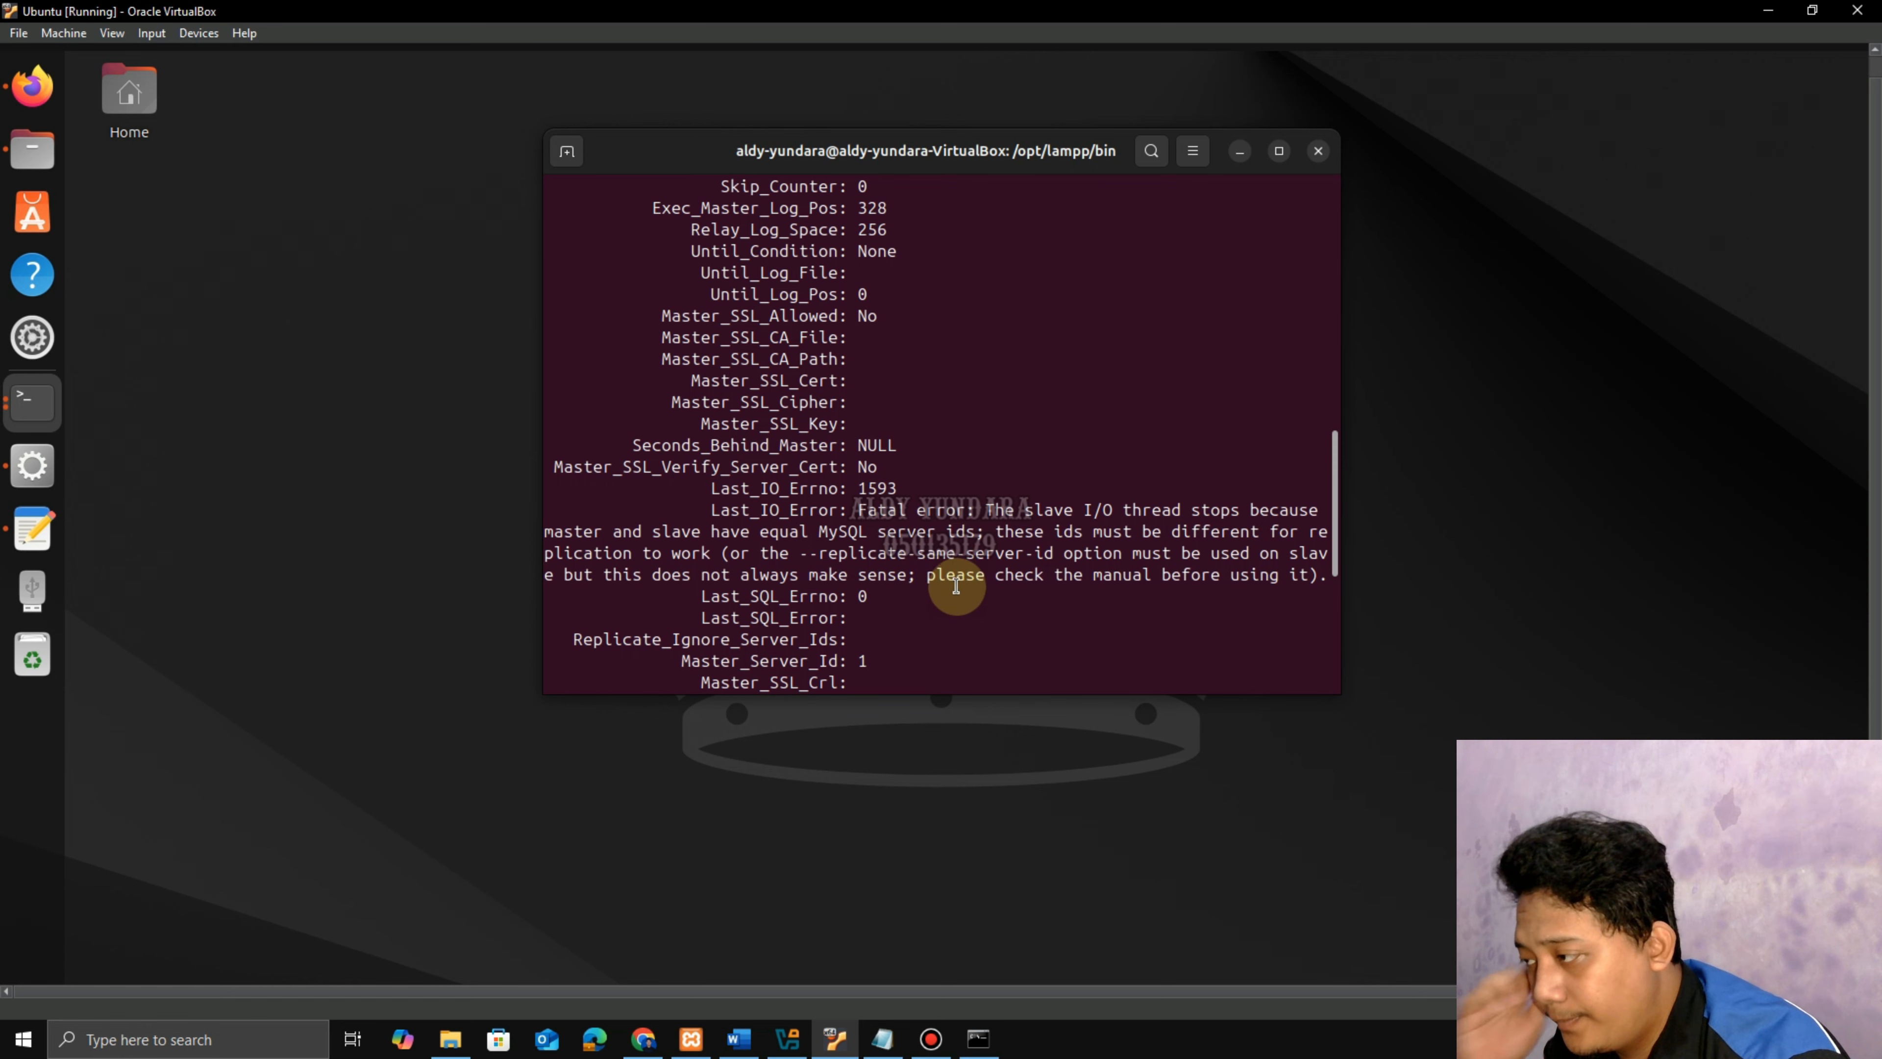
Restart the host's MySQL service in XAMPP Control Panel by stopping and starting it.
scroll(941, 572, "down", 4)
scroll(950, 576, "down", 2)
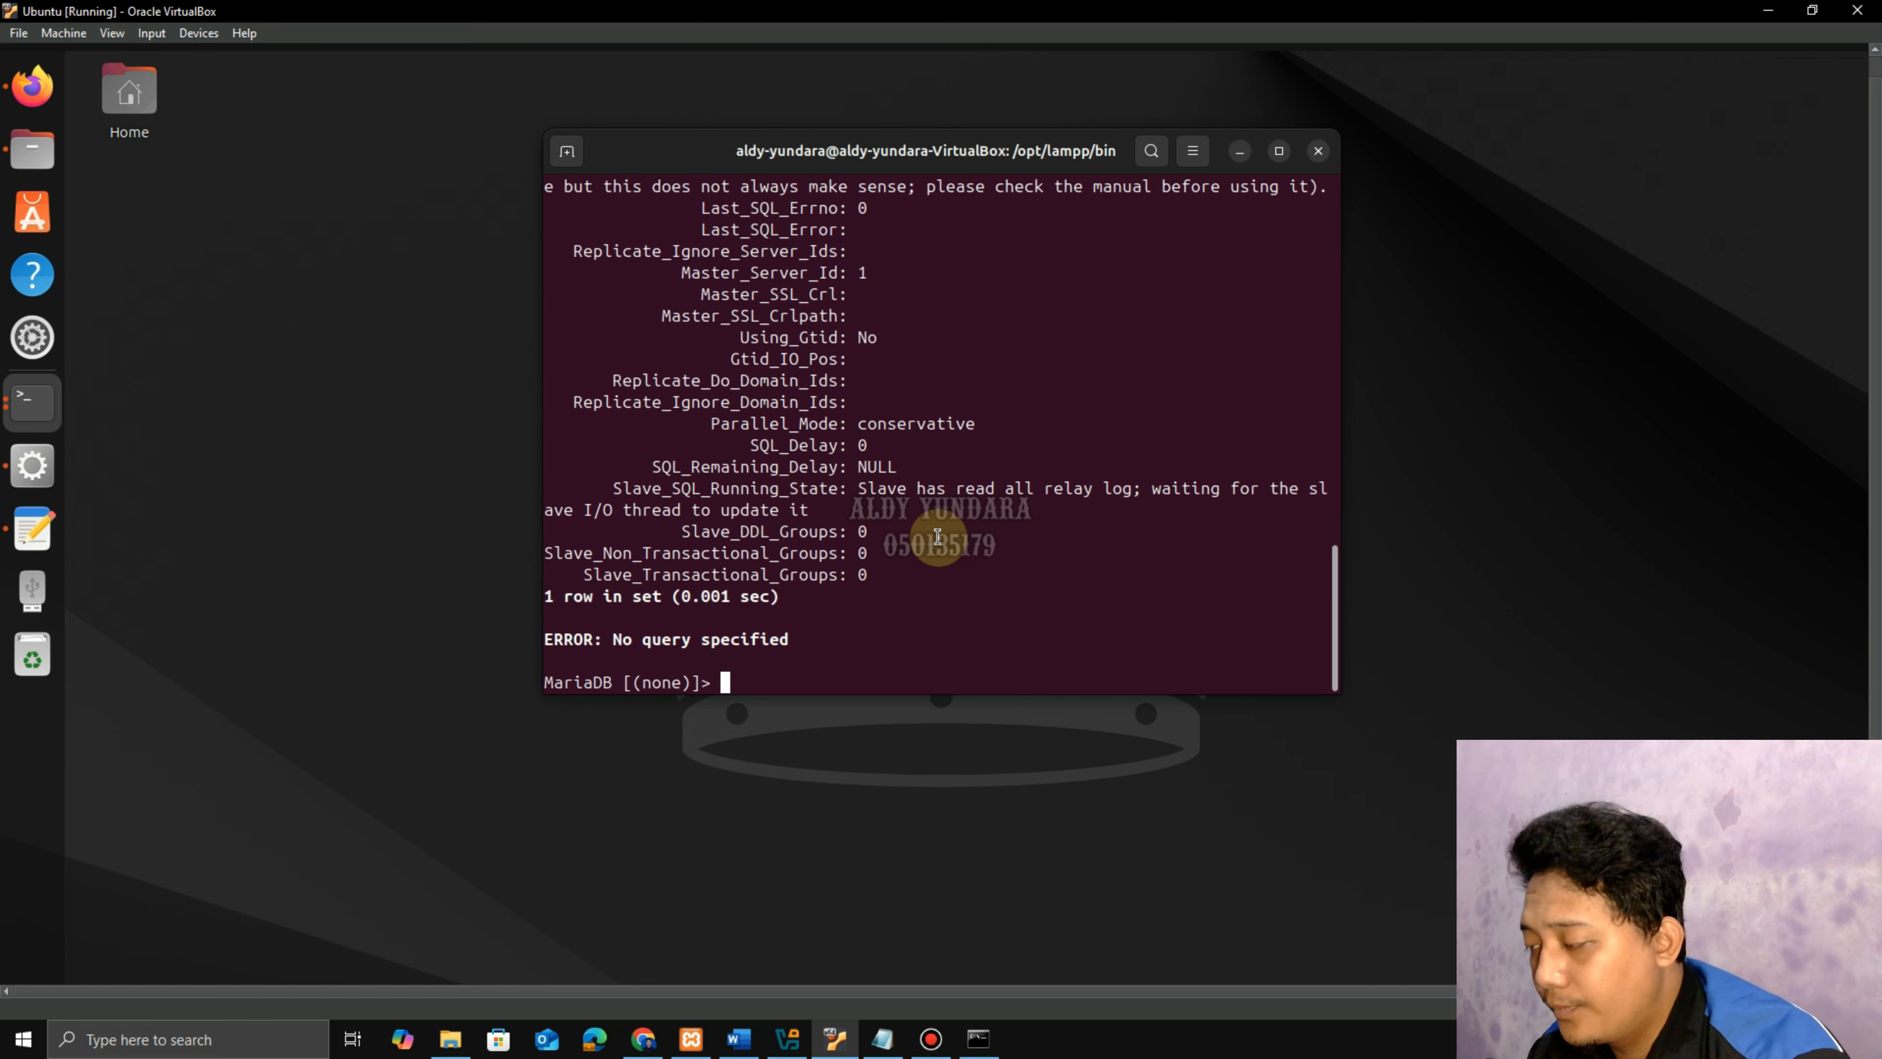
scroll(945, 571, "up", 9)
scroll(942, 539, "up", 8)
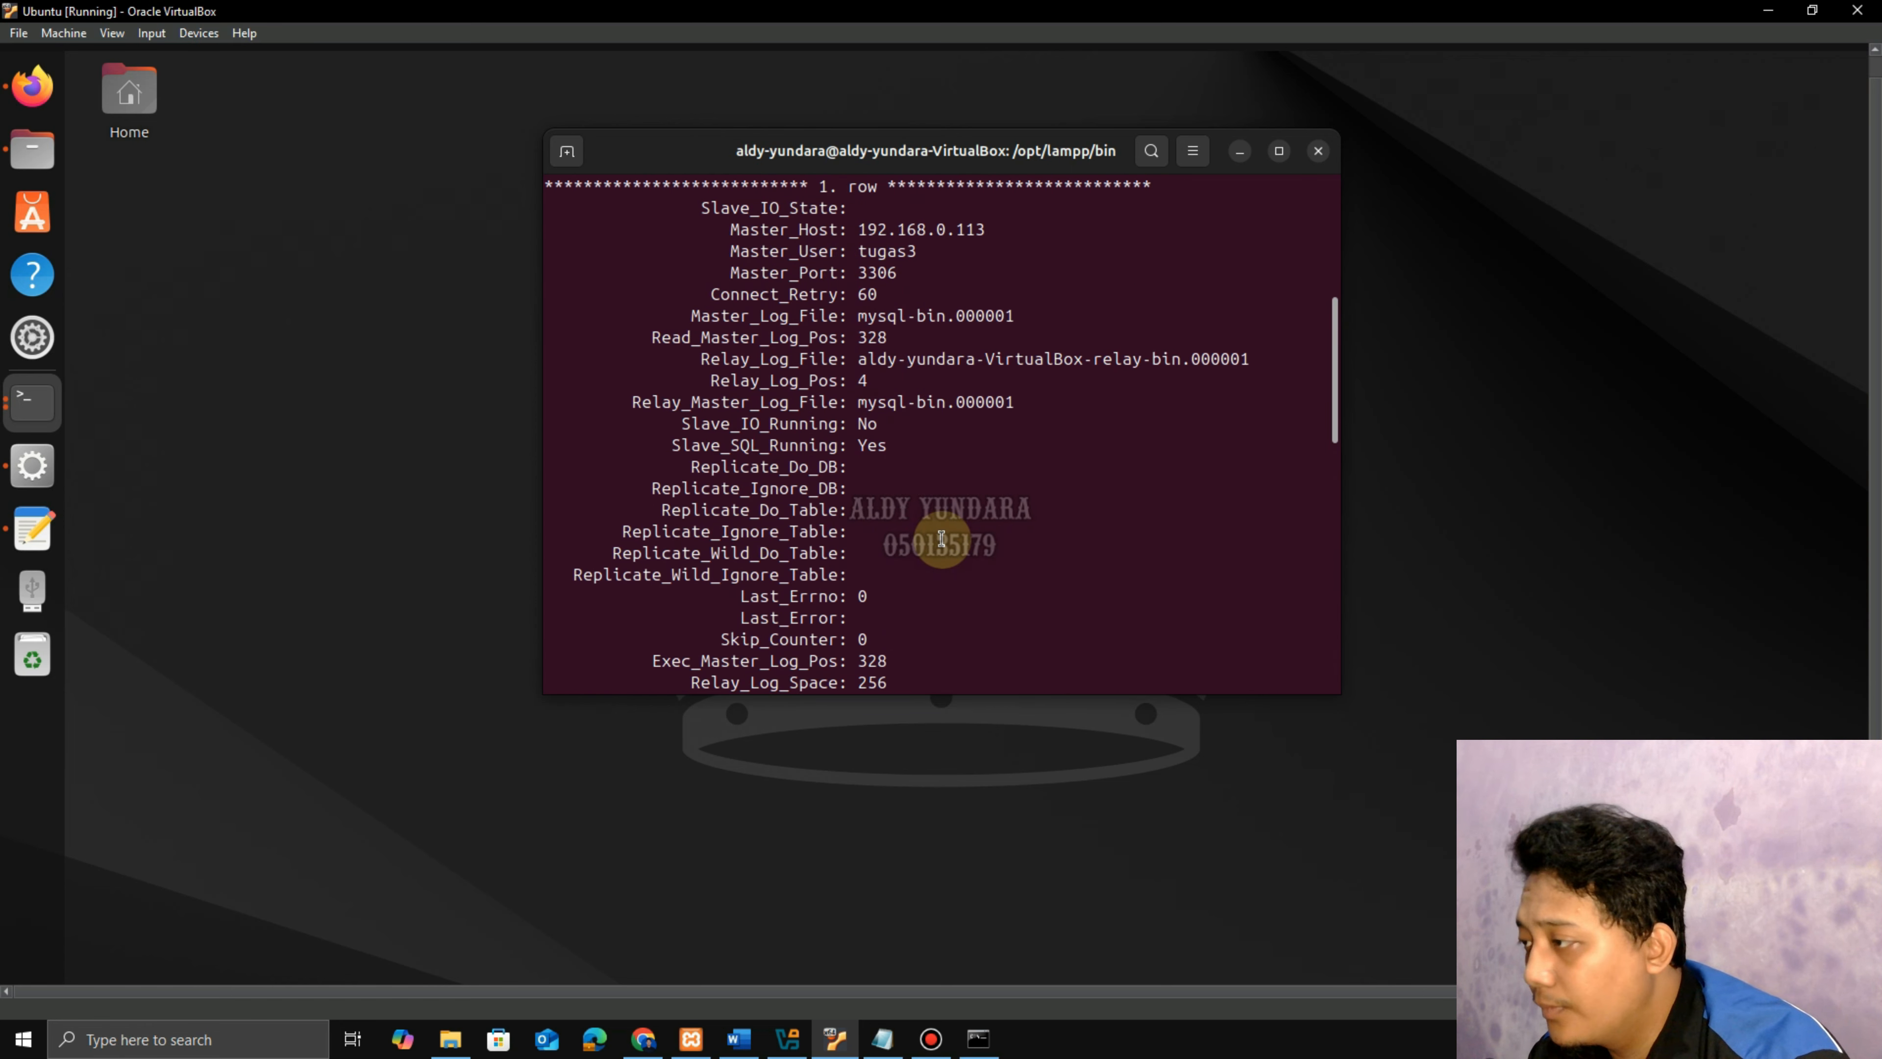
scroll(945, 539, "down", 2)
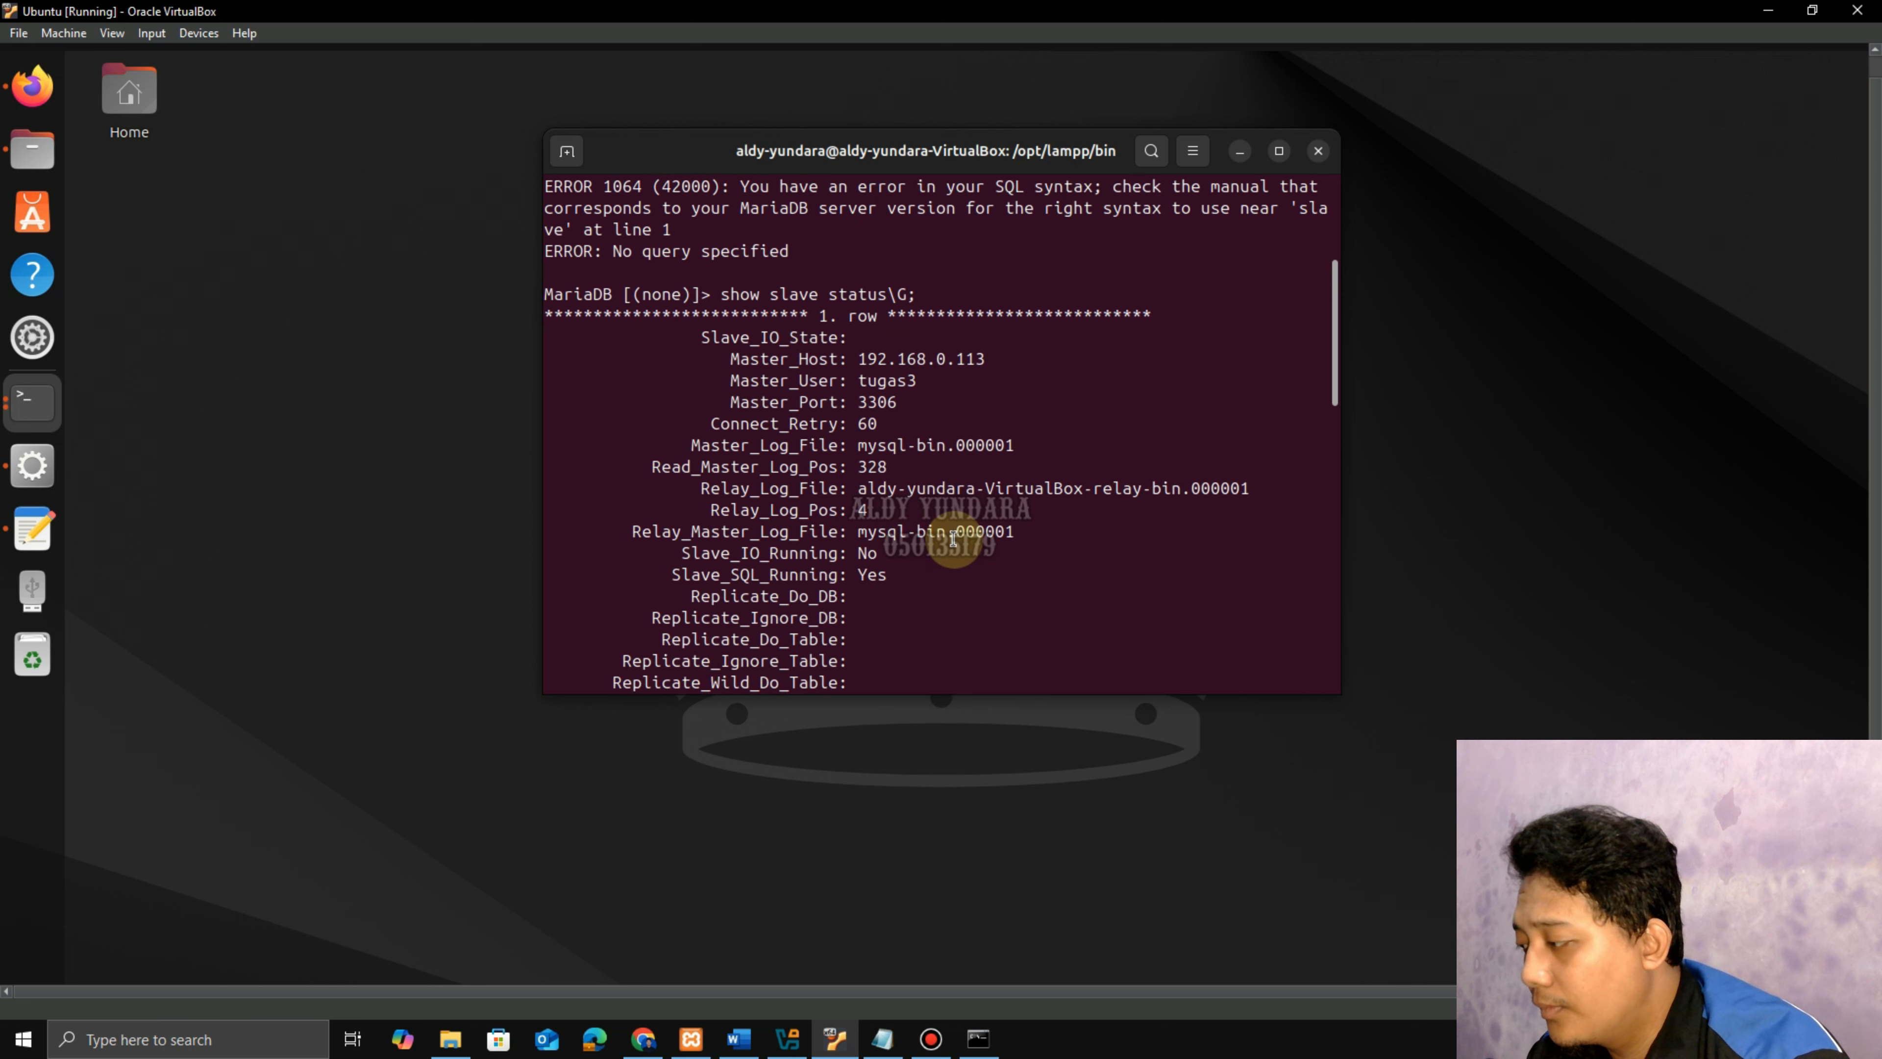
left_click(1241, 156)
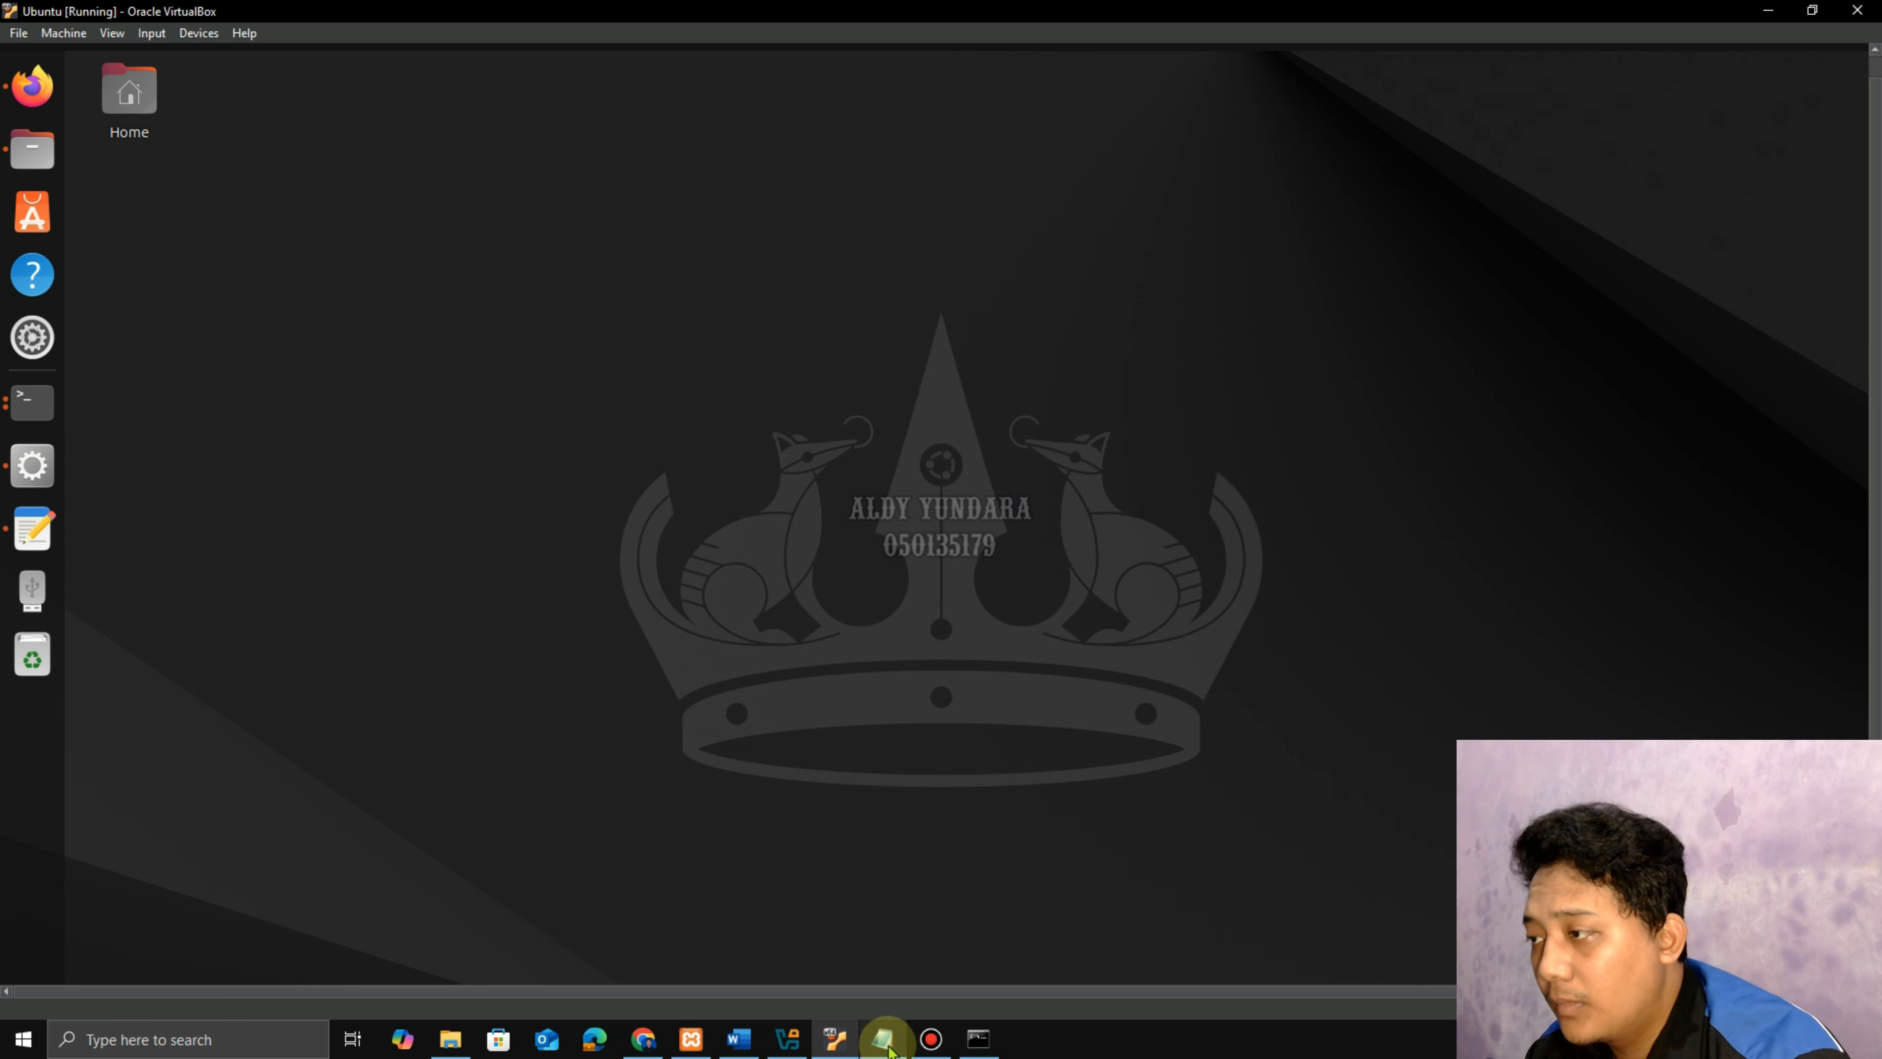
left_click(692, 1046)
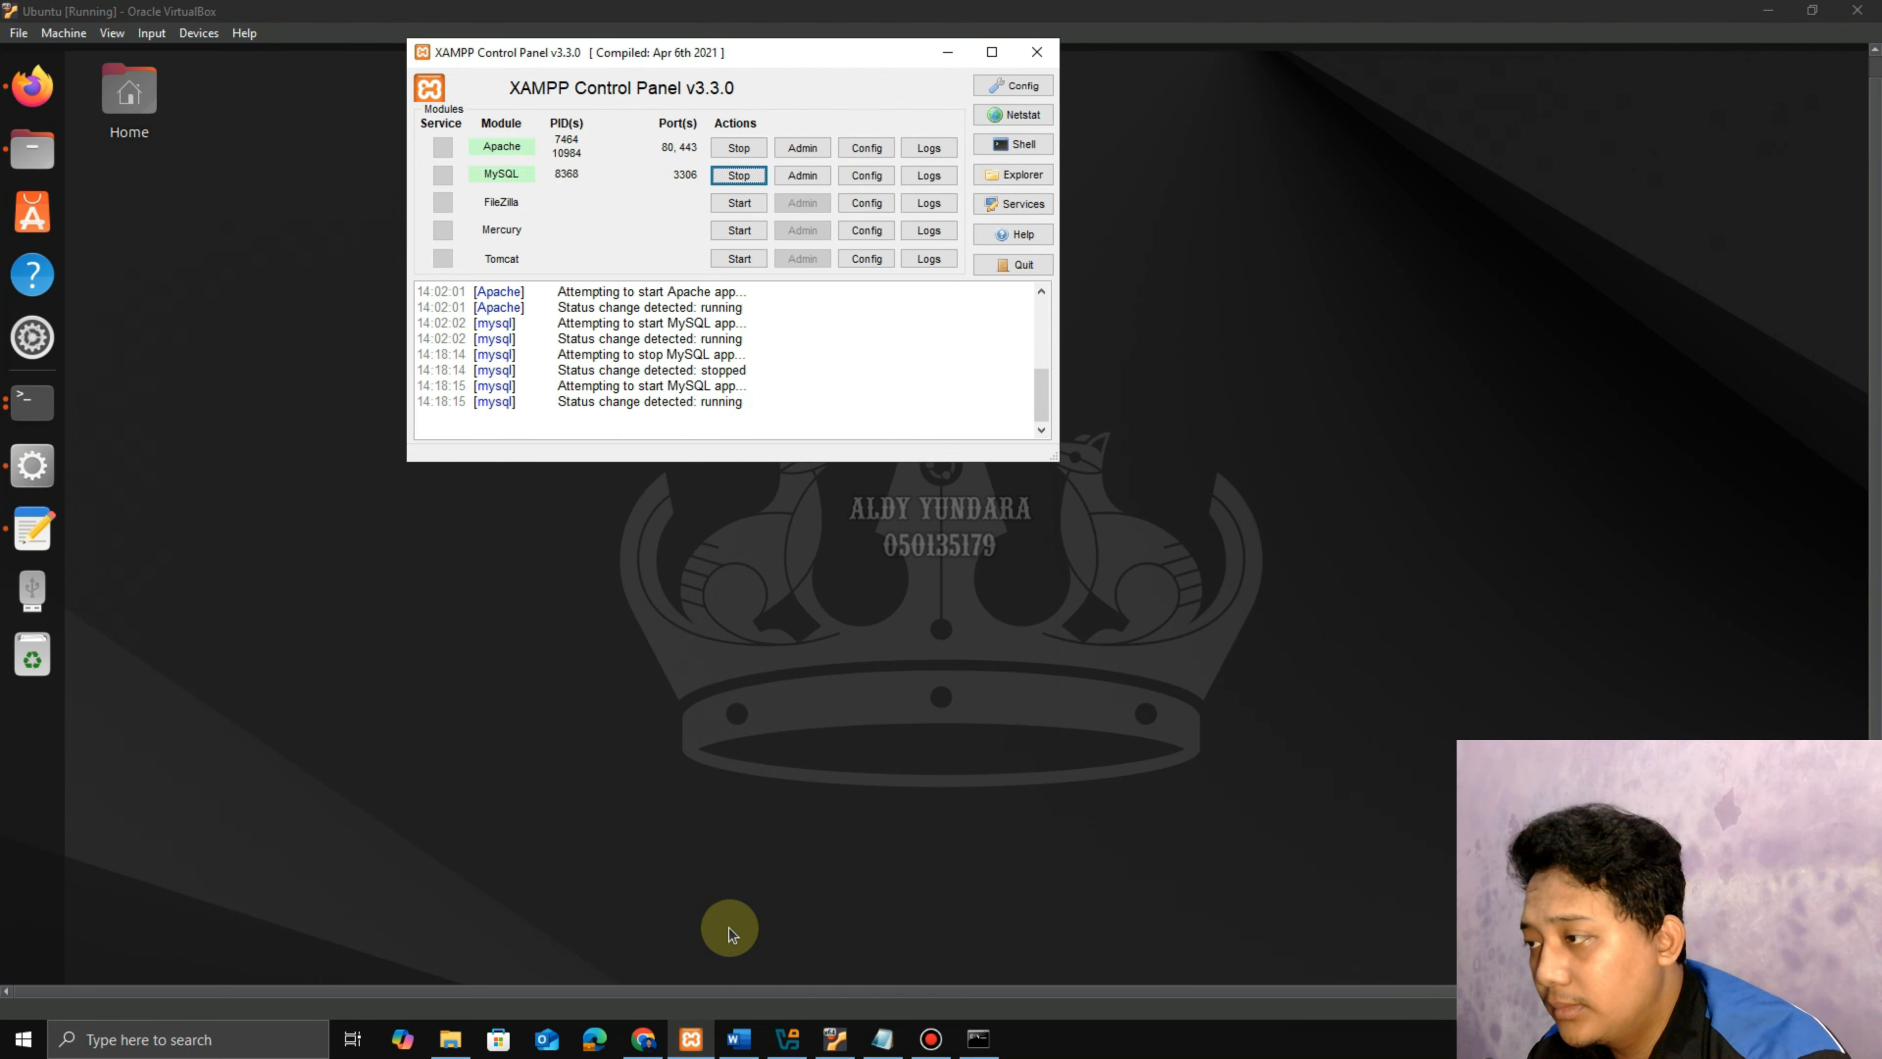
left_click(750, 181)
left_click(740, 177)
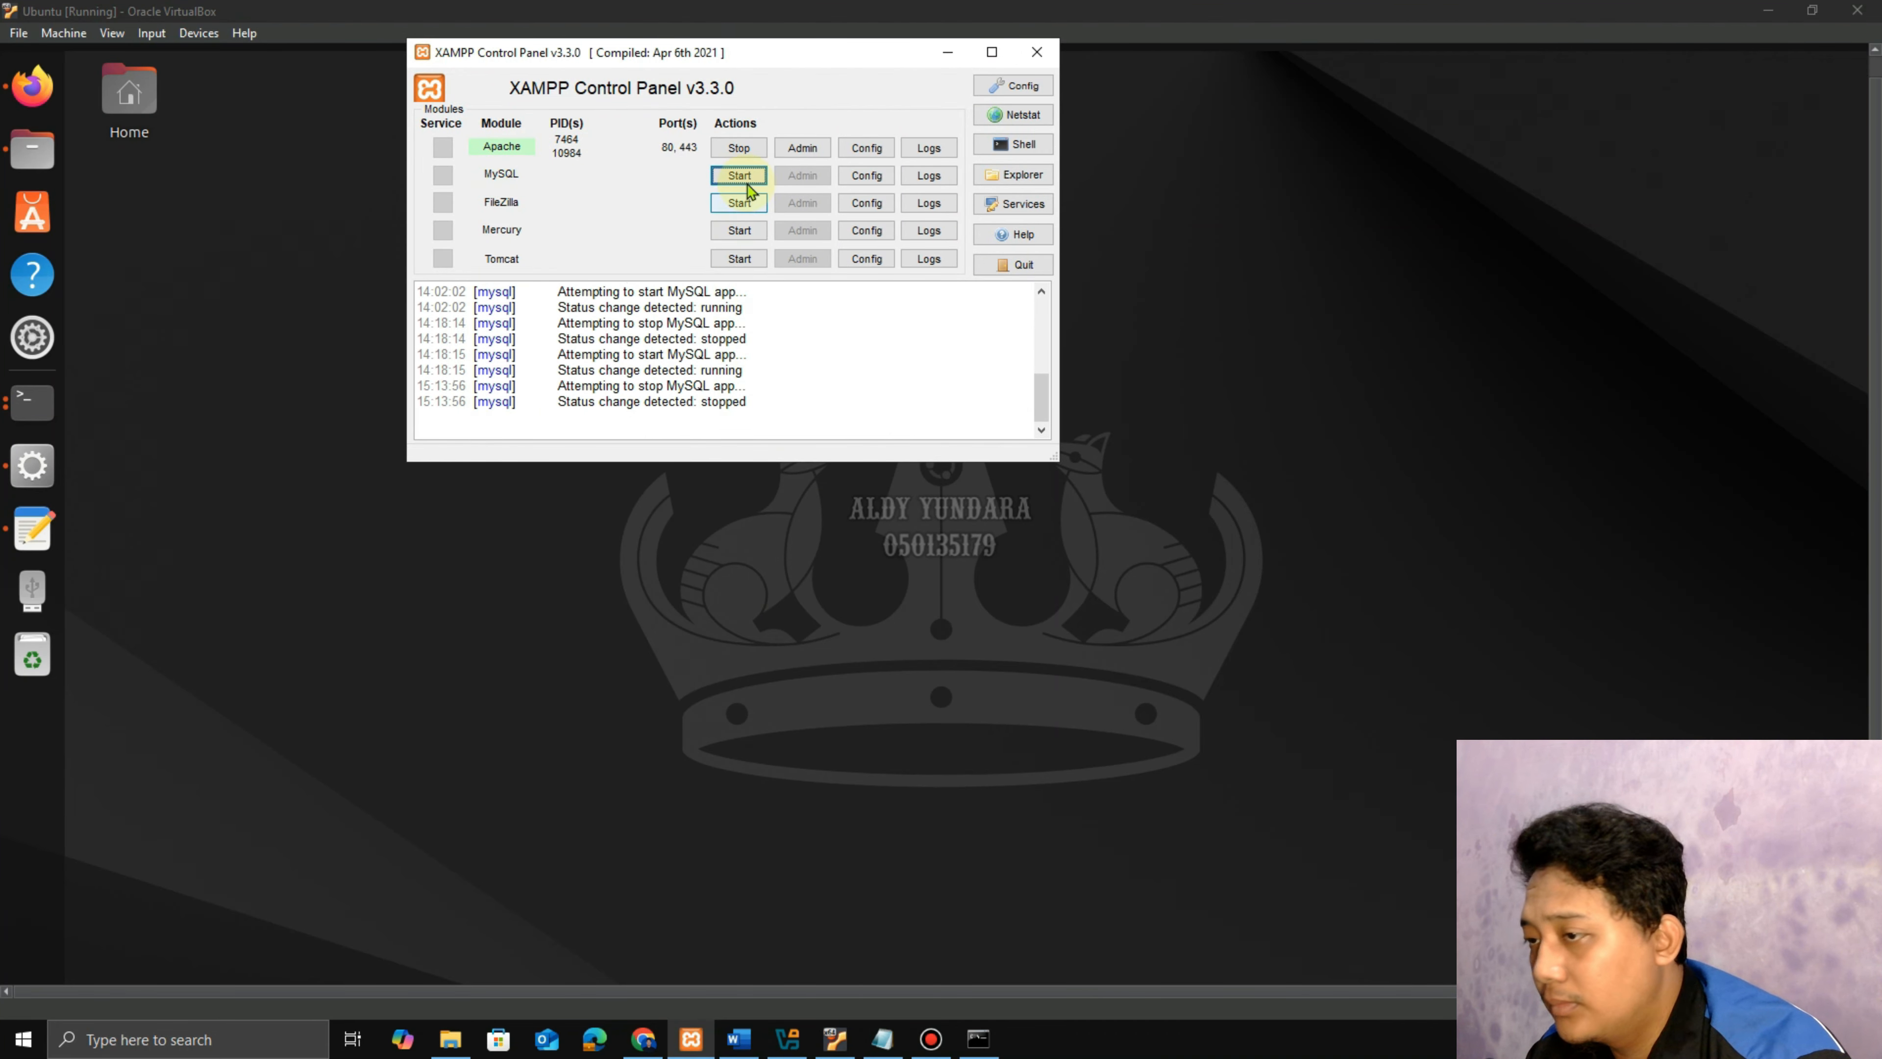
left_click(951, 54)
Reload the replica's Replication page and view its status table, still reading mysql-bin.000001.
left_click(32, 85)
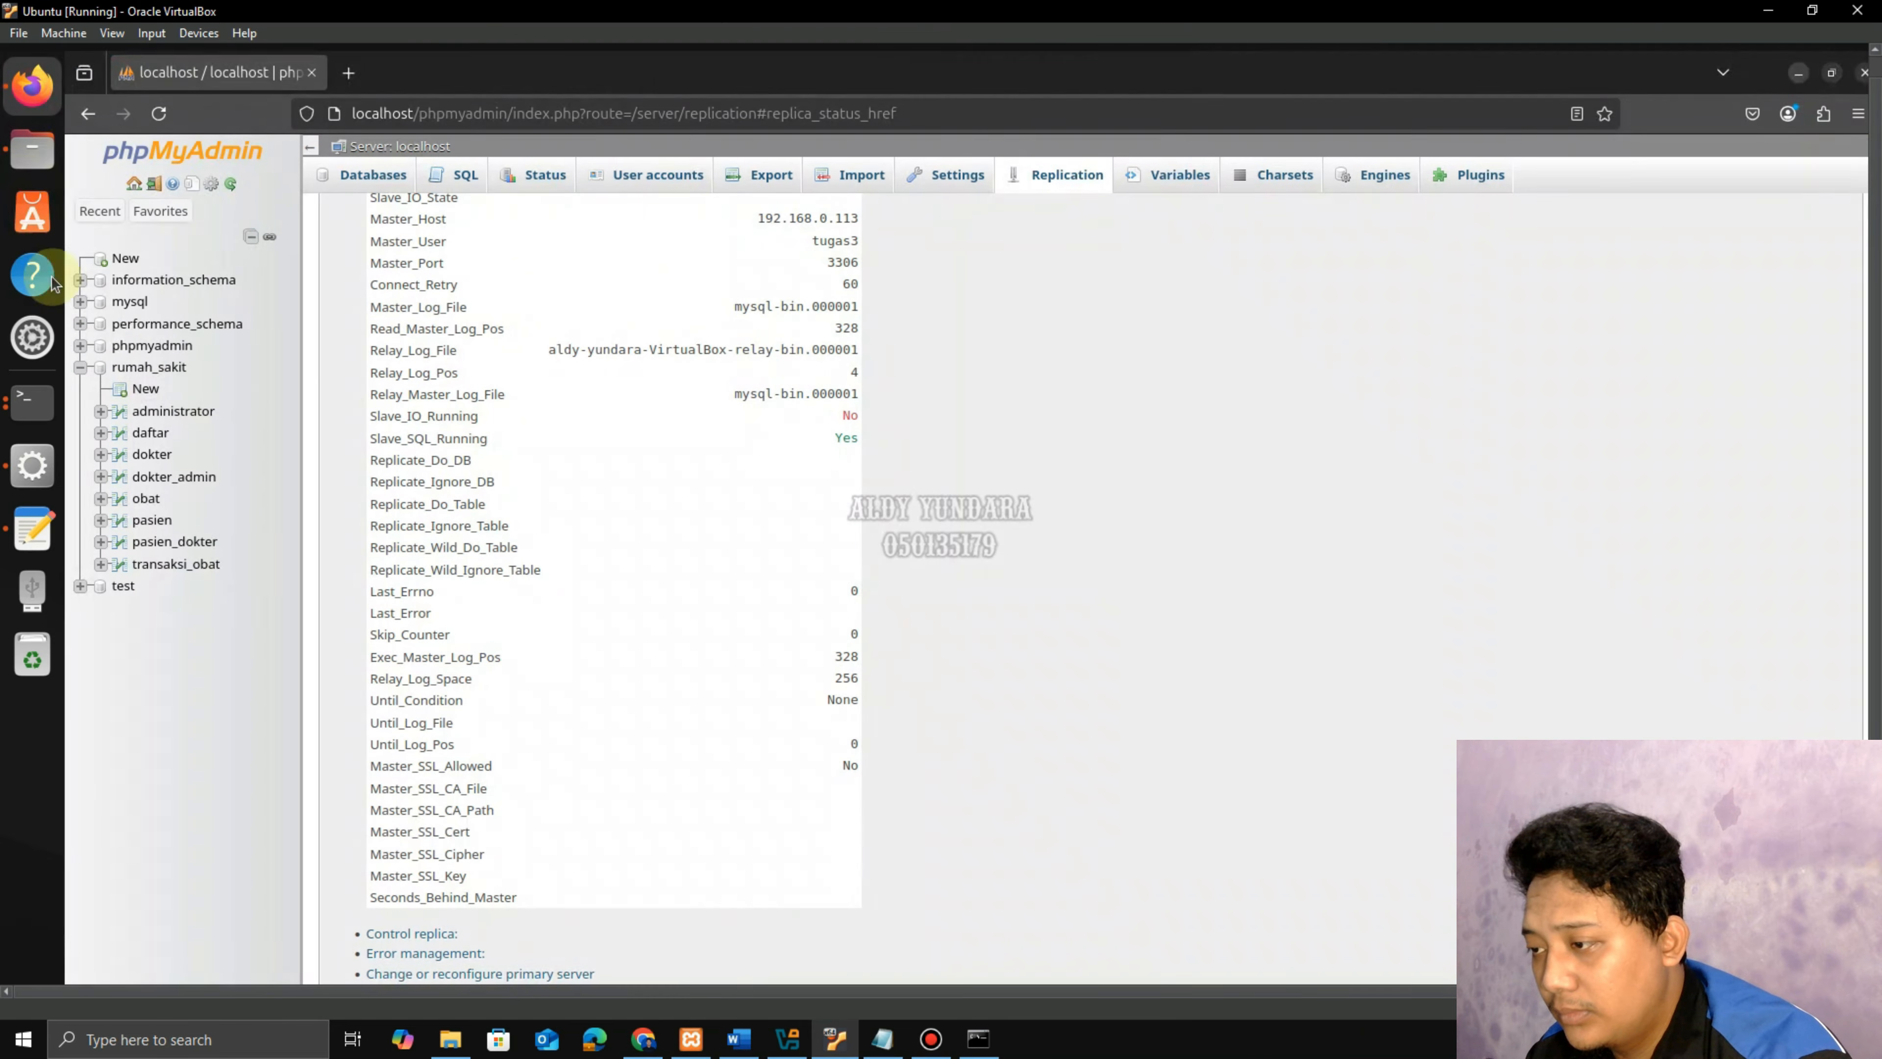
left_click(159, 113)
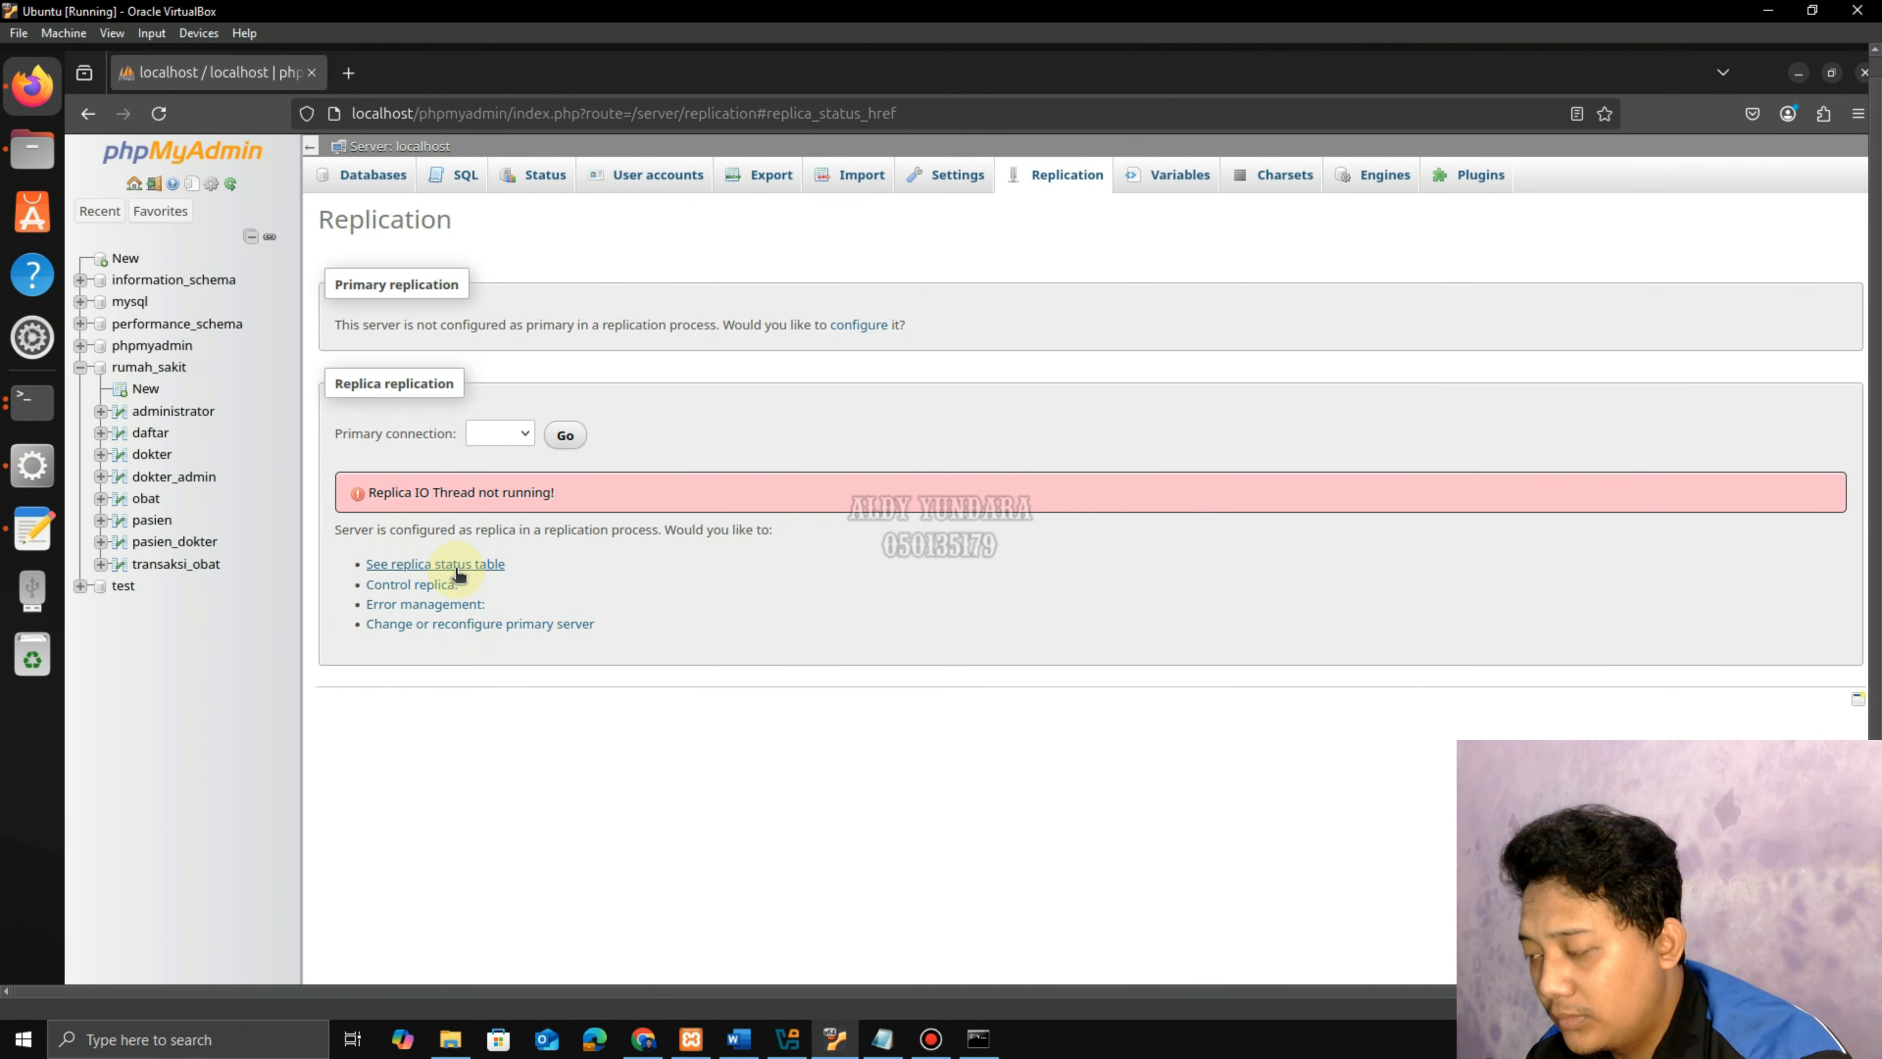
left_click(456, 565)
scroll(519, 593, "down", 5)
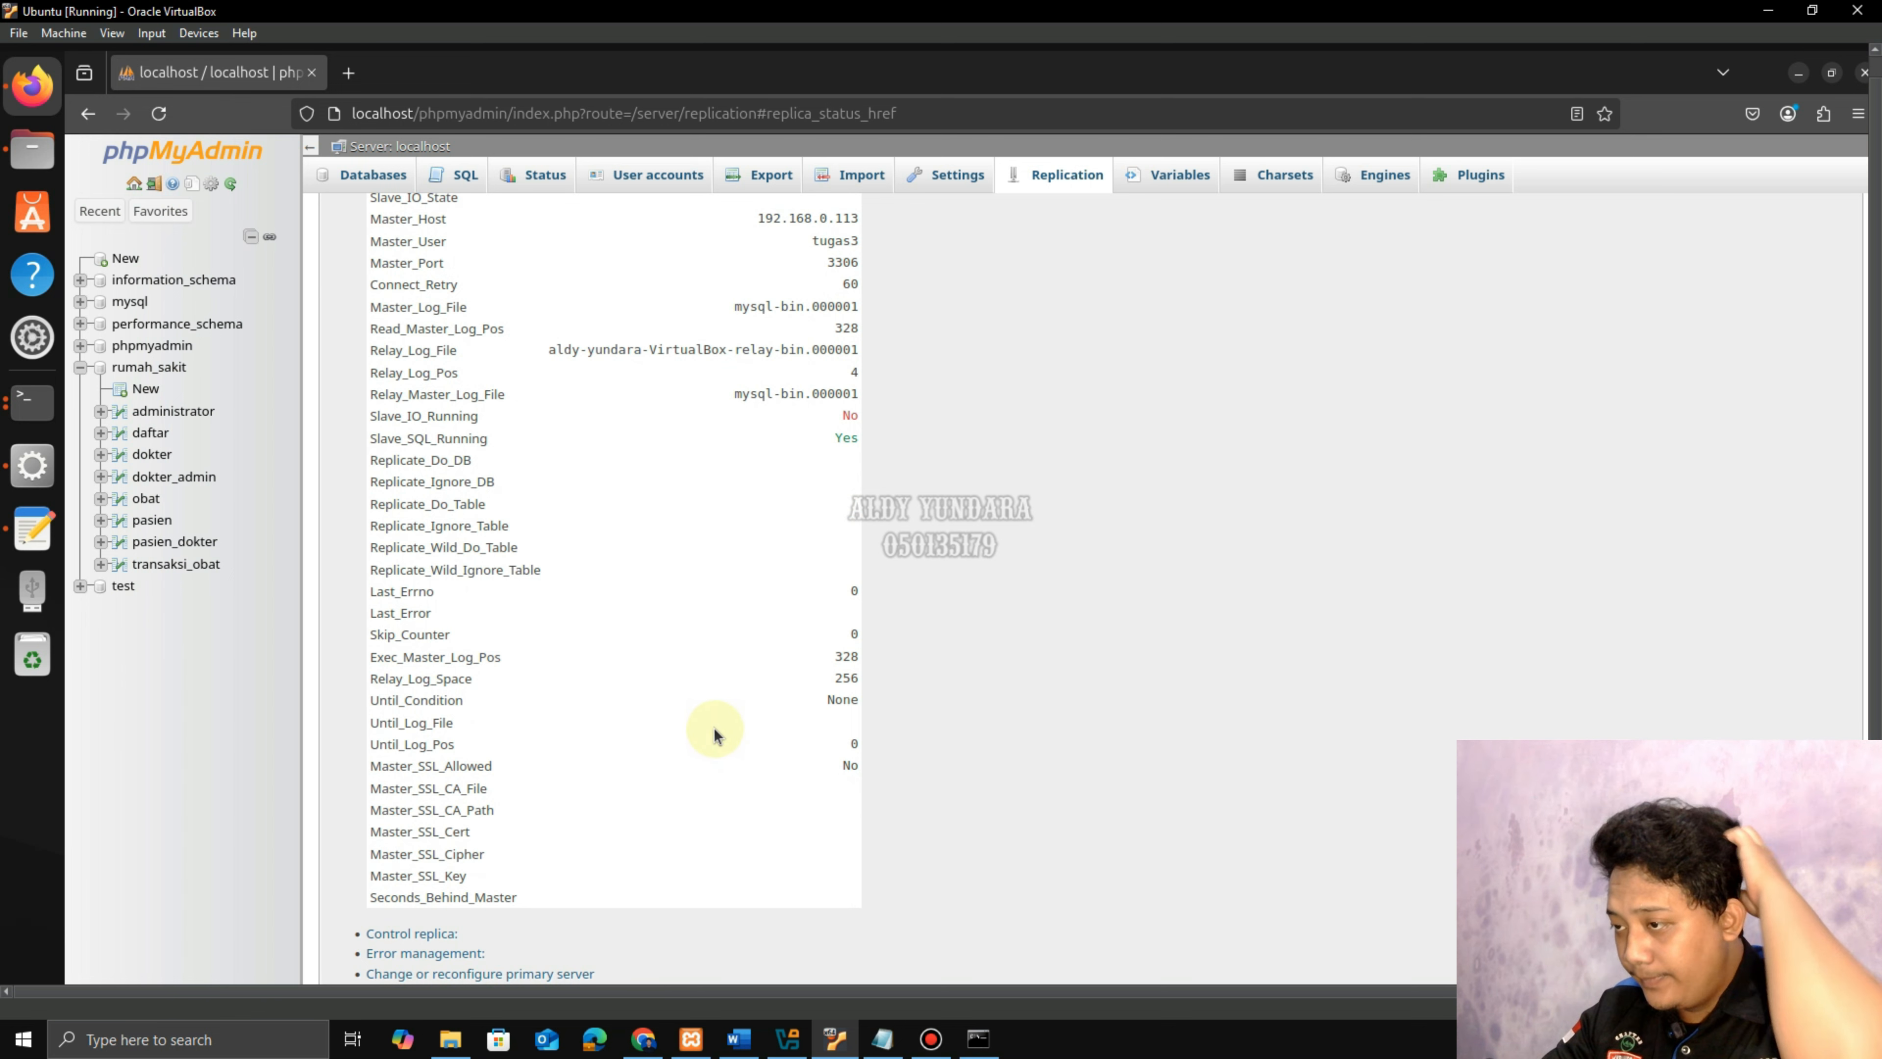
scroll(715, 734, "up", 2)
scroll(715, 733, "up", 2)
scroll(748, 741, "down", 2)
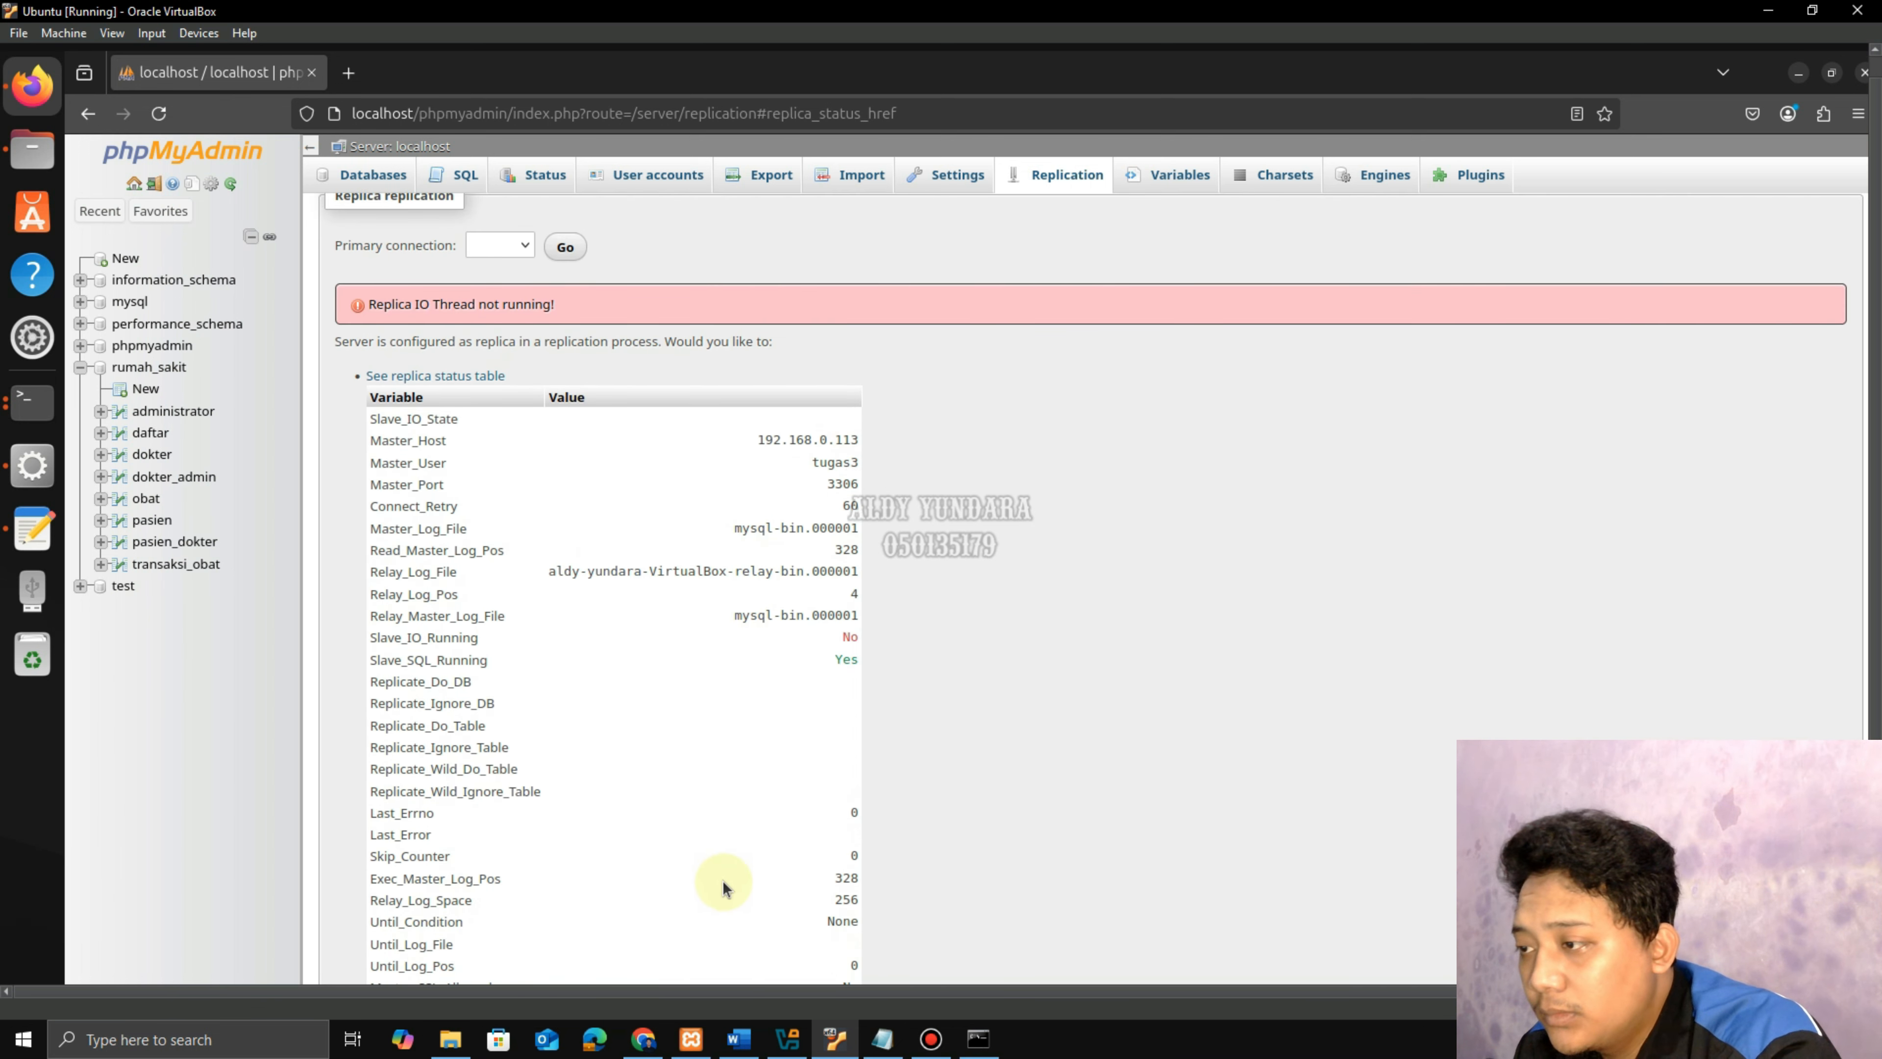
Check the host primary's status: binlog mysql-bin.000002 at position 328.
left_click(652, 1041)
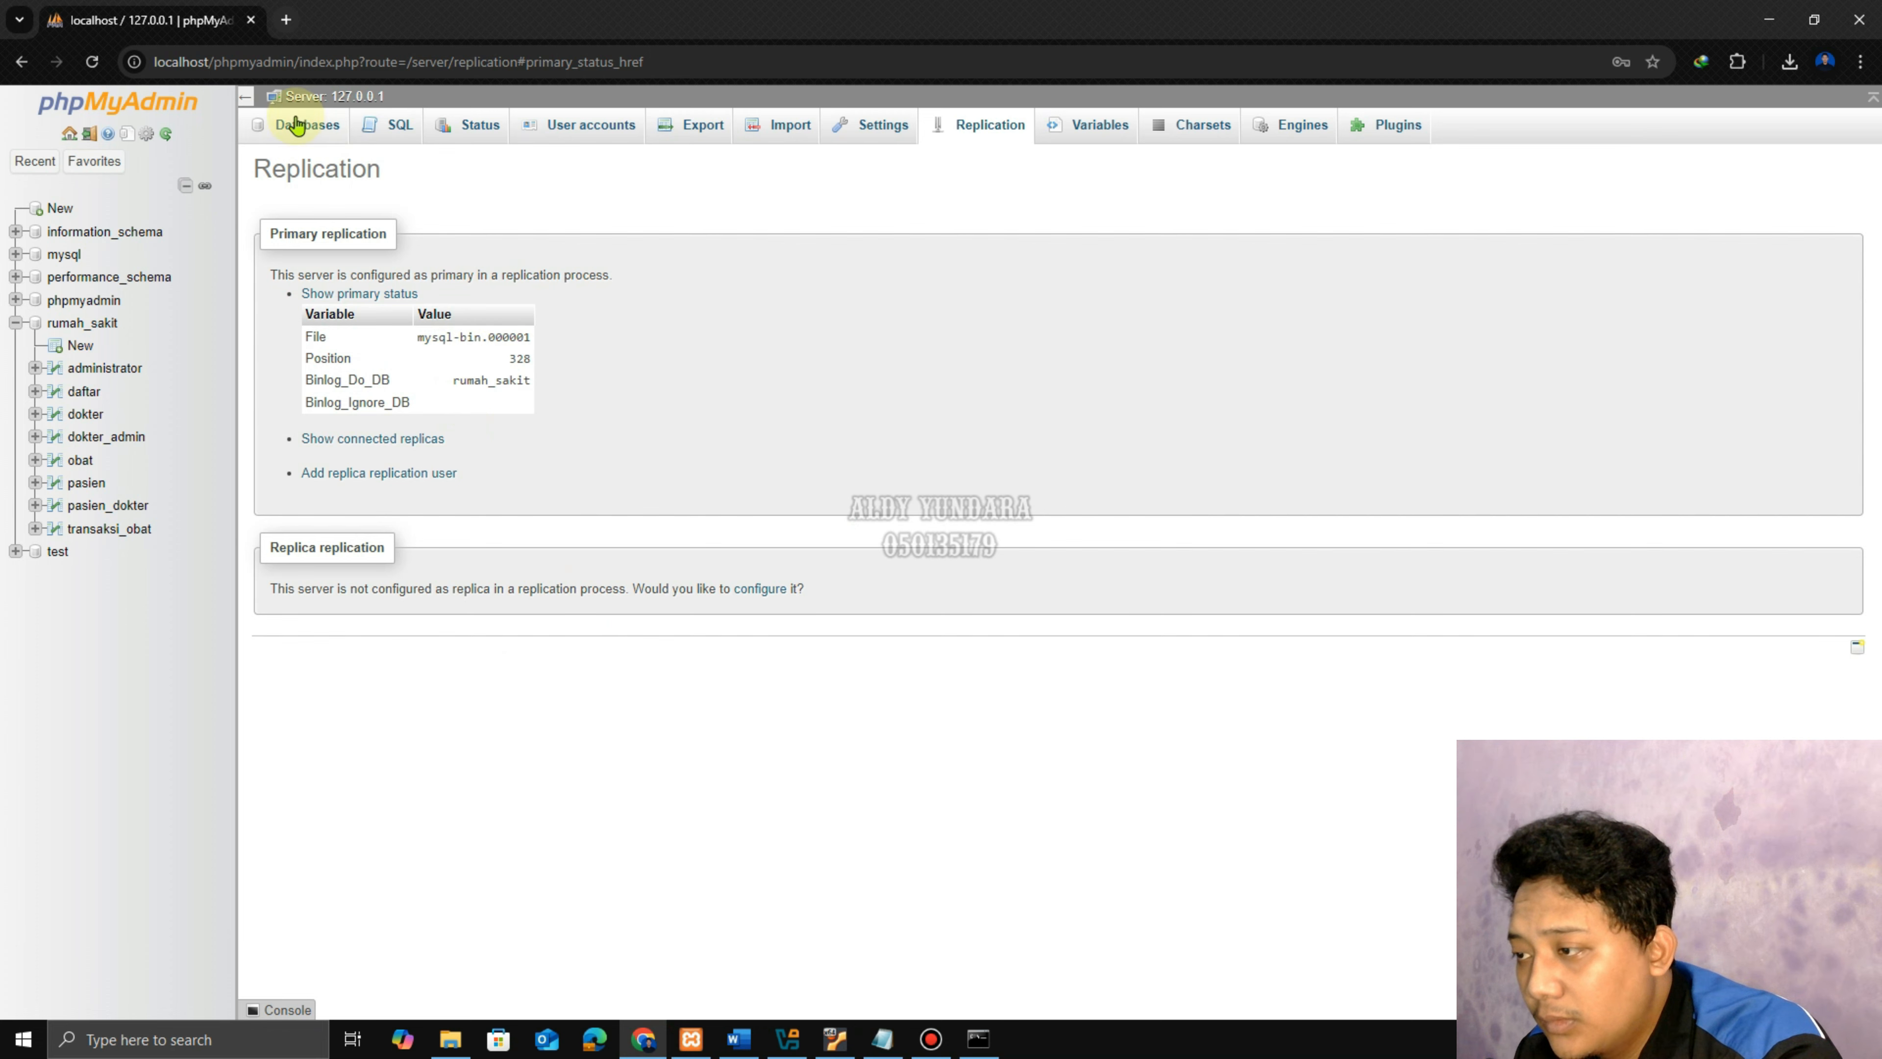
left_click(92, 62)
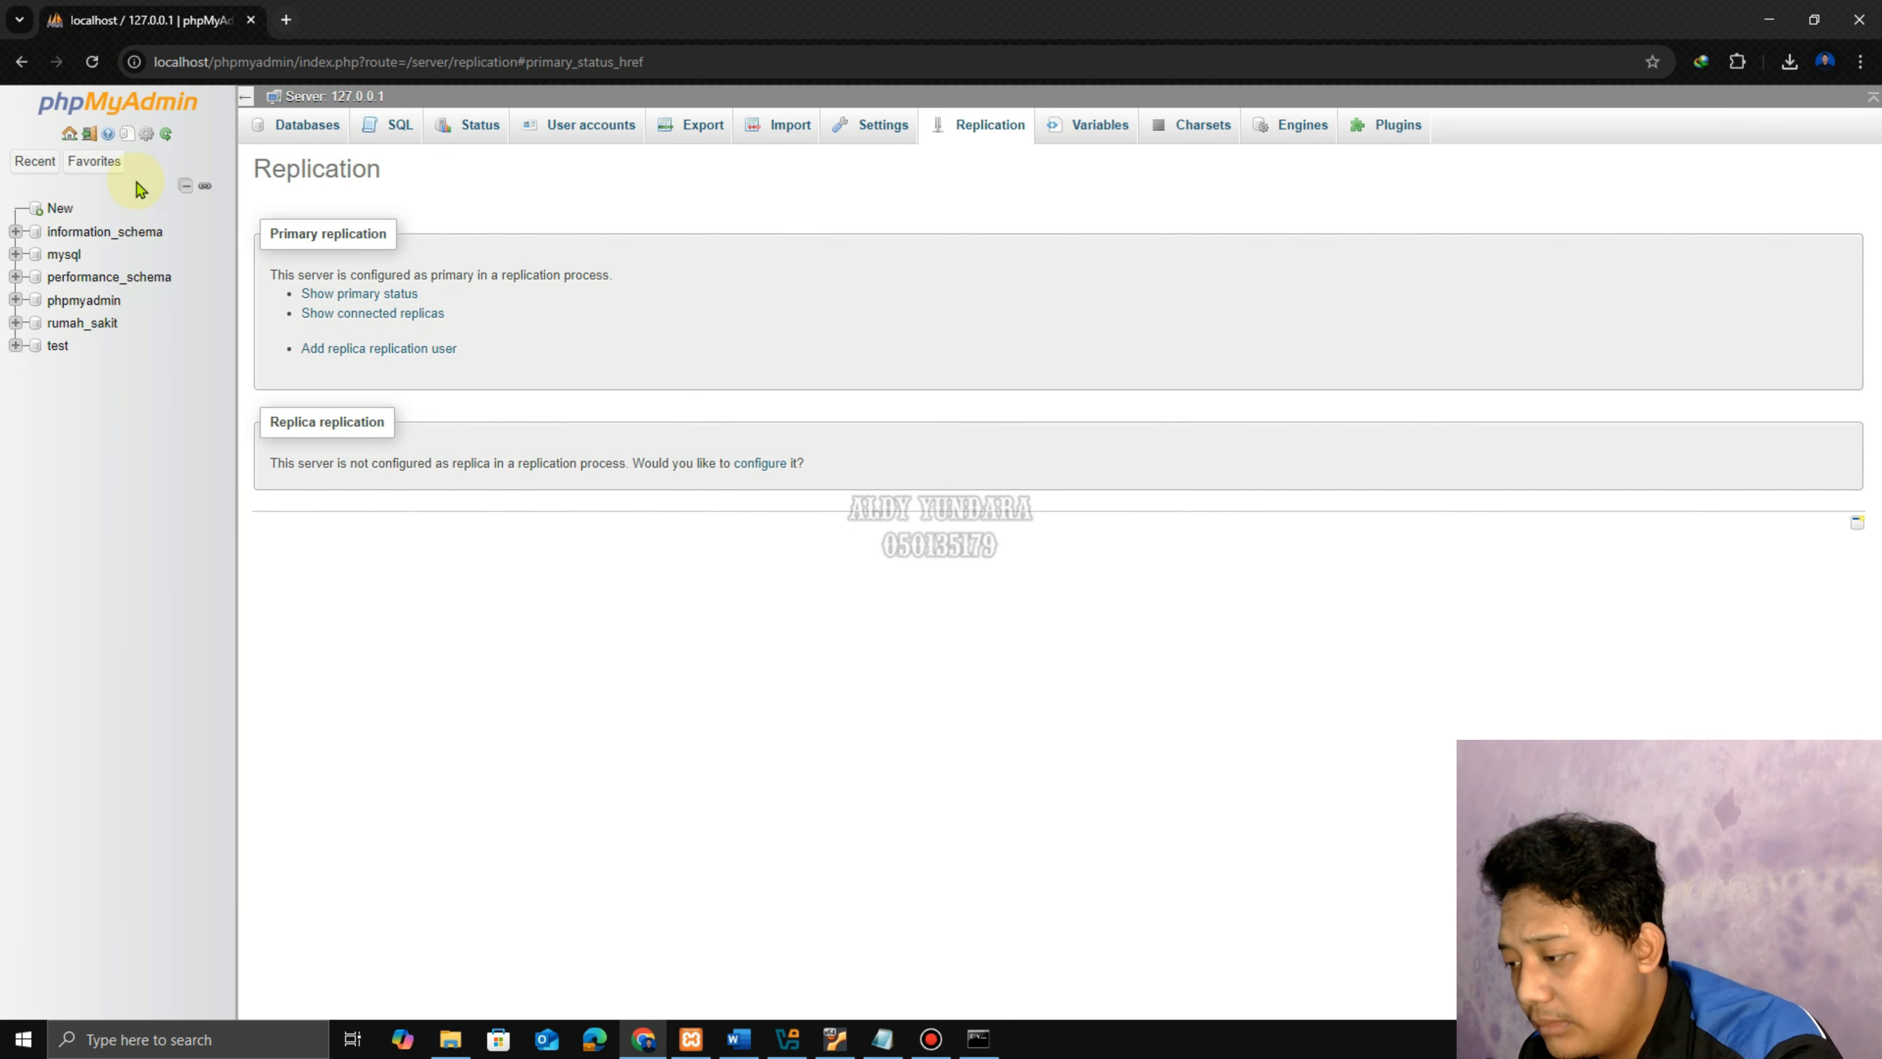
left_click(380, 295)
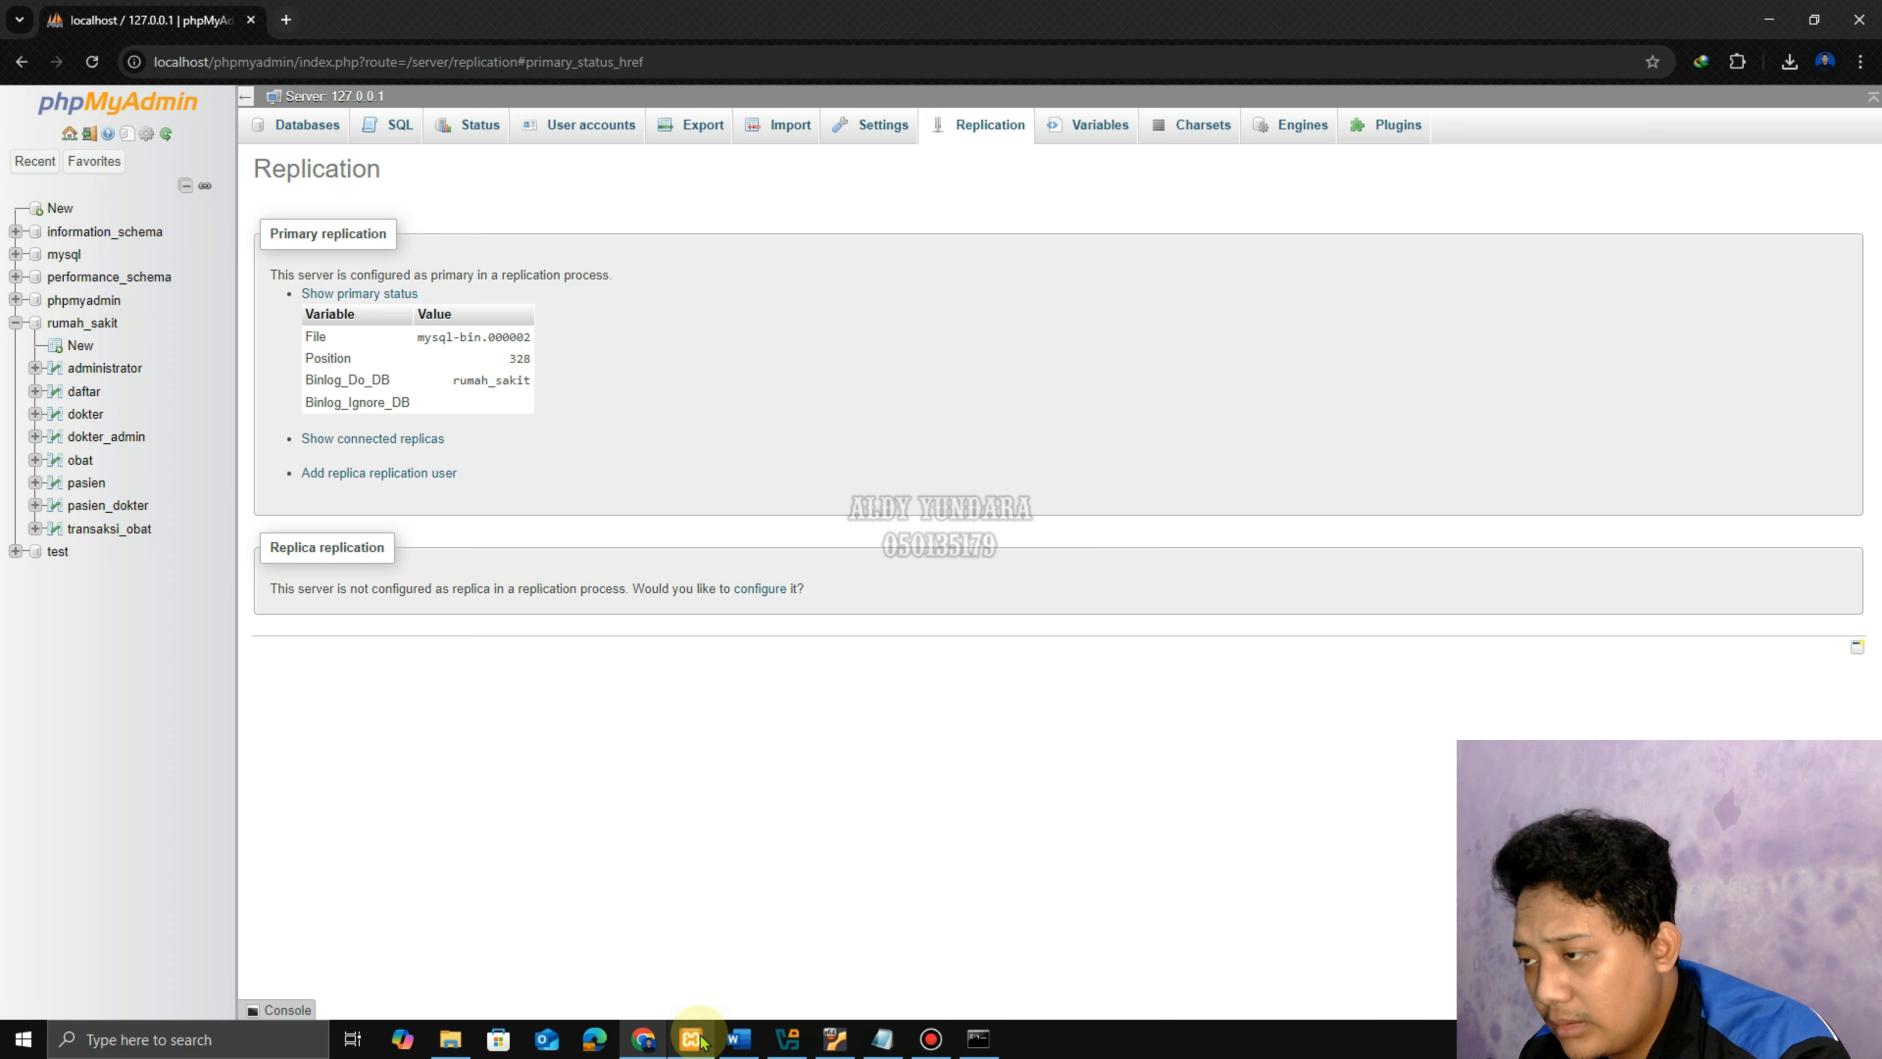
left_click(824, 1040)
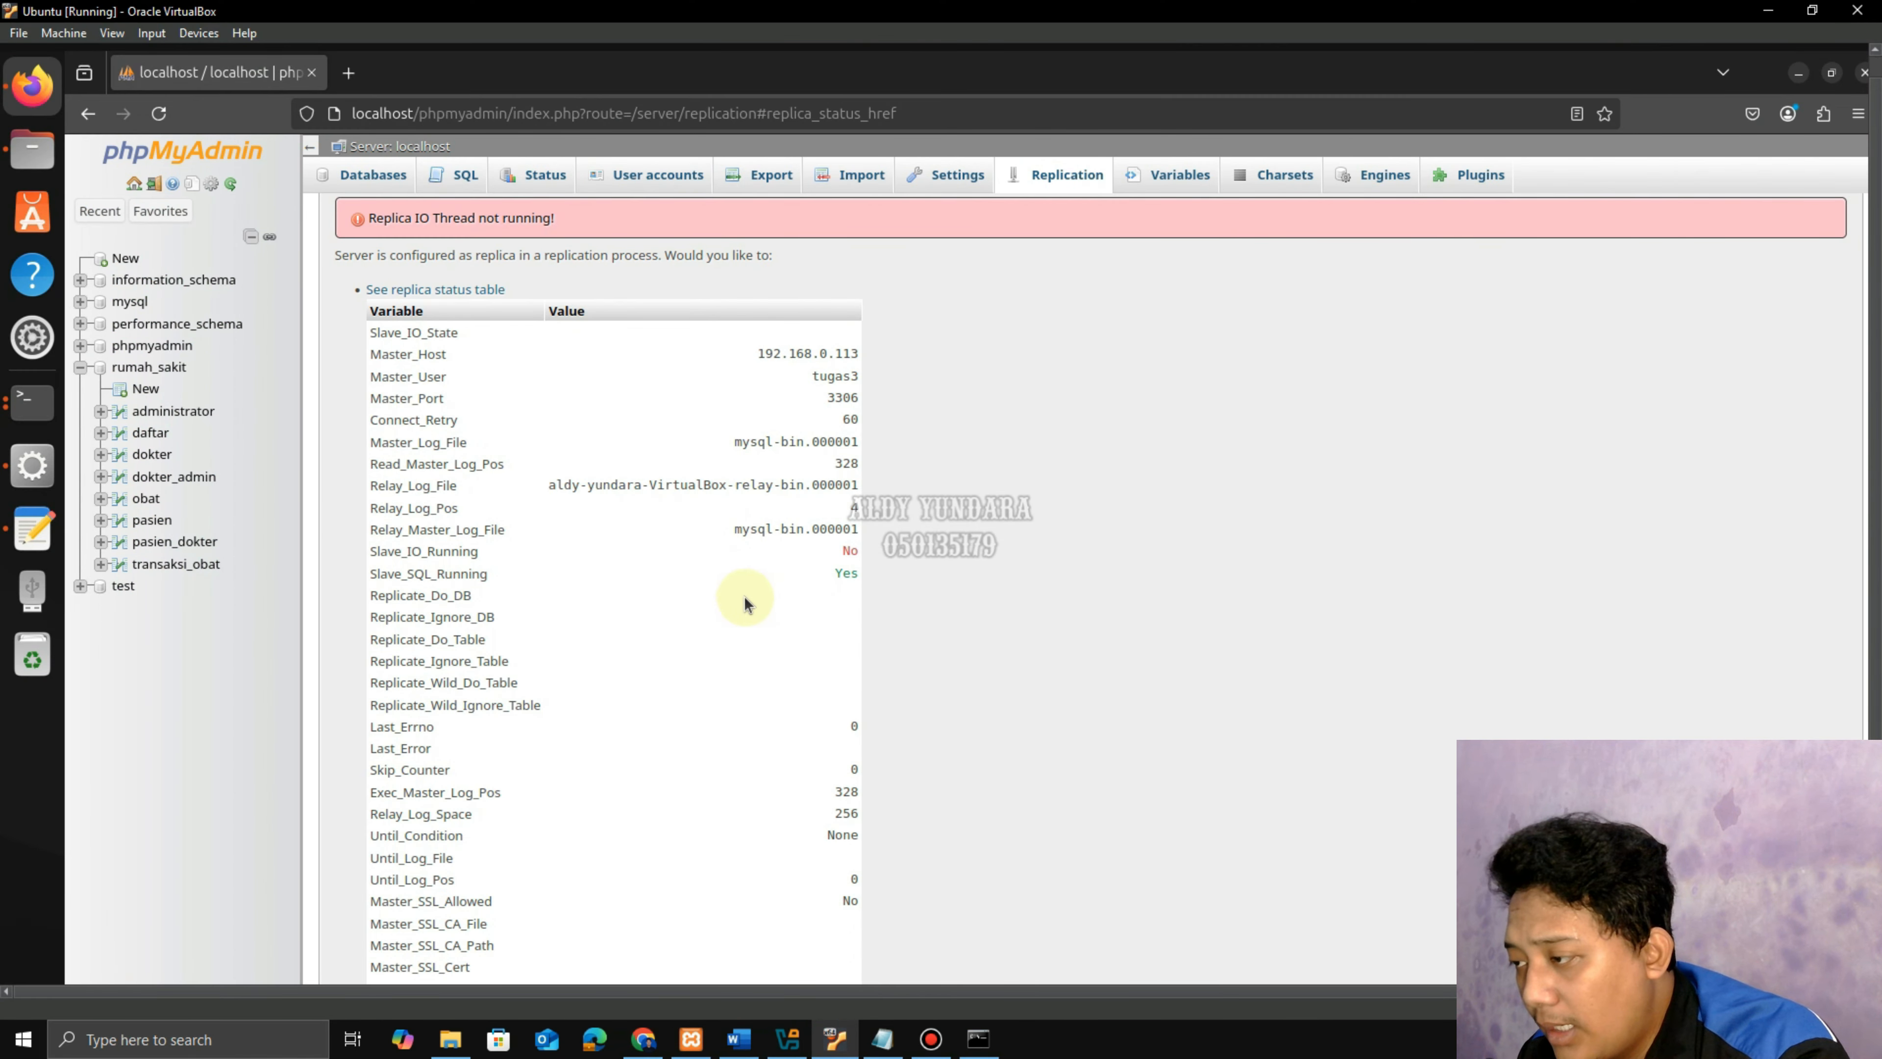
scroll(564, 527, "down", 3)
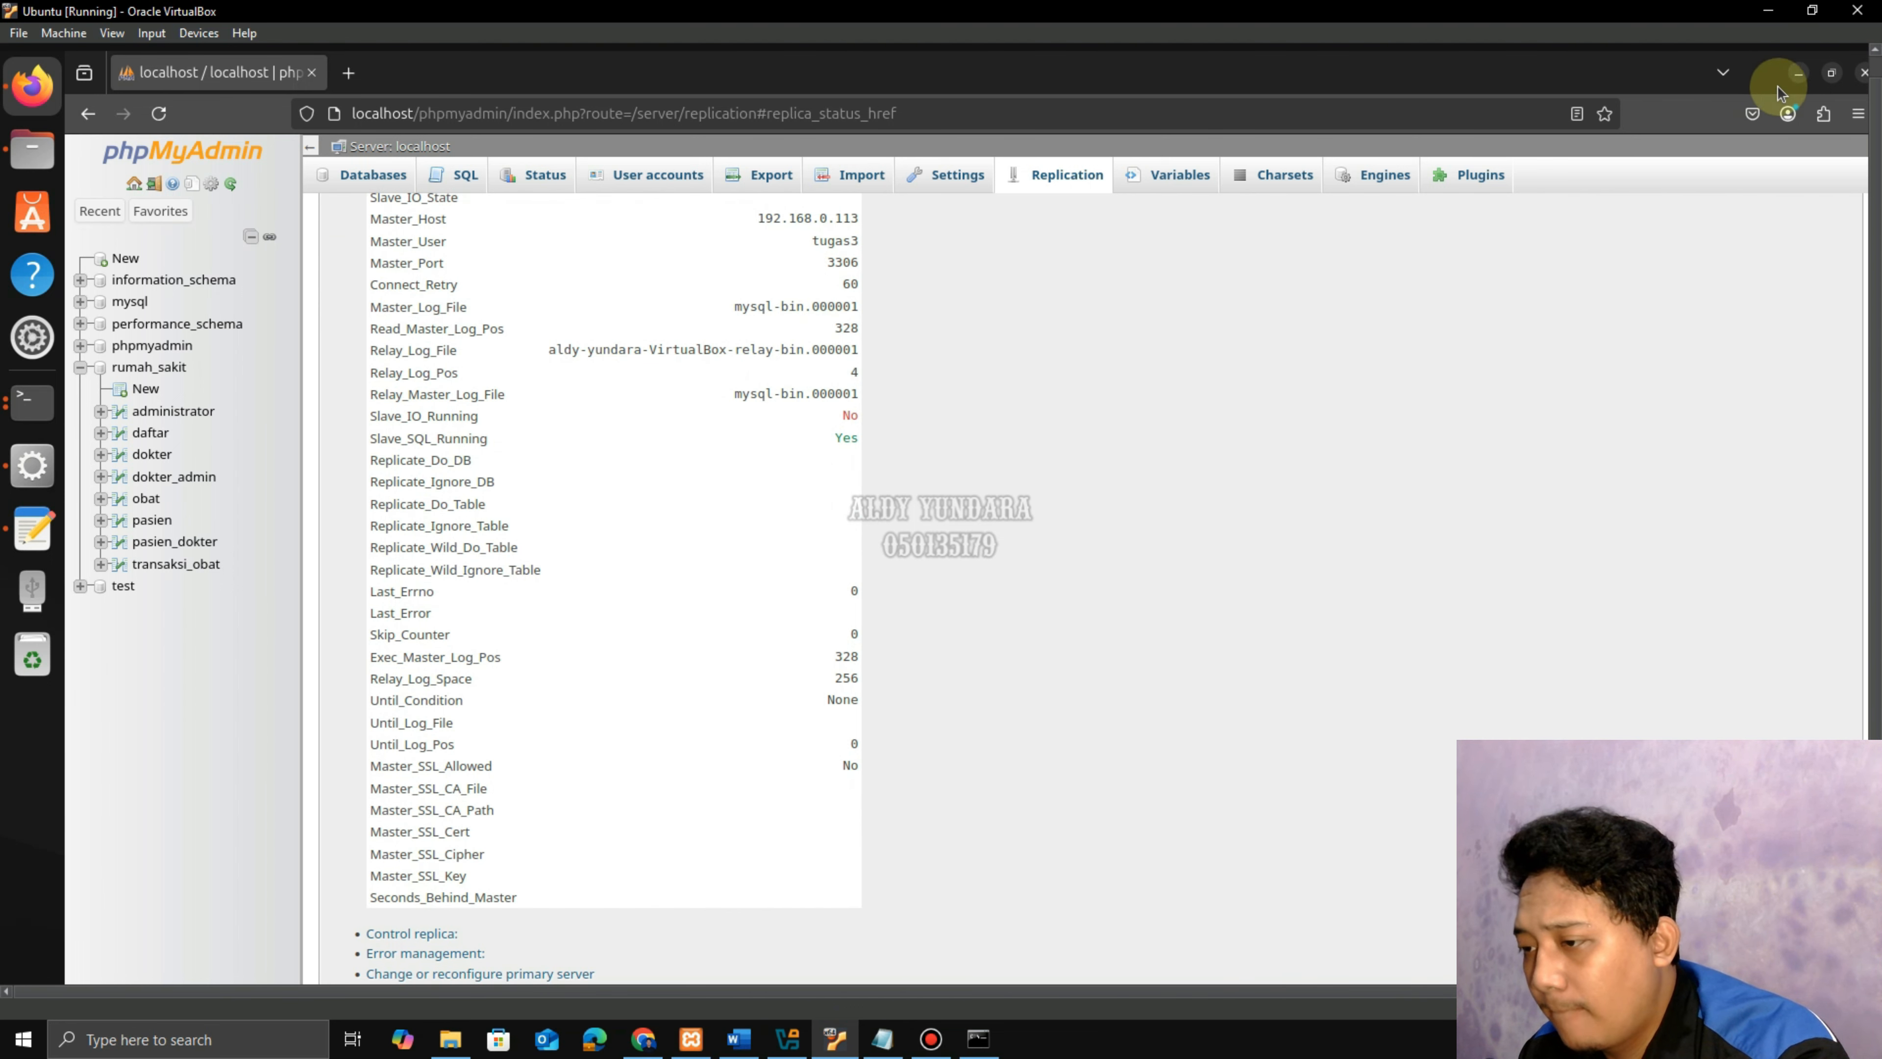
left_click(1798, 74)
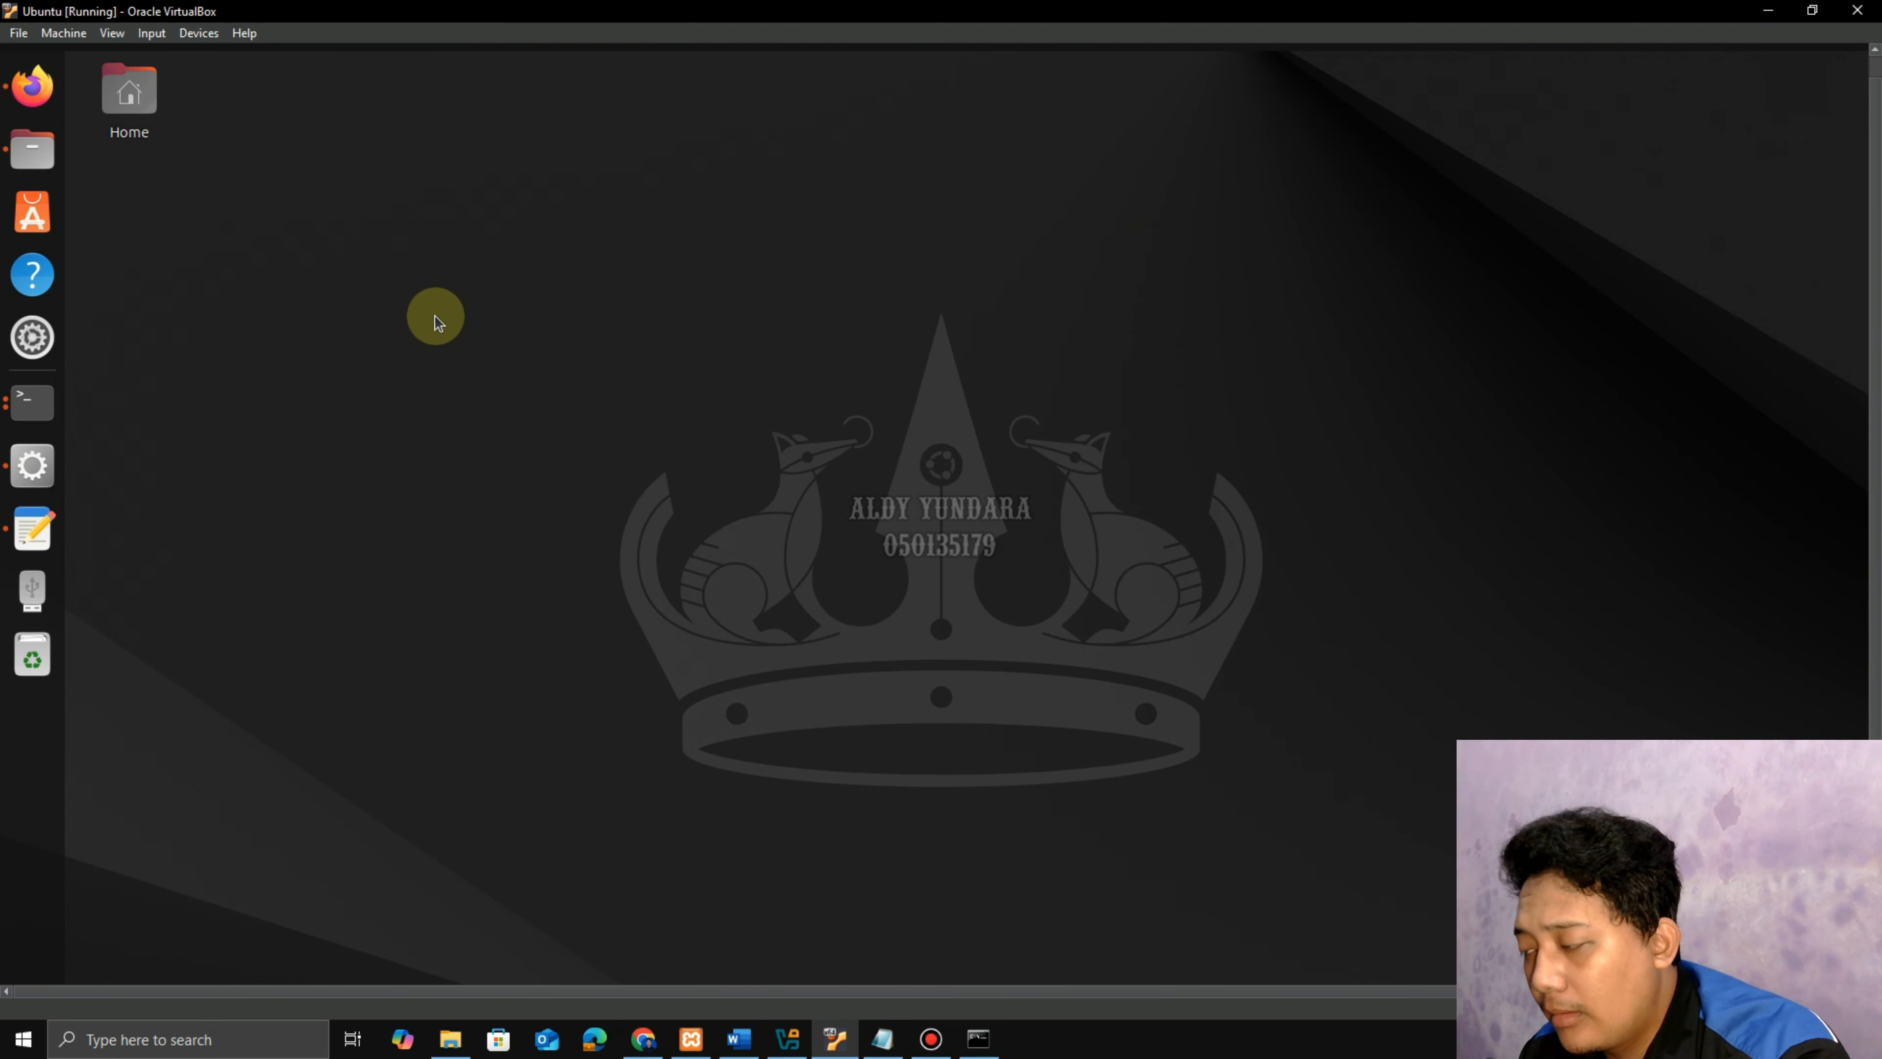
Stop the replica with 'stop slave;' in the MariaDB client.
left_click(17, 411)
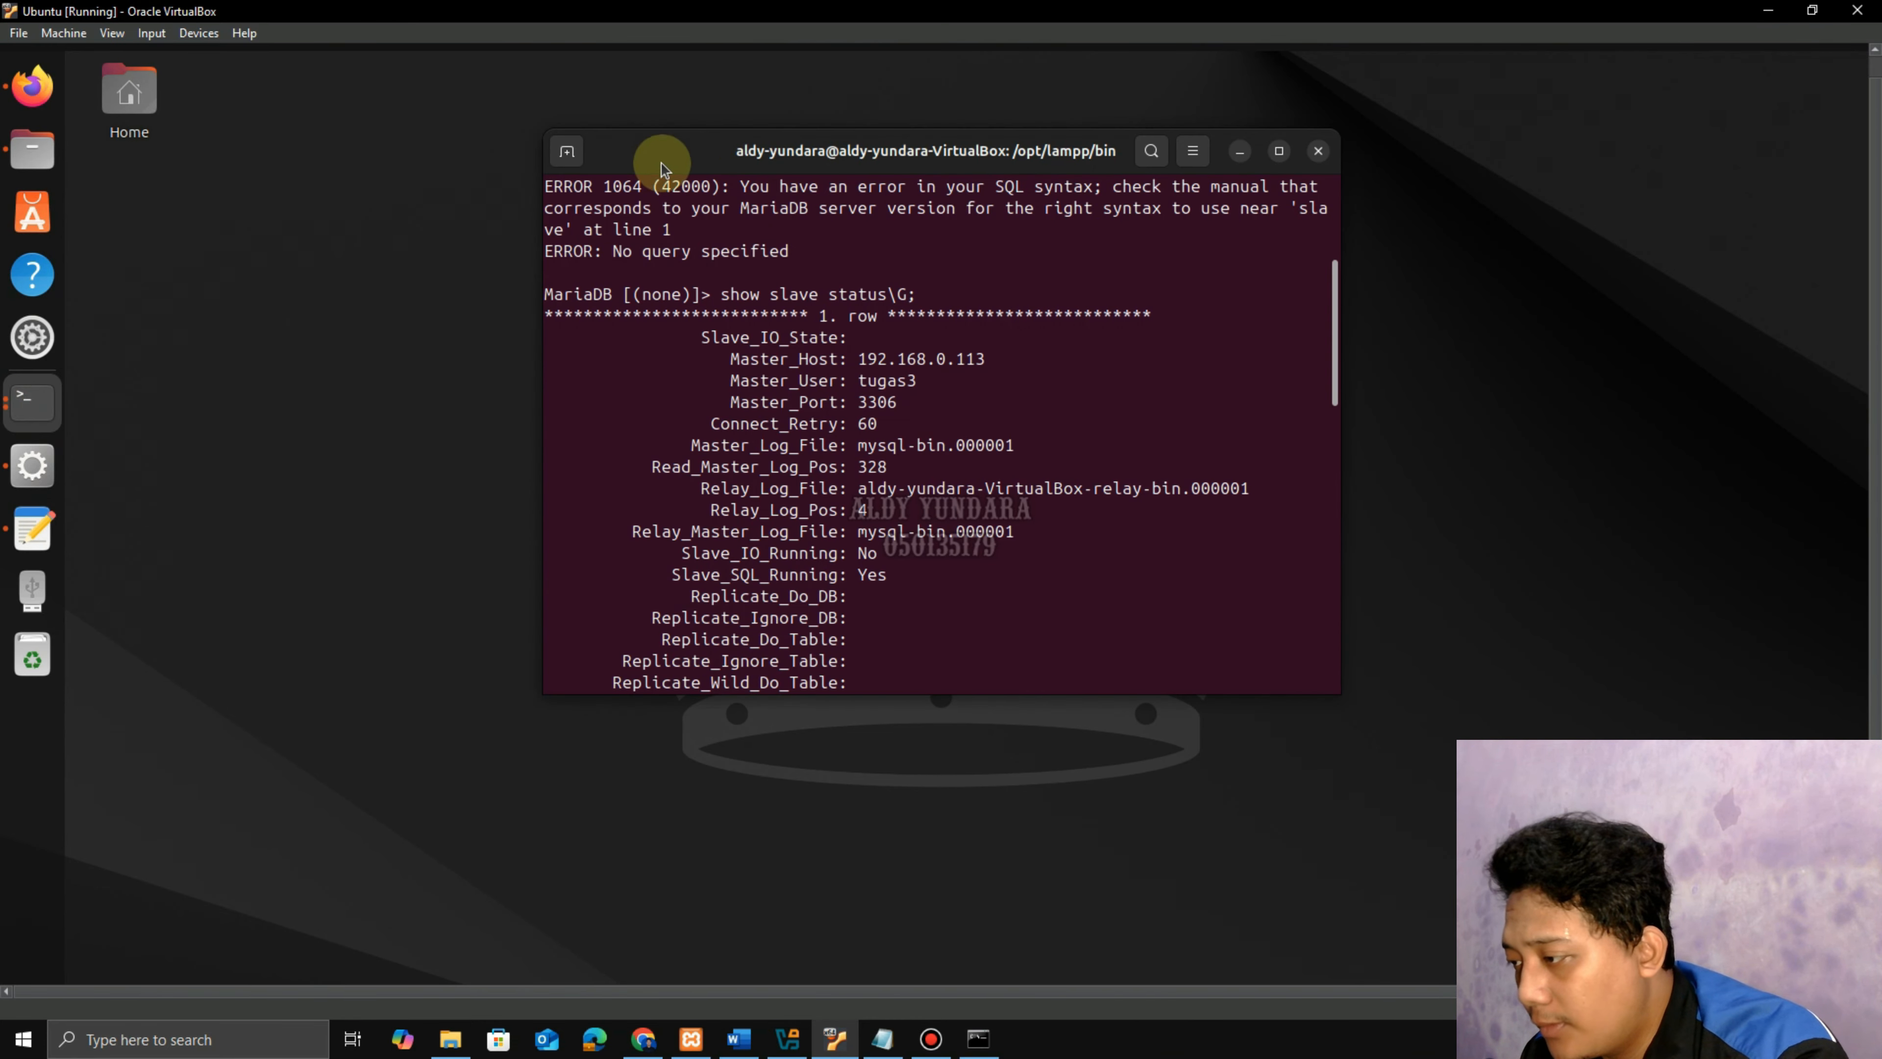
left_click_drag(662, 169, 904, 120)
scroll(1132, 437, "down", 10)
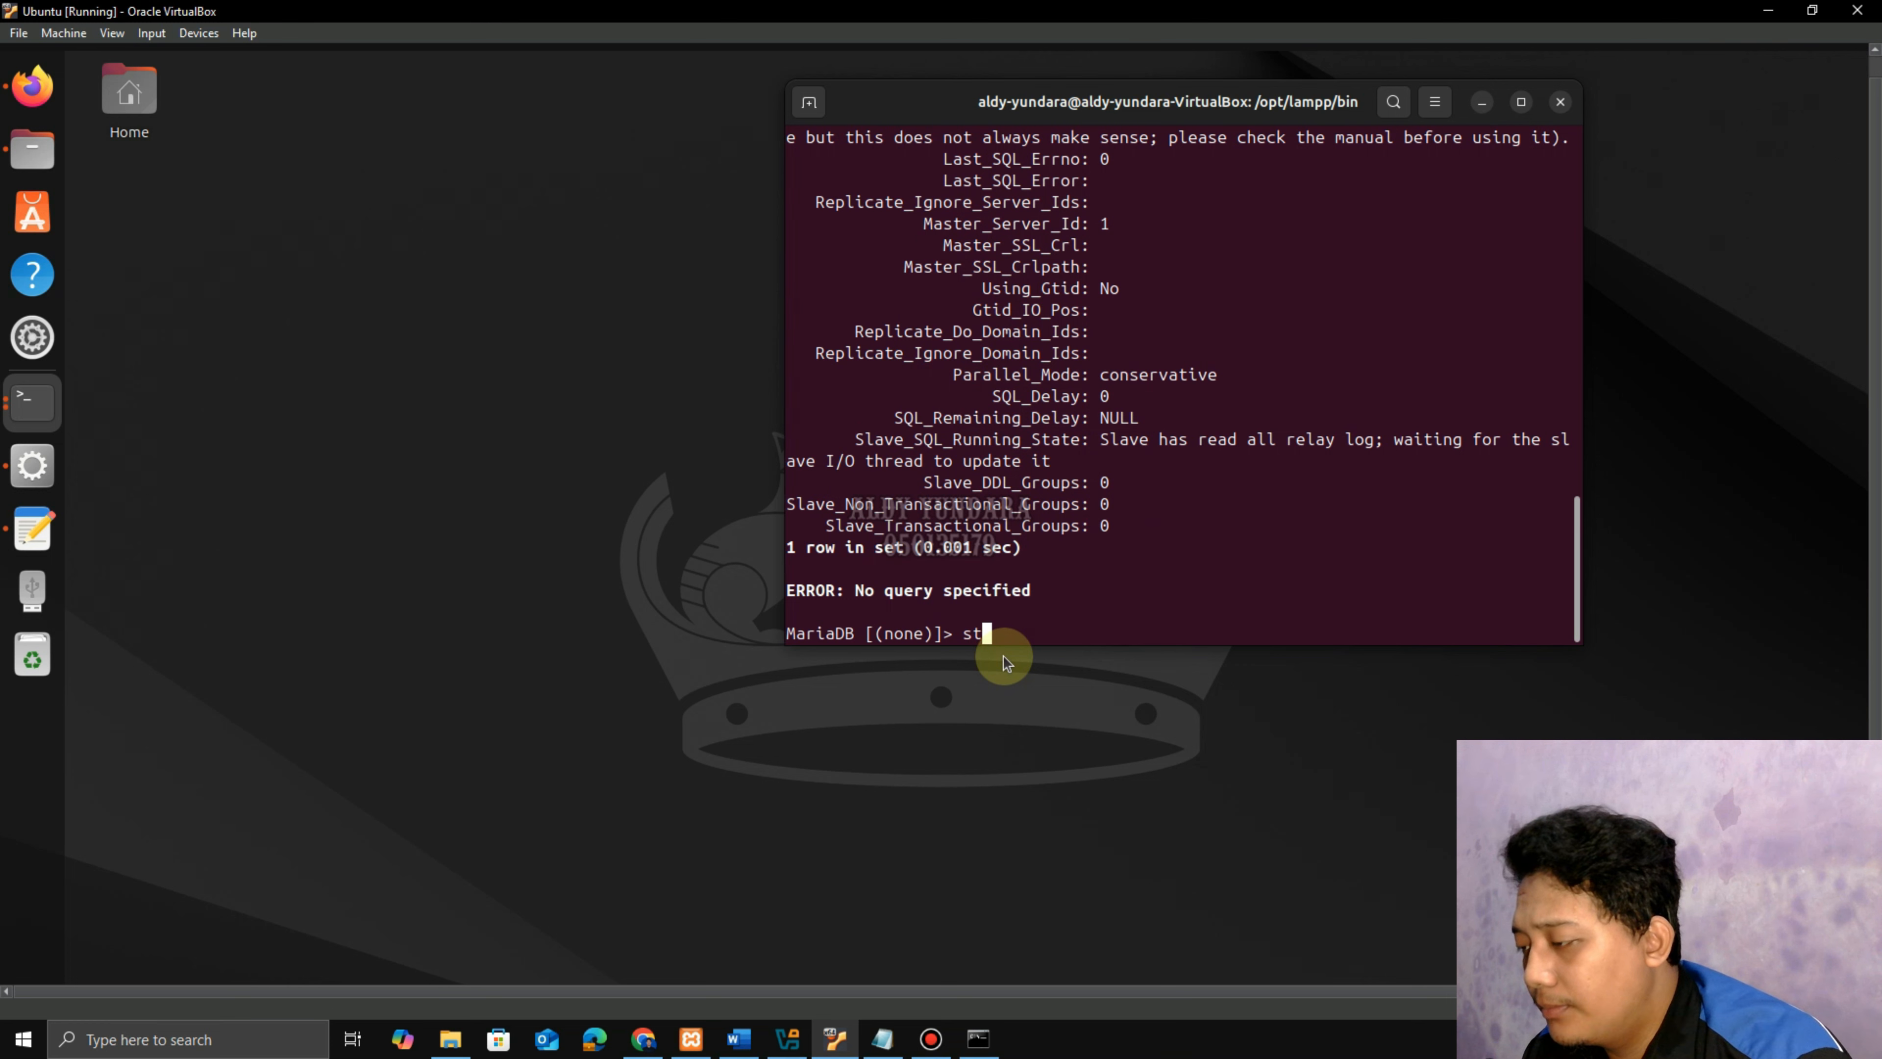
type("stop slave;")
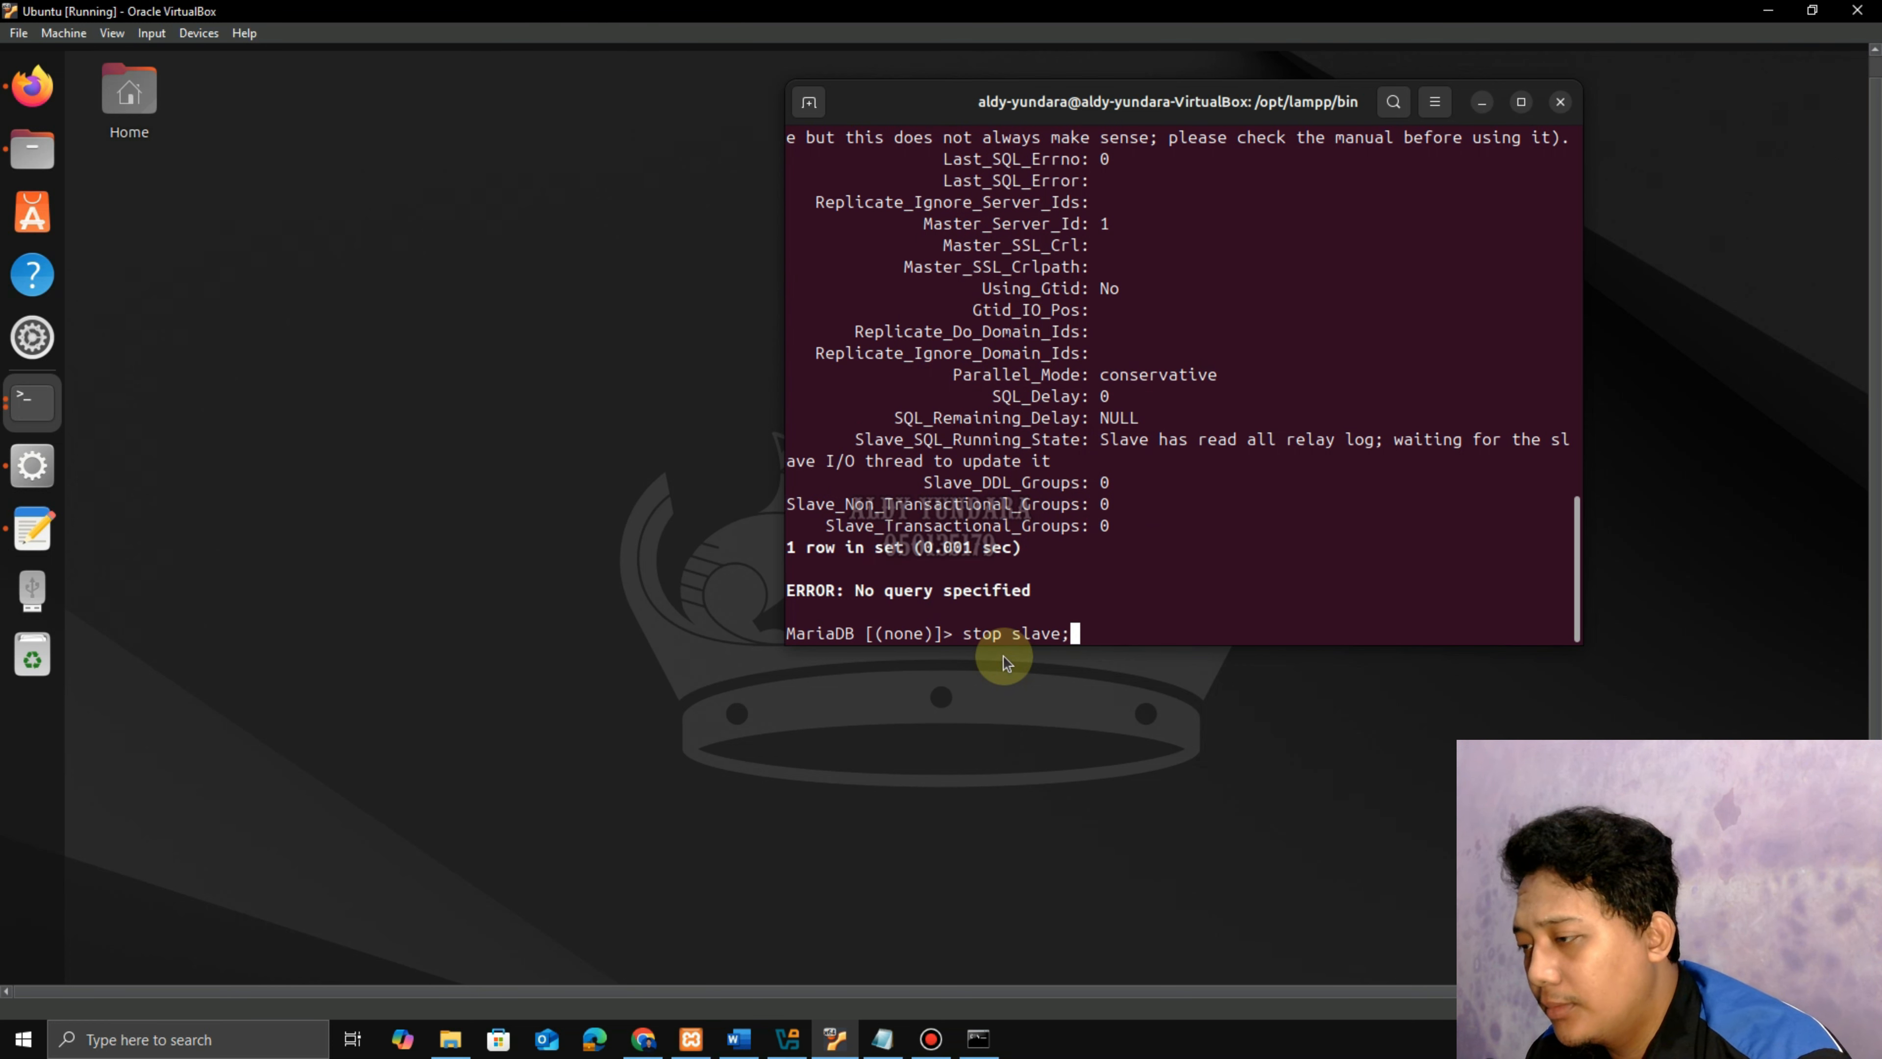
key("Return")
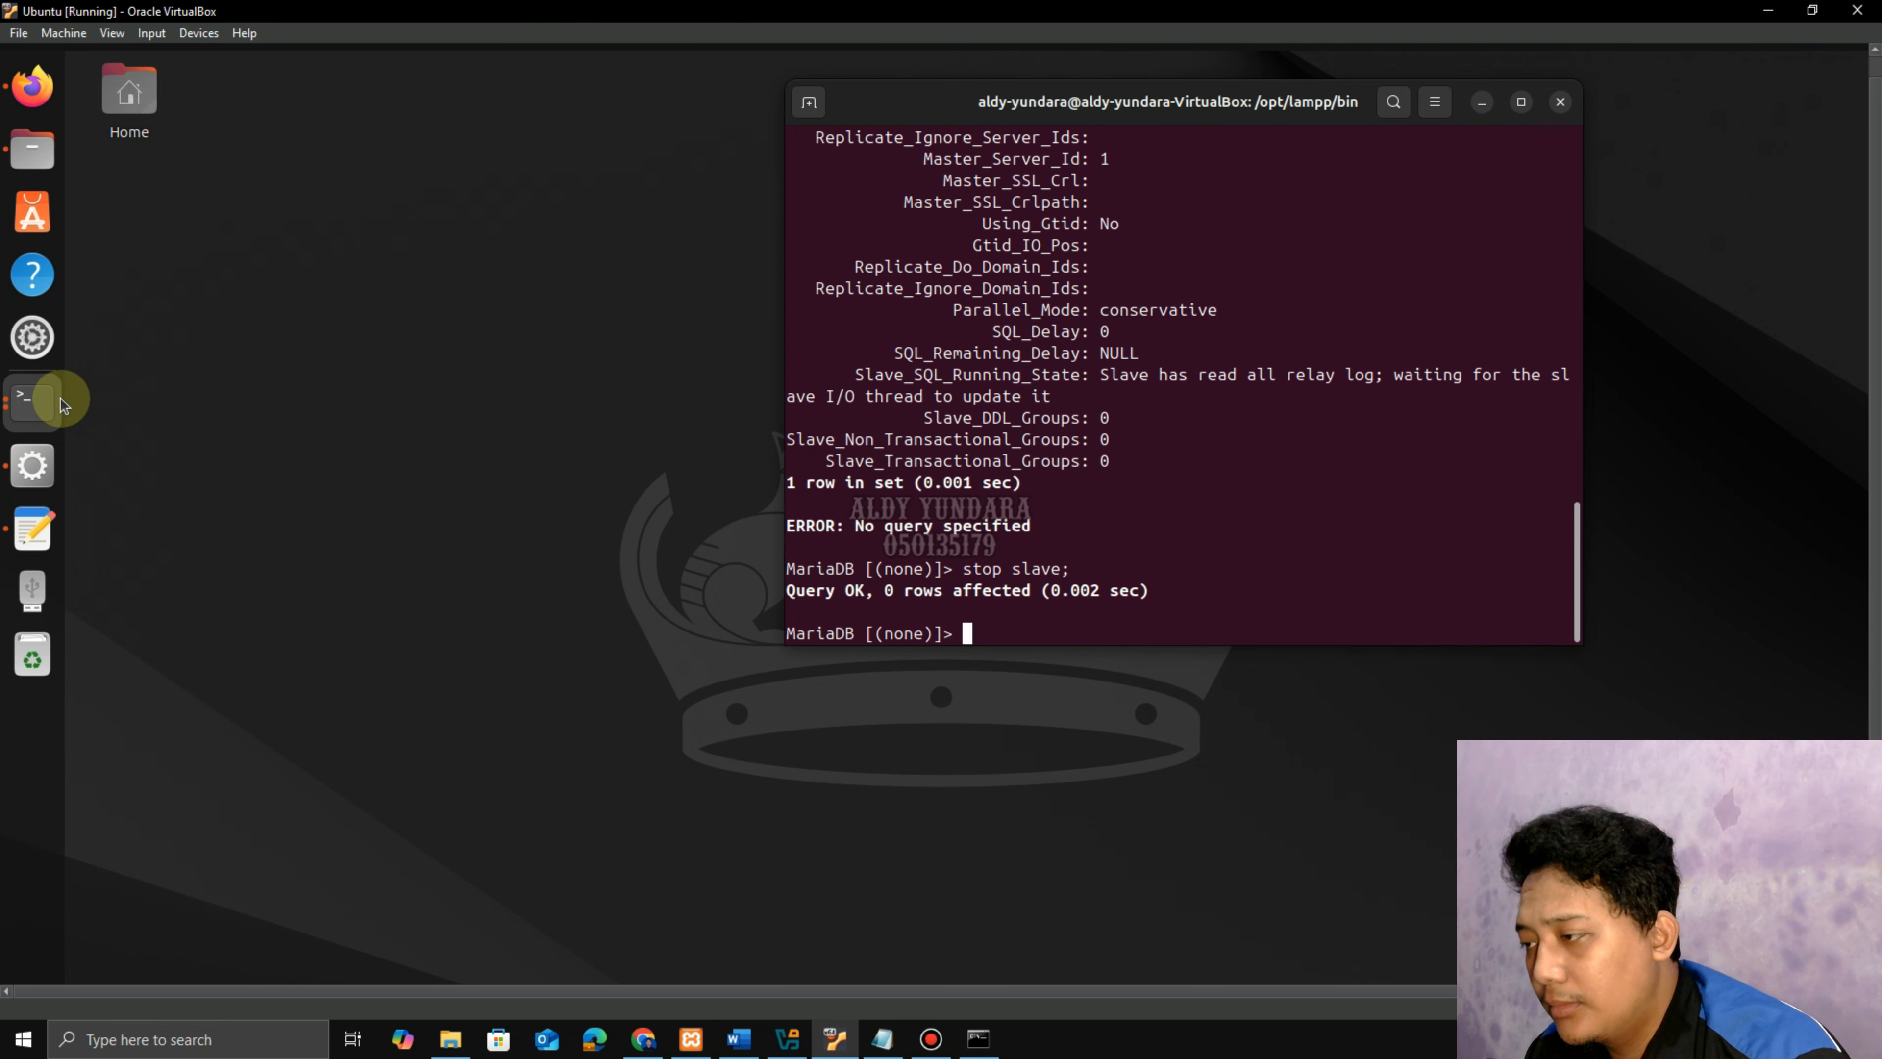
Run the CHANGE MASTER TO statement from the notes, pointing at mysql-bin.000002 position 328.
left_click(44, 403)
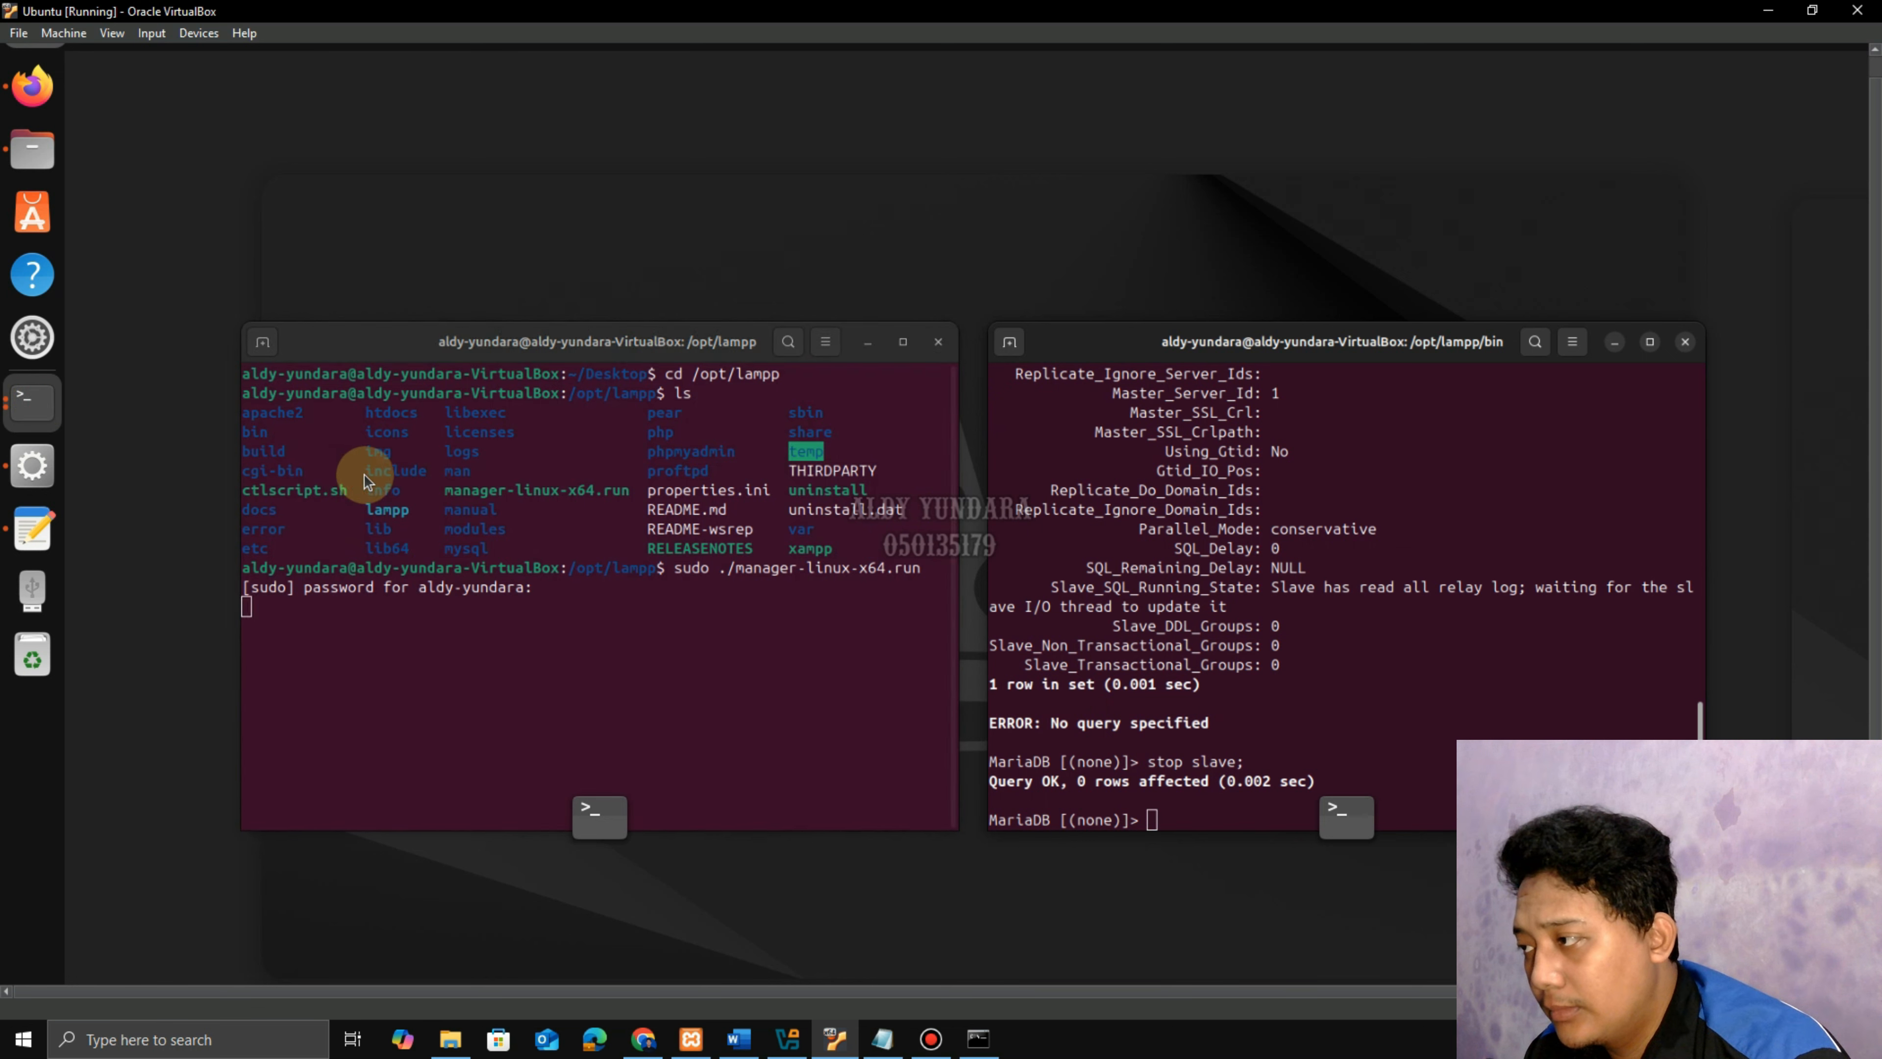
left_click(872, 338)
left_click(1147, 149)
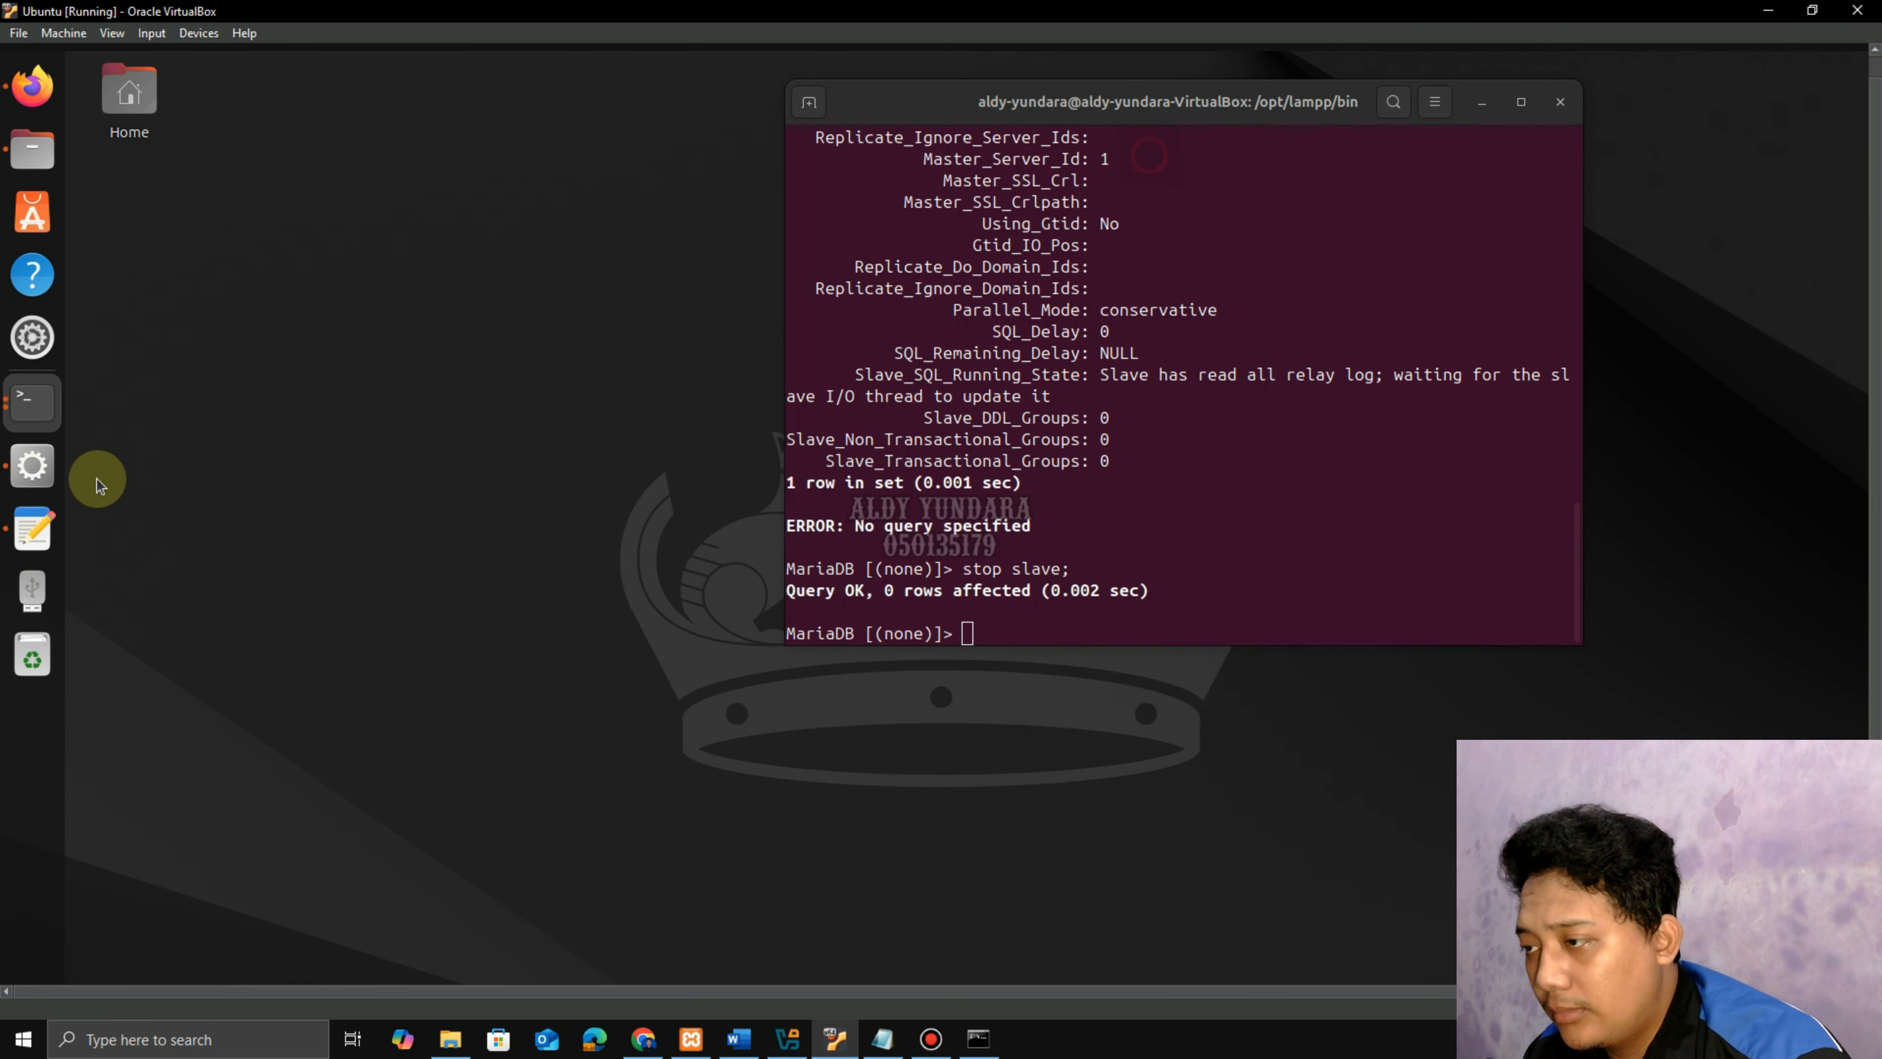
left_click(31, 532)
left_click(457, 274)
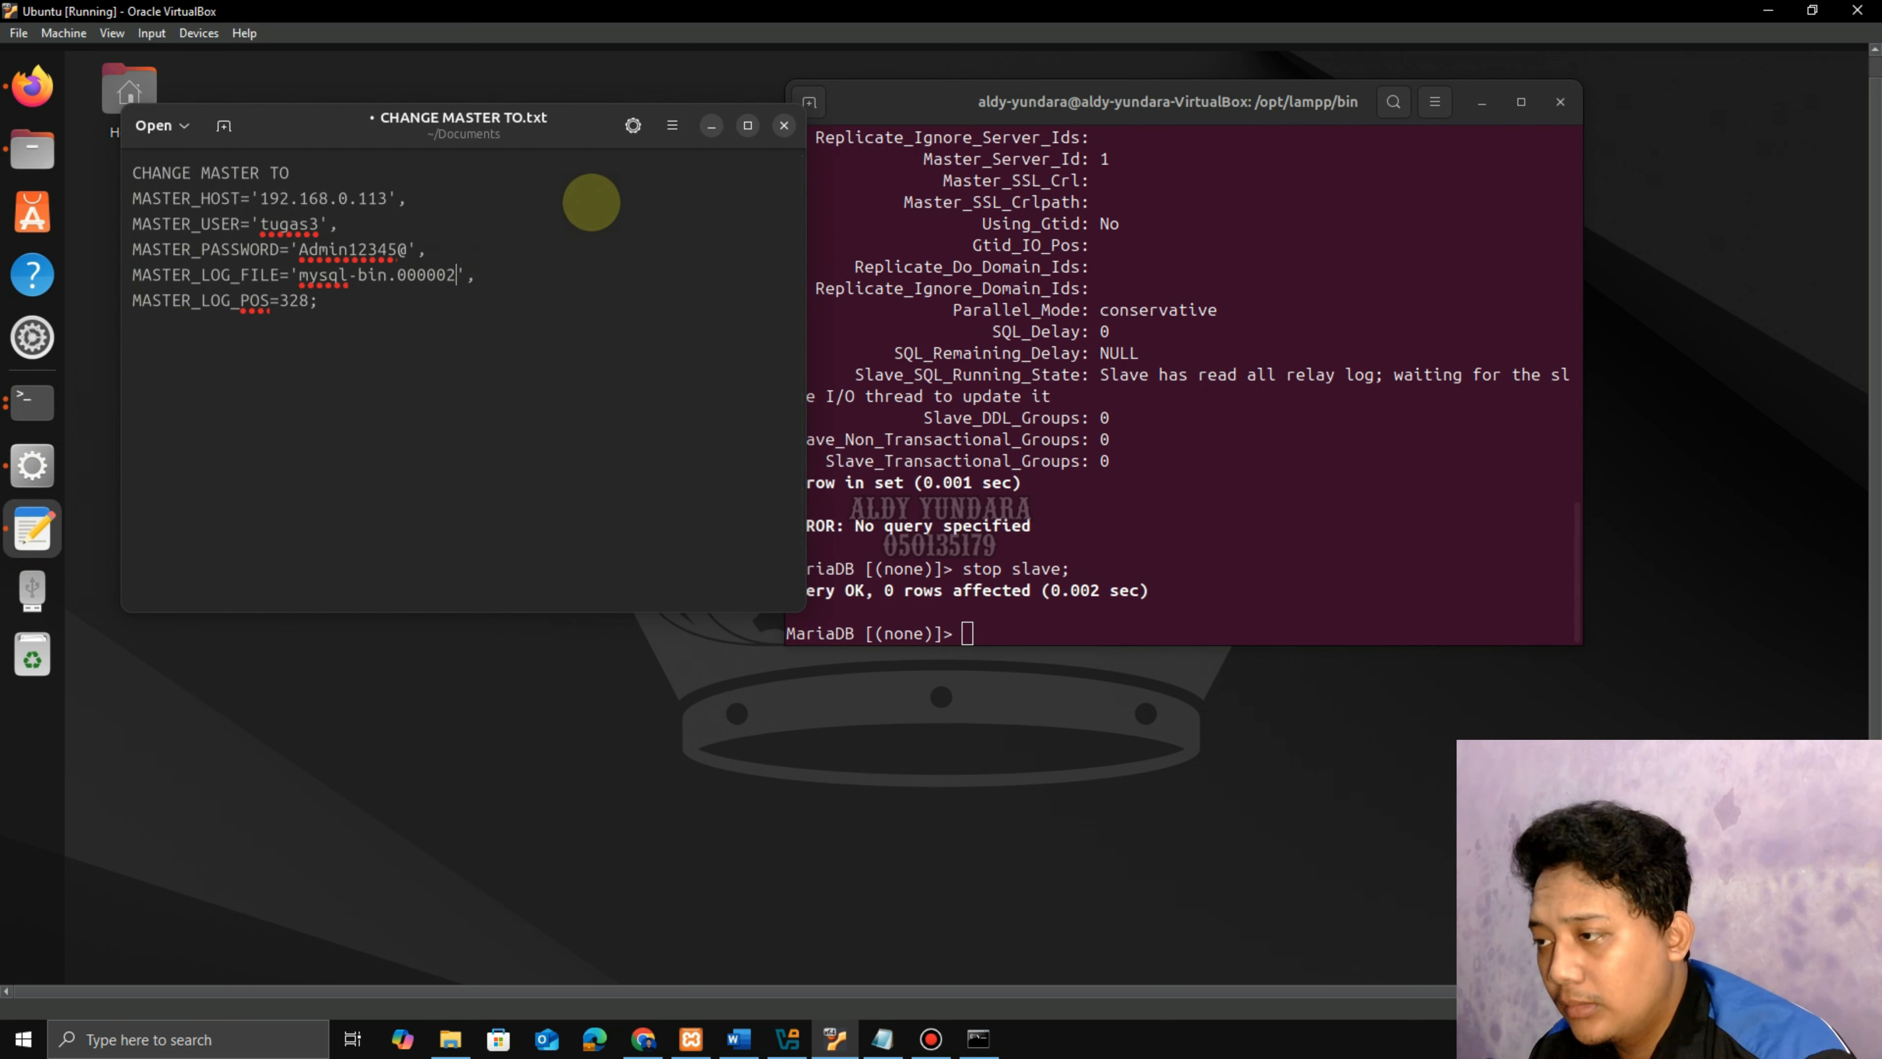
left_click_drag(340, 309, 134, 172)
key("ctrl+c")
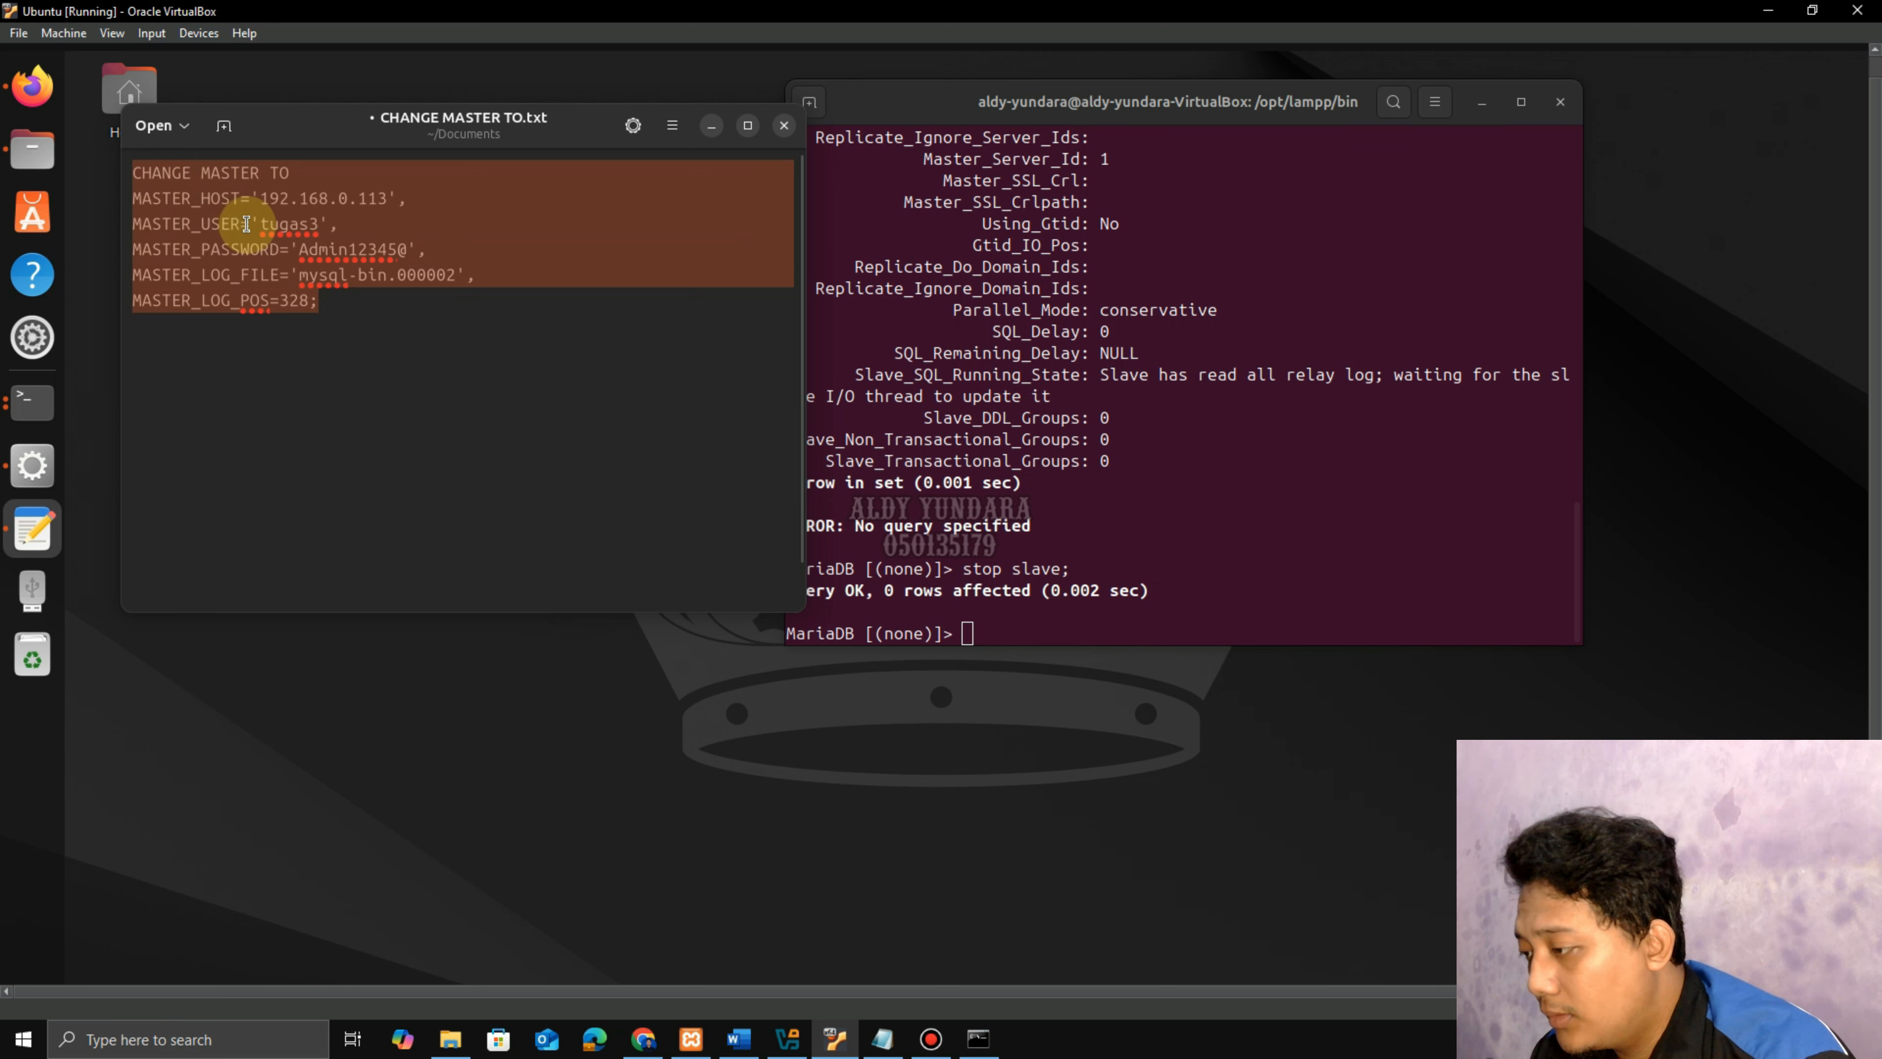
left_click(711, 127)
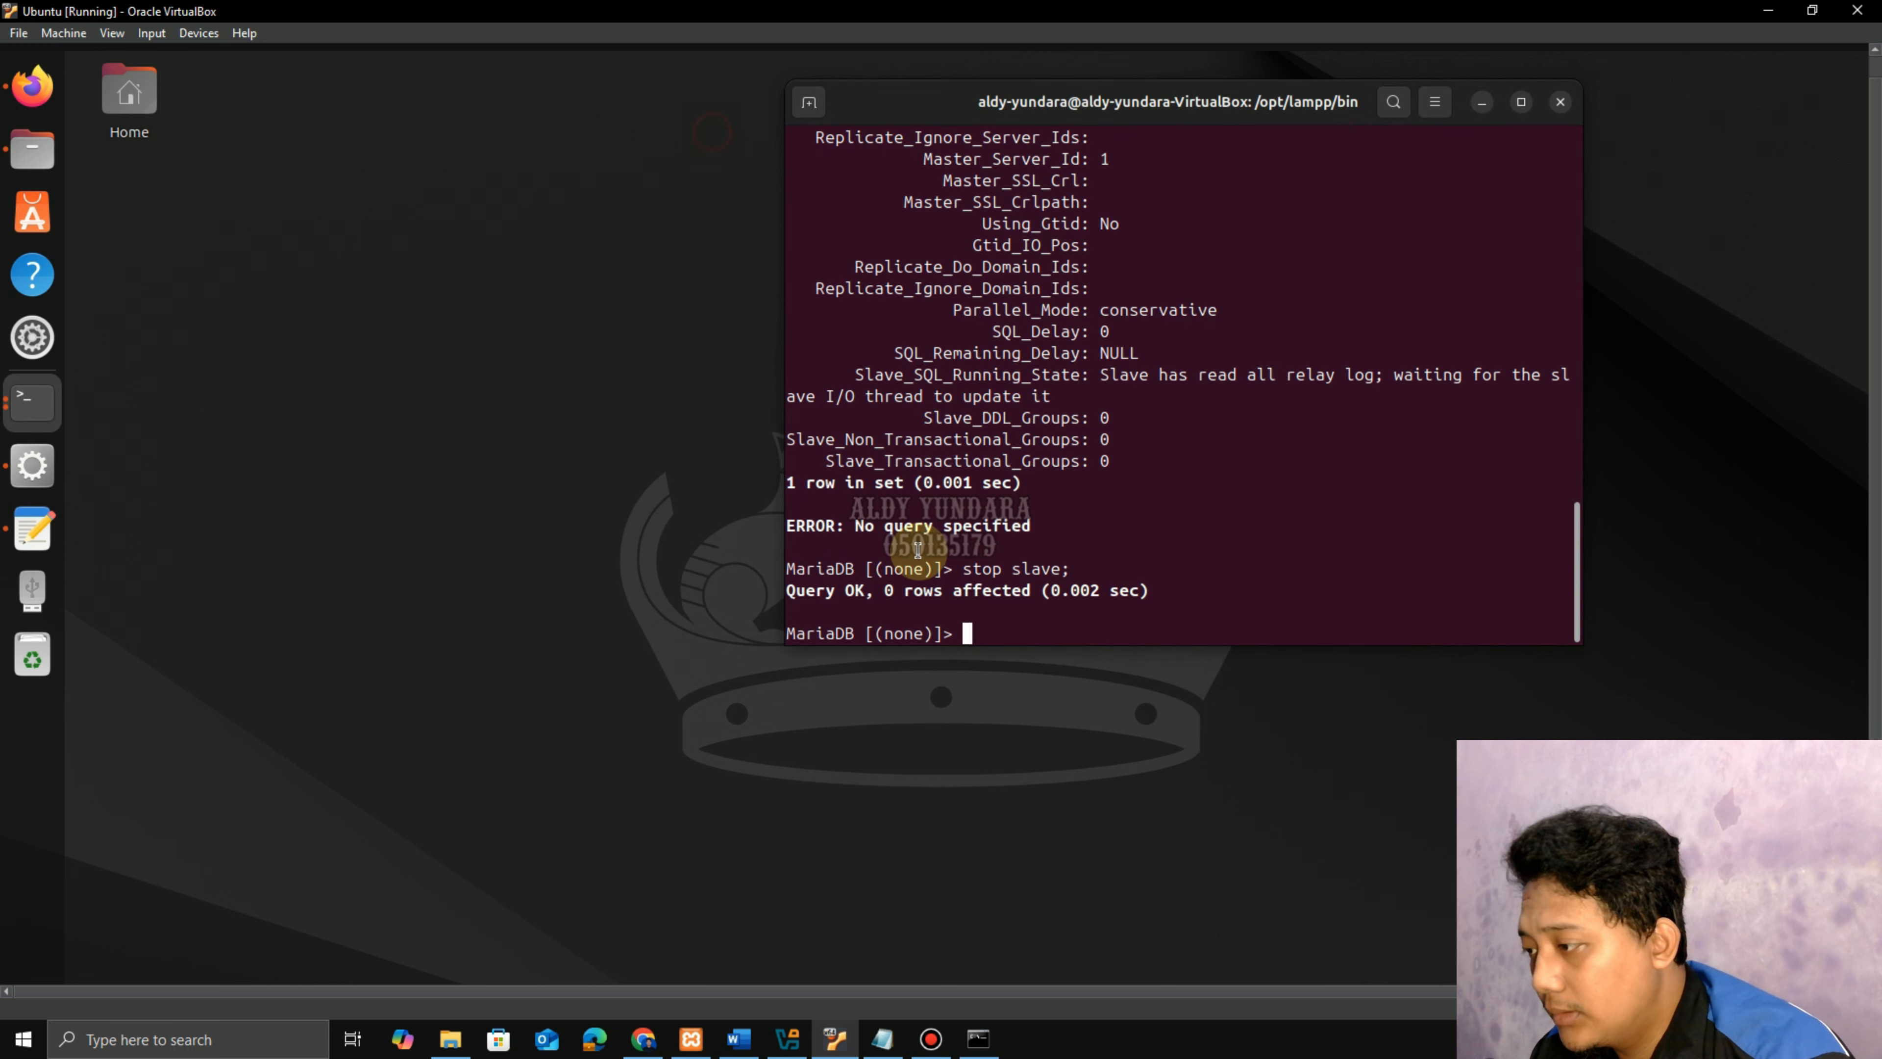
right_click(963, 635)
left_click(1015, 704)
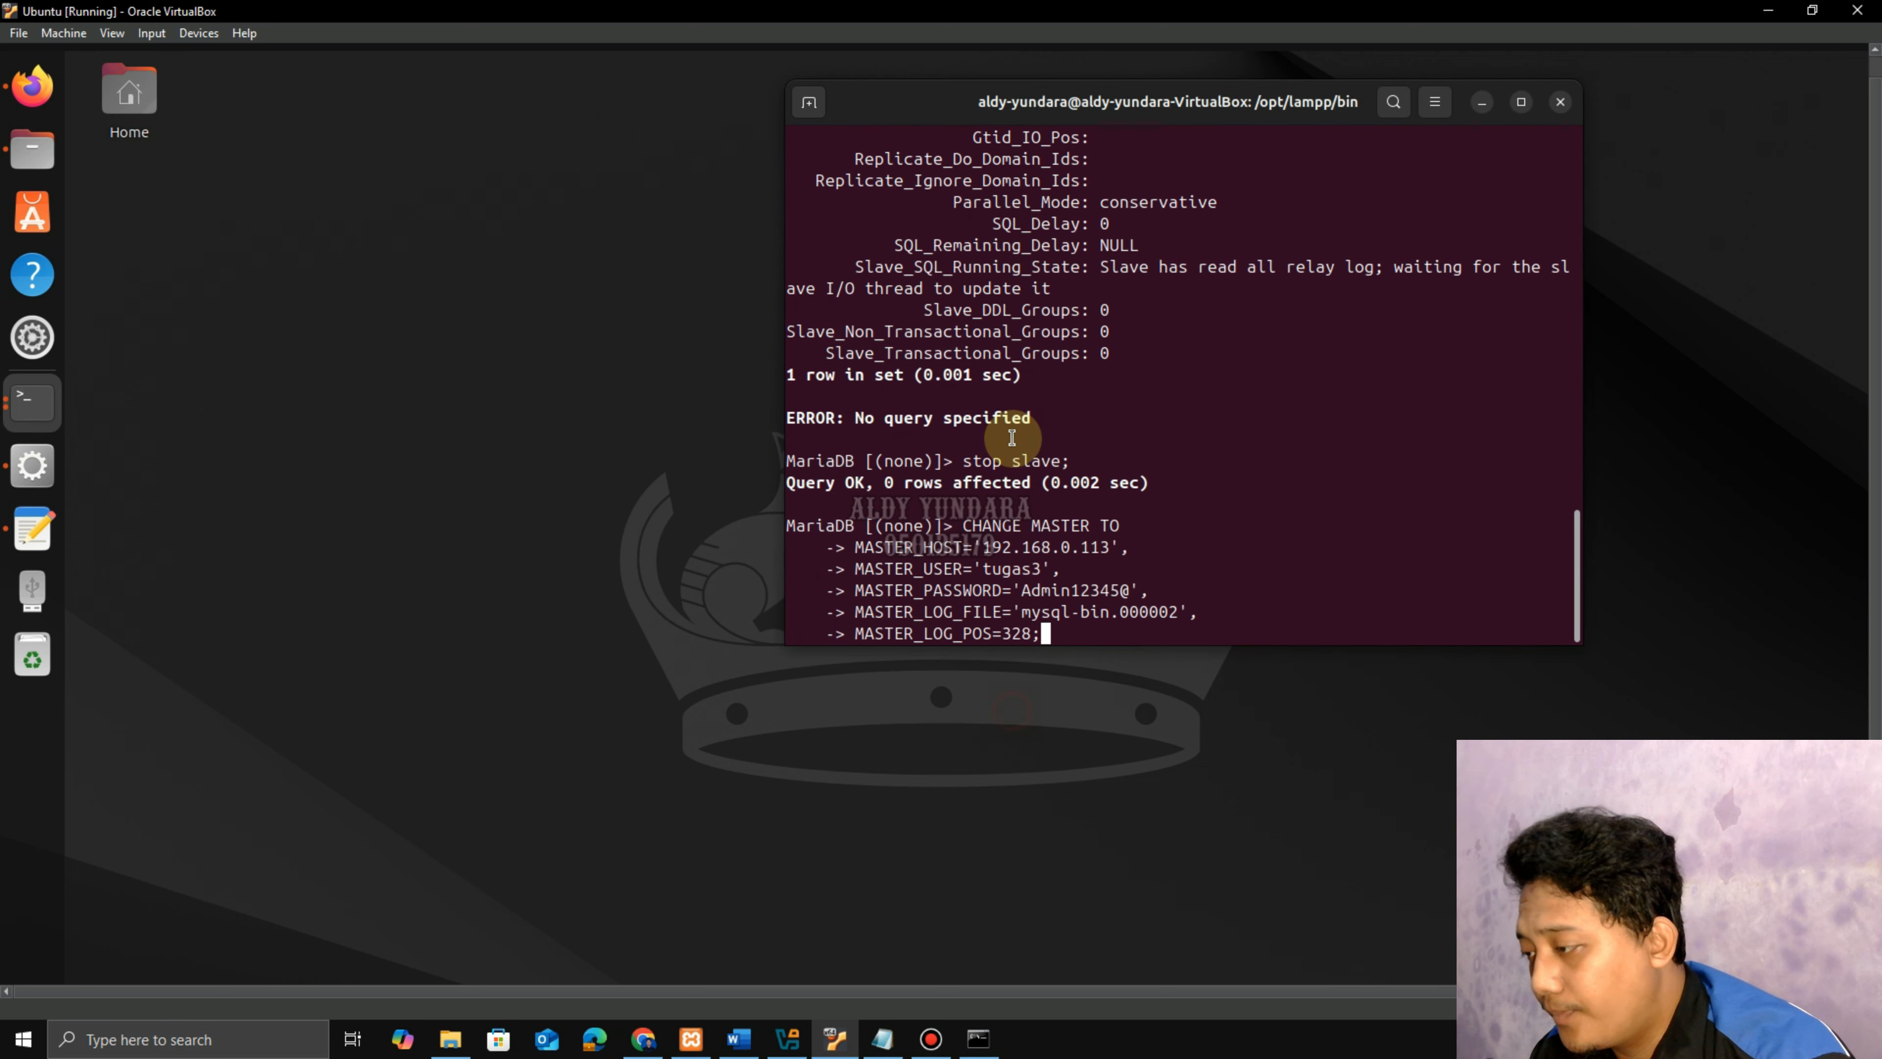
key("Return")
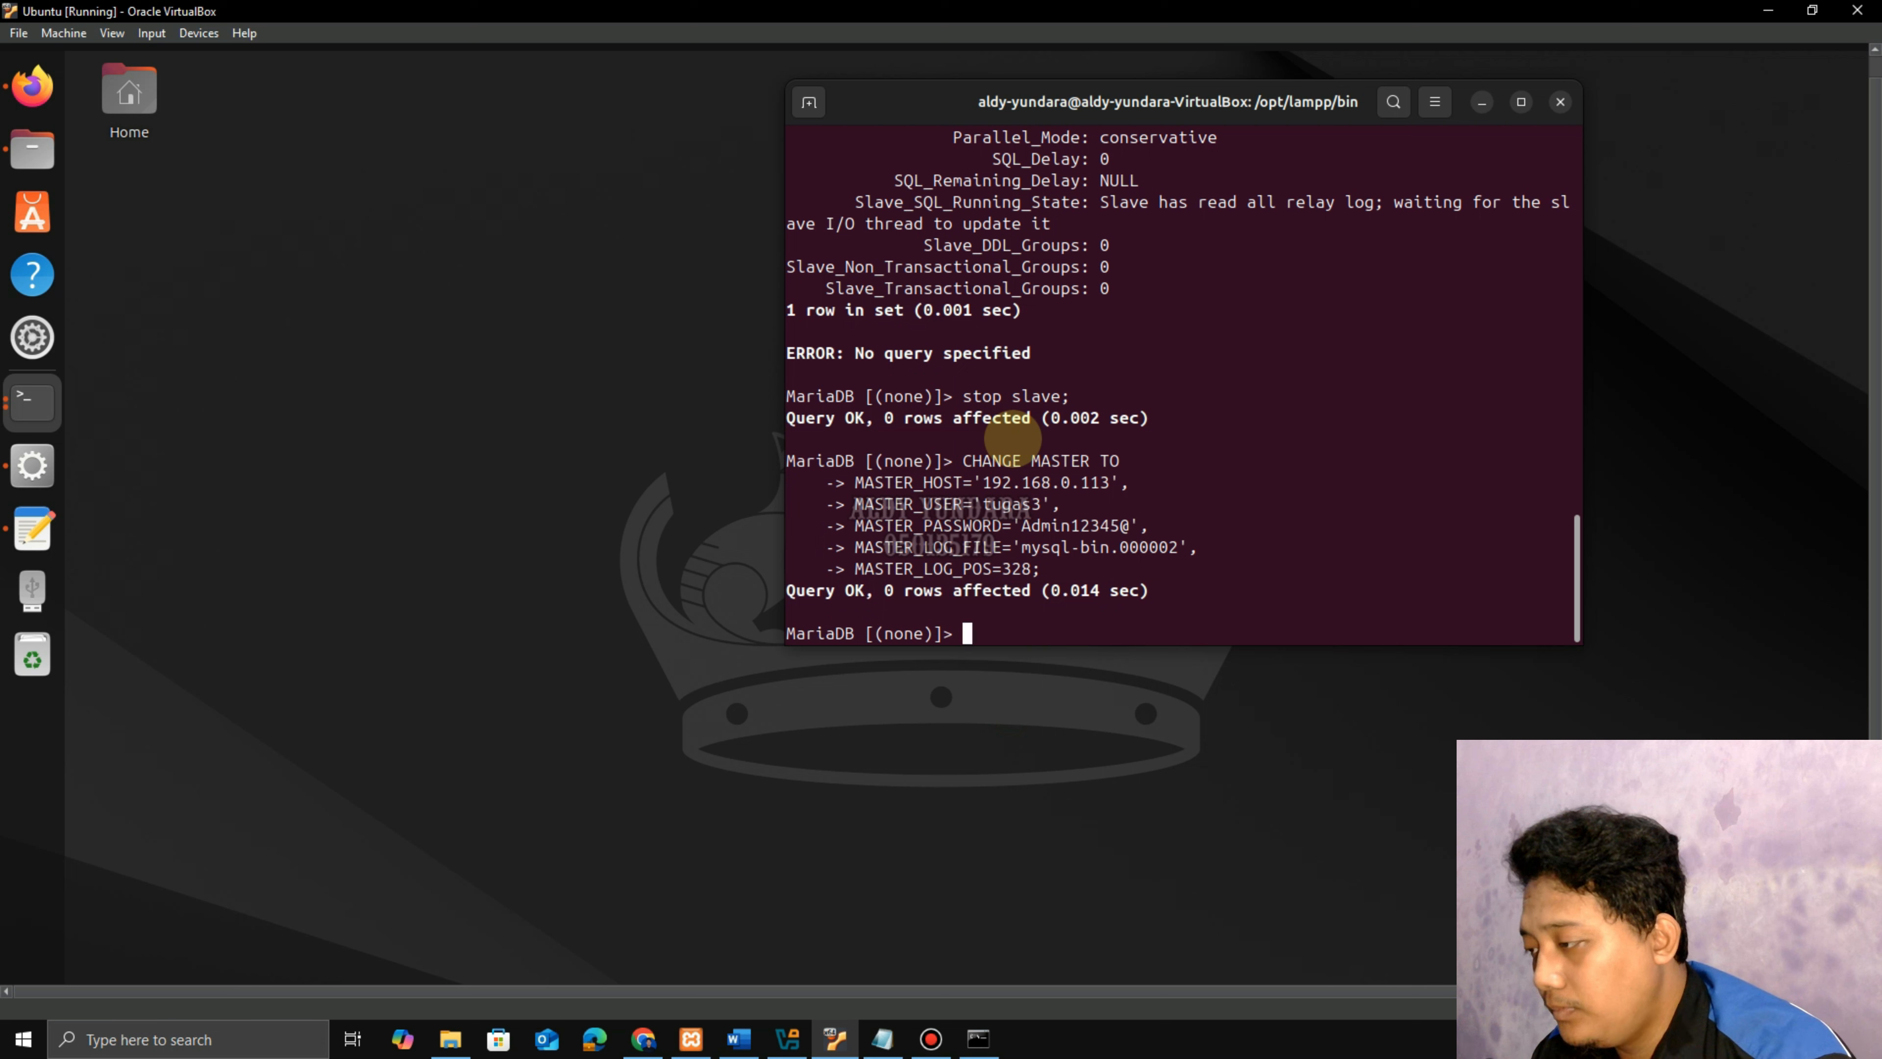
Restart the replica with 'start slave;'.
type("sta")
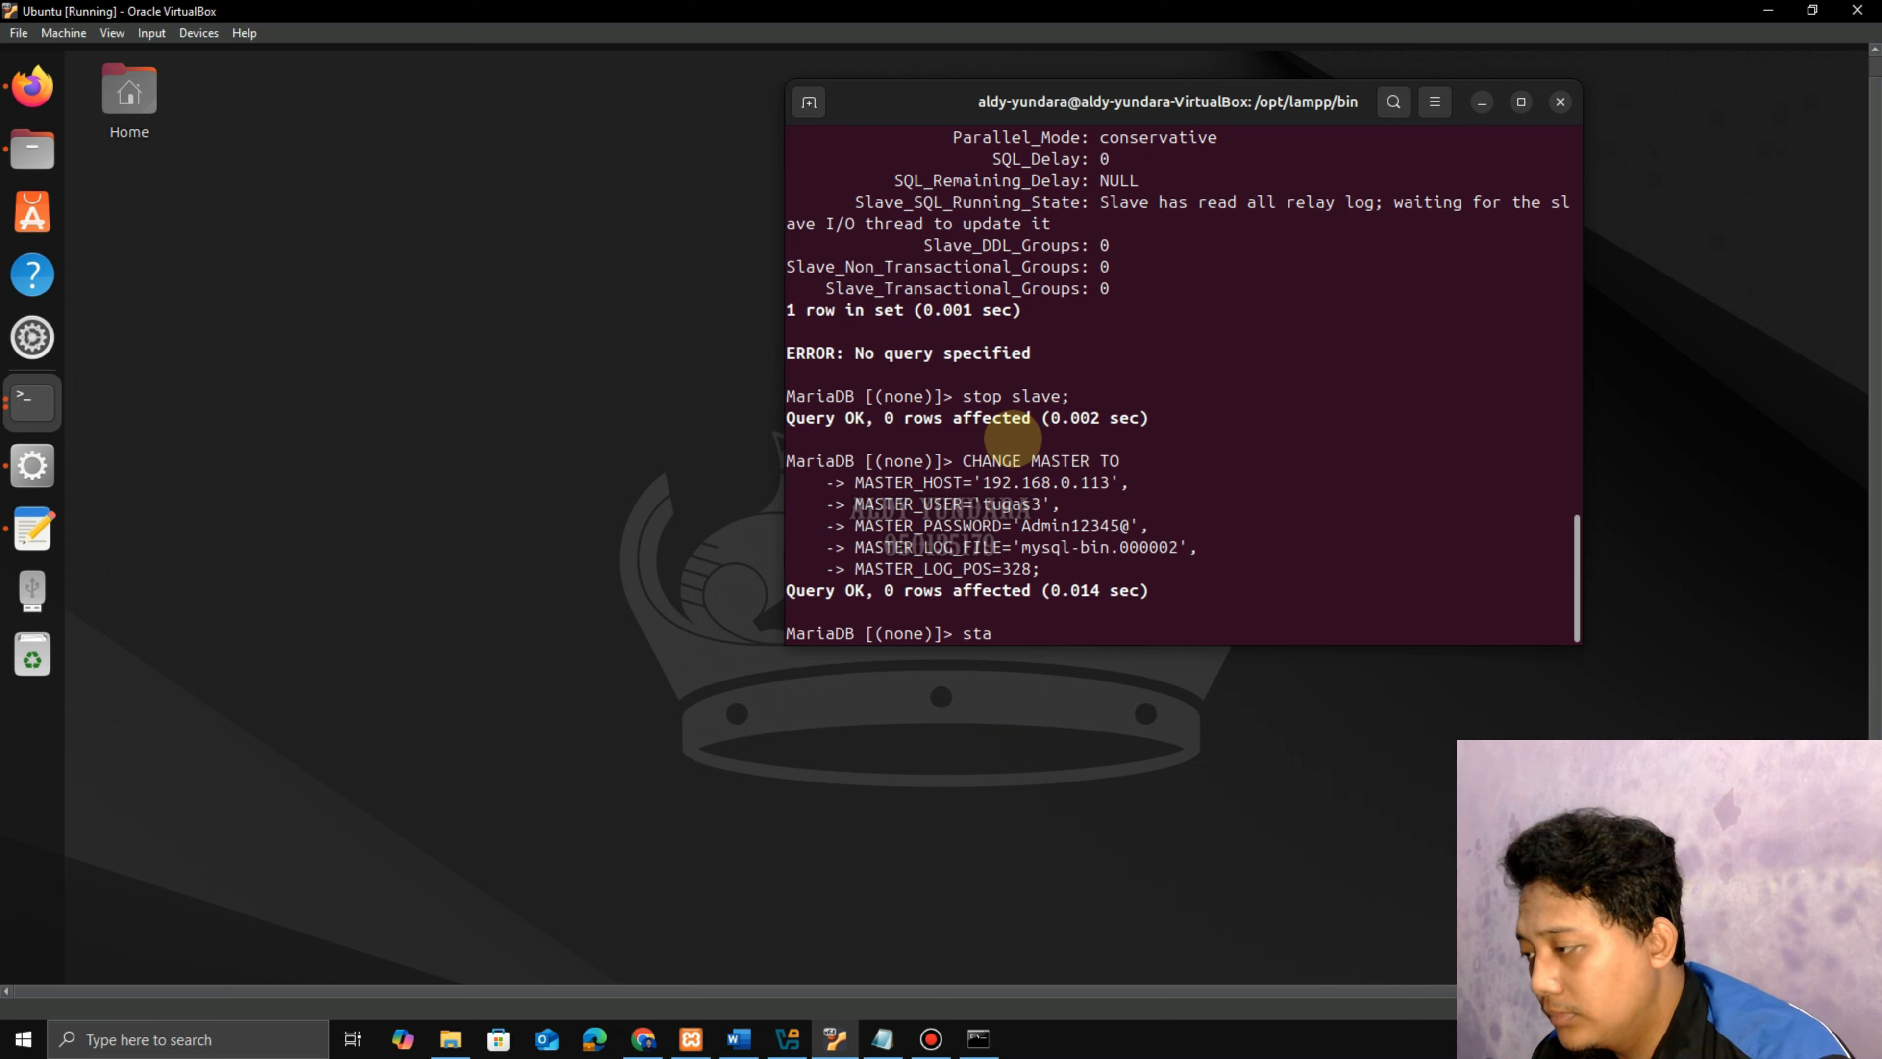
type("rt slave;")
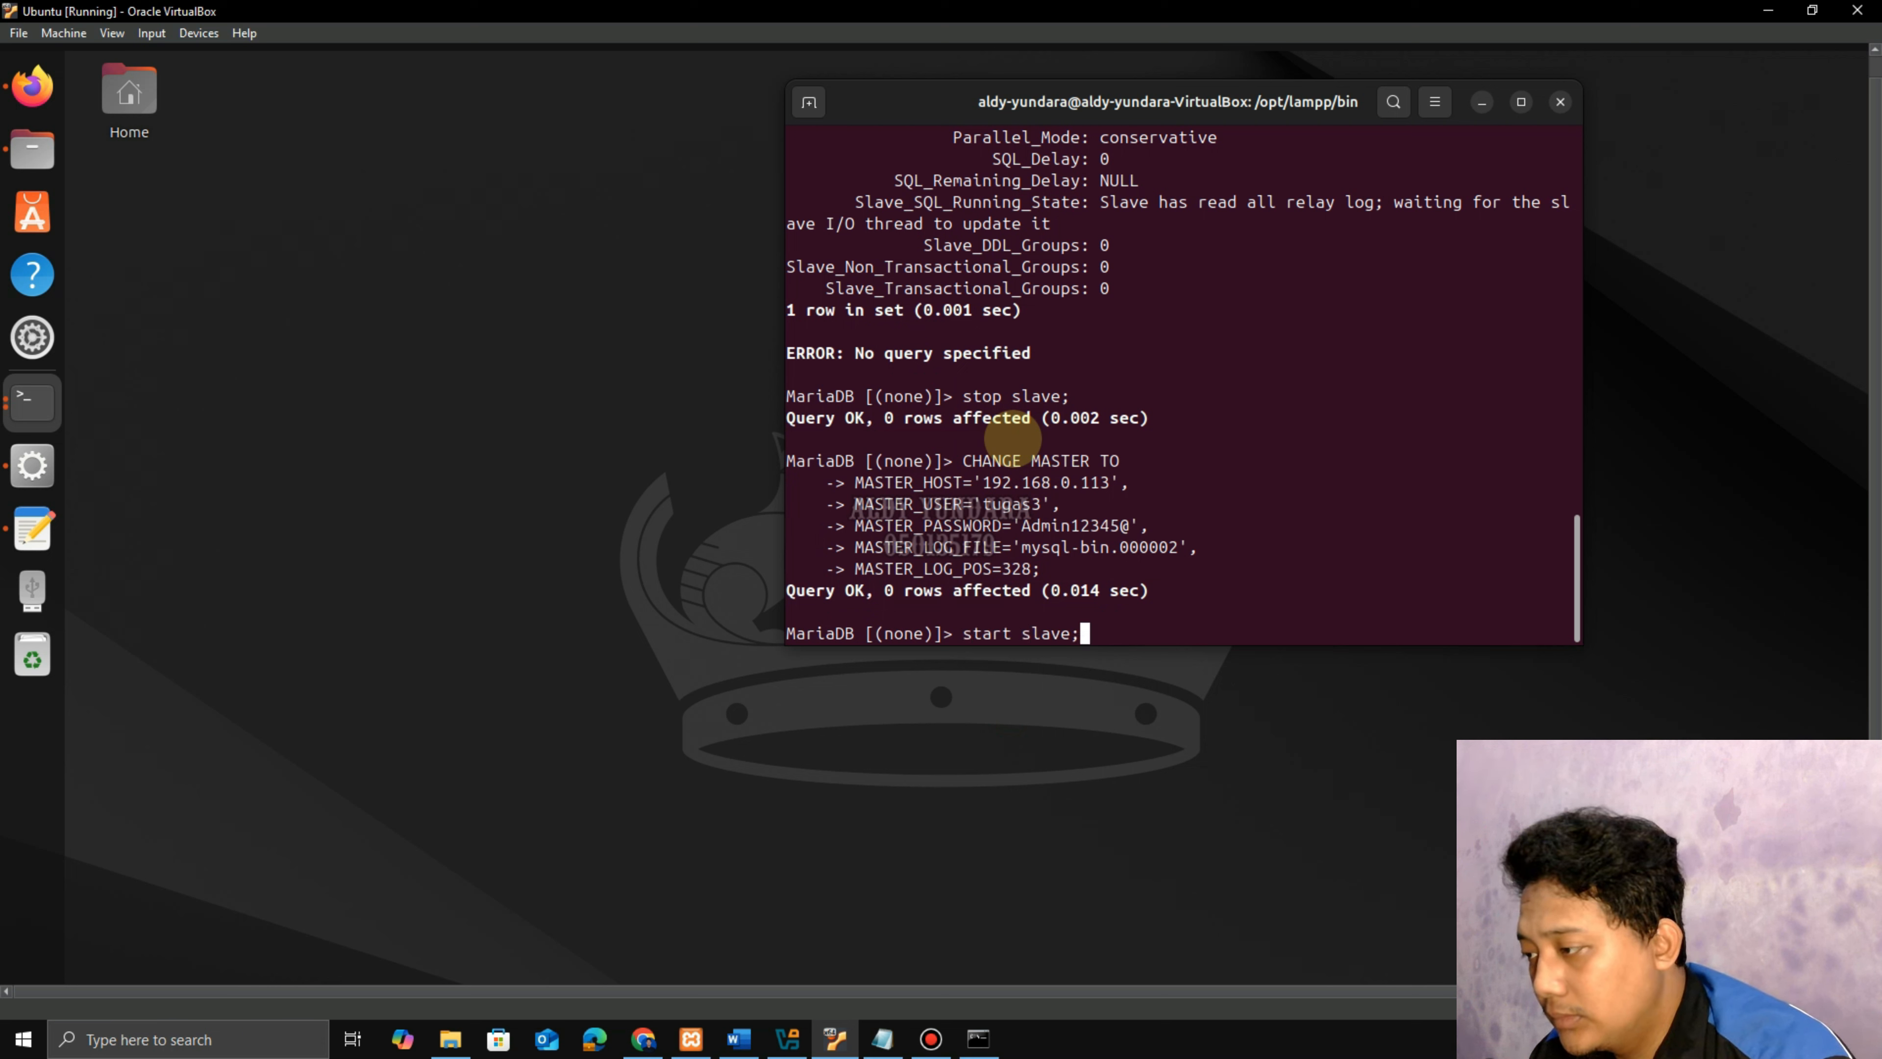
key("Return")
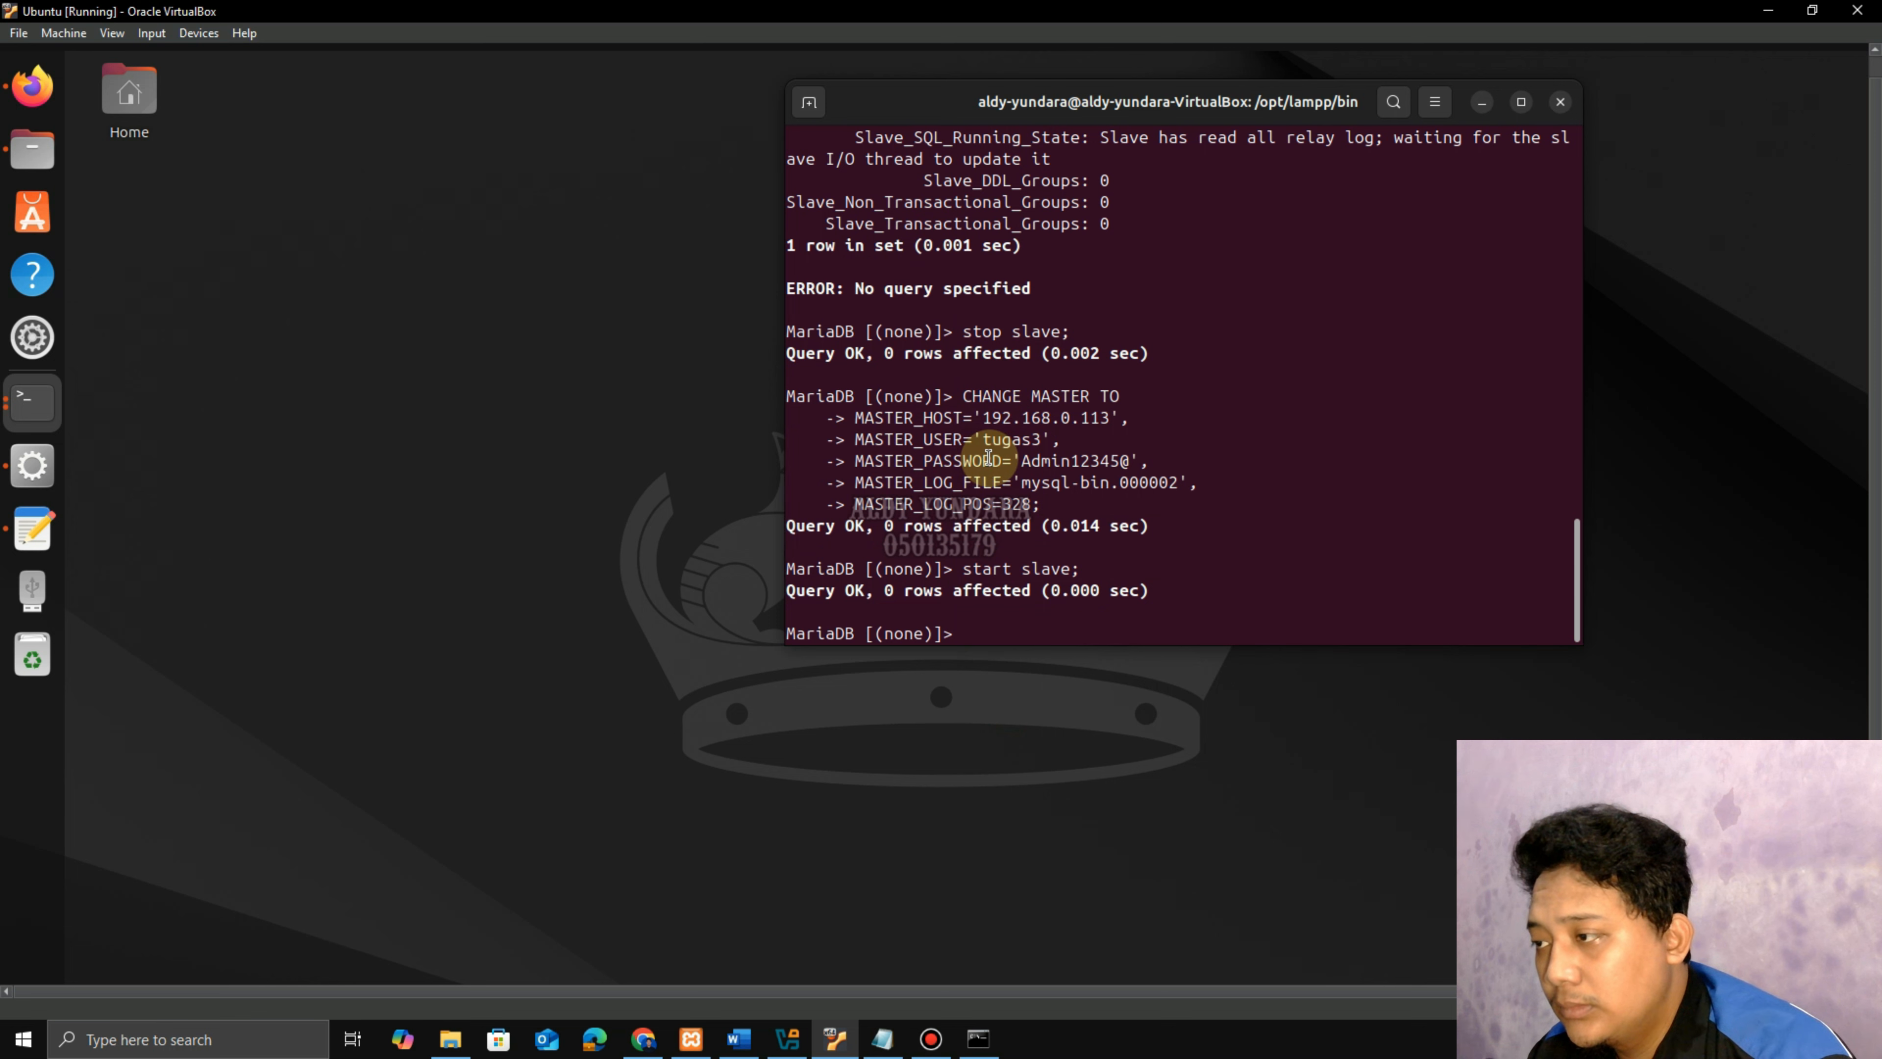
left_click(1482, 101)
left_click(32, 85)
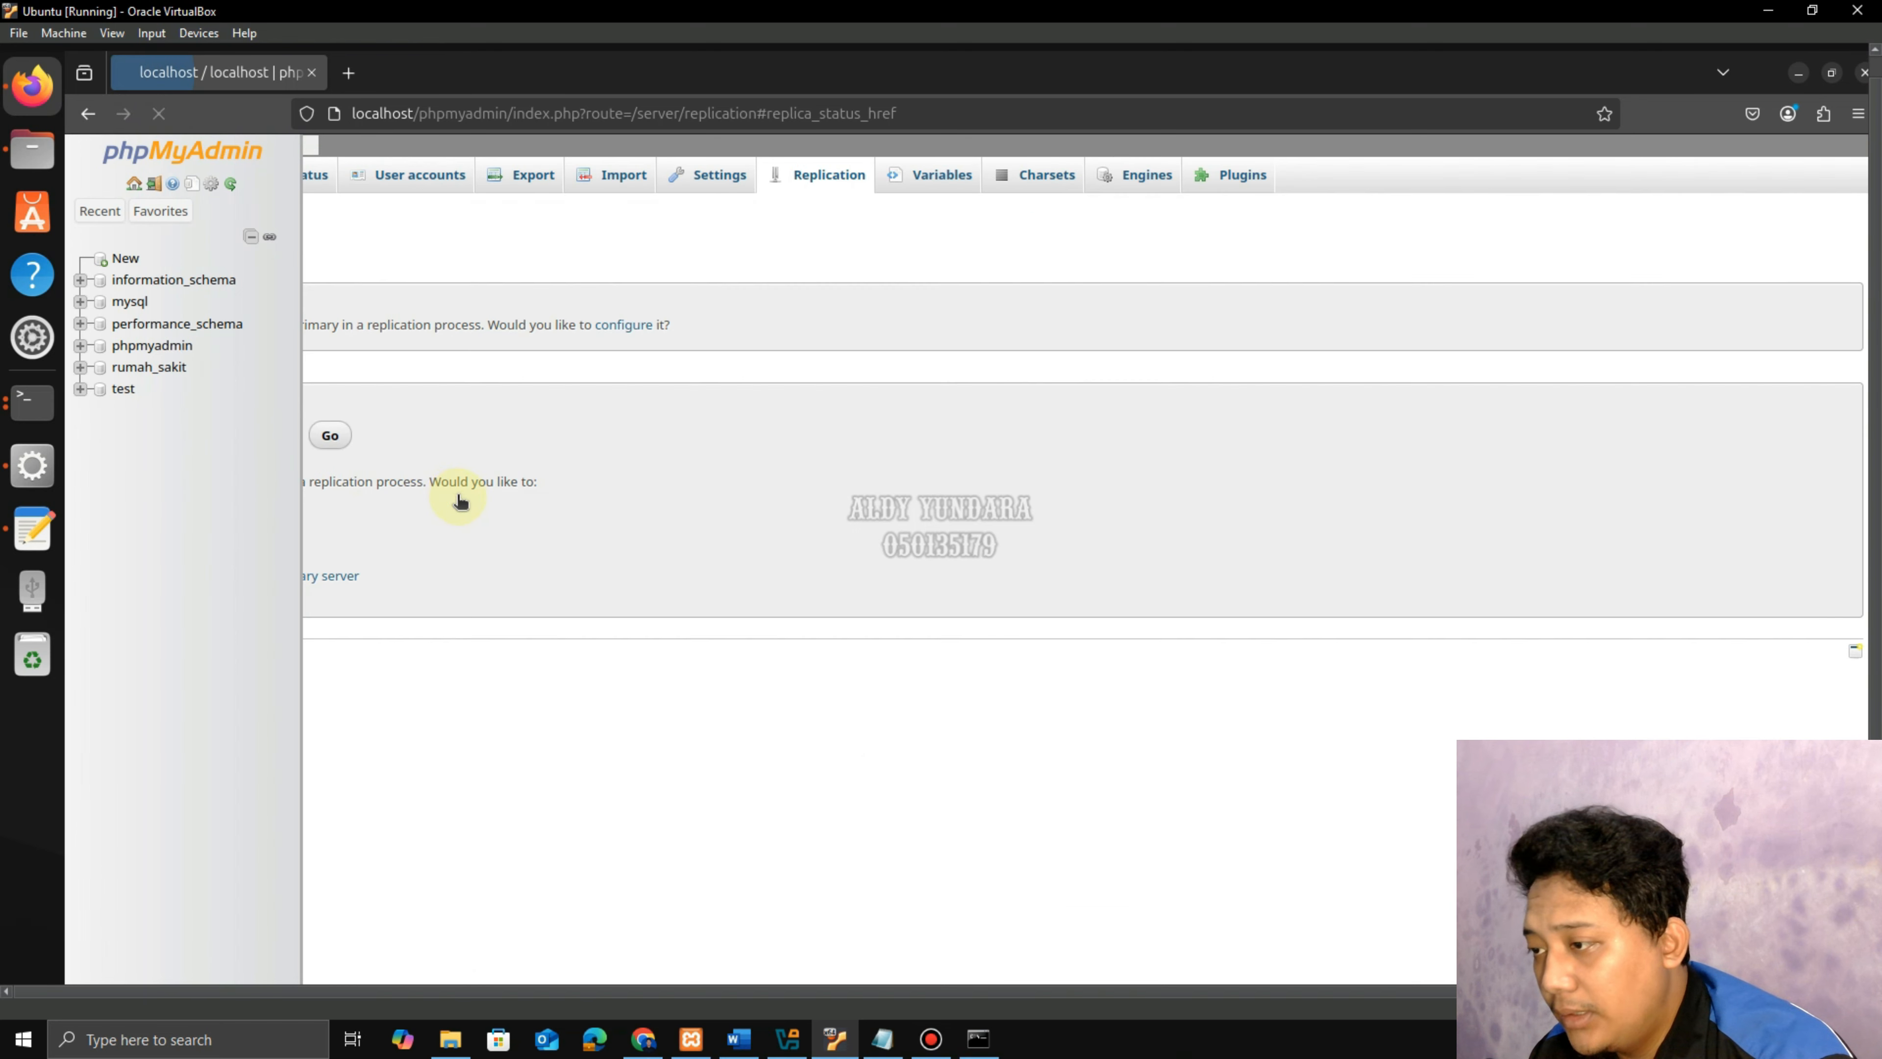
View the replica status table (mysql-bin.000002, Slave_IO_Running Connecting) and bring up XAMPP Manager.
left_click(457, 517)
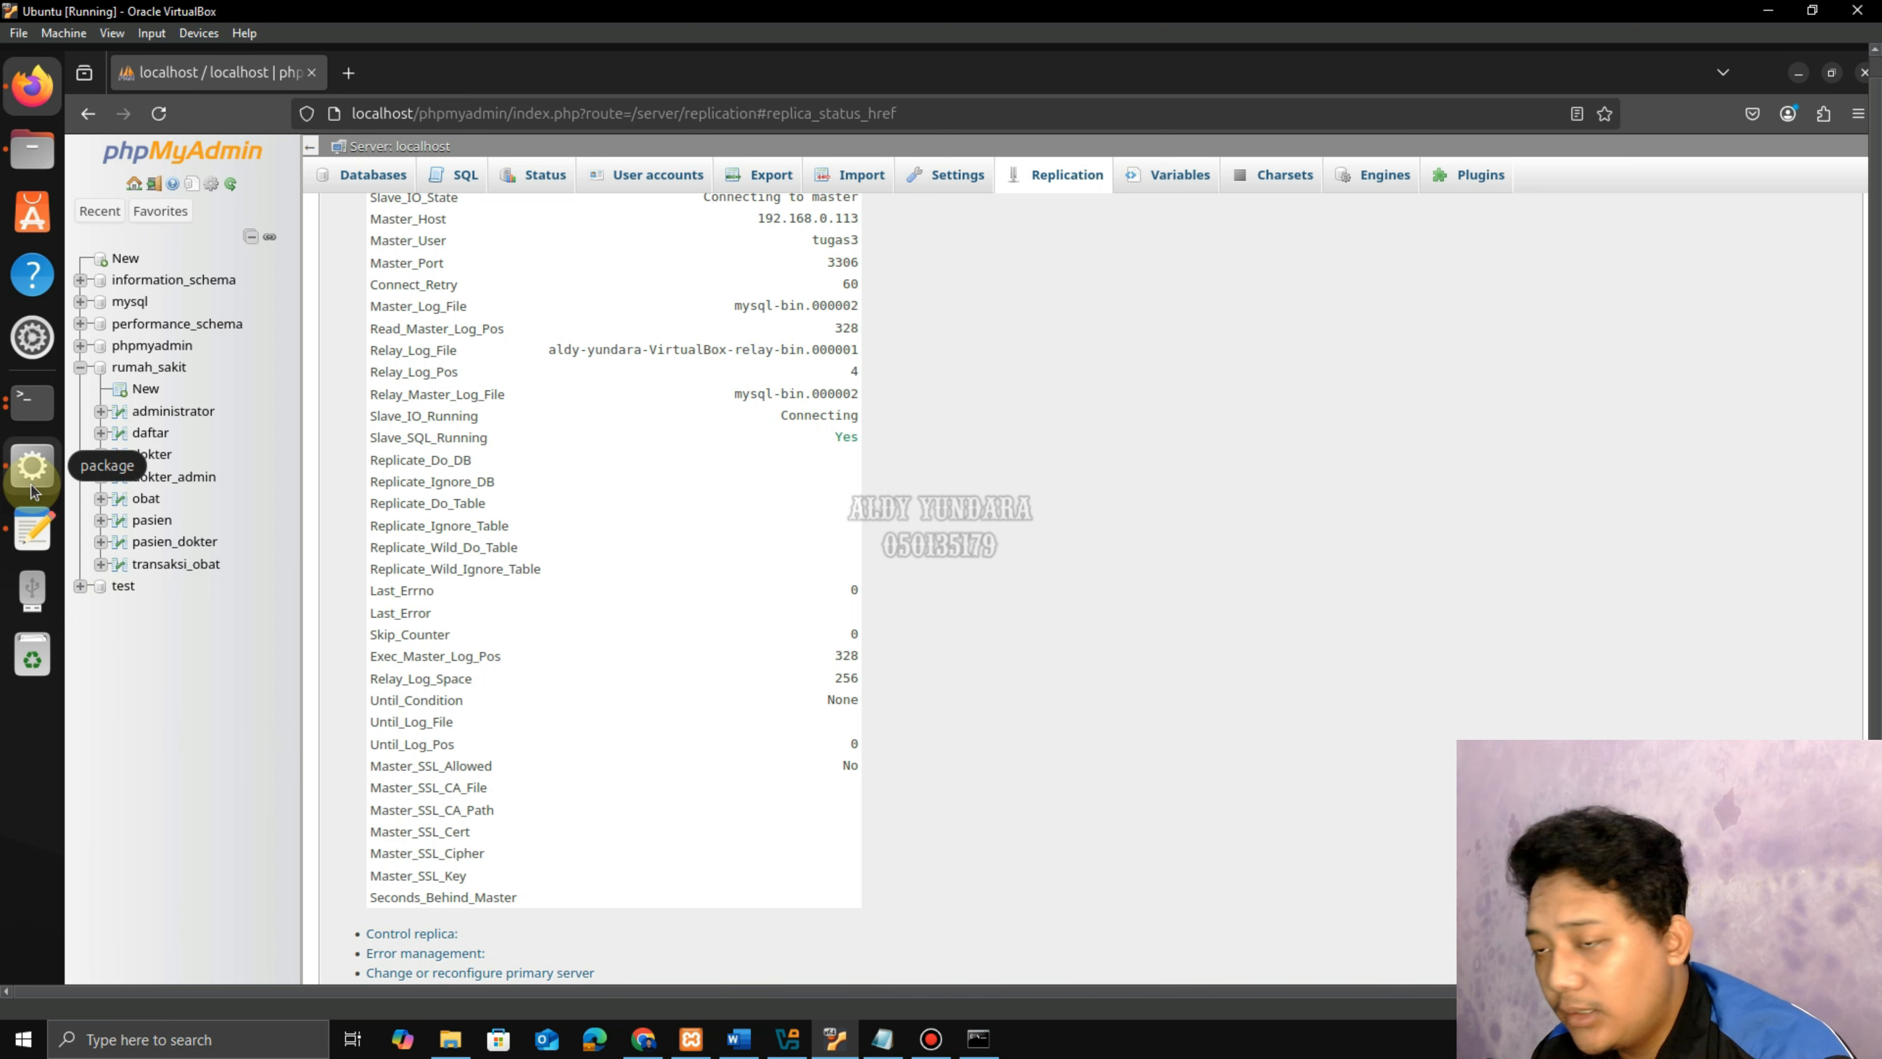
left_click(32, 465)
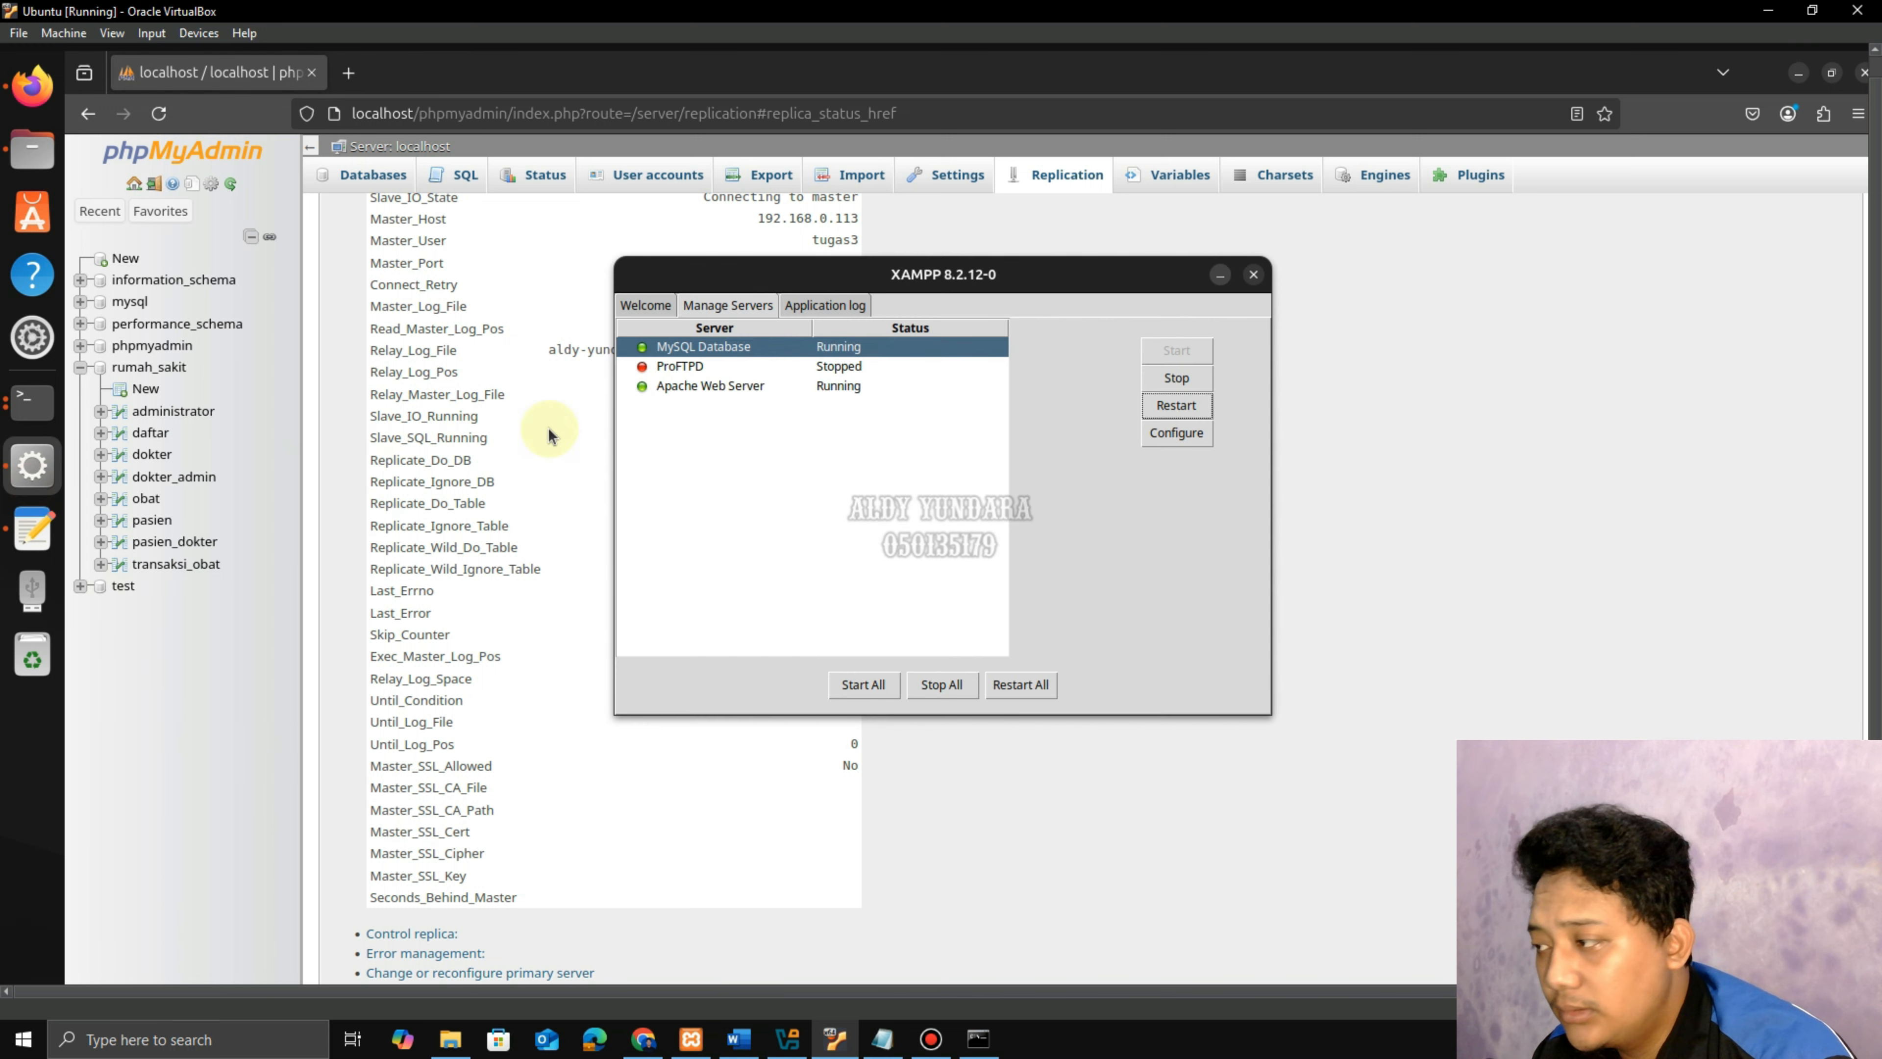
Restart the MySQL Database and the Apache Web Server in XAMPP Manager.
left_click(1193, 408)
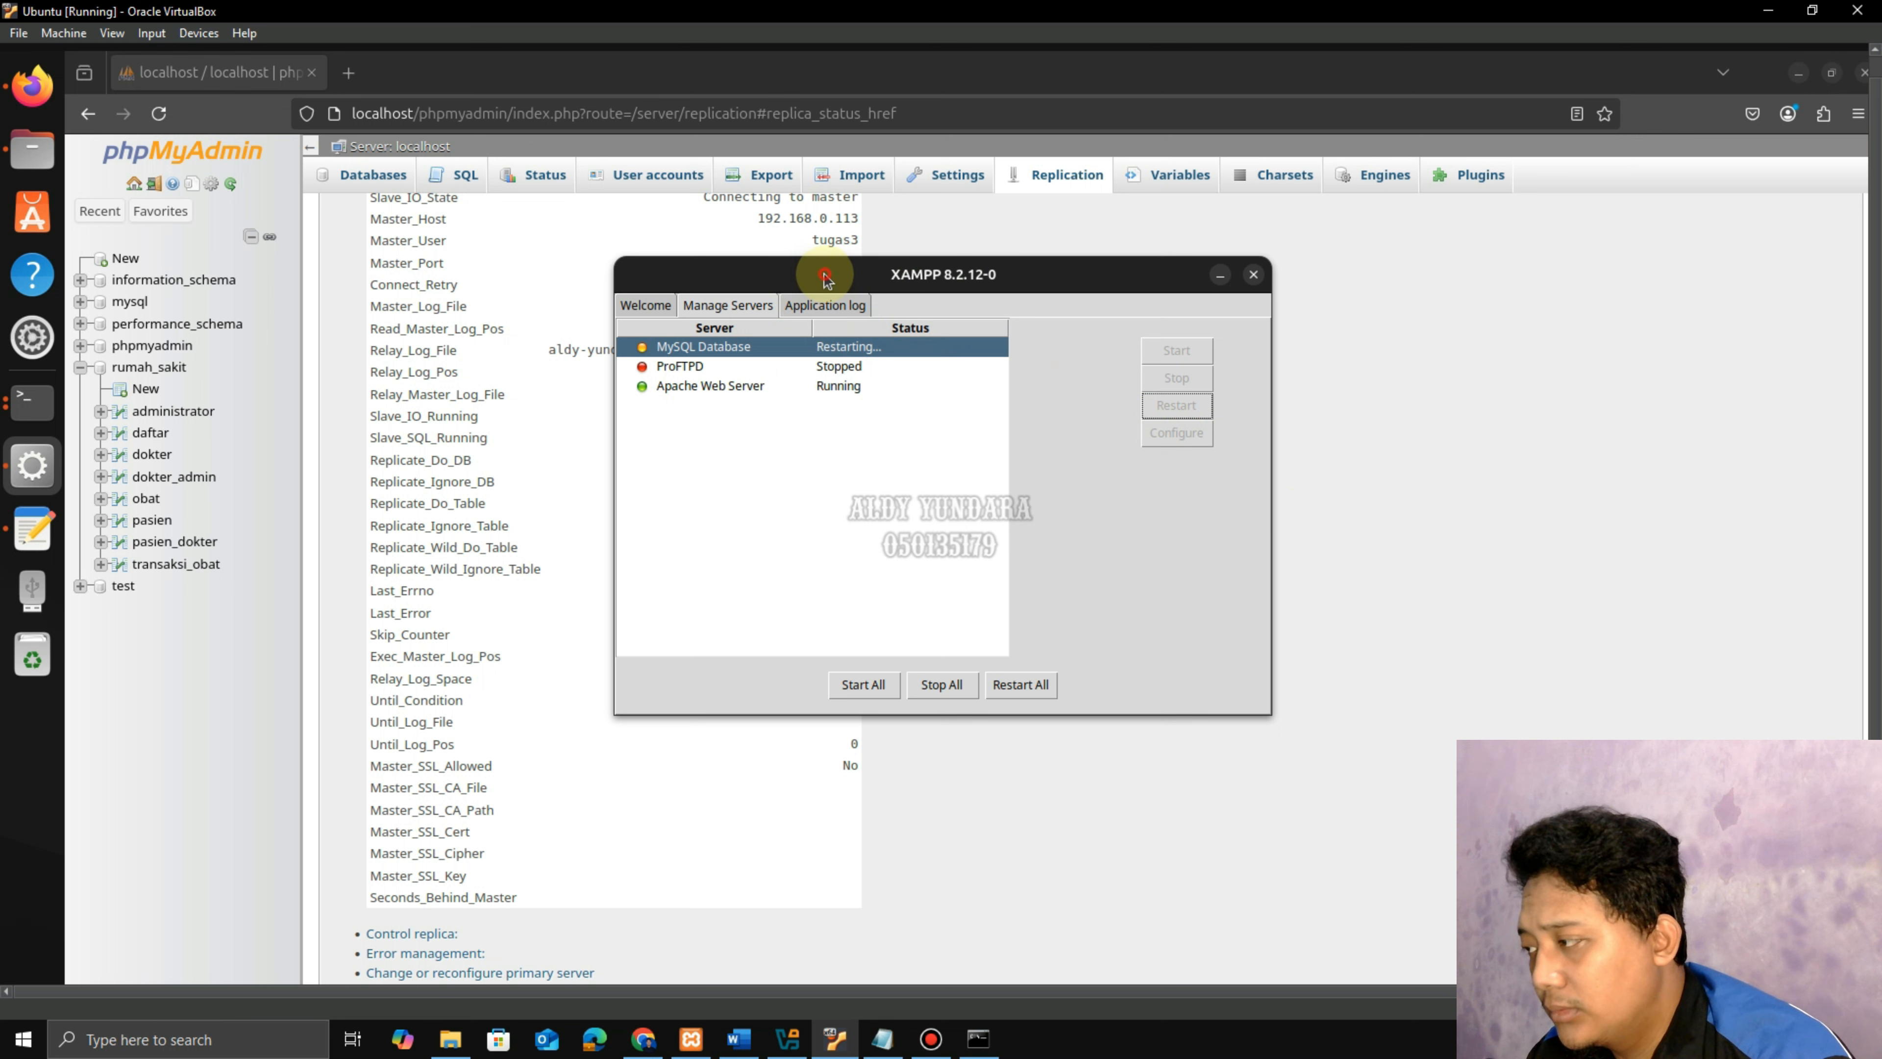
left_click_drag(800, 286, 1046, 283)
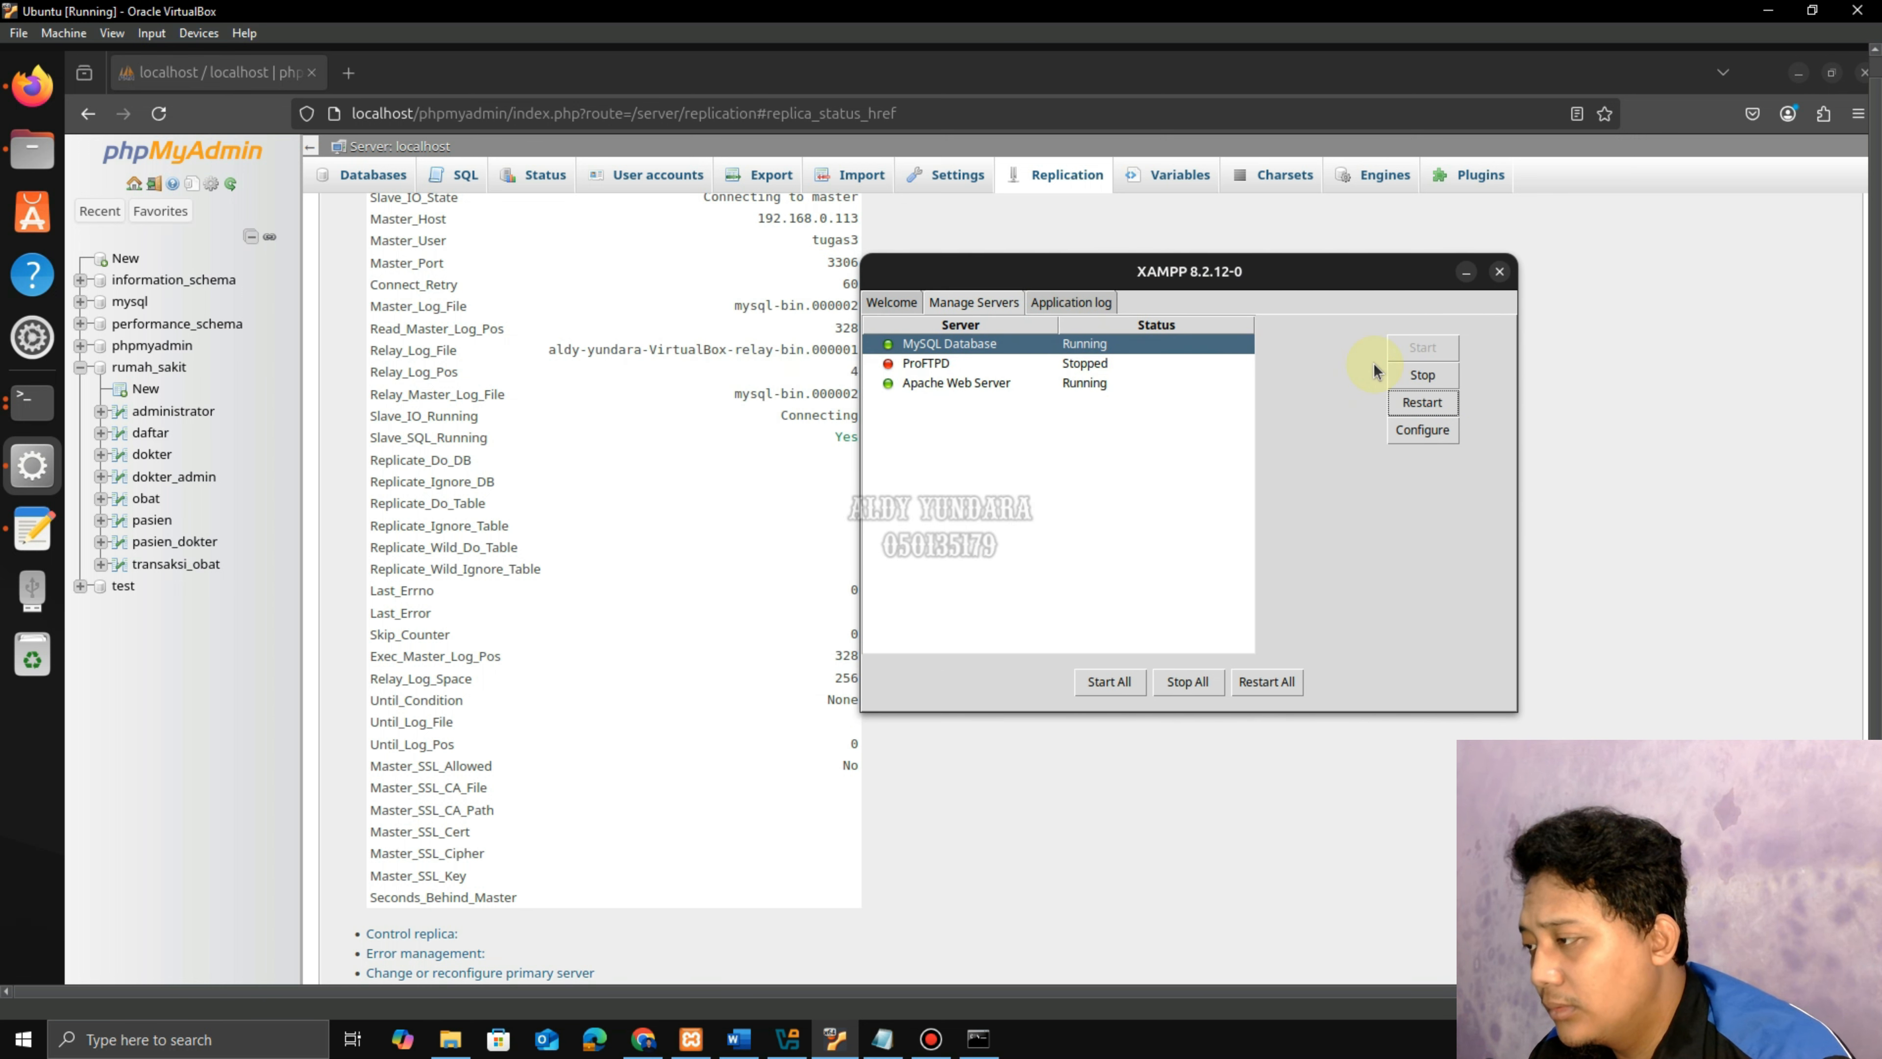
left_click(1079, 386)
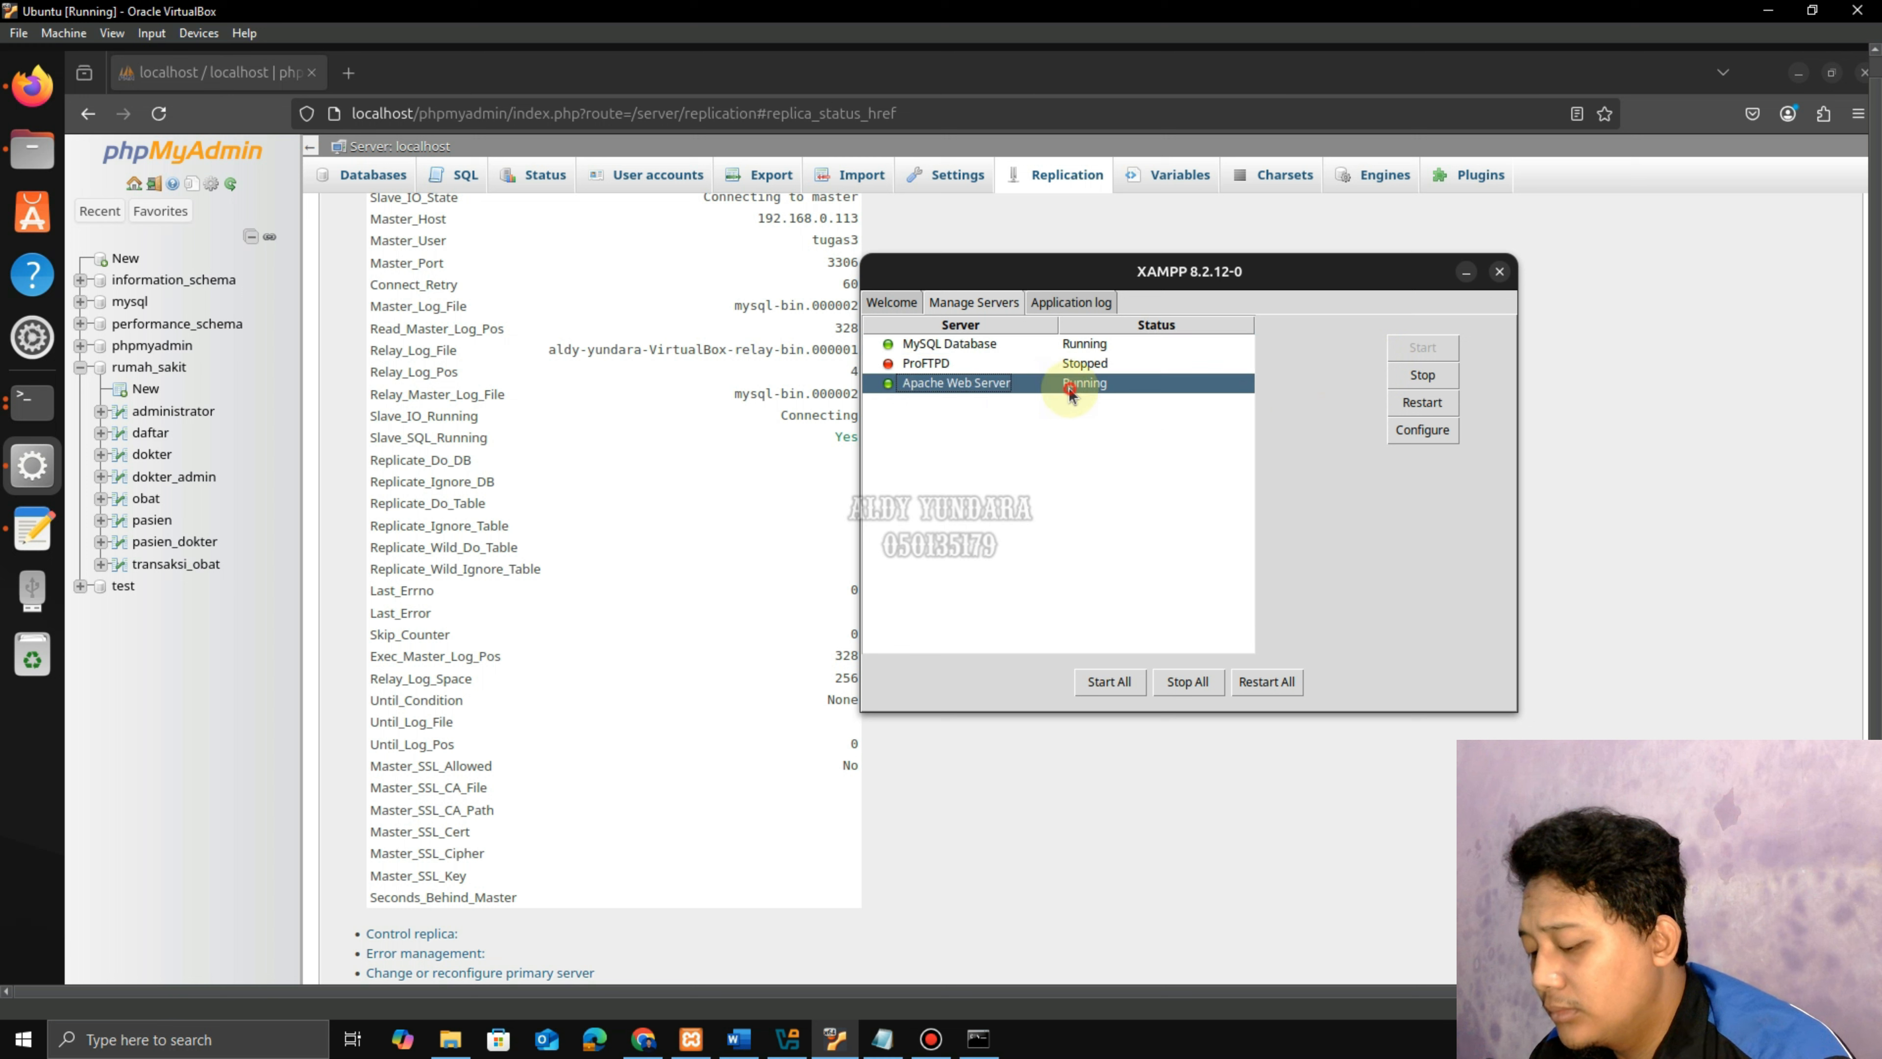
left_click(1428, 402)
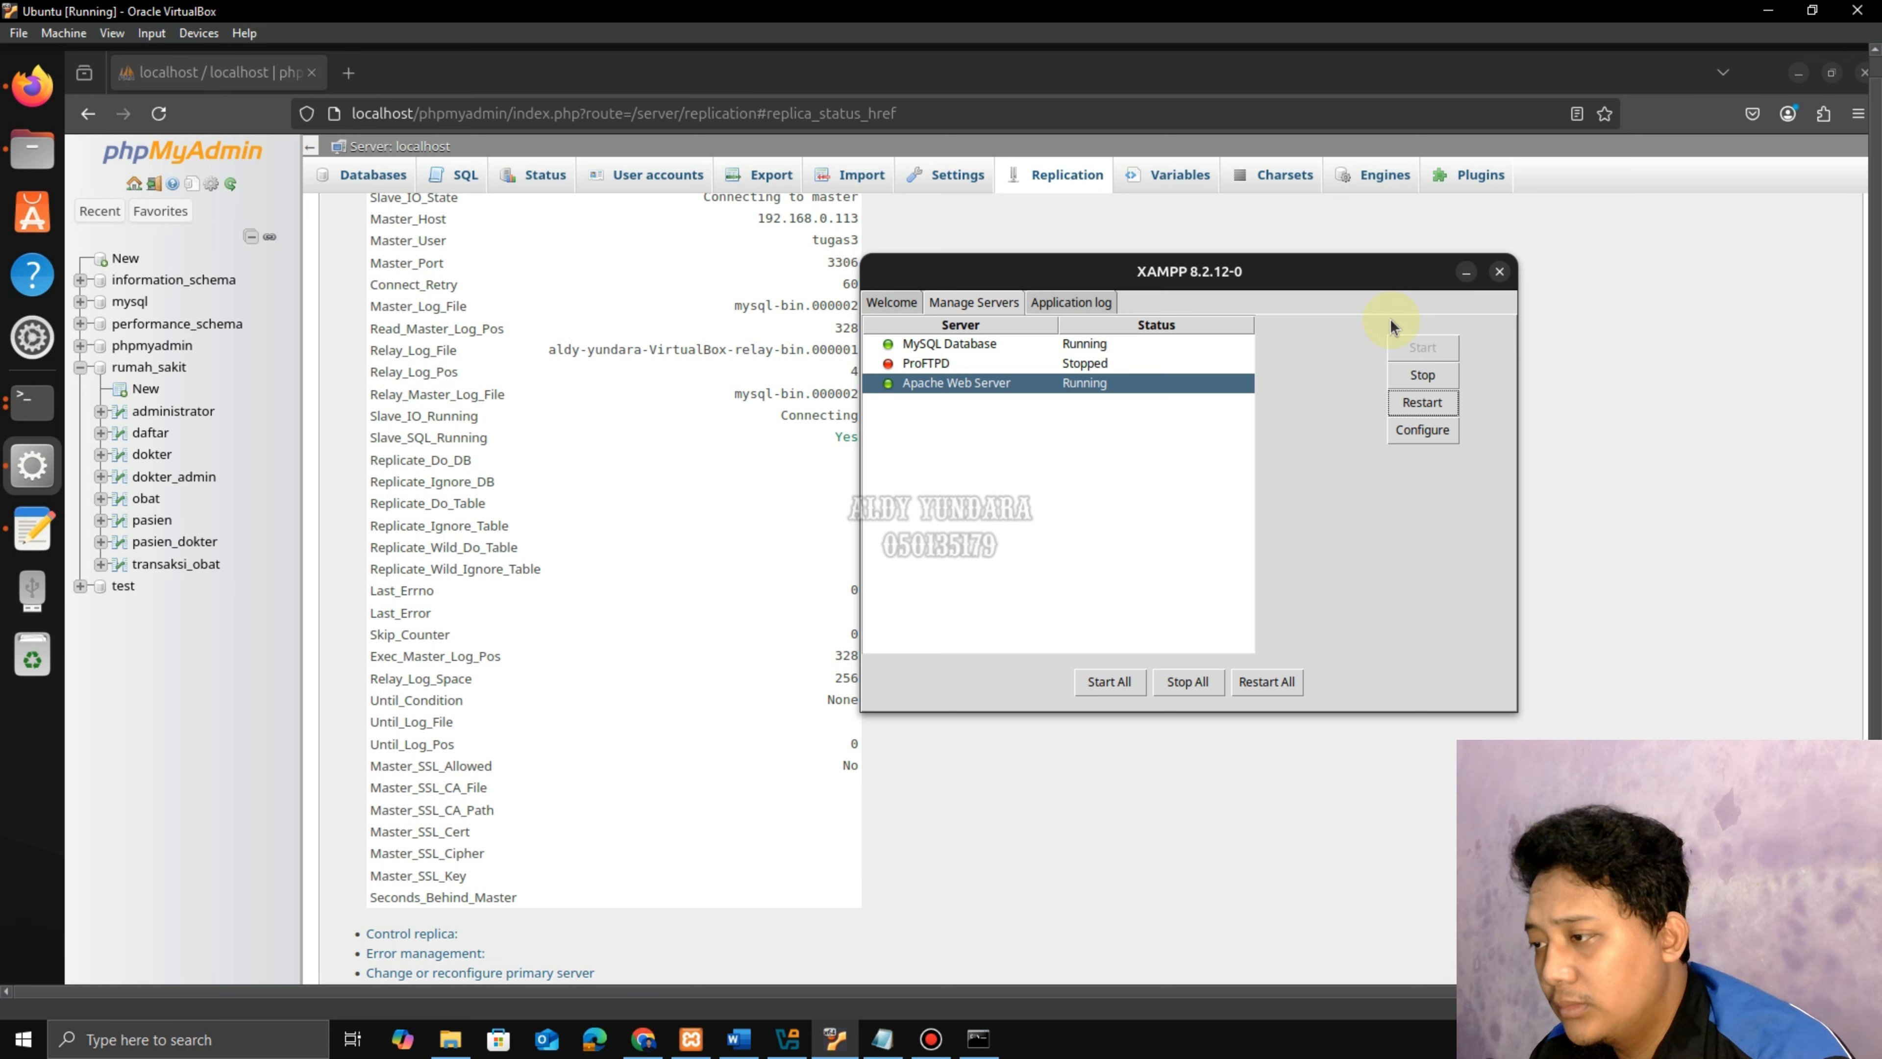
left_click(1467, 280)
Reload the replica's status table, which shows the IO thread not running.
left_click(170, 121)
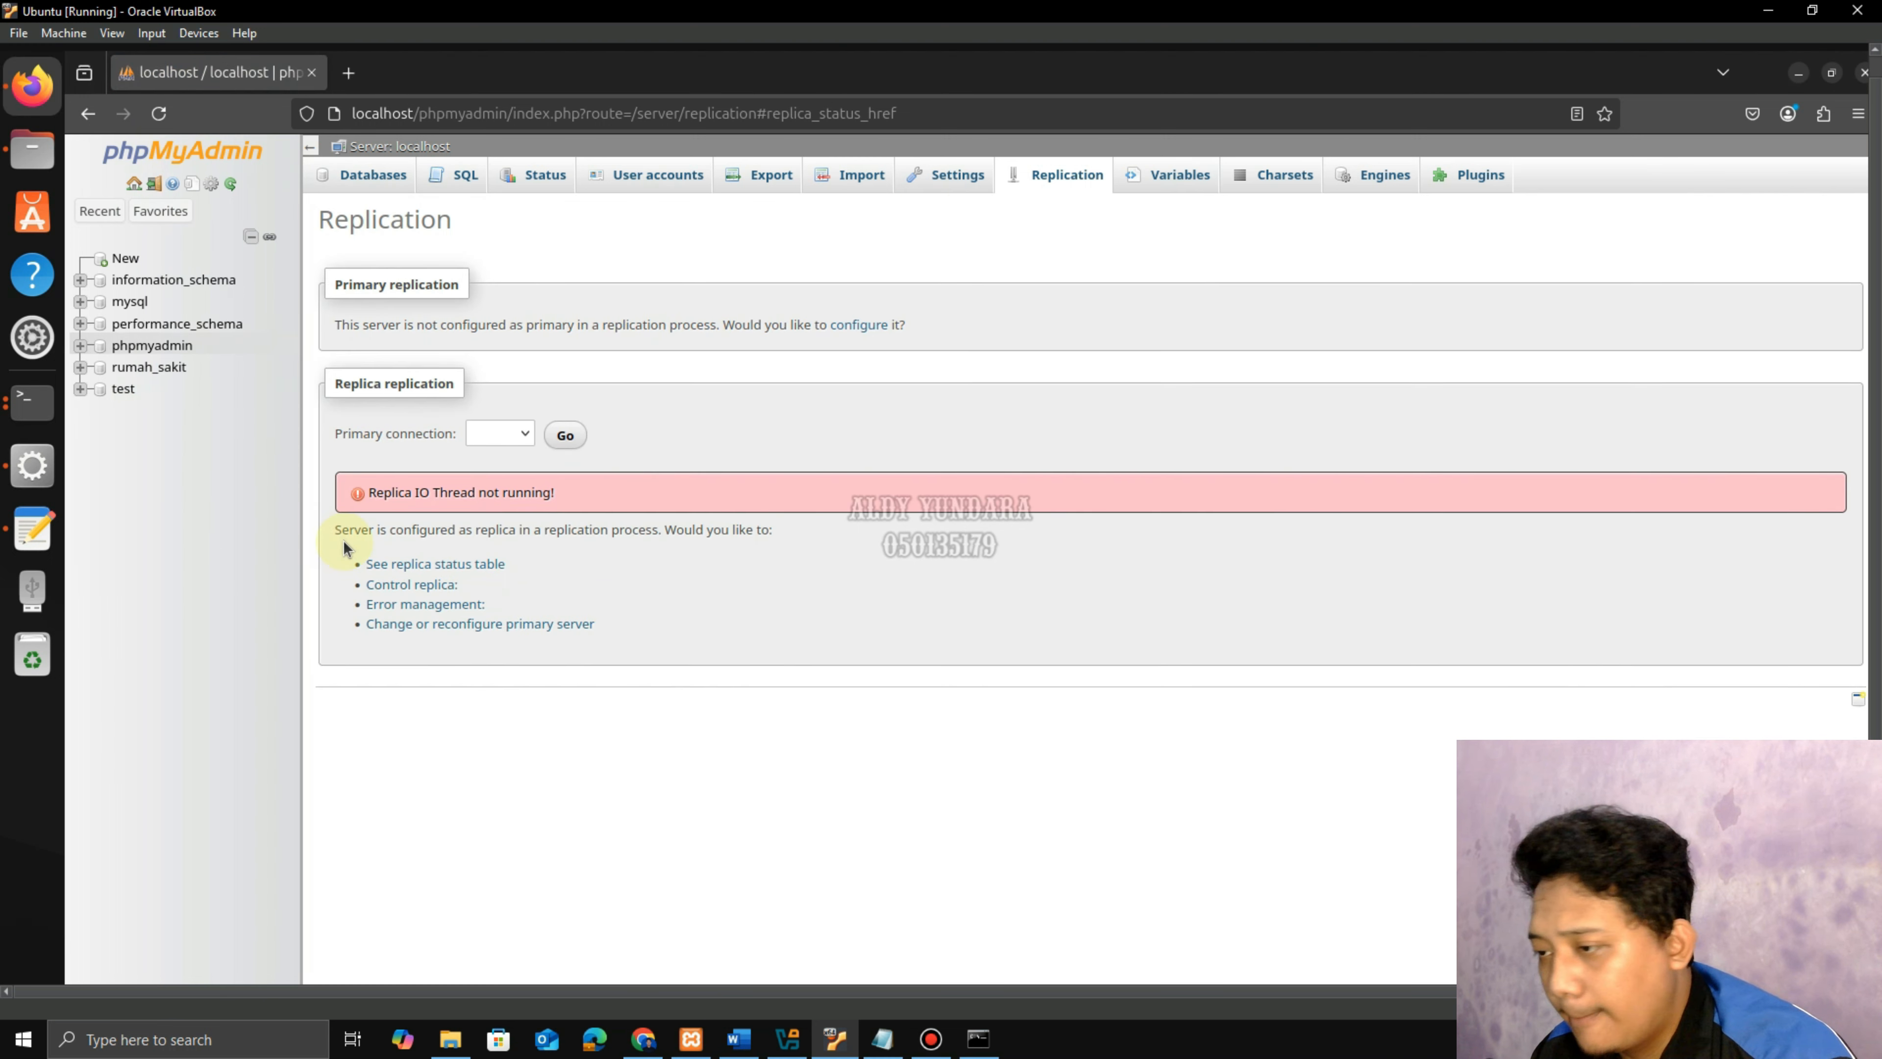
left_click(433, 565)
scroll(667, 581, "down", 1)
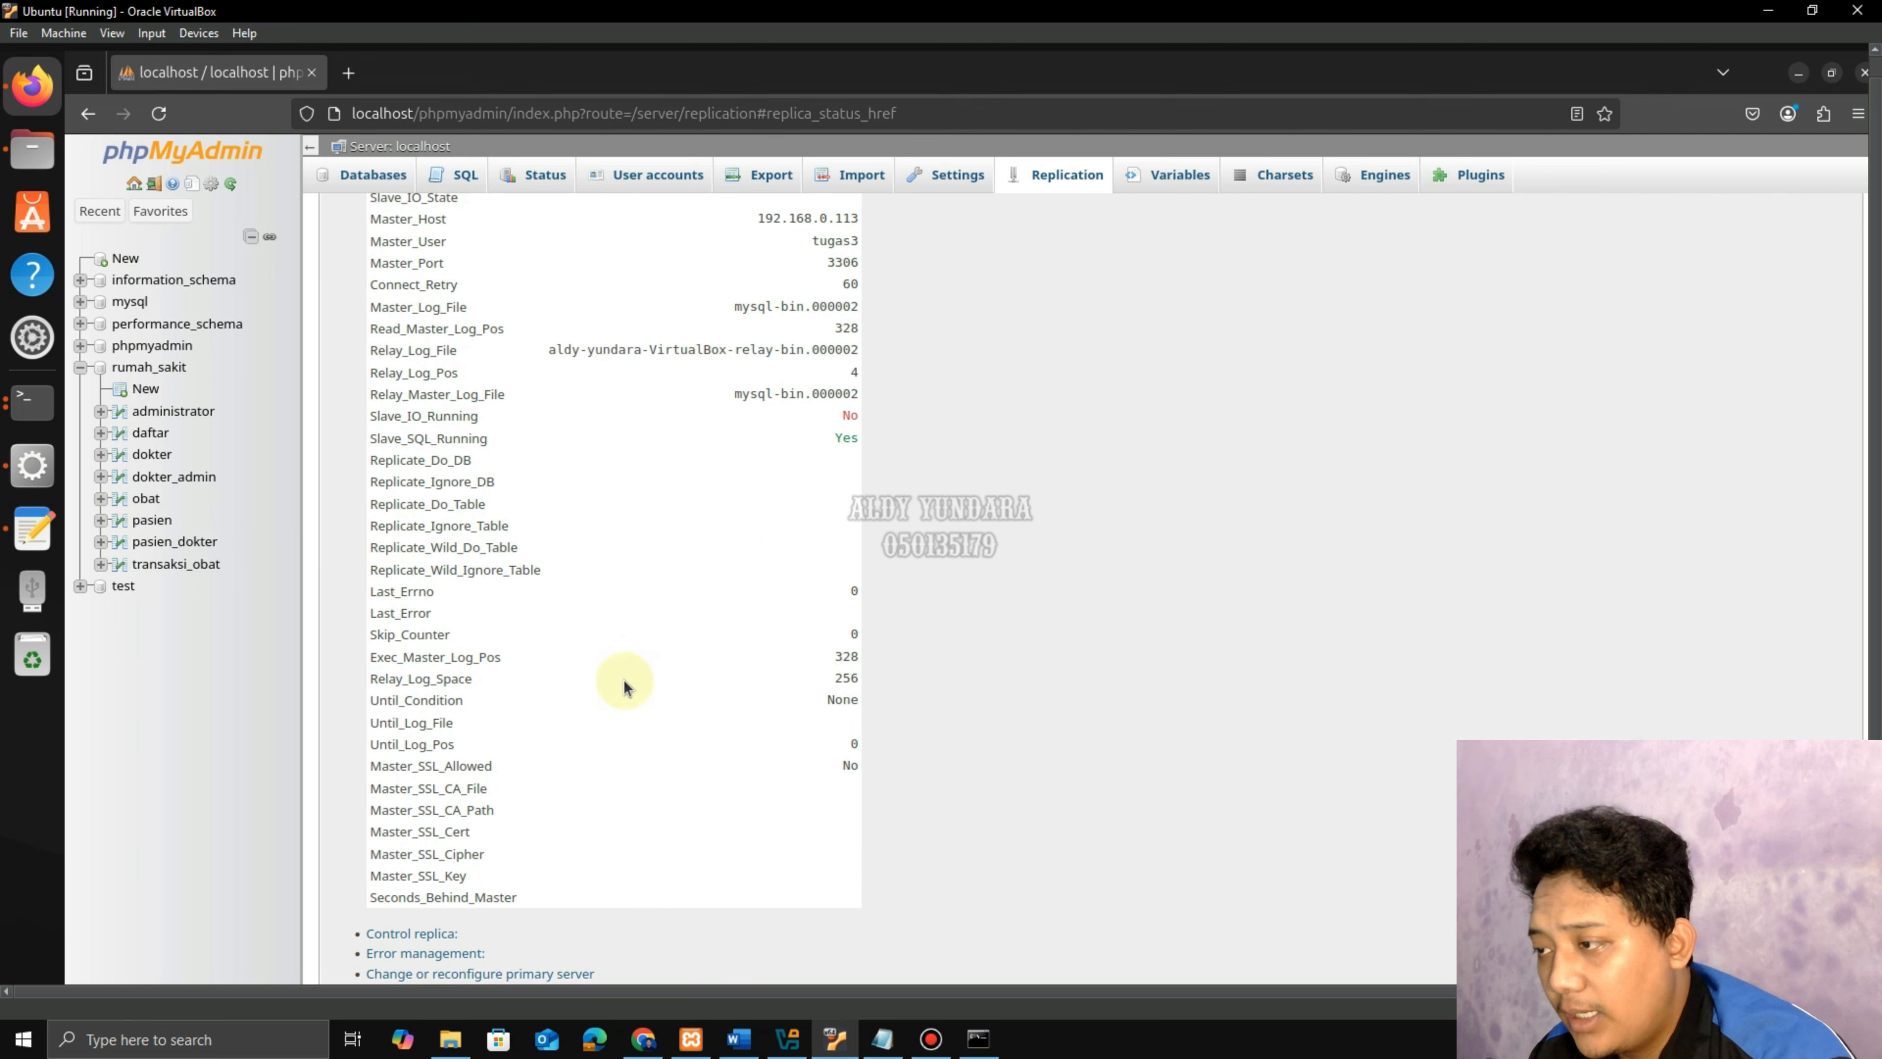
Check the host primary's status, still mysql-bin.000002 at position 328.
left_click(643, 1038)
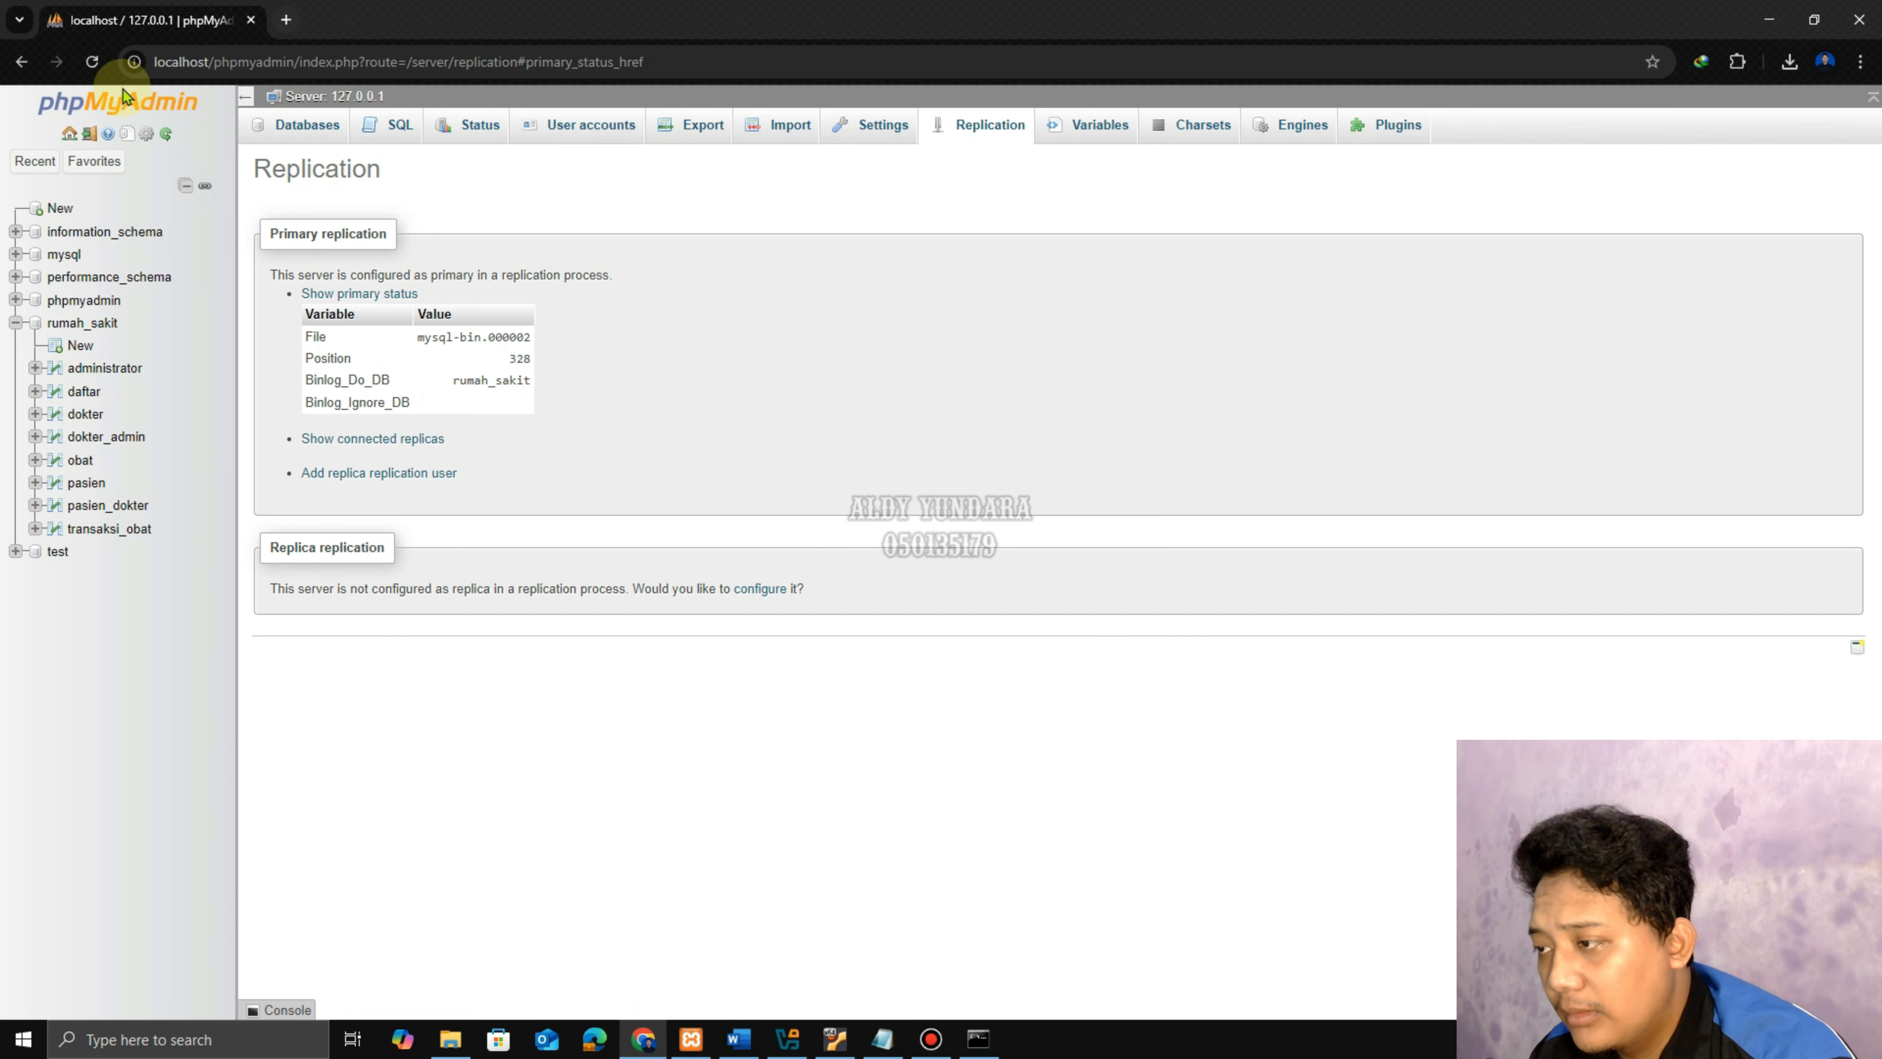
left_click(92, 63)
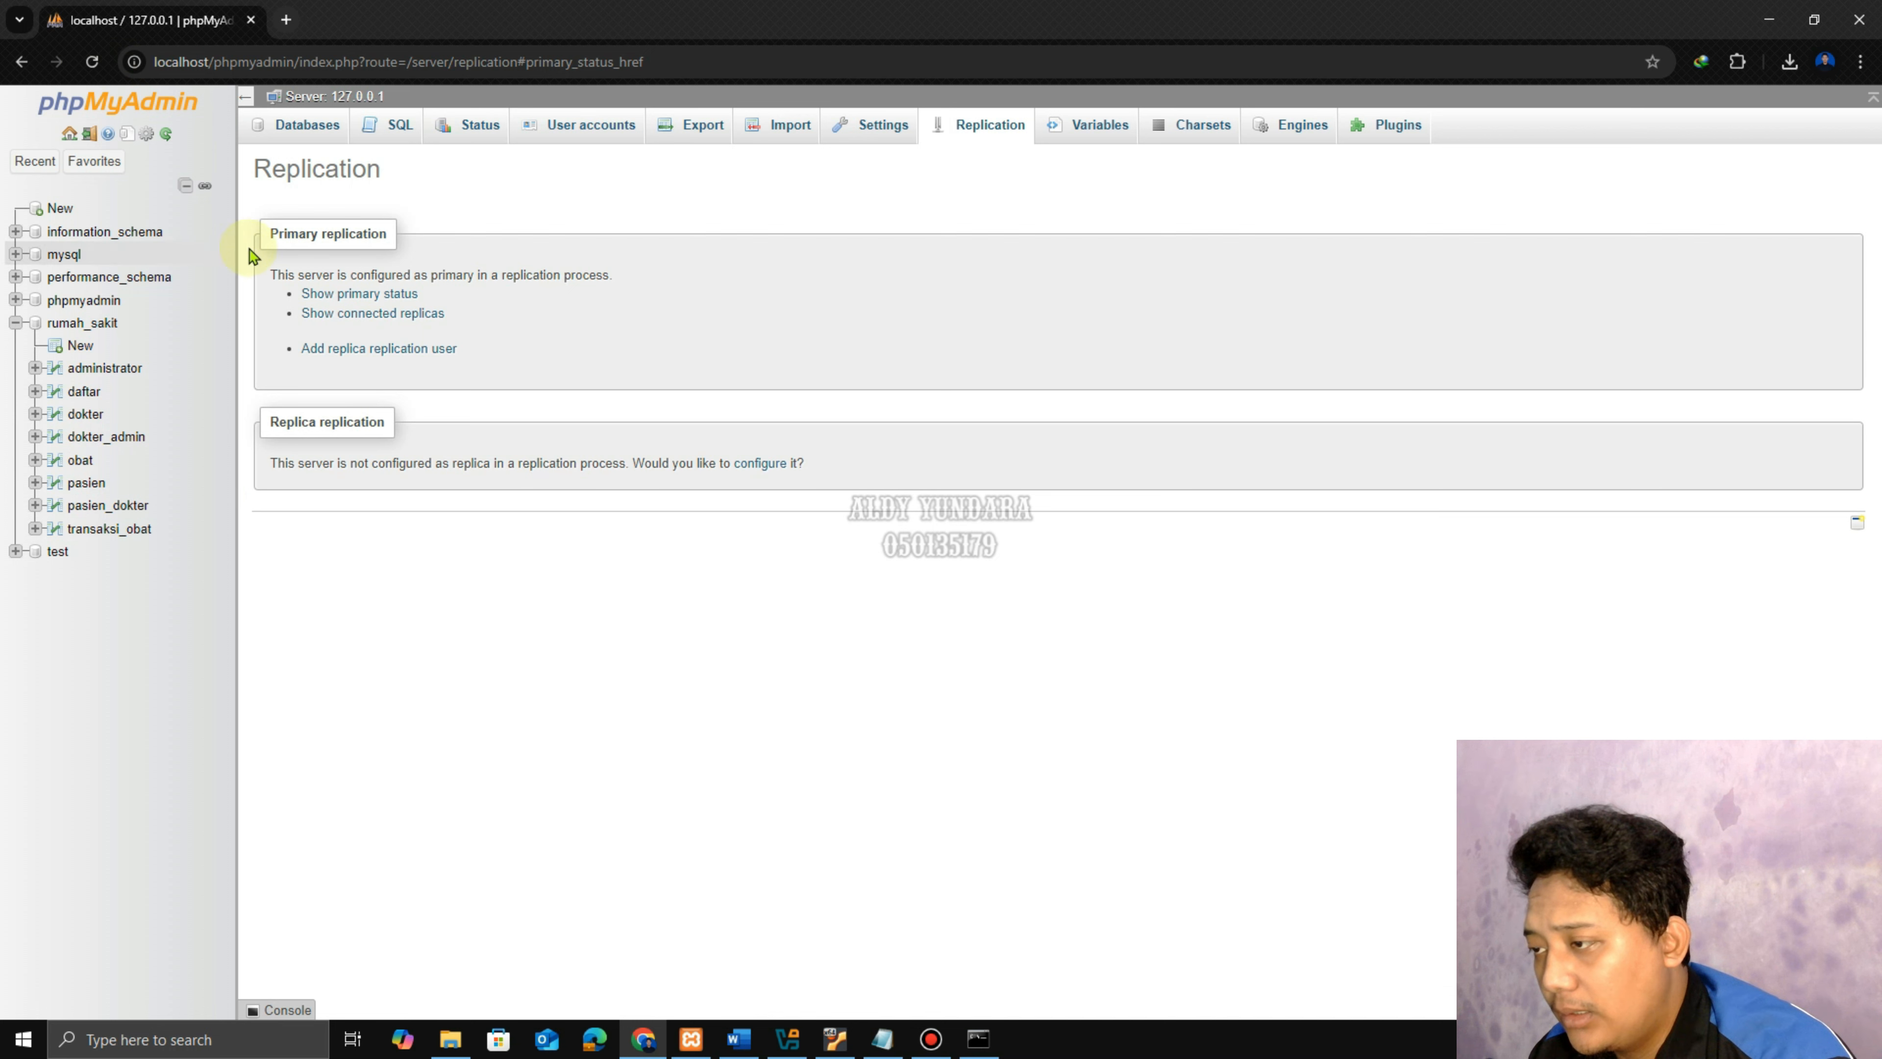
left_click(382, 296)
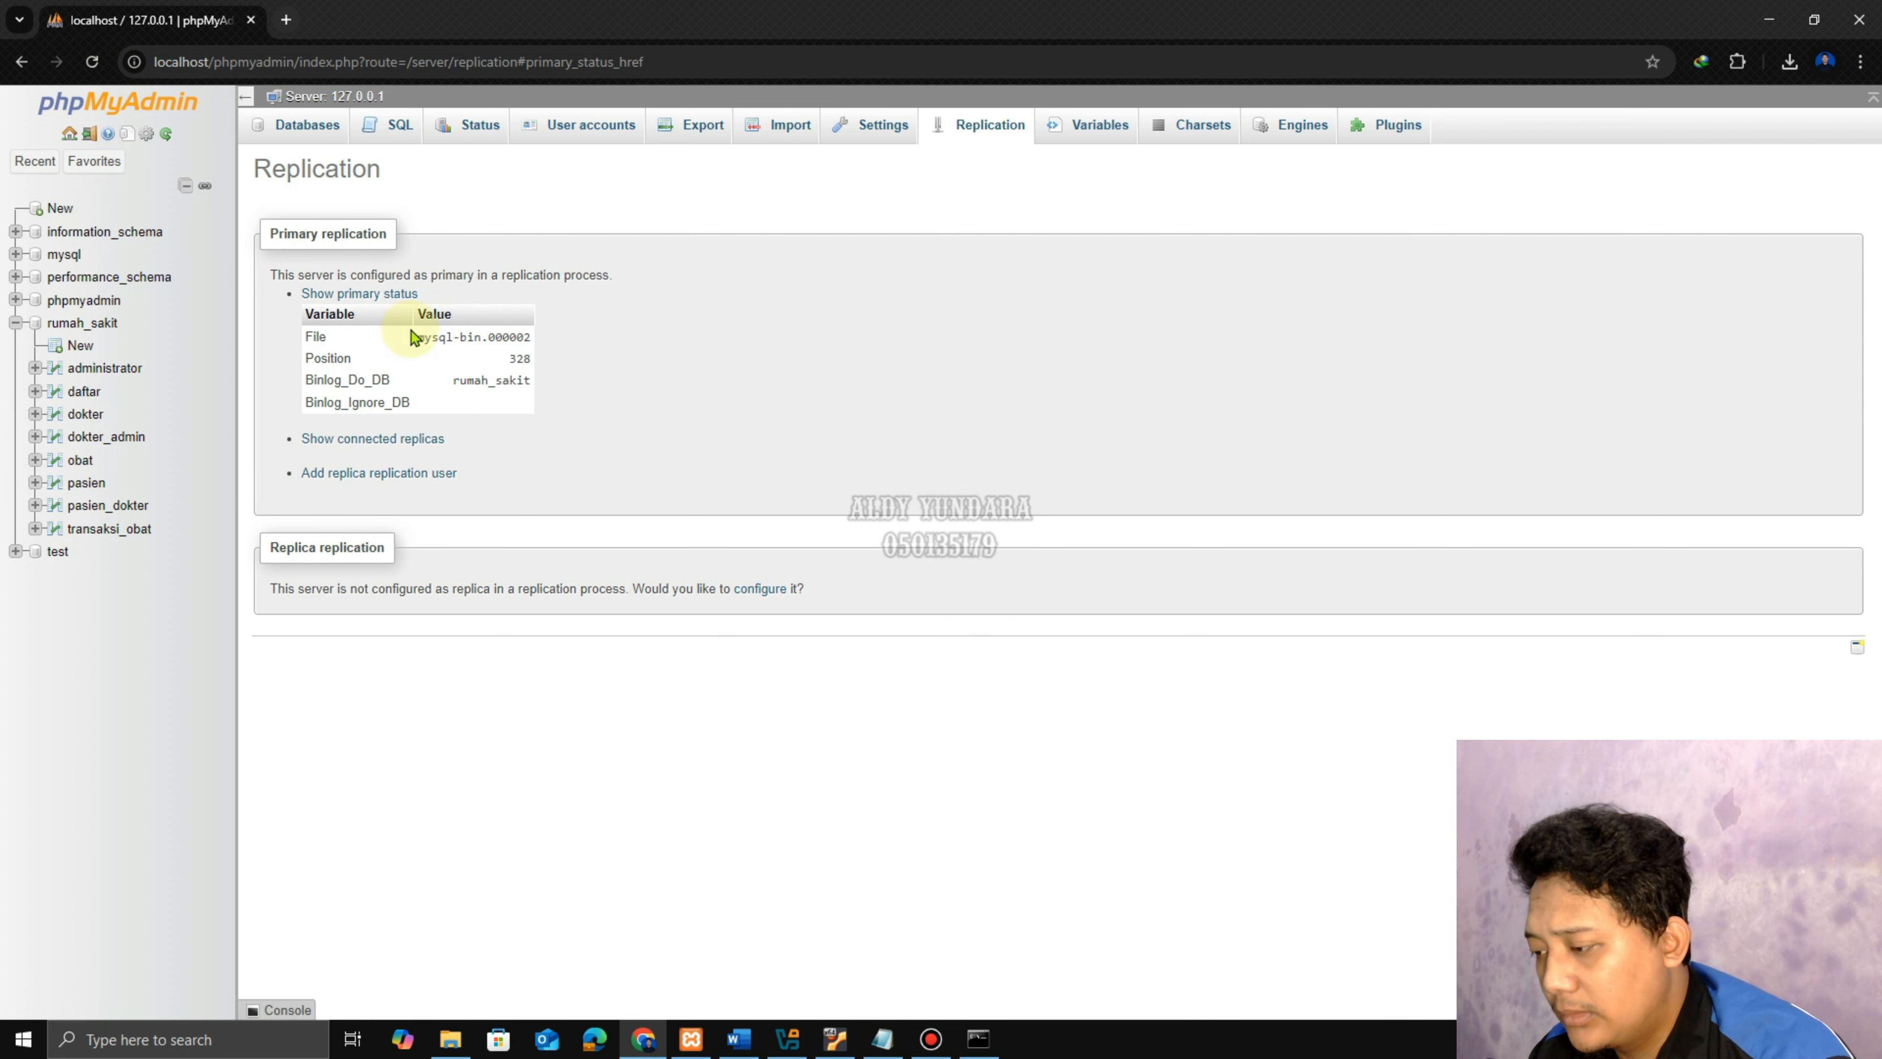
left_click(78, 65)
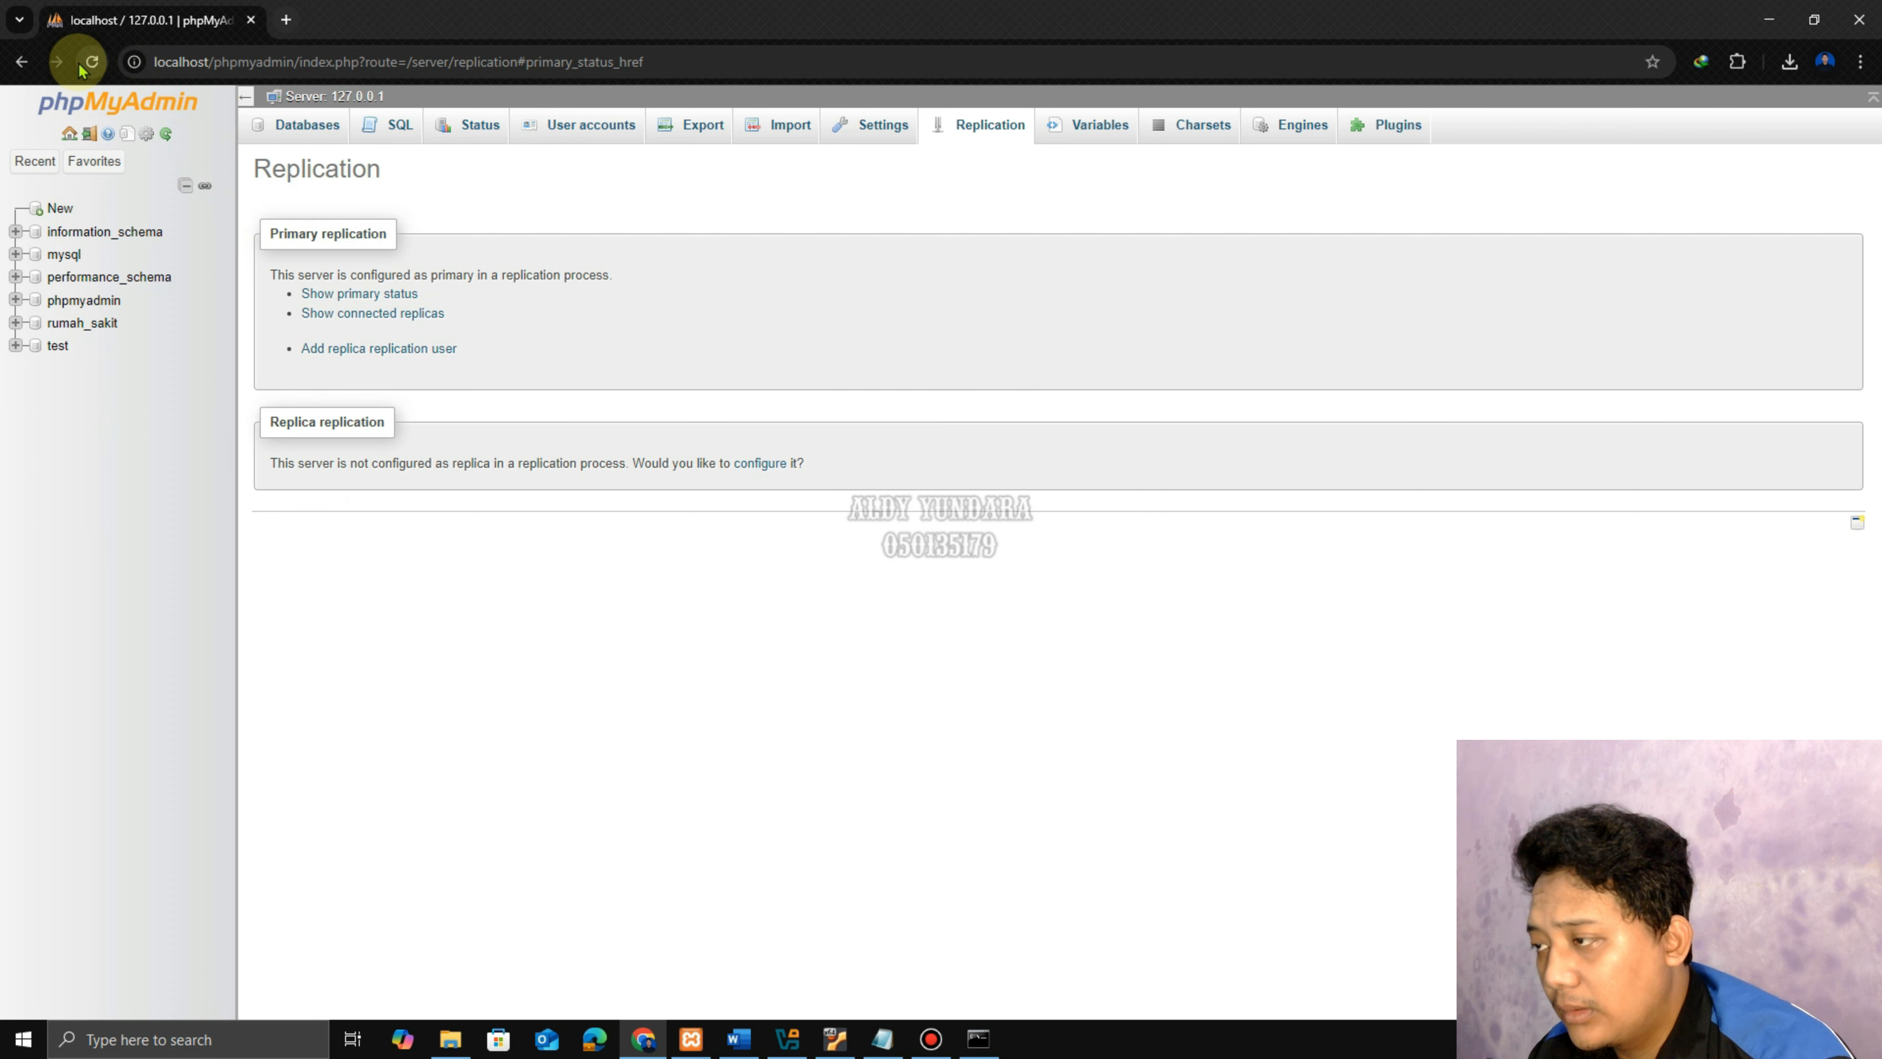
left_click(685, 1040)
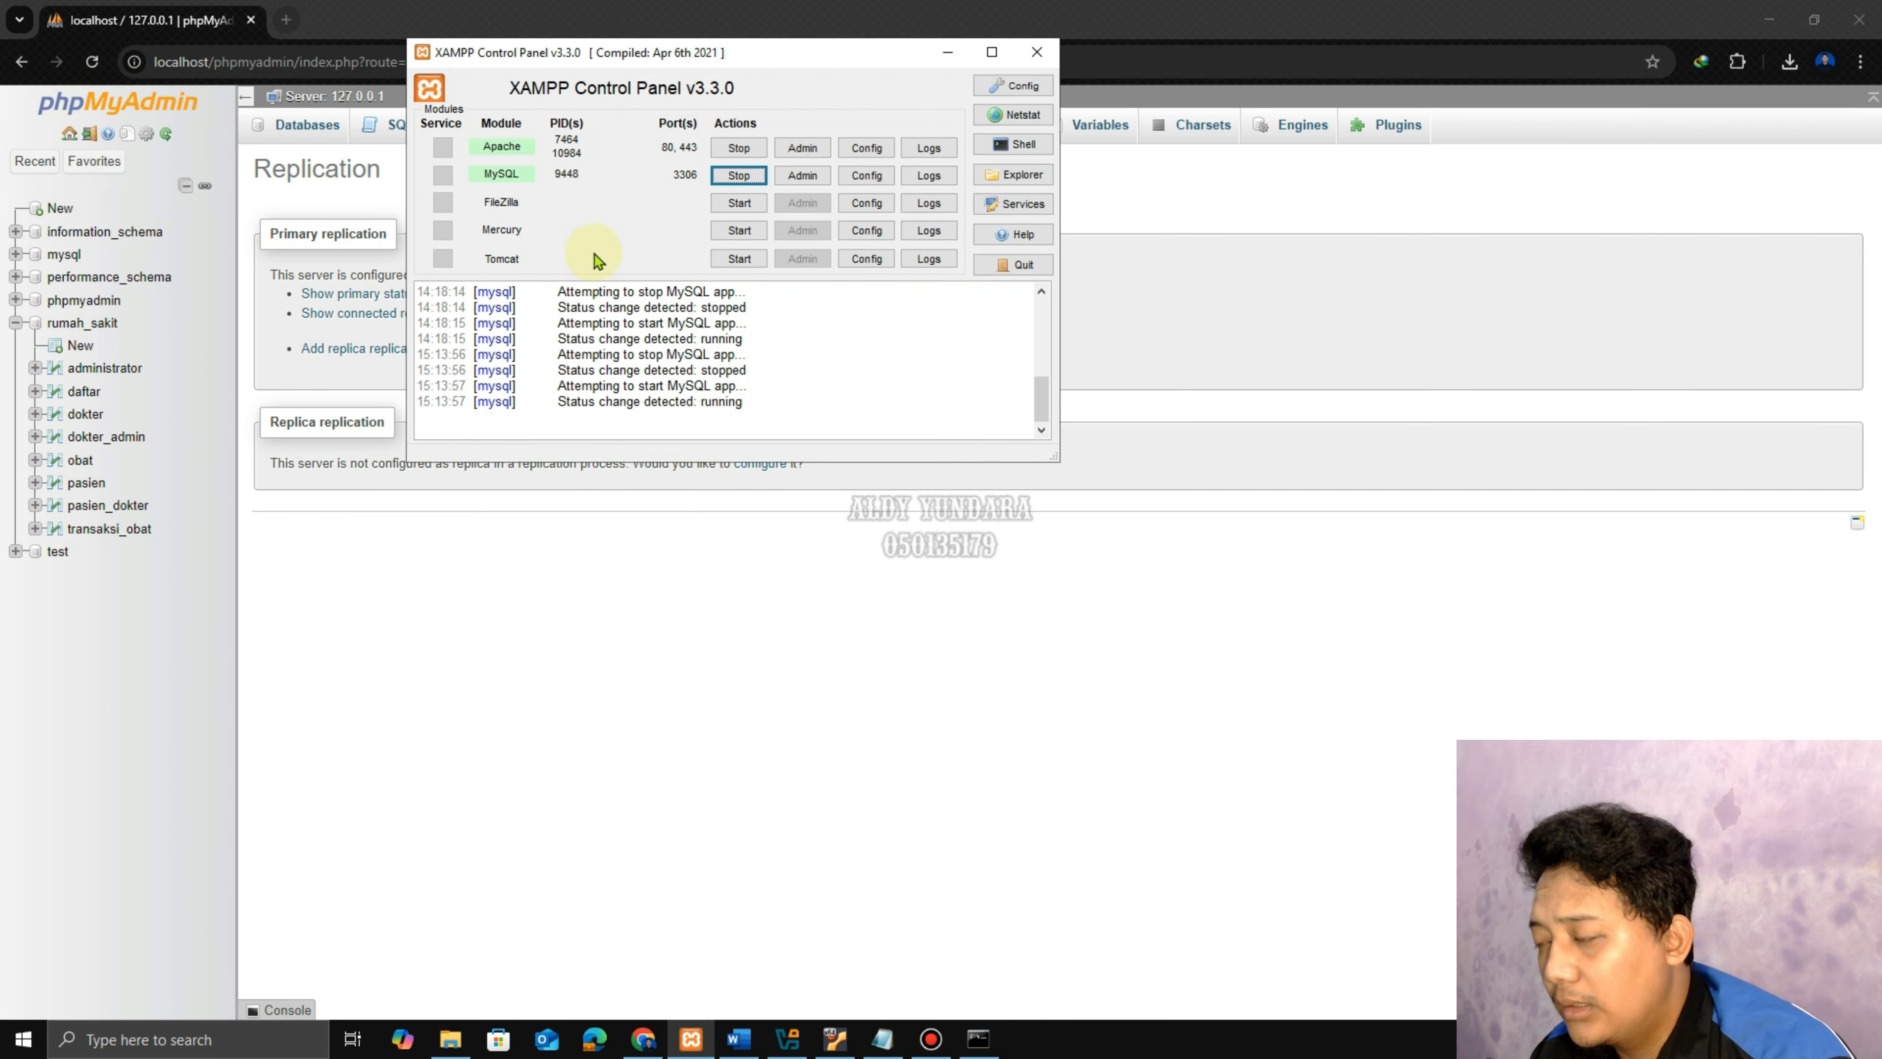
Restart the host's MySQL and Apache modules in XAMPP Control Panel.
left_click(738, 175)
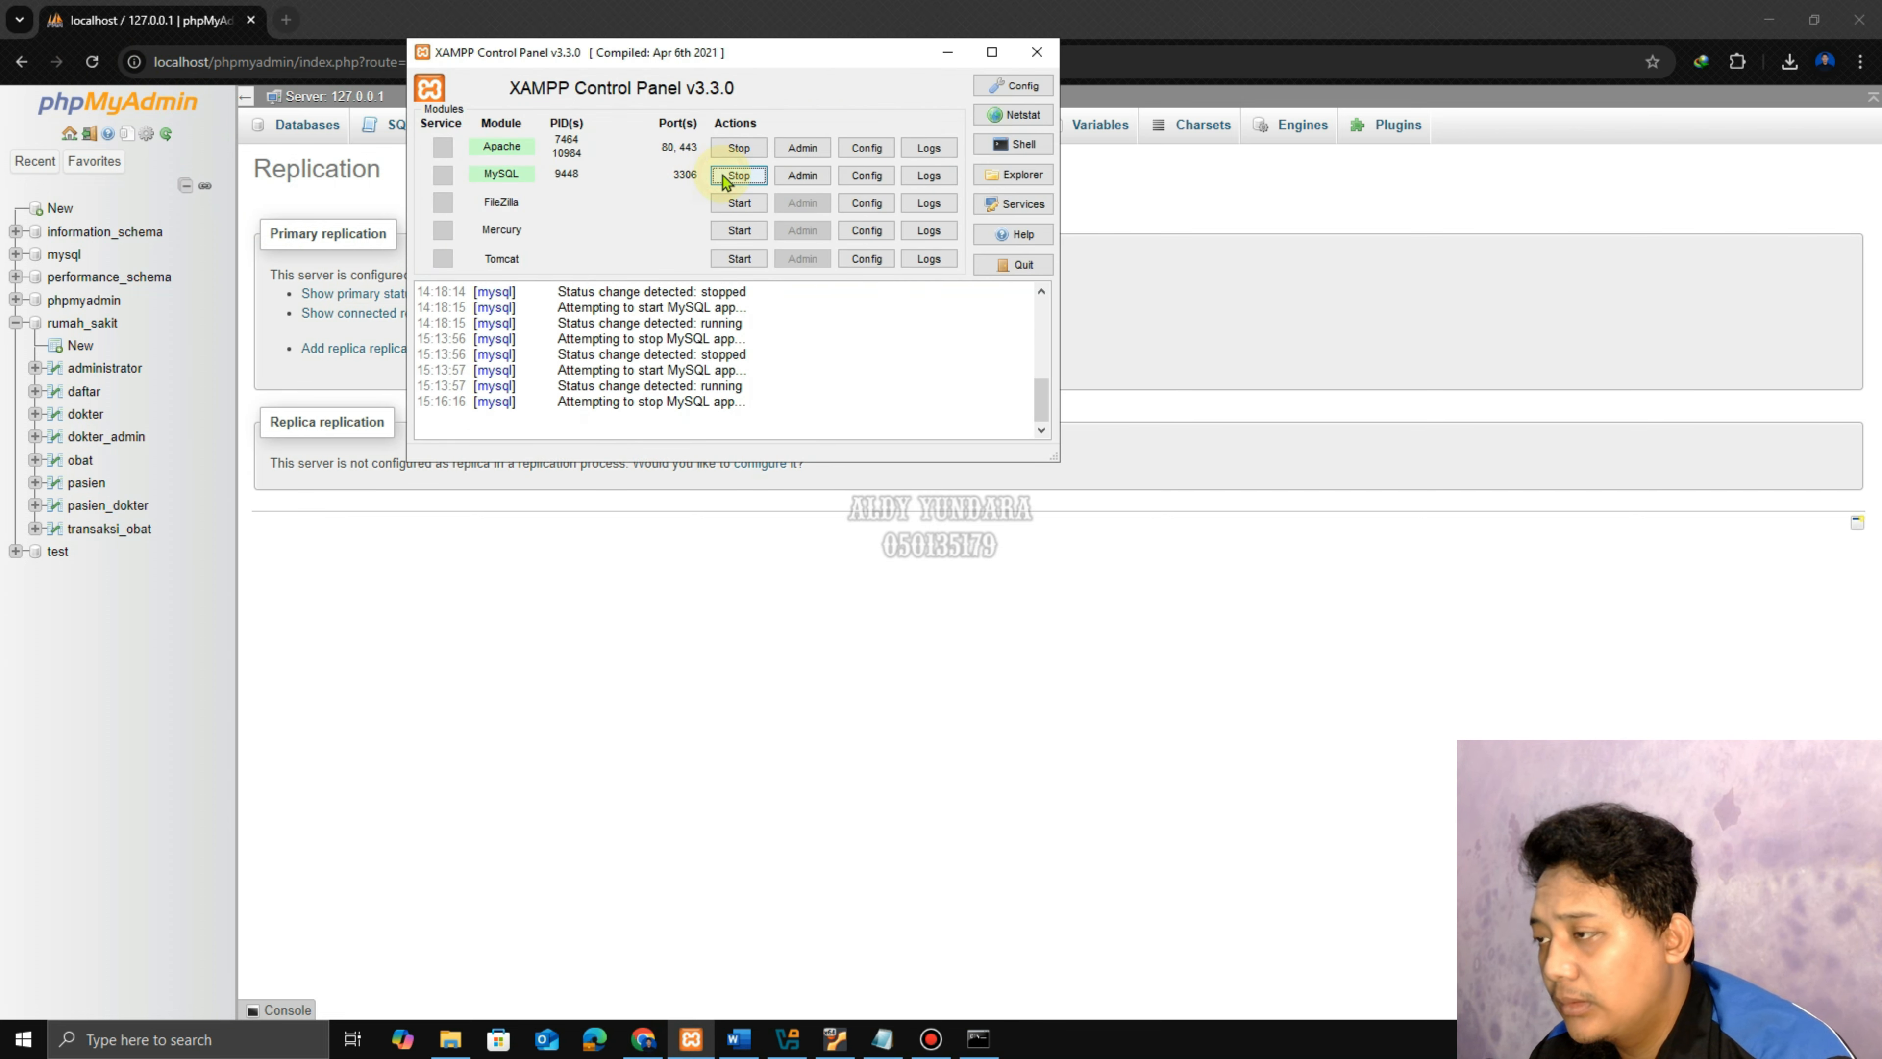
left_click(738, 175)
left_click(739, 148)
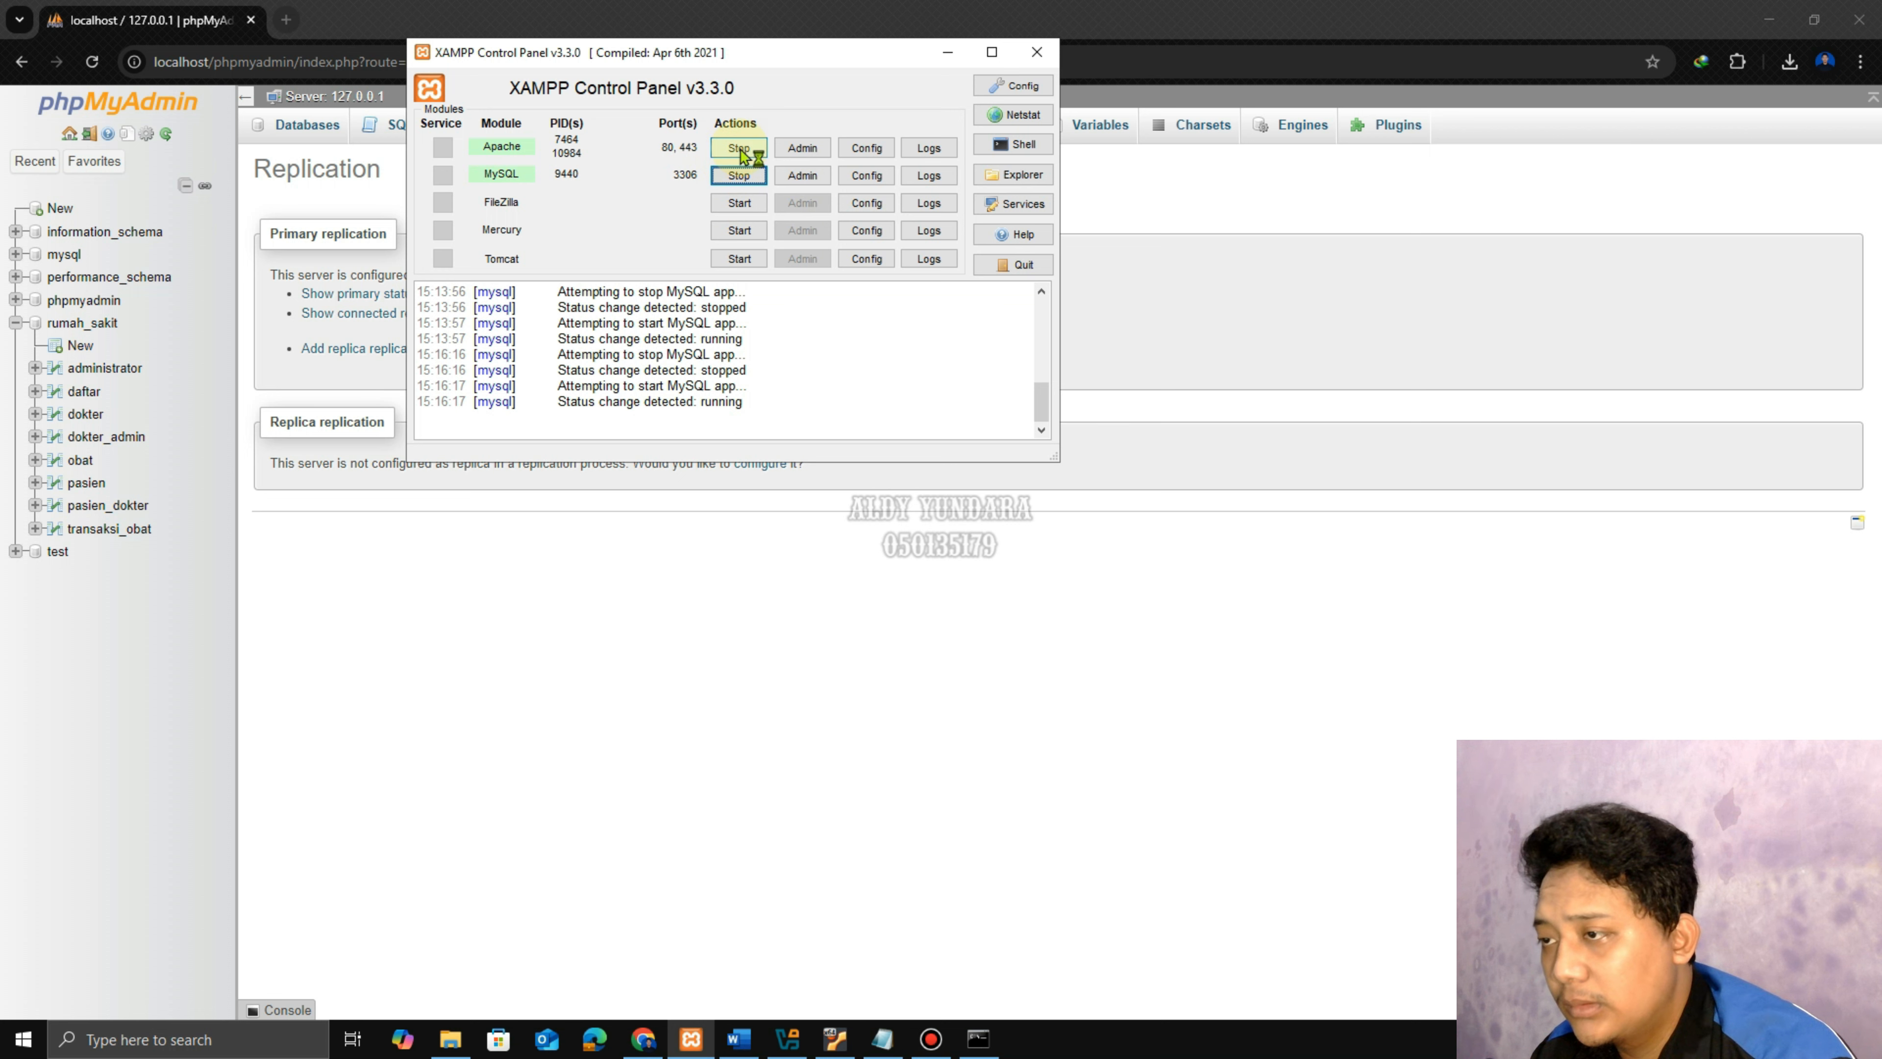
left_click(738, 148)
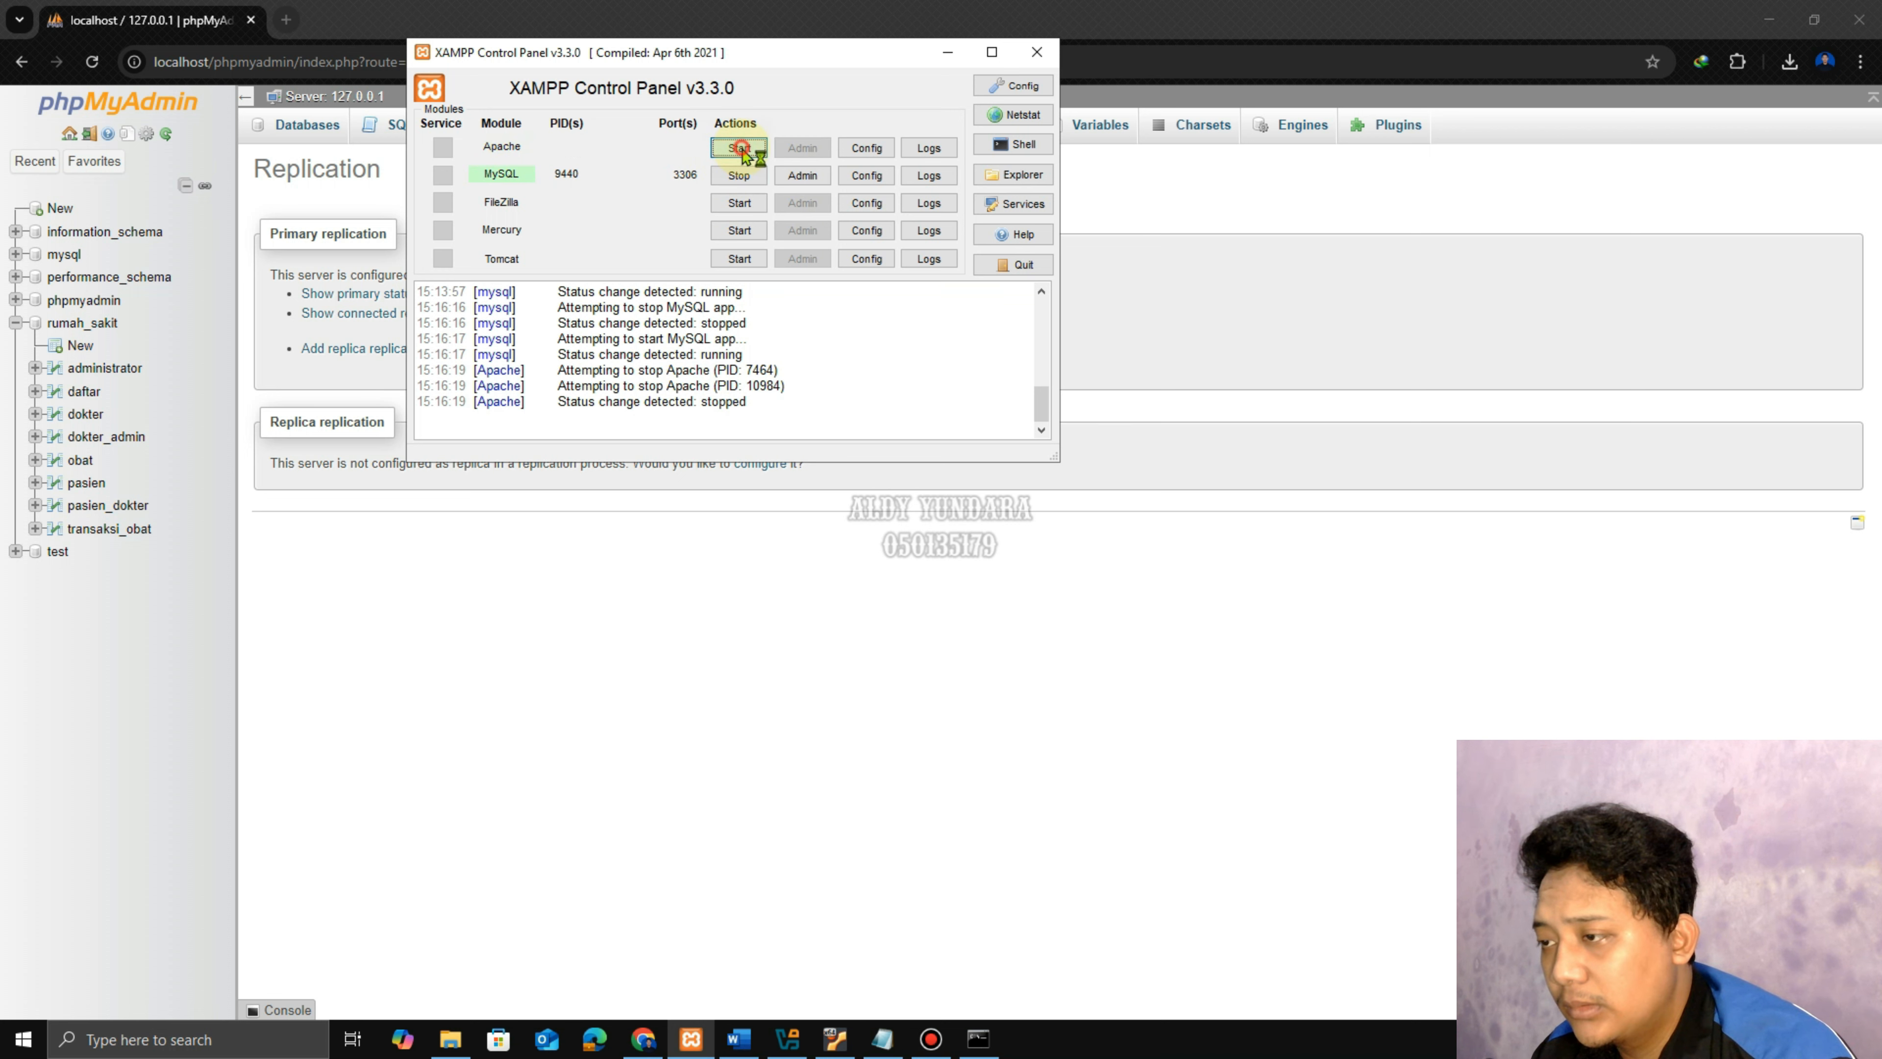
left_click(947, 52)
Check the primary's status, now on binlog mysql-bin.000003.
left_click(92, 65)
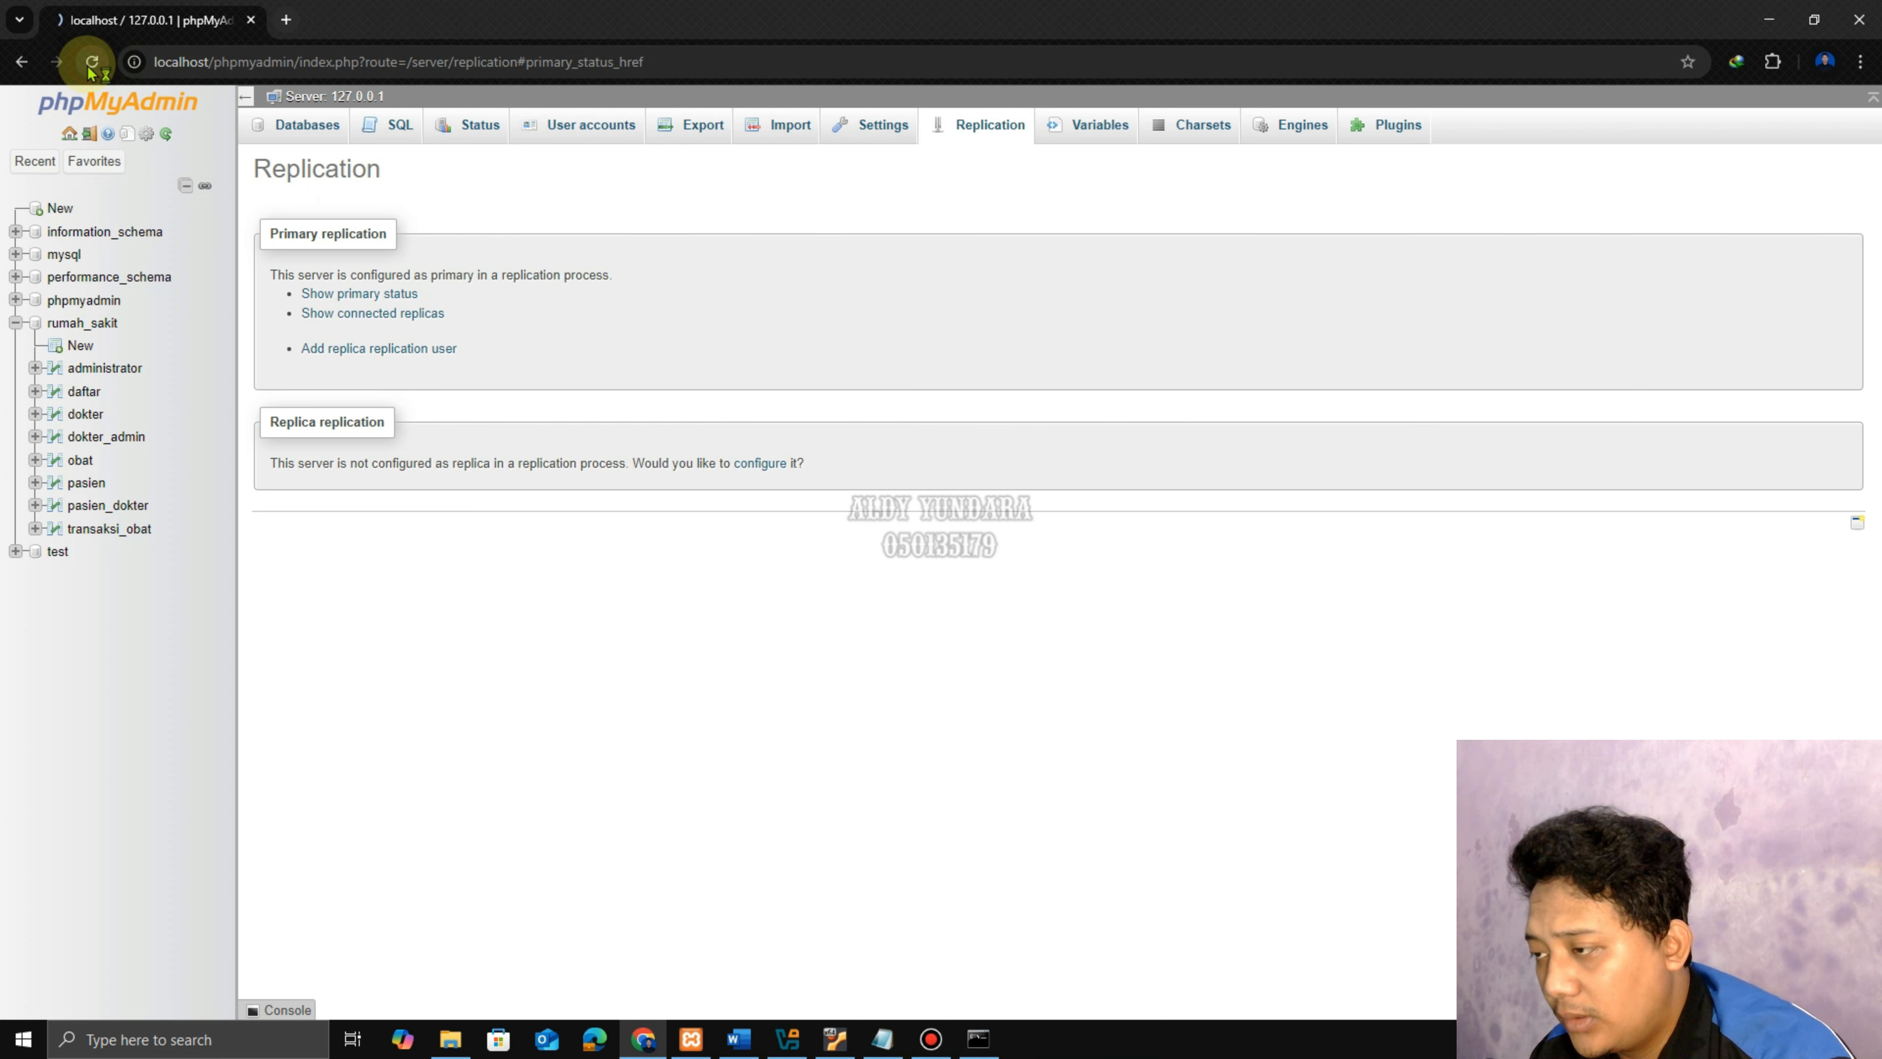
left_click(350, 293)
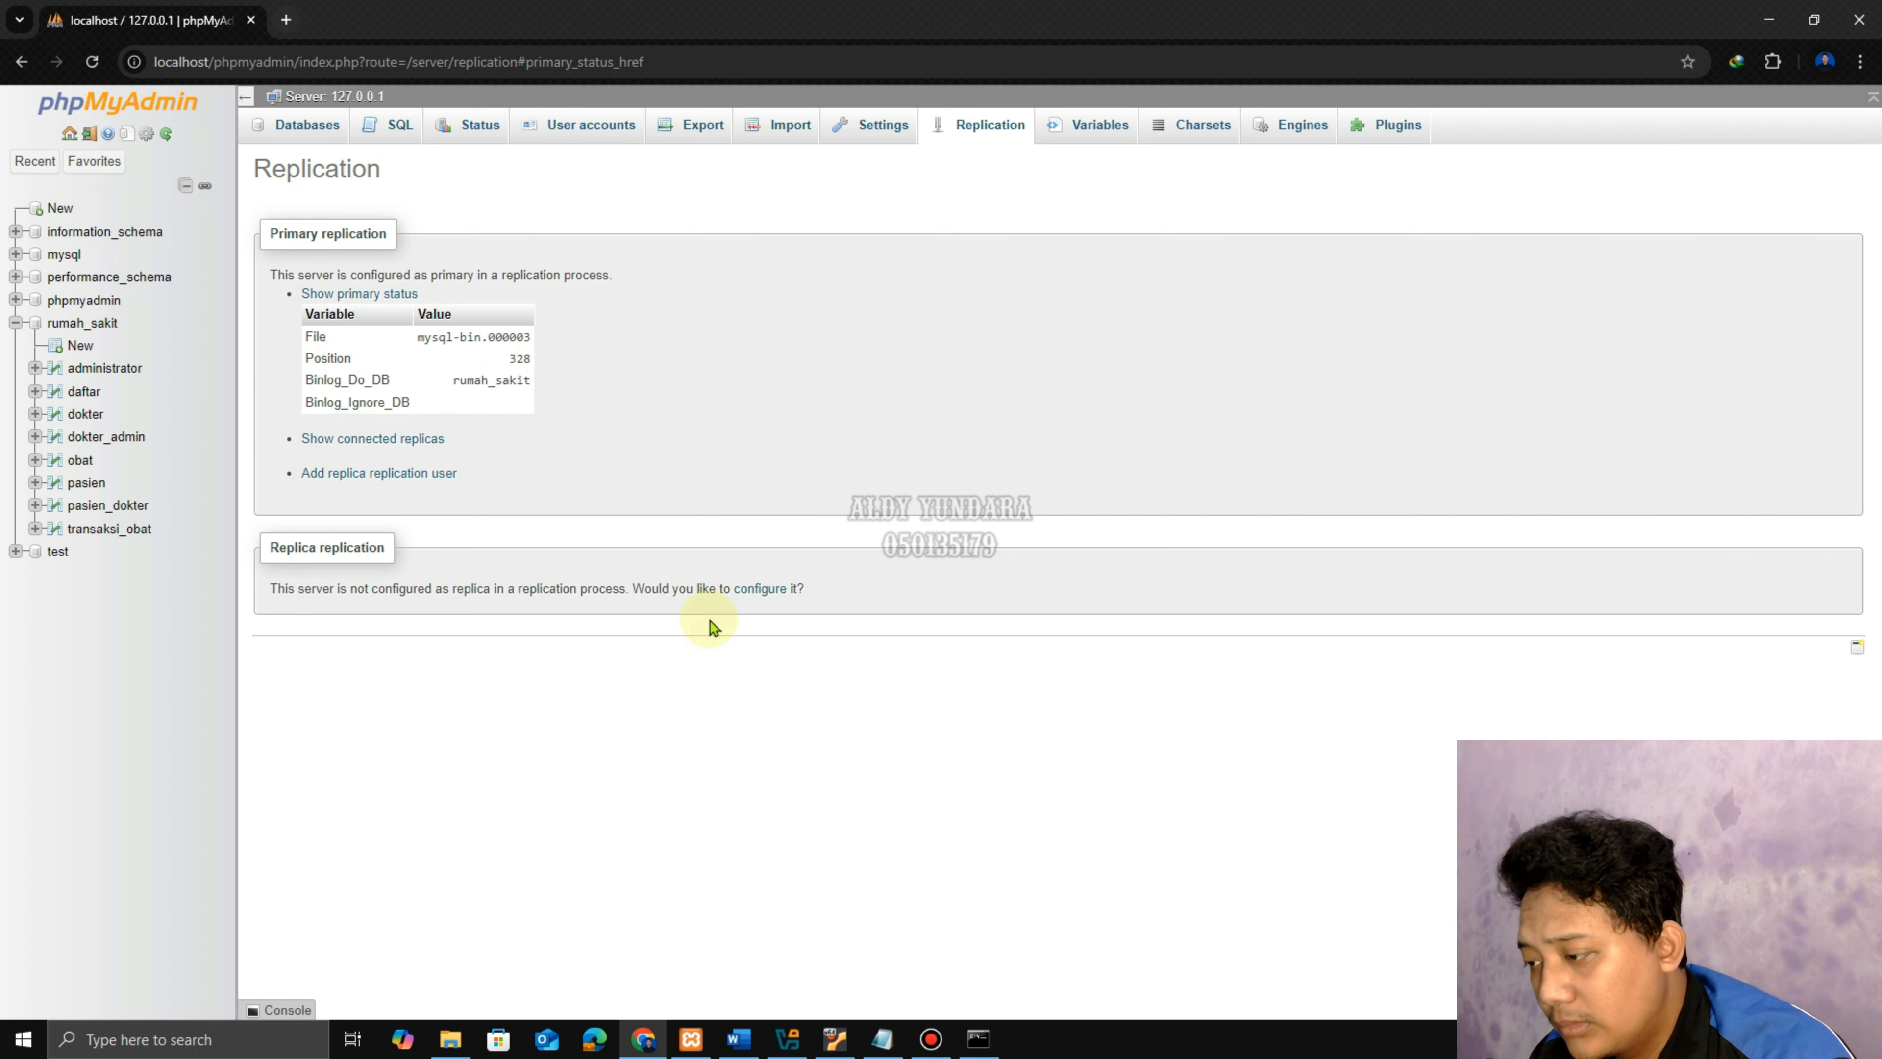
left_click(834, 1038)
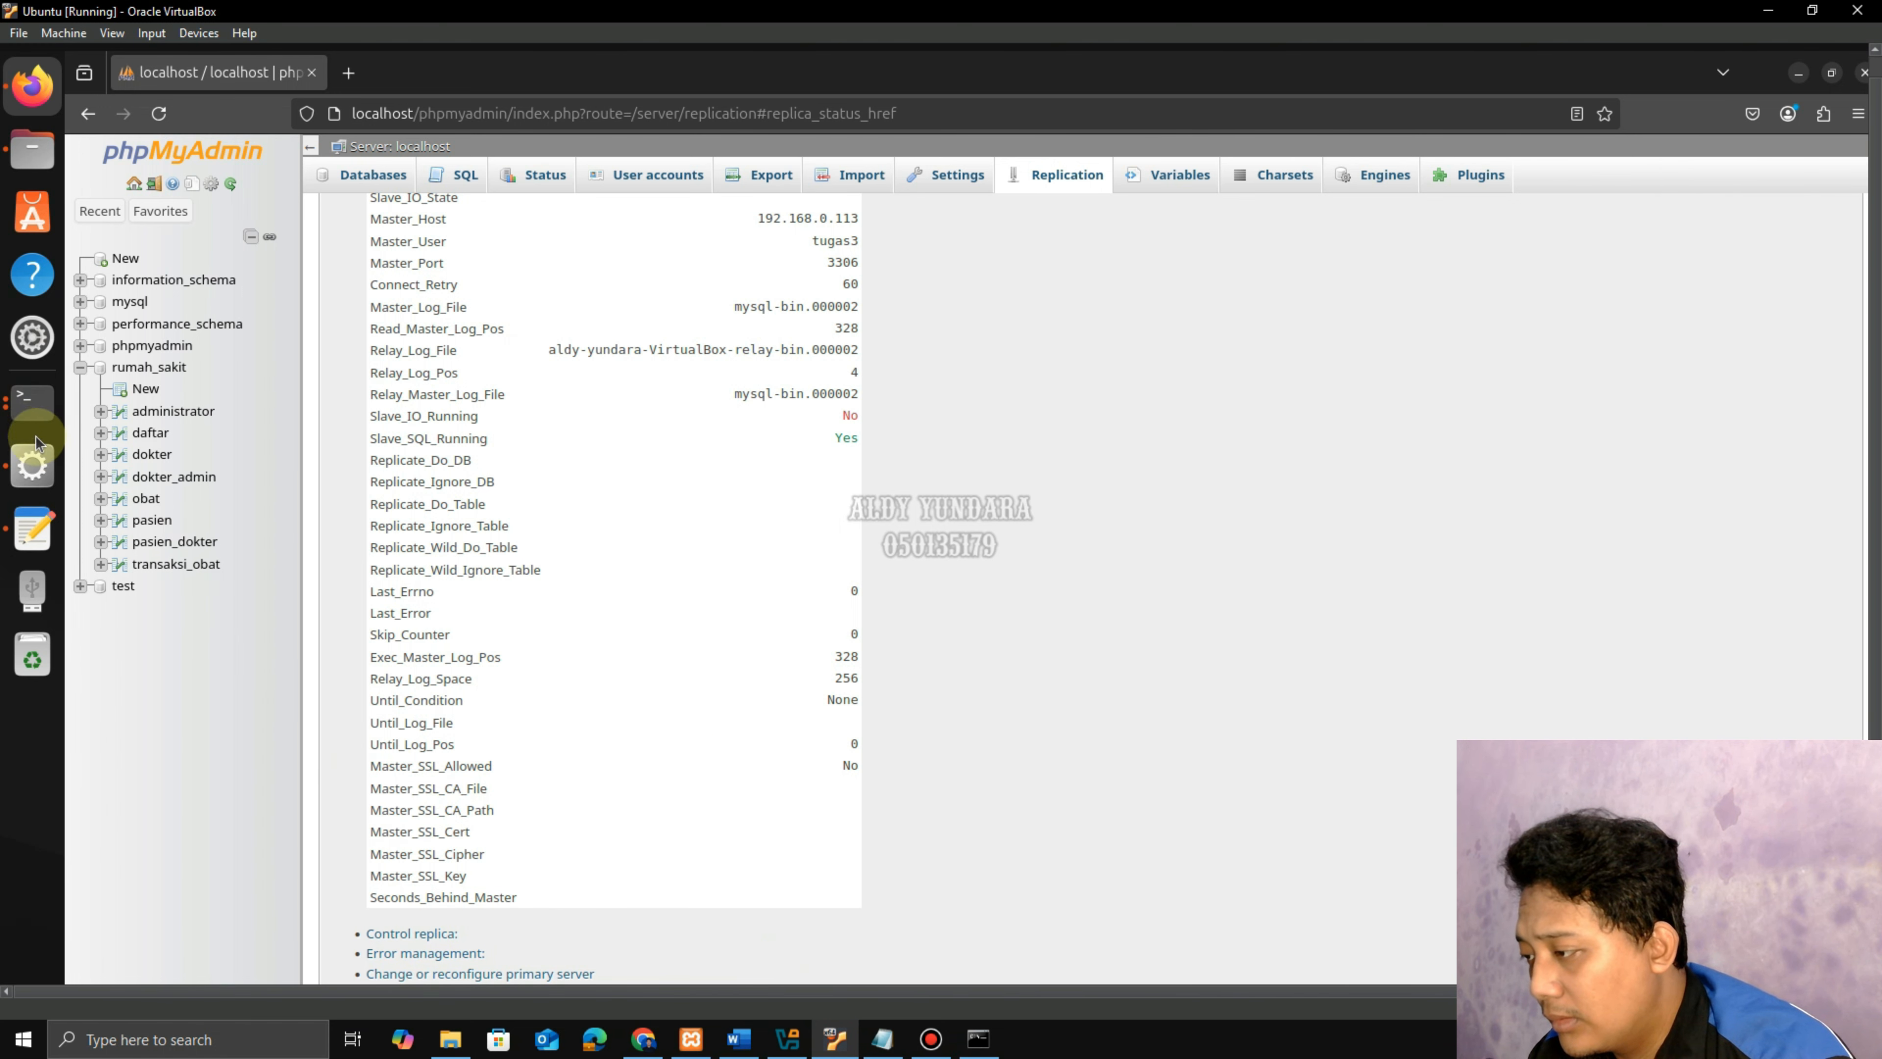
Run 'stop slave;' in the MariaDB client, repeating it after the server-gone-away reconnect.
left_click(32, 401)
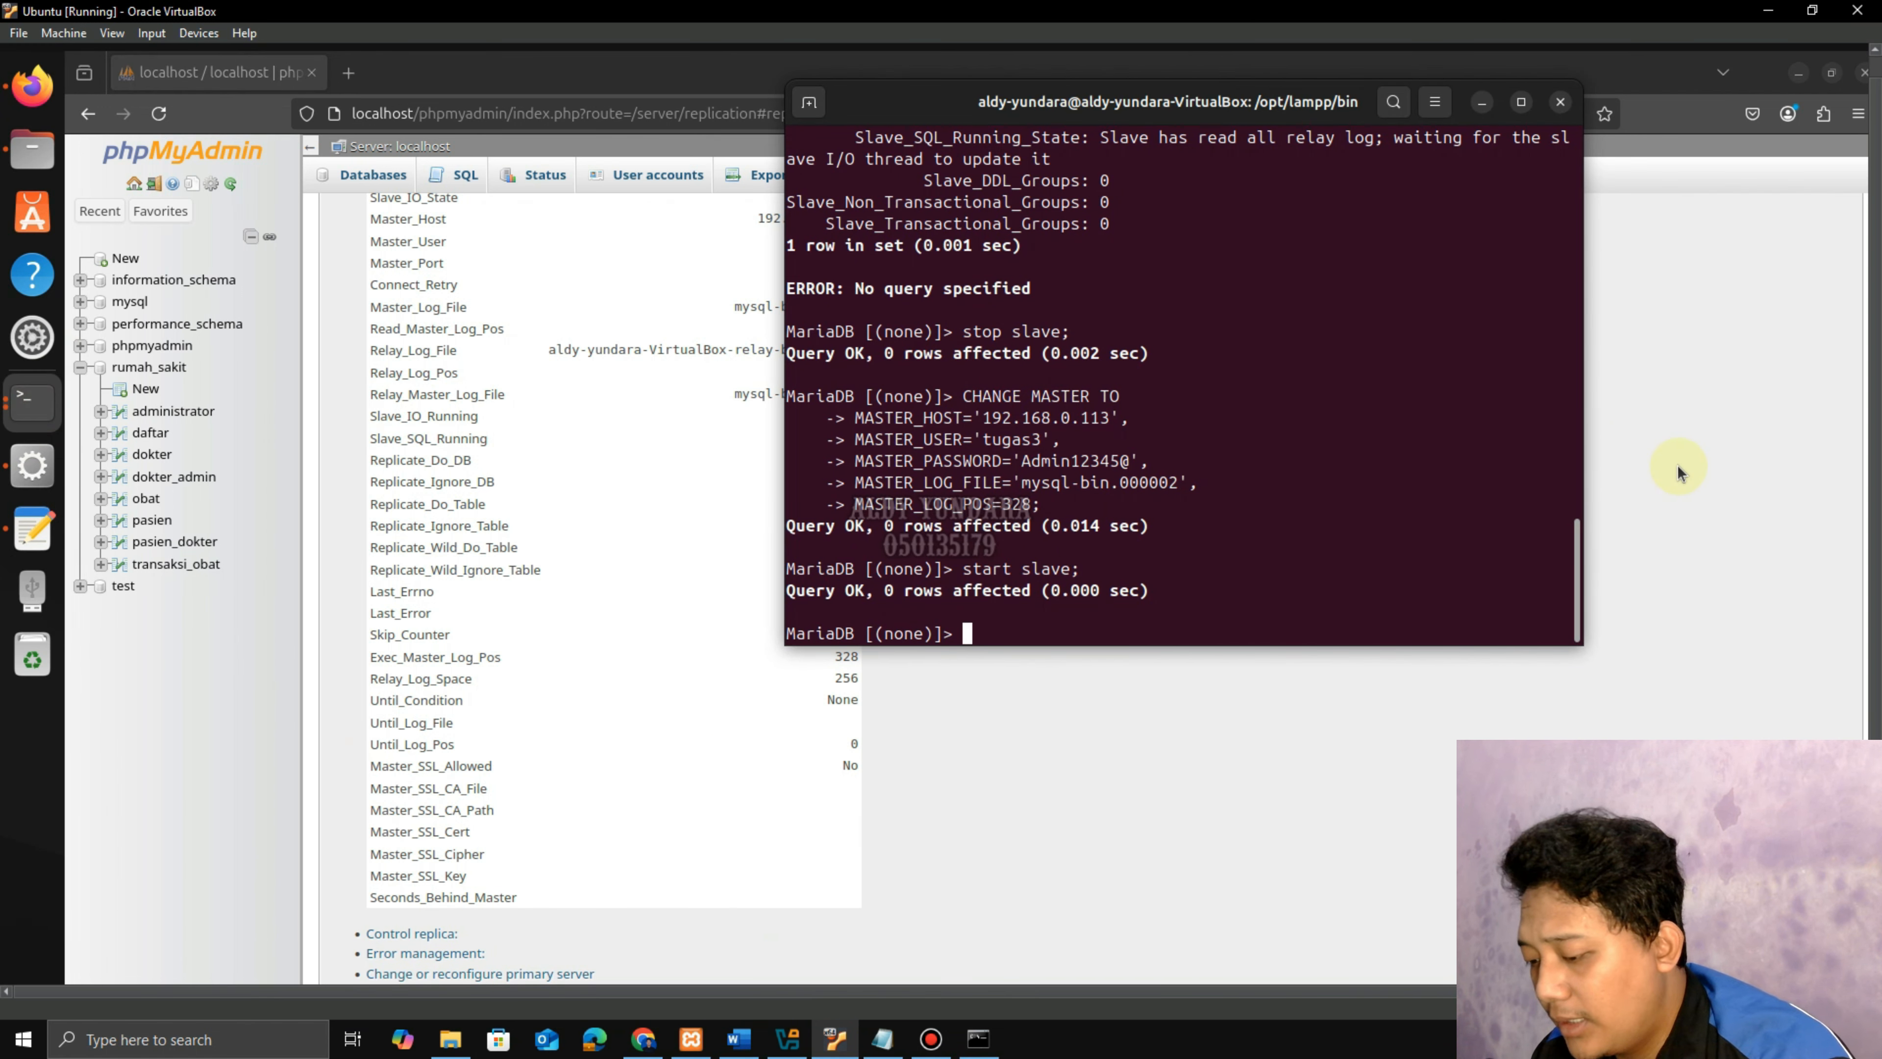
type("stop slave;")
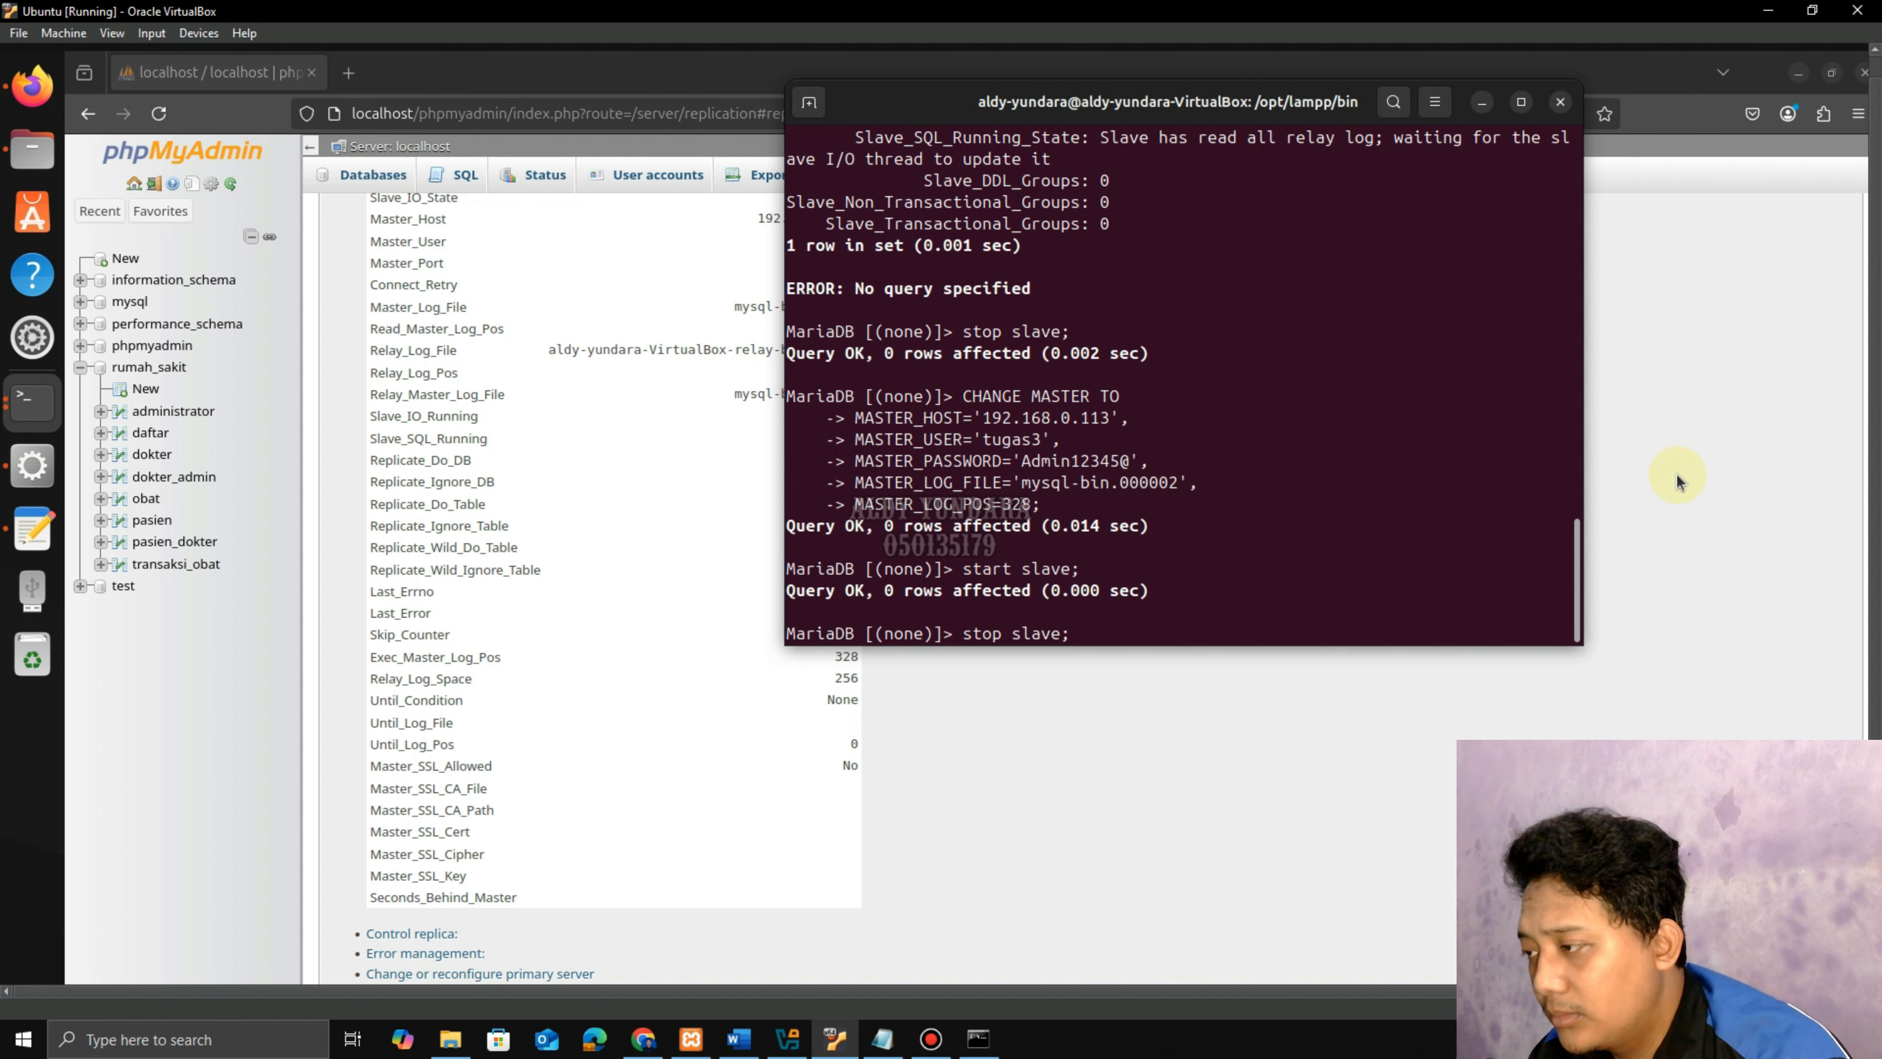
key("Return")
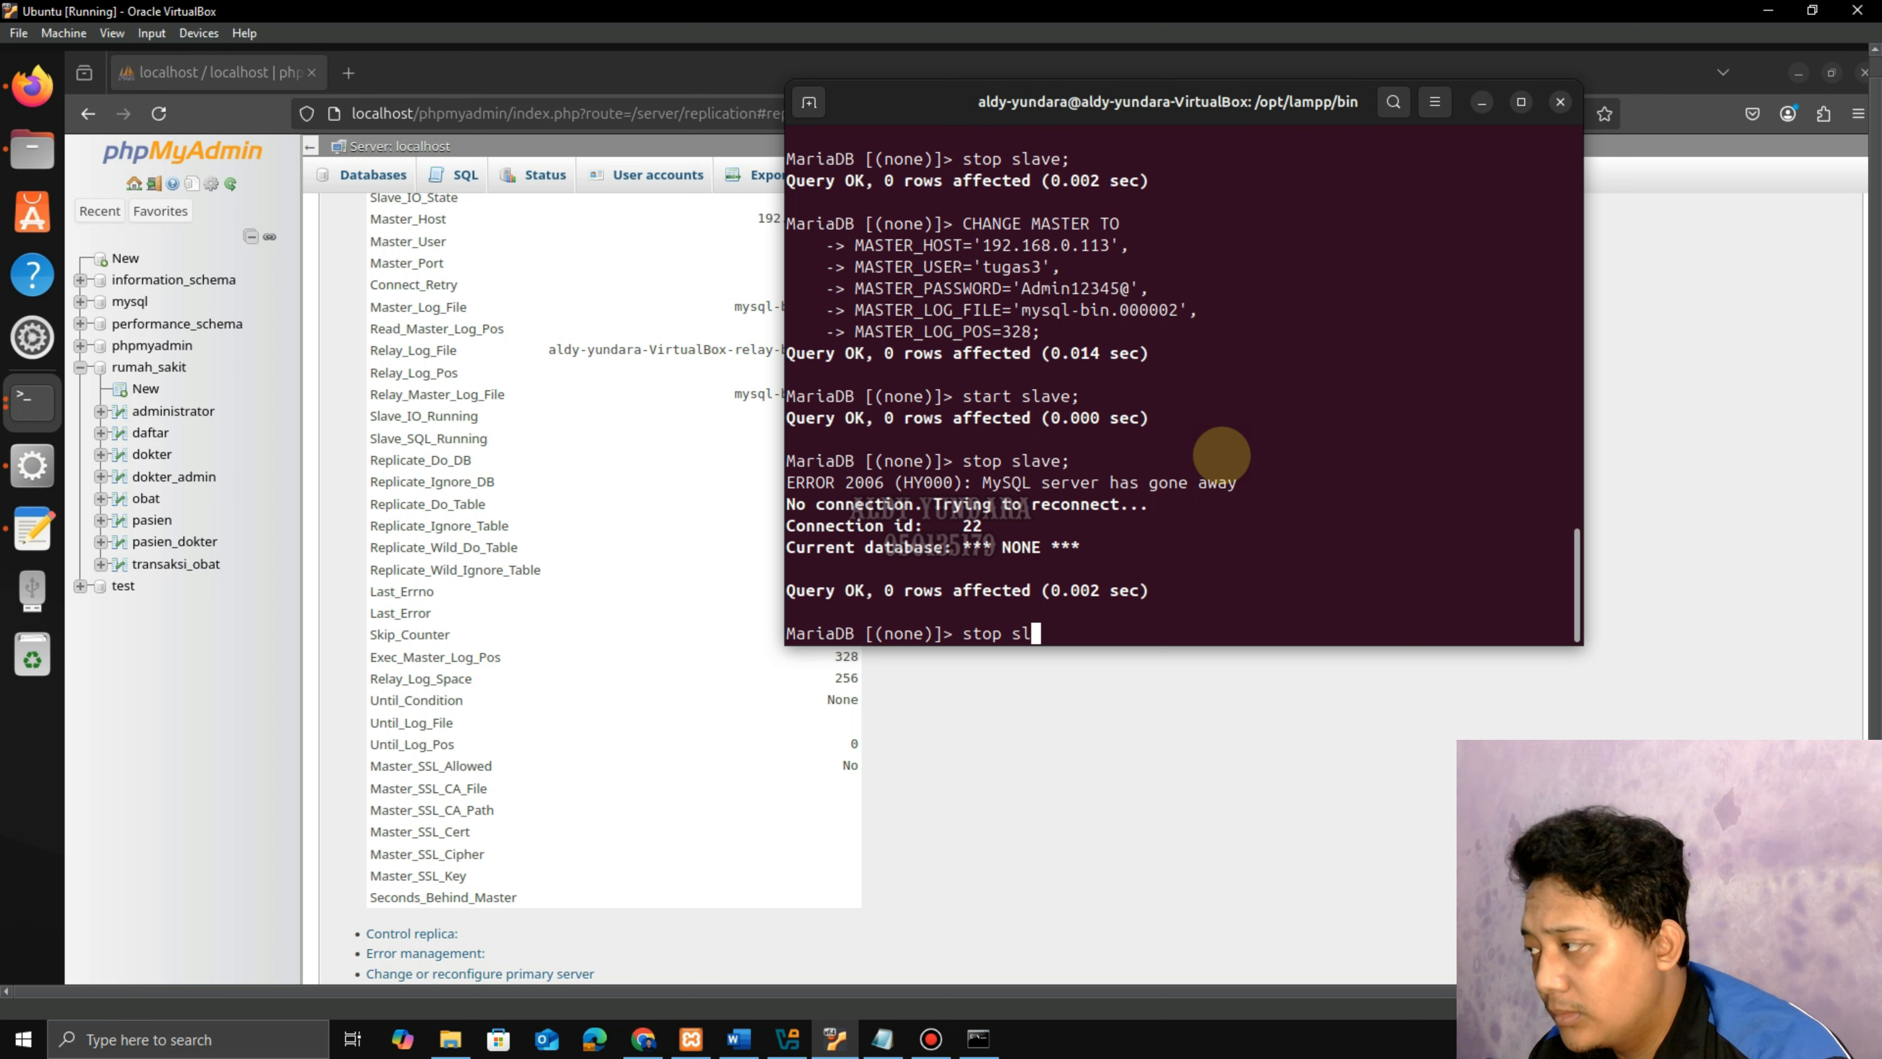
key("Return")
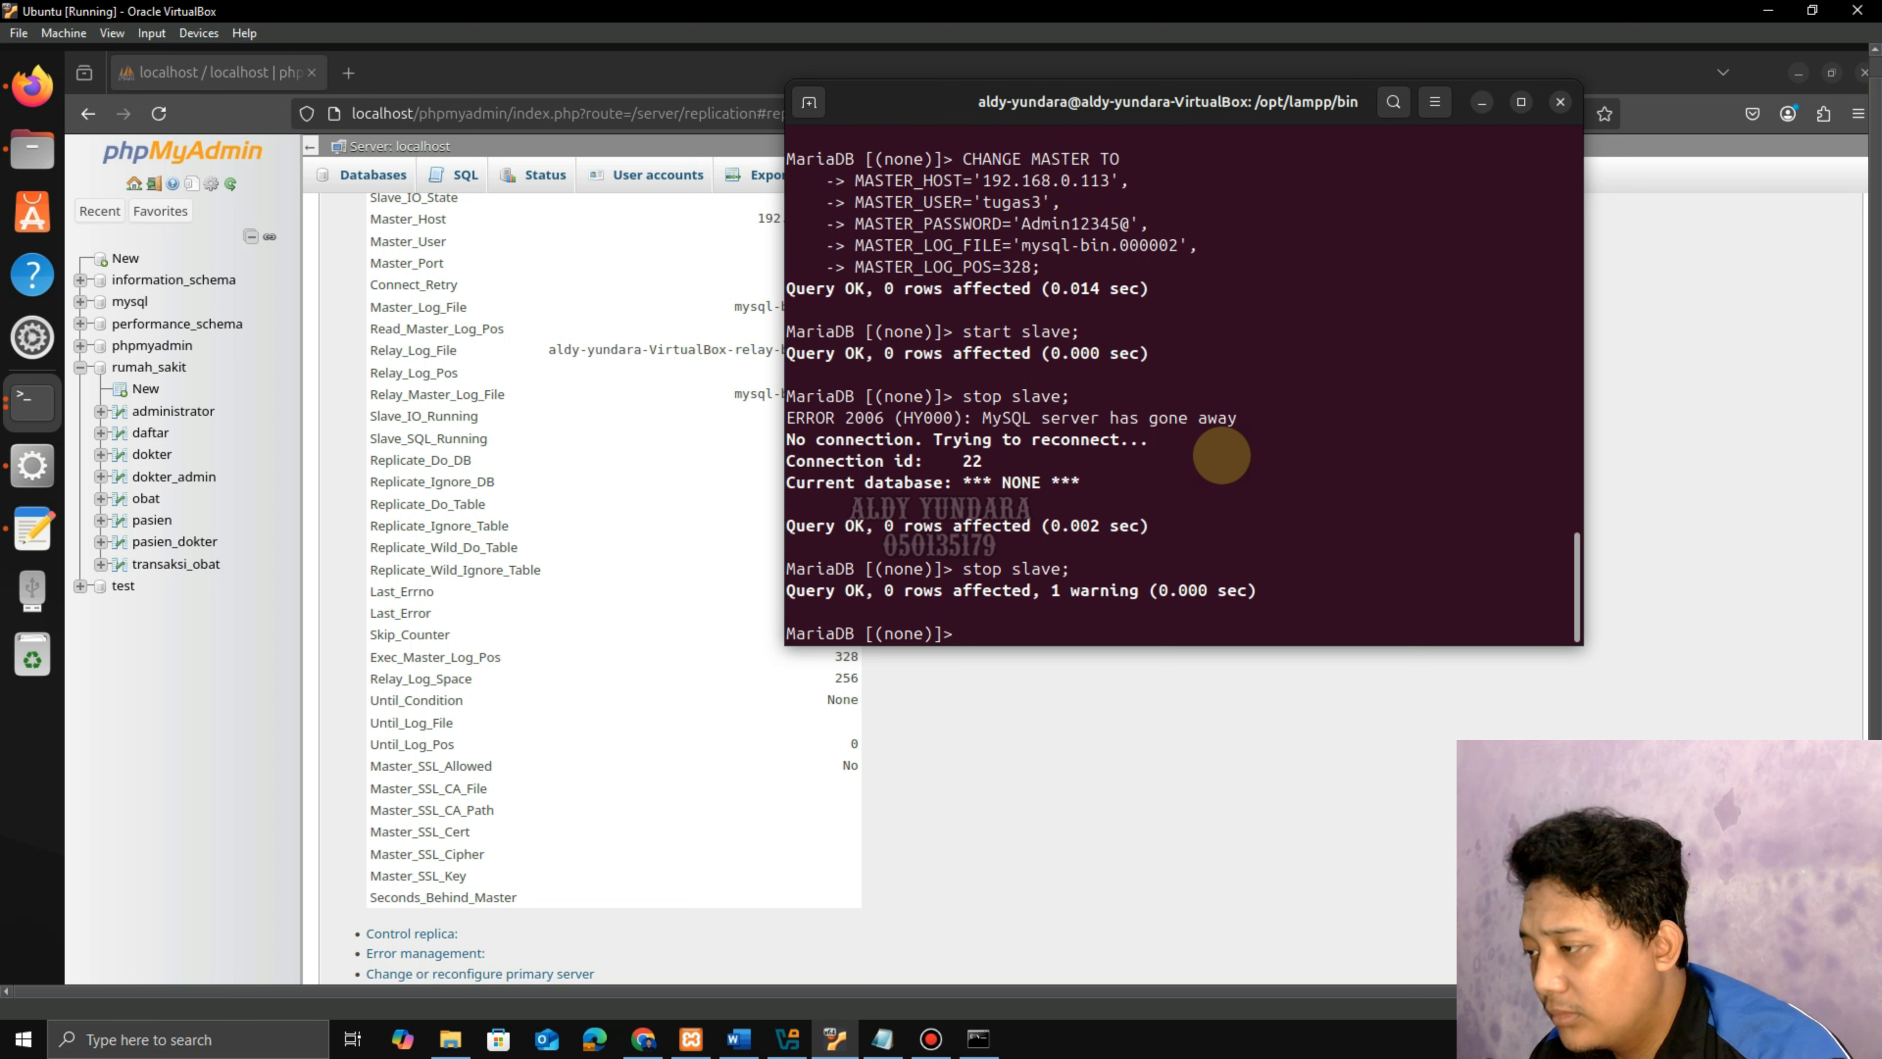
Change the notes' log file to mysql-bin.000003 and copy the CHANGE MASTER TO statement.
left_click(1481, 107)
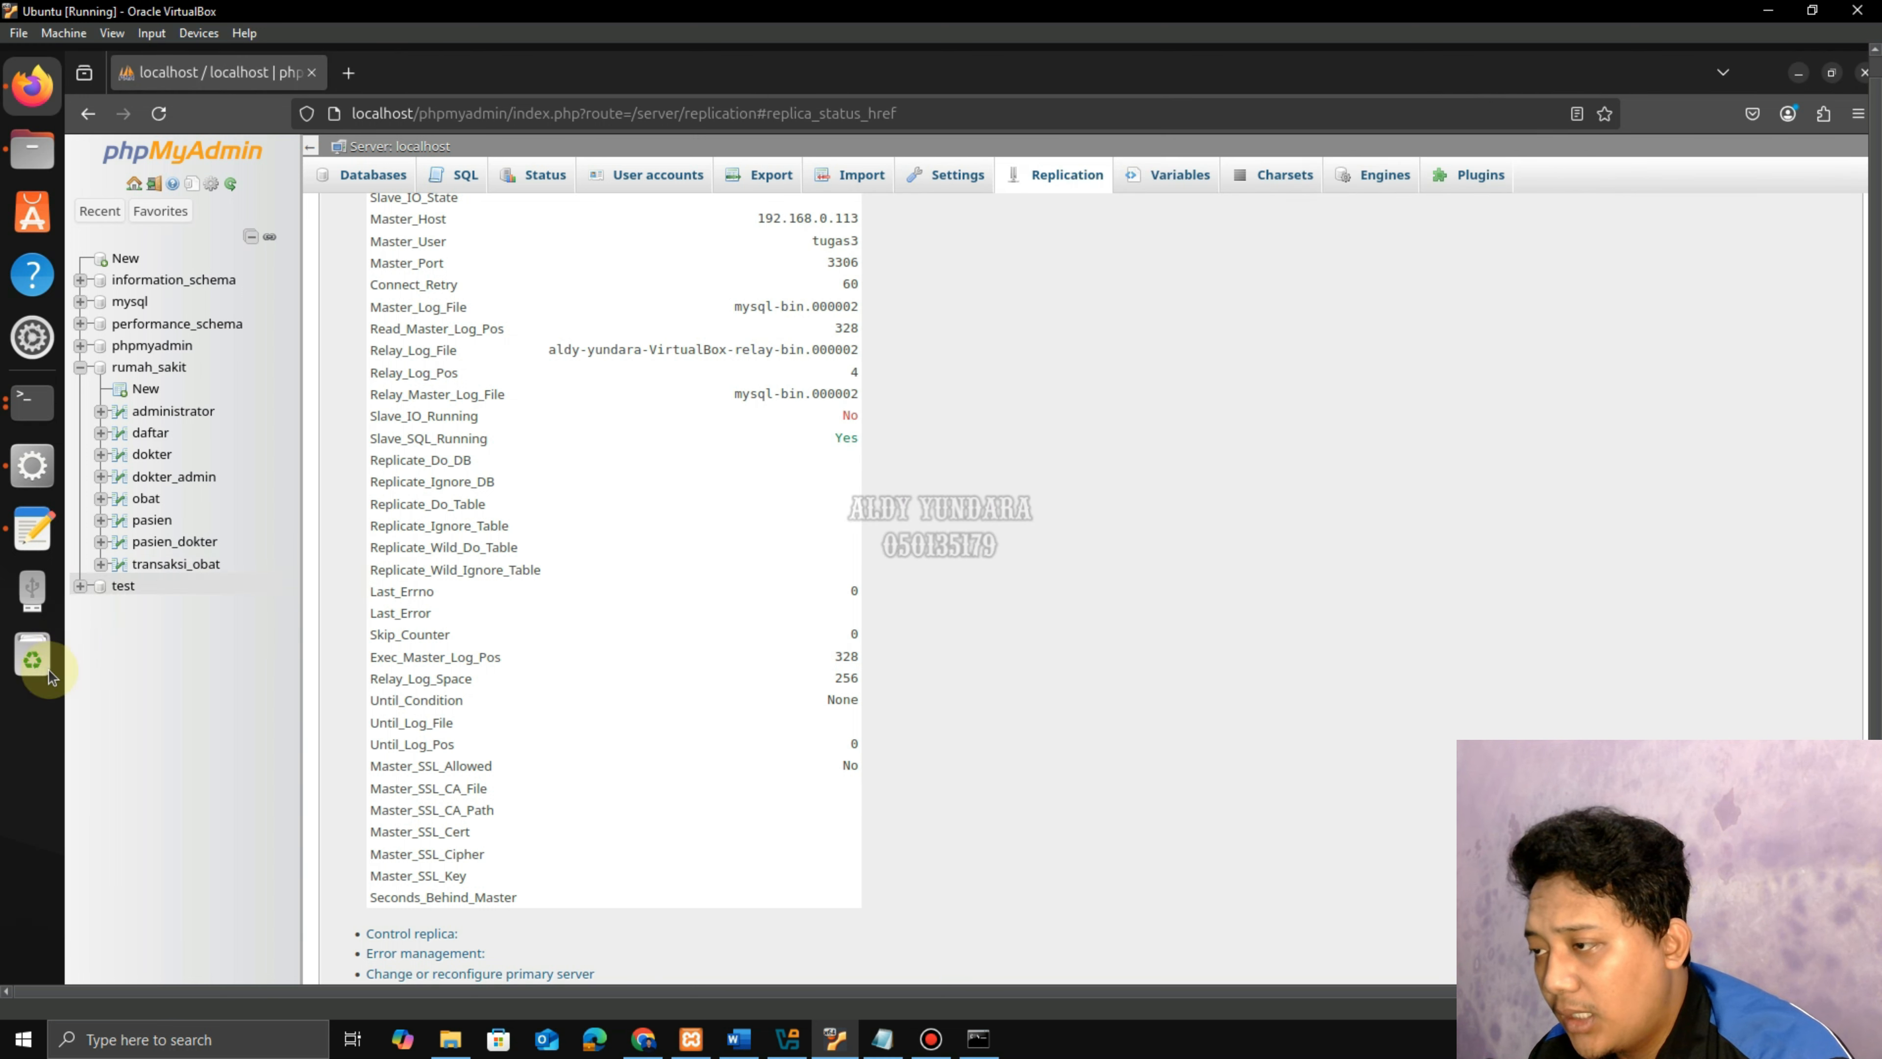
left_click(32, 529)
left_click(460, 277)
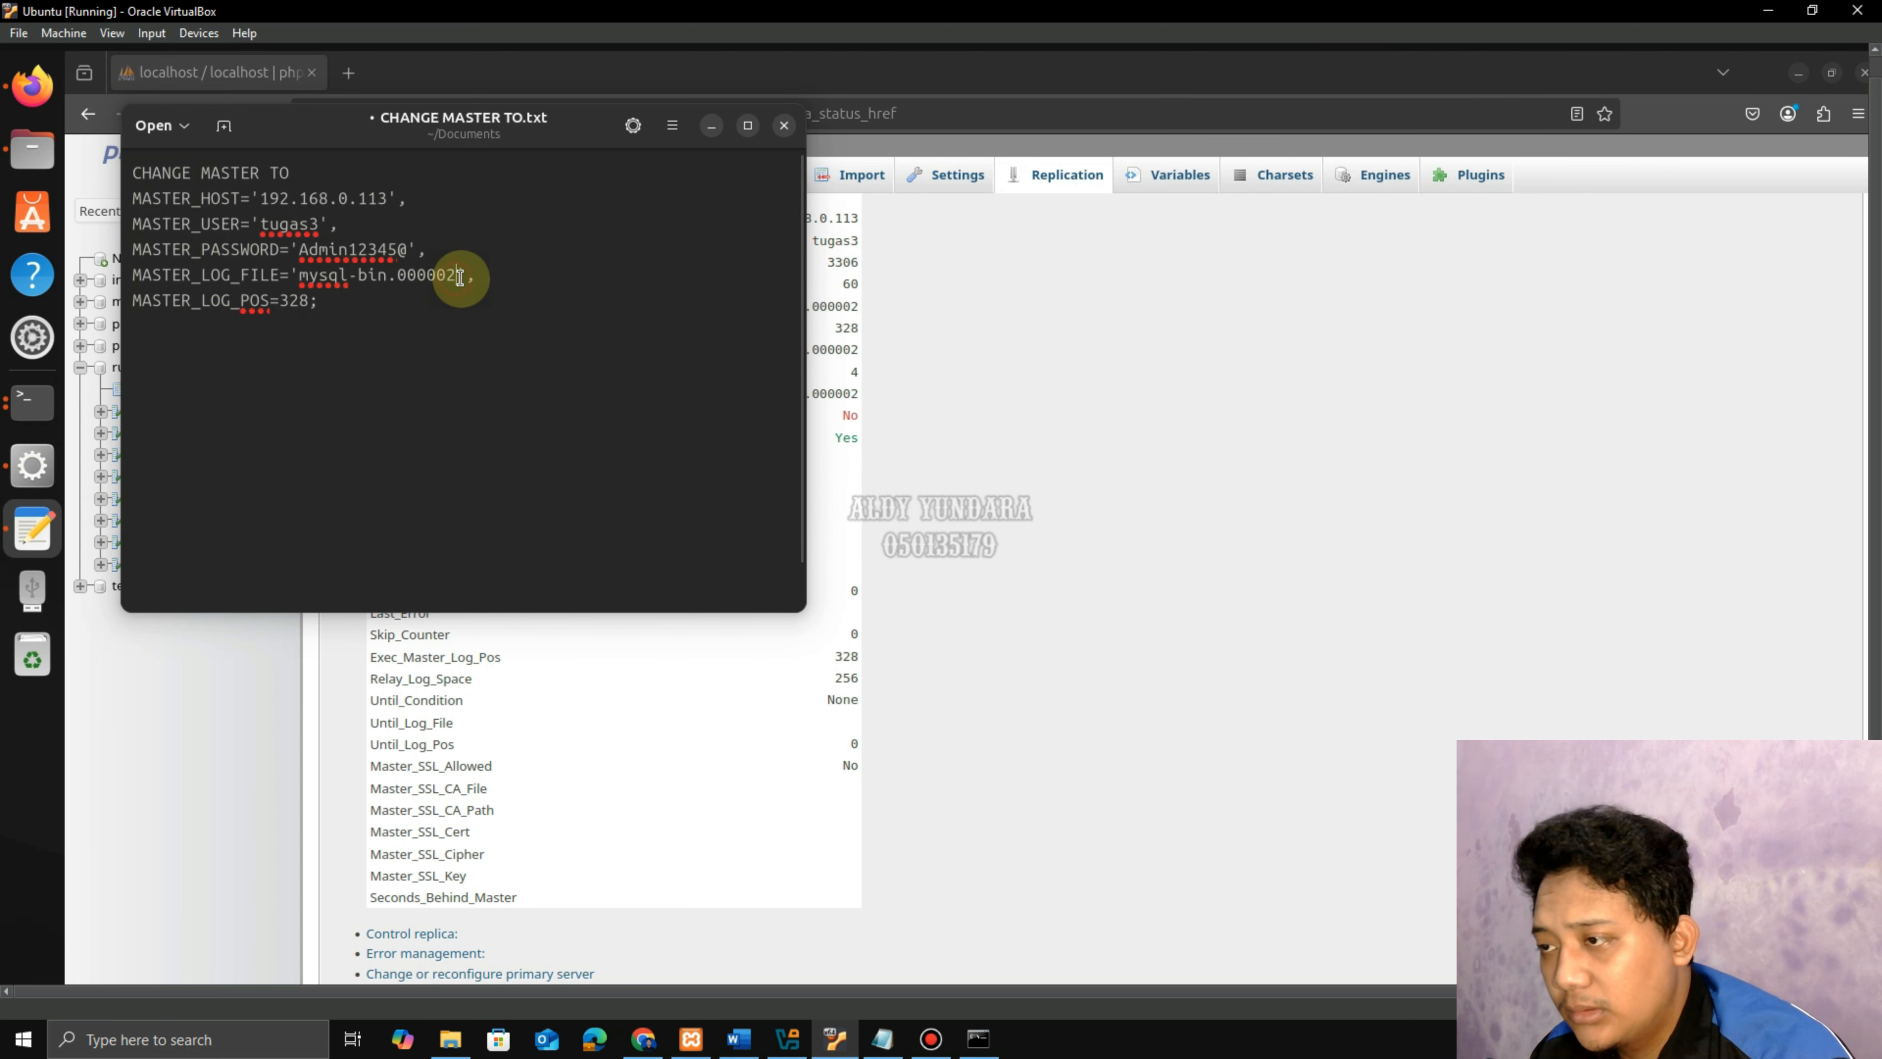
key("BackSpace")
type("3")
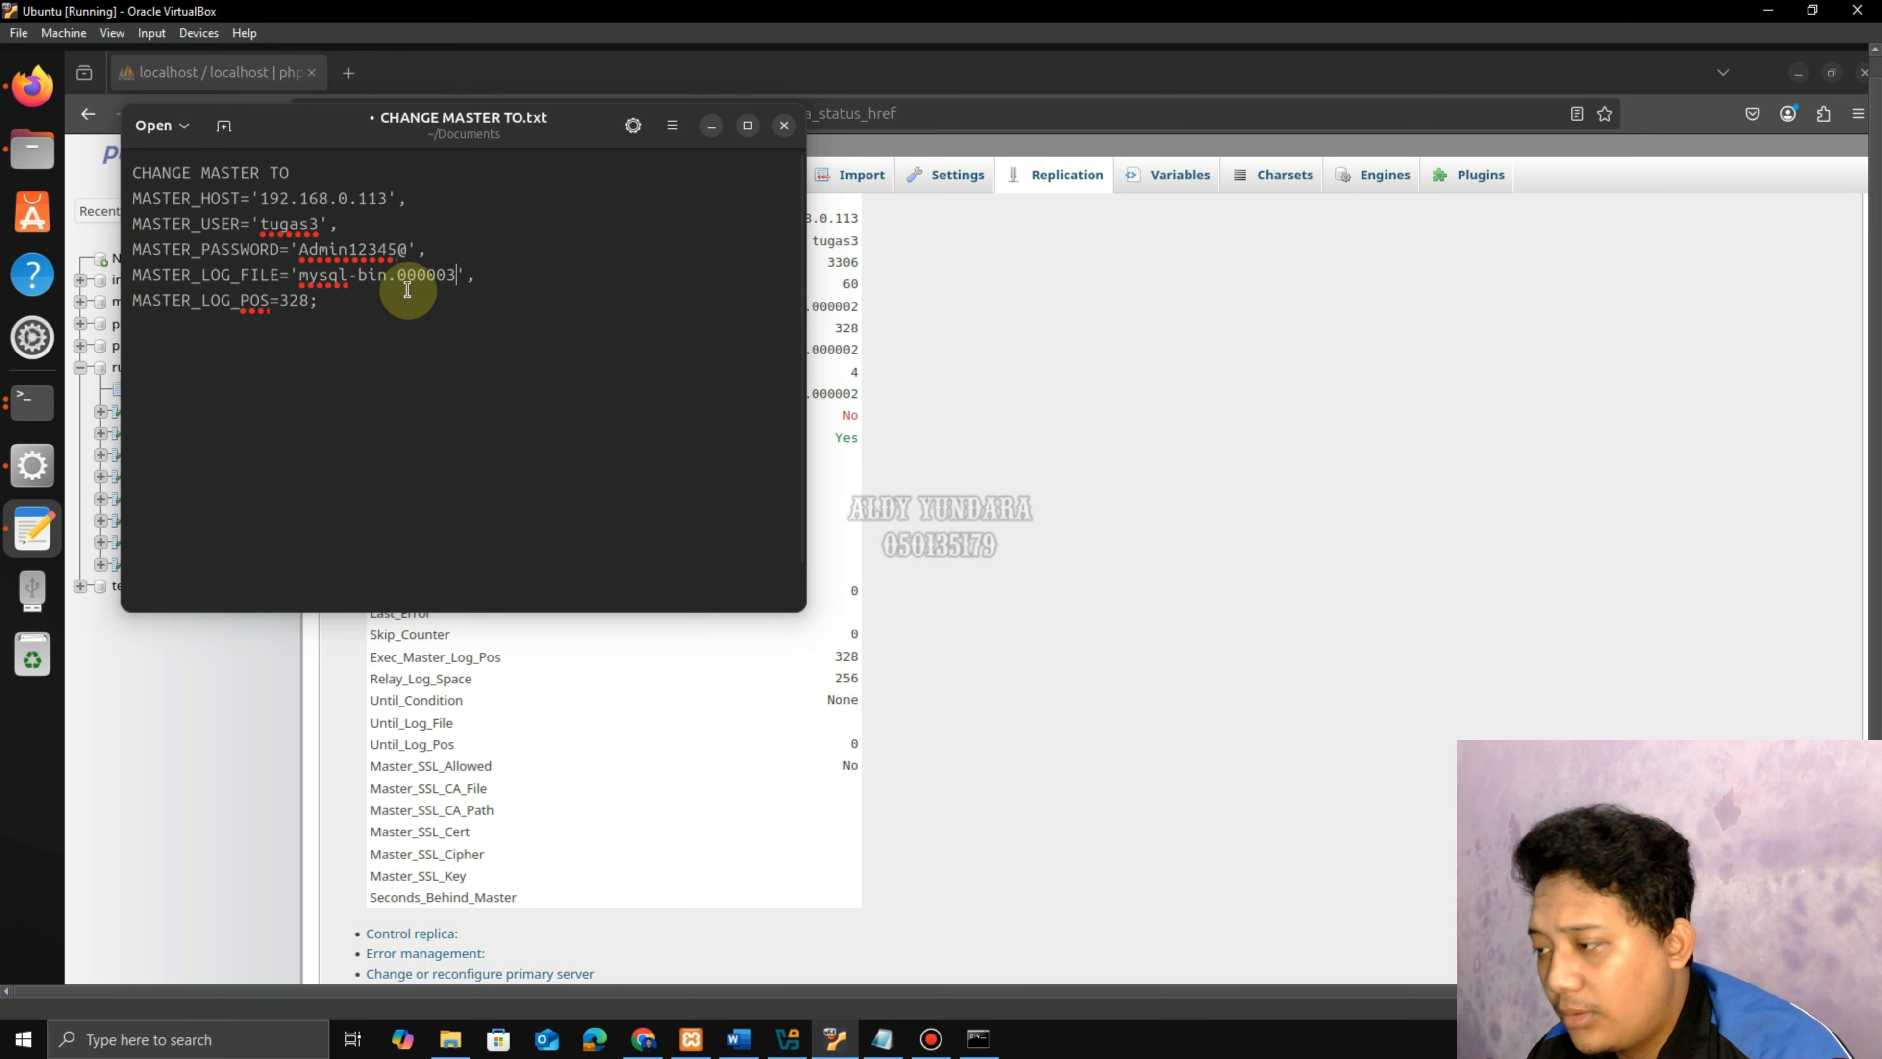
left_click_drag(344, 299, 134, 174)
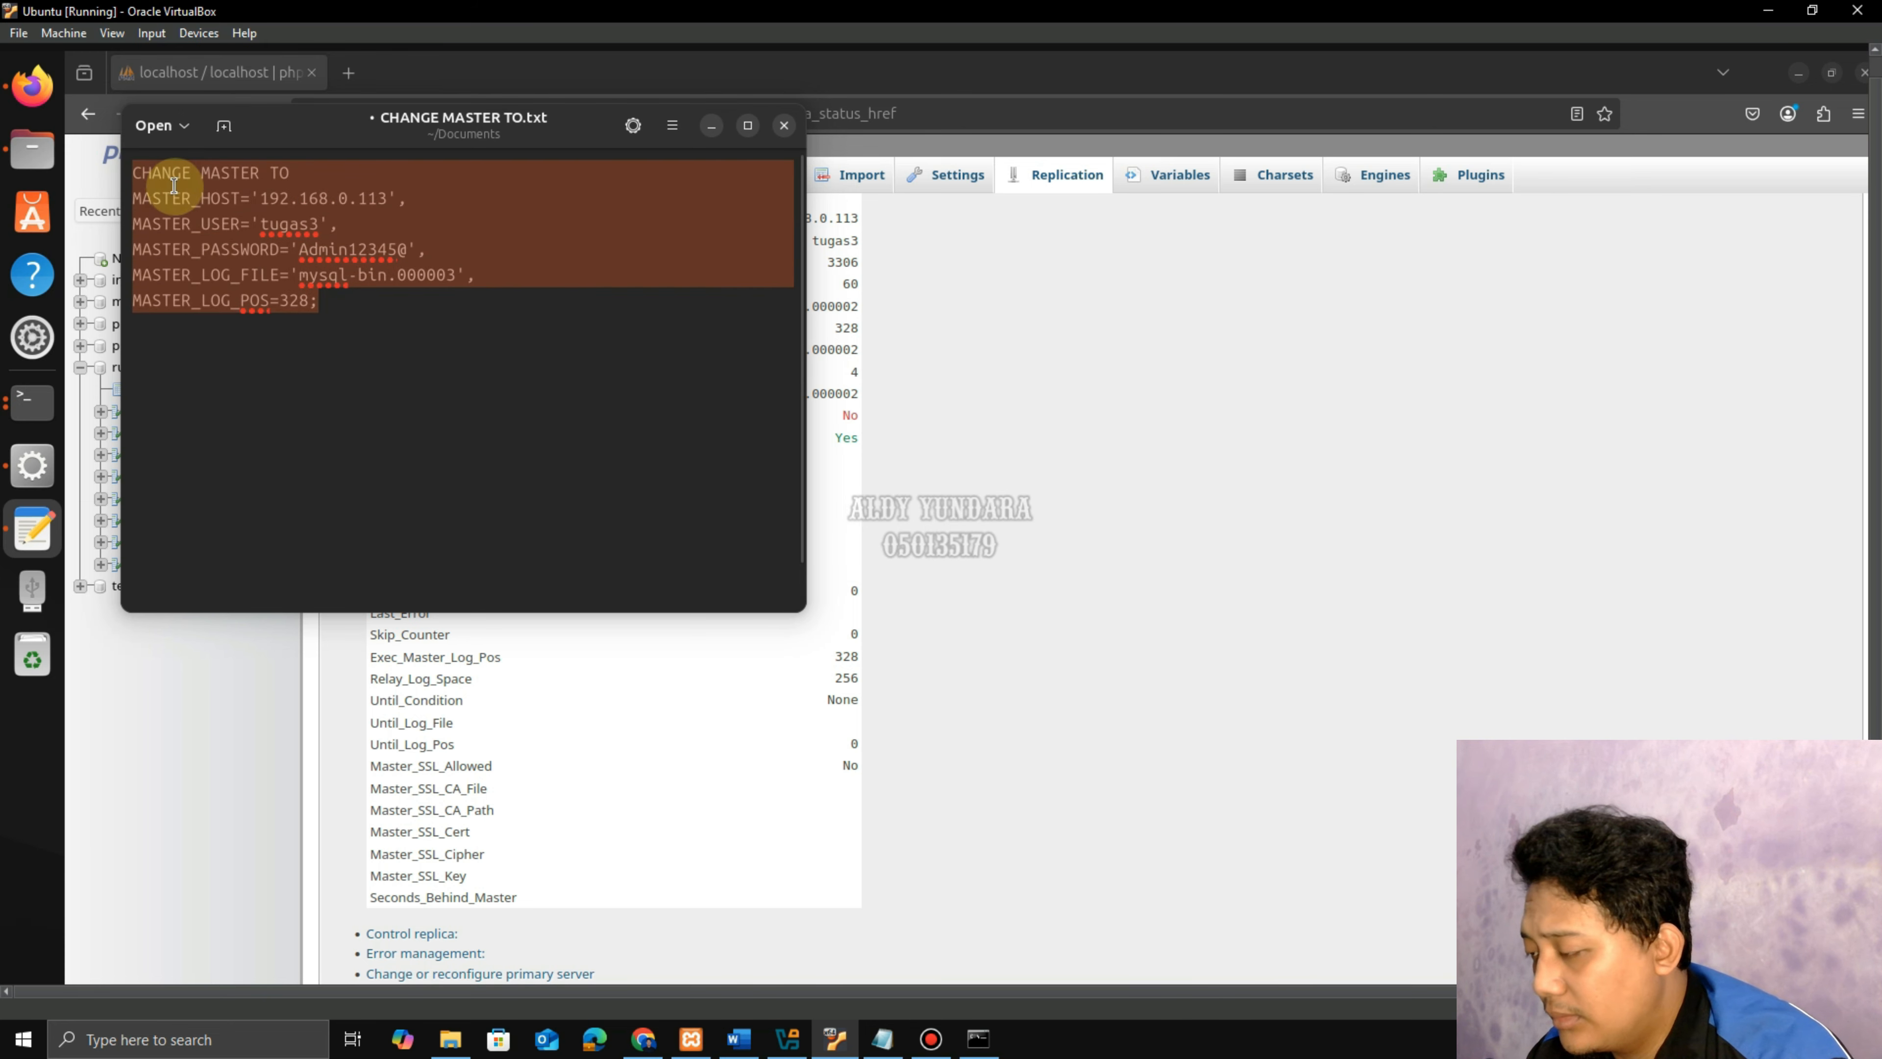
right_click(178, 191)
left_click(231, 247)
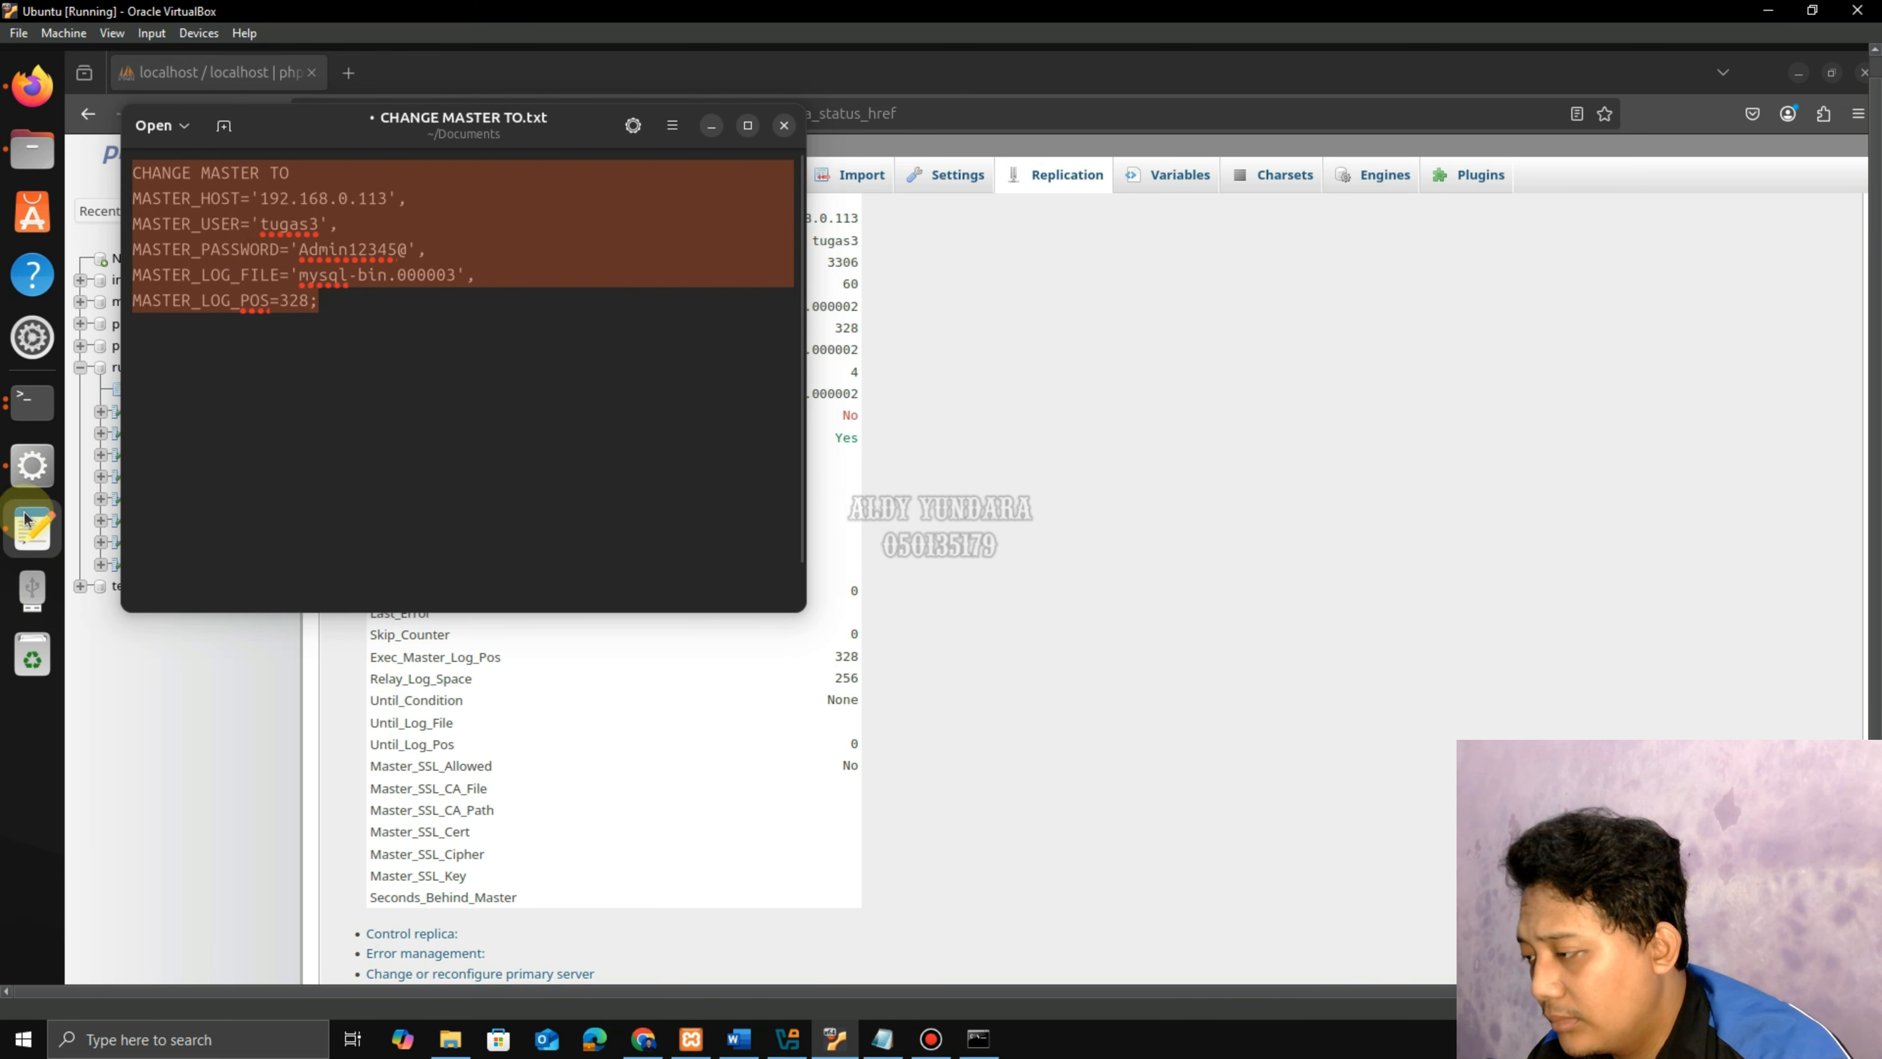
Run the edited CHANGE MASTER TO at the MariaDB prompt, then start the slave.
left_click(32, 401)
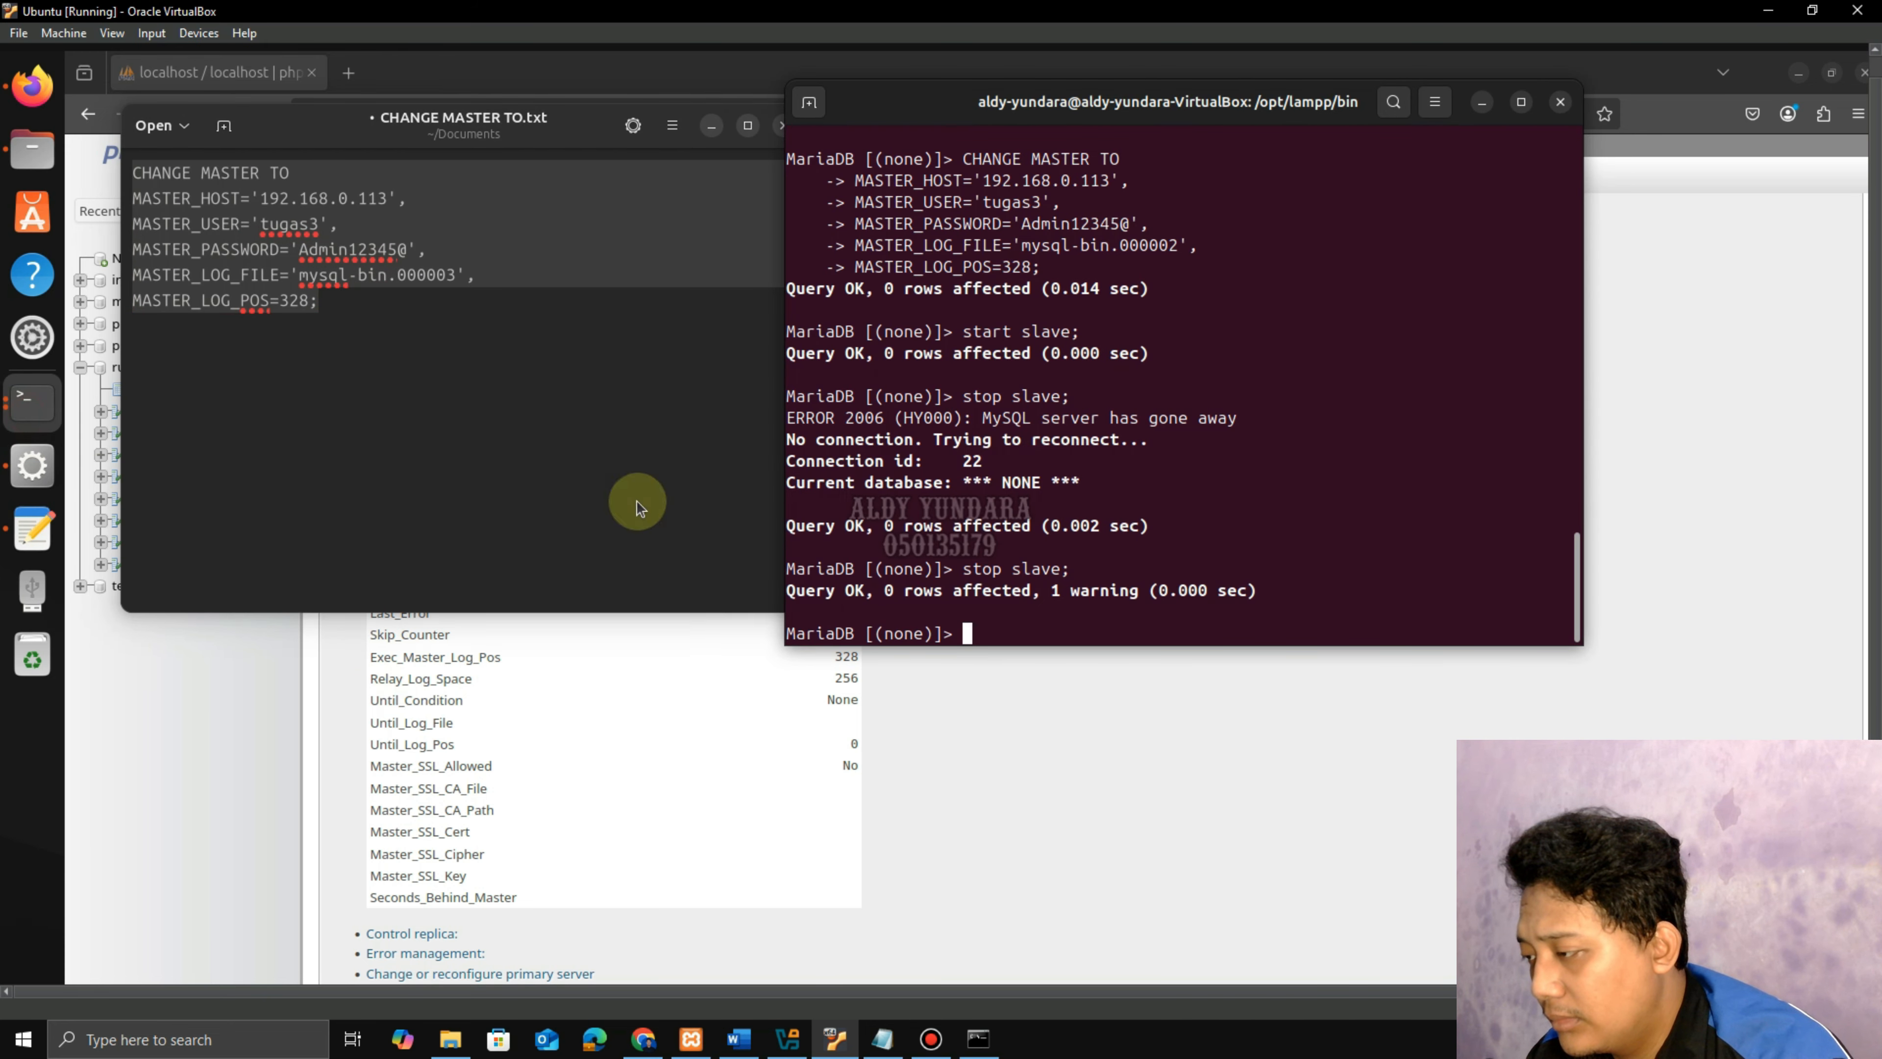
right_click(969, 633)
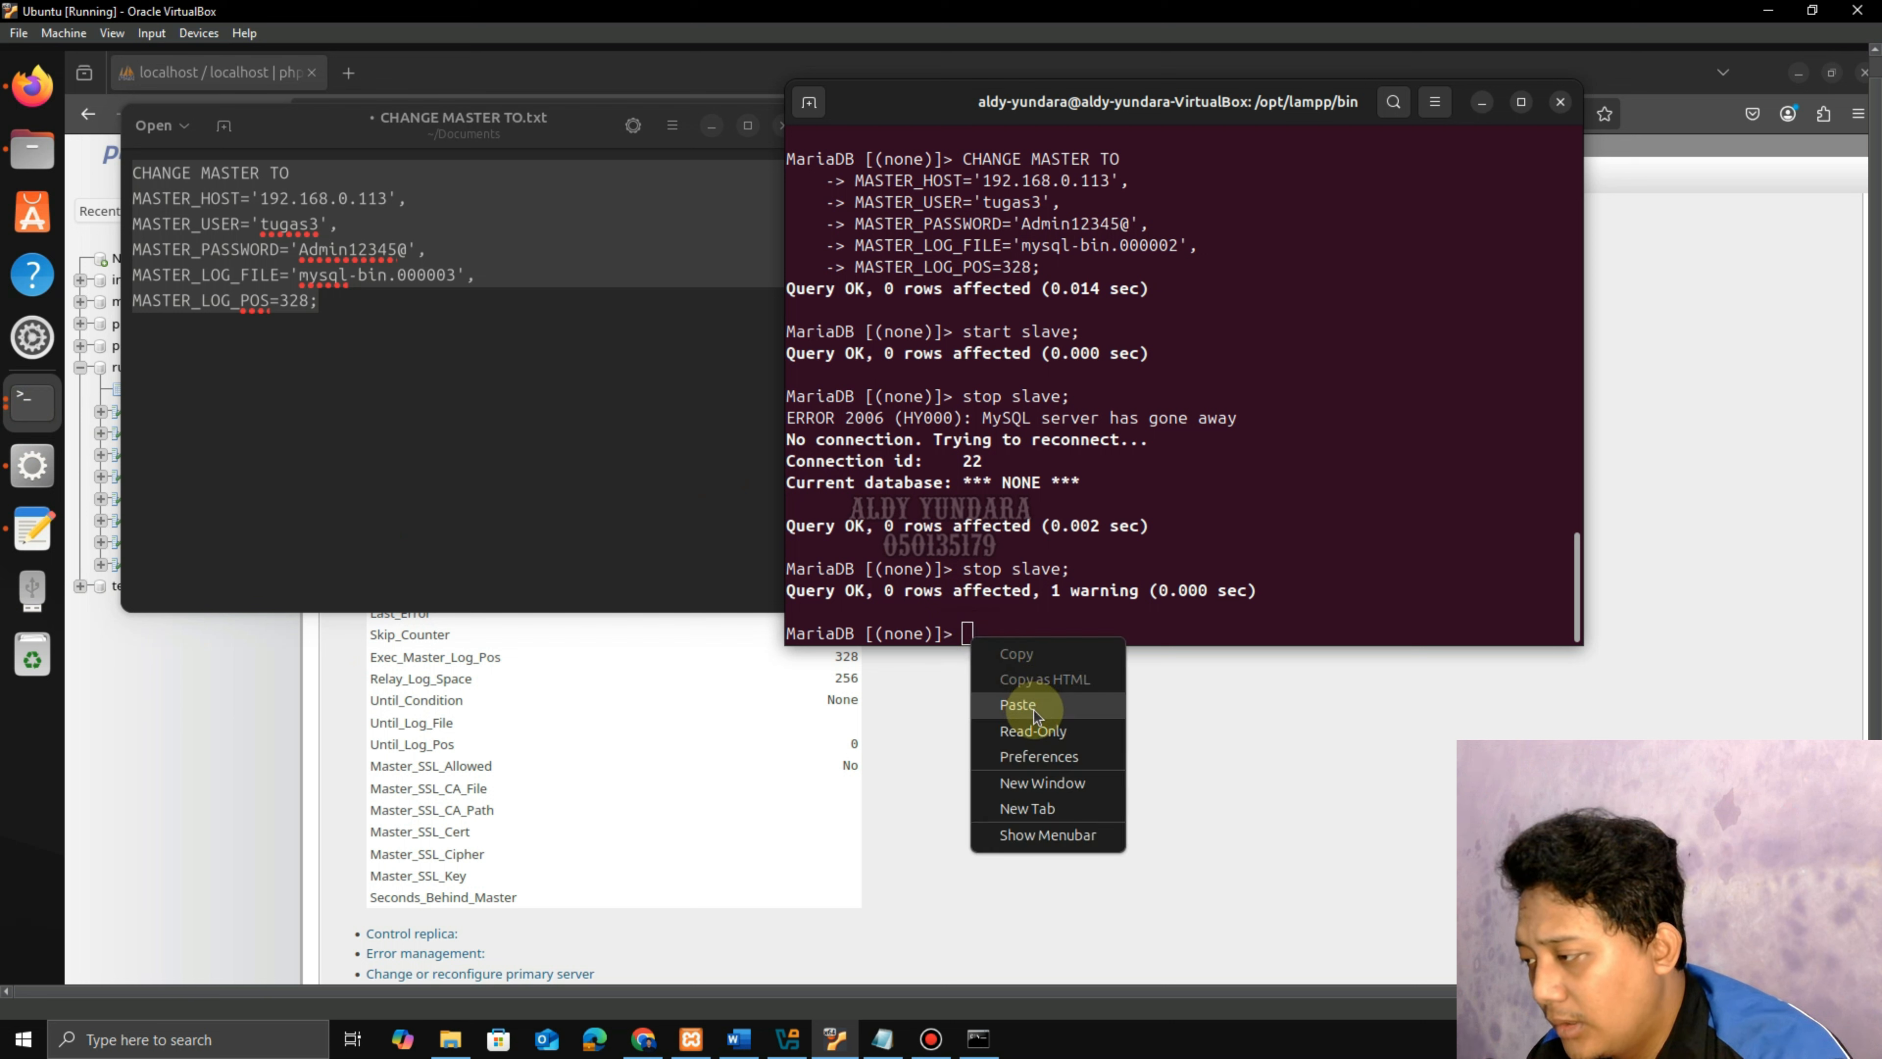
left_click(1018, 704)
key("Return")
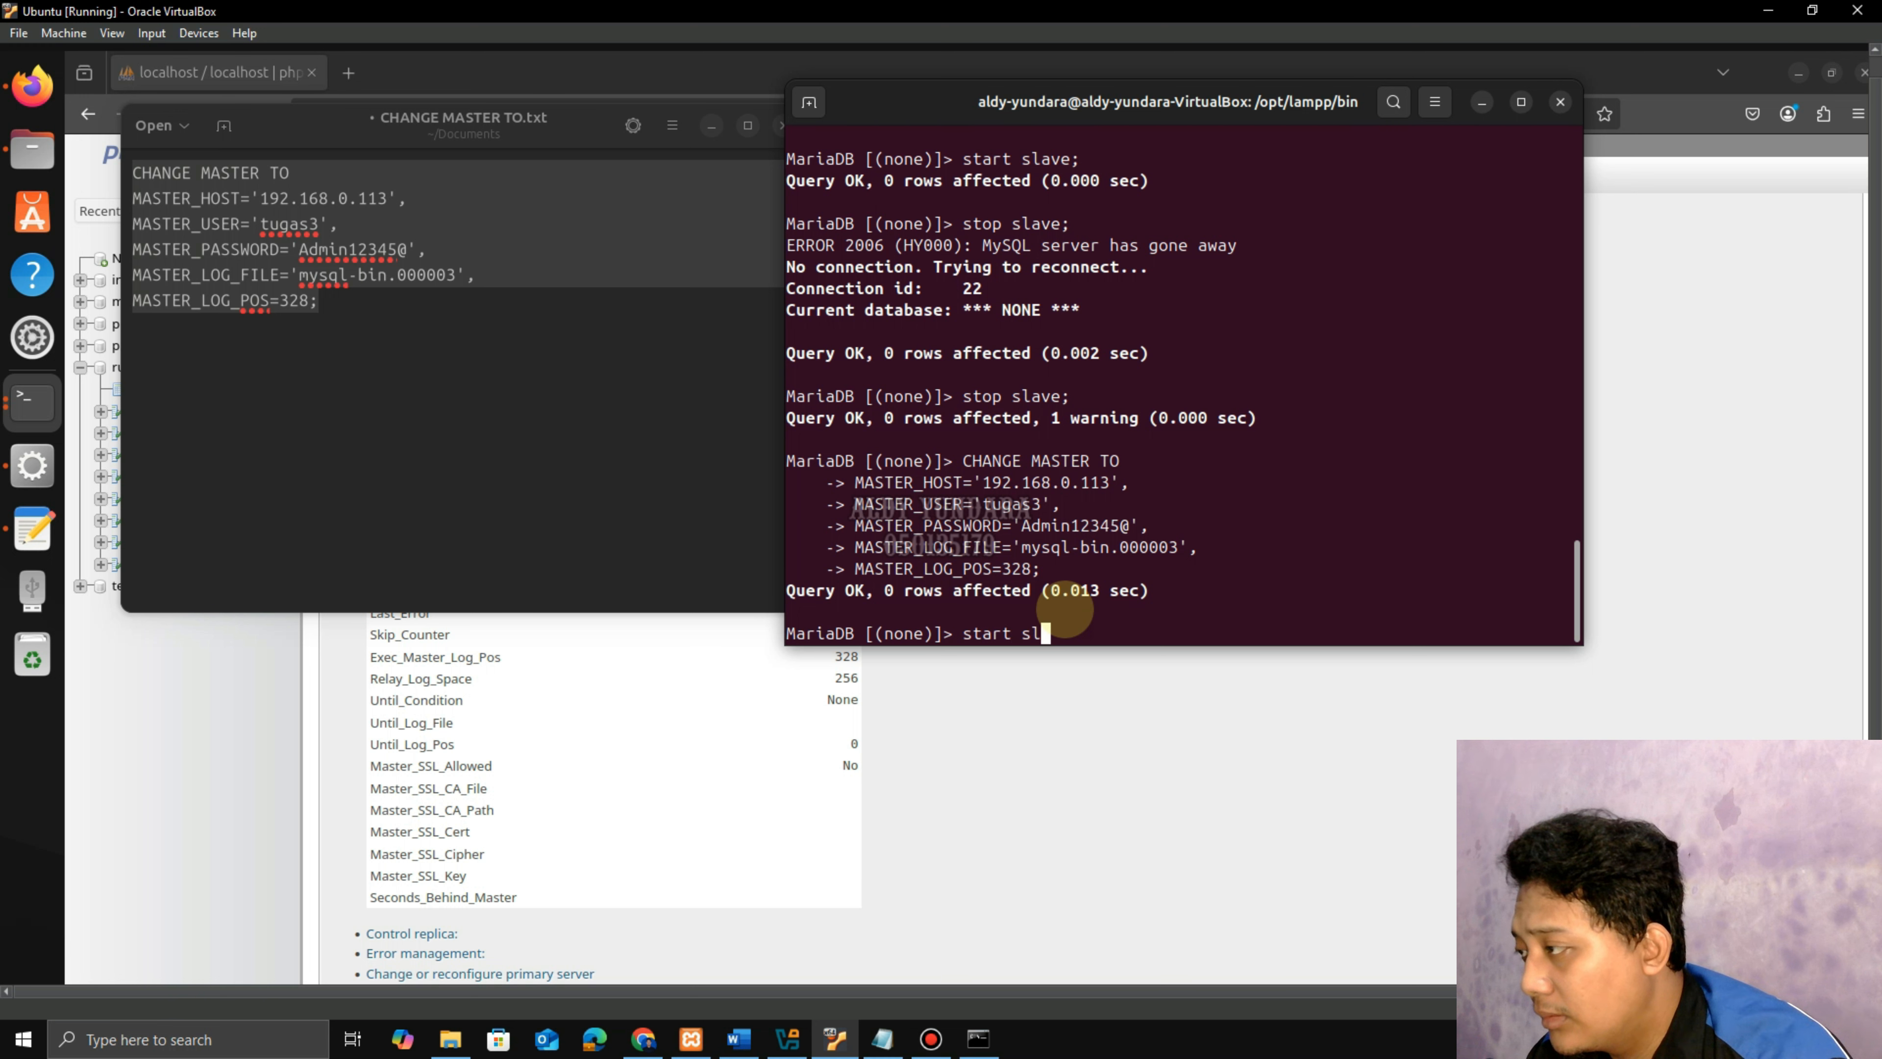
key("Return")
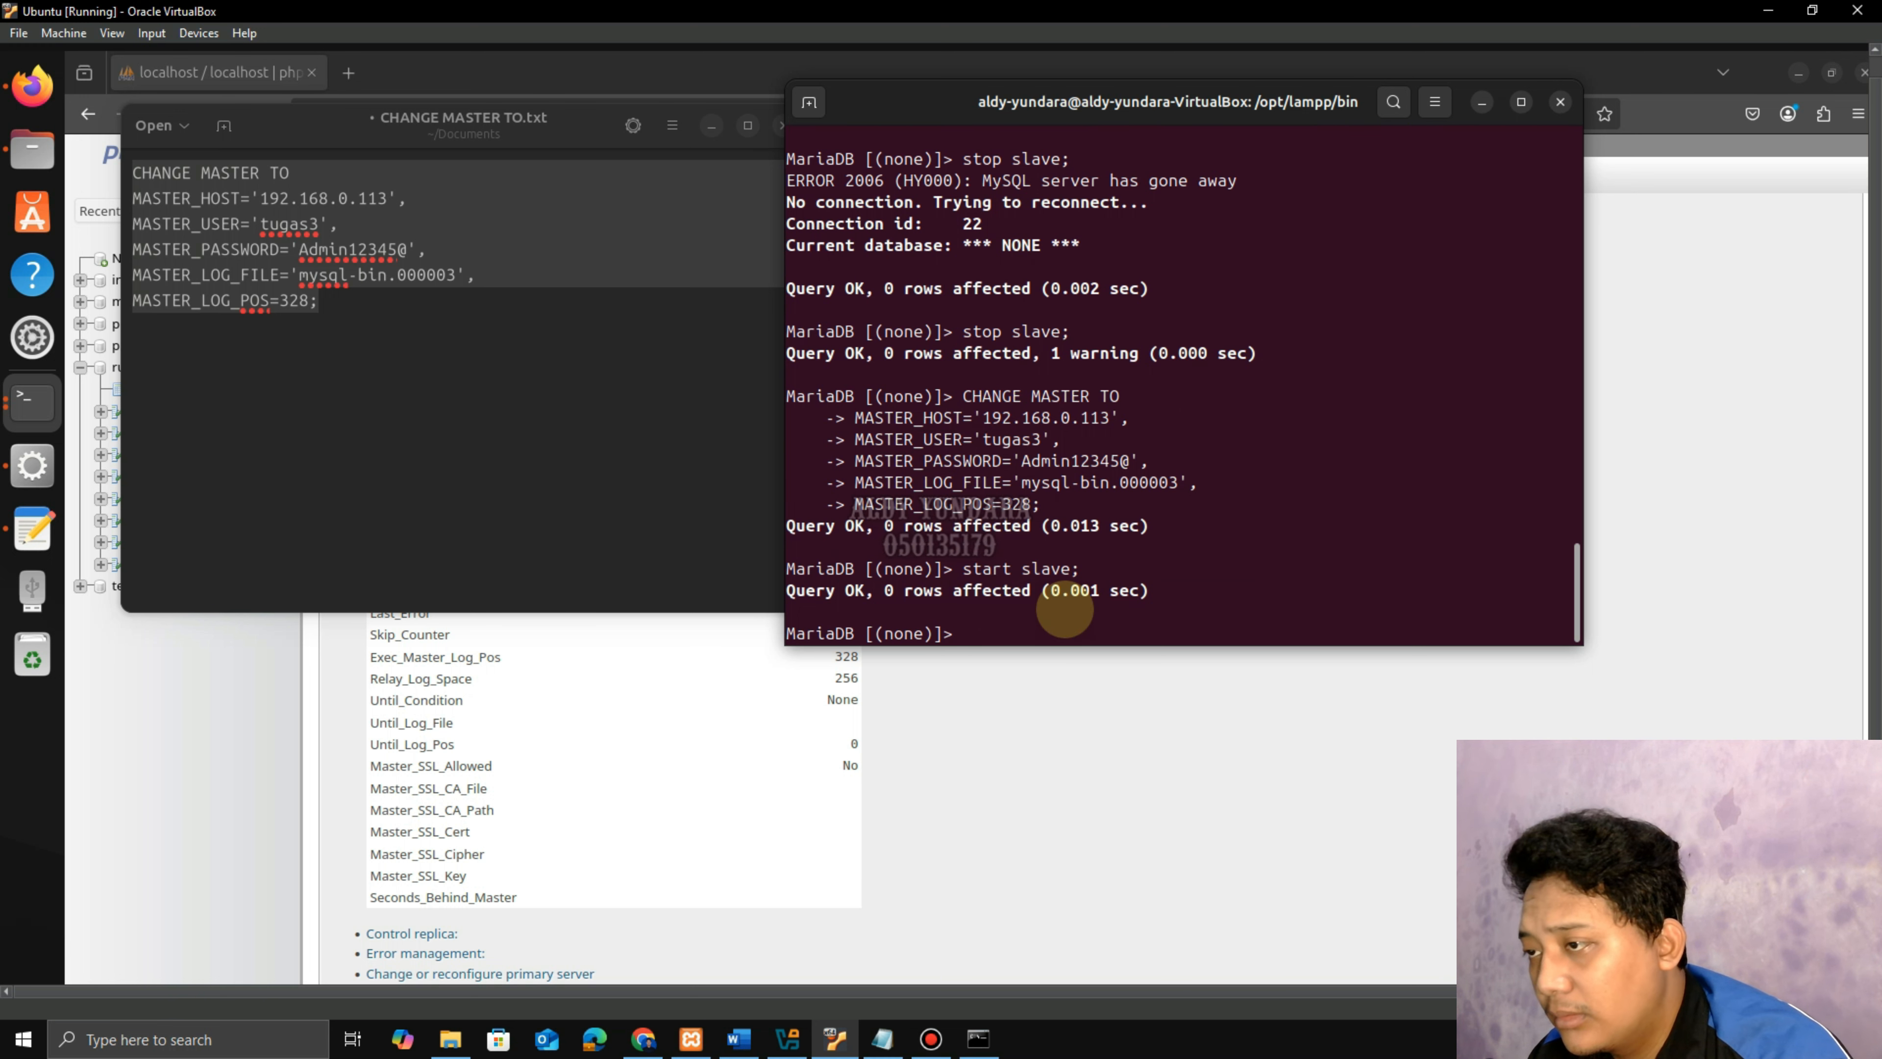
left_click(1483, 110)
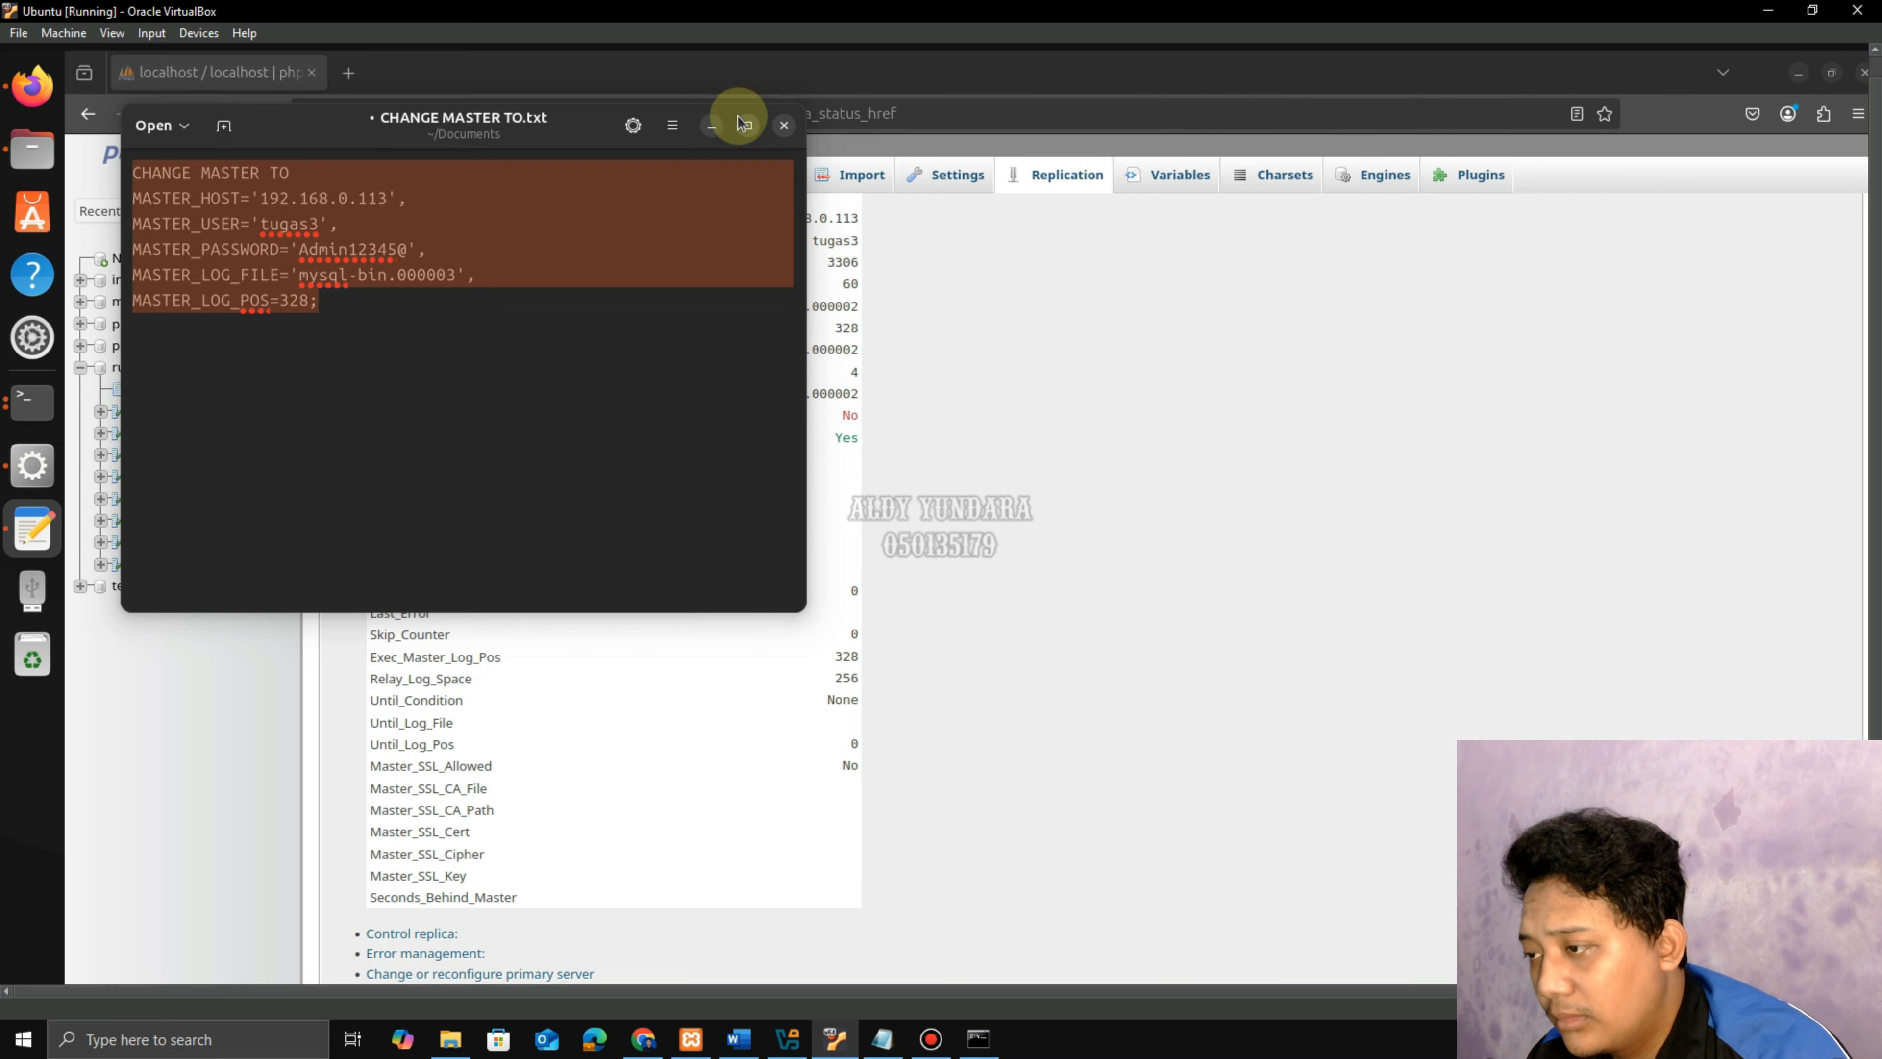
left_click(712, 125)
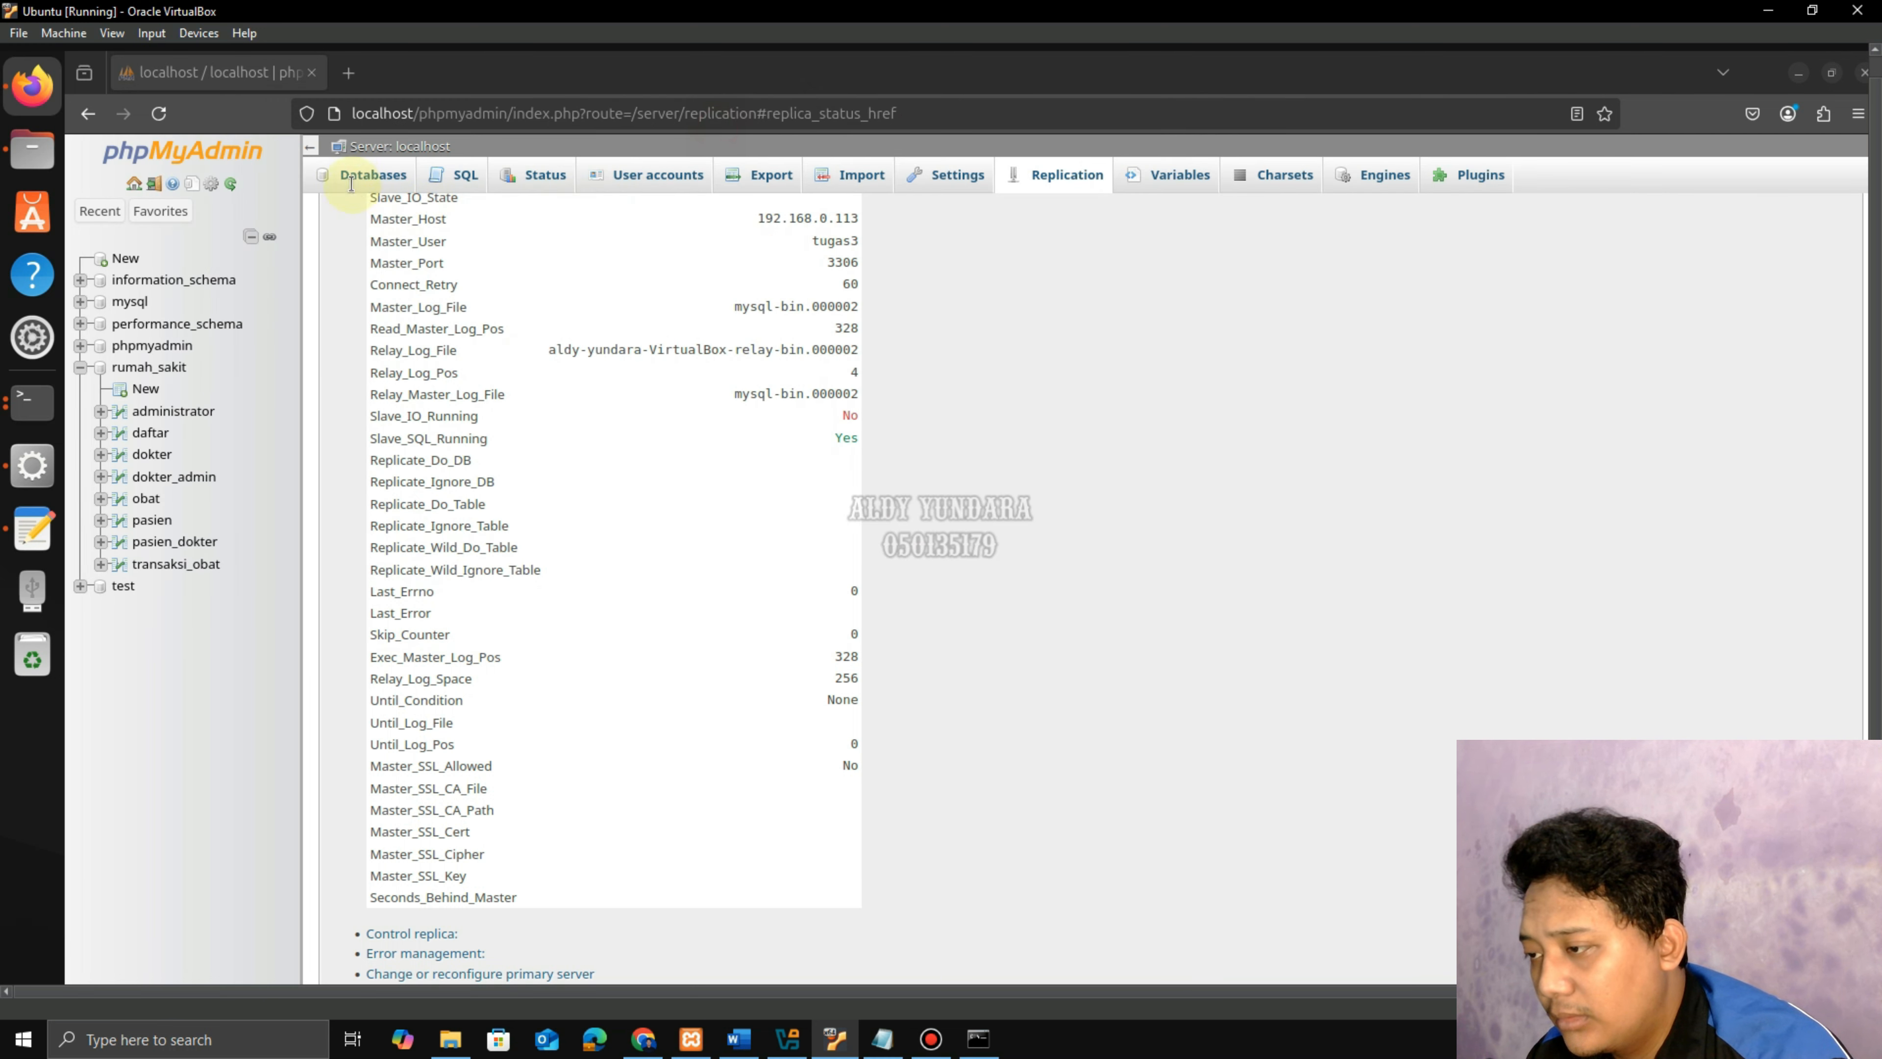
Reload the replica status table (mysql-bin.000003, Slave_IO_Running Connecting), then minimize Firefox.
left_click(158, 116)
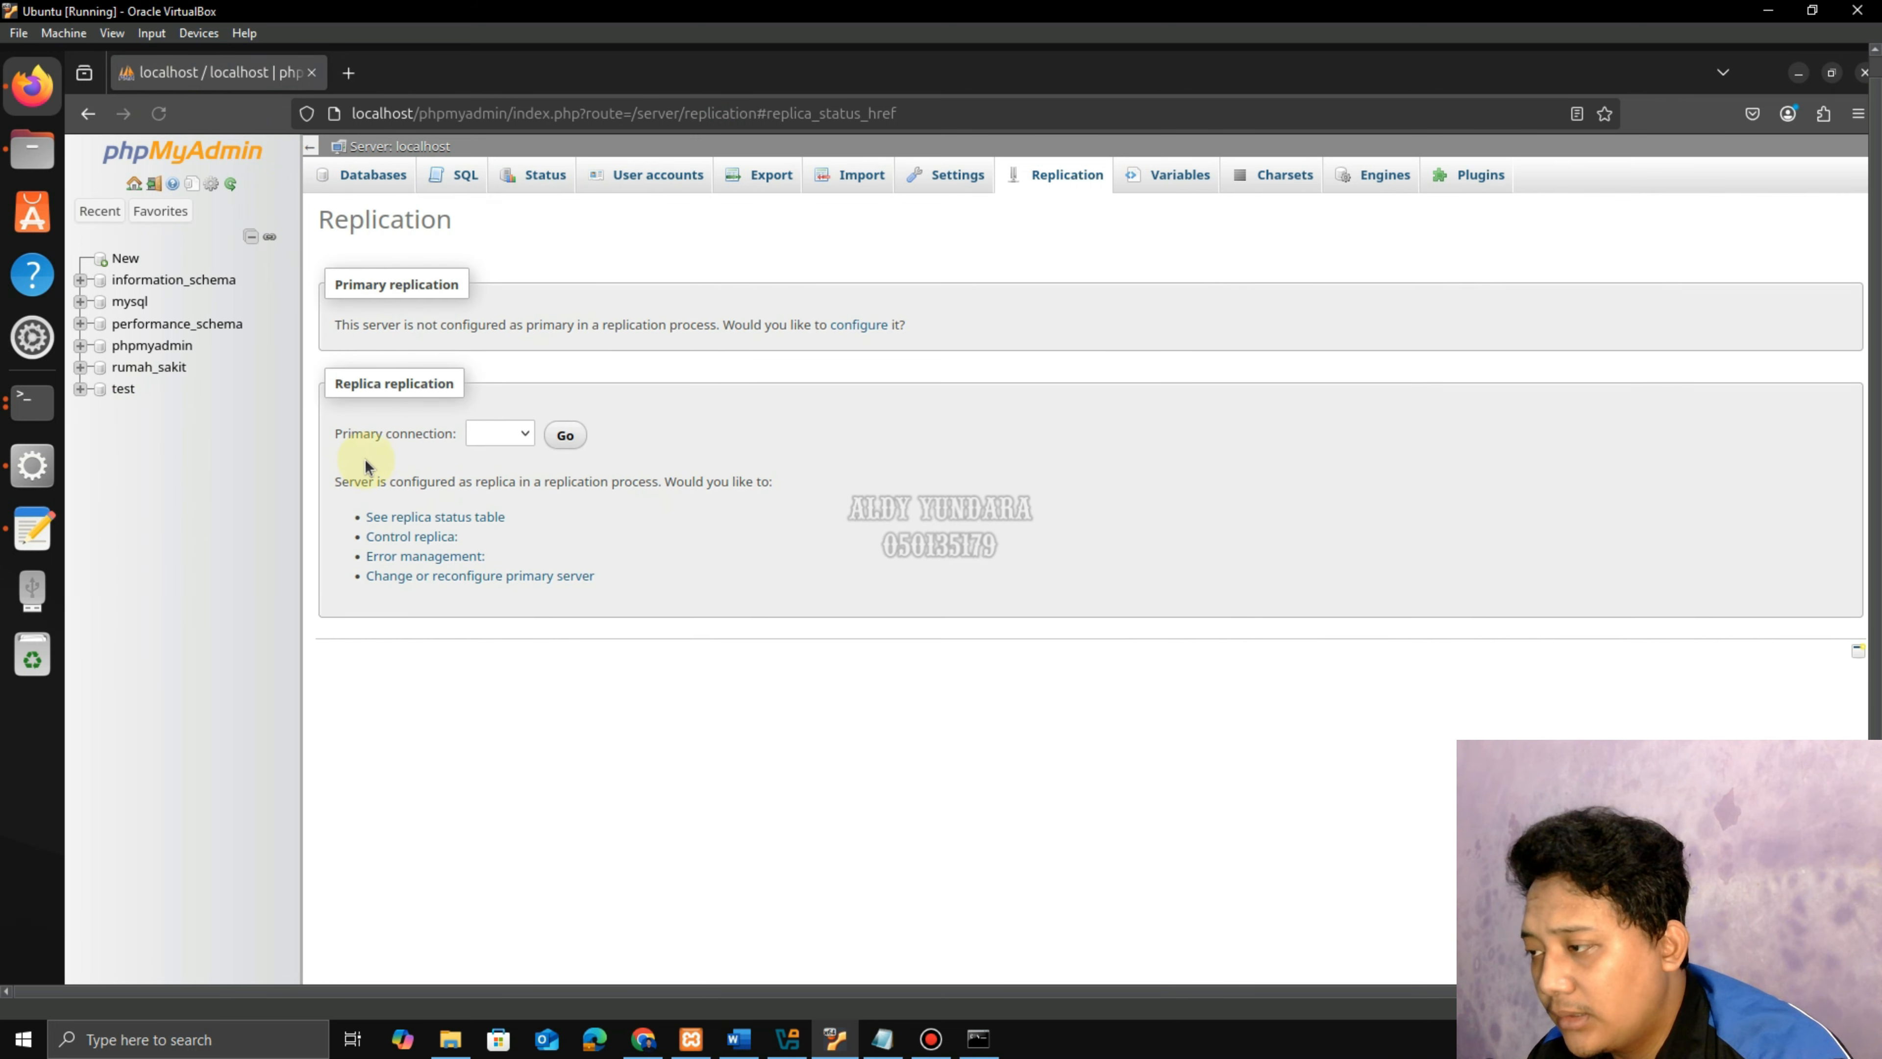
left_click(453, 516)
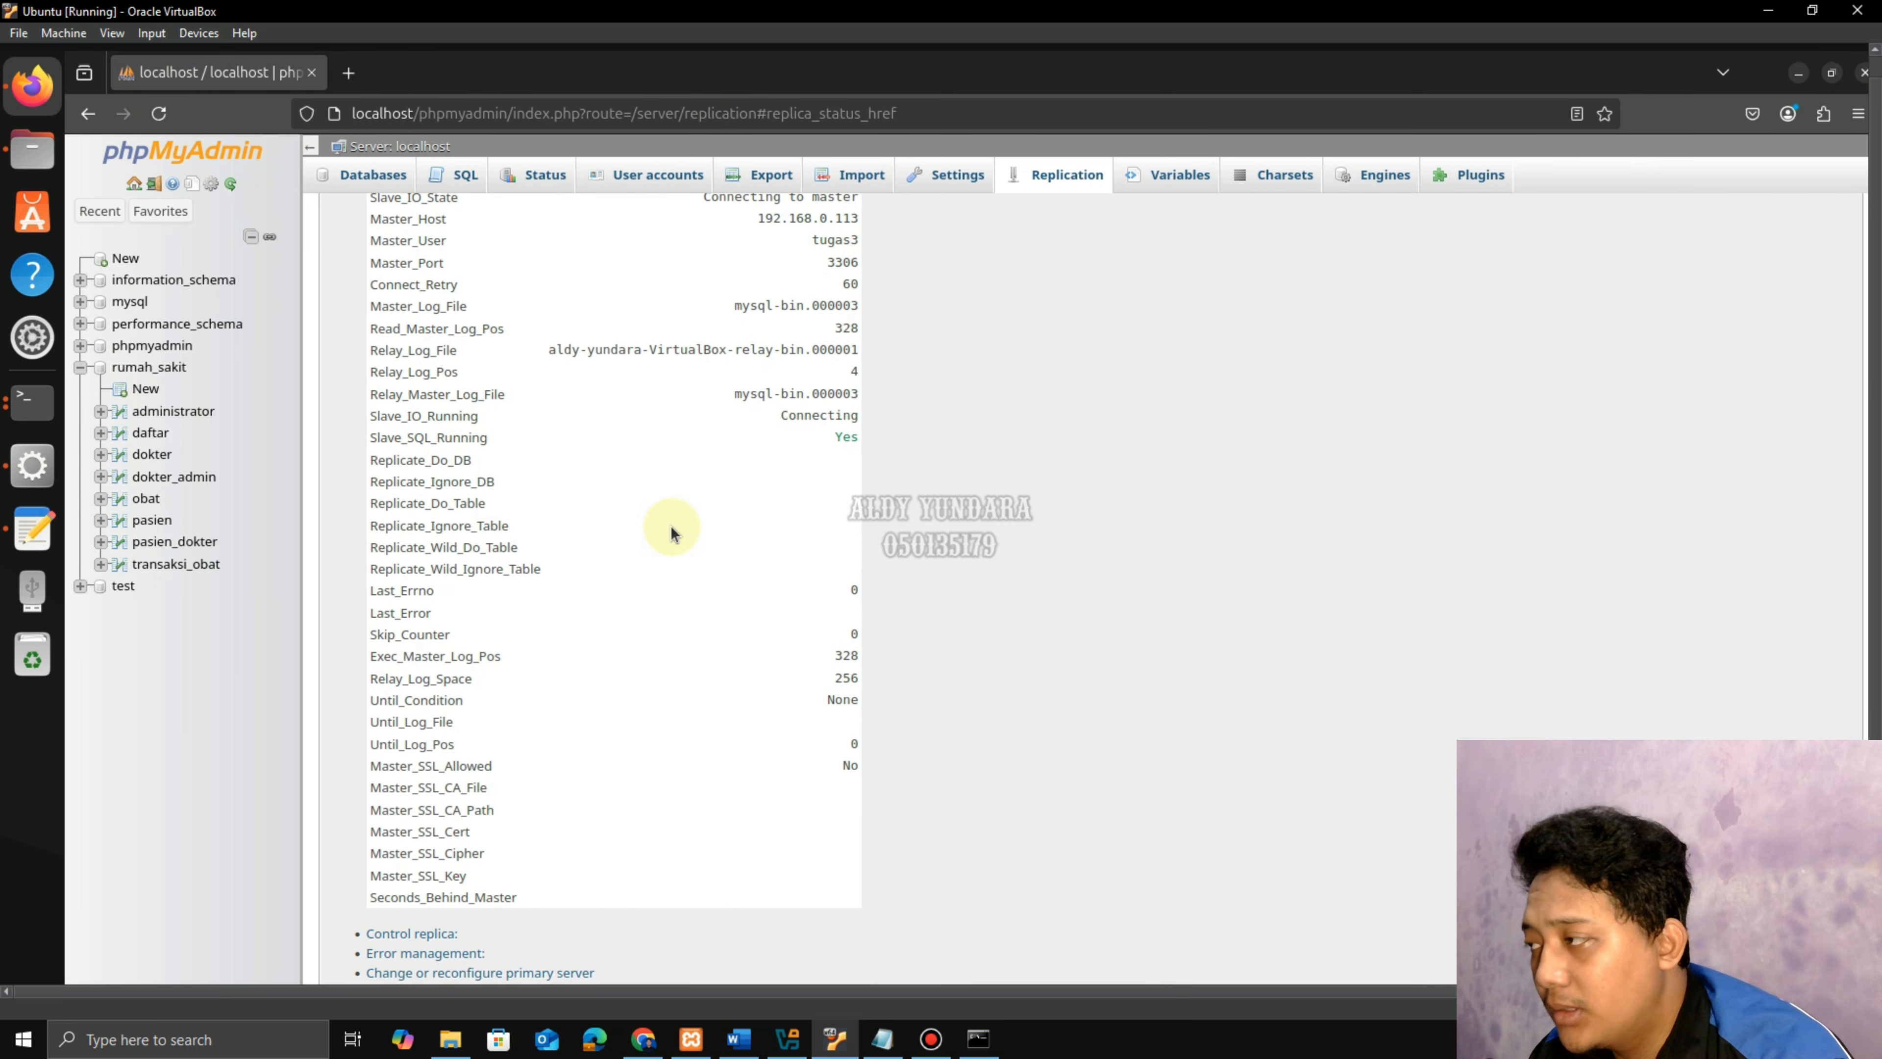
left_click(1799, 74)
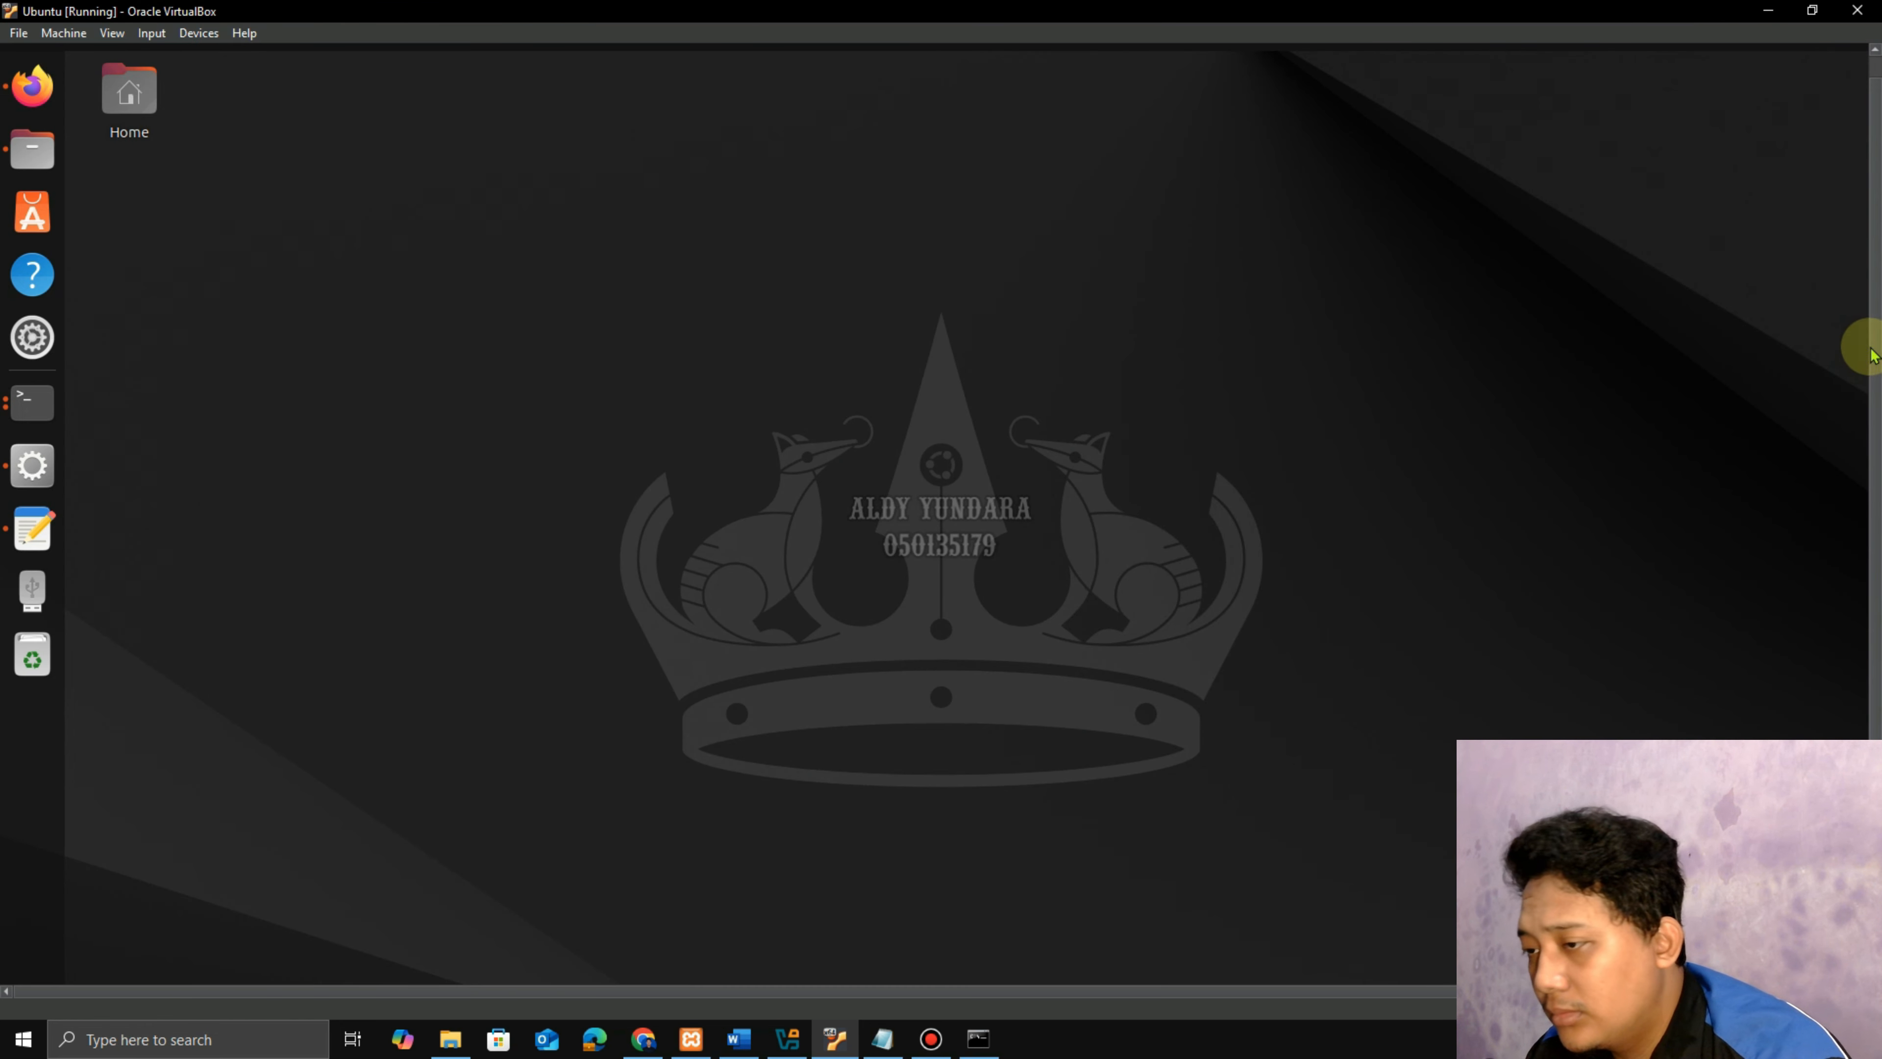
Check the network status, then ping 192.168.0.113 from a desktop terminal: 7 of 7 replies, 0% loss.
left_click(1819, 58)
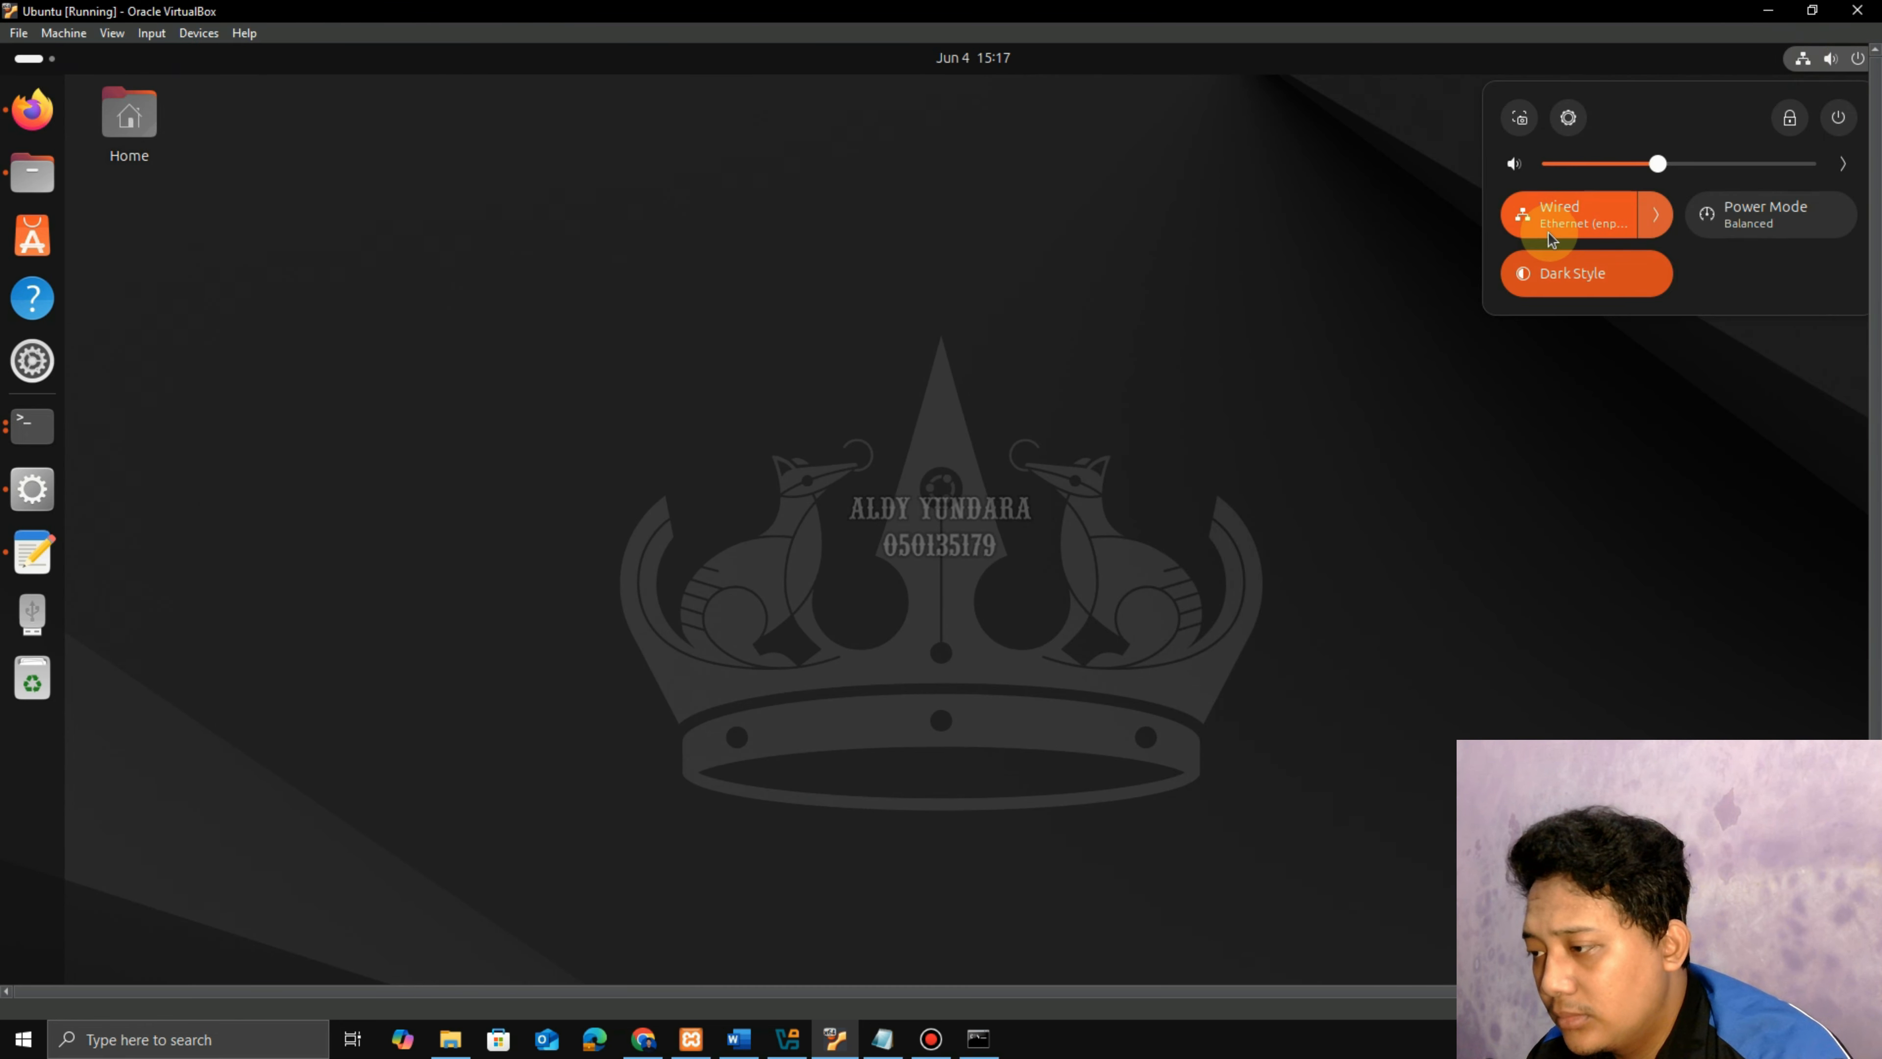
left_click(707, 526)
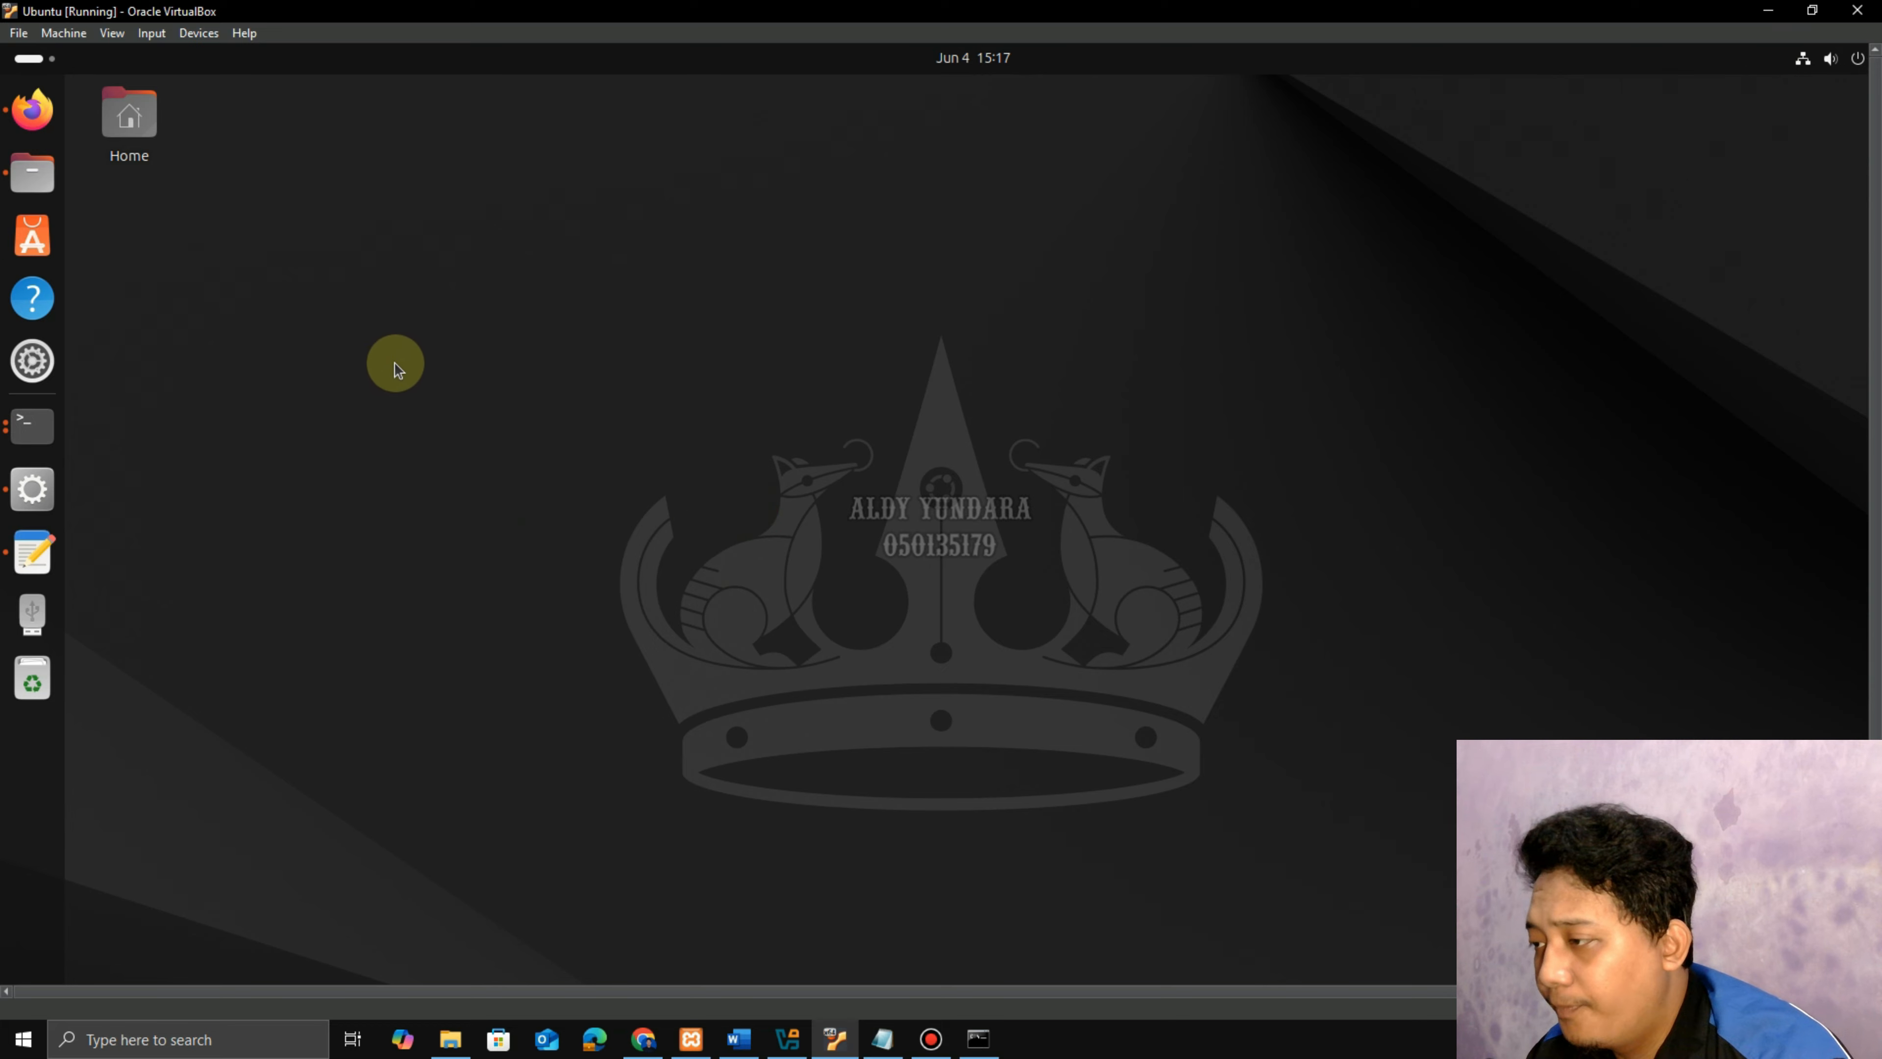
right_click(491, 305)
left_click(607, 550)
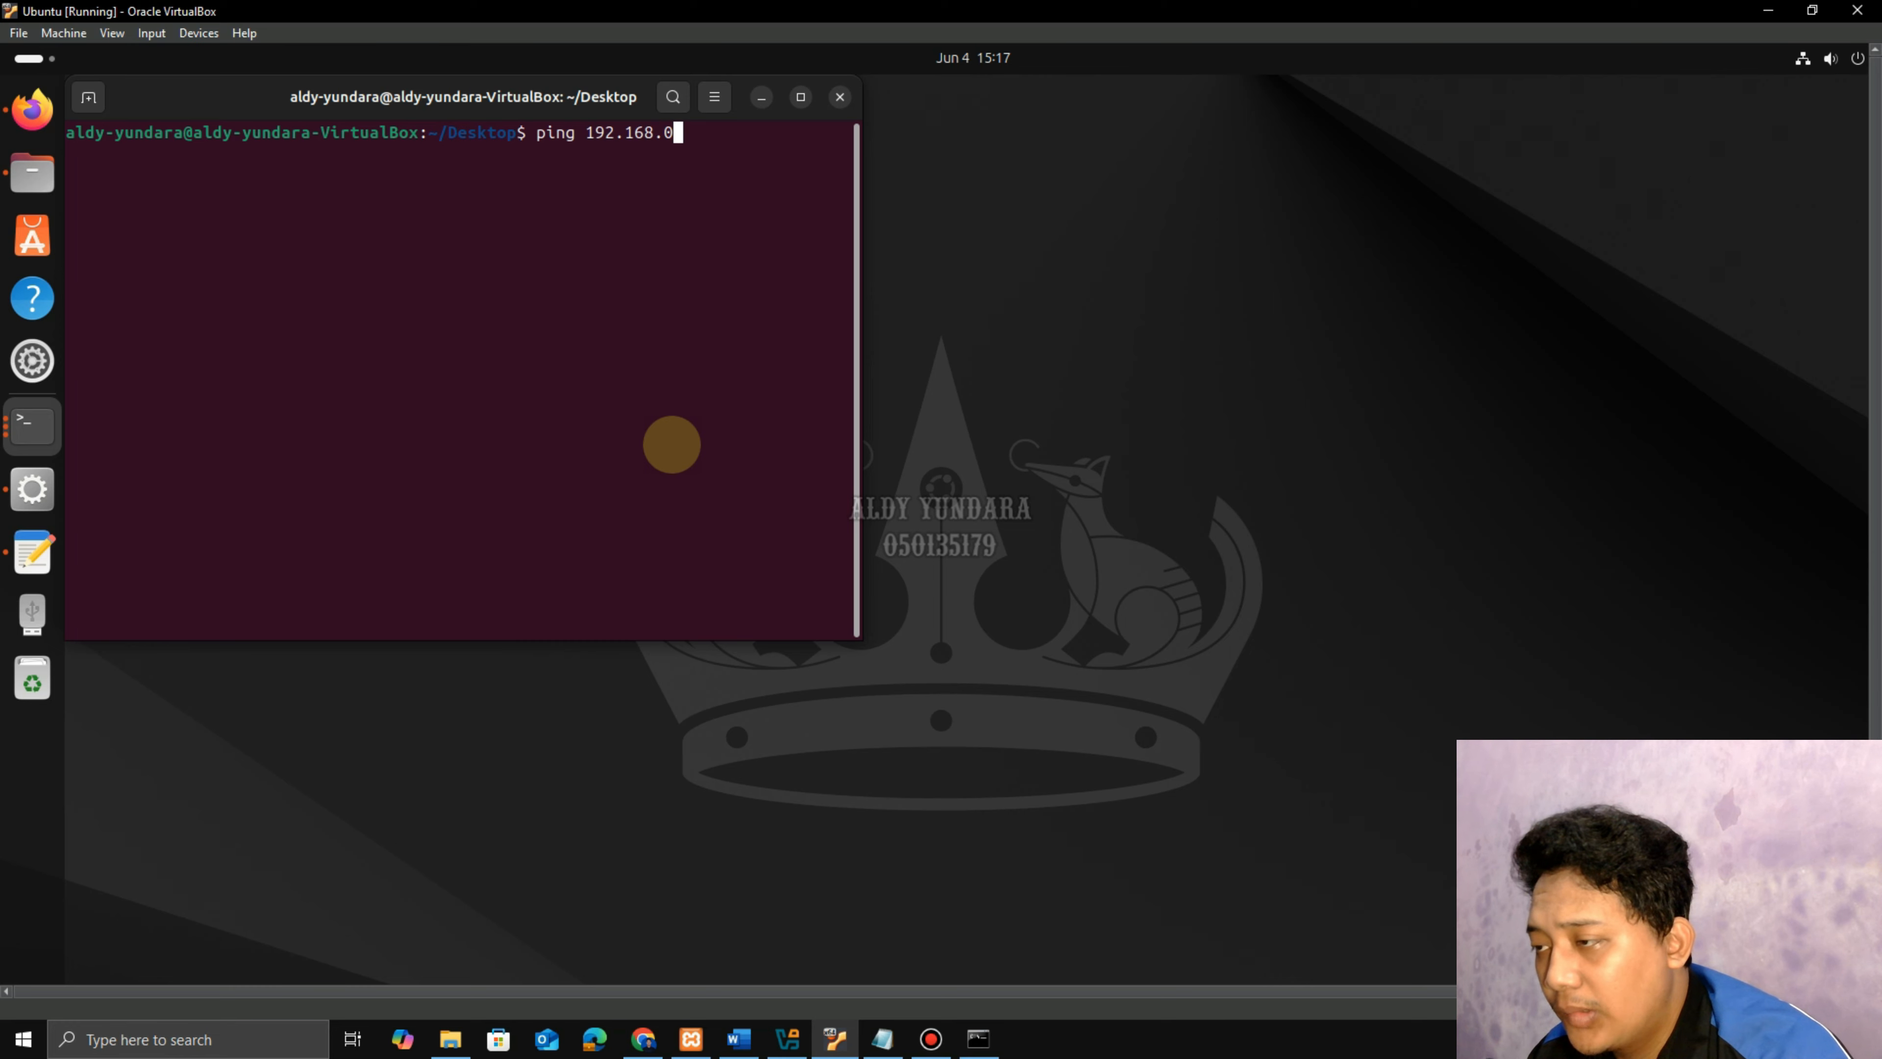
type("ping 192.168.0.113")
key("Return")
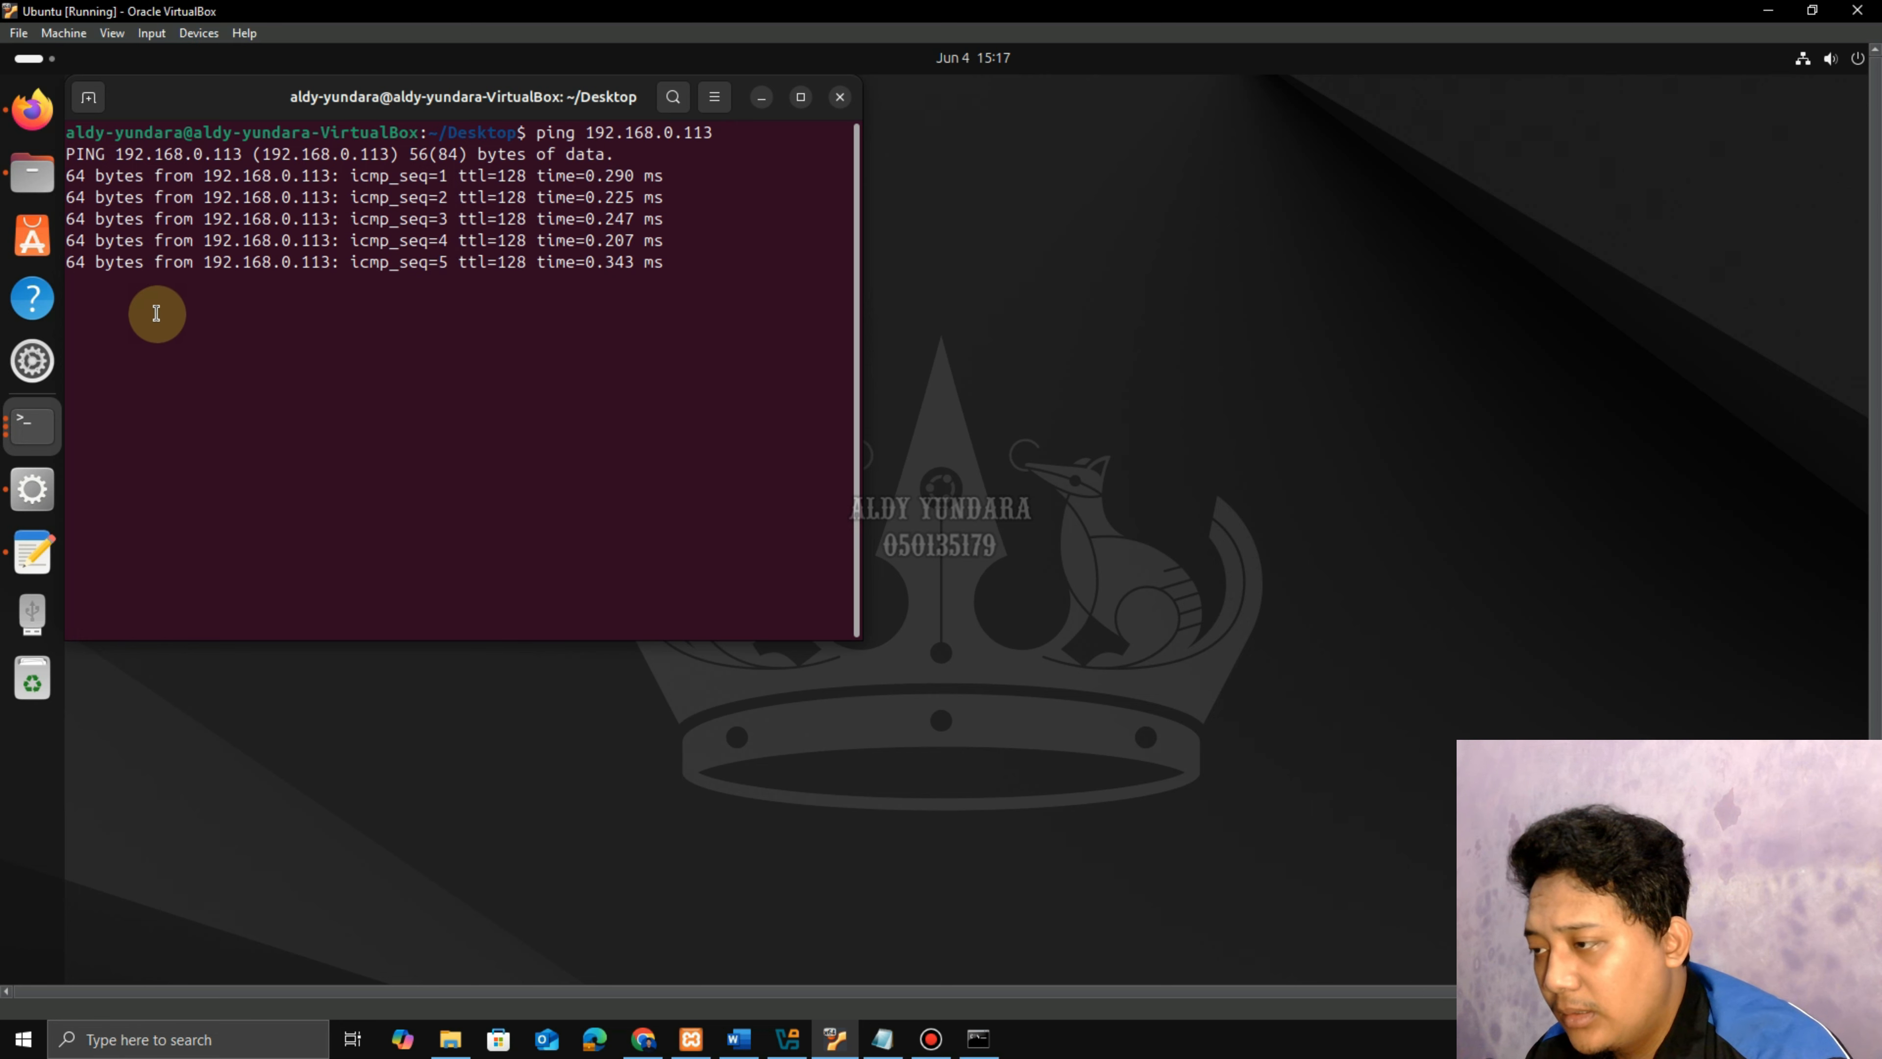
key("ctrl+c")
key("ctrl+c")
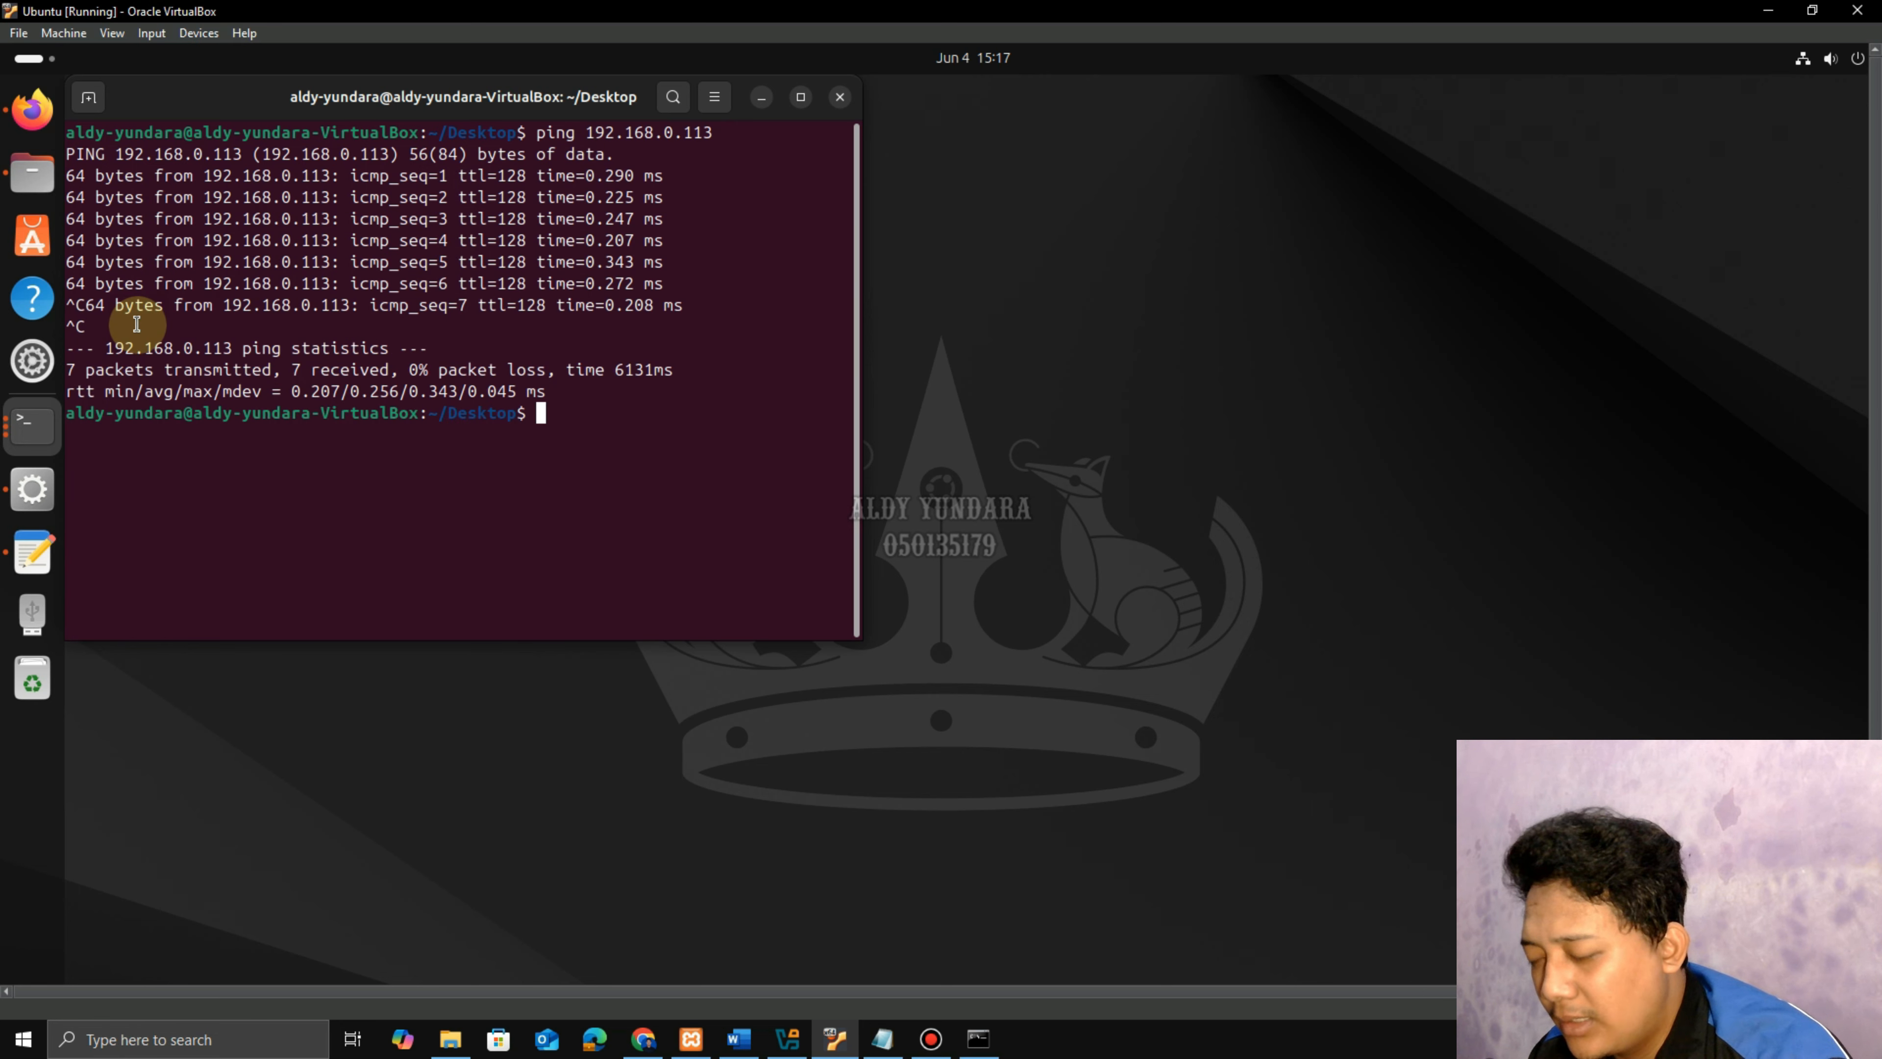
left_click(761, 97)
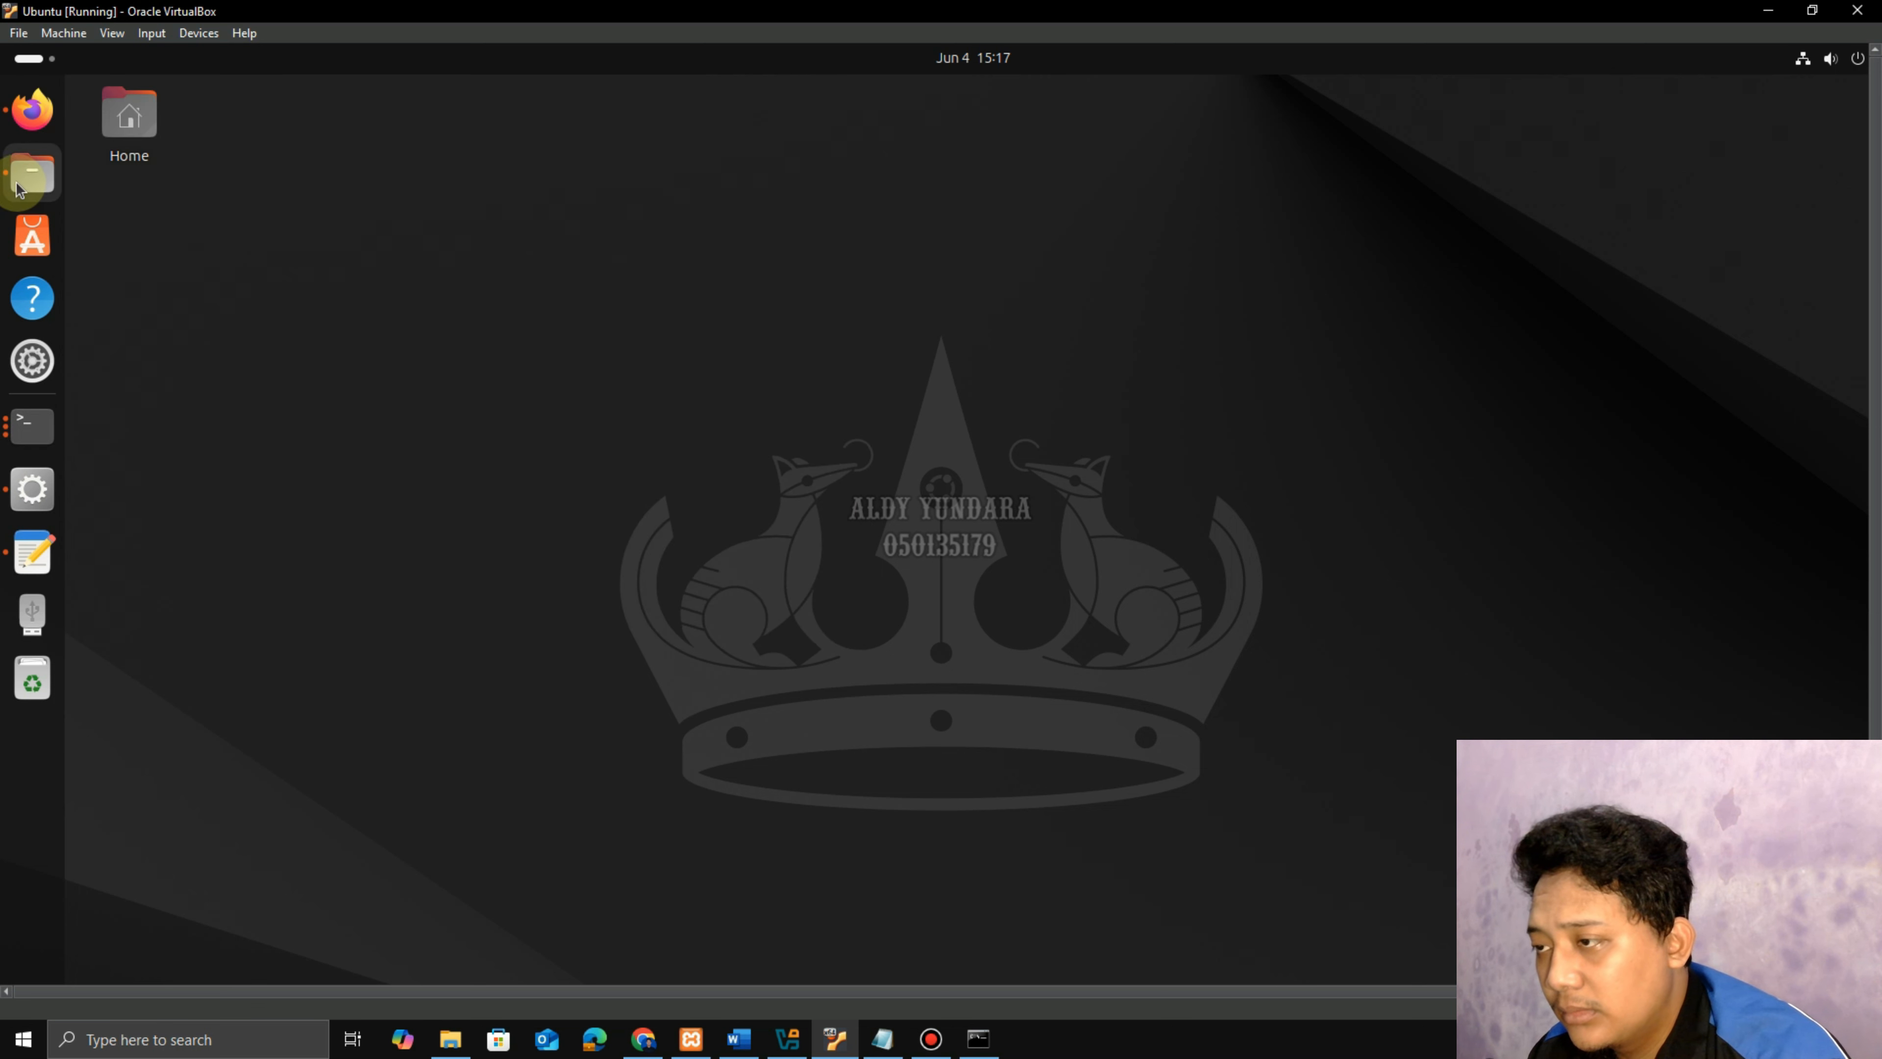